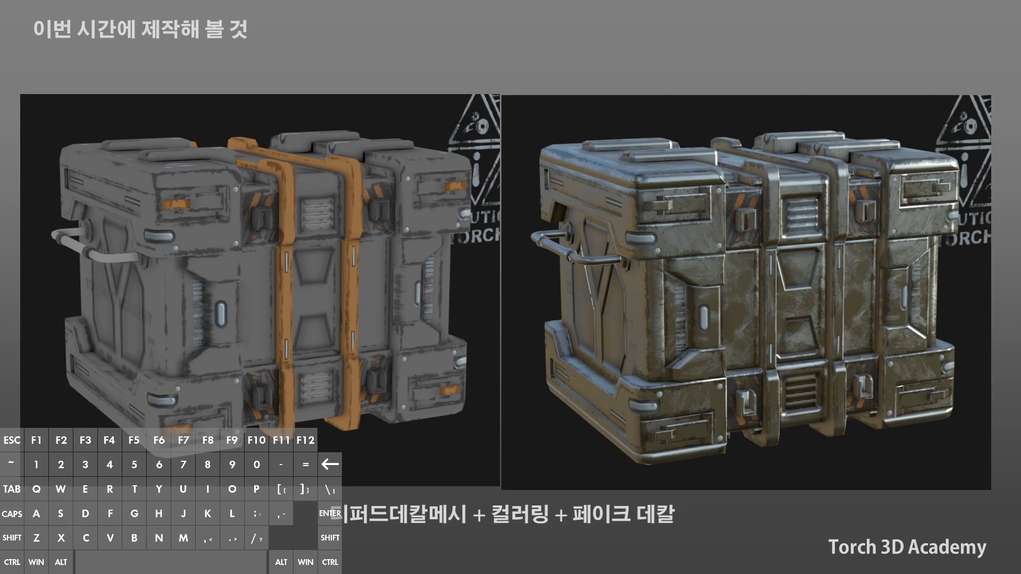
{"action": "left_click", "coordinate": [600, 291]}
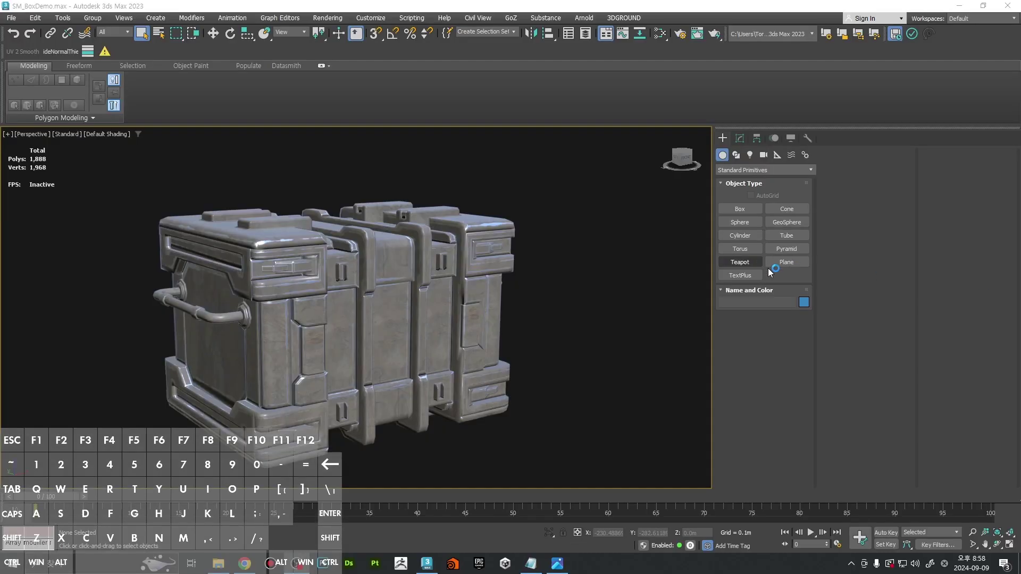
{"action": "key", "text": "ctrl+a"}
{"action": "left_click", "coordinate": [581, 253]}
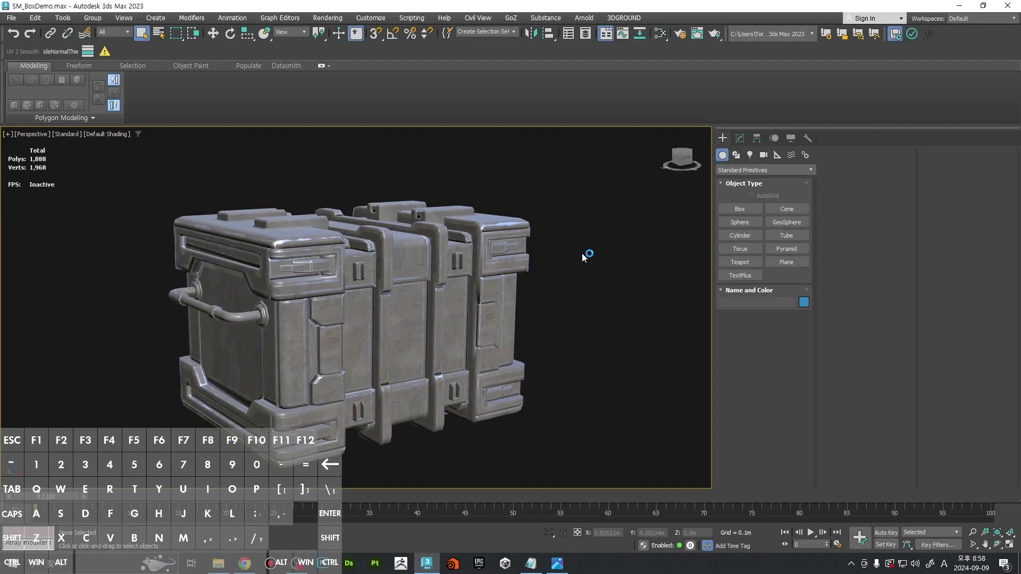
Step: Draw a plane about 1.72 m by 1.69 m beside the crate in the front view and display edged faces
{"action": "middle_click_drag", "start_coordinate": [615, 276], "coordinate": [500, 299], "text": "alt"}
{"action": "key", "text": "f"}
{"action": "key", "text": "z"}
{"action": "scroll", "coordinate": [500, 300], "scroll_direction": "down", "scroll_amount": 3}
{"action": "middle_click_drag", "start_coordinate": [587, 294], "coordinate": [477, 285]}
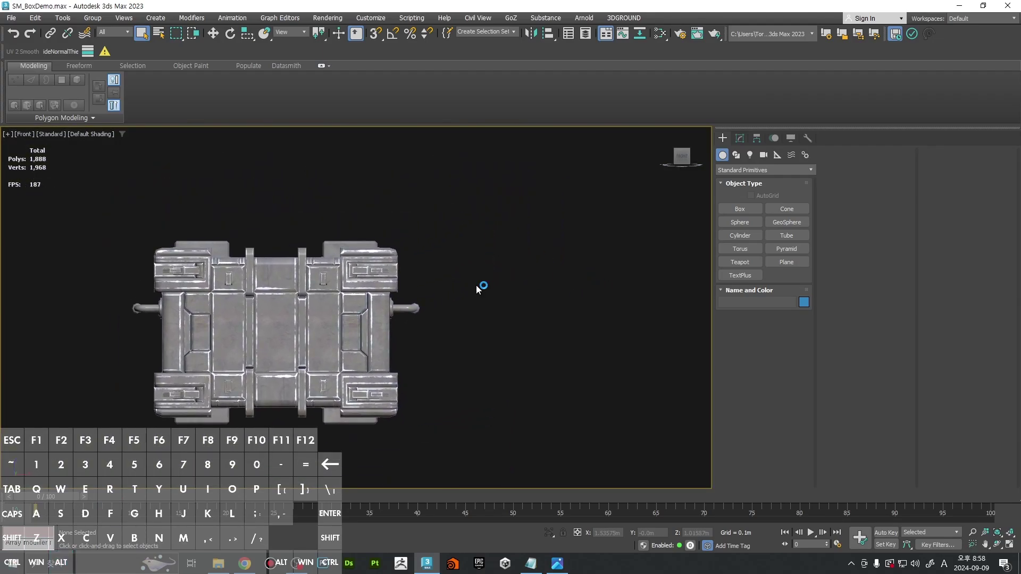
{"action": "middle_click_drag", "start_coordinate": [648, 255], "coordinate": [611, 267]}
{"action": "left_click", "coordinate": [786, 262]}
{"action": "left_click_drag", "start_coordinate": [388, 168], "coordinate": [606, 390]}
{"action": "key", "text": "F4"}
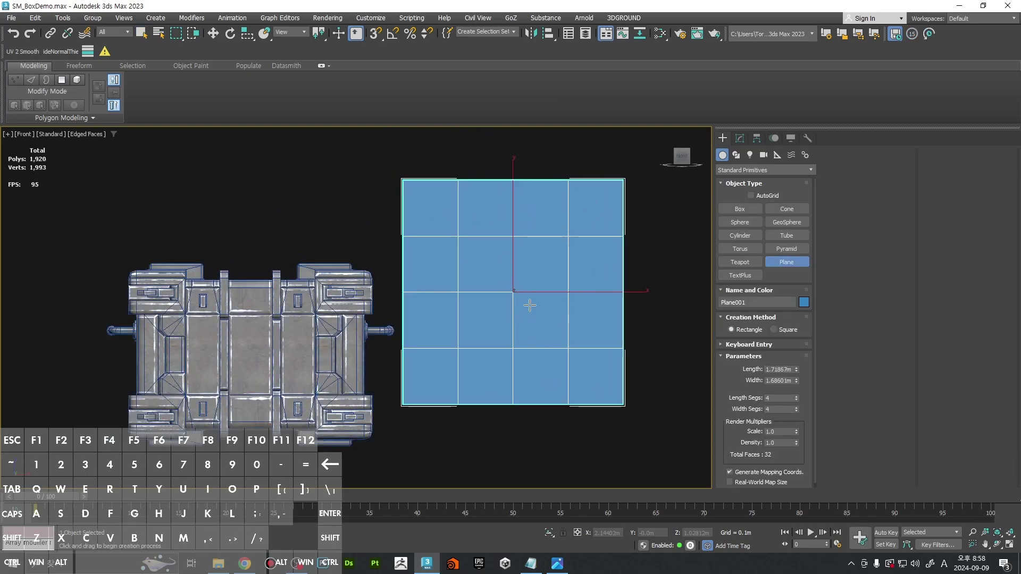
Step: Reduce the plane's length and width segments to 1 each
{"action": "middle_click_drag", "start_coordinate": [530, 305], "coordinate": [482, 269]}
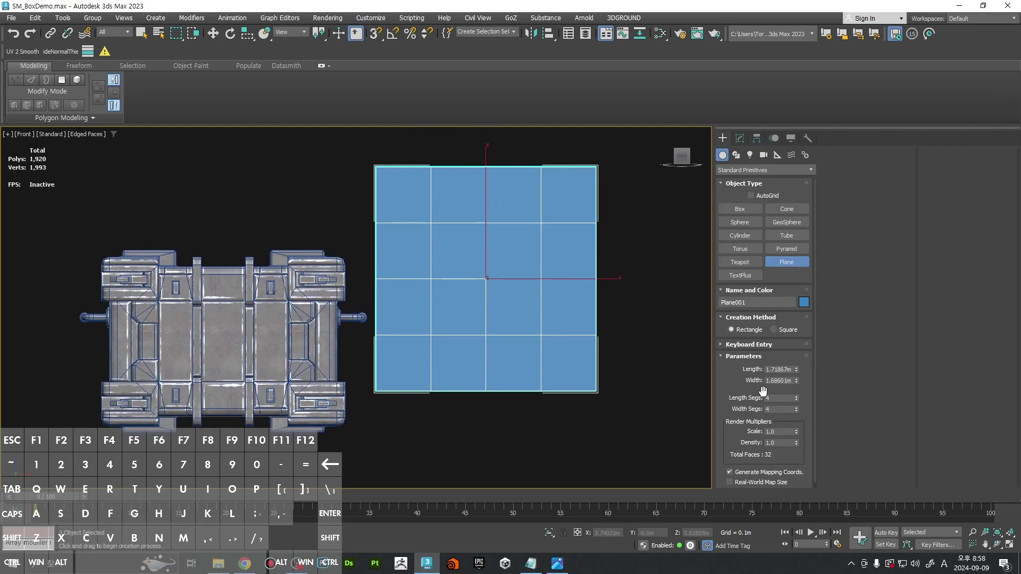
{"action": "right_click", "coordinate": [796, 398]}
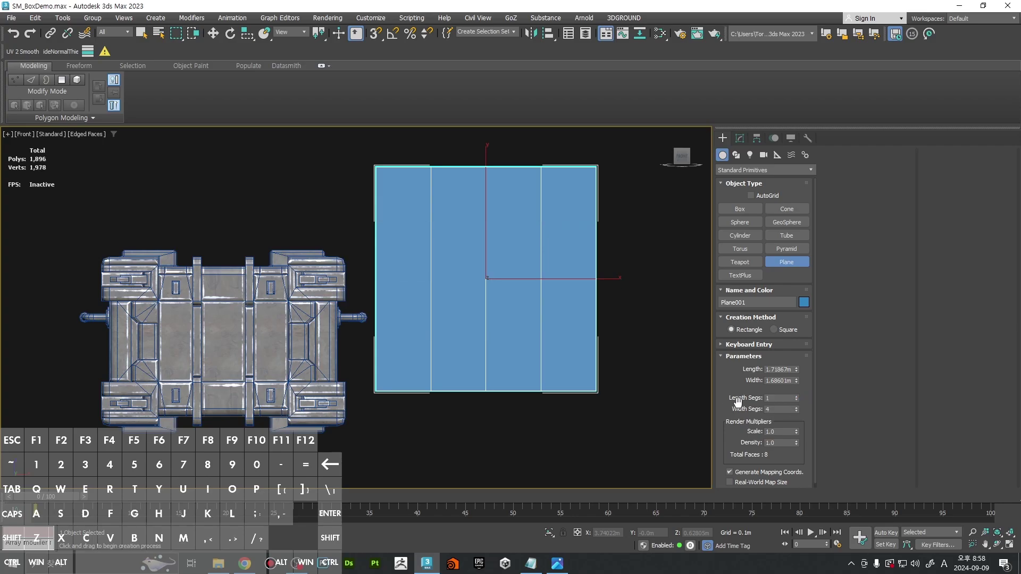
{"action": "right_click", "coordinate": [798, 413]}
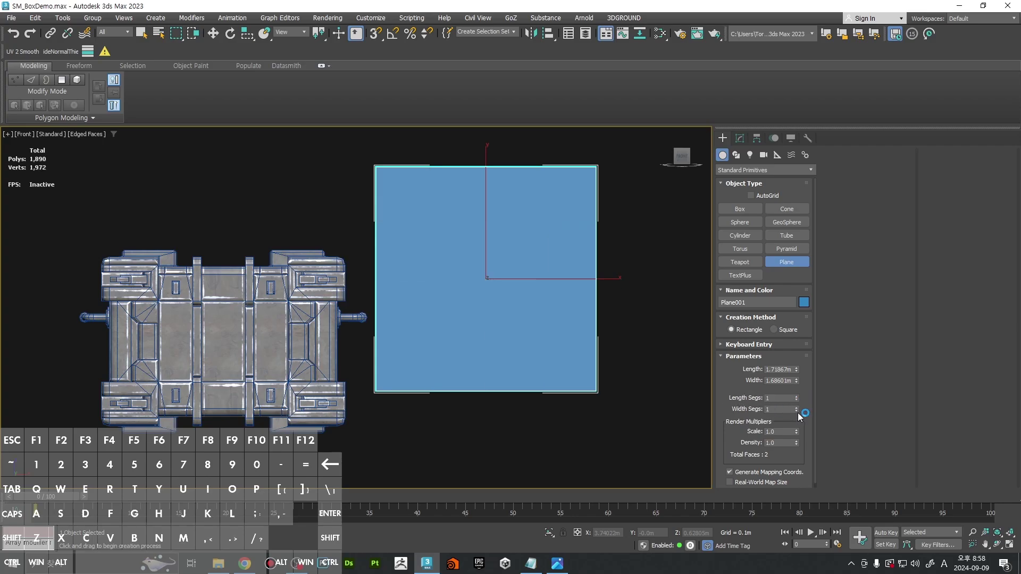
{"action": "middle_click_drag", "start_coordinate": [461, 310], "coordinate": [471, 325]}
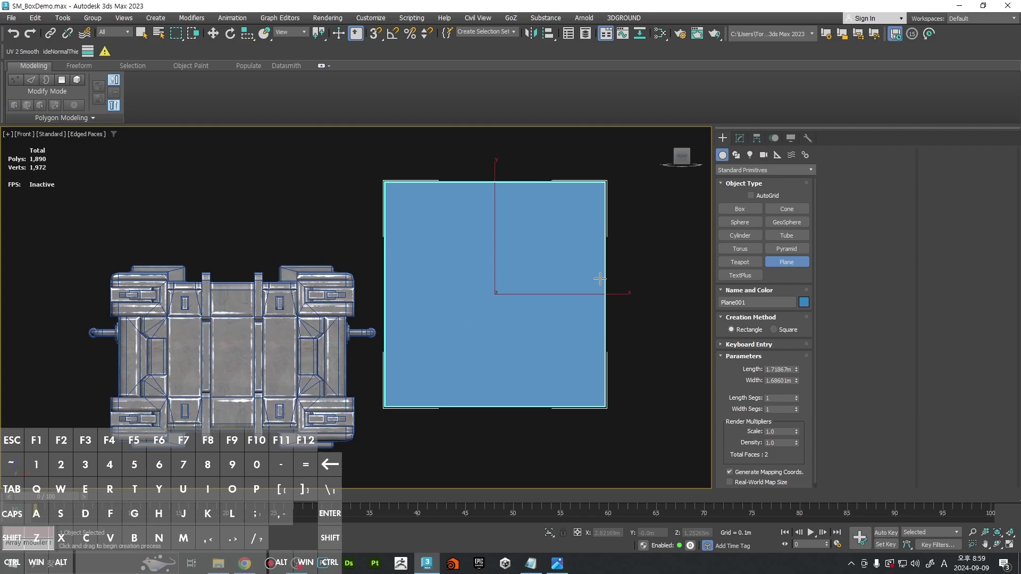
{"action": "middle_click_drag", "start_coordinate": [601, 279], "coordinate": [592, 294]}
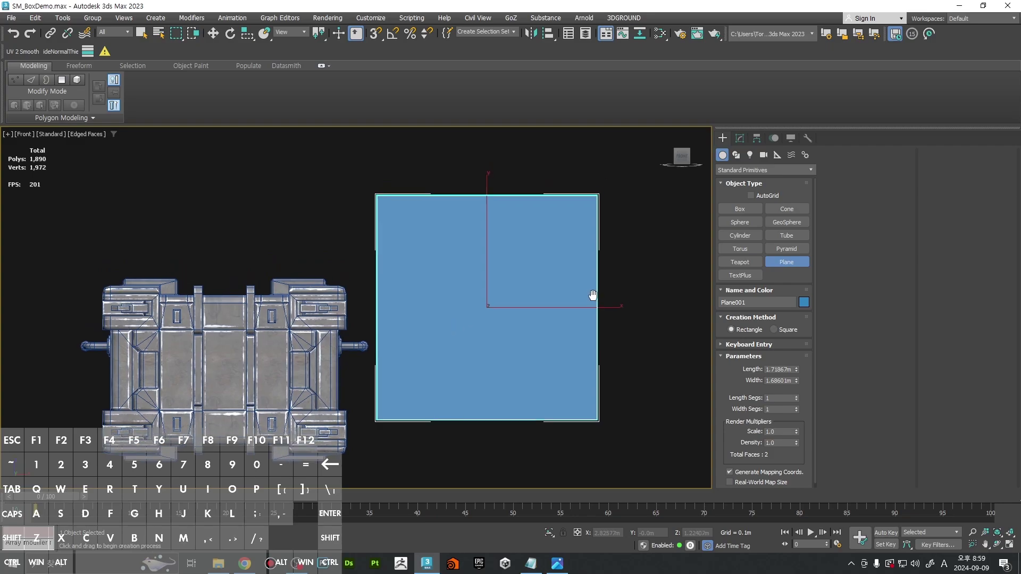
Step: Set the plane's length and width to 1 m
{"action": "left_click", "coordinate": [774, 370]}
{"action": "type", "text": "1"}
{"action": "key", "text": "Tab"}
{"action": "type", "text": "1"}
{"action": "key", "text": "Tab"}
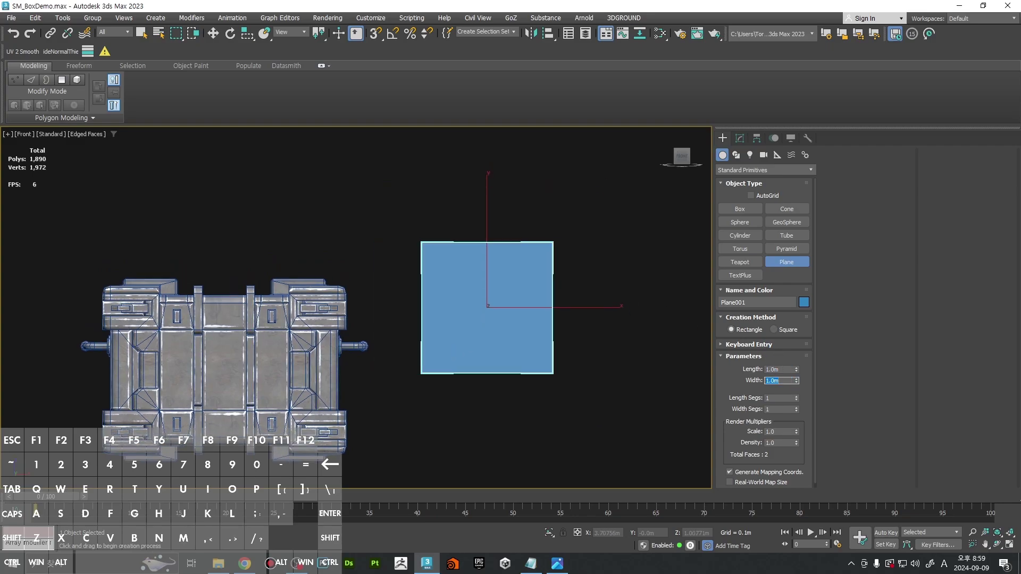
{"action": "middle_click_drag", "start_coordinate": [577, 296], "coordinate": [603, 310]}
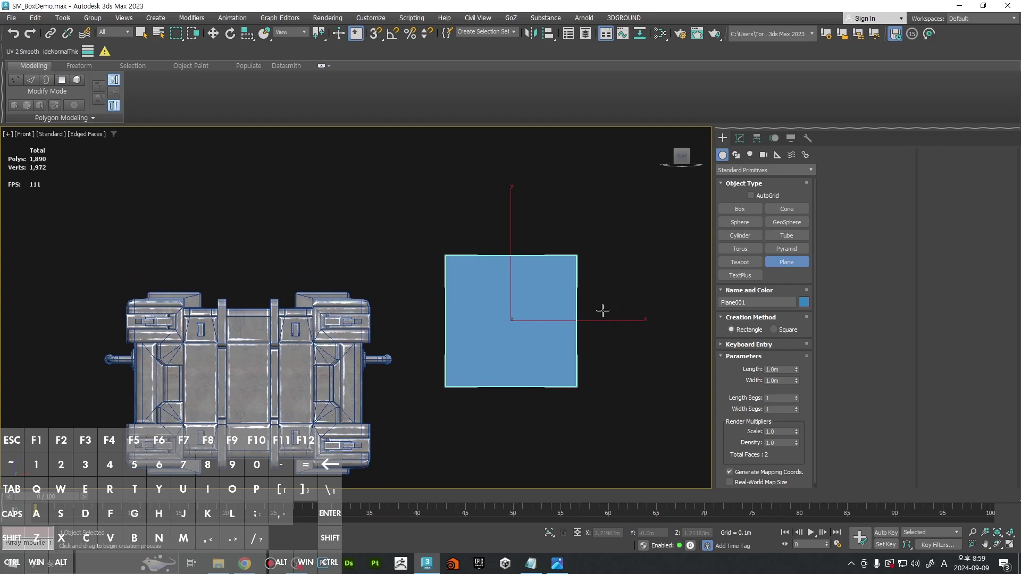
Step: Set the plane's length and width to 2 m and move it away from the crate to about X 2.28 m
{"action": "left_click", "coordinate": [784, 369]}
{"action": "key", "text": "Tab"}
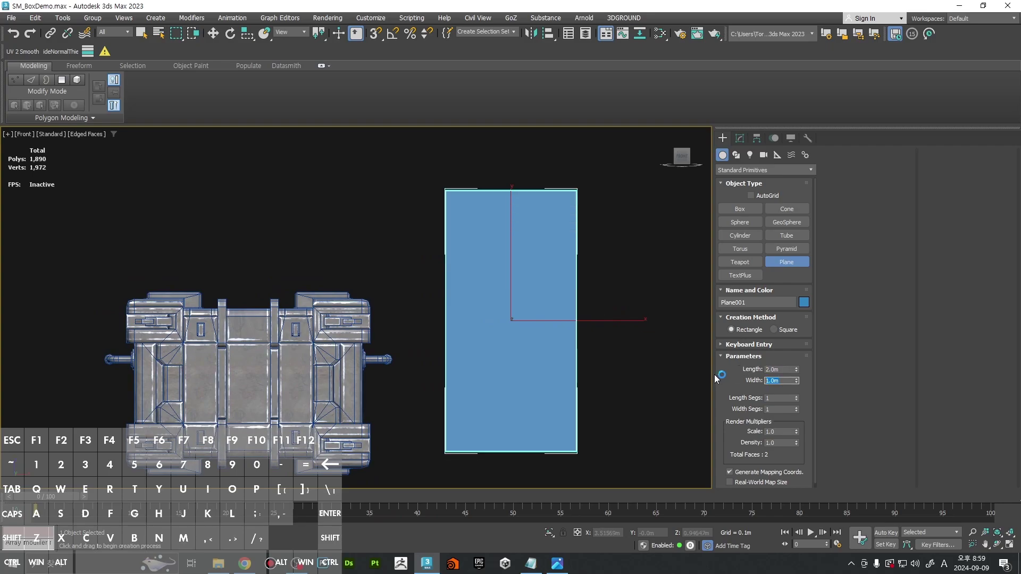
{"action": "type", "text": "2"}
{"action": "key", "text": "Return"}
{"action": "middle_click_drag", "start_coordinate": [587, 324], "coordinate": [474, 340]}
{"action": "key", "text": "w"}
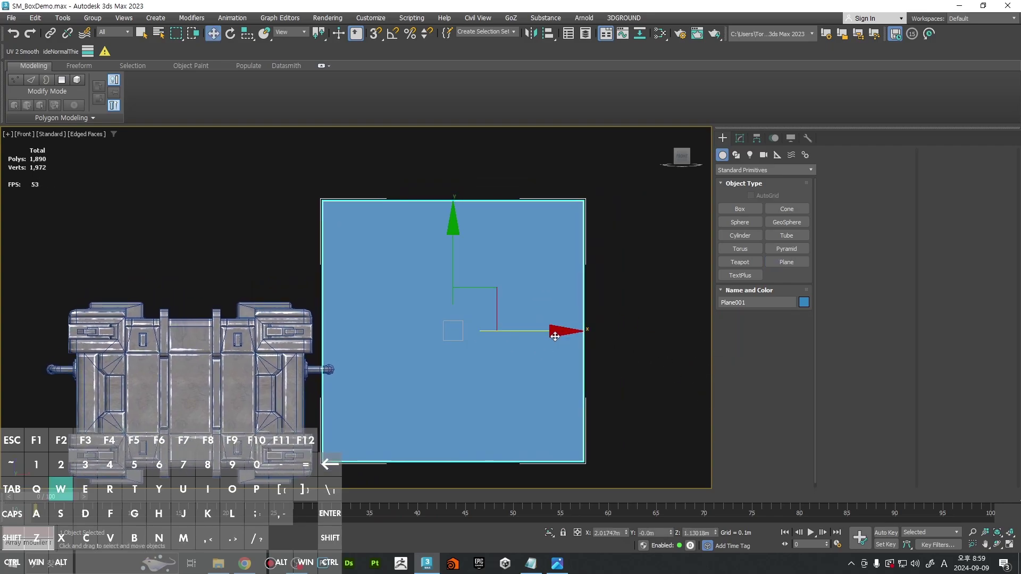
{"action": "left_click_drag", "start_coordinate": [554, 333], "coordinate": [588, 335]}
Step: Convert the plane to an Editable Poly
{"action": "right_click", "coordinate": [470, 236]}
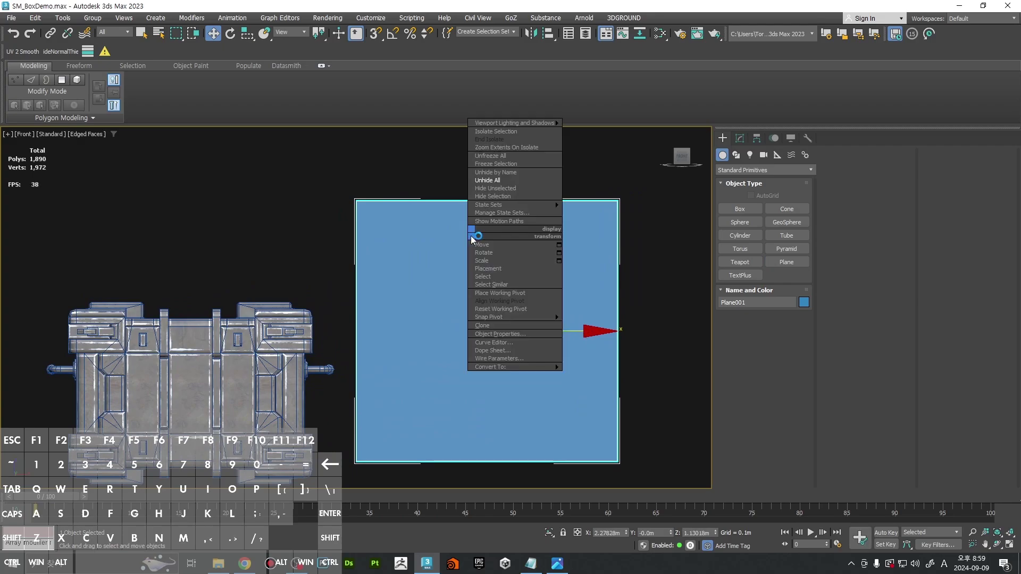
{"action": "mouse_move", "coordinate": [532, 367]}
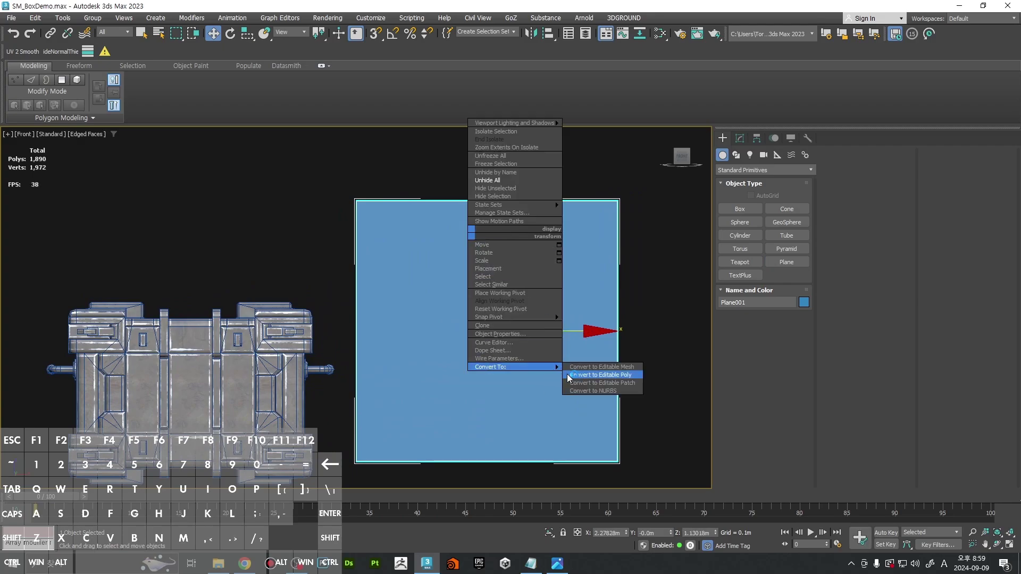
{"action": "left_click", "coordinate": [602, 376]}
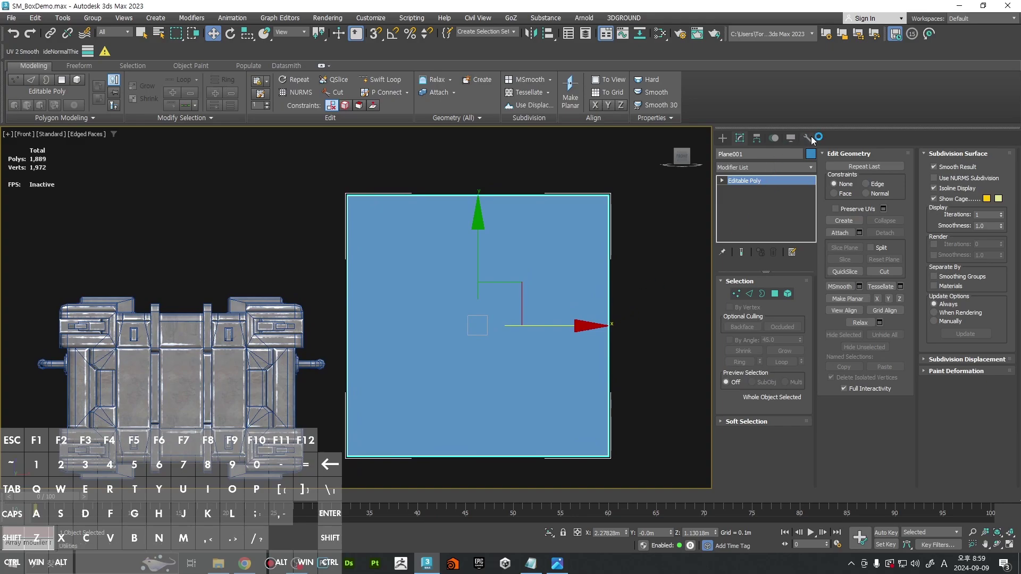
Step: Apply Reset XForm to the plane and check its pivot orientation with Affect Pivot Only
{"action": "left_click", "coordinate": [809, 140]}
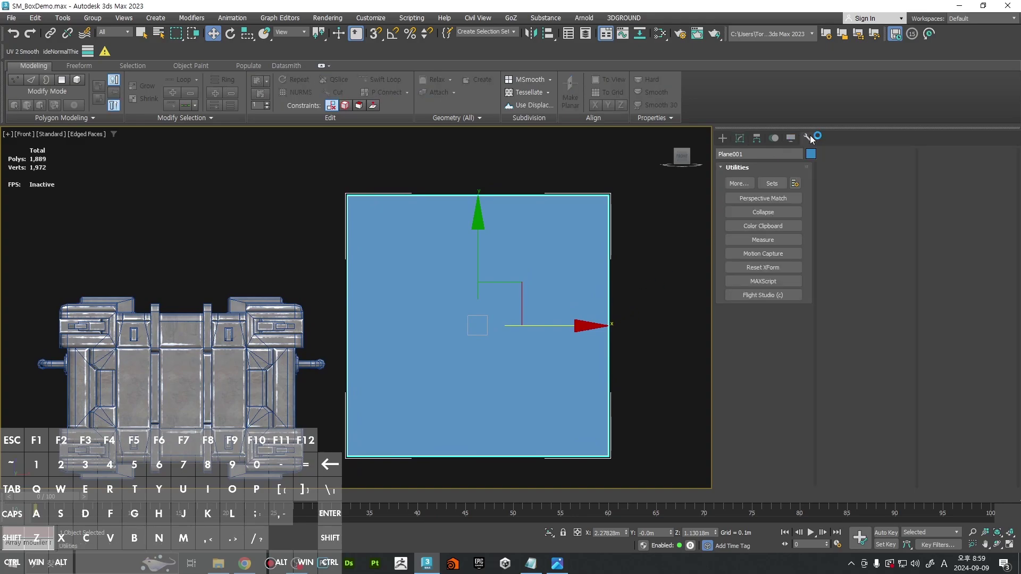
{"action": "left_click", "coordinate": [769, 270]}
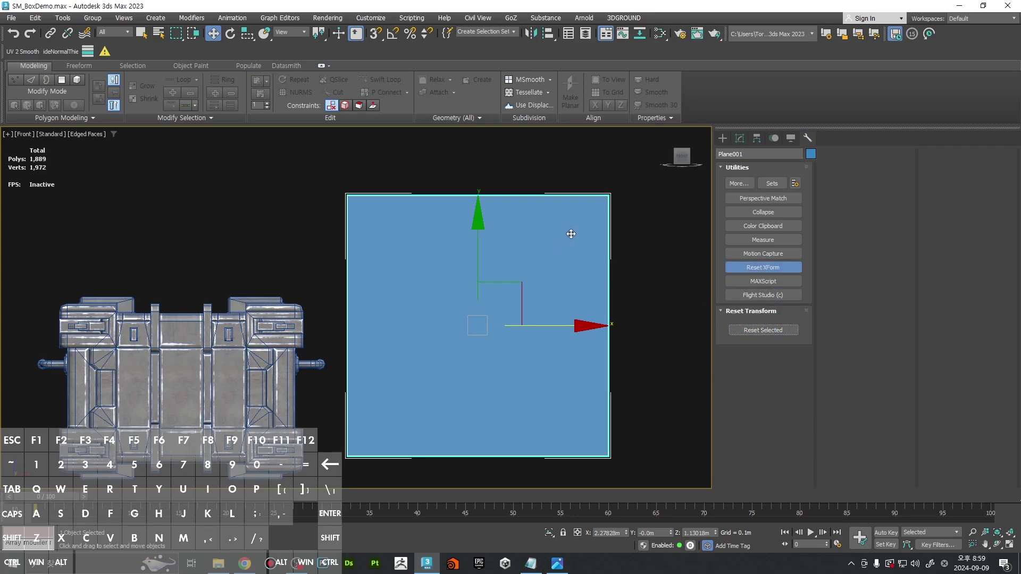
{"action": "left_click", "coordinate": [756, 138]}
{"action": "left_click", "coordinate": [763, 212]}
{"action": "middle_click_drag", "start_coordinate": [576, 257], "coordinate": [529, 326], "text": "alt"}
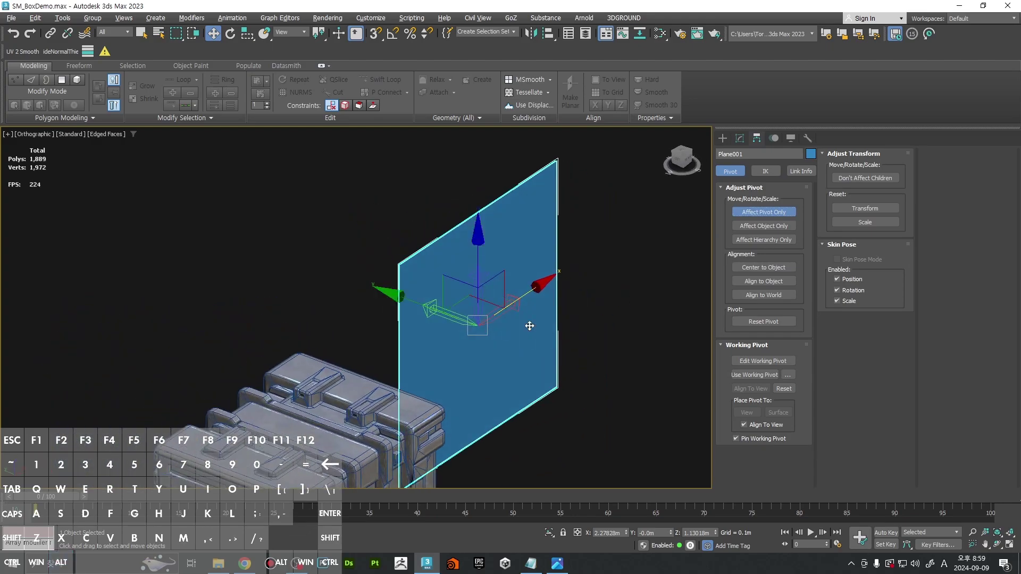
Step: Convert the transform-reset plane to an Editable Poly again
{"action": "right_click", "coordinate": [527, 229]}
{"action": "mouse_move", "coordinate": [596, 360]}
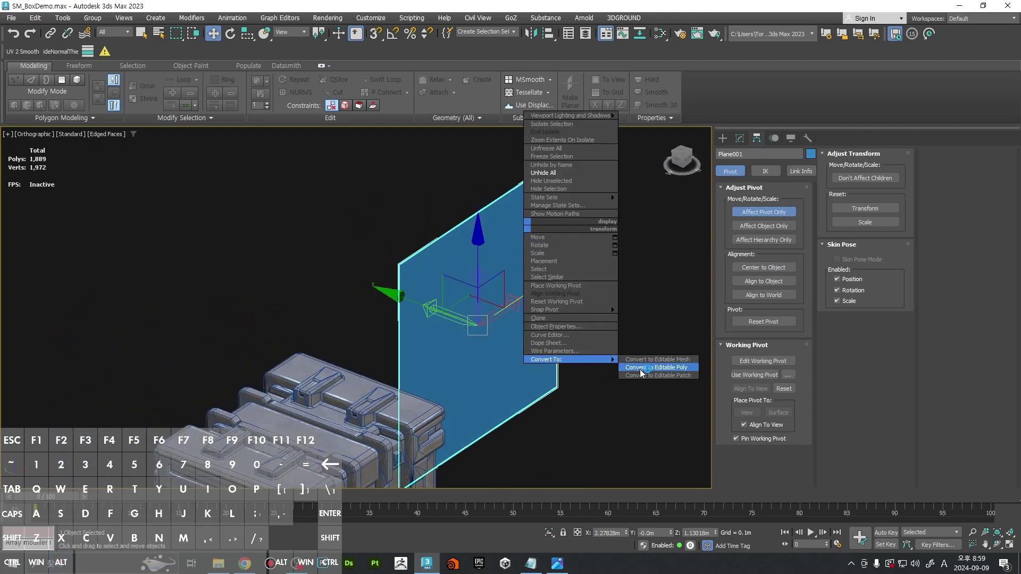
{"action": "left_click", "coordinate": [639, 369]}
{"action": "left_click", "coordinate": [639, 368]}
Step: Select the plane in the front view and move it to about X 2.18 m, Z 1.28 m
{"action": "key", "text": "f"}
{"action": "key", "text": "z"}
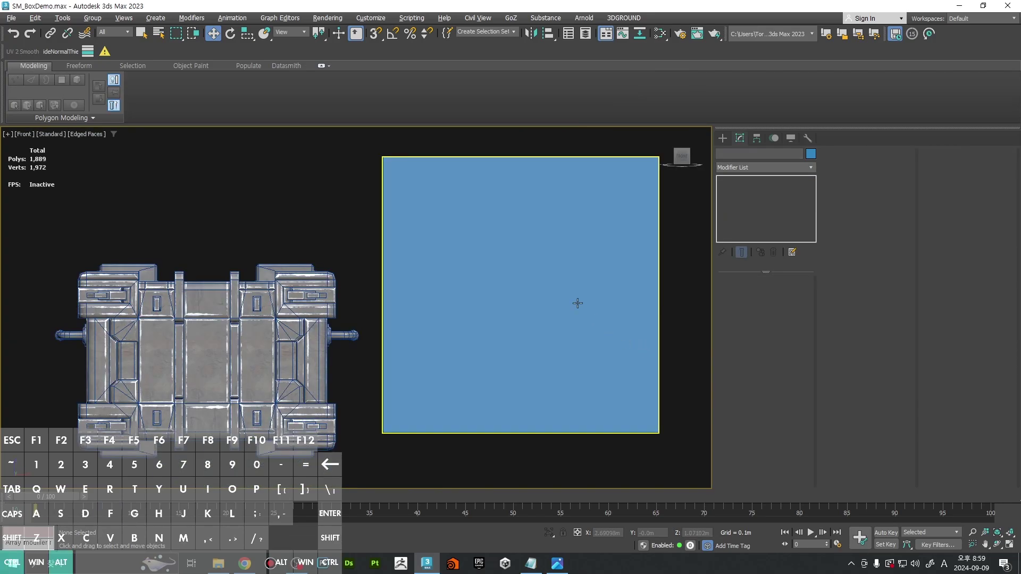
{"action": "left_click", "coordinate": [576, 320]}
{"action": "middle_click_drag", "start_coordinate": [576, 302], "coordinate": [553, 339], "text": "ctrl+alt"}
{"action": "left_click", "coordinate": [575, 320]}
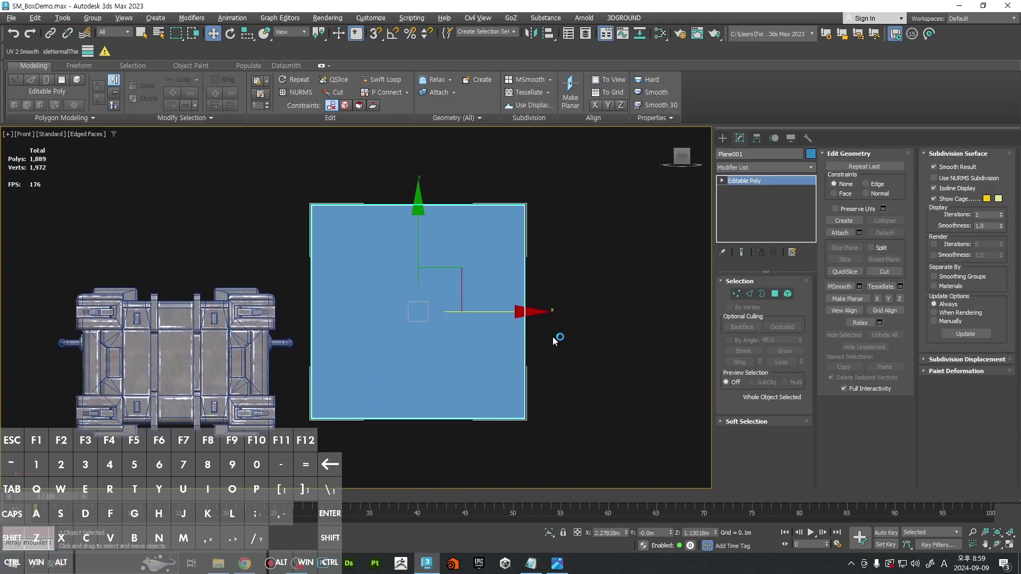
{"action": "middle_click_drag", "start_coordinate": [485, 283], "coordinate": [530, 313]}
{"action": "left_click_drag", "start_coordinate": [506, 313], "coordinate": [496, 297]}
{"action": "middle_click_drag", "start_coordinate": [573, 340], "coordinate": [534, 344]}
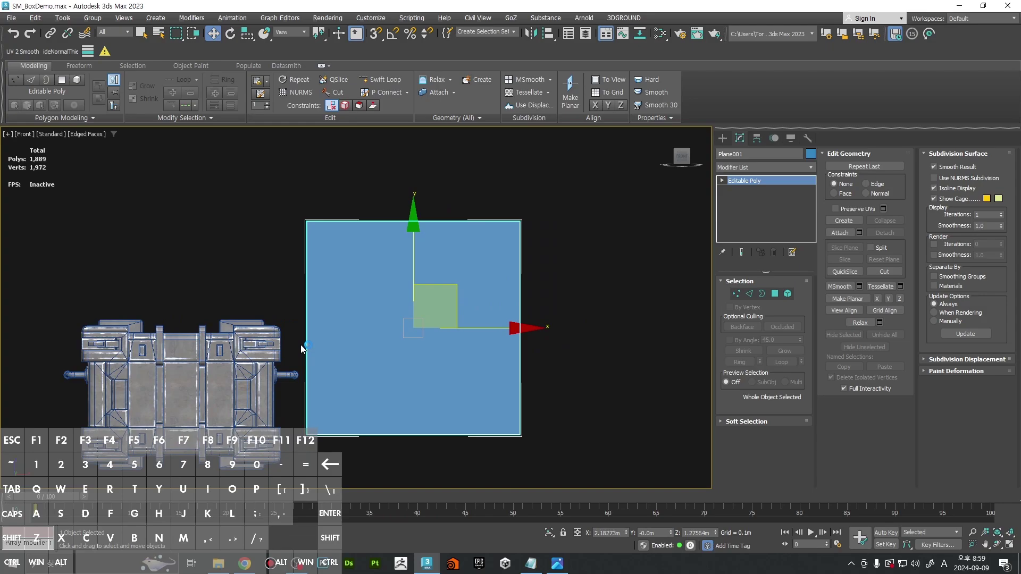
{"action": "middle_click_drag", "start_coordinate": [455, 265], "coordinate": [356, 269]}
Step: Add a Physical Material in the Slate Material Editor below the existing network and name it MI_Decal
{"action": "key", "text": "m"}
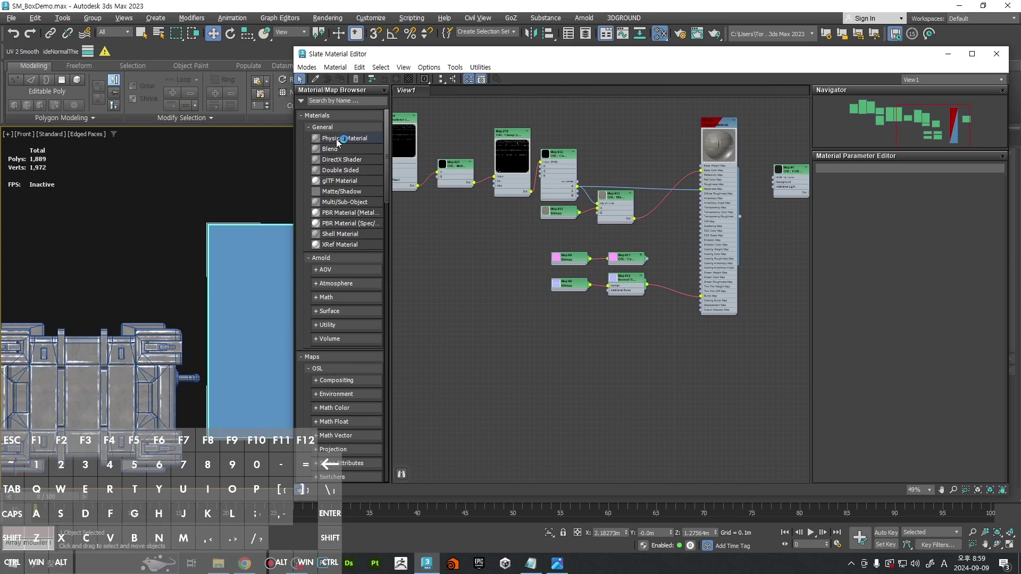
{"action": "left_click_drag", "start_coordinate": [335, 140], "coordinate": [693, 372]}
{"action": "middle_click_drag", "start_coordinate": [741, 378], "coordinate": [658, 308]}
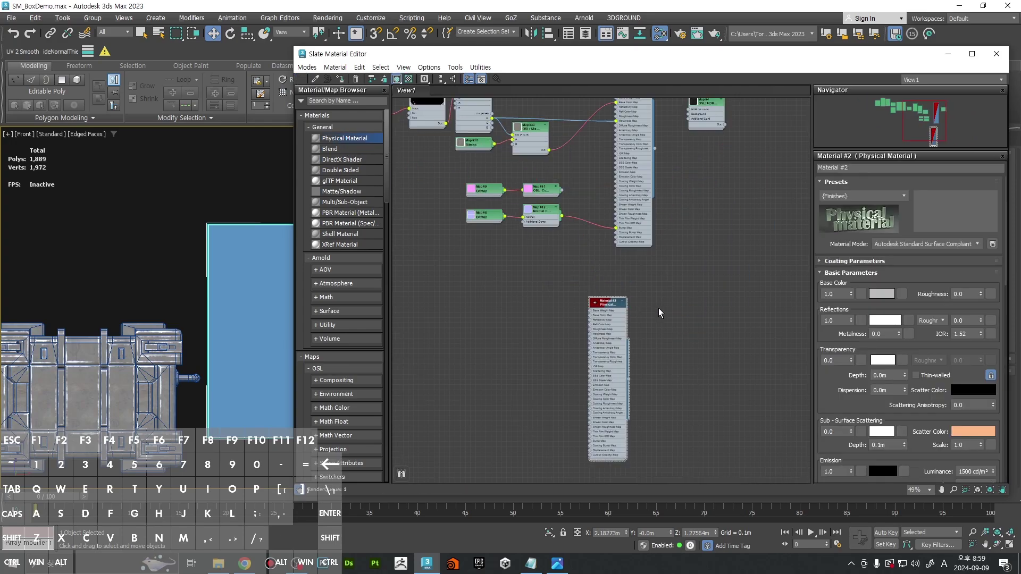
{"action": "scroll", "coordinate": [657, 310], "scroll_direction": "up", "scroll_amount": 3}
{"action": "left_click_drag", "start_coordinate": [578, 301], "coordinate": [616, 271]}
{"action": "middle_click_drag", "start_coordinate": [616, 271], "coordinate": [631, 293]}
{"action": "left_click", "coordinate": [854, 168]}
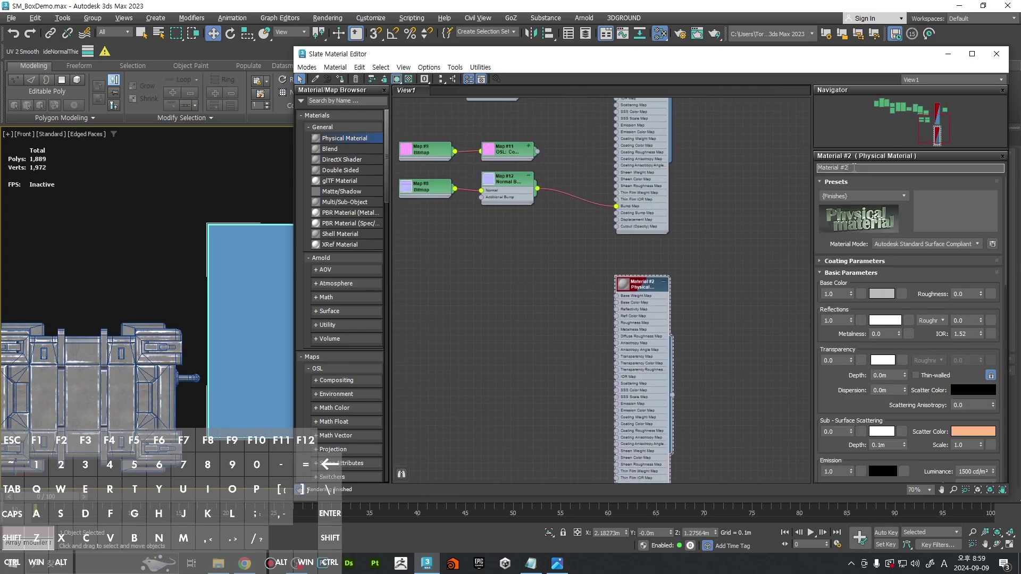
{"action": "type", "text": "MI_Decal"}
Step: Import the T_DecalSet_B.png and T_DecalSet_N.png textures as bitmap nodes beside the MI_Decal material
{"action": "scroll", "coordinate": [671, 282], "scroll_direction": "up", "scroll_amount": 5}
{"action": "scroll", "coordinate": [553, 272], "scroll_direction": "down", "scroll_amount": 5}
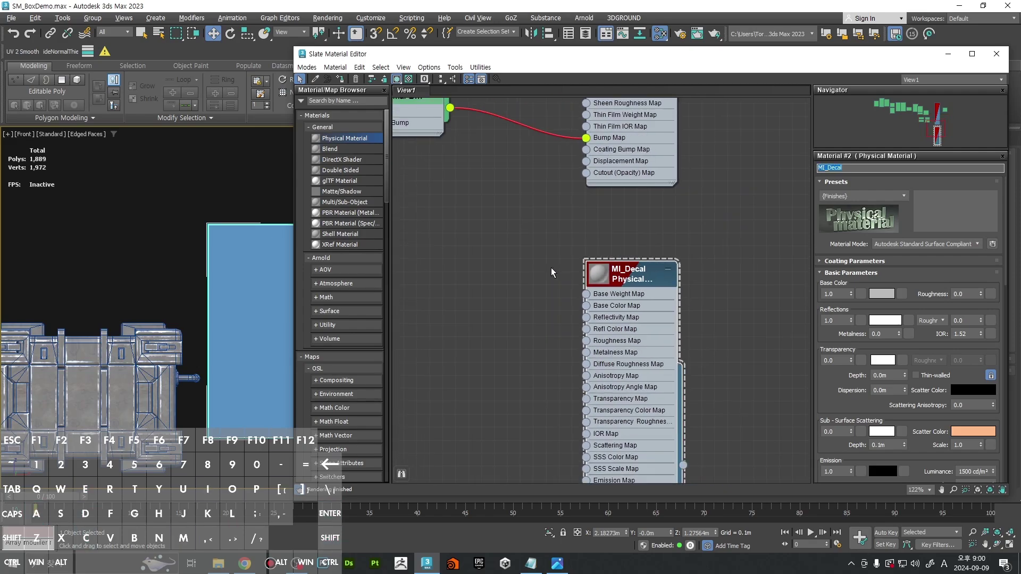
{"action": "middle_click_drag", "start_coordinate": [570, 310], "coordinate": [565, 253]}
{"action": "left_click", "coordinate": [218, 567]}
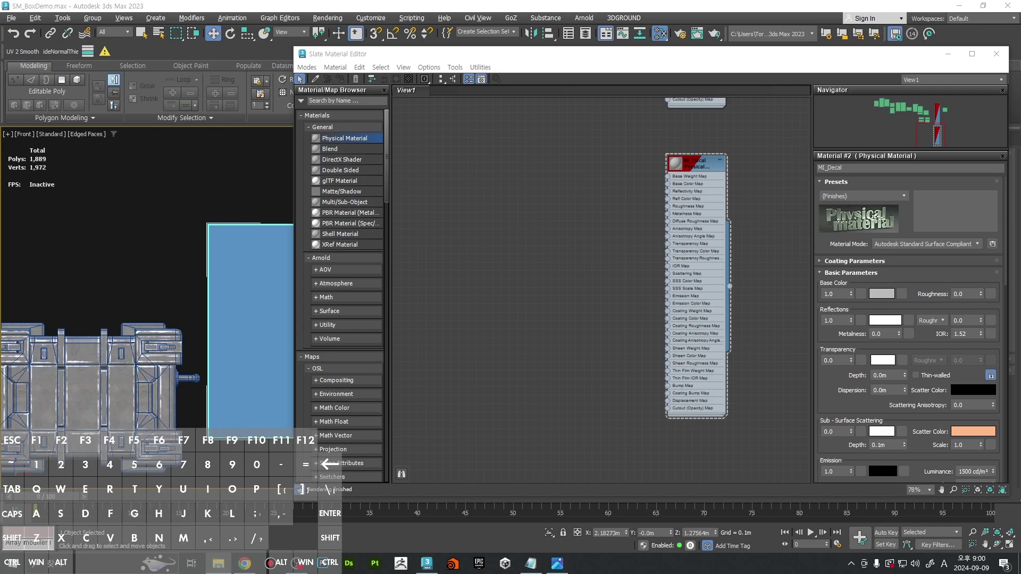
{"action": "left_click_drag", "start_coordinate": [509, 143], "coordinate": [545, 200]}
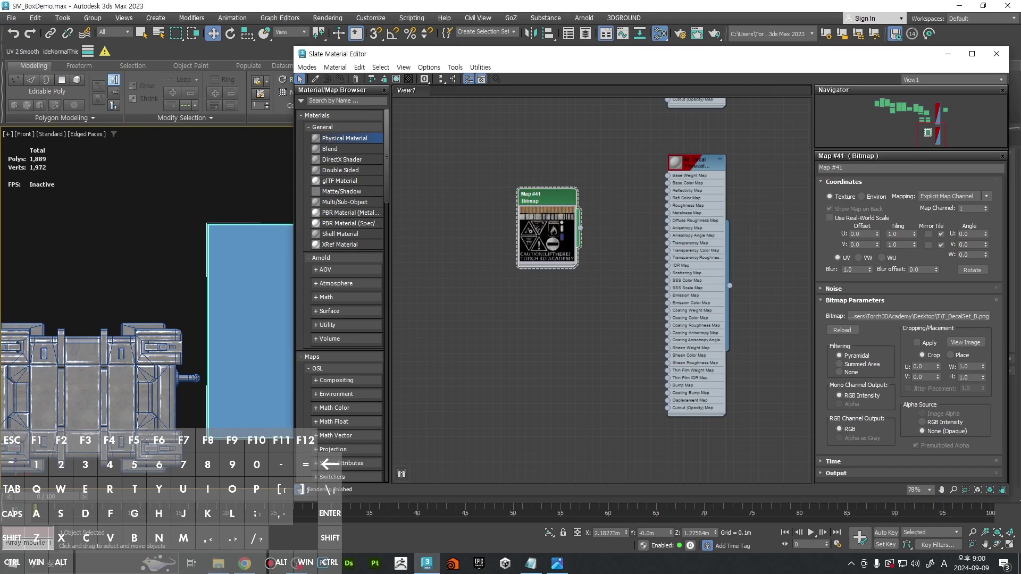
{"action": "left_click_drag", "start_coordinate": [540, 344], "coordinate": [544, 301]}
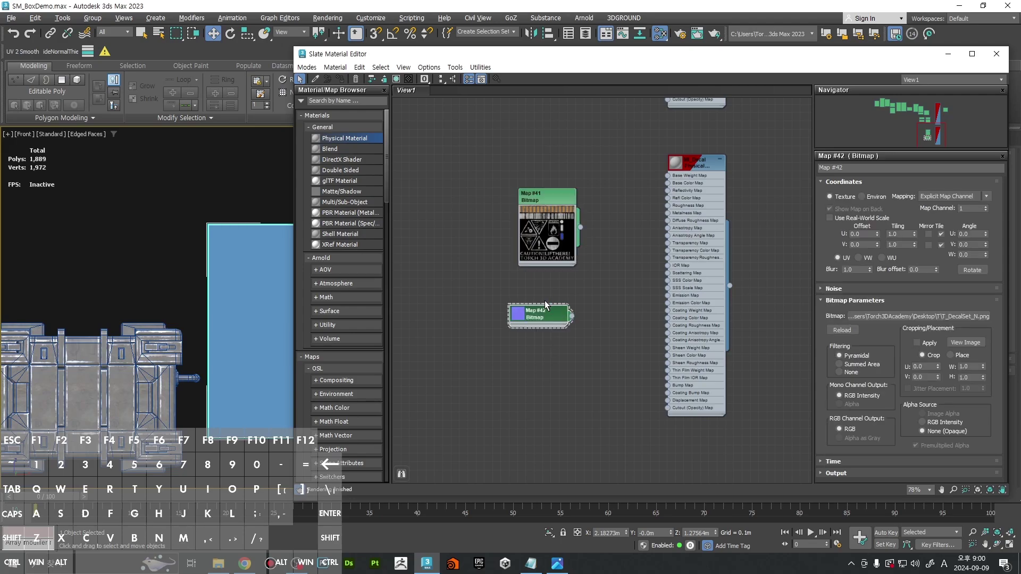
Step: Enlarge the normal map node's preview and stack the two bitmap nodes one above the other beside MI_Decal
{"action": "left_click_drag", "start_coordinate": [535, 352], "coordinate": [456, 324]}
{"action": "left_click", "coordinate": [526, 309]}
{"action": "middle_click_drag", "start_coordinate": [532, 309], "coordinate": [589, 313]}
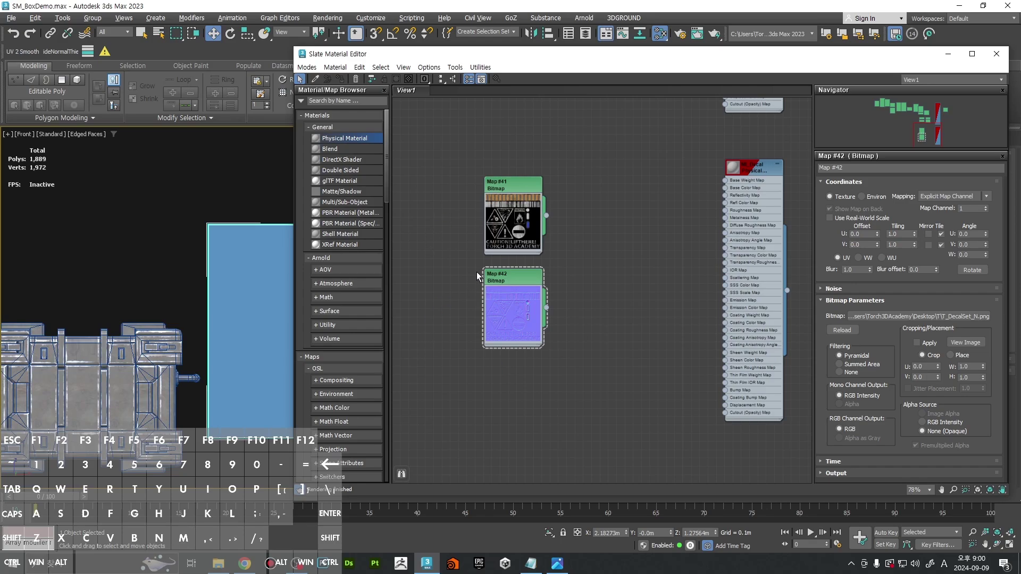
{"action": "mouse_move", "coordinate": [498, 217]}
{"action": "left_mouse_down"}
{"action": "mouse_move", "coordinate": [528, 212]}
{"action": "mouse_move", "coordinate": [498, 218]}
{"action": "left_mouse_up"}
{"action": "scroll", "coordinate": [500, 223], "scroll_direction": "up", "scroll_amount": 5}
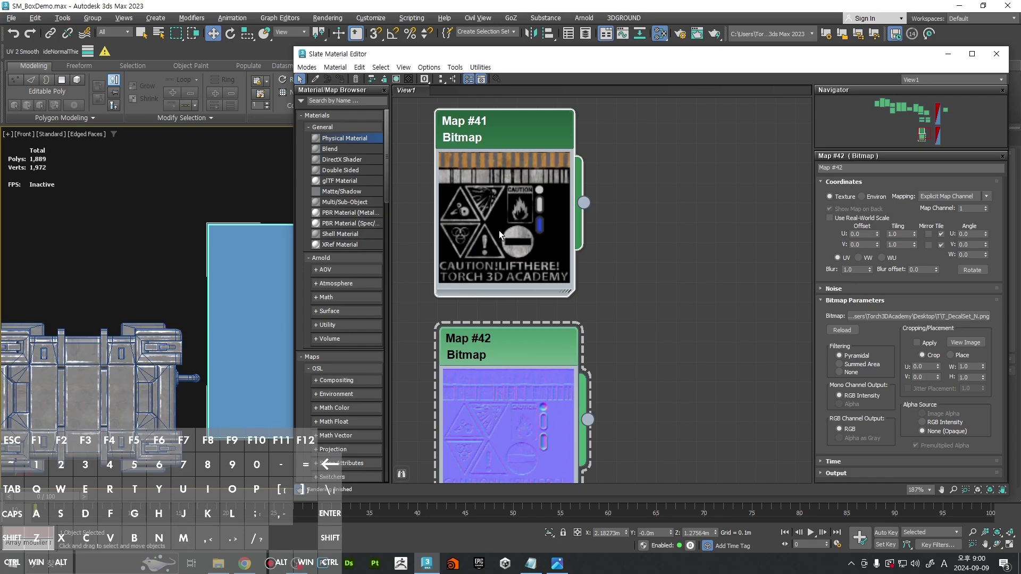
{"action": "scroll", "coordinate": [500, 234], "scroll_direction": "down", "scroll_amount": 2}
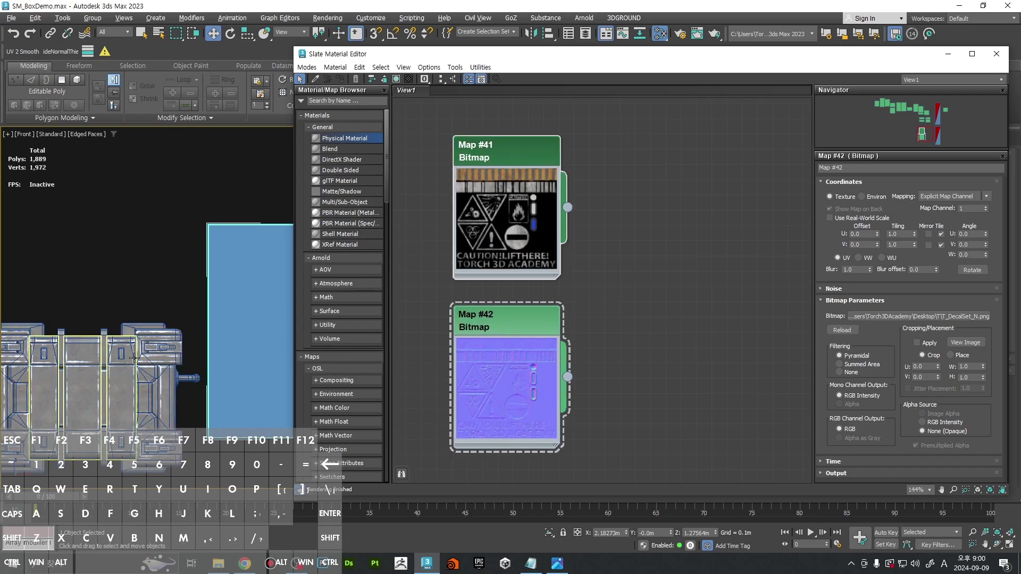
{"action": "scroll", "coordinate": [593, 265], "scroll_direction": "down", "scroll_amount": 4}
{"action": "middle_click_drag", "start_coordinate": [617, 269], "coordinate": [557, 267]}
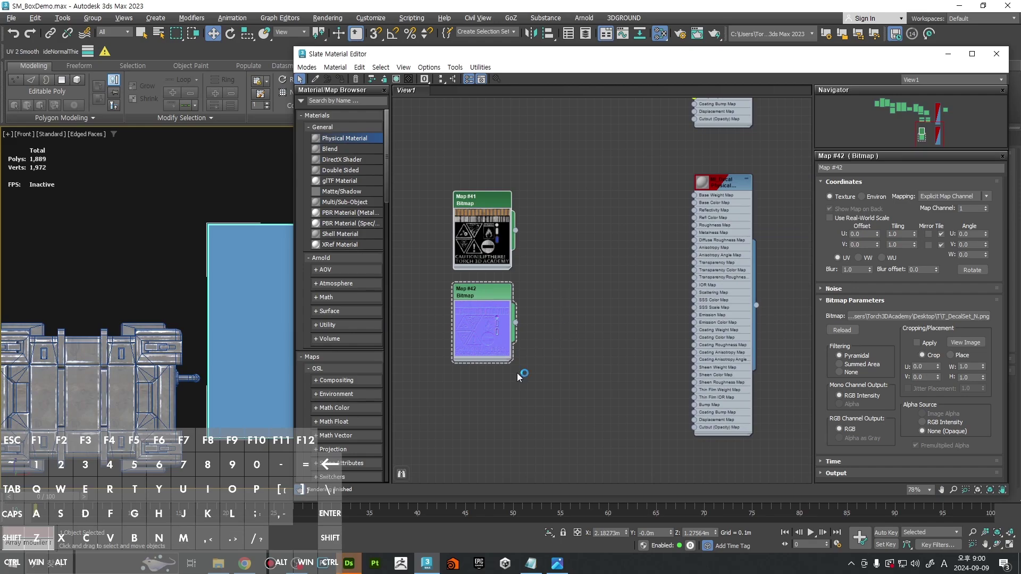
Step: Switch to Substance 3D Designer, open Trim2.sbs and load its T_DecalSet graph
{"action": "left_click", "coordinate": [348, 563]}
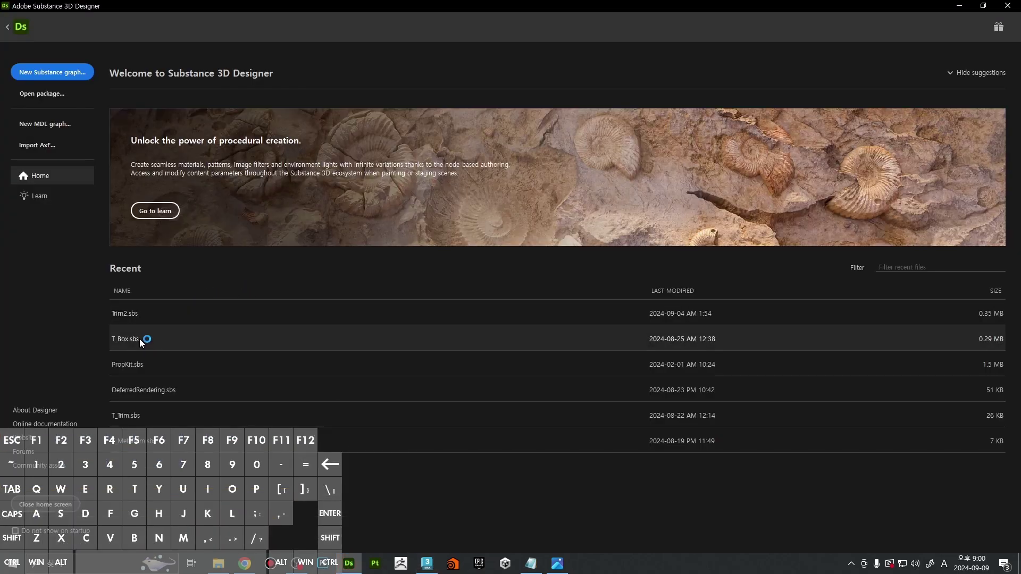
{"action": "left_click", "coordinate": [135, 320]}
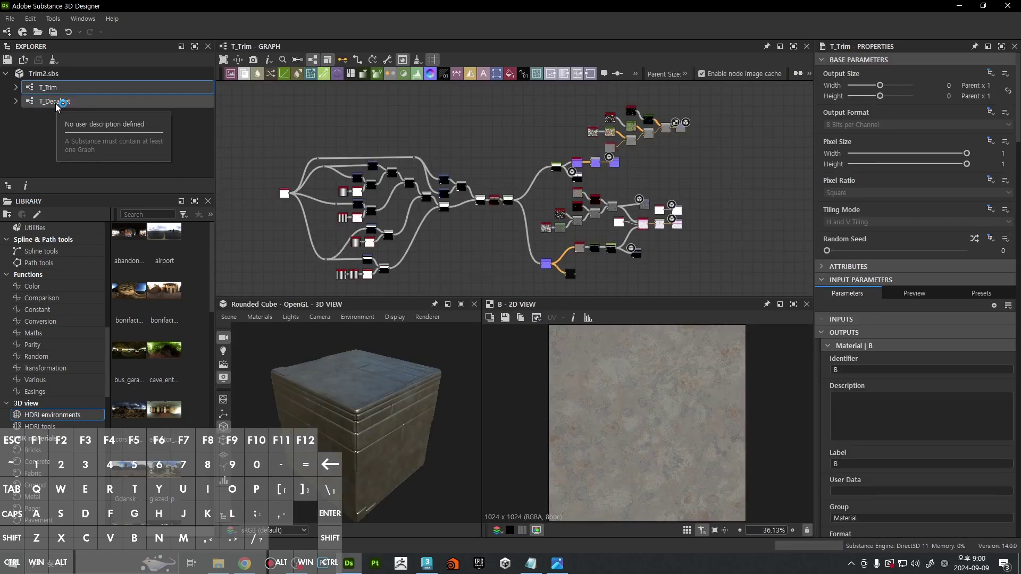
{"action": "left_click", "coordinate": [56, 101]}
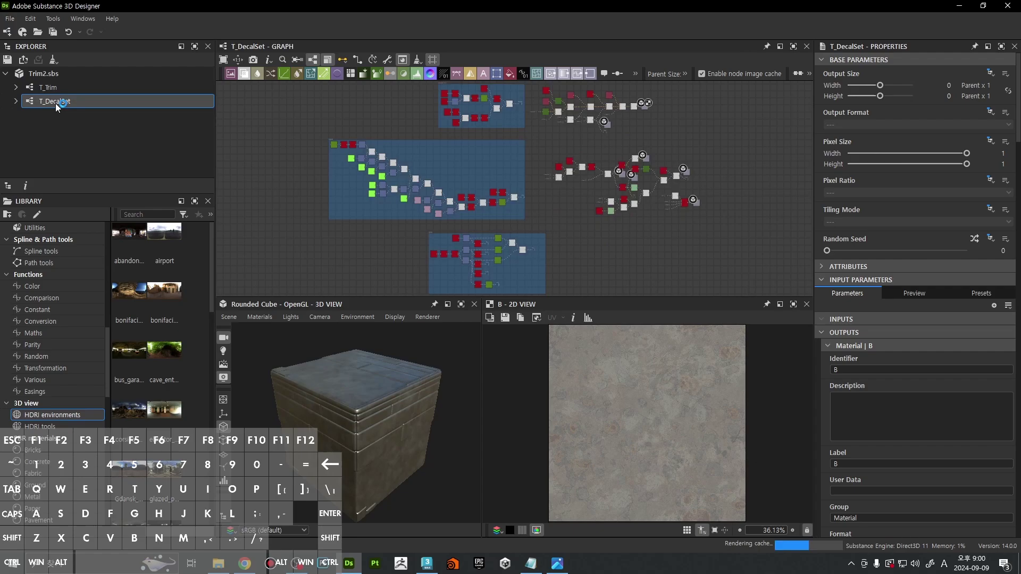
{"action": "left_click_drag", "start_coordinate": [381, 451], "coordinate": [328, 402]}
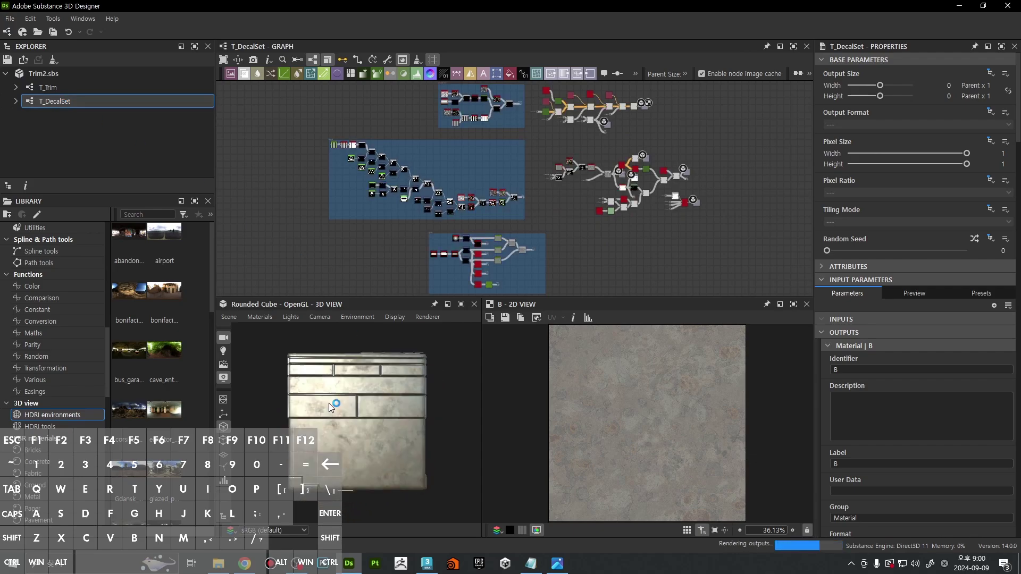
{"action": "scroll", "coordinate": [390, 461], "scroll_direction": "up", "scroll_amount": 3}
{"action": "mouse_move", "coordinate": [390, 460]}
{"action": "left_mouse_down"}
{"action": "mouse_move", "coordinate": [391, 439]}
{"action": "mouse_move", "coordinate": [387, 454]}
{"action": "left_mouse_up"}
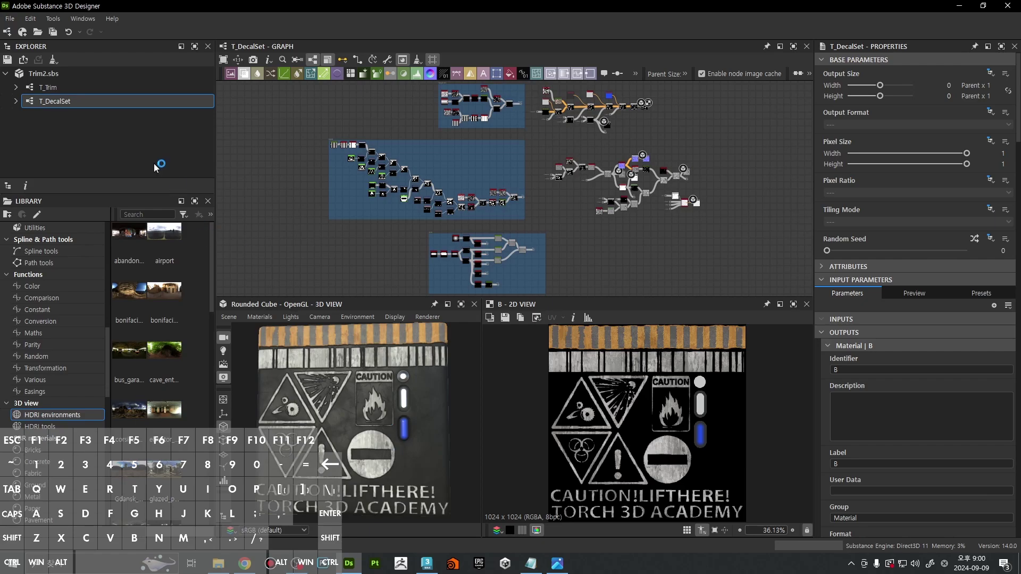
Step: Examine the T_DecalSet graph's packed mask, base color and height branches for a source to use as the decal alpha
{"action": "left_click", "coordinate": [51, 104]}
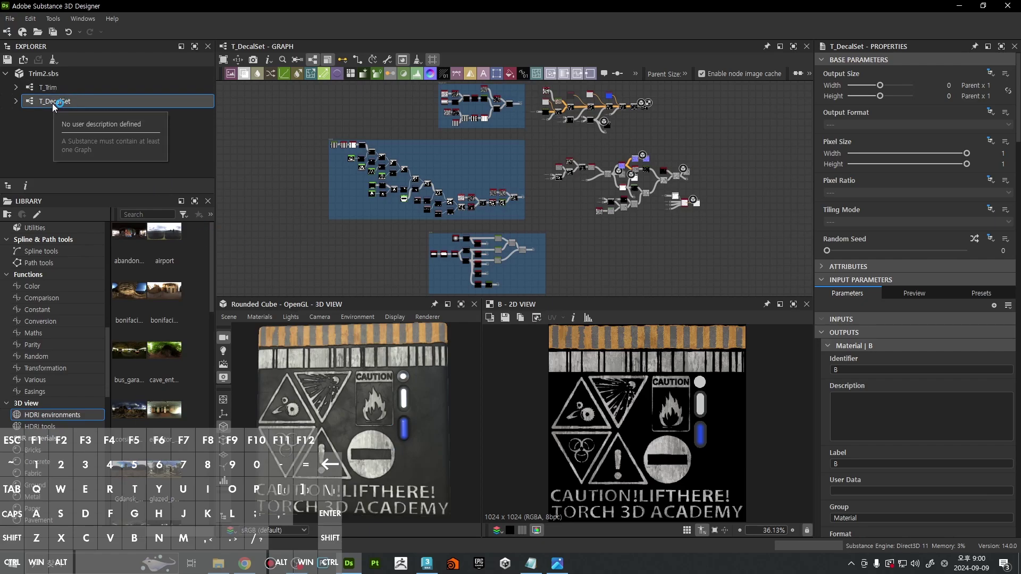
{"action": "right_click", "coordinate": [56, 102]}
{"action": "left_click", "coordinate": [239, 126]}
{"action": "middle_click_drag", "start_coordinate": [659, 185], "coordinate": [541, 177]}
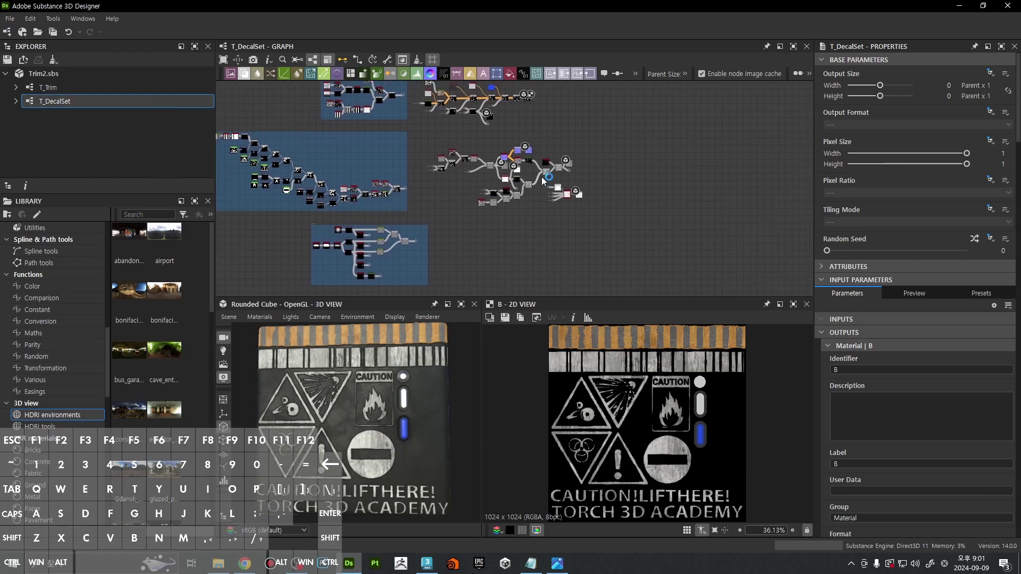
{"action": "scroll", "coordinate": [541, 176], "scroll_direction": "up", "scroll_amount": 10}
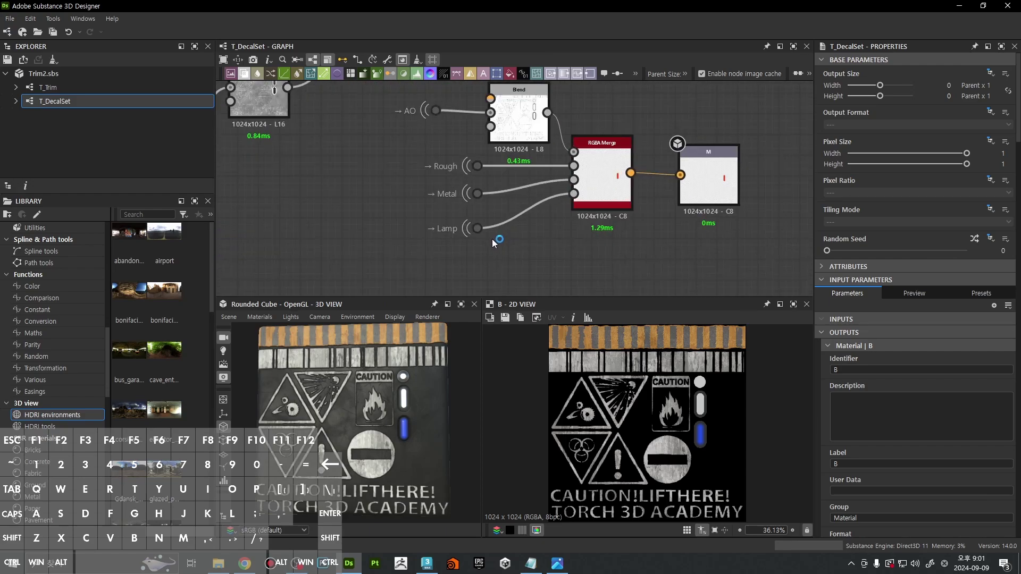
{"action": "scroll", "coordinate": [488, 237], "scroll_direction": "down", "scroll_amount": 9}
{"action": "middle_click_drag", "start_coordinate": [563, 172], "coordinate": [653, 274]}
{"action": "scroll", "coordinate": [531, 195], "scroll_direction": "up", "scroll_amount": 8}
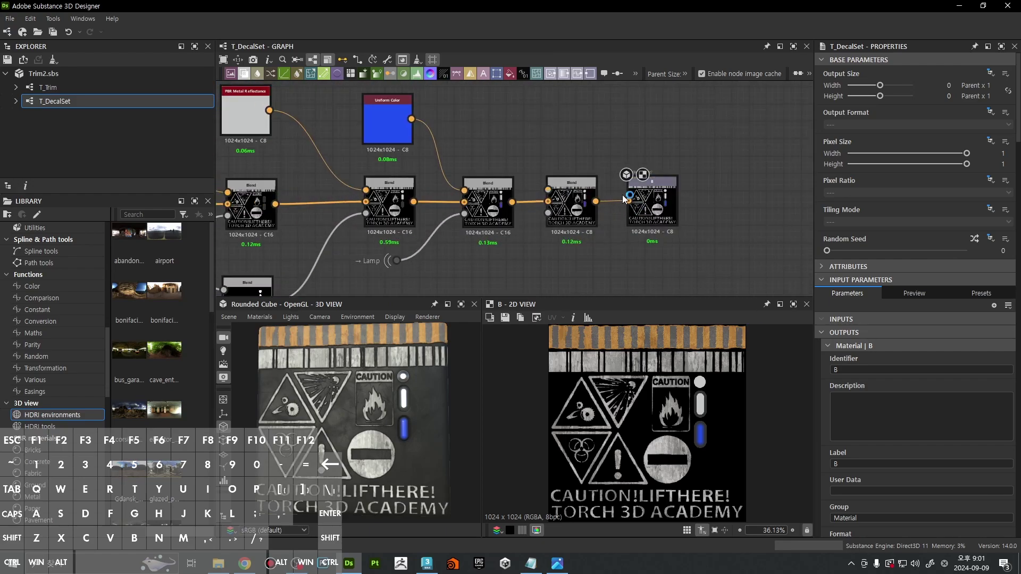
{"action": "scroll", "coordinate": [622, 195], "scroll_direction": "down", "scroll_amount": 5}
{"action": "scroll", "coordinate": [642, 228], "scroll_direction": "up", "scroll_amount": 4}
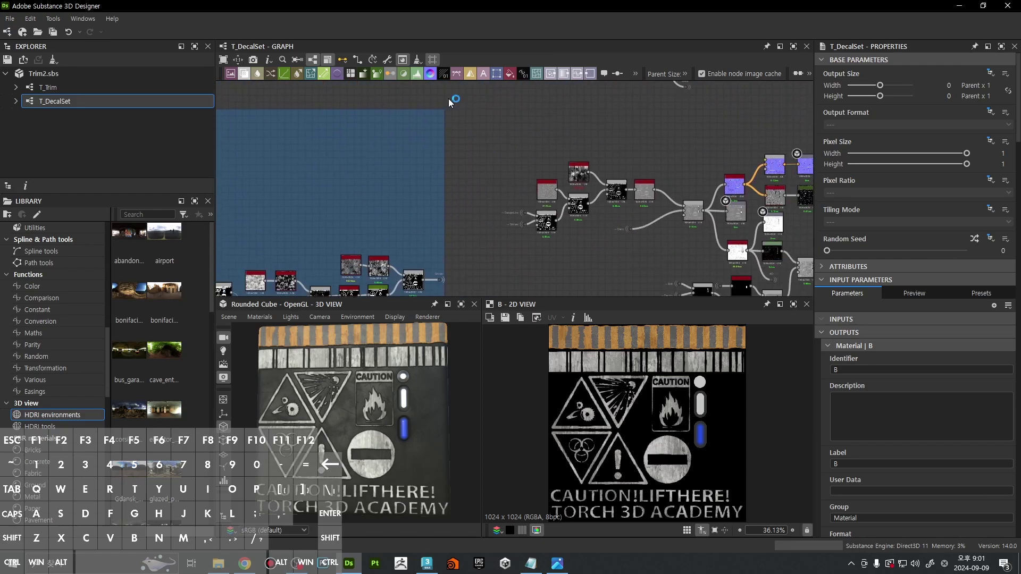
{"action": "middle_click_drag", "start_coordinate": [571, 238], "coordinate": [548, 153]}
{"action": "middle_click_drag", "start_coordinate": [602, 172], "coordinate": [423, 243]}
{"action": "scroll", "coordinate": [495, 202], "scroll_direction": "up", "scroll_amount": 4}
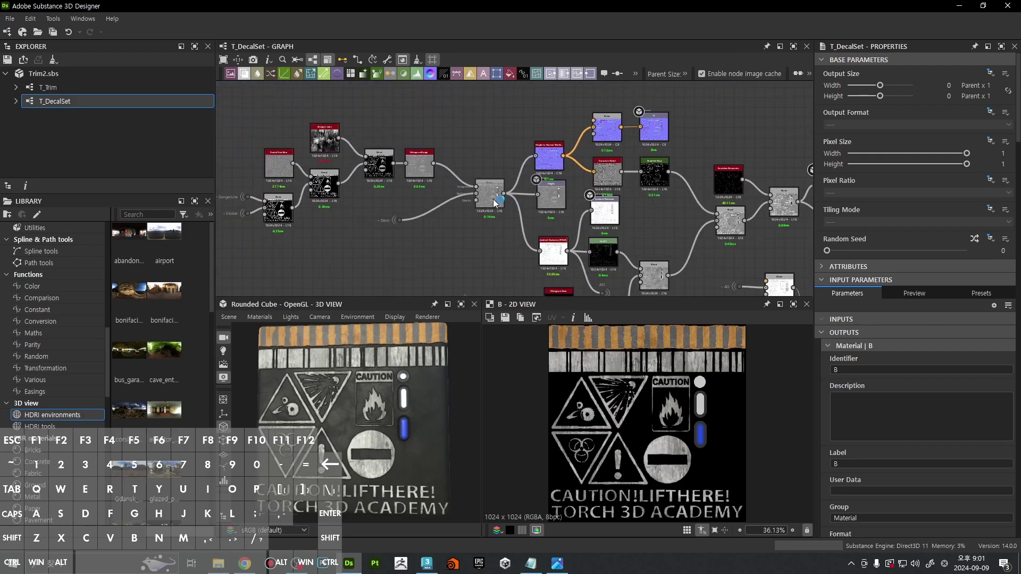
{"action": "scroll", "coordinate": [496, 215], "scroll_direction": "down", "scroll_amount": 3}
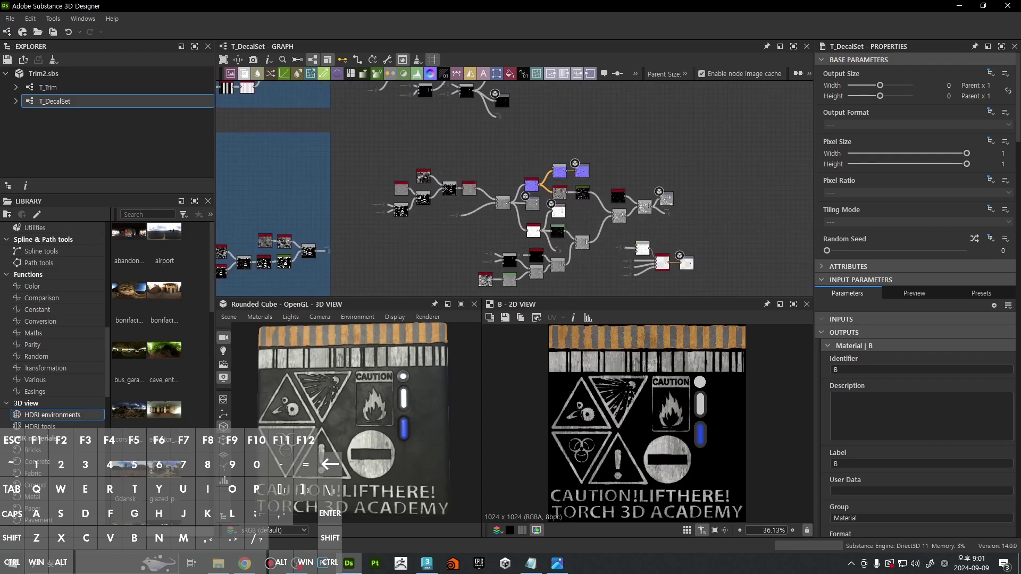
{"action": "scroll", "coordinate": [438, 181], "scroll_direction": "up", "scroll_amount": 4}
Step: Preview the Blend node fed by Grunge Leaks and examine the nodes around it as a possible decal mask
{"action": "double_click", "coordinate": [473, 205]}
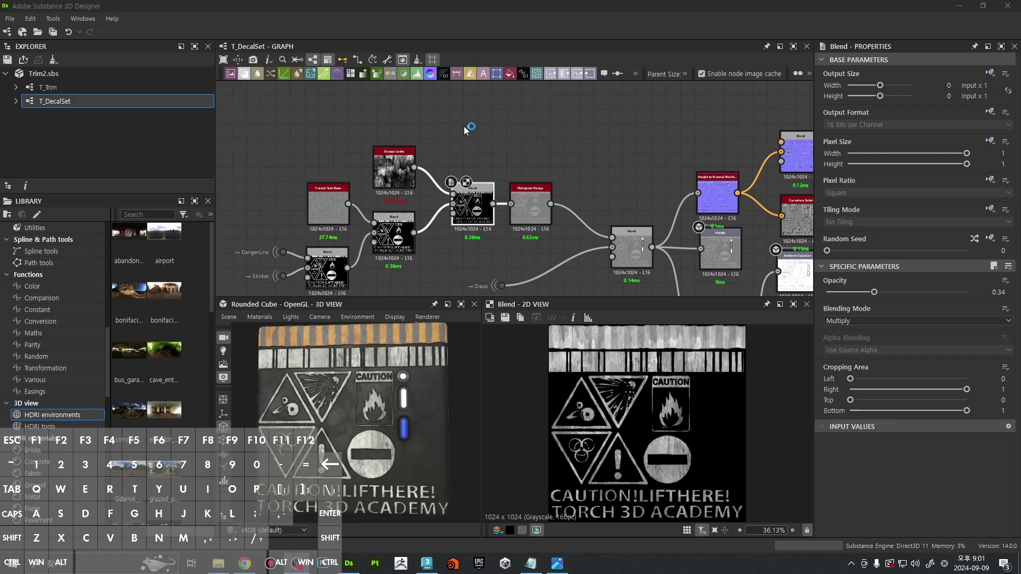
{"action": "middle_click_drag", "start_coordinate": [555, 88], "coordinate": [509, 191]}
{"action": "scroll", "coordinate": [509, 191], "scroll_direction": "down", "scroll_amount": 4}
{"action": "mouse_move", "coordinate": [577, 141]}
{"action": "middle_mouse_down"}
{"action": "mouse_move", "coordinate": [518, 223]}
{"action": "mouse_move", "coordinate": [592, 139]}
{"action": "middle_mouse_up"}
{"action": "scroll", "coordinate": [603, 156], "scroll_direction": "up", "scroll_amount": 4}
{"action": "scroll", "coordinate": [604, 158], "scroll_direction": "down", "scroll_amount": 4}
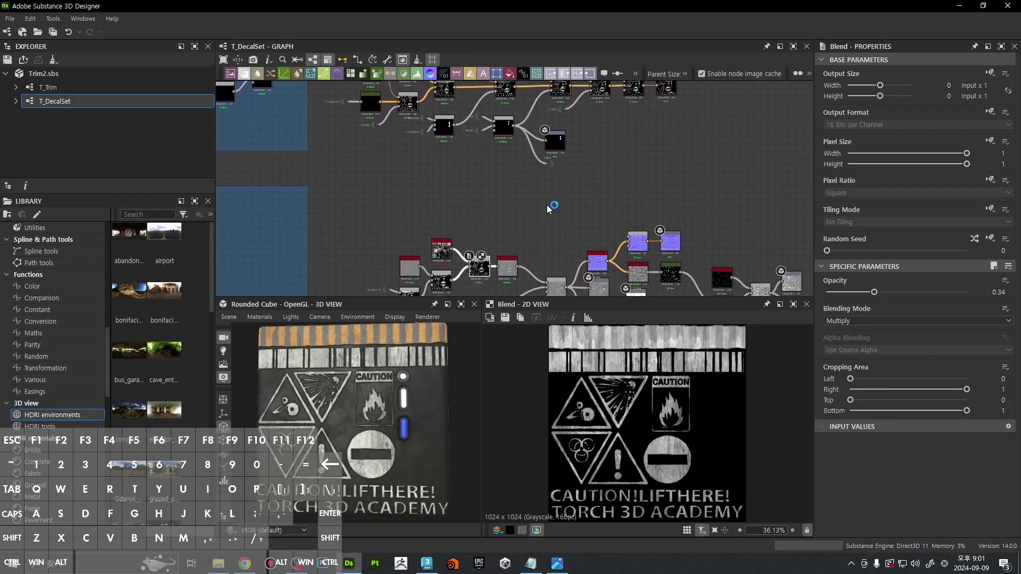
{"action": "scroll", "coordinate": [561, 138], "scroll_direction": "up", "scroll_amount": 5}
{"action": "scroll", "coordinate": [529, 221], "scroll_direction": "down", "scroll_amount": 4}
{"action": "scroll", "coordinate": [513, 228], "scroll_direction": "up", "scroll_amount": 4}
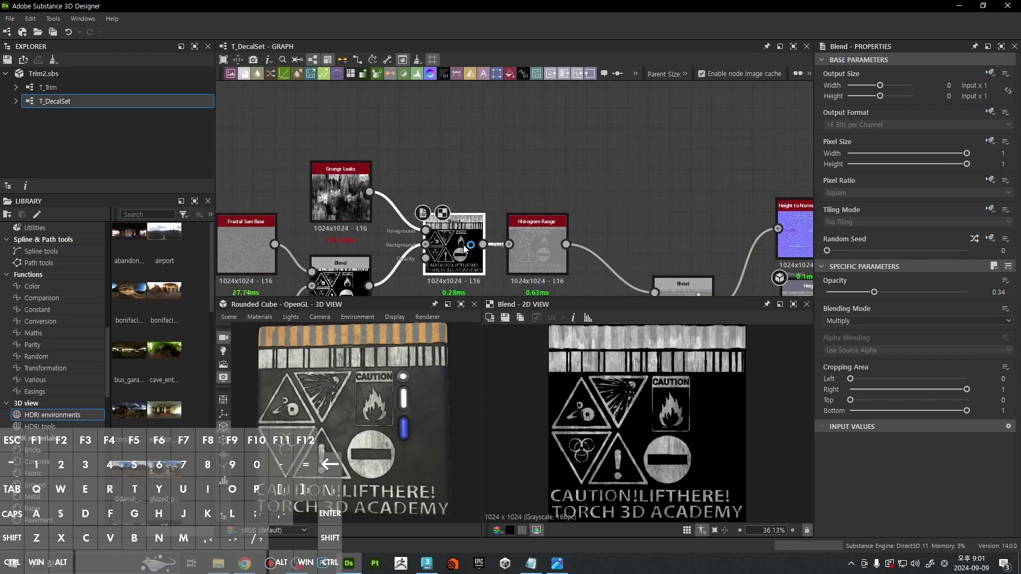
{"action": "middle_click_drag", "start_coordinate": [568, 226], "coordinate": [655, 153]}
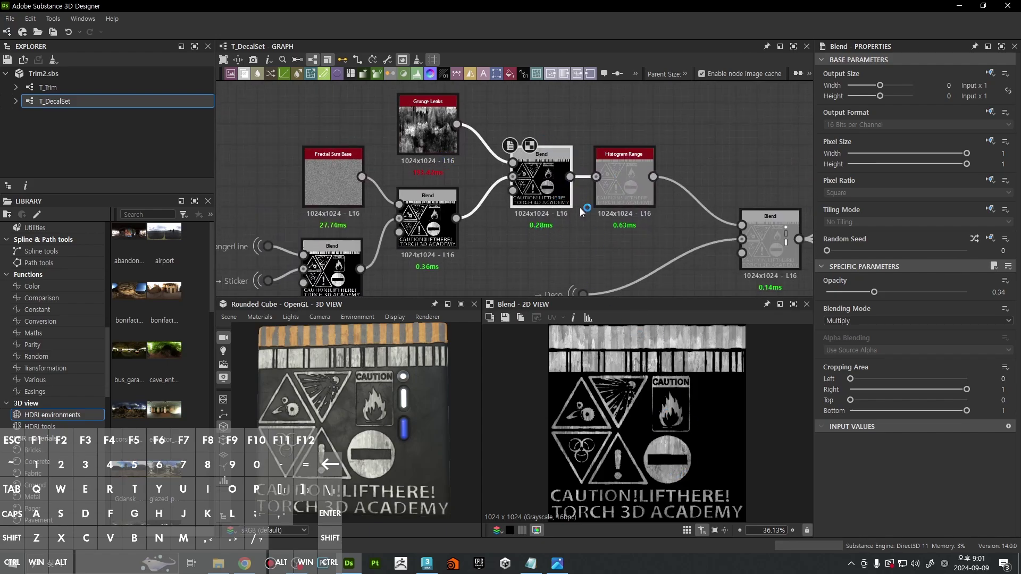
{"action": "middle_click_drag", "start_coordinate": [579, 207], "coordinate": [732, 144]}
{"action": "middle_click_drag", "start_coordinate": [677, 161], "coordinate": [547, 225]}
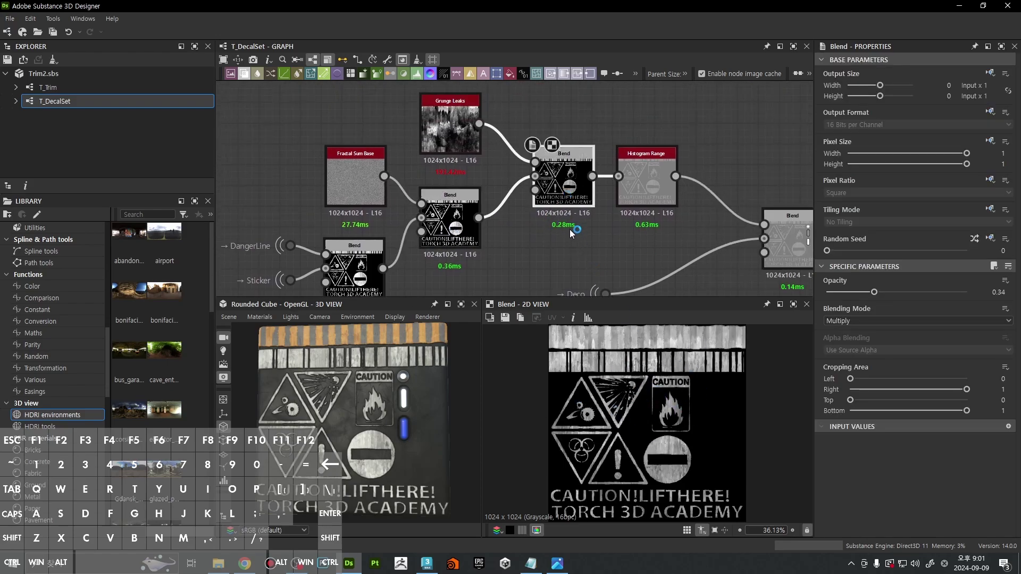
{"action": "middle_click_drag", "start_coordinate": [644, 182], "coordinate": [573, 254]}
Step: Add a Histogram Scan node fed by the Grunge Leaks Blend, set its Position to 1 and check the decal mask
{"action": "left_click", "coordinate": [589, 161]}
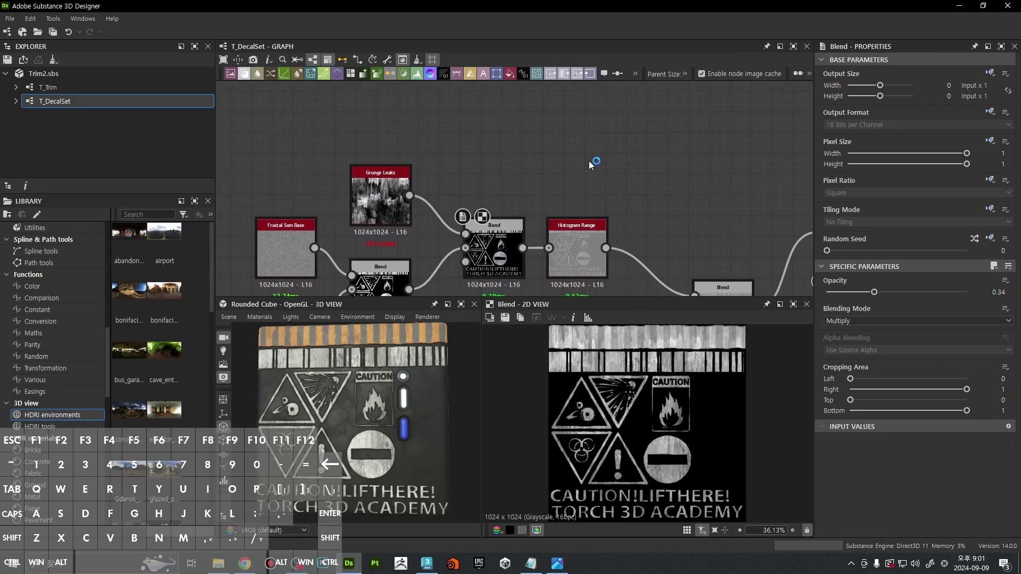
{"action": "key", "text": "space"}
{"action": "type", "text": "his"}
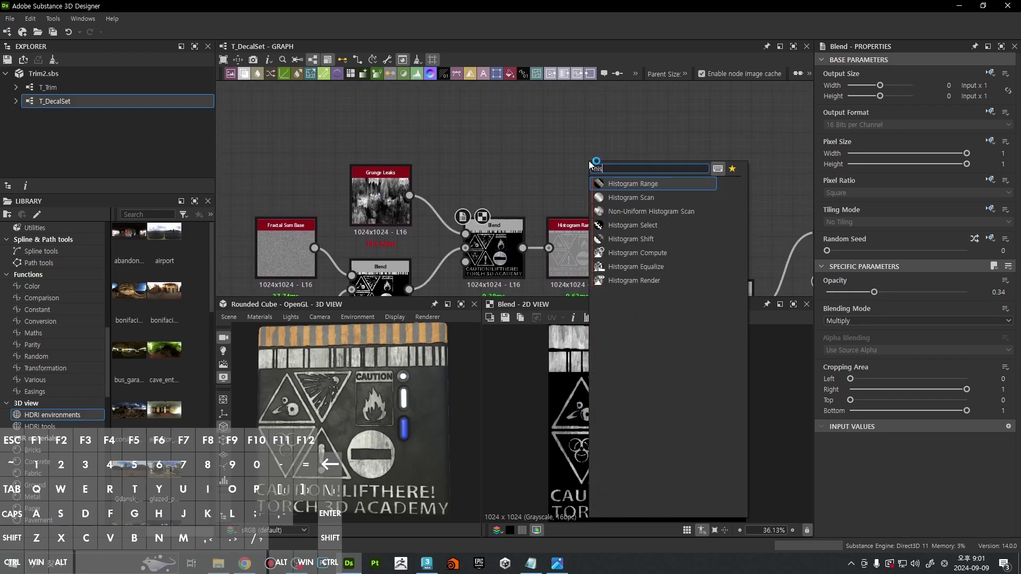
{"action": "left_click", "coordinate": [631, 198]}
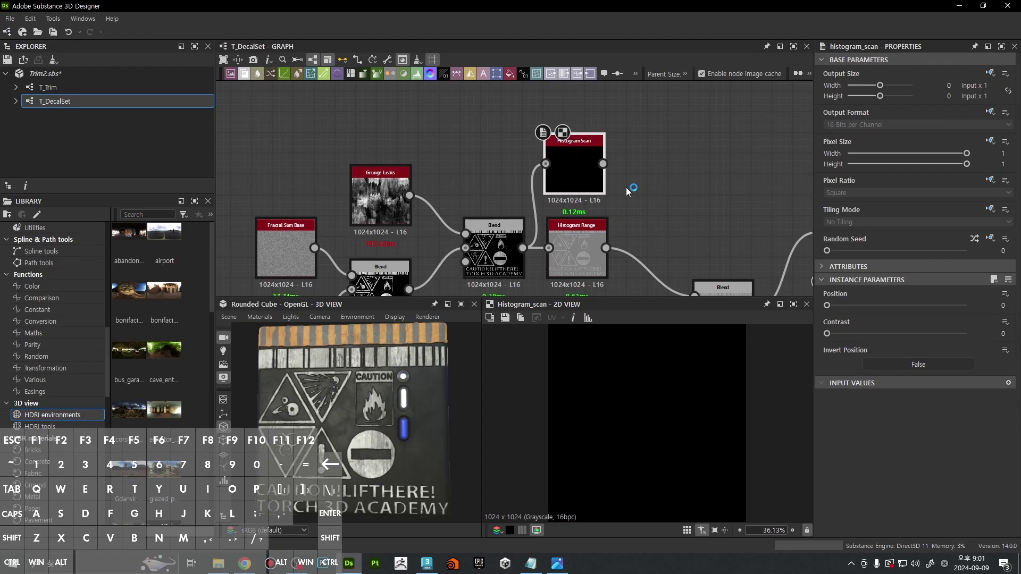
{"action": "left_click_drag", "start_coordinate": [827, 305], "coordinate": [973, 307]}
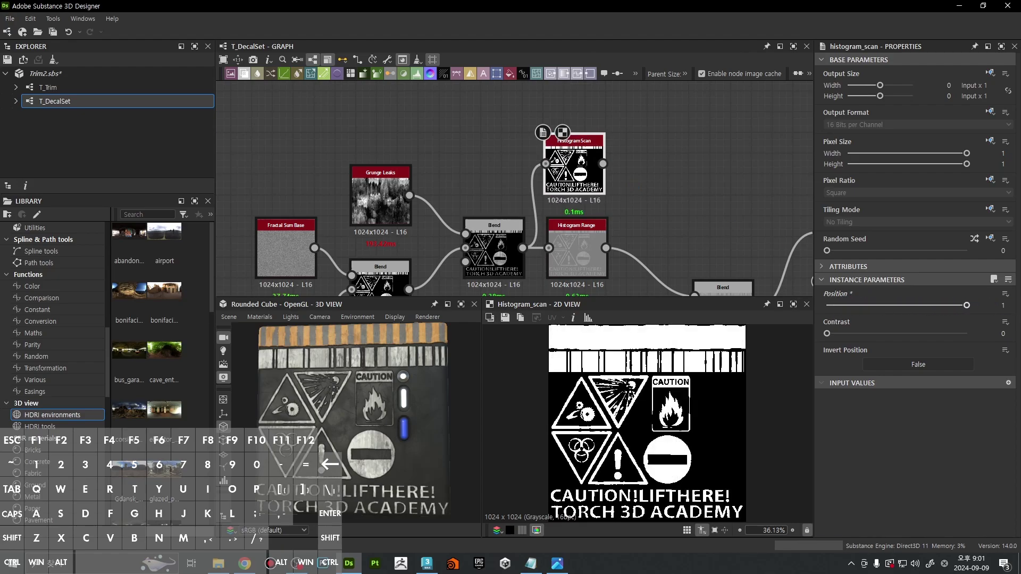
{"action": "scroll", "coordinate": [705, 392], "scroll_direction": "up", "scroll_amount": 5}
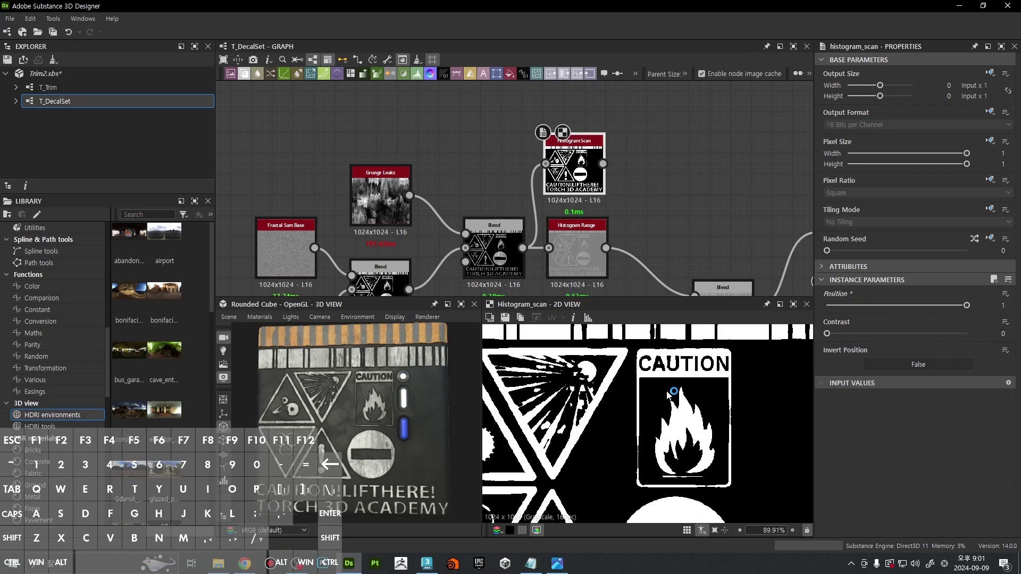
{"action": "middle_click_drag", "start_coordinate": [683, 457], "coordinate": [694, 309]}
{"action": "middle_click_drag", "start_coordinate": [693, 508], "coordinate": [701, 308]}
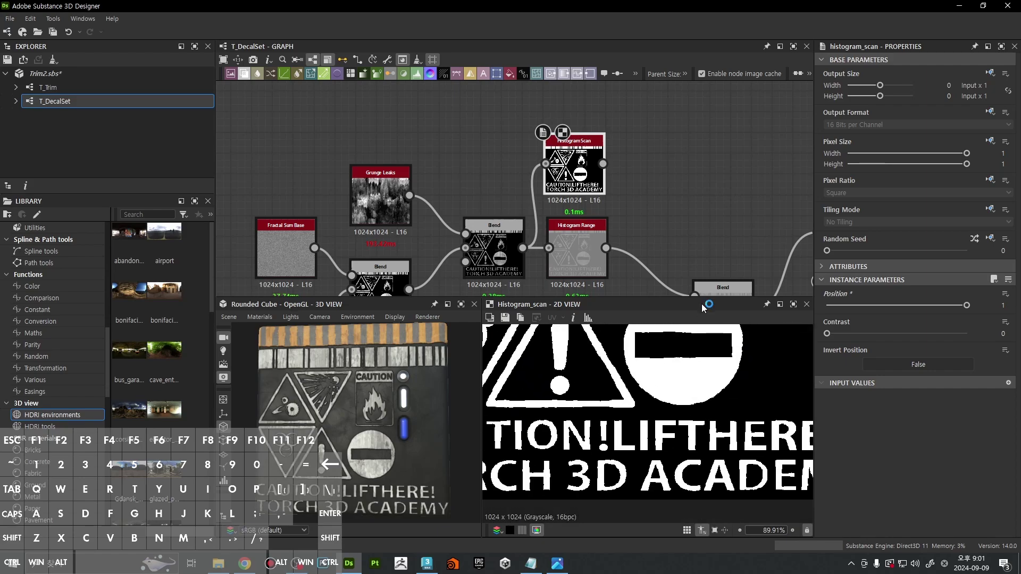
{"action": "middle_click_drag", "start_coordinate": [691, 470], "coordinate": [690, 402]}
{"action": "scroll", "coordinate": [690, 402], "scroll_direction": "down", "scroll_amount": 7}
{"action": "scroll", "coordinate": [689, 402], "scroll_direction": "up", "scroll_amount": 1}
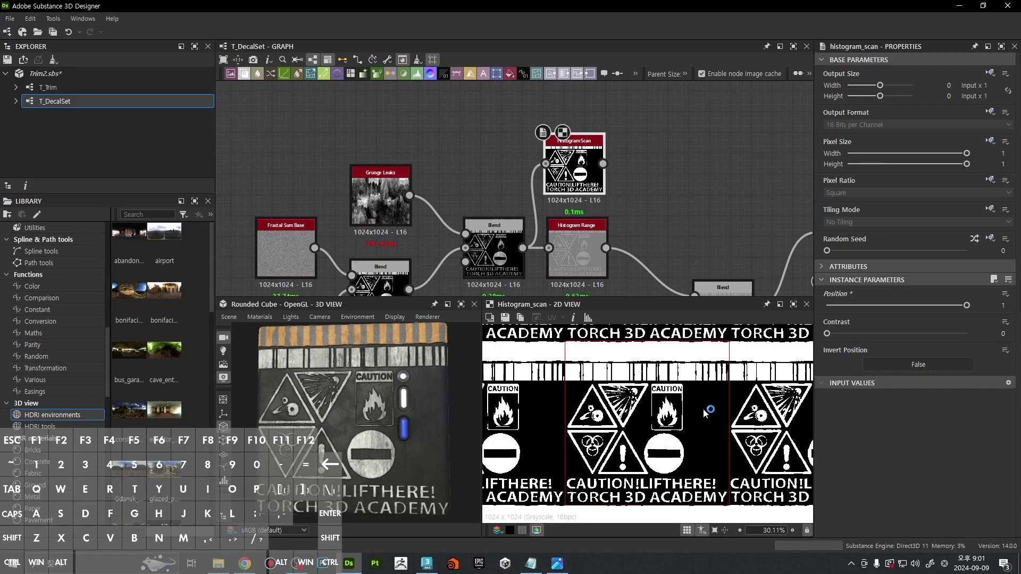
Step: Preview the final base color Blend, shift the B output node away from it, and place the Histogram Scan node below that Blend
{"action": "middle_click_drag", "start_coordinate": [699, 123], "coordinate": [531, 228]}
{"action": "middle_click_drag", "start_coordinate": [637, 88], "coordinate": [583, 157]}
{"action": "scroll", "coordinate": [583, 157], "scroll_direction": "up", "scroll_amount": 5}
{"action": "left_click", "coordinate": [507, 195]}
{"action": "double_click", "coordinate": [509, 197]}
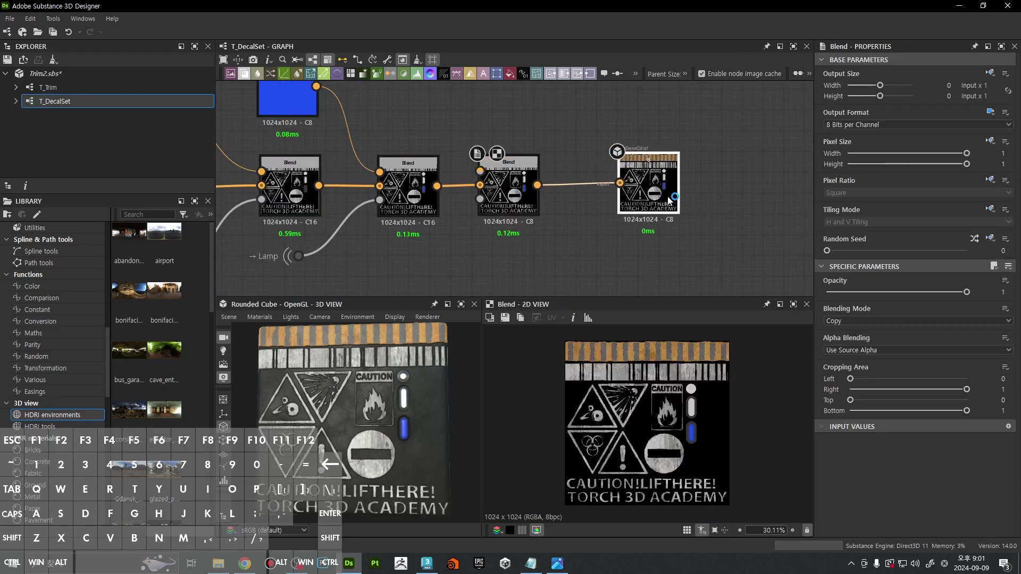
{"action": "scroll", "coordinate": [678, 204], "scroll_direction": "down", "scroll_amount": 5}
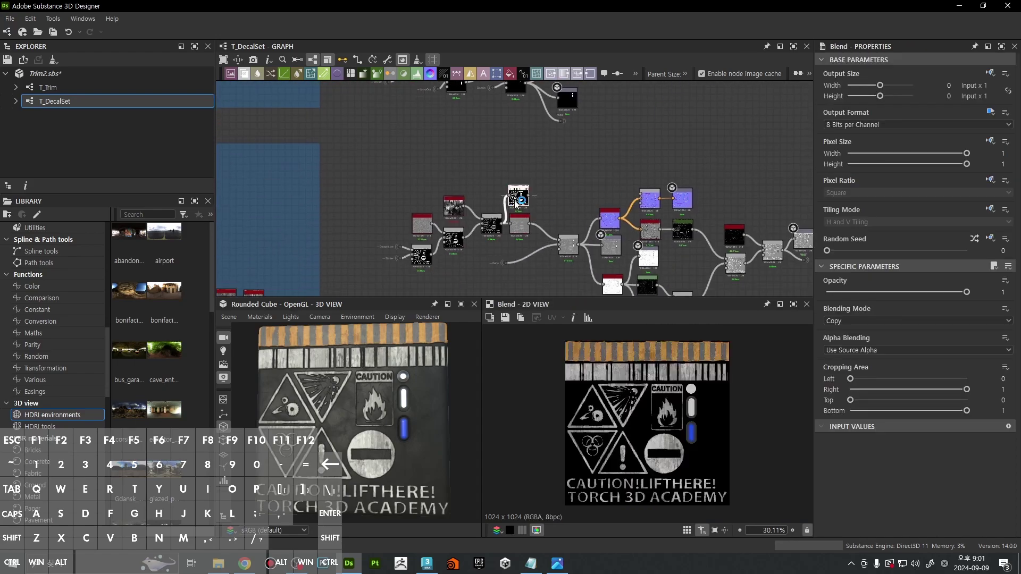
{"action": "scroll", "coordinate": [516, 203], "scroll_direction": "up", "scroll_amount": 5}
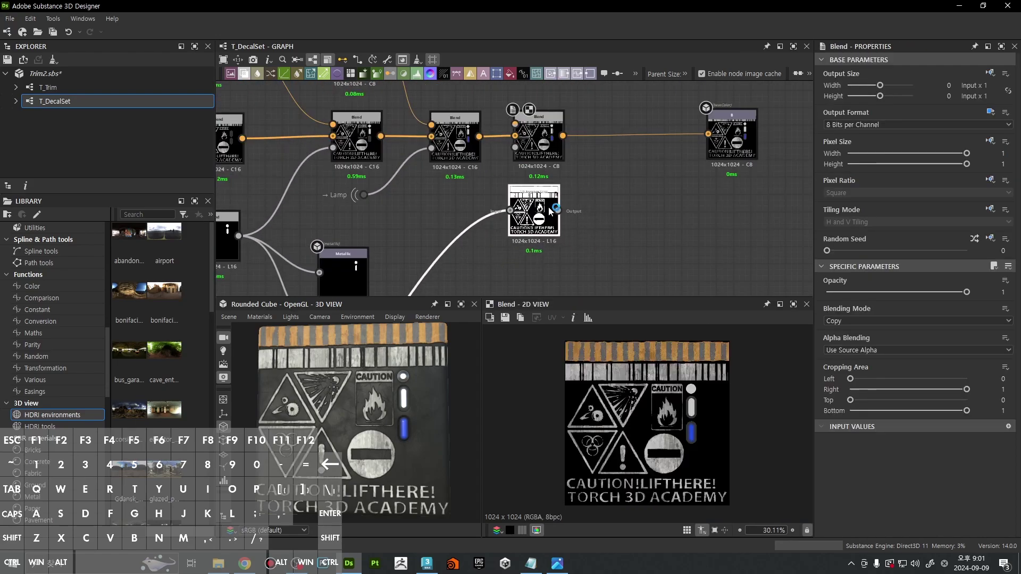
{"action": "left_click_drag", "start_coordinate": [555, 209], "coordinate": [614, 209]}
{"action": "type", "text": "rgba"}
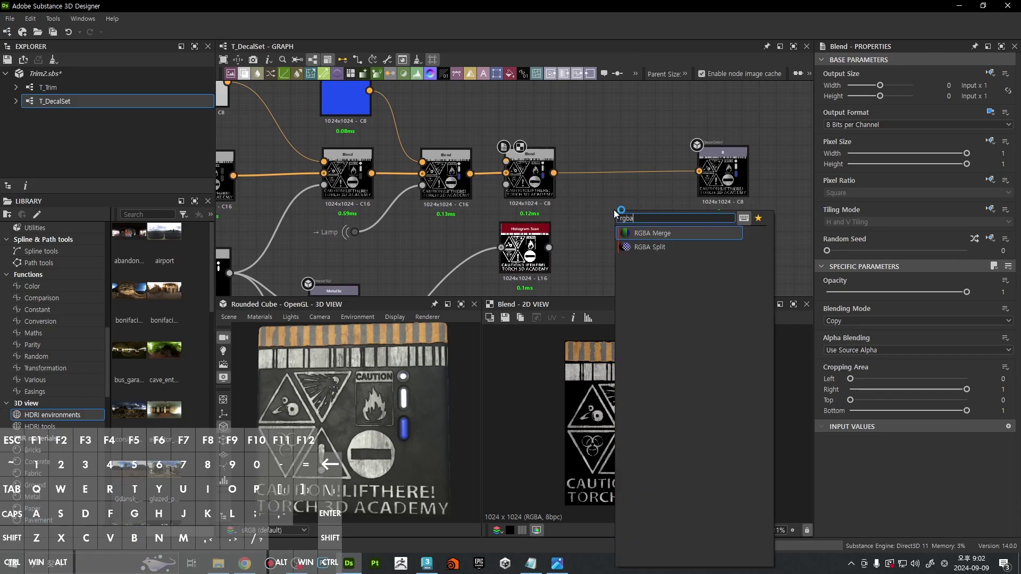
{"action": "left_click", "coordinate": [594, 226]}
Step: Add an Alpha Merge node, feeding the final base color Blend into RGB and the Histogram Scan into A
{"action": "key", "text": "space"}
{"action": "type", "text": "a"}
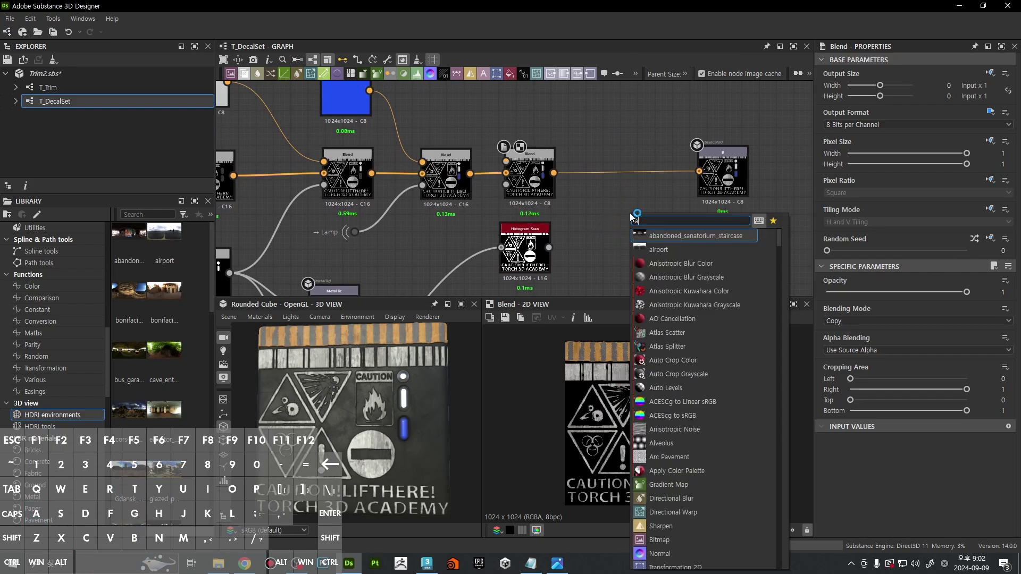
{"action": "type", "text": "lpha"}
{"action": "left_click", "coordinate": [666, 269]}
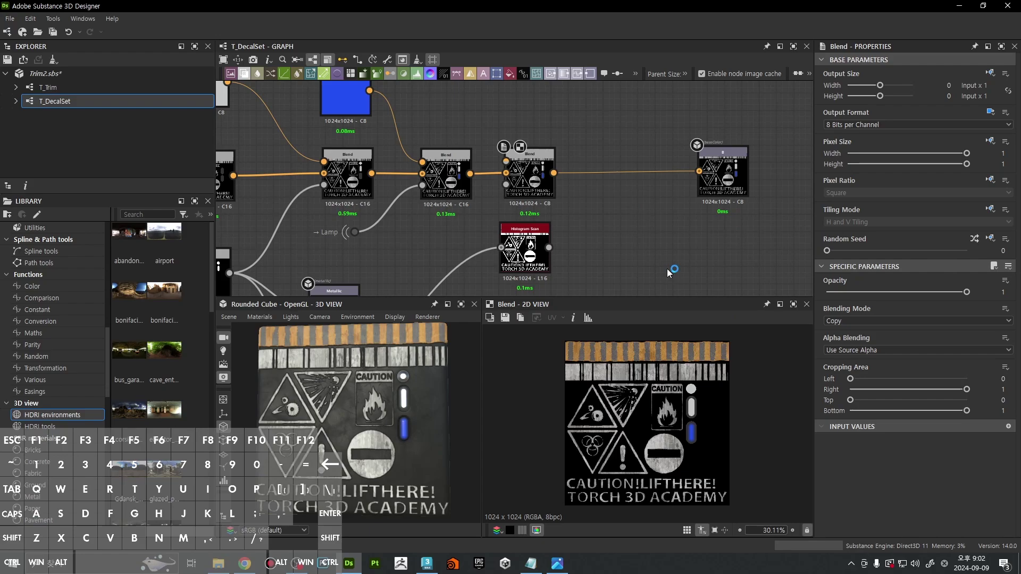
{"action": "scroll", "coordinate": [561, 197], "scroll_direction": "up", "scroll_amount": 3}
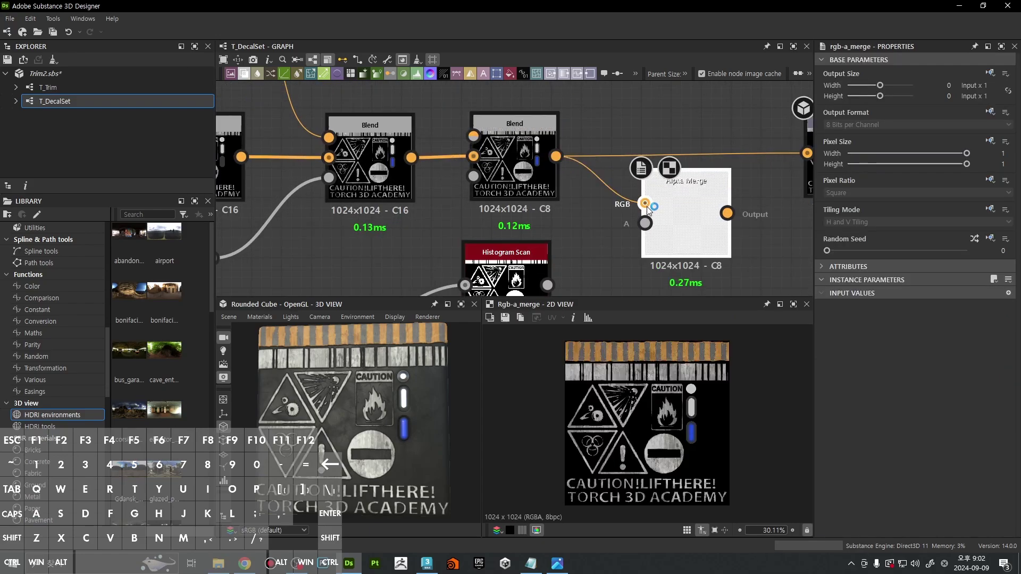
{"action": "middle_click_drag", "start_coordinate": [672, 245], "coordinate": [618, 193]}
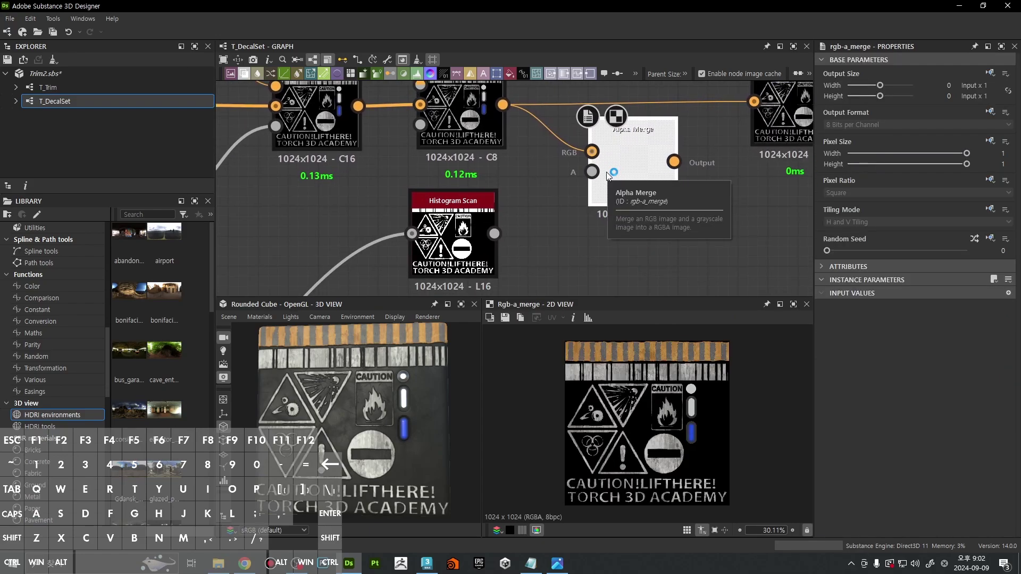
{"action": "left_click_drag", "start_coordinate": [494, 234], "coordinate": [591, 171]}
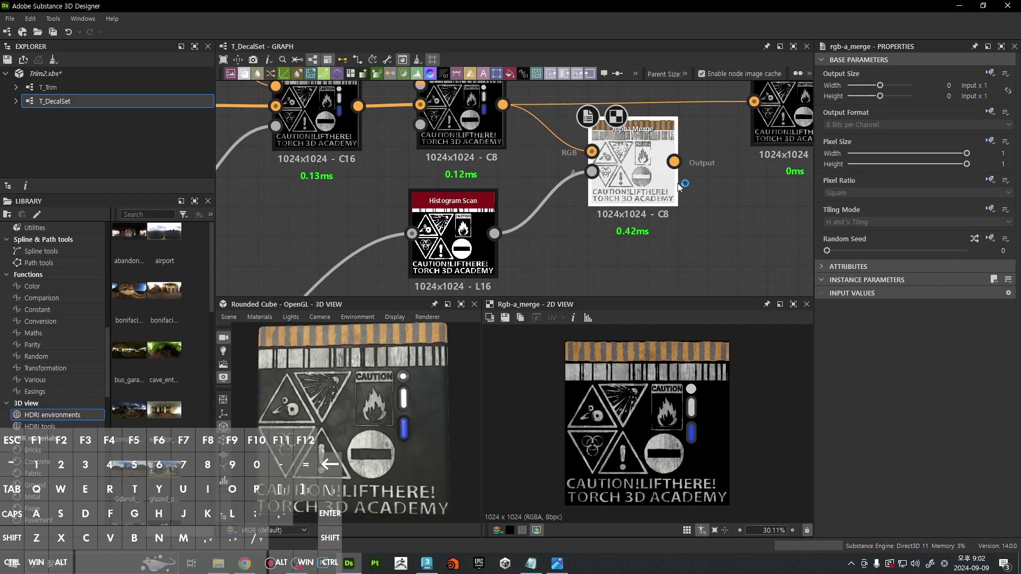
Step: Show transparency in the 2D preview of the Alpha Merge result and inspect the edges of the decals
{"action": "left_click", "coordinate": [511, 531]}
{"action": "scroll", "coordinate": [655, 393], "scroll_direction": "up", "scroll_amount": 9}
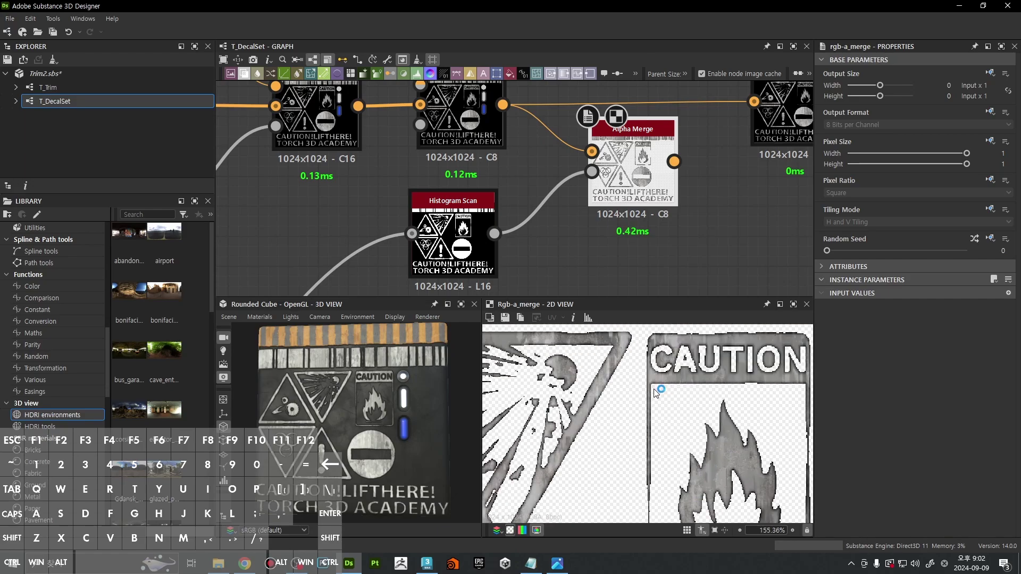
{"action": "middle_click_drag", "start_coordinate": [659, 388], "coordinate": [668, 449]}
{"action": "scroll", "coordinate": [711, 426], "scroll_direction": "down", "scroll_amount": 4}
{"action": "middle_click_drag", "start_coordinate": [718, 426], "coordinate": [684, 220]}
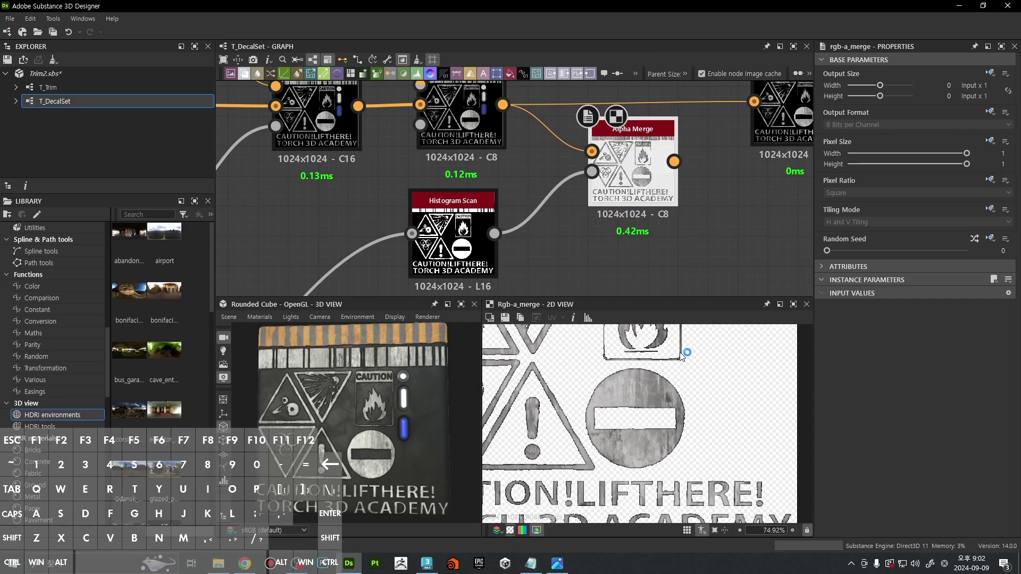
Step: Examine the transparent edges of the circular sign, lettering and barcode stripes in the Alpha Merge preview
{"action": "middle_click_drag", "start_coordinate": [684, 353], "coordinate": [769, 271]}
{"action": "middle_click_drag", "start_coordinate": [672, 424], "coordinate": [693, 417]}
{"action": "middle_click_drag", "start_coordinate": [751, 399], "coordinate": [558, 440]}
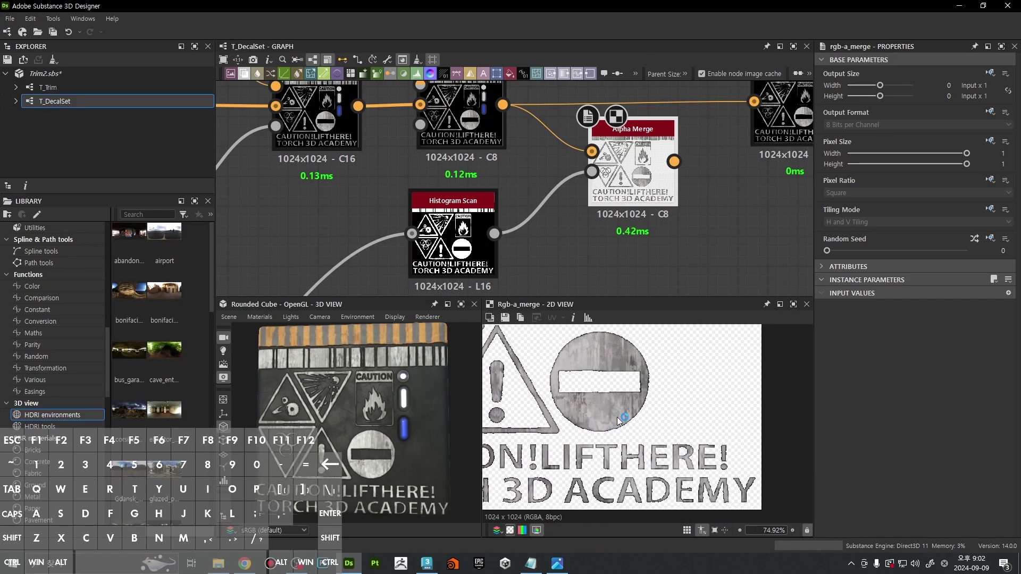
{"action": "middle_click_drag", "start_coordinate": [599, 380], "coordinate": [690, 506]}
{"action": "middle_click_drag", "start_coordinate": [670, 439], "coordinate": [702, 508]}
{"action": "scroll", "coordinate": [672, 395], "scroll_direction": "up", "scroll_amount": 4}
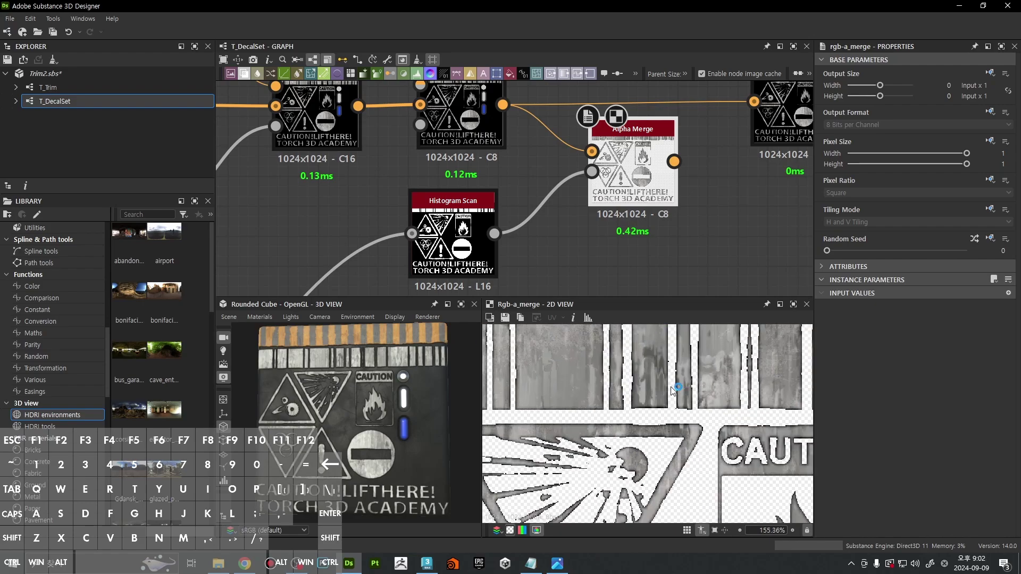
{"action": "scroll", "coordinate": [673, 395], "scroll_direction": "down", "scroll_amount": 10}
Step: Preview the Histogram Scan mask and examine its stripe edges up close with Position set to 1
{"action": "double_click", "coordinate": [451, 240]}
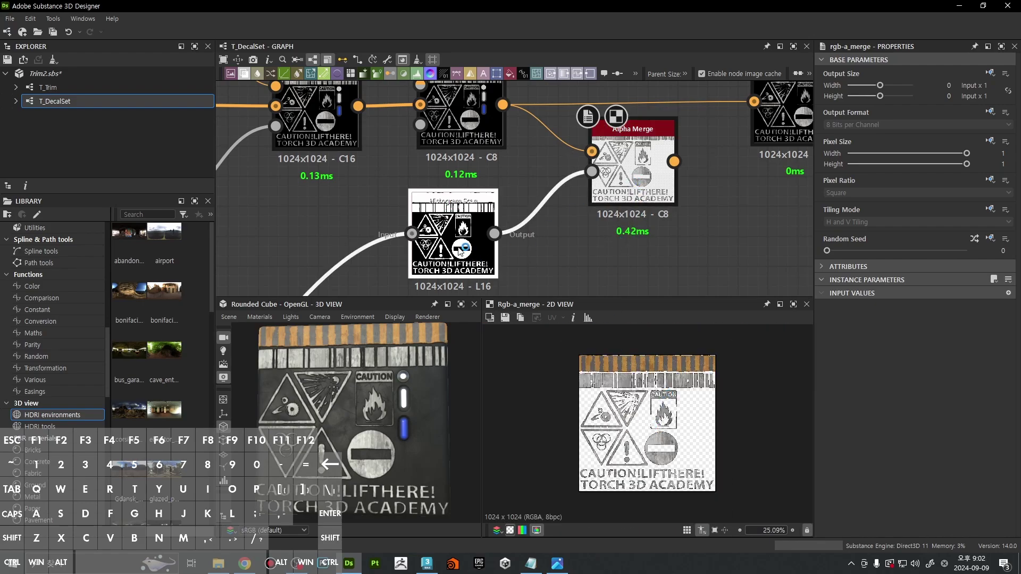
{"action": "scroll", "coordinate": [726, 367], "scroll_direction": "up", "scroll_amount": 9}
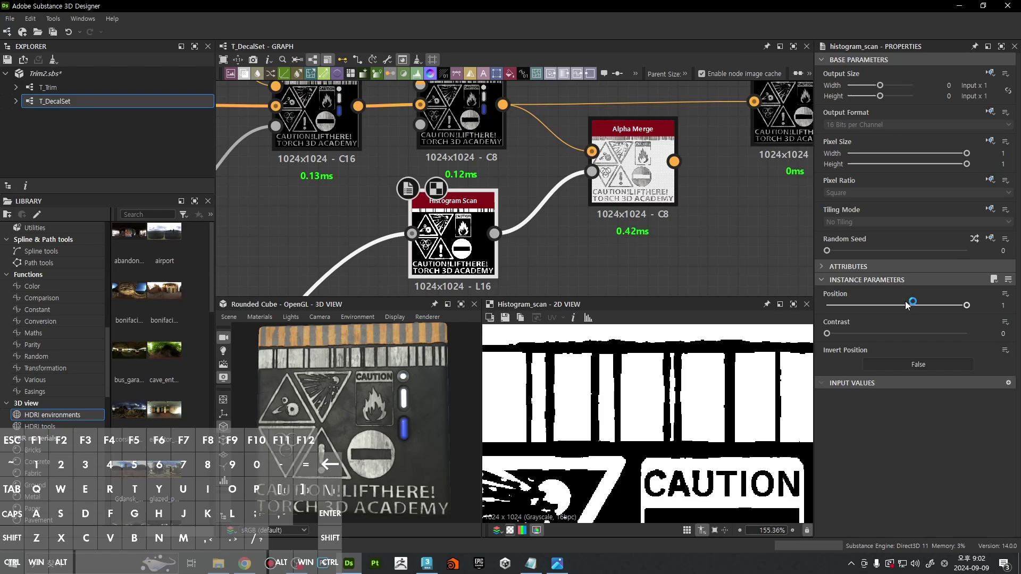
{"action": "scroll", "coordinate": [649, 380], "scroll_direction": "up", "scroll_amount": 5}
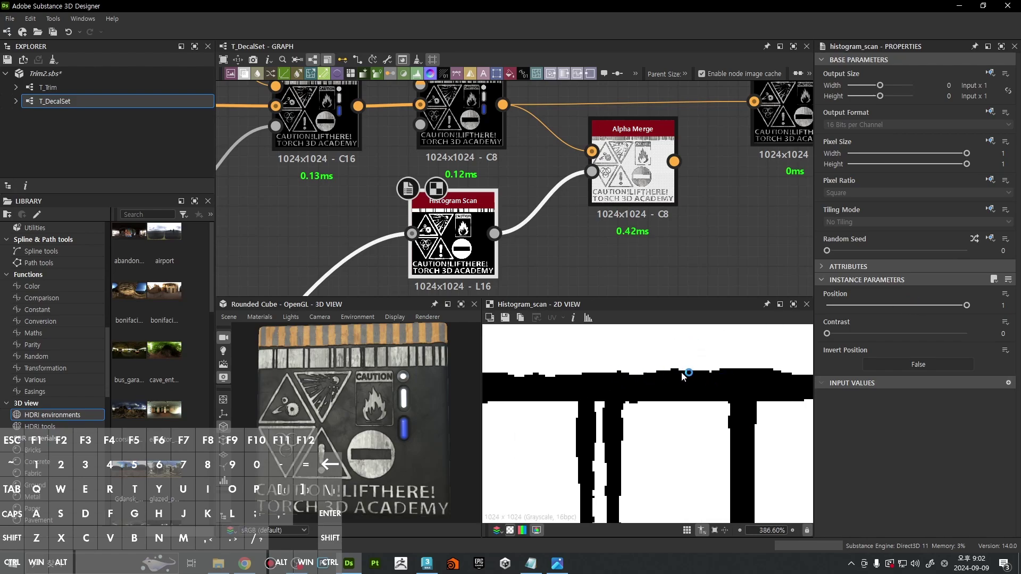
{"action": "scroll", "coordinate": [668, 241], "scroll_direction": "down", "scroll_amount": 3}
{"action": "scroll", "coordinate": [623, 242], "scroll_direction": "up", "scroll_amount": 3}
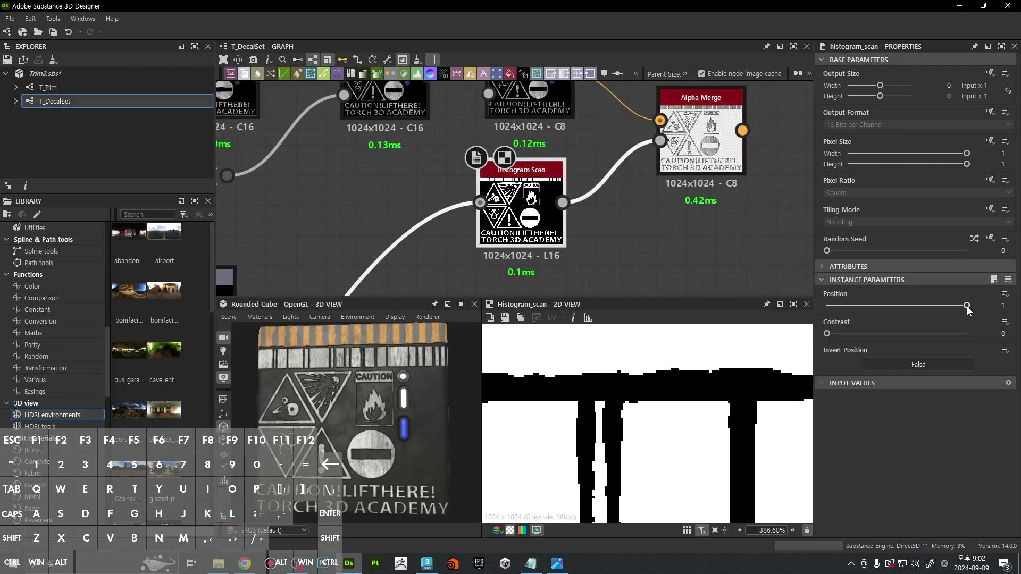
{"action": "left_click_drag", "start_coordinate": [968, 310], "coordinate": [976, 310]}
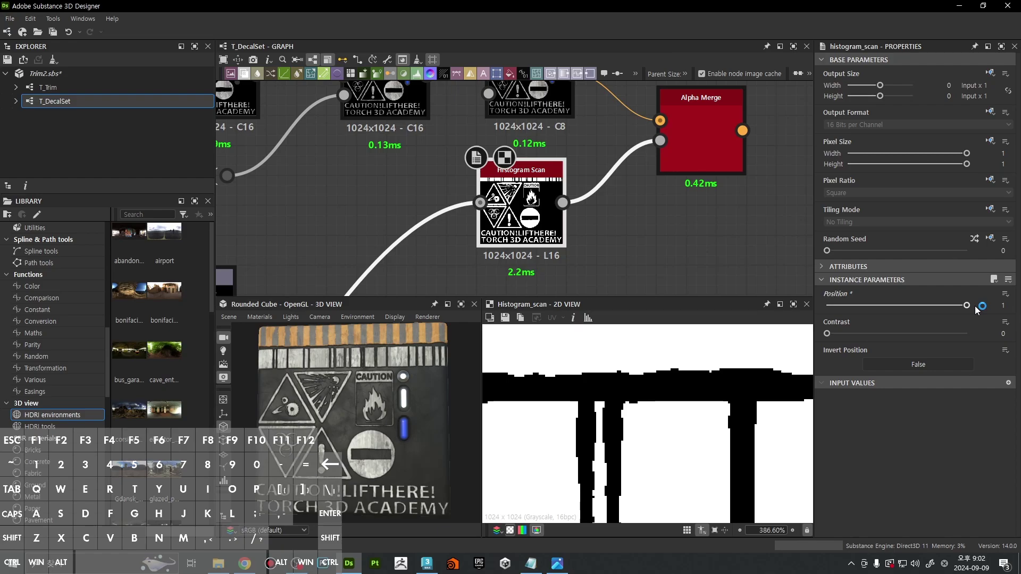
Step: Add an FXAA Grayscale node below Alpha Merge and feed it from the Histogram Scan output
{"action": "middle_click_drag", "start_coordinate": [685, 210], "coordinate": [601, 216]}
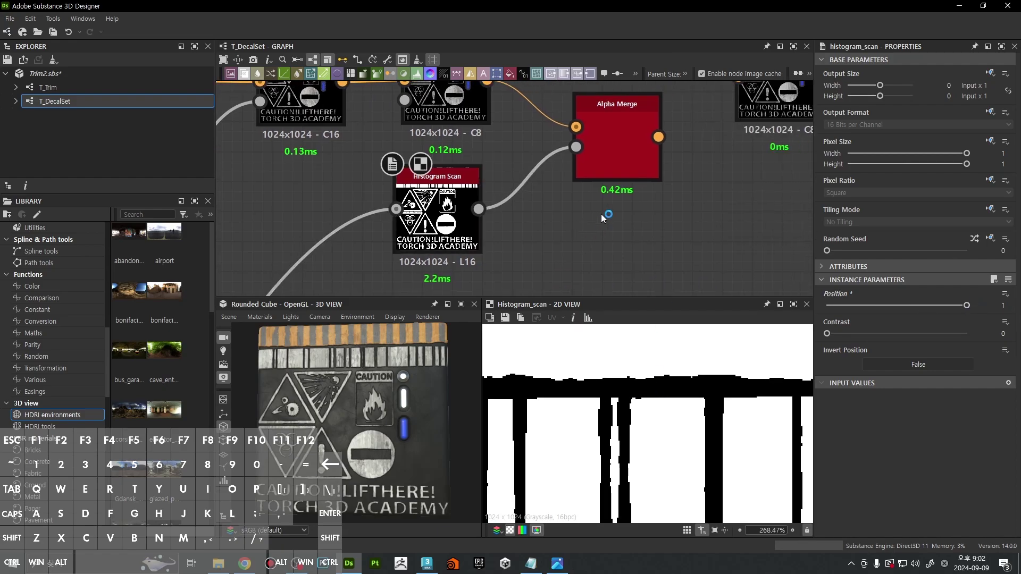
{"action": "key", "text": "space"}
{"action": "type", "text": "fxa"}
{"action": "left_click", "coordinate": [643, 250]}
{"action": "left_click_drag", "start_coordinate": [478, 208], "coordinate": [550, 237]}
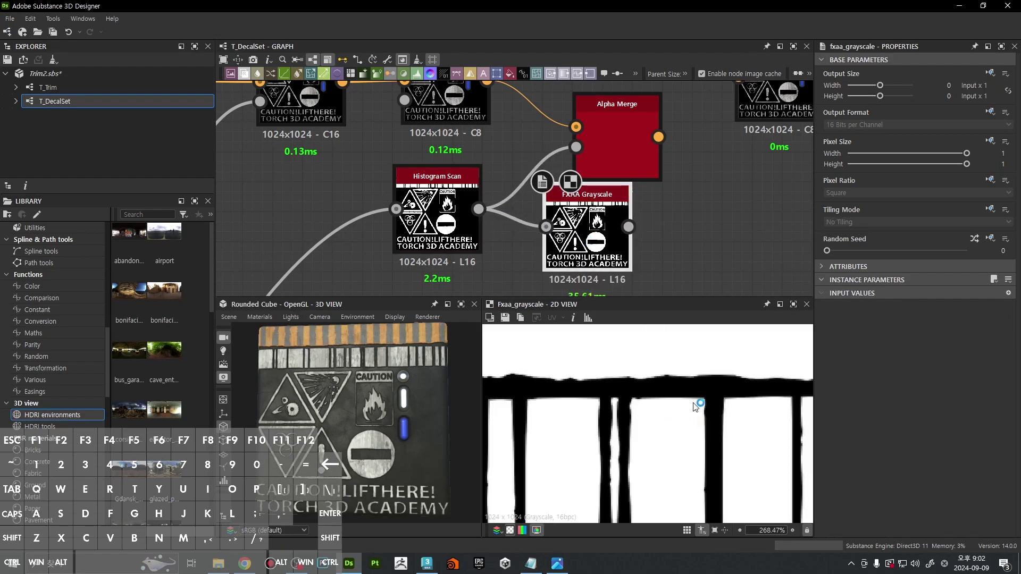
Step: Move the Alpha Merge and B output nodes farther along the graph to make room for the FXAA Grayscale node
{"action": "middle_click_drag", "start_coordinate": [650, 219], "coordinate": [569, 252]}
{"action": "scroll", "coordinate": [569, 252], "scroll_direction": "down", "scroll_amount": 2}
{"action": "left_click_drag", "start_coordinate": [562, 206], "coordinate": [625, 206]}
{"action": "left_click_drag", "start_coordinate": [671, 176], "coordinate": [747, 176]}
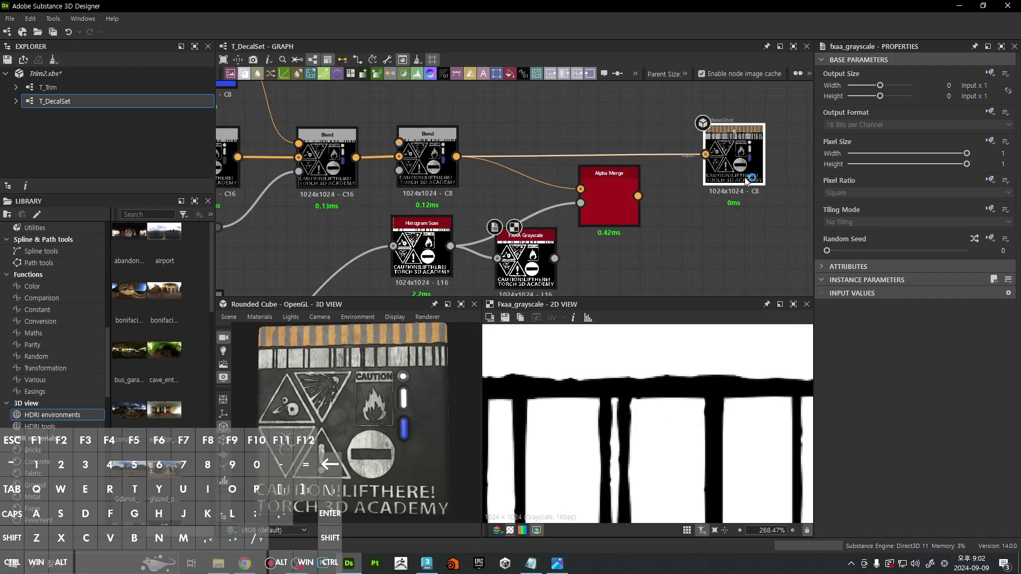
Step: Compare the mask edges of the Histogram Scan and FXAA Grayscale nodes in the 2D preview
{"action": "left_click", "coordinate": [428, 256]}
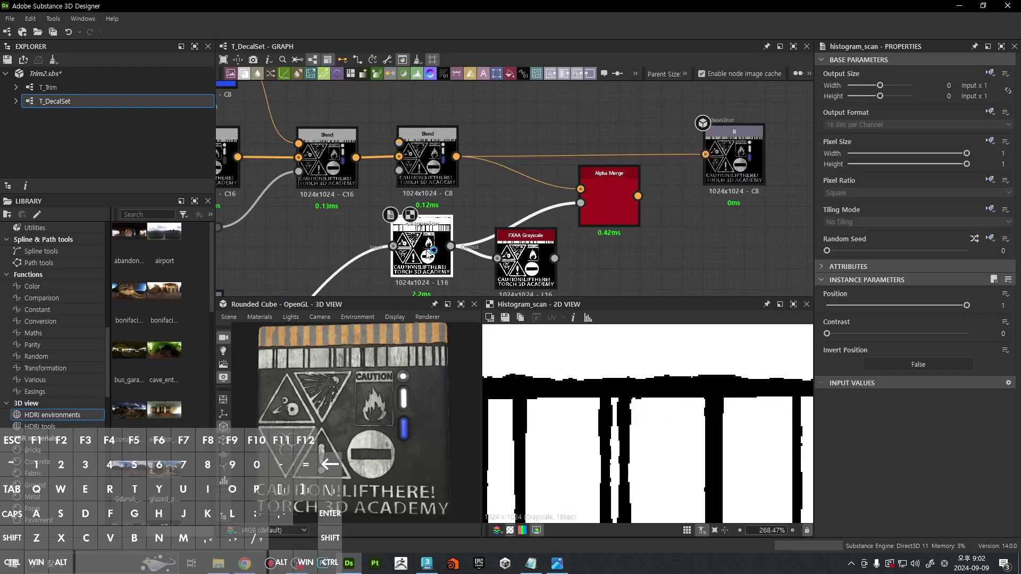
{"action": "left_click", "coordinate": [531, 263]}
{"action": "scroll", "coordinate": [685, 411], "scroll_direction": "down", "scroll_amount": 5}
{"action": "scroll", "coordinate": [685, 411], "scroll_direction": "down", "scroll_amount": 2}
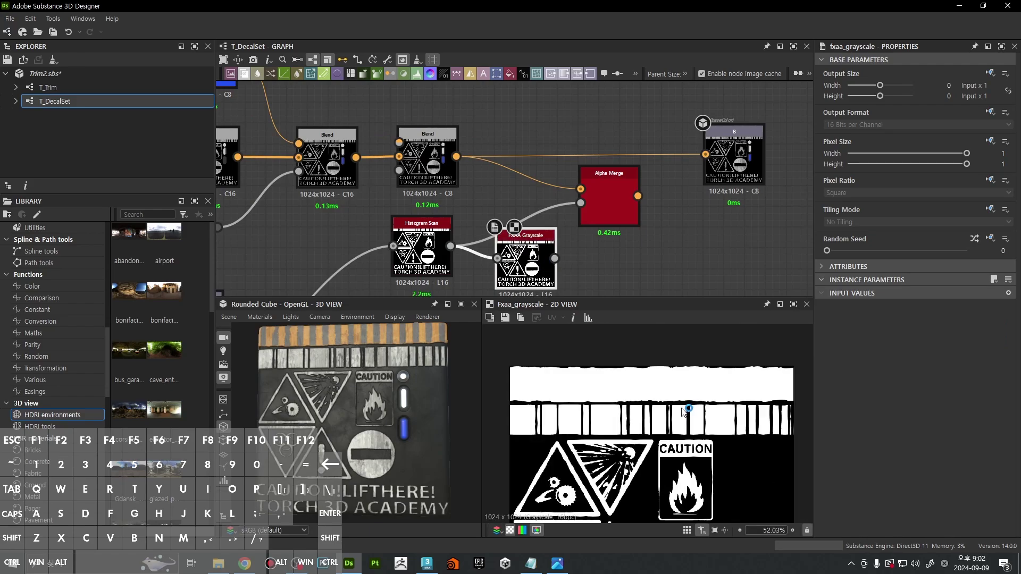
Step: Feed FXAA Grayscale into the A input of Alpha Merge and check the decal edges in its preview
{"action": "left_click", "coordinate": [607, 203]}
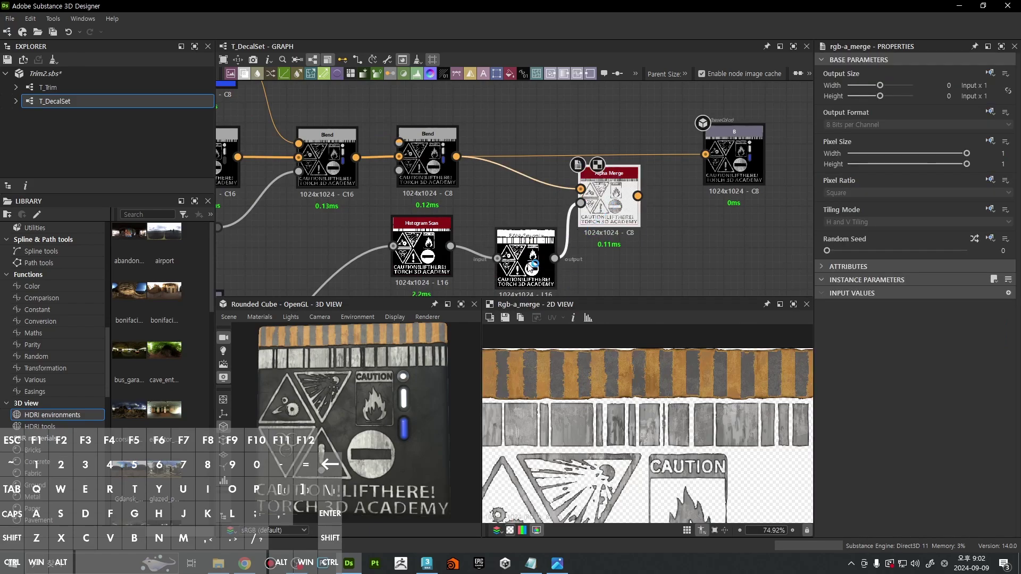
{"action": "scroll", "coordinate": [639, 416], "scroll_direction": "up", "scroll_amount": 6}
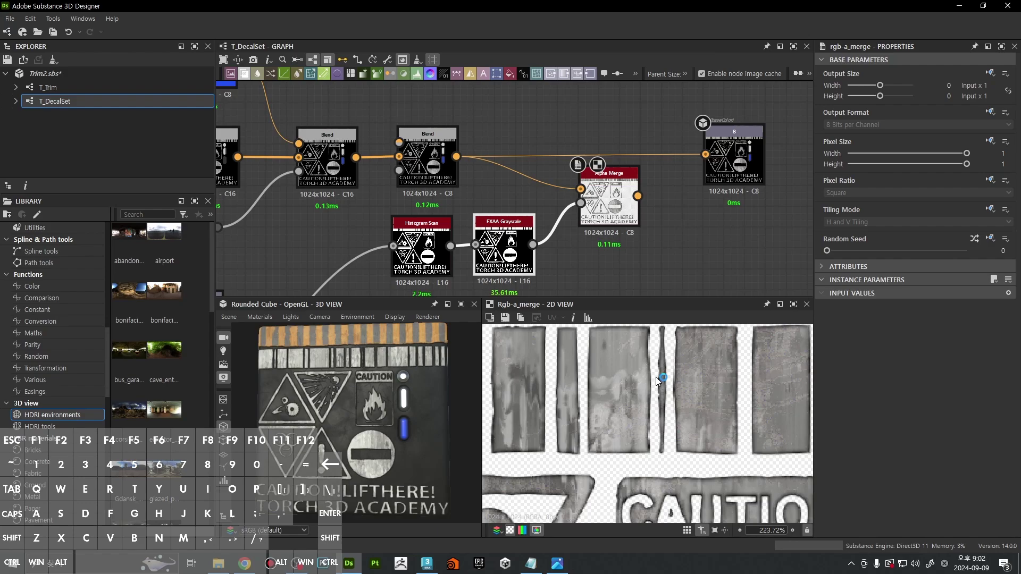
{"action": "scroll", "coordinate": [611, 402], "scroll_direction": "down", "scroll_amount": 12}
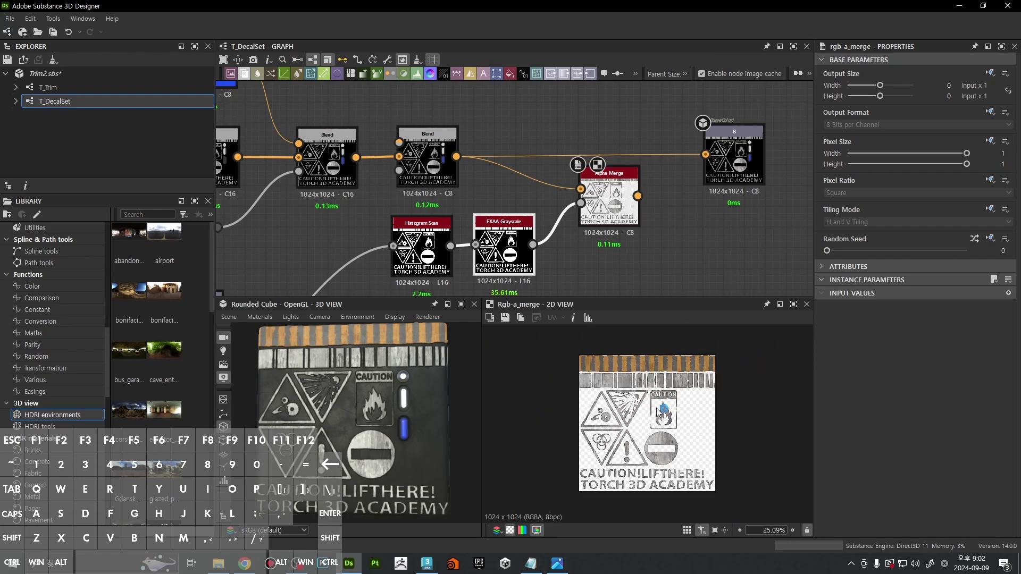
Step: Place the B output node beside Alpha Merge and feed it from the Alpha Merge result
{"action": "left_click_drag", "start_coordinate": [747, 157], "coordinate": [716, 197]}
{"action": "scroll", "coordinate": [675, 230], "scroll_direction": "down", "scroll_amount": 1}
{"action": "middle_click_drag", "start_coordinate": [675, 249], "coordinate": [652, 205]}
{"action": "scroll", "coordinate": [560, 229], "scroll_direction": "up", "scroll_amount": 1}
Step: Add an Output node fed by FXAA Grayscale, and shift the Histogram Scan and FXAA Grayscale nodes away from it
{"action": "left_click", "coordinate": [503, 197]}
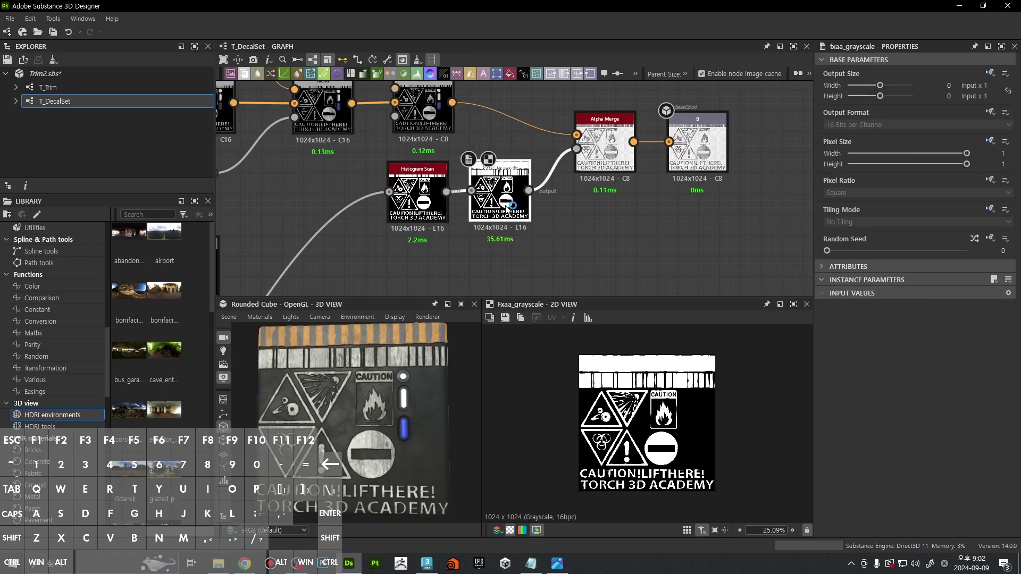
{"action": "scroll", "coordinate": [622, 210], "scroll_direction": "up", "scroll_amount": 1}
{"action": "key", "text": "space"}
{"action": "type", "text": "output"}
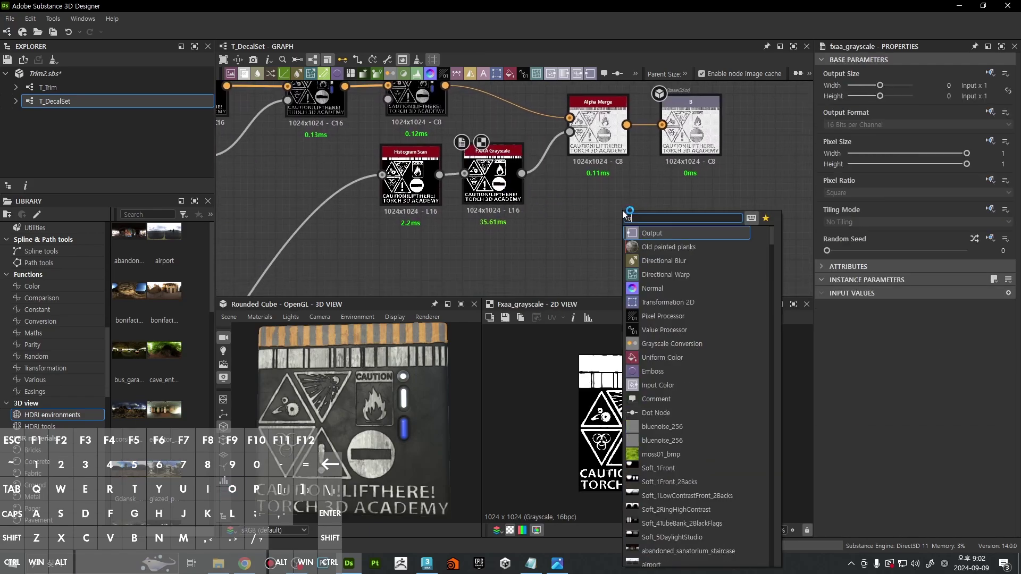
{"action": "key", "text": "Return"}
{"action": "left_click_drag", "start_coordinate": [624, 214], "coordinate": [646, 236]}
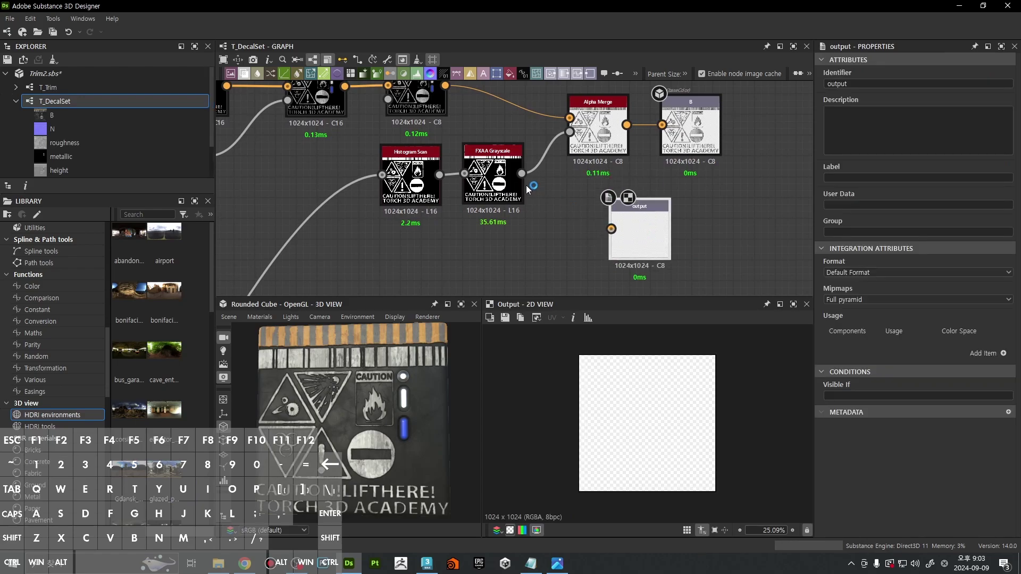
{"action": "left_click_drag", "start_coordinate": [511, 168], "coordinate": [611, 234], "text": "ctrl"}
{"action": "double_click", "coordinate": [489, 185]}
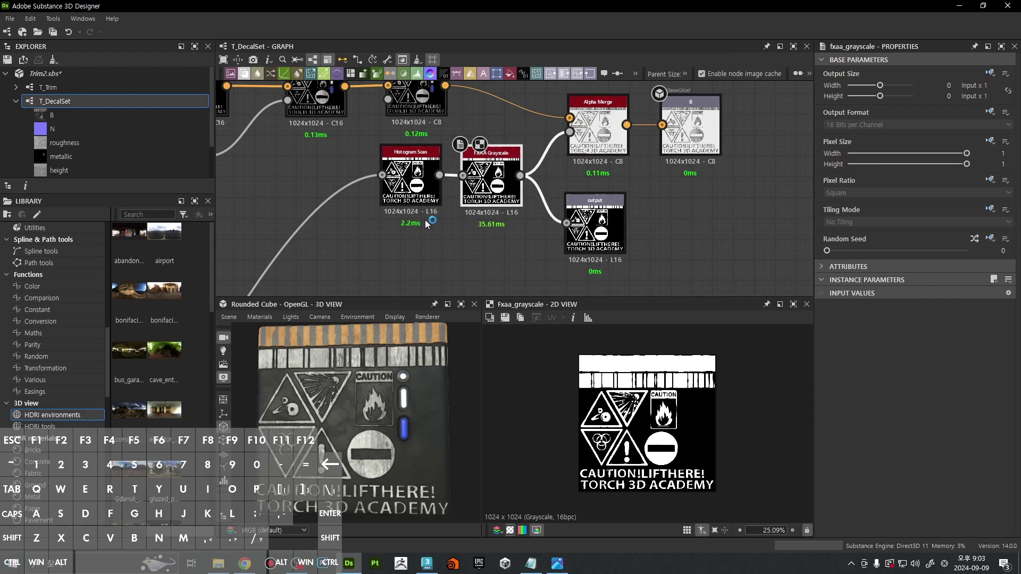
{"action": "left_click_drag", "start_coordinate": [496, 187], "coordinate": [468, 189]}
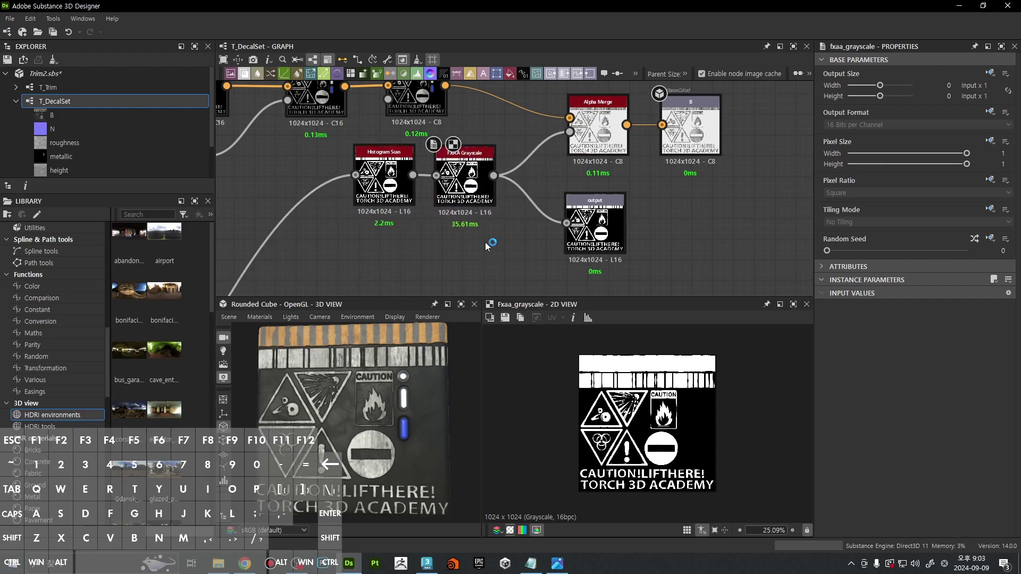
Step: Set both the identifier and the label of the new mask output node to A
{"action": "left_click_drag", "start_coordinate": [595, 224], "coordinate": [598, 230]}
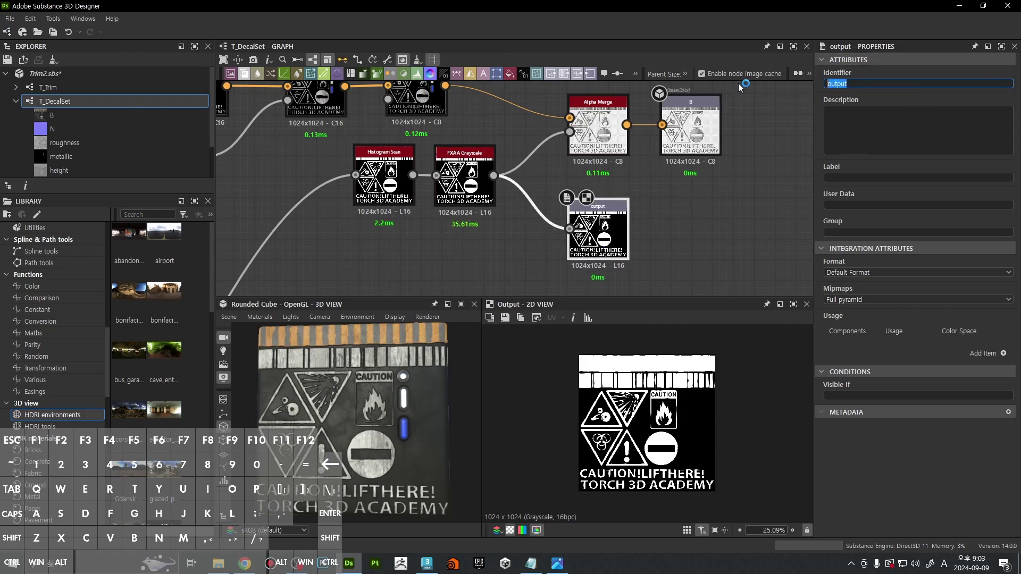
{"action": "key", "text": "Tab"}
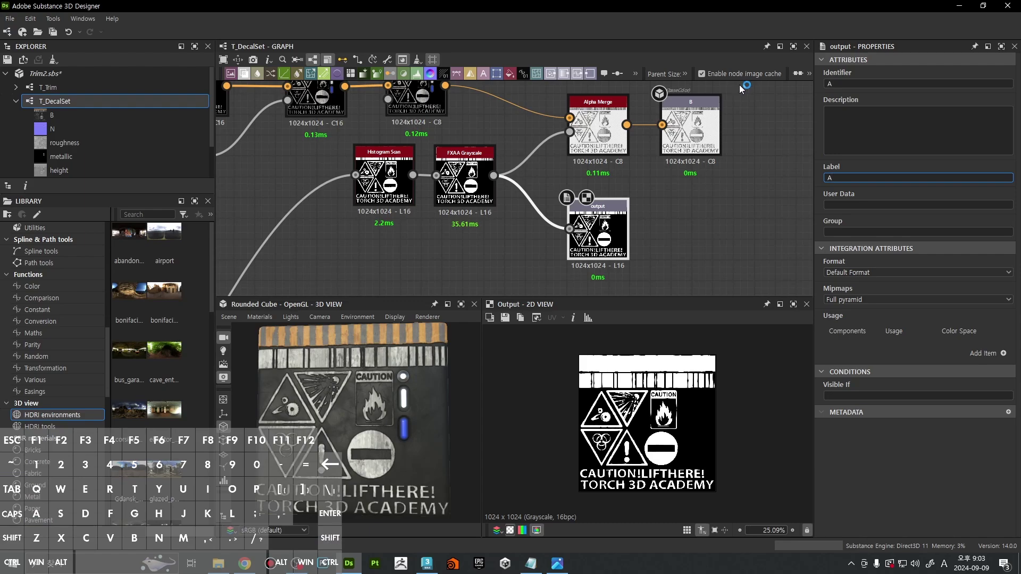
{"action": "key", "text": "Return"}
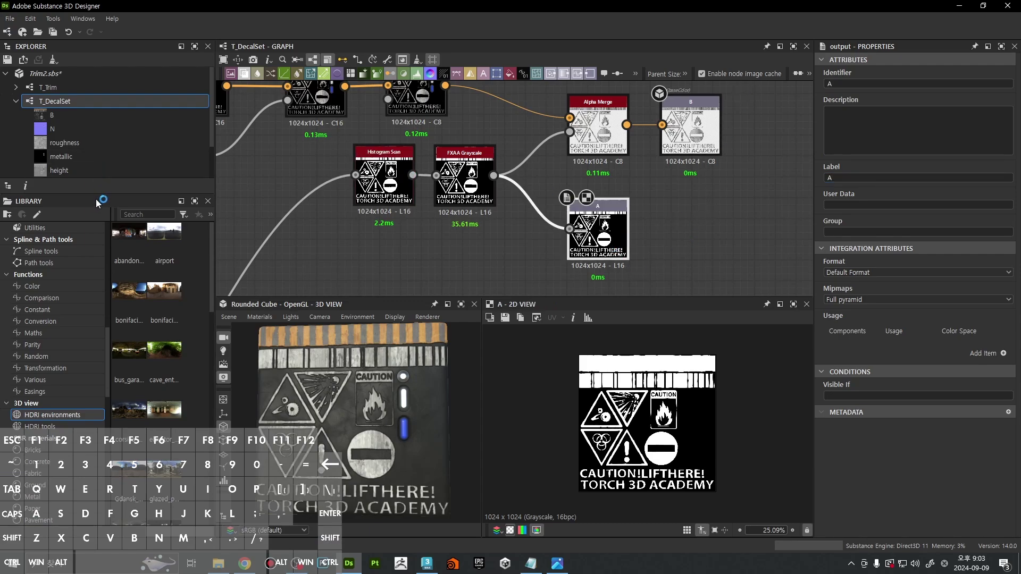
Step: Export only the A and B outputs of T_DecalSet as PNG files to the Desktop
{"action": "left_click_drag", "start_coordinate": [106, 193], "coordinate": [106, 284]}
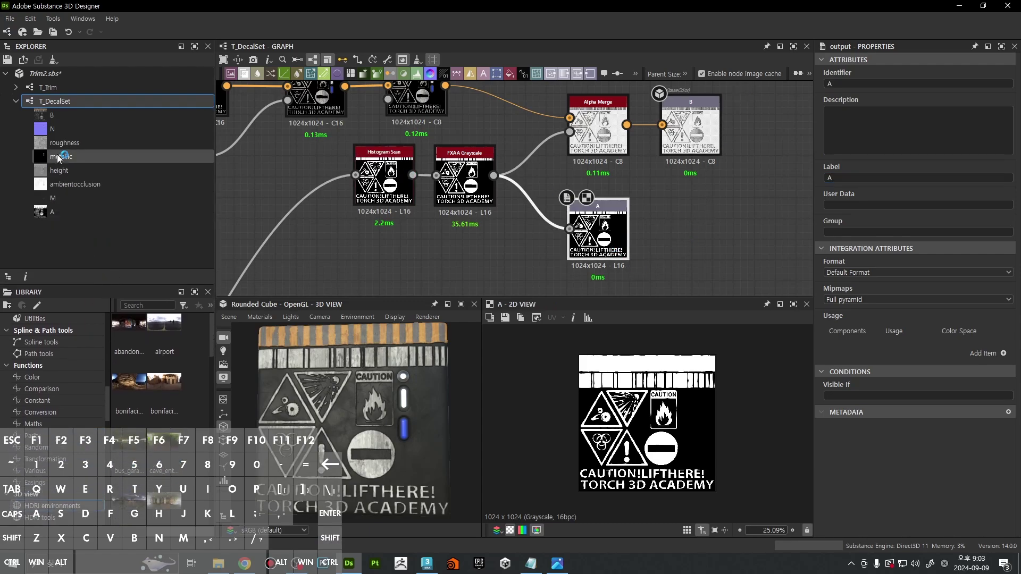
{"action": "right_click", "coordinate": [62, 101]}
{"action": "left_click", "coordinate": [103, 198]}
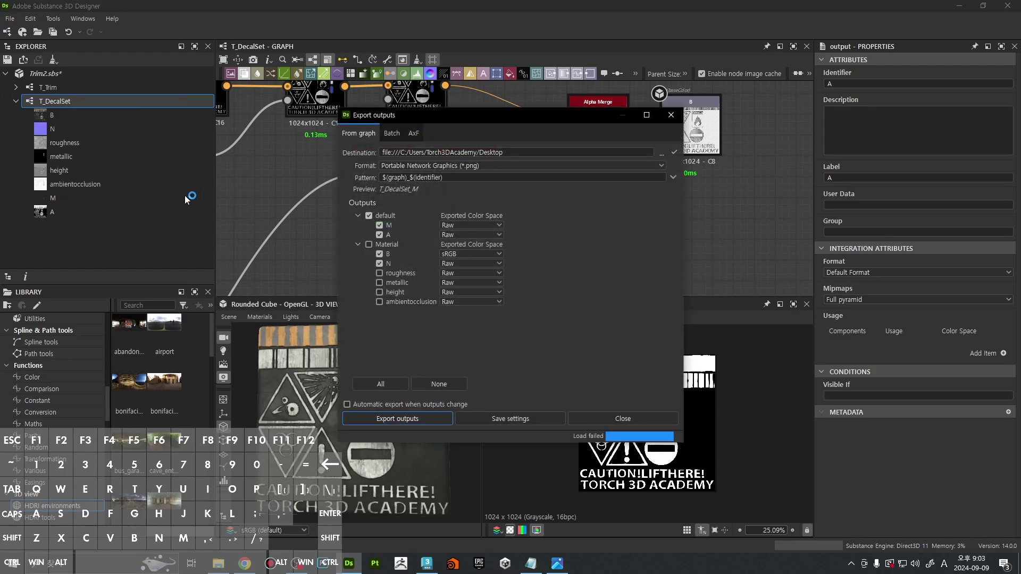
{"action": "left_click", "coordinate": [368, 215]}
{"action": "left_click", "coordinate": [368, 244]}
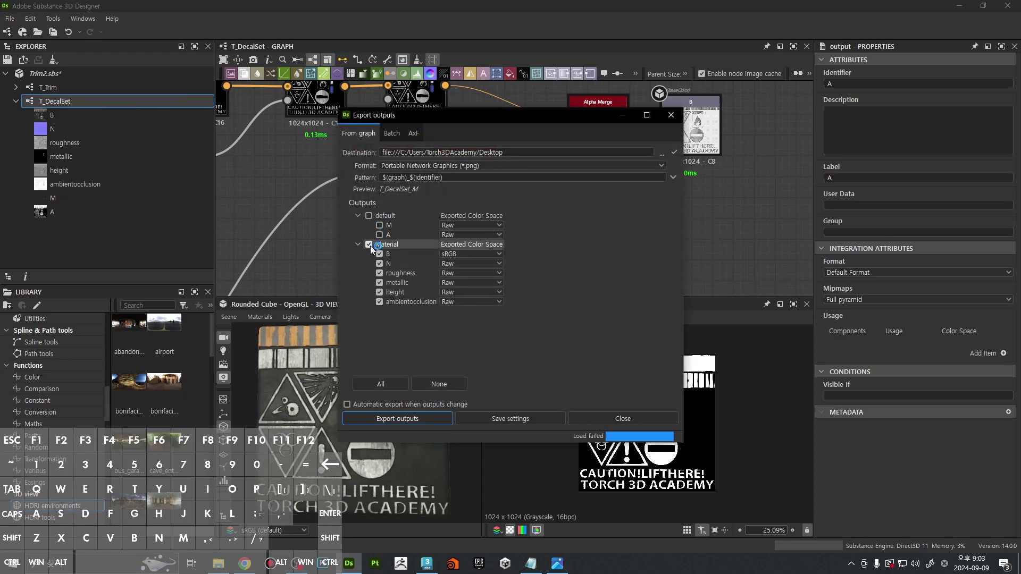
{"action": "left_click", "coordinate": [369, 244]}
{"action": "left_click", "coordinate": [379, 254]}
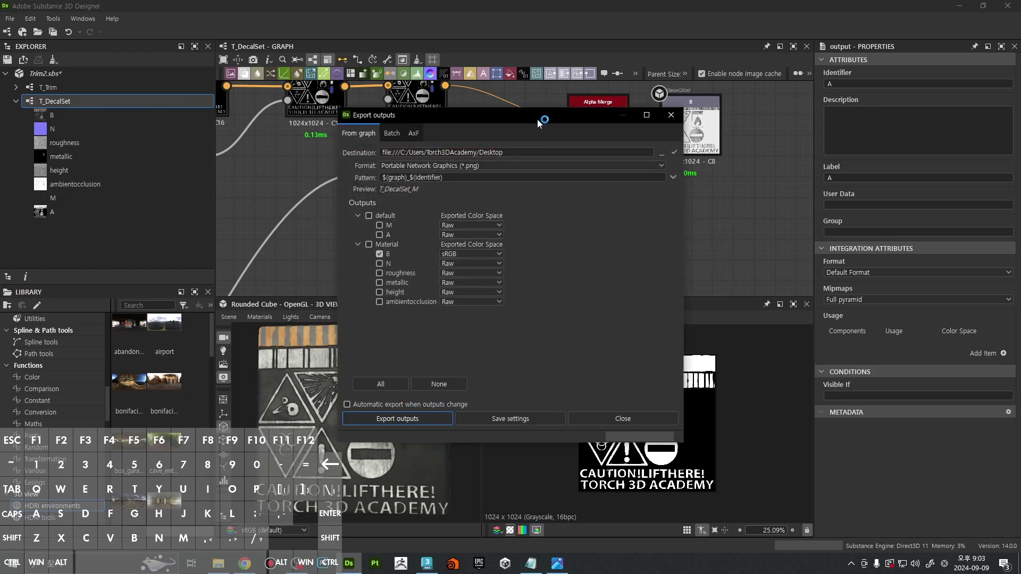
{"action": "left_click_drag", "start_coordinate": [535, 119], "coordinate": [811, 188]}
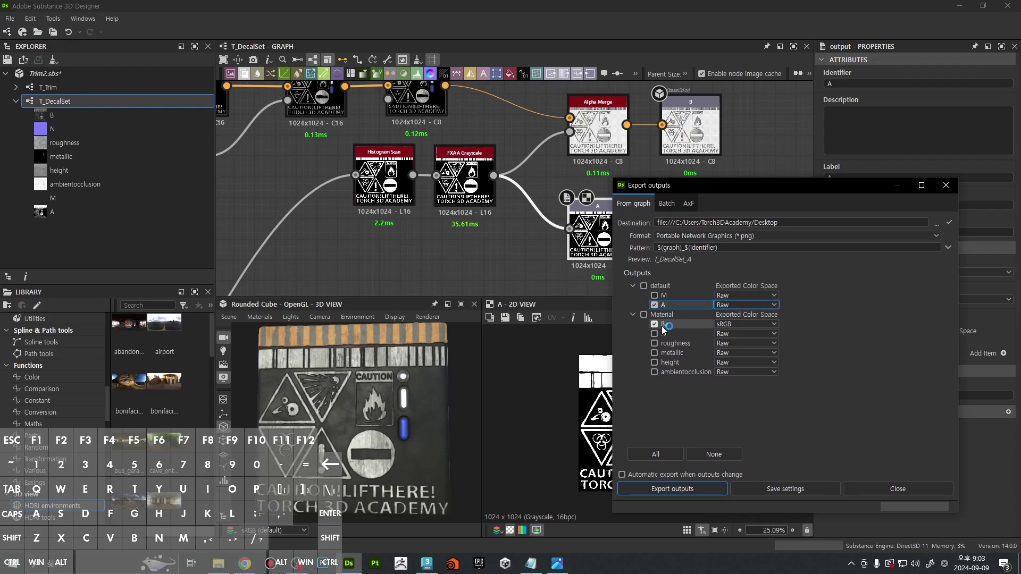
{"action": "left_click", "coordinate": [711, 454]}
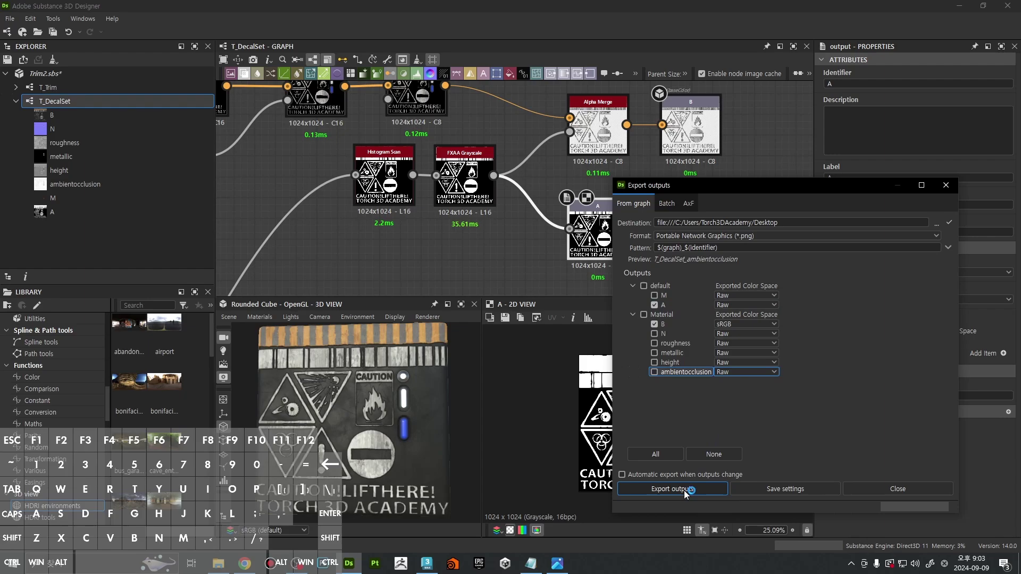
{"action": "left_click", "coordinate": [898, 489]}
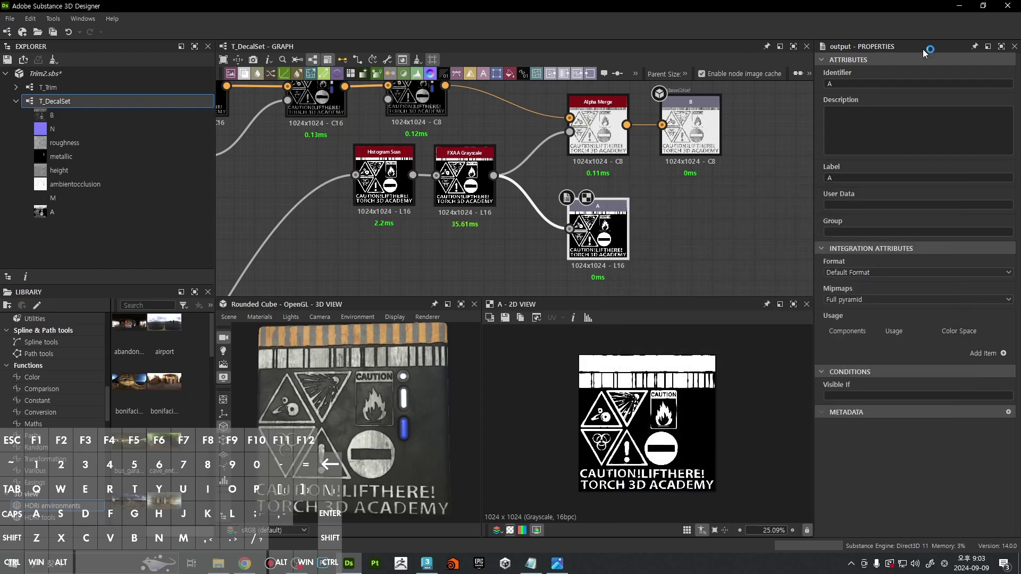
Step: Switch to 3ds Max and bring an exported decal texture into the Slate Material Editor below the normal map Bitmap
{"action": "left_click", "coordinate": [958, 8]}
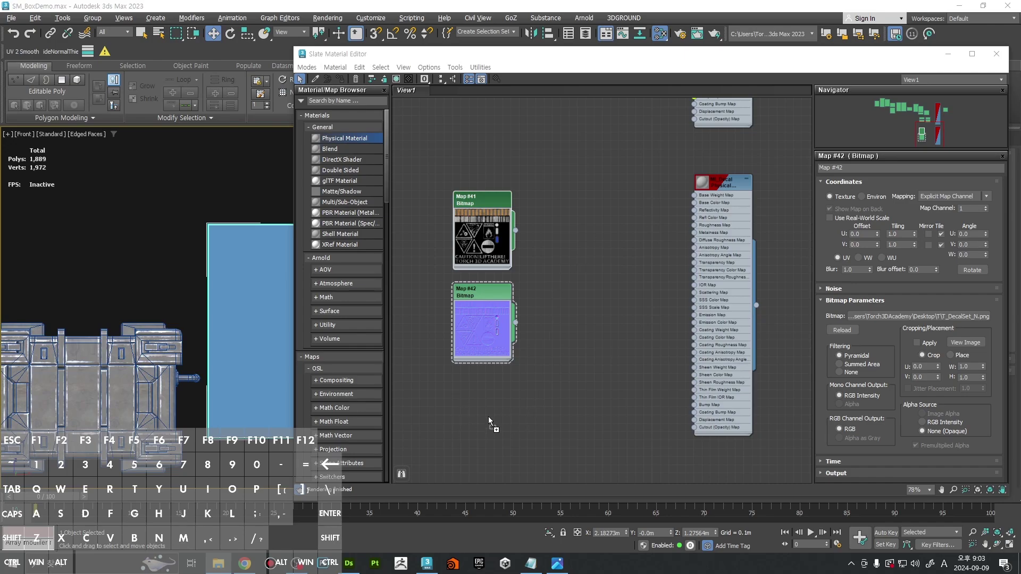
{"action": "left_click_drag", "start_coordinate": [489, 422], "coordinate": [463, 387]}
{"action": "scroll", "coordinate": [585, 416], "scroll_direction": "up", "scroll_amount": 1}
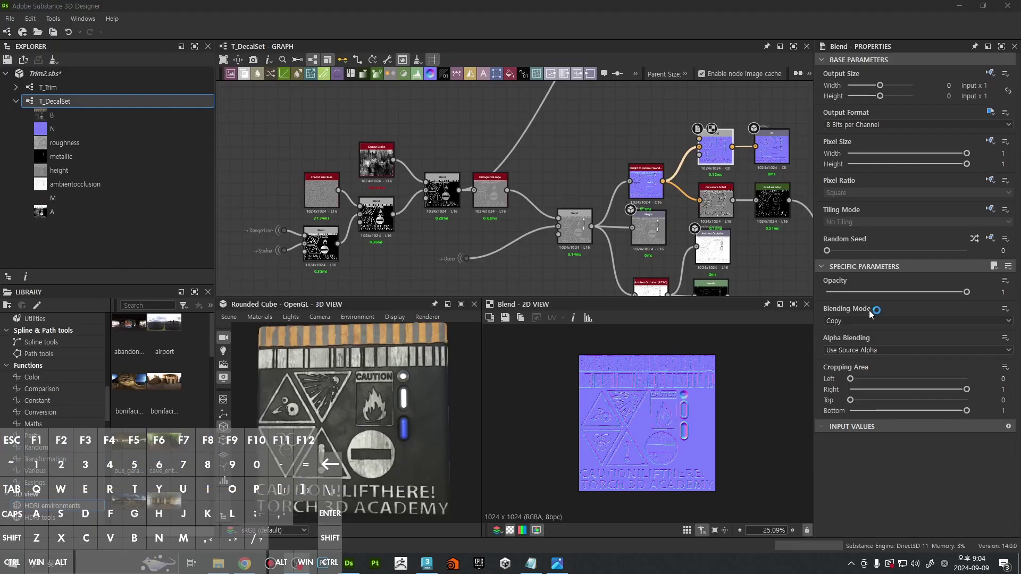
Step: Back in Substance 3D Designer, examine the caution decal and lamps in the 3D view and preview the Grunge Leaks Blend
{"action": "scroll", "coordinate": [435, 428], "scroll_direction": "up", "scroll_amount": 4}
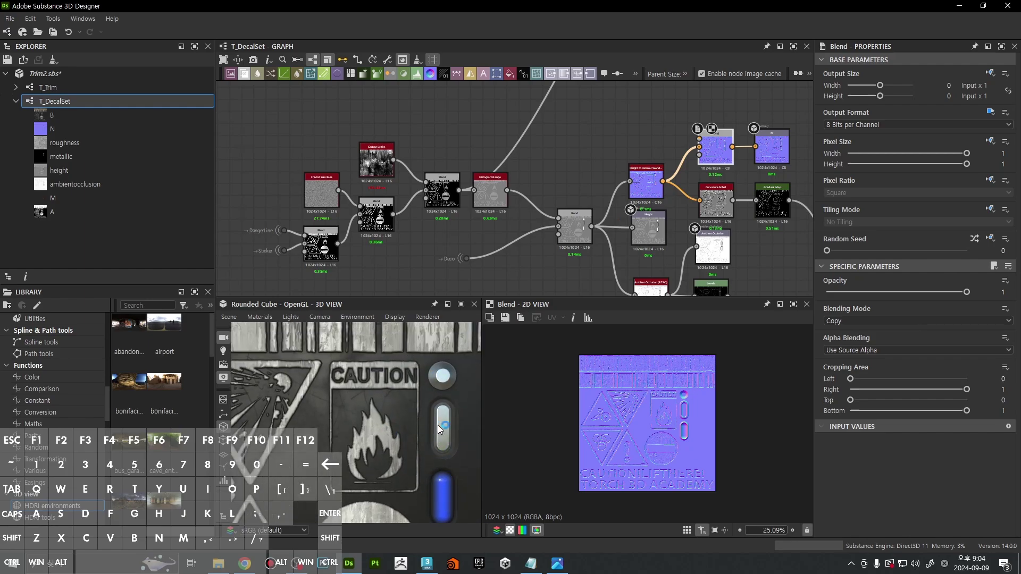
{"action": "scroll", "coordinate": [539, 181], "scroll_direction": "down", "scroll_amount": 4}
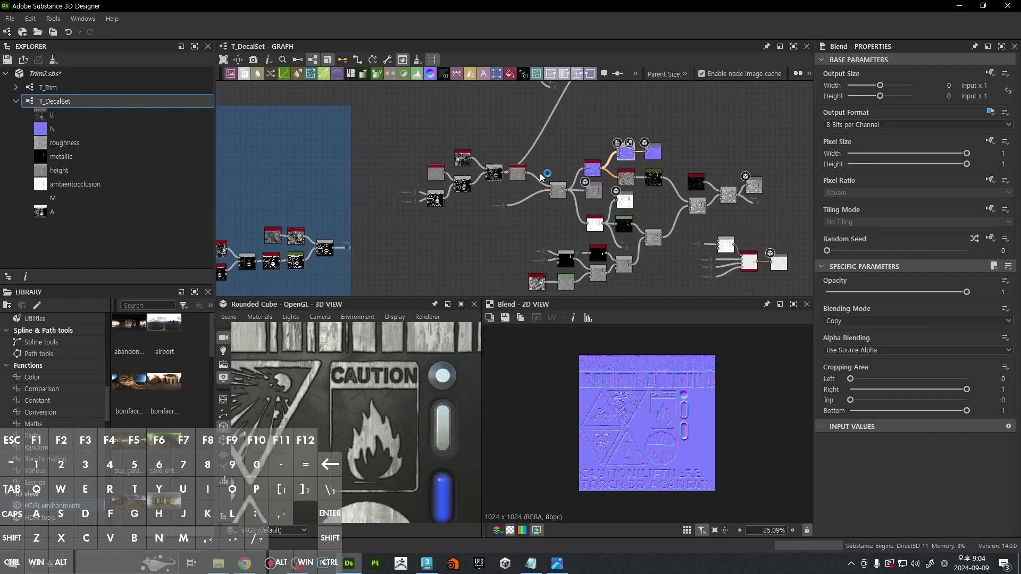
{"action": "middle_click_drag", "start_coordinate": [595, 90], "coordinate": [659, 71]}
{"action": "scroll", "coordinate": [557, 219], "scroll_direction": "up", "scroll_amount": 5}
{"action": "scroll", "coordinate": [581, 158], "scroll_direction": "down", "scroll_amount": 5}
{"action": "scroll", "coordinate": [542, 205], "scroll_direction": "up", "scroll_amount": 4}
{"action": "scroll", "coordinate": [471, 251], "scroll_direction": "up", "scroll_amount": 3}
{"action": "scroll", "coordinate": [472, 251], "scroll_direction": "up", "scroll_amount": 1}
{"action": "double_click", "coordinate": [472, 251]}
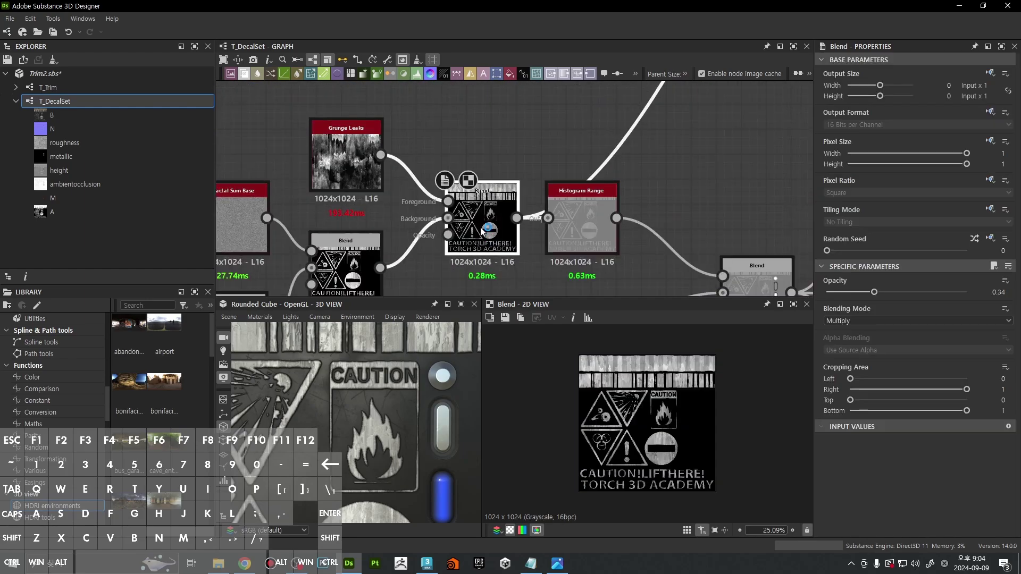
Step: Preview the Histogram Scan mask and move its node down, away from the FXAA Grayscale node
{"action": "scroll", "coordinate": [610, 192], "scroll_direction": "down", "scroll_amount": 5}
{"action": "middle_click_drag", "start_coordinate": [672, 139], "coordinate": [532, 298]}
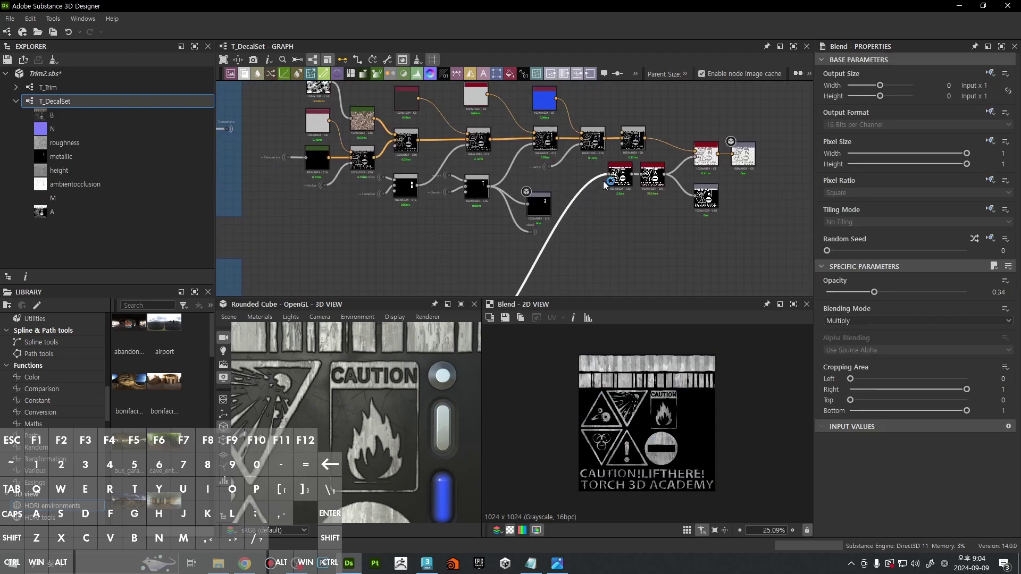
{"action": "scroll", "coordinate": [611, 181], "scroll_direction": "up", "scroll_amount": 4}
{"action": "double_click", "coordinate": [617, 183]}
{"action": "middle_click_drag", "start_coordinate": [624, 222], "coordinate": [601, 105]}
{"action": "scroll", "coordinate": [601, 156], "scroll_direction": "down", "scroll_amount": 2}
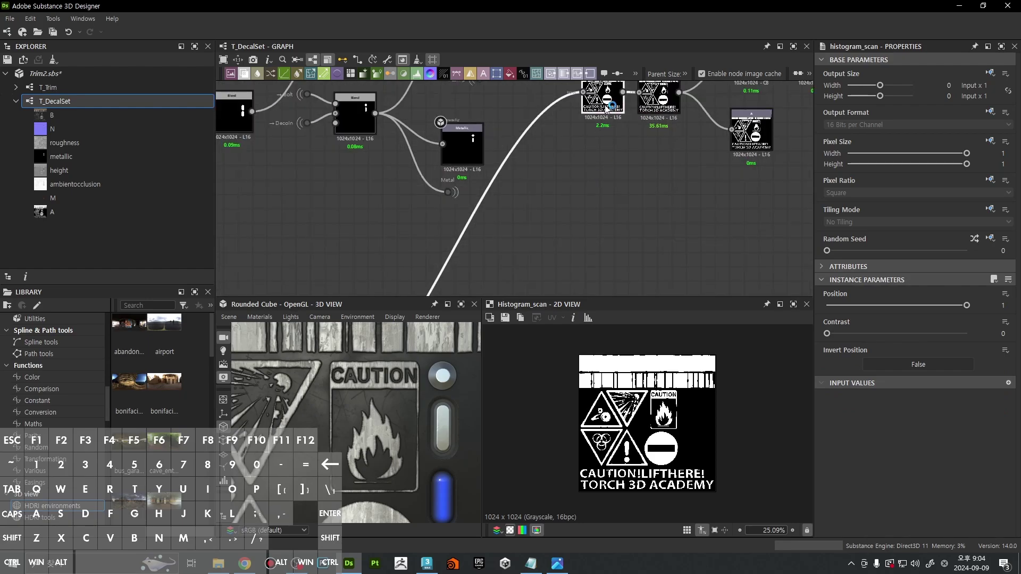
{"action": "left_click_drag", "start_coordinate": [604, 106], "coordinate": [550, 185]}
Step: Find the Blend node combining DecoOut and LampOut and shift it slightly down
{"action": "middle_click_drag", "start_coordinate": [550, 185], "coordinate": [660, 238]}
{"action": "scroll", "coordinate": [424, 170], "scroll_direction": "up", "scroll_amount": 3}
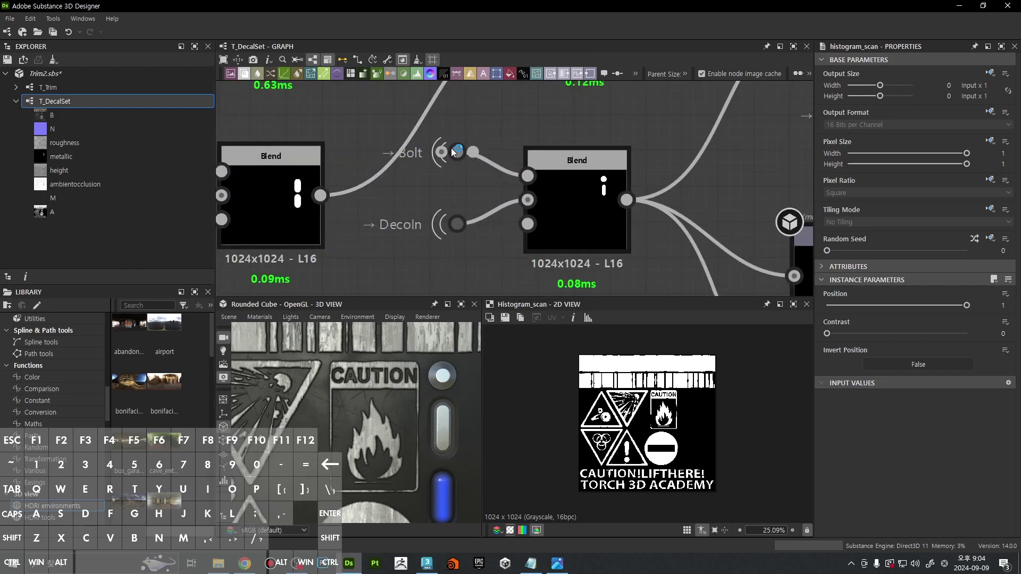
{"action": "middle_click_drag", "start_coordinate": [425, 229], "coordinate": [645, 211]}
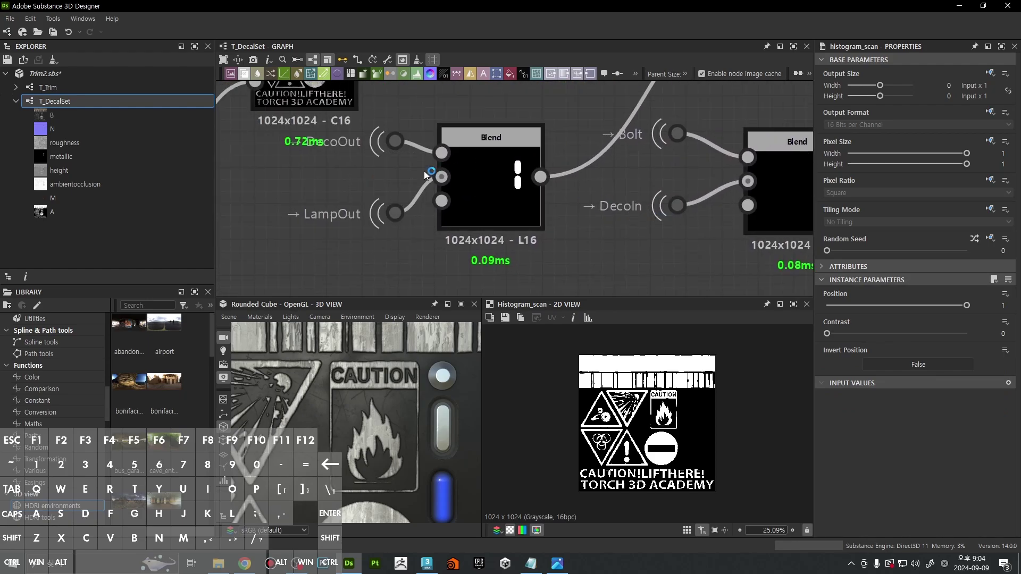
{"action": "left_click", "coordinate": [502, 175]}
{"action": "left_click_drag", "start_coordinate": [371, 143], "coordinate": [458, 224]}
{"action": "left_click_drag", "start_coordinate": [502, 179], "coordinate": [499, 205]}
{"action": "left_click", "coordinate": [496, 112]}
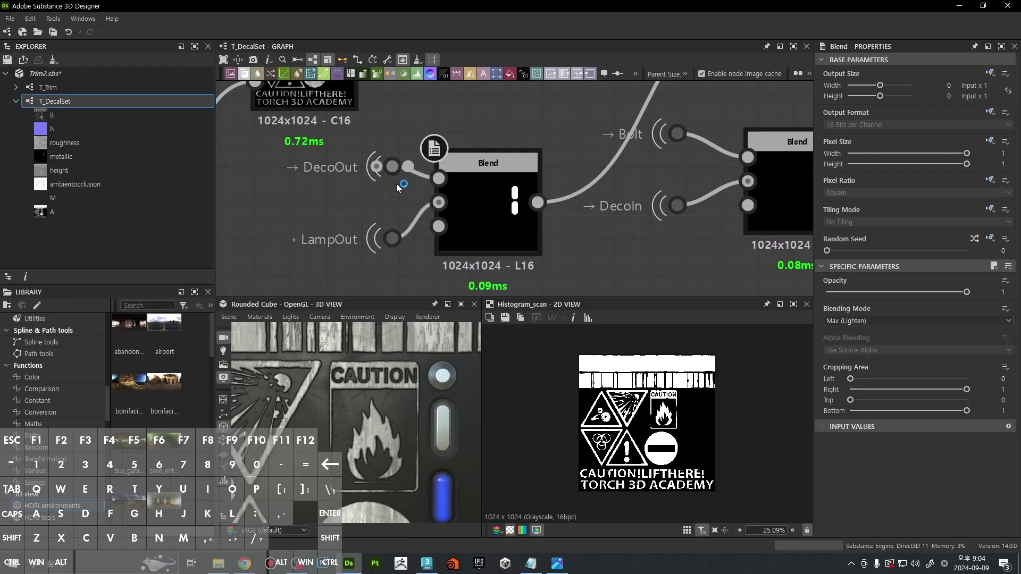
Step: Move the Histogram Scan node into the open space below the metallic output
{"action": "scroll", "coordinate": [442, 146], "scroll_direction": "down", "scroll_amount": 8}
{"action": "middle_click_drag", "start_coordinate": [543, 190], "coordinate": [424, 184]}
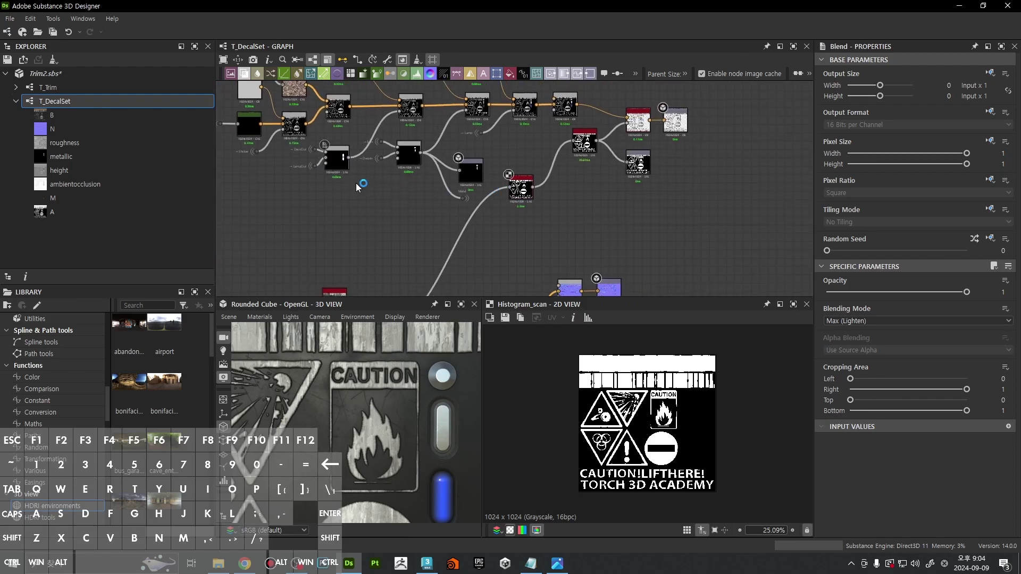
{"action": "scroll", "coordinate": [317, 185], "scroll_direction": "up", "scroll_amount": 3}
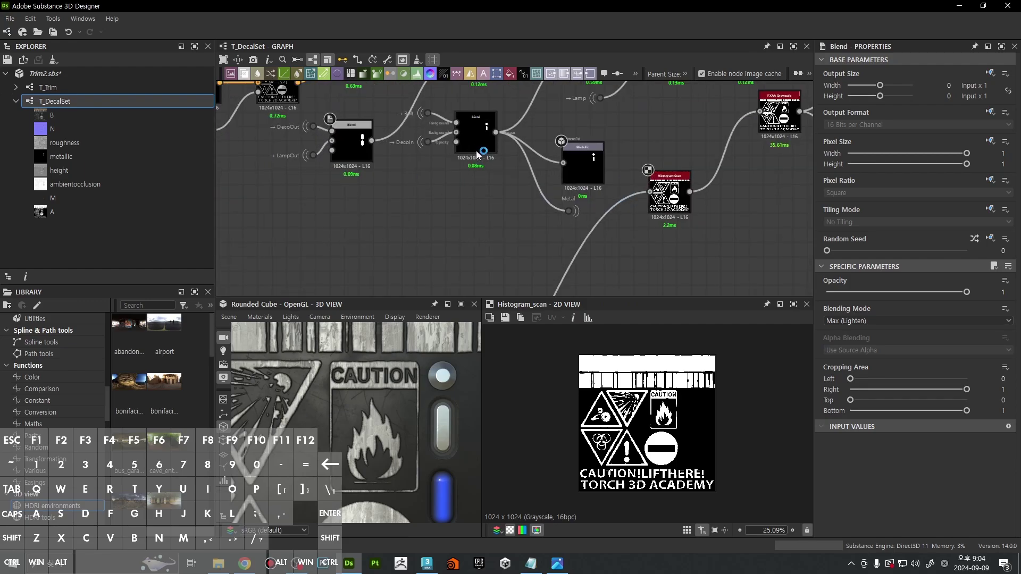
{"action": "middle_click_drag", "start_coordinate": [477, 154], "coordinate": [415, 216]}
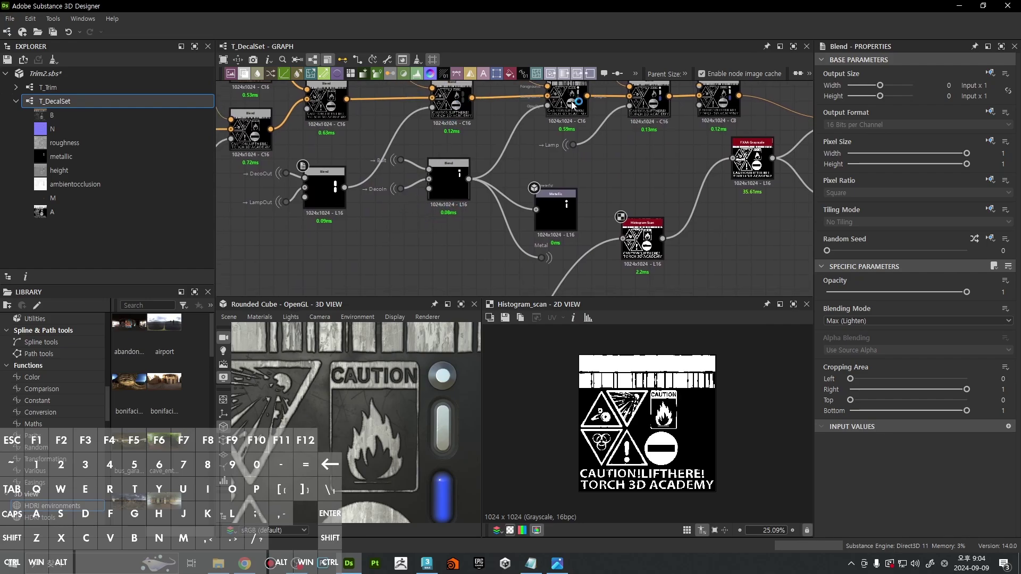
{"action": "scroll", "coordinate": [579, 228], "scroll_direction": "down", "scroll_amount": 2}
{"action": "middle_click_drag", "start_coordinate": [580, 229], "coordinate": [579, 128]}
{"action": "left_click_drag", "start_coordinate": [622, 138], "coordinate": [526, 207]}
{"action": "middle_click_drag", "start_coordinate": [463, 173], "coordinate": [429, 208]}
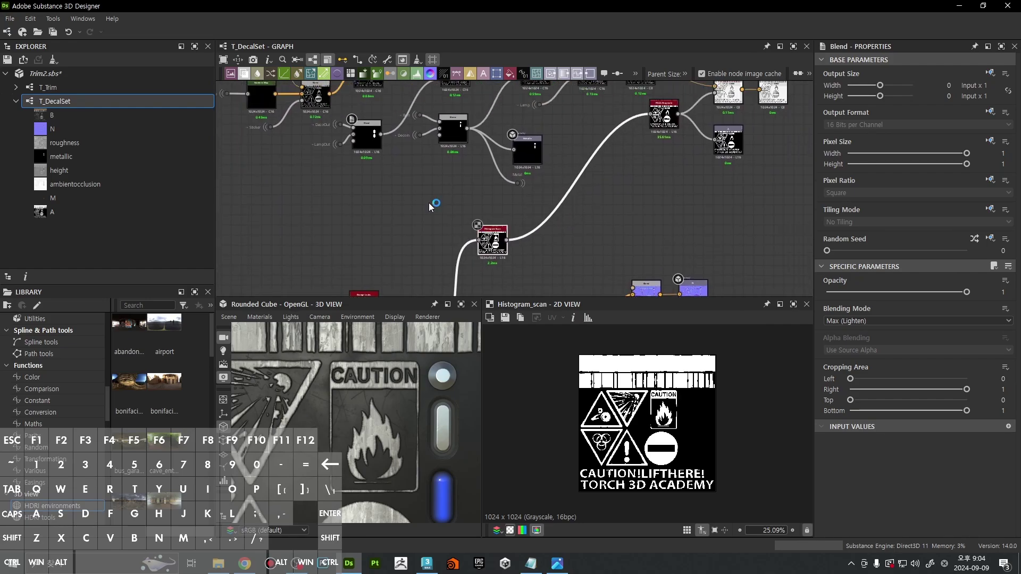
Step: Add a Max (Lighten) Blend after Histogram Scan, with the DecoOut and LampOut Blend as its foreground
{"action": "double_click", "coordinate": [365, 134]}
{"action": "left_click", "coordinate": [530, 218]}
{"action": "key", "text": "space"}
{"action": "type", "text": "le"}
{"action": "key", "text": "Return"}
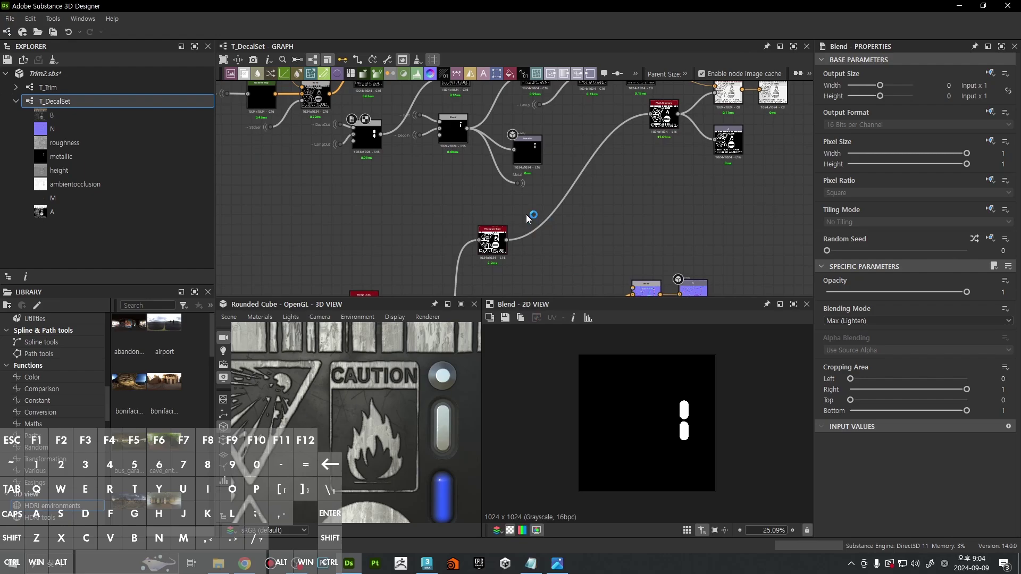
{"action": "left_click_drag", "start_coordinate": [523, 225], "coordinate": [525, 215]}
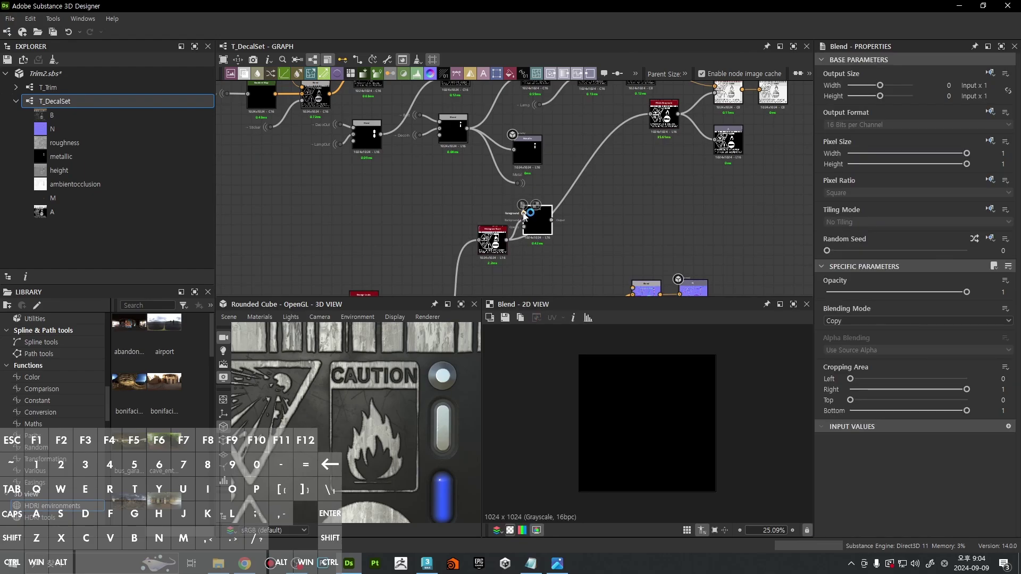
{"action": "left_click", "coordinate": [850, 320]}
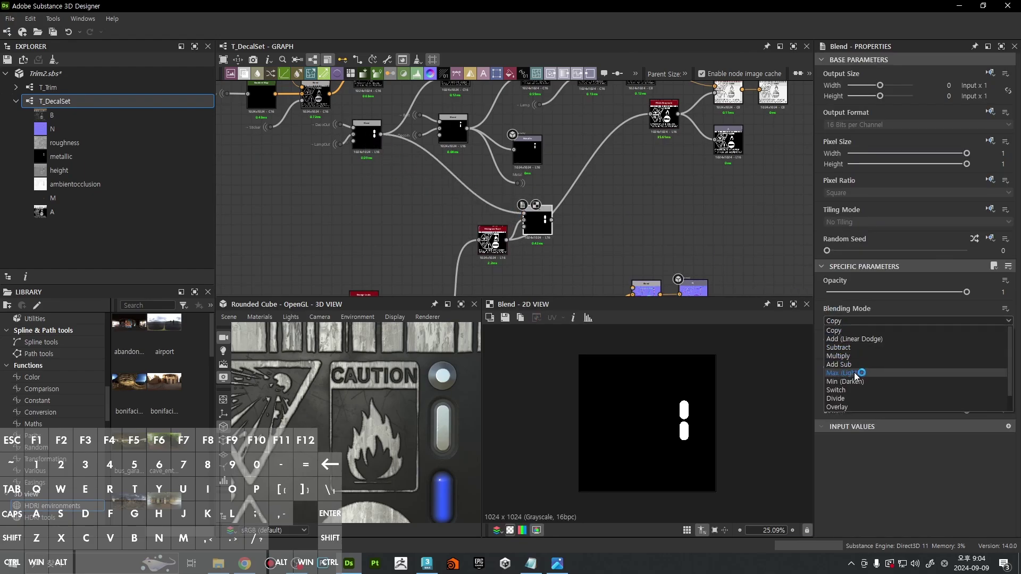
{"action": "left_click", "coordinate": [857, 375]}
Step: Duplicate the new Blend and feed the Bolt and DecoIn Blend into the copy's foreground
{"action": "scroll", "coordinate": [515, 196], "scroll_direction": "up", "scroll_amount": 1}
{"action": "key", "text": "ctrl+d"}
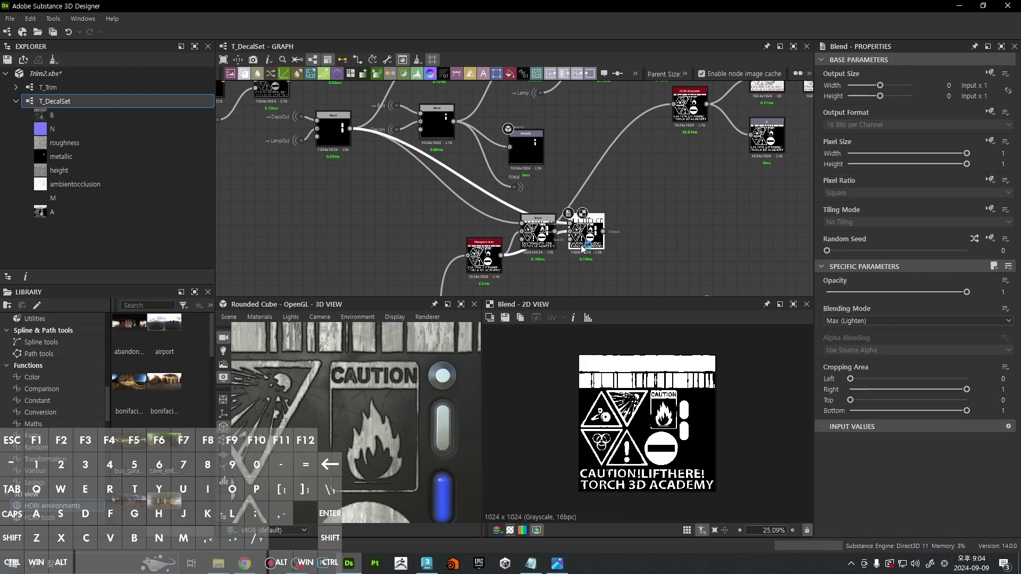
{"action": "left_click_drag", "start_coordinate": [585, 243], "coordinate": [595, 233]}
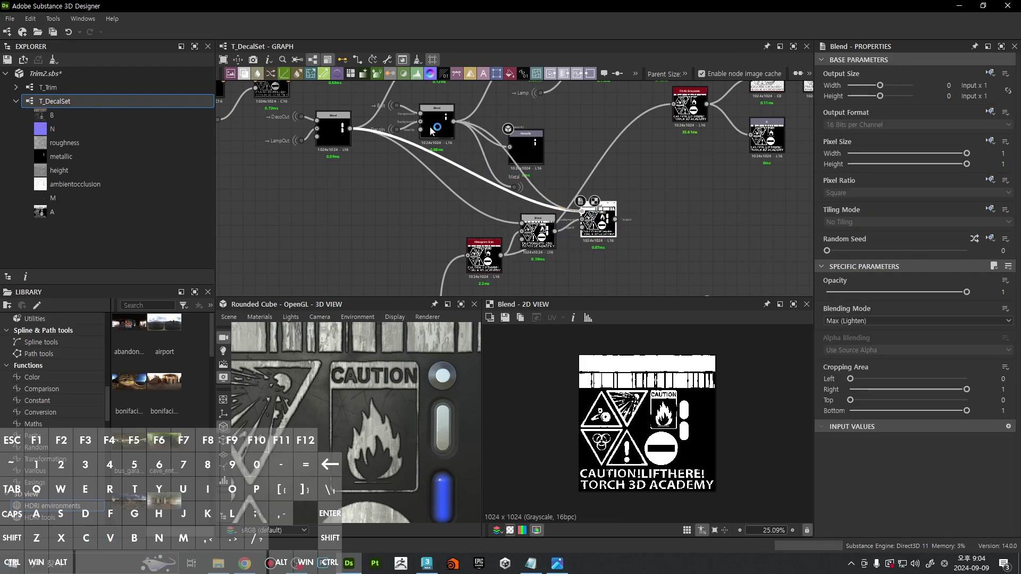
{"action": "left_click_drag", "start_coordinate": [430, 127], "coordinate": [438, 125]}
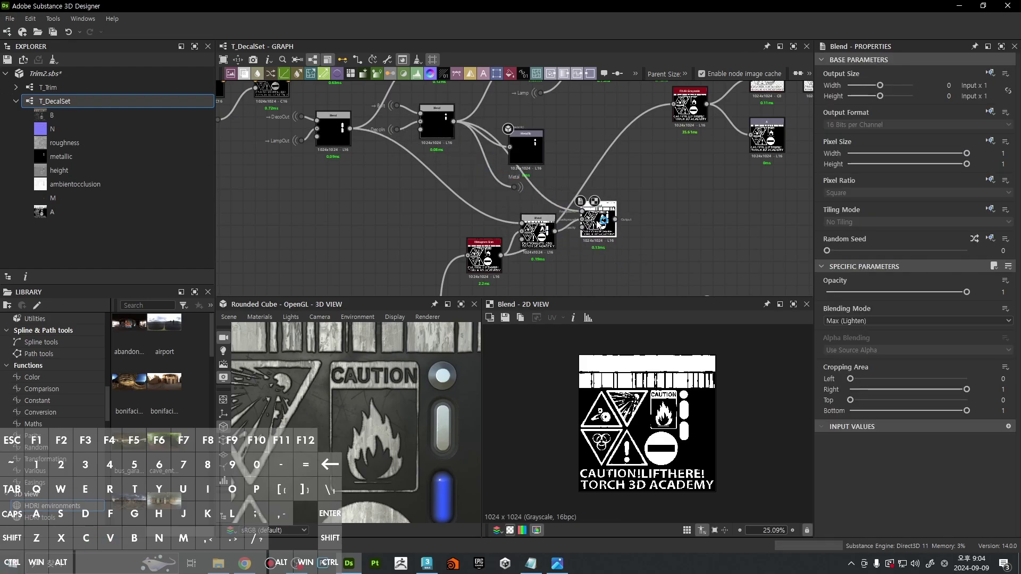
{"action": "left_click_drag", "start_coordinate": [597, 222], "coordinate": [596, 210]}
Step: Compare the Histogram Scan and combined masks, then connect the second Max (Lighten) Blend to the FXAA Grayscale input
{"action": "double_click", "coordinate": [482, 257]}
{"action": "left_click", "coordinate": [543, 239]}
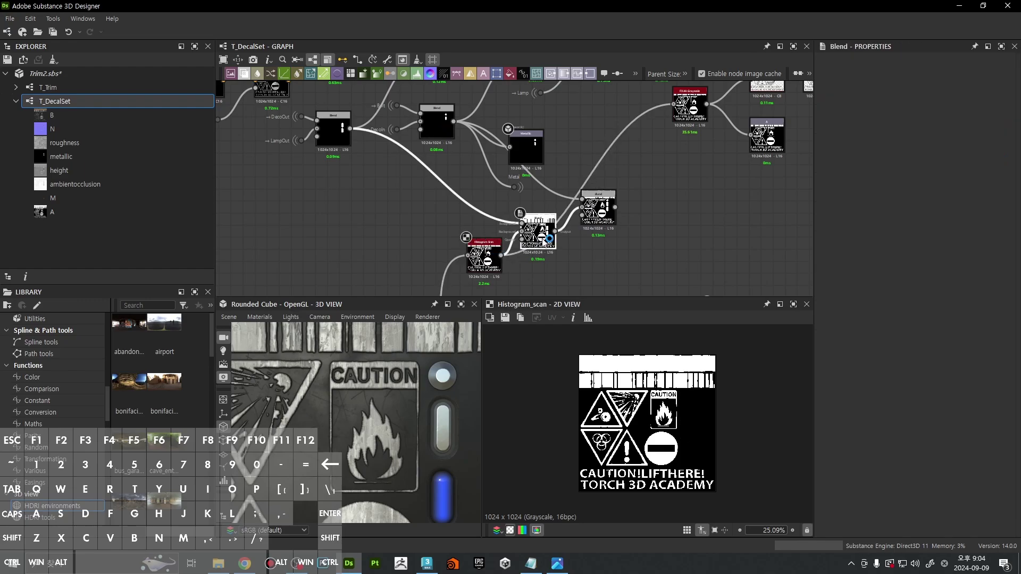
{"action": "double_click", "coordinate": [598, 208]}
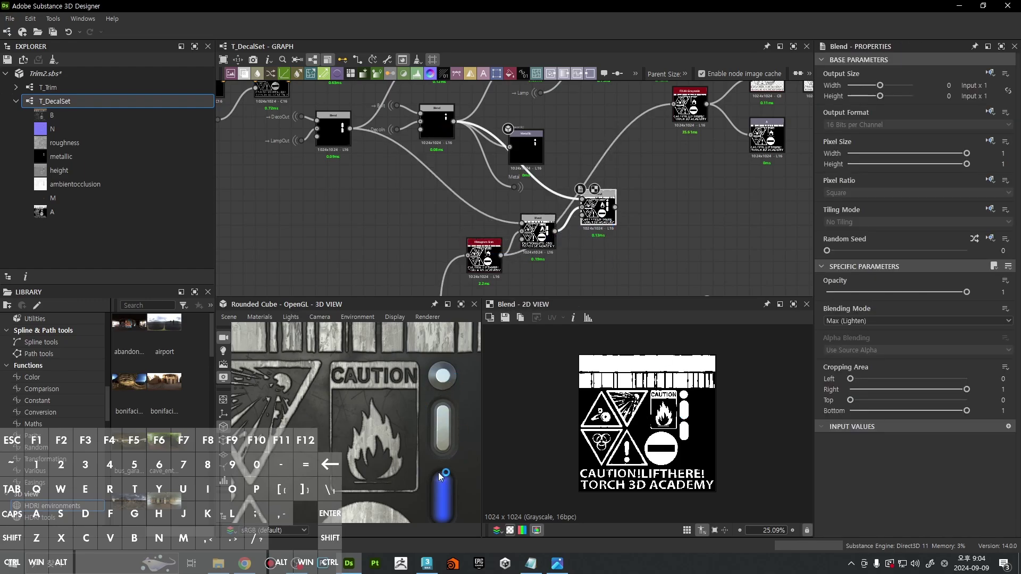
{"action": "right_click_drag", "start_coordinate": [439, 477], "coordinate": [431, 421]}
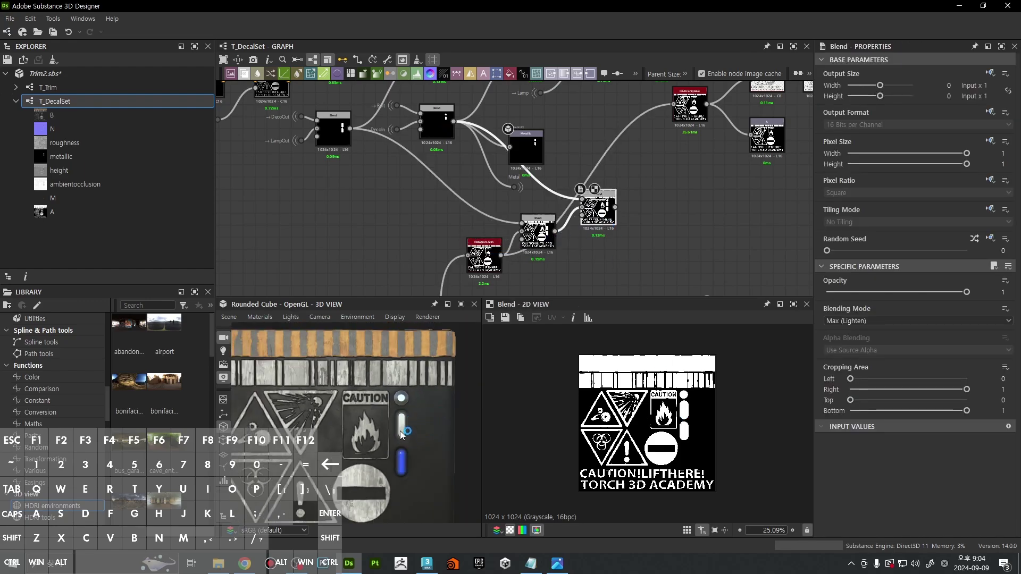
{"action": "middle_click_drag", "start_coordinate": [616, 222], "coordinate": [557, 255]}
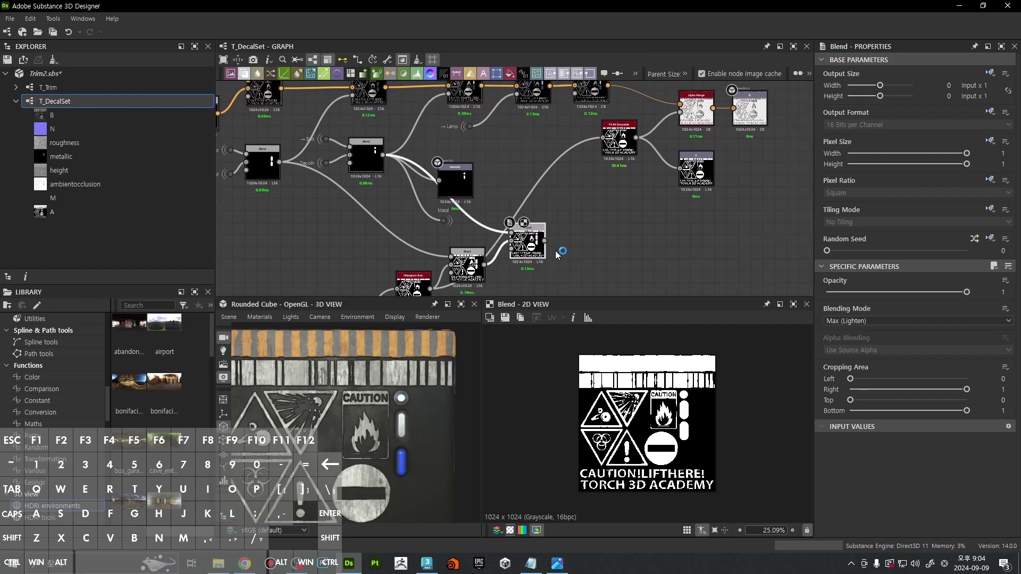
{"action": "left_click_drag", "start_coordinate": [606, 143], "coordinate": [607, 142]}
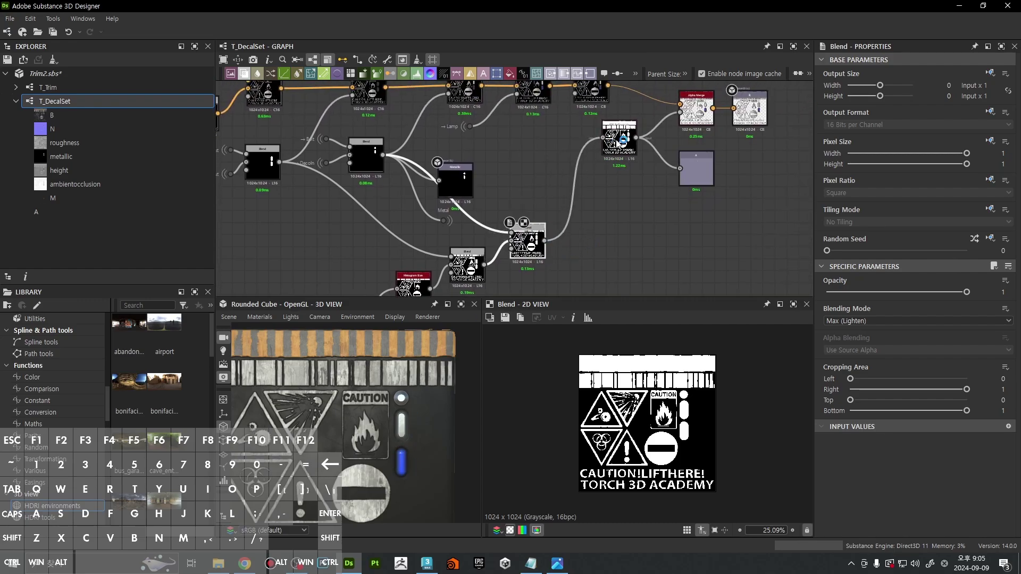
Step: Examine the lamp and bolt areas in the FXAA Grayscale, A output, B output and Alpha Merge previews
{"action": "double_click", "coordinate": [612, 143]}
{"action": "middle_click_drag", "start_coordinate": [703, 170], "coordinate": [625, 242]}
{"action": "scroll", "coordinate": [625, 242], "scroll_direction": "up", "scroll_amount": 4}
{"action": "double_click", "coordinate": [625, 241]}
{"action": "scroll", "coordinate": [675, 417], "scroll_direction": "up", "scroll_amount": 5}
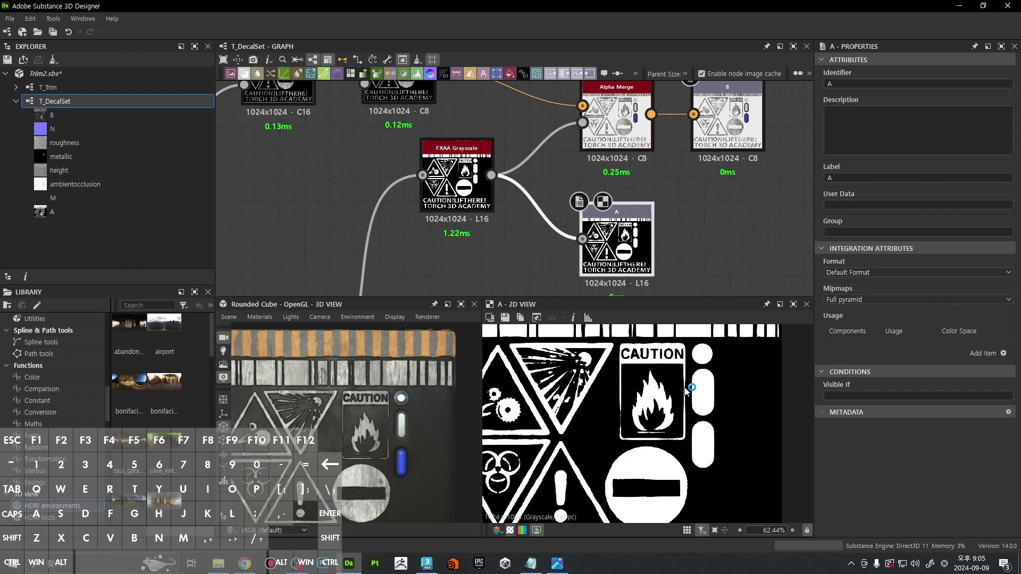
{"action": "middle_click_drag", "start_coordinate": [702, 179], "coordinate": [647, 260]}
{"action": "double_click", "coordinate": [679, 201]}
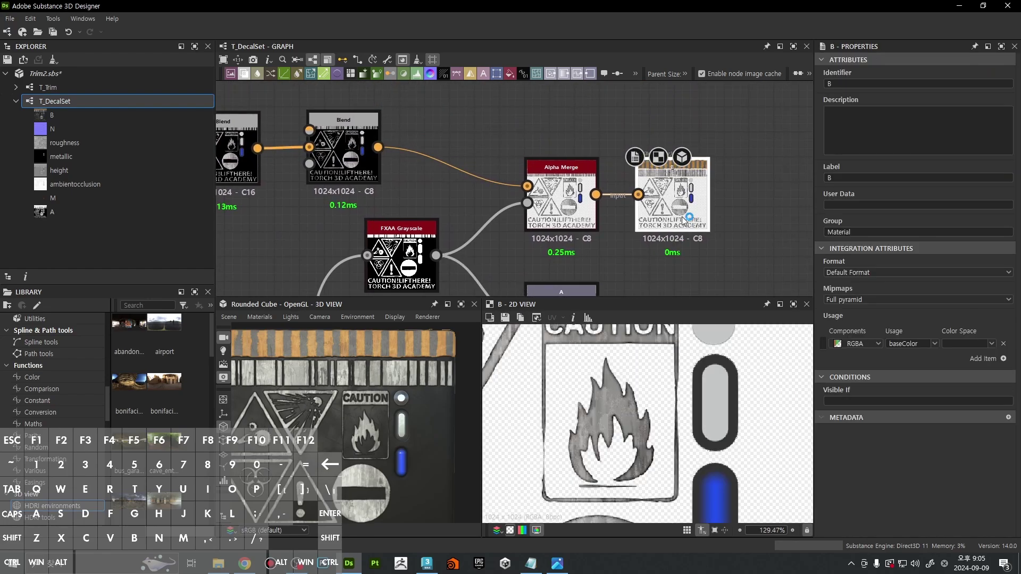
{"action": "double_click", "coordinate": [561, 198]}
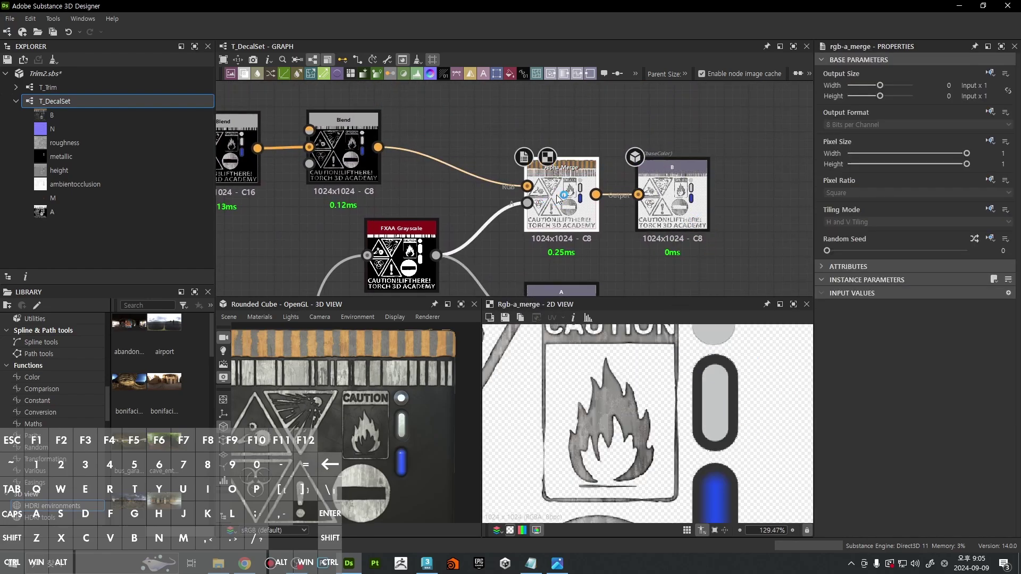
{"action": "scroll", "coordinate": [718, 407], "scroll_direction": "down", "scroll_amount": 2}
{"action": "scroll", "coordinate": [718, 407], "scroll_direction": "up", "scroll_amount": 3}
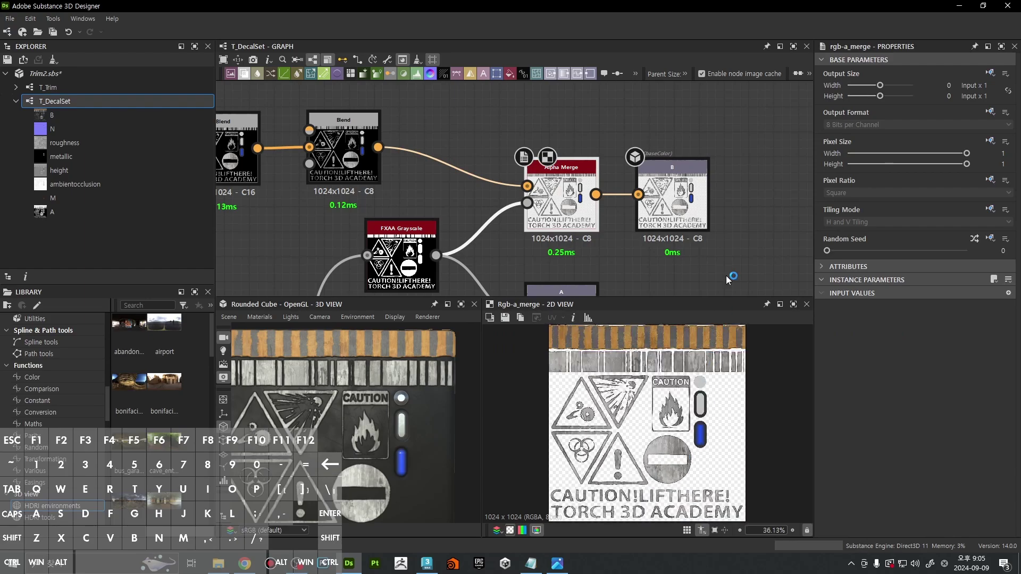
{"action": "scroll", "coordinate": [693, 169], "scroll_direction": "down", "scroll_amount": 7}
{"action": "scroll", "coordinate": [671, 220], "scroll_direction": "up", "scroll_amount": 3}
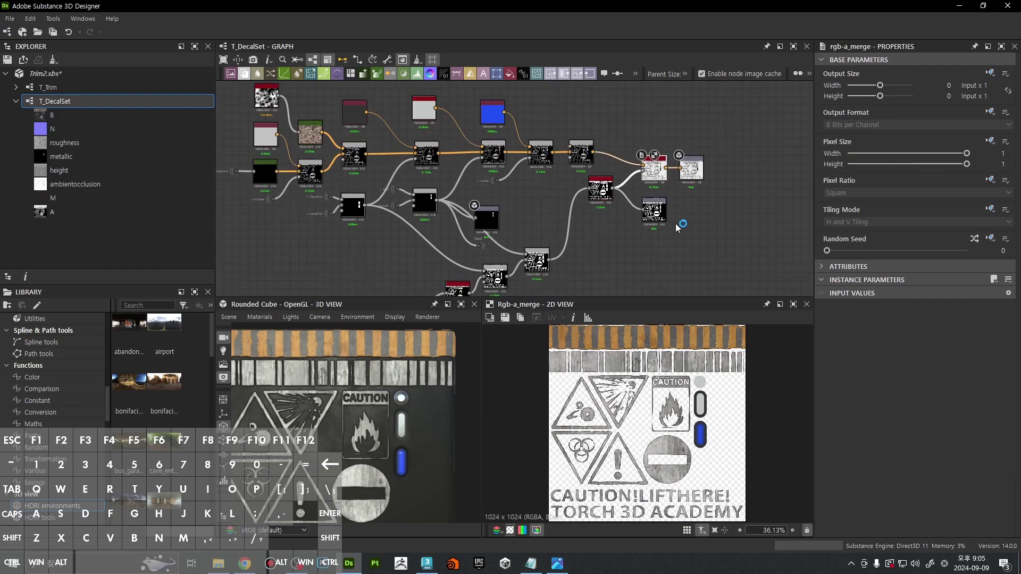
Step: Re-export the A and B outputs of T_DecalSet as PNG files to the Desktop
{"action": "right_click", "coordinate": [58, 102]}
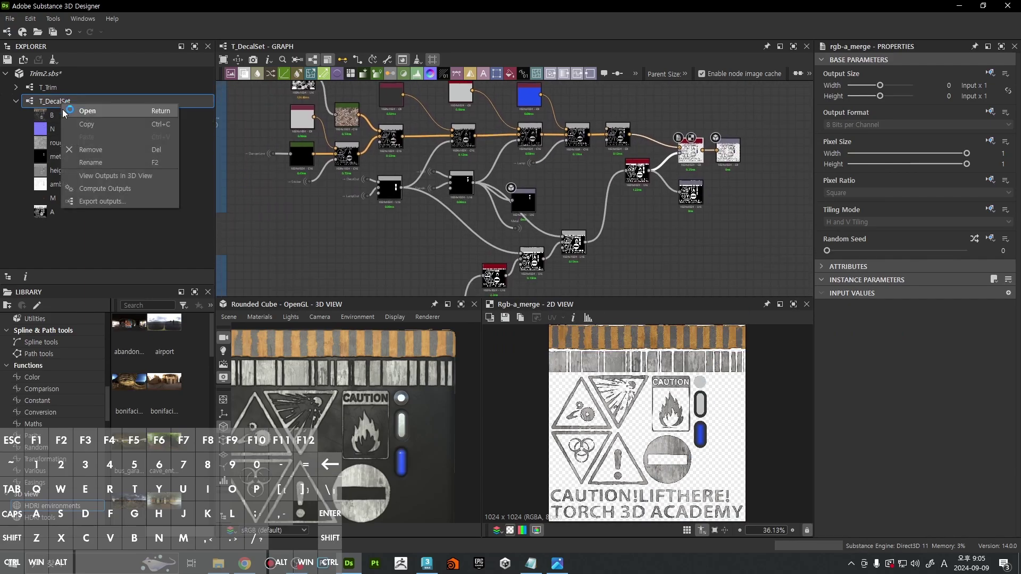
{"action": "left_click", "coordinate": [121, 205]}
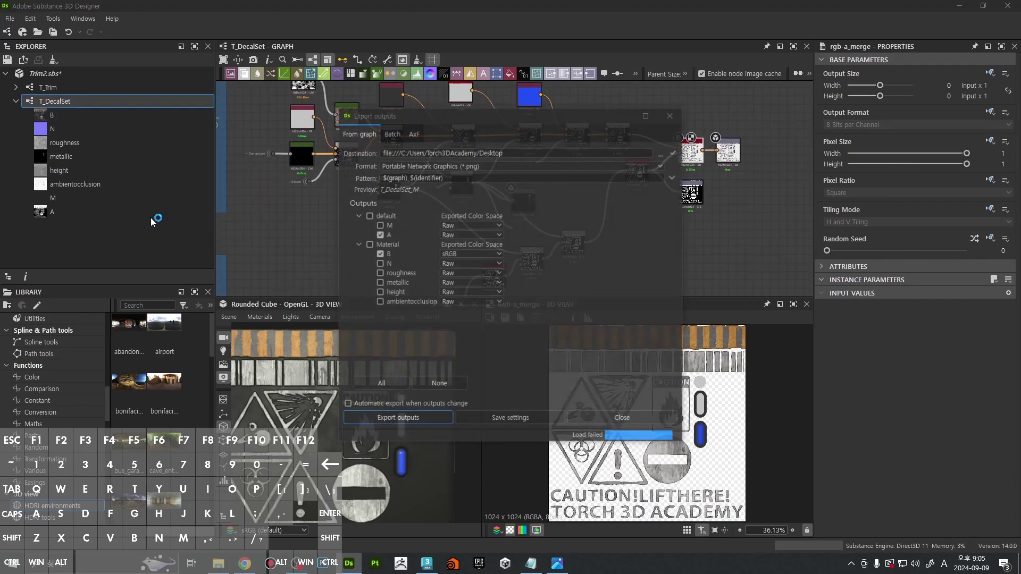
{"action": "left_click", "coordinate": [622, 421]}
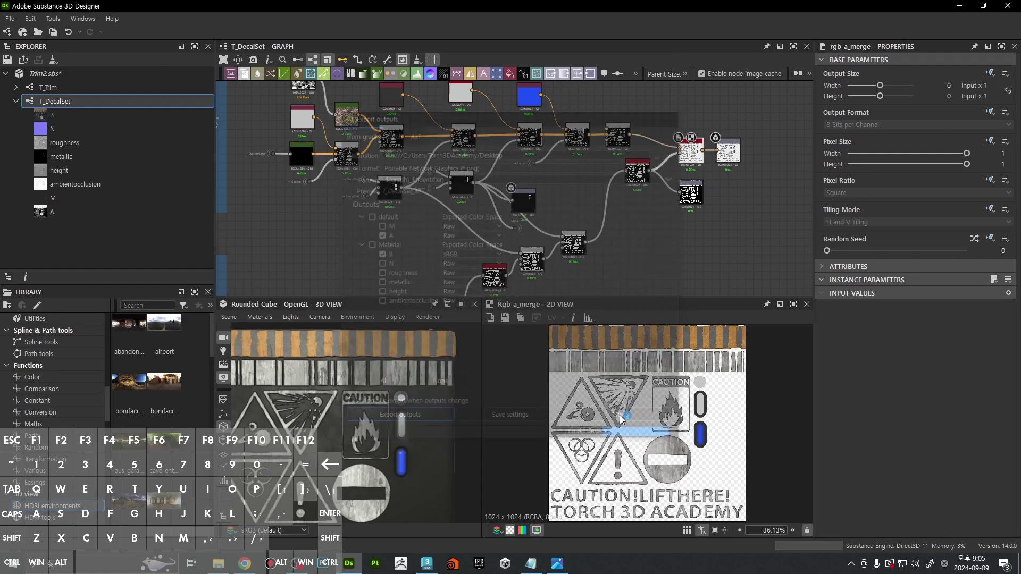
Step: Switch to 3ds Max, align the alpha mask Bitmap under the normal map and reposition the decal material node
{"action": "left_click", "coordinate": [959, 6]}
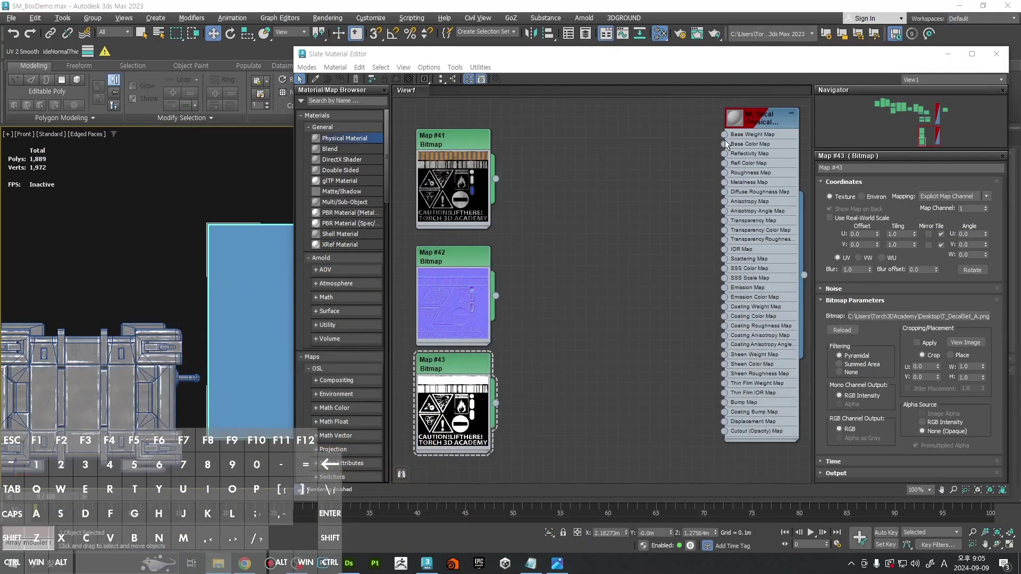
{"action": "middle_click_drag", "start_coordinate": [585, 424], "coordinate": [663, 371]}
{"action": "mouse_move", "coordinate": [530, 367]}
{"action": "left_mouse_down"}
{"action": "mouse_move", "coordinate": [544, 376]}
{"action": "mouse_move", "coordinate": [531, 363]}
{"action": "left_mouse_up"}
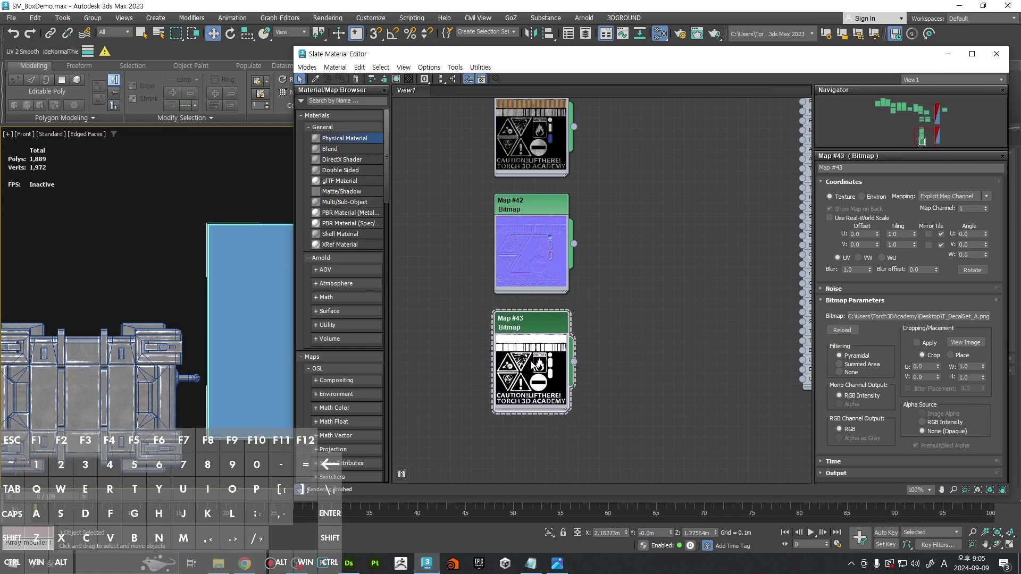
{"action": "middle_click_drag", "start_coordinate": [631, 315], "coordinate": [504, 356]}
{"action": "left_click_drag", "start_coordinate": [730, 271], "coordinate": [688, 314]}
{"action": "middle_click_drag", "start_coordinate": [603, 296], "coordinate": [699, 305]}
Step: Reload T_DecalSet_N in the normal map Bitmap with the gamma override set to 1.0
{"action": "left_click", "coordinate": [490, 304]}
{"action": "left_click", "coordinate": [877, 317]}
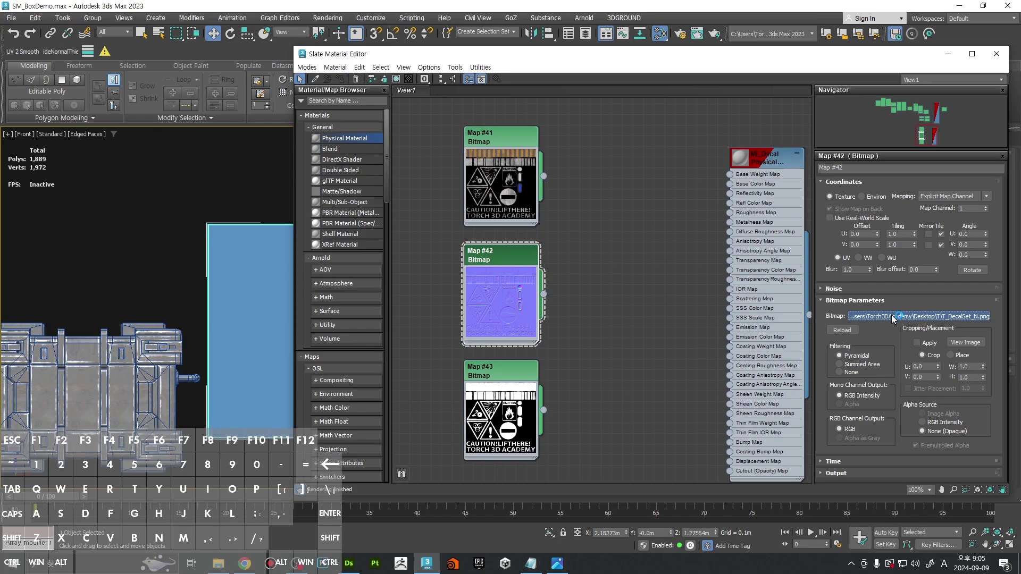
{"action": "left_click", "coordinate": [360, 355]}
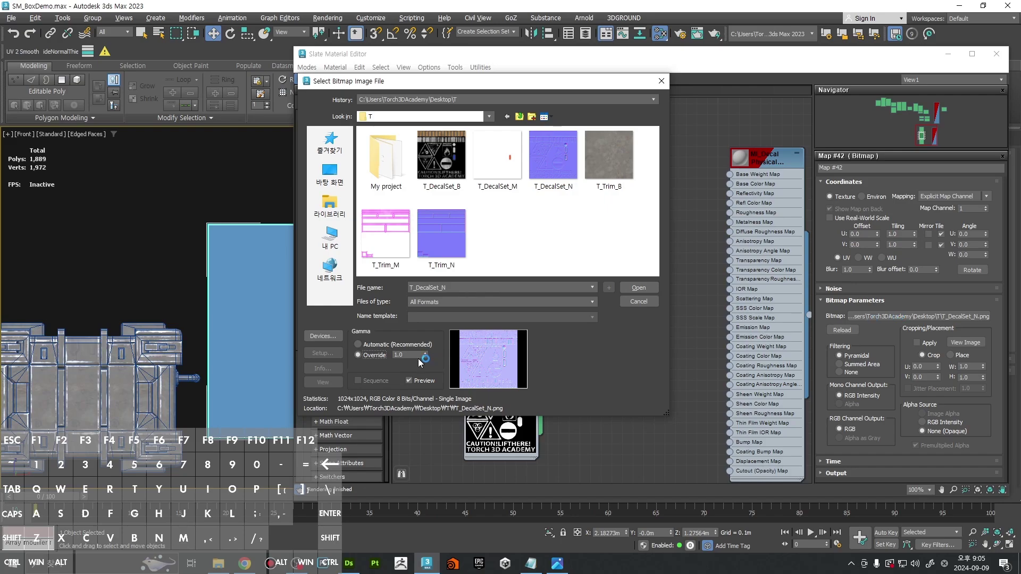
{"action": "left_click", "coordinate": [406, 355]}
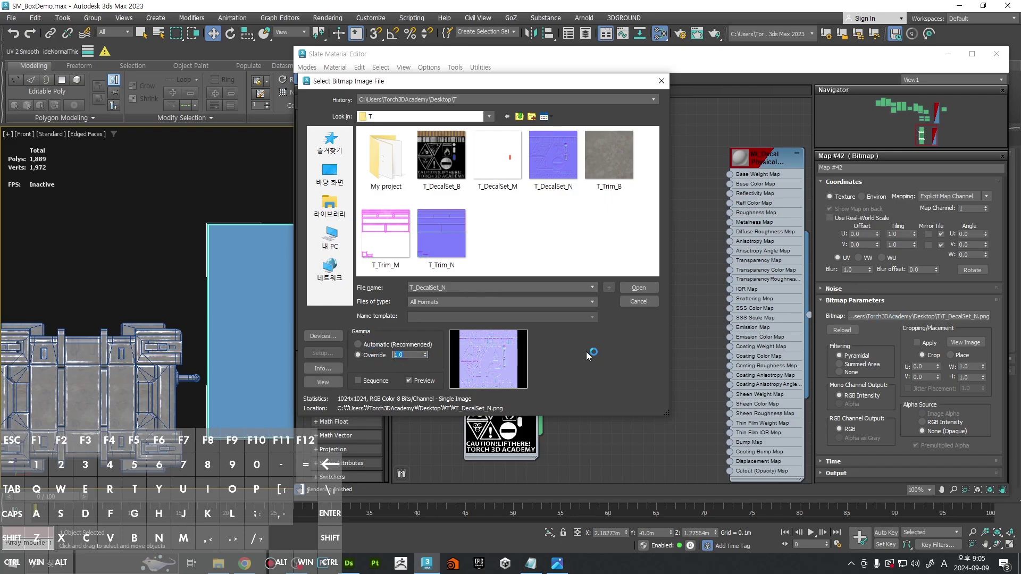
{"action": "left_click", "coordinate": [637, 287]}
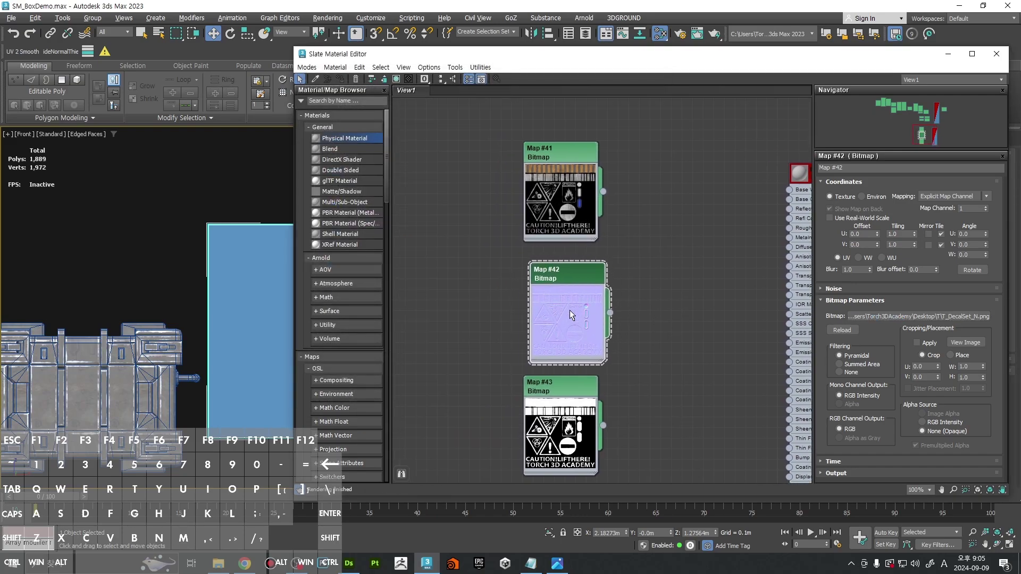
Step: Add a Normal Bump map fed by the T_DecalSet_N Bitmap and connect it to MI_Decal's Bump Map input
{"action": "type", "text": "normal"}
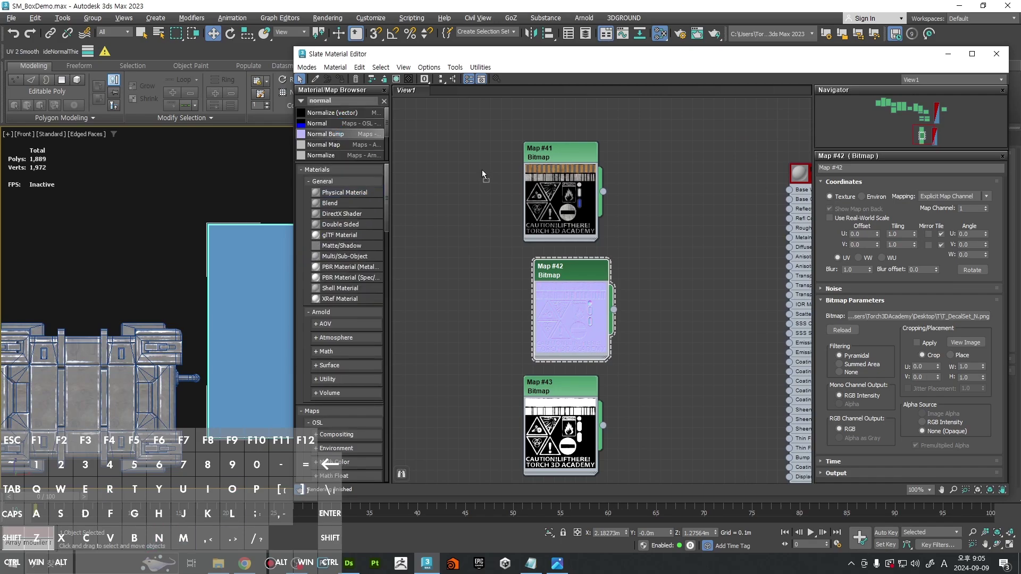
{"action": "left_click_drag", "start_coordinate": [482, 170], "coordinate": [616, 268]}
{"action": "double_click", "coordinate": [525, 308]}
{"action": "double_click", "coordinate": [616, 267]}
{"action": "middle_click_drag", "start_coordinate": [685, 295], "coordinate": [534, 263]}
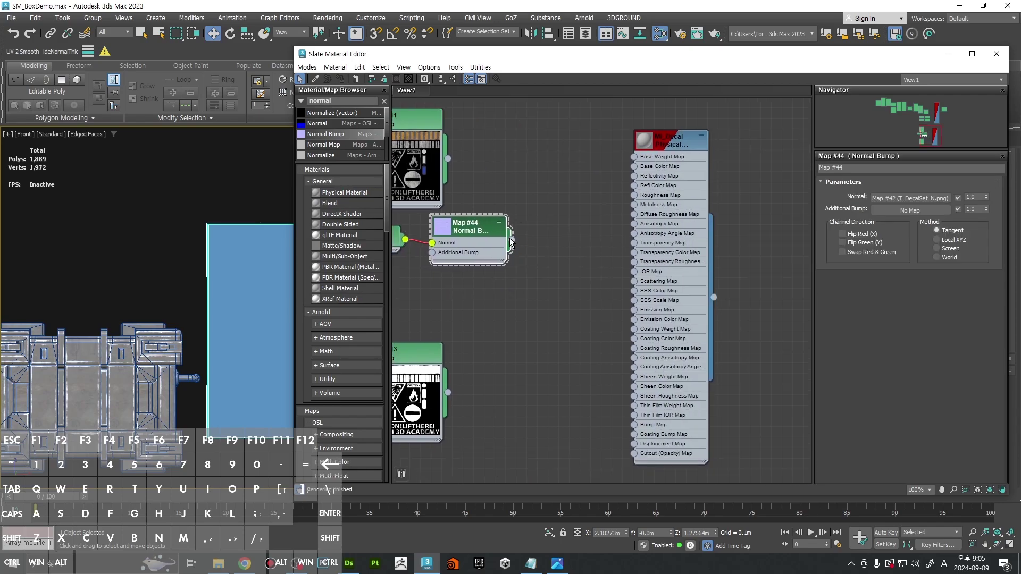
{"action": "left_click_drag", "start_coordinate": [516, 240], "coordinate": [638, 425]}
Step: Set MI_Decal's Bump Map amount to 1.0
{"action": "left_click", "coordinate": [681, 401]}
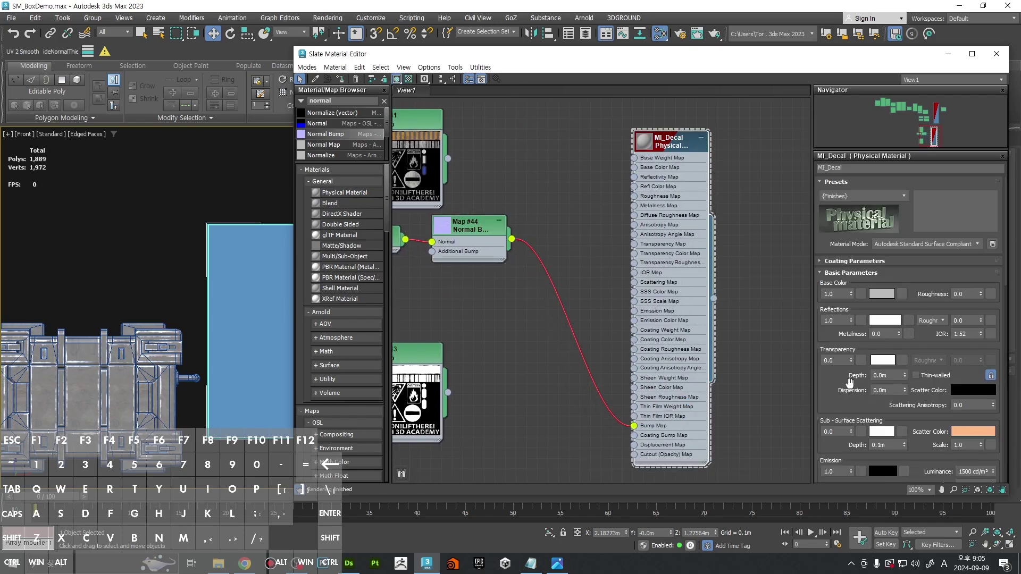
{"action": "scroll", "coordinate": [859, 352], "scroll_direction": "down", "scroll_amount": 5}
{"action": "left_click_drag", "start_coordinate": [902, 373], "coordinate": [845, 373]}
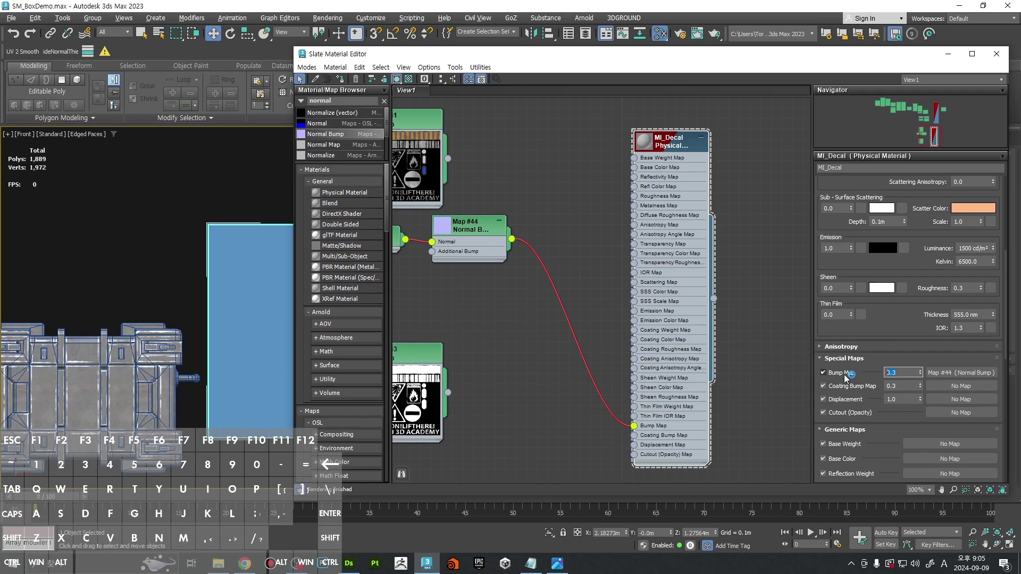
{"action": "type", "text": "1"}
{"action": "key", "text": "Return"}
Step: Rearrange the decal map nodes and connect the T_DecalSet_B Bitmap to MI_Decal's Base Color Map
{"action": "middle_click_drag", "start_coordinate": [521, 305], "coordinate": [625, 337]}
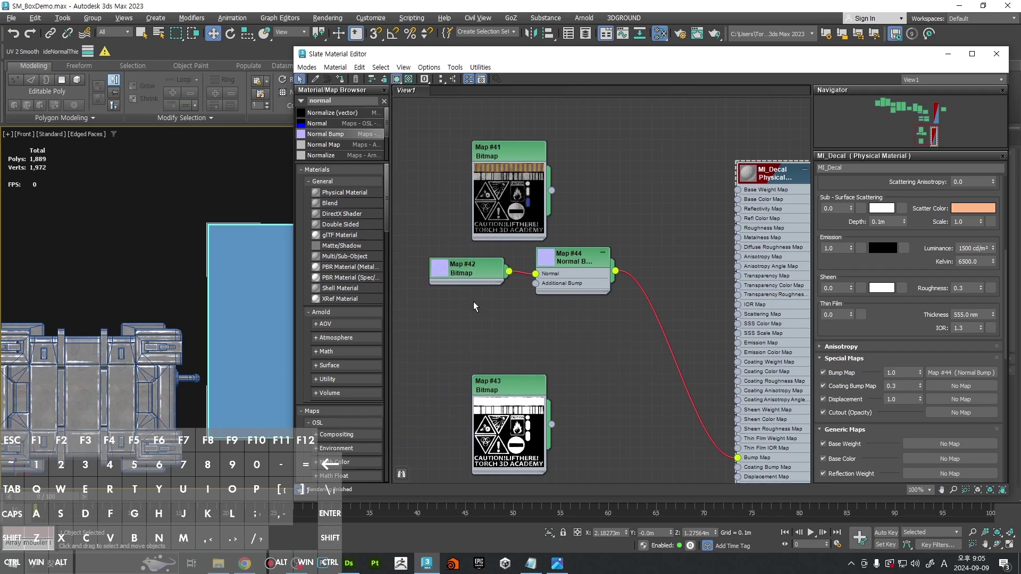
{"action": "left_click", "coordinate": [594, 286]}
{"action": "middle_click_drag", "start_coordinate": [599, 298], "coordinate": [588, 247]}
{"action": "left_click_drag", "start_coordinate": [502, 342], "coordinate": [524, 416]}
{"action": "left_click_drag", "start_coordinate": [481, 261], "coordinate": [515, 327]}
{"action": "middle_click_drag", "start_coordinate": [587, 271], "coordinate": [569, 291]}
{"action": "left_click_drag", "start_coordinate": [741, 240], "coordinate": [667, 196]}
{"action": "middle_click_drag", "start_coordinate": [634, 127], "coordinate": [618, 178]}
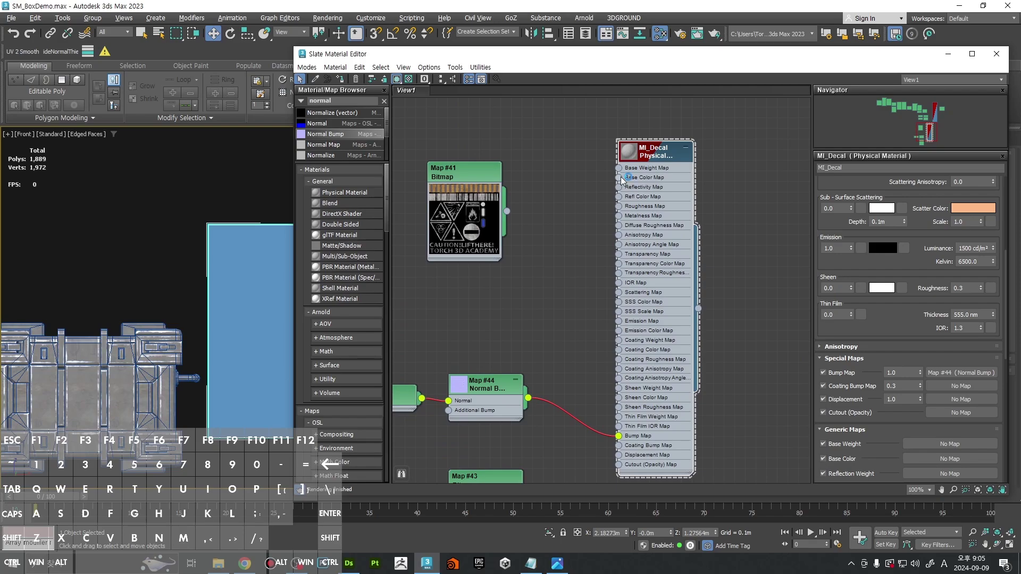
{"action": "left_click_drag", "start_coordinate": [621, 176], "coordinate": [506, 211]}
{"action": "left_click_drag", "start_coordinate": [490, 247], "coordinate": [510, 247]}
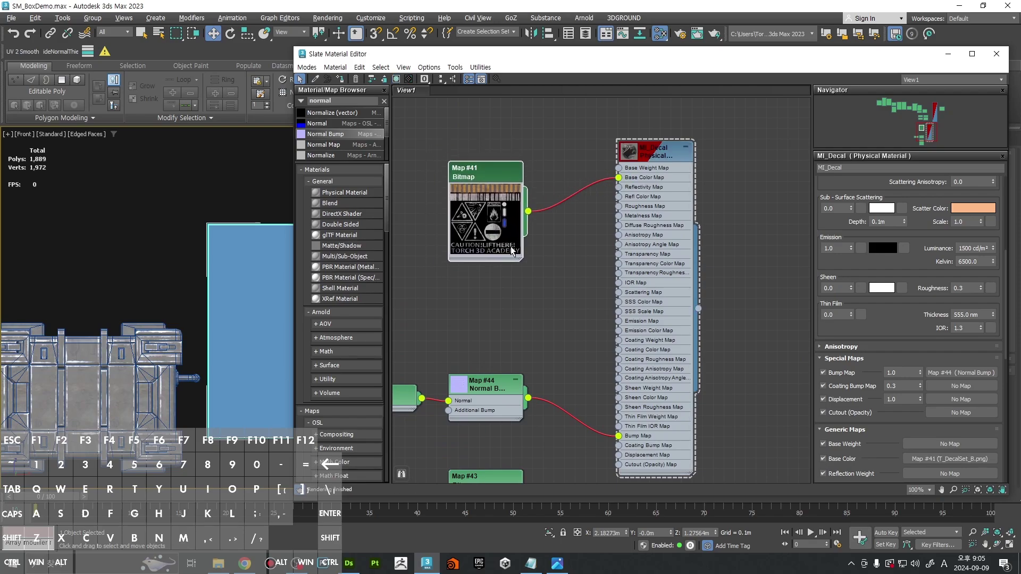
Step: Place the alpha mask Bitmap below the Normal Bump node and connect it to MI_Decal's Cutout (Opacity) Map
{"action": "scroll", "coordinate": [510, 247], "scroll_direction": "down", "scroll_amount": 4}
{"action": "left_click_drag", "start_coordinate": [493, 424], "coordinate": [491, 292]}
{"action": "scroll", "coordinate": [539, 284], "scroll_direction": "up", "scroll_amount": 5}
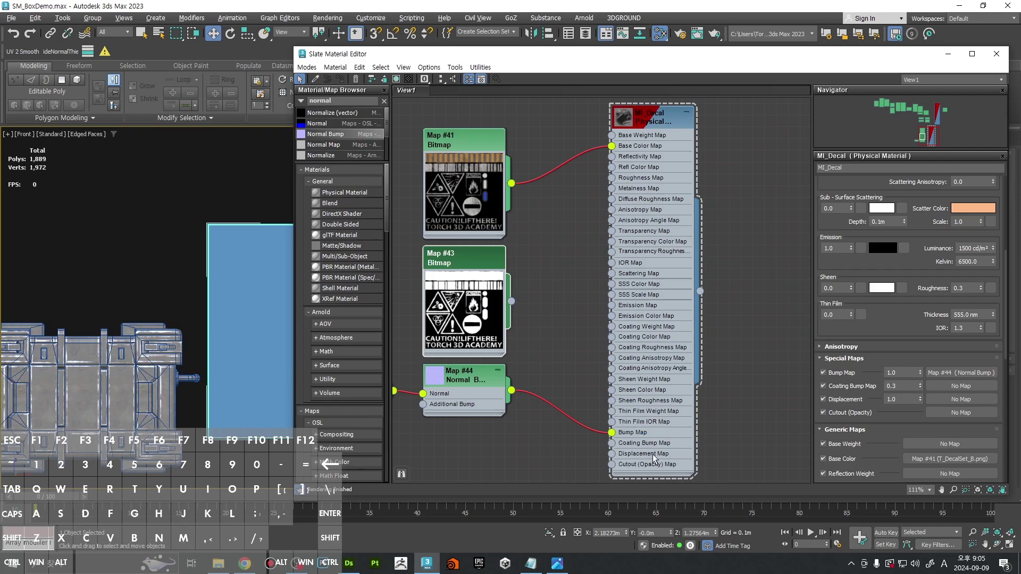
{"action": "middle_click_drag", "start_coordinate": [653, 454], "coordinate": [658, 391]}
{"action": "left_click_drag", "start_coordinate": [471, 246], "coordinate": [483, 435]}
{"action": "scroll", "coordinate": [657, 400], "scroll_direction": "up", "scroll_amount": 3}
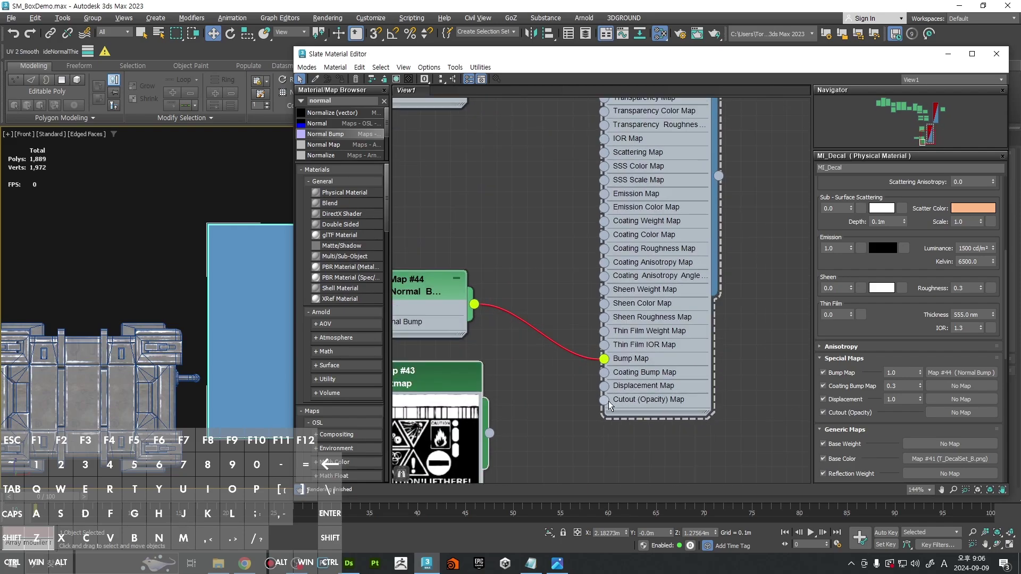
{"action": "left_click_drag", "start_coordinate": [604, 400], "coordinate": [489, 433]}
{"action": "scroll", "coordinate": [638, 388], "scroll_direction": "down", "scroll_amount": 3}
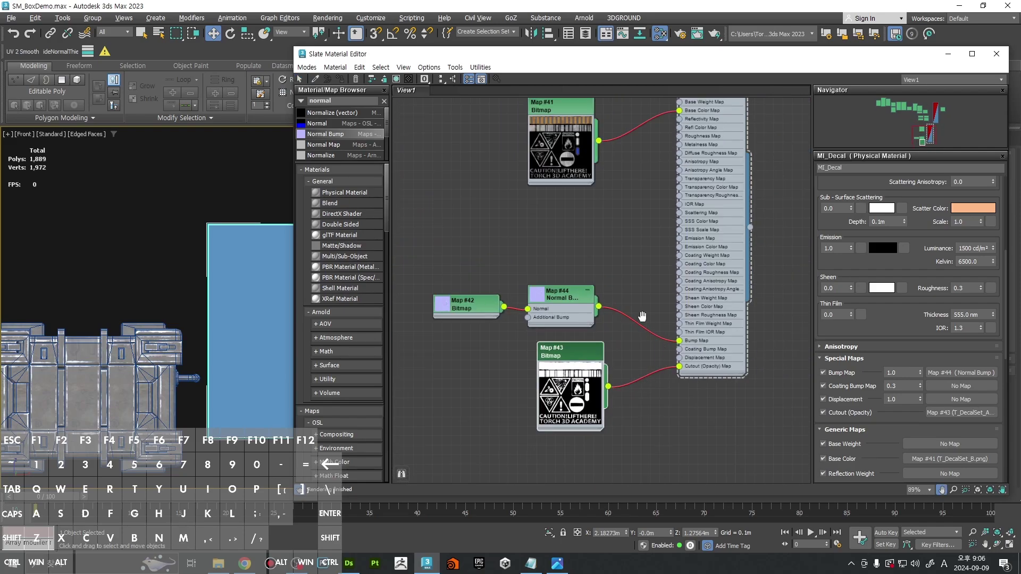
{"action": "middle_click_drag", "start_coordinate": [642, 316], "coordinate": [619, 363]}
{"action": "scroll", "coordinate": [619, 363], "scroll_direction": "down", "scroll_amount": 1}
{"action": "left_click_drag", "start_coordinate": [565, 420], "coordinate": [558, 412]}
Step: Collapse the MI_Decal node, enlarge its preview, and move the compacted decal node group below the neighbouring material's nodes
{"action": "left_click", "coordinate": [696, 337]}
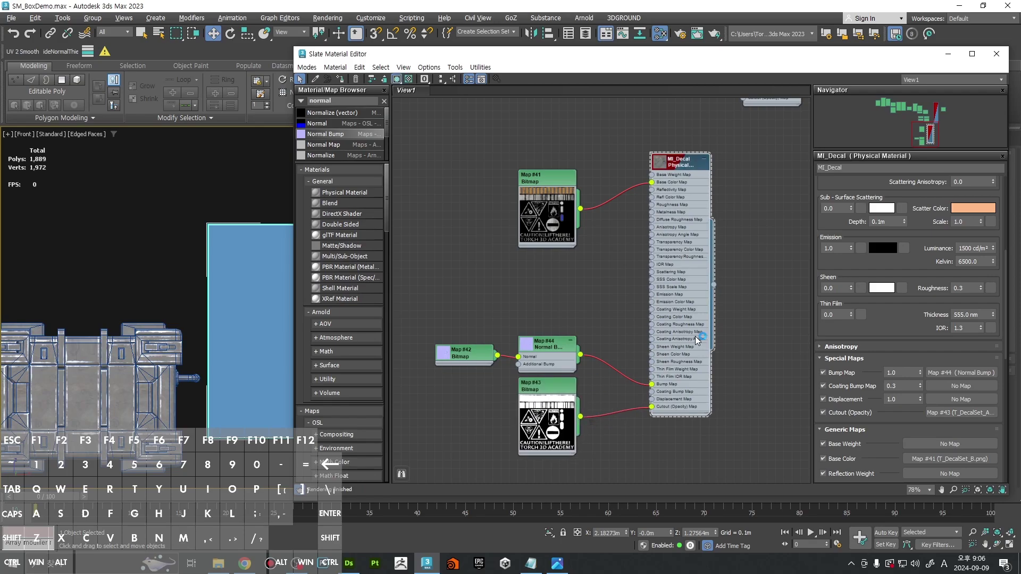
{"action": "left_click", "coordinate": [704, 158]}
{"action": "left_click_drag", "start_coordinate": [684, 169], "coordinate": [659, 341]}
{"action": "double_click", "coordinate": [633, 338]}
{"action": "left_click_drag", "start_coordinate": [550, 177], "coordinate": [551, 261]}
{"action": "left_click_drag", "start_coordinate": [408, 202], "coordinate": [671, 418]}
{"action": "left_click_drag", "start_coordinate": [665, 372], "coordinate": [773, 229]}
{"action": "left_click", "coordinate": [736, 303]}
{"action": "middle_click_drag", "start_coordinate": [771, 248], "coordinate": [636, 321]}
{"action": "left_click", "coordinate": [636, 321]}
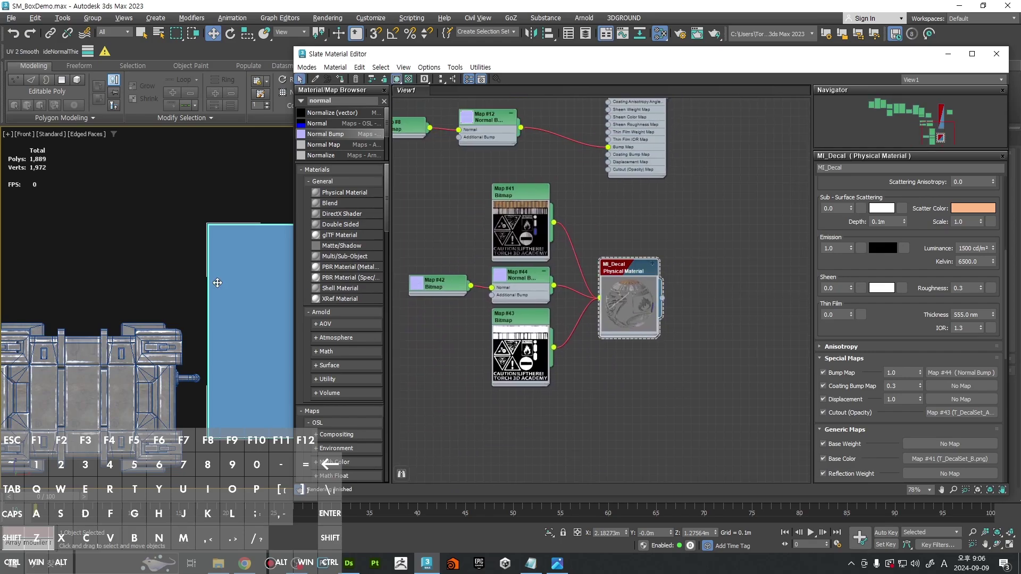
Step: Assign MI_Decal to the selected plane and display it as a realistic material in the viewport
{"action": "middle_click_drag", "start_coordinate": [231, 286], "coordinate": [146, 278]}
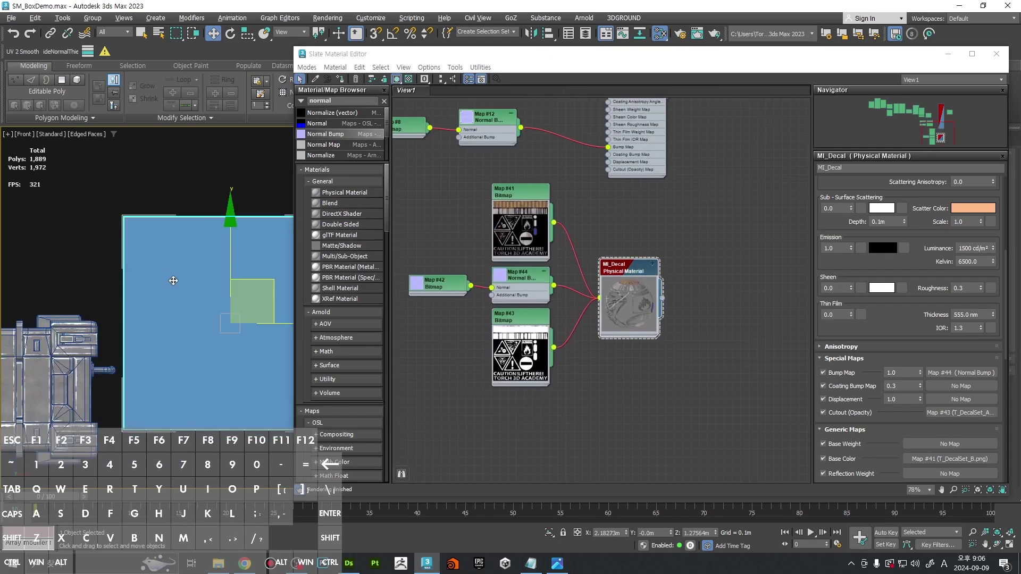
{"action": "left_click", "coordinate": [341, 83]}
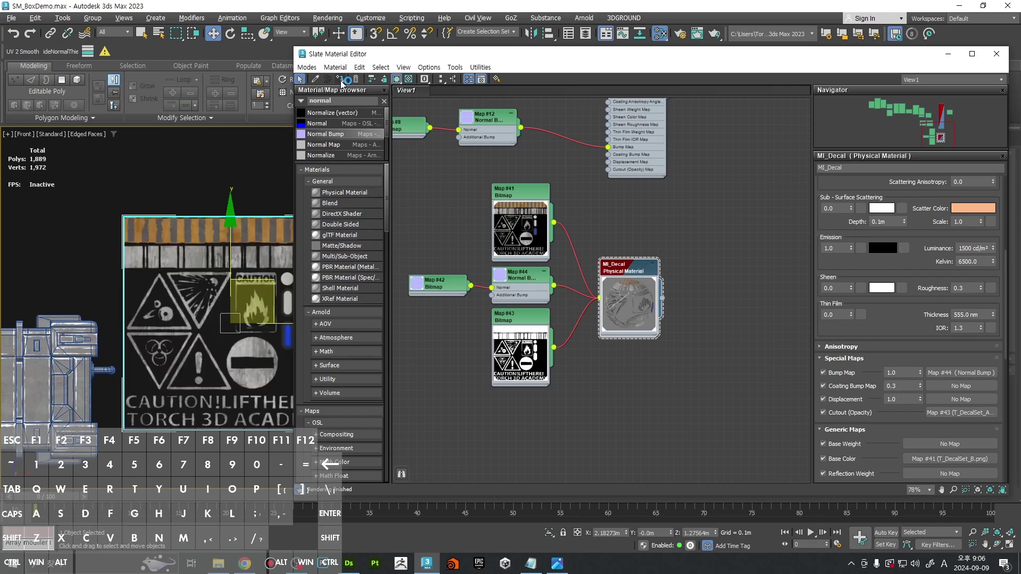
{"action": "left_click", "coordinate": [398, 80]}
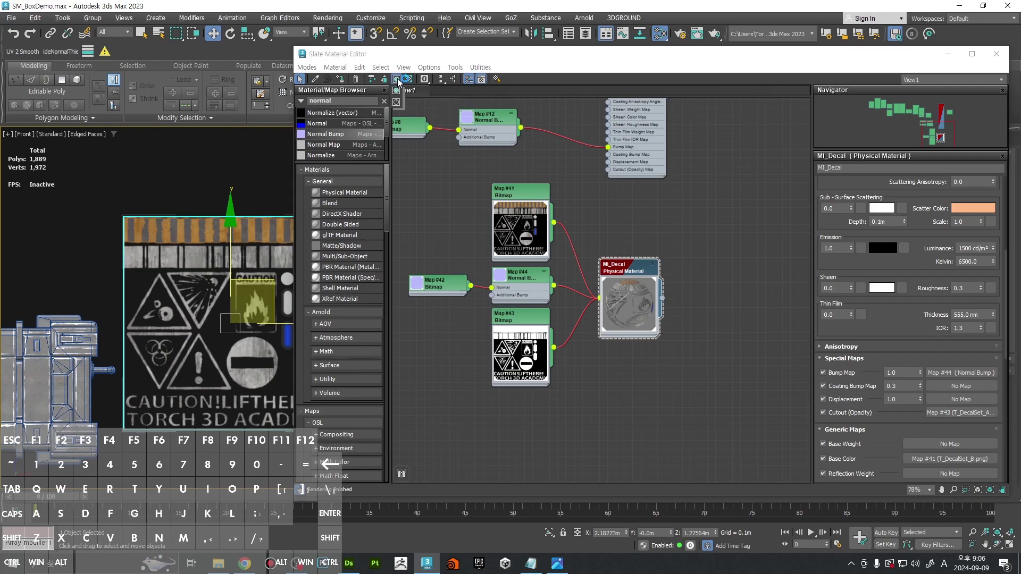
{"action": "left_click_drag", "start_coordinate": [398, 80], "coordinate": [398, 100]}
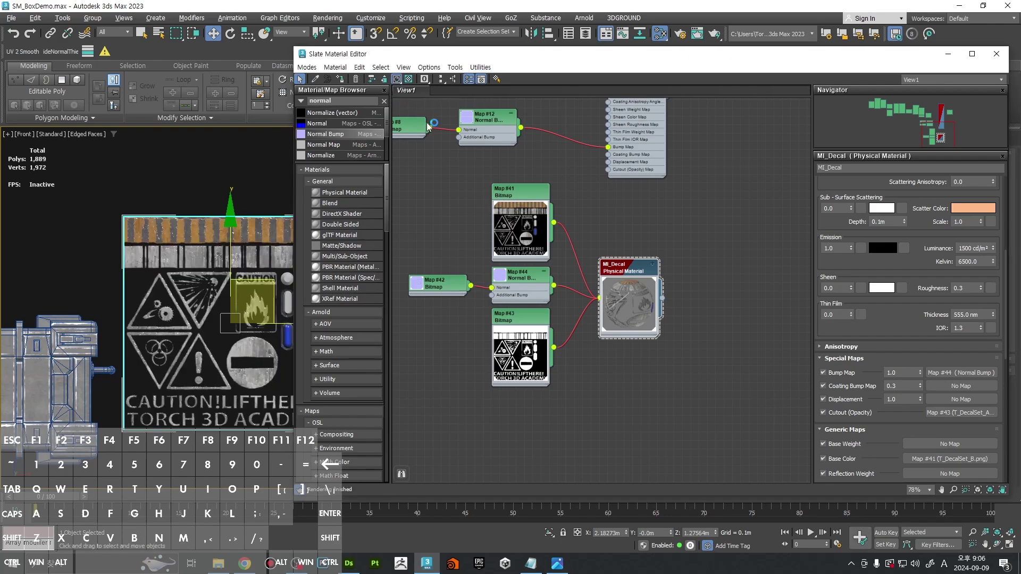
Step: Close the material editor and examine the decal textures on the plane up close without edged faces
{"action": "key", "text": "m"}
{"action": "middle_click_drag", "start_coordinate": [425, 223], "coordinate": [618, 226]}
{"action": "left_click", "coordinate": [587, 269]}
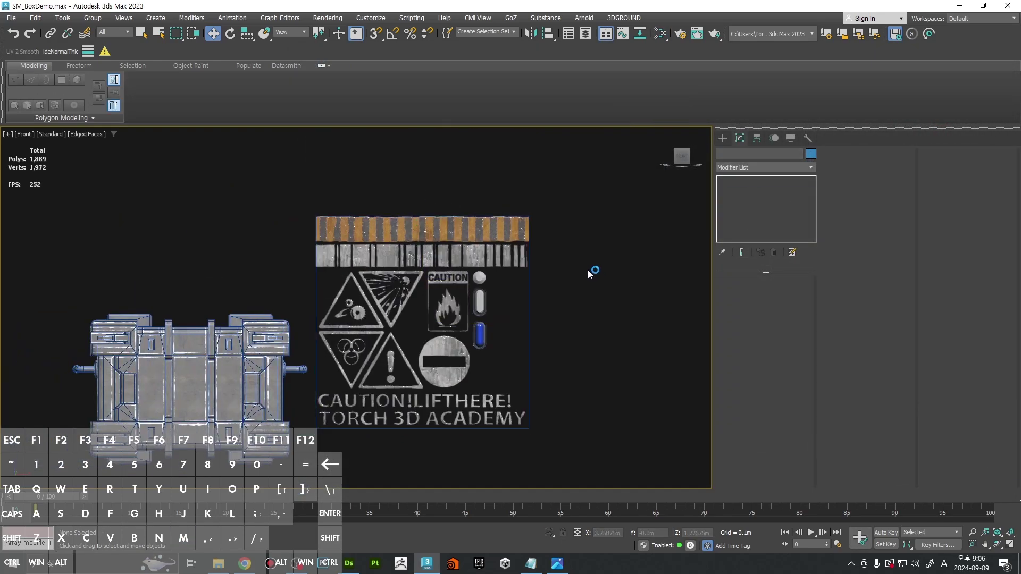
{"action": "mouse_move", "coordinate": [588, 270]}
{"action": "middle_mouse_down", "text": "alt"}
{"action": "mouse_move", "coordinate": [489, 217]}
{"action": "mouse_move", "coordinate": [586, 269]}
{"action": "mouse_move", "coordinate": [638, 257]}
{"action": "middle_mouse_up", "text": "alt"}
{"action": "left_click", "coordinate": [510, 225]}
{"action": "left_click", "coordinate": [511, 225]}
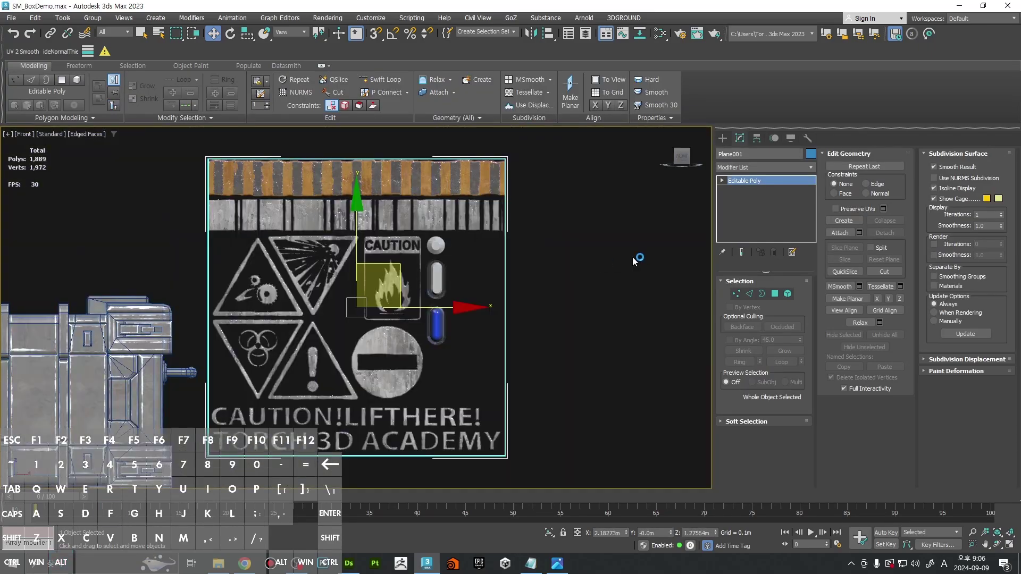
{"action": "left_click", "coordinate": [638, 258]}
{"action": "key", "text": "f"}
{"action": "scroll", "coordinate": [561, 236], "scroll_direction": "up", "scroll_amount": 2}
{"action": "left_click", "coordinate": [582, 229]}
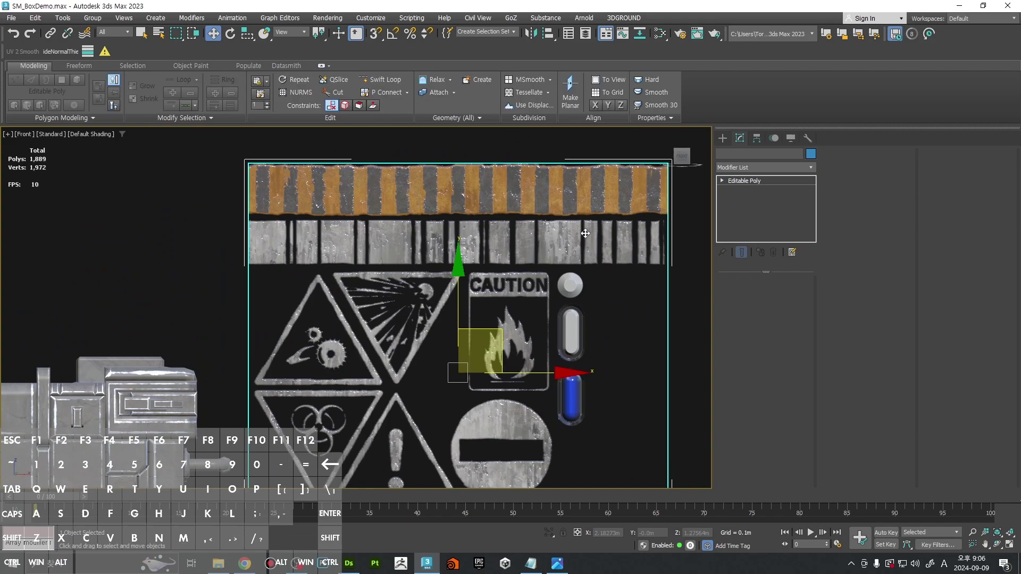
{"action": "middle_click_drag", "start_coordinate": [580, 228], "coordinate": [585, 263]}
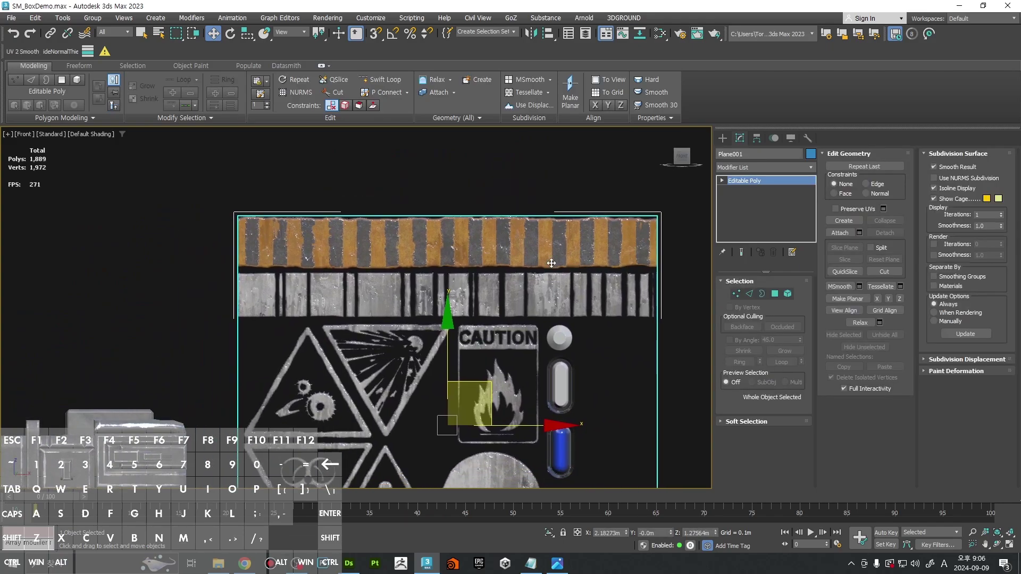
{"action": "middle_click_drag", "start_coordinate": [478, 275], "coordinate": [415, 272]}
{"action": "scroll", "coordinate": [617, 260], "scroll_direction": "up", "scroll_amount": 3}
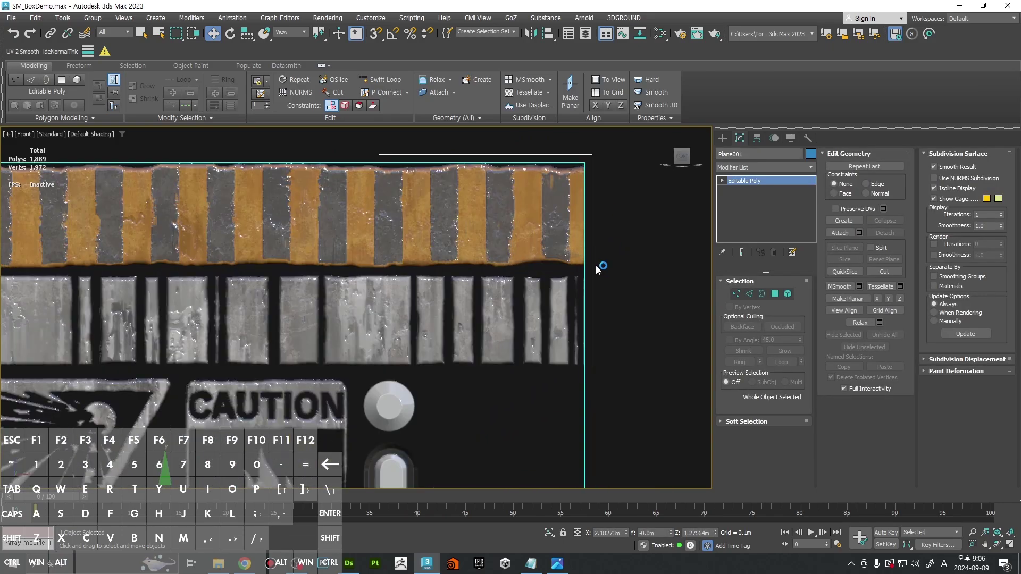
{"action": "scroll", "coordinate": [579, 266], "scroll_direction": "down", "scroll_amount": 2}
Step: Show edged faces and use Swift Loop to add two horizontal edge loops between the hazard stripe and barcode strip
{"action": "key", "text": "1"}
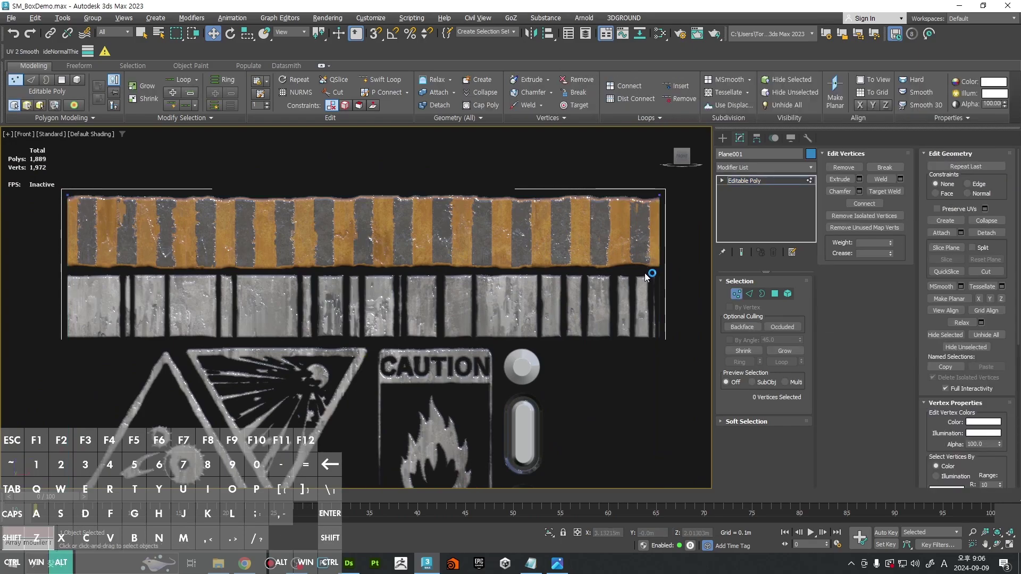
{"action": "key", "text": "alt+1"}
{"action": "key", "text": "F4"}
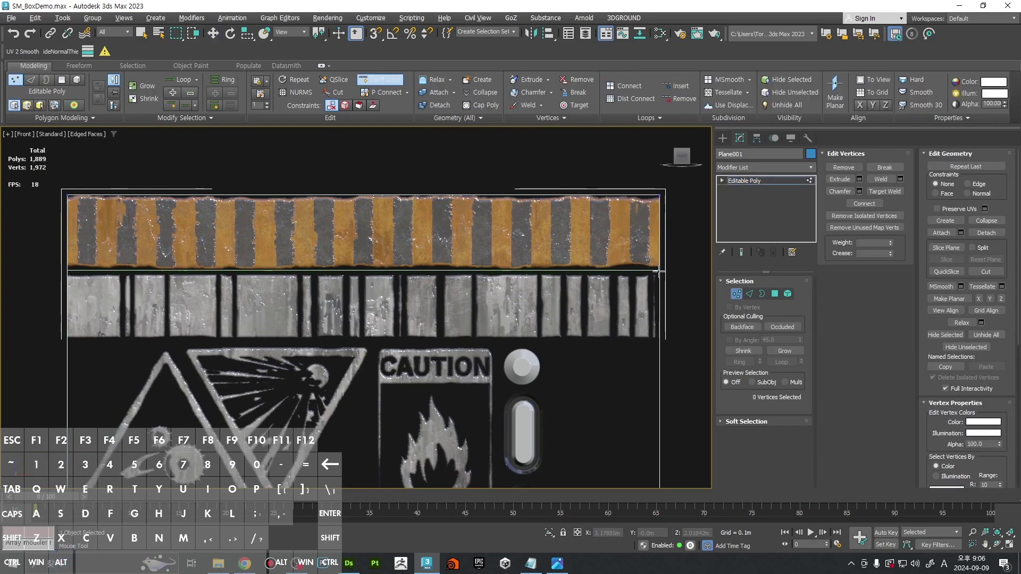
{"action": "left_click", "coordinate": [660, 271]}
{"action": "scroll", "coordinate": [659, 271], "scroll_direction": "up", "scroll_amount": 5}
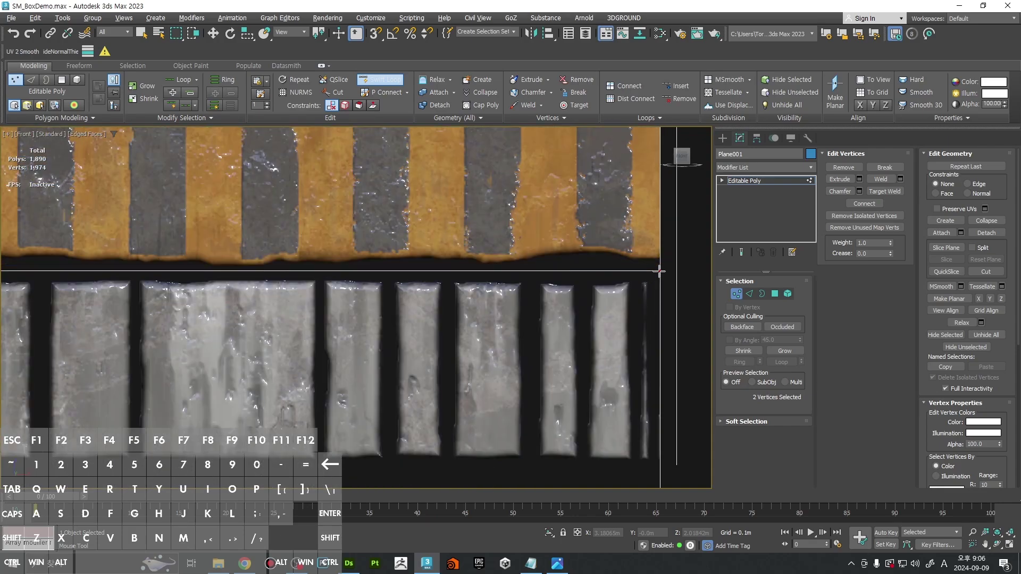
{"action": "left_click", "coordinate": [658, 279]}
{"action": "right_click", "coordinate": [651, 281]}
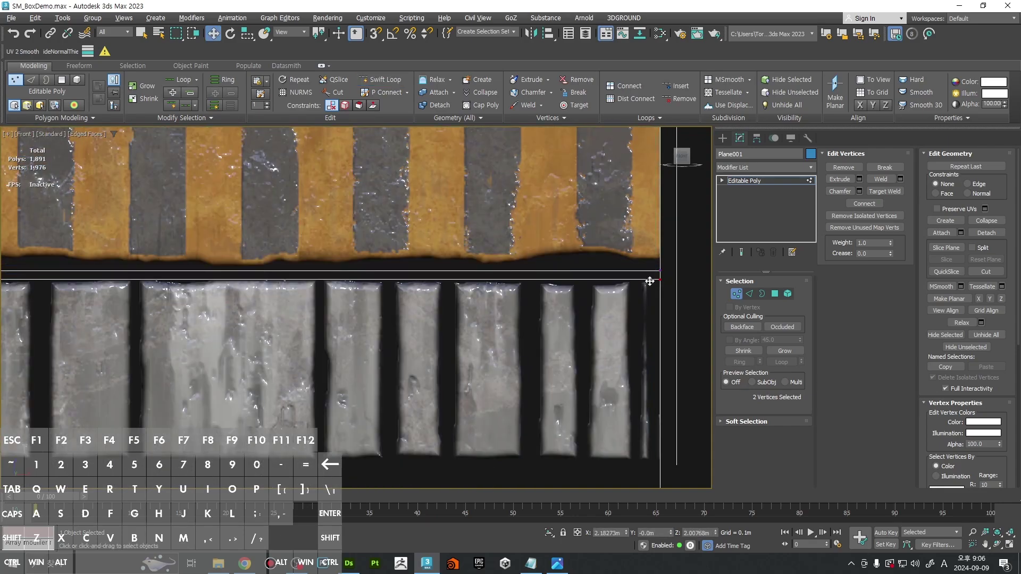
Step: Delete the thin polygon between the hazard stripe and the barcode strip
{"action": "scroll", "coordinate": [649, 283], "scroll_direction": "down", "scroll_amount": 7}
{"action": "middle_click_drag", "start_coordinate": [242, 279], "coordinate": [396, 282]}
{"action": "scroll", "coordinate": [532, 283], "scroll_direction": "up", "scroll_amount": 10}
{"action": "key", "text": "w"}
{"action": "key", "text": "4"}
{"action": "left_click", "coordinate": [498, 297]}
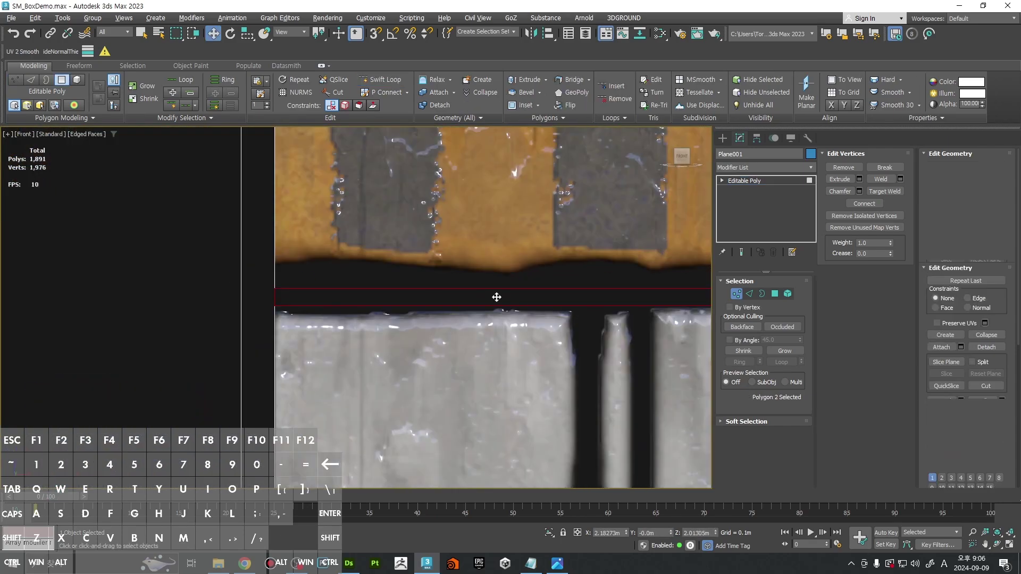
{"action": "key", "text": "Delete"}
Step: Add two horizontal edge loops with Swift Loop between the barcode strip and the warning symbols
{"action": "scroll", "coordinate": [496, 296], "scroll_direction": "down", "scroll_amount": 10}
{"action": "middle_click_drag", "start_coordinate": [588, 283], "coordinate": [303, 264]}
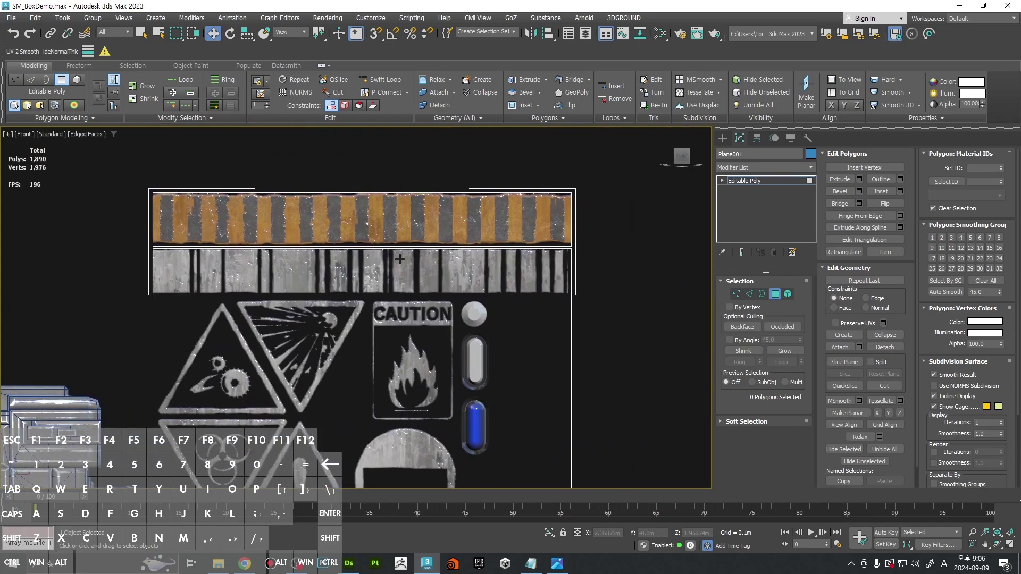
{"action": "scroll", "coordinate": [185, 275], "scroll_direction": "up", "scroll_amount": 4}
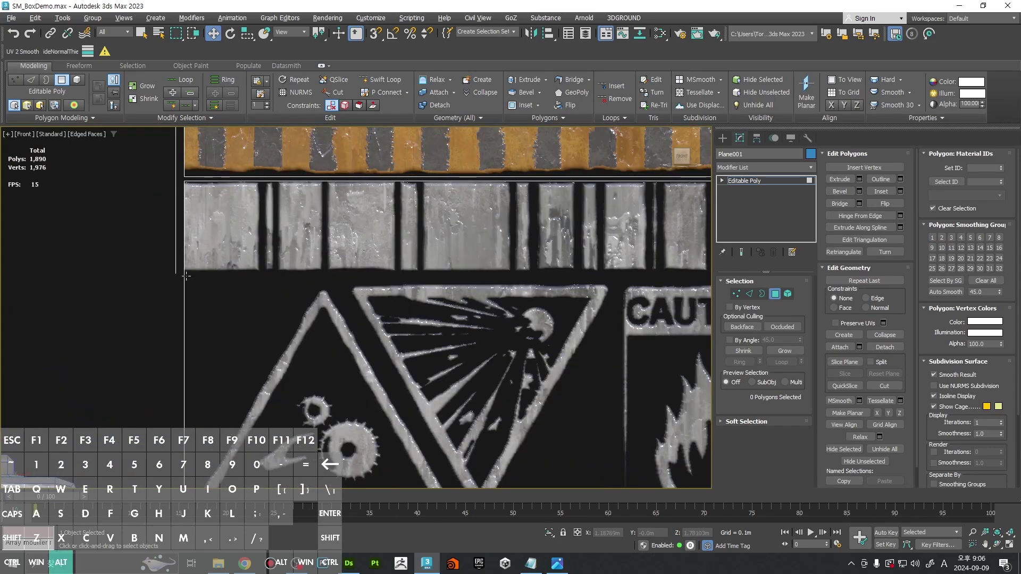
{"action": "key", "text": "alt+c"}
{"action": "middle_click_drag", "start_coordinate": [186, 276], "coordinate": [71, 296]}
{"action": "scroll", "coordinate": [125, 286], "scroll_direction": "down", "scroll_amount": 2}
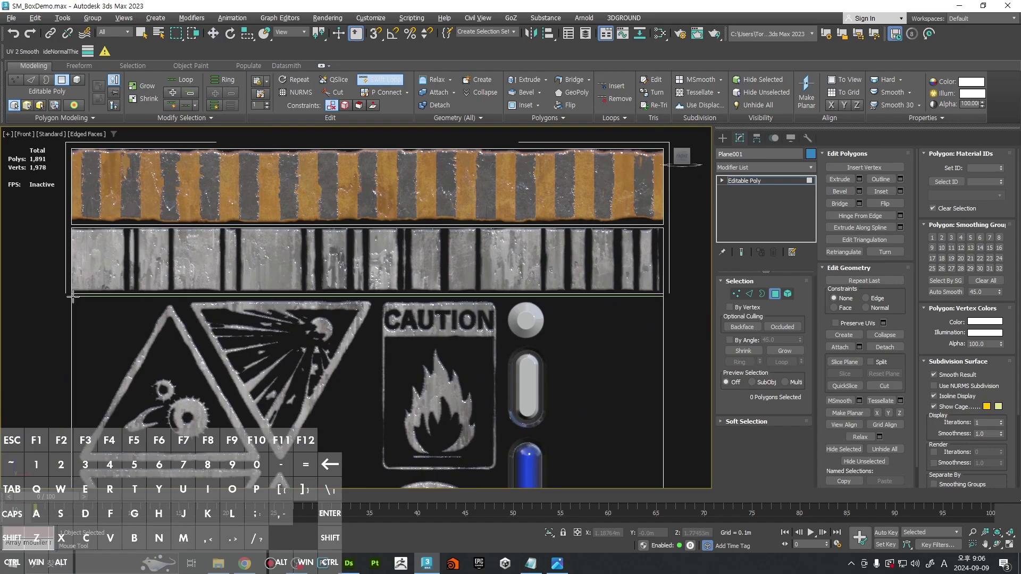
{"action": "left_click", "coordinate": [73, 298]}
{"action": "left_click", "coordinate": [73, 299]}
{"action": "key", "text": "w"}
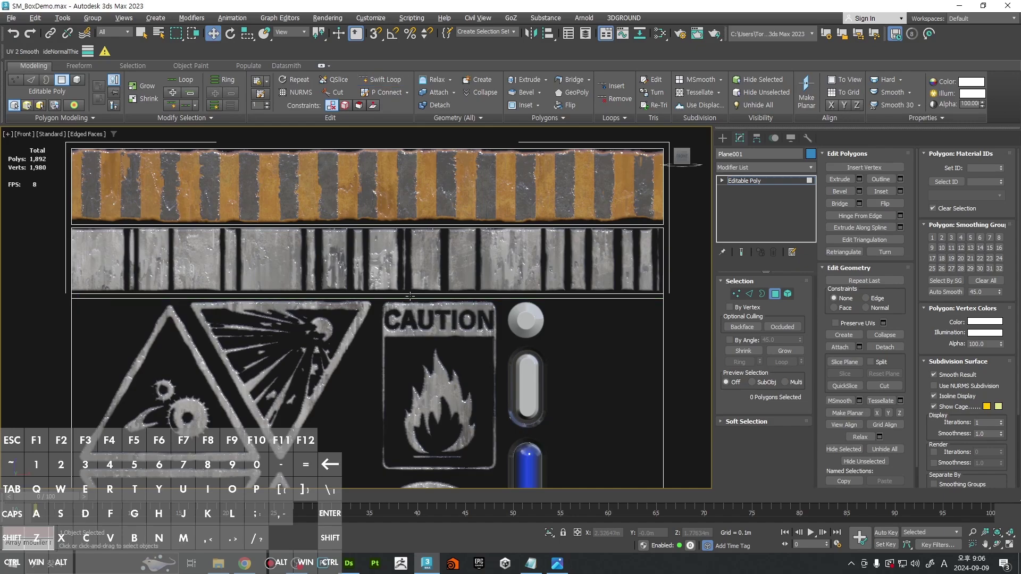
Step: Delete the thin polygon between the barcode strip and the warning symbols
{"action": "middle_click_drag", "start_coordinate": [350, 301], "coordinate": [318, 295]}
{"action": "left_click", "coordinate": [387, 290]}
{"action": "key", "text": "Delete"}
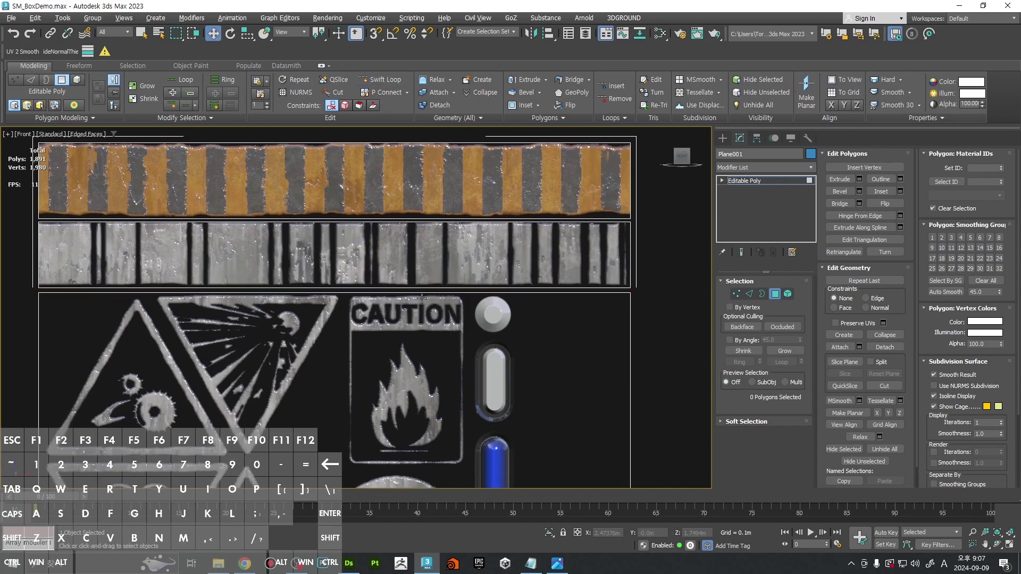
Step: Add two horizontal edge loops with Swift Loop between the warning symbols and the "CAUTION!LIFTHERE!" text
{"action": "scroll", "coordinate": [526, 239], "scroll_direction": "down", "scroll_amount": 5}
{"action": "scroll", "coordinate": [500, 393], "scroll_direction": "up", "scroll_amount": 5}
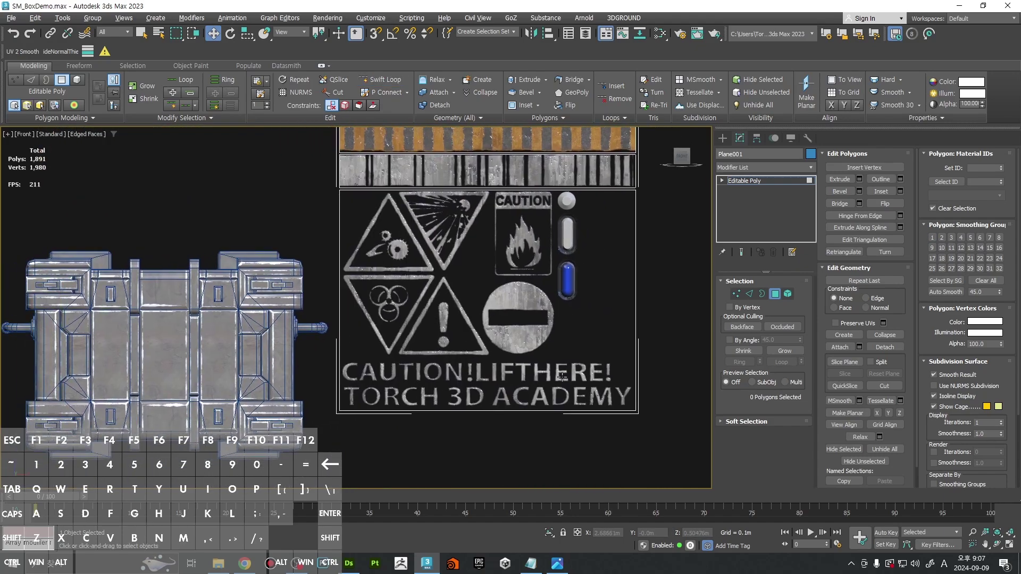
{"action": "key", "text": "1"}
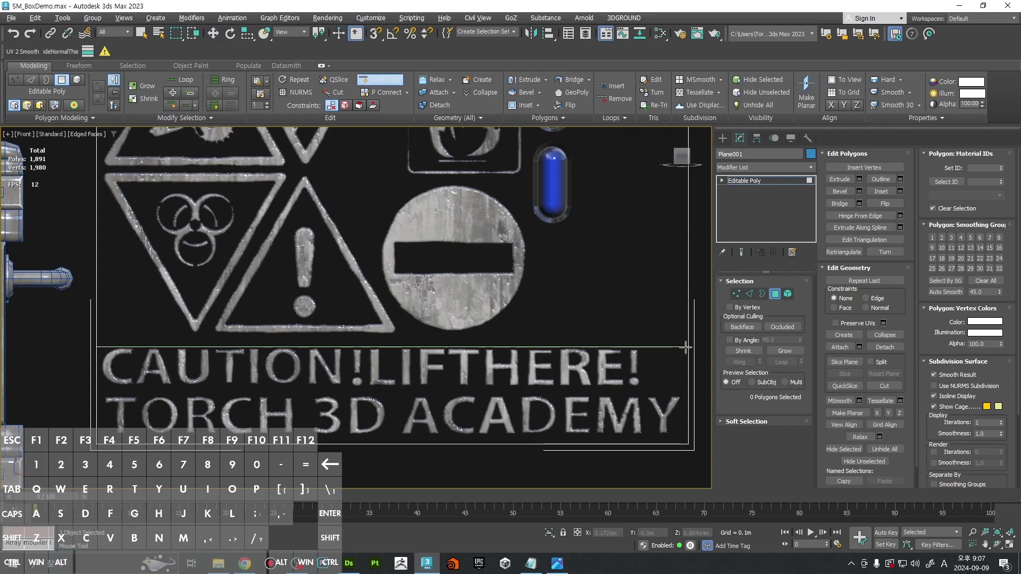
{"action": "left_click", "coordinate": [685, 347]}
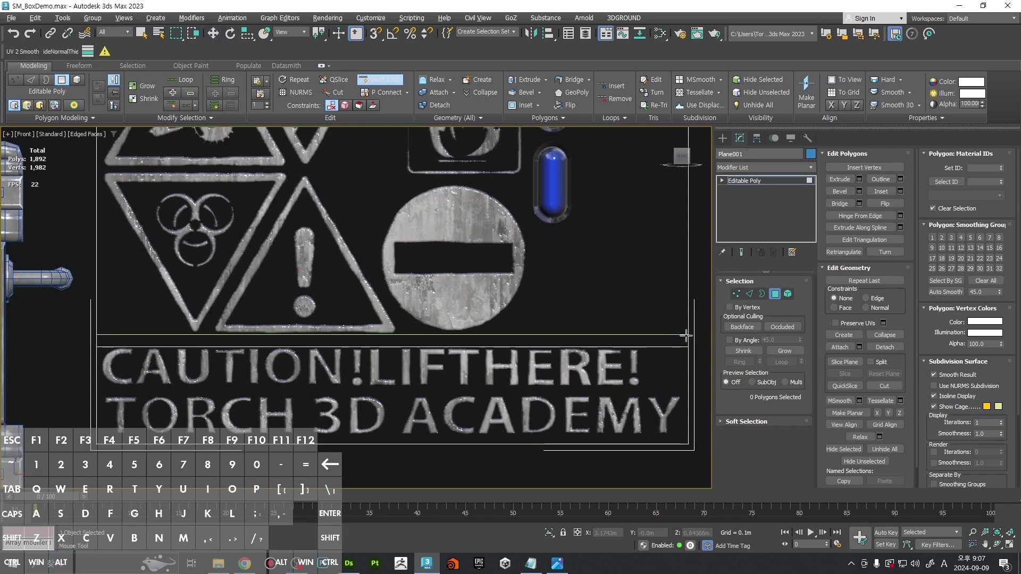
{"action": "left_click", "coordinate": [685, 335]}
{"action": "right_click", "coordinate": [681, 341]}
{"action": "middle_click_drag", "start_coordinate": [705, 328], "coordinate": [666, 339]}
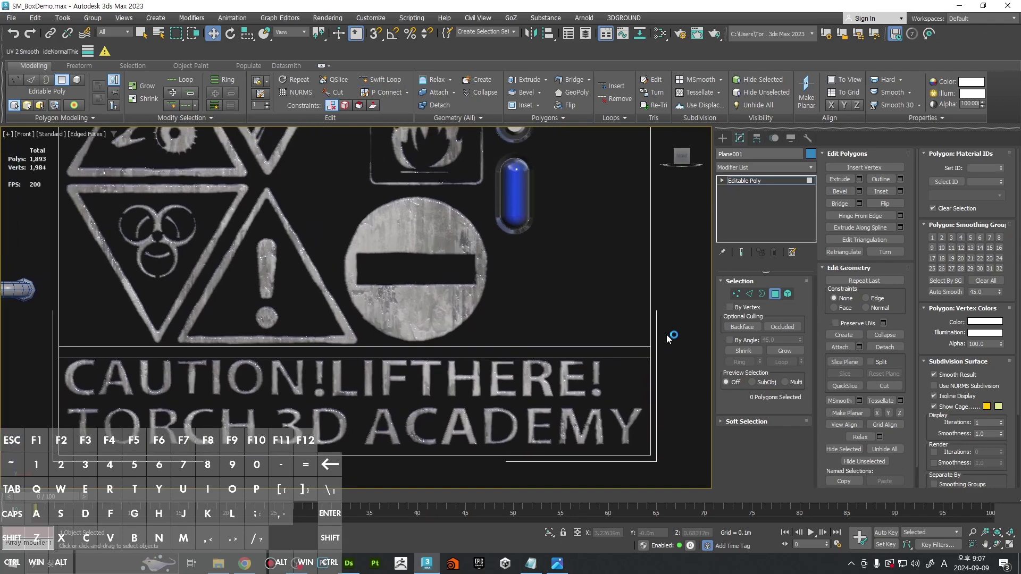
Step: Delete the thin polygon between the warning symbols and the "CAUTION!LIFTHERE!" text
{"action": "left_click", "coordinate": [634, 353]}
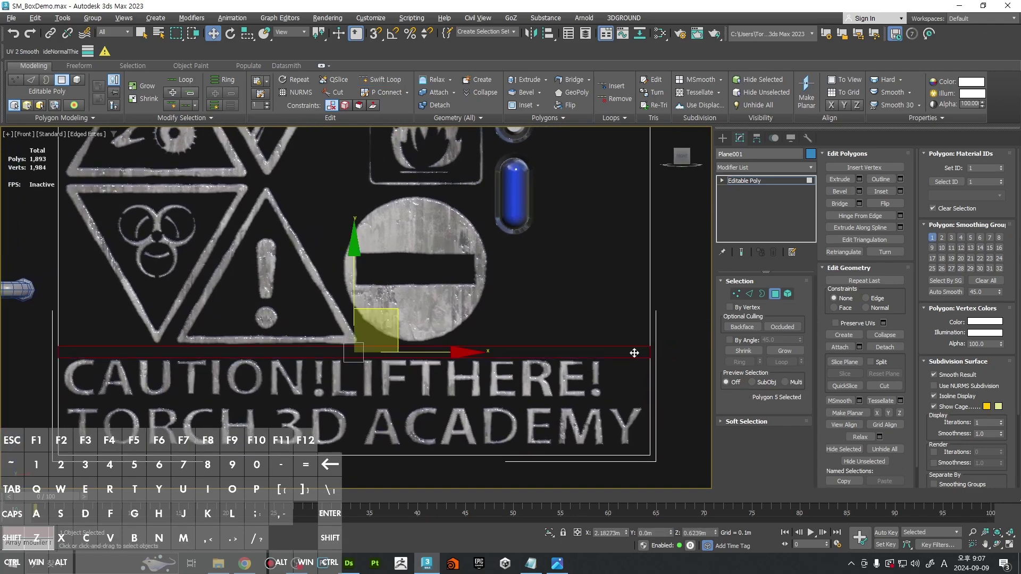
{"action": "key", "text": "Delete"}
{"action": "middle_click_drag", "start_coordinate": [613, 370], "coordinate": [643, 328]}
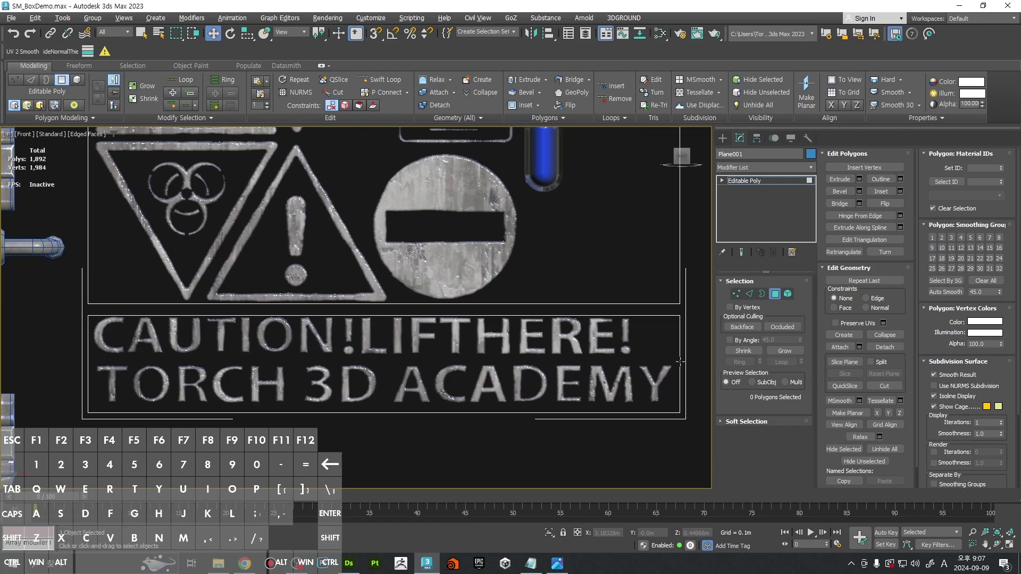
Step: Add two horizontal edge loops with Swift Loop between the "CAUTION!LIFTHERE!" and "TORCH 3D ACADEMY" lines
{"action": "key", "text": "alt+1"}
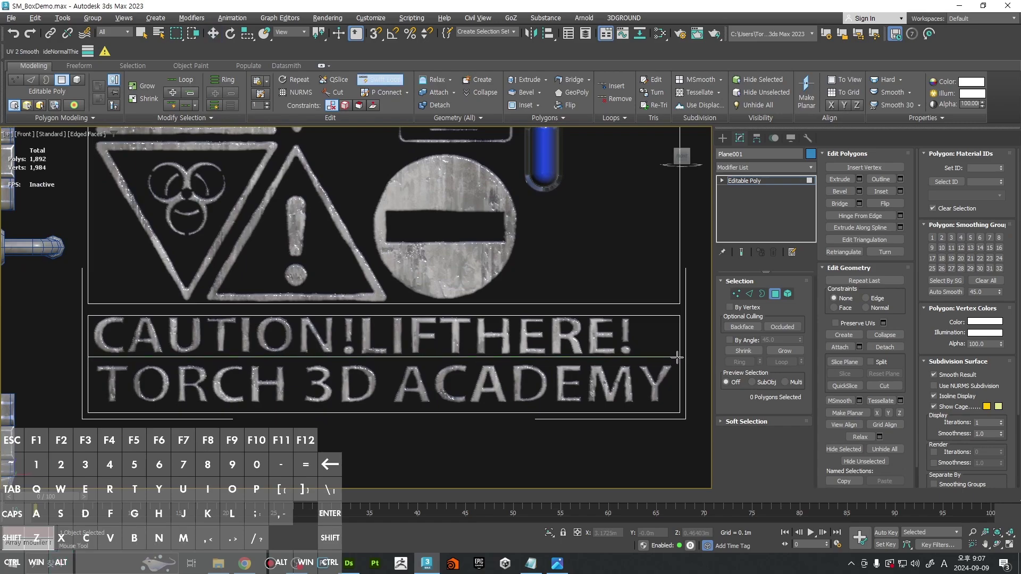
{"action": "left_click", "coordinate": [678, 361]}
{"action": "left_click", "coordinate": [677, 362]}
{"action": "right_click", "coordinate": [681, 364]}
Step: Delete the thin polygon between the "CAUTION!LIFTHERE!" and "TORCH 3D ACADEMY" lines
{"action": "key", "text": "4"}
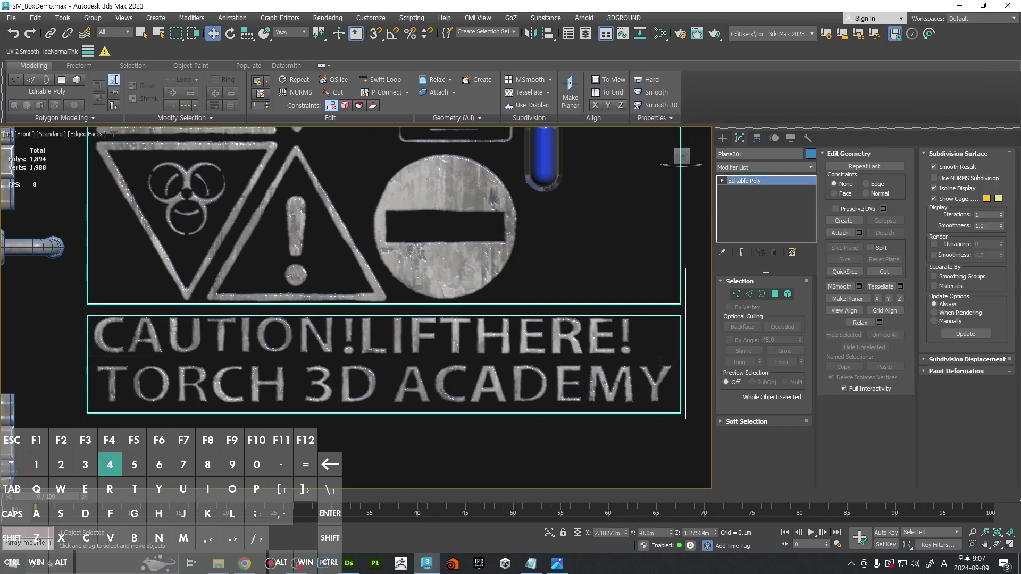
{"action": "key", "text": "4"}
{"action": "left_click", "coordinate": [661, 361]}
{"action": "key", "text": "Delete"}
{"action": "middle_click_drag", "start_coordinate": [489, 419], "coordinate": [492, 425]}
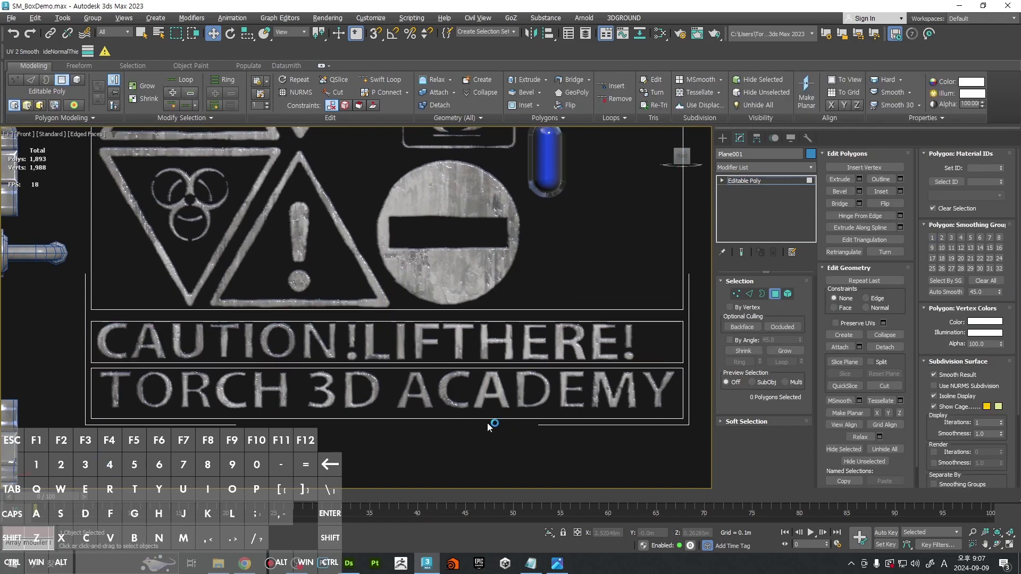
Step: Try to move the bottom edge of the "TORCH 3D ACADEMY" piece up towards the lettering
{"action": "key", "text": "2"}
{"action": "left_click", "coordinate": [479, 419]}
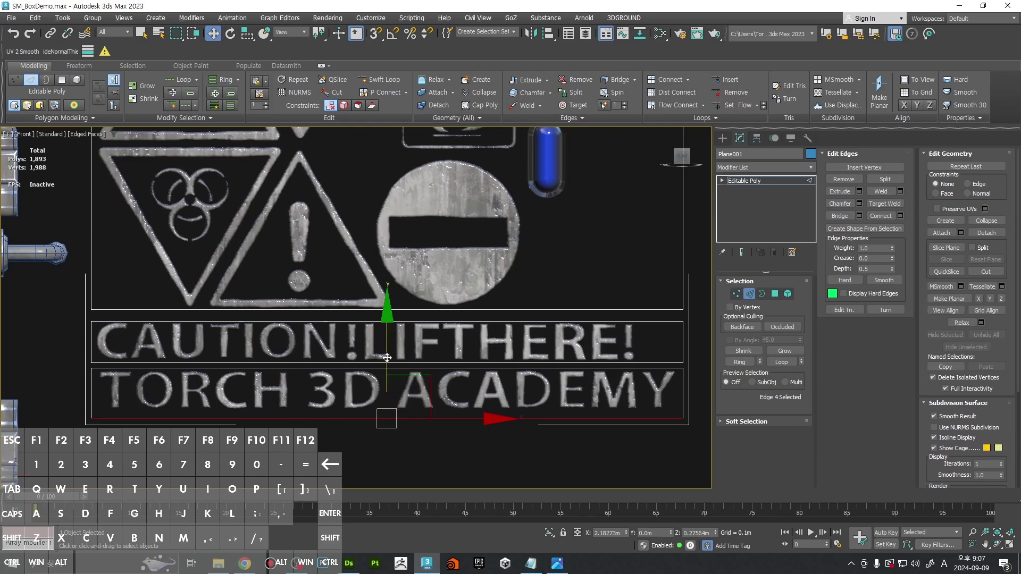
{"action": "left_click_drag", "start_coordinate": [385, 360], "coordinate": [387, 324]}
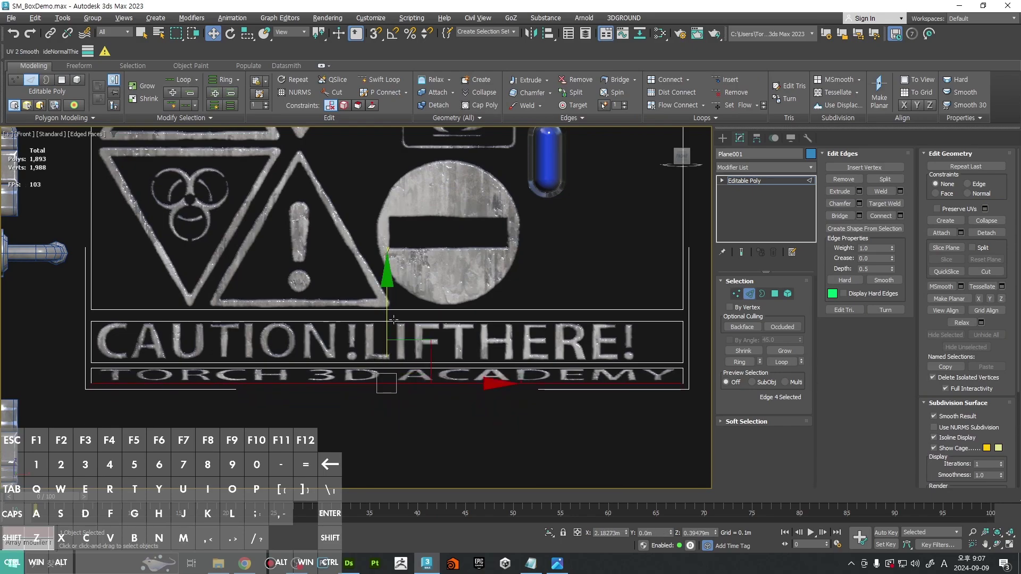
{"action": "key", "text": "ctrl+z"}
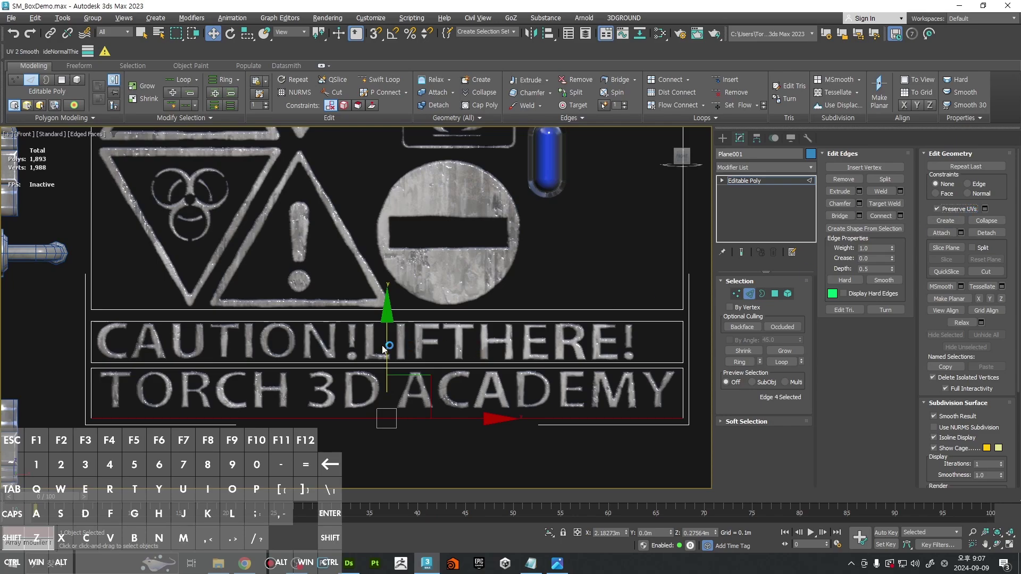
Step: Turn on Preserve UVs and move the bottom edge of the "TORCH 3D ACADEMY" piece up about 0.028 m
{"action": "left_click_drag", "start_coordinate": [387, 344], "coordinate": [394, 331]}
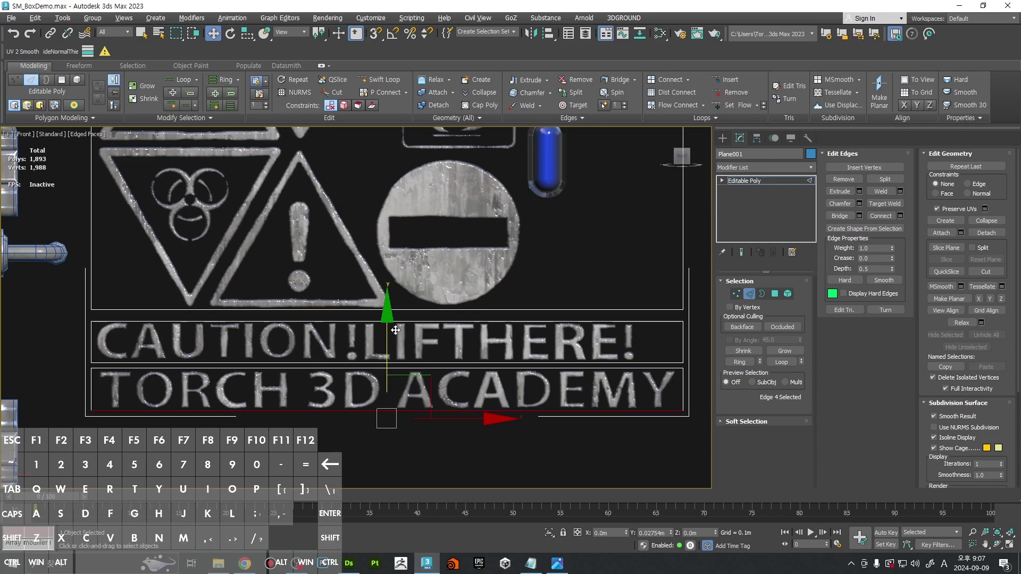
{"action": "left_click_drag", "start_coordinate": [395, 331], "coordinate": [395, 330]}
Step: Move the right edge of the "TORCH 3D ACADEMY" piece inward, close to the final letter Y
{"action": "middle_click_drag", "start_coordinate": [686, 364], "coordinate": [603, 358]}
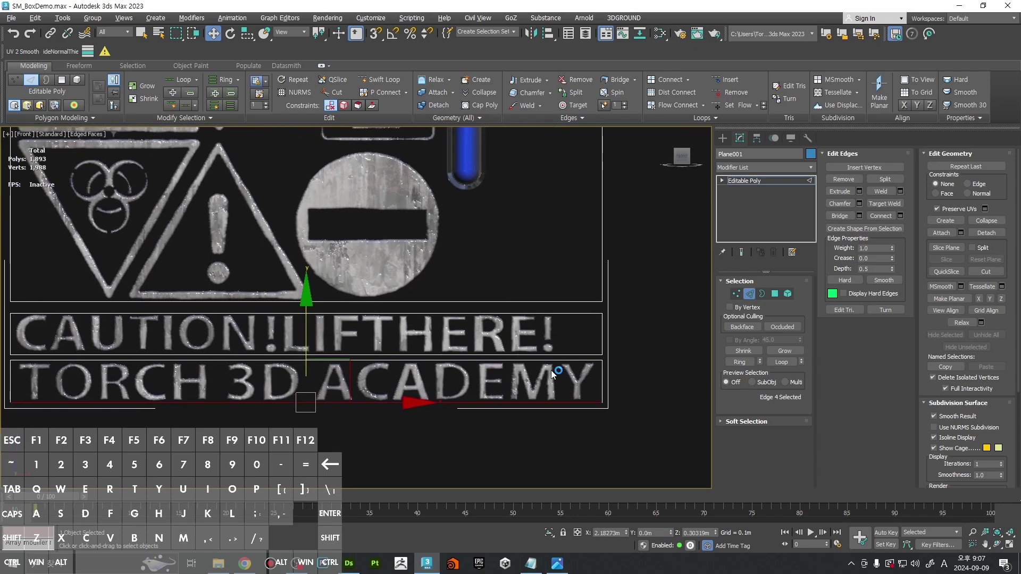
{"action": "scroll", "coordinate": [556, 369], "scroll_direction": "up", "scroll_amount": 2}
{"action": "scroll", "coordinate": [633, 372], "scroll_direction": "up", "scroll_amount": 5}
{"action": "left_click_drag", "start_coordinate": [632, 371], "coordinate": [493, 387]}
{"action": "left_click_drag", "start_coordinate": [665, 414], "coordinate": [639, 417]}
Step: Move the left edge of the "TORCH 3D ACADEMY" piece inward about 0.027 m, close to the first letter T
{"action": "scroll", "coordinate": [587, 353], "scroll_direction": "down", "scroll_amount": 8}
{"action": "middle_click_drag", "start_coordinate": [298, 367], "coordinate": [418, 369]}
{"action": "scroll", "coordinate": [420, 366], "scroll_direction": "up", "scroll_amount": 7}
{"action": "left_click", "coordinate": [342, 313]}
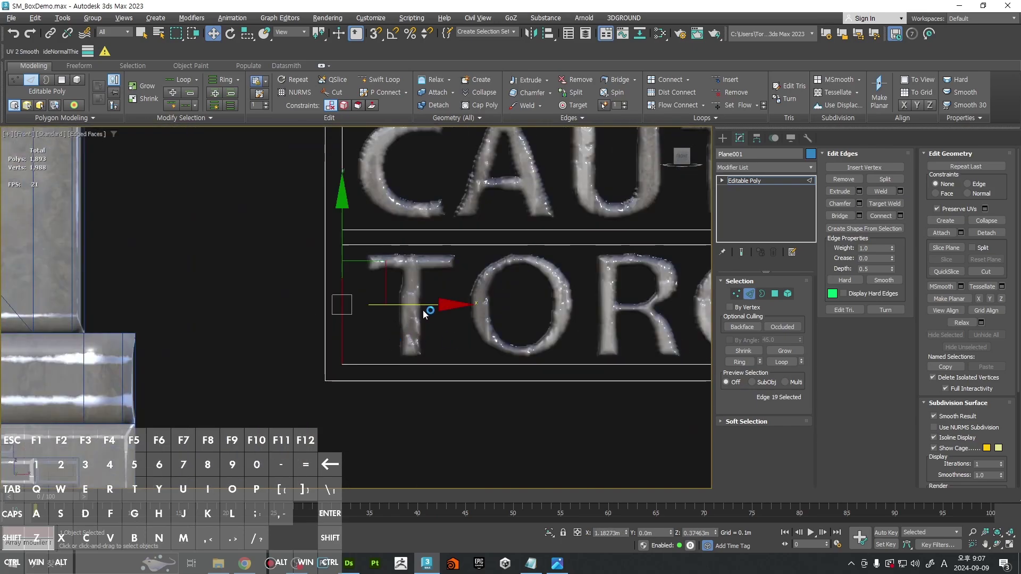
{"action": "middle_click_drag", "start_coordinate": [394, 301], "coordinate": [461, 370]}
{"action": "scroll", "coordinate": [461, 370], "scroll_direction": "up", "scroll_amount": 2}
{"action": "scroll", "coordinate": [461, 371], "scroll_direction": "up", "scroll_amount": 1}
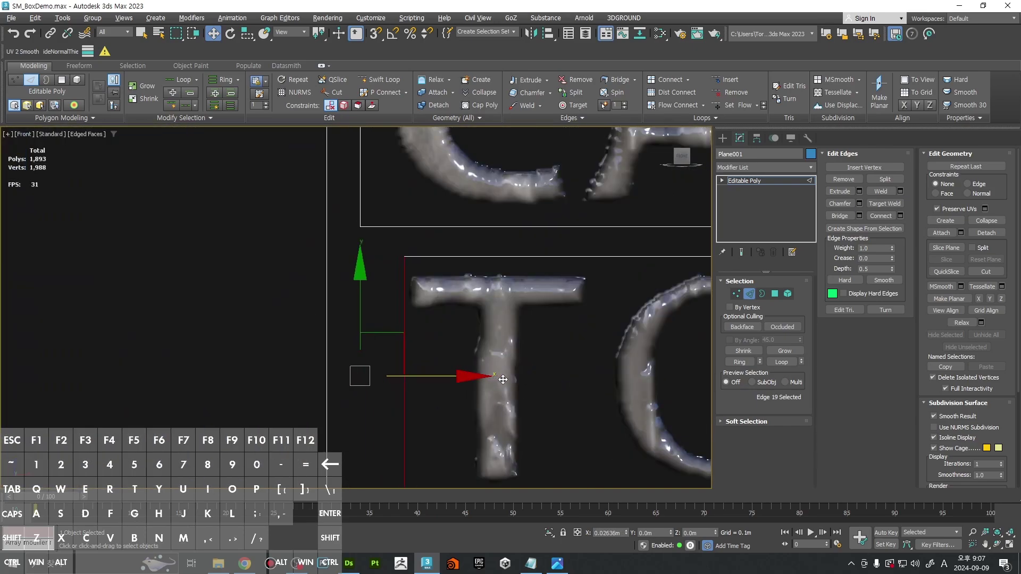
{"action": "scroll", "coordinate": [557, 350], "scroll_direction": "down", "scroll_amount": 3}
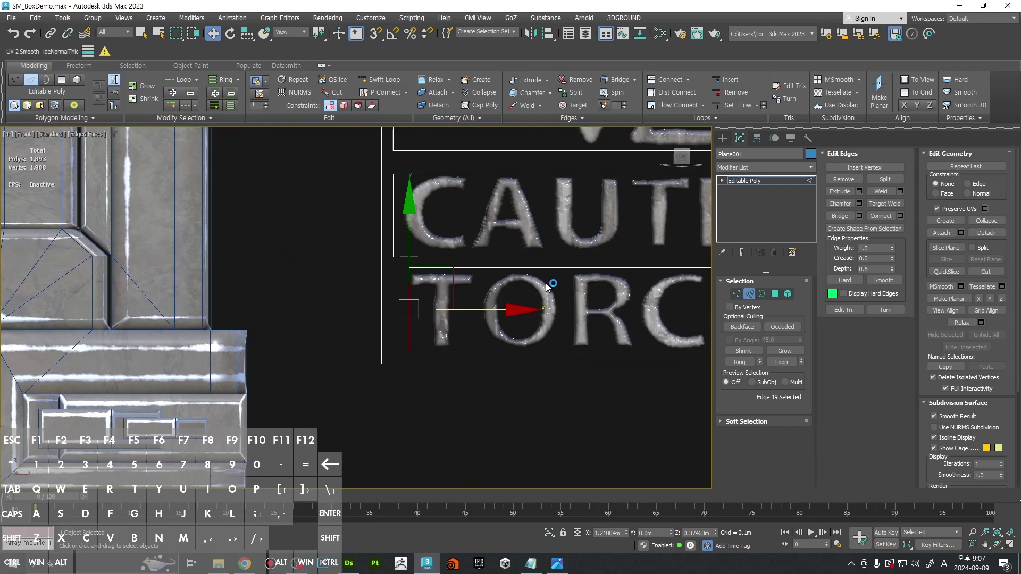
Step: Move the top edge of the "TORCH 3D ACADEMY" piece slightly down, closer to the lettering
{"action": "middle_click_drag", "start_coordinate": [628, 281], "coordinate": [305, 302]}
{"action": "left_click", "coordinate": [494, 288]}
{"action": "scroll", "coordinate": [638, 284], "scroll_direction": "up", "scroll_amount": 2}
{"action": "mouse_move", "coordinate": [698, 266]}
{"action": "middle_mouse_down"}
{"action": "mouse_move", "coordinate": [317, 285]}
{"action": "mouse_move", "coordinate": [205, 255]}
{"action": "middle_mouse_up"}
{"action": "scroll", "coordinate": [317, 266], "scroll_direction": "down", "scroll_amount": 1}
{"action": "mouse_move", "coordinate": [270, 258]}
{"action": "middle_mouse_down"}
{"action": "mouse_move", "coordinate": [73, 276]}
{"action": "mouse_move", "coordinate": [249, 280]}
{"action": "middle_mouse_up"}
{"action": "middle_click_drag", "start_coordinate": [239, 279], "coordinate": [331, 294]}
{"action": "middle_click_drag", "start_coordinate": [137, 310], "coordinate": [159, 276], "text": "ctrl+alt"}
{"action": "middle_click_drag", "start_coordinate": [219, 283], "coordinate": [410, 280]}
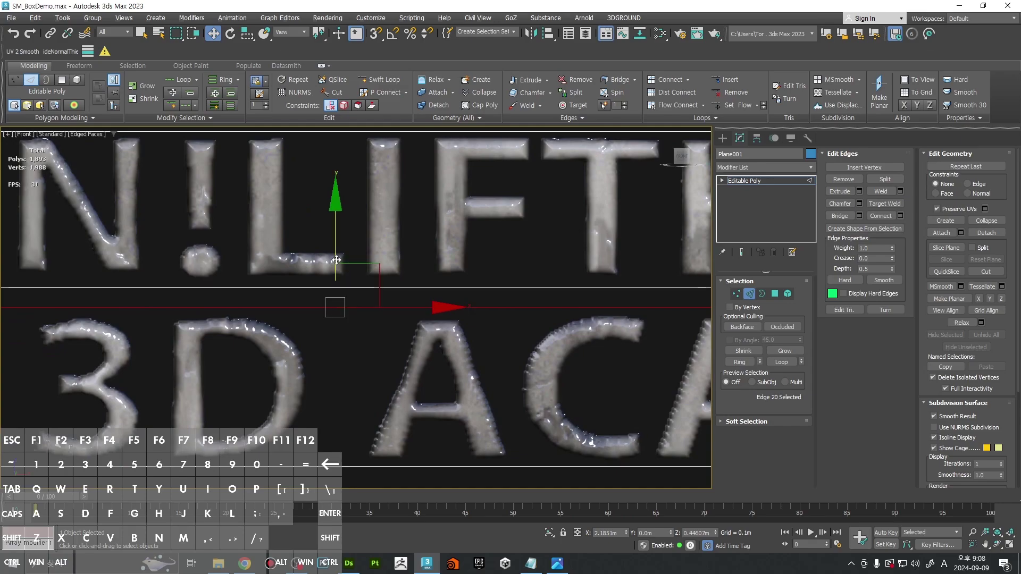
{"action": "left_click_drag", "start_coordinate": [336, 260], "coordinate": [333, 262]}
Step: Move the bottom edge of the "TORCH 3D ACADEMY" piece up about 0.004 m and clear the edge selection
{"action": "scroll", "coordinate": [362, 266], "scroll_direction": "down", "scroll_amount": 1}
{"action": "scroll", "coordinate": [500, 330], "scroll_direction": "down", "scroll_amount": 2}
{"action": "middle_click_drag", "start_coordinate": [502, 330], "coordinate": [353, 329]}
{"action": "left_click", "coordinate": [371, 355]}
{"action": "middle_click_drag", "start_coordinate": [261, 354], "coordinate": [490, 367]}
{"action": "scroll", "coordinate": [489, 367], "scroll_direction": "up", "scroll_amount": 3}
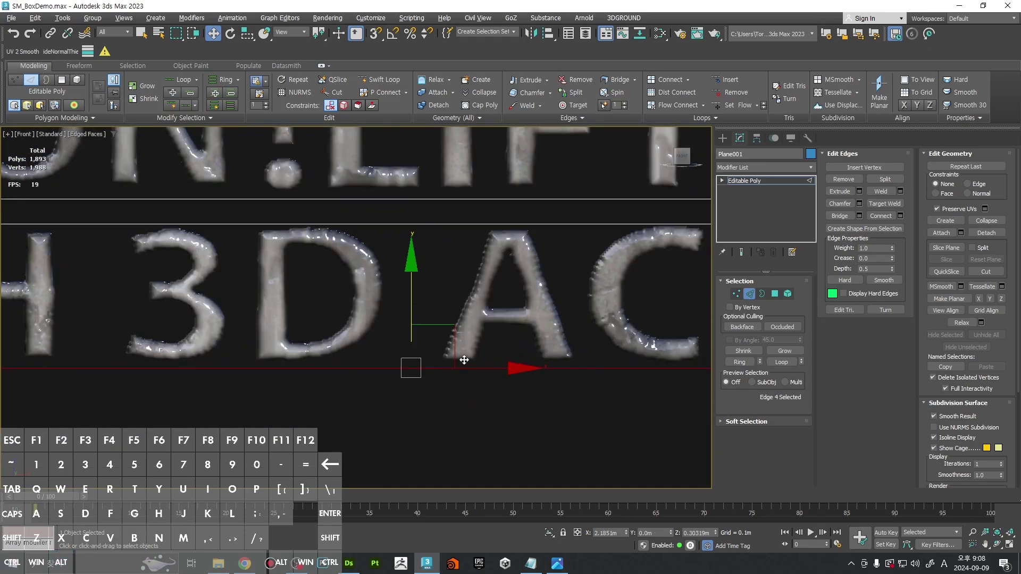
{"action": "middle_click_drag", "start_coordinate": [402, 321], "coordinate": [505, 356]}
{"action": "scroll", "coordinate": [553, 342], "scroll_direction": "down", "scroll_amount": 1}
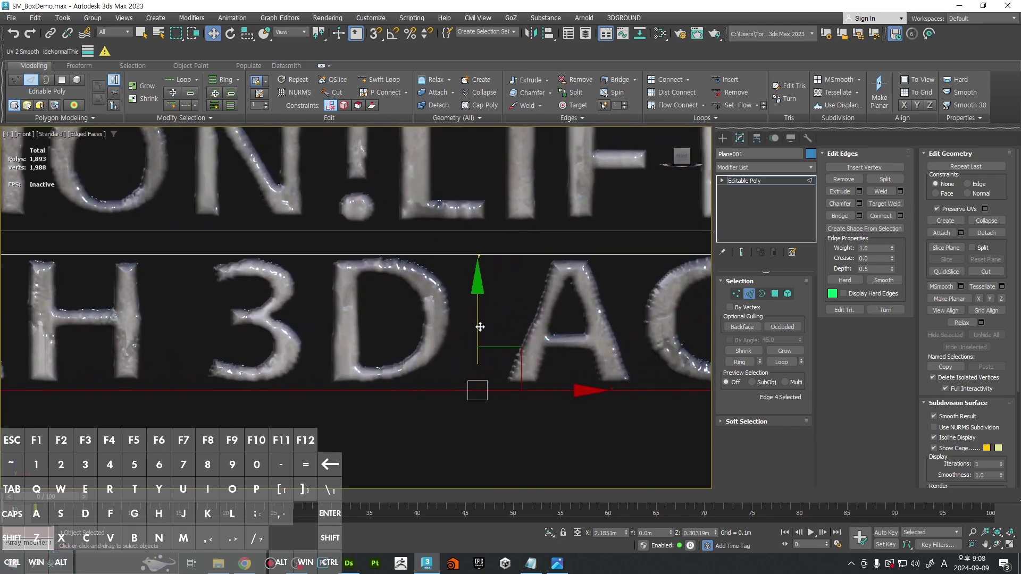
{"action": "left_click_drag", "start_coordinate": [483, 326], "coordinate": [481, 325]}
{"action": "scroll", "coordinate": [480, 323], "scroll_direction": "down", "scroll_amount": 4}
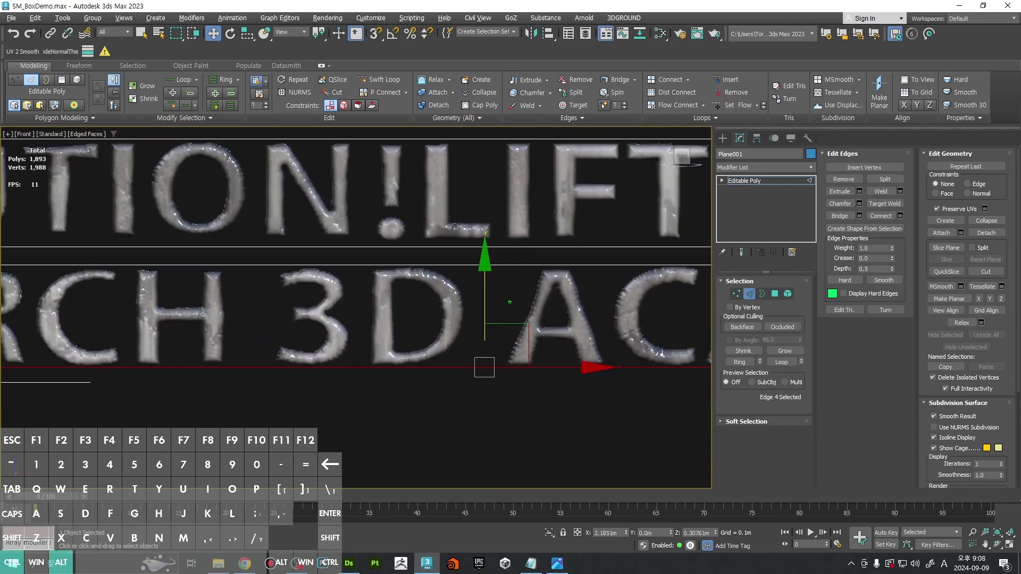
{"action": "left_click", "coordinate": [470, 332]}
{"action": "scroll", "coordinate": [470, 332], "scroll_direction": "down", "scroll_amount": 2}
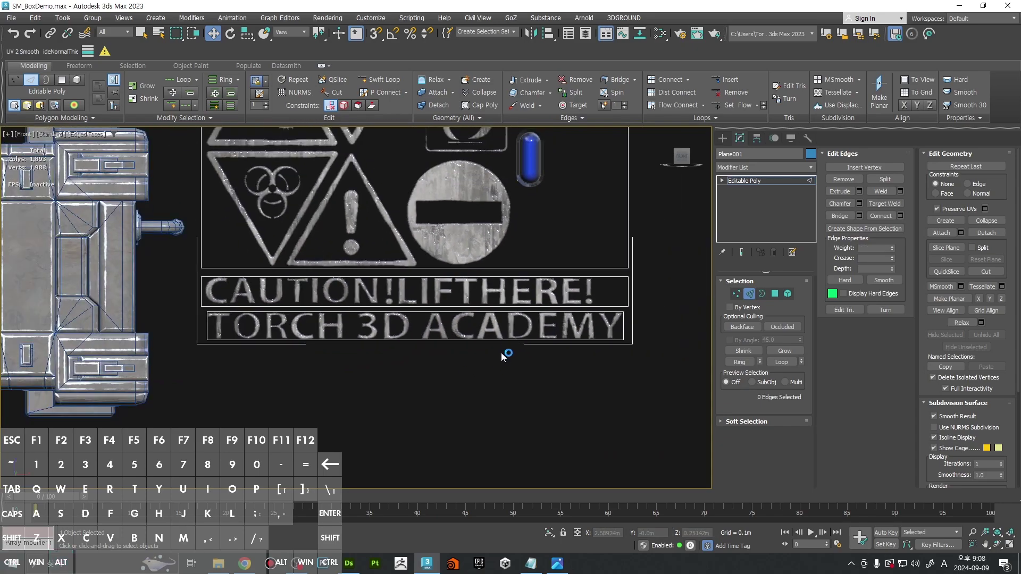
Step: Move the right edge of the "CAUTION!LIFTHERE!" piece inward about 0.165 m, close to the final exclamation mark
{"action": "scroll", "coordinate": [554, 339], "scroll_direction": "up", "scroll_amount": 3}
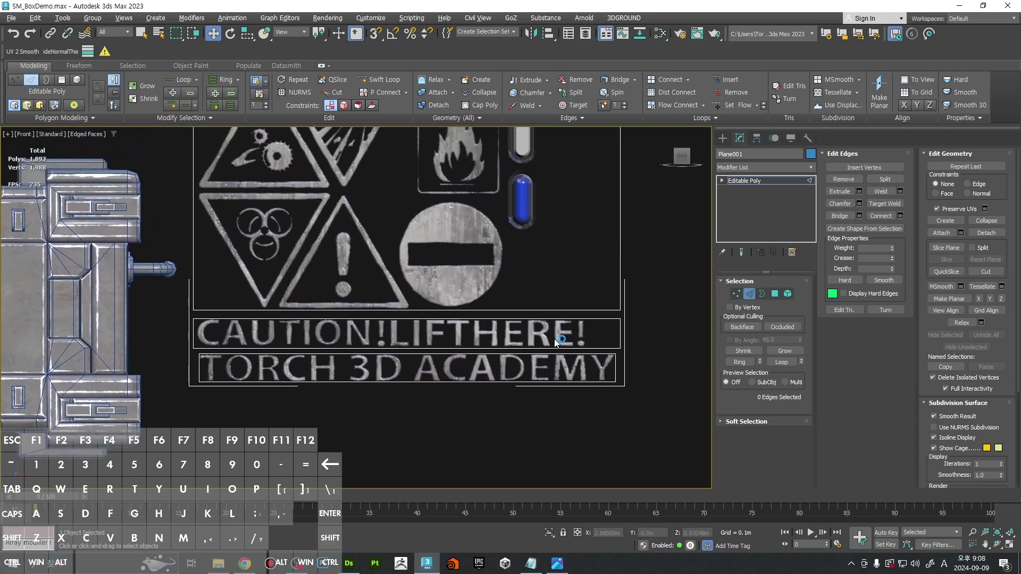
{"action": "left_click", "coordinate": [687, 332]}
{"action": "scroll", "coordinate": [659, 339], "scroll_direction": "up", "scroll_amount": 3}
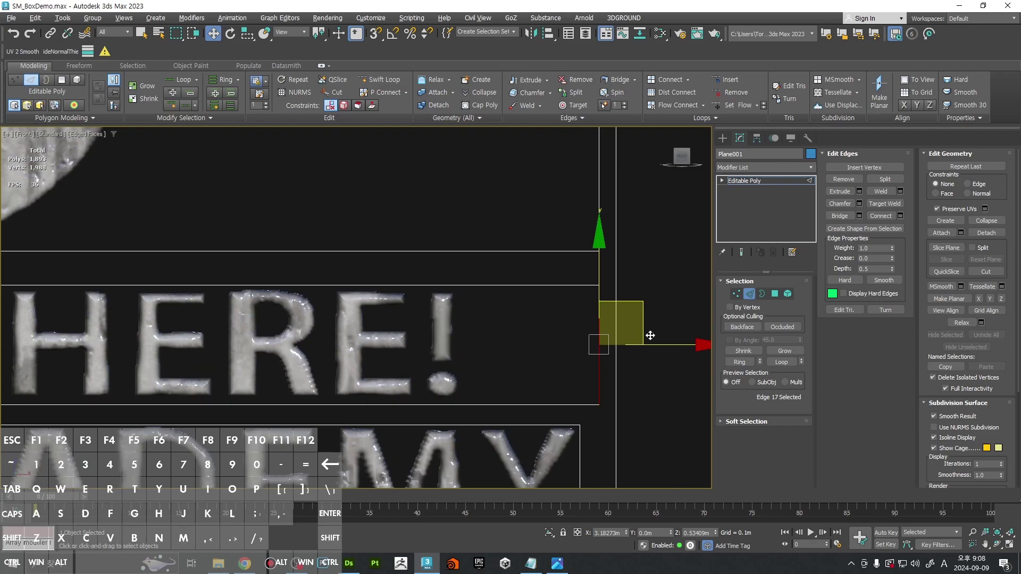
{"action": "left_click_drag", "start_coordinate": [686, 346], "coordinate": [547, 372]}
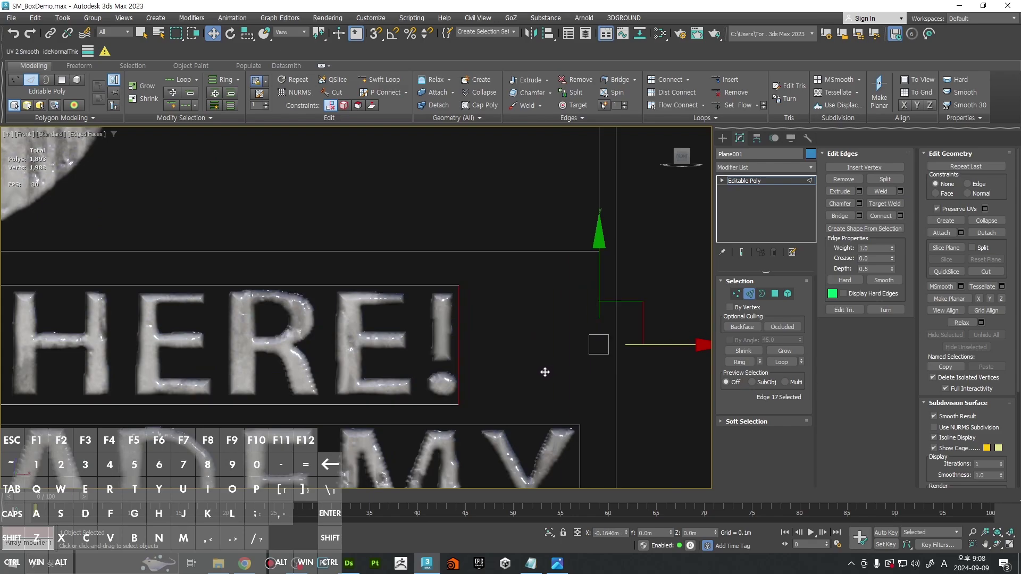
{"action": "left_click", "coordinate": [503, 337]}
Step: Move the left edge of the "CAUTION!LIFTHERE!" piece inward about 0.012 m, close to the letter C
{"action": "scroll", "coordinate": [497, 338], "scroll_direction": "down", "scroll_amount": 8}
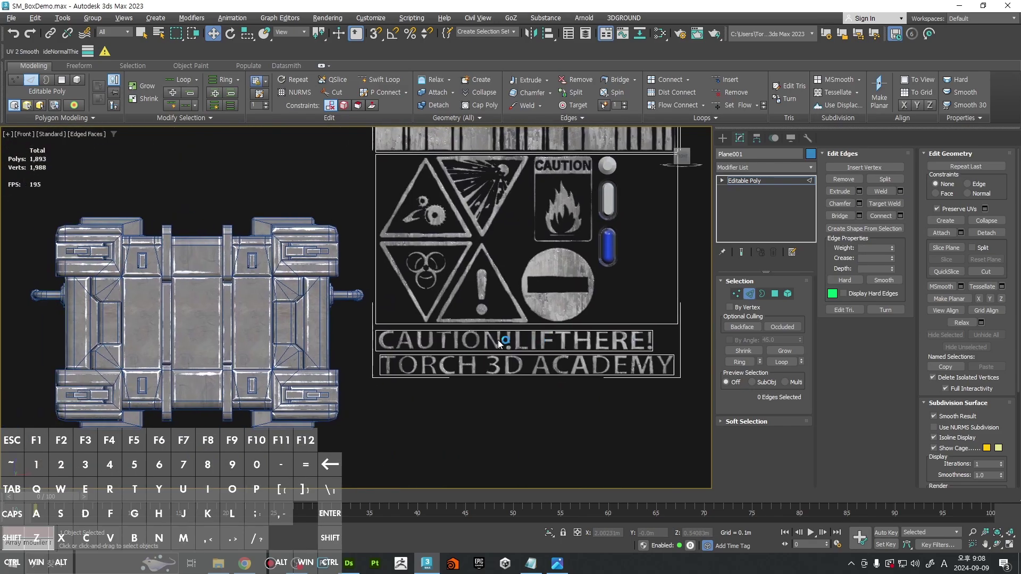
{"action": "scroll", "coordinate": [390, 338], "scroll_direction": "up", "scroll_amount": 8}
{"action": "left_click", "coordinate": [306, 339]}
{"action": "left_click_drag", "start_coordinate": [378, 353], "coordinate": [387, 354]}
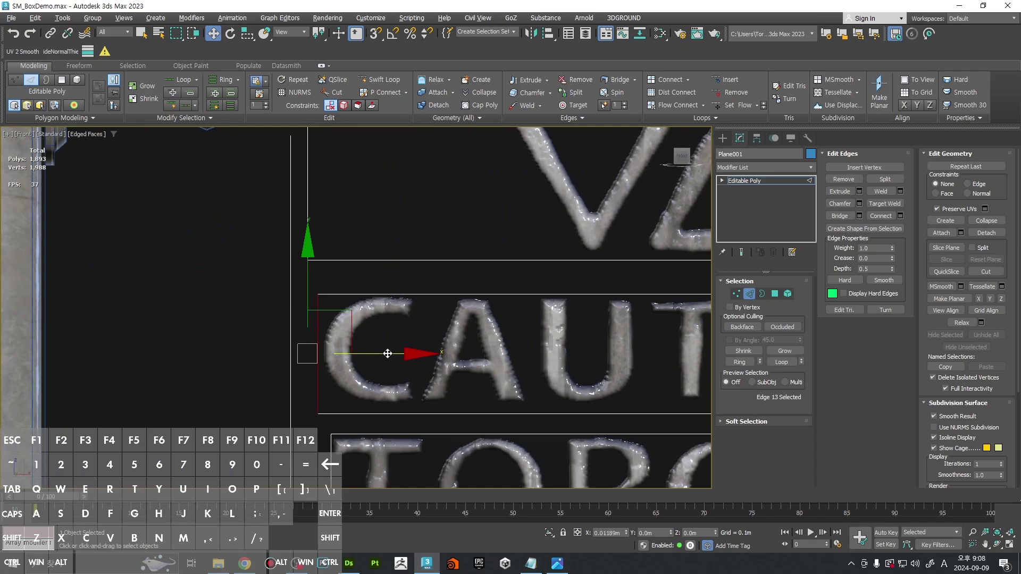
{"action": "left_click", "coordinate": [391, 352]}
{"action": "scroll", "coordinate": [386, 346], "scroll_direction": "up", "scroll_amount": 2}
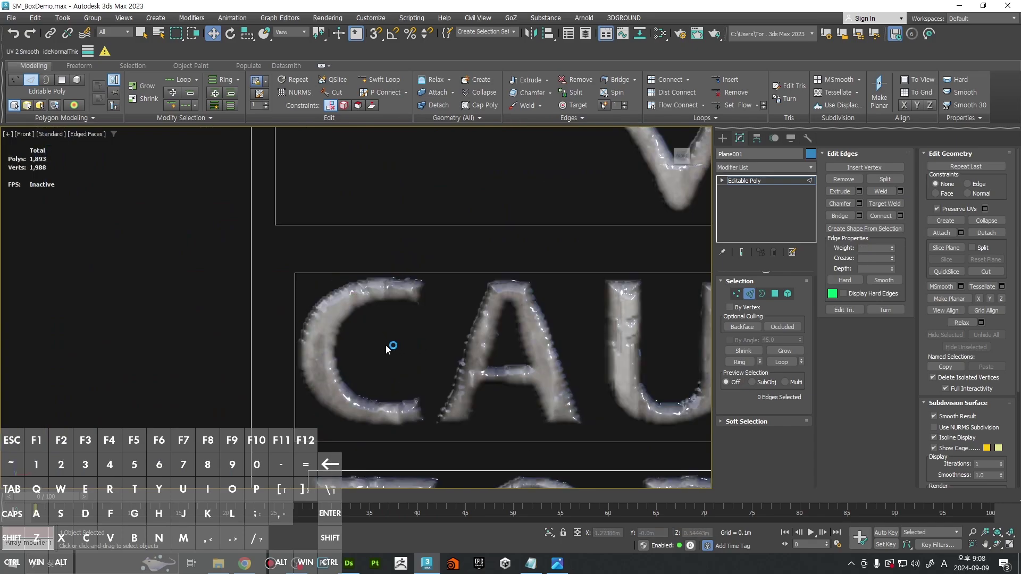
Step: Select the "CAUTION!LIFTHERE!" polygon and examine the margin between its borders and the lettering
{"action": "key", "text": "4"}
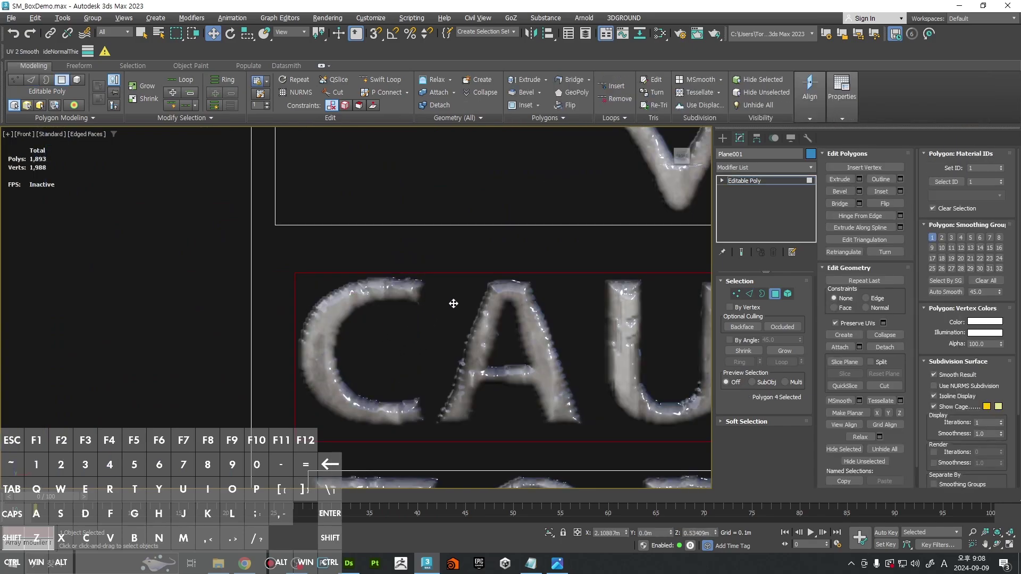
{"action": "left_click", "coordinate": [449, 297]}
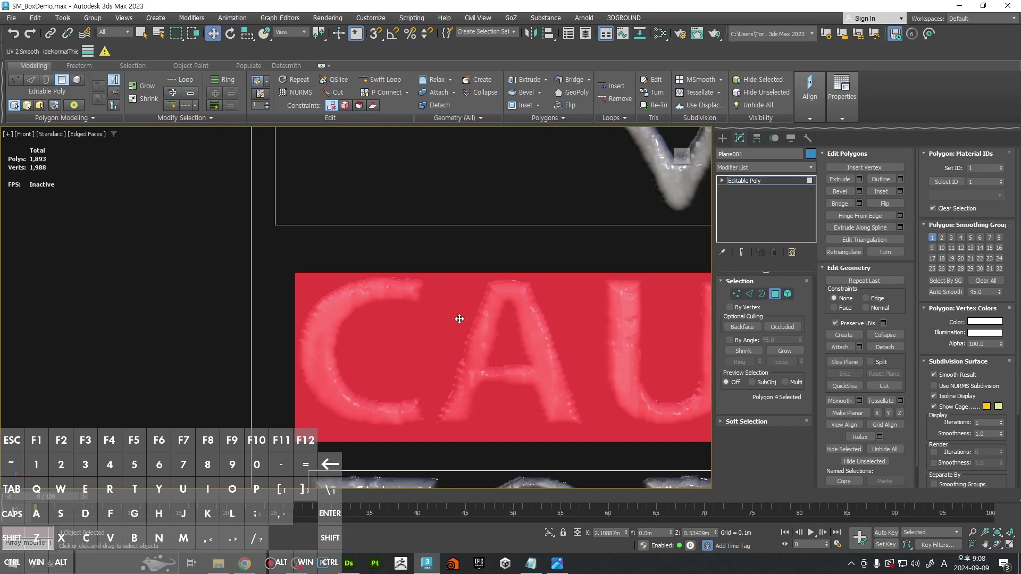
{"action": "left_click", "coordinate": [444, 260]}
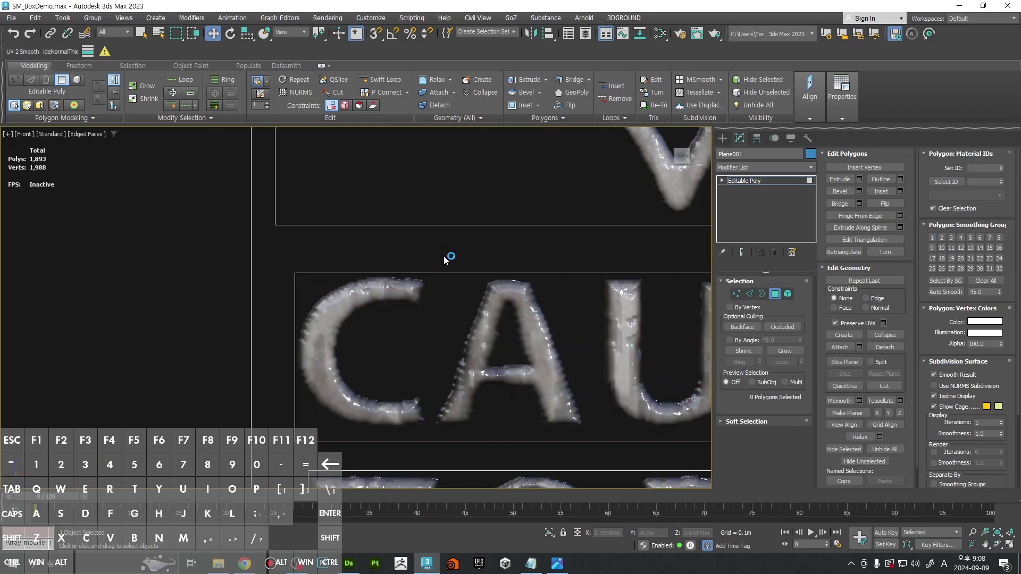
{"action": "left_click", "coordinate": [430, 292]}
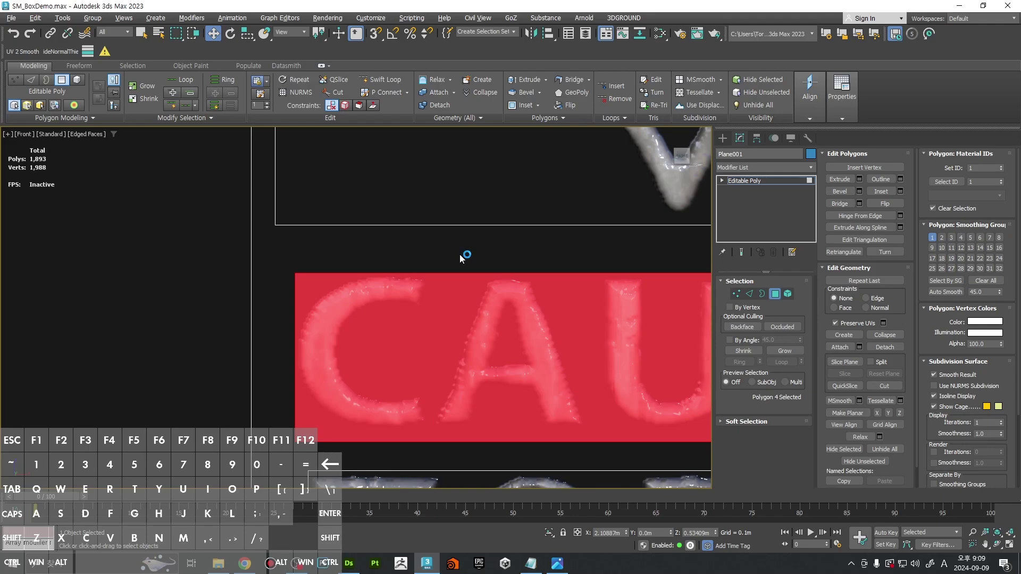
{"action": "left_click", "coordinate": [460, 254]}
{"action": "scroll", "coordinate": [459, 254], "scroll_direction": "down", "scroll_amount": 8}
{"action": "middle_click_drag", "start_coordinate": [542, 274], "coordinate": [409, 290]}
{"action": "scroll", "coordinate": [368, 308], "scroll_direction": "up", "scroll_amount": 2}
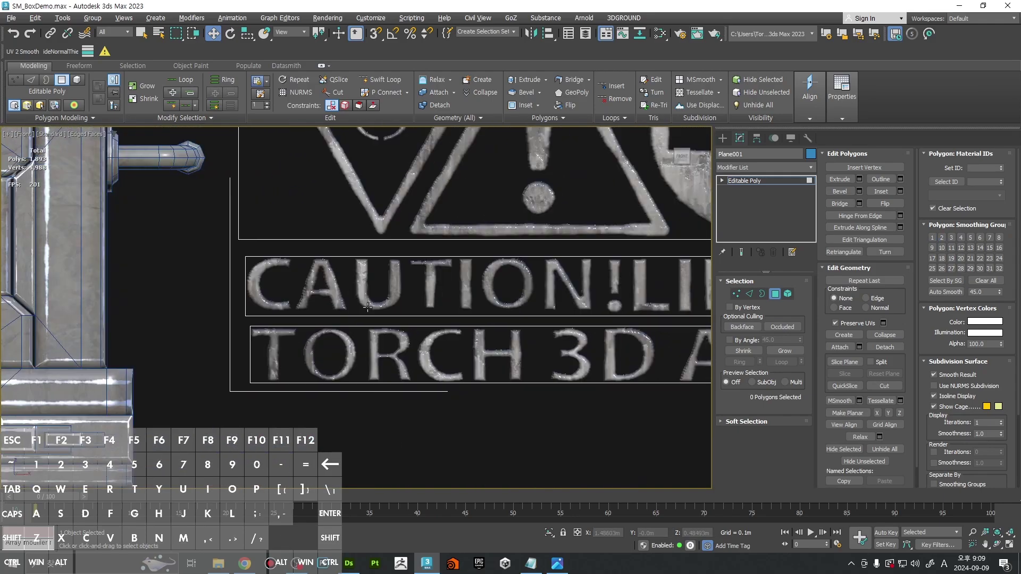
{"action": "scroll", "coordinate": [368, 306], "scroll_direction": "up", "scroll_amount": 6}
{"action": "left_click", "coordinate": [468, 279]}
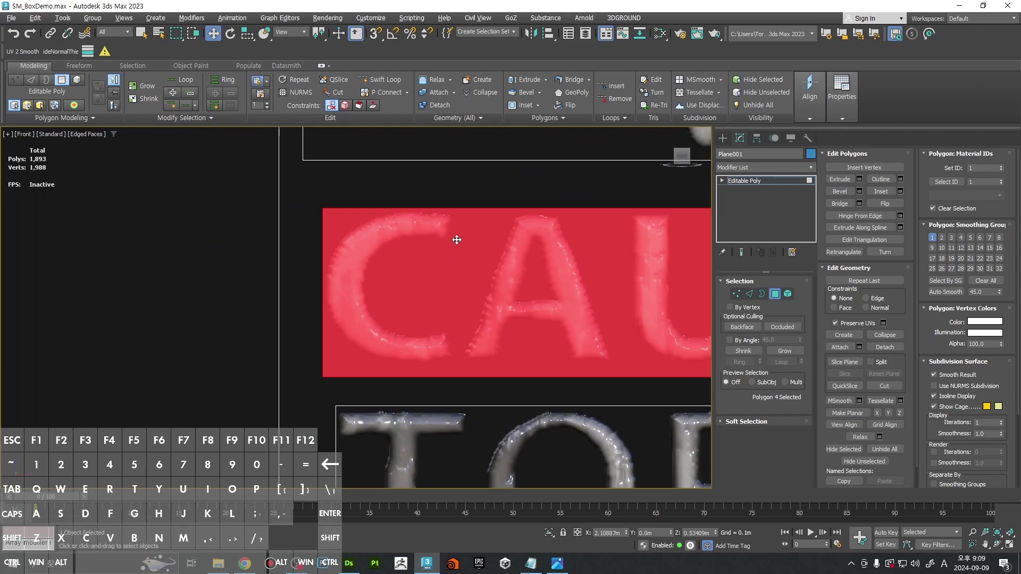
{"action": "scroll", "coordinate": [466, 225], "scroll_direction": "up", "scroll_amount": 3}
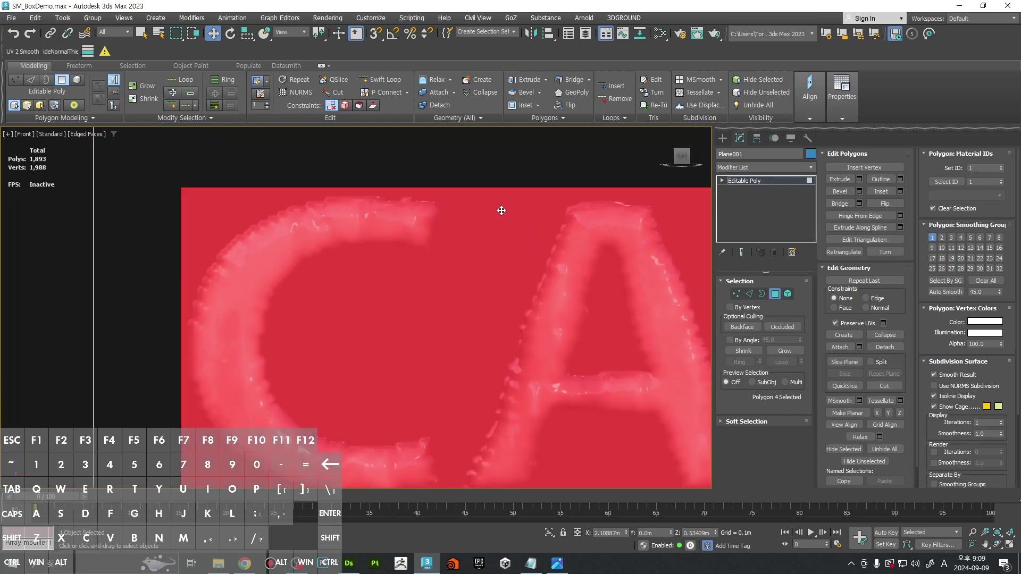
{"action": "left_click", "coordinate": [505, 174]}
{"action": "left_click", "coordinate": [459, 353]}
{"action": "scroll", "coordinate": [478, 275], "scroll_direction": "down", "scroll_amount": 6}
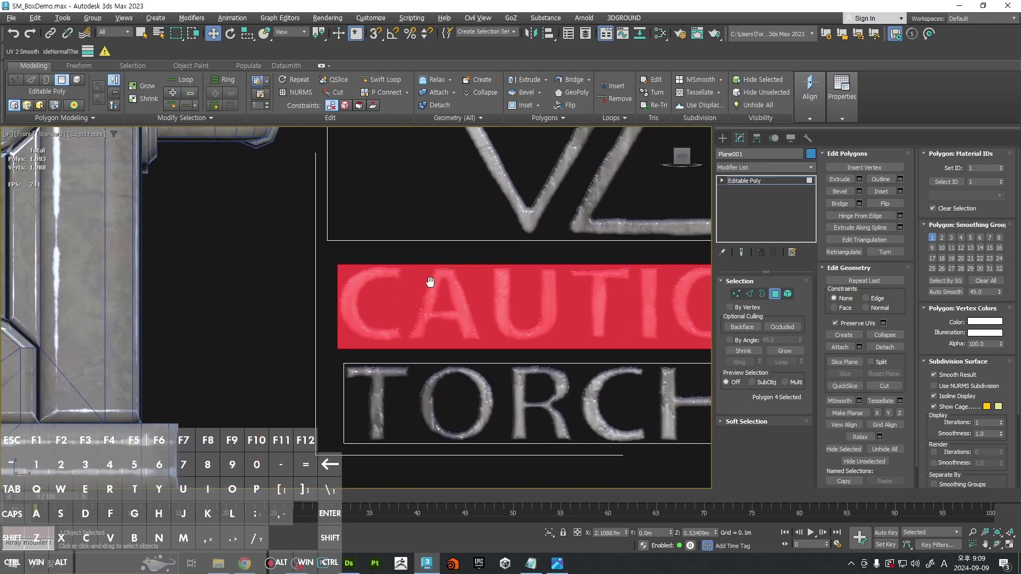
{"action": "left_click", "coordinate": [285, 292]}
{"action": "middle_click_drag", "start_coordinate": [419, 317], "coordinate": [301, 317]}
{"action": "scroll", "coordinate": [273, 288], "scroll_direction": "up", "scroll_amount": 5}
{"action": "left_click", "coordinate": [292, 270]}
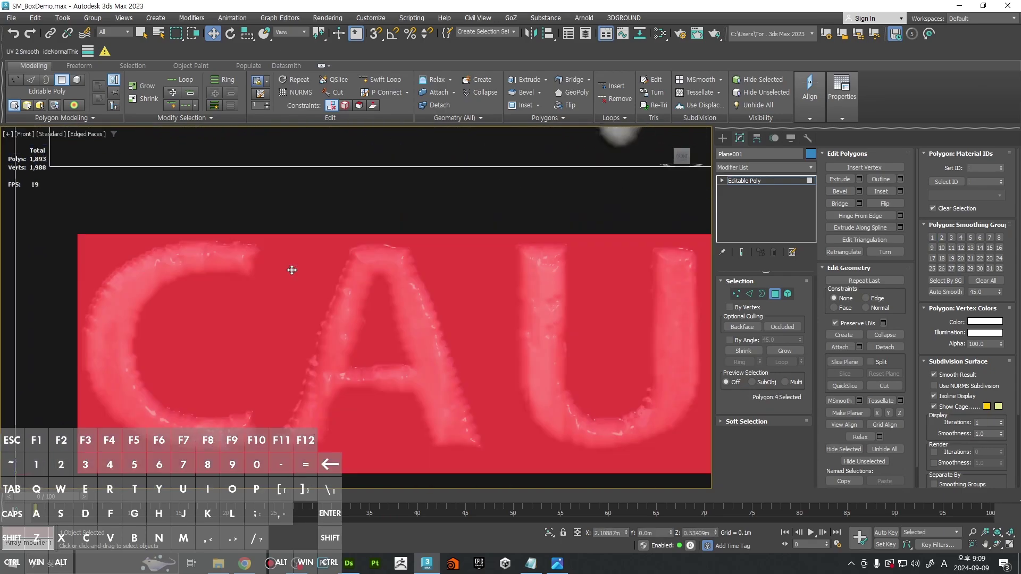
Step: Examine the margins around the "CAUTION!LIFTHERE!" and "TORCH 3D ACADEMY" pieces and clear the edge selection
{"action": "scroll", "coordinate": [294, 293], "scroll_direction": "down", "scroll_amount": 5}
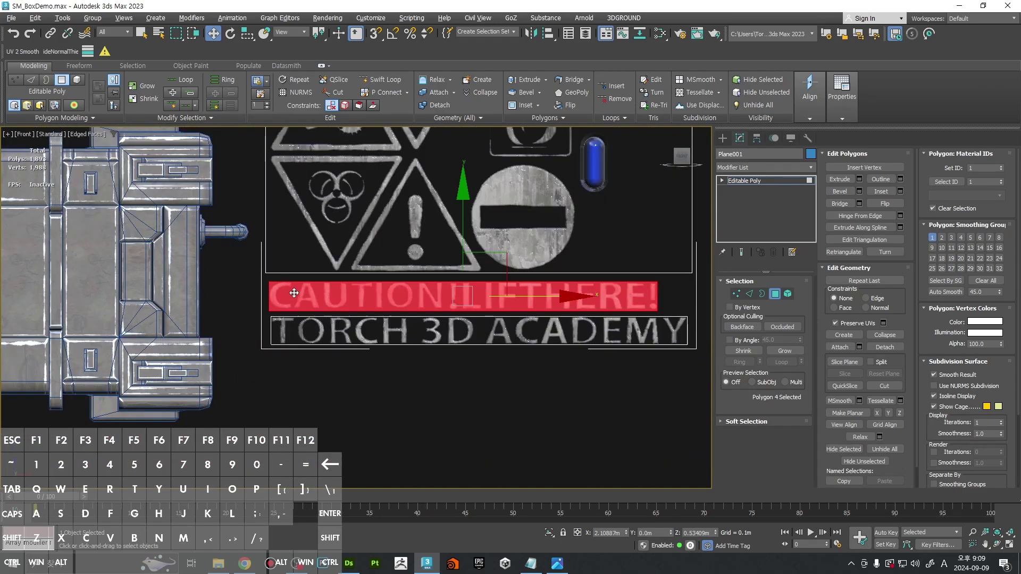
{"action": "scroll", "coordinate": [457, 308], "scroll_direction": "up", "scroll_amount": 5}
{"action": "key", "text": "2"}
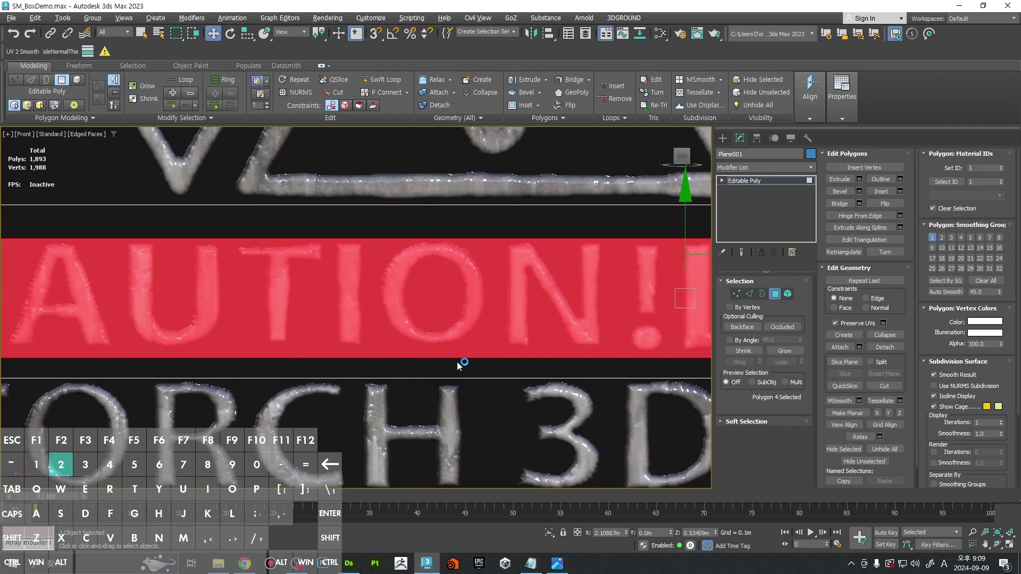
{"action": "middle_click_drag", "start_coordinate": [458, 362], "coordinate": [298, 348]}
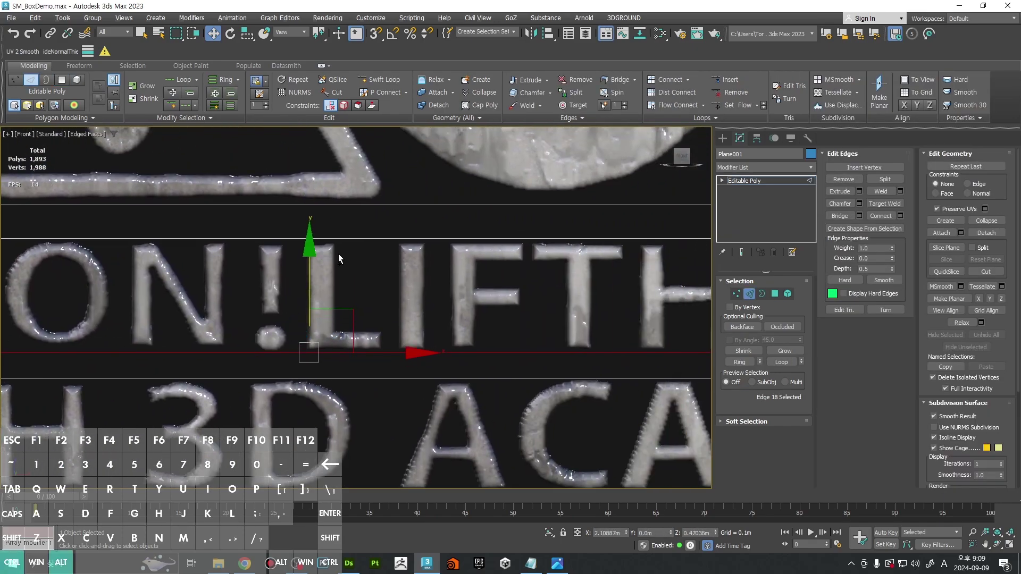
{"action": "middle_click_drag", "start_coordinate": [339, 257], "coordinate": [573, 297], "text": "ctrl+alt"}
{"action": "middle_click_drag", "start_coordinate": [445, 316], "coordinate": [572, 318]}
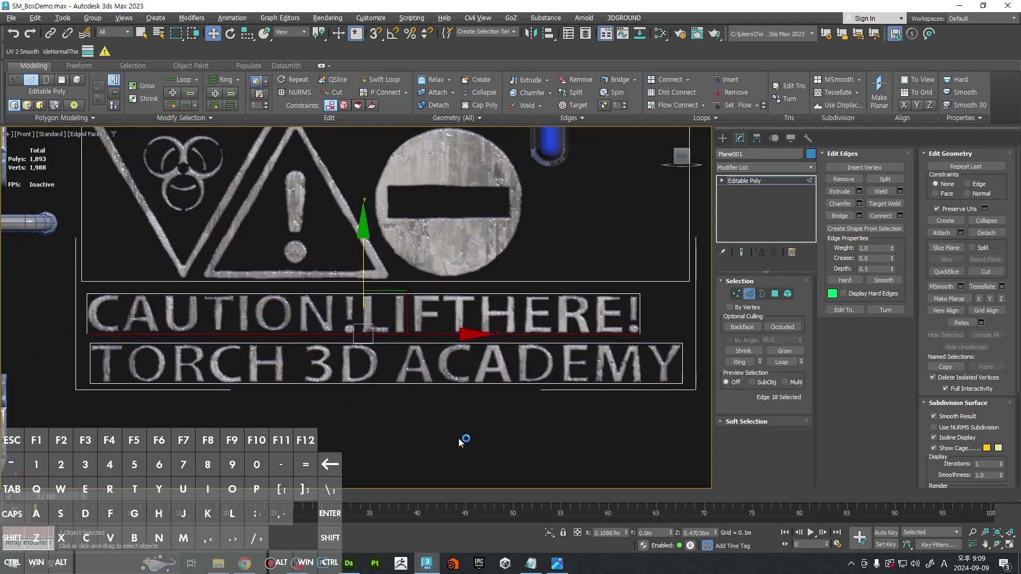
{"action": "left_click", "coordinate": [428, 385]}
{"action": "middle_click_drag", "start_coordinate": [433, 376], "coordinate": [462, 428]}
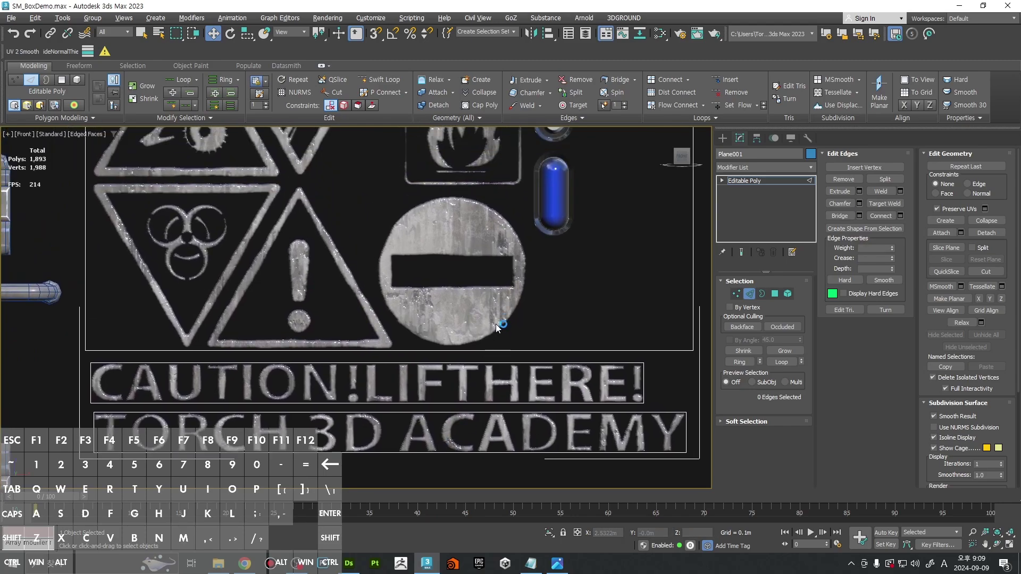
Step: Insert a vertical edge loop just to the right of the round and pill-shaped button decals
{"action": "scroll", "coordinate": [519, 323], "scroll_direction": "down", "scroll_amount": 3}
{"action": "middle_click_drag", "start_coordinate": [524, 360], "coordinate": [487, 400]}
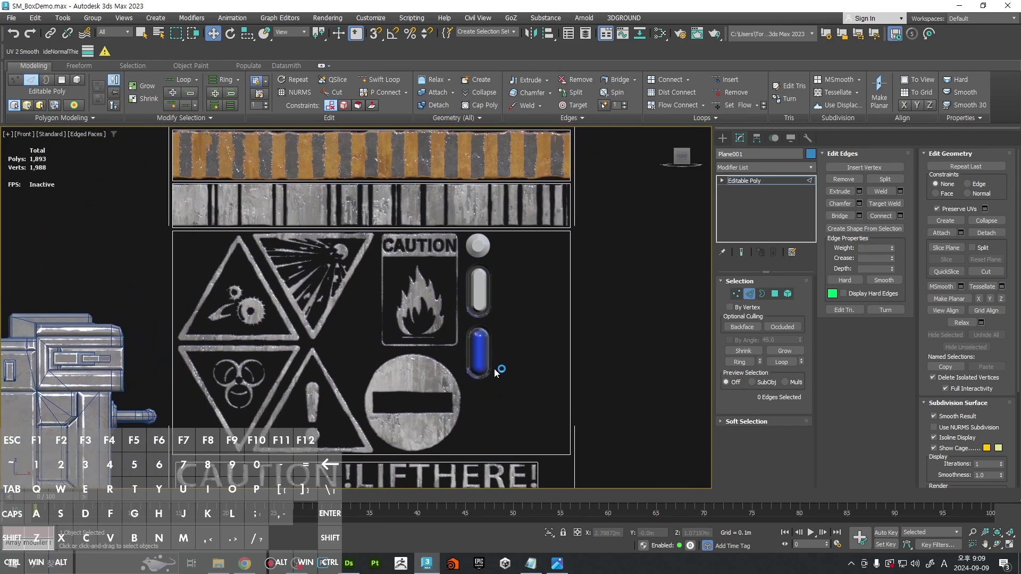
{"action": "scroll", "coordinate": [487, 353], "scroll_direction": "up", "scroll_amount": 2}
{"action": "scroll", "coordinate": [499, 204], "scroll_direction": "up", "scroll_amount": 3}
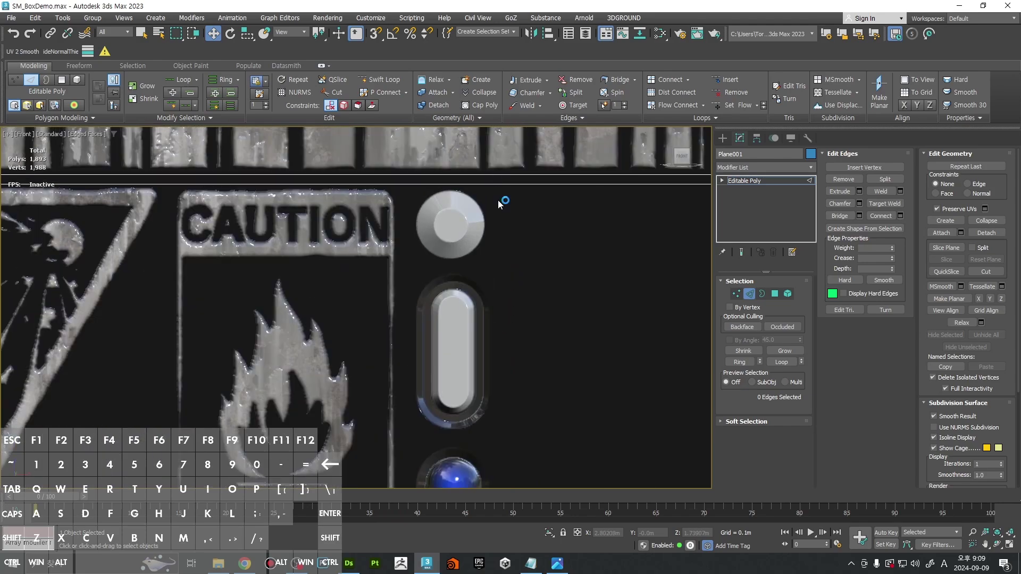
{"action": "key", "text": "alt+shift+w"}
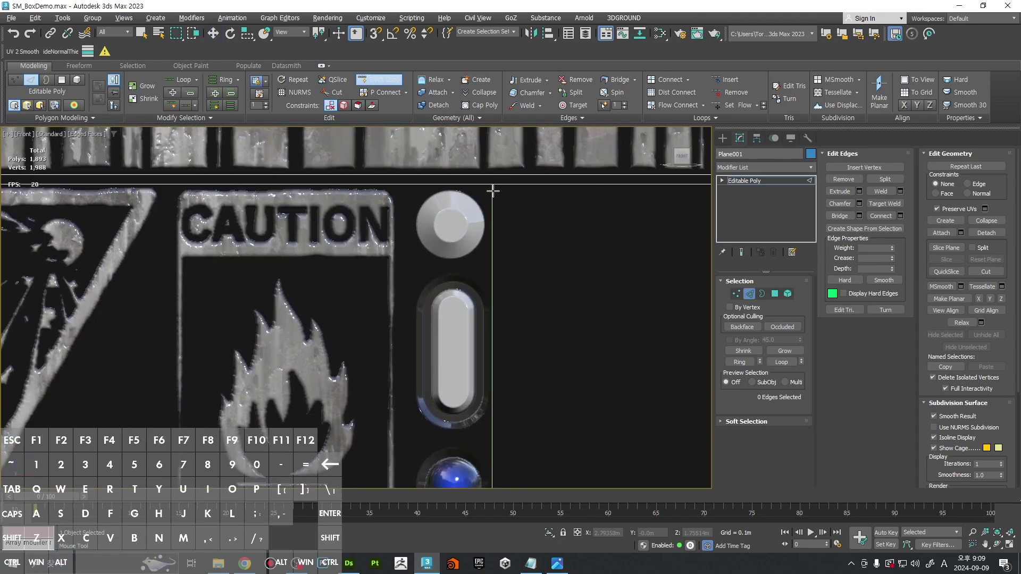
{"action": "left_click", "coordinate": [493, 190]}
{"action": "key", "text": "w"}
Step: Delete the empty polygon to the right of the button decals
{"action": "scroll", "coordinate": [493, 240], "scroll_direction": "down", "scroll_amount": 4}
{"action": "scroll", "coordinate": [512, 308], "scroll_direction": "up", "scroll_amount": 6}
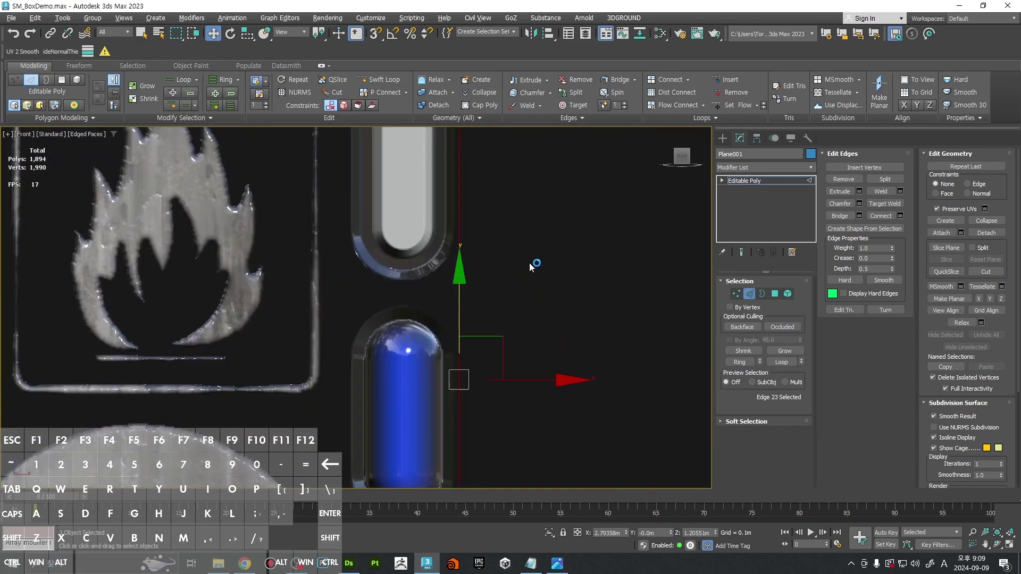
{"action": "middle_click_drag", "start_coordinate": [528, 263], "coordinate": [546, 305]}
{"action": "key", "text": "4"}
{"action": "left_click", "coordinate": [546, 304]}
{"action": "key", "text": "Delete"}
{"action": "scroll", "coordinate": [547, 305], "scroll_direction": "down", "scroll_amount": 4}
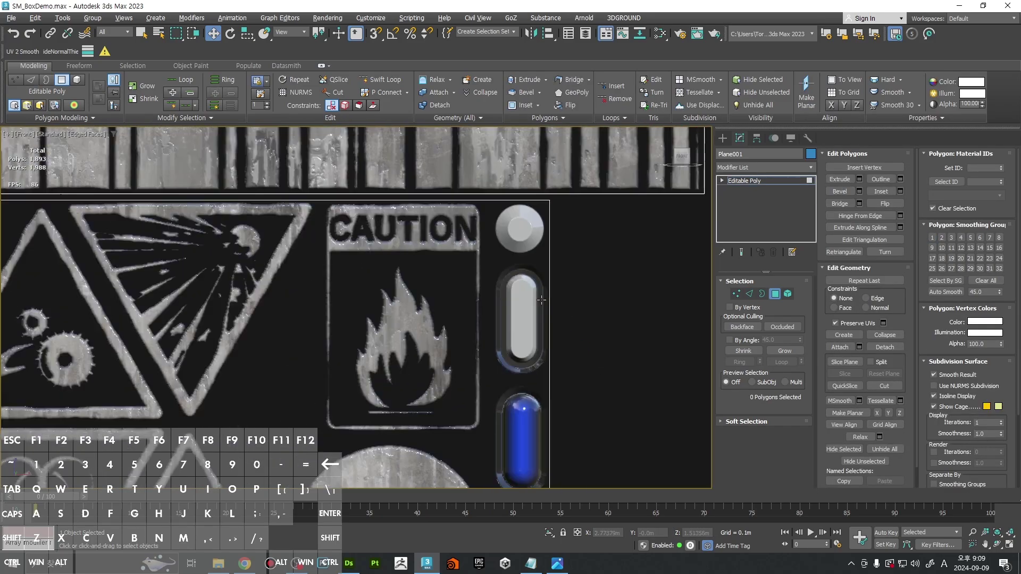
Step: Insert two vertical edge loops between the warning signs and the button column, and delete the narrow strip between them
{"action": "middle_click_drag", "start_coordinate": [491, 263], "coordinate": [529, 209]}
{"action": "key", "text": "alt+c"}
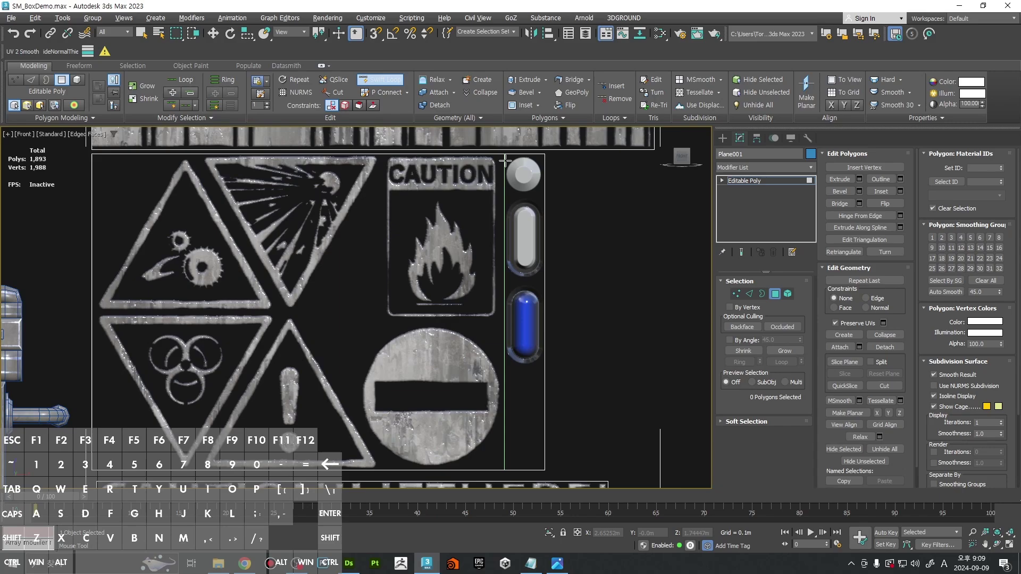
{"action": "left_click", "coordinate": [506, 163]}
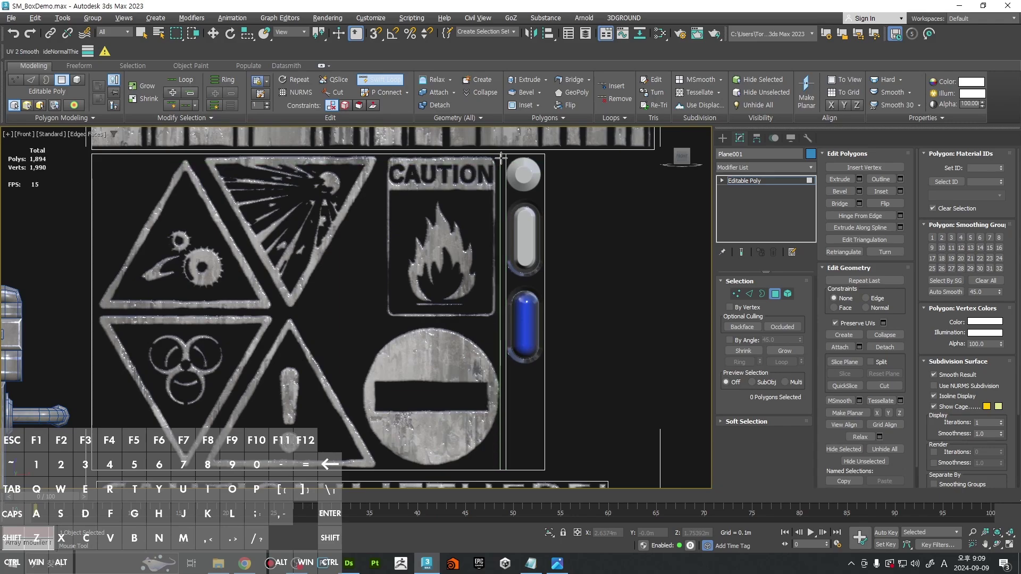
{"action": "left_click", "coordinate": [501, 159]}
{"action": "right_click", "coordinate": [502, 191]}
{"action": "left_click", "coordinate": [504, 188]}
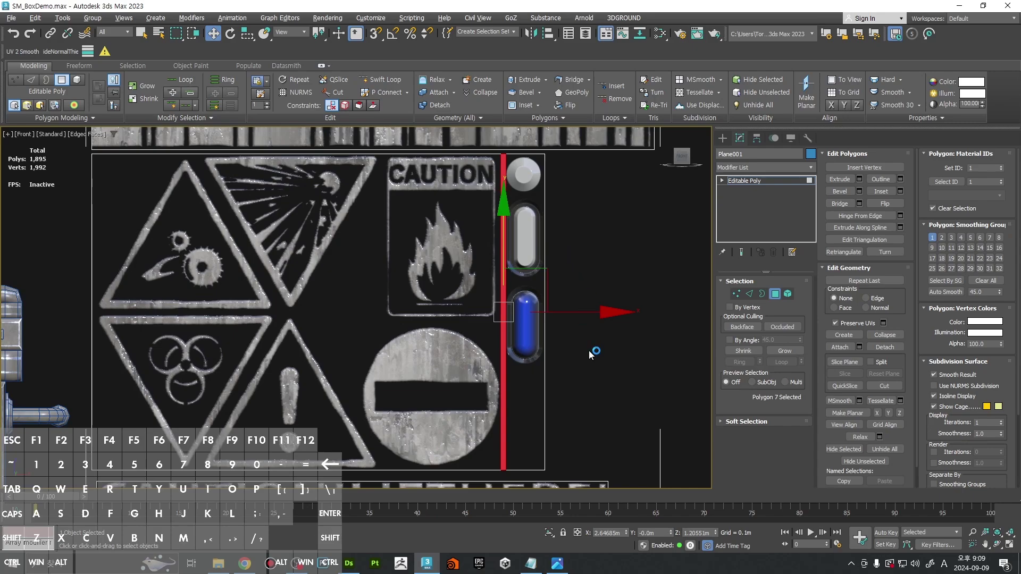
{"action": "key", "text": "Delete"}
Step: Insert a horizontal edge loop just below the blue pill button and delete the empty polygon beneath it
{"action": "scroll", "coordinate": [528, 362], "scroll_direction": "up", "scroll_amount": 6}
{"action": "key", "text": "alt+1"}
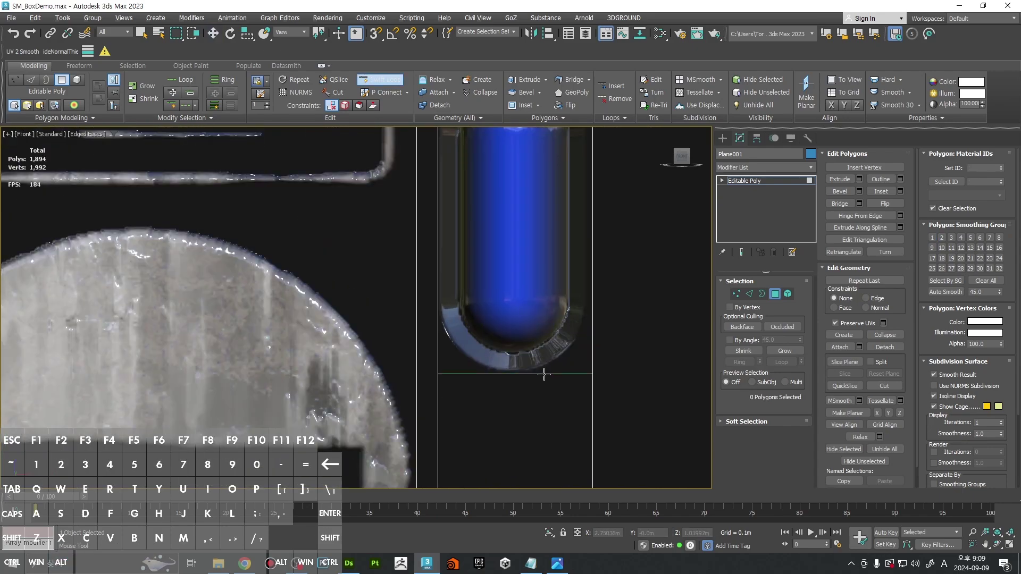
{"action": "left_click", "coordinate": [544, 374]}
{"action": "right_click", "coordinate": [546, 376]}
{"action": "middle_click_drag", "start_coordinate": [567, 390], "coordinate": [531, 290]}
{"action": "scroll", "coordinate": [531, 289], "scroll_direction": "down", "scroll_amount": 5}
{"action": "key", "text": "4"}
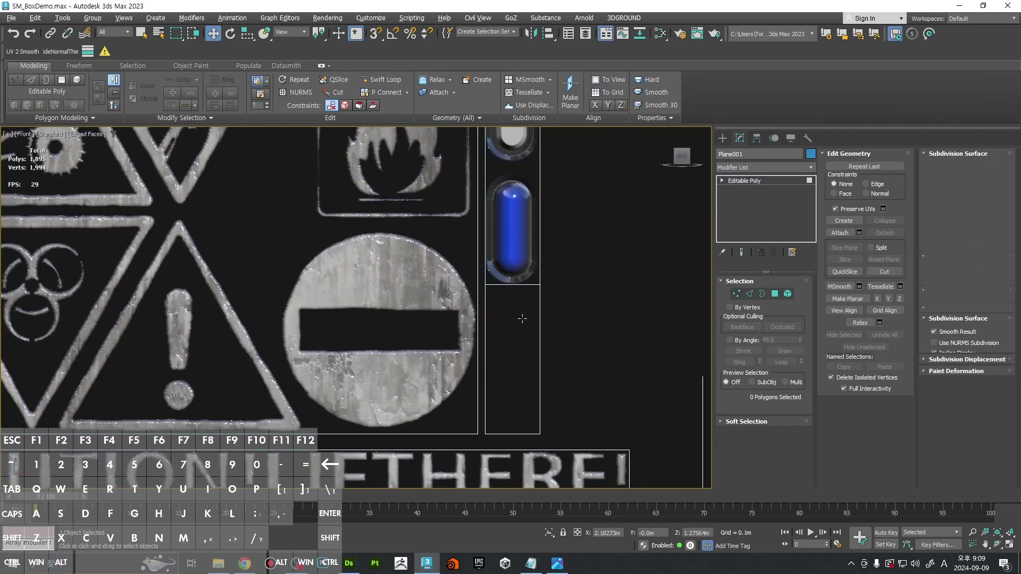
{"action": "key", "text": "4"}
{"action": "left_click", "coordinate": [523, 314]}
{"action": "key", "text": "Delete"}
Step: Insert two horizontal edge loops between the grey and blue pill buttons and delete the strip between them
{"action": "scroll", "coordinate": [529, 303], "scroll_direction": "up", "scroll_amount": 6}
{"action": "key", "text": "alt+1"}
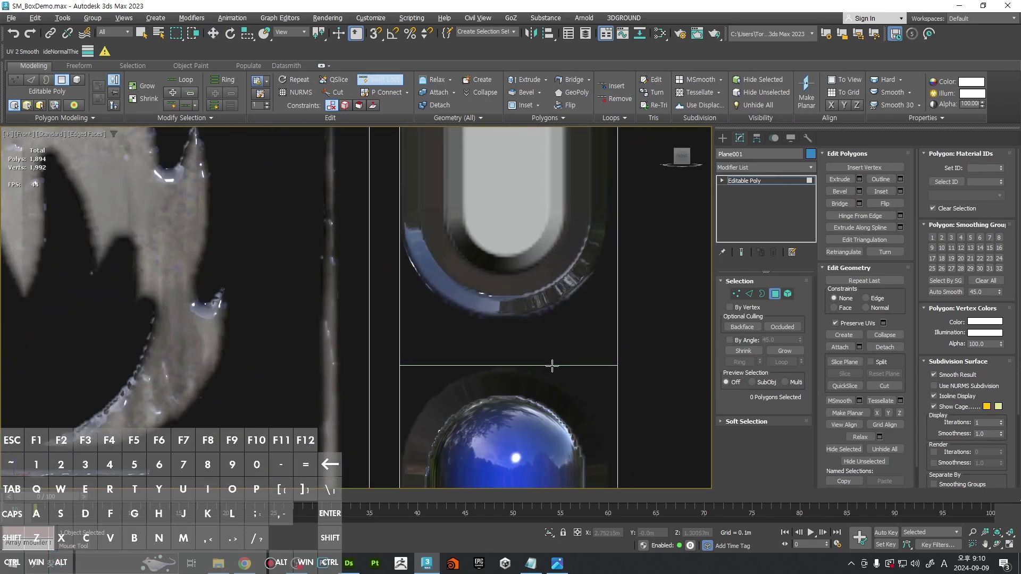
{"action": "left_click", "coordinate": [542, 321]}
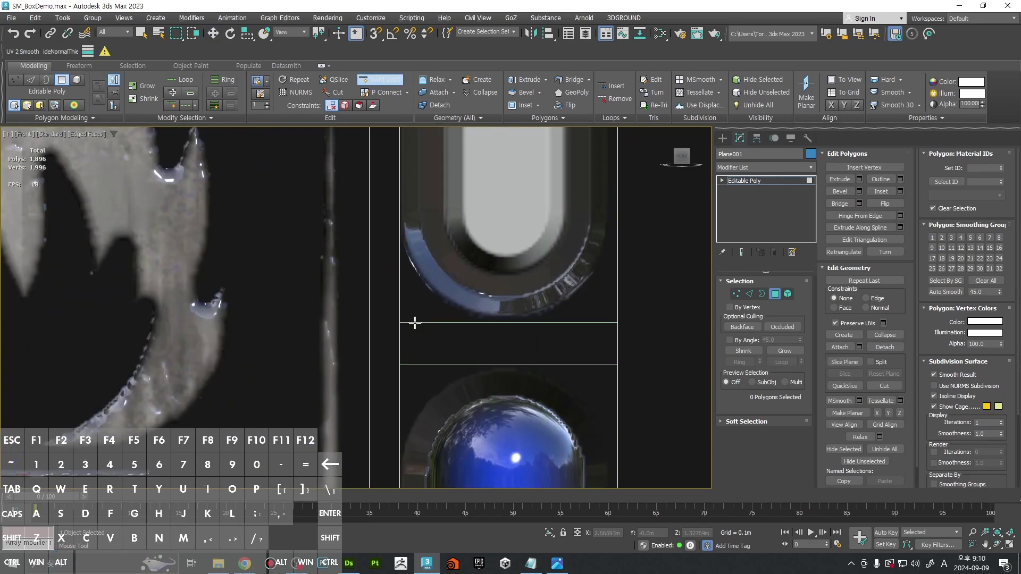
{"action": "right_click", "coordinate": [414, 322]}
{"action": "left_click", "coordinate": [489, 348]}
{"action": "scroll", "coordinate": [490, 343], "scroll_direction": "down", "scroll_amount": 5}
{"action": "key", "text": "Delete"}
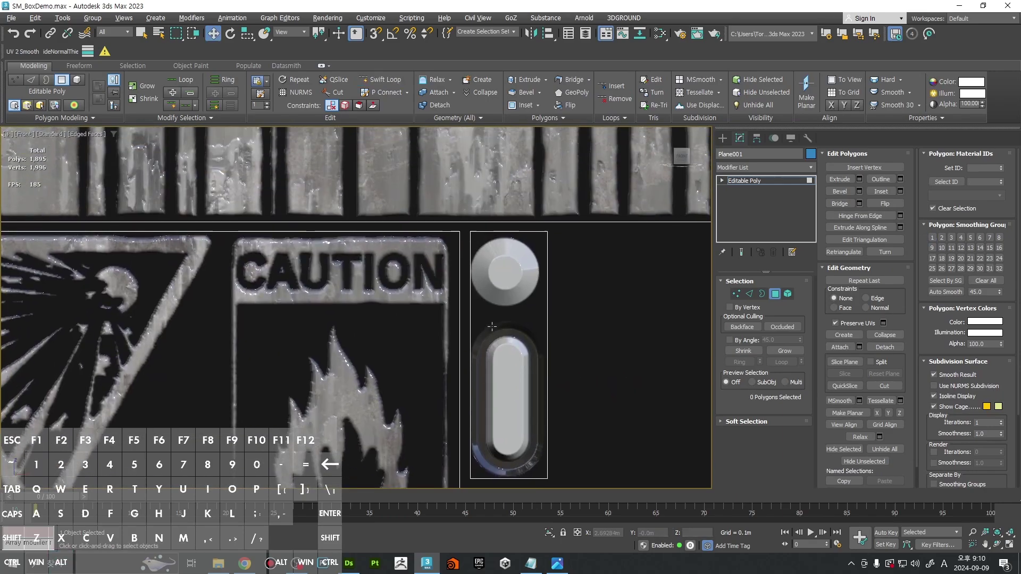
Step: Insert two horizontal edge loops between the round button and the grey pill button, and delete the strip between them
{"action": "scroll", "coordinate": [491, 326], "scroll_direction": "up", "scroll_amount": 5}
{"action": "key", "text": "alt+1"}
{"action": "left_click", "coordinate": [470, 330]}
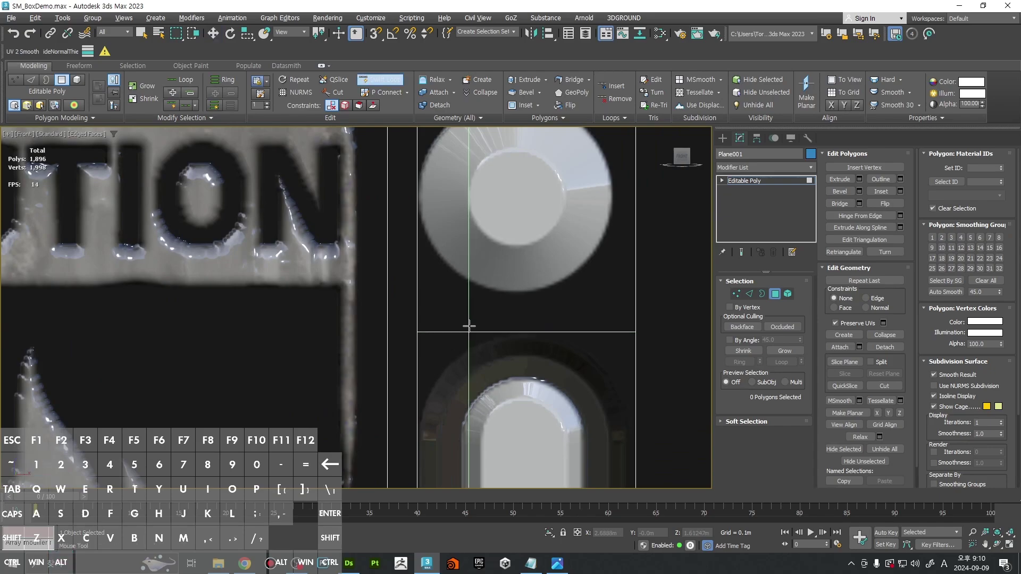
{"action": "left_click", "coordinate": [453, 292]}
{"action": "right_click", "coordinate": [454, 292]}
{"action": "left_click", "coordinate": [477, 320]}
{"action": "key", "text": "Delete"}
Step: Move the round button piece's right edge inward about 0.014 m and its top edge down about 0.01 m
{"action": "middle_click_drag", "start_coordinate": [576, 290], "coordinate": [566, 401]}
{"action": "key", "text": "2"}
{"action": "left_click", "coordinate": [627, 351]}
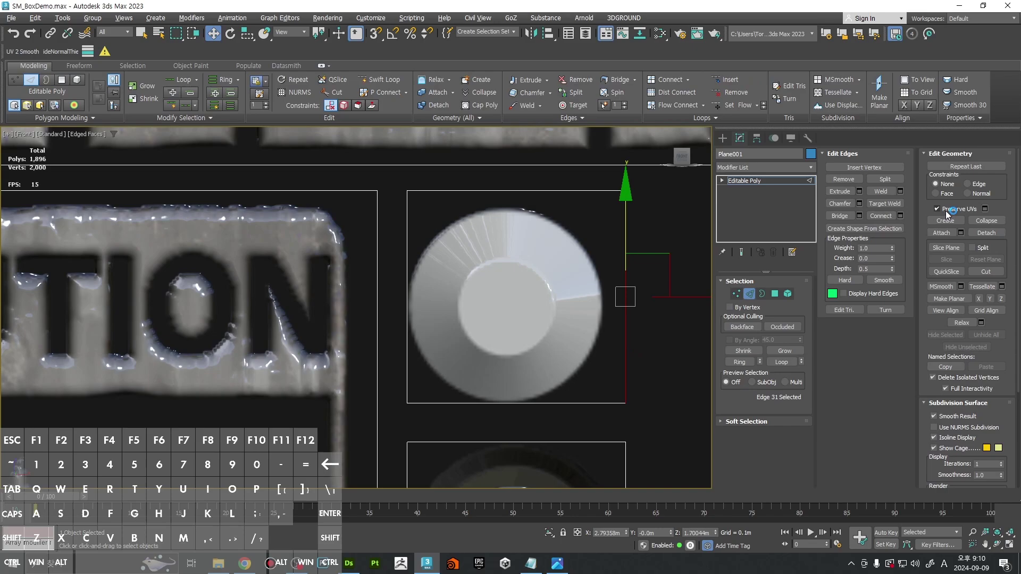
{"action": "left_click_drag", "start_coordinate": [658, 311], "coordinate": [657, 311]}
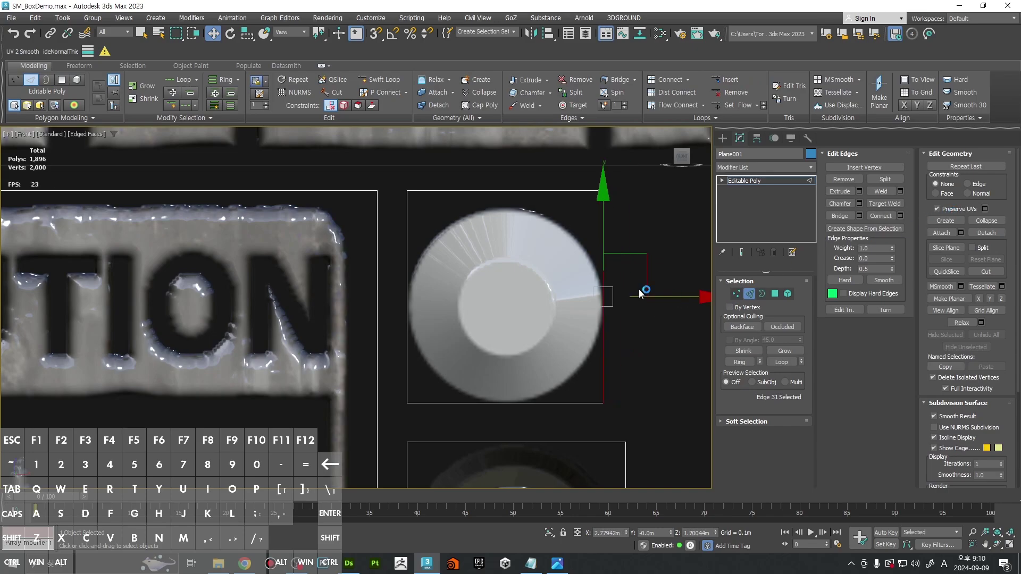
{"action": "left_click", "coordinate": [529, 192]}
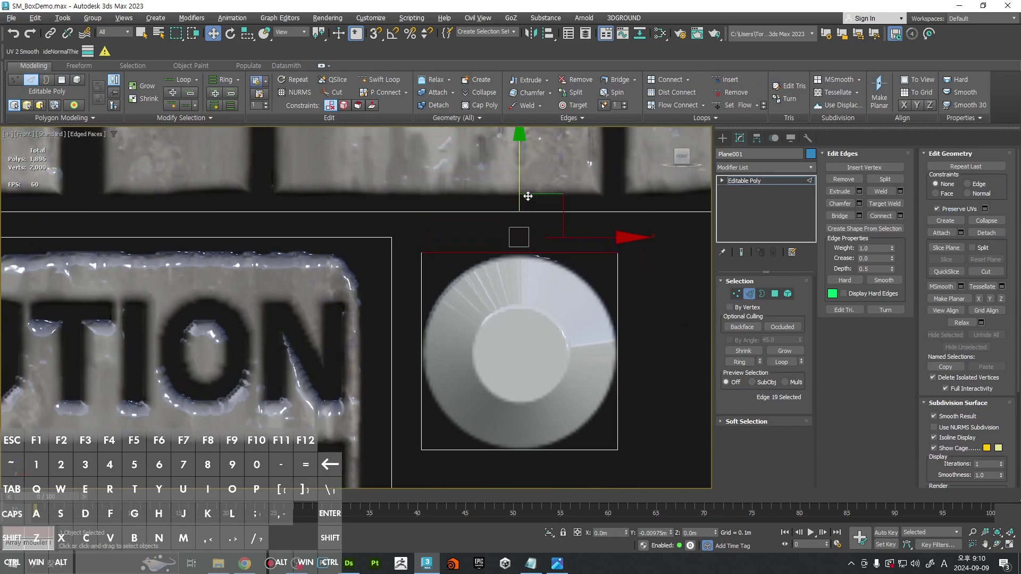
{"action": "left_click_drag", "start_coordinate": [528, 197], "coordinate": [530, 196]}
Step: Move the left edge of the warning-sign piece inward about 0.02 m, close to the triangles' corners
{"action": "middle_click_drag", "start_coordinate": [530, 197], "coordinate": [617, 348], "text": "ctrl+alt"}
{"action": "middle_click_drag", "start_coordinate": [616, 348], "coordinate": [612, 216]}
{"action": "middle_click_drag", "start_coordinate": [612, 215], "coordinate": [620, 325], "text": "ctrl+alt"}
{"action": "middle_click_drag", "start_coordinate": [619, 325], "coordinate": [651, 256]}
{"action": "middle_click_drag", "start_coordinate": [617, 312], "coordinate": [568, 314]}
{"action": "middle_click_drag", "start_coordinate": [568, 314], "coordinate": [578, 345], "text": "ctrl+alt"}
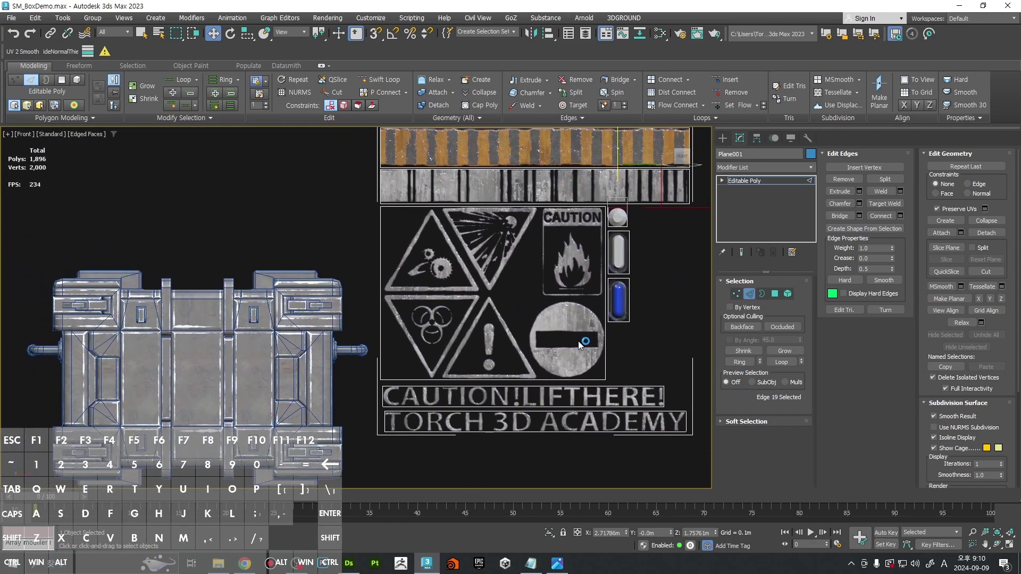
{"action": "scroll", "coordinate": [579, 344], "scroll_direction": "up", "scroll_amount": 4}
{"action": "scroll", "coordinate": [496, 325], "scroll_direction": "down", "scroll_amount": 3}
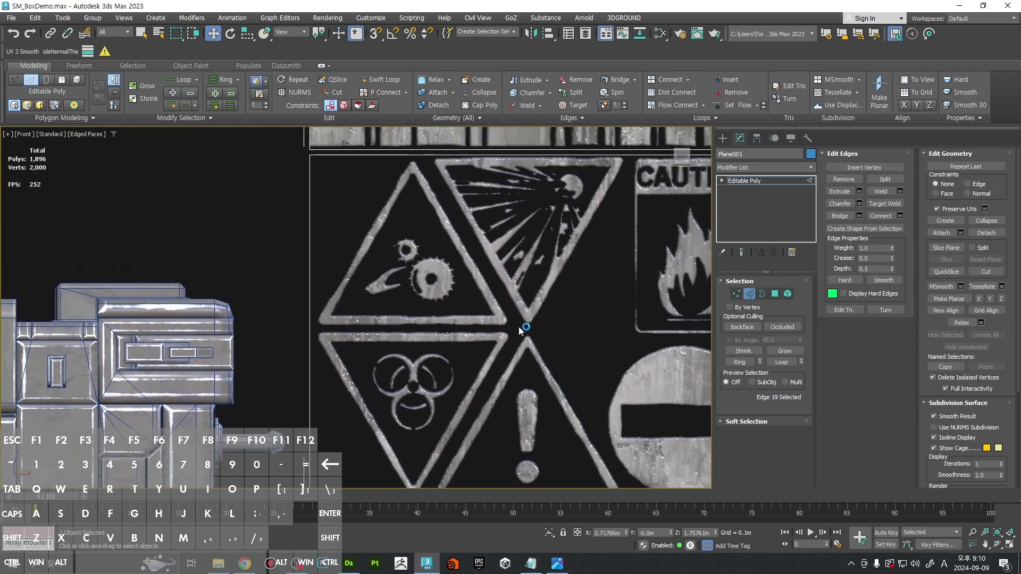
{"action": "left_click", "coordinate": [373, 283]}
{"action": "scroll", "coordinate": [370, 349], "scroll_direction": "up", "scroll_amount": 5}
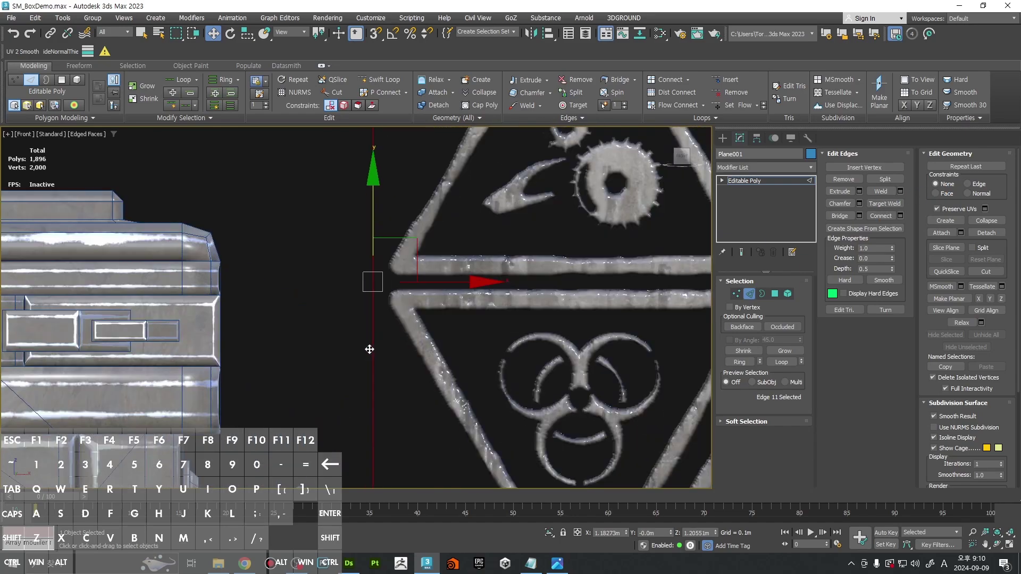
{"action": "left_click_drag", "start_coordinate": [456, 282], "coordinate": [456, 282]}
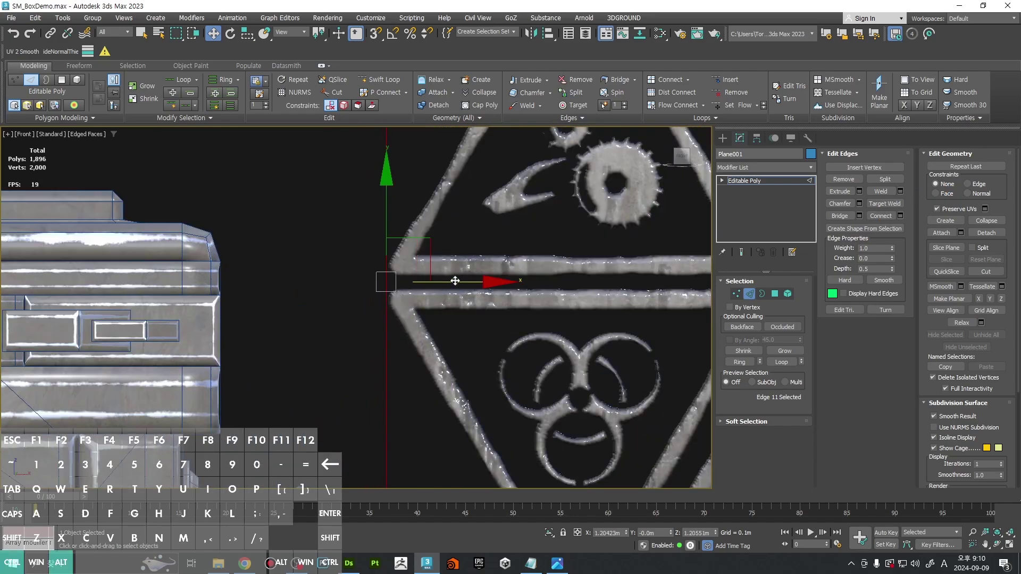
{"action": "scroll", "coordinate": [628, 303], "scroll_direction": "down", "scroll_amount": 2}
{"action": "middle_click_drag", "start_coordinate": [627, 304], "coordinate": [486, 323]}
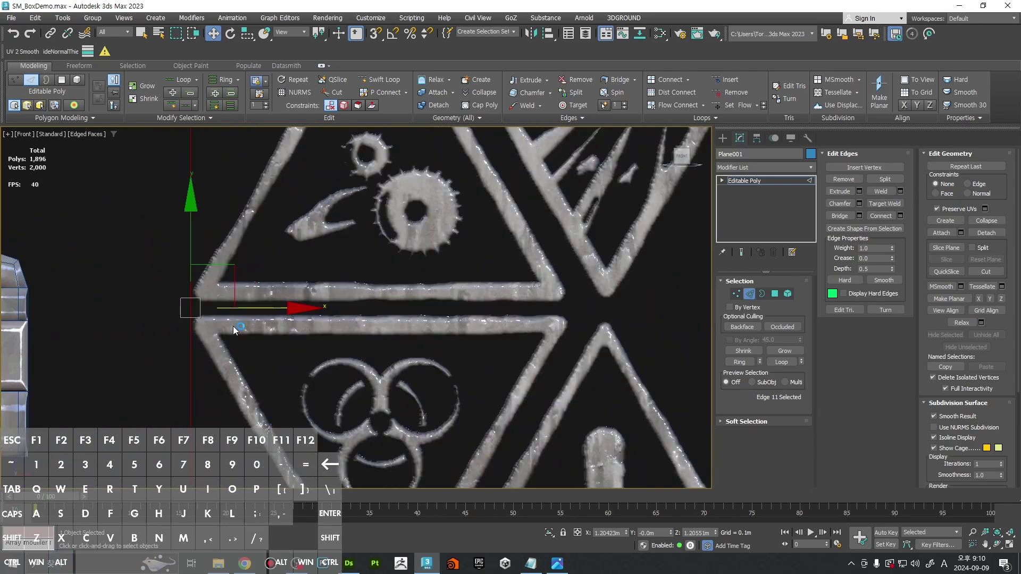
{"action": "scroll", "coordinate": [172, 300], "scroll_direction": "up", "scroll_amount": 5}
{"action": "key", "text": "alt+c"}
{"action": "scroll", "coordinate": [174, 307], "scroll_direction": "up", "scroll_amount": 2}
{"action": "left_click", "coordinate": [175, 309]}
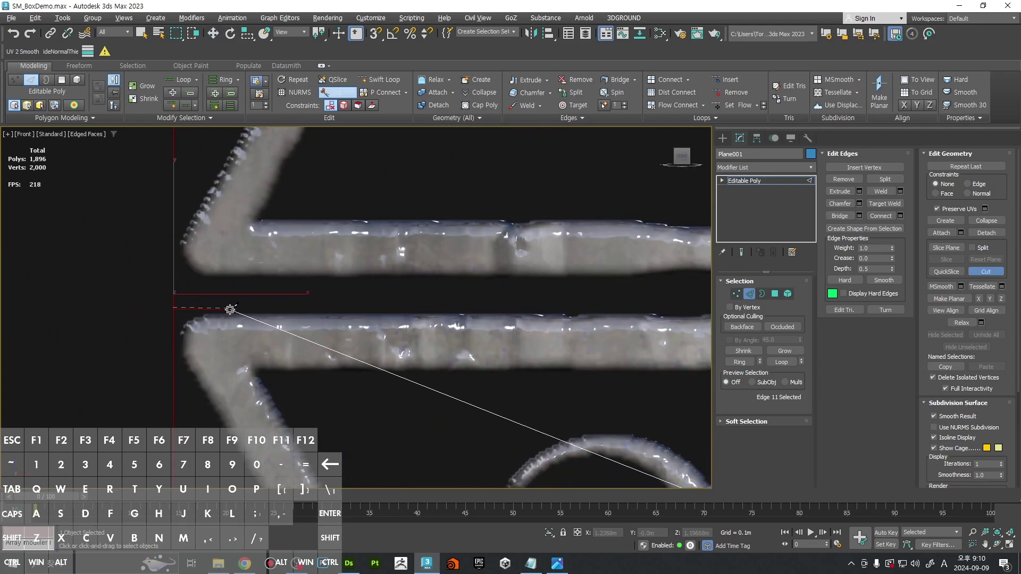
{"action": "scroll", "coordinate": [234, 310], "scroll_direction": "down", "scroll_amount": 4}
{"action": "middle_click_drag", "start_coordinate": [578, 308], "coordinate": [376, 307]}
{"action": "scroll", "coordinate": [340, 302], "scroll_direction": "up", "scroll_amount": 3}
{"action": "right_click", "coordinate": [339, 302]}
{"action": "middle_click_drag", "start_coordinate": [250, 312], "coordinate": [547, 308]}
{"action": "middle_click_drag", "start_coordinate": [181, 314], "coordinate": [345, 312]}
Step: Cut a horizontal edge from the piece's left border through the gap between the gear and biohazard triangles, past their right corners
{"action": "key", "text": "alt+c"}
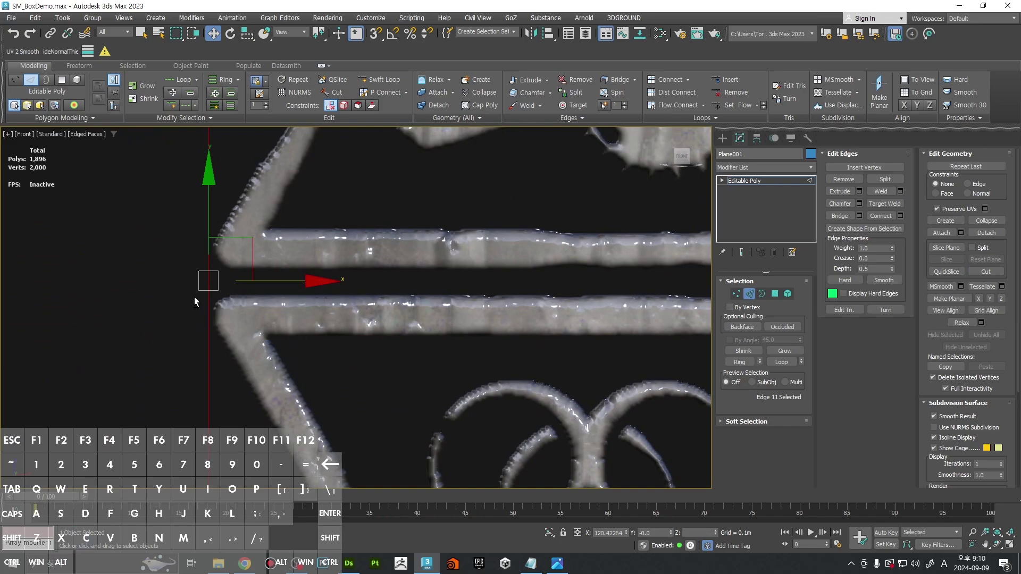
{"action": "key", "text": "alt+c"}
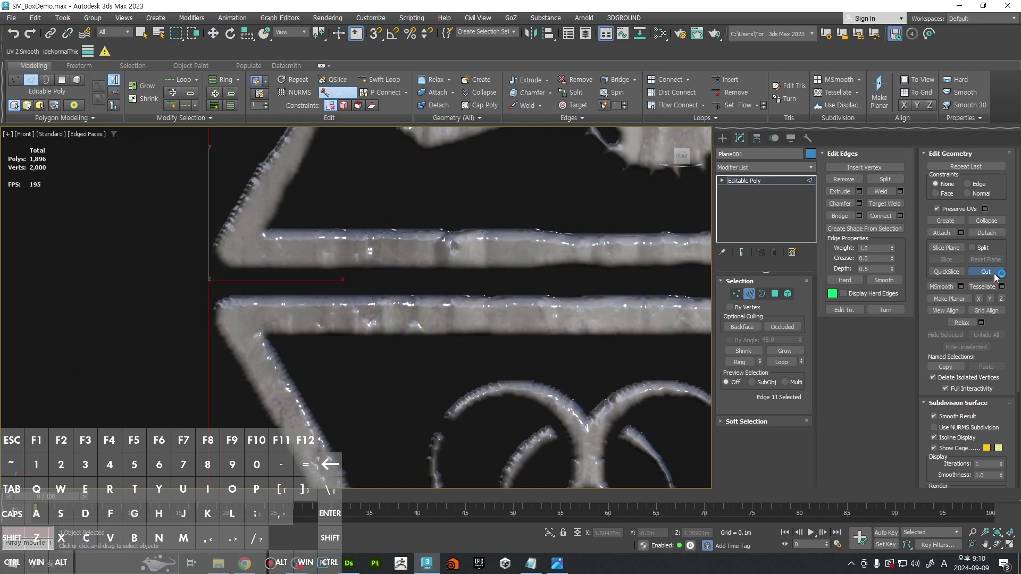
{"action": "left_click", "coordinate": [208, 293]}
{"action": "middle_click_drag", "start_coordinate": [446, 292], "coordinate": [245, 290]}
{"action": "middle_click_drag", "start_coordinate": [542, 292], "coordinate": [338, 289]}
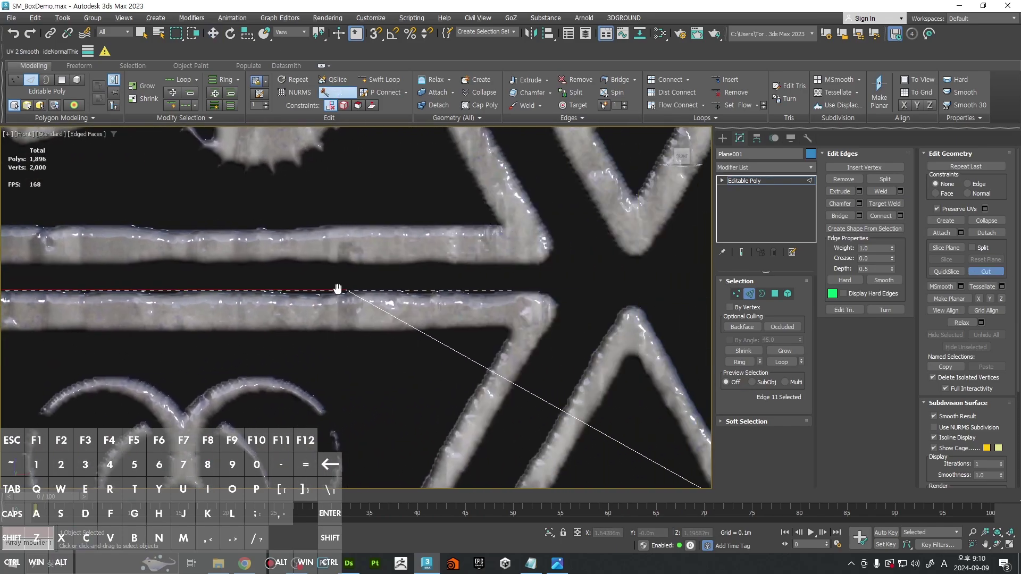
{"action": "left_click", "coordinate": [573, 288]}
Step: Continue the cut diagonally down the right side of the biohazard triangle to the piece's bottom edge near its lower tip
{"action": "middle_click_drag", "start_coordinate": [513, 400], "coordinate": [553, 234]}
{"action": "middle_click_drag", "start_coordinate": [480, 378], "coordinate": [569, 207]}
{"action": "middle_click_drag", "start_coordinate": [461, 377], "coordinate": [604, 182]}
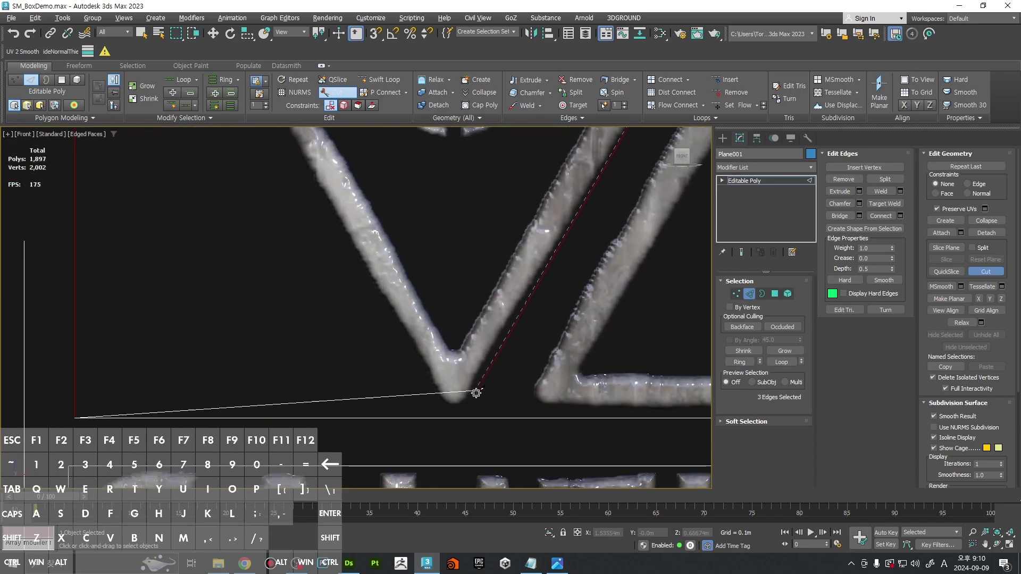
{"action": "scroll", "coordinate": [457, 420], "scroll_direction": "down", "scroll_amount": 5}
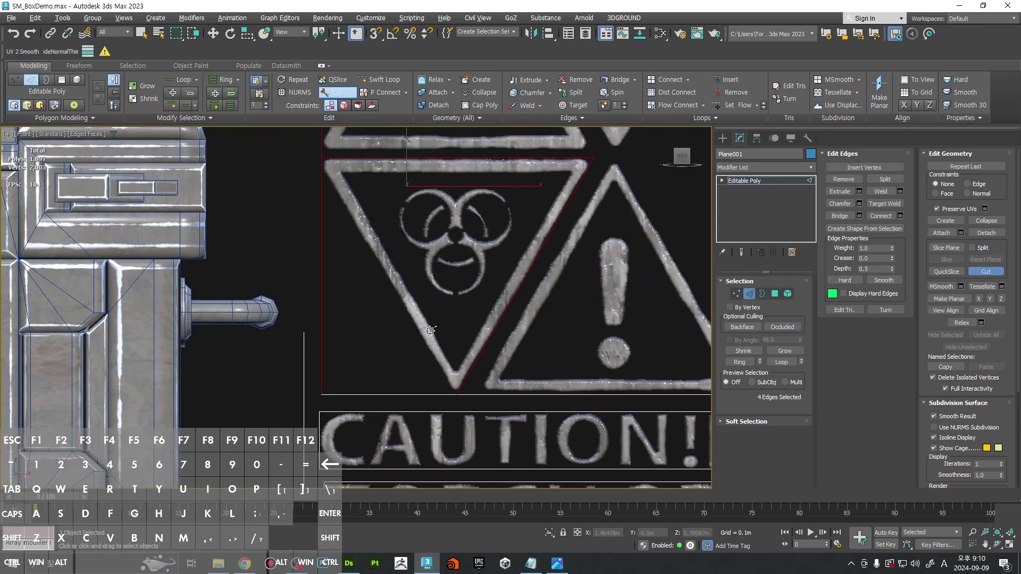
Step: Cut a diagonal edge along the left side of the biohazard triangle from its upper-left corner to the piece's bottom edge
{"action": "scroll", "coordinate": [319, 171], "scroll_direction": "up", "scroll_amount": 3}
{"action": "left_click", "coordinate": [323, 166]}
{"action": "middle_click_drag", "start_coordinate": [402, 314], "coordinate": [370, 230]}
{"action": "scroll", "coordinate": [487, 421], "scroll_direction": "up", "scroll_amount": 3}
{"action": "scroll", "coordinate": [471, 392], "scroll_direction": "up", "scroll_amount": 2}
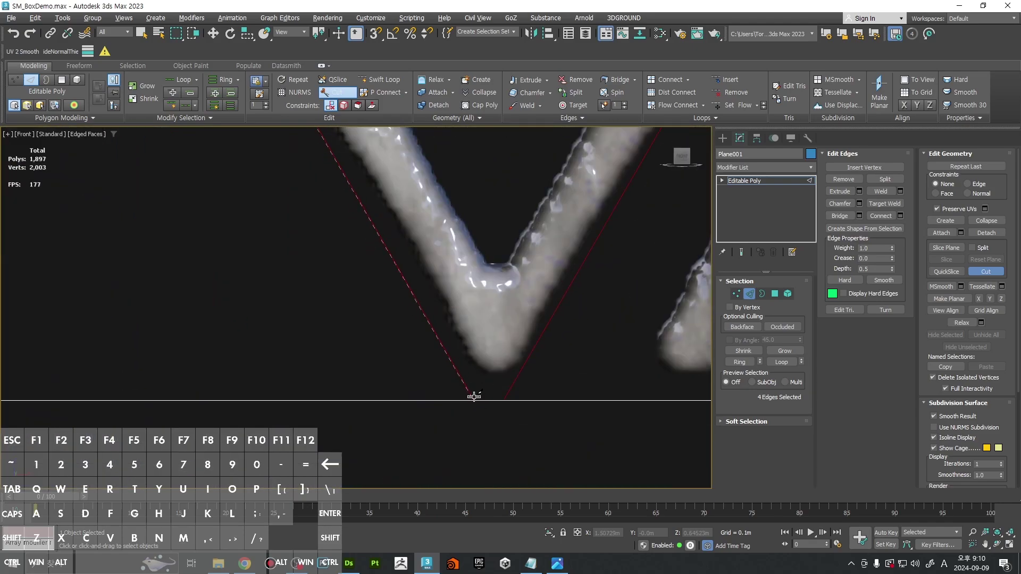
{"action": "scroll", "coordinate": [481, 400], "scroll_direction": "down", "scroll_amount": 5}
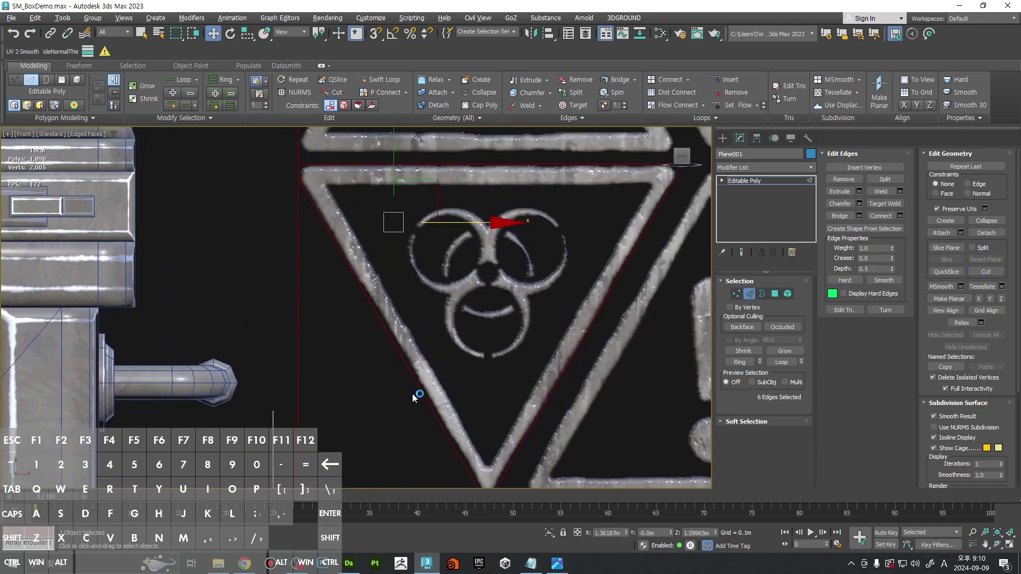
Step: Delete the leftover polygon outside the left side of the biohazard triangle
{"action": "key", "text": "4"}
{"action": "key", "text": "w"}
{"action": "left_click", "coordinate": [386, 387]}
{"action": "key", "text": "Delete"}
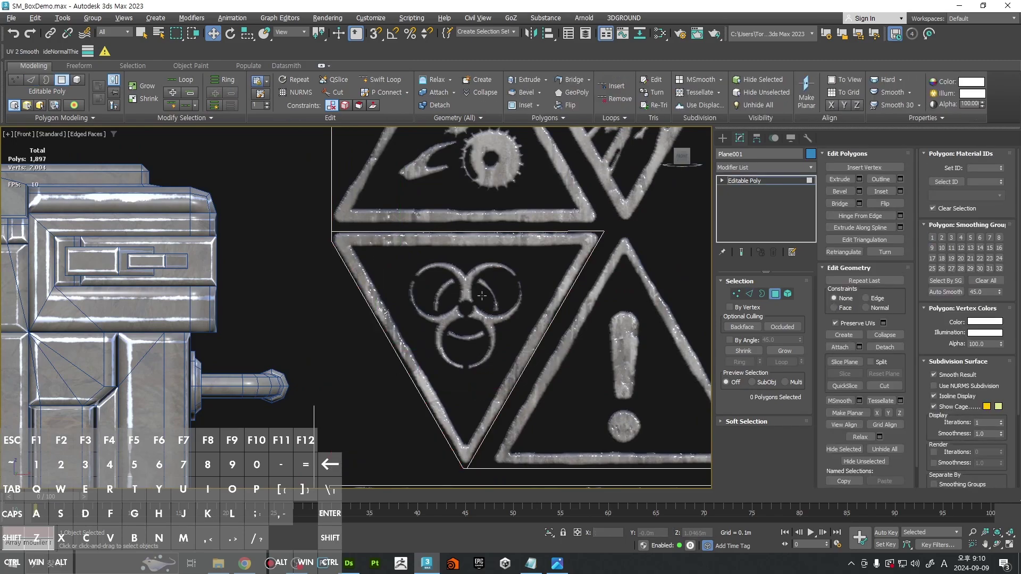
{"action": "middle_click_drag", "start_coordinate": [474, 258], "coordinate": [450, 372]}
{"action": "scroll", "coordinate": [449, 371], "scroll_direction": "up", "scroll_amount": 2}
{"action": "key", "text": "1"}
{"action": "key", "text": "alt+c"}
{"action": "scroll", "coordinate": [168, 308], "scroll_direction": "up", "scroll_amount": 3}
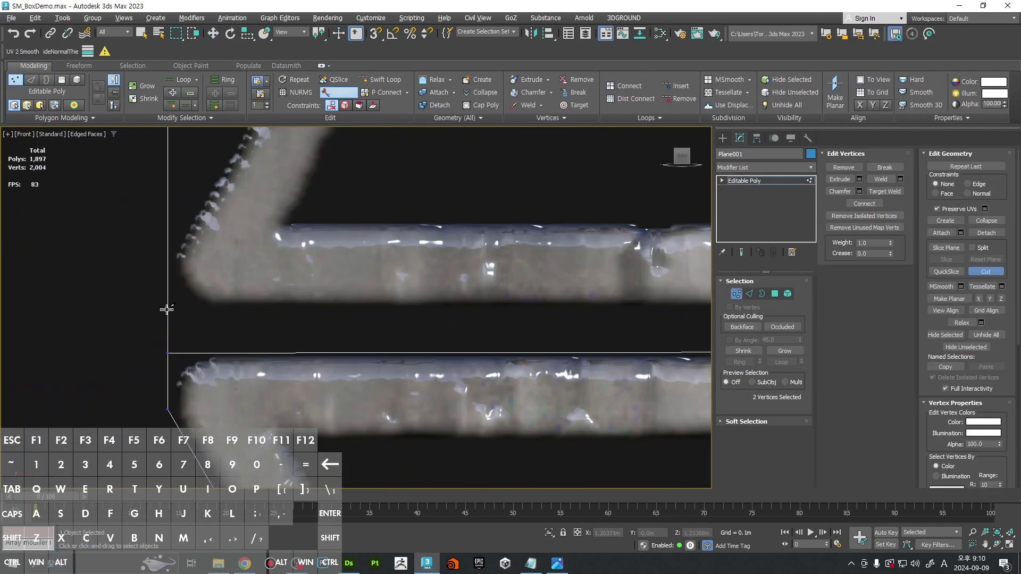
{"action": "left_click", "coordinate": [166, 309]}
{"action": "scroll", "coordinate": [422, 308], "scroll_direction": "down", "scroll_amount": 3}
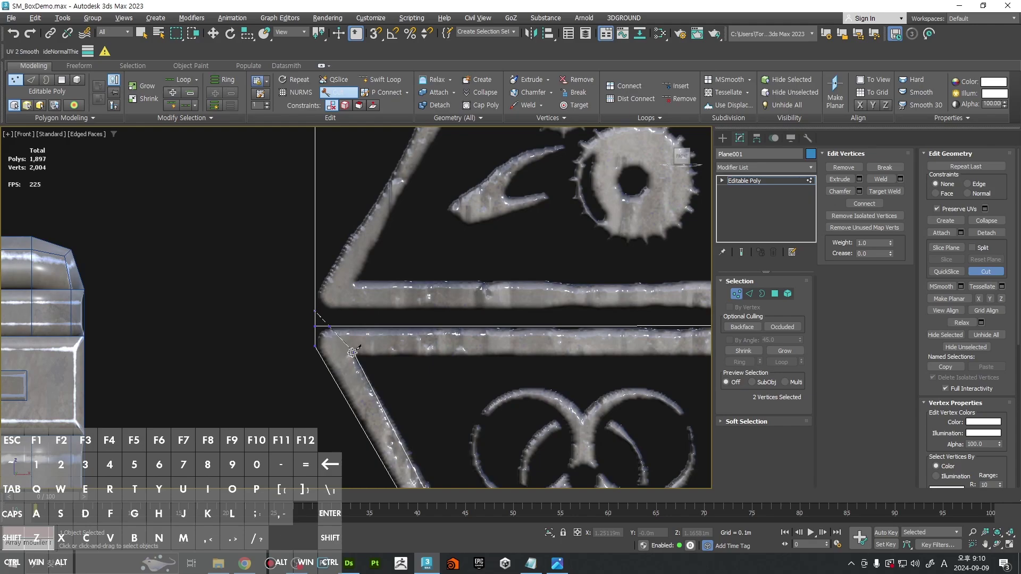
{"action": "middle_click_drag", "start_coordinate": [443, 328], "coordinate": [313, 314]}
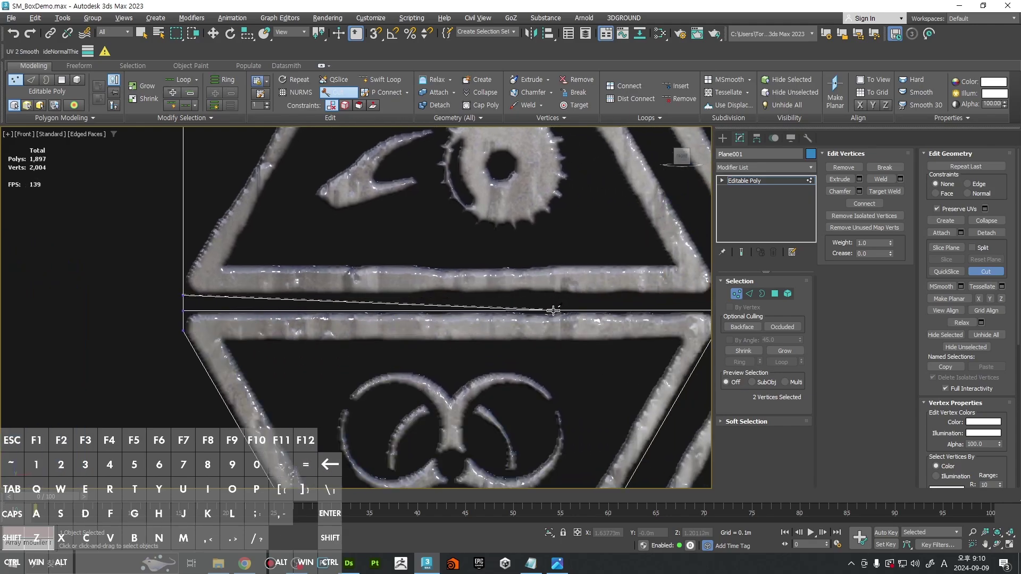
{"action": "middle_click_drag", "start_coordinate": [692, 294], "coordinate": [598, 294]}
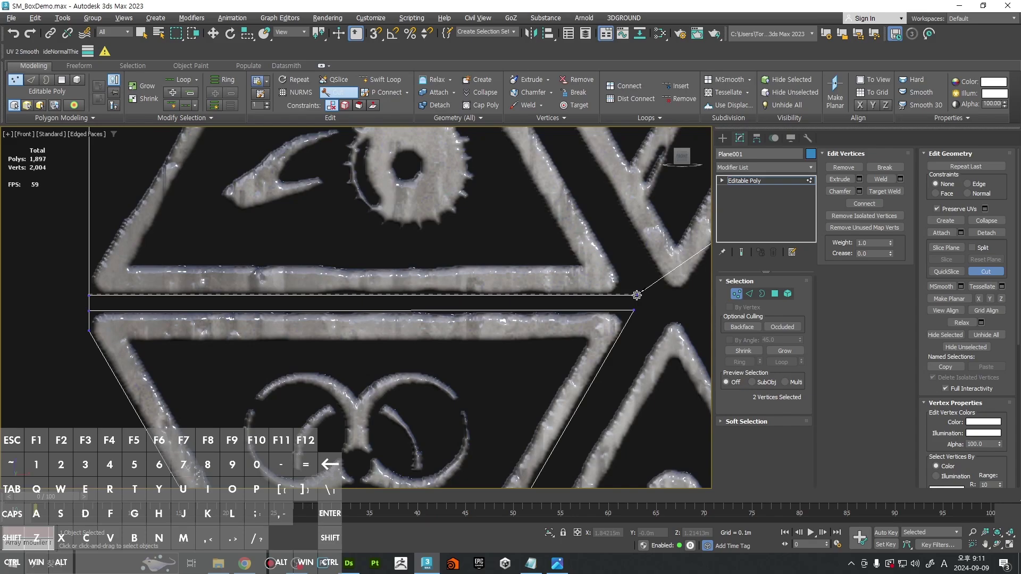
{"action": "scroll", "coordinate": [637, 295], "scroll_direction": "down", "scroll_amount": 5}
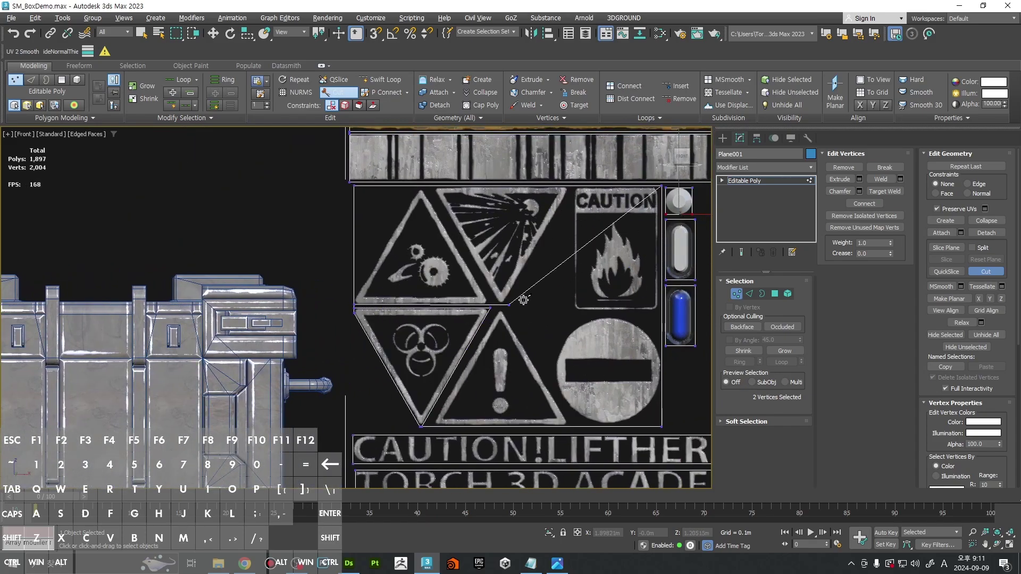
{"action": "right_click", "coordinate": [501, 308]}
{"action": "right_click", "coordinate": [495, 310]}
{"action": "left_click", "coordinate": [490, 309]}
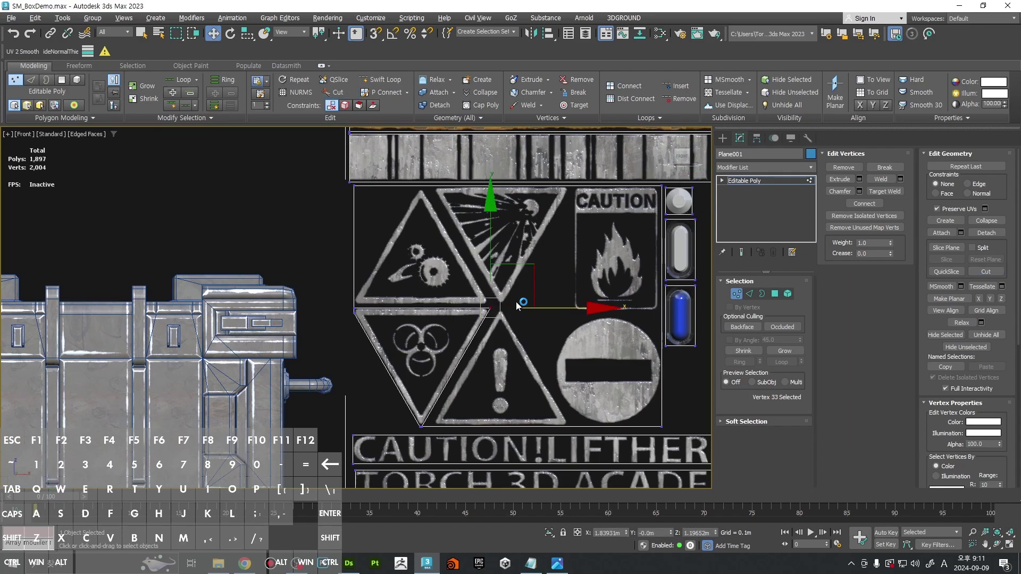
Step: Cut a horizontal edge just below the gear triangle, from the piece's left border to just past the triangle's lower-right corner
{"action": "scroll", "coordinate": [538, 367], "scroll_direction": "up", "scroll_amount": 10}
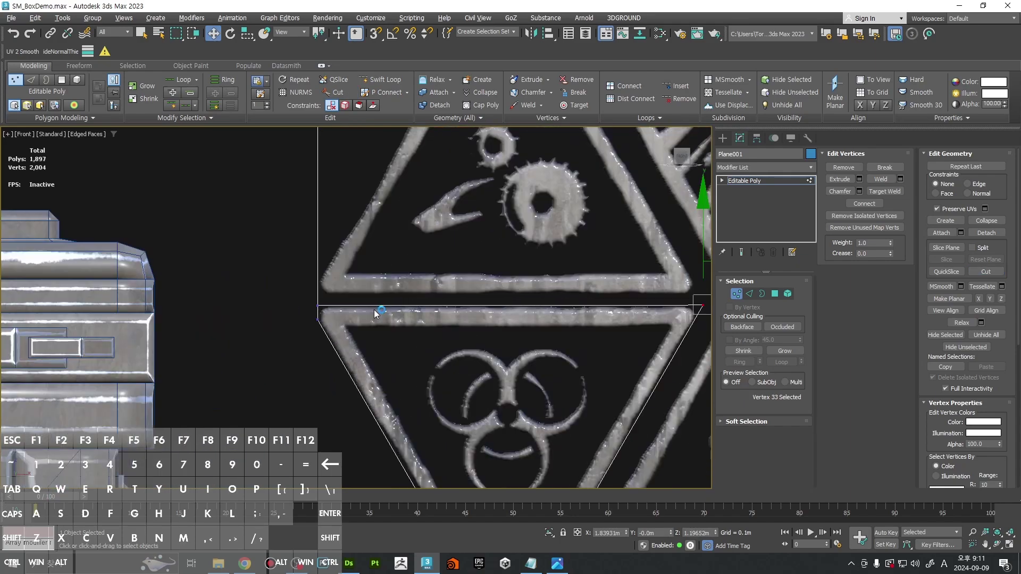
{"action": "key", "text": "alt+c"}
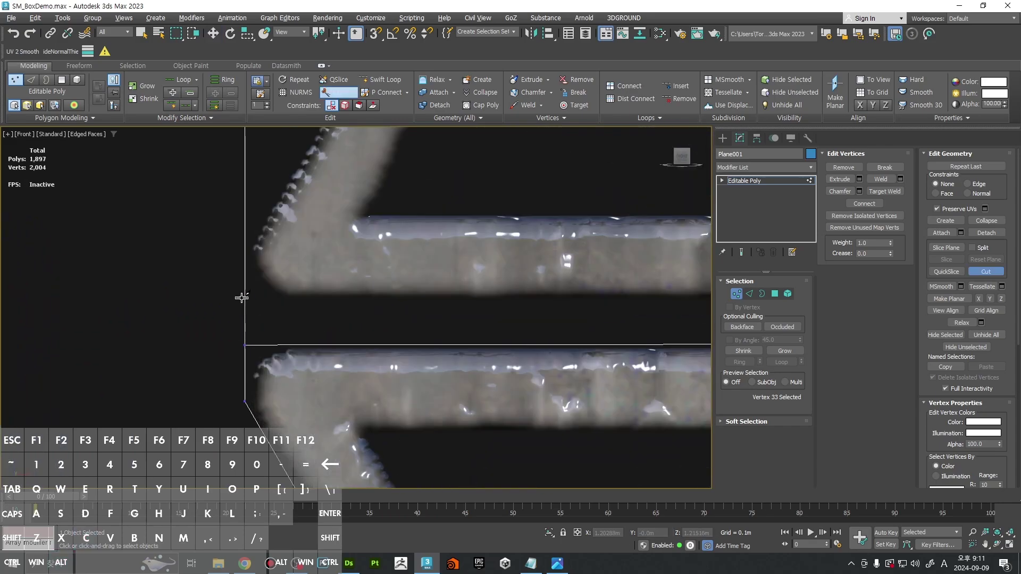
{"action": "left_click", "coordinate": [244, 301]}
{"action": "scroll", "coordinate": [292, 312], "scroll_direction": "down", "scroll_amount": 4}
{"action": "middle_click_drag", "start_coordinate": [623, 310], "coordinate": [386, 309]}
{"action": "scroll", "coordinate": [386, 309], "scroll_direction": "down", "scroll_amount": 2}
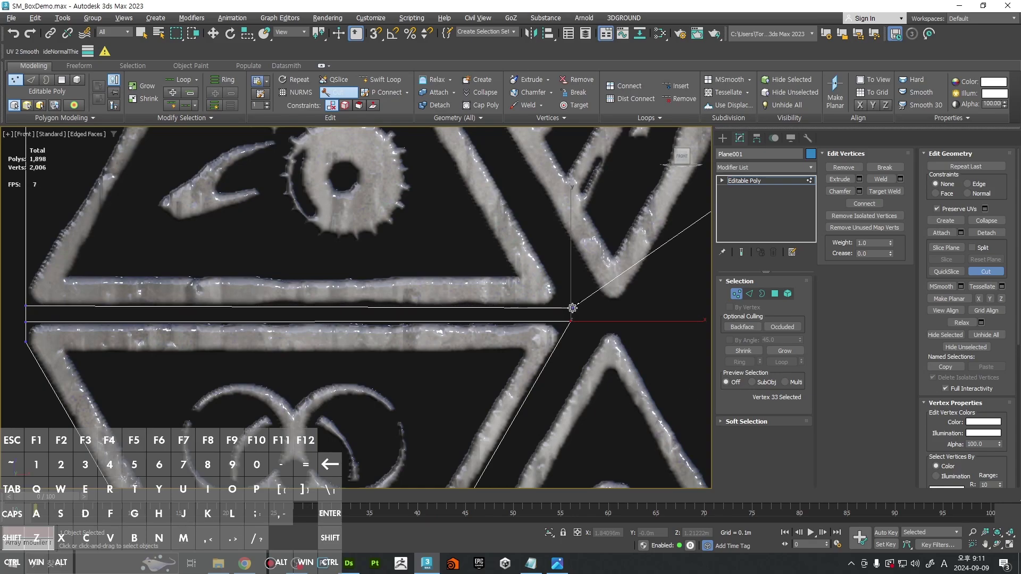
{"action": "left_click", "coordinate": [572, 307]}
Step: Continue the cut diagonally up the right side of the gear triangle to the piece's top edge above its apex
{"action": "scroll", "coordinate": [572, 308], "scroll_direction": "down", "scroll_amount": 4}
{"action": "scroll", "coordinate": [531, 303], "scroll_direction": "up", "scroll_amount": 3}
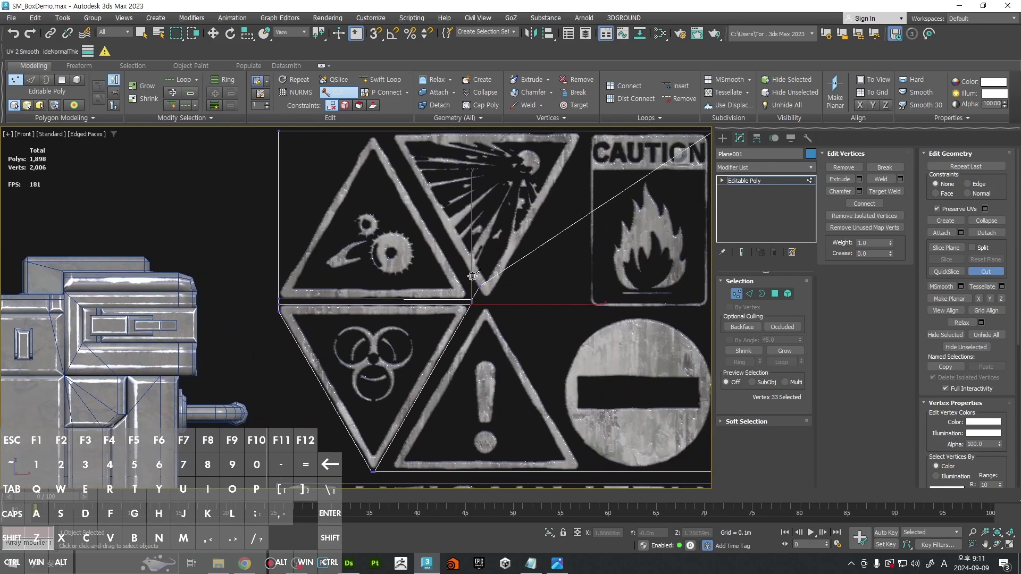
{"action": "middle_click_drag", "start_coordinate": [588, 296], "coordinate": [552, 296]}
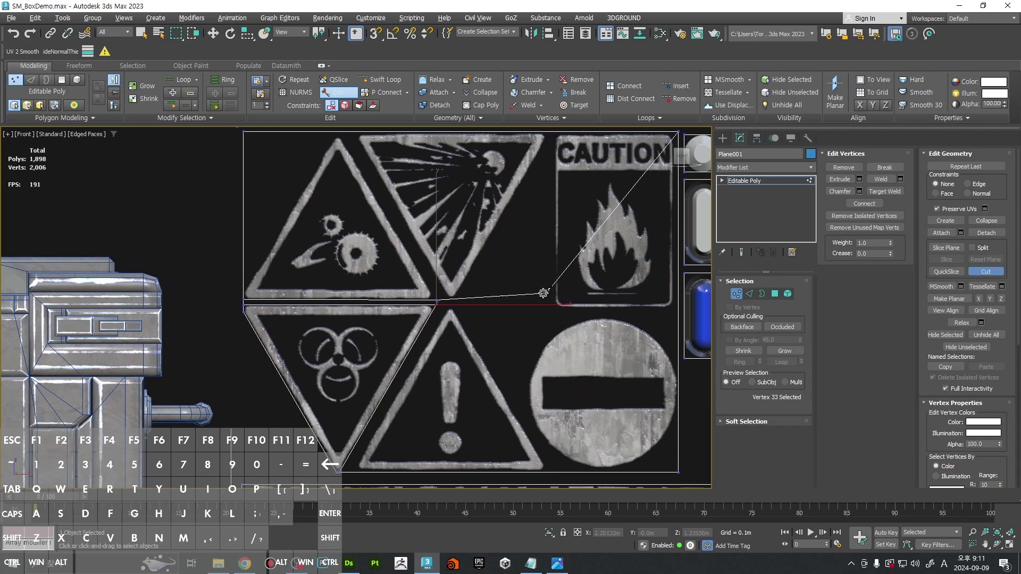
{"action": "middle_click_drag", "start_coordinate": [412, 225], "coordinate": [499, 300]}
{"action": "scroll", "coordinate": [404, 212], "scroll_direction": "up", "scroll_amount": 6}
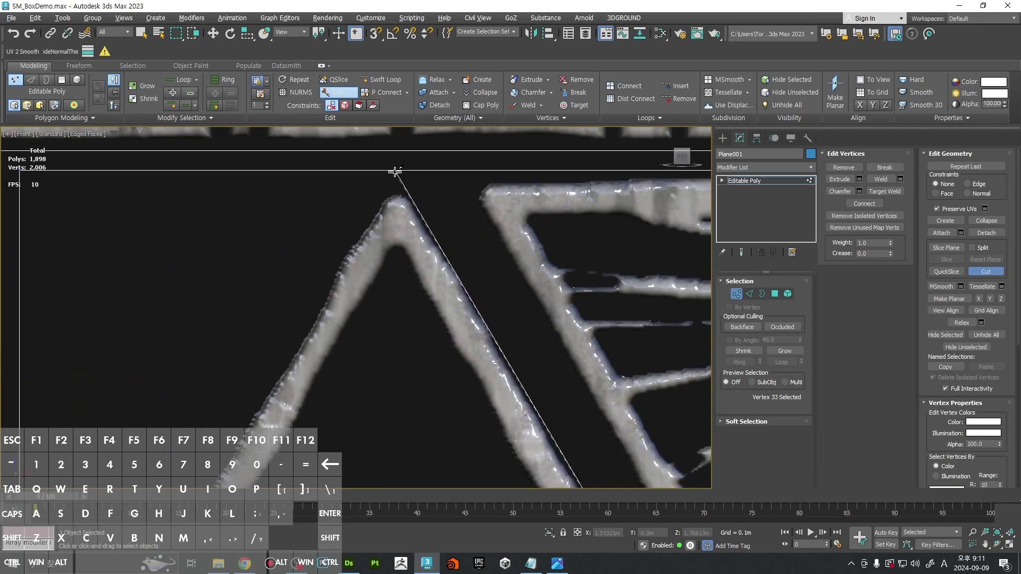
{"action": "left_click", "coordinate": [394, 171]}
{"action": "scroll", "coordinate": [395, 175], "scroll_direction": "down", "scroll_amount": 5}
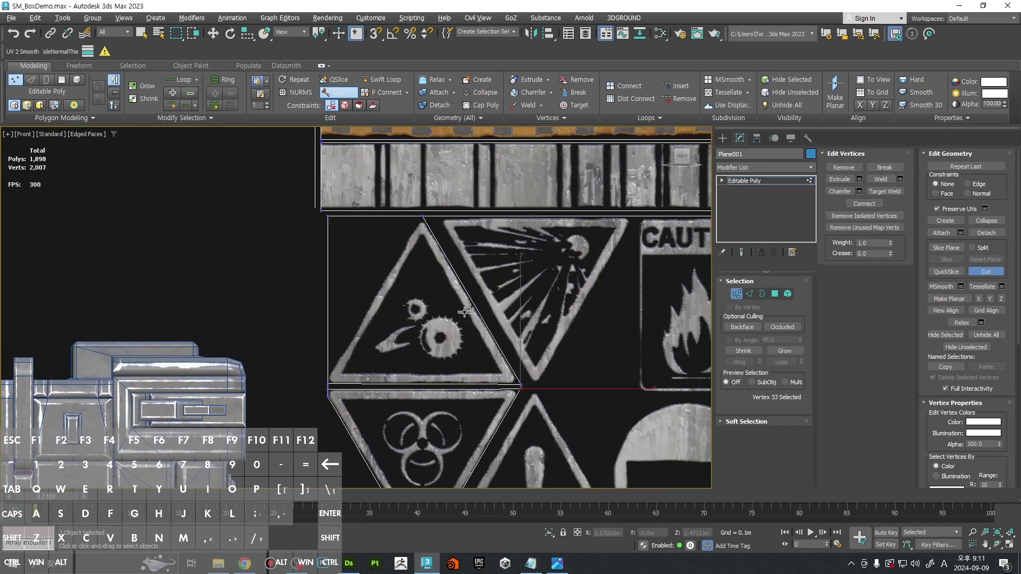
Step: Cut a diagonal edge along the left side of the gear triangle, from the piece's left border to its top edge beside the apex
{"action": "scroll", "coordinate": [331, 359], "scroll_direction": "up", "scroll_amount": 6}
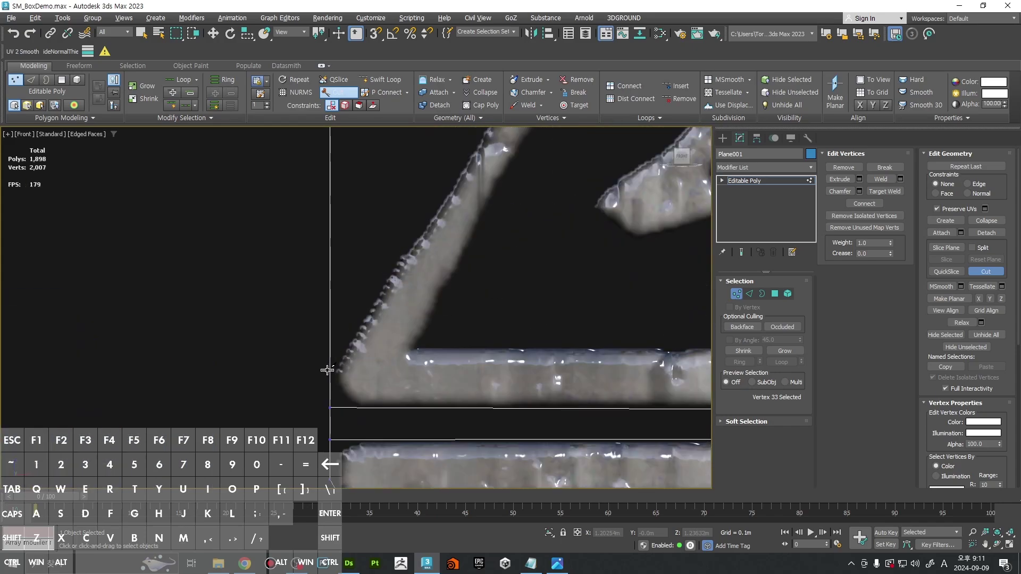
{"action": "scroll", "coordinate": [372, 288], "scroll_direction": "down", "scroll_amount": 5}
{"action": "scroll", "coordinate": [468, 265], "scroll_direction": "up", "scroll_amount": 6}
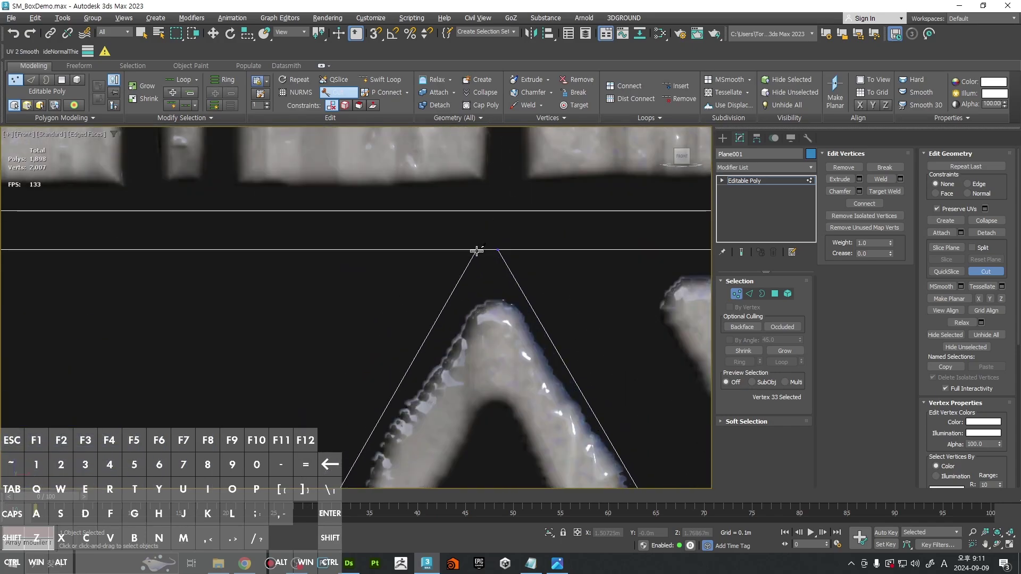
{"action": "left_click", "coordinate": [484, 252]}
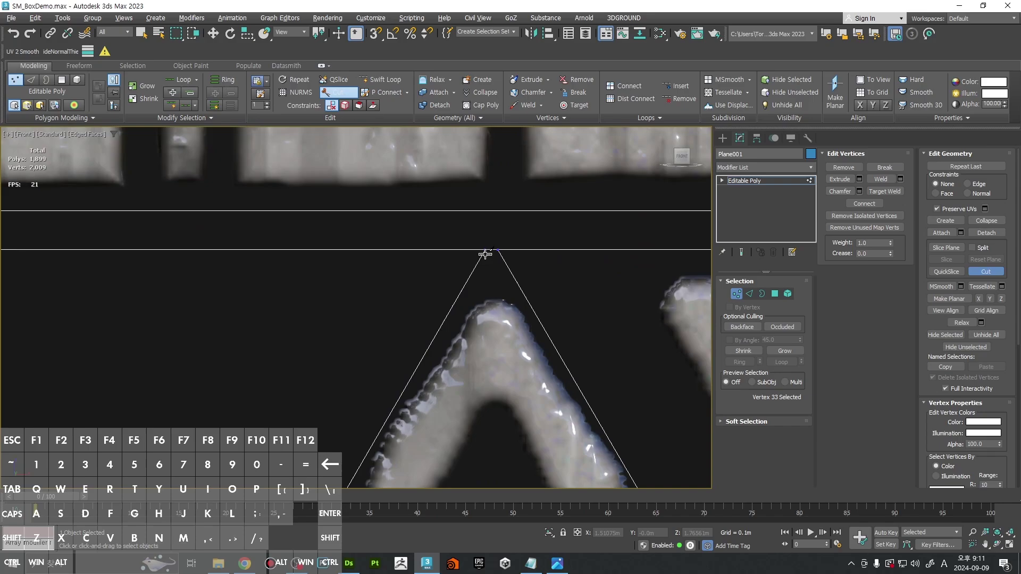
Step: Delete the leftover corner polygon outside the left side of the gear triangle
{"action": "scroll", "coordinate": [468, 274], "scroll_direction": "down", "scroll_amount": 3}
{"action": "scroll", "coordinate": [446, 296], "scroll_direction": "down", "scroll_amount": 5}
{"action": "key", "text": "w"}
{"action": "key", "text": "4"}
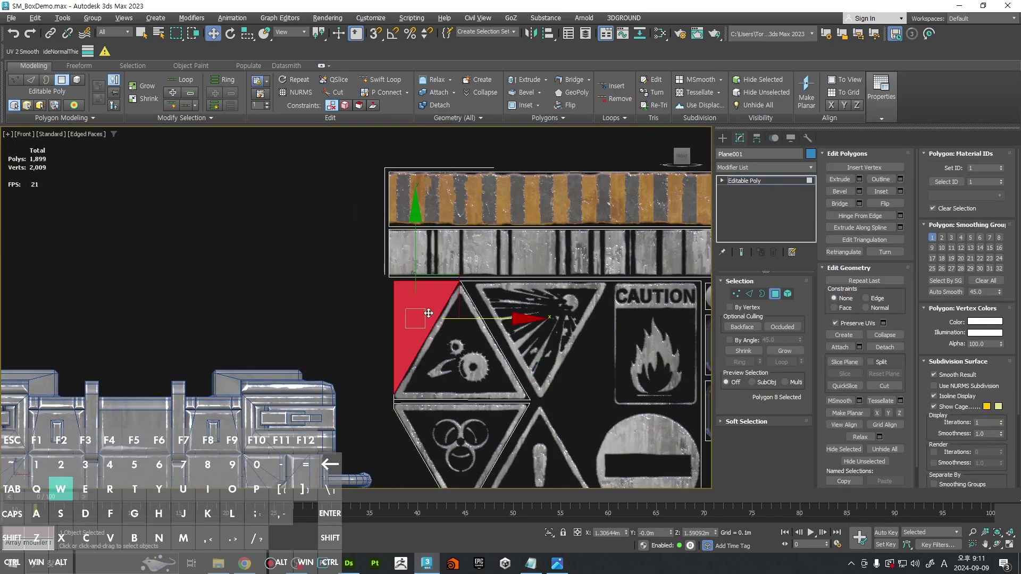
{"action": "key", "text": "Delete"}
Step: Connect the two vertices at the right end of the narrow strip between the gear and biohazard triangles
{"action": "scroll", "coordinate": [478, 395], "scroll_direction": "up", "scroll_amount": 4}
{"action": "left_click", "coordinate": [513, 392]}
{"action": "scroll", "coordinate": [513, 392], "scroll_direction": "down", "scroll_amount": 2}
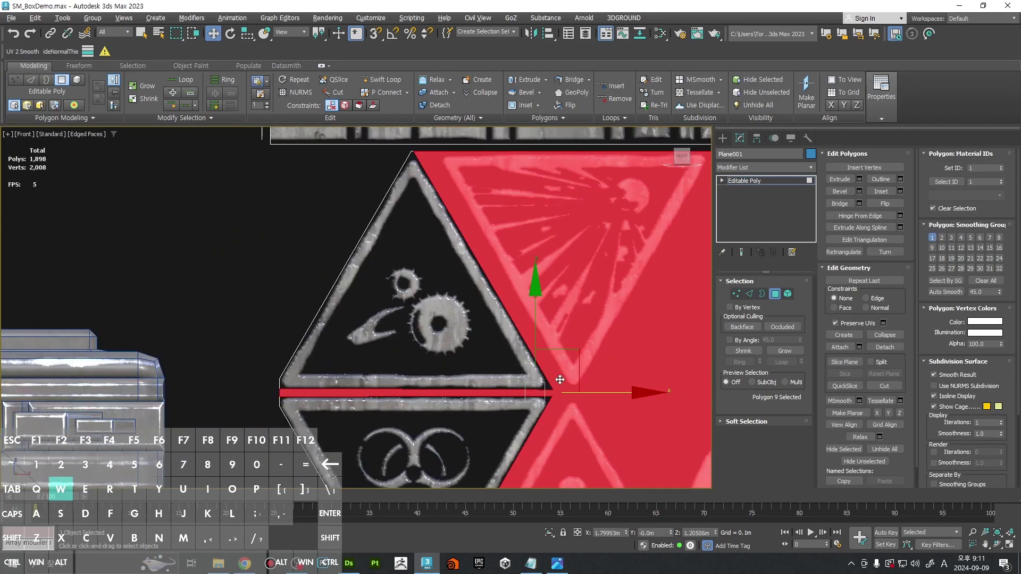
{"action": "scroll", "coordinate": [489, 393], "scroll_direction": "up", "scroll_amount": 2}
{"action": "key", "text": "1"}
{"action": "scroll", "coordinate": [486, 392], "scroll_direction": "up", "scroll_amount": 5}
{"action": "left_click", "coordinate": [483, 391]}
{"action": "left_click", "coordinate": [483, 369], "text": "ctrl"}
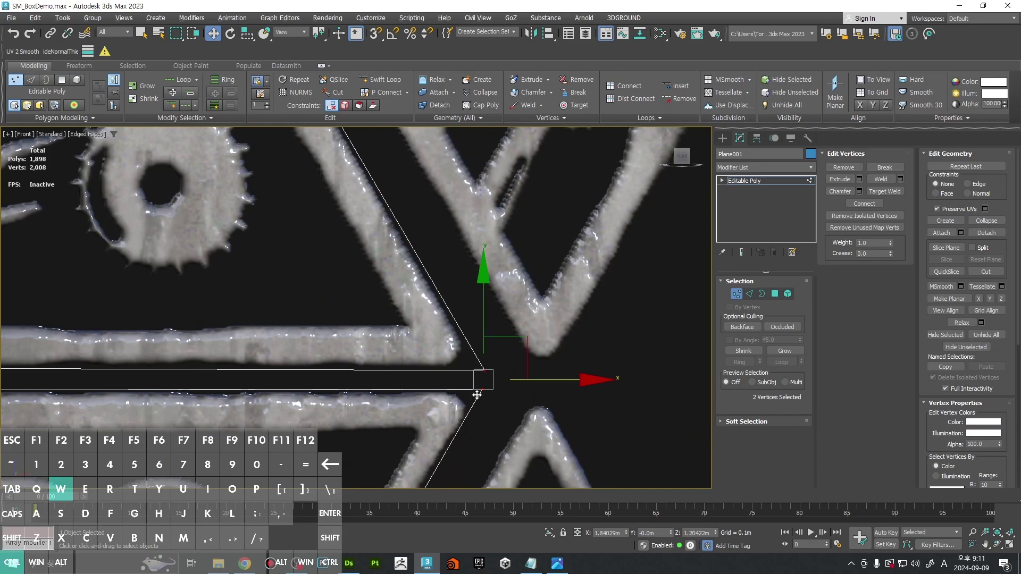
{"action": "middle_click_drag", "start_coordinate": [473, 392], "coordinate": [557, 373]}
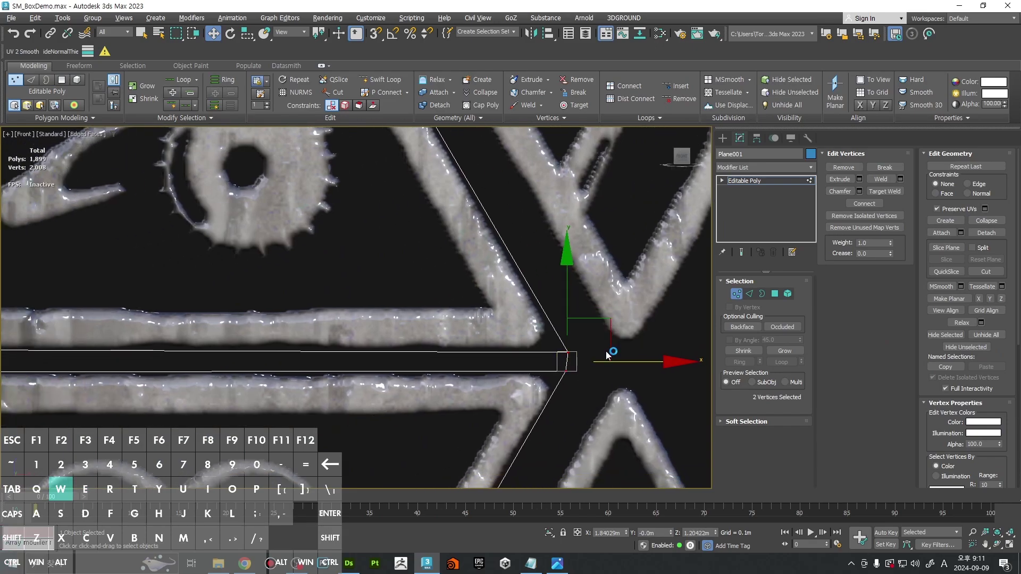
Step: Delete the narrow strip polygon between the gear and biohazard triangles
{"action": "key", "text": "4"}
{"action": "middle_click_drag", "start_coordinate": [522, 367], "coordinate": [448, 369]}
{"action": "left_click", "coordinate": [546, 362]}
{"action": "key", "text": "Delete"}
Step: Detach the gear triangle and the biohazard triangle polygons as two separate objects
{"action": "scroll", "coordinate": [512, 336], "scroll_direction": "down", "scroll_amount": 7}
{"action": "scroll", "coordinate": [500, 368], "scroll_direction": "up", "scroll_amount": 4}
{"action": "key", "text": "1"}
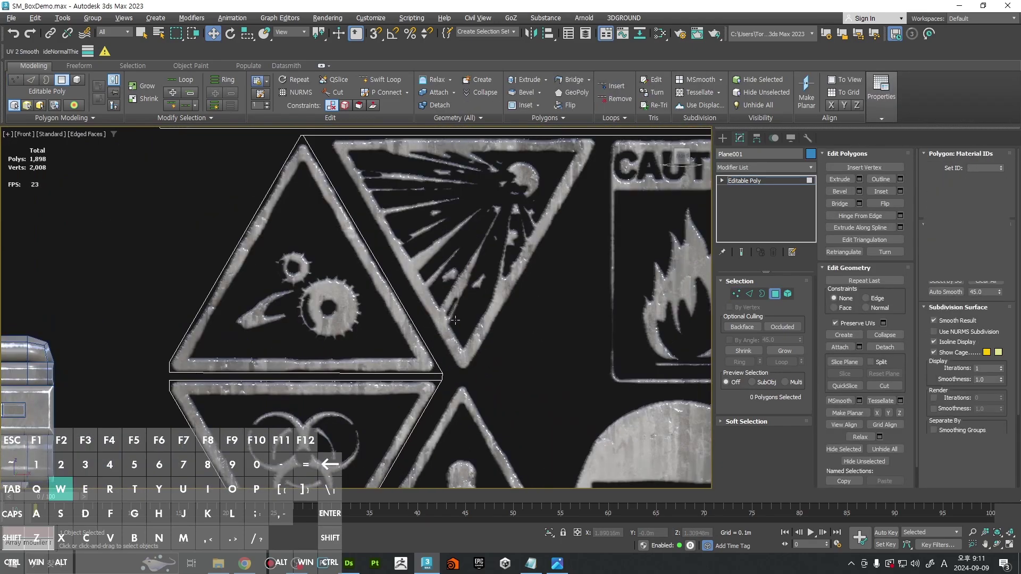
{"action": "key", "text": "4"}
{"action": "left_click", "coordinate": [382, 334]}
{"action": "scroll", "coordinate": [475, 294], "scroll_direction": "down", "scroll_amount": 6}
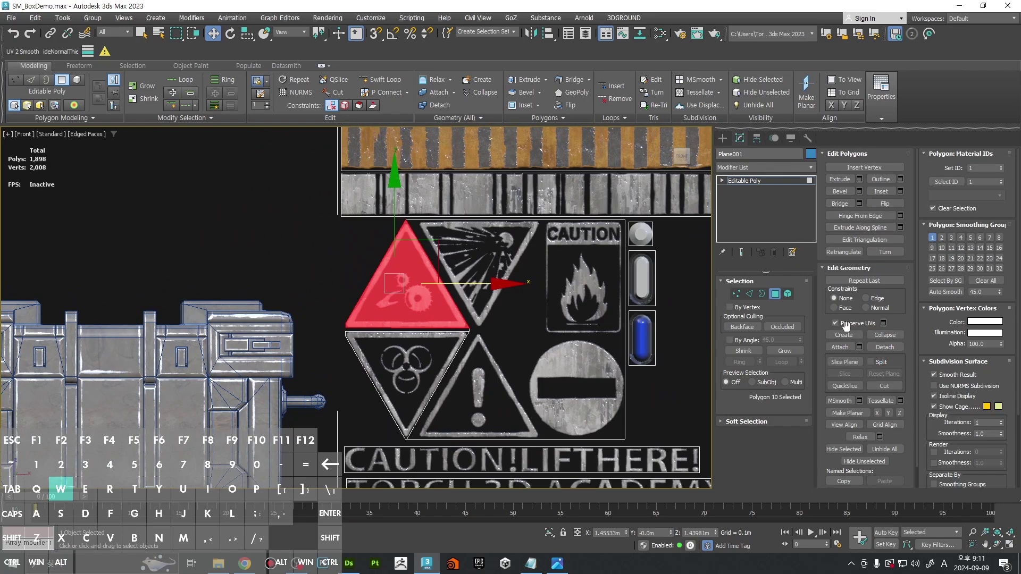
{"action": "left_click", "coordinate": [884, 347]}
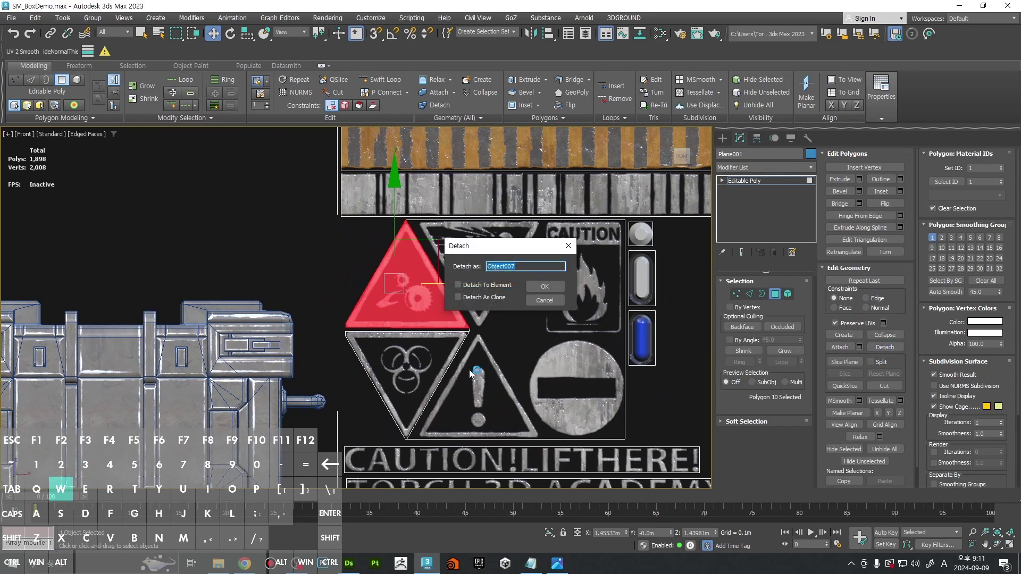
{"action": "key", "text": "Return"}
{"action": "left_click", "coordinate": [426, 371]}
{"action": "left_click", "coordinate": [884, 348]}
{"action": "key", "text": "Return"}
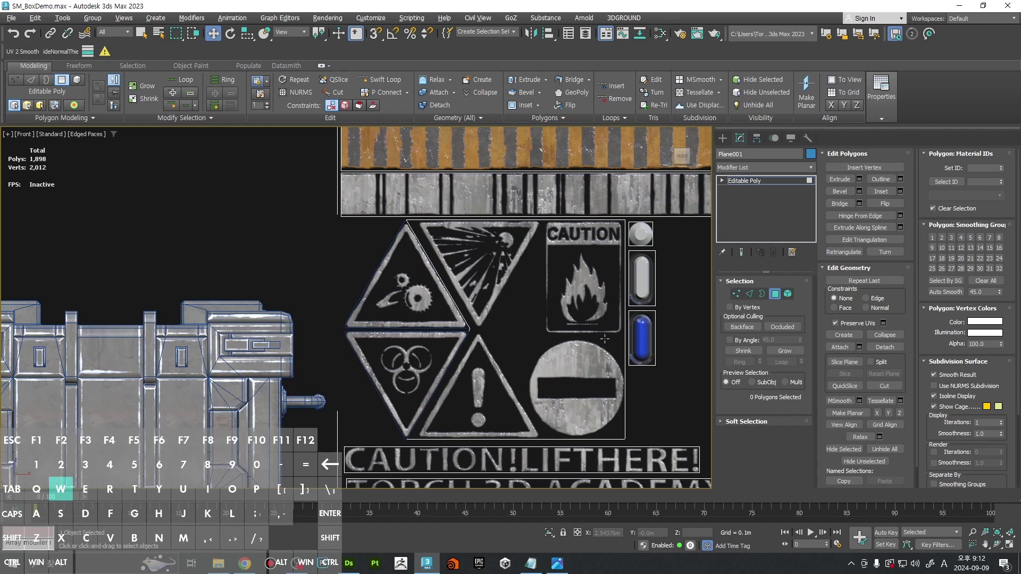
Step: Cut a diagonal edge down the left side of the explosion triangle, from the piece's top edge to just below its lower tip
{"action": "middle_click_drag", "start_coordinate": [522, 324], "coordinate": [485, 369]}
{"action": "scroll", "coordinate": [507, 405], "scroll_direction": "up", "scroll_amount": 4}
{"action": "key", "text": "1"}
{"action": "middle_click_drag", "start_coordinate": [458, 275], "coordinate": [416, 302]}
{"action": "scroll", "coordinate": [398, 295], "scroll_direction": "up", "scroll_amount": 2}
{"action": "key", "text": "1"}
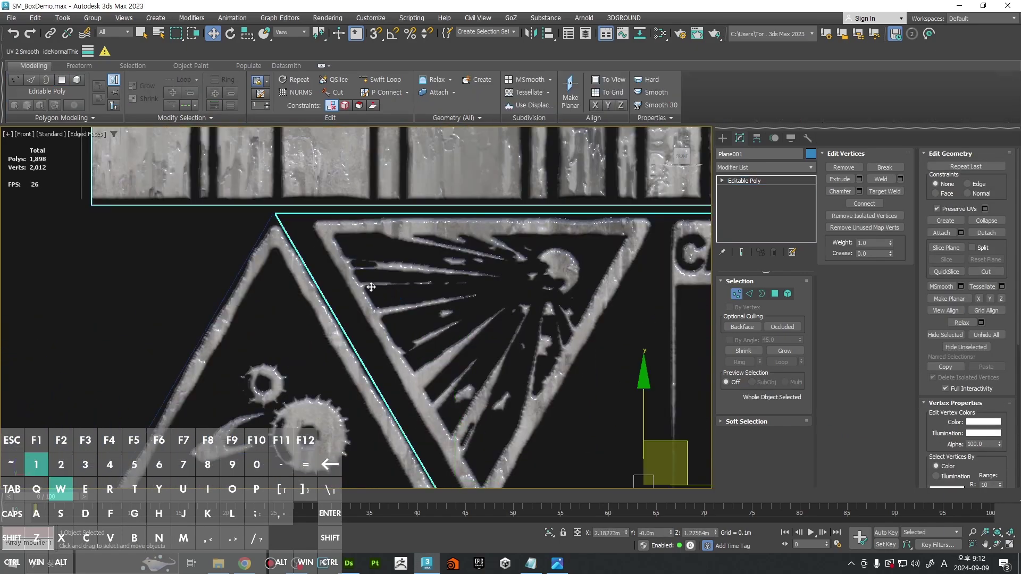
{"action": "key", "text": "1"}
{"action": "scroll", "coordinate": [303, 212], "scroll_direction": "up", "scroll_amount": 4}
{"action": "scroll", "coordinate": [303, 214], "scroll_direction": "up", "scroll_amount": 3}
{"action": "key", "text": "alt+c"}
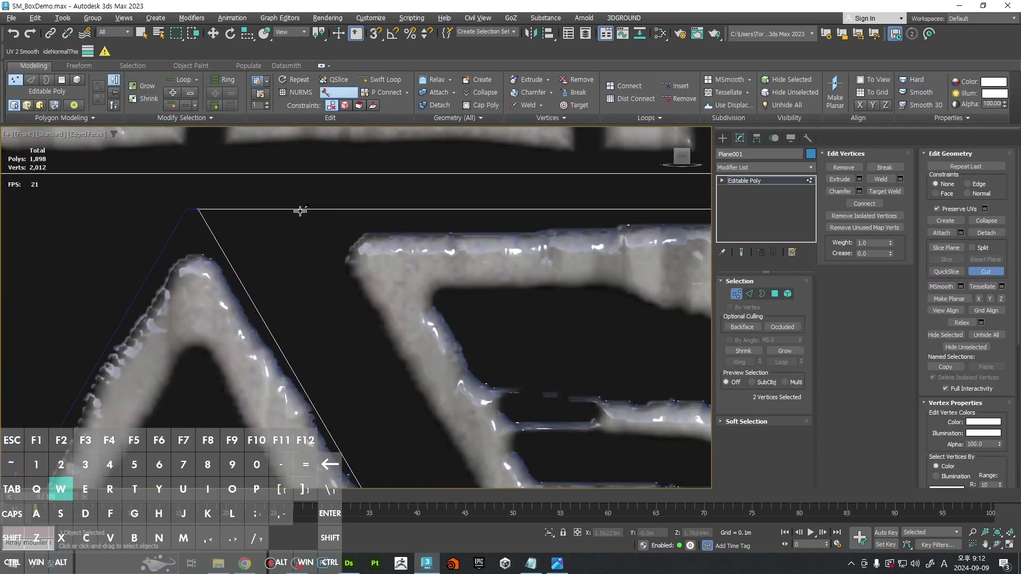
{"action": "left_click", "coordinate": [301, 212]}
{"action": "scroll", "coordinate": [386, 352], "scroll_direction": "down", "scroll_amount": 3}
{"action": "middle_click_drag", "start_coordinate": [390, 370], "coordinate": [298, 80]}
{"action": "middle_click_drag", "start_coordinate": [537, 476], "coordinate": [426, 296]}
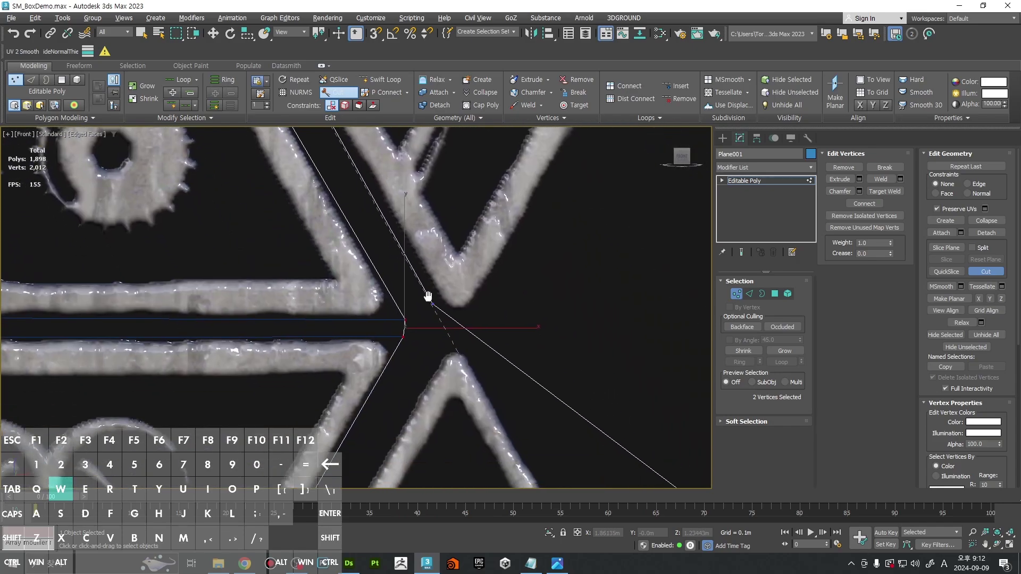
{"action": "scroll", "coordinate": [432, 310], "scroll_direction": "up", "scroll_amount": 2}
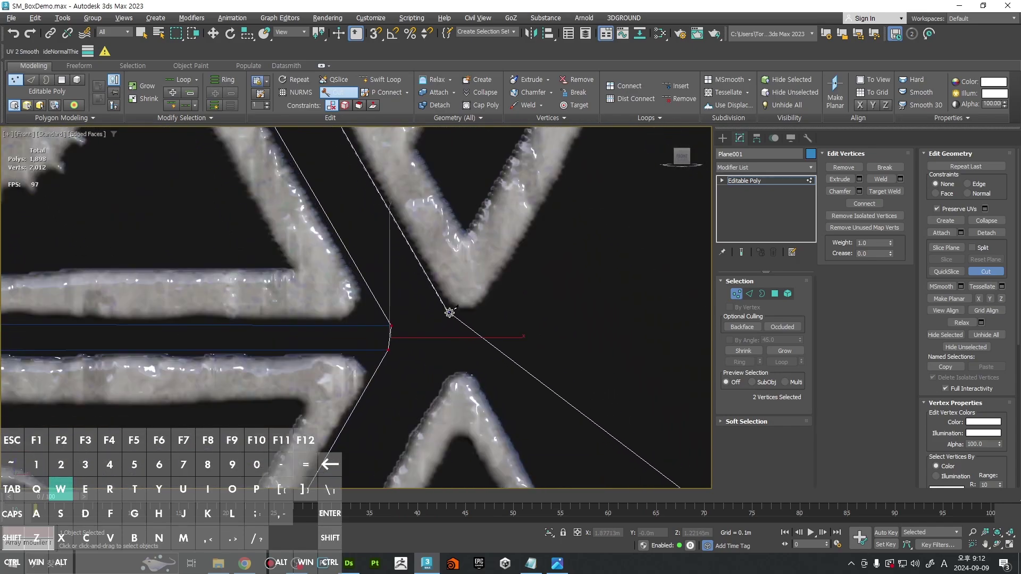
{"action": "left_click", "coordinate": [463, 344]}
Step: Continue the cut up the right side of the explosion triangle to the piece's top edge and finish cutting
{"action": "scroll", "coordinate": [463, 345], "scroll_direction": "down", "scroll_amount": 3}
{"action": "middle_click_drag", "start_coordinate": [632, 178], "coordinate": [521, 342]}
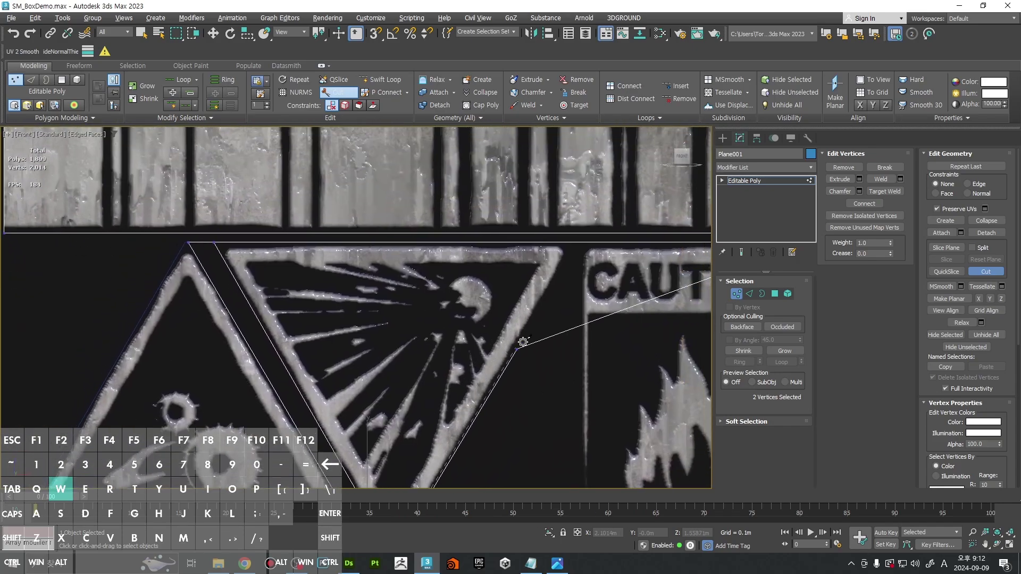
{"action": "scroll", "coordinate": [577, 244], "scroll_direction": "up", "scroll_amount": 3}
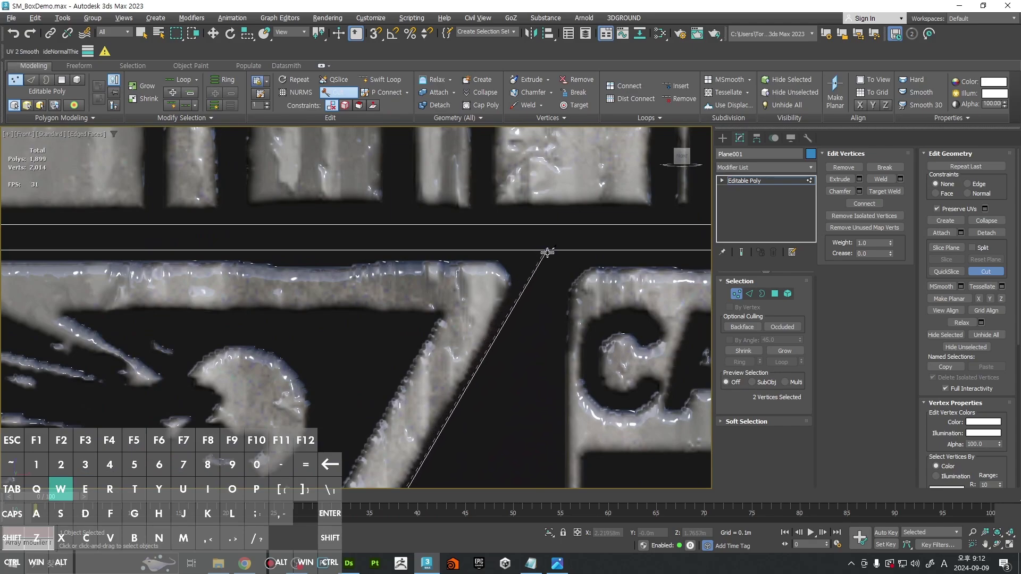
{"action": "key", "text": "w"}
Step: Detach the explosion triangle polygon as a separate object
{"action": "scroll", "coordinate": [547, 253], "scroll_direction": "down", "scroll_amount": 5}
{"action": "key", "text": "4"}
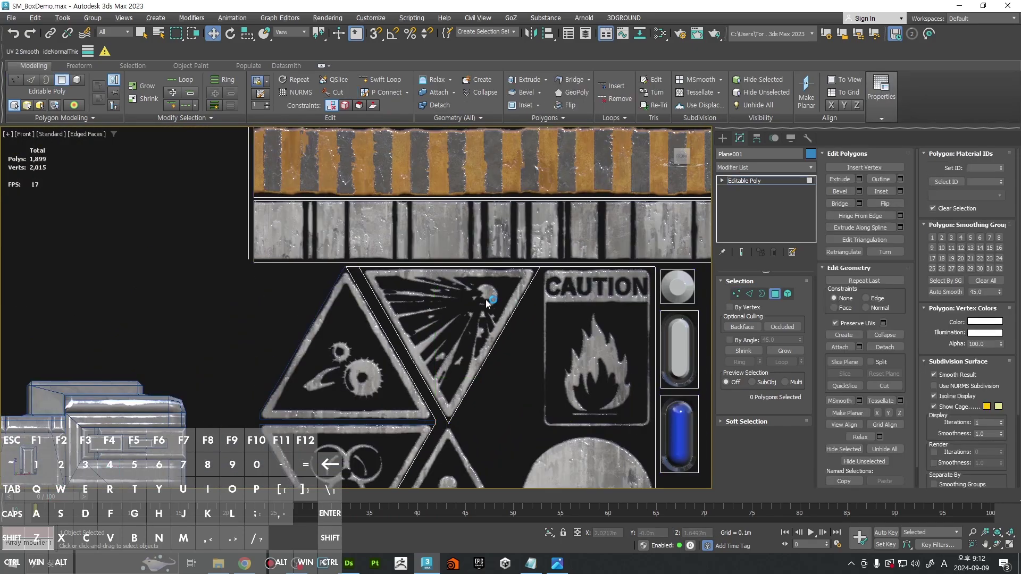
{"action": "left_click", "coordinate": [485, 299]}
{"action": "key", "text": "Return"}
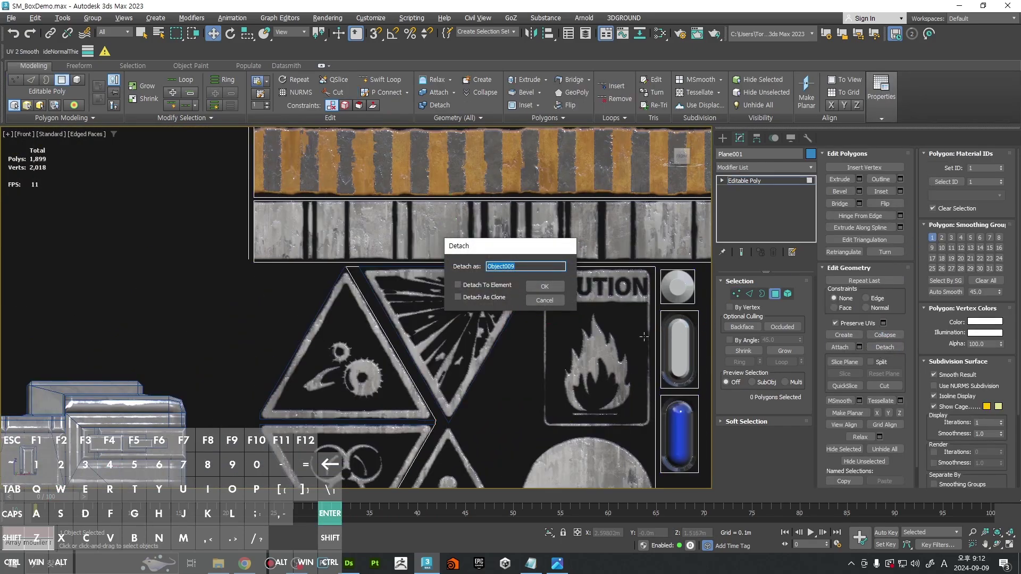
Step: Cut a diagonal edge down the right side of the exclamation-mark triangle, from above its apex to the piece's bottom edge
{"action": "middle_click_drag", "start_coordinate": [514, 334], "coordinate": [524, 250]}
{"action": "key", "text": "4"}
{"action": "middle_click_drag", "start_coordinate": [526, 324], "coordinate": [548, 260]}
{"action": "scroll", "coordinate": [470, 274], "scroll_direction": "up", "scroll_amount": 1}
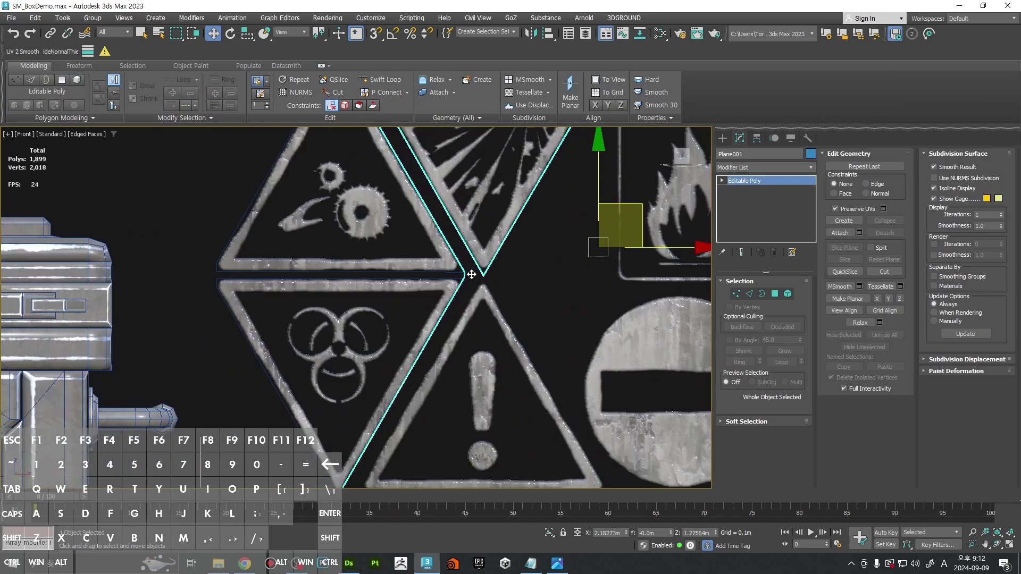
{"action": "key", "text": "1"}
{"action": "scroll", "coordinate": [483, 289], "scroll_direction": "up", "scroll_amount": 2}
{"action": "middle_click_drag", "start_coordinate": [483, 285], "coordinate": [495, 197]}
{"action": "middle_click_drag", "start_coordinate": [468, 425], "coordinate": [593, 203]}
{"action": "scroll", "coordinate": [383, 382], "scroll_direction": "up", "scroll_amount": 2}
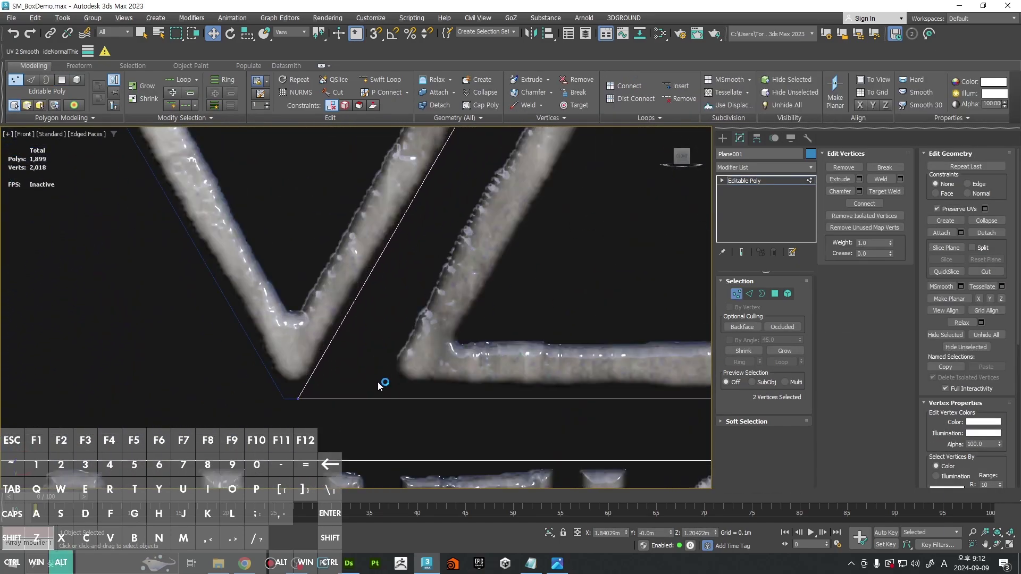
{"action": "key", "text": "alt+c"}
{"action": "scroll", "coordinate": [415, 297], "scroll_direction": "down", "scroll_amount": 5}
{"action": "scroll", "coordinate": [495, 275], "scroll_direction": "up", "scroll_amount": 5}
{"action": "scroll", "coordinate": [569, 151], "scroll_direction": "up", "scroll_amount": 6}
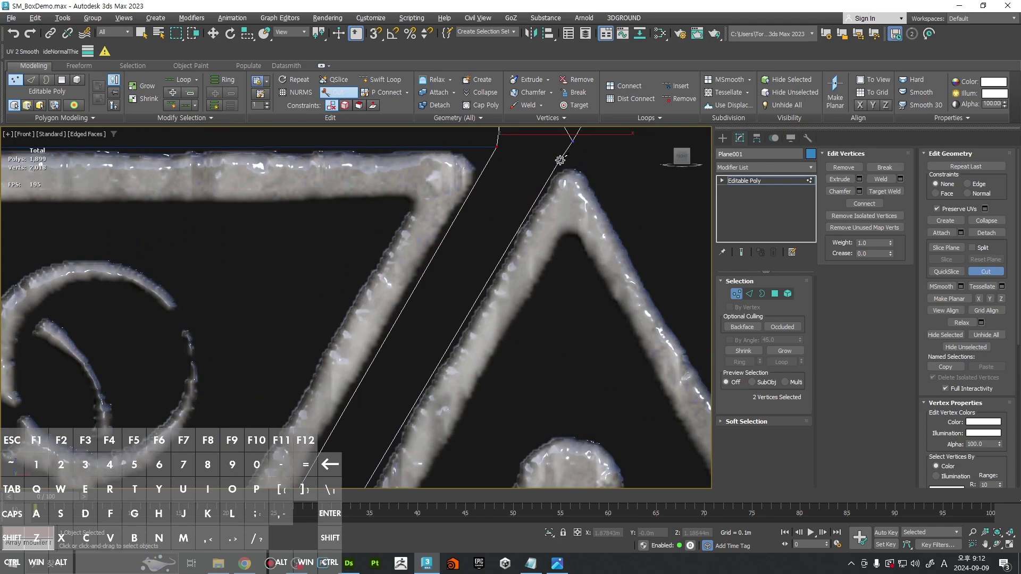
{"action": "middle_click_drag", "start_coordinate": [576, 141], "coordinate": [531, 226]}
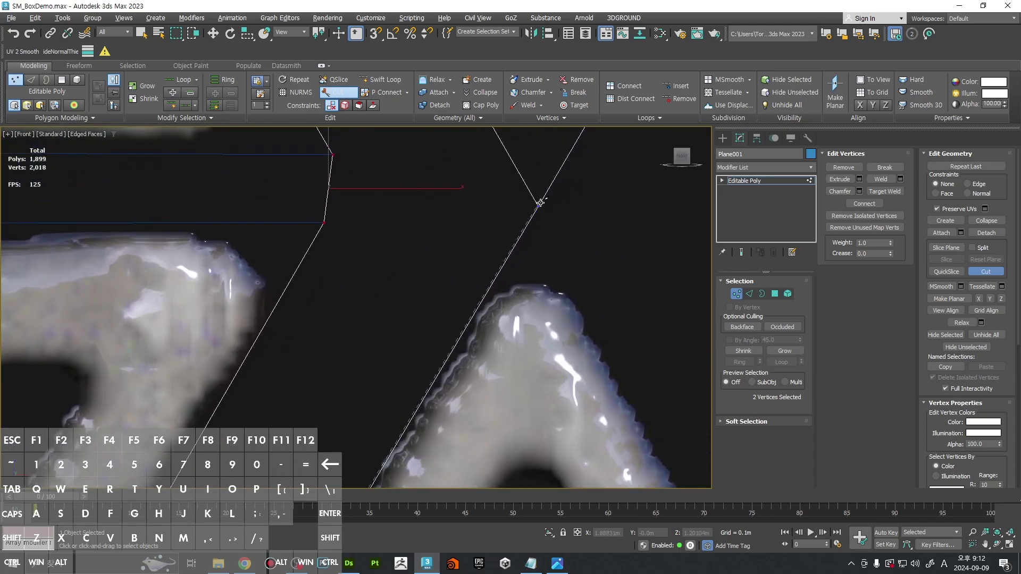
{"action": "left_click", "coordinate": [539, 207]}
{"action": "scroll", "coordinate": [542, 210], "scroll_direction": "down", "scroll_amount": 5}
{"action": "middle_click_drag", "start_coordinate": [685, 429], "coordinate": [494, 226]}
{"action": "middle_click_drag", "start_coordinate": [615, 468], "coordinate": [468, 223]}
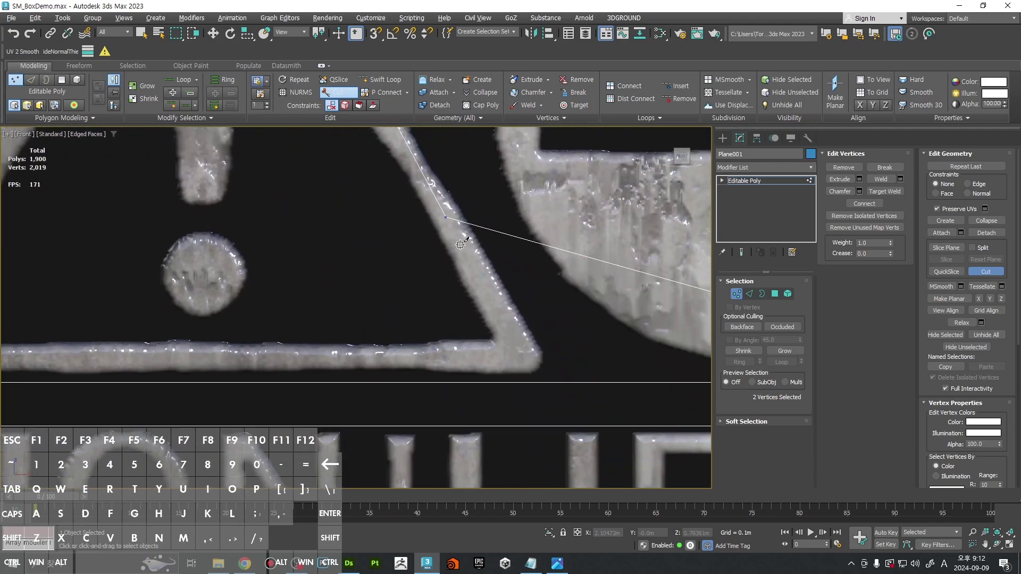
{"action": "scroll", "coordinate": [563, 371], "scroll_direction": "up", "scroll_amount": 2}
{"action": "scroll", "coordinate": [573, 393], "scroll_direction": "down", "scroll_amount": 3}
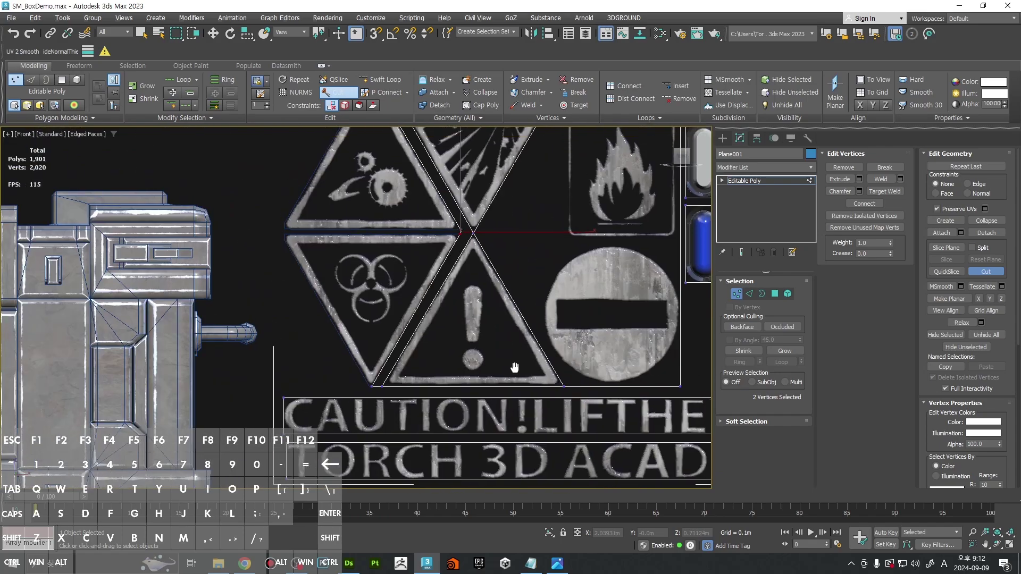
Step: Detach the exclamation-mark triangle polygon as a separate object
{"action": "key", "text": "4"}
{"action": "left_click", "coordinate": [514, 374]}
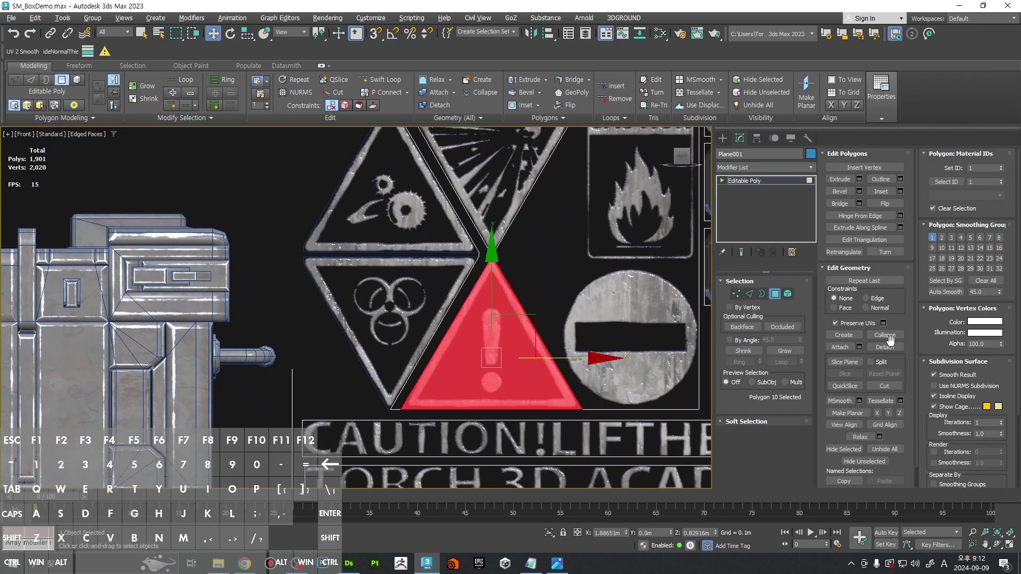
{"action": "left_click", "coordinate": [896, 349]}
{"action": "key", "text": "Return"}
Step: Delete the bent leftover strip between the gear and biohazard triangles and the explosion and exclamation-mark triangles
{"action": "middle_click_drag", "start_coordinate": [493, 288], "coordinate": [462, 351]}
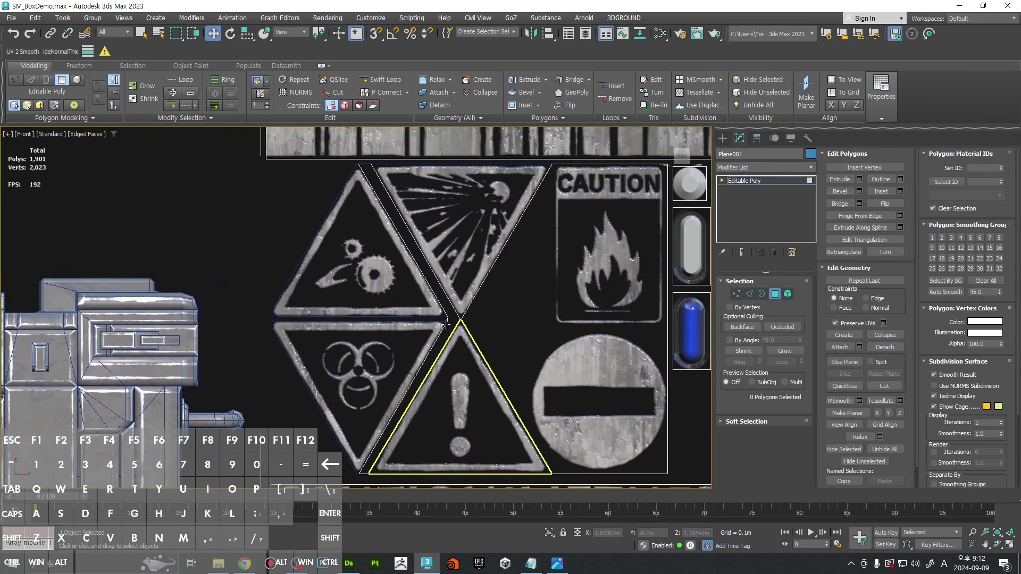
{"action": "key", "text": "4"}
{"action": "key", "text": "4"}
{"action": "left_click", "coordinate": [451, 319]}
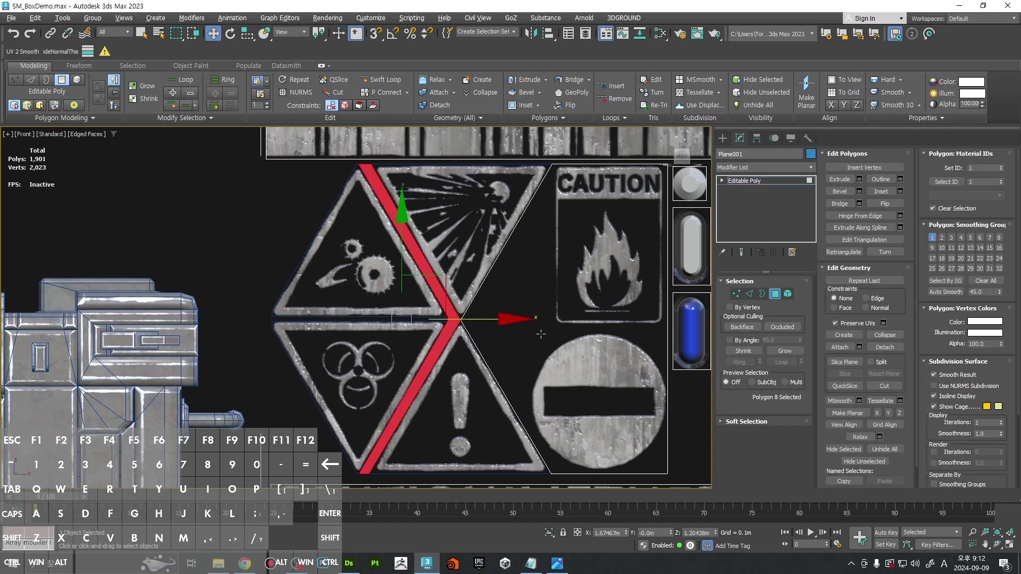
{"action": "key", "text": "Delete"}
Step: Cut a vertical edge down the left side of the CAUTION flame sign, from the piece's top edge to just below the sign
{"action": "middle_click_drag", "start_coordinate": [541, 334], "coordinate": [439, 339]}
{"action": "key", "text": "1"}
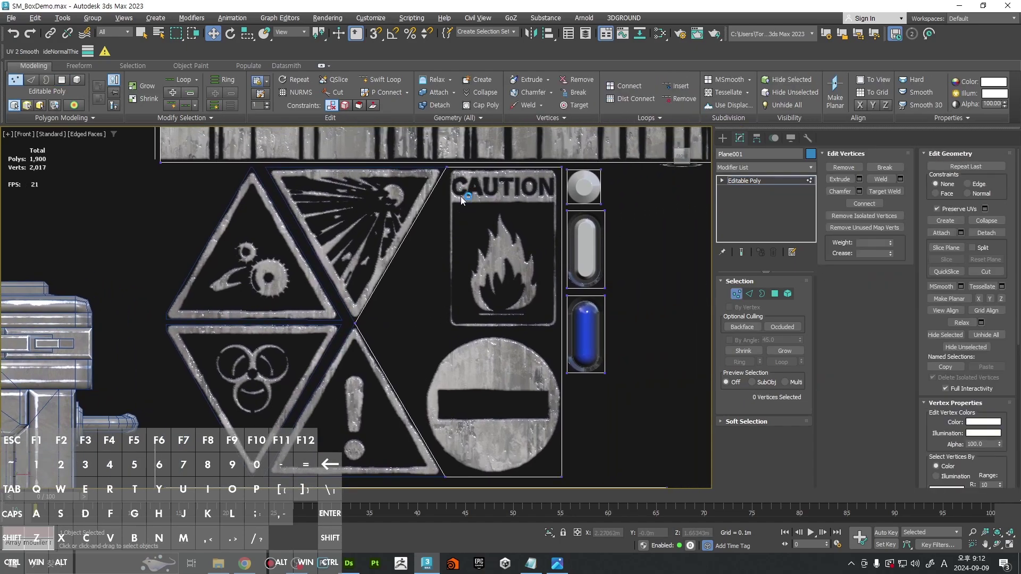
{"action": "scroll", "coordinate": [462, 200], "scroll_direction": "up", "scroll_amount": 5}
{"action": "key", "text": "alt+c"}
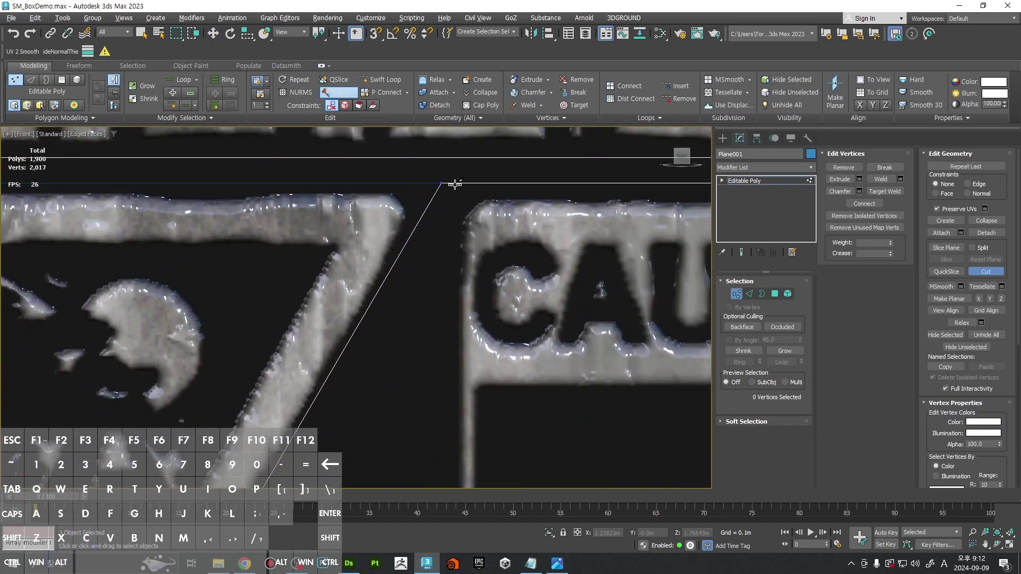
{"action": "left_click", "coordinate": [455, 184]}
{"action": "middle_click_drag", "start_coordinate": [456, 354], "coordinate": [424, 144]}
{"action": "middle_click_drag", "start_coordinate": [438, 468], "coordinate": [417, 149]}
{"action": "middle_click_drag", "start_coordinate": [392, 458], "coordinate": [392, 152]}
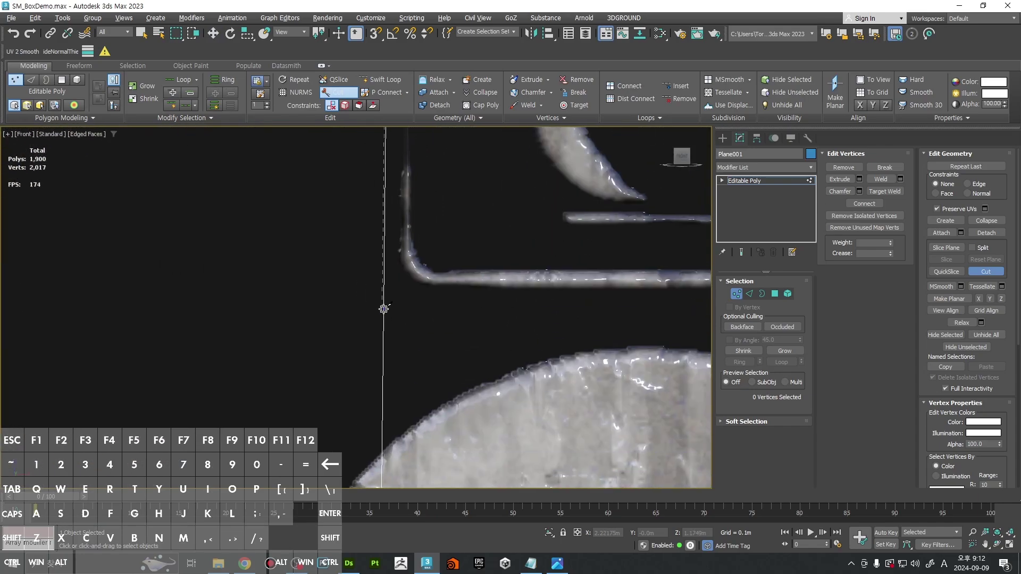
{"action": "left_click", "coordinate": [389, 294]}
Step: Continue the cut horizontally beneath the flame sign to the piece's right edge and finish cutting
{"action": "middle_click_drag", "start_coordinate": [553, 309], "coordinate": [154, 315]}
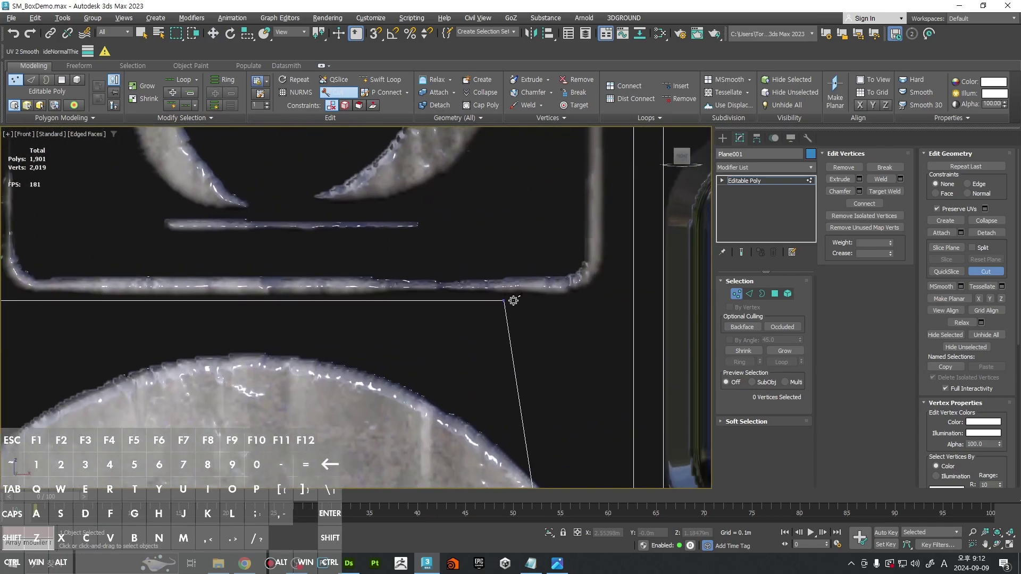
{"action": "middle_click_drag", "start_coordinate": [513, 301], "coordinate": [492, 300]}
{"action": "scroll", "coordinate": [582, 414], "scroll_direction": "down", "scroll_amount": 6}
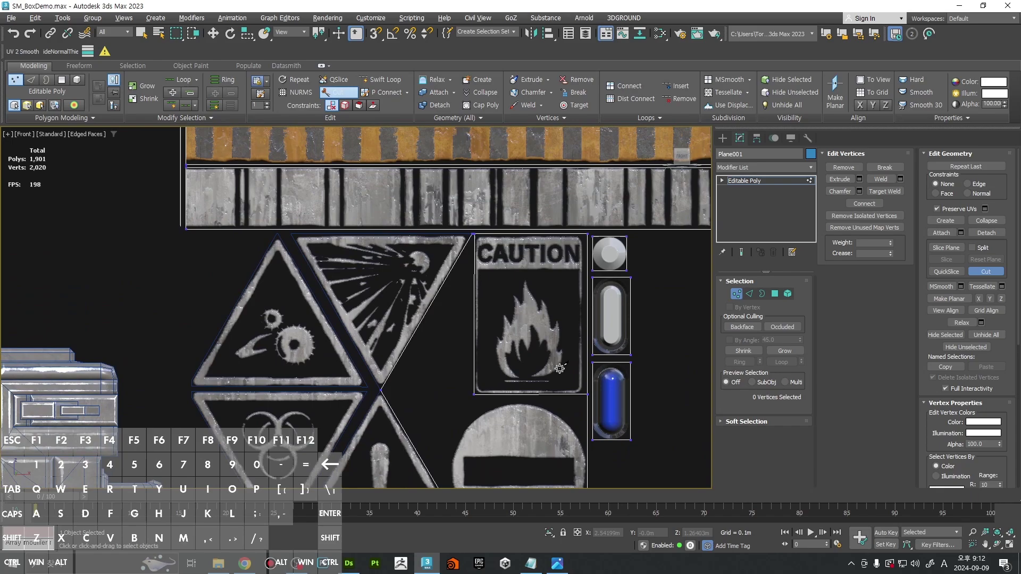
{"action": "right_click", "coordinate": [563, 345]}
Step: Detach the CAUTION flame sign polygon as a separate object
{"action": "key", "text": "4"}
{"action": "left_click", "coordinate": [563, 342]}
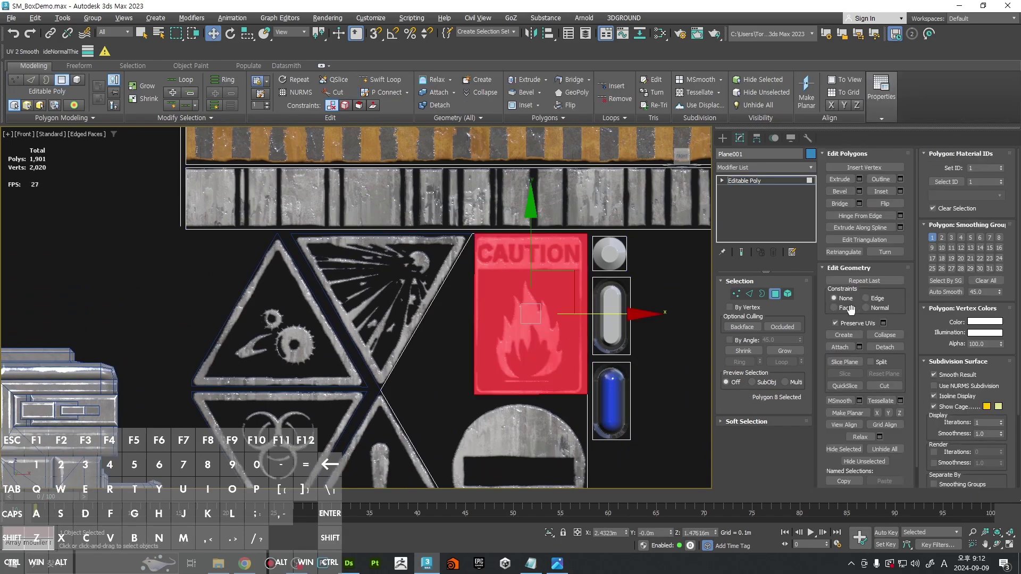
{"action": "left_click", "coordinate": [884, 347]}
{"action": "key", "text": "Return"}
Step: Cut a diagonal edge from the flame sign's lower-left corner to the slanted edge beside the exclamation-mark triangle
{"action": "middle_click_drag", "start_coordinate": [512, 466], "coordinate": [531, 329]}
{"action": "scroll", "coordinate": [531, 329], "scroll_direction": "up", "scroll_amount": 3}
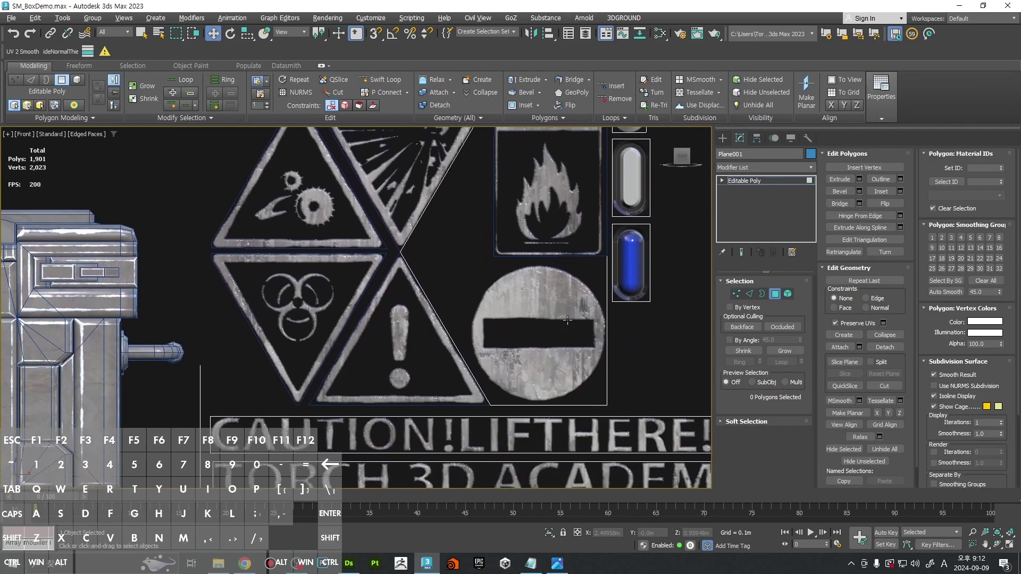
{"action": "key", "text": "1"}
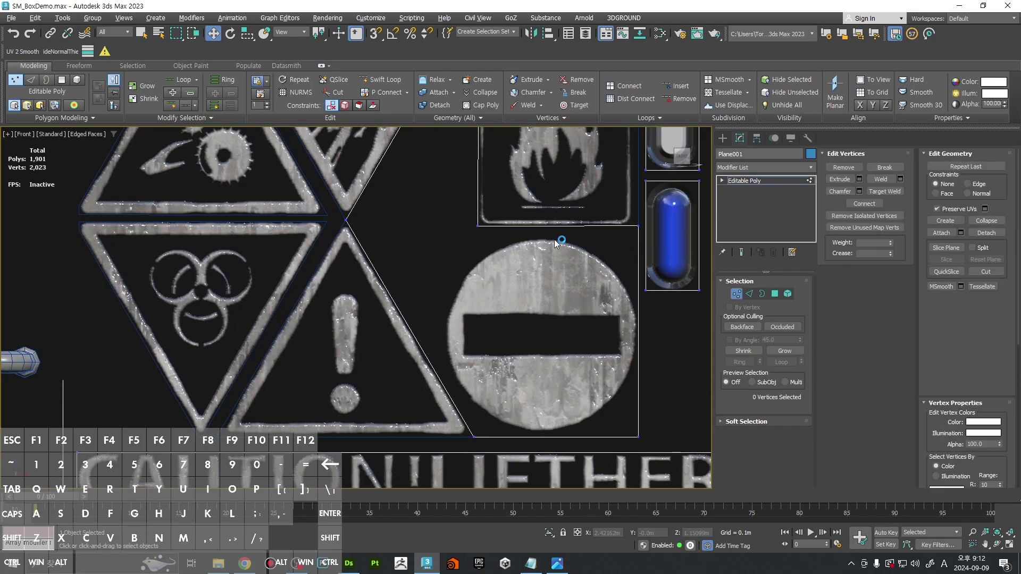
{"action": "key", "text": "alt+c"}
{"action": "left_click", "coordinate": [477, 226]}
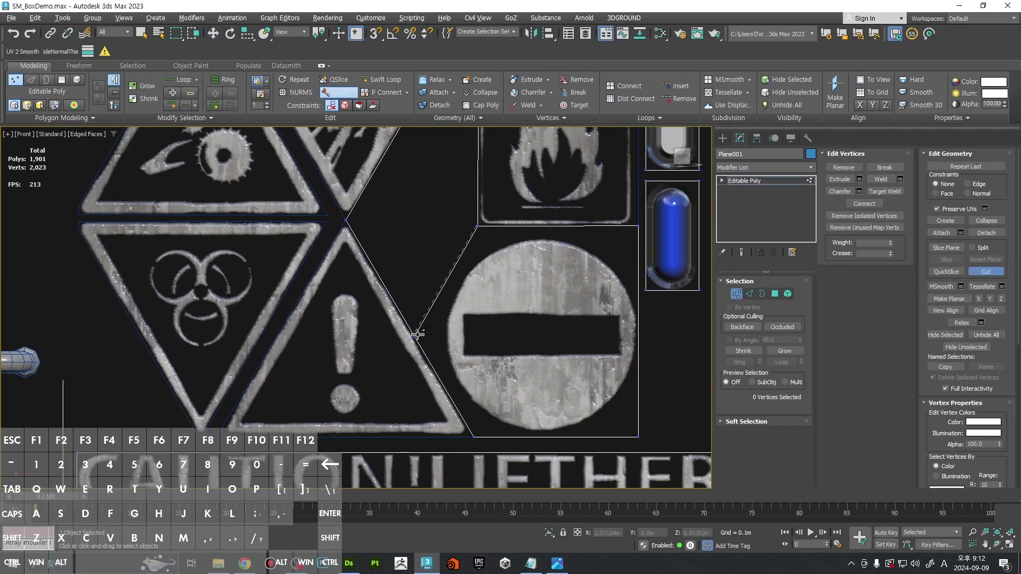
{"action": "left_click", "coordinate": [429, 363]}
{"action": "right_click", "coordinate": [429, 362]}
Step: Delete the leftover polygon between the triangles and the CAUTION flame sign
{"action": "scroll", "coordinate": [465, 352], "scroll_direction": "down", "scroll_amount": 4}
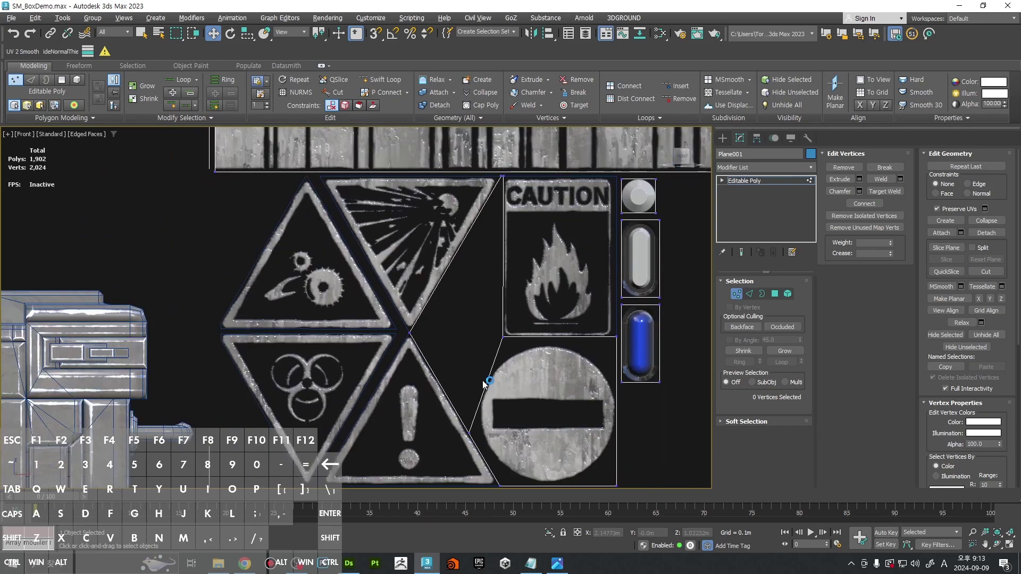
{"action": "middle_click_drag", "start_coordinate": [483, 383], "coordinate": [404, 226]}
{"action": "key", "text": "4"}
{"action": "left_click", "coordinate": [469, 299]}
{"action": "key", "text": "Delete"}
Step: Cut a faceted arc around the upper half of the no-entry circle, from the piece's left edge to its right edge
{"action": "key", "text": "1"}
{"action": "scroll", "coordinate": [473, 242], "scroll_direction": "up", "scroll_amount": 5}
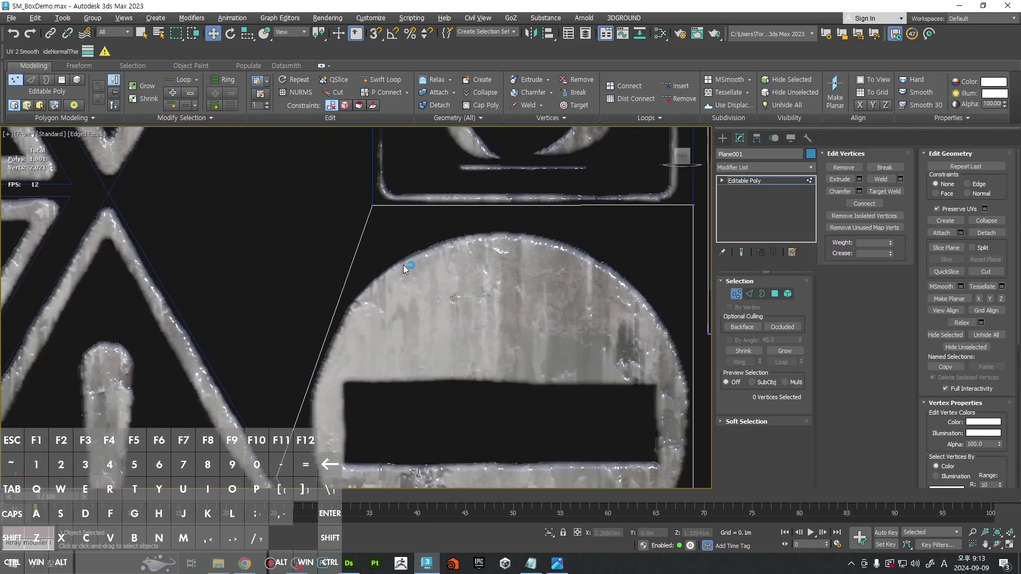
{"action": "key", "text": "alt+c"}
{"action": "scroll", "coordinate": [470, 320], "scroll_direction": "up", "scroll_amount": 2}
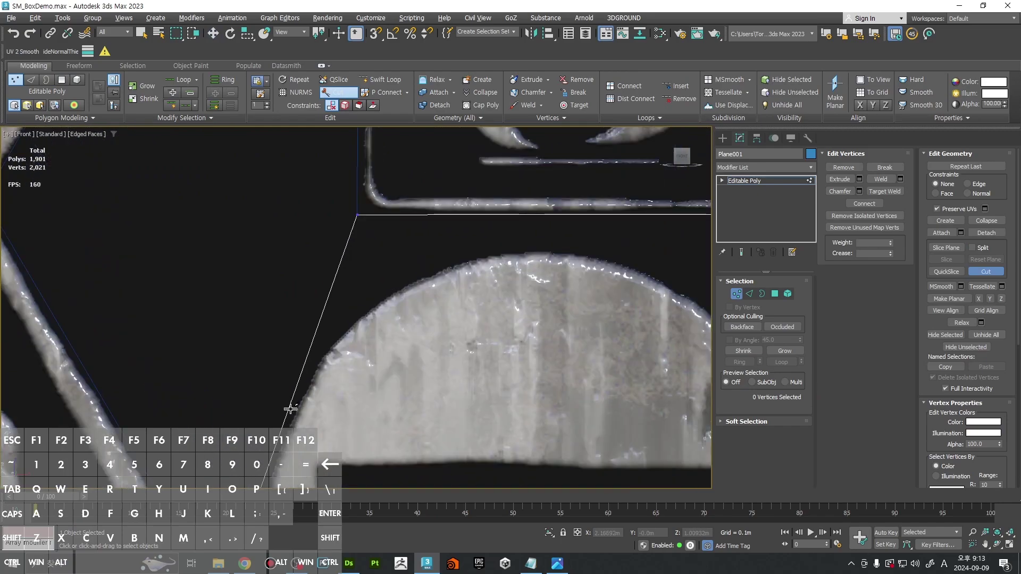
{"action": "left_click", "coordinate": [331, 337]}
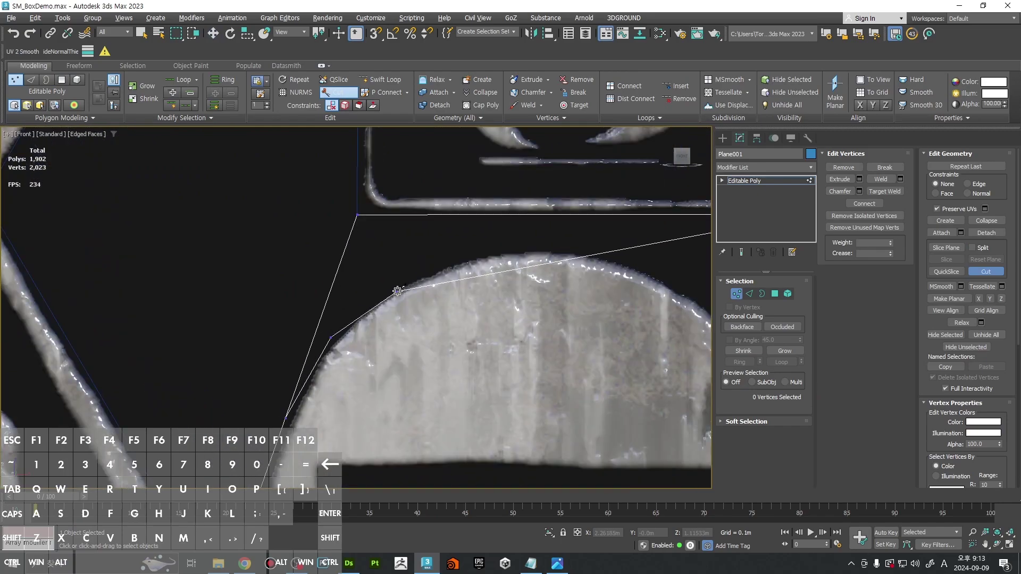
{"action": "left_click", "coordinate": [409, 276]}
{"action": "left_click", "coordinate": [454, 259]}
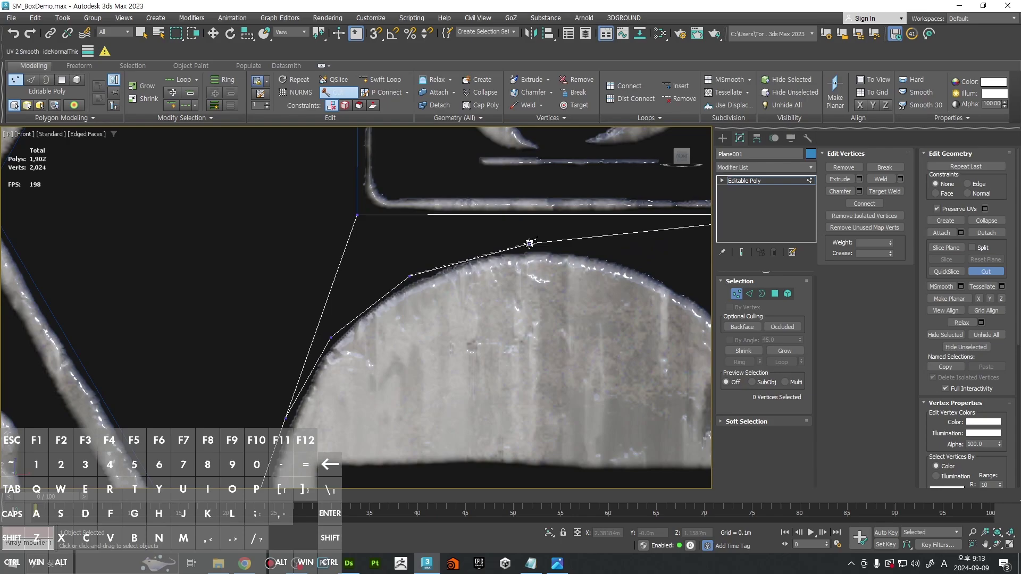
{"action": "left_click", "coordinate": [638, 257]}
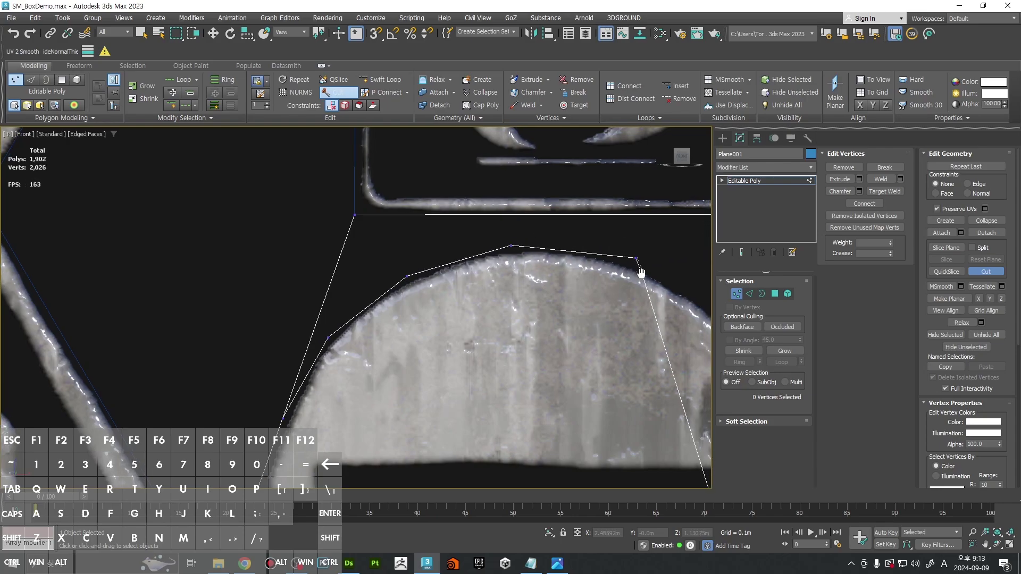
{"action": "middle_click_drag", "start_coordinate": [645, 266], "coordinate": [453, 220]}
{"action": "left_click", "coordinate": [550, 282]}
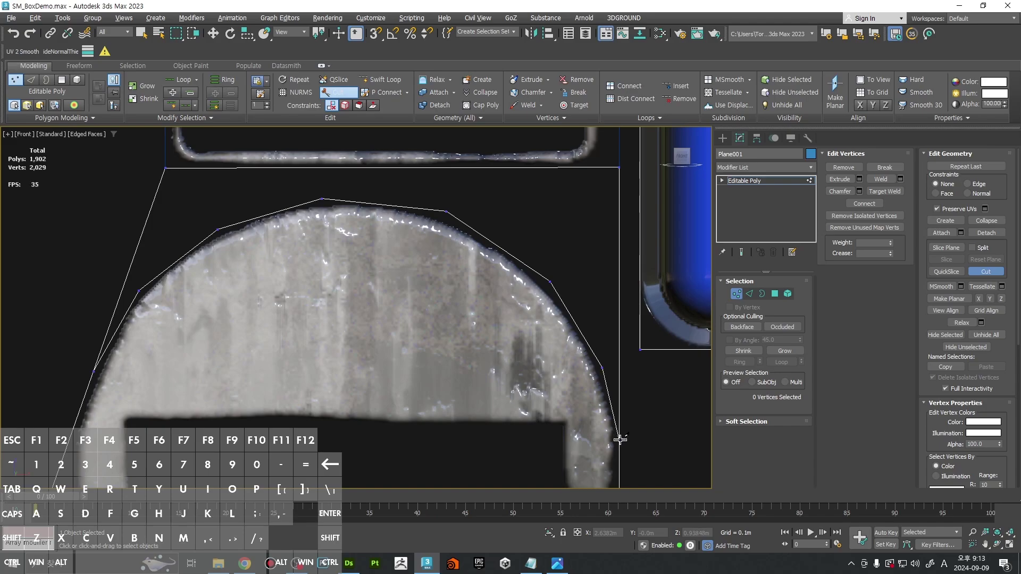
{"action": "scroll", "coordinate": [591, 347], "scroll_direction": "down", "scroll_amount": 5}
{"action": "key", "text": "w"}
Step: Delete the leftover polygon above the no-entry circle
{"action": "key", "text": "4"}
{"action": "left_click", "coordinate": [574, 302]}
{"action": "key", "text": "Delete"}
Step: Cut a faceted edge around the lower-left part of the no-entry circle, from the piece's left edge toward the circle's bottom
{"action": "scroll", "coordinate": [474, 381], "scroll_direction": "up", "scroll_amount": 3}
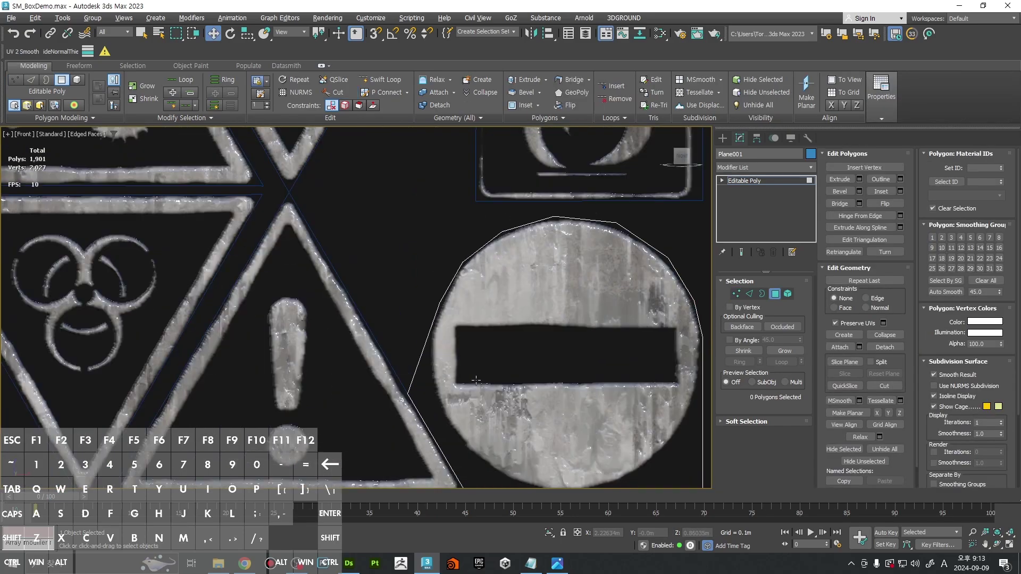
{"action": "key", "text": "1"}
{"action": "scroll", "coordinate": [430, 338], "scroll_direction": "up", "scroll_amount": 2}
{"action": "middle_click_drag", "start_coordinate": [429, 338], "coordinate": [448, 266]}
{"action": "key", "text": "alt+c"}
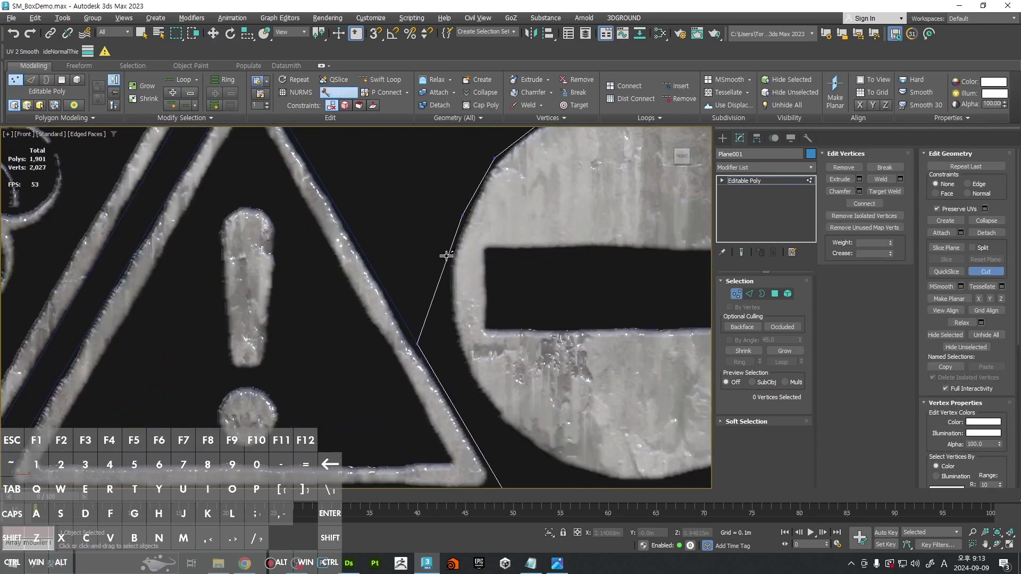
{"action": "left_click", "coordinate": [446, 257]}
{"action": "left_click", "coordinate": [449, 338]}
{"action": "middle_click_drag", "start_coordinate": [449, 338], "coordinate": [388, 239]}
{"action": "left_click", "coordinate": [430, 321]}
{"action": "left_click", "coordinate": [518, 376]}
{"action": "left_click", "coordinate": [514, 376]}
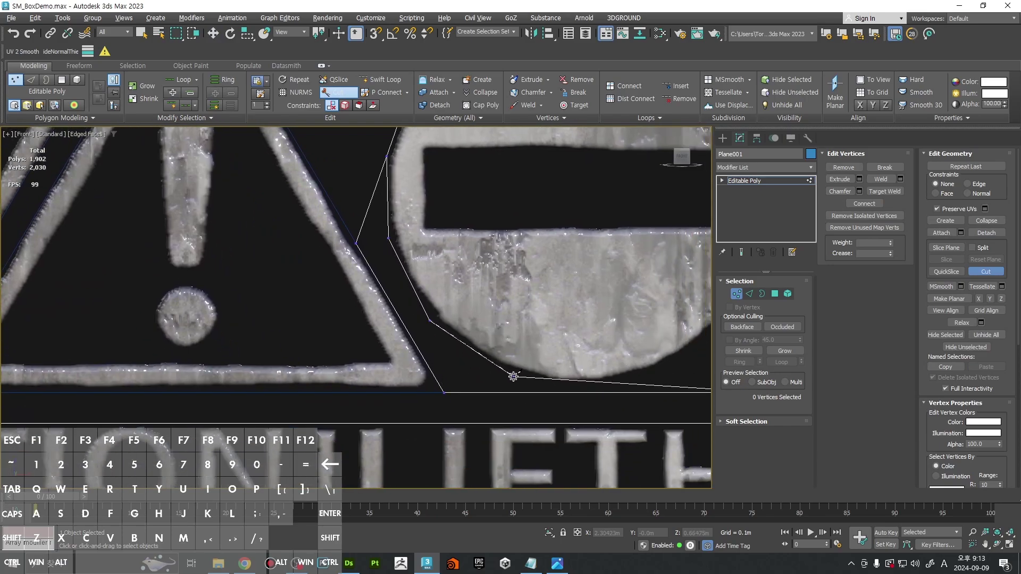
Step: Continue the faceted cut around the circle's lower-right part to the piece's right edge and finish cutting
{"action": "middle_click_drag", "start_coordinate": [637, 382], "coordinate": [479, 390]}
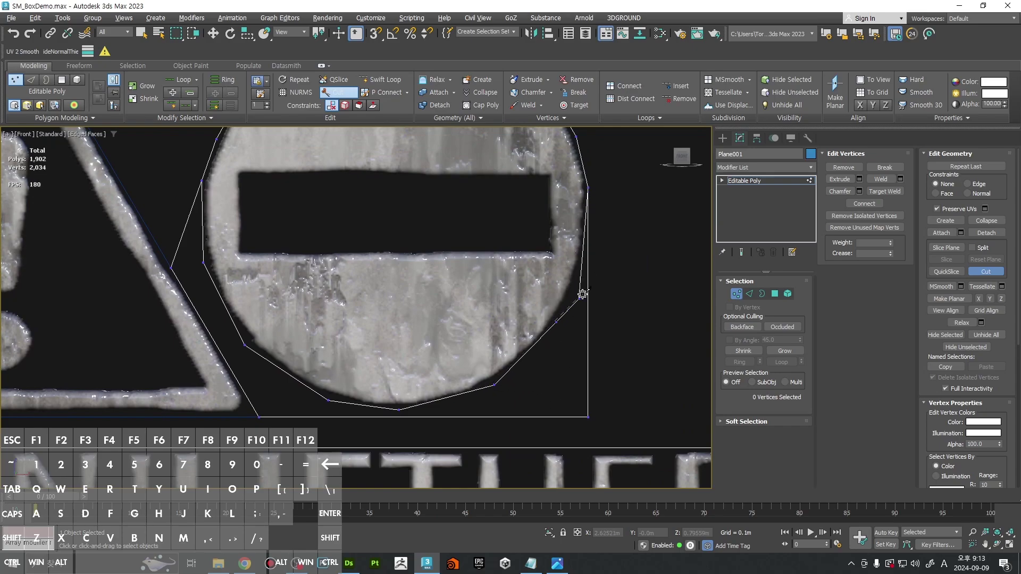
{"action": "left_click", "coordinate": [586, 247]}
{"action": "key", "text": "w"}
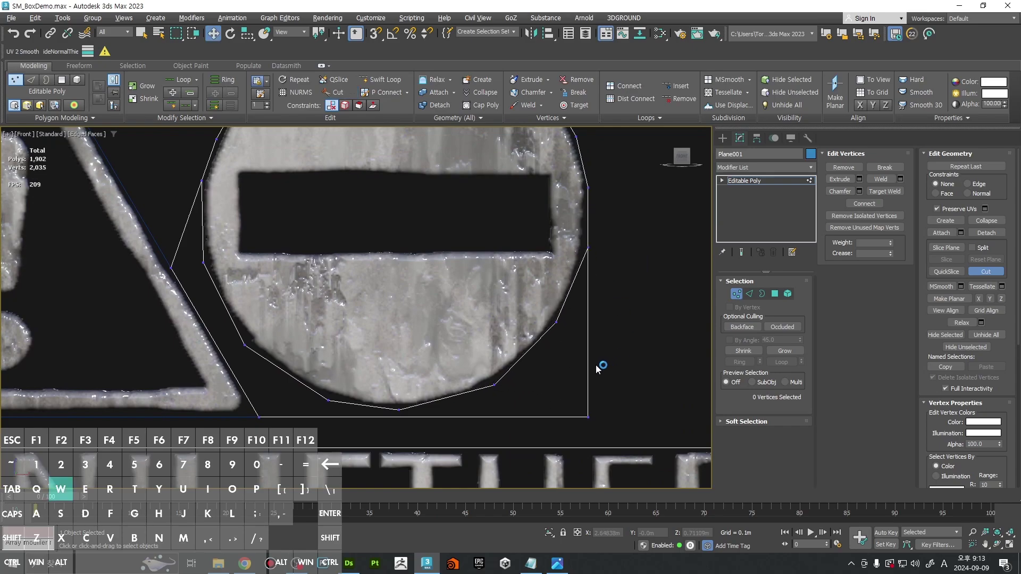
Step: Delete the leftover polygon below the no-entry circle
{"action": "scroll", "coordinate": [578, 355], "scroll_direction": "down", "scroll_amount": 2}
{"action": "key", "text": "4"}
{"action": "left_click", "coordinate": [560, 382]}
{"action": "key", "text": "Delete"}
Step: Connect the opposite outline vertices across the no-entry circle along the upper and lower edges of its dark bar
{"action": "middle_click_drag", "start_coordinate": [378, 318], "coordinate": [404, 371]}
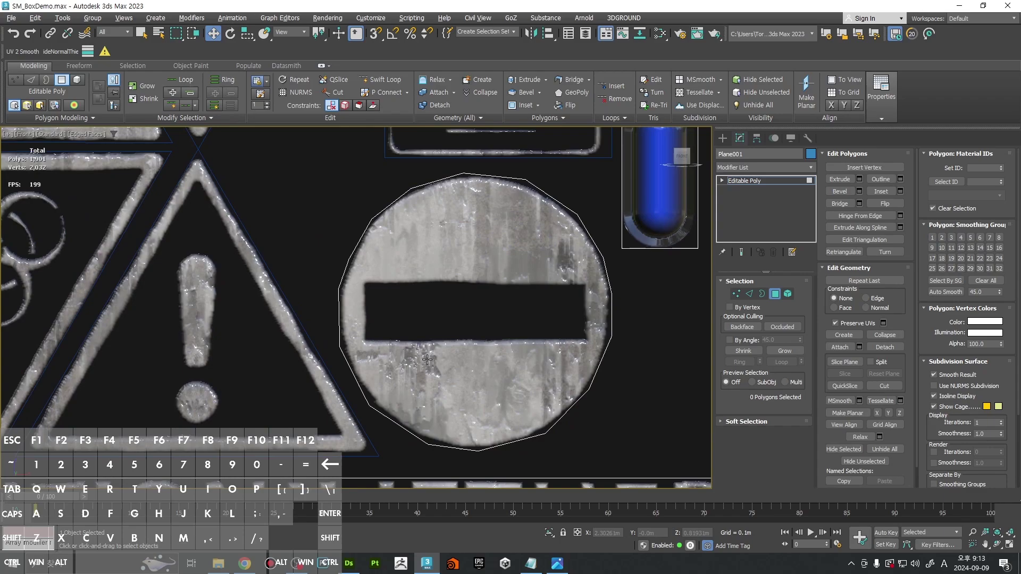
{"action": "key", "text": "1"}
{"action": "left_click_drag", "start_coordinate": [291, 281], "coordinate": [671, 317]}
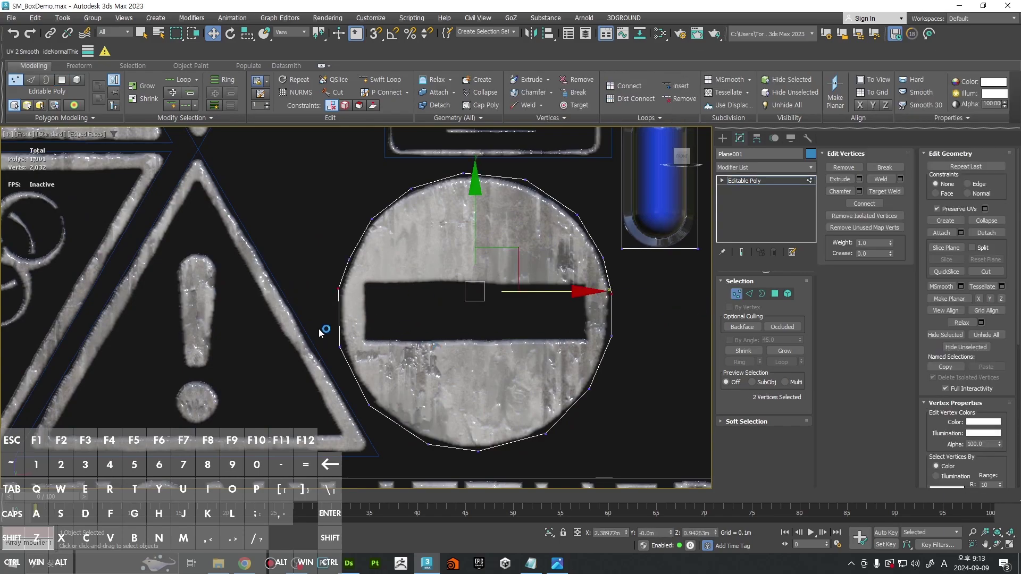
{"action": "key", "text": "ctrl+shift+e"}
{"action": "key", "text": "q"}
{"action": "left_click_drag", "start_coordinate": [318, 329], "coordinate": [667, 359]}
{"action": "key", "text": "ctrl+shift+e"}
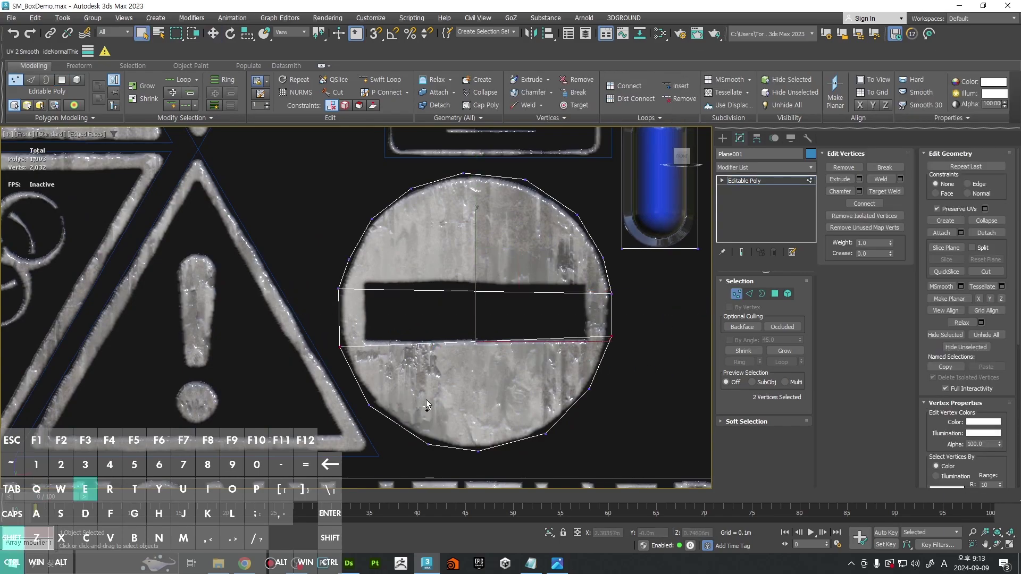
Step: Connect the two lower pairs of opposite outline vertices across the bottom part of the no-entry circle
{"action": "left_click_drag", "start_coordinate": [342, 384], "coordinate": [599, 407]}
{"action": "key", "text": "ctrl+shift+e"}
{"action": "left_click", "coordinate": [428, 445]}
{"action": "left_click", "coordinate": [546, 434], "text": "ctrl"}
{"action": "key", "text": "ctrl+shift+e"}
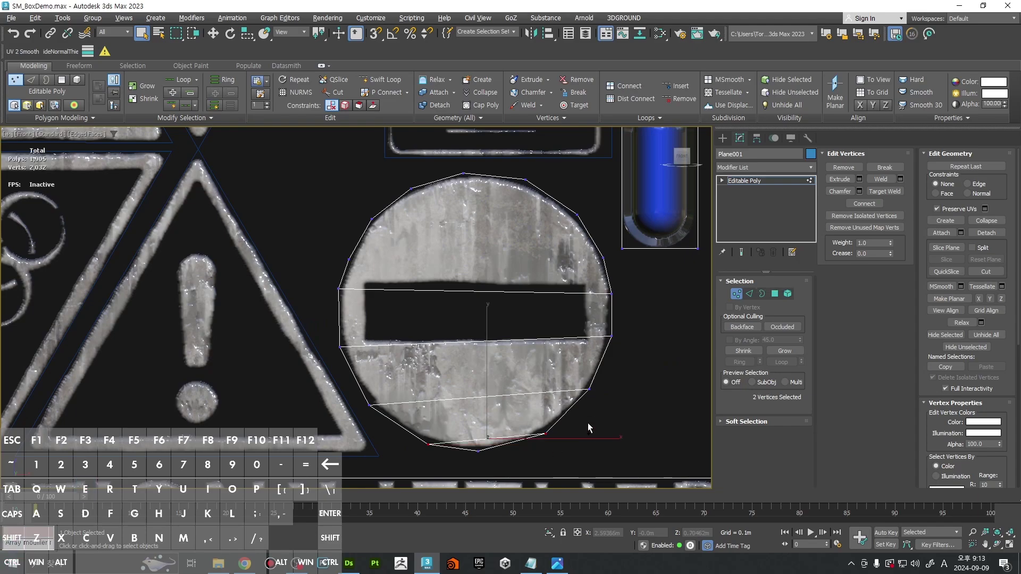
Step: Connect the opposite outline vertices across the no-entry circle just above its dark bar
{"action": "middle_click_drag", "start_coordinate": [349, 273], "coordinate": [368, 323]}
{"action": "left_click_drag", "start_coordinate": [651, 323], "coordinate": [651, 323]}
{"action": "key", "text": "ctrl+shift+e"}
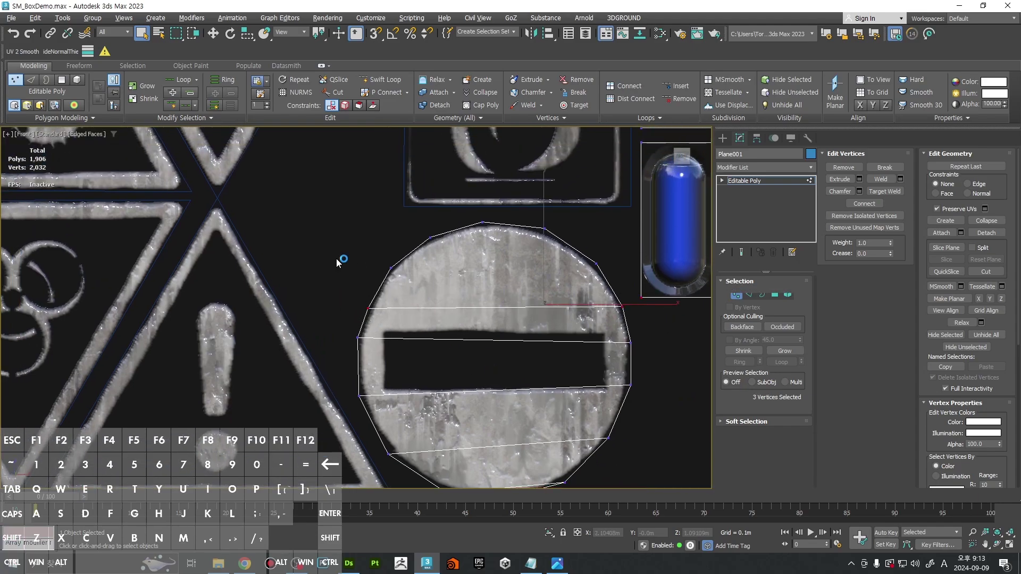
Step: Connect the remaining pairs of opposite outline vertices across the upper part of the no-entry circle
{"action": "left_click_drag", "start_coordinate": [336, 258], "coordinate": [657, 282]}
{"action": "key", "text": "ctrl+shift+e"}
{"action": "left_click_drag", "start_coordinate": [383, 232], "coordinate": [582, 250]}
{"action": "key", "text": "ctrl+shift+e"}
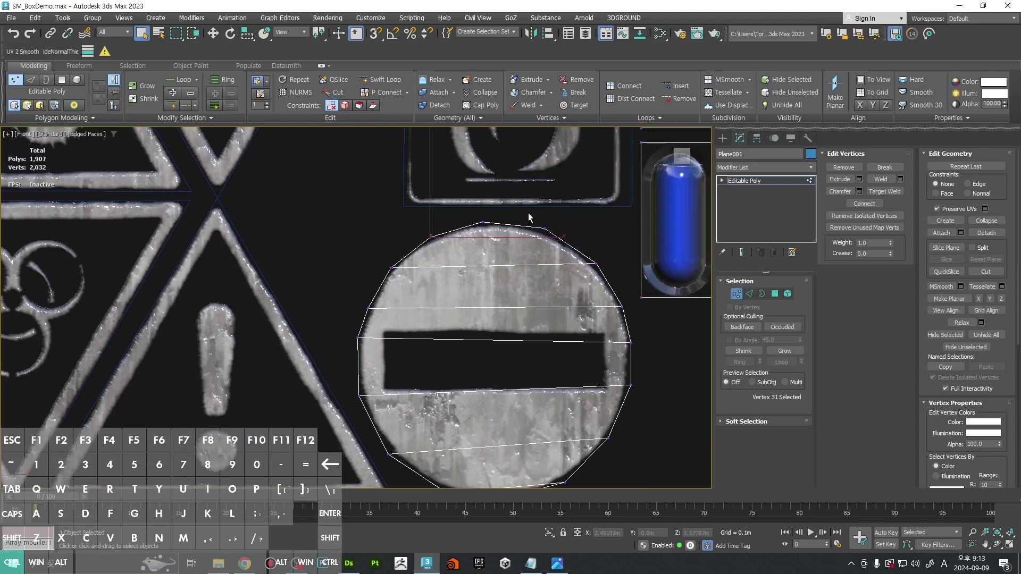
{"action": "left_click_drag", "start_coordinate": [528, 213], "coordinate": [558, 244], "text": "ctrl"}
{"action": "key", "text": "ctrl+shift+e"}
Step: Cut new edges along the left and lower sides of the dark bar in the no-entry circle
{"action": "middle_click_drag", "start_coordinate": [524, 253], "coordinate": [534, 312], "text": "ctrl+alt"}
{"action": "left_click", "coordinate": [623, 345]}
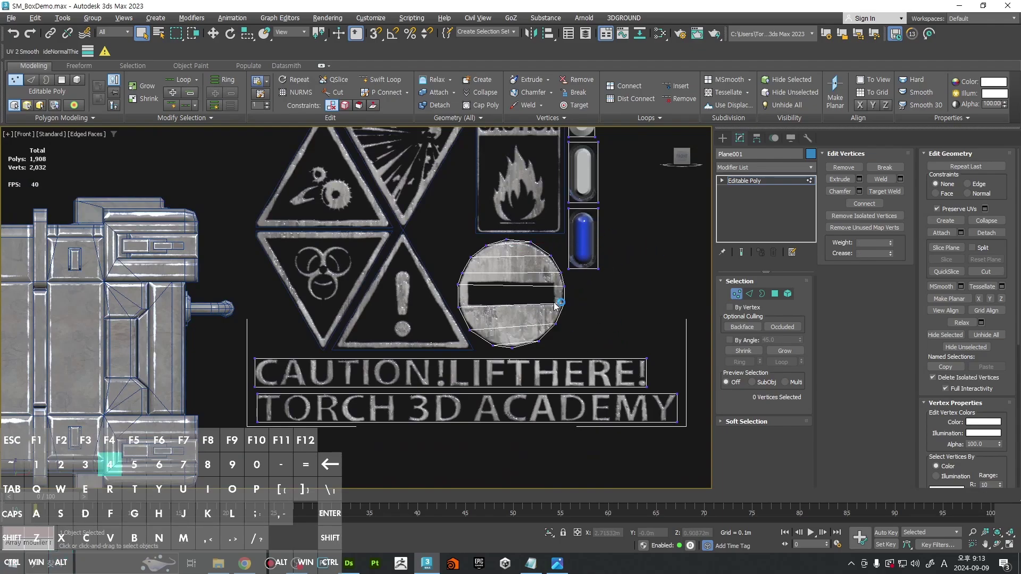
{"action": "scroll", "coordinate": [521, 293], "scroll_direction": "up", "scroll_amount": 6}
{"action": "scroll", "coordinate": [237, 248], "scroll_direction": "up", "scroll_amount": 4}
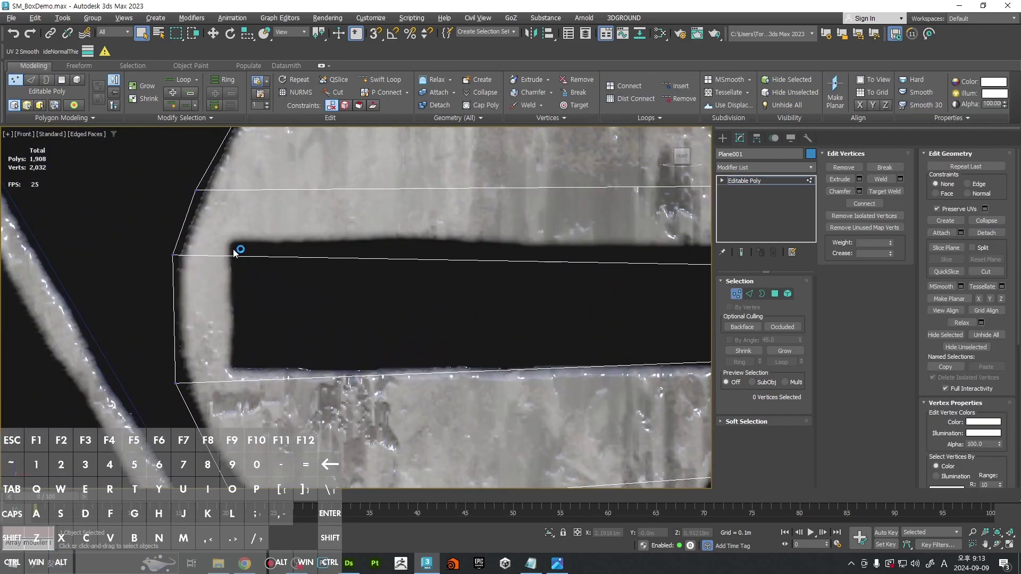
{"action": "scroll", "coordinate": [396, 289], "scroll_direction": "down", "scroll_amount": 3}
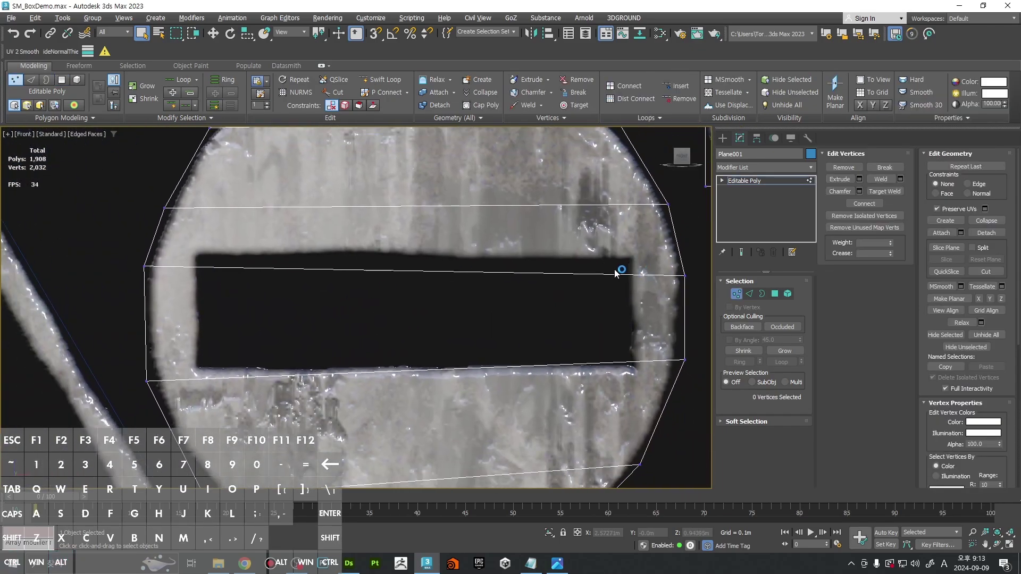
{"action": "key", "text": "alt+c"}
{"action": "scroll", "coordinate": [199, 261], "scroll_direction": "up", "scroll_amount": 2}
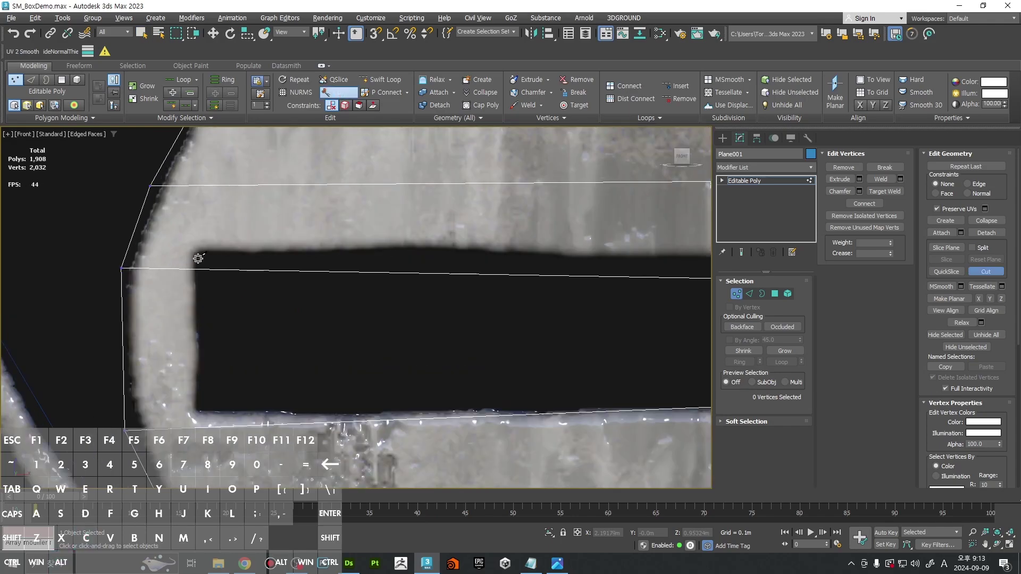
{"action": "left_click", "coordinate": [198, 258]}
{"action": "scroll", "coordinate": [198, 284], "scroll_direction": "up", "scroll_amount": 3}
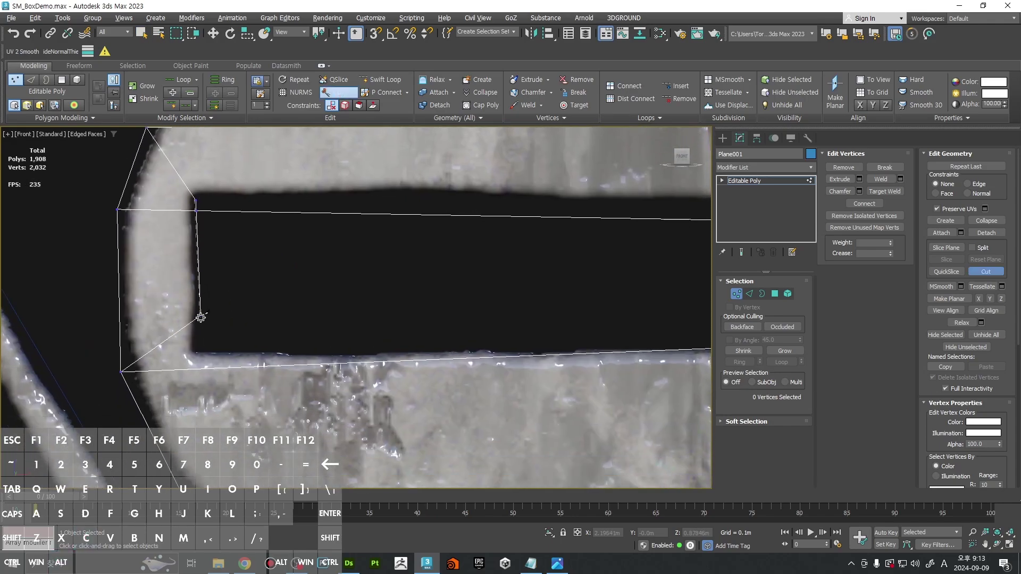
{"action": "left_click", "coordinate": [193, 361]}
{"action": "scroll", "coordinate": [212, 356], "scroll_direction": "down", "scroll_amount": 4}
{"action": "scroll", "coordinate": [376, 350], "scroll_direction": "up", "scroll_amount": 5}
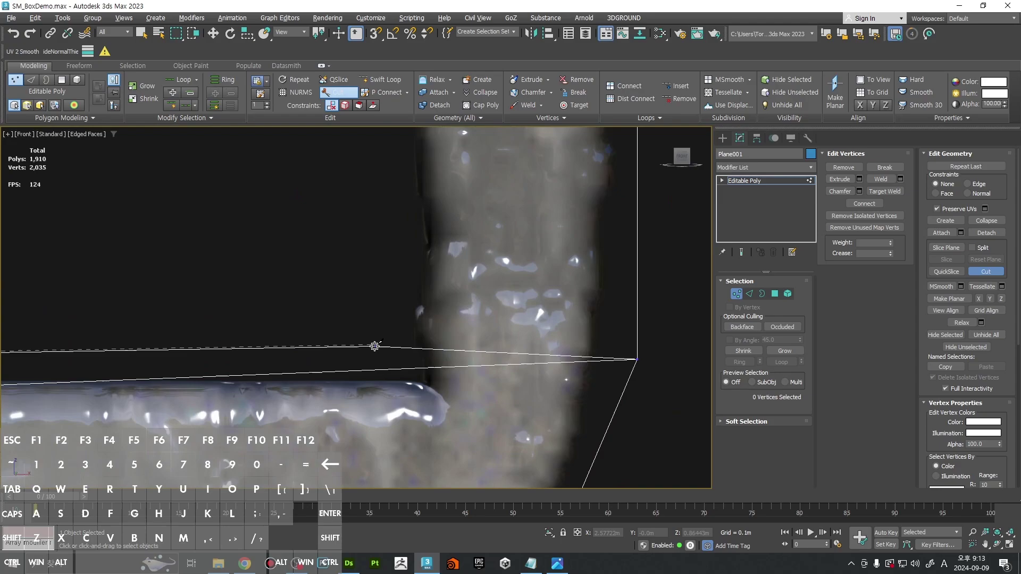
{"action": "left_click", "coordinate": [407, 367]}
Step: Cut along the right and upper sides of the dark bar, closing the cut at its upper-left corner
{"action": "scroll", "coordinate": [407, 368], "scroll_direction": "down", "scroll_amount": 4}
{"action": "middle_click_drag", "start_coordinate": [398, 301], "coordinate": [409, 382]}
{"action": "scroll", "coordinate": [419, 349], "scroll_direction": "up", "scroll_amount": 3}
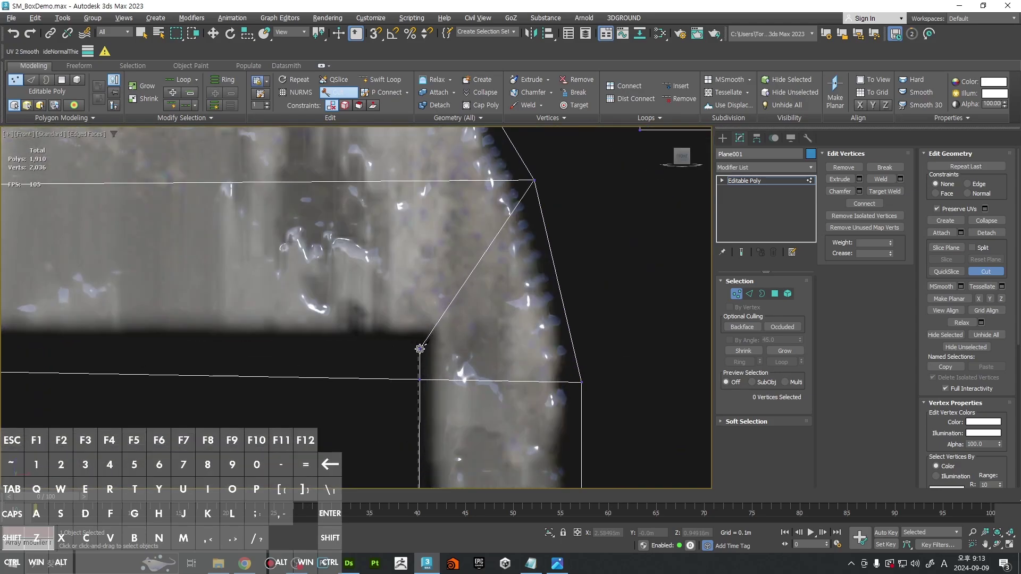
{"action": "left_click", "coordinate": [414, 344]}
{"action": "scroll", "coordinate": [414, 344], "scroll_direction": "down", "scroll_amount": 4}
{"action": "scroll", "coordinate": [319, 314], "scroll_direction": "up", "scroll_amount": 4}
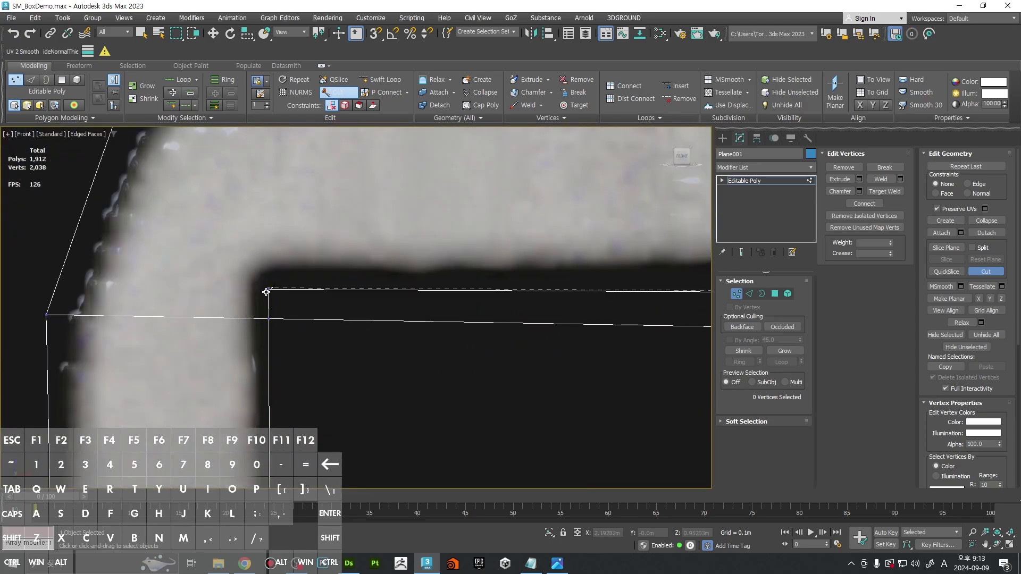
{"action": "left_click", "coordinate": [267, 290]}
{"action": "scroll", "coordinate": [268, 291], "scroll_direction": "down", "scroll_amount": 2}
{"action": "right_click", "coordinate": [267, 290]}
Step: Connect the vertices at the bar's upper-left corner and delete the polygons inside the dark bar
{"action": "left_click_drag", "start_coordinate": [219, 225], "coordinate": [277, 293]}
{"action": "key", "text": "ctrl+shift+e"}
{"action": "key", "text": "4"}
{"action": "left_click", "coordinate": [305, 293]}
{"action": "key", "text": "Delete"}
{"action": "left_click", "coordinate": [321, 333]}
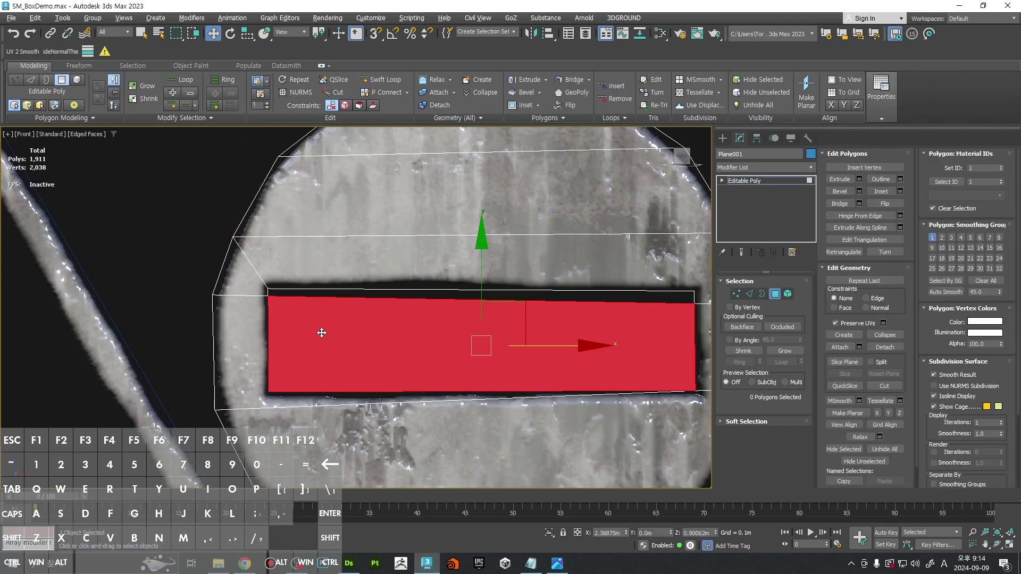
{"action": "key", "text": "Delete"}
Step: Connect the bar opening's lower-left and lower-right corners to nearby outline vertices of the no-entry circle
{"action": "middle_click_drag", "start_coordinate": [330, 340], "coordinate": [409, 248]}
{"action": "key", "text": "1"}
{"action": "left_click_drag", "start_coordinate": [273, 282], "coordinate": [371, 336]}
{"action": "key", "text": "ctrl+shift+e"}
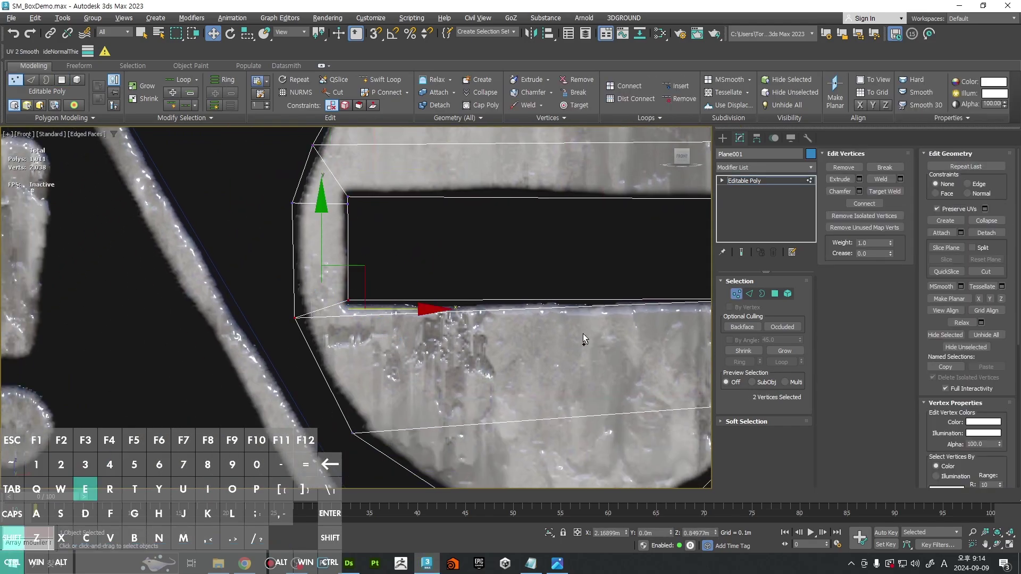
{"action": "middle_click_drag", "start_coordinate": [583, 334], "coordinate": [249, 337]}
{"action": "middle_click_drag", "start_coordinate": [445, 305], "coordinate": [412, 277]}
{"action": "scroll", "coordinate": [405, 269], "scroll_direction": "up", "scroll_amount": 2}
{"action": "scroll", "coordinate": [406, 271], "scroll_direction": "down", "scroll_amount": 2}
{"action": "left_click", "coordinate": [408, 273]}
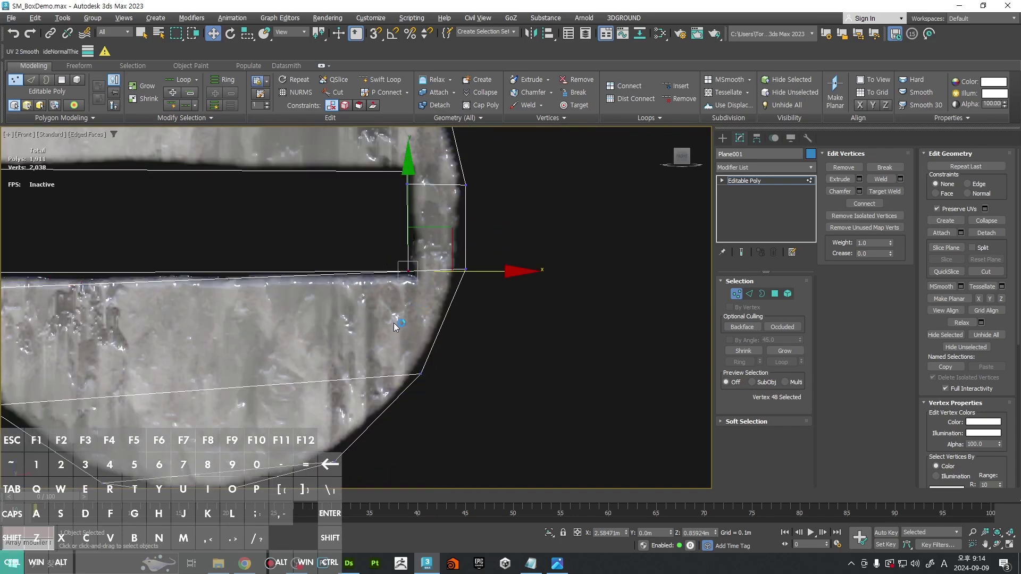
{"action": "left_click", "coordinate": [420, 375], "text": "ctrl"}
{"action": "key", "text": "ctrl+shift+e"}
{"action": "middle_click_drag", "start_coordinate": [362, 239], "coordinate": [577, 293]}
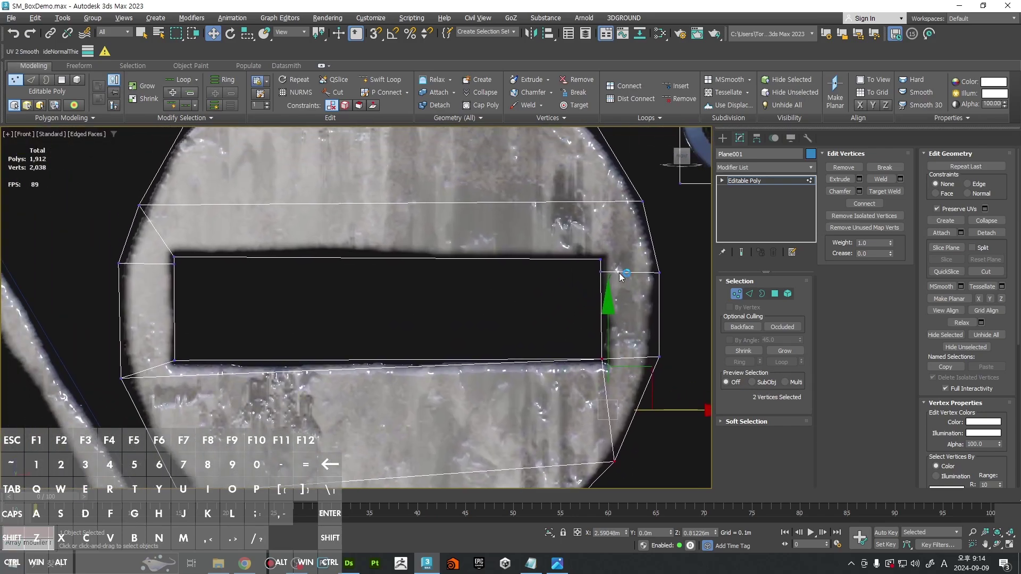
Step: Remove the extra vertex on the opening's right side and connect its upper-right corner to the circle's outline vertices
{"action": "left_click", "coordinate": [600, 259]}
{"action": "left_click", "coordinate": [642, 202], "text": "ctrl"}
{"action": "key", "text": "ctrl+shift+e"}
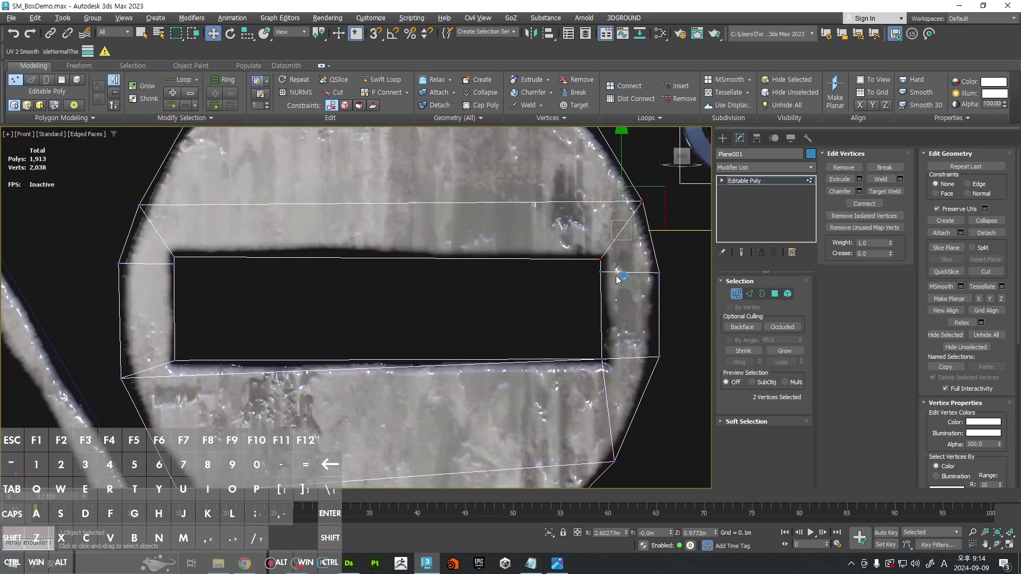
{"action": "key", "text": "ctrl+z"}
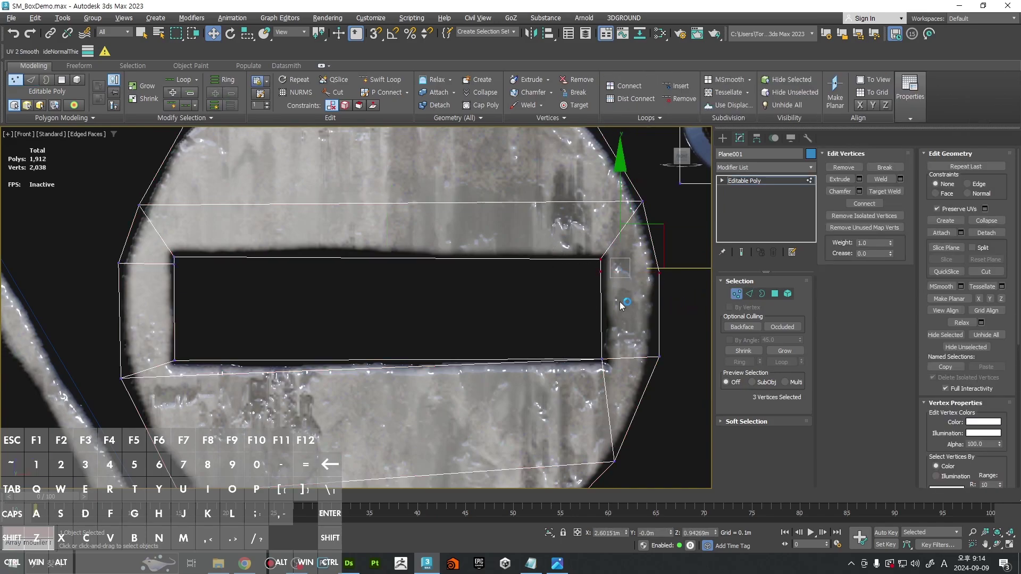
{"action": "left_click", "coordinate": [601, 272]}
{"action": "key", "text": "BackSpace"}
{"action": "left_click_drag", "start_coordinate": [561, 248], "coordinate": [674, 288]}
{"action": "key", "text": "ctrl+shift+e"}
Step: Remove the extra edge and vertex on the opening's left side and connect its upper-left corner to the adjacent outline vertex
{"action": "middle_click_drag", "start_coordinate": [157, 303], "coordinate": [403, 299]}
{"action": "key", "text": "2"}
{"action": "left_click", "coordinate": [408, 262]}
{"action": "key", "text": "BackSpace"}
{"action": "key", "text": "1"}
{"action": "left_click", "coordinate": [421, 261]}
{"action": "key", "text": "BackSpace"}
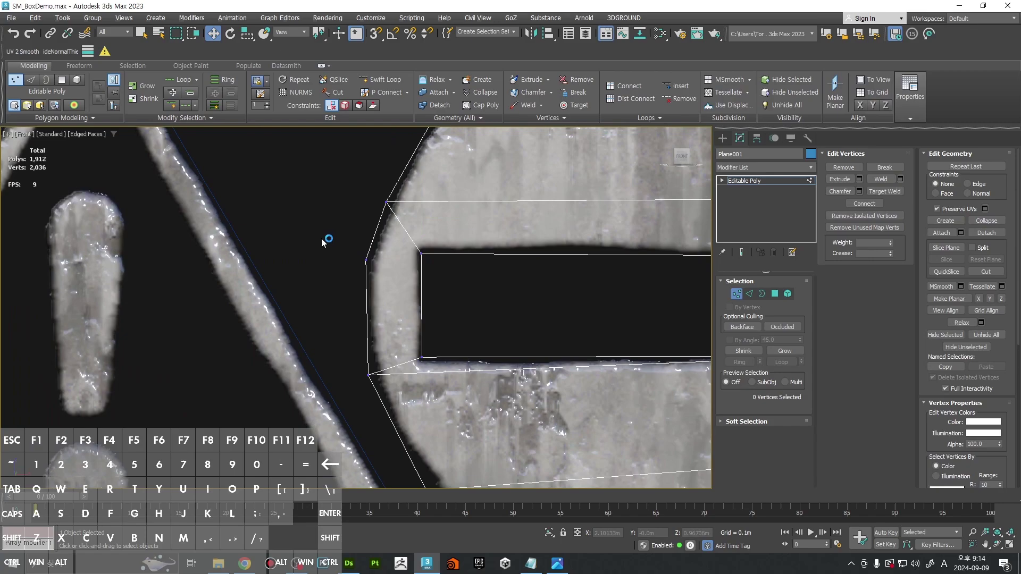
{"action": "left_click_drag", "start_coordinate": [322, 239], "coordinate": [505, 311]}
{"action": "key", "text": "ctrl+shift+e"}
{"action": "left_click", "coordinate": [506, 310]}
Step: Remove the surplus edge running just below the bar opening in the no-entry circle and finish editing its edges
{"action": "scroll", "coordinate": [512, 305], "scroll_direction": "down", "scroll_amount": 6}
{"action": "middle_click_drag", "start_coordinate": [603, 314], "coordinate": [554, 316]}
{"action": "scroll", "coordinate": [579, 335], "scroll_direction": "up", "scroll_amount": 2}
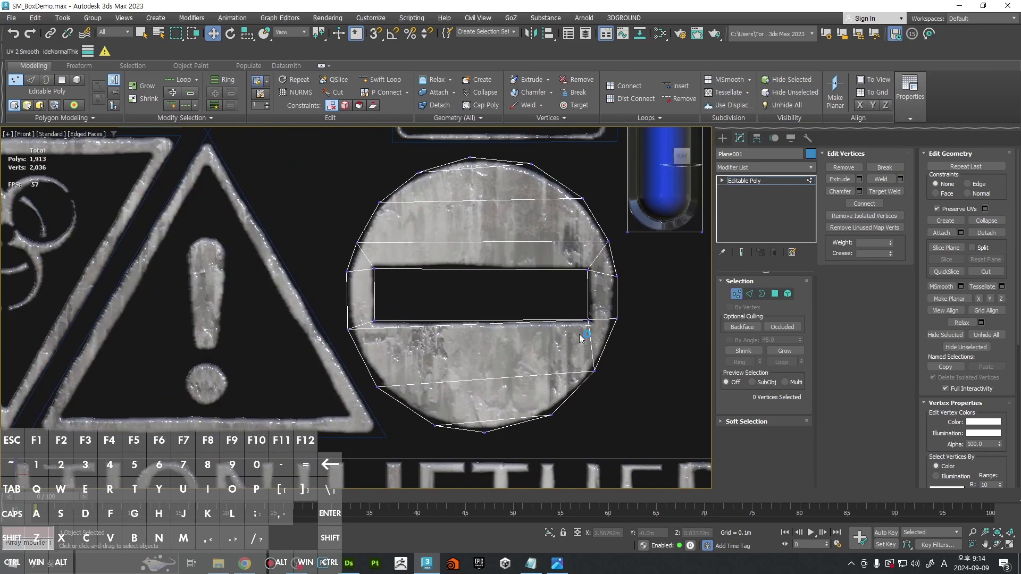
{"action": "scroll", "coordinate": [489, 319], "scroll_direction": "up", "scroll_amount": 3}
{"action": "key", "text": "2"}
{"action": "left_click", "coordinate": [374, 298]}
{"action": "key", "text": "BackSpace"}
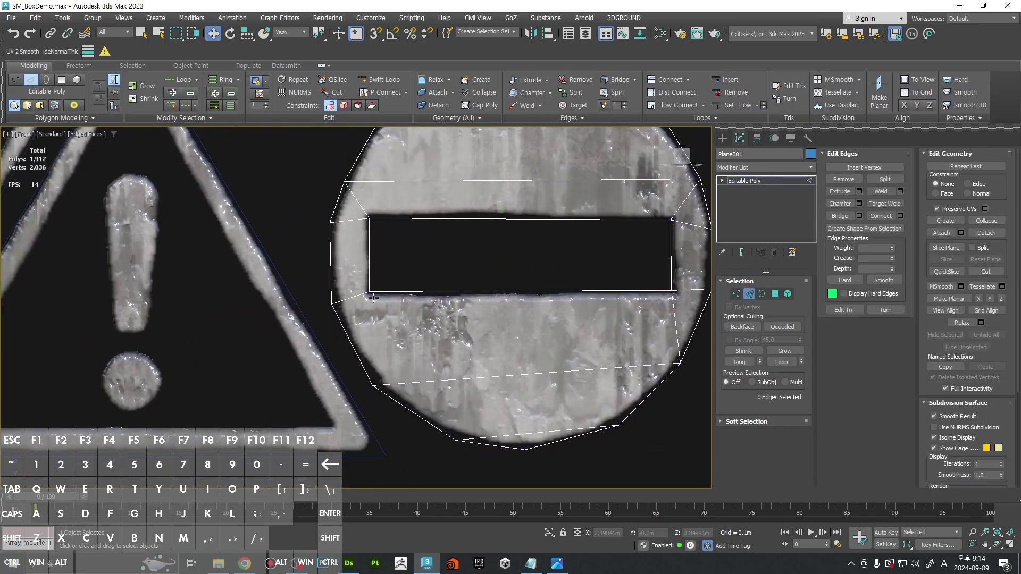
{"action": "key", "text": "2"}
{"action": "scroll", "coordinate": [410, 430], "scroll_direction": "down", "scroll_amount": 4}
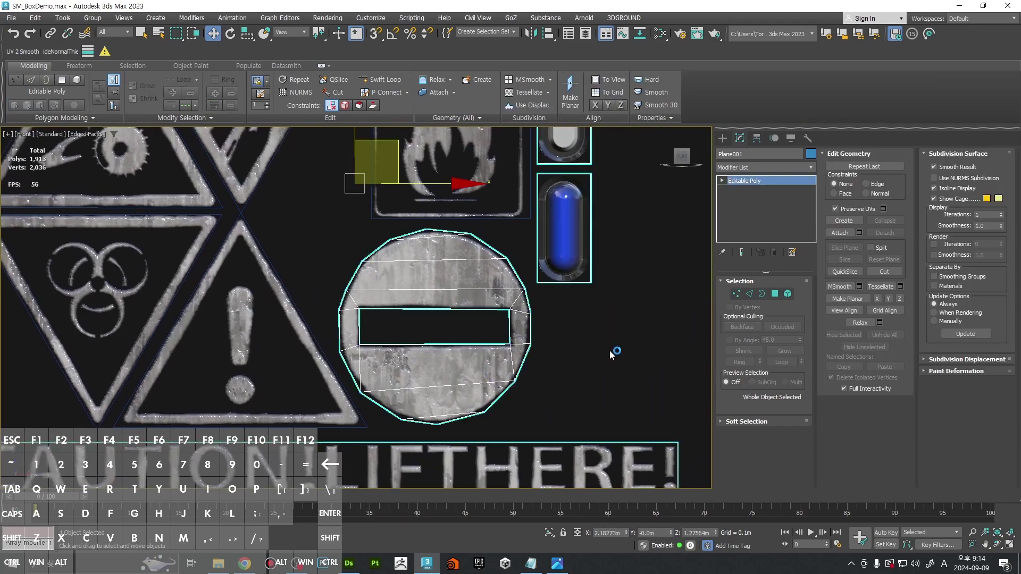
Step: Check which decals on the sheet are already separate objects and which still belong to the main plane
{"action": "left_click", "coordinate": [609, 350]}
{"action": "key", "text": "z"}
{"action": "scroll", "coordinate": [606, 341], "scroll_direction": "up", "scroll_amount": 5}
{"action": "left_click", "coordinate": [440, 261]}
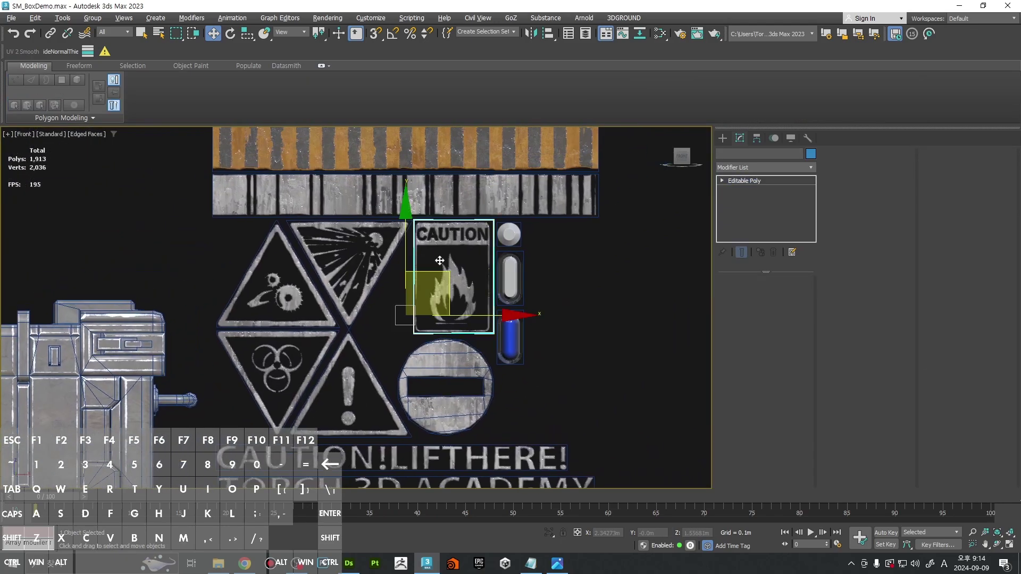
{"action": "scroll", "coordinate": [544, 242], "scroll_direction": "down", "scroll_amount": 2}
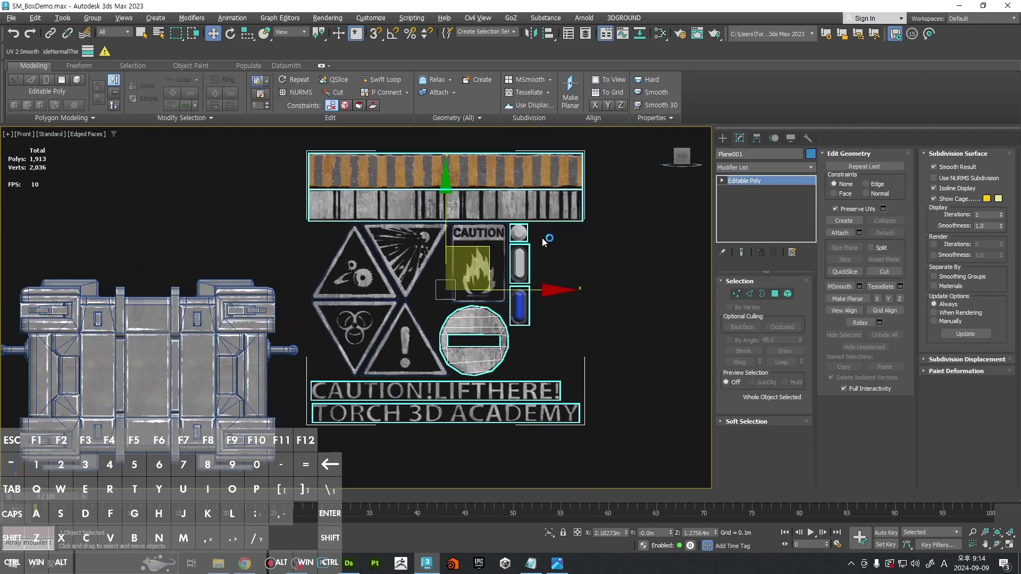
{"action": "left_click", "coordinate": [401, 262]}
{"action": "left_click", "coordinate": [355, 270]}
{"action": "left_click", "coordinate": [354, 328]}
{"action": "left_click", "coordinate": [402, 339]}
{"action": "left_click", "coordinate": [474, 268]}
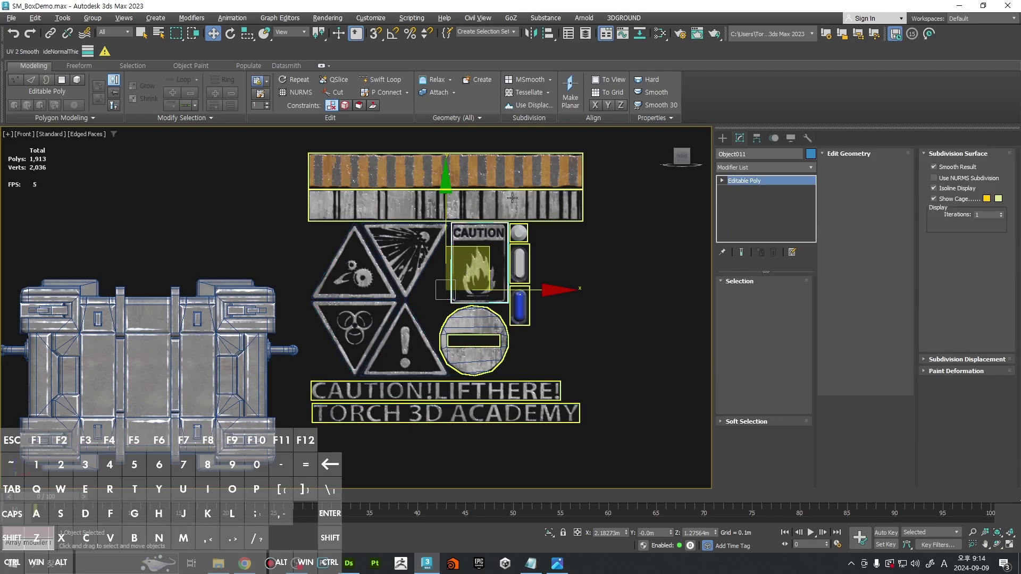
Step: Detach the barcode strip and the orange hazard-stripe strip from the plane as separate objects
{"action": "left_click", "coordinate": [512, 198]}
{"action": "middle_click_drag", "start_coordinate": [509, 208], "coordinate": [496, 234]}
{"action": "key", "text": "4"}
{"action": "left_click", "coordinate": [496, 235]}
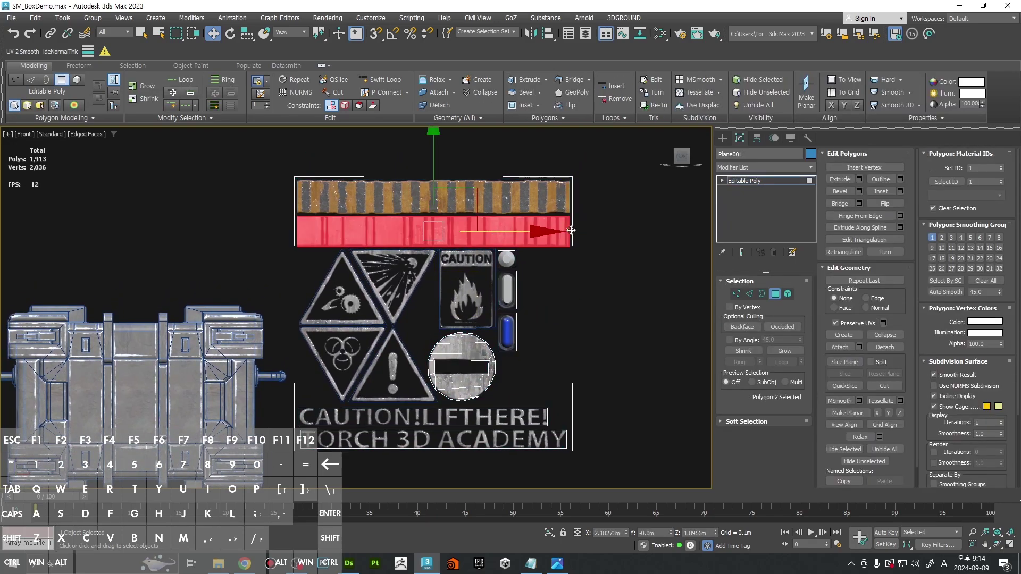
{"action": "key", "text": "q"}
{"action": "left_click", "coordinate": [885, 347]}
{"action": "key", "text": "Return"}
{"action": "left_click", "coordinate": [509, 202]}
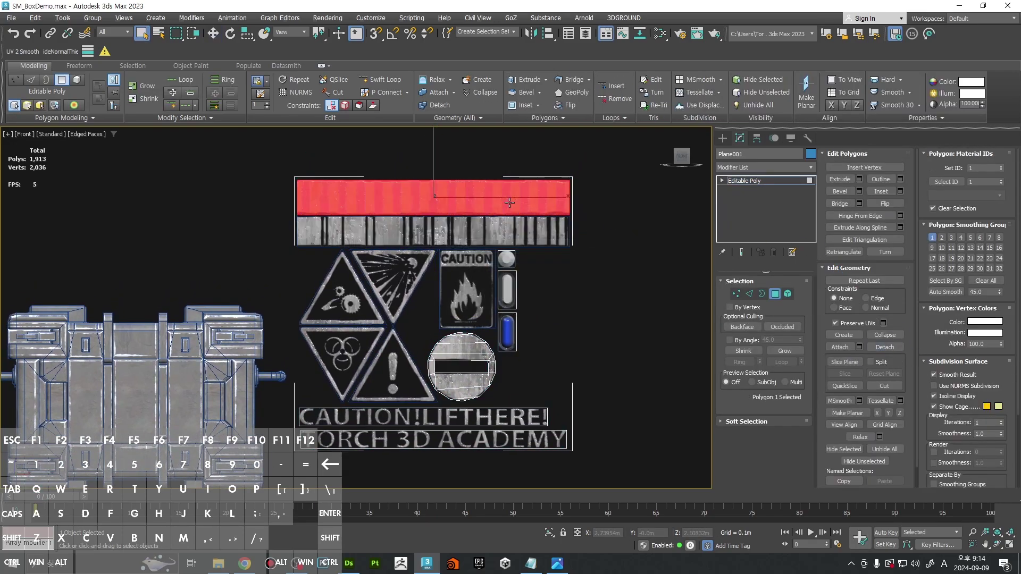
{"action": "left_click", "coordinate": [885, 351]}
{"action": "key", "text": "Return"}
Step: Add two vertical edge loops between CAUTION and the exclamation mark, and delete the narrow polygon between them
{"action": "left_click", "coordinate": [479, 420]}
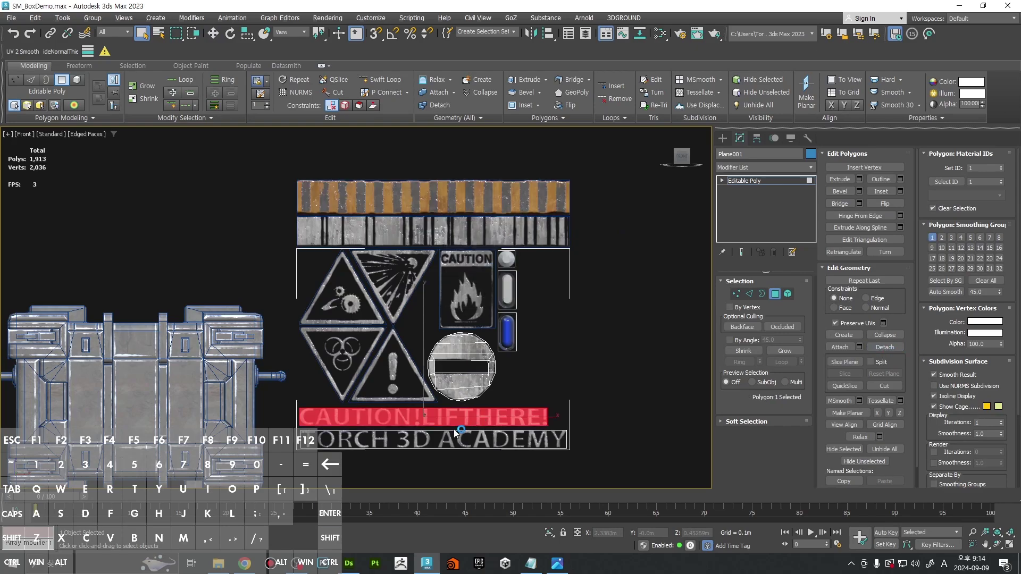
{"action": "scroll", "coordinate": [455, 434], "scroll_direction": "up", "scroll_amount": 10}
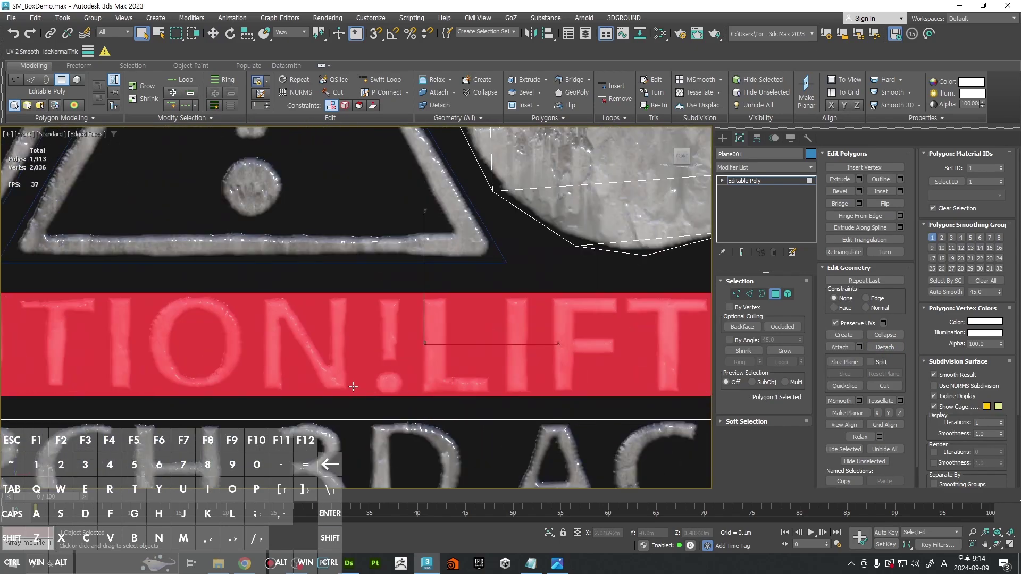
{"action": "key", "text": "alt+shift+w"}
{"action": "left_click", "coordinate": [370, 367]}
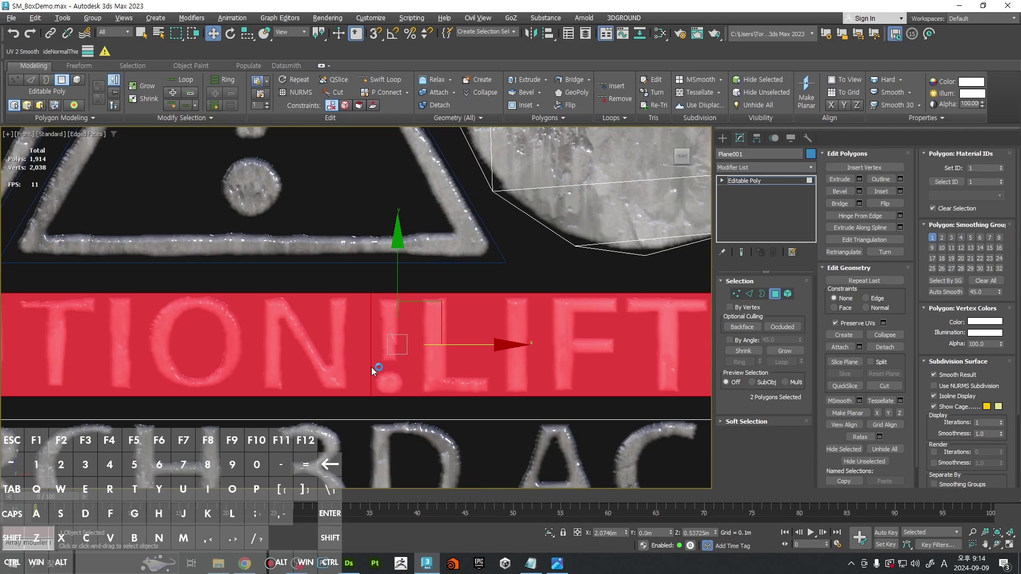
{"action": "scroll", "coordinate": [374, 372], "scroll_direction": "up", "scroll_amount": 2}
{"action": "left_click", "coordinate": [373, 393]}
{"action": "right_click", "coordinate": [372, 392]}
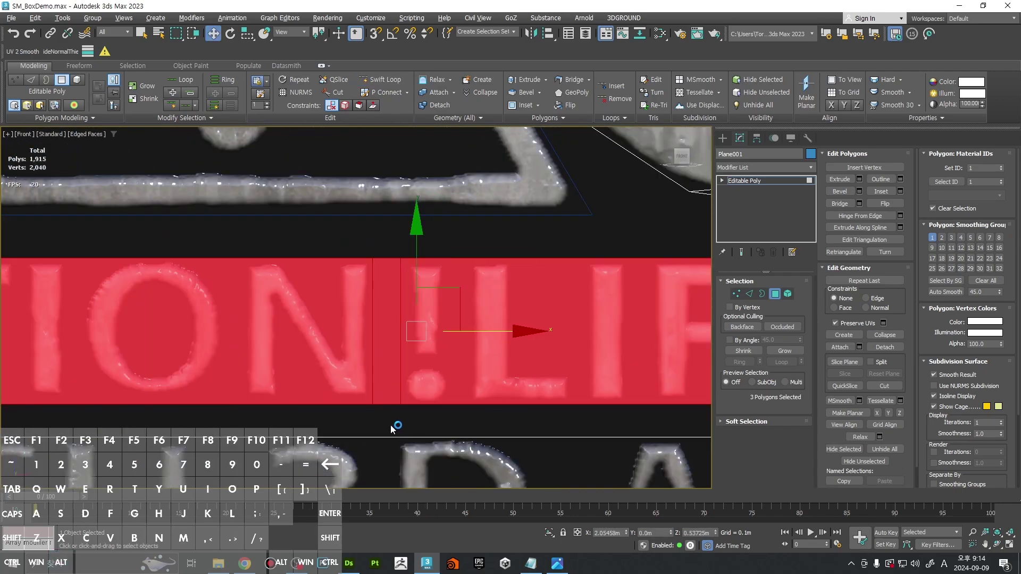
{"action": "left_click", "coordinate": [385, 391]}
{"action": "key", "text": "Delete"}
Step: Detach the !LIFTHERE! and CAUTION text polygons from the plane as two separate objects
{"action": "scroll", "coordinate": [385, 390], "scroll_direction": "down", "scroll_amount": 10}
{"action": "scroll", "coordinate": [389, 379], "scroll_direction": "up", "scroll_amount": 3}
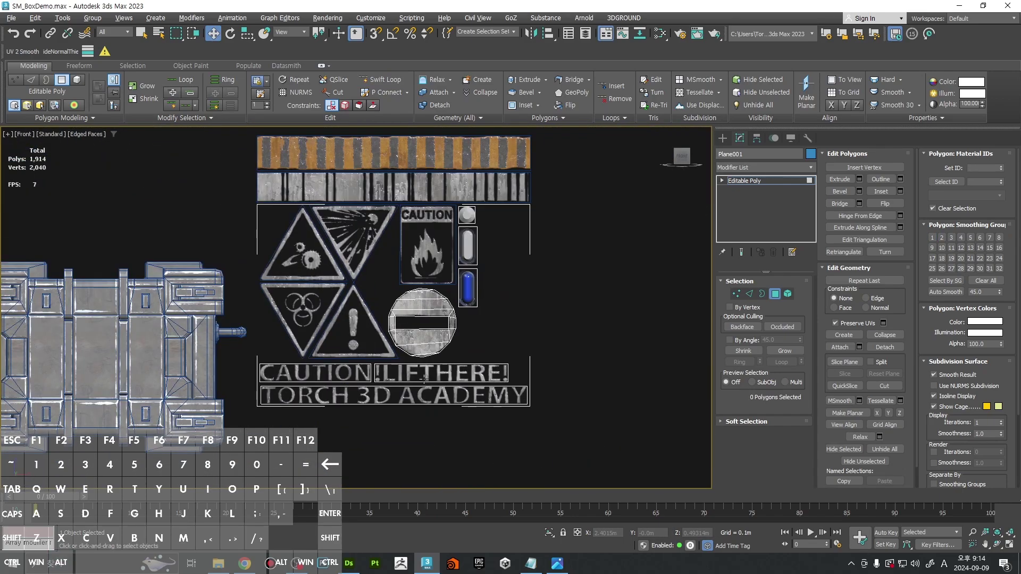
{"action": "left_click", "coordinate": [391, 376]}
{"action": "left_click", "coordinate": [884, 347]}
{"action": "key", "text": "Return"}
{"action": "left_click", "coordinate": [324, 375]}
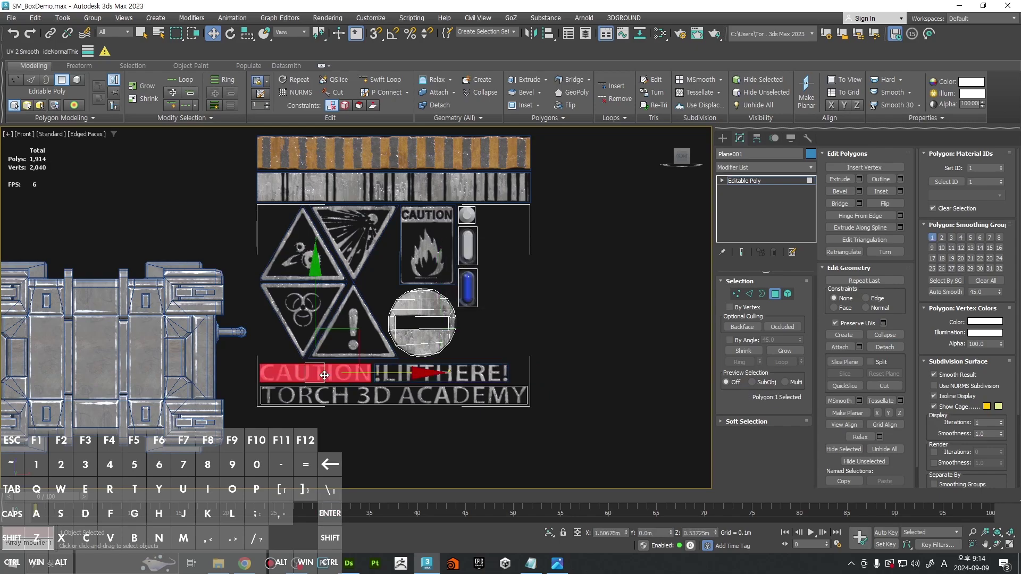
{"action": "left_click", "coordinate": [871, 349]}
{"action": "key", "text": "Return"}
Step: Detach the entire no-entry circle element from the plane as a separate object
{"action": "middle_click_drag", "start_coordinate": [537, 303], "coordinate": [599, 325]}
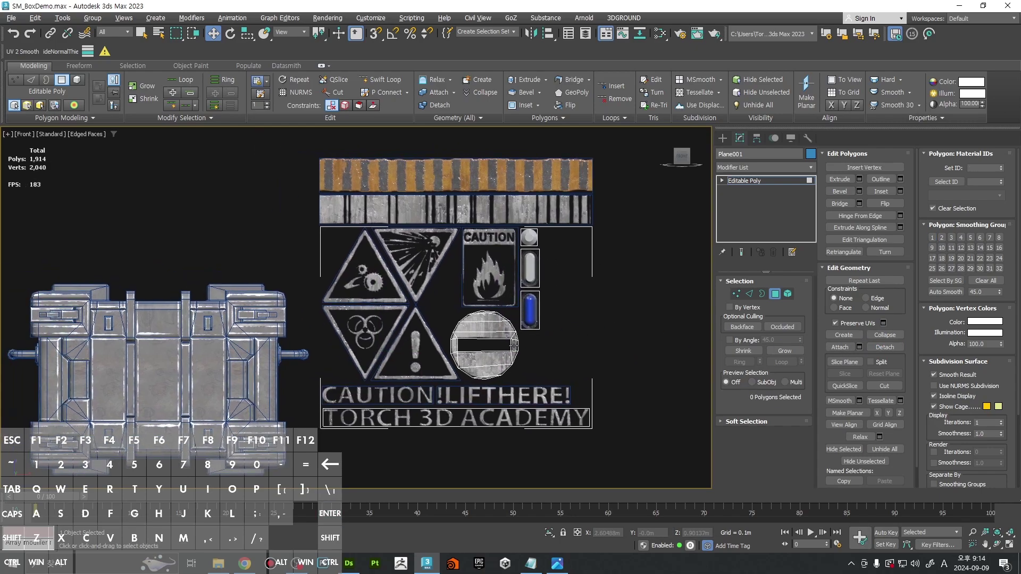
{"action": "left_click", "coordinate": [503, 333]}
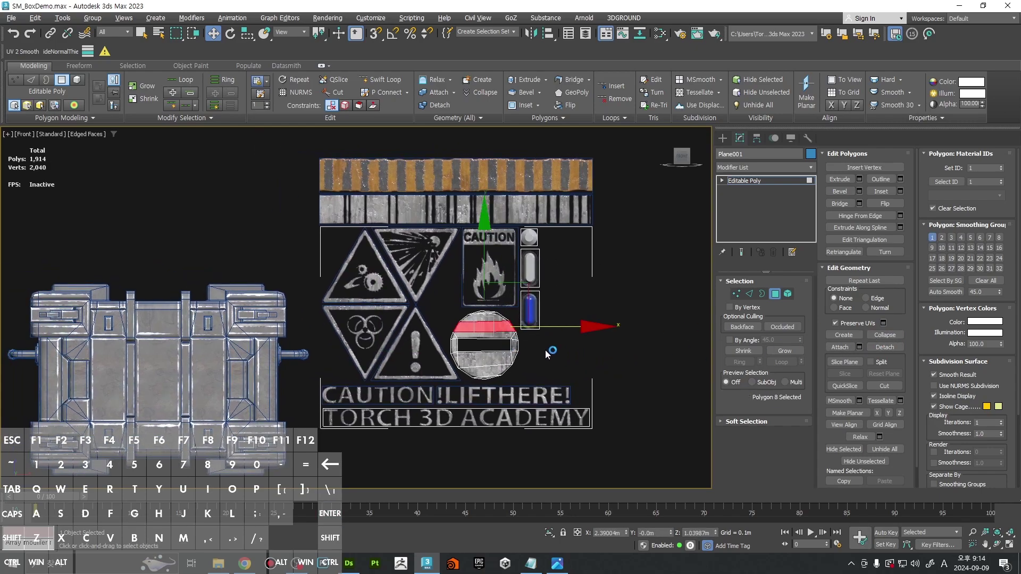
{"action": "key", "text": "5"}
{"action": "left_click", "coordinate": [475, 331]}
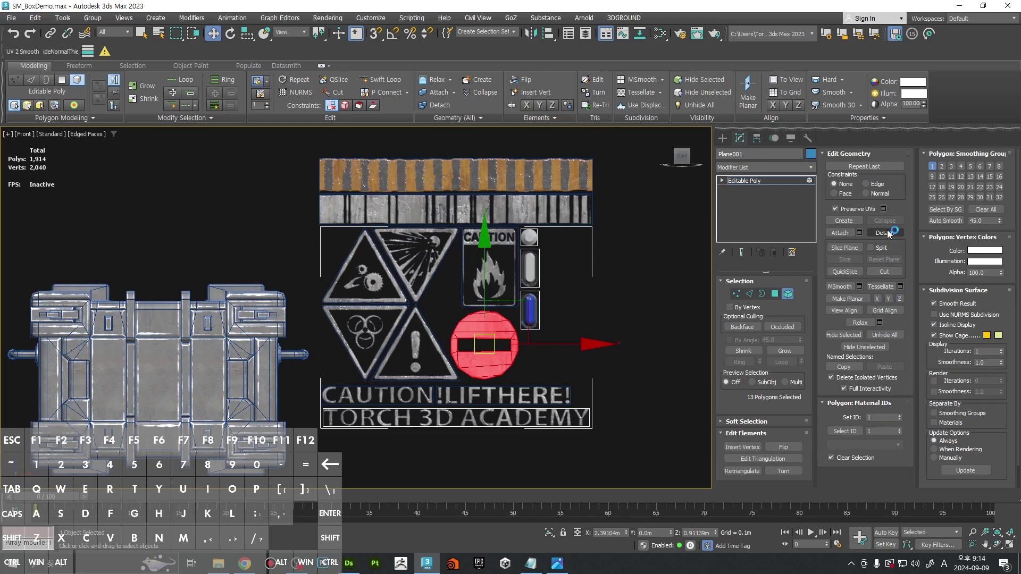
{"action": "left_click", "coordinate": [883, 232]}
{"action": "key", "text": "Return"}
Step: Detach the no-entry circle, the capsule lights and the round light from the plane as separate objects
{"action": "left_click", "coordinate": [891, 234]}
{"action": "key", "text": "Return"}
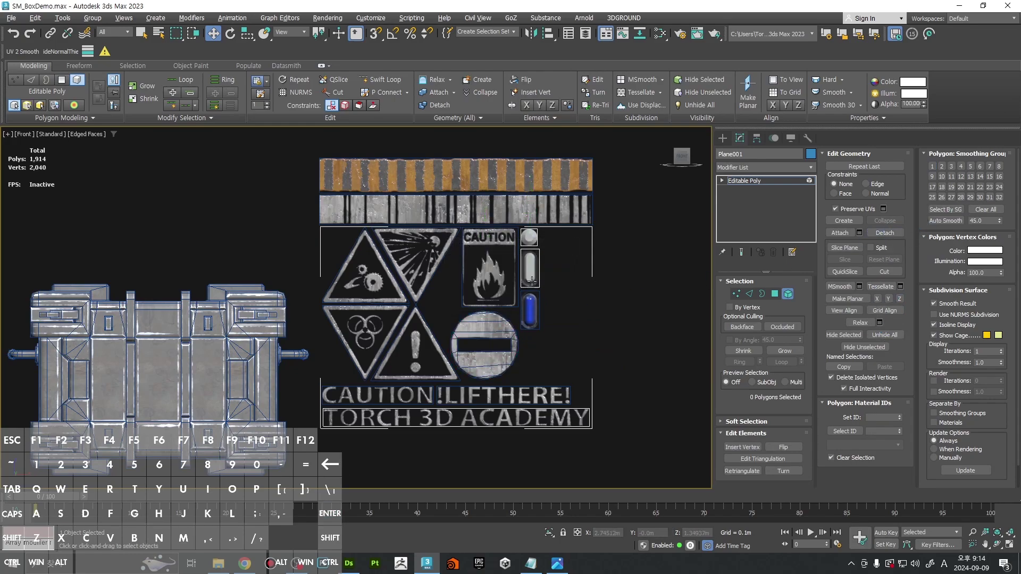
{"action": "left_click", "coordinate": [526, 269]}
{"action": "left_click", "coordinate": [873, 233]}
{"action": "key", "text": "Return"}
{"action": "left_click", "coordinate": [528, 240]}
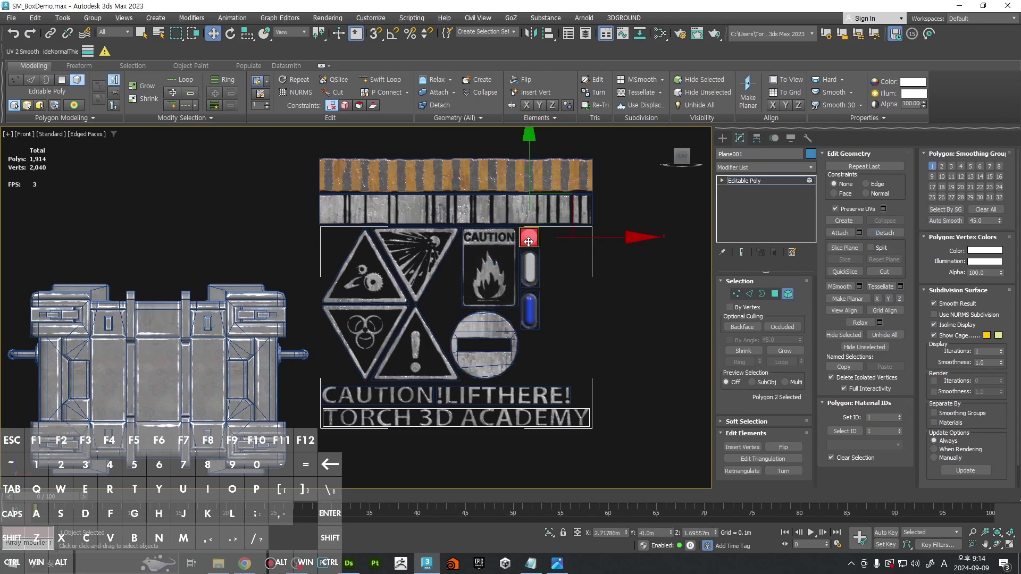
{"action": "left_click", "coordinate": [894, 237]}
{"action": "key", "text": "Return"}
{"action": "key", "text": "w"}
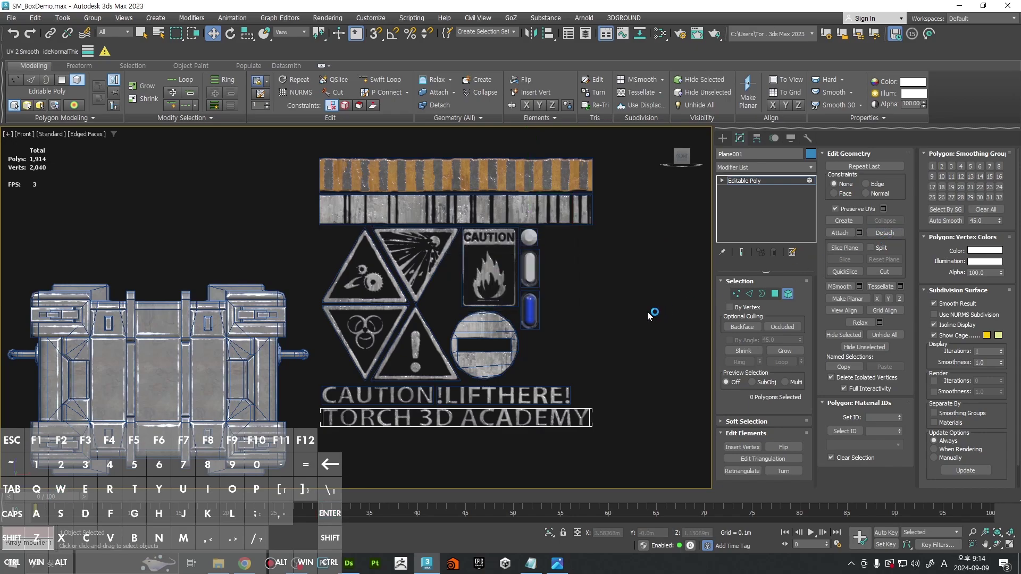
{"action": "left_click", "coordinate": [643, 312]}
Step: Select all 14 decal objects and center each pivot to its own object
{"action": "scroll", "coordinate": [643, 311], "scroll_direction": "down", "scroll_amount": 2}
{"action": "left_click_drag", "start_coordinate": [425, 184], "coordinate": [736, 392]}
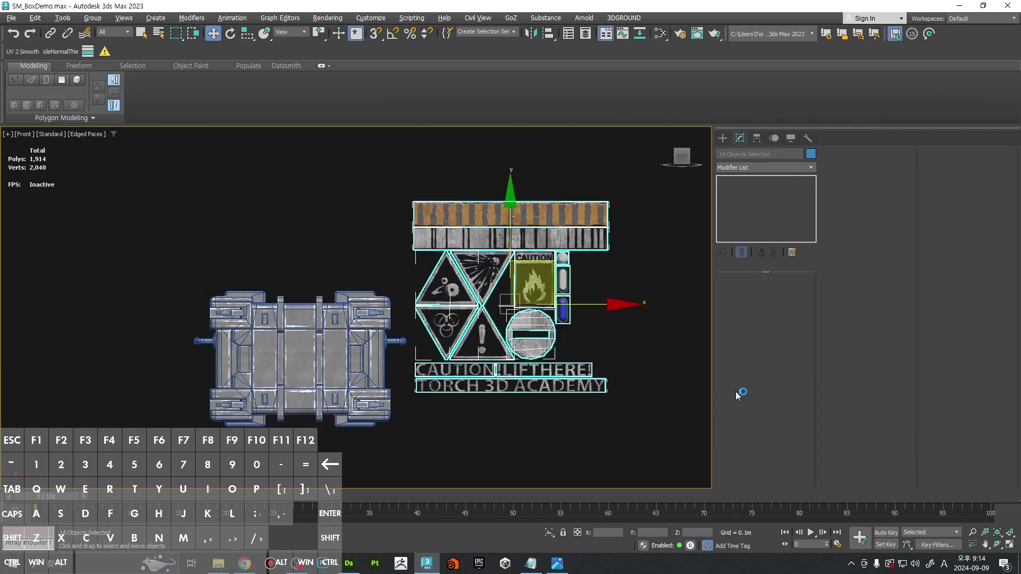
{"action": "left_click", "coordinate": [755, 138]}
{"action": "left_click", "coordinate": [763, 211]}
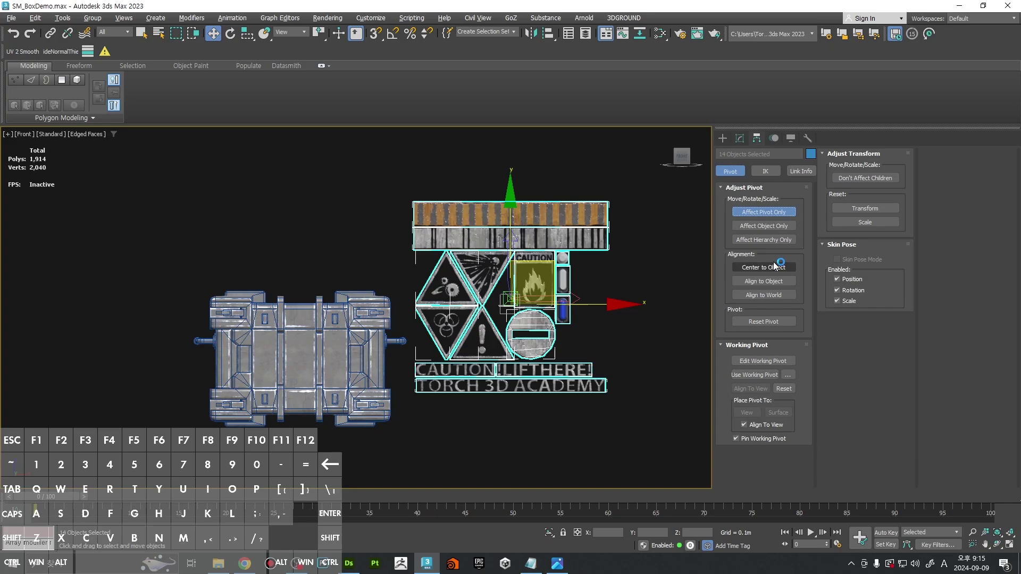
{"action": "left_click", "coordinate": [766, 266]}
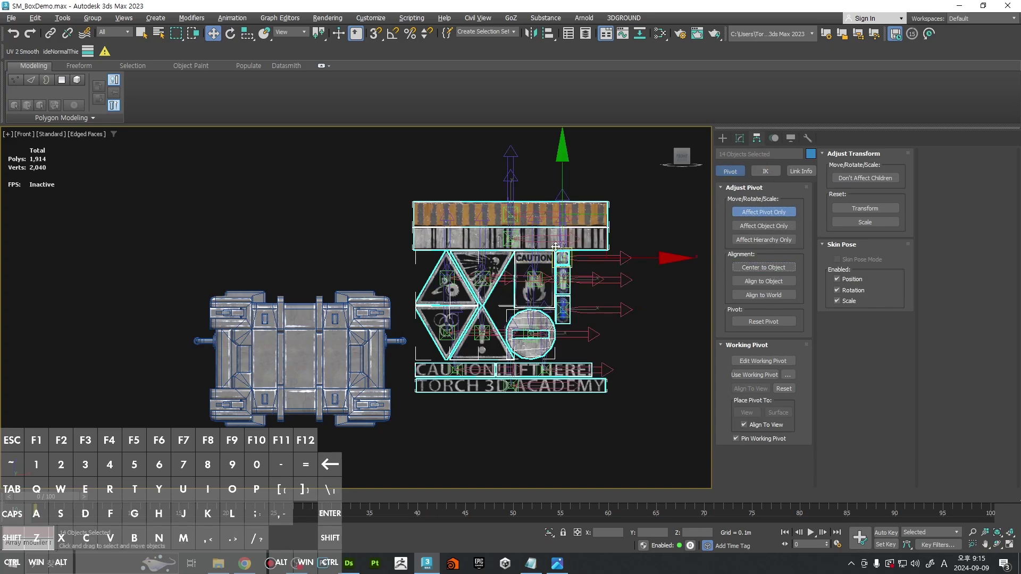
{"action": "left_click_drag", "start_coordinate": [582, 201], "coordinate": [583, 222]}
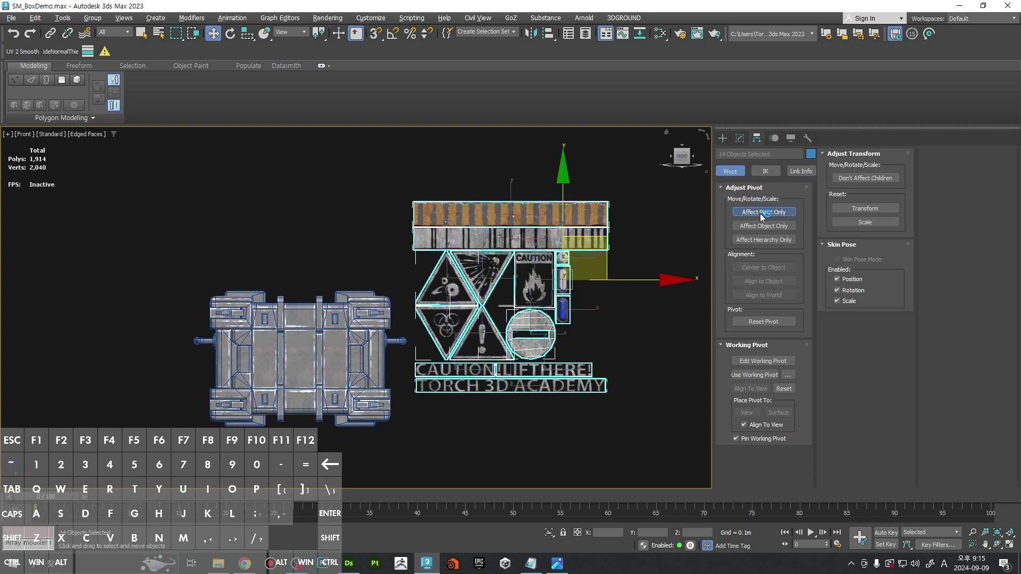
{"action": "left_click", "coordinate": [779, 268]}
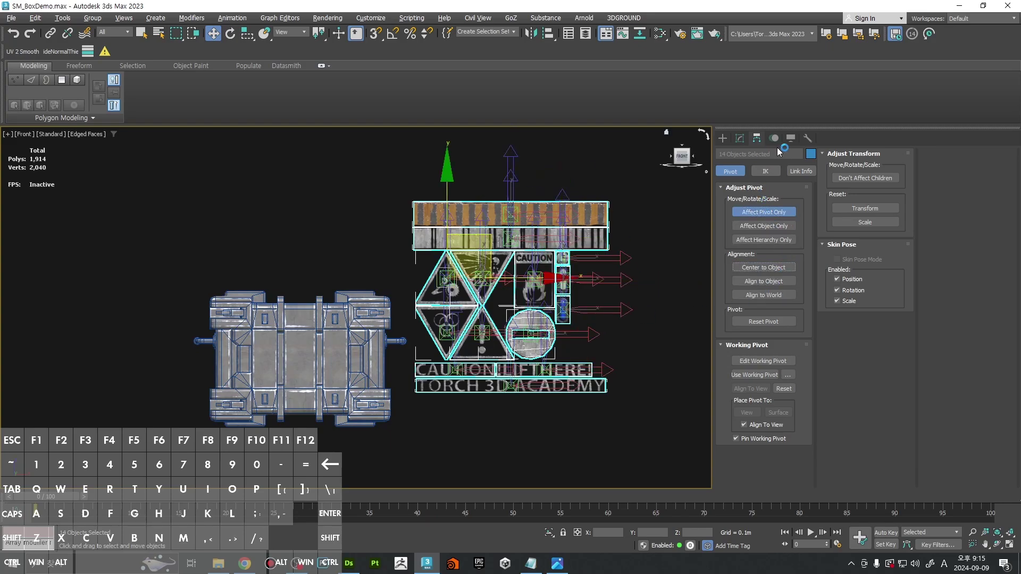
Step: Apply Reset XForm to the selected decals and convert them all to Editable Poly
{"action": "left_click", "coordinate": [806, 140]}
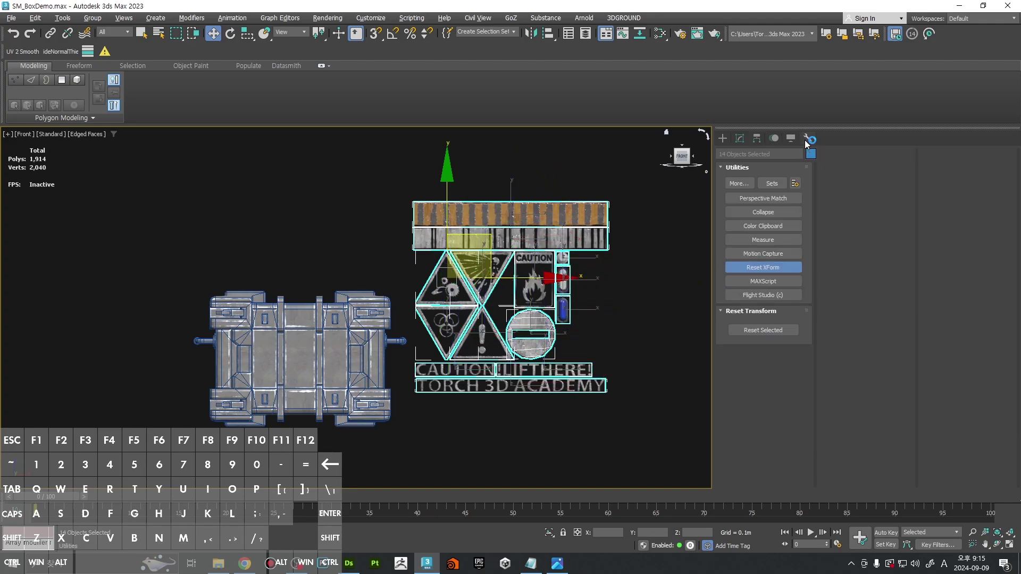
{"action": "left_click", "coordinate": [766, 332]}
{"action": "right_click", "coordinate": [603, 248]}
{"action": "mouse_move", "coordinate": [671, 383]}
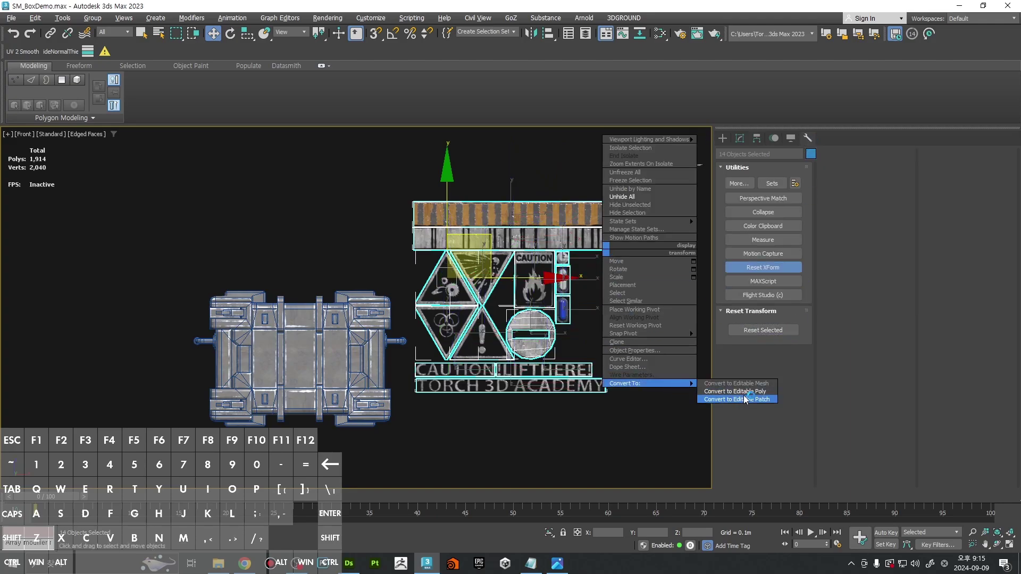
{"action": "left_click", "coordinate": [744, 399]}
{"action": "left_click", "coordinate": [649, 343]}
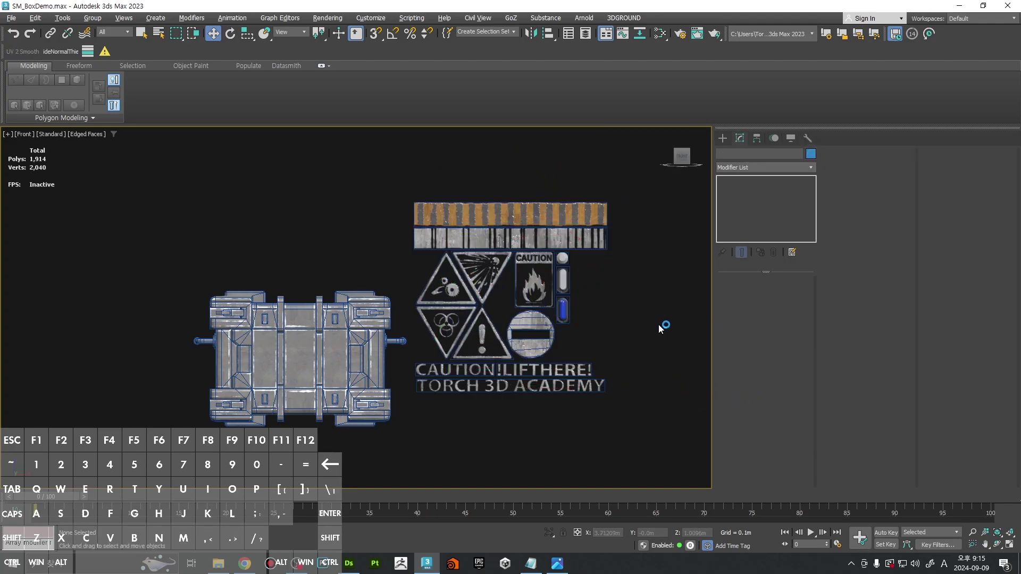
Step: Examine the box reference image 2024-09-09_203735.png alongside the separated decals
{"action": "scroll", "coordinate": [658, 325], "scroll_direction": "up", "scroll_amount": 2}
{"action": "middle_click_drag", "start_coordinate": [646, 335], "coordinate": [706, 336]}
{"action": "left_click", "coordinate": [582, 413]}
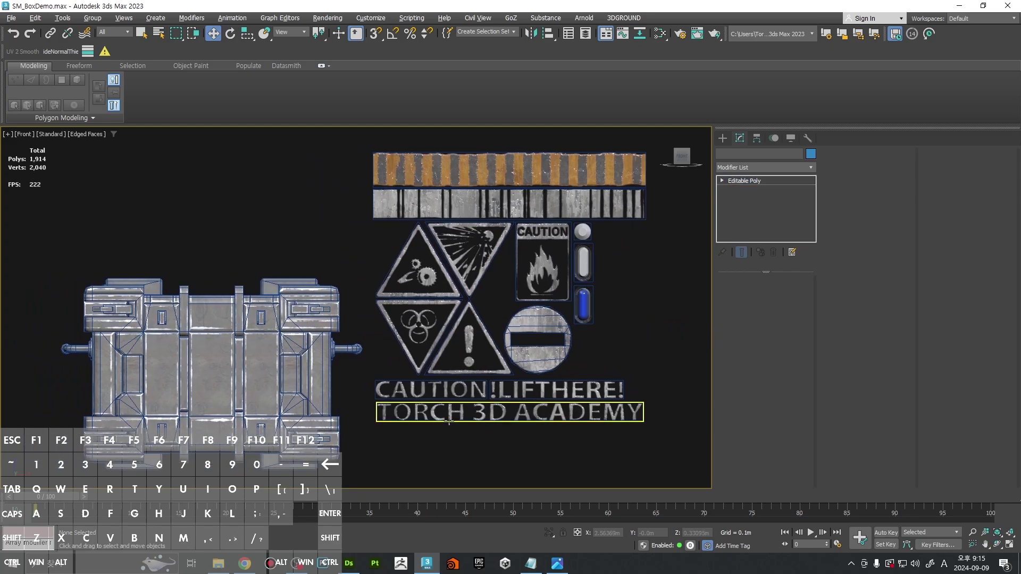
{"action": "middle_click_drag", "start_coordinate": [462, 398], "coordinate": [507, 393]}
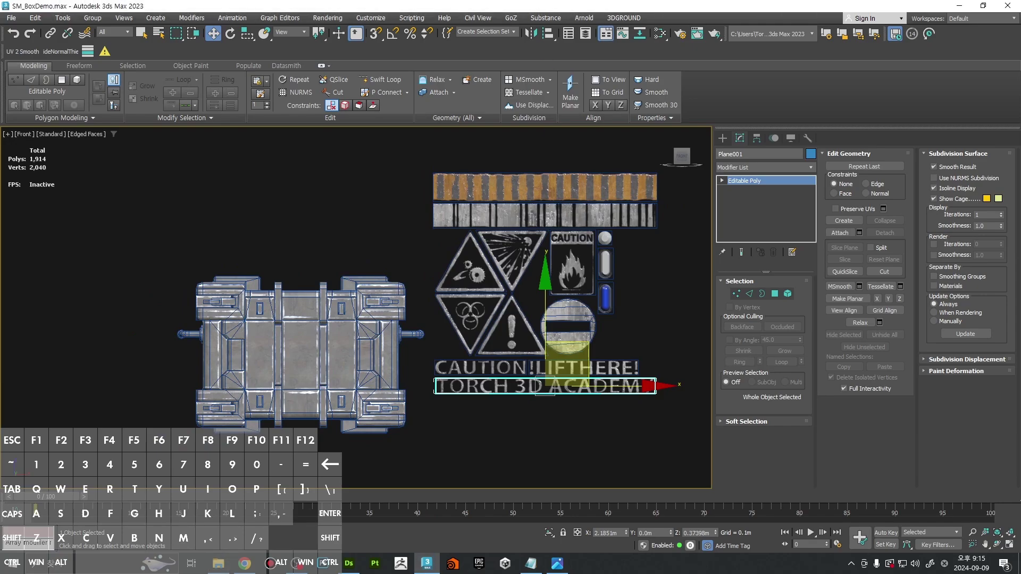
{"action": "left_click_drag", "start_coordinate": [736, 0], "coordinate": [656, 48]}
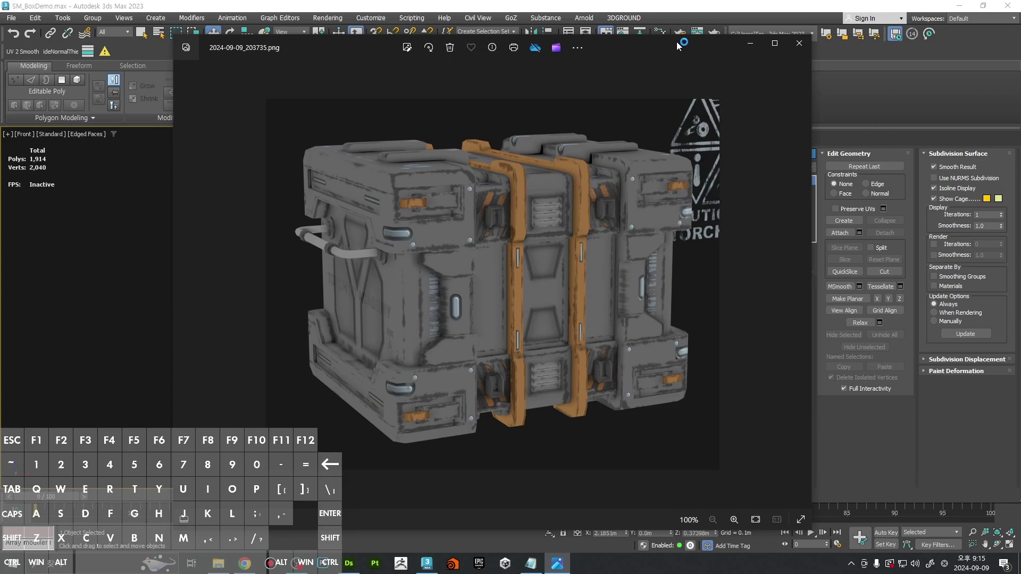
{"action": "left_click_drag", "start_coordinate": [676, 41], "coordinate": [736, 0]}
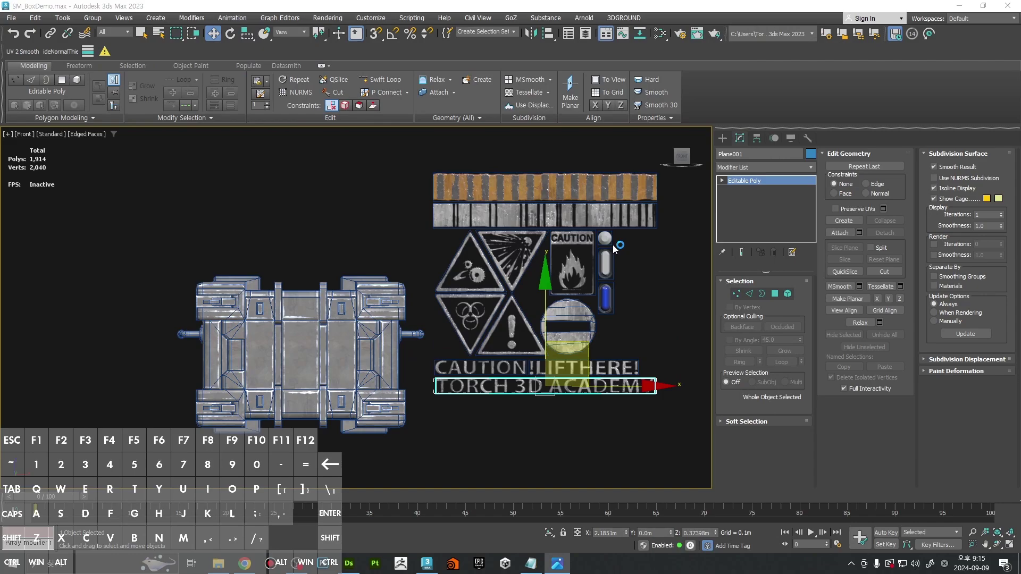
Step: Copy the orange hazard-stripe decal onto the upper band of the box in the front view
{"action": "middle_click_drag", "start_coordinate": [550, 242], "coordinate": [581, 248]}
{"action": "left_click", "coordinate": [585, 188]}
{"action": "middle_click_drag", "start_coordinate": [585, 190], "coordinate": [573, 198]}
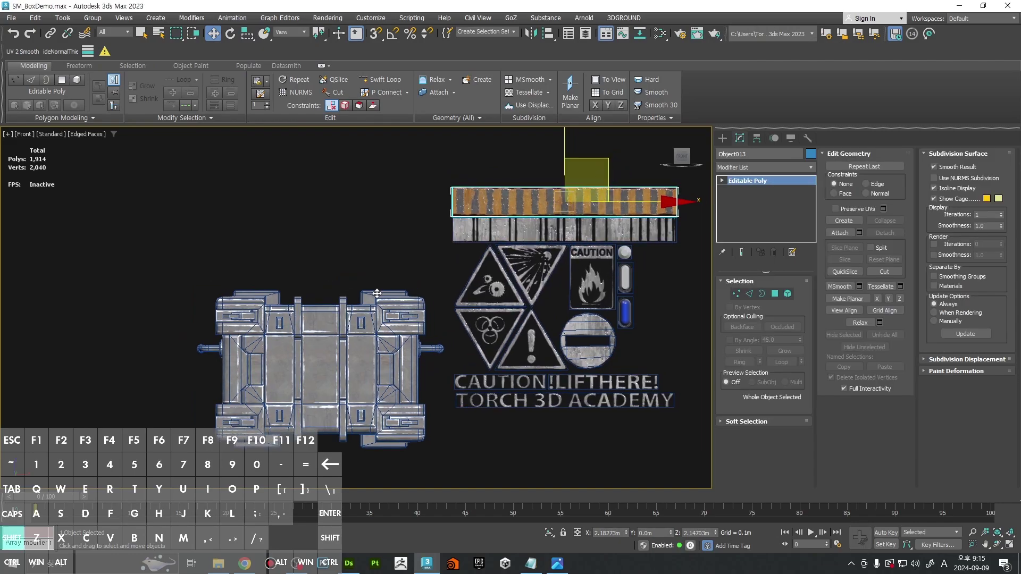
{"action": "left_click_drag", "start_coordinate": [376, 293], "coordinate": [345, 302], "text": "shift"}
{"action": "left_click", "coordinate": [510, 325]}
Step: Move the copied hazard strip forward along Y to about -0.643 m, in front of the box's front face
{"action": "scroll", "coordinate": [321, 327], "scroll_direction": "up", "scroll_amount": 3}
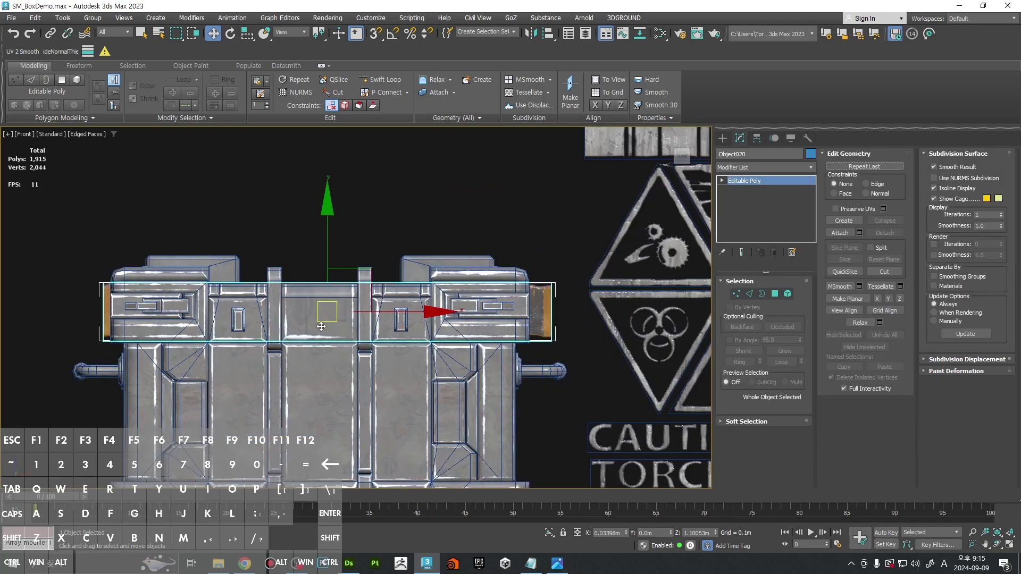
{"action": "middle_click_drag", "start_coordinate": [321, 326], "coordinate": [362, 288], "text": "alt"}
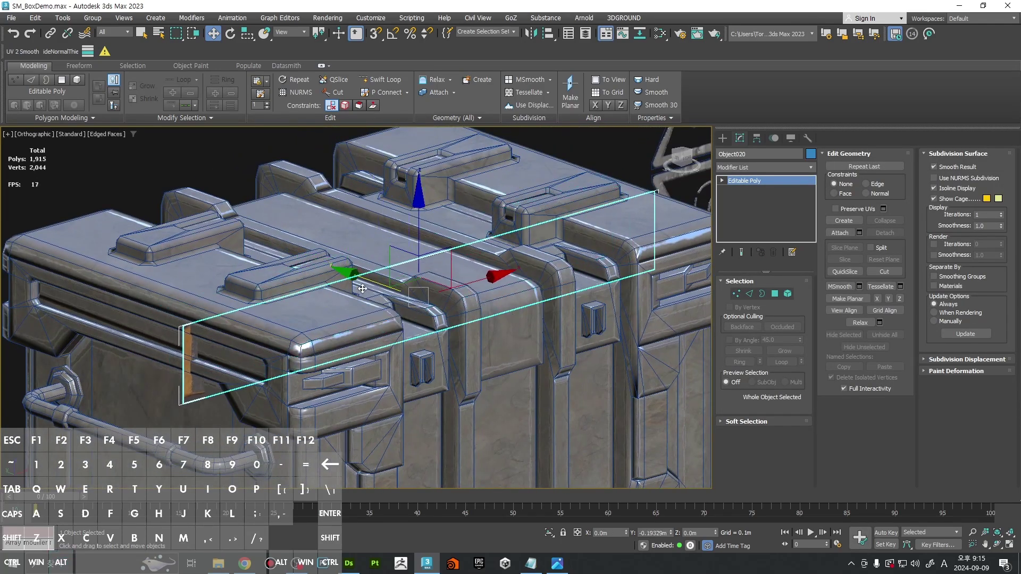
{"action": "left_click_drag", "start_coordinate": [362, 288], "coordinate": [448, 340]}
{"action": "key", "text": "f"}
{"action": "scroll", "coordinate": [372, 309], "scroll_direction": "down", "scroll_amount": 2}
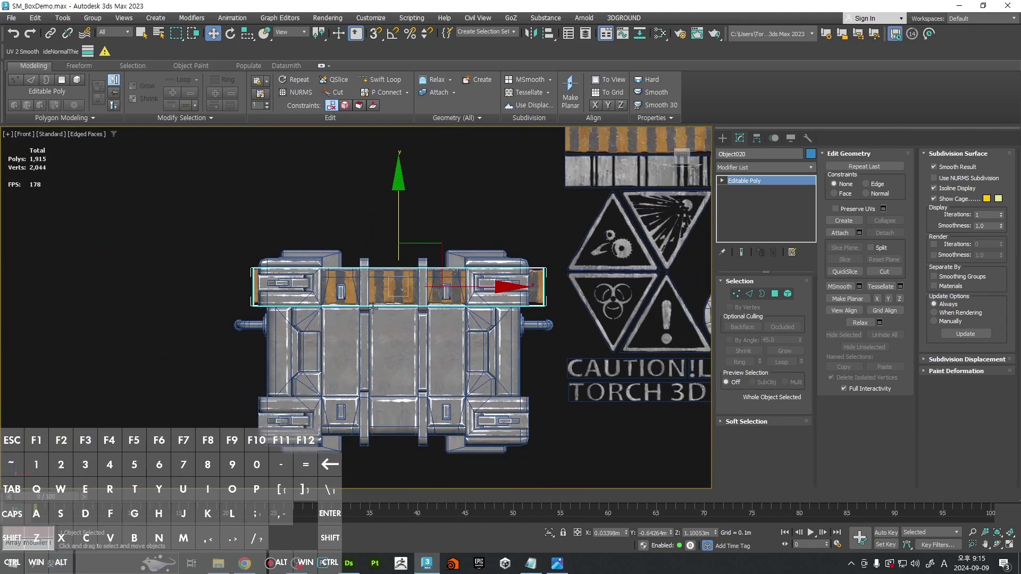
Step: Try moving the copied strip's two left-end vertices inward with Preserve UVs off, and undo the move
{"action": "key", "text": "1"}
{"action": "middle_click_drag", "start_coordinate": [373, 308], "coordinate": [317, 342]}
{"action": "scroll", "coordinate": [367, 316], "scroll_direction": "up", "scroll_amount": 2}
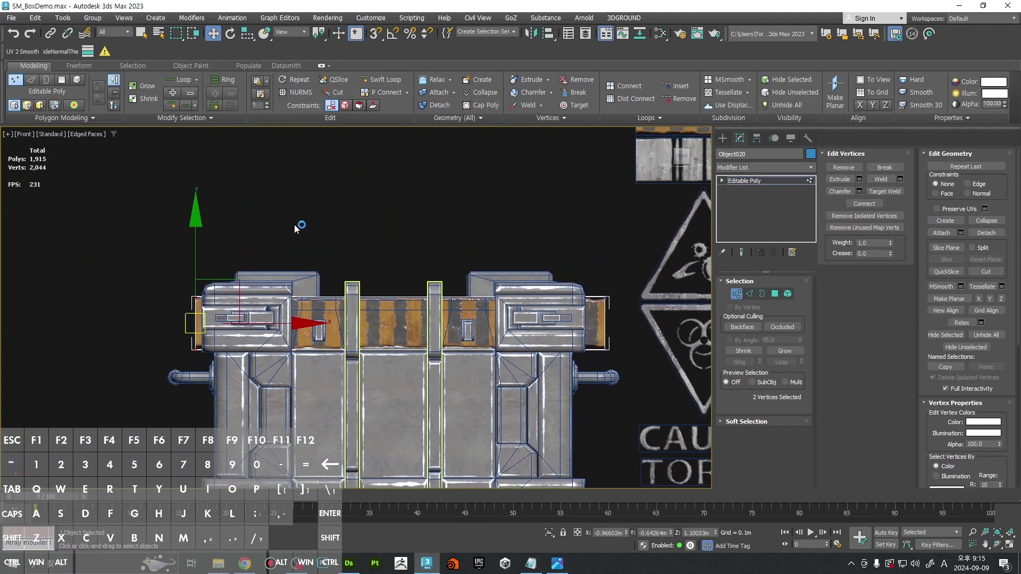
{"action": "middle_click_drag", "start_coordinate": [447, 304], "coordinate": [428, 289]}
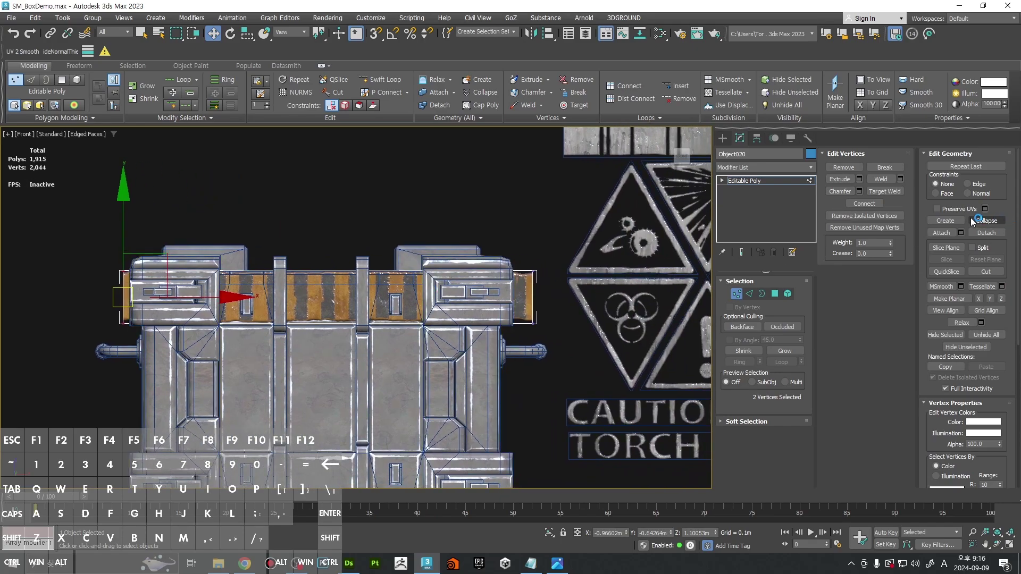
{"action": "left_click_drag", "start_coordinate": [207, 298], "coordinate": [419, 299]}
{"action": "key", "text": "ctrl+z"}
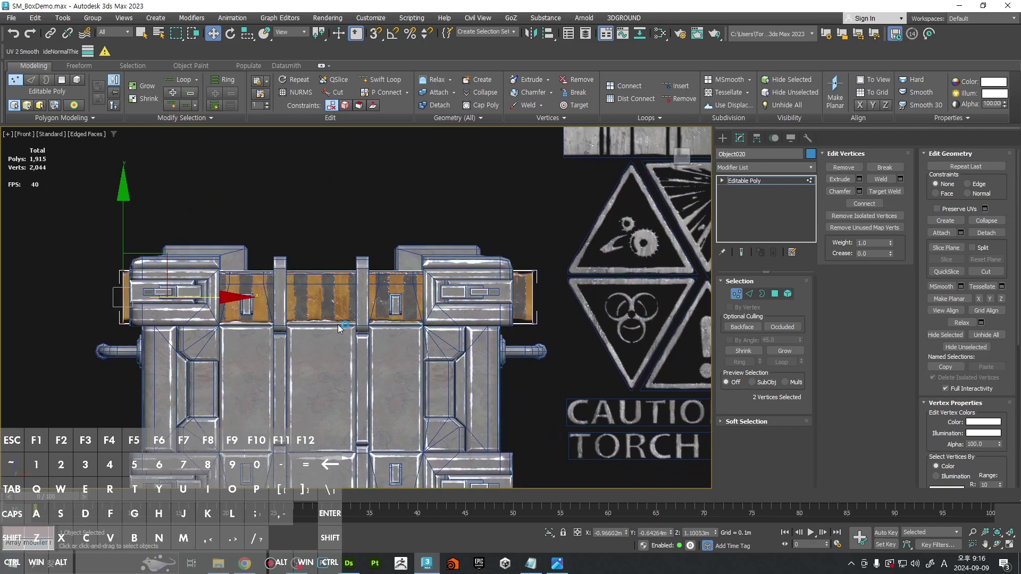
Step: Enable Preserve UVs and move the strip's left-end vertices inward to the inner edge of the left corner block
{"action": "middle_click_drag", "start_coordinate": [420, 300], "coordinate": [574, 304]}
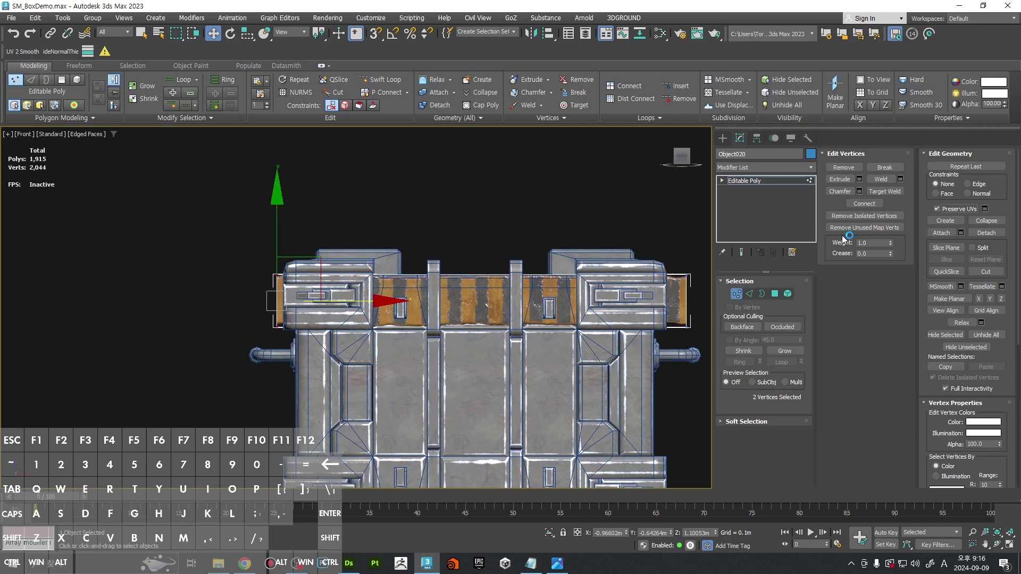
{"action": "scroll", "coordinate": [382, 302], "scroll_direction": "up", "scroll_amount": 2}
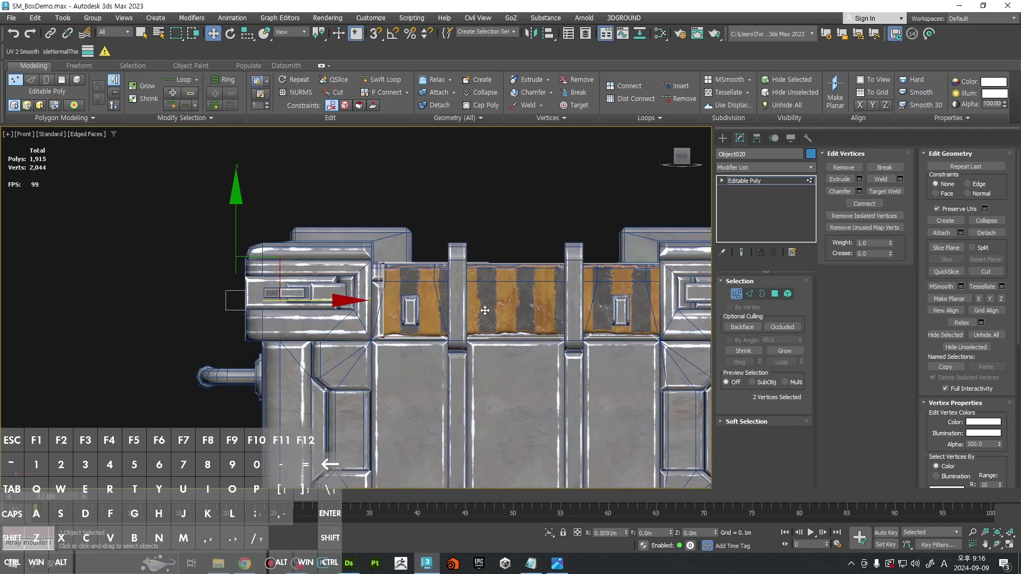
{"action": "left_click_drag", "start_coordinate": [473, 312], "coordinate": [474, 311]}
Step: Move the strip's right-end vertices inward to about X -0.044 m, between the two vertical straps, and check the reference image
{"action": "middle_click_drag", "start_coordinate": [474, 311], "coordinate": [228, 311]}
{"action": "left_click_drag", "start_coordinate": [415, 216], "coordinate": [662, 367]}
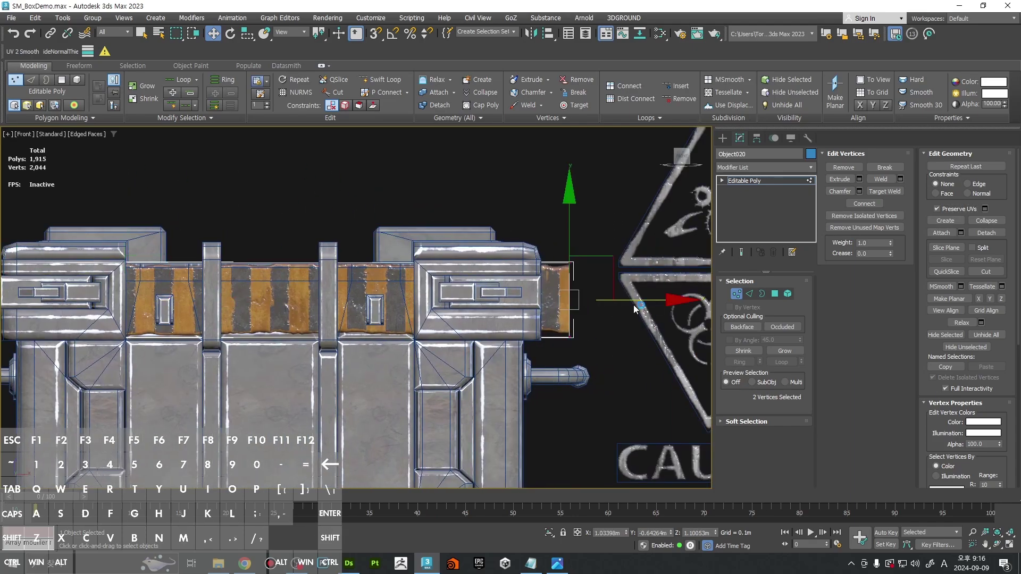
{"action": "left_click_drag", "start_coordinate": [633, 301], "coordinate": [271, 333]}
{"action": "middle_click_drag", "start_coordinate": [220, 320], "coordinate": [462, 328]}
{"action": "scroll", "coordinate": [462, 329], "scroll_direction": "up", "scroll_amount": 3}
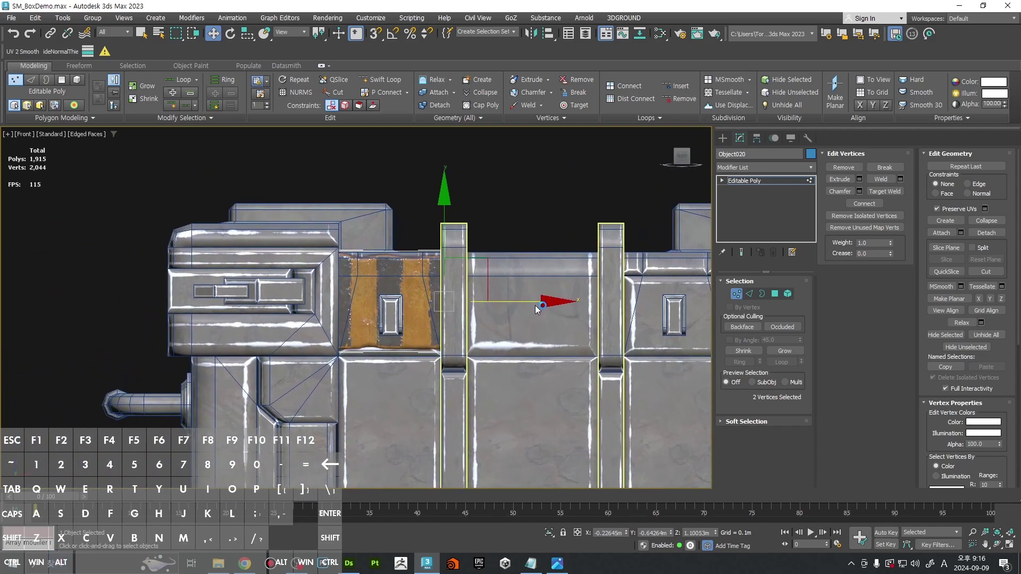
{"action": "left_click_drag", "start_coordinate": [541, 301], "coordinate": [651, 301]}
{"action": "left_click_drag", "start_coordinate": [588, 0], "coordinate": [510, 176]}
{"action": "left_click_drag", "start_coordinate": [662, 164], "coordinate": [422, 0]}
{"action": "middle_click_drag", "start_coordinate": [460, 310], "coordinate": [507, 297]}
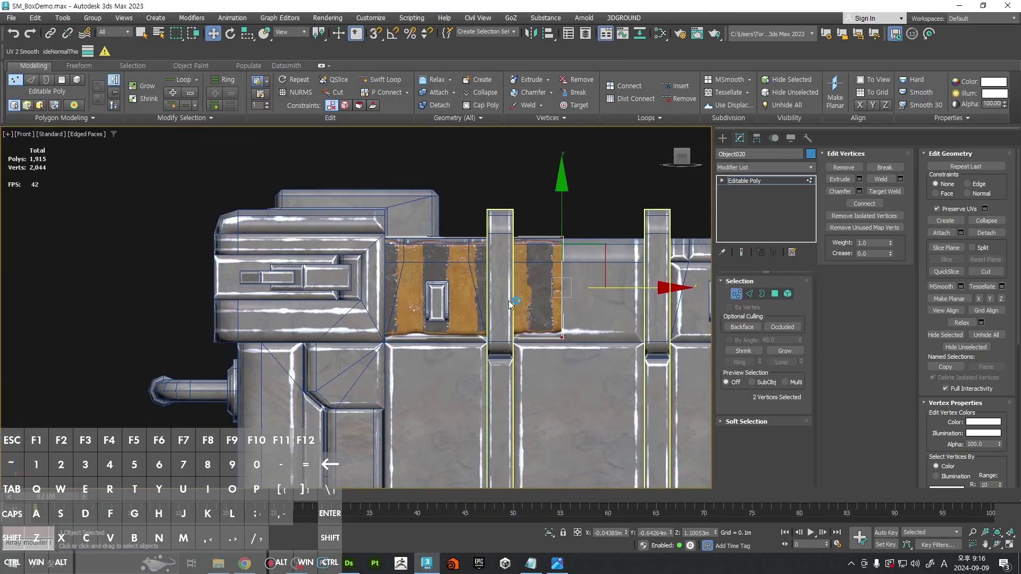
Step: Turn off Preserve UVs and slide the strip's top edge to the right so the hazard stripes slant
{"action": "left_click", "coordinate": [590, 215]}
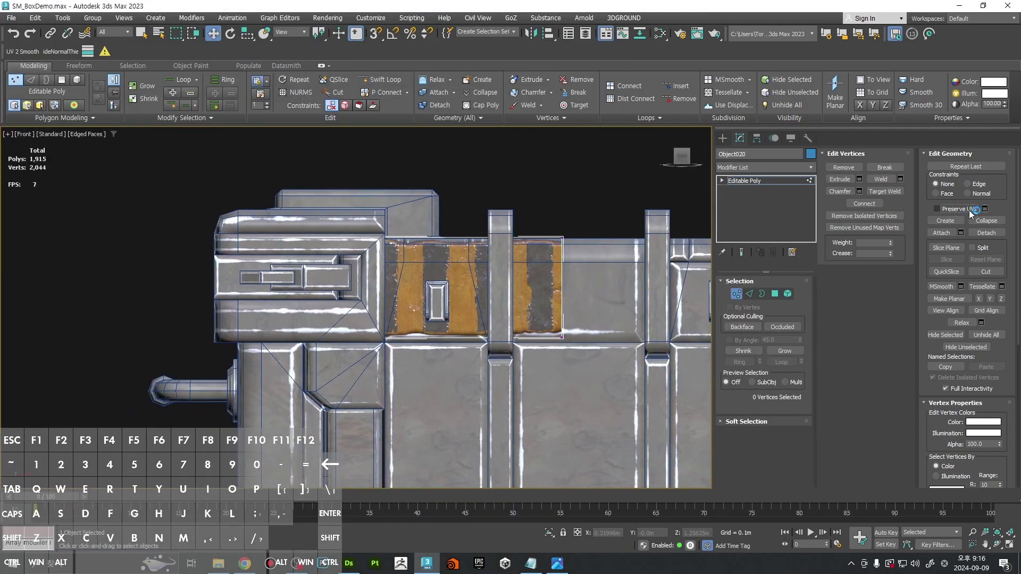
{"action": "key", "text": "2"}
{"action": "left_click", "coordinate": [531, 238]}
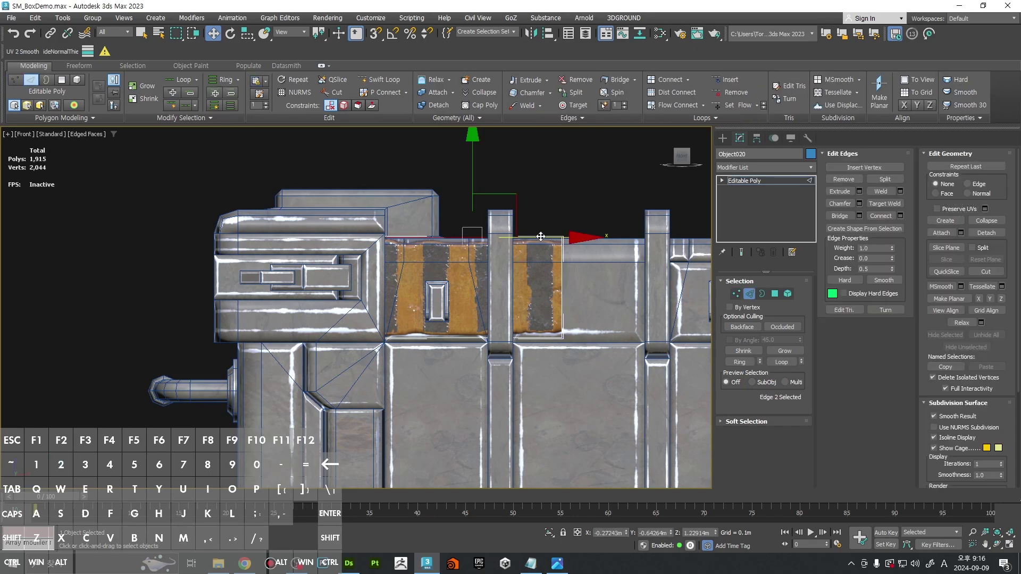
{"action": "left_click_drag", "start_coordinate": [541, 237], "coordinate": [610, 240]}
{"action": "left_click", "coordinate": [748, 293]}
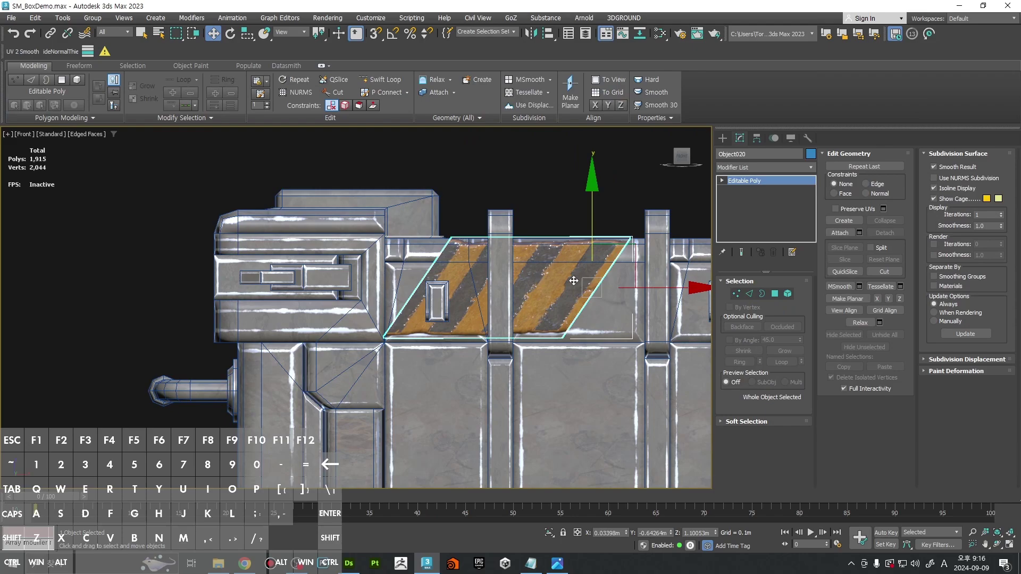
Step: Turn on Preserve UVs for vertex editing and enable snapping with Vertex as the snap target
{"action": "key", "text": "1"}
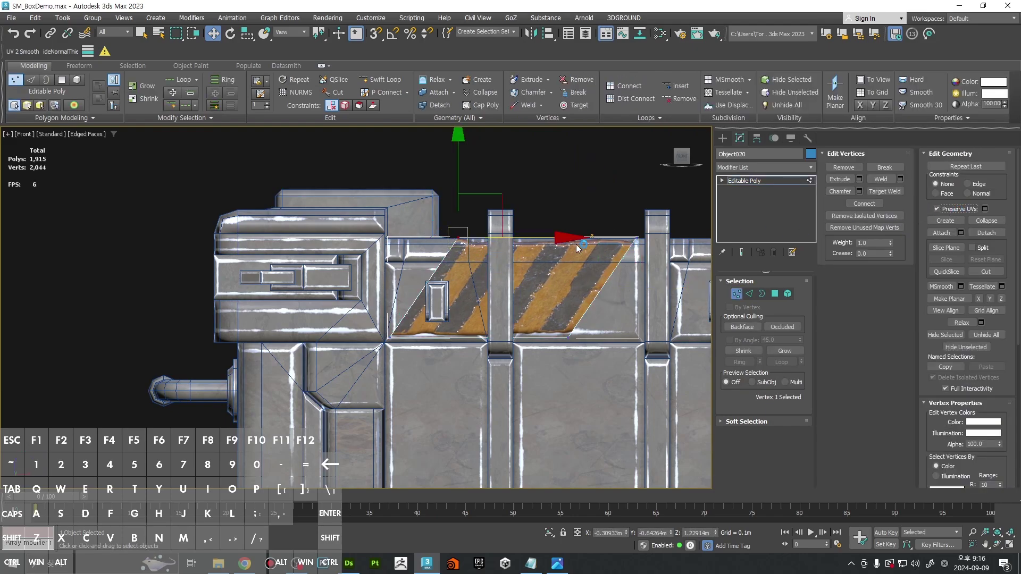
{"action": "key", "text": "s"}
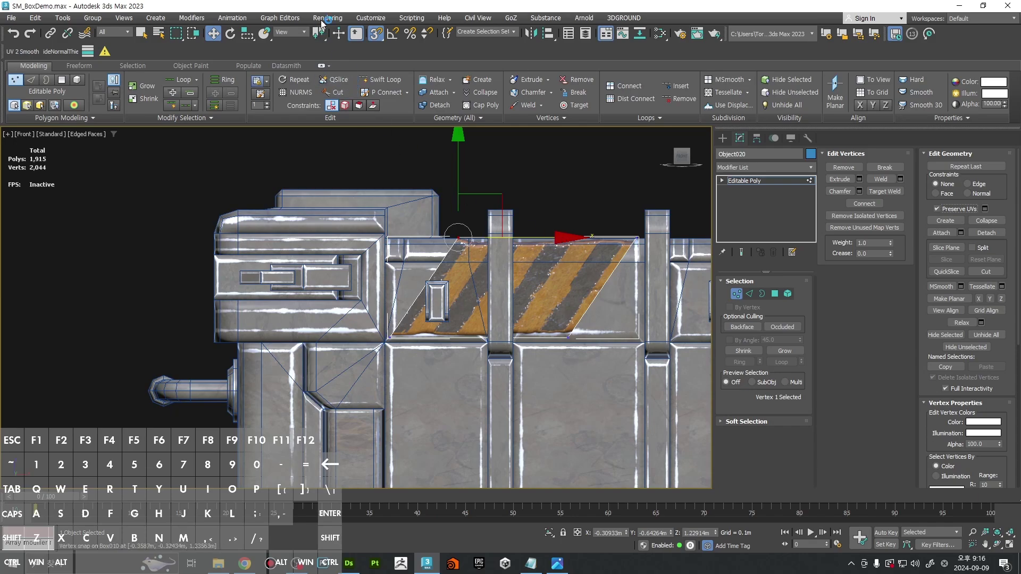
{"action": "right_click", "coordinate": [374, 36]}
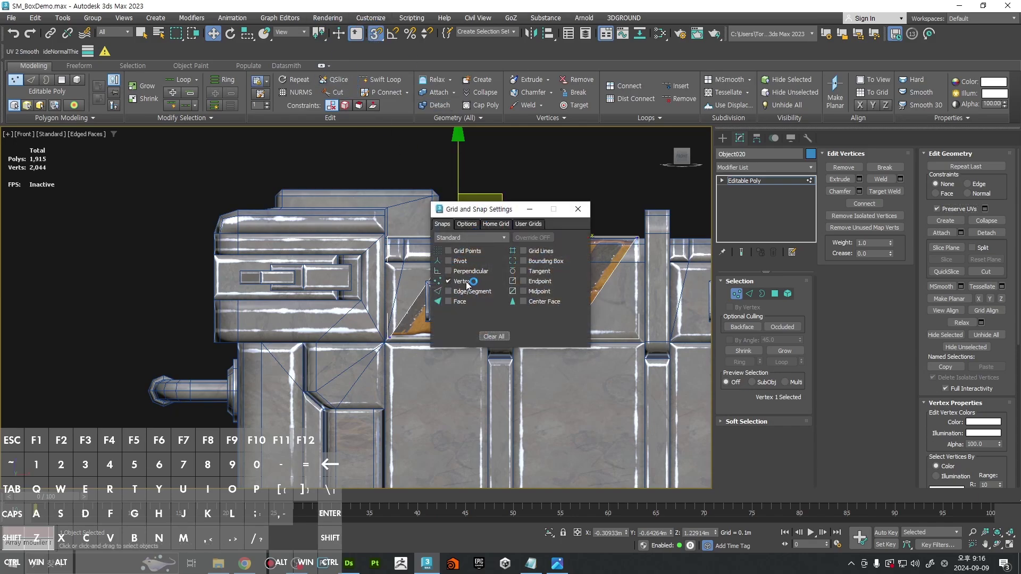
{"action": "left_click_drag", "start_coordinate": [481, 213], "coordinate": [541, 231]}
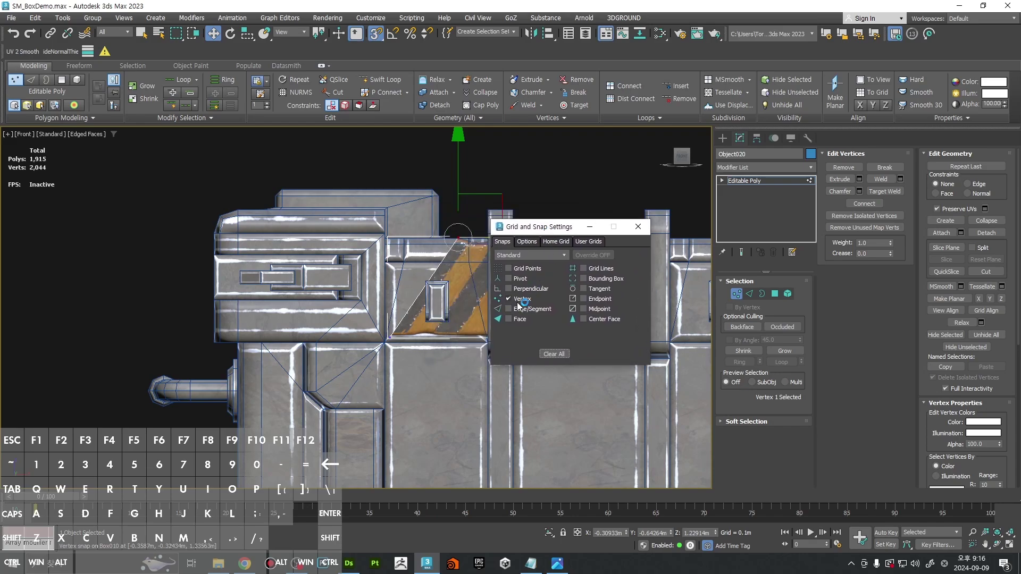
{"action": "left_click", "coordinate": [639, 227]}
Step: Snap the strip's two top vertices into line above its bottom corners to make it rectangular, and turn snapping off
{"action": "left_click_drag", "start_coordinate": [560, 238], "coordinate": [390, 239]}
{"action": "left_click_drag", "start_coordinate": [597, 201], "coordinate": [631, 248]}
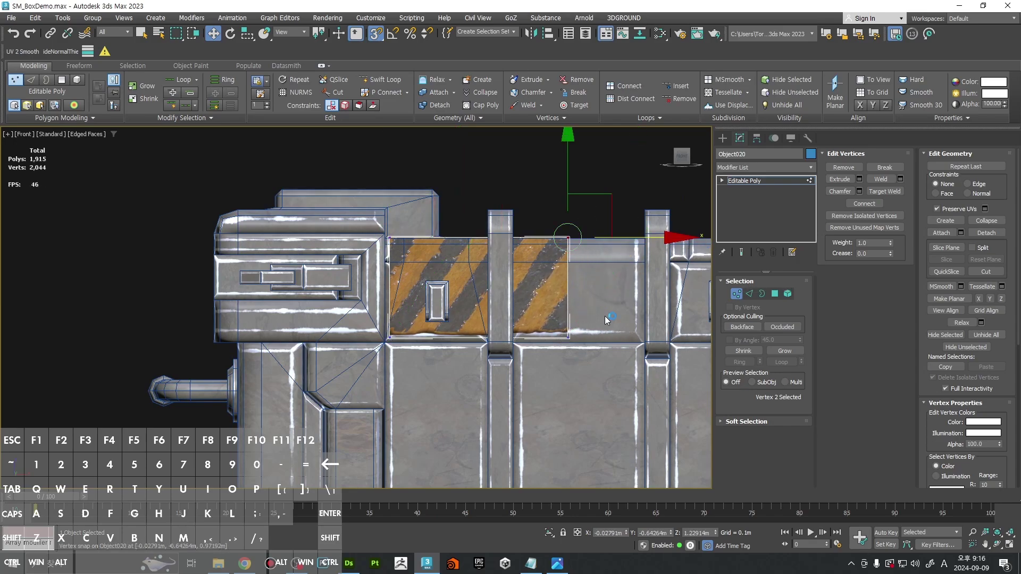
{"action": "key", "text": "s"}
{"action": "middle_click_drag", "start_coordinate": [696, 209], "coordinate": [689, 223]}
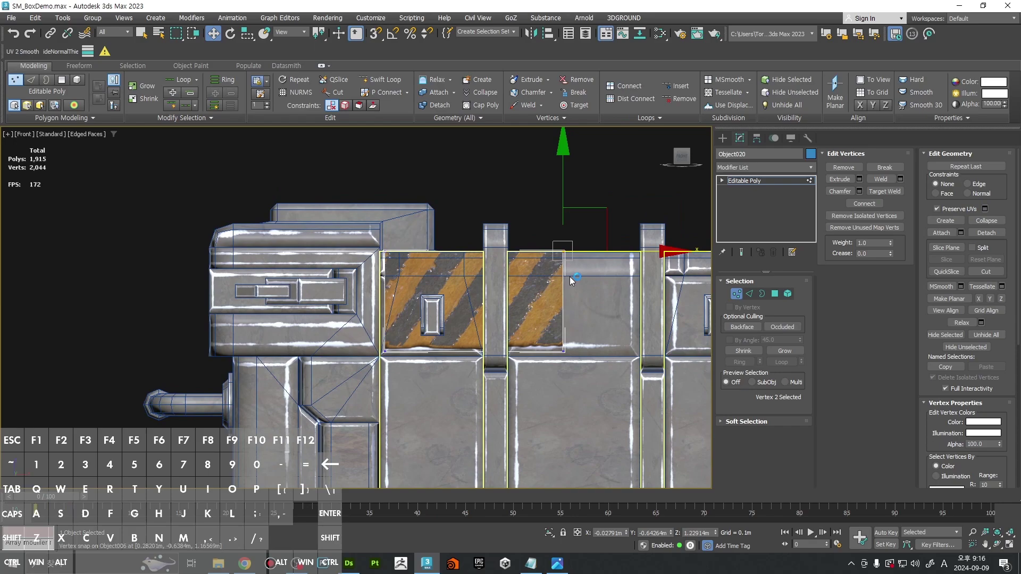
{"action": "key", "text": "1"}
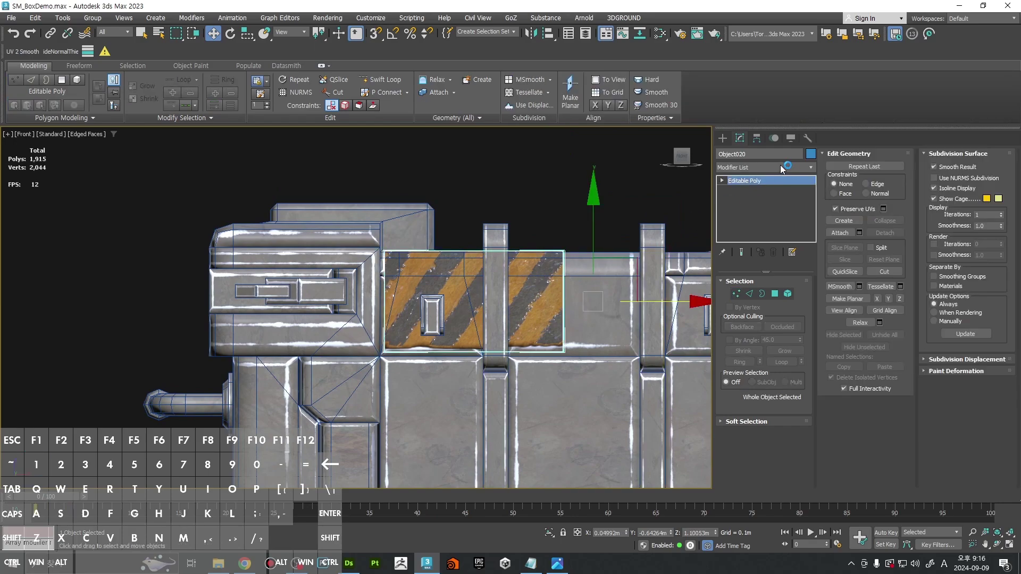
Step: Apply Unwrap UVW to the warning-stripe decal and open the UV Editor with T_DecalSet_B.png as the background
{"action": "left_click", "coordinate": [780, 166]}
{"action": "key", "text": "u"}
{"action": "key", "text": "Return"}
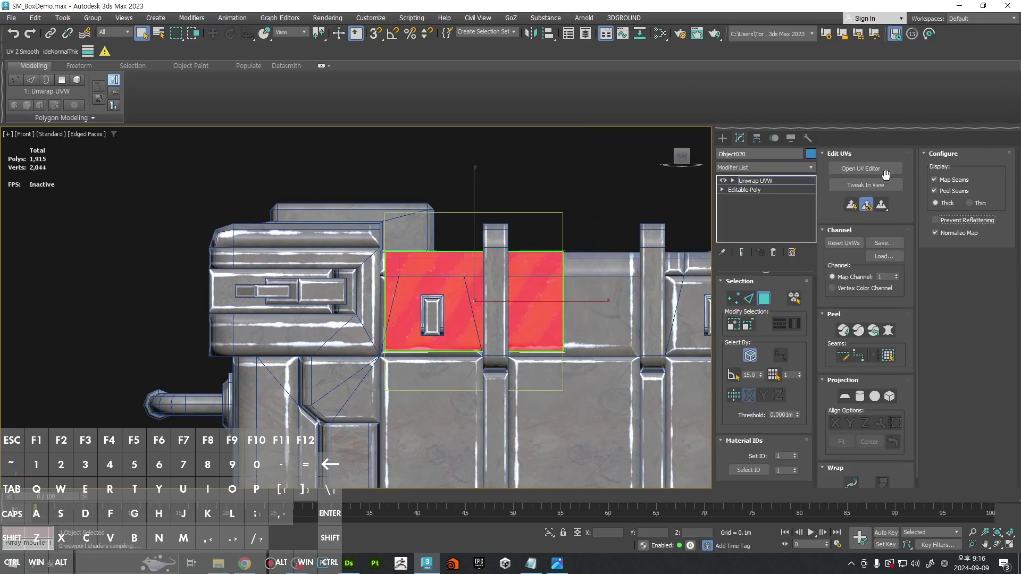
{"action": "left_click", "coordinate": [883, 169]}
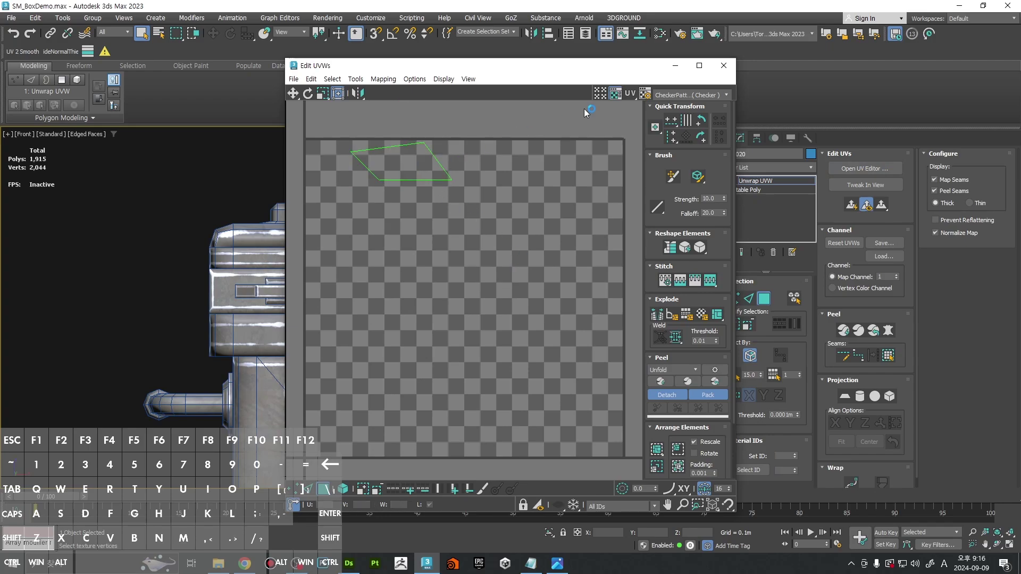
{"action": "left_click", "coordinate": [689, 95]}
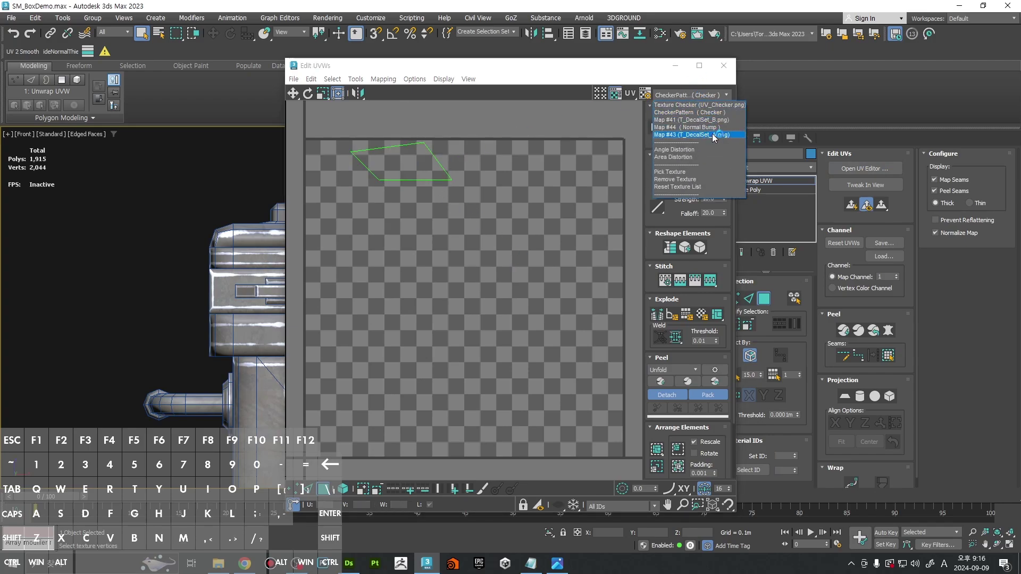
{"action": "left_click", "coordinate": [713, 120]}
{"action": "middle_click_drag", "start_coordinate": [394, 158], "coordinate": [479, 213]}
{"action": "scroll", "coordinate": [479, 212], "scroll_direction": "up", "scroll_amount": 3}
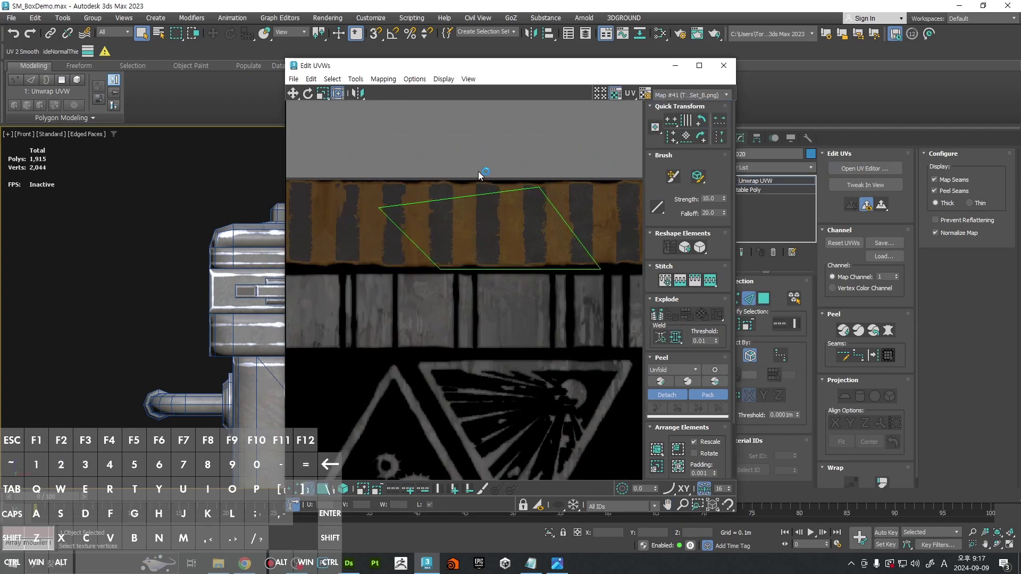
Step: Level the UV shell's top edge horizontally and move it up to the upper border of the stripe band
{"action": "left_click", "coordinate": [672, 128]}
{"action": "scroll", "coordinate": [456, 206], "scroll_direction": "up", "scroll_amount": 3}
{"action": "left_click_drag", "start_coordinate": [468, 182], "coordinate": [468, 154], "text": "shift"}
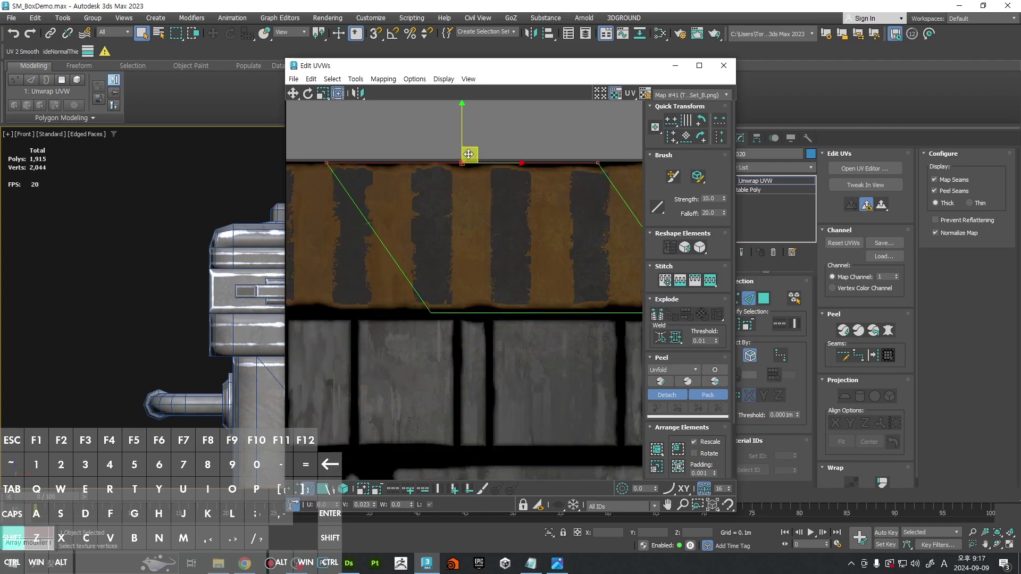
{"action": "left_click", "coordinate": [513, 142]}
{"action": "left_click_drag", "start_coordinate": [574, 70], "coordinate": [305, 70]}
{"action": "middle_click_drag", "start_coordinate": [537, 261], "coordinate": [638, 277]}
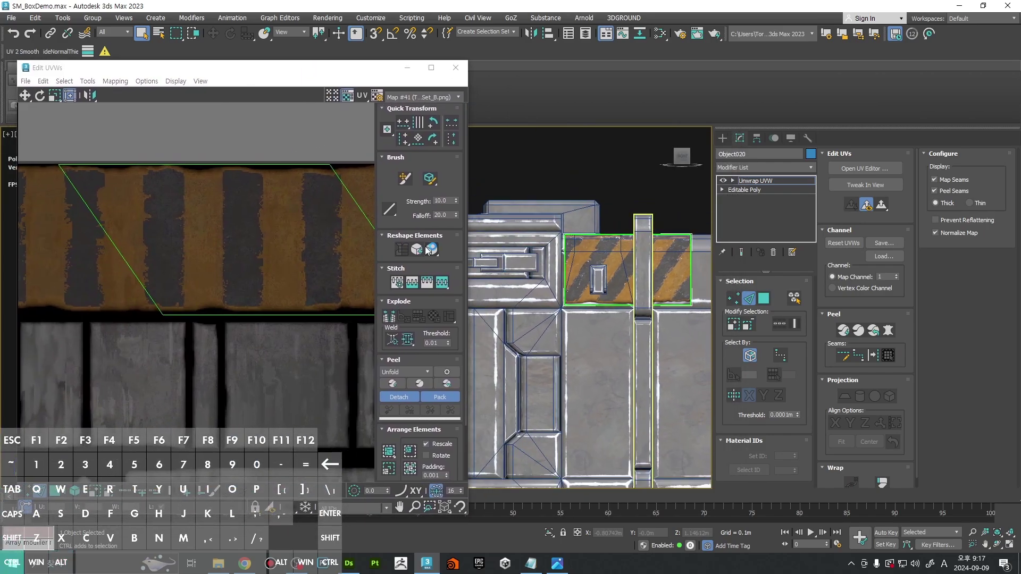
Step: Shift the UV shell's top edge right until the shell is rectangular and the decal's stripes run vertically
{"action": "scroll", "coordinate": [268, 181], "scroll_direction": "down", "scroll_amount": 4}
{"action": "middle_click_drag", "start_coordinate": [280, 191], "coordinate": [242, 205]}
{"action": "left_click", "coordinate": [215, 186]}
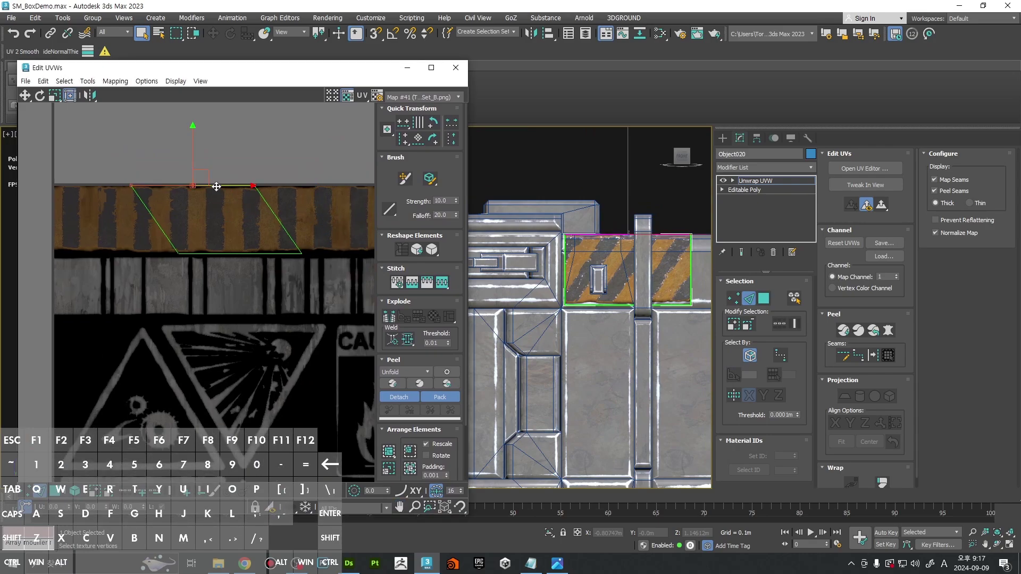
{"action": "left_click_drag", "start_coordinate": [215, 186], "coordinate": [264, 188]}
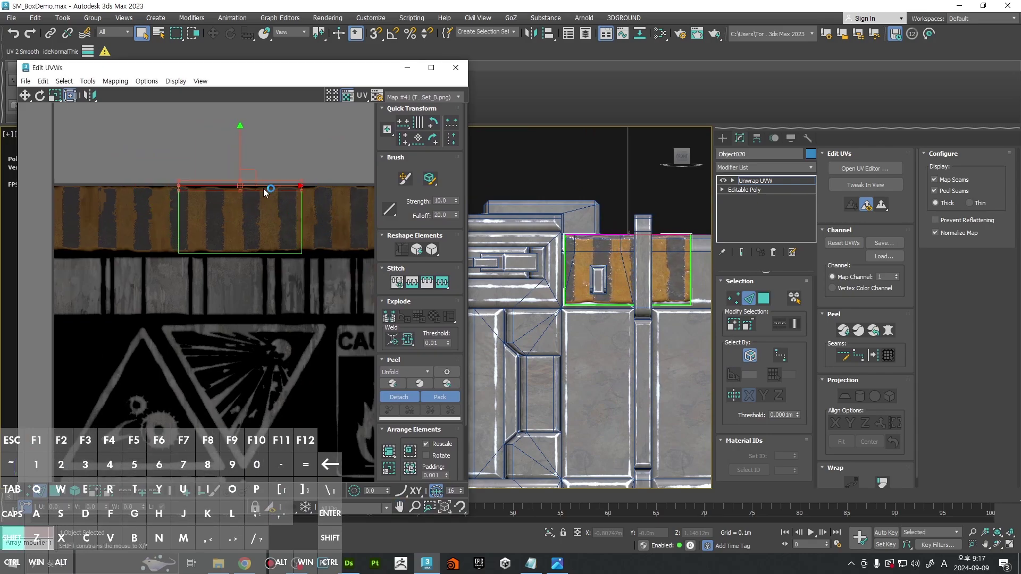
{"action": "middle_click_drag", "start_coordinate": [327, 215], "coordinate": [262, 239]}
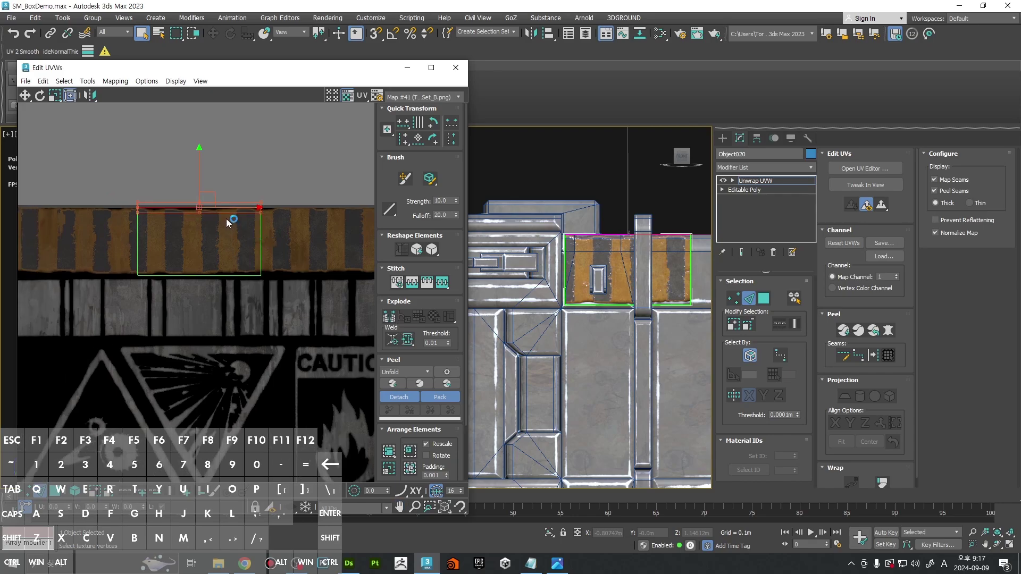
{"action": "mouse_move", "coordinate": [229, 208]}
{"action": "left_mouse_down"}
{"action": "mouse_move", "coordinate": [292, 209]}
{"action": "mouse_move", "coordinate": [167, 210]}
{"action": "mouse_move", "coordinate": [245, 208]}
{"action": "left_mouse_up"}
{"action": "key", "text": "ctrl+z"}
Step: Slide the UV shell's top edge left into a slanted parallelogram so the decal's stripes run diagonally
{"action": "left_click", "coordinate": [227, 276]}
{"action": "left_click", "coordinate": [234, 208]}
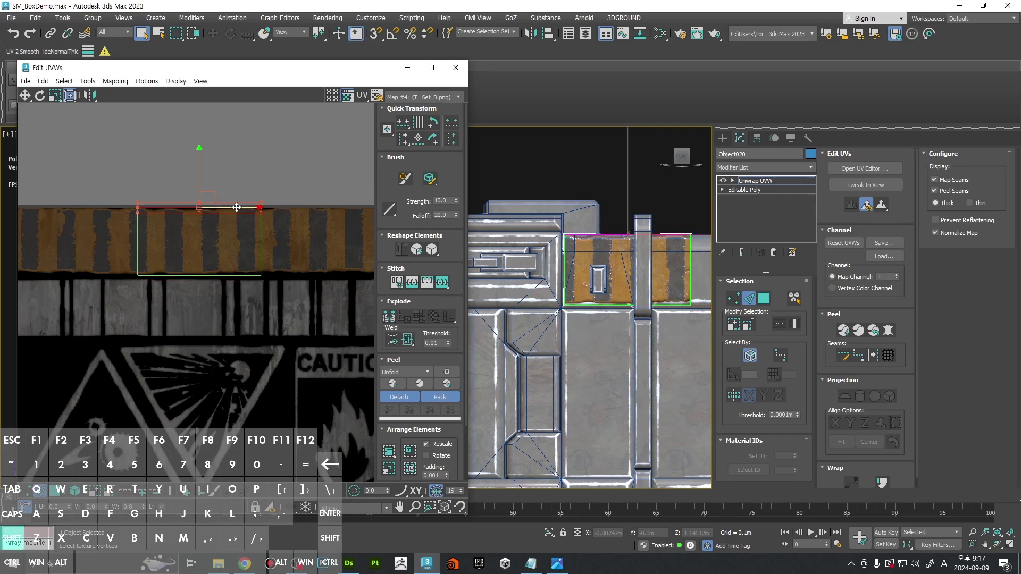
{"action": "left_click_drag", "start_coordinate": [237, 208], "coordinate": [182, 208]}
{"action": "left_click", "coordinate": [281, 192]}
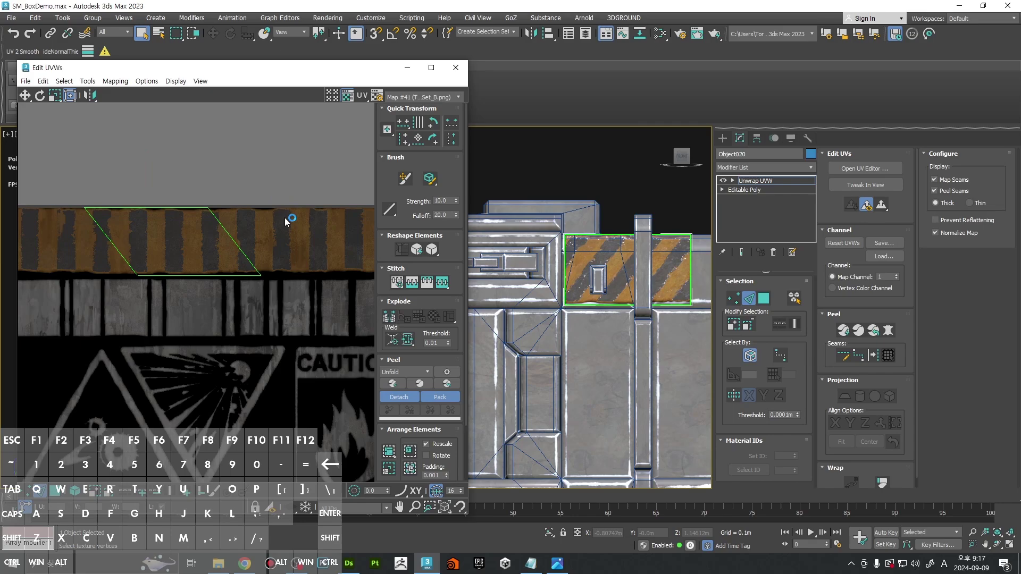
Step: Fine-tune the bottom UV edge against the stripe band's lower border and convert the decal to Editable Poly
{"action": "left_click", "coordinate": [198, 274]}
{"action": "scroll", "coordinate": [194, 265], "scroll_direction": "up", "scroll_amount": 1}
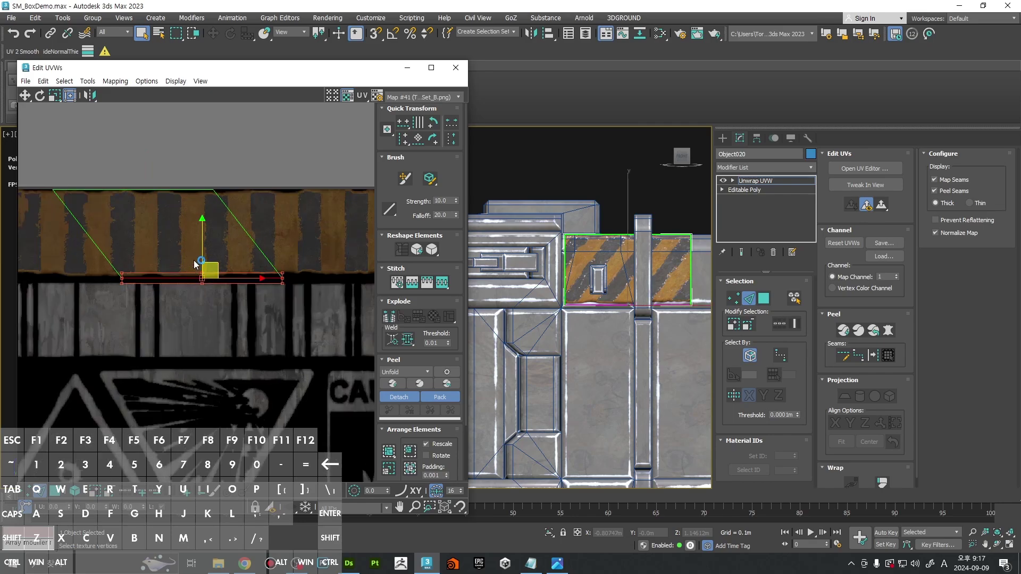
{"action": "left_click_drag", "start_coordinate": [201, 255], "coordinate": [200, 255]}
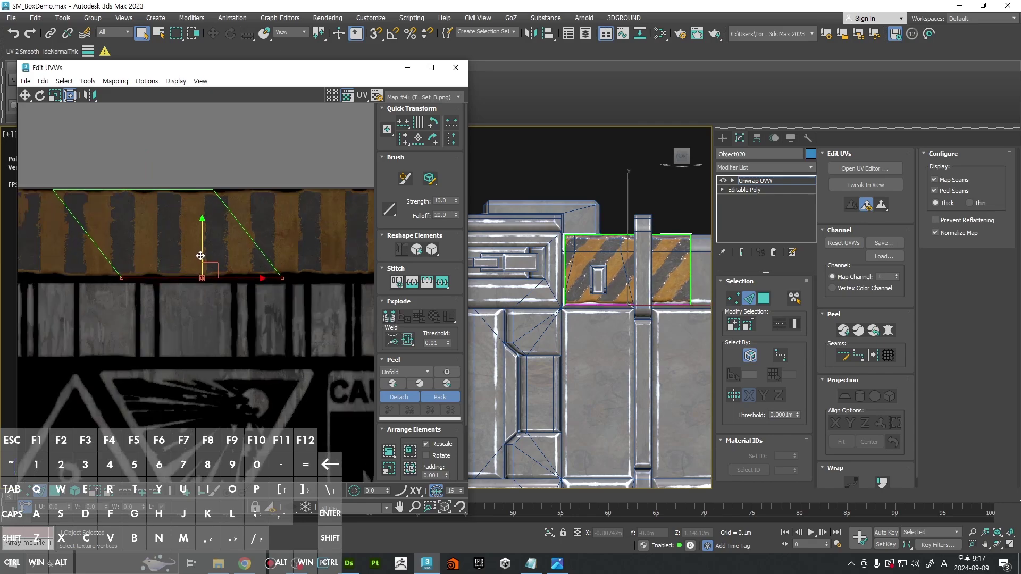
{"action": "left_click", "coordinate": [194, 173]}
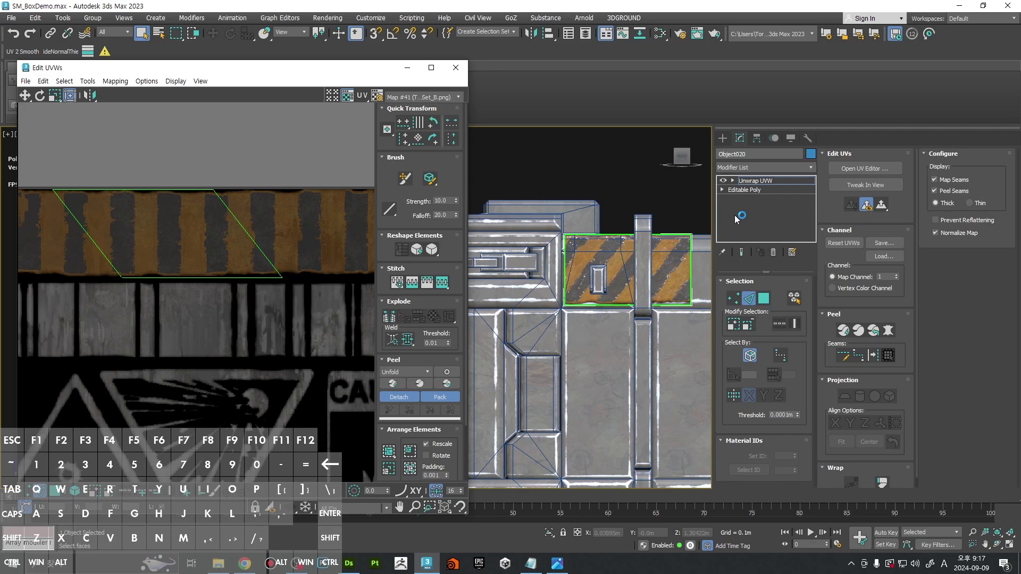
{"action": "right_click", "coordinate": [563, 201]}
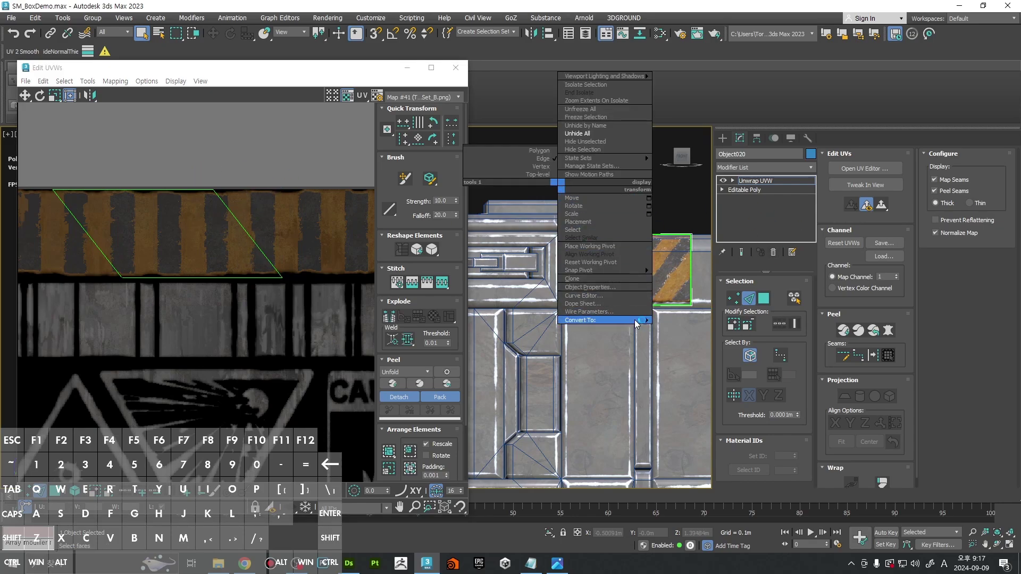
{"action": "mouse_move", "coordinate": [638, 320]}
{"action": "left_click", "coordinate": [676, 329]}
Step: Select the whole decal element and move it slightly left along X against the corner block
{"action": "middle_click_drag", "start_coordinate": [636, 286], "coordinate": [509, 302]}
{"action": "scroll", "coordinate": [509, 301], "scroll_direction": "up", "scroll_amount": 3}
{"action": "key", "text": "5"}
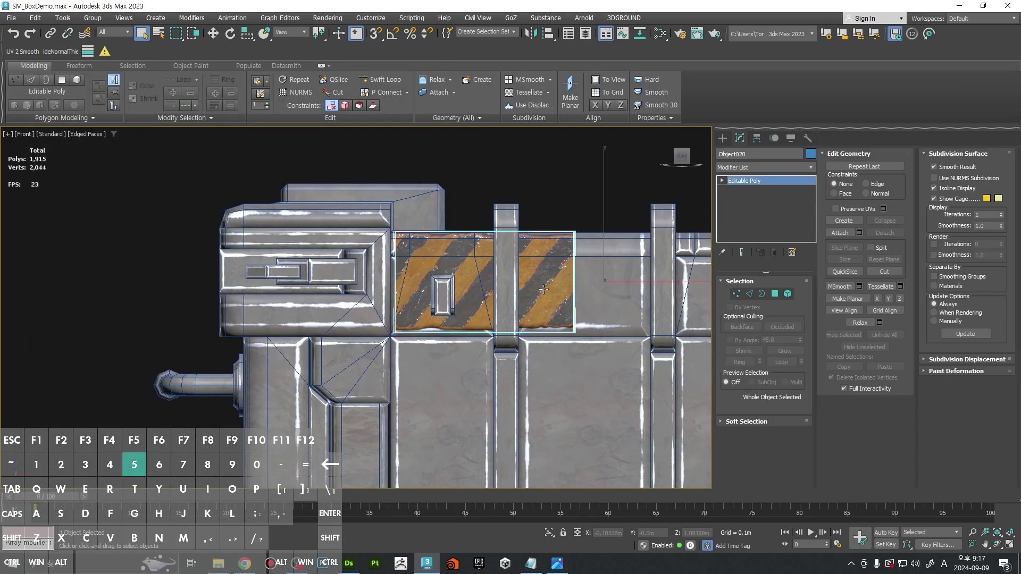
{"action": "left_click", "coordinate": [543, 291]}
{"action": "key", "text": "w"}
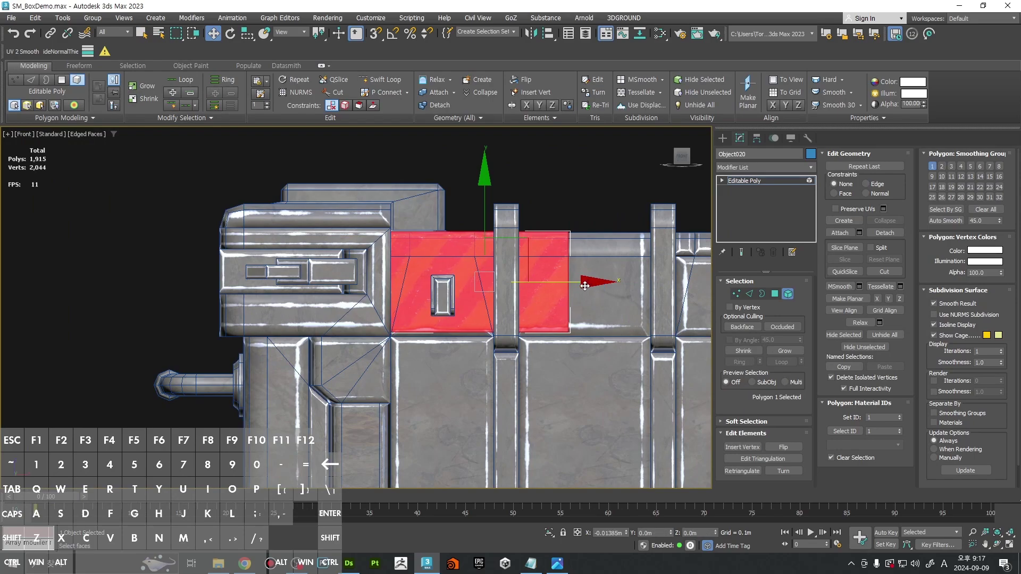
Step: Enable Preserve UVs and move the decal's two right-hand vertices left to the edge of the vertical strap
{"action": "key", "text": "1"}
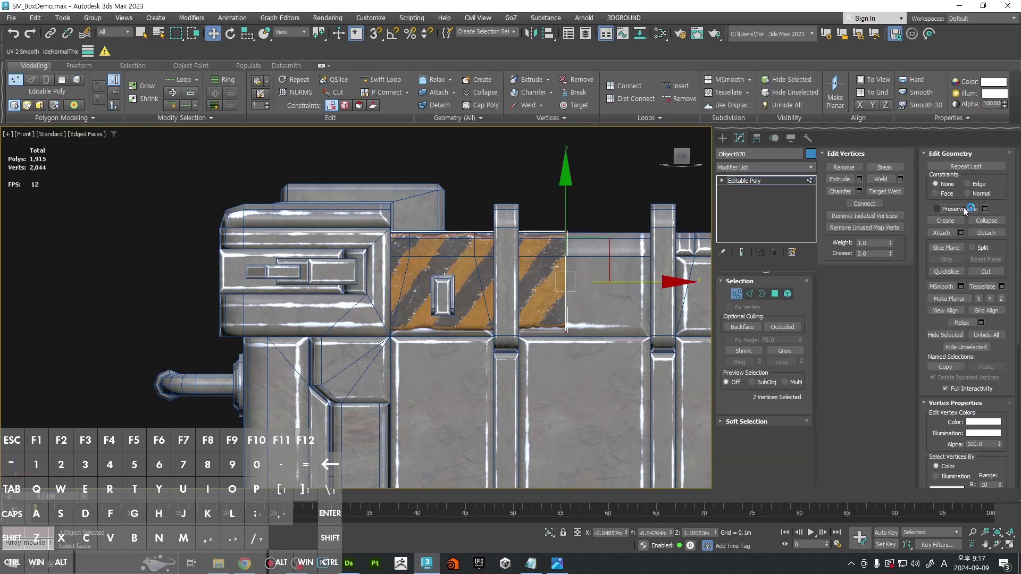
{"action": "left_click_drag", "start_coordinate": [618, 286], "coordinate": [551, 294]}
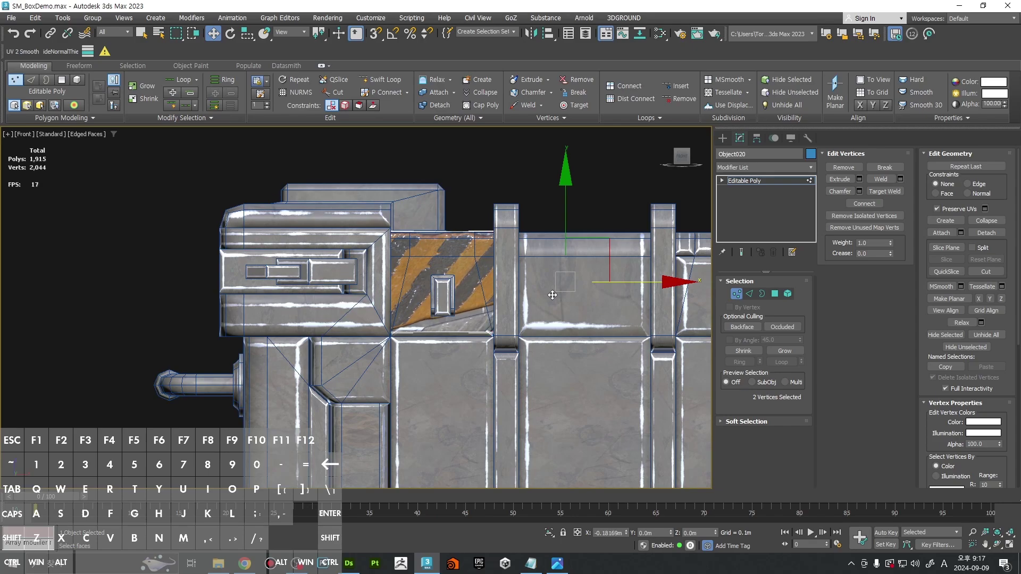
{"action": "left_click_drag", "start_coordinate": [551, 296], "coordinate": [552, 295]}
{"action": "middle_click_drag", "start_coordinate": [491, 313], "coordinate": [550, 327]}
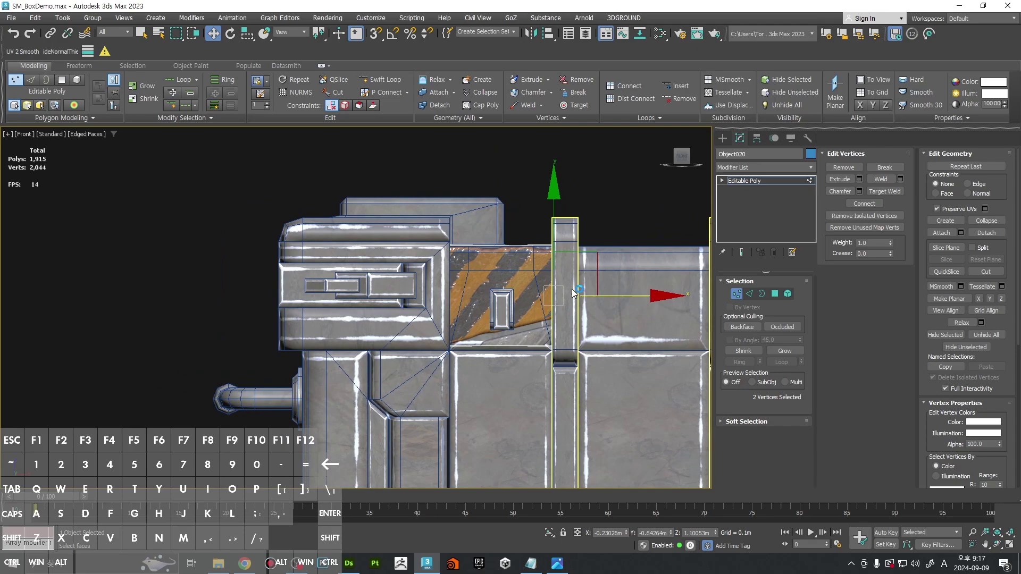
{"action": "key", "text": "1"}
Step: Apply Unwrap UVW to the shortened decal again and display T_DecalSet_B.png behind its UV shell
{"action": "left_click", "coordinate": [767, 171]}
{"action": "key", "text": "u"}
{"action": "key", "text": "Return"}
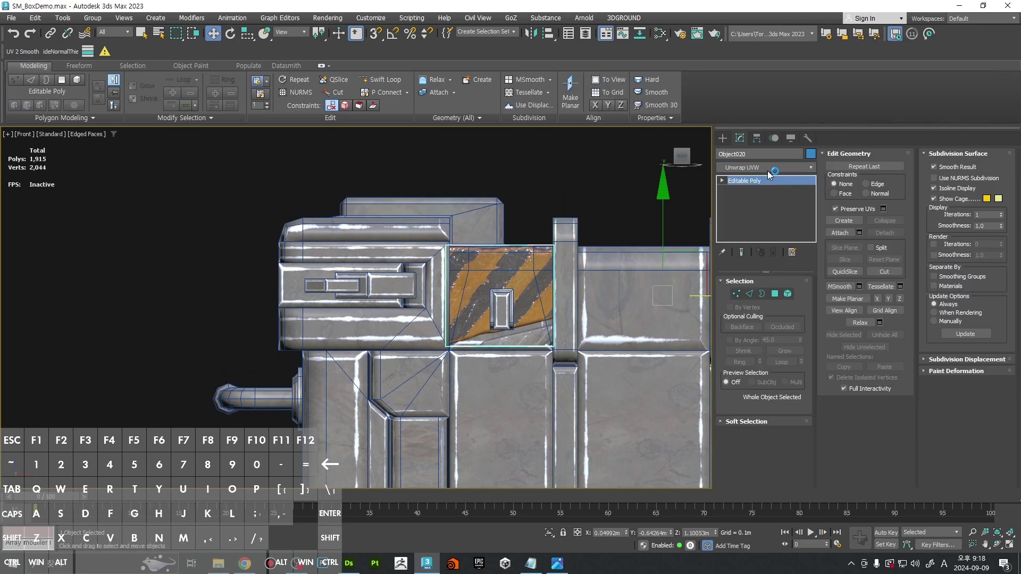
{"action": "left_click", "coordinate": [876, 171]}
{"action": "left_click", "coordinate": [876, 172]}
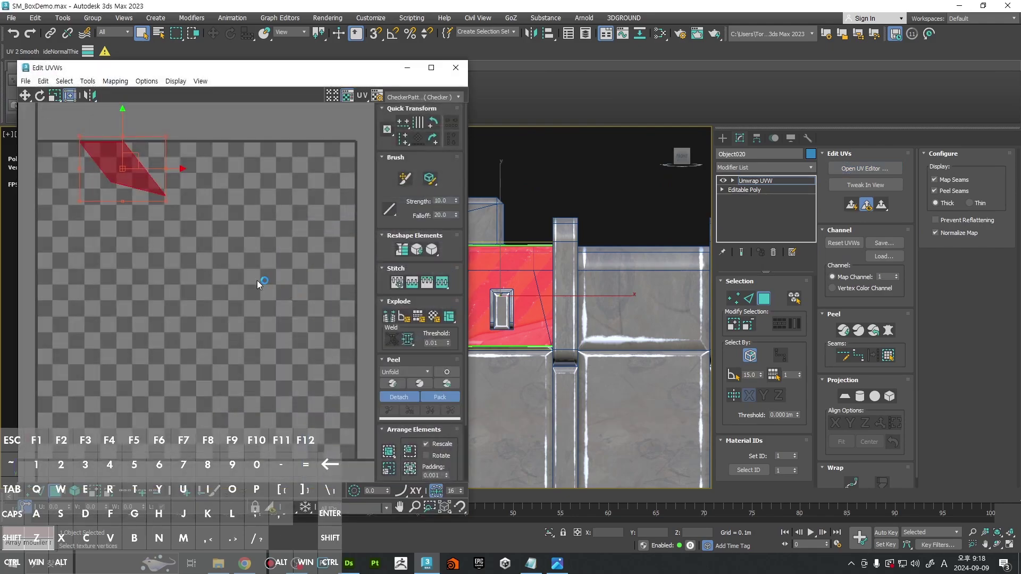
{"action": "middle_click_drag", "start_coordinate": [169, 224], "coordinate": [246, 263]}
{"action": "scroll", "coordinate": [247, 262], "scroll_direction": "up", "scroll_amount": 3}
{"action": "key", "text": "2"}
{"action": "left_click", "coordinate": [254, 239]}
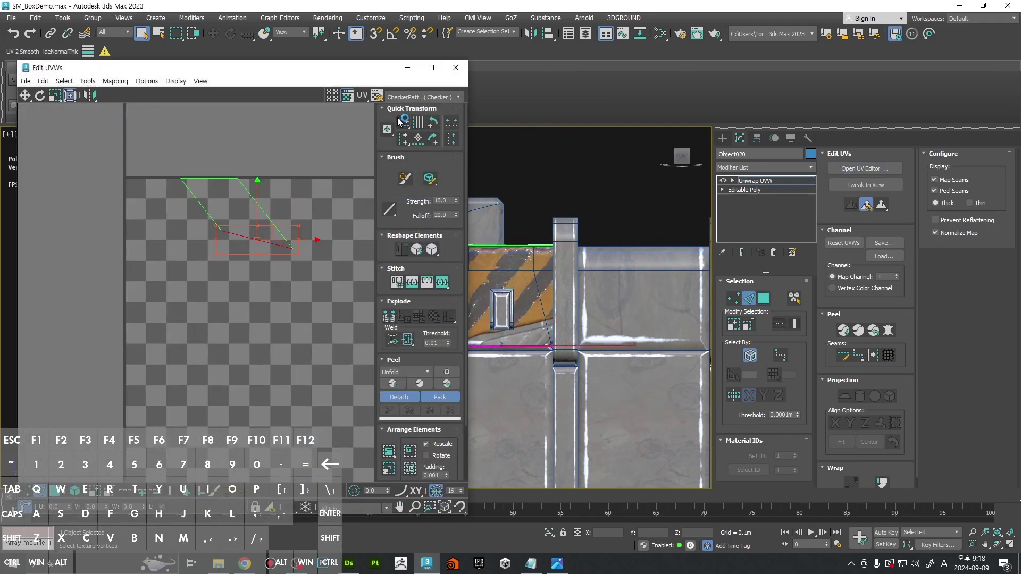
{"action": "left_click", "coordinate": [418, 100]}
{"action": "left_click", "coordinate": [426, 127]}
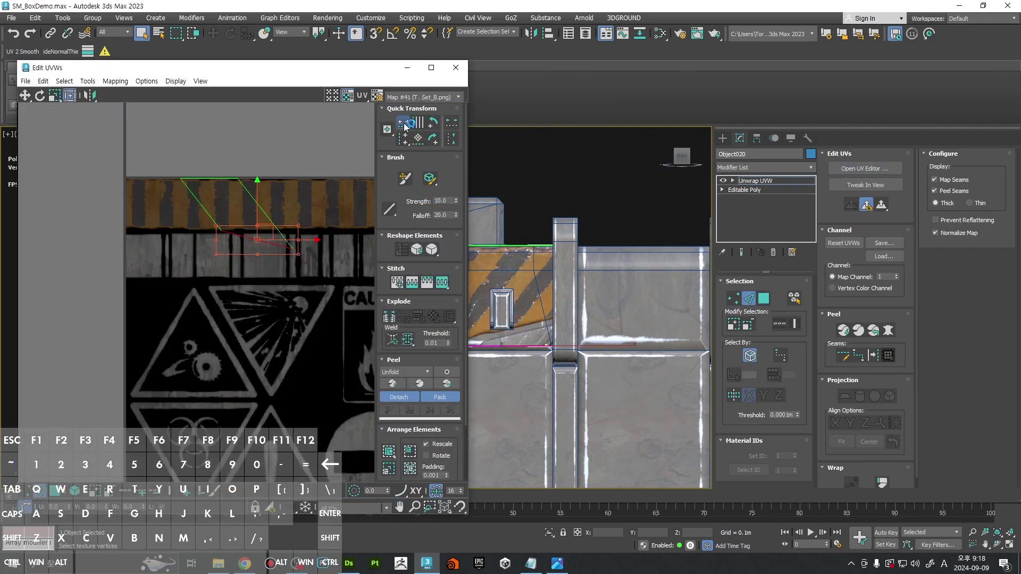
Step: Move the levelled bottom UV edge up to the stripe band's lower border and shift the top-right UV vertex right
{"action": "scroll", "coordinate": [268, 245], "scroll_direction": "up", "scroll_amount": 3}
{"action": "left_click_drag", "start_coordinate": [277, 258], "coordinate": [276, 240]}
{"action": "key", "text": "1"}
{"action": "left_click", "coordinate": [232, 142]}
{"action": "left_click_drag", "start_coordinate": [240, 135], "coordinate": [265, 135], "text": "shift"}
{"action": "left_click", "coordinate": [314, 186]}
Step: Convert the decal to Editable Poly and lower its top edge to the upper border of the box panel
{"action": "middle_click_drag", "start_coordinate": [523, 222], "coordinate": [559, 215]}
{"action": "right_click", "coordinate": [559, 215]}
{"action": "left_click", "coordinate": [680, 356]}
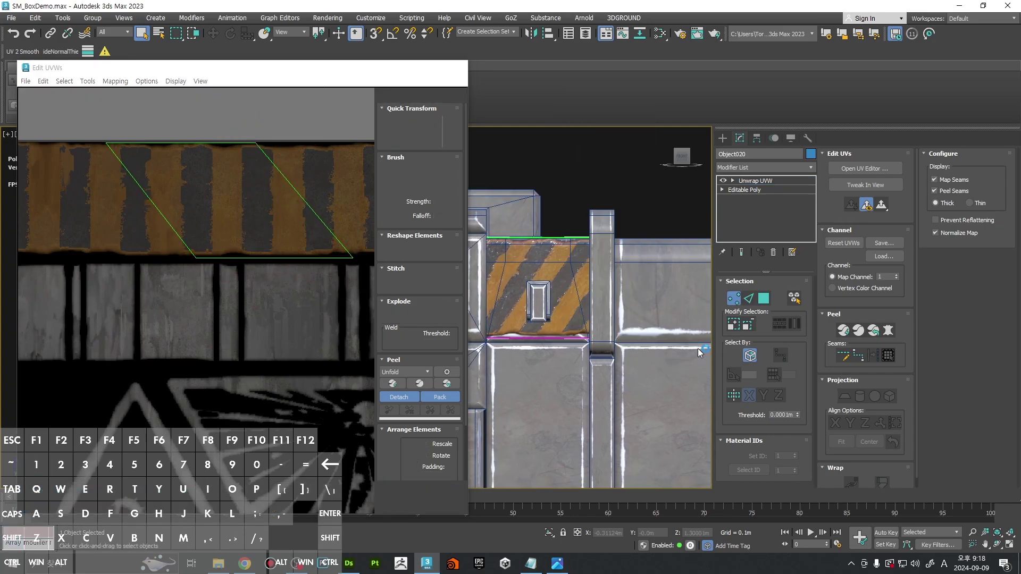
{"action": "scroll", "coordinate": [544, 243], "scroll_direction": "up", "scroll_amount": 2}
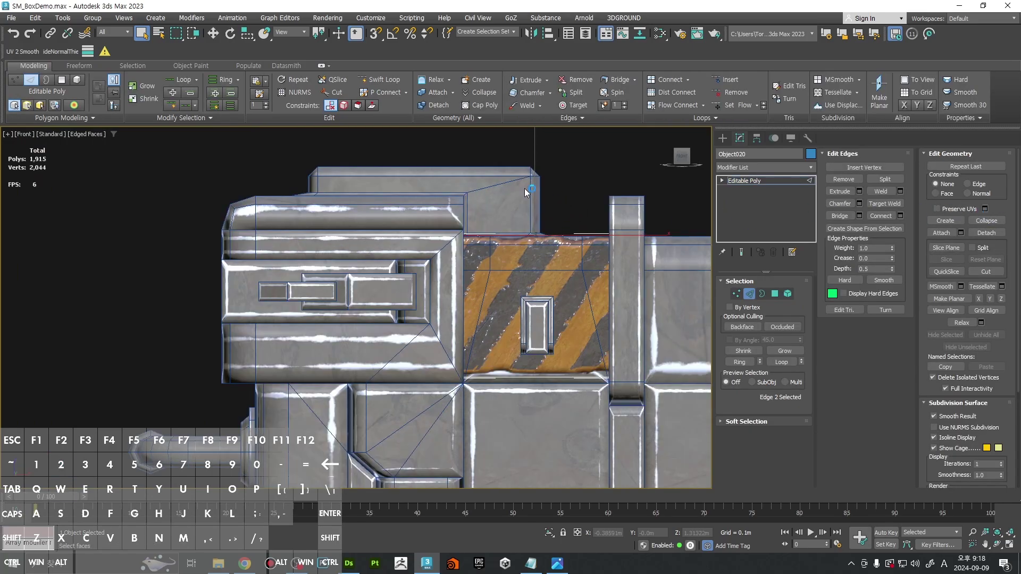
{"action": "key", "text": "w"}
{"action": "left_click_drag", "start_coordinate": [533, 179], "coordinate": [538, 216]}
{"action": "middle_click_drag", "start_coordinate": [537, 215], "coordinate": [604, 286], "text": "alt"}
{"action": "scroll", "coordinate": [604, 286], "scroll_direction": "down", "scroll_amount": 4}
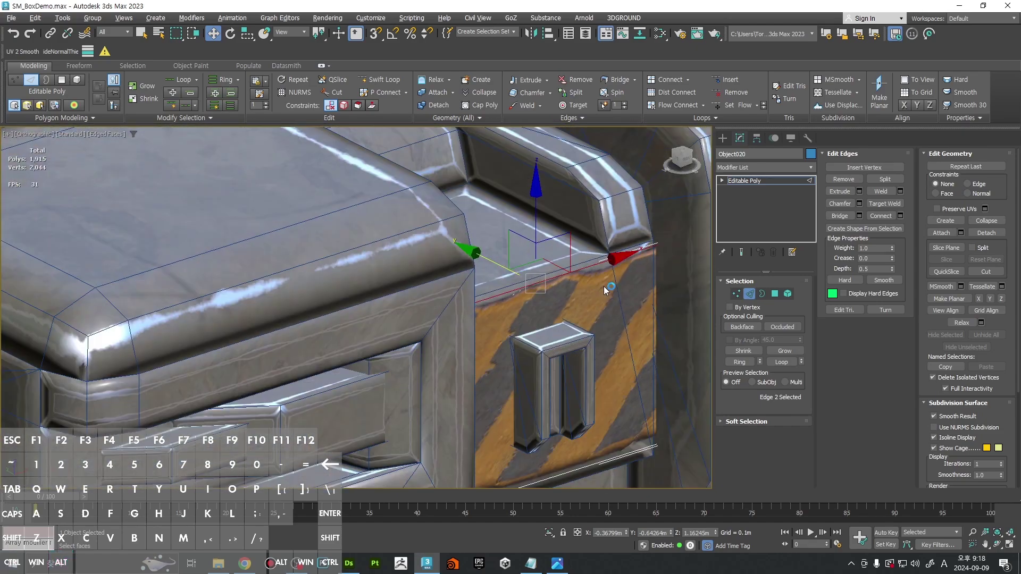
{"action": "key", "text": "2"}
Step: Center the decal's pivot on the object and move the decal along Y closer to the box surface
{"action": "scroll", "coordinate": [555, 346], "scroll_direction": "up", "scroll_amount": 2}
{"action": "left_click", "coordinate": [757, 138]}
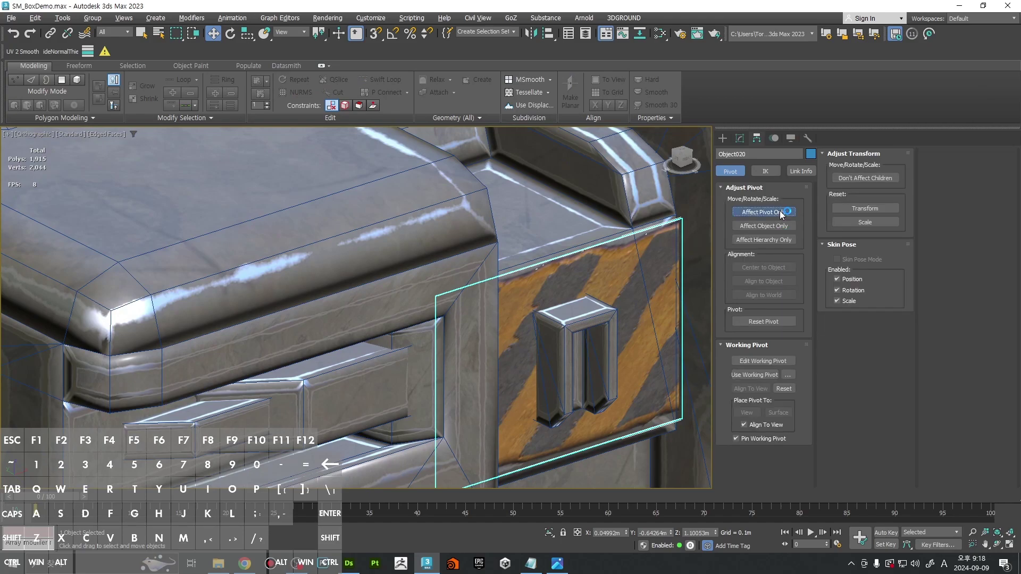
{"action": "left_click", "coordinate": [763, 211]}
{"action": "scroll", "coordinate": [552, 339], "scroll_direction": "up", "scroll_amount": 3}
{"action": "left_click_drag", "start_coordinate": [552, 339], "coordinate": [550, 336]}
{"action": "key", "text": "f"}
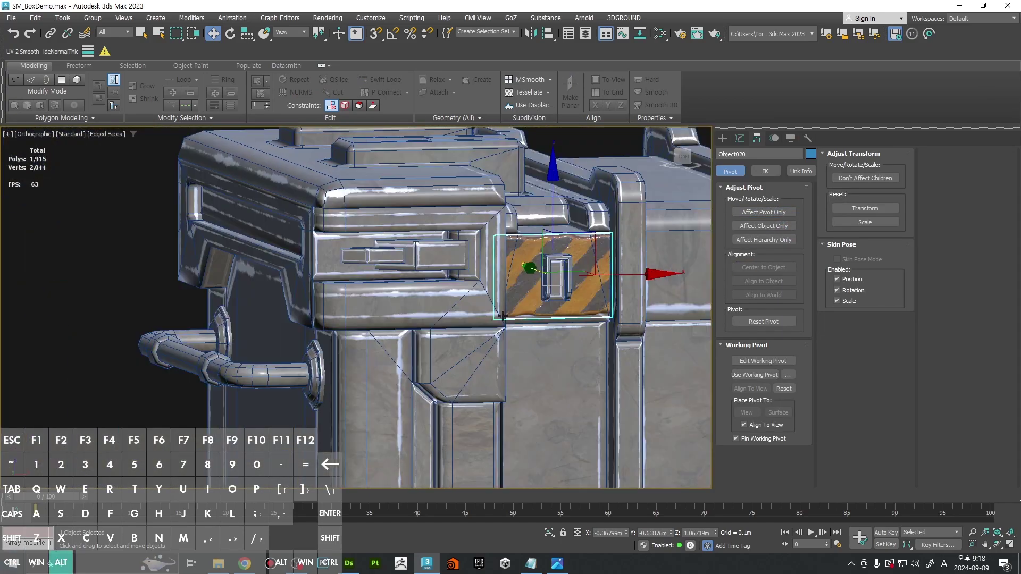
{"action": "scroll", "coordinate": [474, 307], "scroll_direction": "up", "scroll_amount": 4}
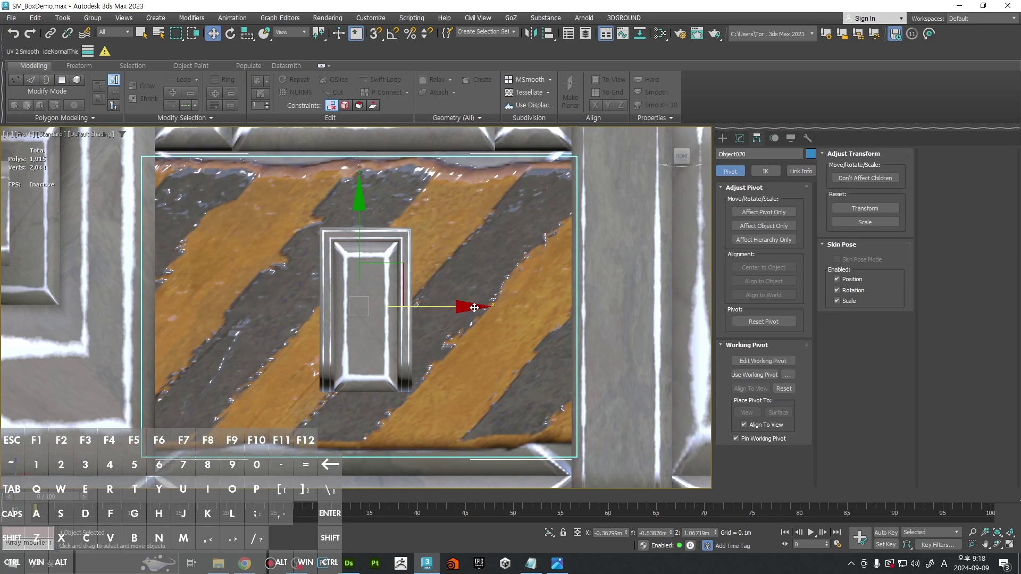
{"action": "scroll", "coordinate": [420, 291], "scroll_direction": "down", "scroll_amount": 8}
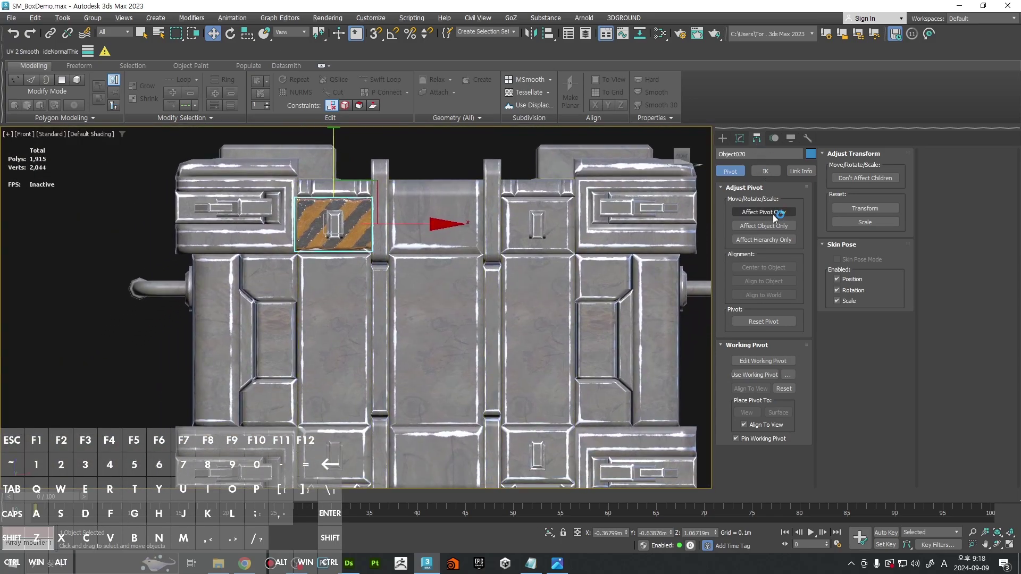
Step: Move only the decal's pivot to X 0 and Y 0
{"action": "left_click", "coordinate": [773, 214]}
{"action": "right_click", "coordinate": [626, 534]}
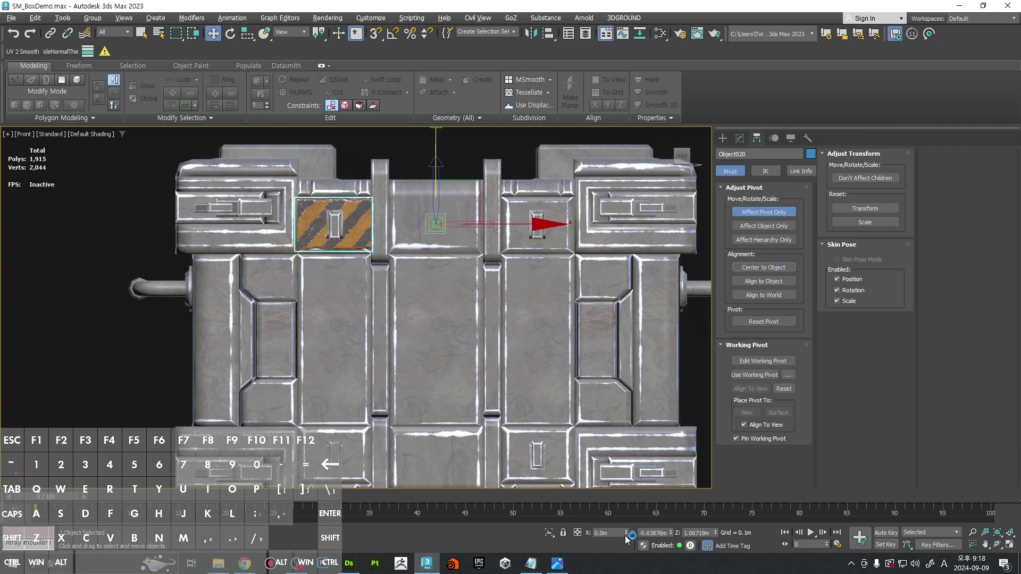
{"action": "right_click", "coordinate": [671, 533]}
Step: Select the central box body and center its pivot on the object
{"action": "scroll", "coordinate": [539, 330], "scroll_direction": "down", "scroll_amount": 2}
{"action": "middle_click_drag", "start_coordinate": [539, 330], "coordinate": [614, 420], "text": "alt"}
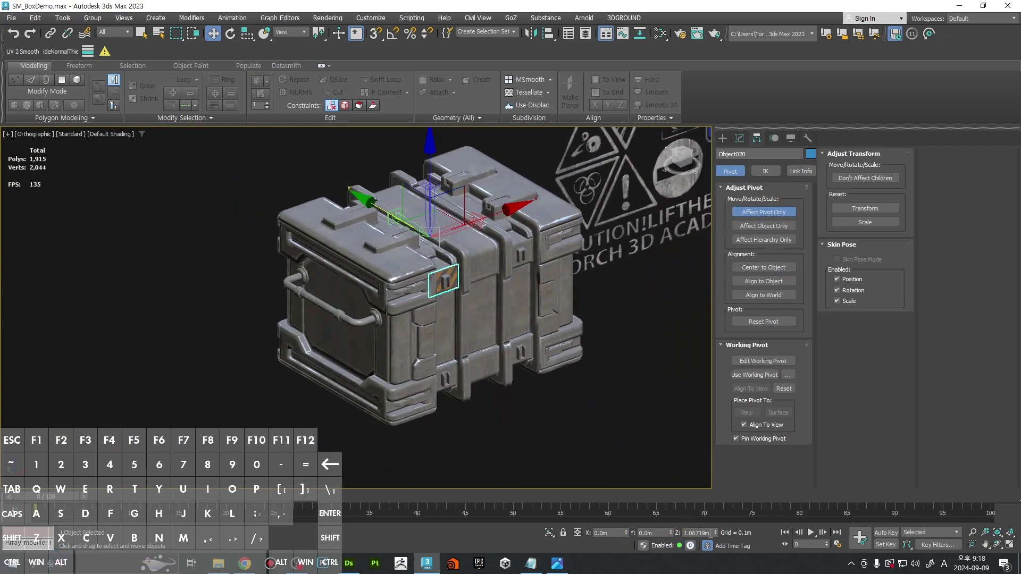
{"action": "middle_click_drag", "start_coordinate": [612, 459], "coordinate": [701, 530]}
{"action": "middle_click_drag", "start_coordinate": [701, 531], "coordinate": [628, 462], "text": "alt"}
{"action": "key", "text": "f"}
{"action": "key", "text": "z"}
{"action": "middle_click_drag", "start_coordinate": [537, 336], "coordinate": [521, 288], "text": "ctrl+alt"}
{"action": "left_click", "coordinate": [496, 325]}
{"action": "left_click", "coordinate": [469, 348]}
{"action": "middle_click_drag", "start_coordinate": [650, 302], "coordinate": [523, 293], "text": "alt"}
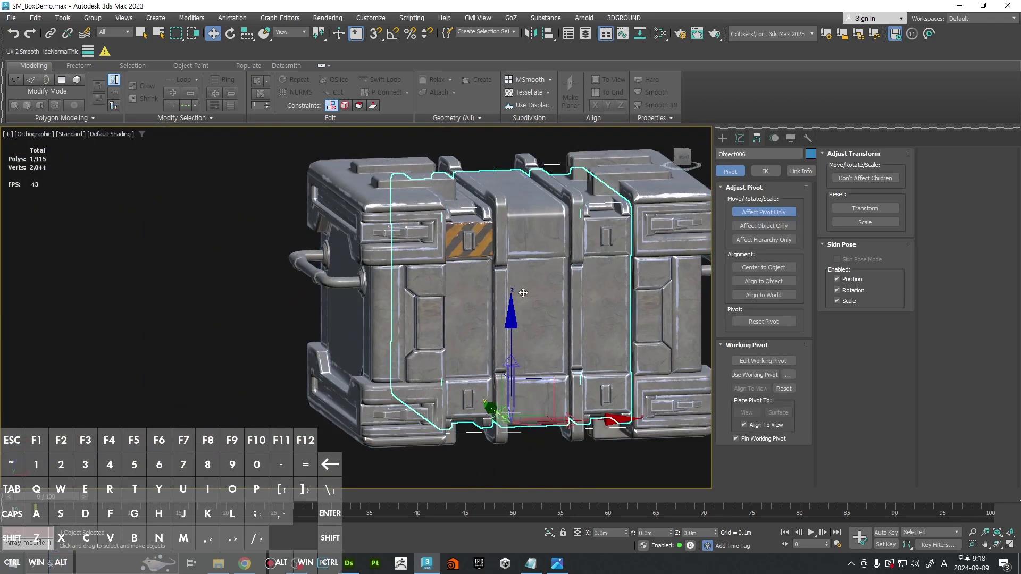
{"action": "left_click", "coordinate": [760, 267]}
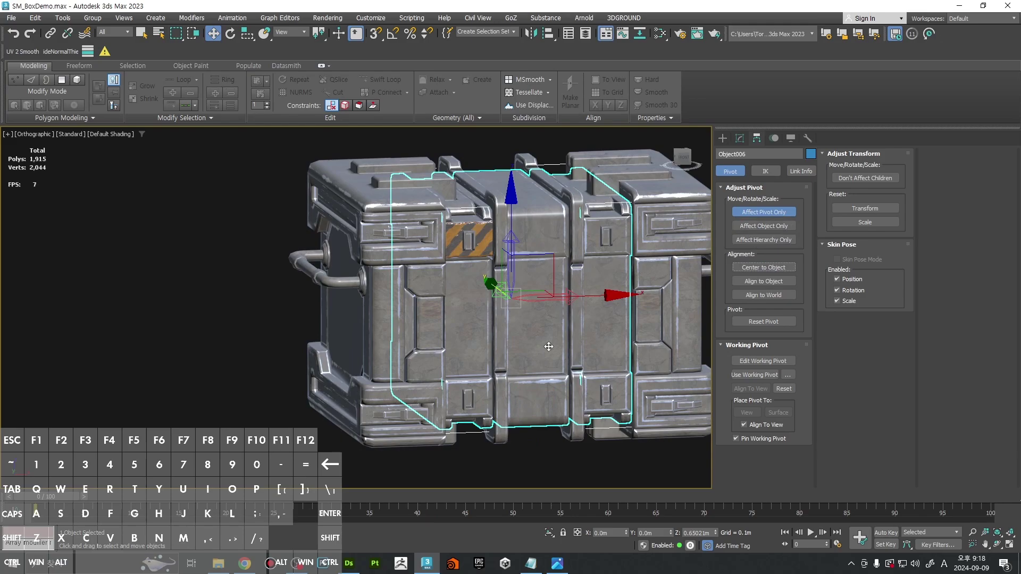
Step: Center the central box body's pivot on the object, and align the warning-stripe decal's pivot to it in Z position
{"action": "left_click", "coordinate": [777, 266]}
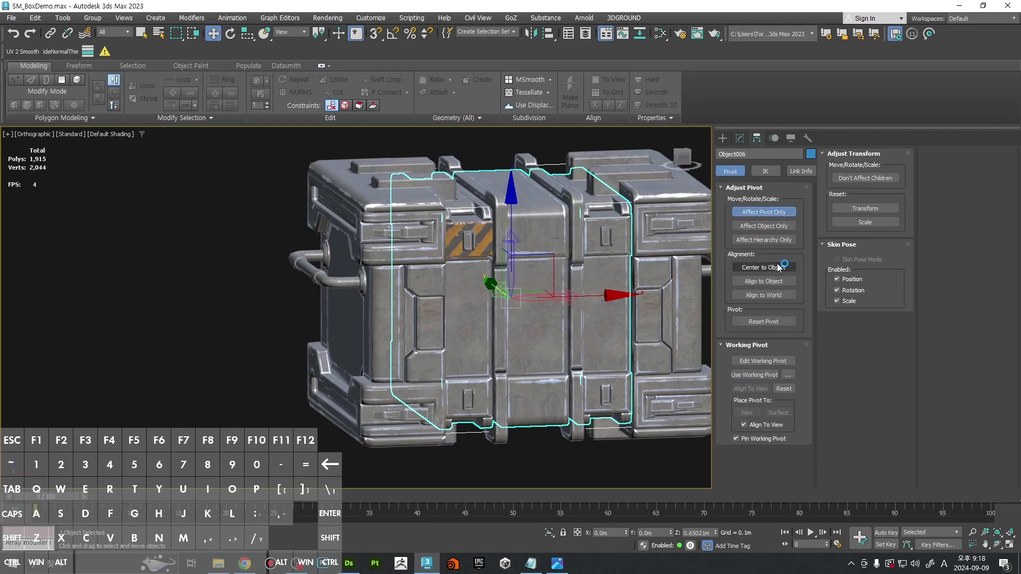
{"action": "middle_click_drag", "start_coordinate": [526, 287], "coordinate": [478, 250], "text": "alt"}
{"action": "left_click", "coordinate": [474, 240]}
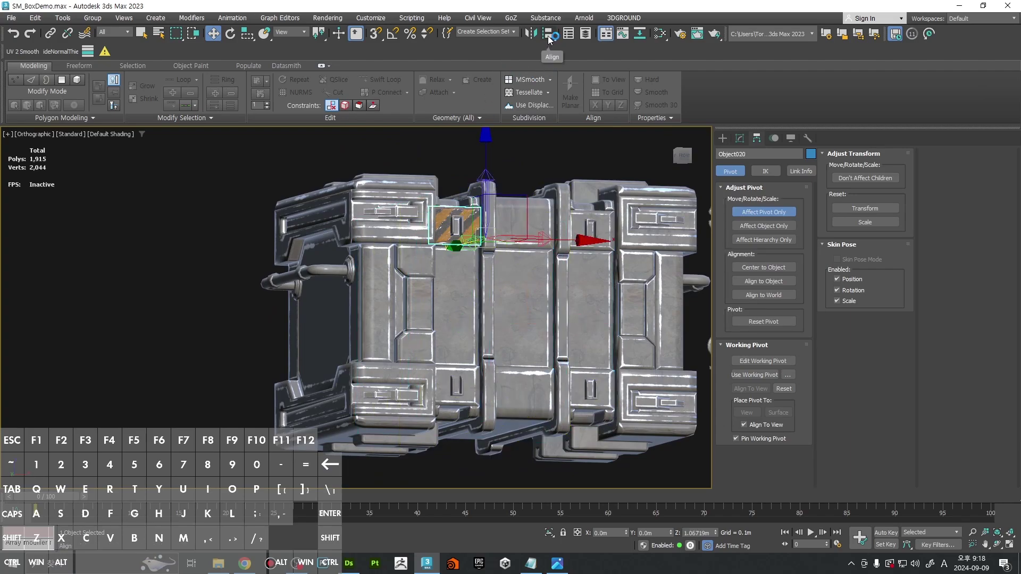
{"action": "left_click", "coordinate": [547, 34]}
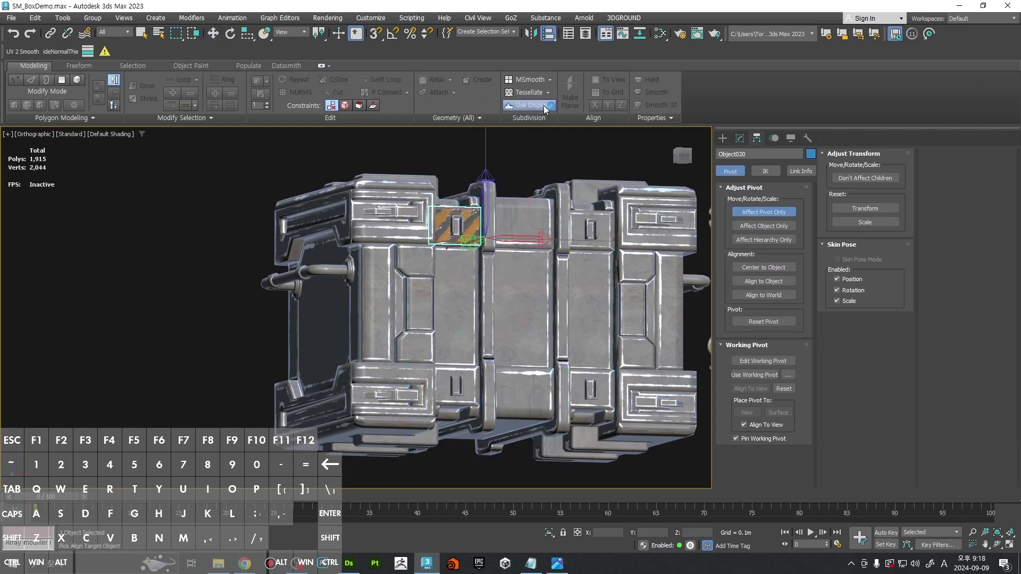
{"action": "left_click", "coordinate": [526, 304]}
{"action": "left_click_drag", "start_coordinate": [479, 174], "coordinate": [216, 189]}
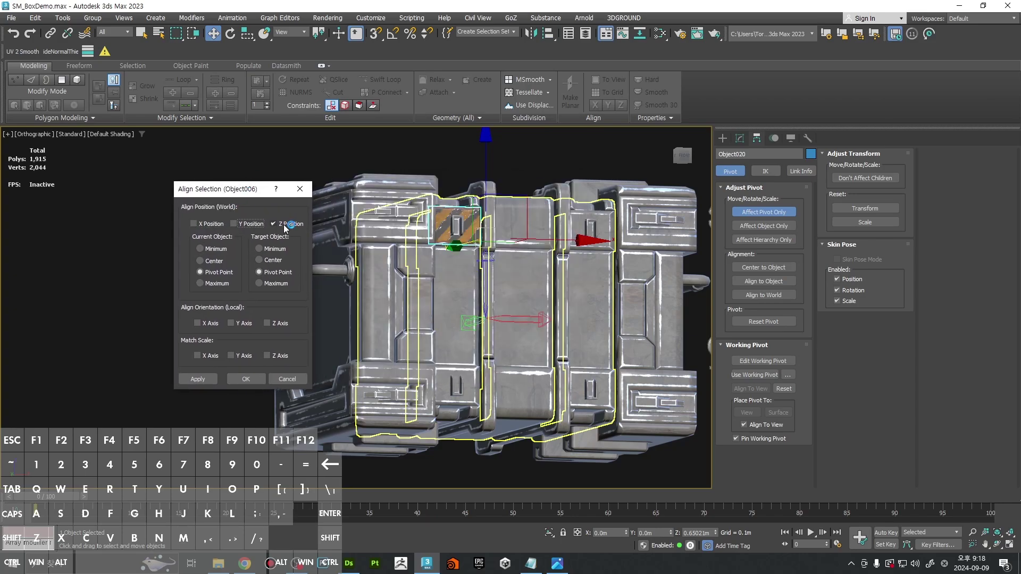
{"action": "left_click", "coordinate": [204, 226]}
{"action": "middle_click_drag", "start_coordinate": [467, 303], "coordinate": [466, 329], "text": "alt"}
{"action": "left_click", "coordinate": [764, 211]}
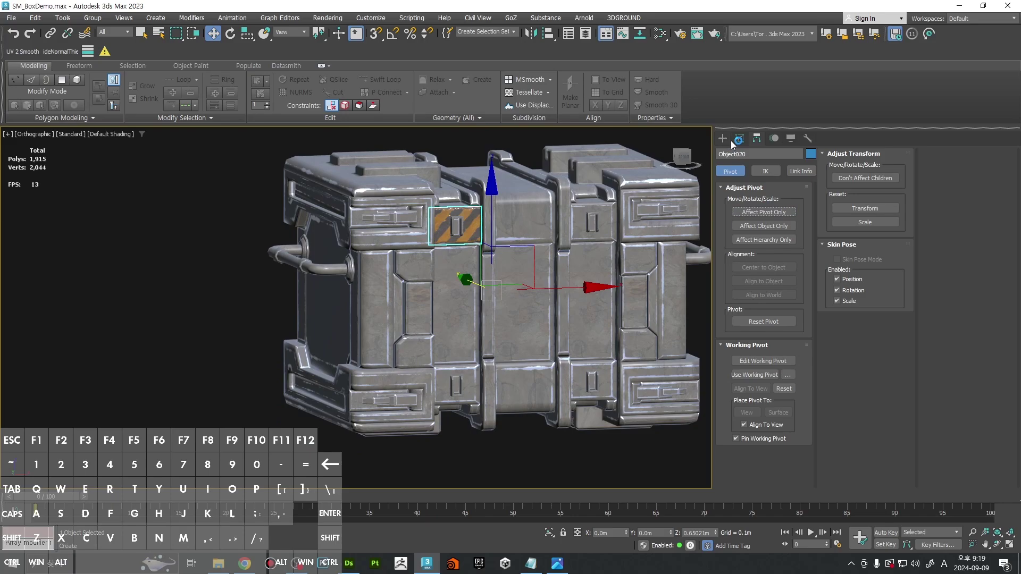
Step: Add a Symmetry modifier to the warning-stripe decal, mirroring it on X, Y and Z with X and Y flipped
{"action": "left_click", "coordinate": [739, 138]}
{"action": "left_click", "coordinate": [760, 167]}
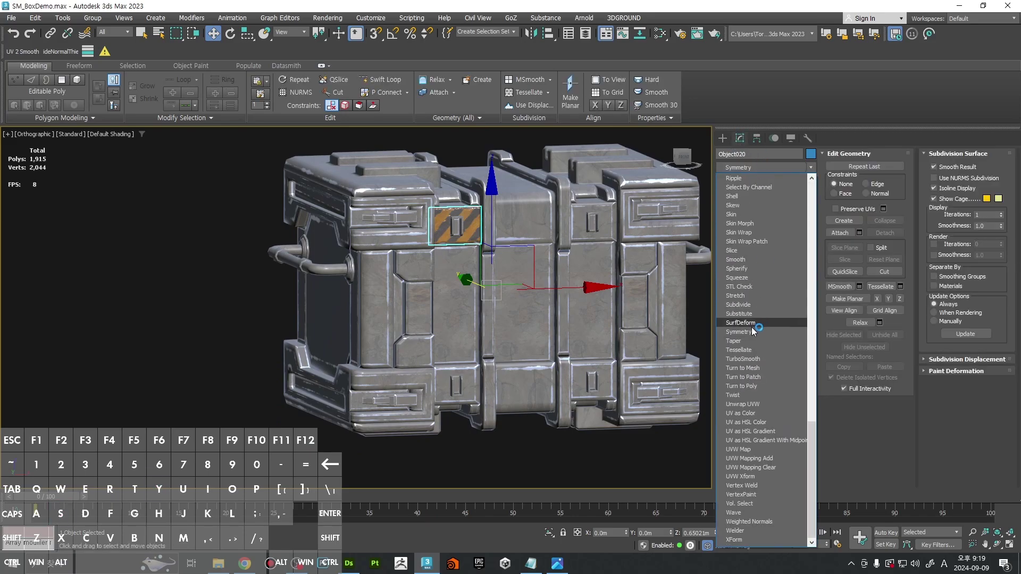
{"action": "left_click", "coordinate": [759, 332]}
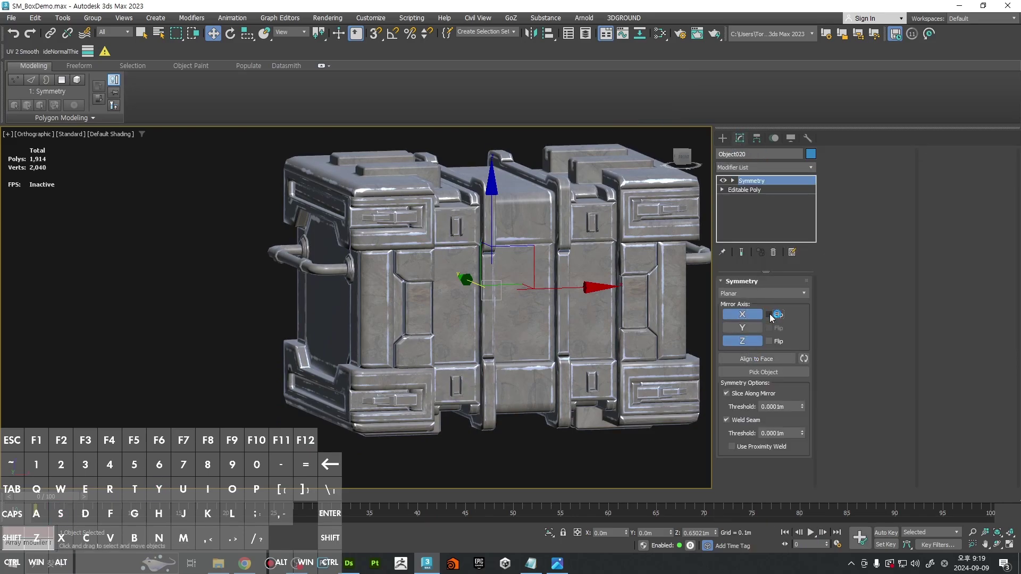
{"action": "left_click", "coordinate": [769, 314]}
{"action": "left_click", "coordinate": [742, 327]}
{"action": "left_click", "coordinate": [769, 328]}
{"action": "mouse_move", "coordinate": [627, 311]}
{"action": "middle_mouse_down", "text": "alt"}
{"action": "mouse_move", "coordinate": [696, 305]}
{"action": "mouse_move", "coordinate": [558, 327]}
{"action": "mouse_move", "coordinate": [248, 307]}
{"action": "middle_mouse_up", "text": "alt"}
{"action": "key", "text": "F4"}
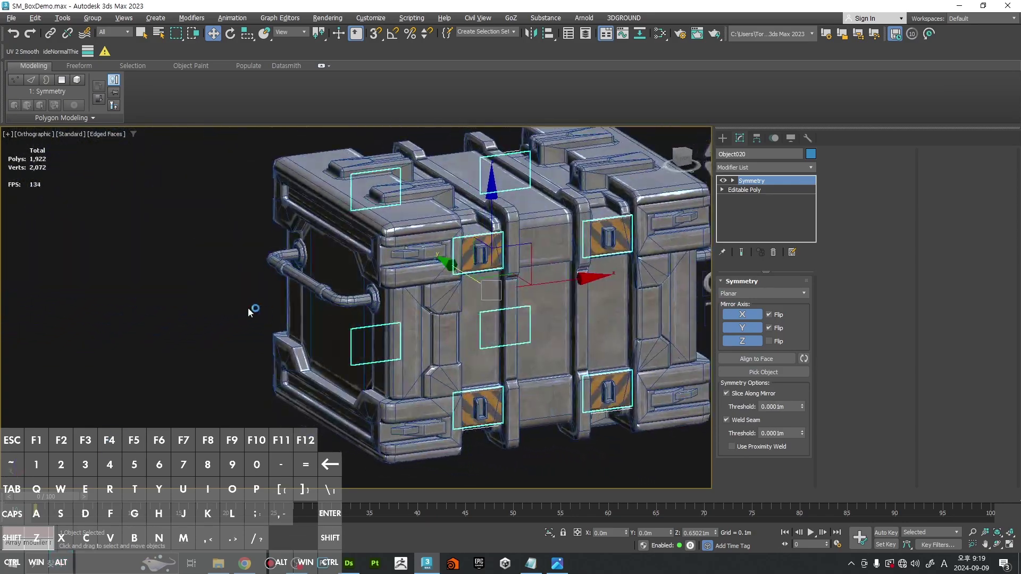
{"action": "left_click", "coordinate": [247, 308]}
{"action": "key", "text": "F4"}
Step: Duplicate the grey barcode strip from the decal sheet and place the copy across the lower left of the box's front
{"action": "middle_click_drag", "start_coordinate": [459, 313], "coordinate": [399, 332]}
{"action": "key", "text": "p"}
{"action": "scroll", "coordinate": [368, 309], "scroll_direction": "down", "scroll_amount": 5}
{"action": "key", "text": "f"}
{"action": "scroll", "coordinate": [462, 354], "scroll_direction": "down", "scroll_amount": 4}
{"action": "scroll", "coordinate": [462, 355], "scroll_direction": "up", "scroll_amount": 3}
{"action": "scroll", "coordinate": [462, 354], "scroll_direction": "up", "scroll_amount": 2}
{"action": "scroll", "coordinate": [593, 305], "scroll_direction": "up", "scroll_amount": 2}
{"action": "middle_click_drag", "start_coordinate": [590, 307], "coordinate": [427, 466]}
{"action": "middle_click_drag", "start_coordinate": [592, 213], "coordinate": [532, 264]}
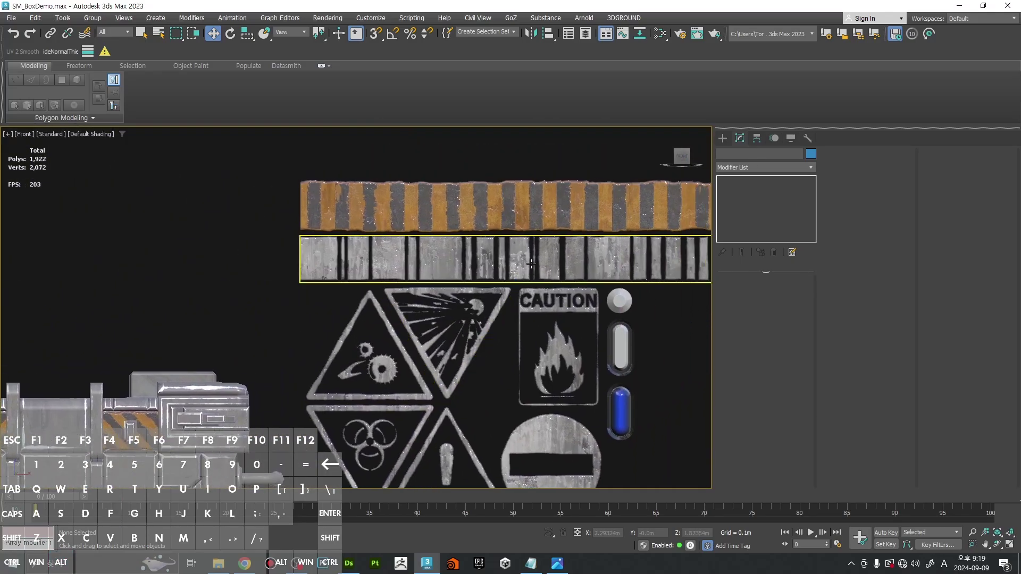
{"action": "left_click", "coordinate": [531, 264]}
{"action": "scroll", "coordinate": [619, 234], "scroll_direction": "down", "scroll_amount": 5}
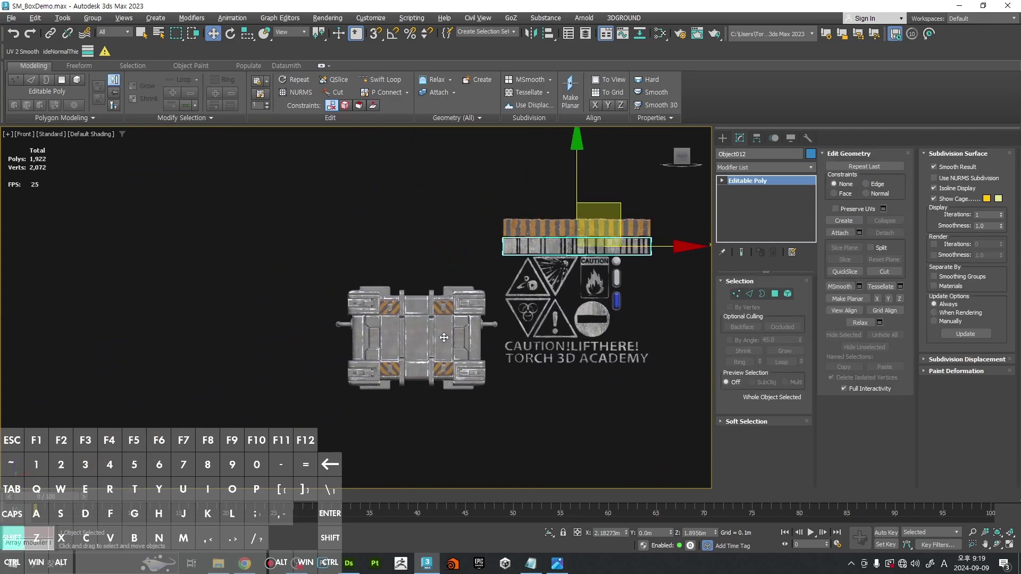
{"action": "left_click_drag", "start_coordinate": [546, 253], "coordinate": [334, 360], "text": "shift"}
{"action": "key", "text": "Return"}
{"action": "scroll", "coordinate": [334, 360], "scroll_direction": "up", "scroll_amount": 4}
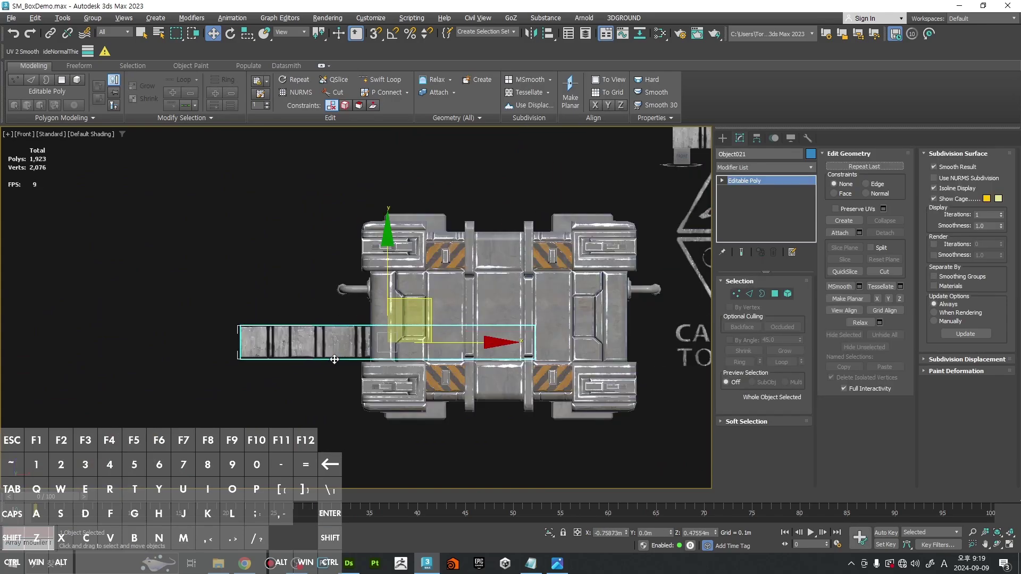
Step: Rotate the copied barcode strip 90 degrees to stand vertically and move it along Y toward the box's front surface
{"action": "scroll", "coordinate": [334, 359], "scroll_direction": "up", "scroll_amount": 2}
{"action": "key", "text": "e"}
{"action": "mouse_move", "coordinate": [493, 286]}
{"action": "left_mouse_down"}
{"action": "mouse_move", "coordinate": [479, 239]}
{"action": "mouse_move", "coordinate": [452, 223]}
{"action": "mouse_move", "coordinate": [426, 244]}
{"action": "left_mouse_up"}
{"action": "key", "text": "a"}
{"action": "key", "text": "w"}
{"action": "middle_click_drag", "start_coordinate": [424, 331], "coordinate": [464, 357], "text": "alt"}
{"action": "left_click_drag", "start_coordinate": [464, 357], "coordinate": [462, 355]}
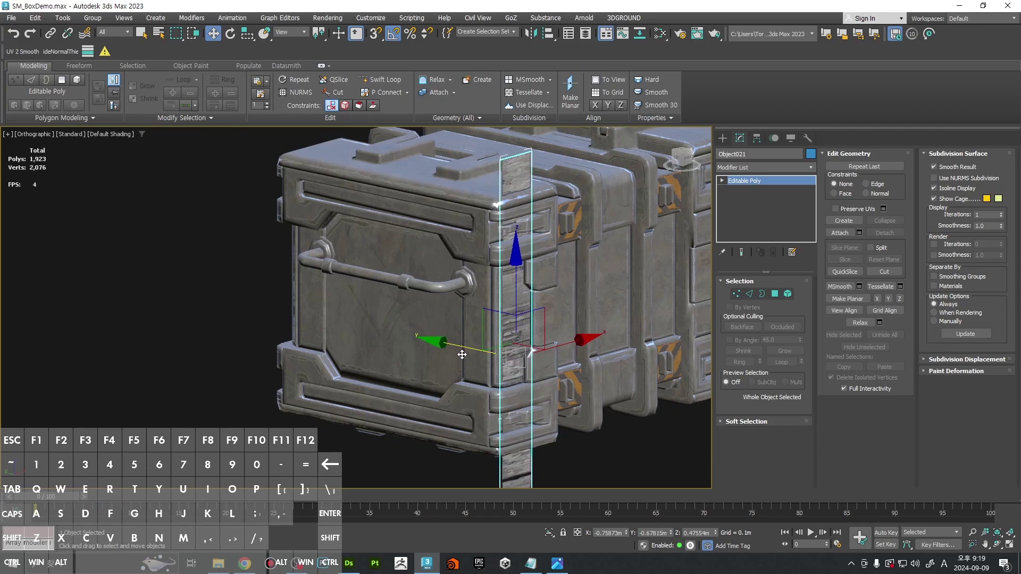
Step: Align the barcode strip with the central box body in Y position only, pivot point to pivot point
{"action": "key", "text": "f"}
{"action": "scroll", "coordinate": [412, 298], "scroll_direction": "down", "scroll_amount": 5}
{"action": "scroll", "coordinate": [396, 283], "scroll_direction": "up", "scroll_amount": 5}
{"action": "middle_click_drag", "start_coordinate": [419, 268], "coordinate": [430, 312]}
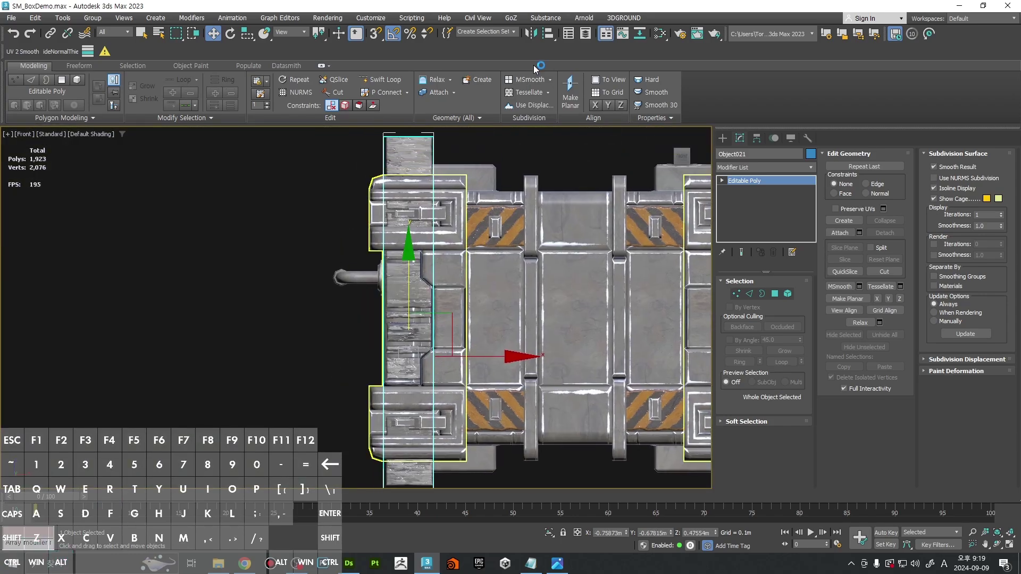
{"action": "left_click", "coordinate": [548, 34]}
{"action": "left_click", "coordinate": [574, 310]}
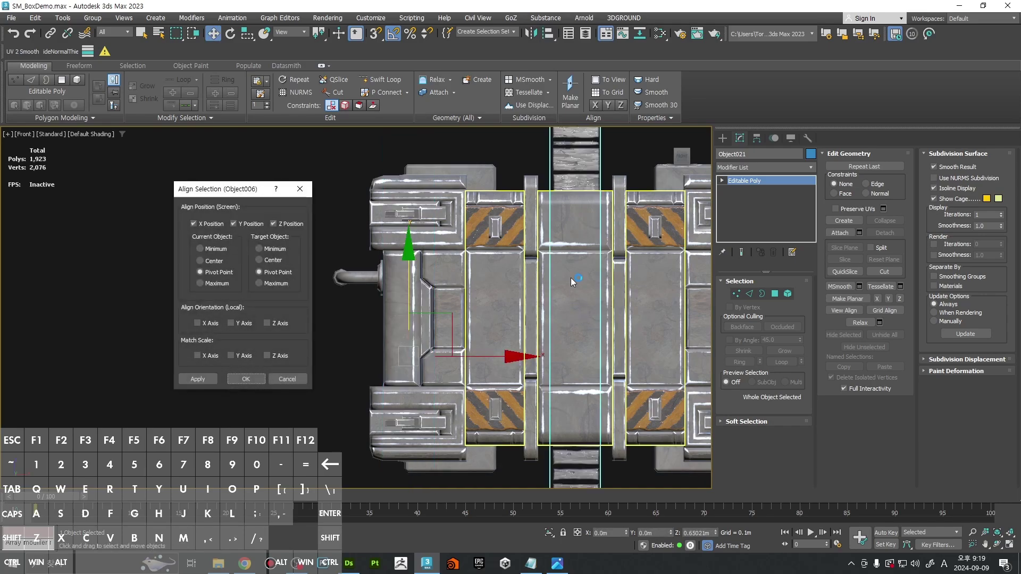
{"action": "left_click", "coordinate": [239, 226]}
{"action": "left_click", "coordinate": [201, 226]}
{"action": "left_click", "coordinate": [286, 225]}
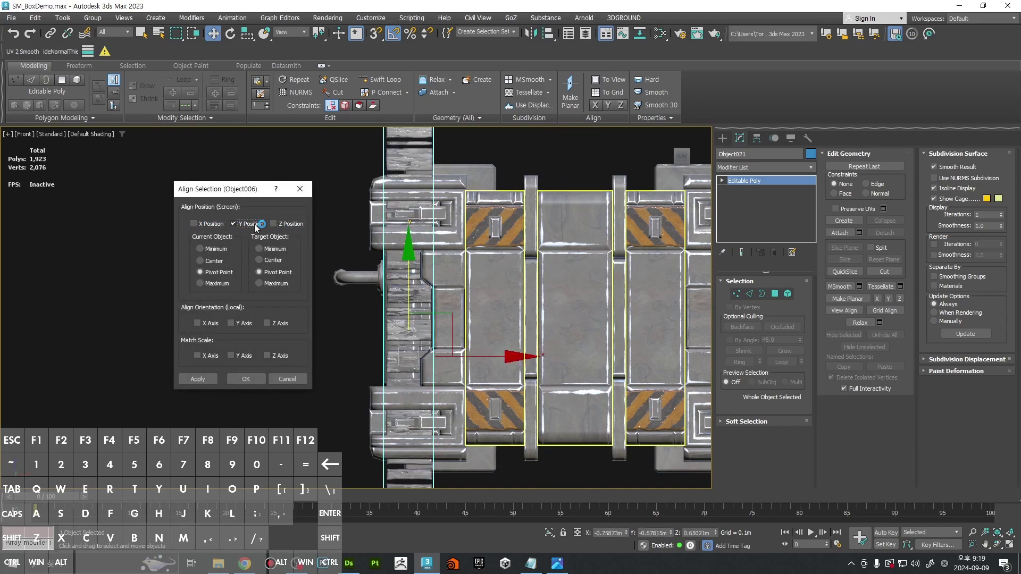
{"action": "left_click", "coordinate": [266, 226]}
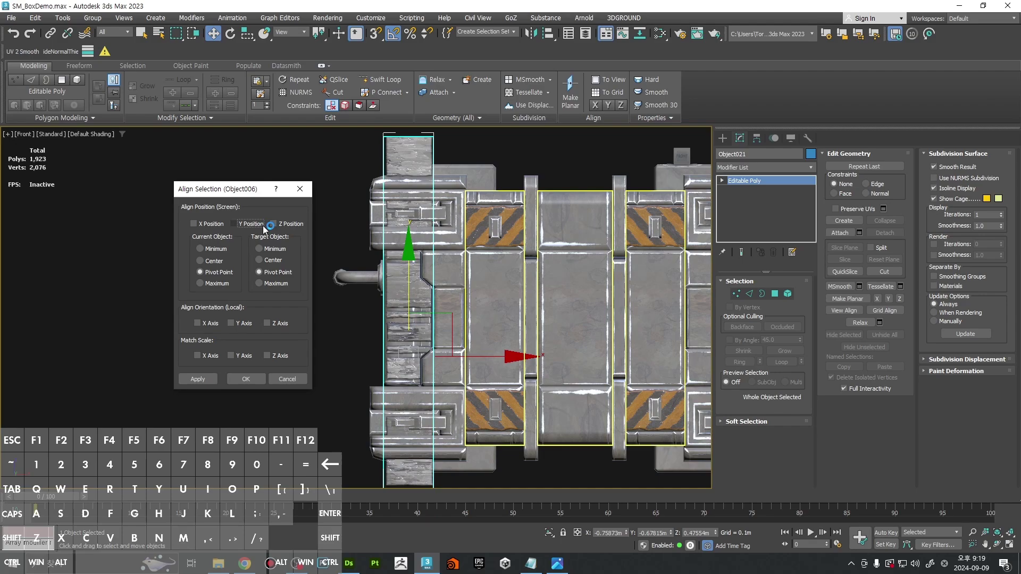
{"action": "left_click", "coordinate": [246, 224]}
{"action": "left_click", "coordinate": [246, 378]}
{"action": "scroll", "coordinate": [415, 316], "scroll_direction": "down", "scroll_amount": 2}
{"action": "middle_click_drag", "start_coordinate": [419, 323], "coordinate": [484, 313]}
{"action": "key", "text": "e"}
{"action": "left_click", "coordinate": [756, 138]}
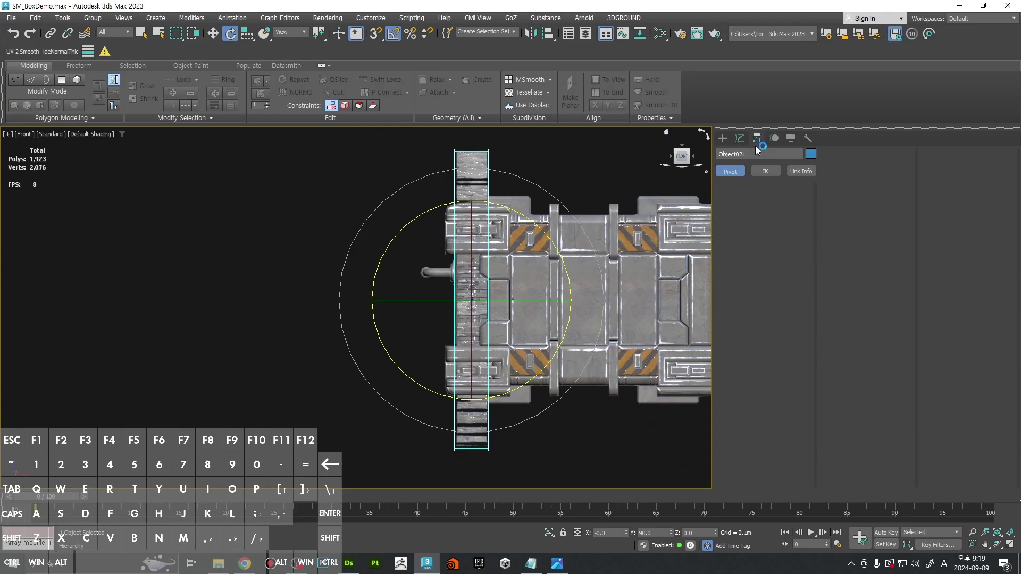
{"action": "left_click", "coordinate": [775, 212]}
{"action": "middle_click_drag", "start_coordinate": [559, 277], "coordinate": [615, 296], "text": "alt"}
{"action": "left_click", "coordinate": [774, 214]}
Step: Scale the barcode strip down to fit the narrow vertical recess on the left of the box's front
{"action": "key", "text": "f"}
{"action": "key", "text": "z"}
{"action": "scroll", "coordinate": [561, 229], "scroll_direction": "down", "scroll_amount": 2}
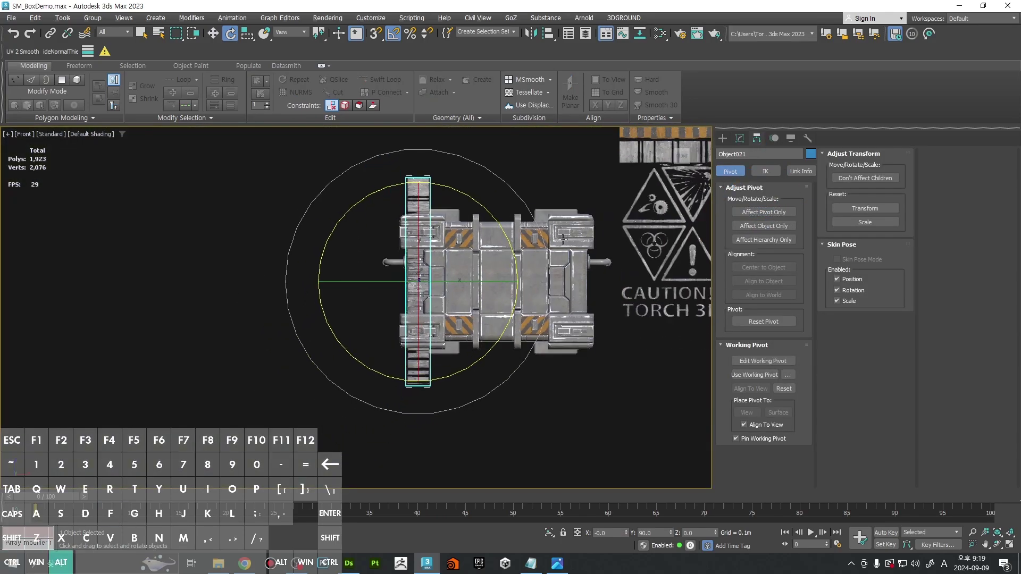
{"action": "scroll", "coordinate": [464, 283], "scroll_direction": "up", "scroll_amount": 2}
{"action": "middle_click_drag", "start_coordinate": [425, 254], "coordinate": [487, 269]}
{"action": "key", "text": "r"}
{"action": "left_click_drag", "start_coordinate": [488, 268], "coordinate": [465, 316]}
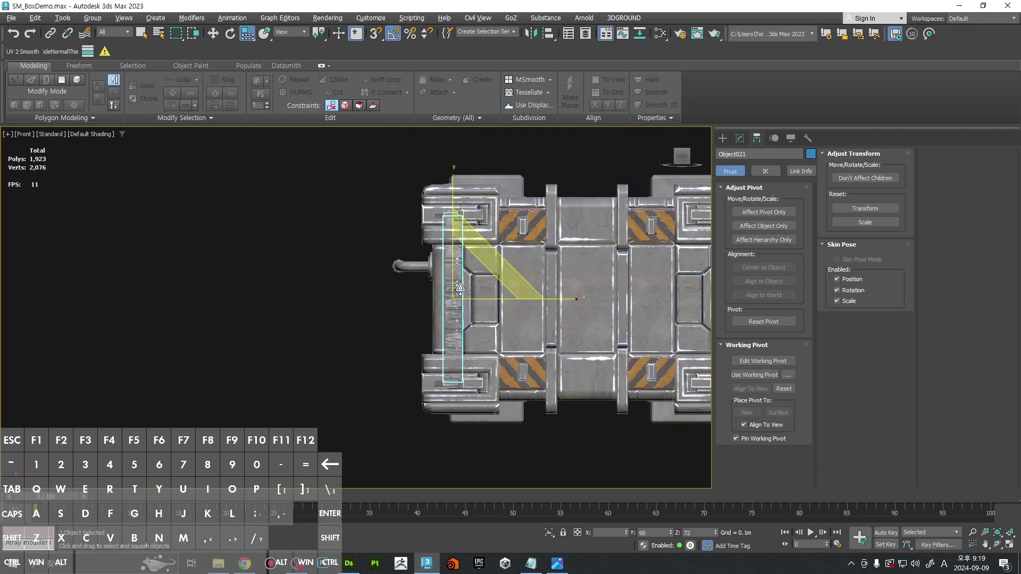
{"action": "scroll", "coordinate": [468, 297], "scroll_direction": "up", "scroll_amount": 3}
{"action": "key", "text": "w"}
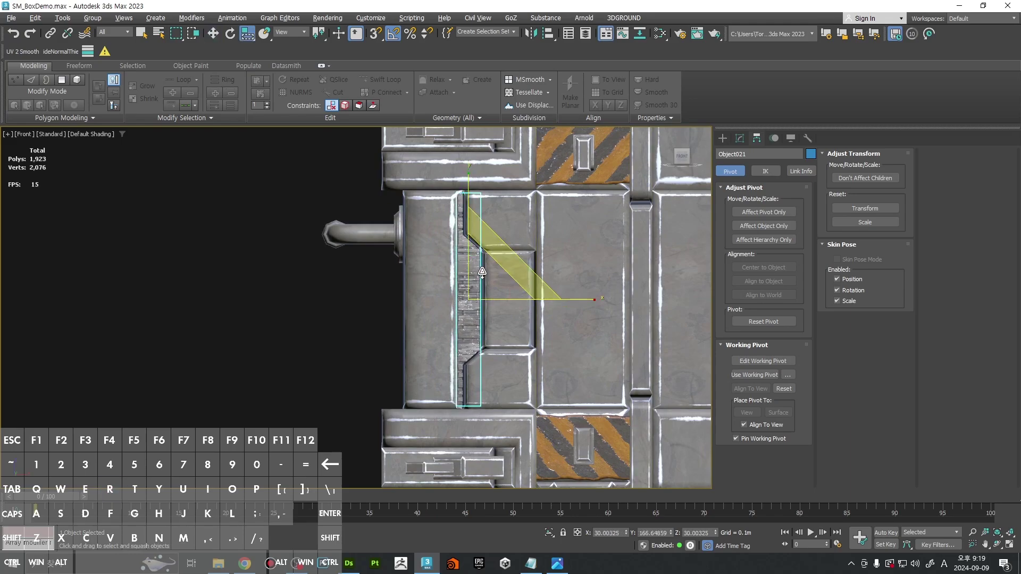
{"action": "scroll", "coordinate": [473, 348], "scroll_direction": "up", "scroll_amount": 5}
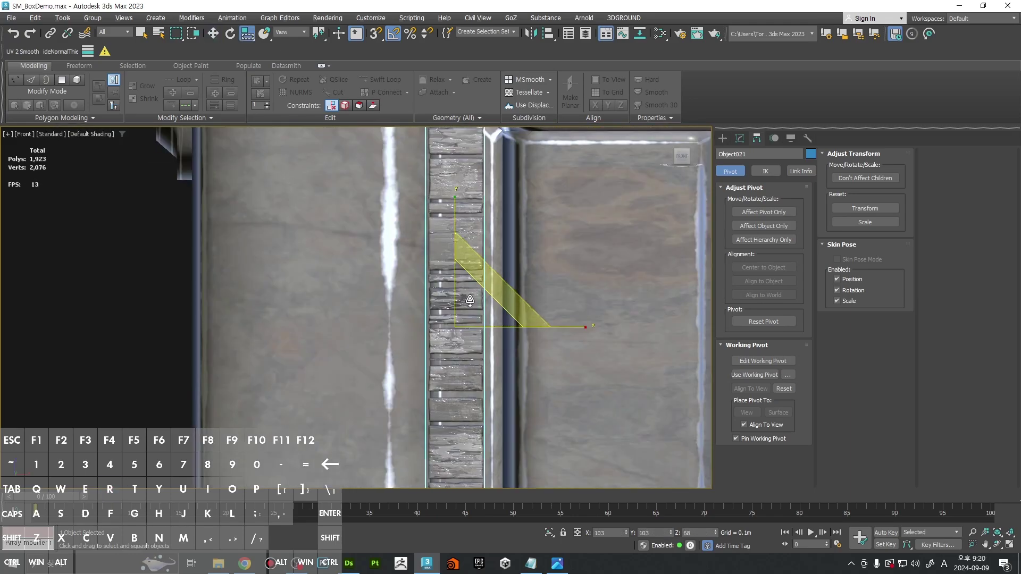
{"action": "scroll", "coordinate": [473, 349], "scroll_direction": "down", "scroll_amount": 3}
Step: Move the barcode strip along X into the vertical recess and adjust its position against the box surface
{"action": "key", "text": "w"}
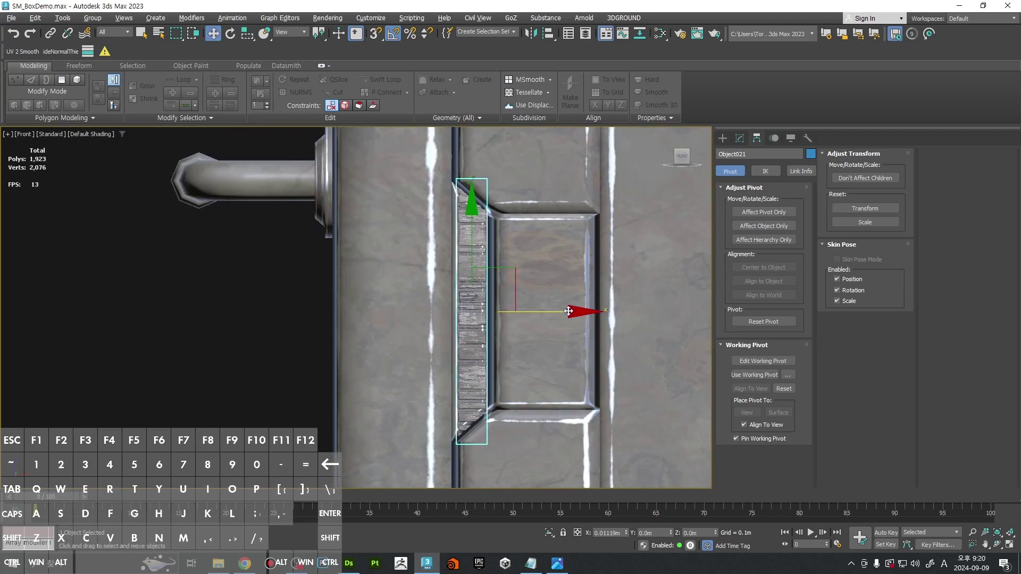
{"action": "middle_click_drag", "start_coordinate": [555, 315], "coordinate": [442, 280], "text": "alt"}
{"action": "left_click_drag", "start_coordinate": [412, 329], "coordinate": [412, 328]}
{"action": "middle_click_drag", "start_coordinate": [460, 280], "coordinate": [418, 302], "text": "ctrl+alt"}
{"action": "key", "text": "q"}
{"action": "scroll", "coordinate": [418, 302], "scroll_direction": "down", "scroll_amount": 4}
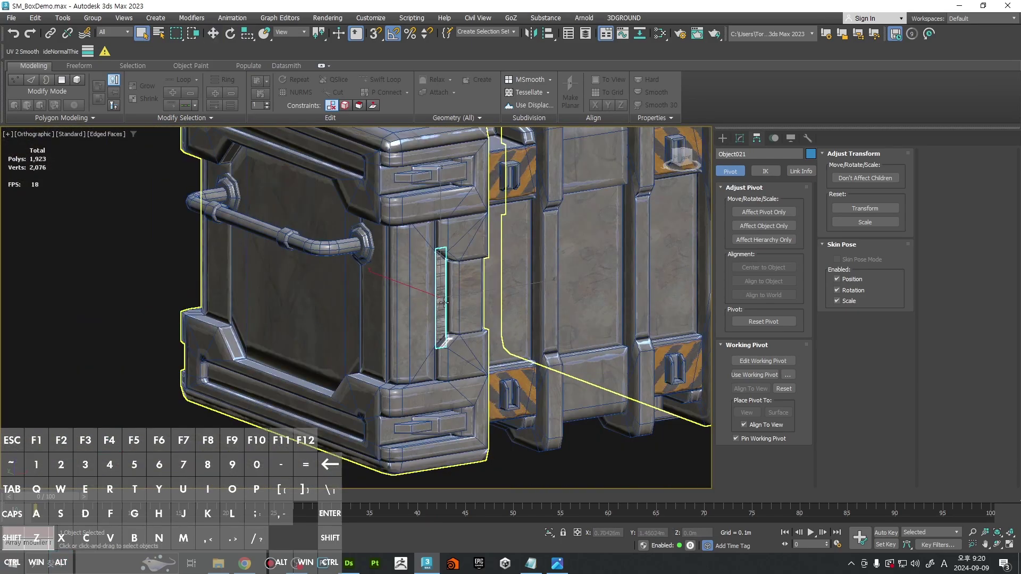
{"action": "key", "text": "F4"}
{"action": "middle_click_drag", "start_coordinate": [537, 291], "coordinate": [481, 306]}
{"action": "middle_click_drag", "start_coordinate": [482, 306], "coordinate": [437, 310], "text": "alt"}
Step: Reset the barcode strip's transform with Reset XForm and convert the strip to Editable Poly
{"action": "left_click", "coordinate": [757, 212]}
{"action": "left_click", "coordinate": [772, 279]}
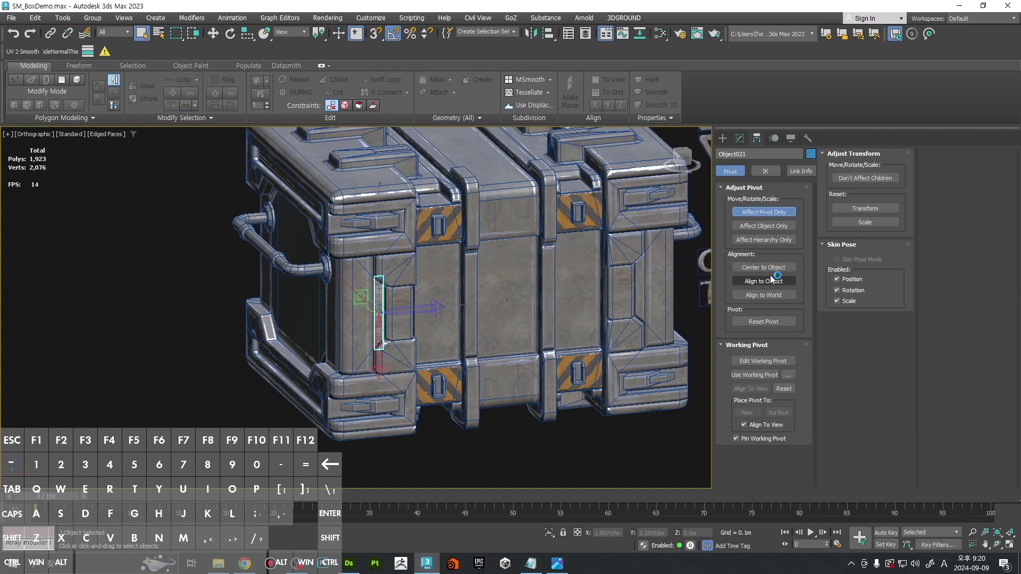
{"action": "left_click", "coordinate": [808, 138]}
{"action": "left_click", "coordinate": [762, 267]}
{"action": "right_click", "coordinate": [550, 260]}
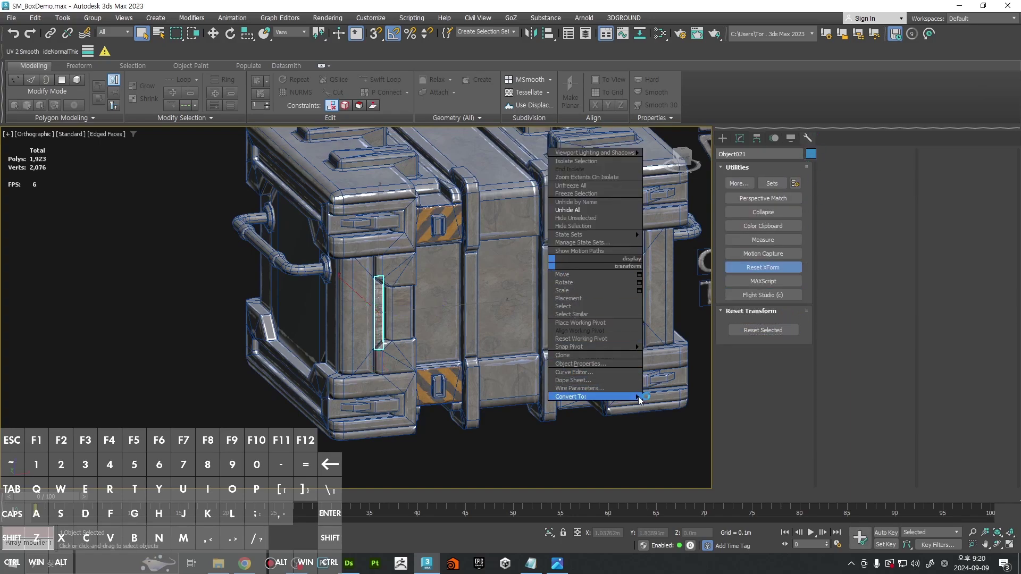
{"action": "mouse_move", "coordinate": [640, 399]}
{"action": "left_click", "coordinate": [671, 406]}
Step: Align only the barcode strip's pivot to the central box body's pivot point
{"action": "left_click", "coordinate": [759, 139]}
{"action": "left_click", "coordinate": [780, 215]}
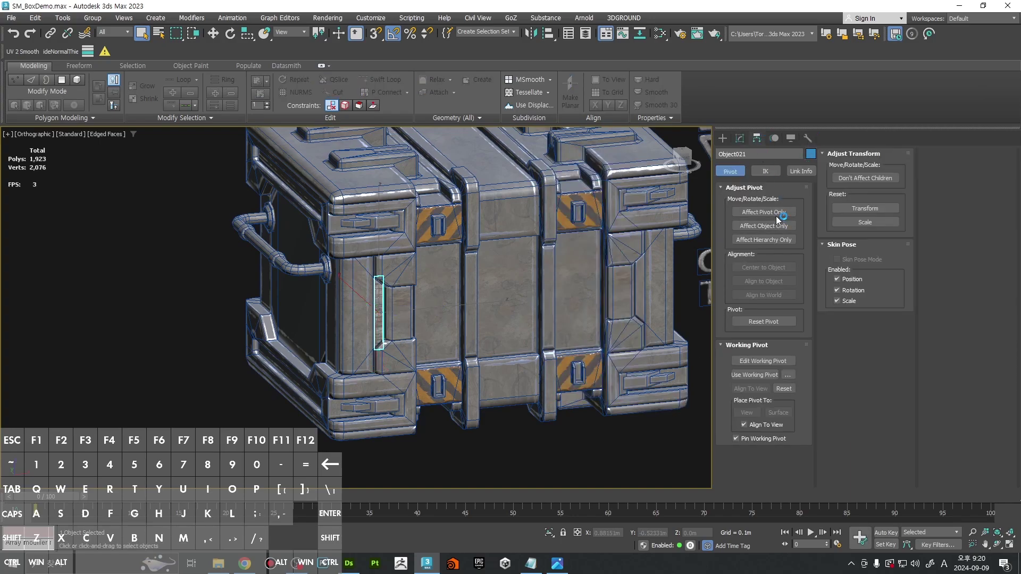
{"action": "left_click", "coordinate": [777, 213]}
{"action": "left_click", "coordinate": [736, 171]}
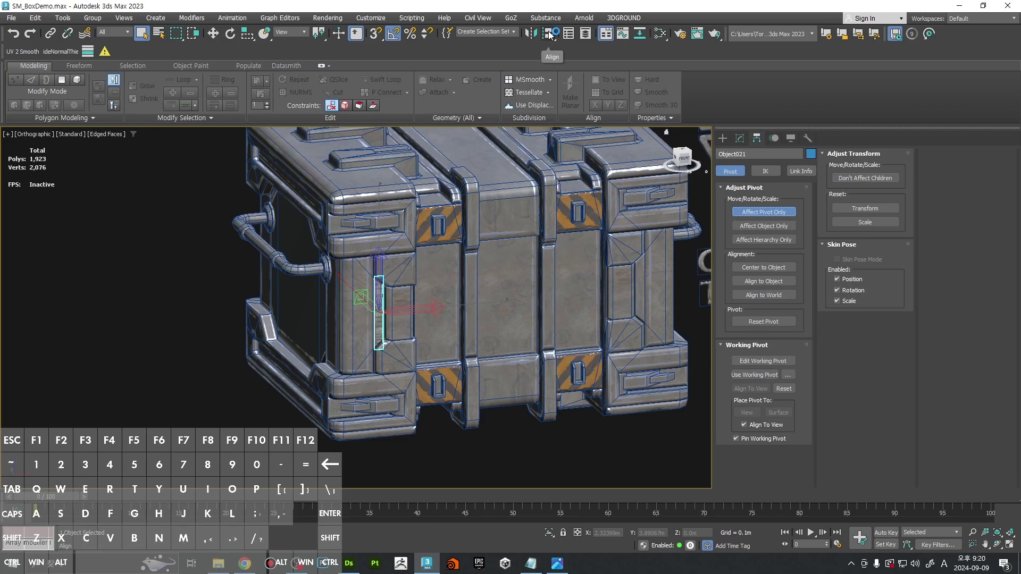
{"action": "left_click", "coordinate": [551, 34]}
{"action": "left_click", "coordinate": [515, 296]}
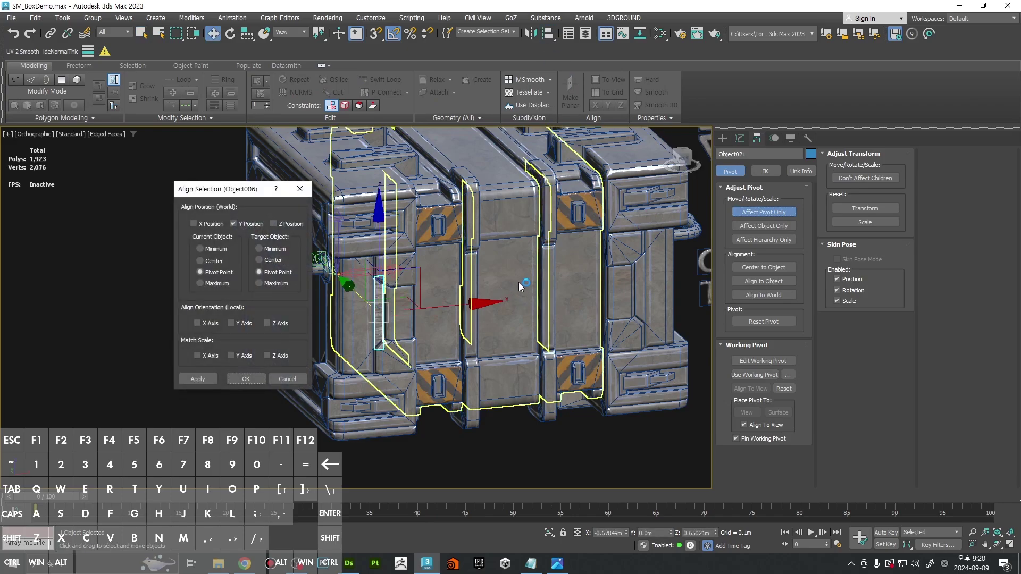
{"action": "left_click", "coordinate": [244, 383]}
{"action": "middle_click_drag", "start_coordinate": [492, 263], "coordinate": [516, 270], "text": "alt"}
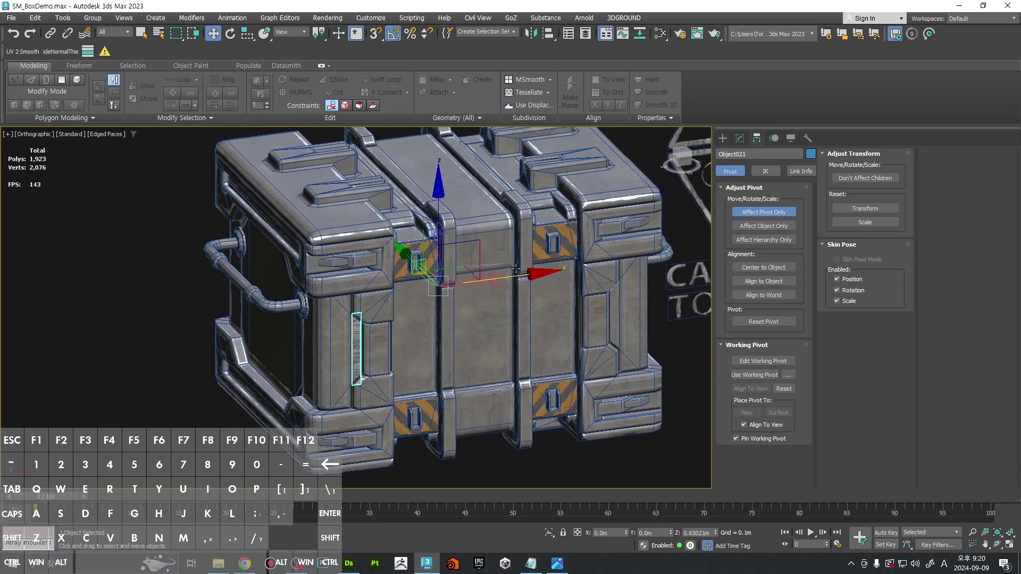
{"action": "left_click", "coordinate": [756, 212]}
Step: Add a Symmetry modifier to the barcode strip, mirroring it on X and Y with both axes flipped
{"action": "left_click", "coordinate": [739, 139]}
{"action": "left_click", "coordinate": [764, 167]}
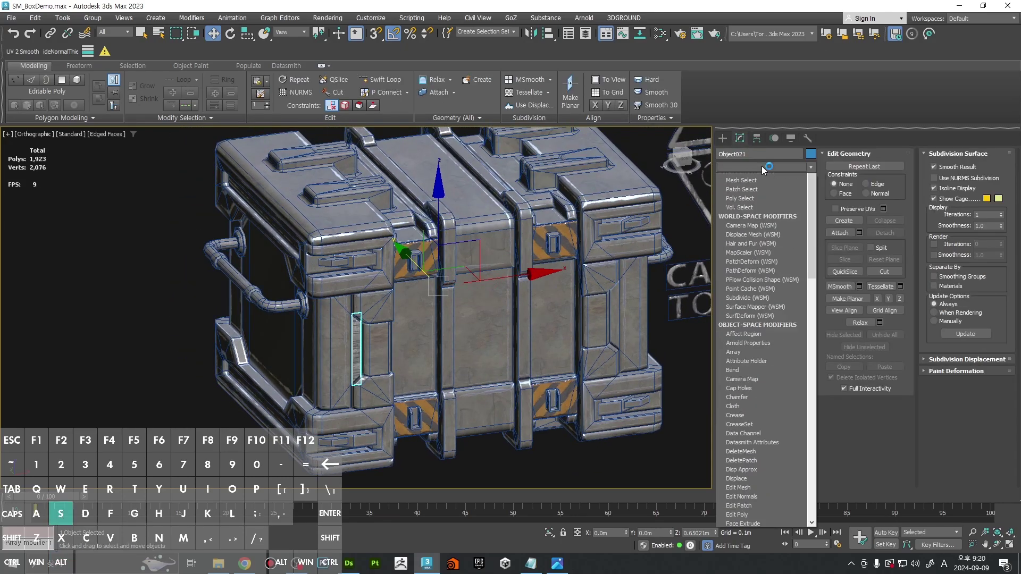
{"action": "left_click", "coordinate": [736, 332]}
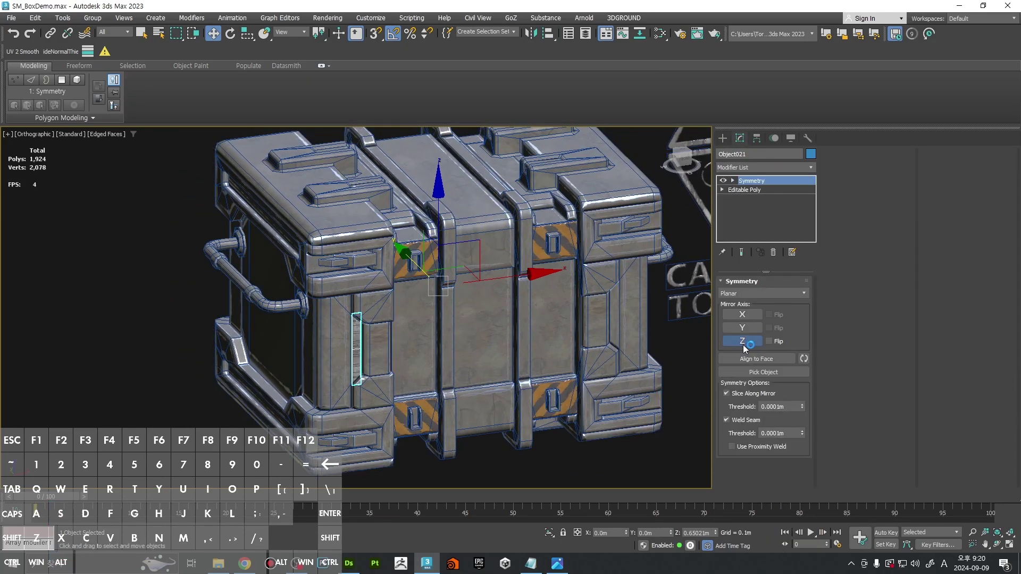
{"action": "left_click", "coordinate": [770, 316]}
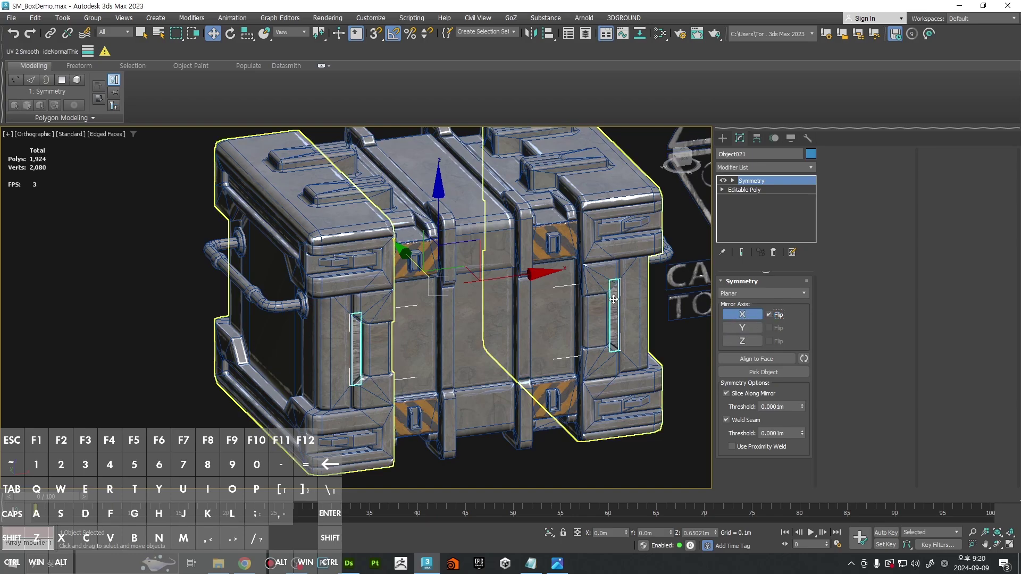
{"action": "middle_click_drag", "start_coordinate": [537, 303], "coordinate": [638, 295], "text": "alt"}
{"action": "left_click", "coordinate": [750, 330]}
{"action": "left_click", "coordinate": [774, 328]}
Step: Examine how the mirrored barcode strips sit in the recesses around the box
{"action": "middle_click_drag", "start_coordinate": [550, 293], "coordinate": [639, 261], "text": "alt"}
{"action": "left_click", "coordinate": [670, 259]}
{"action": "key", "text": "F4"}
{"action": "scroll", "coordinate": [528, 306], "scroll_direction": "up", "scroll_amount": 5}
{"action": "scroll", "coordinate": [528, 307], "scroll_direction": "up", "scroll_amount": 4}
{"action": "left_click", "coordinate": [537, 303]}
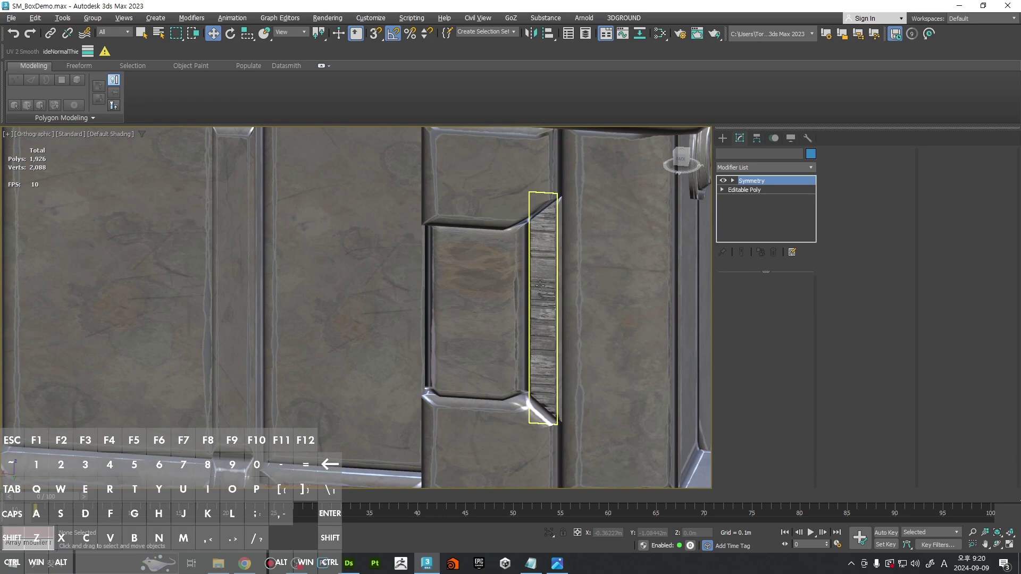
{"action": "scroll", "coordinate": [552, 239], "scroll_direction": "down", "scroll_amount": 7}
{"action": "middle_click_drag", "start_coordinate": [553, 239], "coordinate": [633, 234], "text": "alt"}
{"action": "left_click", "coordinate": [667, 255]}
Step: Duplicate the grey barcode strip from the decal sheet again and place the copy at the upper left of the box
{"action": "middle_click_drag", "start_coordinate": [526, 213], "coordinate": [459, 336]}
{"action": "scroll", "coordinate": [479, 313], "scroll_direction": "down", "scroll_amount": 5}
{"action": "middle_click_drag", "start_coordinate": [584, 299], "coordinate": [469, 314]}
{"action": "left_click", "coordinate": [454, 238]}
{"action": "middle_click_drag", "start_coordinate": [473, 249], "coordinate": [603, 258]}
{"action": "mouse_move", "coordinate": [672, 226]}
{"action": "left_mouse_down", "text": "shift"}
{"action": "mouse_move", "coordinate": [500, 269]}
{"action": "mouse_move", "coordinate": [433, 305]}
{"action": "left_mouse_up", "text": "shift"}
{"action": "key", "text": "Return"}
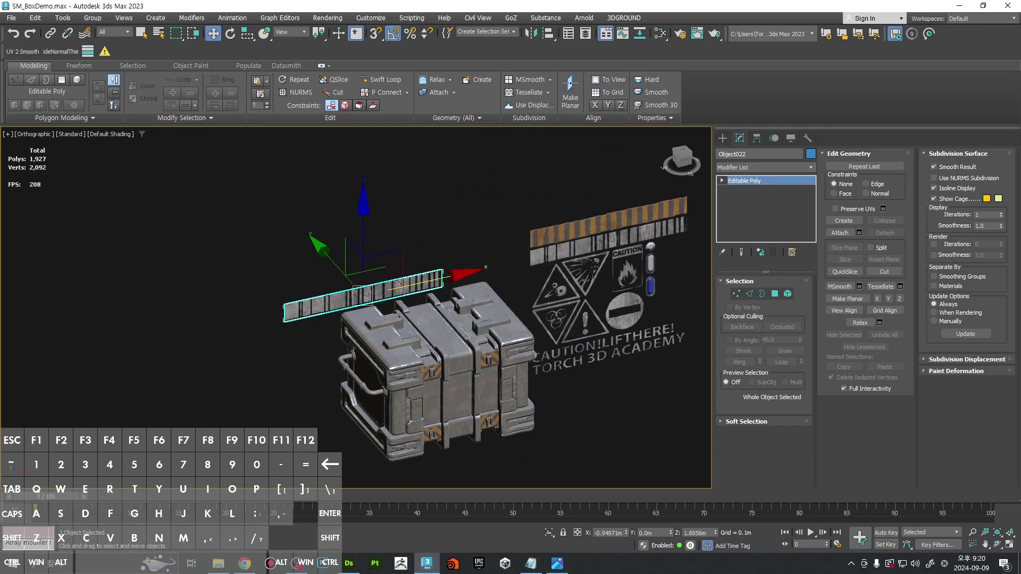
Step: Rotate the copied barcode strip 90 degrees in the top view so it runs along the box's depth
{"action": "key", "text": "t"}
{"action": "key", "text": "z"}
{"action": "key", "text": "e"}
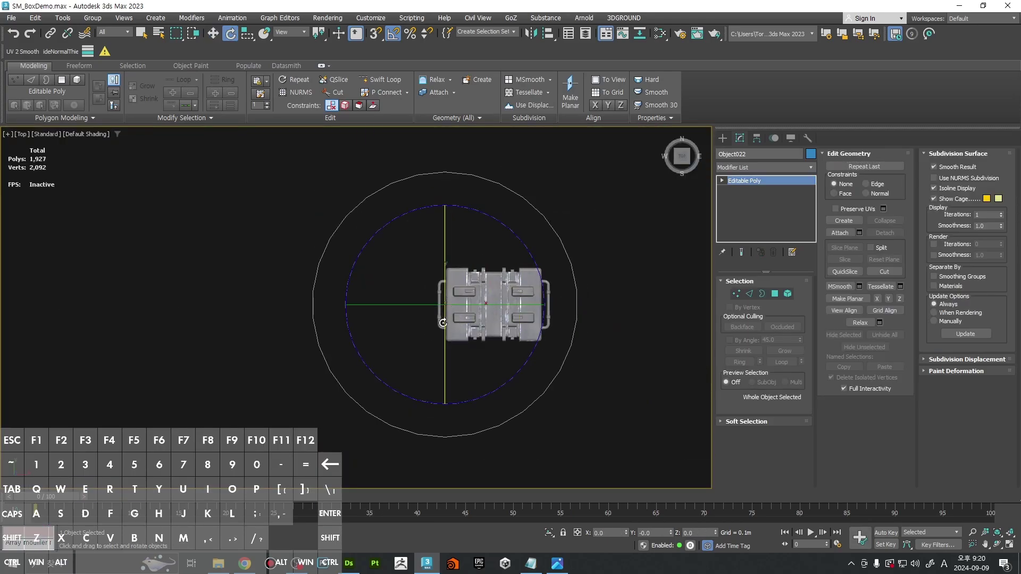
{"action": "scroll", "coordinate": [454, 305], "scroll_direction": "up", "scroll_amount": 5}
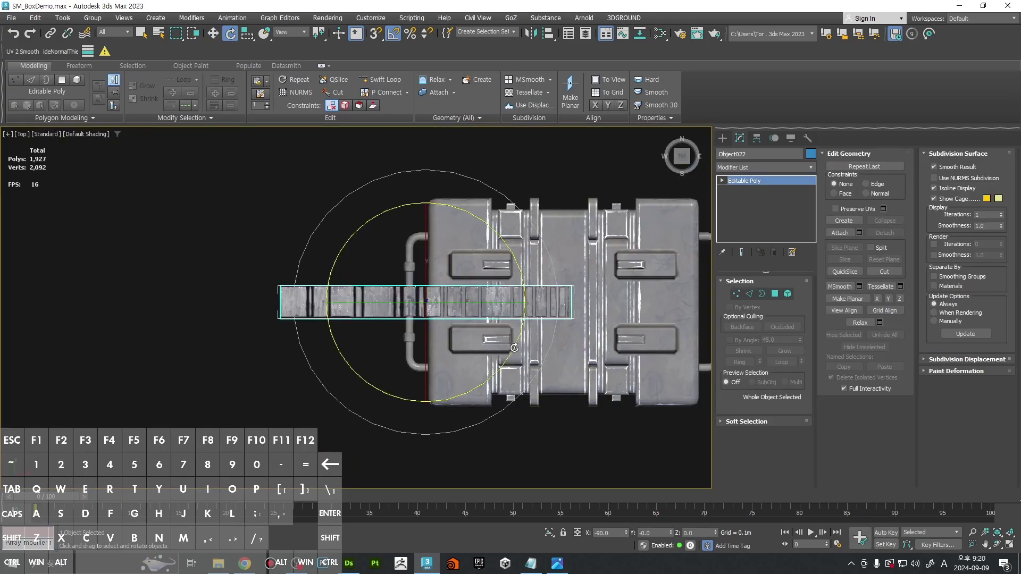
{"action": "left_click_drag", "start_coordinate": [494, 371], "coordinate": [511, 324]}
{"action": "key", "text": "w"}
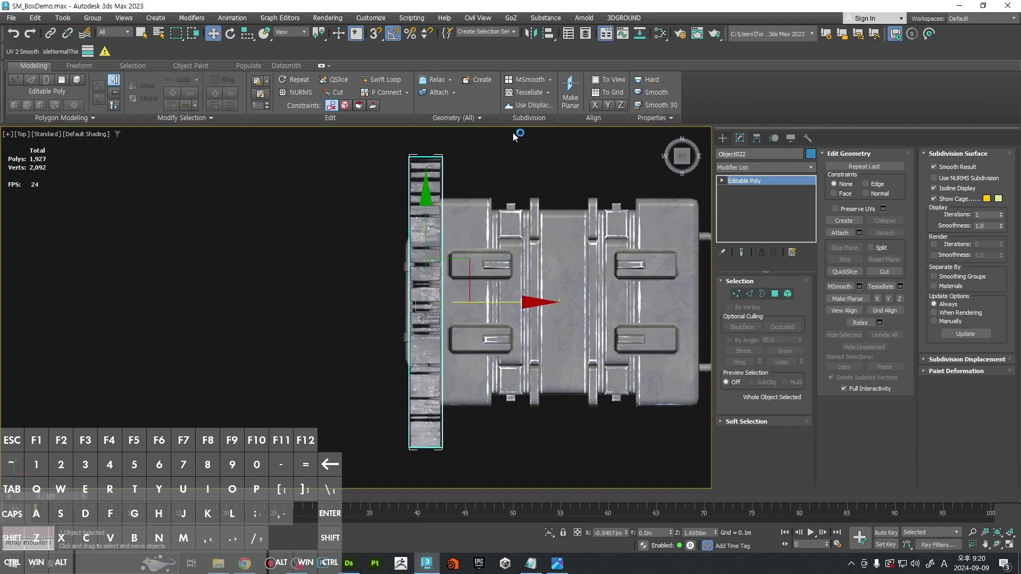
Step: Align the rotated barcode strip to the central box body by pivot points, with the X and Z position options off
{"action": "left_click", "coordinate": [548, 34]}
{"action": "left_click", "coordinate": [560, 276]}
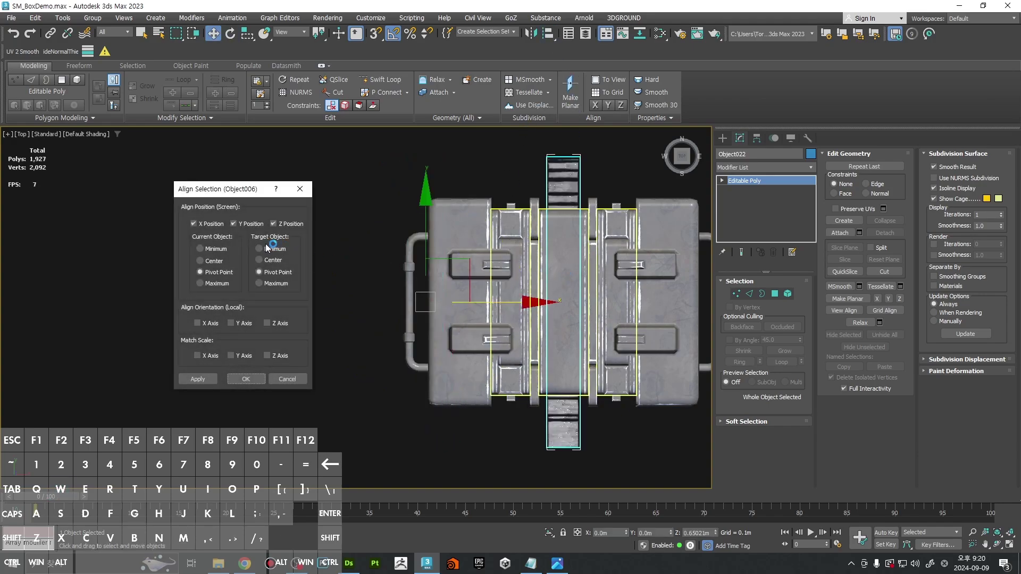
{"action": "left_click", "coordinate": [284, 225]}
{"action": "left_click", "coordinate": [210, 225]}
{"action": "left_click", "coordinate": [210, 225]}
{"action": "left_click", "coordinate": [210, 224]}
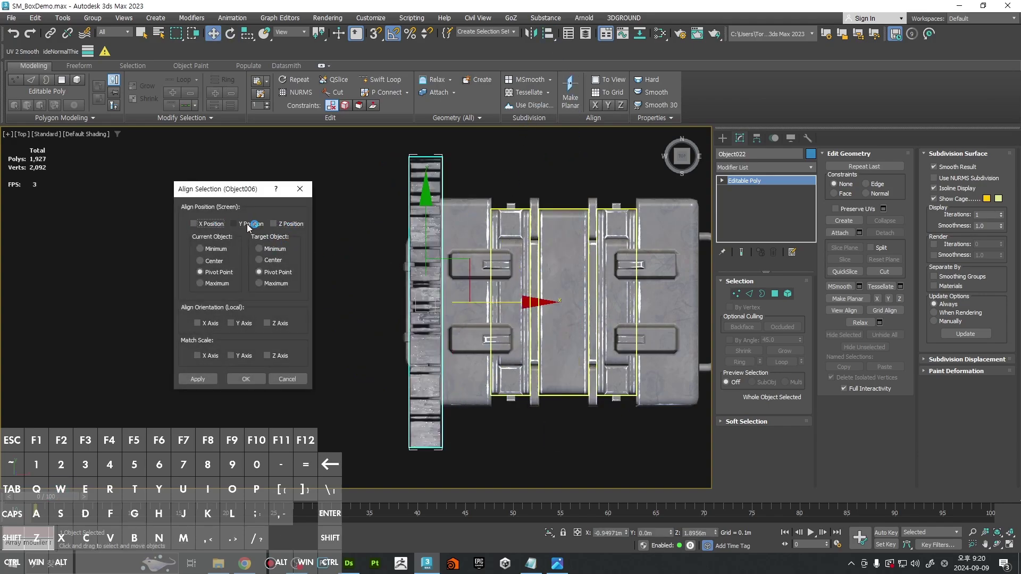
{"action": "left_click", "coordinate": [246, 379]}
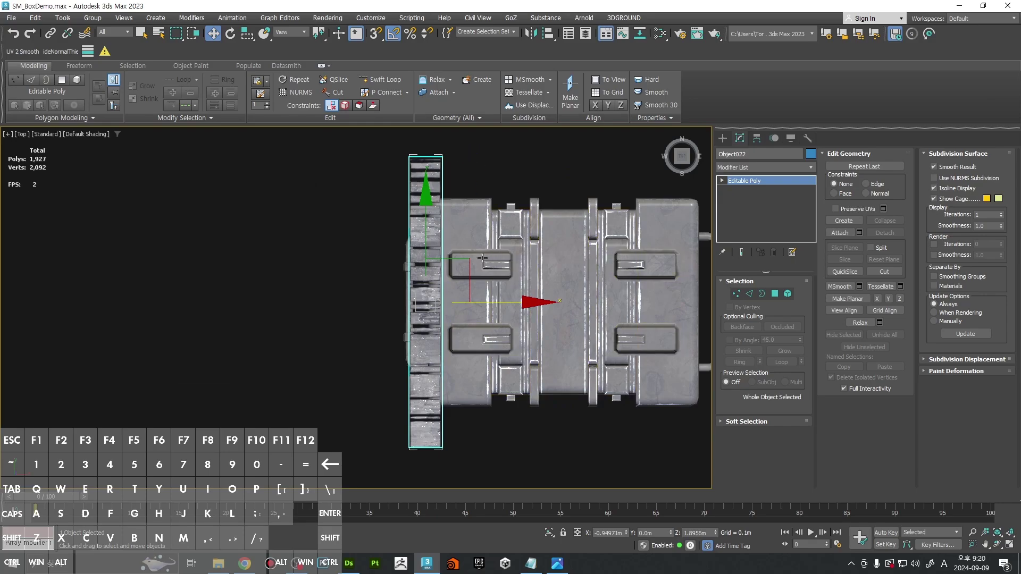
Step: Scale the barcode strip down uniformly and move it along X onto the outer edge of the end lid, at about -0.838 m
{"action": "scroll", "coordinate": [464, 289], "scroll_direction": "up", "scroll_amount": 2}
{"action": "key", "text": "r"}
{"action": "left_click_drag", "start_coordinate": [445, 270], "coordinate": [421, 304]}
{"action": "key", "text": "w"}
{"action": "left_click_drag", "start_coordinate": [485, 308], "coordinate": [506, 311]}
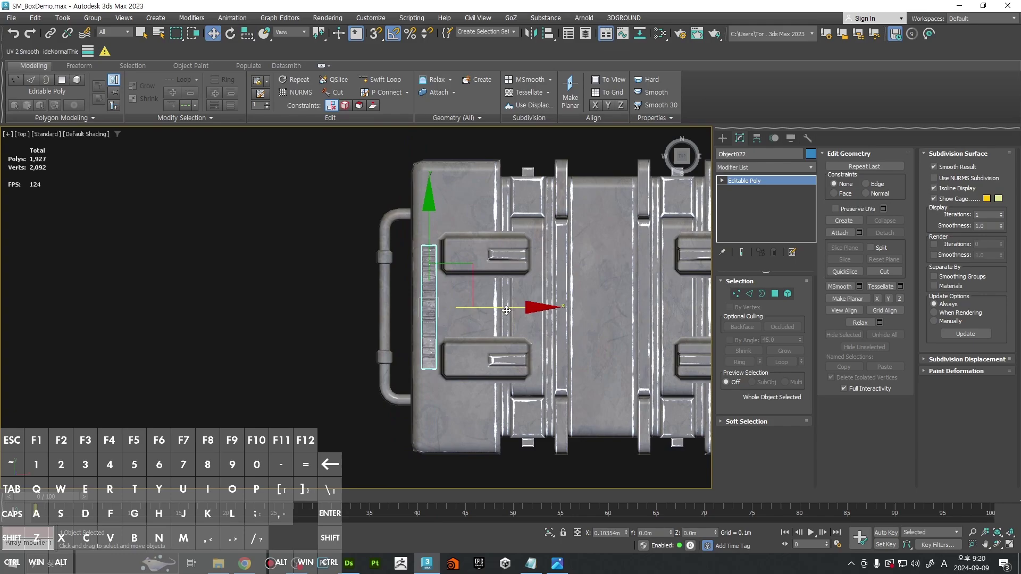
Step: Lower the barcode strip along Z until it rests on the lid's top surface, at about 1.301 m
{"action": "scroll", "coordinate": [464, 318], "scroll_direction": "up", "scroll_amount": 4}
{"action": "key", "text": "F4"}
{"action": "middle_click_drag", "start_coordinate": [465, 319], "coordinate": [485, 237], "text": "alt"}
{"action": "scroll", "coordinate": [485, 237], "scroll_direction": "down", "scroll_amount": 3}
{"action": "middle_click_drag", "start_coordinate": [460, 297], "coordinate": [470, 220]}
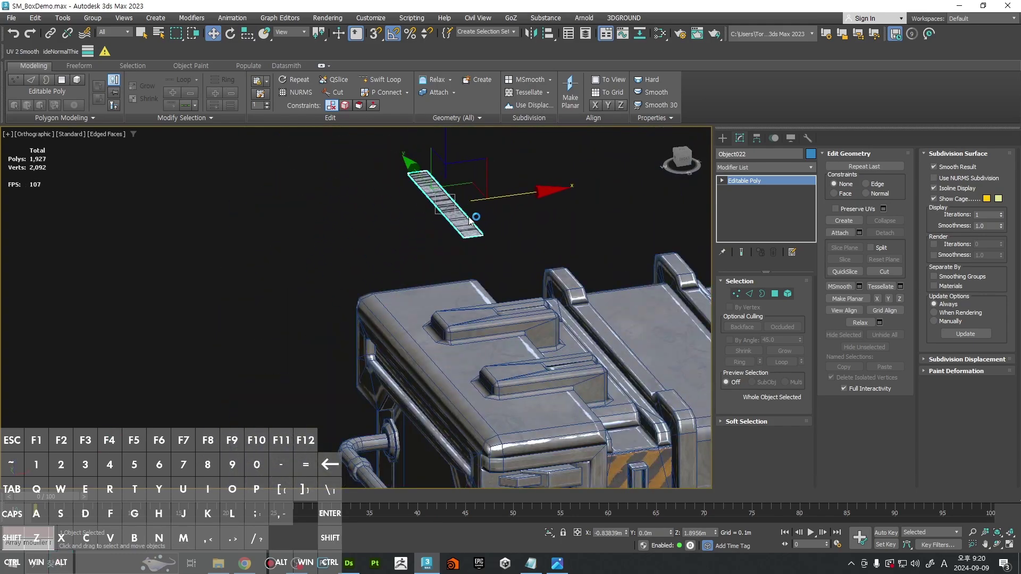
{"action": "left_click_drag", "start_coordinate": [439, 155], "coordinate": [440, 343]}
{"action": "scroll", "coordinate": [398, 261], "scroll_direction": "up", "scroll_amount": 5}
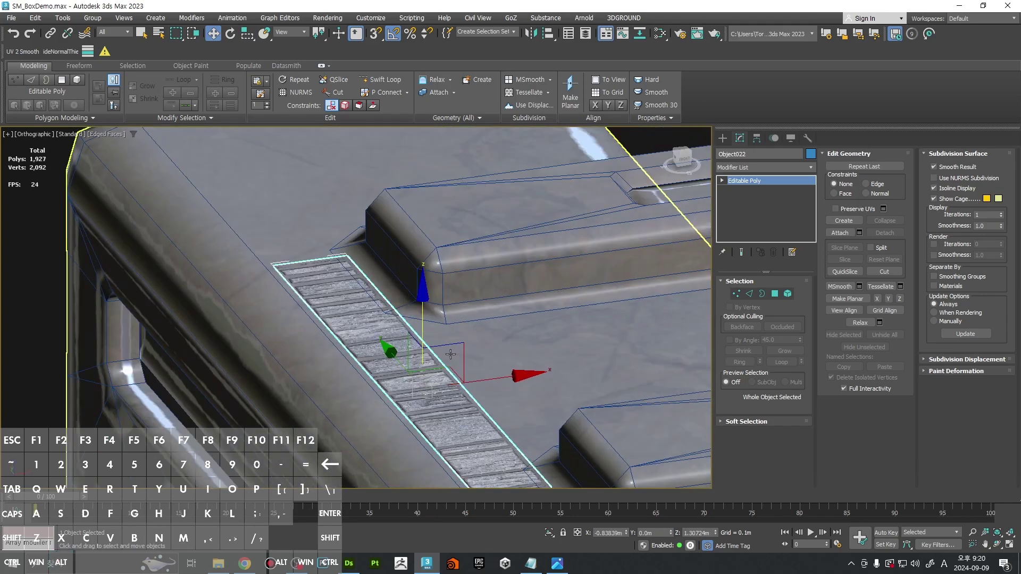
{"action": "left_click_drag", "start_coordinate": [411, 267], "coordinate": [410, 277]}
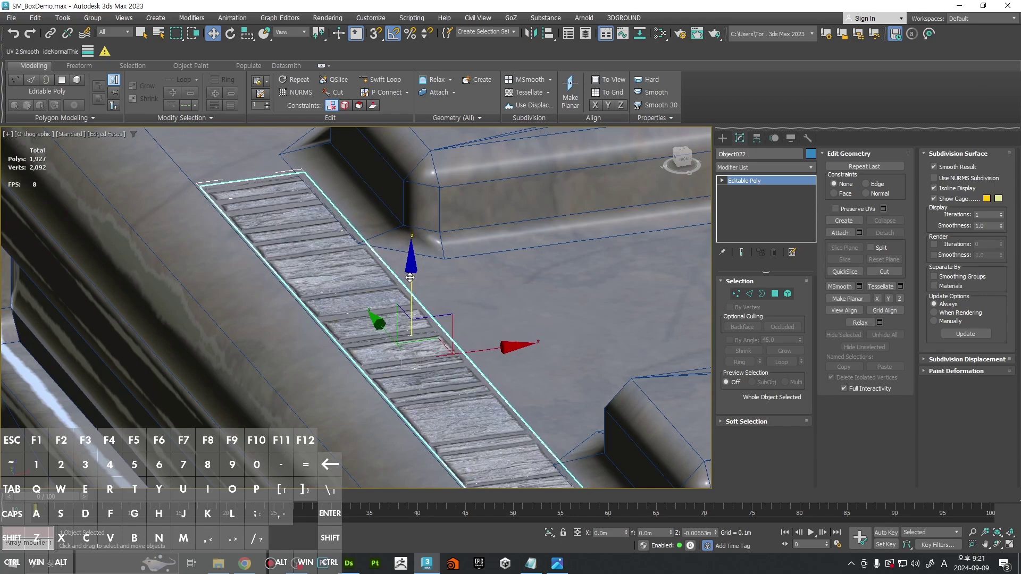
Step: Narrow the barcode strip's polygon along X and nudge it slightly away from the raised lid blocks
{"action": "key", "text": "4"}
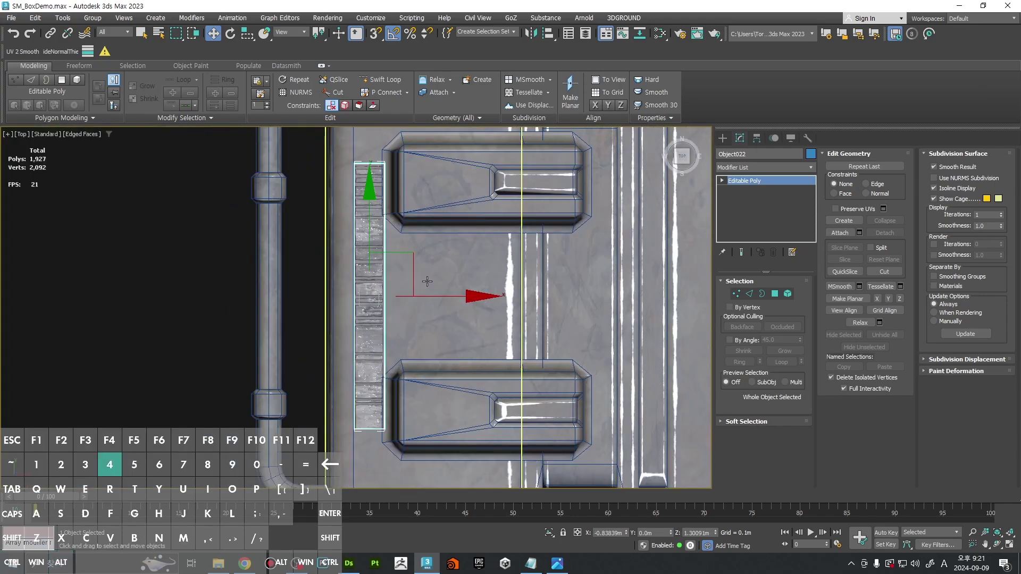
{"action": "key", "text": "r"}
{"action": "left_click_drag", "start_coordinate": [482, 296], "coordinate": [466, 296]}
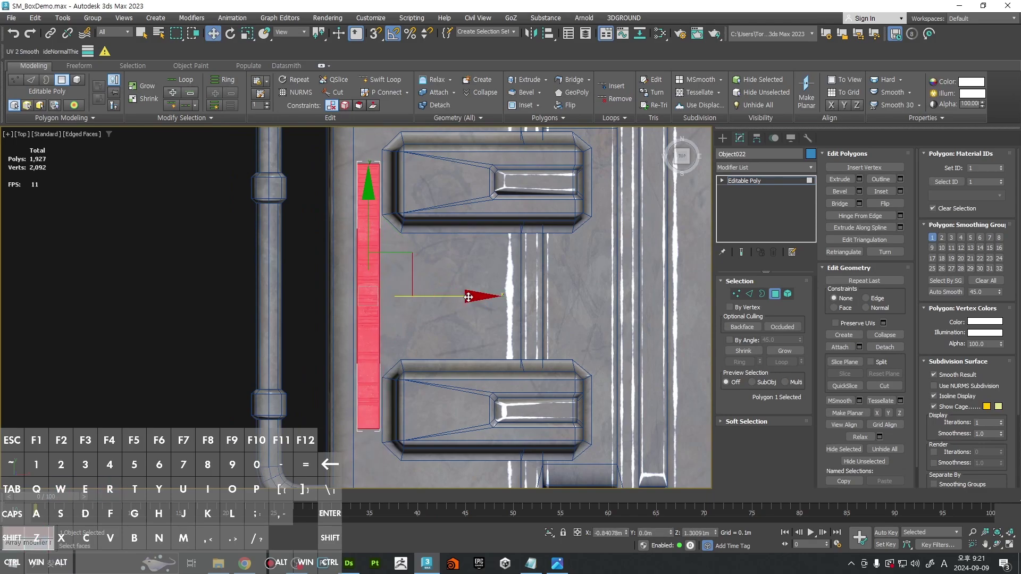
{"action": "key", "text": "4"}
{"action": "key", "text": "F4"}
{"action": "left_click", "coordinate": [210, 298]}
{"action": "scroll", "coordinate": [319, 287], "scroll_direction": "down", "scroll_amount": 3}
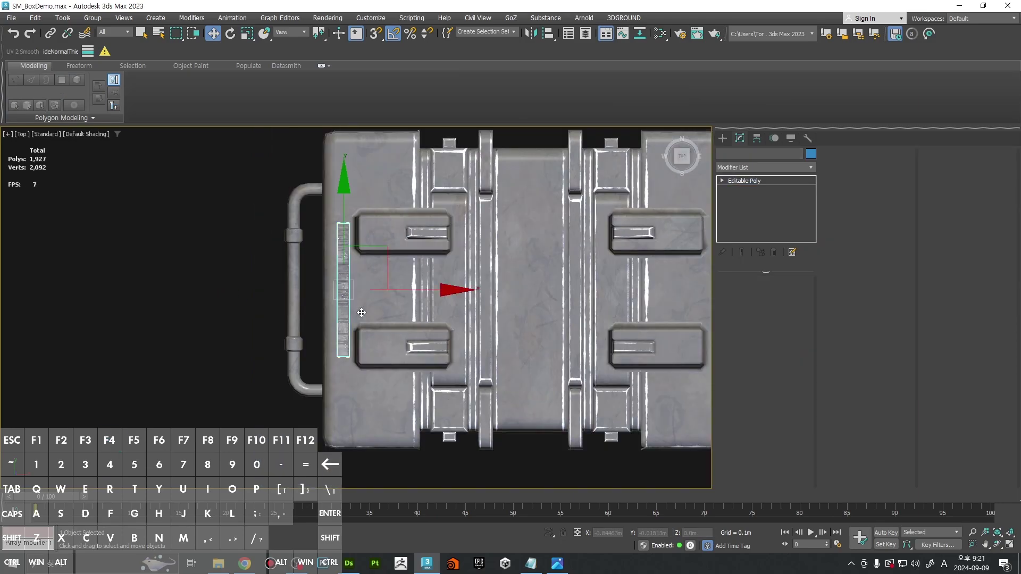
Step: Reset the barcode strip's transform with Reset XForm and convert it back to an Editable Poly
{"action": "middle_click_drag", "start_coordinate": [362, 312], "coordinate": [686, 228], "text": "alt"}
{"action": "left_click", "coordinate": [808, 139]}
{"action": "left_click", "coordinate": [763, 330]}
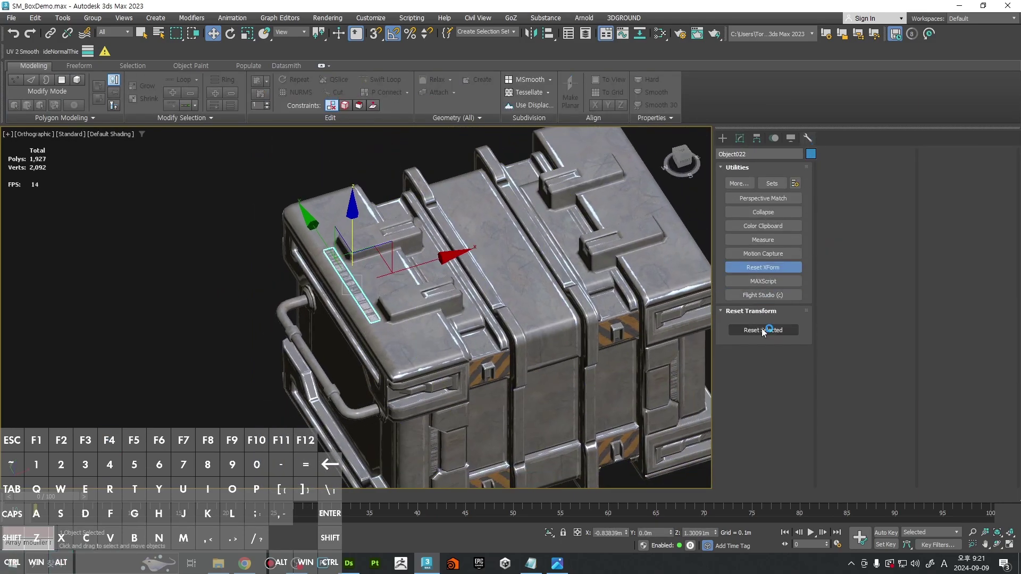
{"action": "right_click", "coordinate": [518, 228]}
{"action": "mouse_move", "coordinate": [584, 351]}
{"action": "left_click", "coordinate": [629, 359]}
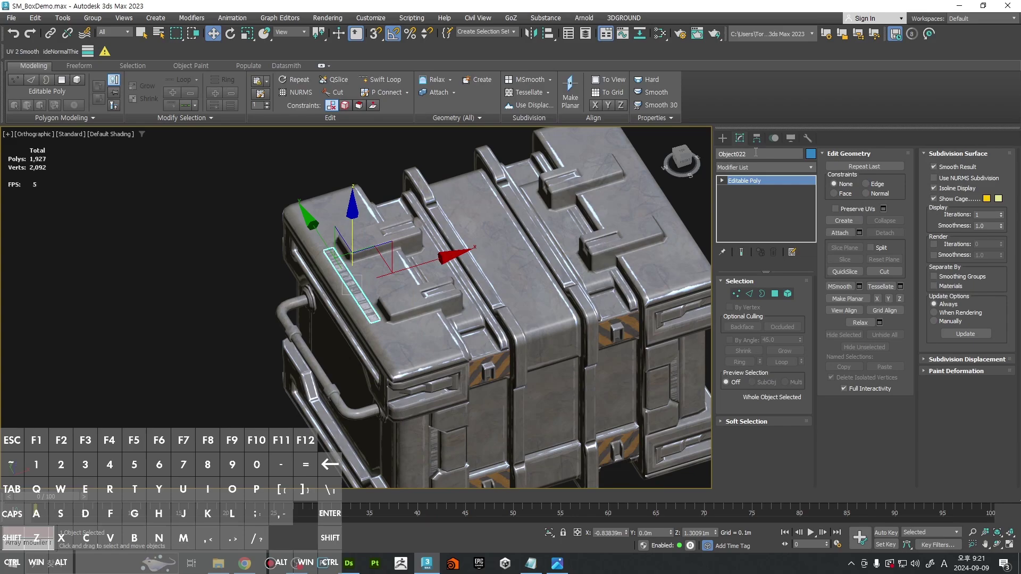
{"action": "middle_click_drag", "start_coordinate": [548, 291], "coordinate": [497, 260], "text": "alt"}
{"action": "left_click", "coordinate": [756, 139]}
{"action": "left_click", "coordinate": [788, 213]}
{"action": "left_click", "coordinate": [497, 260]}
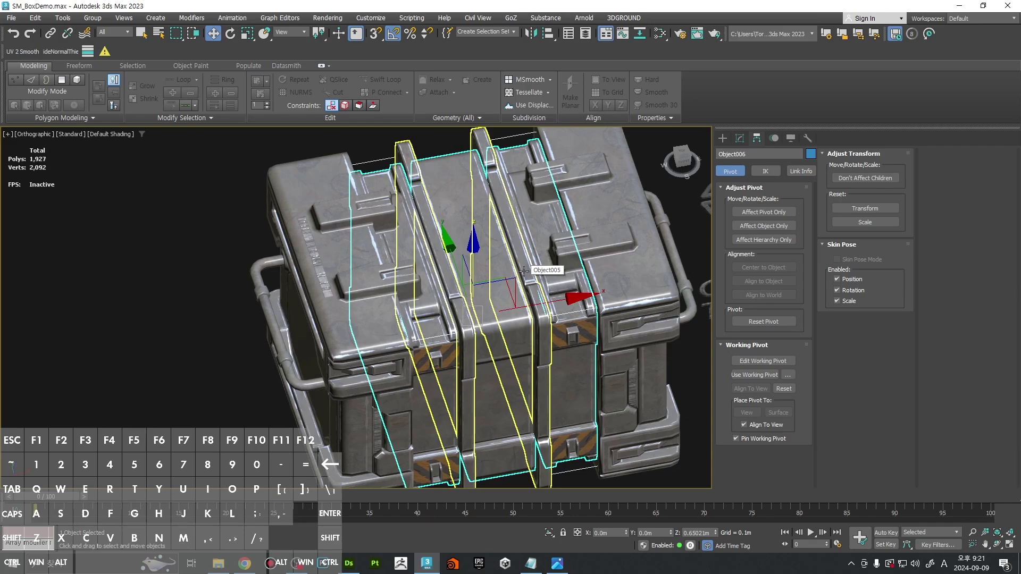
{"action": "middle_click_drag", "start_coordinate": [440, 258], "coordinate": [433, 327], "text": "ctrl+alt"}
{"action": "left_click", "coordinate": [343, 314]}
{"action": "middle_click_drag", "start_coordinate": [357, 306], "coordinate": [305, 323], "text": "ctrl+alt"}
{"action": "left_click", "coordinate": [408, 280]}
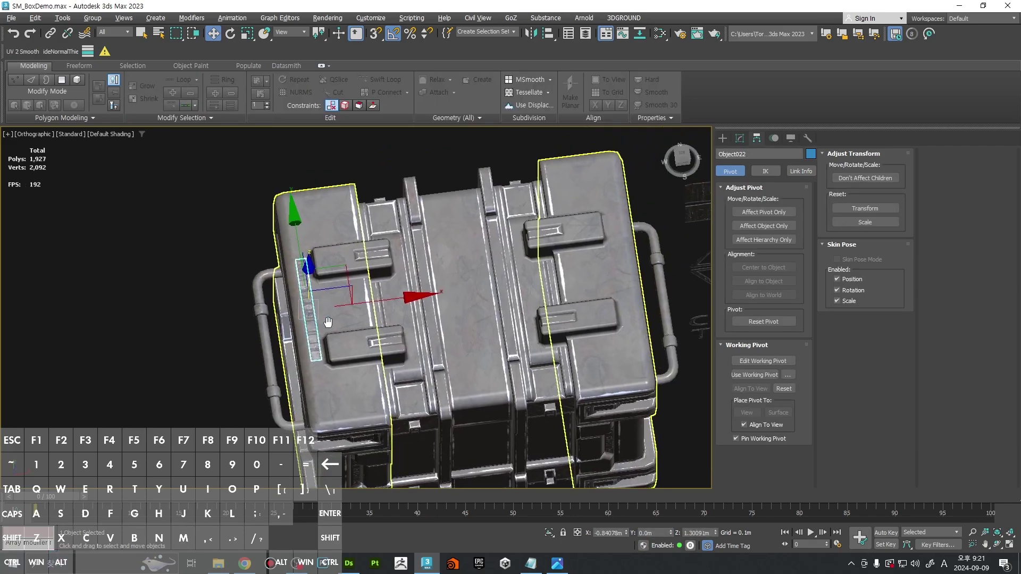
Step: Clone the barcode strip in place and set the copy's X position to 0.84078 m on the opposite lid
{"action": "middle_click_drag", "start_coordinate": [618, 275], "coordinate": [451, 302], "text": "alt"}
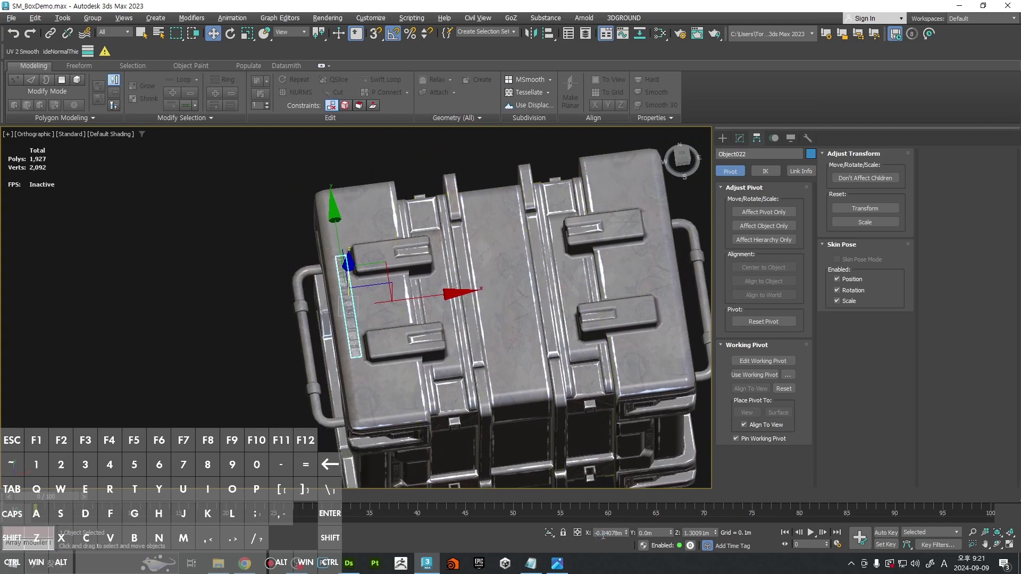
{"action": "middle_click_drag", "start_coordinate": [513, 334], "coordinate": [483, 349]}
{"action": "key", "text": "ctrl+v"}
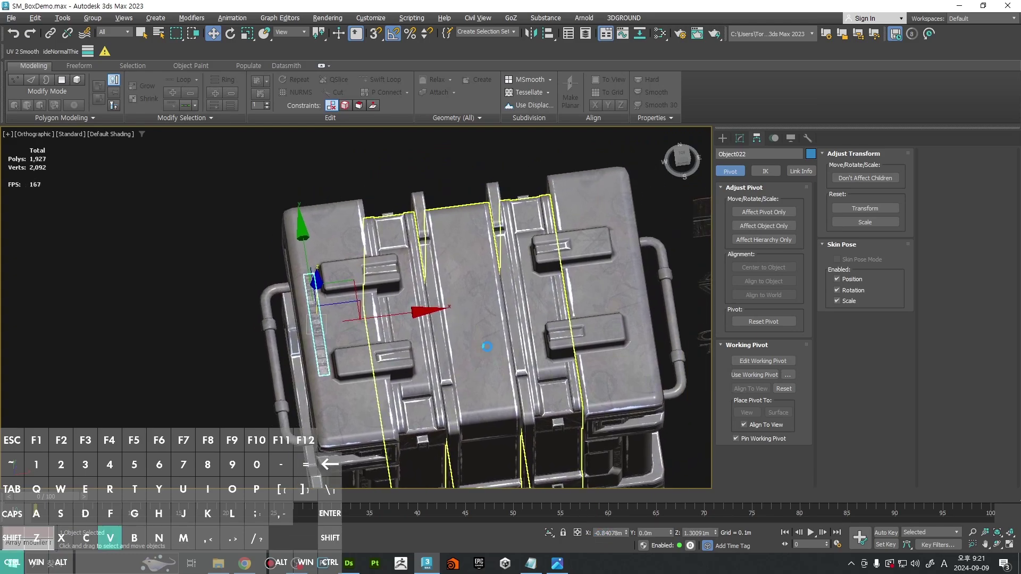
{"action": "left_click", "coordinate": [481, 321]}
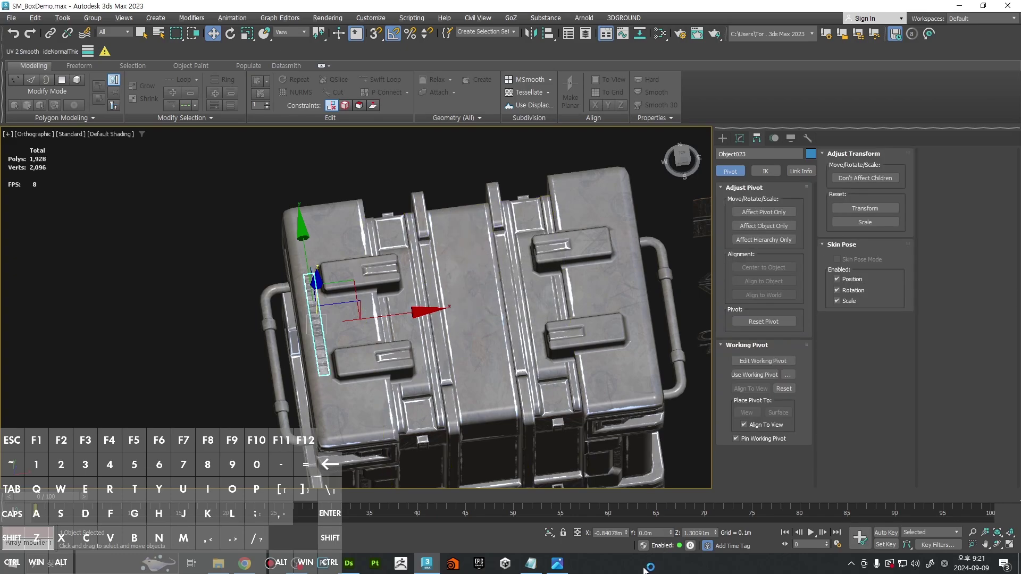
{"action": "key", "text": "Return"}
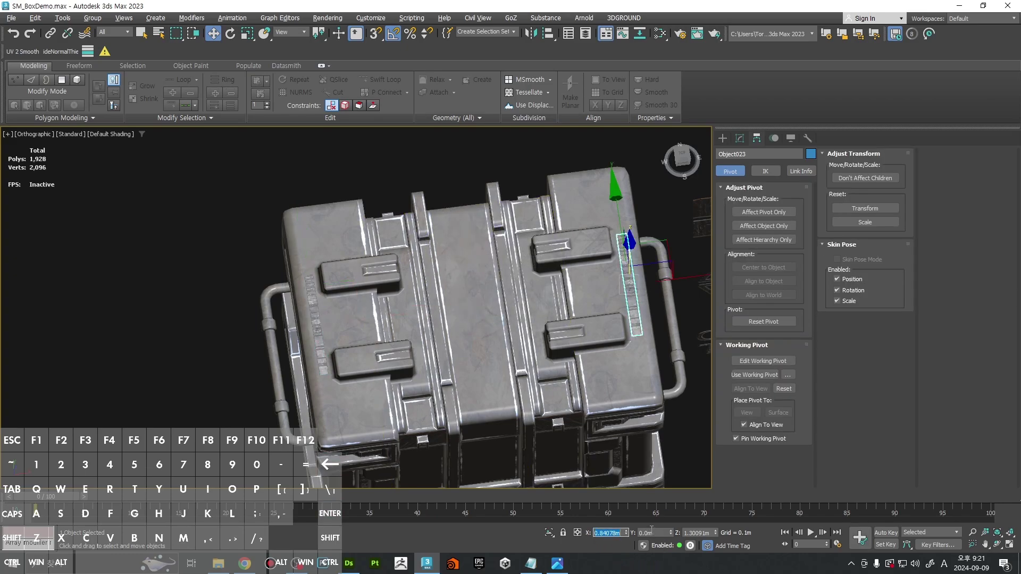
Step: Duplicate the round no-entry decal from the decal sheet along X and place the copy over the box's barcode-strip end
{"action": "middle_click_drag", "start_coordinate": [595, 318], "coordinate": [604, 283], "text": "alt"}
{"action": "left_click", "coordinate": [420, 207]}
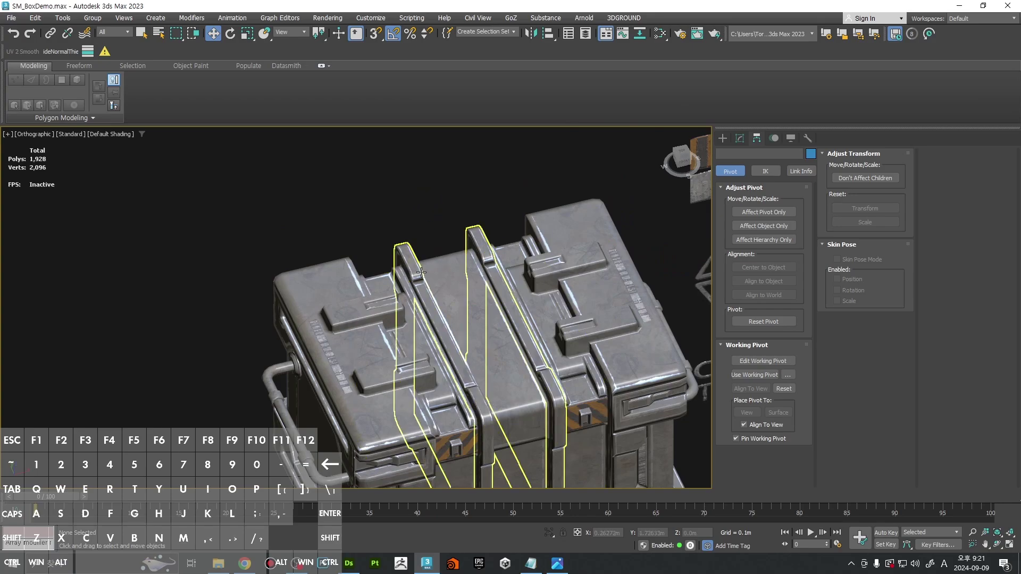
{"action": "scroll", "coordinate": [412, 263], "scroll_direction": "down", "scroll_amount": 5}
{"action": "middle_click_drag", "start_coordinate": [412, 265], "coordinate": [324, 284]}
{"action": "left_click", "coordinate": [587, 277]}
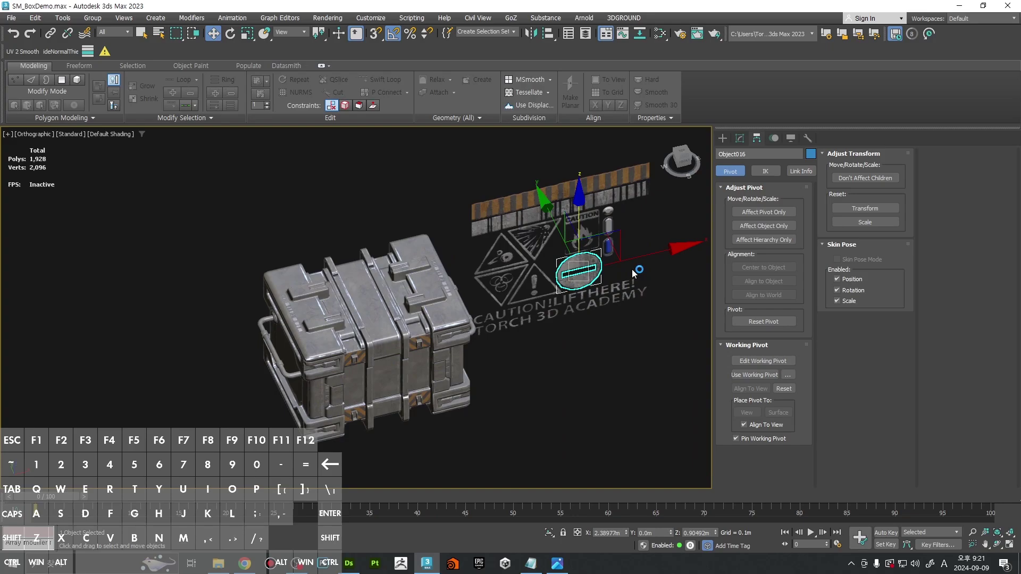
{"action": "left_click_drag", "start_coordinate": [650, 258], "coordinate": [374, 321], "text": "shift"}
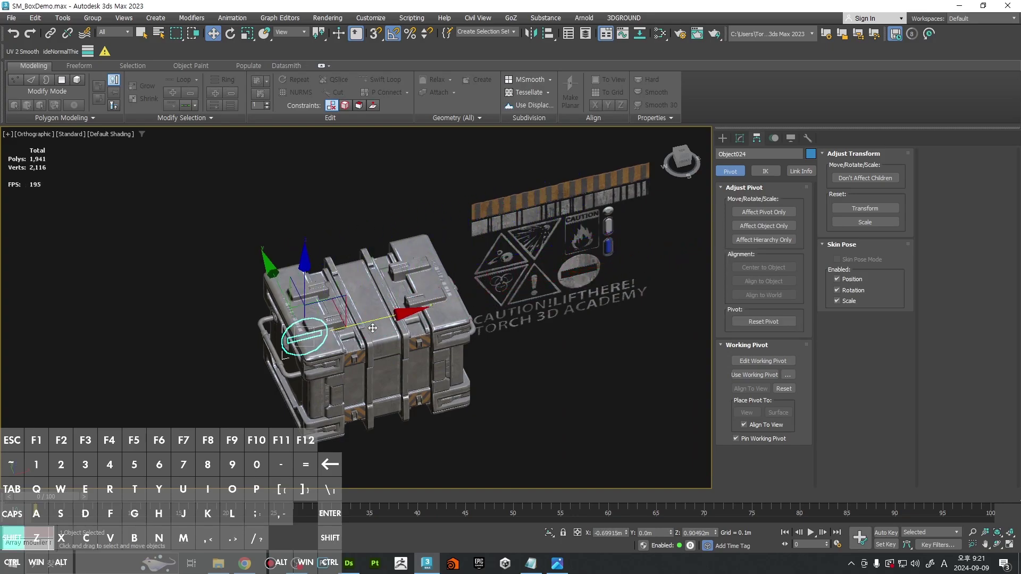
{"action": "key", "text": "Return"}
Step: Rotate the round decal copy so it lies flat and raise it along Z to the lid's top, at about 1.308 m
{"action": "middle_click_drag", "start_coordinate": [370, 322], "coordinate": [496, 305]}
{"action": "scroll", "coordinate": [496, 304], "scroll_direction": "up", "scroll_amount": 5}
{"action": "key", "text": "e"}
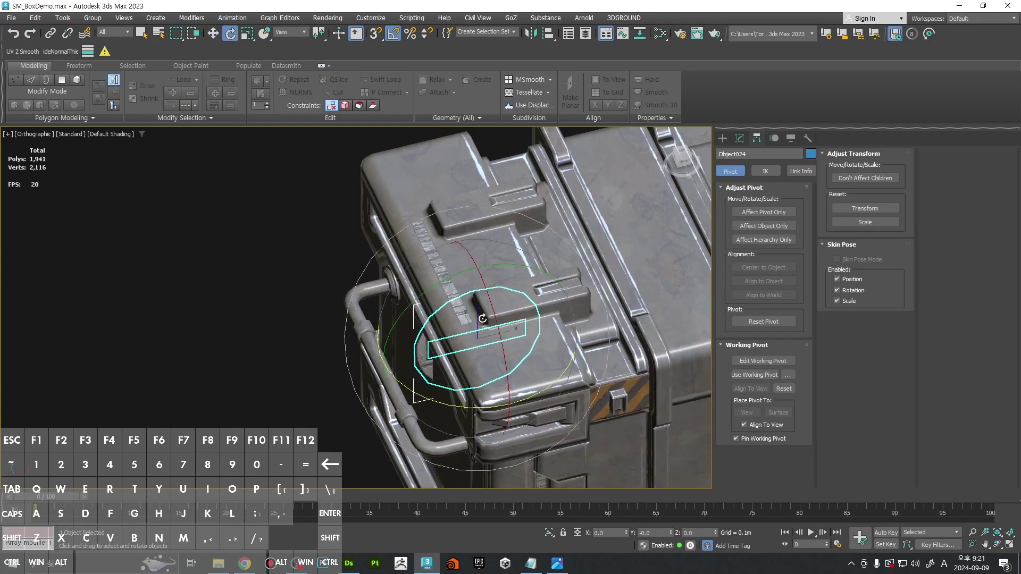
{"action": "left_click_drag", "start_coordinate": [497, 315], "coordinate": [488, 207]}
{"action": "key", "text": "w"}
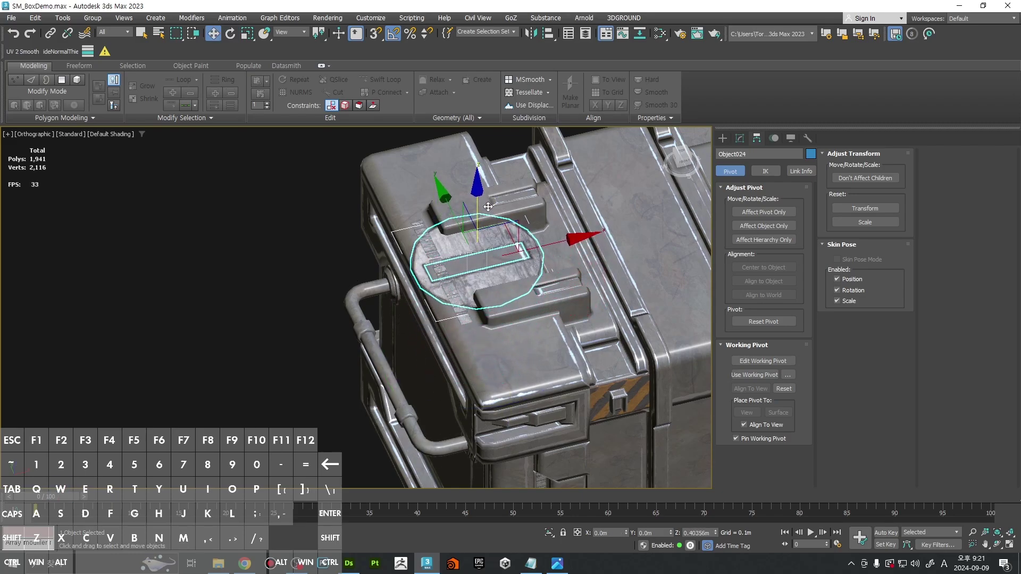
Step: Scale the round decal down uniformly in the top view and position it near the lid's front outer corner
{"action": "key", "text": "t"}
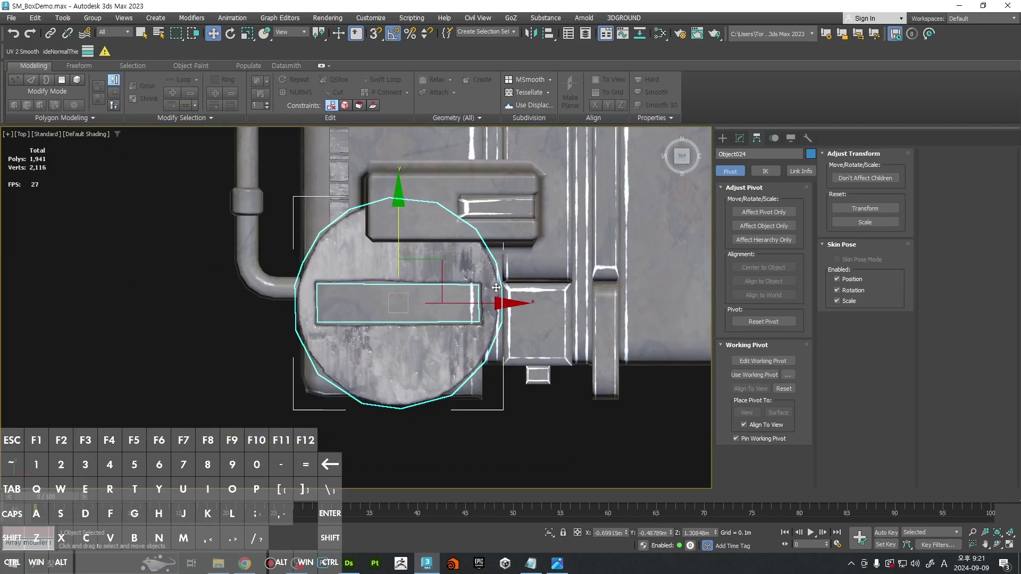
{"action": "key", "text": "r"}
{"action": "left_click_drag", "start_coordinate": [474, 255], "coordinate": [396, 341]}
{"action": "key", "text": "w"}
{"action": "key", "text": "F4"}
{"action": "left_click_drag", "start_coordinate": [463, 272], "coordinate": [457, 280]}
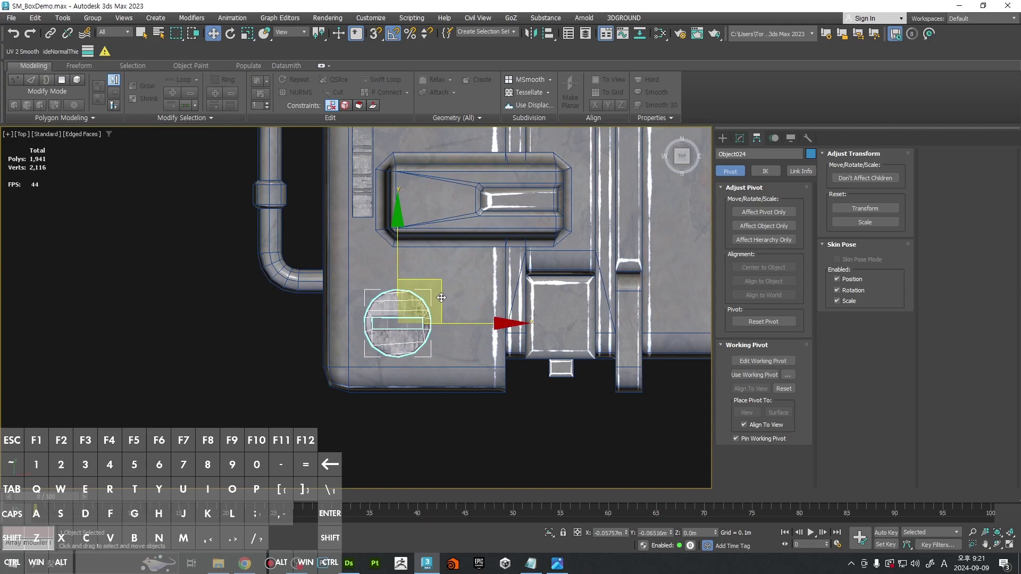
Step: Reset the round decal's transform with Reset XForm, convert it to an Editable Poly, and hide the edged faces
{"action": "middle_click_drag", "start_coordinate": [441, 298], "coordinate": [456, 262], "text": "alt"}
{"action": "left_click", "coordinate": [804, 140]}
{"action": "left_click", "coordinate": [776, 267]}
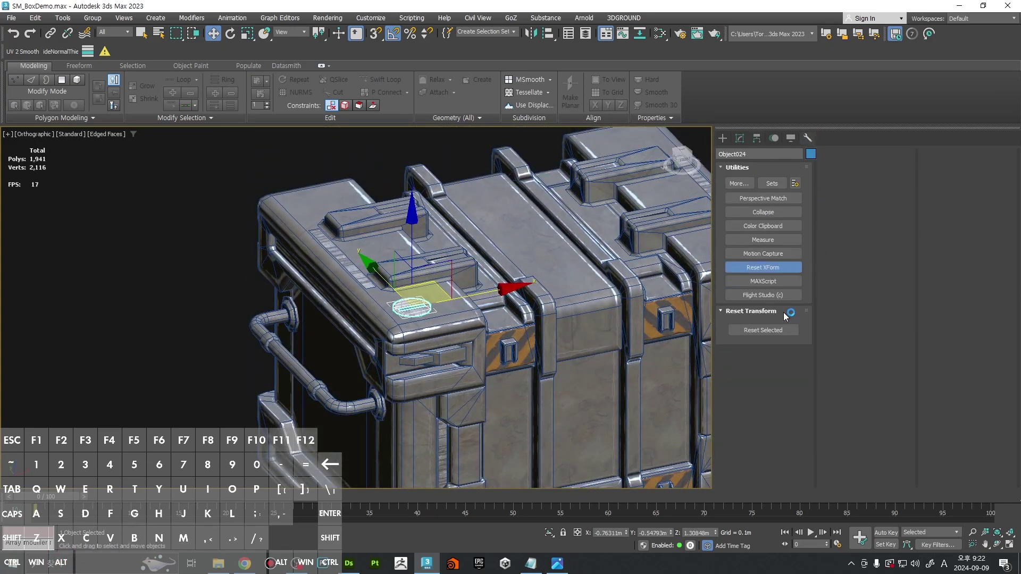
{"action": "right_click", "coordinate": [469, 239]}
{"action": "mouse_move", "coordinate": [556, 377]}
{"action": "left_click", "coordinate": [606, 381]}
{"action": "left_click", "coordinate": [206, 284]}
{"action": "key", "text": "F4"}
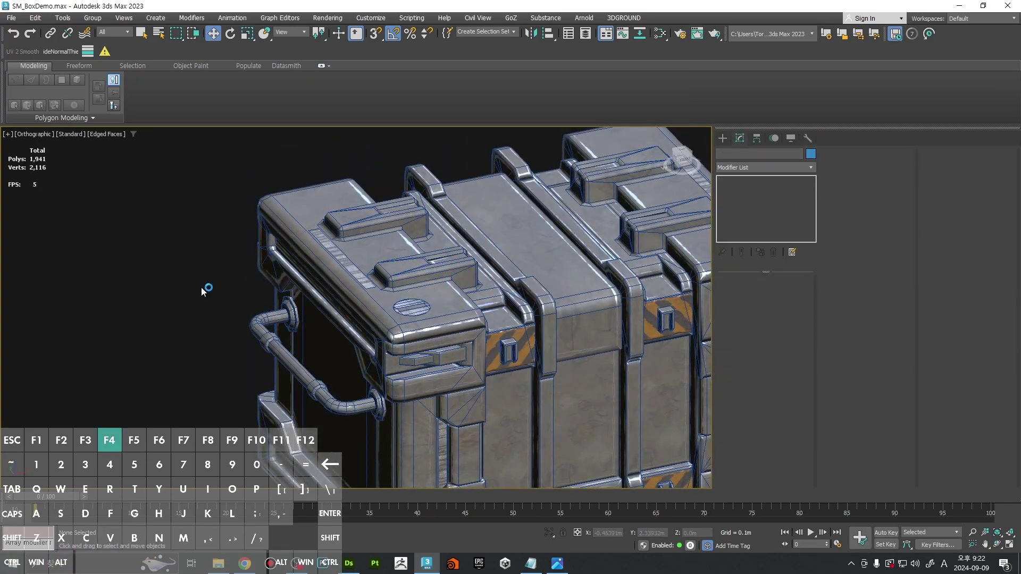
Step: Duplicate the blue capsule decal from the decal sheet along X and place the copy at the box's handle end
{"action": "scroll", "coordinate": [205, 284], "scroll_direction": "down", "scroll_amount": 2}
{"action": "scroll", "coordinate": [293, 319], "scroll_direction": "down", "scroll_amount": 3}
{"action": "scroll", "coordinate": [508, 290], "scroll_direction": "up", "scroll_amount": 3}
{"action": "scroll", "coordinate": [432, 239], "scroll_direction": "down", "scroll_amount": 2}
{"action": "middle_click_drag", "start_coordinate": [532, 258], "coordinate": [583, 302]}
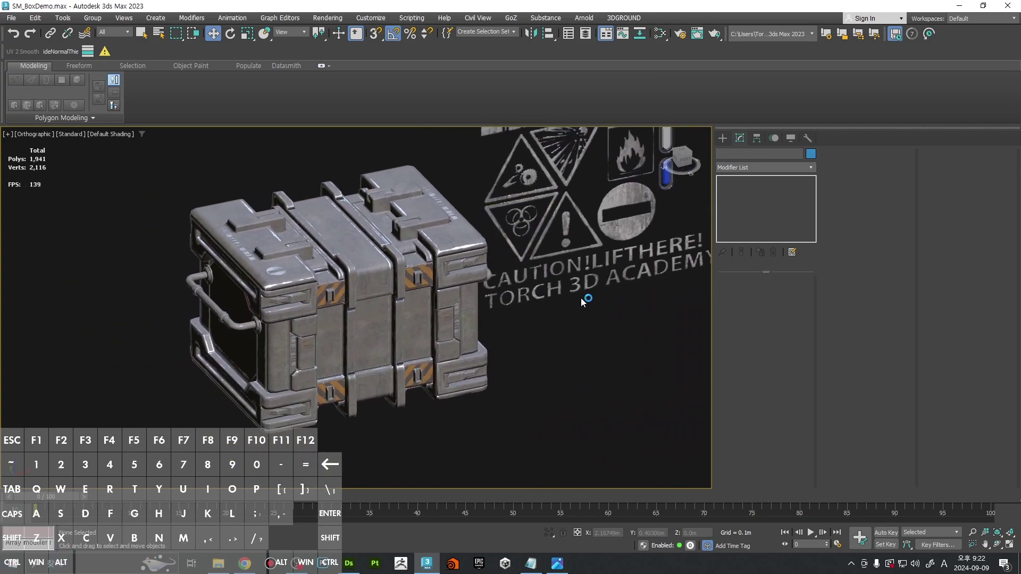
{"action": "left_click", "coordinate": [565, 272]}
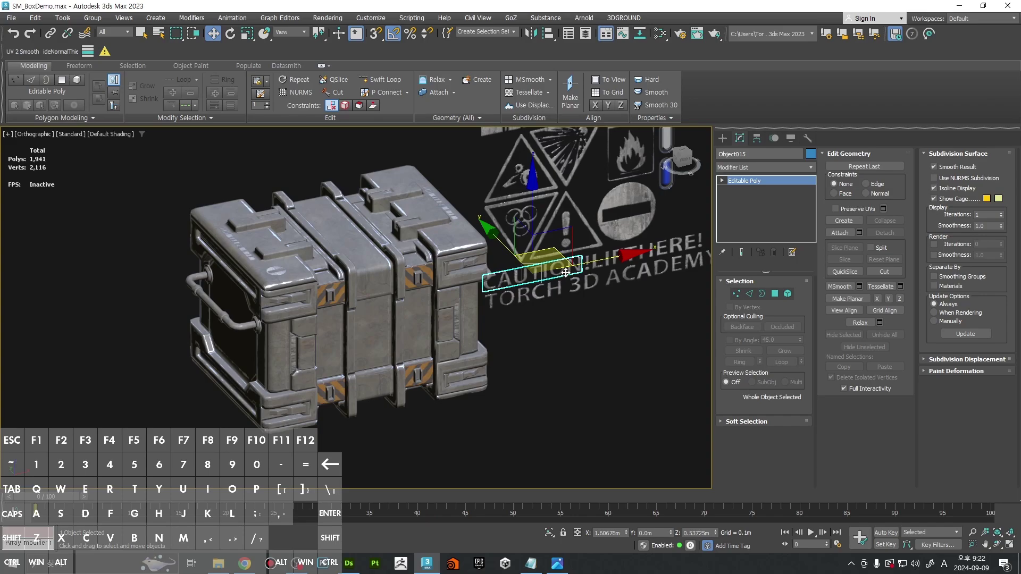
{"action": "middle_click_drag", "start_coordinate": [565, 272], "coordinate": [678, 226], "text": "alt"}
{"action": "left_click", "coordinate": [594, 247]}
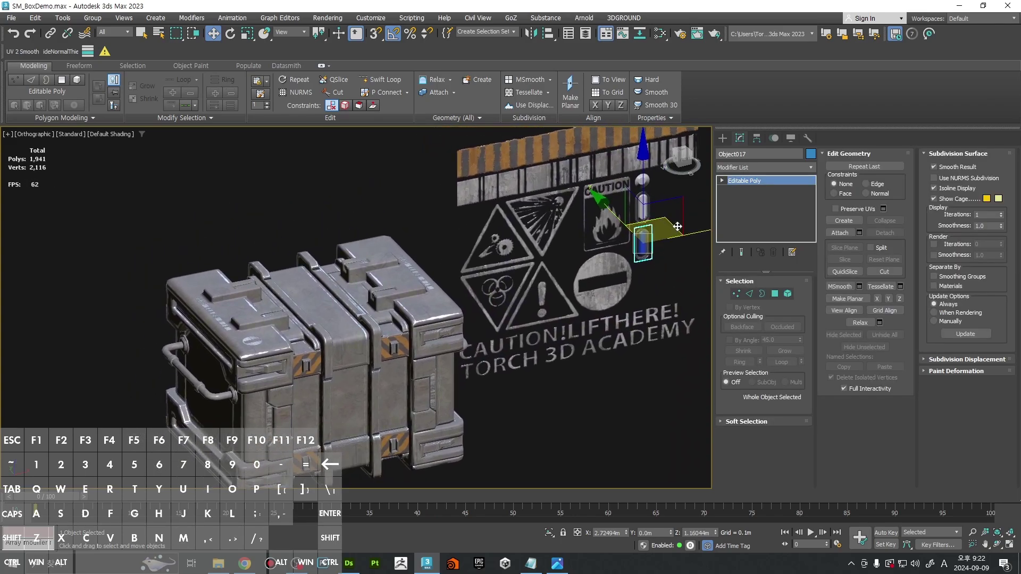
{"action": "left_click_drag", "start_coordinate": [662, 226], "coordinate": [229, 315], "text": "shift"}
{"action": "key", "text": "Return"}
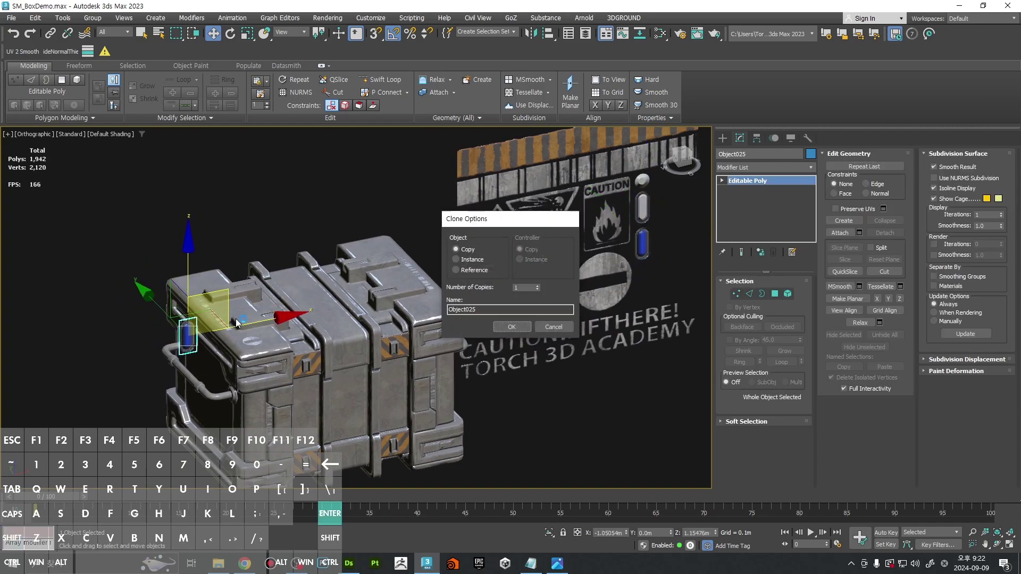
Step: Rotate the capsule copy 90° in the left view so it lies horizontally, and scale it down uniformly to about 62%
{"action": "key", "text": "l"}
{"action": "key", "text": "z"}
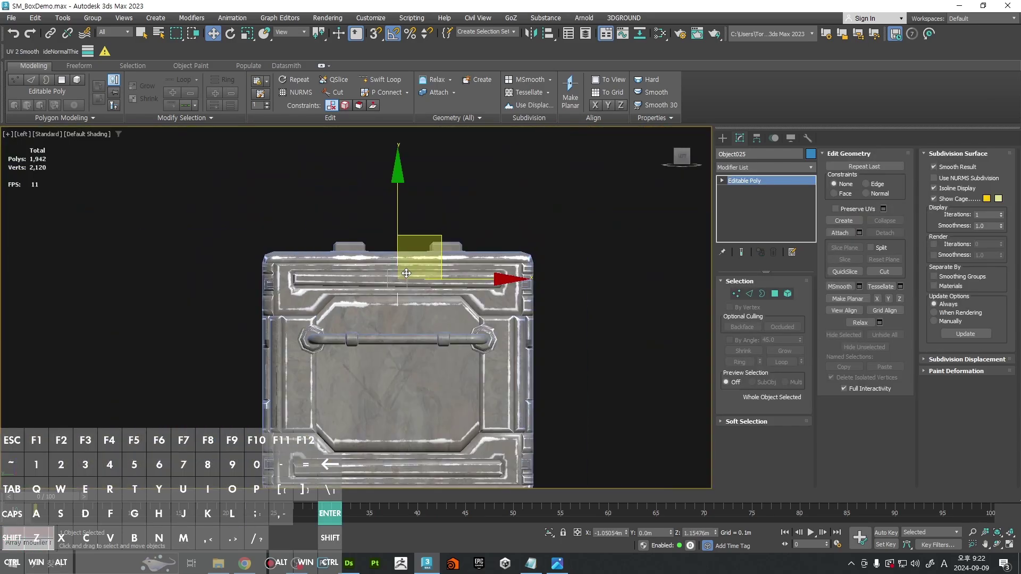
{"action": "key", "text": "e"}
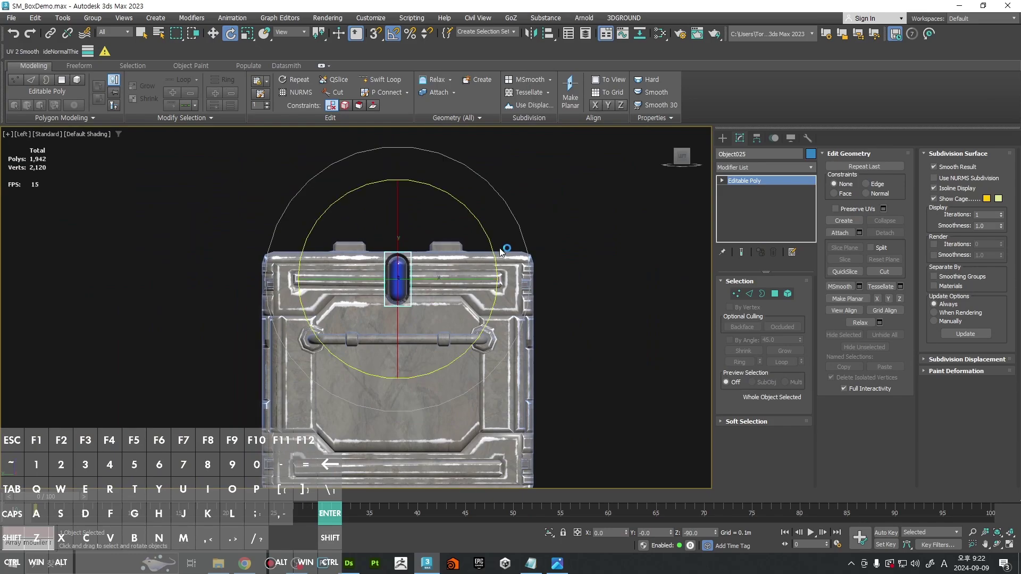
{"action": "left_click_drag", "start_coordinate": [379, 182], "coordinate": [474, 208]}
{"action": "key", "text": "w"}
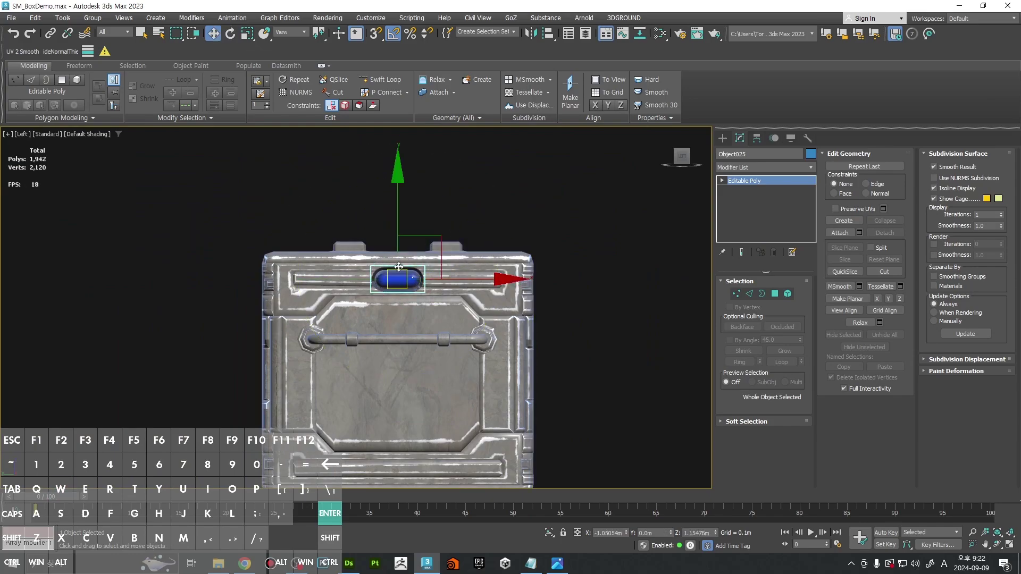
{"action": "scroll", "coordinate": [398, 316], "scroll_direction": "up", "scroll_amount": 5}
{"action": "key", "text": "r"}
{"action": "left_click_drag", "start_coordinate": [398, 317], "coordinate": [385, 335]}
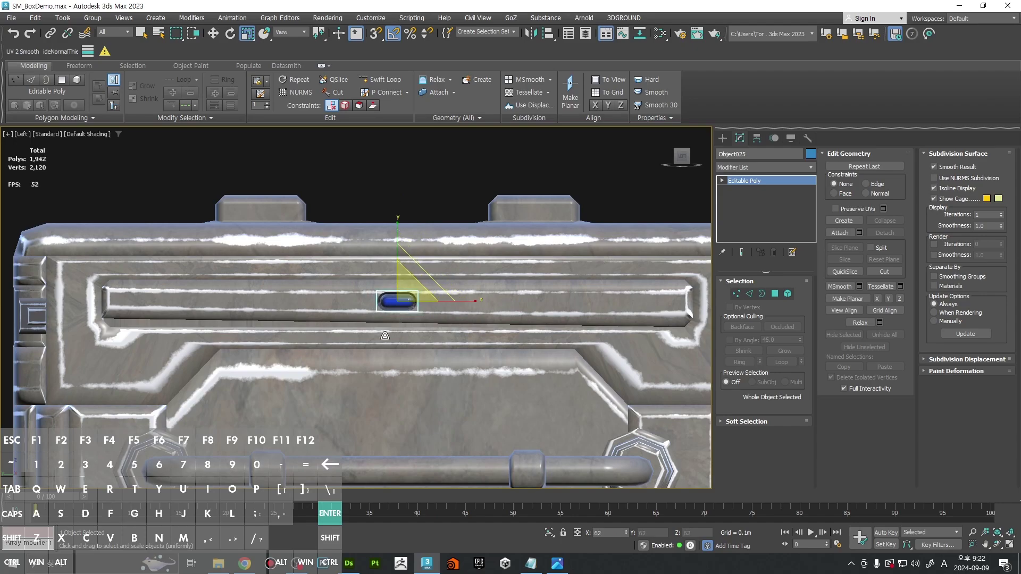
Step: Move the capsule decal to the far end of the lid's recessed groove and push it along X onto the groove surface
{"action": "key", "text": "w"}
{"action": "middle_click_drag", "start_coordinate": [458, 303], "coordinate": [519, 299]}
{"action": "left_click_drag", "start_coordinate": [558, 298], "coordinate": [287, 326]}
{"action": "middle_click_drag", "start_coordinate": [287, 326], "coordinate": [478, 306]}
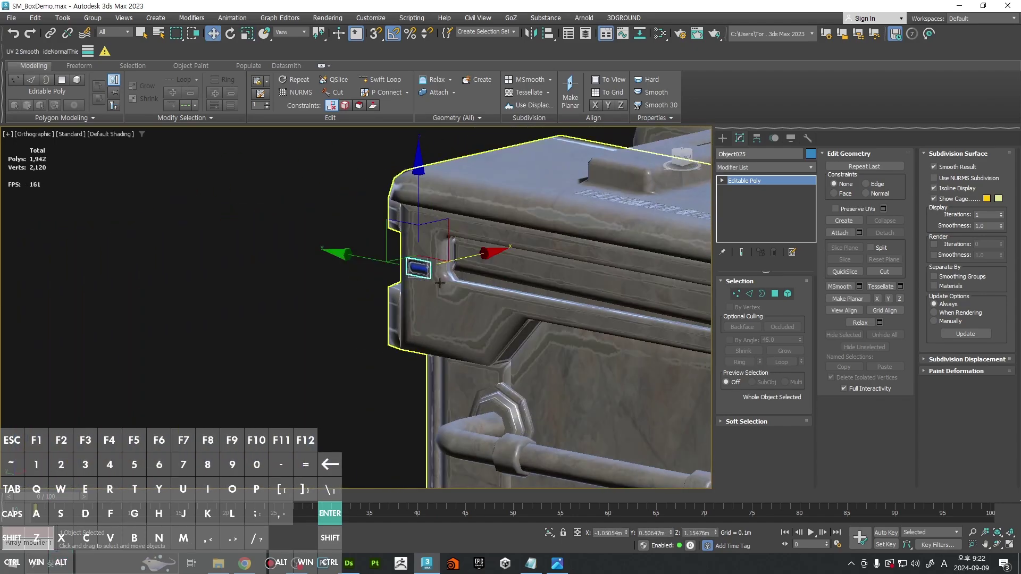
{"action": "scroll", "coordinate": [471, 279], "scroll_direction": "up", "scroll_amount": 4}
{"action": "key", "text": "F4"}
{"action": "left_click_drag", "start_coordinate": [448, 252], "coordinate": [541, 241]}
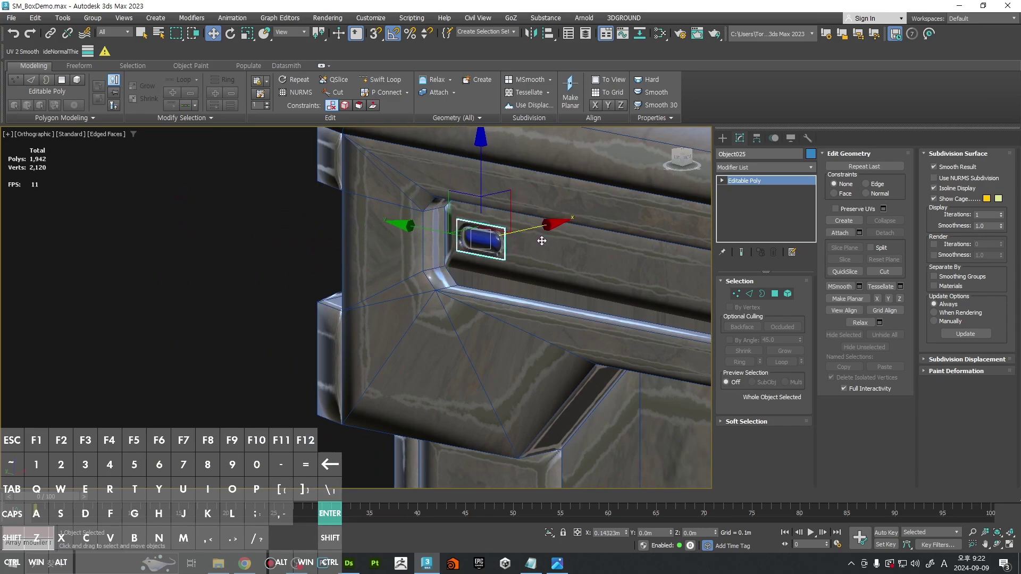
Step: Connect the upper and lower corner vertices at the capsule's end of the lid groove with a new edge
{"action": "left_click", "coordinate": [566, 276]}
{"action": "middle_click_drag", "start_coordinate": [565, 276], "coordinate": [463, 298], "text": "alt"}
{"action": "scroll", "coordinate": [448, 317], "scroll_direction": "down", "scroll_amount": 3}
{"action": "scroll", "coordinate": [426, 308], "scroll_direction": "up", "scroll_amount": 5}
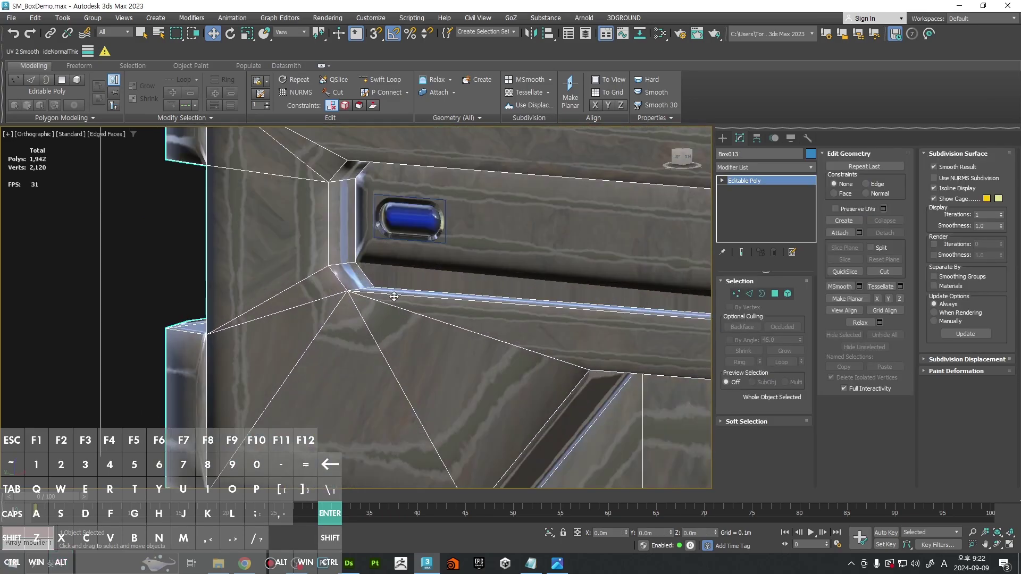
{"action": "key", "text": "1"}
{"action": "left_click", "coordinate": [376, 289]}
{"action": "middle_click_drag", "start_coordinate": [410, 265], "coordinate": [407, 347]}
{"action": "middle_click_drag", "start_coordinate": [407, 348], "coordinate": [408, 326], "text": "alt"}
{"action": "left_click", "coordinate": [368, 252], "text": "ctrl"}
{"action": "key", "text": "ctrl+shift+e"}
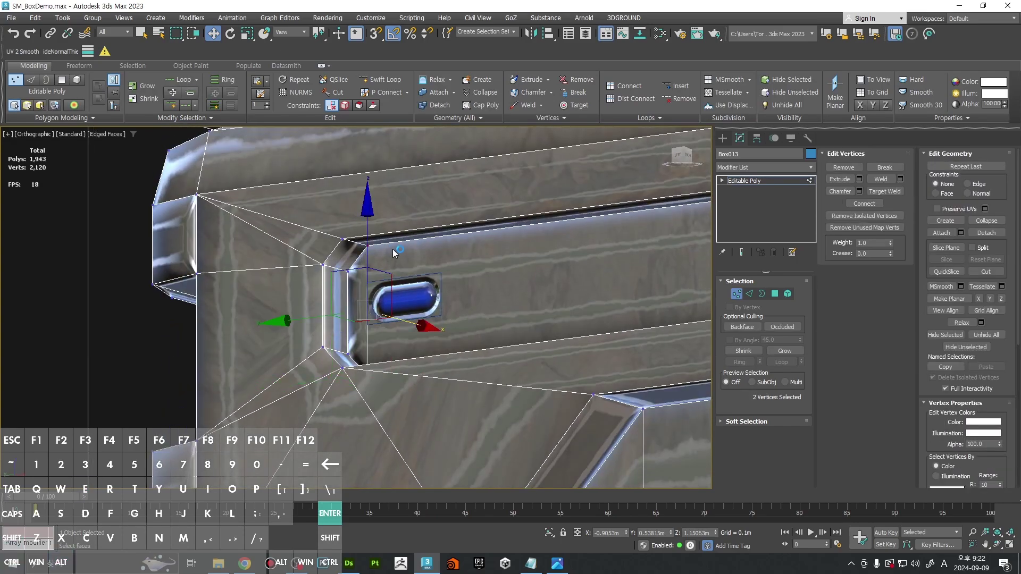
Step: Connect the upper and lower corner vertices at the opposite end of the lid groove
{"action": "middle_click_drag", "start_coordinate": [394, 253], "coordinate": [453, 277], "text": "alt"}
{"action": "scroll", "coordinate": [432, 299], "scroll_direction": "down", "scroll_amount": 5}
{"action": "scroll", "coordinate": [531, 269], "scroll_direction": "up", "scroll_amount": 5}
{"action": "left_click", "coordinate": [533, 286]}
{"action": "left_click", "coordinate": [532, 171], "text": "ctrl"}
{"action": "key", "text": "ctrl+shift+e"}
{"action": "scroll", "coordinate": [533, 175], "scroll_direction": "down", "scroll_amount": 5}
{"action": "middle_click_drag", "start_coordinate": [454, 276], "coordinate": [590, 298]}
{"action": "key", "text": "1"}
{"action": "scroll", "coordinate": [255, 276], "scroll_direction": "up", "scroll_amount": 5}
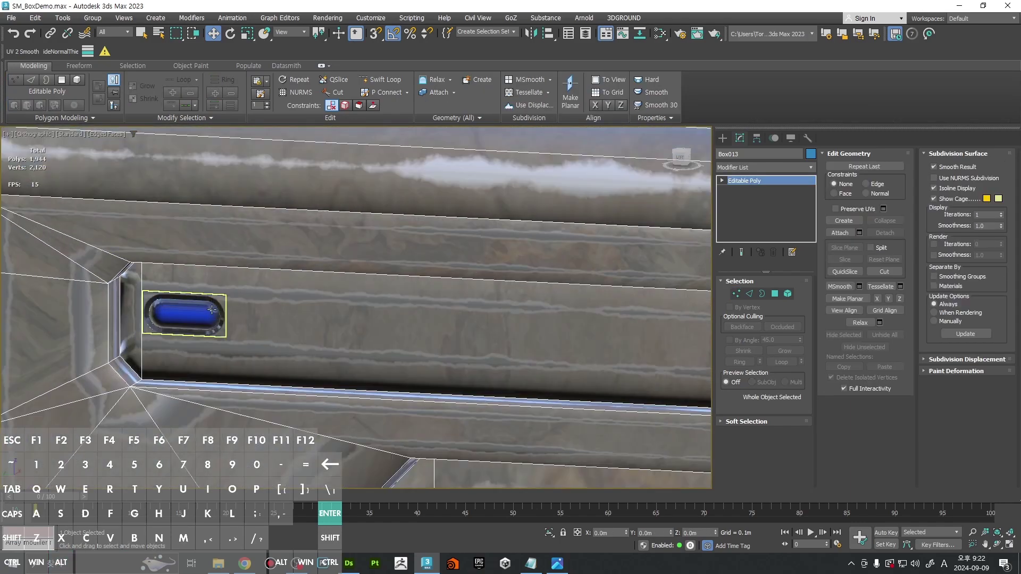
Step: Insert two vertical Swift Loop edges on the capsule decal, separating its rounded ends from the straight middle
{"action": "left_click", "coordinate": [176, 325]}
{"action": "middle_click_drag", "start_coordinate": [170, 326], "coordinate": [328, 302]}
{"action": "scroll", "coordinate": [357, 294], "scroll_direction": "up", "scroll_amount": 2}
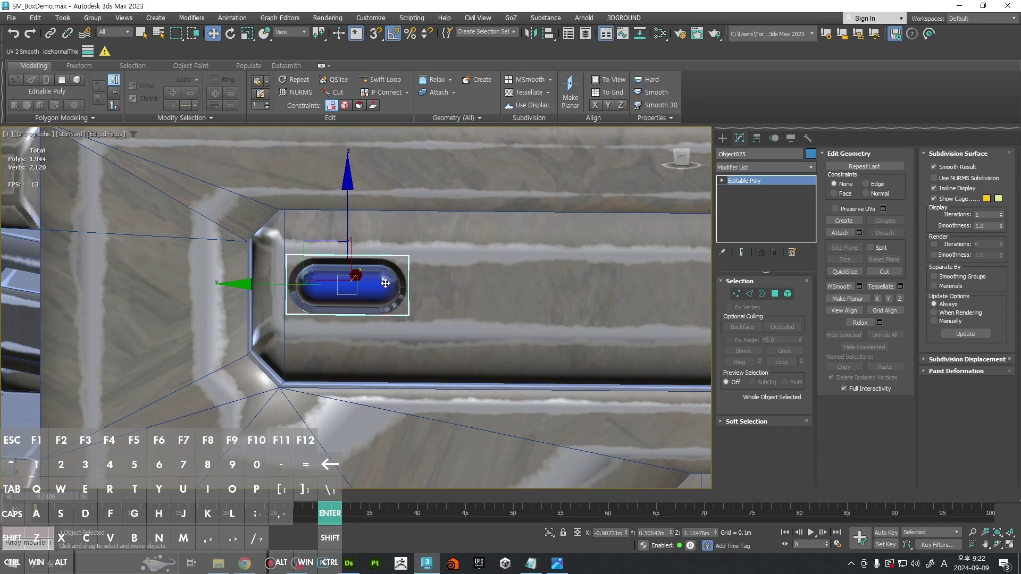
{"action": "scroll", "coordinate": [365, 292], "scroll_direction": "up", "scroll_amount": 2}
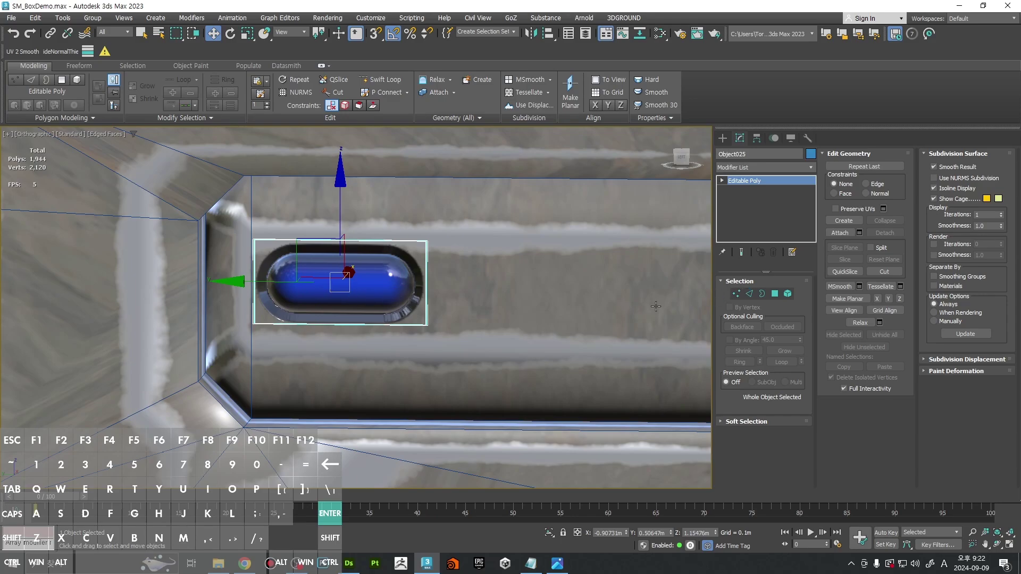
{"action": "middle_click_drag", "start_coordinate": [512, 304], "coordinate": [416, 287]}
{"action": "scroll", "coordinate": [418, 288], "scroll_direction": "down", "scroll_amount": 1}
{"action": "middle_click_drag", "start_coordinate": [326, 240], "coordinate": [354, 237]}
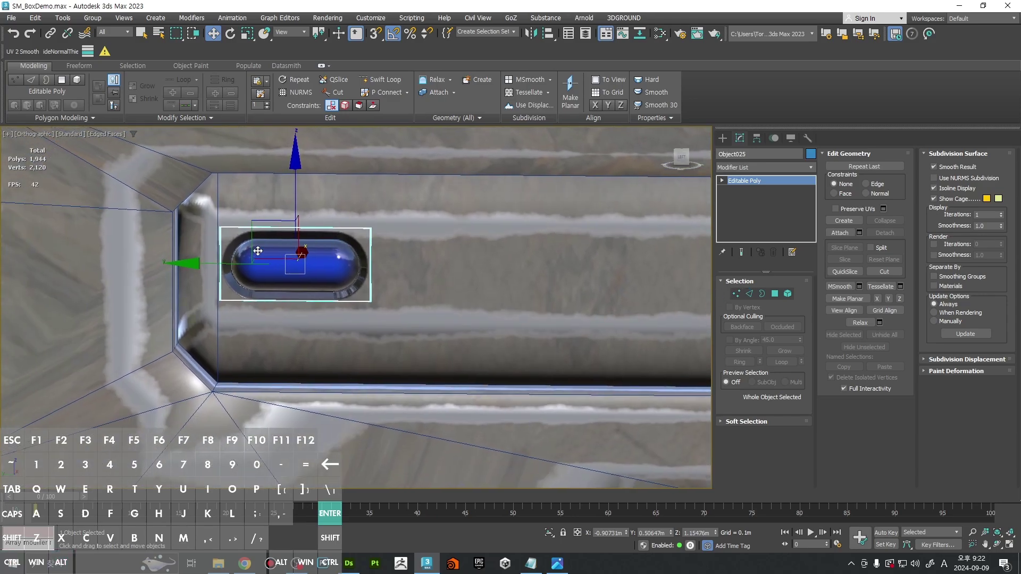
{"action": "scroll", "coordinate": [256, 242], "scroll_direction": "up", "scroll_amount": 4}
{"action": "key", "text": "alt+1"}
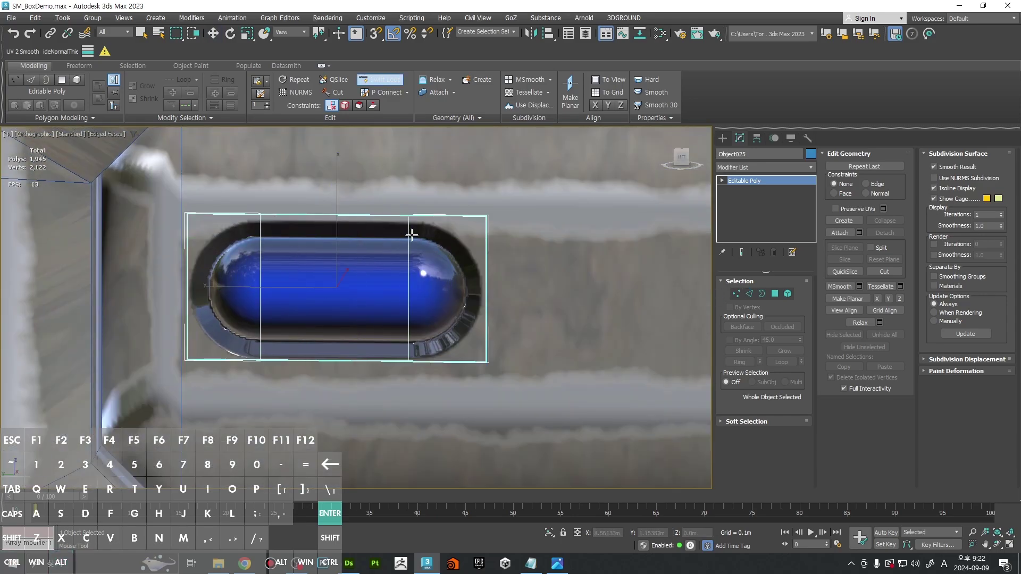
{"action": "left_click", "coordinate": [412, 234]}
{"action": "key", "text": "w"}
Step: Lengthen the capsule decal by moving its inner end polygon along Y down the groove
{"action": "middle_click_drag", "start_coordinate": [441, 258], "coordinate": [260, 291]}
{"action": "key", "text": "4"}
{"action": "left_click", "coordinate": [452, 275]}
{"action": "scroll", "coordinate": [452, 275], "scroll_direction": "down", "scroll_amount": 4}
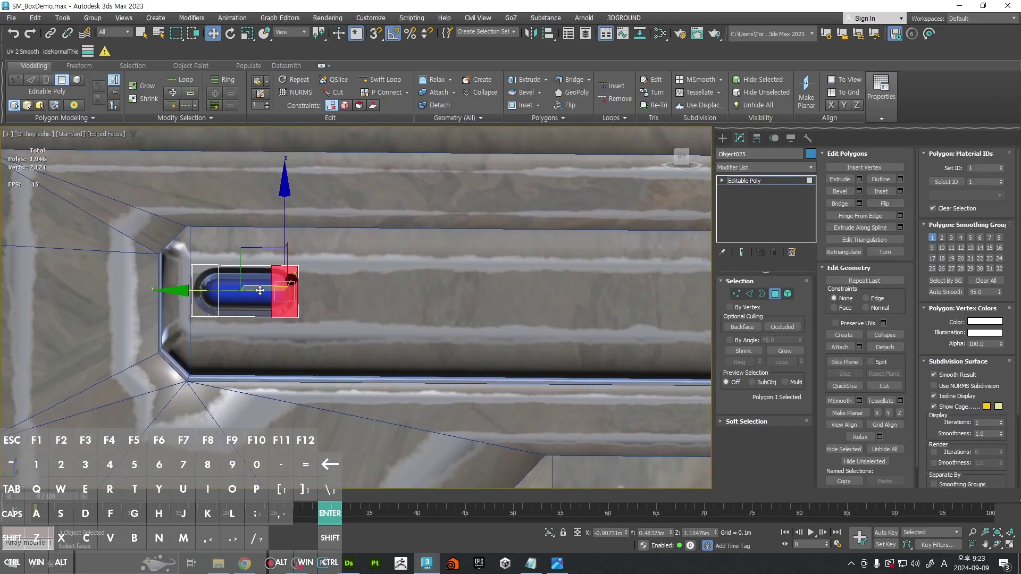
{"action": "left_click_drag", "start_coordinate": [235, 290], "coordinate": [391, 294]}
{"action": "middle_click_drag", "start_coordinate": [392, 294], "coordinate": [392, 330], "text": "alt"}
{"action": "scroll", "coordinate": [404, 272], "scroll_direction": "up", "scroll_amount": 5}
{"action": "key", "text": "4"}
{"action": "key", "text": "F4"}
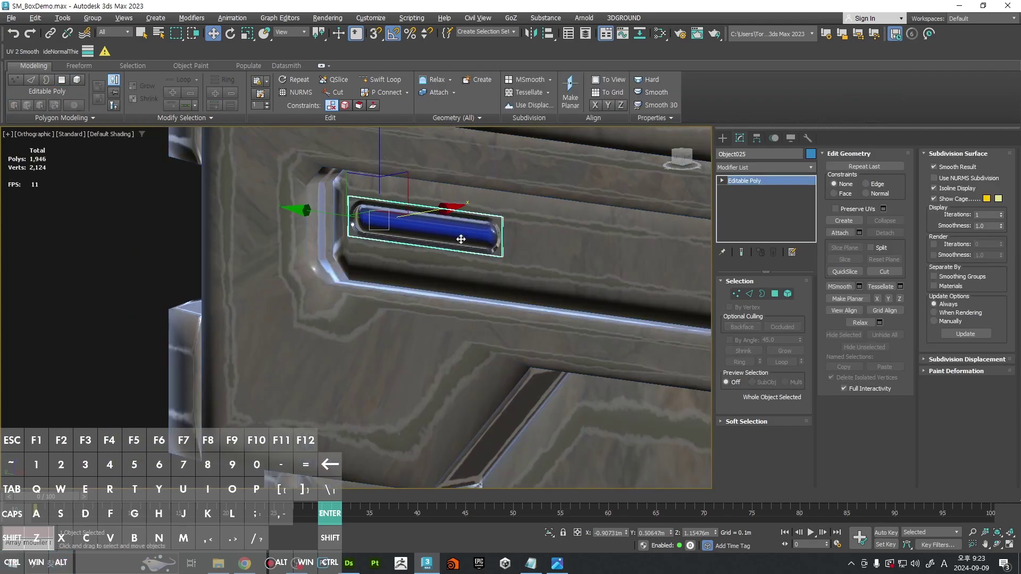
Step: Examine the two rounded end polygons of the stretched capsule decal by selecting them together
{"action": "middle_click_drag", "start_coordinate": [479, 237], "coordinate": [488, 234], "text": "alt"}
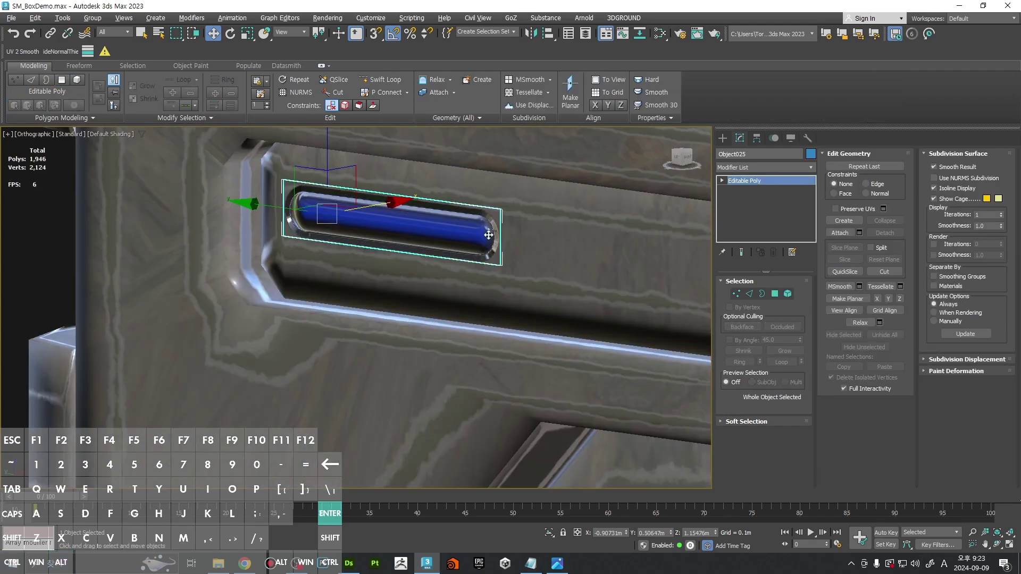
{"action": "key", "text": "4"}
{"action": "left_click", "coordinate": [294, 212]}
{"action": "left_click", "coordinate": [489, 237], "text": "ctrl"}
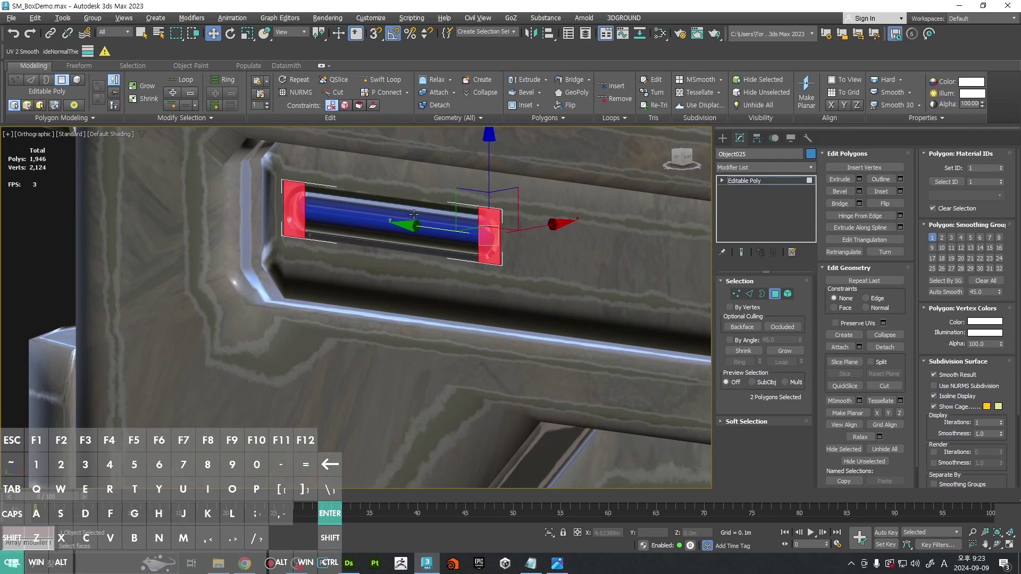
{"action": "scroll", "coordinate": [409, 250], "scroll_direction": "down", "scroll_amount": 5}
{"action": "key", "text": "4"}
{"action": "key", "text": "F4"}
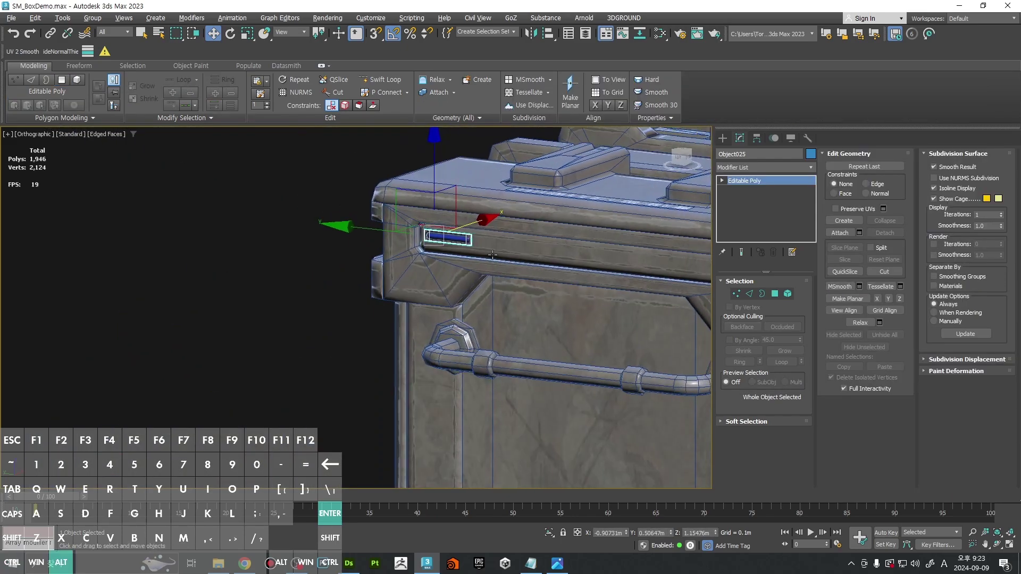
Step: Shift the capsule decal within the groove to about 0.502 m in Y and 1.153 m in Z, checking its full polygon selection
{"action": "scroll", "coordinate": [492, 255], "scroll_direction": "up", "scroll_amount": 6}
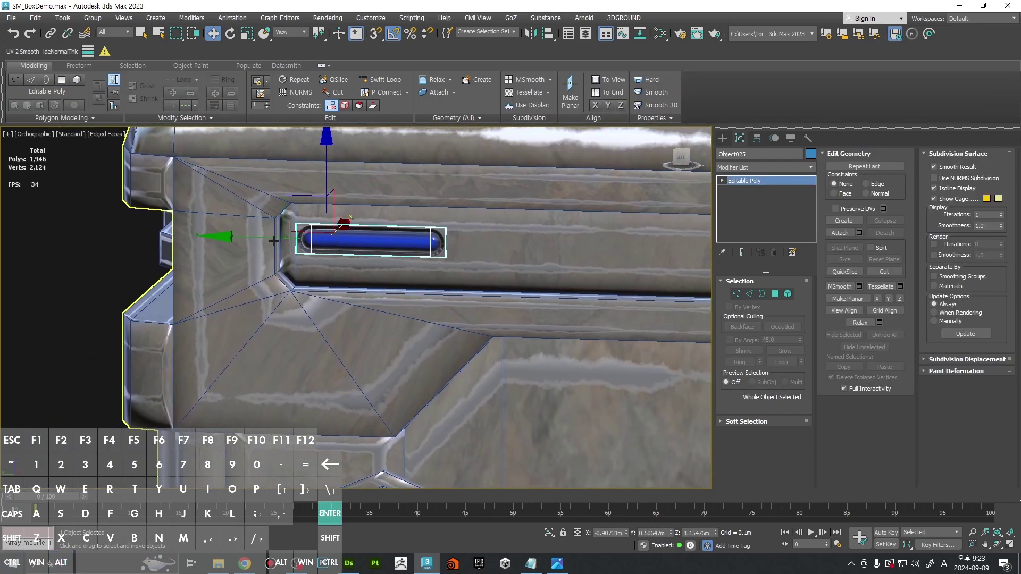
{"action": "scroll", "coordinate": [367, 229], "scroll_direction": "up", "scroll_amount": 3}
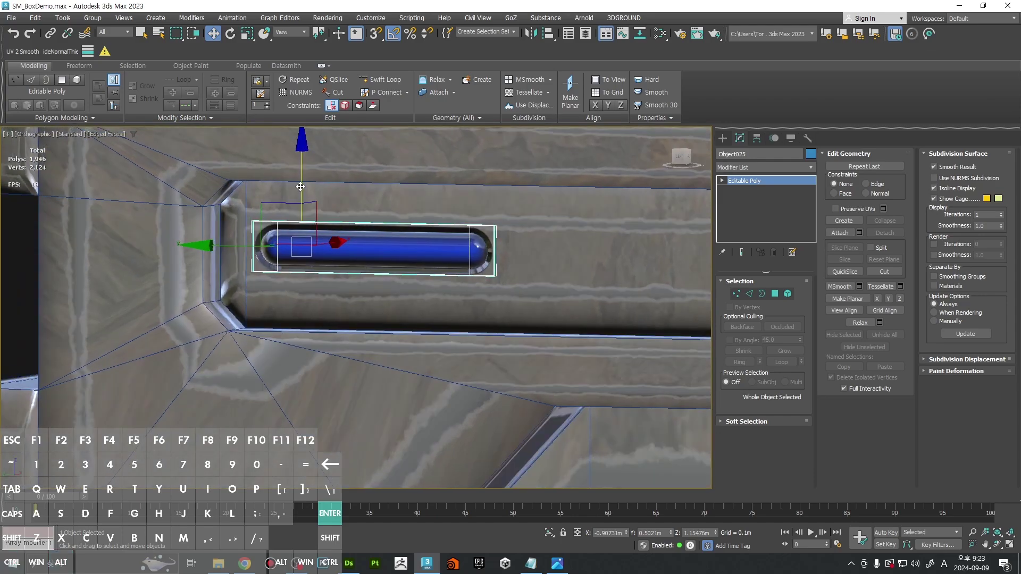
{"action": "key", "text": "4"}
{"action": "key", "text": "ctrl+a"}
{"action": "middle_click_drag", "start_coordinate": [638, 230], "coordinate": [653, 278]}
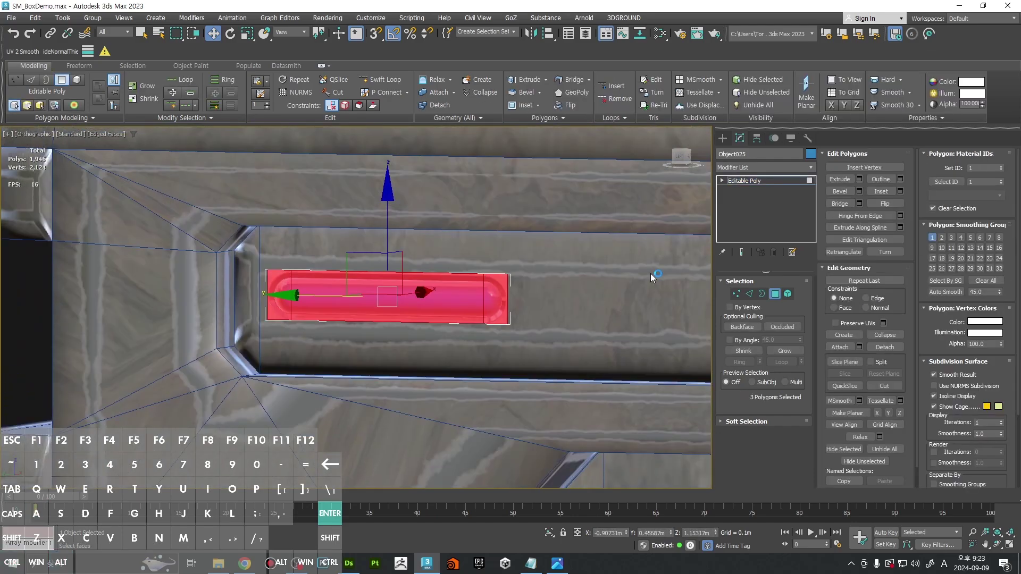
{"action": "middle_click_drag", "start_coordinate": [364, 306], "coordinate": [230, 291]}
{"action": "key", "text": "4"}
{"action": "scroll", "coordinate": [303, 270], "scroll_direction": "down", "scroll_amount": 7}
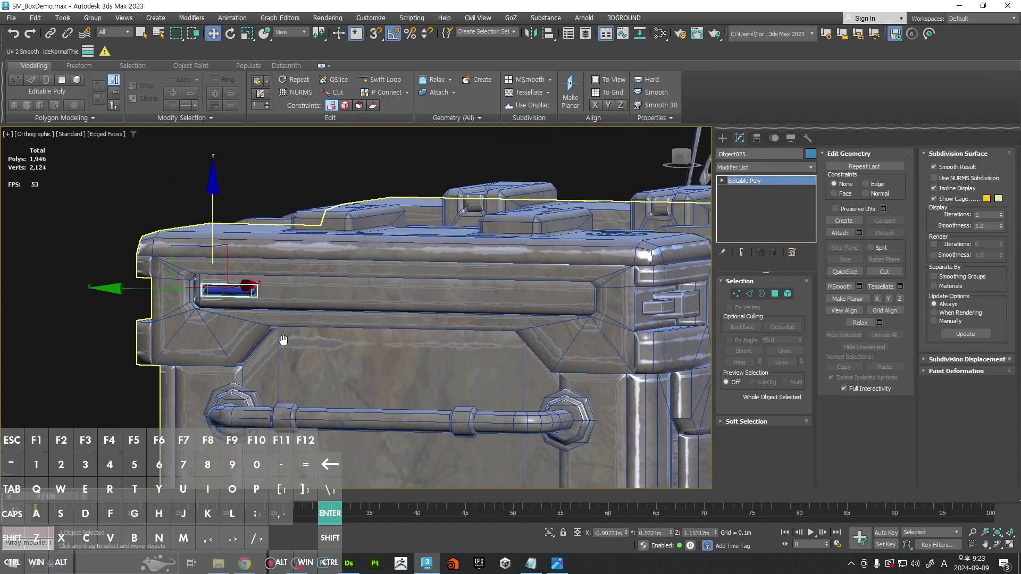
Step: Center the capsule decal's pivot to the object
{"action": "middle_click_drag", "start_coordinate": [282, 339], "coordinate": [298, 352], "text": "alt"}
{"action": "left_click", "coordinate": [757, 138]}
{"action": "left_click", "coordinate": [775, 212]}
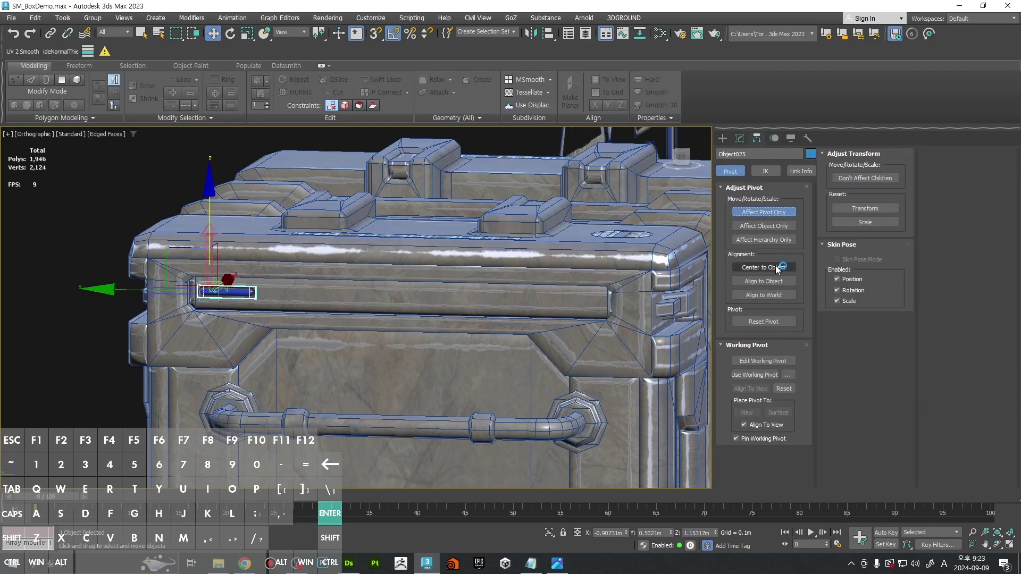
{"action": "left_click", "coordinate": [777, 267]}
Step: Reset the capsule decal's transform with Reset XForm and convert it to an Editable Poly
{"action": "left_click", "coordinate": [807, 138]}
{"action": "left_click", "coordinate": [762, 267]}
{"action": "left_click", "coordinate": [768, 331]}
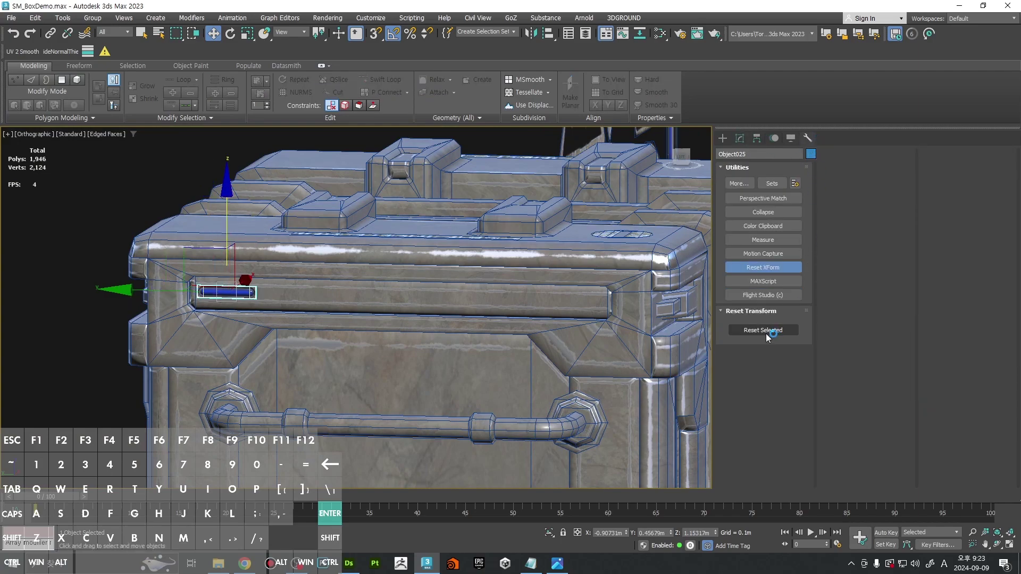
{"action": "right_click", "coordinate": [376, 247]}
{"action": "mouse_move", "coordinate": [409, 379]}
{"action": "left_click", "coordinate": [490, 389]}
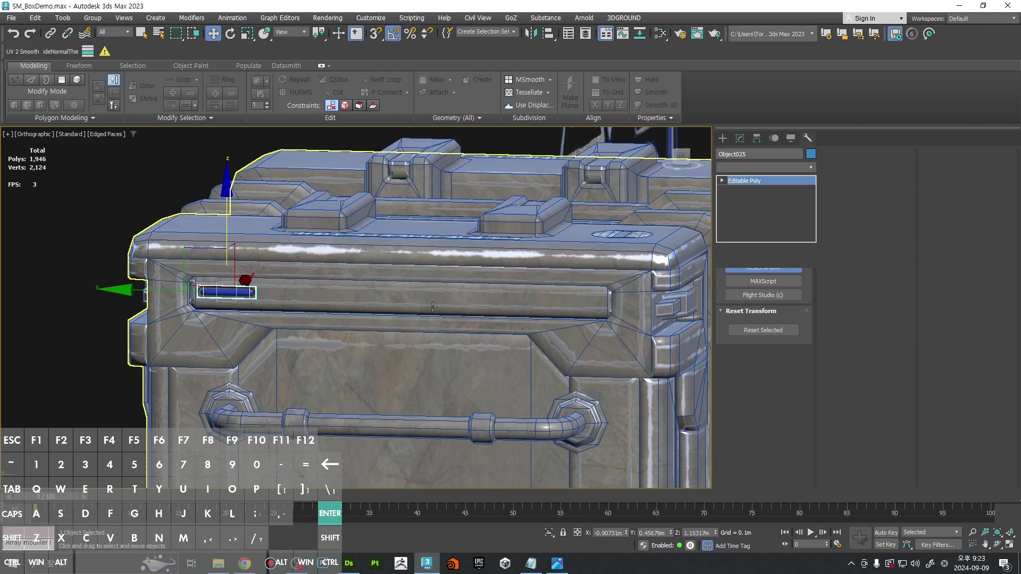
Step: Align the capsule decal's pivot to the pivot point of the box's main body in X, Y and Z position
{"action": "scroll", "coordinate": [433, 233], "scroll_direction": "down", "scroll_amount": 3}
{"action": "middle_click_drag", "start_coordinate": [432, 286], "coordinate": [468, 298], "text": "alt"}
{"action": "left_click", "coordinate": [757, 139]}
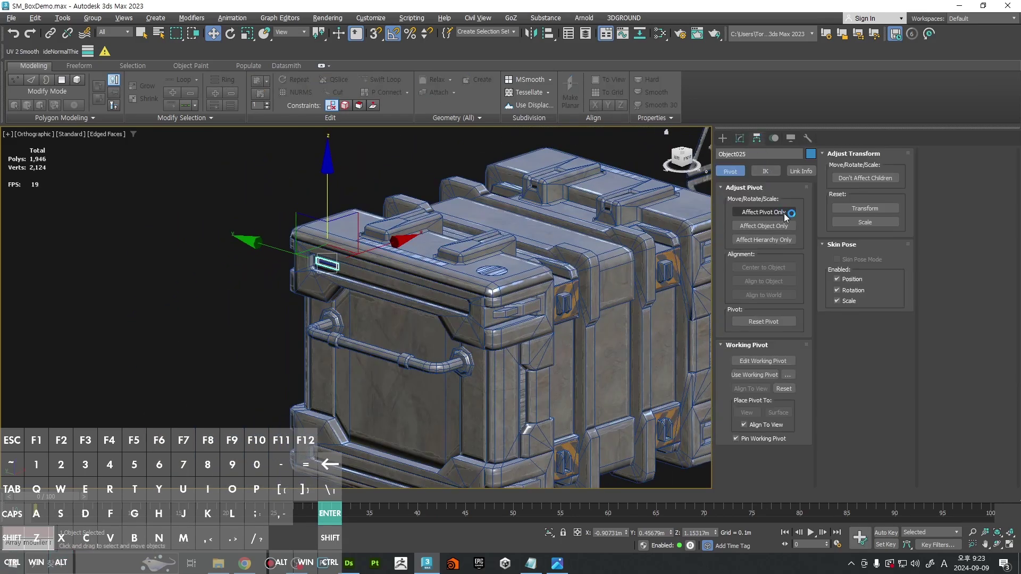
{"action": "left_click", "coordinate": [785, 214]}
{"action": "left_click", "coordinate": [548, 34]}
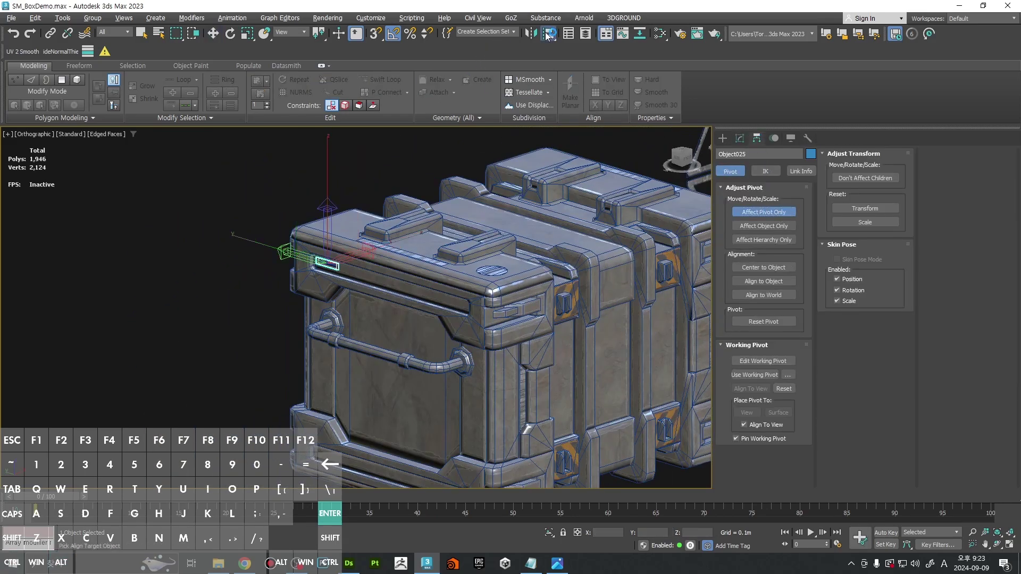
{"action": "left_click", "coordinate": [610, 339]}
{"action": "left_click", "coordinate": [273, 224]}
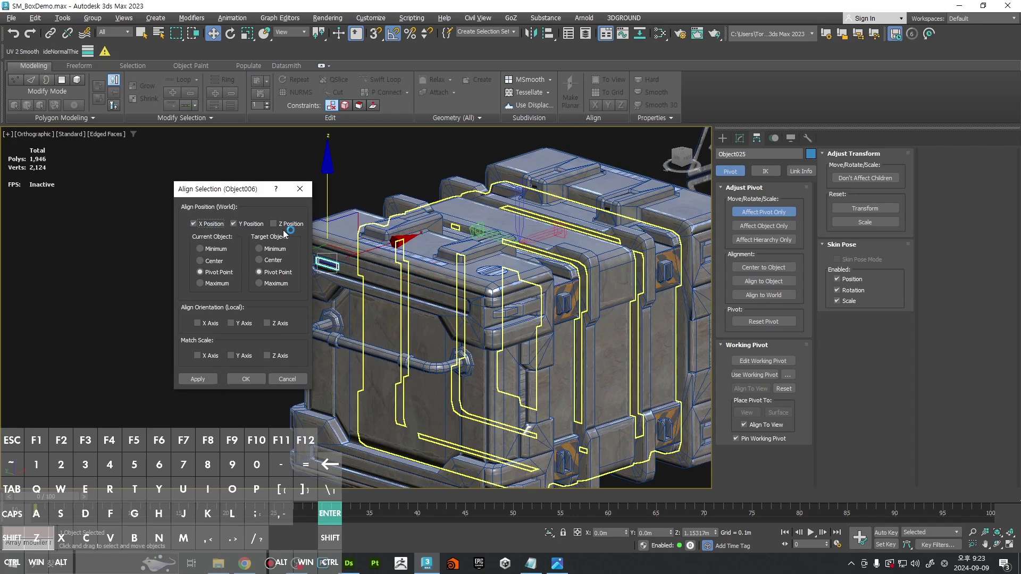
{"action": "key", "text": "Return"}
{"action": "left_click", "coordinate": [763, 212]}
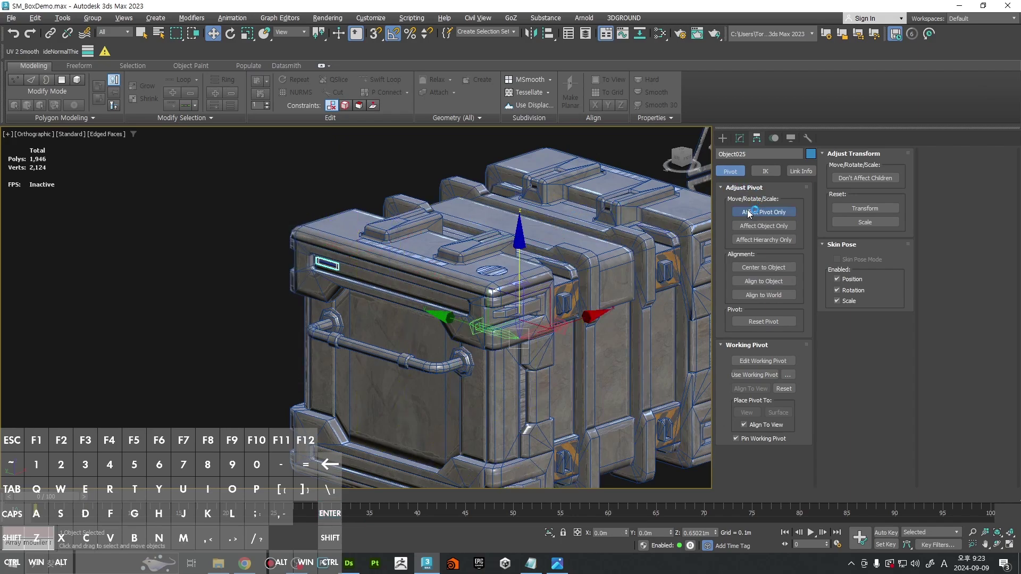
Step: Add a Symmetry modifier to the capsule decal with Z as the mirror axis
{"action": "left_click", "coordinate": [739, 138]}
{"action": "left_click", "coordinate": [770, 167]}
{"action": "scroll", "coordinate": [785, 304], "scroll_direction": "down", "scroll_amount": 10}
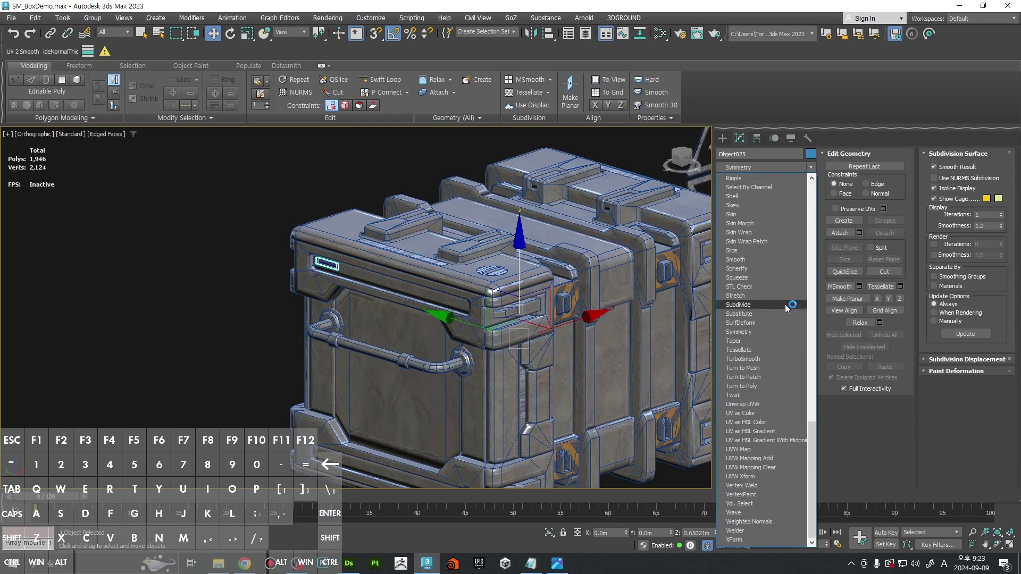
{"action": "left_click", "coordinate": [753, 331]}
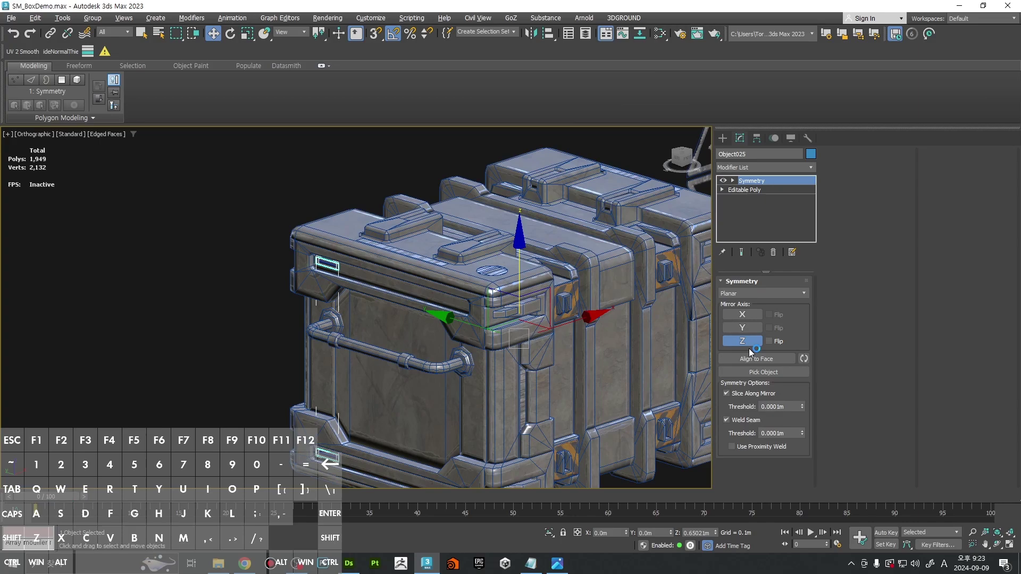
Step: Extend the blue capsule decal's Symmetry to X with Flip and to Y, and convert it to an Editable Poly
{"action": "left_click", "coordinate": [757, 315]}
{"action": "left_click", "coordinate": [769, 315]}
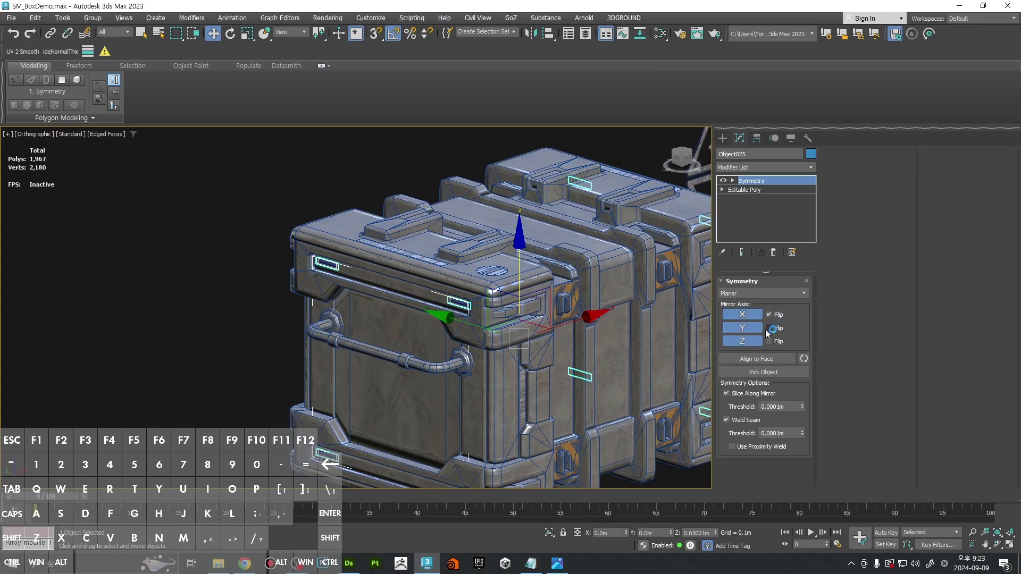
{"action": "middle_click_drag", "start_coordinate": [670, 303], "coordinate": [478, 260], "text": "alt"}
{"action": "right_click", "coordinate": [468, 218]}
{"action": "mouse_move", "coordinate": [531, 349]}
{"action": "left_click", "coordinate": [581, 358]}
{"action": "left_click", "coordinate": [662, 369]}
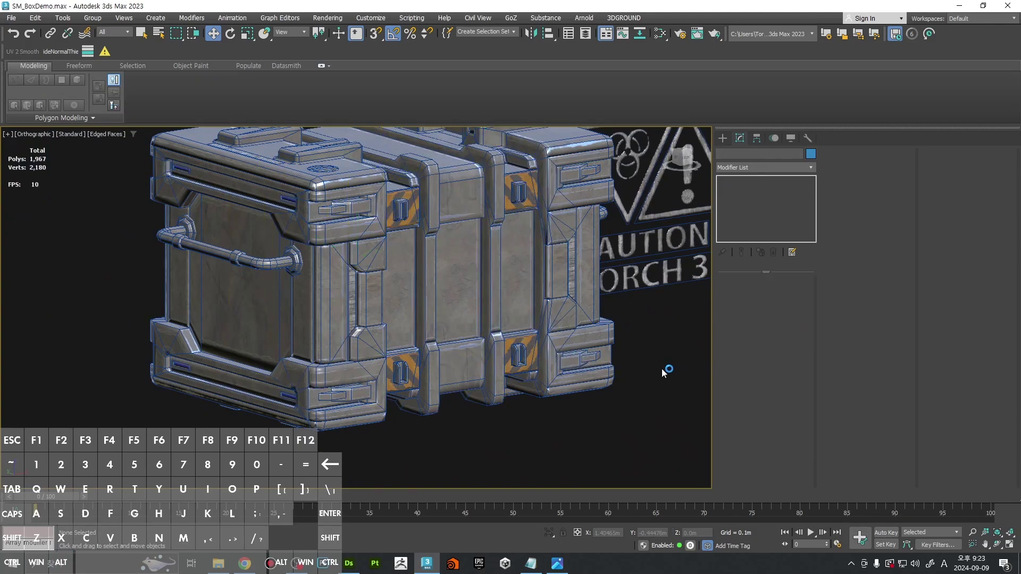
Step: Clone the white capsule decal from the decal sheet and place the copy above the box in the front view
{"action": "key", "text": "F4"}
{"action": "middle_click_drag", "start_coordinate": [569, 312], "coordinate": [648, 377]}
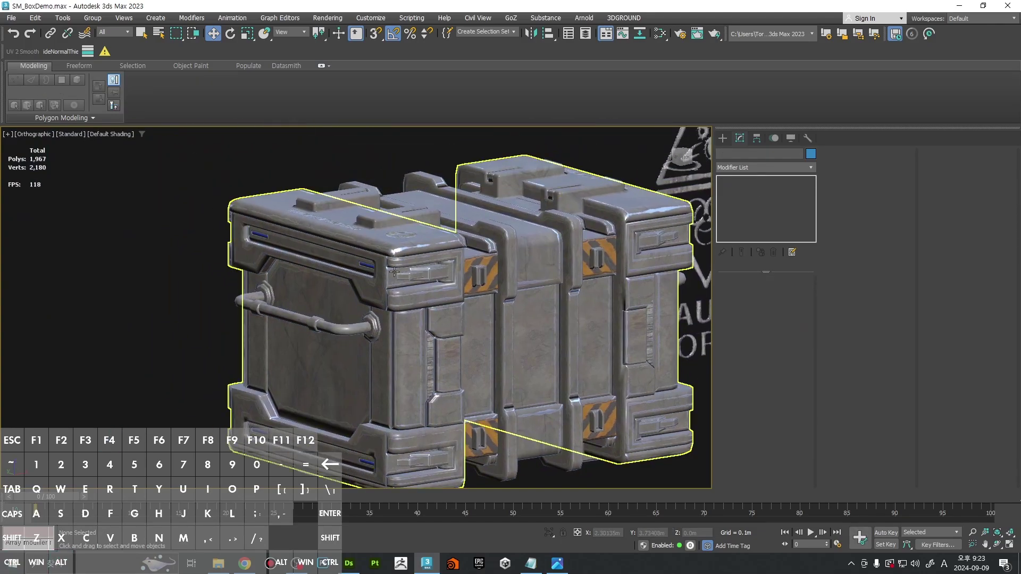
{"action": "middle_click_drag", "start_coordinate": [434, 330], "coordinate": [292, 337], "text": "ctrl+alt"}
{"action": "middle_click_drag", "start_coordinate": [509, 326], "coordinate": [560, 223], "text": "ctrl+alt"}
{"action": "left_click", "coordinate": [564, 210]}
{"action": "key", "text": "f"}
{"action": "key", "text": "z"}
{"action": "scroll", "coordinate": [594, 255], "scroll_direction": "down", "scroll_amount": 10}
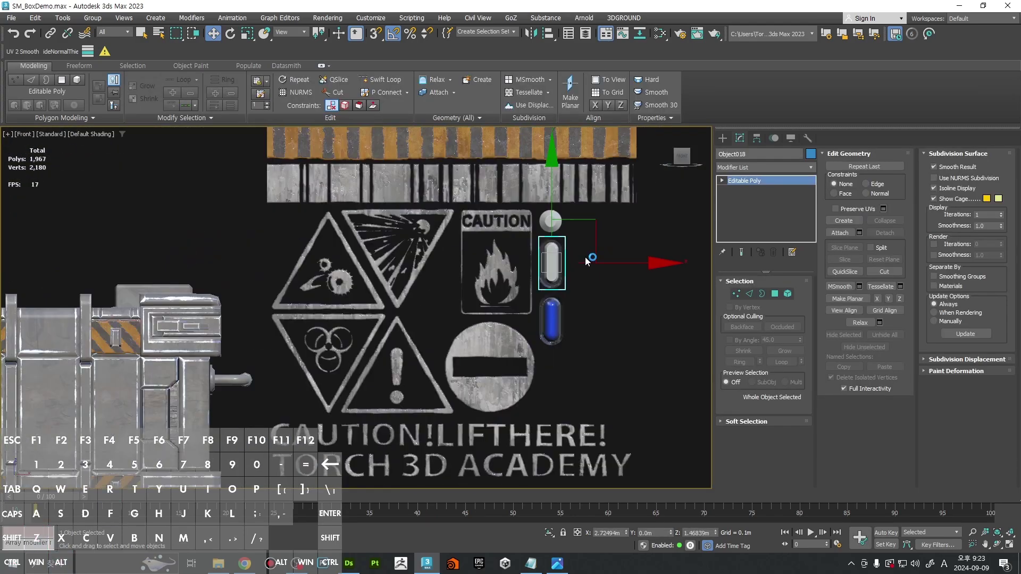
{"action": "scroll", "coordinate": [511, 273], "scroll_direction": "up", "scroll_amount": 3}
{"action": "middle_click_drag", "start_coordinate": [511, 273], "coordinate": [556, 292]}
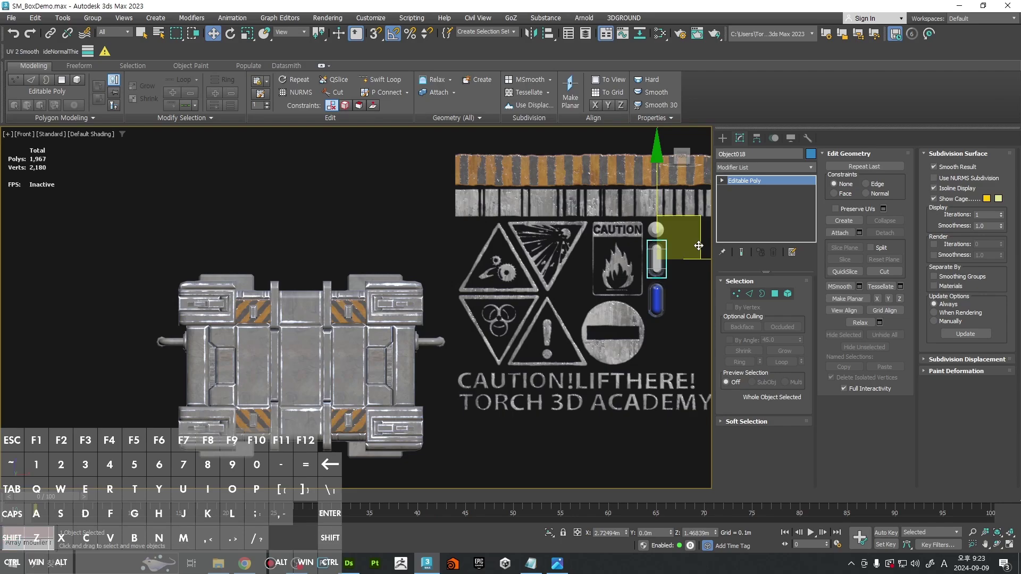
{"action": "middle_click_drag", "start_coordinate": [698, 245], "coordinate": [671, 257]}
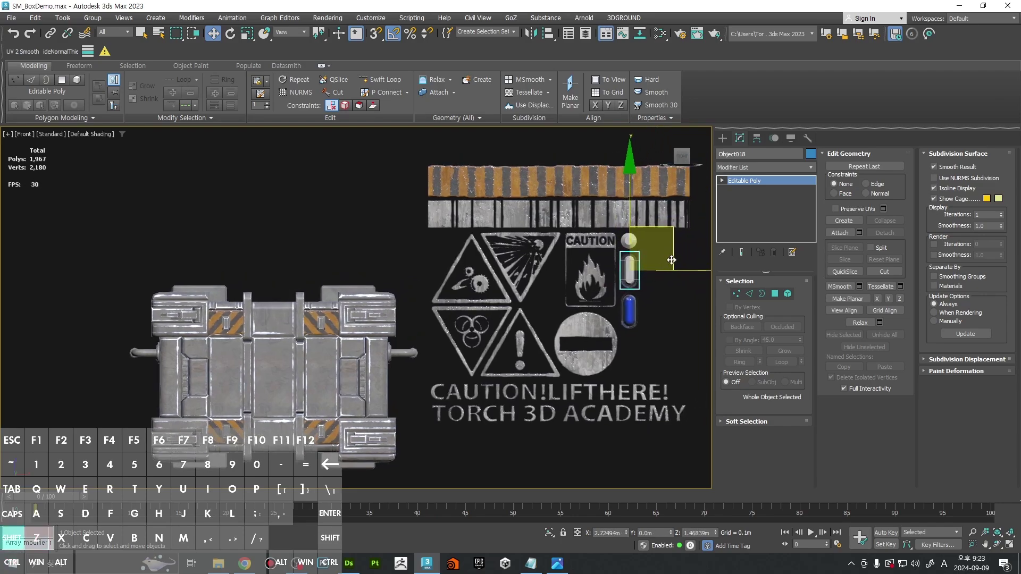
{"action": "left_click_drag", "start_coordinate": [664, 259], "coordinate": [212, 223], "text": "shift"}
{"action": "key", "text": "Return"}
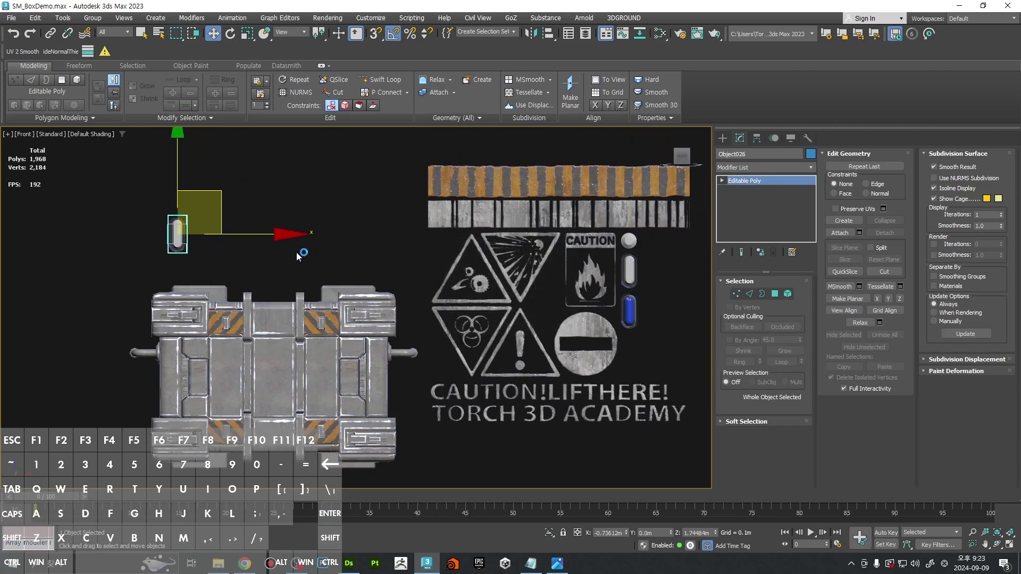
Step: Rotate the copied white capsule in the front view so that it lies horizontally
{"action": "middle_click_drag", "start_coordinate": [241, 257], "coordinate": [486, 247]}
{"action": "key", "text": "e"}
{"action": "left_click_drag", "start_coordinate": [521, 285], "coordinate": [531, 283]}
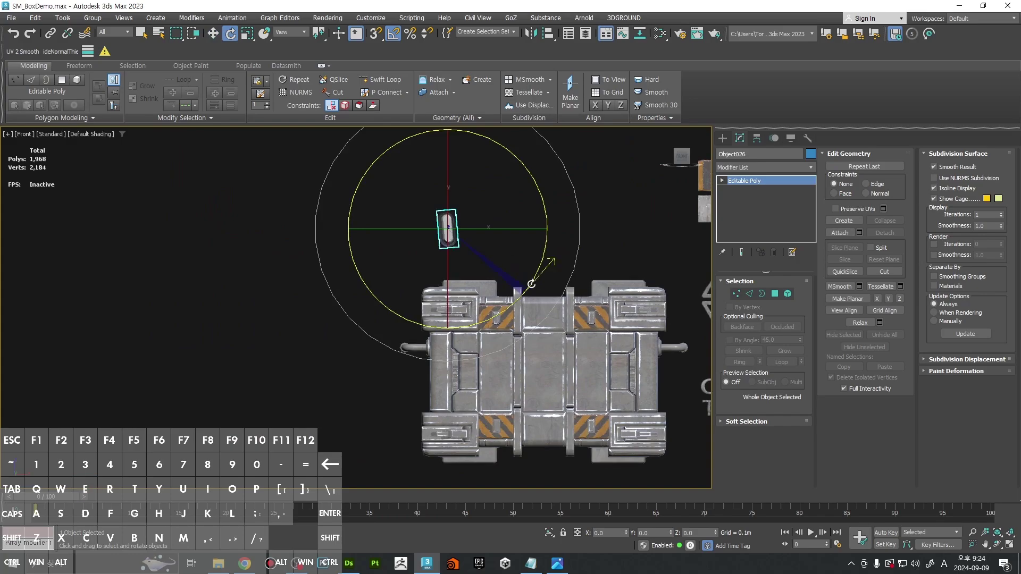
{"action": "key", "text": "w"}
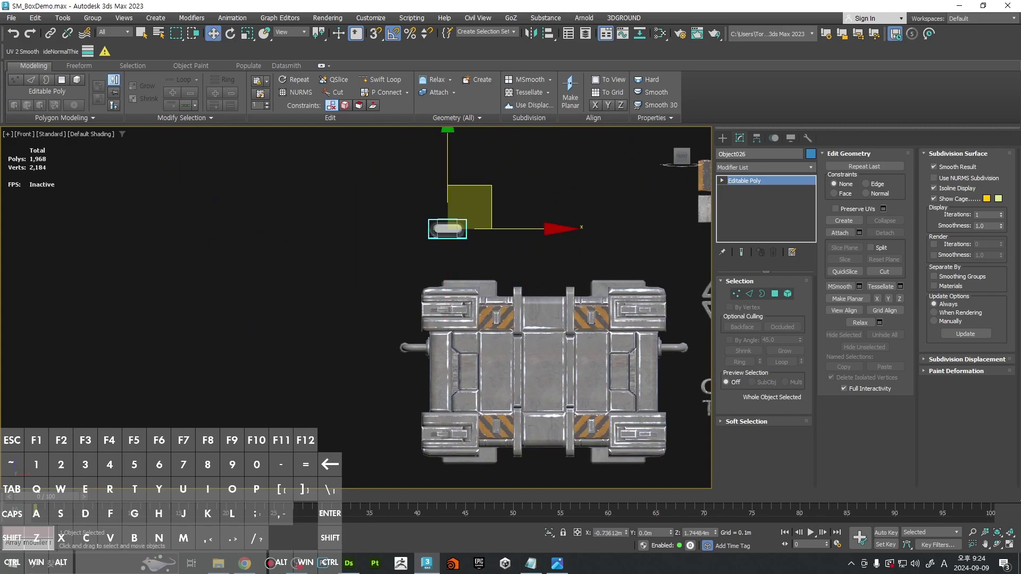
Step: Check the corner capsule in the reference image 2024-09-09_203735.png and move the white capsule to the matching upper corner of the box
{"action": "left_click_drag", "start_coordinate": [1020, 53], "coordinate": [458, 206]}
{"action": "double_click", "coordinate": [400, 212]}
{"action": "scroll", "coordinate": [423, 221], "scroll_direction": "up", "scroll_amount": 4, "text": "ctrl"}
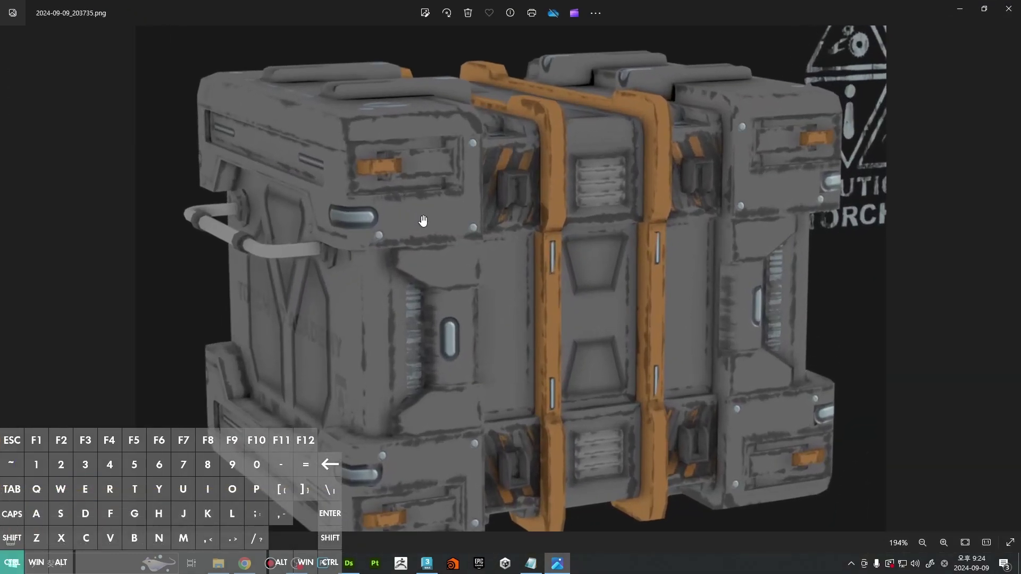
{"action": "scroll", "coordinate": [422, 220], "scroll_direction": "up", "scroll_amount": 3}
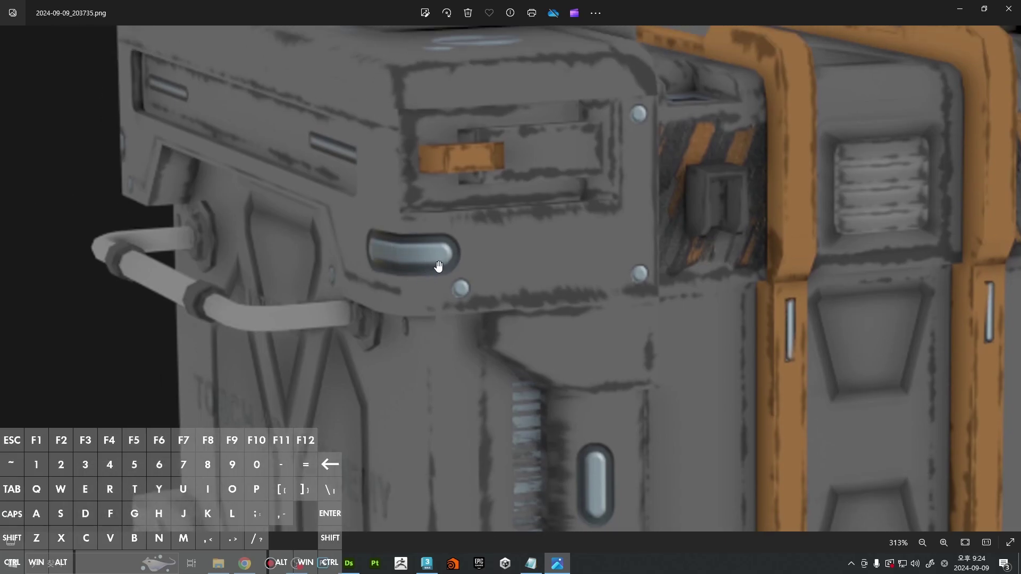
{"action": "scroll", "coordinate": [438, 266], "scroll_direction": "down", "scroll_amount": 5}
{"action": "left_click_drag", "start_coordinate": [342, 14], "coordinate": [0, 181]}
{"action": "left_click_drag", "start_coordinate": [492, 219], "coordinate": [404, 330]}
{"action": "scroll", "coordinate": [405, 330], "scroll_direction": "up", "scroll_amount": 5}
{"action": "middle_click_drag", "start_coordinate": [405, 330], "coordinate": [312, 327], "text": "alt"}
{"action": "left_click_drag", "start_coordinate": [265, 291], "coordinate": [490, 332]}
{"action": "key", "text": "F4"}
{"action": "scroll", "coordinate": [479, 335], "scroll_direction": "up", "scroll_amount": 5}
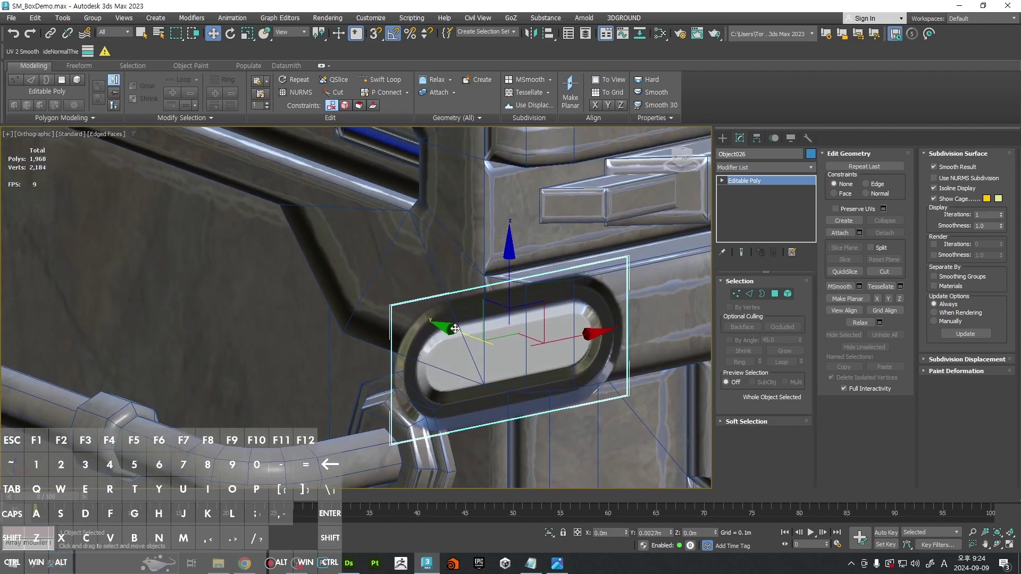
Step: Resize the white capsule in the front view and position it across the box's vertical corner, just below the latch recess
{"action": "key", "text": "f"}
{"action": "scroll", "coordinate": [452, 324], "scroll_direction": "down", "scroll_amount": 4}
{"action": "key", "text": "r"}
{"action": "mouse_move", "coordinate": [452, 324]}
{"action": "left_mouse_down"}
{"action": "mouse_move", "coordinate": [450, 335]}
{"action": "mouse_move", "coordinate": [449, 308]}
{"action": "left_mouse_up"}
{"action": "key", "text": "w"}
{"action": "left_click_drag", "start_coordinate": [423, 275], "coordinate": [423, 271]}
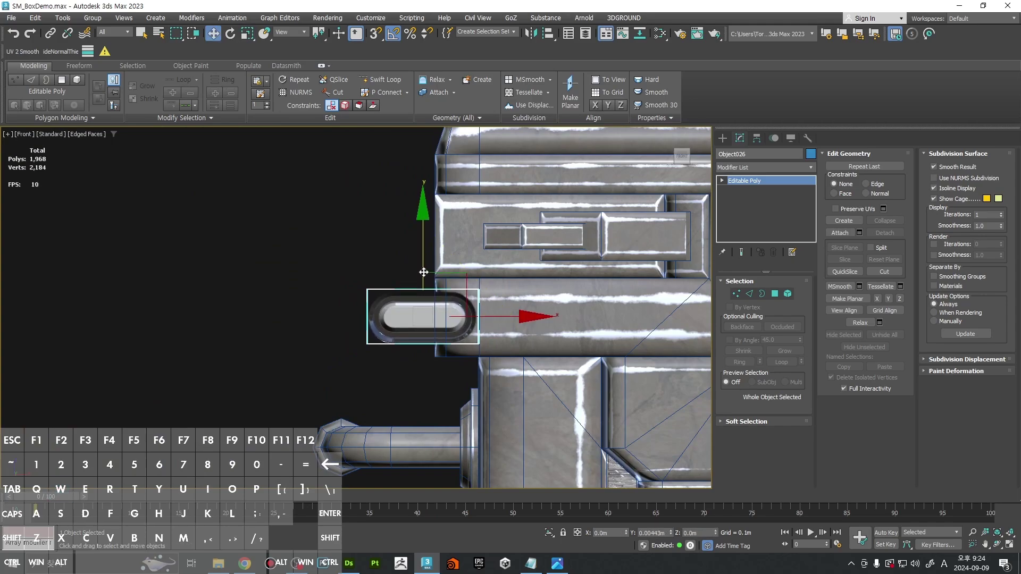
{"action": "left_click_drag", "start_coordinate": [527, 315], "coordinate": [552, 322]}
Step: Cut two vertical Swift Loop edges across the white capsule, one near each rounded end
{"action": "scroll", "coordinate": [486, 299], "scroll_direction": "down", "scroll_amount": 2}
{"action": "middle_click_drag", "start_coordinate": [486, 299], "coordinate": [492, 346], "text": "alt"}
{"action": "key", "text": "t"}
{"action": "key", "text": "f"}
{"action": "key", "text": "z"}
{"action": "middle_click_drag", "start_coordinate": [438, 327], "coordinate": [588, 316]}
{"action": "scroll", "coordinate": [586, 315], "scroll_direction": "down", "scroll_amount": 3}
{"action": "scroll", "coordinate": [608, 275], "scroll_direction": "up", "scroll_amount": 1}
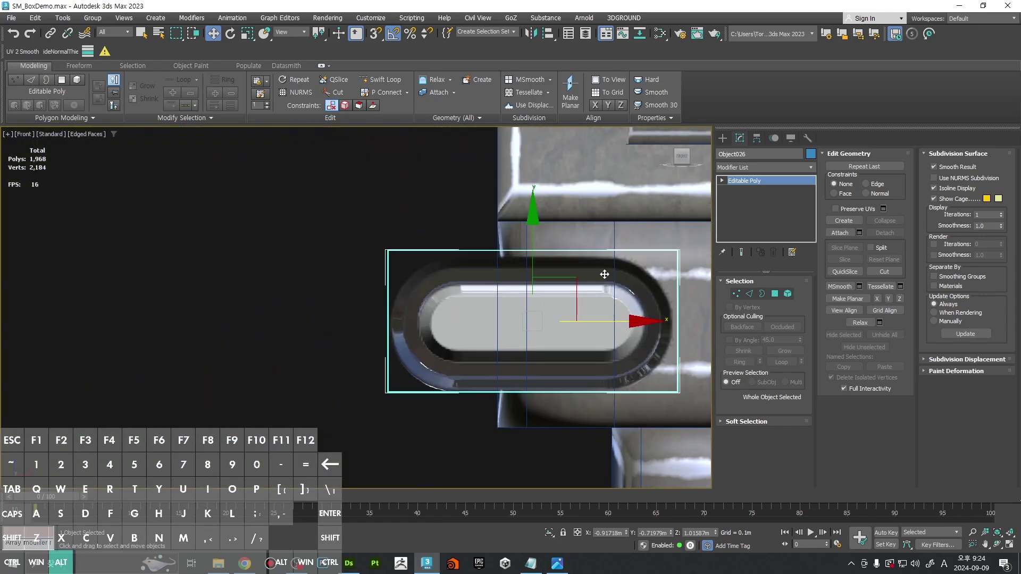
{"action": "key", "text": "alt+1"}
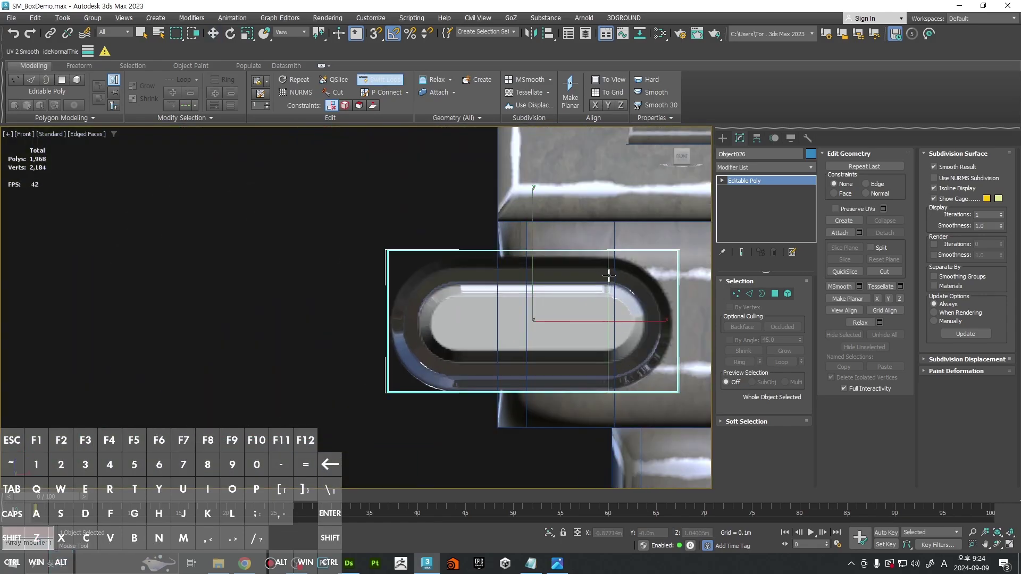
{"action": "left_click", "coordinate": [464, 288]}
Step: Connect the white capsule's middle edges with a vertical edge halfway between the two loops
{"action": "key", "text": "w"}
{"action": "middle_click_drag", "start_coordinate": [534, 267], "coordinate": [533, 303], "text": "ctrl+alt"}
{"action": "middle_click_drag", "start_coordinate": [533, 303], "coordinate": [546, 255], "text": "alt"}
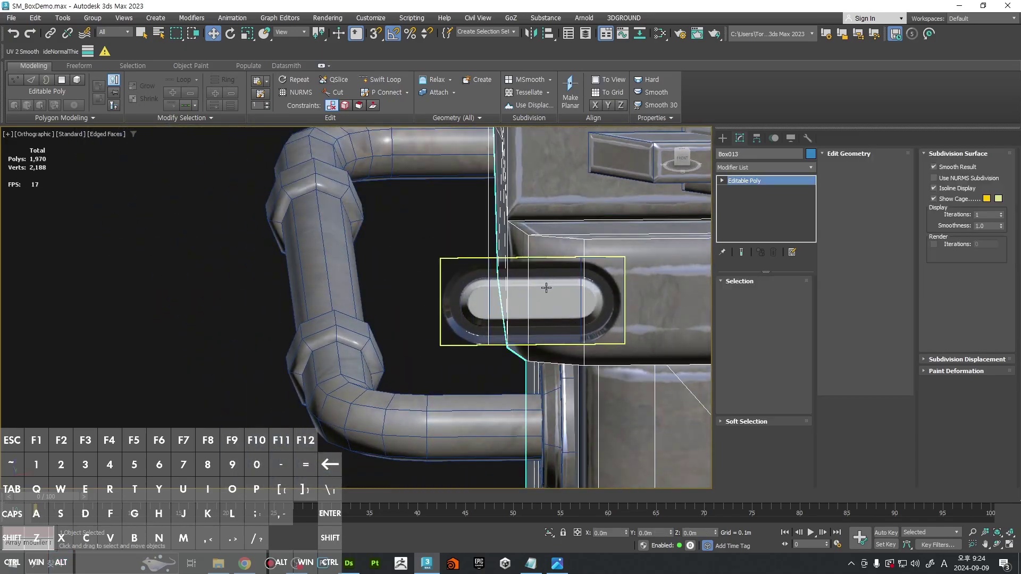
{"action": "key", "text": "2"}
{"action": "left_click", "coordinate": [882, 217]}
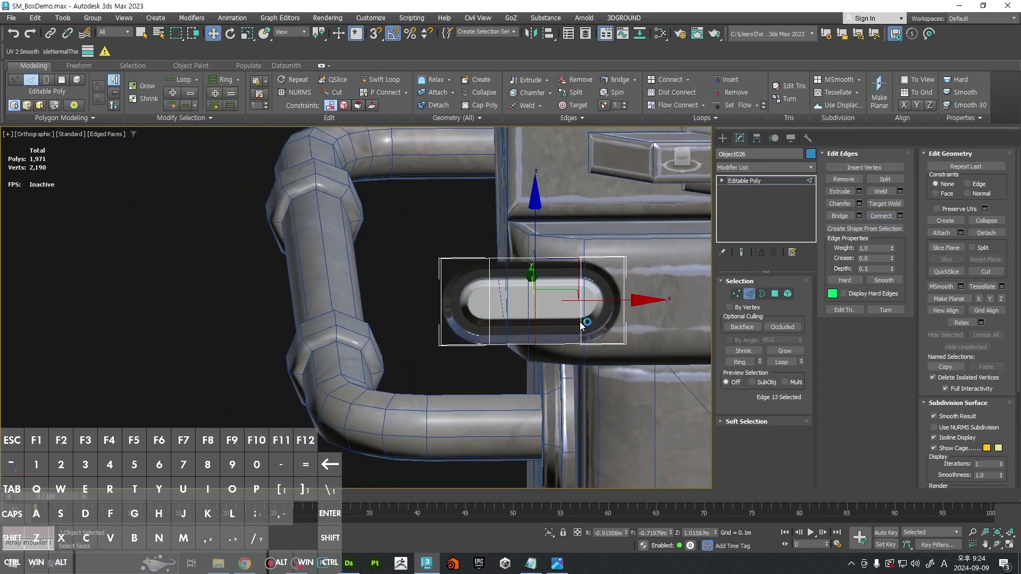
Step: Rotate the capsule's end polygon that overhangs the box corner by about 85° around Z
{"action": "middle_click_drag", "start_coordinate": [579, 321], "coordinate": [516, 340], "text": "alt"}
{"action": "key", "text": "4"}
{"action": "left_click", "coordinate": [516, 320]}
{"action": "key", "text": "e"}
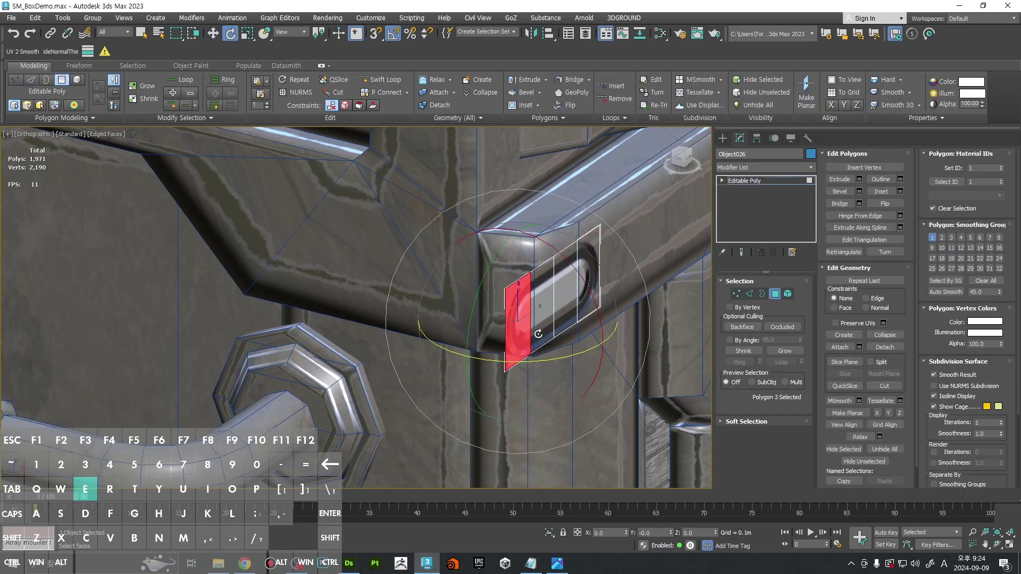
{"action": "left_click_drag", "start_coordinate": [538, 360], "coordinate": [492, 366]}
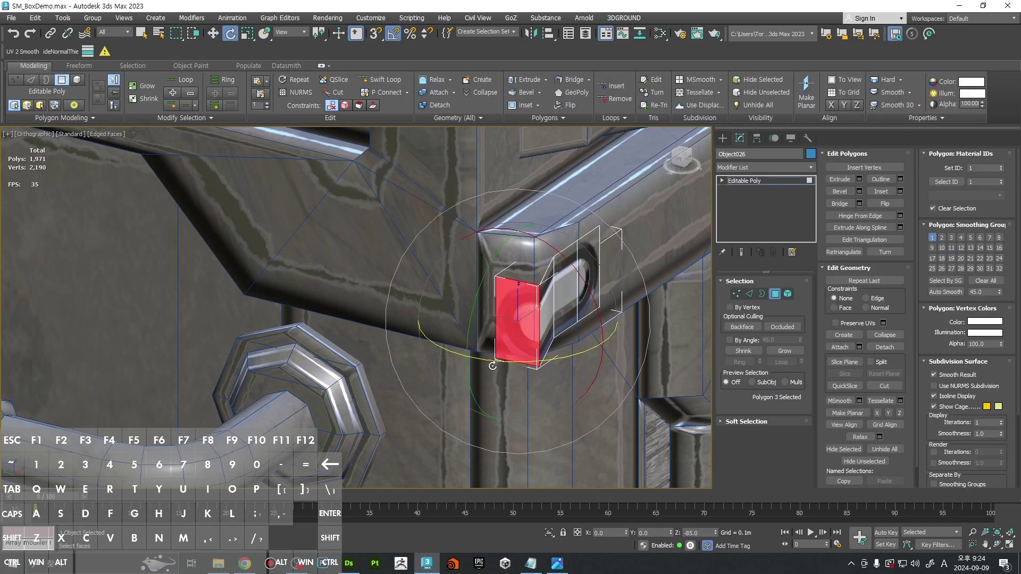
Step: Move the rotated end polygon onto the box's handle side so that it sits close to the surface
{"action": "key", "text": "w"}
{"action": "left_click_drag", "start_coordinate": [522, 304], "coordinate": [461, 270]}
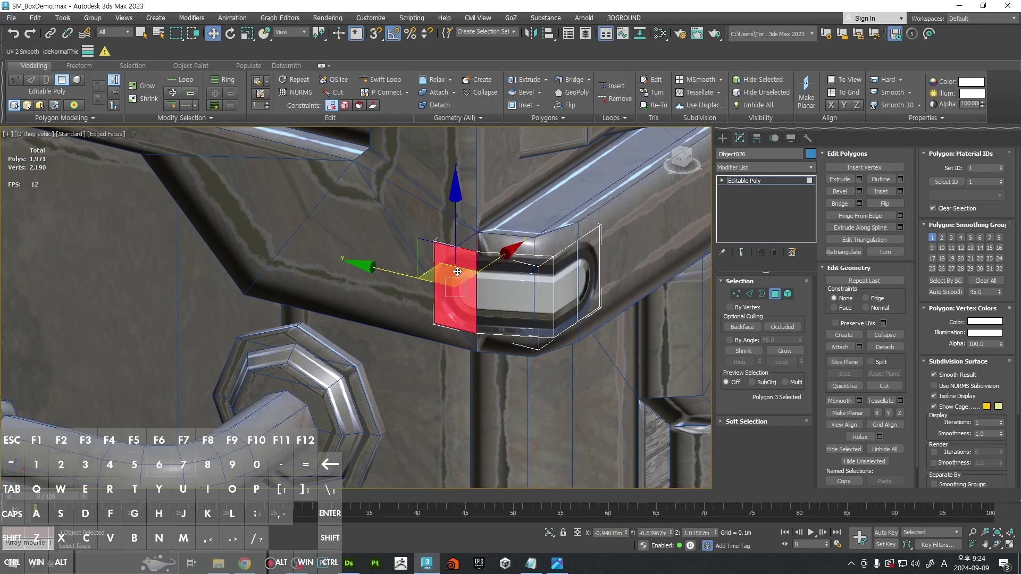
{"action": "scroll", "coordinate": [479, 268], "scroll_direction": "up", "scroll_amount": 5}
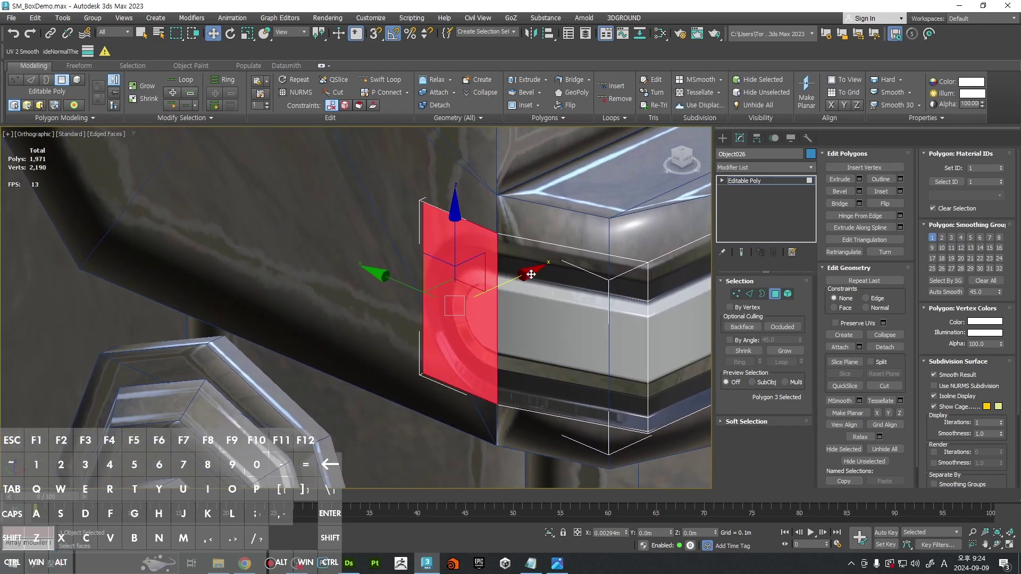
{"action": "left_click_drag", "start_coordinate": [526, 279], "coordinate": [534, 274]}
{"action": "scroll", "coordinate": [533, 274], "scroll_direction": "down", "scroll_amount": 4}
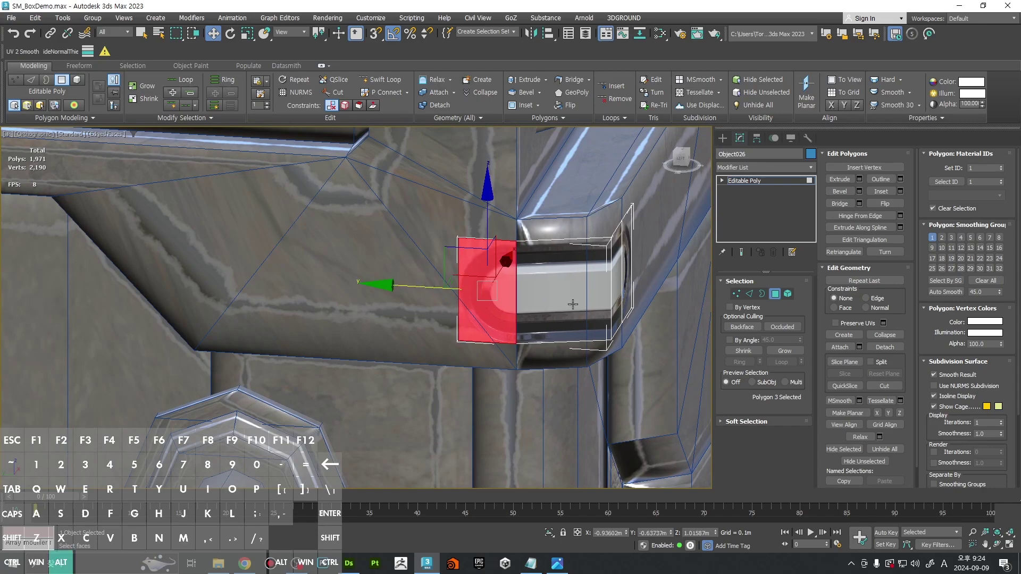
Step: Move the capsule's middle vertical edge in toward the box so that the decal bends around the chamfered corner
{"action": "middle_click_drag", "start_coordinate": [576, 298], "coordinate": [581, 330], "text": "alt"}
{"action": "key", "text": "2"}
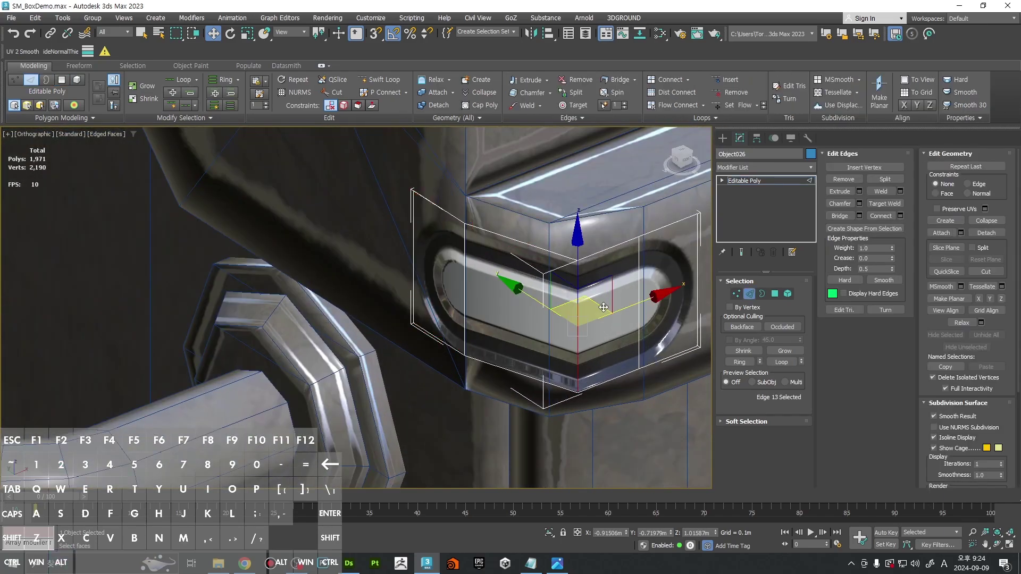
{"action": "left_click_drag", "start_coordinate": [603, 308], "coordinate": [575, 299]}
{"action": "middle_click_drag", "start_coordinate": [617, 298], "coordinate": [556, 299]}
{"action": "middle_click_drag", "start_coordinate": [556, 300], "coordinate": [500, 311], "text": "alt"}
Step: Select the capsule's opposite end polygon and shift it slightly along X on the latch side
{"action": "key", "text": "4"}
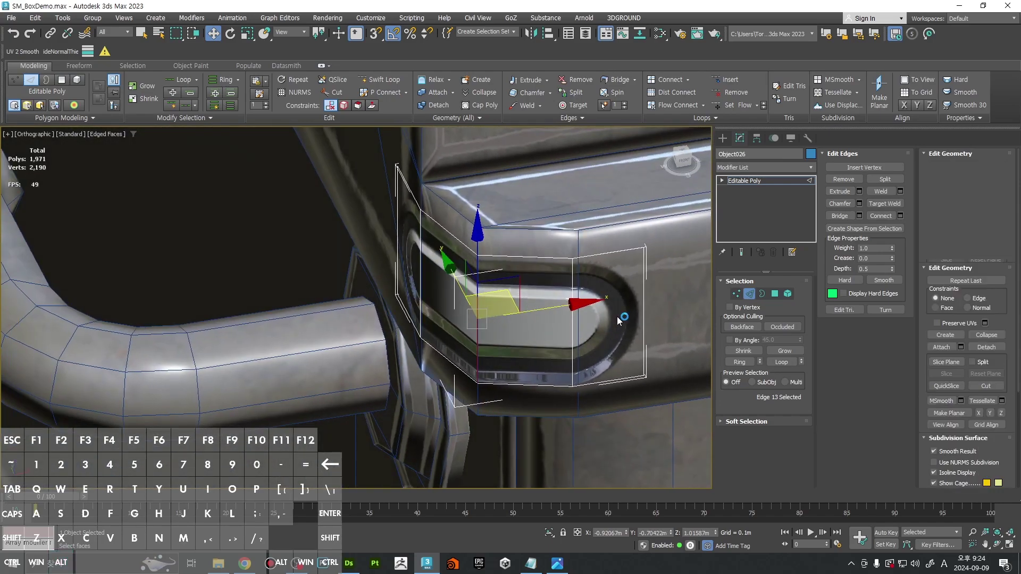
{"action": "left_click", "coordinate": [620, 317]}
{"action": "middle_click_drag", "start_coordinate": [595, 319], "coordinate": [478, 320]}
{"action": "left_click_drag", "start_coordinate": [574, 312], "coordinate": [582, 311]}
{"action": "middle_click_drag", "start_coordinate": [565, 289], "coordinate": [601, 320], "text": "ctrl+alt"}
{"action": "left_click", "coordinate": [601, 355]}
Step: Inspect the bent capsule's fit around the box corner with the edged faces hidden
{"action": "middle_click_drag", "start_coordinate": [470, 318], "coordinate": [522, 296]}
{"action": "key", "text": "F4"}
{"action": "scroll", "coordinate": [522, 296], "scroll_direction": "down", "scroll_amount": 7}
{"action": "key", "text": "4"}
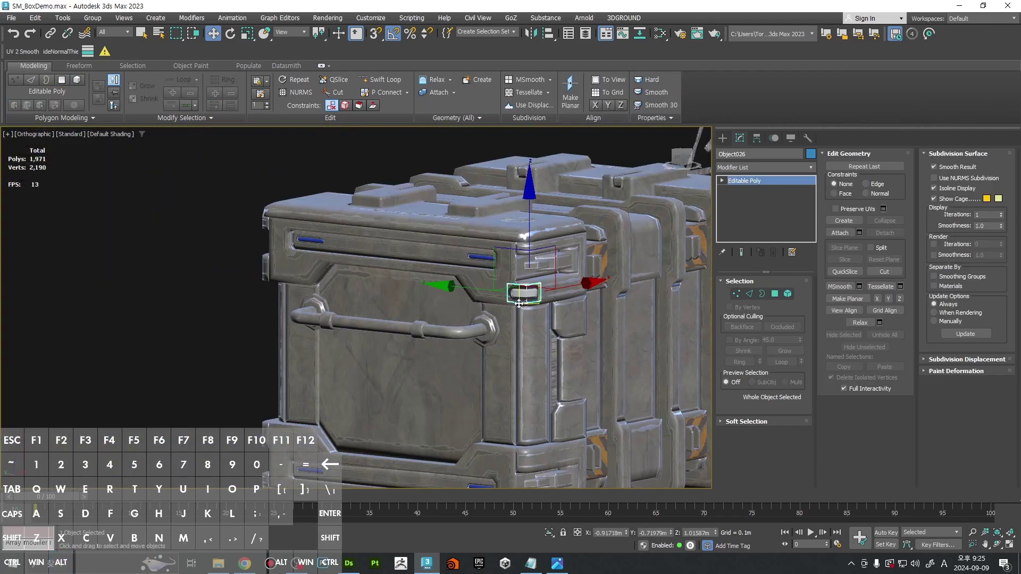
{"action": "key", "text": "4"}
{"action": "key", "text": "4"}
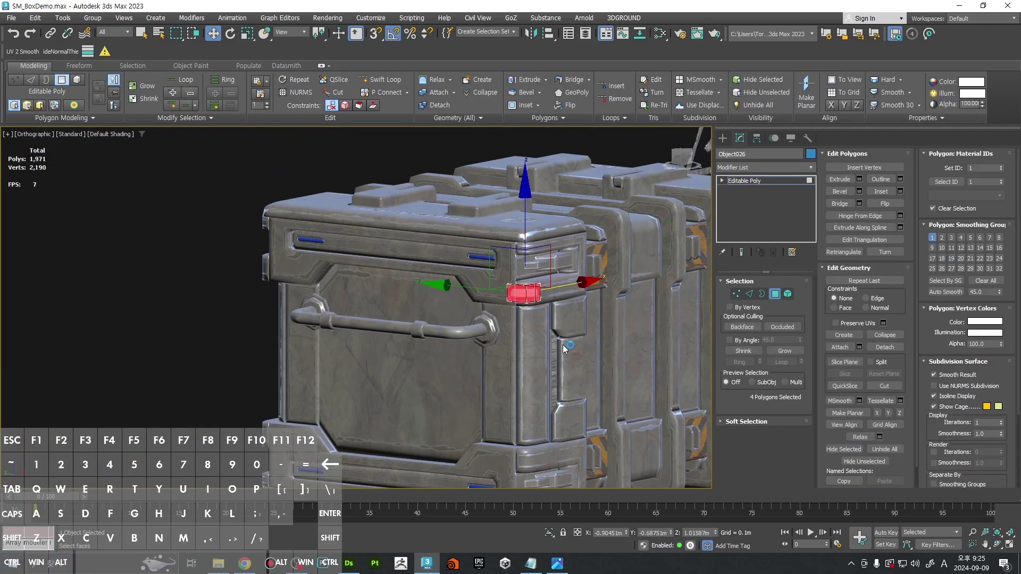
{"action": "left_click", "coordinate": [565, 348]}
{"action": "scroll", "coordinate": [532, 302], "scroll_direction": "up", "scroll_amount": 5}
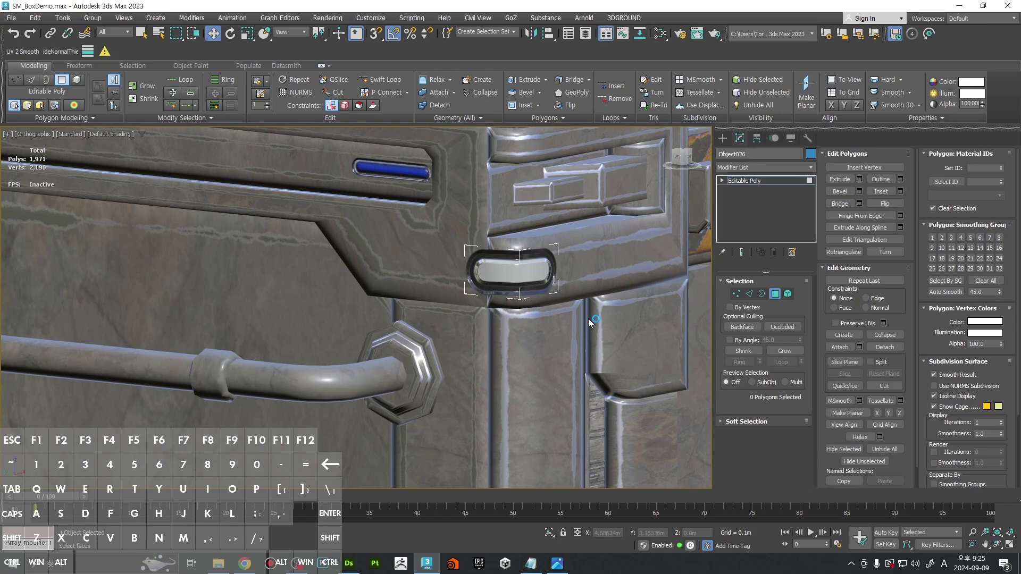
{"action": "key", "text": "4"}
{"action": "scroll", "coordinate": [592, 319], "scroll_direction": "down", "scroll_amount": 4}
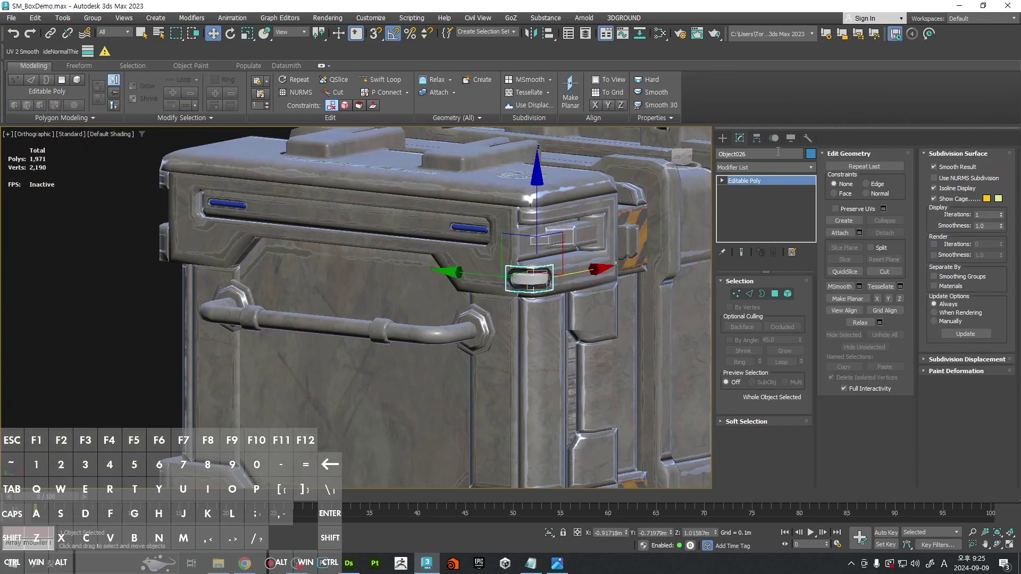
Step: Center the white capsule decal's pivot to the object
{"action": "left_click", "coordinate": [739, 138]}
{"action": "left_click", "coordinate": [770, 212]}
{"action": "left_click", "coordinate": [764, 267]}
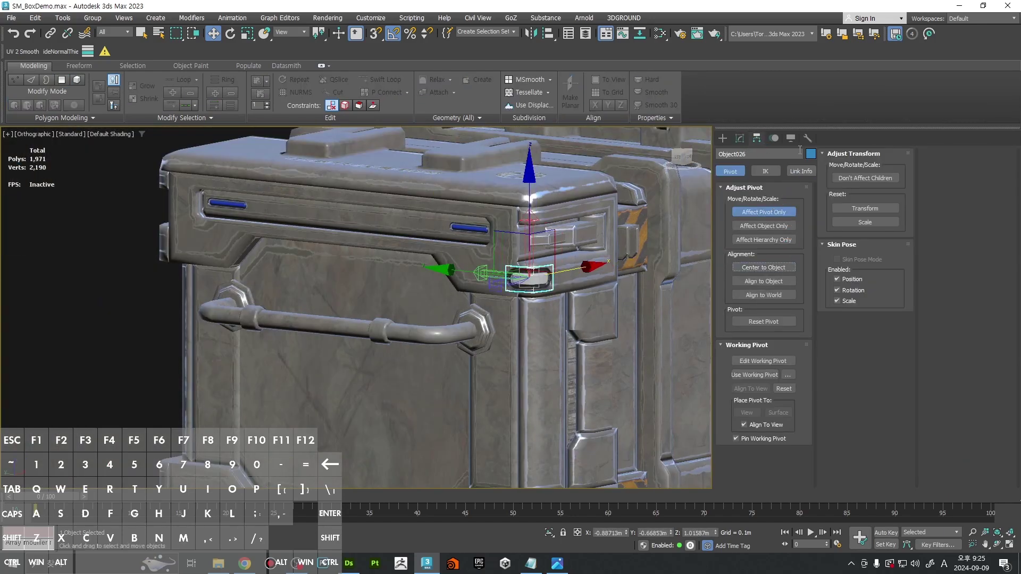
Step: Reset the white capsule decal's transform with Reset XForm and convert it to an Editable Poly
{"action": "left_click", "coordinate": [807, 138]}
{"action": "right_click", "coordinate": [544, 235]}
{"action": "mouse_move", "coordinate": [564, 375]}
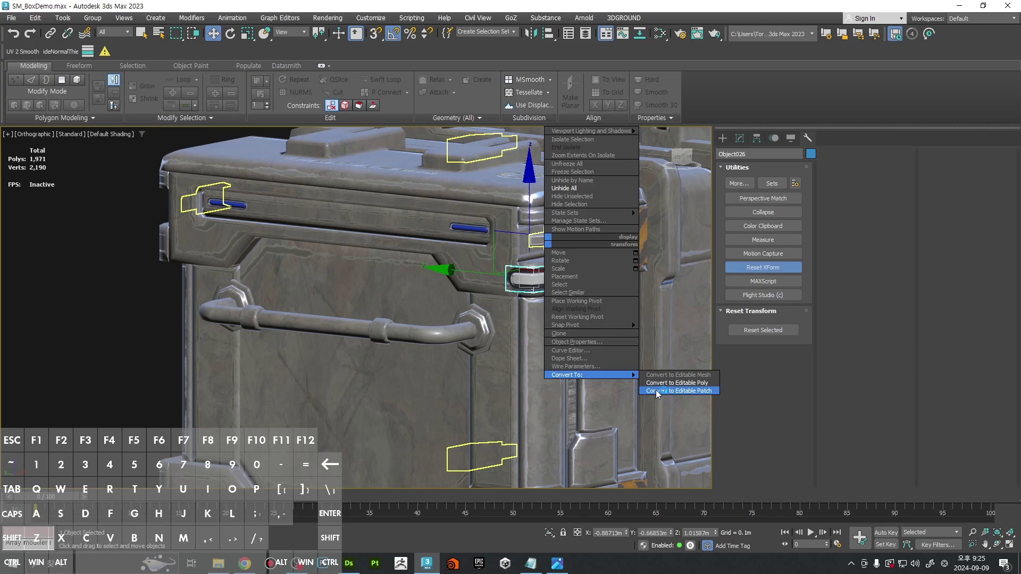
{"action": "left_click", "coordinate": [659, 383]}
{"action": "left_click", "coordinate": [58, 282]}
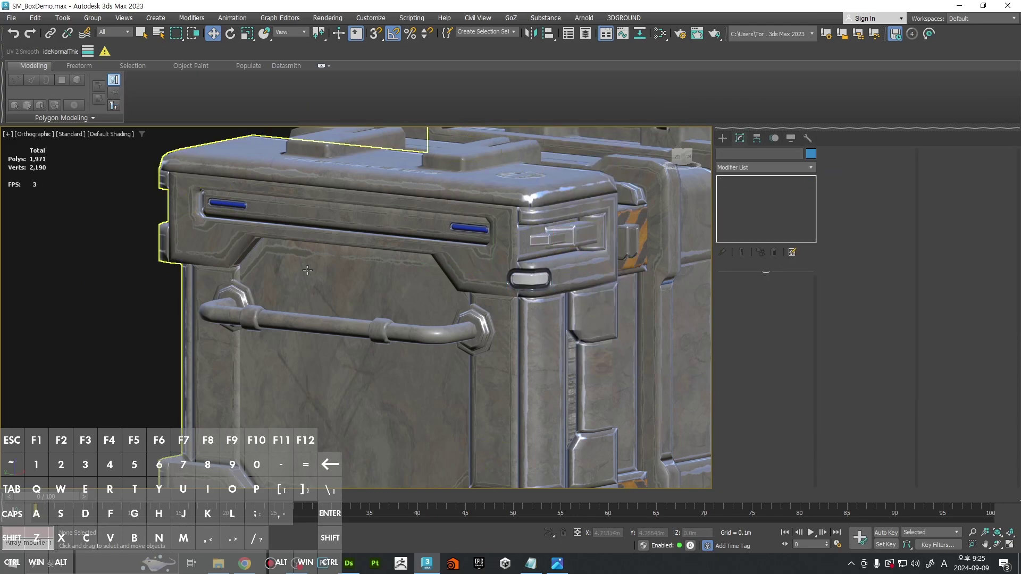
{"action": "scroll", "coordinate": [484, 305], "scroll_direction": "up", "scroll_amount": 2}
{"action": "left_click", "coordinate": [462, 201]}
{"action": "middle_click_drag", "start_coordinate": [462, 202], "coordinate": [445, 247]}
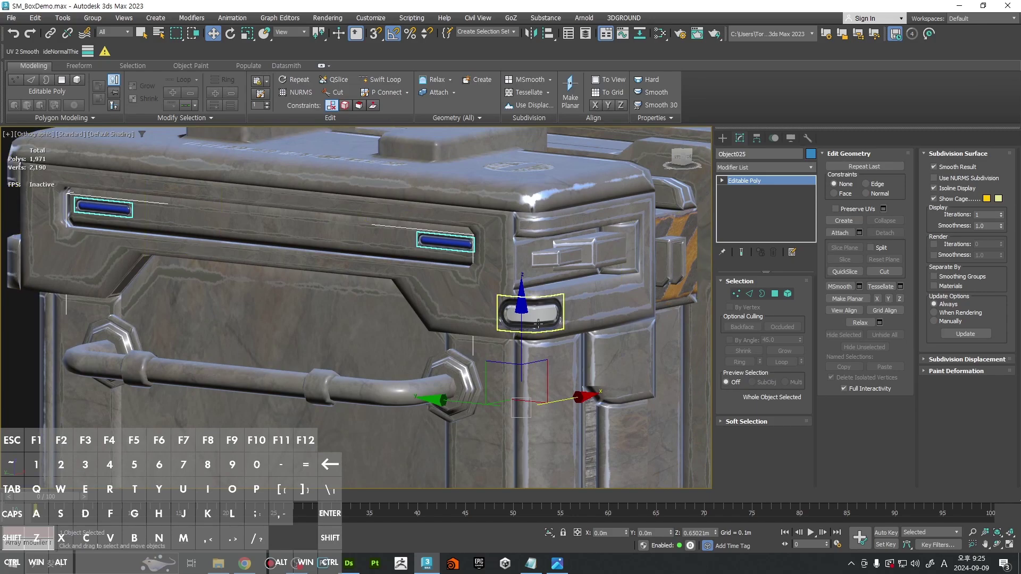
{"action": "left_click", "coordinate": [539, 322]}
Step: Select the box's main body at the capsule's corner and add an Edit Normals modifier to it
{"action": "scroll", "coordinate": [543, 322], "scroll_direction": "up", "scroll_amount": 3}
{"action": "middle_click_drag", "start_coordinate": [544, 321], "coordinate": [566, 353], "text": "alt"}
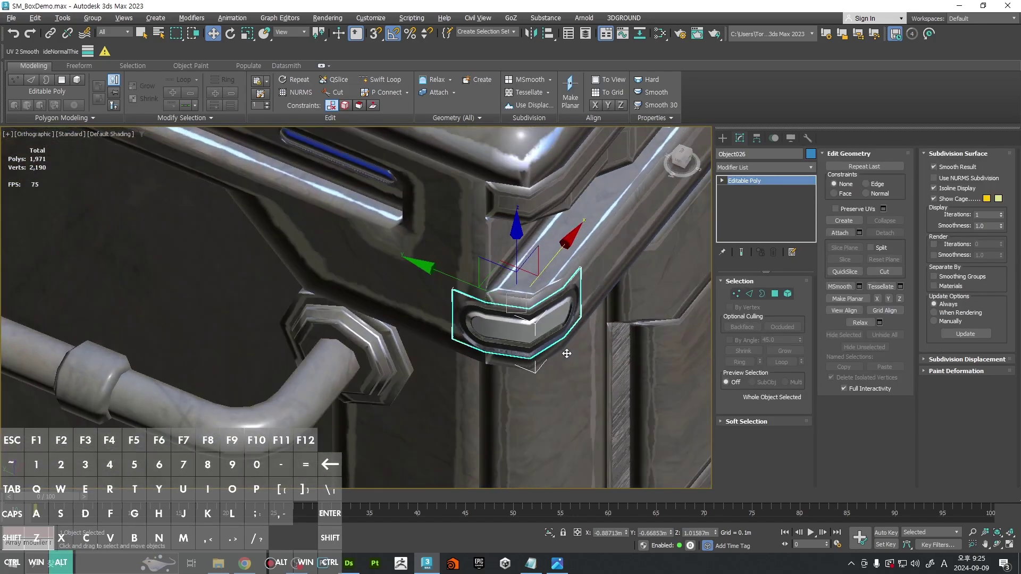
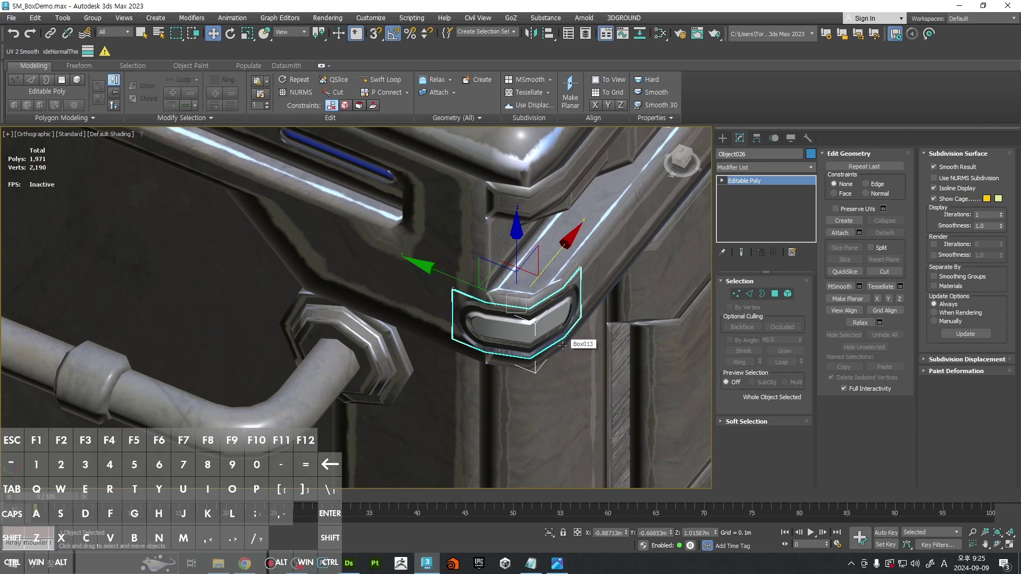
{"action": "left_click", "coordinate": [595, 252]}
{"action": "left_click", "coordinate": [769, 168]}
{"action": "key", "text": "e"}
{"action": "left_click", "coordinate": [764, 189]}
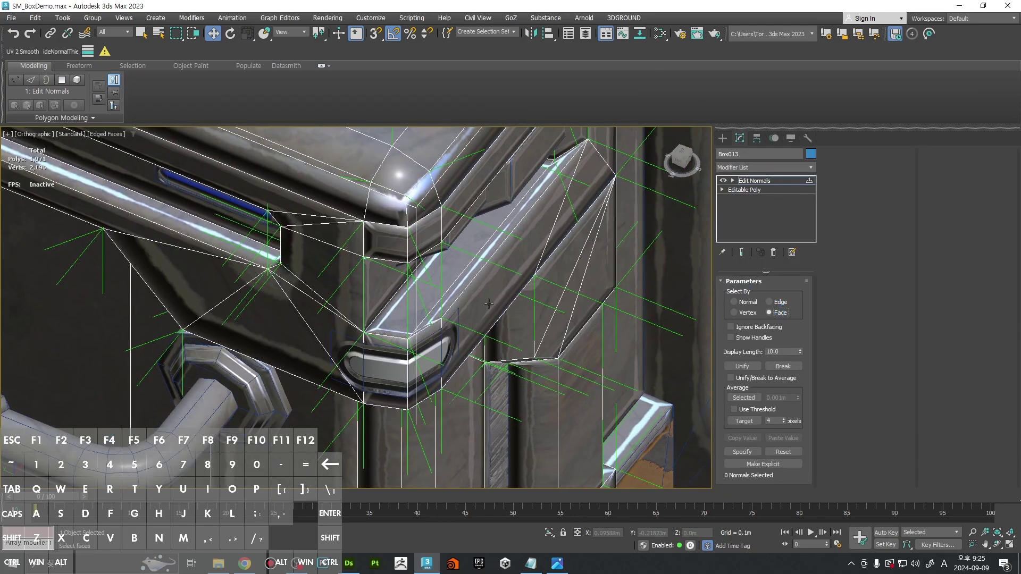
Step: Select face normals of the box's main body around the capsule corner to check their directions
{"action": "left_click", "coordinate": [490, 301]}
{"action": "middle_click_drag", "start_coordinate": [516, 277], "coordinate": [620, 269]}
{"action": "left_click", "coordinate": [444, 331]}
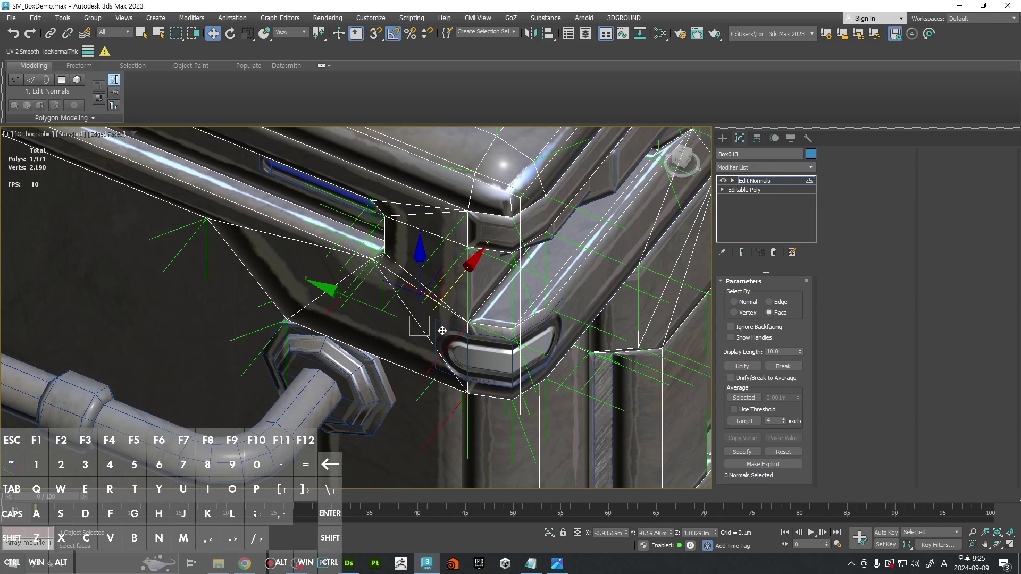
{"action": "left_click", "coordinate": [411, 345], "text": "ctrl"}
{"action": "middle_click_drag", "start_coordinate": [500, 345], "coordinate": [462, 327], "text": "alt"}
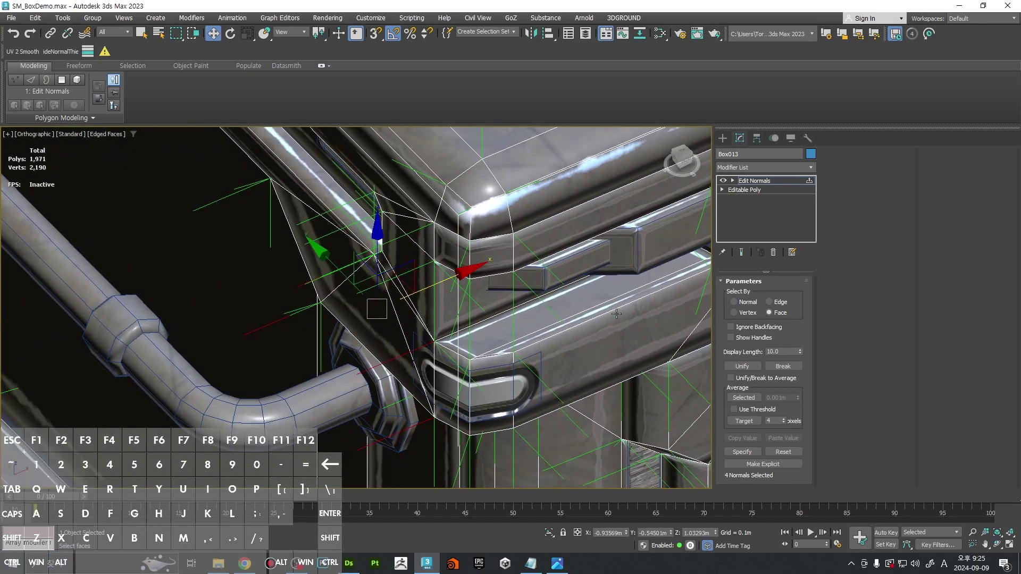
{"action": "left_click", "coordinate": [623, 363], "text": "ctrl"}
{"action": "middle_click_drag", "start_coordinate": [612, 370], "coordinate": [564, 357], "text": "alt"}
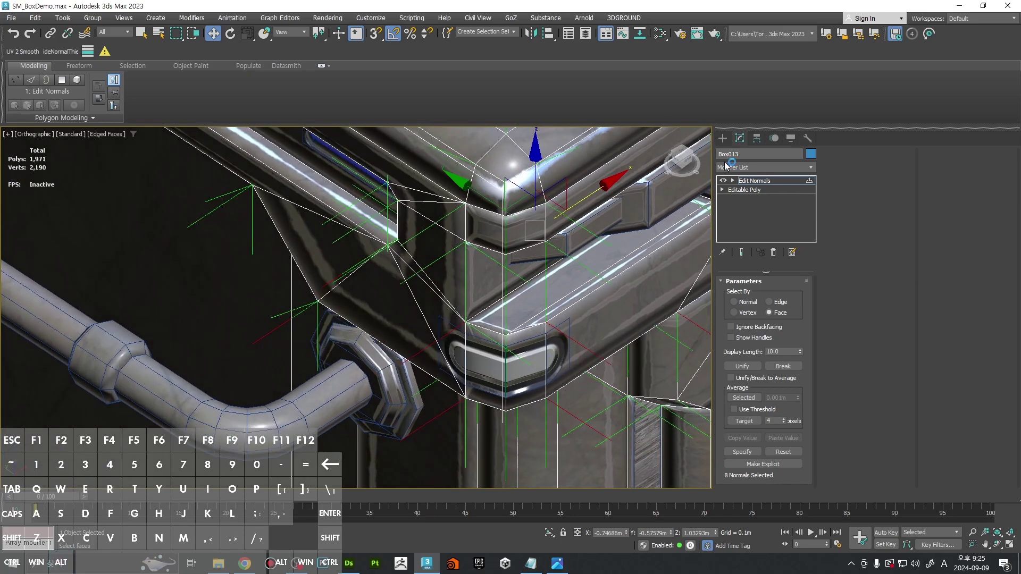
Step: Select the white capsule decal at the box corner and add an Edit Normals modifier to it
{"action": "left_click", "coordinate": [722, 138]}
{"action": "left_click", "coordinate": [739, 138]}
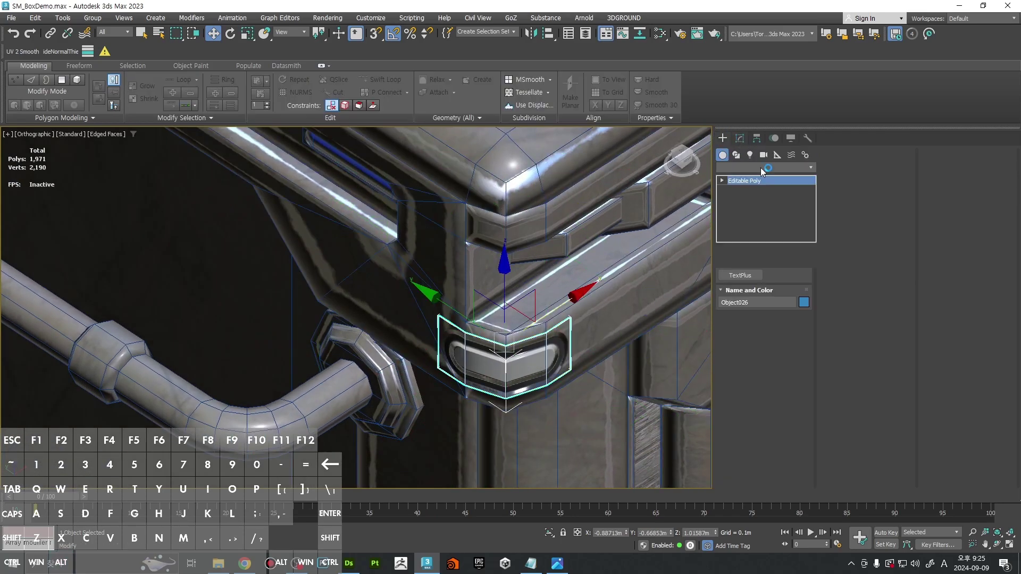
{"action": "left_click", "coordinate": [764, 167]}
{"action": "left_click", "coordinate": [750, 187]}
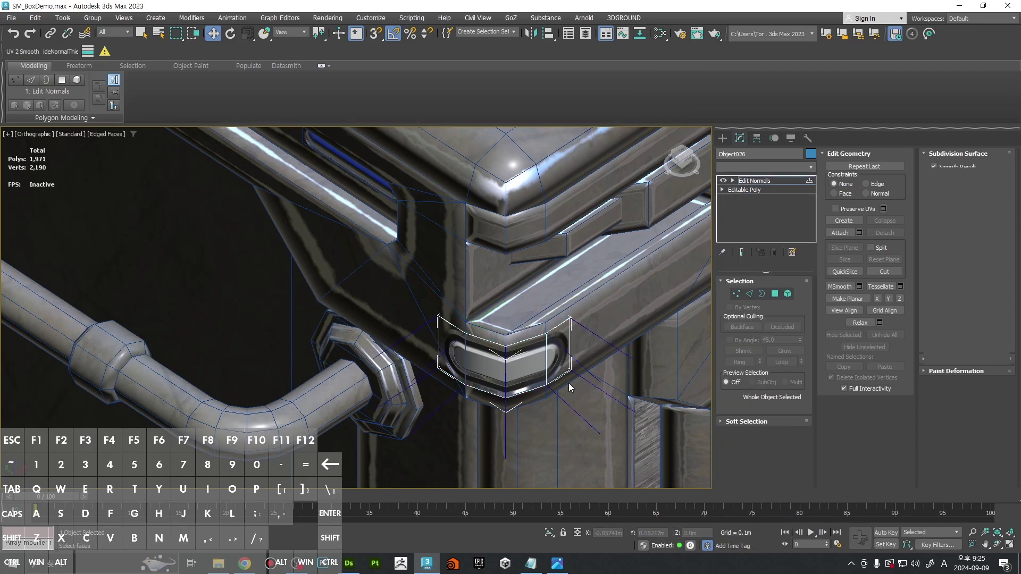
Step: Examine the directions of the capsule decal's individual normals around the corner in top view, selecting by Normal
{"action": "mouse_move", "coordinate": [569, 383]}
{"action": "middle_mouse_down", "text": "alt"}
{"action": "mouse_move", "coordinate": [565, 348]}
{"action": "mouse_move", "coordinate": [549, 383]}
{"action": "middle_mouse_up", "text": "alt"}
{"action": "key", "text": "t"}
{"action": "key", "text": "t"}
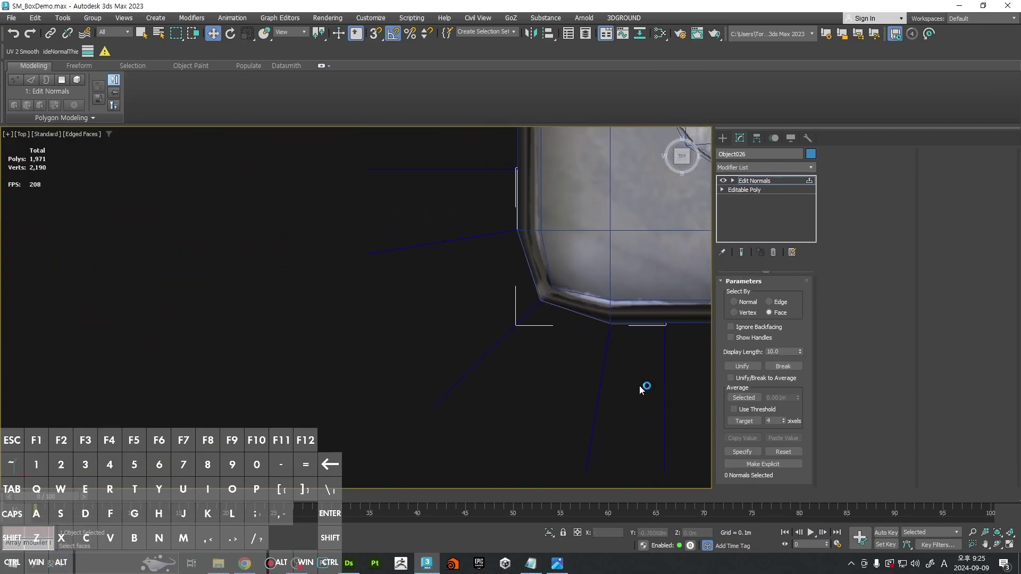
{"action": "scroll", "coordinate": [547, 369], "scroll_direction": "up", "scroll_amount": 2}
{"action": "left_click", "coordinate": [746, 304]}
{"action": "left_click_drag", "start_coordinate": [511, 340], "coordinate": [606, 391]}
{"action": "scroll", "coordinate": [554, 332], "scroll_direction": "down", "scroll_amount": 2}
{"action": "middle_click_drag", "start_coordinate": [554, 319], "coordinate": [596, 415]}
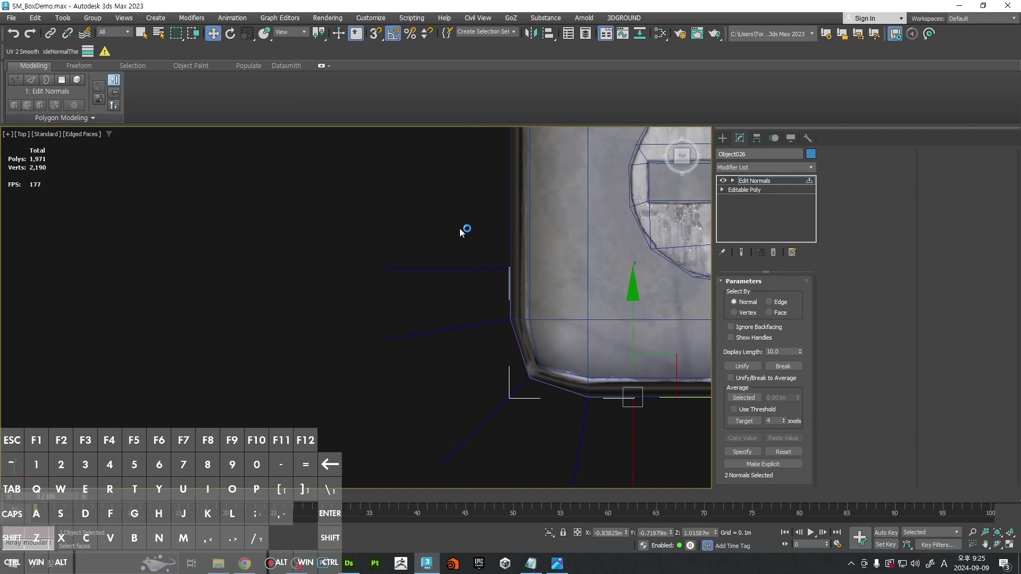
{"action": "left_click_drag", "start_coordinate": [460, 229], "coordinate": [490, 291]}
{"action": "middle_click_drag", "start_coordinate": [593, 370], "coordinate": [553, 337]}
{"action": "key", "text": "t"}
{"action": "scroll", "coordinate": [536, 319], "scroll_direction": "up", "scroll_amount": 1}
{"action": "key", "text": "shift+z"}
{"action": "key", "text": "shift+z"}
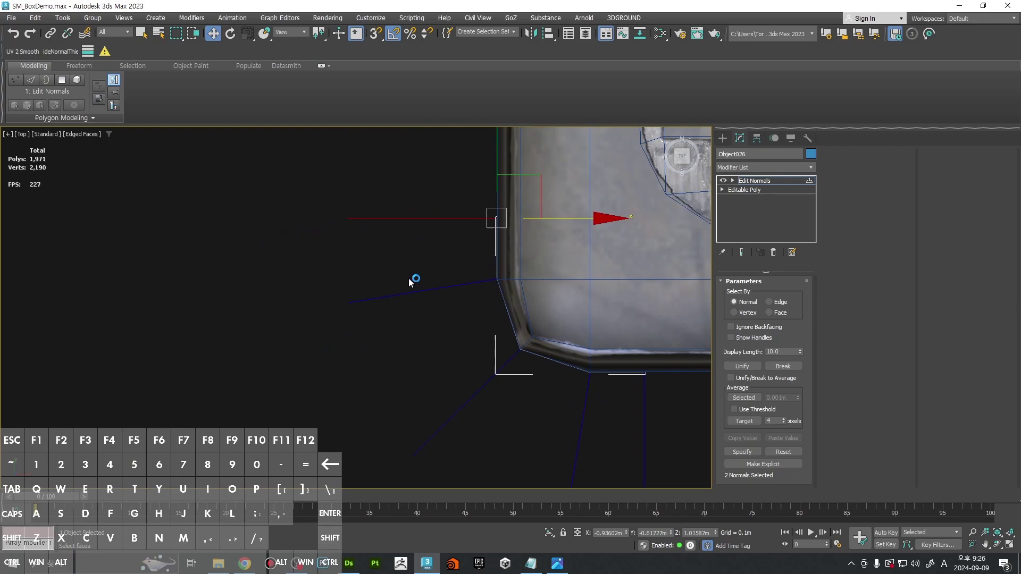
{"action": "left_click", "coordinate": [547, 406]}
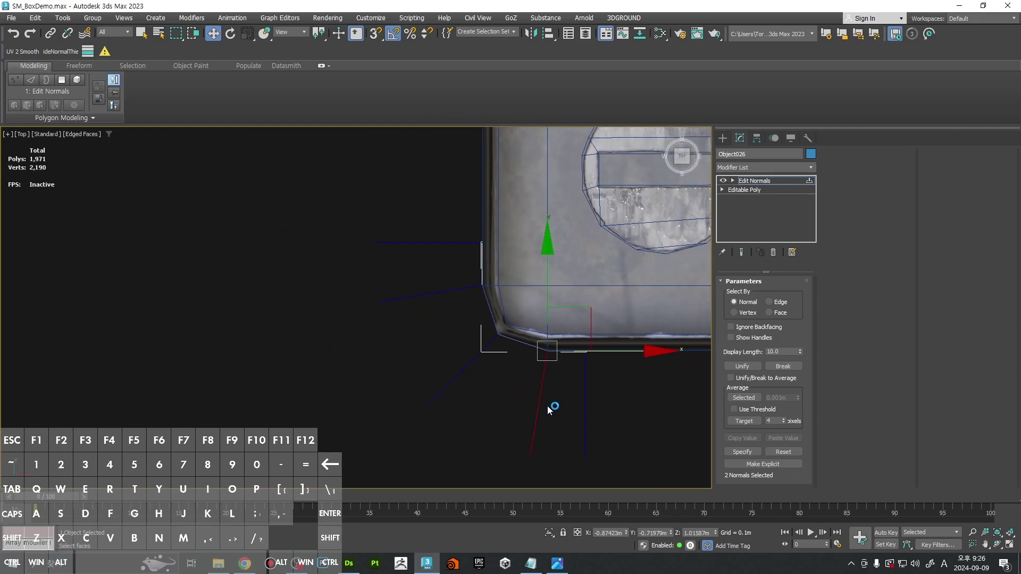
{"action": "left_click_drag", "start_coordinate": [419, 283], "coordinate": [430, 314]}
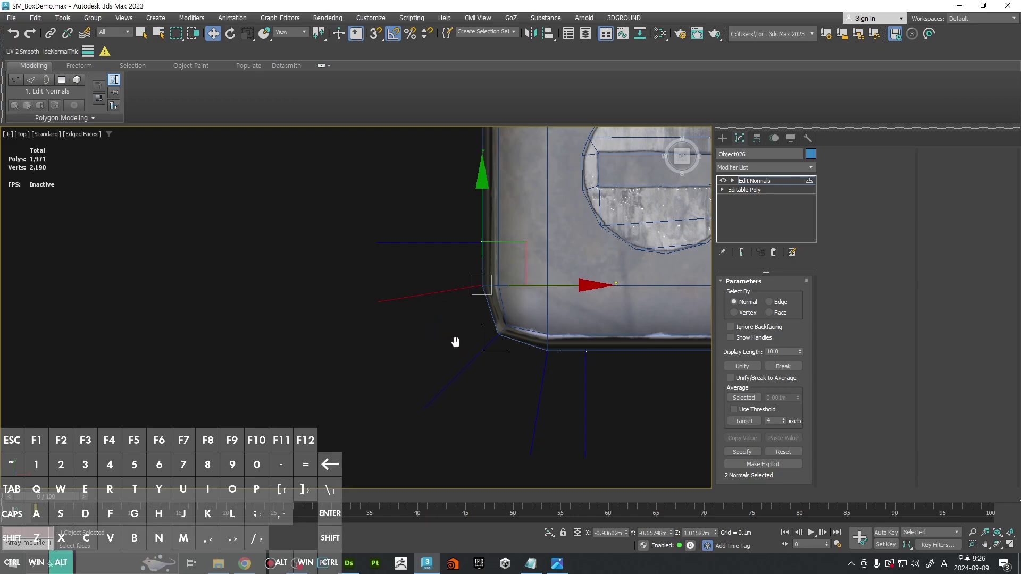
{"action": "middle_click_drag", "start_coordinate": [458, 342], "coordinate": [518, 351], "text": "alt"}
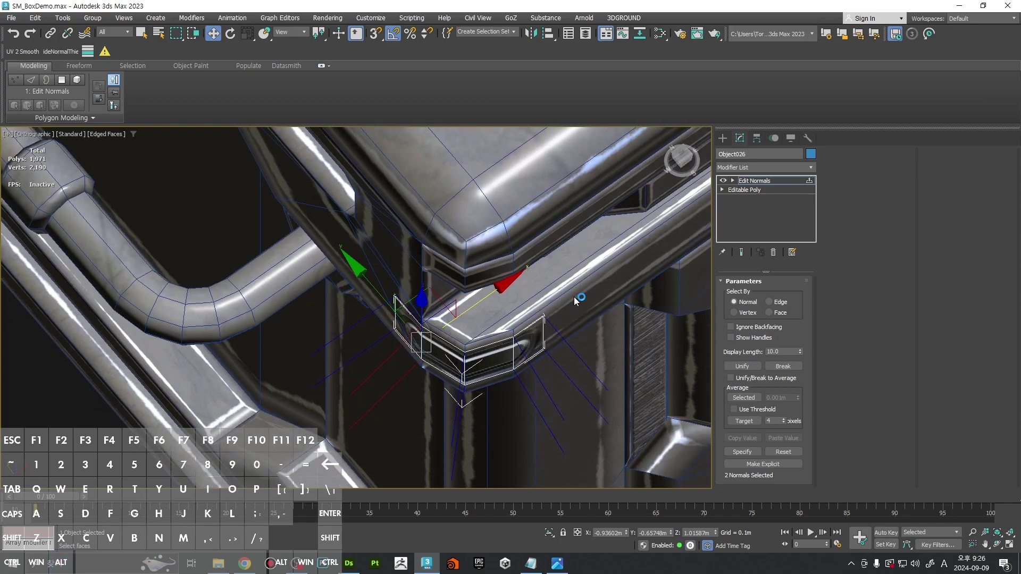
Step: Reselect the corner capsule decal and return to its Edit Normals modifier with the whole object selected
{"action": "scroll", "coordinate": [573, 297], "scroll_direction": "down", "scroll_amount": 8}
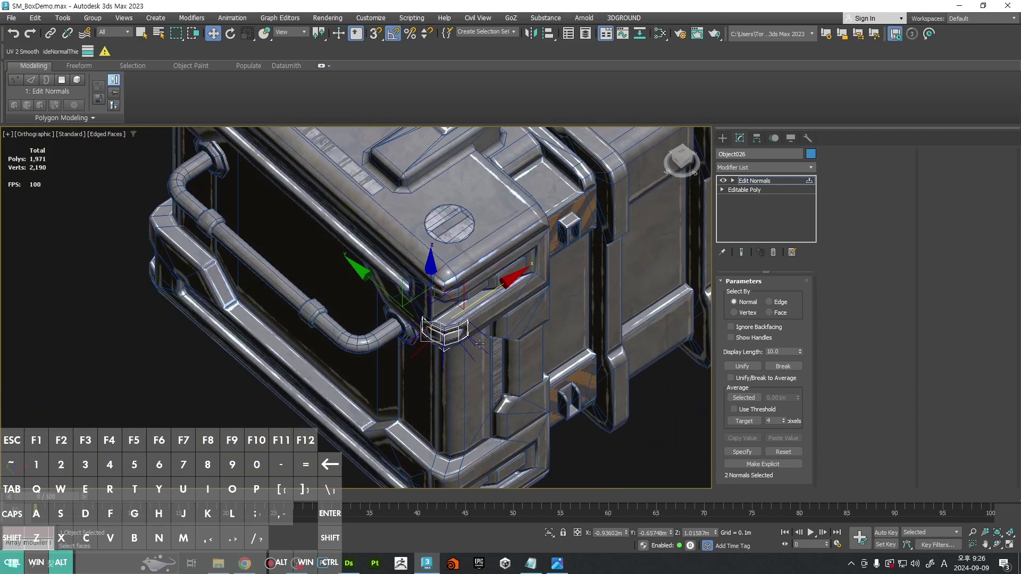
{"action": "middle_click_drag", "start_coordinate": [486, 345], "coordinate": [447, 371], "text": "ctrl+alt"}
{"action": "scroll", "coordinate": [446, 372], "scroll_direction": "up", "scroll_amount": 4}
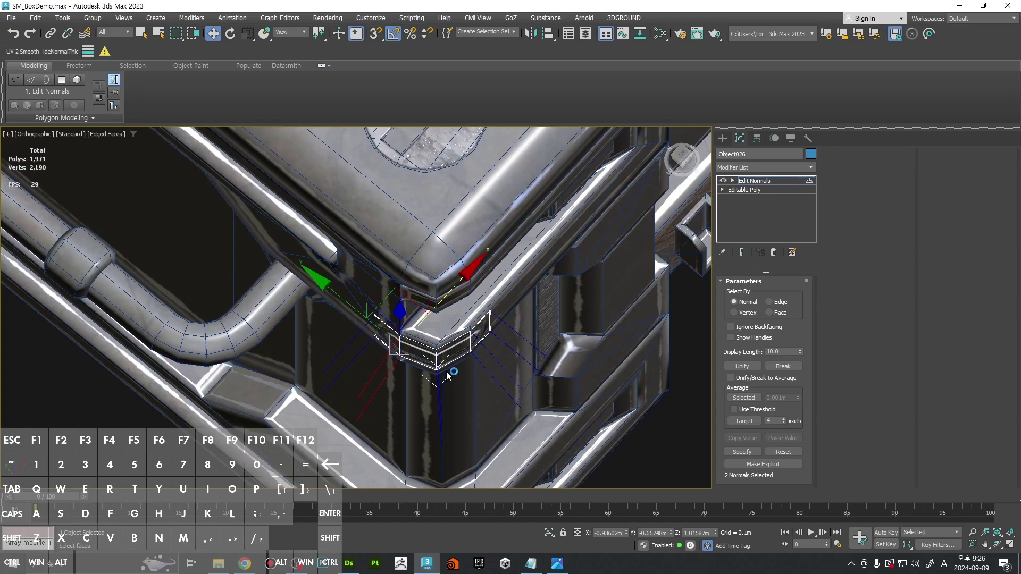
{"action": "middle_click_drag", "start_coordinate": [652, 237], "coordinate": [601, 332], "text": "alt"}
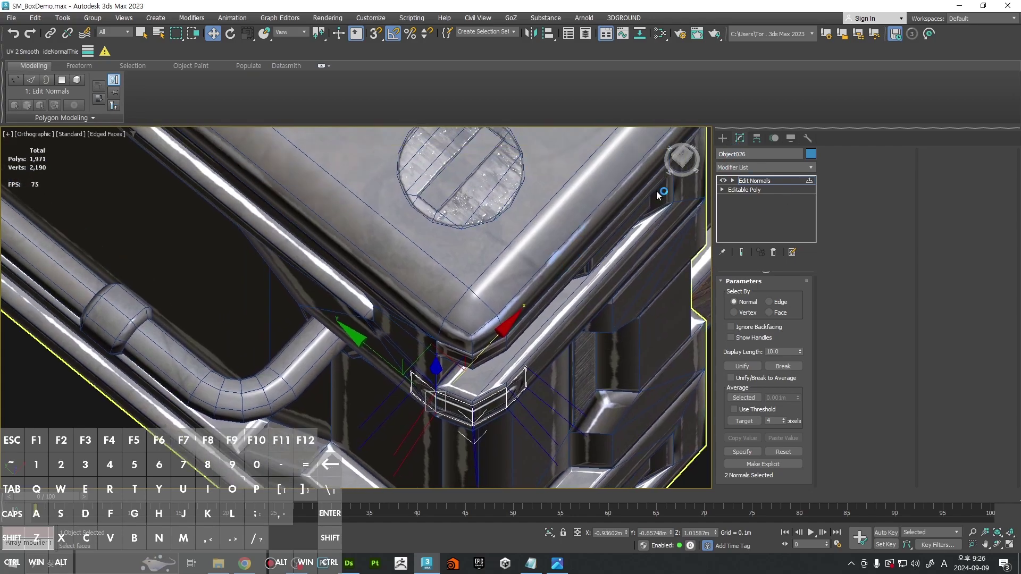
{"action": "left_click", "coordinate": [723, 138]}
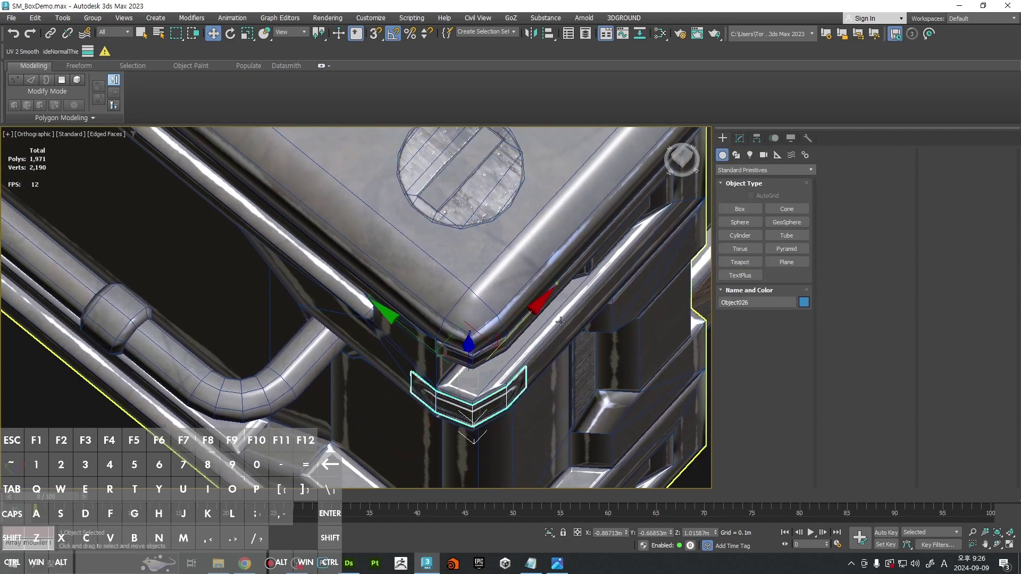
{"action": "left_click", "coordinate": [511, 389]}
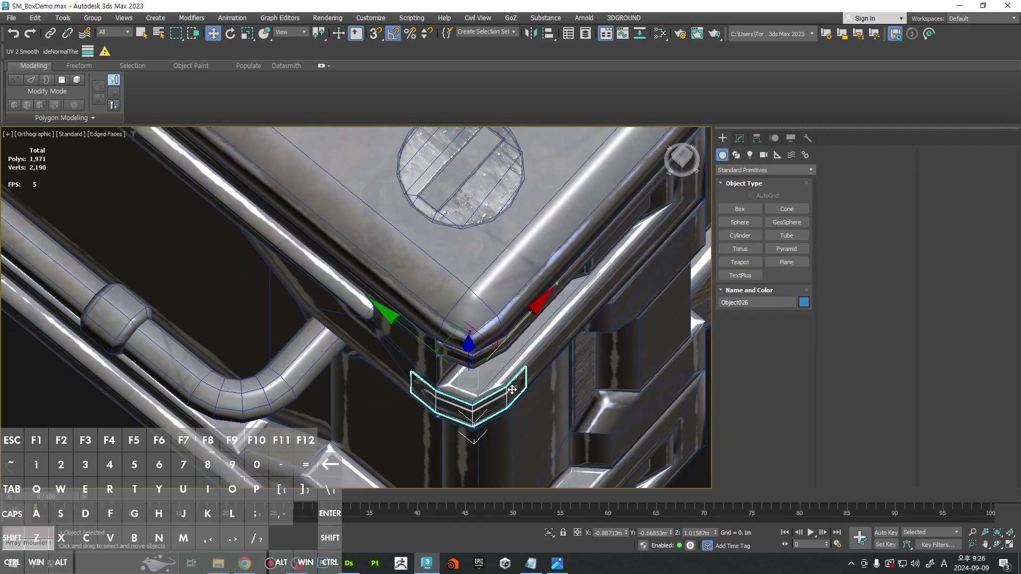
{"action": "left_click", "coordinate": [740, 142]}
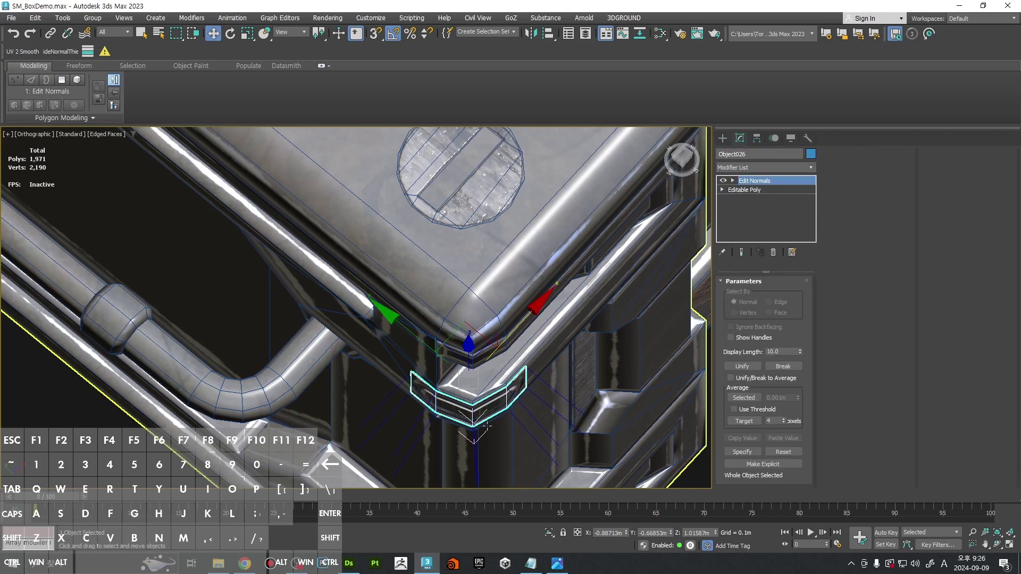
Step: Select the face at one end of the capsule decal in Edit Normals and average its normals
{"action": "middle_click_drag", "start_coordinate": [632, 393], "coordinate": [650, 356]}
{"action": "left_click", "coordinate": [748, 399]}
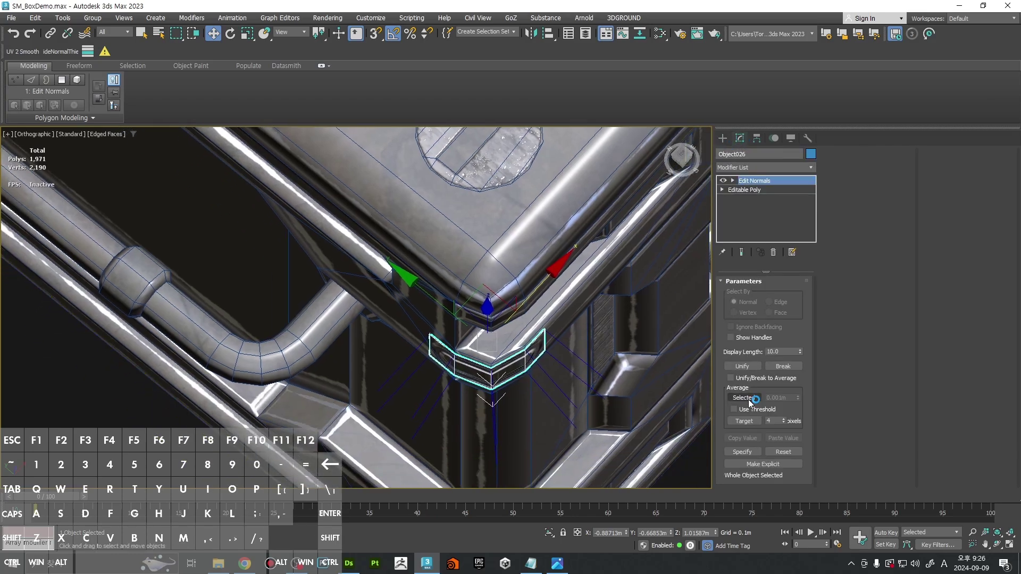
{"action": "key", "text": "4"}
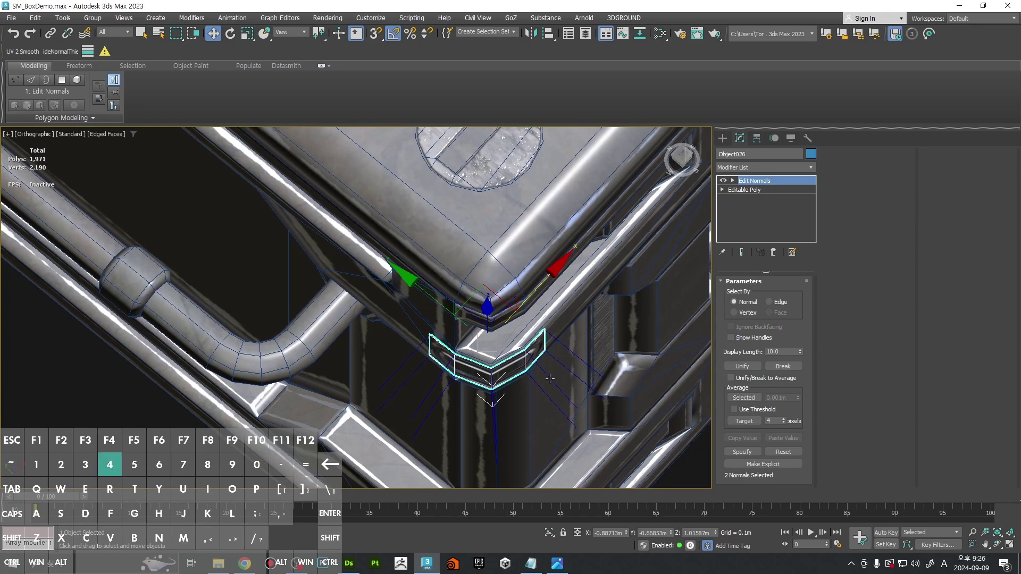
{"action": "left_click", "coordinate": [534, 334]}
{"action": "left_click", "coordinate": [744, 396]}
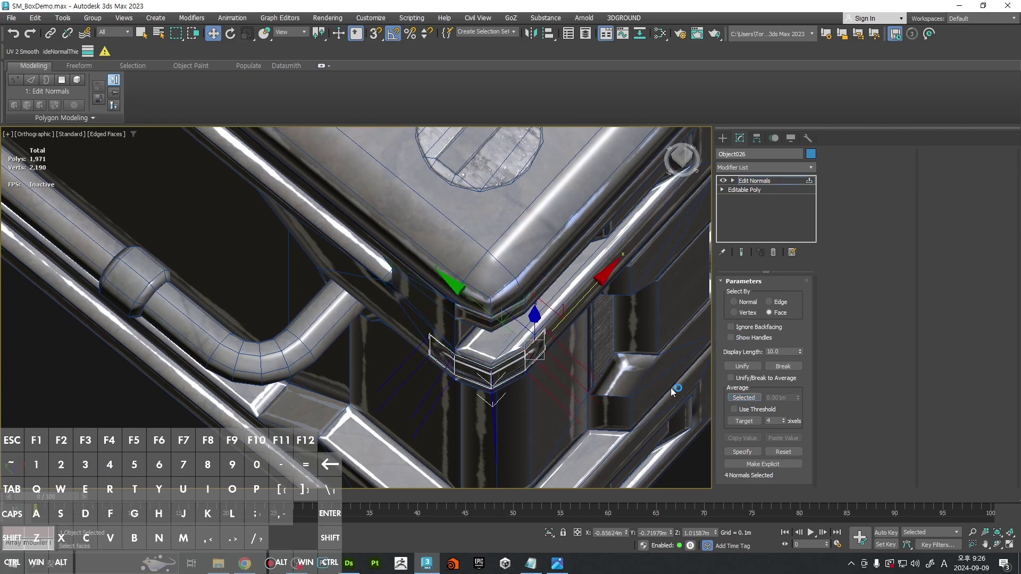
{"action": "left_click", "coordinate": [485, 334]}
Step: Select the normals of the face at the capsule decal's opposite end, beside the pipe handle
{"action": "middle_click_drag", "start_coordinate": [634, 419], "coordinate": [524, 364], "text": "alt"}
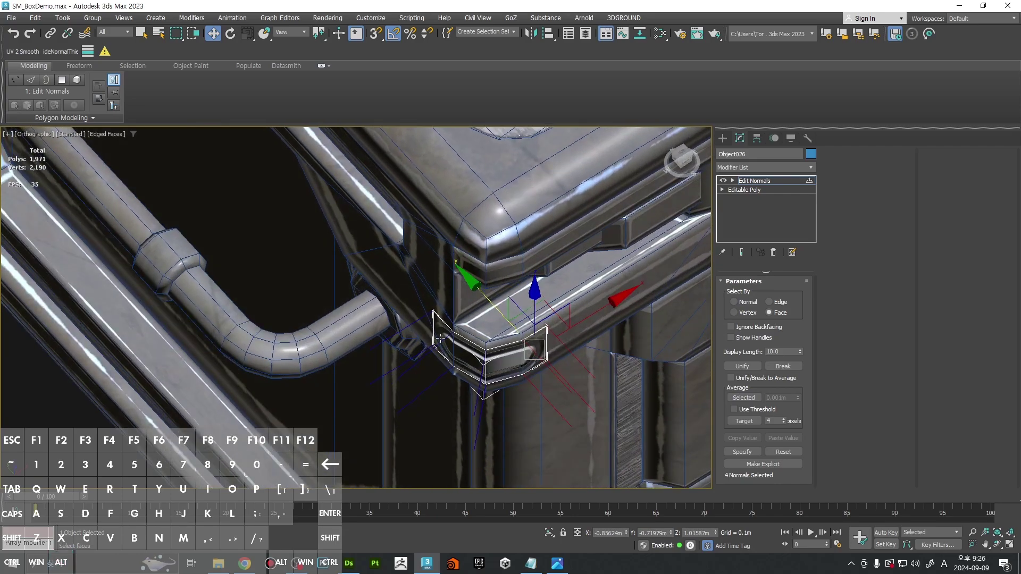
{"action": "left_click", "coordinate": [440, 339]}
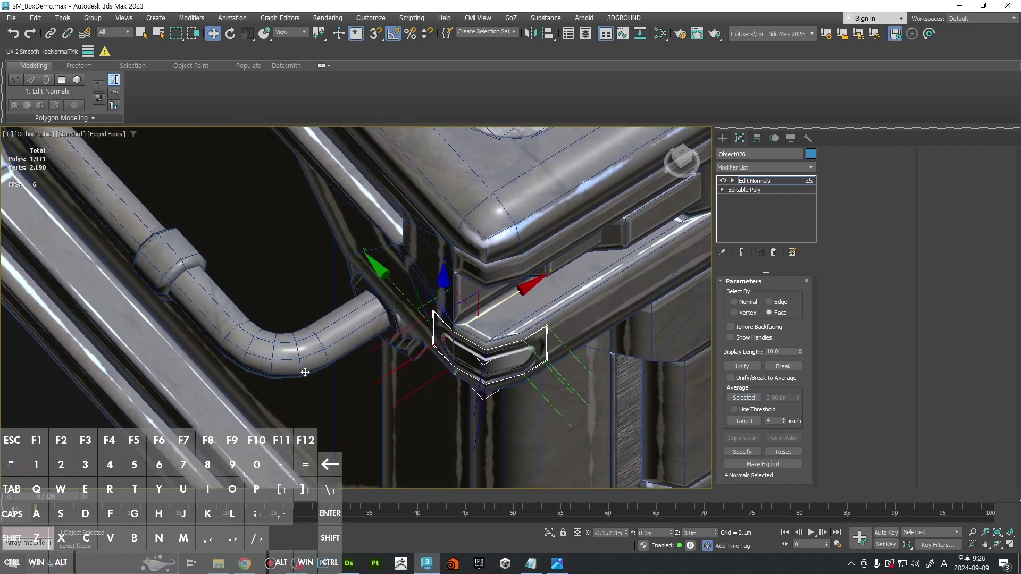
{"action": "left_click", "coordinate": [515, 307]}
Step: Compare the capsule decal's shading with the Edit Normals modifier off and on, with edged faces hidden
{"action": "key", "text": "F4"}
{"action": "mouse_move", "coordinate": [615, 310]}
{"action": "middle_mouse_down", "text": "alt"}
{"action": "mouse_move", "coordinate": [591, 294]}
{"action": "mouse_move", "coordinate": [586, 271]}
{"action": "mouse_move", "coordinate": [596, 284]}
{"action": "middle_mouse_up", "text": "alt"}
{"action": "left_click", "coordinate": [723, 180]}
{"action": "left_click", "coordinate": [723, 181]}
{"action": "mouse_move", "coordinate": [412, 335]}
{"action": "middle_mouse_down", "text": "alt"}
{"action": "mouse_move", "coordinate": [387, 334]}
{"action": "mouse_move", "coordinate": [412, 336]}
{"action": "mouse_move", "coordinate": [396, 257]}
{"action": "middle_mouse_up", "text": "alt"}
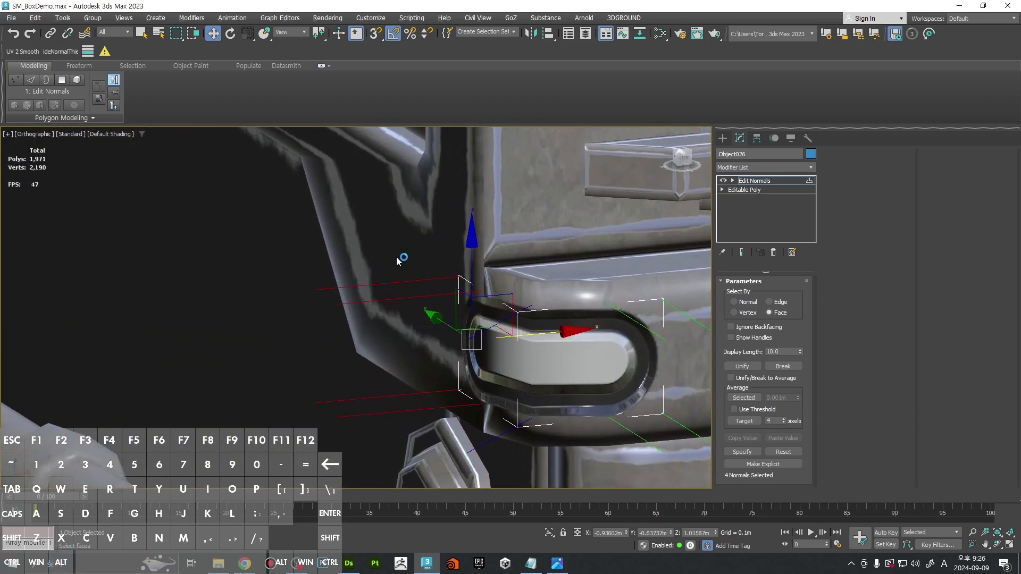
{"action": "middle_click_drag", "start_coordinate": [504, 308], "coordinate": [636, 252], "text": "alt"}
{"action": "left_click", "coordinate": [722, 183]}
{"action": "left_click", "coordinate": [722, 183]}
{"action": "mouse_move", "coordinate": [563, 265]}
{"action": "middle_mouse_down", "text": "ctrl+alt"}
{"action": "mouse_move", "coordinate": [557, 337]}
{"action": "mouse_move", "coordinate": [513, 281]}
{"action": "mouse_move", "coordinate": [537, 306]}
{"action": "middle_mouse_up", "text": "ctrl+alt"}
{"action": "mouse_move", "coordinate": [537, 305]}
{"action": "middle_mouse_down", "text": "alt"}
{"action": "mouse_move", "coordinate": [519, 319]}
{"action": "mouse_move", "coordinate": [462, 321]}
{"action": "middle_mouse_up", "text": "alt"}
{"action": "scroll", "coordinate": [529, 318], "scroll_direction": "up", "scroll_amount": 3}
Step: Collapse the capsule decal with its edited normals to an Editable Poly
{"action": "right_click", "coordinate": [486, 211]}
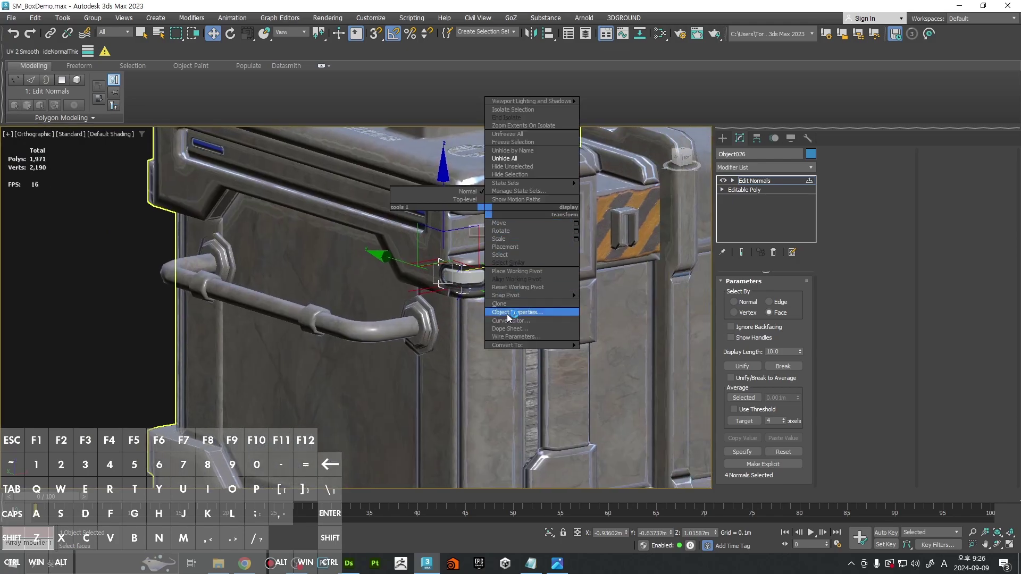
{"action": "mouse_move", "coordinate": [532, 345]}
{"action": "left_click", "coordinate": [599, 355]}
Step: Align the capsule decal's pivot to the box's central body, affecting the pivot only
{"action": "scroll", "coordinate": [532, 314], "scroll_direction": "down", "scroll_amount": 6}
{"action": "middle_click_drag", "start_coordinate": [542, 298], "coordinate": [439, 327], "text": "alt"}
{"action": "left_click", "coordinate": [757, 137]}
{"action": "left_click", "coordinate": [763, 211]}
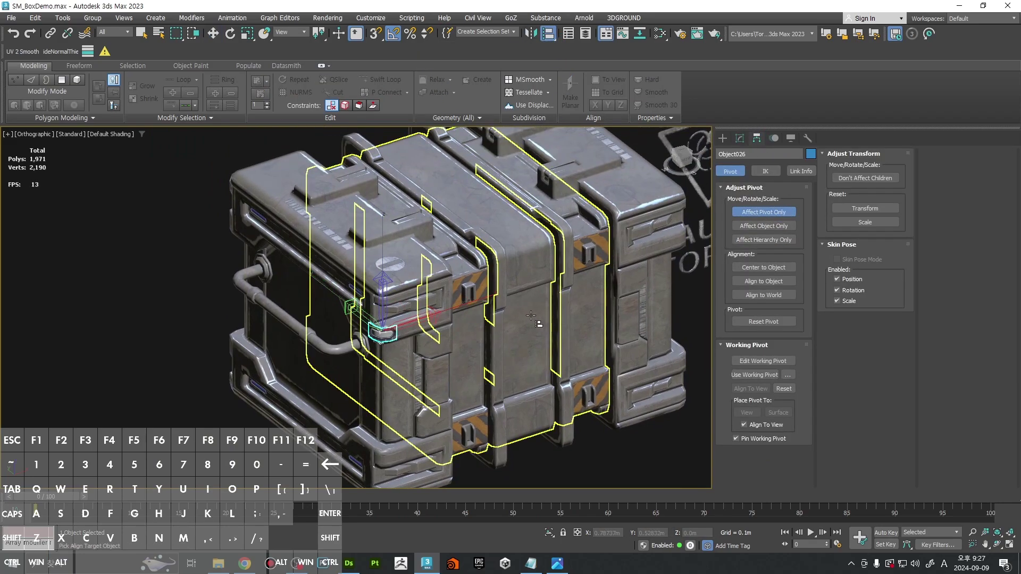
{"action": "left_click", "coordinate": [531, 311]}
{"action": "left_click", "coordinate": [245, 378]}
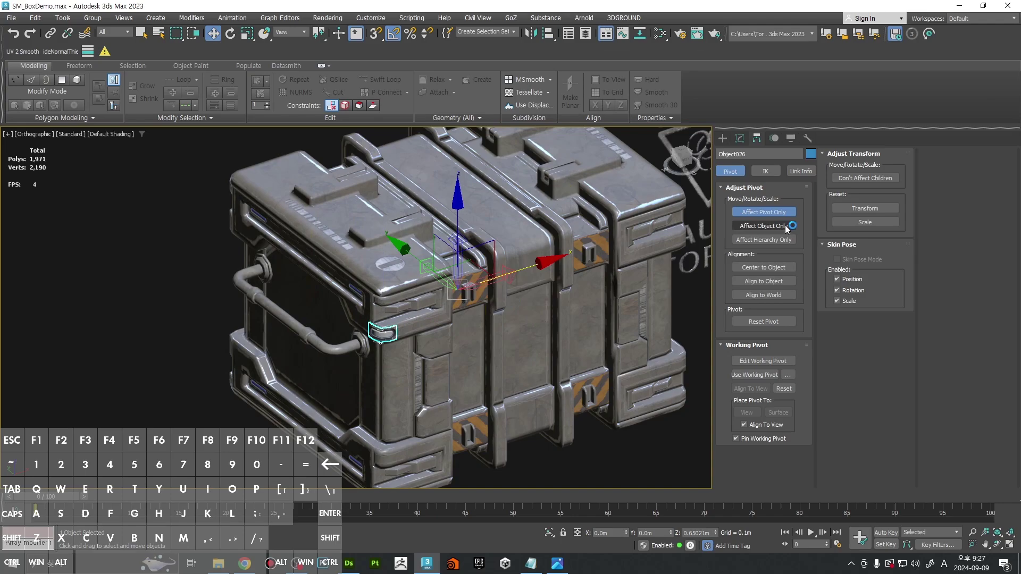
{"action": "left_click", "coordinate": [774, 218]}
Step: Reset the capsule decal's transform with Reset XForm and convert it to an Editable Poly
{"action": "middle_click_drag", "start_coordinate": [645, 292], "coordinate": [590, 329]}
{"action": "scroll", "coordinate": [572, 308], "scroll_direction": "down", "scroll_amount": 4}
{"action": "key", "text": "q"}
{"action": "scroll", "coordinate": [523, 334], "scroll_direction": "up", "scroll_amount": 3}
{"action": "scroll", "coordinate": [531, 308], "scroll_direction": "down", "scroll_amount": 2}
{"action": "middle_click_drag", "start_coordinate": [531, 309], "coordinate": [518, 295], "text": "alt"}
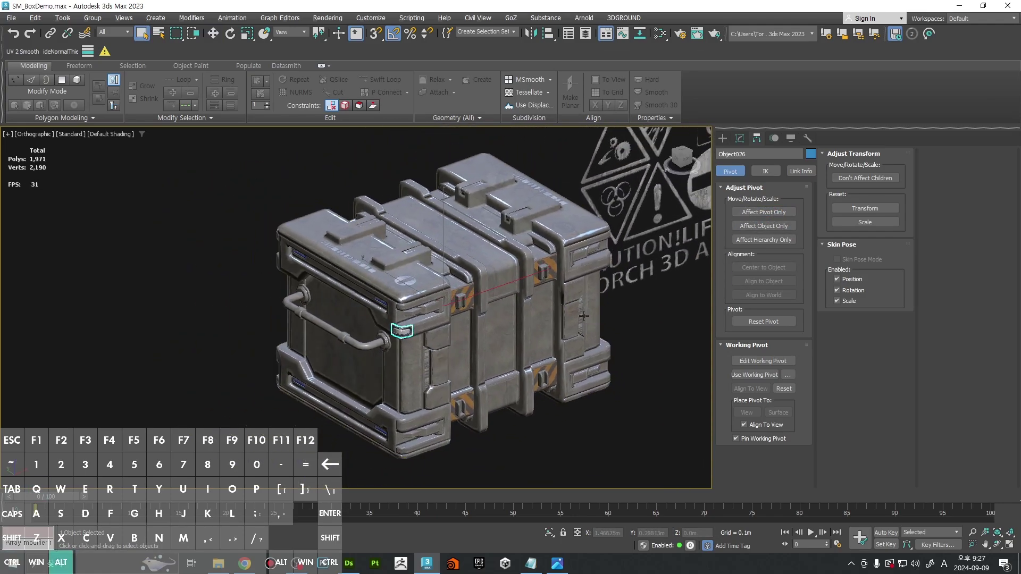
{"action": "left_click", "coordinate": [807, 137]}
{"action": "left_click", "coordinate": [763, 267]}
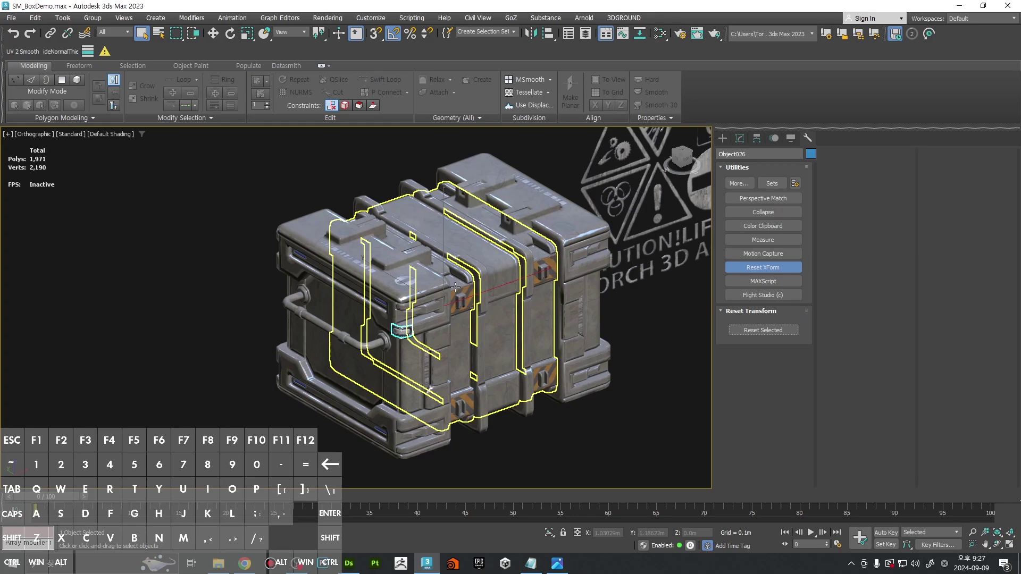
{"action": "right_click", "coordinate": [478, 247]}
{"action": "left_click", "coordinate": [591, 385]}
{"action": "scroll", "coordinate": [523, 360], "scroll_direction": "up", "scroll_amount": 2}
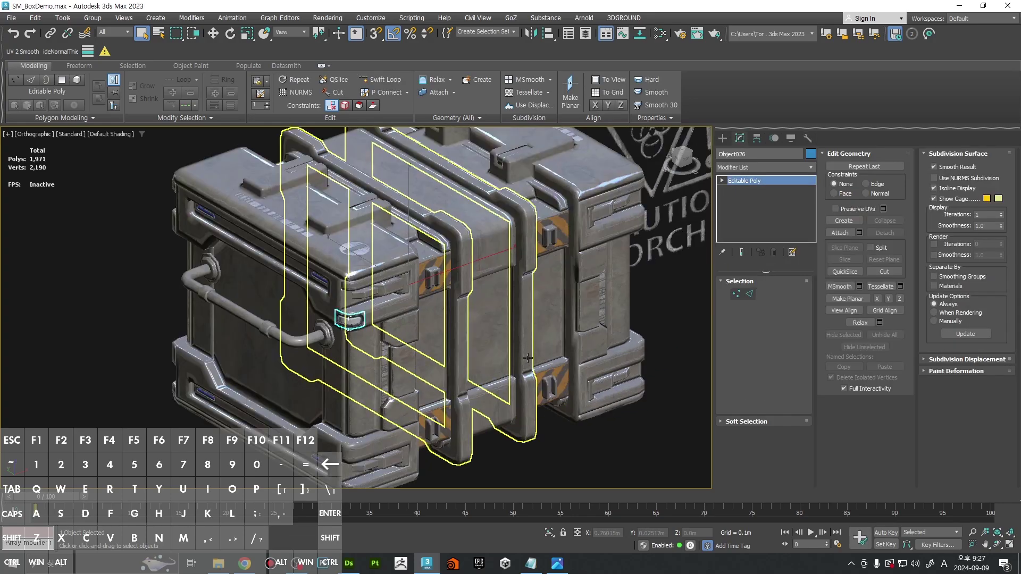
Step: Add an Edit Normals modifier to the reset capsule decal
{"action": "middle_click_drag", "start_coordinate": [500, 348], "coordinate": [694, 356], "text": "alt"}
{"action": "left_click", "coordinate": [759, 167]}
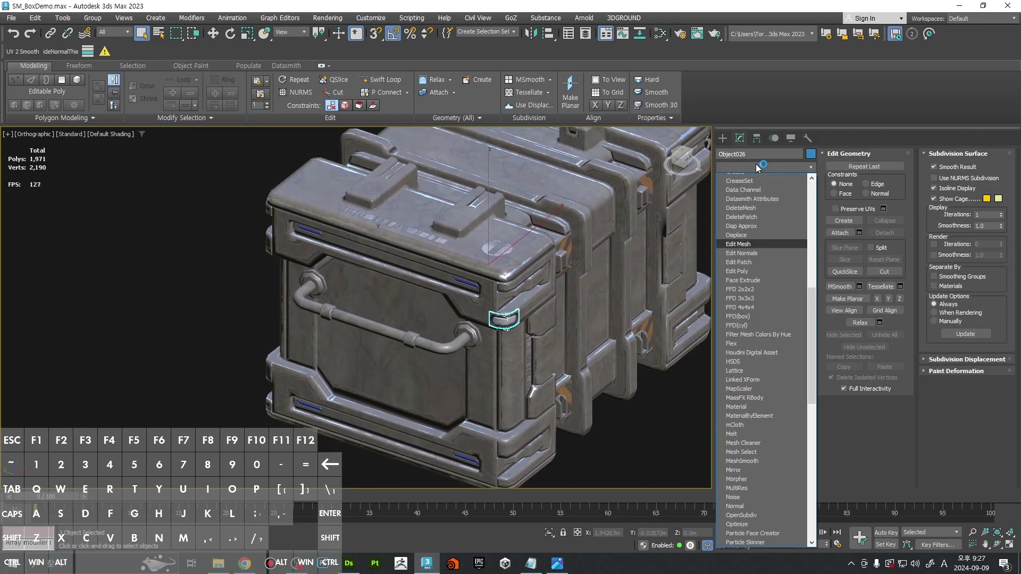
{"action": "left_click", "coordinate": [744, 186]}
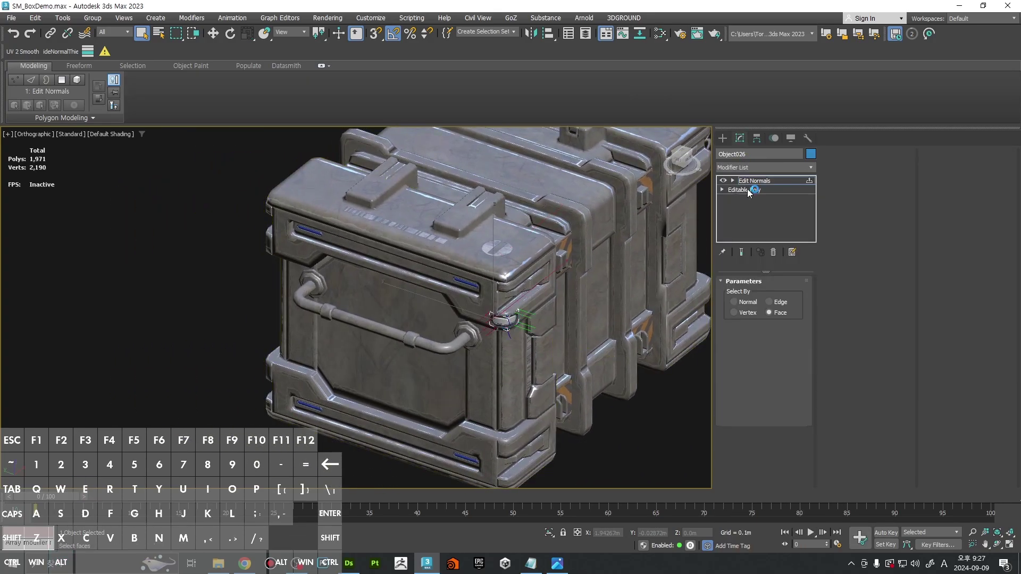
{"action": "right_click", "coordinate": [639, 416]}
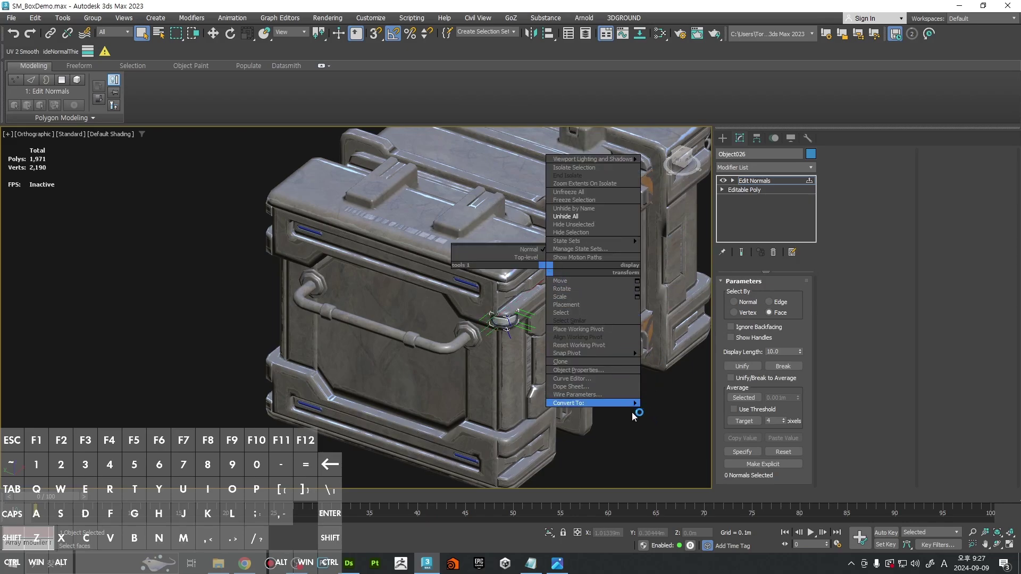
{"action": "mouse_move", "coordinate": [632, 403]}
{"action": "left_click", "coordinate": [673, 411]}
{"action": "middle_click_drag", "start_coordinate": [590, 330], "coordinate": [518, 292], "text": "alt"}
{"action": "key", "text": "ctrl+z"}
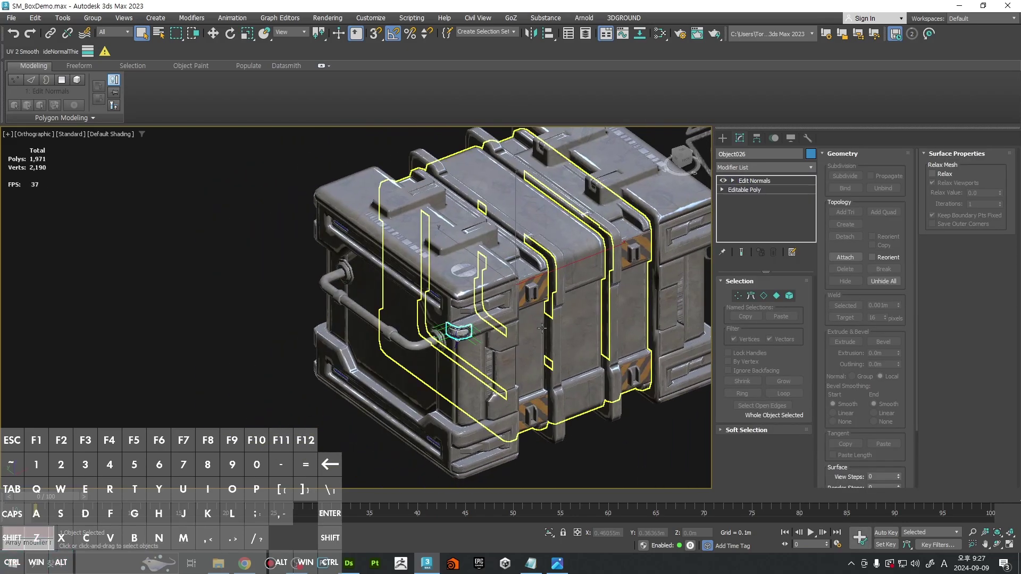
Step: Convert the capsule decal with its Edit Normals modifier to an Editable Poly
{"action": "right_click", "coordinate": [517, 288]}
{"action": "mouse_move", "coordinate": [564, 423]}
{"action": "left_click", "coordinate": [637, 431]}
{"action": "middle_click_drag", "start_coordinate": [638, 431], "coordinate": [447, 324], "text": "alt"}
{"action": "key", "text": "w"}
{"action": "key", "text": "q"}
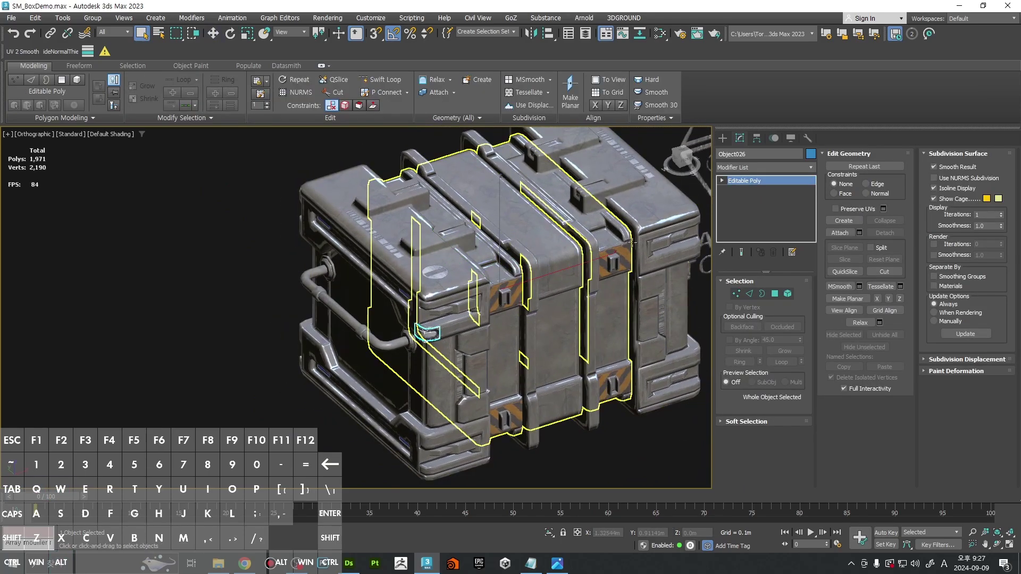
{"action": "left_click", "coordinate": [756, 169]}
{"action": "type", "text": "sy"}
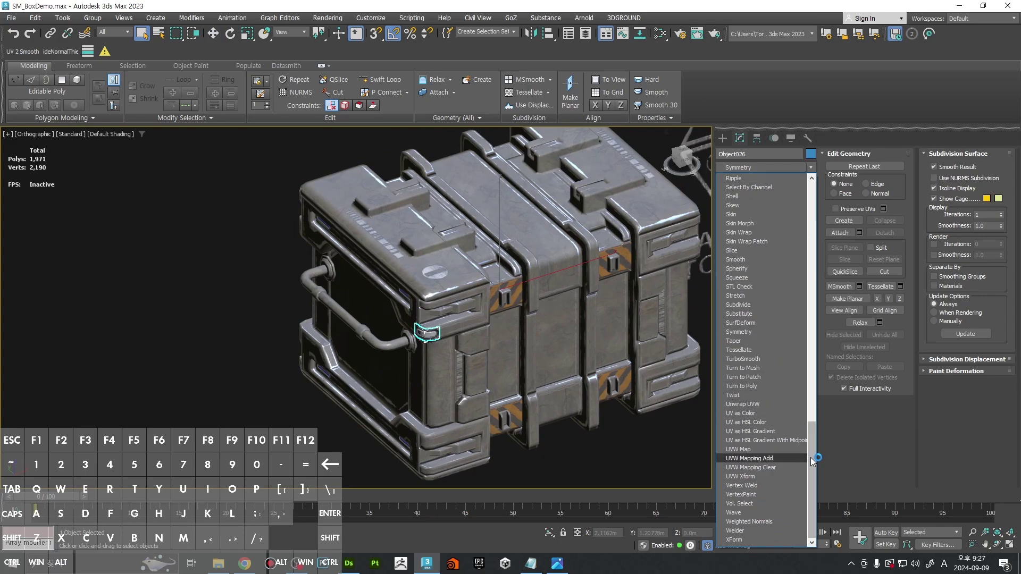
{"action": "left_click_drag", "start_coordinate": [811, 462], "coordinate": [819, 368]}
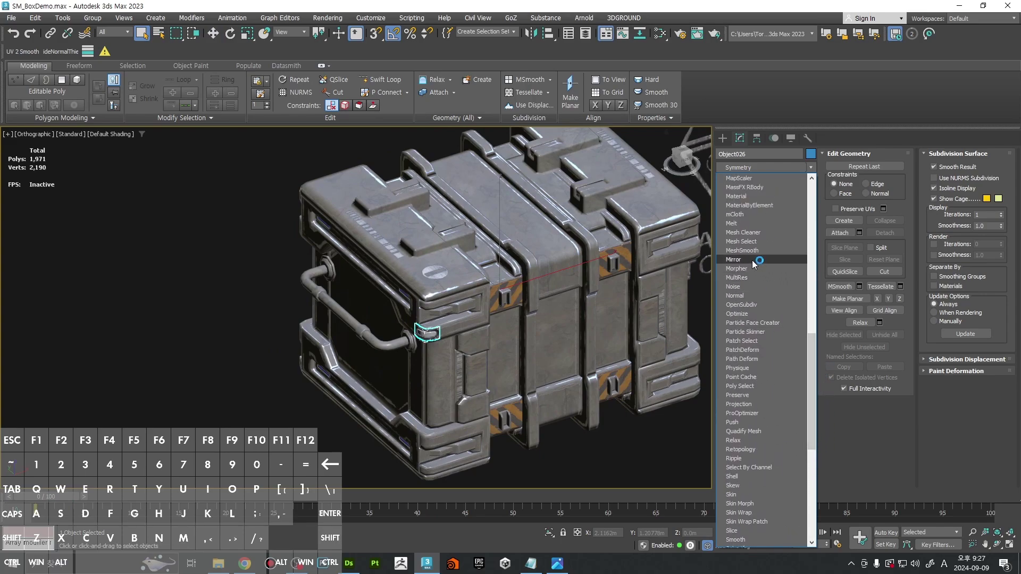
{"action": "left_click", "coordinate": [583, 468]}
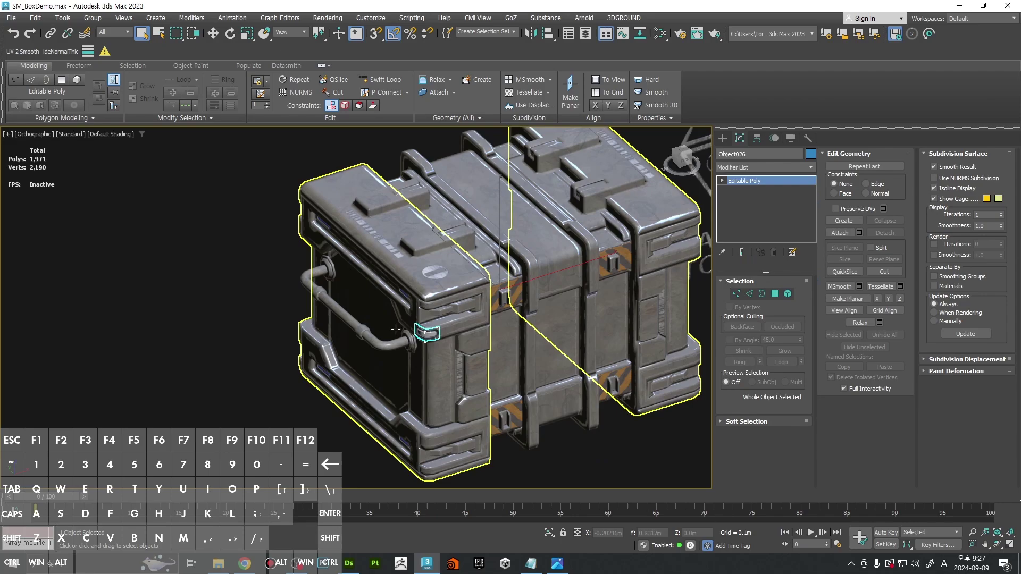
Step: Apply Reset XForm to the corner capsule decal once more and collapse it to an Editable Poly
{"action": "left_click", "coordinate": [808, 138]}
{"action": "left_click", "coordinate": [771, 332]}
{"action": "right_click", "coordinate": [558, 261]}
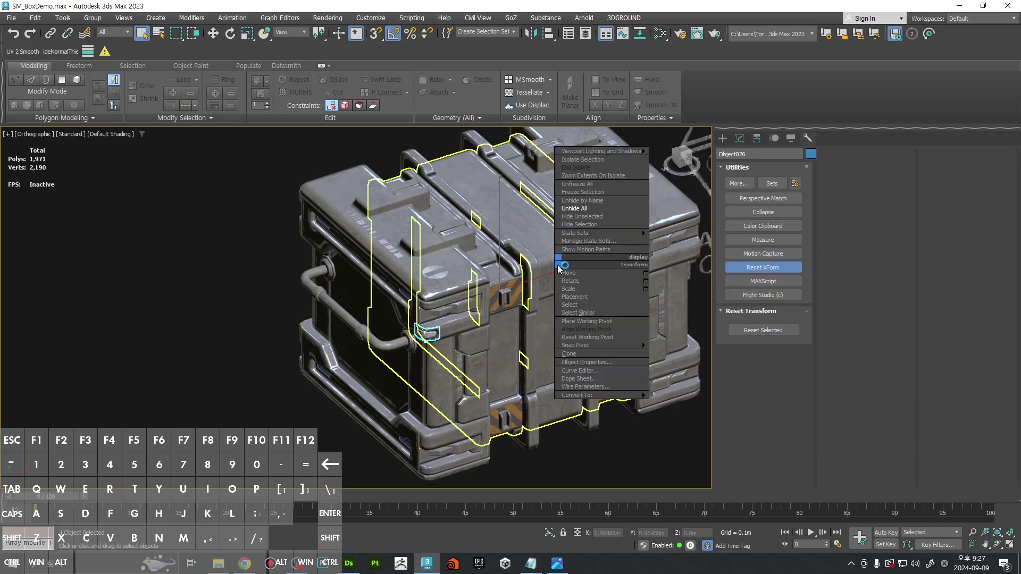
{"action": "mouse_move", "coordinate": [590, 394]}
{"action": "left_click", "coordinate": [680, 403]}
Step: Clone the corner capsule decal in place as a Copy
{"action": "middle_click_drag", "start_coordinate": [611, 338], "coordinate": [535, 366]}
{"action": "key", "text": "w"}
{"action": "middle_click_drag", "start_coordinate": [512, 268], "coordinate": [647, 326], "text": "alt"}
{"action": "scroll", "coordinate": [548, 279], "scroll_direction": "up", "scroll_amount": 3}
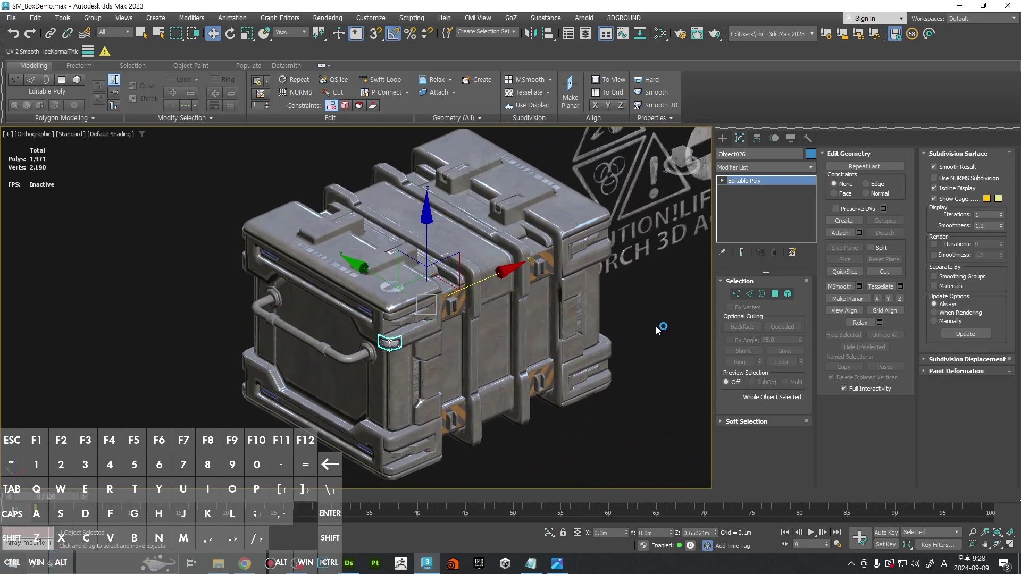
{"action": "key", "text": "ctrl"}
{"action": "key", "text": "ctrl+v"}
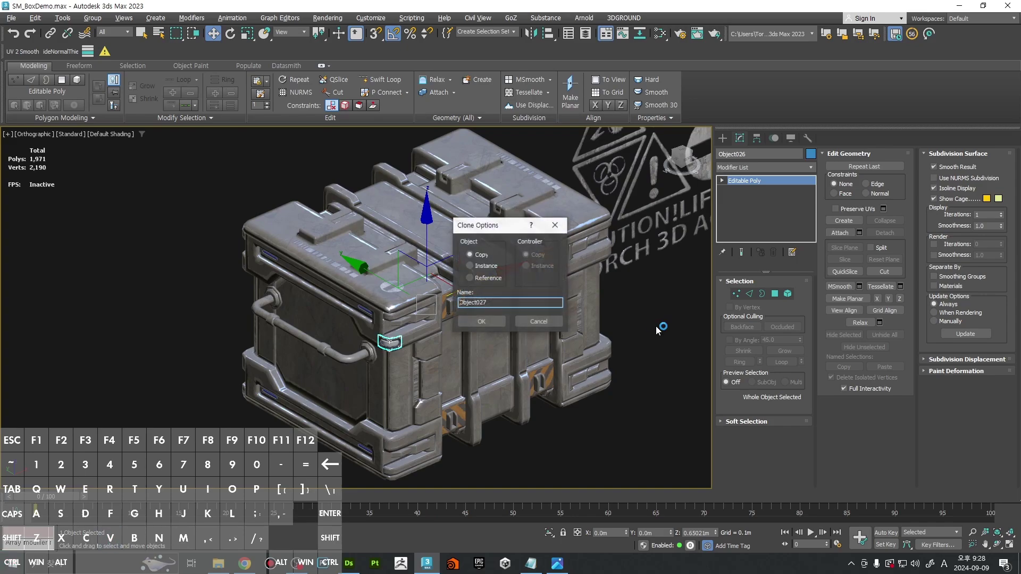
{"action": "left_click", "coordinate": [473, 322]}
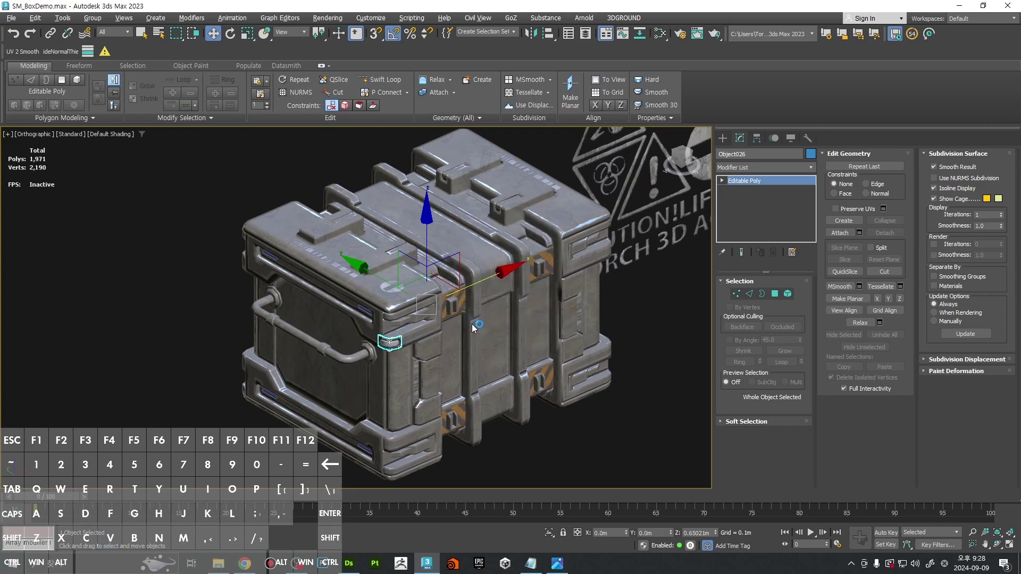
Step: Mirror the cloned capsule decal across the X axis in Transform mode with No Clone
{"action": "left_click", "coordinate": [530, 35]}
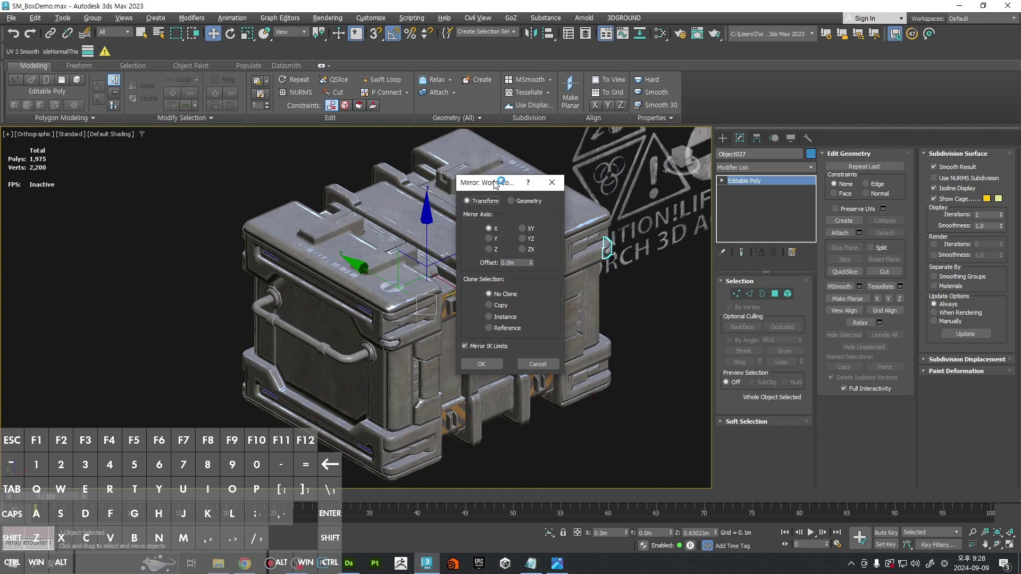
{"action": "left_click_drag", "start_coordinate": [486, 178], "coordinate": [684, 259]}
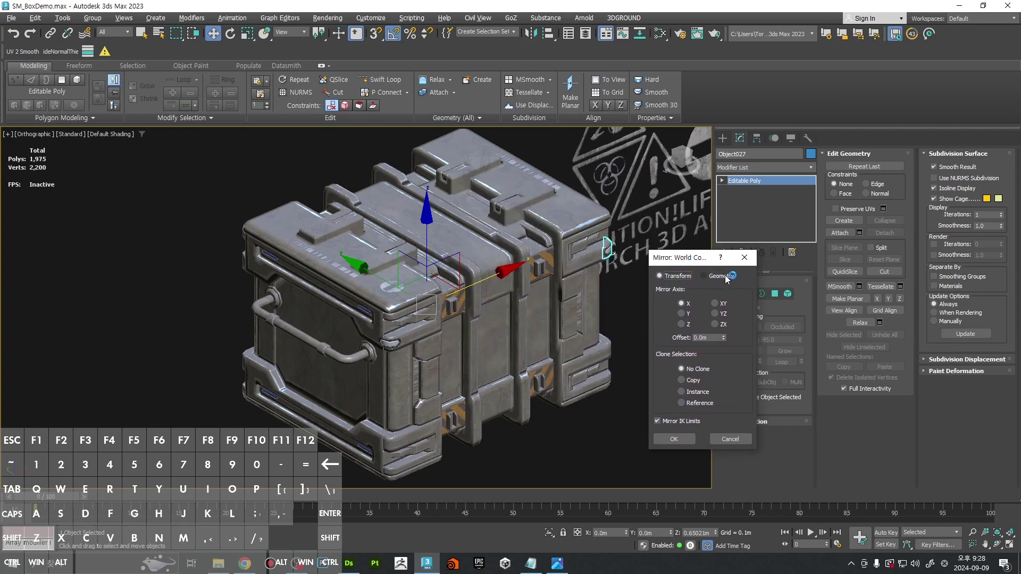
{"action": "left_click", "coordinate": [719, 277]}
{"action": "left_click", "coordinate": [688, 277]}
{"action": "left_click", "coordinate": [683, 440]}
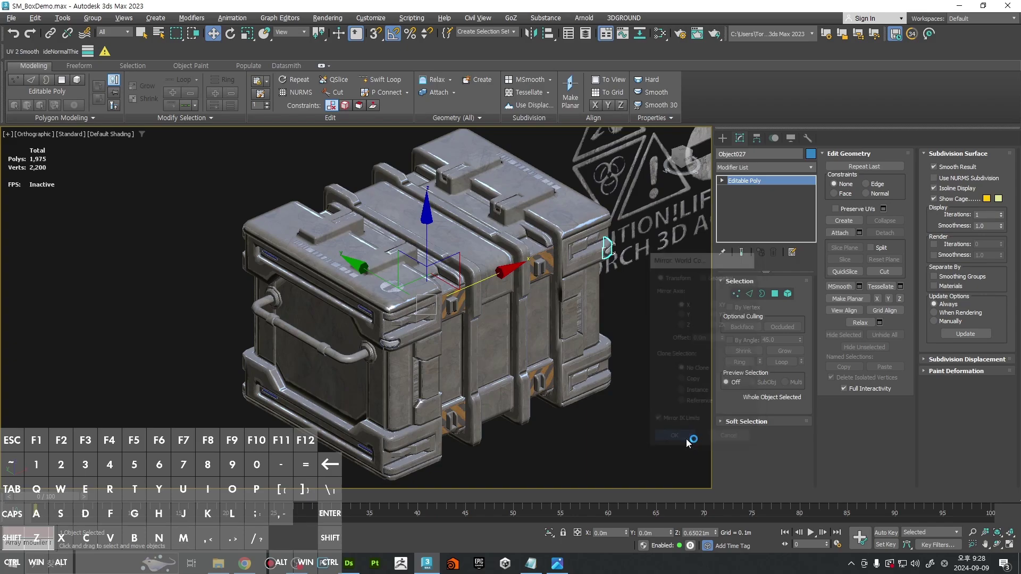
Step: Compare the absolute local scale values of the original capsule decal and its mirrored copy
{"action": "middle_click_drag", "start_coordinate": [601, 394], "coordinate": [659, 404], "text": "alt"}
{"action": "left_click", "coordinate": [660, 404]}
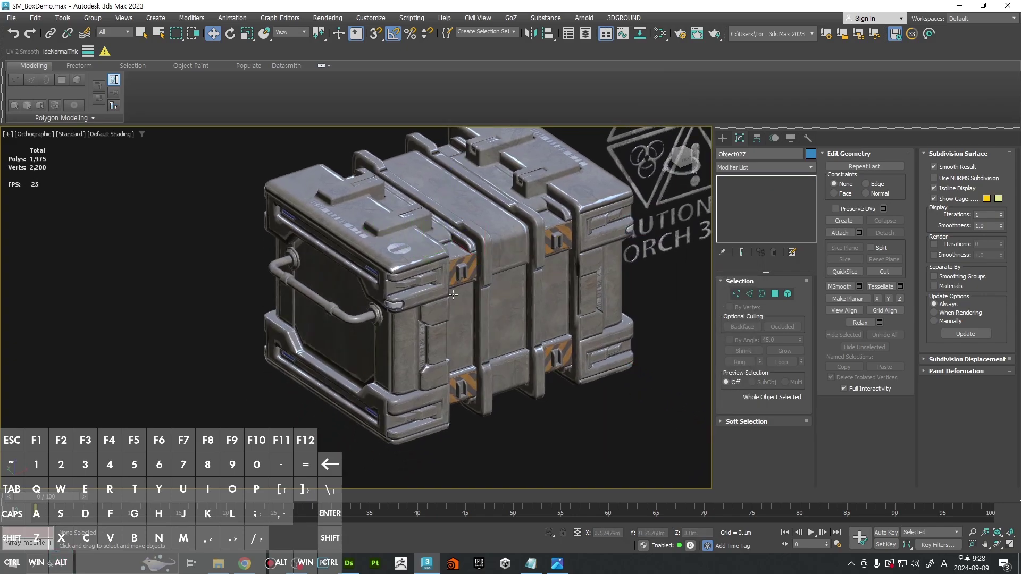
{"action": "left_click", "coordinate": [629, 227]}
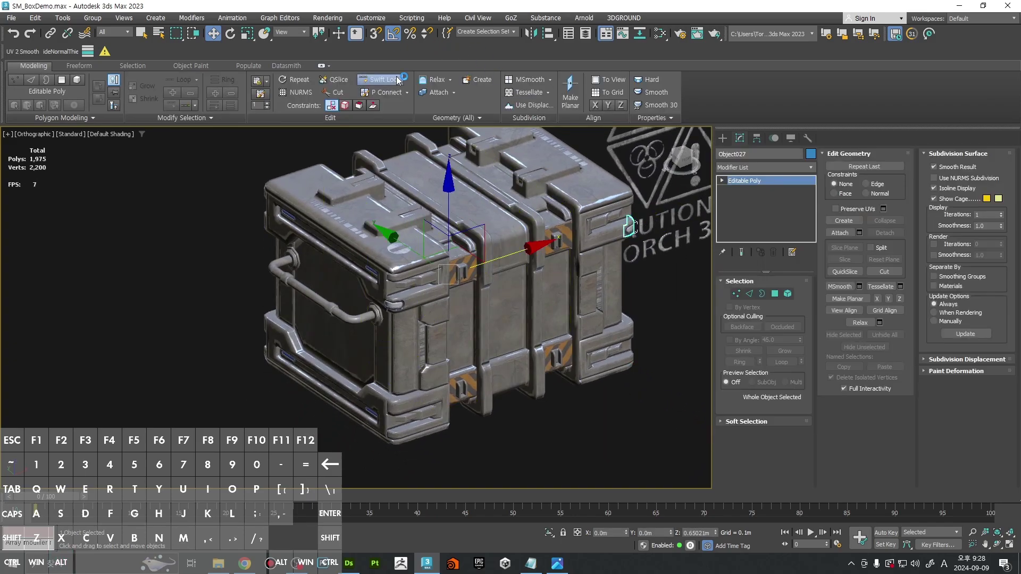
{"action": "key", "text": "r"}
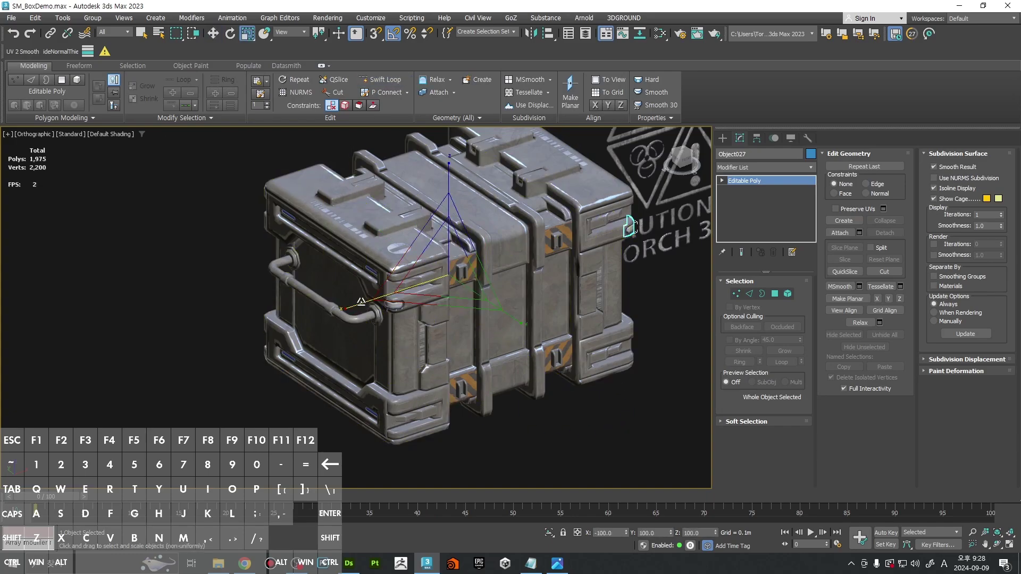
{"action": "left_click", "coordinate": [392, 304]}
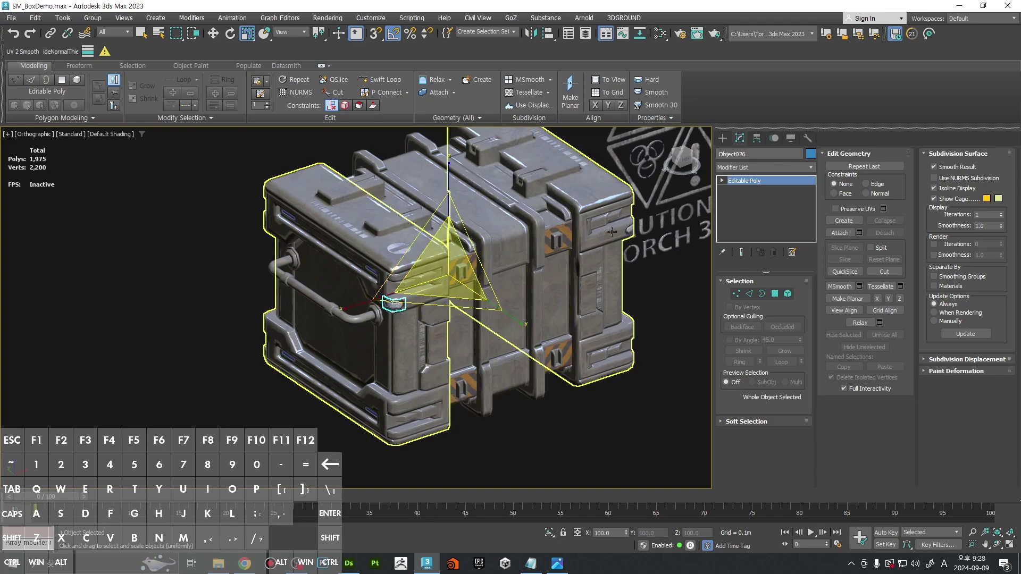
{"action": "left_click", "coordinate": [629, 227]}
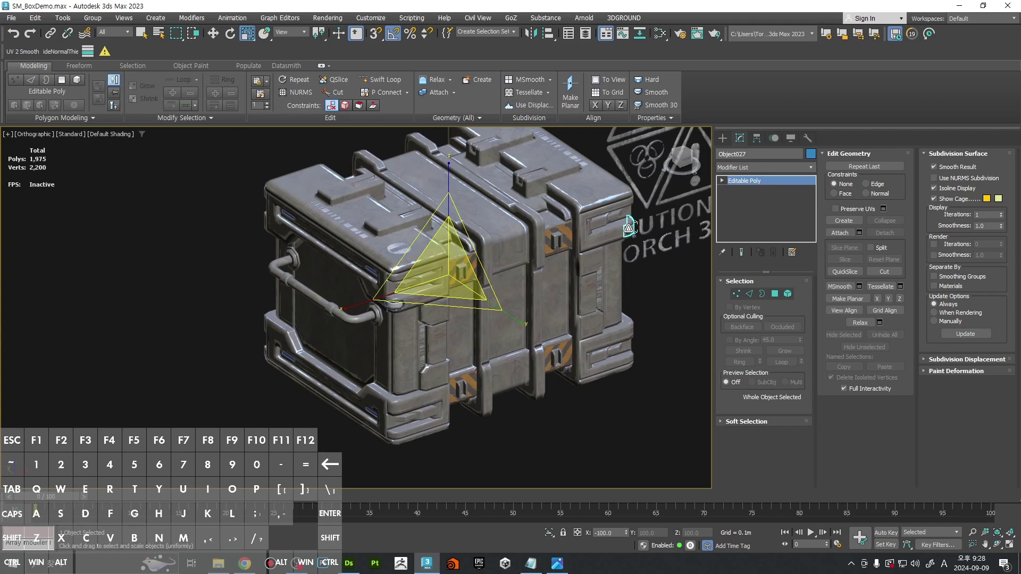
{"action": "right_click", "coordinate": [248, 35]}
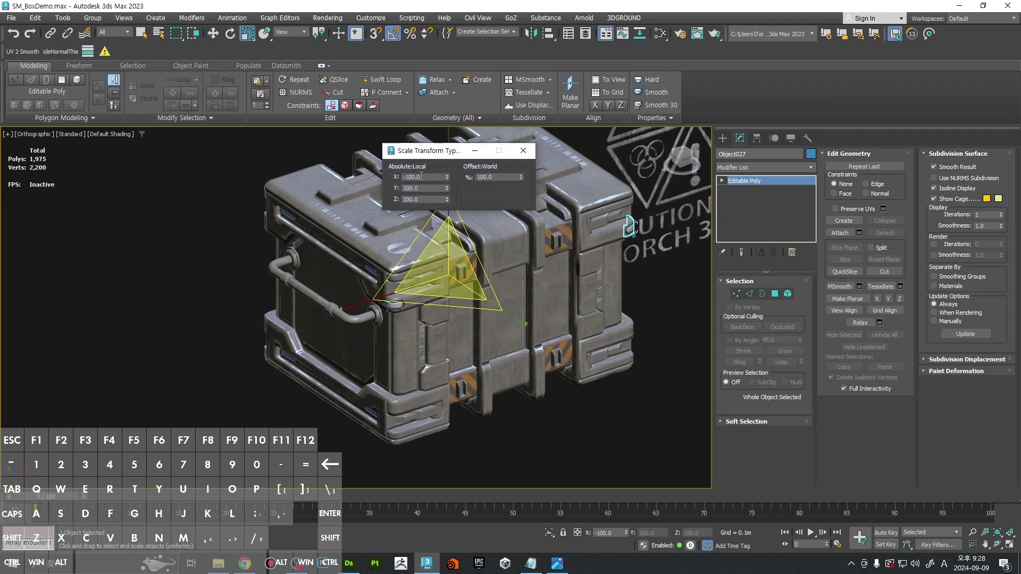
{"action": "left_click", "coordinate": [391, 302]}
{"action": "scroll", "coordinate": [412, 226], "scroll_direction": "up", "scroll_amount": 3}
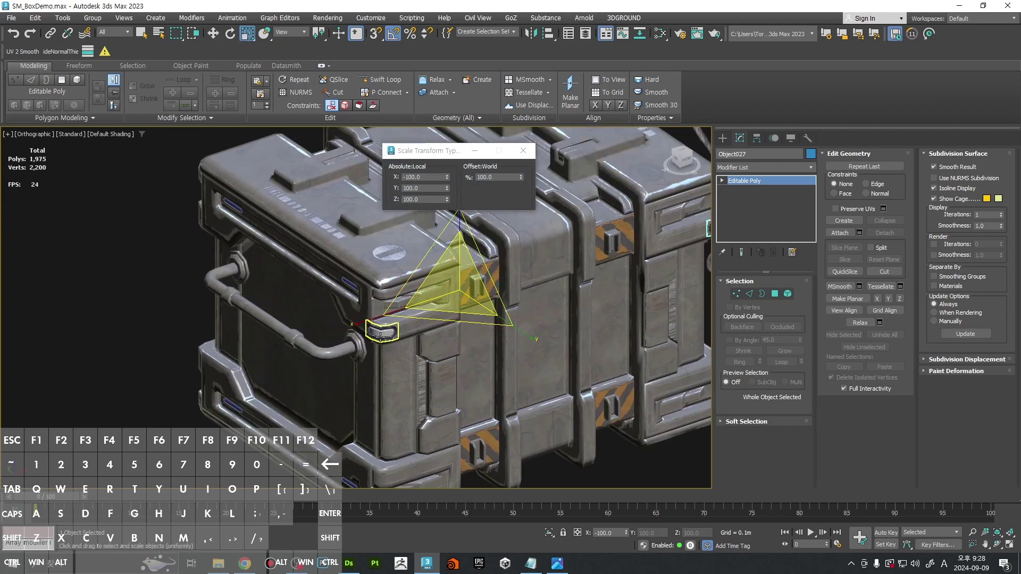
{"action": "middle_click_drag", "start_coordinate": [576, 234], "coordinate": [470, 285]}
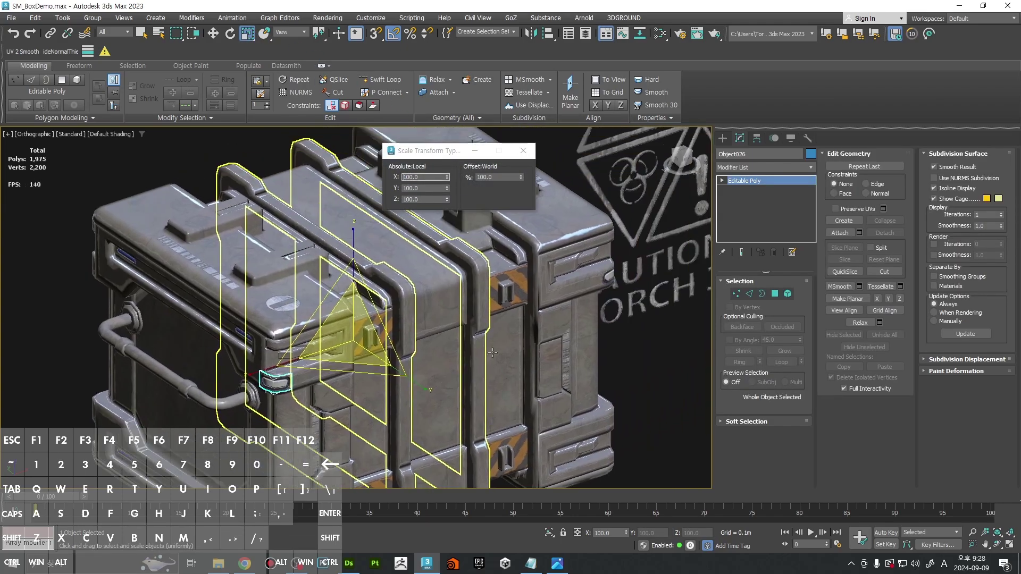
{"action": "left_click", "coordinate": [610, 274]}
{"action": "left_click", "coordinate": [400, 177]}
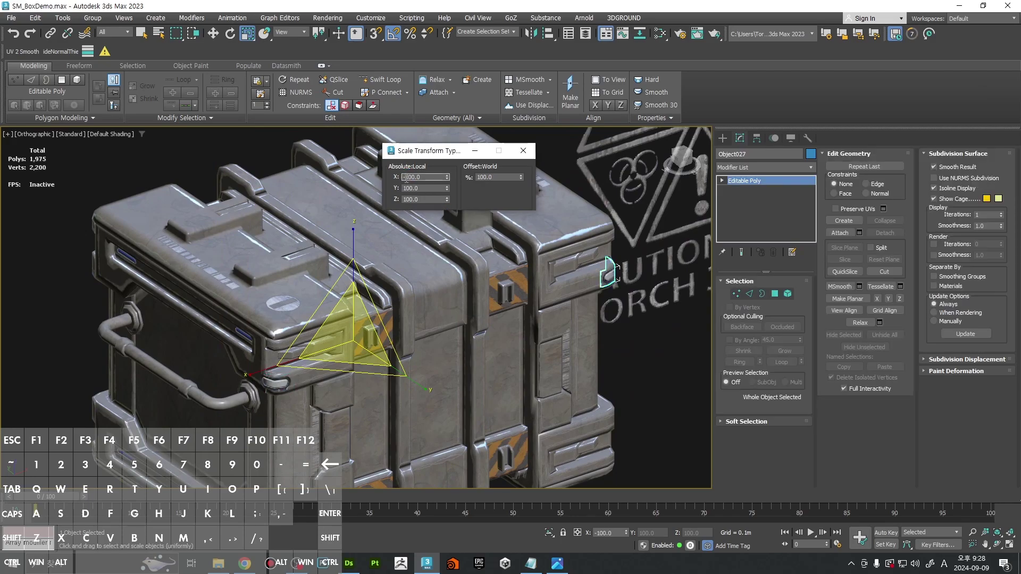
{"action": "middle_click_drag", "start_coordinate": [453, 305], "coordinate": [475, 273]}
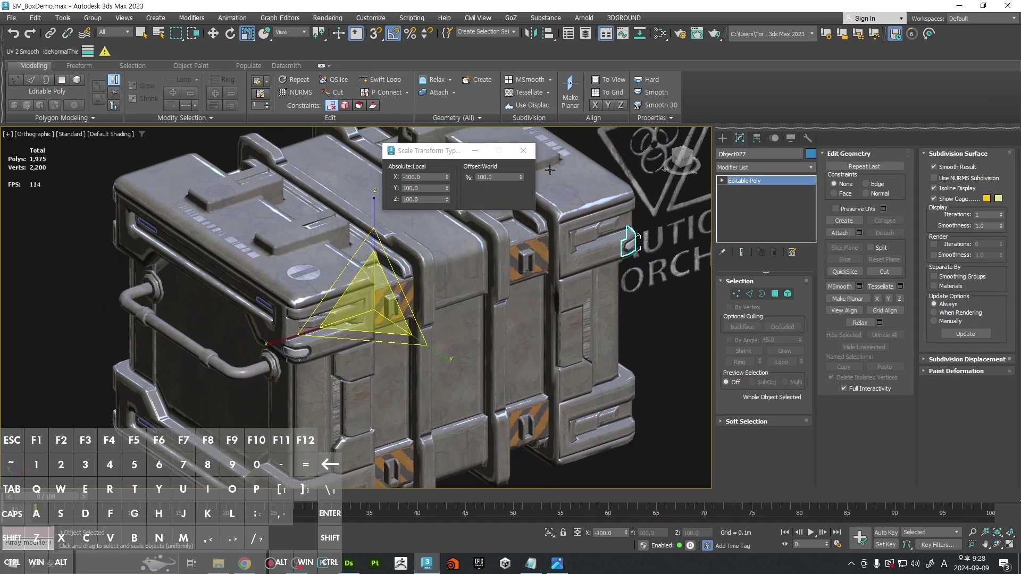
{"action": "left_click", "coordinate": [526, 152]}
Step: Clone the original corner capsule decal and mirror the clone across the Y axis with No Clone
{"action": "middle_click_drag", "start_coordinate": [556, 298], "coordinate": [599, 244]}
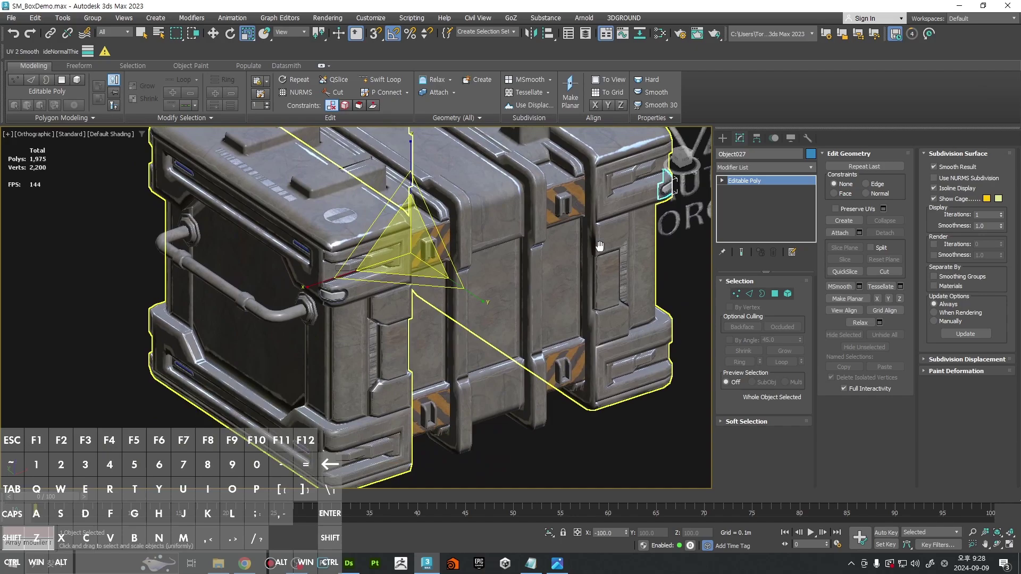
{"action": "scroll", "coordinate": [601, 287], "scroll_direction": "down", "scroll_amount": 3}
{"action": "left_click", "coordinate": [659, 312]}
{"action": "middle_click_drag", "start_coordinate": [659, 312], "coordinate": [623, 309]}
{"action": "left_click", "coordinate": [379, 295]}
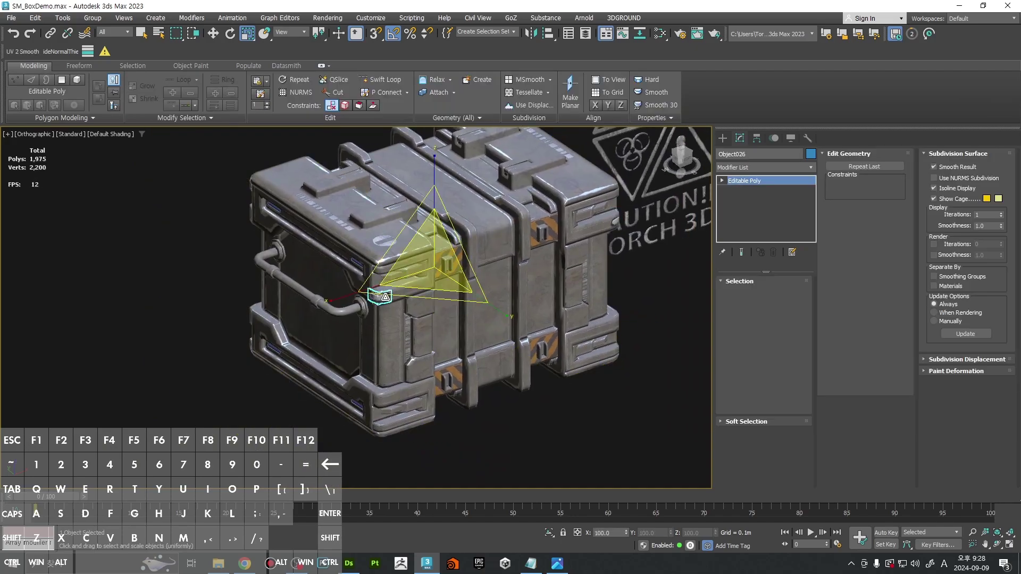
{"action": "left_click_drag", "start_coordinate": [412, 268], "coordinate": [420, 277], "text": "shift"}
{"action": "left_click", "coordinate": [531, 33]}
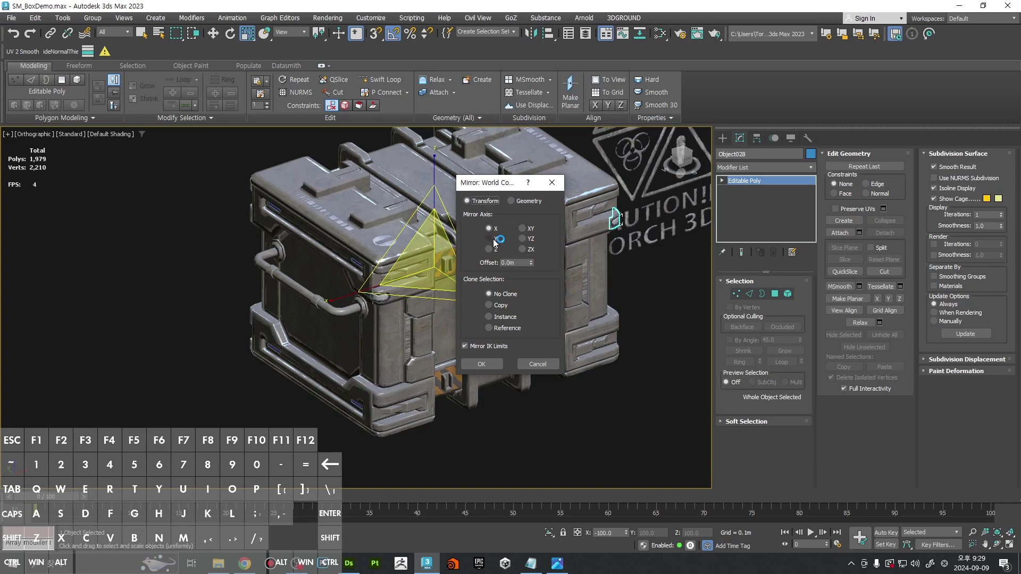
{"action": "left_click", "coordinate": [485, 367]}
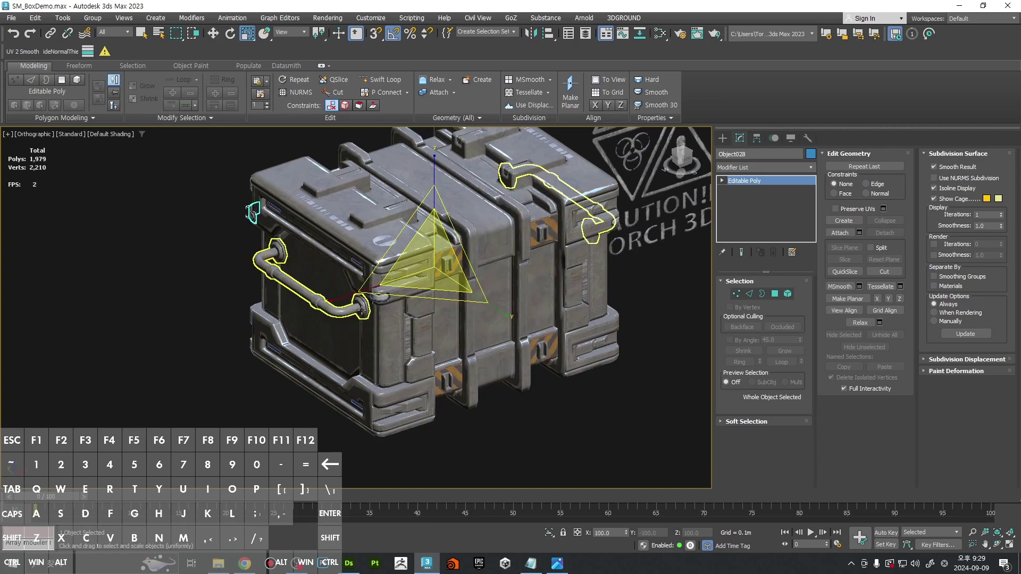
Step: Clone the X-mirrored capsule at the box's far end as a Copy and mirror it across the Y axis
{"action": "left_click", "coordinate": [609, 222]}
{"action": "mouse_move", "coordinate": [609, 222]}
{"action": "middle_mouse_down", "text": "alt"}
{"action": "mouse_move", "coordinate": [531, 250]}
{"action": "mouse_move", "coordinate": [505, 244]}
{"action": "middle_mouse_up", "text": "alt"}
{"action": "middle_click_drag", "start_coordinate": [611, 213], "coordinate": [341, 360]}
{"action": "key", "text": "ctrl+v"}
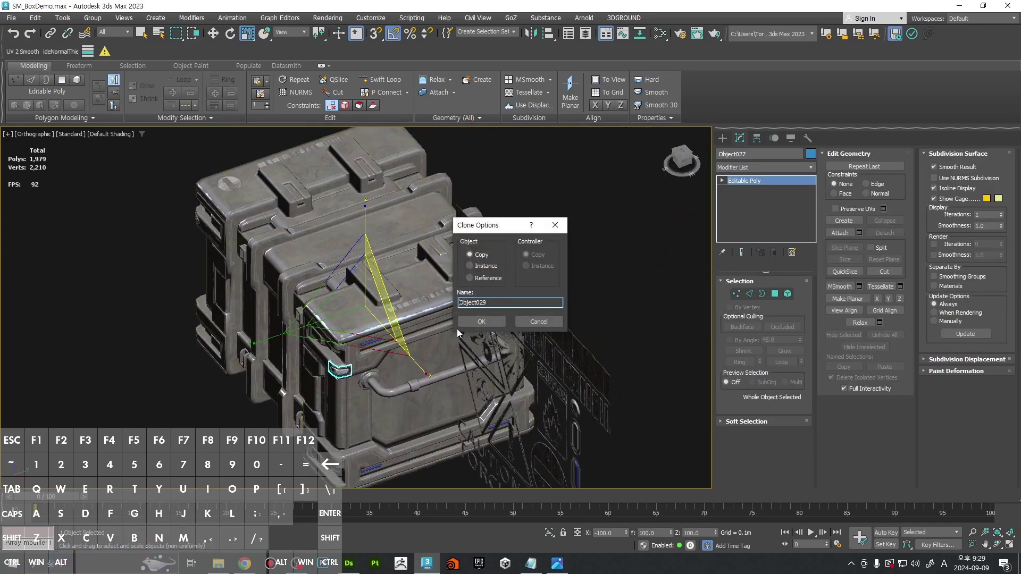
{"action": "left_click", "coordinate": [475, 322]}
{"action": "left_click", "coordinate": [531, 33]}
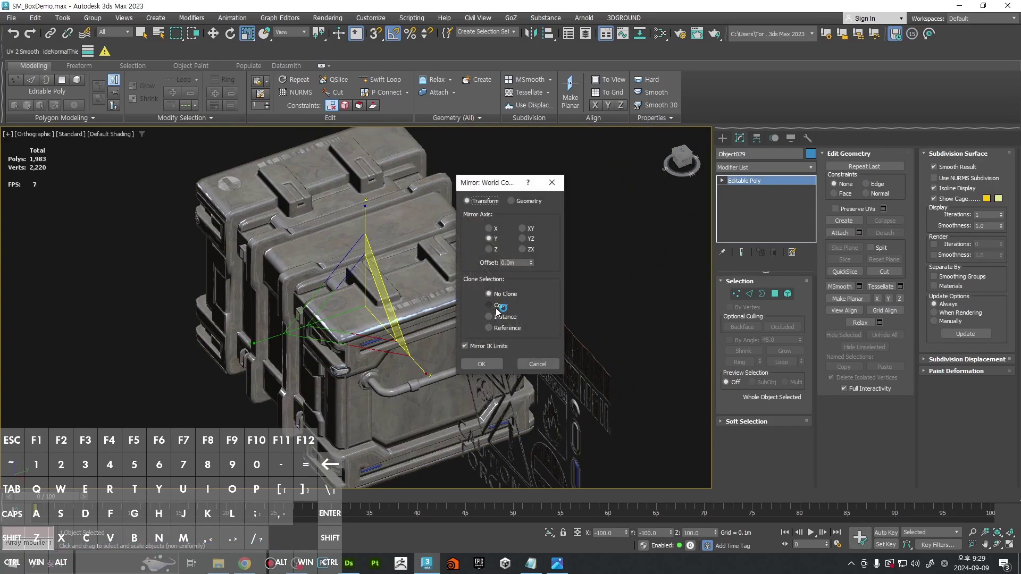
{"action": "left_click", "coordinate": [484, 364]}
Step: Clone the original corner capsule decal and mirror the clone across the Z axis to the lower corner
{"action": "middle_click_drag", "start_coordinate": [499, 340], "coordinate": [507, 415], "text": "alt"}
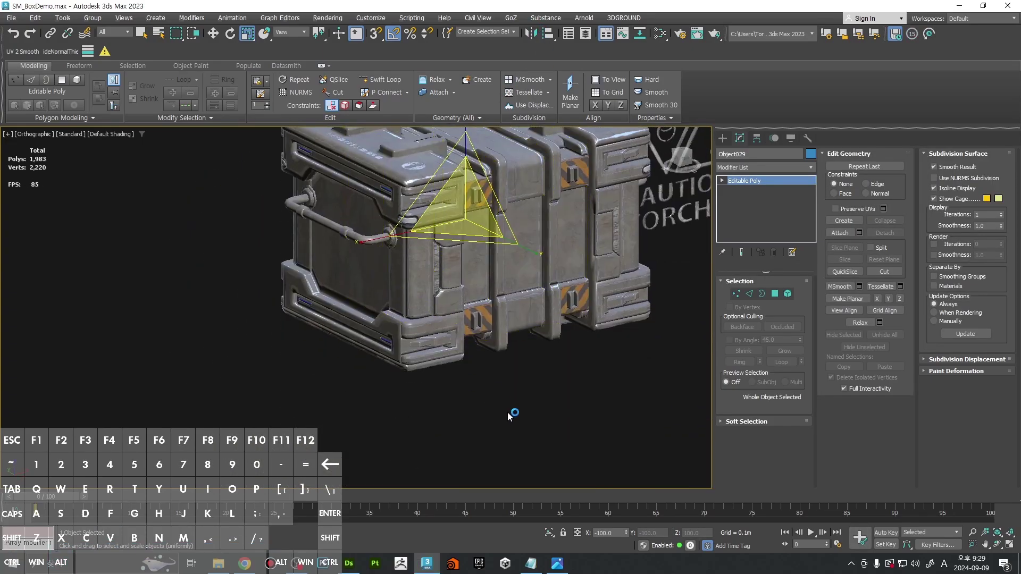
{"action": "left_click", "coordinate": [507, 413]}
{"action": "left_click", "coordinate": [408, 221]}
{"action": "middle_click_drag", "start_coordinate": [538, 187], "coordinate": [509, 253]}
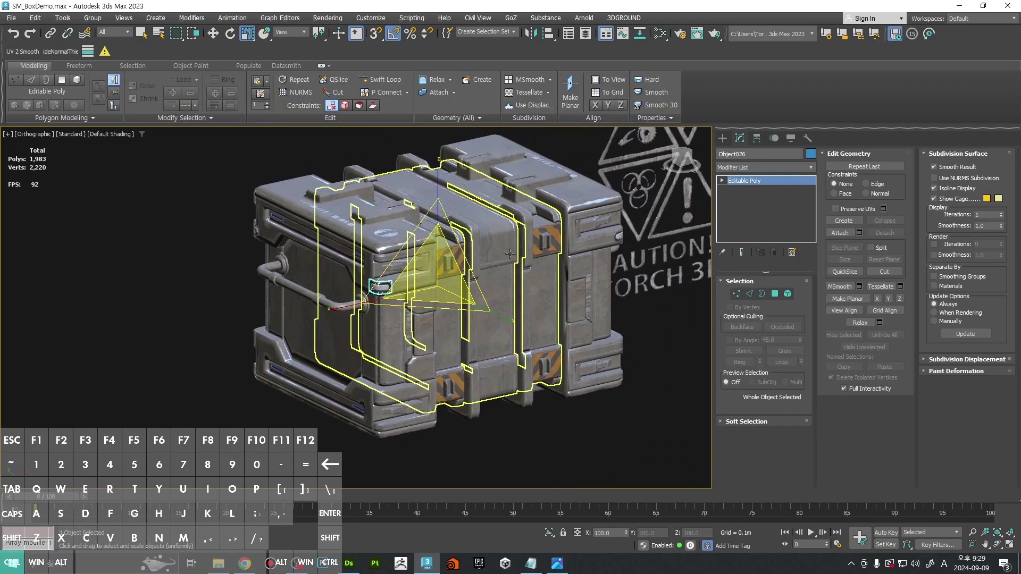
{"action": "key", "text": "ctrl+v"}
{"action": "left_click", "coordinate": [486, 323]}
{"action": "left_click", "coordinate": [527, 33]}
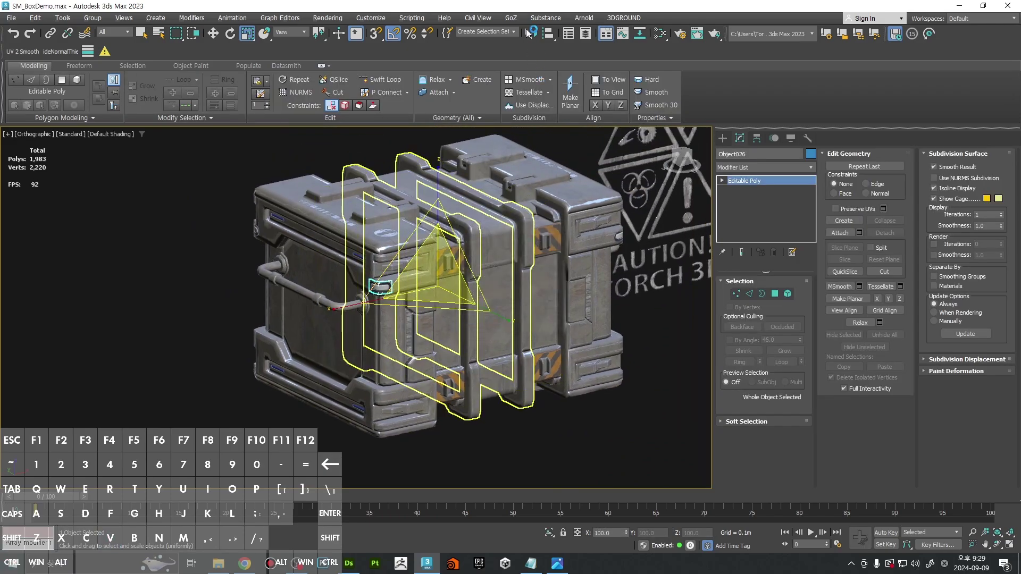
{"action": "left_click", "coordinate": [531, 33]}
{"action": "left_click", "coordinate": [489, 250]}
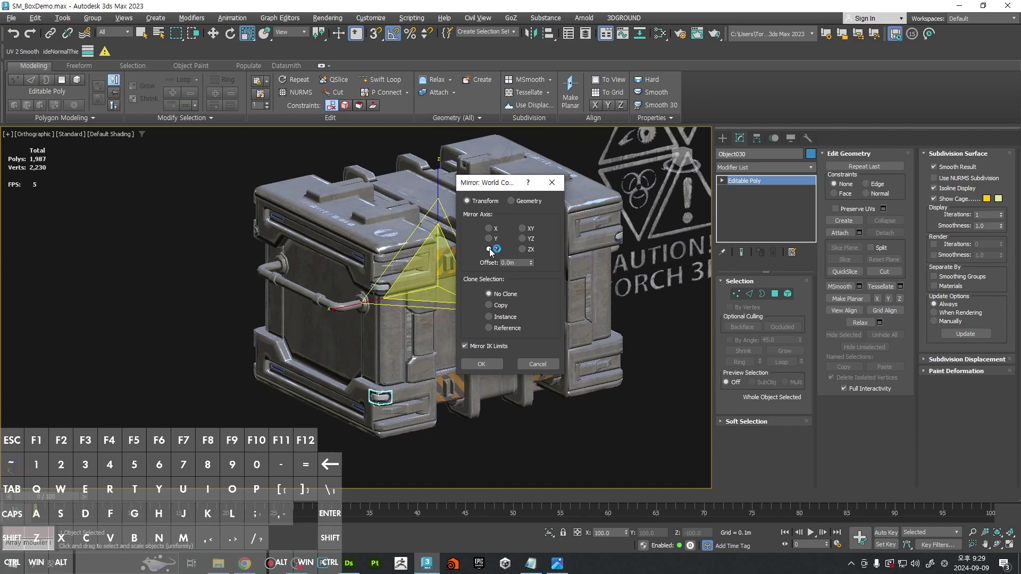
{"action": "left_click", "coordinate": [481, 364]}
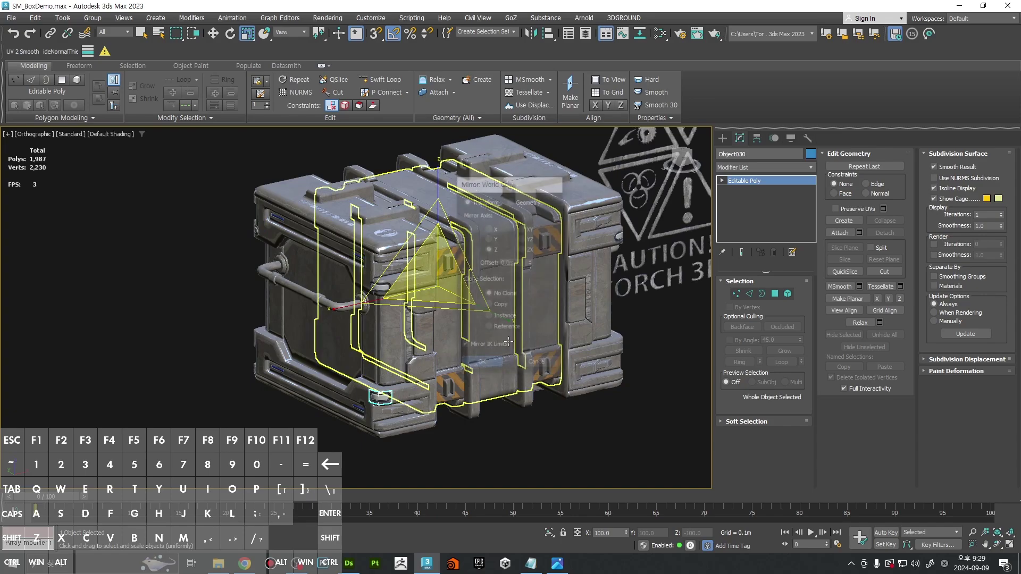
Step: Clone the X-mirrored capsule at the box's far end and mirror it across the Z axis to the corner below
{"action": "left_click", "coordinate": [616, 234]}
{"action": "left_click", "coordinate": [617, 234]}
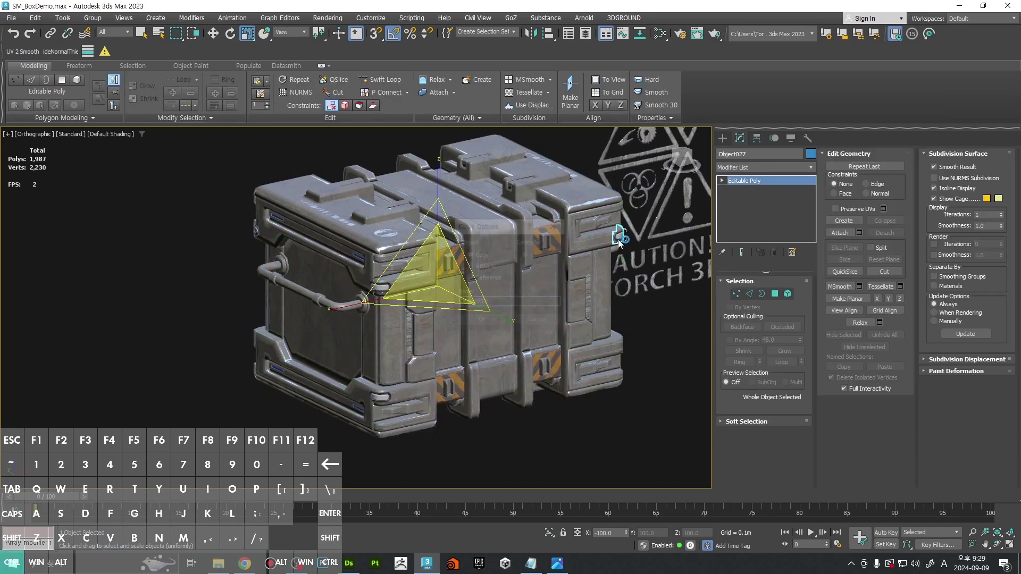
{"action": "key", "text": "ctrl+v"}
{"action": "left_click", "coordinate": [481, 321]}
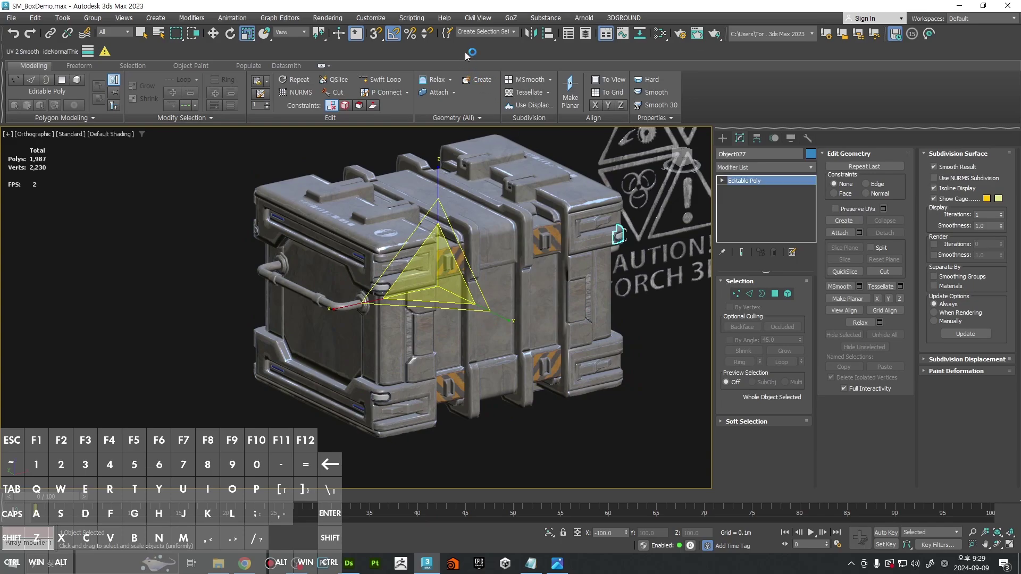
{"action": "left_click", "coordinate": [530, 33]}
{"action": "left_click", "coordinate": [481, 365]}
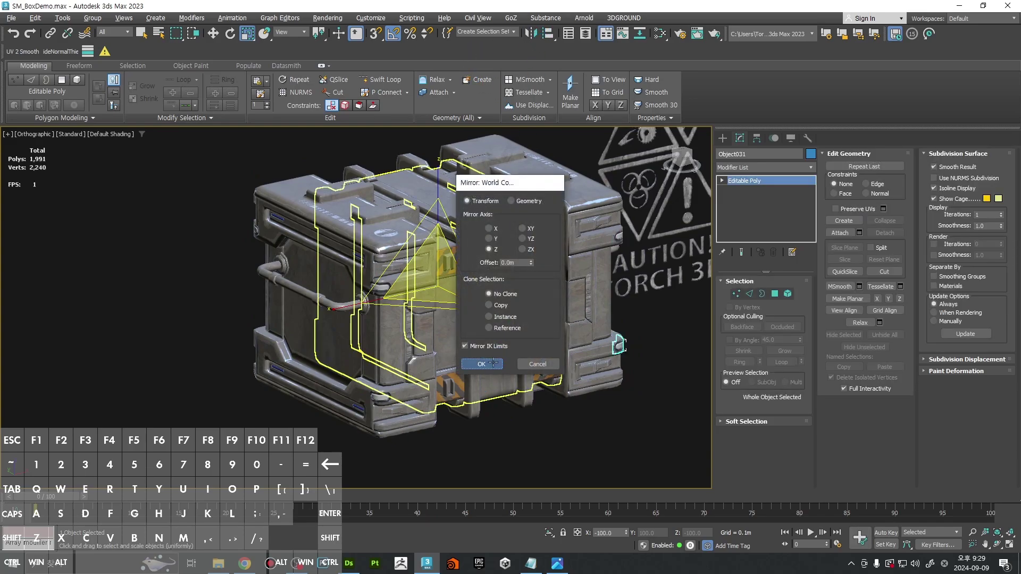
Step: Clone the Y-mirrored capsule decal and mirror the clone across the Z axis with No Clone to the corner below
{"action": "middle_click_drag", "start_coordinate": [478, 366], "coordinate": [542, 357], "text": "alt"}
{"action": "middle_click_drag", "start_coordinate": [542, 357], "coordinate": [324, 295]}
{"action": "left_click", "coordinate": [372, 415]}
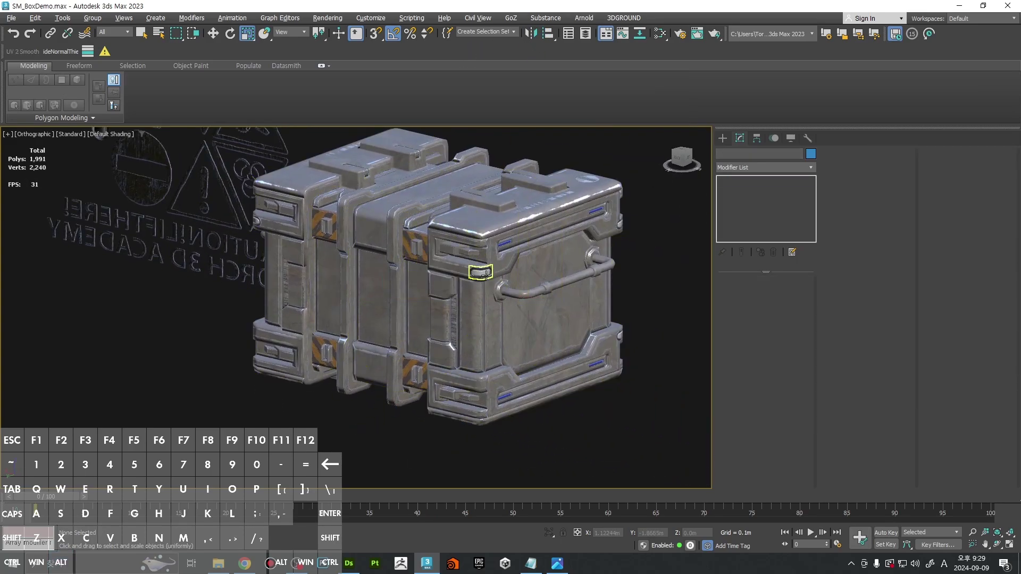
{"action": "left_click", "coordinate": [480, 272]}
{"action": "key", "text": "ctrl+v"}
{"action": "left_click", "coordinate": [484, 322]}
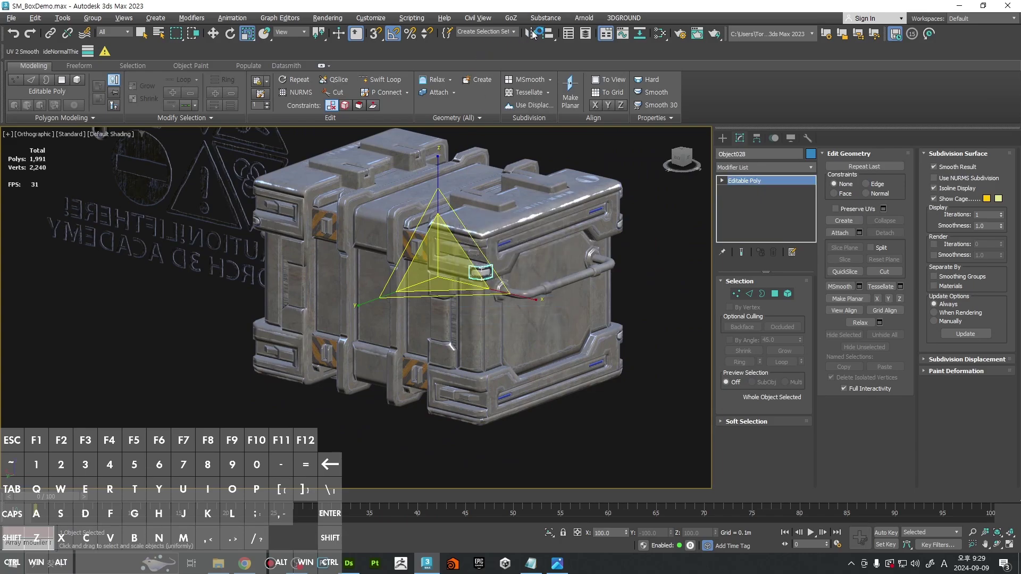
{"action": "left_click", "coordinate": [530, 32]}
{"action": "left_click", "coordinate": [482, 374]}
Step: Clone the capsule mirrored across both X and Y as a Copy and mirror it across the Z axis to the remaining lower corner
{"action": "mouse_move", "coordinate": [482, 375]}
{"action": "middle_mouse_down", "text": "alt"}
{"action": "mouse_move", "coordinate": [394, 338]}
{"action": "mouse_move", "coordinate": [222, 322]}
{"action": "mouse_move", "coordinate": [342, 295]}
{"action": "middle_mouse_up", "text": "alt"}
{"action": "key", "text": "ctrl+v"}
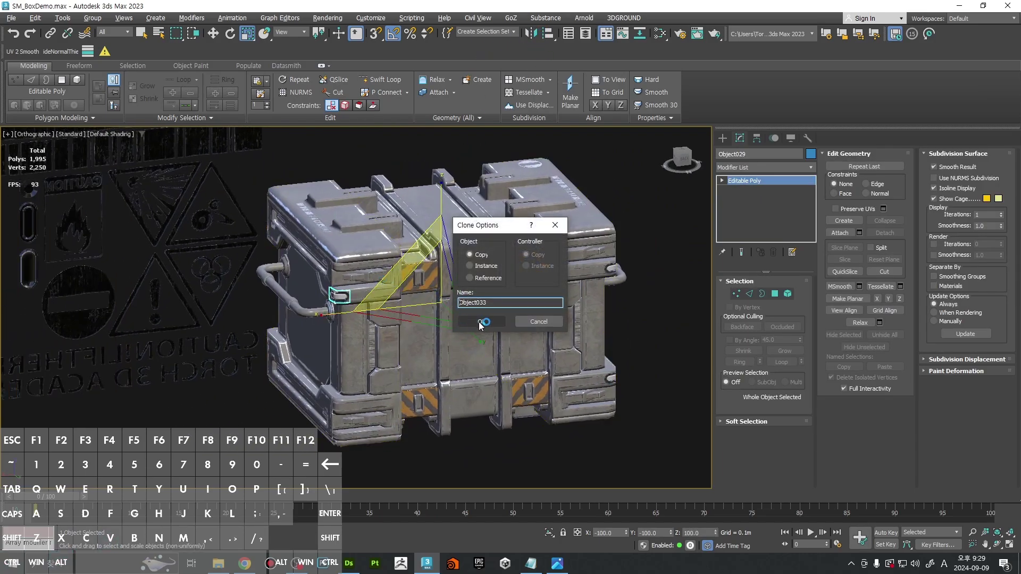
{"action": "left_click", "coordinate": [484, 322]}
{"action": "left_click", "coordinate": [533, 34]}
{"action": "left_click", "coordinate": [531, 32]}
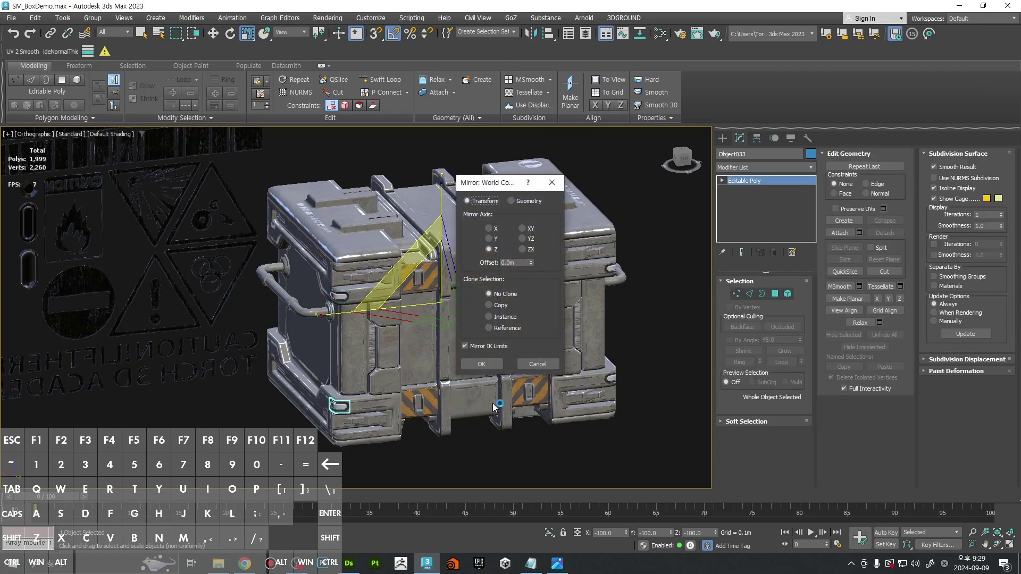
{"action": "left_click", "coordinate": [485, 364]}
Step: Compare the shading and polygons of the original corner capsule with those of its X-mirrored copy at the far end
{"action": "middle_click_drag", "start_coordinate": [494, 351], "coordinate": [457, 239], "text": "alt"}
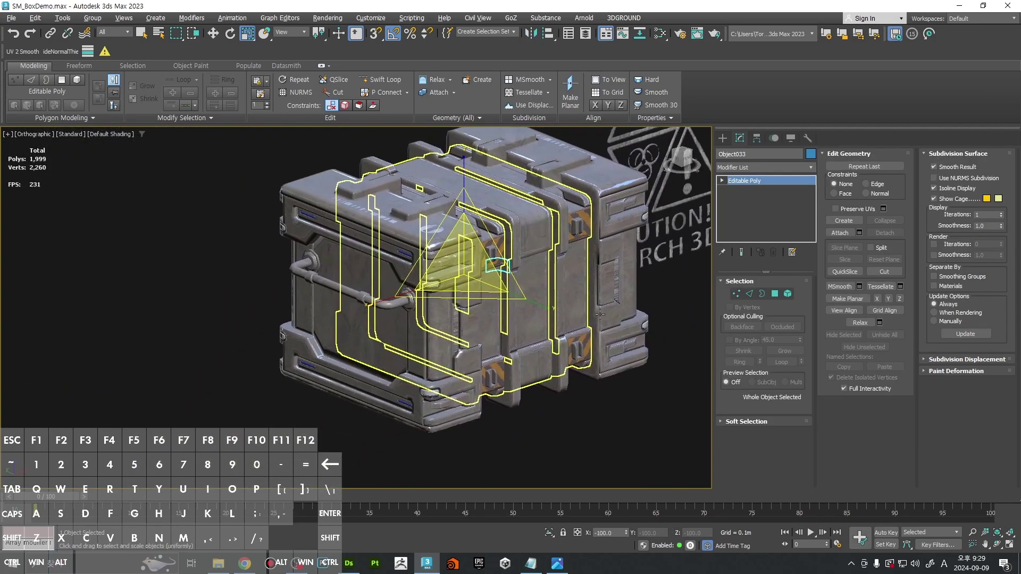
{"action": "left_click", "coordinate": [564, 408]}
{"action": "scroll", "coordinate": [428, 285], "scroll_direction": "up", "scroll_amount": 3}
{"action": "left_click", "coordinate": [427, 285]}
{"action": "scroll", "coordinate": [349, 276], "scroll_direction": "up", "scroll_amount": 4}
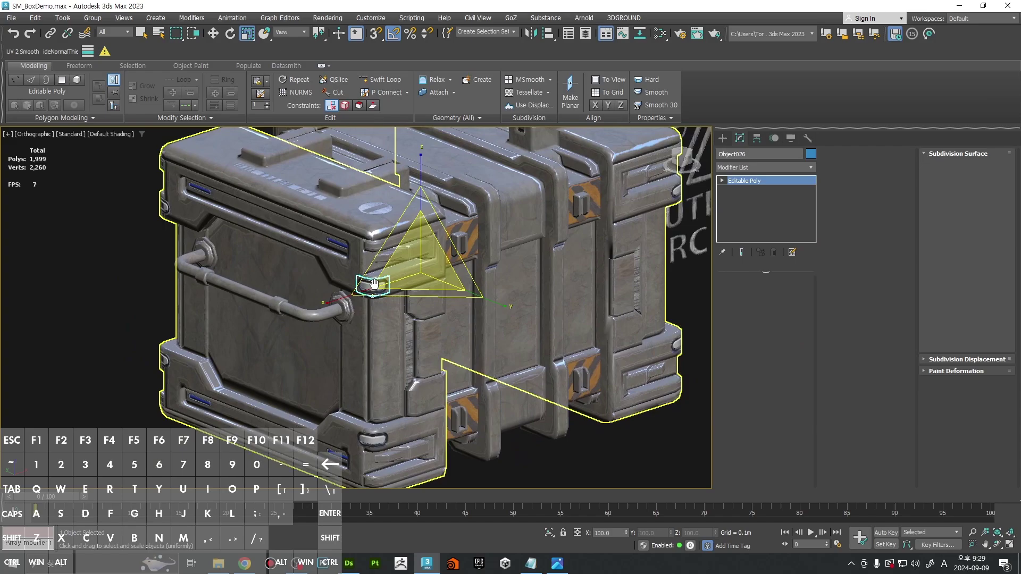
{"action": "key", "text": "q"}
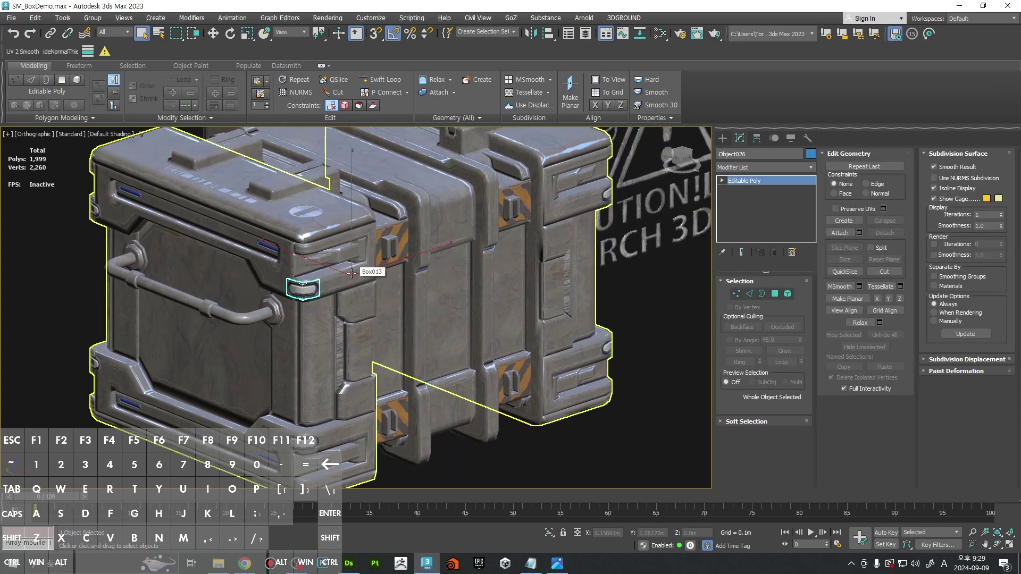
{"action": "left_click", "coordinate": [607, 196]}
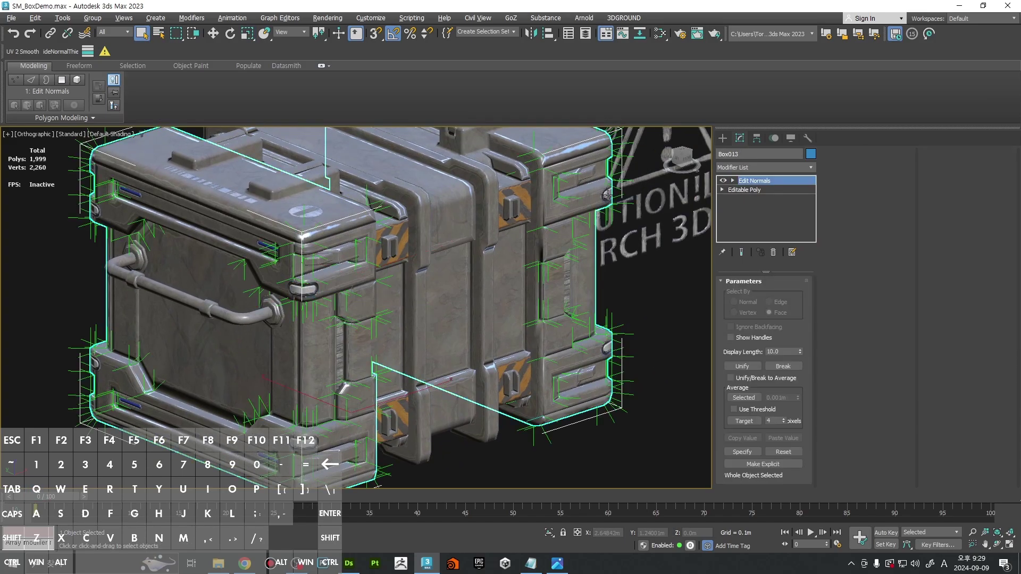
{"action": "left_click", "coordinate": [607, 195]}
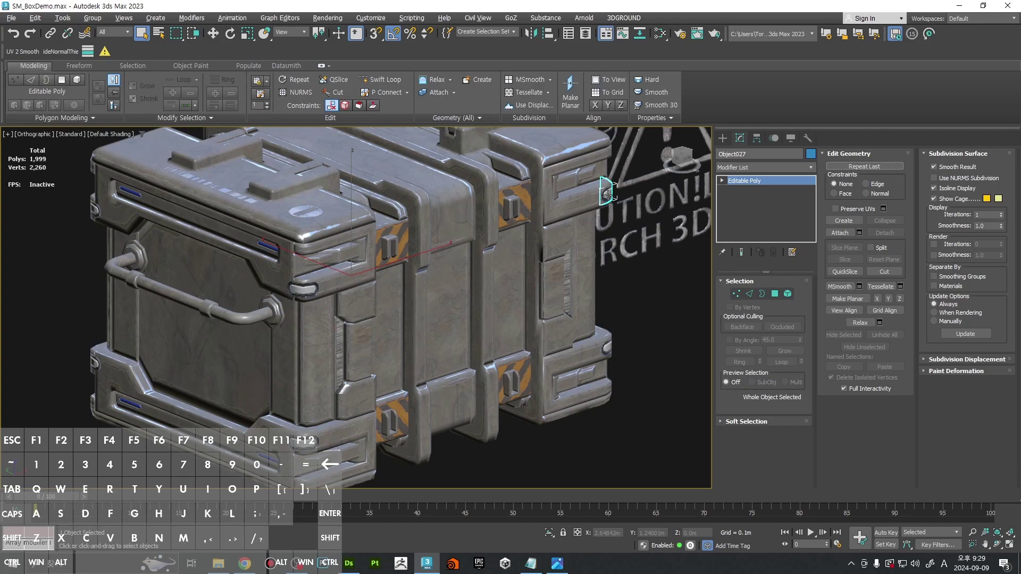
{"action": "key", "text": "4"}
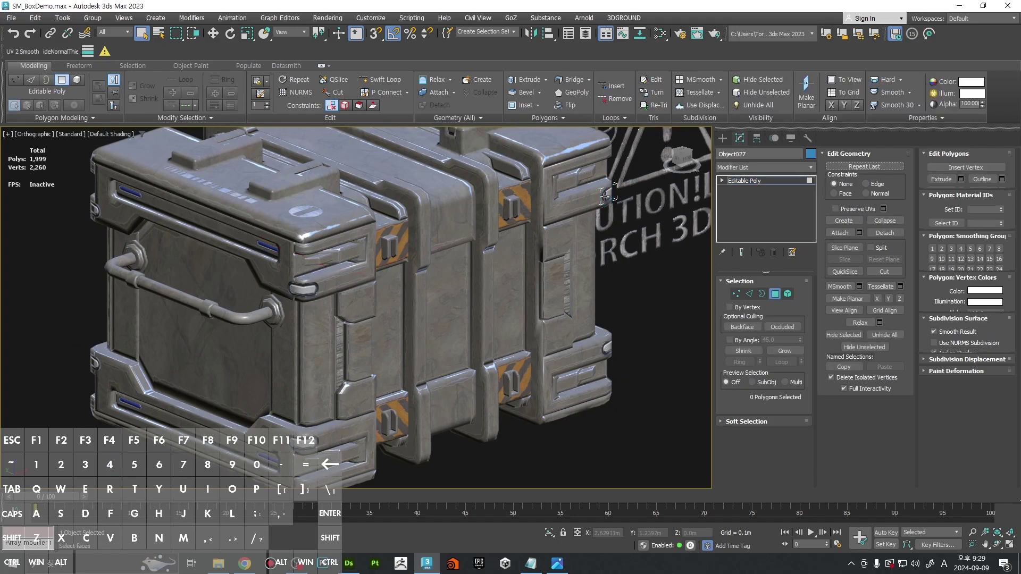
{"action": "middle_click_drag", "start_coordinate": [656, 283], "coordinate": [674, 289]}
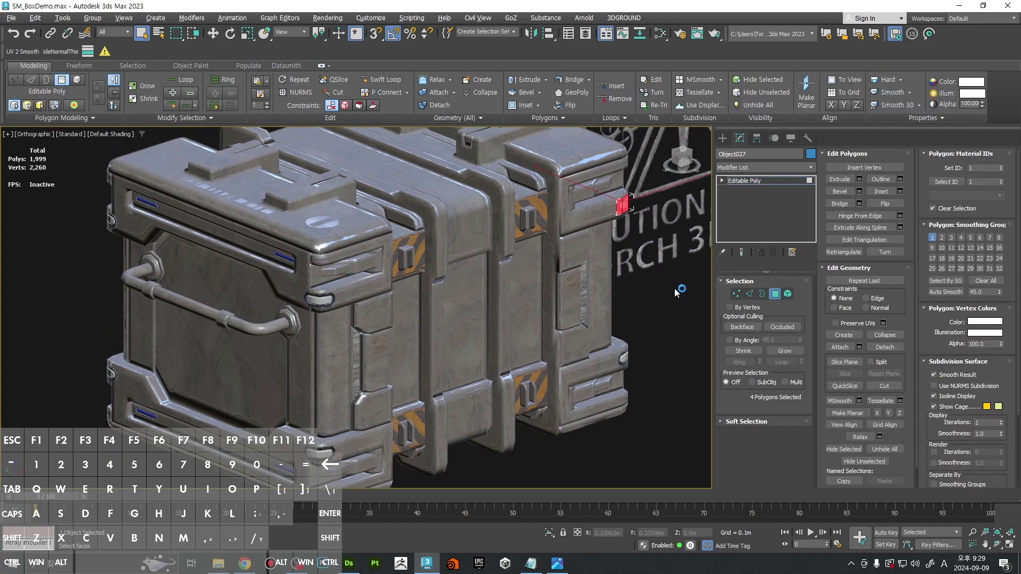
{"action": "key", "text": "4"}
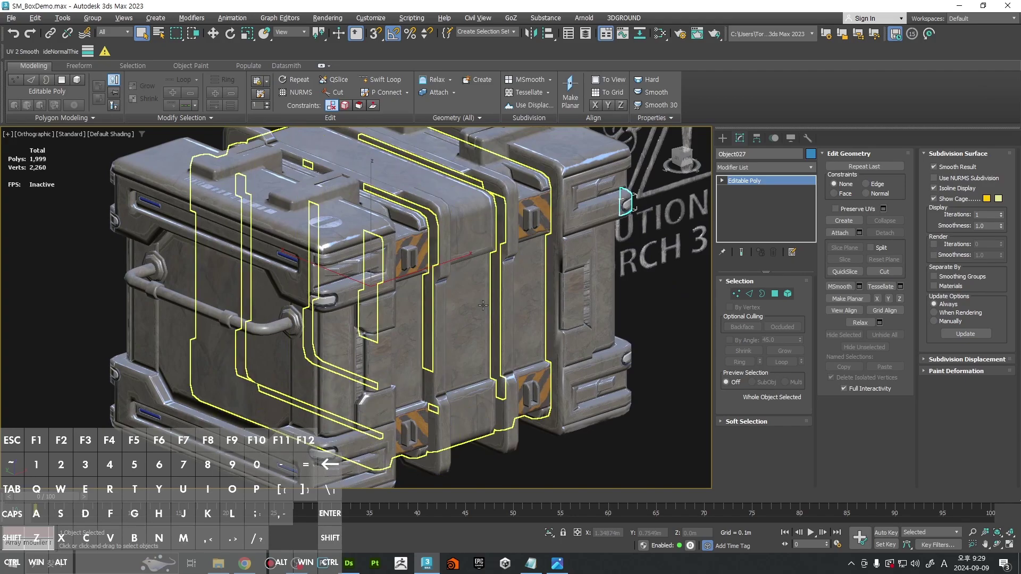
{"action": "left_click", "coordinate": [311, 306]}
{"action": "left_click", "coordinate": [323, 299]}
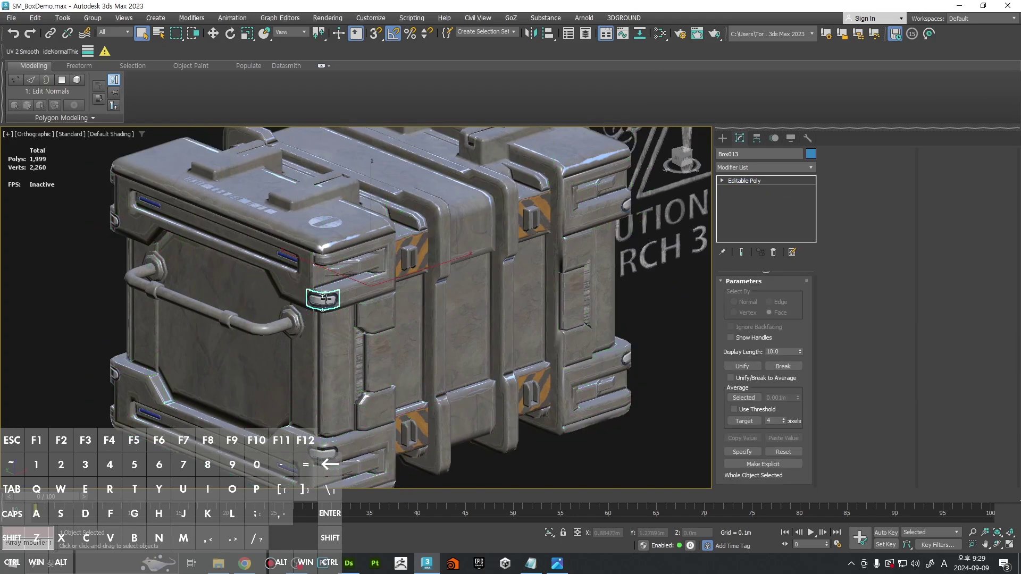
Step: Apply an Edit Normals modifier to the X-mirrored capsule and examine its normals up close
{"action": "left_click", "coordinate": [627, 204]}
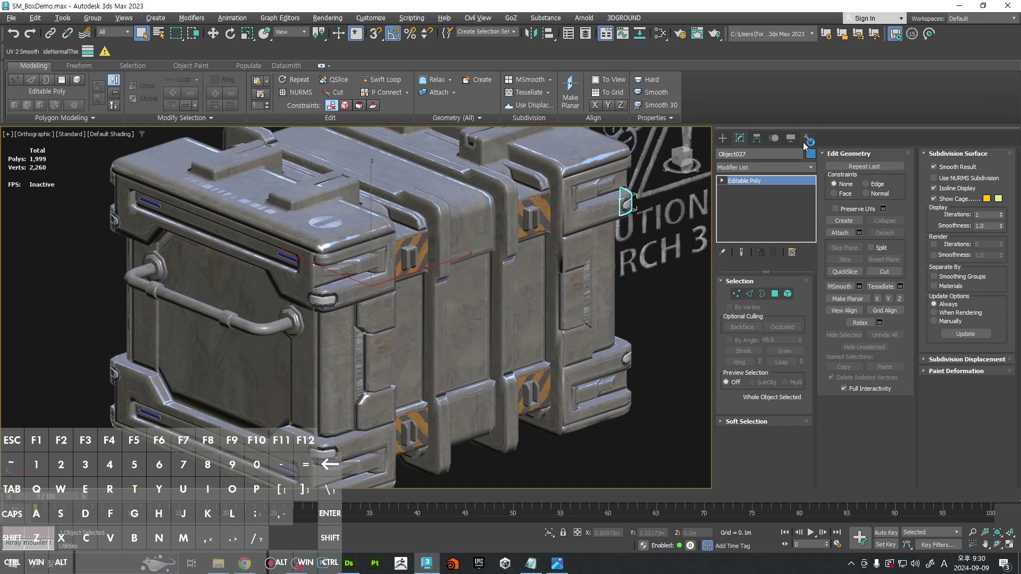
{"action": "key", "text": "z"}
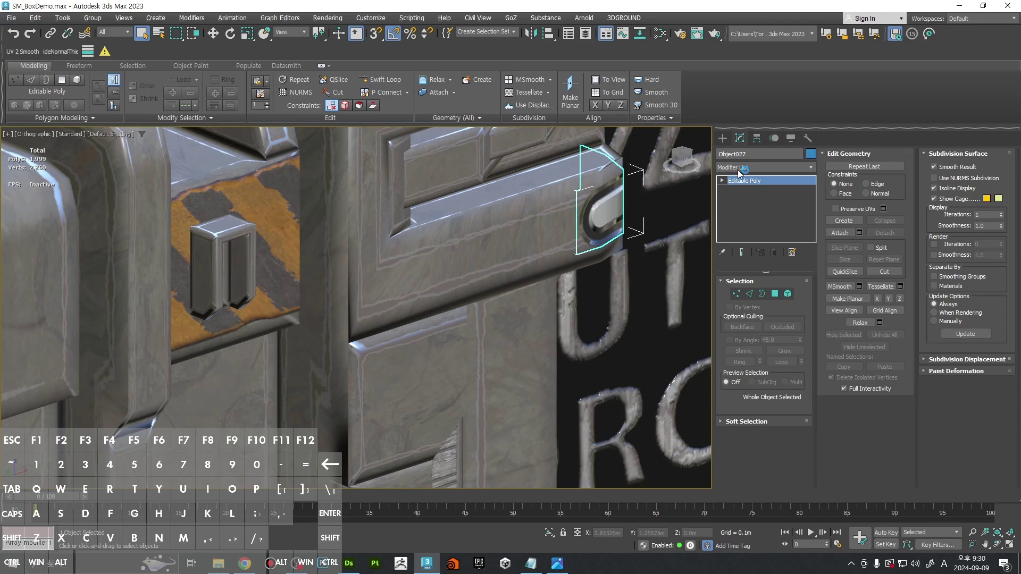
{"action": "left_click", "coordinate": [738, 169]}
{"action": "key", "text": "e"}
{"action": "left_click", "coordinate": [738, 187]}
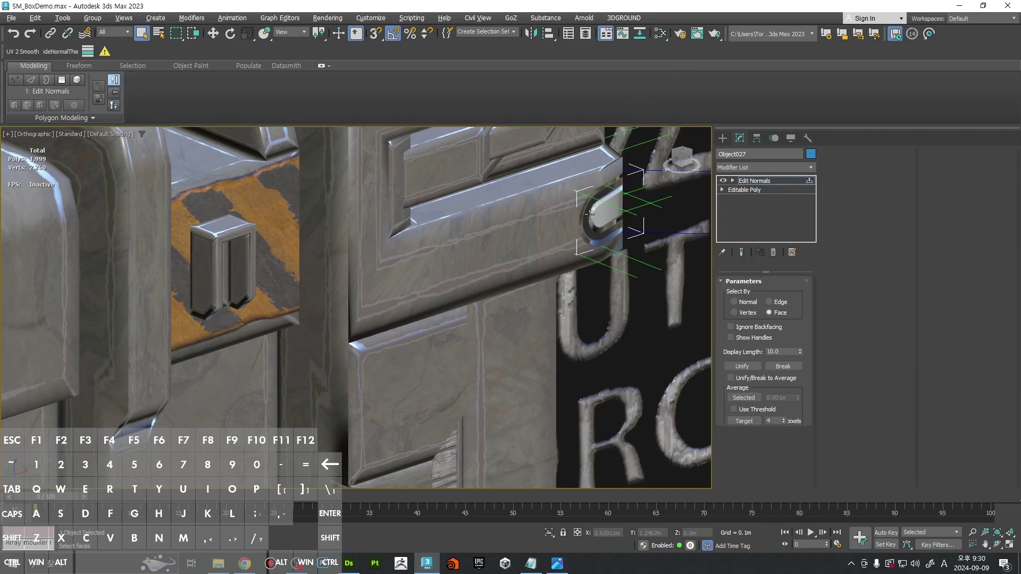
{"action": "scroll", "coordinate": [597, 205], "scroll_direction": "down", "scroll_amount": 5}
{"action": "left_click", "coordinate": [722, 139]}
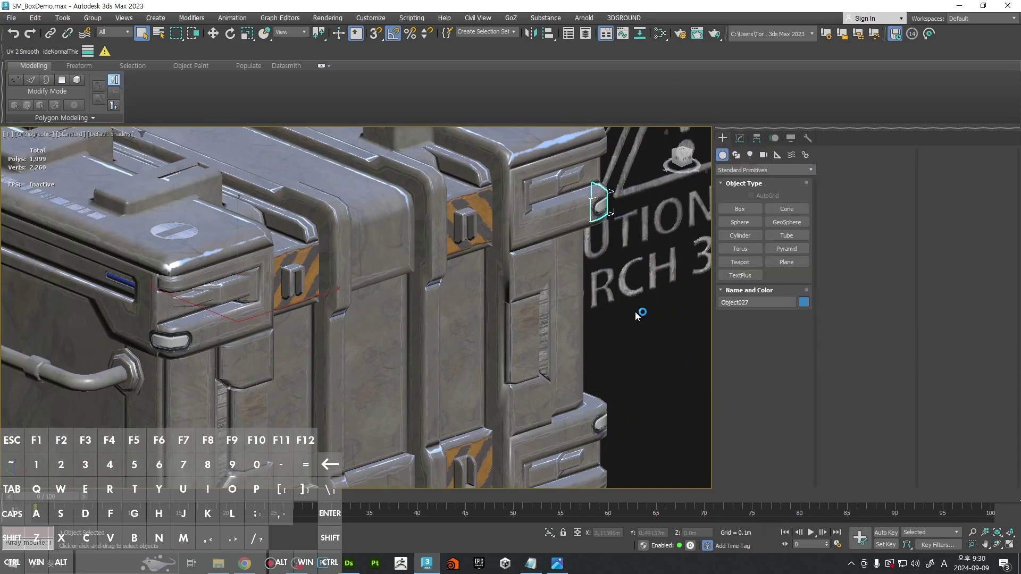
{"action": "scroll", "coordinate": [634, 313], "scroll_direction": "down", "scroll_amount": 4}
{"action": "middle_click_drag", "start_coordinate": [635, 312], "coordinate": [628, 315], "text": "alt"}
{"action": "left_click", "coordinate": [628, 314]}
{"action": "scroll", "coordinate": [385, 325], "scroll_direction": "up", "scroll_amount": 2}
Step: Attach the X-mirrored capsule to the original corner capsule decal and turn on edged faces
{"action": "left_click", "coordinate": [383, 326]}
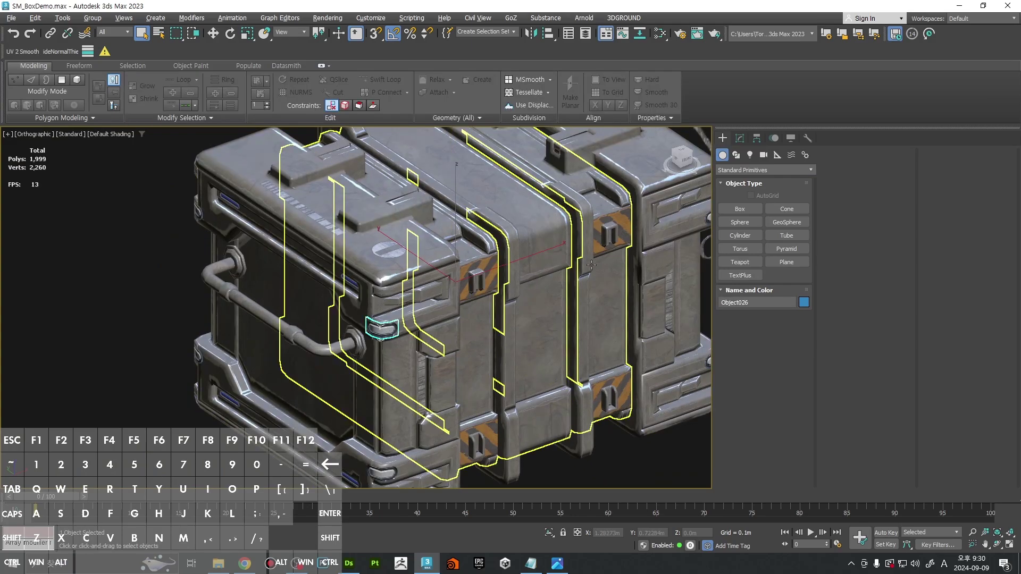
{"action": "middle_click_drag", "start_coordinate": [591, 264], "coordinate": [580, 248], "text": "alt"}
{"action": "left_click", "coordinate": [739, 139]}
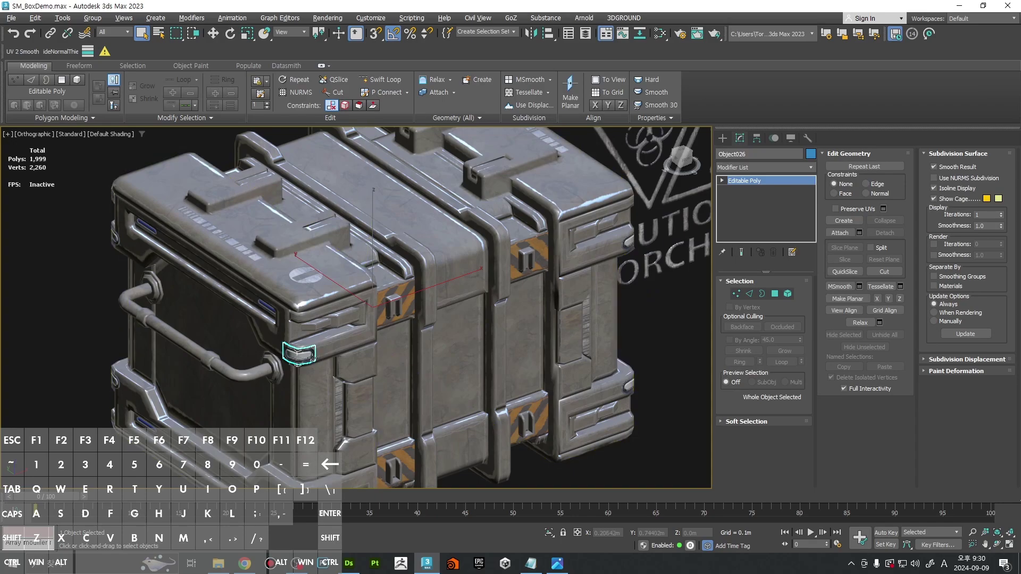
{"action": "scroll", "coordinate": [674, 259], "scroll_direction": "up", "scroll_amount": 4}
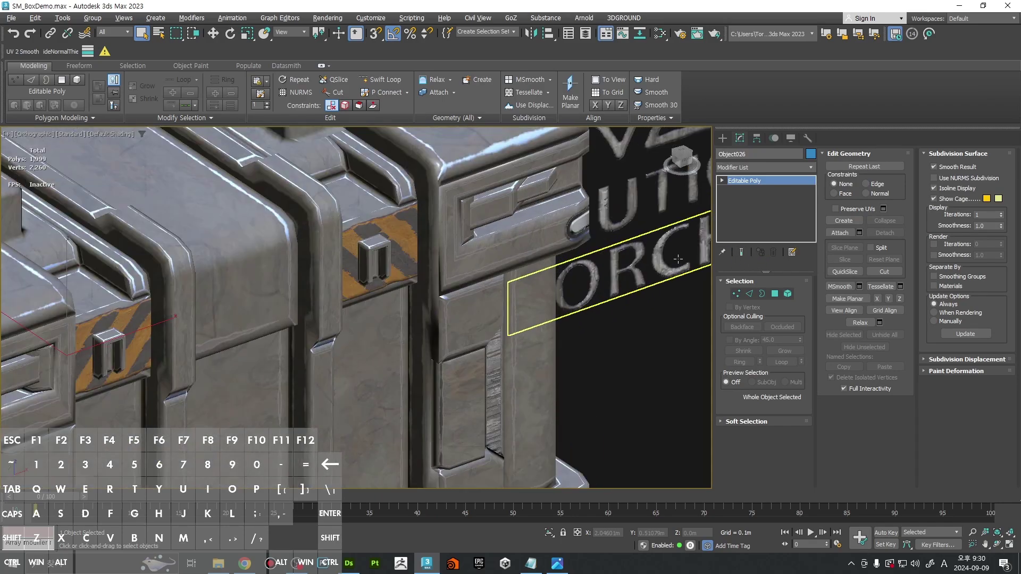
{"action": "left_click", "coordinate": [833, 233]}
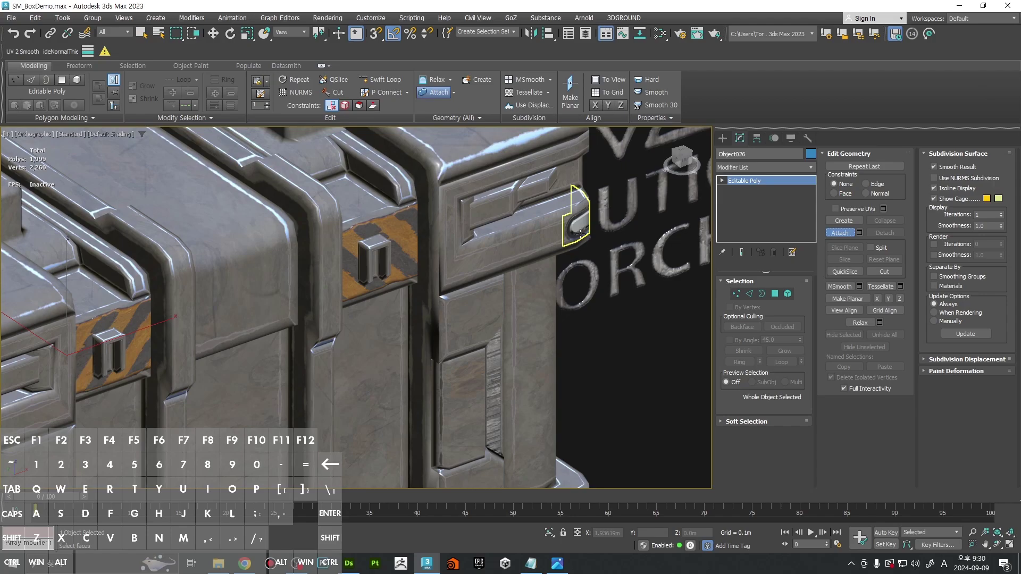
{"action": "left_click", "coordinate": [580, 233]}
{"action": "middle_click_drag", "start_coordinate": [580, 233], "coordinate": [598, 333], "text": "ctrl+alt"}
{"action": "key", "text": "F4"}
Step: Attach the remaining upper and lower corner capsules around the box to the original capsule object
{"action": "middle_click_drag", "start_coordinate": [594, 410], "coordinate": [614, 350]}
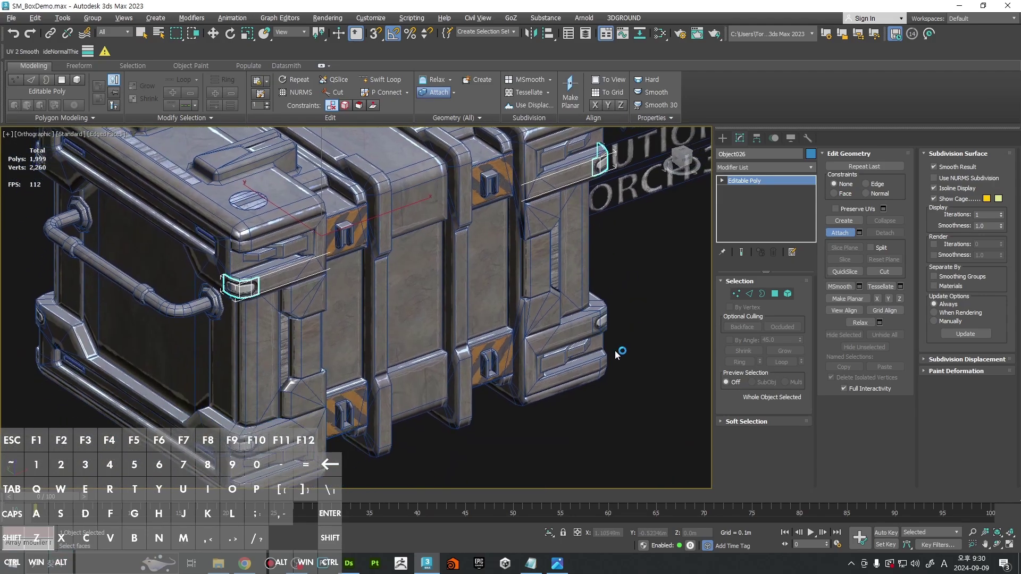
{"action": "scroll", "coordinate": [601, 327], "scroll_direction": "up", "scroll_amount": 2}
{"action": "left_click", "coordinate": [598, 320]}
{"action": "middle_click_drag", "start_coordinate": [184, 409], "coordinate": [578, 326]}
{"action": "left_click", "coordinate": [363, 346]}
{"action": "scroll", "coordinate": [496, 290], "scroll_direction": "up", "scroll_amount": 2}
{"action": "left_click", "coordinate": [519, 263]}
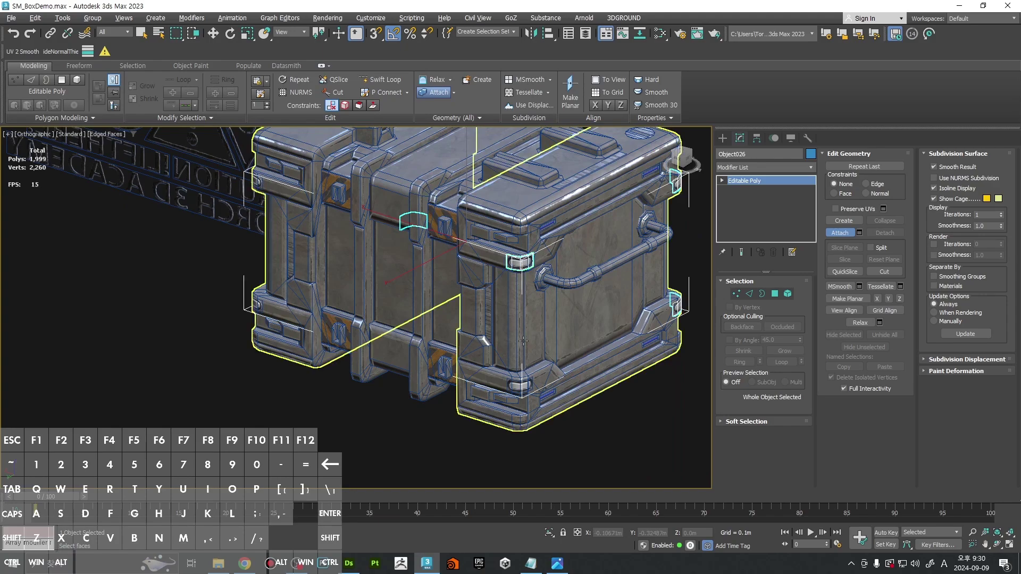
{"action": "left_click", "coordinate": [524, 390]}
{"action": "middle_click_drag", "start_coordinate": [525, 392], "coordinate": [414, 372], "text": "alt"}
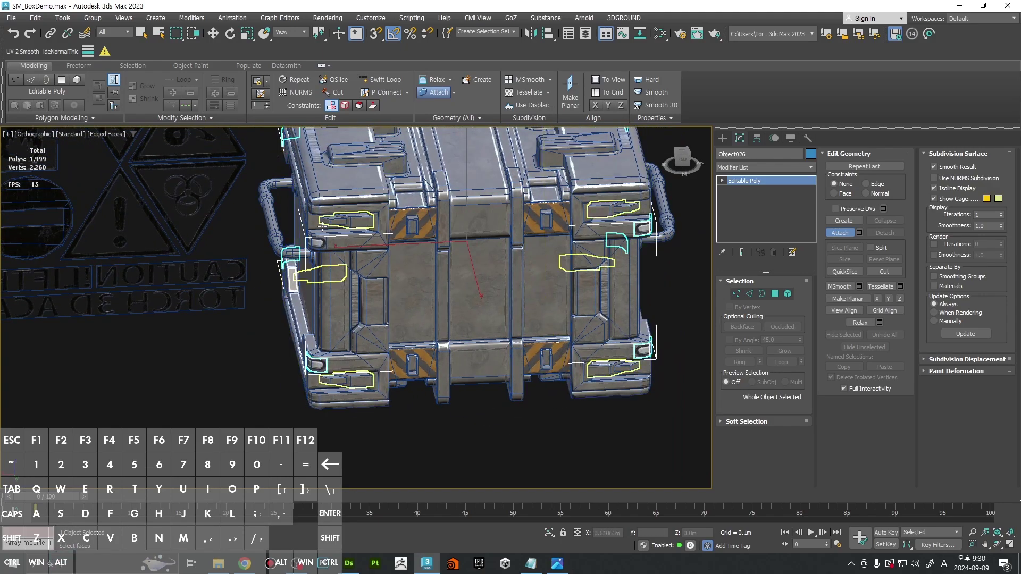
{"action": "left_click", "coordinate": [315, 242]}
{"action": "middle_click_drag", "start_coordinate": [314, 243], "coordinate": [477, 271], "text": "alt"}
{"action": "right_click", "coordinate": [478, 271]}
{"action": "middle_click_drag", "start_coordinate": [477, 272], "coordinate": [439, 297]}
Step: Center the joined capsule object's pivot to the object and reset its XForm
{"action": "left_click", "coordinate": [756, 138]}
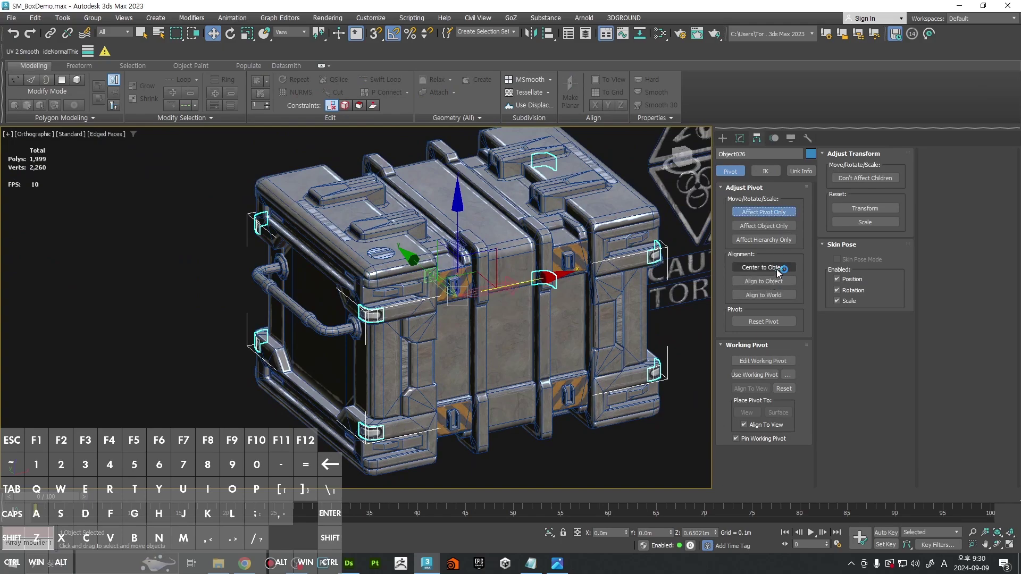
{"action": "left_click", "coordinate": [807, 138]}
{"action": "left_click", "coordinate": [755, 267]}
{"action": "left_click", "coordinate": [755, 333]}
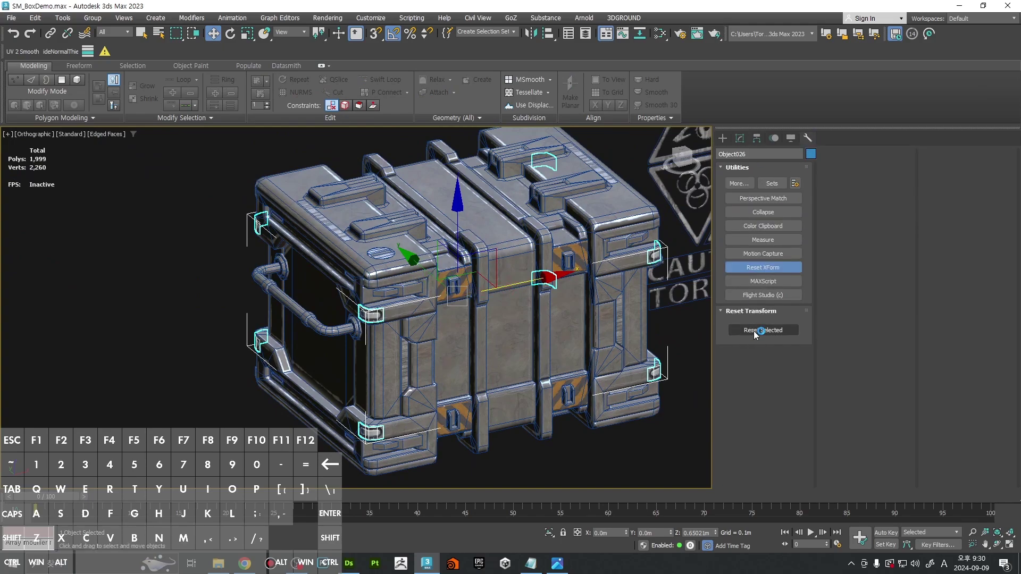
Step: Convert the joined capsule object to Editable Poly and add an Edit Normals modifier to it
{"action": "right_click", "coordinate": [567, 250]}
{"action": "mouse_move", "coordinate": [632, 383]}
{"action": "left_click", "coordinate": [692, 392]}
{"action": "middle_click_drag", "start_coordinate": [664, 378], "coordinate": [618, 378]}
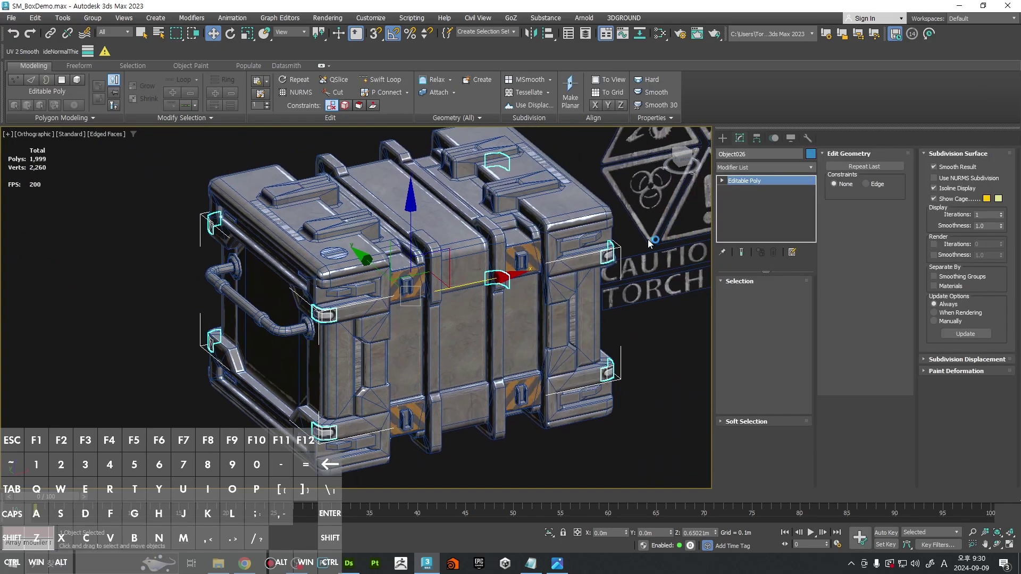
{"action": "left_click", "coordinate": [752, 168]}
{"action": "key", "text": "e"}
{"action": "left_click", "coordinate": [754, 189]}
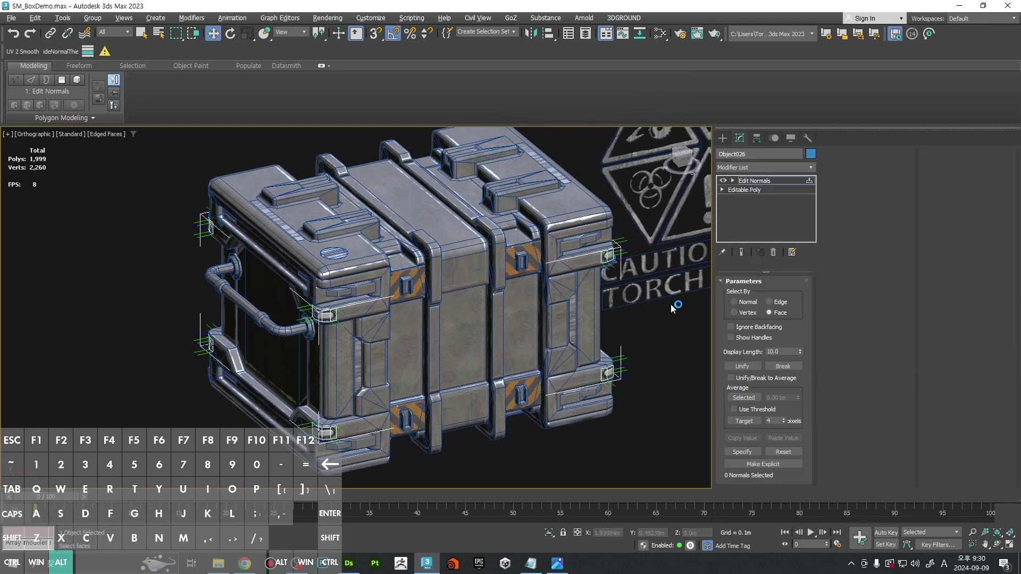
{"action": "mouse_move", "coordinate": [675, 306]}
{"action": "middle_mouse_down", "text": "alt"}
{"action": "mouse_move", "coordinate": [560, 401]}
{"action": "mouse_move", "coordinate": [596, 393]}
{"action": "mouse_move", "coordinate": [616, 416]}
{"action": "mouse_move", "coordinate": [620, 386]}
{"action": "mouse_move", "coordinate": [671, 322]}
{"action": "middle_mouse_up", "text": "alt"}
{"action": "scroll", "coordinate": [560, 401], "scroll_direction": "up", "scroll_amount": 4}
{"action": "key", "text": "z"}
{"action": "scroll", "coordinate": [440, 322], "scroll_direction": "up", "scroll_amount": 5}
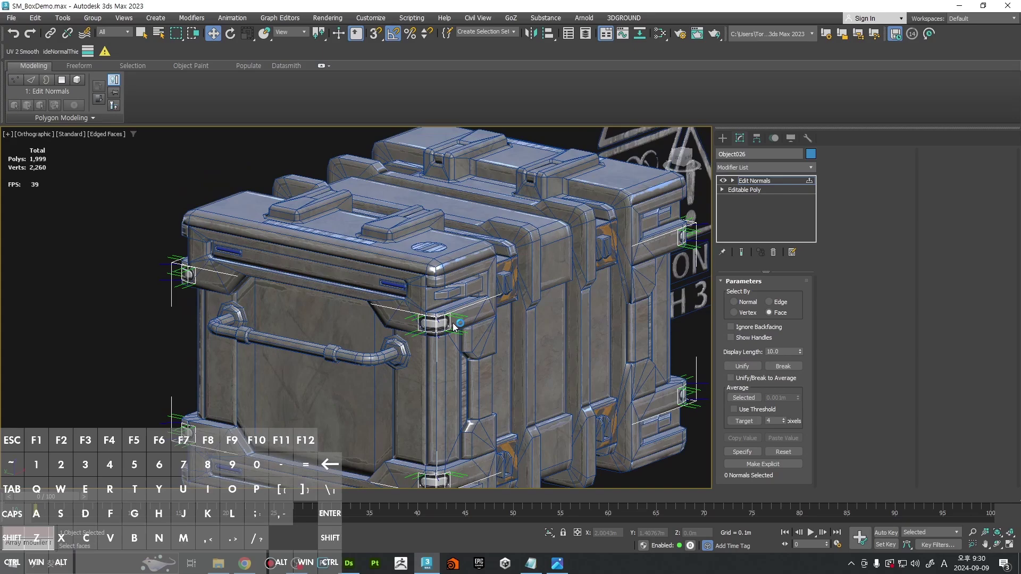
{"action": "scroll", "coordinate": [498, 293], "scroll_direction": "down", "scroll_amount": 5}
Step: Examine the joined capsules' pivot with Affect Pivot Only, then turn the mode off and deselect the object
{"action": "left_click", "coordinate": [759, 139]}
{"action": "left_click", "coordinate": [756, 138]}
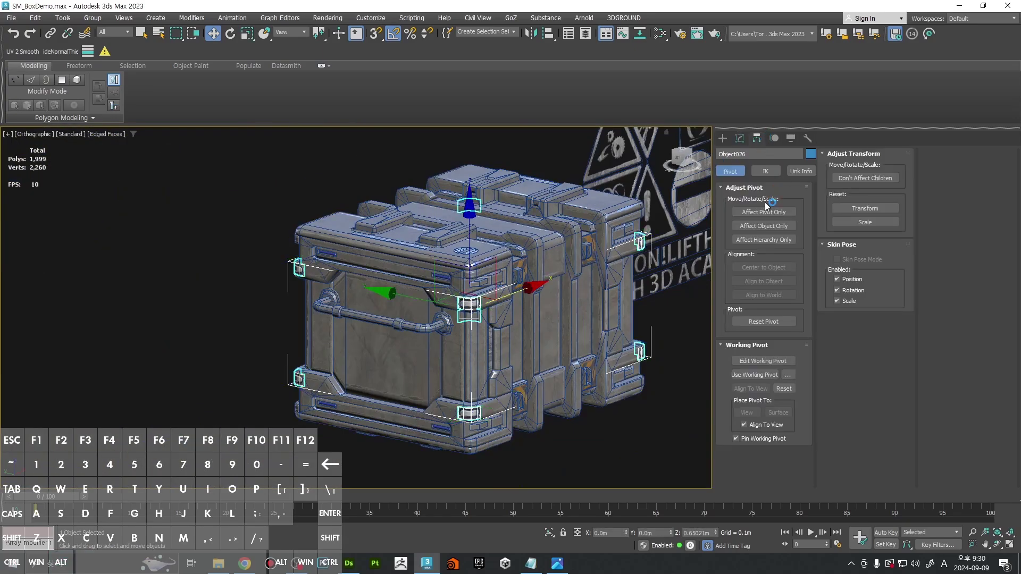
{"action": "left_click", "coordinate": [764, 212]}
{"action": "middle_click_drag", "start_coordinate": [564, 330], "coordinate": [630, 348], "text": "alt"}
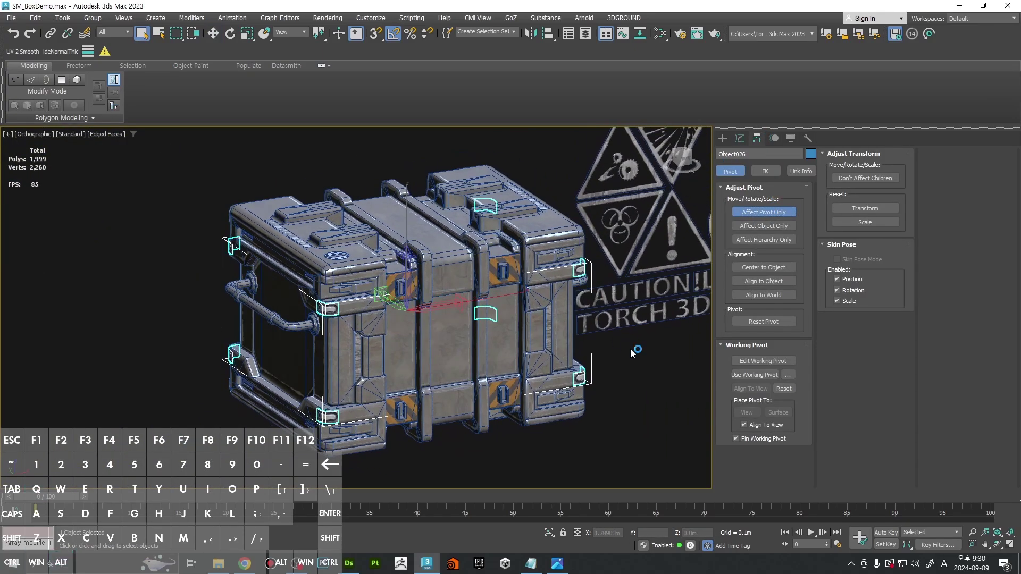
{"action": "left_click", "coordinate": [649, 369]}
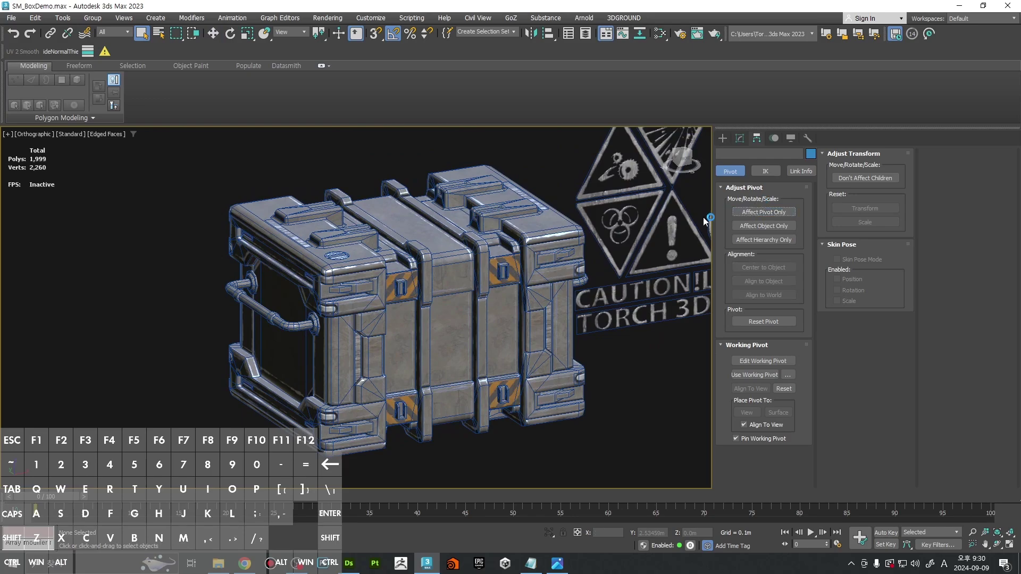
{"action": "left_click", "coordinate": [726, 140]}
Step: Add a Retopology modifier on top of Edit Normals on the box's outer end sections
{"action": "left_click", "coordinate": [581, 272]}
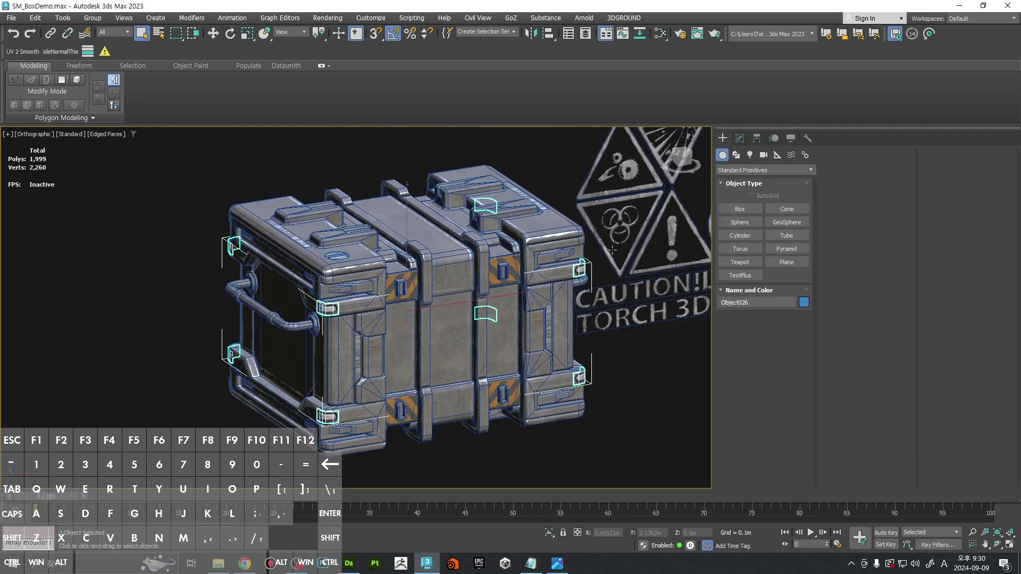
{"action": "left_click", "coordinate": [740, 139]}
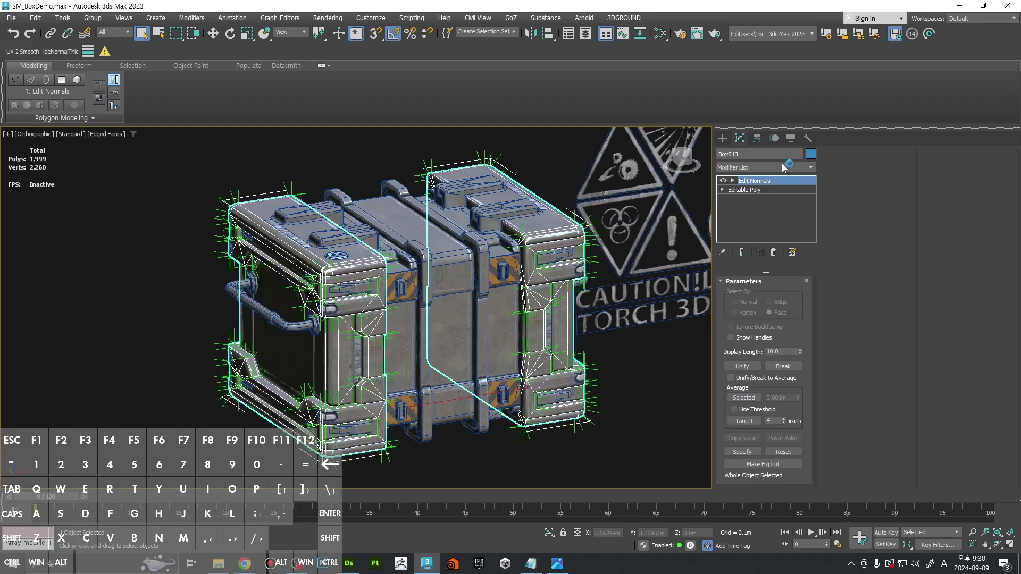
{"action": "left_click", "coordinate": [783, 167]}
{"action": "key", "text": "r"}
{"action": "left_click", "coordinate": [742, 186]}
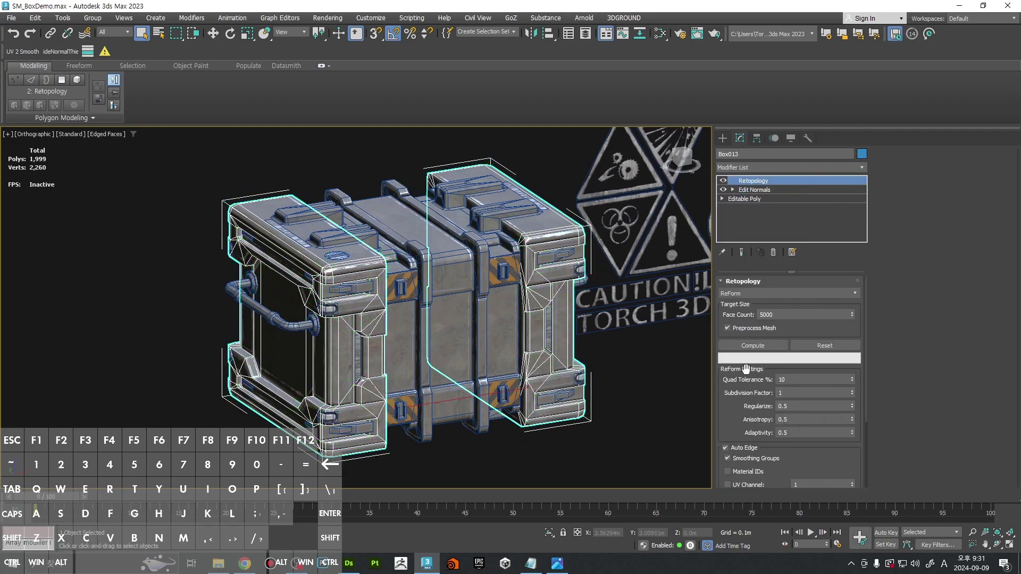
Step: Review the Retopology settings, delete that modifier from the box's outer end sections and deselect the object
{"action": "left_click_drag", "start_coordinate": [734, 414], "coordinate": [745, 243]}
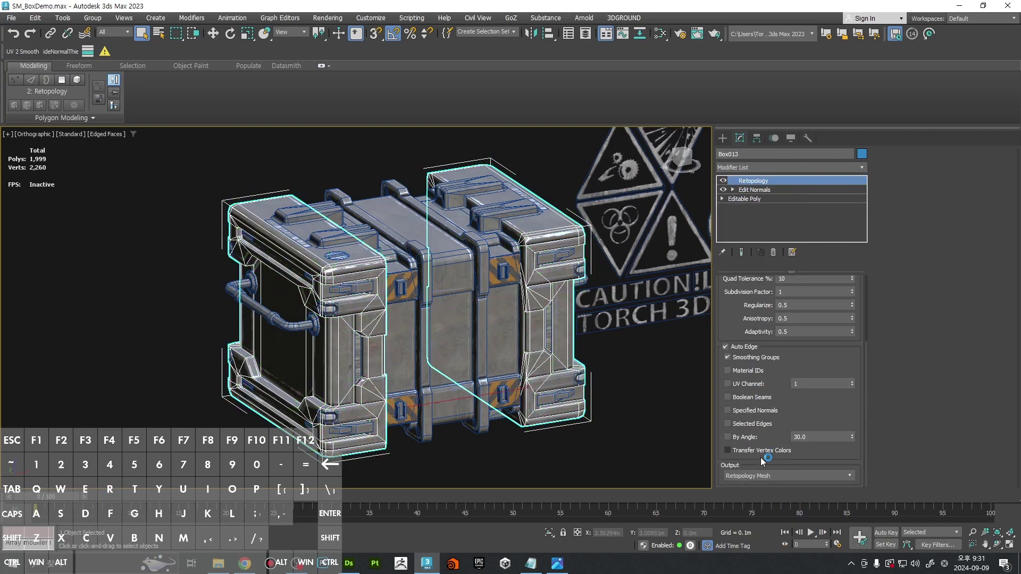
{"action": "left_click_drag", "start_coordinate": [721, 315], "coordinate": [727, 282]}
{"action": "scroll", "coordinate": [734, 301], "scroll_direction": "up", "scroll_amount": 4}
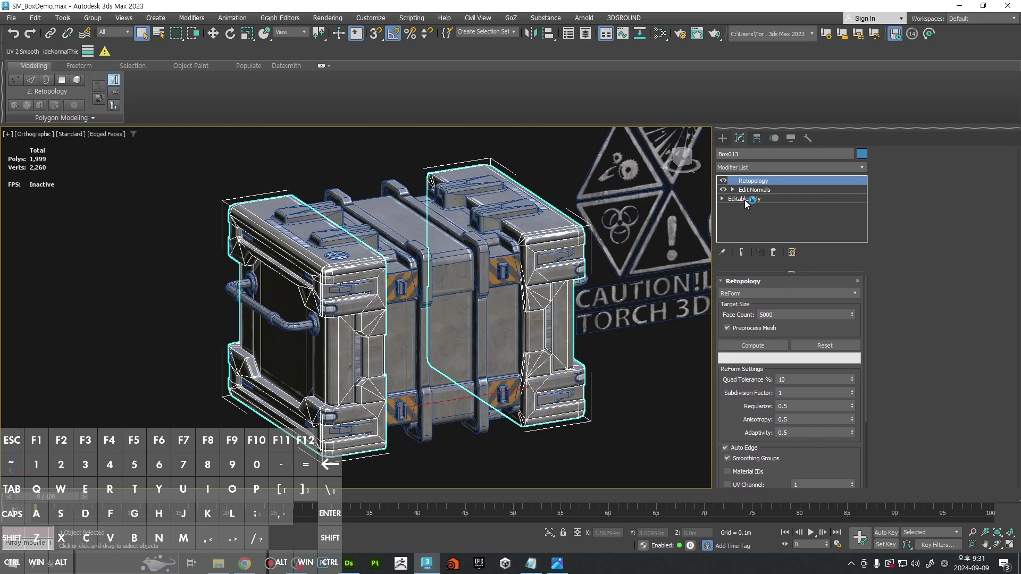
{"action": "right_click", "coordinate": [775, 184]}
{"action": "left_click", "coordinate": [877, 198]}
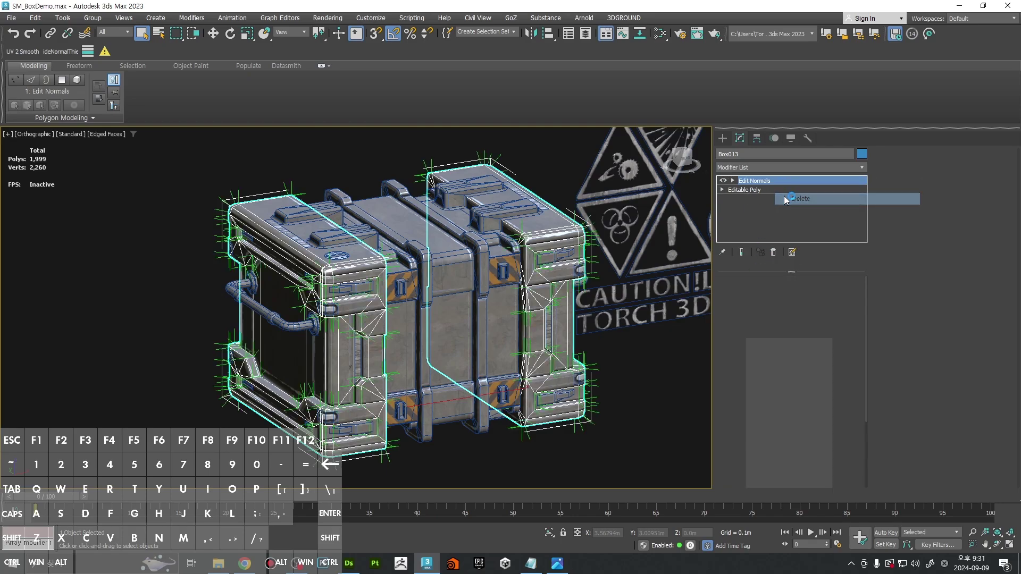
{"action": "left_click", "coordinate": [722, 138]}
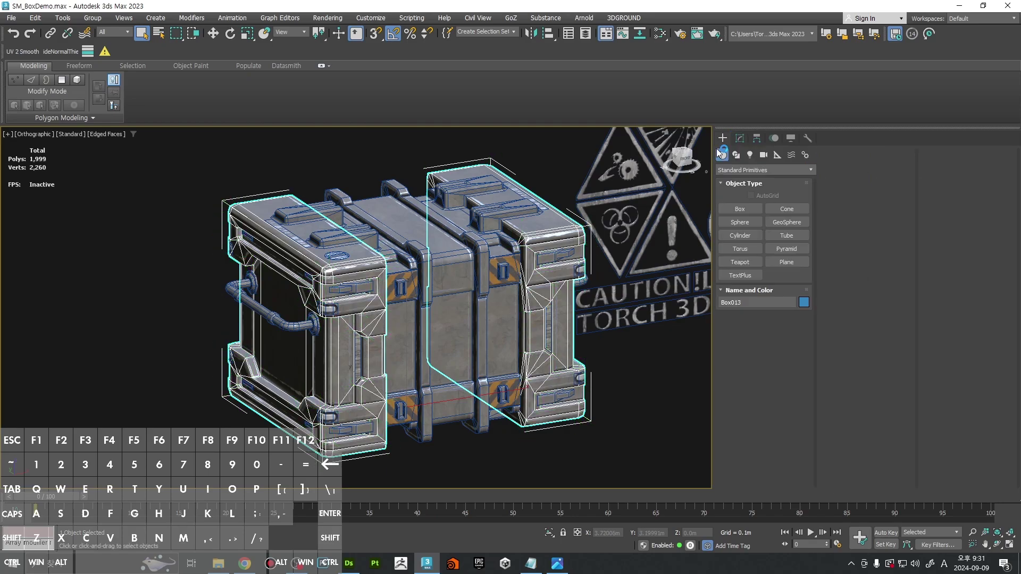
{"action": "left_click", "coordinate": [632, 409]}
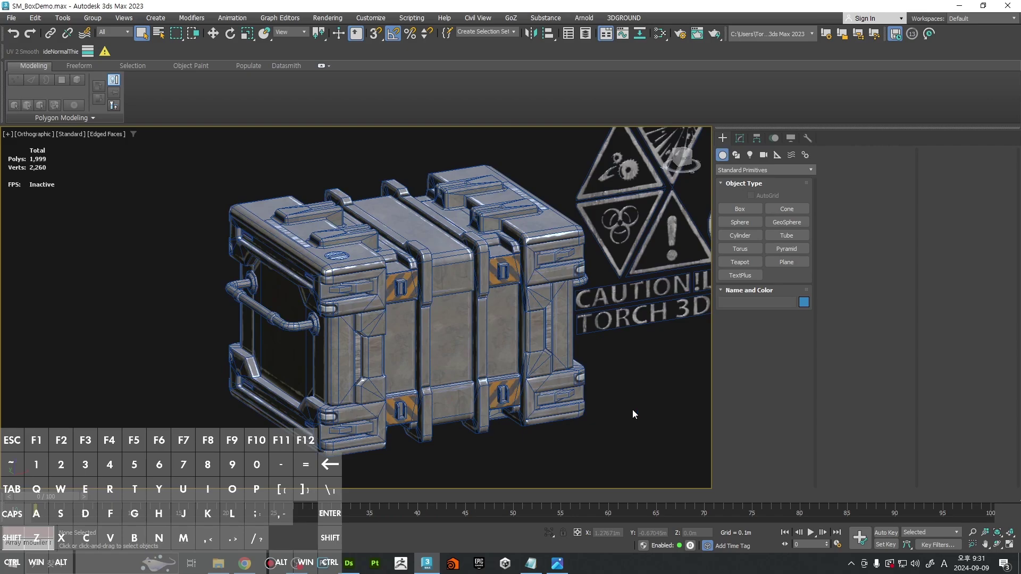
Step: Inspect the box and its corner capsules from several angles, both with and without edged faces
{"action": "key", "text": "F4"}
{"action": "mouse_move", "coordinate": [597, 397]}
{"action": "middle_mouse_down"}
{"action": "mouse_move", "coordinate": [620, 388]}
{"action": "mouse_move", "coordinate": [601, 413]}
{"action": "middle_mouse_up"}
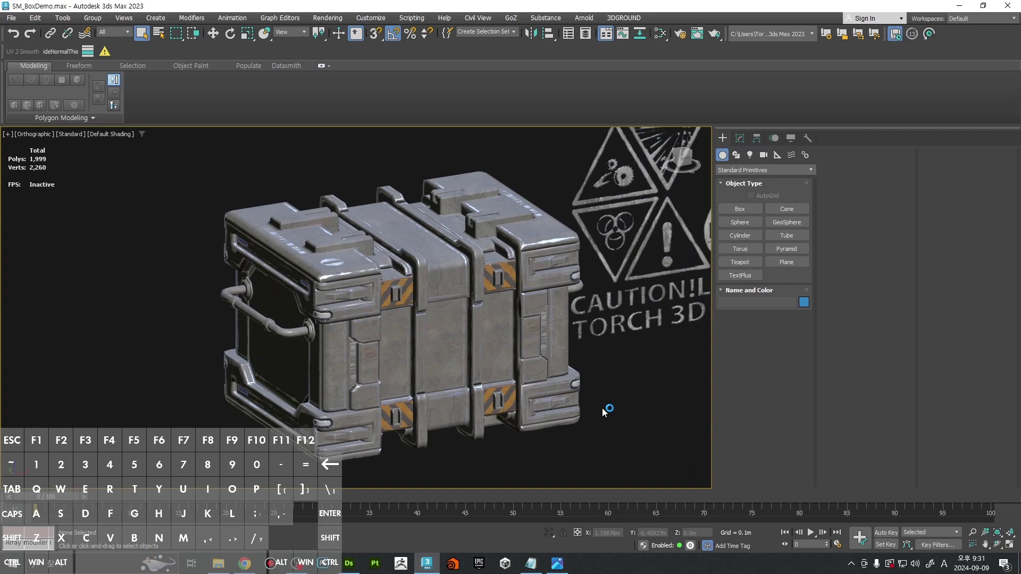
{"action": "middle_click_drag", "start_coordinate": [602, 407], "coordinate": [606, 403], "text": "alt"}
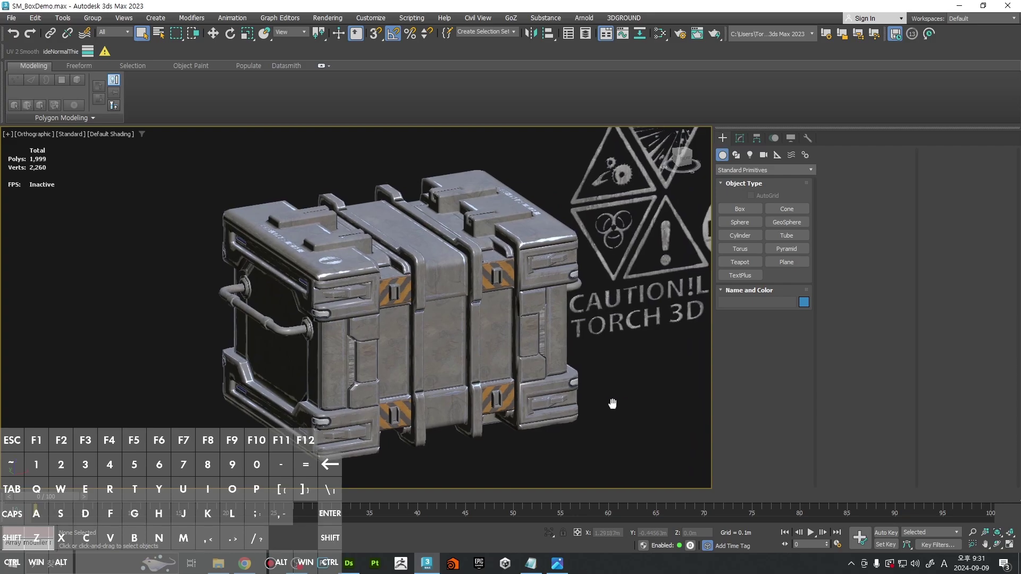
{"action": "left_click", "coordinate": [567, 290]}
{"action": "left_click", "coordinate": [574, 276]}
{"action": "key", "text": "F4"}
{"action": "middle_click_drag", "start_coordinate": [594, 320], "coordinate": [617, 351], "text": "alt"}
{"action": "left_click", "coordinate": [659, 343]}
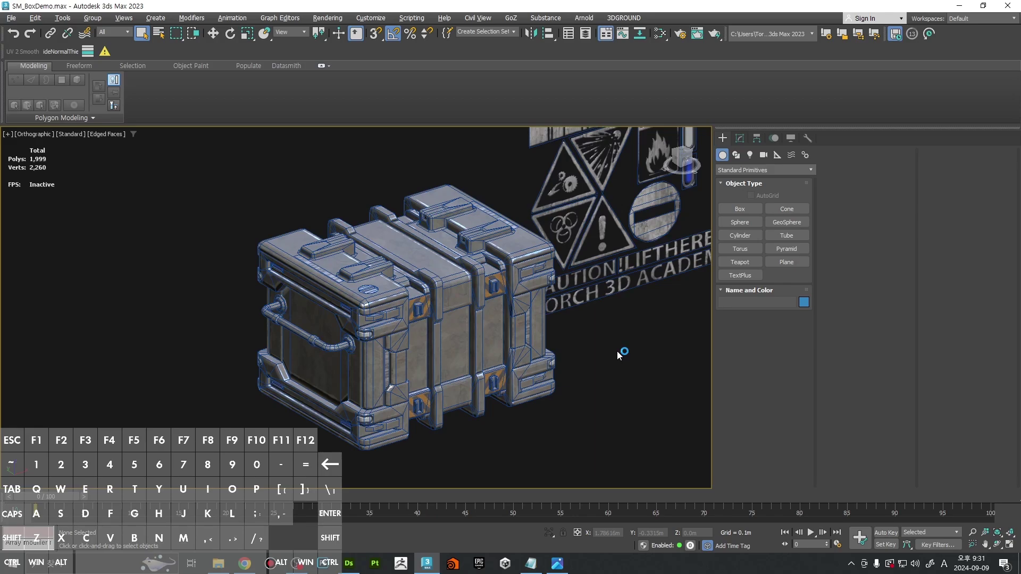
{"action": "key", "text": "F4"}
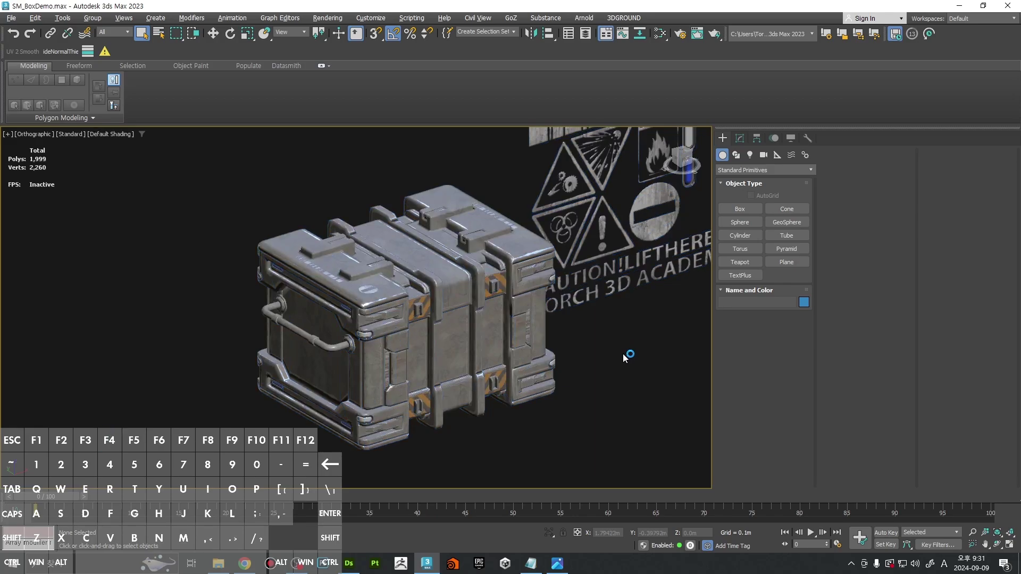
{"action": "middle_click_drag", "start_coordinate": [623, 353], "coordinate": [675, 317], "text": "alt"}
{"action": "scroll", "coordinate": [524, 317], "scroll_direction": "up", "scroll_amount": 2}
Step: Examine the joined corner capsules' pivot options and modifier stack, deselect them and look over the decal sheet
{"action": "left_click", "coordinate": [540, 279]}
{"action": "left_click", "coordinate": [757, 139]}
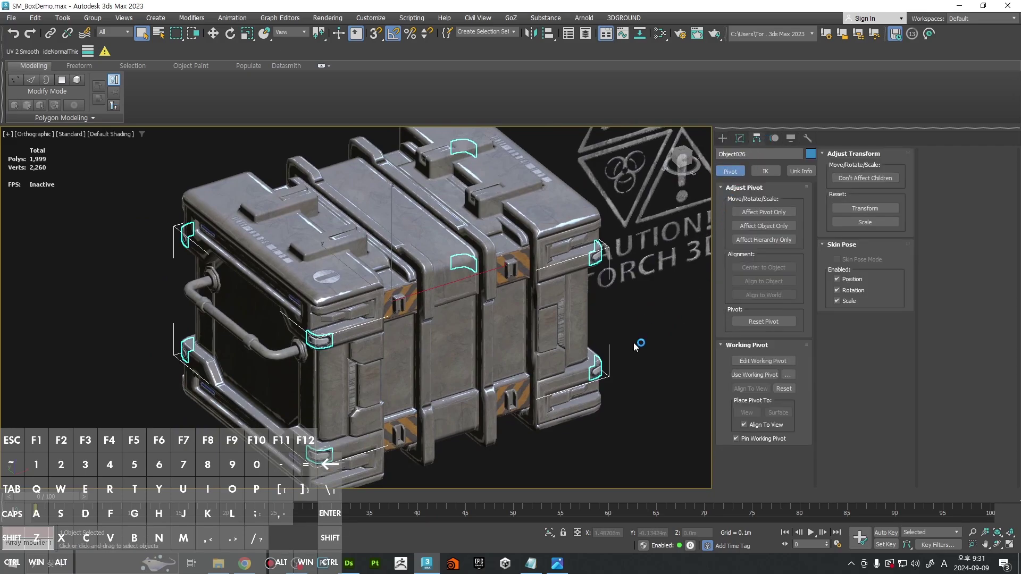
{"action": "middle_click_drag", "start_coordinate": [634, 343], "coordinate": [611, 356]}
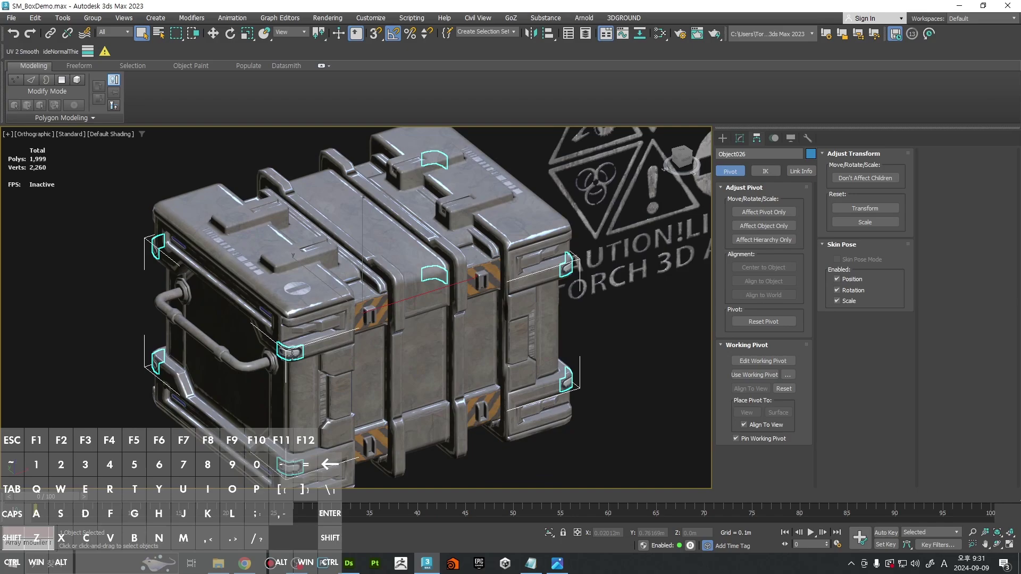
{"action": "left_click", "coordinate": [741, 139]}
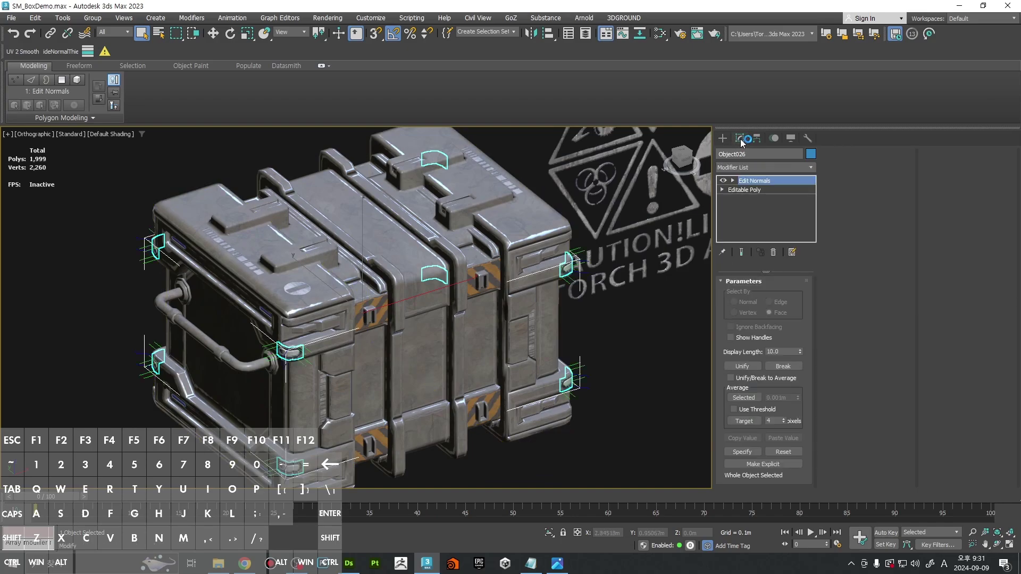
{"action": "scroll", "coordinate": [627, 323], "scroll_direction": "down", "scroll_amount": 2}
{"action": "middle_click_drag", "start_coordinate": [628, 320], "coordinate": [524, 328], "text": "alt"}
{"action": "left_click", "coordinate": [649, 348]}
{"action": "middle_click_drag", "start_coordinate": [525, 328], "coordinate": [546, 350]}
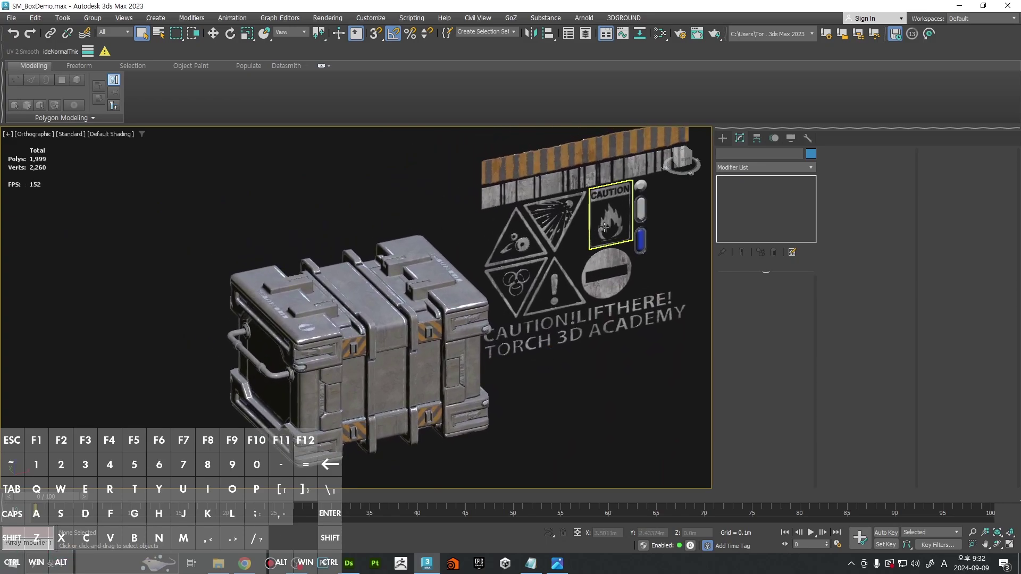
{"action": "middle_click_drag", "start_coordinate": [604, 227], "coordinate": [561, 275], "text": "alt"}
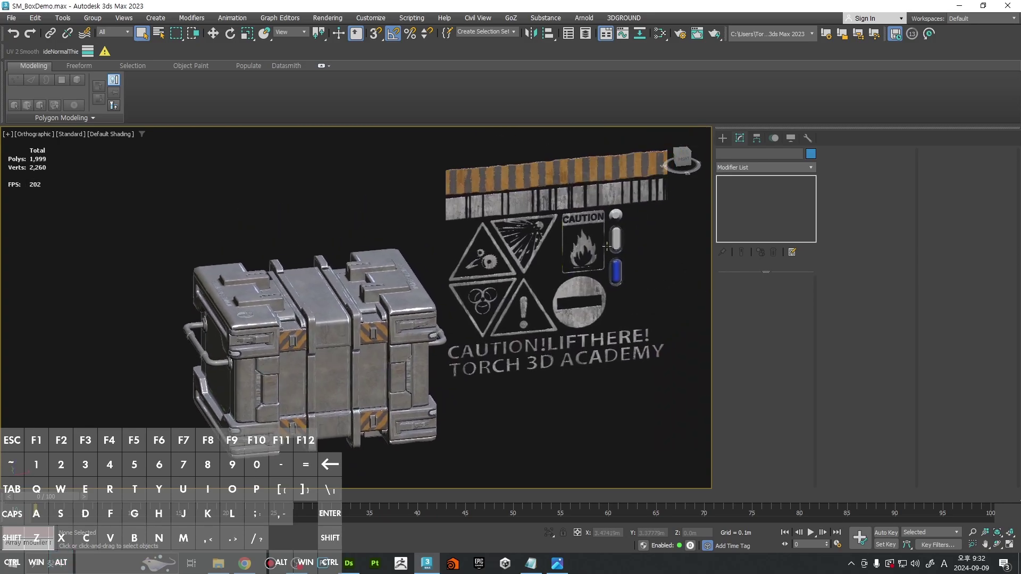
Step: Copy the white capsule decal from the decal sheet onto the box's outer side panel in the Front view
{"action": "left_click", "coordinate": [617, 241]}
{"action": "key", "text": "f"}
{"action": "key", "text": "z"}
{"action": "scroll", "coordinate": [608, 242], "scroll_direction": "down", "scroll_amount": 6}
{"action": "scroll", "coordinate": [563, 260], "scroll_direction": "down", "scroll_amount": 9}
{"action": "key", "text": "w"}
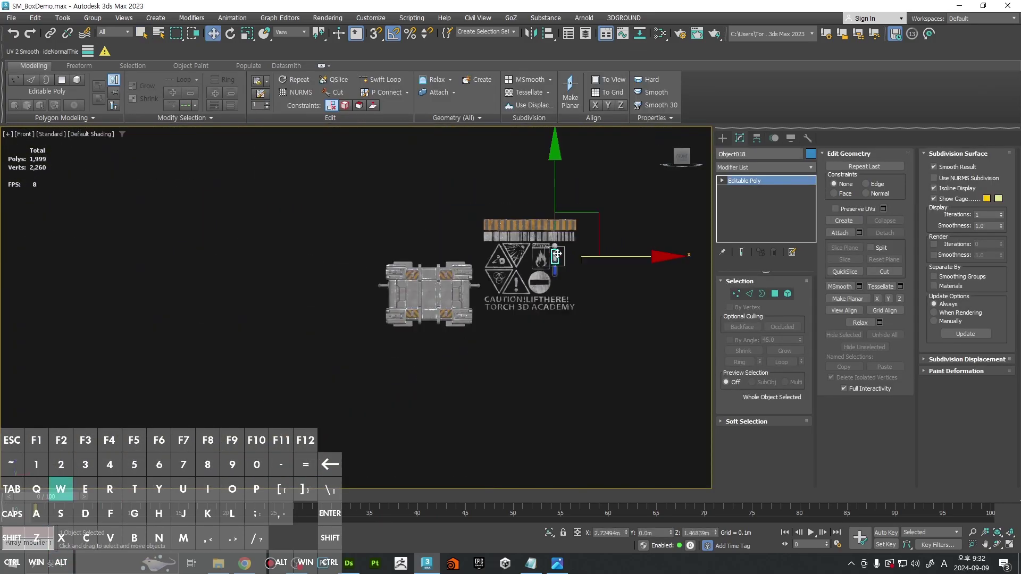
{"action": "scroll", "coordinate": [556, 257], "scroll_direction": "up", "scroll_amount": 2}
{"action": "left_click", "coordinate": [331, 313]}
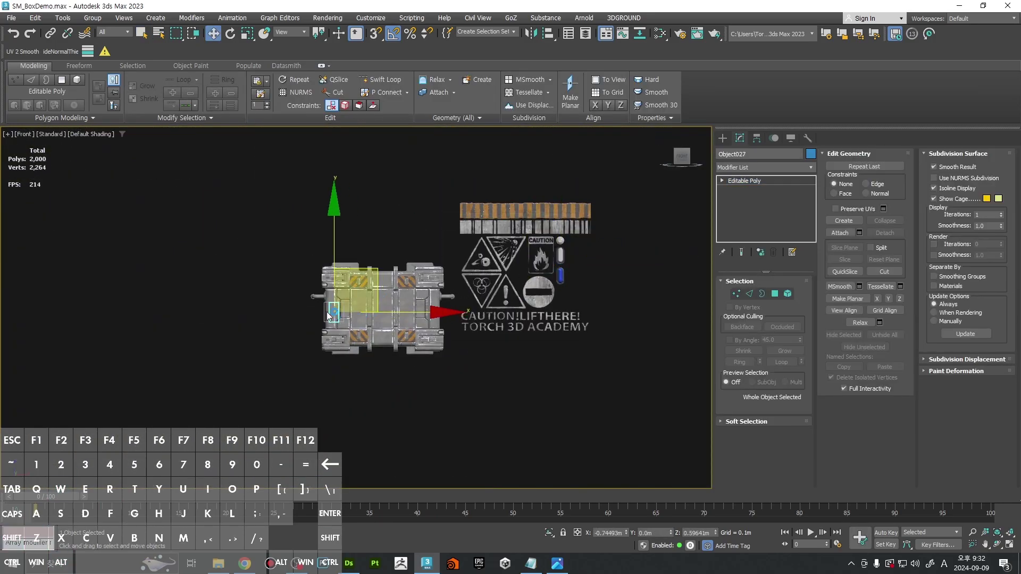
Step: Move the capsule copy along Y to about -0.87 m and align it to the box body in Z only, pivot to pivot
{"action": "scroll", "coordinate": [322, 313], "scroll_direction": "up", "scroll_amount": 3}
{"action": "middle_click_drag", "start_coordinate": [322, 314], "coordinate": [378, 324], "text": "alt"}
{"action": "scroll", "coordinate": [376, 322], "scroll_direction": "up", "scroll_amount": 5}
{"action": "left_click_drag", "start_coordinate": [258, 296], "coordinate": [422, 314]}
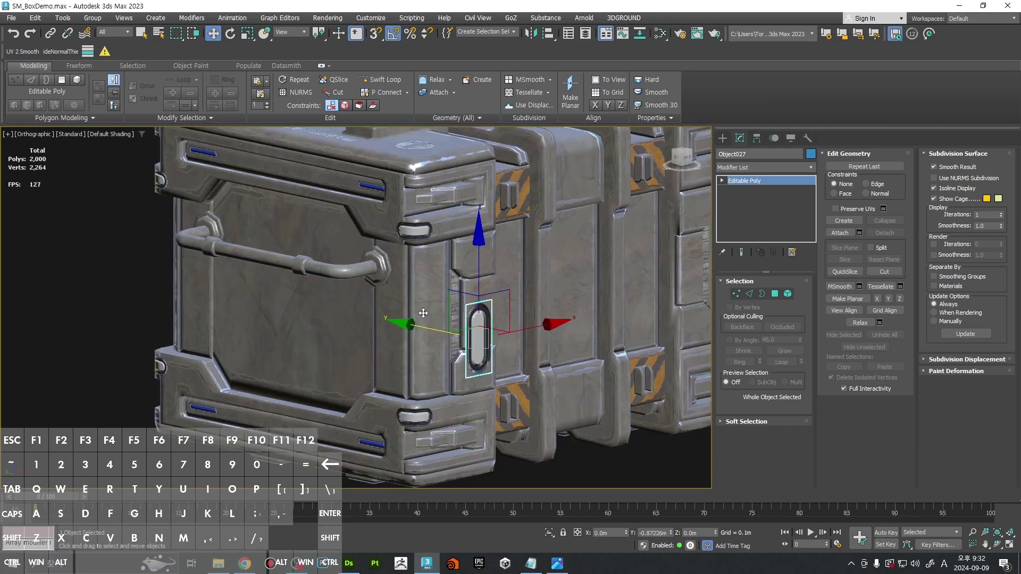
{"action": "left_click", "coordinate": [548, 33]}
{"action": "left_click", "coordinate": [514, 275]}
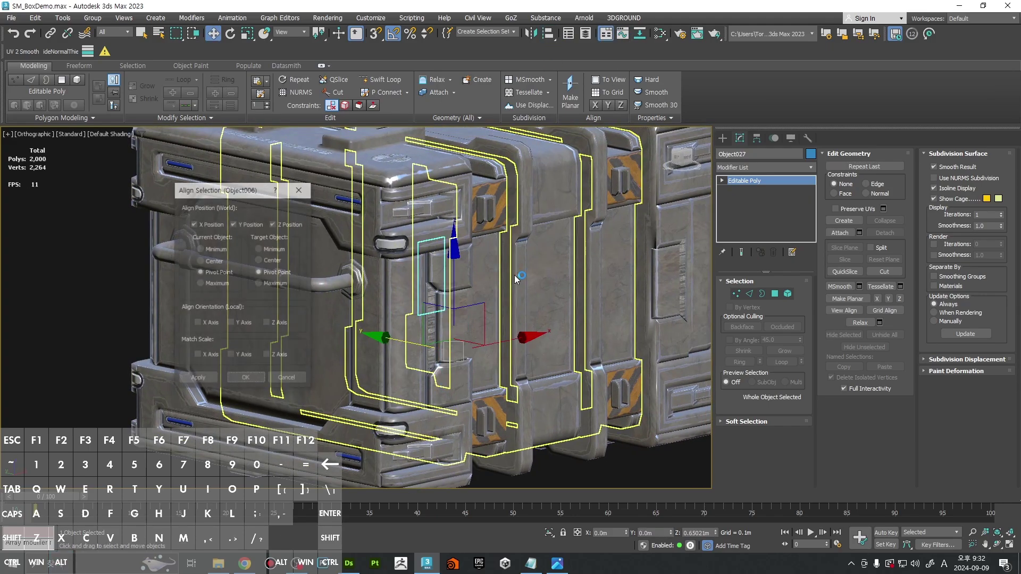
{"action": "left_click", "coordinate": [213, 223]}
{"action": "left_click", "coordinate": [249, 224]}
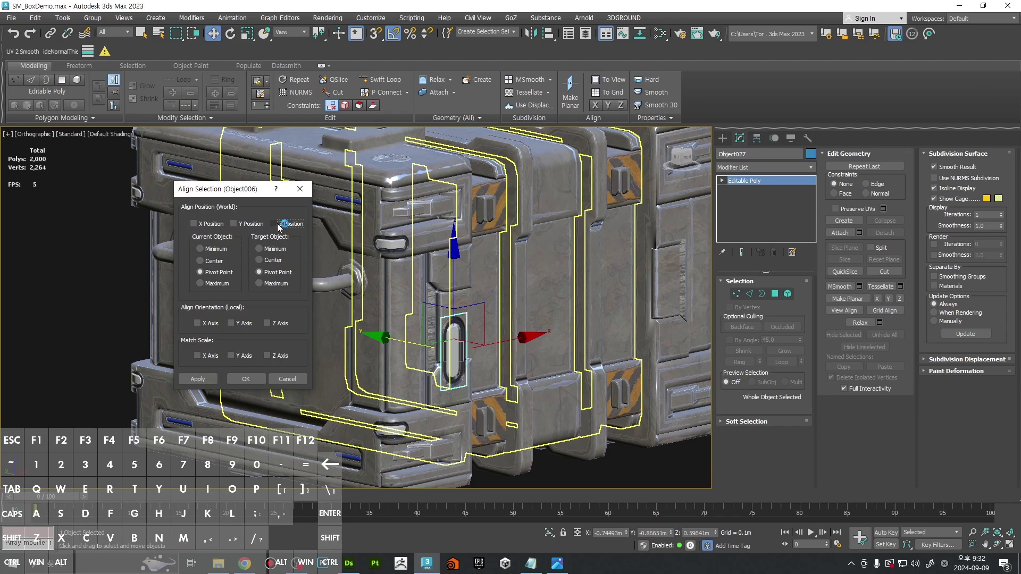
{"action": "left_click", "coordinate": [246, 379]}
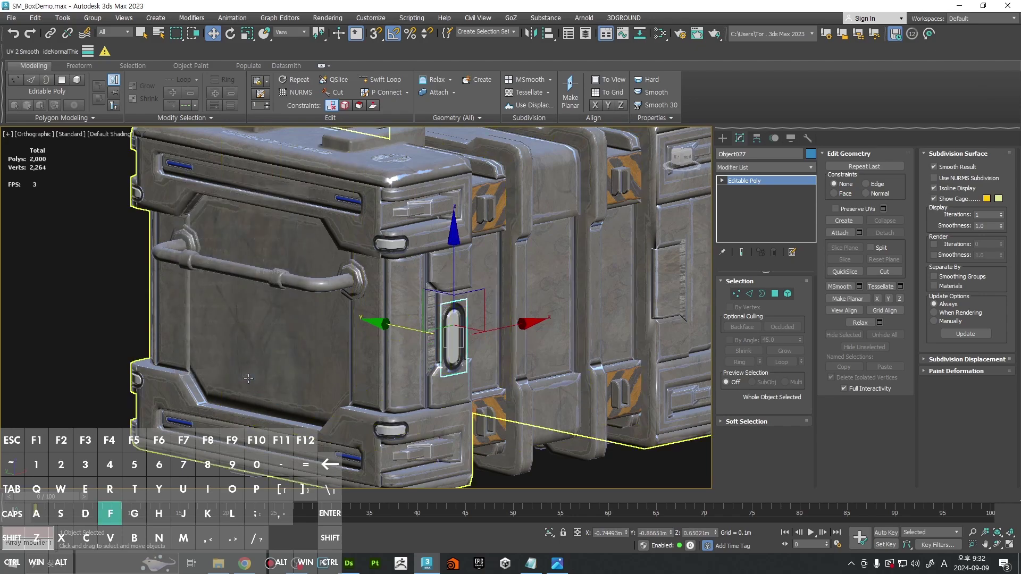
Step: Scale the capsule copy uniformly to fit the small recessed side panel and centre it horizontally there
{"action": "key", "text": "f"}
{"action": "key", "text": "z"}
{"action": "scroll", "coordinate": [427, 323], "scroll_direction": "down", "scroll_amount": 2}
{"action": "left_click_drag", "start_coordinate": [426, 323], "coordinate": [511, 325]}
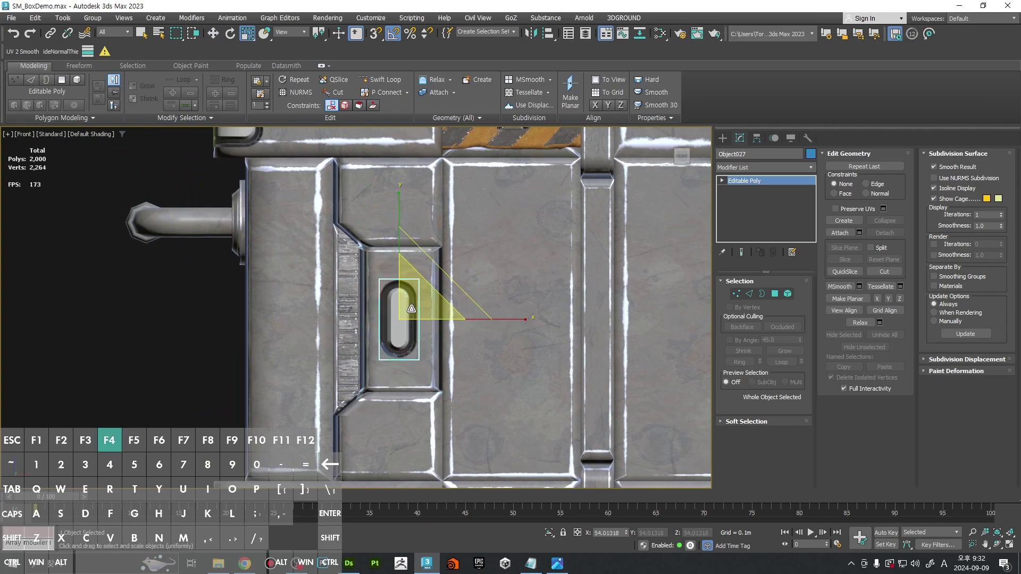
{"action": "key", "text": "F4"}
{"action": "left_click_drag", "start_coordinate": [412, 309], "coordinate": [421, 313]}
{"action": "scroll", "coordinate": [421, 319], "scroll_direction": "up", "scroll_amount": 3}
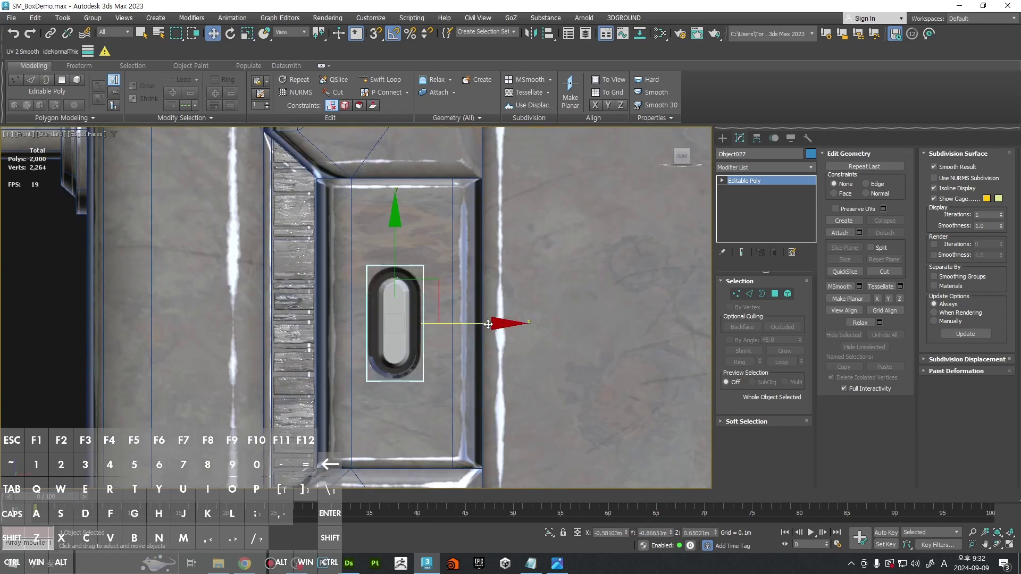
Step: Move the capsule decal along Y to about -0.72 m so it sits on the recessed panel's surface
{"action": "middle_click_drag", "start_coordinate": [371, 330], "coordinate": [302, 320], "text": "alt"}
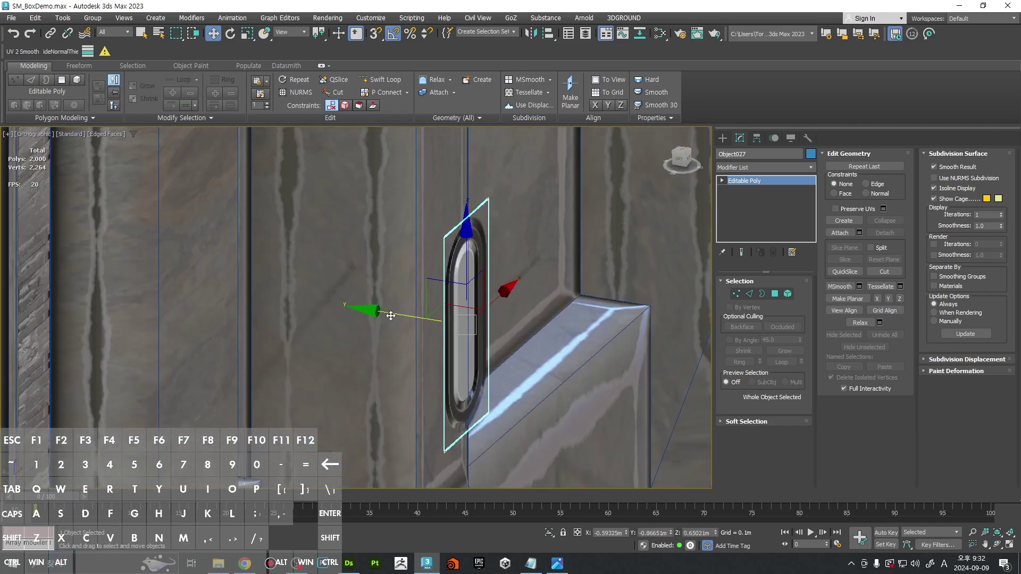
{"action": "left_click_drag", "start_coordinate": [391, 315], "coordinate": [54, 263]}
{"action": "middle_click_drag", "start_coordinate": [54, 263], "coordinate": [250, 279]}
{"action": "scroll", "coordinate": [250, 279], "scroll_direction": "up", "scroll_amount": 2}
{"action": "left_click_drag", "start_coordinate": [261, 277], "coordinate": [348, 302]}
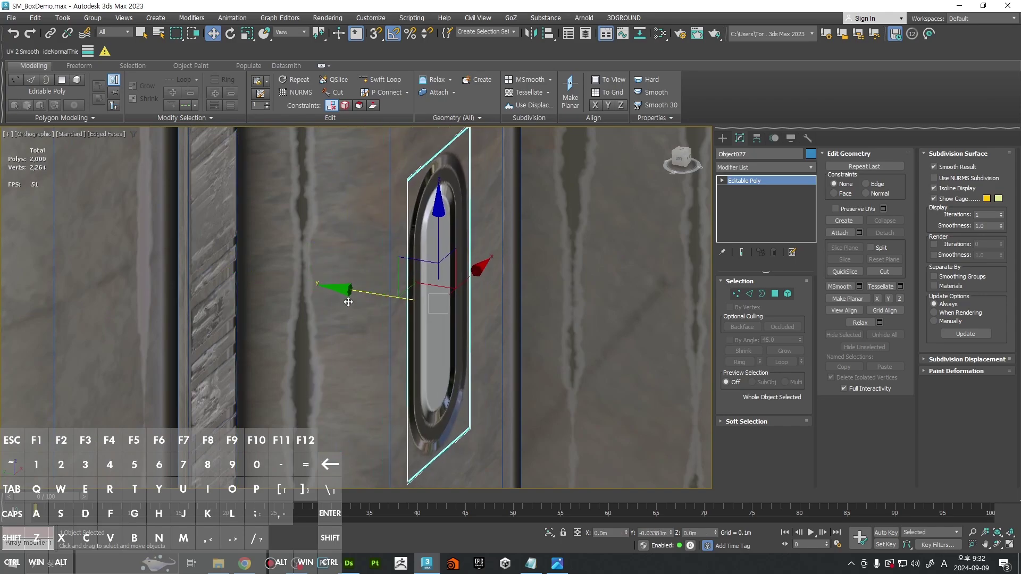
{"action": "middle_click_drag", "start_coordinate": [348, 302], "coordinate": [331, 303], "text": "alt"}
{"action": "left_click_drag", "start_coordinate": [333, 302], "coordinate": [335, 300]}
{"action": "key", "text": "f"}
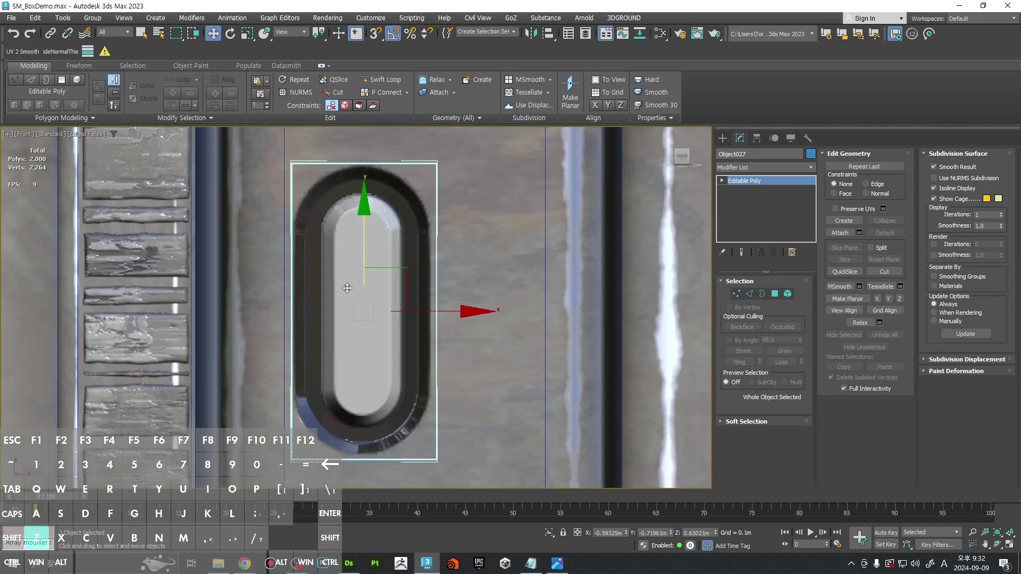
Step: Reset the XForm of the side panel's capsule decal and convert it to Editable Poly
{"action": "scroll", "coordinate": [359, 245], "scroll_direction": "down", "scroll_amount": 10}
{"action": "middle_click_drag", "start_coordinate": [479, 281], "coordinate": [659, 249], "text": "alt"}
{"action": "left_click", "coordinate": [807, 137]}
{"action": "left_click", "coordinate": [763, 330]}
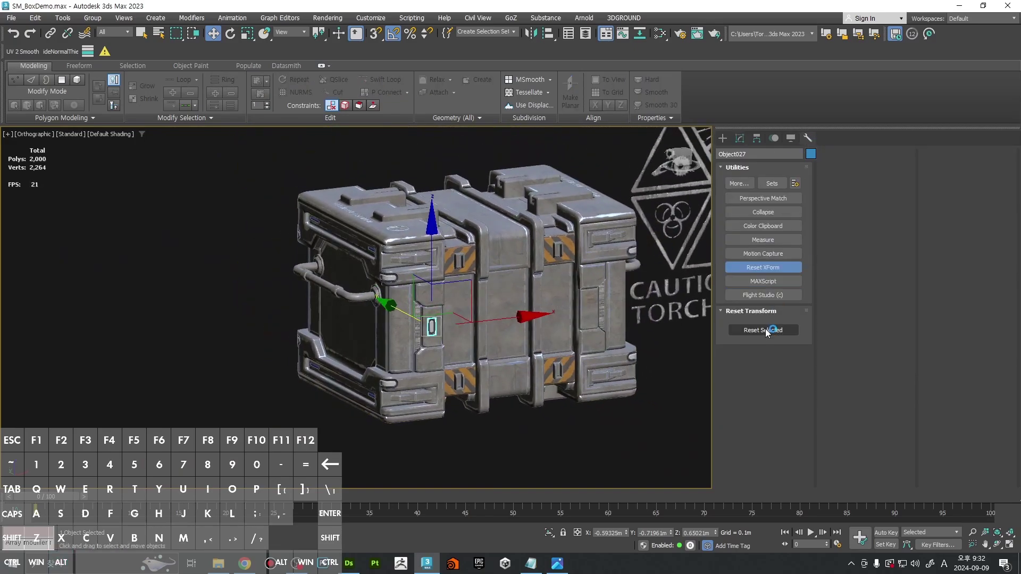
{"action": "right_click", "coordinate": [572, 237]}
{"action": "left_click", "coordinate": [694, 377]}
Step: Align only the capsule decal's pivot to the box body's pivot point in X, Y and Z
{"action": "left_click", "coordinate": [757, 138]}
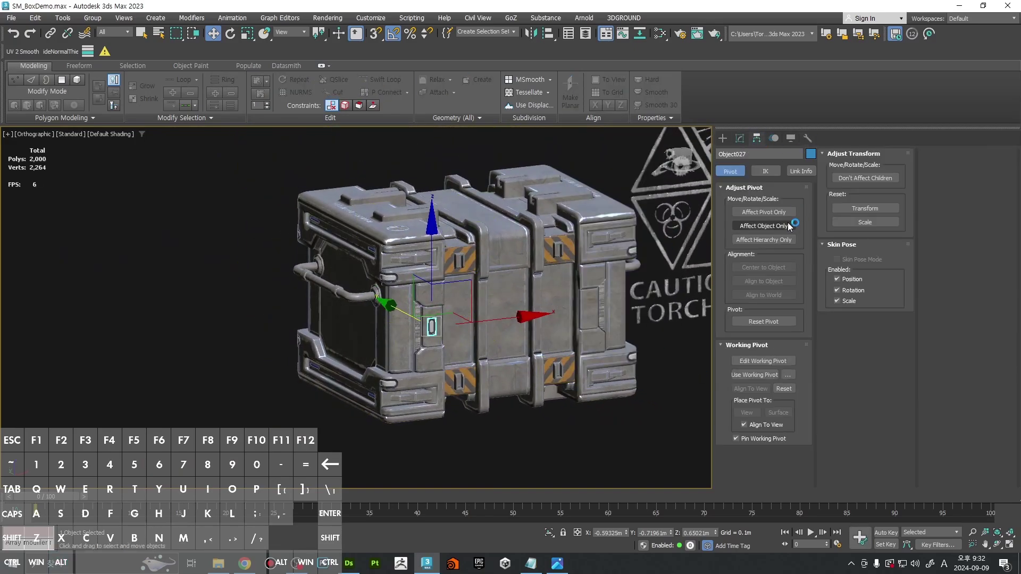
{"action": "middle_click_drag", "start_coordinate": [479, 153], "coordinate": [499, 187], "text": "alt"}
{"action": "left_click", "coordinate": [546, 38]}
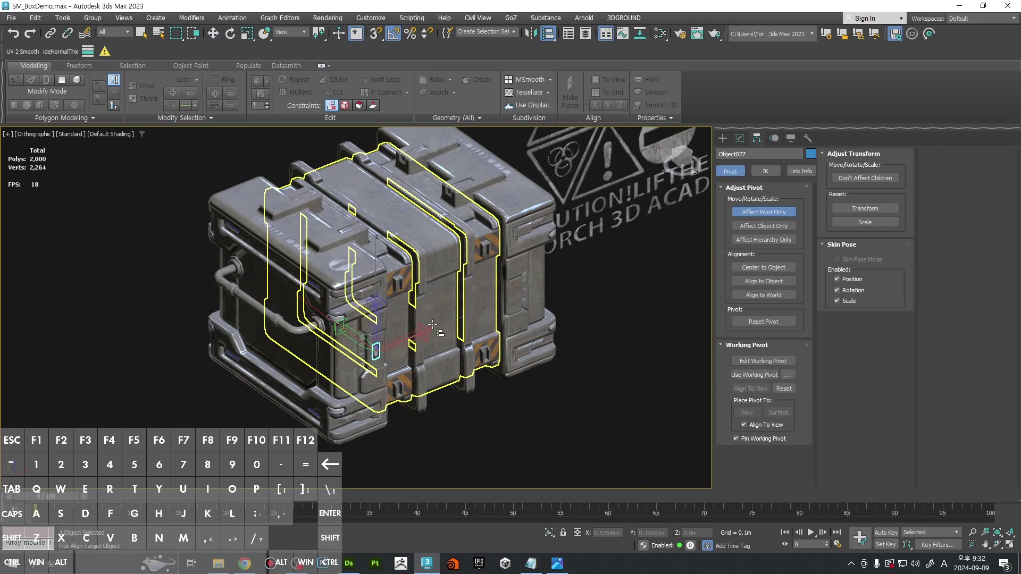
{"action": "left_click", "coordinate": [355, 328]}
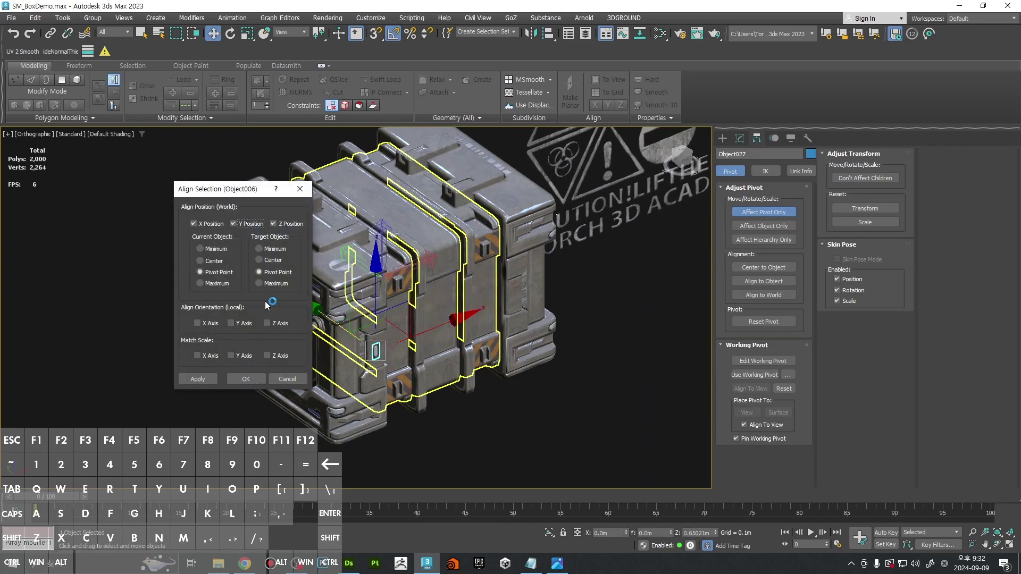
{"action": "left_click", "coordinate": [250, 379]}
{"action": "middle_click_drag", "start_coordinate": [510, 290], "coordinate": [622, 283], "text": "alt"}
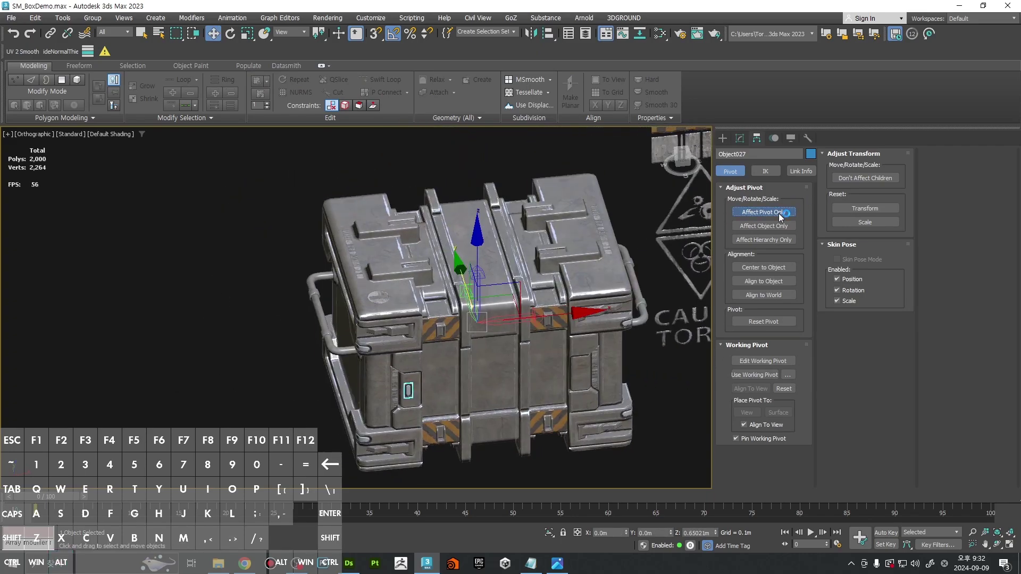
Step: Mirror the capsule decal with a Symmetry modifier on flipped X and Y axes, then convert it to Editable Poly and deselect it
{"action": "left_click", "coordinate": [739, 139]}
{"action": "left_click", "coordinate": [765, 167]}
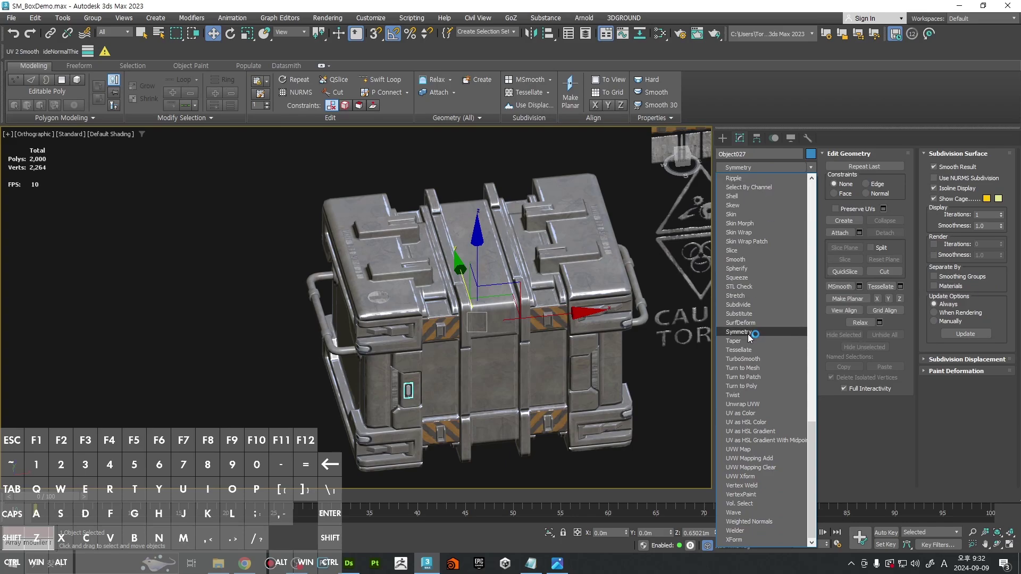
{"action": "left_click", "coordinate": [739, 331]}
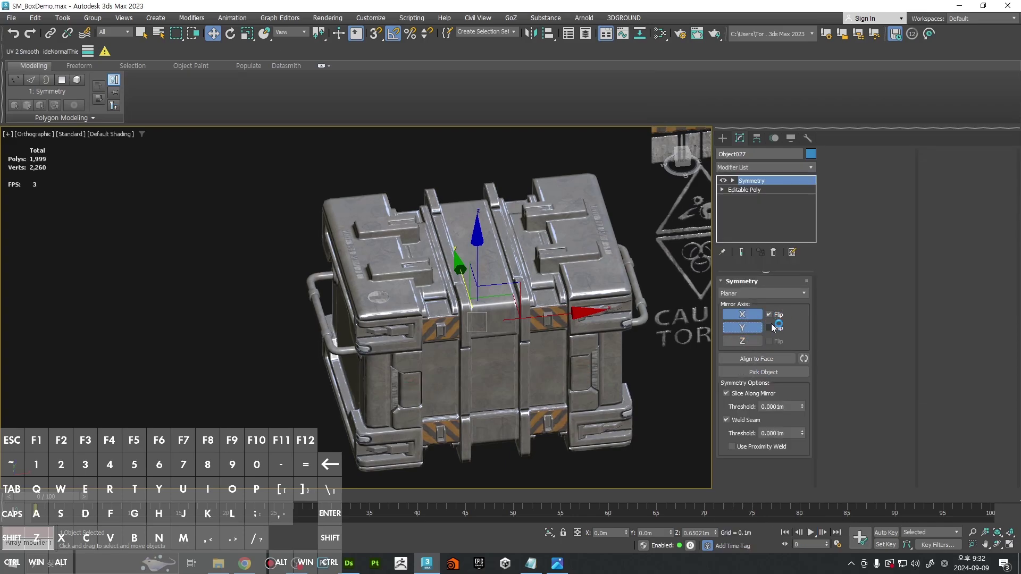
{"action": "middle_click_drag", "start_coordinate": [654, 319], "coordinate": [410, 266], "text": "alt"}
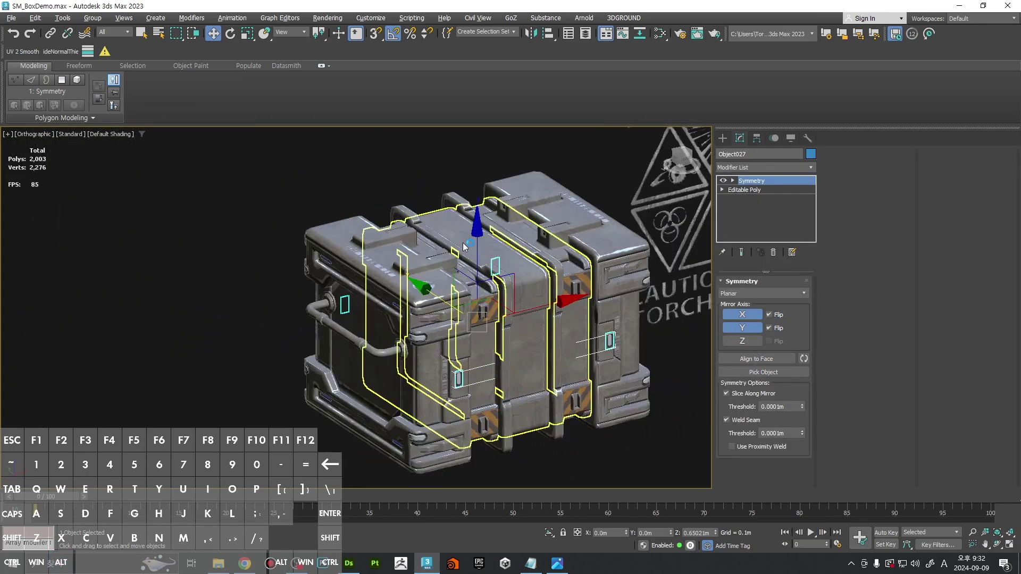
{"action": "right_click", "coordinate": [463, 239]}
{"action": "mouse_move", "coordinate": [518, 374]}
{"action": "left_click", "coordinate": [584, 382]}
{"action": "left_click", "coordinate": [659, 410]}
Step: Copy the light grey capsule decal from the decal sheet toward the box, to about 1.09 m along X
{"action": "key", "text": "F4"}
{"action": "middle_click_drag", "start_coordinate": [660, 410], "coordinate": [548, 340]}
{"action": "key", "text": "F4"}
{"action": "key", "text": "p"}
{"action": "middle_click_drag", "start_coordinate": [548, 340], "coordinate": [619, 281], "text": "ctrl+alt"}
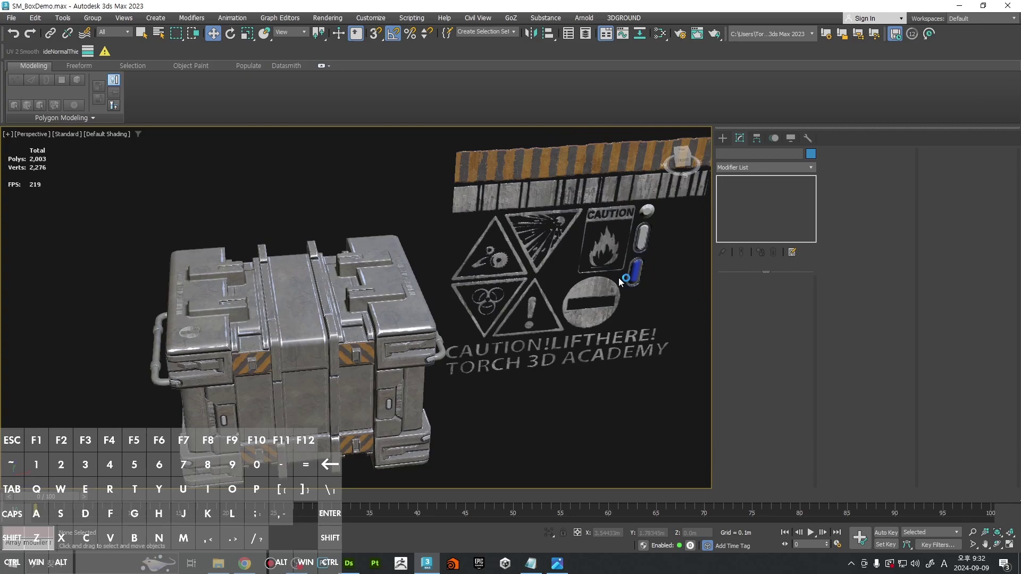
{"action": "left_click", "coordinate": [645, 243]}
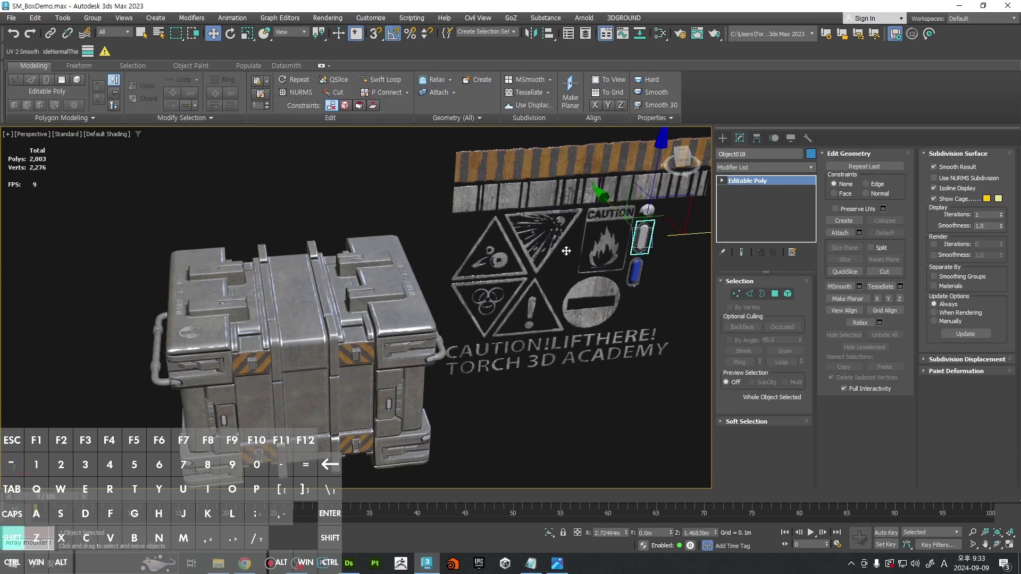
{"action": "left_click_drag", "start_coordinate": [566, 251], "coordinate": [489, 270], "text": "shift"}
{"action": "key", "text": "Return"}
Step: Rotate the capsule copy 90 degrees in the top view and move it over a raised lid block, about X -0.73 m, Y 0.26 m
{"action": "key", "text": "t"}
{"action": "scroll", "coordinate": [502, 298], "scroll_direction": "down", "scroll_amount": 8}
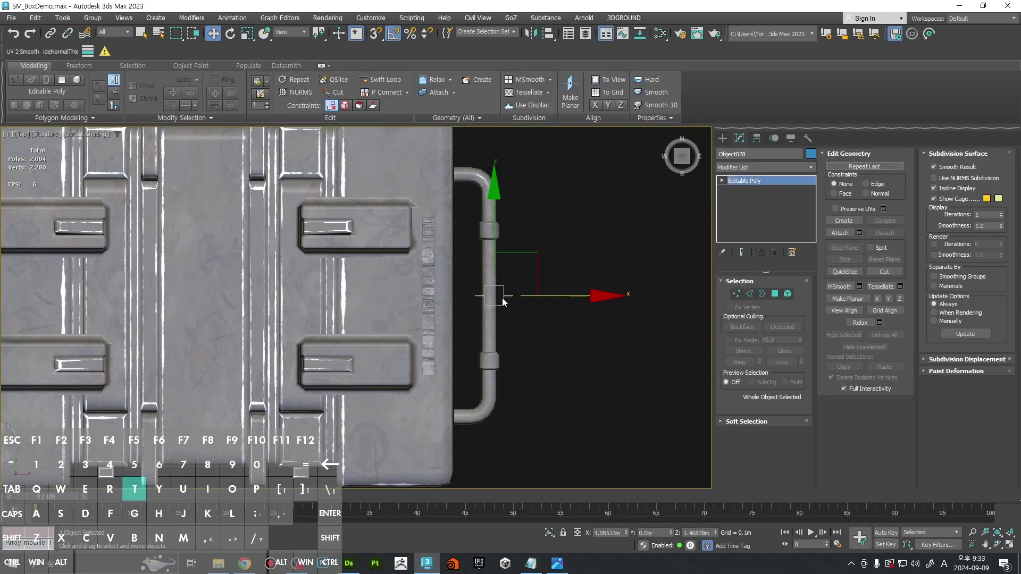
{"action": "key", "text": "e"}
{"action": "scroll", "coordinate": [502, 297], "scroll_direction": "down", "scroll_amount": 3}
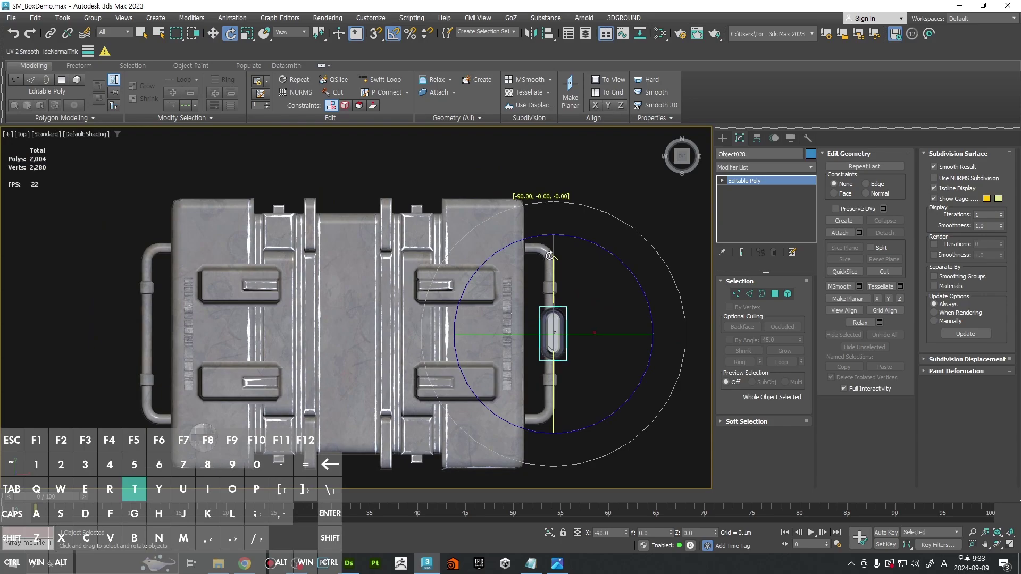
{"action": "left_click_drag", "start_coordinate": [627, 268], "coordinate": [606, 251]}
{"action": "key", "text": "w"}
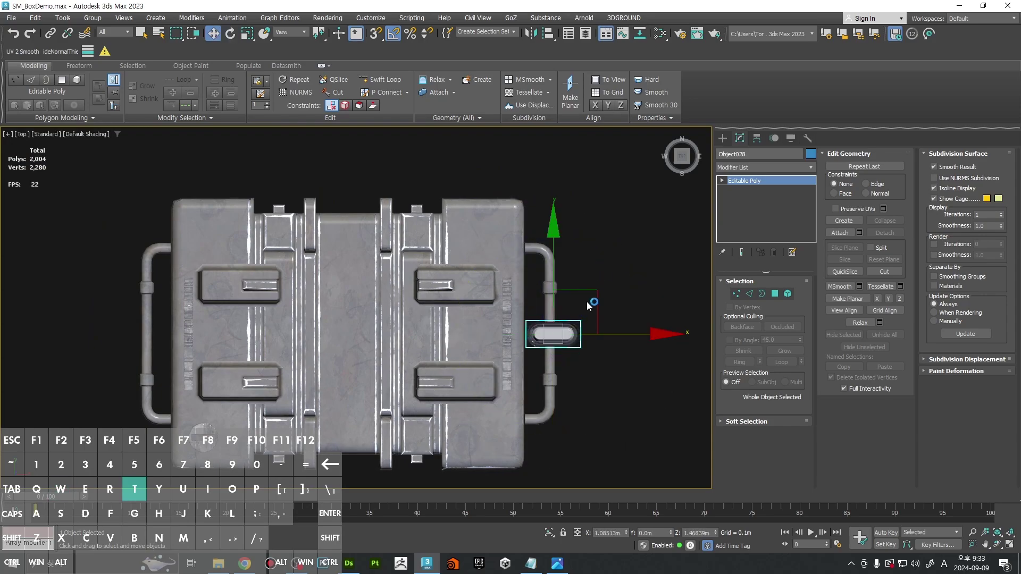
{"action": "middle_click_drag", "start_coordinate": [593, 303], "coordinate": [635, 306]}
{"action": "left_click_drag", "start_coordinate": [637, 315], "coordinate": [428, 264]}
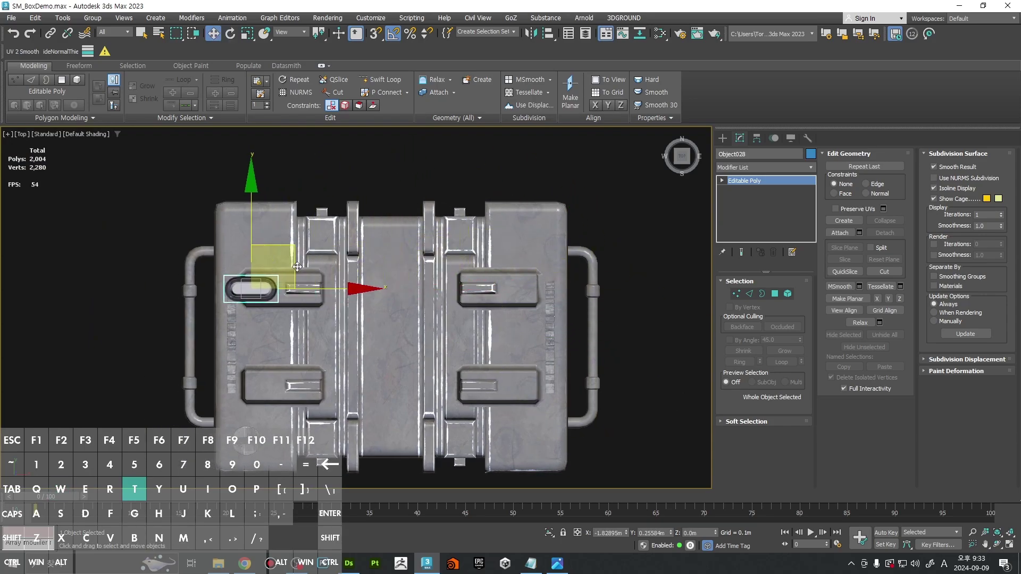
Step: Lower the capsule decal along Z to about 1.35 m so it rests on the raised block's top surface
{"action": "middle_click_drag", "start_coordinate": [298, 267], "coordinate": [425, 243]}
{"action": "scroll", "coordinate": [463, 290], "scroll_direction": "up", "scroll_amount": 6}
{"action": "middle_click_drag", "start_coordinate": [445, 306], "coordinate": [453, 187], "text": "alt"}
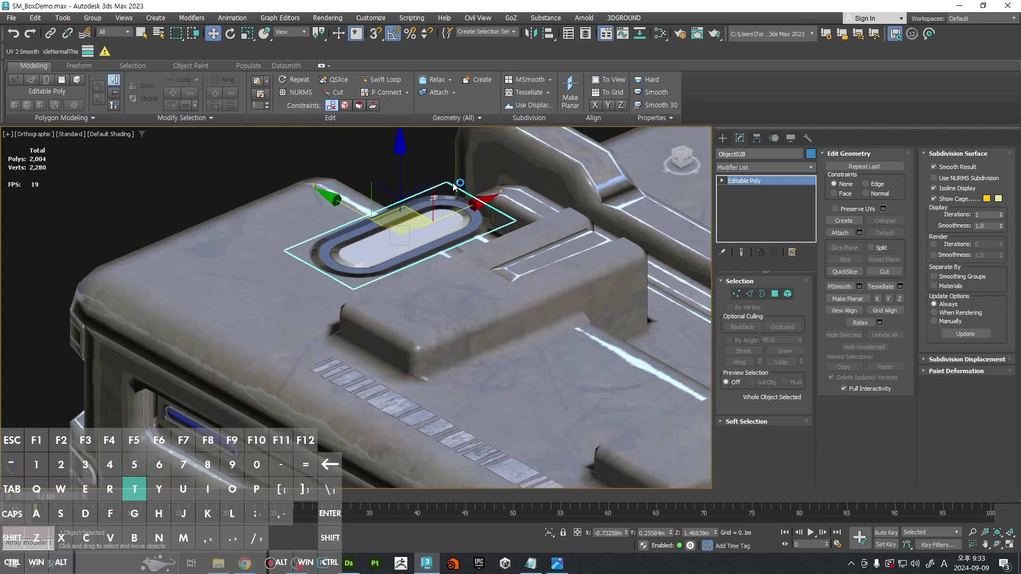
{"action": "left_click_drag", "start_coordinate": [401, 183], "coordinate": [399, 260]}
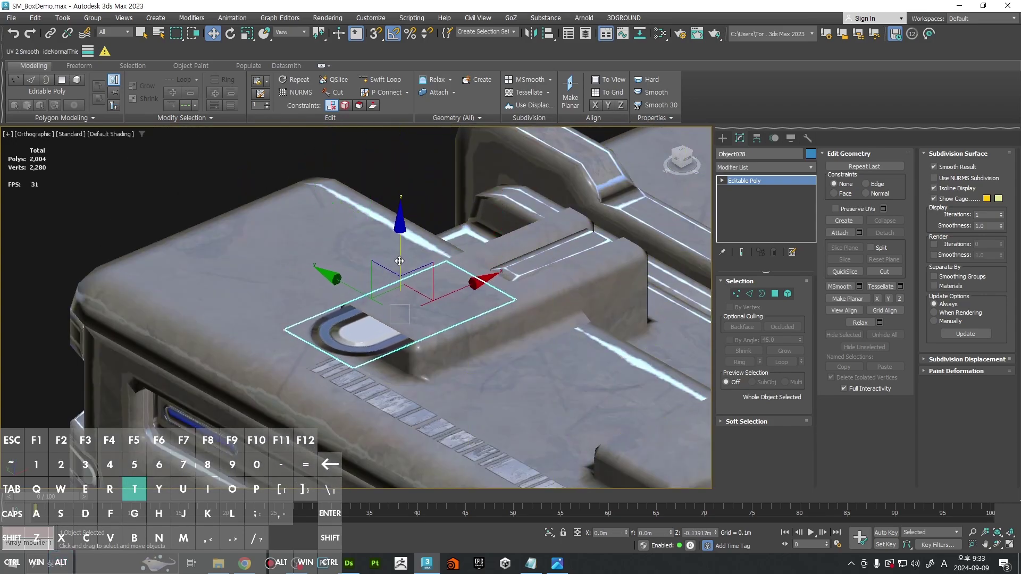
Step: Scale the capsule decal uniformly to about half size and shift it slightly along X over the raised block's outer end
{"action": "key", "text": "4"}
{"action": "key", "text": "t"}
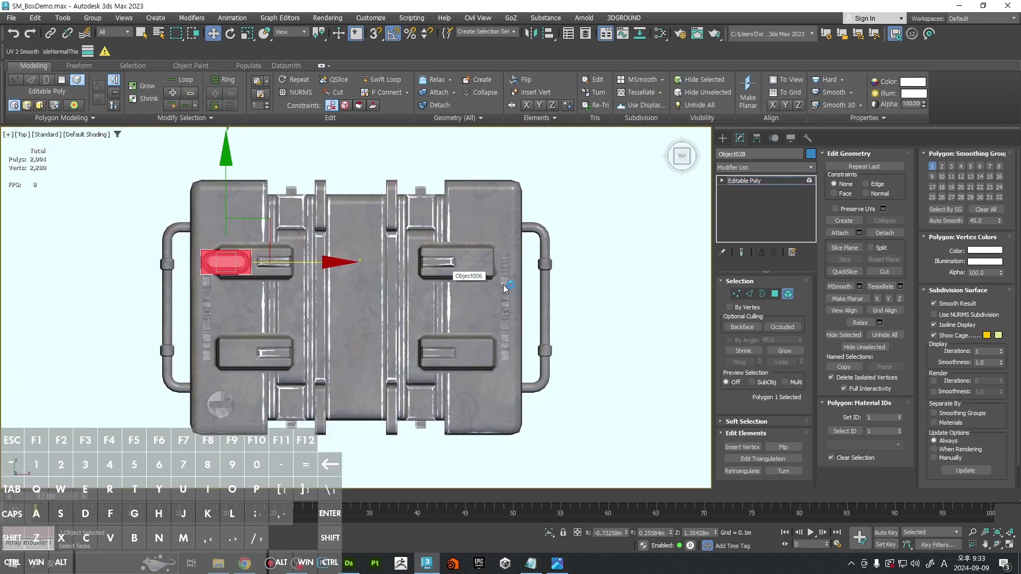
{"action": "key", "text": "z"}
{"action": "middle_click_drag", "start_coordinate": [397, 271], "coordinate": [457, 270]}
{"action": "scroll", "coordinate": [457, 270], "scroll_direction": "down", "scroll_amount": 6}
{"action": "key", "text": "F4"}
{"action": "key", "text": "4"}
{"action": "scroll", "coordinate": [536, 274], "scroll_direction": "up", "scroll_amount": 3}
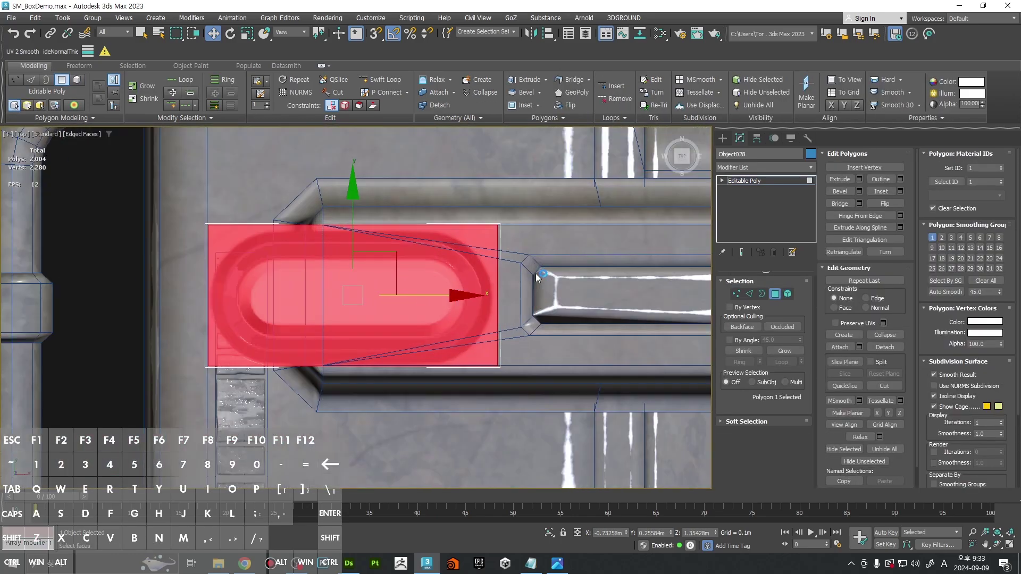
{"action": "key", "text": "4"}
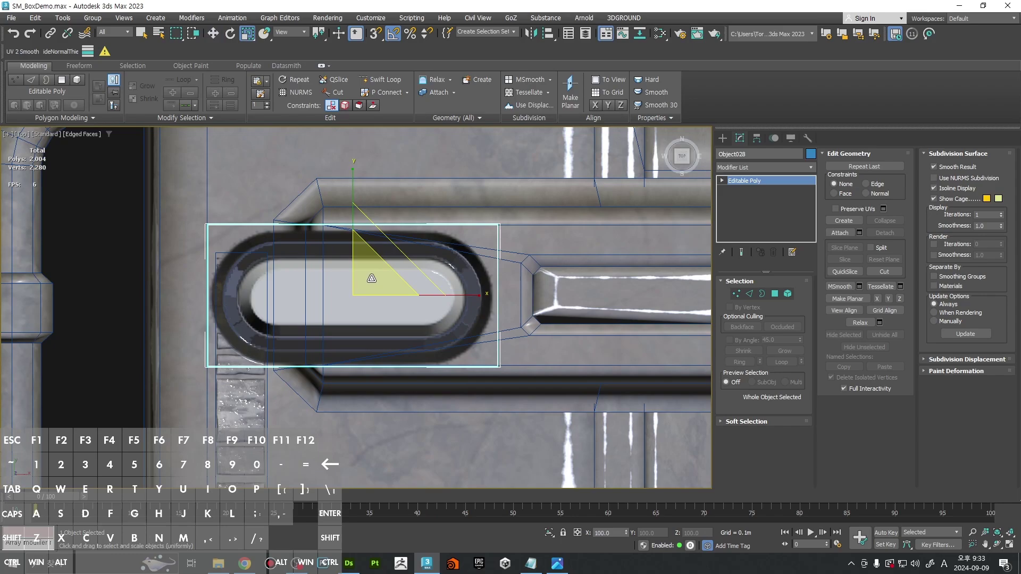
{"action": "left_click_drag", "start_coordinate": [371, 278], "coordinate": [366, 274]}
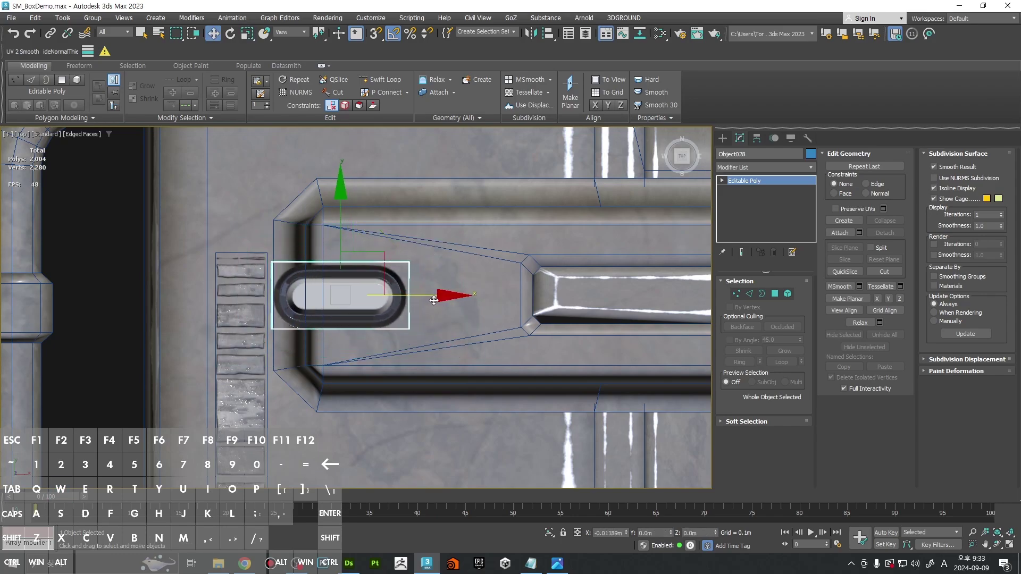
Step: Insert two Swift Loop edge loops across the capsule decal where it passes over the raised block's bevelled end
{"action": "middle_click_drag", "start_coordinate": [397, 300], "coordinate": [451, 246], "text": "alt"}
{"action": "left_click_drag", "start_coordinate": [452, 246], "coordinate": [451, 245]}
{"action": "middle_click_drag", "start_coordinate": [452, 246], "coordinate": [424, 257], "text": "alt"}
{"action": "left_click", "coordinate": [422, 245]}
{"action": "right_click", "coordinate": [421, 245]}
{"action": "key", "text": "alt+1"}
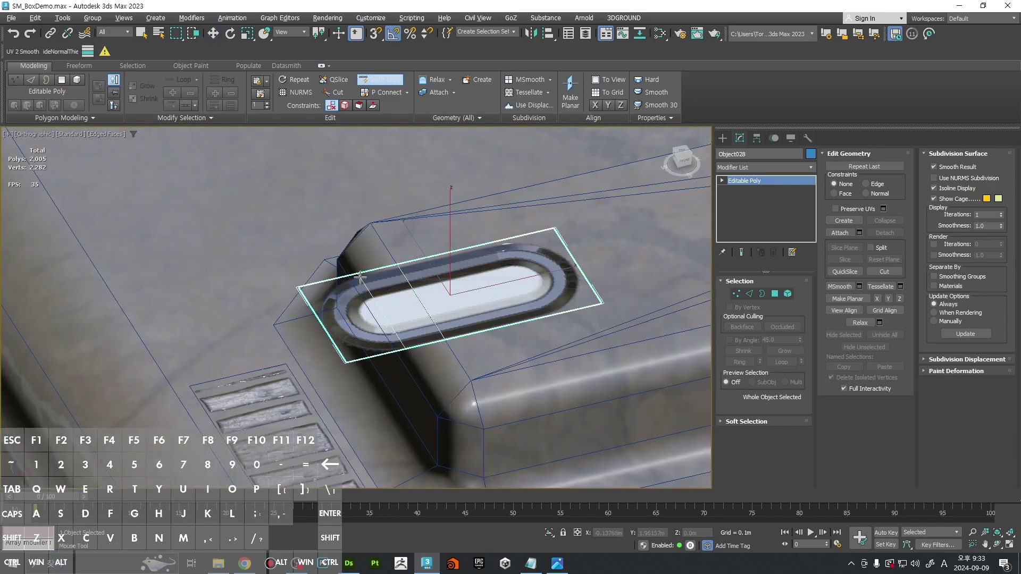
{"action": "left_click", "coordinate": [359, 277]}
{"action": "right_click", "coordinate": [360, 277]}
{"action": "middle_click_drag", "start_coordinate": [346, 324], "coordinate": [372, 276]}
Step: Rotate the decal's overhanging end polygon -90 degrees about Y and move it against the raised block's vertical end face
{"action": "key", "text": "2"}
{"action": "key", "text": "4"}
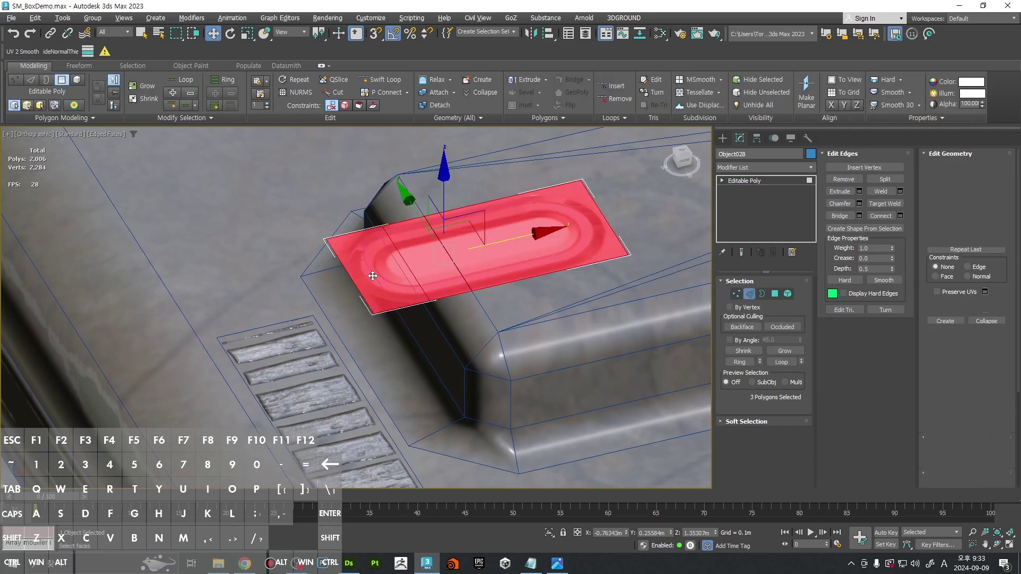
{"action": "left_click", "coordinate": [372, 276]}
{"action": "key", "text": "e"}
{"action": "left_click_drag", "start_coordinate": [358, 199], "coordinate": [326, 227]}
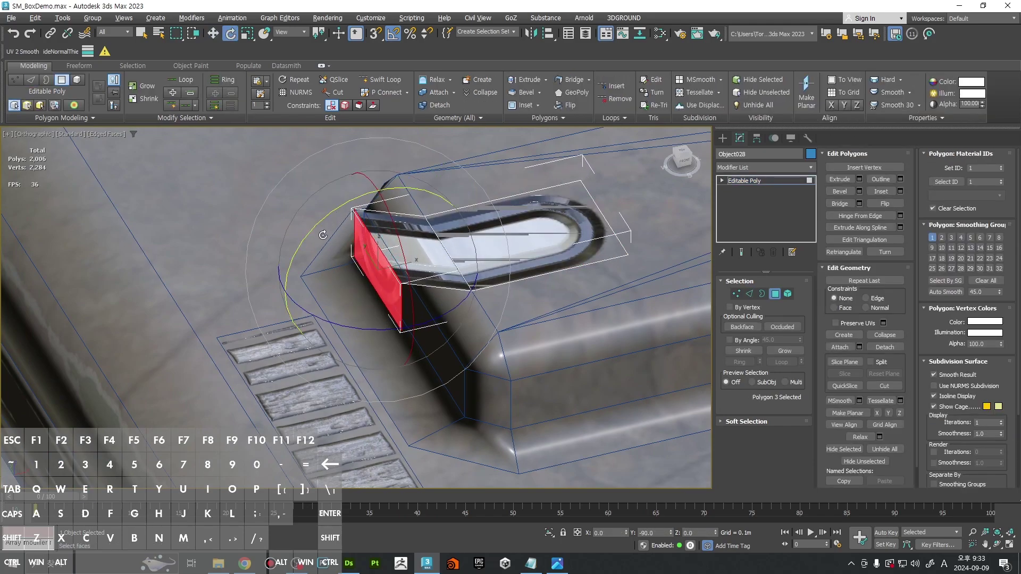
{"action": "middle_click_drag", "start_coordinate": [331, 239], "coordinate": [326, 206], "text": "alt"}
{"action": "scroll", "coordinate": [408, 253], "scroll_direction": "up", "scroll_amount": 2}
{"action": "left_click_drag", "start_coordinate": [405, 237], "coordinate": [464, 307]}
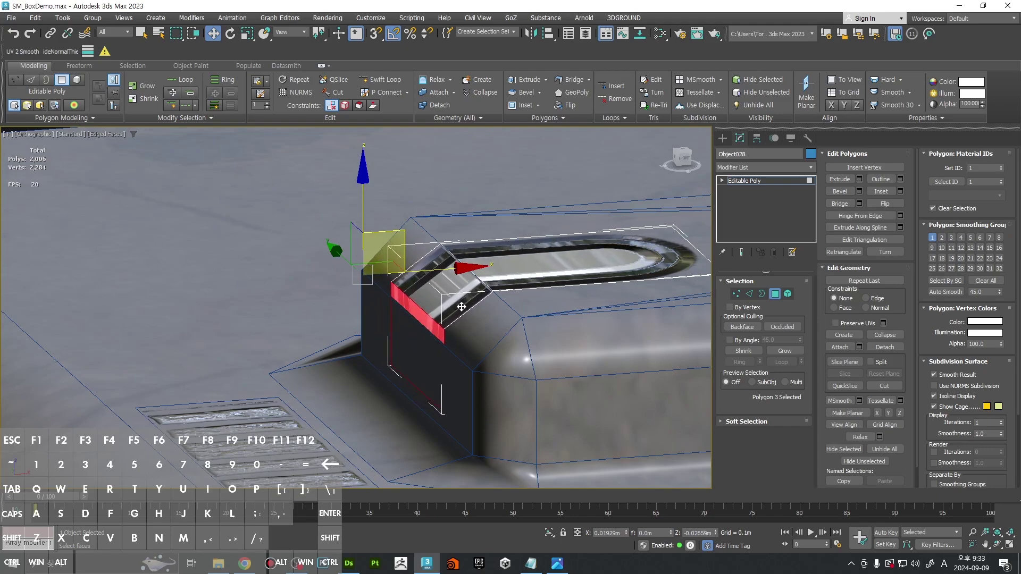
Step: Adjust the decal's fold edge to follow the block's bevel, then nudge the whole decal to about 1.353 m along Z
{"action": "middle_click_drag", "start_coordinate": [460, 306], "coordinate": [425, 236], "text": "alt"}
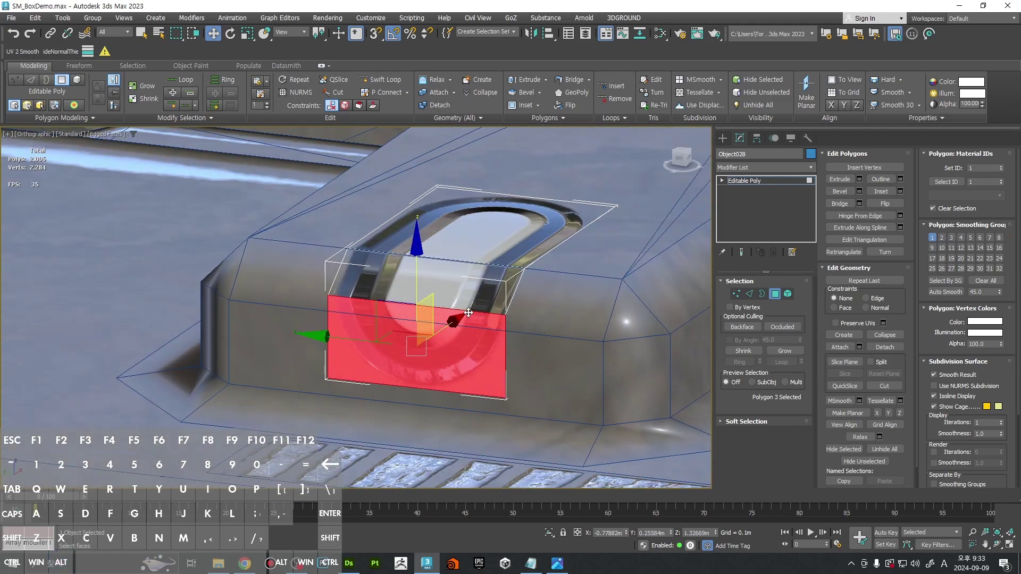
{"action": "key", "text": "2"}
{"action": "left_click_drag", "start_coordinate": [422, 232], "coordinate": [420, 255]}
{"action": "middle_click_drag", "start_coordinate": [483, 280], "coordinate": [484, 234], "text": "alt"}
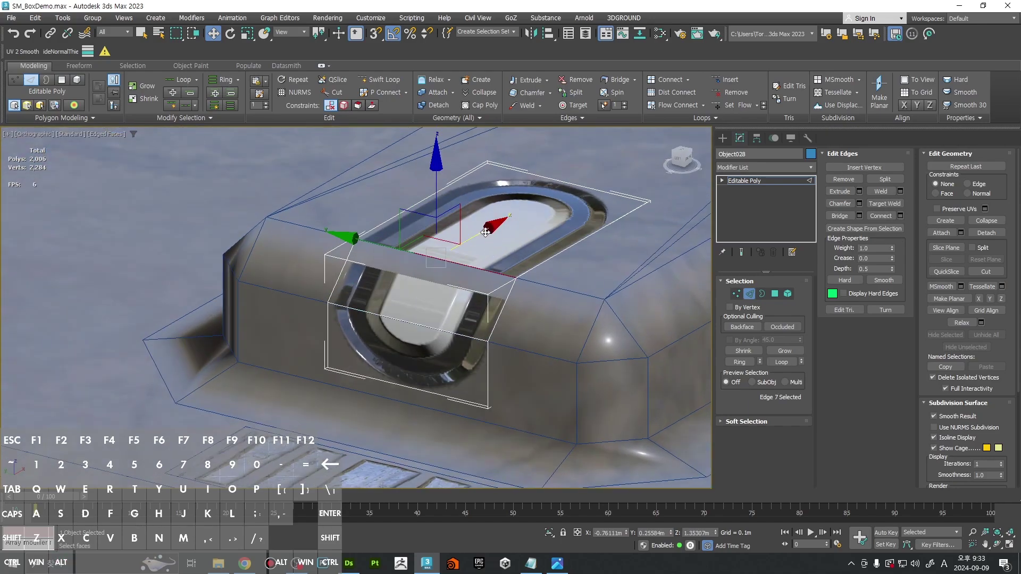
{"action": "left_click_drag", "start_coordinate": [483, 235], "coordinate": [484, 233]}
{"action": "scroll", "coordinate": [484, 234], "scroll_direction": "down", "scroll_amount": 3}
{"action": "middle_click_drag", "start_coordinate": [484, 234], "coordinate": [510, 258], "text": "alt"}
{"action": "key", "text": "4"}
{"action": "key", "text": "ctrl+a"}
{"action": "key", "text": "4"}
{"action": "scroll", "coordinate": [535, 319], "scroll_direction": "down", "scroll_amount": 5}
{"action": "scroll", "coordinate": [510, 258], "scroll_direction": "up", "scroll_amount": 5}
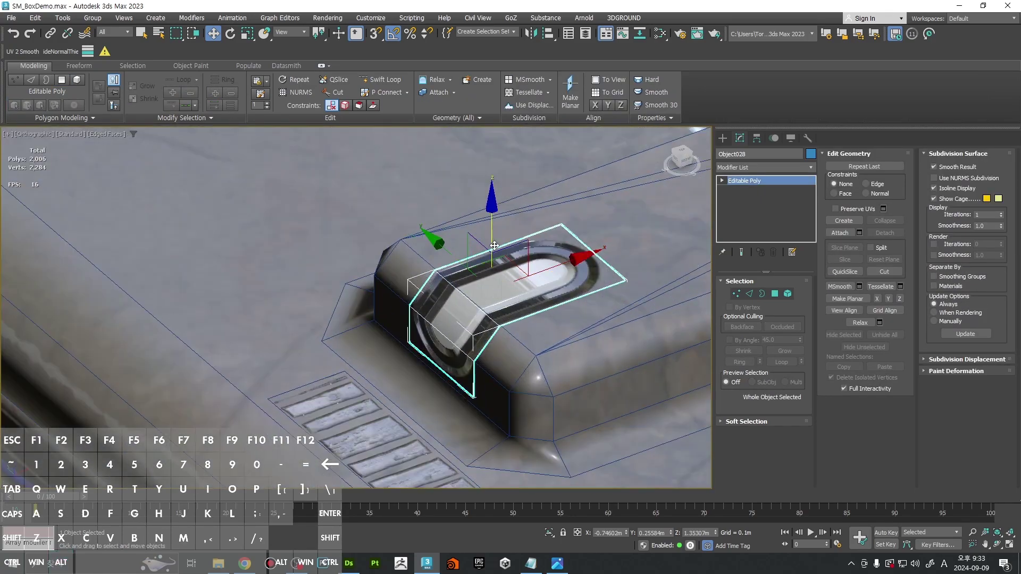
{"action": "scroll", "coordinate": [497, 244], "scroll_direction": "down", "scroll_amount": 7}
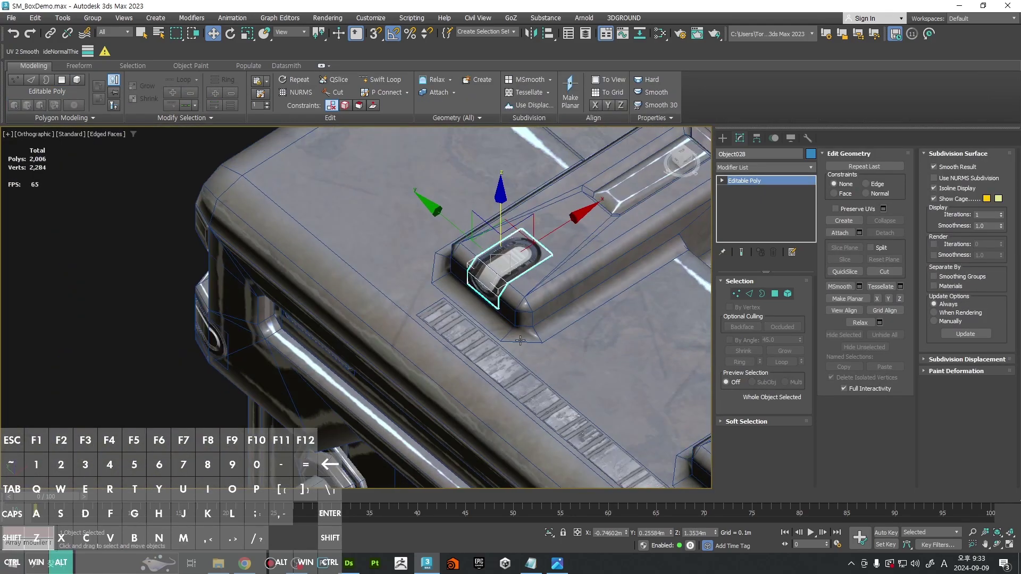
Step: Move only the capsule decal's pivot to X 0 and Y 0, then align it to the box body's pivot
{"action": "middle_click_drag", "start_coordinate": [498, 247], "coordinate": [412, 310], "text": "alt"}
{"action": "left_click", "coordinate": [326, 294]}
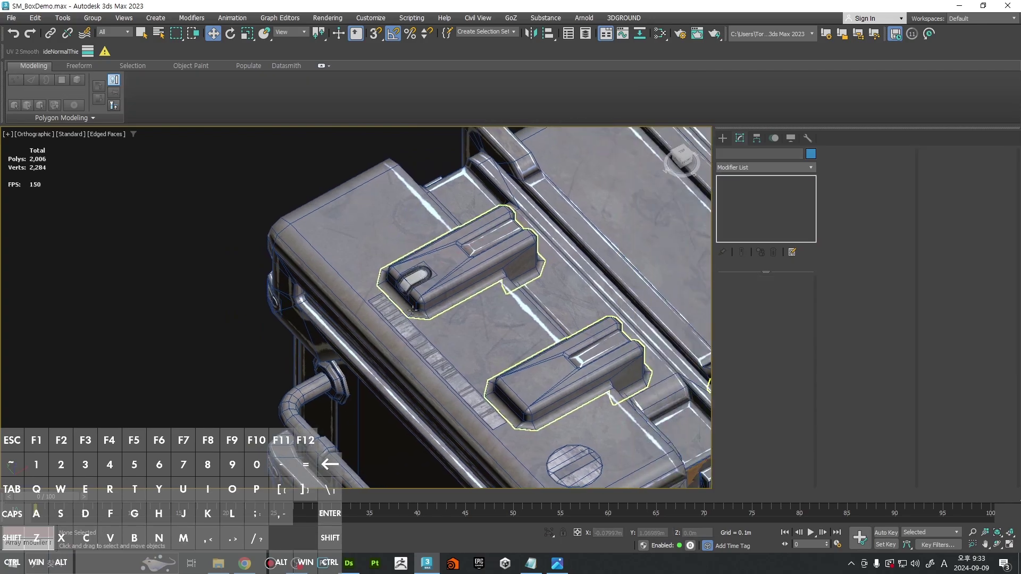
{"action": "left_click", "coordinate": [416, 274]}
{"action": "key", "text": "F4"}
{"action": "middle_click_drag", "start_coordinate": [535, 296], "coordinate": [431, 294]}
{"action": "middle_click_drag", "start_coordinate": [430, 293], "coordinate": [425, 319], "text": "ctrl+alt"}
{"action": "middle_click_drag", "start_coordinate": [426, 319], "coordinate": [425, 295], "text": "alt"}
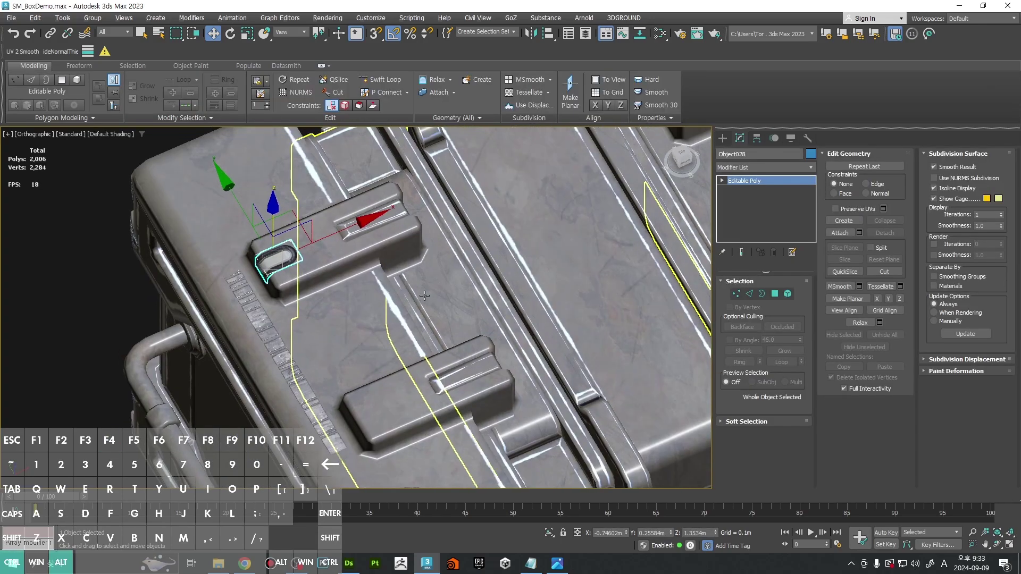
{"action": "scroll", "coordinate": [424, 296], "scroll_direction": "down", "scroll_amount": 3}
{"action": "left_click", "coordinate": [756, 139]}
{"action": "left_click", "coordinate": [764, 211]}
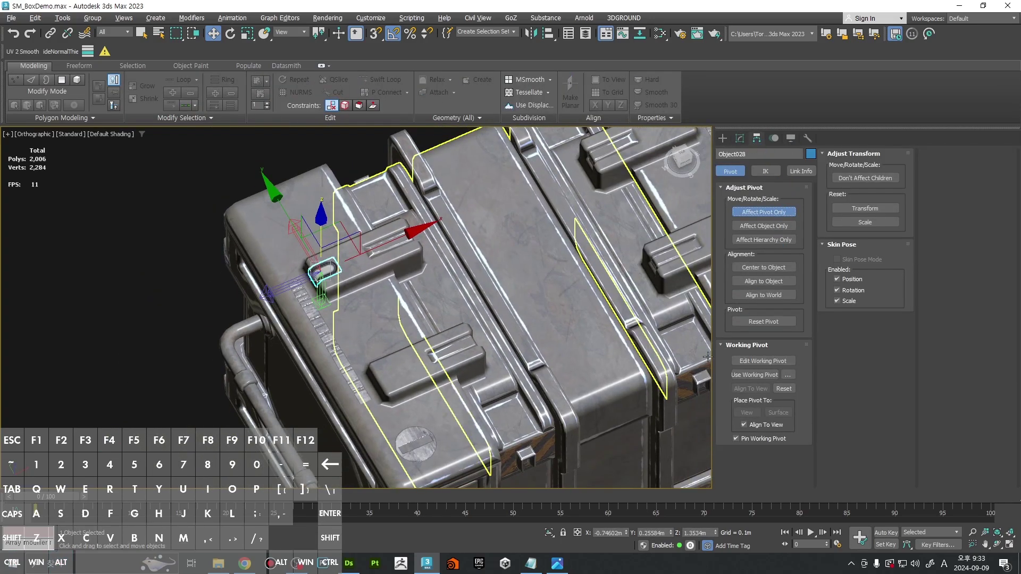
{"action": "right_click", "coordinate": [626, 534]}
{"action": "right_click", "coordinate": [672, 534]}
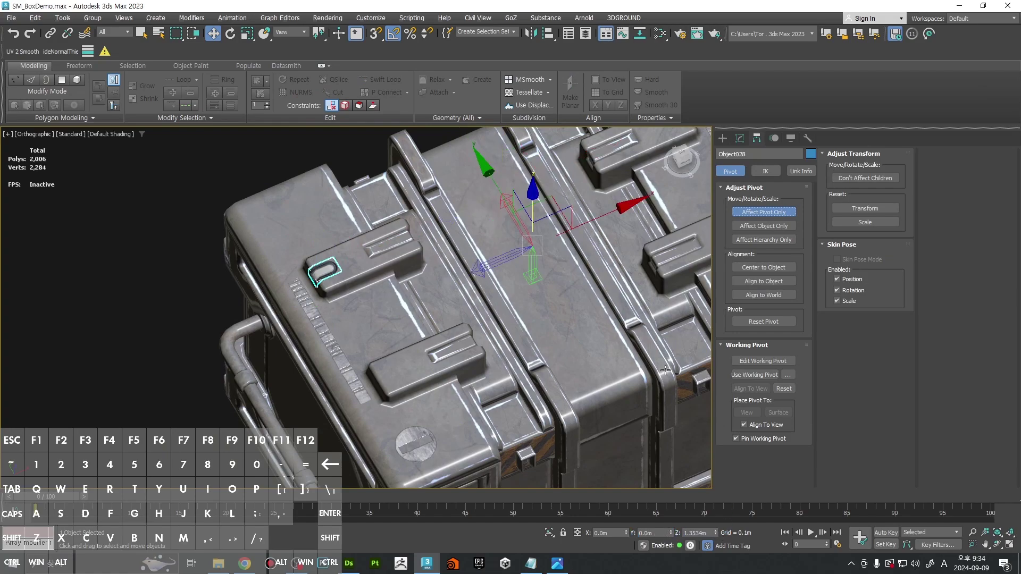
{"action": "scroll", "coordinate": [665, 370], "scroll_direction": "down", "scroll_amount": 5}
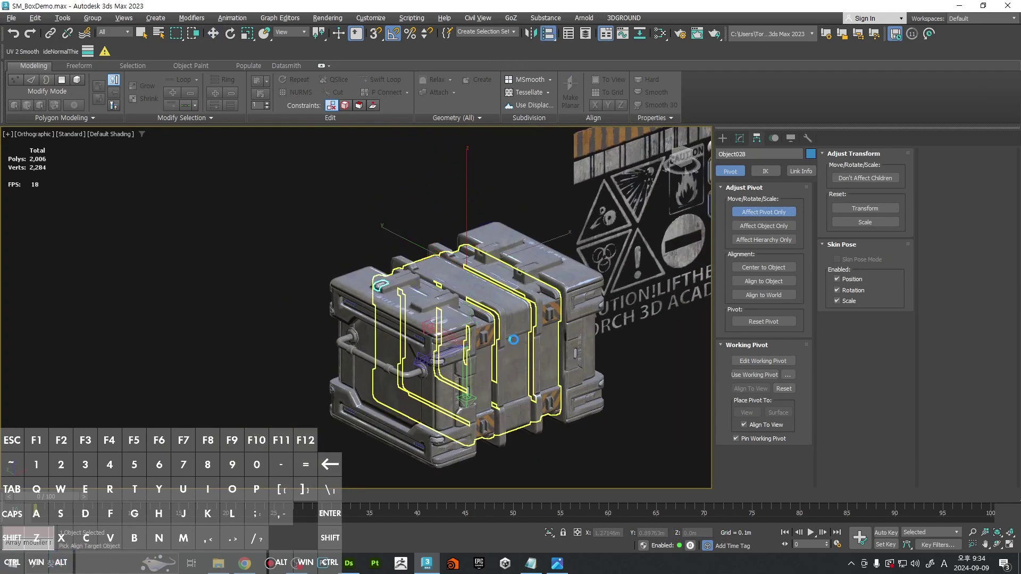
{"action": "left_click", "coordinate": [530, 348]}
{"action": "left_click", "coordinate": [246, 378]}
Step: Reset the XForm of the folded capsule decal and convert it to Editable Poly
{"action": "left_click", "coordinate": [807, 138]}
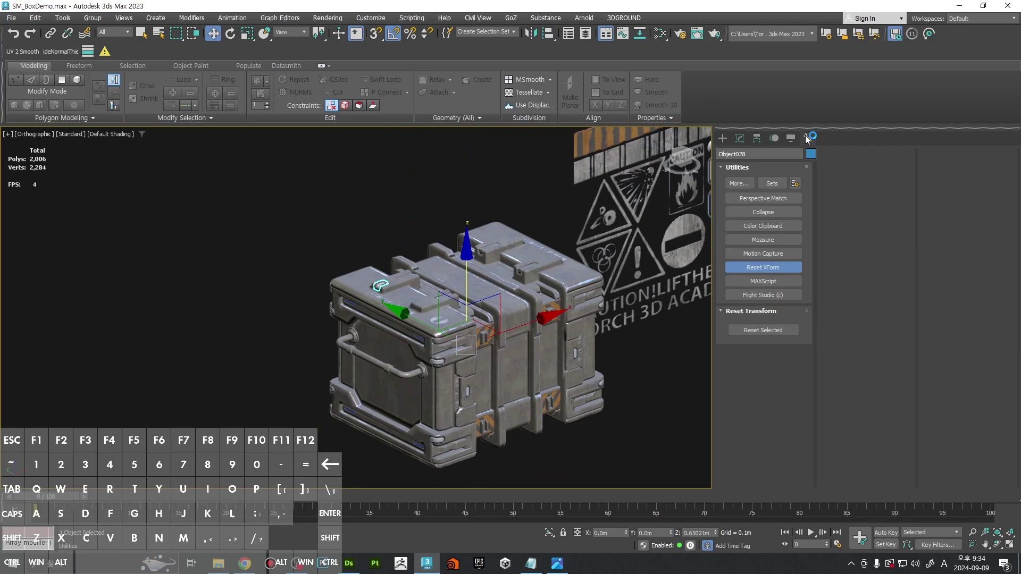
{"action": "left_click", "coordinate": [773, 330]}
{"action": "right_click", "coordinate": [492, 262]}
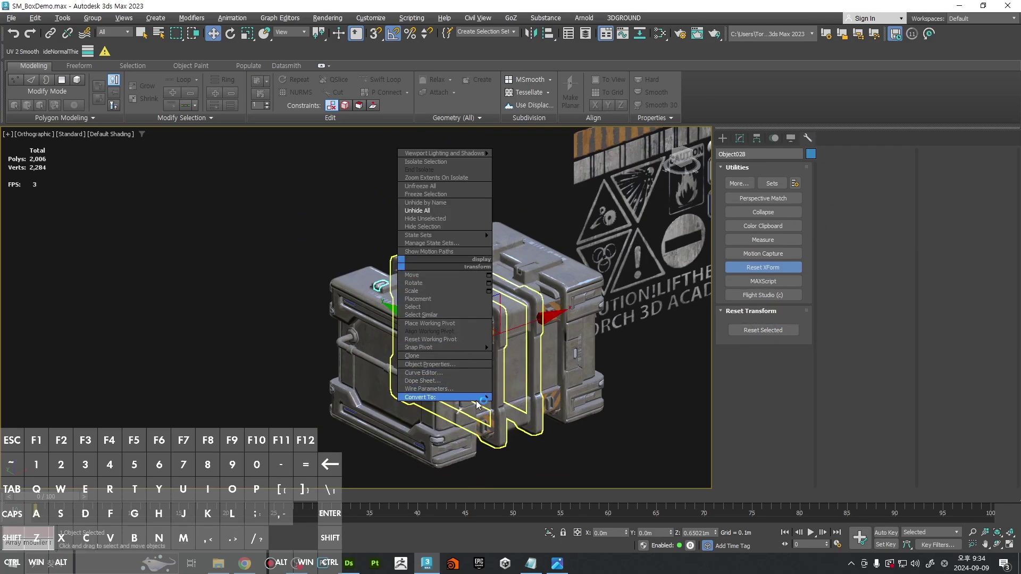
{"action": "mouse_move", "coordinate": [477, 400]}
{"action": "left_click", "coordinate": [523, 405]}
Step: Add an Edit Normals modifier to the folded capsule decal and average the normals of its top face, selecting by face
{"action": "scroll", "coordinate": [381, 294], "scroll_direction": "up", "scroll_amount": 6}
{"action": "middle_click_drag", "start_coordinate": [381, 295], "coordinate": [388, 319], "text": "alt"}
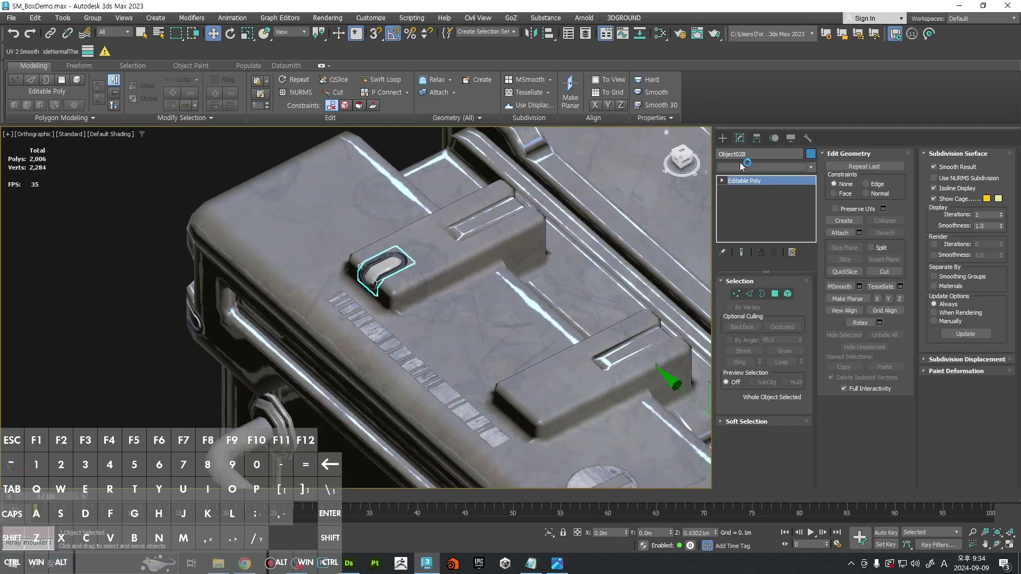
{"action": "left_click", "coordinate": [742, 167]}
{"action": "left_click", "coordinate": [757, 188]}
{"action": "middle_click_drag", "start_coordinate": [467, 252], "coordinate": [515, 246]}
{"action": "key", "text": "4"}
{"action": "scroll", "coordinate": [474, 283], "scroll_direction": "up", "scroll_amount": 5}
{"action": "left_click", "coordinate": [527, 275]}
{"action": "left_click", "coordinate": [749, 399]}
{"action": "middle_click_drag", "start_coordinate": [539, 199], "coordinate": [521, 248]}
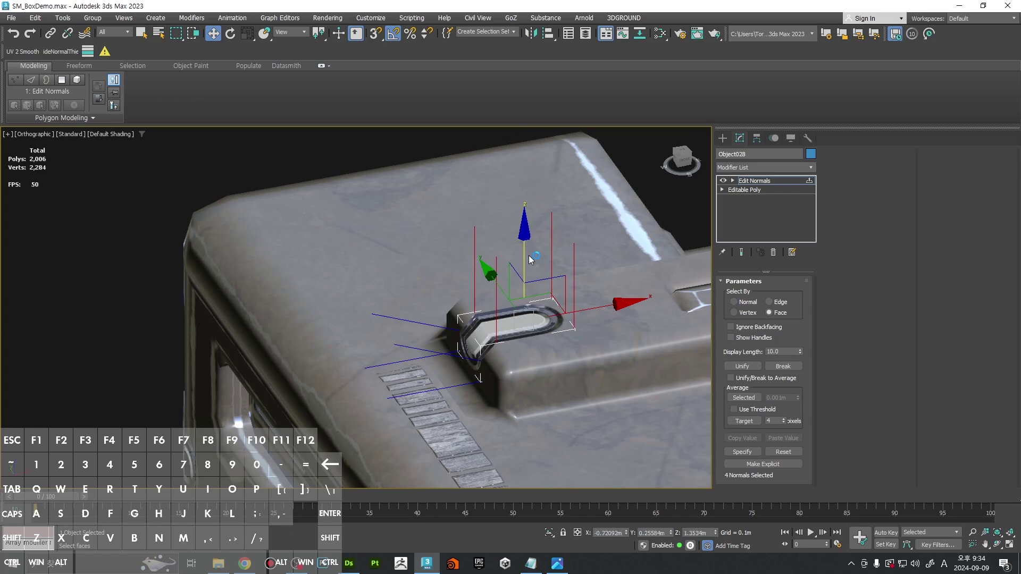
Step: Average the normals of the decal's vertical end face, then convert the decal to Editable Poly
{"action": "middle_click_drag", "start_coordinate": [477, 368], "coordinate": [497, 281]}
{"action": "left_click", "coordinate": [496, 281]}
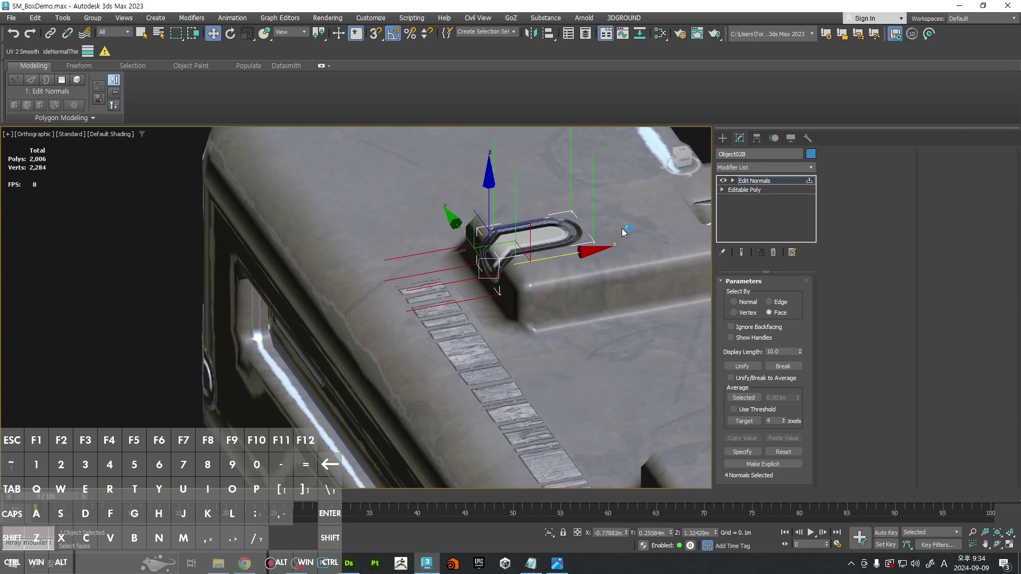
{"action": "scroll", "coordinate": [571, 253], "scroll_direction": "up", "scroll_amount": 4}
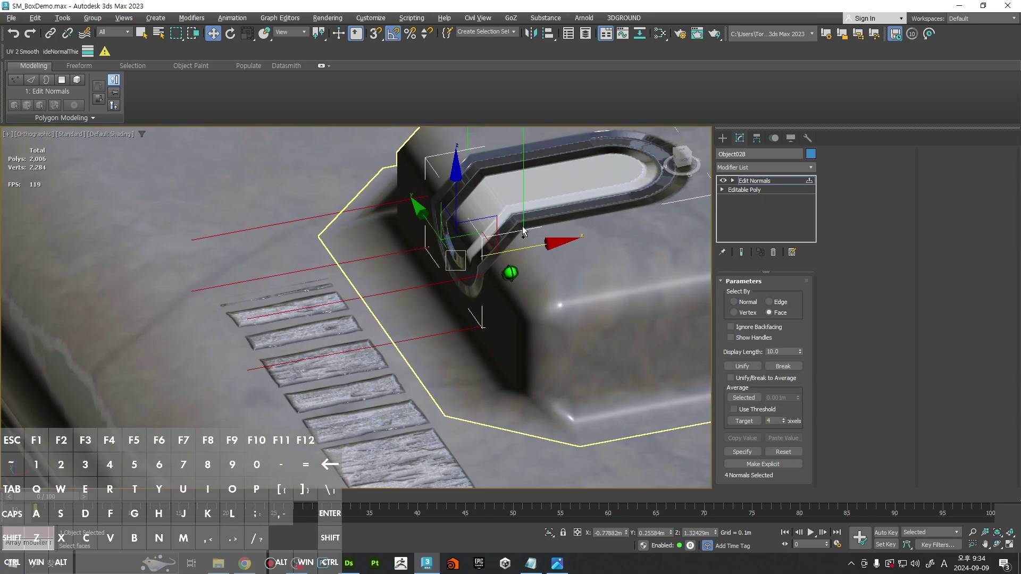
{"action": "scroll", "coordinate": [428, 191], "scroll_direction": "up", "scroll_amount": 3}
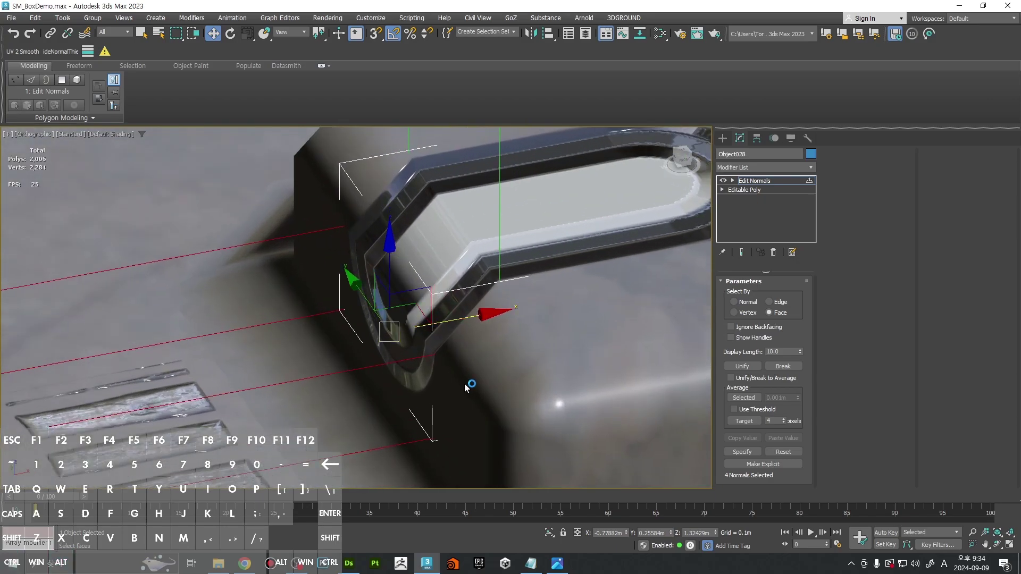
{"action": "scroll", "coordinate": [399, 319], "scroll_direction": "down", "scroll_amount": 3}
{"action": "middle_click_drag", "start_coordinate": [421, 331], "coordinate": [512, 287], "text": "alt"}
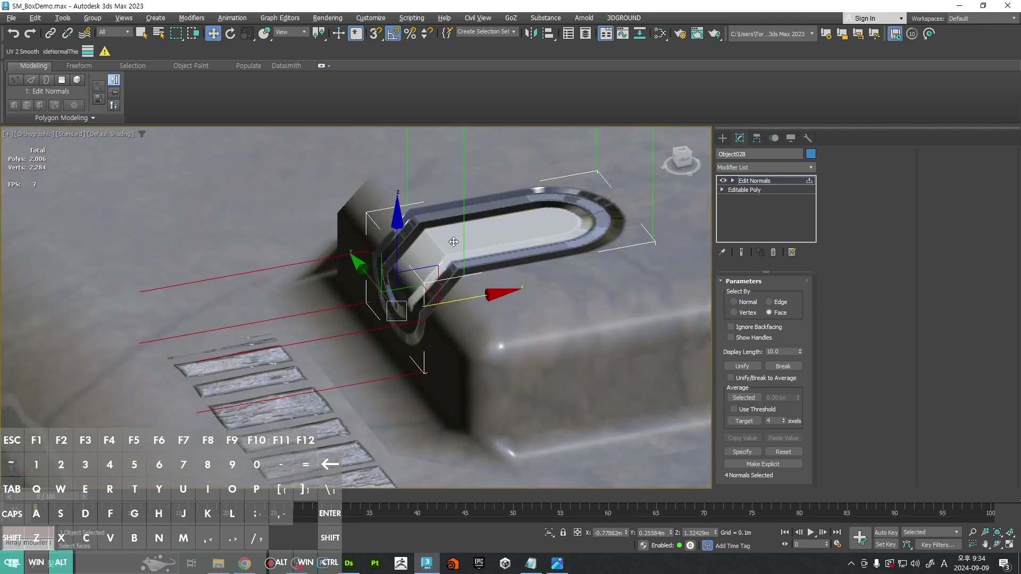
{"action": "key", "text": "ctrl+alt+z"}
{"action": "right_click", "coordinate": [471, 222]}
{"action": "left_click", "coordinate": [598, 365]}
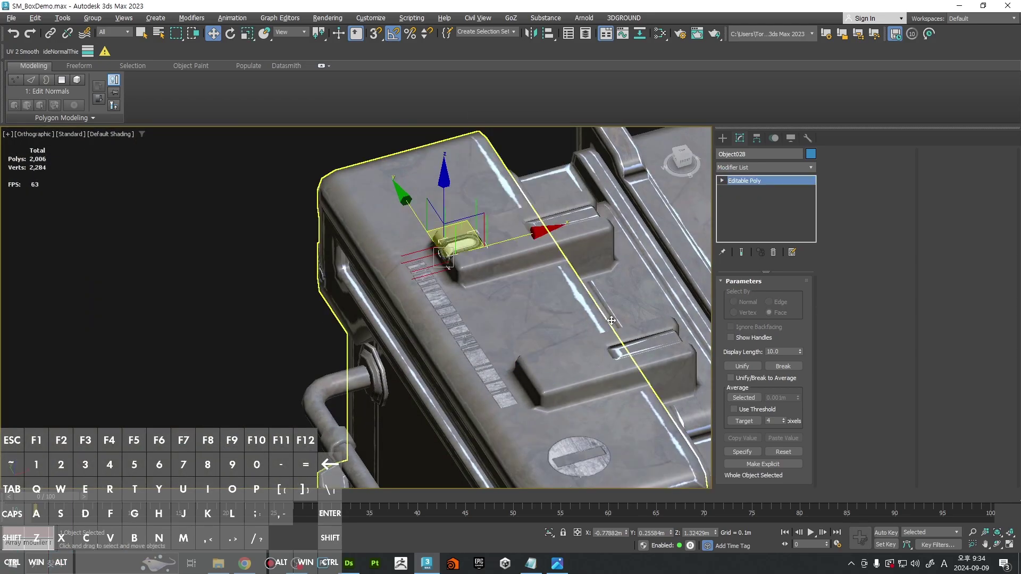
Step: Clone the capsule decal as a Copy and mirror the clone across the X axis with No Clone
{"action": "middle_click_drag", "start_coordinate": [598, 365], "coordinate": [408, 342], "text": "alt"}
{"action": "left_click_drag", "start_coordinate": [444, 339], "coordinate": [463, 321], "text": "shift"}
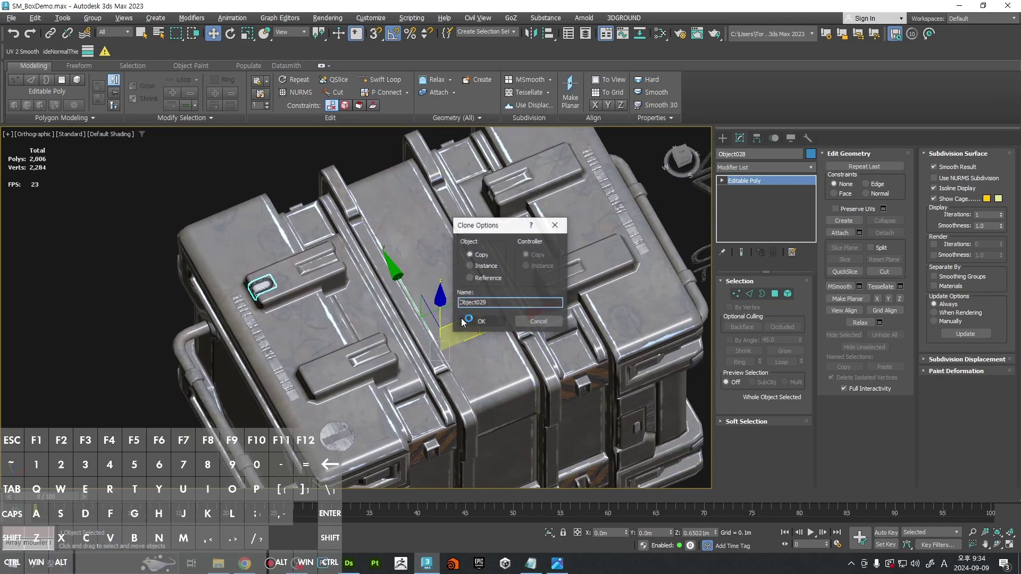
{"action": "left_click", "coordinate": [482, 322]}
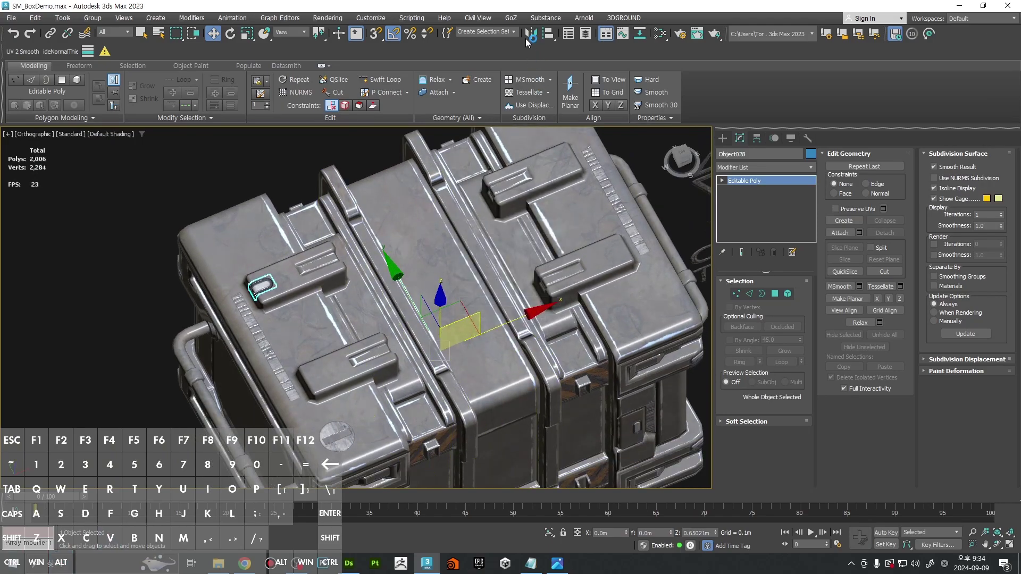
{"action": "left_click", "coordinate": [529, 34]}
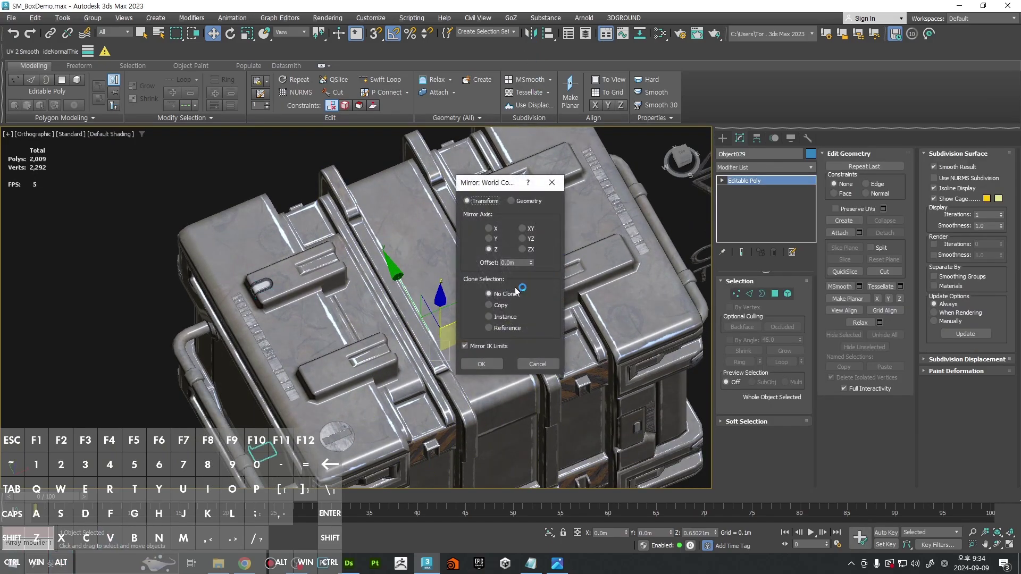
{"action": "left_click", "coordinate": [492, 365]}
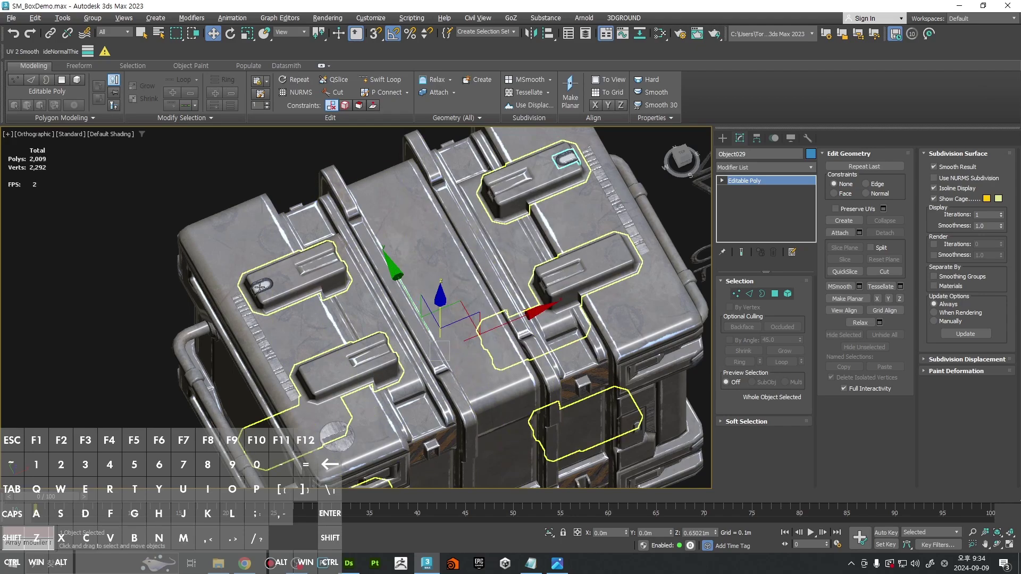
Step: Attach the mirrored capsule decal on the opposite lid block to the original capsule decal
{"action": "middle_click_drag", "start_coordinate": [267, 284], "coordinate": [320, 313], "text": "alt"}
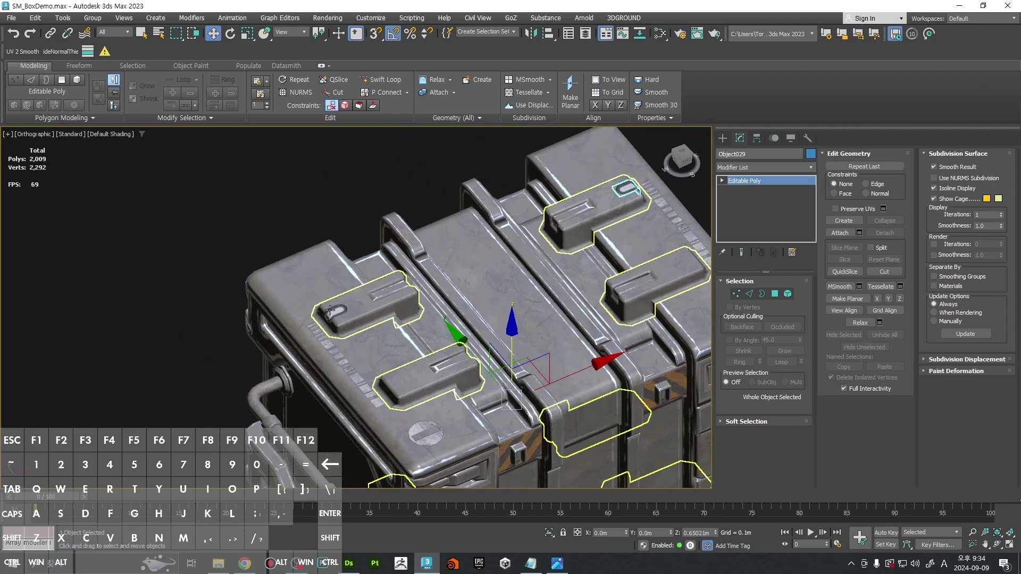
{"action": "left_click", "coordinate": [332, 314]}
{"action": "scroll", "coordinate": [336, 312], "scroll_direction": "up", "scroll_amount": 5}
{"action": "left_click", "coordinate": [344, 305]}
{"action": "scroll", "coordinate": [344, 305], "scroll_direction": "down", "scroll_amount": 5}
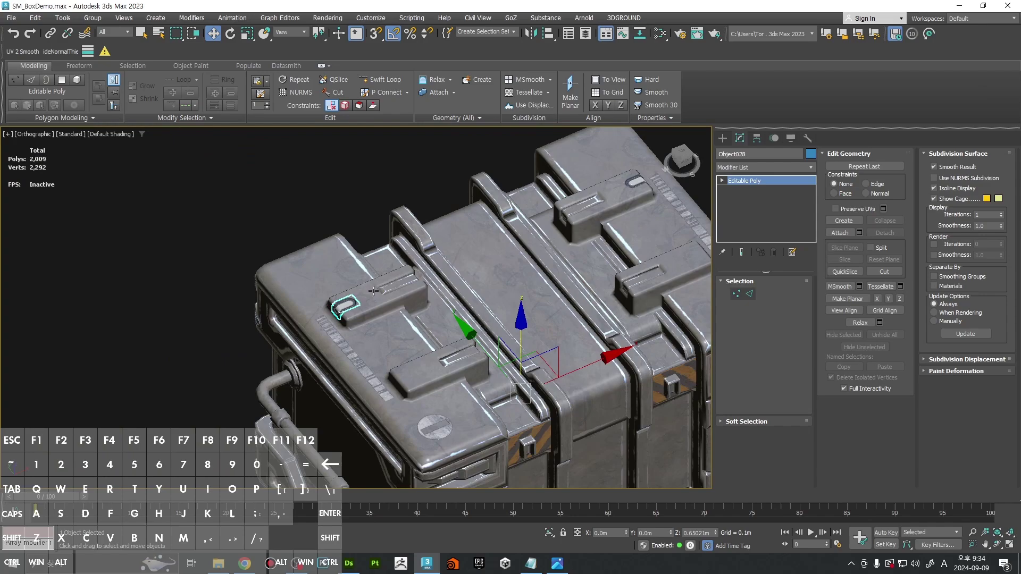
{"action": "middle_click_drag", "start_coordinate": [344, 307], "coordinate": [242, 371]}
{"action": "left_click", "coordinate": [843, 236]}
{"action": "scroll", "coordinate": [513, 291], "scroll_direction": "up", "scroll_amount": 5}
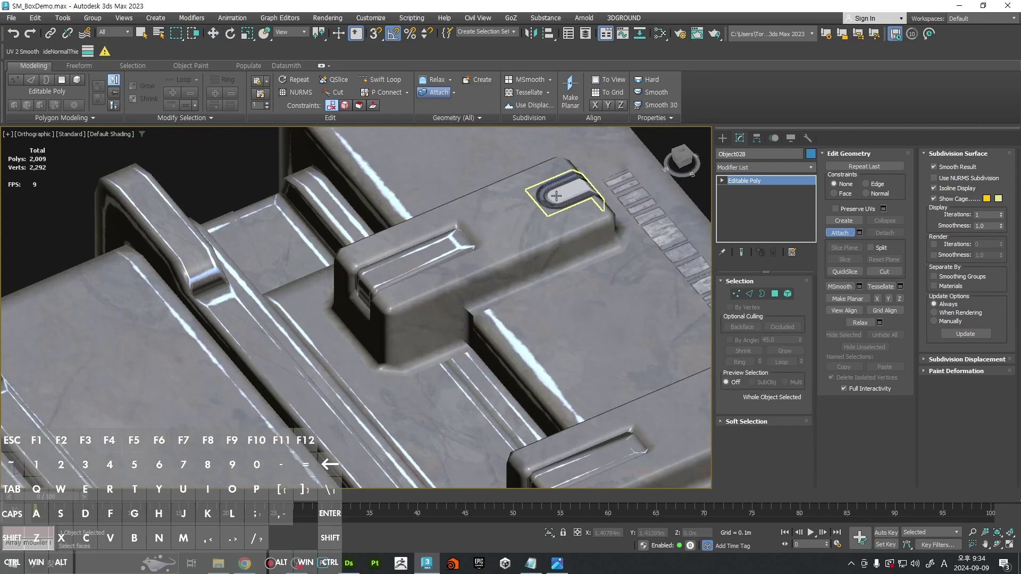
{"action": "left_click", "coordinate": [558, 194]}
Step: Clone the attached pair of capsule decals as a Copy and mirror the clone across the Y axis
{"action": "scroll", "coordinate": [555, 193], "scroll_direction": "down", "scroll_amount": 5}
{"action": "middle_click_drag", "start_coordinate": [527, 250], "coordinate": [547, 254], "text": "alt"}
{"action": "key", "text": "ctrl+v"}
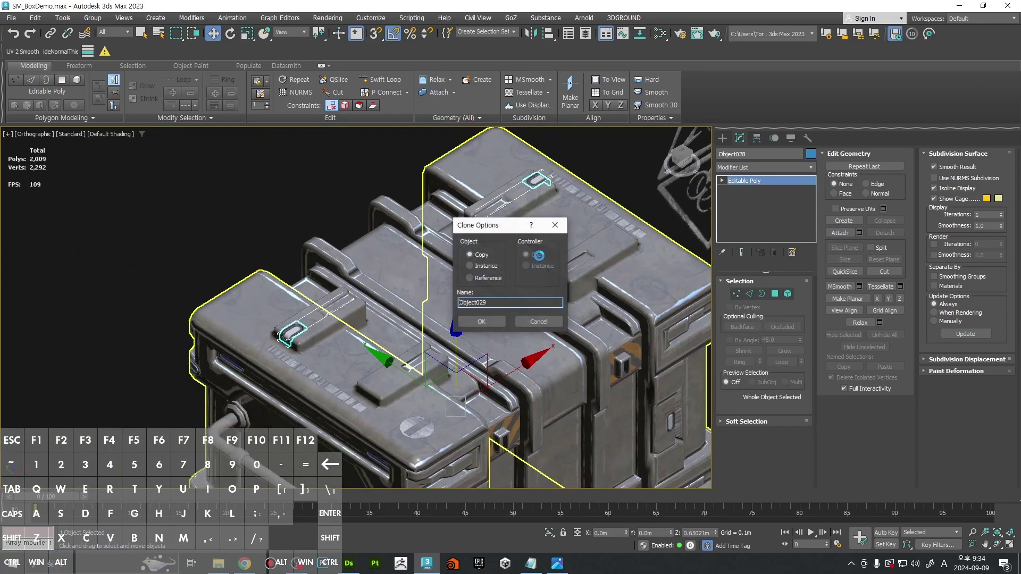
{"action": "left_click", "coordinate": [482, 321]}
{"action": "left_click", "coordinate": [530, 34]}
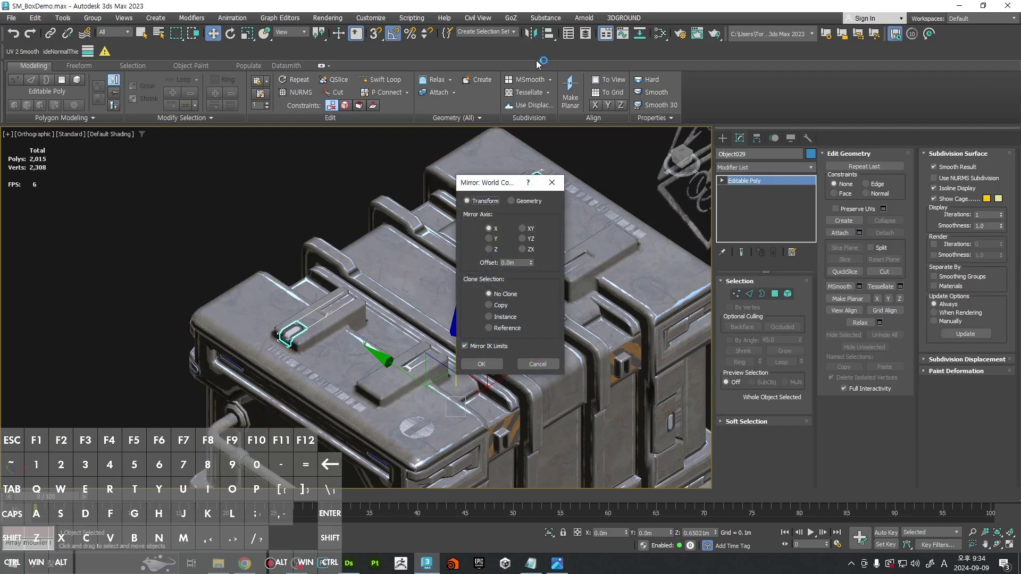
{"action": "left_click", "coordinate": [488, 367]}
{"action": "scroll", "coordinate": [296, 352], "scroll_direction": "up", "scroll_amount": 4}
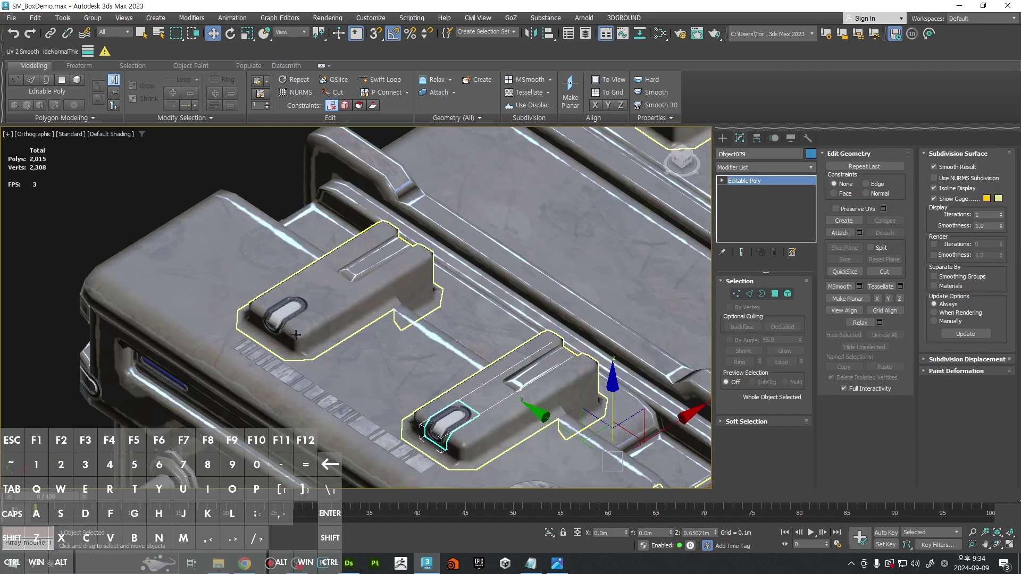
Step: Attach the Y-mirrored pair of capsule decals to the original pair so all four lid decals form one object
{"action": "left_click", "coordinate": [288, 310]}
{"action": "left_click", "coordinate": [844, 234]}
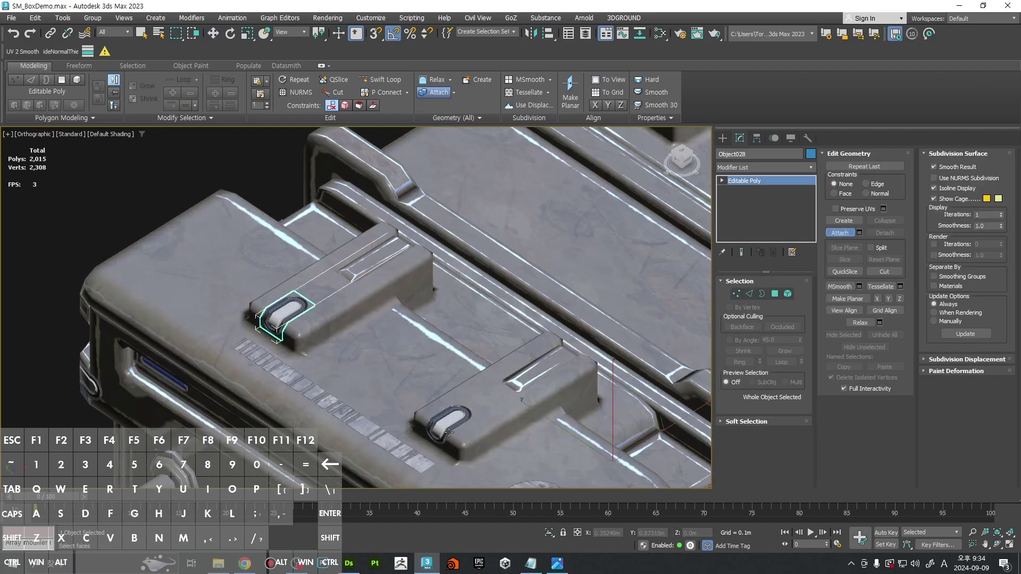
{"action": "scroll", "coordinate": [436, 362], "scroll_direction": "down", "scroll_amount": 5}
{"action": "key", "text": "w"}
Step: Clone the four lid capsule decals as a Copy and mirror the clone across the Z axis onto the box's underside
{"action": "middle_click_drag", "start_coordinate": [534, 308], "coordinate": [523, 280], "text": "alt"}
{"action": "key", "text": "ctrl+v"}
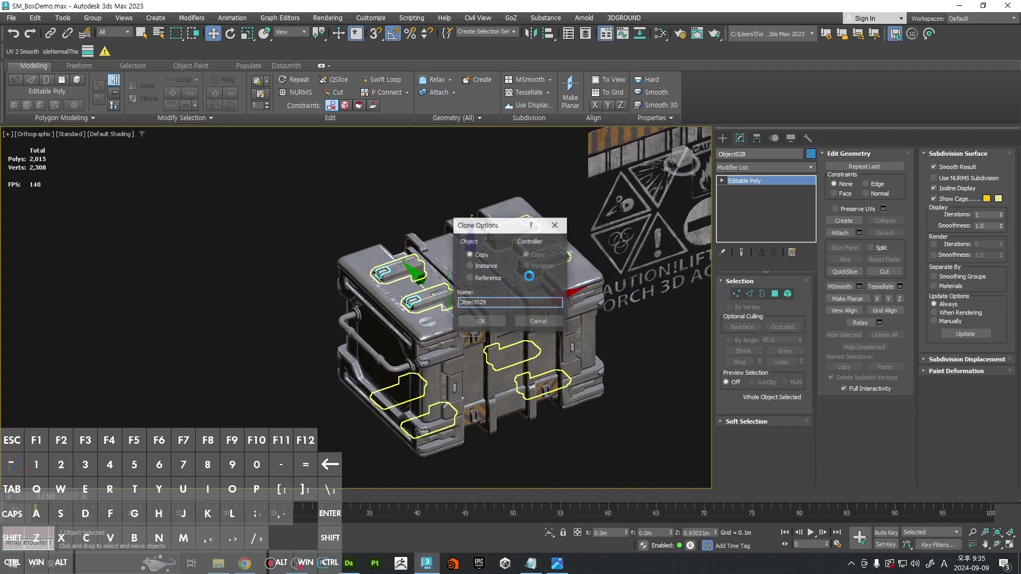
{"action": "left_click", "coordinate": [481, 322]}
{"action": "left_click", "coordinate": [530, 33]}
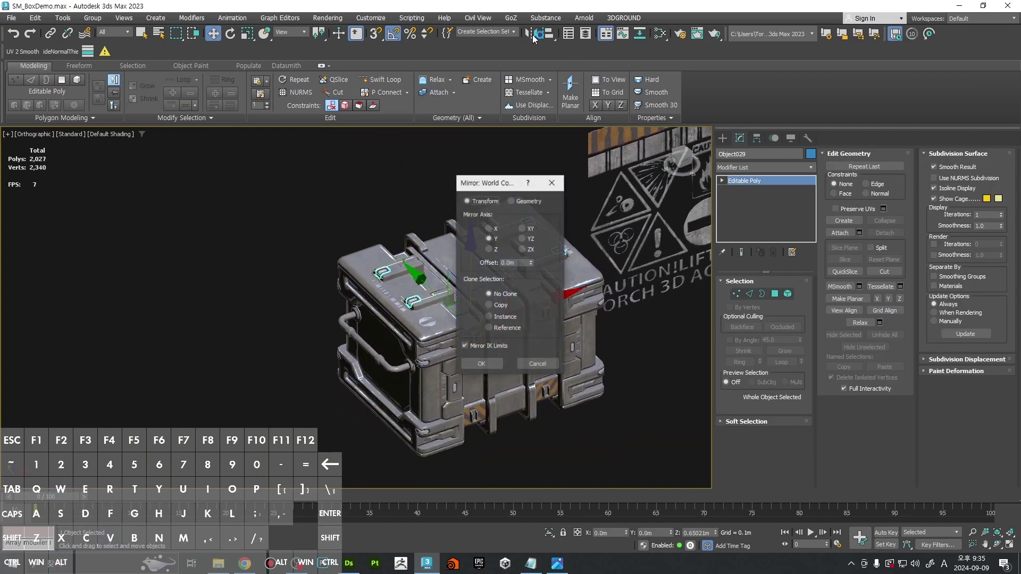
{"action": "left_click", "coordinate": [489, 249]}
{"action": "left_click", "coordinate": [484, 364]}
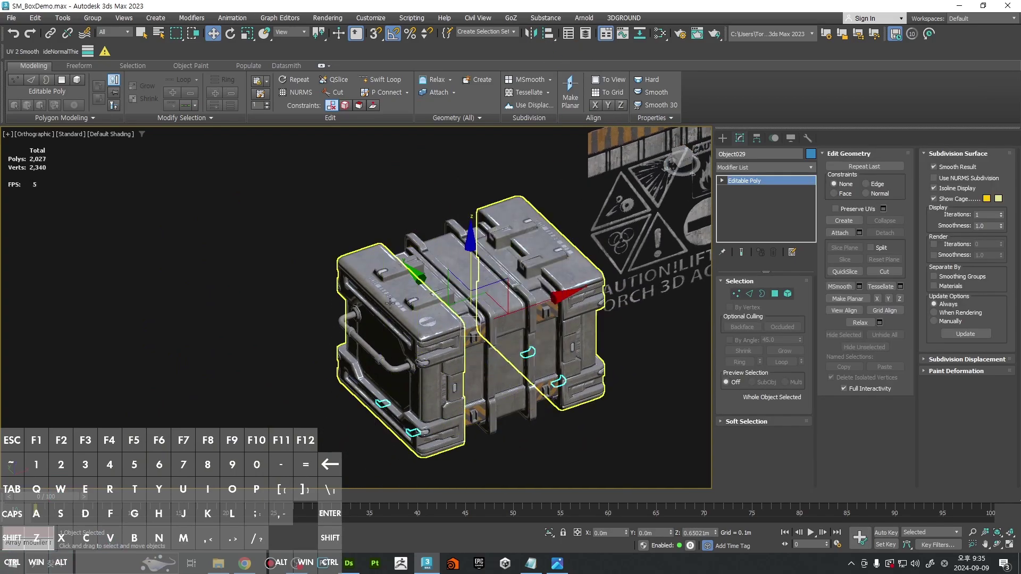
Step: Attach the capsule decals on the box's underside to the lid's capsule decals
{"action": "left_click", "coordinate": [842, 238]}
{"action": "middle_click_drag", "start_coordinate": [500, 404], "coordinate": [460, 321], "text": "alt"}
{"action": "scroll", "coordinate": [442, 216], "scroll_direction": "up", "scroll_amount": 5}
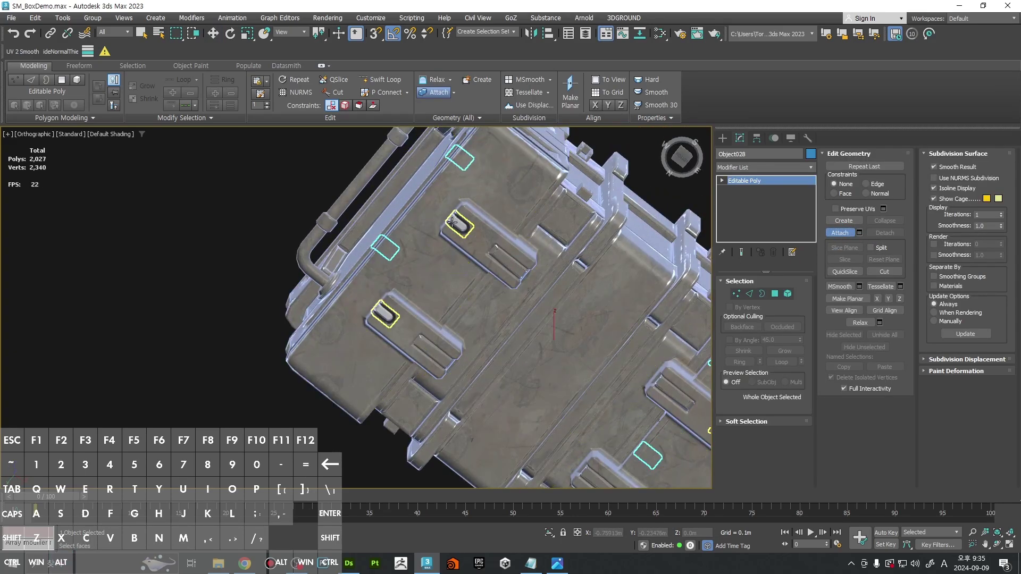
{"action": "left_click", "coordinate": [453, 222]}
{"action": "key", "text": "w"}
{"action": "key", "text": "w"}
{"action": "scroll", "coordinate": [461, 219], "scroll_direction": "down", "scroll_amount": 4}
{"action": "middle_click_drag", "start_coordinate": [470, 213], "coordinate": [475, 319], "text": "alt"}
Step: Reset the XForm of the combined capsule decals and convert them to Editable Poly
{"action": "left_click", "coordinate": [807, 138]}
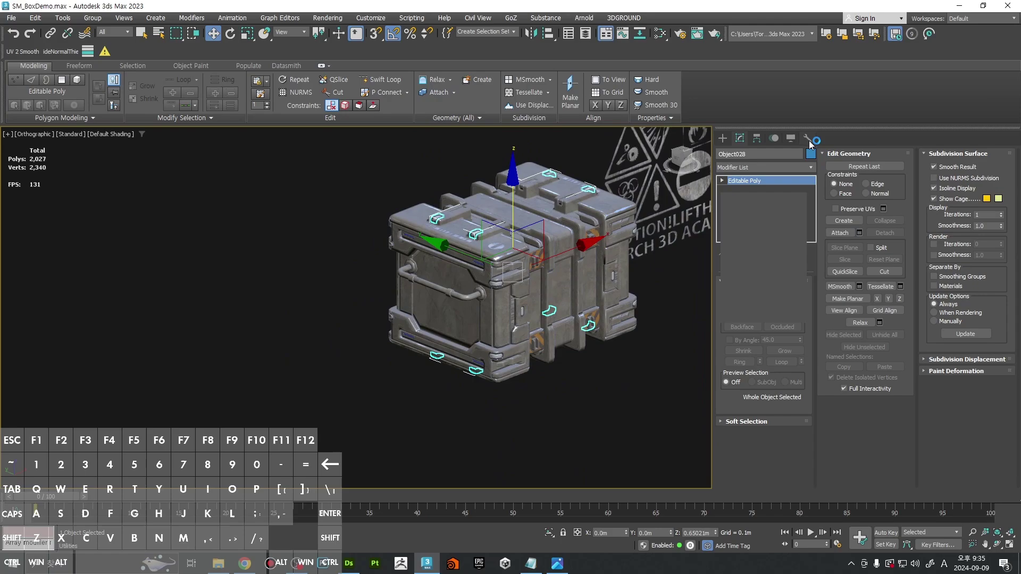
{"action": "left_click", "coordinate": [762, 267]}
{"action": "left_click", "coordinate": [775, 331]}
{"action": "right_click", "coordinate": [490, 223]}
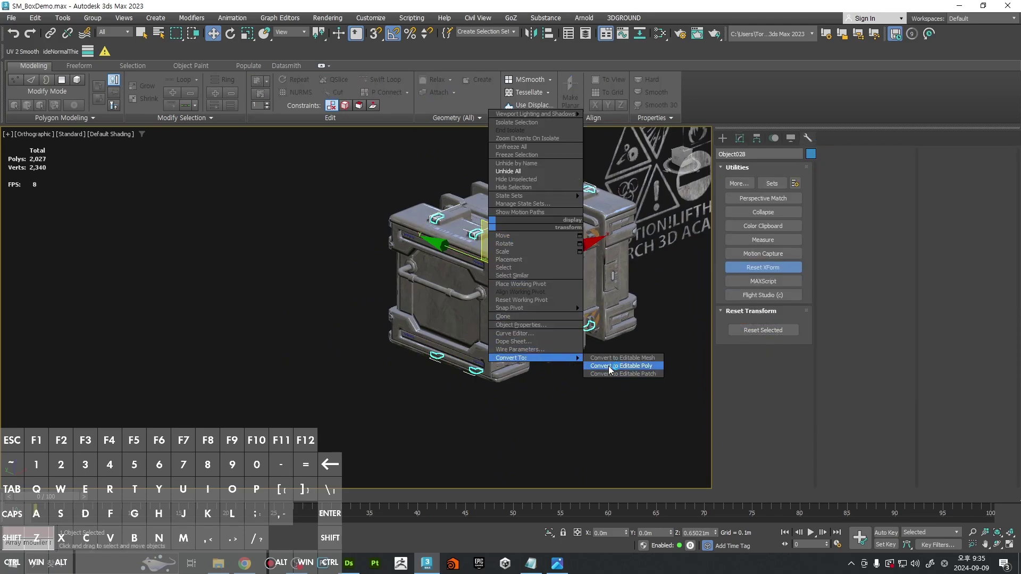
{"action": "left_click", "coordinate": [609, 368]}
Step: Add an Edit Normals modifier to the combined capsule decals, inspect their normals and convert them back to Editable Poly
{"action": "scroll", "coordinate": [535, 198], "scroll_direction": "up", "scroll_amount": 4}
{"action": "left_click", "coordinate": [739, 138]}
{"action": "left_click", "coordinate": [766, 168]}
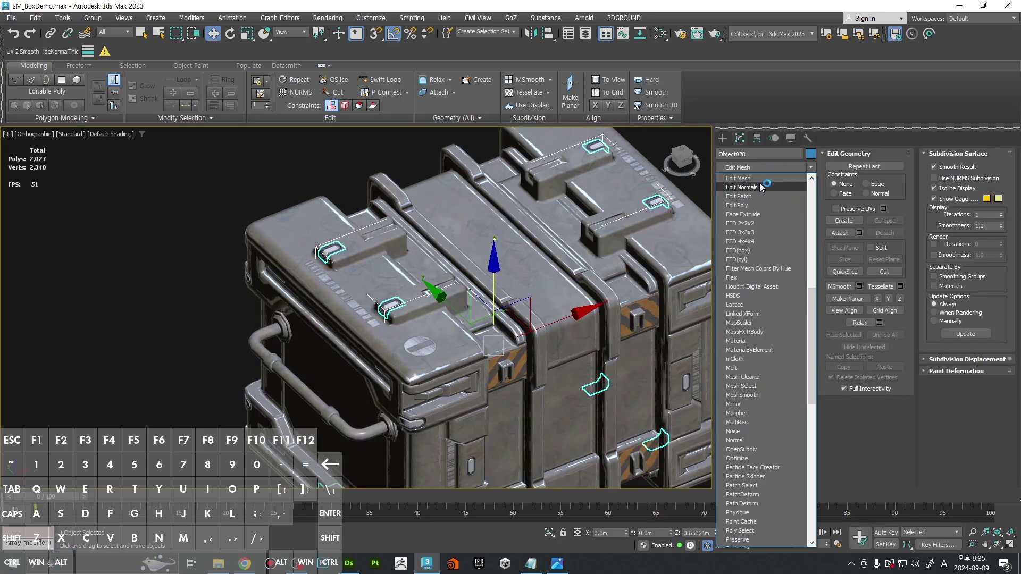
{"action": "left_click", "coordinate": [760, 186]}
{"action": "middle_click_drag", "start_coordinate": [688, 209], "coordinate": [589, 237], "text": "alt"}
{"action": "scroll", "coordinate": [531, 239], "scroll_direction": "down", "scroll_amount": 3}
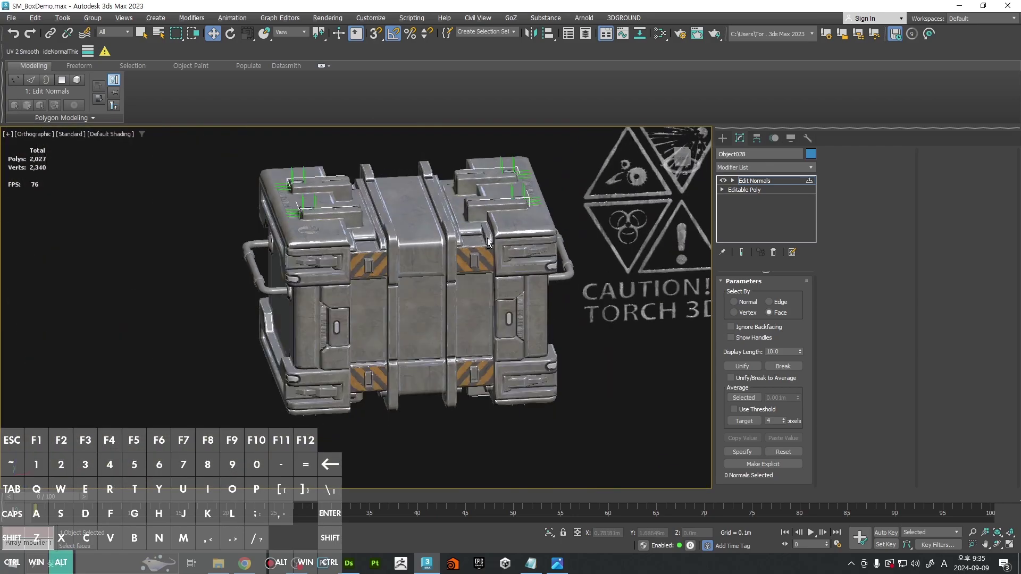
{"action": "middle_click_drag", "start_coordinate": [487, 242], "coordinate": [521, 257], "text": "alt"}
{"action": "scroll", "coordinate": [410, 243], "scroll_direction": "up", "scroll_amount": 4}
{"action": "middle_click_drag", "start_coordinate": [410, 243], "coordinate": [505, 270], "text": "alt"}
{"action": "right_click", "coordinate": [494, 207]}
{"action": "mouse_move", "coordinate": [518, 343]}
{"action": "left_click", "coordinate": [611, 353]}
Step: Check the combined capsule decals' absolute scale values, then clear the selection
{"action": "scroll", "coordinate": [529, 257], "scroll_direction": "down", "scroll_amount": 4}
{"action": "middle_click_drag", "start_coordinate": [585, 292], "coordinate": [545, 302]}
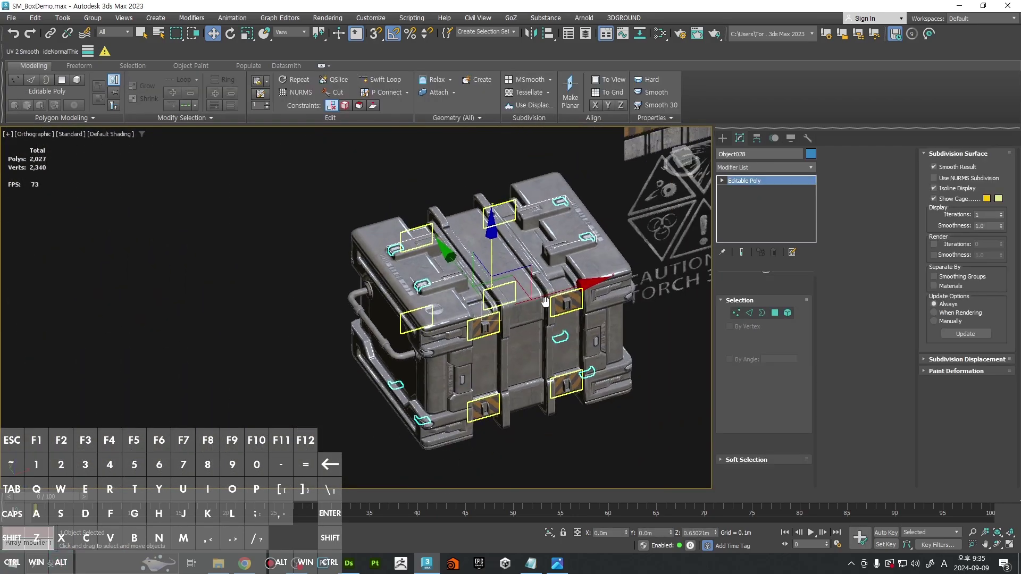
{"action": "right_click", "coordinate": [247, 33]}
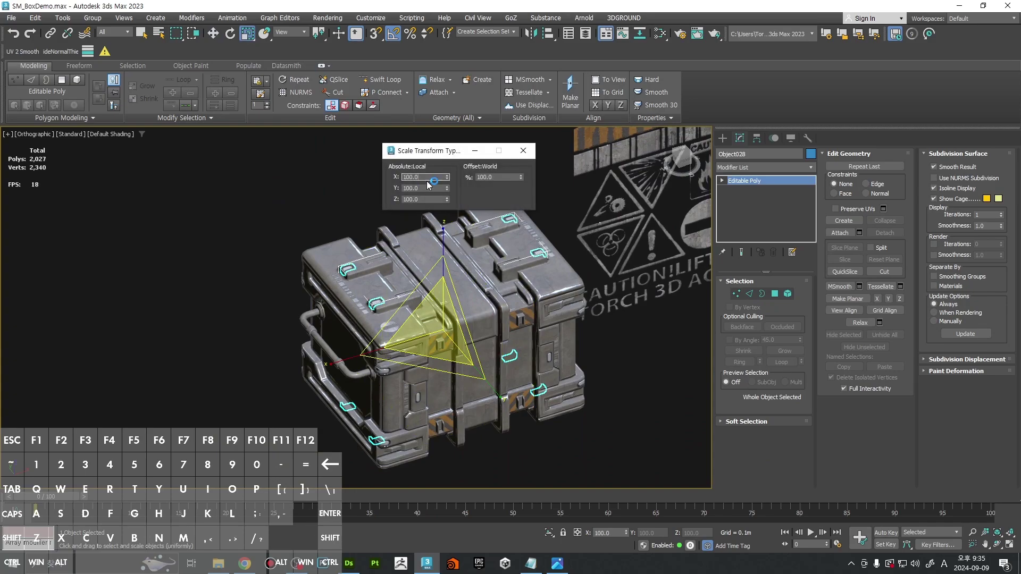
{"action": "left_click", "coordinate": [522, 151]}
{"action": "left_click", "coordinate": [541, 199]}
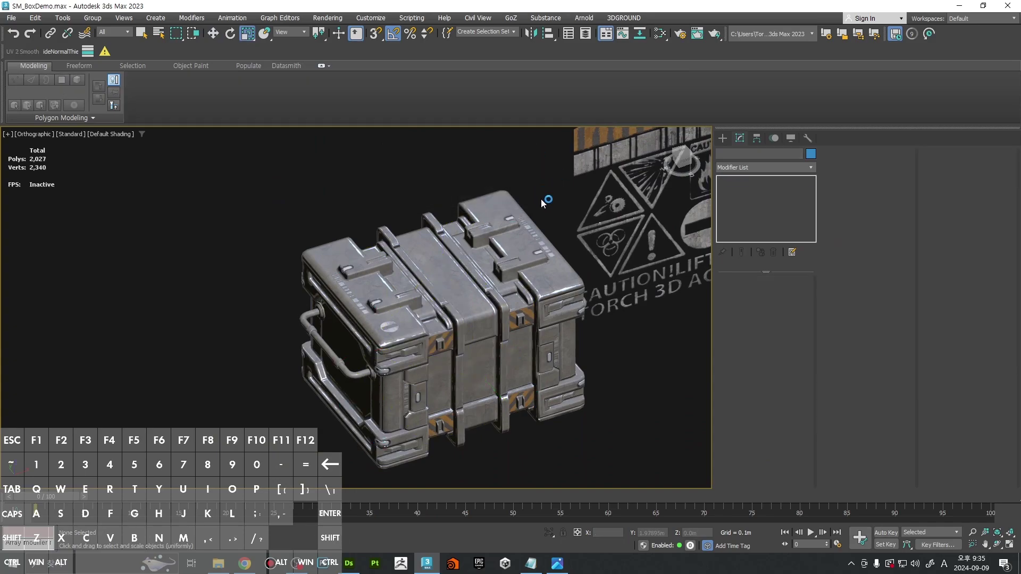
Step: Inspect the capsule decals on the lid up close and save the scene
{"action": "scroll", "coordinate": [430, 301], "scroll_direction": "up", "scroll_amount": 8}
{"action": "key", "text": "F4"}
{"action": "scroll", "coordinate": [429, 302], "scroll_direction": "down", "scroll_amount": 8}
{"action": "key", "text": "ctrl+s"}
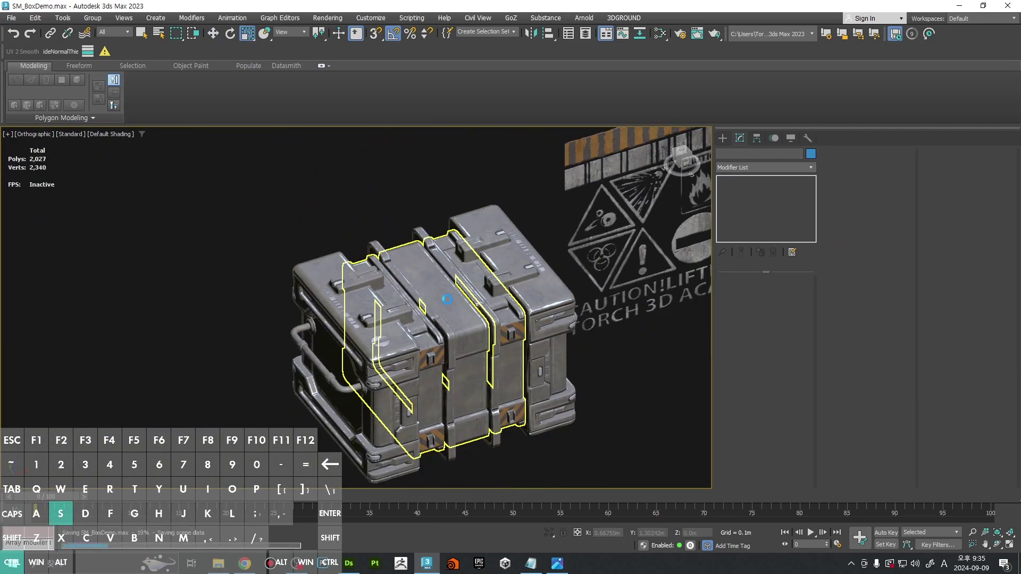
Step: Copy the "!LIFTHERE!" text decal from the decal sheet to the box's end with the handle
{"action": "scroll", "coordinate": [501, 332], "scroll_direction": "up", "scroll_amount": 2}
{"action": "middle_click_drag", "start_coordinate": [501, 331], "coordinate": [633, 349]}
{"action": "left_click", "coordinate": [456, 314]}
{"action": "left_click", "coordinate": [616, 343]}
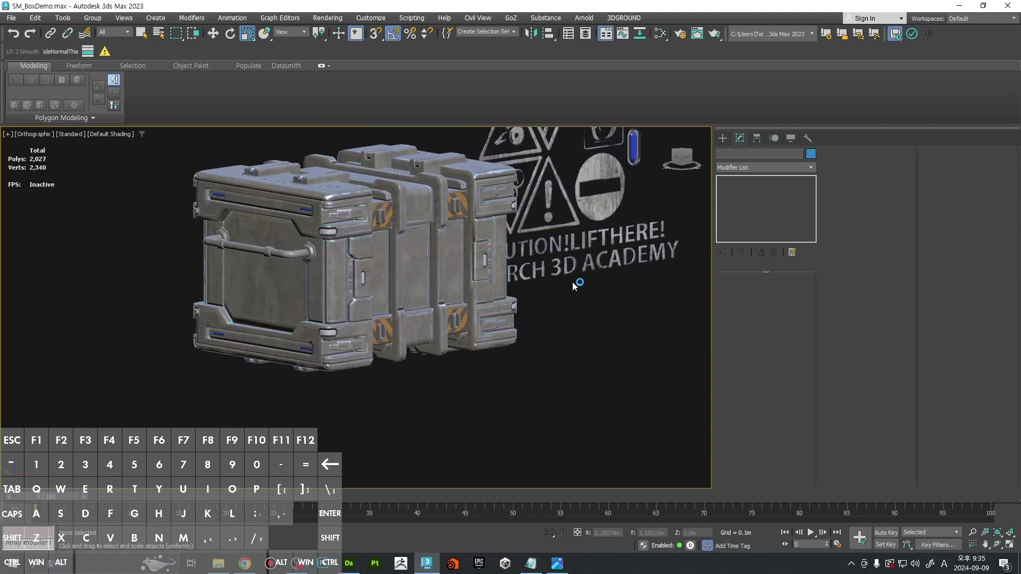
{"action": "left_click", "coordinate": [558, 252]}
{"action": "middle_click_drag", "start_coordinate": [572, 274], "coordinate": [594, 288]}
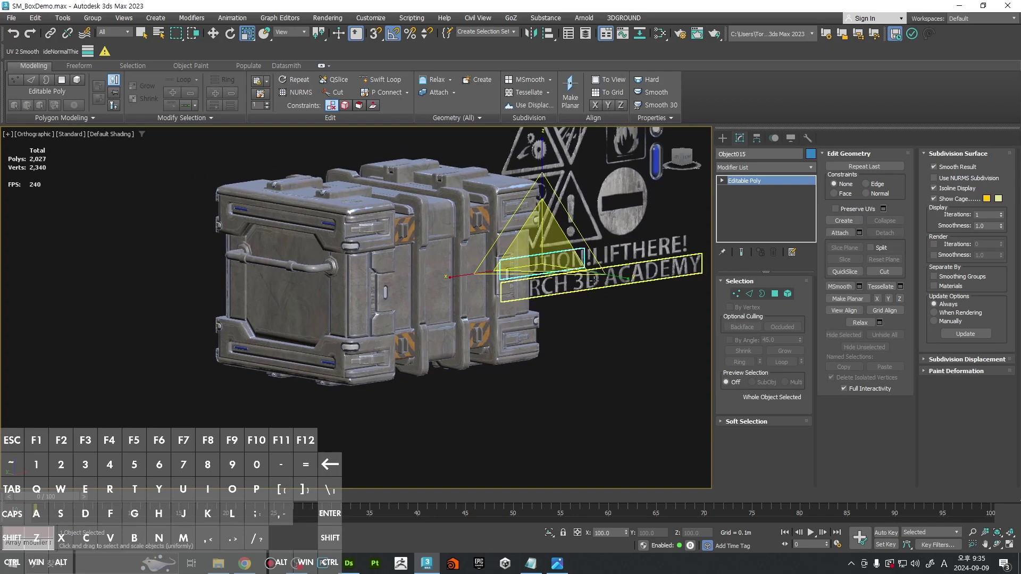
{"action": "left_click", "coordinate": [594, 280]}
{"action": "middle_click_drag", "start_coordinate": [646, 250], "coordinate": [627, 277], "text": "alt"}
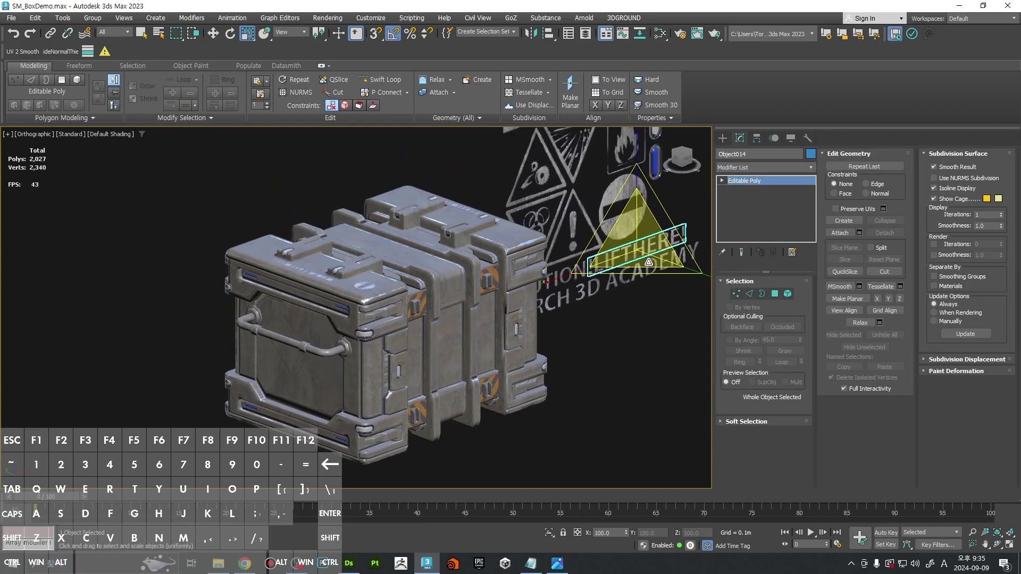
{"action": "key", "text": "w"}
{"action": "left_click_drag", "start_coordinate": [638, 238], "coordinate": [278, 343], "text": "shift"}
{"action": "key", "text": "Return"}
Step: Rotate the copied "!LIFTHERE!" decal -90 degrees about Z and move it against the box's end panel
{"action": "middle_click_drag", "start_coordinate": [400, 333], "coordinate": [481, 307]}
{"action": "scroll", "coordinate": [374, 337], "scroll_direction": "up", "scroll_amount": 5}
{"action": "key", "text": "e"}
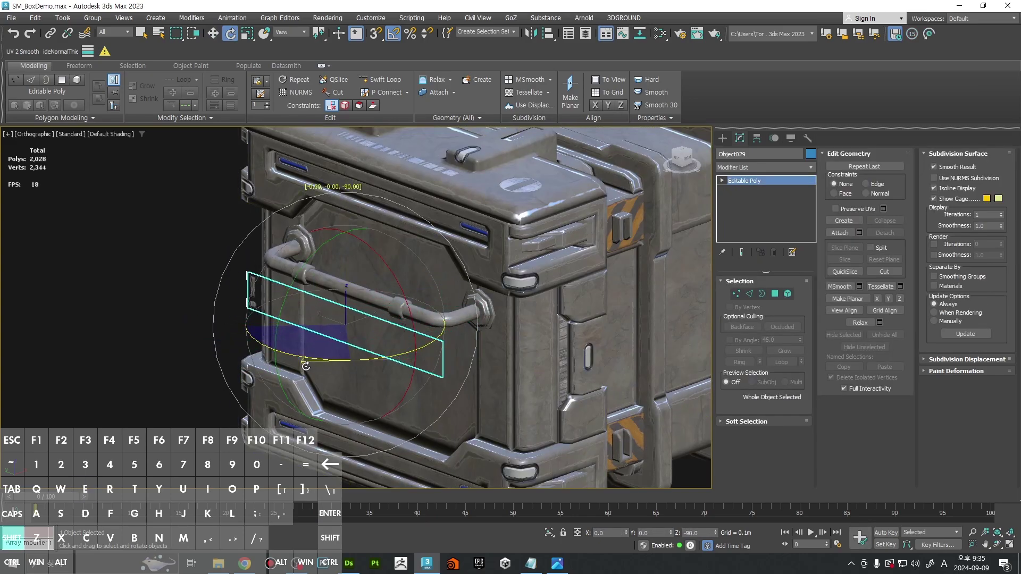
{"action": "key", "text": "w"}
{"action": "left_click_drag", "start_coordinate": [381, 315], "coordinate": [370, 319]}
{"action": "middle_click_drag", "start_coordinate": [370, 319], "coordinate": [478, 266], "text": "ctrl+alt"}
Step: Align the text decal to the box body in Y by pivot points, then raise it to just below the handle
{"action": "left_click", "coordinate": [428, 236]}
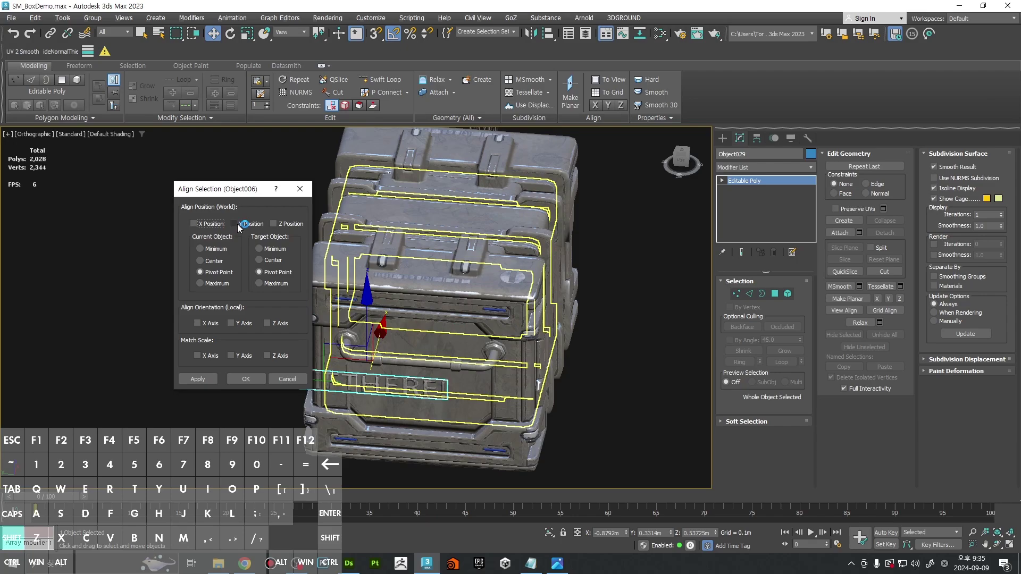
{"action": "key", "text": "Return"}
{"action": "middle_click_drag", "start_coordinate": [425, 345], "coordinate": [439, 319], "text": "ctrl+alt"}
{"action": "middle_click_drag", "start_coordinate": [438, 319], "coordinate": [417, 305], "text": "alt"}
{"action": "left_click_drag", "start_coordinate": [416, 305], "coordinate": [415, 250]}
{"action": "middle_click_drag", "start_coordinate": [414, 308], "coordinate": [415, 315], "text": "ctrl+alt"}
{"action": "middle_click_drag", "start_coordinate": [415, 315], "coordinate": [433, 293], "text": "alt"}
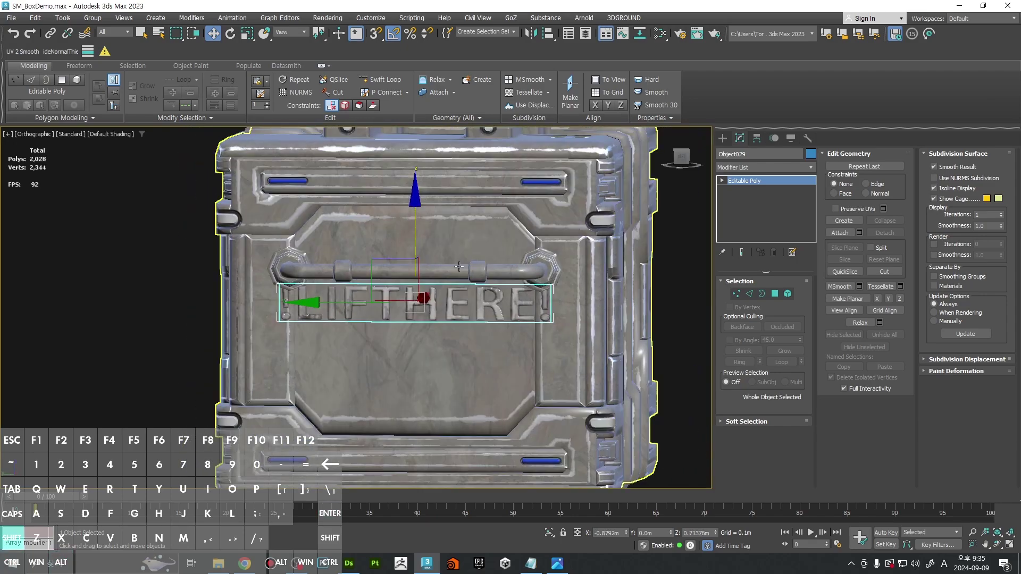
Step: Scale the "!LIFTHERE!" decal down and place it above the handle, at a Z position of about 0.932 m
{"action": "key", "text": "r"}
{"action": "left_click_drag", "start_coordinate": [433, 291], "coordinate": [433, 246]}
{"action": "key", "text": "w"}
{"action": "scroll", "coordinate": [433, 214], "scroll_direction": "down", "scroll_amount": 1}
{"action": "scroll", "coordinate": [433, 213], "scroll_direction": "up", "scroll_amount": 2}
{"action": "middle_click_drag", "start_coordinate": [434, 214], "coordinate": [448, 222], "text": "alt"}
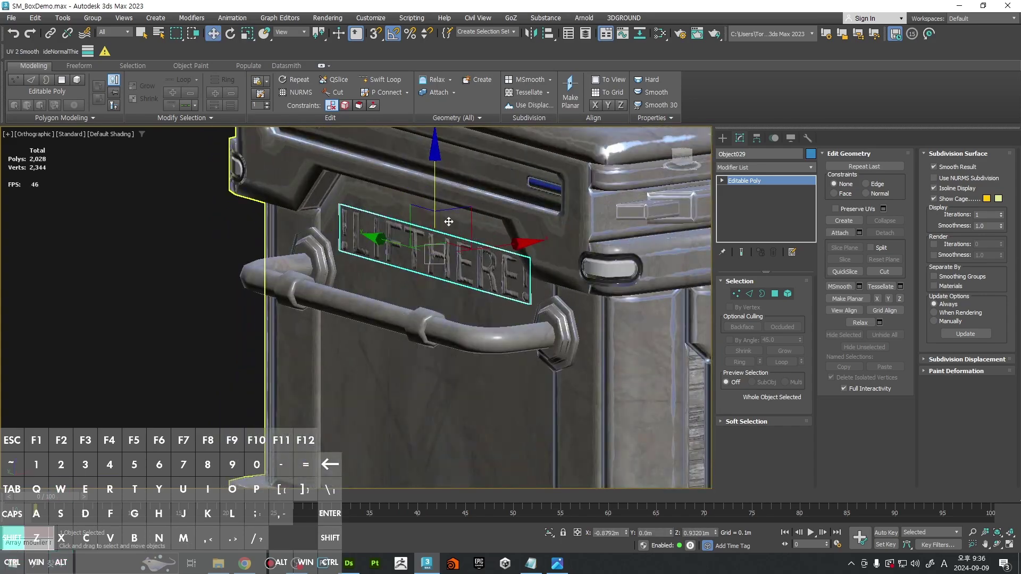
Step: Reset the XForm of the "!LIFTHERE!" decal and convert it to Editable Poly
{"action": "left_click", "coordinate": [808, 140]}
{"action": "right_click", "coordinate": [566, 239]}
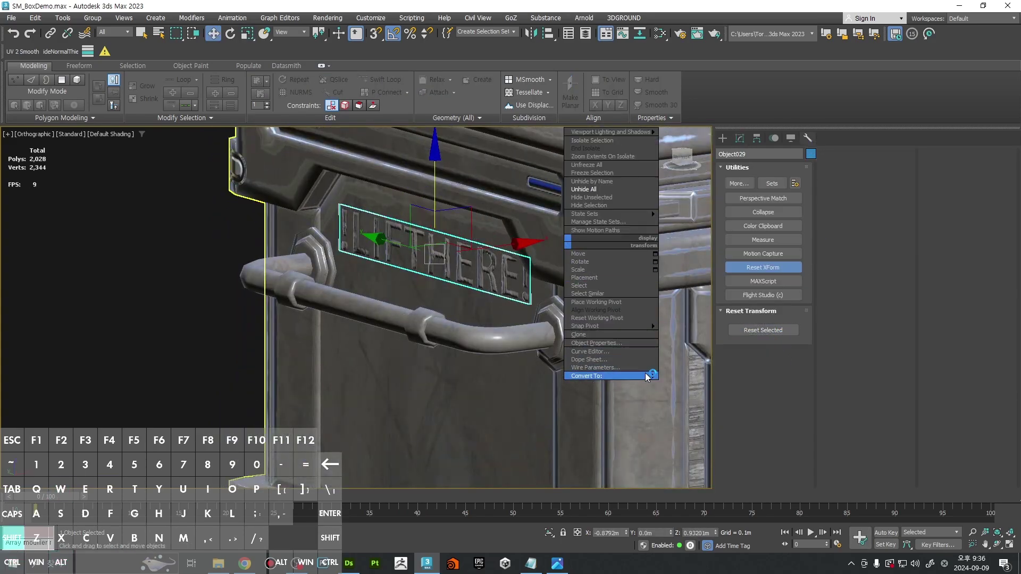
{"action": "mouse_move", "coordinate": [647, 376]}
{"action": "left_click", "coordinate": [690, 383]}
Step: Align only the text decal's pivot to the box body's pivot point in X, Y and Z
{"action": "scroll", "coordinate": [498, 251], "scroll_direction": "down", "scroll_amount": 5}
{"action": "middle_click_drag", "start_coordinate": [499, 252], "coordinate": [357, 293]}
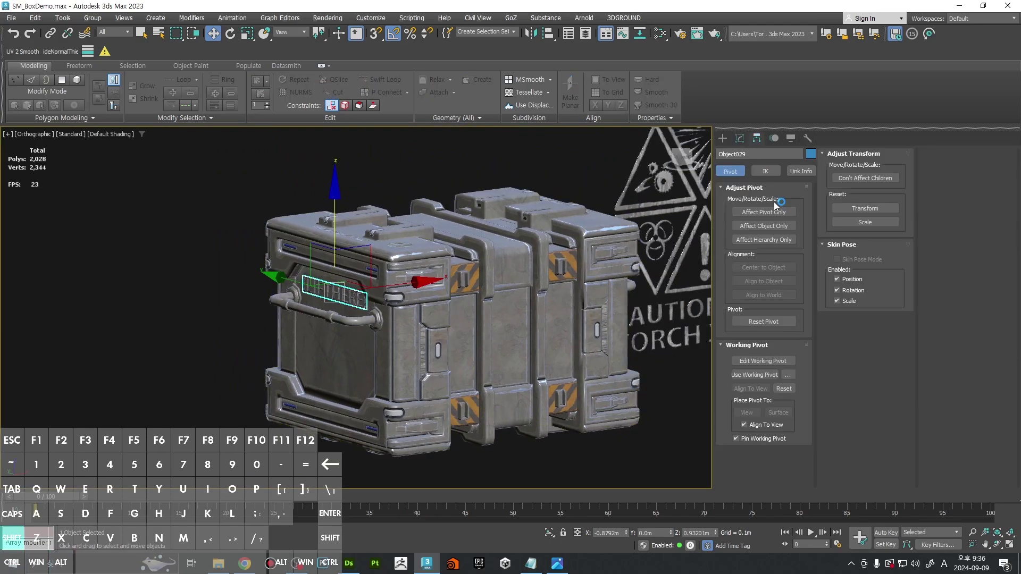
{"action": "middle_click_drag", "start_coordinate": [552, 186], "coordinate": [531, 218], "text": "alt"}
{"action": "left_click", "coordinate": [552, 34]}
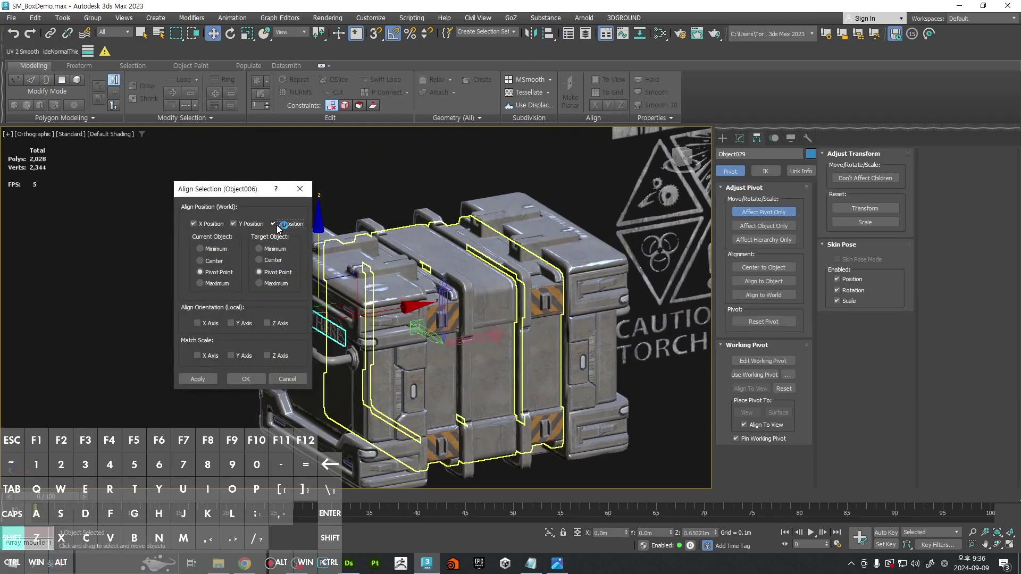
{"action": "key", "text": "Return"}
Step: Add a Symmetry modifier to the text decal, mirrored on X with Flip enabled, and convert it to Editable Poly
{"action": "left_click", "coordinate": [738, 139]}
{"action": "left_click", "coordinate": [766, 167]}
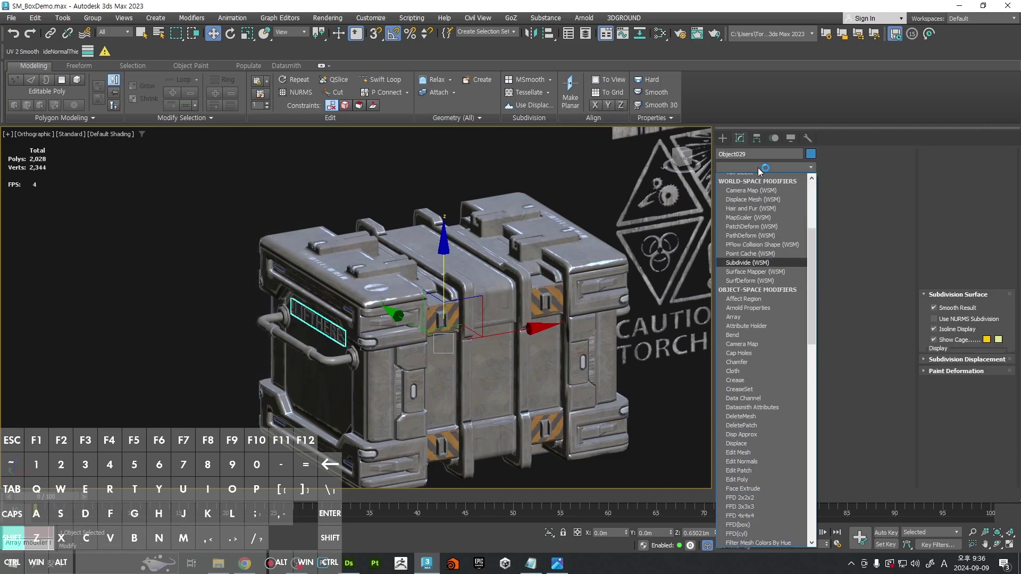
{"action": "left_click", "coordinate": [761, 341]}
{"action": "left_click", "coordinate": [751, 342]}
{"action": "left_click", "coordinate": [752, 315]}
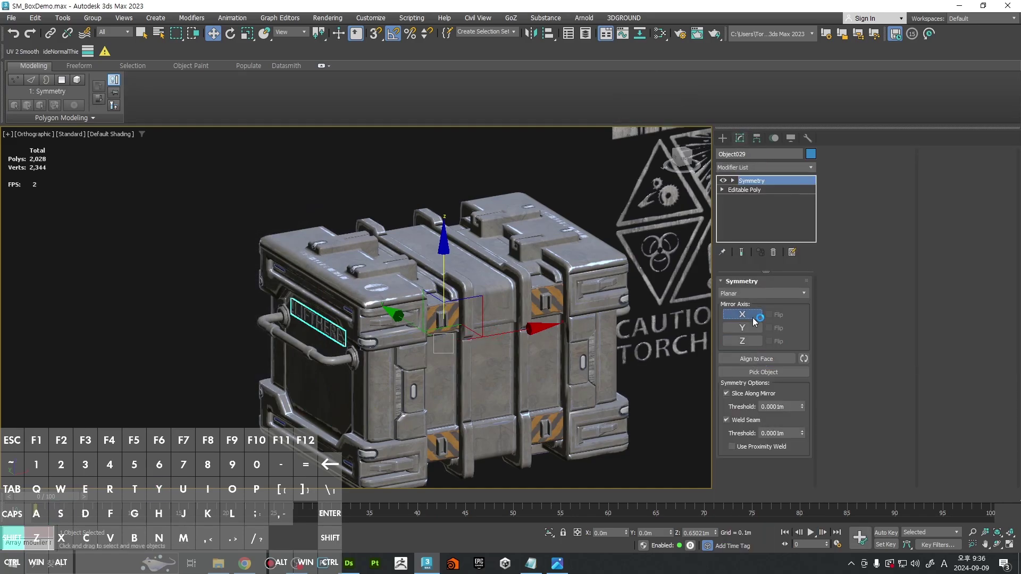
{"action": "left_click", "coordinate": [769, 315]}
{"action": "middle_click_drag", "start_coordinate": [601, 319], "coordinate": [449, 317], "text": "alt"}
{"action": "scroll", "coordinate": [479, 229], "scroll_direction": "up", "scroll_amount": 4}
{"action": "right_click", "coordinate": [477, 239]}
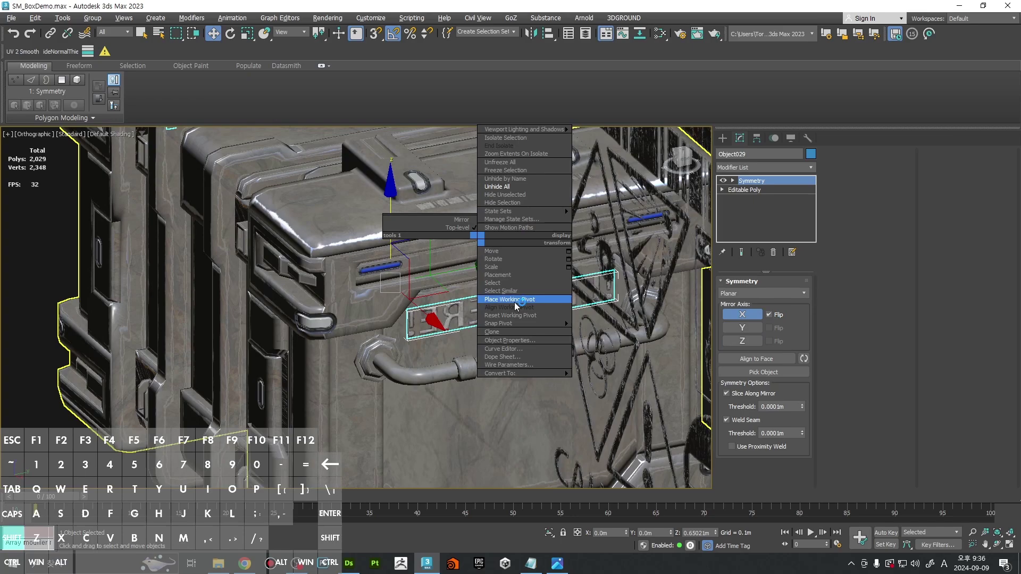
{"action": "left_click", "coordinate": [603, 382]}
Step: Unwrap the text decal's polygon on the opposite end, mirror its UVs horizontally and convert the decal to Editable Poly
{"action": "key", "text": "4"}
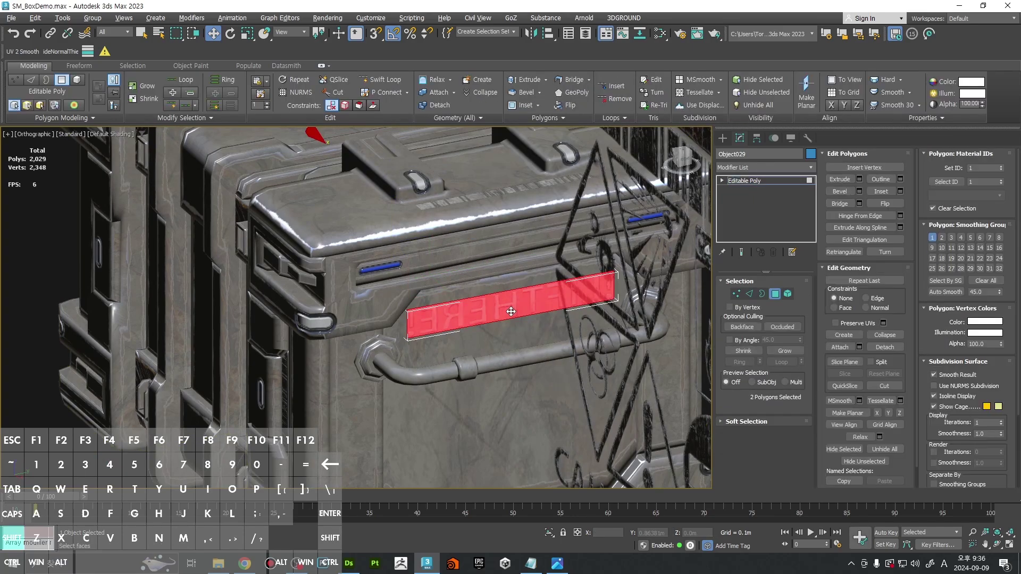
{"action": "middle_click_drag", "start_coordinate": [686, 251], "coordinate": [668, 278]}
{"action": "left_click", "coordinate": [774, 168]}
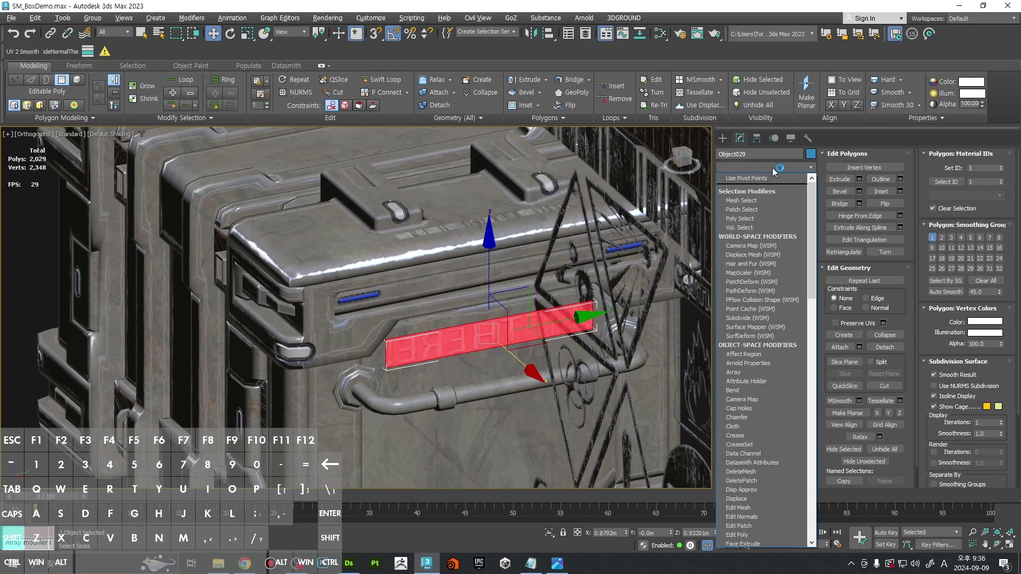
{"action": "key", "text": "u"}
{"action": "key", "text": "Return"}
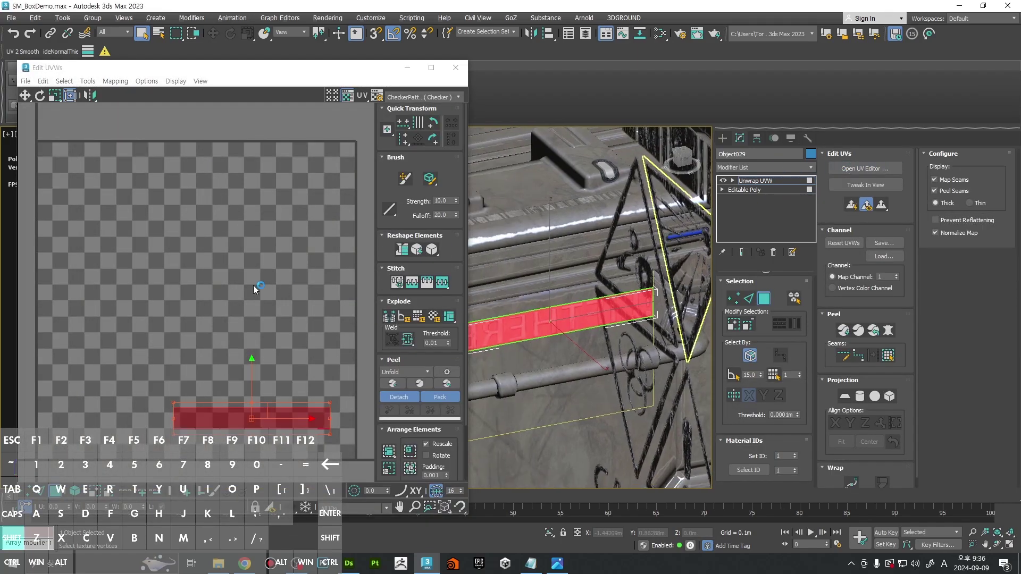
{"action": "left_click", "coordinate": [89, 100]}
{"action": "middle_click_drag", "start_coordinate": [636, 319], "coordinate": [678, 309]}
{"action": "right_click", "coordinate": [570, 253]}
{"action": "mouse_move", "coordinate": [593, 389]}
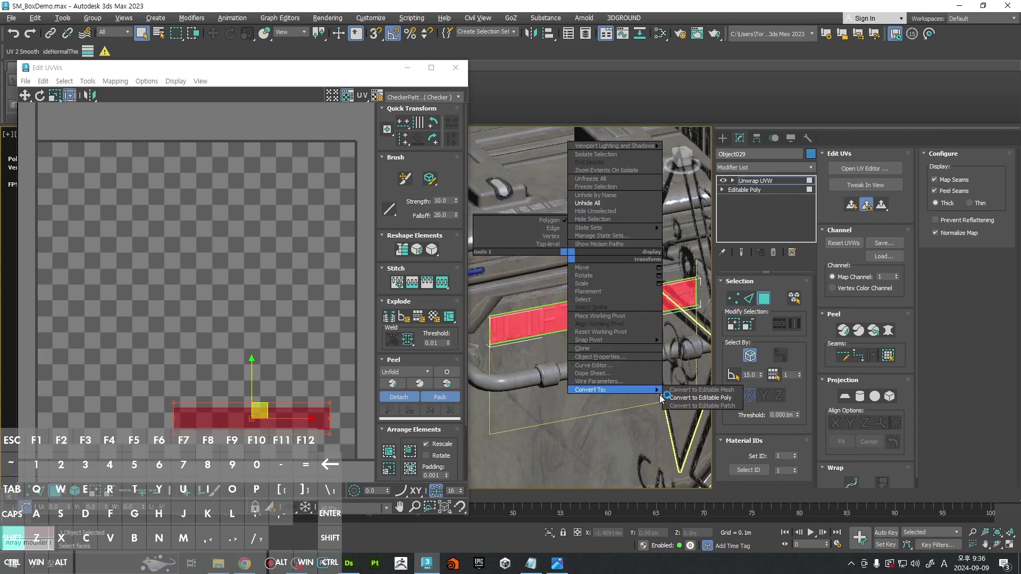
Step: Convert the unwrapped strip decal to Editable Poly and deselect it
{"action": "left_click", "coordinate": [662, 399]}
{"action": "mouse_move", "coordinate": [613, 360]}
{"action": "middle_mouse_down"}
{"action": "mouse_move", "coordinate": [523, 315]}
{"action": "mouse_move", "coordinate": [606, 351]}
{"action": "middle_mouse_up"}
{"action": "scroll", "coordinate": [523, 315], "scroll_direction": "down", "scroll_amount": 6}
{"action": "left_click", "coordinate": [606, 352]}
{"action": "left_click", "coordinate": [605, 351]}
{"action": "scroll", "coordinate": [499, 299], "scroll_direction": "up", "scroll_amount": 3}
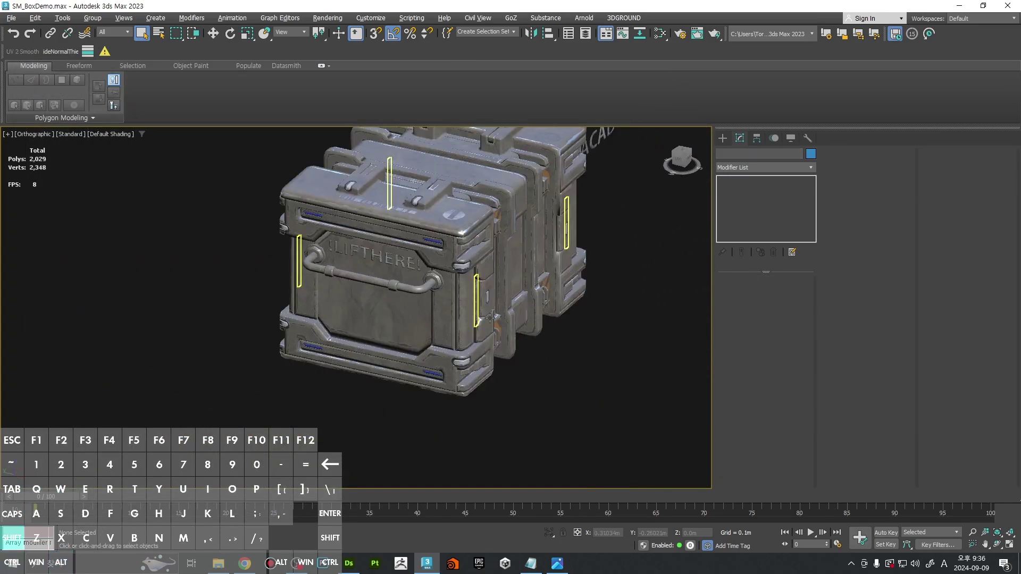
{"action": "middle_click_drag", "start_coordinate": [500, 298], "coordinate": [537, 318]}
{"action": "middle_click_drag", "start_coordinate": [536, 317], "coordinate": [505, 327], "text": "alt"}
{"action": "middle_click_drag", "start_coordinate": [505, 327], "coordinate": [452, 366]}
Step: Copy the TORCH 3D ACADEMY text plane to the crate's handle end and rotate it to face outward from that end
{"action": "left_click", "coordinate": [570, 271]}
{"action": "key", "text": "w"}
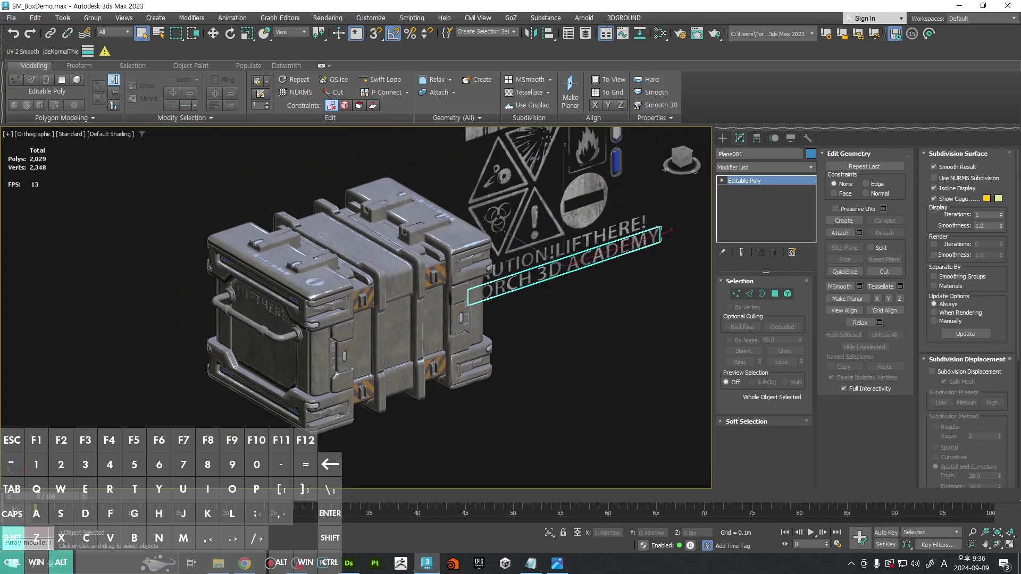
{"action": "middle_click_drag", "start_coordinate": [569, 272], "coordinate": [585, 262], "text": "alt"}
{"action": "mouse_move", "coordinate": [546, 364]}
{"action": "left_mouse_down", "text": "shift"}
{"action": "mouse_move", "coordinate": [337, 407]}
{"action": "mouse_move", "coordinate": [325, 398]}
{"action": "left_mouse_up", "text": "shift"}
{"action": "key", "text": "Return"}
{"action": "scroll", "coordinate": [330, 371], "scroll_direction": "up", "scroll_amount": 5}
{"action": "middle_click_drag", "start_coordinate": [330, 371], "coordinate": [437, 312]}
{"action": "scroll", "coordinate": [437, 312], "scroll_direction": "down", "scroll_amount": 4}
{"action": "key", "text": "e"}
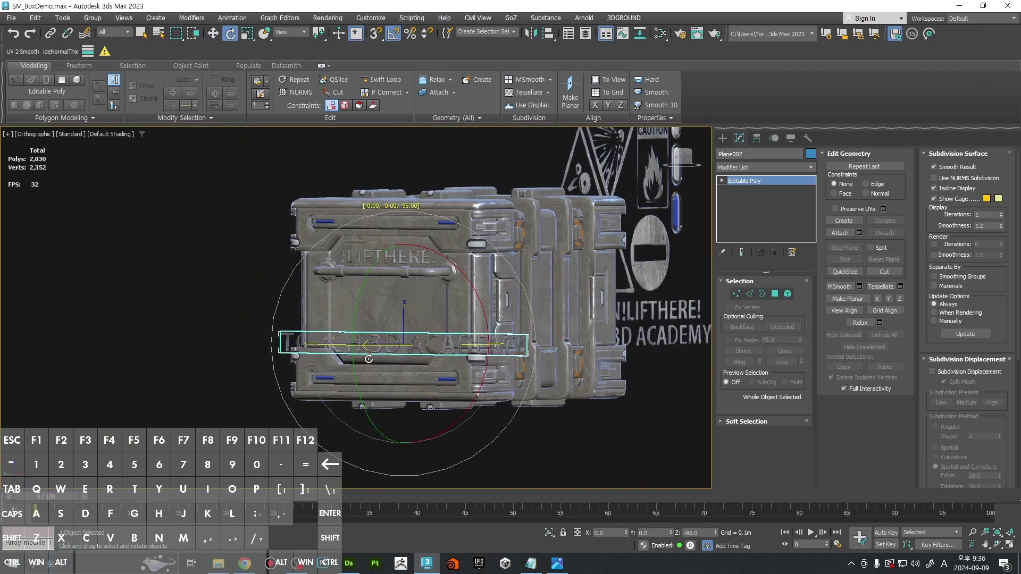
Step: Move the copied text plane close to the handle-end panel, at about X -0.876 m, and scale it down to fit the panel
{"action": "key", "text": "w"}
{"action": "scroll", "coordinate": [371, 357], "scroll_direction": "up", "scroll_amount": 4}
{"action": "middle_click_drag", "start_coordinate": [398, 347], "coordinate": [417, 338], "text": "alt"}
{"action": "mouse_move", "coordinate": [457, 330]}
{"action": "left_mouse_down"}
{"action": "mouse_move", "coordinate": [473, 326]}
{"action": "mouse_move", "coordinate": [464, 327]}
{"action": "left_mouse_up"}
{"action": "scroll", "coordinate": [464, 326], "scroll_direction": "down", "scroll_amount": 3}
{"action": "middle_click_drag", "start_coordinate": [412, 335], "coordinate": [436, 320], "text": "alt"}
{"action": "key", "text": "r"}
{"action": "left_click_drag", "start_coordinate": [436, 320], "coordinate": [432, 363]}
{"action": "key", "text": "w"}
{"action": "middle_click_drag", "start_coordinate": [412, 359], "coordinate": [395, 341], "text": "alt"}
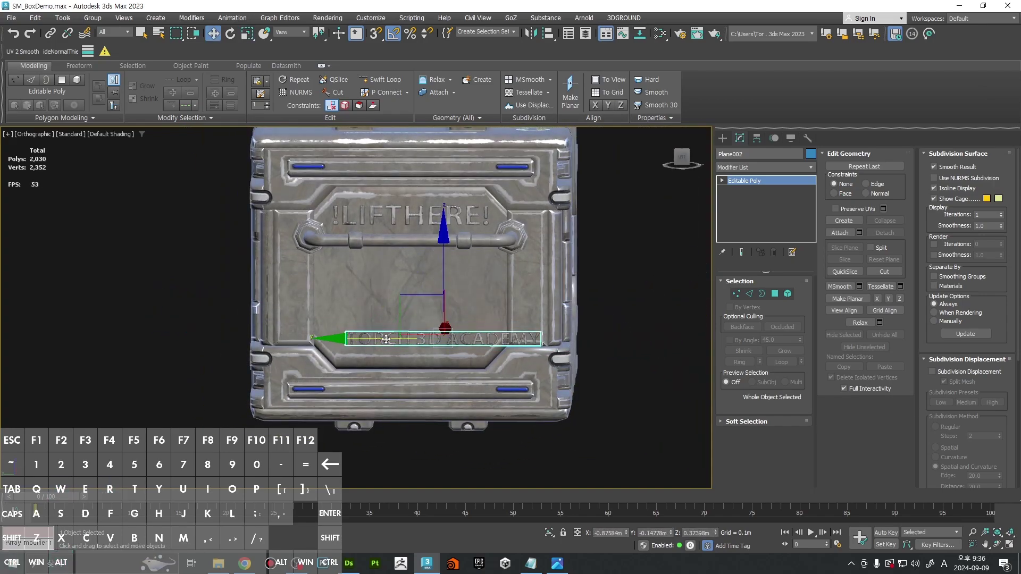
Step: Centre the text plane below the handle at about Z 0.494 m and enlarge it to span the recessed panel
{"action": "left_click_drag", "start_coordinate": [411, 282], "coordinate": [413, 255]}
{"action": "key", "text": "r"}
{"action": "left_click_drag", "start_coordinate": [428, 314], "coordinate": [434, 296]}
{"action": "key", "text": "w"}
{"action": "scroll", "coordinate": [420, 304], "scroll_direction": "down", "scroll_amount": 2}
{"action": "middle_click_drag", "start_coordinate": [434, 297], "coordinate": [362, 339], "text": "alt"}
{"action": "scroll", "coordinate": [380, 312], "scroll_direction": "up", "scroll_amount": 2}
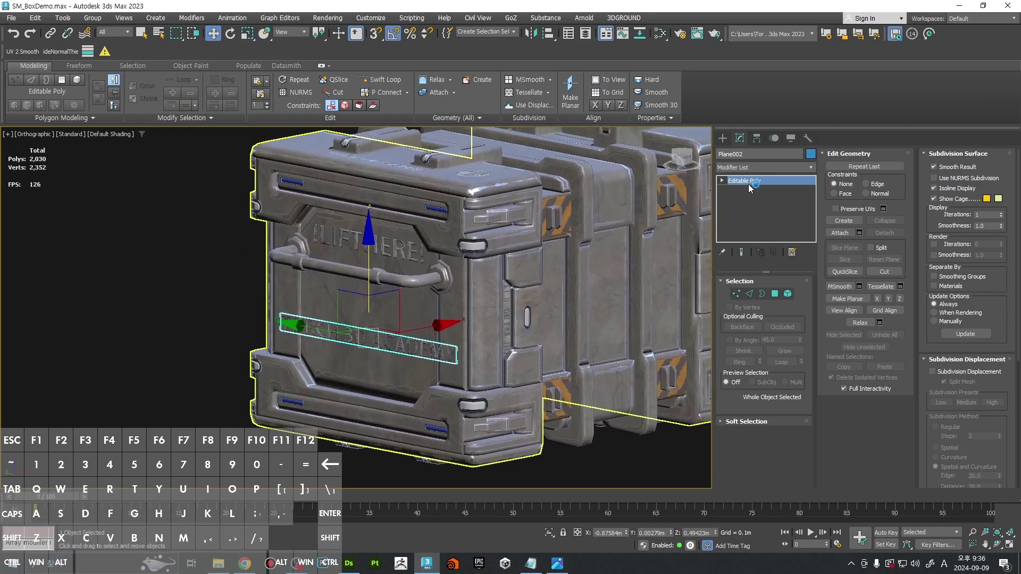
Step: Reset the XForm of the text plane and convert it back to Editable Poly
{"action": "left_click", "coordinate": [812, 140]}
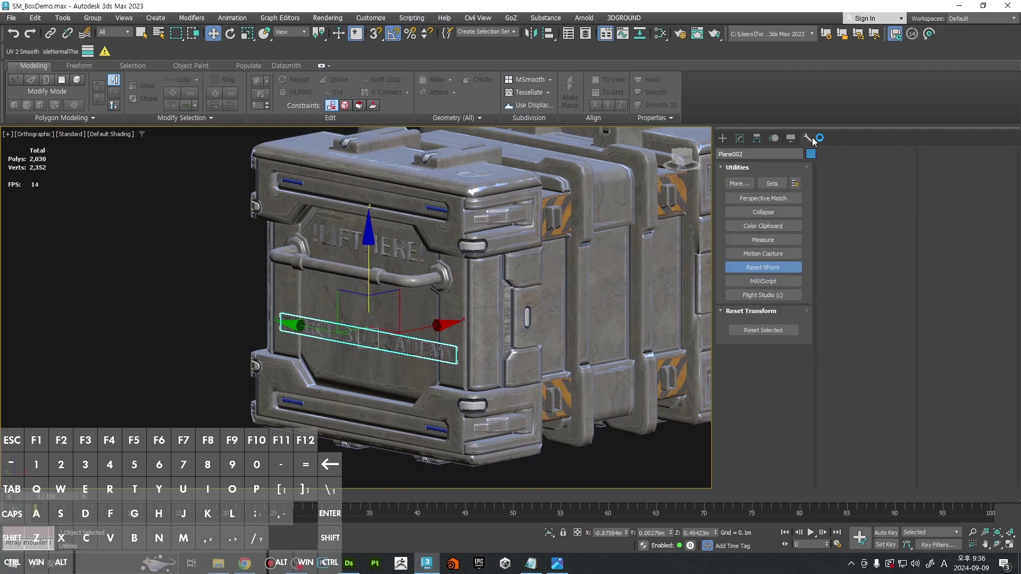
{"action": "right_click", "coordinate": [470, 288]}
{"action": "mouse_move", "coordinate": [525, 417]}
{"action": "left_click", "coordinate": [590, 430]}
{"action": "scroll", "coordinate": [474, 324], "scroll_direction": "down", "scroll_amount": 3}
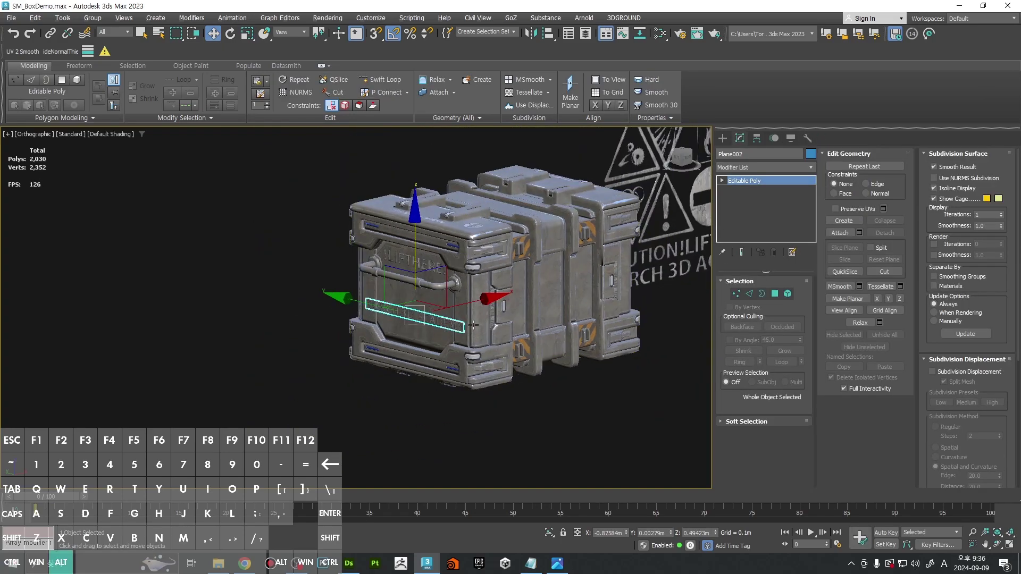
Step: Clone the text plane as a copy and set its X position to 0.87584 m at the crate's opposite end
{"action": "mouse_move", "coordinate": [473, 324]}
{"action": "middle_mouse_down", "text": "alt"}
{"action": "mouse_move", "coordinate": [656, 337]}
{"action": "mouse_move", "coordinate": [595, 355]}
{"action": "mouse_move", "coordinate": [611, 347]}
{"action": "middle_mouse_up", "text": "alt"}
{"action": "key", "text": "ctrl+v"}
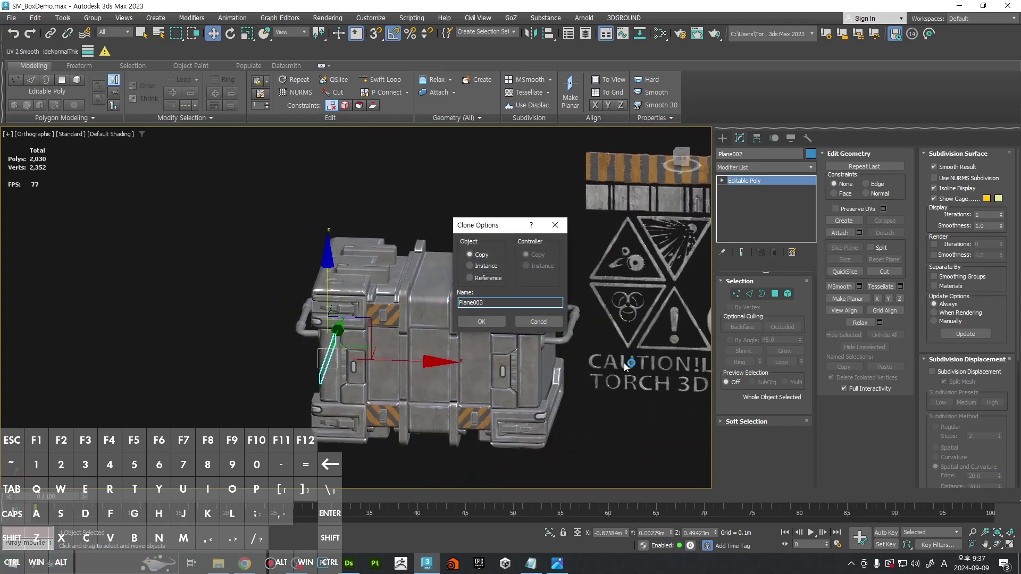
{"action": "key", "text": "Return"}
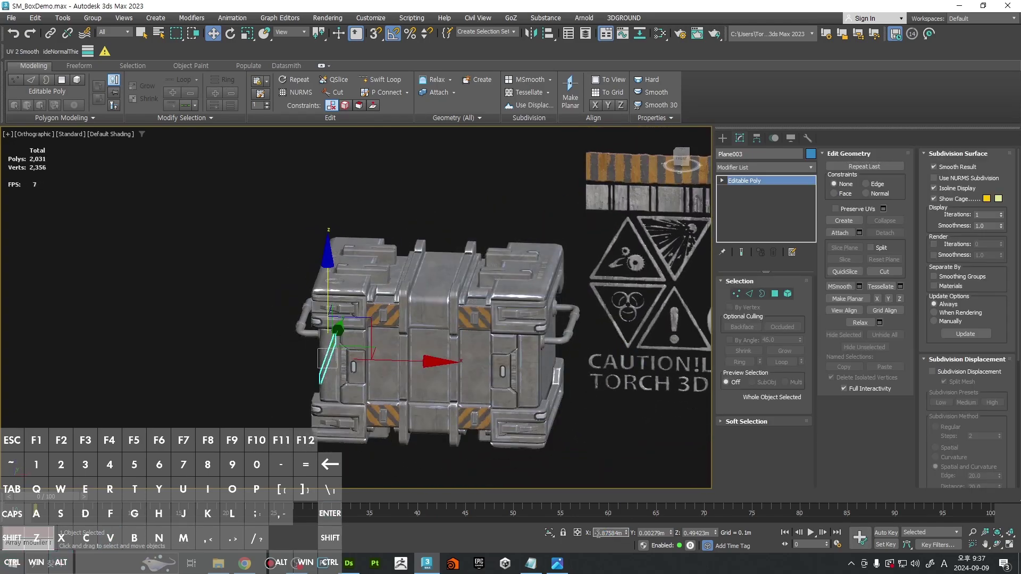
{"action": "key", "text": "Return"}
Step: Rotate the cloned text plane so its lettering reads correctly facing outward on the opposite end
{"action": "middle_click_drag", "start_coordinate": [614, 414], "coordinate": [524, 387]}
{"action": "scroll", "coordinate": [520, 385], "scroll_direction": "up", "scroll_amount": 5}
{"action": "key", "text": "e"}
{"action": "left_click_drag", "start_coordinate": [471, 371], "coordinate": [567, 362]}
{"action": "key", "text": "w"}
Step: Reset the XForm of the cloned text plane and convert it to Editable Poly
{"action": "left_click", "coordinate": [807, 138]}
{"action": "left_click", "coordinate": [763, 267]}
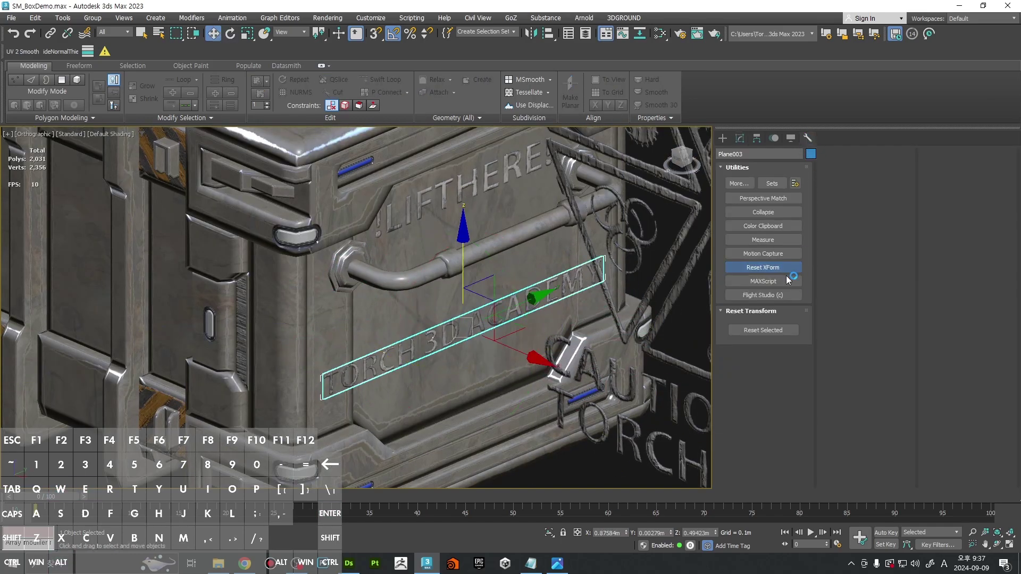
{"action": "right_click", "coordinate": [570, 238]}
{"action": "mouse_move", "coordinate": [627, 370]}
{"action": "left_click", "coordinate": [696, 377]}
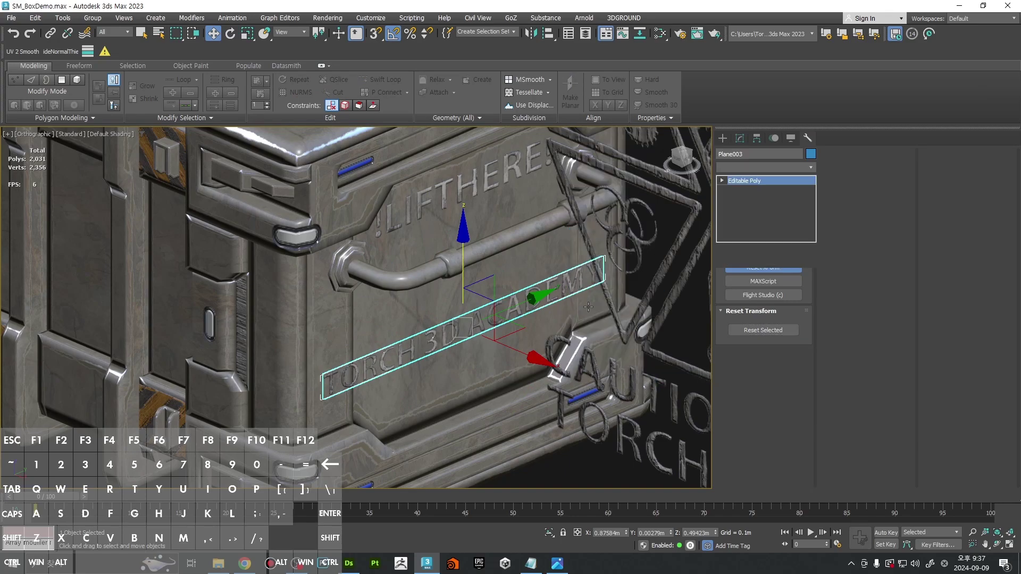
Step: Copy the small round bolt decal from the decal sheet to the crate's upper corner in the Front view
{"action": "scroll", "coordinate": [521, 265], "scroll_direction": "down", "scroll_amount": 5}
{"action": "middle_click_drag", "start_coordinate": [521, 276], "coordinate": [443, 431], "text": "alt"}
{"action": "left_click", "coordinate": [605, 321]}
{"action": "scroll", "coordinate": [579, 306], "scroll_direction": "up", "scroll_amount": 5}
{"action": "left_click", "coordinate": [590, 254]}
{"action": "key", "text": "f"}
{"action": "scroll", "coordinate": [590, 254], "scroll_direction": "down", "scroll_amount": 8}
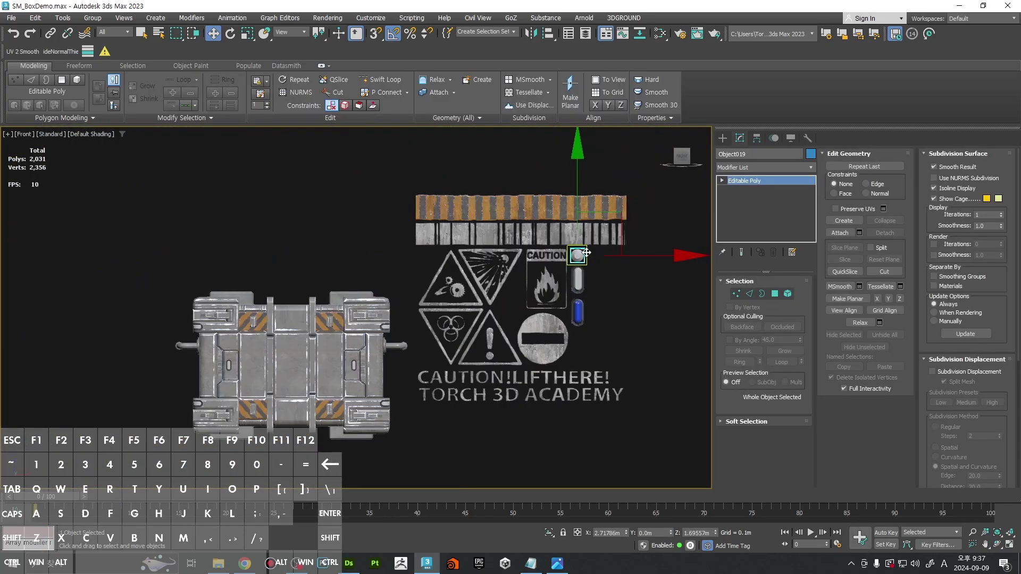
{"action": "left_click_drag", "start_coordinate": [607, 265], "coordinate": [419, 292], "text": "shift"}
Step: Move the bolt decal in depth until it sits in front of the crate's long side, near Y -0.72 m
{"action": "scroll", "coordinate": [378, 307], "scroll_direction": "up", "scroll_amount": 6}
{"action": "scroll", "coordinate": [378, 307], "scroll_direction": "up", "scroll_amount": 2}
{"action": "middle_click_drag", "start_coordinate": [378, 307], "coordinate": [437, 329], "text": "alt"}
{"action": "left_click_drag", "start_coordinate": [370, 266], "coordinate": [569, 334]}
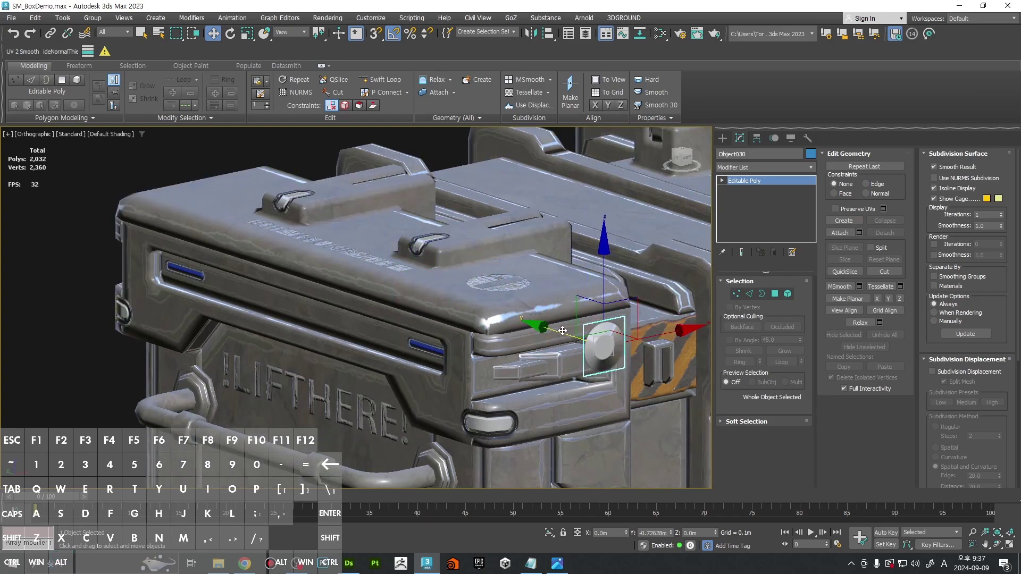
Step: Scale the bolt down, place it in the inner upper corner of the side panel, and set it close to the surface
{"action": "key", "text": "f"}
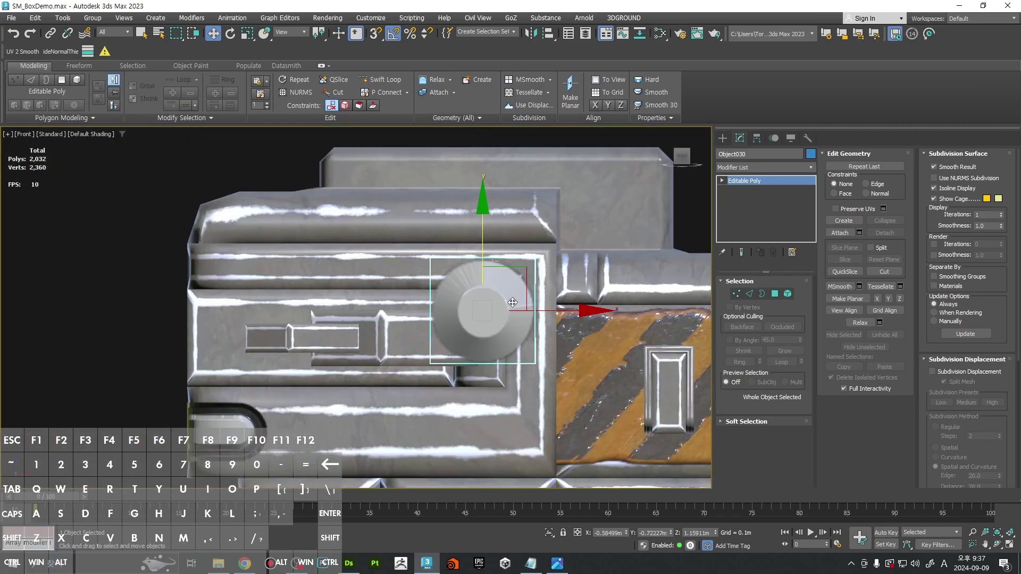
{"action": "scroll", "coordinate": [479, 295], "scroll_direction": "up", "scroll_amount": 2}
{"action": "key", "text": "r"}
{"action": "key", "text": "w"}
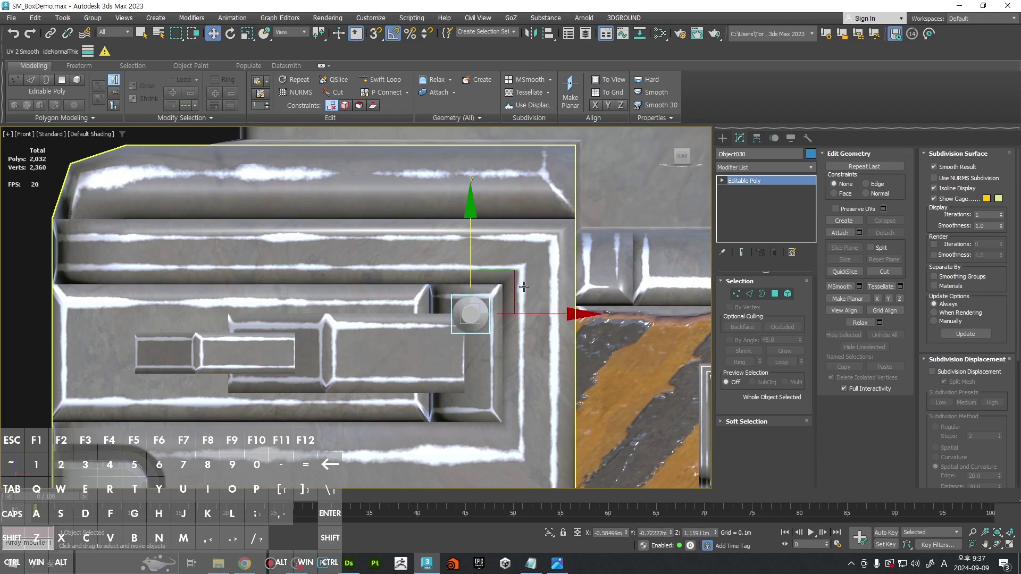
{"action": "left_click_drag", "start_coordinate": [513, 290], "coordinate": [577, 229]}
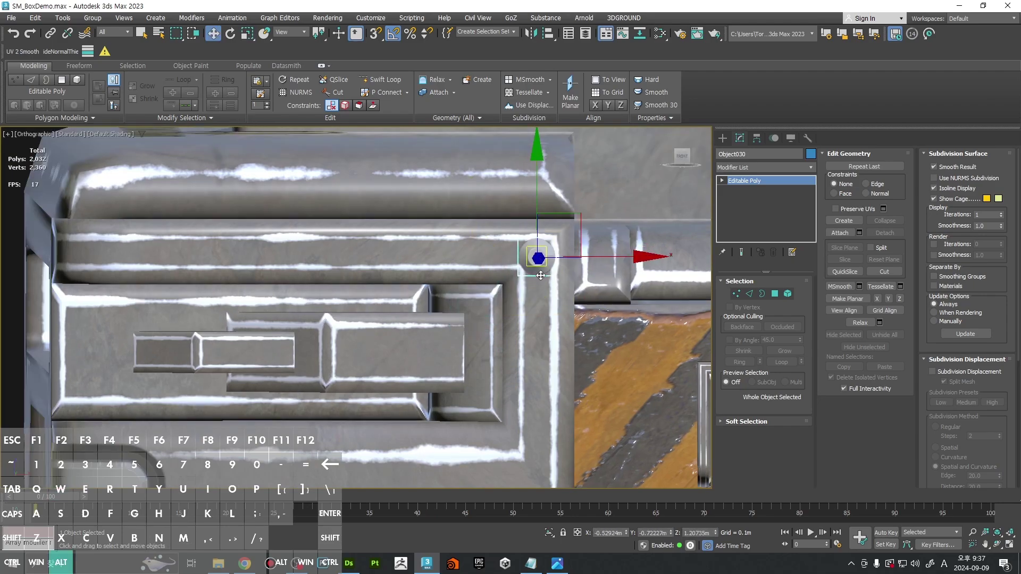
{"action": "middle_click_drag", "start_coordinate": [580, 233], "coordinate": [533, 265], "text": "alt"}
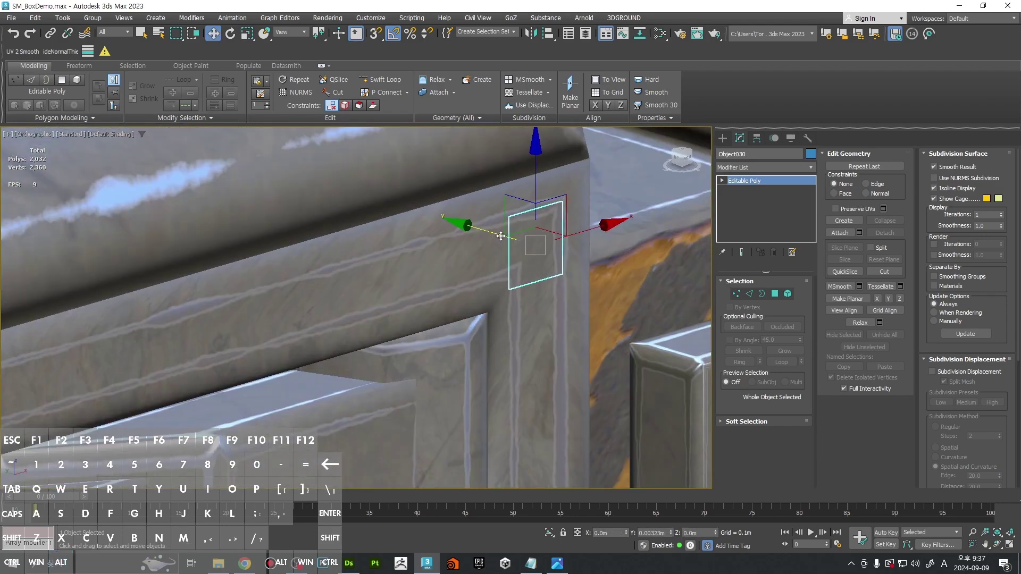
Step: Copy the bolt down to the side panel's lower corner, and copy that one along the lower edge beside the rounded slot
{"action": "key", "text": "f"}
{"action": "scroll", "coordinate": [504, 236], "scroll_direction": "down", "scroll_amount": 3}
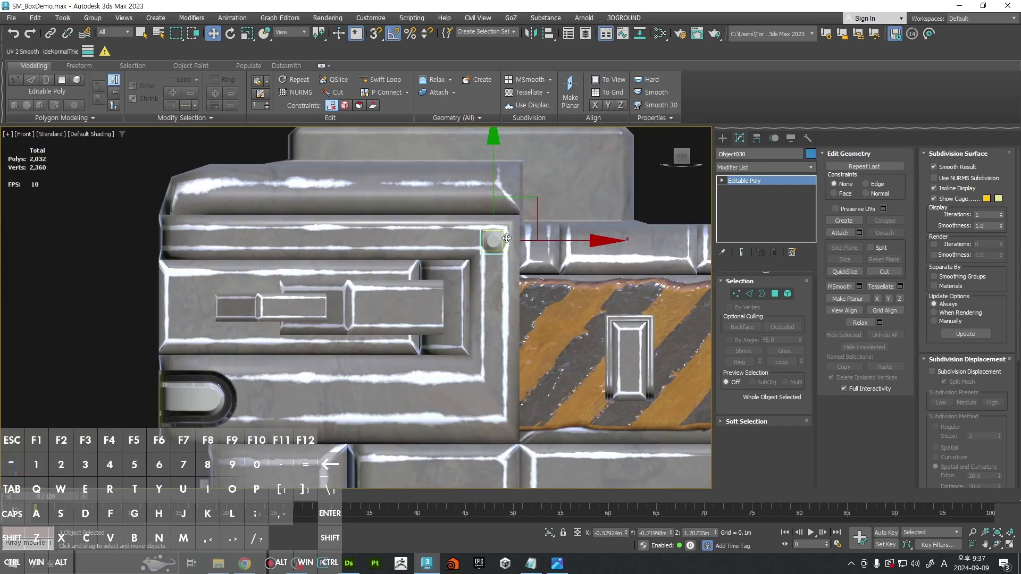
{"action": "left_click_drag", "start_coordinate": [494, 178], "coordinate": [496, 336], "text": "shift"}
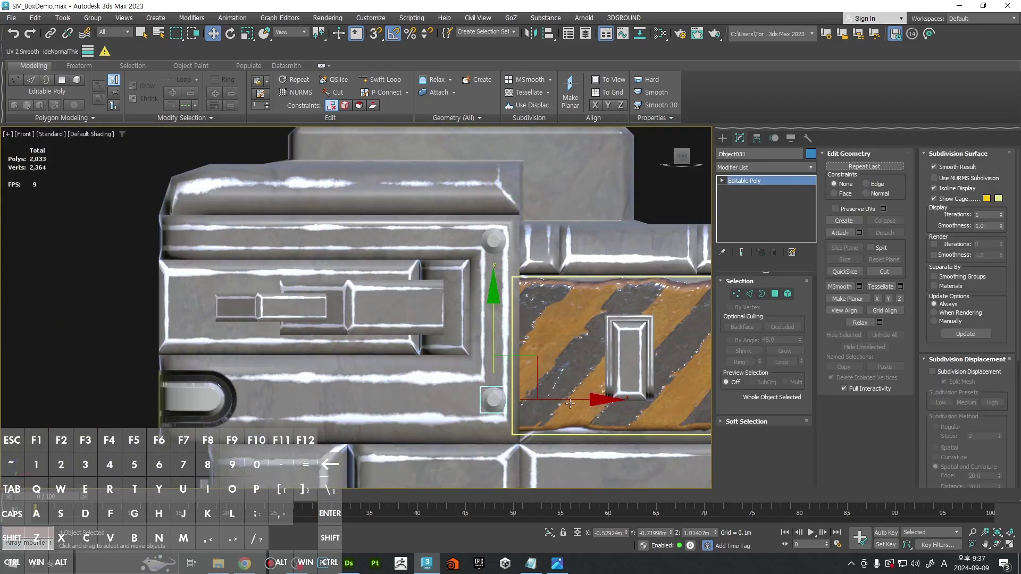
{"action": "middle_click_drag", "start_coordinate": [550, 384], "coordinate": [590, 332]}
{"action": "left_click_drag", "start_coordinate": [618, 350], "coordinate": [401, 350], "text": "shift"}
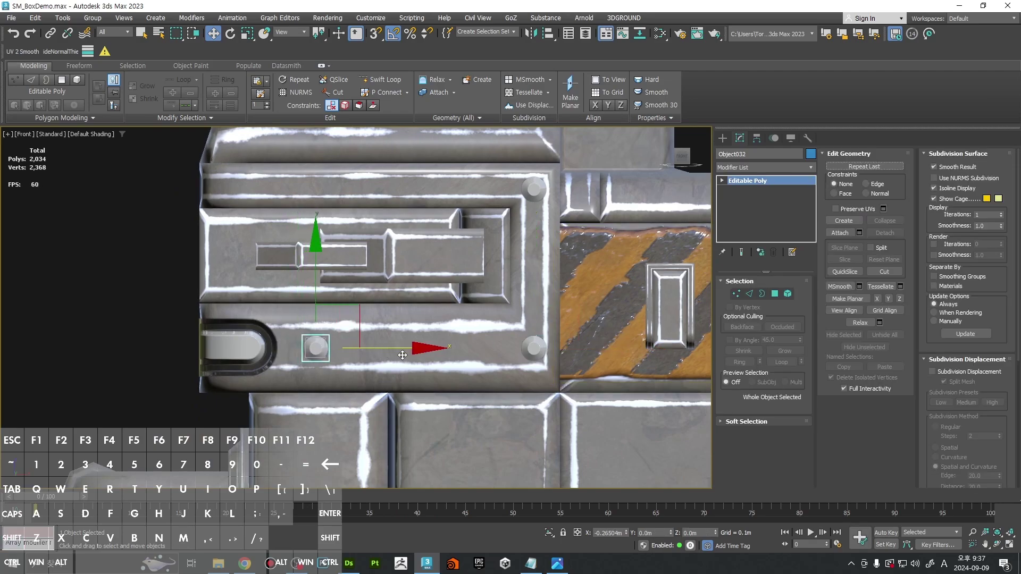
Step: Copy the bolt beside the rounded slot straight up to the height of the crate's lid
{"action": "scroll", "coordinate": [479, 249], "scroll_direction": "down", "scroll_amount": 1}
{"action": "scroll", "coordinate": [480, 248], "scroll_direction": "down", "scroll_amount": 3}
{"action": "scroll", "coordinate": [480, 249], "scroll_direction": "up", "scroll_amount": 2}
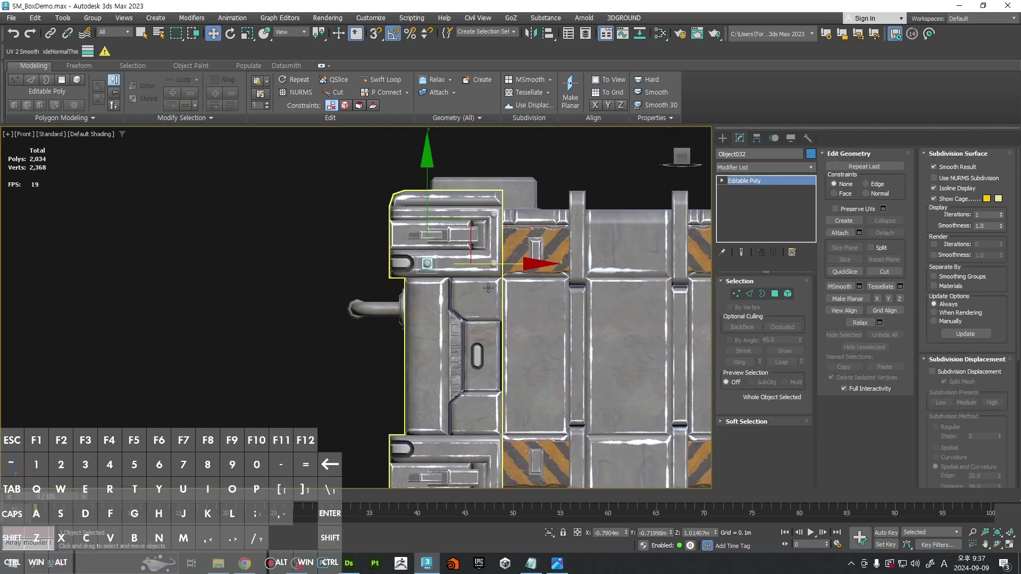
{"action": "scroll", "coordinate": [500, 257], "scroll_direction": "up", "scroll_amount": 1}
{"action": "middle_click_drag", "start_coordinate": [500, 257], "coordinate": [483, 286], "text": "alt"}
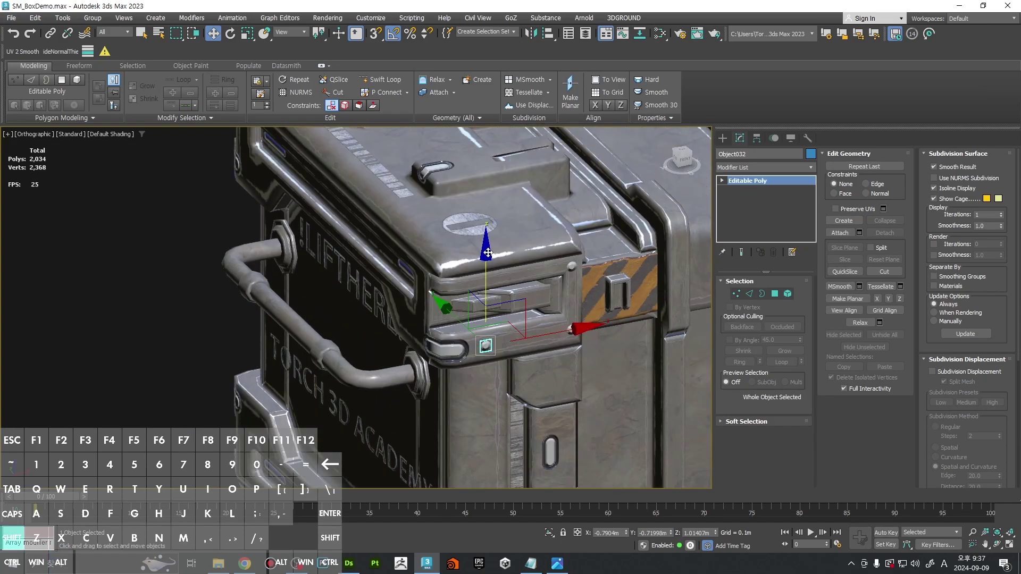
{"action": "left_click_drag", "start_coordinate": [487, 253], "coordinate": [488, 170], "text": "shift"}
Step: Move the copied bolt onto the lid near its inner front corner, raise it slightly, and turn on edged faces
{"action": "key", "text": "t"}
{"action": "scroll", "coordinate": [498, 260], "scroll_direction": "up", "scroll_amount": 3}
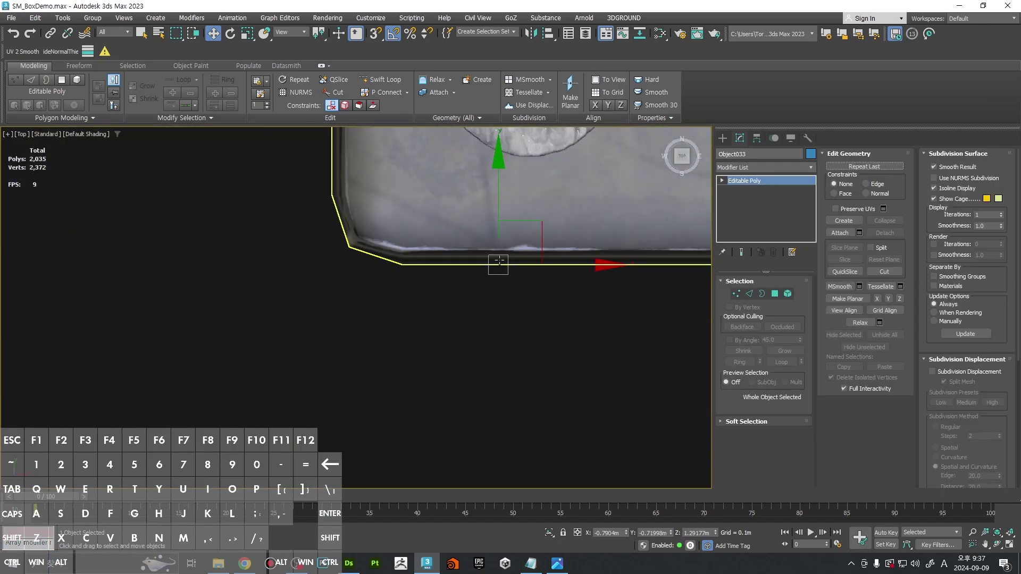
{"action": "middle_click_drag", "start_coordinate": [512, 217], "coordinate": [394, 368]}
{"action": "scroll", "coordinate": [395, 368], "scroll_direction": "down", "scroll_amount": 3}
{"action": "key", "text": "w"}
{"action": "left_click_drag", "start_coordinate": [433, 369], "coordinate": [560, 321]}
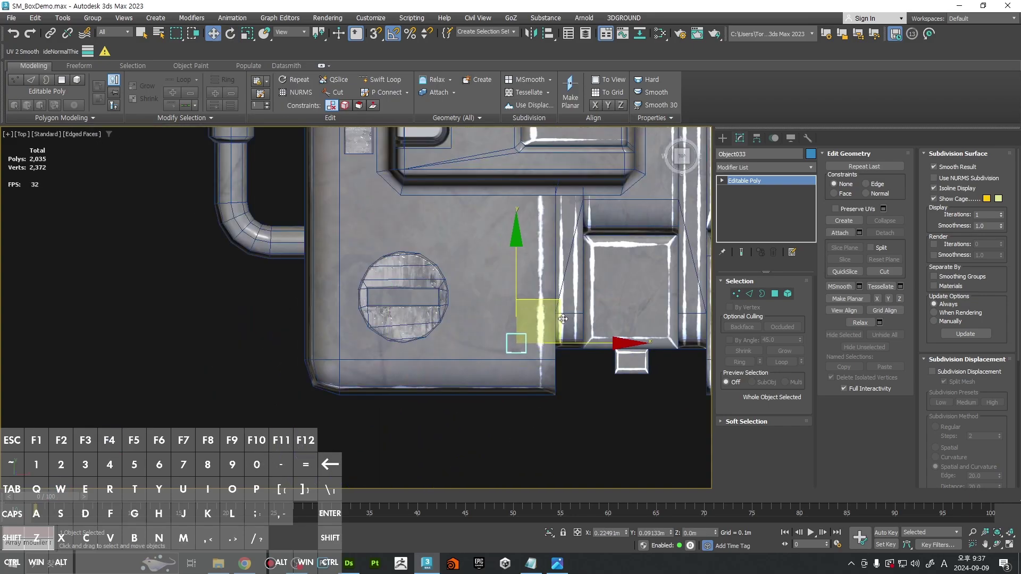
{"action": "key", "text": "F4"}
{"action": "middle_click_drag", "start_coordinate": [531, 319], "coordinate": [517, 299], "text": "alt"}
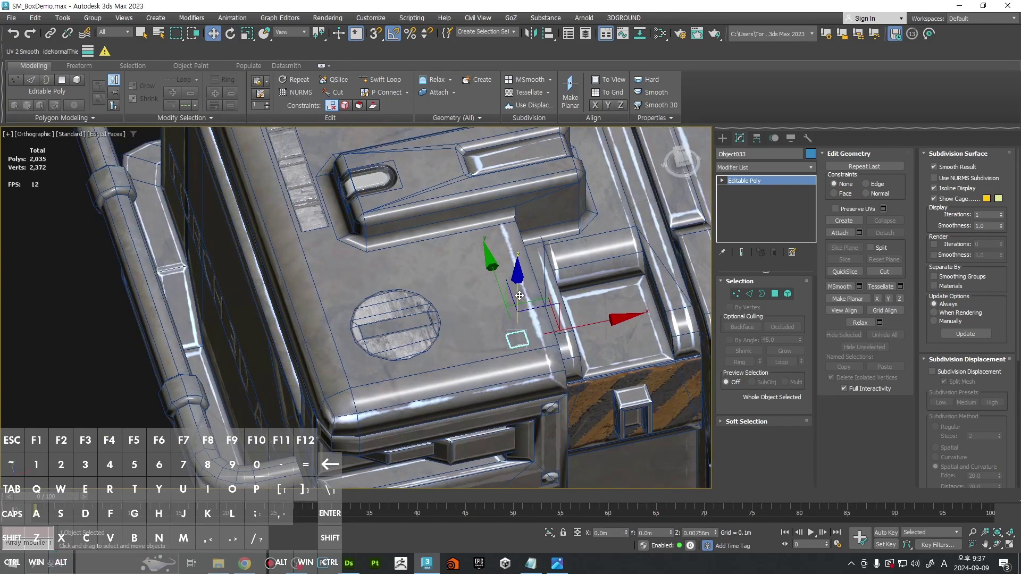
Step: Rotate the lid bolt -90° about X so it faces upward and adjust its position just above the lid surface
{"action": "scroll", "coordinate": [527, 348], "scroll_direction": "up", "scroll_amount": 4}
{"action": "middle_click_drag", "start_coordinate": [528, 348], "coordinate": [552, 320], "text": "alt"}
{"action": "scroll", "coordinate": [545, 315], "scroll_direction": "up", "scroll_amount": 4}
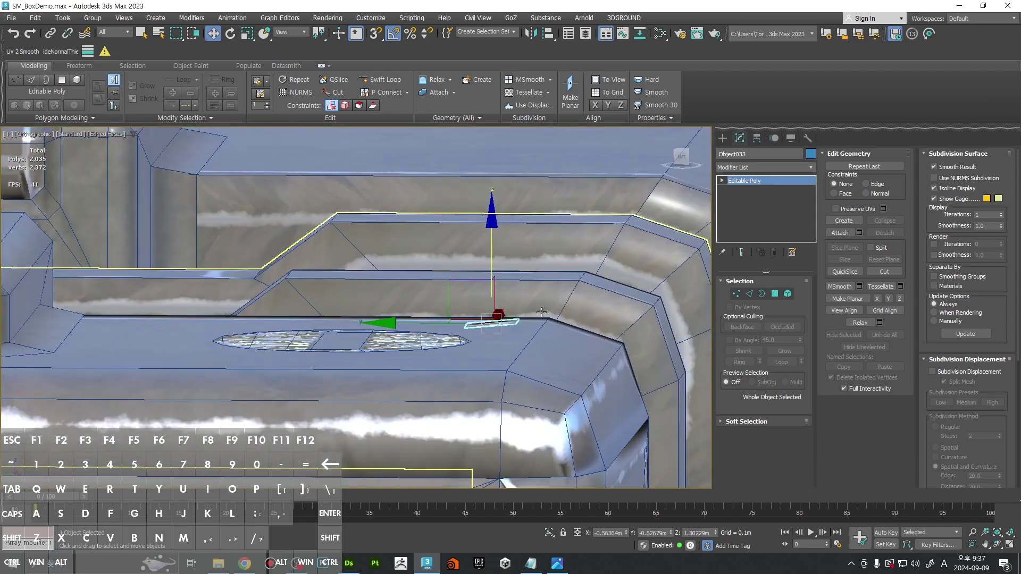
{"action": "key", "text": "e"}
{"action": "key", "text": "t"}
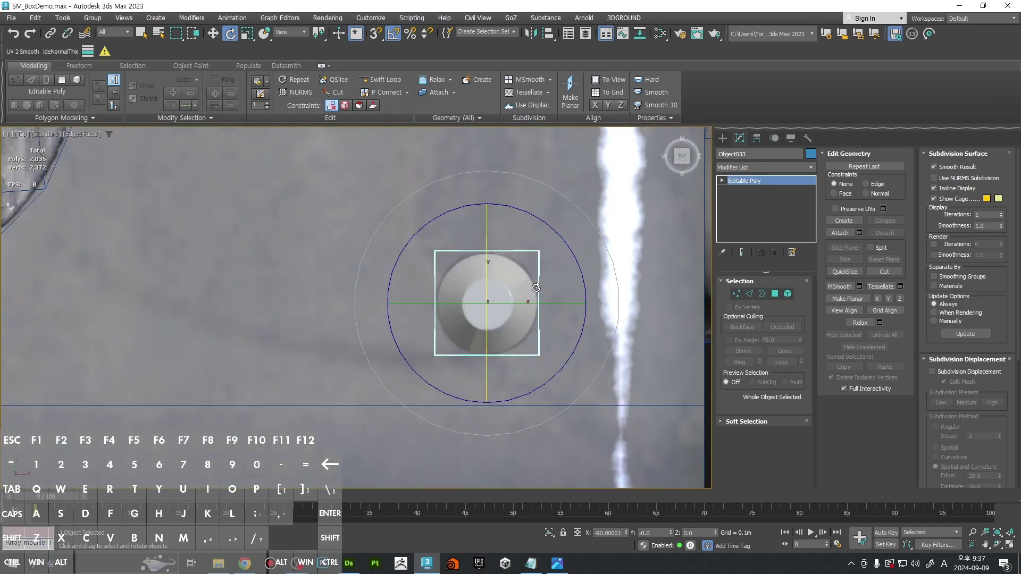
{"action": "scroll", "coordinate": [555, 269], "scroll_direction": "down", "scroll_amount": 3}
{"action": "key", "text": "w"}
{"action": "middle_click_drag", "start_coordinate": [569, 267], "coordinate": [528, 270], "text": "alt"}
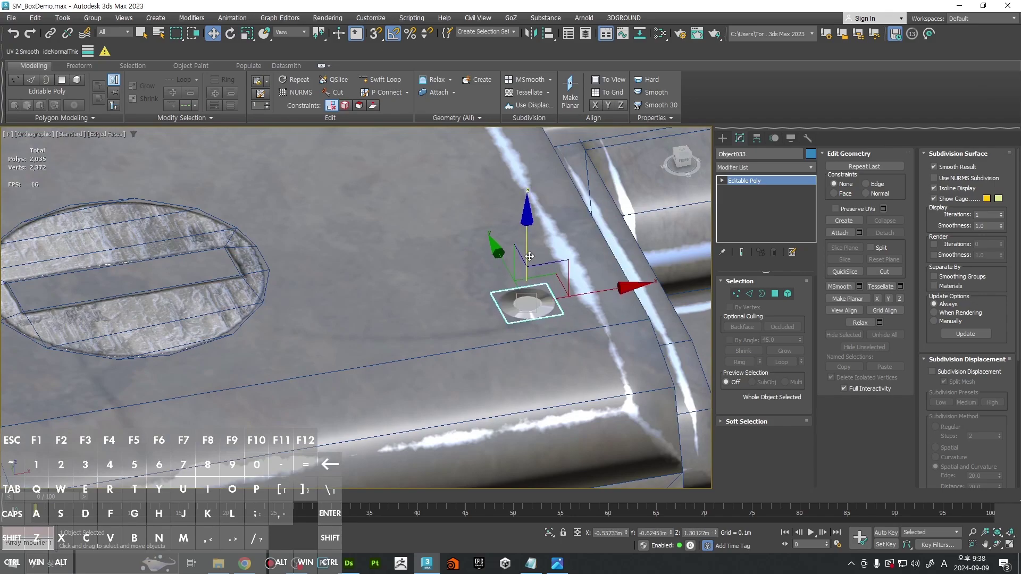
Step: Copy the lid bolt along X to the outer front corner beside the round emblem
{"action": "key", "text": "t"}
{"action": "scroll", "coordinate": [553, 372], "scroll_direction": "down", "scroll_amount": 5}
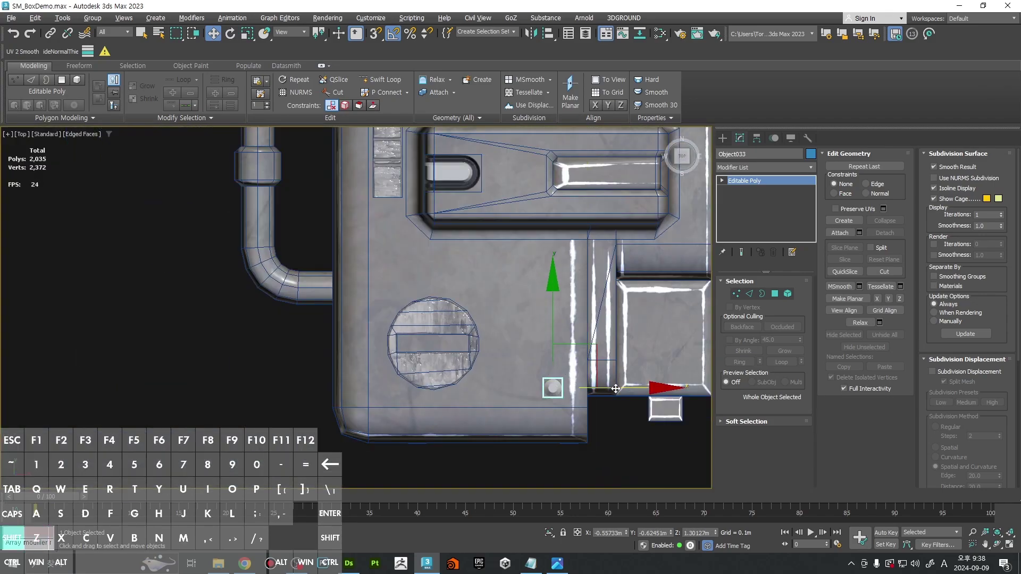
{"action": "left_click_drag", "start_coordinate": [449, 388], "coordinate": [449, 391], "text": "shift"}
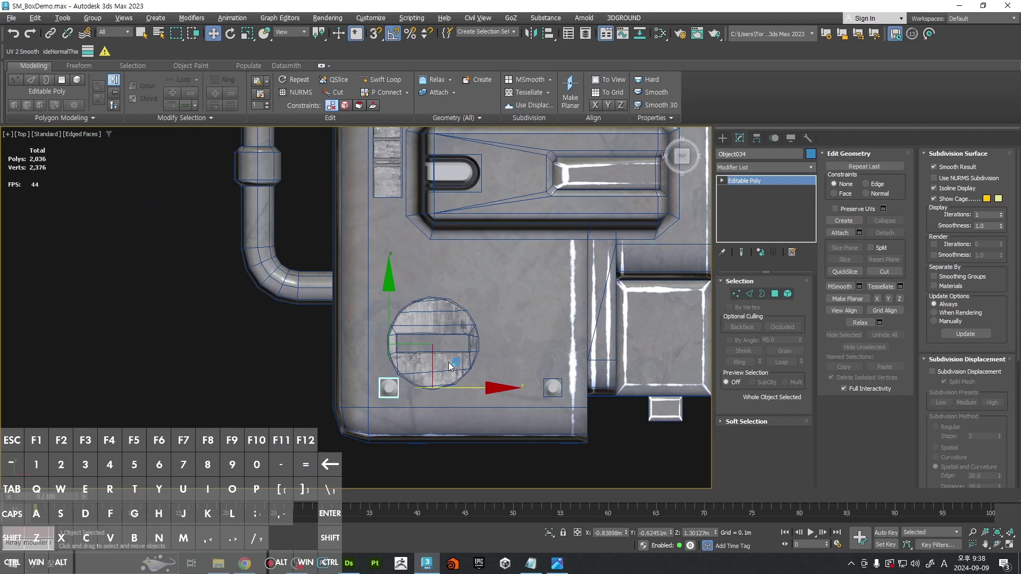
{"action": "scroll", "coordinate": [449, 366], "scroll_direction": "down", "scroll_amount": 3}
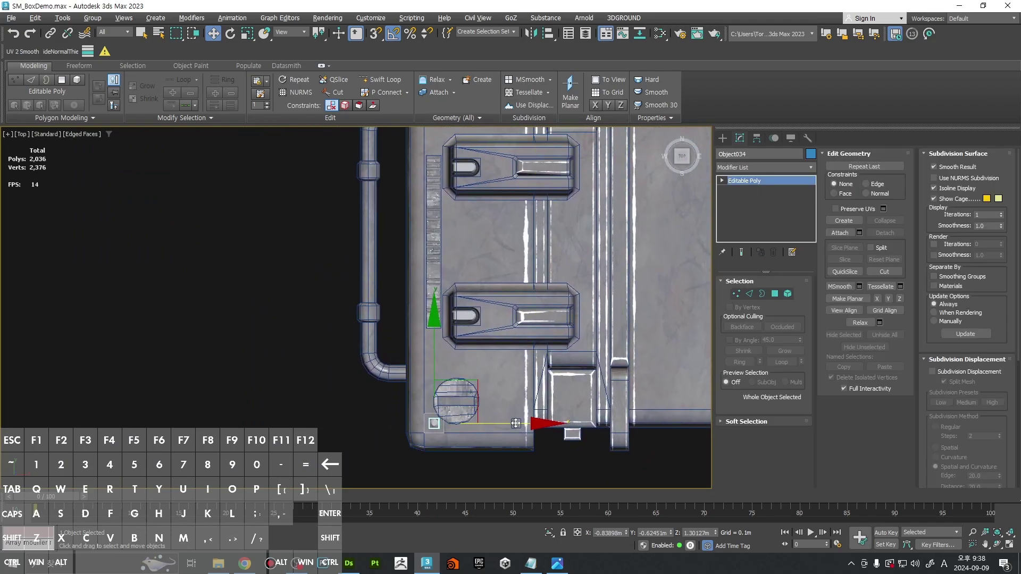
{"action": "scroll", "coordinate": [515, 425], "scroll_direction": "up", "scroll_amount": 5}
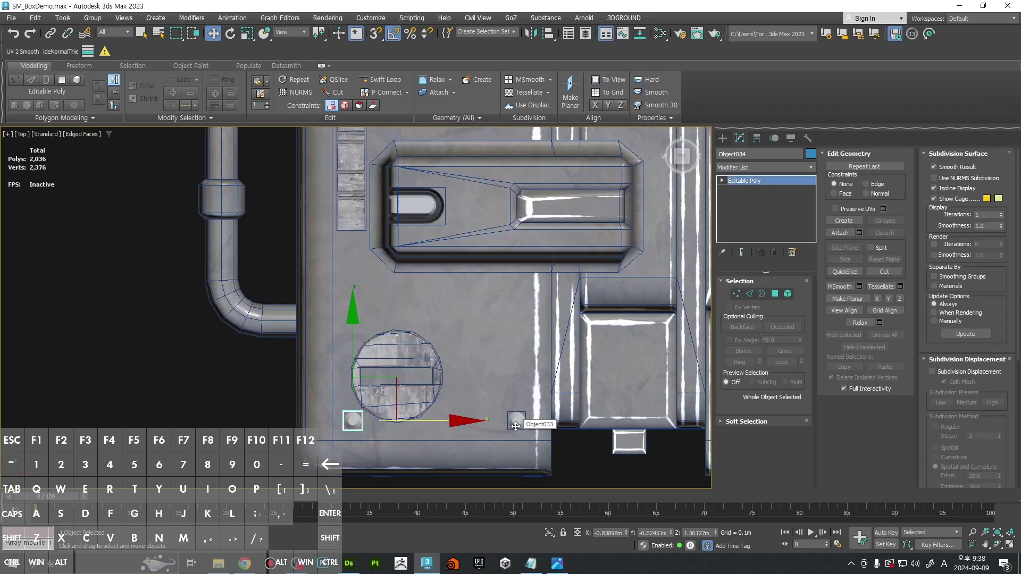
Step: Copy the lid's inner front bolt along Y to a spot just before the raised latch block
{"action": "left_click", "coordinate": [512, 426]}
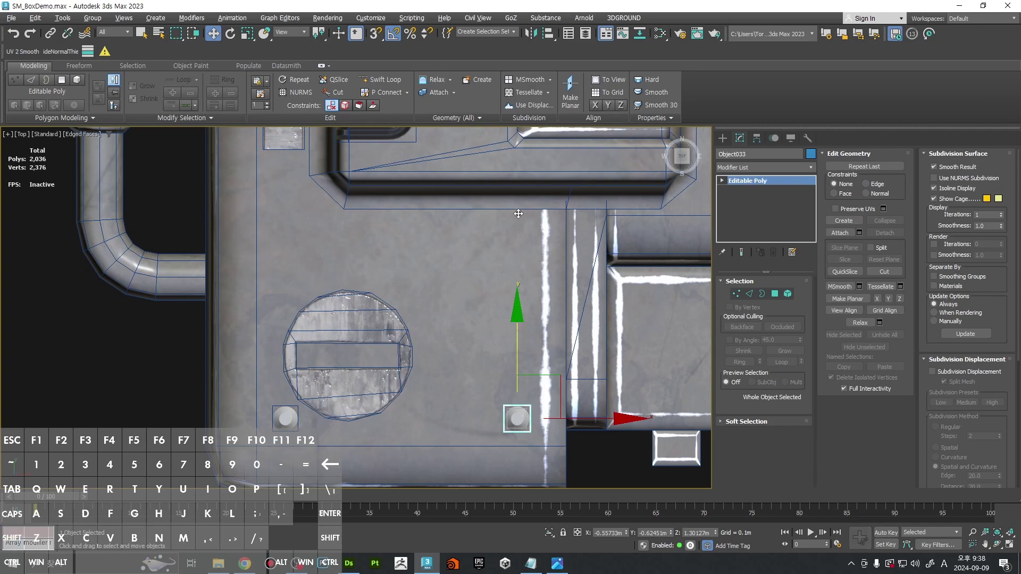
{"action": "mouse_move", "coordinate": [519, 213]}
{"action": "left_mouse_down", "text": "shift"}
{"action": "mouse_move", "coordinate": [524, 184]}
{"action": "mouse_move", "coordinate": [534, 216]}
{"action": "left_mouse_up", "text": "shift"}
{"action": "scroll", "coordinate": [480, 235], "scroll_direction": "down", "scroll_amount": 5}
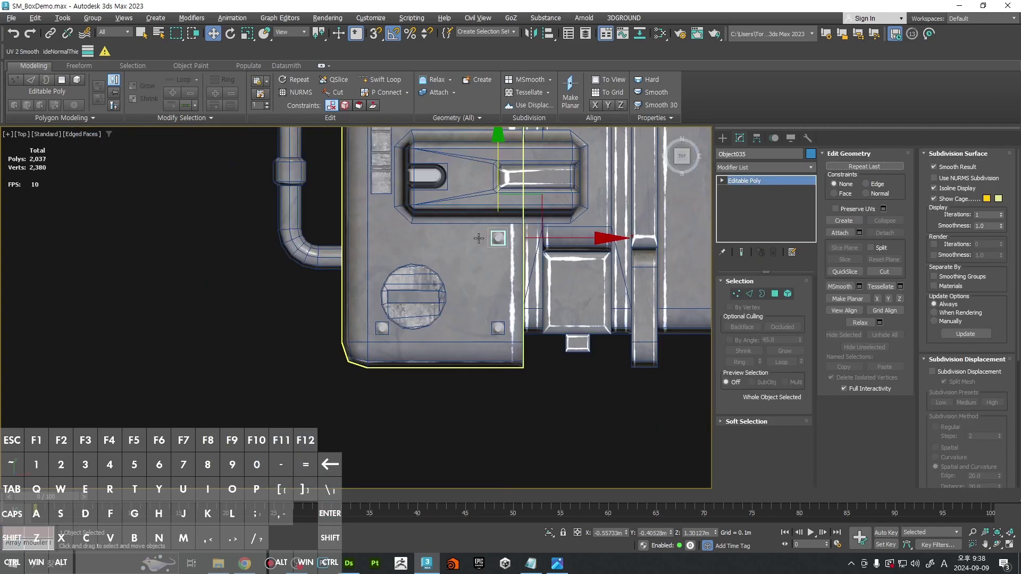
{"action": "middle_click_drag", "start_coordinate": [480, 235], "coordinate": [526, 271], "text": "alt"}
{"action": "scroll", "coordinate": [487, 309], "scroll_direction": "down", "scroll_amount": 4}
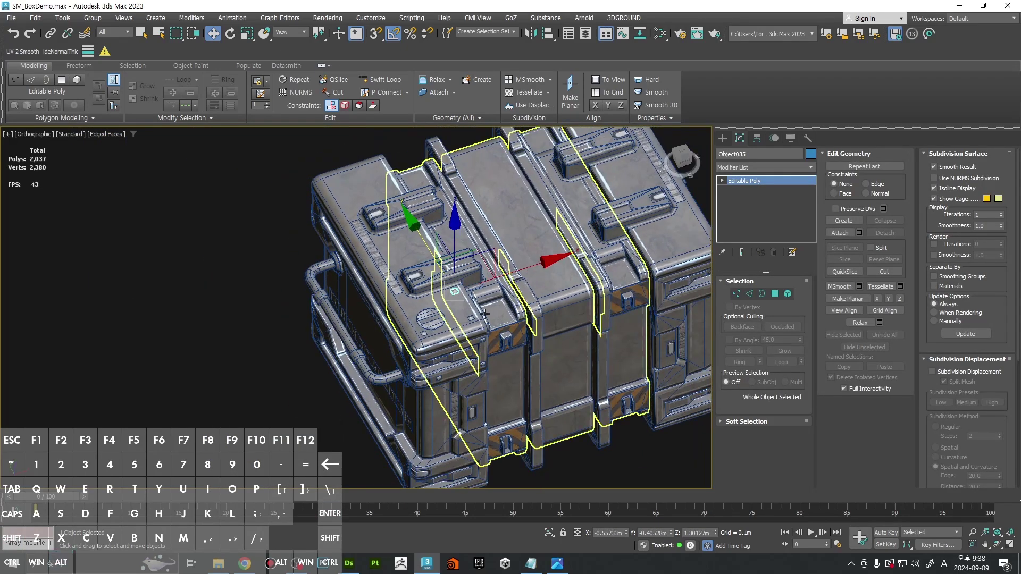
Step: Attach the bolt on the crate's front corner side panel to the combined bolt object
{"action": "scroll", "coordinate": [484, 313], "scroll_direction": "up", "scroll_amount": 5}
{"action": "scroll", "coordinate": [488, 305], "scroll_direction": "down", "scroll_amount": 4}
{"action": "middle_click_drag", "start_coordinate": [487, 306], "coordinate": [413, 331], "text": "alt"}
{"action": "scroll", "coordinate": [481, 274], "scroll_direction": "up", "scroll_amount": 4}
{"action": "scroll", "coordinate": [481, 274], "scroll_direction": "up", "scroll_amount": 2}
{"action": "left_click", "coordinate": [835, 232]}
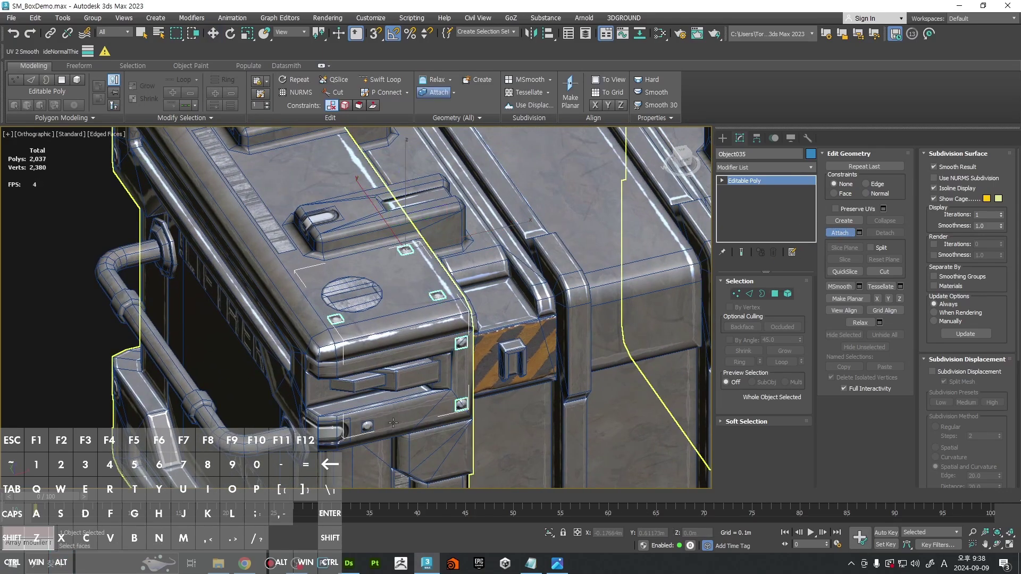
{"action": "left_click", "coordinate": [367, 426]}
{"action": "right_click", "coordinate": [370, 415]}
{"action": "scroll", "coordinate": [397, 278], "scroll_direction": "down", "scroll_amount": 6}
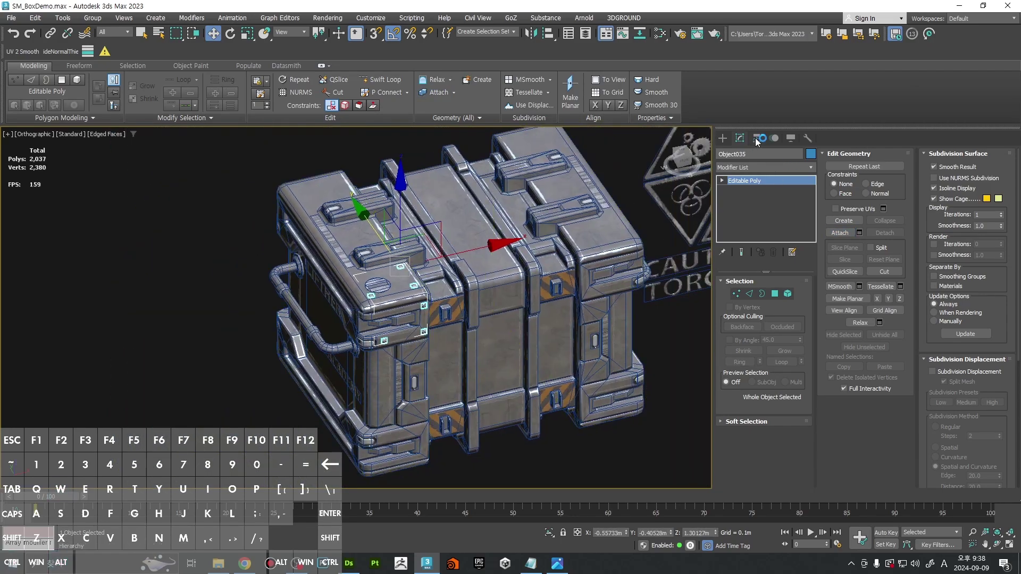
Step: Reset the bolt object's transform with Reset XForm and convert it to Editable Poly
{"action": "left_click", "coordinate": [756, 138]}
{"action": "left_click", "coordinate": [775, 214]}
{"action": "left_click", "coordinate": [806, 139]}
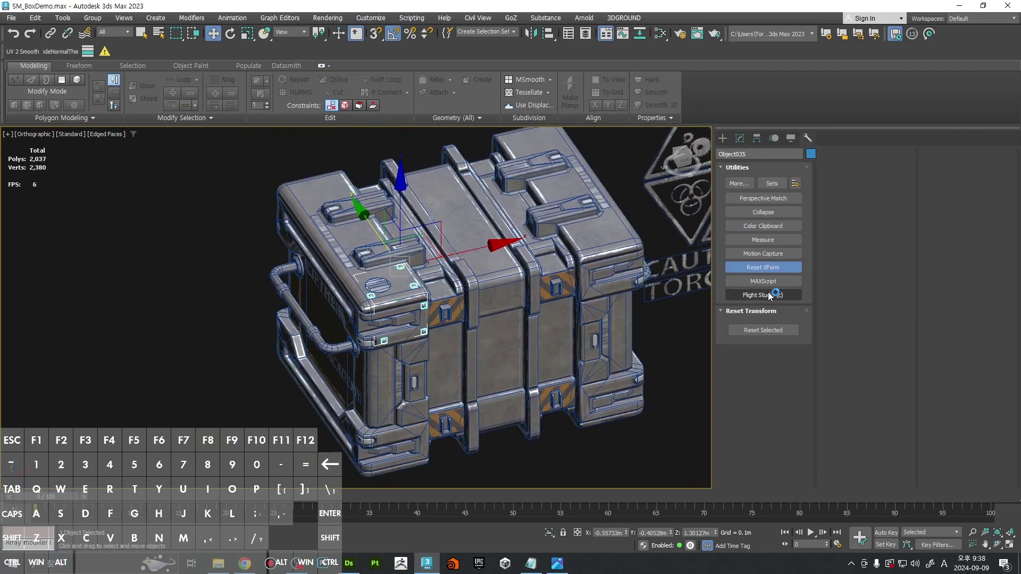
{"action": "right_click", "coordinate": [554, 229]}
{"action": "mouse_move", "coordinate": [591, 364]}
{"action": "left_click", "coordinate": [672, 372]}
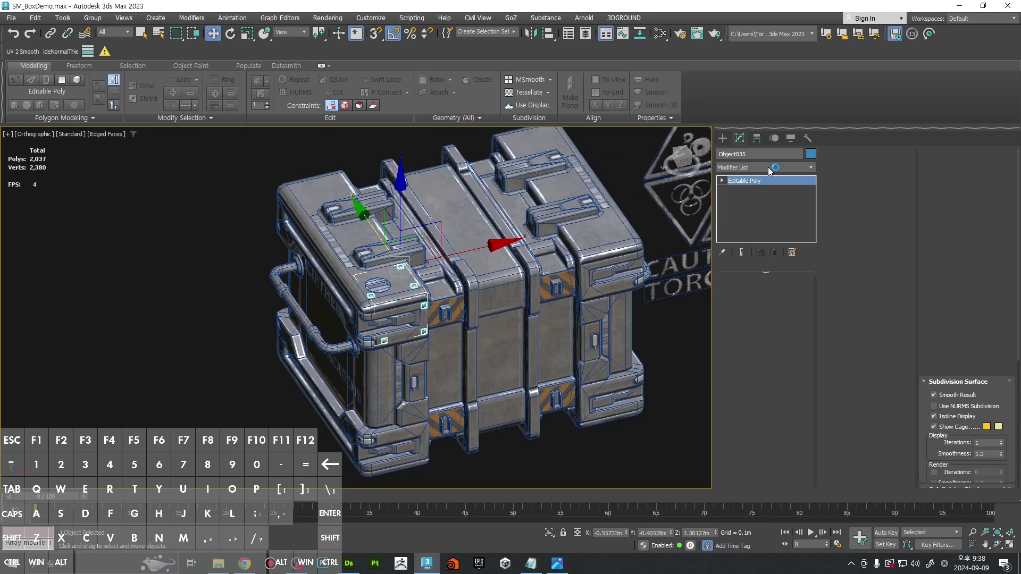
Step: Align the bolt object's pivot to the centre of the crate body
{"action": "left_click", "coordinate": [756, 138]}
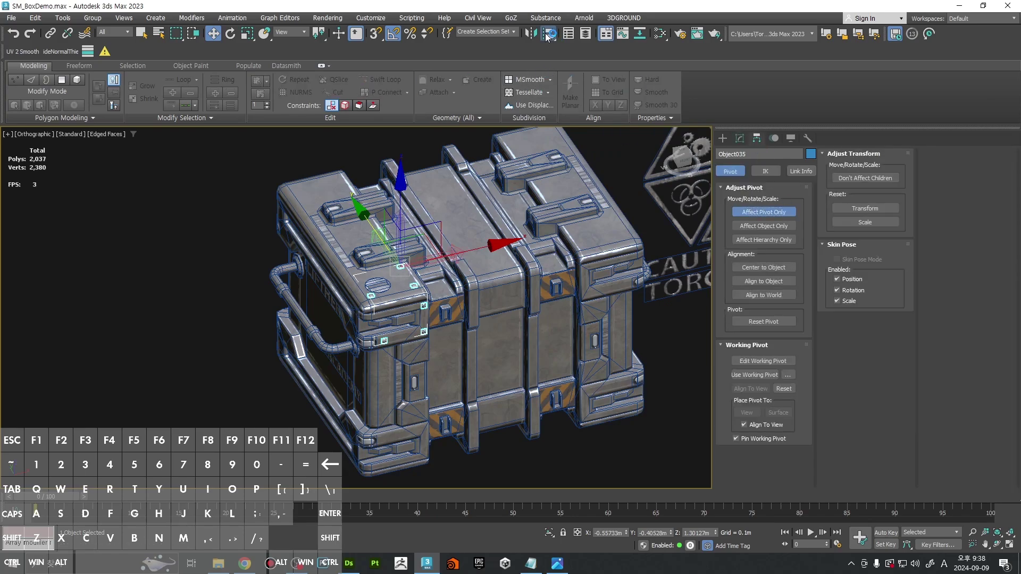
{"action": "left_click", "coordinate": [547, 34]}
{"action": "left_click", "coordinate": [544, 329]}
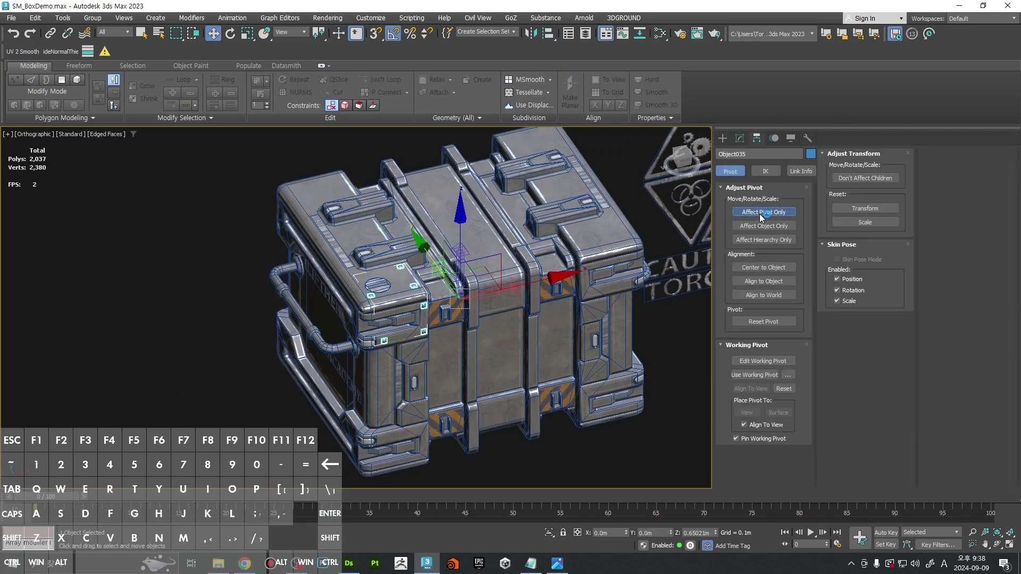
Step: Mirror the bolts across the X, Y and Z axes with a Symmetry modifier and hide the edged faces
{"action": "left_click", "coordinate": [738, 138]}
{"action": "left_click", "coordinate": [769, 165]}
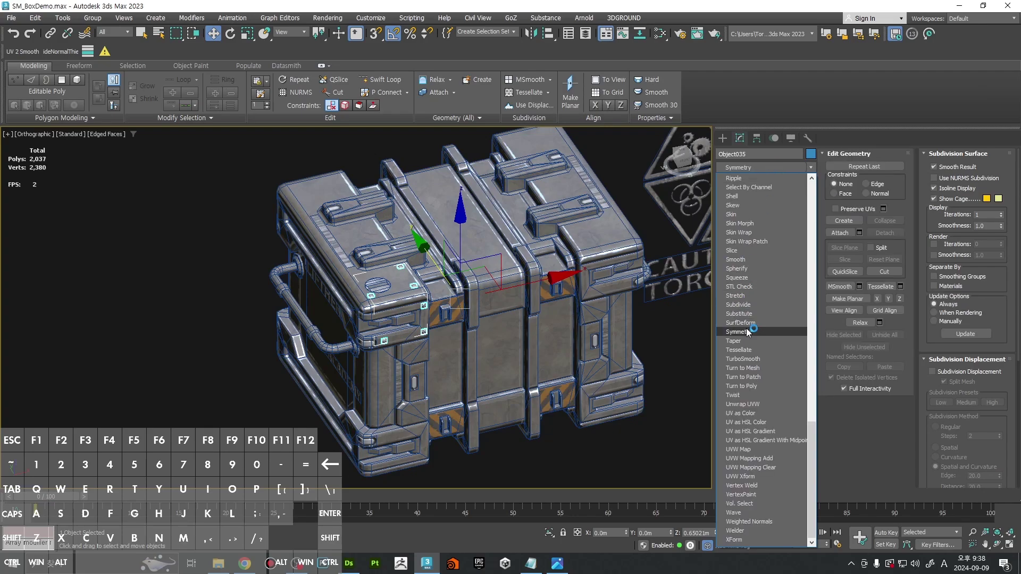
{"action": "left_click", "coordinate": [742, 329]}
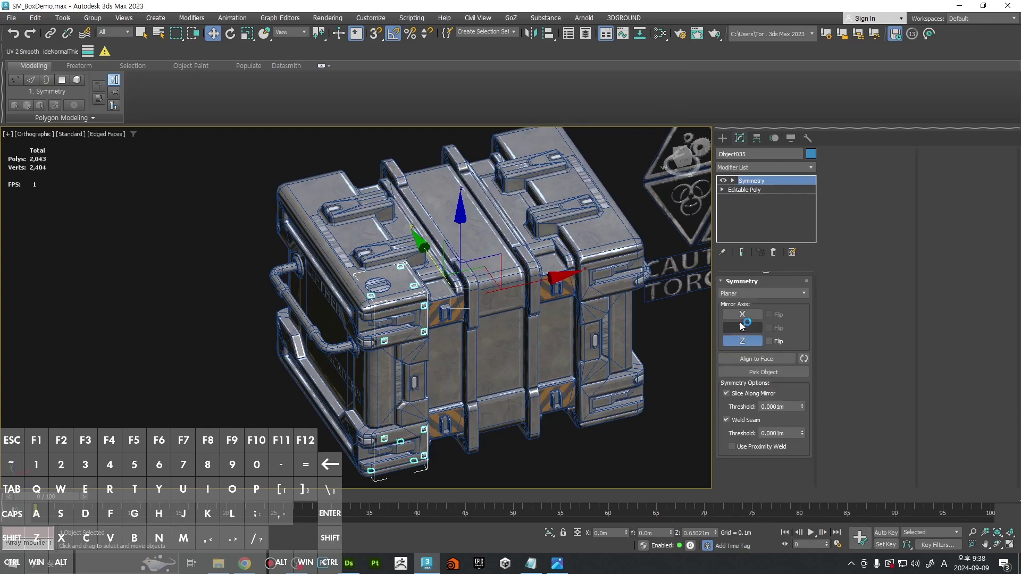
{"action": "left_click", "coordinate": [768, 327]}
{"action": "mouse_move", "coordinate": [553, 314]}
{"action": "middle_mouse_down", "text": "alt"}
{"action": "mouse_move", "coordinate": [666, 307]}
{"action": "mouse_move", "coordinate": [455, 289]}
{"action": "middle_mouse_up", "text": "alt"}
{"action": "key", "text": "F4"}
{"action": "left_click", "coordinate": [217, 284]}
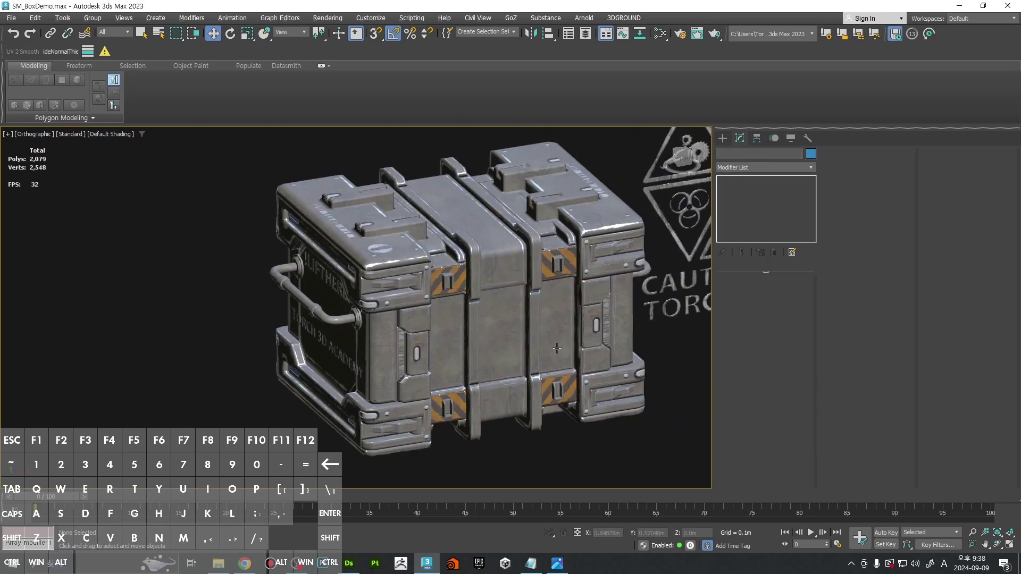
Step: Inspect the mirrored bolts around the crate in perspective view
{"action": "scroll", "coordinate": [592, 352], "scroll_direction": "up", "scroll_amount": 2}
{"action": "middle_click_drag", "start_coordinate": [592, 353], "coordinate": [522, 331], "text": "alt"}
{"action": "scroll", "coordinate": [628, 310], "scroll_direction": "down", "scroll_amount": 4}
{"action": "key", "text": "p"}
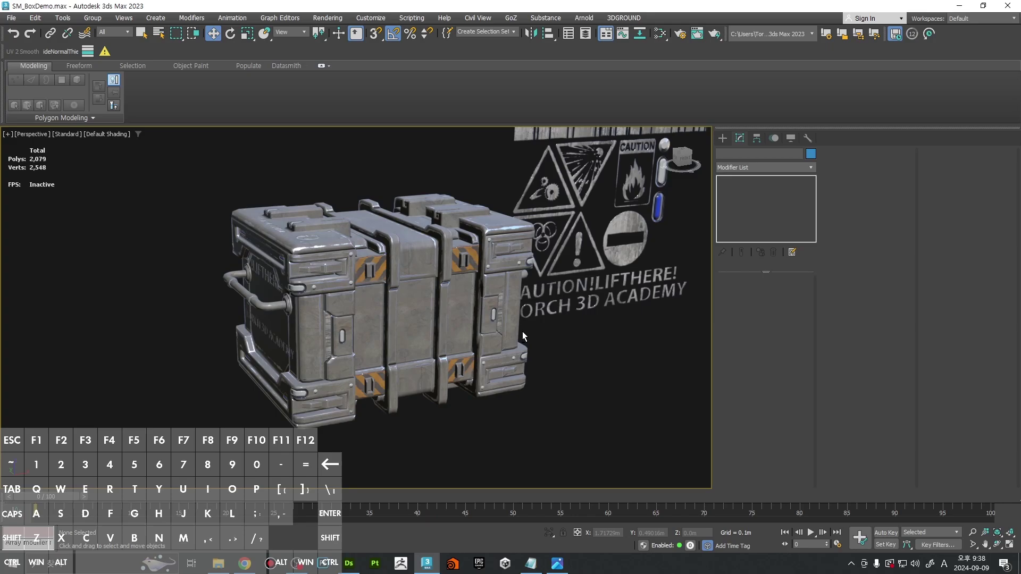
{"action": "left_click", "coordinate": [566, 287]}
{"action": "middle_click_drag", "start_coordinate": [567, 288], "coordinate": [602, 283], "text": "alt"}
{"action": "middle_click_drag", "start_coordinate": [594, 289], "coordinate": [577, 294], "text": "alt"}
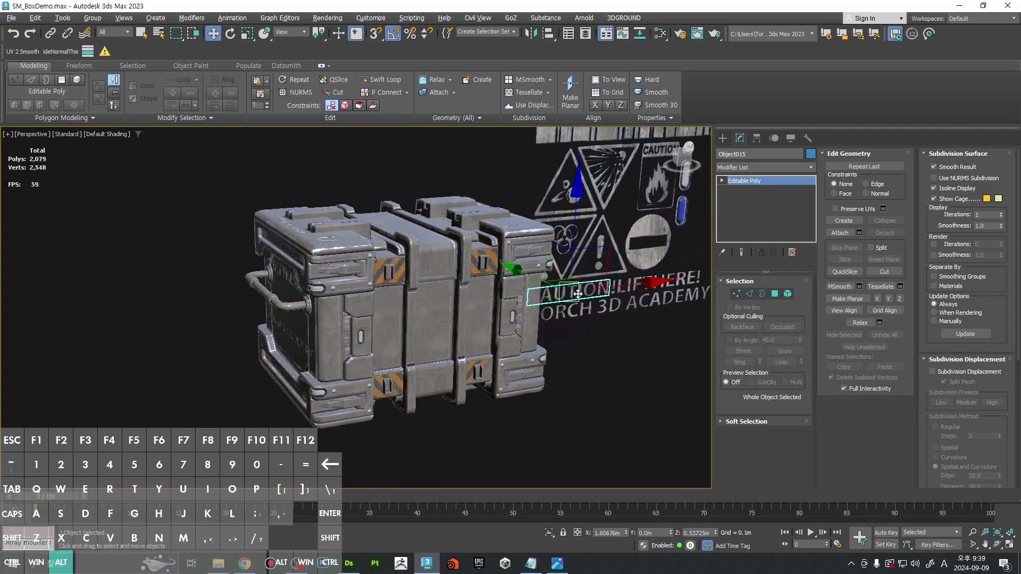
Step: Copy the flame CAUTION sign onto the crate's handle end and rotate it about Z to face outward
{"action": "left_click", "coordinate": [661, 198]}
{"action": "middle_click_drag", "start_coordinate": [662, 199], "coordinate": [622, 219]}
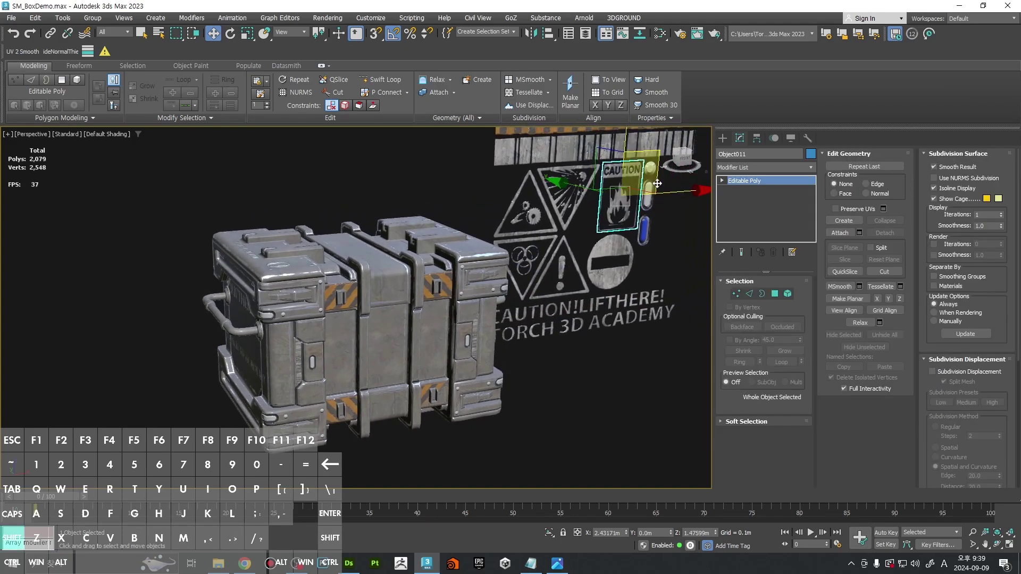
{"action": "left_click", "coordinate": [261, 373]}
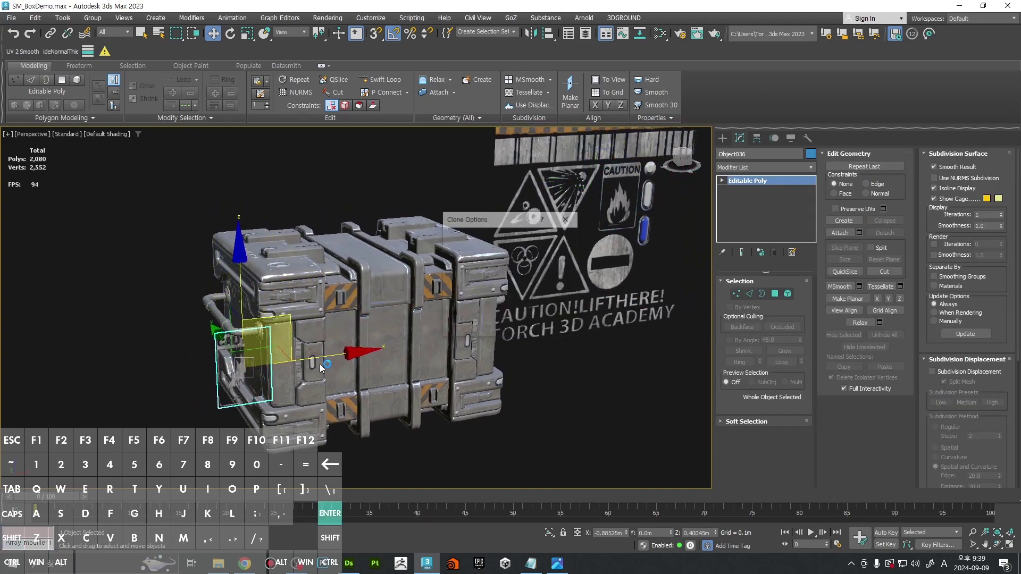
{"action": "key", "text": "z"}
{"action": "key", "text": "e"}
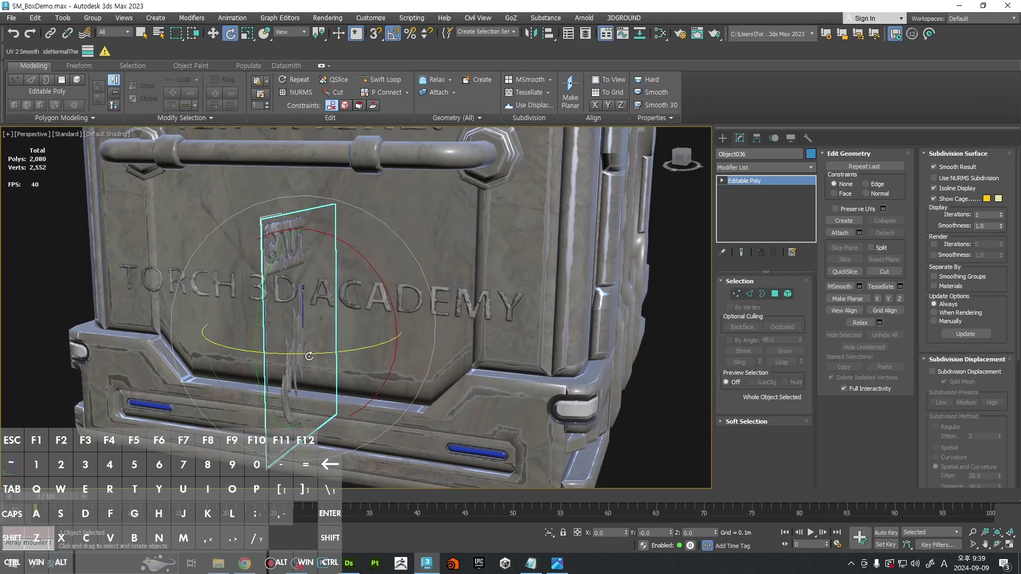
{"action": "left_click_drag", "start_coordinate": [306, 355], "coordinate": [263, 359]}
Step: Shrink the copied flame sign and seat it against the right part of the end panel
{"action": "key", "text": "r"}
{"action": "left_click_drag", "start_coordinate": [305, 311], "coordinate": [308, 367]}
{"action": "key", "text": "w"}
{"action": "left_click_drag", "start_coordinate": [311, 295], "coordinate": [507, 196]}
{"action": "scroll", "coordinate": [536, 216], "scroll_direction": "up", "scroll_amount": 5}
{"action": "middle_click_drag", "start_coordinate": [542, 225], "coordinate": [525, 258], "text": "alt"}
{"action": "left_click_drag", "start_coordinate": [536, 262], "coordinate": [543, 262]}
Step: Copy the explosion warning triangle to the crate's opposite end and turn it upright, facing outward
{"action": "scroll", "coordinate": [543, 262], "scroll_direction": "down", "scroll_amount": 5}
{"action": "middle_click_drag", "start_coordinate": [545, 261], "coordinate": [586, 318], "text": "alt"}
{"action": "left_click", "coordinate": [632, 359]}
{"action": "scroll", "coordinate": [585, 289], "scroll_direction": "down", "scroll_amount": 3}
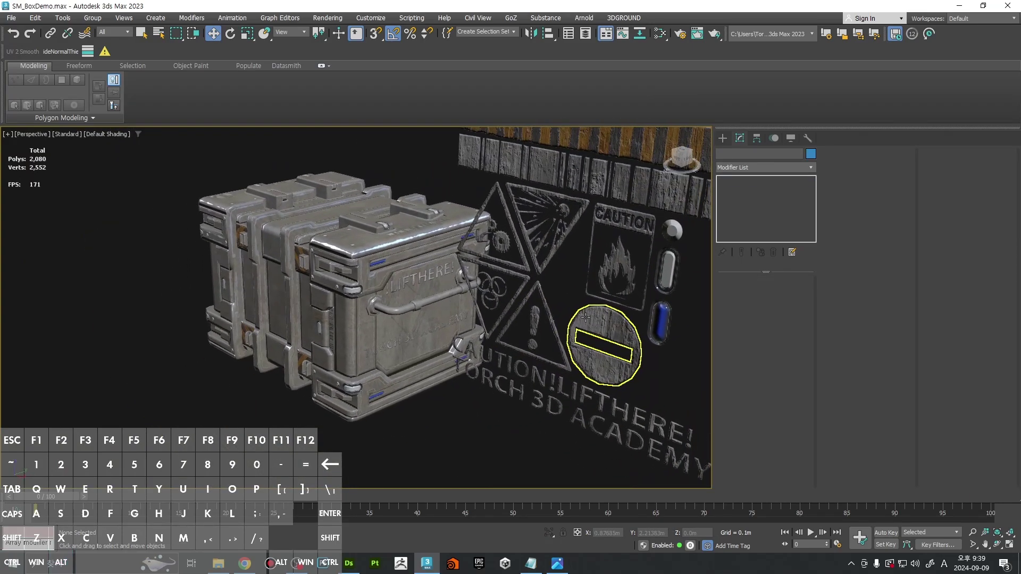
{"action": "left_click", "coordinate": [549, 256]}
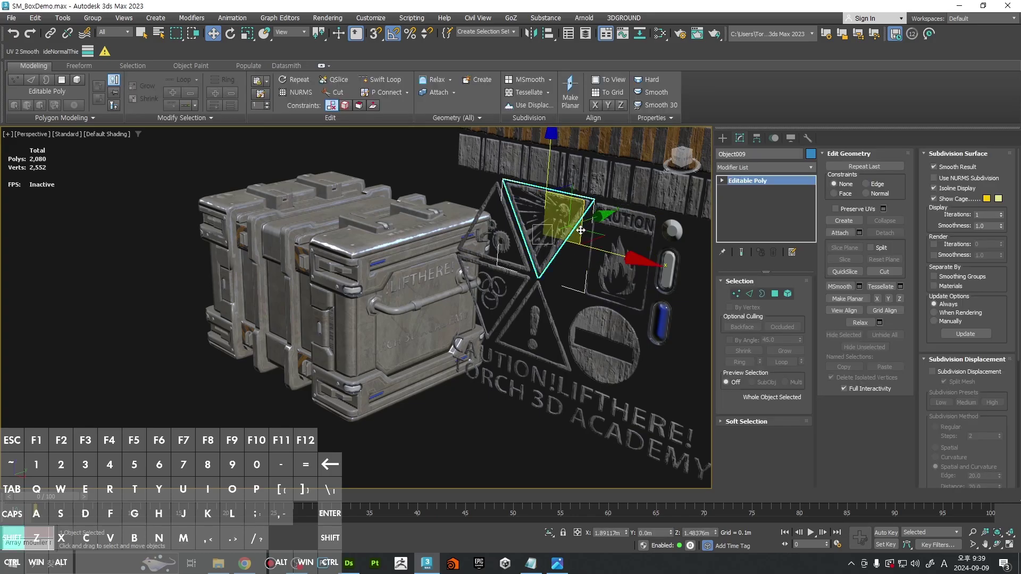
{"action": "mouse_move", "coordinate": [581, 230]}
{"action": "left_mouse_down", "text": "shift"}
{"action": "mouse_move", "coordinate": [433, 319]}
{"action": "mouse_move", "coordinate": [441, 340]}
{"action": "mouse_move", "coordinate": [472, 329]}
{"action": "mouse_move", "coordinate": [507, 345]}
{"action": "mouse_move", "coordinate": [511, 404]}
{"action": "mouse_move", "coordinate": [480, 396]}
{"action": "mouse_move", "coordinate": [512, 396]}
{"action": "left_mouse_up", "text": "shift"}
{"action": "key", "text": "e"}
{"action": "scroll", "coordinate": [489, 314], "scroll_direction": "up", "scroll_amount": 5}
{"action": "key", "text": "w"}
{"action": "middle_click_drag", "start_coordinate": [512, 395], "coordinate": [487, 351], "text": "alt"}
{"action": "left_click_drag", "start_coordinate": [525, 351], "coordinate": [457, 362]}
Step: Shrink the warning triangle and move it to the end panel's lower left, below the TORCH 3D ACADEMY text
{"action": "middle_click_drag", "start_coordinate": [457, 363], "coordinate": [375, 350], "text": "alt"}
{"action": "middle_click_drag", "start_coordinate": [375, 350], "coordinate": [429, 333]}
{"action": "key", "text": "r"}
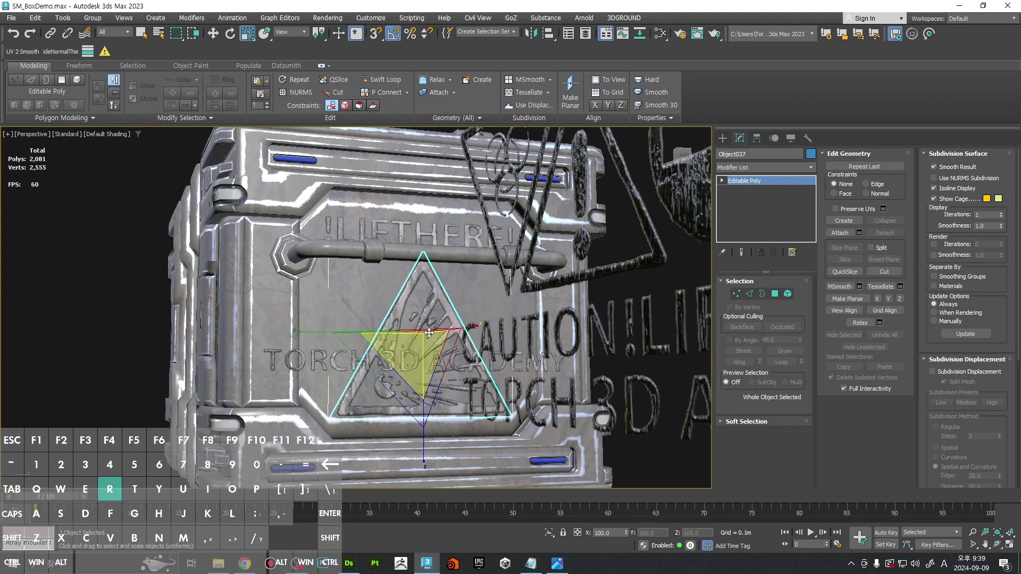
{"action": "key", "text": "w"}
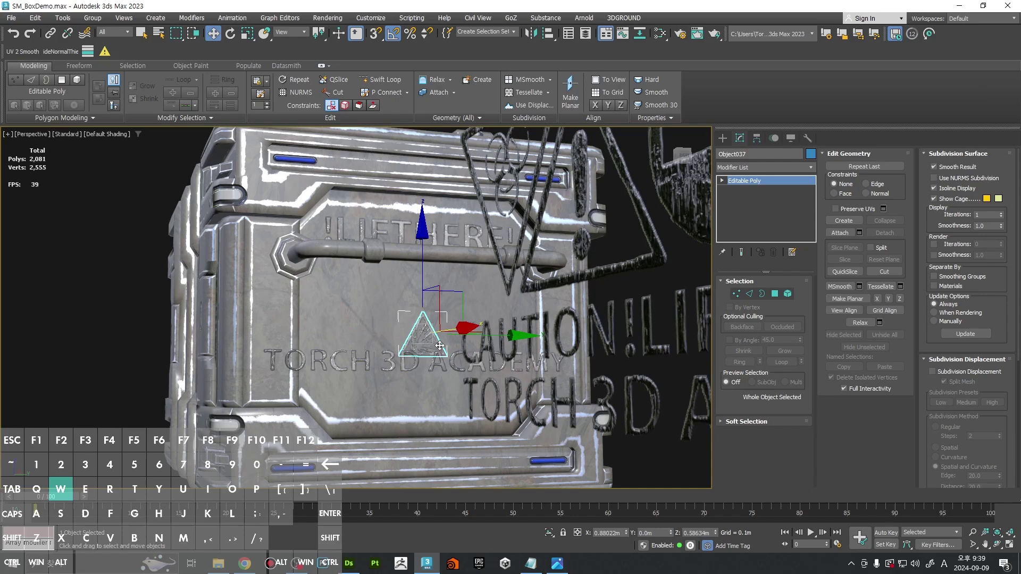
{"action": "left_click_drag", "start_coordinate": [462, 299], "coordinate": [430, 343]}
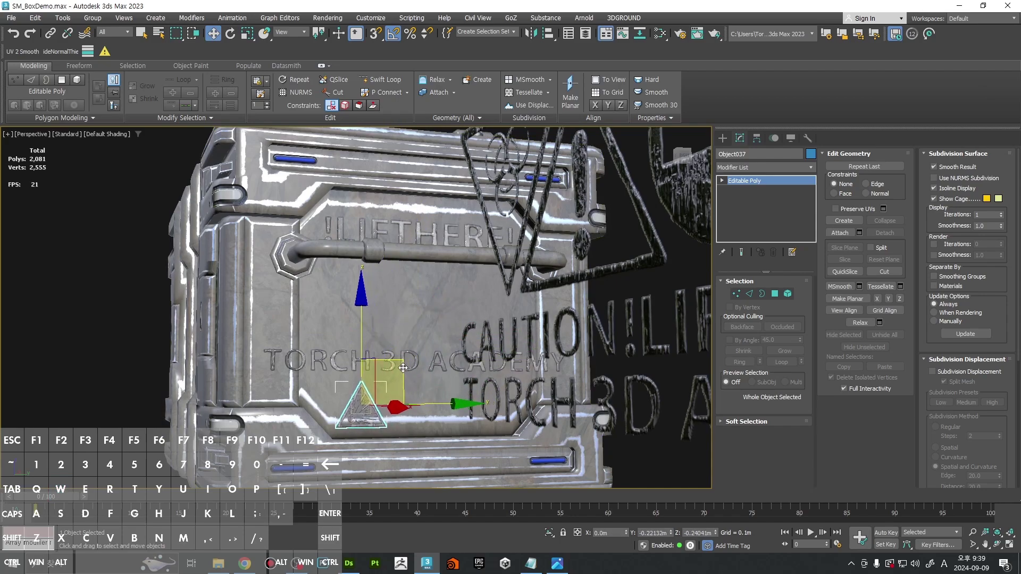
{"action": "left_click_drag", "start_coordinate": [403, 361], "coordinate": [401, 357]}
Step: Copy the CAUTION text from the decal sheet to a spot above the crate's lid
{"action": "middle_click_drag", "start_coordinate": [345, 320], "coordinate": [578, 398], "text": "alt"}
{"action": "scroll", "coordinate": [431, 333], "scroll_direction": "down", "scroll_amount": 4}
{"action": "left_click", "coordinate": [441, 418]}
{"action": "scroll", "coordinate": [431, 341], "scroll_direction": "down", "scroll_amount": 2}
{"action": "left_click", "coordinate": [412, 356]}
{"action": "left_click", "coordinate": [580, 400]}
{"action": "middle_click_drag", "start_coordinate": [556, 325], "coordinate": [564, 385]}
{"action": "middle_click_drag", "start_coordinate": [508, 346], "coordinate": [611, 335], "text": "alt"}
{"action": "left_click", "coordinate": [515, 361]}
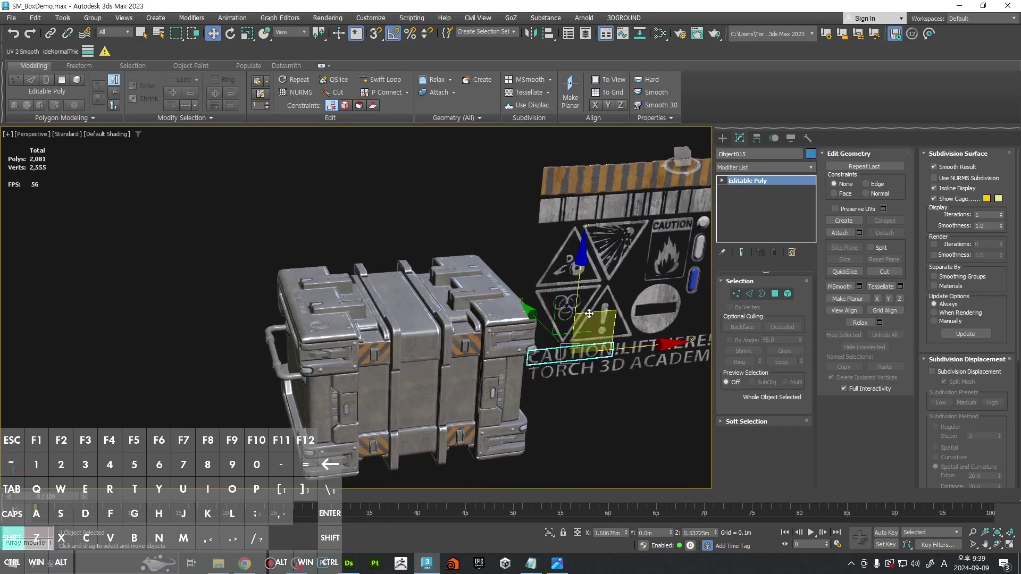
{"action": "left_click_drag", "start_coordinate": [589, 314], "coordinate": [386, 245], "text": "shift"}
{"action": "key", "text": "Return"}
Step: In top view, rotate the CAUTION copy -90° about X so it faces upward and scale it down
{"action": "key", "text": "t"}
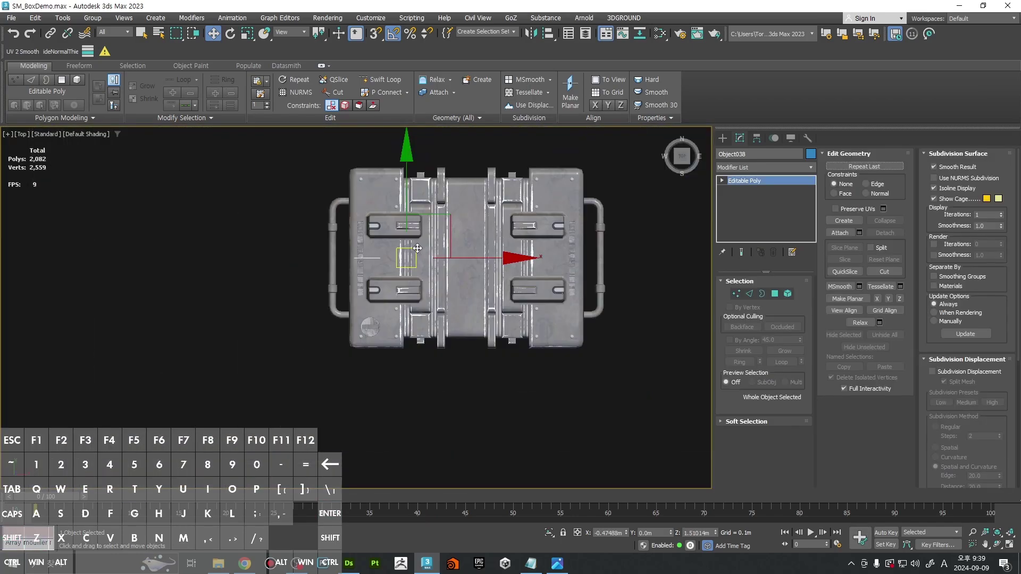
{"action": "key", "text": "e"}
{"action": "left_click_drag", "start_coordinate": [407, 224], "coordinate": [405, 182]}
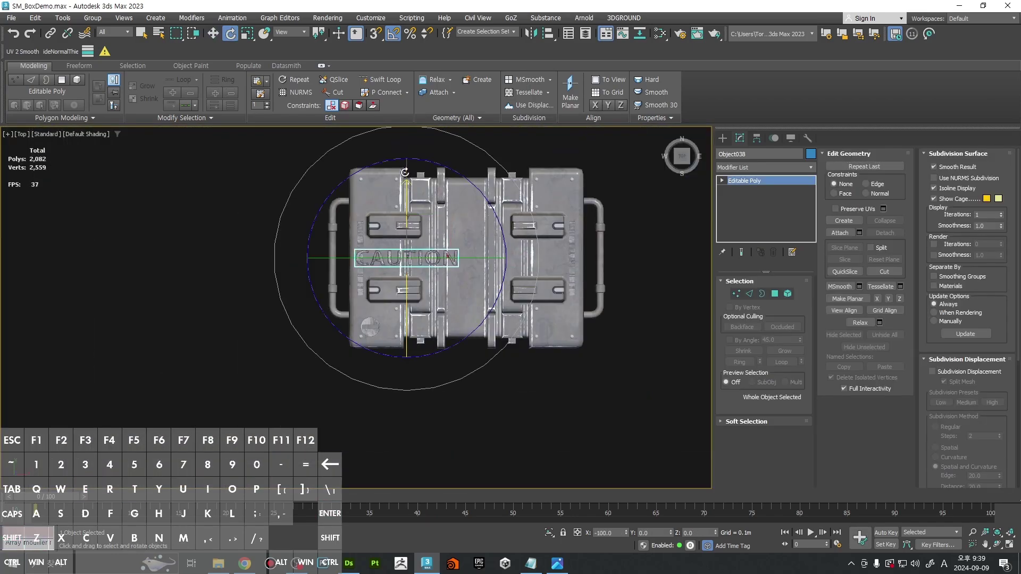
{"action": "scroll", "coordinate": [405, 177], "scroll_direction": "up", "scroll_amount": 5}
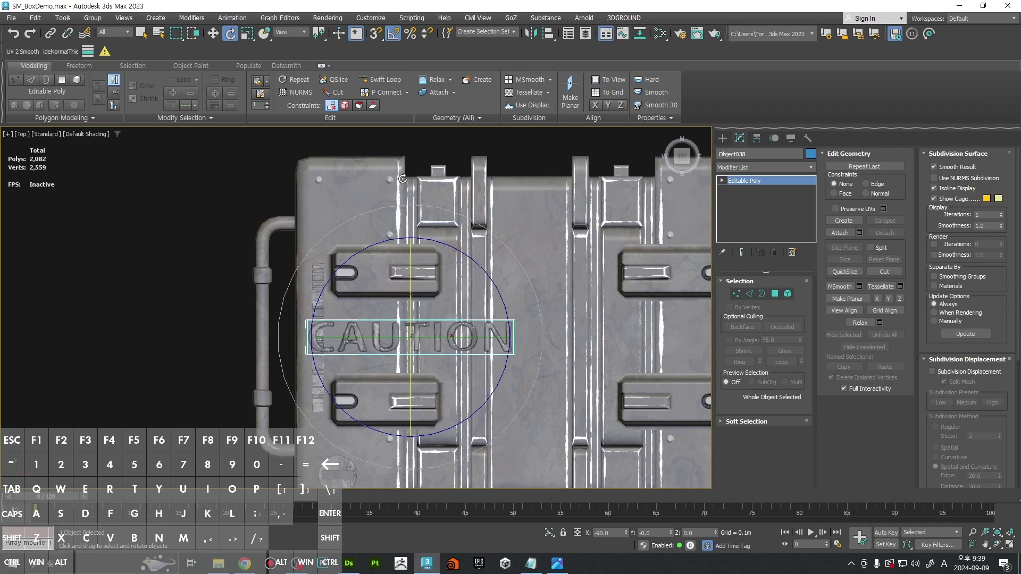
{"action": "key", "text": "r"}
{"action": "left_click_drag", "start_coordinate": [417, 293], "coordinate": [421, 309]}
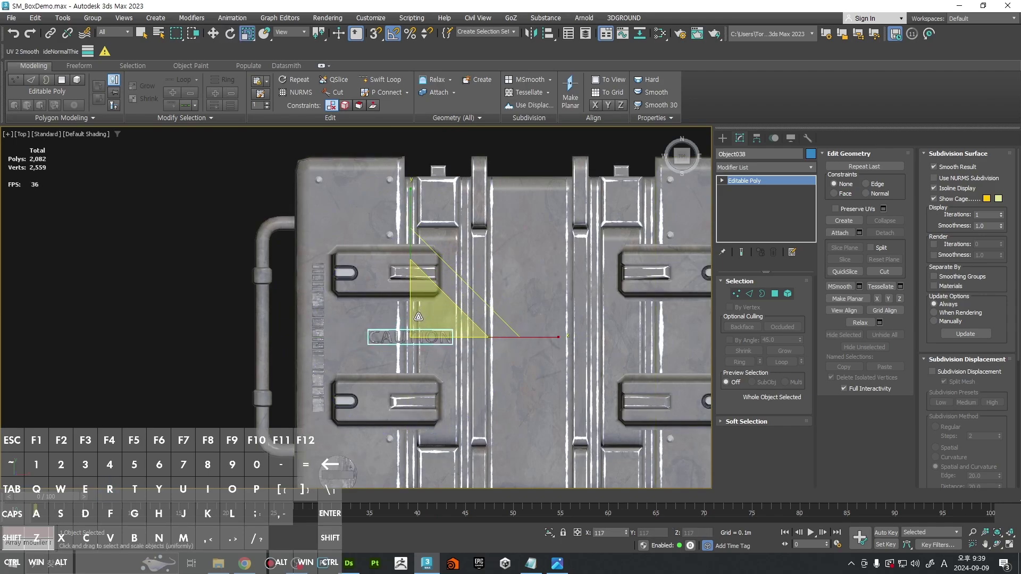
Step: Move the CAUTION text between the bolts at the lid's back left corner and lower it onto the surface
{"action": "key", "text": "w"}
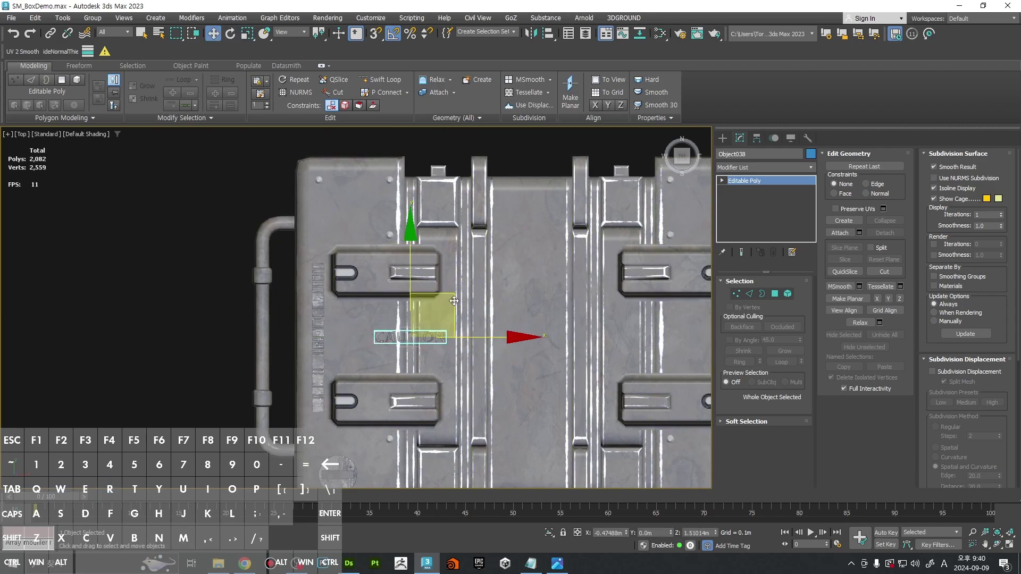
{"action": "left_click_drag", "start_coordinate": [451, 301], "coordinate": [399, 172]}
{"action": "middle_click_drag", "start_coordinate": [399, 173], "coordinate": [337, 177], "text": "alt"}
{"action": "left_click_drag", "start_coordinate": [337, 178], "coordinate": [341, 309]}
Step: Make the CAUTION text's X position positive to place it at the lid's opposite end, and deselect it
{"action": "key", "text": "t"}
{"action": "scroll", "coordinate": [383, 318], "scroll_direction": "down", "scroll_amount": 12}
{"action": "scroll", "coordinate": [381, 318], "scroll_direction": "up", "scroll_amount": 3}
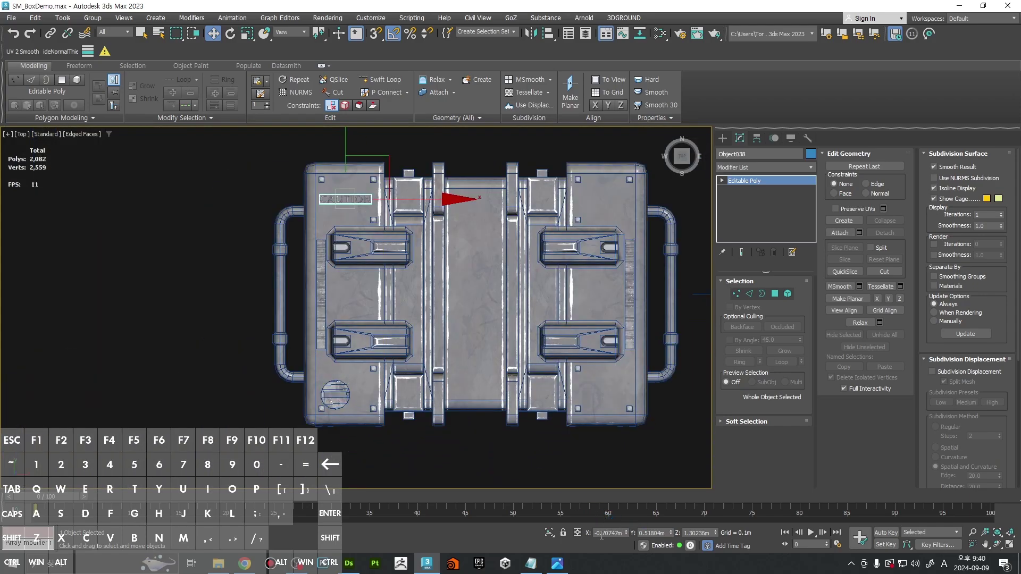
{"action": "key", "text": "Return"}
{"action": "left_click", "coordinate": [236, 347]}
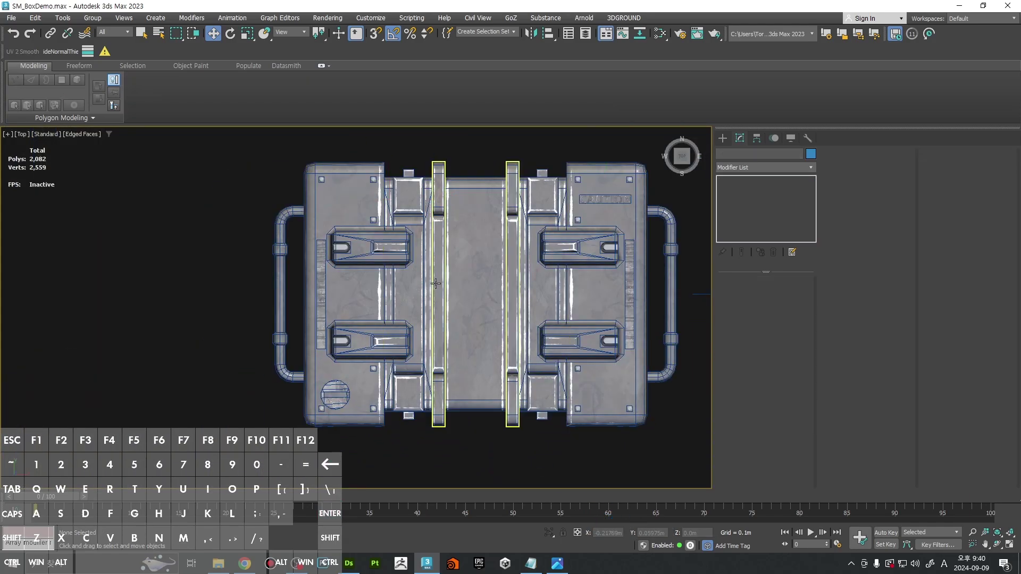
Step: Hide the edged faces and save the SM_BoxDemo.max scene
{"action": "key", "text": "F4"}
{"action": "mouse_move", "coordinate": [476, 317]}
{"action": "middle_mouse_down", "text": "alt"}
{"action": "mouse_move", "coordinate": [516, 321]}
{"action": "mouse_move", "coordinate": [487, 311]}
{"action": "middle_mouse_up", "text": "alt"}
{"action": "scroll", "coordinate": [488, 312], "scroll_direction": "up", "scroll_amount": 2}
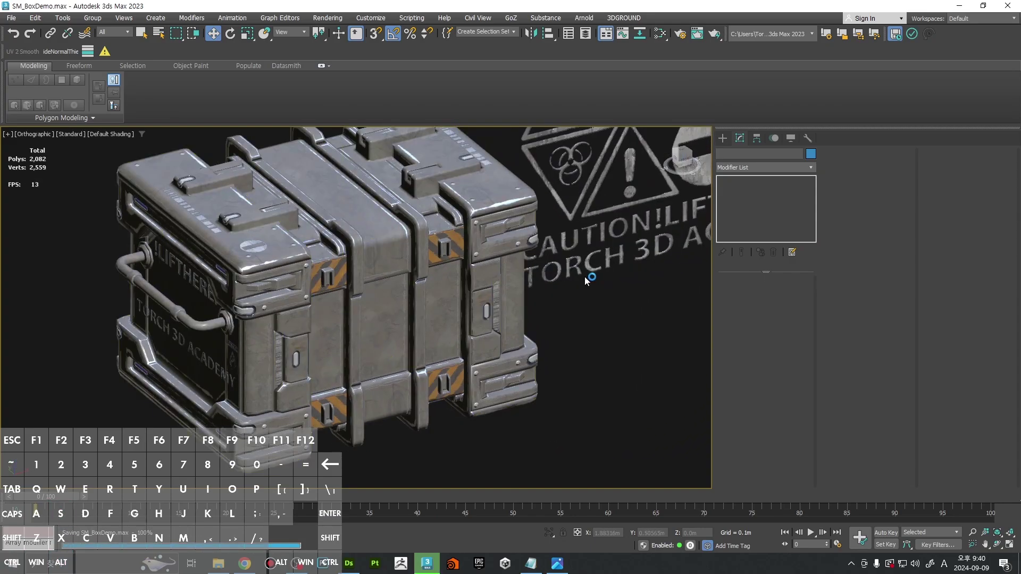
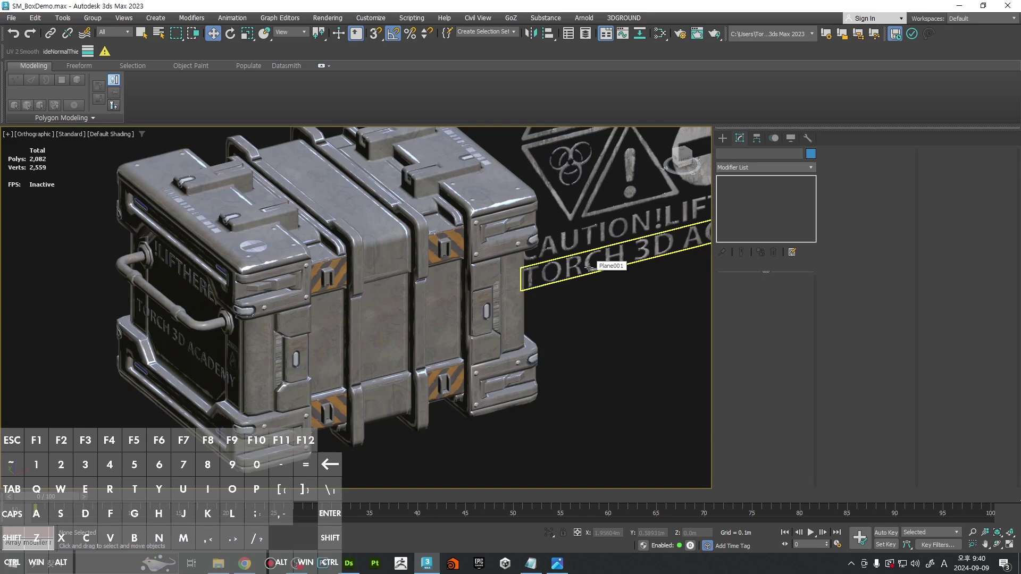
Step: Select all the source decals beside the crate and move them farther away along X
{"action": "scroll", "coordinate": [372, 329], "scroll_direction": "down", "scroll_amount": 5}
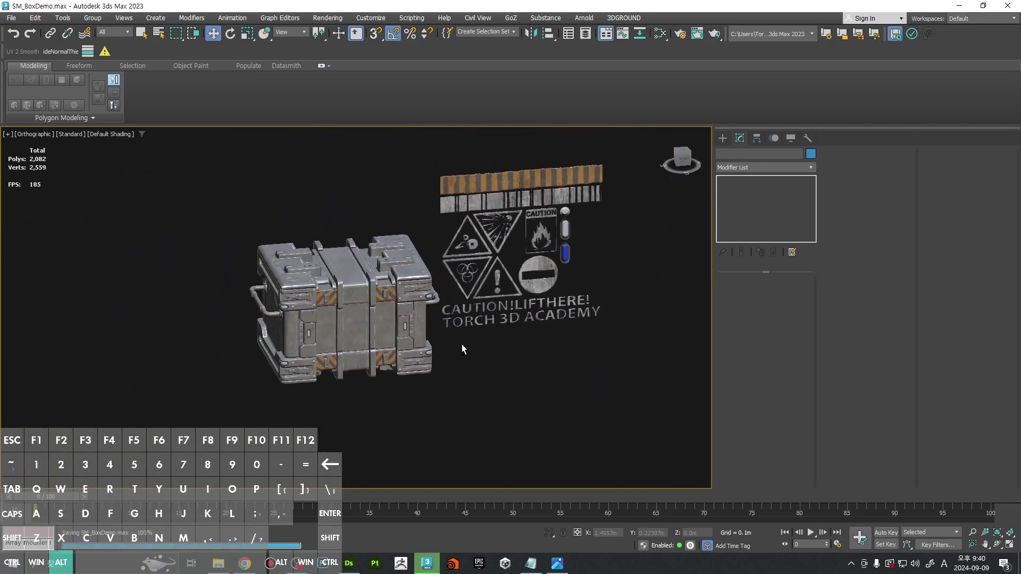
{"action": "middle_click_drag", "start_coordinate": [461, 348], "coordinate": [436, 197], "text": "alt"}
{"action": "left_click_drag", "start_coordinate": [436, 198], "coordinate": [606, 342]}
{"action": "left_click_drag", "start_coordinate": [621, 248], "coordinate": [746, 243]}
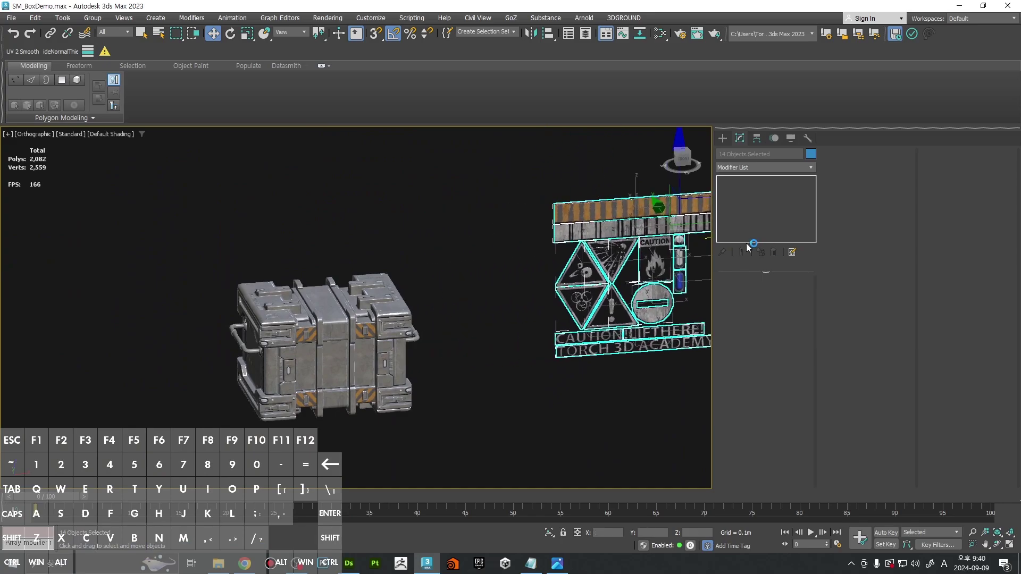
Step: Check the scene's layers in the Layer Explorer and close it
{"action": "key", "text": "ctrl+alt+o"}
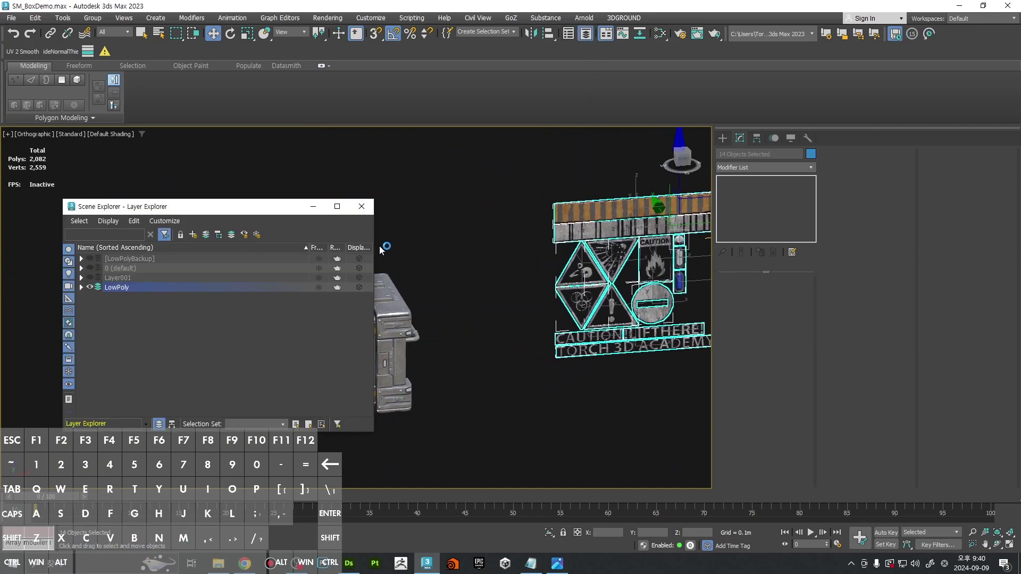
{"action": "left_click", "coordinate": [363, 206]}
{"action": "middle_click_drag", "start_coordinate": [421, 290], "coordinate": [467, 269]}
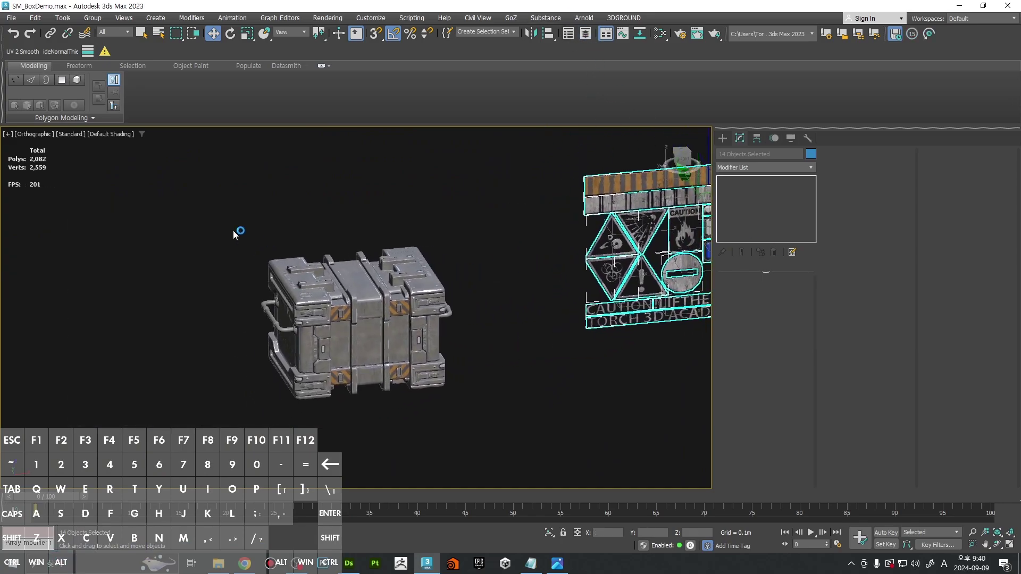
{"action": "middle_click_drag", "start_coordinate": [203, 199], "coordinate": [518, 355], "text": "alt"}
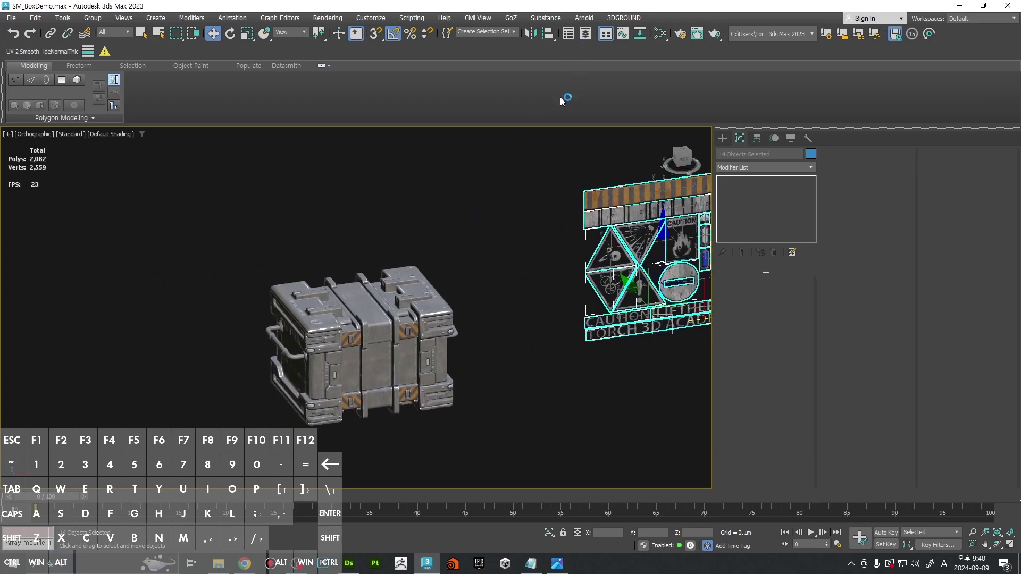
{"action": "left_click", "coordinate": [585, 34]}
{"action": "left_click", "coordinate": [367, 208]}
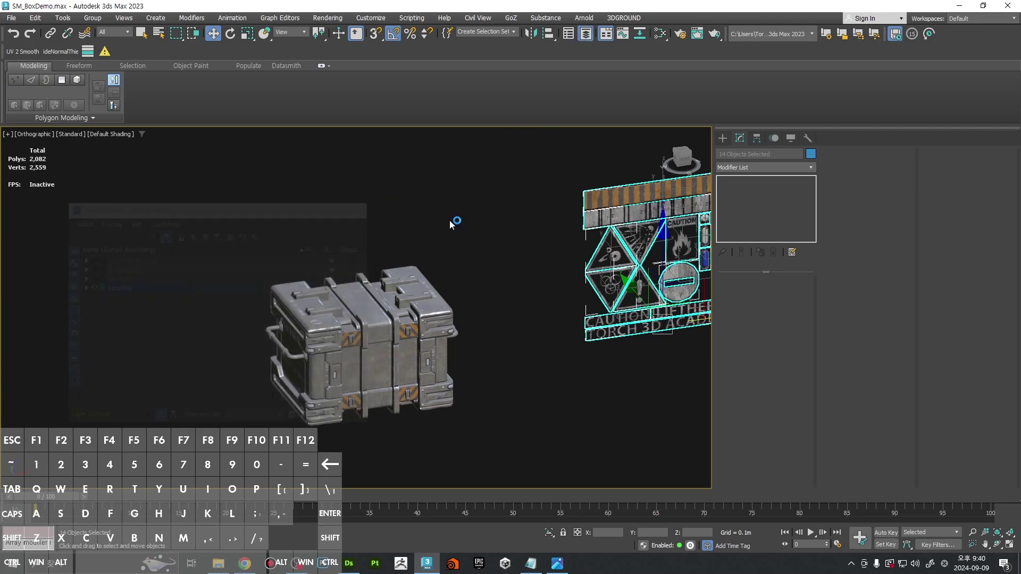
Step: Open the material editor beside the model and move all the source decals closer to the crate along X
{"action": "left_click", "coordinate": [449, 220]}
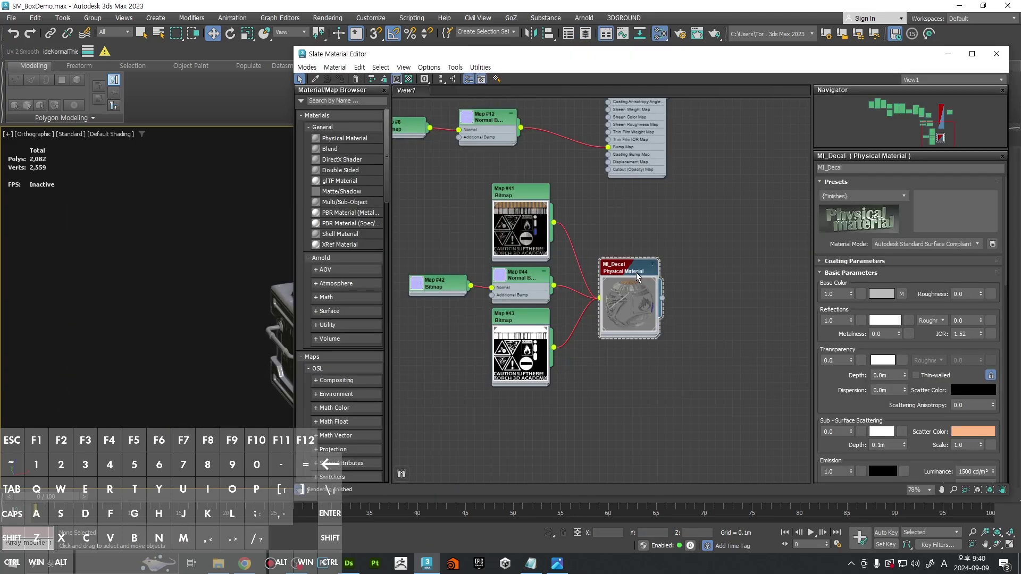
{"action": "left_click_drag", "start_coordinate": [467, 59], "coordinate": [730, 76]}
{"action": "middle_click_drag", "start_coordinate": [467, 264], "coordinate": [276, 269]}
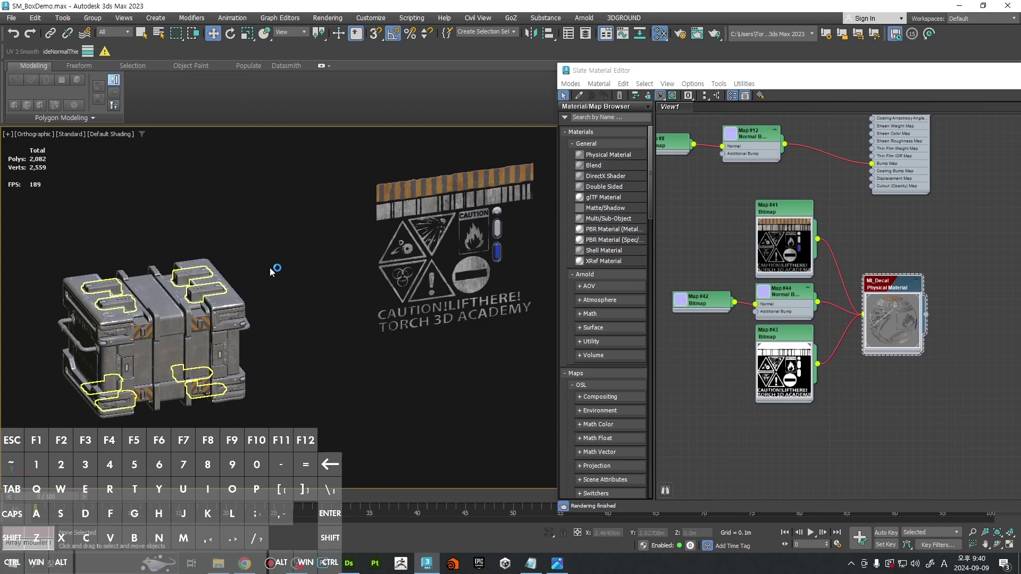
{"action": "scroll", "coordinate": [319, 264], "scroll_direction": "down", "scroll_amount": 3}
{"action": "left_click_drag", "start_coordinate": [325, 175], "coordinate": [494, 316]}
{"action": "left_click_drag", "start_coordinate": [504, 195], "coordinate": [438, 219]}
{"action": "scroll", "coordinate": [272, 297], "scroll_direction": "up", "scroll_amount": 5}
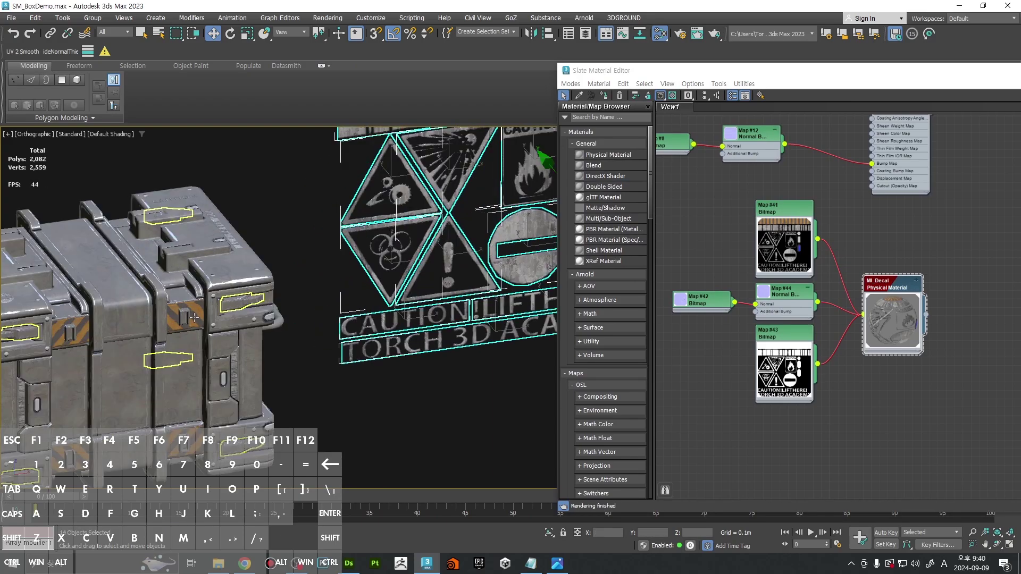
Step: Select every object in the scene that uses the MI_Decal material
{"action": "left_click", "coordinate": [187, 316]}
{"action": "middle_click_drag", "start_coordinate": [345, 235], "coordinate": [419, 379], "text": "ctrl+alt"}
{"action": "left_click", "coordinate": [423, 301]}
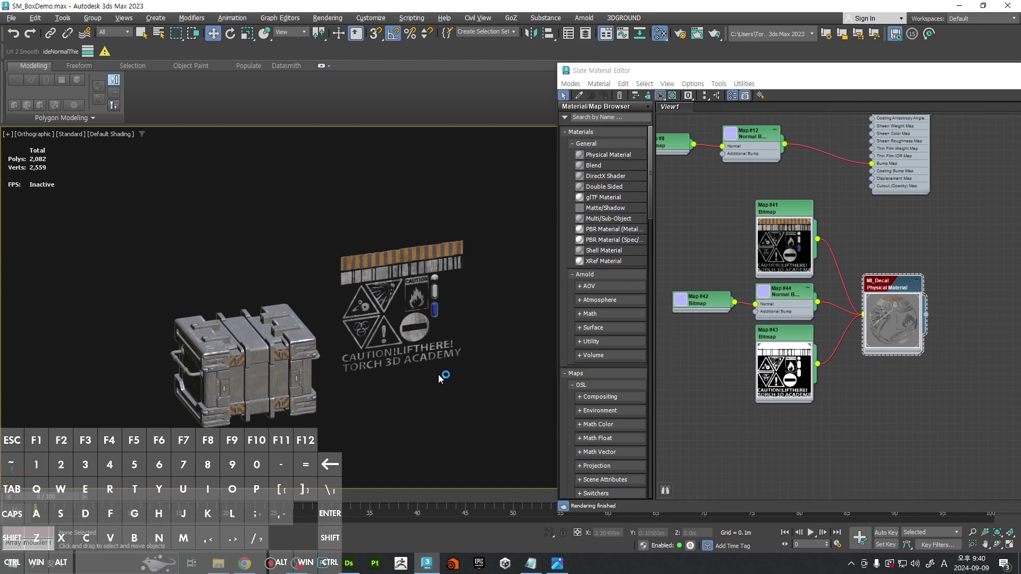
{"action": "left_click_drag", "start_coordinate": [655, 74], "coordinate": [571, 88]}
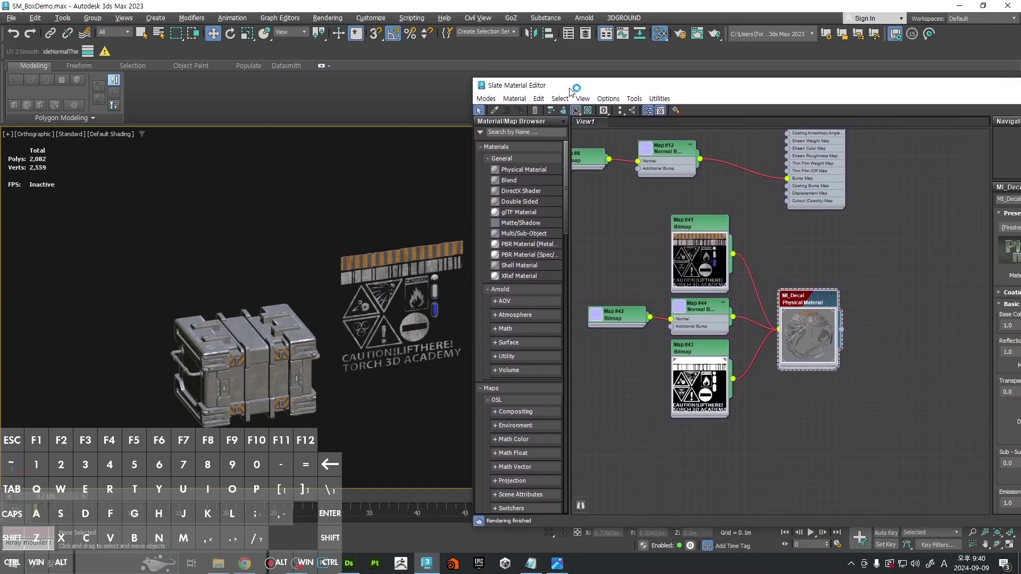
{"action": "left_click", "coordinate": [825, 358]}
{"action": "mouse_move", "coordinate": [814, 341]}
{"action": "left_mouse_down"}
{"action": "mouse_move", "coordinate": [821, 324]}
{"action": "mouse_move", "coordinate": [805, 330]}
{"action": "left_mouse_up"}
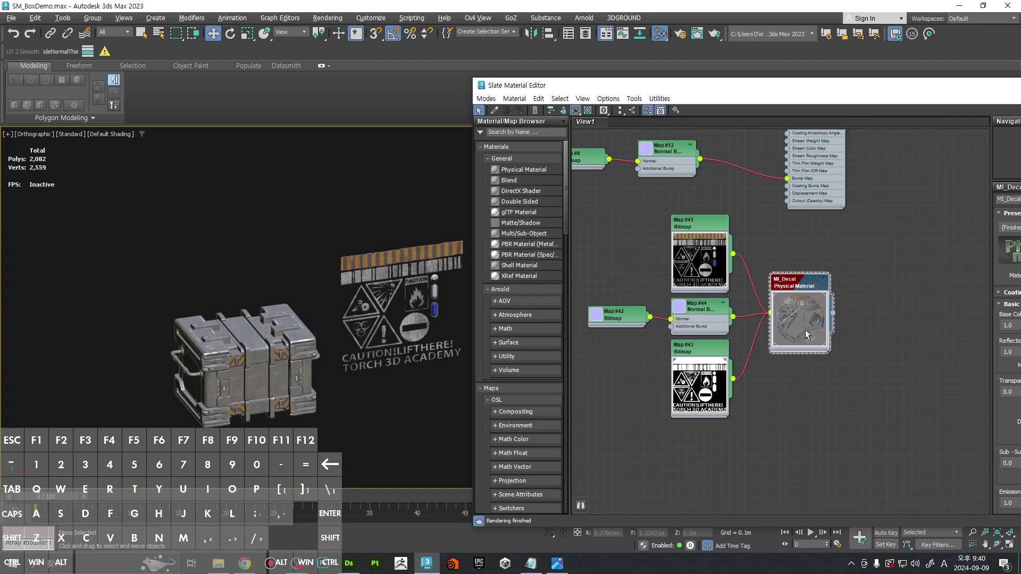
{"action": "left_click", "coordinate": [674, 112]}
{"action": "left_click", "coordinate": [208, 299]}
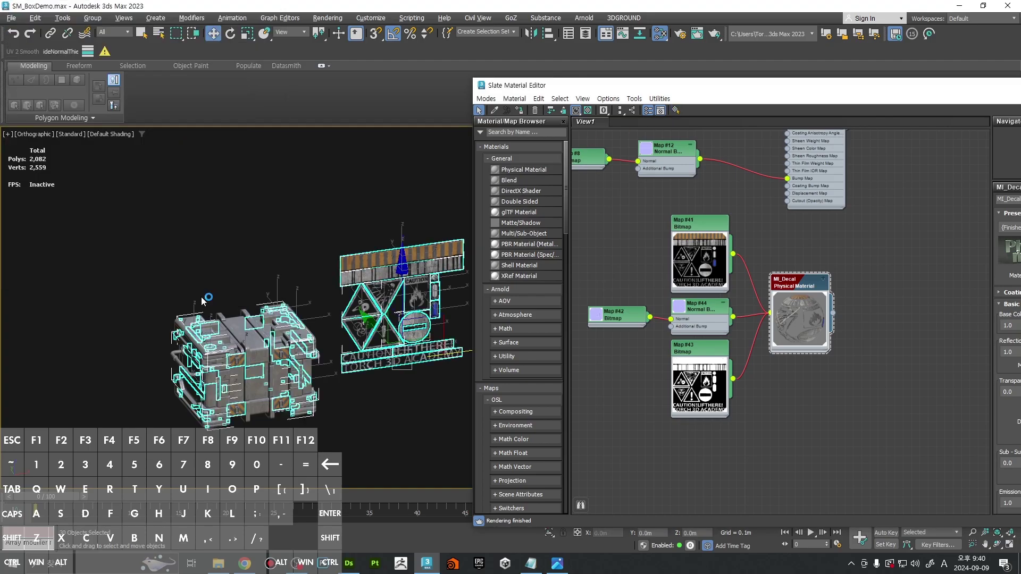
Step: Put the selected decal objects on a new layer named Decal
{"action": "middle_click_drag", "start_coordinate": [208, 298], "coordinate": [159, 296]}
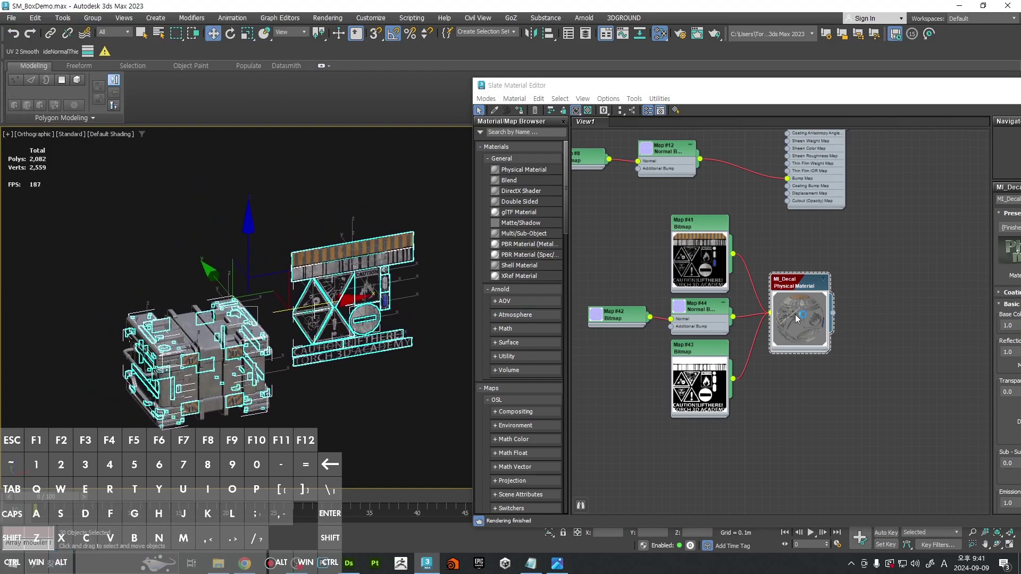
{"action": "mouse_move", "coordinate": [316, 292]}
{"action": "middle_mouse_down", "text": "alt"}
{"action": "mouse_move", "coordinate": [461, 288]}
{"action": "mouse_move", "coordinate": [334, 295]}
{"action": "middle_mouse_up", "text": "alt"}
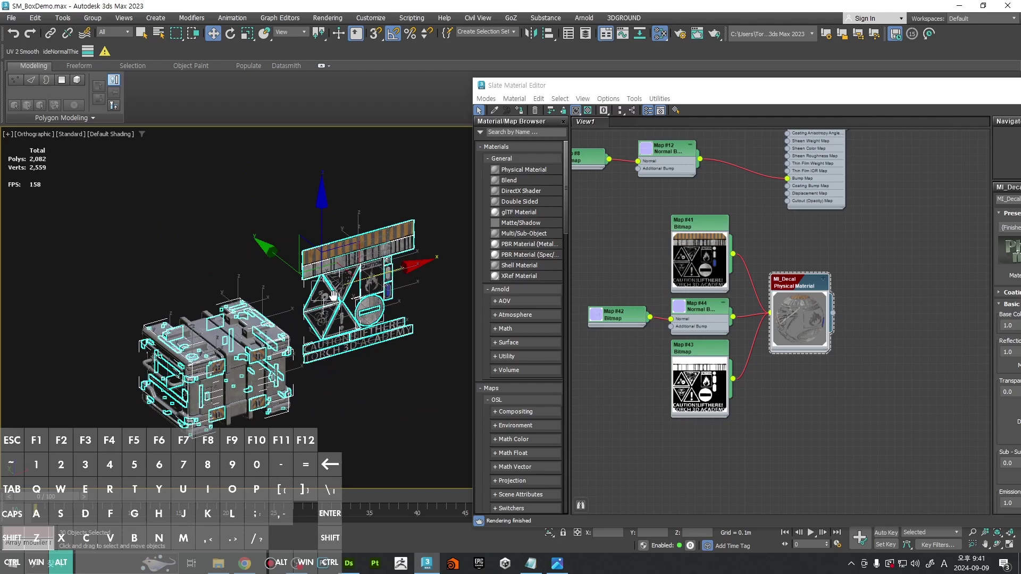
{"action": "left_click", "coordinate": [584, 34]}
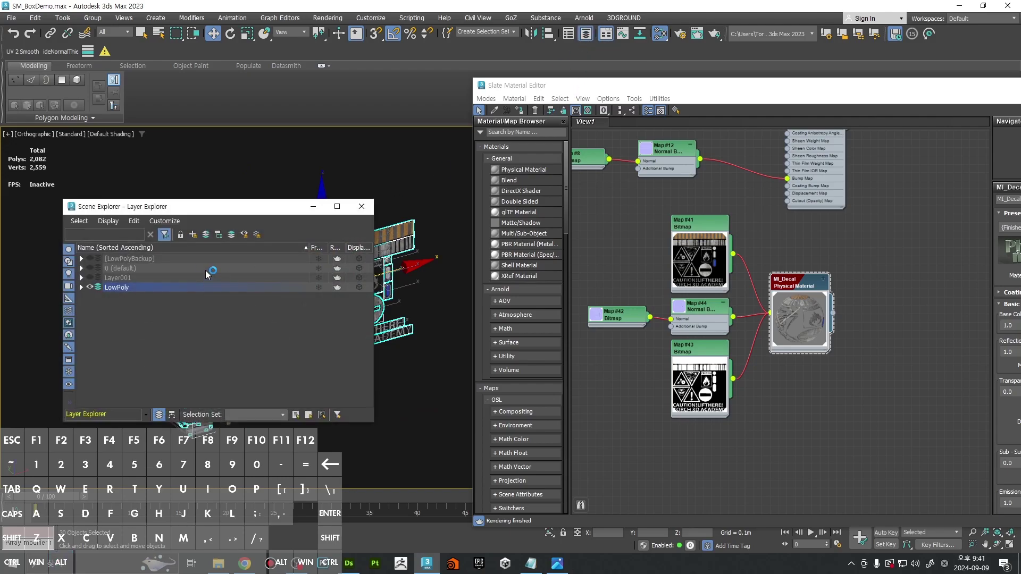
{"action": "left_click", "coordinate": [194, 237]}
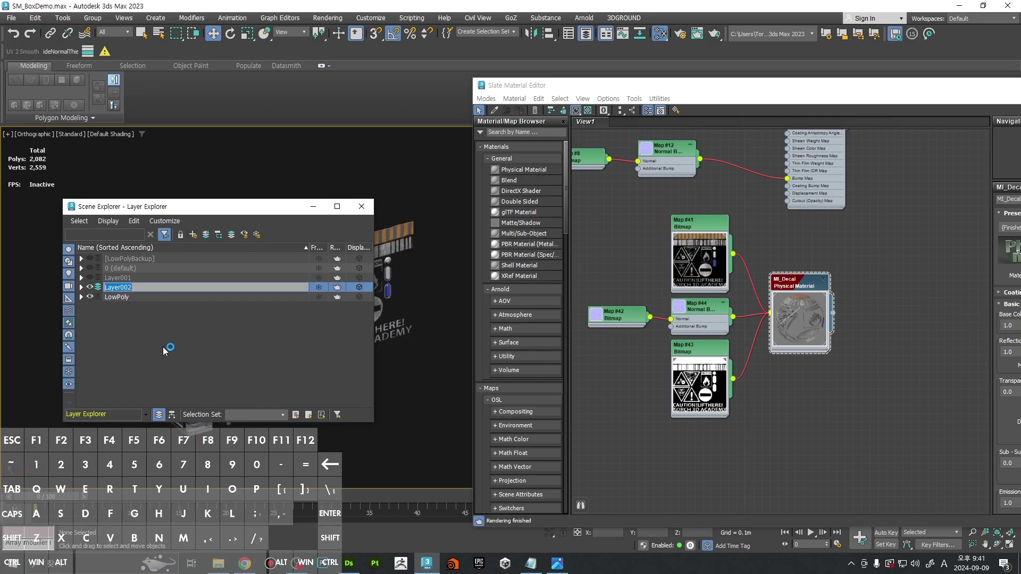
{"action": "type", "text": "Decal"}
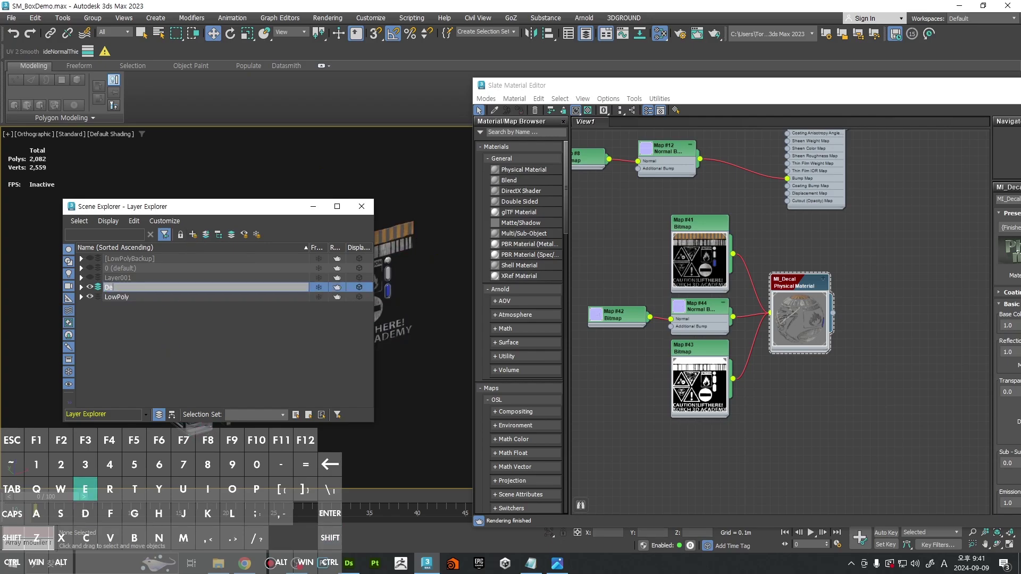
{"action": "key", "text": "Return"}
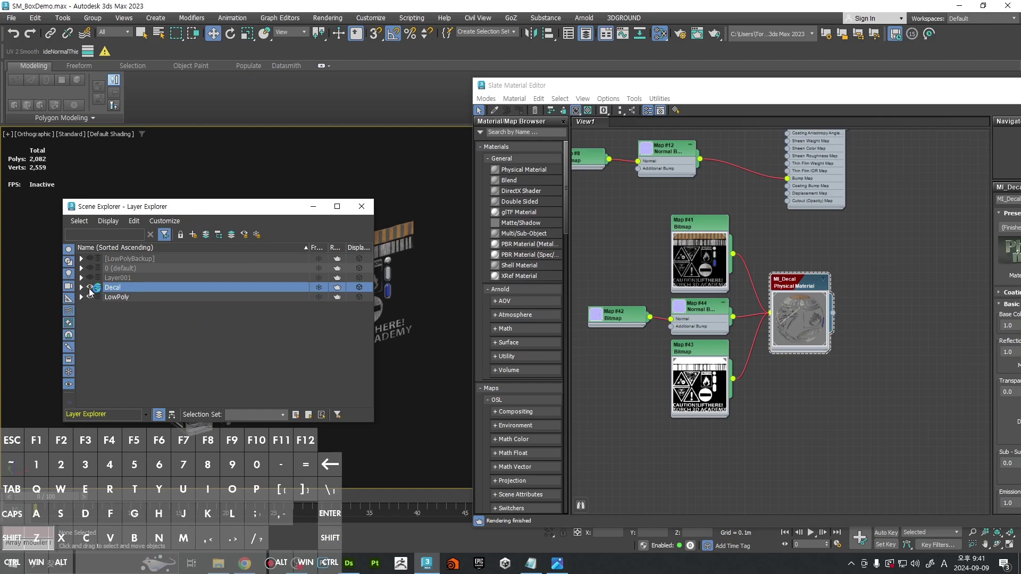
Step: Hide the Decal layer, close the material editor and view the bare crate in perspective
{"action": "left_click_drag", "start_coordinate": [212, 206], "coordinate": [370, 337]}
{"action": "left_click", "coordinate": [239, 413]}
{"action": "left_click_drag", "start_coordinate": [300, 340], "coordinate": [287, 242]}
{"action": "left_click", "coordinate": [614, 238]}
{"action": "key", "text": "m"}
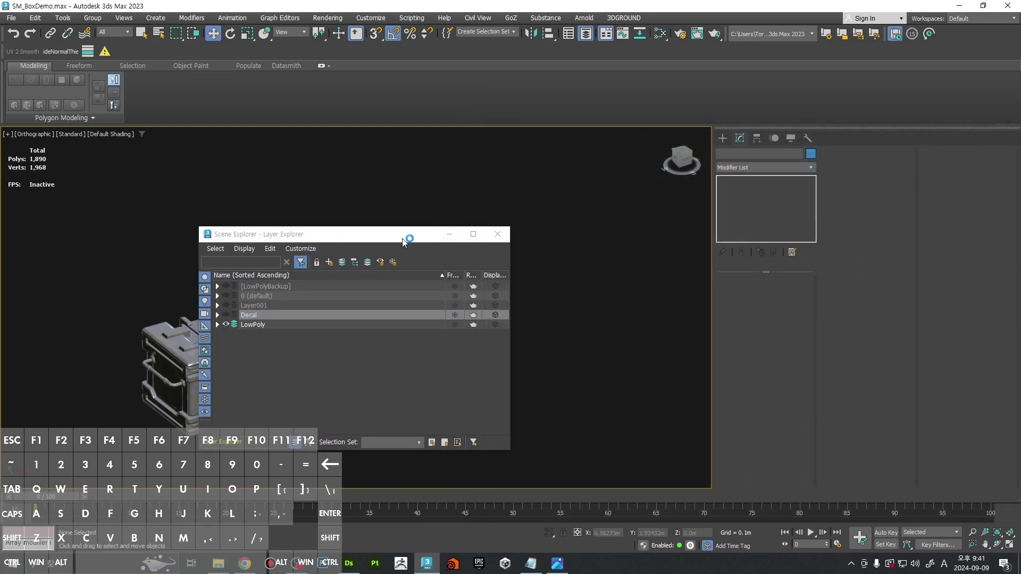
{"action": "left_click_drag", "start_coordinate": [408, 237], "coordinate": [715, 209]}
{"action": "middle_click_drag", "start_coordinate": [244, 396], "coordinate": [420, 332], "text": "ctrl+alt"}
{"action": "key", "text": "p"}
{"action": "middle_click_drag", "start_coordinate": [420, 332], "coordinate": [503, 303], "text": "alt"}
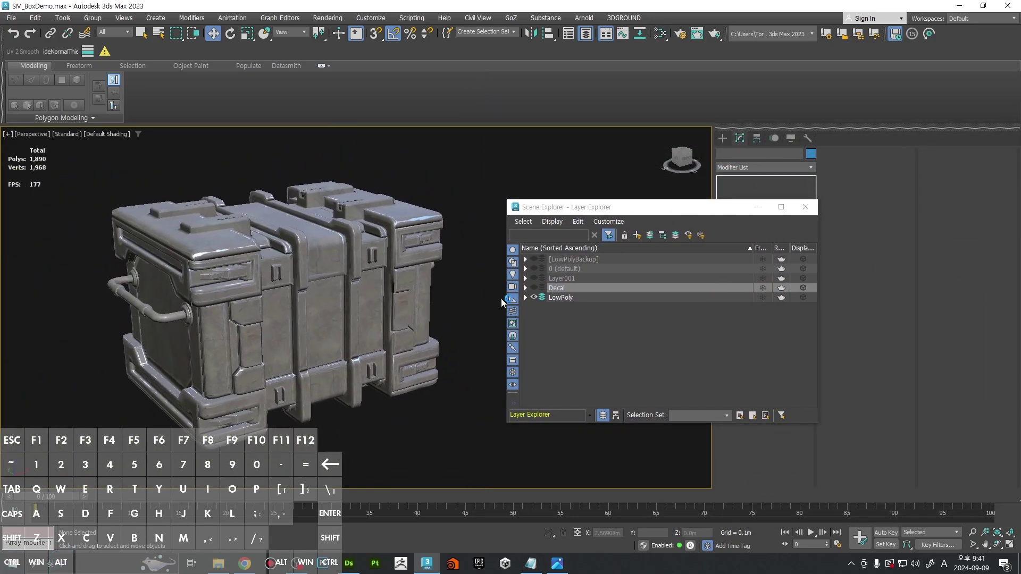
Step: Show the Decal layer again and hide the source decals beside the crate
{"action": "left_click", "coordinate": [534, 291]}
{"action": "middle_click_drag", "start_coordinate": [423, 269], "coordinate": [339, 282]}
{"action": "scroll", "coordinate": [340, 279], "scroll_direction": "down", "scroll_amount": 4}
{"action": "middle_click_drag", "start_coordinate": [345, 221], "coordinate": [353, 204], "text": "alt"}
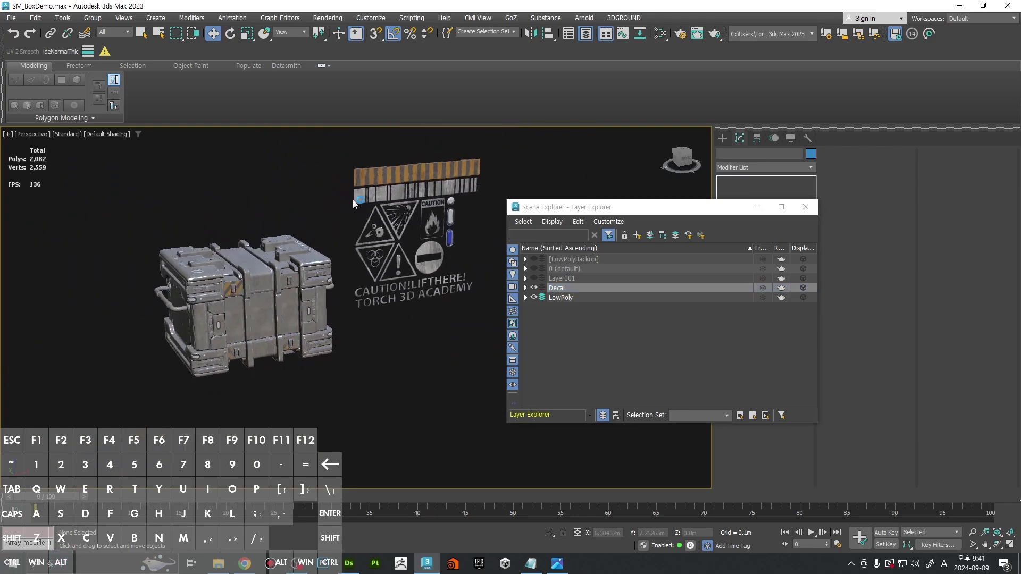
{"action": "left_click_drag", "start_coordinate": [341, 147], "coordinate": [514, 348]}
{"action": "right_click", "coordinate": [404, 255]}
{"action": "left_click", "coordinate": [429, 217]}
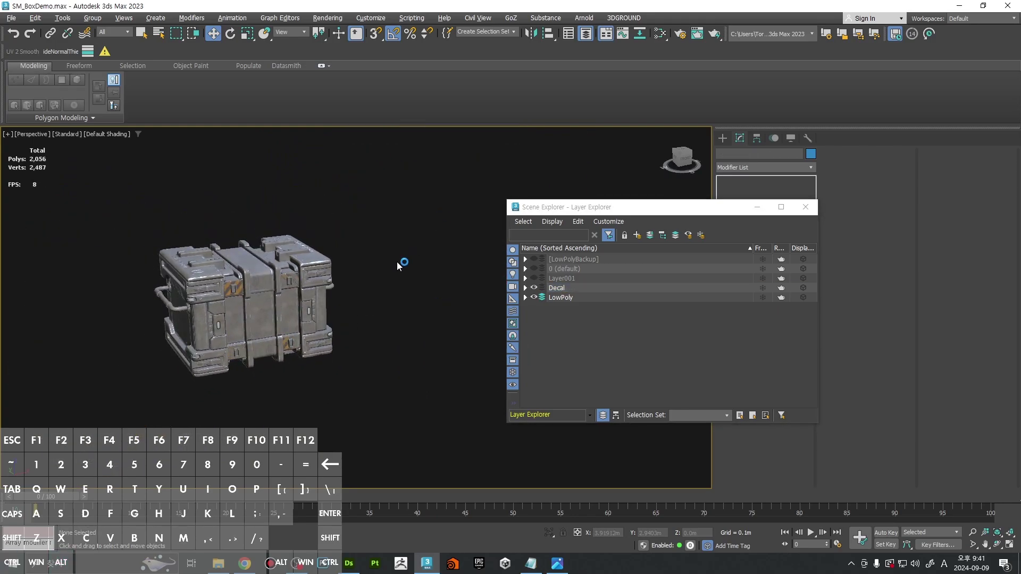
Step: Examine the crate with its decals in perspective and orthographic views
{"action": "mouse_move", "coordinate": [397, 262]}
{"action": "middle_mouse_down"}
{"action": "mouse_move", "coordinate": [416, 280]}
{"action": "mouse_move", "coordinate": [439, 271]}
{"action": "mouse_move", "coordinate": [381, 316]}
{"action": "middle_mouse_up"}
{"action": "key", "text": "shift+super"}
{"action": "key", "text": "z"}
{"action": "key", "text": "p"}
{"action": "mouse_move", "coordinate": [286, 314]}
{"action": "middle_mouse_down", "text": "ctrl+alt"}
{"action": "mouse_move", "coordinate": [287, 335]}
{"action": "mouse_move", "coordinate": [299, 312]}
{"action": "middle_mouse_up", "text": "ctrl+alt"}
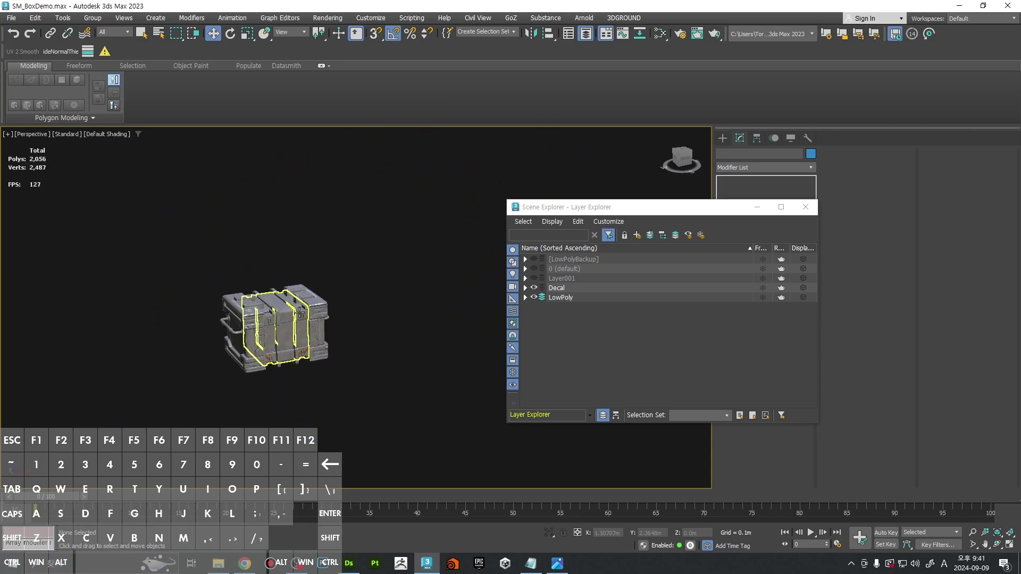
{"action": "middle_click_drag", "start_coordinate": [416, 336], "coordinate": [397, 294], "text": "alt"}
{"action": "middle_click_drag", "start_coordinate": [359, 315], "coordinate": [374, 314]}
{"action": "scroll", "coordinate": [375, 315], "scroll_direction": "down", "scroll_amount": 5}
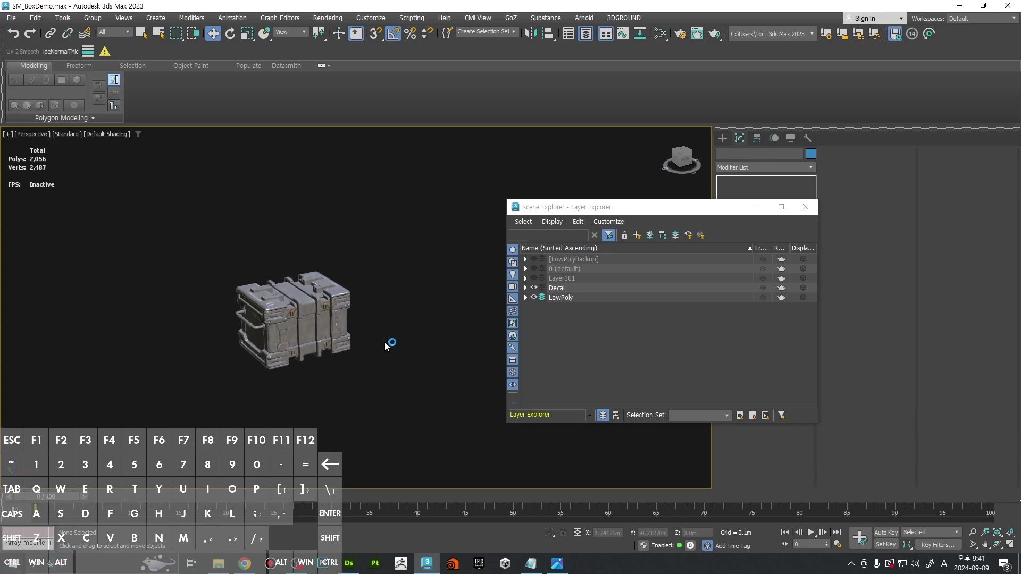
{"action": "mouse_move", "coordinate": [391, 353]}
{"action": "middle_mouse_down", "text": "ctrl+alt"}
{"action": "mouse_move", "coordinate": [390, 372]}
{"action": "mouse_move", "coordinate": [390, 340]}
{"action": "middle_mouse_up", "text": "ctrl+alt"}
{"action": "middle_click_drag", "start_coordinate": [392, 336], "coordinate": [412, 367]}
{"action": "mouse_move", "coordinate": [411, 368]}
{"action": "middle_mouse_down", "text": "ctrl+alt"}
{"action": "mouse_move", "coordinate": [420, 336]}
{"action": "mouse_move", "coordinate": [396, 340]}
{"action": "mouse_move", "coordinate": [398, 364]}
{"action": "middle_mouse_up", "text": "ctrl+alt"}
{"action": "key", "text": "u"}
{"action": "middle_click_drag", "start_coordinate": [459, 307], "coordinate": [450, 366]}
{"action": "key", "text": "p"}
{"action": "key", "text": "u"}
{"action": "mouse_move", "coordinate": [450, 367]}
{"action": "middle_mouse_down", "text": "alt"}
{"action": "mouse_move", "coordinate": [426, 363]}
{"action": "mouse_move", "coordinate": [456, 344]}
{"action": "mouse_move", "coordinate": [441, 337]}
{"action": "mouse_move", "coordinate": [456, 389]}
{"action": "mouse_move", "coordinate": [442, 298]}
{"action": "mouse_move", "coordinate": [439, 359]}
{"action": "middle_mouse_up", "text": "alt"}
{"action": "middle_click_drag", "start_coordinate": [406, 366], "coordinate": [462, 340], "text": "ctrl+alt"}
{"action": "left_click", "coordinate": [450, 362]}
{"action": "left_click", "coordinate": [468, 341]}
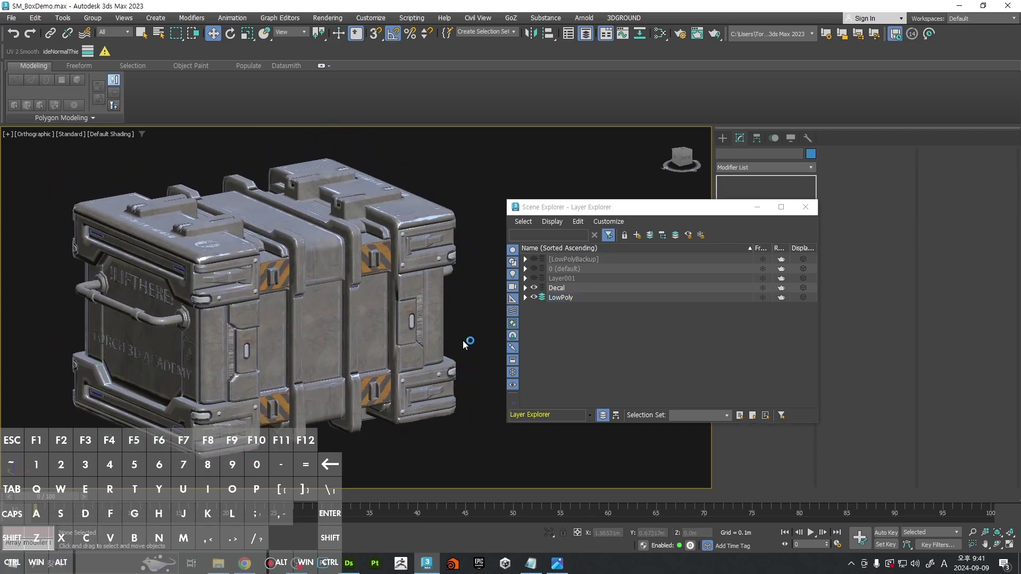
Step: Toggle the Decal layer's visibility repeatedly to compare the crate with and without decals, leave it shown and close the Layer Explorer
{"action": "left_click", "coordinate": [534, 291]}
{"action": "left_click", "coordinate": [533, 291]}
{"action": "left_click", "coordinate": [533, 291]}
{"action": "left_click", "coordinate": [532, 291]}
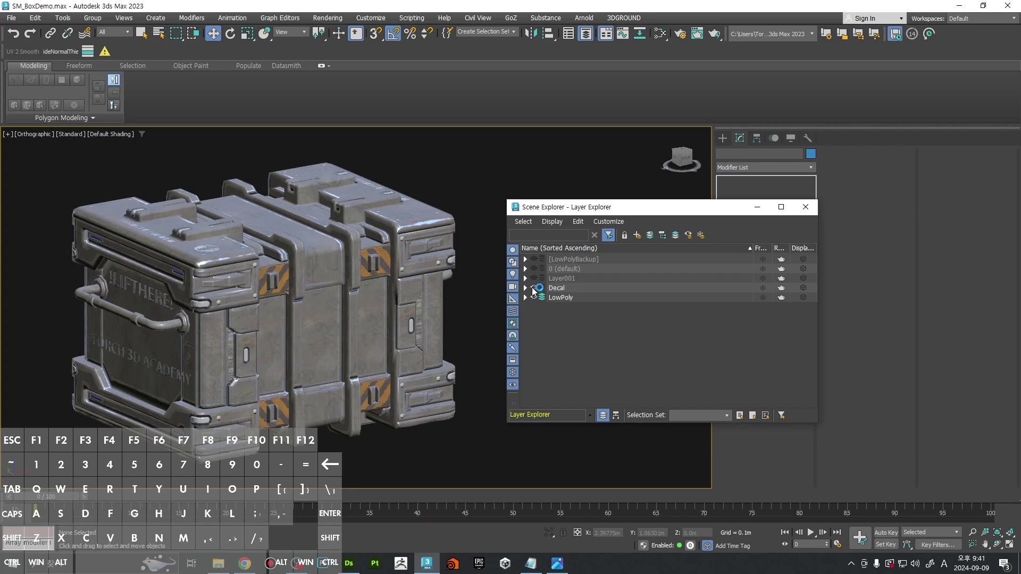
{"action": "left_click", "coordinate": [533, 290]}
{"action": "left_click", "coordinate": [533, 291]}
{"action": "left_click", "coordinate": [533, 291]}
{"action": "left_click", "coordinate": [533, 291]}
{"action": "left_click", "coordinate": [533, 291]}
{"action": "left_click", "coordinate": [533, 291]}
{"action": "left_click", "coordinate": [533, 290]}
{"action": "left_click", "coordinate": [534, 291]}
{"action": "left_click", "coordinate": [533, 291]}
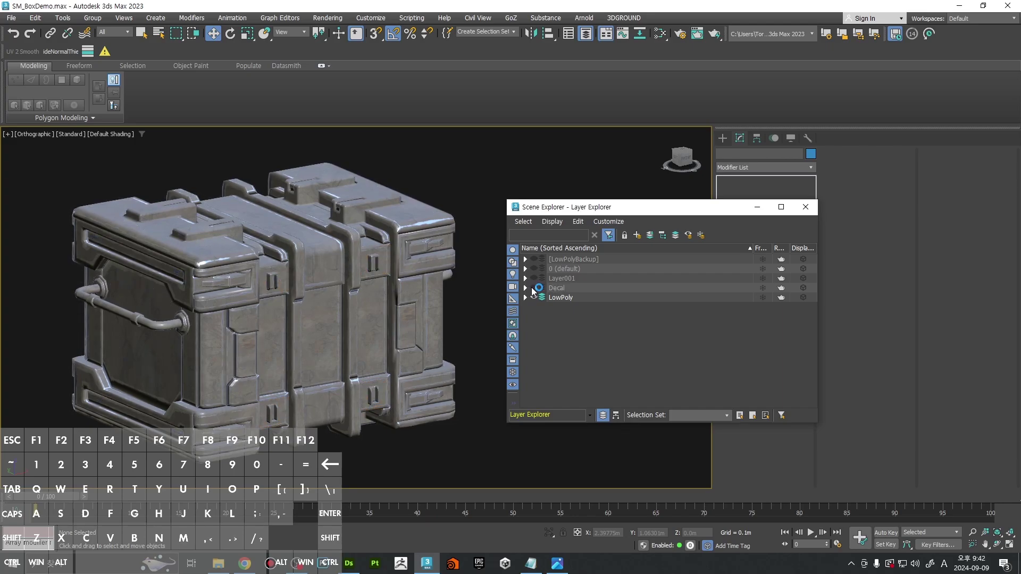
{"action": "left_click", "coordinate": [533, 290]}
{"action": "left_click", "coordinate": [533, 290]}
{"action": "left_click", "coordinate": [533, 291]}
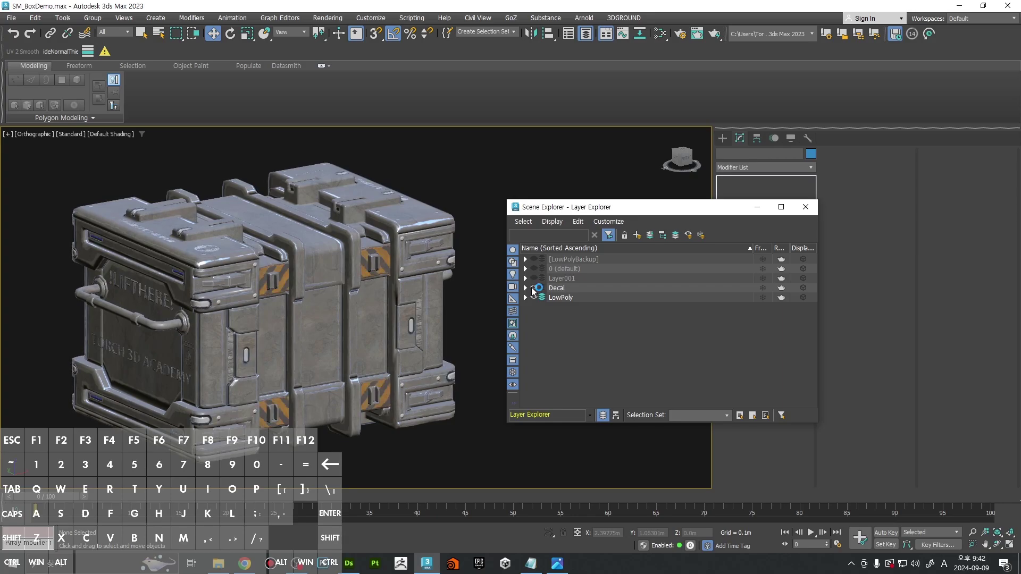
{"action": "key", "text": "m"}
{"action": "key", "text": "m"}
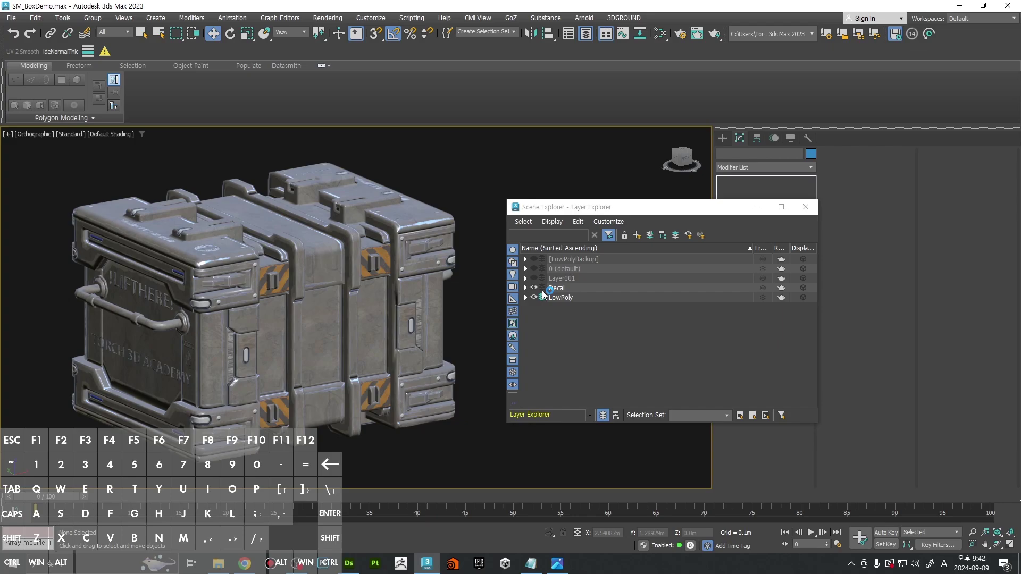
{"action": "left_click", "coordinate": [806, 207]}
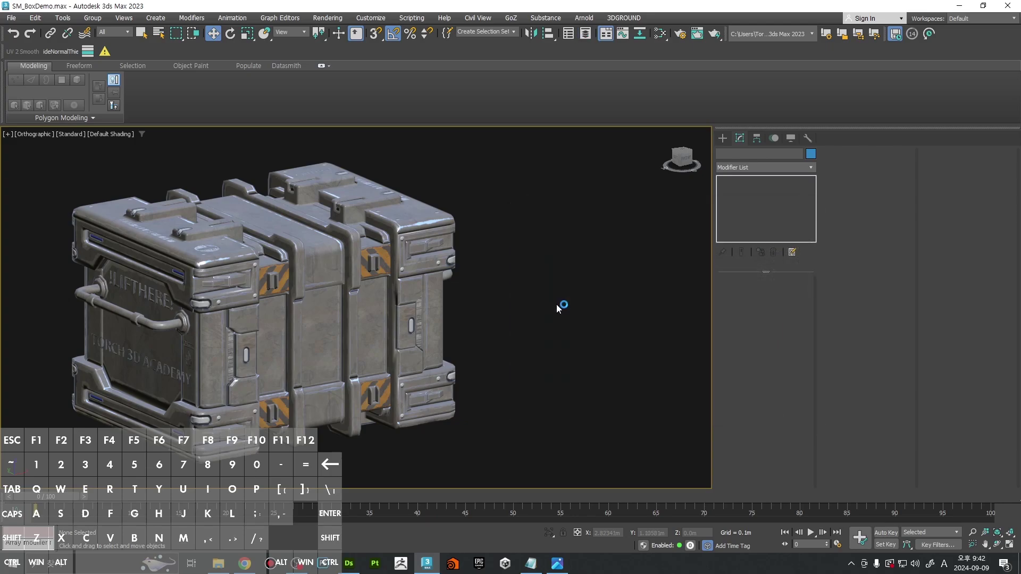
Step: Switch to the front view and create a new layer named FakeDecal
{"action": "key", "text": "f"}
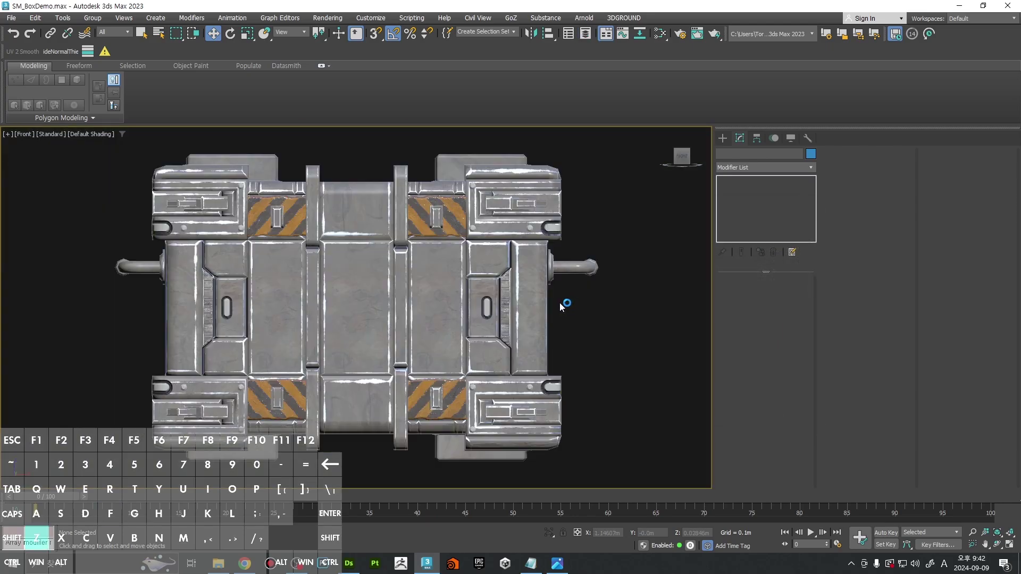
{"action": "left_click", "coordinate": [587, 33]}
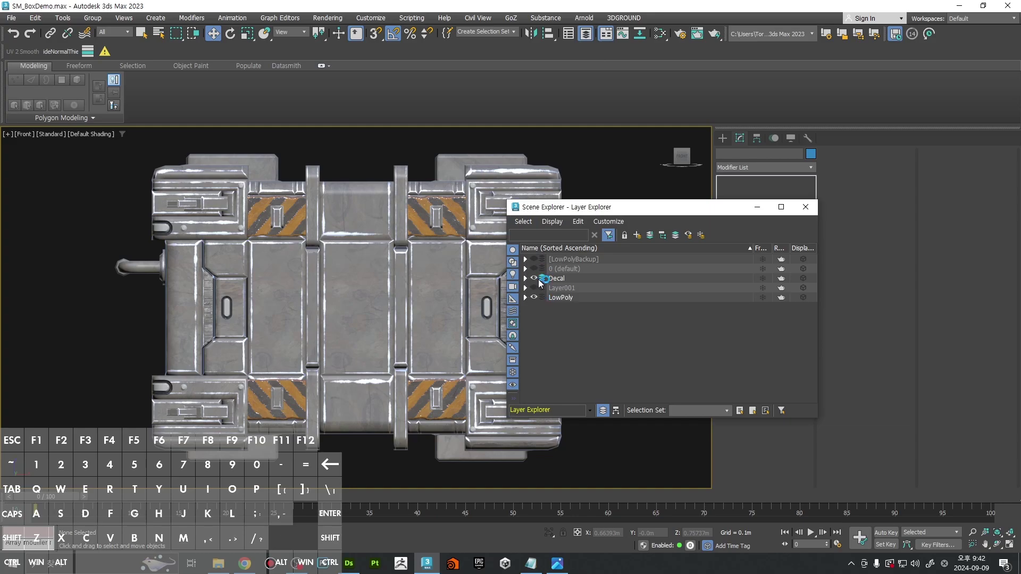
{"action": "left_click", "coordinate": [638, 237]}
{"action": "type", "text": "FakeDecal"}
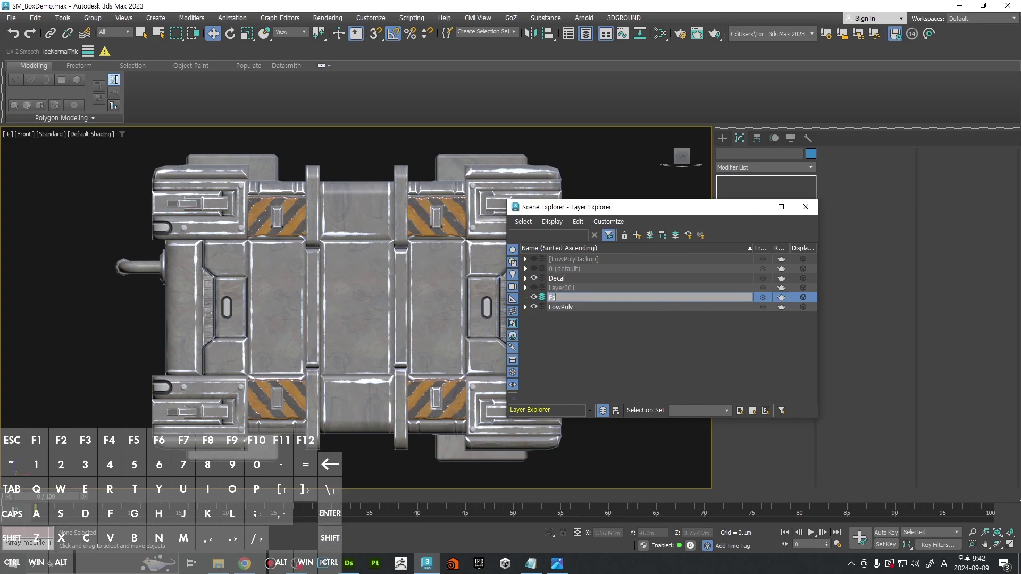
{"action": "key", "text": "Return"}
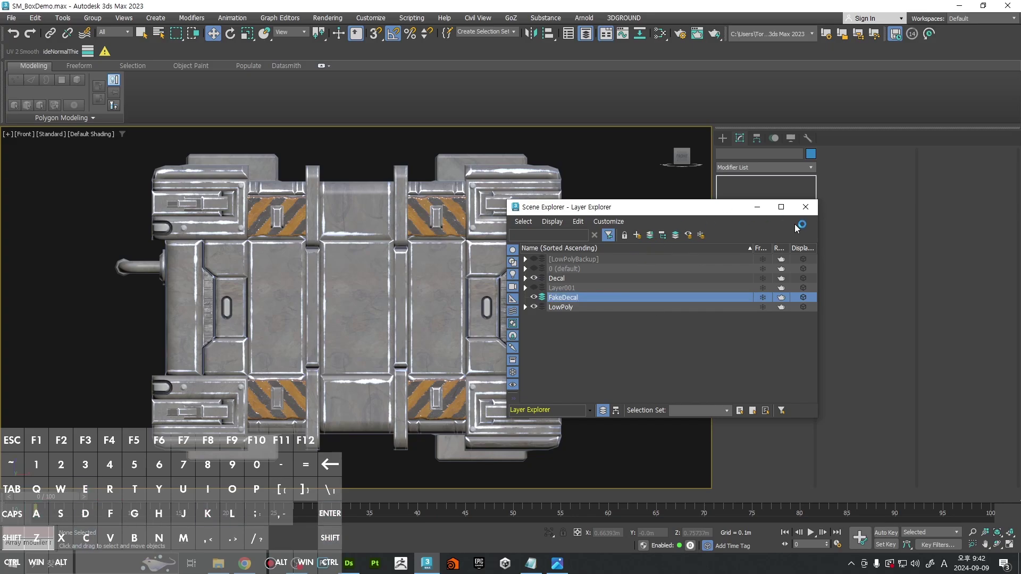
{"action": "left_click", "coordinate": [805, 206]}
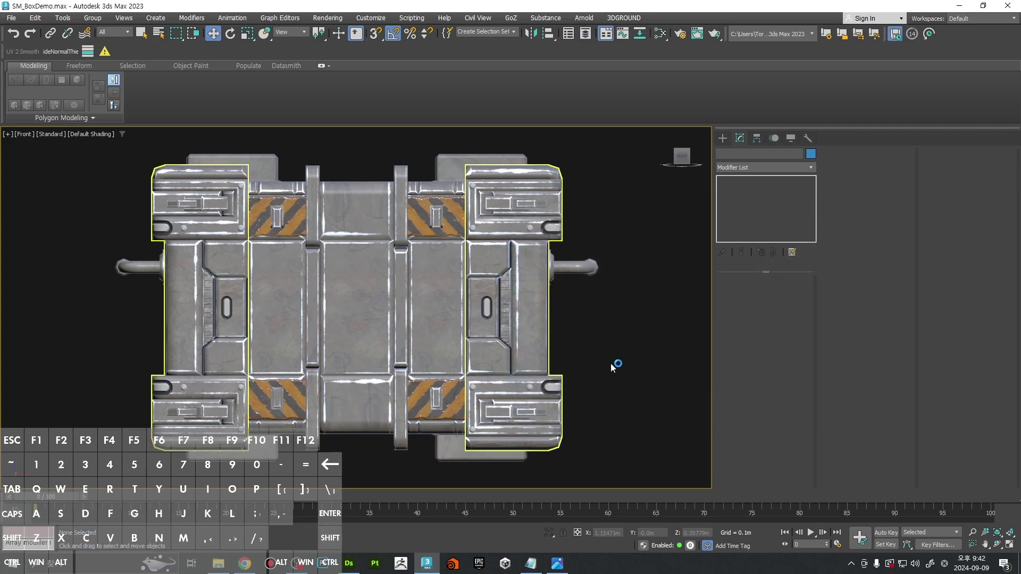
Step: Select the crate's middle body and examine the recessed trapezoid panels in the reference image 2024-09-09_203735.png
{"action": "middle_click_drag", "start_coordinate": [612, 364], "coordinate": [584, 364]}
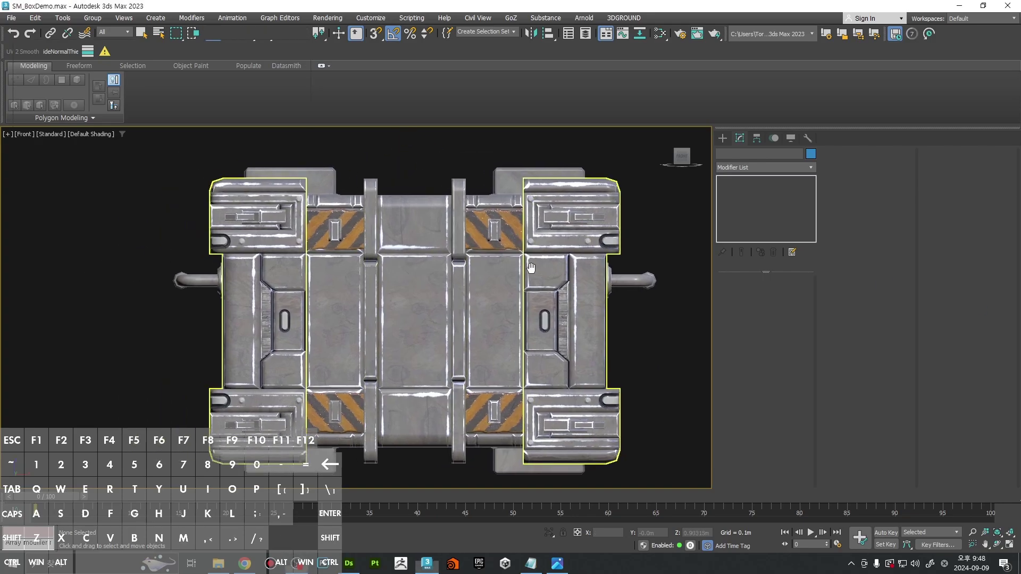
{"action": "scroll", "coordinate": [530, 267], "scroll_direction": "up", "scroll_amount": 3}
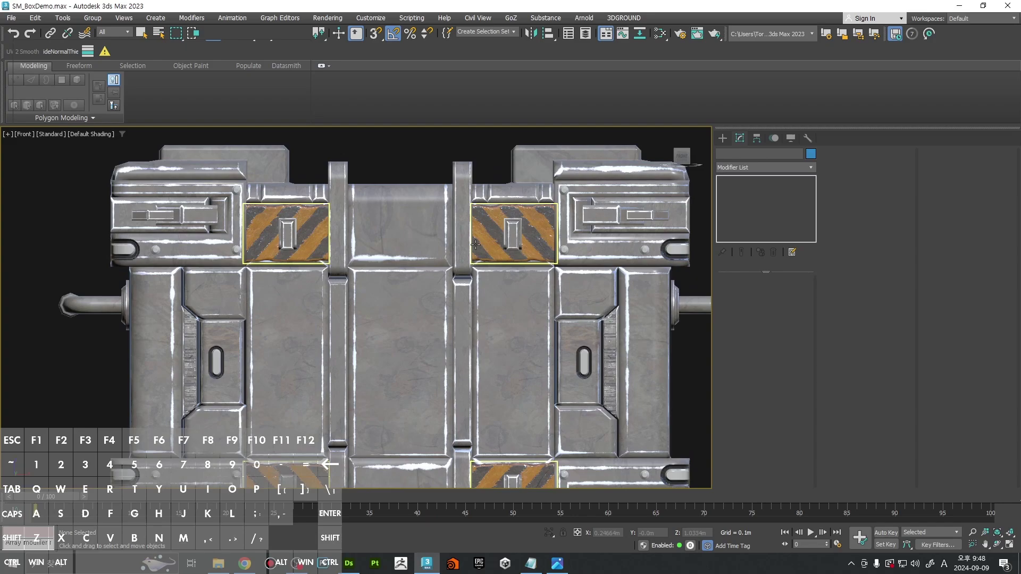
{"action": "left_click", "coordinate": [411, 300]}
{"action": "scroll", "coordinate": [420, 280], "scroll_direction": "up", "scroll_amount": 2}
{"action": "key", "text": "F5"}
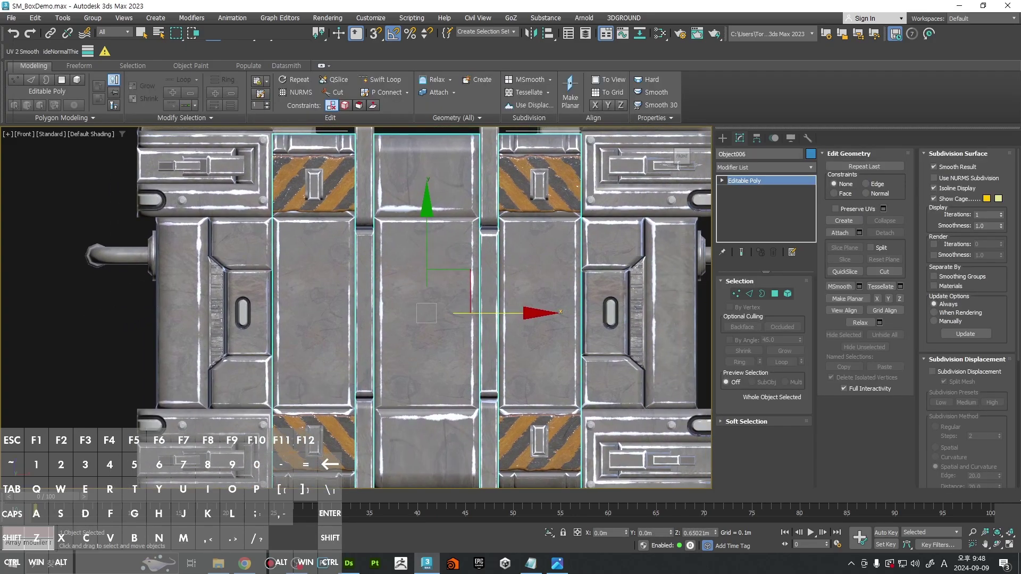
{"action": "left_click_drag", "start_coordinate": [510, 573], "coordinate": [519, 105]}
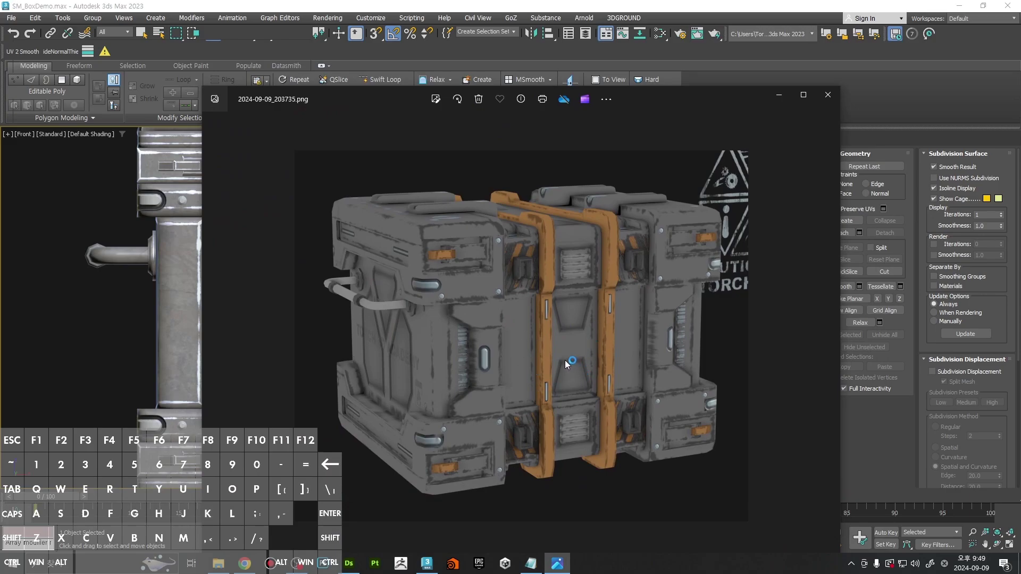
{"action": "scroll", "coordinate": [570, 356], "scroll_direction": "up", "scroll_amount": 5}
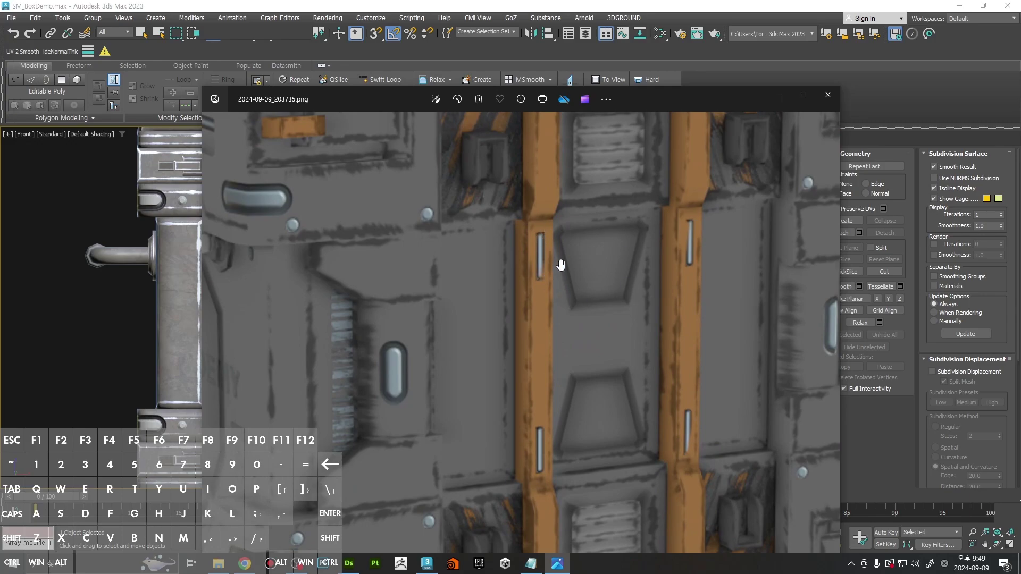
Step: Examine the two facing trapezoid panels between the orange rails in the reference image and move the image out of the way
{"action": "scroll", "coordinate": [561, 264], "scroll_direction": "down", "scroll_amount": 5}
{"action": "scroll", "coordinate": [468, 255], "scroll_direction": "up", "scroll_amount": 5}
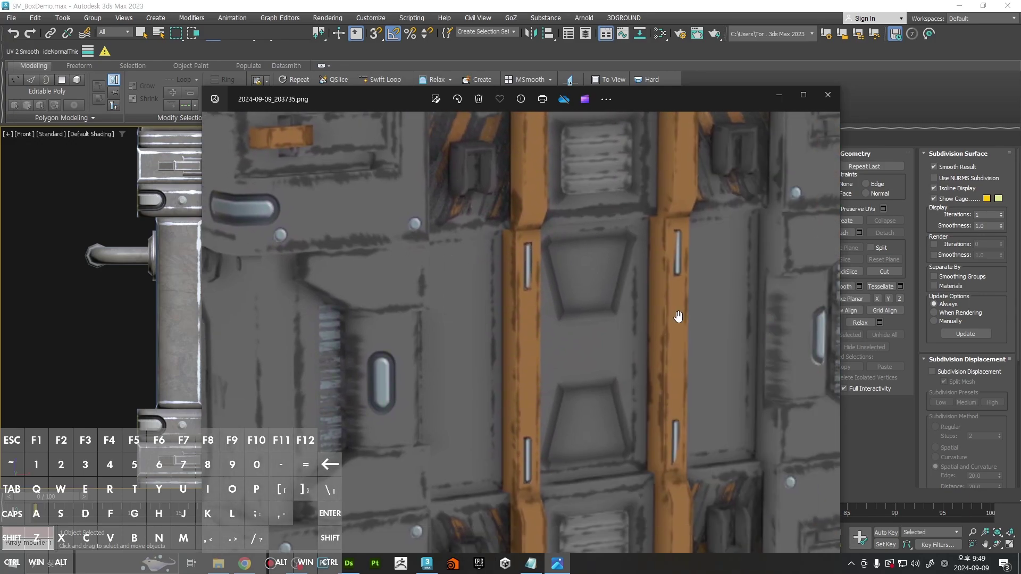
{"action": "scroll", "coordinate": [547, 320], "scroll_direction": "down", "scroll_amount": 5}
{"action": "left_click_drag", "start_coordinate": [738, 102], "coordinate": [887, 0]}
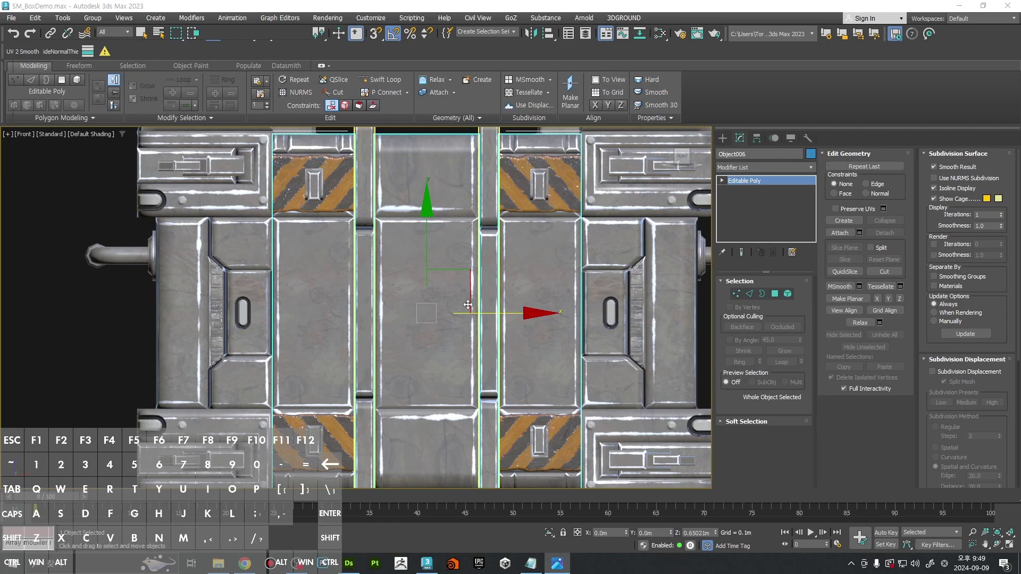
Step: Detach the large central polygon on the front of the crate's middle body as a clone
{"action": "middle_click_drag", "start_coordinate": [453, 303], "coordinate": [485, 303]}
{"action": "key", "text": "4"}
{"action": "key", "text": "F4"}
{"action": "left_click", "coordinate": [471, 346]}
{"action": "middle_click_drag", "start_coordinate": [472, 346], "coordinate": [521, 321]}
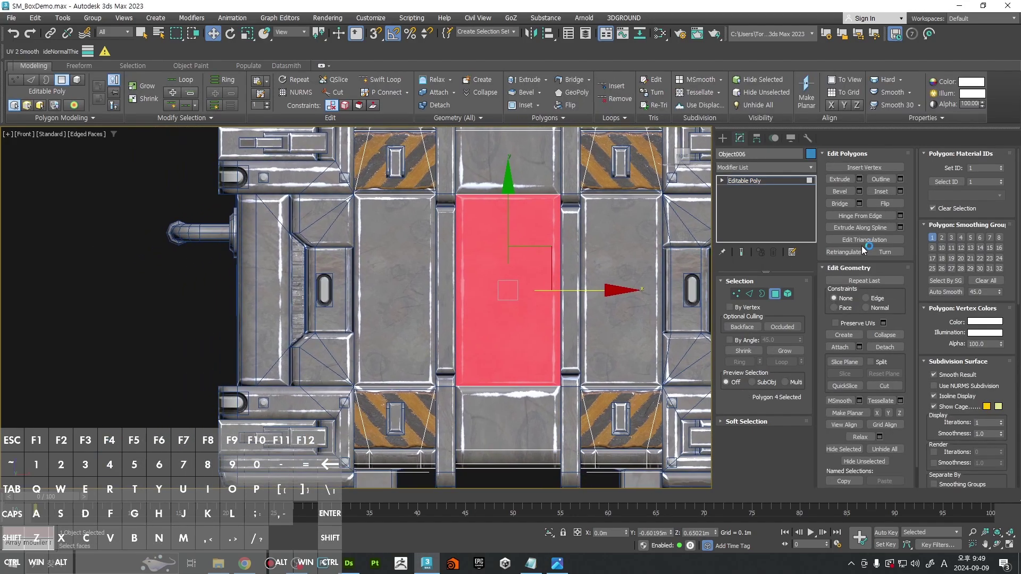
{"action": "left_click", "coordinate": [891, 348]}
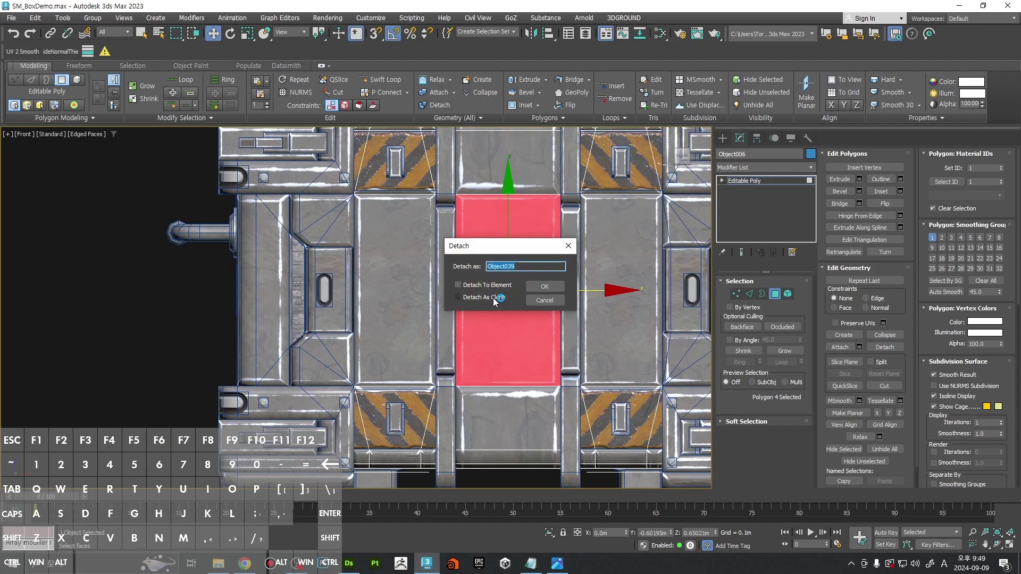
{"action": "left_click", "coordinate": [551, 289]}
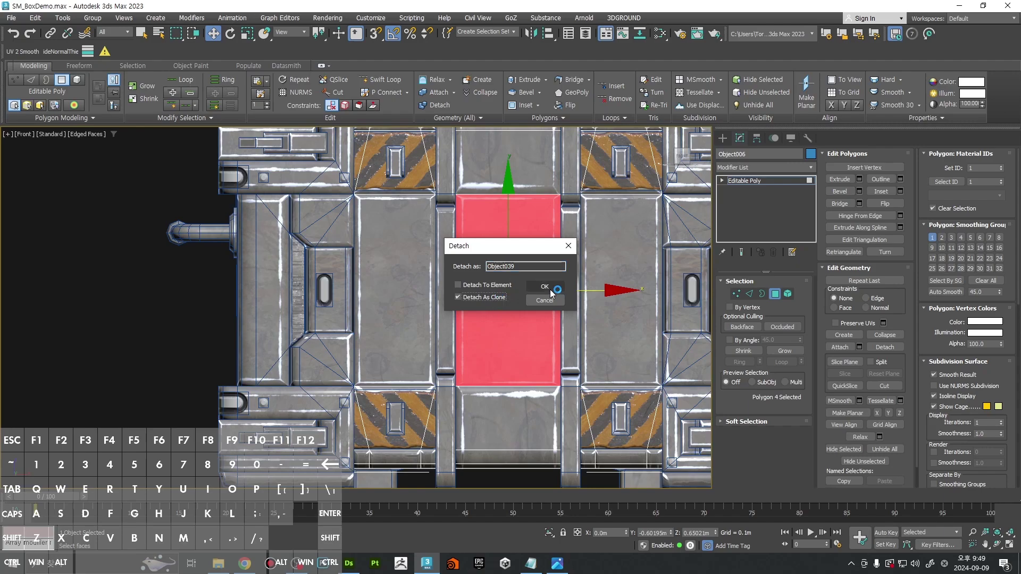
Step: Select the detached central panel's polygon and move it slightly outward from the crate, to about Y -0.614 m
{"action": "middle_click_drag", "start_coordinate": [550, 290], "coordinate": [612, 307], "text": "alt"}
{"action": "key", "text": "4"}
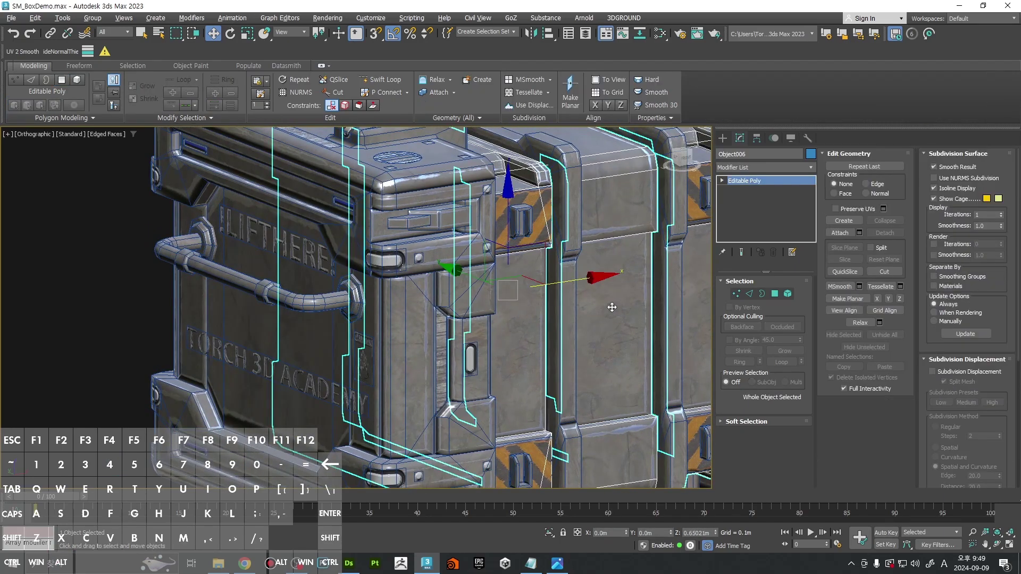
{"action": "left_click", "coordinate": [625, 317]}
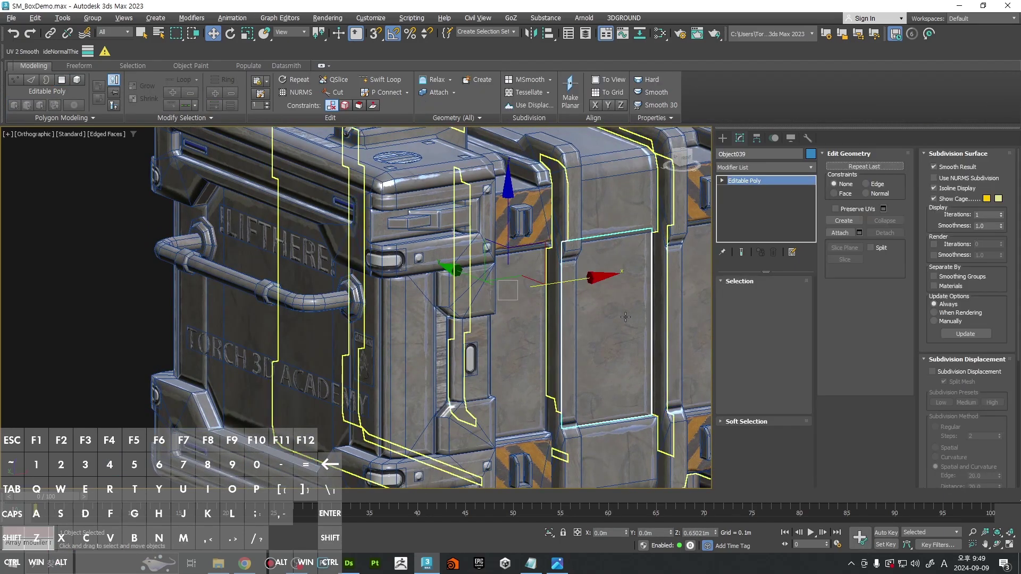
{"action": "middle_click_drag", "start_coordinate": [625, 317], "coordinate": [523, 277]}
{"action": "key", "text": "F3"}
{"action": "middle_click_drag", "start_coordinate": [520, 273], "coordinate": [474, 321]}
{"action": "key", "text": "4"}
{"action": "key", "text": "F3"}
{"action": "scroll", "coordinate": [499, 345], "scroll_direction": "up", "scroll_amount": 4}
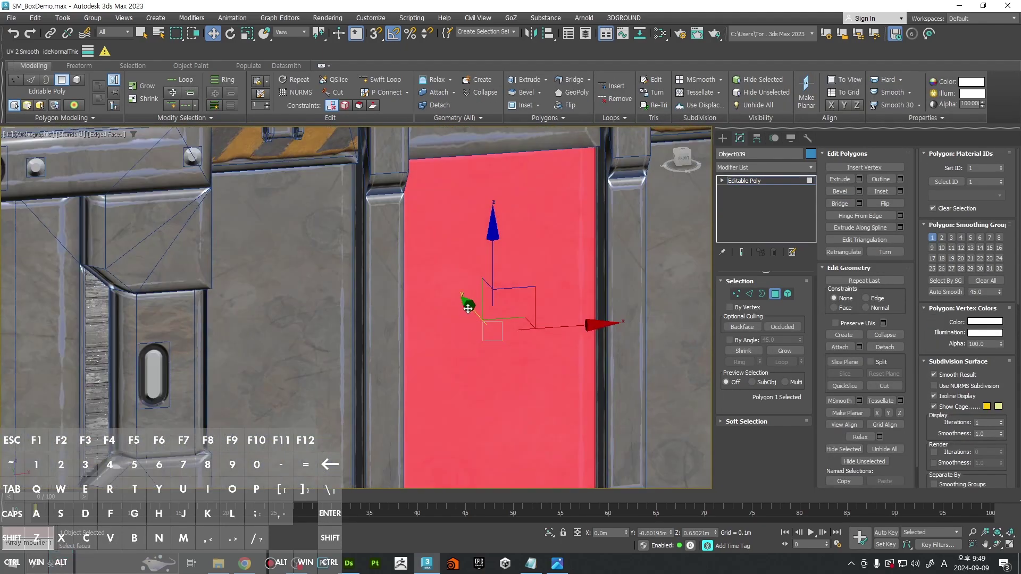
{"action": "left_click_drag", "start_coordinate": [471, 308], "coordinate": [472, 309]}
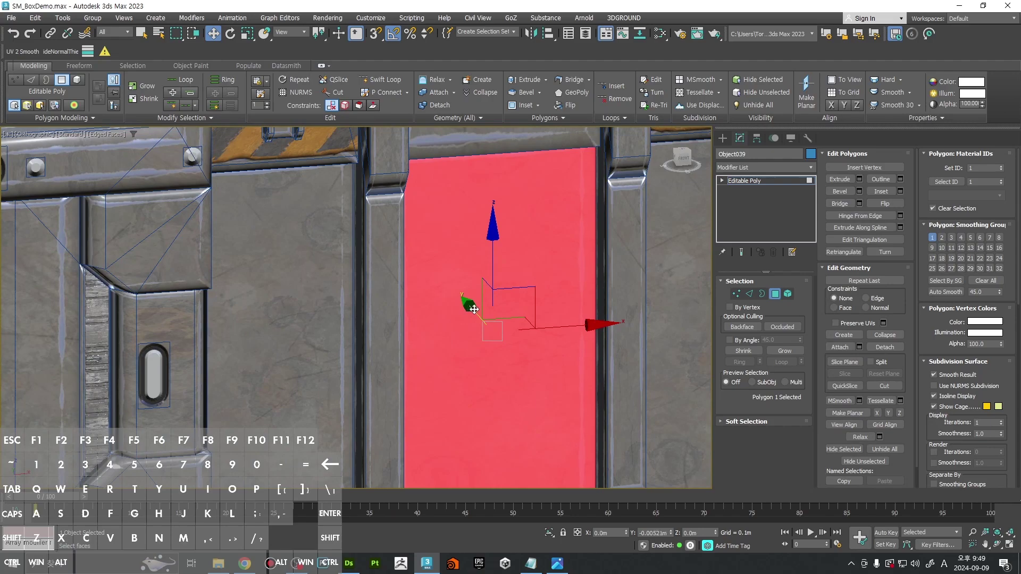
Step: In the front view, connect the detached panel's two vertical side edges with one horizontal edge across the middle
{"action": "key", "text": "f"}
{"action": "scroll", "coordinate": [342, 282], "scroll_direction": "down", "scroll_amount": 5}
{"action": "scroll", "coordinate": [341, 282], "scroll_direction": "up", "scroll_amount": 3}
{"action": "key", "text": "2"}
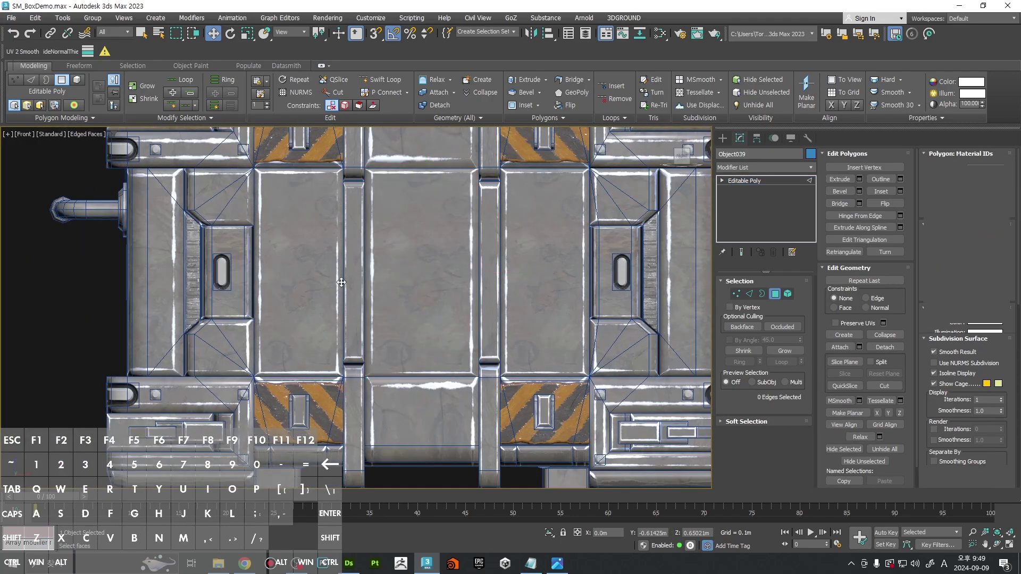
{"action": "middle_click_drag", "start_coordinate": [463, 263], "coordinate": [529, 285]}
{"action": "key", "text": "F3"}
{"action": "left_click_drag", "start_coordinate": [311, 278], "coordinate": [323, 279]}
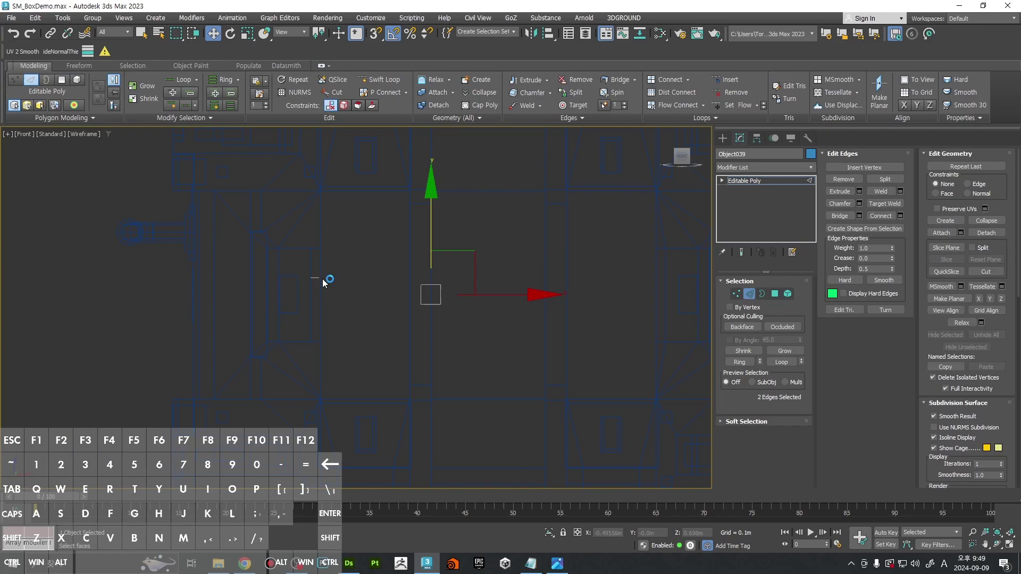
{"action": "left_click", "coordinate": [883, 216]}
{"action": "key", "text": "F3"}
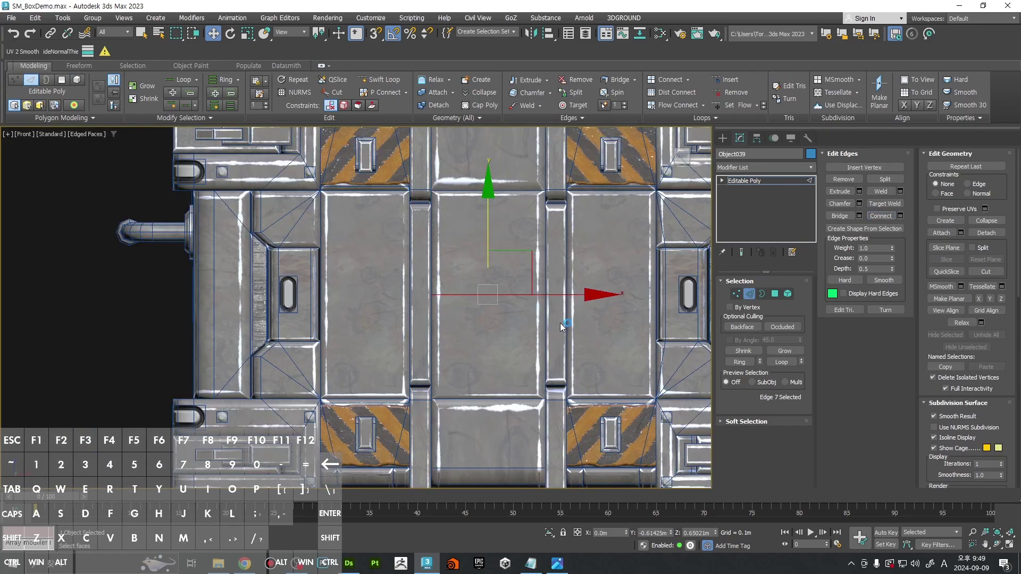
Step: Inset both panel halves By Polygon and delete the surrounding border polygons, keeping two separate rectangles
{"action": "middle_click_drag", "start_coordinate": [560, 323], "coordinate": [566, 345]}
{"action": "key", "text": "ctrl+4"}
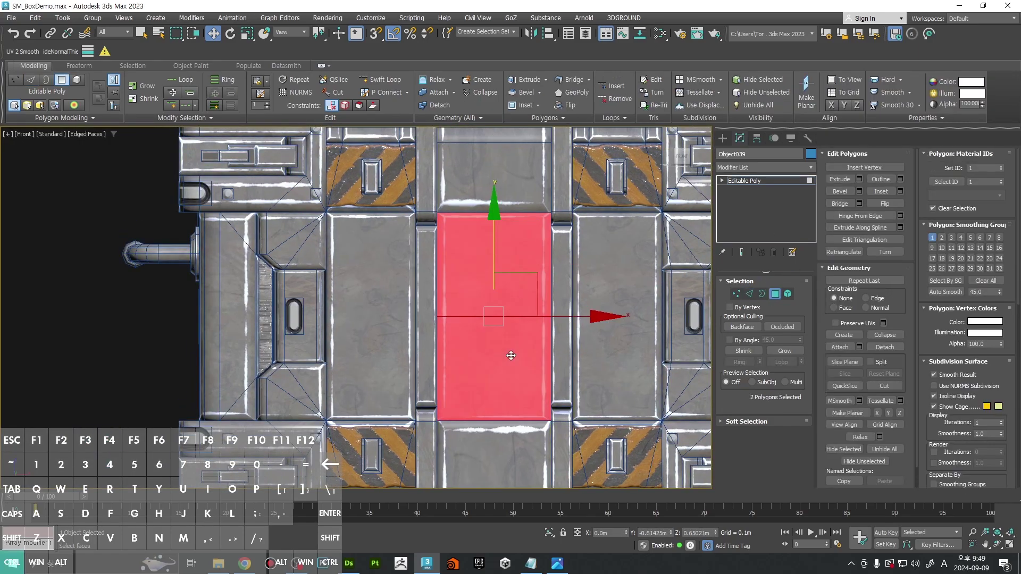
{"action": "left_click", "coordinate": [900, 191]}
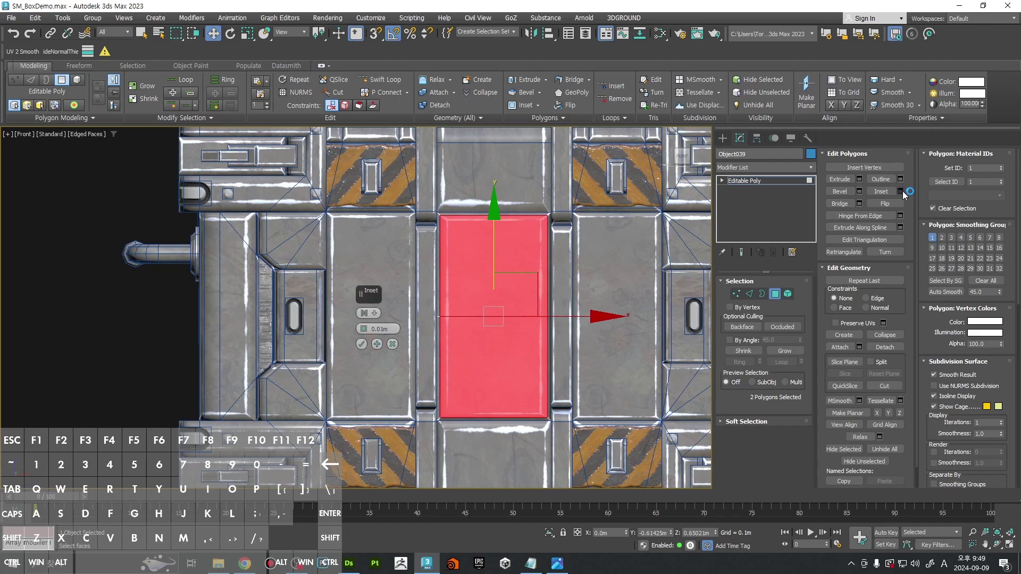
{"action": "left_click", "coordinate": [365, 313]}
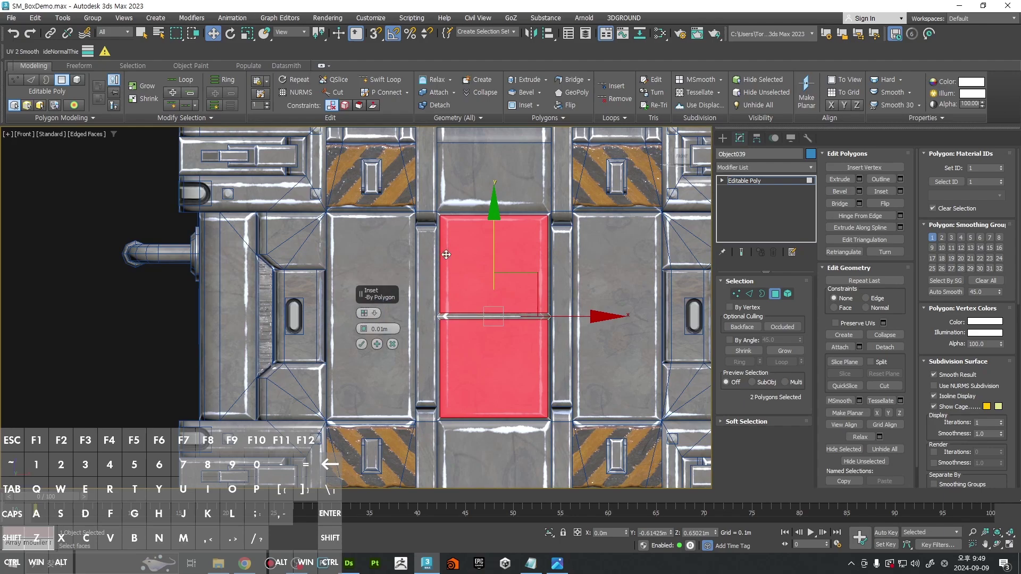
{"action": "left_click_drag", "start_coordinate": [363, 328], "coordinate": [364, 316]}
{"action": "left_click", "coordinate": [361, 344]}
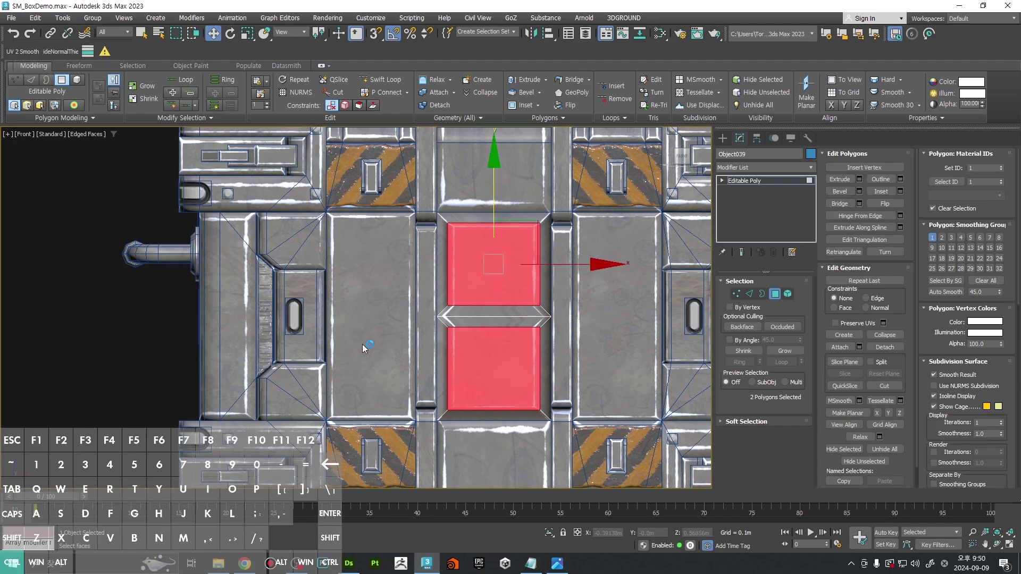
{"action": "key", "text": "ctrl+i"}
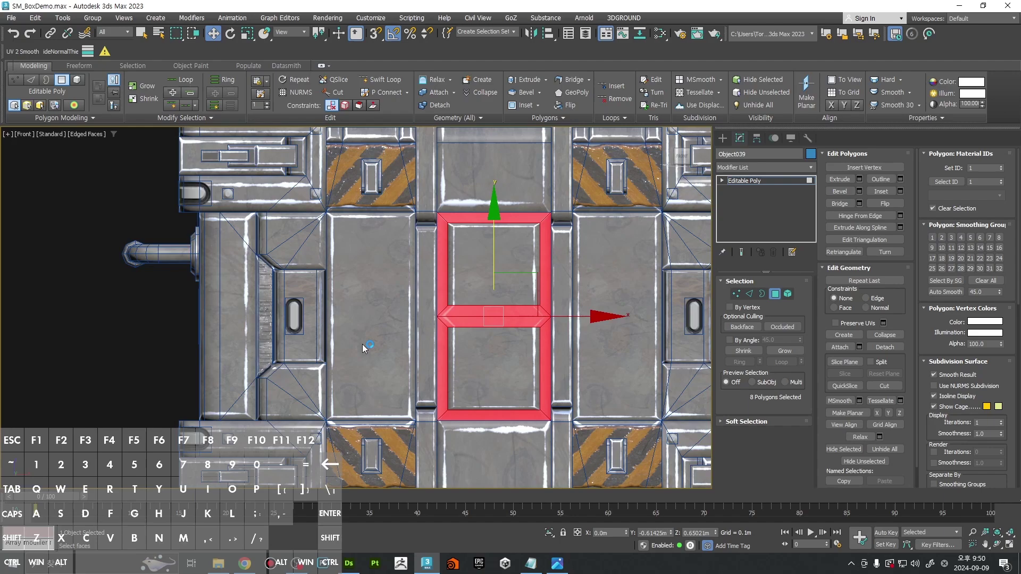
{"action": "key", "text": "Delete"}
Step: Chamfer the two top vertices of the upper rectangle and the two bottom vertices of the lower one by about 0.039 m
{"action": "middle_click_drag", "start_coordinate": [542, 317], "coordinate": [563, 321]}
{"action": "scroll", "coordinate": [564, 321], "scroll_direction": "up", "scroll_amount": 3}
{"action": "key", "text": "1"}
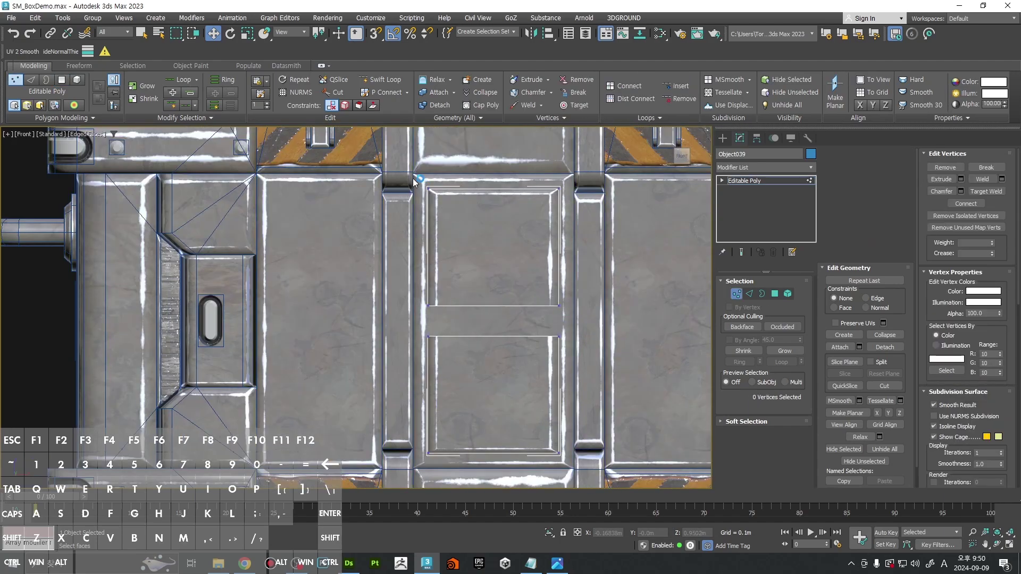
{"action": "left_click_drag", "start_coordinate": [413, 178], "coordinate": [574, 203]}
{"action": "left_click_drag", "start_coordinate": [408, 432], "coordinate": [569, 464], "text": "ctrl"}
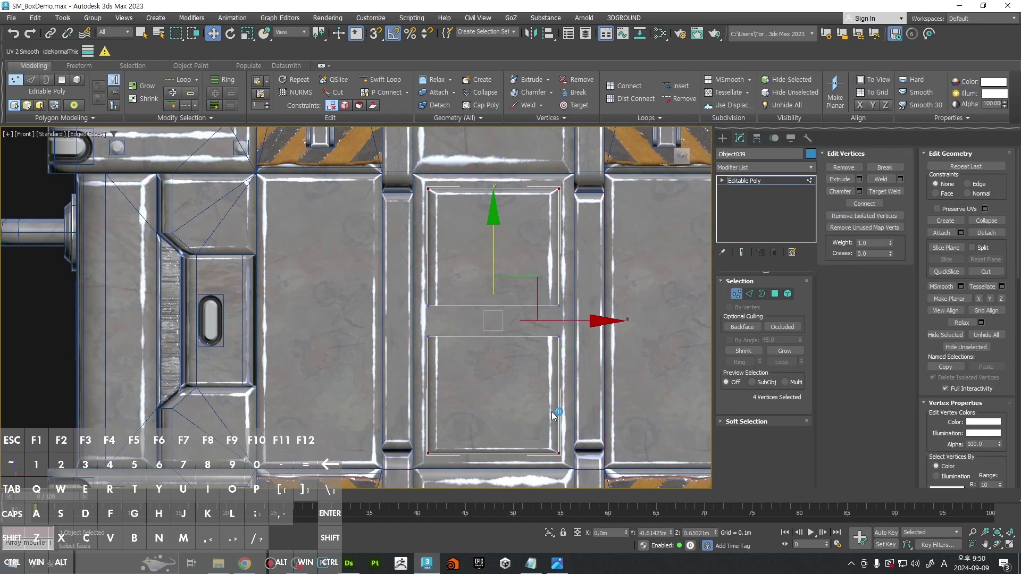
{"action": "scroll", "coordinate": [536, 405], "scroll_direction": "down", "scroll_amount": 2}
{"action": "key", "text": "F3"}
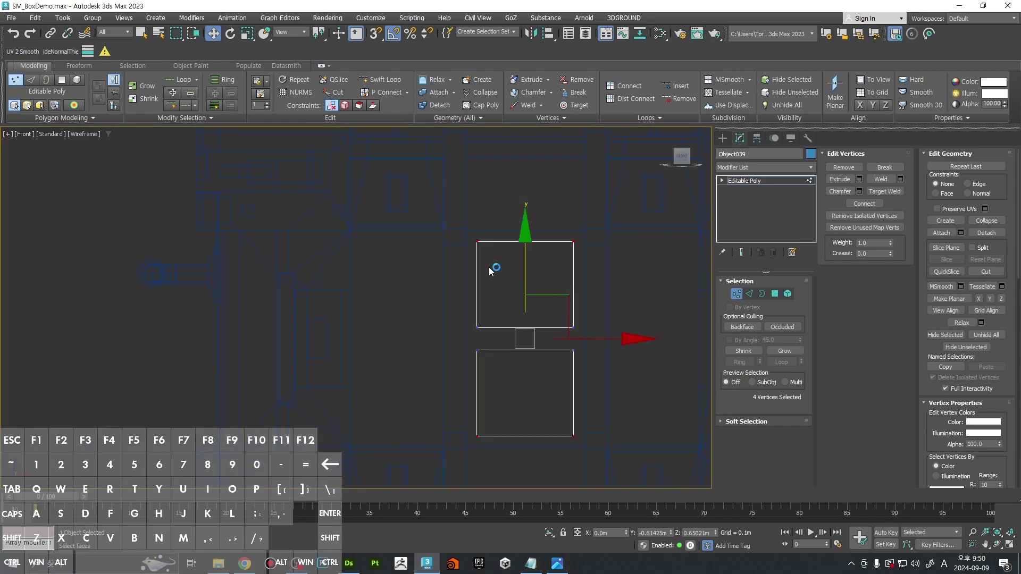
{"action": "left_click", "coordinate": [859, 191]}
{"action": "left_click_drag", "start_coordinate": [364, 314], "coordinate": [362, 307]}
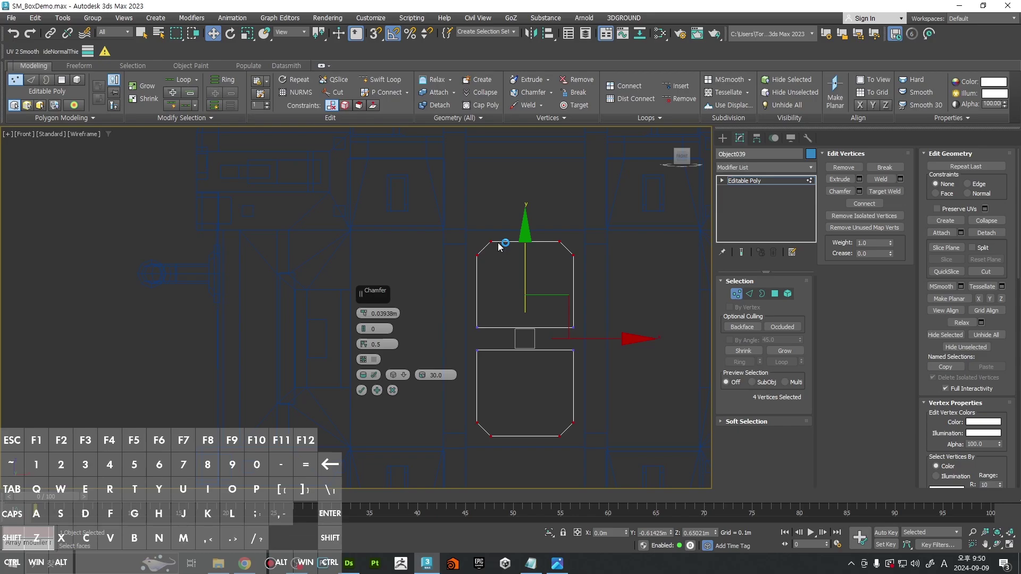
{"action": "key", "text": "F3"}
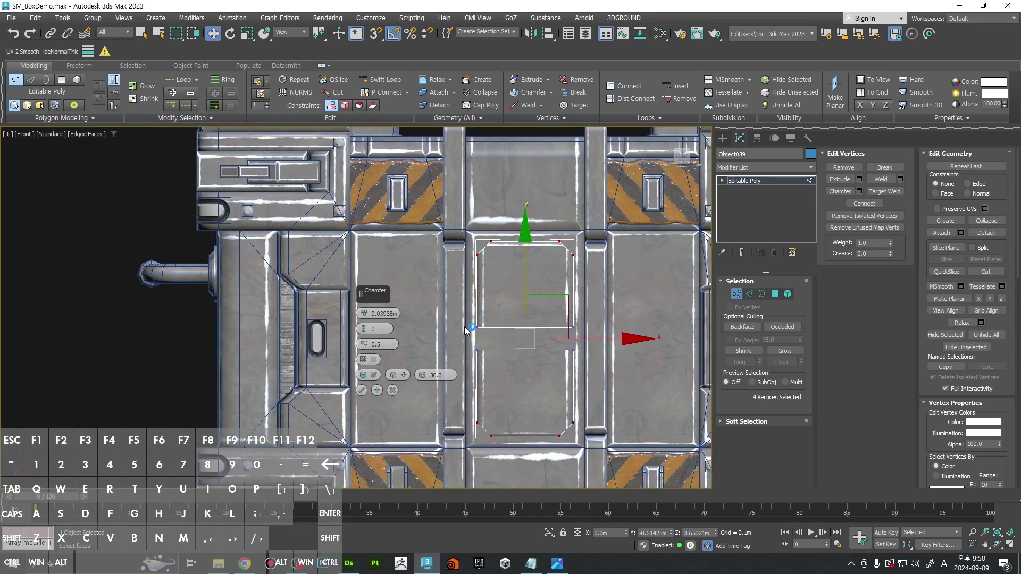
{"action": "left_click", "coordinate": [362, 391]}
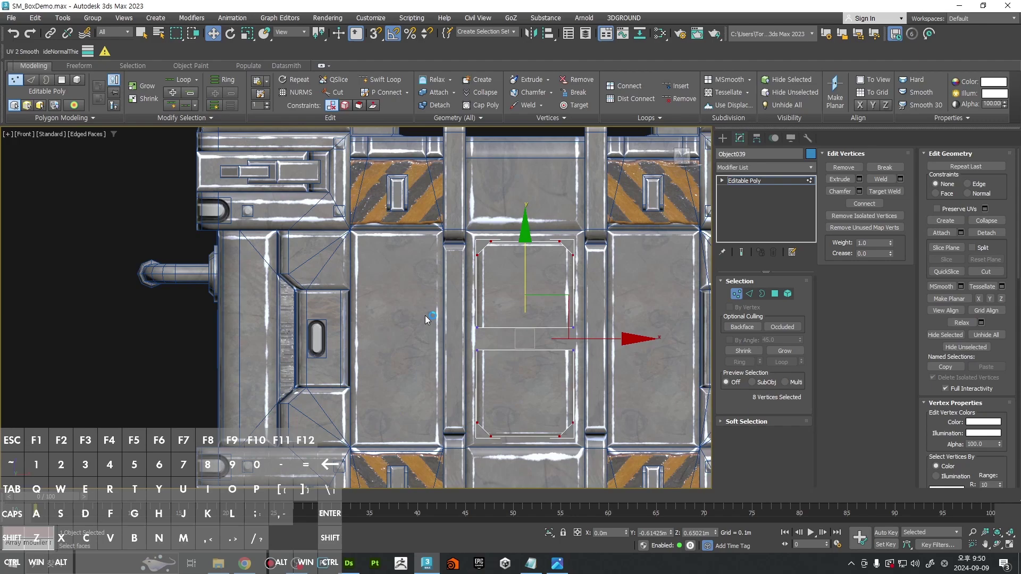
Step: Scale the four inner facing vertices to about 52% along X to shape both rectangles into trapezoids
{"action": "key", "text": "r"}
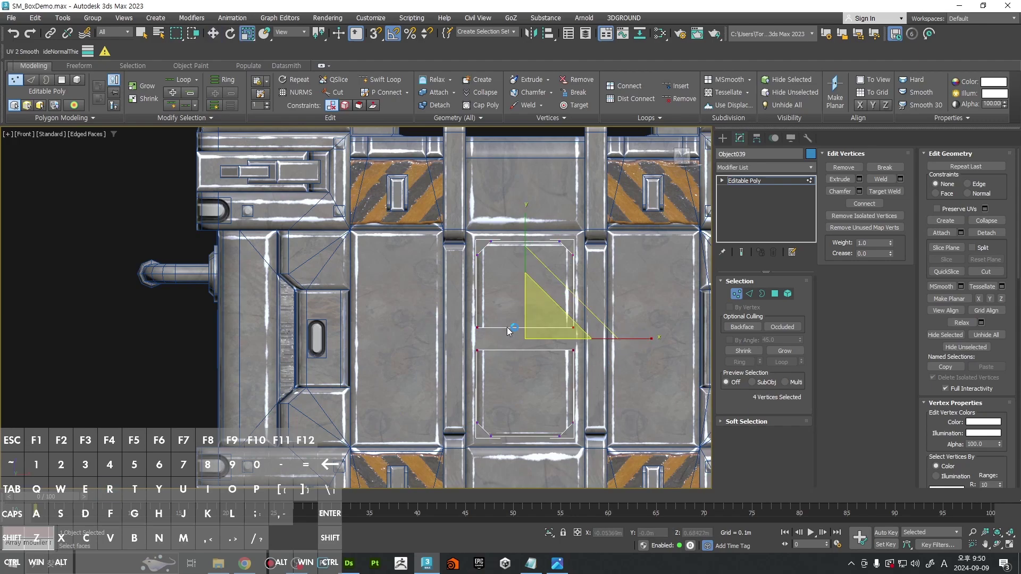
{"action": "left_click_drag", "start_coordinate": [653, 342], "coordinate": [614, 345]}
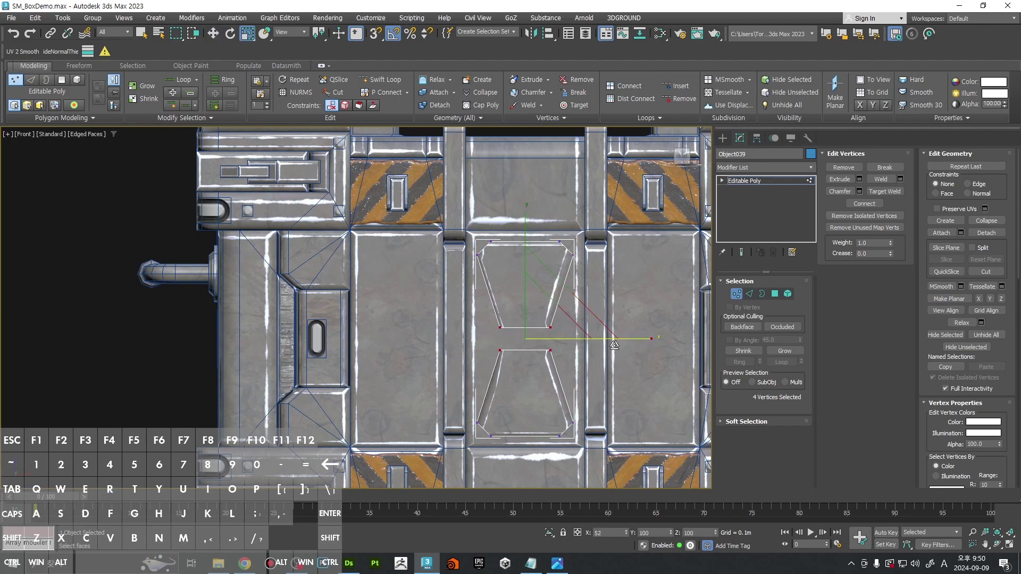
Step: Inset both trapezoid polygons and delete their inner faces so only the angular frames are left
{"action": "key", "text": "4"}
{"action": "left_click", "coordinate": [531, 292]}
{"action": "left_click", "coordinate": [535, 378], "text": "ctrl"}
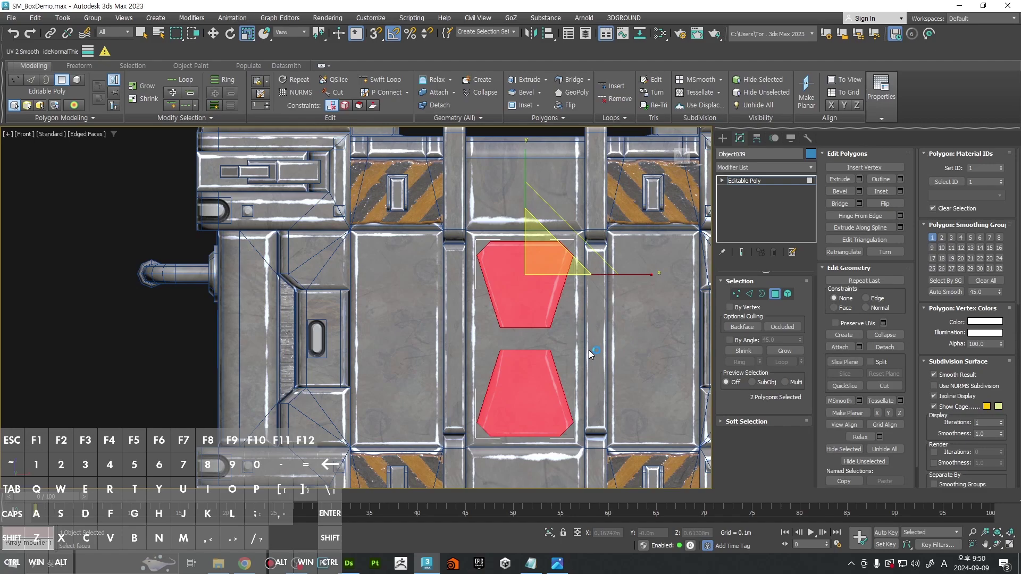
{"action": "left_click", "coordinate": [880, 191]}
{"action": "left_click_drag", "start_coordinate": [553, 264], "coordinate": [545, 270]}
{"action": "key", "text": "w"}
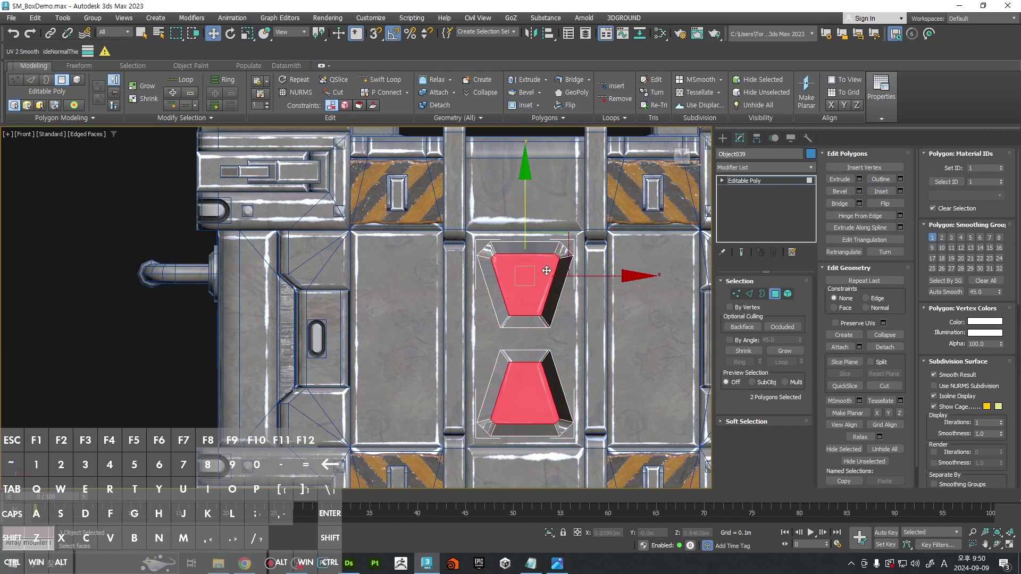
{"action": "key", "text": "Delete"}
Step: Select the crate's middle body together with the trapezoid frames and apply an Unwrap UVW modifier to both
{"action": "middle_click_drag", "start_coordinate": [601, 304], "coordinate": [571, 303]}
{"action": "key", "text": "w"}
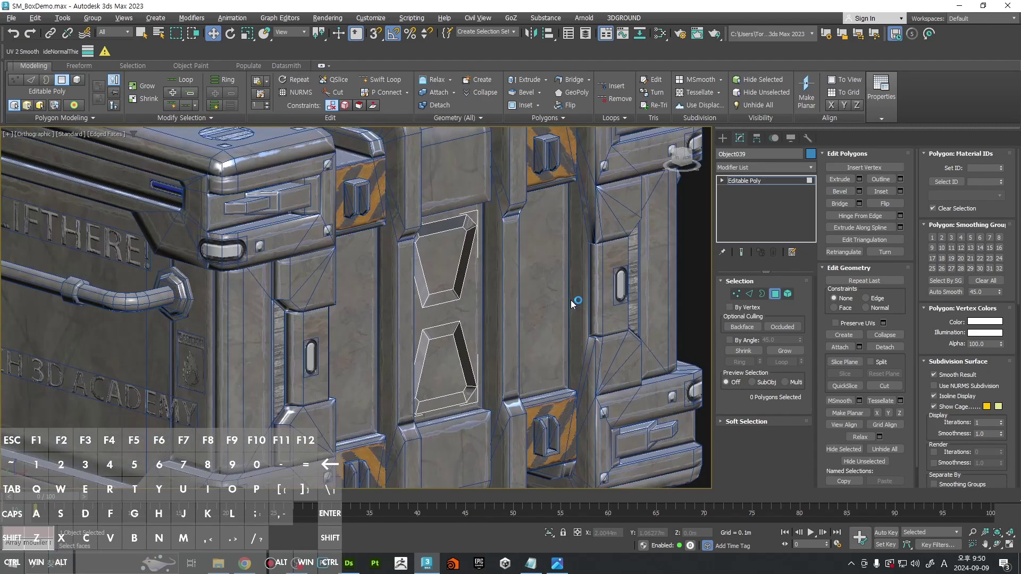
{"action": "key", "text": "4"}
{"action": "scroll", "coordinate": [459, 278], "scroll_direction": "up", "scroll_amount": 2}
{"action": "scroll", "coordinate": [536, 288], "scroll_direction": "down", "scroll_amount": 2}
{"action": "middle_click_drag", "start_coordinate": [459, 278], "coordinate": [548, 316]}
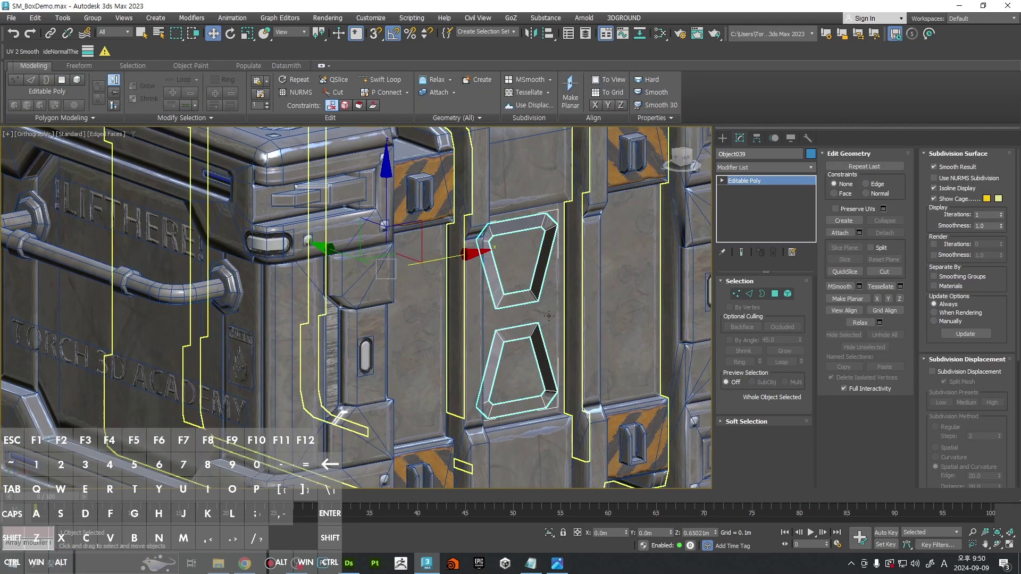
{"action": "left_click", "coordinate": [551, 309]}
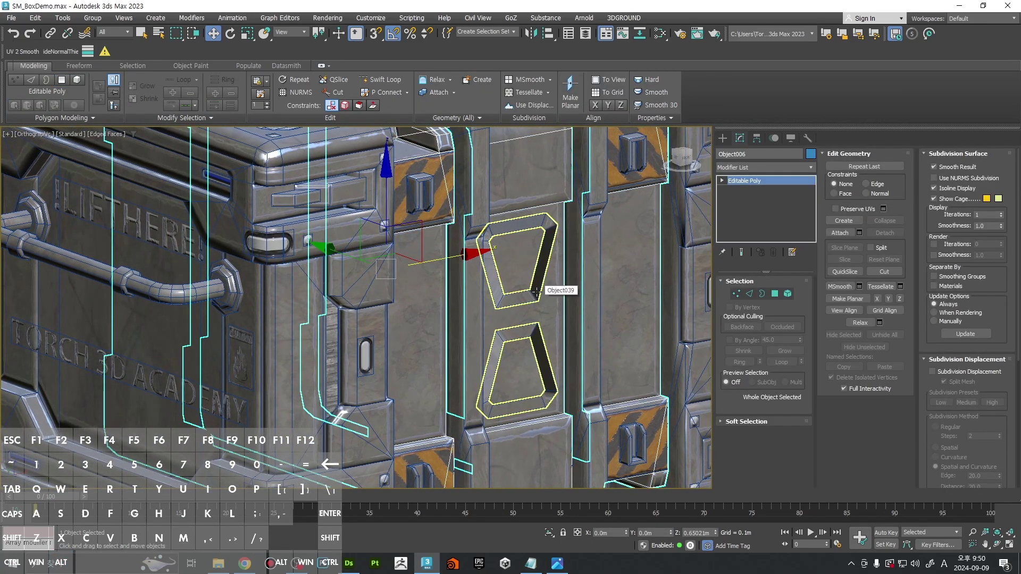
{"action": "left_click", "coordinate": [528, 257], "text": "ctrl"}
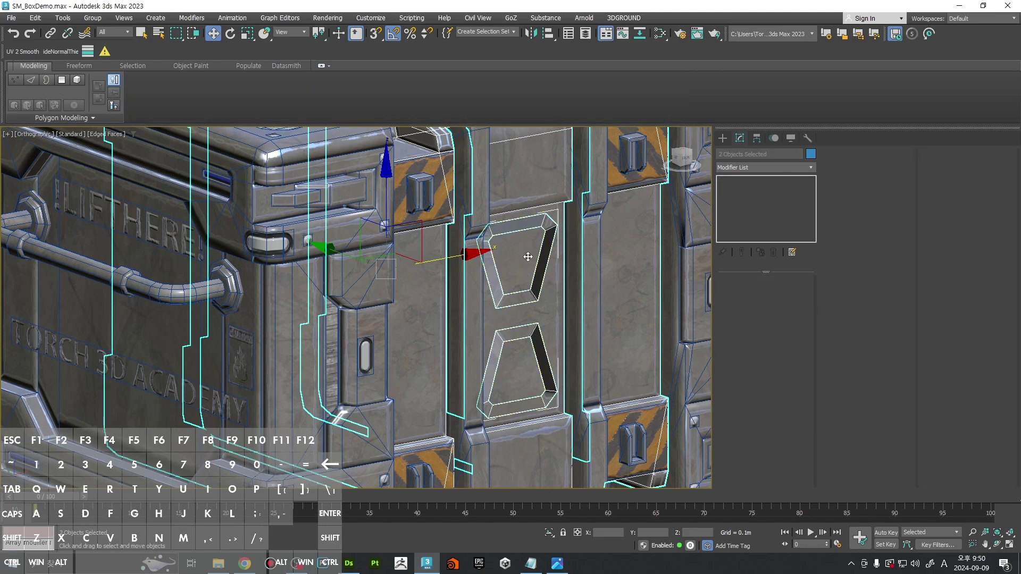
{"action": "left_click", "coordinate": [746, 168]}
{"action": "key", "text": "u"}
{"action": "key", "text": "Return"}
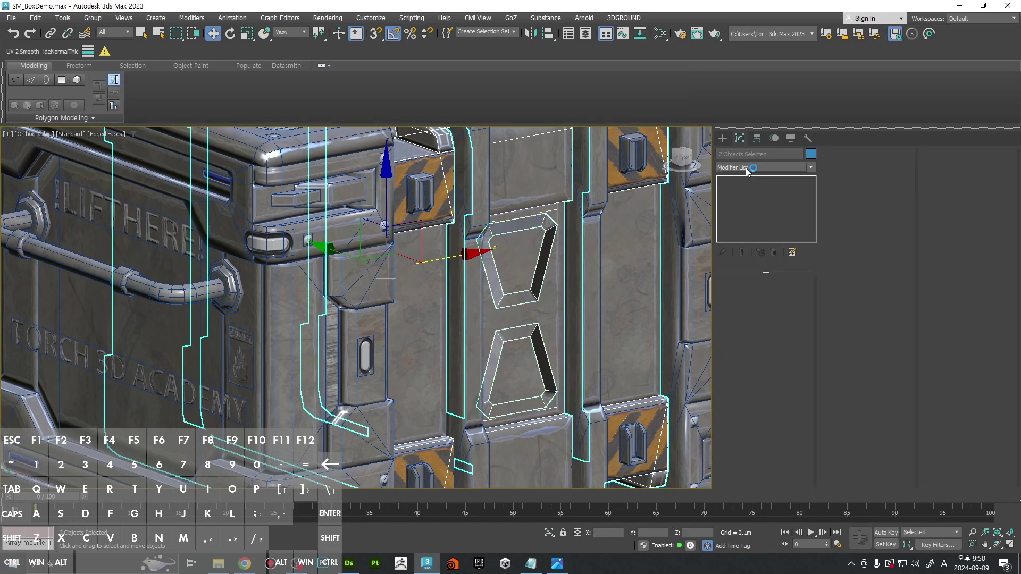
Step: Select the right-hand face of the upper trapezoid frame, turn off the Map Seams display and open the UV editor
{"action": "middle_click_drag", "start_coordinate": [623, 252], "coordinate": [603, 281]}
{"action": "key", "text": "3"}
{"action": "left_click", "coordinate": [553, 282]}
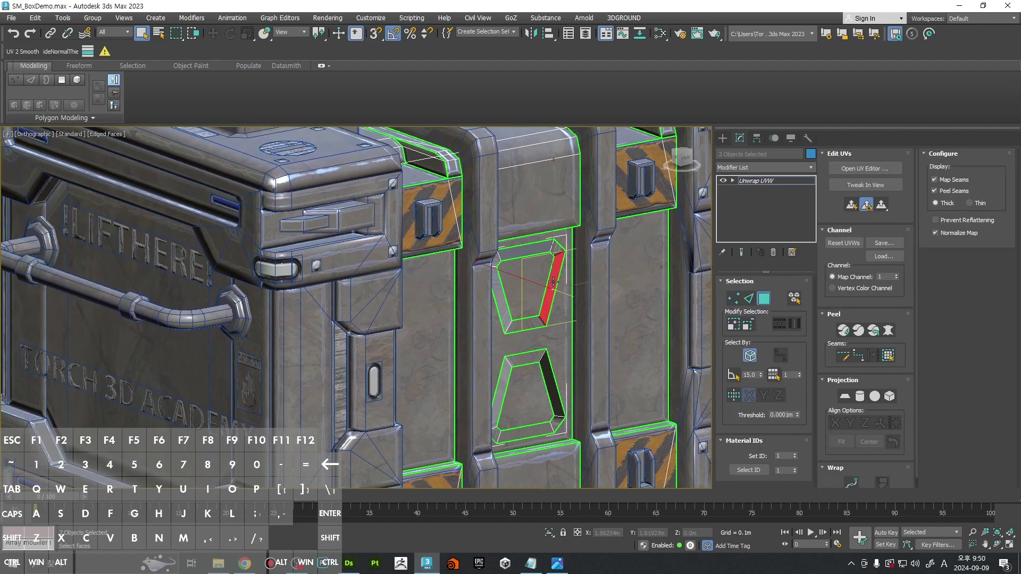
{"action": "left_click", "coordinate": [956, 181]}
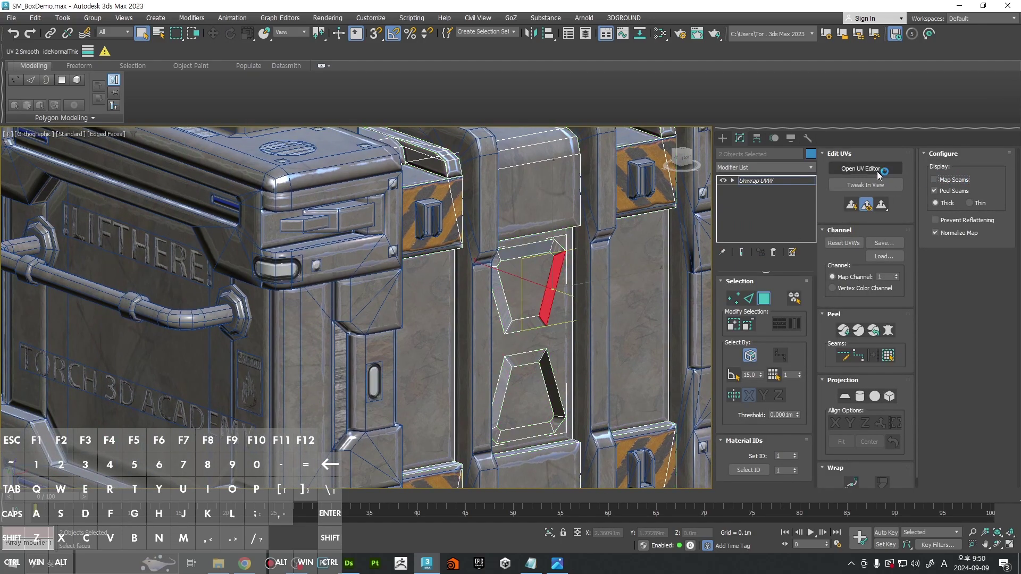
{"action": "left_click", "coordinate": [871, 168]}
{"action": "scroll", "coordinate": [658, 283], "scroll_direction": "down", "scroll_amount": 4}
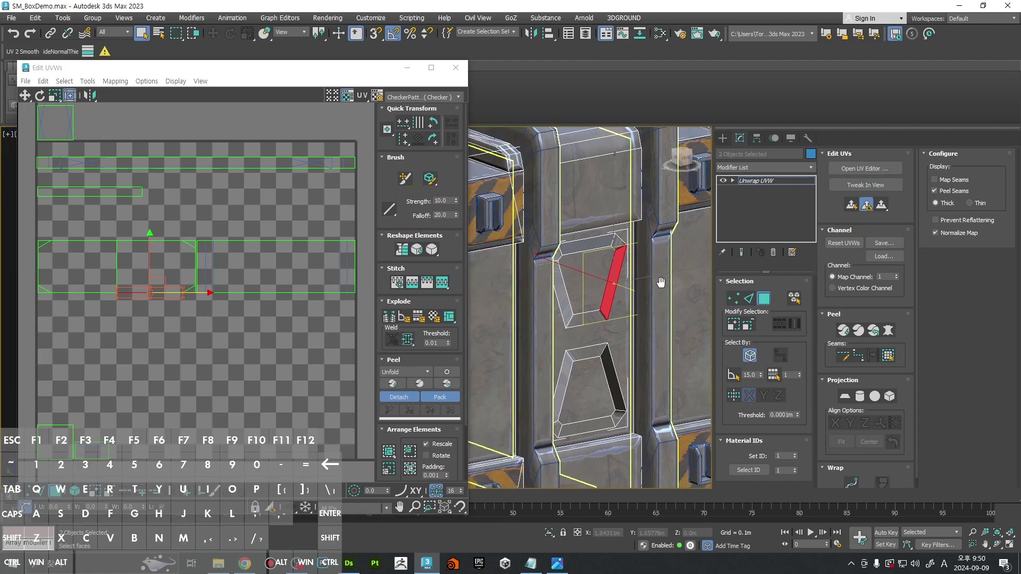
Step: Turn on element selection and select both trapezoid frames together with the middle body's front panel face behind them
{"action": "left_click", "coordinate": [796, 298]}
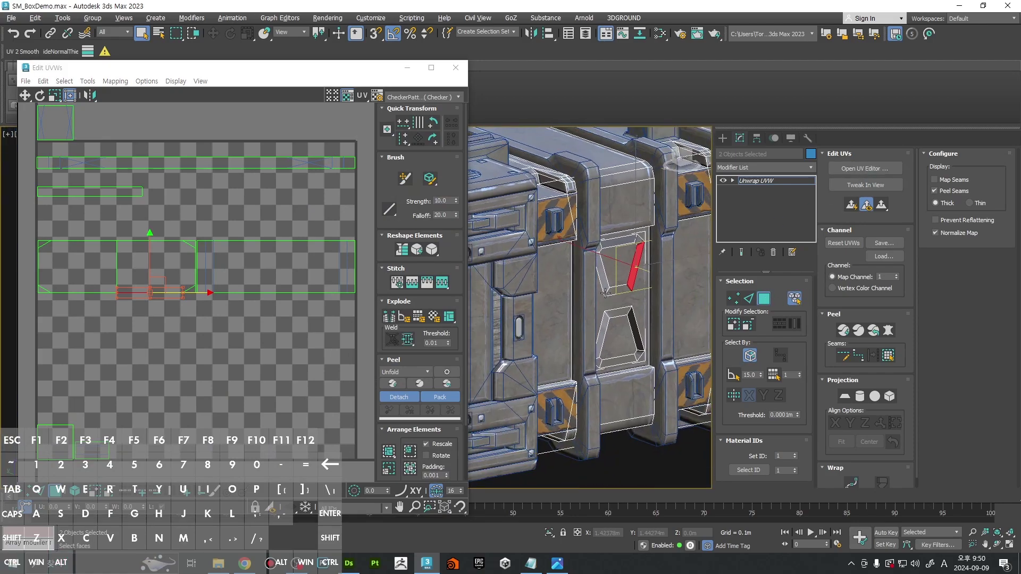
{"action": "left_click", "coordinate": [613, 287]}
{"action": "left_click", "coordinate": [610, 313], "text": "ctrl"}
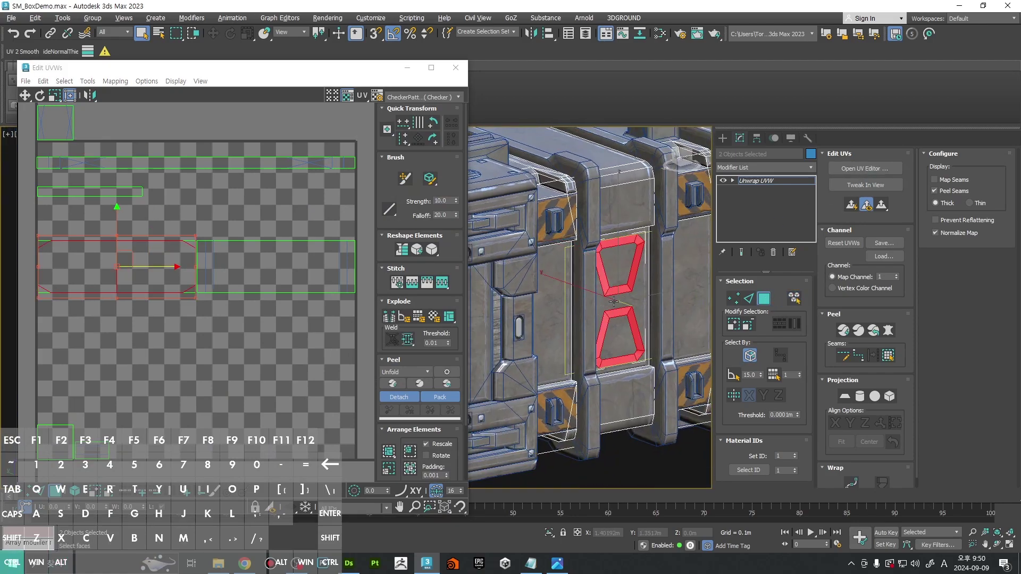
{"action": "left_click", "coordinate": [636, 294], "text": "ctrl"}
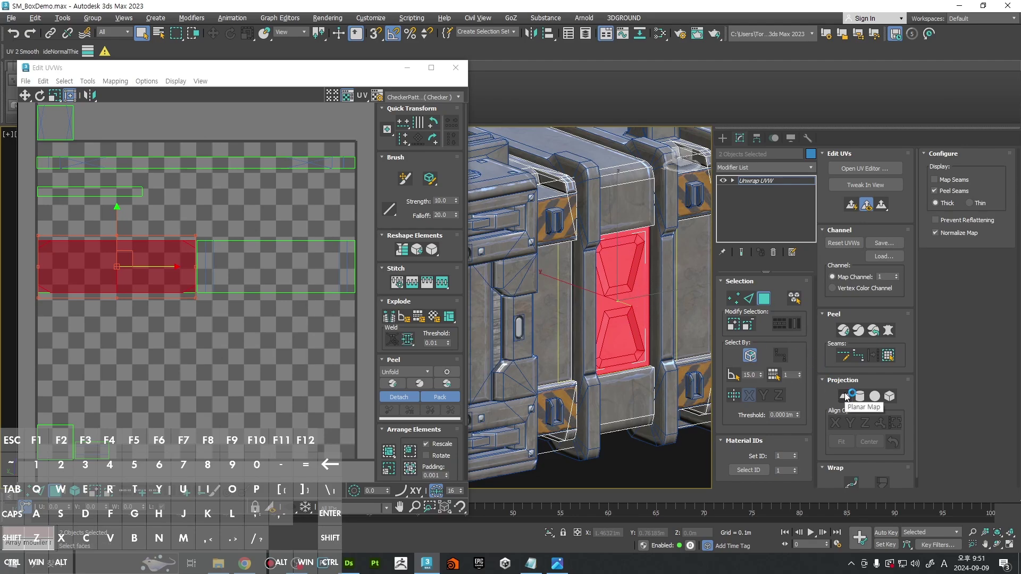
Step: Turn off the selected-face shading and examine the texture on the upper trapezoid frame's corner and side faces
{"action": "scroll", "coordinate": [646, 292], "scroll_direction": "up", "scroll_amount": 5}
{"action": "key", "text": "F2"}
{"action": "middle_click_drag", "start_coordinate": [646, 291], "coordinate": [593, 273], "text": "alt"}
{"action": "scroll", "coordinate": [592, 274], "scroll_direction": "up", "scroll_amount": 6}
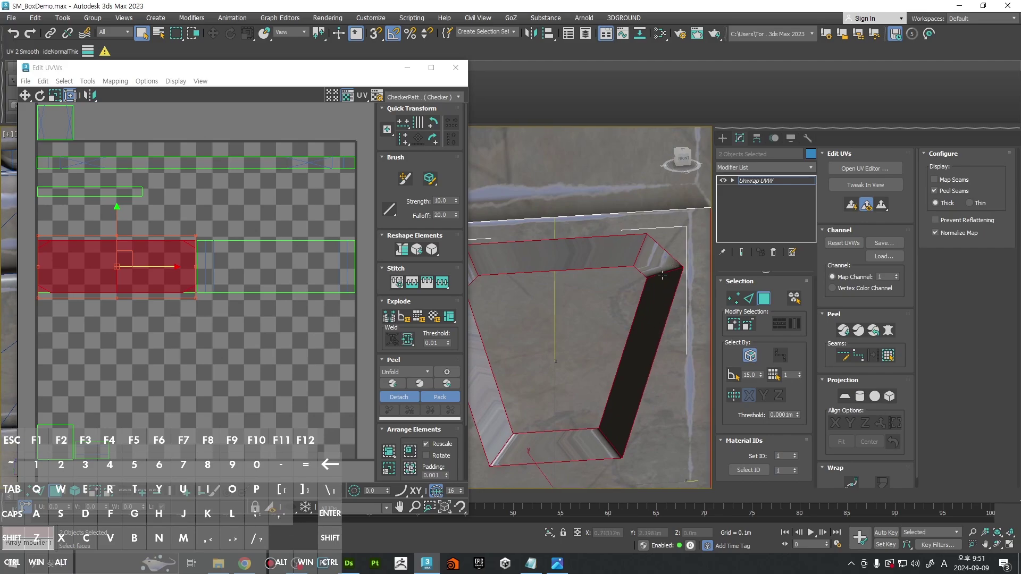
{"action": "scroll", "coordinate": [662, 275], "scroll_direction": "up", "scroll_amount": 4}
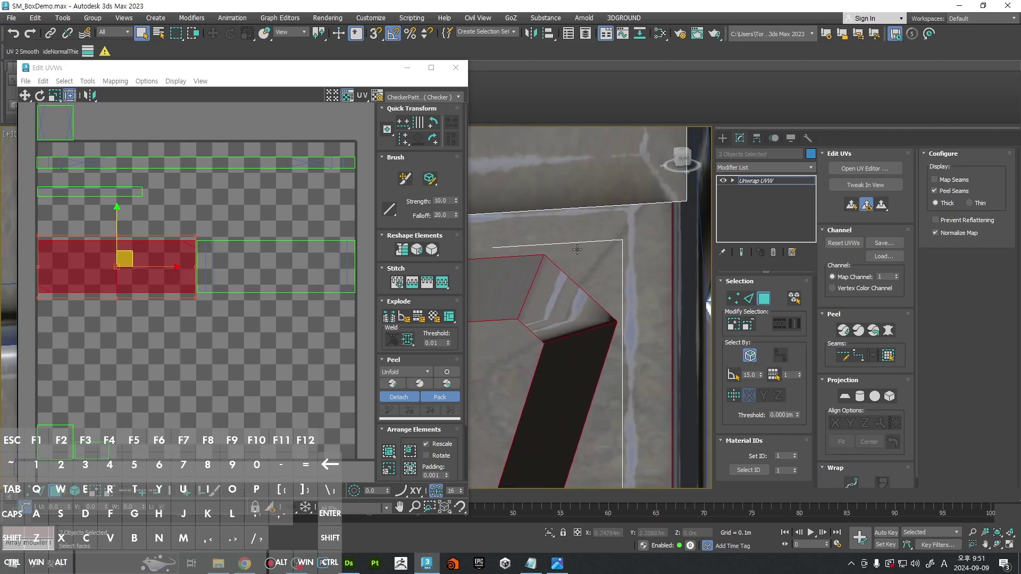
{"action": "scroll", "coordinate": [582, 286], "scroll_direction": "up", "scroll_amount": 3}
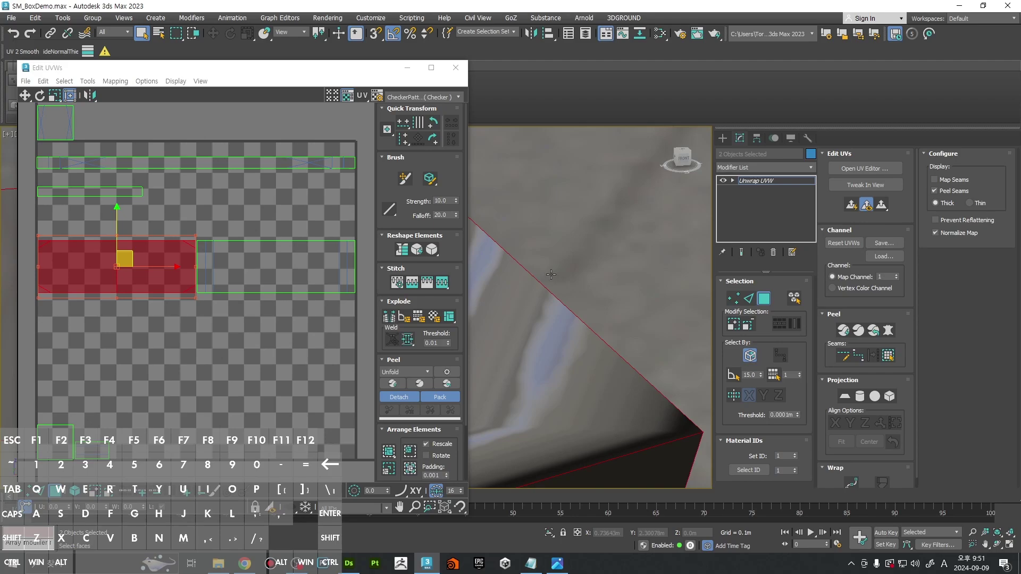
{"action": "scroll", "coordinate": [622, 311], "scroll_direction": "down", "scroll_amount": 8}
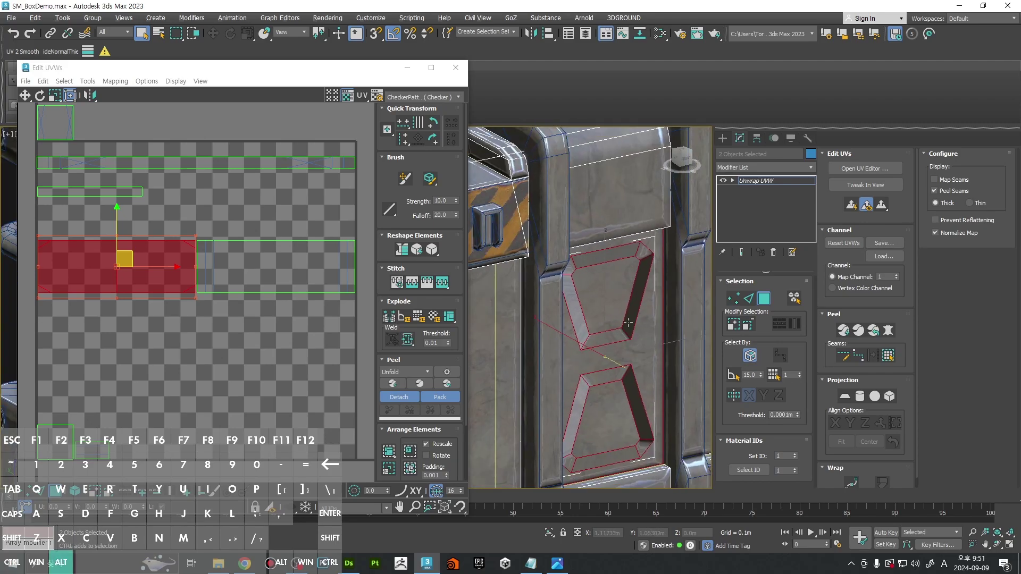
{"action": "middle_click_drag", "start_coordinate": [622, 311], "coordinate": [599, 297], "text": "alt"}
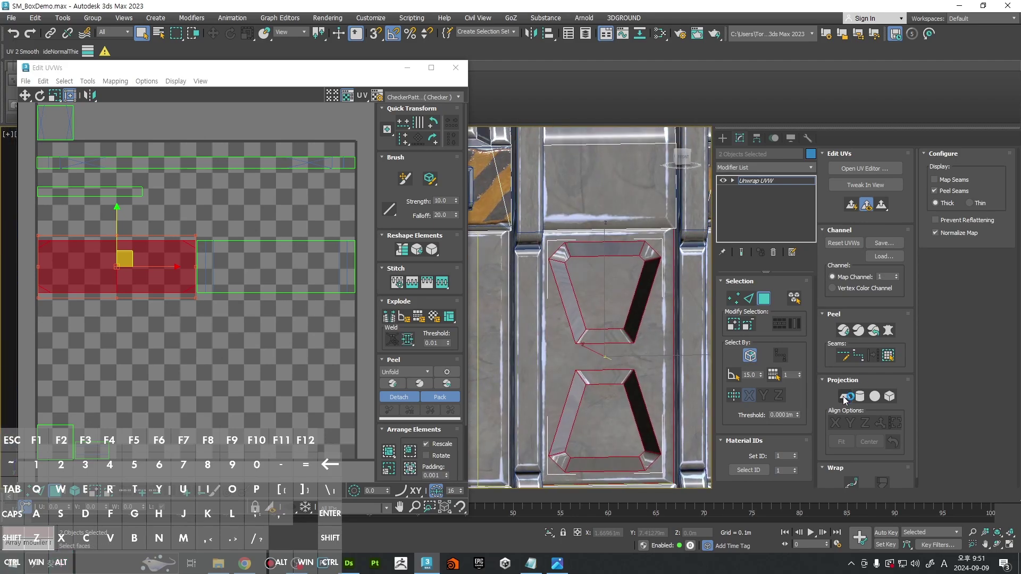
Step: Apply a Y-aligned planar map to the selected panel and frame faces and rotate their UVs by 90 degrees
{"action": "left_click", "coordinate": [844, 398]}
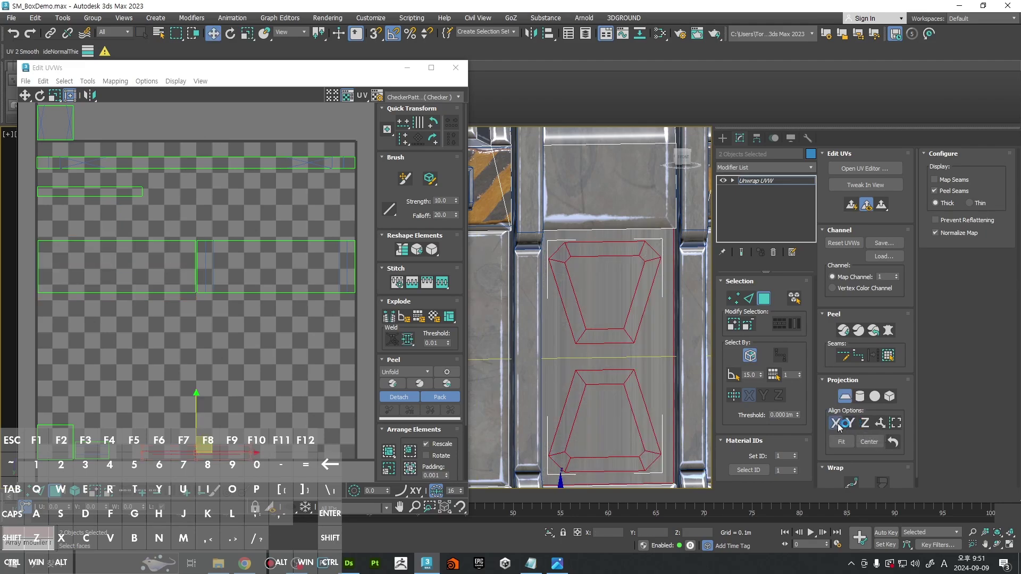
{"action": "left_click", "coordinate": [856, 424]}
{"action": "left_click", "coordinate": [845, 399]}
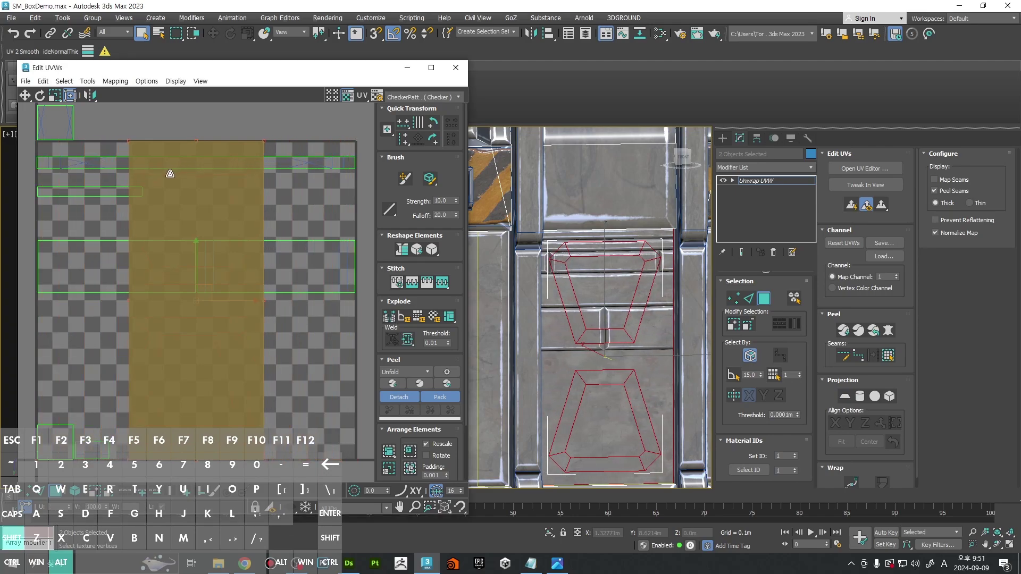
{"action": "left_click", "coordinate": [433, 125]}
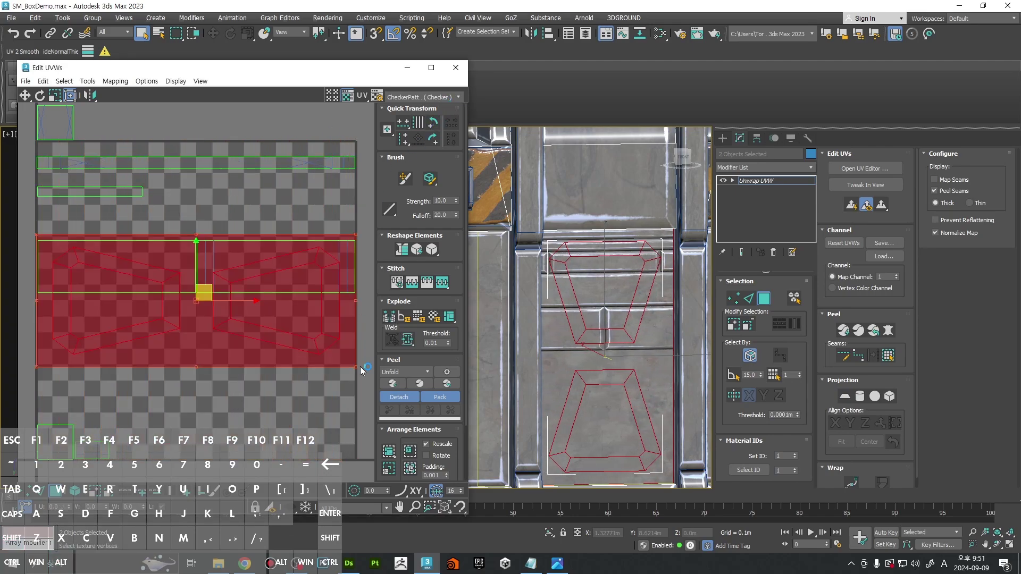
Step: Scale down the rotated UV shell and fit its corners over the front panel's original area on the texture
{"action": "left_click_drag", "start_coordinate": [356, 307], "coordinate": [182, 287], "text": "ctrl"}
{"action": "scroll", "coordinate": [166, 258], "scroll_direction": "up", "scroll_amount": 8}
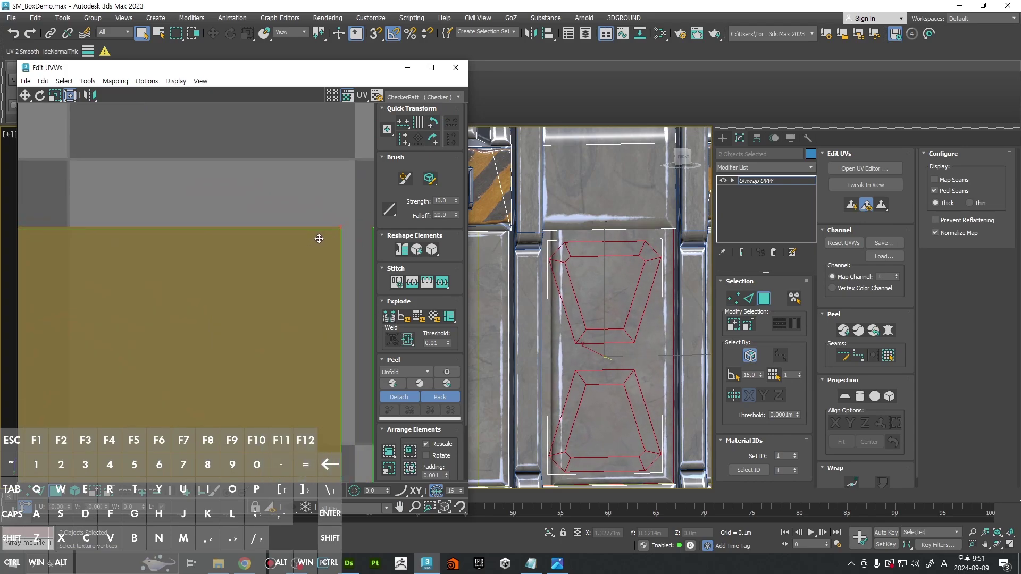
{"action": "scroll", "coordinate": [266, 326], "scroll_direction": "down", "scroll_amount": 8}
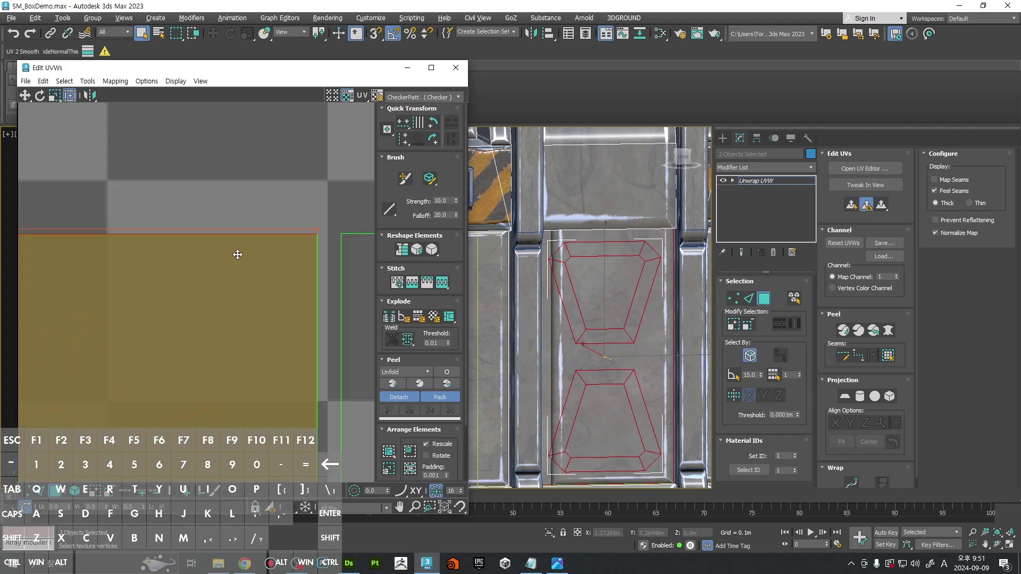
{"action": "left_click_drag", "start_coordinate": [321, 371], "coordinate": [277, 342]}
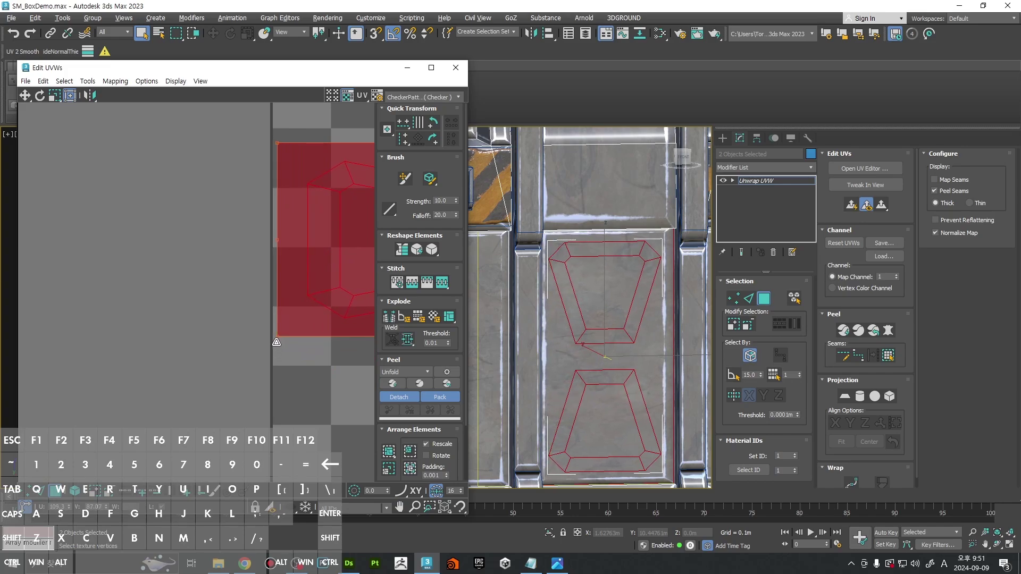
{"action": "left_click", "coordinate": [224, 339]}
{"action": "middle_click_drag", "start_coordinate": [244, 336], "coordinate": [217, 333]}
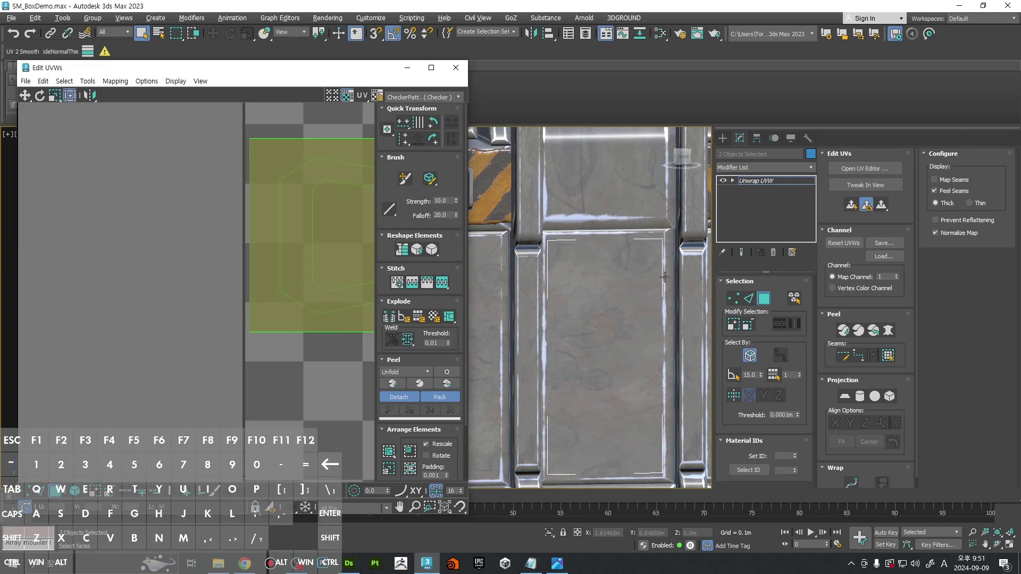
Step: Check the panel's texture edges and convert both unwrapped objects to Editable Poly
{"action": "scroll", "coordinate": [664, 276], "scroll_direction": "up", "scroll_amount": 6}
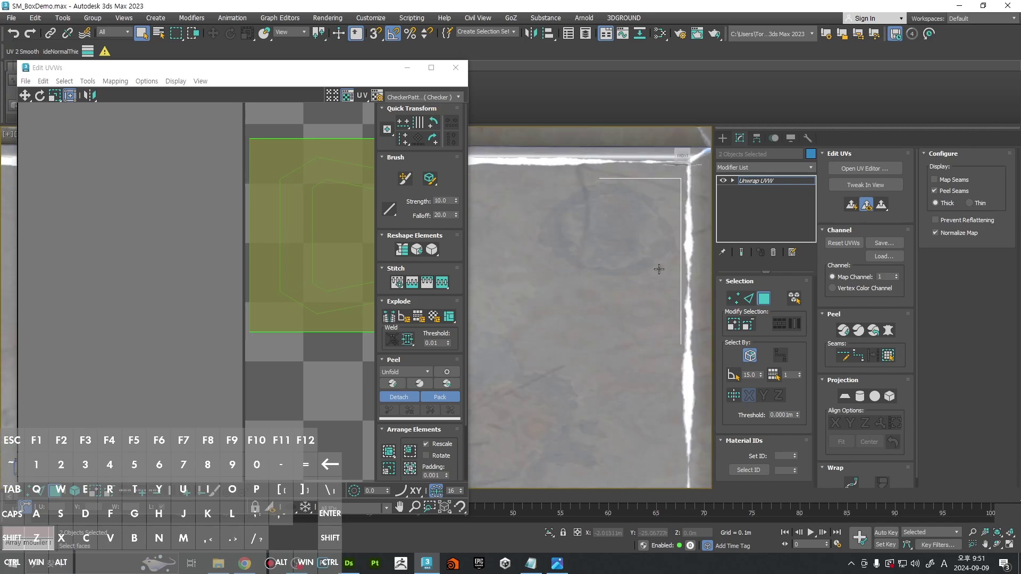
{"action": "scroll", "coordinate": [655, 249], "scroll_direction": "down", "scroll_amount": 8}
{"action": "middle_click_drag", "start_coordinate": [653, 250], "coordinate": [577, 258]}
{"action": "scroll", "coordinate": [556, 260], "scroll_direction": "up", "scroll_amount": 4}
{"action": "right_click", "coordinate": [557, 215]}
{"action": "mouse_move", "coordinate": [601, 352]}
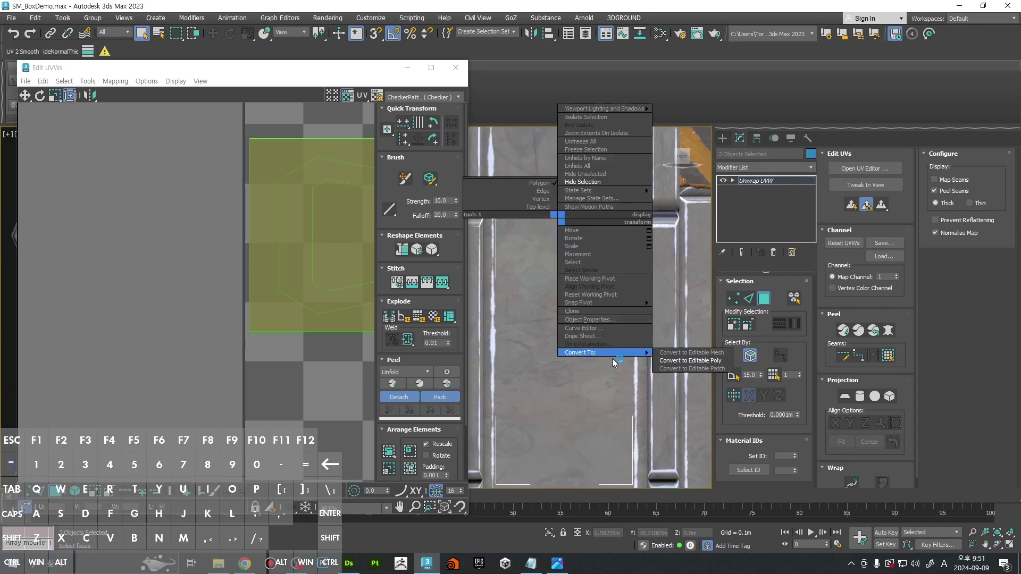
{"action": "left_click", "coordinate": [670, 362]}
Step: Inspect the trapezoid frames on the crate and compare them with the reference image 2024-09-09_203735.png
{"action": "left_click", "coordinate": [502, 280]}
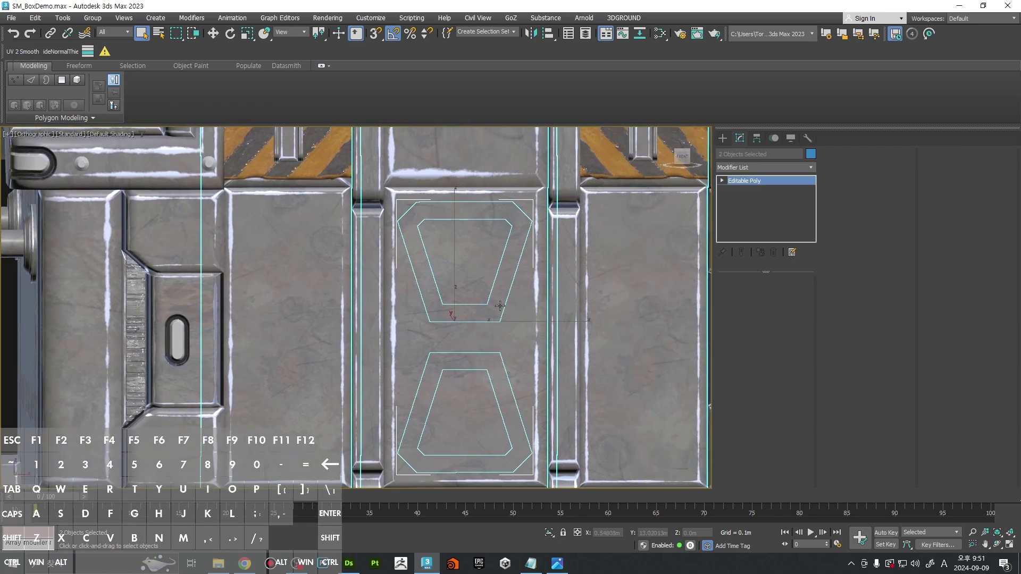
{"action": "scroll", "coordinate": [501, 280], "scroll_direction": "down", "scroll_amount": 4, "text": "ctrl"}
{"action": "middle_click_drag", "start_coordinate": [502, 280], "coordinate": [574, 341], "text": "alt"}
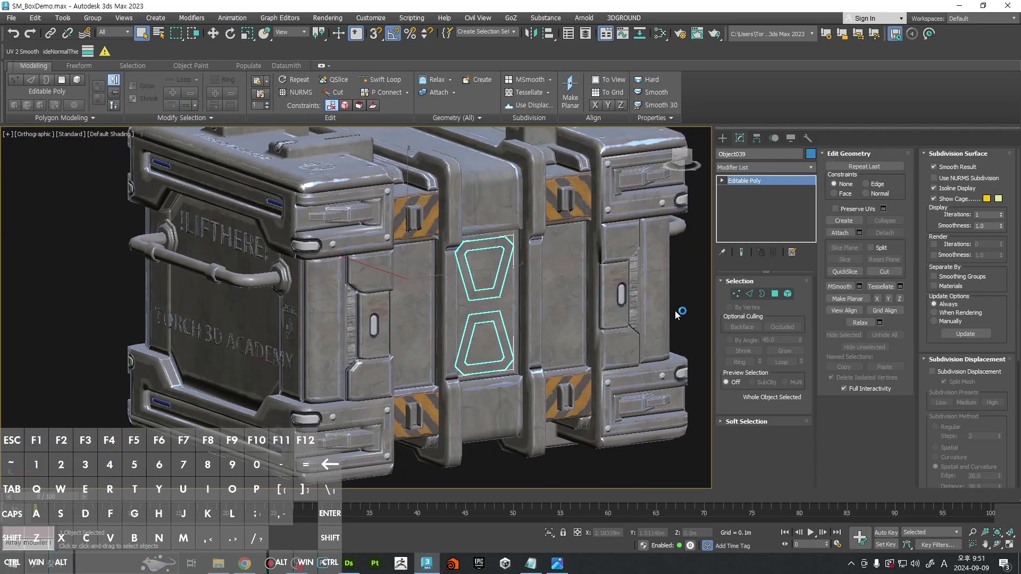
{"action": "left_click", "coordinate": [675, 311]}
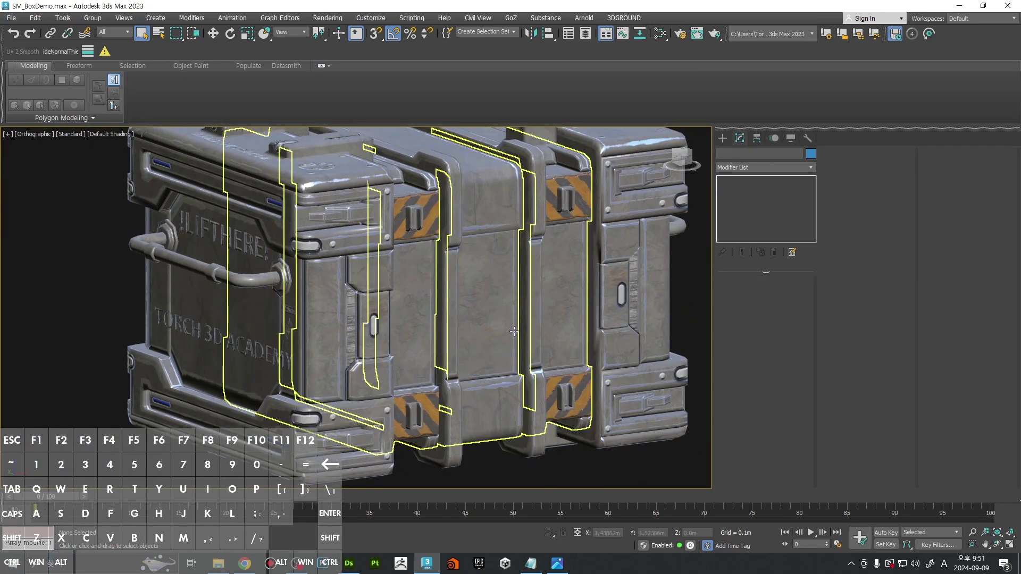
{"action": "left_click", "coordinate": [557, 563]}
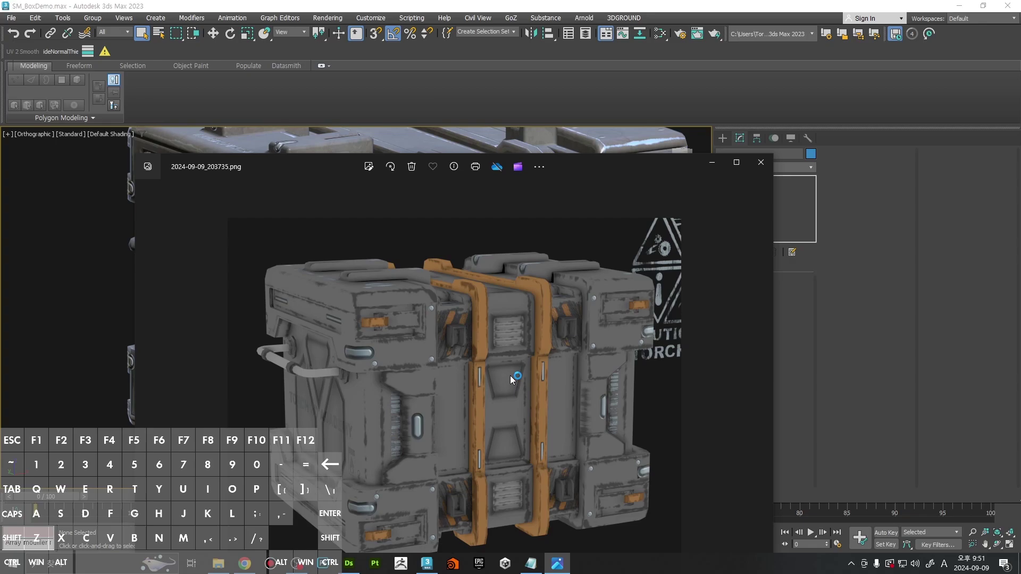
{"action": "left_click_drag", "start_coordinate": [637, 161], "coordinate": [717, 0]}
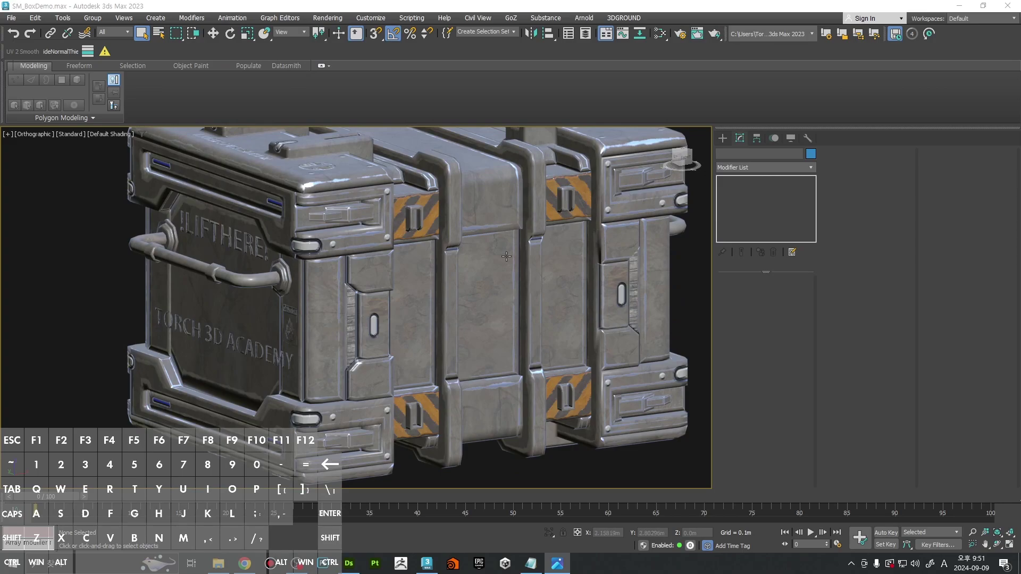
Step: Move both trapezoid frame elements about 0.013 m along Y toward the crate's middle body
{"action": "scroll", "coordinate": [616, 286], "scroll_direction": "up", "scroll_amount": 5}
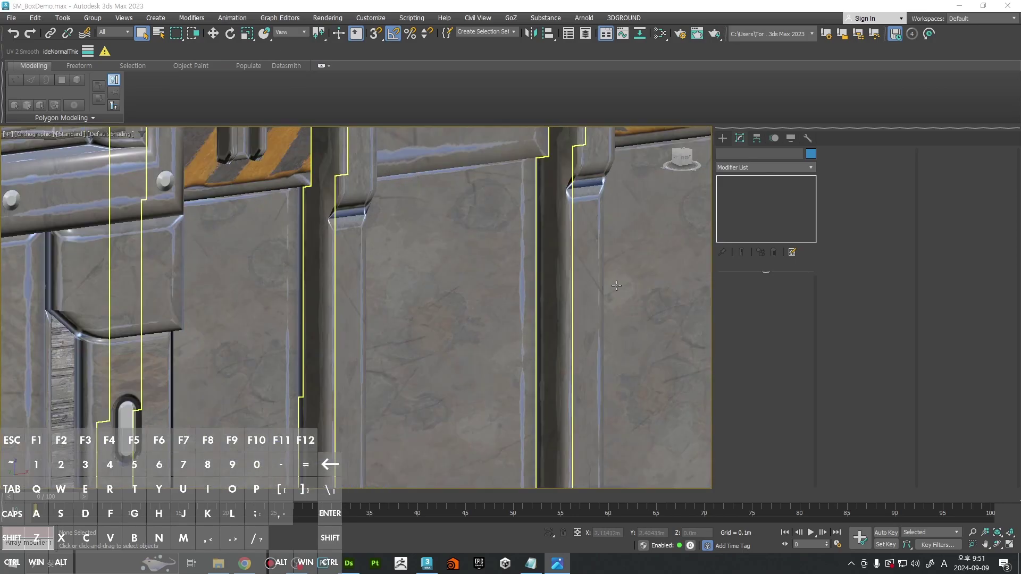
{"action": "left_click", "coordinate": [505, 252]}
{"action": "scroll", "coordinate": [504, 251], "scroll_direction": "down", "scroll_amount": 6}
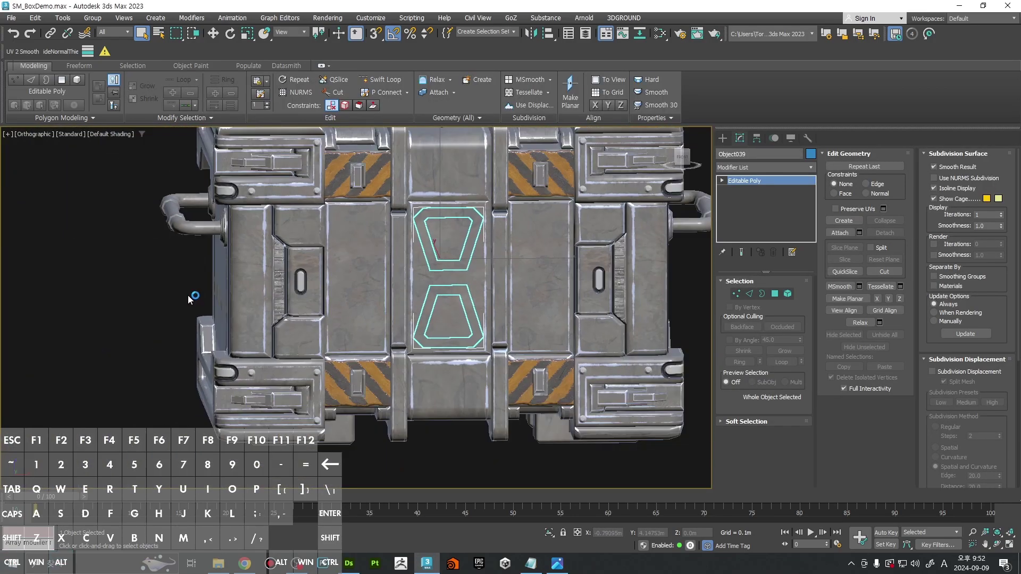
{"action": "scroll", "coordinate": [188, 299], "scroll_direction": "down", "scroll_amount": 2}
{"action": "middle_click_drag", "start_coordinate": [189, 300], "coordinate": [297, 239]}
{"action": "scroll", "coordinate": [426, 245], "scroll_direction": "up", "scroll_amount": 5}
{"action": "middle_click_drag", "start_coordinate": [425, 244], "coordinate": [373, 223], "text": "alt"}
{"action": "scroll", "coordinate": [400, 260], "scroll_direction": "up", "scroll_amount": 3}
{"action": "key", "text": "w"}
{"action": "middle_click_drag", "start_coordinate": [404, 138], "coordinate": [425, 328]}
{"action": "key", "text": "5"}
{"action": "scroll", "coordinate": [451, 296], "scroll_direction": "up", "scroll_amount": 5}
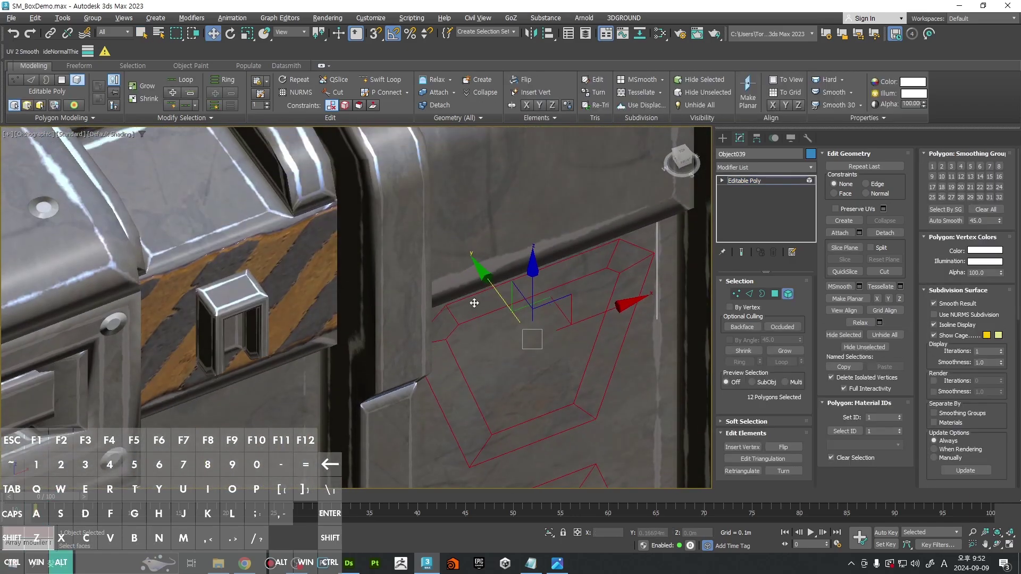
{"action": "left_click_drag", "start_coordinate": [515, 313], "coordinate": [504, 300]}
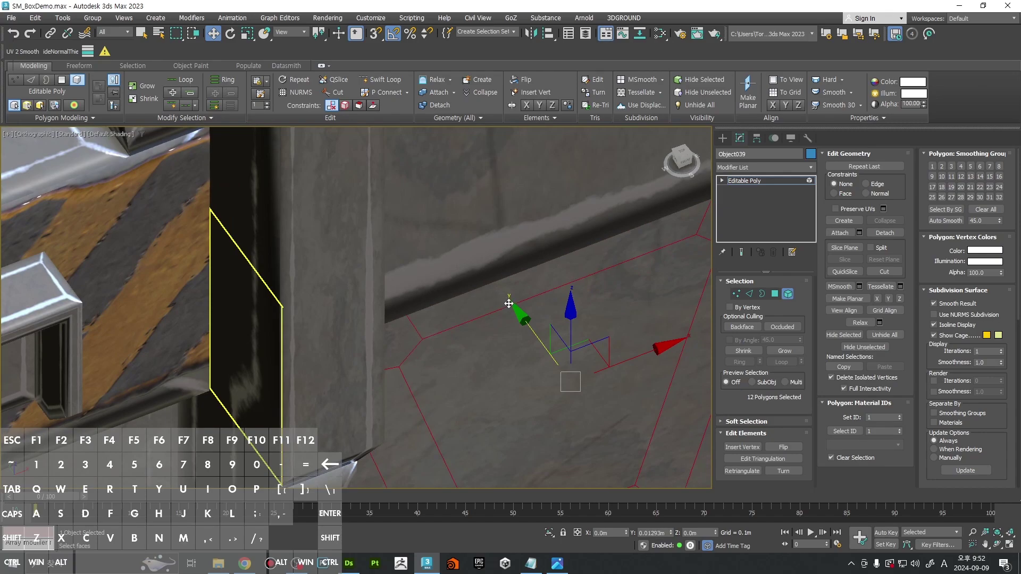
{"action": "scroll", "coordinate": [509, 303], "scroll_direction": "down", "scroll_amount": 5}
{"action": "middle_click_drag", "start_coordinate": [509, 305], "coordinate": [484, 303], "text": "alt"}
{"action": "key", "text": "5"}
{"action": "scroll", "coordinate": [417, 278], "scroll_direction": "down", "scroll_amount": 3}
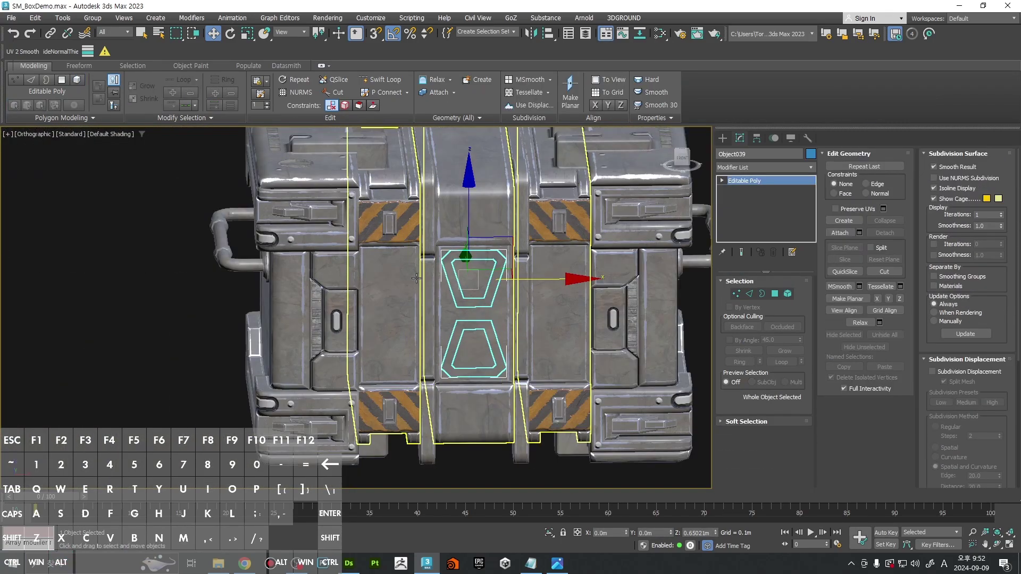
Step: Check the frames' visibility from an angle, display edged faces and reselect the trapezoid frames object
{"action": "middle_click_drag", "start_coordinate": [416, 278], "coordinate": [502, 288], "text": "alt"}
{"action": "key", "text": "q"}
{"action": "scroll", "coordinate": [501, 286], "scroll_direction": "up", "scroll_amount": 4}
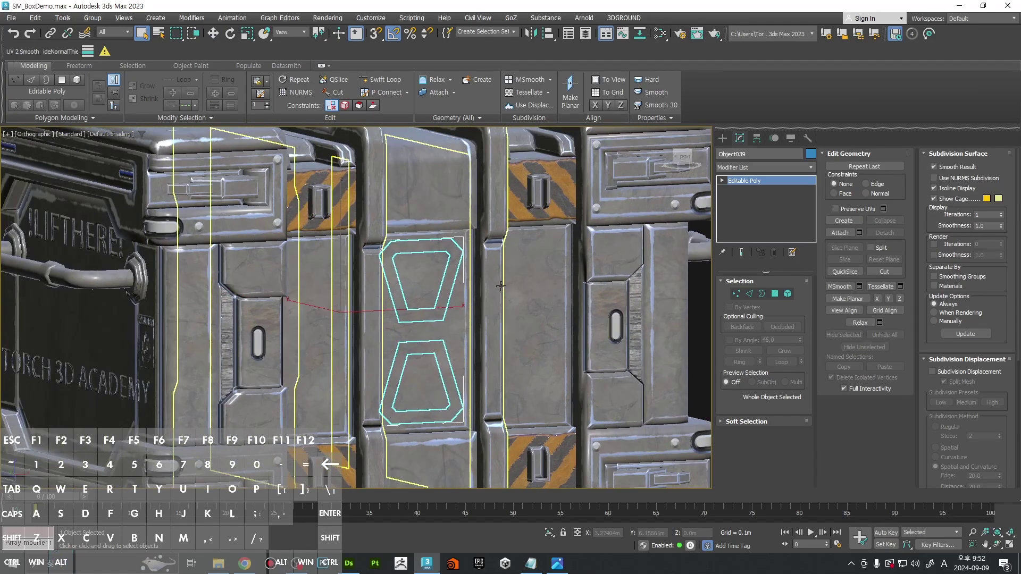
{"action": "left_click", "coordinate": [701, 304]}
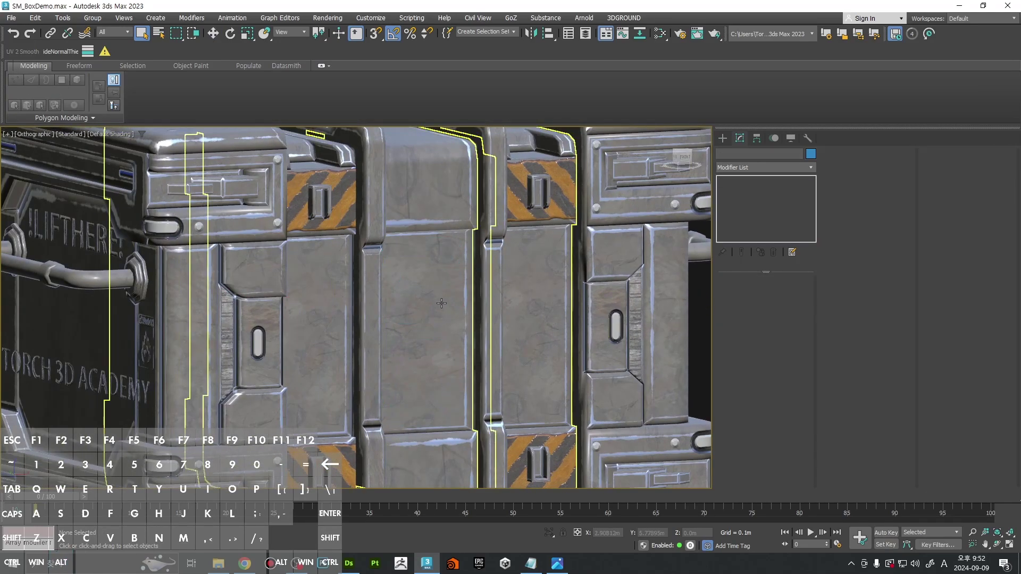
{"action": "left_click", "coordinate": [442, 303]}
{"action": "left_click", "coordinate": [449, 287]}
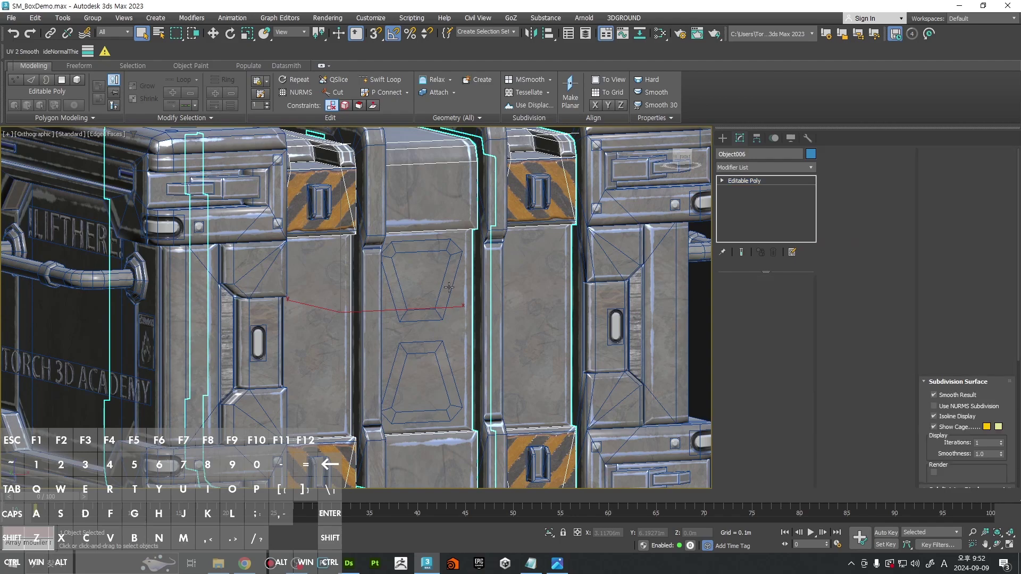
{"action": "left_click", "coordinate": [449, 287]}
{"action": "middle_click_drag", "start_coordinate": [449, 287], "coordinate": [557, 336]}
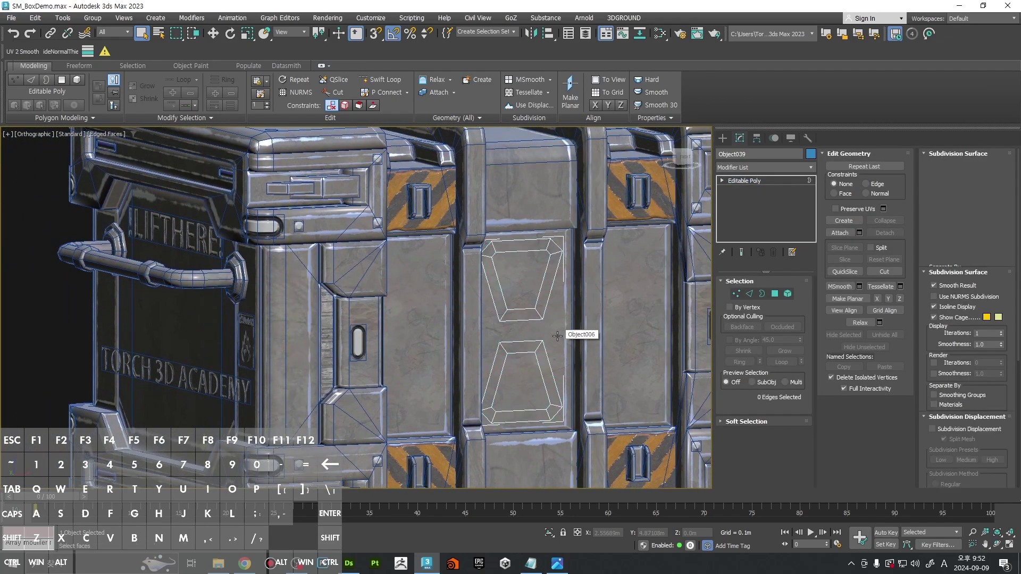
Step: Select the outer borders of both trapezoid frames and pull them outward from the crate along Y
{"action": "left_click", "coordinate": [763, 295]}
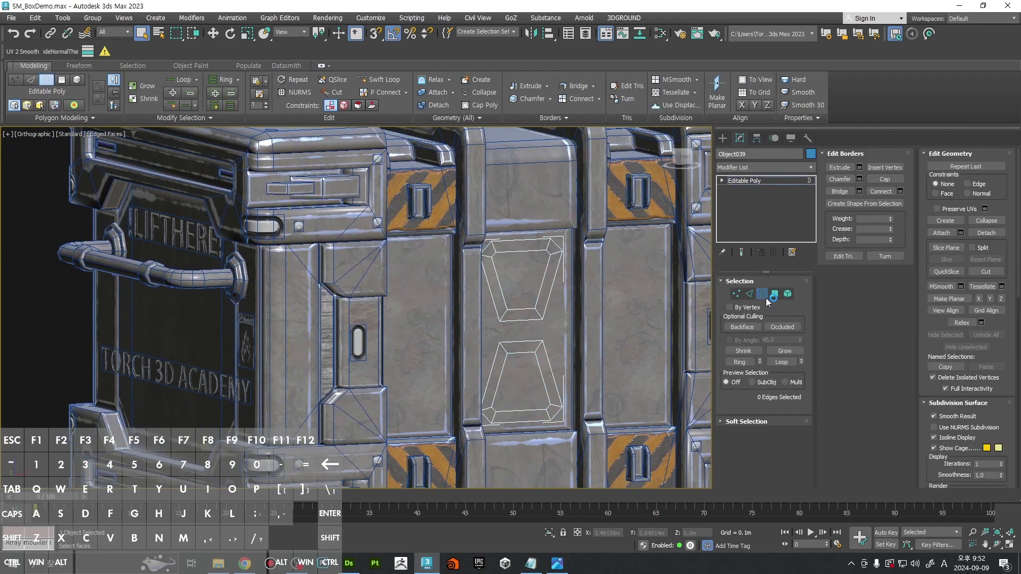
{"action": "left_click", "coordinate": [542, 316]}
{"action": "left_click", "coordinate": [538, 344], "text": "ctrl"}
{"action": "mouse_move", "coordinate": [505, 290]}
{"action": "middle_mouse_down", "text": "alt"}
{"action": "mouse_move", "coordinate": [540, 318]}
{"action": "mouse_move", "coordinate": [492, 276]}
{"action": "middle_mouse_up", "text": "alt"}
{"action": "scroll", "coordinate": [540, 318], "scroll_direction": "up", "scroll_amount": 3}
{"action": "key", "text": "w"}
{"action": "left_click_drag", "start_coordinate": [471, 234], "coordinate": [485, 240]}
{"action": "middle_click_drag", "start_coordinate": [529, 266], "coordinate": [547, 290], "text": "alt"}
{"action": "middle_click_drag", "start_coordinate": [610, 326], "coordinate": [597, 306]}
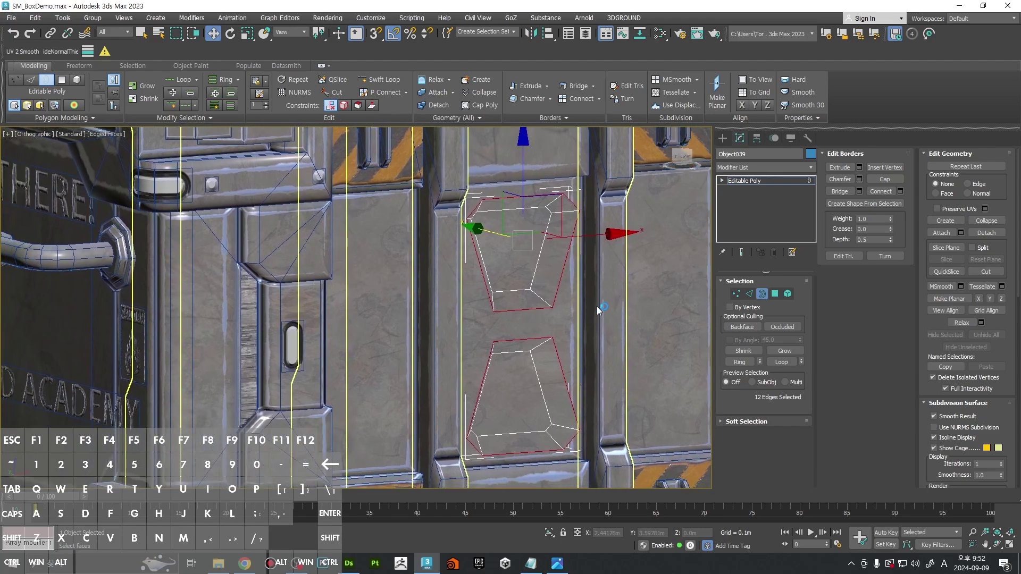
Step: Select all polygons of both trapezoid frames and auto-smooth them with a threshold of 1
{"action": "key", "text": "4"}
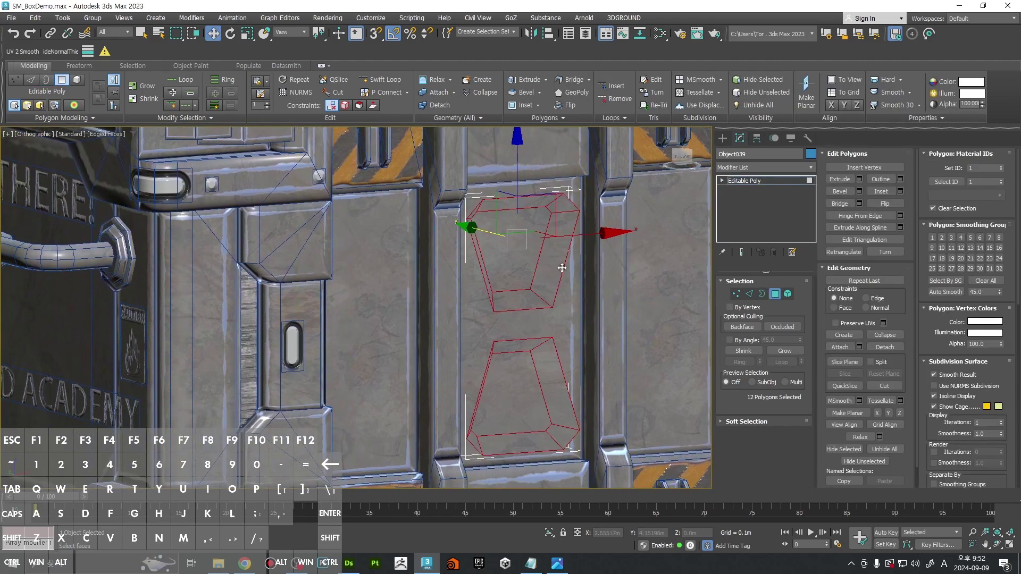
{"action": "key", "text": "ctrl+a"}
{"action": "middle_click_drag", "start_coordinate": [616, 282], "coordinate": [597, 296]}
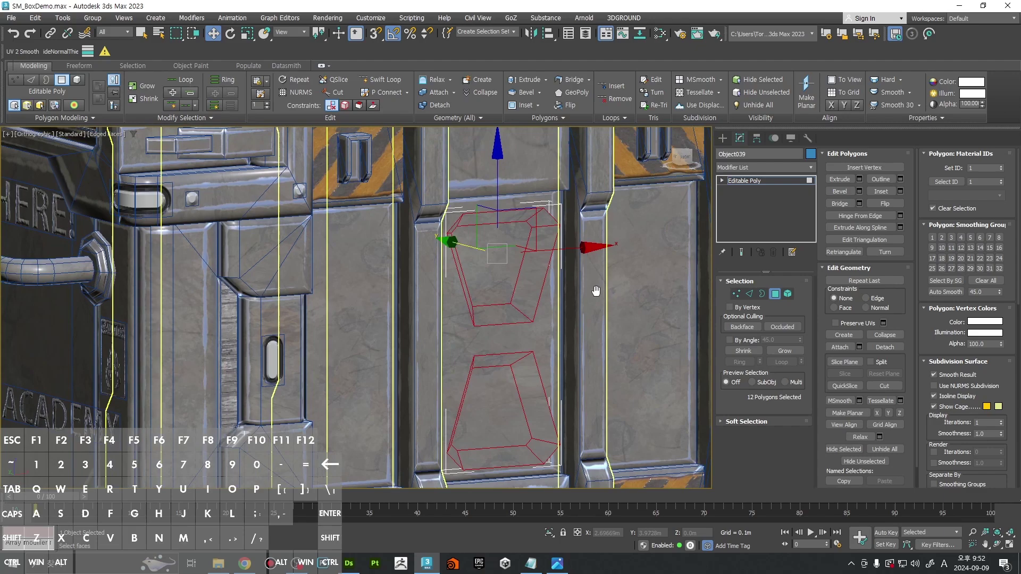
{"action": "key", "text": "F2"}
{"action": "left_click", "coordinate": [946, 293]}
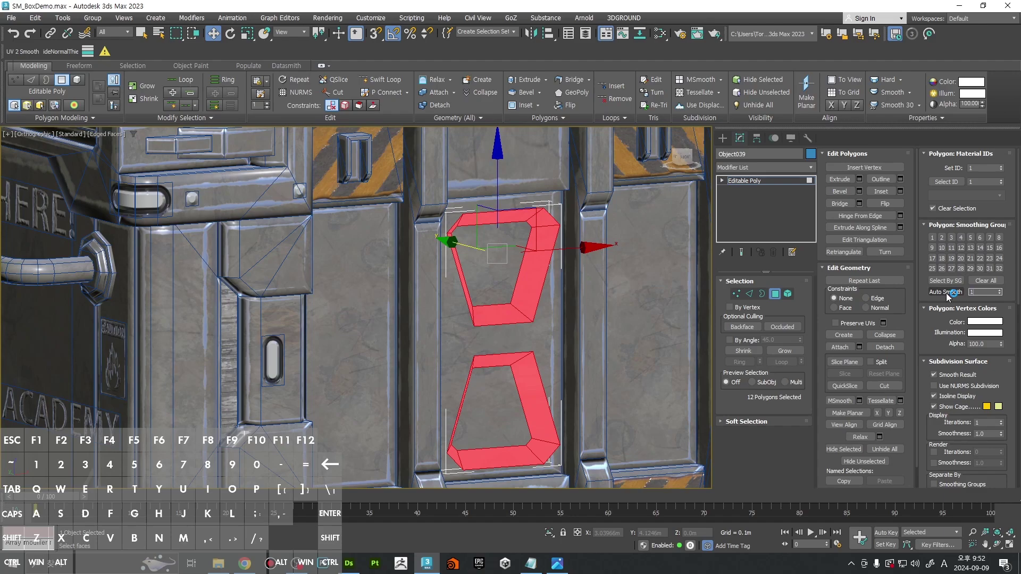
Step: Inspect the frames' hard-edged shading without edged faces, selecting individual faces to check their smoothing
{"action": "left_click", "coordinate": [571, 342]}
{"action": "middle_click_drag", "start_coordinate": [570, 342], "coordinate": [513, 305], "text": "alt"}
{"action": "key", "text": "F4"}
{"action": "left_click", "coordinate": [533, 270]}
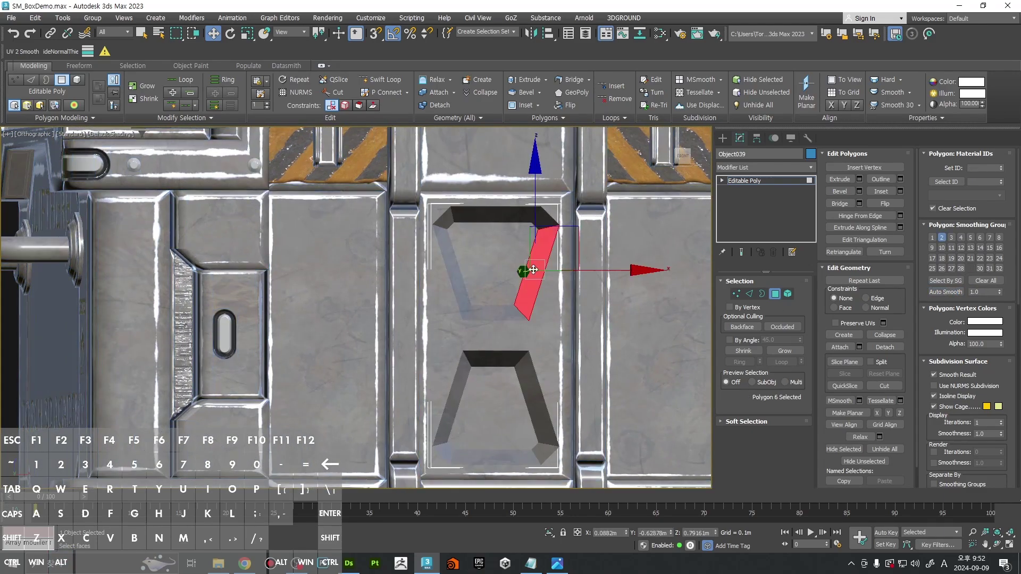
{"action": "left_click", "coordinate": [519, 214]}
{"action": "left_click", "coordinate": [449, 250]}
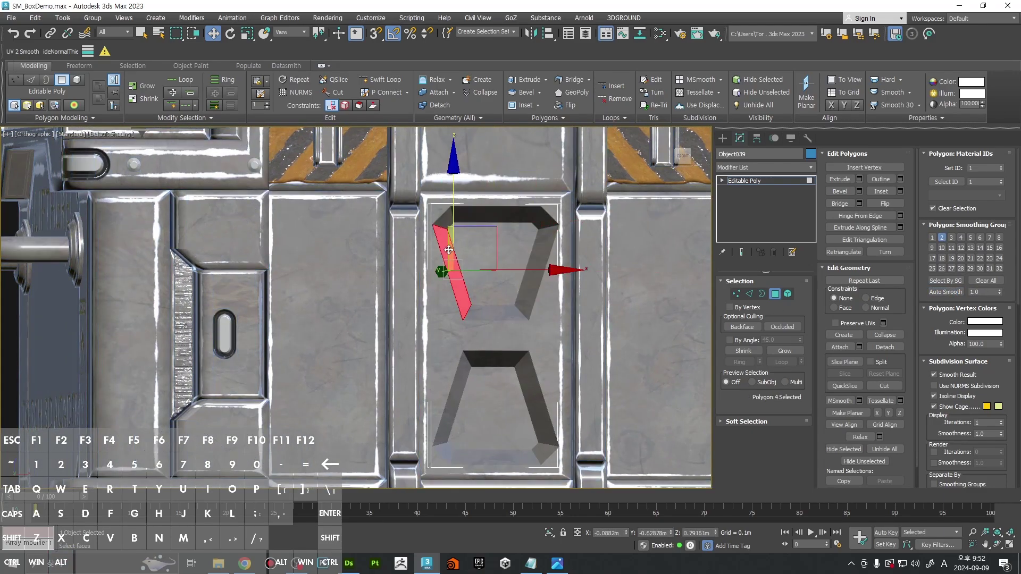
{"action": "left_click", "coordinate": [477, 313]}
{"action": "left_click", "coordinate": [472, 357]}
{"action": "left_click", "coordinate": [463, 371]}
{"action": "left_click", "coordinate": [496, 388]}
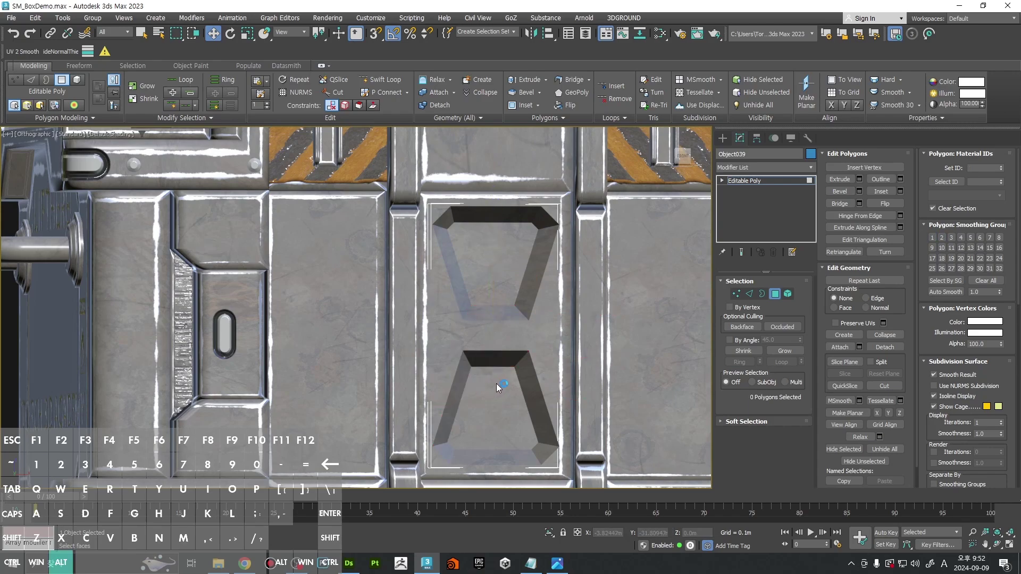
{"action": "middle_click_drag", "start_coordinate": [497, 388], "coordinate": [589, 345], "text": "alt"}
Step: Apply an Edit Normals modifier to the trapezoid frames and set the normals' display length to 1.7
{"action": "key", "text": "4"}
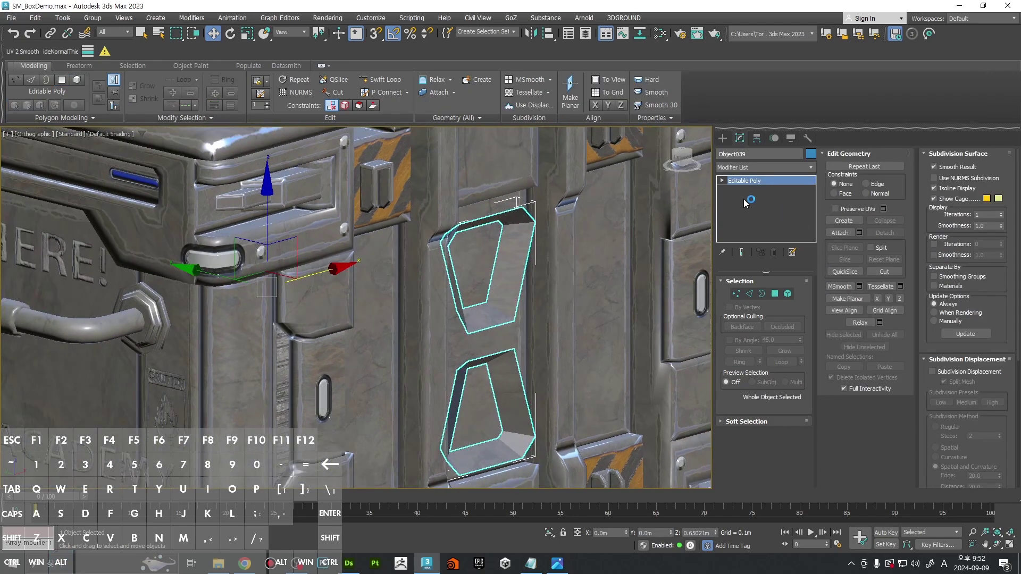
{"action": "left_click", "coordinate": [738, 166]}
{"action": "key", "text": "e"}
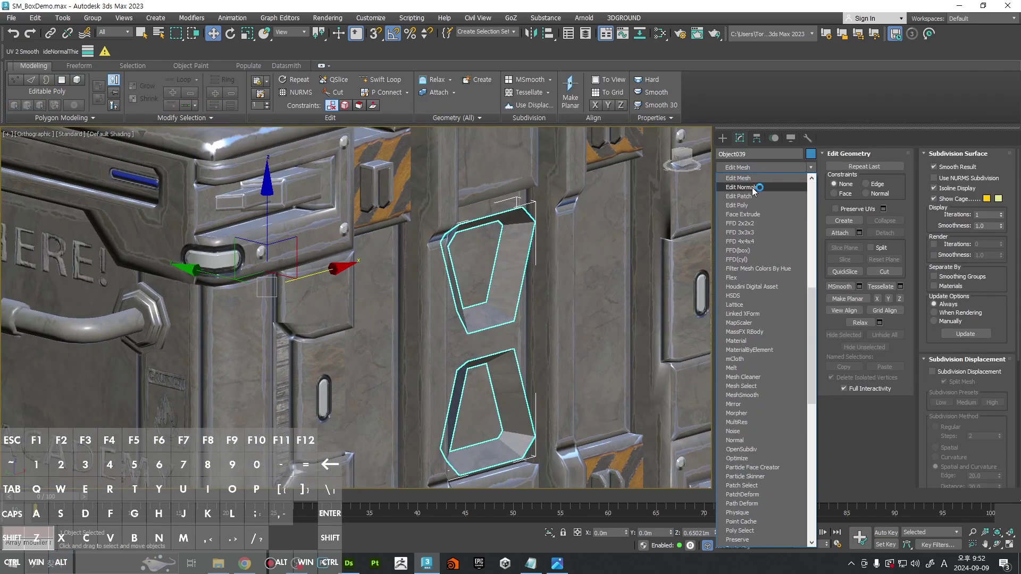
{"action": "left_click", "coordinate": [752, 188]}
{"action": "middle_click_drag", "start_coordinate": [611, 248], "coordinate": [599, 291]}
{"action": "left_click_drag", "start_coordinate": [796, 332], "coordinate": [792, 399]}
{"action": "middle_click_drag", "start_coordinate": [528, 293], "coordinate": [495, 281]}
Step: Select the outer-border normals of both frames in a wireframe top view, selecting by Normal
{"action": "key", "text": "t"}
{"action": "key", "text": "F3"}
{"action": "key", "text": "z"}
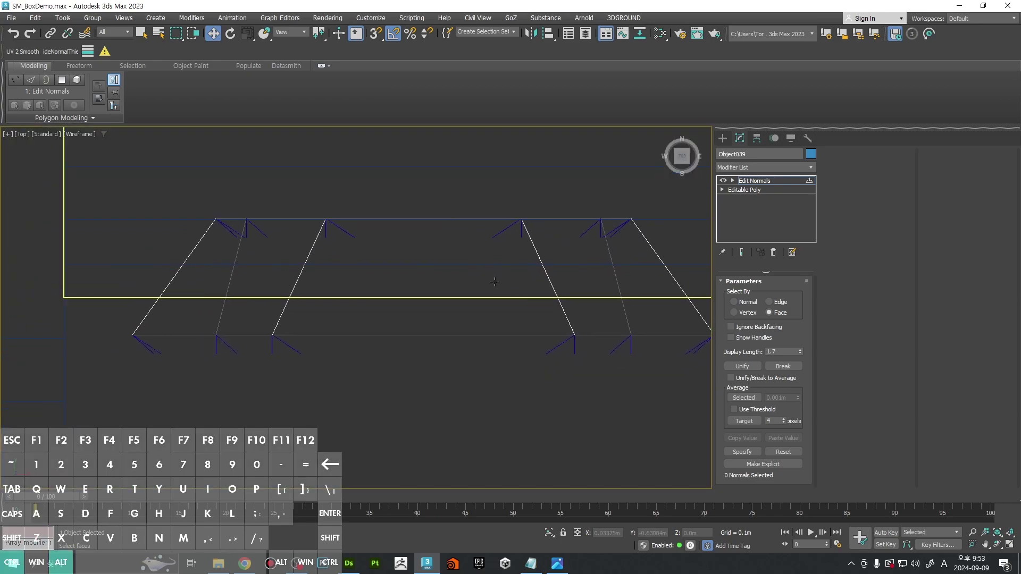
{"action": "scroll", "coordinate": [494, 280], "scroll_direction": "down", "scroll_amount": 3}
{"action": "left_click_drag", "start_coordinate": [662, 297], "coordinate": [661, 296]}
{"action": "scroll", "coordinate": [519, 313], "scroll_direction": "down", "scroll_amount": 5}
{"action": "middle_click_drag", "start_coordinate": [520, 330], "coordinate": [521, 303], "text": "alt"}
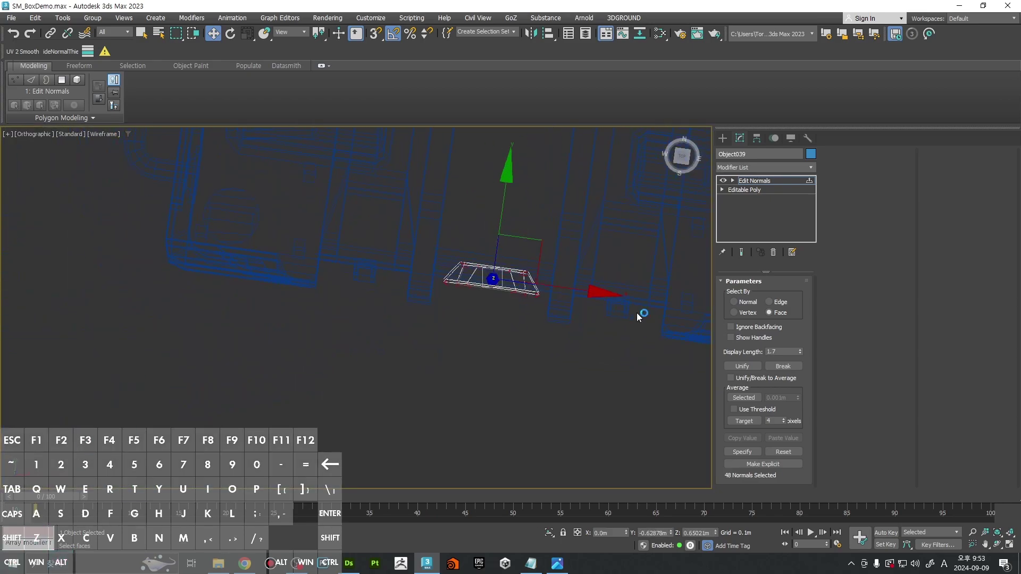
{"action": "key", "text": "t"}
{"action": "key", "text": "z"}
{"action": "left_click", "coordinate": [750, 300]}
{"action": "scroll", "coordinate": [535, 301], "scroll_direction": "down", "scroll_amount": 5}
{"action": "scroll", "coordinate": [536, 301], "scroll_direction": "down", "scroll_amount": 1}
{"action": "left_click", "coordinate": [306, 413]}
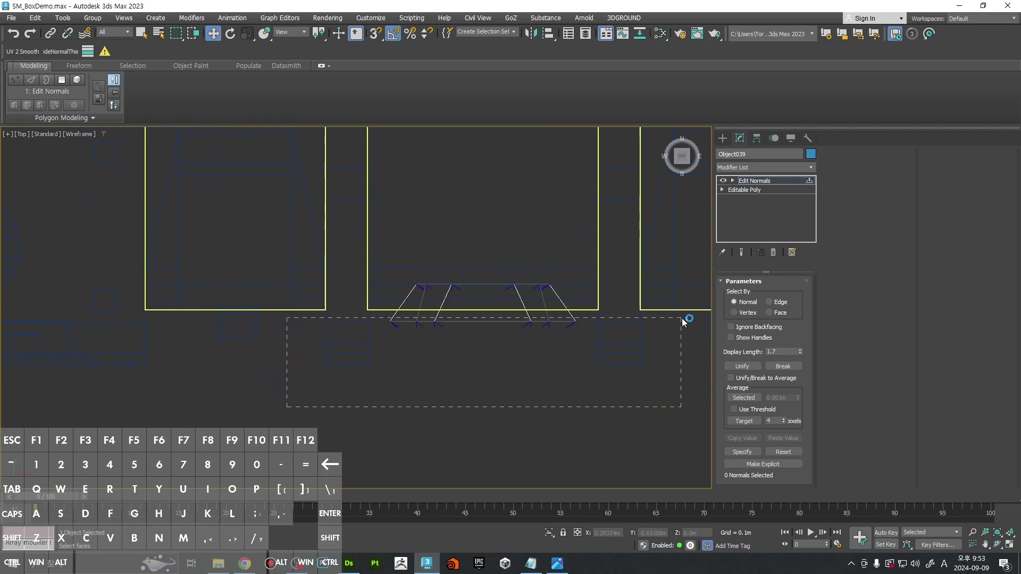
{"action": "left_click_drag", "start_coordinate": [682, 319], "coordinate": [681, 318]}
Step: Show the frames shaded with edges and unify the selected outer-border normals
{"action": "scroll", "coordinate": [590, 314], "scroll_direction": "down", "scroll_amount": 1}
{"action": "mouse_move", "coordinate": [584, 319]}
{"action": "middle_mouse_down", "text": "alt"}
{"action": "mouse_move", "coordinate": [602, 296]}
{"action": "mouse_move", "coordinate": [548, 246]}
{"action": "mouse_move", "coordinate": [551, 206]}
{"action": "middle_mouse_up", "text": "alt"}
{"action": "key", "text": "F3"}
{"action": "scroll", "coordinate": [541, 297], "scroll_direction": "up", "scroll_amount": 3}
{"action": "key", "text": "F4"}
{"action": "middle_click_drag", "start_coordinate": [537, 304], "coordinate": [590, 303], "text": "alt"}
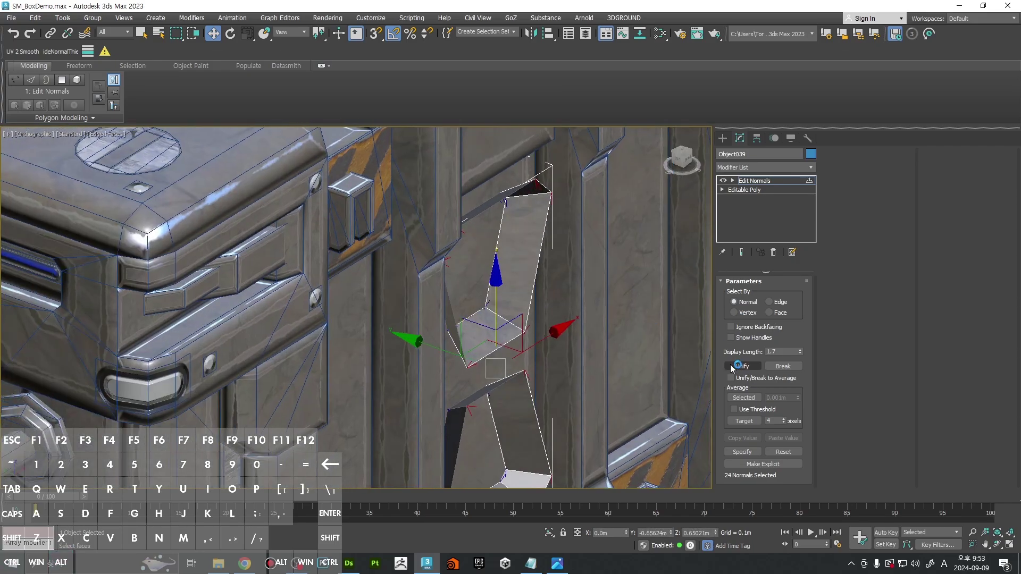
{"action": "scroll", "coordinate": [540, 184], "scroll_direction": "up", "scroll_amount": 8}
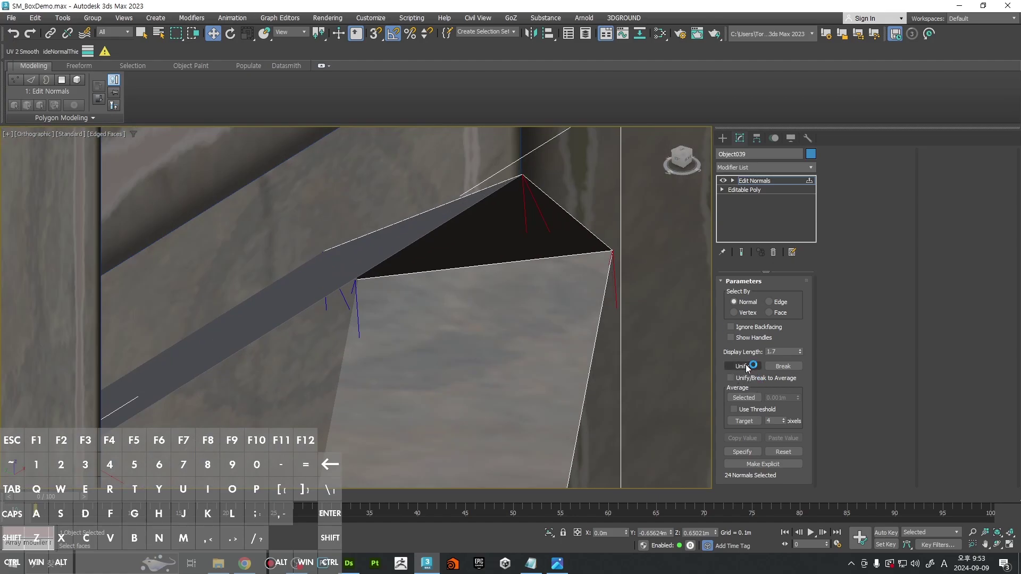
{"action": "left_click", "coordinate": [746, 365]}
Step: Average the selected outer-border normals of both frames, hide the edged faces and clear the selection
{"action": "scroll", "coordinate": [611, 258], "scroll_direction": "down", "scroll_amount": 10}
{"action": "mouse_move", "coordinate": [569, 322]}
{"action": "middle_mouse_down", "text": "alt"}
{"action": "mouse_move", "coordinate": [535, 234]}
{"action": "mouse_move", "coordinate": [557, 284]}
{"action": "mouse_move", "coordinate": [600, 313]}
{"action": "middle_mouse_up", "text": "alt"}
{"action": "key", "text": "F4"}
{"action": "left_click", "coordinate": [749, 398]}
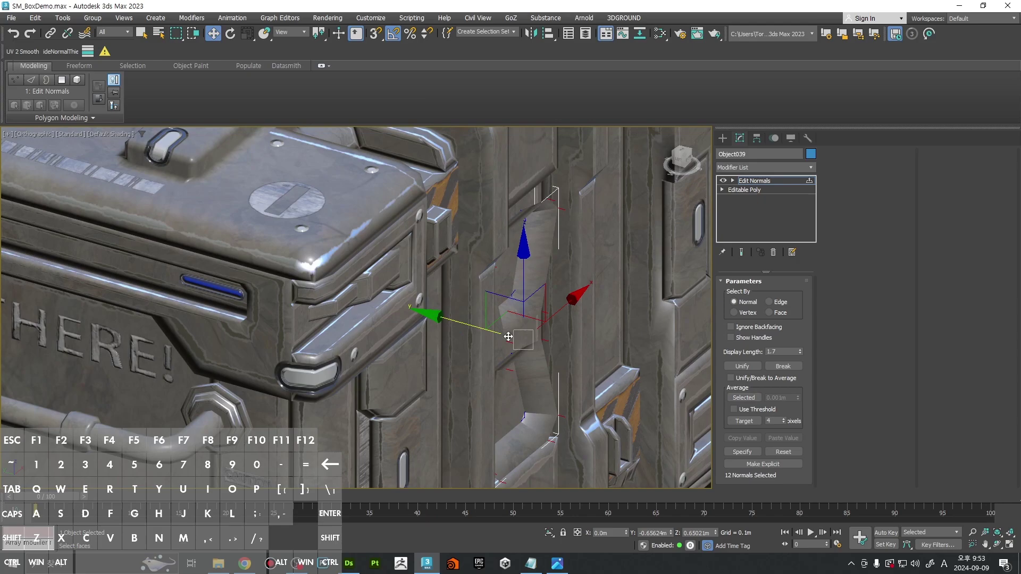
{"action": "middle_click_drag", "start_coordinate": [585, 341], "coordinate": [562, 315], "text": "alt"}
{"action": "left_click", "coordinate": [662, 305]}
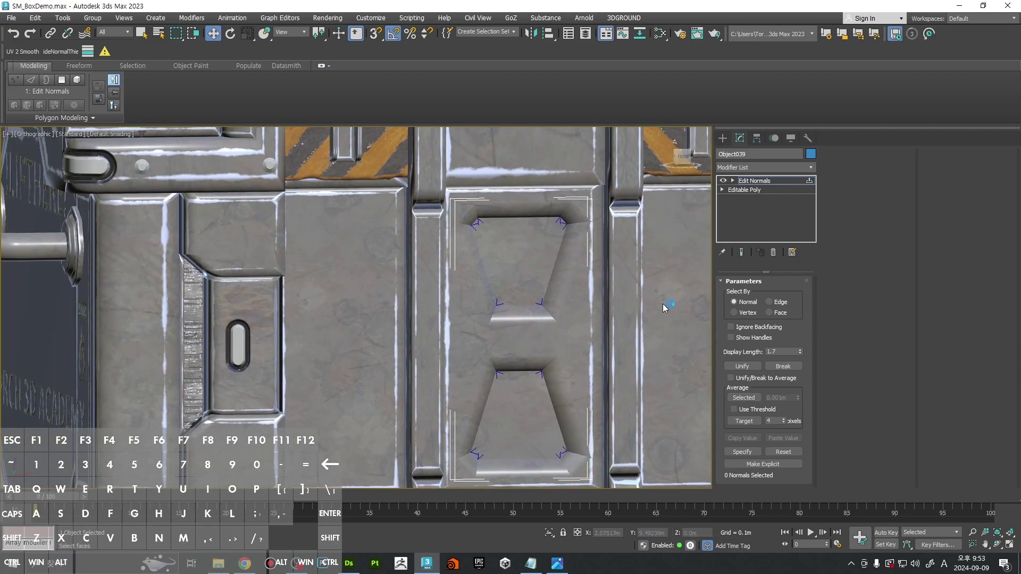
Step: Examine the averaged normal and the shading at the upper frame's top corner
{"action": "middle_click_drag", "start_coordinate": [620, 289], "coordinate": [628, 234], "text": "alt"}
{"action": "scroll", "coordinate": [568, 228], "scroll_direction": "up", "scroll_amount": 6}
{"action": "left_click", "coordinate": [614, 276]}
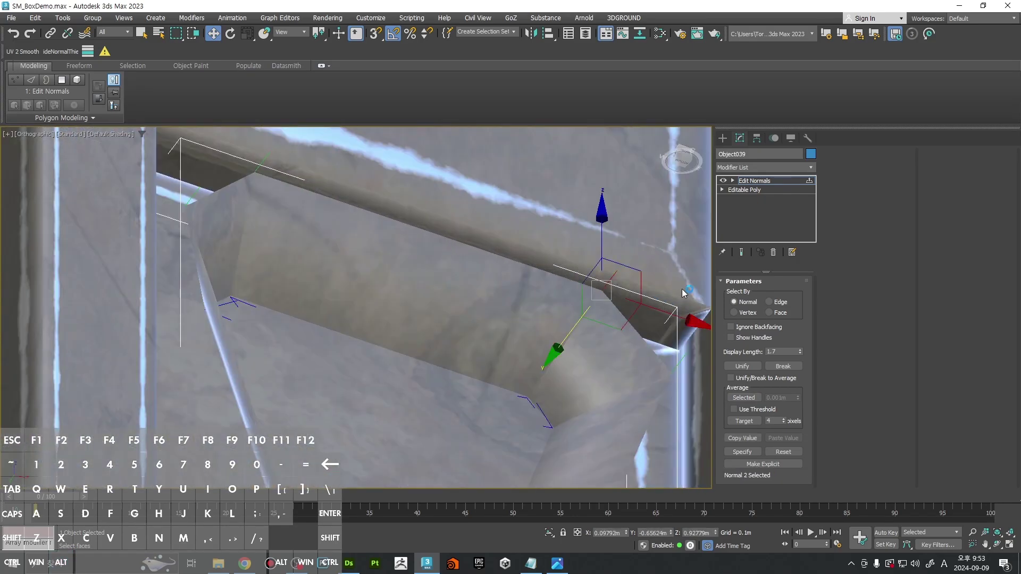
{"action": "middle_click_drag", "start_coordinate": [683, 292], "coordinate": [606, 235], "text": "alt"}
{"action": "left_click", "coordinate": [606, 234]}
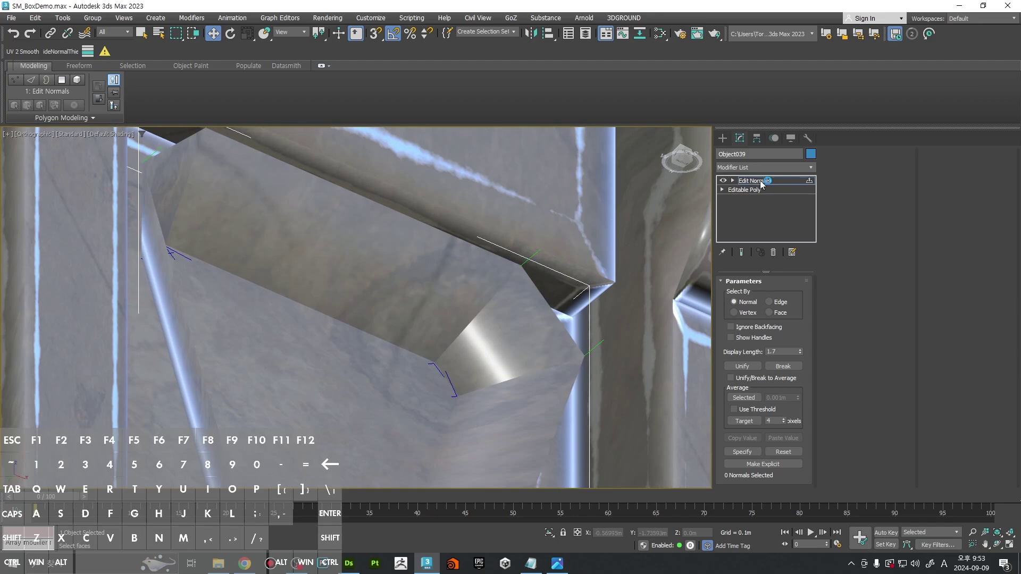
{"action": "left_click", "coordinate": [572, 288]}
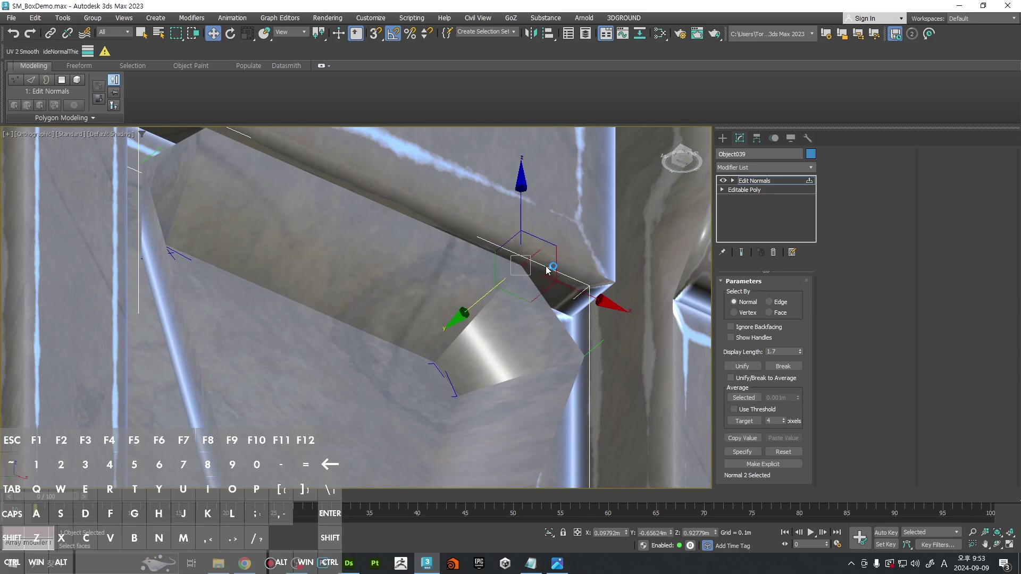
{"action": "middle_click_drag", "start_coordinate": [554, 319], "coordinate": [473, 295], "text": "alt"}
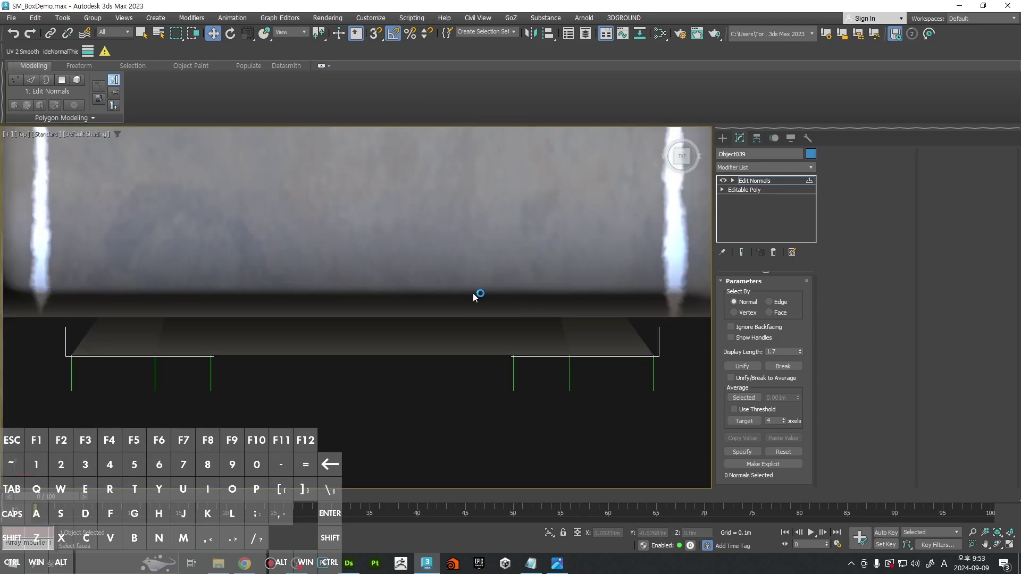
Step: Select the inner-border normals of both frames in a wireframe top view and shift them along Y toward the crate
{"action": "key", "text": "t"}
{"action": "left_click_drag", "start_coordinate": [474, 311], "coordinate": [676, 336]}
{"action": "scroll", "coordinate": [547, 311], "scroll_direction": "down", "scroll_amount": 1}
{"action": "middle_click_drag", "start_coordinate": [547, 318], "coordinate": [527, 343]}
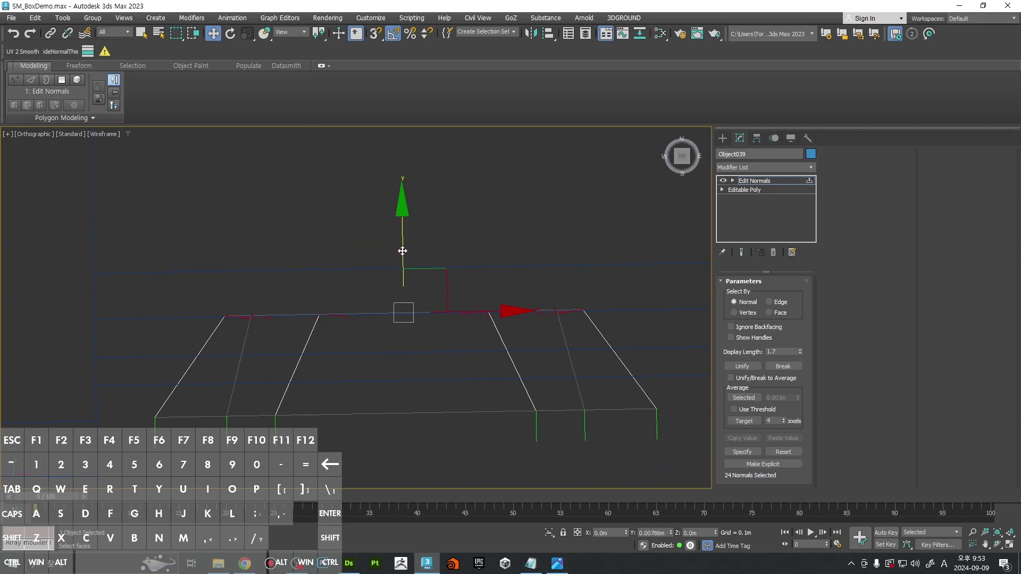
{"action": "scroll", "coordinate": [402, 266], "scroll_direction": "down", "scroll_amount": 3}
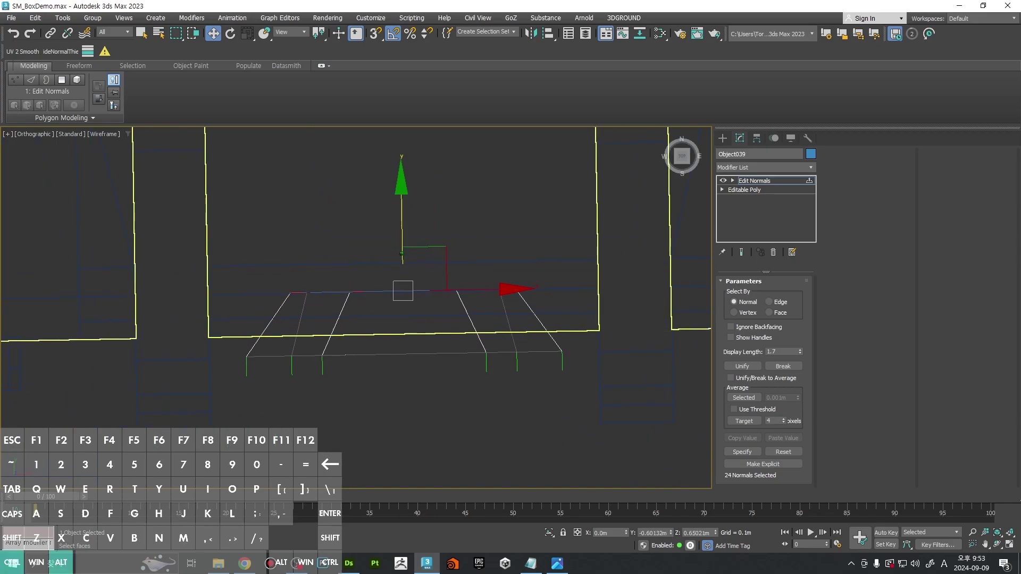
{"action": "mouse_move", "coordinate": [403, 265]}
{"action": "middle_mouse_down", "text": "alt"}
{"action": "mouse_move", "coordinate": [446, 244]}
{"action": "mouse_move", "coordinate": [536, 317]}
{"action": "mouse_move", "coordinate": [541, 261]}
{"action": "mouse_move", "coordinate": [500, 255]}
{"action": "middle_mouse_up", "text": "alt"}
{"action": "key", "text": "F3"}
{"action": "scroll", "coordinate": [541, 260], "scroll_direction": "down", "scroll_amount": 4}
{"action": "left_click", "coordinate": [490, 227]}
{"action": "scroll", "coordinate": [482, 215], "scroll_direction": "up", "scroll_amount": 2}
{"action": "middle_click_drag", "start_coordinate": [481, 215], "coordinate": [475, 298]}
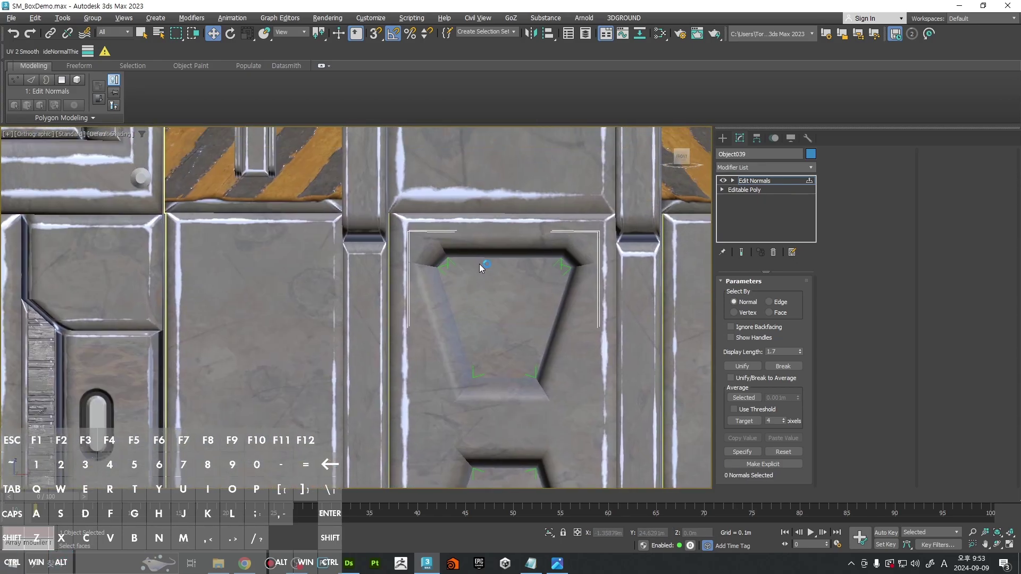
Step: Examine the adjusted inner and outer normals at the upper frame's corners in the shaded view
{"action": "left_click_drag", "start_coordinate": [501, 238], "coordinate": [569, 302]}
{"action": "middle_click_drag", "start_coordinate": [534, 308], "coordinate": [533, 180], "text": "alt"}
{"action": "left_click", "coordinate": [587, 220]}
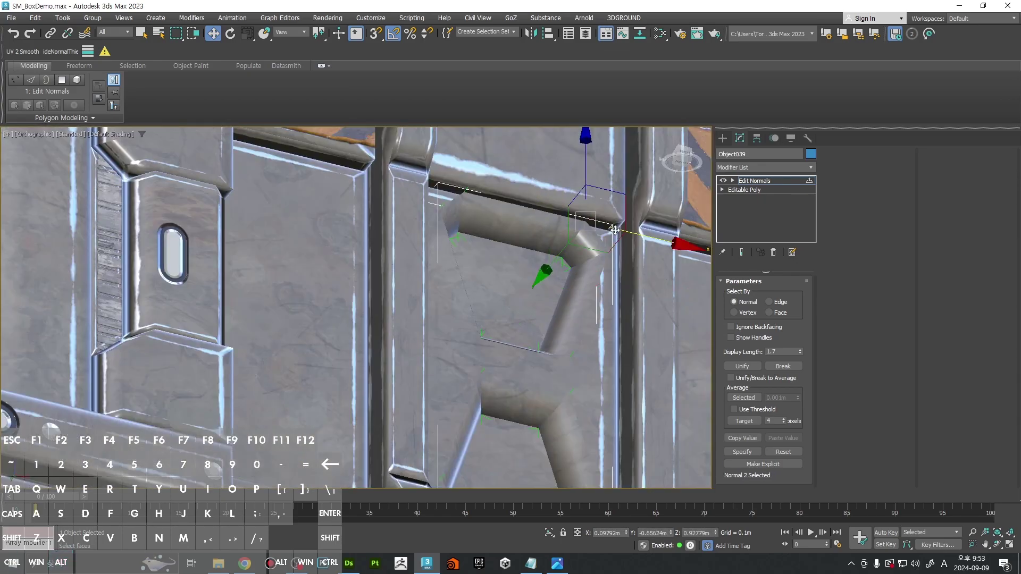
{"action": "scroll", "coordinate": [585, 244], "scroll_direction": "up", "scroll_amount": 2}
{"action": "middle_click_drag", "start_coordinate": [521, 269], "coordinate": [519, 299]}
{"action": "left_click", "coordinate": [492, 226]}
{"action": "left_click_drag", "start_coordinate": [558, 234], "coordinate": [604, 320]}
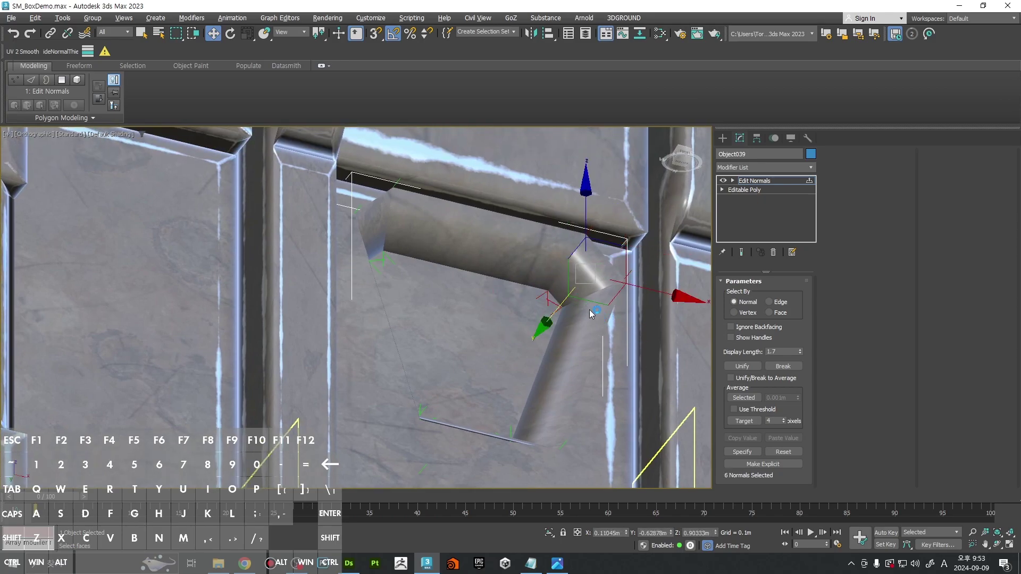
{"action": "left_click_drag", "start_coordinate": [510, 277], "coordinate": [569, 337]}
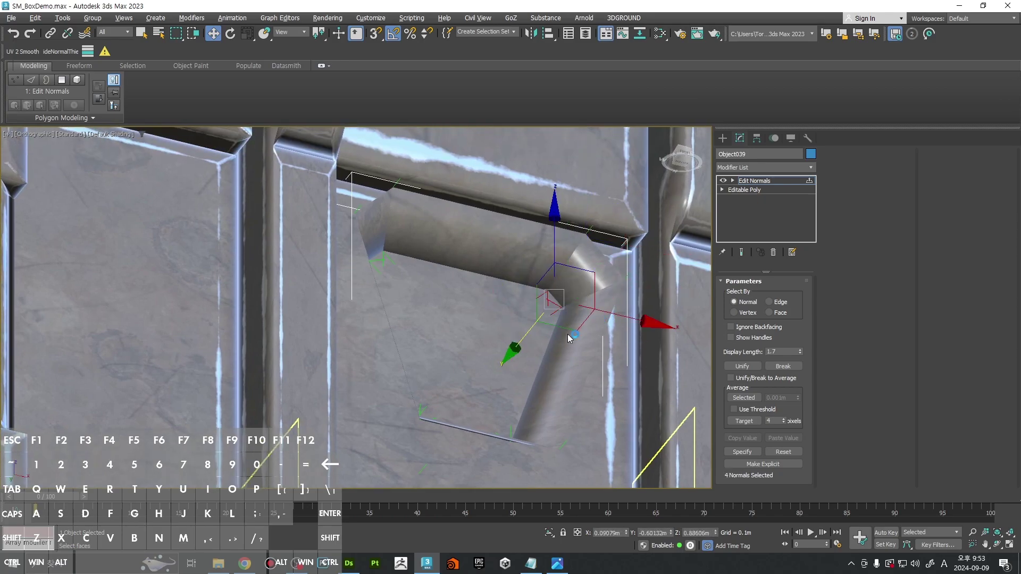
{"action": "left_click", "coordinate": [480, 319]}
Step: Convert the trapezoid frames to Editable Poly with the edited normals applied
{"action": "middle_click_drag", "start_coordinate": [521, 321], "coordinate": [487, 320]}
{"action": "middle_click_drag", "start_coordinate": [487, 272], "coordinate": [490, 330], "text": "ctrl+alt"}
{"action": "middle_click_drag", "start_coordinate": [489, 330], "coordinate": [535, 372], "text": "alt"}
{"action": "middle_click_drag", "start_coordinate": [534, 372], "coordinate": [544, 316]}
{"action": "scroll", "coordinate": [486, 323], "scroll_direction": "down", "scroll_amount": 3}
{"action": "right_click", "coordinate": [469, 245]}
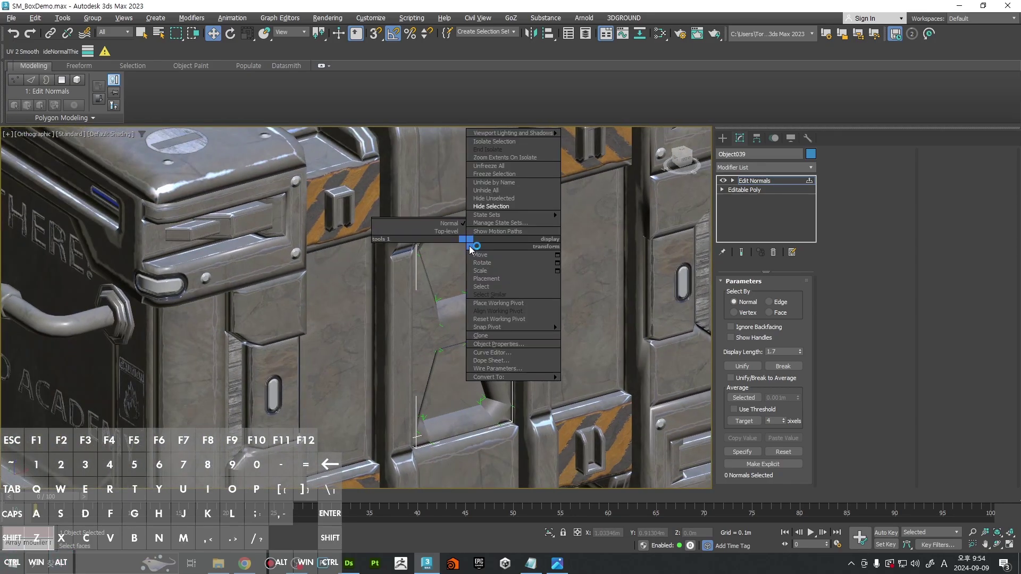
{"action": "mouse_move", "coordinate": [513, 377]}
{"action": "left_click", "coordinate": [598, 388]}
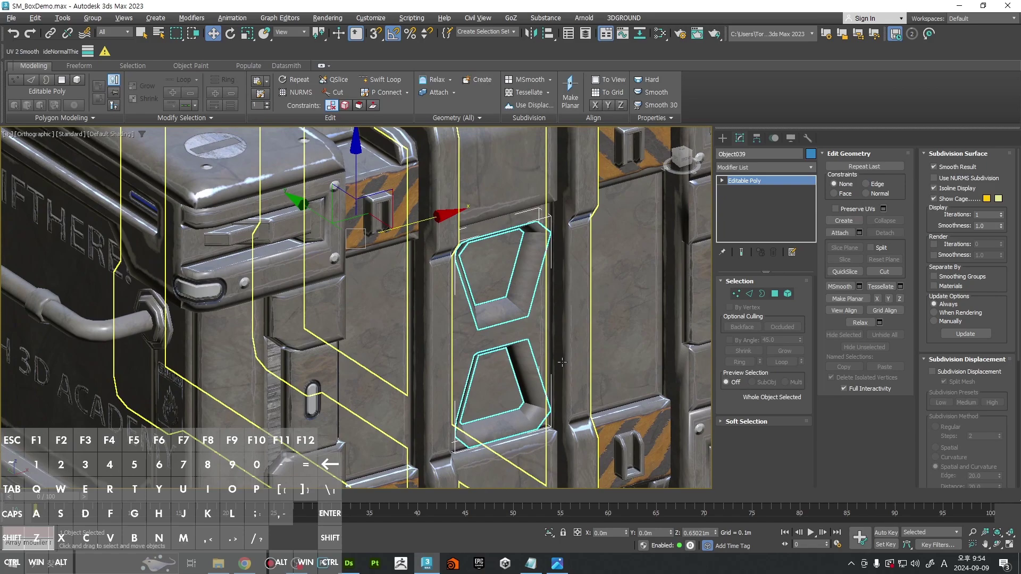
Step: Check the converted frames' polygons and the blended shading on the crate
{"action": "key", "text": "4"}
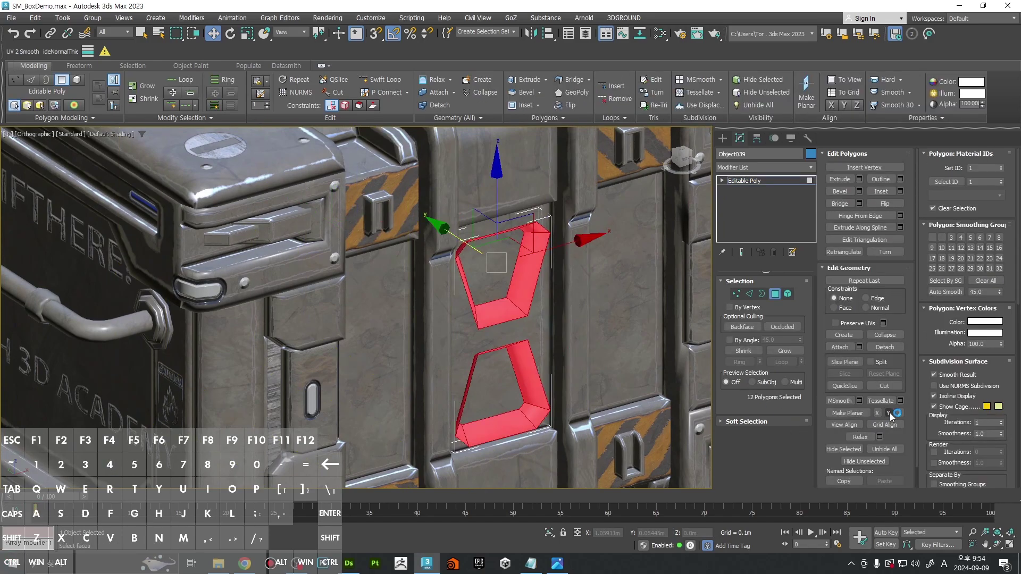
{"action": "left_click", "coordinate": [629, 366]}
{"action": "scroll", "coordinate": [506, 269], "scroll_direction": "up", "scroll_amount": 2}
{"action": "scroll", "coordinate": [555, 287], "scroll_direction": "down", "scroll_amount": 4}
{"action": "key", "text": "4"}
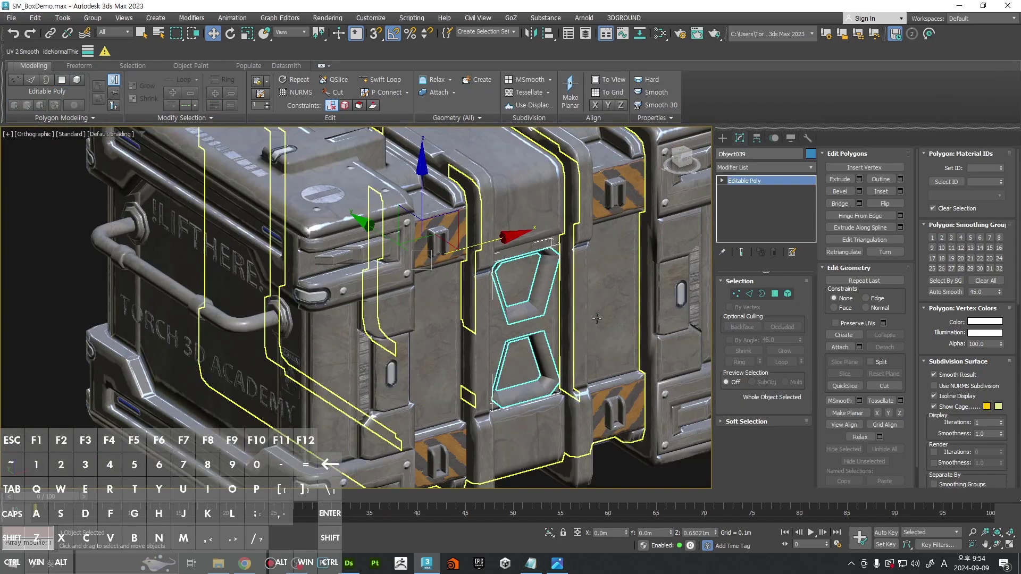
Step: Clone the trapezoid frames object about 1.08 m along negative X, beyond the crate's end
{"action": "middle_click_drag", "start_coordinate": [582, 284], "coordinate": [540, 282], "text": "alt"}
{"action": "left_click_drag", "start_coordinate": [567, 222], "coordinate": [263, 276], "text": "shift"}
{"action": "key", "text": "Return"}
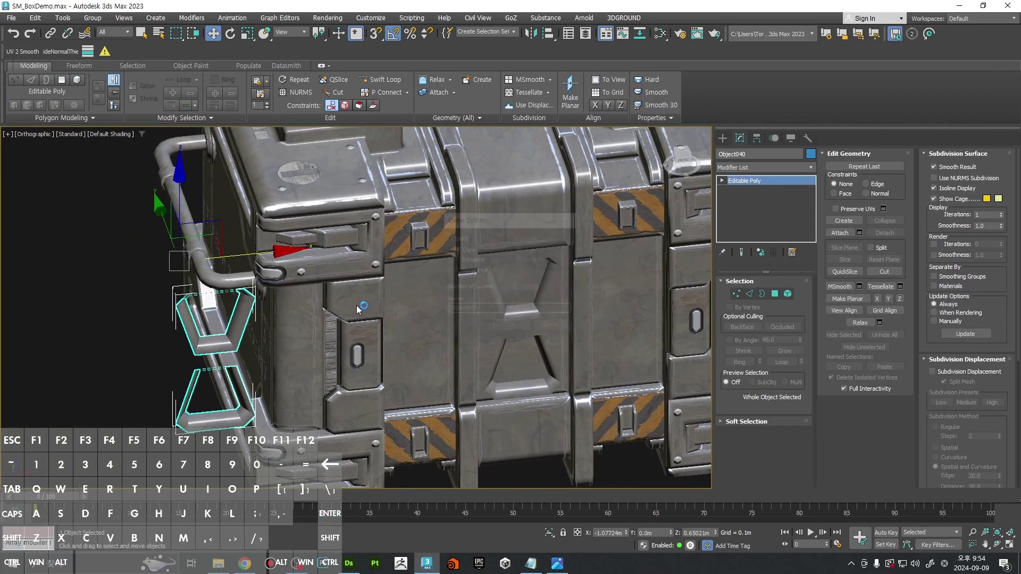
{"action": "middle_click_drag", "start_coordinate": [348, 313], "coordinate": [564, 286]}
Step: Apply a Symmetry modifier in Z to the cloned frames and lower its mirror plane to about Z -0.015 m
{"action": "left_click", "coordinate": [774, 167]}
{"action": "type", "text": "sy"}
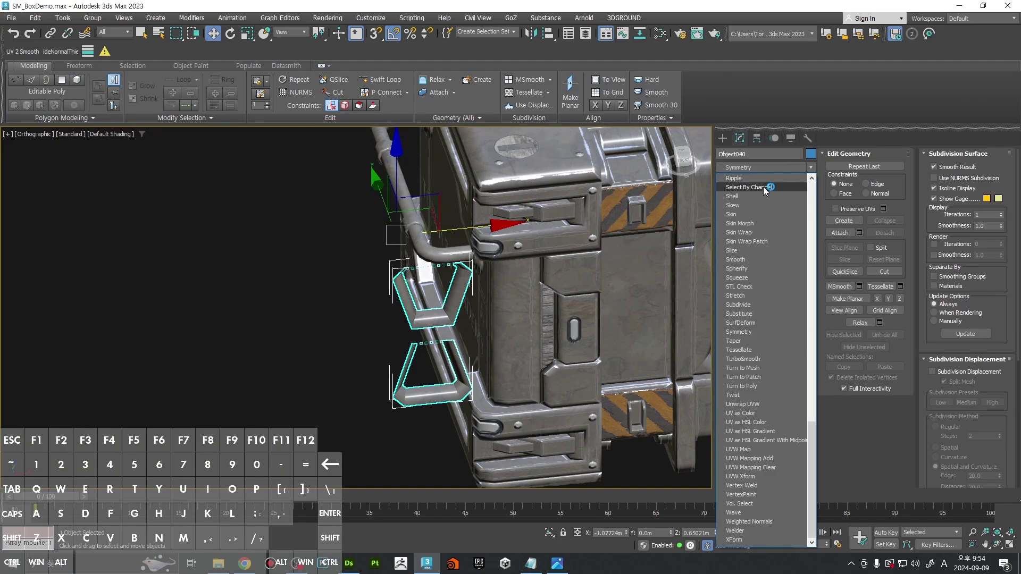
{"action": "left_click", "coordinate": [751, 332]}
{"action": "scroll", "coordinate": [479, 253], "scroll_direction": "down", "scroll_amount": 3}
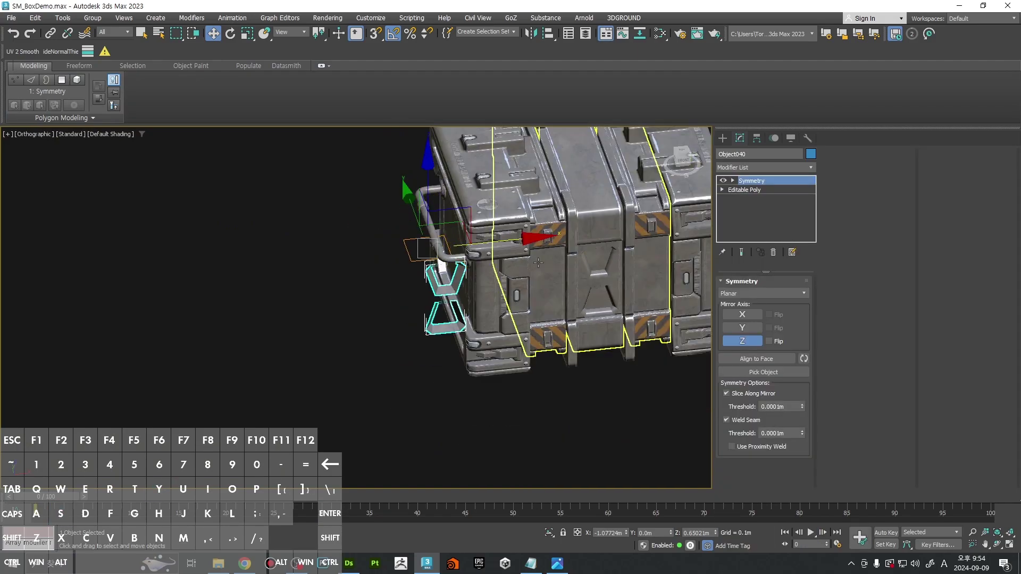
{"action": "middle_click_drag", "start_coordinate": [494, 260], "coordinate": [552, 274], "text": "alt"}
{"action": "left_click", "coordinate": [733, 181]}
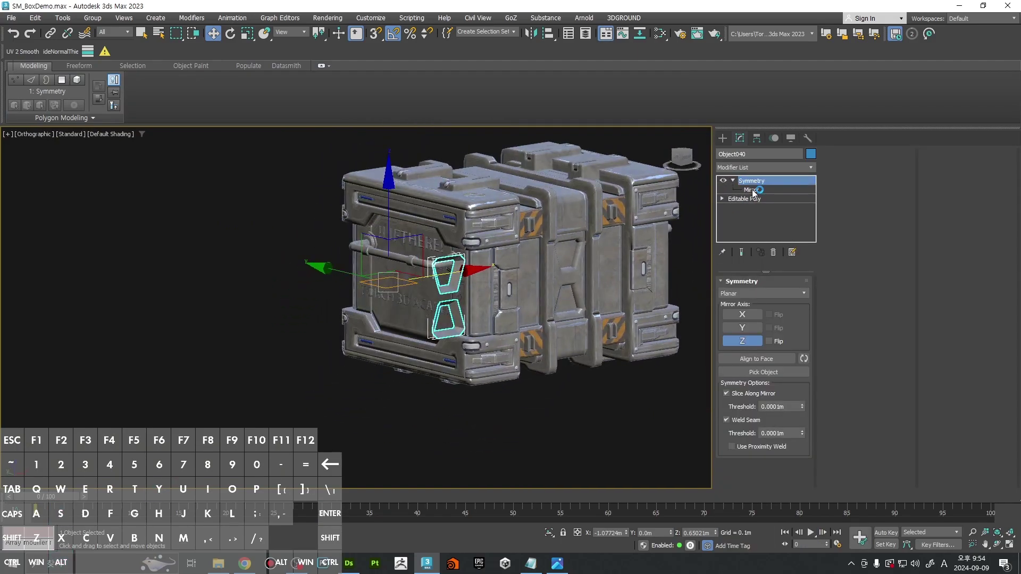
{"action": "left_click", "coordinate": [753, 191]}
{"action": "left_click_drag", "start_coordinate": [391, 214], "coordinate": [396, 308]}
Step: Convert the mirrored clone to Editable Poly and delete the mirrored frame elements below the crate
{"action": "right_click", "coordinate": [525, 231]}
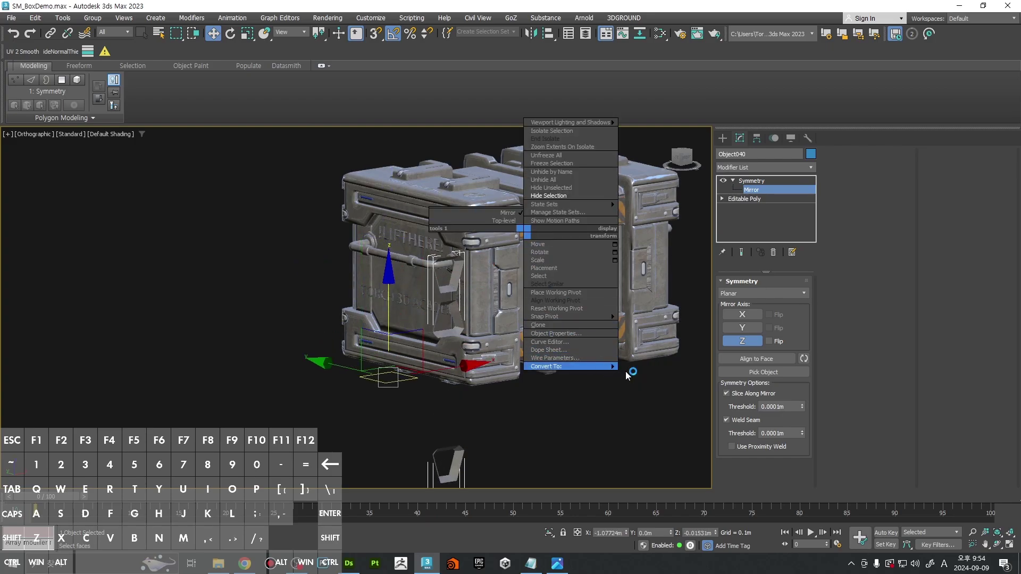
{"action": "left_click", "coordinate": [633, 376]}
{"action": "middle_click_drag", "start_coordinate": [482, 382], "coordinate": [502, 211]}
{"action": "key", "text": "5"}
{"action": "left_click_drag", "start_coordinate": [447, 348], "coordinate": [544, 294]}
{"action": "key", "text": "Delete"}
{"action": "middle_click_drag", "start_coordinate": [511, 207], "coordinate": [498, 354]}
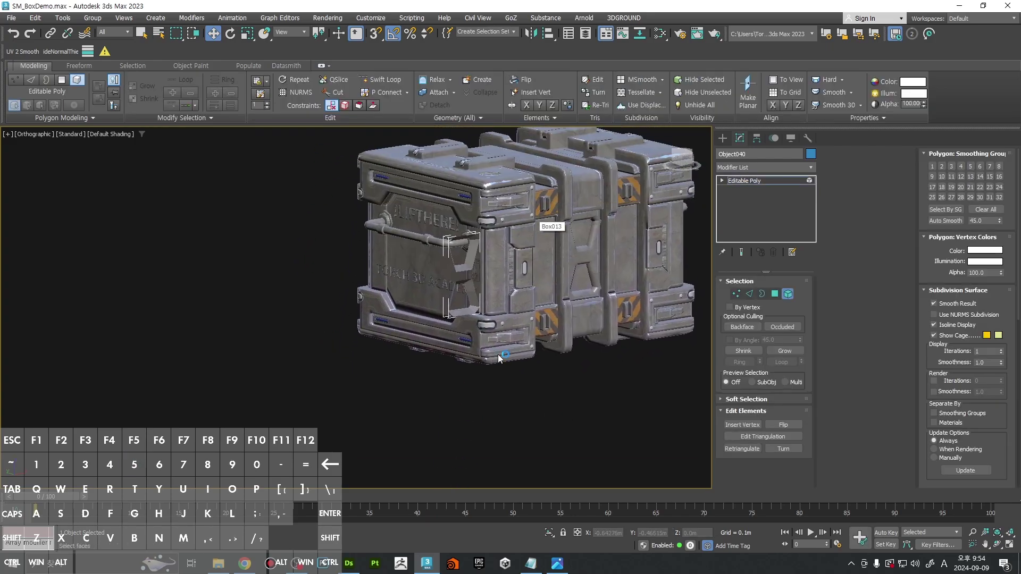
Step: Inspect the polygons and corner vertices of the cloned trapezoid frames beside the crate's end
{"action": "scroll", "coordinate": [483, 274], "scroll_direction": "up", "scroll_amount": 3}
{"action": "key", "text": "4"}
{"action": "key", "text": "ctrl+a"}
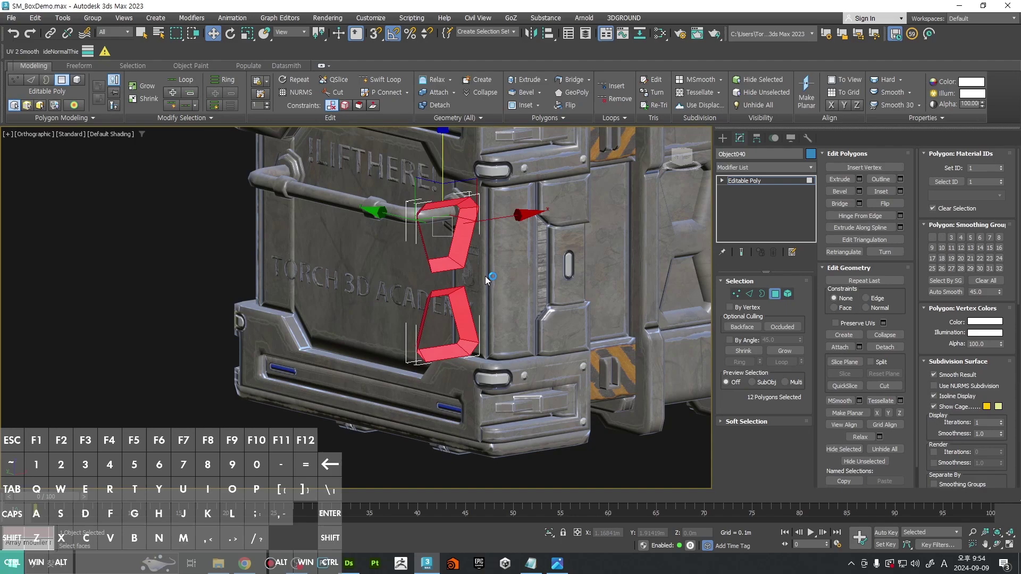
{"action": "mouse_move", "coordinate": [485, 276]}
{"action": "middle_mouse_down", "text": "alt"}
{"action": "mouse_move", "coordinate": [473, 286]}
{"action": "mouse_move", "coordinate": [484, 303]}
{"action": "mouse_move", "coordinate": [489, 285]}
{"action": "mouse_move", "coordinate": [533, 291]}
{"action": "middle_mouse_up", "text": "alt"}
{"action": "scroll", "coordinate": [477, 273], "scroll_direction": "up", "scroll_amount": 2}
{"action": "key", "text": "F2"}
{"action": "left_click", "coordinate": [507, 232]}
{"action": "key", "text": "1"}
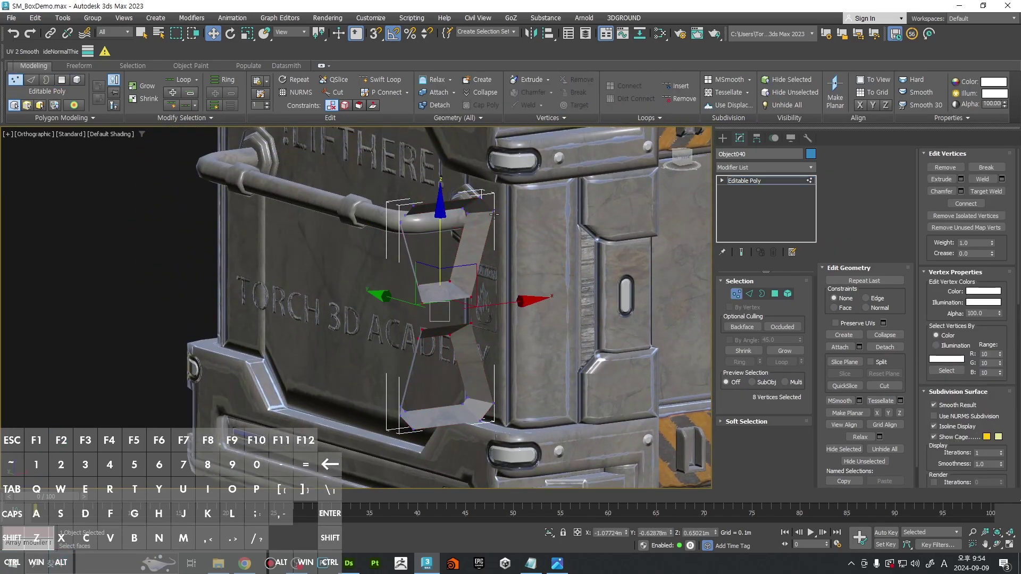
{"action": "left_click", "coordinate": [492, 212]}
{"action": "scroll", "coordinate": [472, 216], "scroll_direction": "up", "scroll_amount": 3}
{"action": "middle_click_drag", "start_coordinate": [494, 237], "coordinate": [524, 325], "text": "alt"}
{"action": "scroll", "coordinate": [471, 217], "scroll_direction": "up", "scroll_amount": 3}
{"action": "scroll", "coordinate": [437, 241], "scroll_direction": "down", "scroll_amount": 5}
Step: Try to flatten all polygons of the cloned frames along Y with Make Planar
{"action": "key", "text": "4"}
{"action": "key", "text": "ctrl+a"}
{"action": "left_click", "coordinate": [899, 413]}
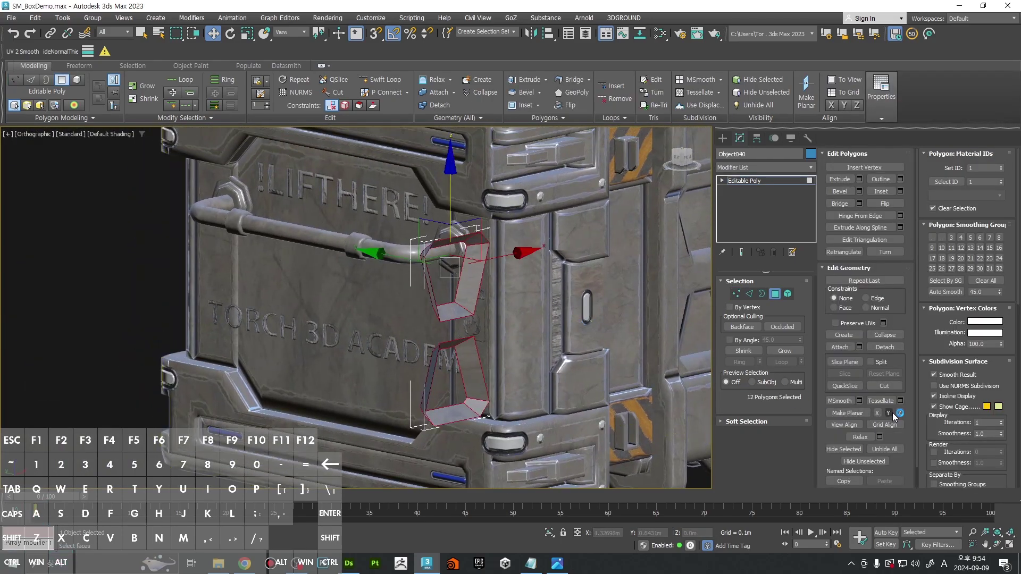
{"action": "left_click", "coordinate": [891, 414]}
{"action": "left_click", "coordinate": [565, 344]}
Step: Delete the cloned trapezoid frames object beyond the crate's end
{"action": "middle_click_drag", "start_coordinate": [565, 344], "coordinate": [258, 390], "text": "alt"}
{"action": "key", "text": "4"}
{"action": "key", "text": "Delete"}
Step: Apply an Edit Normals modifier to the original trapezoid frames on the middle body and collapse it into the Editable Poly
{"action": "scroll", "coordinate": [545, 263], "scroll_direction": "up", "scroll_amount": 2}
{"action": "left_click", "coordinate": [541, 266]}
{"action": "middle_click_drag", "start_coordinate": [540, 277], "coordinate": [569, 296], "text": "alt"}
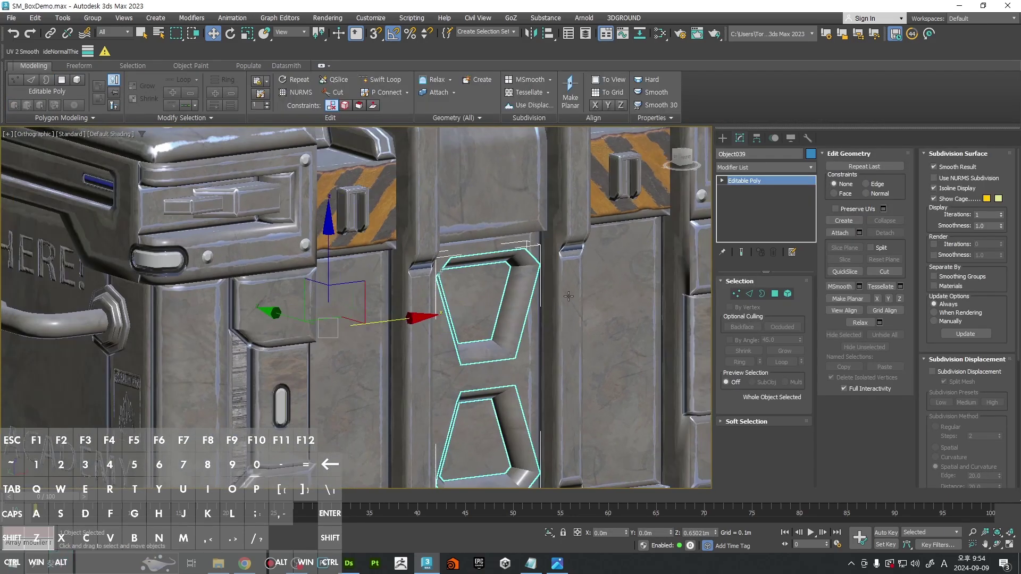
{"action": "left_click", "coordinate": [764, 168]}
{"action": "left_click", "coordinate": [766, 190]}
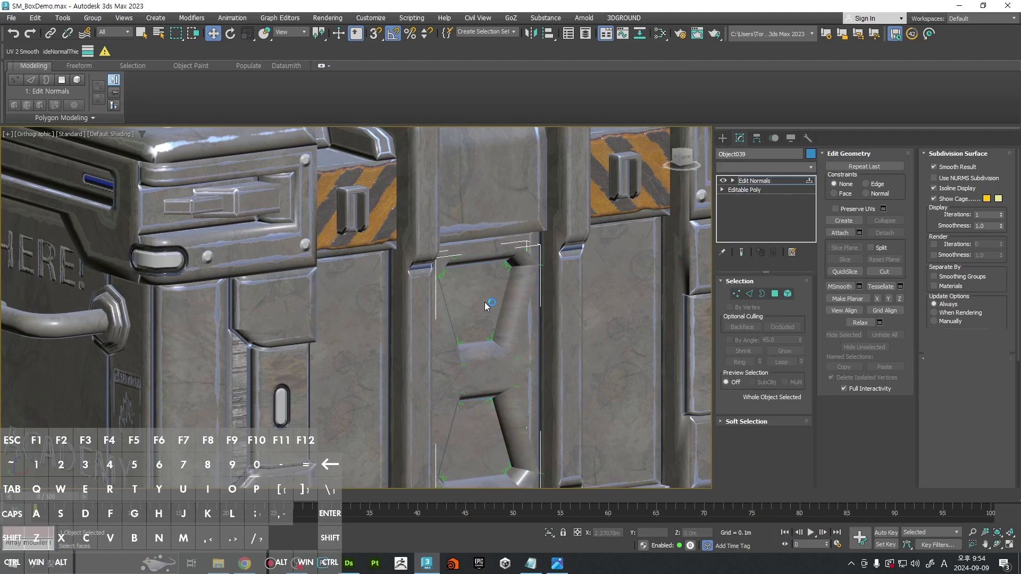
{"action": "right_click", "coordinate": [765, 183]}
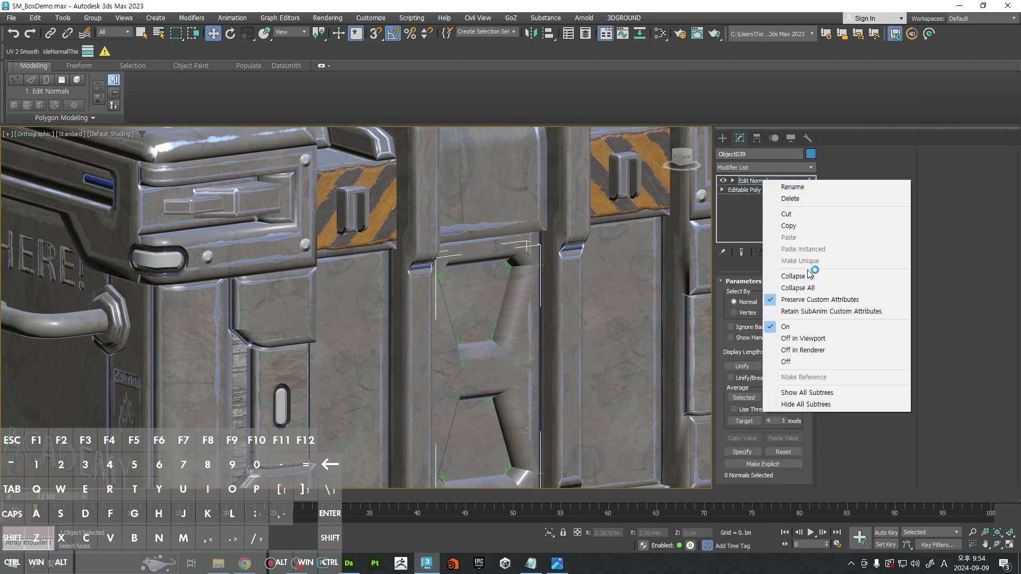
{"action": "left_click", "coordinate": [875, 269]}
{"action": "left_click", "coordinate": [566, 329]}
Step: Flatten all polygons of the original trapezoid frames along Y with Make Planar
{"action": "middle_click_drag", "start_coordinate": [521, 476], "coordinate": [543, 436]}
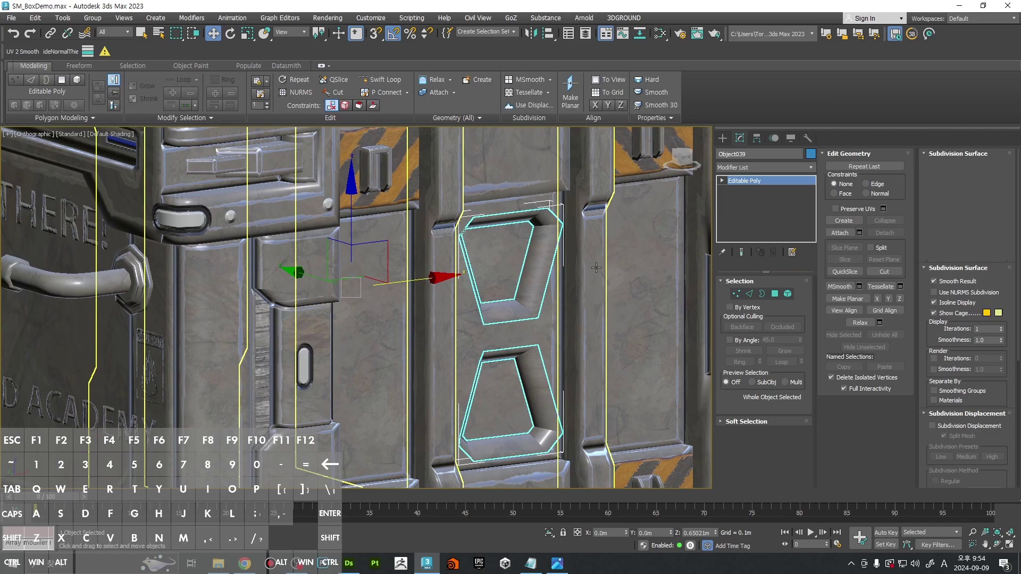
{"action": "key", "text": "4"}
{"action": "key", "text": "ctrl+a"}
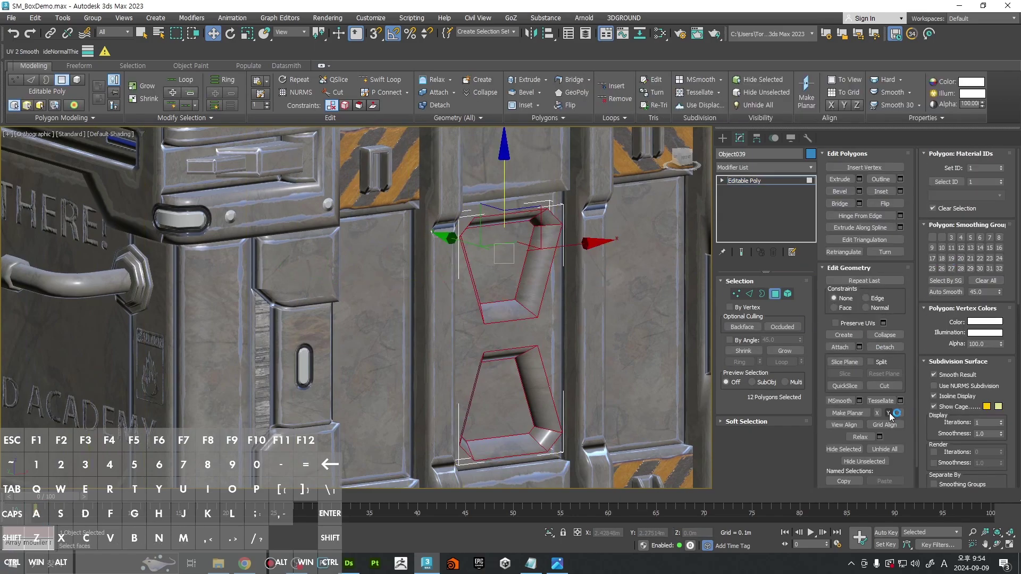
{"action": "left_click", "coordinate": [889, 412]}
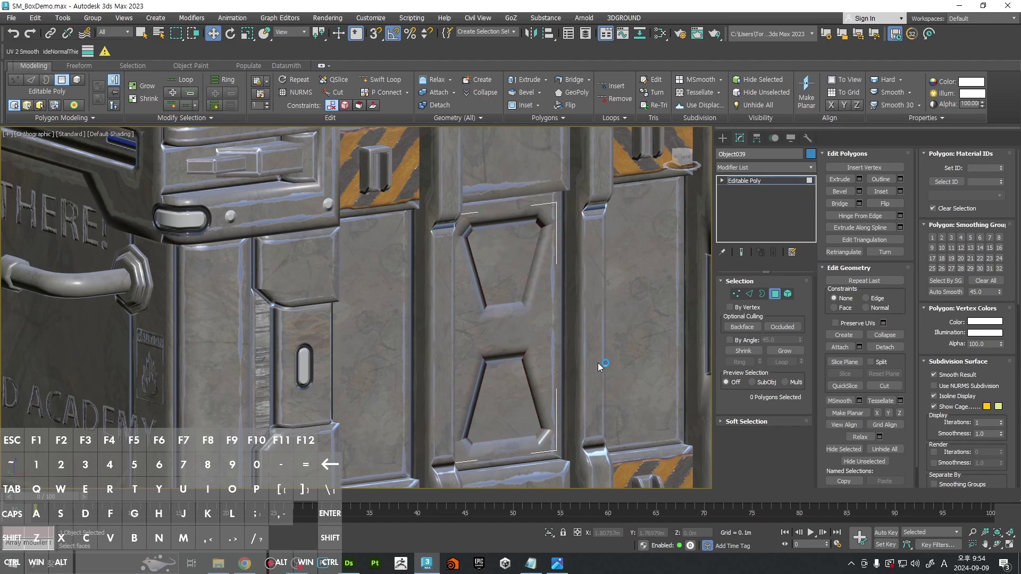
Step: Move the flattened frame polygons along Y so they sit close against the middle body's surface
{"action": "mouse_move", "coordinate": [613, 362]}
{"action": "middle_mouse_down", "text": "alt"}
{"action": "mouse_move", "coordinate": [597, 348]}
{"action": "mouse_move", "coordinate": [597, 372]}
{"action": "middle_mouse_up", "text": "alt"}
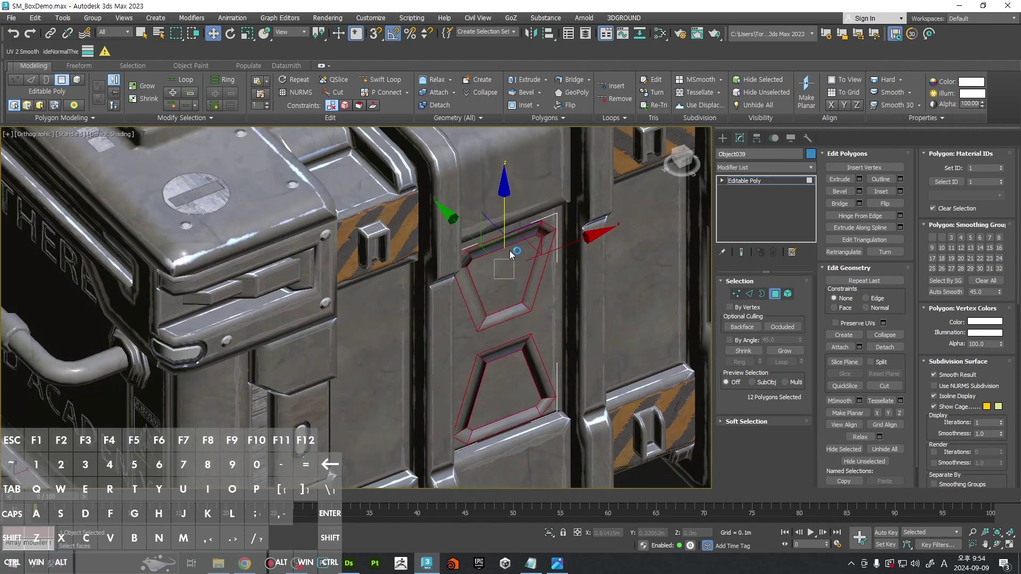
{"action": "scroll", "coordinate": [524, 258], "scroll_direction": "up", "scroll_amount": 6}
{"action": "left_click_drag", "start_coordinate": [500, 259], "coordinate": [476, 235]}
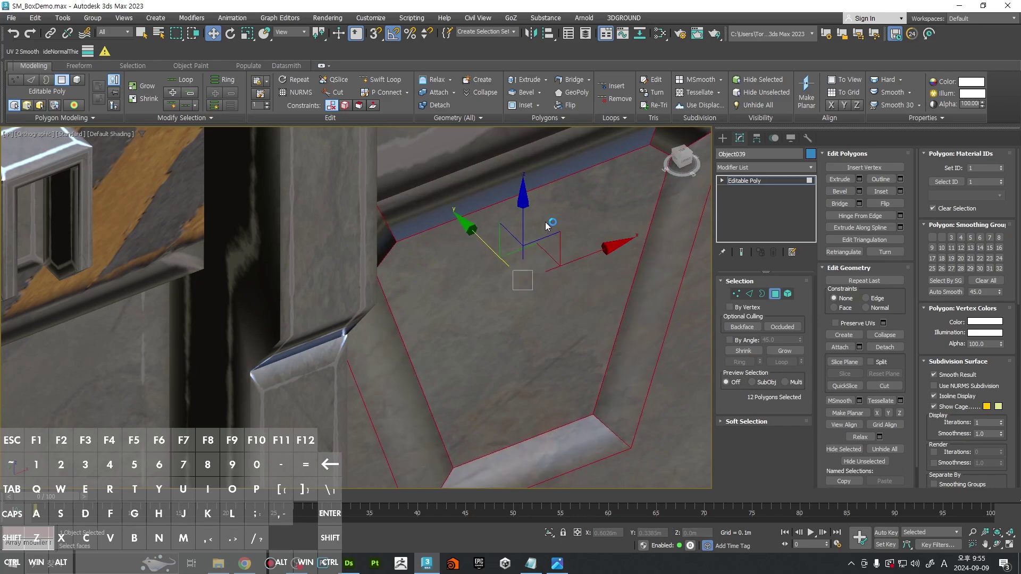
{"action": "left_click", "coordinate": [558, 238]}
Step: Examine the flattened frames' shading close up and from the front, with and without edged faces
{"action": "middle_click_drag", "start_coordinate": [561, 241], "coordinate": [503, 262]}
{"action": "scroll", "coordinate": [505, 266], "scroll_direction": "down", "scroll_amount": 4}
{"action": "middle_click_drag", "start_coordinate": [516, 286], "coordinate": [508, 251], "text": "alt"}
{"action": "scroll", "coordinate": [571, 220], "scroll_direction": "up", "scroll_amount": 4}
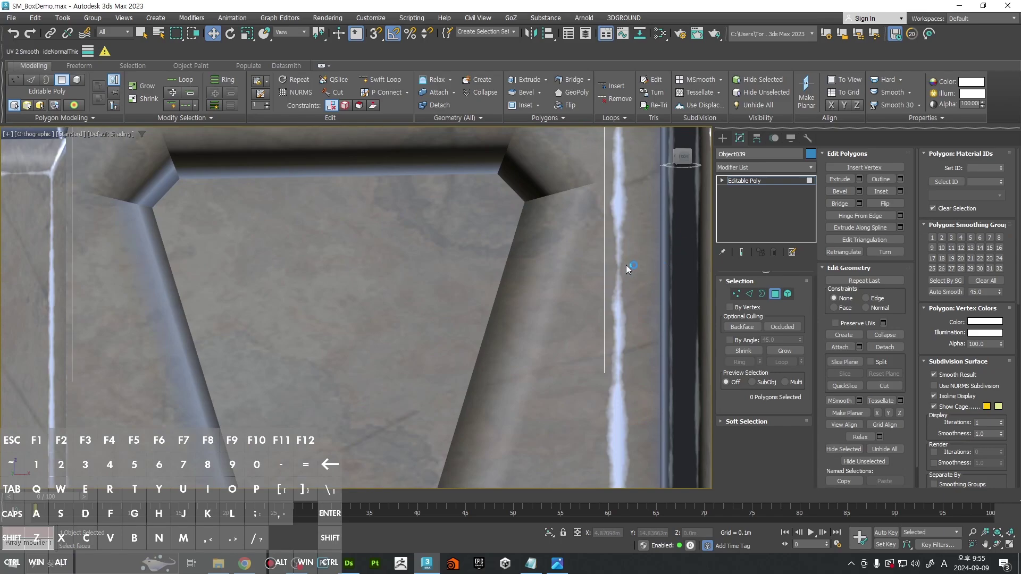
{"action": "scroll", "coordinate": [536, 237], "scroll_direction": "up", "scroll_amount": 3}
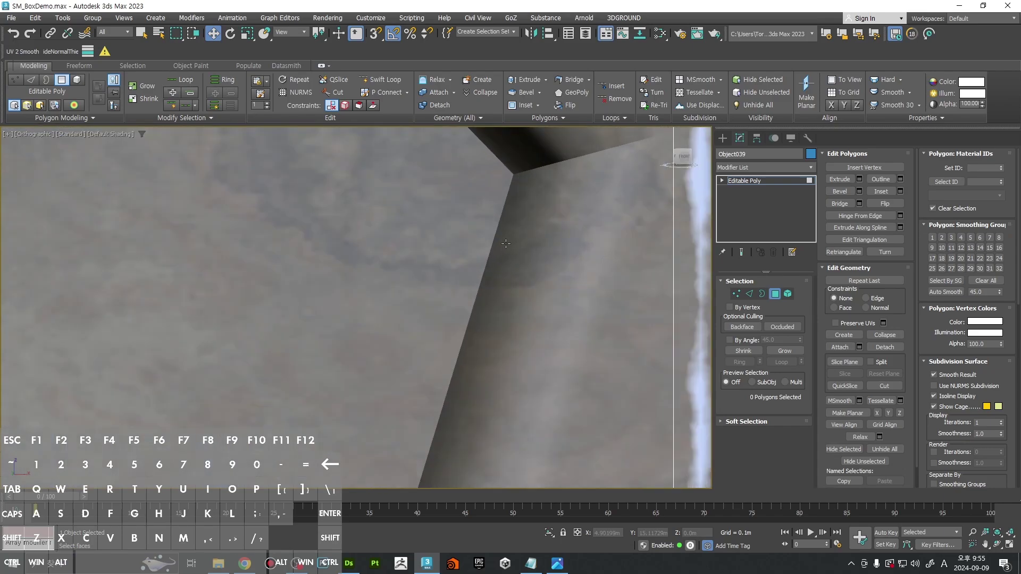
{"action": "scroll", "coordinate": [485, 254], "scroll_direction": "down", "scroll_amount": 8}
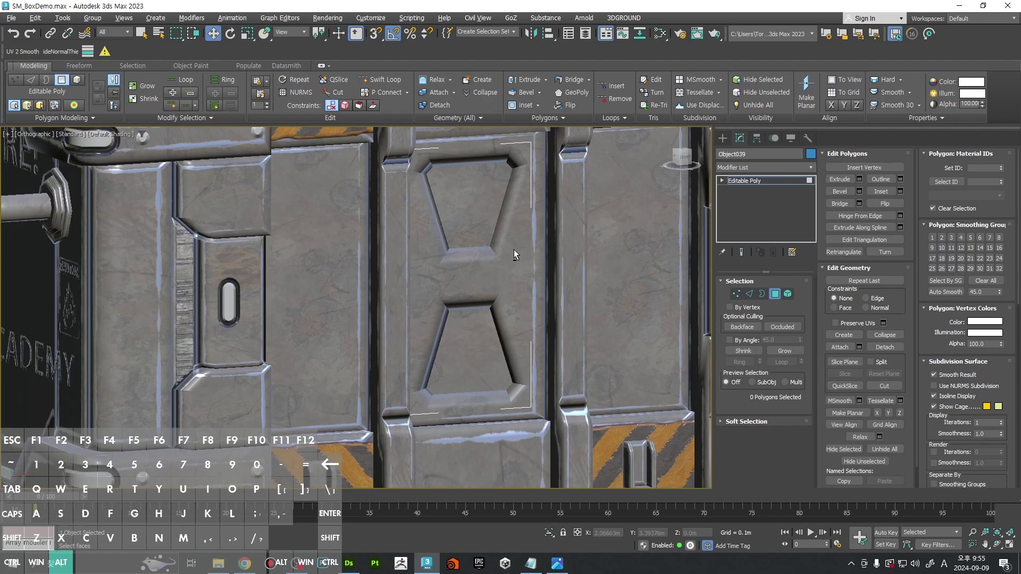
{"action": "key", "text": "f"}
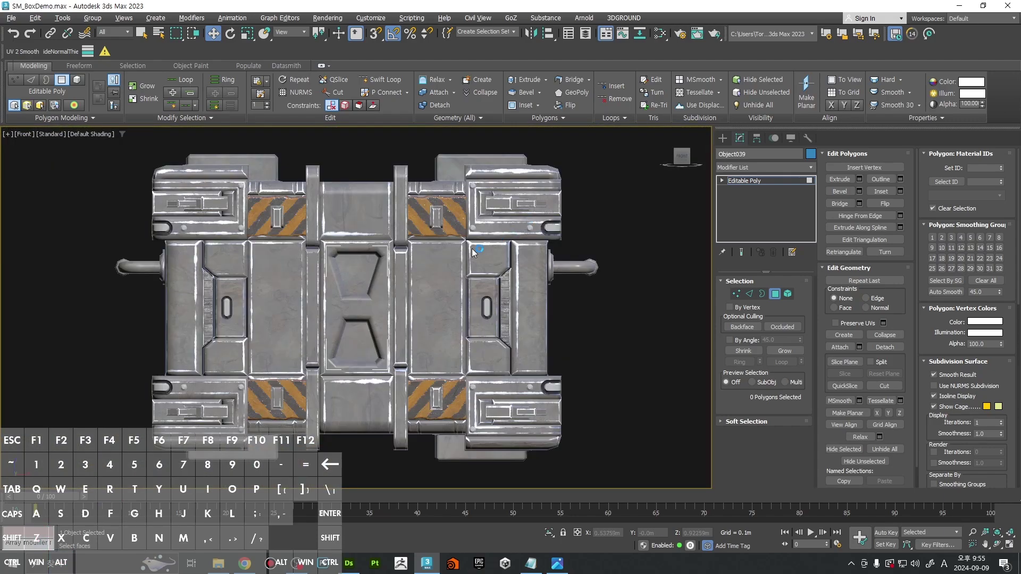
{"action": "scroll", "coordinate": [464, 307], "scroll_direction": "up", "scroll_amount": 6}
{"action": "key", "text": "F4"}
{"action": "scroll", "coordinate": [464, 306], "scroll_direction": "up", "scroll_amount": 3}
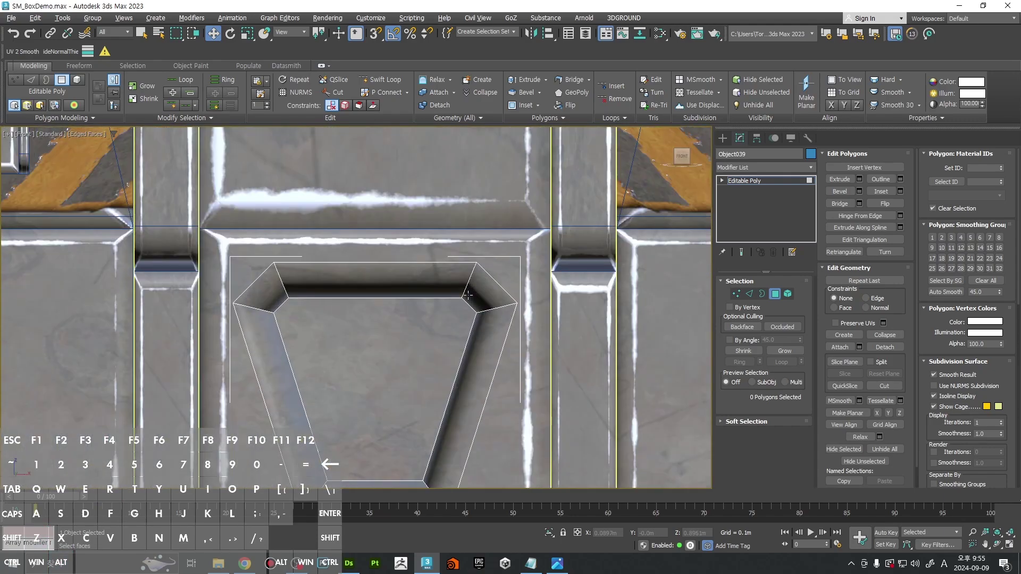
{"action": "key", "text": "F4"}
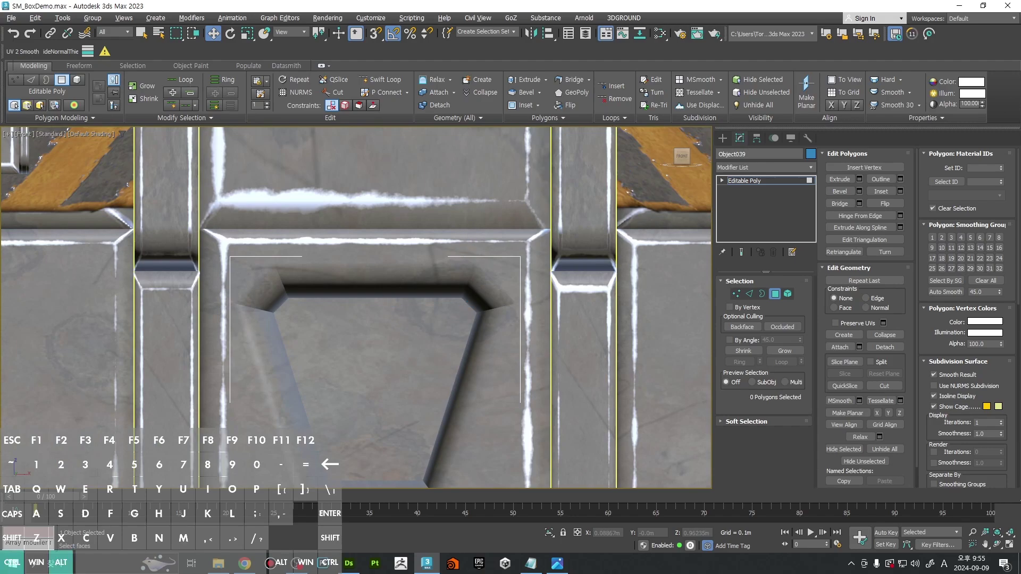
Step: Review how the fake trapezoid recesses read on the whole crate, comparing the frames' wireframe with the shaded result
{"action": "middle_click_drag", "start_coordinate": [466, 229], "coordinate": [156, 320], "text": "ctrl+alt"}
{"action": "middle_click_drag", "start_coordinate": [534, 337], "coordinate": [560, 338], "text": "alt"}
{"action": "key", "text": "4"}
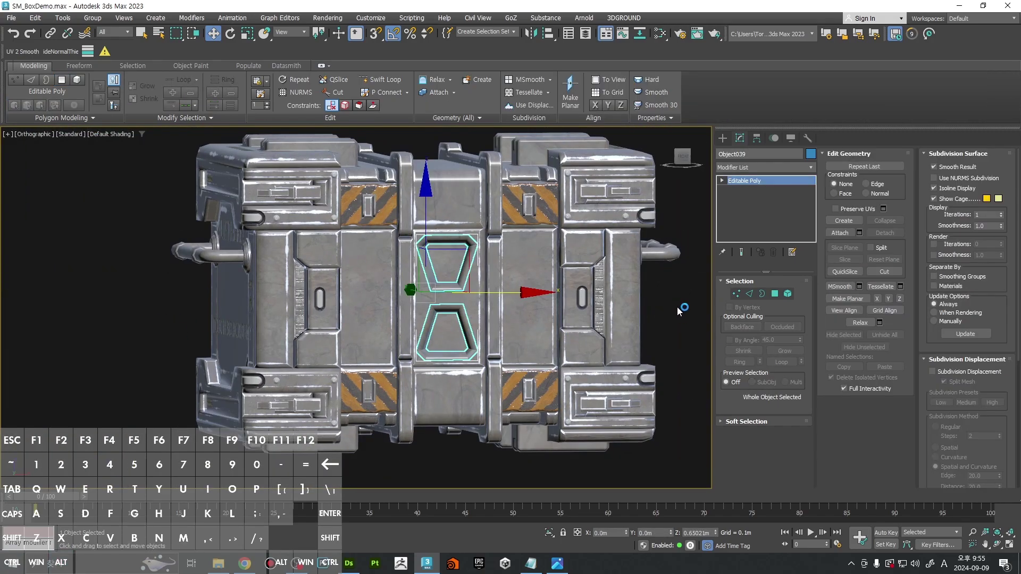
{"action": "left_click", "coordinate": [677, 307]}
{"action": "key", "text": "F4"}
{"action": "key", "text": "F4"}
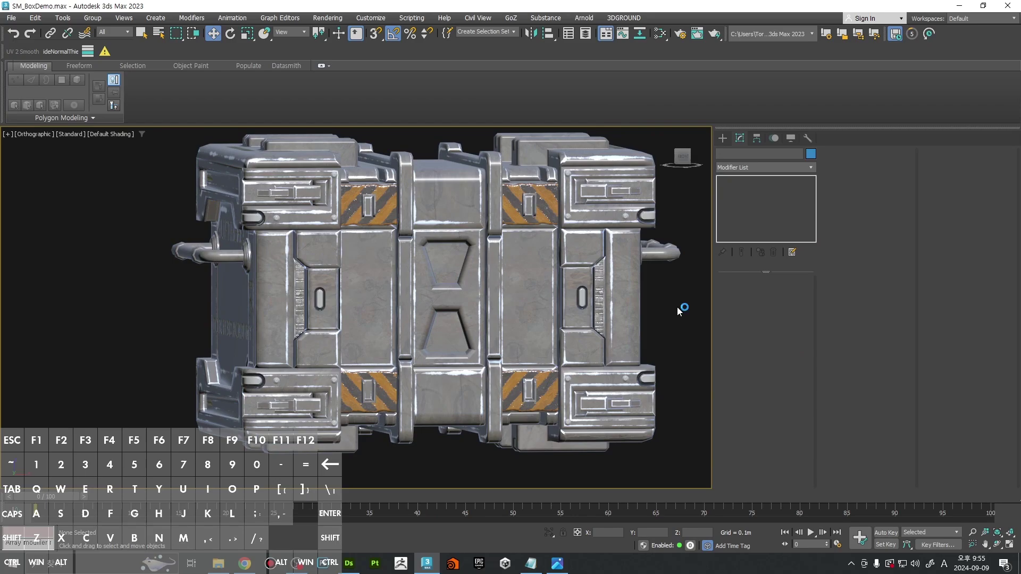
{"action": "scroll", "coordinate": [481, 261], "scroll_direction": "up", "scroll_amount": 4}
{"action": "left_click", "coordinate": [484, 257]}
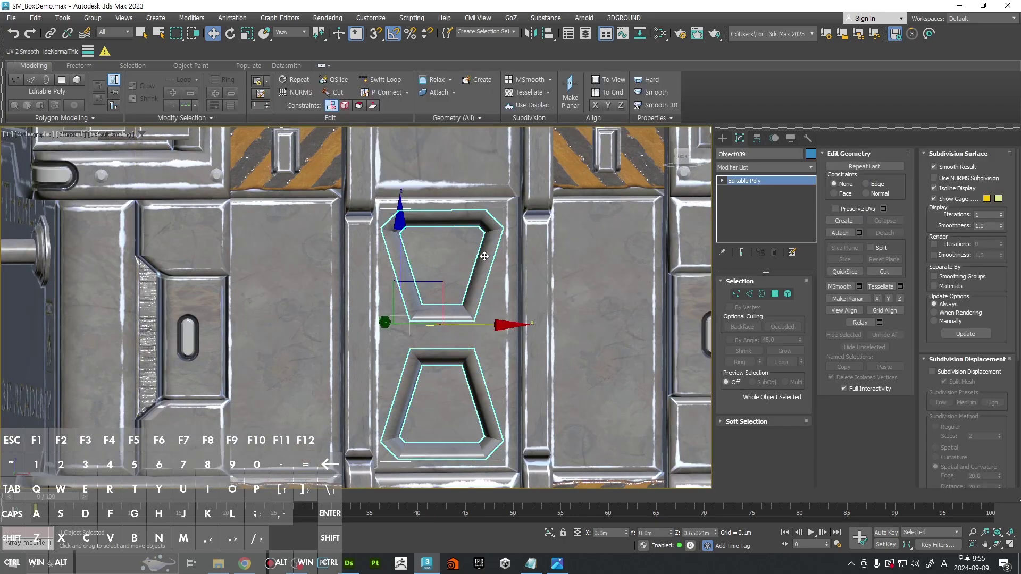
{"action": "left_click", "coordinate": [576, 177]}
{"action": "left_click", "coordinate": [487, 247]}
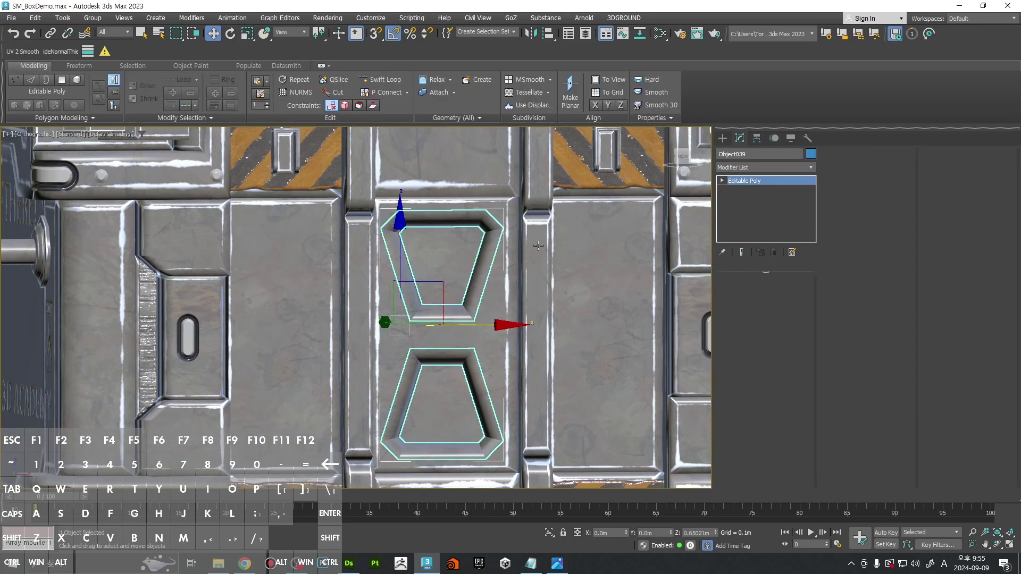
{"action": "left_click", "coordinate": [502, 243]}
{"action": "left_click", "coordinate": [497, 242]}
{"action": "key", "text": "F4"}
{"action": "key", "text": "q"}
{"action": "middle_click_drag", "start_coordinate": [498, 242], "coordinate": [473, 258]}
{"action": "scroll", "coordinate": [421, 242], "scroll_direction": "down", "scroll_amount": 3}
{"action": "left_click", "coordinate": [622, 288]}
{"action": "key", "text": "F4"}
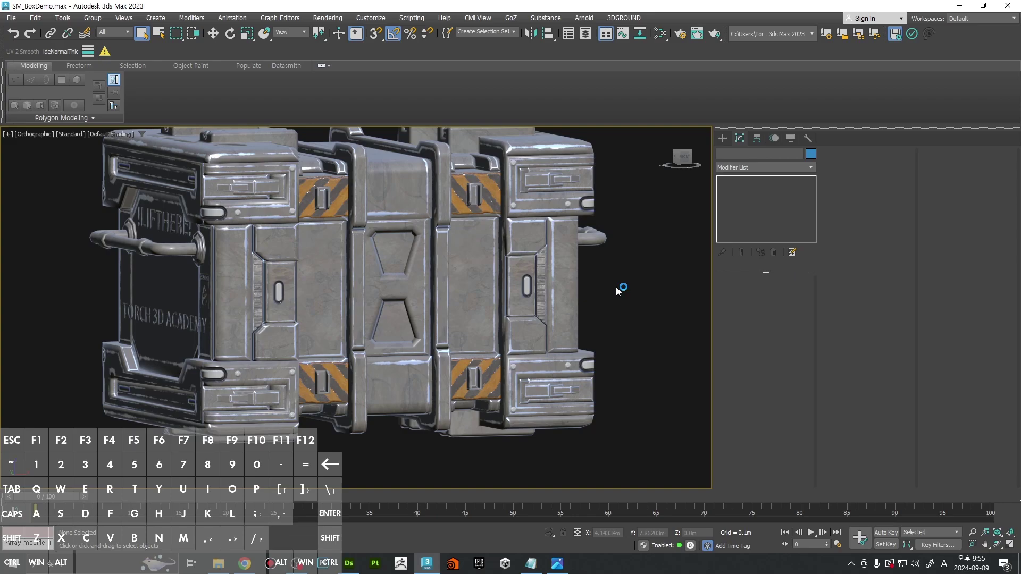
Step: Clone the trapezoid frames by rotating a copy about Z to the opposite side of the crate
{"action": "left_click", "coordinate": [412, 265]}
{"action": "middle_click_drag", "start_coordinate": [457, 231], "coordinate": [491, 330], "text": "ctrl+alt"}
{"action": "key", "text": "w"}
{"action": "key", "text": "e"}
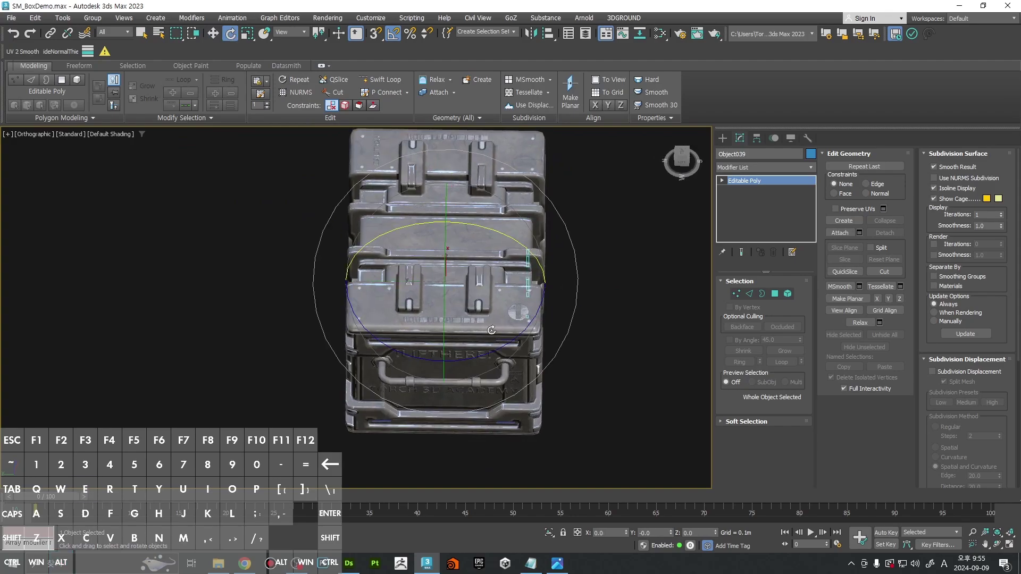
{"action": "mouse_move", "coordinate": [462, 363]}
{"action": "left_mouse_down", "text": "shift"}
{"action": "mouse_move", "coordinate": [510, 373]}
{"action": "mouse_move", "coordinate": [566, 358]}
{"action": "mouse_move", "coordinate": [553, 357]}
{"action": "mouse_move", "coordinate": [565, 348]}
{"action": "left_mouse_up", "text": "shift"}
{"action": "left_click", "coordinate": [514, 326]}
Step: Apply an Unwrap UVW modifier to the middle body and trapezoid frames together and open the UV editor
{"action": "middle_click_drag", "start_coordinate": [405, 319], "coordinate": [569, 266], "text": "alt"}
{"action": "key", "text": "q"}
{"action": "scroll", "coordinate": [363, 276], "scroll_direction": "up", "scroll_amount": 5}
{"action": "scroll", "coordinate": [363, 275], "scroll_direction": "up", "scroll_amount": 4}
{"action": "left_click", "coordinate": [421, 232]}
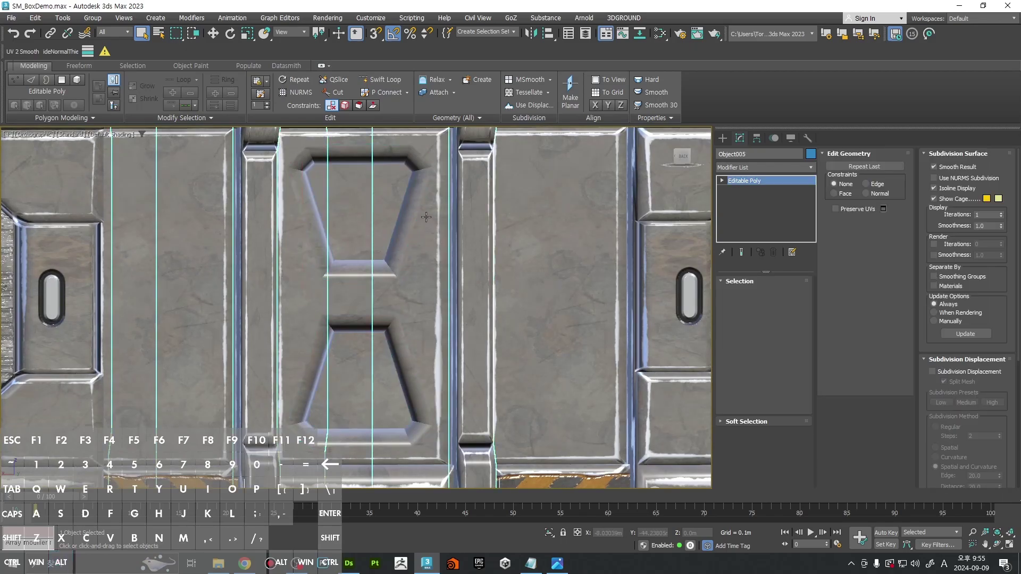
{"action": "scroll", "coordinate": [421, 231], "scroll_direction": "up", "scroll_amount": 5}
{"action": "scroll", "coordinate": [435, 235], "scroll_direction": "down", "scroll_amount": 5}
{"action": "left_click", "coordinate": [413, 235], "text": "ctrl"}
{"action": "key", "text": "F4"}
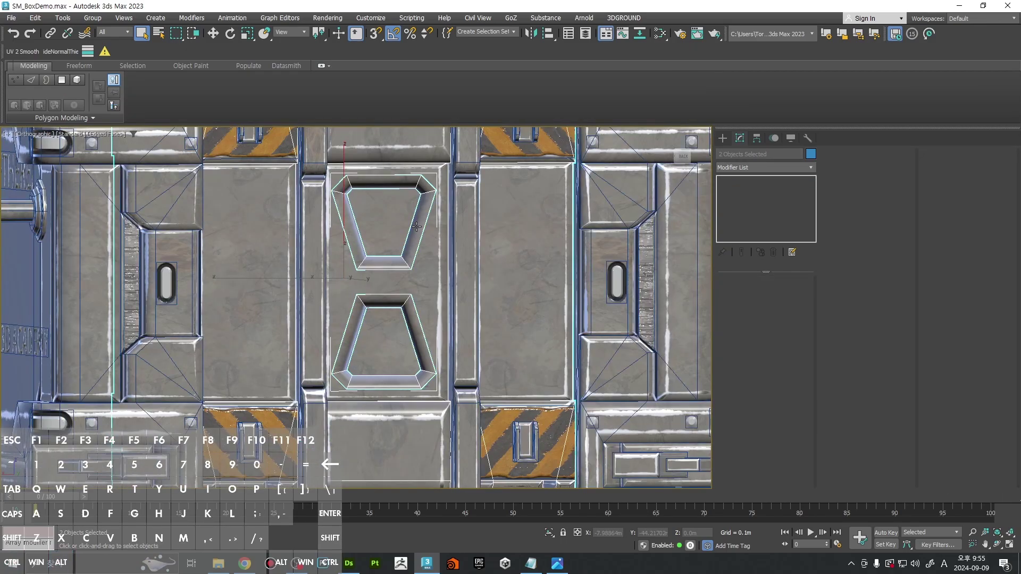
{"action": "middle_click_drag", "start_coordinate": [413, 234], "coordinate": [541, 246]}
{"action": "left_click", "coordinate": [741, 170]}
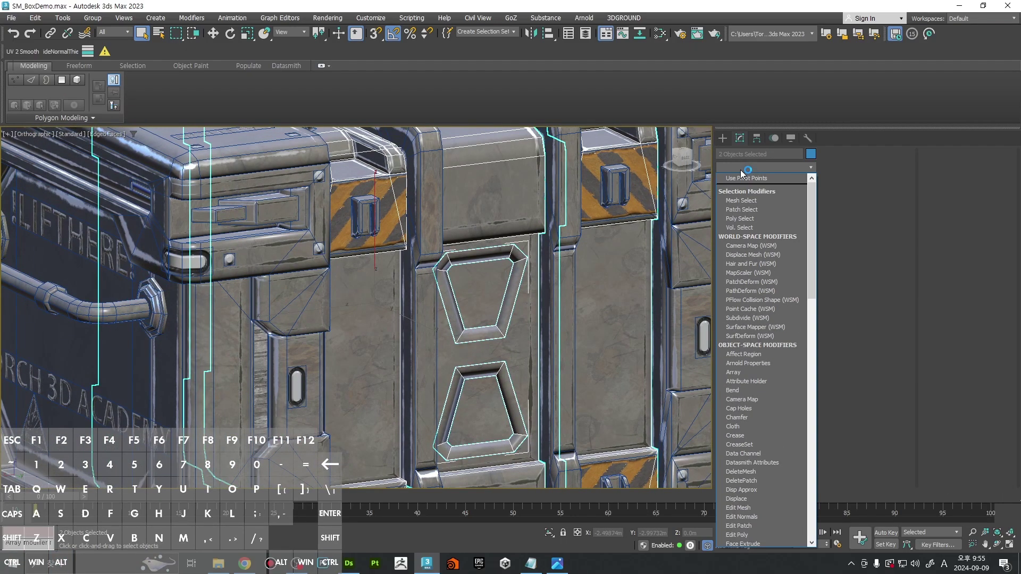
{"action": "key", "text": "u"}
{"action": "key", "text": "Return"}
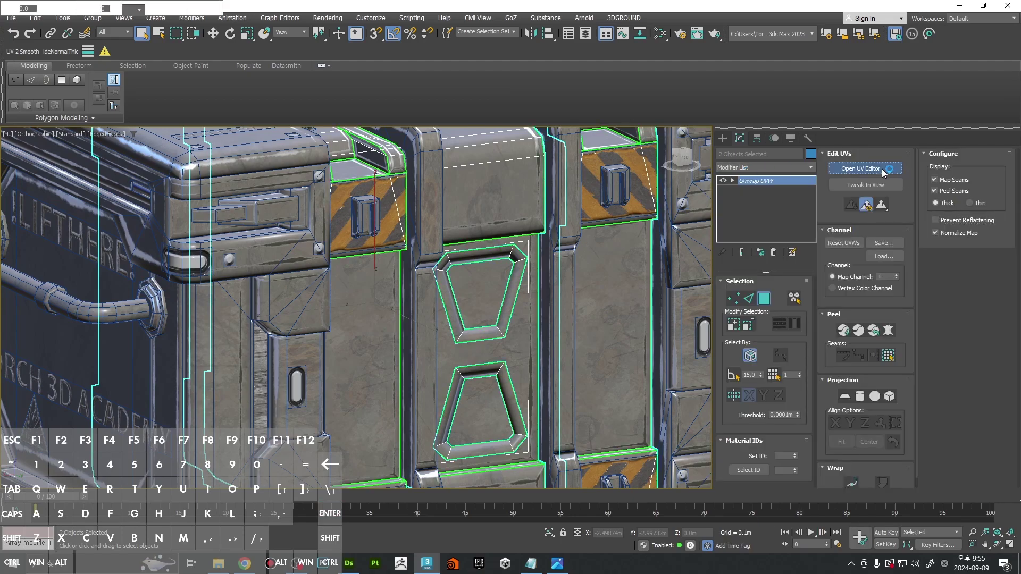
{"action": "left_click", "coordinate": [865, 168]}
Step: Planar-map the UVs of both trapezoid frames together with the middle body panel face behind them
{"action": "middle_click_drag", "start_coordinate": [506, 272], "coordinate": [629, 248]}
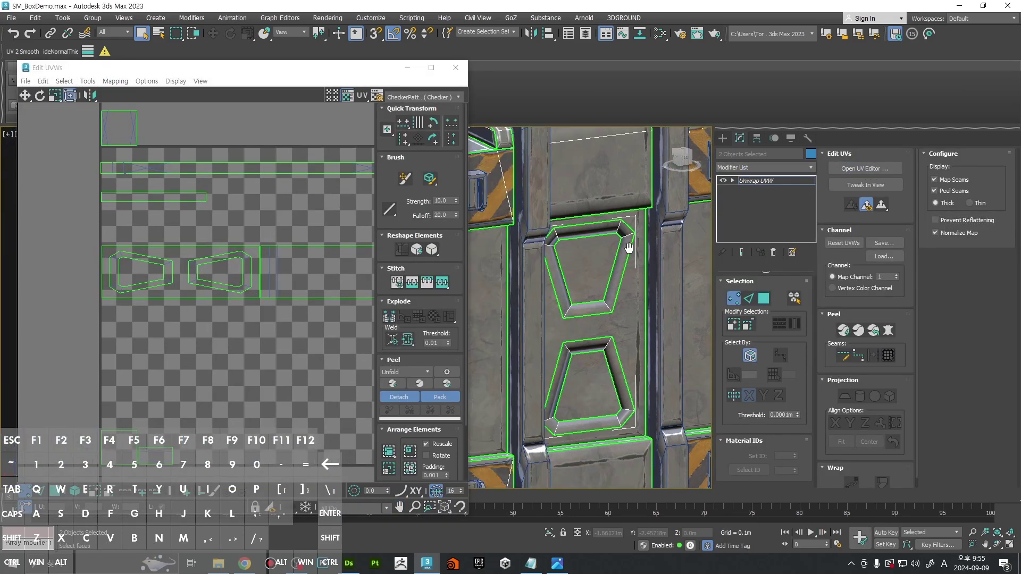
{"action": "key", "text": "3"}
{"action": "left_click", "coordinate": [618, 278]}
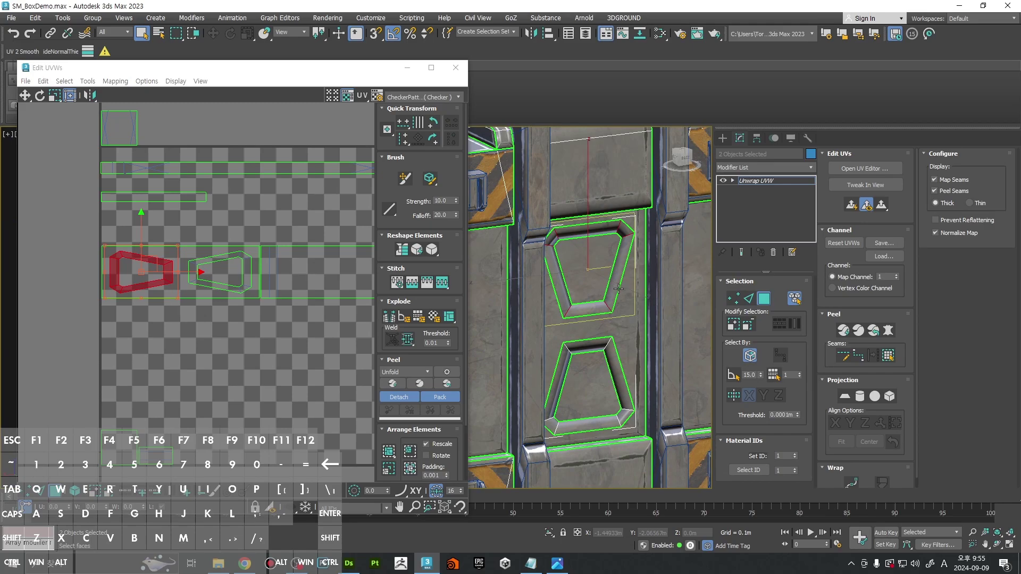
{"action": "left_click", "coordinate": [617, 365], "text": "ctrl"}
{"action": "key", "text": "F2"}
{"action": "left_click", "coordinate": [611, 315], "text": "ctrl"}
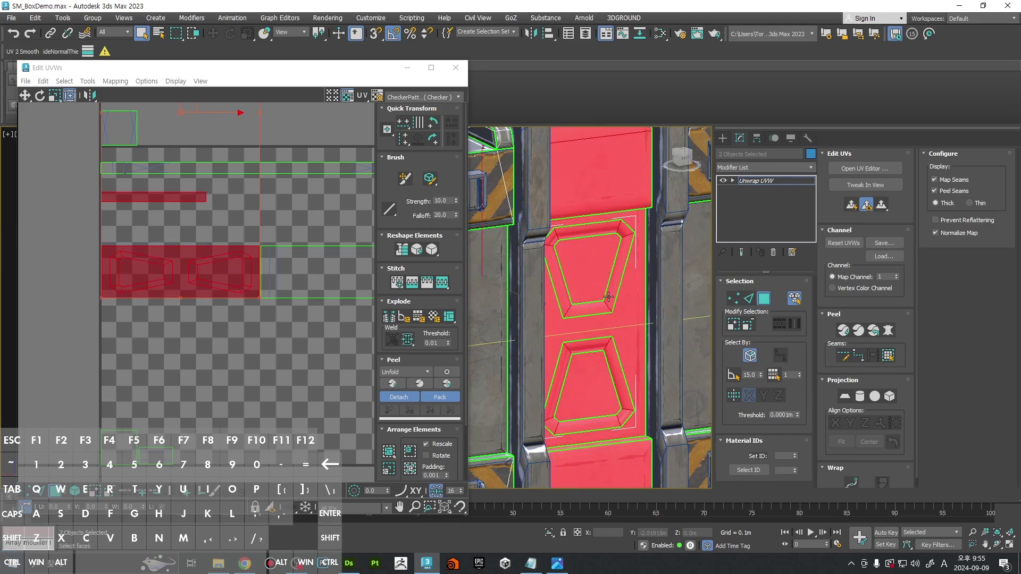
{"action": "key", "text": "ctrl+z"}
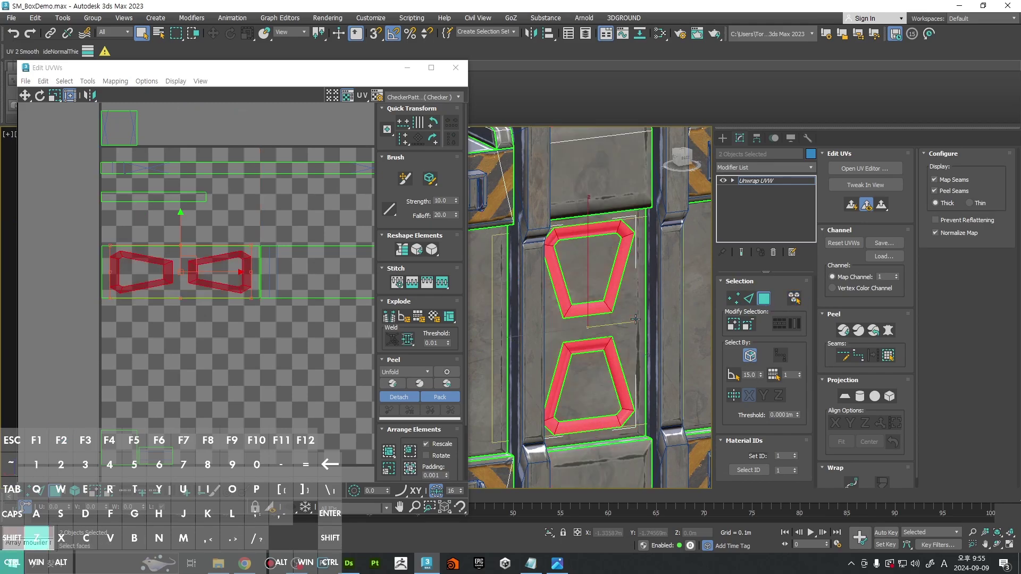
{"action": "left_click", "coordinate": [592, 263], "text": "ctrl"}
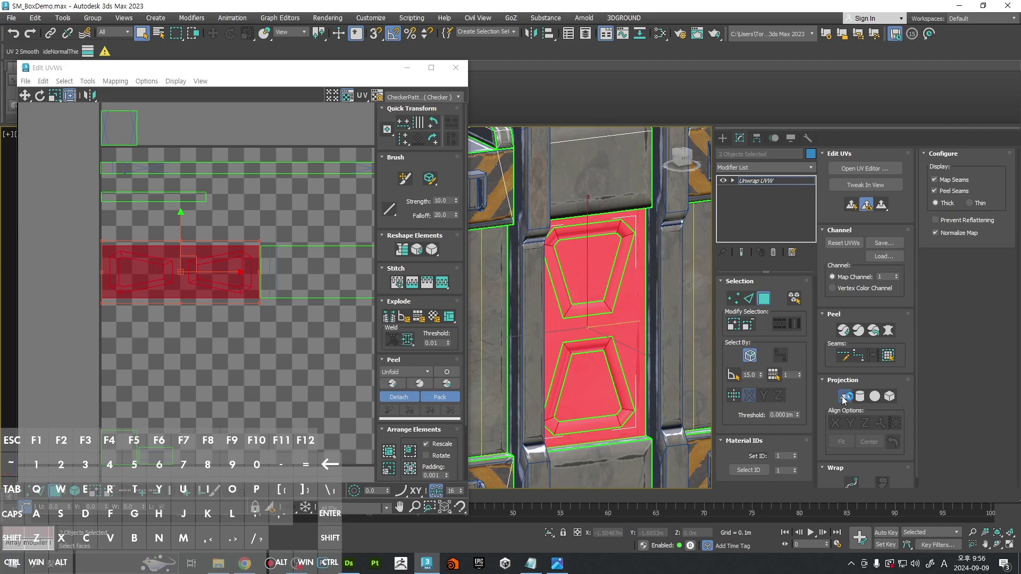
{"action": "left_click", "coordinate": [843, 399]}
Step: Scale and position the planar-mapped shell of the panel and trapezoid frames to match the panel's strip in the UV layout
{"action": "scroll", "coordinate": [304, 242], "scroll_direction": "down", "scroll_amount": 3}
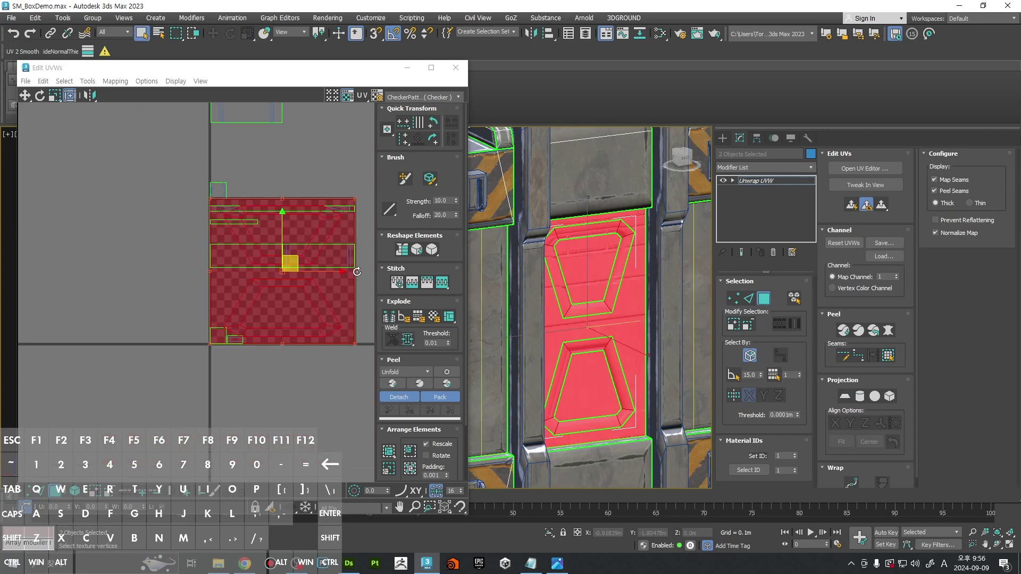
{"action": "left_click_drag", "start_coordinate": [357, 271], "coordinate": [285, 192]}
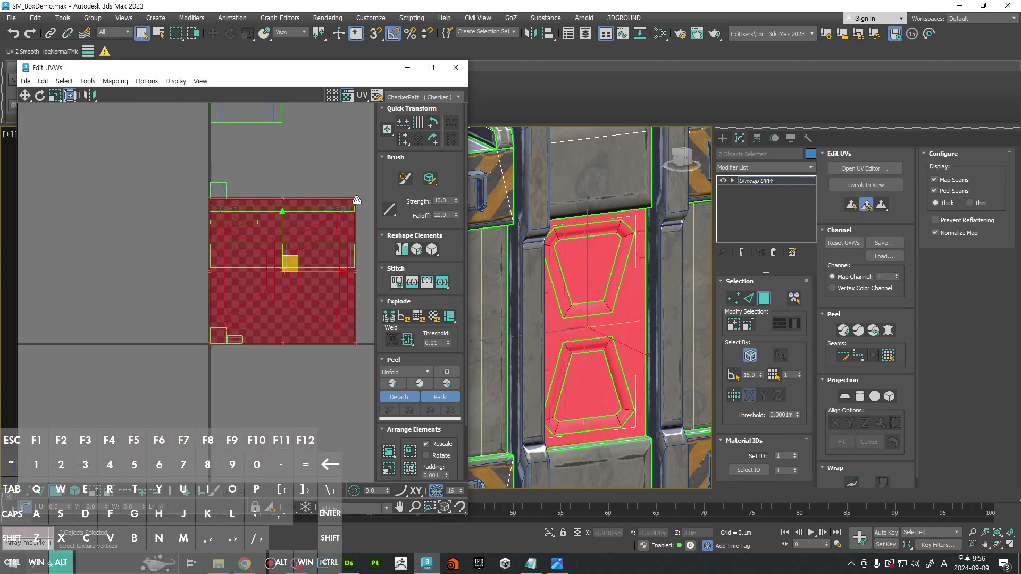
{"action": "left_click_drag", "start_coordinate": [357, 200], "coordinate": [257, 265]}
{"action": "scroll", "coordinate": [209, 256], "scroll_direction": "up", "scroll_amount": 7}
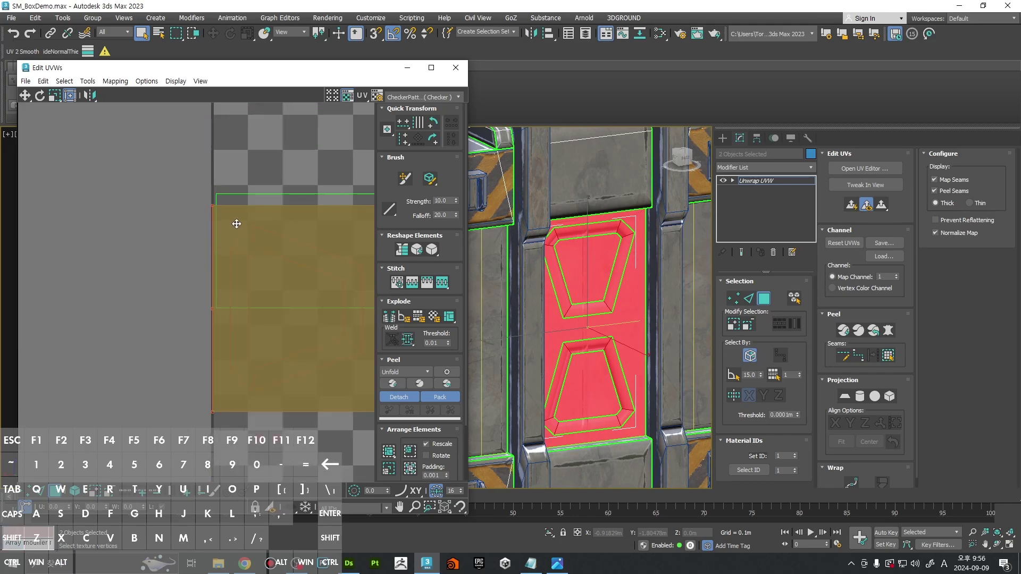
{"action": "scroll", "coordinate": [237, 224], "scroll_direction": "up", "scroll_amount": 3}
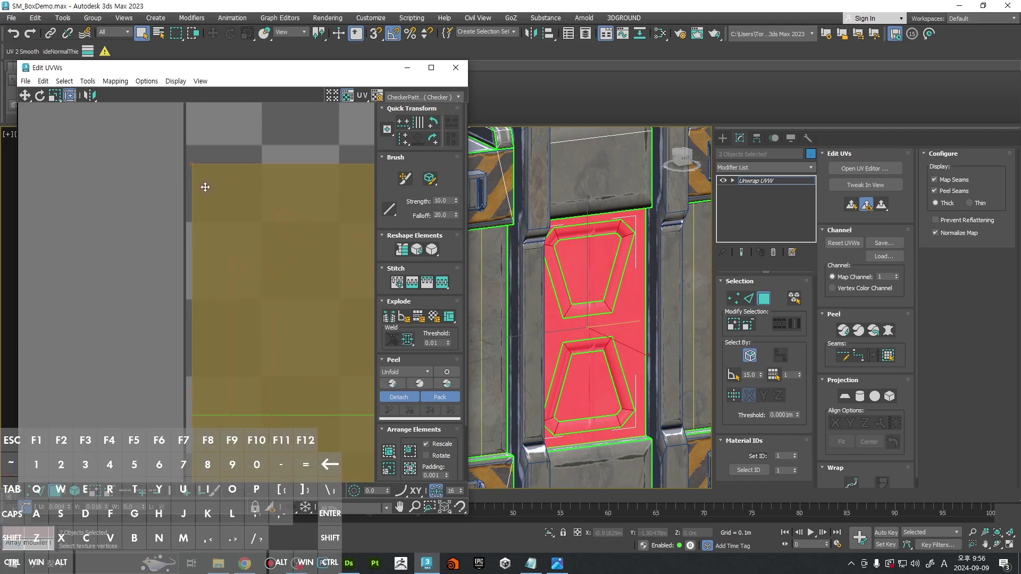
{"action": "scroll", "coordinate": [204, 187], "scroll_direction": "down", "scroll_amount": 6}
{"action": "middle_click_drag", "start_coordinate": [263, 222], "coordinate": [104, 269]}
{"action": "scroll", "coordinate": [213, 292], "scroll_direction": "up", "scroll_amount": 5}
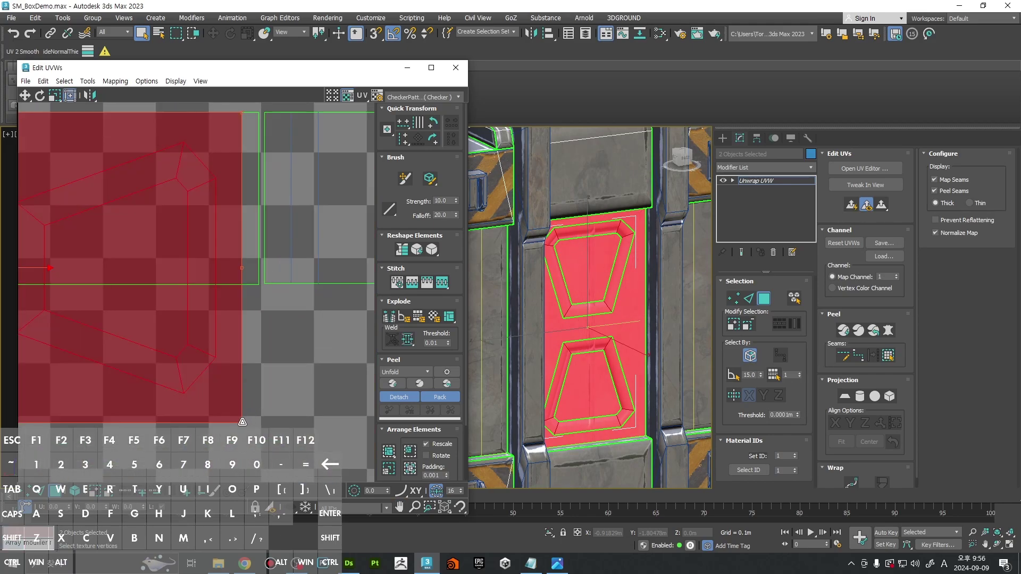
{"action": "left_click_drag", "start_coordinate": [244, 421], "coordinate": [259, 283]}
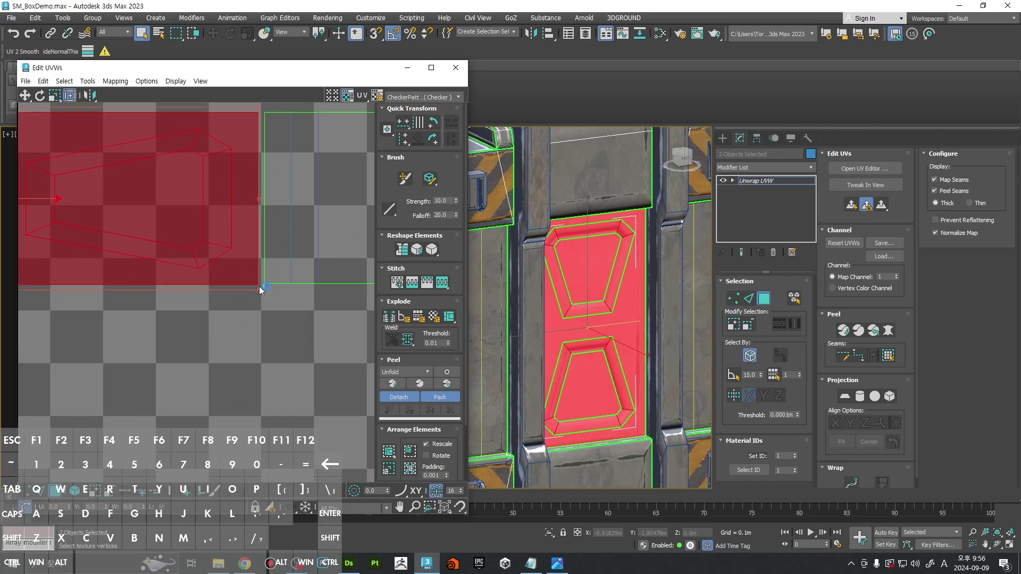
Step: Convert the middle body and the trapezoid frames to Editable Poly
{"action": "right_click", "coordinate": [616, 243]}
{"action": "mouse_move", "coordinate": [654, 377]}
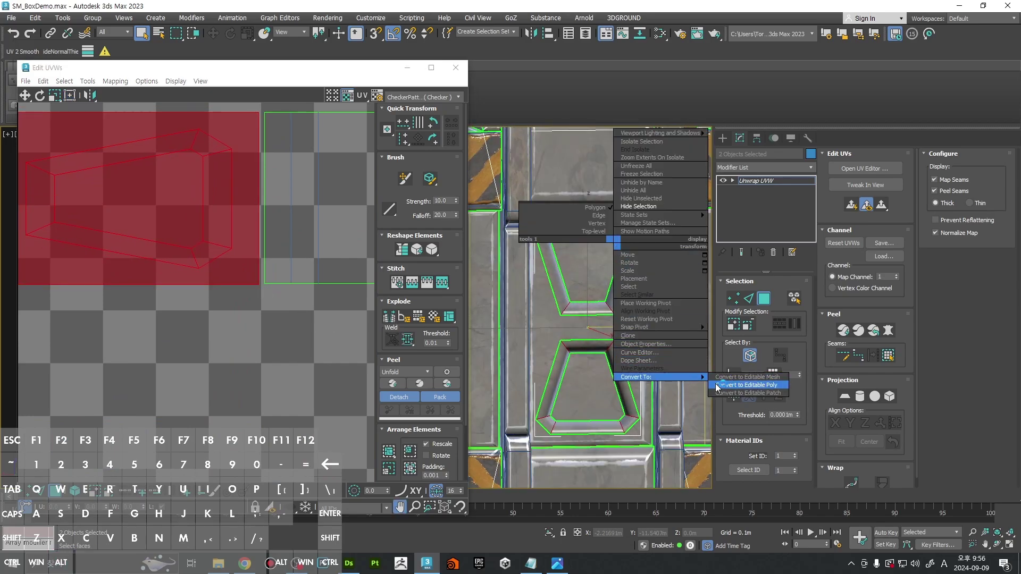
{"action": "left_click", "coordinate": [744, 385]}
Step: Inspect the texture continuity around the trapezoid recesses up close and from several angles on the whole crate
{"action": "scroll", "coordinate": [585, 277], "scroll_direction": "up", "scroll_amount": 5}
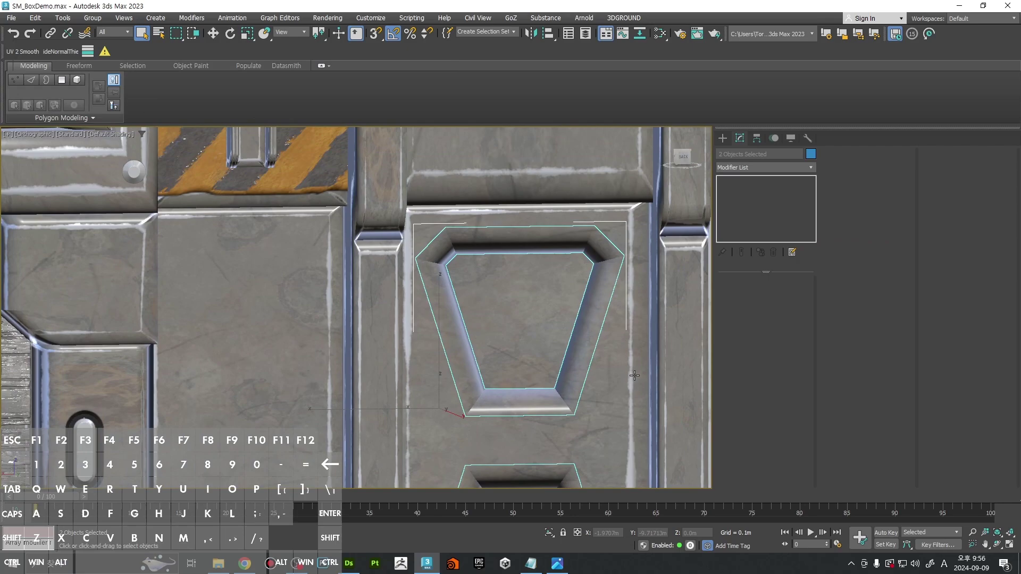
{"action": "left_click", "coordinate": [634, 375]}
{"action": "scroll", "coordinate": [606, 343], "scroll_direction": "down", "scroll_amount": 5}
{"action": "left_click", "coordinate": [216, 357]}
{"action": "scroll", "coordinate": [604, 319], "scroll_direction": "up", "scroll_amount": 5}
{"action": "scroll", "coordinate": [581, 235], "scroll_direction": "up", "scroll_amount": 5}
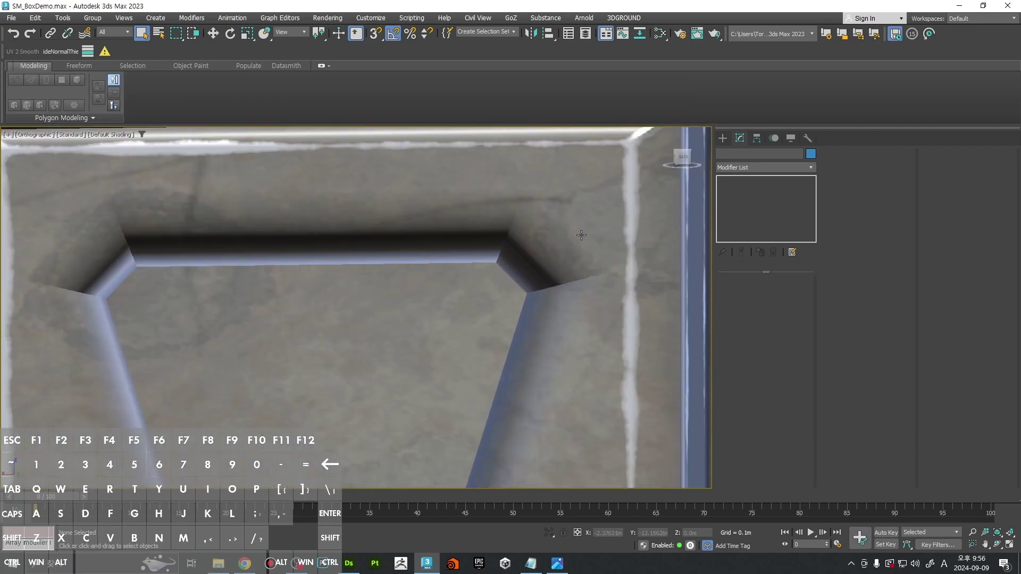
{"action": "scroll", "coordinate": [581, 235], "scroll_direction": "up", "scroll_amount": 4}
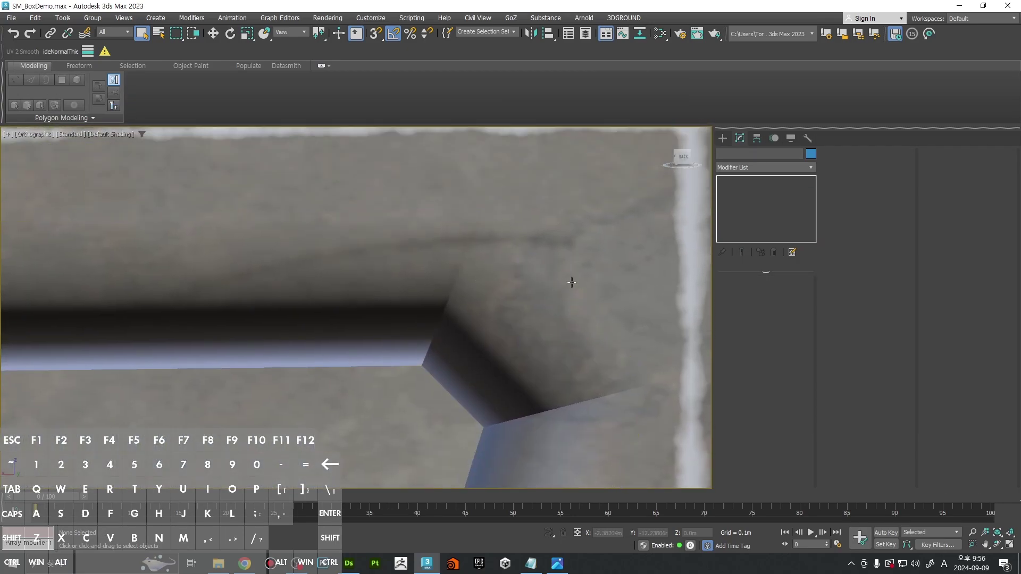
{"action": "scroll", "coordinate": [571, 249], "scroll_direction": "down", "scroll_amount": 5}
{"action": "scroll", "coordinate": [475, 235], "scroll_direction": "down", "scroll_amount": 6}
{"action": "middle_click_drag", "start_coordinate": [476, 236], "coordinate": [481, 247], "text": "alt"}
{"action": "left_click", "coordinate": [540, 342]}
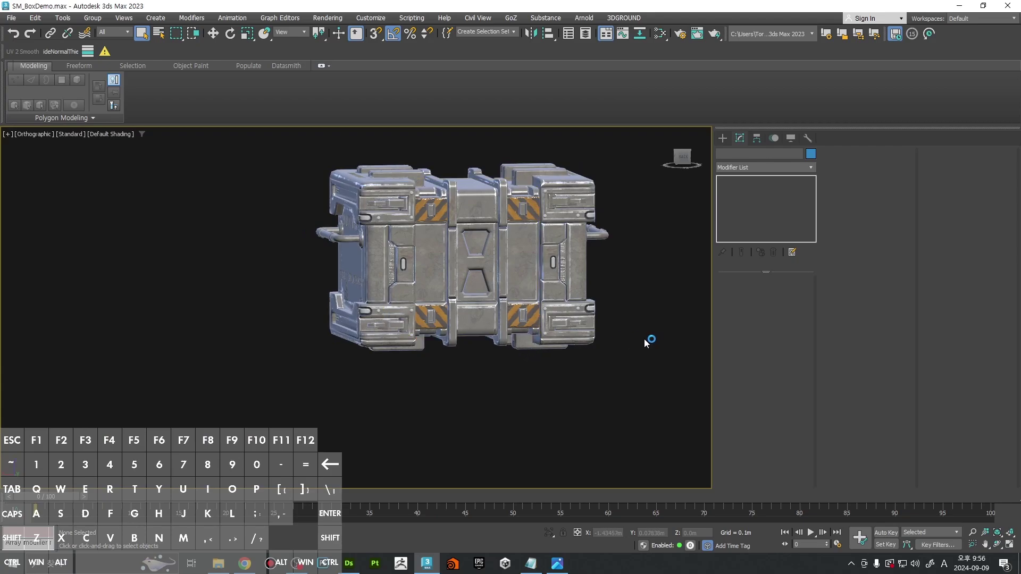
{"action": "middle_click_drag", "start_coordinate": [644, 342], "coordinate": [669, 381], "text": "alt"}
{"action": "left_click", "coordinate": [669, 380]}
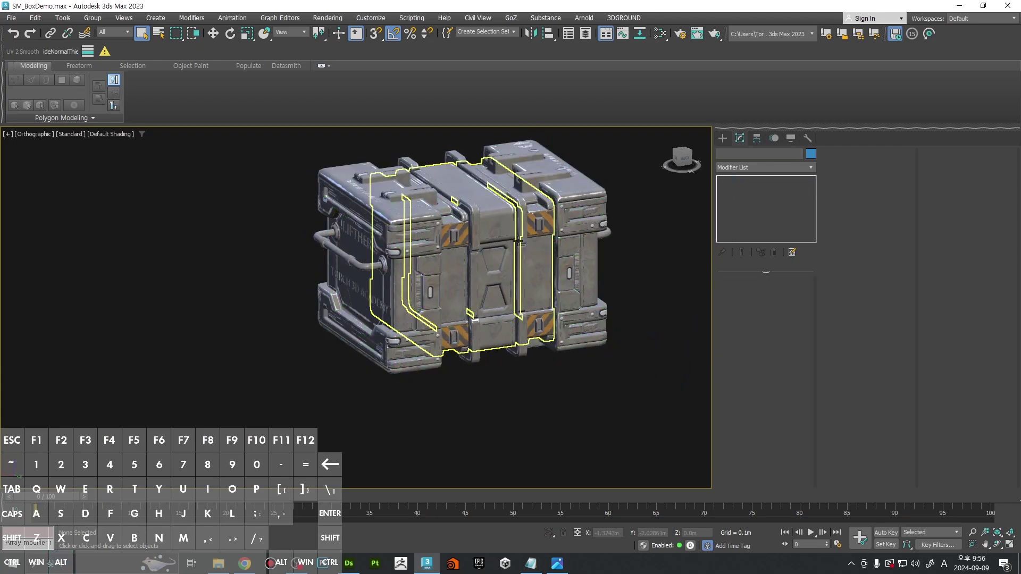
{"action": "key", "text": "f"}
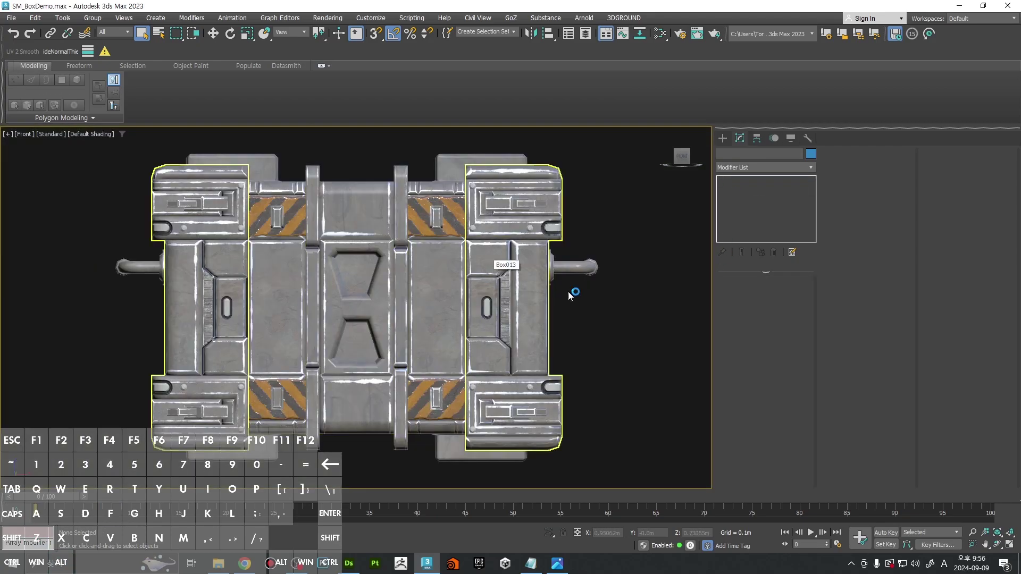
{"action": "left_click", "coordinate": [538, 313]}
{"action": "middle_click_drag", "start_coordinate": [538, 314], "coordinate": [590, 260], "text": "alt"}
{"action": "left_click", "coordinate": [643, 314]}
{"action": "scroll", "coordinate": [584, 259], "scroll_direction": "down", "scroll_amount": 4}
Step: Convert the crate's end body with the lettered panels to Editable Poly, with edged faces displayed
{"action": "key", "text": "F4"}
{"action": "left_click", "coordinate": [380, 304]}
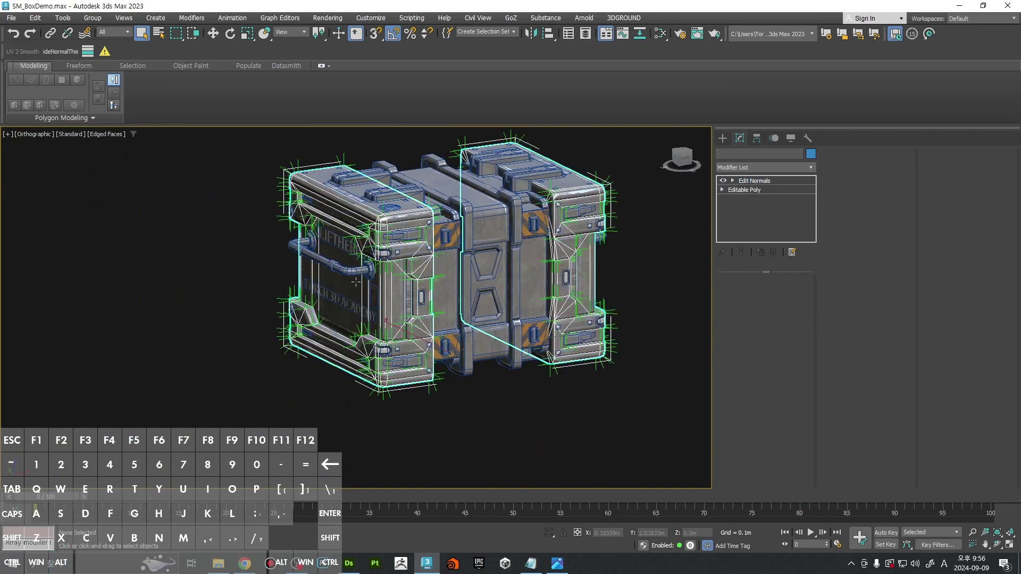
{"action": "middle_click_drag", "start_coordinate": [381, 303], "coordinate": [416, 284], "text": "alt"}
{"action": "scroll", "coordinate": [416, 284], "scroll_direction": "up", "scroll_amount": 5}
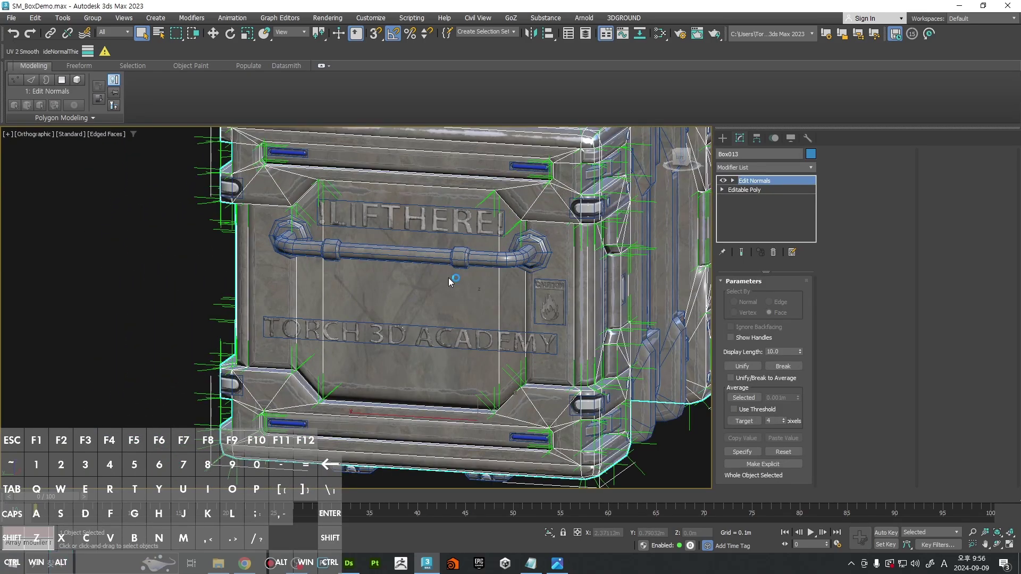
{"action": "right_click", "coordinate": [532, 243]}
{"action": "mouse_move", "coordinate": [499, 412]}
{"action": "left_click", "coordinate": [585, 420]}
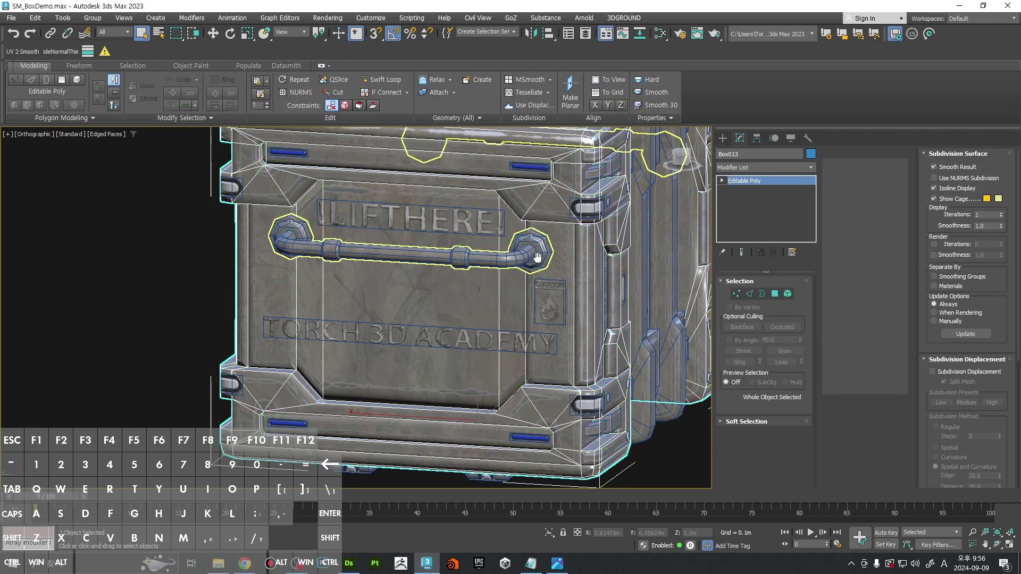
{"action": "key", "text": "shift+z"}
{"action": "key", "text": "shift+y"}
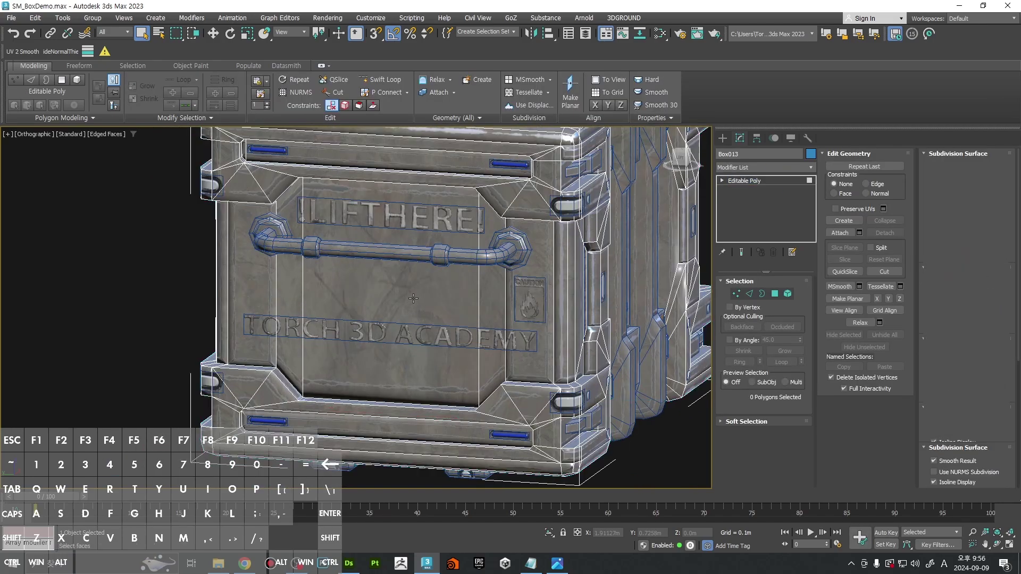
Step: Select the central polygon and both narrow side polygons of the recessed lettered panel on both ends of the crate
{"action": "key", "text": "4"}
{"action": "left_click", "coordinate": [413, 298]}
{"action": "middle_click_drag", "start_coordinate": [422, 292], "coordinate": [495, 308], "text": "alt"}
{"action": "scroll", "coordinate": [492, 300], "scroll_direction": "up", "scroll_amount": 1}
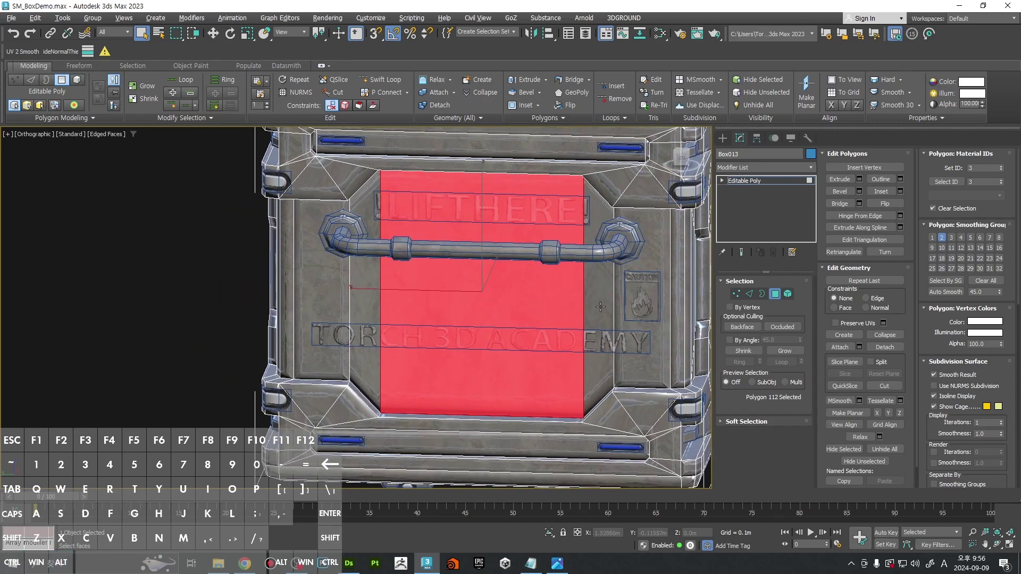
{"action": "left_click", "coordinate": [601, 306]}
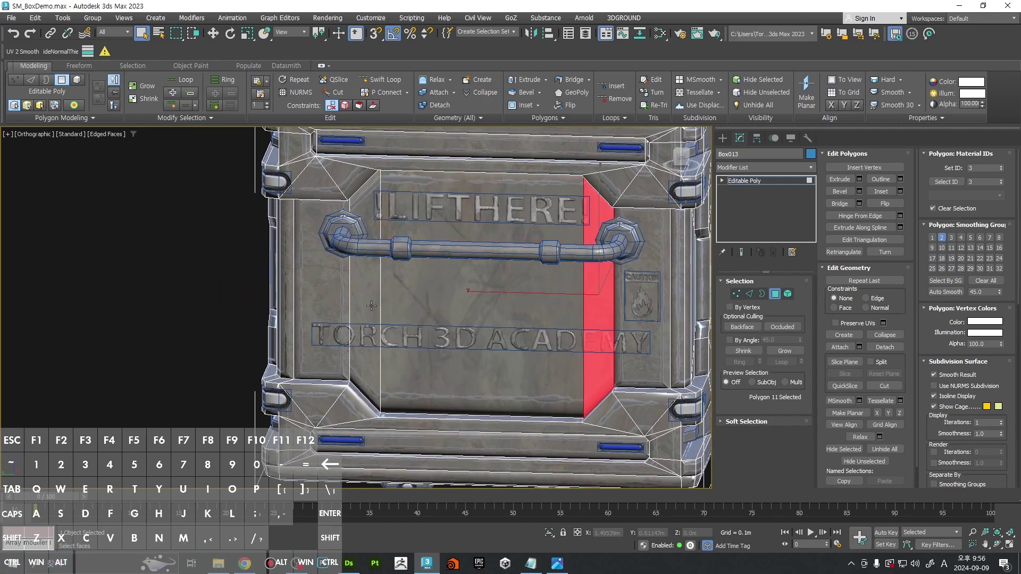
{"action": "left_click", "coordinate": [371, 306], "text": "ctrl"}
{"action": "left_click", "coordinate": [486, 292], "text": "ctrl"}
{"action": "middle_click_drag", "start_coordinate": [485, 292], "coordinate": [369, 324]}
{"action": "middle_click_drag", "start_coordinate": [369, 325], "coordinate": [333, 329], "text": "alt"}
{"action": "scroll", "coordinate": [495, 344], "scroll_direction": "up", "scroll_amount": 4}
{"action": "left_click", "coordinate": [451, 326], "text": "ctrl"}
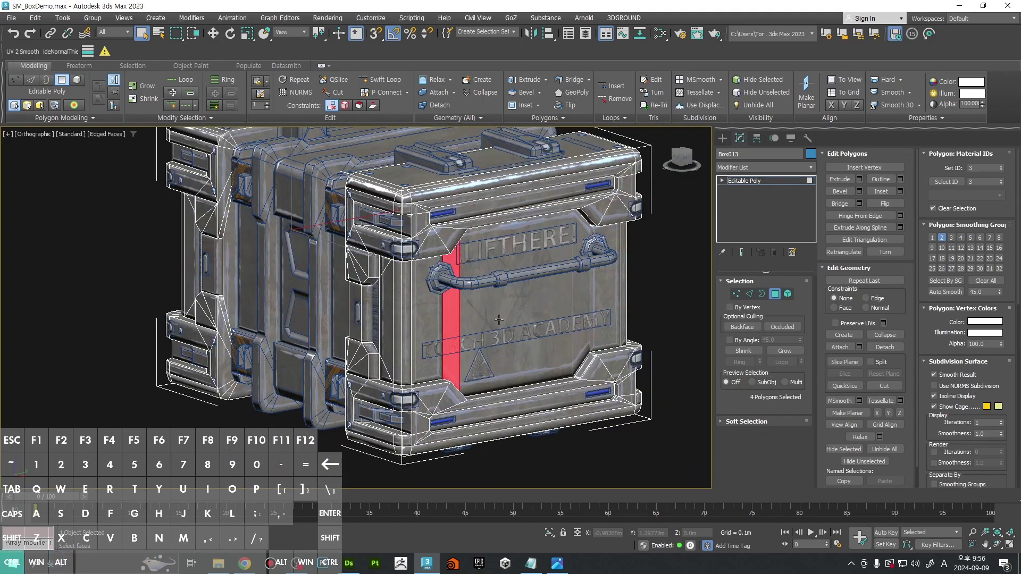
{"action": "left_click", "coordinate": [498, 319], "text": "ctrl"}
{"action": "left_click", "coordinate": [587, 302], "text": "ctrl"}
{"action": "middle_click_drag", "start_coordinate": [586, 301], "coordinate": [601, 340], "text": "ctrl+alt"}
Step: Compare the fake trapezoid recess on the middle body with the beveled corner geometry around the lettered end panel
{"action": "middle_click_drag", "start_coordinate": [601, 340], "coordinate": [467, 239], "text": "alt"}
{"action": "scroll", "coordinate": [540, 288], "scroll_direction": "up", "scroll_amount": 5}
{"action": "scroll", "coordinate": [457, 241], "scroll_direction": "up", "scroll_amount": 5}
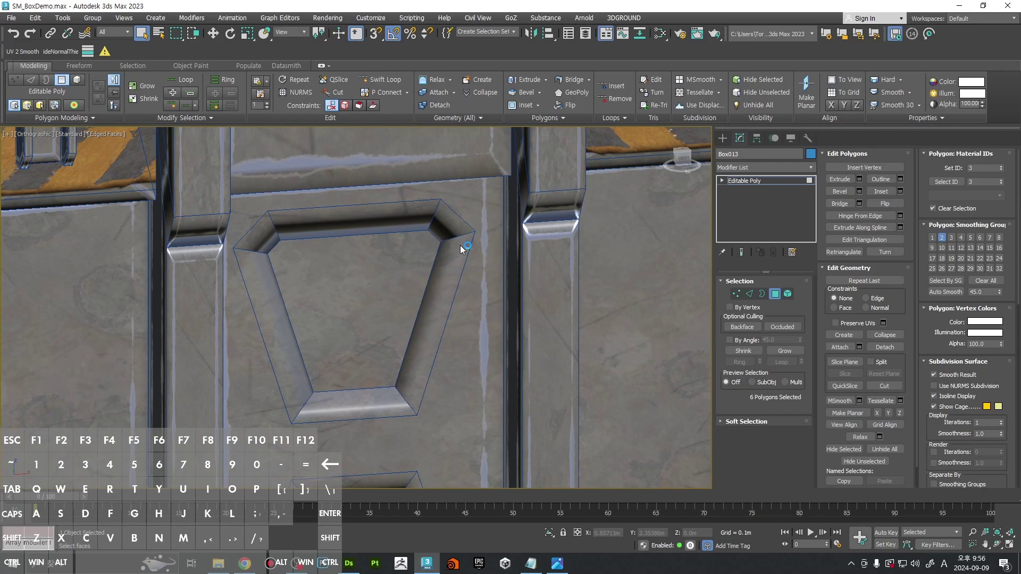
{"action": "scroll", "coordinate": [461, 245], "scroll_direction": "down", "scroll_amount": 4}
{"action": "scroll", "coordinate": [452, 253], "scroll_direction": "up", "scroll_amount": 4}
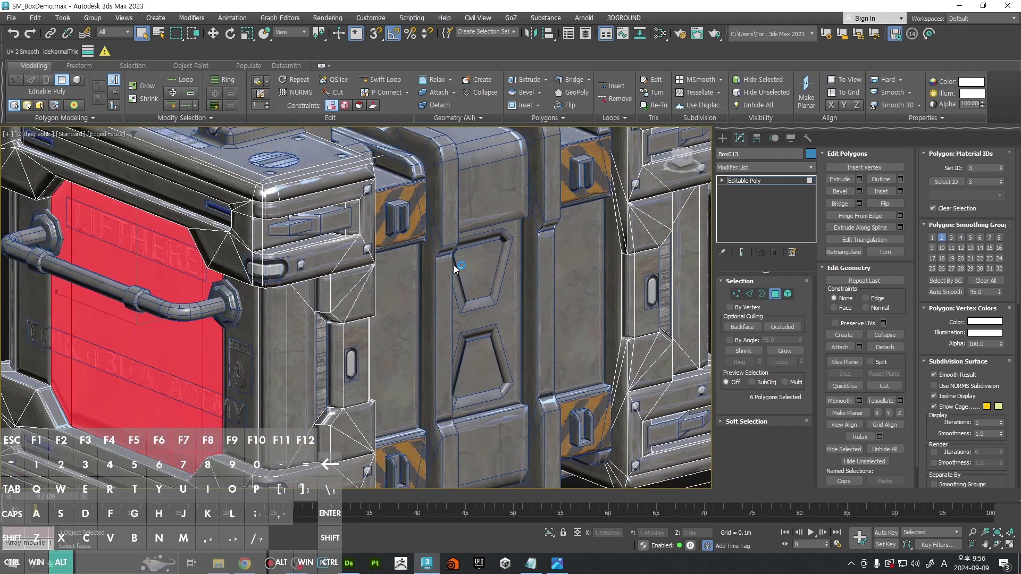
{"action": "scroll", "coordinate": [449, 258], "scroll_direction": "down", "scroll_amount": 5}
{"action": "middle_click_drag", "start_coordinate": [449, 257], "coordinate": [473, 170], "text": "alt"}
{"action": "scroll", "coordinate": [484, 351], "scroll_direction": "up", "scroll_amount": 5}
{"action": "left_click", "coordinate": [484, 351]}
{"action": "left_click", "coordinate": [553, 366]}
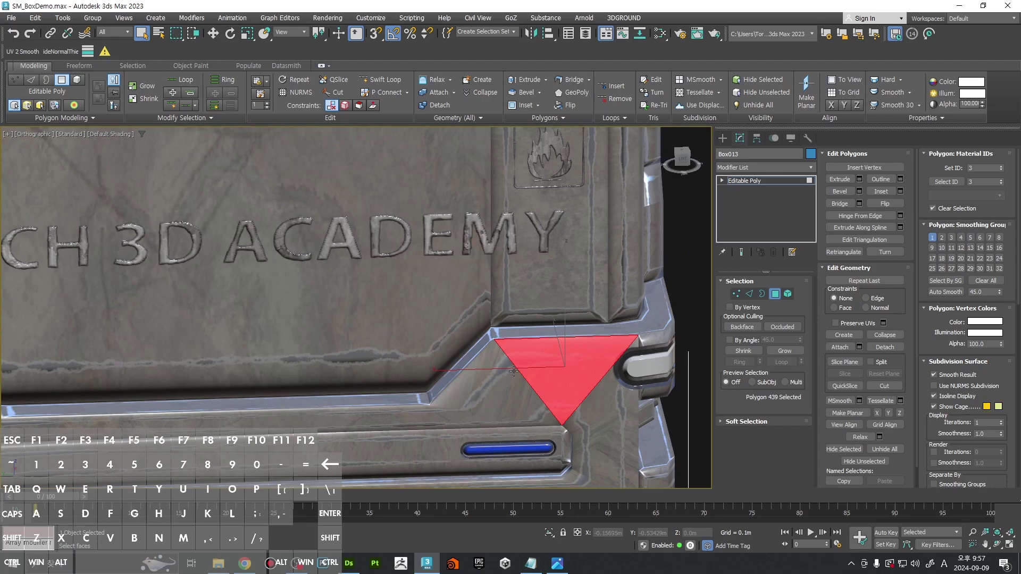
{"action": "scroll", "coordinate": [483, 282], "scroll_direction": "up", "scroll_amount": 4}
{"action": "scroll", "coordinate": [480, 261], "scroll_direction": "down", "scroll_amount": 5}
{"action": "middle_click_drag", "start_coordinate": [480, 261], "coordinate": [372, 319], "text": "alt"}
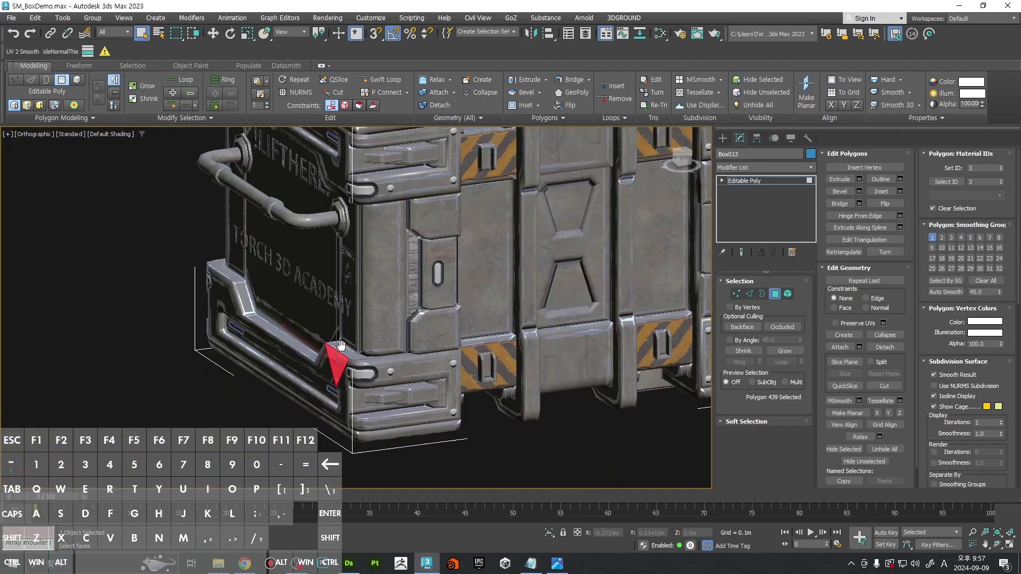
{"action": "middle_click_drag", "start_coordinate": [415, 175], "coordinate": [474, 266]}
{"action": "scroll", "coordinate": [475, 268], "scroll_direction": "up", "scroll_amount": 5}
{"action": "left_click", "coordinate": [475, 268]}
{"action": "key", "text": "F4"}
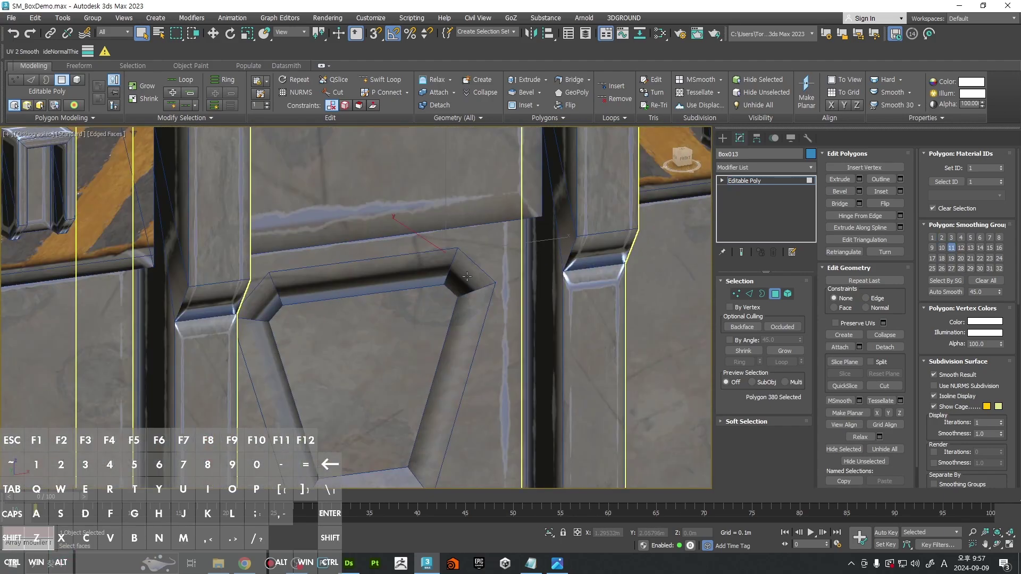
{"action": "middle_click_drag", "start_coordinate": [482, 294], "coordinate": [436, 367], "text": "ctrl+alt"}
{"action": "middle_click_drag", "start_coordinate": [436, 366], "coordinate": [496, 324], "text": "alt"}
Step: Reselect the center and side polygons of the recessed lettered panels on both ends, showing the selection as outlines
{"action": "left_click", "coordinate": [381, 276]}
{"action": "left_click", "coordinate": [495, 325], "text": "ctrl"}
{"action": "left_click", "coordinate": [554, 312], "text": "ctrl"}
{"action": "left_click", "coordinate": [609, 302], "text": "ctrl"}
{"action": "middle_click_drag", "start_coordinate": [608, 302], "coordinate": [634, 292], "text": "alt"}
{"action": "middle_click_drag", "start_coordinate": [633, 292], "coordinate": [667, 284]}
{"action": "middle_click_drag", "start_coordinate": [481, 319], "coordinate": [479, 268], "text": "alt"}
{"action": "scroll", "coordinate": [478, 268], "scroll_direction": "up", "scroll_amount": 3}
{"action": "key", "text": "F2"}
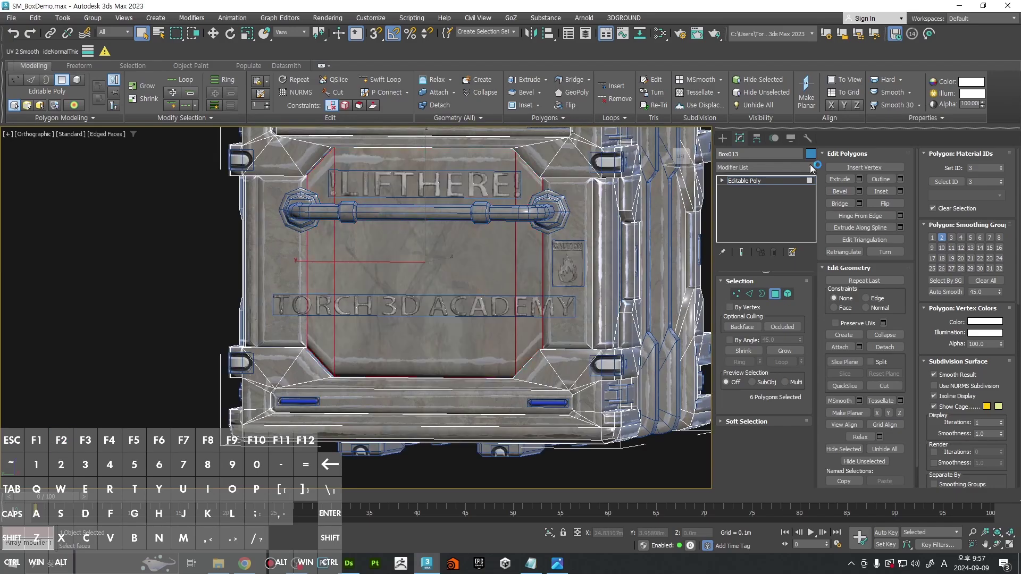
Step: Apply an Unwrap UVW modifier to the selected end panel polygons and open the UV editor
{"action": "left_click", "coordinate": [780, 171]}
{"action": "key", "text": "u"}
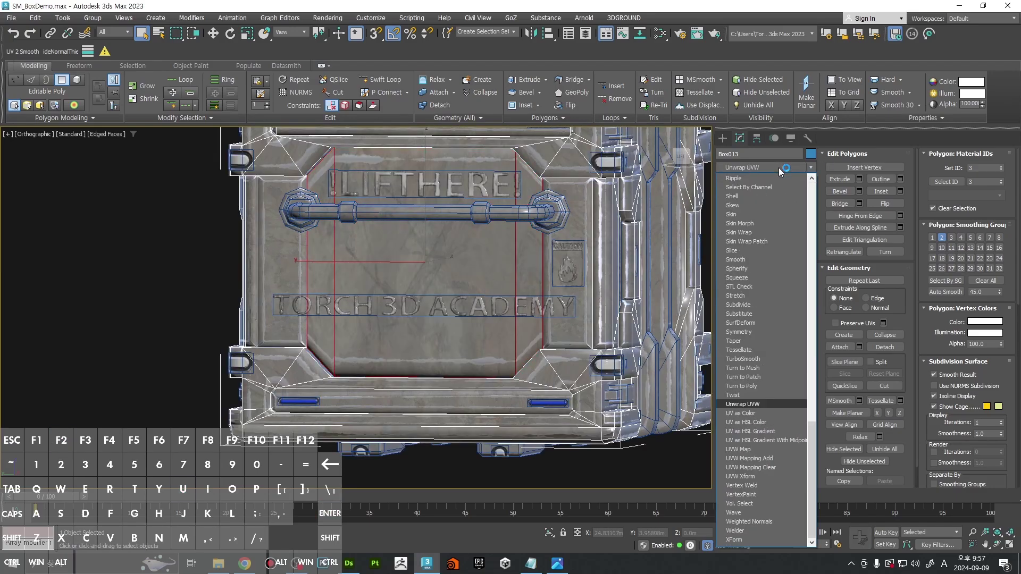
{"action": "key", "text": "Return"}
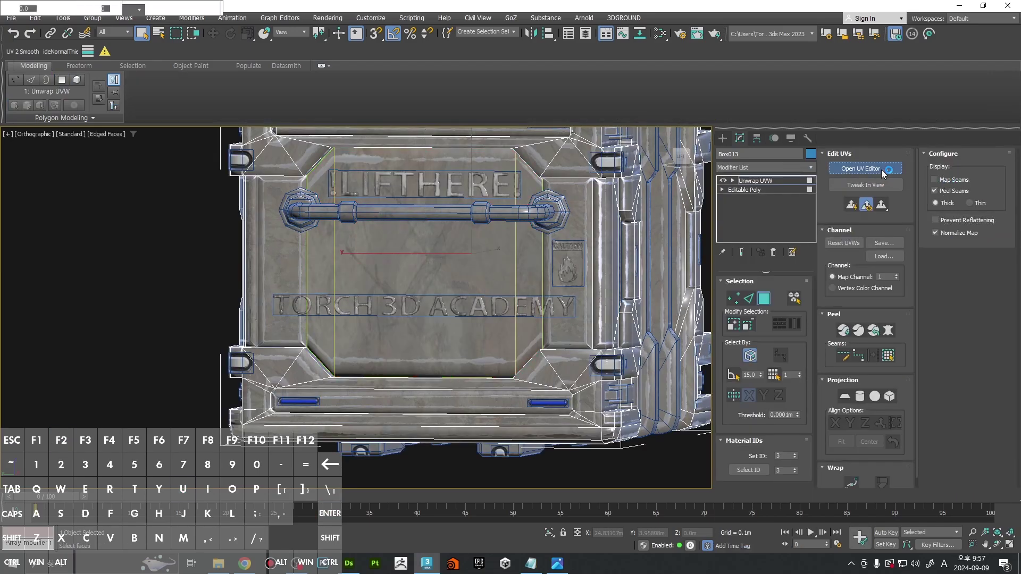
{"action": "left_click", "coordinate": [882, 169]}
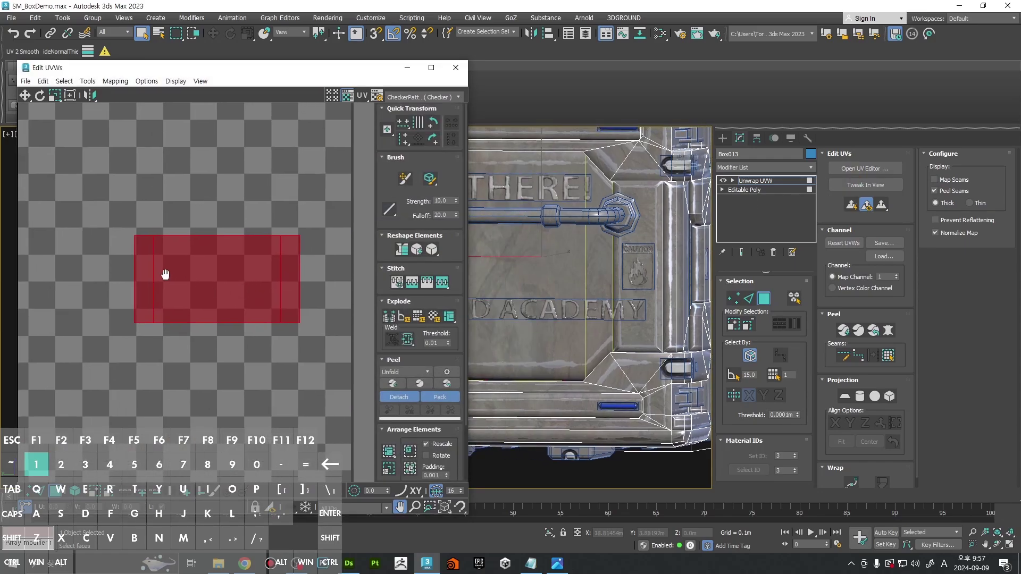
Step: Scale the four outer corner vertices of the end panel's UV shell vertically inward to give the shell chamfered corners
{"action": "key", "text": "1"}
{"action": "middle_click_drag", "start_coordinate": [105, 211], "coordinate": [120, 228]}
{"action": "key", "text": "1"}
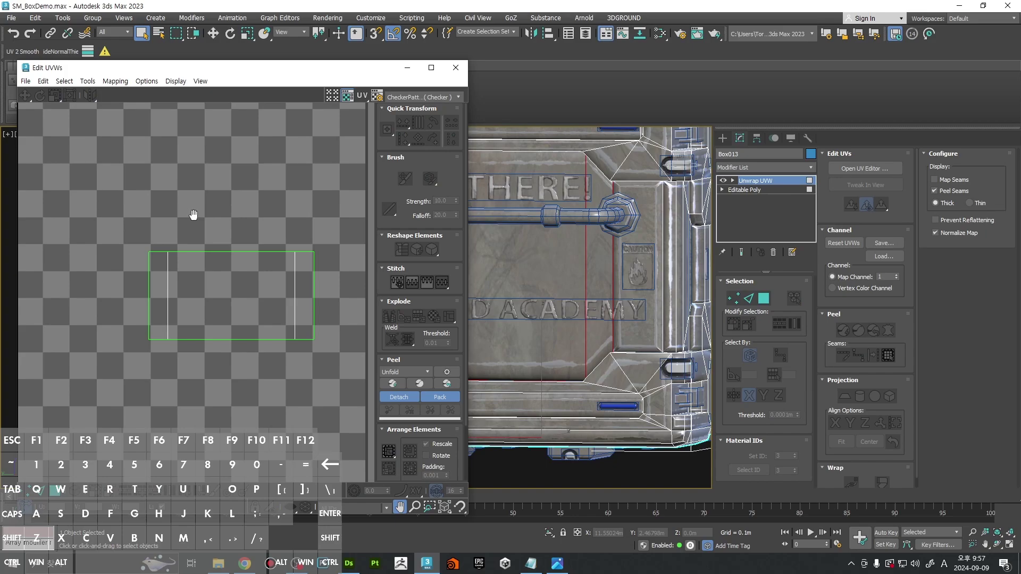
{"action": "key", "text": "1"}
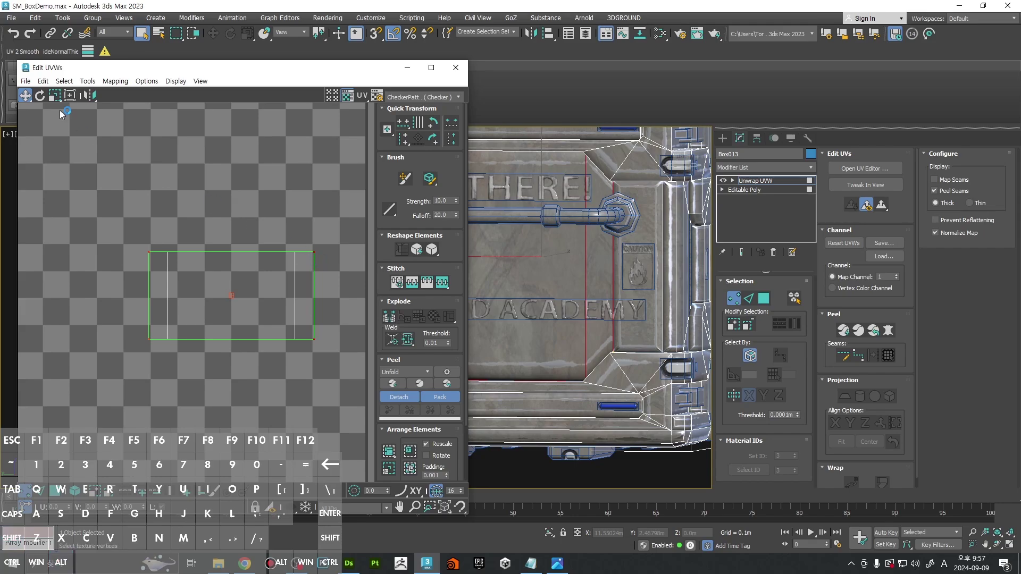
{"action": "left_click", "coordinate": [55, 96]}
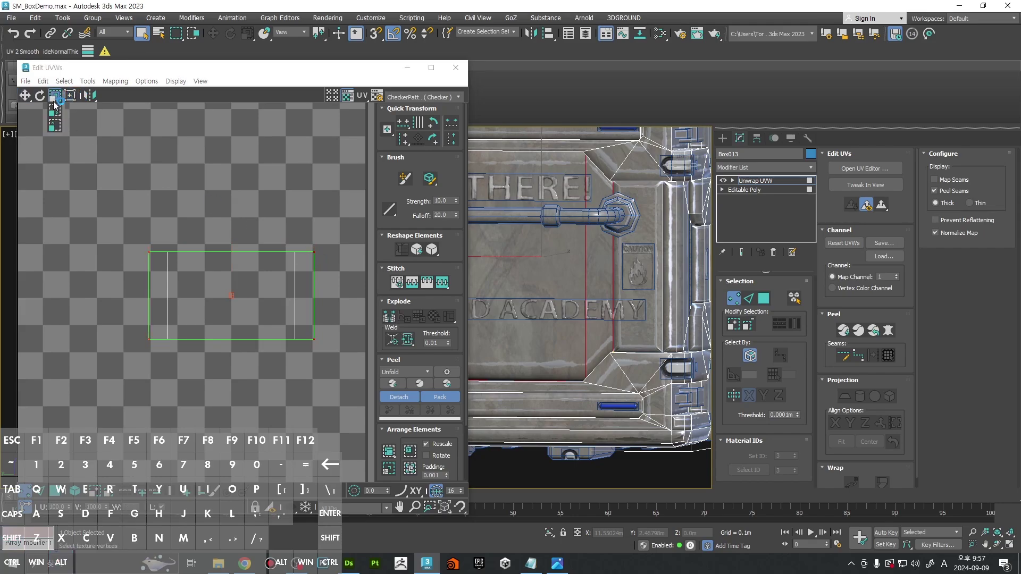
{"action": "left_click", "coordinate": [70, 97]}
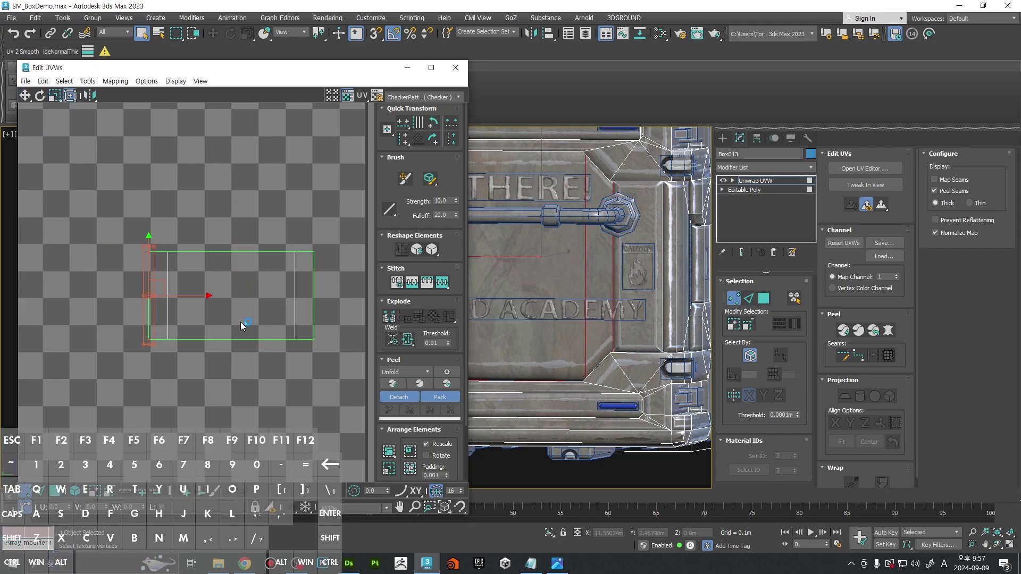
{"action": "left_click_drag", "start_coordinate": [298, 239], "coordinate": [354, 375], "text": "ctrl"}
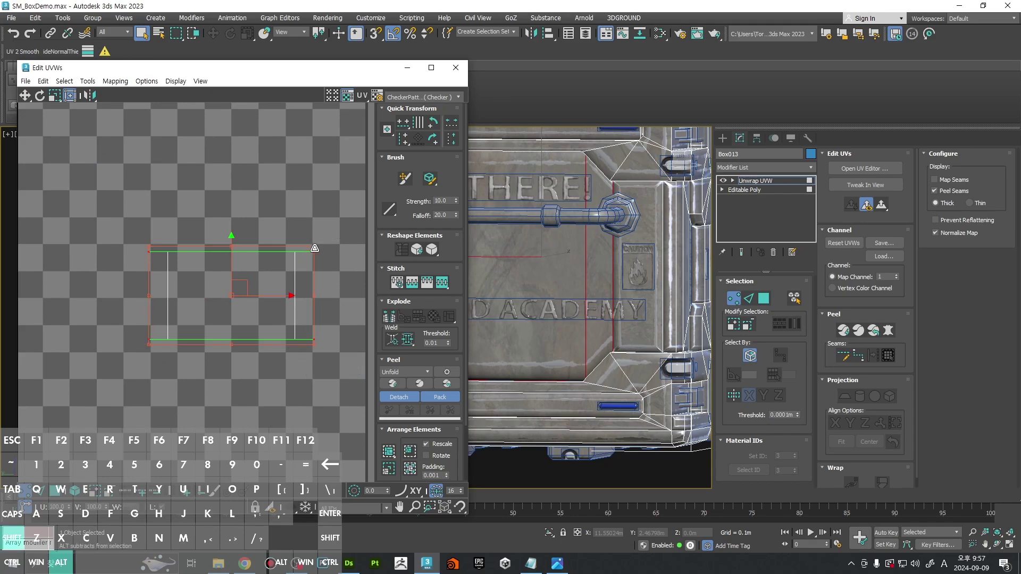
{"action": "left_click_drag", "start_coordinate": [314, 252], "coordinate": [314, 260], "text": "alt+shift"}
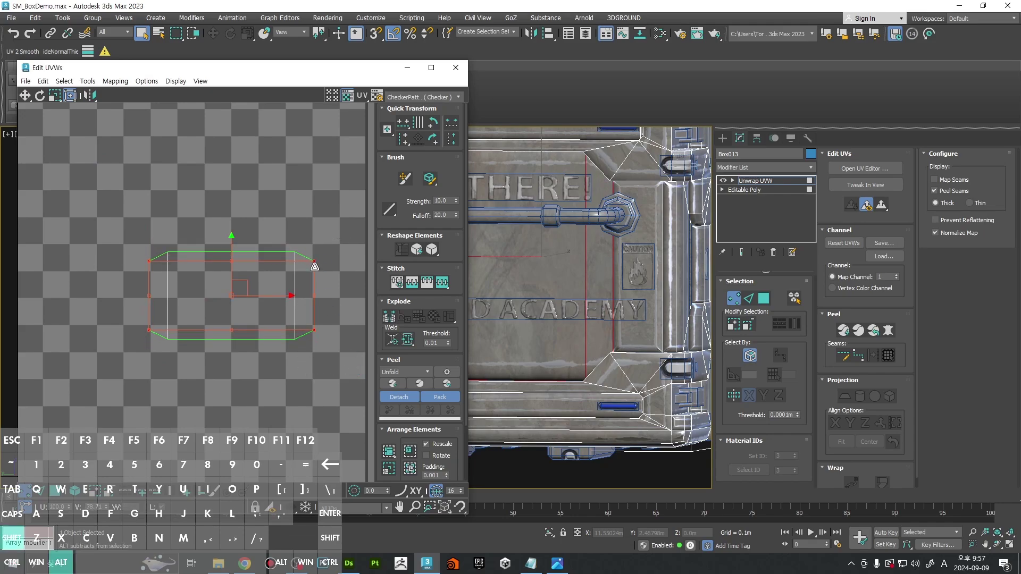
{"action": "left_click", "coordinate": [333, 249]}
{"action": "middle_click_drag", "start_coordinate": [642, 246], "coordinate": [592, 303], "text": "alt"}
{"action": "key", "text": "F4"}
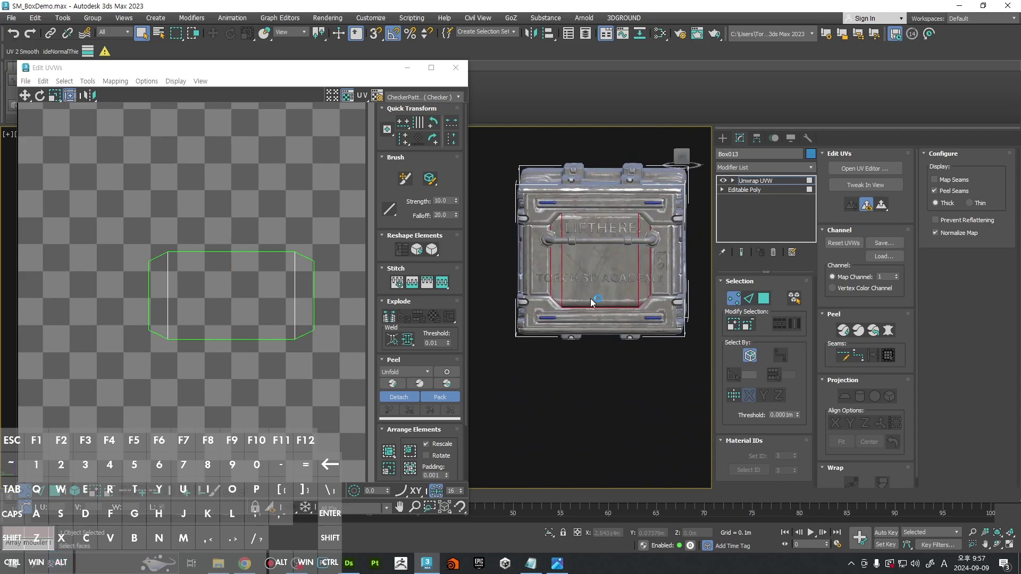
Step: Select all faces of the chamfered UV shell and scale it down vertically to fit the end panel's texture proportions
{"action": "key", "text": "3"}
{"action": "left_click", "coordinate": [590, 299]}
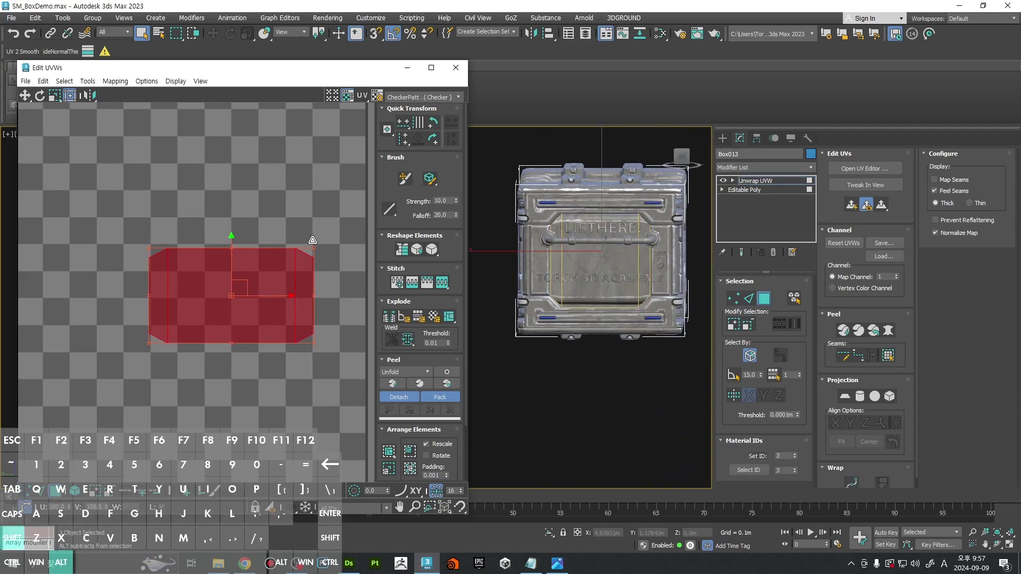
{"action": "left_click_drag", "start_coordinate": [313, 240], "coordinate": [315, 260]}
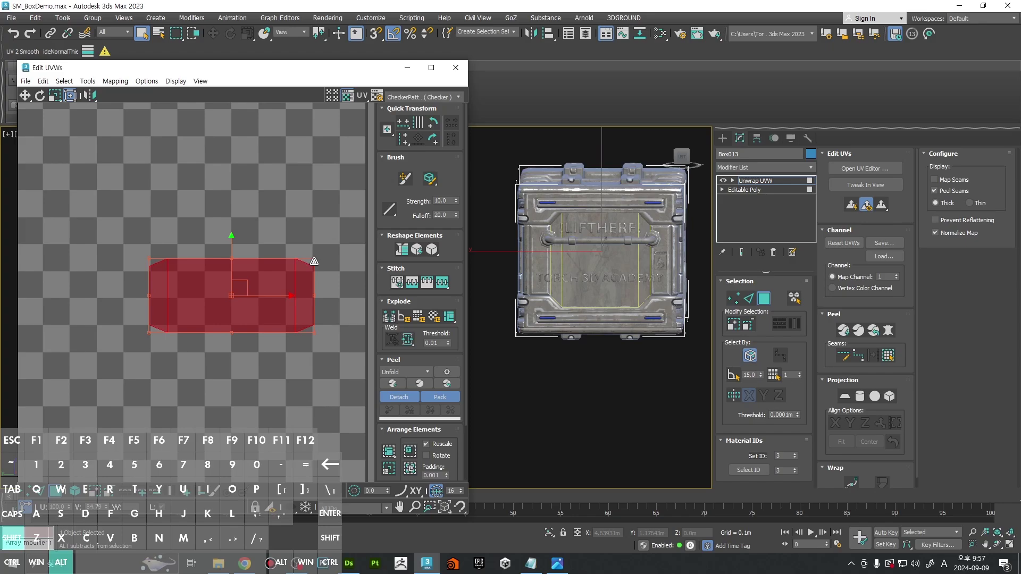
{"action": "left_click", "coordinate": [320, 237]}
{"action": "middle_click_drag", "start_coordinate": [620, 259], "coordinate": [590, 464], "text": "alt"}
{"action": "scroll", "coordinate": [601, 271], "scroll_direction": "up", "scroll_amount": 5}
{"action": "scroll", "coordinate": [593, 384], "scroll_direction": "down", "scroll_amount": 5}
{"action": "middle_click_drag", "start_coordinate": [593, 383], "coordinate": [559, 271], "text": "alt"}
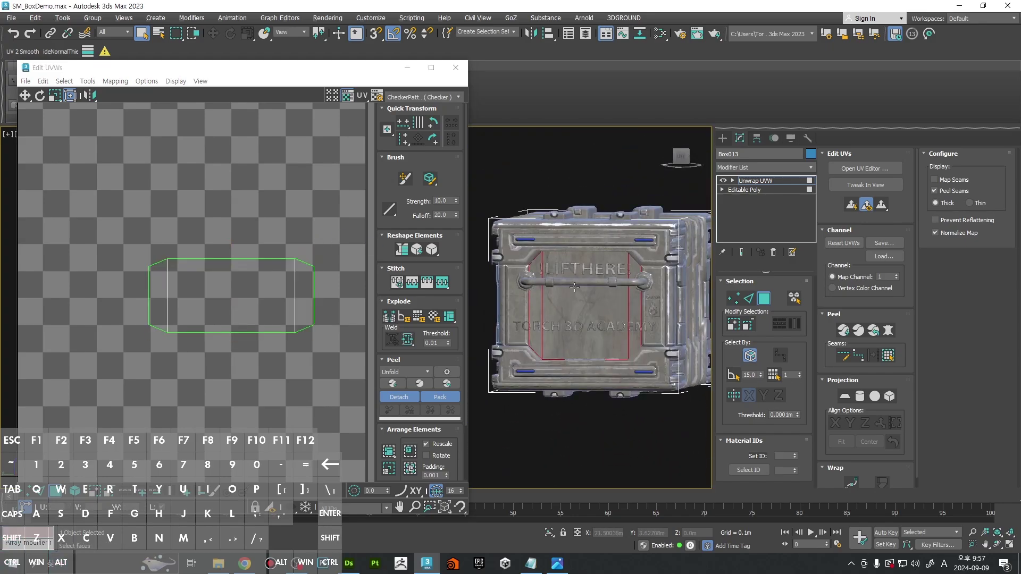
Step: Convert the unwrapped crate body back to an Editable Poly
{"action": "right_click", "coordinate": [554, 264]}
{"action": "mouse_move", "coordinate": [601, 398]}
{"action": "left_click", "coordinate": [672, 414]}
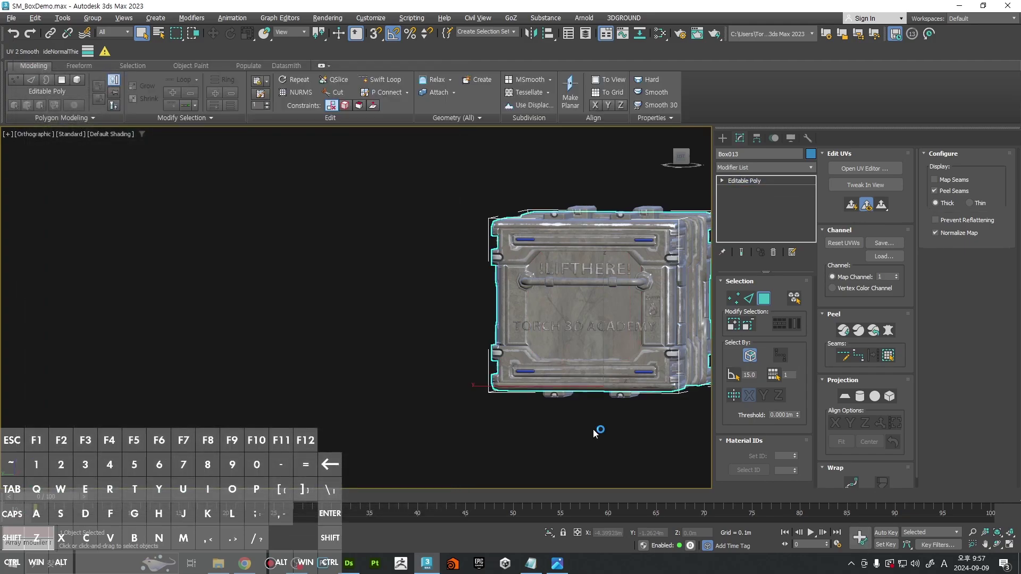
{"action": "left_click", "coordinate": [592, 429]}
Step: Detach the three selected polygons of the lettered end panel as a separate clone object
{"action": "left_click", "coordinate": [650, 305]}
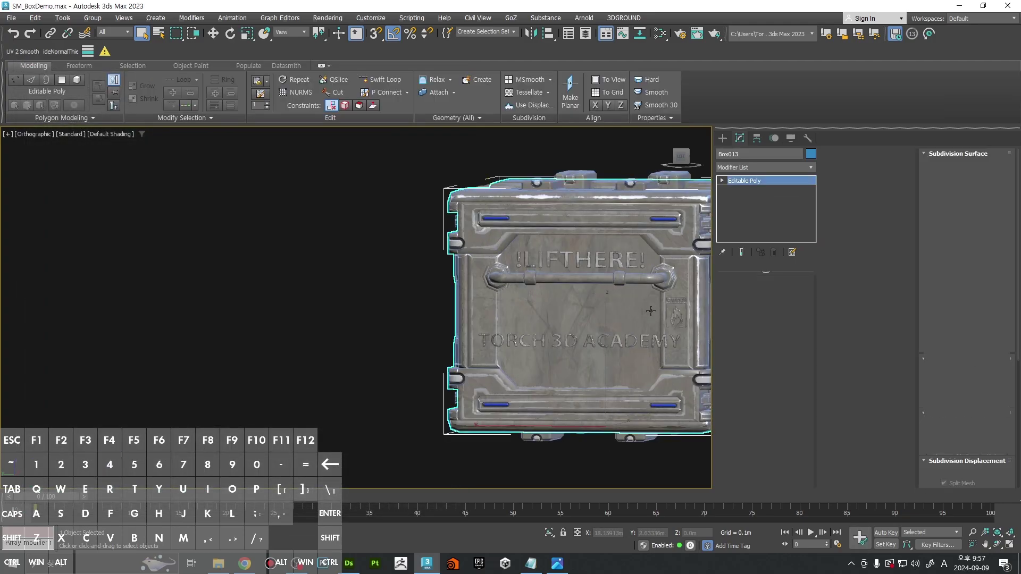
{"action": "key", "text": "4"}
{"action": "key", "text": "F2"}
{"action": "scroll", "coordinate": [615, 312], "scroll_direction": "up", "scroll_amount": 2}
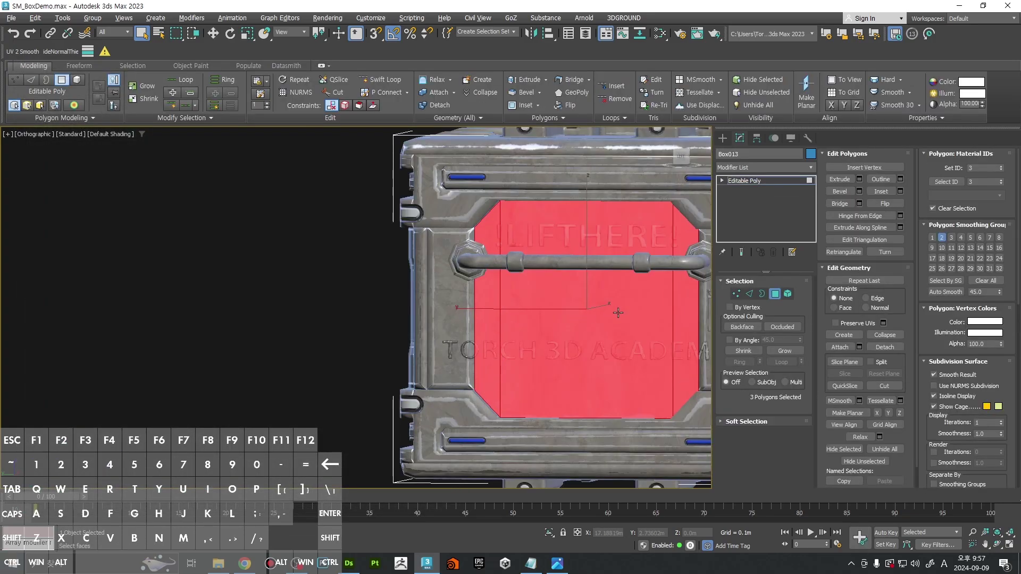
{"action": "middle_click_drag", "start_coordinate": [615, 312], "coordinate": [465, 291]}
{"action": "scroll", "coordinate": [468, 303], "scroll_direction": "up", "scroll_amount": 2}
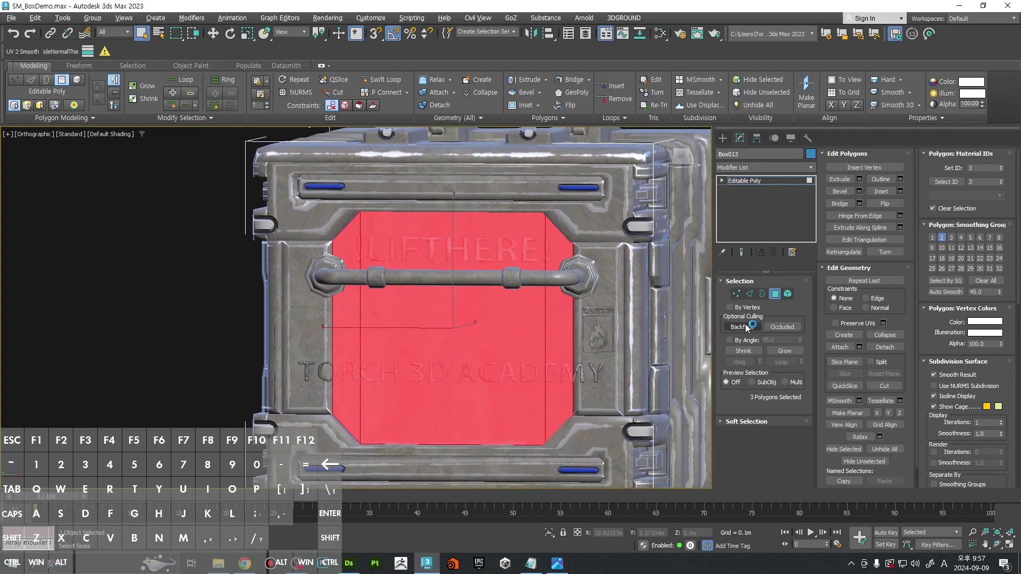
{"action": "left_click", "coordinate": [878, 425]}
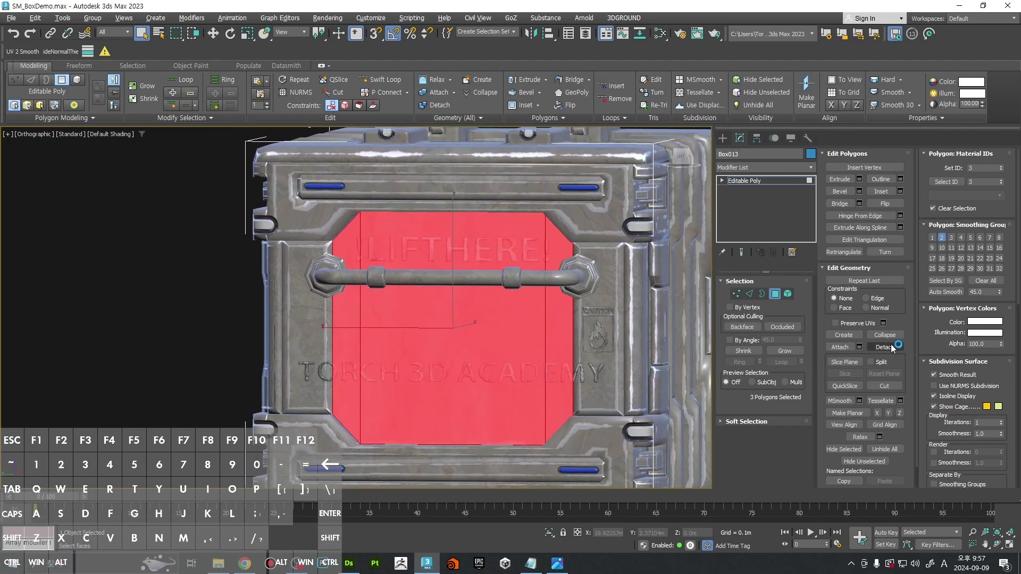
{"action": "left_click", "coordinate": [483, 305]}
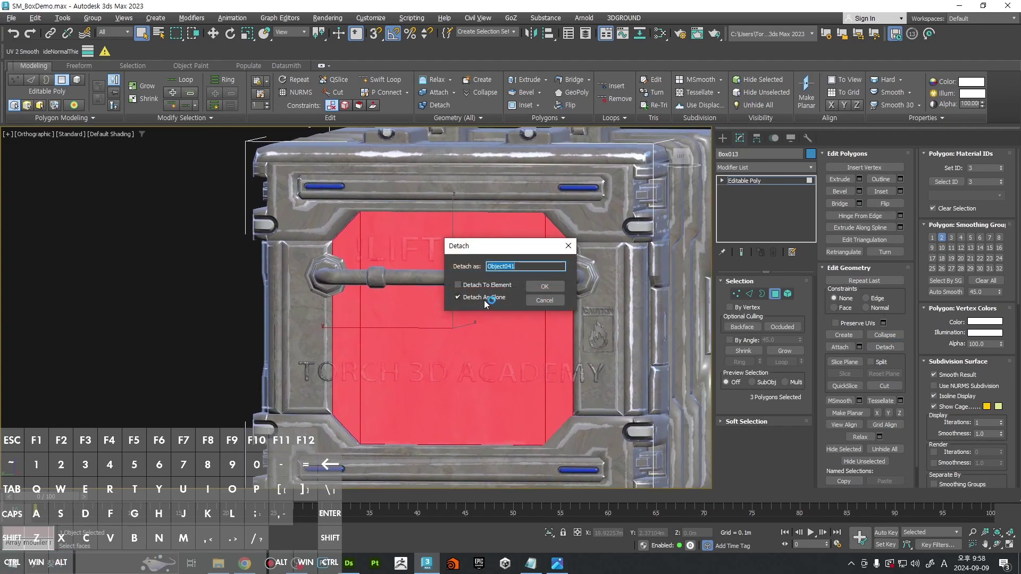
{"action": "left_click", "coordinate": [548, 291]}
Step: Select the detached panel clone and move its polygons slightly outward from the crate's end face, with edged faces shown
{"action": "key", "text": "4"}
{"action": "left_click", "coordinate": [546, 331]}
{"action": "scroll", "coordinate": [546, 331], "scroll_direction": "down", "scroll_amount": 5}
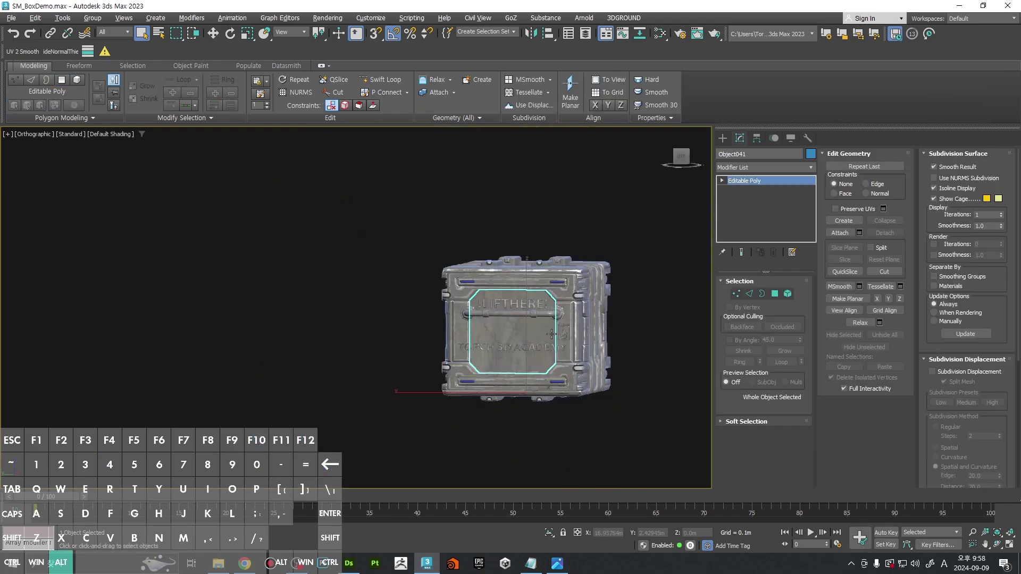
{"action": "middle_click_drag", "start_coordinate": [546, 331], "coordinate": [516, 350], "text": "alt"}
{"action": "key", "text": "4"}
{"action": "scroll", "coordinate": [530, 340], "scroll_direction": "up", "scroll_amount": 5}
{"action": "key", "text": "w"}
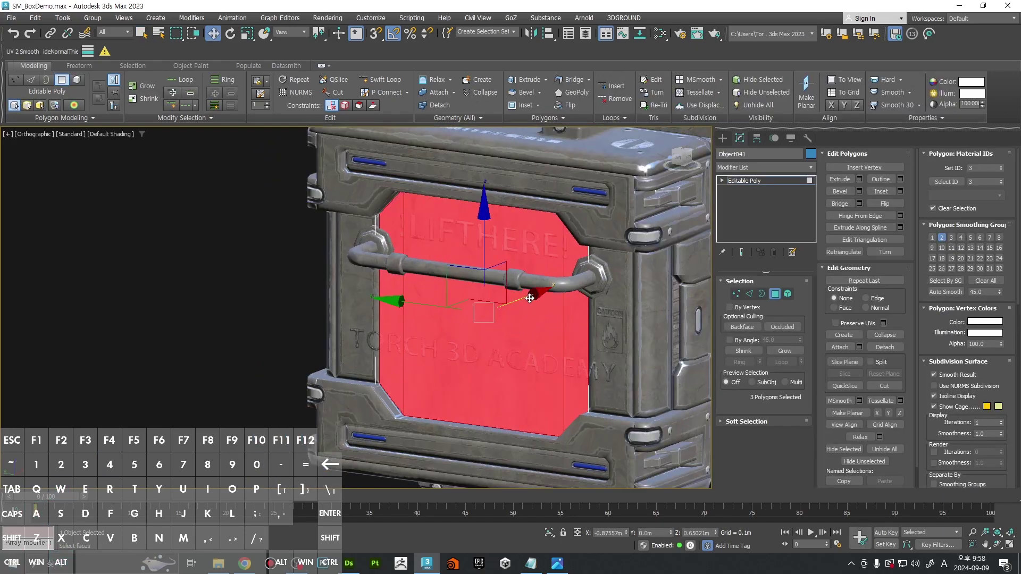
{"action": "left_click_drag", "start_coordinate": [532, 296], "coordinate": [372, 354]}
{"action": "key", "text": "shift+z"}
{"action": "key", "text": "F4"}
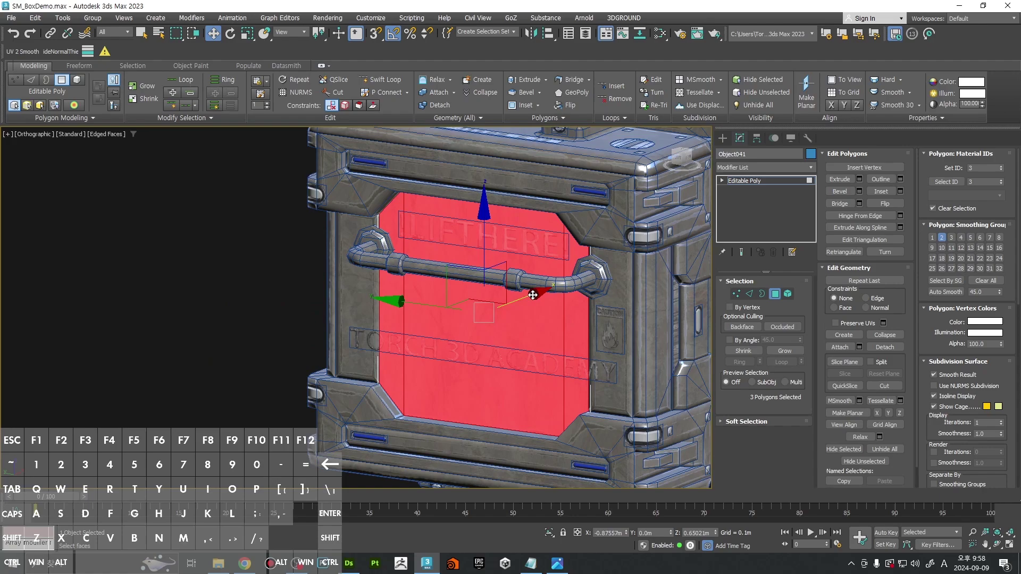
Step: Remove the panel clone's two inner vertical edges along with their vertices in the Left view, reducing it to a rectangle
{"action": "middle_click_drag", "start_coordinate": [534, 295], "coordinate": [563, 294], "text": "alt"}
{"action": "key", "text": "l"}
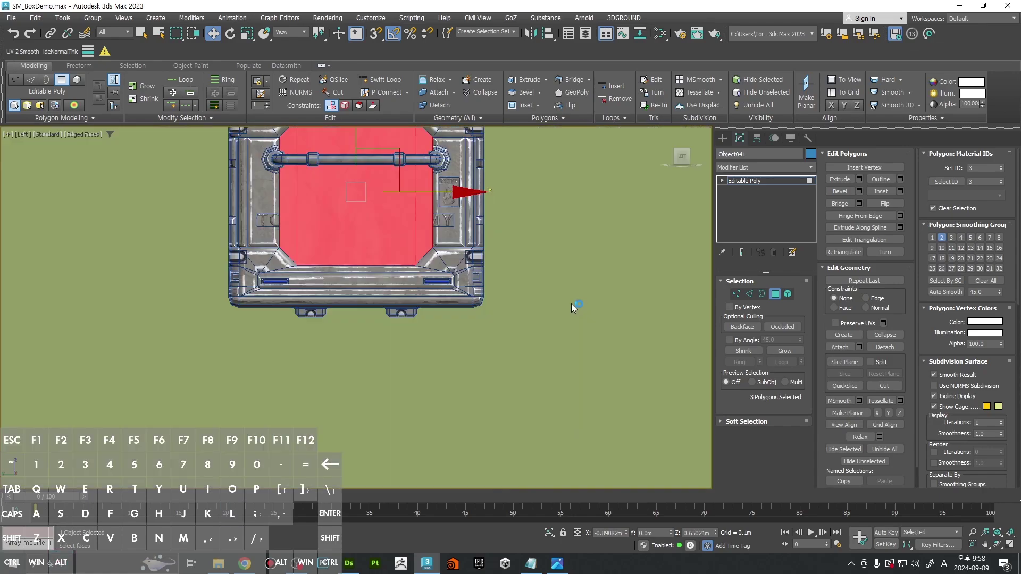
{"action": "key", "text": "z"}
{"action": "scroll", "coordinate": [582, 312], "scroll_direction": "down", "scroll_amount": 3}
{"action": "middle_click_drag", "start_coordinate": [473, 303], "coordinate": [564, 303]}
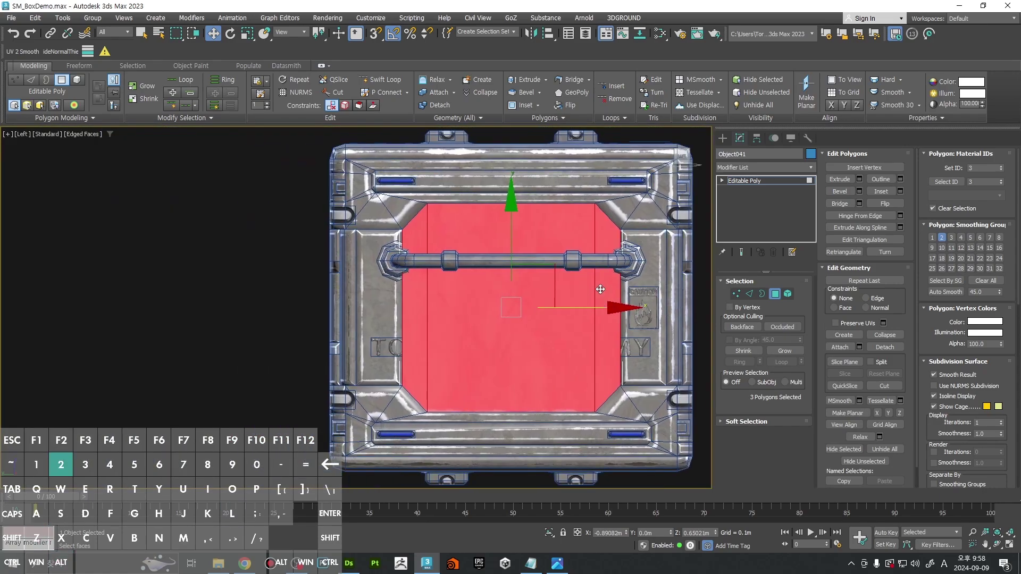
{"action": "key", "text": "2"}
{"action": "key", "text": "F3"}
{"action": "left_click", "coordinate": [596, 292]}
{"action": "left_click", "coordinate": [428, 304], "text": "ctrl"}
{"action": "key", "text": "ctrl+BackSpace"}
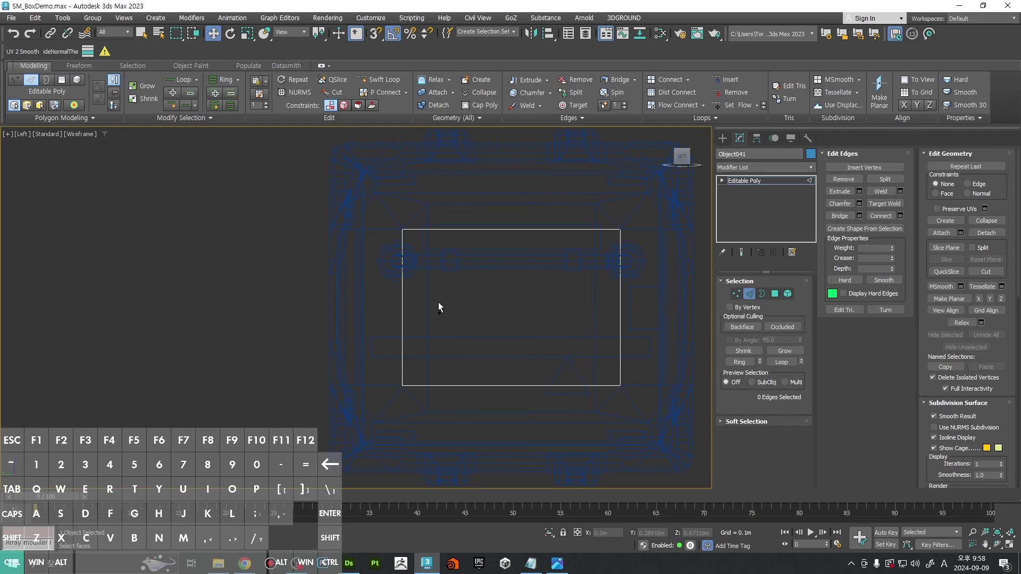
Step: Connect the rectangle's upper and lower edges with a vertical edge through its middle
{"action": "key", "text": "F3"}
{"action": "scroll", "coordinate": [522, 313], "scroll_direction": "up", "scroll_amount": 3}
{"action": "scroll", "coordinate": [521, 313], "scroll_direction": "down", "scroll_amount": 3}
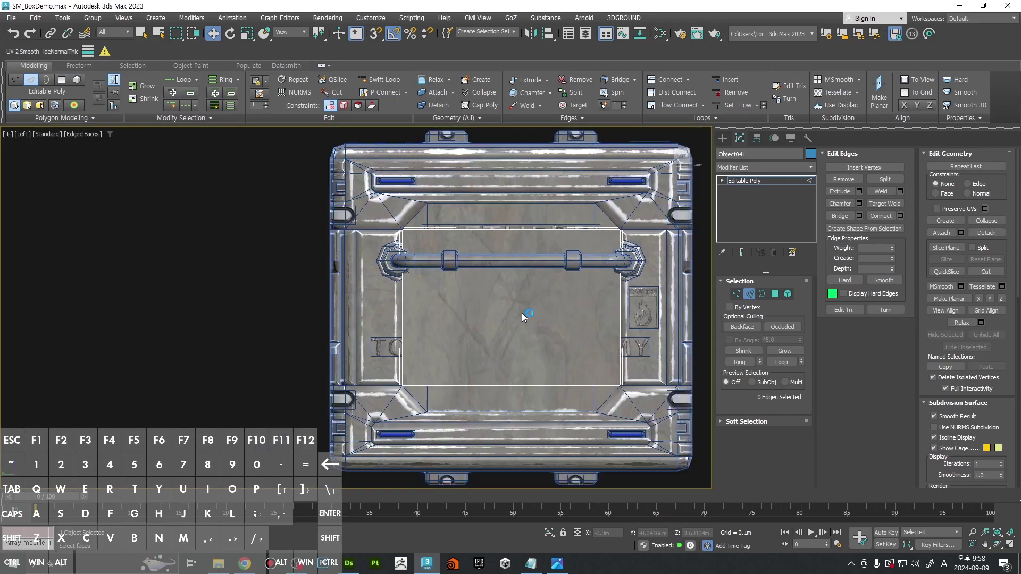
{"action": "key", "text": "2"}
{"action": "key", "text": "2"}
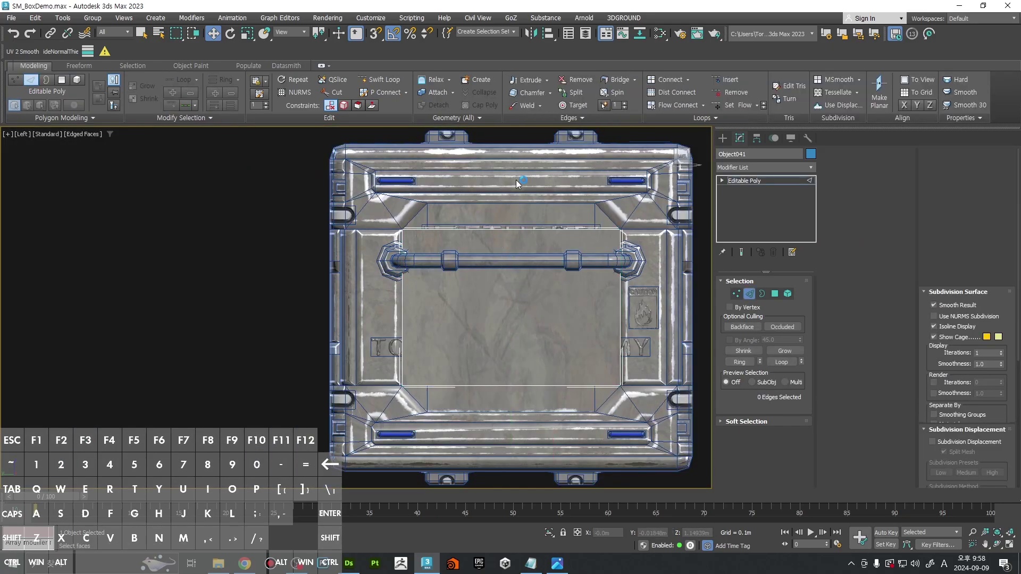
{"action": "left_click", "coordinate": [530, 229]}
{"action": "left_click", "coordinate": [560, 387], "text": "ctrl"}
{"action": "left_click", "coordinate": [893, 220]}
Step: Delete the right half polygon of the divided rectangle
{"action": "key", "text": "4"}
{"action": "left_click", "coordinate": [577, 335]}
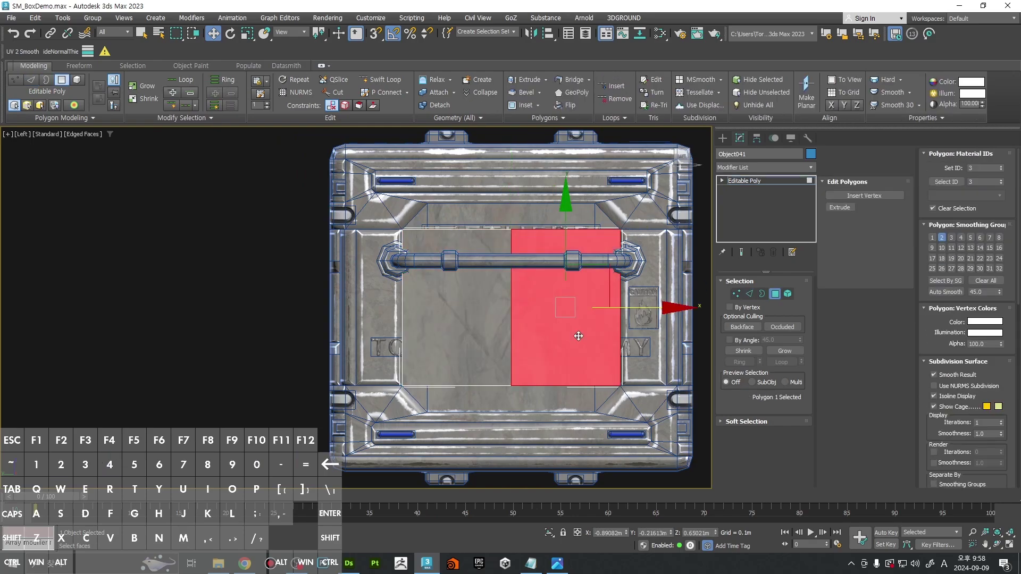
{"action": "key", "text": "Delete"}
Step: Cut a diagonal edge across the remaining half from its upper edge down to its right edge
{"action": "middle_click_drag", "start_coordinate": [506, 305], "coordinate": [538, 319]}
{"action": "scroll", "coordinate": [538, 319], "scroll_direction": "up", "scroll_amount": 2}
{"action": "key", "text": "1"}
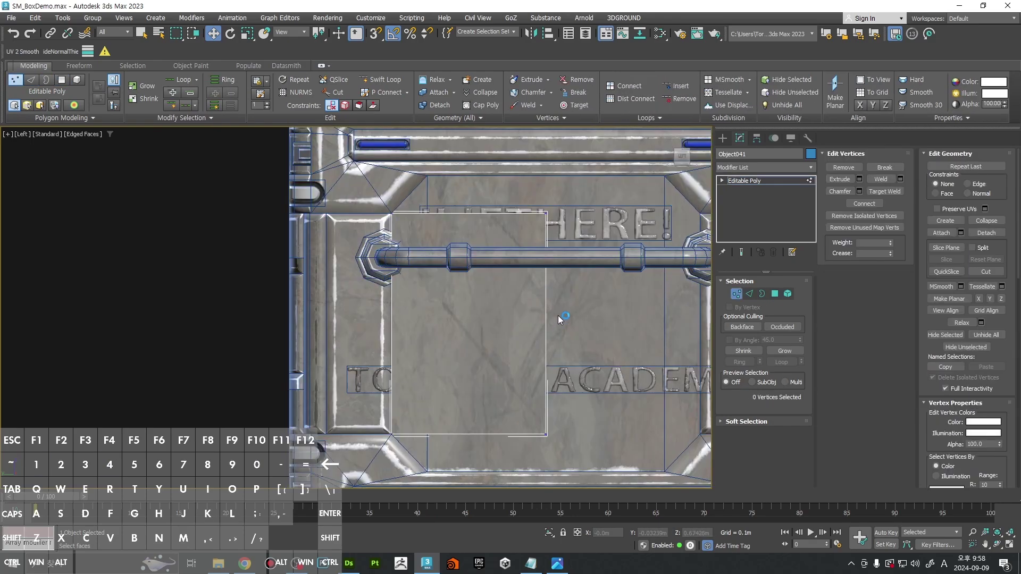
{"action": "key", "text": "alt+c"}
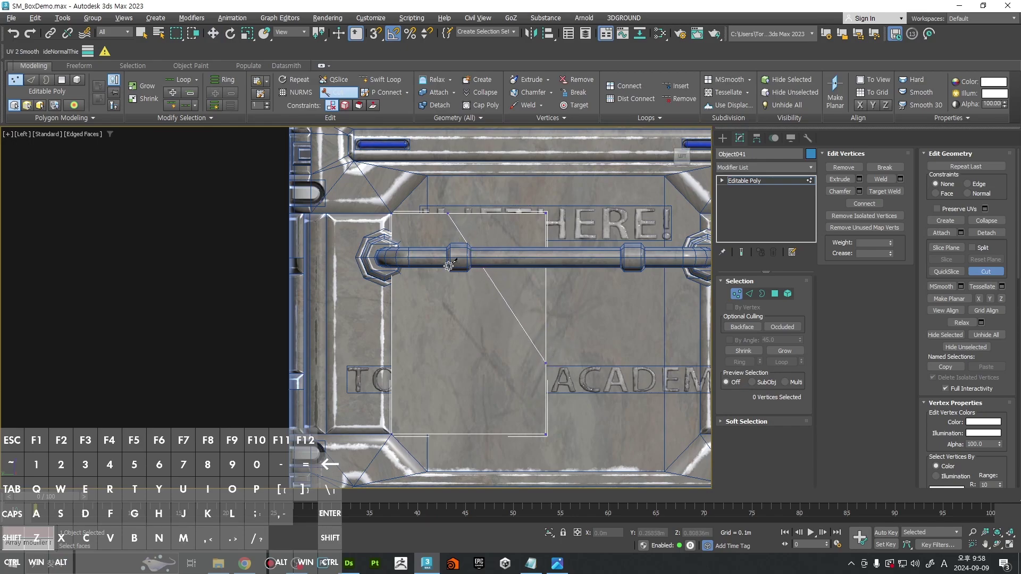
Step: Chamfer the diagonal edge by about 0.0104 m
{"action": "key", "text": "2"}
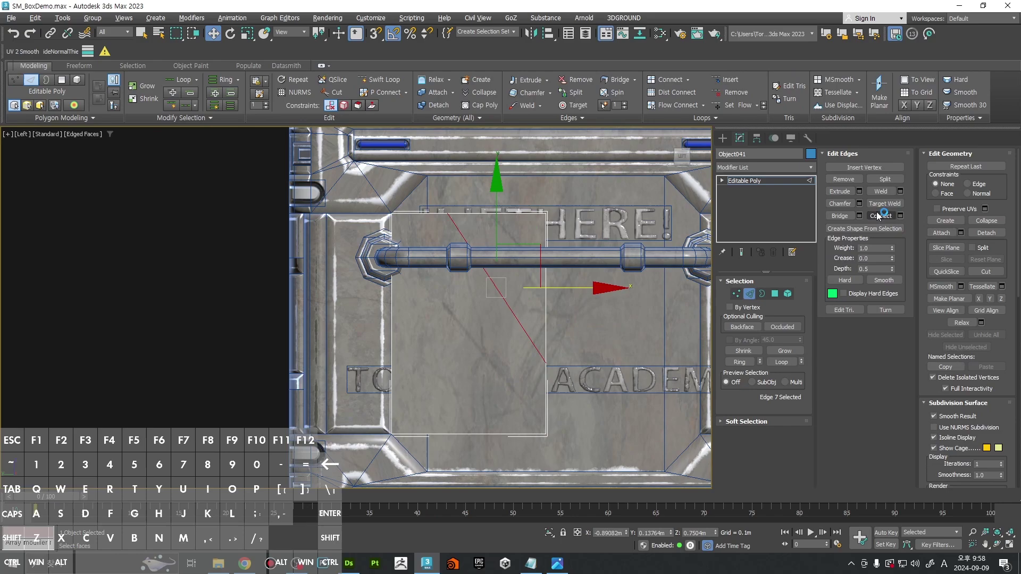
{"action": "left_click", "coordinate": [859, 203]}
{"action": "left_click_drag", "start_coordinate": [363, 329], "coordinate": [363, 328]}
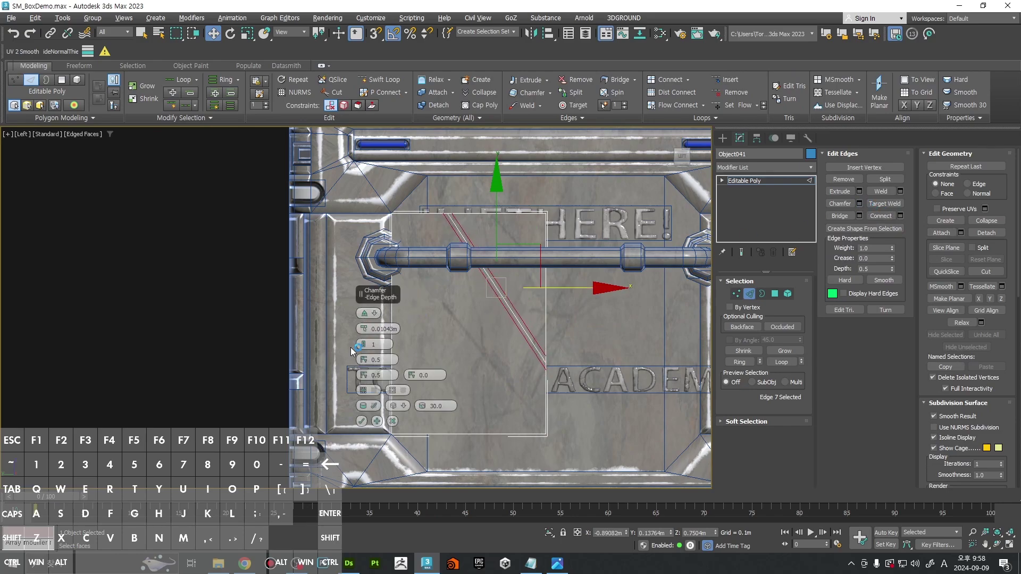
{"action": "left_click", "coordinate": [363, 422]}
Step: Delete the narrow diagonal strip polygon to separate the half panel into two pieces
{"action": "middle_click_drag", "start_coordinate": [492, 311], "coordinate": [508, 290]}
{"action": "key", "text": "4"}
{"action": "left_click", "coordinate": [499, 325]}
{"action": "key", "text": "Delete"}
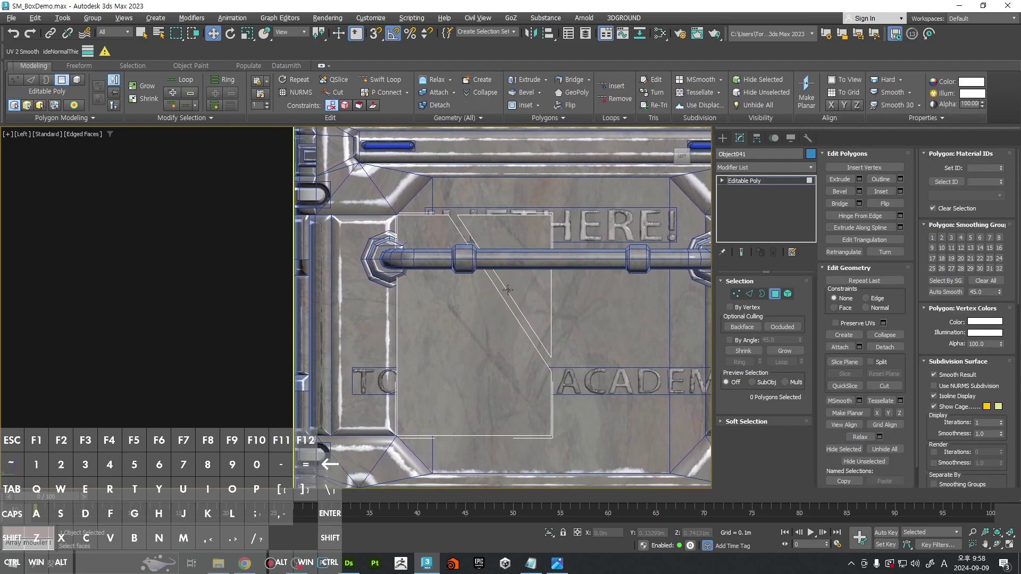
Step: Slide the left piece's two upper vertices downward along their edges using the Edge constraint
{"action": "key", "text": "1"}
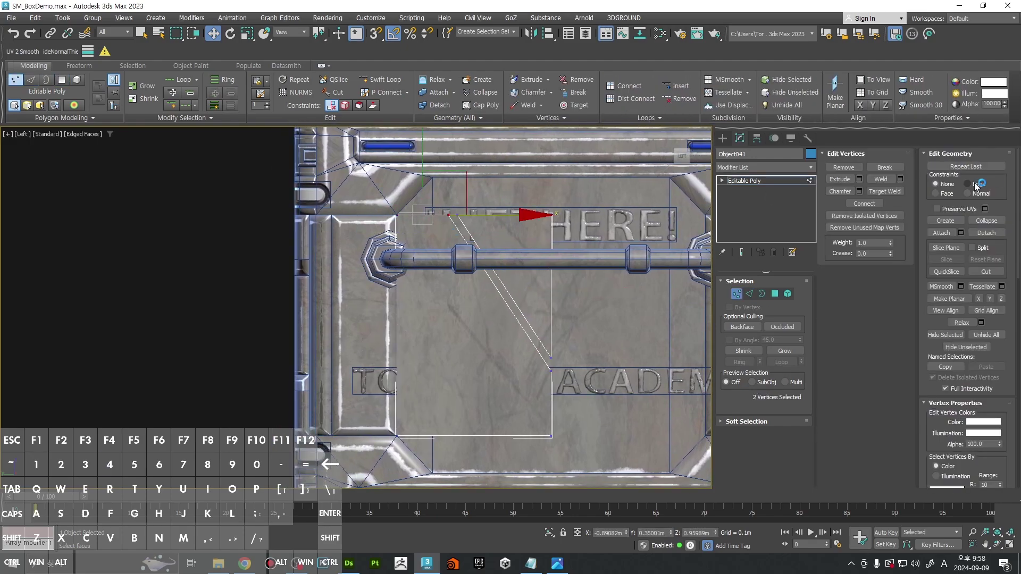
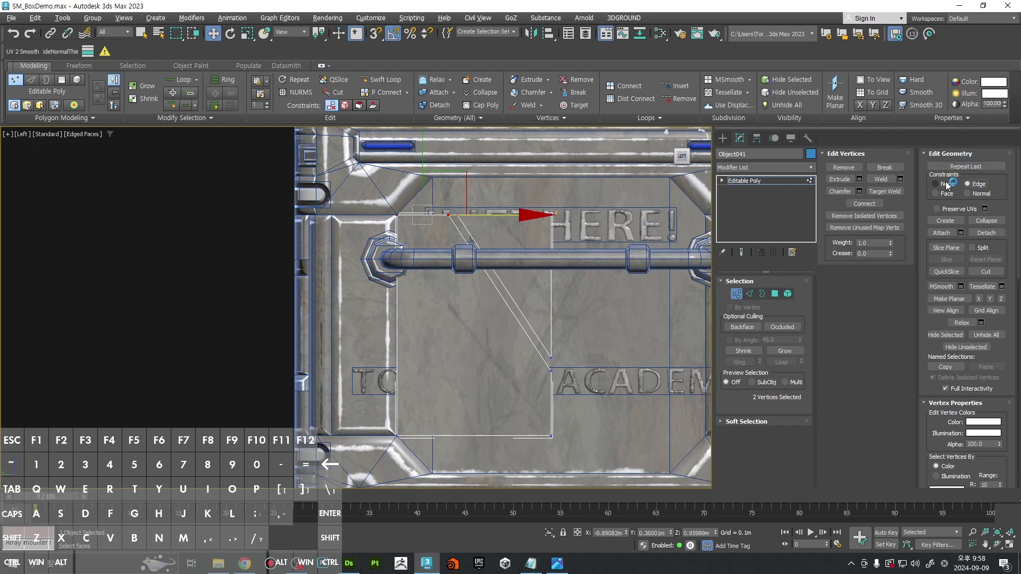
{"action": "left_click_drag", "start_coordinate": [422, 160], "coordinate": [432, 175]}
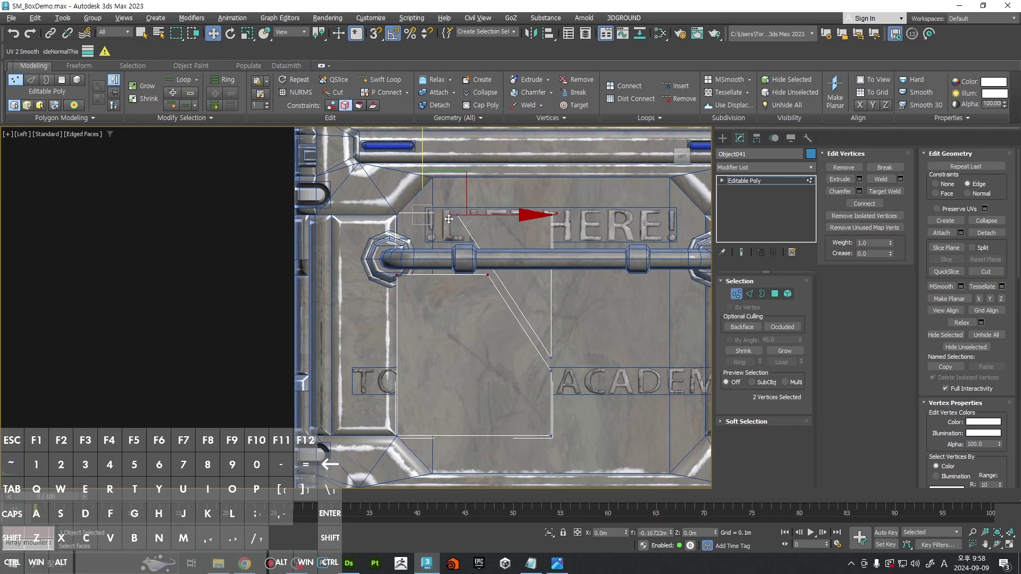
{"action": "left_click_drag", "start_coordinate": [442, 209], "coordinate": [444, 209]}
{"action": "middle_click_drag", "start_coordinate": [500, 258], "coordinate": [500, 234], "text": "alt"}
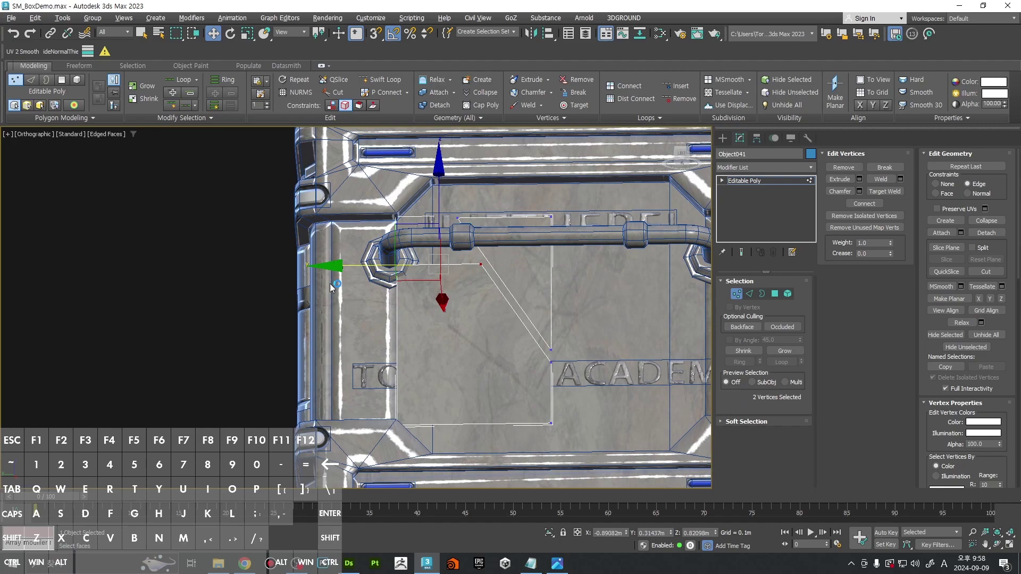
Step: Slide the left piece's upper-left vertex further down along its side edge so the piece's upper edge slopes
{"action": "left_click_drag", "start_coordinate": [338, 257], "coordinate": [399, 304]}
{"action": "left_click", "coordinate": [392, 220]}
{"action": "left_click_drag", "start_coordinate": [397, 213], "coordinate": [394, 255]}
{"action": "mouse_move", "coordinate": [559, 255]}
{"action": "middle_mouse_down"}
{"action": "mouse_move", "coordinate": [557, 284]}
{"action": "mouse_move", "coordinate": [563, 231]}
{"action": "mouse_move", "coordinate": [570, 265]}
{"action": "mouse_move", "coordinate": [574, 258]}
{"action": "middle_mouse_up"}
{"action": "scroll", "coordinate": [525, 274], "scroll_direction": "up", "scroll_amount": 3}
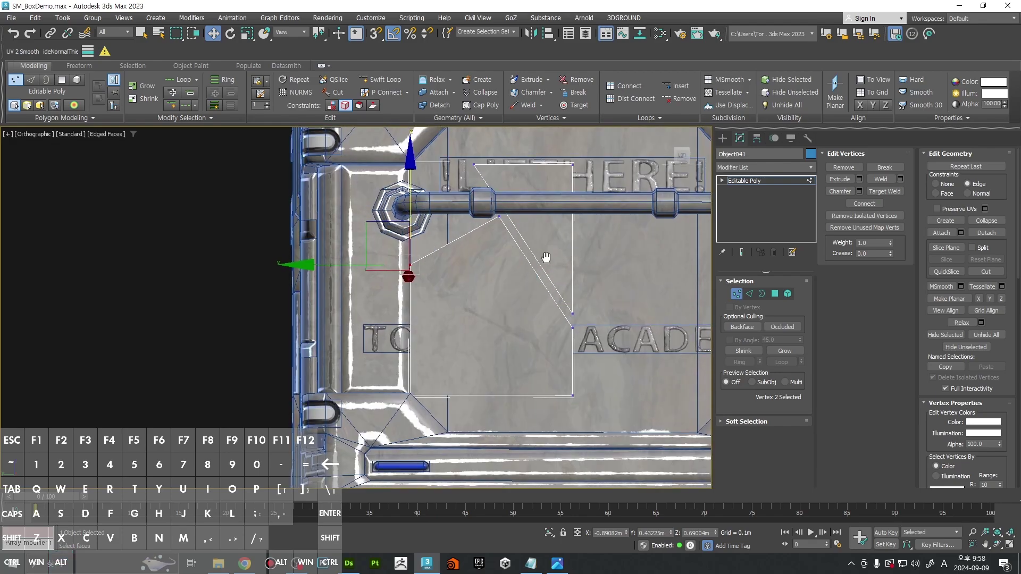
Step: Raise the left piece's two bottom vertices slightly along their side edges using the Edge constraint
{"action": "middle_click_drag", "start_coordinate": [473, 244], "coordinate": [476, 260]}
{"action": "left_click", "coordinate": [412, 412], "text": "ctrl"}
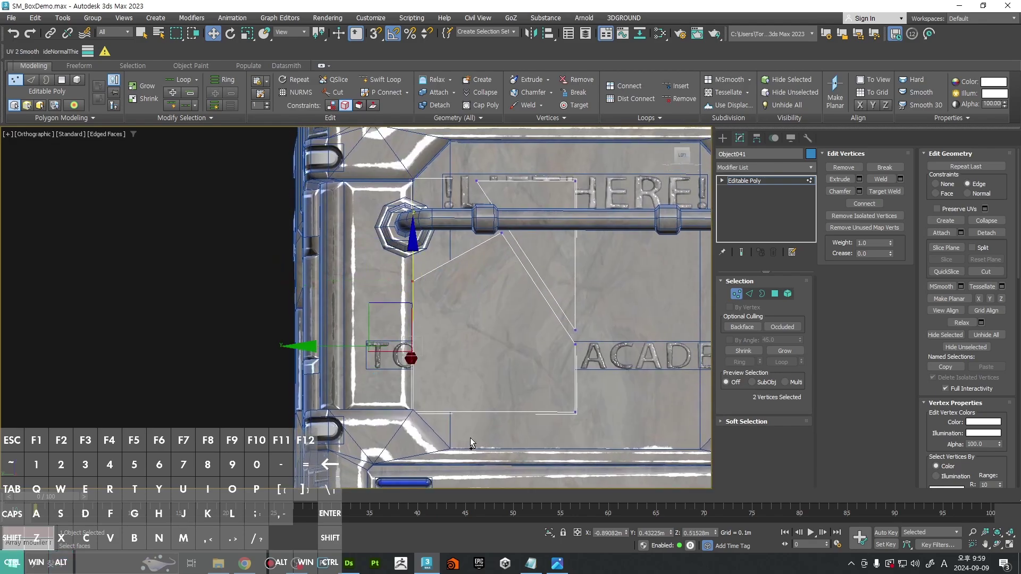
{"action": "left_click_drag", "start_coordinate": [600, 430], "coordinate": [600, 430], "text": "ctrl"}
{"action": "middle_click_drag", "start_coordinate": [601, 430], "coordinate": [561, 426], "text": "alt"}
{"action": "left_click", "coordinate": [518, 440]}
{"action": "left_click_drag", "start_coordinate": [391, 398], "coordinate": [675, 447]}
{"action": "left_click_drag", "start_coordinate": [492, 343], "coordinate": [493, 332]}
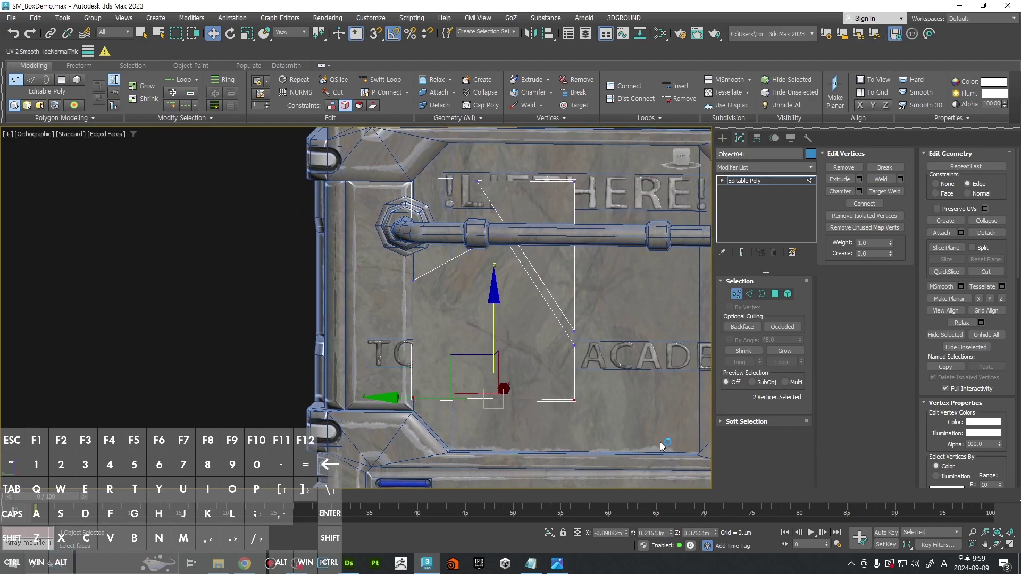
{"action": "left_click", "coordinate": [512, 441]}
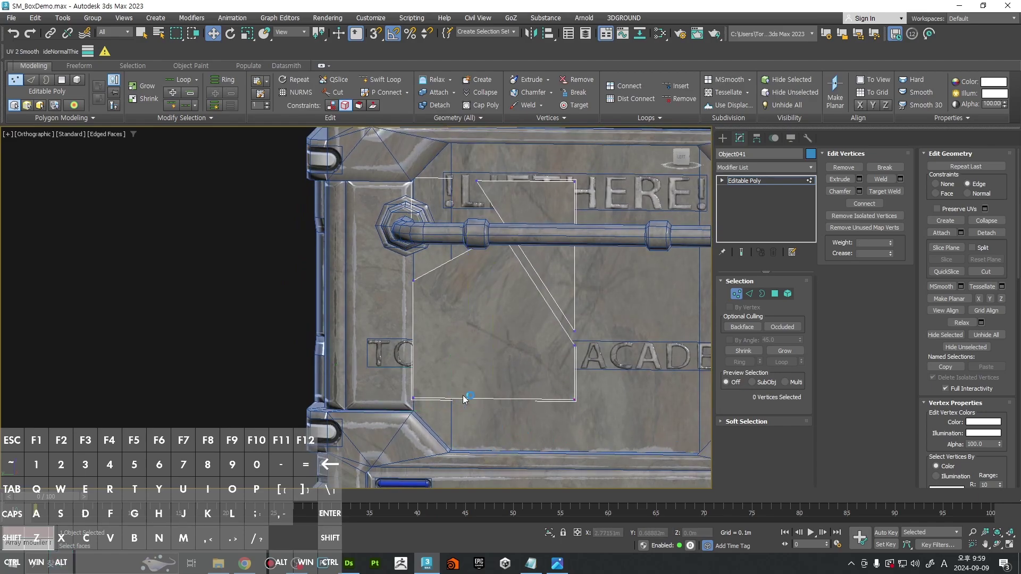
Step: Cut the left piece from its upper-left vertex to a point on its bottom edge near the left corner
{"action": "key", "text": "alt+c"}
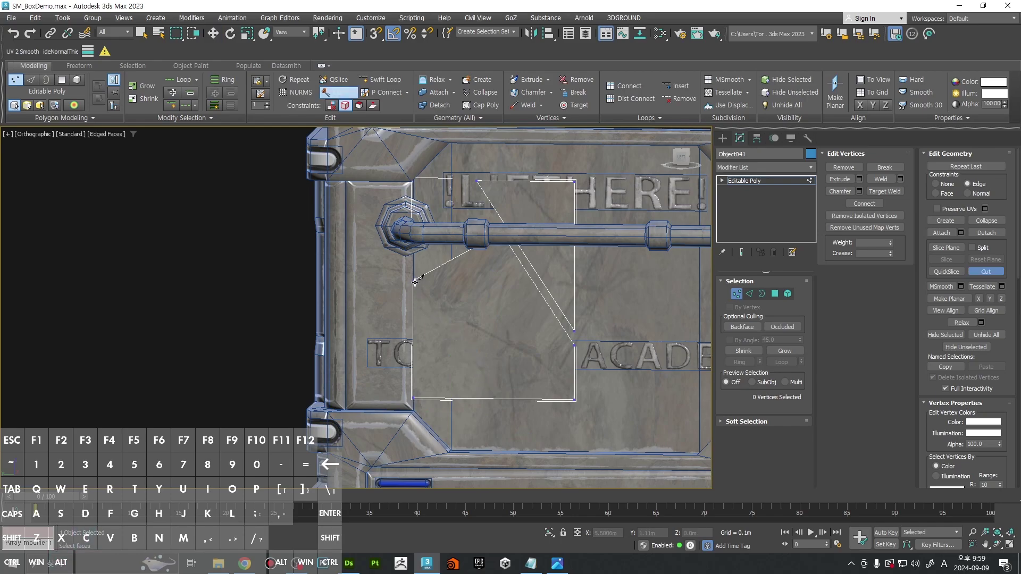
{"action": "left_click", "coordinate": [451, 398]}
{"action": "right_click", "coordinate": [451, 398]}
Step: Set the constraint to None and lower the bottom edge beside the cut so the piece gets an angled lower-left corner
{"action": "key", "text": "2"}
{"action": "key", "text": "w"}
{"action": "left_click", "coordinate": [513, 399]}
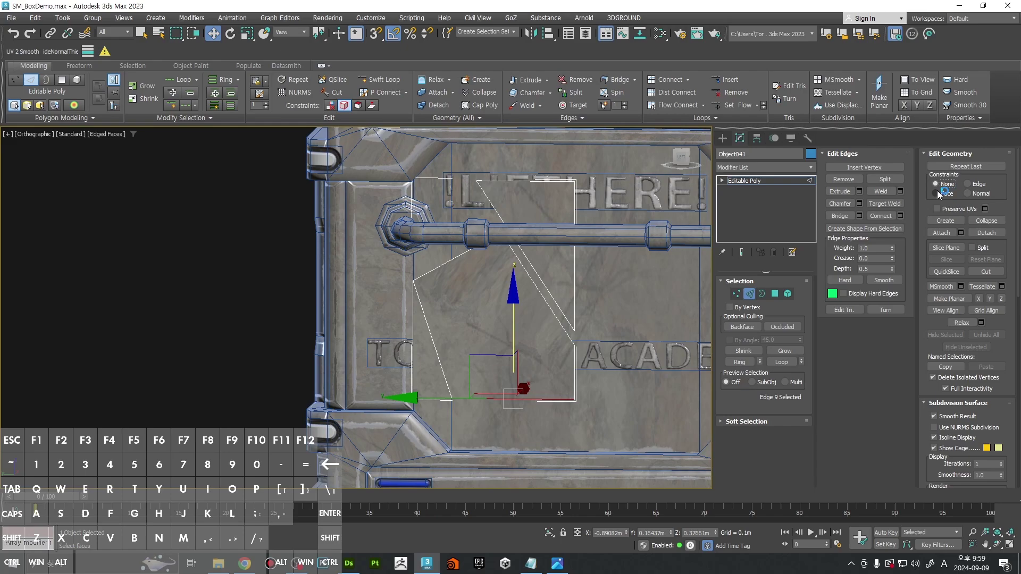
{"action": "left_click_drag", "start_coordinate": [514, 321], "coordinate": [516, 352]}
{"action": "key", "text": "1"}
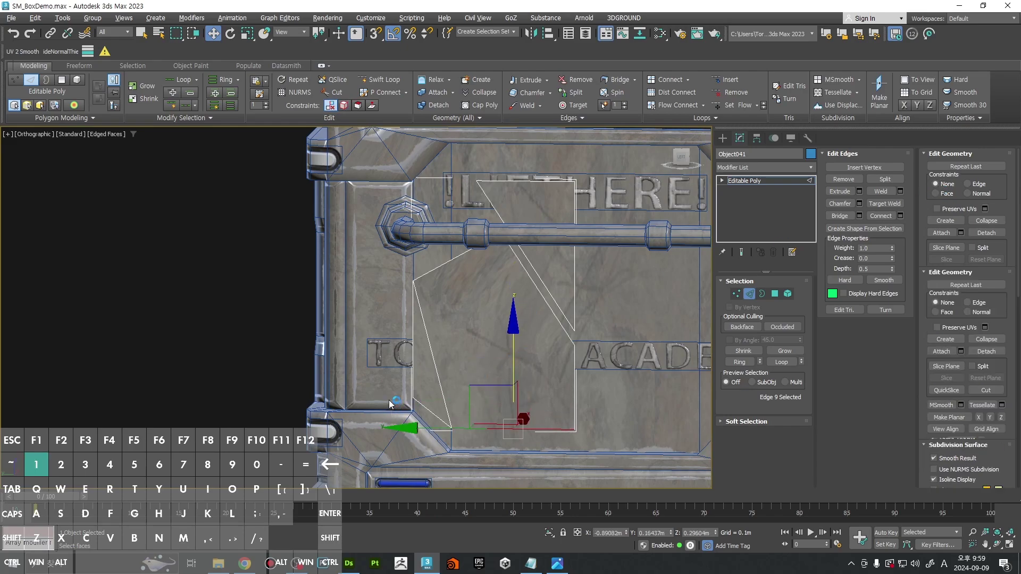
{"action": "left_click", "coordinate": [413, 398]}
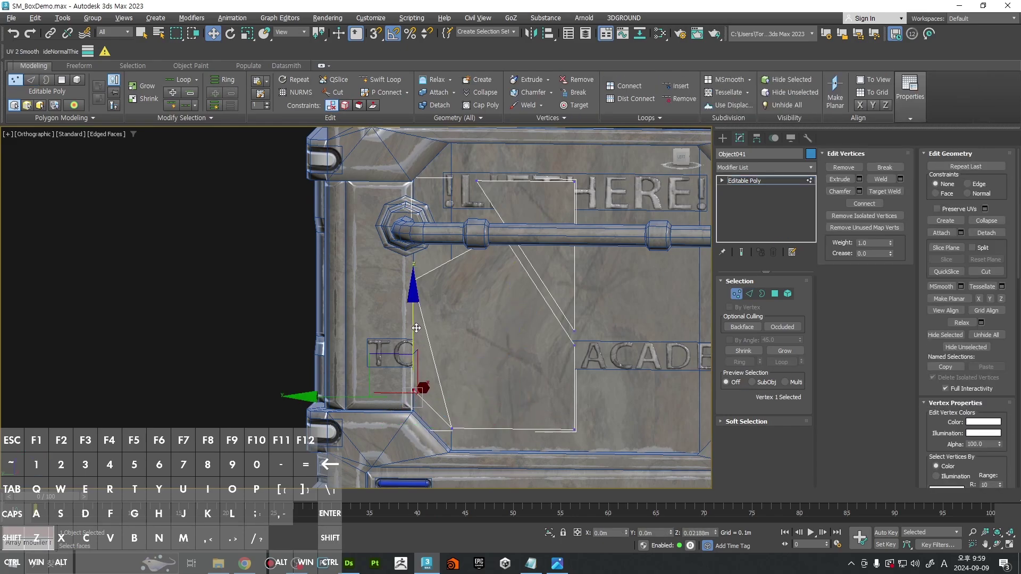
{"action": "middle_click_drag", "start_coordinate": [535, 383], "coordinate": [541, 367], "text": "alt"}
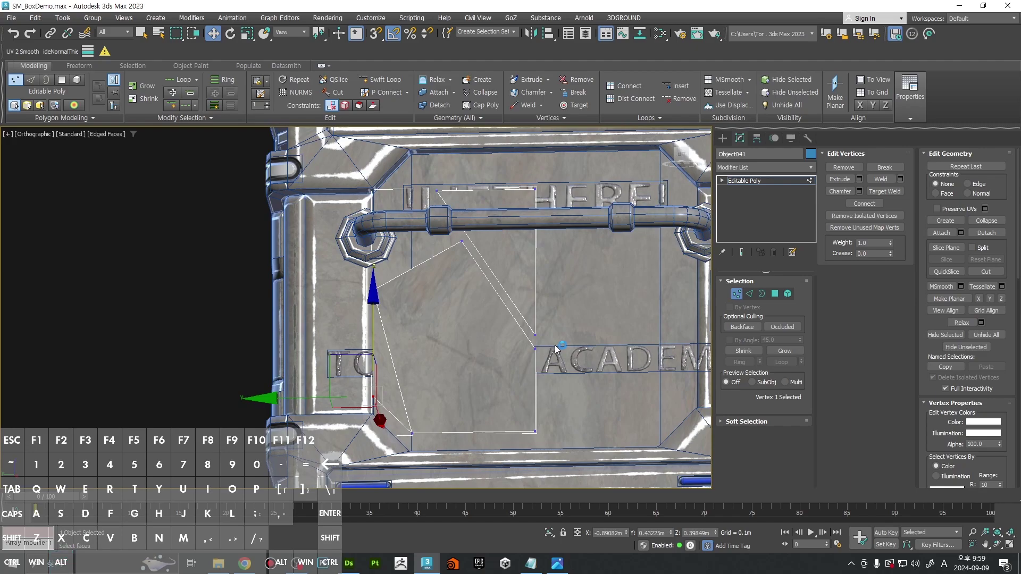
Step: Chamfer the upper-left vertex of the upper triangular piece by 0.0722 m with 0 segments
{"action": "left_click", "coordinate": [439, 193]}
{"action": "left_click", "coordinate": [888, 182]}
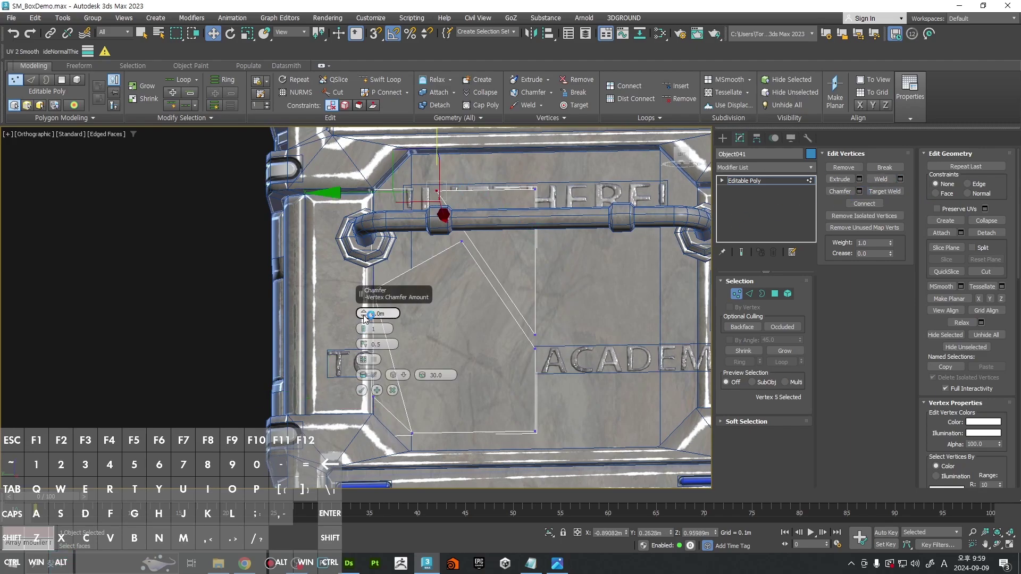
{"action": "left_click", "coordinate": [363, 330]}
{"action": "middle_click_drag", "start_coordinate": [488, 283], "coordinate": [489, 321], "text": "alt"}
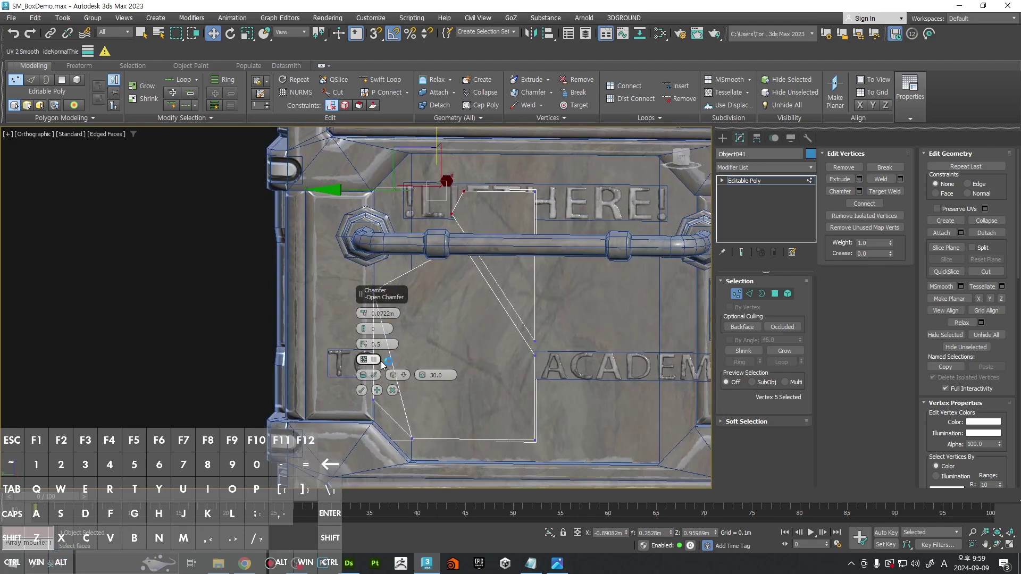
{"action": "left_click", "coordinate": [360, 390]}
{"action": "middle_click_drag", "start_coordinate": [483, 322], "coordinate": [490, 311], "text": "alt"}
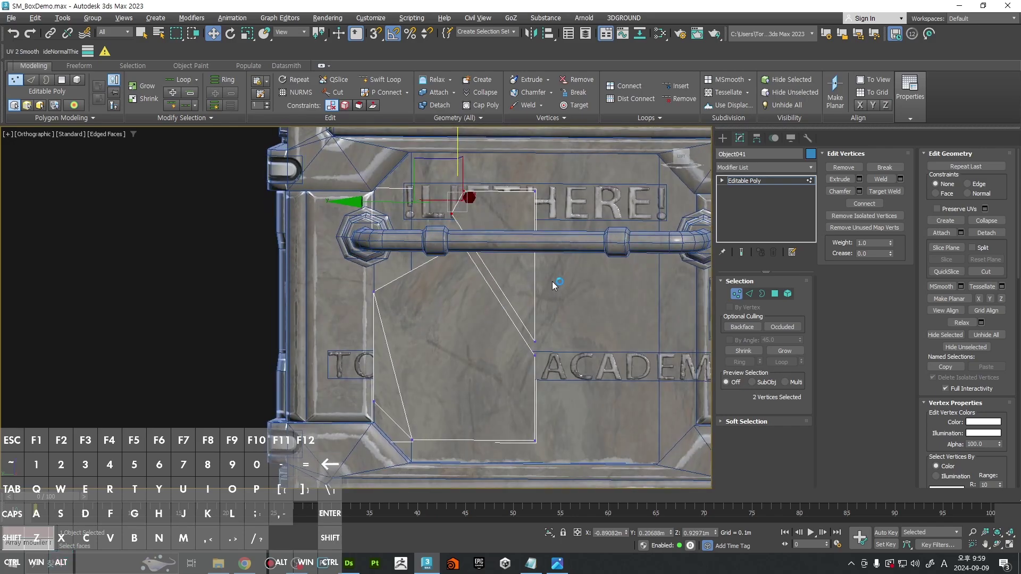
Step: Slide the left piece's vertical centre-side edge outward from the middle using the Edge constraint to open a gap
{"action": "middle_click_drag", "start_coordinate": [578, 276], "coordinate": [544, 280]}
{"action": "key", "text": "1"}
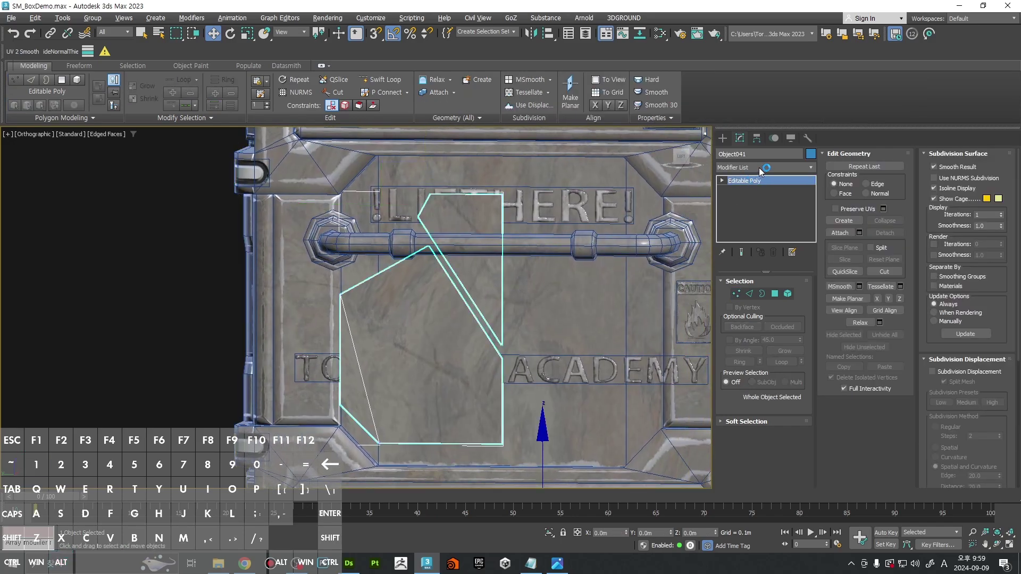
{"action": "key", "text": "2"}
{"action": "middle_click_drag", "start_coordinate": [526, 336], "coordinate": [531, 339], "text": "alt"}
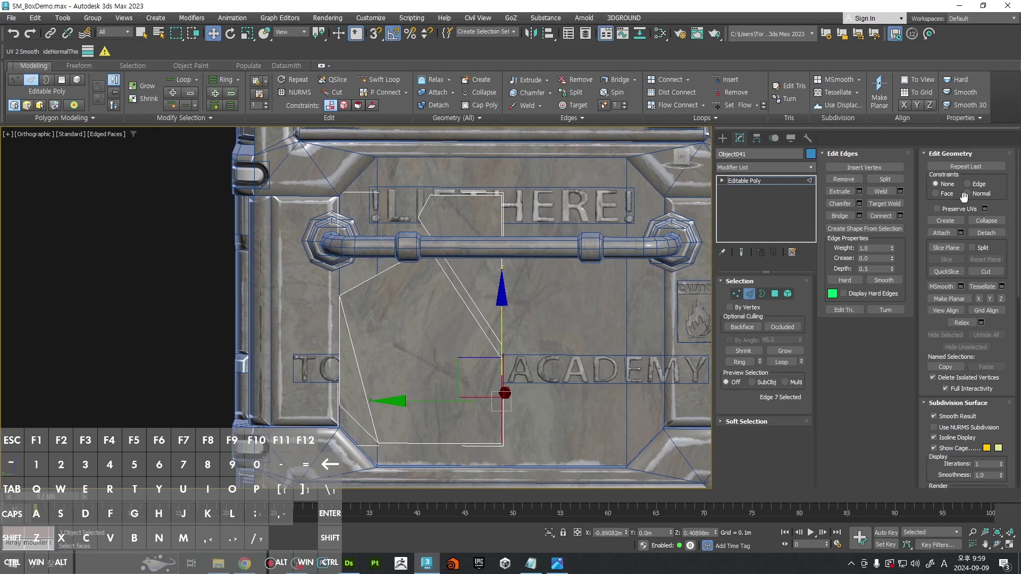
{"action": "left_click_drag", "start_coordinate": [446, 407], "coordinate": [432, 396]}
{"action": "left_click", "coordinate": [603, 355]}
{"action": "middle_click_drag", "start_coordinate": [614, 348], "coordinate": [645, 341]}
{"action": "key", "text": "2"}
Step: Mirror the half panel with a Symmetry modifier on the Y axis and convert the result to Editable Poly
{"action": "left_click", "coordinate": [756, 169]}
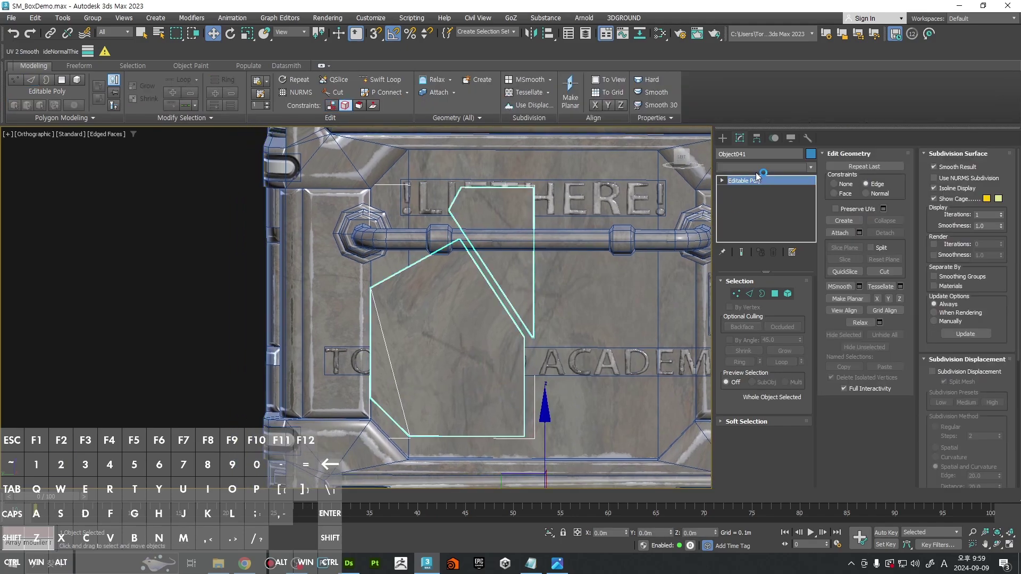
{"action": "left_click", "coordinate": [760, 167]}
{"action": "left_click", "coordinate": [749, 320]}
{"action": "left_click", "coordinate": [747, 342]}
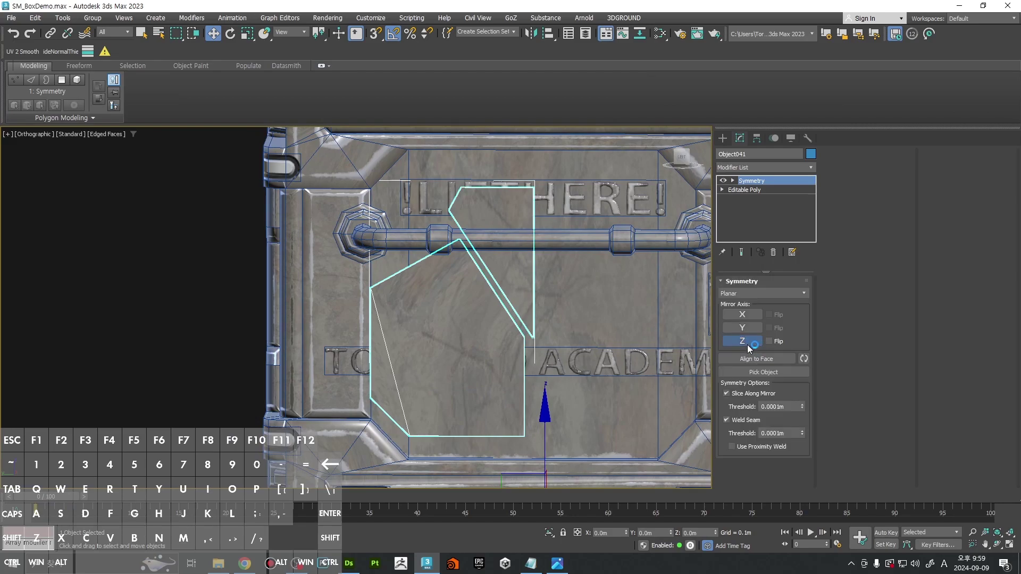
{"action": "left_click", "coordinate": [744, 327]}
{"action": "right_click", "coordinate": [517, 218]}
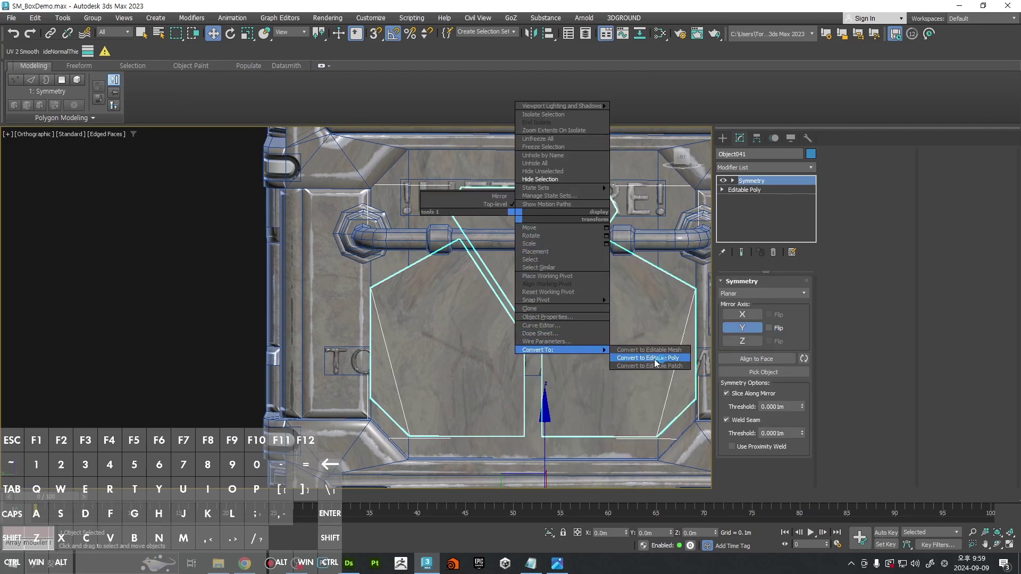
{"action": "left_click", "coordinate": [655, 359]}
Step: Remove the centre seam edge and its leftover vertices from the upper triangular piece
{"action": "middle_click_drag", "start_coordinate": [632, 339], "coordinate": [600, 333]}
{"action": "key", "text": "4"}
{"action": "key", "text": "ctrl+a"}
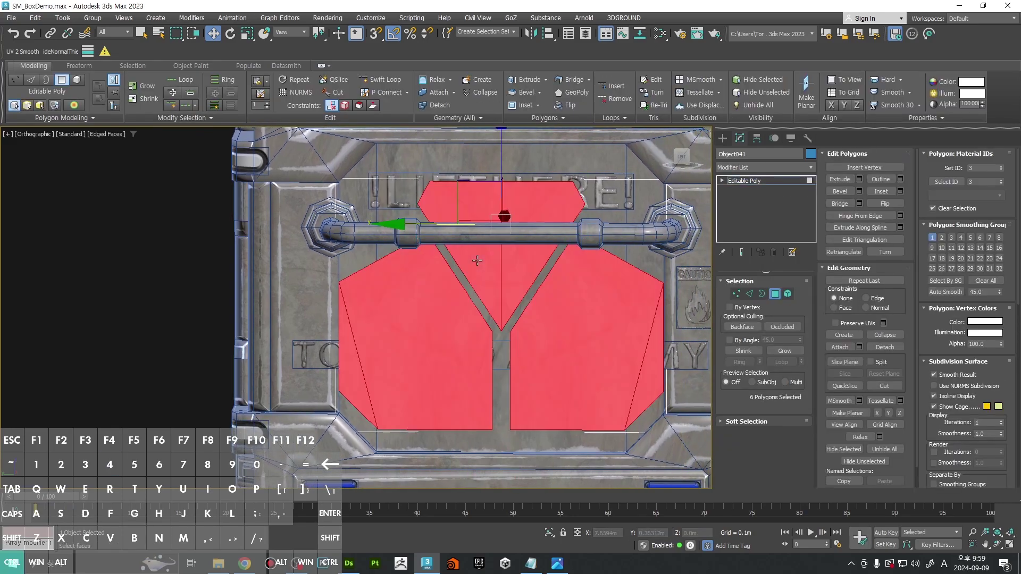
{"action": "key", "text": "2"}
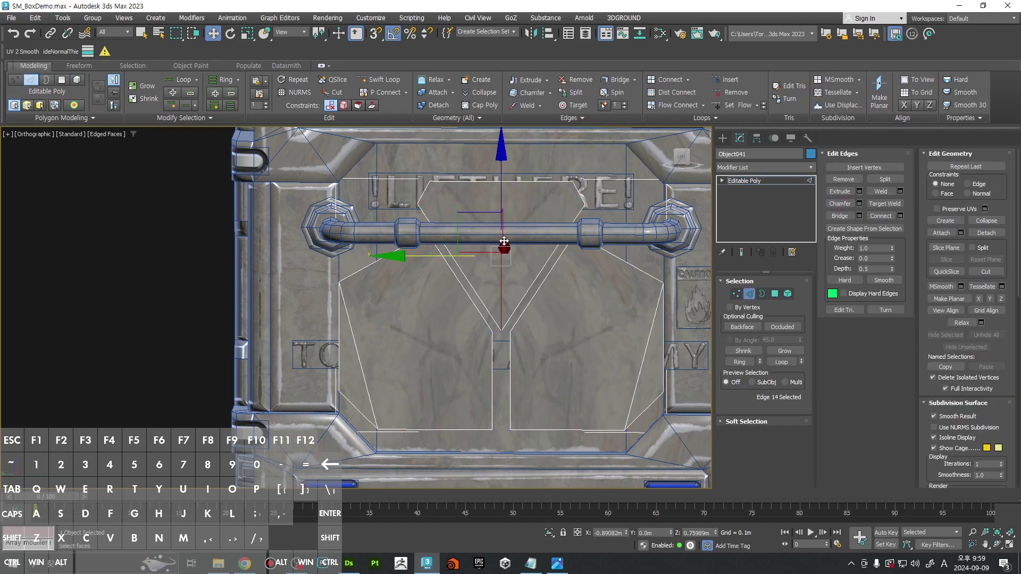
{"action": "key", "text": "1"}
{"action": "left_click_drag", "start_coordinate": [480, 174], "coordinate": [536, 206]}
{"action": "key", "text": "BackSpace"}
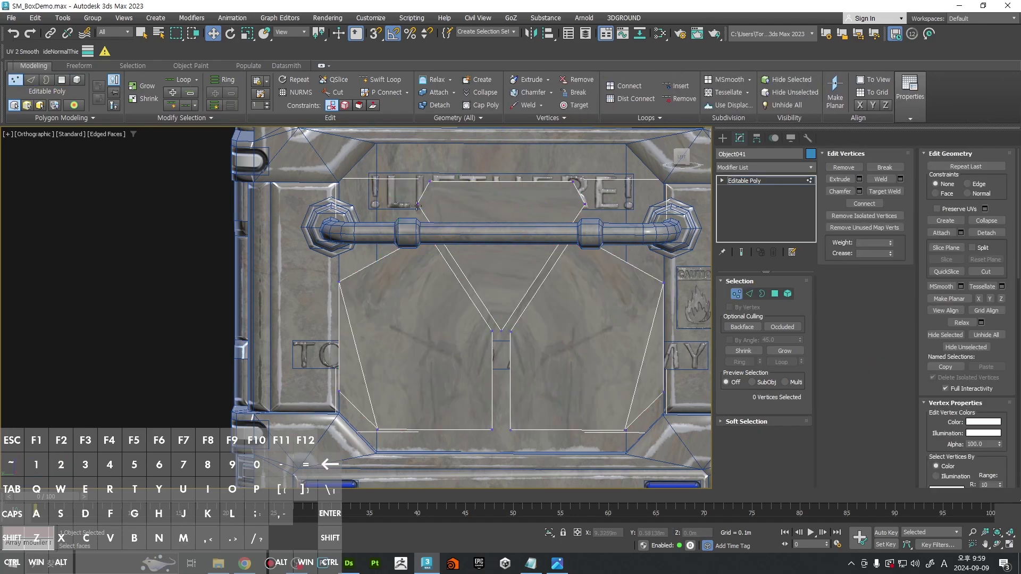
Step: Inset all the panel polygons and delete the inner polygons to leave three outline frames
{"action": "key", "text": "4"}
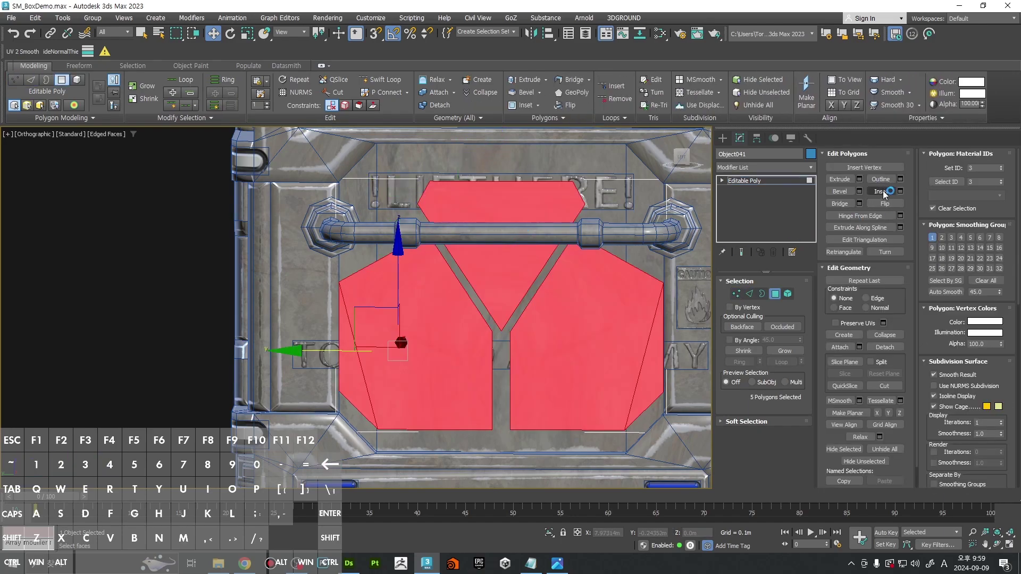
{"action": "left_click", "coordinate": [881, 191]}
{"action": "left_click_drag", "start_coordinate": [516, 251], "coordinate": [508, 262]}
{"action": "key", "text": "w"}
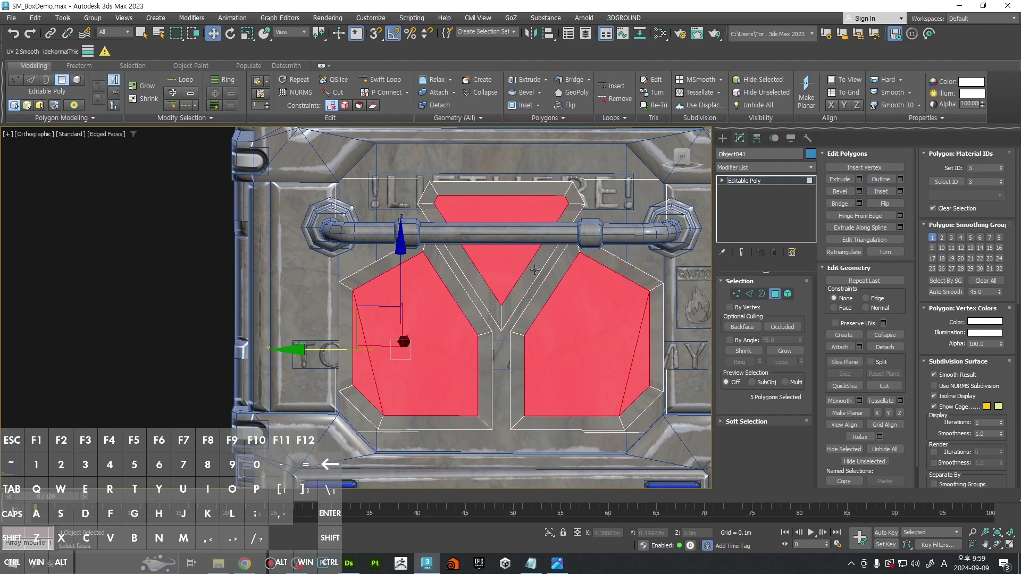
{"action": "key", "text": "ctrl+d"}
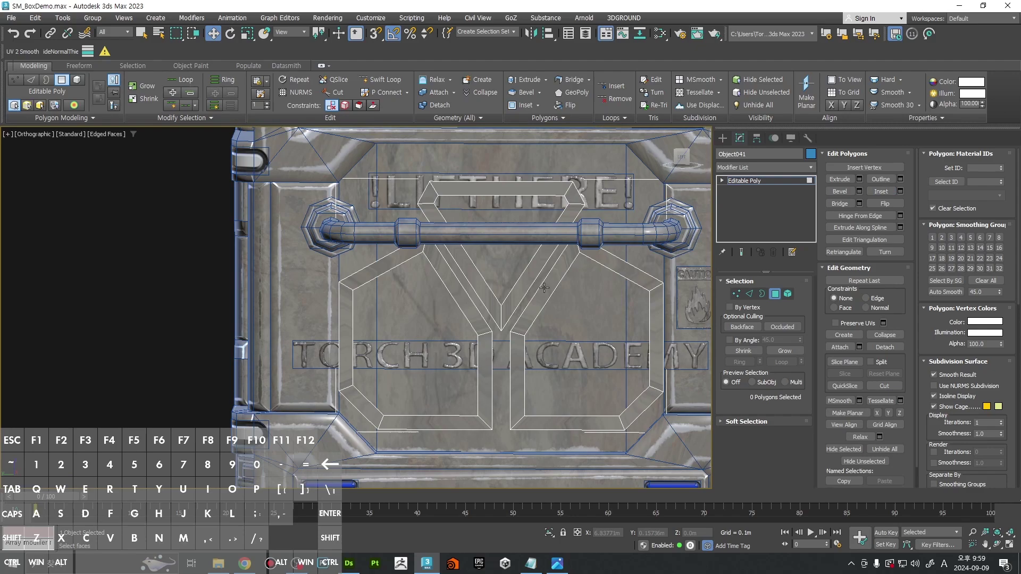
Step: Select all the frame polygons and shift them slightly along X toward the box's end face
{"action": "middle_click_drag", "start_coordinate": [544, 287], "coordinate": [520, 280], "text": "alt"}
{"action": "key", "text": "4"}
{"action": "scroll", "coordinate": [533, 271], "scroll_direction": "down", "scroll_amount": 3}
{"action": "middle_click_drag", "start_coordinate": [590, 281], "coordinate": [521, 292], "text": "alt"}
{"action": "scroll", "coordinate": [544, 302], "scroll_direction": "up", "scroll_amount": 2}
{"action": "key", "text": "4"}
{"action": "key", "text": "ctrl+a"}
{"action": "scroll", "coordinate": [503, 292], "scroll_direction": "up", "scroll_amount": 3}
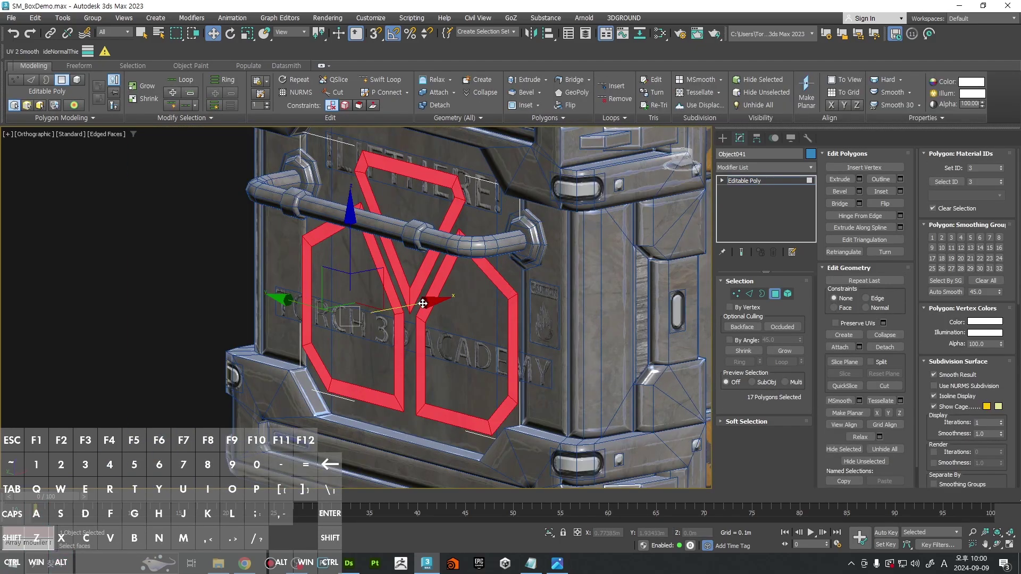
{"action": "left_click_drag", "start_coordinate": [422, 304], "coordinate": [426, 303]}
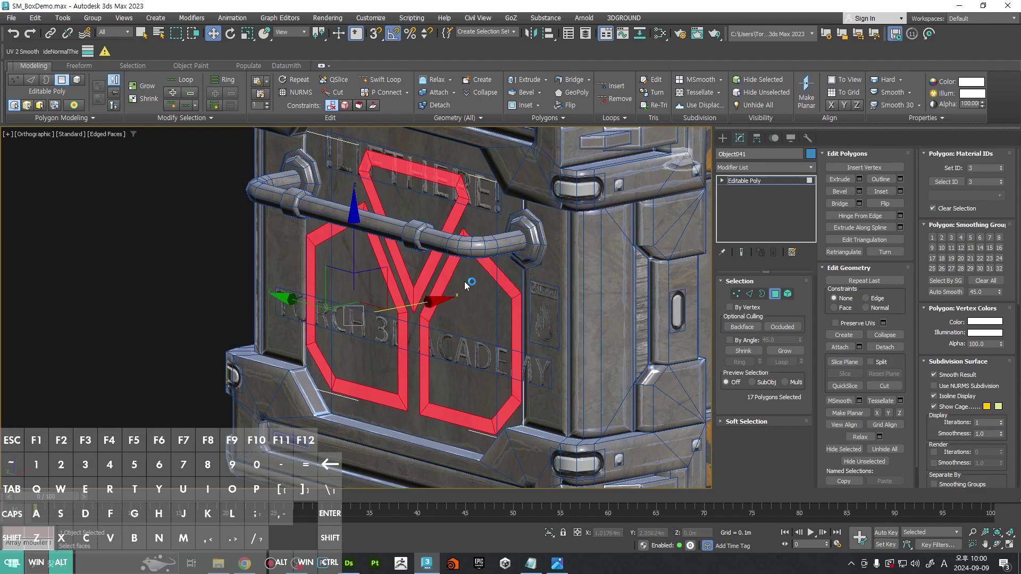
{"action": "scroll", "coordinate": [466, 285], "scroll_direction": "down", "scroll_amount": 5}
{"action": "key", "text": "4"}
Step: Mirror the frames to the box's opposite end with a flipped X-axis Symmetry and convert them to Editable Poly
{"action": "middle_click_drag", "start_coordinate": [465, 286], "coordinate": [449, 318], "text": "alt"}
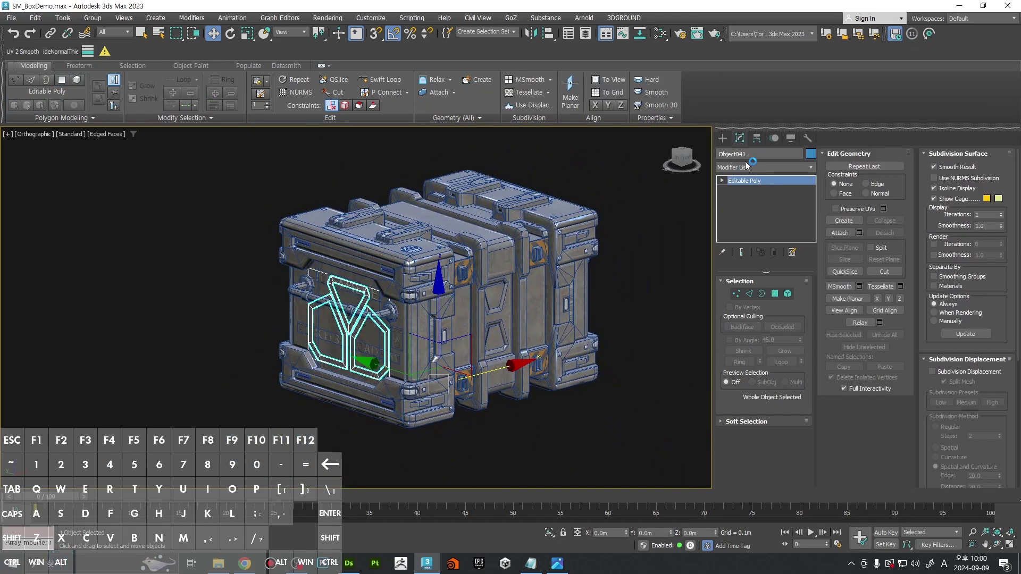
{"action": "left_click", "coordinate": [747, 167]}
{"action": "key", "text": "s"}
{"action": "left_click", "coordinate": [746, 335]}
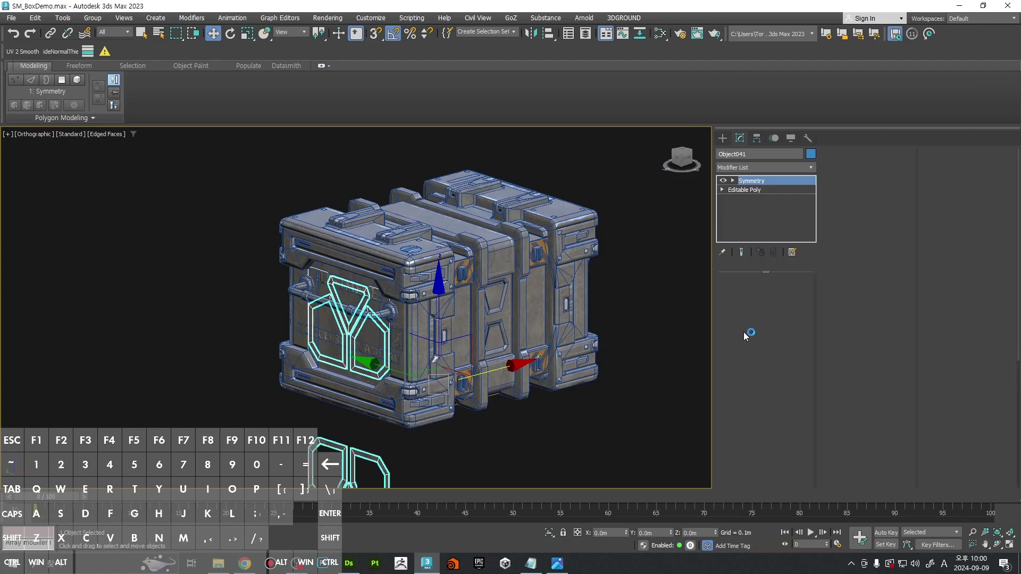
{"action": "left_click", "coordinate": [769, 315]}
{"action": "right_click", "coordinate": [585, 218]}
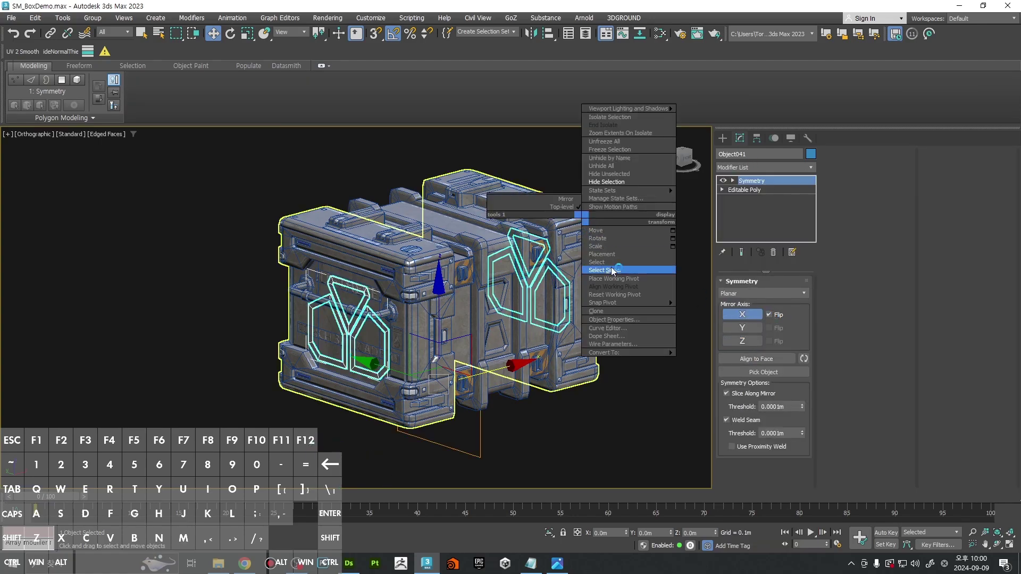
{"action": "mouse_move", "coordinate": [633, 352]}
{"action": "left_click", "coordinate": [718, 360]}
Step: Add the box ends object to the selection, apply a shared Unwrap UVW modifier and open the UV editor
{"action": "left_click", "coordinate": [415, 327], "text": "ctrl"}
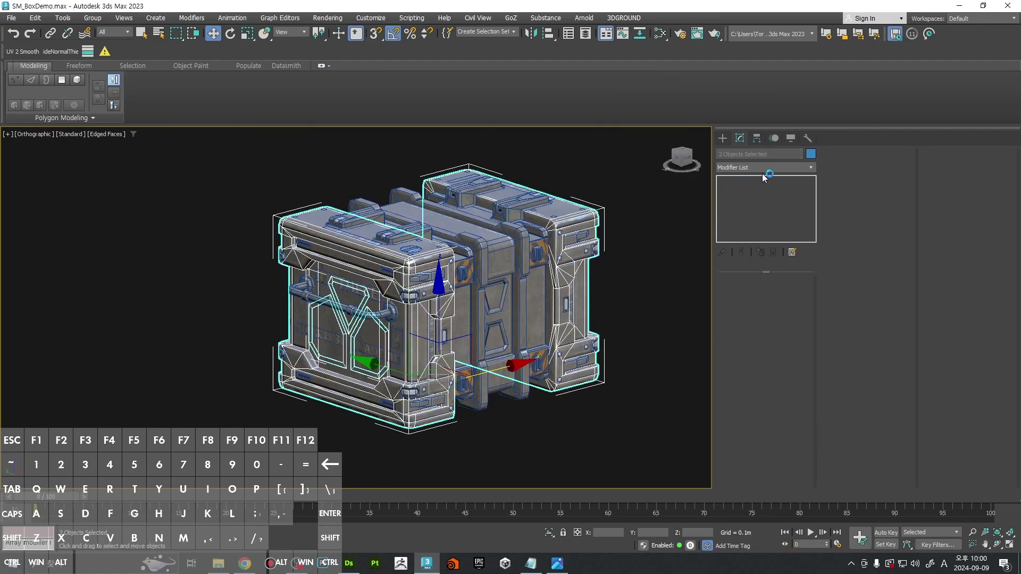
{"action": "left_click", "coordinate": [760, 168]}
{"action": "key", "text": "u"}
{"action": "key", "text": "Return"}
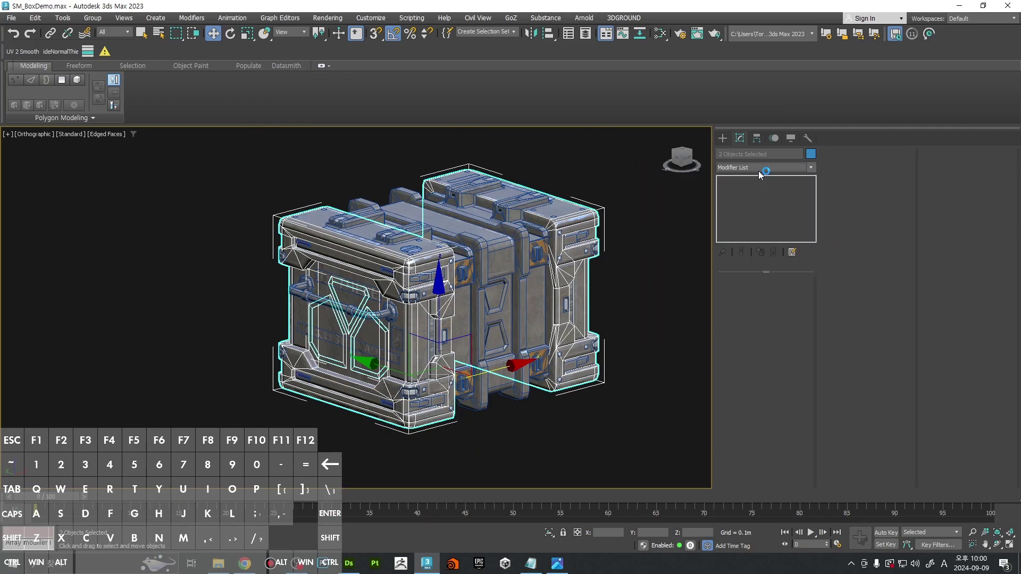
{"action": "left_click", "coordinate": [887, 171]}
{"action": "left_click", "coordinate": [861, 169]}
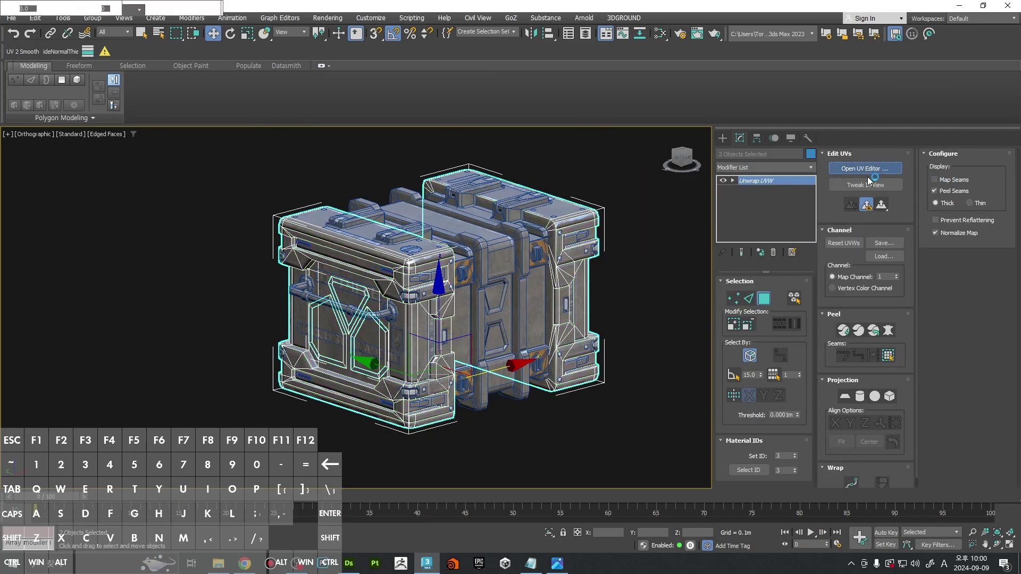
Step: Select the polygons of all three outline frames on the front end using element selection
{"action": "scroll", "coordinate": [605, 312], "scroll_direction": "up", "scroll_amount": 5}
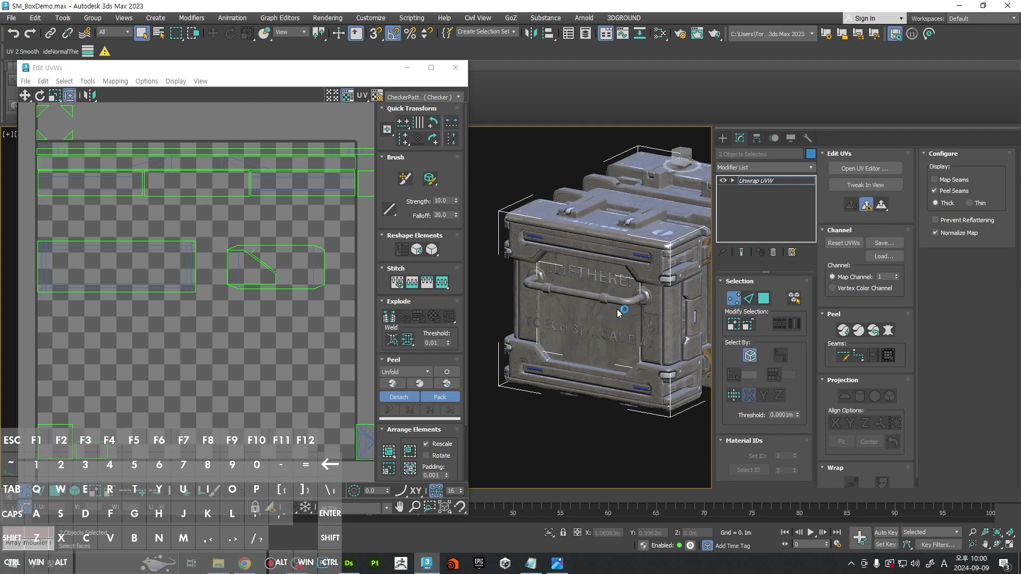
{"action": "left_click", "coordinate": [753, 301]}
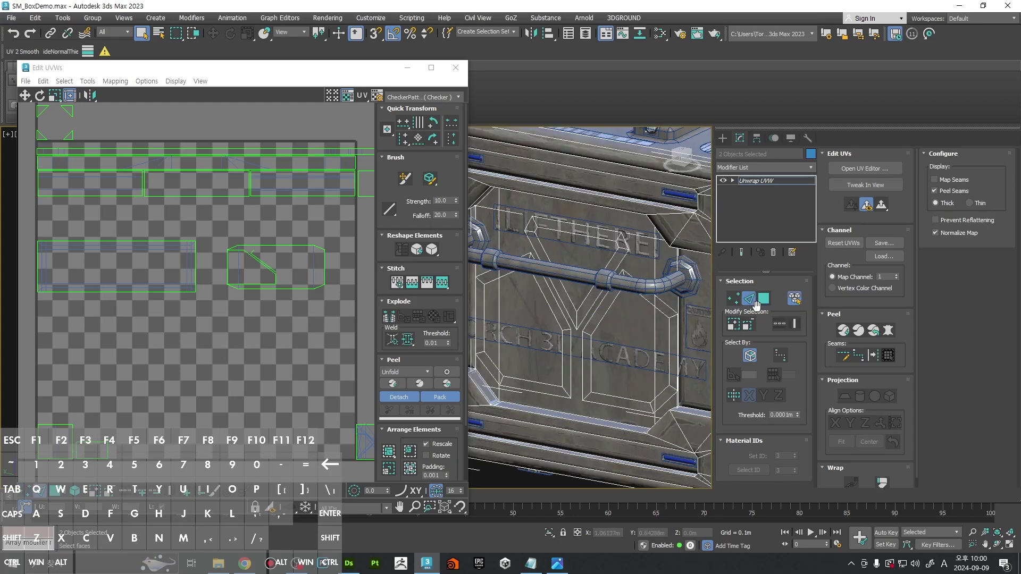
{"action": "left_click", "coordinate": [763, 300]}
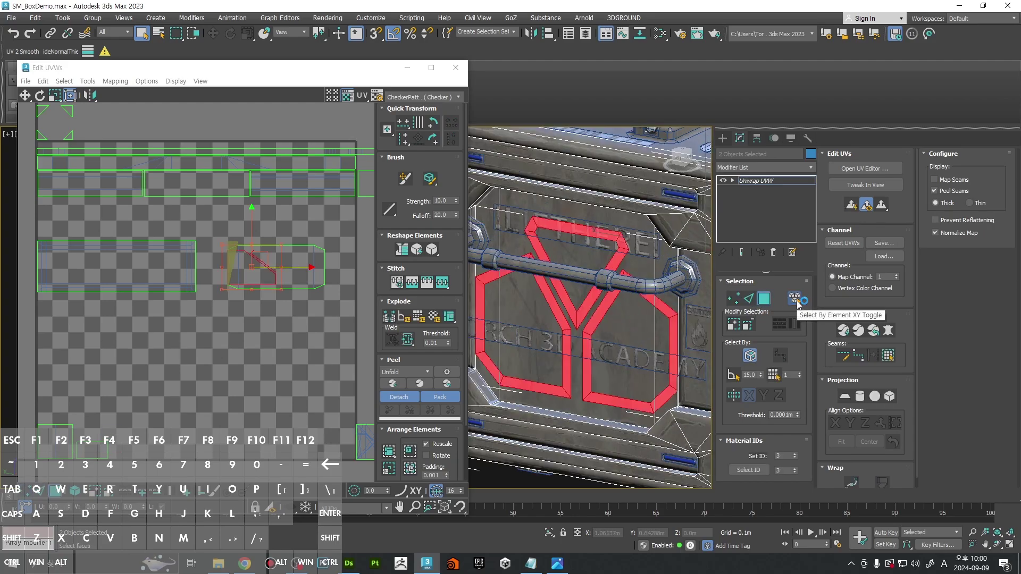
{"action": "left_click", "coordinate": [794, 299]}
{"action": "left_click", "coordinate": [593, 321]}
{"action": "left_click", "coordinate": [583, 310]}
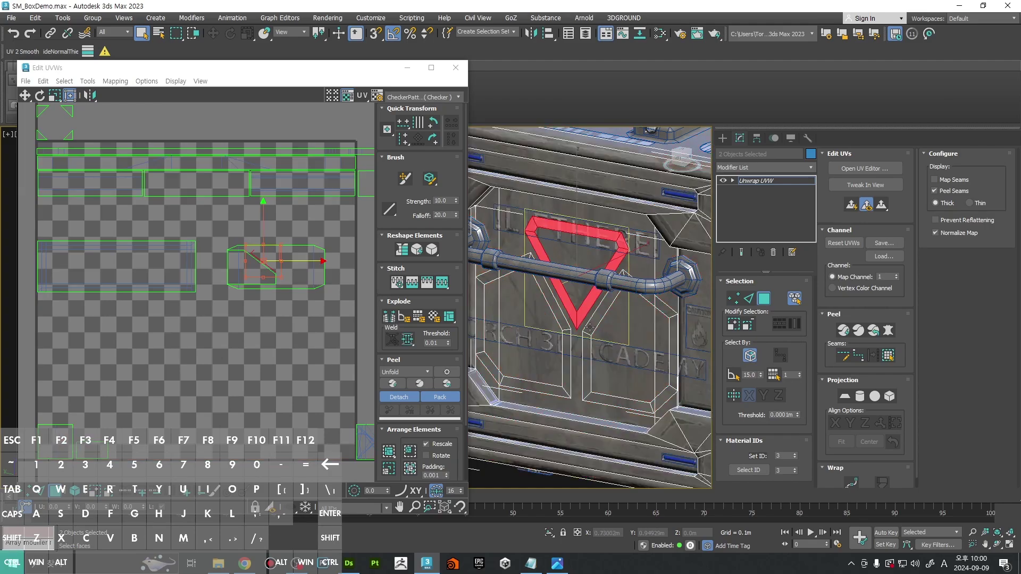
{"action": "left_click", "coordinate": [589, 328], "text": "ctrl"}
{"action": "scroll", "coordinate": [567, 330], "scroll_direction": "up", "scroll_amount": 5}
{"action": "left_click", "coordinate": [565, 324], "text": "ctrl"}
{"action": "scroll", "coordinate": [567, 326], "scroll_direction": "down", "scroll_amount": 5}
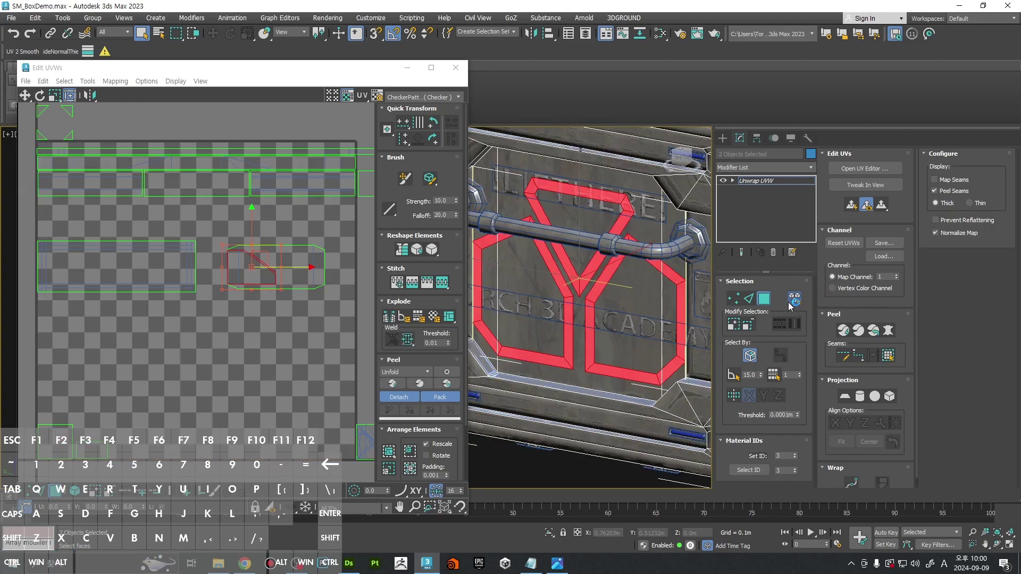
Step: Add the front end panel's polygons to the frame selection and show Map #12 (Normal Bump) behind the UVs
{"action": "scroll", "coordinate": [647, 286], "scroll_direction": "down", "scroll_amount": 2}
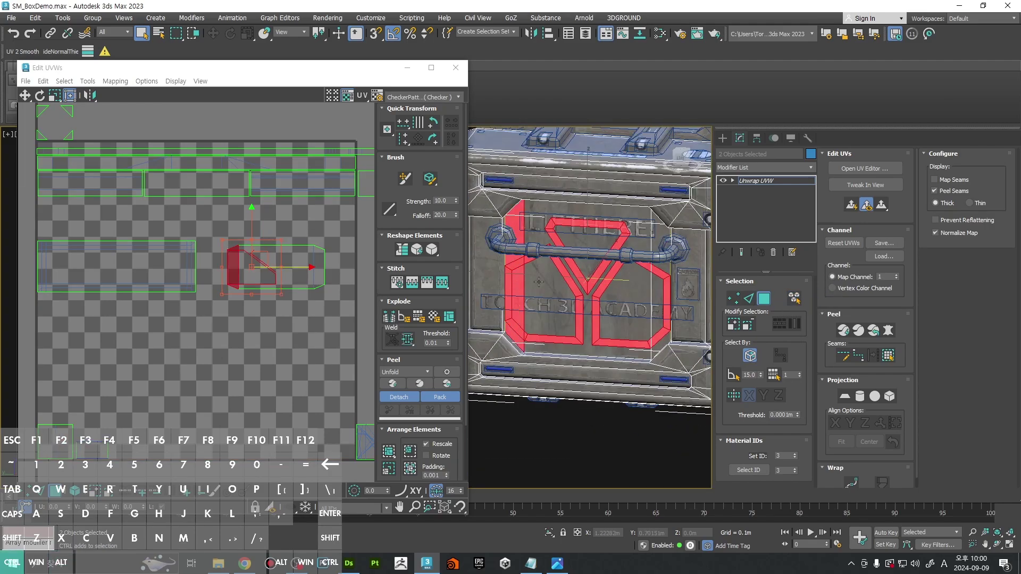
{"action": "left_click", "coordinate": [658, 248], "text": "ctrl"}
{"action": "left_click", "coordinate": [655, 241], "text": "ctrl"}
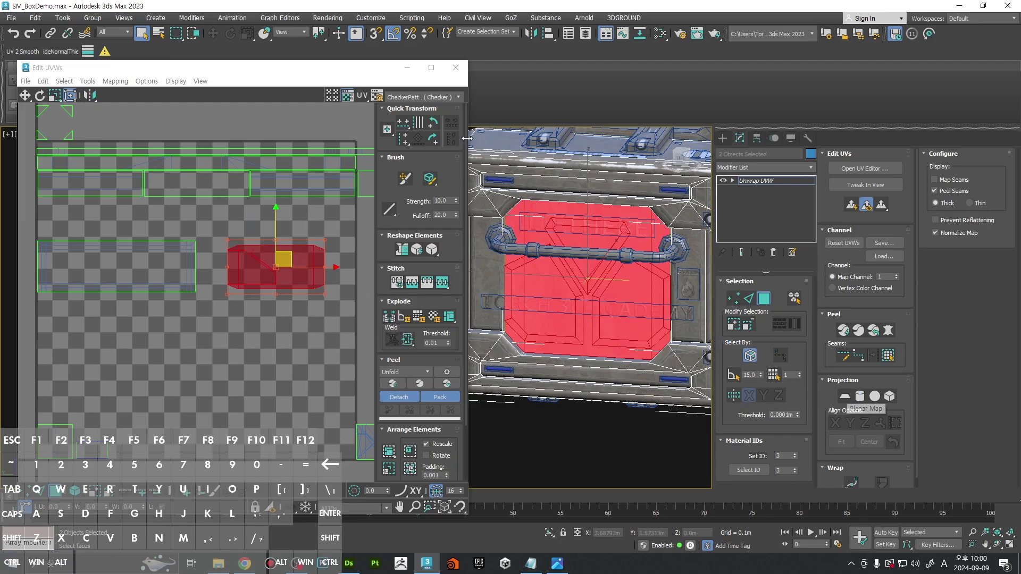
{"action": "left_click", "coordinate": [457, 97]}
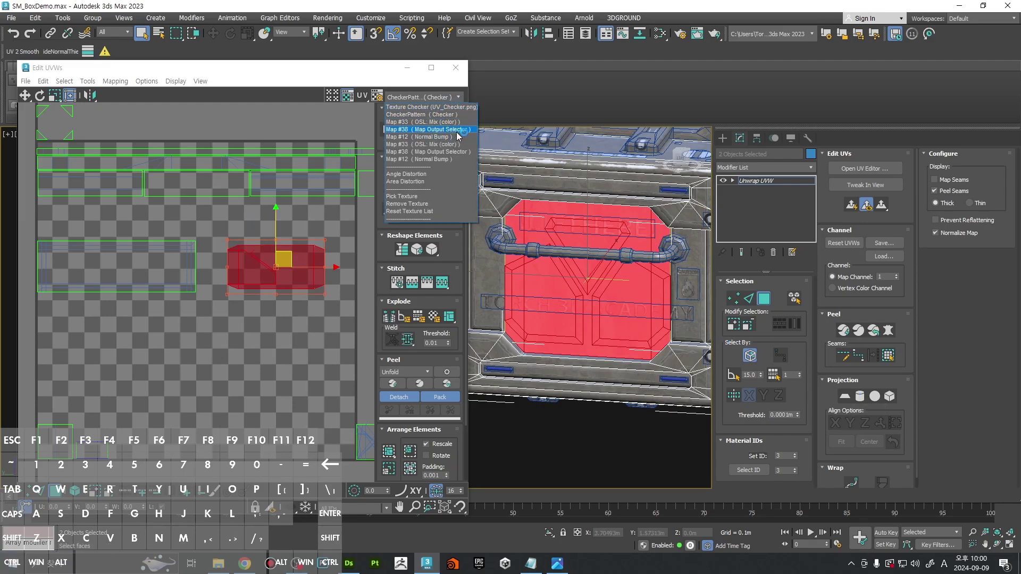
{"action": "left_click", "coordinate": [457, 138]}
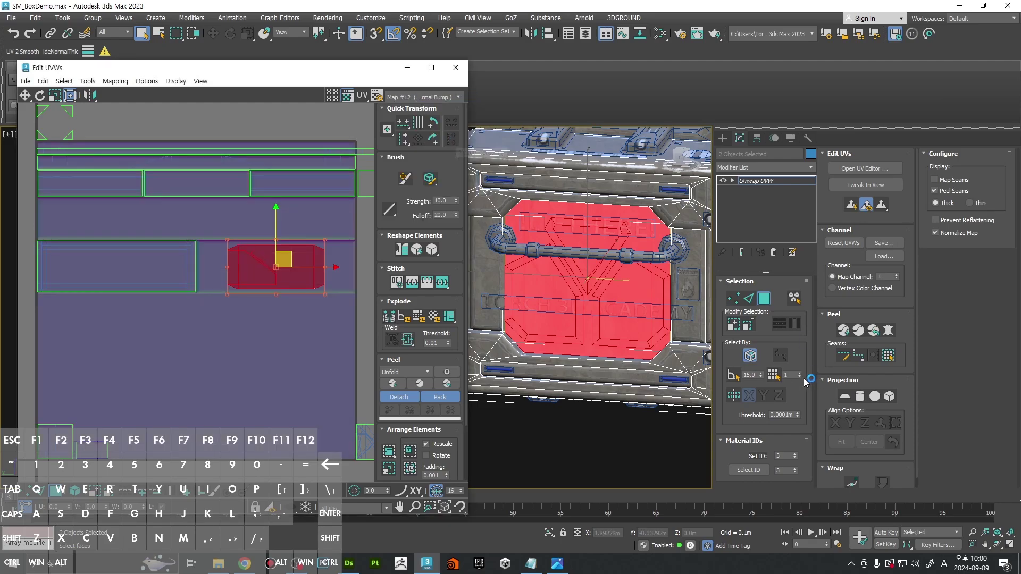
Step: Planar-map the front panel and frames, and scale and move their UV island onto the texture strip beside the long rectangular island
{"action": "left_click", "coordinate": [845, 397]}
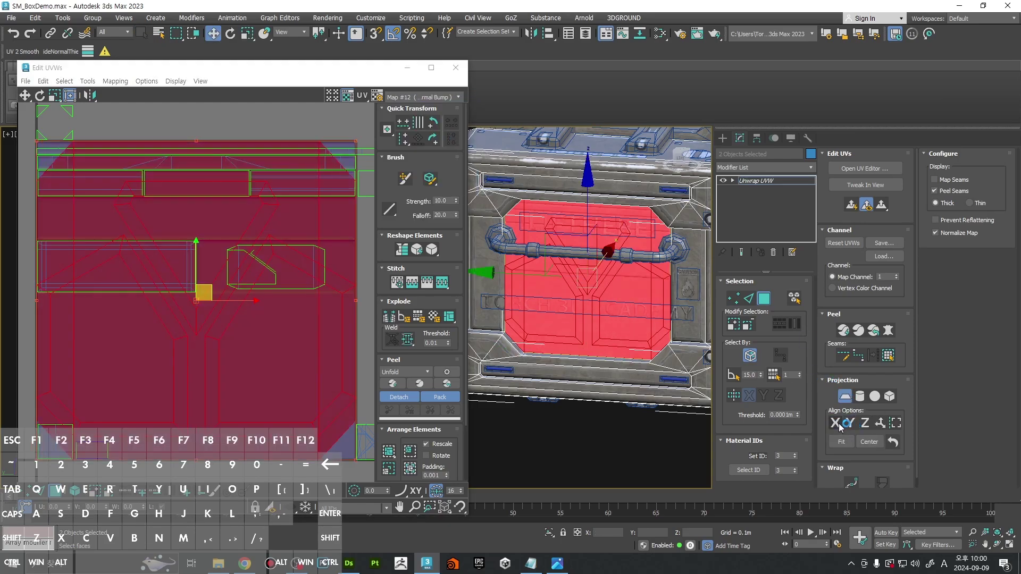
{"action": "left_click", "coordinate": [845, 398]}
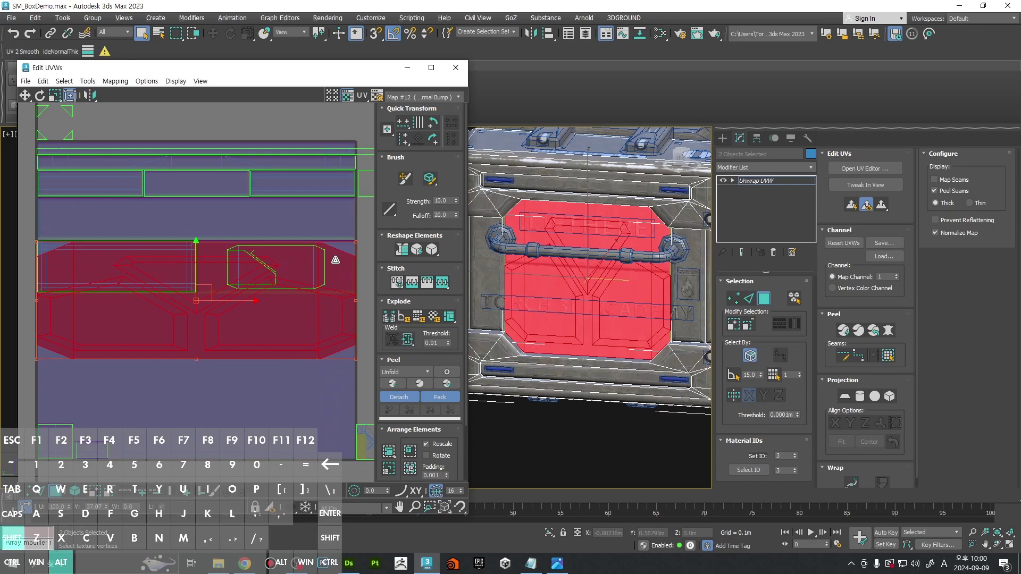
{"action": "left_click_drag", "start_coordinate": [356, 339], "coordinate": [122, 331], "text": "shift"}
{"action": "left_click_drag", "start_coordinate": [77, 307], "coordinate": [272, 311], "text": "shift"}
{"action": "scroll", "coordinate": [282, 303], "scroll_direction": "up", "scroll_amount": 4}
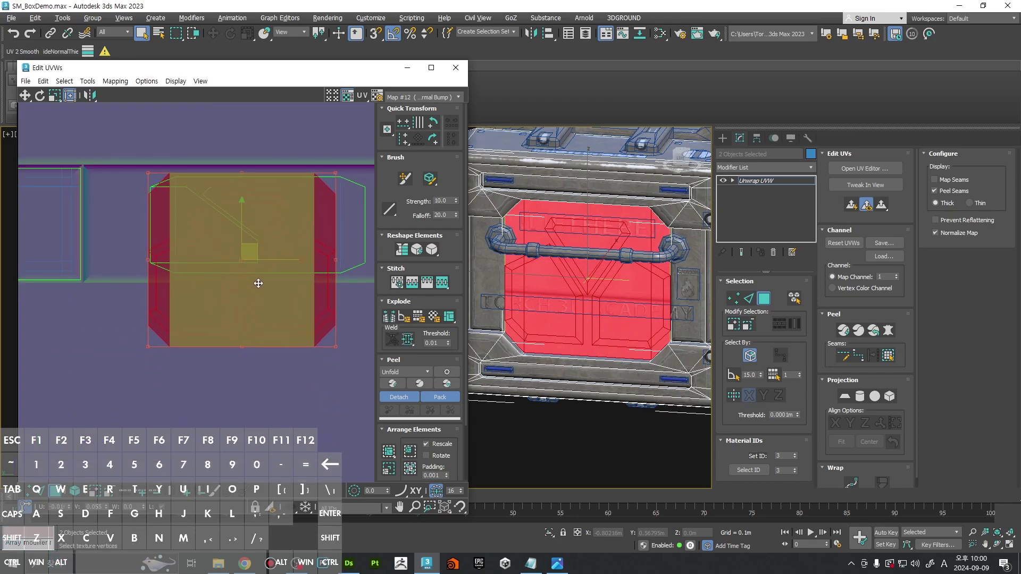
{"action": "left_click_drag", "start_coordinate": [336, 344], "coordinate": [369, 278]}
{"action": "key", "text": "F2"}
{"action": "mouse_move", "coordinate": [550, 338]}
{"action": "middle_mouse_down", "text": "alt"}
{"action": "mouse_move", "coordinate": [580, 330]}
{"action": "mouse_move", "coordinate": [596, 371]}
{"action": "mouse_move", "coordinate": [595, 352]}
{"action": "middle_mouse_up", "text": "alt"}
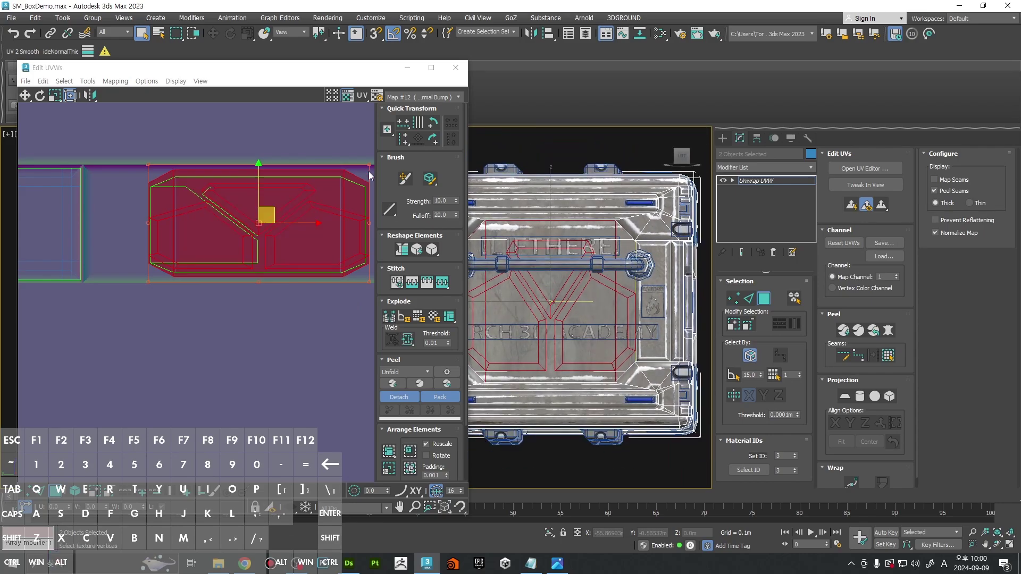
{"action": "left_click_drag", "start_coordinate": [369, 165], "coordinate": [370, 168], "text": "shift"}
{"action": "left_click", "coordinate": [373, 169]}
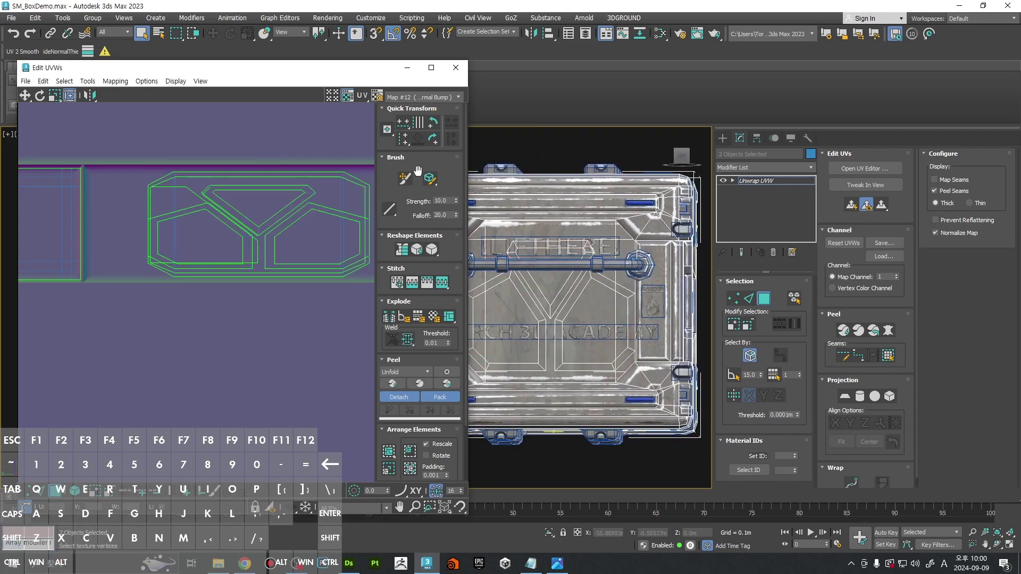
Step: Select the end panel polygons and all three outline frames on the box's opposite end
{"action": "middle_click_drag", "start_coordinate": [537, 298], "coordinate": [461, 361], "text": "alt"}
{"action": "key", "text": "F4"}
{"action": "scroll", "coordinate": [574, 319], "scroll_direction": "up", "scroll_amount": 5}
{"action": "key", "text": "F4"}
{"action": "left_click", "coordinate": [610, 311]}
{"action": "left_click", "coordinate": [645, 320]}
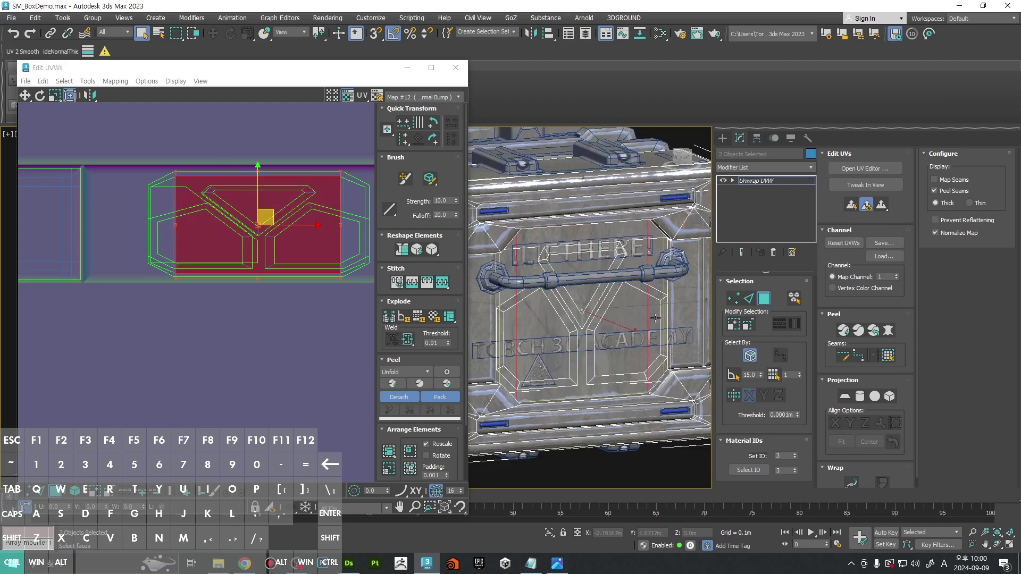
{"action": "left_click", "coordinate": [655, 317], "text": "ctrl"}
{"action": "left_click", "coordinate": [512, 319], "text": "ctrl"}
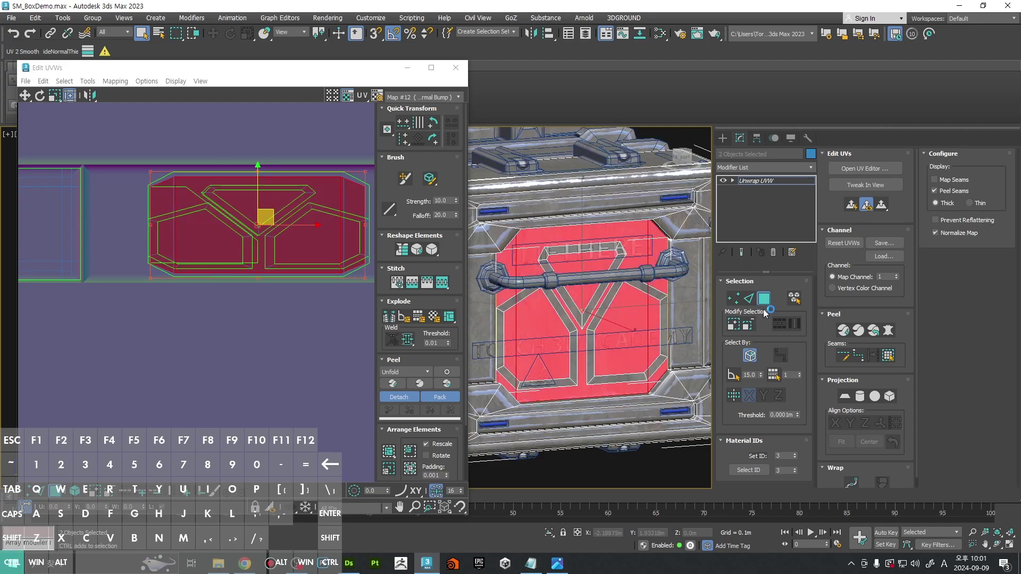
{"action": "left_click", "coordinate": [535, 294], "text": "ctrl"}
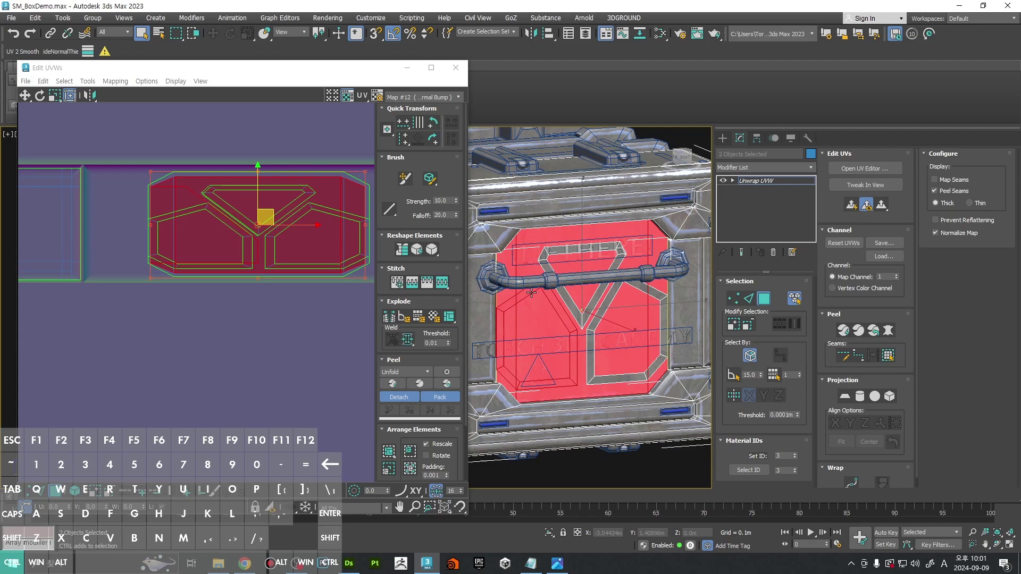
{"action": "left_click", "coordinate": [577, 316], "text": "ctrl"}
{"action": "left_click", "coordinate": [592, 328], "text": "ctrl"}
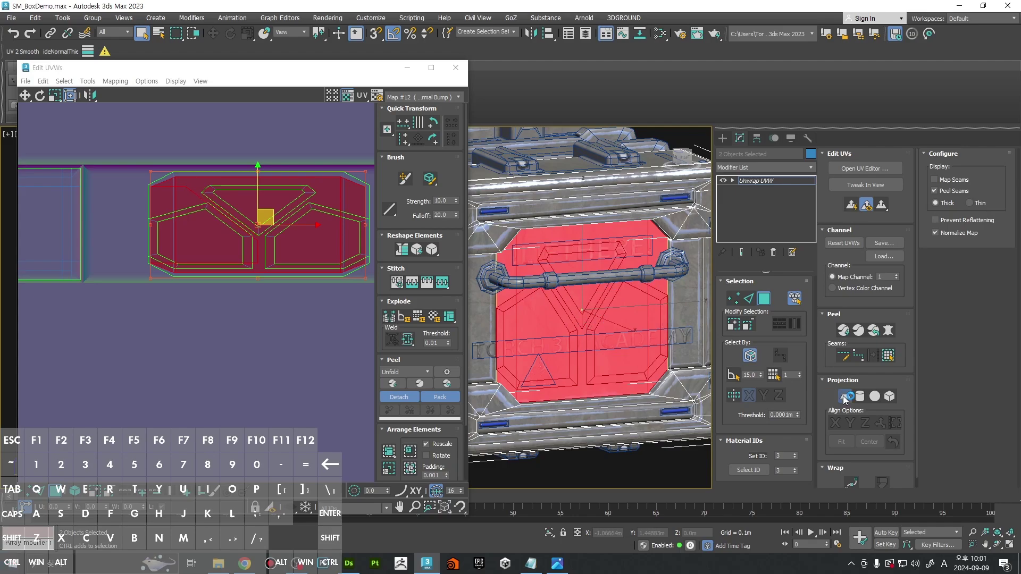
Step: Planar-map the opposite end's panel and frames, narrow the UV island and move it over the first end's island
{"action": "left_click", "coordinate": [844, 399]}
{"action": "left_click", "coordinate": [846, 399]}
{"action": "scroll", "coordinate": [219, 276], "scroll_direction": "down", "scroll_amount": 5}
{"action": "middle_click_drag", "start_coordinate": [246, 337], "coordinate": [268, 359]}
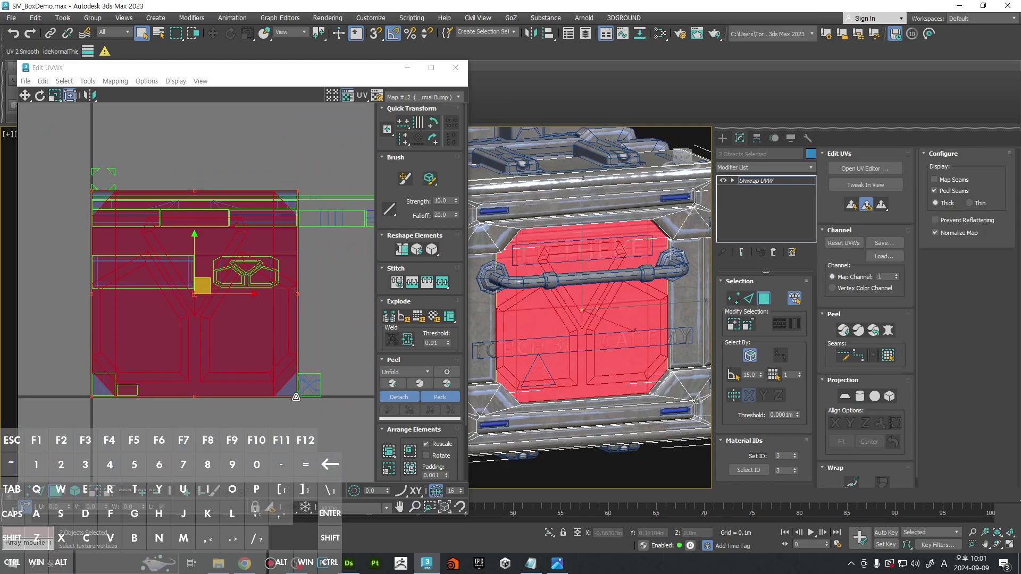
{"action": "left_click_drag", "start_coordinate": [296, 397], "coordinate": [147, 291], "text": "shift"}
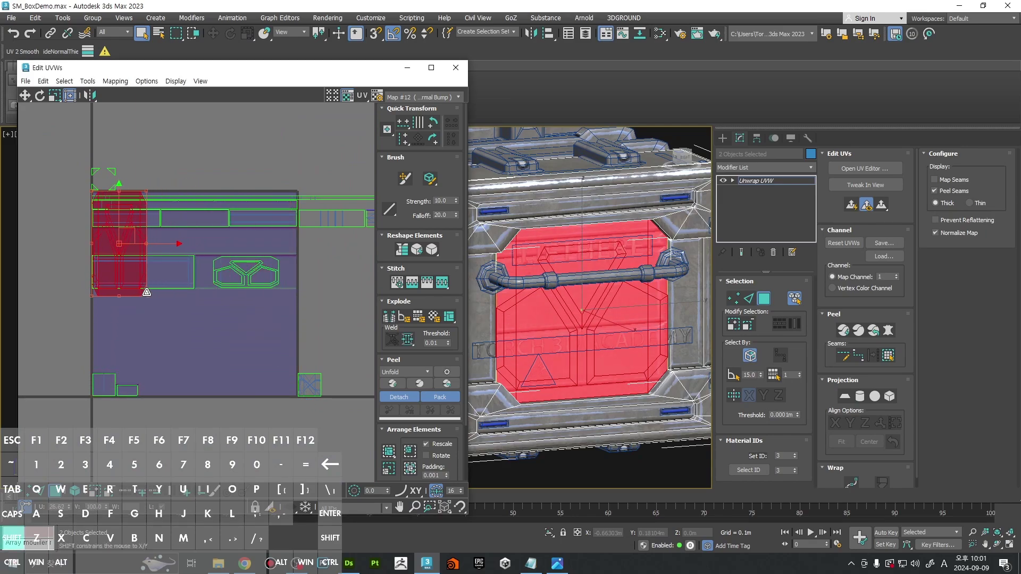
{"action": "left_click_drag", "start_coordinate": [126, 240], "coordinate": [252, 303]}
{"action": "scroll", "coordinate": [253, 303], "scroll_direction": "up", "scroll_amount": 3}
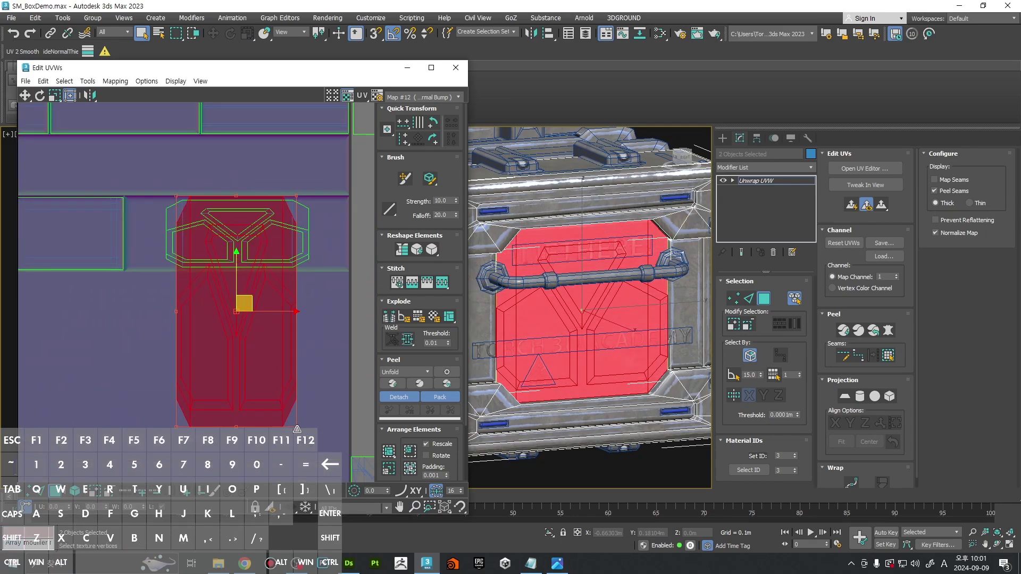
Step: Scale and nudge the second end's UV island until its outline coincides with the first end's island
{"action": "left_click_drag", "start_coordinate": [297, 428], "coordinate": [312, 260]}
{"action": "scroll", "coordinate": [218, 242], "scroll_direction": "up", "scroll_amount": 3}
{"action": "left_click_drag", "start_coordinate": [254, 248], "coordinate": [235, 266]}
{"action": "middle_click_drag", "start_coordinate": [236, 267], "coordinate": [140, 307]}
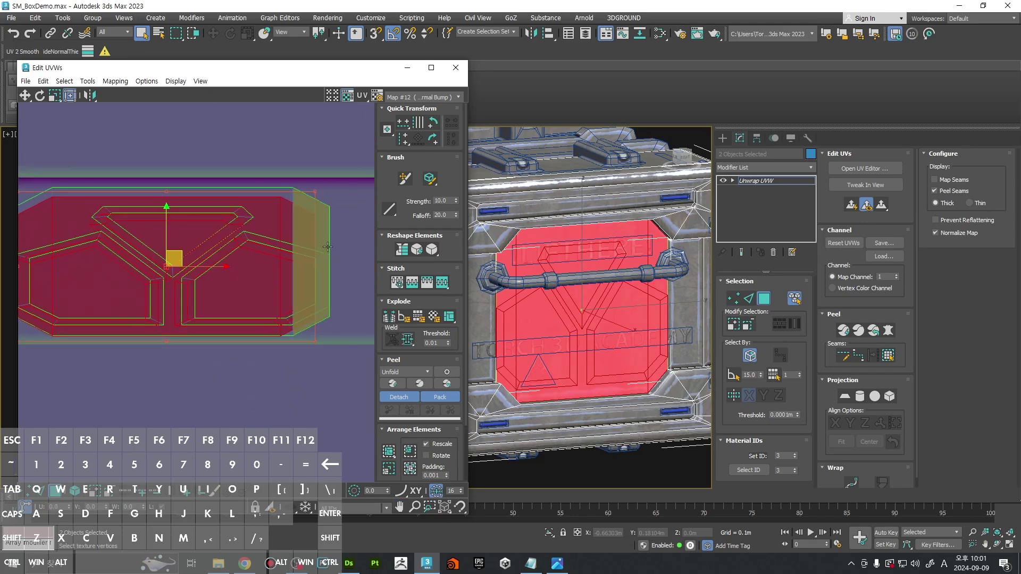
{"action": "left_click_drag", "start_coordinate": [313, 193], "coordinate": [328, 183]}
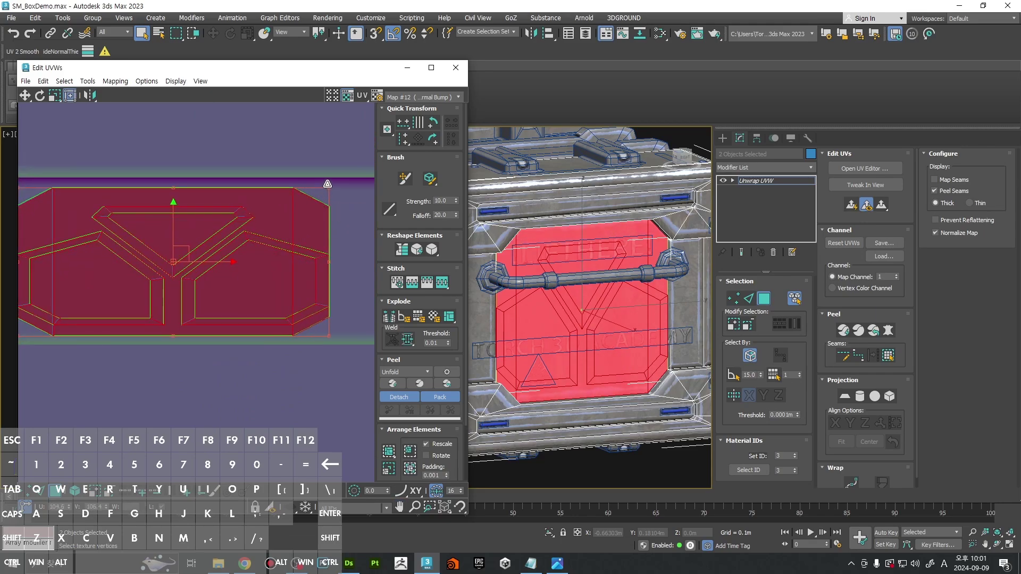
{"action": "left_click", "coordinate": [364, 186]}
Step: Check the texture on the end panel and collapse the unwrapped objects to Editable Poly
{"action": "scroll", "coordinate": [541, 325], "scroll_direction": "up", "scroll_amount": 7}
{"action": "middle_click_drag", "start_coordinate": [567, 312], "coordinate": [564, 318]}
{"action": "scroll", "coordinate": [629, 344], "scroll_direction": "up", "scroll_amount": 4}
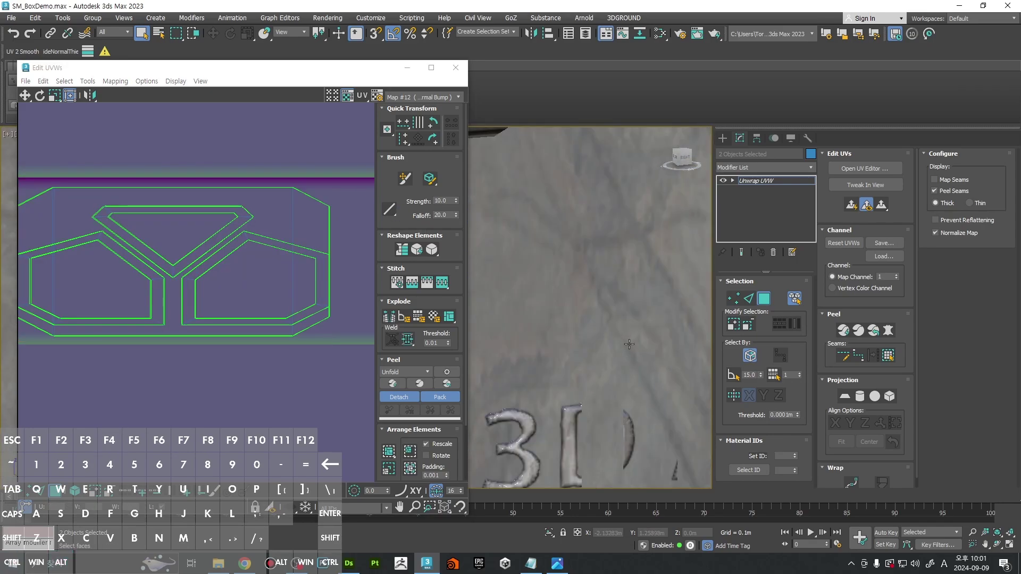
{"action": "scroll", "coordinate": [598, 304], "scroll_direction": "down", "scroll_amount": 5}
{"action": "right_click", "coordinate": [585, 266]}
{"action": "mouse_move", "coordinate": [604, 400]}
{"action": "left_click", "coordinate": [694, 418]}
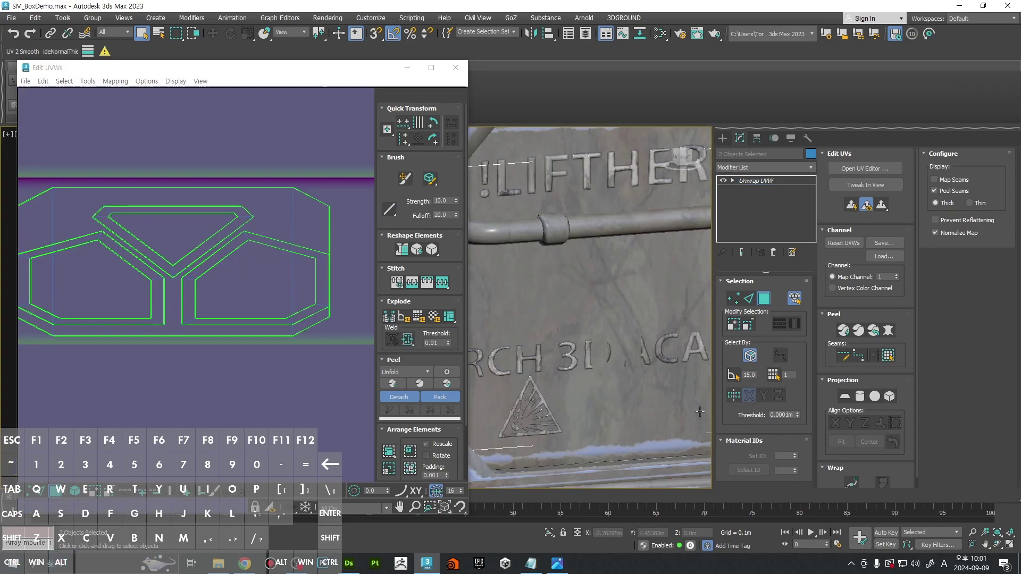
{"action": "middle_click_drag", "start_coordinate": [618, 349], "coordinate": [519, 335]}
{"action": "scroll", "coordinate": [519, 335], "scroll_direction": "up", "scroll_amount": 3}
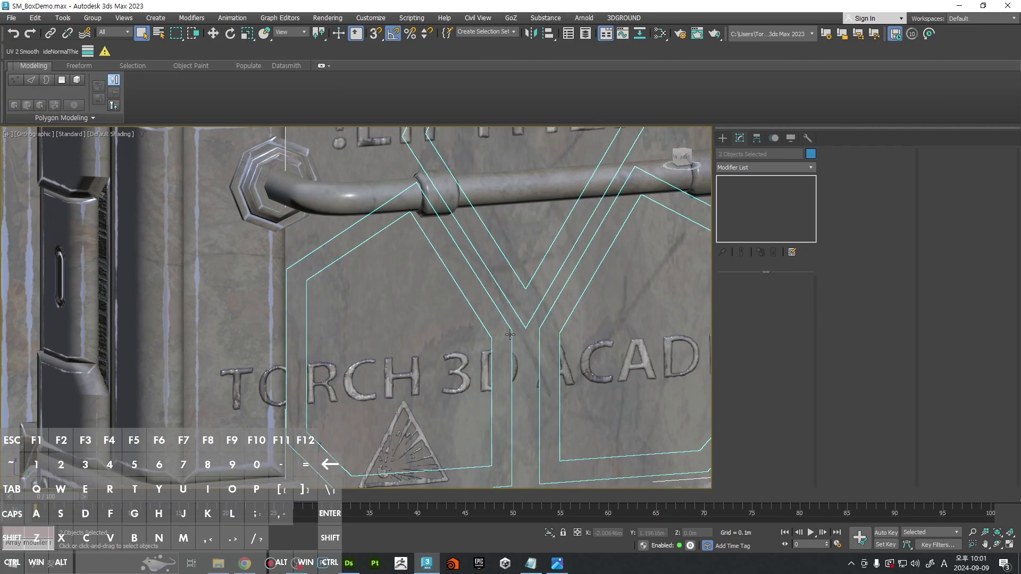
{"action": "scroll", "coordinate": [510, 334], "scroll_direction": "down", "scroll_amount": 6}
{"action": "middle_click_drag", "start_coordinate": [509, 334], "coordinate": [552, 344], "text": "alt"}
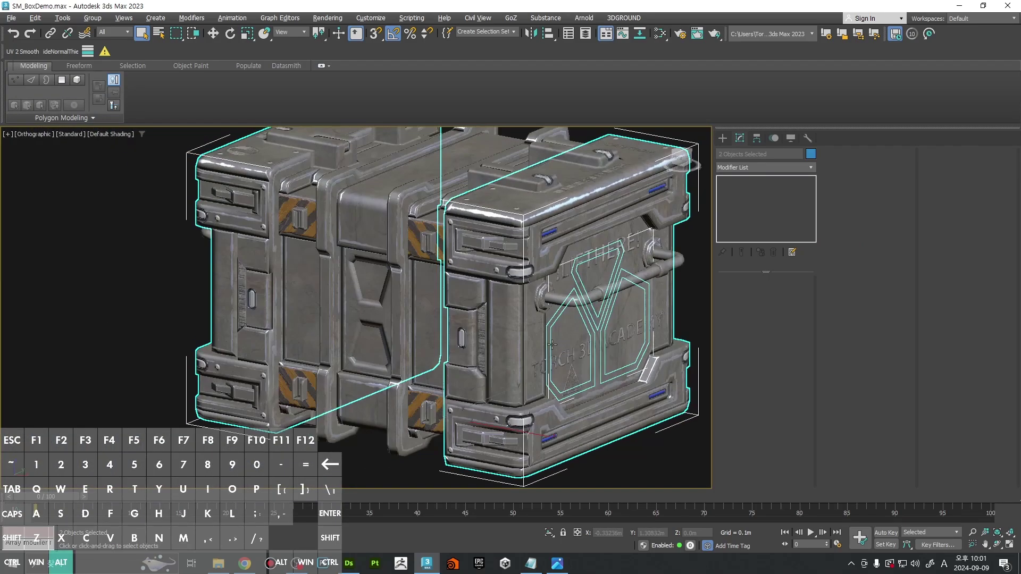
Step: Select the outer borders of the three frames on the near end and pull them outward along X for depth
{"action": "left_click", "coordinate": [614, 325]}
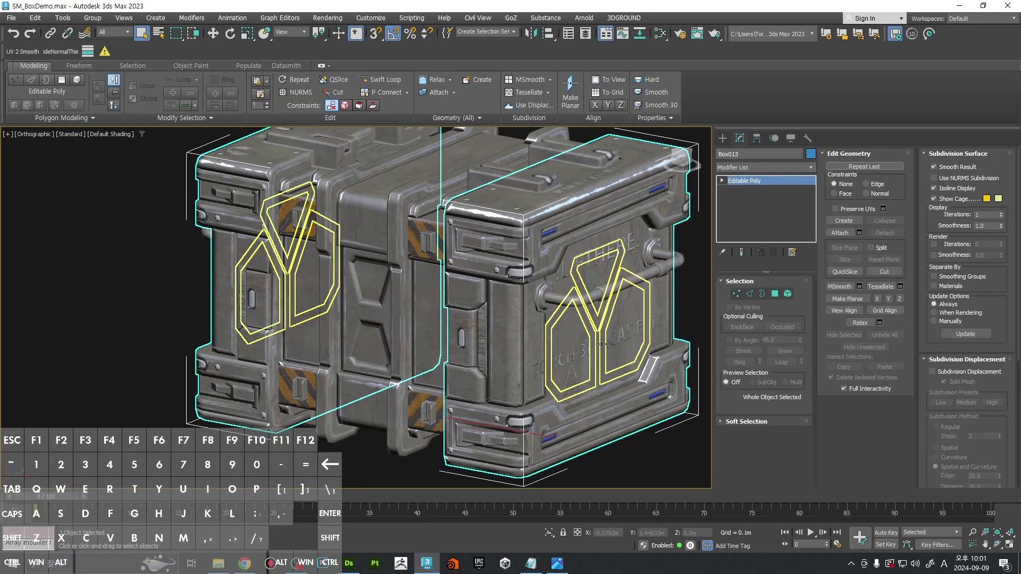
{"action": "key", "text": "3"}
{"action": "left_click", "coordinate": [587, 346]}
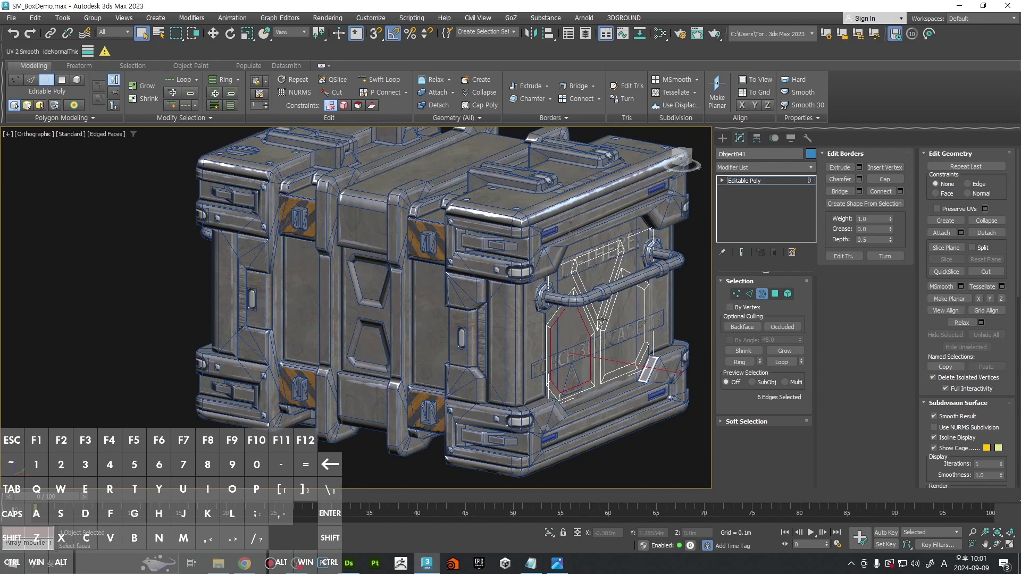
{"action": "scroll", "coordinate": [599, 322], "scroll_direction": "up", "scroll_amount": 3}
{"action": "middle_click_drag", "start_coordinate": [599, 345], "coordinate": [591, 302], "text": "alt"}
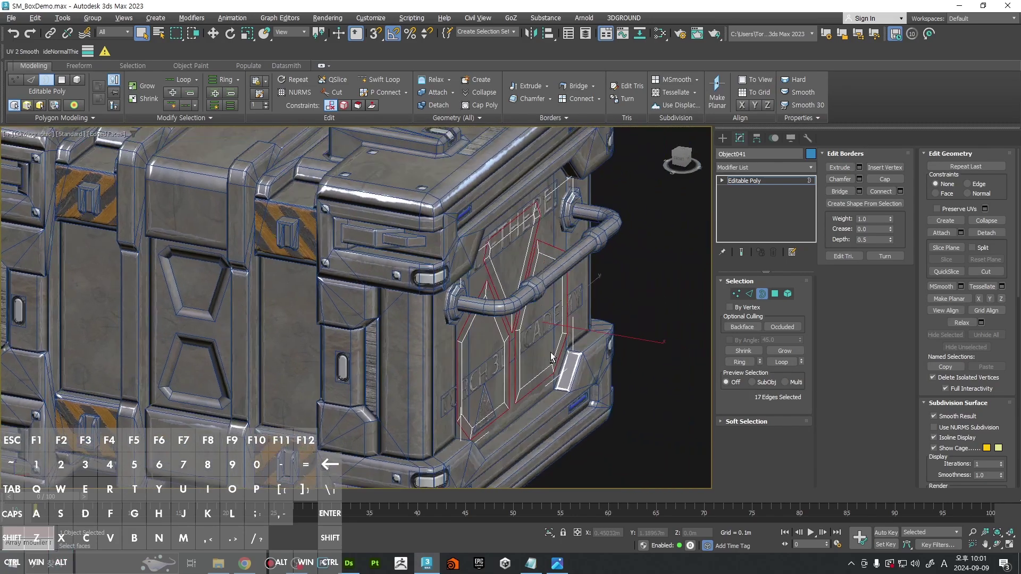
{"action": "key", "text": "w"}
{"action": "left_click_drag", "start_coordinate": [637, 340], "coordinate": [654, 347]}
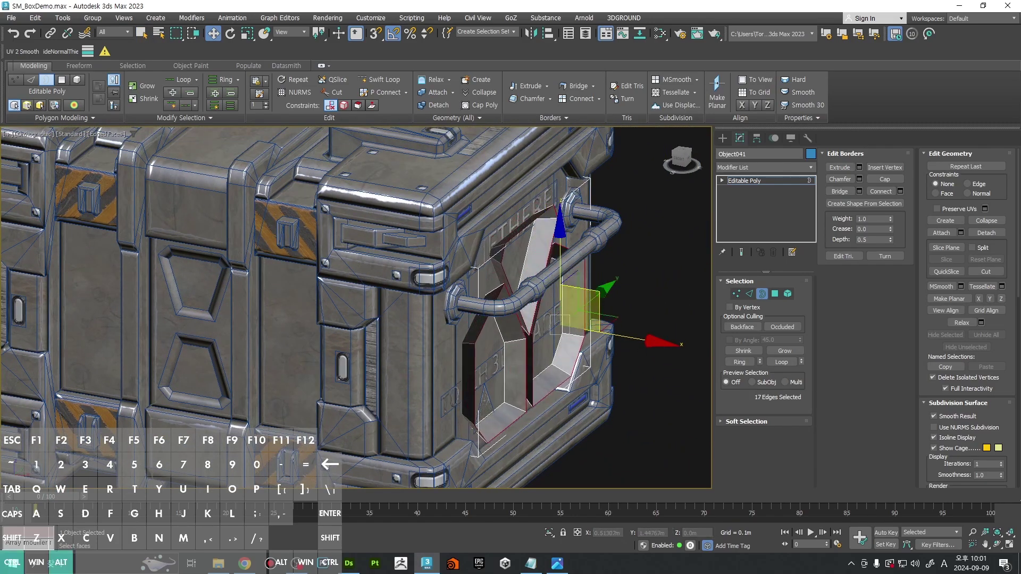
Step: Pull the three frames' outer borders on the opposite end outward along X to match
{"action": "middle_click_drag", "start_coordinate": [589, 319], "coordinate": [640, 349], "text": "alt"}
{"action": "scroll", "coordinate": [640, 348], "scroll_direction": "down", "scroll_amount": 3}
{"action": "middle_click_drag", "start_coordinate": [366, 340], "coordinate": [484, 318]}
{"action": "scroll", "coordinate": [485, 318], "scroll_direction": "up", "scroll_amount": 3}
{"action": "left_click", "coordinate": [491, 303]}
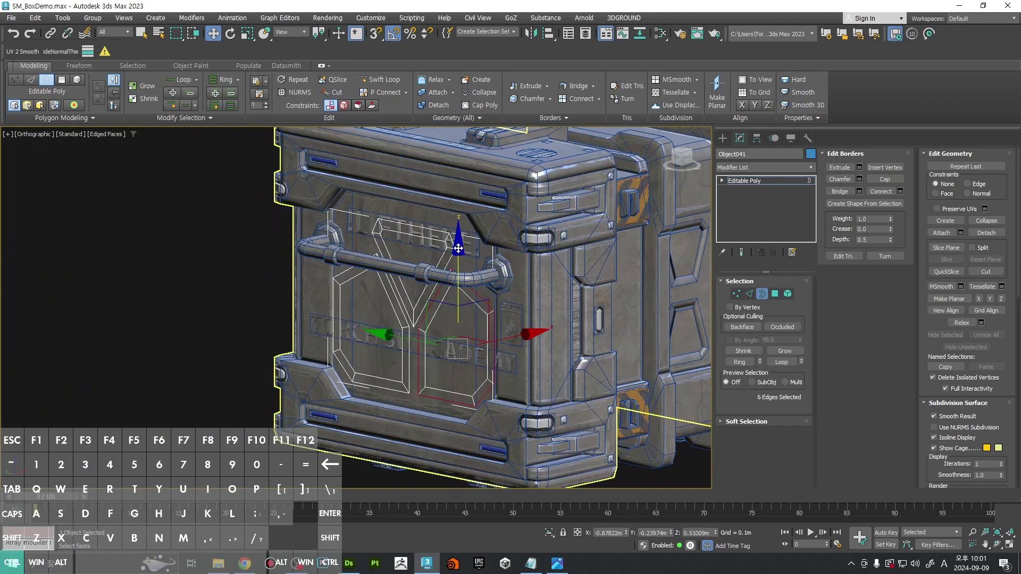
{"action": "left_click", "coordinate": [368, 262], "text": "ctrl"}
{"action": "left_click_drag", "start_coordinate": [468, 239], "coordinate": [450, 243]}
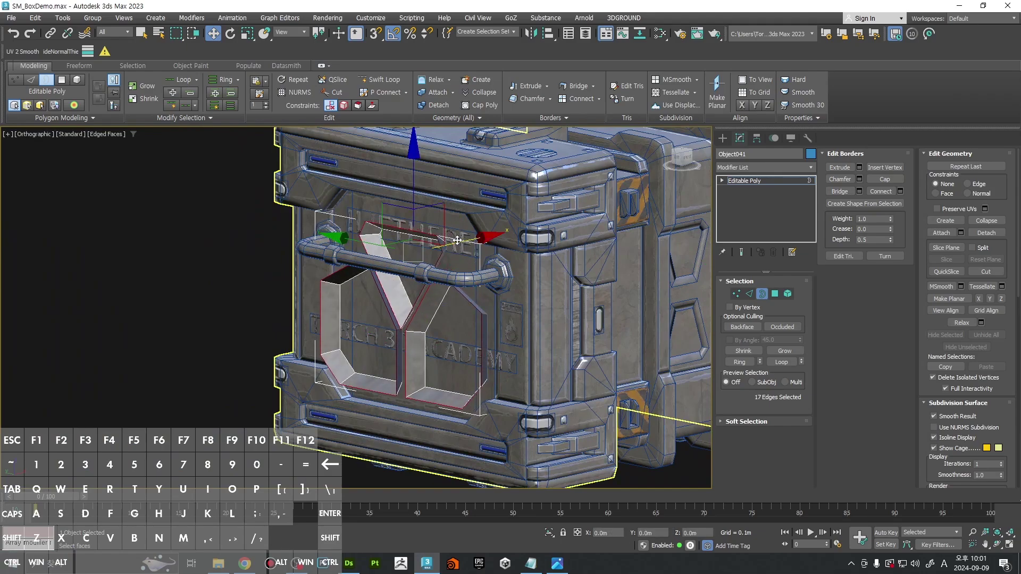
Step: Select all the frame polygons and auto-smooth them with a threshold of 1
{"action": "mouse_move", "coordinate": [495, 234]}
{"action": "middle_mouse_down", "text": "alt"}
{"action": "mouse_move", "coordinate": [447, 254]}
{"action": "mouse_move", "coordinate": [650, 236]}
{"action": "mouse_move", "coordinate": [383, 269]}
{"action": "mouse_move", "coordinate": [478, 271]}
{"action": "mouse_move", "coordinate": [387, 272]}
{"action": "middle_mouse_up", "text": "alt"}
{"action": "key", "text": "3"}
{"action": "key", "text": "4"}
{"action": "key", "text": "ctrl+a"}
{"action": "scroll", "coordinate": [382, 269], "scroll_direction": "down", "scroll_amount": 5}
{"action": "scroll", "coordinate": [387, 272], "scroll_direction": "up", "scroll_amount": 2}
{"action": "scroll", "coordinate": [387, 272], "scroll_direction": "up", "scroll_amount": 2}
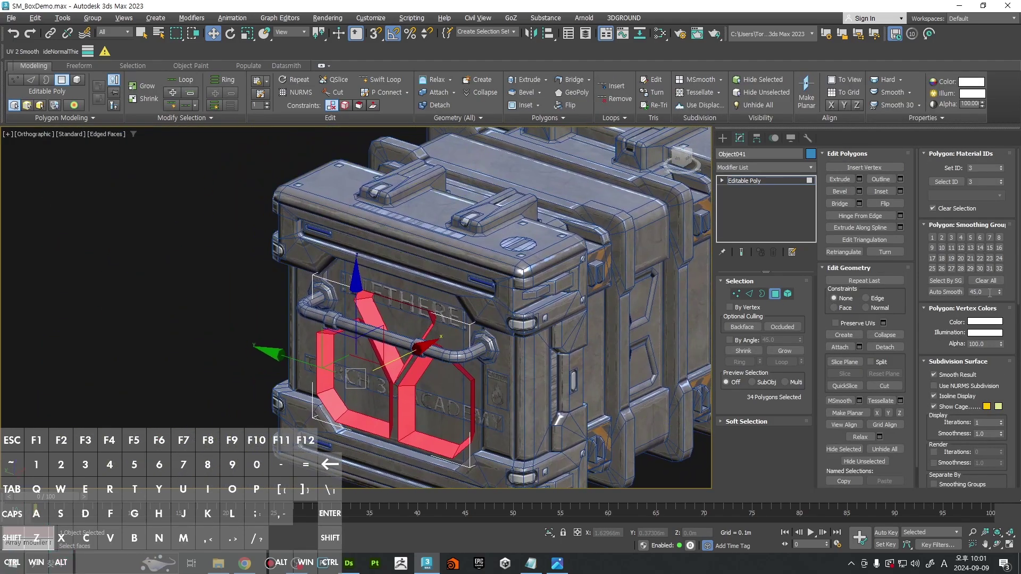
{"action": "double_click", "coordinate": [989, 293]}
{"action": "type", "text": "1"}
{"action": "left_click", "coordinate": [949, 295]}
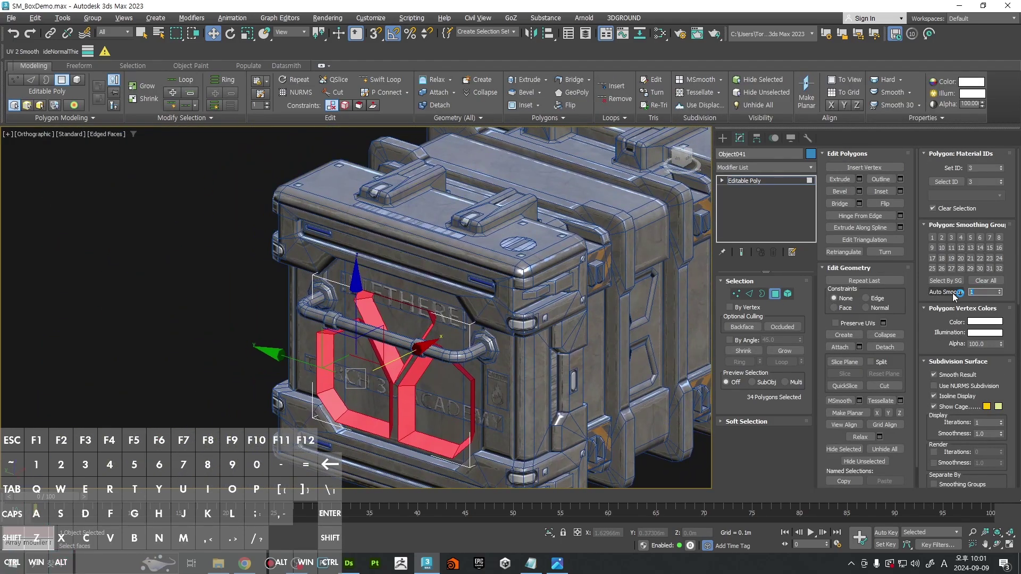
{"action": "left_click", "coordinate": [563, 370]}
Step: Examine the shading and individual polygons of the deepened frames from several angles
{"action": "scroll", "coordinate": [391, 417], "scroll_direction": "up", "scroll_amount": 2}
{"action": "left_click", "coordinate": [411, 406]}
{"action": "left_click", "coordinate": [420, 360]}
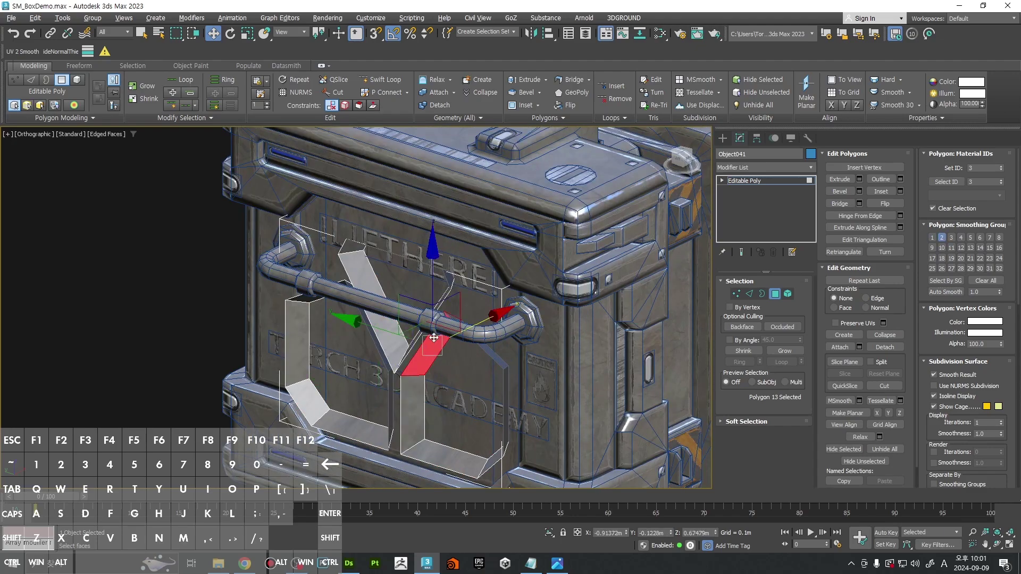
{"action": "middle_click_drag", "start_coordinate": [434, 337], "coordinate": [444, 379], "text": "ctrl+alt"}
{"action": "left_click", "coordinate": [442, 416]}
{"action": "middle_click_drag", "start_coordinate": [502, 401], "coordinate": [474, 389], "text": "alt"}
{"action": "left_click", "coordinate": [559, 411]}
{"action": "key", "text": "4"}
{"action": "middle_click_drag", "start_coordinate": [661, 273], "coordinate": [646, 284]}
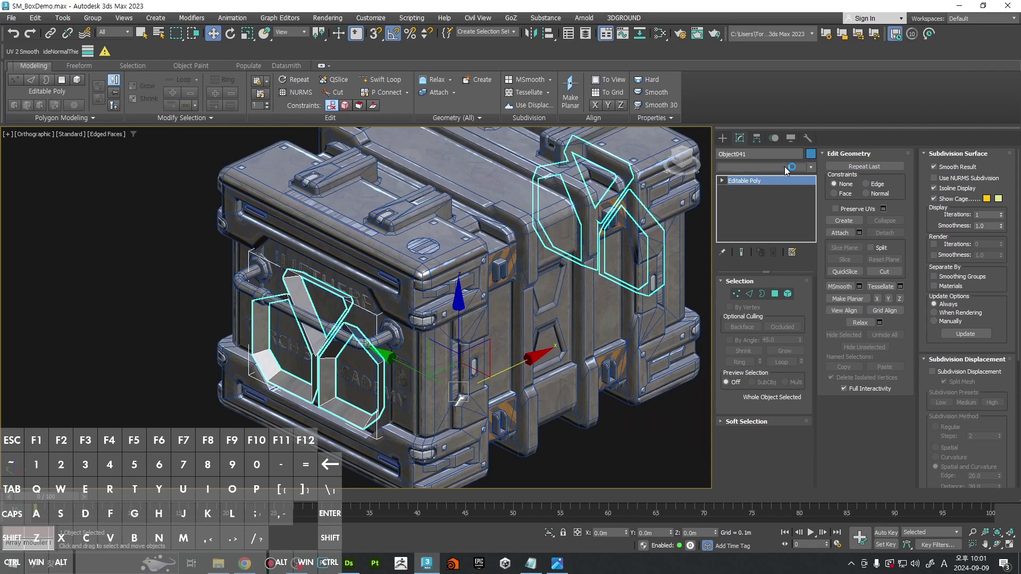
Step: Add an Edit Normals modifier with display length 1.7 and select the protruding outer-edge normals of one end's frames in the top wireframe view
{"action": "left_click", "coordinate": [784, 167]}
{"action": "left_click", "coordinate": [750, 186]}
{"action": "key", "text": "4"}
{"action": "key", "text": "t"}
{"action": "key", "text": "F3"}
{"action": "scroll", "coordinate": [513, 274], "scroll_direction": "up", "scroll_amount": 4}
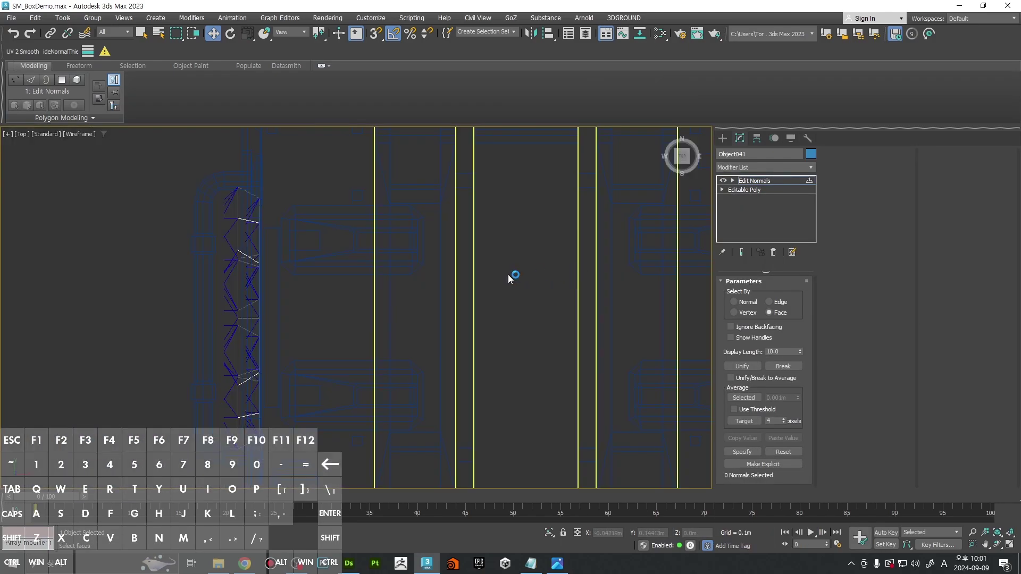
{"action": "middle_click_drag", "start_coordinate": [509, 274], "coordinate": [707, 268]}
{"action": "left_click_drag", "start_coordinate": [800, 351], "coordinate": [798, 368]}
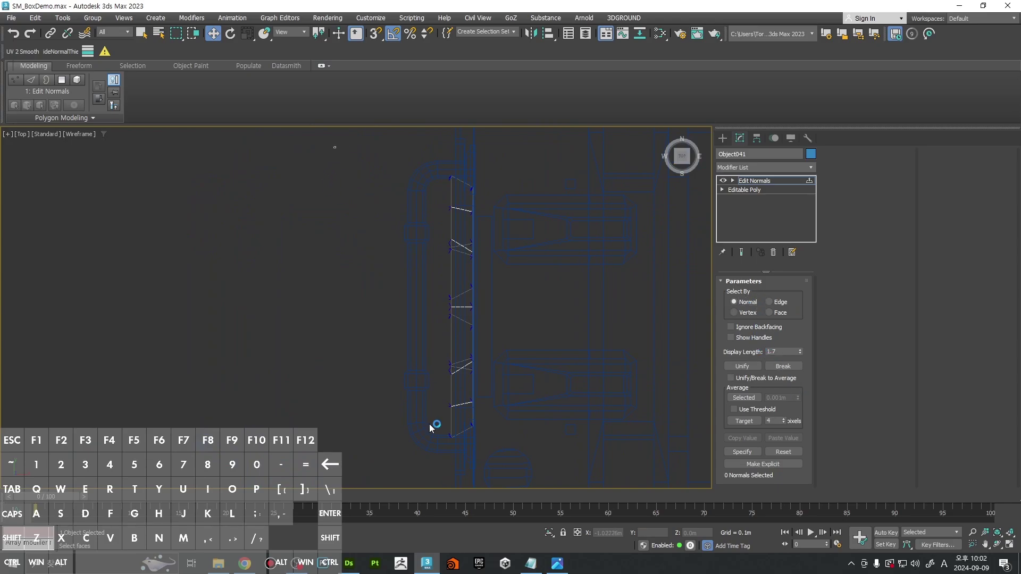
{"action": "left_click_drag", "start_coordinate": [461, 473], "coordinate": [457, 473]}
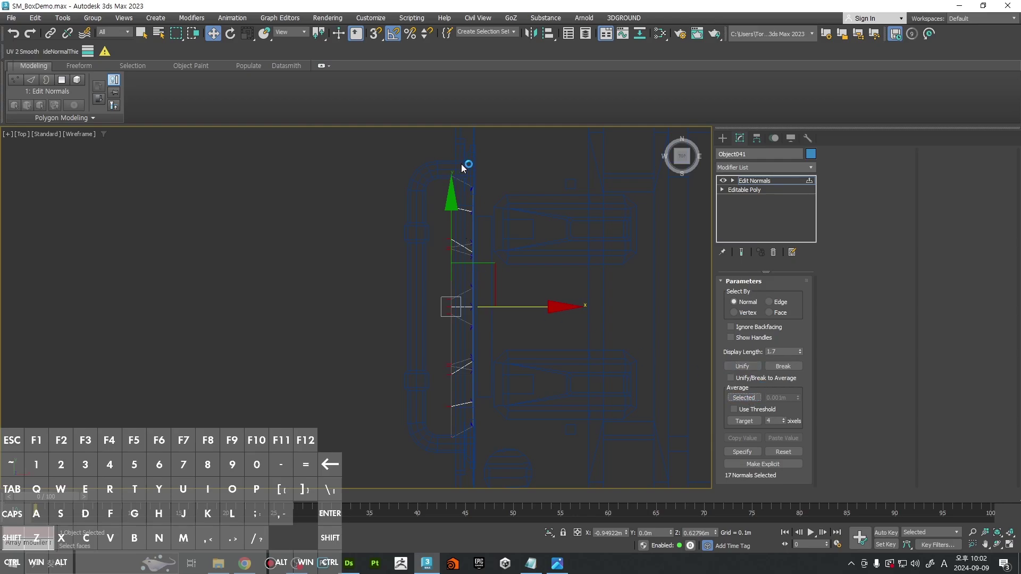
Step: Add the outer-edge normals of the opposite end's frames to the selection and average the selected normals
{"action": "mouse_move", "coordinate": [497, 311]}
{"action": "middle_mouse_down", "text": "alt"}
{"action": "mouse_move", "coordinate": [595, 306]}
{"action": "mouse_move", "coordinate": [611, 263]}
{"action": "mouse_move", "coordinate": [566, 292]}
{"action": "mouse_move", "coordinate": [564, 314]}
{"action": "mouse_move", "coordinate": [599, 264]}
{"action": "mouse_move", "coordinate": [595, 305]}
{"action": "mouse_move", "coordinate": [553, 325]}
{"action": "mouse_move", "coordinate": [593, 250]}
{"action": "mouse_move", "coordinate": [537, 249]}
{"action": "middle_mouse_up", "text": "alt"}
{"action": "key", "text": "F3"}
{"action": "key", "text": "t"}
{"action": "key", "text": "F3"}
{"action": "middle_click_drag", "start_coordinate": [537, 249], "coordinate": [537, 265], "text": "ctrl+alt"}
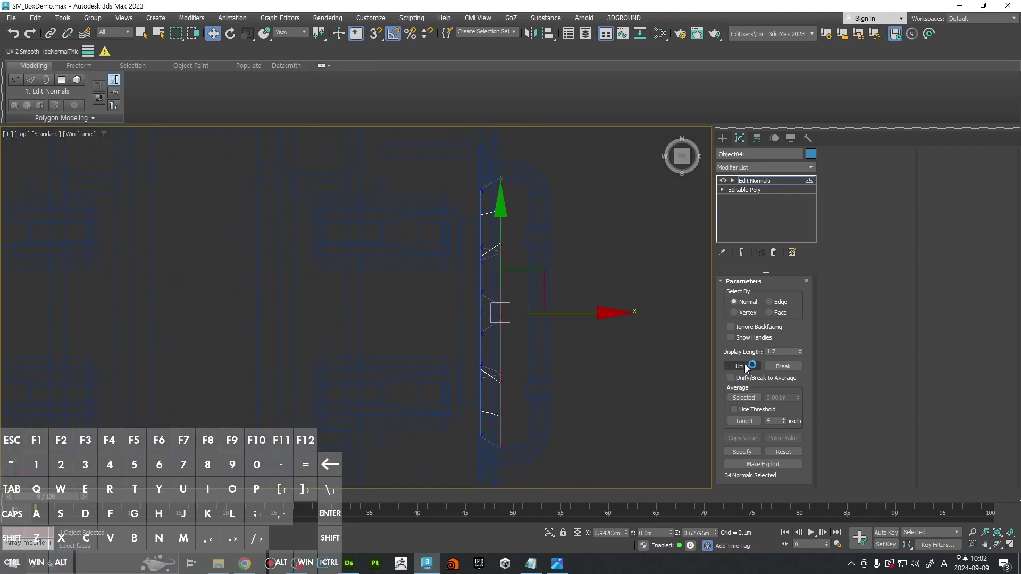
{"action": "left_click", "coordinate": [744, 398]}
Step: Collapse the frame object's Edit Normals modifier by converting the object to Editable Poly
{"action": "mouse_move", "coordinate": [495, 492]}
{"action": "middle_mouse_down", "text": "alt"}
{"action": "mouse_move", "coordinate": [472, 294]}
{"action": "mouse_move", "coordinate": [564, 346]}
{"action": "mouse_move", "coordinate": [537, 304]}
{"action": "mouse_move", "coordinate": [571, 308]}
{"action": "middle_mouse_up", "text": "alt"}
{"action": "key", "text": "F3"}
{"action": "middle_click_drag", "start_coordinate": [571, 309], "coordinate": [540, 250], "text": "alt"}
{"action": "key", "text": "F4"}
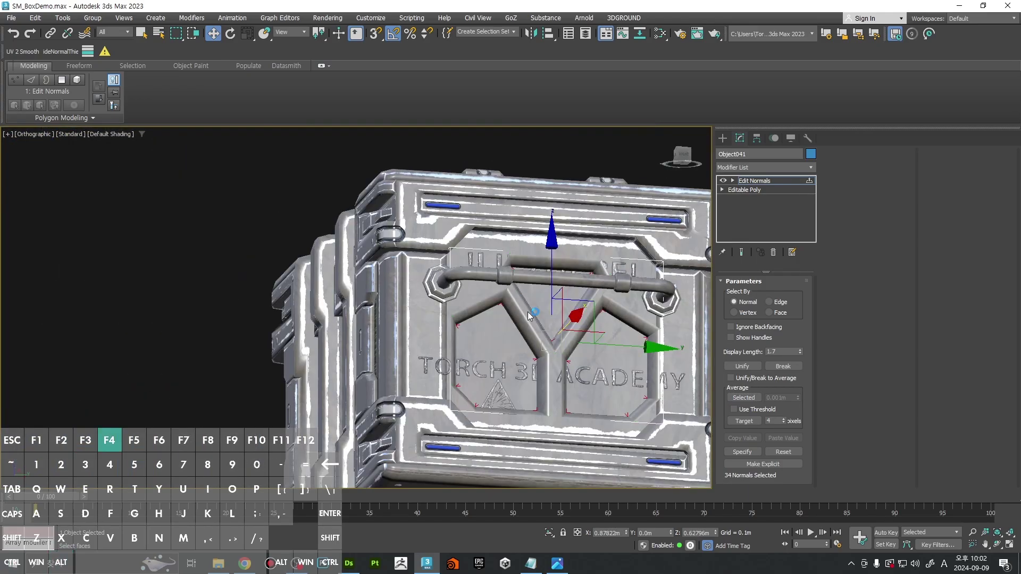
{"action": "right_click", "coordinate": [541, 254]}
{"action": "mouse_move", "coordinate": [611, 381]}
{"action": "left_click", "coordinate": [688, 389]}
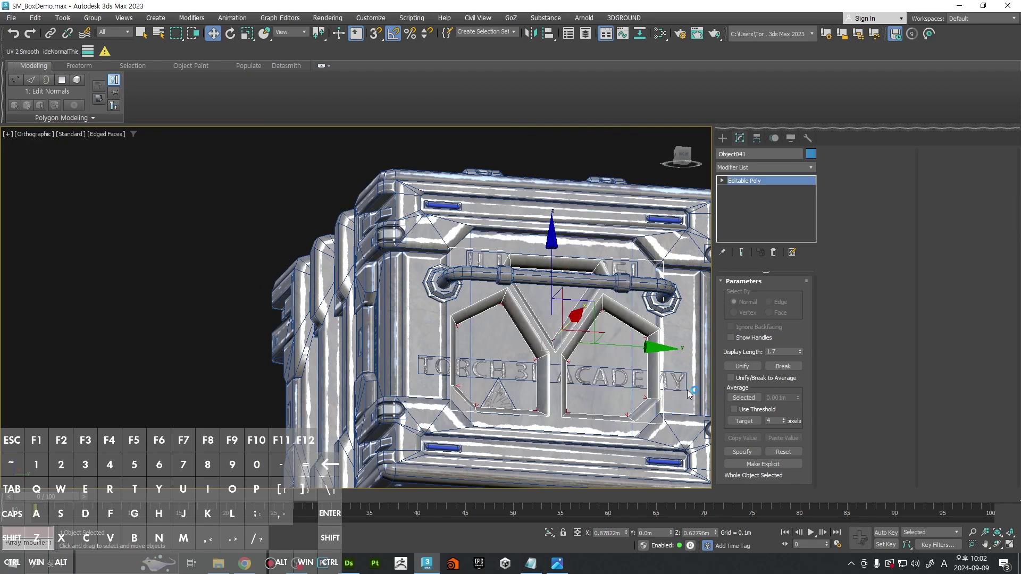
Step: Select all the frame polygons on the end with the Academy lettering and make them planar along X
{"action": "middle_click_drag", "start_coordinate": [688, 393], "coordinate": [507, 299], "text": "alt"}
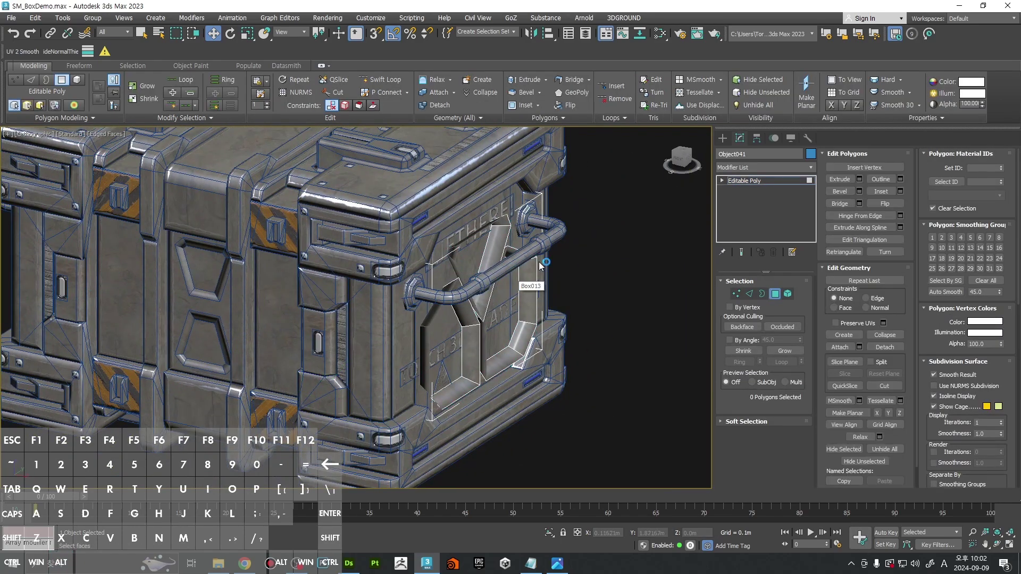
{"action": "key", "text": "F3"}
{"action": "left_click_drag", "start_coordinate": [378, 192], "coordinate": [684, 468]}
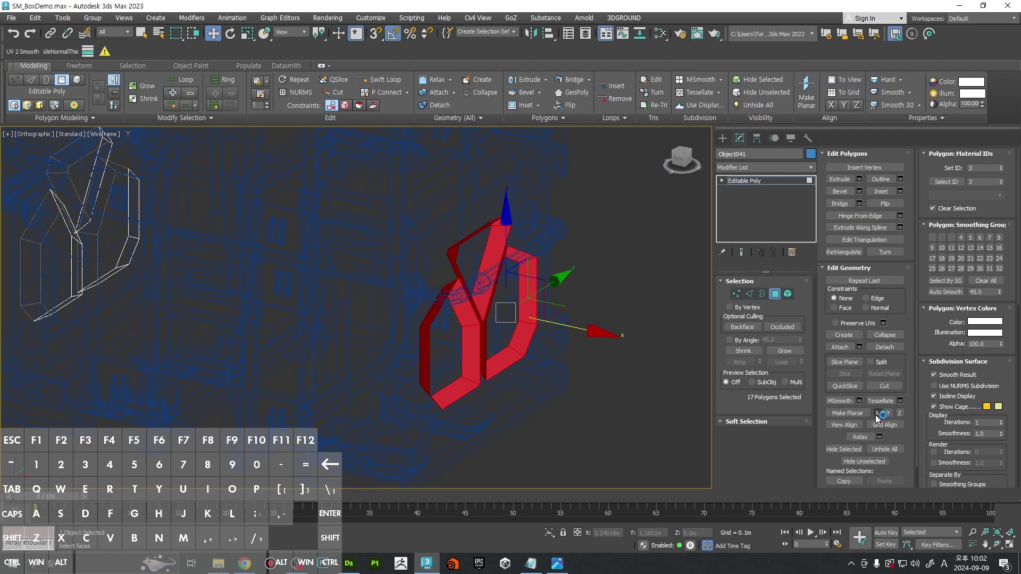
{"action": "left_click", "coordinate": [877, 413]}
Step: Move the flattened frame polygons slightly inward along X toward the end panel's surface
{"action": "key", "text": "F3"}
{"action": "scroll", "coordinate": [485, 298], "scroll_direction": "up", "scroll_amount": 5}
{"action": "mouse_move", "coordinate": [640, 366]}
{"action": "left_mouse_down"}
{"action": "mouse_move", "coordinate": [613, 366]}
{"action": "mouse_move", "coordinate": [621, 369]}
{"action": "left_mouse_up"}
{"action": "middle_click_drag", "start_coordinate": [636, 282], "coordinate": [598, 286], "text": "alt"}
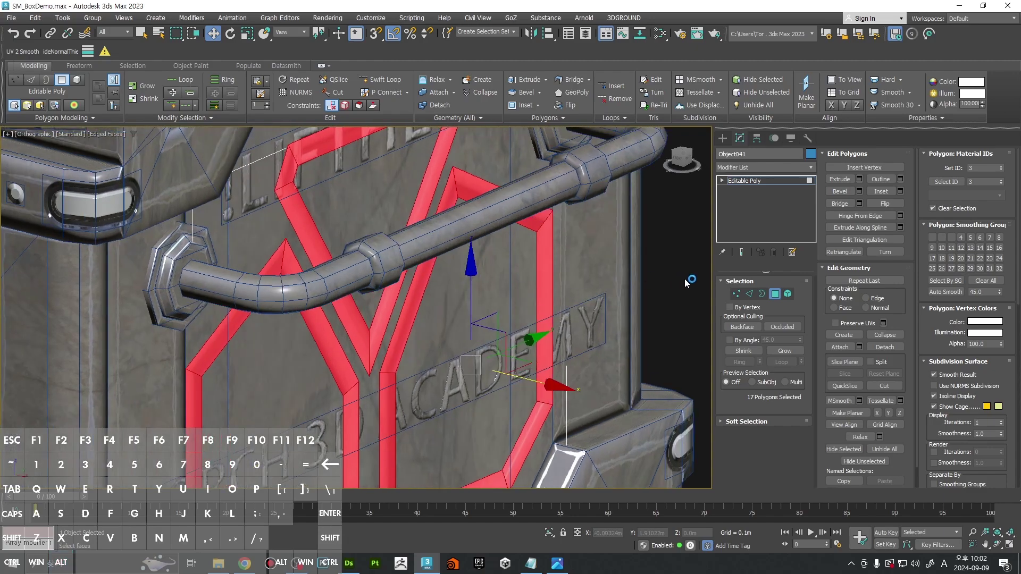
Step: Select the Y-shaped trim polygons on the crate's opposite end panel and make them planar along X
{"action": "key", "text": "4"}
{"action": "left_click", "coordinate": [680, 281]}
{"action": "key", "text": "F4"}
{"action": "scroll", "coordinate": [497, 298], "scroll_direction": "down", "scroll_amount": 6}
{"action": "mouse_move", "coordinate": [516, 300]}
{"action": "middle_mouse_down", "text": "alt"}
{"action": "mouse_move", "coordinate": [658, 299]}
{"action": "mouse_move", "coordinate": [481, 308]}
{"action": "mouse_move", "coordinate": [480, 287]}
{"action": "mouse_move", "coordinate": [425, 300]}
{"action": "middle_mouse_up", "text": "alt"}
{"action": "scroll", "coordinate": [481, 308], "scroll_direction": "up", "scroll_amount": 3}
{"action": "left_click", "coordinate": [481, 307]}
{"action": "key", "text": "4"}
{"action": "scroll", "coordinate": [424, 300], "scroll_direction": "down", "scroll_amount": 5}
{"action": "key", "text": "F3"}
{"action": "left_click_drag", "start_coordinate": [337, 196], "coordinate": [468, 372]}
{"action": "scroll", "coordinate": [417, 234], "scroll_direction": "up", "scroll_amount": 6}
{"action": "key", "text": "F3"}
{"action": "mouse_move", "coordinate": [425, 234]}
{"action": "middle_mouse_down", "text": "alt"}
{"action": "mouse_move", "coordinate": [550, 308]}
{"action": "mouse_move", "coordinate": [612, 308]}
{"action": "middle_mouse_up", "text": "alt"}
{"action": "left_click", "coordinate": [878, 414]}
{"action": "middle_click_drag", "start_coordinate": [575, 378], "coordinate": [486, 290]}
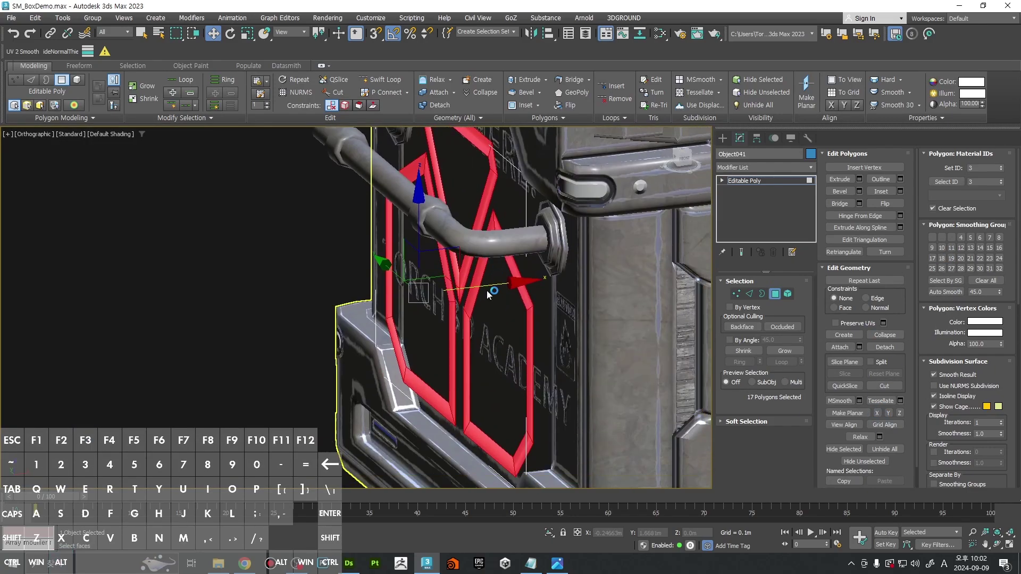
Step: Push the flattened trim polygons inward along X and leave polygon editing with nothing selected
{"action": "scroll", "coordinate": [486, 295], "scroll_direction": "up", "scroll_amount": 5}
{"action": "left_click_drag", "start_coordinate": [407, 309], "coordinate": [450, 310]}
{"action": "key", "text": "F2"}
{"action": "scroll", "coordinate": [450, 310], "scroll_direction": "down", "scroll_amount": 4}
{"action": "mouse_move", "coordinate": [450, 309]}
{"action": "middle_mouse_down", "text": "alt"}
{"action": "mouse_move", "coordinate": [445, 321]}
{"action": "mouse_move", "coordinate": [519, 321]}
{"action": "mouse_move", "coordinate": [543, 305]}
{"action": "middle_mouse_up", "text": "alt"}
{"action": "key", "text": "4"}
{"action": "key", "text": "F4"}
{"action": "scroll", "coordinate": [544, 303], "scroll_direction": "down", "scroll_amount": 5}
{"action": "left_click", "coordinate": [232, 305]}
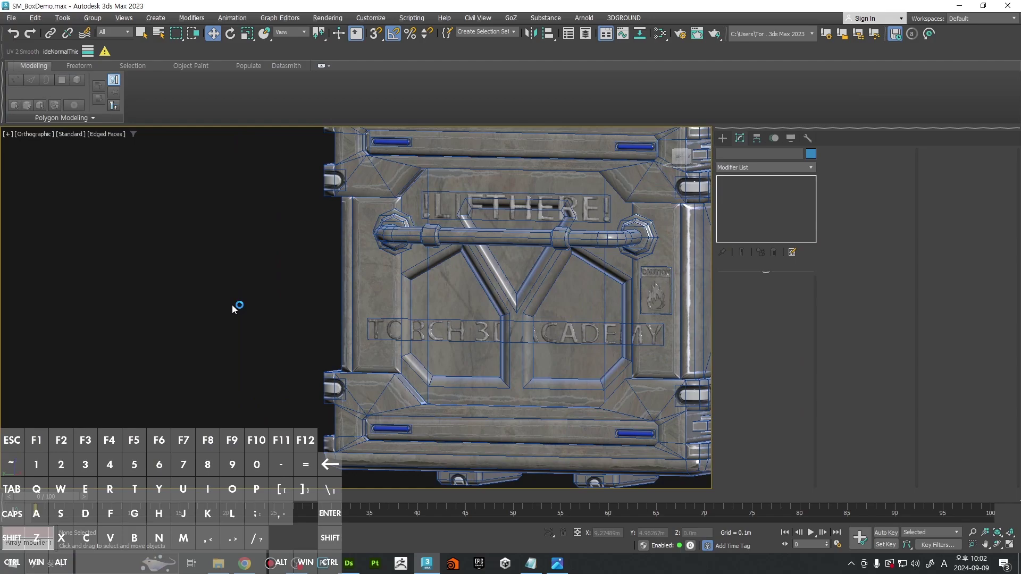
Step: Move the TORCH 3D ACADEMY lettering plane slightly outward along X to about -0.8795 m
{"action": "scroll", "coordinate": [542, 337], "scroll_direction": "up", "scroll_amount": 5}
{"action": "left_click", "coordinate": [529, 328]}
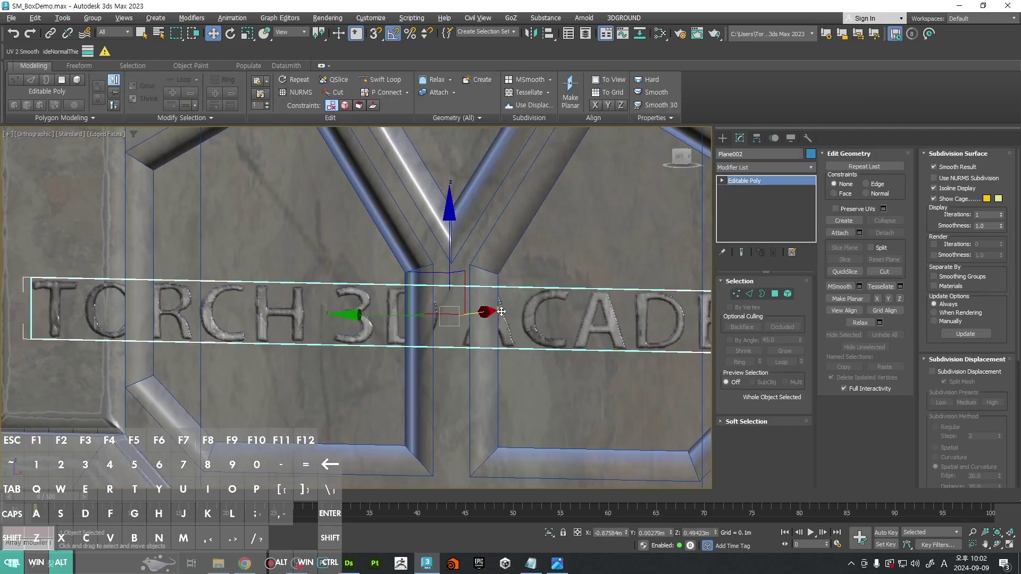
{"action": "scroll", "coordinate": [505, 308], "scroll_direction": "down", "scroll_amount": 4}
{"action": "middle_click_drag", "start_coordinate": [513, 304], "coordinate": [472, 301], "text": "alt"}
{"action": "scroll", "coordinate": [471, 298], "scroll_direction": "up", "scroll_amount": 5}
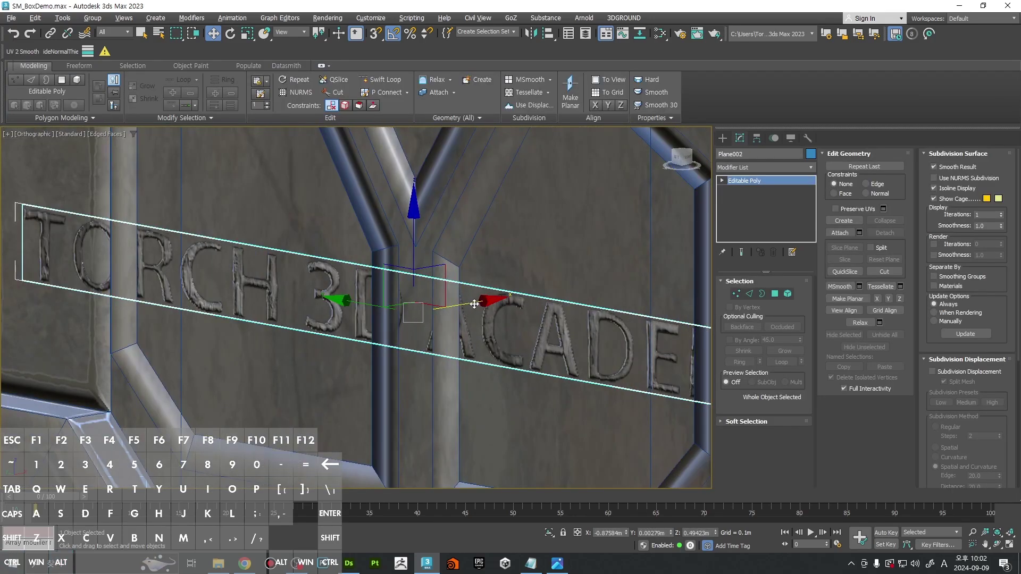
{"action": "left_click_drag", "start_coordinate": [475, 304], "coordinate": [472, 304]}
Step: Move the TORCH 3D ACADEMY lettering plane on the other end panel outward along X by about 0.001 m
{"action": "scroll", "coordinate": [472, 303], "scroll_direction": "down", "scroll_amount": 6}
{"action": "middle_click_drag", "start_coordinate": [471, 303], "coordinate": [481, 314], "text": "alt"}
{"action": "scroll", "coordinate": [481, 308], "scroll_direction": "up", "scroll_amount": 3}
{"action": "middle_click_drag", "start_coordinate": [484, 279], "coordinate": [465, 380]}
{"action": "middle_click_drag", "start_coordinate": [466, 380], "coordinate": [460, 377], "text": "alt"}
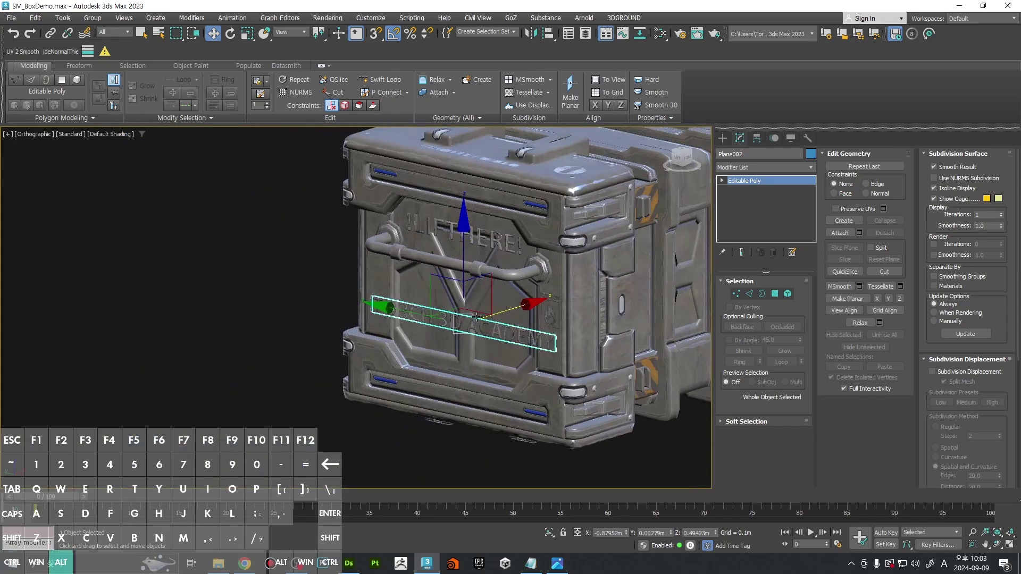
{"action": "middle_click_drag", "start_coordinate": [476, 317], "coordinate": [415, 318], "text": "alt"}
{"action": "middle_click_drag", "start_coordinate": [627, 340], "coordinate": [380, 311]}
{"action": "middle_click_drag", "start_coordinate": [601, 316], "coordinate": [502, 322], "text": "alt"}
{"action": "scroll", "coordinate": [479, 318], "scroll_direction": "up", "scroll_amount": 5}
{"action": "left_click", "coordinate": [479, 318]}
{"action": "scroll", "coordinate": [545, 299], "scroll_direction": "up", "scroll_amount": 5}
{"action": "left_click_drag", "start_coordinate": [555, 292], "coordinate": [557, 292]}
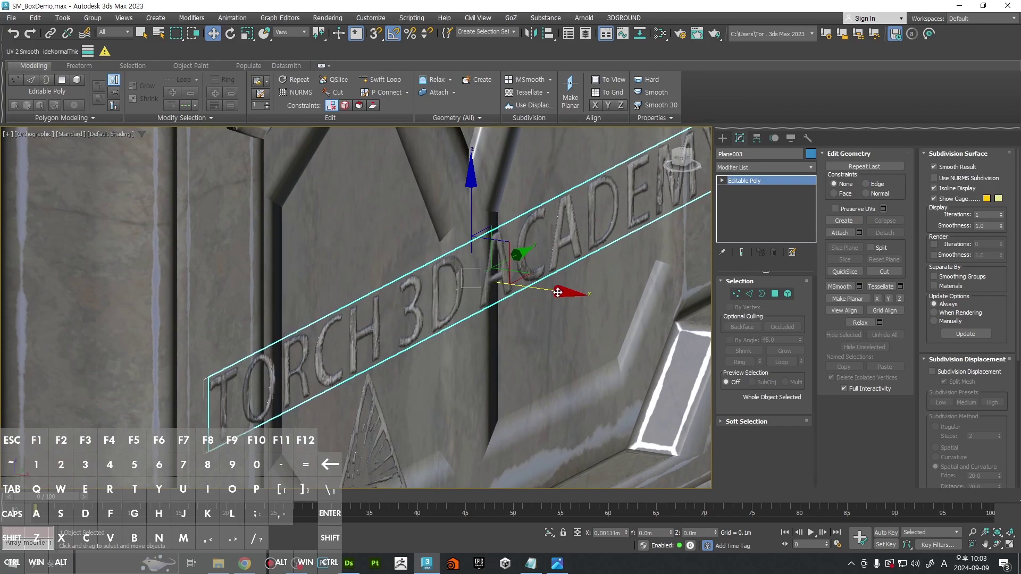
Step: Examine the lettering, handle and trim on the crate's end panel without edged faces
{"action": "scroll", "coordinate": [558, 293], "scroll_direction": "down", "scroll_amount": 5}
{"action": "middle_click_drag", "start_coordinate": [558, 292], "coordinate": [349, 334], "text": "alt"}
{"action": "left_click", "coordinate": [603, 263]}
{"action": "key", "text": "F4"}
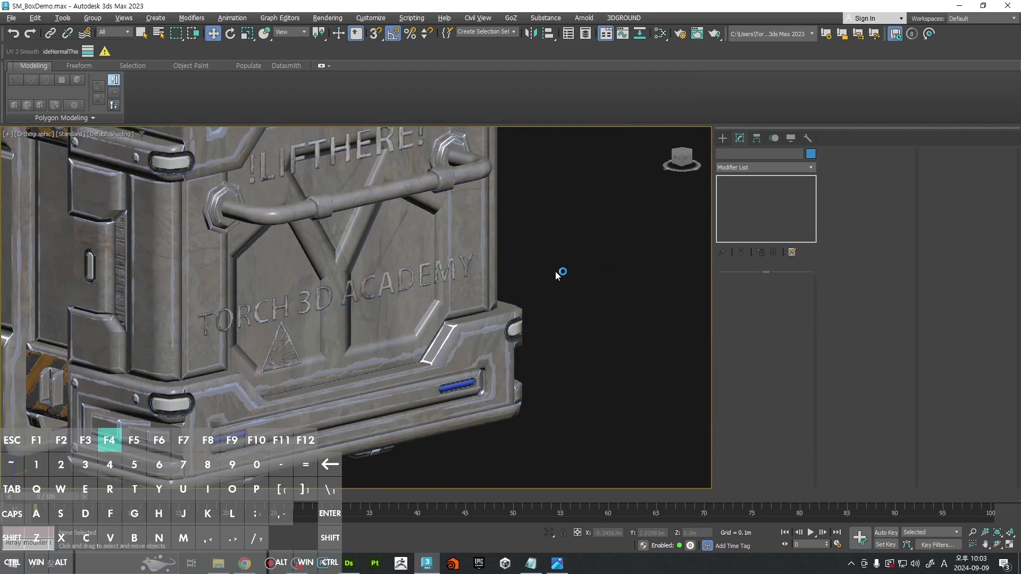
{"action": "left_click", "coordinate": [474, 279]}
{"action": "middle_click_drag", "start_coordinate": [474, 279], "coordinate": [415, 269], "text": "alt"}
{"action": "middle_click_drag", "start_coordinate": [391, 218], "coordinate": [560, 326]}
{"action": "scroll", "coordinate": [559, 327], "scroll_direction": "up", "scroll_amount": 3}
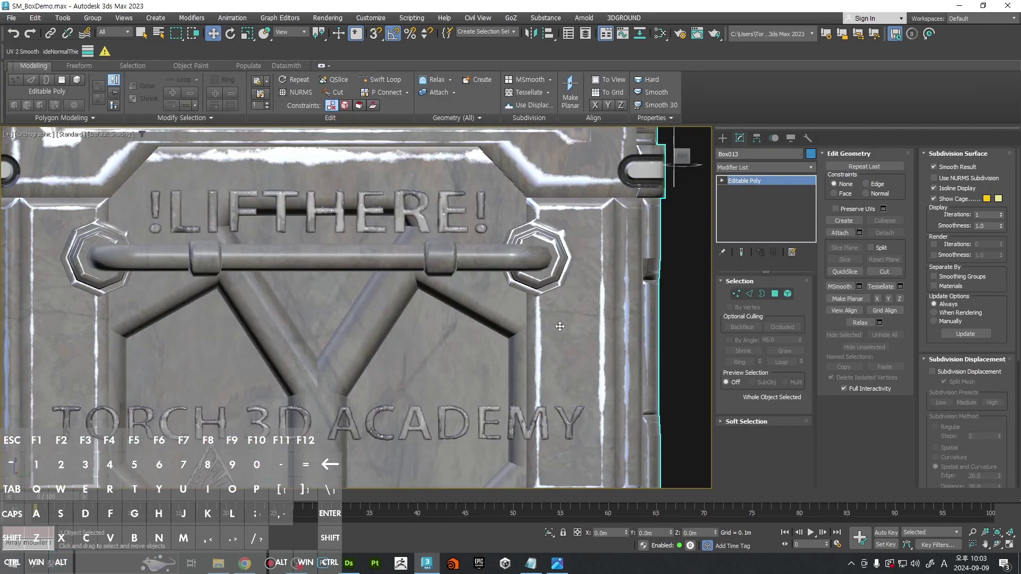
{"action": "scroll", "coordinate": [559, 327], "scroll_direction": "up", "scroll_amount": 4}
{"action": "middle_click_drag", "start_coordinate": [457, 342], "coordinate": [678, 544]}
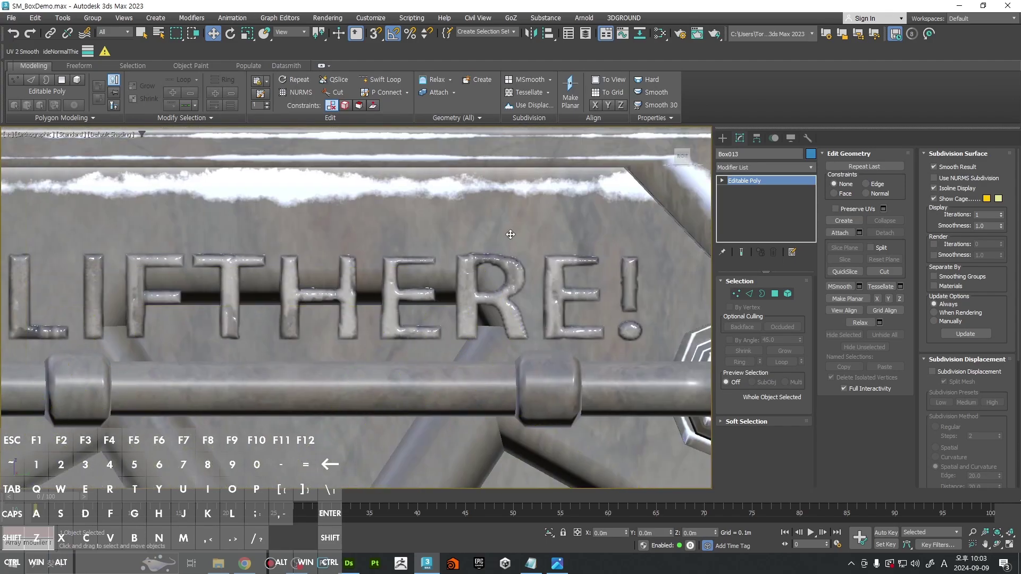
{"action": "scroll", "coordinate": [511, 234], "scroll_direction": "down", "scroll_amount": 5}
{"action": "middle_click_drag", "start_coordinate": [511, 234], "coordinate": [371, 157]}
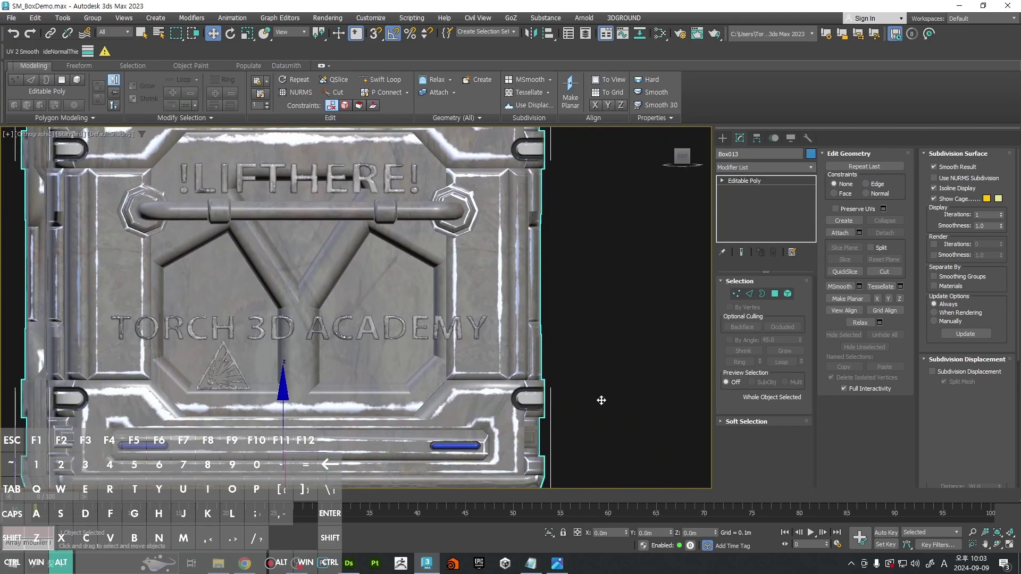
{"action": "middle_click_drag", "start_coordinate": [602, 401], "coordinate": [625, 365], "text": "alt"}
{"action": "scroll", "coordinate": [547, 343], "scroll_direction": "down", "scroll_amount": 4}
{"action": "key", "text": "q"}
{"action": "left_click", "coordinate": [617, 362]}
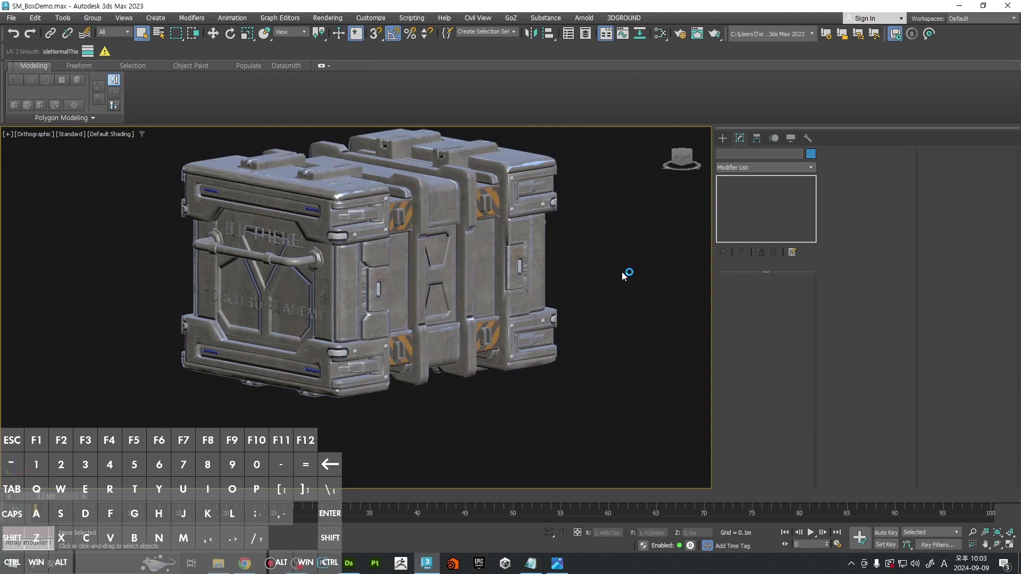
Step: Detach the square pad polygon beside the crate's front strap as a clone named Object042
{"action": "middle_click_drag", "start_coordinate": [433, 282], "coordinate": [565, 221]}
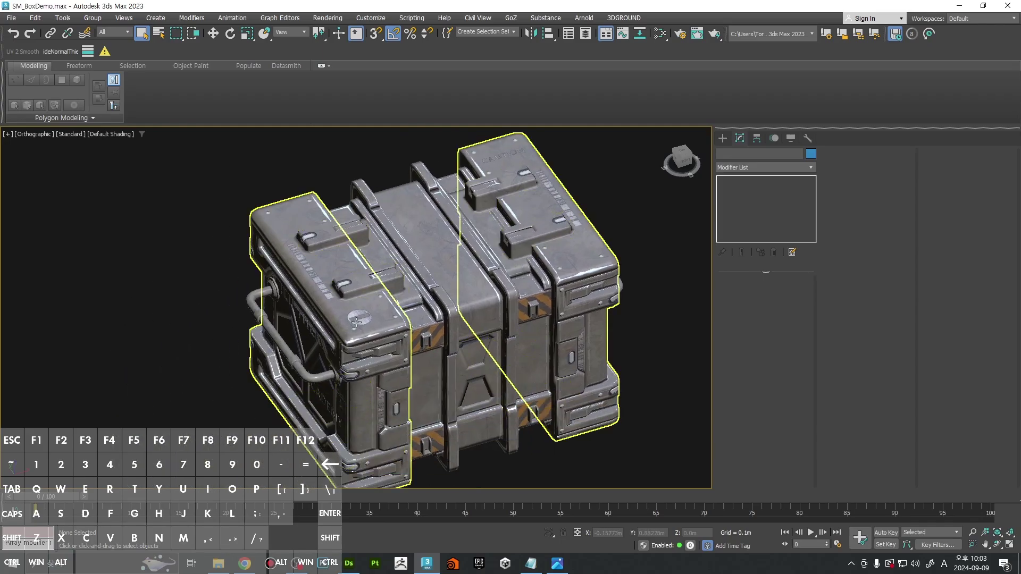
{"action": "scroll", "coordinate": [532, 234], "scroll_direction": "up", "scroll_amount": 4}
{"action": "left_click", "coordinate": [497, 247]}
{"action": "key", "text": "t"}
{"action": "key", "text": "z"}
{"action": "middle_click_drag", "start_coordinate": [351, 363], "coordinate": [551, 301]}
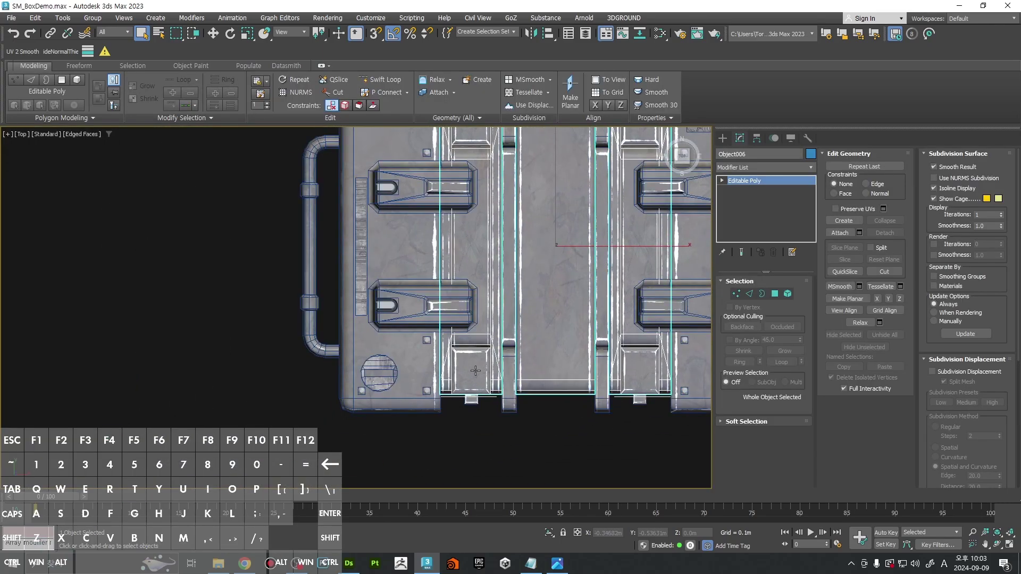
{"action": "key", "text": "F4"}
{"action": "key", "text": "4"}
{"action": "scroll", "coordinate": [475, 371], "scroll_direction": "up", "scroll_amount": 3}
{"action": "left_click", "coordinate": [474, 371]}
{"action": "scroll", "coordinate": [475, 370], "scroll_direction": "up", "scroll_amount": 2}
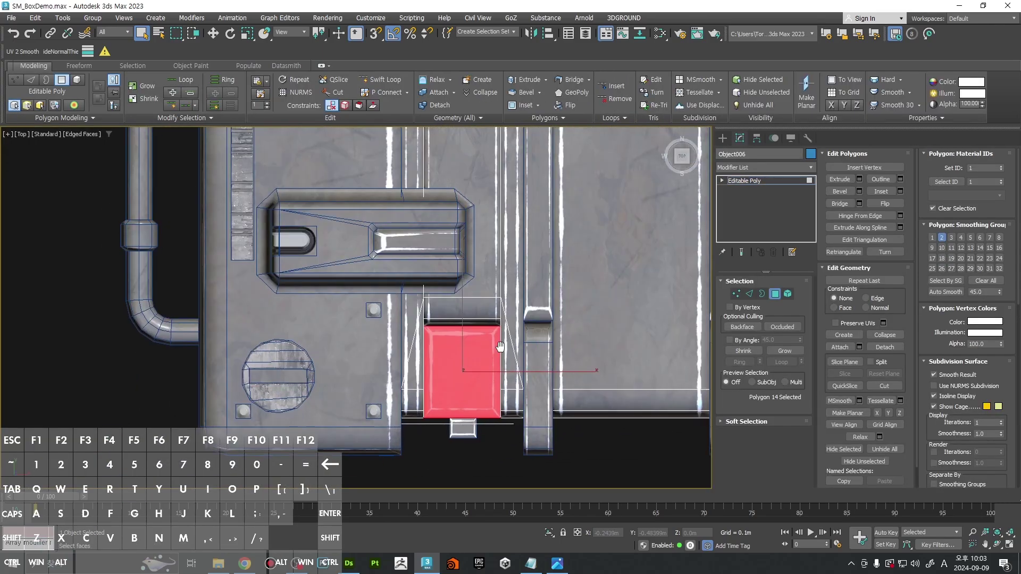
{"action": "middle_click_drag", "start_coordinate": [500, 347], "coordinate": [224, 337]}
{"action": "middle_click_drag", "start_coordinate": [295, 357], "coordinate": [610, 334]}
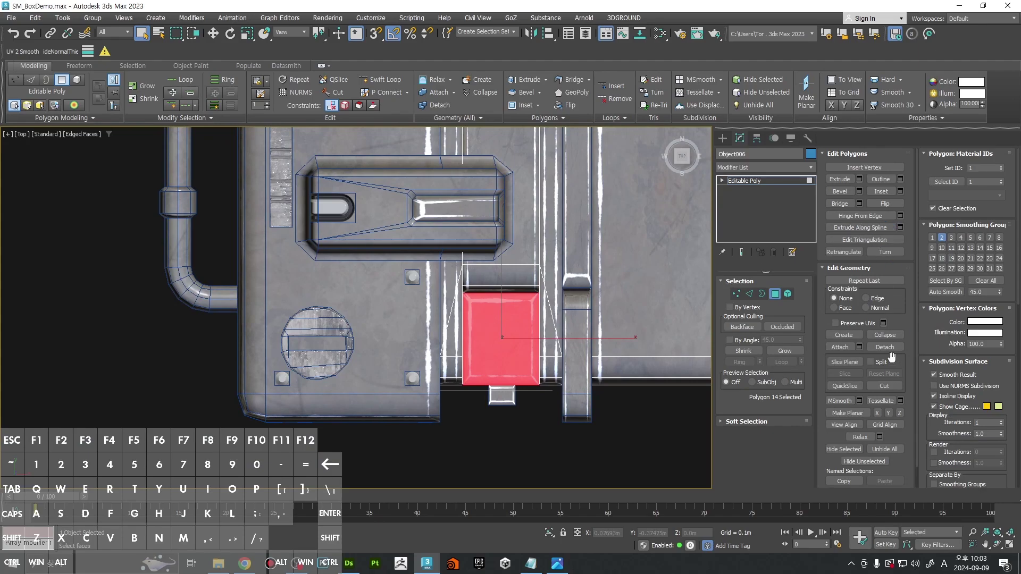
{"action": "left_click", "coordinate": [891, 348]}
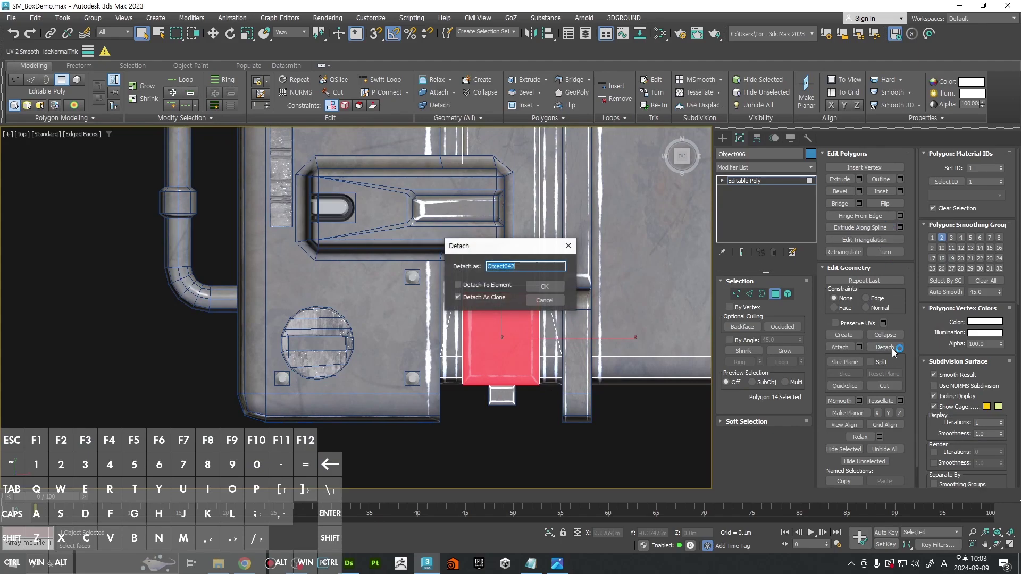
{"action": "key", "text": "Return"}
Step: Scale the cloned pad polygon uniformly to about 74 percent within the pad's face
{"action": "key", "text": "4"}
{"action": "left_click", "coordinate": [499, 350]}
{"action": "scroll", "coordinate": [510, 349], "scroll_direction": "up", "scroll_amount": 2}
{"action": "key", "text": "r"}
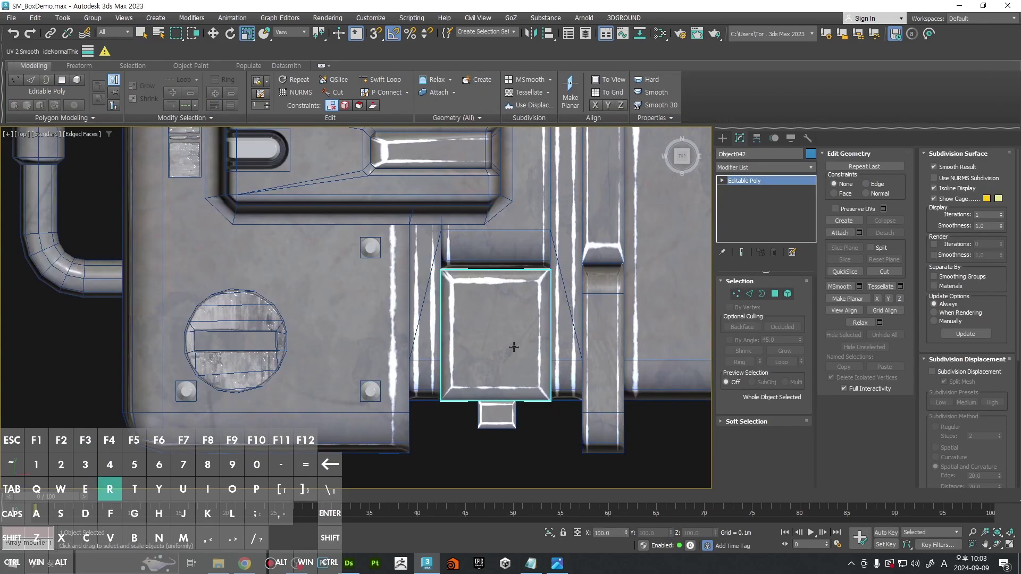
{"action": "key", "text": "w"}
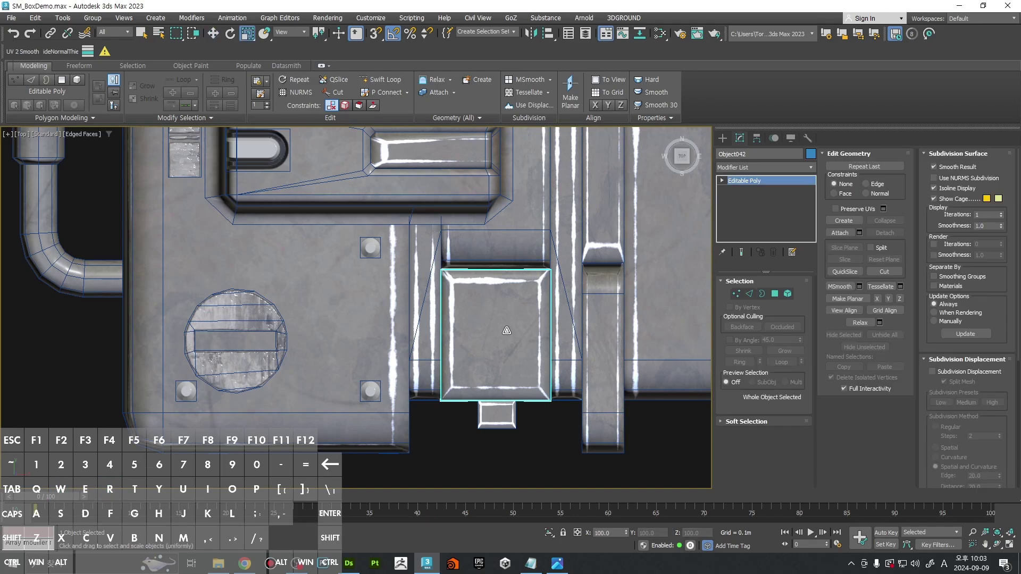
{"action": "key", "text": "4"}
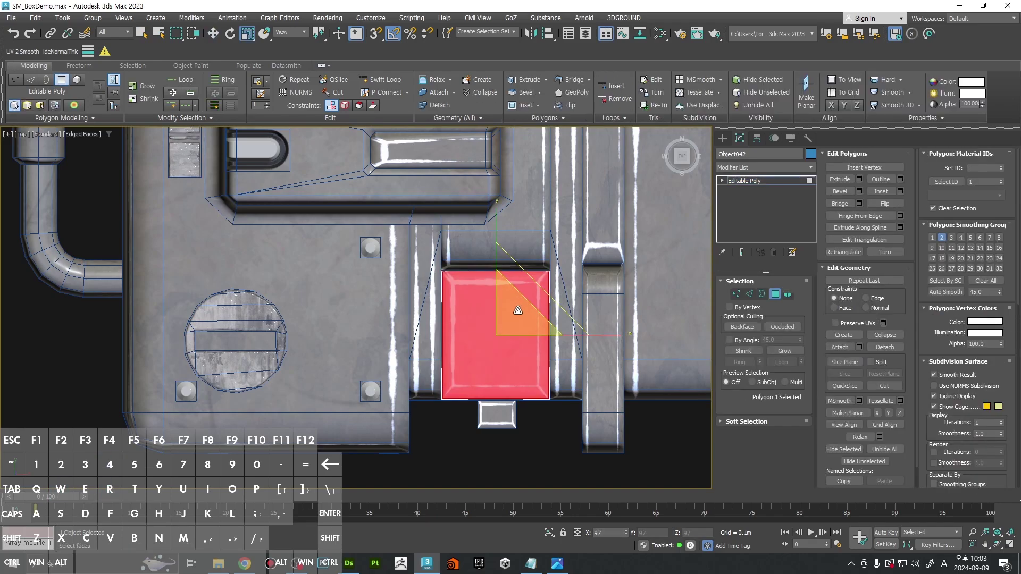
{"action": "left_click_drag", "start_coordinate": [517, 310], "coordinate": [505, 325]}
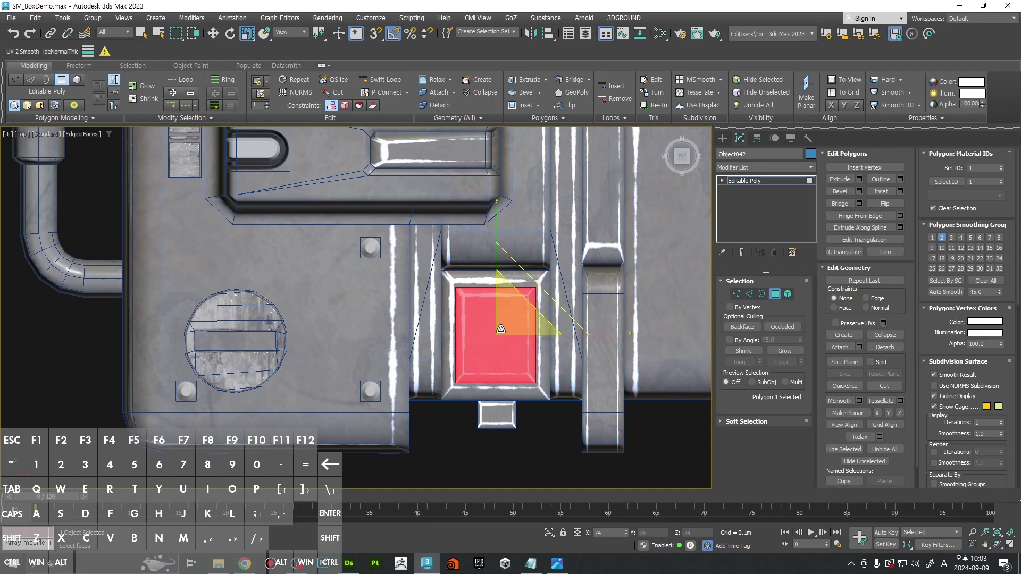
{"action": "key", "text": "w"}
{"action": "middle_click_drag", "start_coordinate": [494, 333], "coordinate": [495, 311], "text": "alt"}
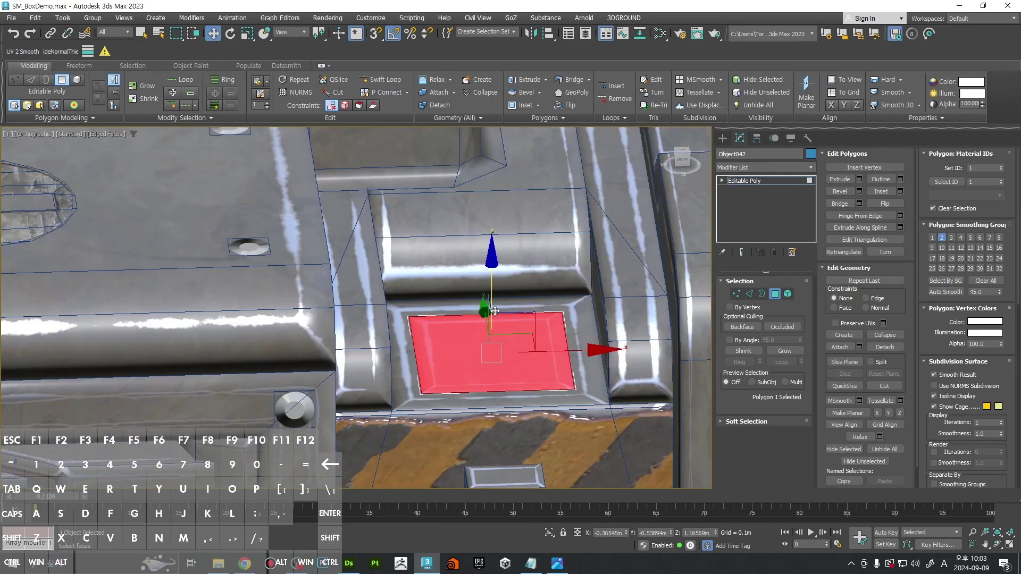
{"action": "key", "text": "t"}
{"action": "scroll", "coordinate": [532, 314], "scroll_direction": "down", "scroll_amount": 5}
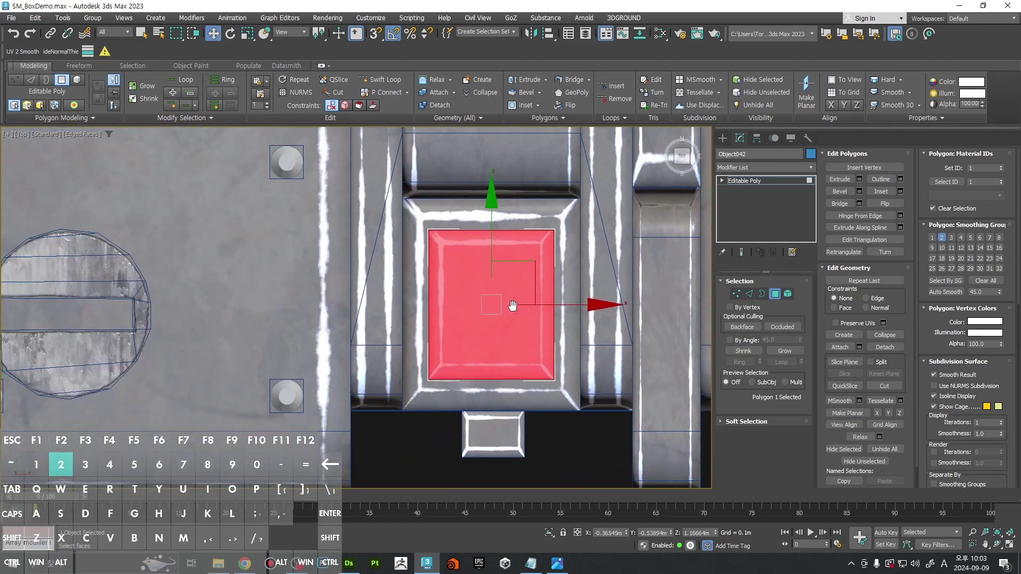
{"action": "key", "text": "2"}
{"action": "left_click", "coordinate": [574, 319]}
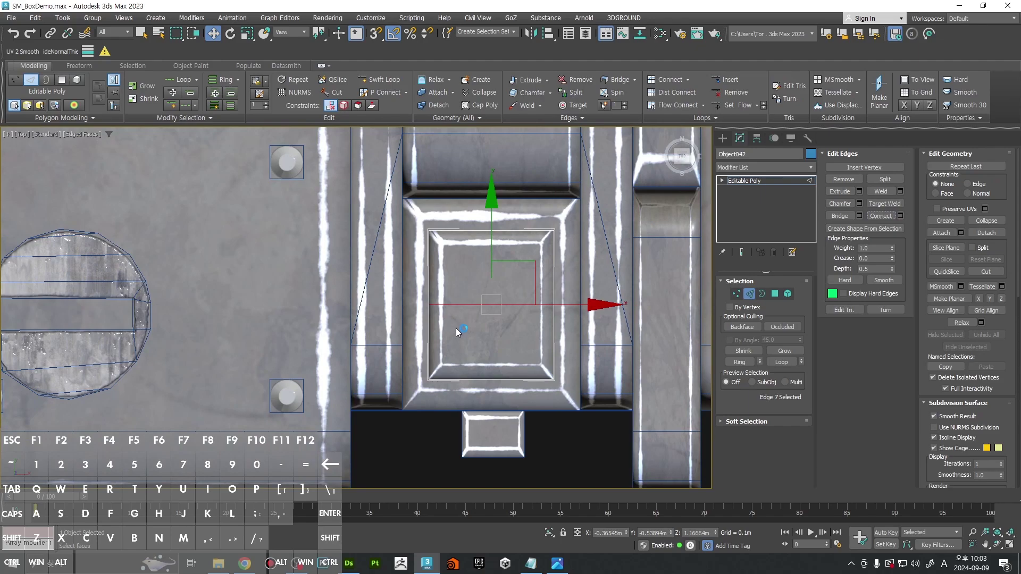
{"action": "key", "text": "ctrl+z"}
{"action": "key", "text": "ctrl+z"}
{"action": "key", "text": "ctrl+z"}
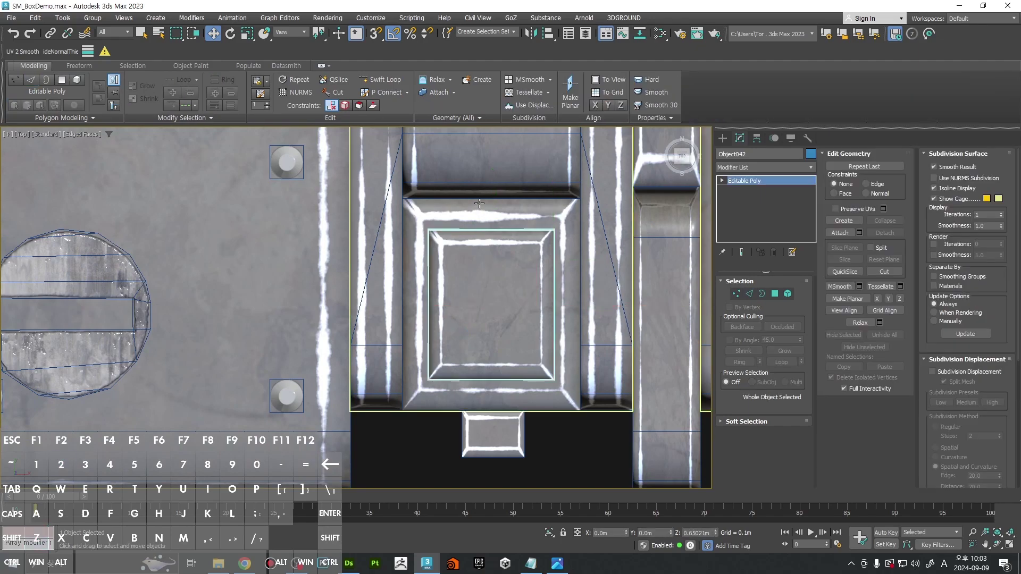
Step: Add connecting edges across the pad clone with slide 27, and target-weld the loose edge vertices to its outer corners
{"action": "left_click_drag", "start_coordinate": [480, 195], "coordinate": [508, 396]}
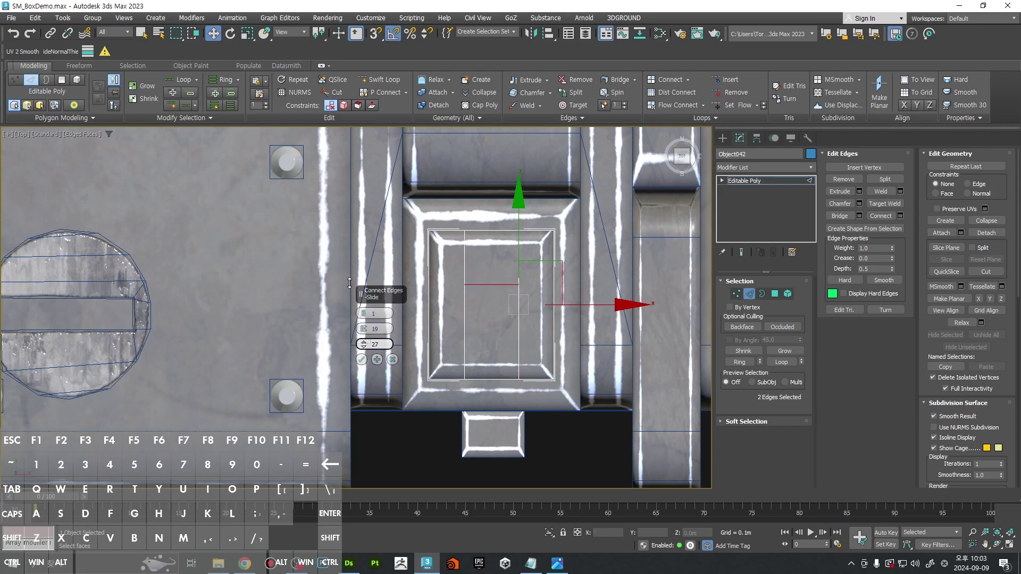
{"action": "left_click", "coordinate": [361, 361]}
{"action": "key", "text": "1"}
{"action": "left_click", "coordinate": [885, 192]}
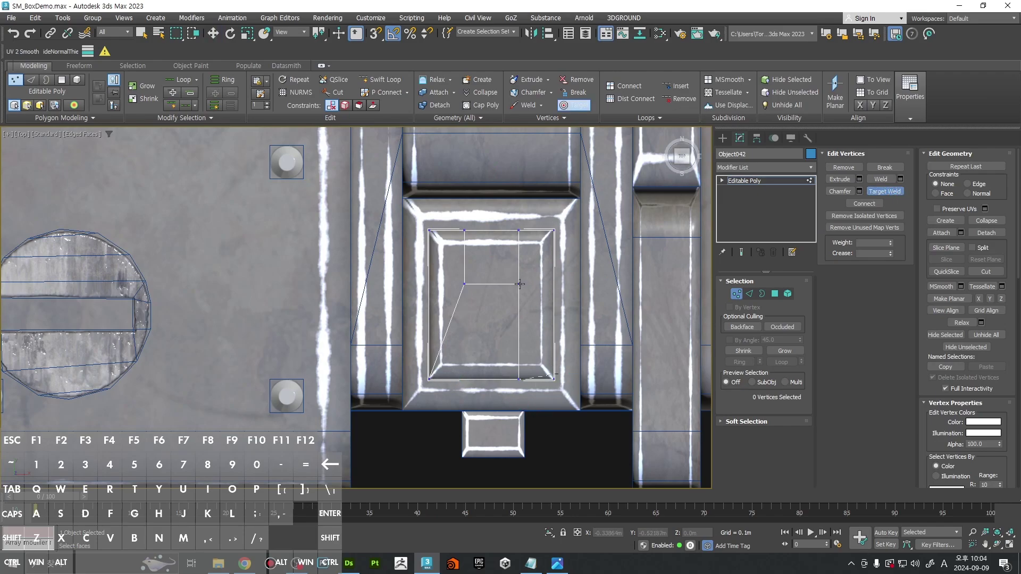
{"action": "left_click", "coordinate": [553, 377]}
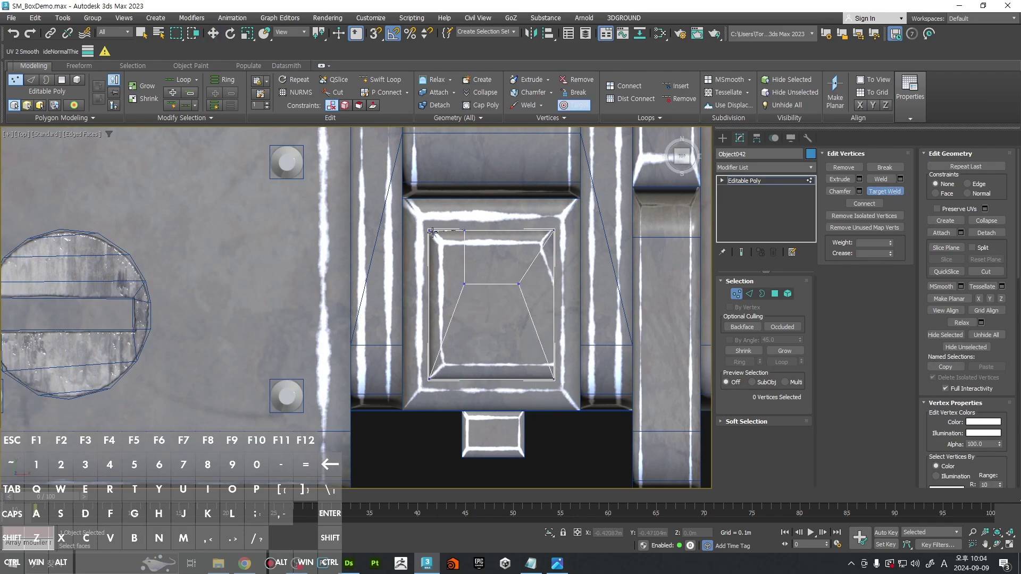
Step: Raise the pad clone's outer border along Z to about 1.189 m
{"action": "key", "text": "3"}
{"action": "left_click", "coordinate": [493, 380]}
{"action": "middle_click_drag", "start_coordinate": [507, 358], "coordinate": [488, 243], "text": "alt"}
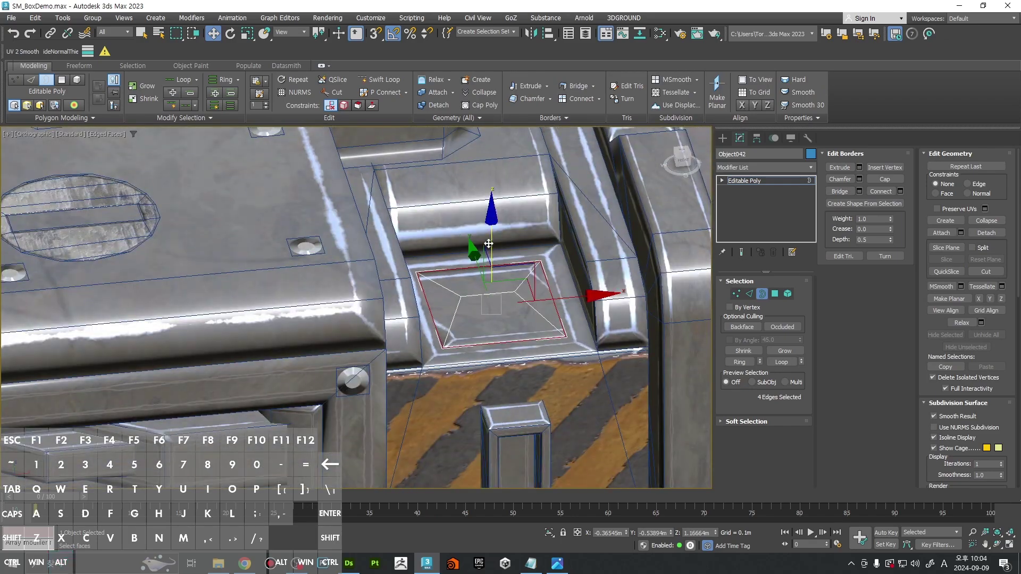
{"action": "left_click_drag", "start_coordinate": [488, 234], "coordinate": [486, 199]}
Step: Auto-smooth the pad clone's polygons with a threshold of 1.0 and check the faceted shading
{"action": "key", "text": "4"}
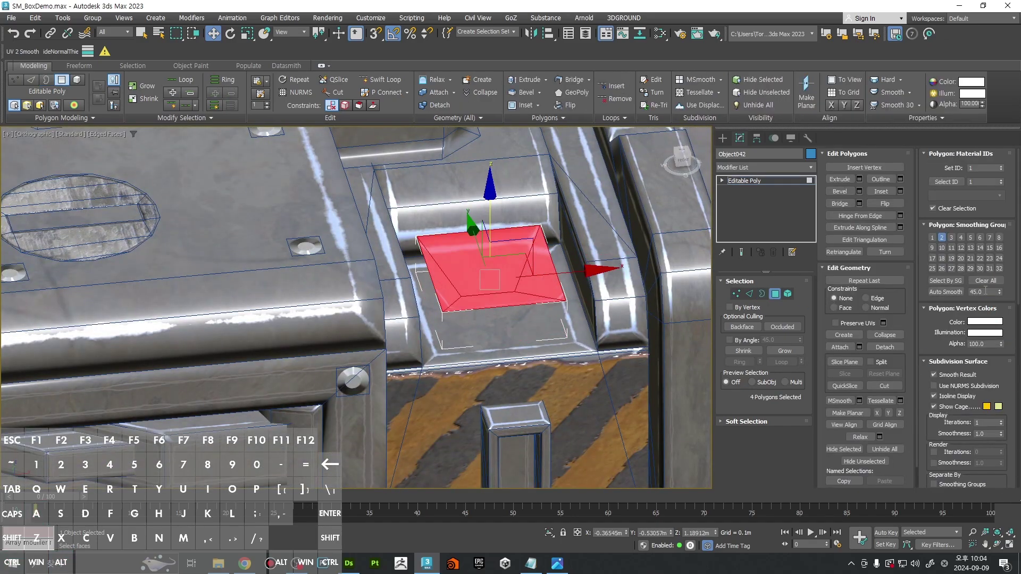
{"action": "left_click", "coordinate": [949, 295]}
{"action": "middle_click_drag", "start_coordinate": [569, 375], "coordinate": [596, 431], "text": "alt"}
{"action": "left_click", "coordinate": [596, 432]}
{"action": "key", "text": "F4"}
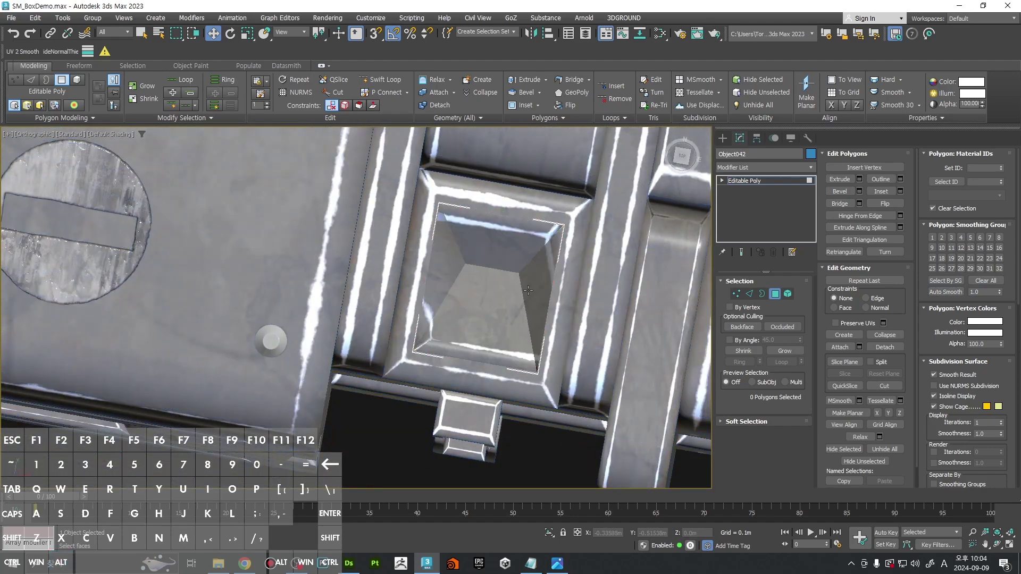
Step: Undo the auto smoothing and the border raise on the pad clone
{"action": "key", "text": "ctrl+z"}
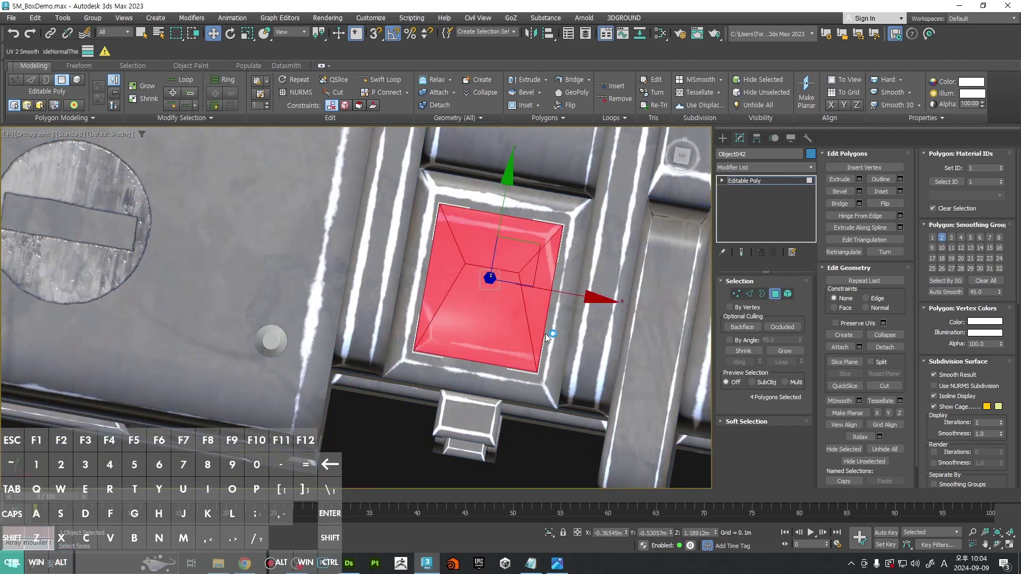
{"action": "mouse_move", "coordinate": [548, 339]}
{"action": "middle_mouse_down", "text": "alt"}
{"action": "mouse_move", "coordinate": [554, 259]}
{"action": "mouse_move", "coordinate": [585, 324]}
{"action": "mouse_move", "coordinate": [550, 337]}
{"action": "middle_mouse_up", "text": "alt"}
{"action": "key", "text": "ctrl+z"}
{"action": "key", "text": "4"}
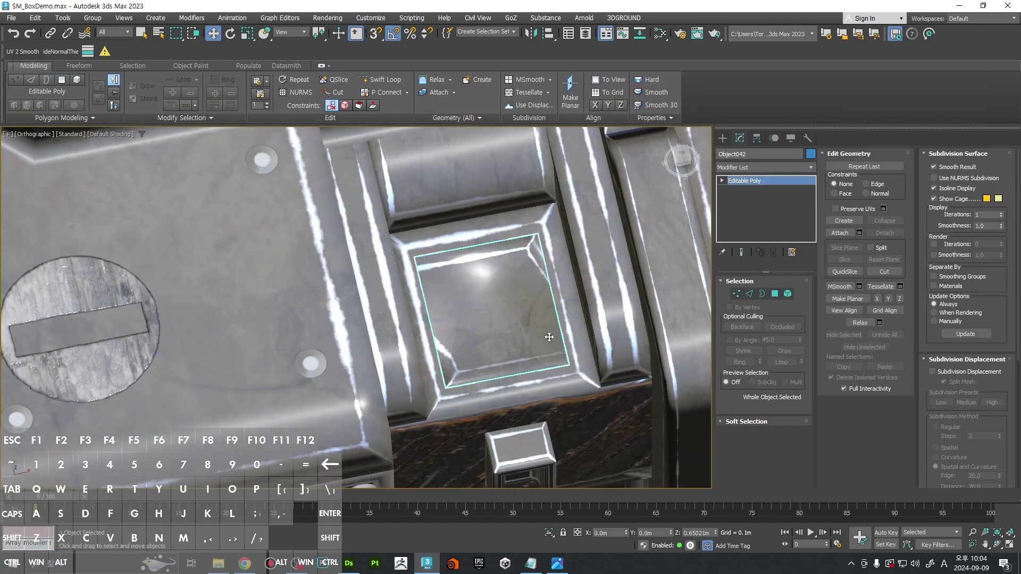
{"action": "scroll", "coordinate": [546, 327], "scroll_direction": "down", "scroll_amount": 5}
{"action": "key", "text": "F4"}
{"action": "key", "text": "4"}
{"action": "key", "text": "ctrl+a"}
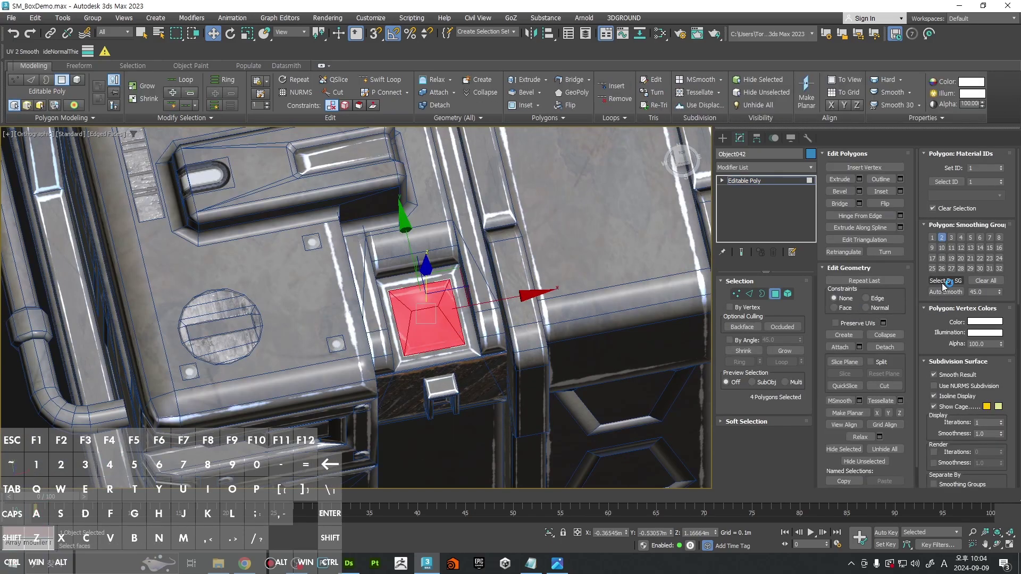
{"action": "key", "text": "ctrl+z"}
{"action": "key", "text": "ctrl+z"}
{"action": "key", "text": "ctrl+z"}
{"action": "key", "text": "ctrl+z"}
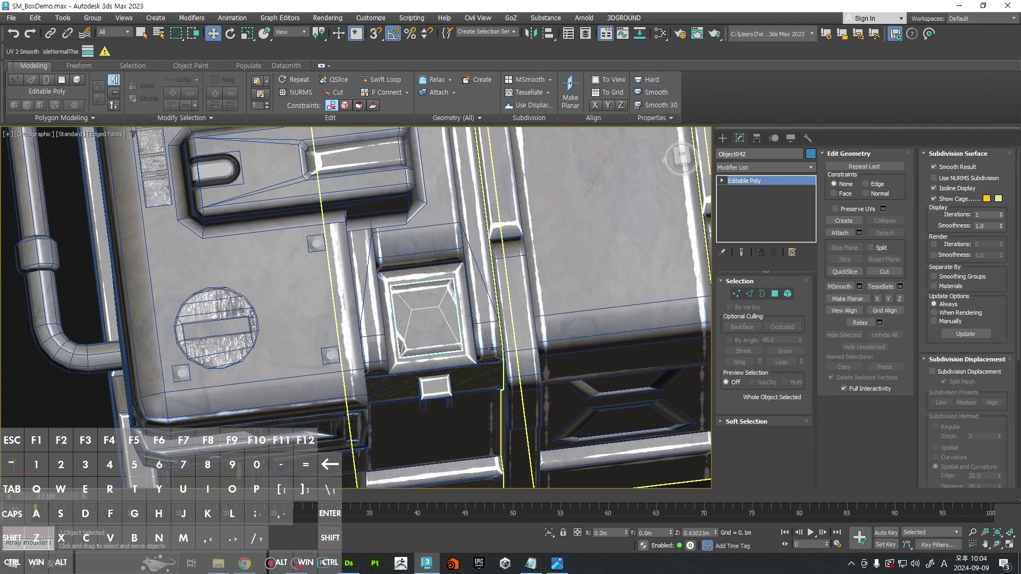
{"action": "key", "text": "ctrl+z"}
{"action": "key", "text": "ctrl+z"}
{"action": "key", "text": "ctrl+z"}
{"action": "key", "text": "ctrl+z"}
{"action": "key", "text": "ctrl+z"}
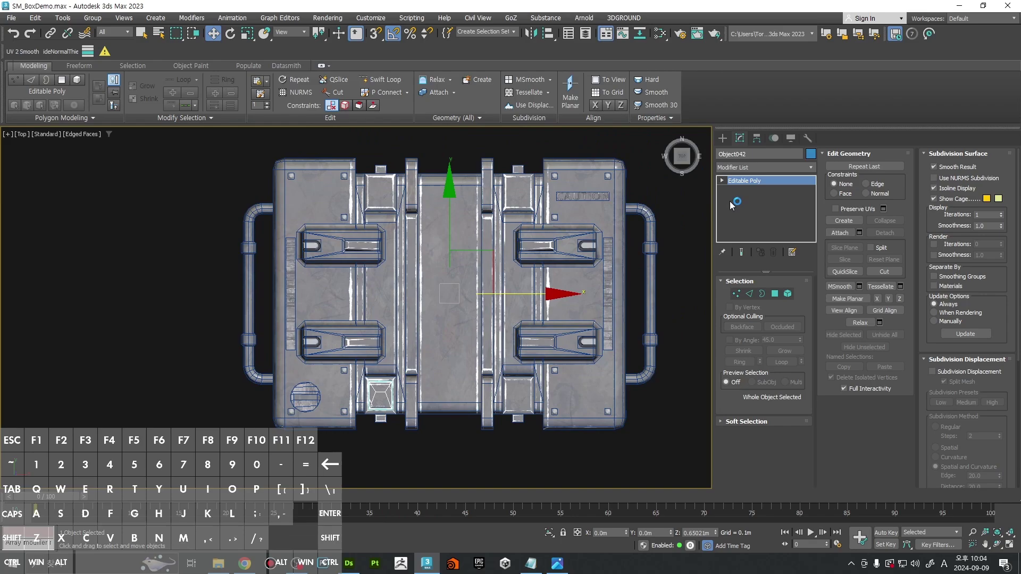
Step: Mirror the faceted pad to the other crate corners with a Symmetry modifier on X, Y and Z, flipping X and Y
{"action": "key", "text": "shift+z"}
{"action": "key", "text": "shift+z"}
{"action": "key", "text": "shift+z"}
{"action": "key", "text": "shift+z"}
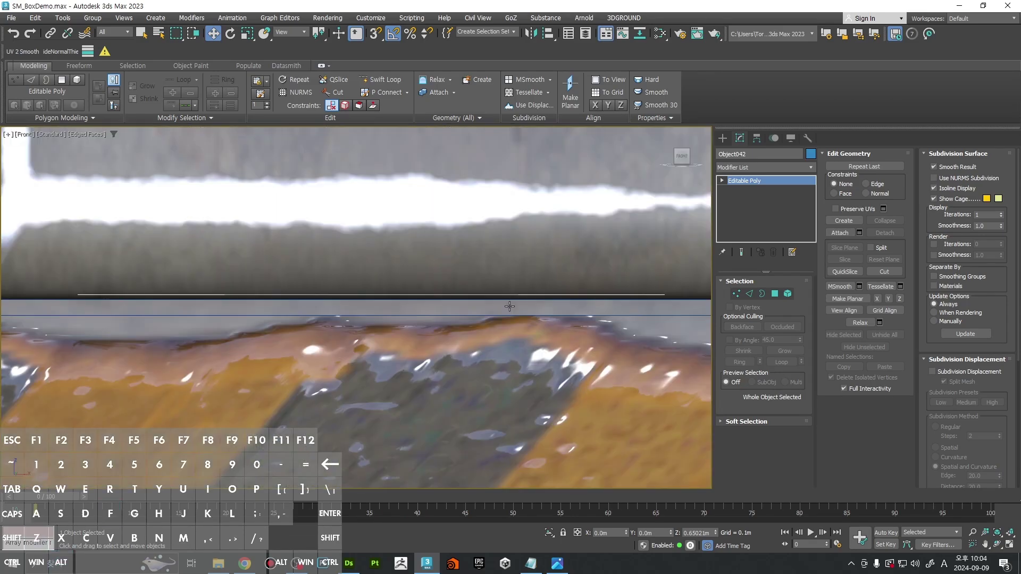
{"action": "key", "text": "shift+z"}
{"action": "key", "text": "shift+z"}
{"action": "key", "text": "shift+z"}
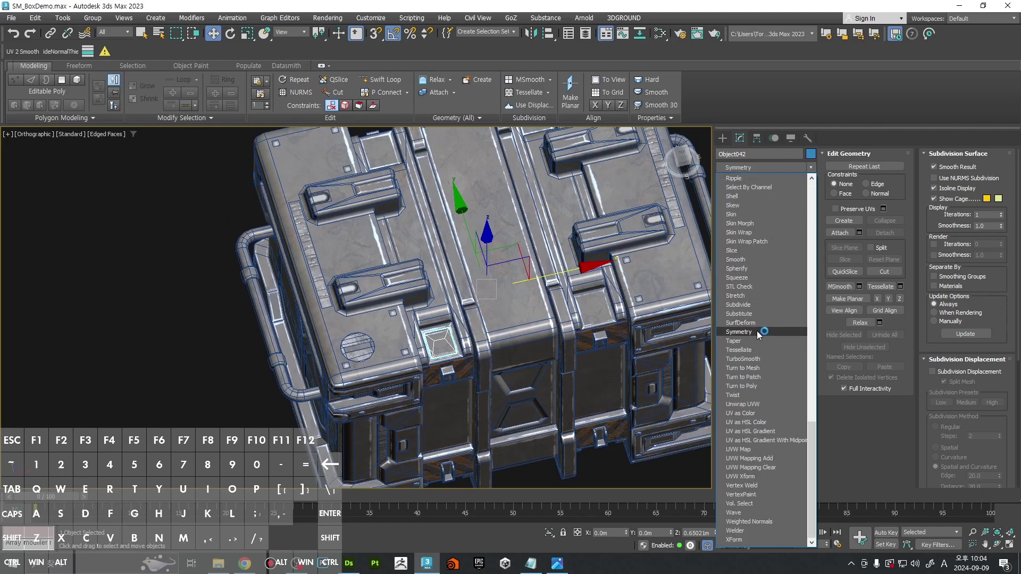
{"action": "left_click", "coordinate": [764, 333]}
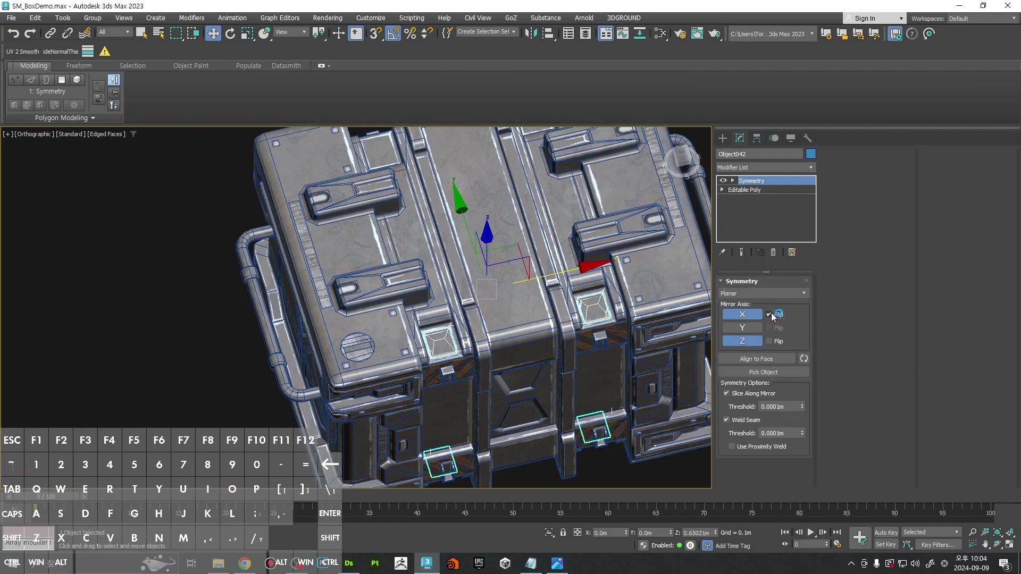
{"action": "left_click", "coordinate": [769, 329]}
{"action": "middle_click_drag", "start_coordinate": [553, 281], "coordinate": [564, 313], "text": "ctrl+alt"}
{"action": "middle_click_drag", "start_coordinate": [563, 314], "coordinate": [560, 292], "text": "alt"}
{"action": "scroll", "coordinate": [560, 289], "scroll_direction": "up", "scroll_amount": 4}
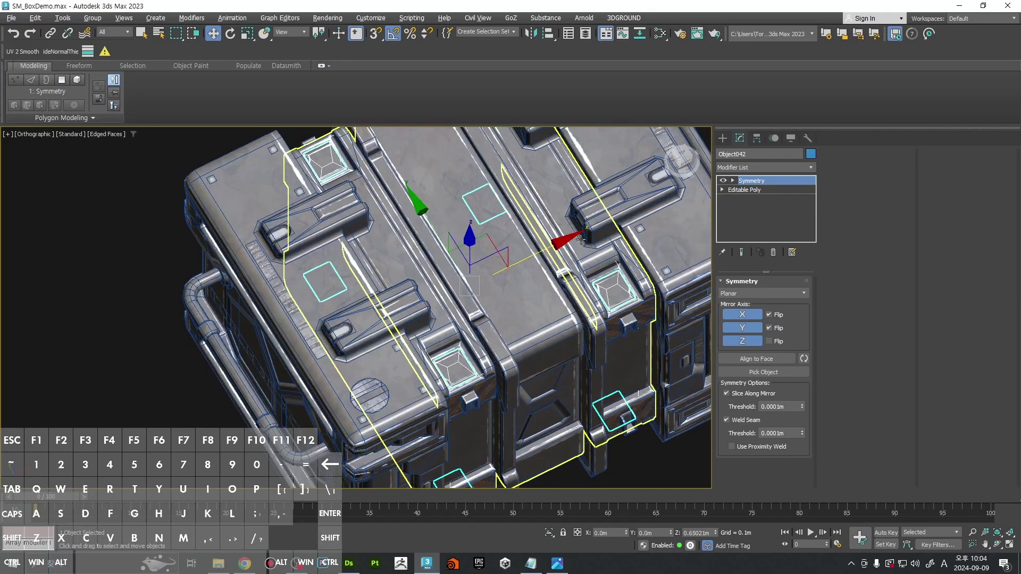
Step: Convert the mirrored faceted pads to an Editable Poly
{"action": "right_click", "coordinate": [577, 235]}
{"action": "mouse_move", "coordinate": [627, 369]}
{"action": "left_click", "coordinate": [704, 377]}
Step: Select the crate's pad-framing body together with the faceted pads, apply Unwrap UVW to both, and open the UV editor
{"action": "scroll", "coordinate": [623, 272], "scroll_direction": "up", "scroll_amount": 3}
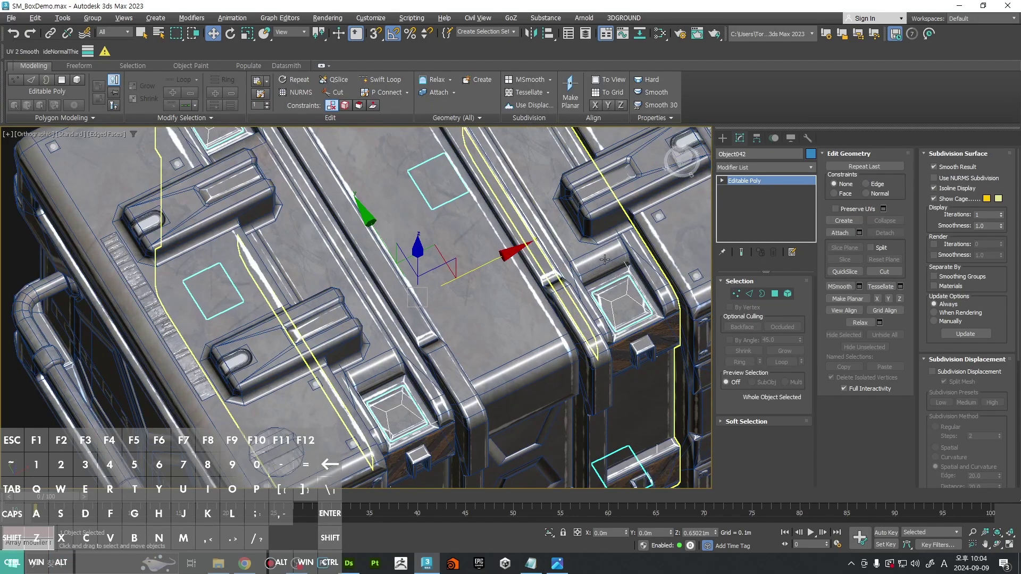
{"action": "left_click", "coordinate": [622, 264], "text": "ctrl"}
{"action": "scroll", "coordinate": [621, 261], "scroll_direction": "down", "scroll_amount": 6}
{"action": "left_click", "coordinate": [777, 168]}
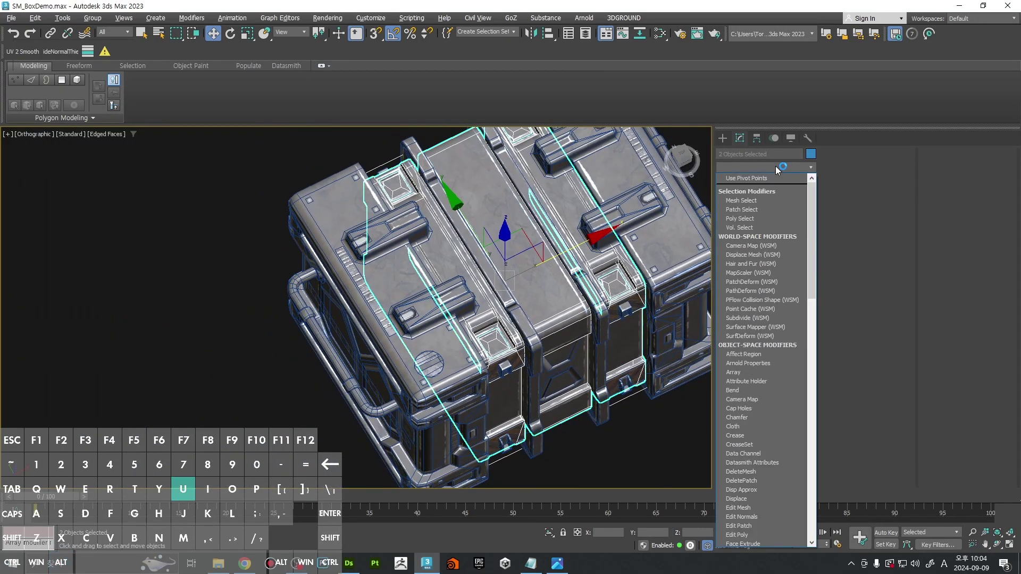
{"action": "key", "text": "u"}
{"action": "key", "text": "Return"}
{"action": "left_click", "coordinate": [836, 174]}
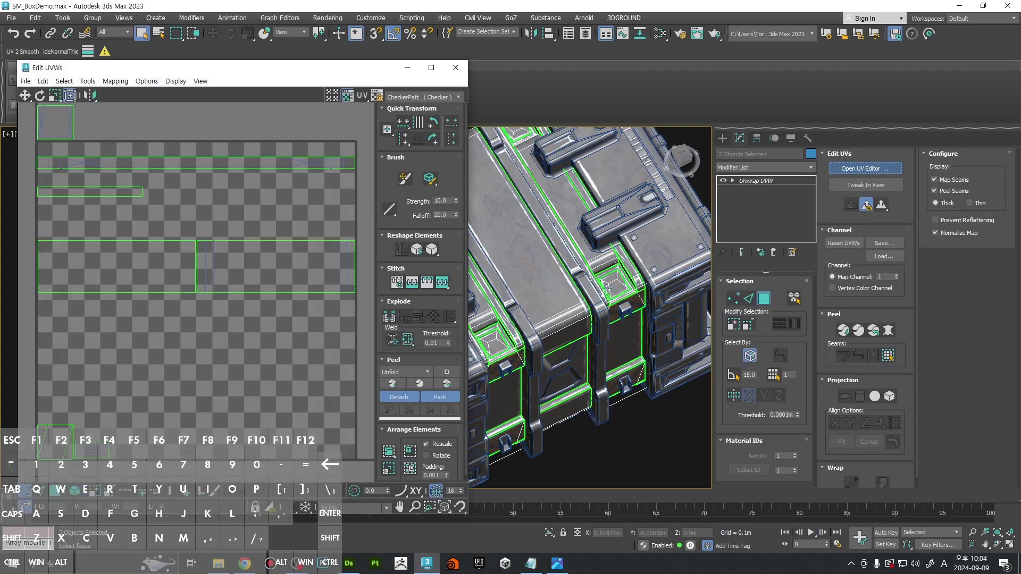
Step: Select the polygons of the faceted pads and add the recessed face around one pad to the selection
{"action": "scroll", "coordinate": [623, 291], "scroll_direction": "up", "scroll_amount": 2}
{"action": "middle_click_drag", "start_coordinate": [624, 291], "coordinate": [656, 309]}
{"action": "left_click", "coordinate": [763, 299]}
{"action": "left_click", "coordinate": [661, 275]}
{"action": "middle_click_drag", "start_coordinate": [657, 308], "coordinate": [646, 319], "text": "alt"}
{"action": "scroll", "coordinate": [648, 308], "scroll_direction": "up", "scroll_amount": 6}
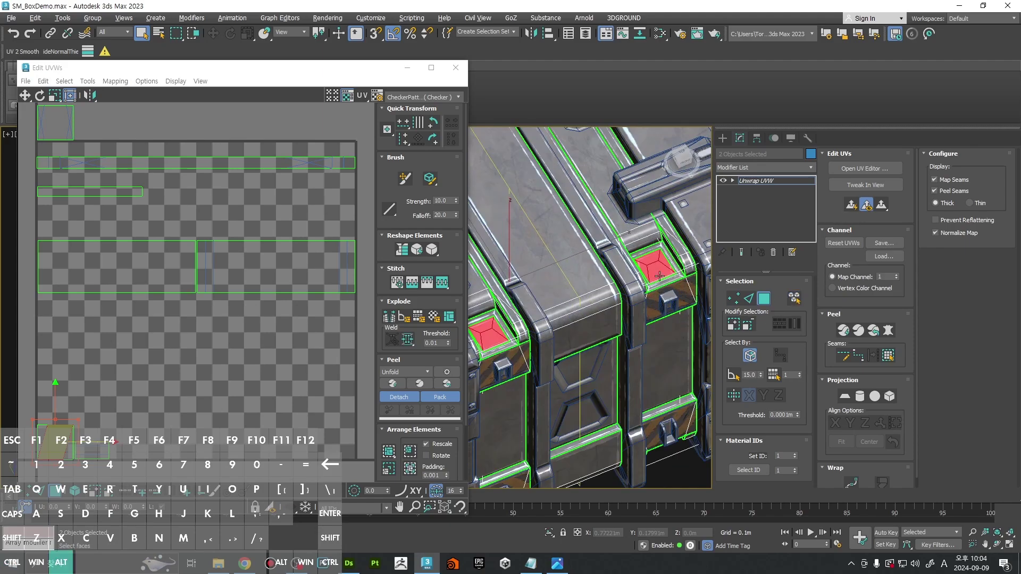
{"action": "middle_click_drag", "start_coordinate": [659, 276], "coordinate": [534, 364], "text": "alt"}
{"action": "scroll", "coordinate": [655, 349], "scroll_direction": "up", "scroll_amount": 4}
{"action": "left_click", "coordinate": [640, 348], "text": "ctrl"}
{"action": "scroll", "coordinate": [633, 348], "scroll_direction": "down", "scroll_amount": 6}
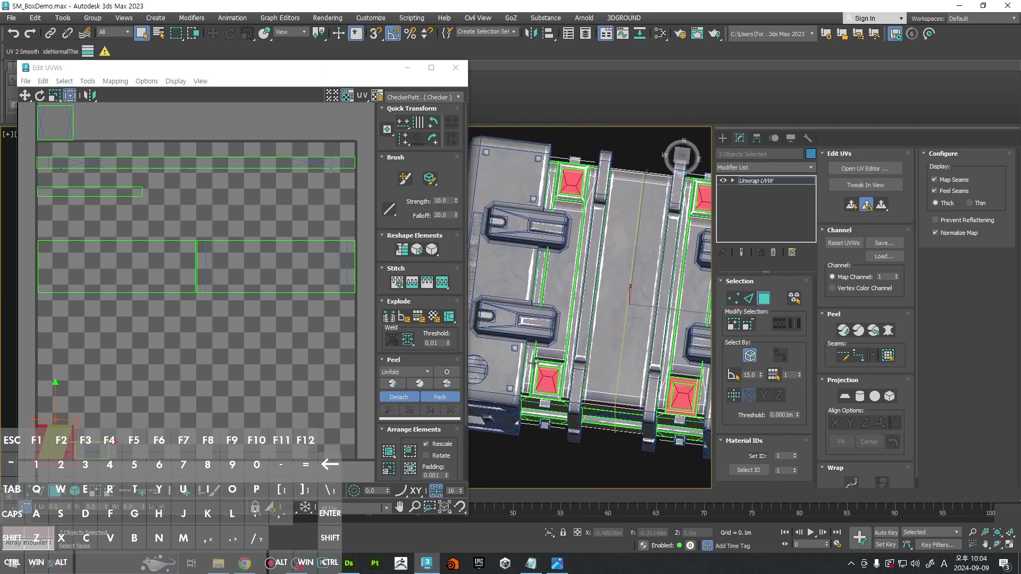
Step: Add the recessed faces around the remaining pads to the UV polygon selection
{"action": "scroll", "coordinate": [533, 363], "scroll_direction": "up", "scroll_amount": 5}
{"action": "scroll", "coordinate": [568, 291], "scroll_direction": "down", "scroll_amount": 4}
{"action": "middle_click_drag", "start_coordinate": [595, 144], "coordinate": [553, 284]}
{"action": "scroll", "coordinate": [553, 283], "scroll_direction": "up", "scroll_amount": 5}
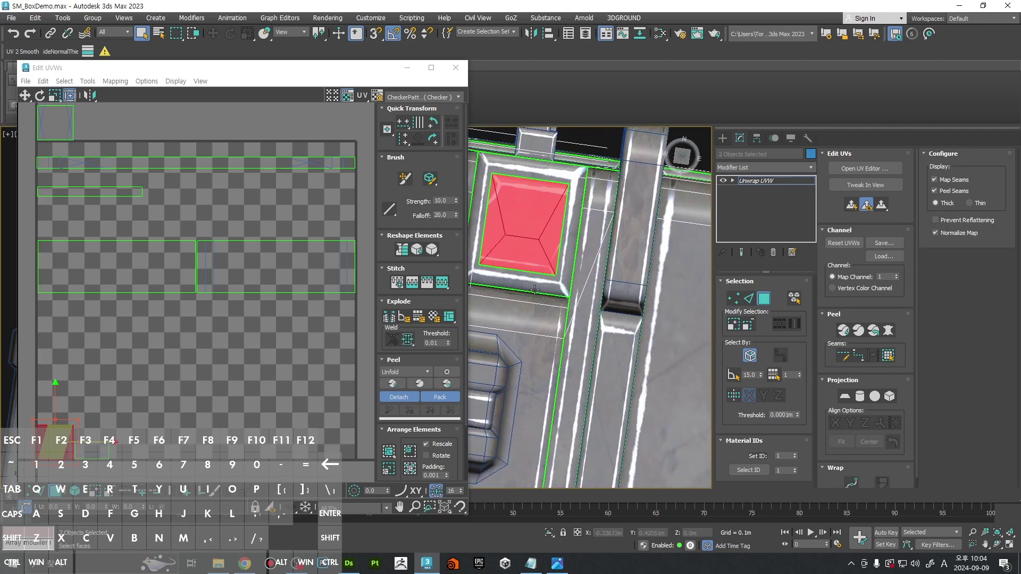
{"action": "left_click", "coordinate": [554, 290], "text": "ctrl"}
{"action": "scroll", "coordinate": [554, 287], "scroll_direction": "down", "scroll_amount": 4}
{"action": "scroll", "coordinate": [586, 331], "scroll_direction": "up", "scroll_amount": 2}
{"action": "middle_click_drag", "start_coordinate": [685, 314], "coordinate": [589, 223]}
{"action": "scroll", "coordinate": [590, 330], "scroll_direction": "up", "scroll_amount": 2}
{"action": "left_click", "coordinate": [592, 330], "text": "ctrl"}
{"action": "scroll", "coordinate": [592, 330], "scroll_direction": "down", "scroll_amount": 6}
{"action": "scroll", "coordinate": [587, 317], "scroll_direction": "up", "scroll_amount": 6}
{"action": "scroll", "coordinate": [587, 318], "scroll_direction": "down", "scroll_amount": 3}
{"action": "scroll", "coordinate": [562, 288], "scroll_direction": "up", "scroll_amount": 3}
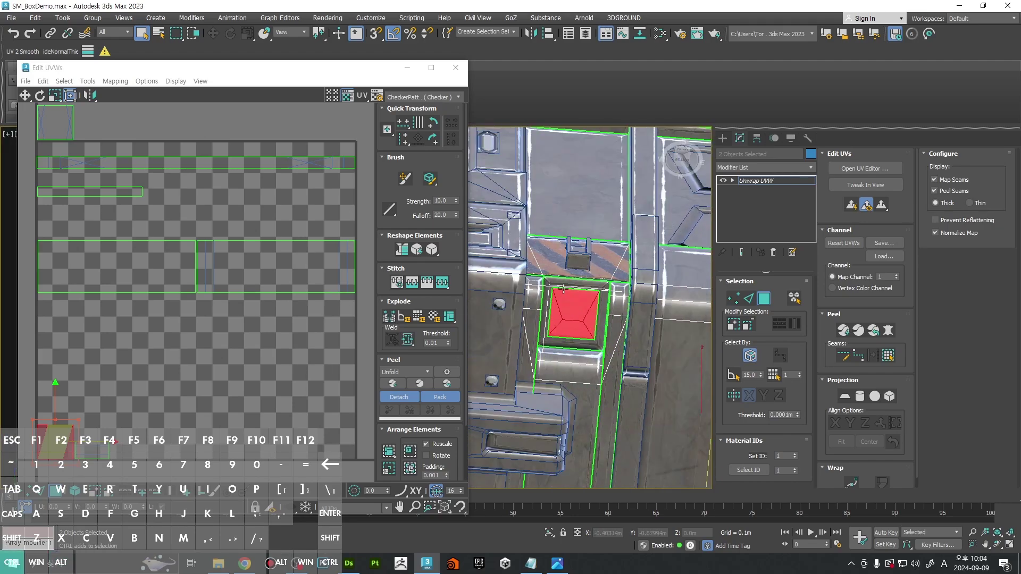
{"action": "scroll", "coordinate": [566, 287], "scroll_direction": "down", "scroll_amount": 3}
{"action": "scroll", "coordinate": [565, 288], "scroll_direction": "up", "scroll_amount": 3}
{"action": "scroll", "coordinate": [566, 338], "scroll_direction": "down", "scroll_amount": 3}
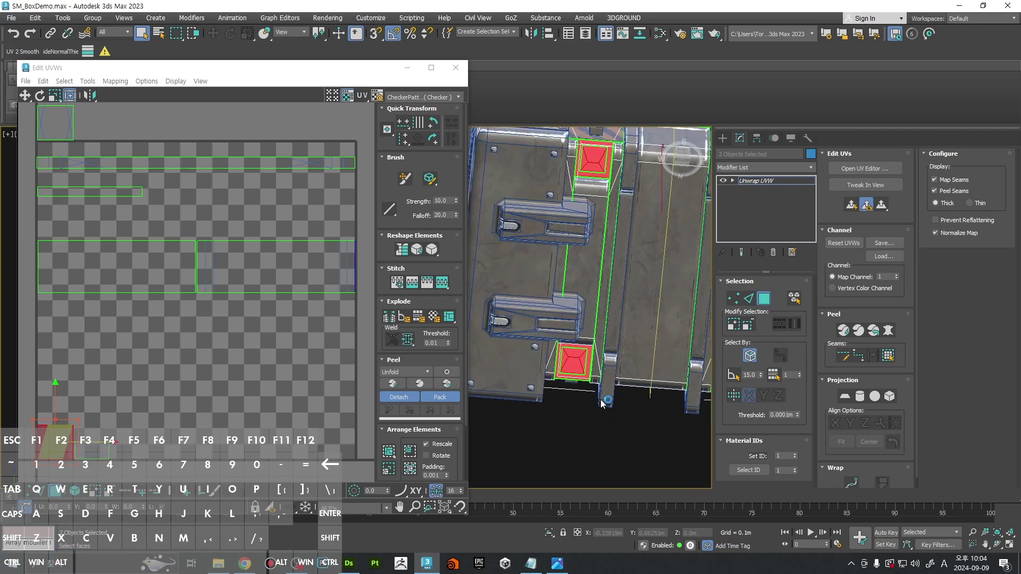
{"action": "scroll", "coordinate": [567, 339], "scroll_direction": "up", "scroll_amount": 3}
{"action": "left_click", "coordinate": [552, 315], "text": "ctrl"}
{"action": "scroll", "coordinate": [552, 317], "scroll_direction": "down", "scroll_amount": 6}
{"action": "middle_click_drag", "start_coordinate": [553, 319], "coordinate": [590, 425], "text": "alt"}
{"action": "middle_click_drag", "start_coordinate": [590, 372], "coordinate": [651, 319]}
{"action": "middle_click_drag", "start_coordinate": [651, 319], "coordinate": [605, 335]}
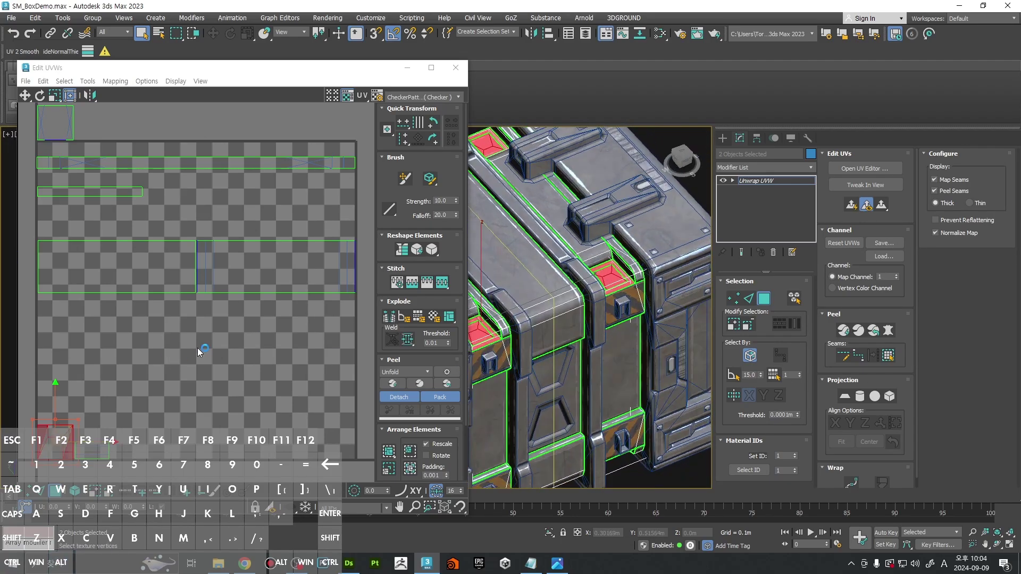
Step: Apply a planar projection to the selected pad and recess faces, and move the UV editor aside to work on them
{"action": "scroll", "coordinate": [197, 349], "scroll_direction": "down", "scroll_amount": 3}
{"action": "middle_click_drag", "start_coordinate": [167, 356], "coordinate": [258, 331]}
{"action": "left_click", "coordinate": [844, 397]}
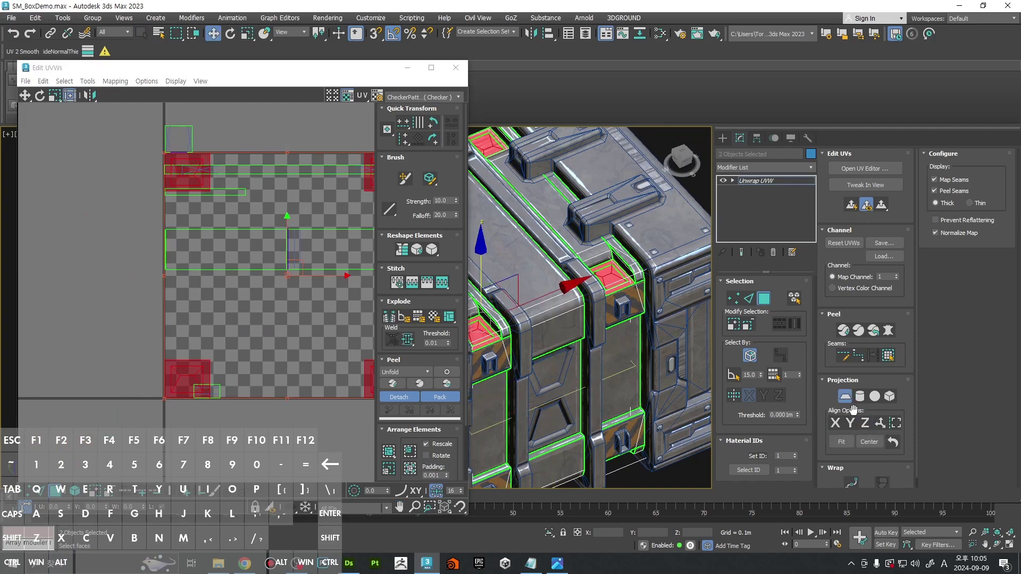
{"action": "scroll", "coordinate": [240, 265], "scroll_direction": "down", "scroll_amount": 1}
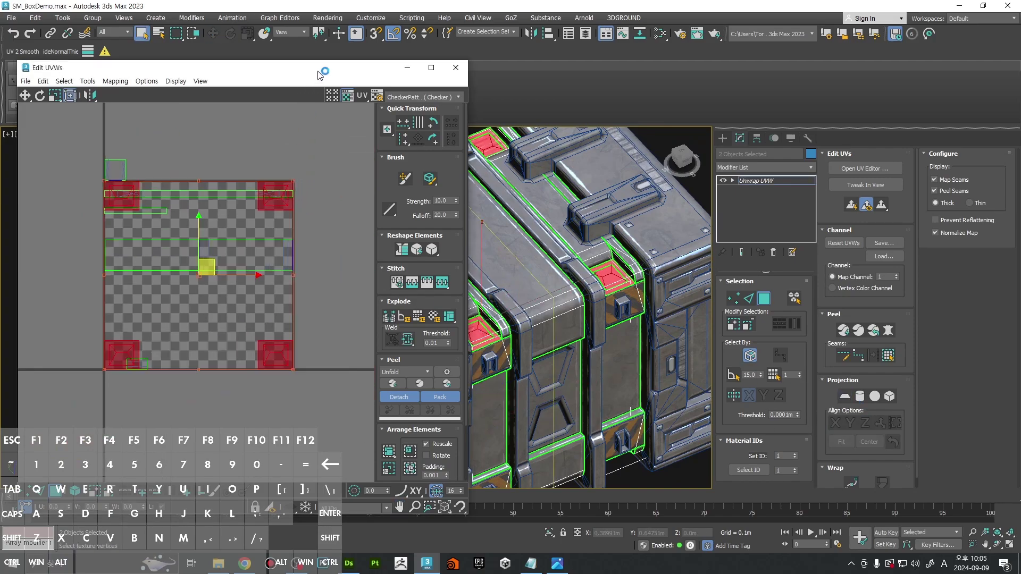
{"action": "left_click_drag", "start_coordinate": [318, 75], "coordinate": [550, 104]}
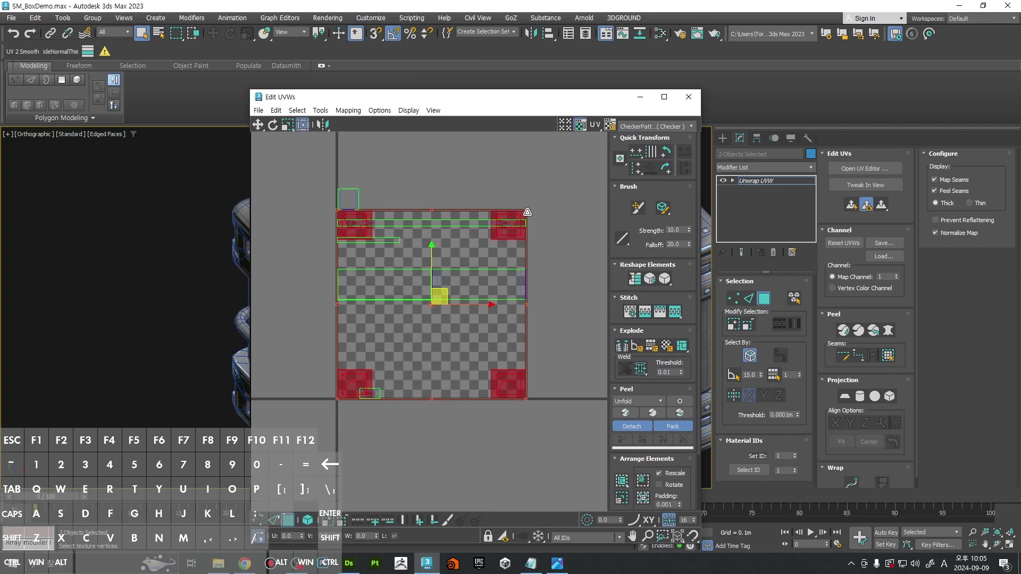
Step: Scale down the projected islands outside the UV tile and stack the corner islands on top of each other
{"action": "left_click_drag", "start_coordinate": [527, 212], "coordinate": [445, 290]}
{"action": "left_click_drag", "start_coordinate": [396, 337], "coordinate": [256, 386]}
{"action": "left_click", "coordinate": [312, 334]}
{"action": "middle_click_drag", "start_coordinate": [313, 335], "coordinate": [499, 237]}
{"action": "scroll", "coordinate": [454, 227], "scroll_direction": "up", "scroll_amount": 2}
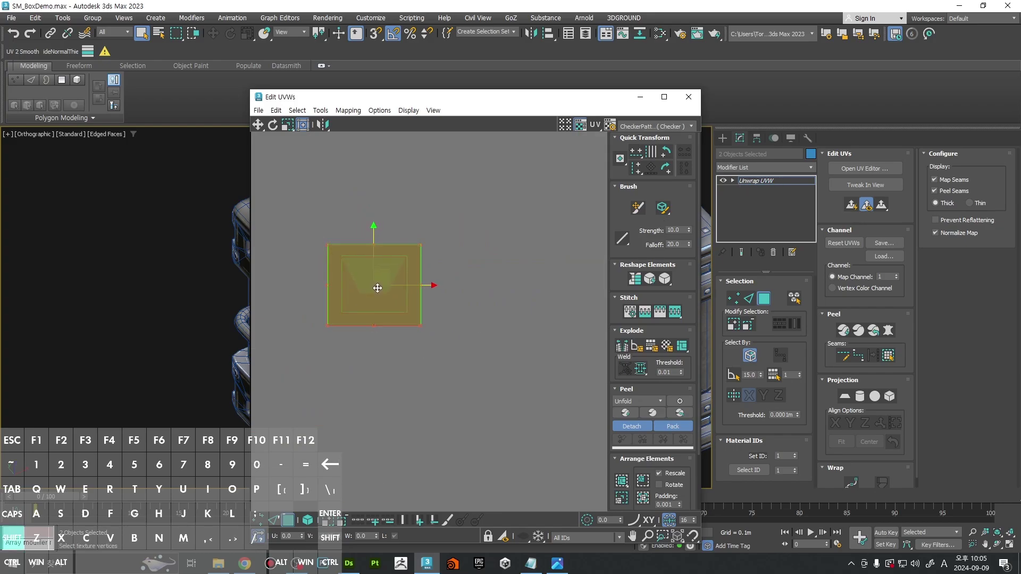
{"action": "scroll", "coordinate": [368, 381], "scroll_direction": "down", "scroll_amount": 2}
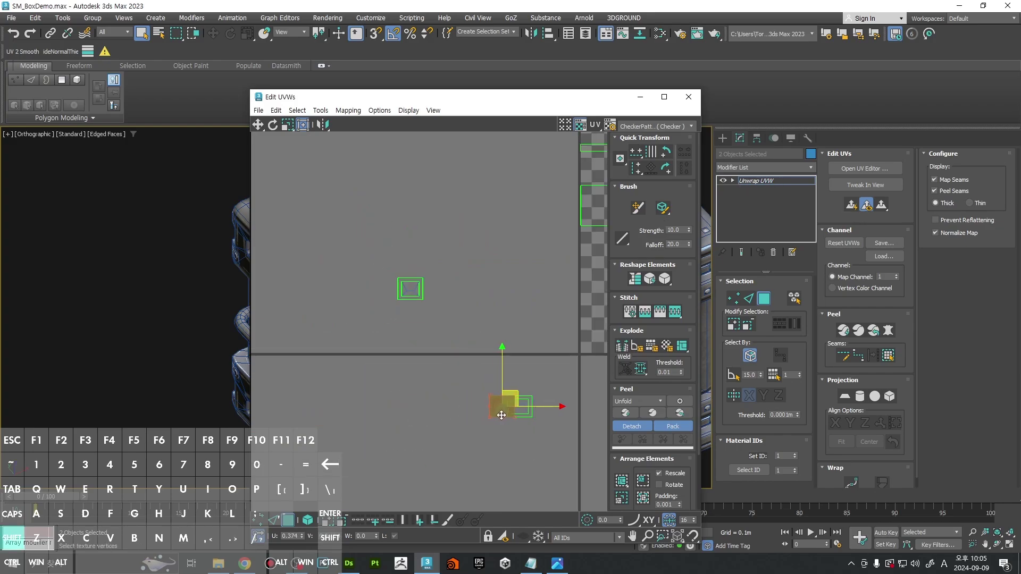
{"action": "scroll", "coordinate": [501, 415], "scroll_direction": "up", "scroll_amount": 2}
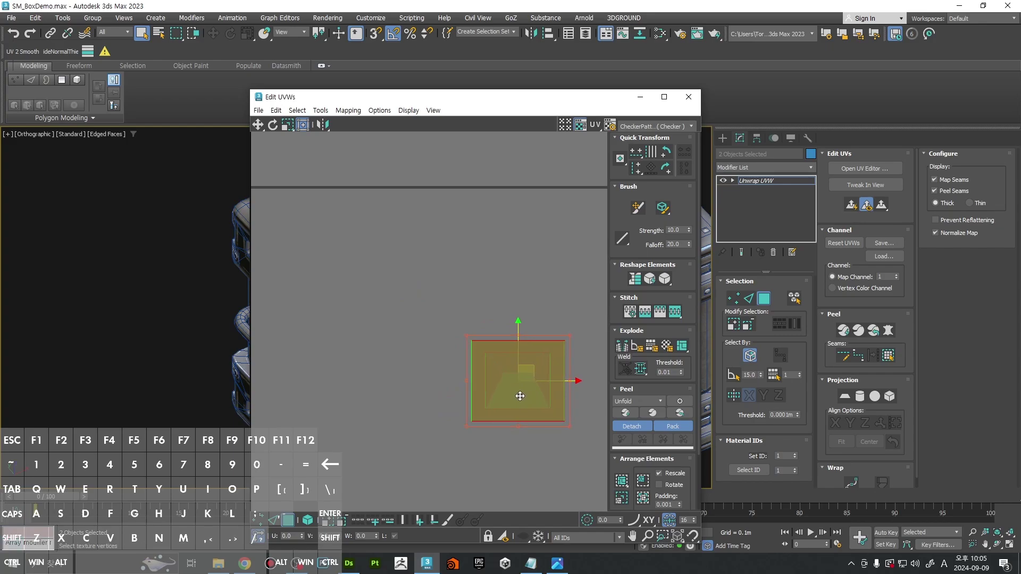
{"action": "scroll", "coordinate": [516, 393], "scroll_direction": "down", "scroll_amount": 2}
{"action": "scroll", "coordinate": [417, 289], "scroll_direction": "up", "scroll_amount": 4}
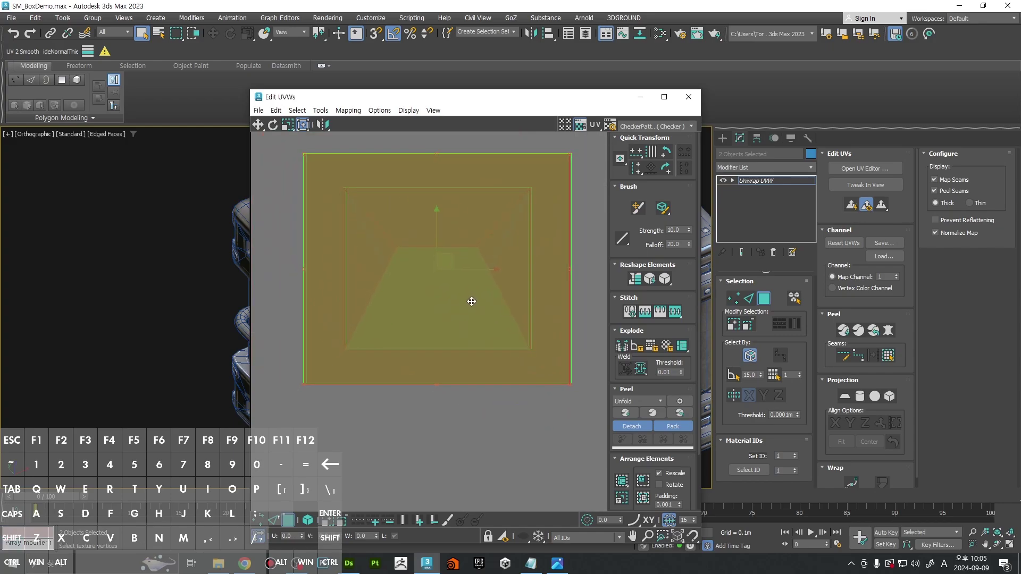
{"action": "scroll", "coordinate": [471, 301], "scroll_direction": "down", "scroll_amount": 2}
Step: Align the stacked islands' outer, inner and ridge vertices horizontally and vertically so their edges coincide
{"action": "key", "text": "1"}
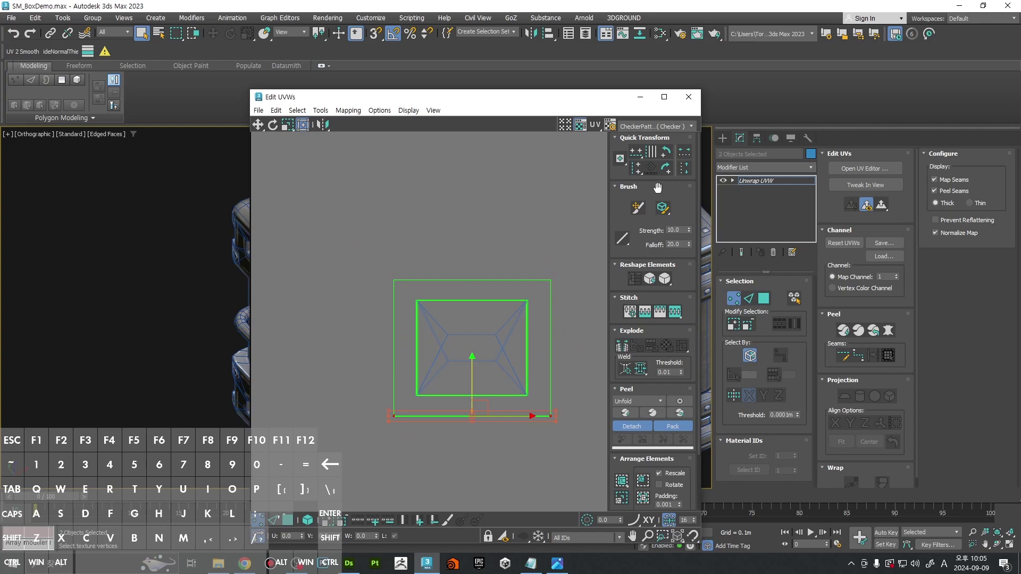
{"action": "scroll", "coordinate": [485, 314], "scroll_direction": "up", "scroll_amount": 1}
{"action": "left_click_drag", "start_coordinate": [366, 270], "coordinate": [579, 307]}
{"action": "key", "text": "ctrl+z"}
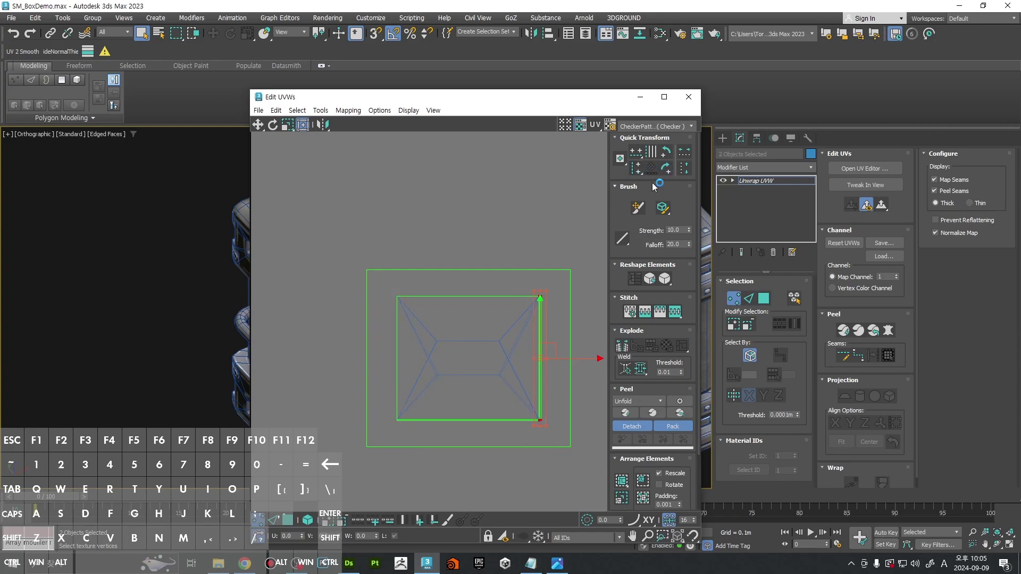
{"action": "left_click", "coordinate": [636, 168]}
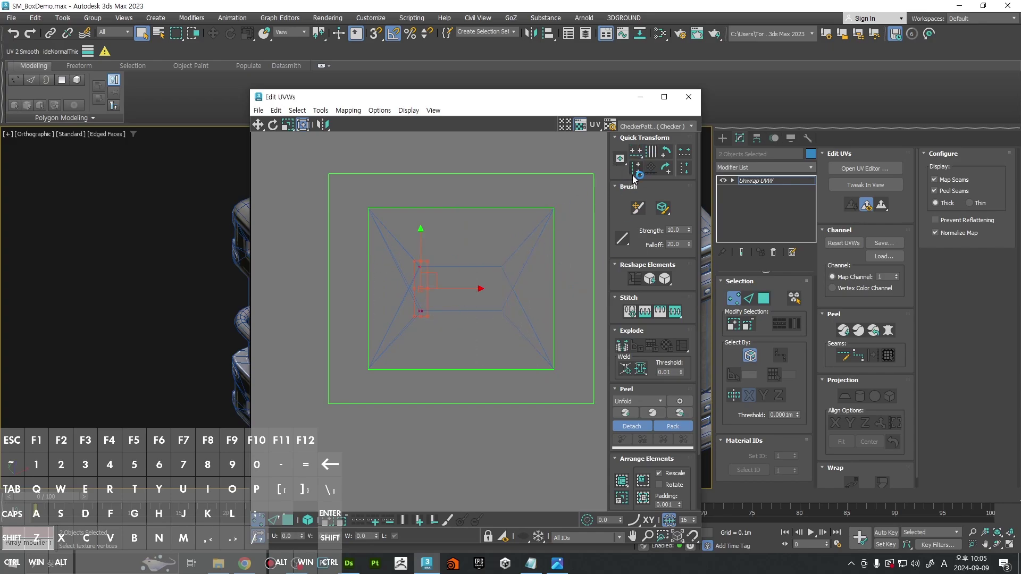
Step: Move the stacked pad islands to the UV tile's lower corner and display Map #12 (Normal Bump) as the background
{"action": "key", "text": "3"}
{"action": "scroll", "coordinate": [448, 194], "scroll_direction": "down", "scroll_amount": 7}
{"action": "middle_click_drag", "start_coordinate": [450, 208], "coordinate": [330, 250]}
{"action": "scroll", "coordinate": [326, 269], "scroll_direction": "down", "scroll_amount": 2}
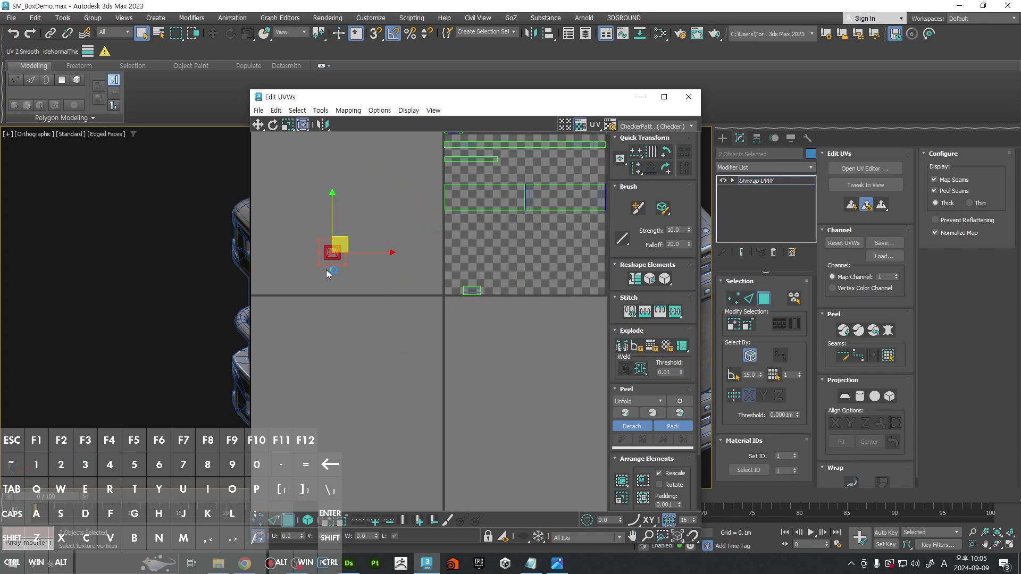
{"action": "scroll", "coordinate": [327, 270], "scroll_direction": "up", "scroll_amount": 1}
{"action": "left_click_drag", "start_coordinate": [341, 247], "coordinate": [443, 290]}
{"action": "left_click", "coordinate": [660, 127]}
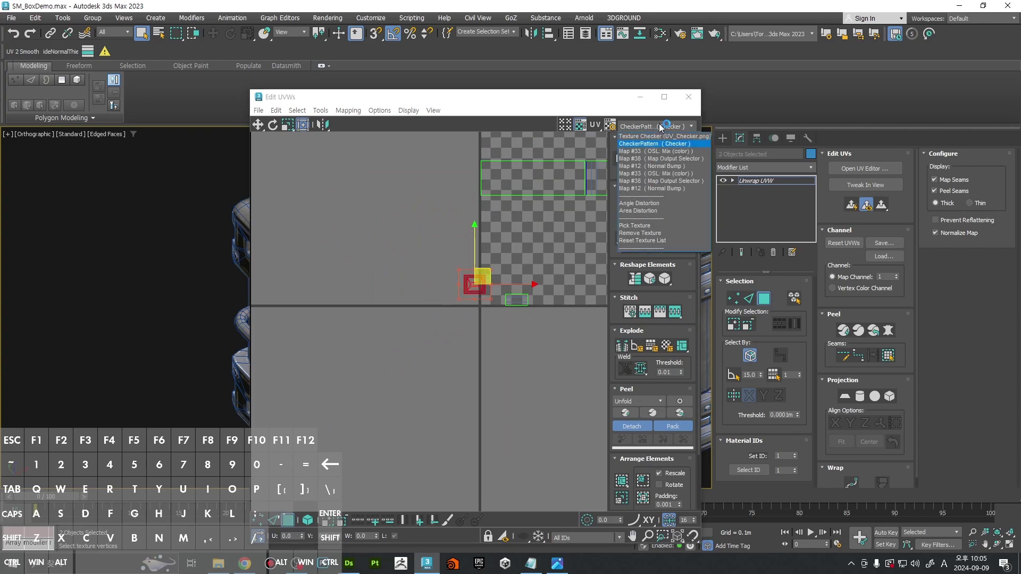
{"action": "left_click", "coordinate": [669, 189]}
Step: Position and scale the stacked islands to fit the bevelled panel in the normal map at the tile's lower edge
{"action": "scroll", "coordinate": [512, 302], "scroll_direction": "up", "scroll_amount": 6}
{"action": "left_click_drag", "start_coordinate": [346, 245], "coordinate": [454, 269]}
{"action": "scroll", "coordinate": [384, 272], "scroll_direction": "up", "scroll_amount": 5}
{"action": "left_click_drag", "start_coordinate": [513, 304], "coordinate": [512, 301]}
{"action": "middle_click_drag", "start_coordinate": [512, 300], "coordinate": [371, 276]}
{"action": "left_click_drag", "start_coordinate": [472, 348], "coordinate": [476, 362]}
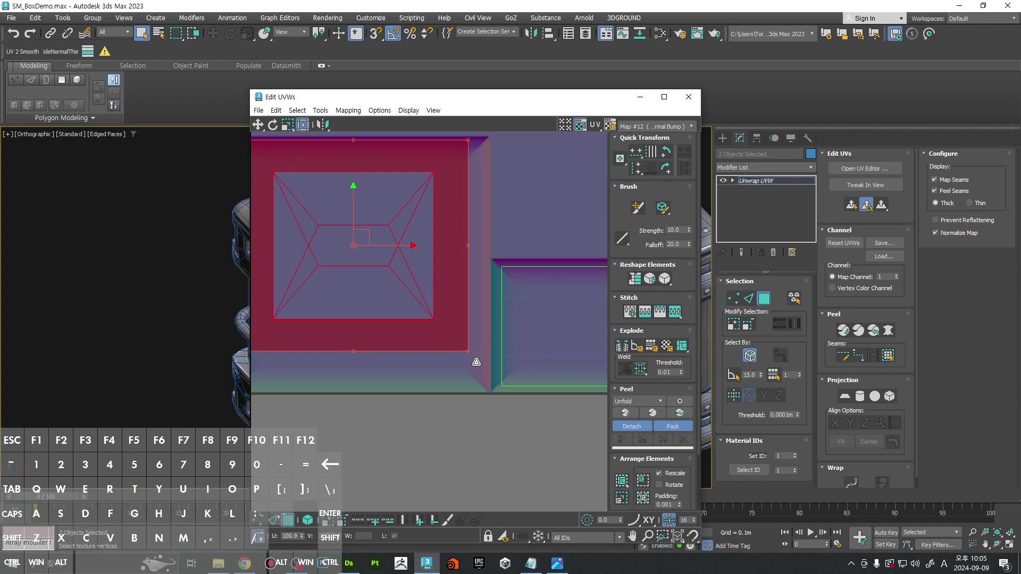
{"action": "left_click", "coordinate": [481, 383]}
Step: Hide the edged faces and turn off the Map Seams display to preview the pads' texture on the crate
{"action": "left_click_drag", "start_coordinate": [598, 105], "coordinate": [331, 119]}
{"action": "key", "text": "F4"}
{"action": "middle_click_drag", "start_coordinate": [579, 245], "coordinate": [563, 292], "text": "alt"}
{"action": "left_click", "coordinate": [959, 179]}
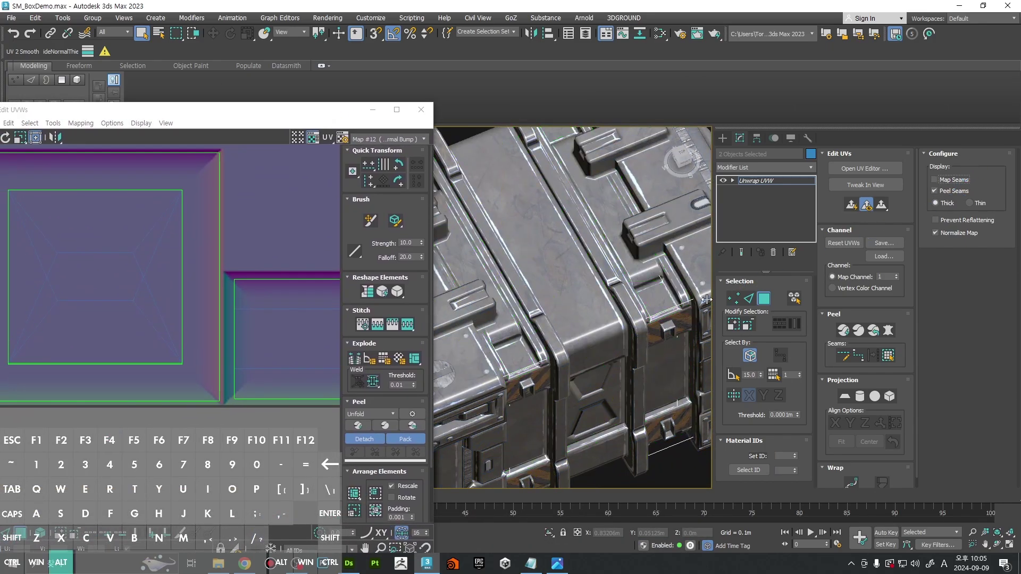
Step: Examine the new bevel mapping around the pads from several sides, comparing with and without edged faces
{"action": "scroll", "coordinate": [665, 271], "scroll_direction": "up", "scroll_amount": 2}
{"action": "middle_click_drag", "start_coordinate": [691, 296], "coordinate": [657, 314], "text": "alt"}
{"action": "scroll", "coordinate": [615, 415], "scroll_direction": "up", "scroll_amount": 5}
{"action": "scroll", "coordinate": [619, 388], "scroll_direction": "down", "scroll_amount": 5}
{"action": "scroll", "coordinate": [637, 298], "scroll_direction": "down", "scroll_amount": 2}
{"action": "scroll", "coordinate": [623, 289], "scroll_direction": "up", "scroll_amount": 5}
{"action": "scroll", "coordinate": [611, 286], "scroll_direction": "down", "scroll_amount": 5}
{"action": "middle_click_drag", "start_coordinate": [600, 175], "coordinate": [598, 234]}
{"action": "scroll", "coordinate": [558, 218], "scroll_direction": "up", "scroll_amount": 5}
{"action": "scroll", "coordinate": [563, 226], "scroll_direction": "down", "scroll_amount": 8}
{"action": "middle_click_drag", "start_coordinate": [598, 298], "coordinate": [564, 277]}
{"action": "scroll", "coordinate": [524, 314], "scroll_direction": "up", "scroll_amount": 6}
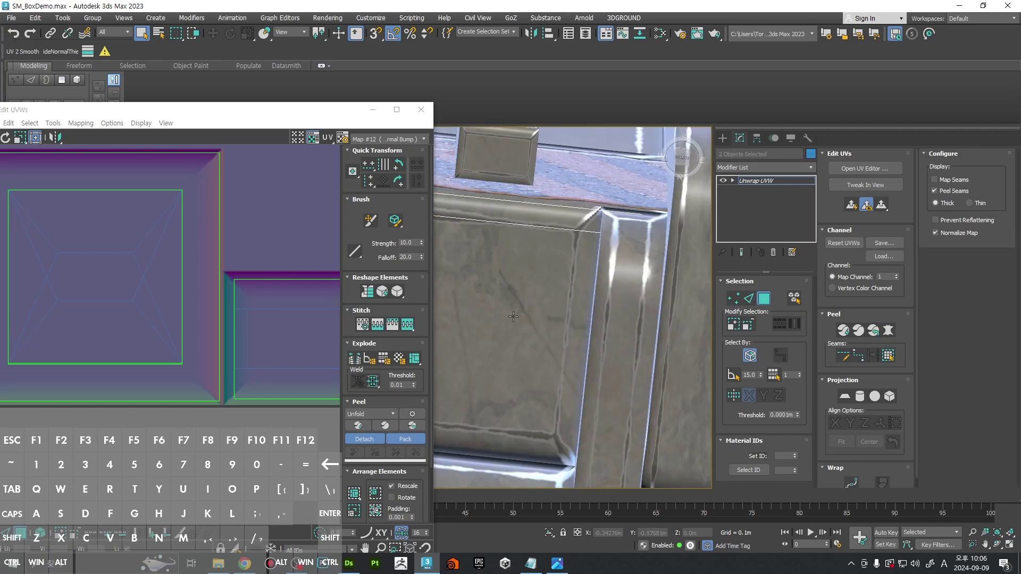
{"action": "key", "text": "F4"}
{"action": "middle_click_drag", "start_coordinate": [518, 330], "coordinate": [612, 303]}
{"action": "key", "text": "F4"}
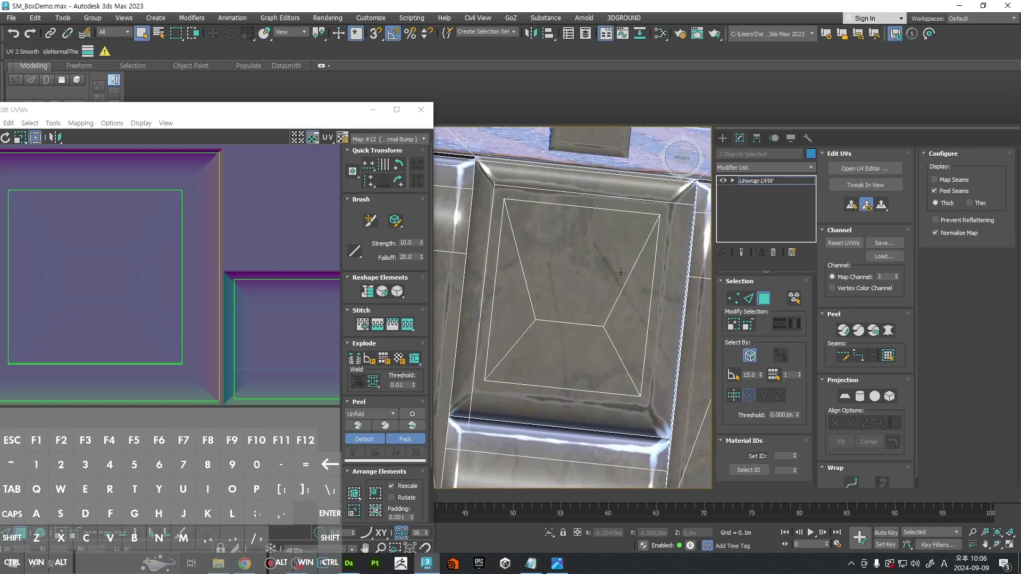
{"action": "key", "text": "F4"}
{"action": "key", "text": "F4"}
{"action": "scroll", "coordinate": [613, 304], "scroll_direction": "down", "scroll_amount": 8}
Step: Collapse the unwrapped body and pads by converting both objects to Editable Poly
{"action": "key", "text": "F4"}
{"action": "middle_click_drag", "start_coordinate": [697, 343], "coordinate": [552, 284]}
{"action": "right_click", "coordinate": [551, 284]}
{"action": "mouse_move", "coordinate": [611, 419]}
{"action": "left_click", "coordinate": [681, 427]}
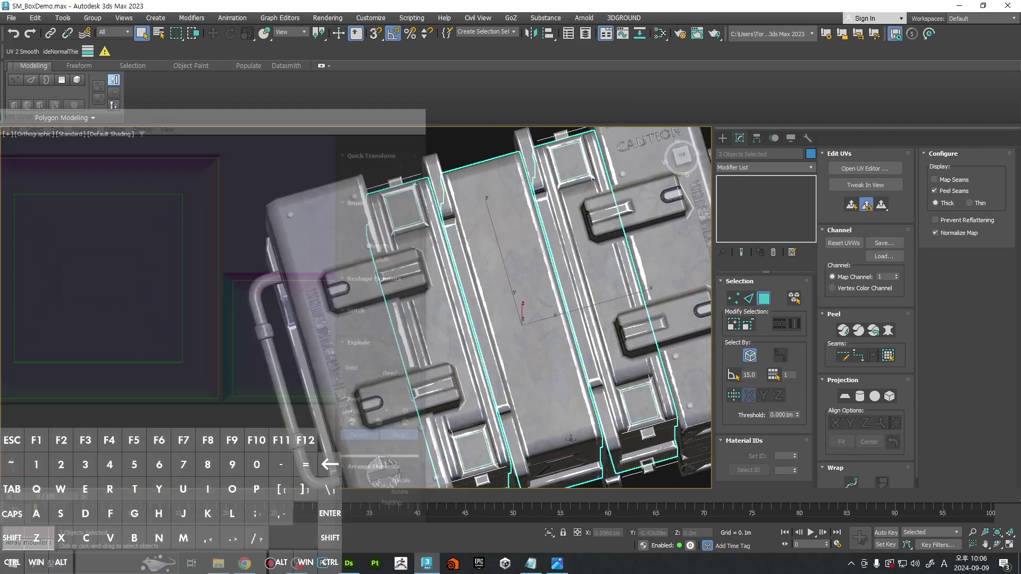
Step: Select the open border edges of the four upper pads and move them up along Z to turn the pads into recesses
{"action": "scroll", "coordinate": [468, 357], "scroll_direction": "up", "scroll_amount": 5}
{"action": "scroll", "coordinate": [471, 356], "scroll_direction": "down", "scroll_amount": 5}
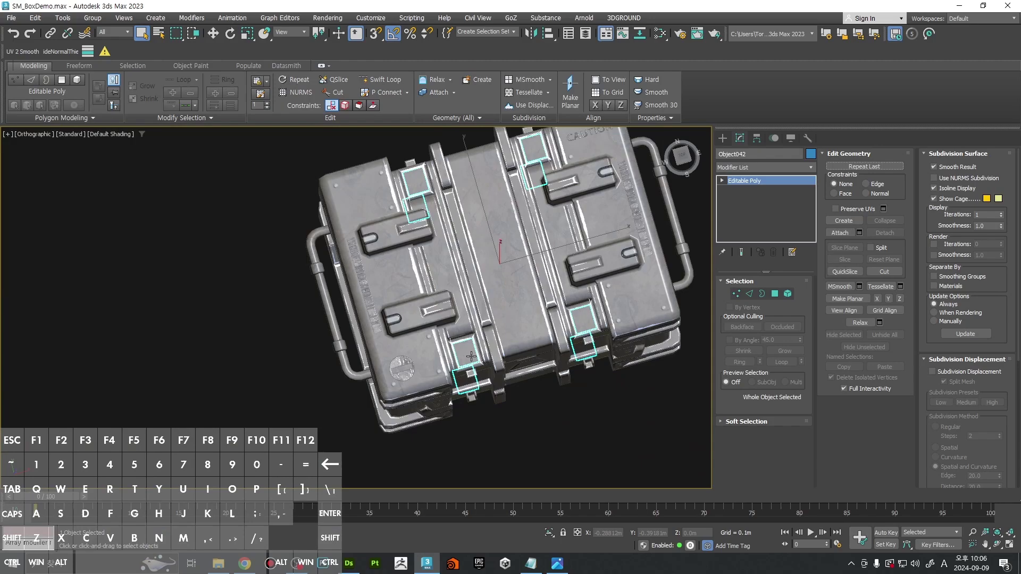
{"action": "key", "text": "F3"}
{"action": "key", "text": "3"}
{"action": "key", "text": "F3"}
{"action": "scroll", "coordinate": [502, 345], "scroll_direction": "up", "scroll_amount": 5}
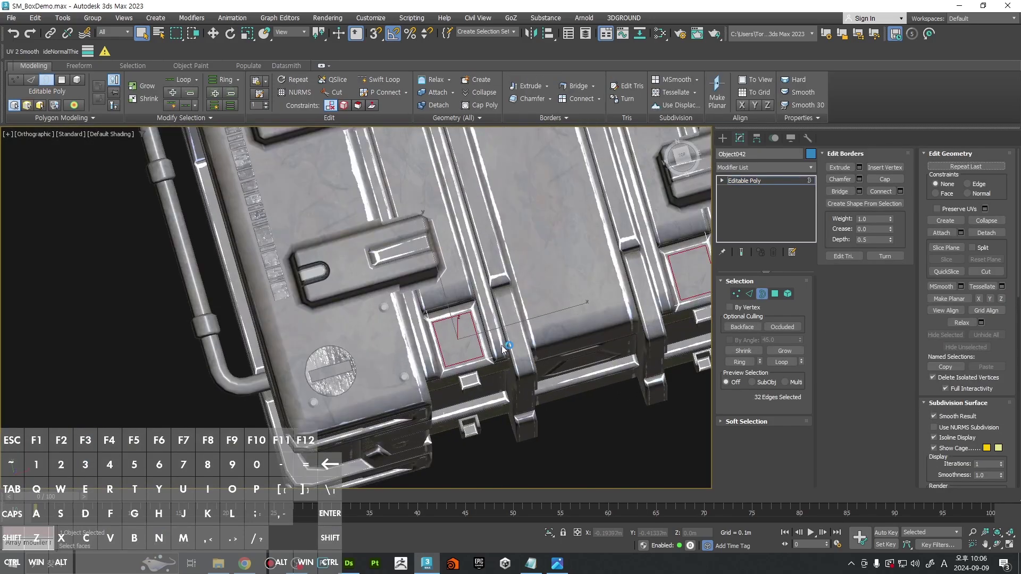
{"action": "scroll", "coordinate": [469, 390], "scroll_direction": "down", "scroll_amount": 5}
{"action": "middle_click_drag", "start_coordinate": [469, 391], "coordinate": [435, 247], "text": "alt"}
{"action": "key", "text": "F3"}
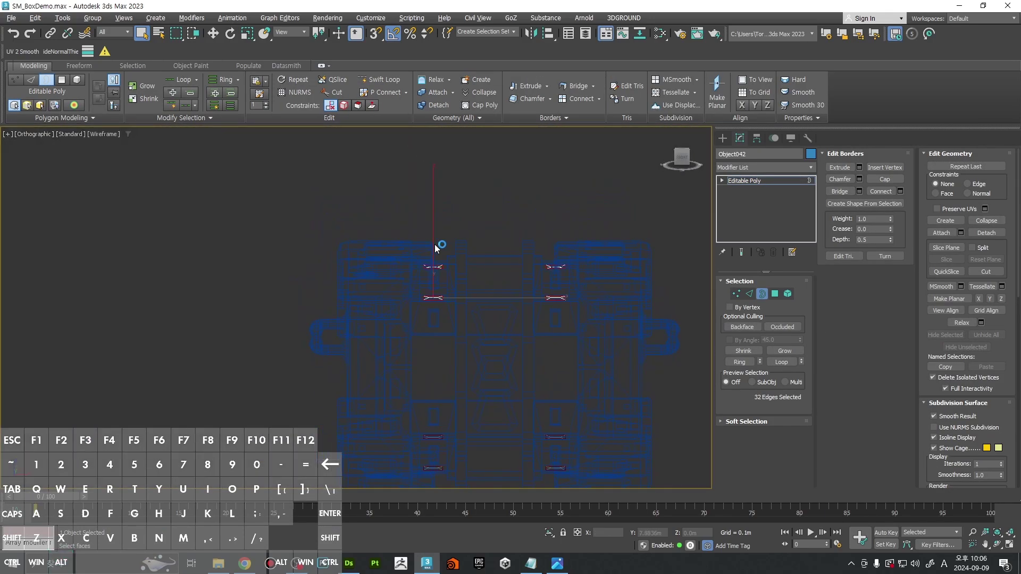
{"action": "middle_click_drag", "start_coordinate": [689, 338], "coordinate": [774, 285], "text": "alt"}
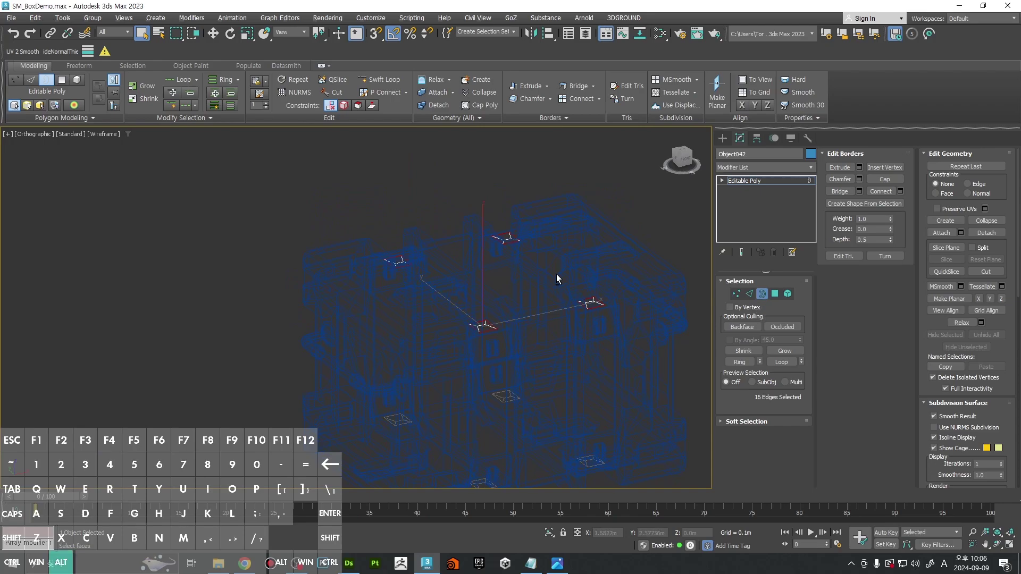
{"action": "key", "text": "w"}
{"action": "key", "text": "F3"}
{"action": "key", "text": "z"}
{"action": "left_click_drag", "start_coordinate": [455, 367], "coordinate": [455, 342]}
Step: Move the open border edges of the four lower pads down about 0.07 m along Z
{"action": "middle_click_drag", "start_coordinate": [487, 308], "coordinate": [542, 390], "text": "ctrl+alt"}
{"action": "key", "text": "F3"}
{"action": "mouse_move", "coordinate": [542, 391]}
{"action": "middle_mouse_down", "text": "alt"}
{"action": "mouse_move", "coordinate": [493, 384]}
{"action": "mouse_move", "coordinate": [521, 269]}
{"action": "mouse_move", "coordinate": [542, 333]}
{"action": "mouse_move", "coordinate": [492, 282]}
{"action": "middle_mouse_up", "text": "alt"}
{"action": "key", "text": "F3"}
{"action": "key", "text": "z"}
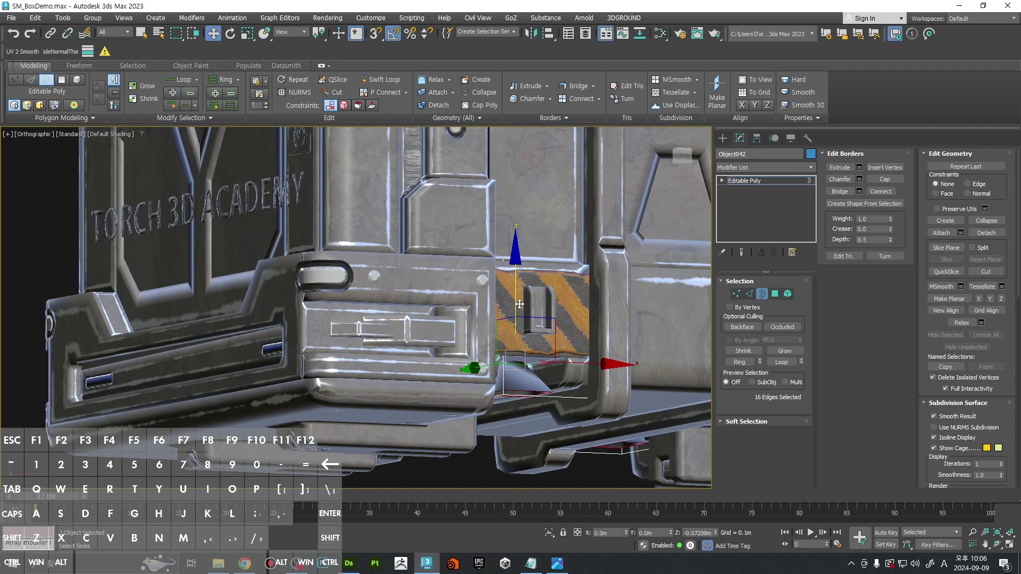
Step: Auto-smooth all polygons of the pads object with a threshold of 1, and clear the selection
{"action": "middle_click_drag", "start_coordinate": [518, 313], "coordinate": [557, 367], "text": "ctrl+alt"}
{"action": "key", "text": "4"}
{"action": "key", "text": "ctrl+a"}
{"action": "key", "text": "z"}
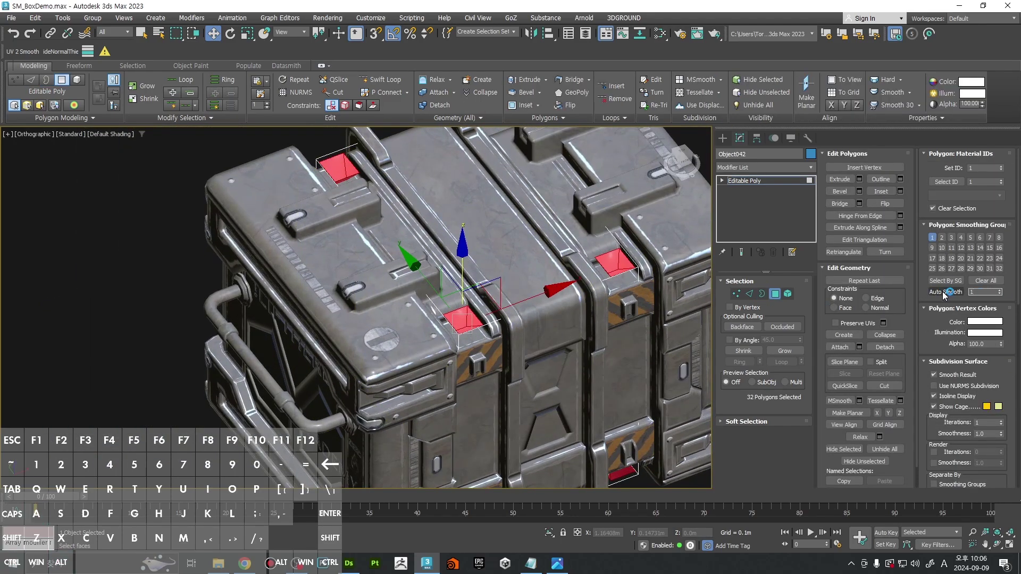
{"action": "middle_click_drag", "start_coordinate": [490, 361], "coordinate": [485, 383], "text": "alt"}
{"action": "left_click", "coordinate": [485, 383]}
Step: Examine the individual facets of a recessed upper pad, comparing its shading with and without edged faces
{"action": "key", "text": "F4"}
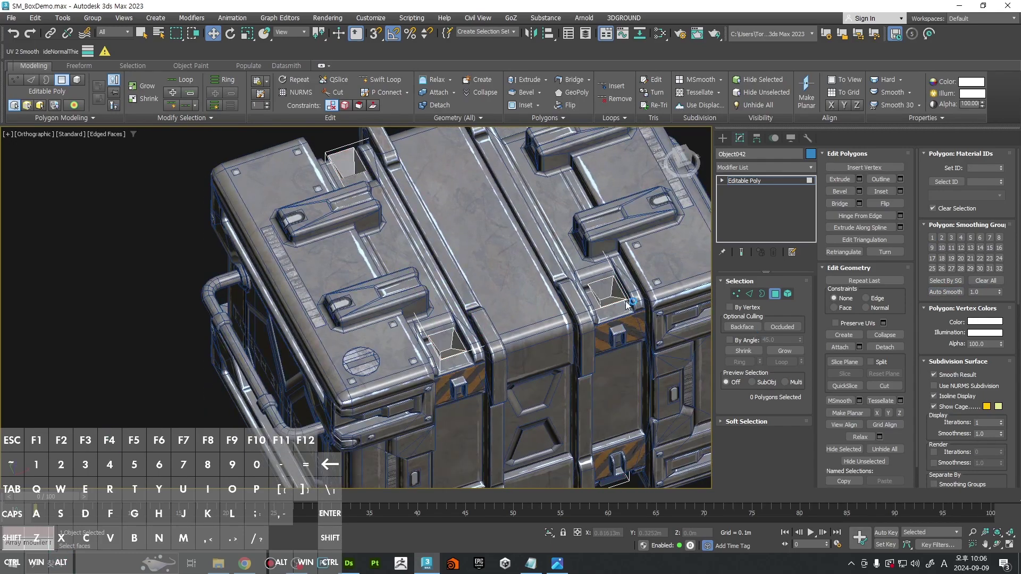
{"action": "middle_click_drag", "start_coordinate": [494, 346], "coordinate": [531, 390], "text": "alt"}
{"action": "scroll", "coordinate": [594, 381], "scroll_direction": "up", "scroll_amount": 4}
{"action": "left_click", "coordinate": [570, 356]}
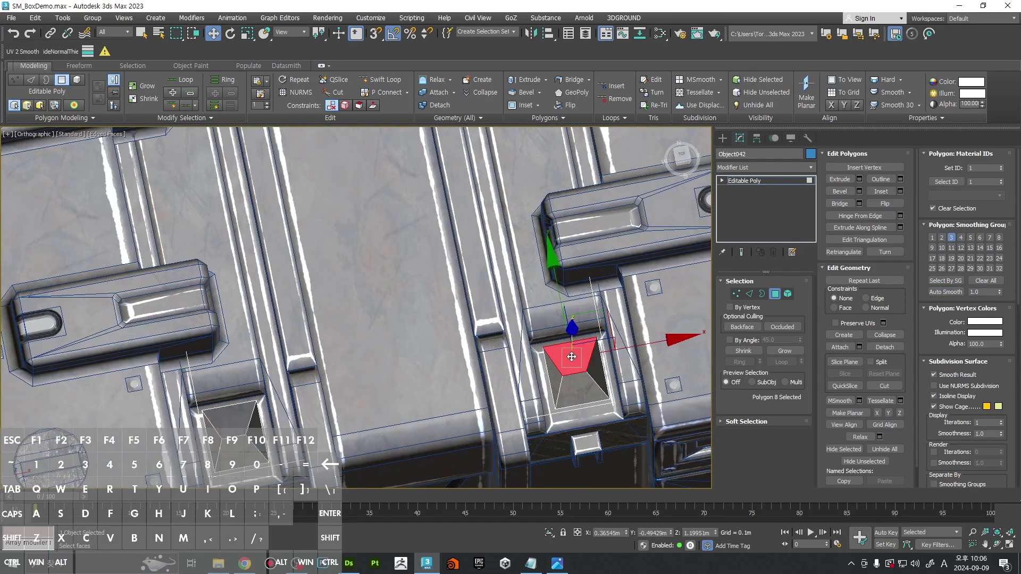
{"action": "left_click", "coordinate": [598, 369]}
{"action": "left_click", "coordinate": [588, 394]}
{"action": "left_click", "coordinate": [466, 369]}
{"action": "key", "text": "F4"}
{"action": "key", "text": "F4"}
{"action": "key", "text": "F4"}
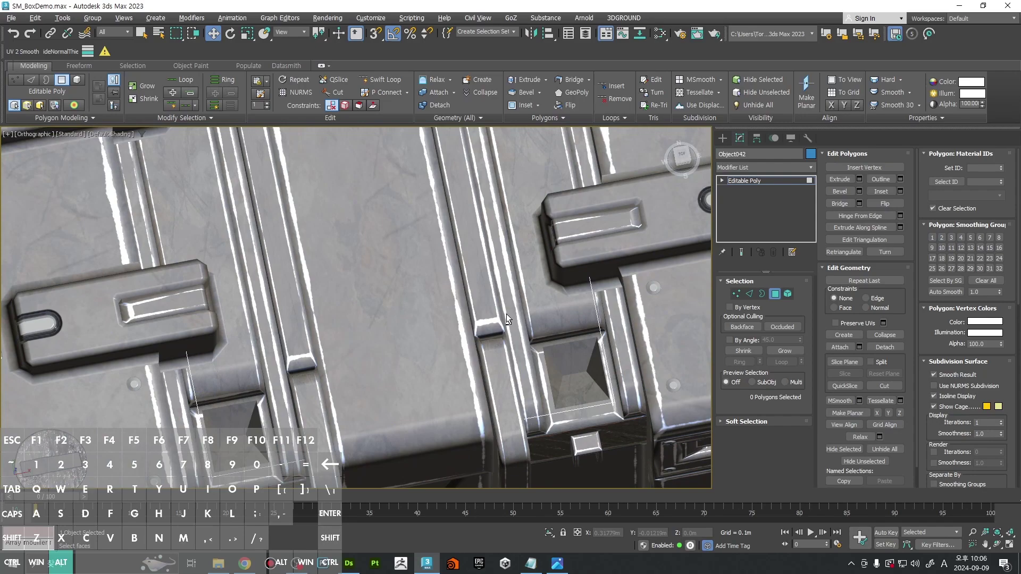
{"action": "middle_click_drag", "start_coordinate": [495, 337], "coordinate": [481, 300], "text": "alt"}
{"action": "scroll", "coordinate": [481, 300], "scroll_direction": "down", "scroll_amount": 4}
Step: Apply an Edit Normals modifier to the pads and unify the outer-rim normals of the upper pads
{"action": "key", "text": "4"}
{"action": "left_click", "coordinate": [737, 168]}
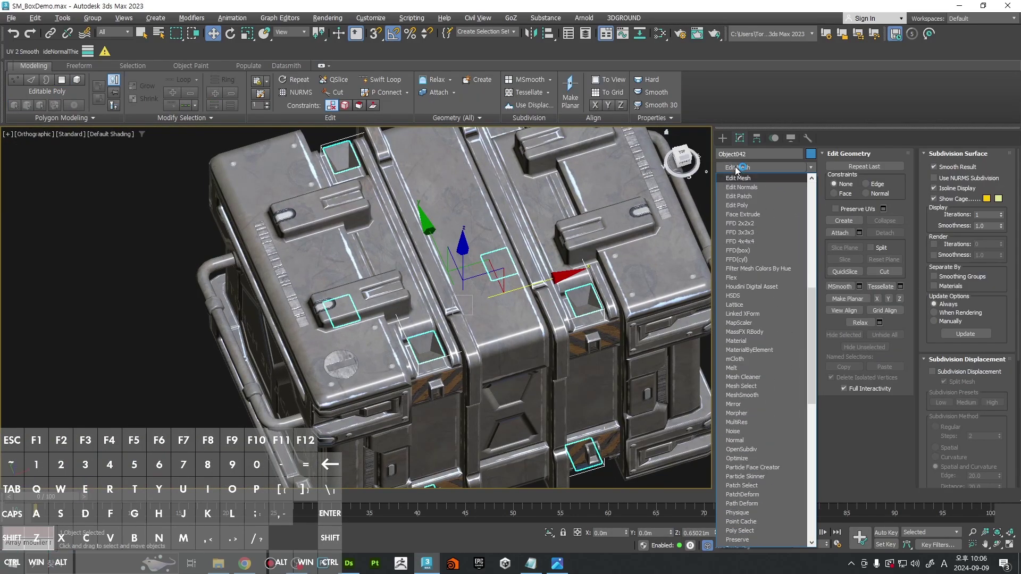
{"action": "left_click", "coordinate": [758, 189]}
{"action": "key", "text": "f"}
{"action": "key", "text": "F3"}
{"action": "scroll", "coordinate": [424, 186], "scroll_direction": "up", "scroll_amount": 5}
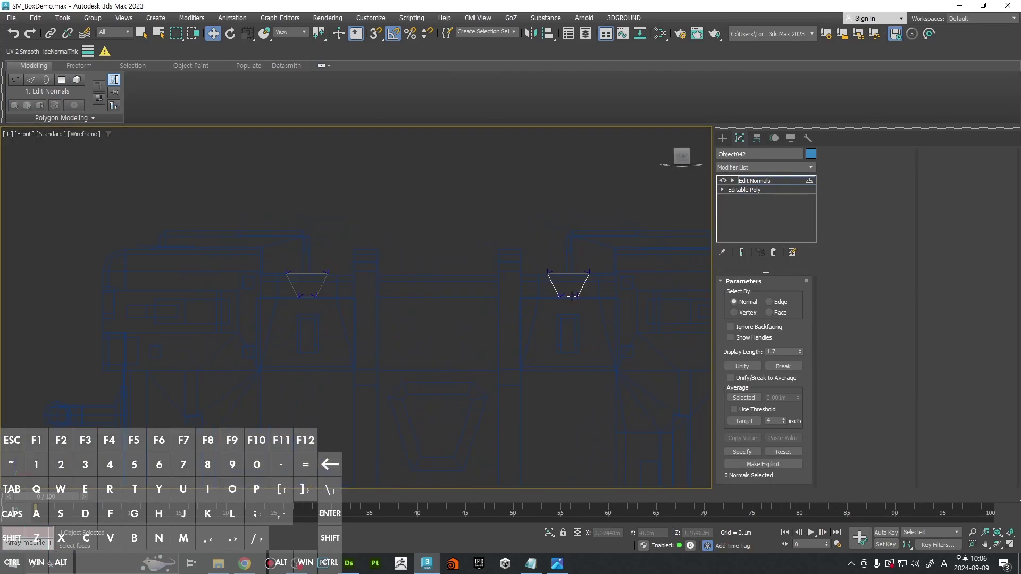
{"action": "left_click_drag", "start_coordinate": [716, 288], "coordinate": [718, 289]}
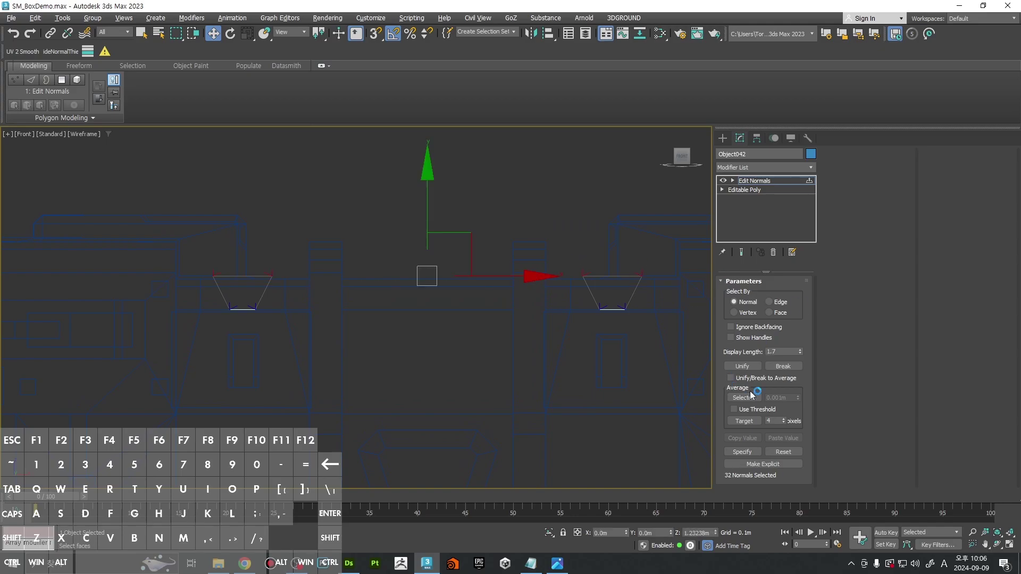
{"action": "middle_click_drag", "start_coordinate": [571, 265], "coordinate": [574, 296], "text": "ctrl+alt"}
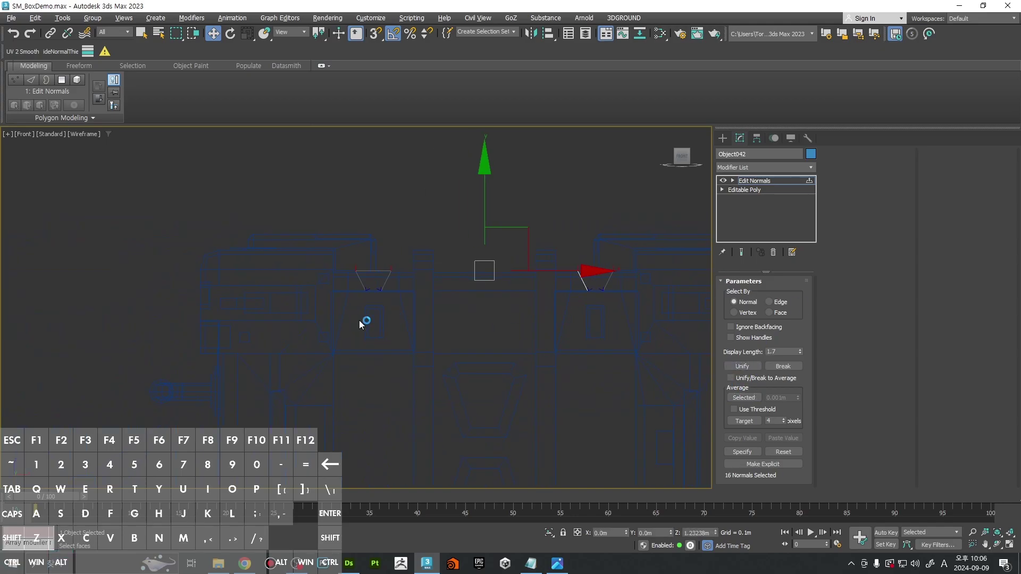
Step: Move the upper pads' unified rim normals straight up along Z, and adjust their inner-corner normals along the same axis
{"action": "middle_click_drag", "start_coordinate": [359, 320], "coordinate": [391, 314], "text": "alt"}
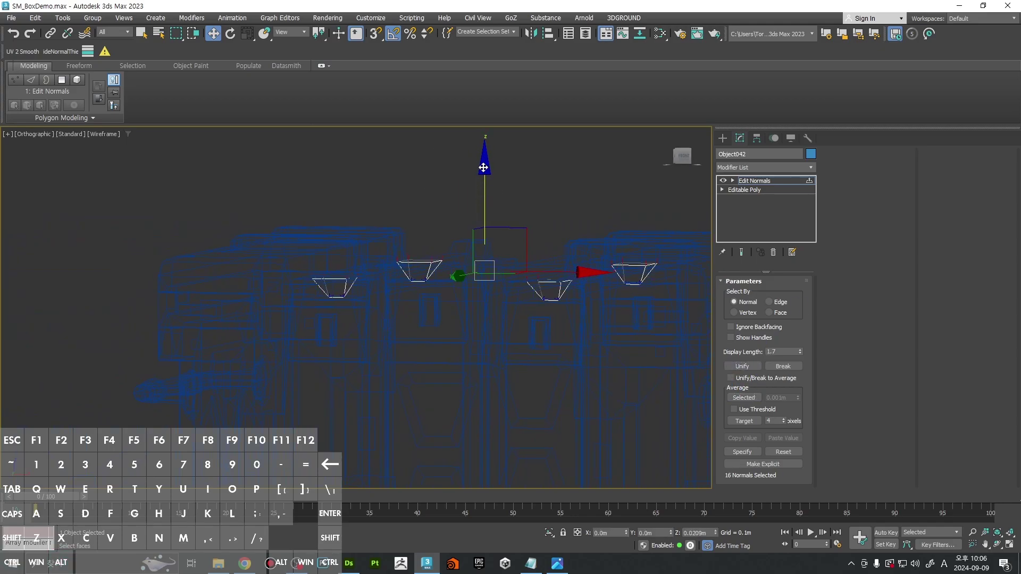
{"action": "key", "text": "f"}
{"action": "scroll", "coordinate": [291, 257], "scroll_direction": "down", "scroll_amount": 3}
{"action": "left_click_drag", "start_coordinate": [478, 213], "coordinate": [479, 213]}
{"action": "scroll", "coordinate": [356, 210], "scroll_direction": "up", "scroll_amount": 5}
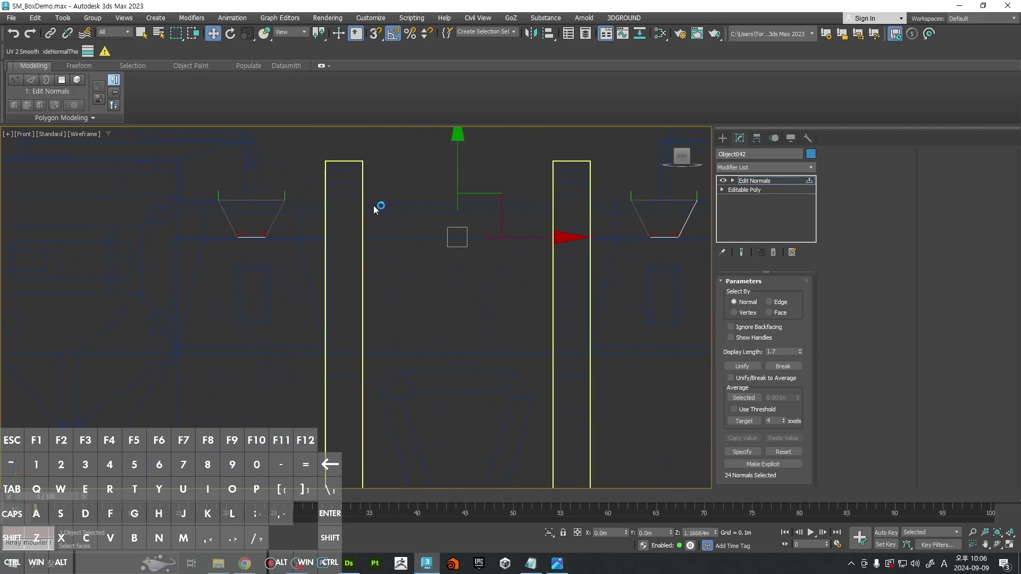
{"action": "middle_click_drag", "start_coordinate": [374, 205], "coordinate": [384, 205], "text": "alt"}
{"action": "scroll", "coordinate": [383, 205], "scroll_direction": "up", "scroll_amount": 1}
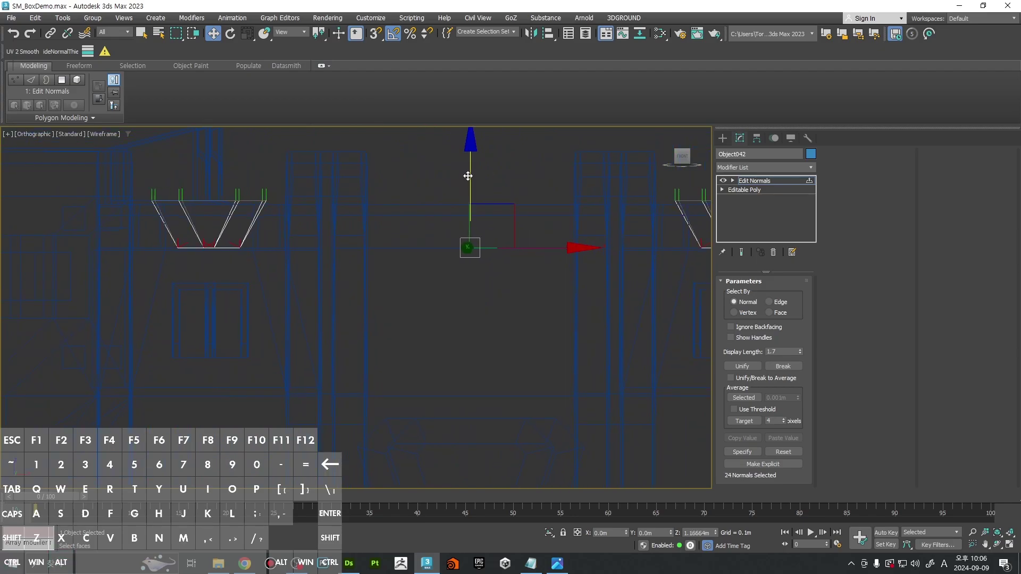
{"action": "scroll", "coordinate": [465, 182], "scroll_direction": "down", "scroll_amount": 5}
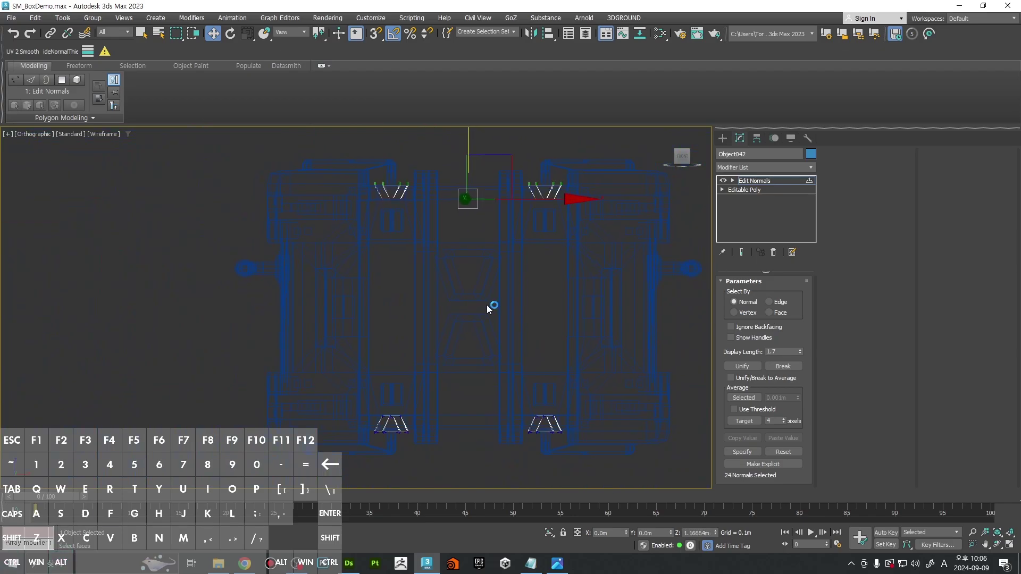
Step: Unify the outer-rim normals of the lower pads and point them straight down along Z
{"action": "key", "text": "f"}
{"action": "key", "text": "z"}
{"action": "middle_click_drag", "start_coordinate": [442, 327], "coordinate": [478, 203]}
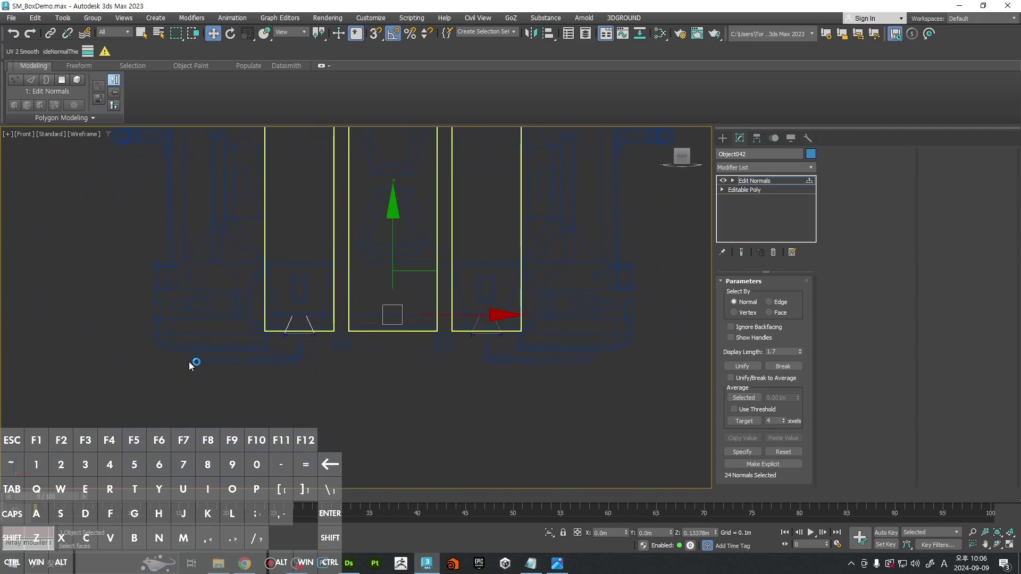
{"action": "scroll", "coordinate": [498, 345], "scroll_direction": "up", "scroll_amount": 3}
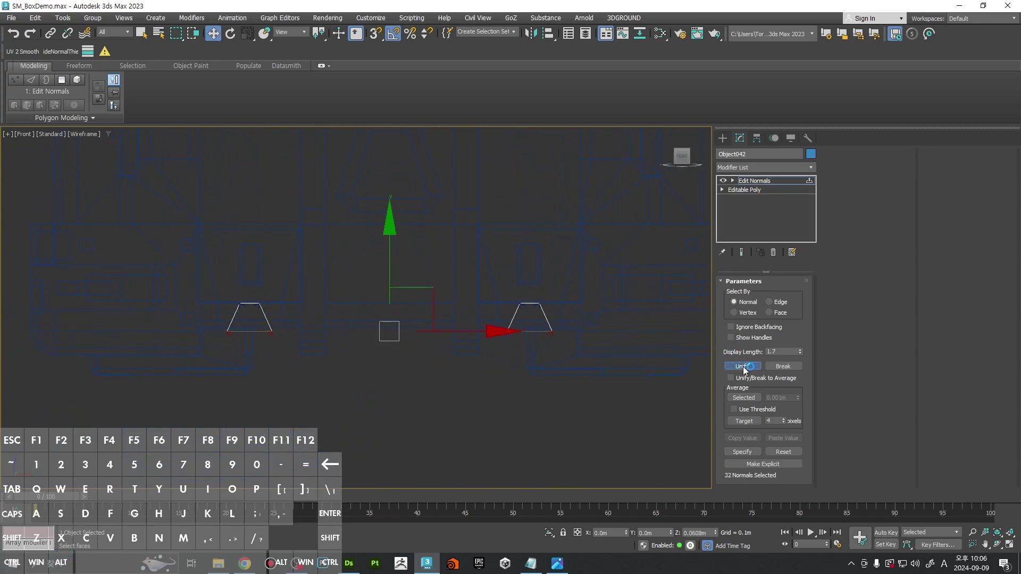
{"action": "middle_click_drag", "start_coordinate": [155, 288], "coordinate": [218, 303]}
Step: Adjust the inner-corner normals of the lower pads along Z and restore the shaded display
{"action": "scroll", "coordinate": [444, 325], "scroll_direction": "up", "scroll_amount": 6}
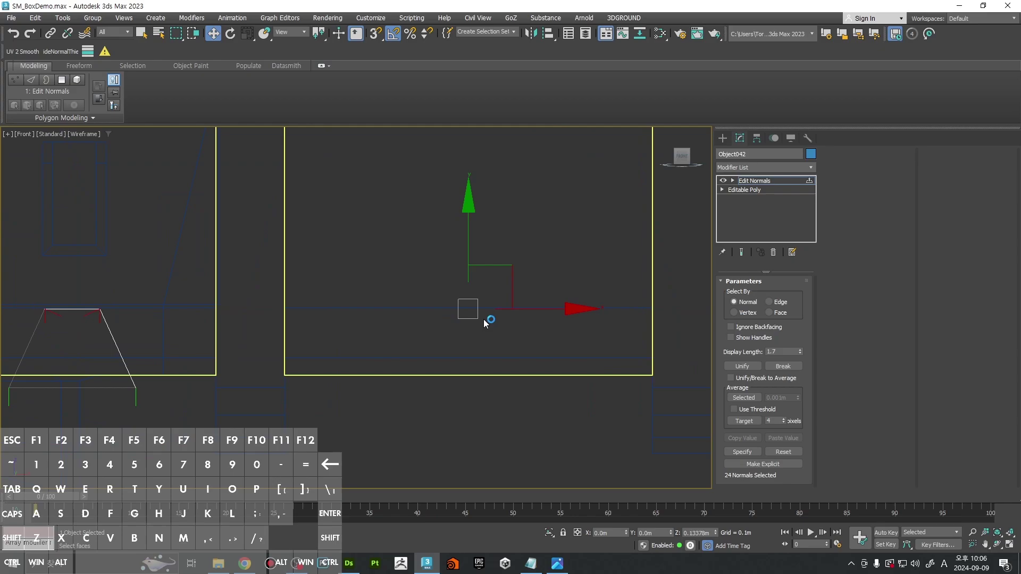
{"action": "middle_click_drag", "start_coordinate": [484, 319], "coordinate": [474, 315], "text": "alt"}
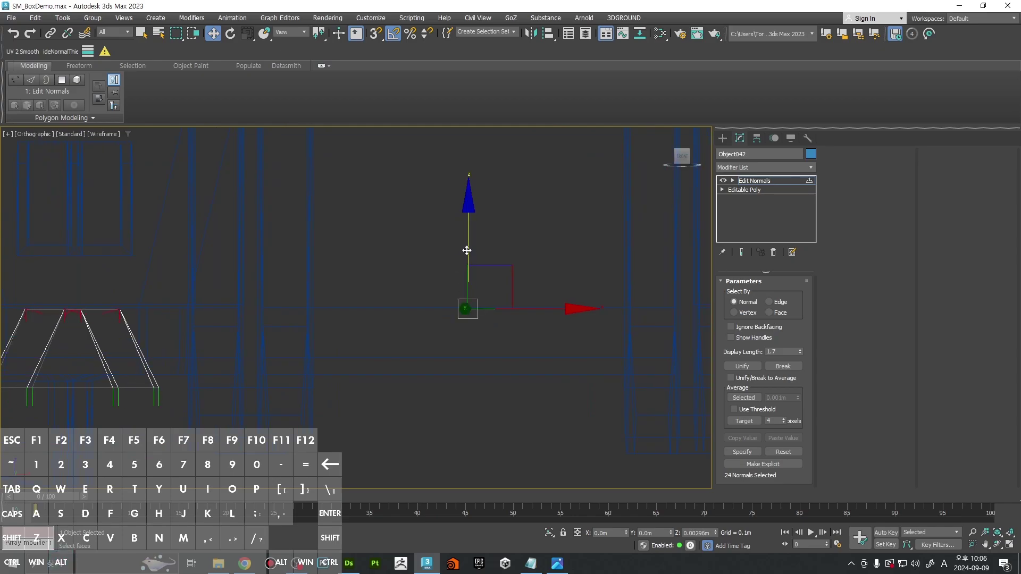
{"action": "key", "text": "F3"}
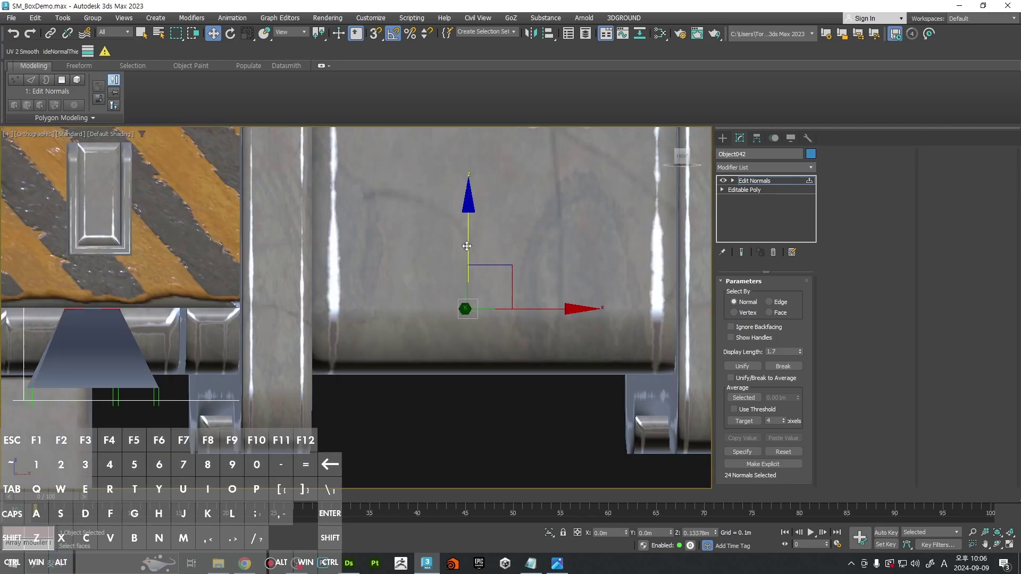
Step: Examine the corrected shading of the upper recesses closely from several angles
{"action": "scroll", "coordinate": [484, 212], "scroll_direction": "down", "scroll_amount": 3}
{"action": "middle_click_drag", "start_coordinate": [485, 212], "coordinate": [506, 346], "text": "alt"}
{"action": "scroll", "coordinate": [599, 401], "scroll_direction": "up", "scroll_amount": 5}
{"action": "middle_click_drag", "start_coordinate": [599, 402], "coordinate": [563, 319], "text": "alt"}
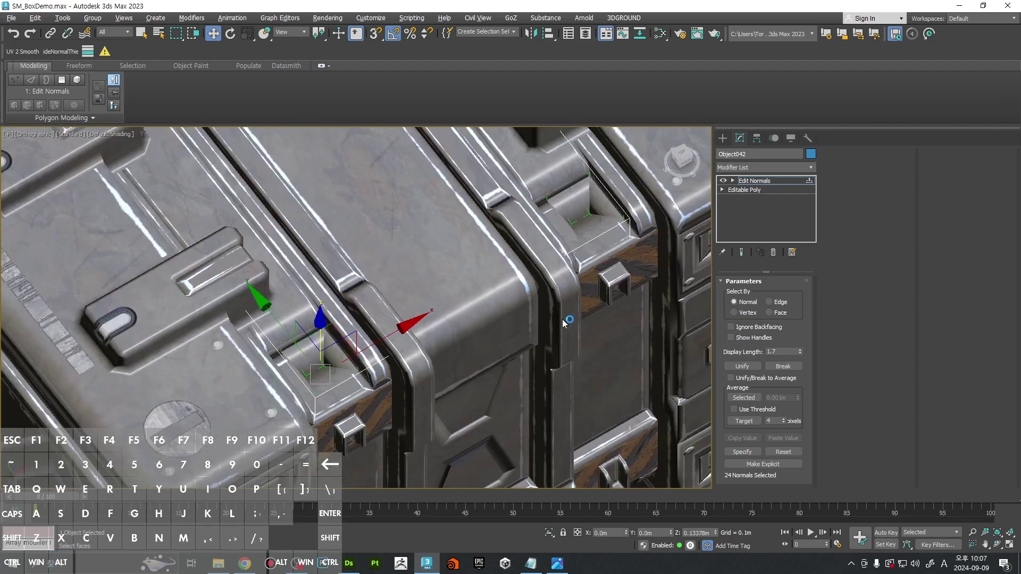
{"action": "middle_click_drag", "start_coordinate": [574, 265], "coordinate": [574, 291], "text": "alt"}
{"action": "key", "text": "F4"}
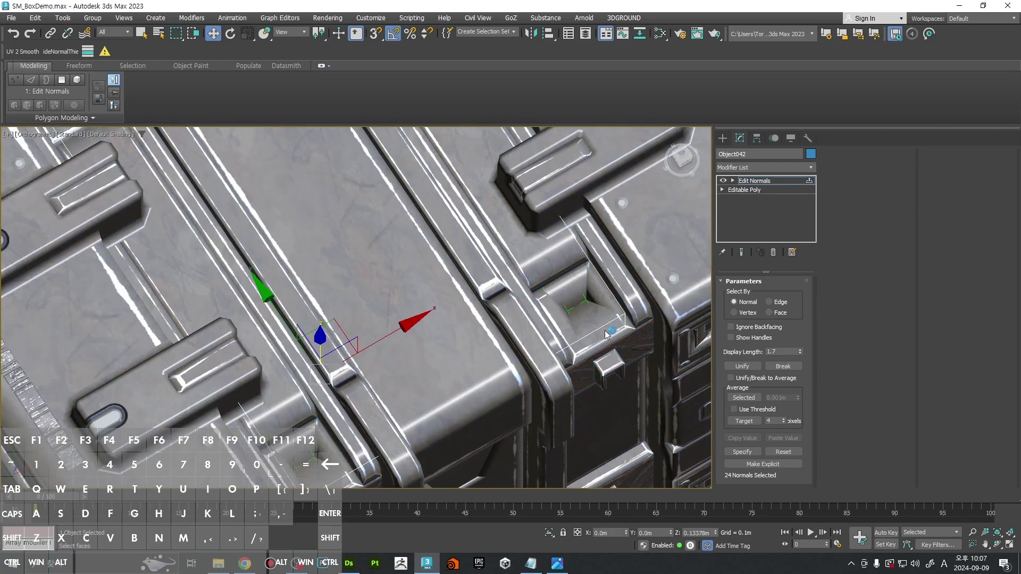
{"action": "scroll", "coordinate": [598, 331], "scroll_direction": "up", "scroll_amount": 4}
{"action": "middle_click_drag", "start_coordinate": [589, 331], "coordinate": [579, 356], "text": "alt"}
{"action": "middle_click_drag", "start_coordinate": [581, 401], "coordinate": [545, 242]}
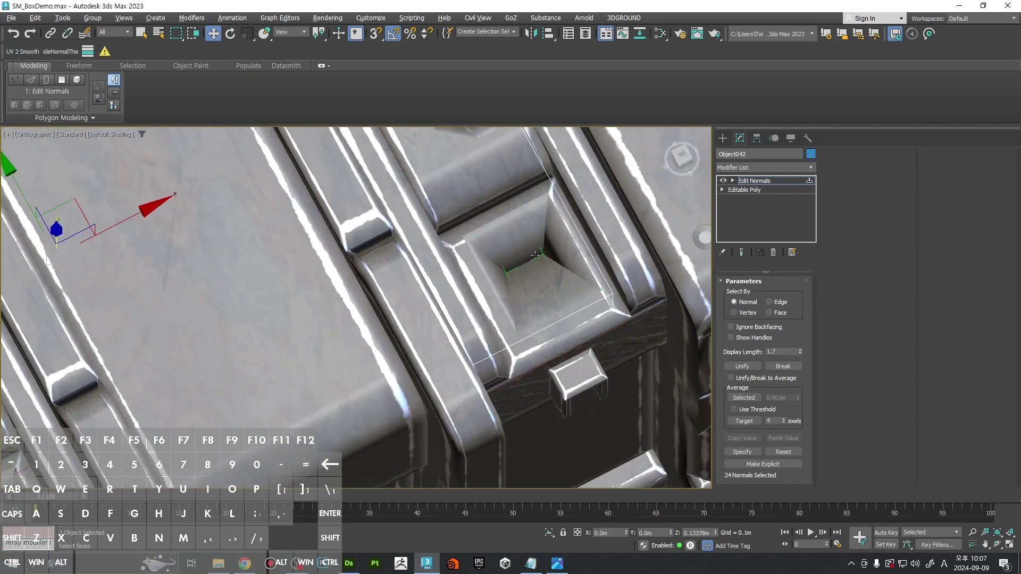
{"action": "scroll", "coordinate": [525, 234], "scroll_direction": "down", "scroll_amount": 3}
Step: Collapse the Edit Normals modifier by converting the pads object to Editable Poly
{"action": "right_click", "coordinate": [506, 244]}
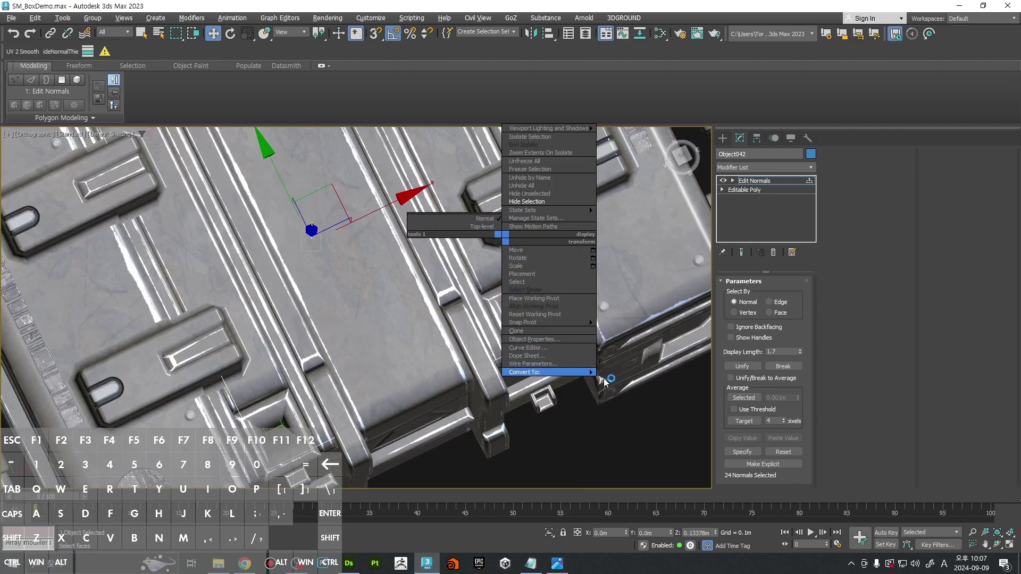
{"action": "mouse_move", "coordinate": [548, 371]}
{"action": "left_click", "coordinate": [632, 375]}
{"action": "middle_click_drag", "start_coordinate": [632, 375], "coordinate": [633, 415], "text": "ctrl+alt"}
{"action": "middle_click_drag", "start_coordinate": [519, 252], "coordinate": [520, 277], "text": "ctrl+alt"}
Step: Select all vertices of the upper pads and move them down along Z to seat the recesses in the crate's top
{"action": "middle_click_drag", "start_coordinate": [519, 276], "coordinate": [478, 196], "text": "alt"}
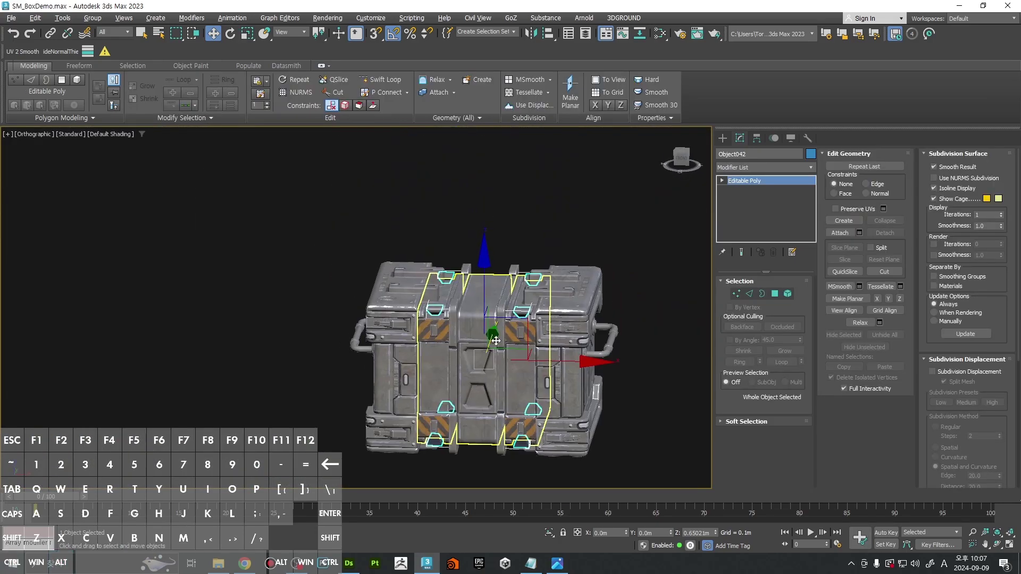
{"action": "key", "text": "1"}
{"action": "key", "text": "F3"}
{"action": "left_click_drag", "start_coordinate": [326, 219], "coordinate": [622, 335]}
{"action": "middle_click_drag", "start_coordinate": [503, 316], "coordinate": [527, 307], "text": "alt"}
{"action": "scroll", "coordinate": [527, 304], "scroll_direction": "up", "scroll_amount": 2}
{"action": "key", "text": "F3"}
{"action": "scroll", "coordinate": [527, 303], "scroll_direction": "up", "scroll_amount": 4}
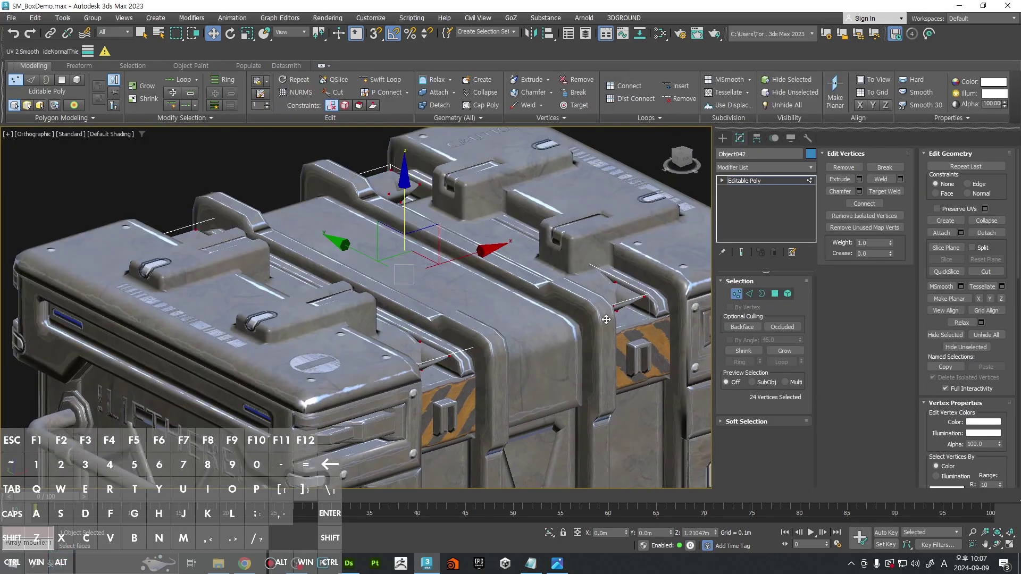
{"action": "scroll", "coordinate": [469, 221], "scroll_direction": "up", "scroll_amount": 4}
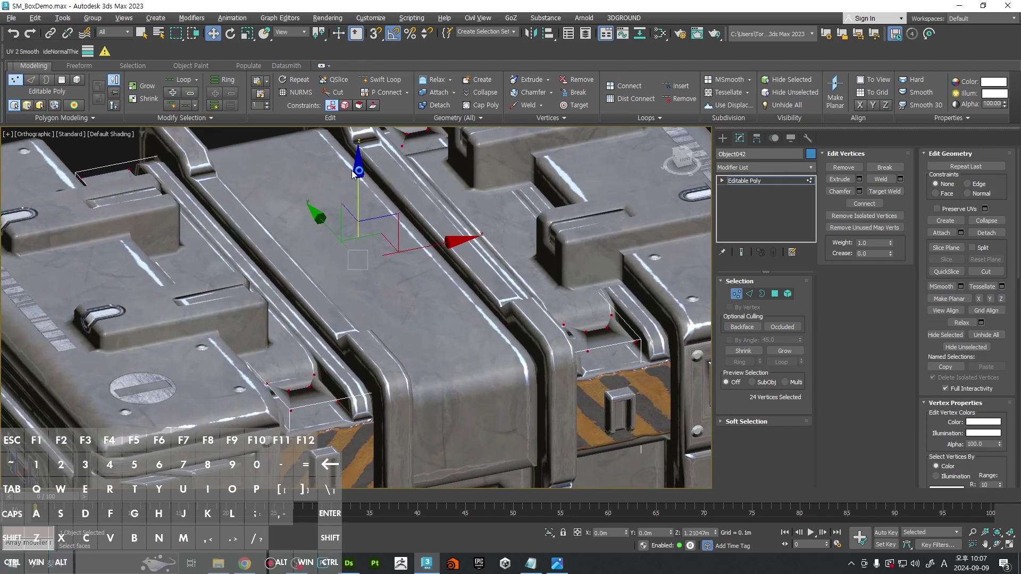
{"action": "left_click_drag", "start_coordinate": [351, 170], "coordinate": [352, 189]}
{"action": "scroll", "coordinate": [510, 273], "scroll_direction": "down", "scroll_amount": 2}
{"action": "left_click", "coordinate": [523, 274]}
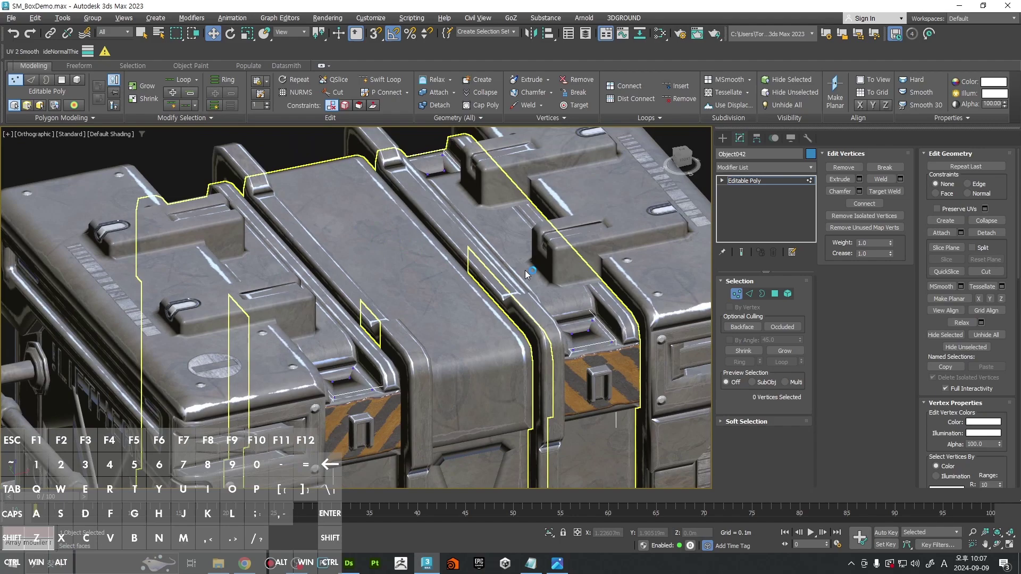
{"action": "mouse_move", "coordinate": [526, 272]}
{"action": "middle_mouse_down", "text": "alt"}
{"action": "mouse_move", "coordinate": [542, 238]}
{"action": "mouse_move", "coordinate": [532, 281]}
{"action": "mouse_move", "coordinate": [527, 268]}
{"action": "middle_mouse_up", "text": "alt"}
{"action": "key", "text": "1"}
Step: Select all vertices of the lower pads and raise them about 0.05 m along Z into the crate's underside
{"action": "scroll", "coordinate": [527, 268], "scroll_direction": "down", "scroll_amount": 5}
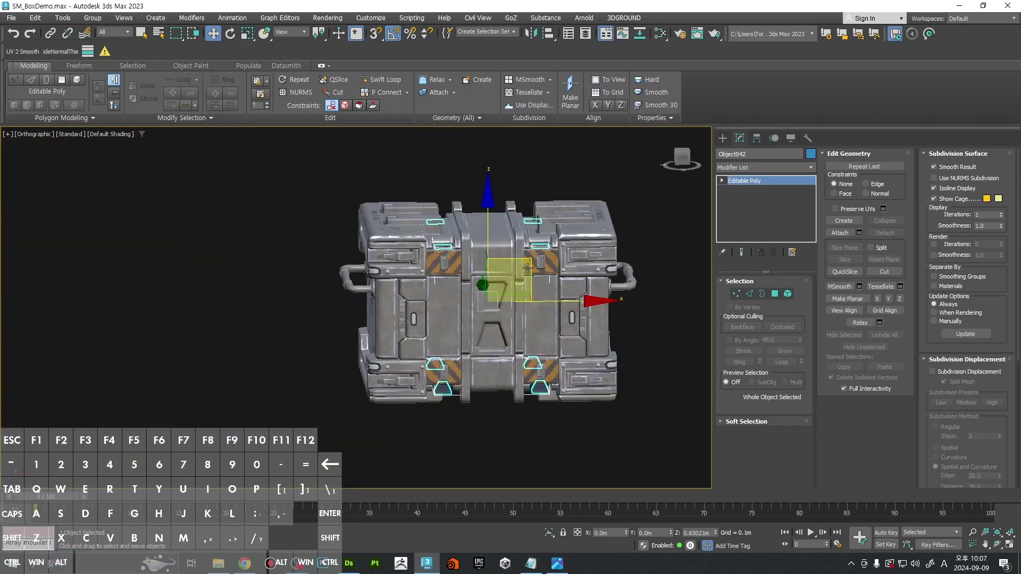
{"action": "key", "text": "1"}
{"action": "key", "text": "F3"}
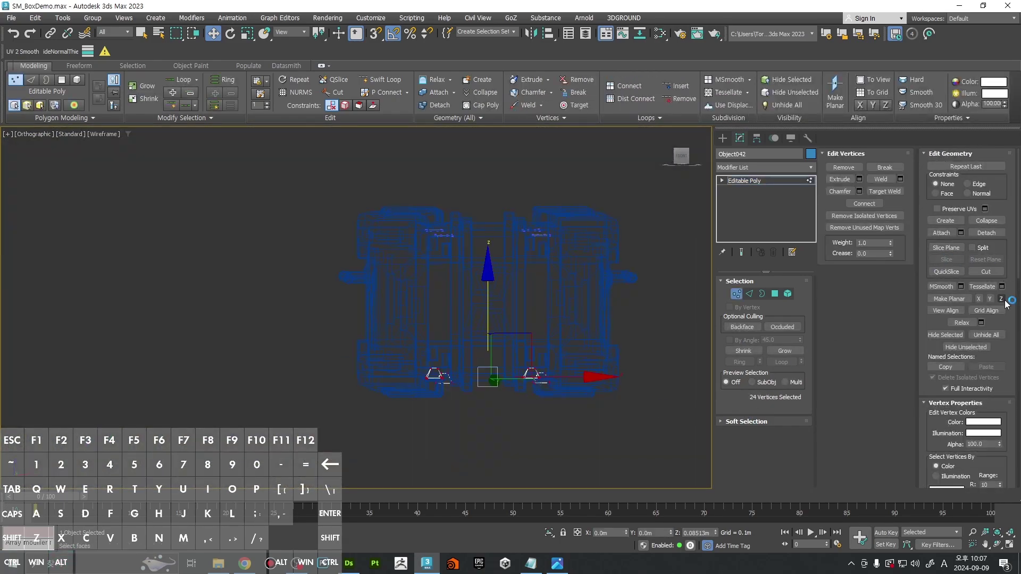
{"action": "key", "text": "F3"}
{"action": "scroll", "coordinate": [470, 379], "scroll_direction": "up", "scroll_amount": 10}
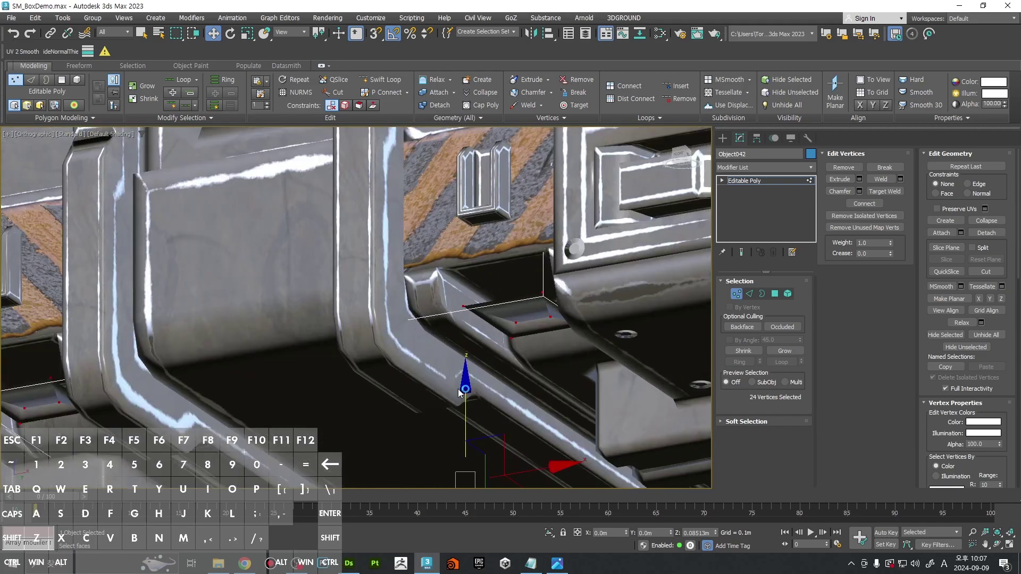
{"action": "left_click_drag", "start_coordinate": [470, 379], "coordinate": [473, 351]}
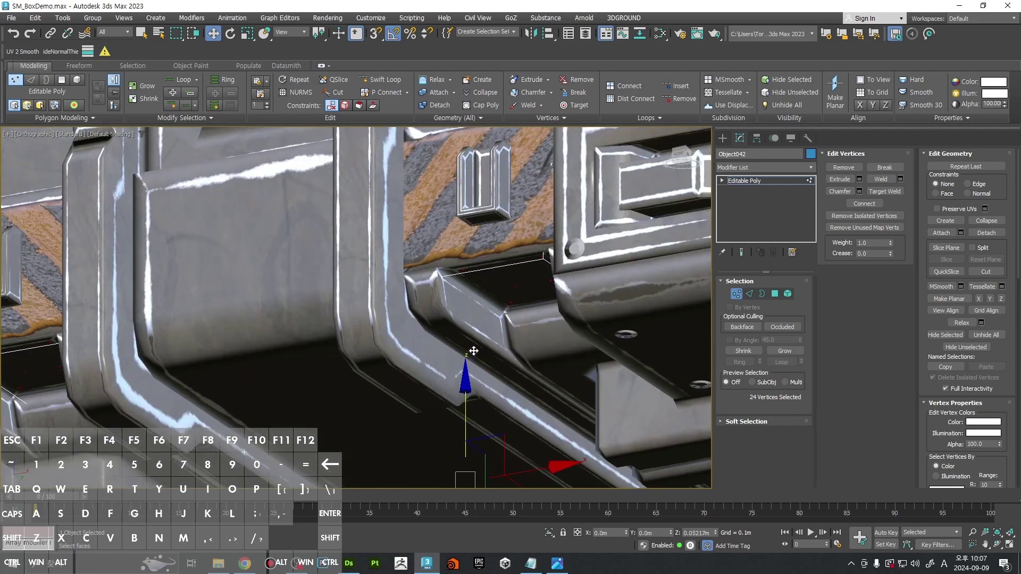
{"action": "key", "text": "1"}
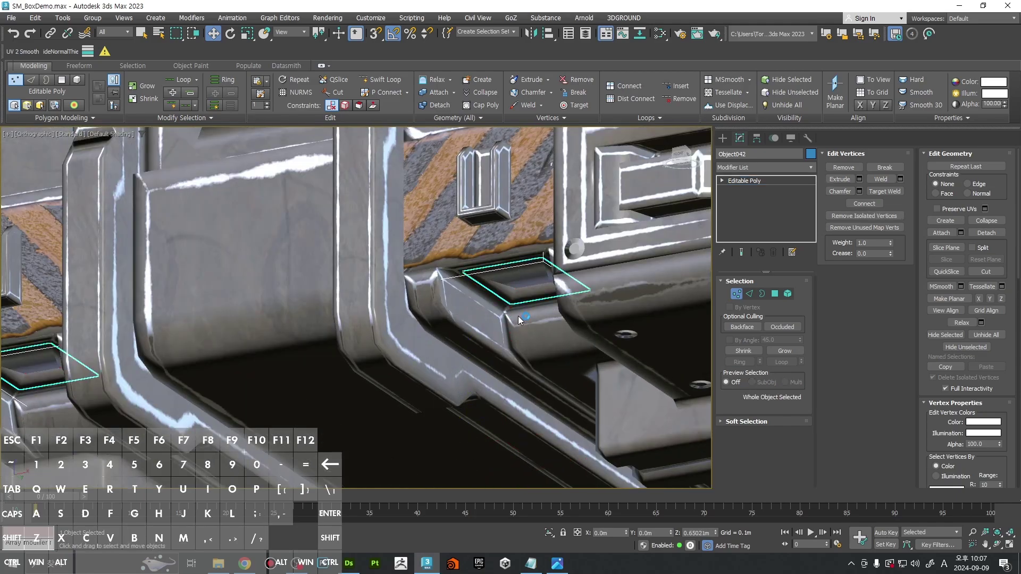
Step: Examine the seated recesses around the crate, with and without edge display, from below and above
{"action": "middle_click_drag", "start_coordinate": [518, 316], "coordinate": [527, 310], "text": "alt"}
{"action": "key", "text": "F4"}
{"action": "left_click_drag", "start_coordinate": [527, 309], "coordinate": [537, 282], "text": "alt"}
{"action": "middle_click_drag", "start_coordinate": [537, 282], "coordinate": [220, 369], "text": "alt"}
{"action": "left_click", "coordinate": [621, 325]}
{"action": "scroll", "coordinate": [263, 226], "scroll_direction": "up", "scroll_amount": 2}
{"action": "key", "text": "F4"}
{"action": "middle_click_drag", "start_coordinate": [305, 248], "coordinate": [479, 333]}
{"action": "scroll", "coordinate": [283, 213], "scroll_direction": "up", "scroll_amount": 2}
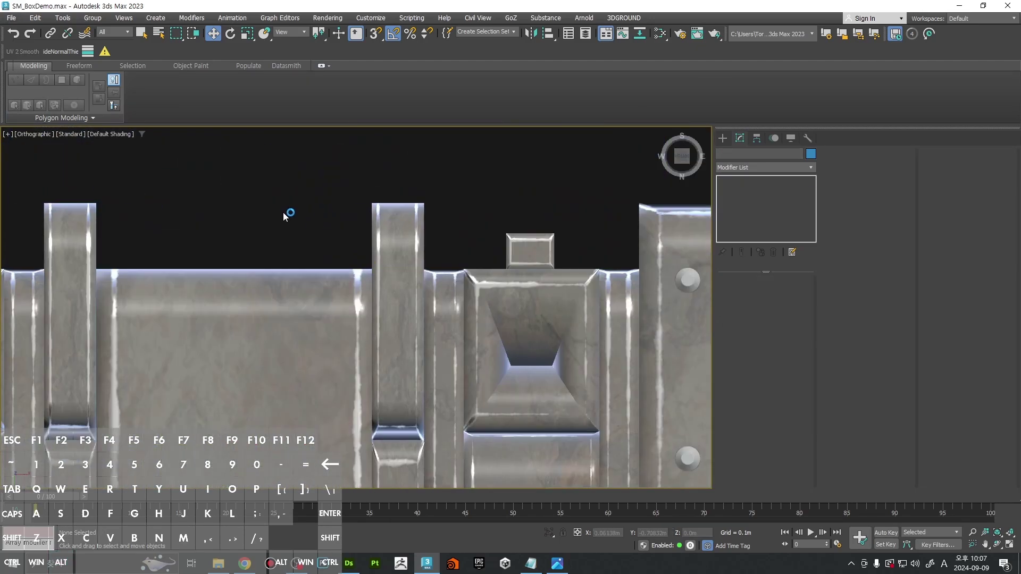
{"action": "scroll", "coordinate": [587, 191], "scroll_direction": "down", "scroll_amount": 10}
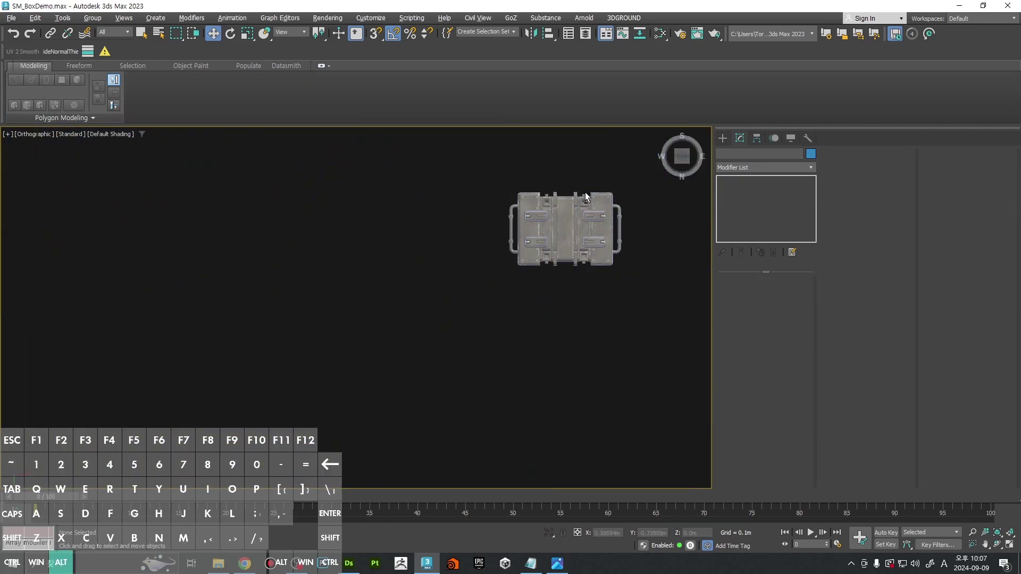
Step: Save the crate scene with the whole model in view
{"action": "middle_click_drag", "start_coordinate": [587, 191], "coordinate": [617, 371], "text": "alt"}
{"action": "scroll", "coordinate": [589, 173], "scroll_direction": "up", "scroll_amount": 8}
{"action": "middle_click_drag", "start_coordinate": [590, 174], "coordinate": [452, 378], "text": "alt"}
{"action": "scroll", "coordinate": [674, 320], "scroll_direction": "up", "scroll_amount": 4}
{"action": "scroll", "coordinate": [674, 320], "scroll_direction": "down", "scroll_amount": 5}
{"action": "key", "text": "ctrl+s"}
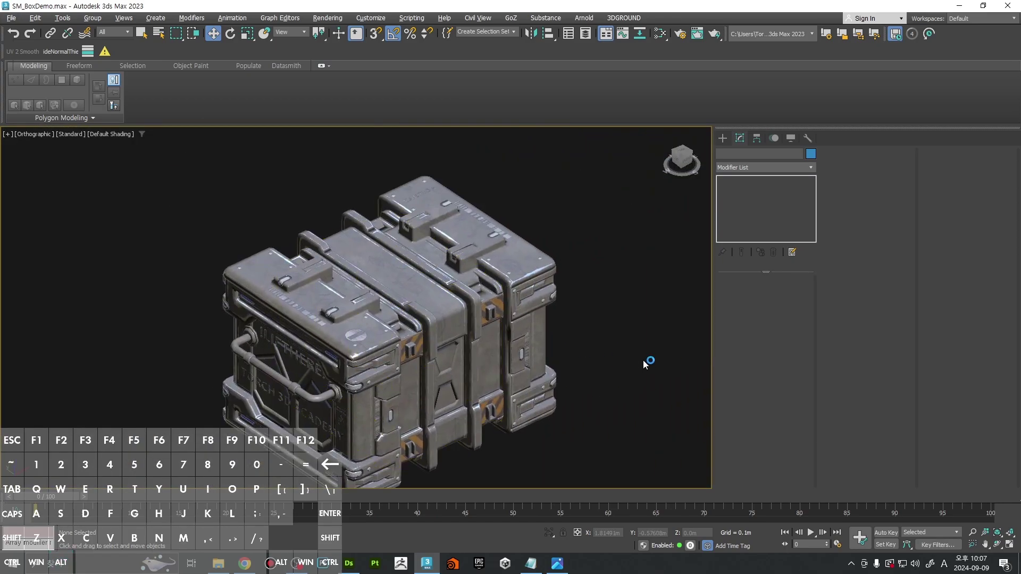
Step: Switch to a perspective view of the crate and display the scene's polygon statistics
{"action": "key", "text": "p"}
{"action": "scroll", "coordinate": [611, 355], "scroll_direction": "down", "scroll_amount": 6}
{"action": "key", "text": "7"}
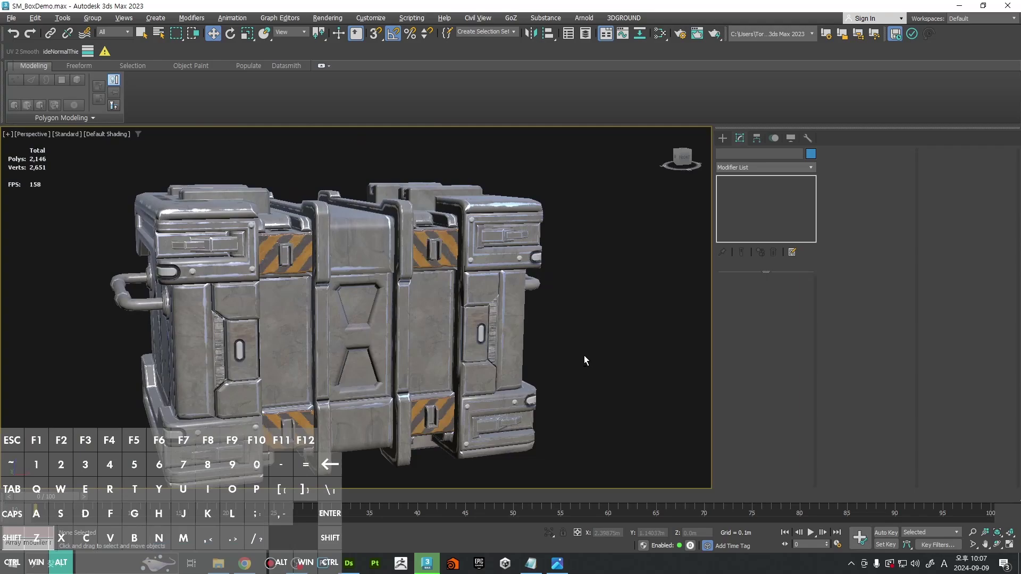
{"action": "middle_click_drag", "start_coordinate": [619, 355], "coordinate": [585, 340], "text": "alt"}
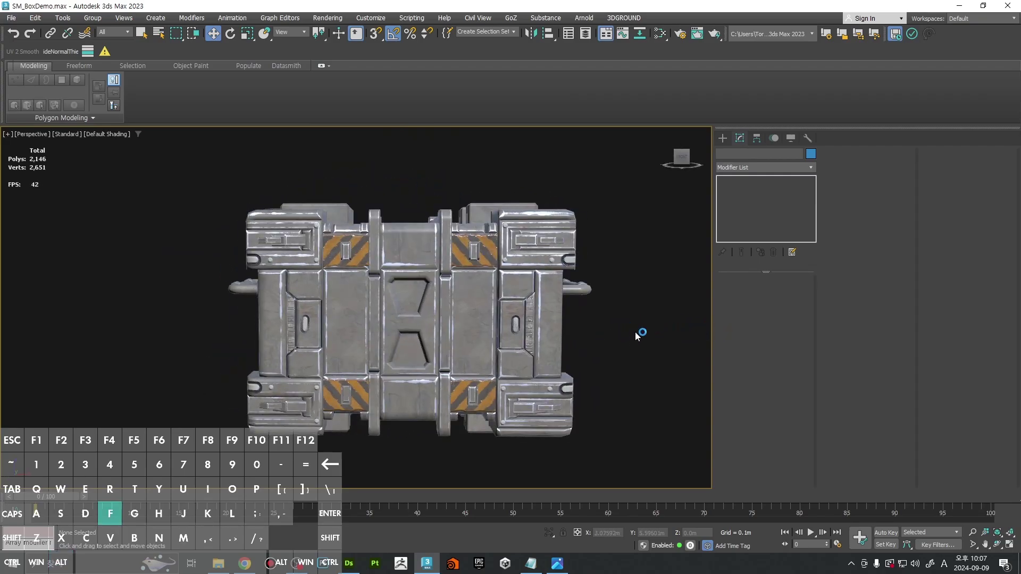
Step: Compare the crate's front view with the reference image 2024-09-09_203735.png
{"action": "key", "text": "f"}
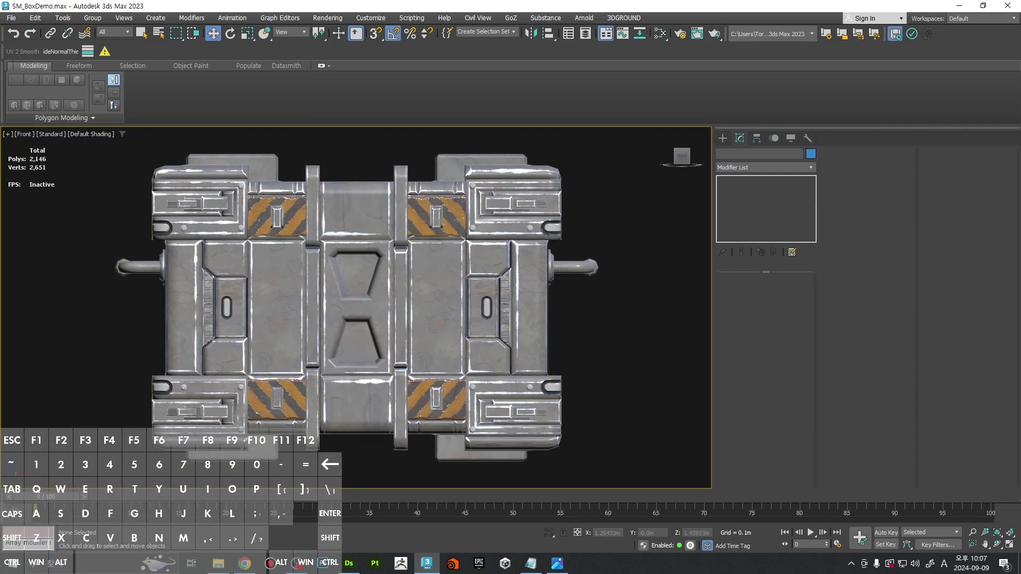
{"action": "left_click_drag", "start_coordinate": [516, 1], "coordinate": [585, 204]}
{"action": "scroll", "coordinate": [573, 282], "scroll_direction": "up", "scroll_amount": 2}
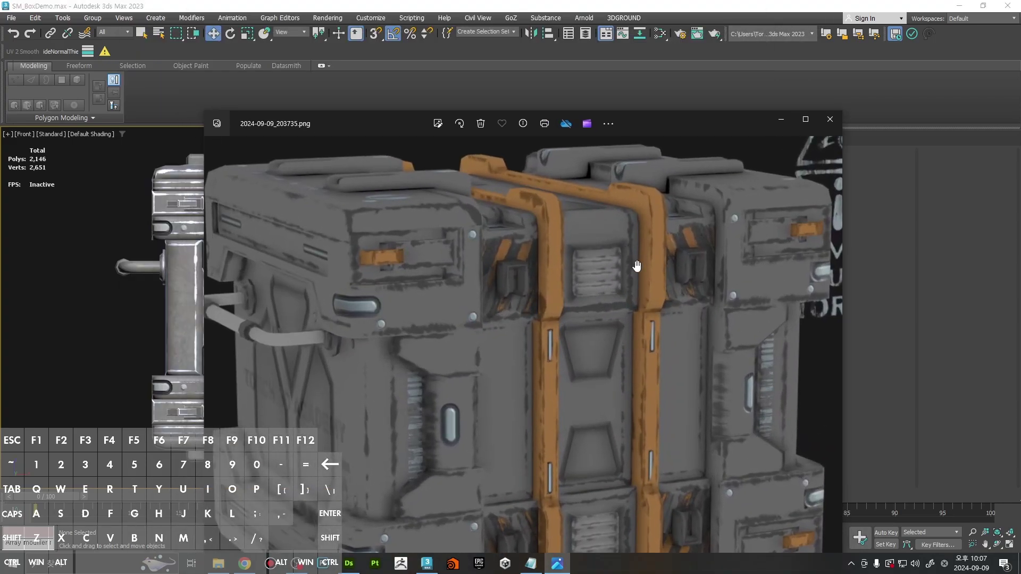
{"action": "left_click_drag", "start_coordinate": [658, 118], "coordinate": [611, 0]}
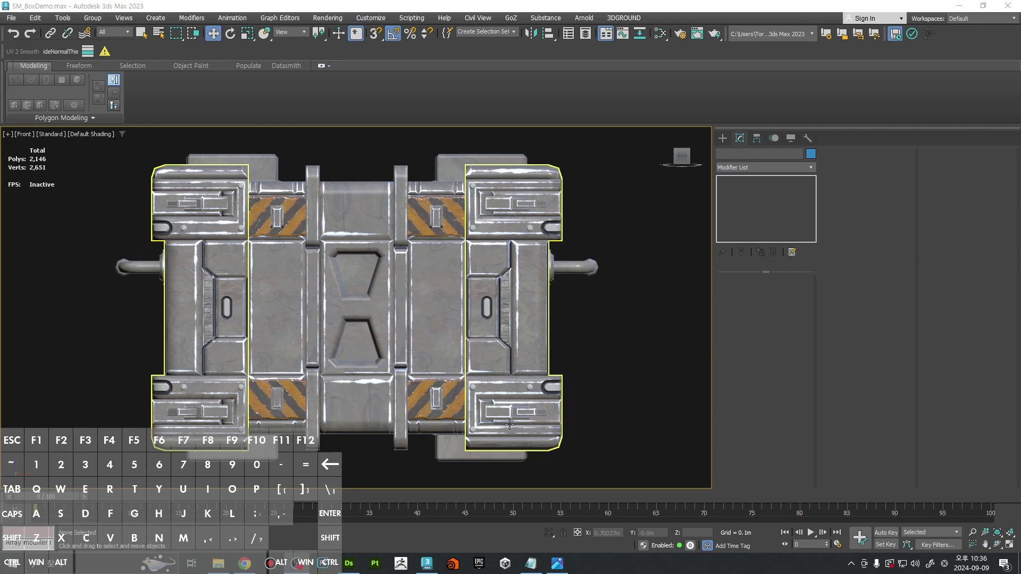
Step: Select the central body's upper front polygon between the two straps and detach it as a clone, checking the reference image for its detail
{"action": "scroll", "coordinate": [476, 259], "scroll_direction": "up", "scroll_amount": 4}
{"action": "middle_click_drag", "start_coordinate": [454, 239], "coordinate": [529, 276]}
{"action": "left_click", "coordinate": [529, 277]}
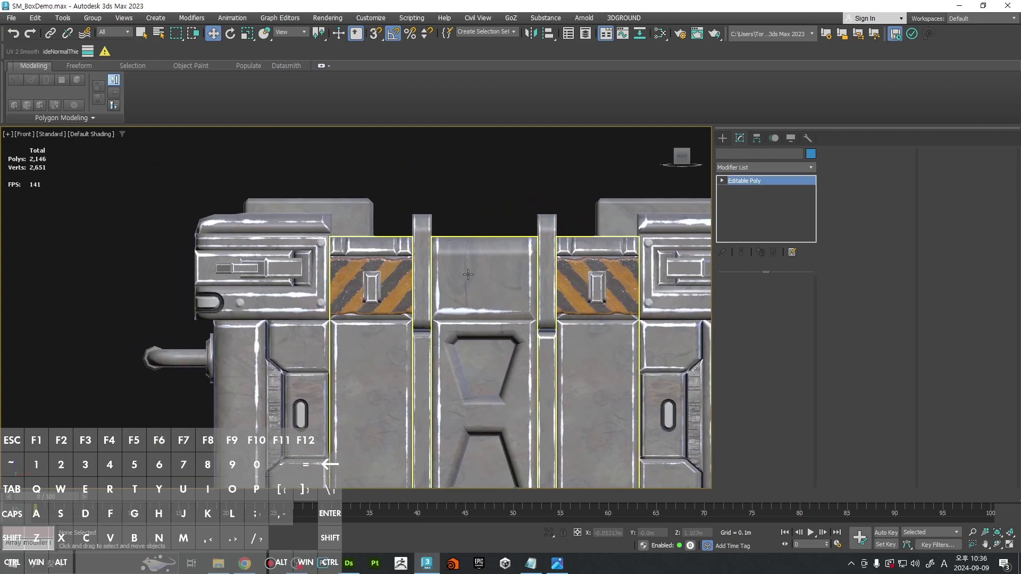
{"action": "key", "text": "4"}
{"action": "left_click", "coordinate": [509, 274]}
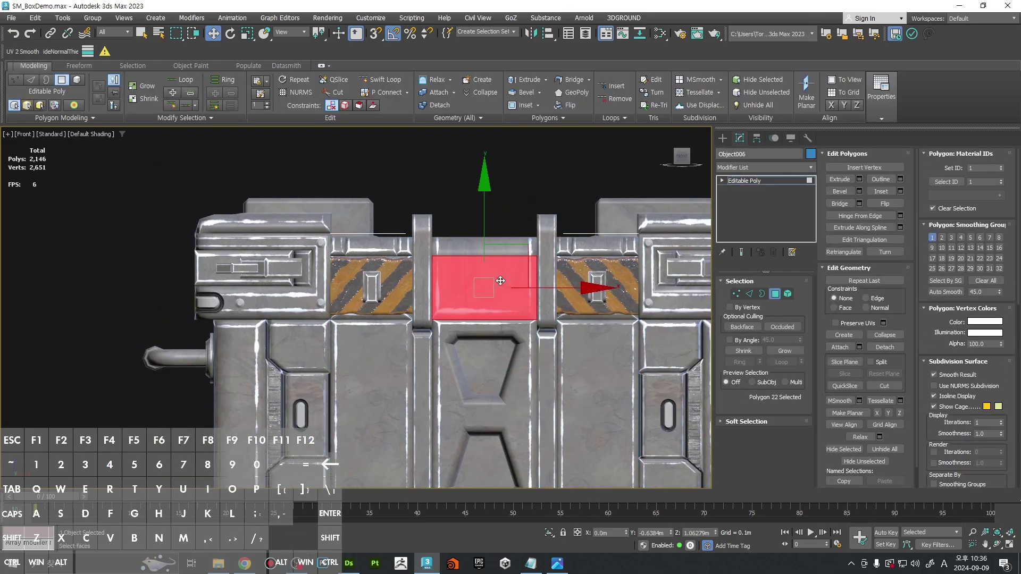
{"action": "scroll", "coordinate": [509, 275], "scroll_direction": "up", "scroll_amount": 3}
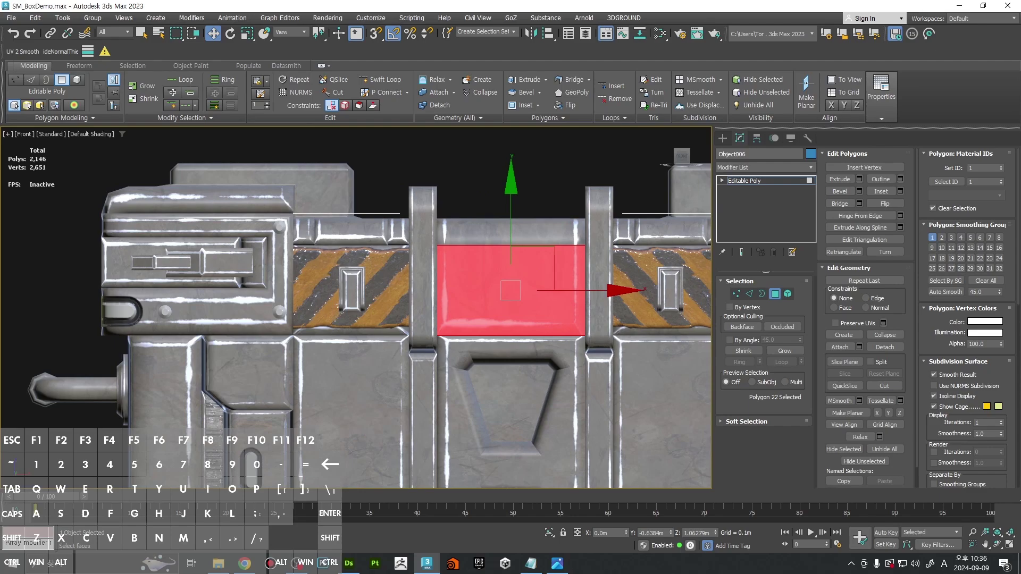
{"action": "key", "text": "alt+Tab"}
{"action": "left_click_drag", "start_coordinate": [432, 312], "coordinate": [481, 121]}
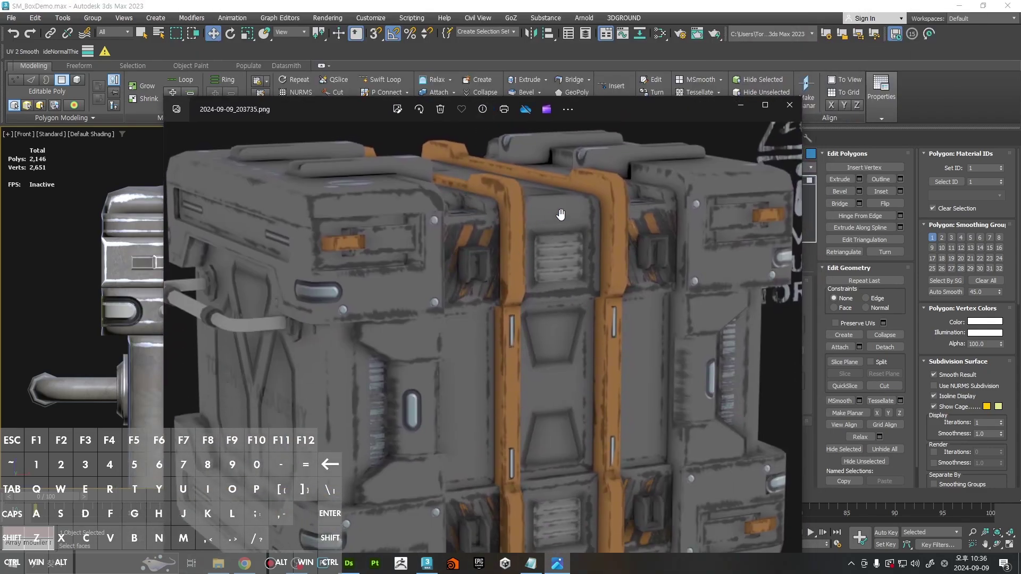
{"action": "left_click_drag", "start_coordinate": [624, 115], "coordinate": [686, 0]}
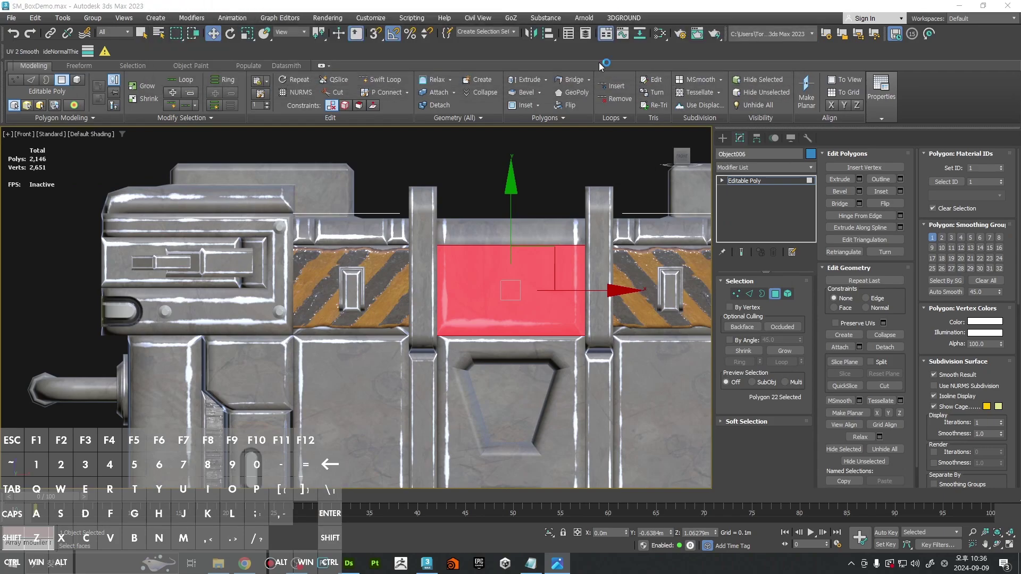
{"action": "middle_click_drag", "start_coordinate": [551, 417], "coordinate": [509, 339]}
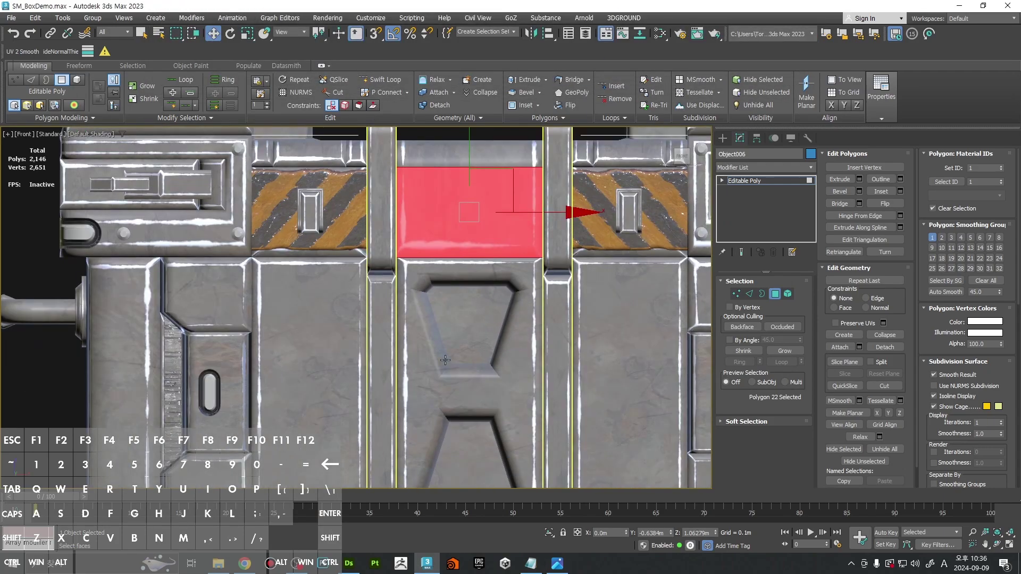
{"action": "middle_click_drag", "start_coordinate": [445, 360], "coordinate": [445, 386]}
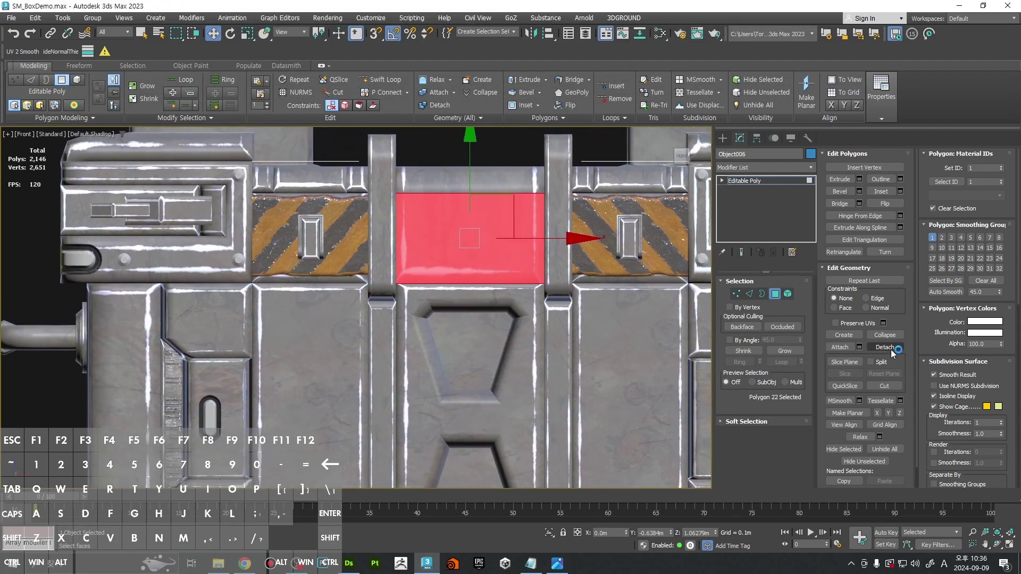
{"action": "scroll", "coordinate": [500, 271], "scroll_direction": "down", "scroll_amount": 4}
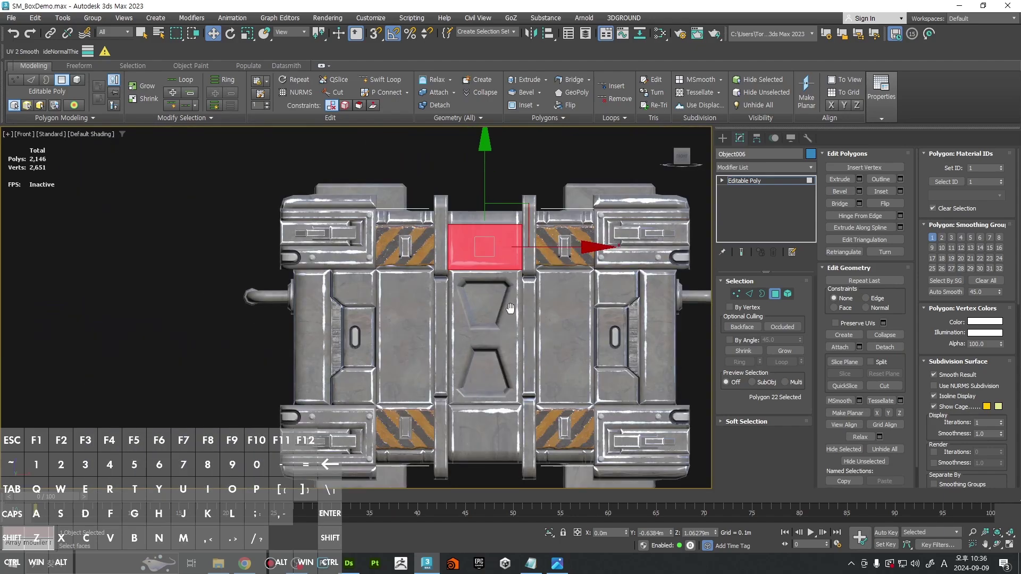
{"action": "scroll", "coordinate": [510, 309], "scroll_direction": "up", "scroll_amount": 2}
{"action": "left_click", "coordinate": [882, 347]}
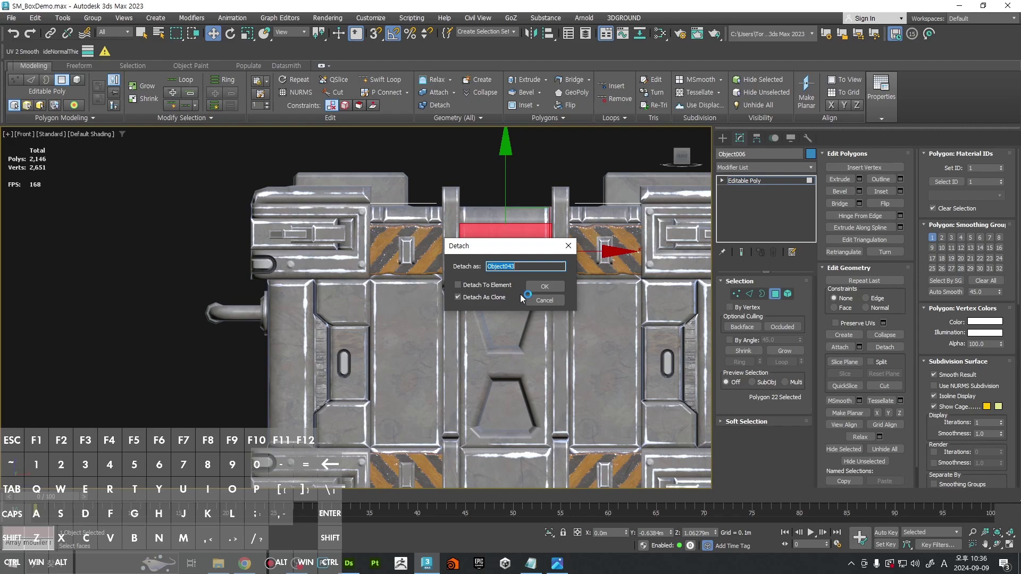
{"action": "left_click", "coordinate": [544, 287]}
{"action": "left_click", "coordinate": [522, 248]}
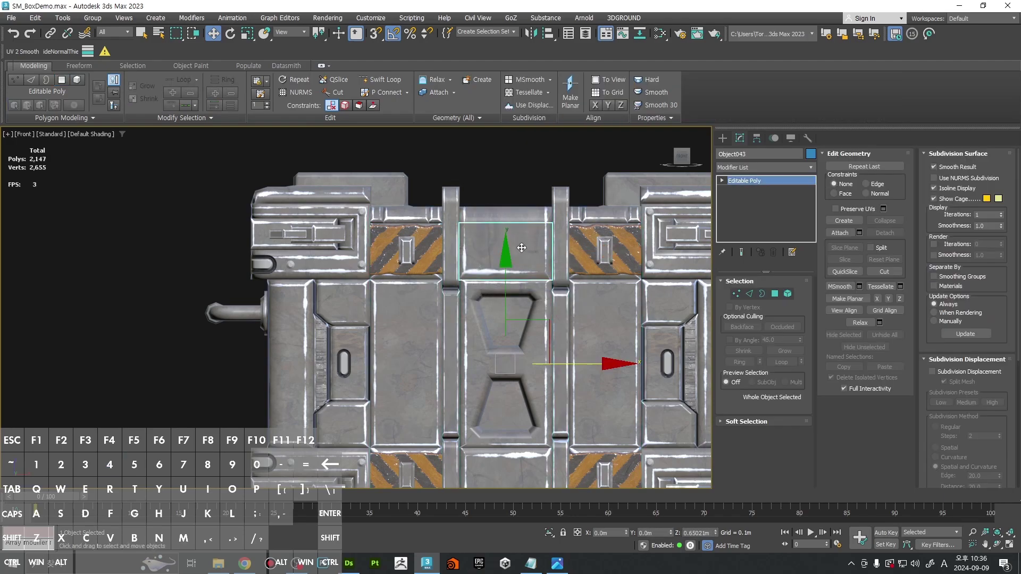
Step: Scale the cloned panel's four vertices inward in width and slightly in height so it sits inside the body's upper front face
{"action": "middle_click_drag", "start_coordinate": [522, 247], "coordinate": [564, 269], "text": "alt"}
{"action": "key", "text": "4"}
{"action": "scroll", "coordinate": [508, 242], "scroll_direction": "up", "scroll_amount": 3}
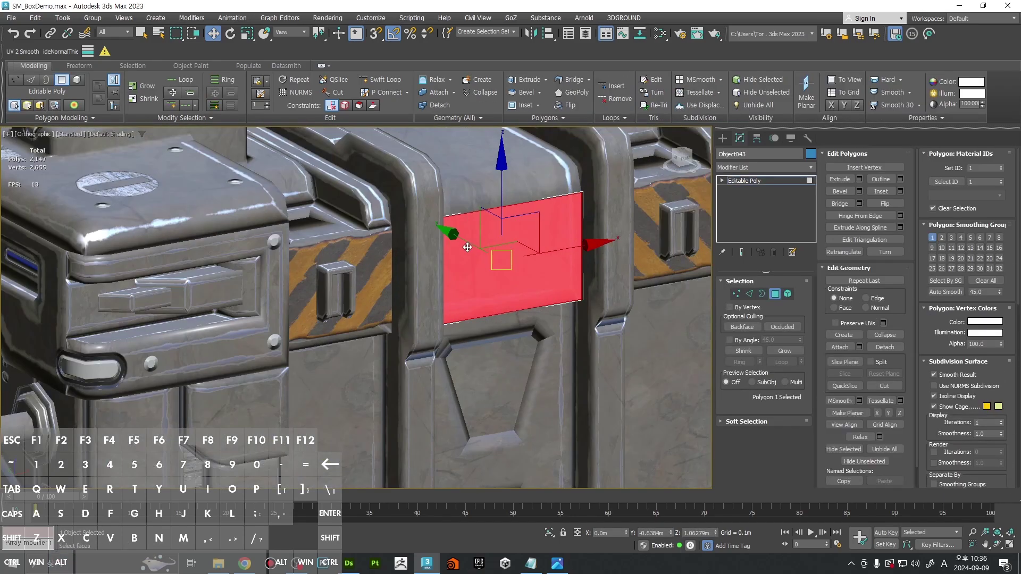
{"action": "key", "text": "shift+z"}
{"action": "key", "text": "1"}
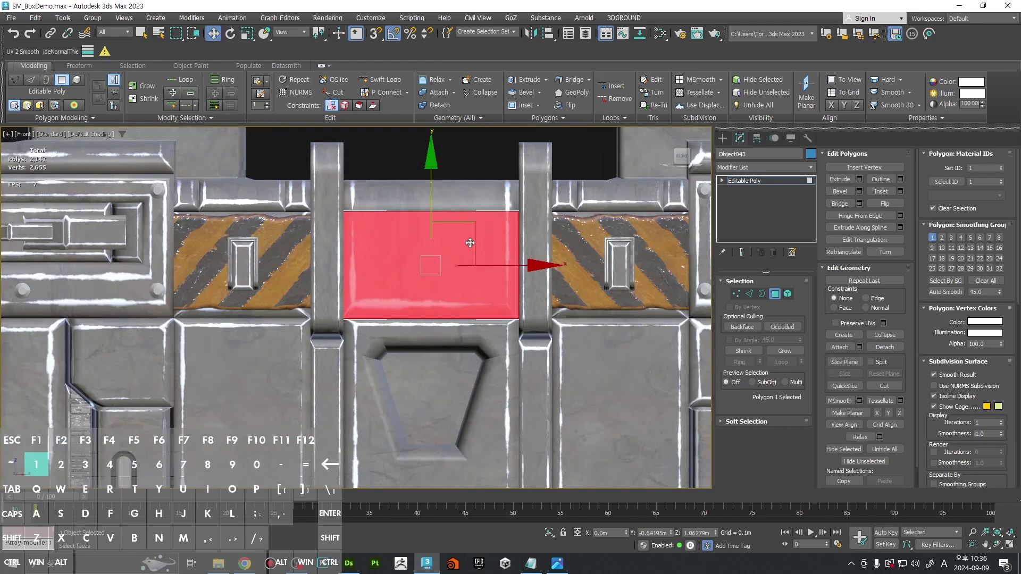
{"action": "key", "text": "r"}
{"action": "left_click_drag", "start_coordinate": [553, 272], "coordinate": [478, 298]}
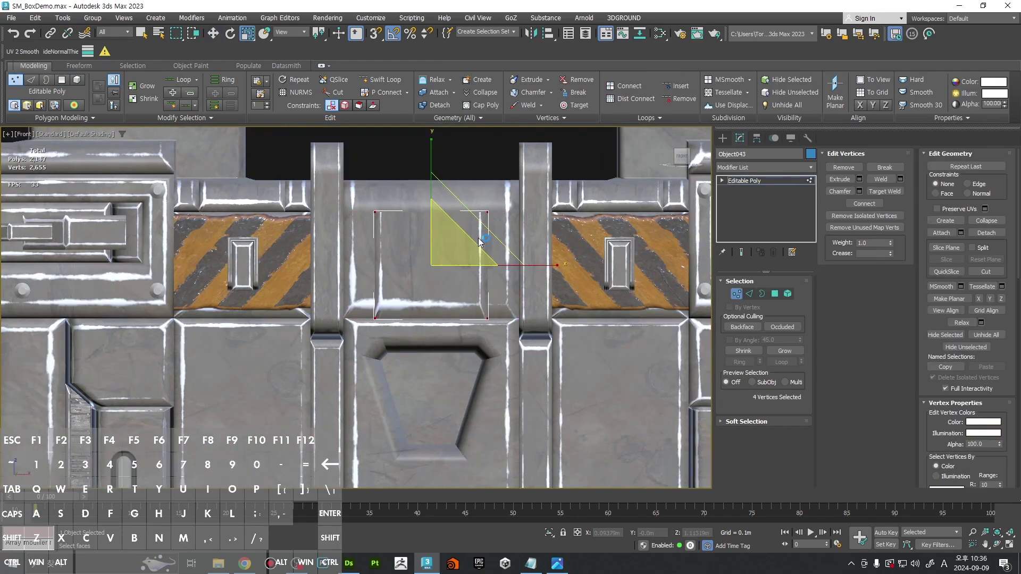
{"action": "key", "text": "F4"}
{"action": "left_click_drag", "start_coordinate": [434, 177], "coordinate": [434, 180]}
Step: Inset the panel's polygon to form a smaller inner rectangle surrounded by an even border
{"action": "middle_click_drag", "start_coordinate": [459, 215], "coordinate": [531, 239]}
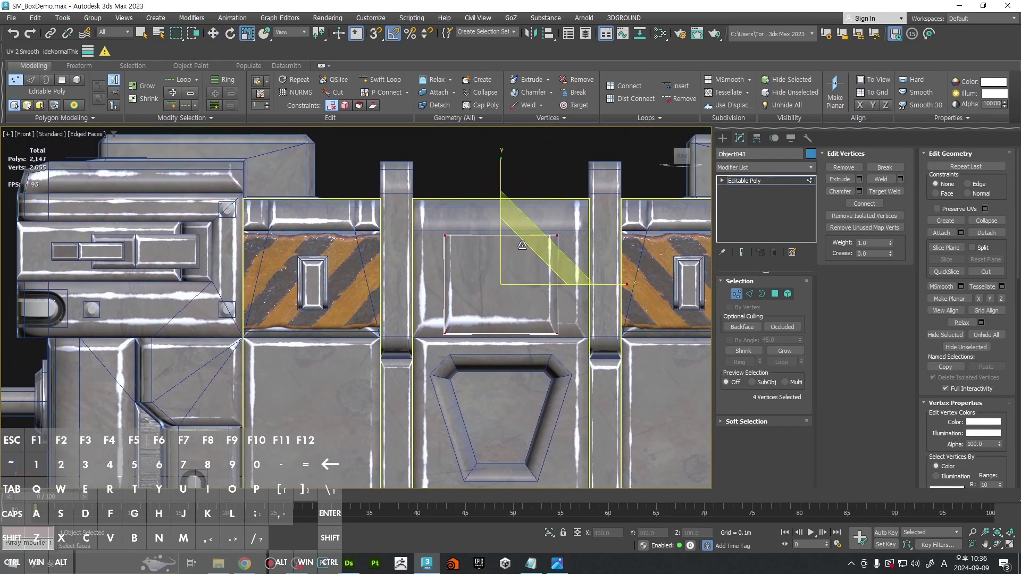
{"action": "scroll", "coordinate": [532, 247], "scroll_direction": "up", "scroll_amount": 2}
{"action": "key", "text": "4"}
{"action": "left_click", "coordinate": [836, 193]}
{"action": "left_click", "coordinate": [880, 191]}
{"action": "left_click_drag", "start_coordinate": [514, 263], "coordinate": [503, 275]}
{"action": "key", "text": "w"}
{"action": "middle_click_drag", "start_coordinate": [511, 267], "coordinate": [537, 244]}
Step: Chamfer the panel's four diagonal corner edges by 0.0115 m with 0 segments
{"action": "key", "text": "2"}
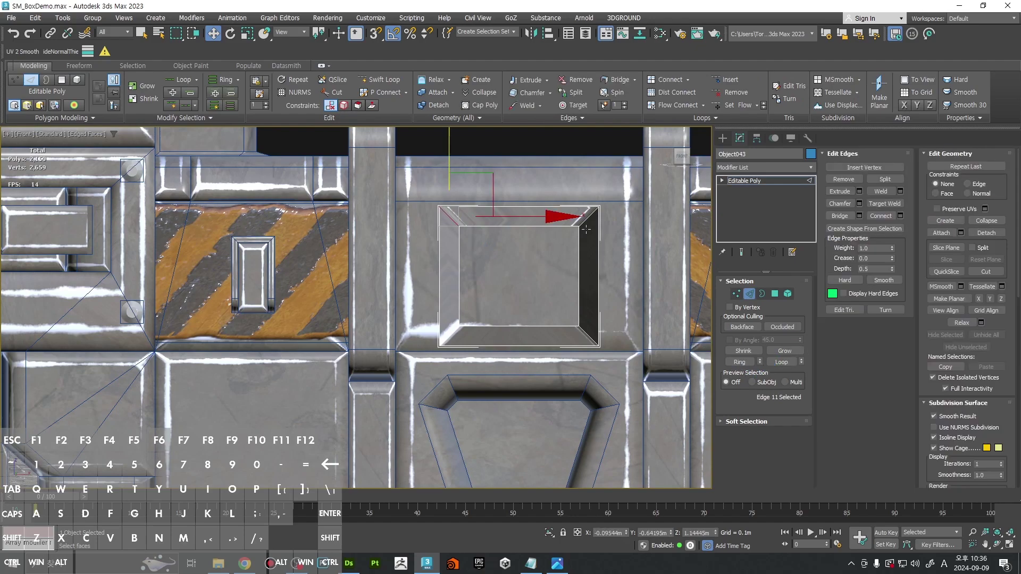
{"action": "middle_click_drag", "start_coordinate": [627, 243], "coordinate": [368, 254]}
{"action": "scroll", "coordinate": [426, 319], "scroll_direction": "down", "scroll_amount": 5}
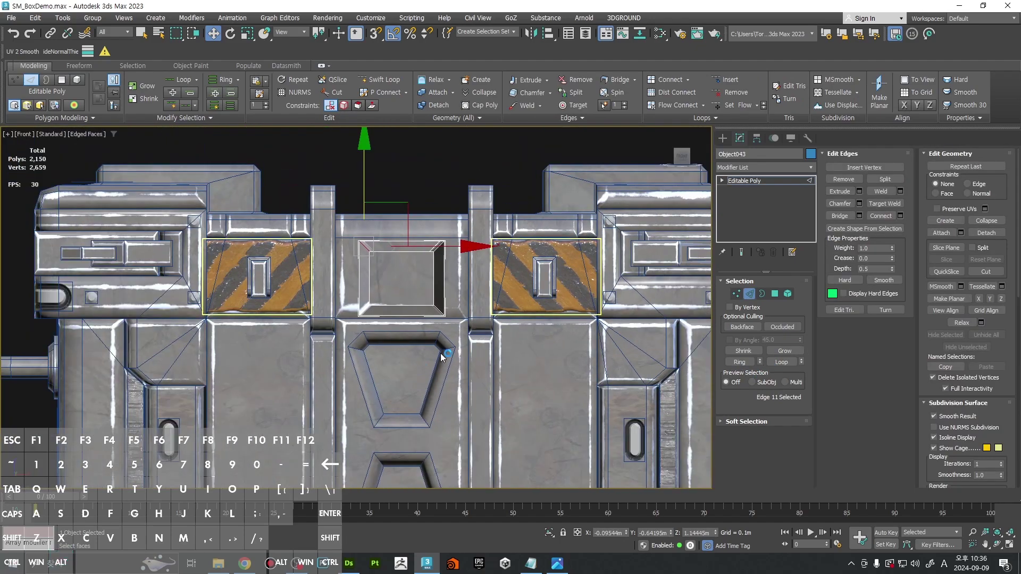
{"action": "middle_click_drag", "start_coordinate": [412, 309], "coordinate": [533, 334]}
{"action": "scroll", "coordinate": [510, 295], "scroll_direction": "up", "scroll_amount": 6}
{"action": "middle_click_drag", "start_coordinate": [535, 291], "coordinate": [485, 298]}
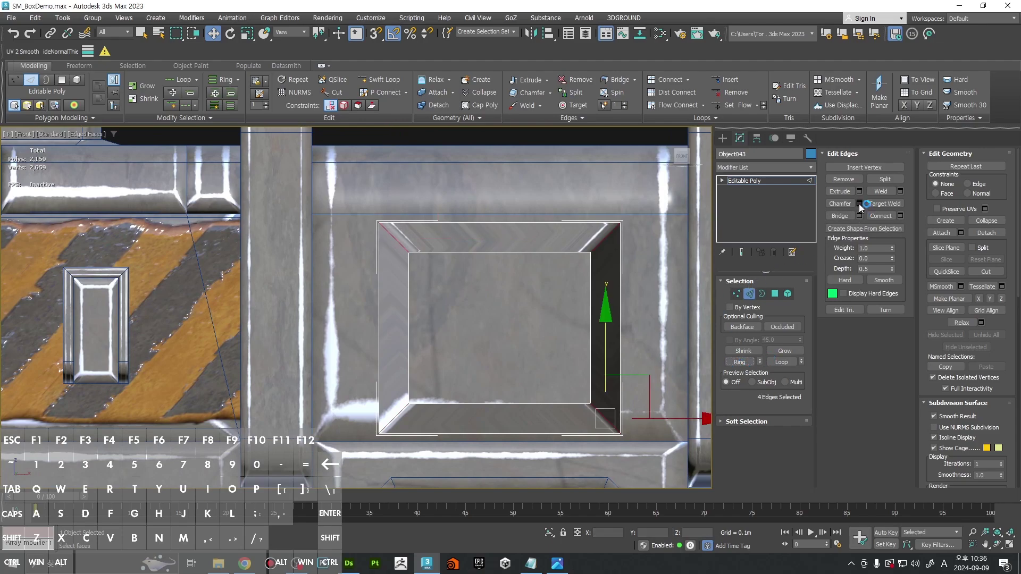
{"action": "left_click_drag", "start_coordinate": [363, 330], "coordinate": [363, 317]}
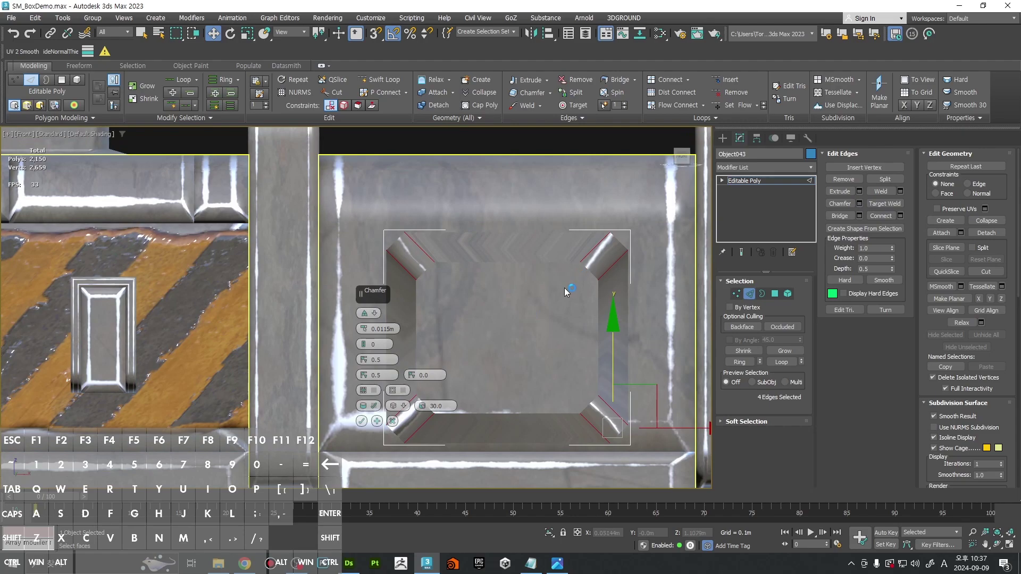
{"action": "scroll", "coordinate": [565, 288], "scroll_direction": "down", "scroll_amount": 3}
{"action": "middle_click_drag", "start_coordinate": [568, 270], "coordinate": [571, 316], "text": "alt"}
{"action": "left_click", "coordinate": [359, 422]}
{"action": "key", "text": "4"}
{"action": "key", "text": "F4"}
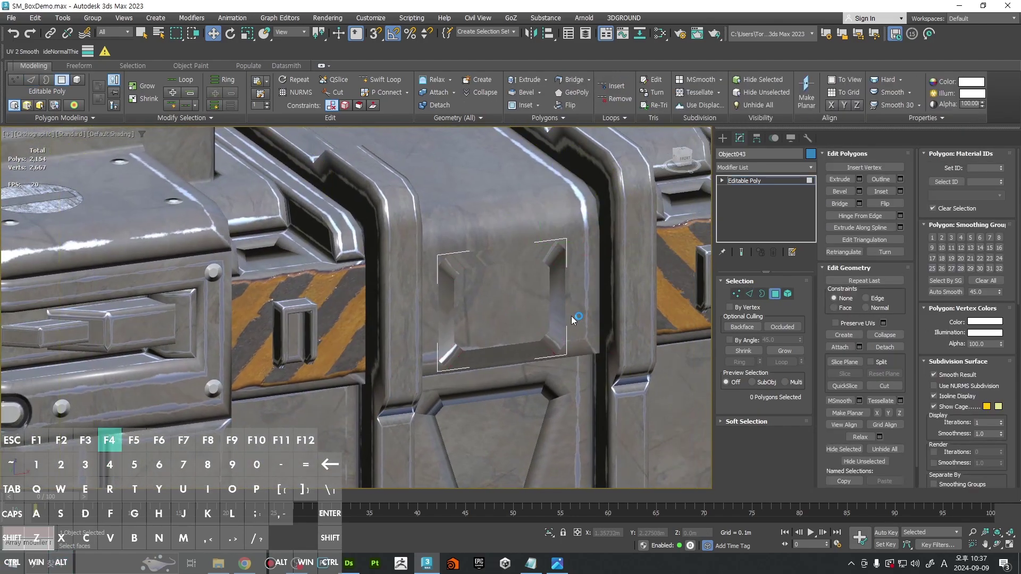
Step: Add a Symmetry modifier to the panel, mirroring it across Z and across Y with Y flipped
{"action": "key", "text": "z"}
{"action": "left_click", "coordinate": [760, 181]}
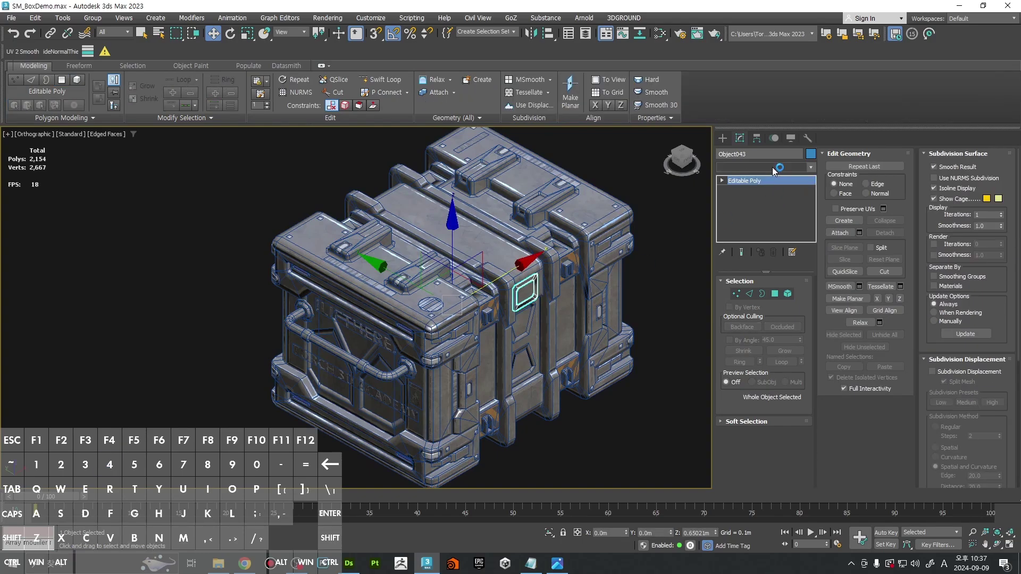
{"action": "left_click", "coordinate": [764, 167]}
{"action": "scroll", "coordinate": [755, 319], "scroll_direction": "down", "scroll_amount": 10}
{"action": "left_click", "coordinate": [745, 333]}
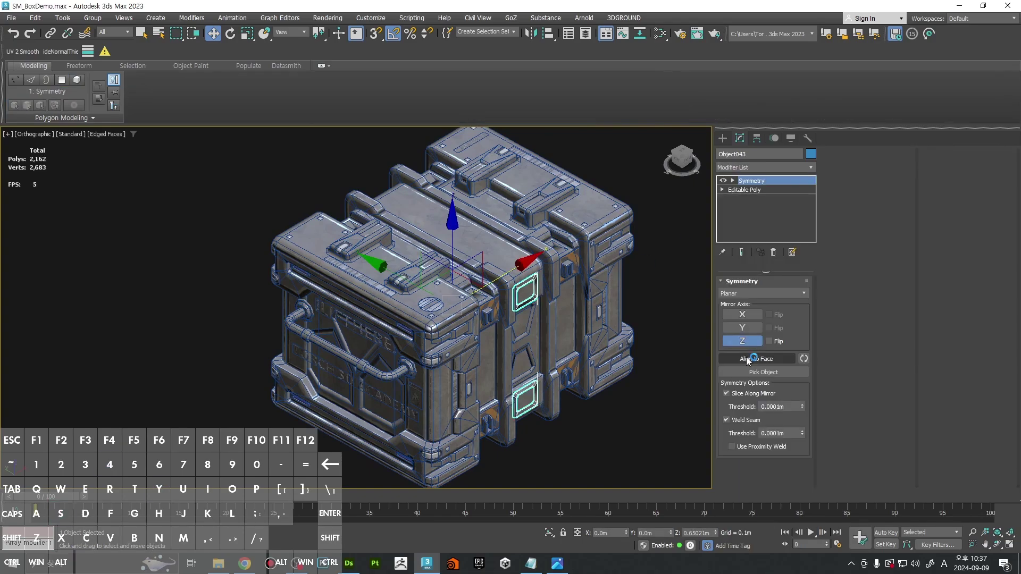
{"action": "left_click", "coordinate": [744, 340]}
{"action": "left_click", "coordinate": [754, 335]}
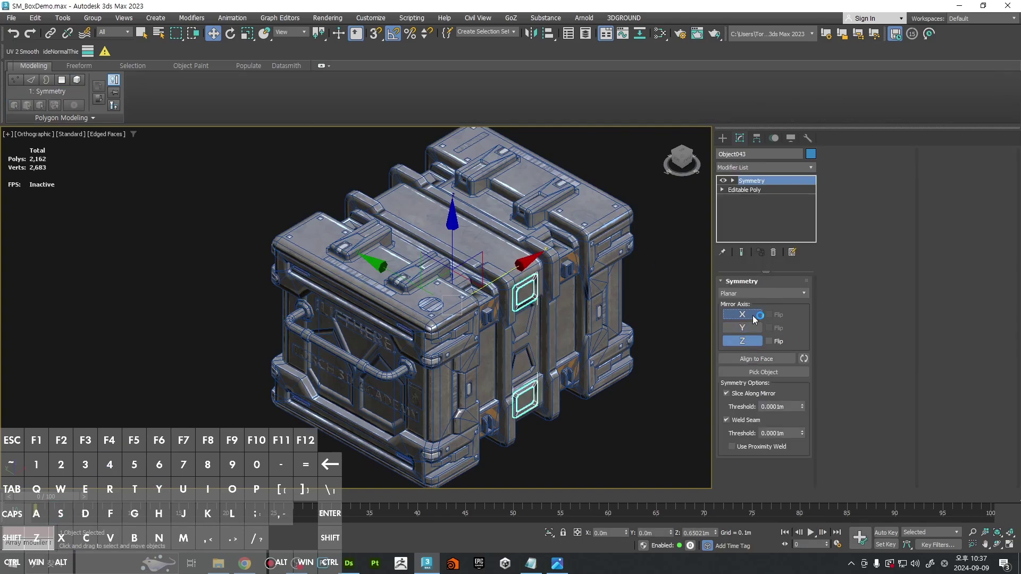
{"action": "left_click", "coordinate": [754, 330]}
Step: Check the mirrored panels around the crate and collapse the Symmetry modifier by converting the object to Editable Poly
{"action": "middle_click_drag", "start_coordinate": [414, 300], "coordinate": [536, 297], "text": "alt"}
{"action": "middle_click_drag", "start_coordinate": [537, 298], "coordinate": [513, 256], "text": "alt"}
{"action": "middle_click_drag", "start_coordinate": [513, 256], "coordinate": [518, 274], "text": "ctrl+alt"}
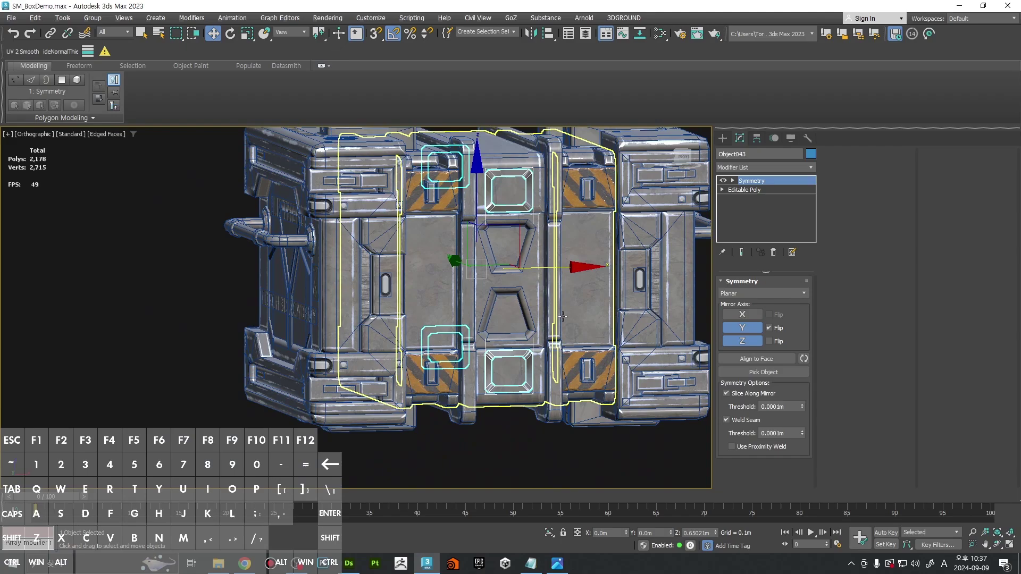
{"action": "middle_click_drag", "start_coordinate": [518, 234], "coordinate": [560, 264], "text": "alt"}
{"action": "right_click", "coordinate": [560, 254]}
{"action": "mouse_move", "coordinate": [606, 388]}
{"action": "left_click", "coordinate": [693, 396]}
Step: Apply Unwrap UVW to the panels and the central body together, and open the UV editor in vertex mode with map seams hidden
{"action": "left_click", "coordinate": [561, 264], "text": "ctrl"}
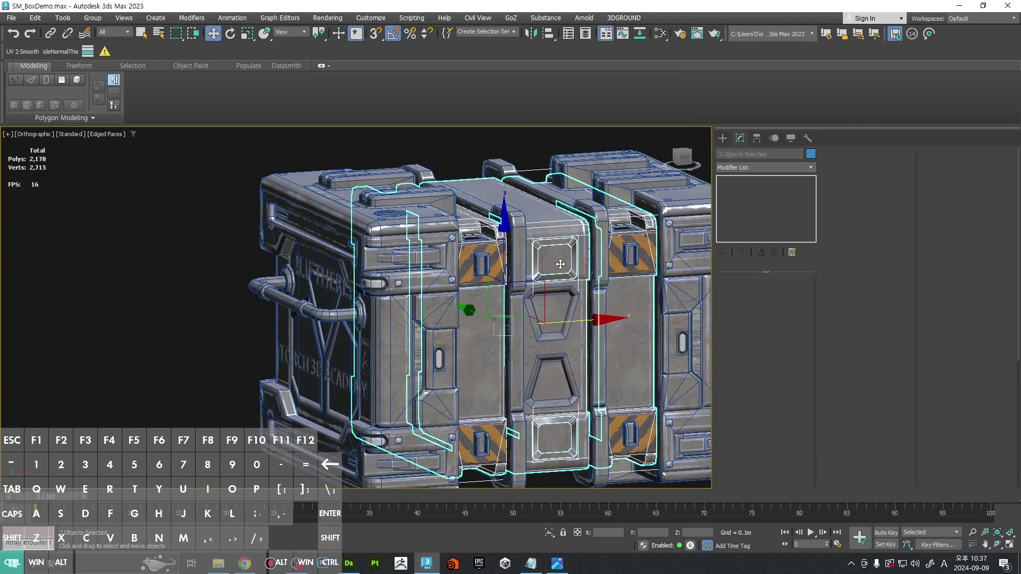
{"action": "left_click", "coordinate": [771, 168]}
{"action": "key", "text": "u"}
{"action": "key", "text": "Return"}
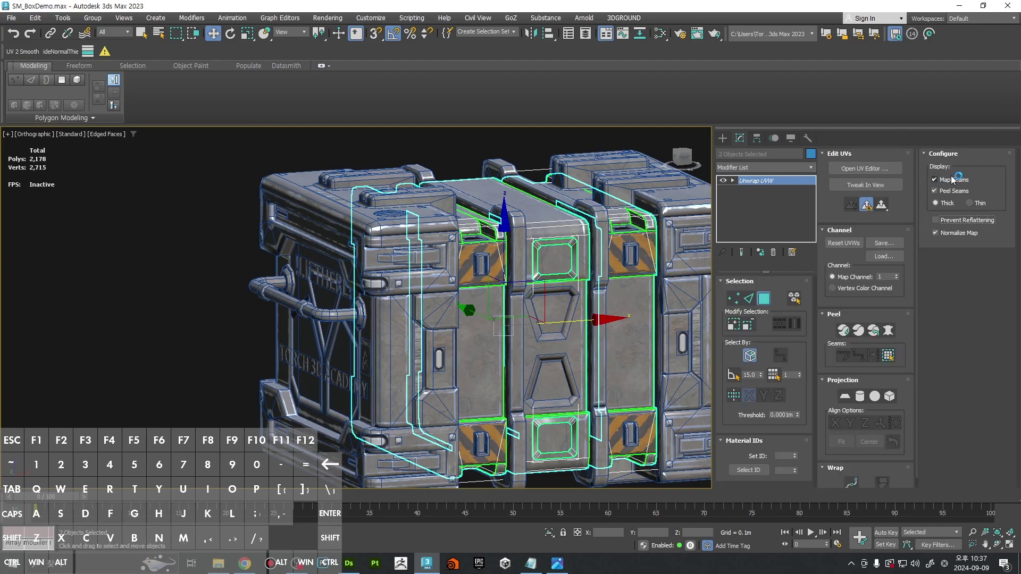
{"action": "left_click", "coordinate": [952, 180]}
{"action": "left_click", "coordinate": [865, 168]}
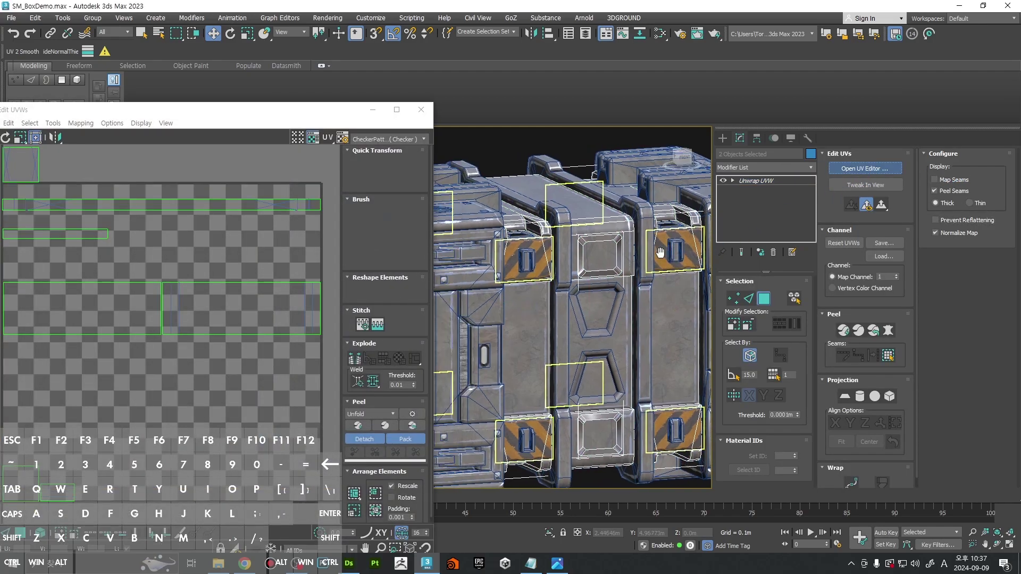
{"action": "key", "text": "1"}
{"action": "scroll", "coordinate": [621, 282], "scroll_direction": "up", "scroll_amount": 8}
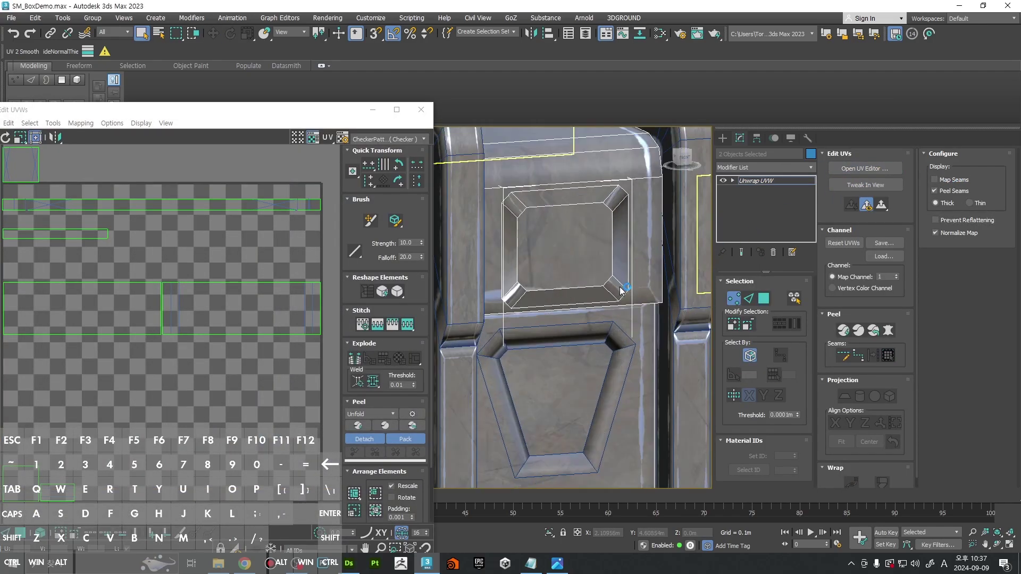
Step: Check which UV shell holds the upper detail panel and the body face behind it by selecting those polygons
{"action": "key", "text": "3"}
{"action": "left_click", "coordinate": [618, 286]}
{"action": "scroll", "coordinate": [574, 290], "scroll_direction": "down", "scroll_amount": 5, "text": "ctrl"}
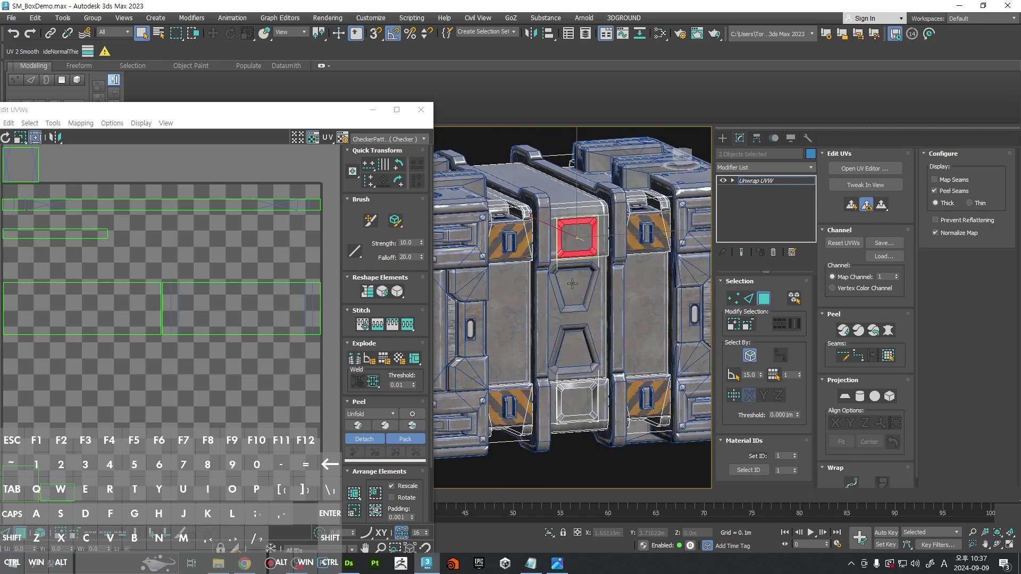
{"action": "middle_click_drag", "start_coordinate": [615, 236], "coordinate": [601, 252], "text": "alt"}
{"action": "scroll", "coordinate": [601, 251], "scroll_direction": "up", "scroll_amount": 3}
{"action": "left_click", "coordinate": [604, 237]}
{"action": "left_click", "coordinate": [606, 261]}
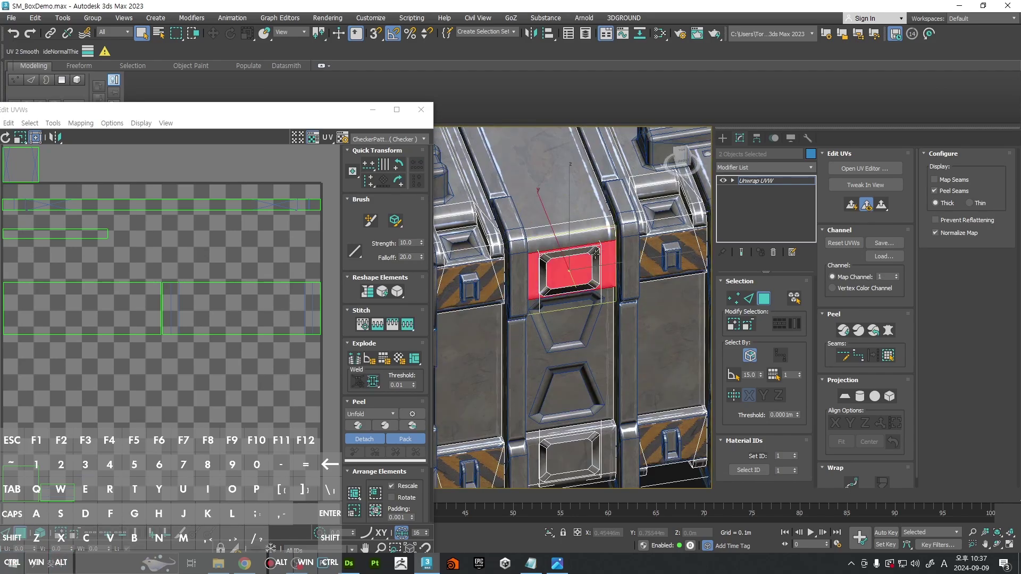
{"action": "scroll", "coordinate": [230, 283], "scroll_direction": "down", "scroll_amount": 7}
{"action": "scroll", "coordinate": [223, 287], "scroll_direction": "up", "scroll_amount": 5}
{"action": "left_click", "coordinate": [191, 305]}
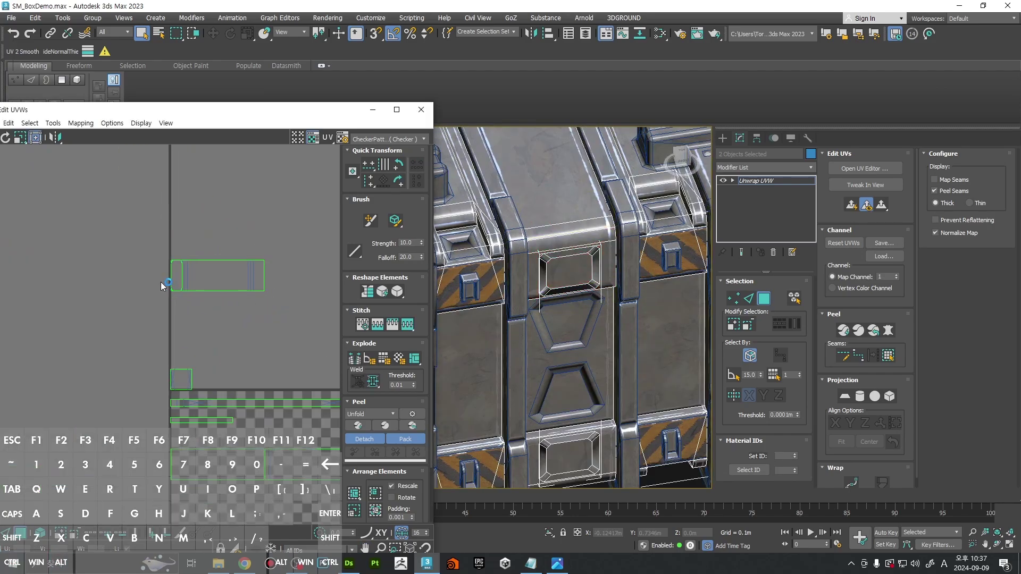
Step: Examine the central body's UV shell by selecting its top faces and the whole strip
{"action": "scroll", "coordinate": [192, 267], "scroll_direction": "up", "scroll_amount": 4}
{"action": "scroll", "coordinate": [200, 267], "scroll_direction": "down", "scroll_amount": 3}
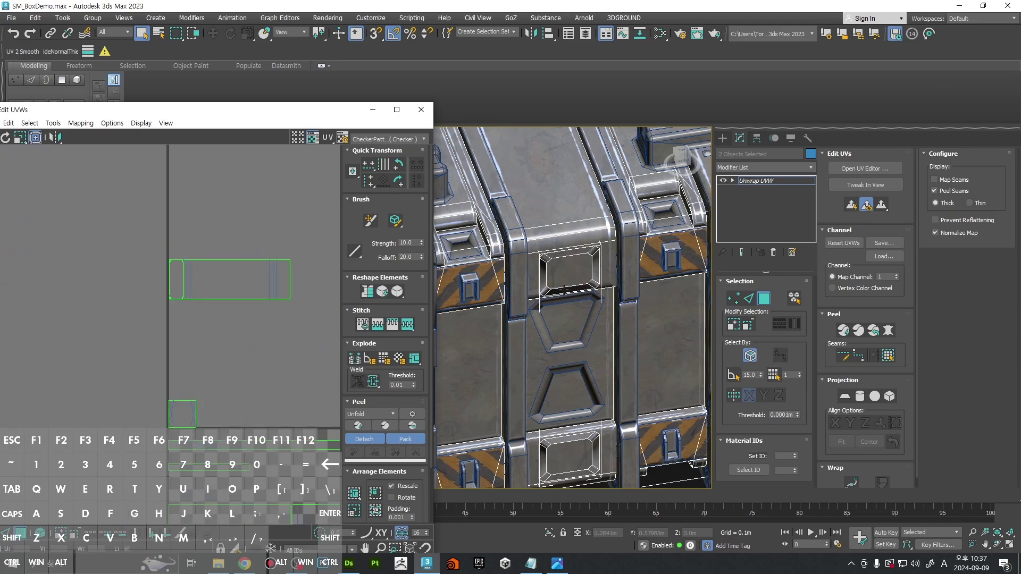
{"action": "scroll", "coordinate": [564, 290], "scroll_direction": "up", "scroll_amount": 3}
{"action": "left_click", "coordinate": [569, 271]}
{"action": "middle_click_drag", "start_coordinate": [569, 271], "coordinate": [534, 263], "text": "alt"}
{"action": "left_click_drag", "start_coordinate": [125, 239], "coordinate": [349, 313]}
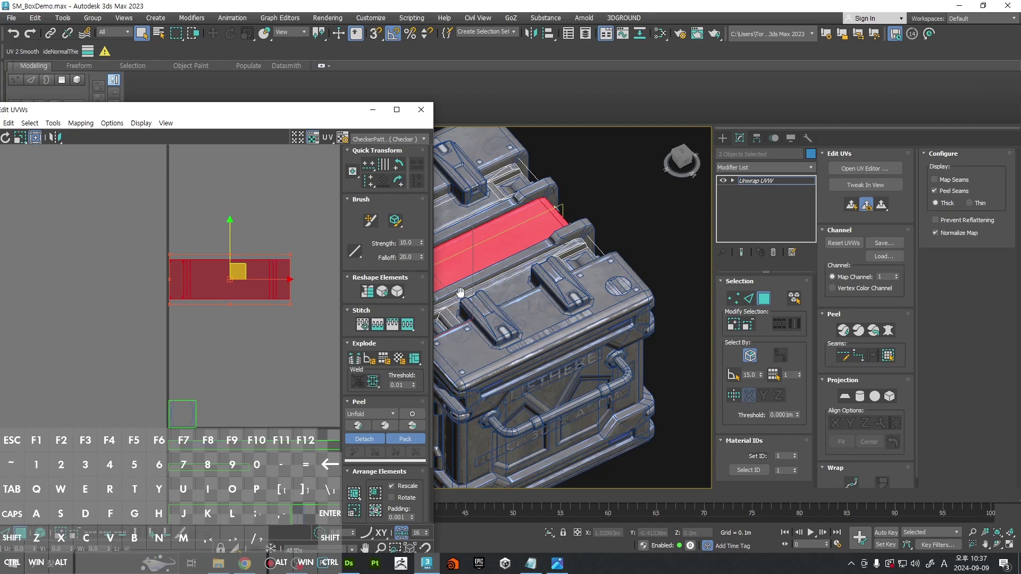
{"action": "middle_click_drag", "start_coordinate": [462, 289], "coordinate": [658, 330], "text": "alt"}
{"action": "left_click", "coordinate": [658, 330]}
Step: Select all polygons of the upper detail panel together with the body face behind it
{"action": "scroll", "coordinate": [531, 287], "scroll_direction": "up", "scroll_amount": 5}
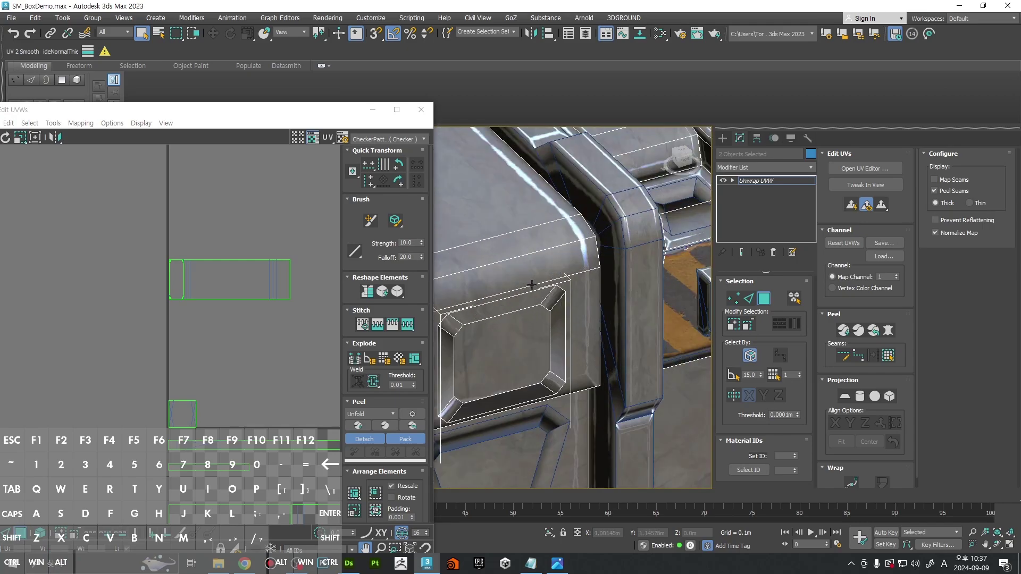
{"action": "left_click", "coordinate": [579, 302]}
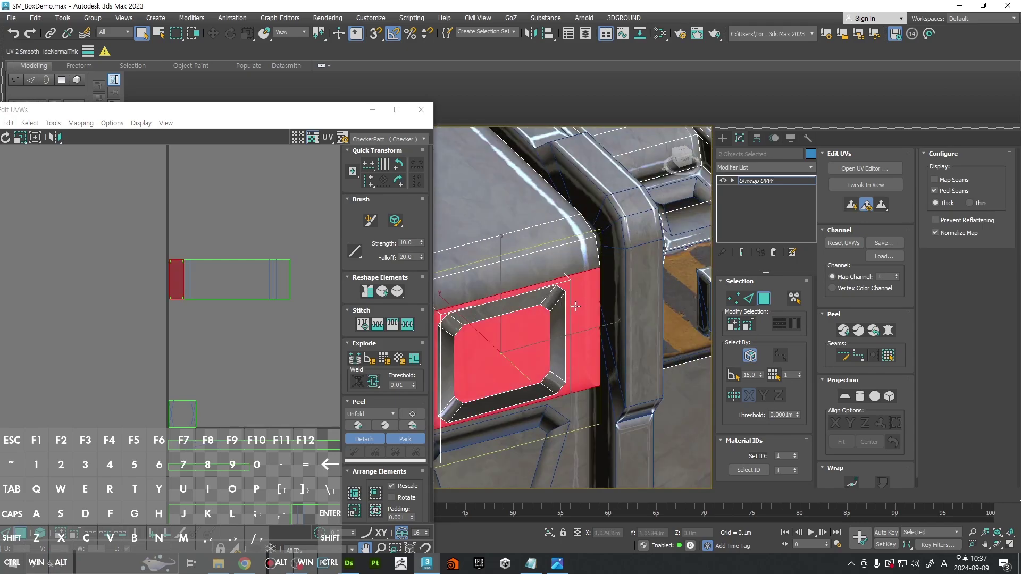
{"action": "middle_click_drag", "start_coordinate": [578, 302], "coordinate": [621, 308], "text": "alt"}
{"action": "left_click", "coordinate": [607, 306]}
{"action": "double_click", "coordinate": [604, 291], "text": "ctrl"}
{"action": "left_click", "coordinate": [622, 308], "text": "ctrl"}
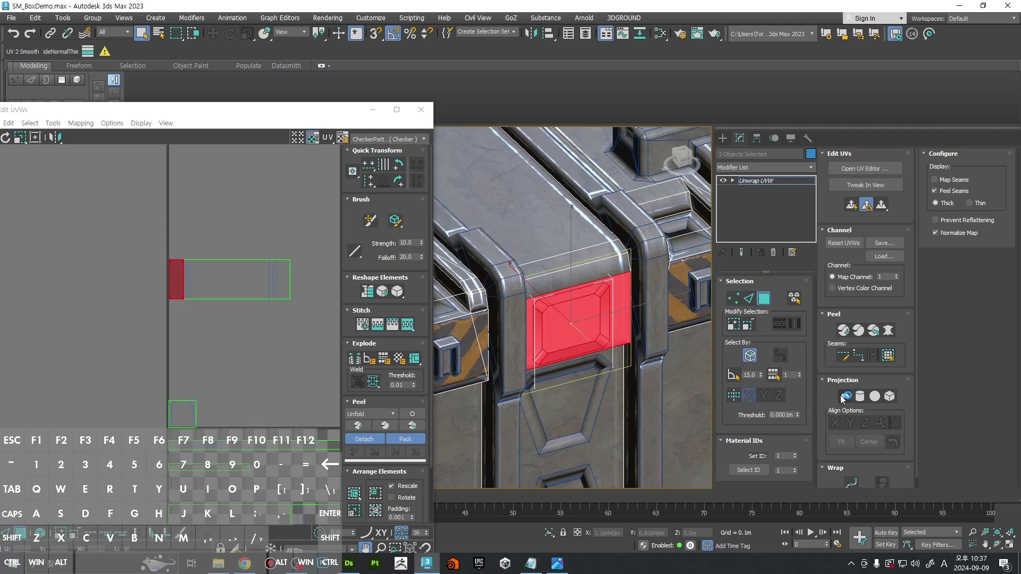
Step: Planar-map the selected upper panel faces along Y and move the resulting shell to empty UV space
{"action": "left_click", "coordinate": [843, 397]}
{"action": "left_click", "coordinate": [848, 424]}
{"action": "left_click", "coordinate": [844, 397]}
{"action": "scroll", "coordinate": [247, 354], "scroll_direction": "down", "scroll_amount": 4}
{"action": "right_click", "coordinate": [271, 340]}
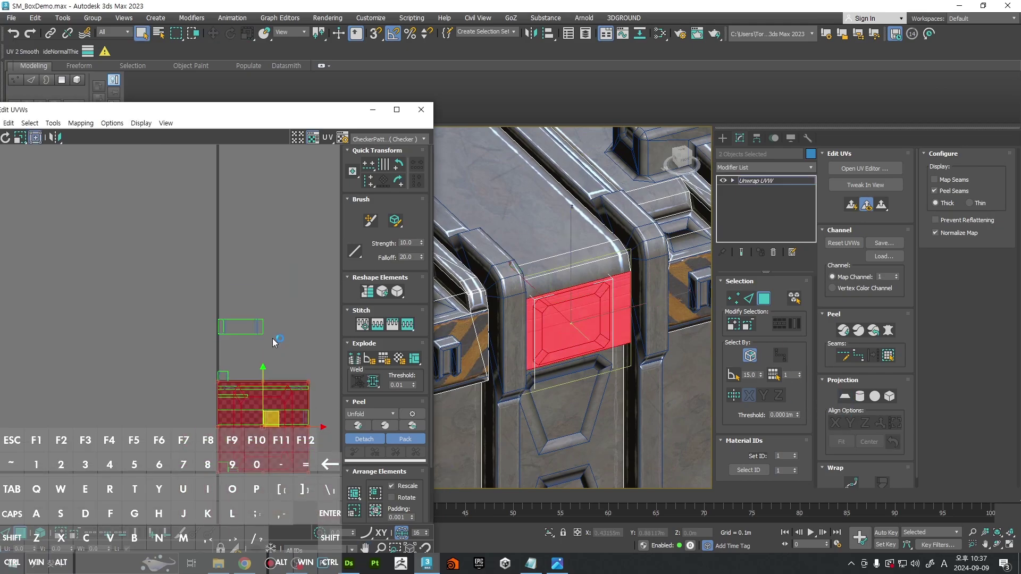
{"action": "left_click_drag", "start_coordinate": [300, 434], "coordinate": [171, 299]}
{"action": "scroll", "coordinate": [171, 299], "scroll_direction": "up", "scroll_amount": 2}
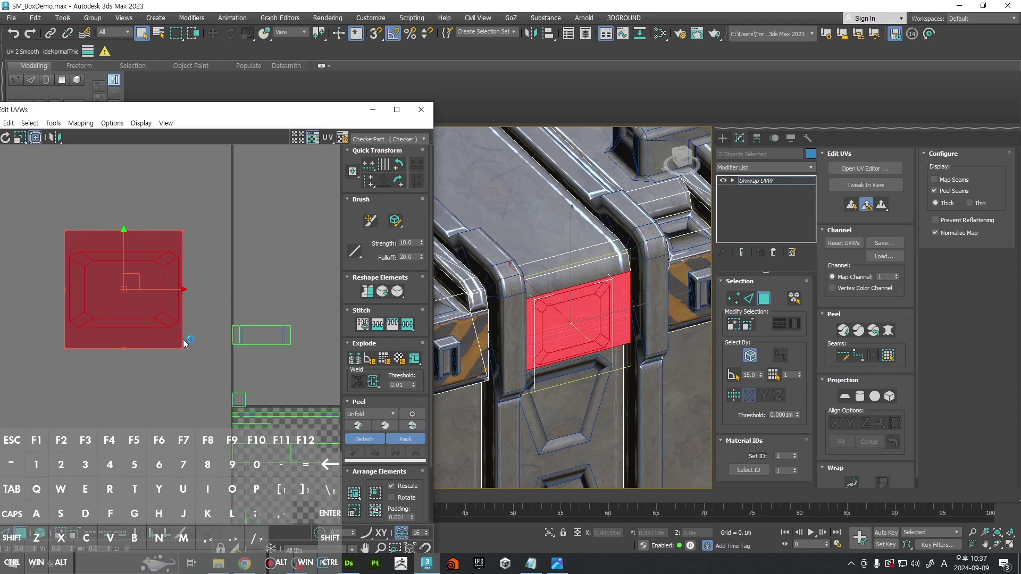
Step: Reduce the upper panel shell's width and height and move it closer to the central body's shell
{"action": "left_click_drag", "start_coordinate": [183, 349], "coordinate": [114, 349], "text": "shift"}
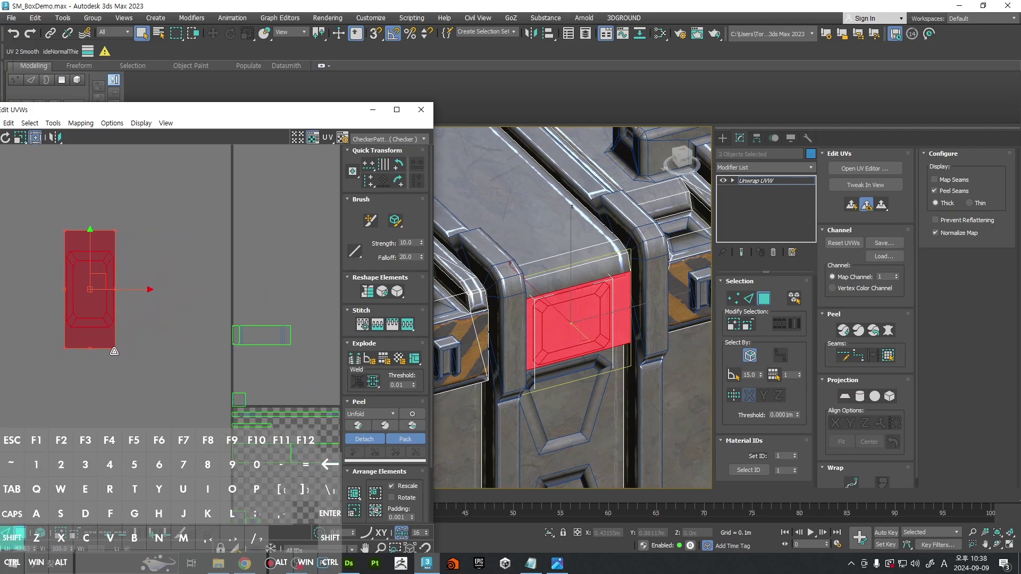
{"action": "left_click_drag", "start_coordinate": [90, 289], "coordinate": [191, 343]}
{"action": "key", "text": "ctrl+z"}
{"action": "left_click_drag", "start_coordinate": [100, 308], "coordinate": [189, 353]}
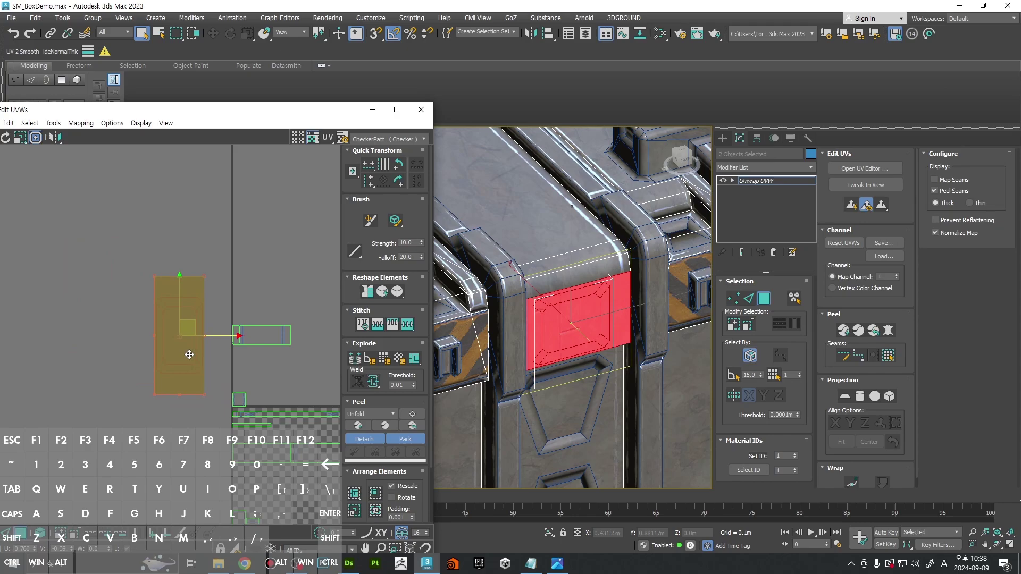
{"action": "scroll", "coordinate": [192, 392], "scroll_direction": "up", "scroll_amount": 3}
{"action": "left_click_drag", "start_coordinate": [217, 396], "coordinate": [207, 234], "text": "alt+shift"}
{"action": "scroll", "coordinate": [225, 233], "scroll_direction": "up", "scroll_amount": 2}
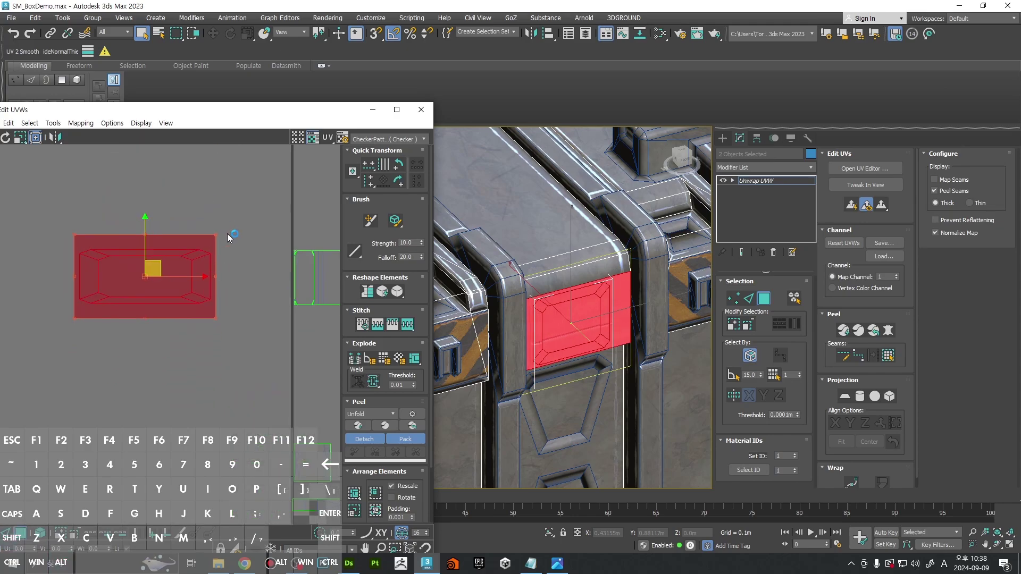
Step: Scale the upper panel's shell to match the height of the central body's shell and place it alongside
{"action": "key", "text": "1"}
{"action": "scroll", "coordinate": [224, 229], "scroll_direction": "down", "scroll_amount": 2}
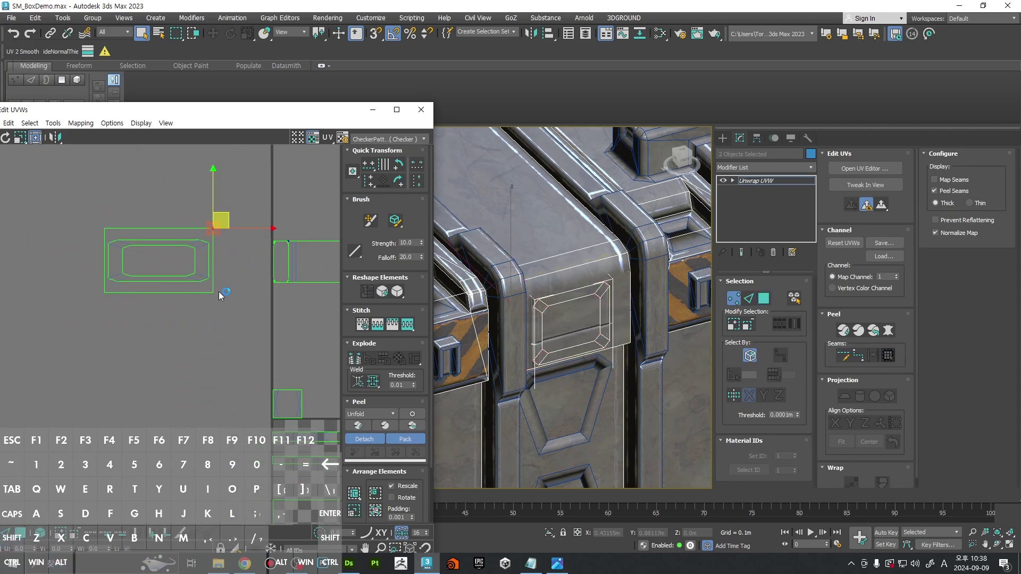
{"action": "left_click", "coordinate": [113, 234]}
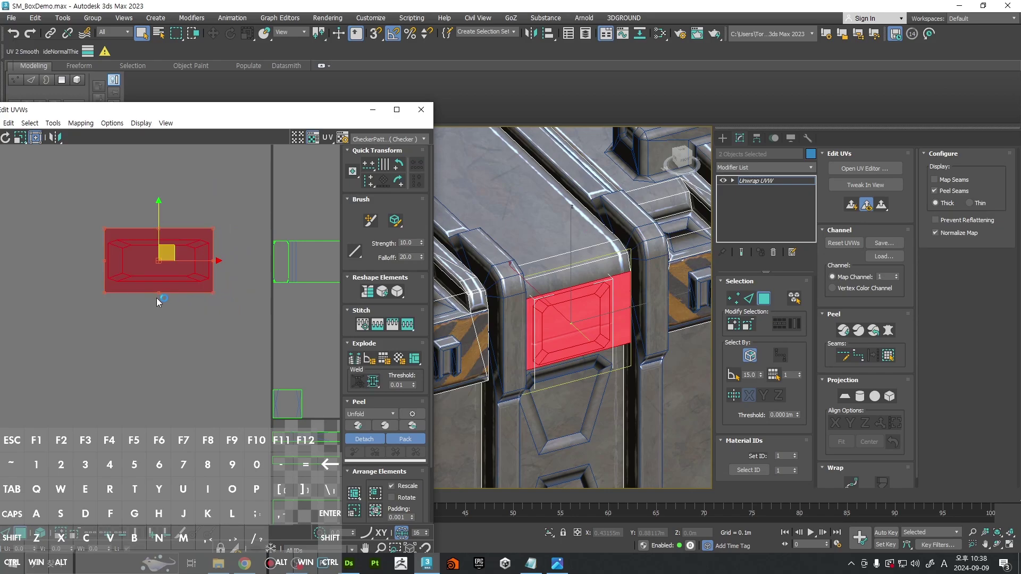
{"action": "left_click_drag", "start_coordinate": [105, 293], "coordinate": [183, 298], "text": "shift"}
{"action": "left_click_drag", "start_coordinate": [202, 262], "coordinate": [261, 274]}
{"action": "scroll", "coordinate": [270, 283], "scroll_direction": "up", "scroll_amount": 3}
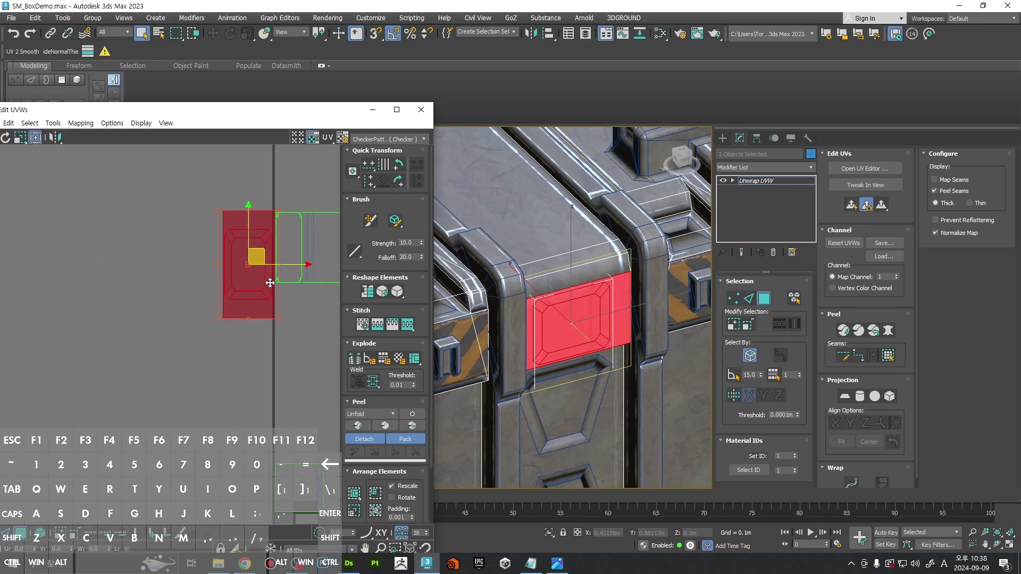
{"action": "scroll", "coordinate": [270, 283], "scroll_direction": "up", "scroll_amount": 1}
{"action": "left_click_drag", "start_coordinate": [278, 334], "coordinate": [273, 286], "text": "shift"}
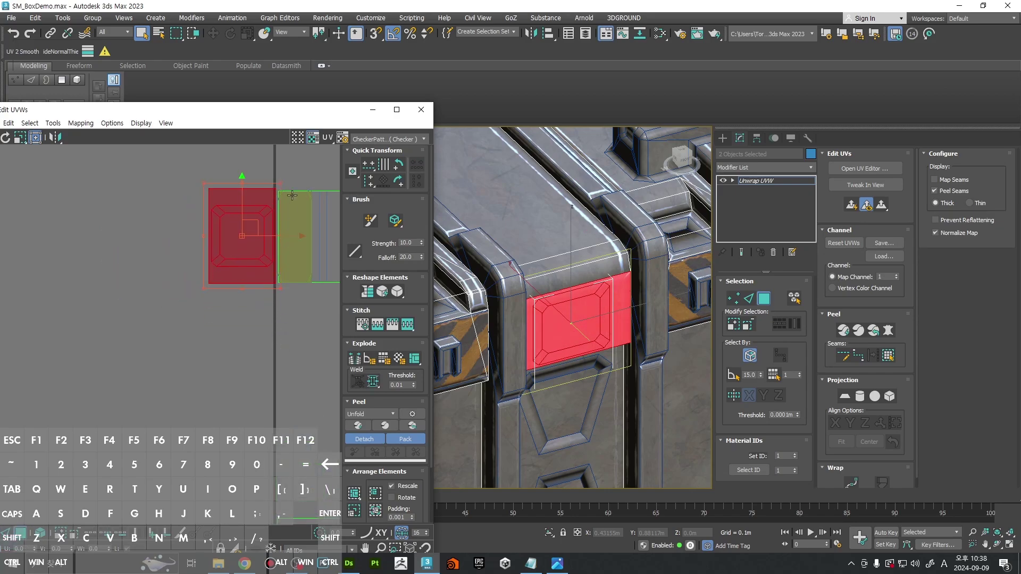
{"action": "scroll", "coordinate": [290, 188], "scroll_direction": "up", "scroll_amount": 4}
{"action": "left_click_drag", "start_coordinate": [266, 190], "coordinate": [266, 196], "text": "shift"}
{"action": "left_click_drag", "start_coordinate": [234, 231], "coordinate": [128, 232], "text": "shift"}
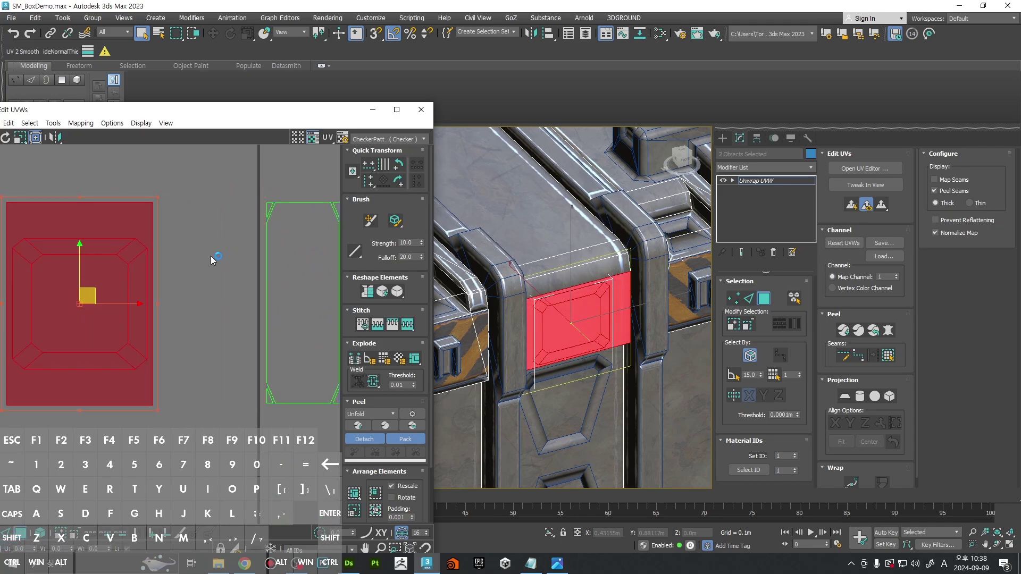
Step: Select the polygons of the lower detail panel and the body face behind it
{"action": "left_click", "coordinate": [212, 260]}
{"action": "scroll", "coordinate": [251, 266], "scroll_direction": "down", "scroll_amount": 2}
{"action": "scroll", "coordinate": [608, 322], "scroll_direction": "down", "scroll_amount": 6}
{"action": "scroll", "coordinate": [606, 330], "scroll_direction": "up", "scroll_amount": 8}
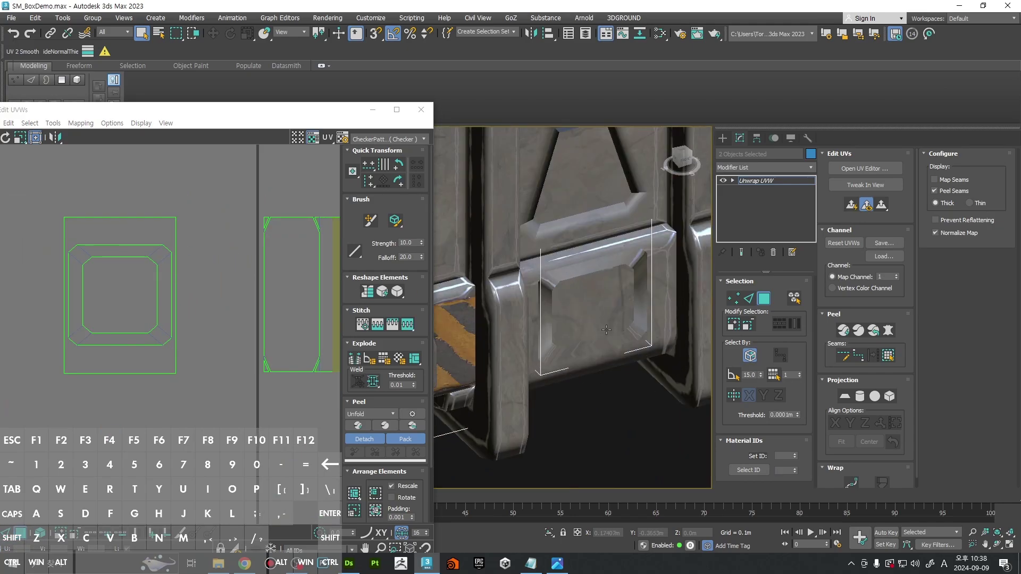
{"action": "left_click", "coordinate": [622, 316]}
{"action": "scroll", "coordinate": [627, 314], "scroll_direction": "down", "scroll_amount": 5}
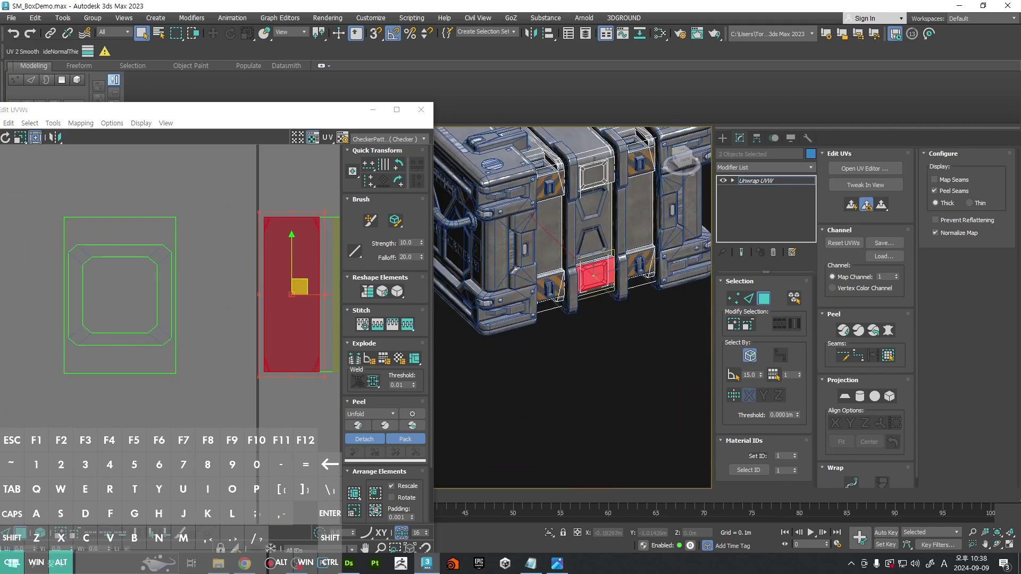
{"action": "scroll", "coordinate": [261, 335], "scroll_direction": "down", "scroll_amount": 3}
Step: Planar-map the lower panel faces along Y and move their shell above the upper panel's shell
{"action": "left_click", "coordinate": [844, 397]}
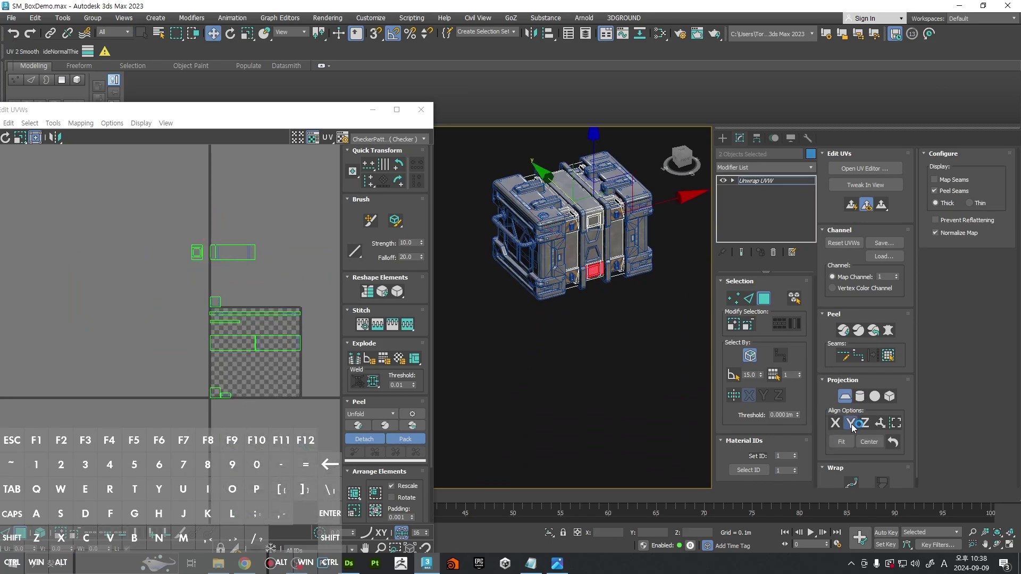
{"action": "left_click", "coordinate": [852, 423]}
{"action": "left_click", "coordinate": [844, 397]}
{"action": "left_click_drag", "start_coordinate": [303, 400], "coordinate": [160, 225], "text": "ctrl"}
{"action": "scroll", "coordinate": [207, 235], "scroll_direction": "up", "scroll_amount": 5}
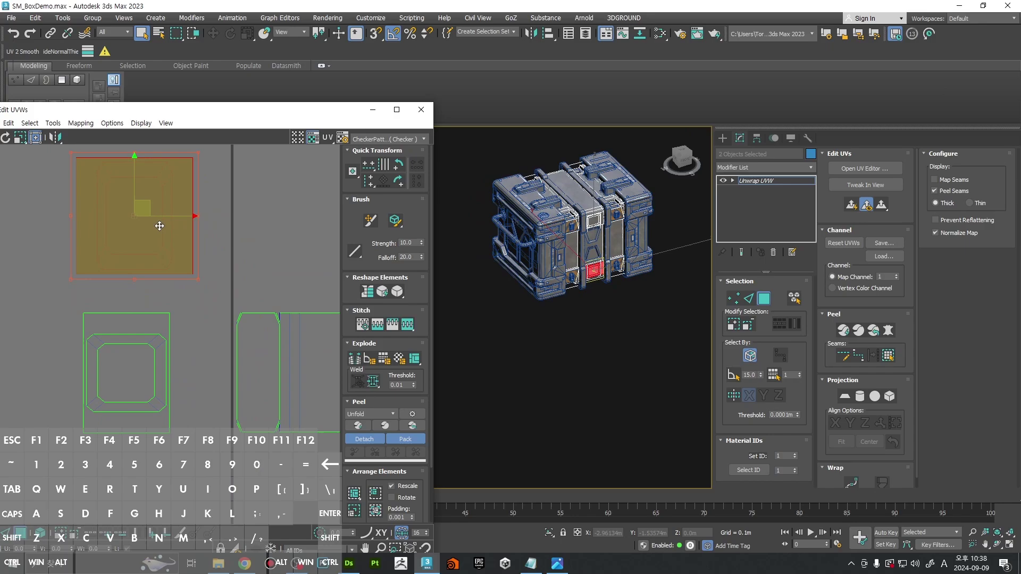
Step: Check the lower panel shell's orientation by picking its corner vertices one after another
{"action": "left_click", "coordinate": [206, 186]}
{"action": "middle_click_drag", "start_coordinate": [202, 184], "coordinate": [206, 226]}
{"action": "key", "text": "1"}
{"action": "left_click_drag", "start_coordinate": [216, 173], "coordinate": [216, 206]}
{"action": "middle_click_drag", "start_coordinate": [227, 313], "coordinate": [212, 297]}
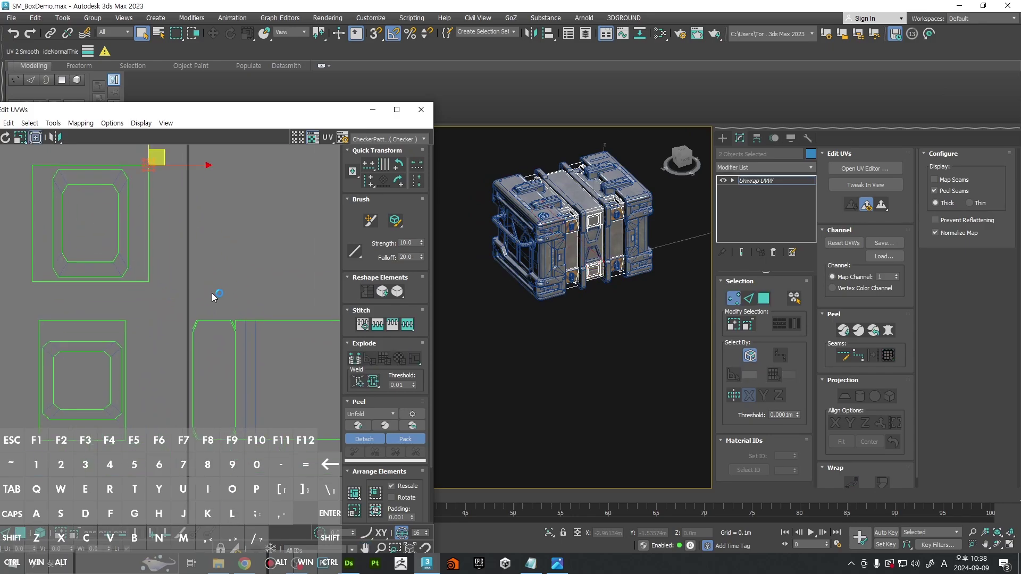
{"action": "middle_click_drag", "start_coordinate": [34, 192], "coordinate": [36, 211]}
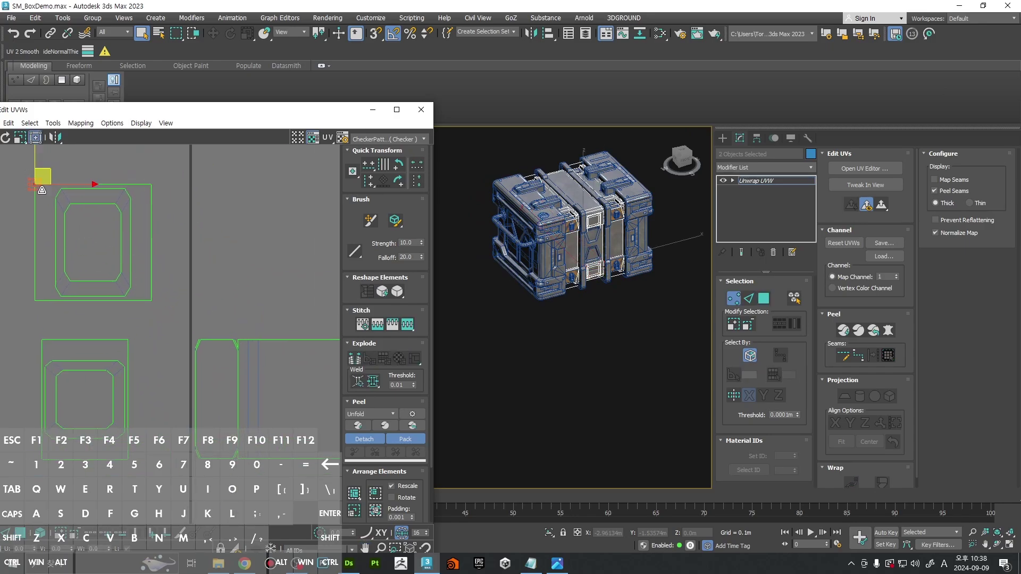
{"action": "left_click_drag", "start_coordinate": [43, 308], "coordinate": [42, 305]}
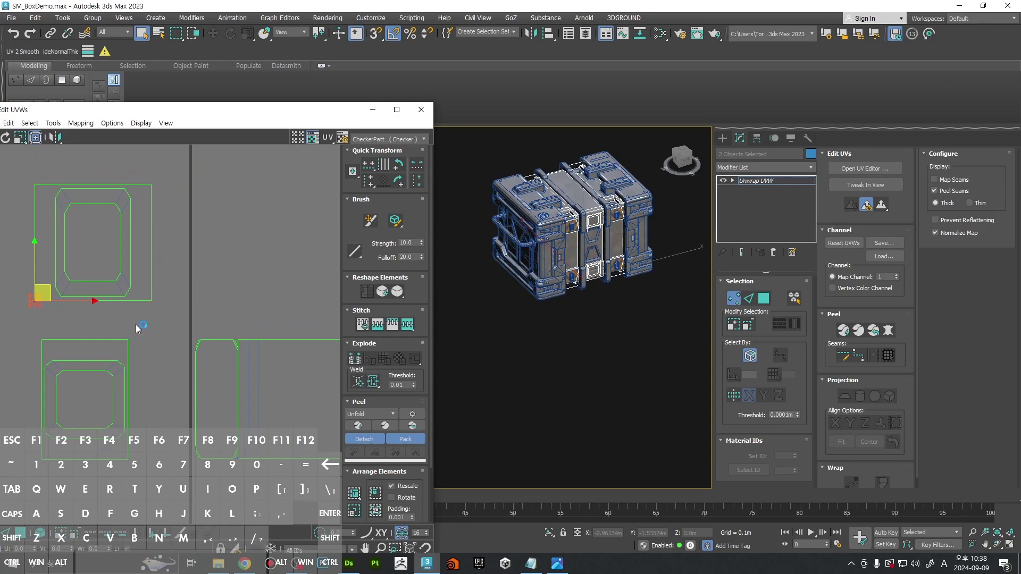
{"action": "left_click_drag", "start_coordinate": [158, 305], "coordinate": [158, 305]}
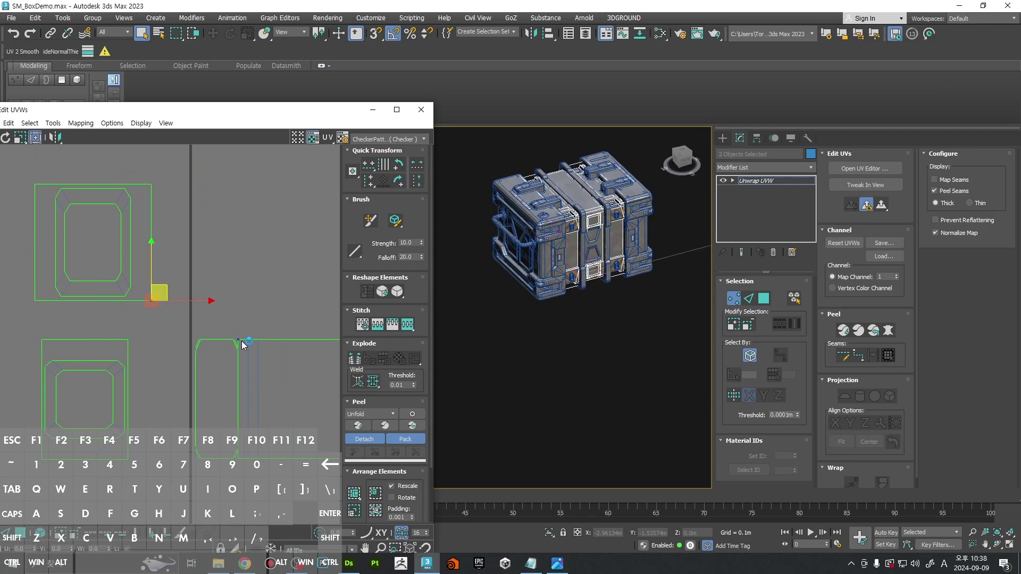
Step: Compare the lower panel's corner on the crate with the matching vertices of the central body's shell
{"action": "scroll", "coordinate": [562, 355], "scroll_direction": "up", "scroll_amount": 5}
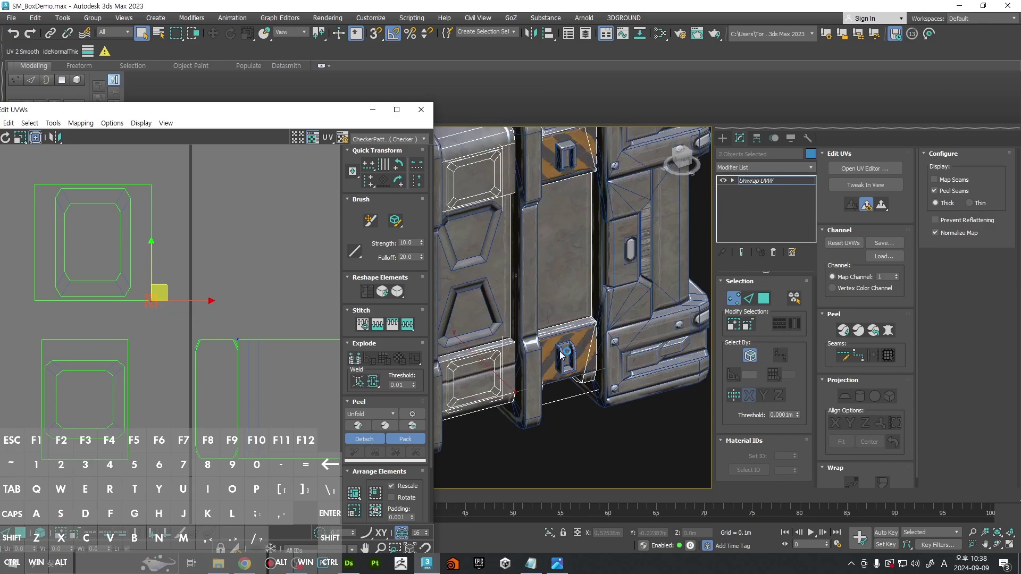
{"action": "scroll", "coordinate": [515, 400], "scroll_direction": "up", "scroll_amount": 4}
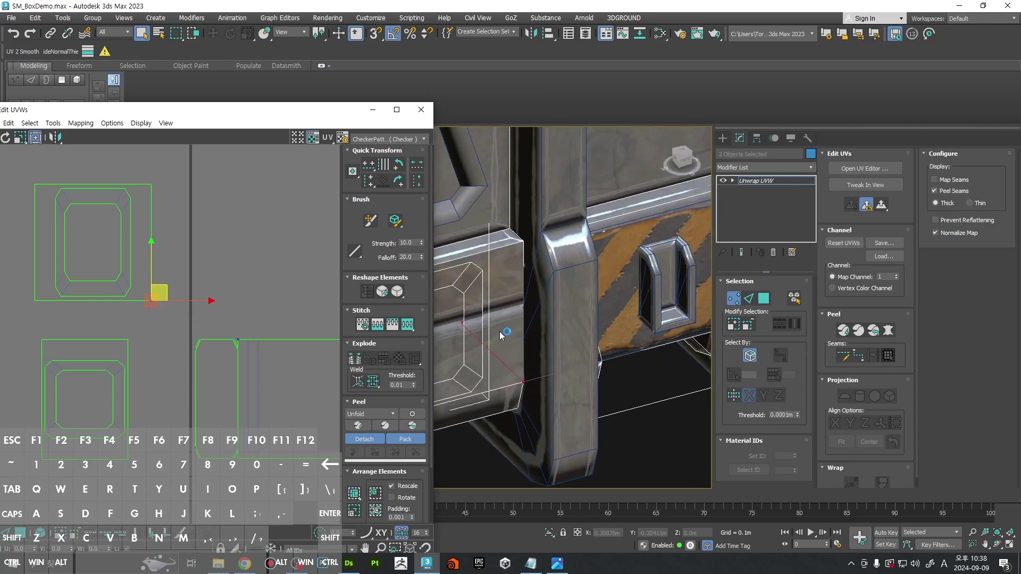
{"action": "middle_click_drag", "start_coordinate": [516, 338], "coordinate": [566, 329]}
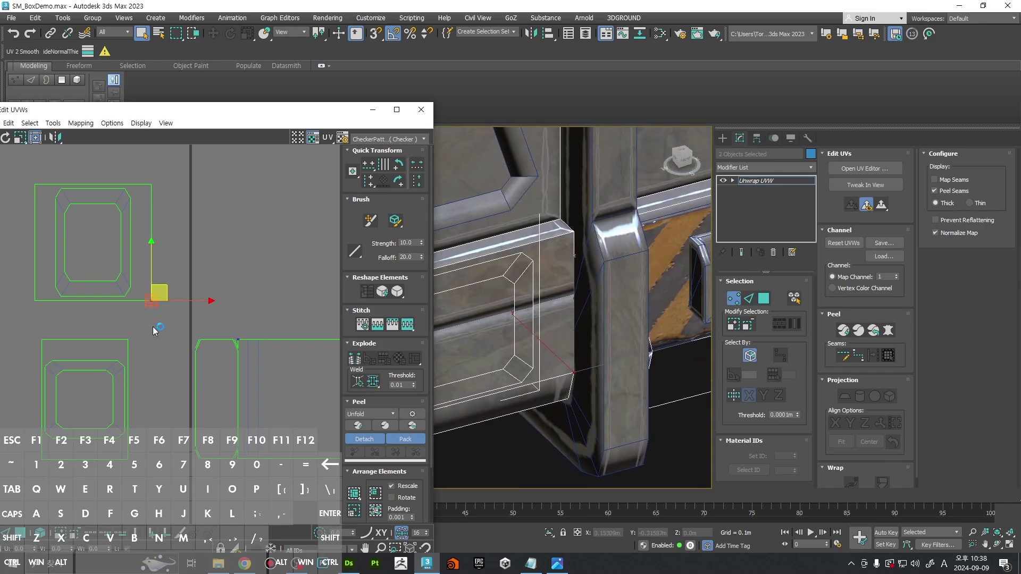
{"action": "scroll", "coordinate": [145, 304], "scroll_direction": "up", "scroll_amount": 3}
{"action": "middle_click_drag", "start_coordinate": [193, 313], "coordinate": [112, 288]}
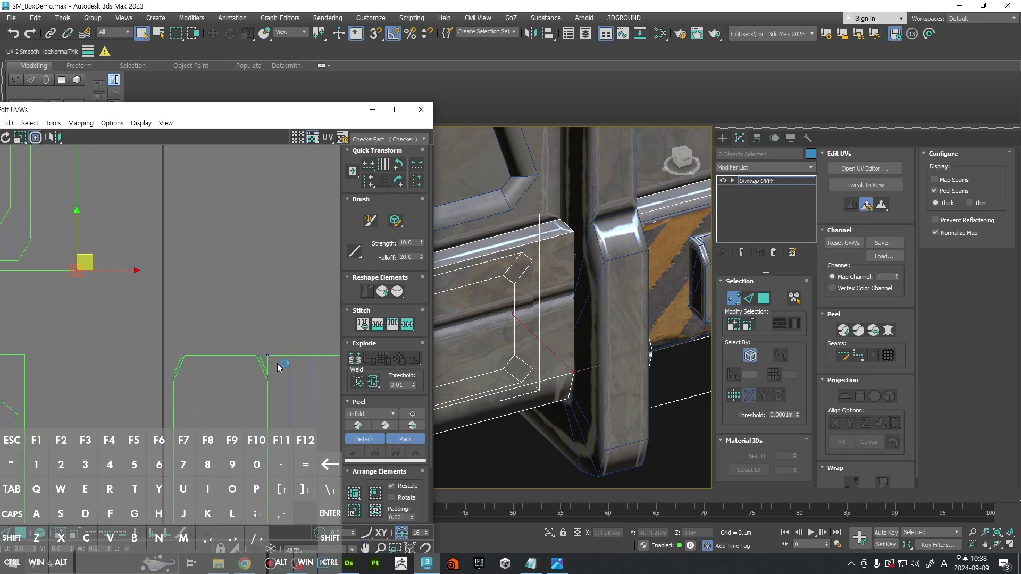
{"action": "scroll", "coordinate": [257, 355], "scroll_direction": "down", "scroll_amount": 3}
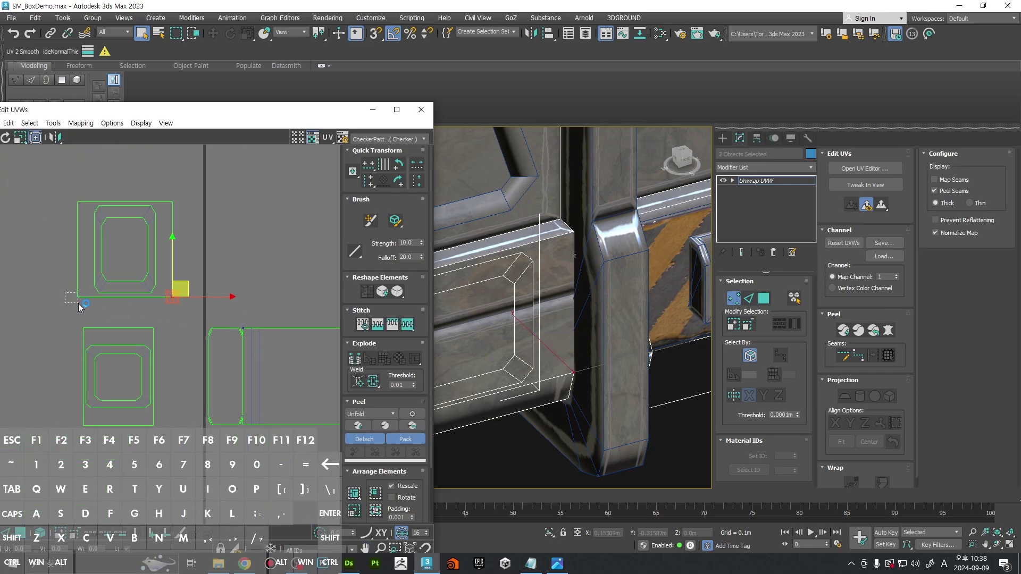
{"action": "left_click_drag", "start_coordinate": [78, 303], "coordinate": [80, 304]}
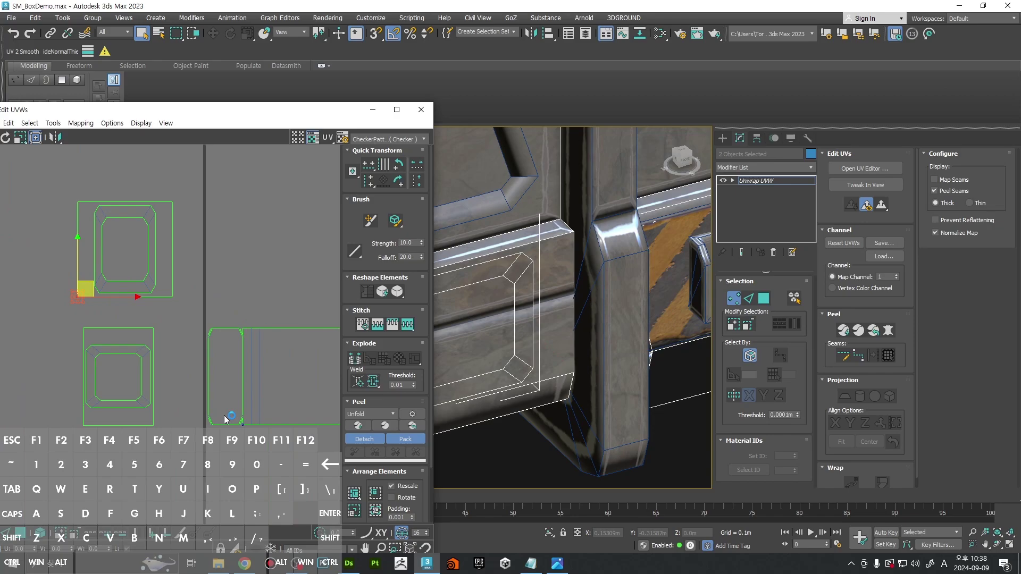
Step: Narrow the lower panel's shell to about half its width and select its two right-hand corner vertices
{"action": "key", "text": "3"}
{"action": "left_click_drag", "start_coordinate": [68, 183], "coordinate": [122, 303]}
{"action": "key", "text": "1"}
{"action": "left_click_drag", "start_coordinate": [140, 188], "coordinate": [162, 211]}
{"action": "left_click_drag", "start_coordinate": [135, 289], "coordinate": [162, 311], "text": "ctrl"}
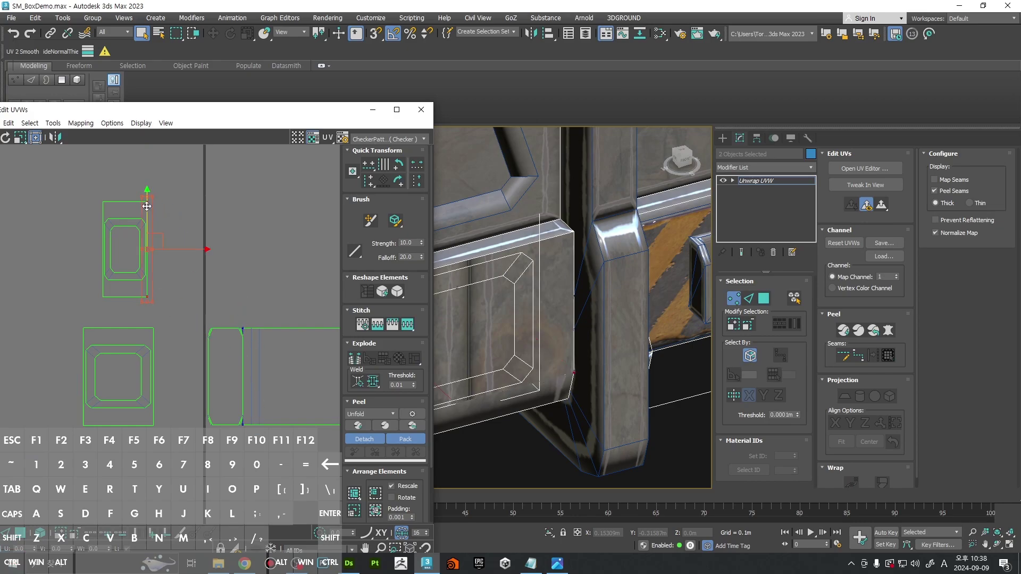
Step: Examine the texture on the remapped detail panels of the crate's central body up close
{"action": "middle_click_drag", "start_coordinate": [237, 304], "coordinate": [240, 275]}
{"action": "scroll", "coordinate": [245, 261], "scroll_direction": "down", "scroll_amount": 2}
{"action": "scroll", "coordinate": [564, 284], "scroll_direction": "down", "scroll_amount": 8}
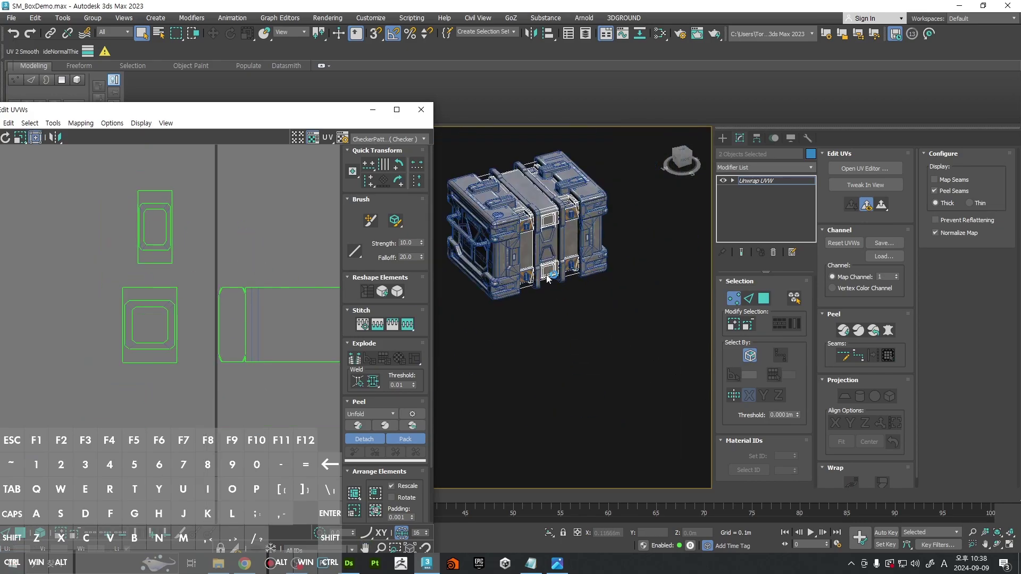
{"action": "middle_click_drag", "start_coordinate": [547, 278], "coordinate": [665, 247], "text": "alt"}
{"action": "scroll", "coordinate": [487, 197], "scroll_direction": "up", "scroll_amount": 6}
{"action": "scroll", "coordinate": [486, 197], "scroll_direction": "up", "scroll_amount": 2}
{"action": "middle_click_drag", "start_coordinate": [486, 196], "coordinate": [569, 235]}
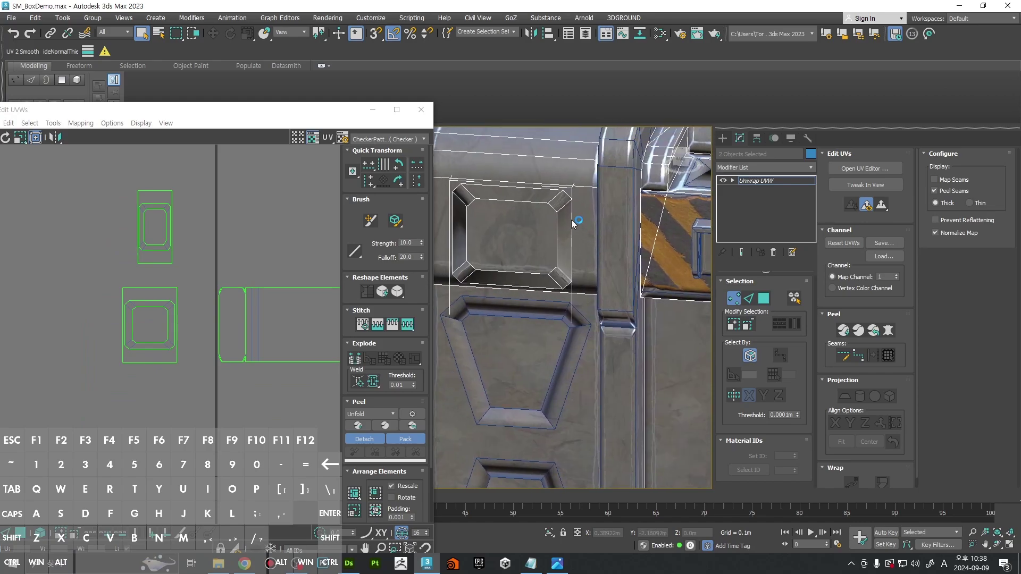
Step: Select the faces of the upper bevelled panel on the crate's central body and apply a planar map to them
{"action": "key", "text": "3"}
{"action": "left_click", "coordinate": [578, 219]}
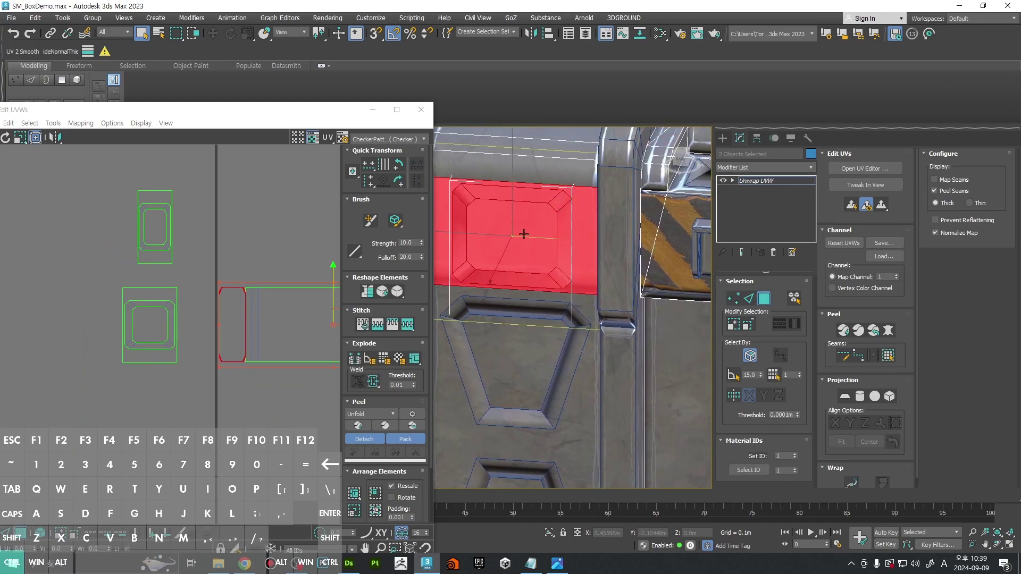
{"action": "scroll", "coordinate": [231, 271], "scroll_direction": "down", "scroll_amount": 3}
{"action": "left_click", "coordinate": [844, 397]}
{"action": "left_click", "coordinate": [851, 423]}
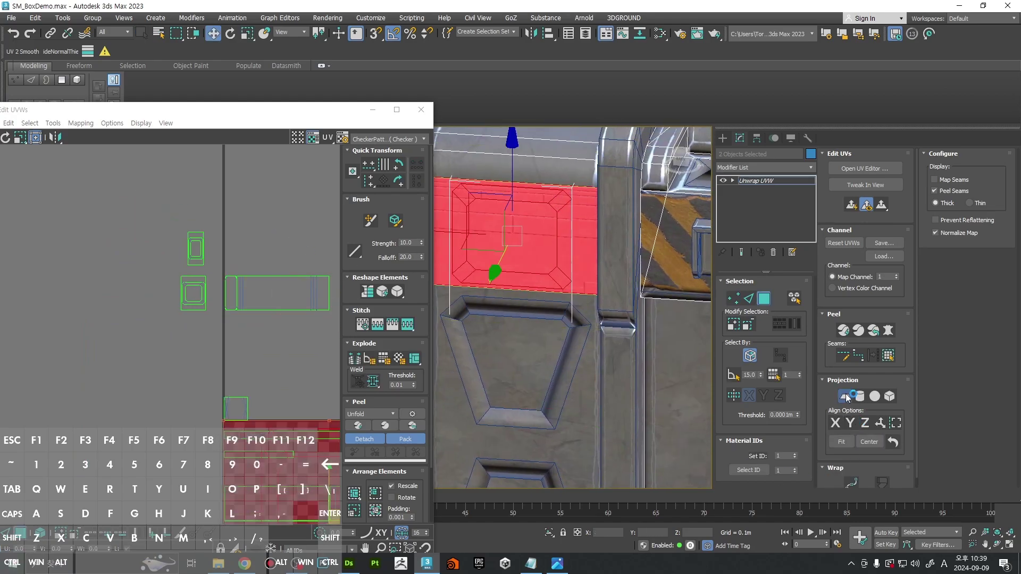
{"action": "left_click", "coordinate": [844, 397]}
Step: Move the upper panel's new shell off the texture tile, scale it down and place it above the other detail panel shells
{"action": "scroll", "coordinate": [287, 412], "scroll_direction": "down", "scroll_amount": 4}
{"action": "left_click_drag", "start_coordinate": [312, 436], "coordinate": [228, 336]}
{"action": "scroll", "coordinate": [232, 359], "scroll_direction": "up", "scroll_amount": 4}
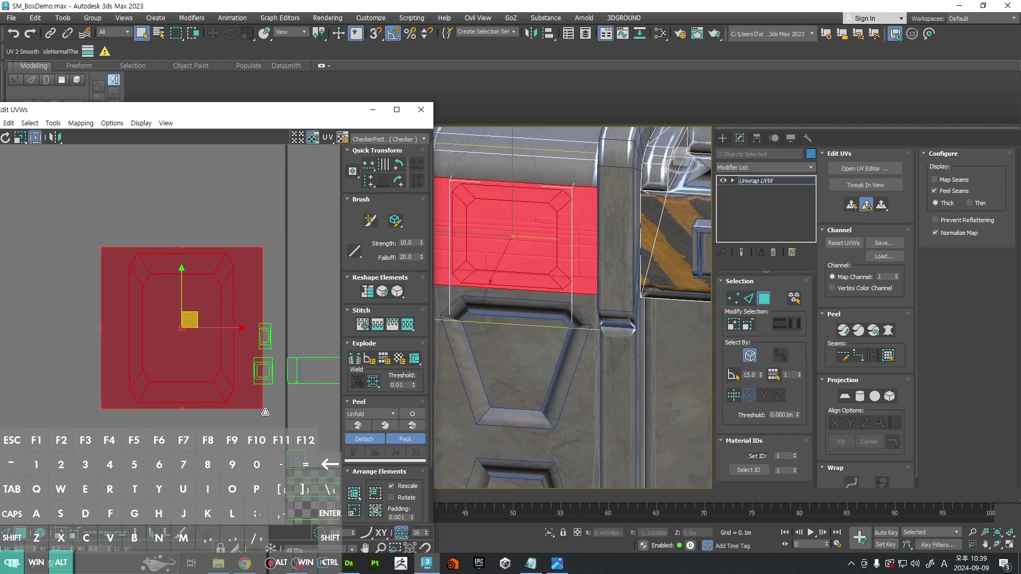
{"action": "left_click_drag", "start_coordinate": [264, 410], "coordinate": [160, 274], "text": "ctrl+alt"}
{"action": "left_click_drag", "start_coordinate": [191, 319], "coordinate": [256, 283]}
{"action": "scroll", "coordinate": [270, 303], "scroll_direction": "up", "scroll_amount": 4}
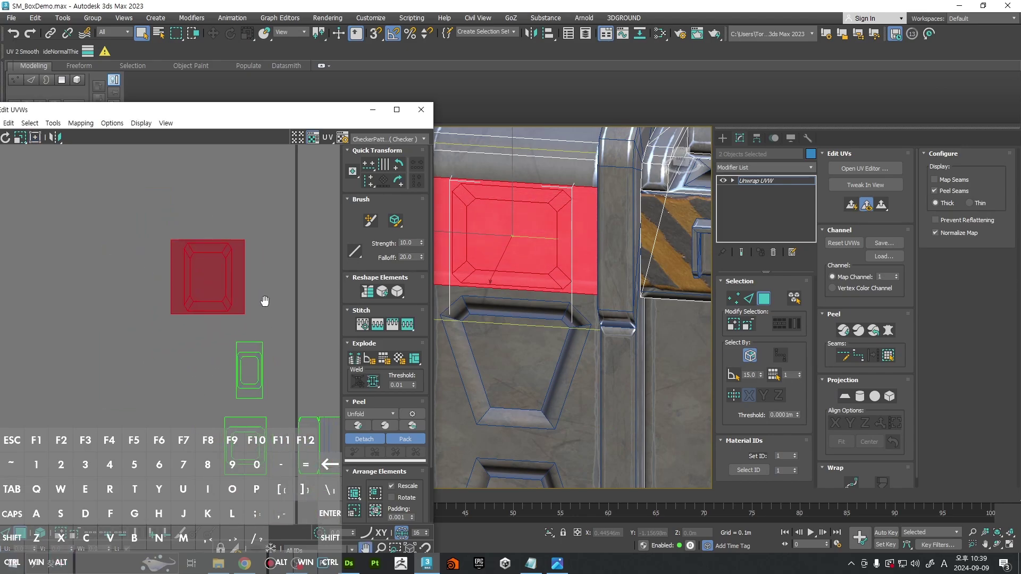
{"action": "middle_click_drag", "start_coordinate": [264, 301], "coordinate": [218, 279]}
Step: Check the upper panel shell's orientation by picking its right-hand corner vertices
{"action": "key", "text": "1"}
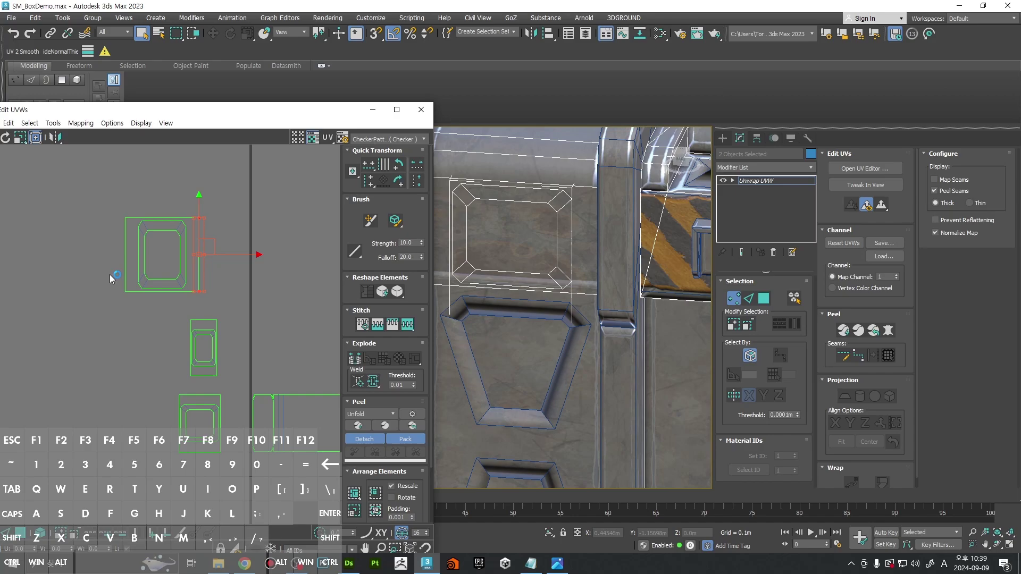
{"action": "middle_click_drag", "start_coordinate": [127, 320], "coordinate": [66, 286]}
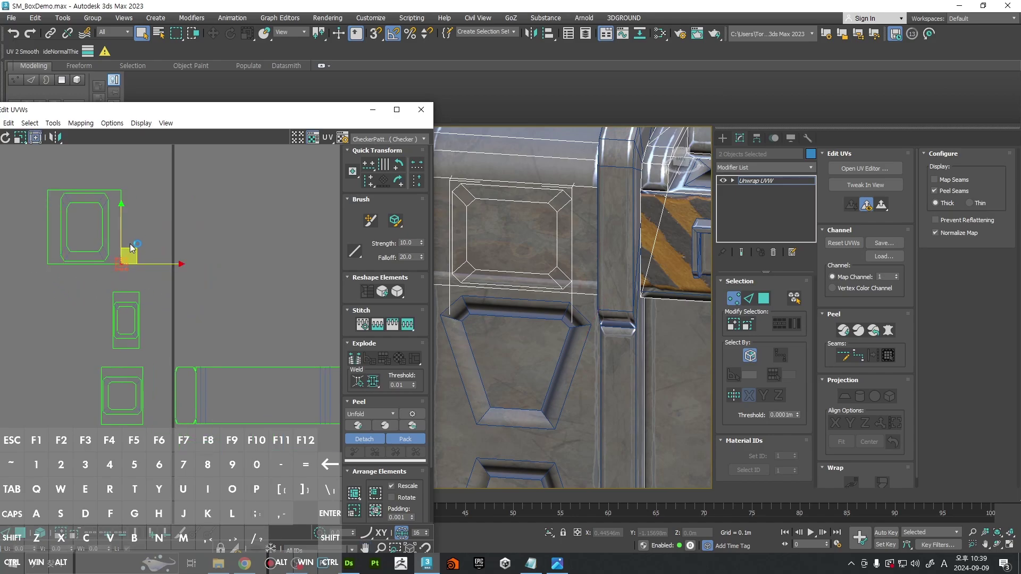
{"action": "left_click_drag", "start_coordinate": [131, 183], "coordinate": [114, 199]}
Step: Move the whole upper panel shell across to the area above the body strip's right end
{"action": "scroll", "coordinate": [162, 228], "scroll_direction": "down", "scroll_amount": 4}
{"action": "middle_click_drag", "start_coordinate": [162, 228], "coordinate": [136, 231]}
{"action": "key", "text": "3"}
{"action": "left_click_drag", "start_coordinate": [76, 205], "coordinate": [218, 262]}
{"action": "scroll", "coordinate": [221, 279], "scroll_direction": "up", "scroll_amount": 5}
{"action": "middle_click_drag", "start_coordinate": [225, 283], "coordinate": [292, 304]}
{"action": "scroll", "coordinate": [291, 304], "scroll_direction": "down", "scroll_amount": 3}
{"action": "left_click_drag", "start_coordinate": [286, 285], "coordinate": [257, 252]}
{"action": "scroll", "coordinate": [216, 277], "scroll_direction": "up", "scroll_amount": 2}
Step: Pick the upper panel shell's corner vertices one after another and compare them with the body strip's matching vertices
{"action": "key", "text": "1"}
{"action": "left_click_drag", "start_coordinate": [253, 286], "coordinate": [231, 263]}
{"action": "middle_click_drag", "start_coordinate": [306, 293], "coordinate": [262, 301]}
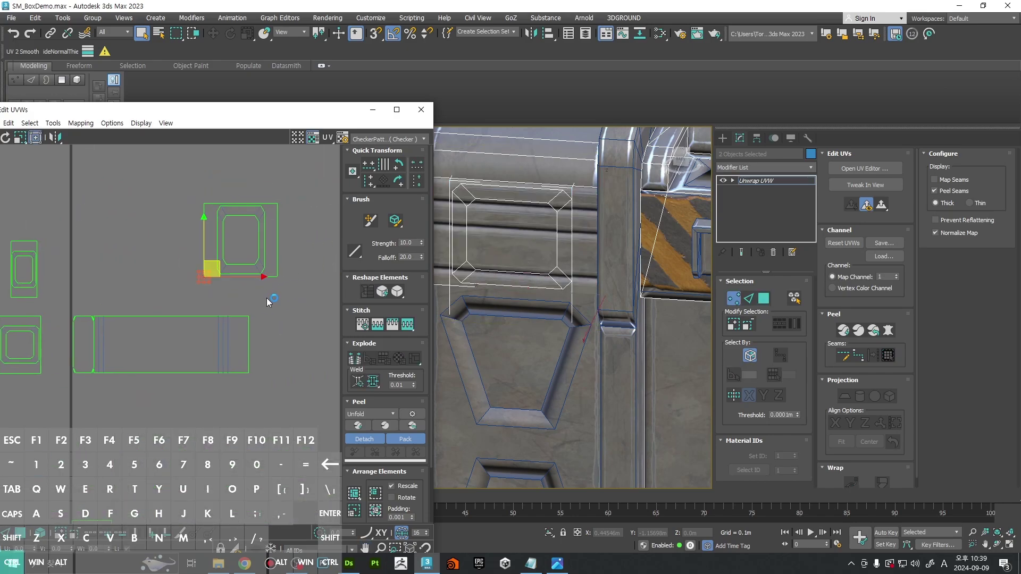
{"action": "left_click_drag", "start_coordinate": [289, 287], "coordinate": [270, 270], "text": "ctrl"}
{"action": "left_click_drag", "start_coordinate": [287, 214], "coordinate": [288, 213]}
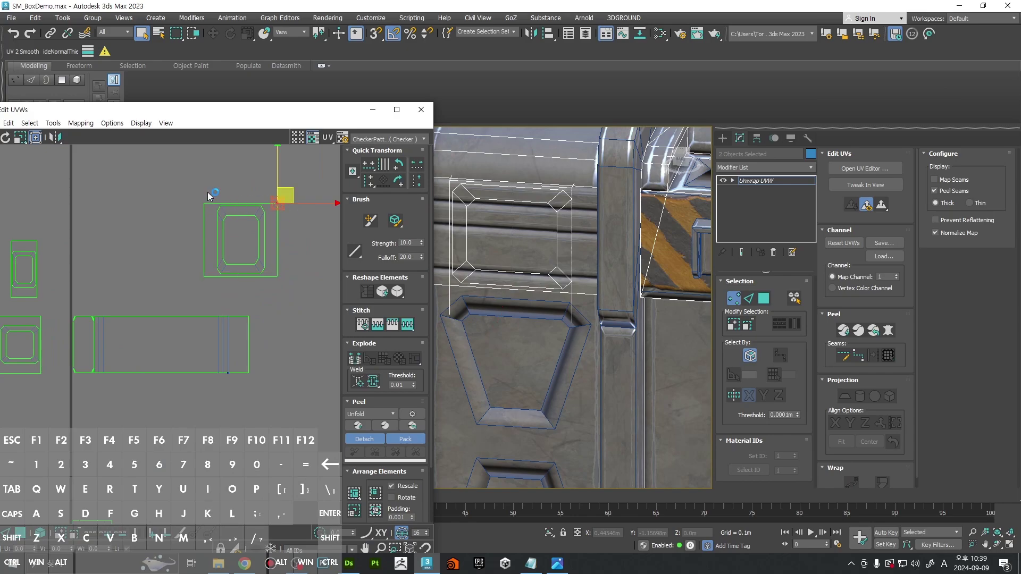
{"action": "left_click", "coordinate": [215, 201]}
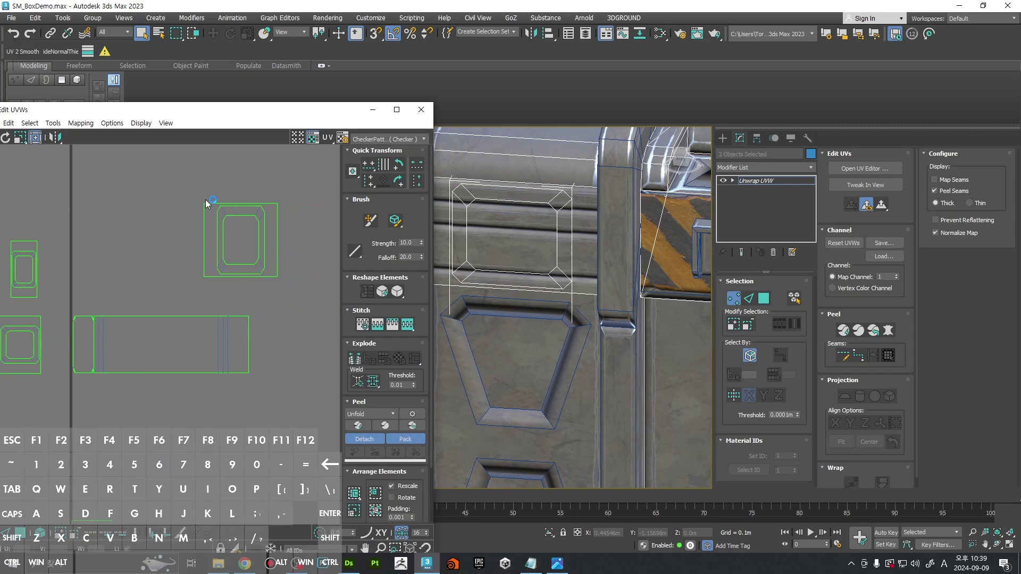
{"action": "left_click_drag", "start_coordinate": [216, 214], "coordinate": [208, 211]}
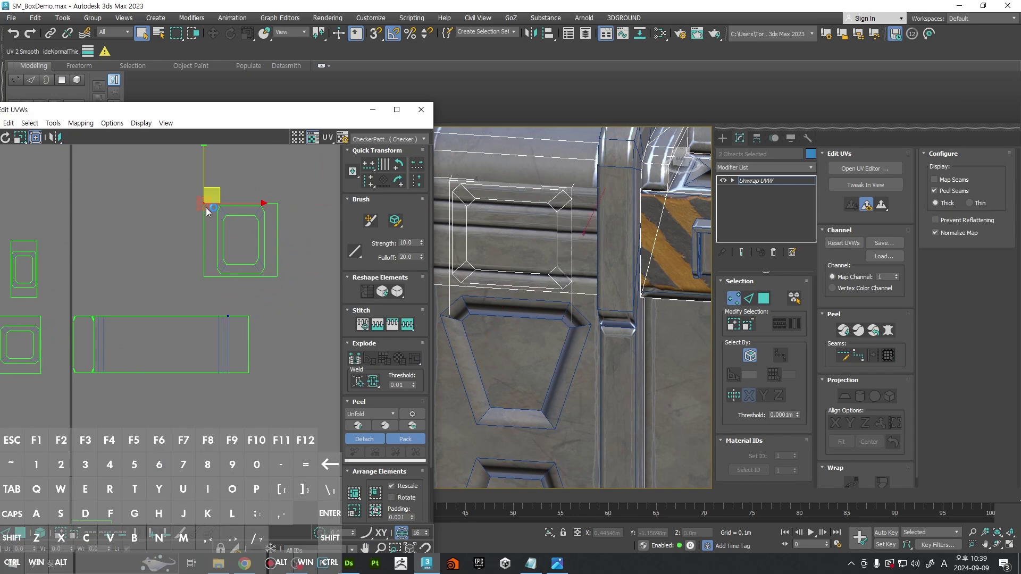
{"action": "left_click", "coordinate": [285, 214]}
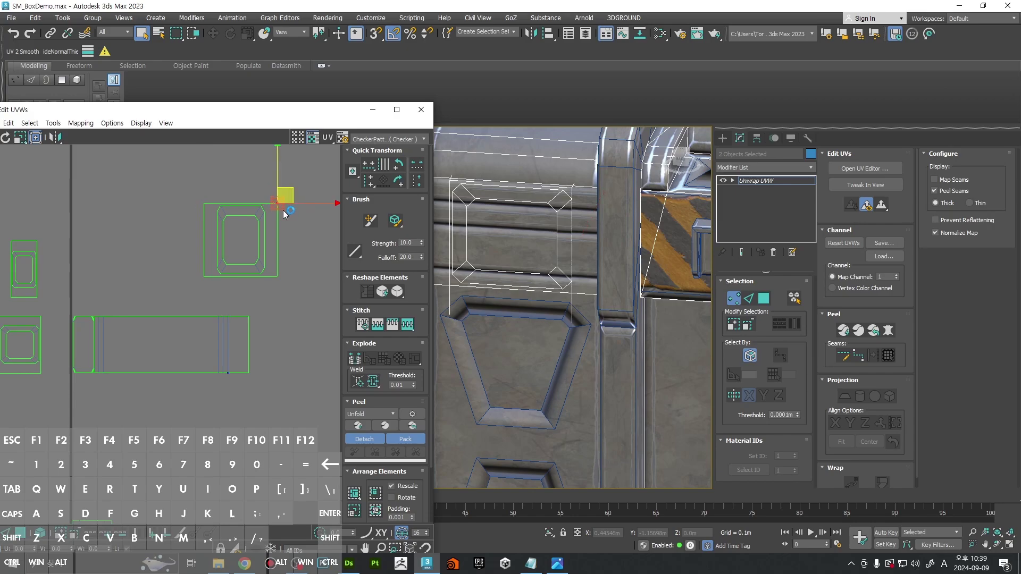
Step: Rotate the upper panel shell 90 degrees, mirror it vertically and check its two left corner vertices
{"action": "key", "text": "3"}
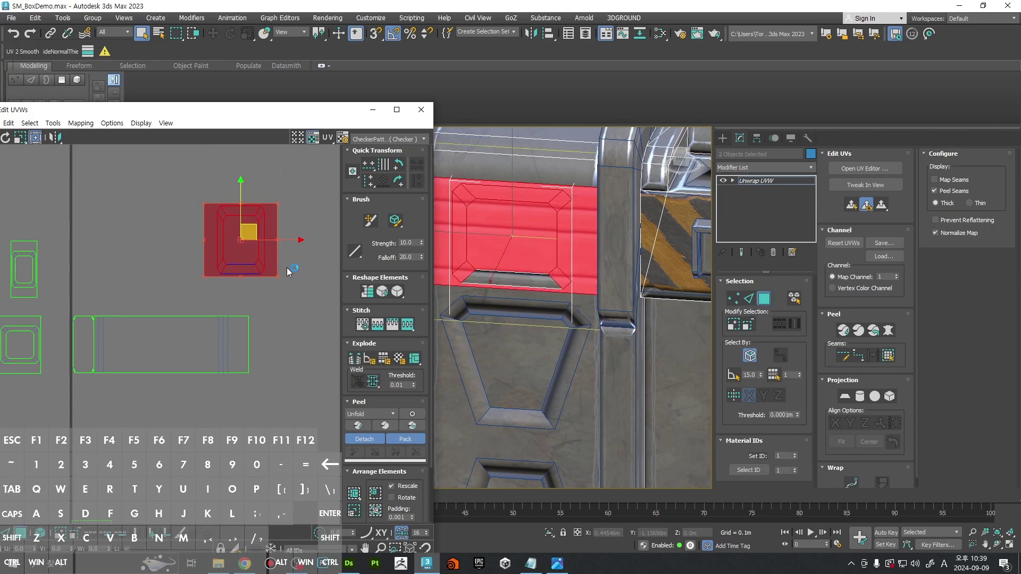
{"action": "left_click", "coordinate": [398, 168]}
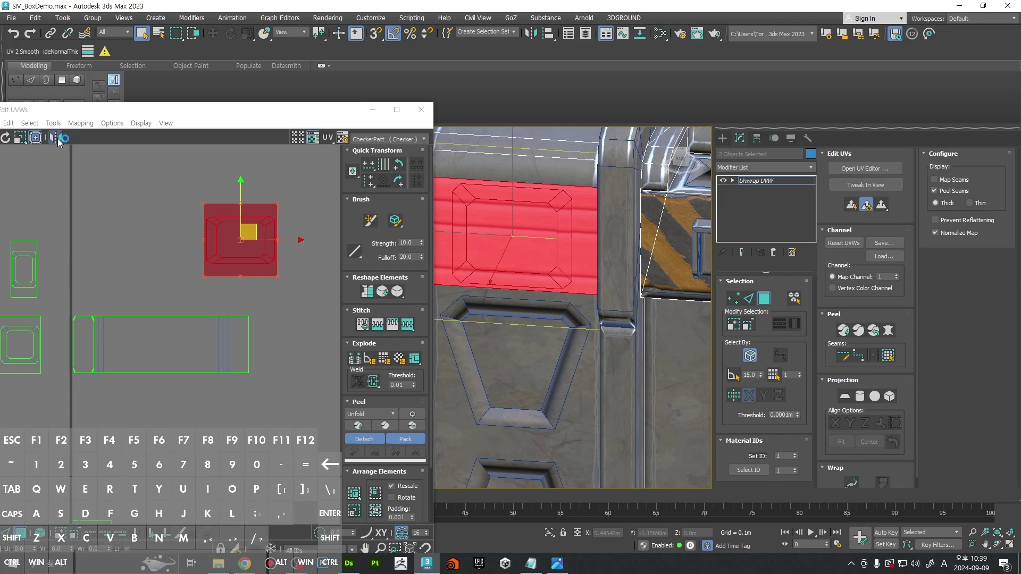
{"action": "key", "text": "1"}
{"action": "left_click_drag", "start_coordinate": [191, 192], "coordinate": [212, 214]}
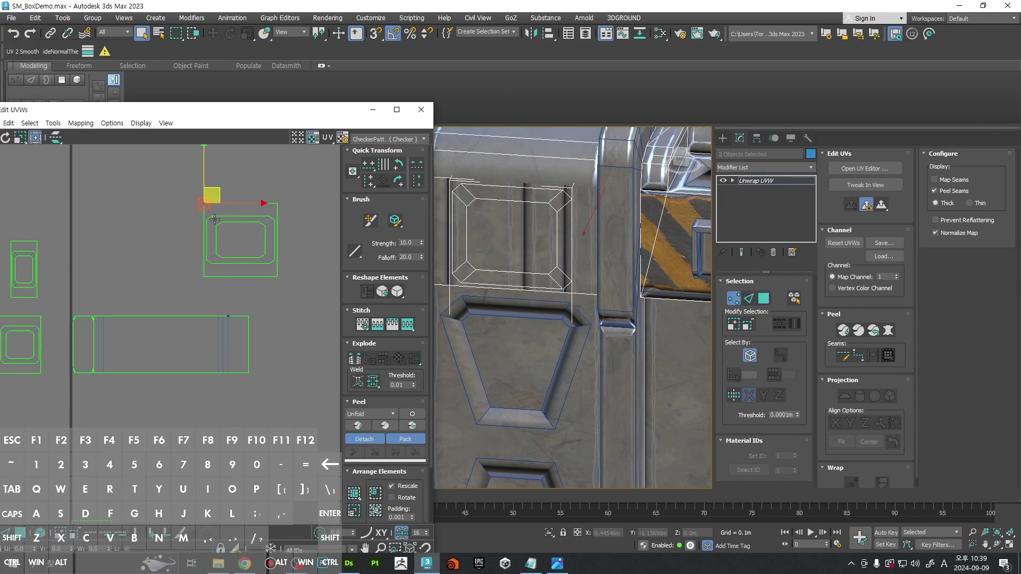
{"action": "left_click_drag", "start_coordinate": [192, 264], "coordinate": [210, 283], "text": "ctrl"}
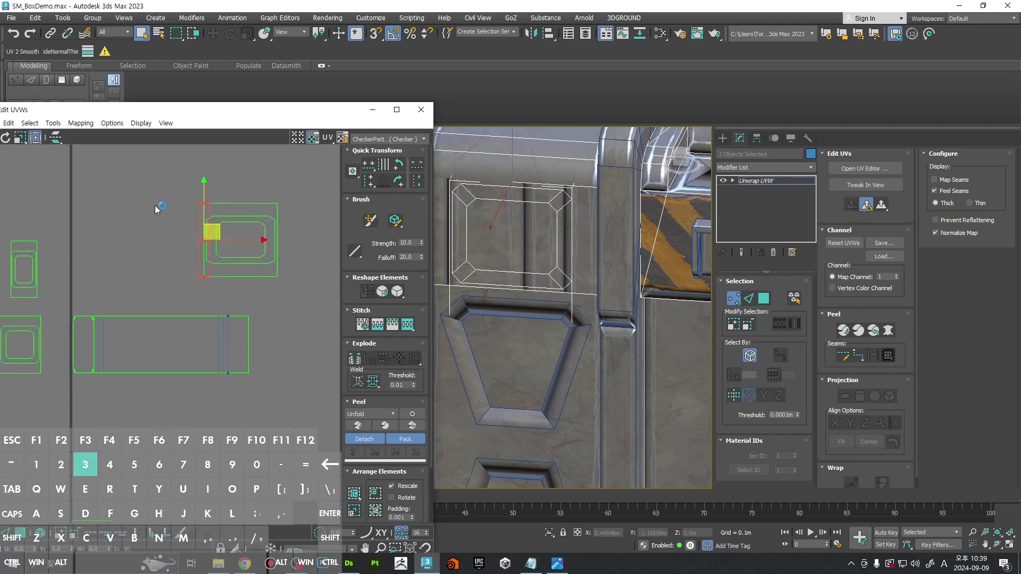
Step: Place the upper panel shell against the body strip's right end and scale it to the strip's height at about half width
{"action": "key", "text": "3"}
{"action": "left_click_drag", "start_coordinate": [245, 228], "coordinate": [292, 341]}
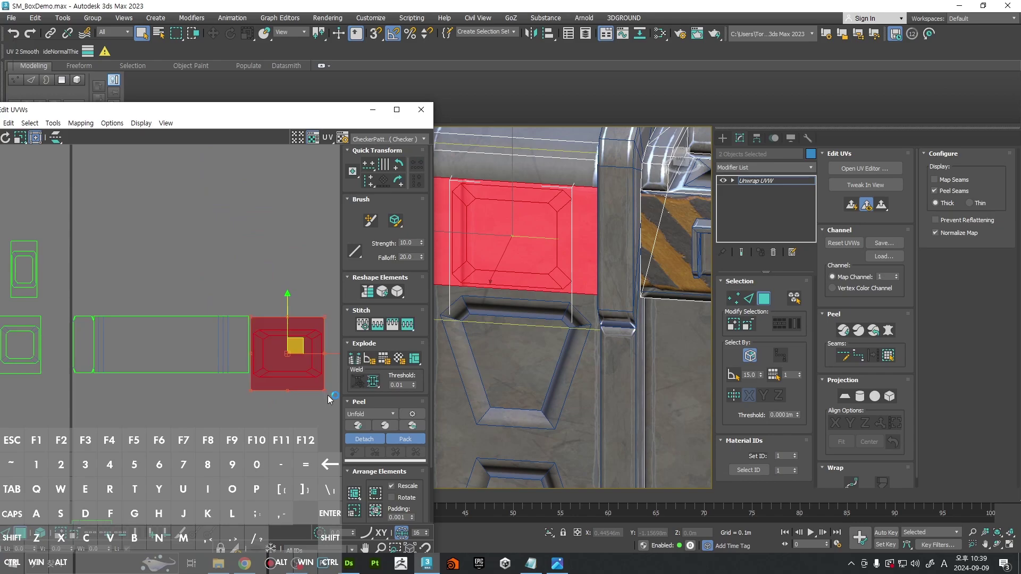
{"action": "left_click_drag", "start_coordinate": [329, 399], "coordinate": [288, 372]}
{"action": "left_click", "coordinate": [301, 367]}
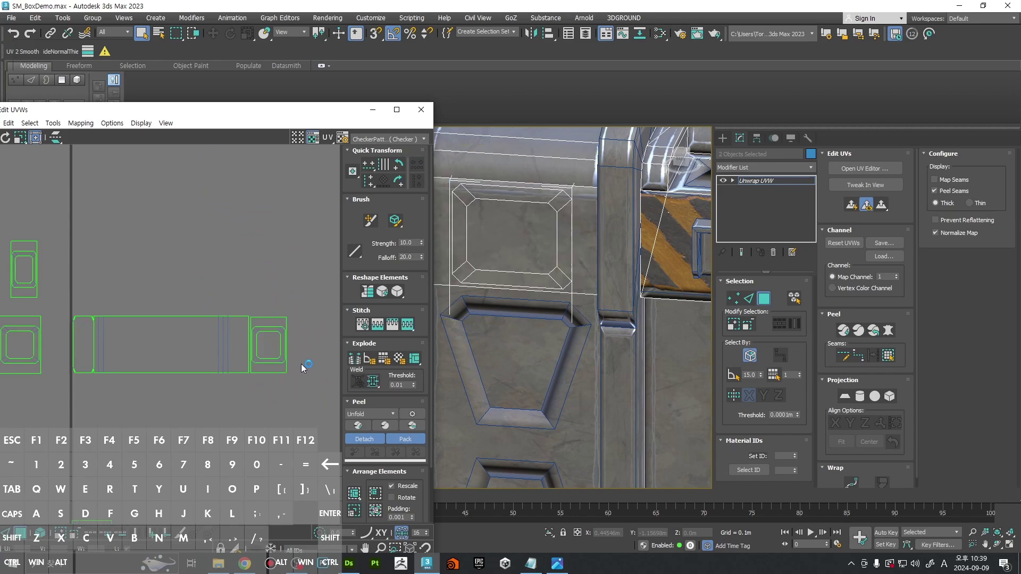
Step: Select the faces of the lower bevelled panel on the central body and apply a planar map to them
{"action": "scroll", "coordinate": [146, 298], "scroll_direction": "down", "scroll_amount": 3}
{"action": "scroll", "coordinate": [516, 285], "scroll_direction": "down", "scroll_amount": 5}
{"action": "middle_click_drag", "start_coordinate": [521, 297], "coordinate": [553, 276], "text": "alt"}
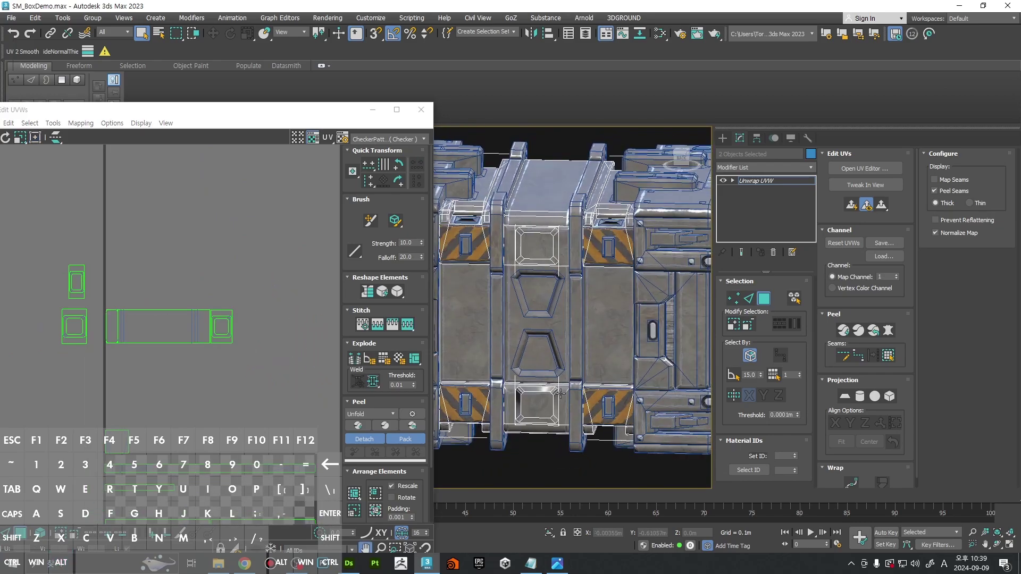
{"action": "key", "text": "F4"}
{"action": "scroll", "coordinate": [568, 357], "scroll_direction": "up", "scroll_amount": 5}
{"action": "scroll", "coordinate": [569, 355], "scroll_direction": "up", "scroll_amount": 2}
{"action": "left_click", "coordinate": [577, 344]}
{"action": "left_click", "coordinate": [546, 293], "text": "ctrl"}
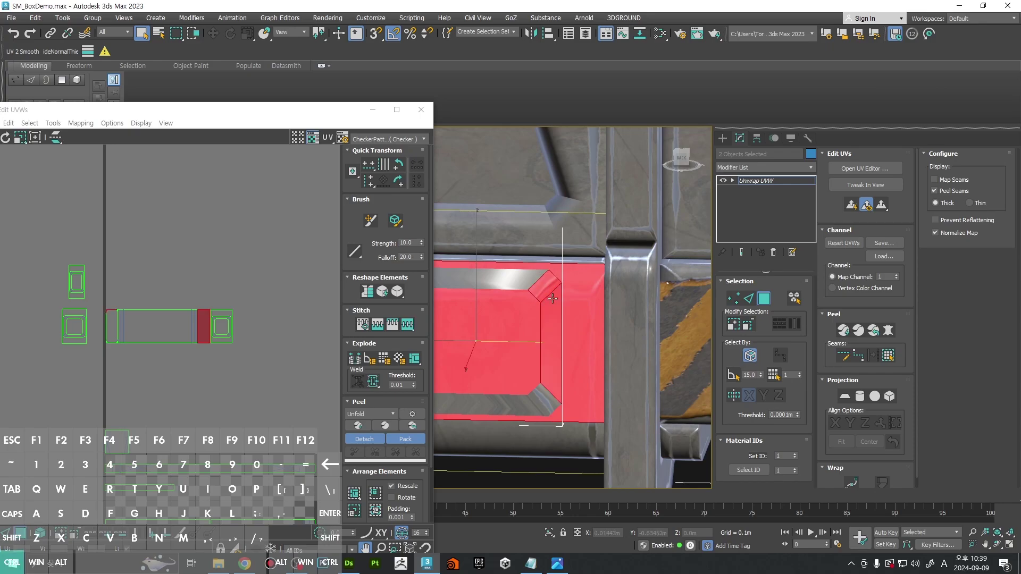
{"action": "scroll", "coordinate": [137, 293], "scroll_direction": "down", "scroll_amount": 3}
{"action": "left_click", "coordinate": [844, 396]}
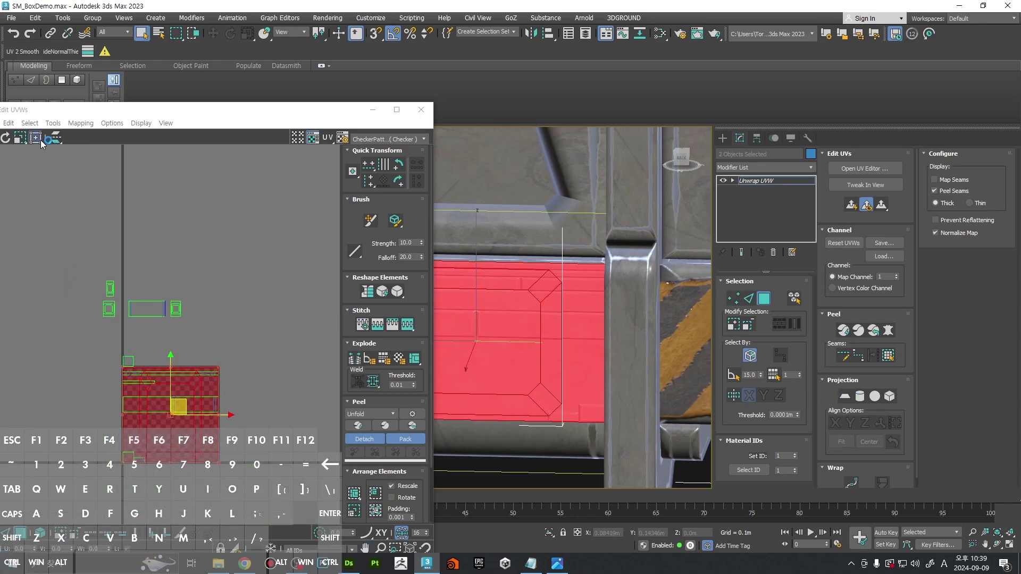
Step: Scale down the lower panel's new shell and place it to the right of the upper panel shell
{"action": "left_click_drag", "start_coordinate": [127, 380], "coordinate": [266, 316]}
{"action": "scroll", "coordinate": [182, 315], "scroll_direction": "up", "scroll_amount": 4}
{"action": "scroll", "coordinate": [198, 315], "scroll_direction": "up", "scroll_amount": 2}
{"action": "scroll", "coordinate": [250, 318], "scroll_direction": "down", "scroll_amount": 2}
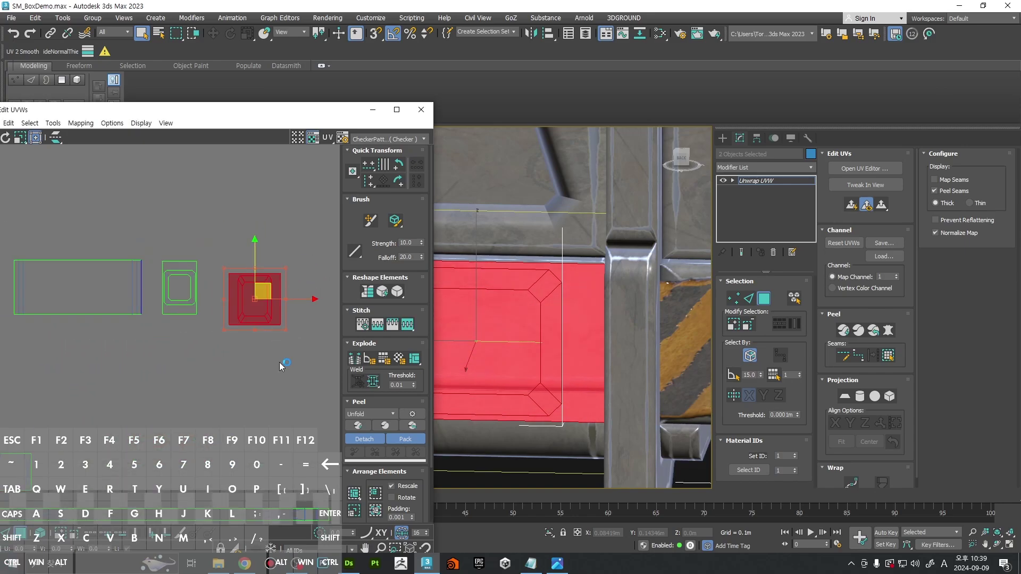
Step: Check the lower panel shell's orientation by picking its upper-left and lower-left corner vertices
{"action": "key", "text": "1"}
{"action": "left_click", "coordinate": [229, 274]}
{"action": "left_click", "coordinate": [227, 329]}
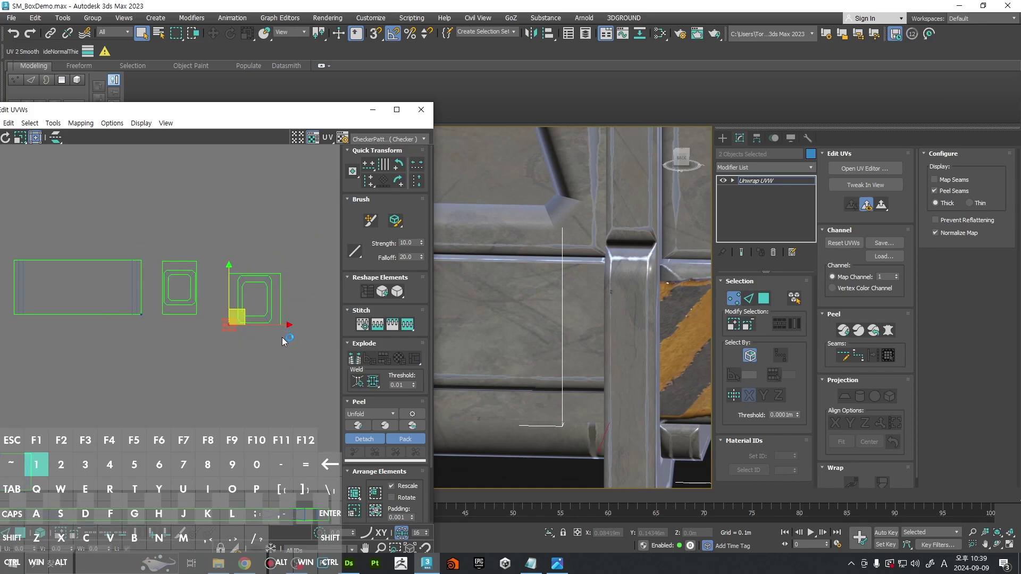
Step: Rotate the lower panel shell 90 degrees and recheck its upper-left corner vertex against the body strip
{"action": "key", "text": "3"}
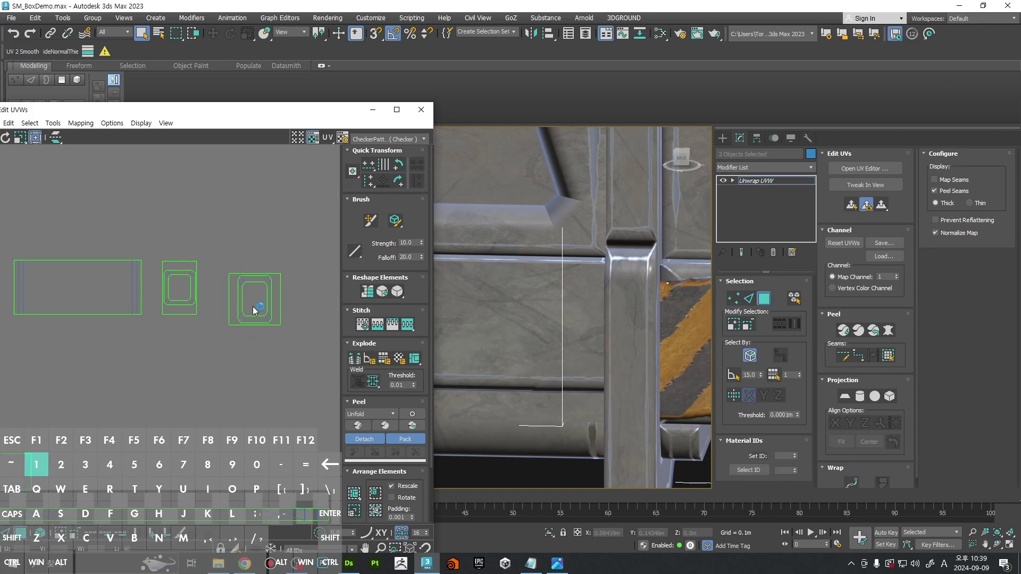
{"action": "left_click", "coordinate": [257, 294]}
{"action": "key", "text": "1"}
{"action": "left_click", "coordinate": [229, 274]}
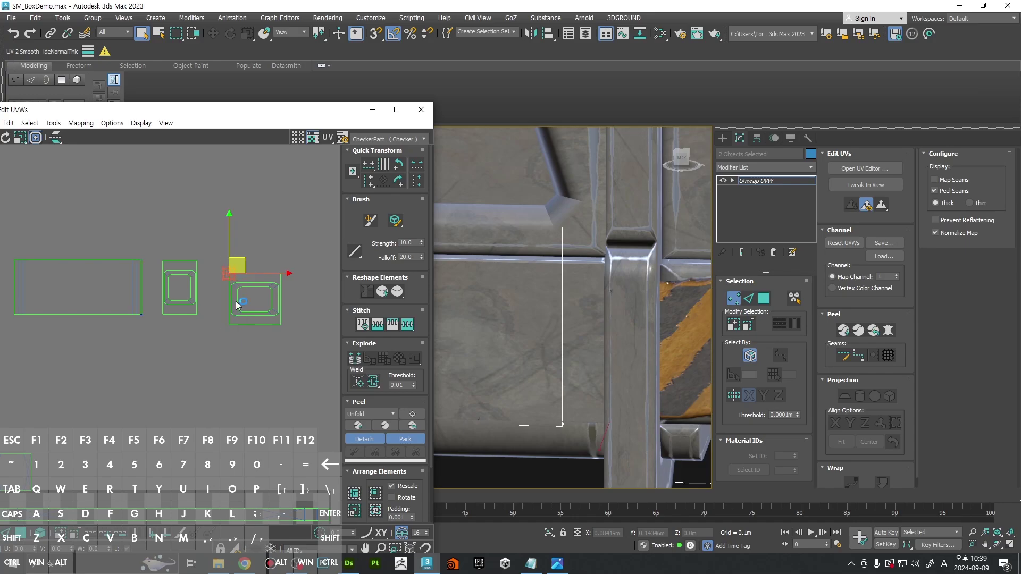
{"action": "key", "text": "3"}
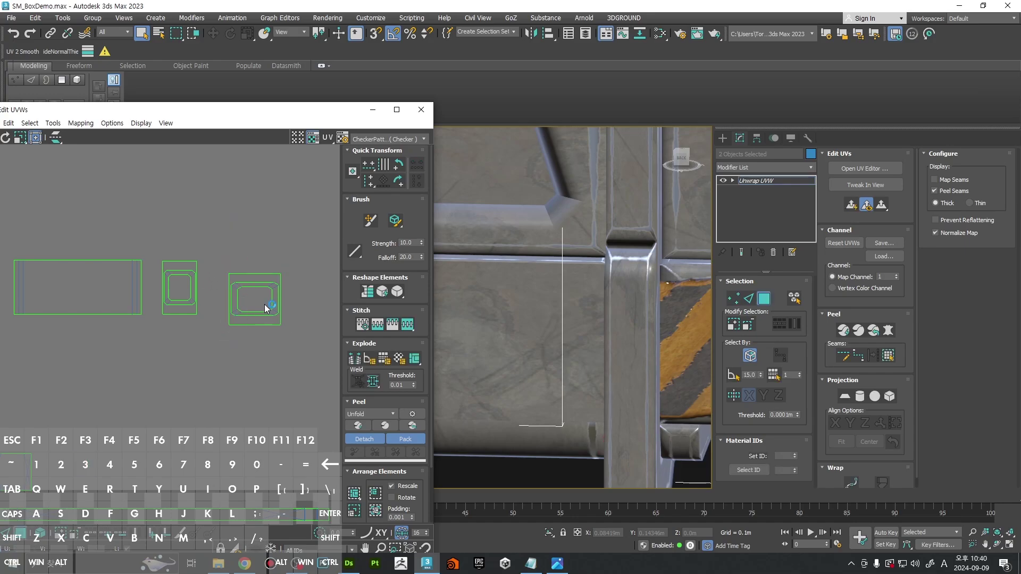
{"action": "left_click", "coordinate": [262, 301]}
{"action": "left_click", "coordinate": [218, 217]}
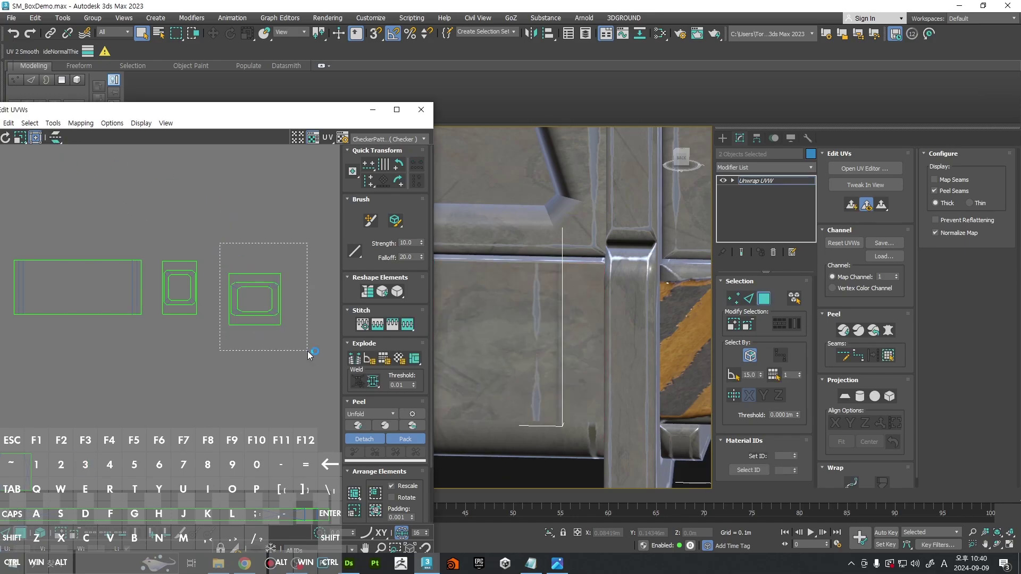
Step: Resize the lower panel shell to roughly match the neighbouring panel shell and move it close beside it
{"action": "left_click_drag", "start_coordinate": [220, 243], "coordinate": [309, 352]}
{"action": "scroll", "coordinate": [258, 324], "scroll_direction": "up", "scroll_amount": 2}
{"action": "left_click_drag", "start_coordinate": [262, 323], "coordinate": [241, 323]}
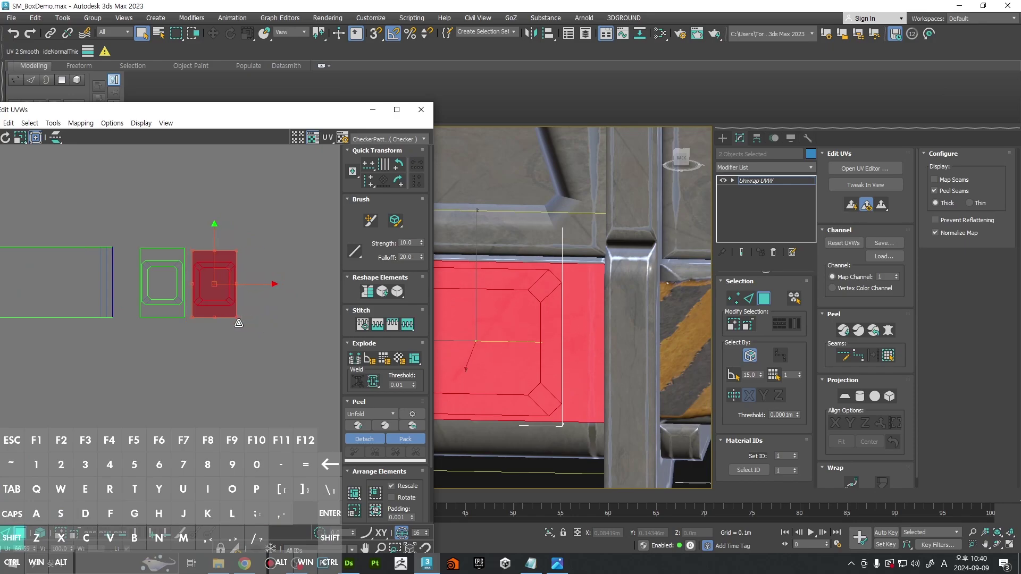
Step: Display the Map #12 normal bump texture behind the UV shells and clear the shell selection
{"action": "left_click", "coordinate": [388, 139]}
{"action": "left_click", "coordinate": [392, 201]}
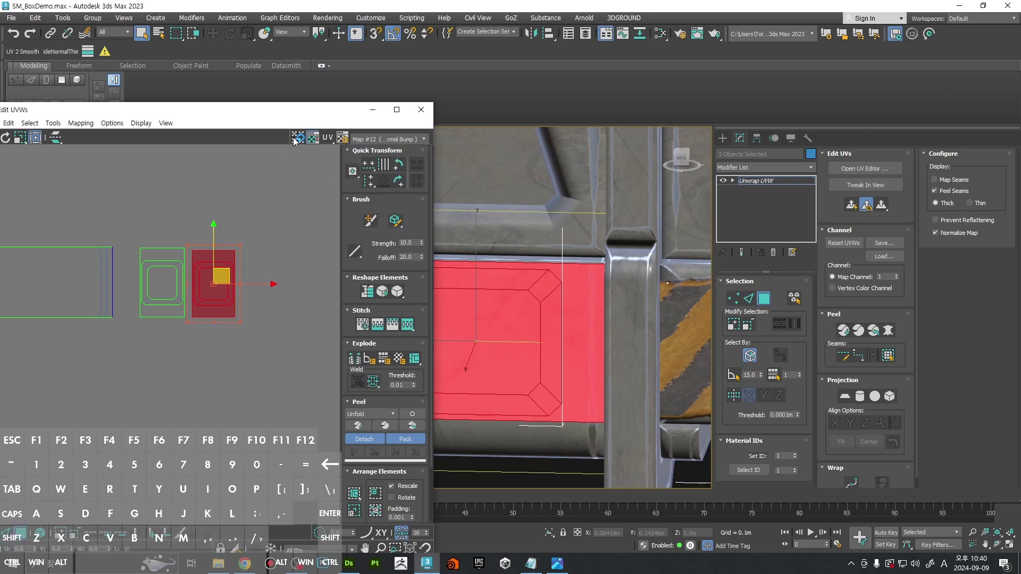
{"action": "left_click", "coordinate": [177, 240]}
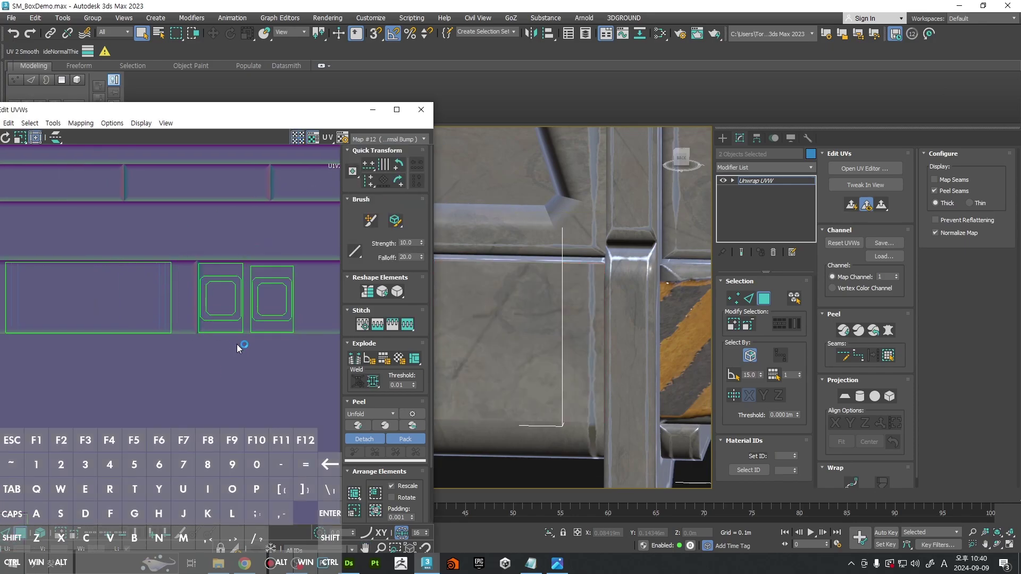
Step: Move the upper panel shell against the body strip, aligning its upper-left corner with the strip's upper-right corner
{"action": "left_click", "coordinate": [216, 317]}
{"action": "scroll", "coordinate": [193, 290], "scroll_direction": "up", "scroll_amount": 3}
{"action": "left_click_drag", "start_coordinate": [263, 298], "coordinate": [202, 300]}
{"action": "scroll", "coordinate": [155, 230], "scroll_direction": "up", "scroll_amount": 3}
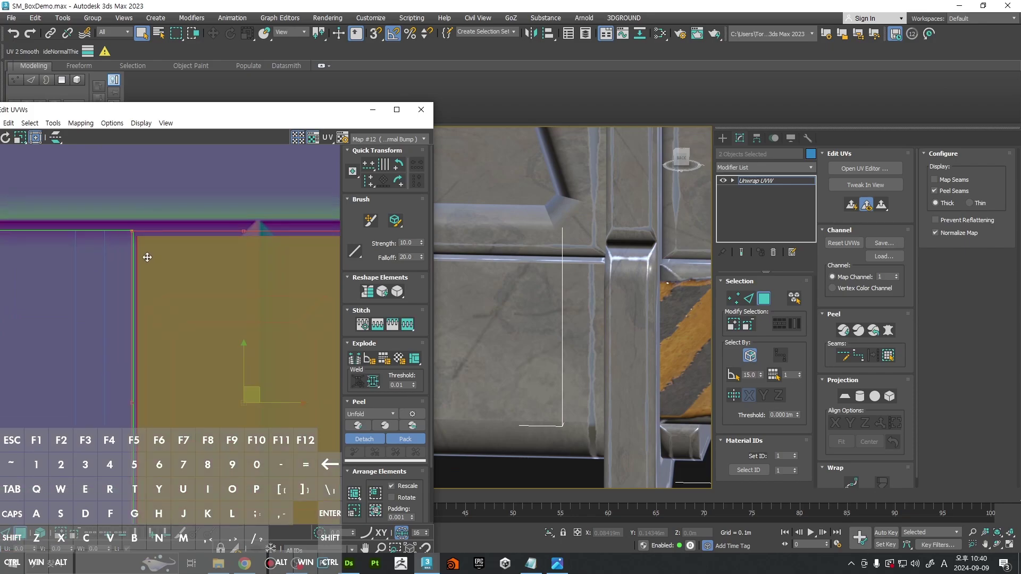
{"action": "left_click_drag", "start_coordinate": [147, 257], "coordinate": [142, 251]}
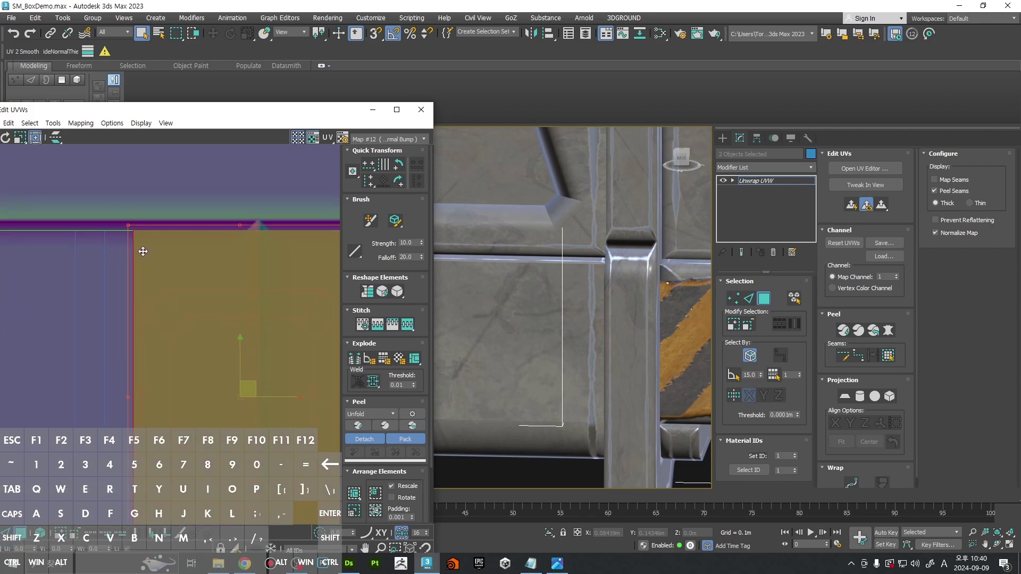
Step: Narrow the upper panel shell to about half its width so it fits inside the trim section
{"action": "scroll", "coordinate": [142, 251], "scroll_direction": "down", "scroll_amount": 3}
{"action": "middle_click_drag", "start_coordinate": [203, 332], "coordinate": [211, 299]}
{"action": "scroll", "coordinate": [242, 357], "scroll_direction": "up", "scroll_amount": 2}
{"action": "left_click_drag", "start_coordinate": [257, 368], "coordinate": [184, 371], "text": "shift"}
{"action": "scroll", "coordinate": [181, 287], "scroll_direction": "down", "scroll_amount": 6}
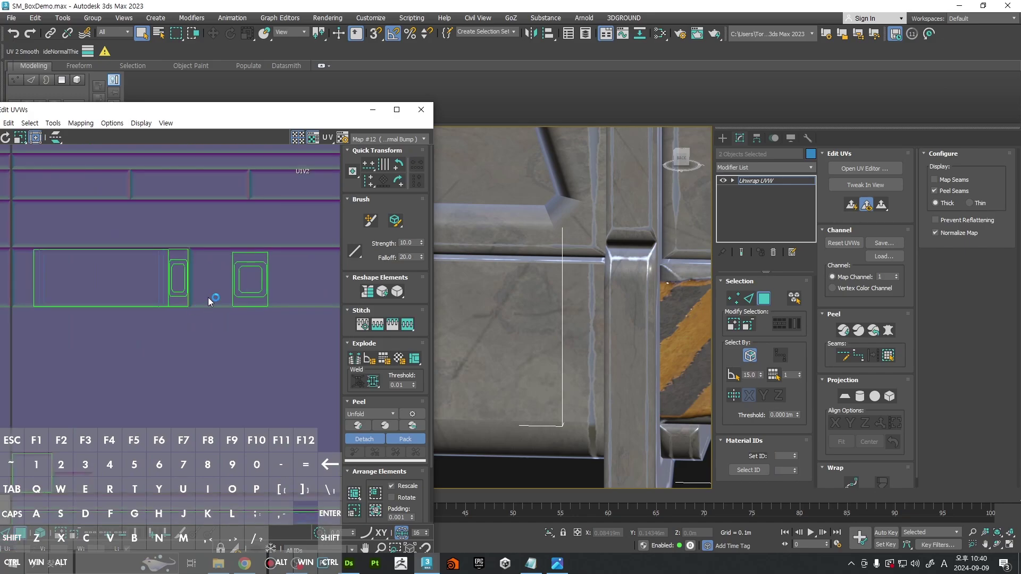
Step: Move the lower panel shell over the upper panel shell, aligning its upper-left corner with the body strip's upper-right corner
{"action": "middle_click_drag", "start_coordinate": [208, 298], "coordinate": [210, 319]}
{"action": "left_click_drag", "start_coordinate": [226, 255], "coordinate": [306, 366]}
{"action": "scroll", "coordinate": [229, 280], "scroll_direction": "up", "scroll_amount": 4}
{"action": "left_click_drag", "start_coordinate": [274, 294], "coordinate": [114, 254]}
{"action": "scroll", "coordinate": [107, 263], "scroll_direction": "up", "scroll_amount": 3}
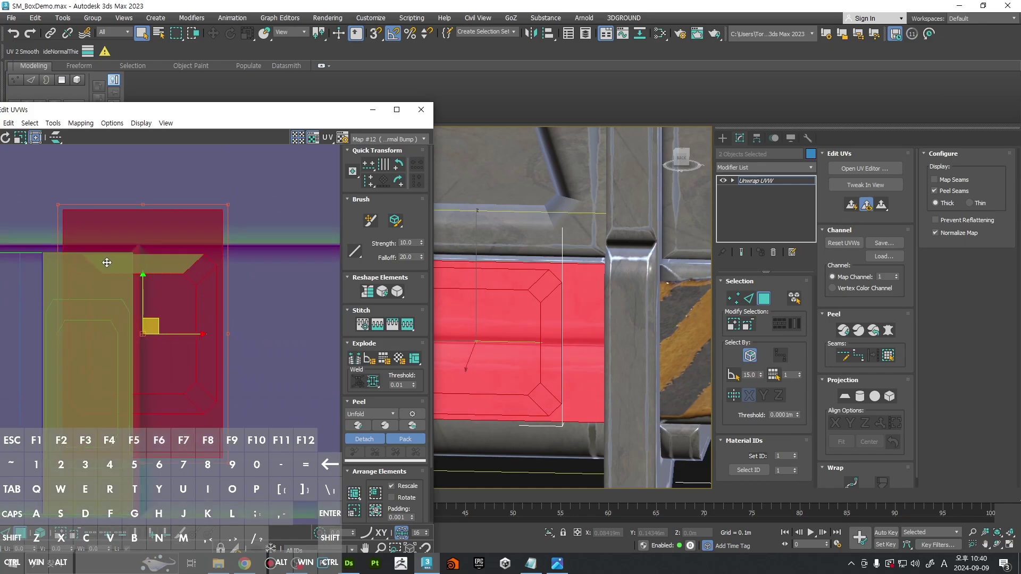
{"action": "middle_click_drag", "start_coordinate": [107, 262], "coordinate": [250, 281]}
{"action": "scroll", "coordinate": [234, 253], "scroll_direction": "up", "scroll_amount": 3}
{"action": "left_click_drag", "start_coordinate": [235, 253], "coordinate": [223, 320]}
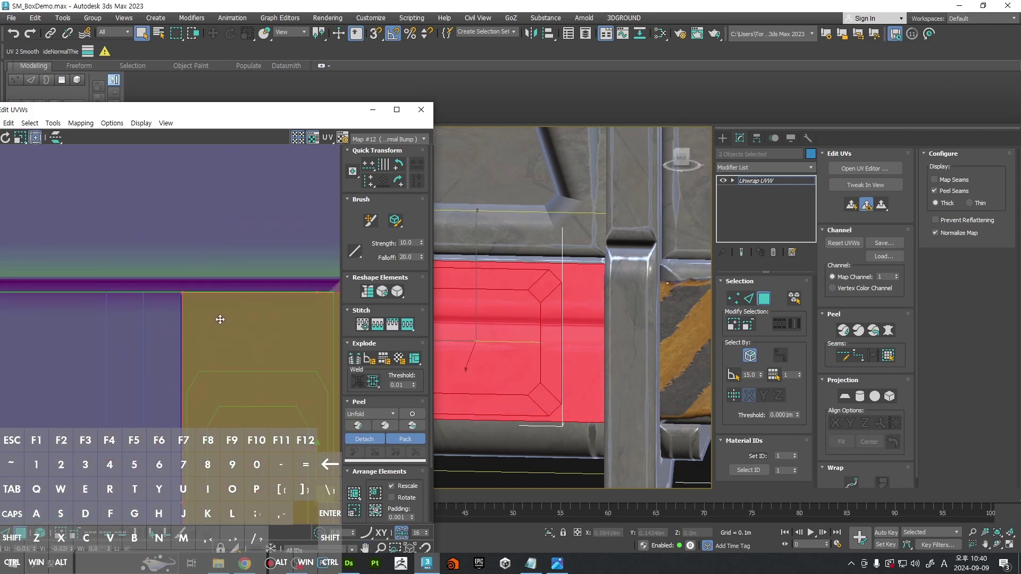
Step: Narrow the back lower panel shell from its lower-right corner to match the width and height of the trim section, and deselect it
{"action": "scroll", "coordinate": [220, 318], "scroll_direction": "down", "scroll_amount": 5}
{"action": "middle_click_drag", "start_coordinate": [253, 370], "coordinate": [237, 312]}
{"action": "scroll", "coordinate": [245, 413], "scroll_direction": "up", "scroll_amount": 4}
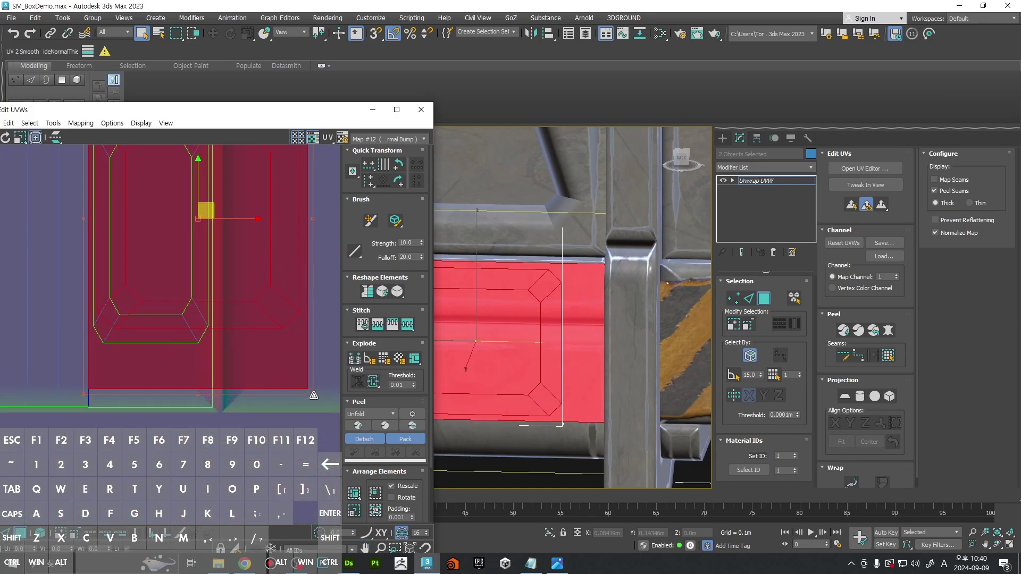
{"action": "left_click_drag", "start_coordinate": [313, 395], "coordinate": [218, 412]}
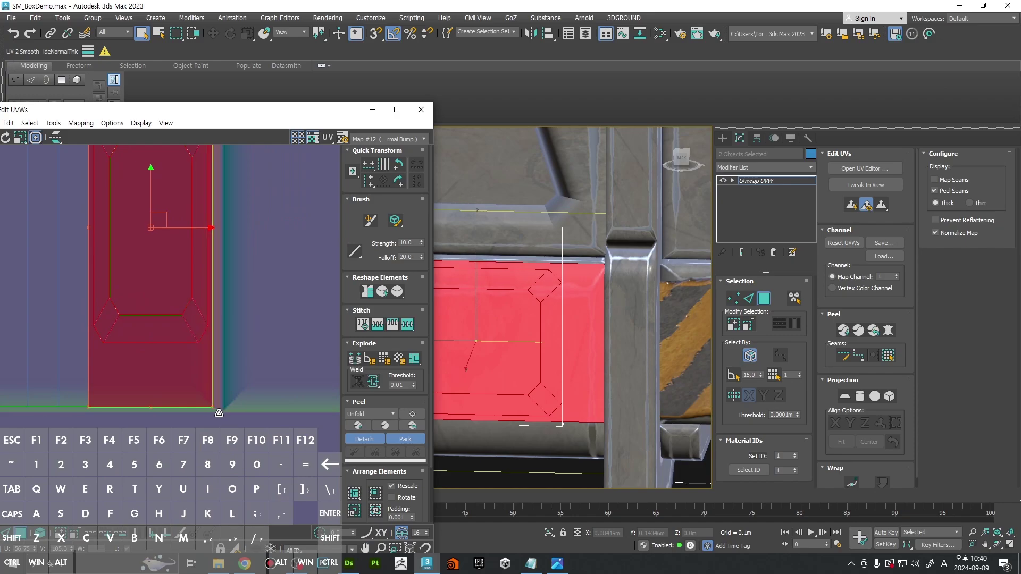
{"action": "left_click", "coordinate": [315, 394]}
{"action": "scroll", "coordinate": [241, 308], "scroll_direction": "down", "scroll_amount": 6}
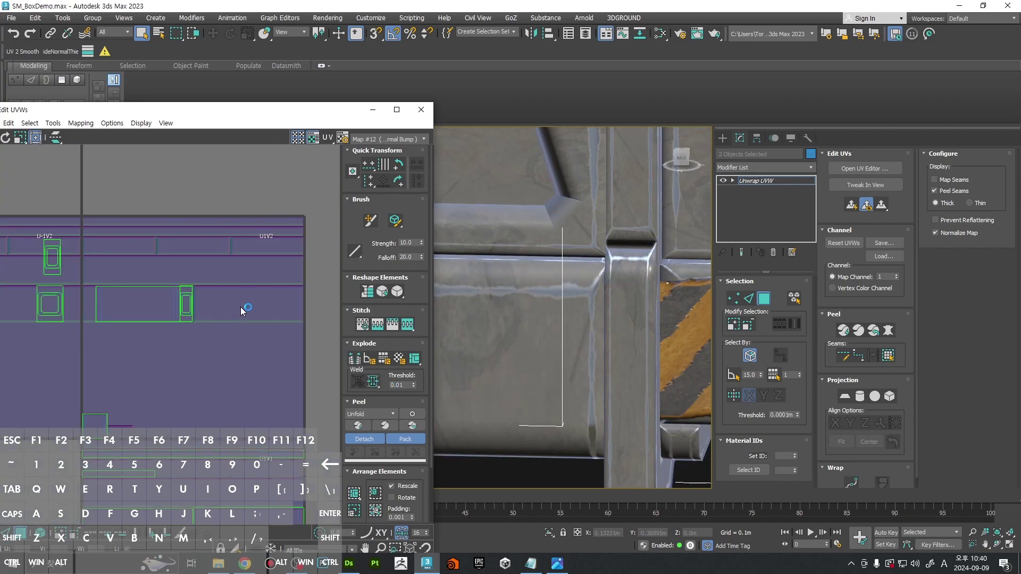
Step: Move the front upper panel shell to the body strip's left end and narrow it to fit between the trim lines
{"action": "middle_click_drag", "start_coordinate": [567, 286], "coordinate": [532, 362], "text": "ctrl+alt"}
{"action": "middle_click_drag", "start_coordinate": [531, 361], "coordinate": [413, 359], "text": "alt"}
{"action": "middle_click_drag", "start_coordinate": [542, 276], "coordinate": [266, 299], "text": "alt"}
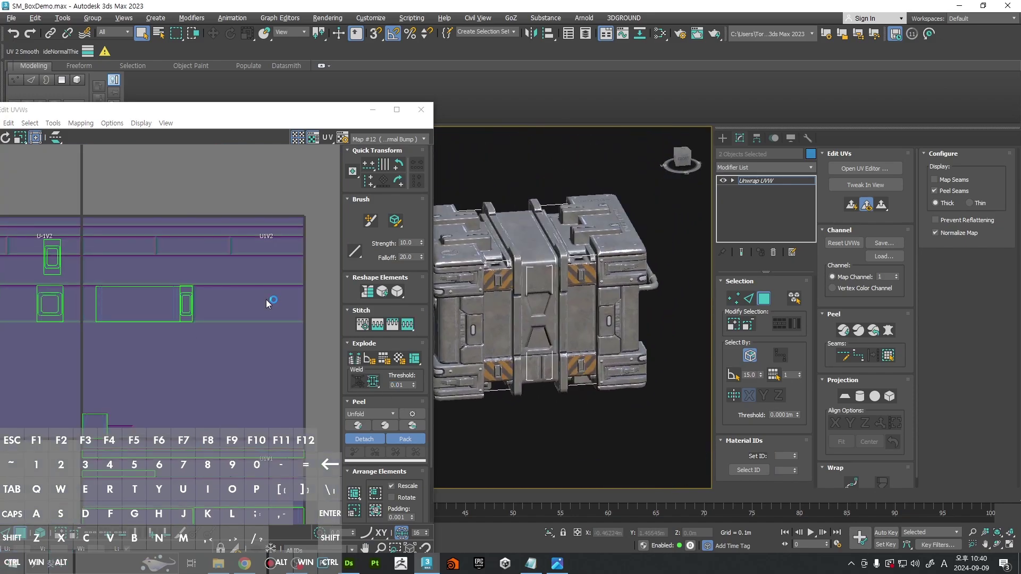
{"action": "scroll", "coordinate": [58, 251], "scroll_direction": "up", "scroll_amount": 4}
{"action": "middle_click_drag", "start_coordinate": [58, 251], "coordinate": [150, 200]}
{"action": "left_click_drag", "start_coordinate": [70, 266], "coordinate": [171, 362]}
{"action": "left_click_drag", "start_coordinate": [138, 315], "coordinate": [203, 316]}
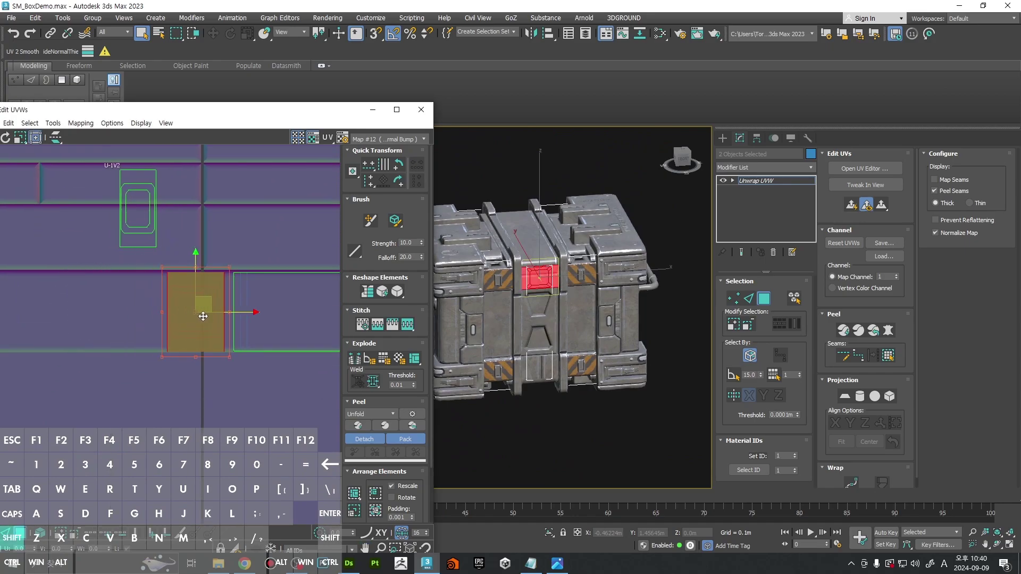
{"action": "scroll", "coordinate": [203, 316], "scroll_direction": "up", "scroll_amount": 8}
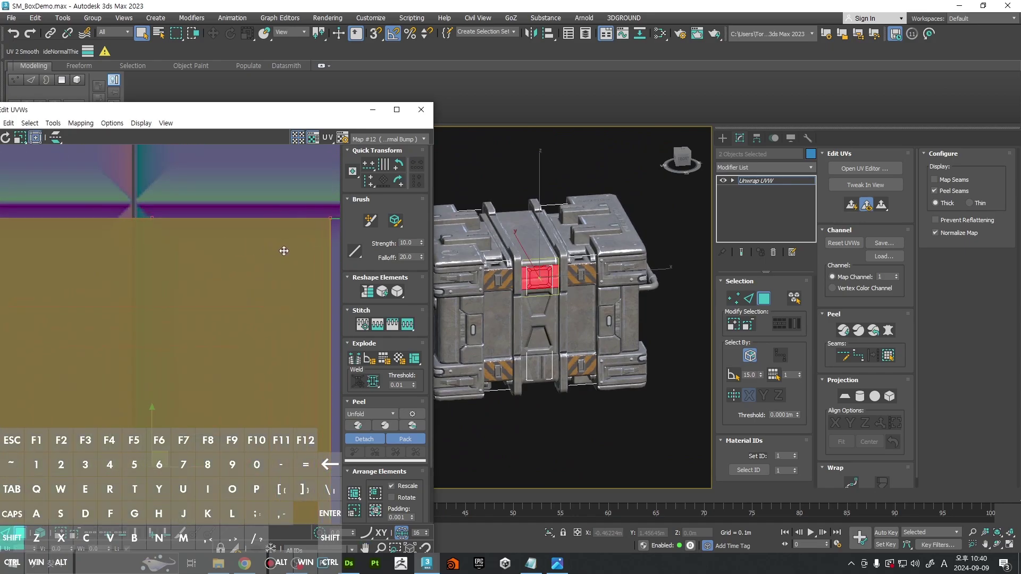
{"action": "scroll", "coordinate": [284, 251], "scroll_direction": "down", "scroll_amount": 5}
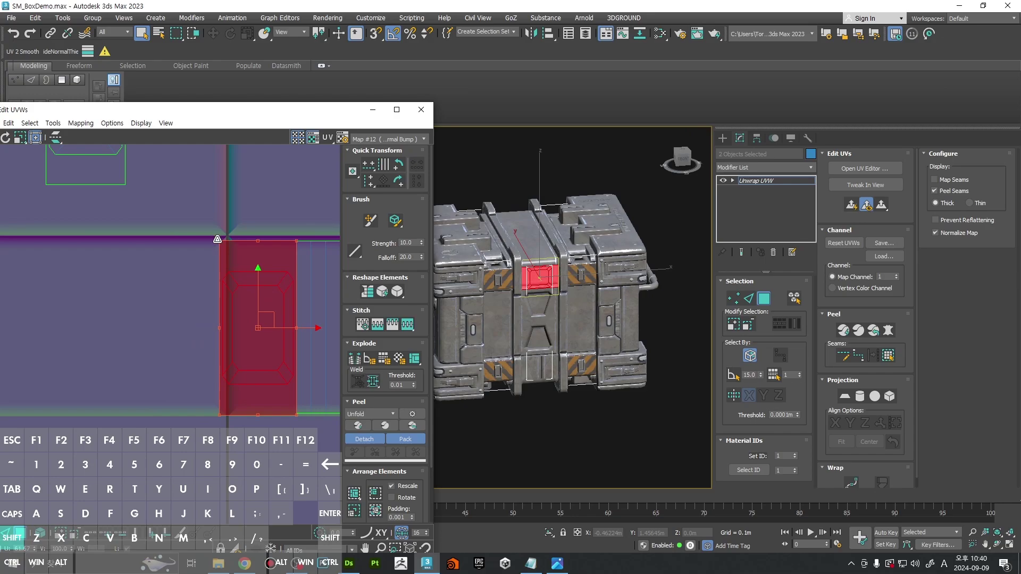
Step: Fit the front upper panel shell's corners to the trim section's left border and height, and clear the selection
{"action": "left_click", "coordinate": [183, 226]}
{"action": "middle_click_drag", "start_coordinate": [178, 223], "coordinate": [164, 264]}
{"action": "left_click_drag", "start_coordinate": [186, 269], "coordinate": [285, 458]}
{"action": "scroll", "coordinate": [286, 457], "scroll_direction": "up", "scroll_amount": 2}
{"action": "scroll", "coordinate": [287, 458], "scroll_direction": "up", "scroll_amount": 3}
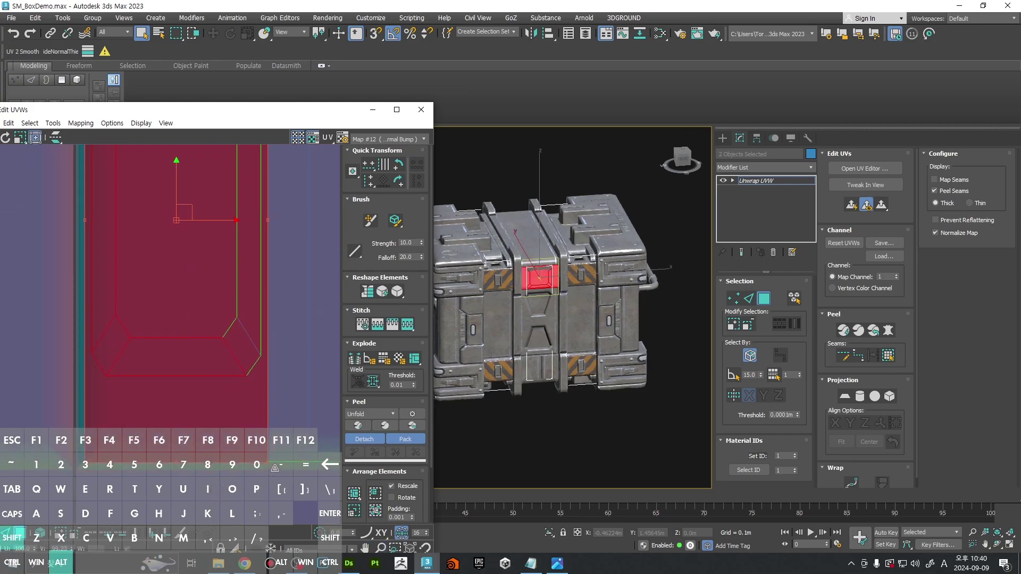
{"action": "scroll", "coordinate": [275, 468], "scroll_direction": "down", "scroll_amount": 3}
{"action": "left_click", "coordinate": [106, 327]}
{"action": "scroll", "coordinate": [106, 327], "scroll_direction": "down", "scroll_amount": 3}
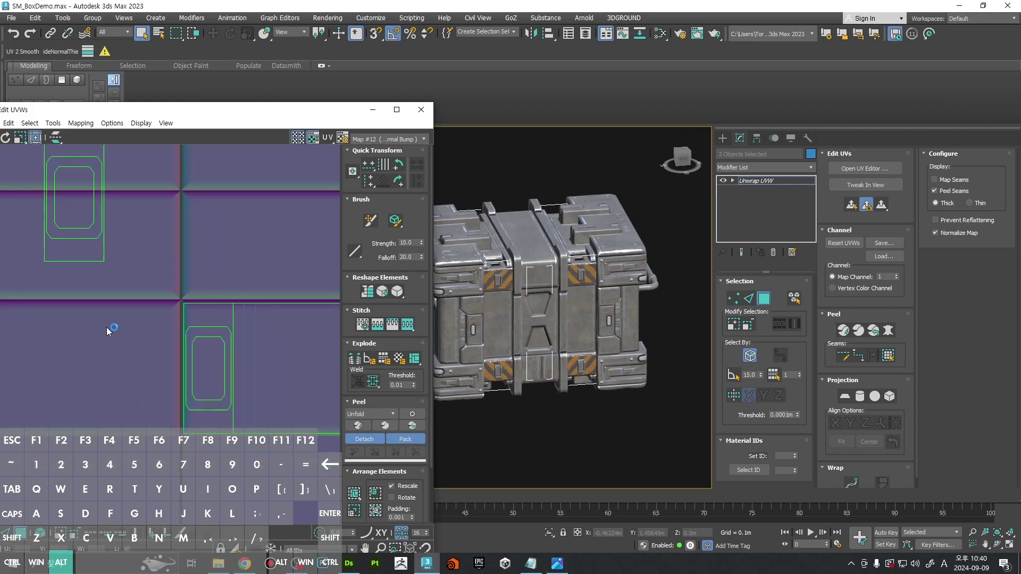
Step: Move the front lower panel shell over the front upper panel shell and narrow it to the same trim section
{"action": "middle_click_drag", "start_coordinate": [30, 202], "coordinate": [79, 238]}
{"action": "left_click_drag", "start_coordinate": [139, 292], "coordinate": [170, 340]}
{"action": "scroll", "coordinate": [169, 340], "scroll_direction": "up", "scroll_amount": 8}
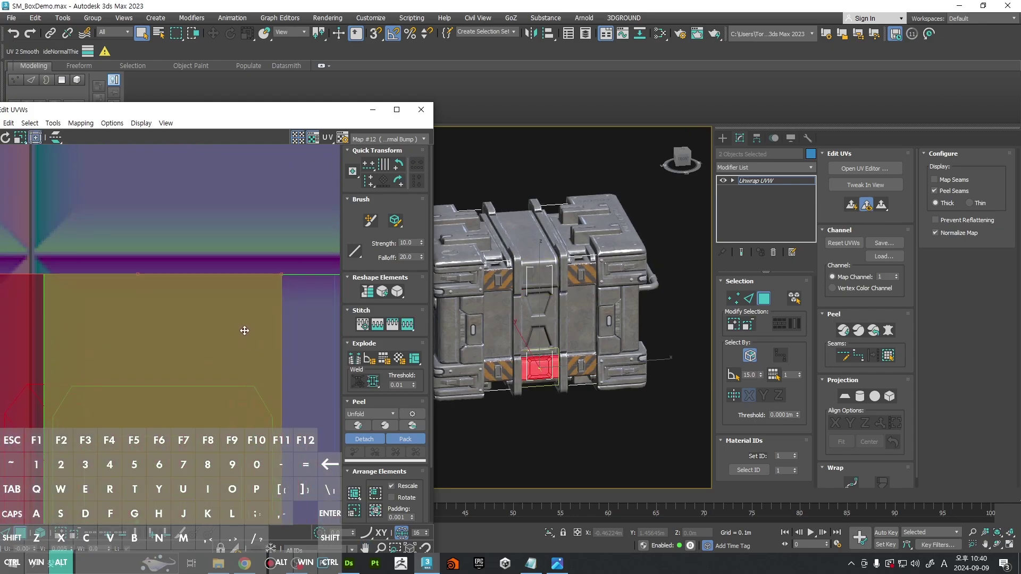
{"action": "scroll", "coordinate": [244, 331], "scroll_direction": "down", "scroll_amount": 5}
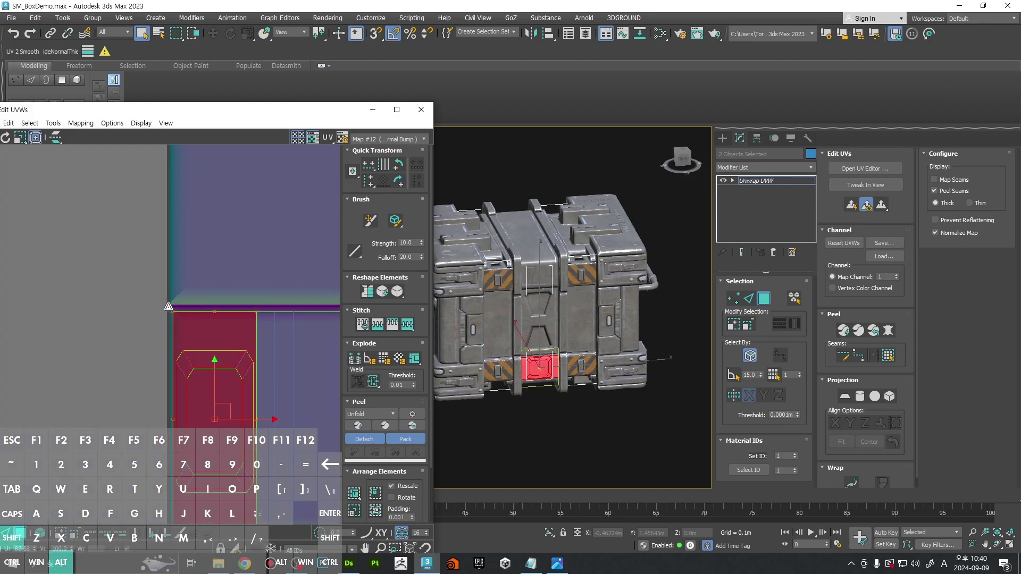
{"action": "scroll", "coordinate": [266, 392], "scroll_direction": "up", "scroll_amount": 3}
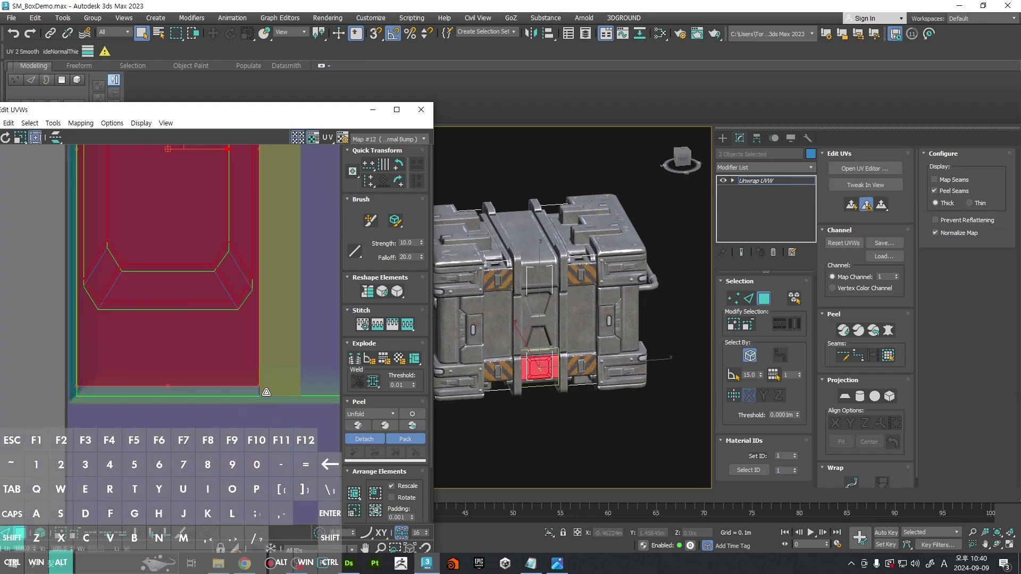
{"action": "middle_click_drag", "start_coordinate": [260, 389], "coordinate": [260, 424], "text": "ctrl+alt"}
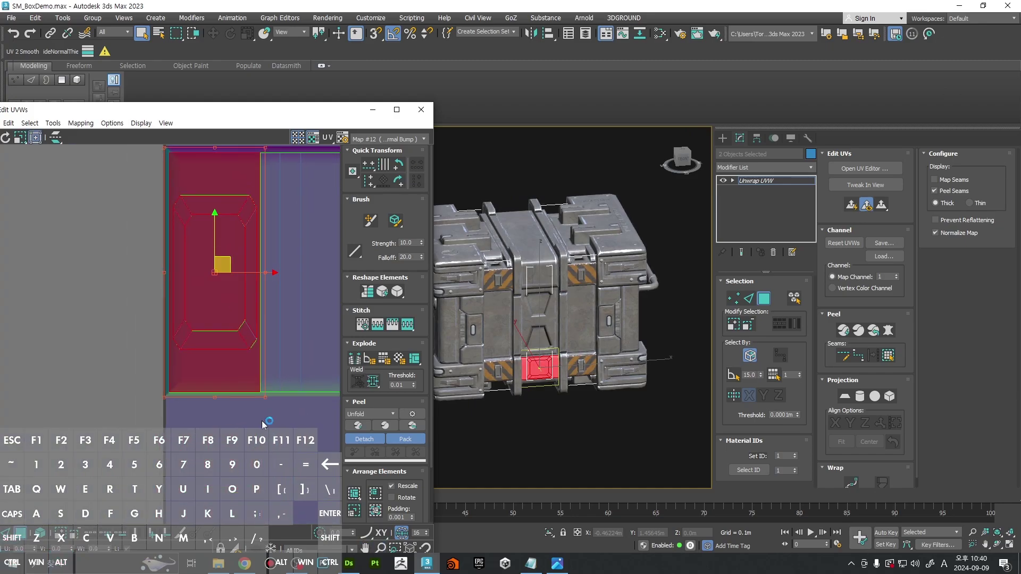
Step: Weld the coincident UV vertices of the body strip and the panel shells at both of its ends
{"action": "key", "text": "1"}
{"action": "scroll", "coordinate": [168, 291], "scroll_direction": "down", "scroll_amount": 5}
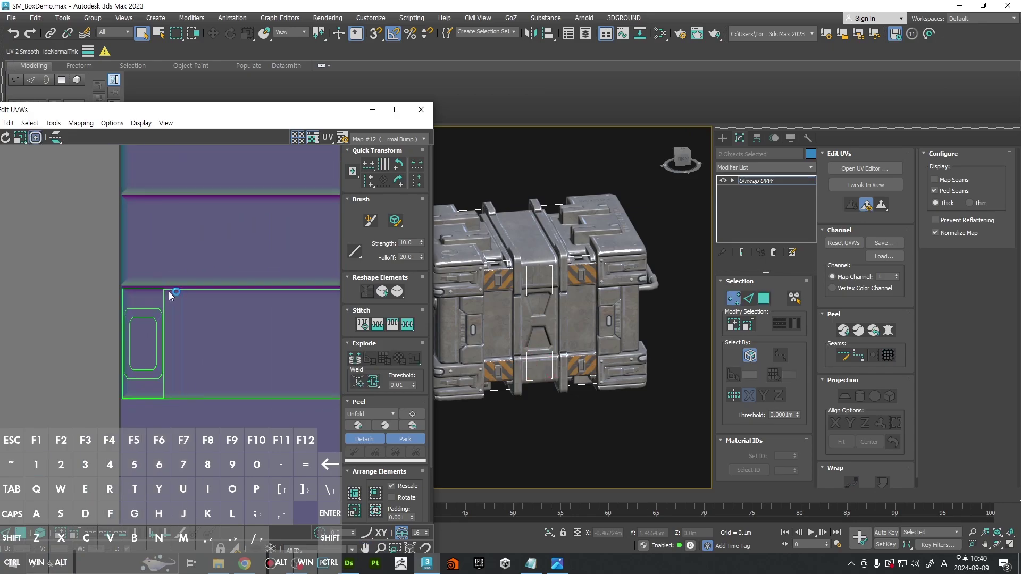
{"action": "left_click_drag", "start_coordinate": [104, 243], "coordinate": [280, 338]}
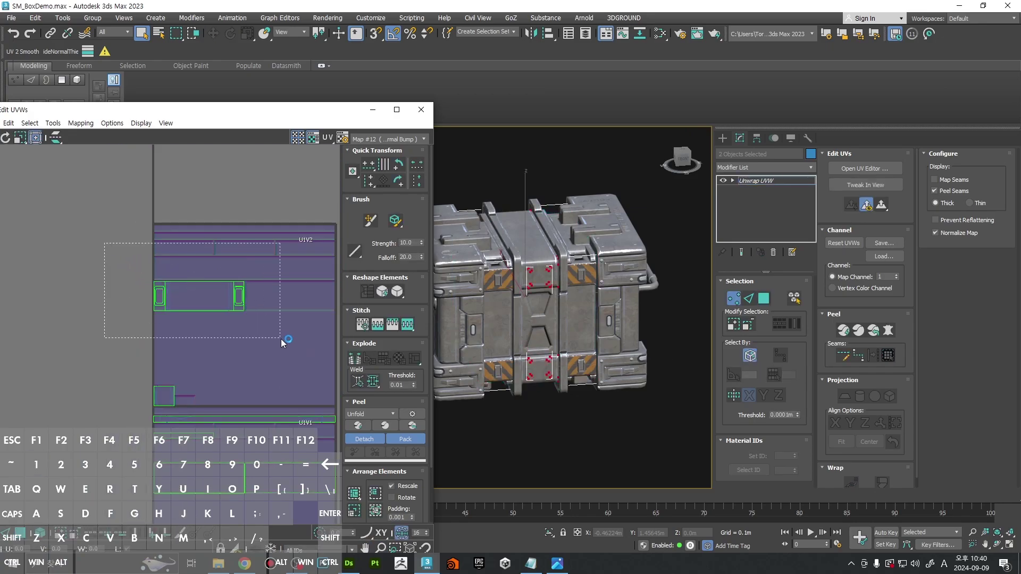
{"action": "scroll", "coordinate": [198, 283], "scroll_direction": "up", "scroll_amount": 4}
{"action": "right_click", "coordinate": [198, 284]}
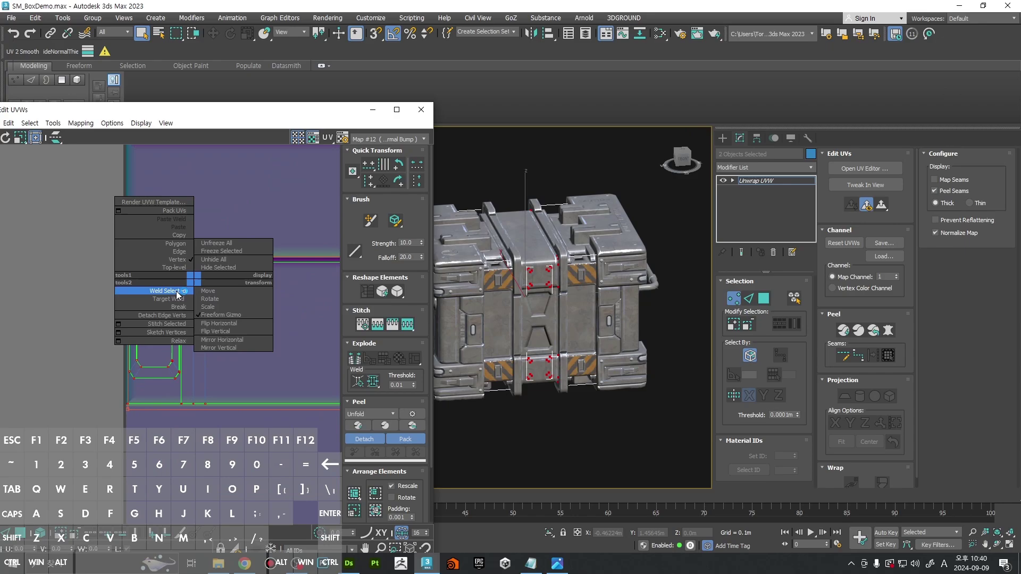
{"action": "left_click", "coordinate": [177, 292]}
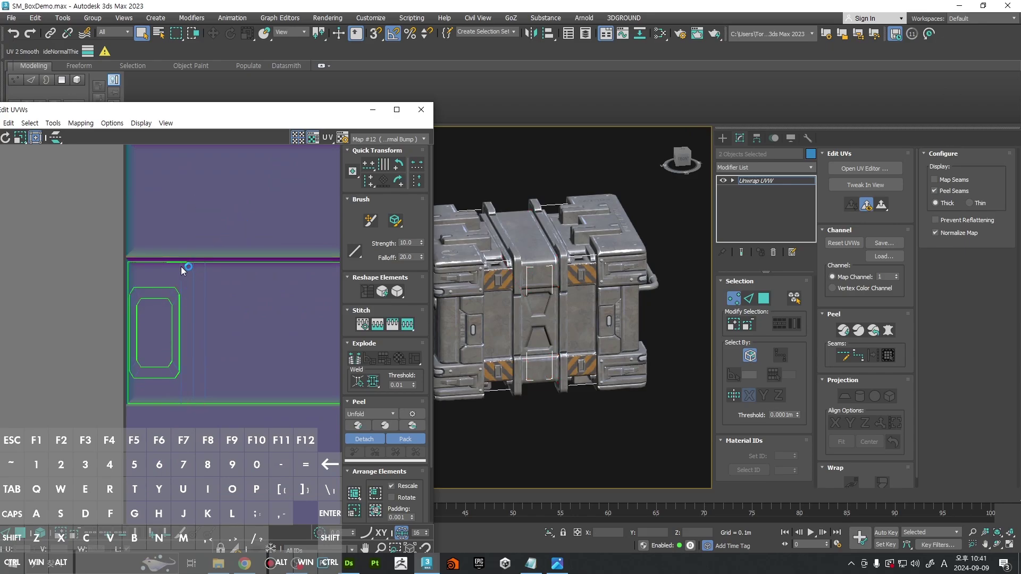
{"action": "scroll", "coordinate": [181, 266], "scroll_direction": "up", "scroll_amount": 3}
{"action": "scroll", "coordinate": [223, 291], "scroll_direction": "down", "scroll_amount": 4}
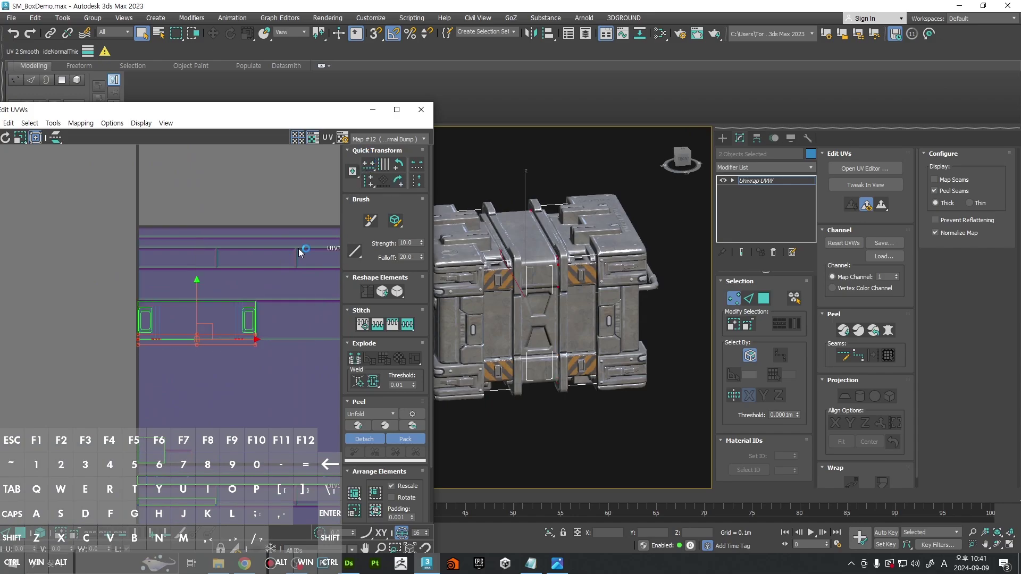
Step: Convert the two selected objects to Editable Poly, closing the UV unwrapping session
{"action": "scroll", "coordinate": [148, 324], "scroll_direction": "up", "scroll_amount": 5}
{"action": "middle_click_drag", "start_coordinate": [524, 338], "coordinate": [589, 333]}
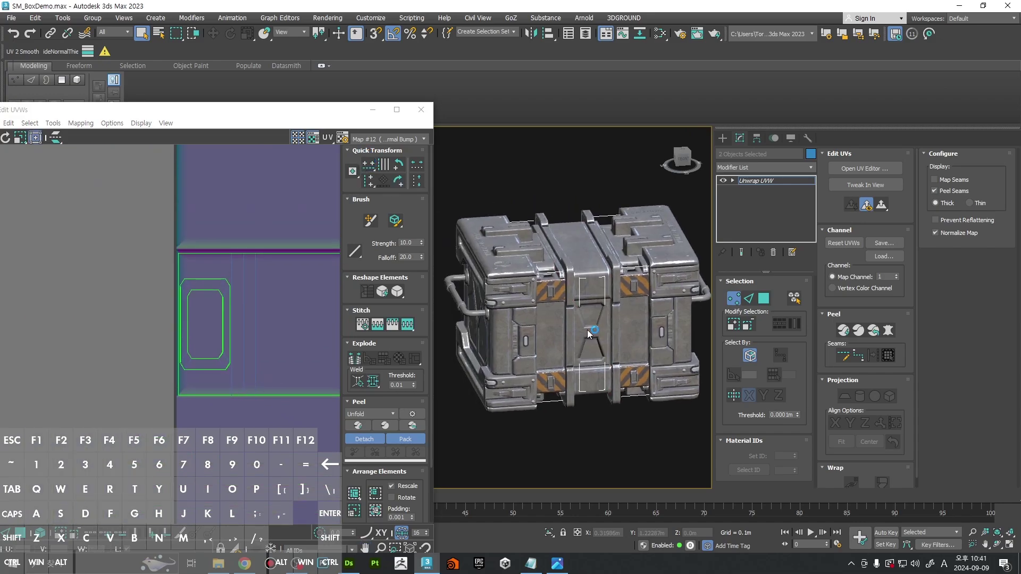
{"action": "key", "text": "F4"}
{"action": "key", "text": "F4"}
{"action": "scroll", "coordinate": [601, 285], "scroll_direction": "up", "scroll_amount": 5}
{"action": "middle_click_drag", "start_coordinate": [585, 289], "coordinate": [572, 261], "text": "alt"}
{"action": "middle_click_drag", "start_coordinate": [571, 260], "coordinate": [607, 266]}
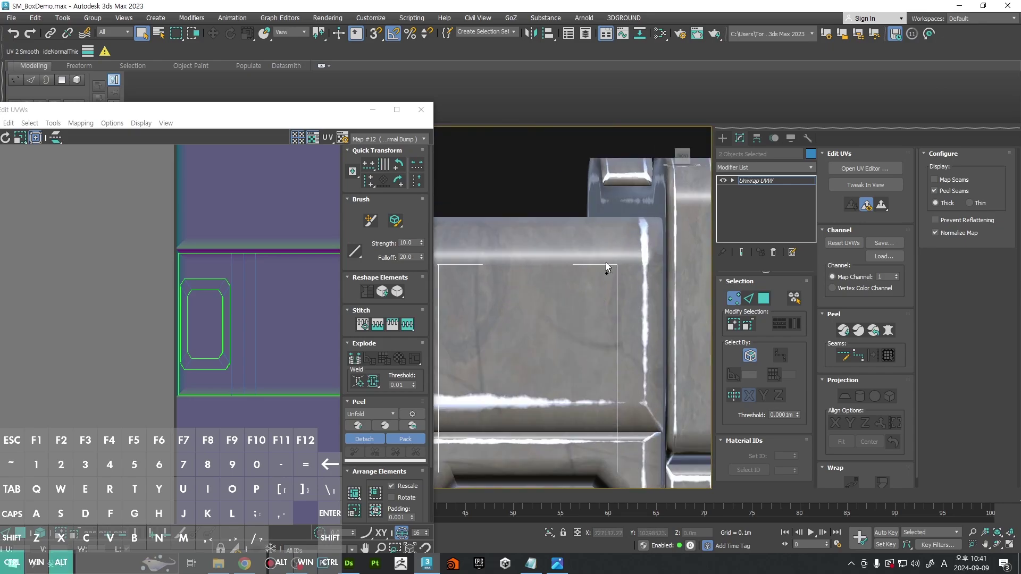
{"action": "scroll", "coordinate": [607, 321], "scroll_direction": "up", "scroll_amount": 4}
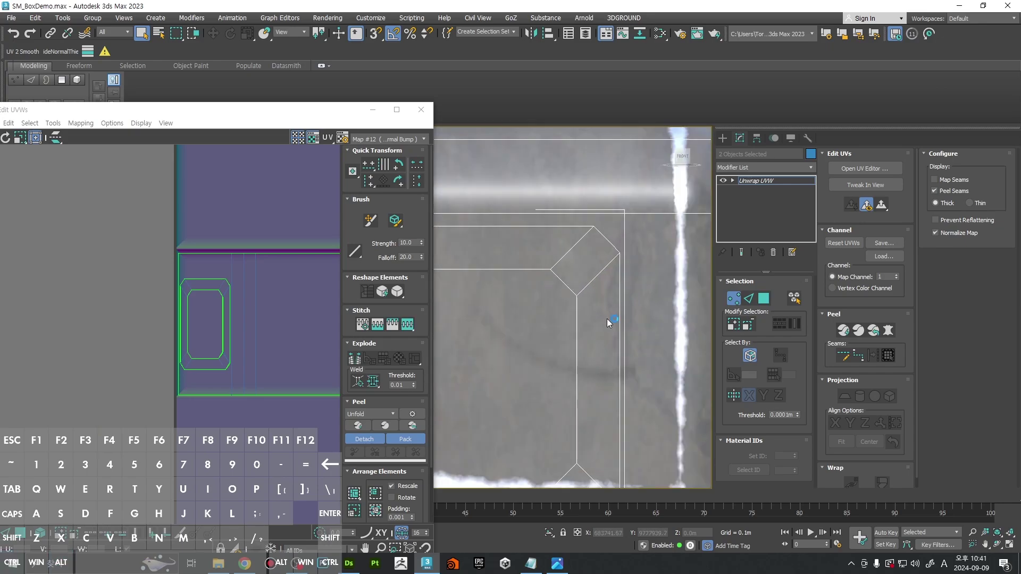
{"action": "right_click", "coordinate": [600, 294]}
{"action": "mouse_move", "coordinate": [677, 429]}
{"action": "left_click", "coordinate": [717, 436]}
Step: Examine how the octagonal frame sits on the front upper panel, with edges displayed and hidden
{"action": "middle_click_drag", "start_coordinate": [617, 372], "coordinate": [571, 327]}
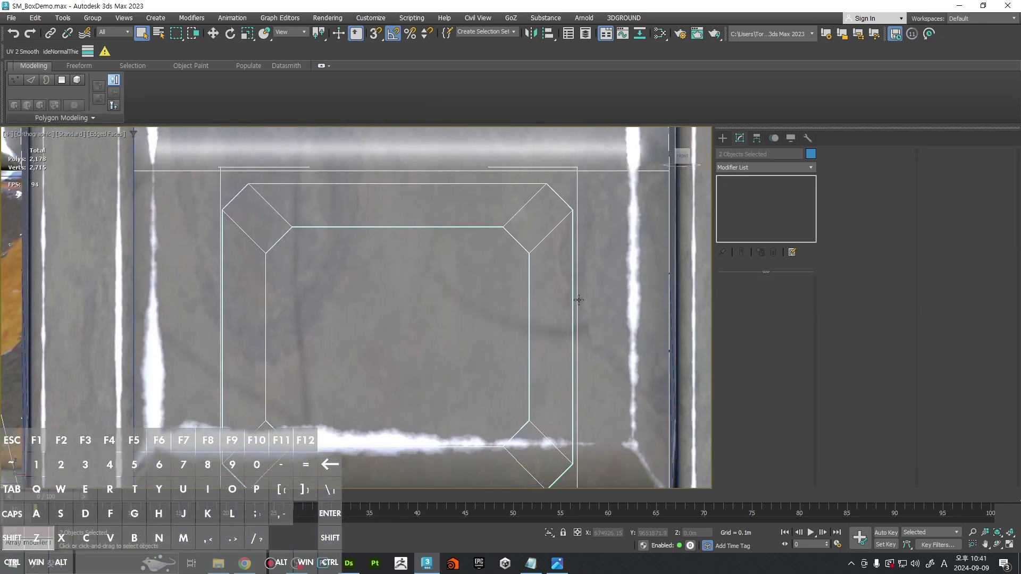
{"action": "middle_click_drag", "start_coordinate": [586, 393], "coordinate": [607, 315]}
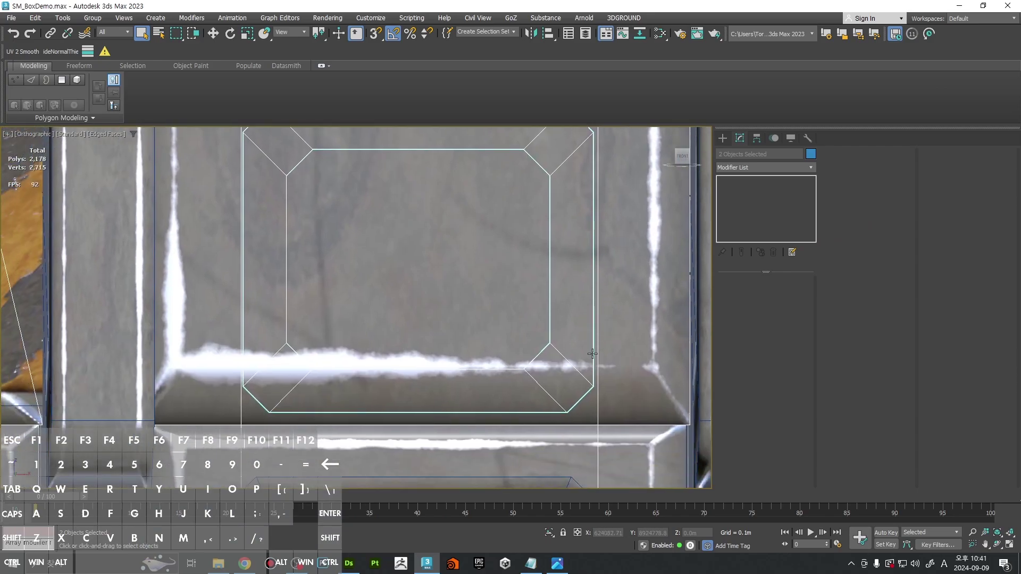
{"action": "scroll", "coordinate": [598, 366], "scroll_direction": "up", "scroll_amount": 3}
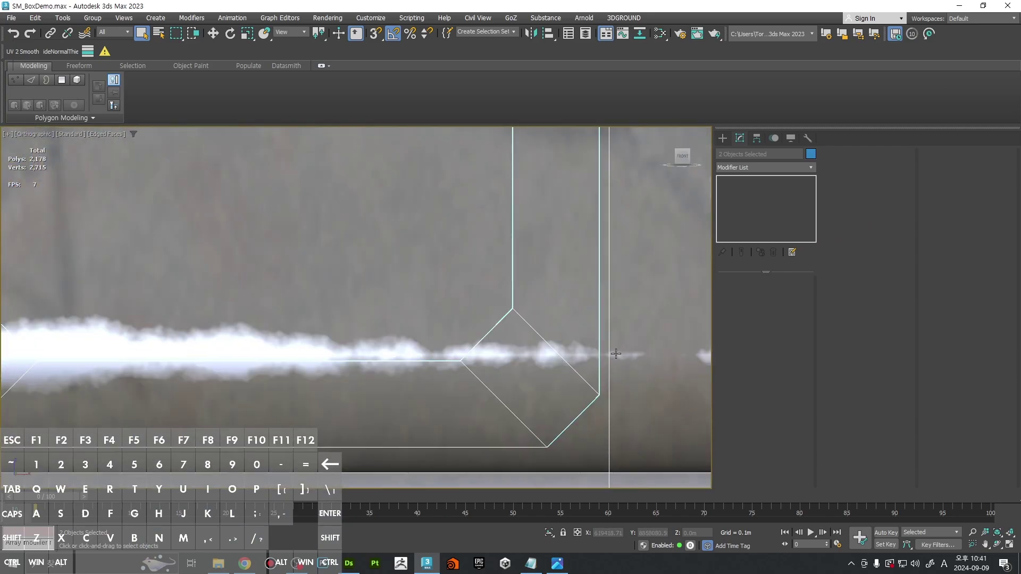
{"action": "key", "text": "F4"}
{"action": "scroll", "coordinate": [427, 376], "scroll_direction": "down", "scroll_amount": 4}
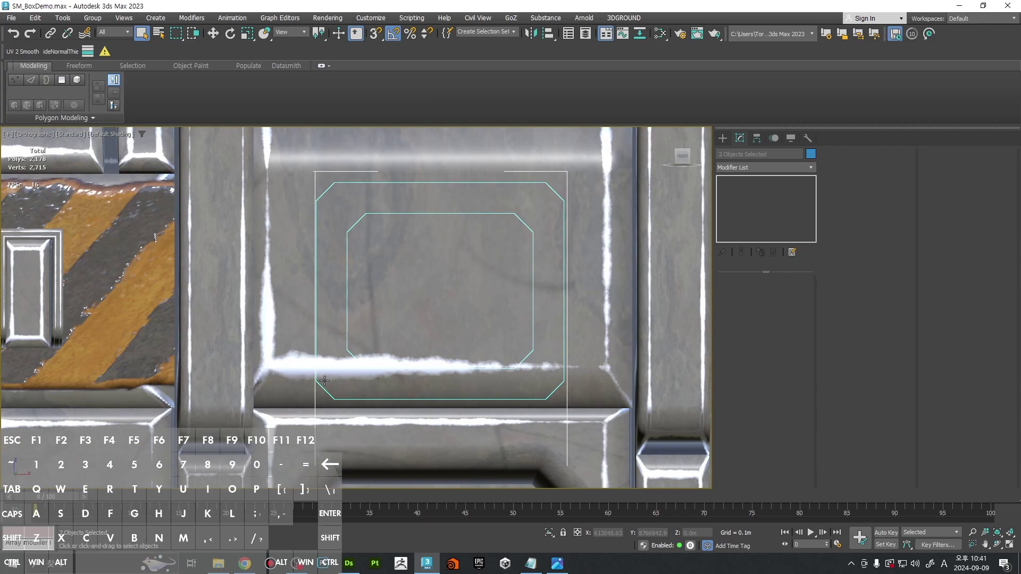
{"action": "scroll", "coordinate": [357, 380], "scroll_direction": "down", "scroll_amount": 4}
{"action": "middle_click_drag", "start_coordinate": [407, 284], "coordinate": [420, 351], "text": "ctrl+alt"}
{"action": "middle_click_drag", "start_coordinate": [420, 351], "coordinate": [510, 378], "text": "alt"}
Step: Display edges and select only the octagonal frames object, framing it in the viewport
{"action": "left_click", "coordinate": [585, 418]}
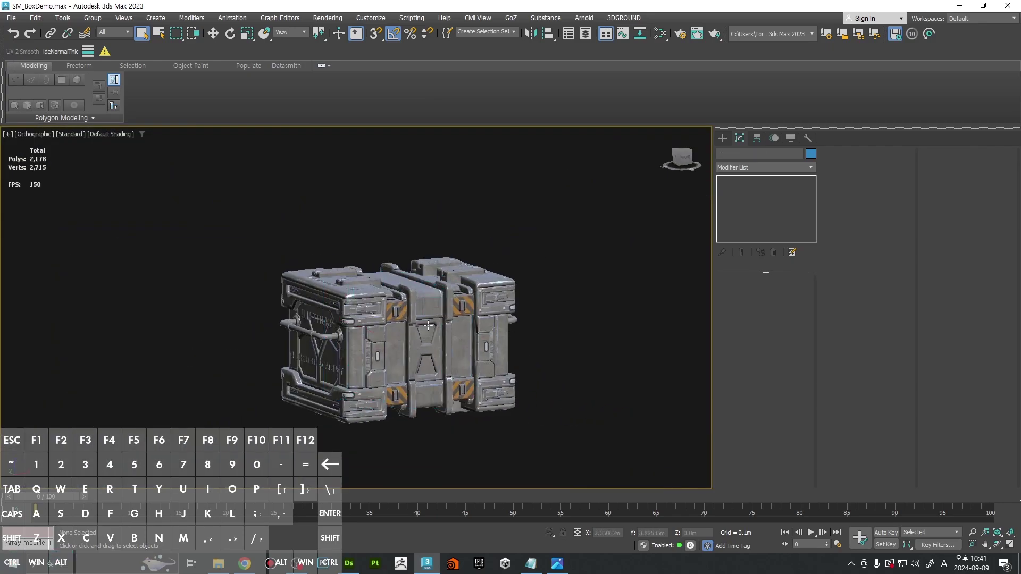
{"action": "middle_click_drag", "start_coordinate": [421, 340], "coordinate": [400, 291], "text": "ctrl+alt"}
{"action": "key", "text": "F4"}
{"action": "left_click", "coordinate": [399, 292]}
{"action": "key", "text": "z"}
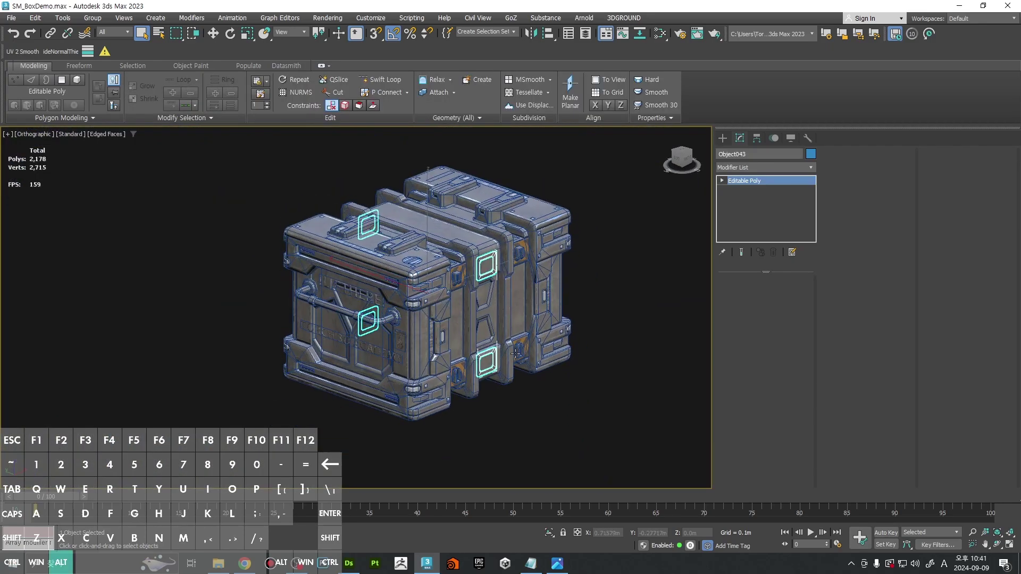
Step: Shift the open borders of the front and back octagonal frames along the Y axis to give the rings depth
{"action": "key", "text": "3"}
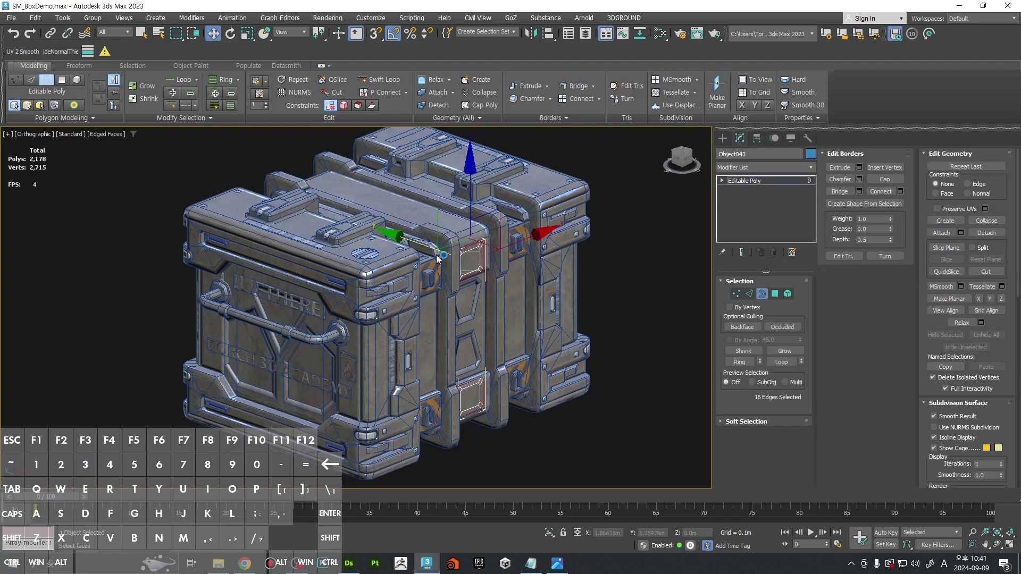
{"action": "middle_click_drag", "start_coordinate": [445, 253], "coordinate": [482, 291], "text": "alt"}
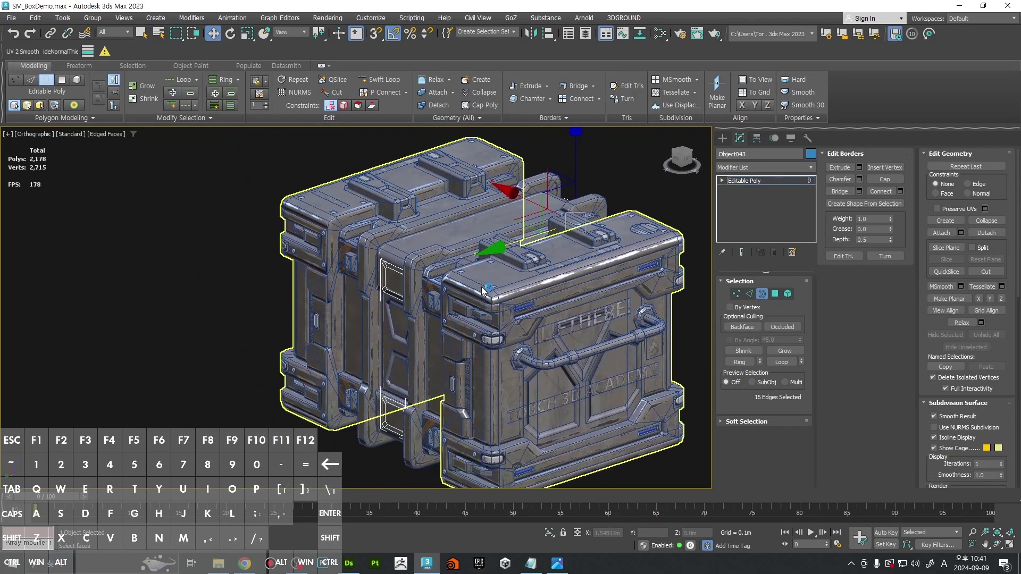
{"action": "left_click", "coordinate": [390, 263]}
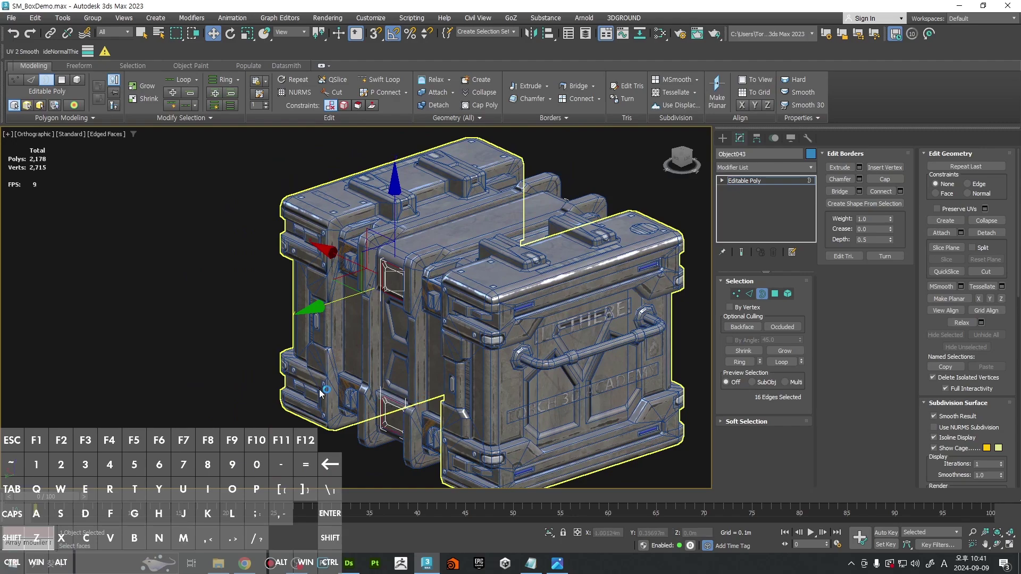
{"action": "left_click_drag", "start_coordinate": [326, 316], "coordinate": [314, 308], "text": "shift"}
{"action": "middle_click_drag", "start_coordinate": [318, 307], "coordinate": [440, 392], "text": "alt"}
{"action": "middle_click_drag", "start_coordinate": [503, 388], "coordinate": [534, 324], "text": "alt"}
Step: Select all polygons of the octagonal frames, leave polygon editing and add an Edit Normals modifier to the object
{"action": "key", "text": "4"}
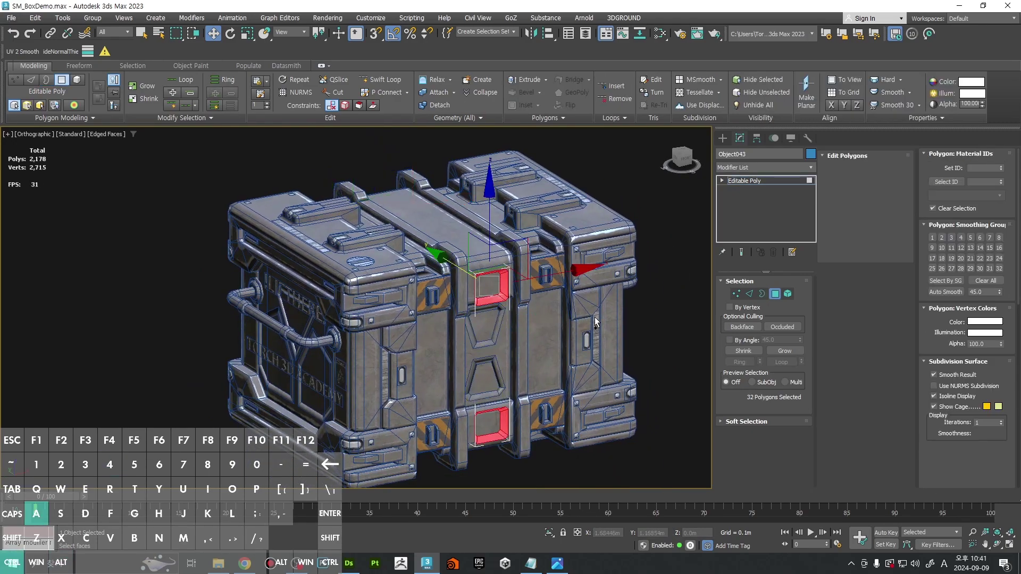
{"action": "key", "text": "4"}
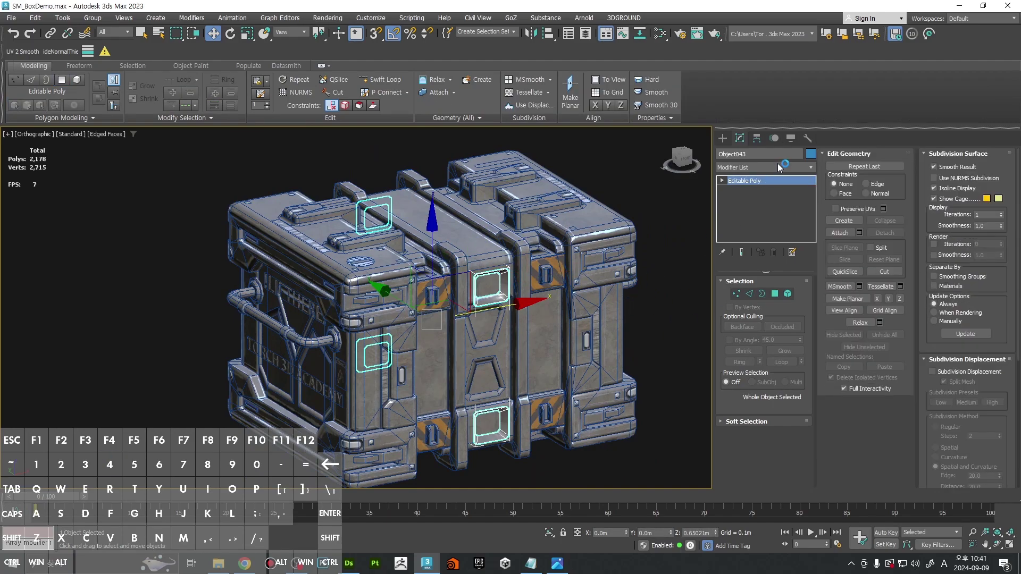
{"action": "left_click", "coordinate": [776, 166]}
{"action": "key", "text": "e"}
{"action": "left_click", "coordinate": [761, 187]}
Step: Average the selected border normals of the front octagonal frames, and do the same for the back frames' border normals
{"action": "key", "text": "t"}
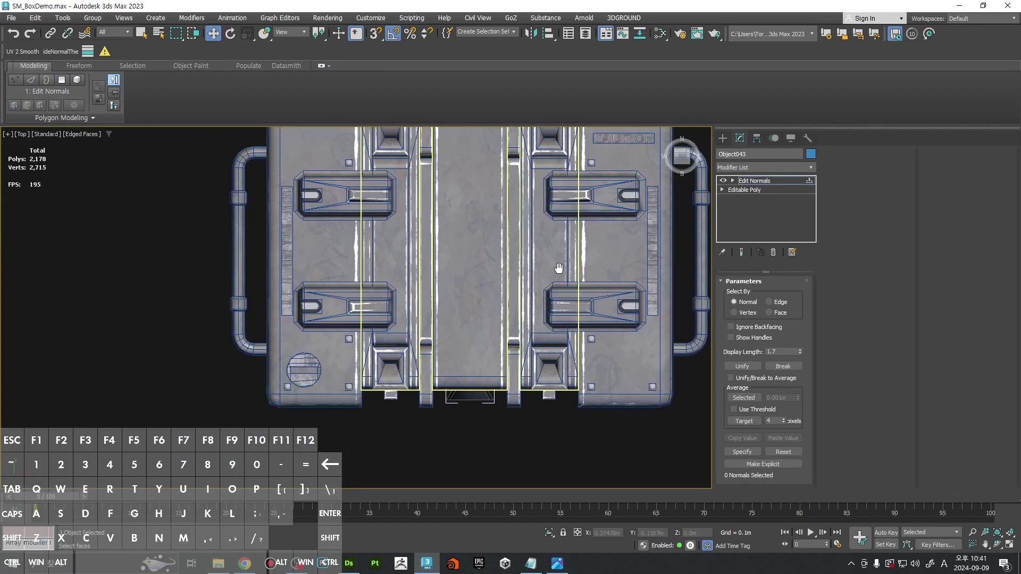
{"action": "key", "text": "F3"}
{"action": "left_click_drag", "start_coordinate": [556, 376], "coordinate": [555, 376]}
{"action": "middle_click_drag", "start_coordinate": [495, 377], "coordinate": [531, 331], "text": "ctrl+alt"}
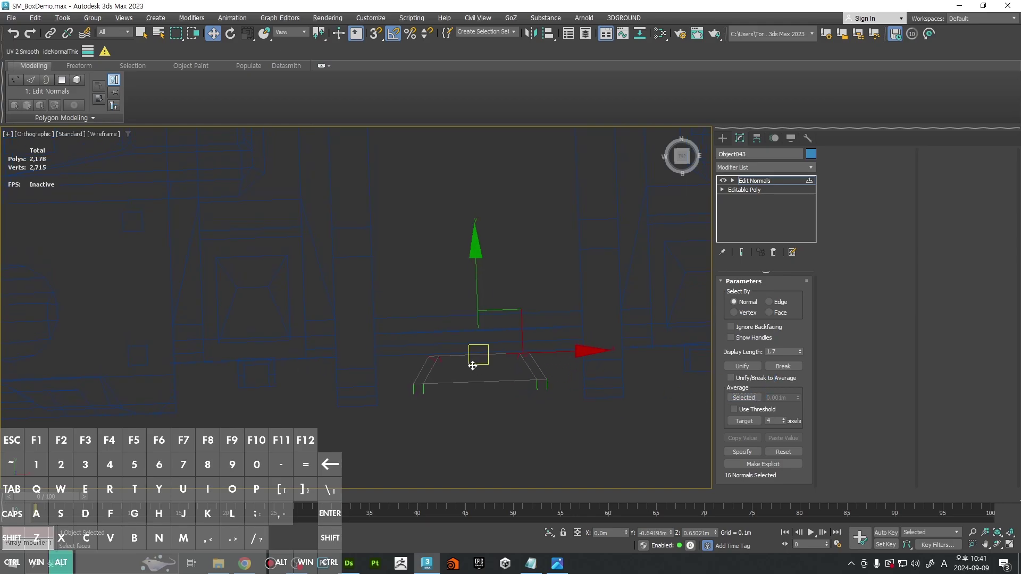
{"action": "key", "text": "t"}
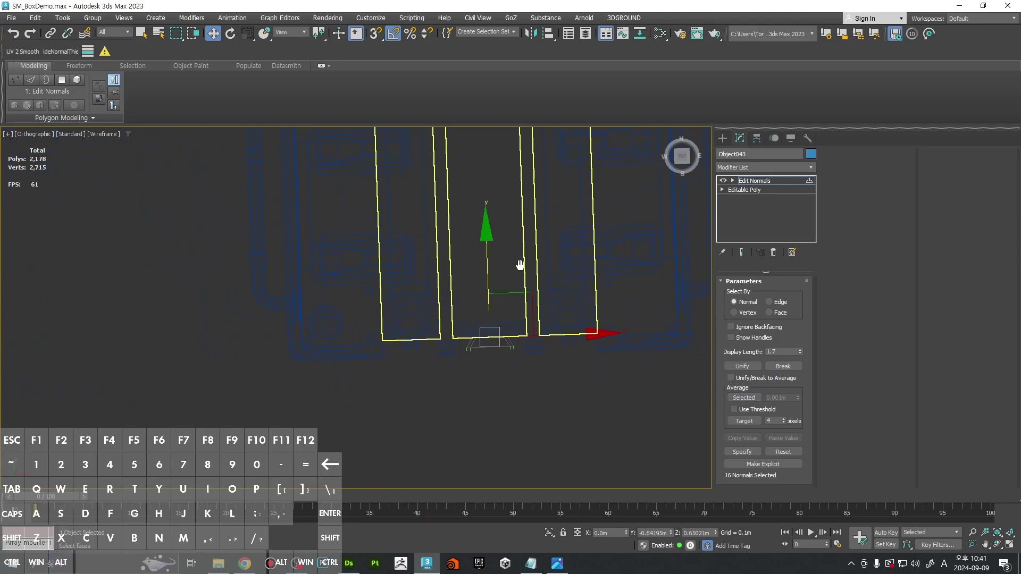
{"action": "middle_click_drag", "start_coordinate": [380, 265], "coordinate": [453, 403]}
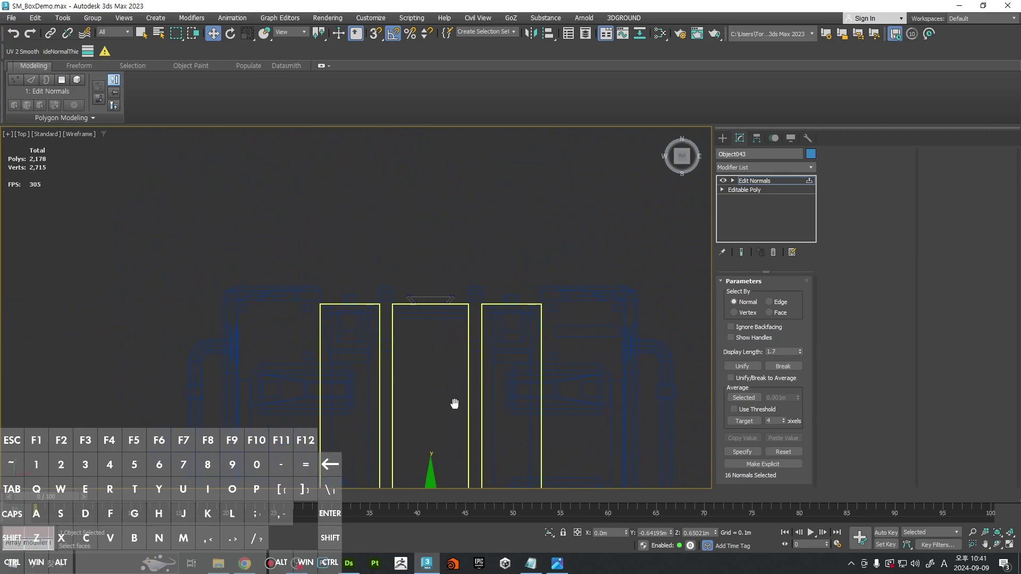
{"action": "scroll", "coordinate": [432, 304], "scroll_direction": "up", "scroll_amount": 5}
{"action": "left_click", "coordinate": [743, 397]}
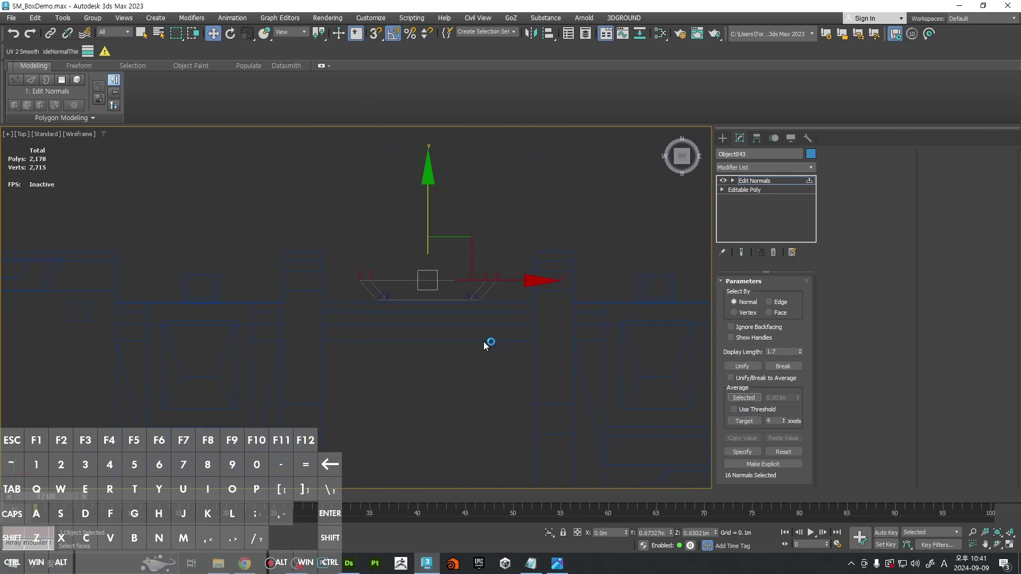
Step: Check the octagonal frames' shading after the normals edit, then convert the object to Editable Poly
{"action": "middle_click_drag", "start_coordinate": [524, 306], "coordinate": [563, 339], "text": "alt"}
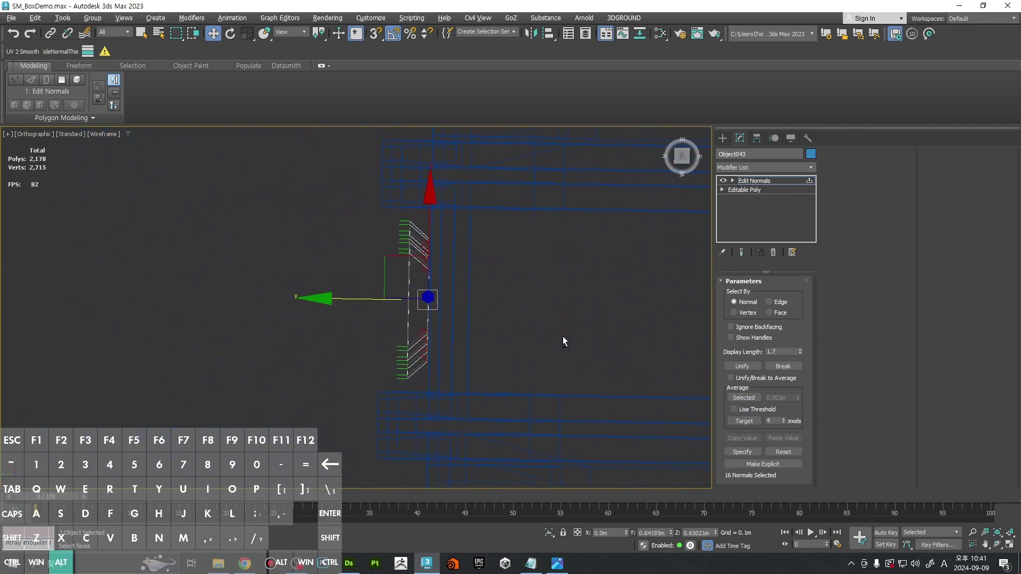
{"action": "key", "text": "F4"}
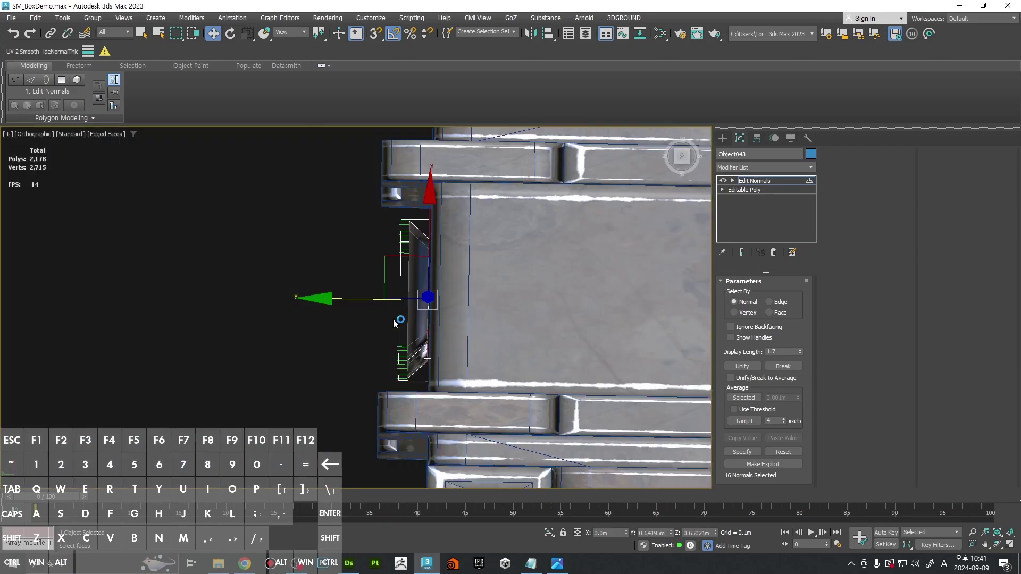
{"action": "mouse_move", "coordinate": [394, 319]}
{"action": "middle_mouse_down", "text": "alt"}
{"action": "mouse_move", "coordinate": [520, 266]}
{"action": "mouse_move", "coordinate": [547, 280]}
{"action": "mouse_move", "coordinate": [519, 278]}
{"action": "mouse_move", "coordinate": [522, 247]}
{"action": "mouse_move", "coordinate": [417, 267]}
{"action": "middle_mouse_up", "text": "alt"}
{"action": "key", "text": "F4"}
{"action": "right_click", "coordinate": [566, 176]}
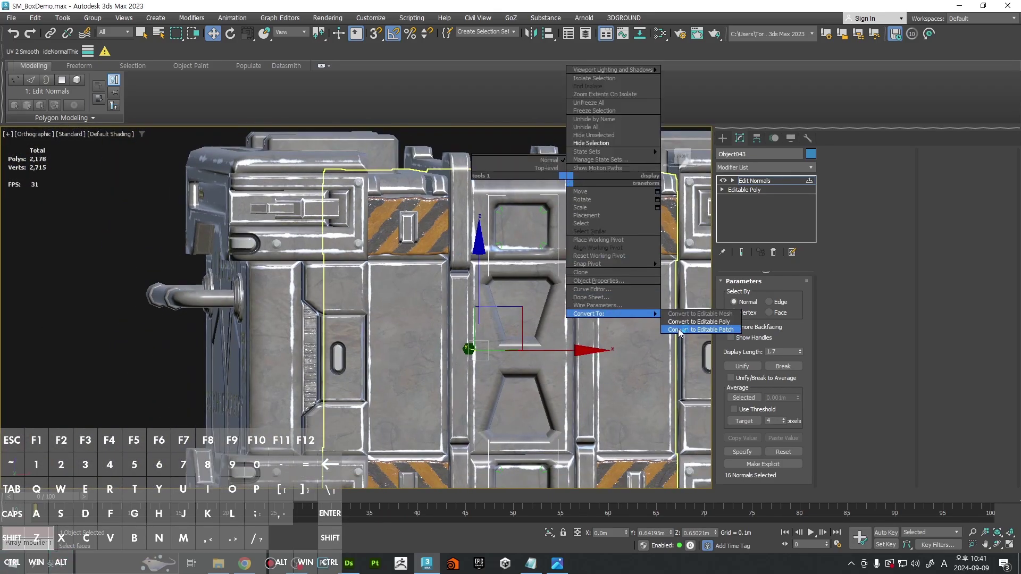
{"action": "left_click", "coordinate": [679, 323]}
Step: Select the front octagonal frames' polygons and shift them about 0.025 m inward along the Y axis
{"action": "middle_click_drag", "start_coordinate": [573, 290], "coordinate": [599, 337], "text": "alt"}
{"action": "key", "text": "F3"}
{"action": "key", "text": "4"}
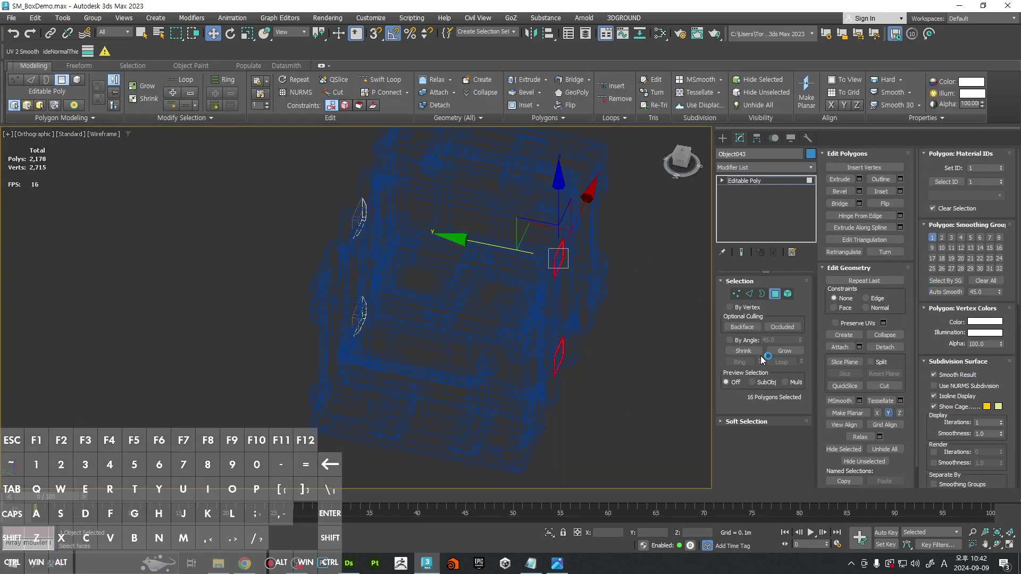
{"action": "key", "text": "F3"}
{"action": "scroll", "coordinate": [550, 257], "scroll_direction": "up", "scroll_amount": 5}
{"action": "middle_click_drag", "start_coordinate": [547, 283], "coordinate": [495, 305], "text": "alt"}
{"action": "scroll", "coordinate": [491, 298], "scroll_direction": "up", "scroll_amount": 4}
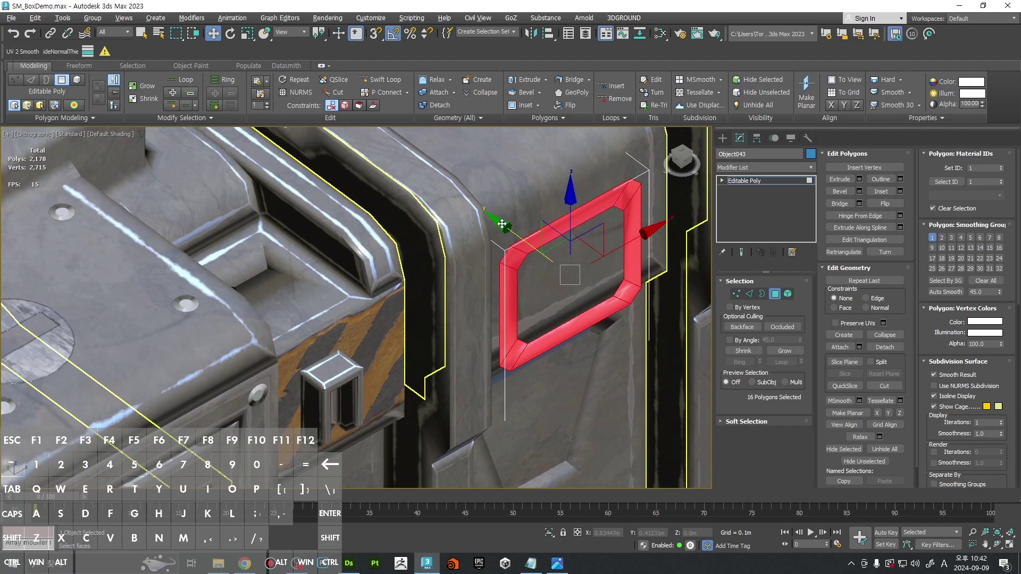
{"action": "left_click_drag", "start_coordinate": [501, 224], "coordinate": [485, 217]}
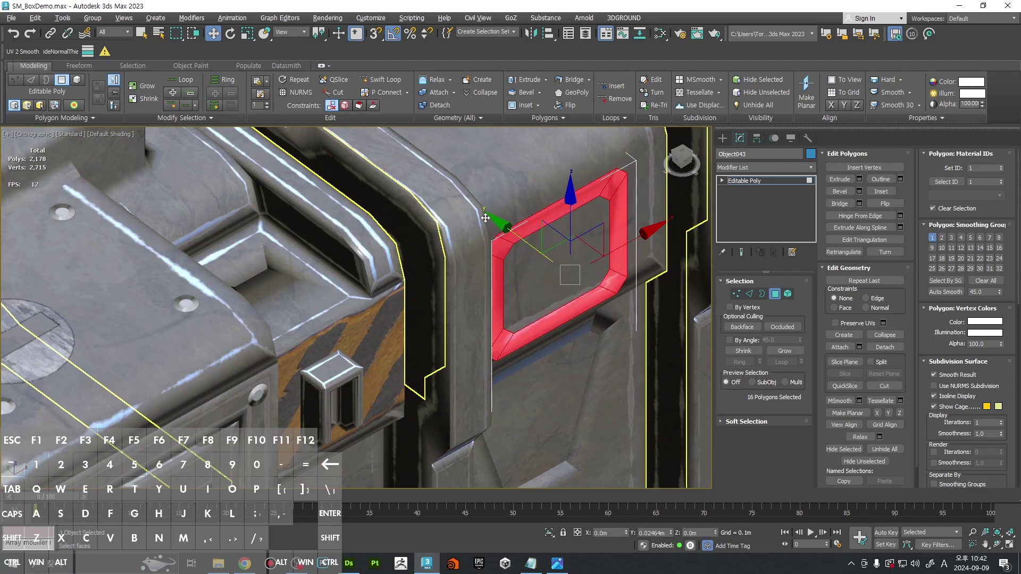
{"action": "left_click", "coordinate": [521, 177]}
Step: Select the back octagonal frames' polygons, shift them slightly inward along the Y axis and leave polygon editing
{"action": "scroll", "coordinate": [547, 230], "scroll_direction": "down", "scroll_amount": 8}
{"action": "mouse_move", "coordinate": [547, 230]}
{"action": "middle_mouse_down", "text": "alt"}
{"action": "mouse_move", "coordinate": [597, 304]}
{"action": "mouse_move", "coordinate": [366, 175]}
{"action": "mouse_move", "coordinate": [485, 270]}
{"action": "middle_mouse_up", "text": "alt"}
{"action": "key", "text": "F3"}
{"action": "key", "text": "F3"}
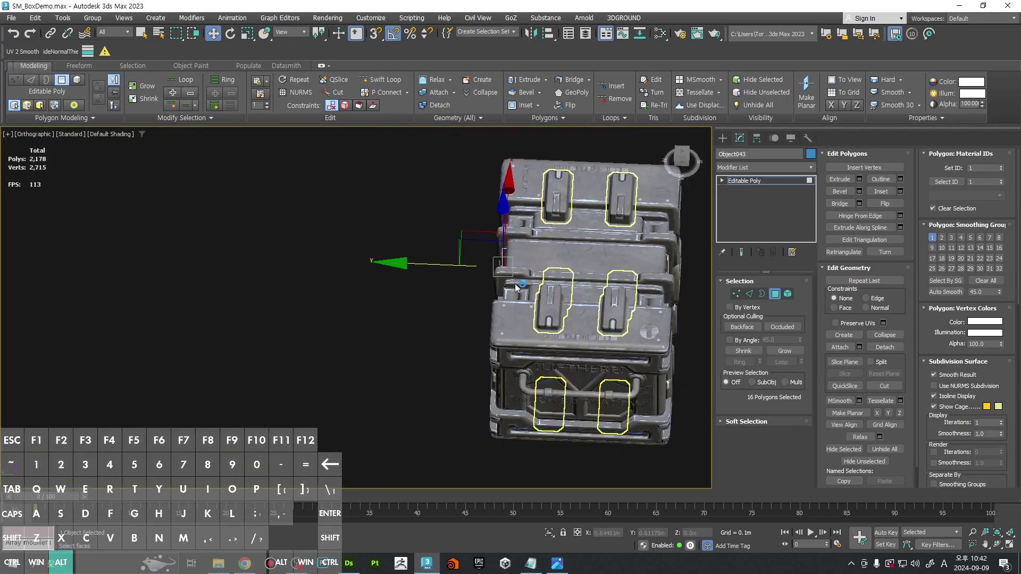
{"action": "middle_click_drag", "start_coordinate": [426, 260], "coordinate": [488, 270], "text": "alt"}
{"action": "scroll", "coordinate": [489, 271], "scroll_direction": "up", "scroll_amount": 7}
{"action": "left_click_drag", "start_coordinate": [513, 319], "coordinate": [524, 314]}
{"action": "left_click", "coordinate": [500, 261]}
{"action": "mouse_move", "coordinate": [499, 261]}
{"action": "middle_mouse_down", "text": "alt"}
{"action": "mouse_move", "coordinate": [620, 254]}
{"action": "mouse_move", "coordinate": [466, 312]}
{"action": "mouse_move", "coordinate": [445, 358]}
{"action": "mouse_move", "coordinate": [515, 396]}
{"action": "mouse_move", "coordinate": [499, 261]}
{"action": "middle_mouse_up", "text": "alt"}
{"action": "scroll", "coordinate": [620, 253], "scroll_direction": "down", "scroll_amount": 4}
{"action": "key", "text": "4"}
{"action": "key", "text": "4"}
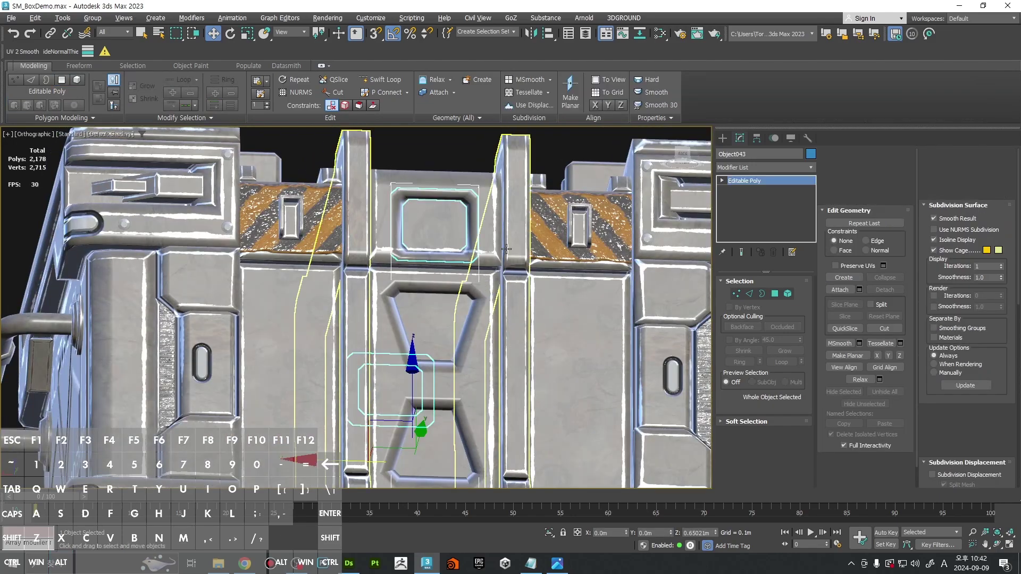
Step: Show the crate from the front with nothing selected and save the scene
{"action": "key", "text": "f"}
{"action": "left_click", "coordinate": [658, 352]}
{"action": "scroll", "coordinate": [615, 327], "scroll_direction": "down", "scroll_amount": 2}
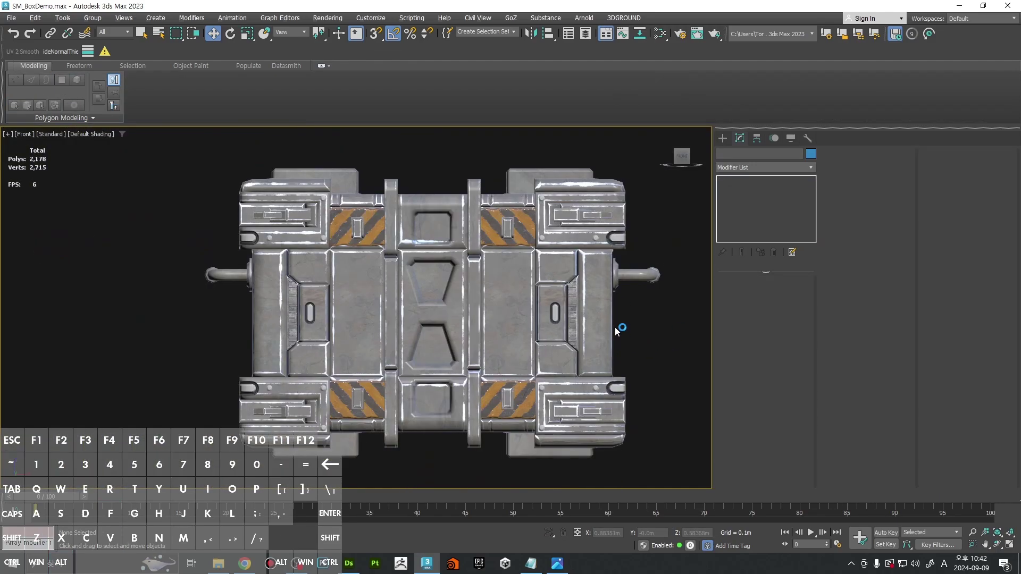
{"action": "key", "text": "ctrl+s"}
Step: Create a single-segment plane about 0.14 m long and 0.17 m wide across the opening of the front upper octagonal frame
{"action": "left_click", "coordinate": [565, 295]}
{"action": "key", "text": "F4"}
{"action": "scroll", "coordinate": [448, 238], "scroll_direction": "up", "scroll_amount": 5}
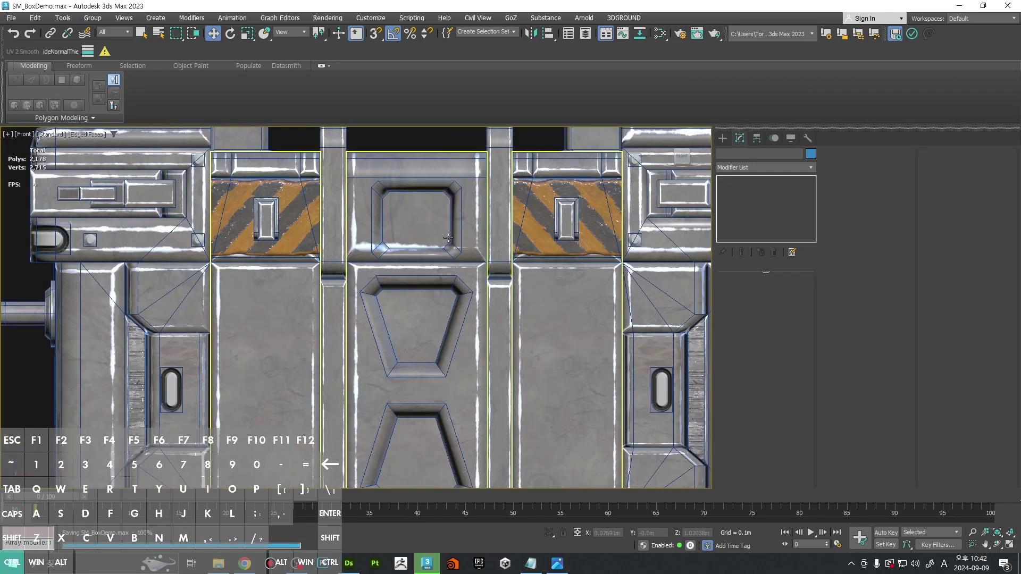
{"action": "scroll", "coordinate": [427, 225], "scroll_direction": "up", "scroll_amount": 2}
{"action": "middle_click_drag", "start_coordinate": [412, 192], "coordinate": [455, 291]}
{"action": "left_click", "coordinate": [721, 141]}
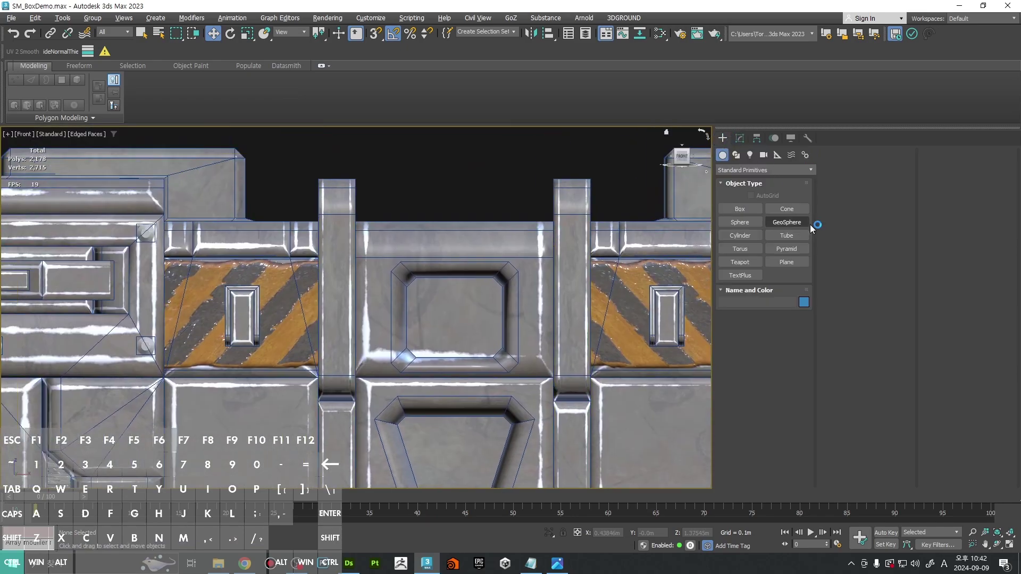
{"action": "left_click", "coordinate": [800, 266]}
{"action": "scroll", "coordinate": [405, 278], "scroll_direction": "up", "scroll_amount": 2}
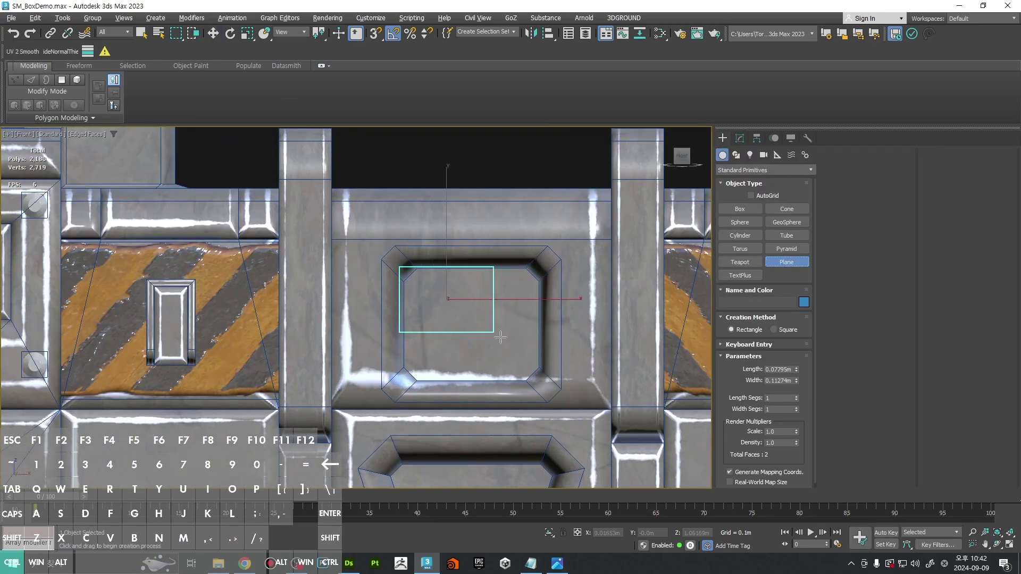
{"action": "left_click_drag", "start_coordinate": [535, 379], "coordinate": [541, 383], "text": "ctrl"}
Step: Move the new plane along the Y axis so it sits inside the recess of the front upper octagonal frame
{"action": "middle_click_drag", "start_coordinate": [476, 280], "coordinate": [524, 345], "text": "ctrl+alt"}
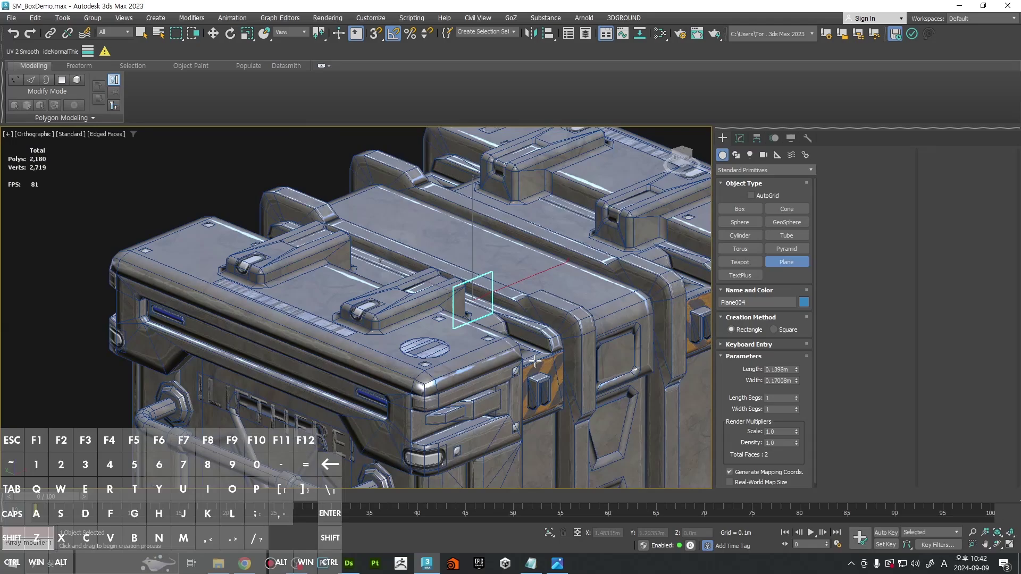
{"action": "key", "text": "w"}
{"action": "left_click_drag", "start_coordinate": [429, 285], "coordinate": [543, 308]}
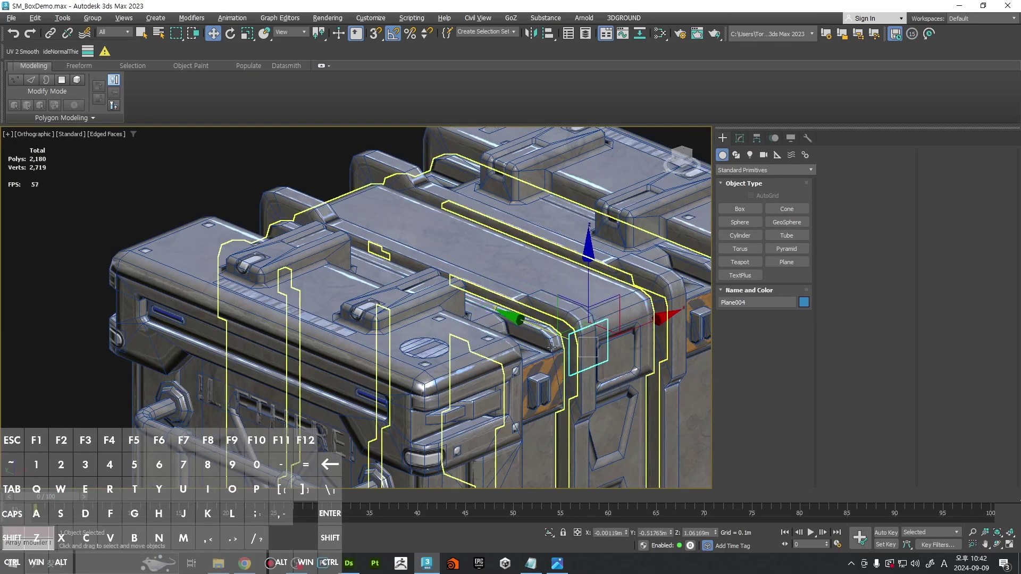
{"action": "scroll", "coordinate": [635, 362], "scroll_direction": "up", "scroll_amount": 5}
{"action": "middle_click_drag", "start_coordinate": [634, 362], "coordinate": [455, 333]}
{"action": "left_click_drag", "start_coordinate": [205, 239], "coordinate": [315, 287]}
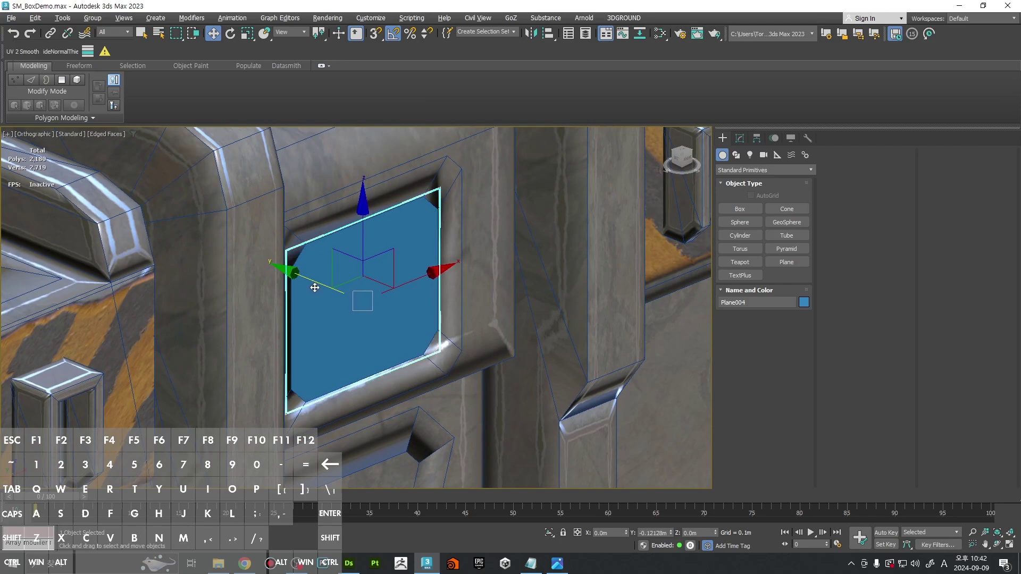
Step: Examine how the plane fits inside the octagonal frame, comparing it with the surrounding objects at an angle and from the front
{"action": "middle_click_drag", "start_coordinate": [448, 284], "coordinate": [491, 215], "text": "alt"}
{"action": "left_click", "coordinate": [492, 214]}
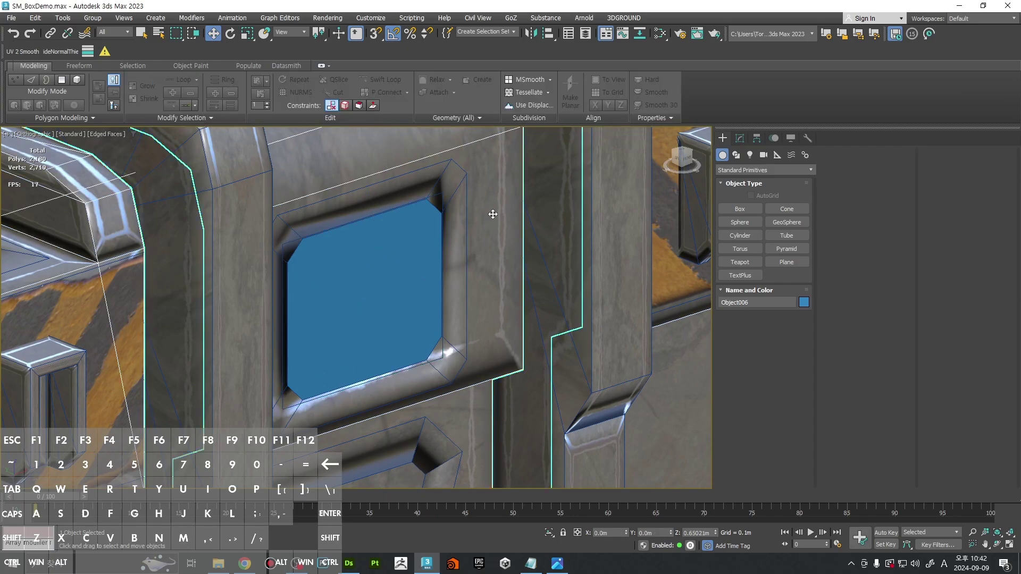
{"action": "left_click", "coordinate": [457, 223]}
{"action": "left_click", "coordinate": [433, 234]}
{"action": "middle_click_drag", "start_coordinate": [426, 238], "coordinate": [430, 287], "text": "alt"}
{"action": "left_click", "coordinate": [430, 286]}
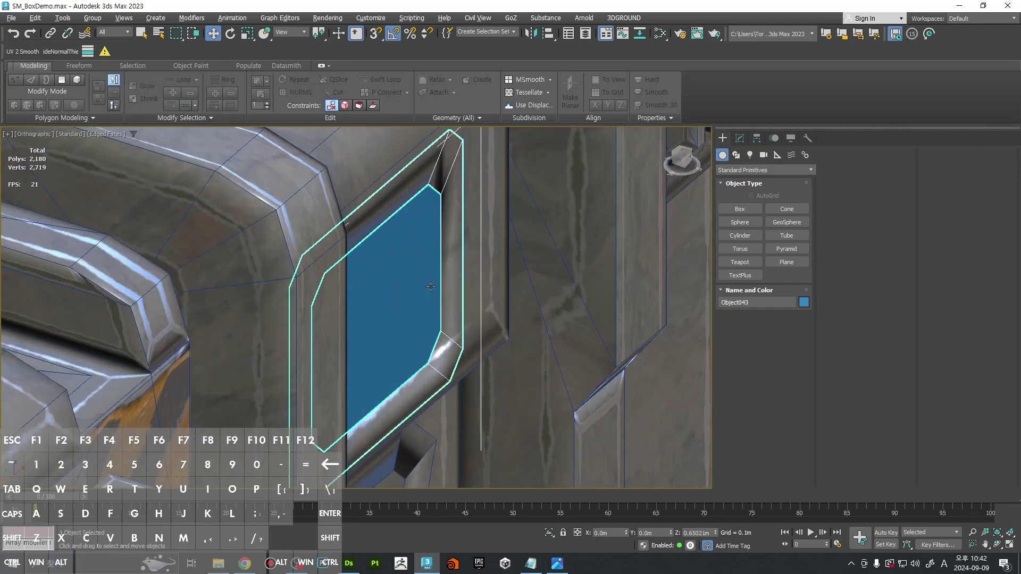
{"action": "left_click", "coordinate": [413, 276]}
{"action": "key", "text": "f"}
{"action": "key", "text": "z"}
{"action": "scroll", "coordinate": [414, 276], "scroll_direction": "down", "scroll_amount": 6}
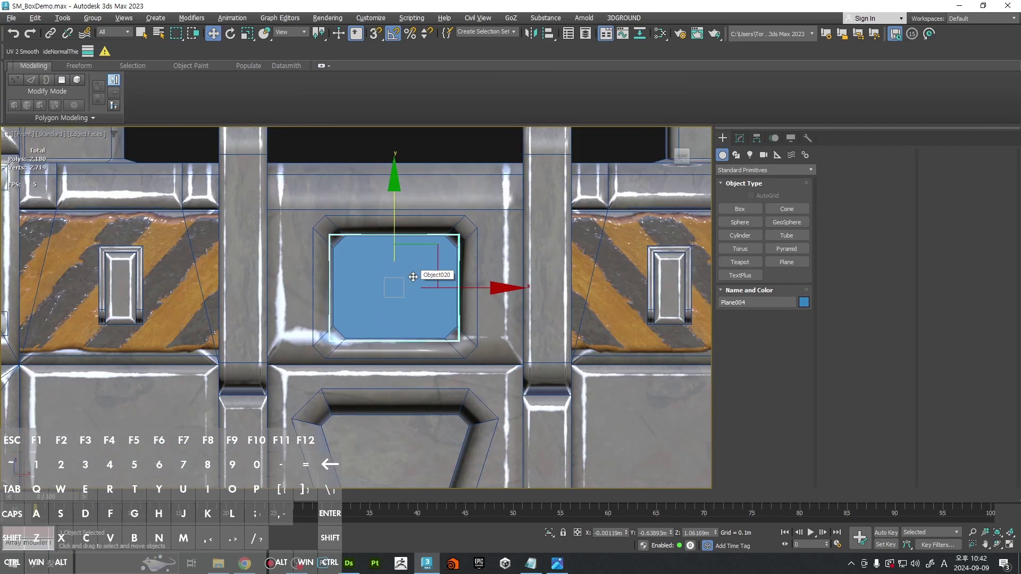
{"action": "scroll", "coordinate": [420, 247], "scroll_direction": "up", "scroll_amount": 4}
Step: Convert the plane to Editable Poly, reset its XForm and collapse it to Editable Poly again
{"action": "key", "text": "F4"}
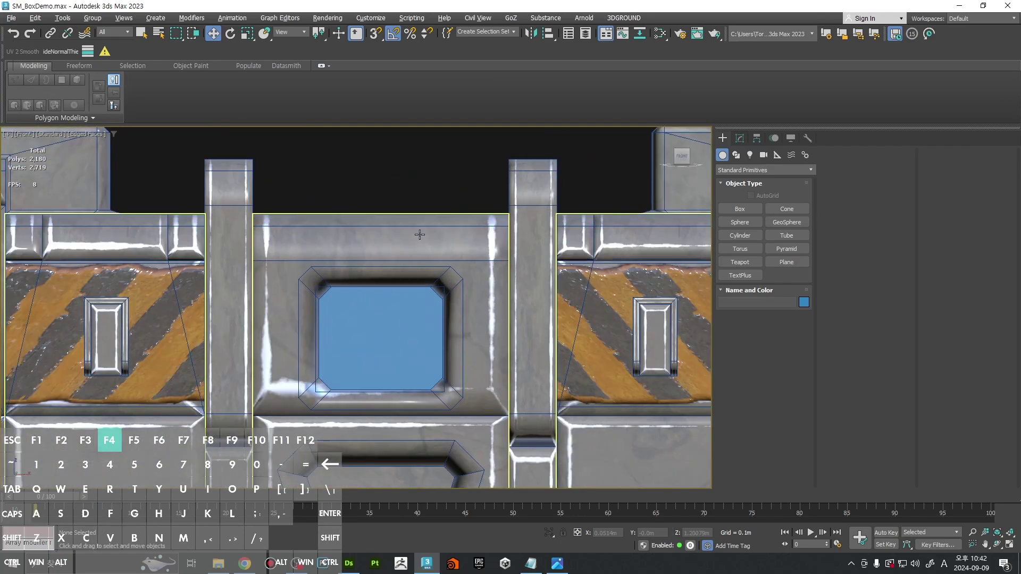
{"action": "right_click", "coordinate": [375, 329]}
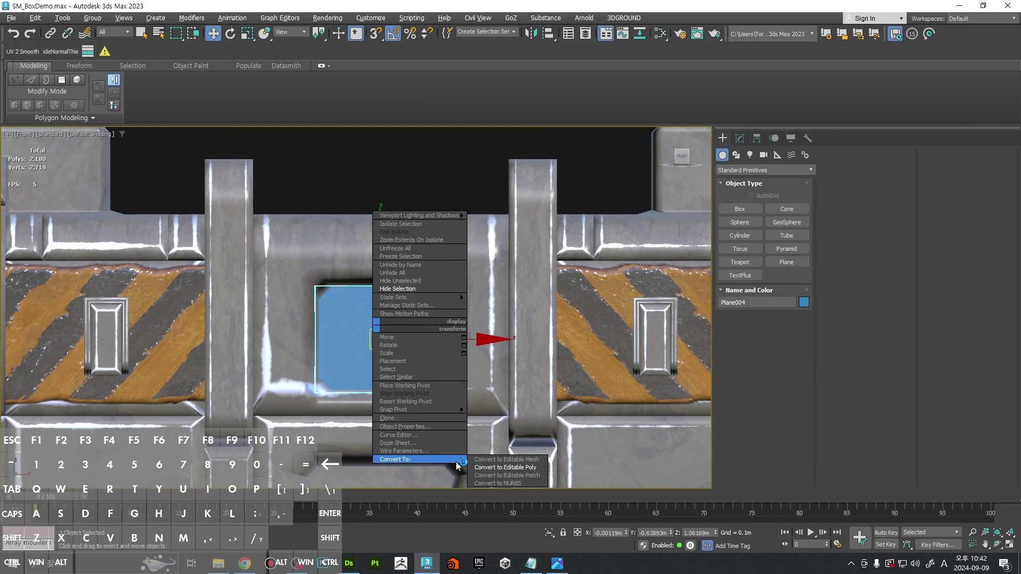
{"action": "left_click", "coordinate": [494, 467]}
{"action": "left_click", "coordinate": [807, 139]}
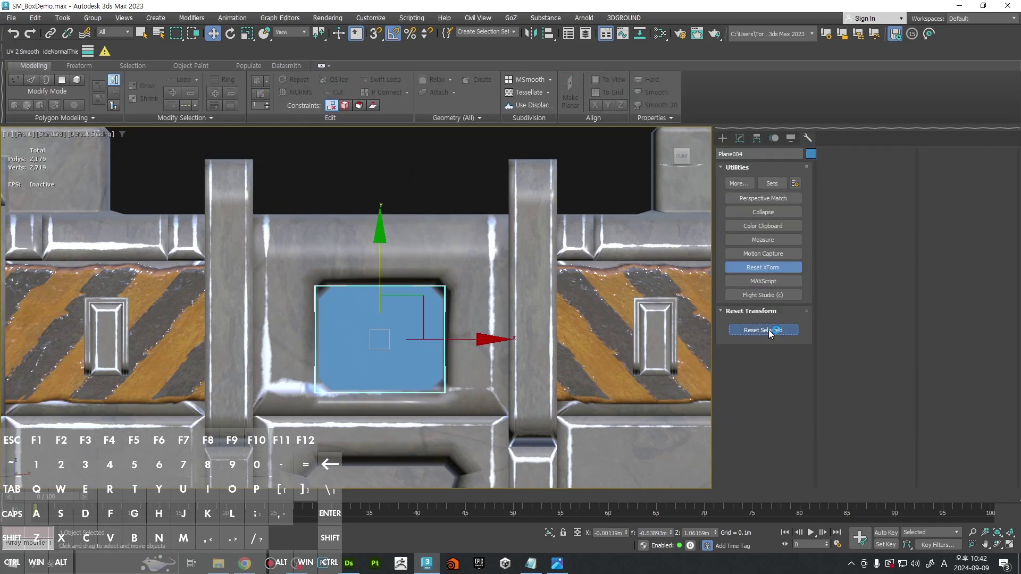
{"action": "right_click", "coordinate": [469, 232]}
{"action": "mouse_move", "coordinate": [531, 361]}
{"action": "left_click", "coordinate": [610, 371]}
Step: Connect the plane's two vertical side edges with three segments and leave edge editing
{"action": "middle_click_drag", "start_coordinate": [414, 328], "coordinate": [520, 294]}
{"action": "key", "text": "2"}
{"action": "scroll", "coordinate": [518, 294], "scroll_direction": "up", "scroll_amount": 2}
{"action": "key", "text": "F3"}
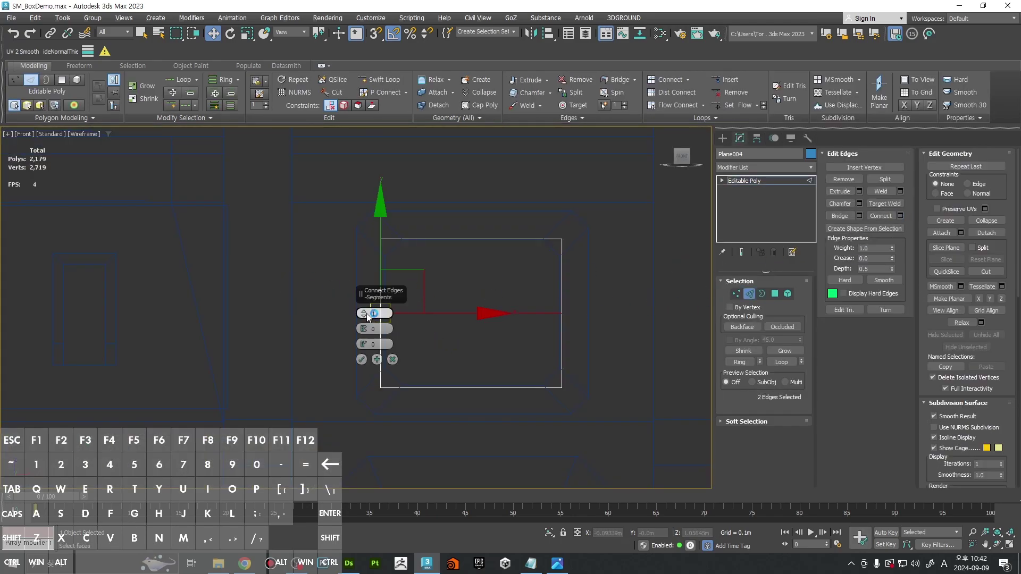
{"action": "left_click", "coordinate": [366, 313]}
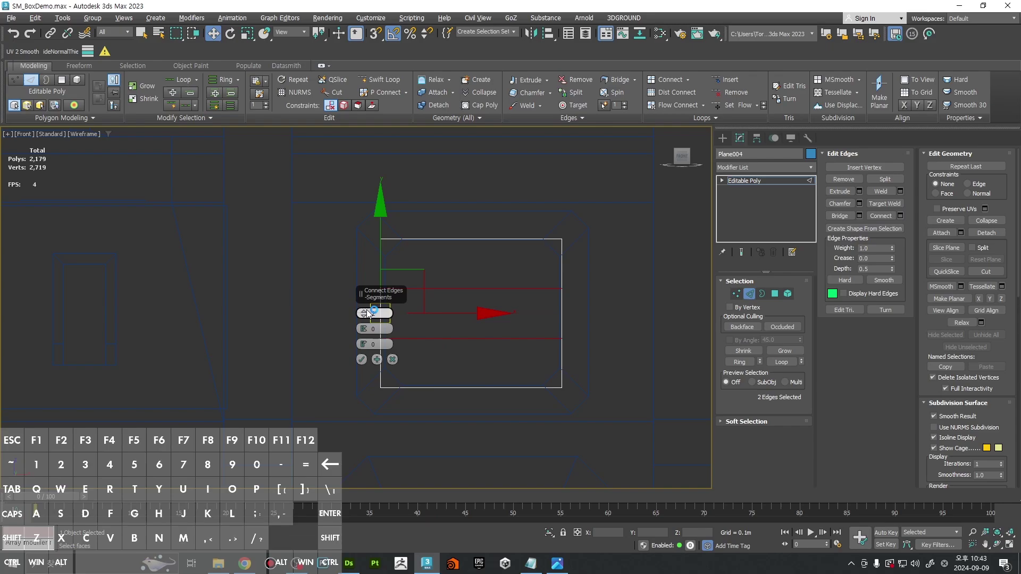
{"action": "left_click", "coordinate": [361, 360]}
{"action": "key", "text": "F3"}
{"action": "scroll", "coordinate": [314, 348], "scroll_direction": "down", "scroll_amount": 3}
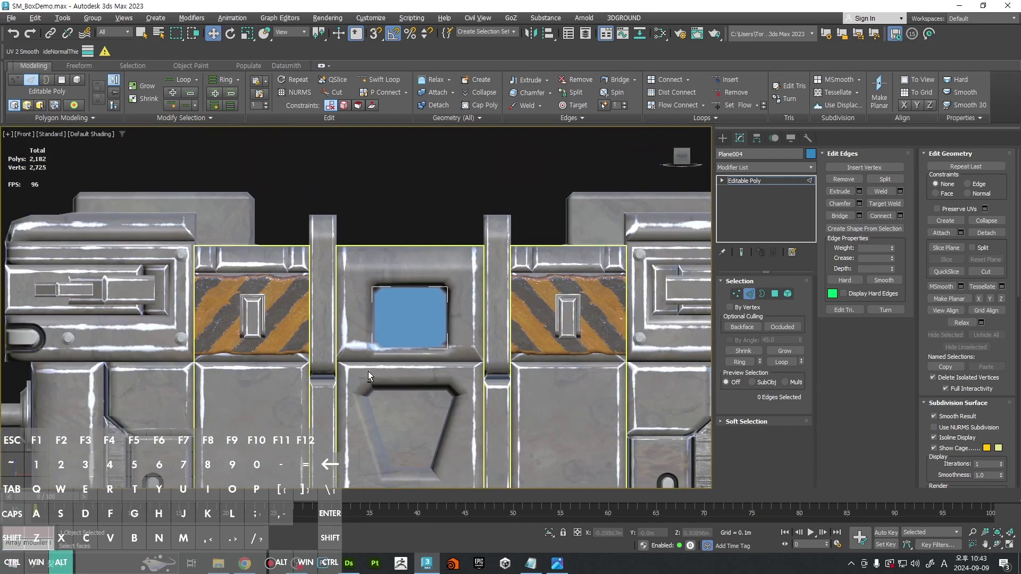
{"action": "key", "text": "2"}
Step: Assign the MI_Box material to the plane from the material editor
{"action": "middle_click_drag", "start_coordinate": [368, 371], "coordinate": [519, 328], "text": "alt"}
{"action": "key", "text": "m"}
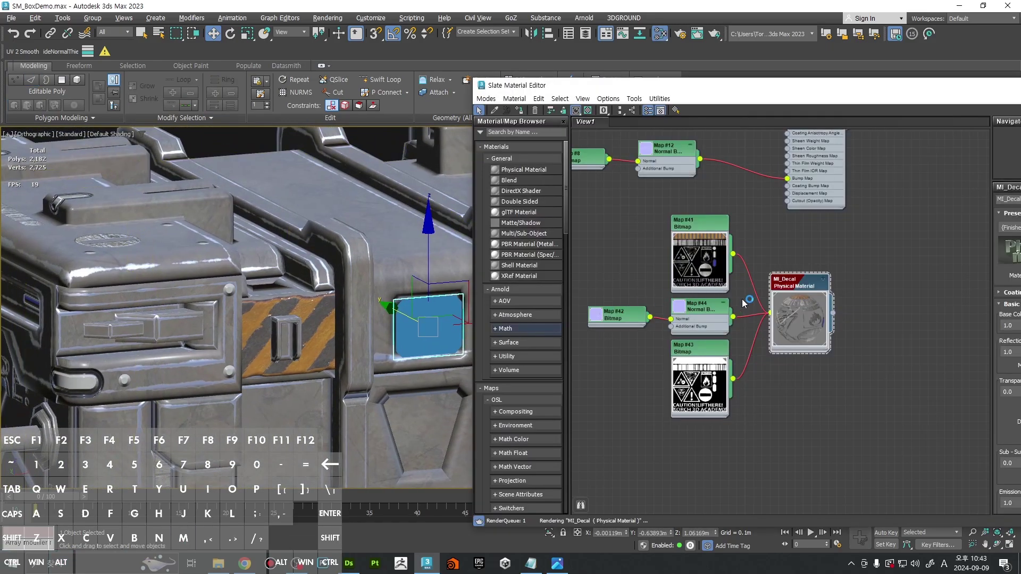
{"action": "middle_click_drag", "start_coordinate": [790, 218], "coordinate": [748, 395]}
{"action": "middle_click_drag", "start_coordinate": [793, 198], "coordinate": [786, 372]}
{"action": "double_click", "coordinate": [767, 253]}
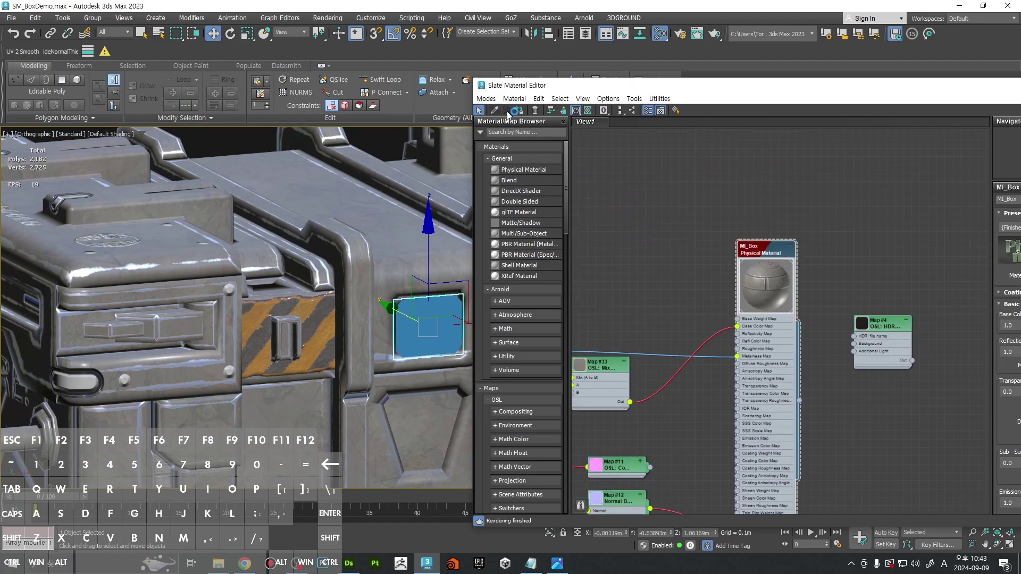
{"action": "key", "text": "m"}
{"action": "scroll", "coordinate": [423, 336], "scroll_direction": "up", "scroll_amount": 3}
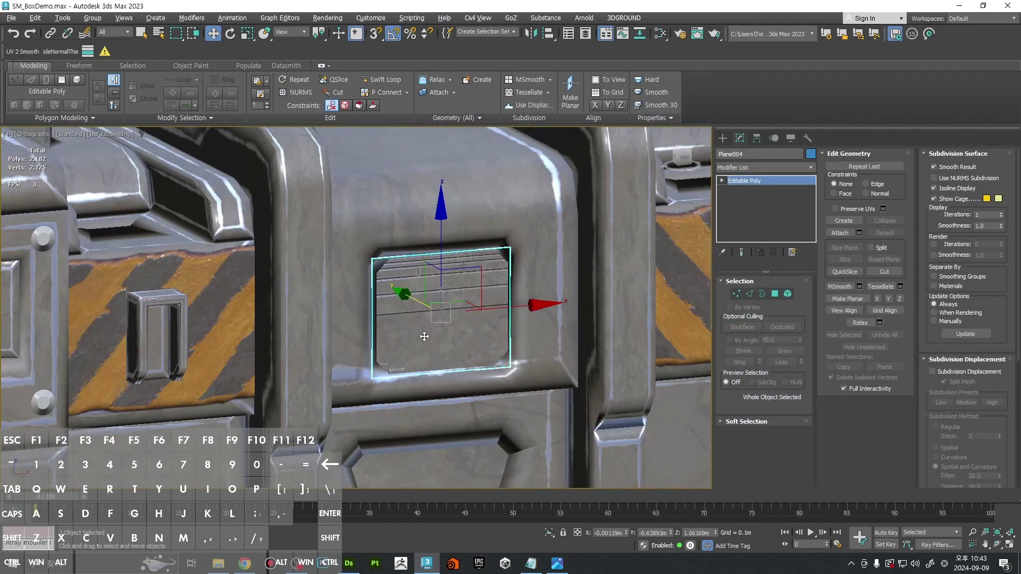
Step: Add an Unwrap UVW modifier to the plane and break all of its UV vertices apart in the UV editor
{"action": "left_click", "coordinate": [759, 168]}
{"action": "key", "text": "u"}
{"action": "key", "text": "Return"}
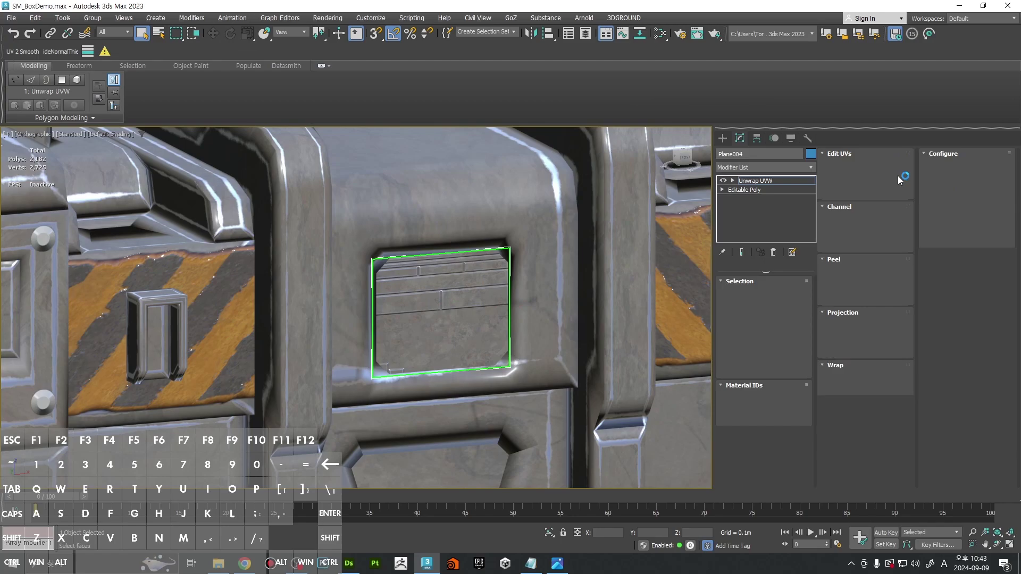
{"action": "left_click", "coordinate": [899, 169]}
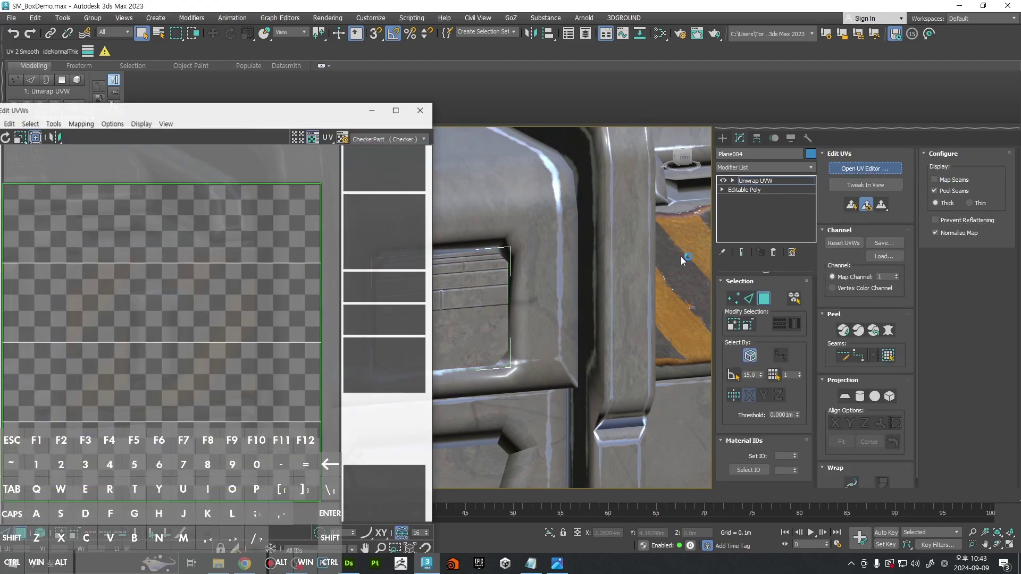
{"action": "key", "text": "ctrl+a"}
{"action": "right_click", "coordinate": [228, 255]}
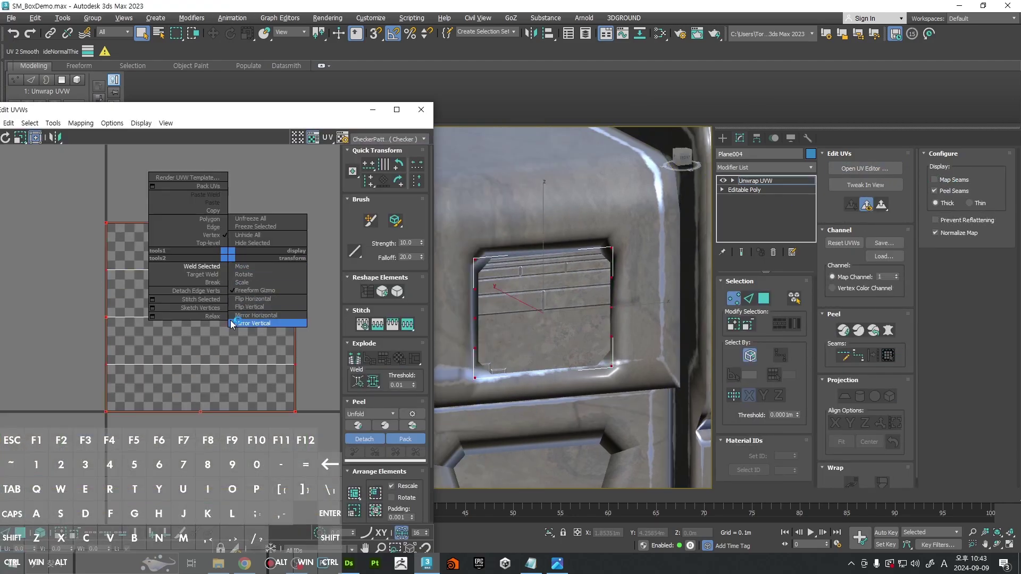
{"action": "left_click", "coordinate": [210, 285]}
Step: Stack all UV polygons on the left of trim index 1 with UltTrimUV and show Map #12 (Normal Bump) as the UV background
{"action": "key", "text": "3"}
{"action": "key", "text": "ctrl+a"}
{"action": "left_click_drag", "start_coordinate": [247, 113], "coordinate": [98, 112]}
{"action": "left_click", "coordinate": [63, 53]}
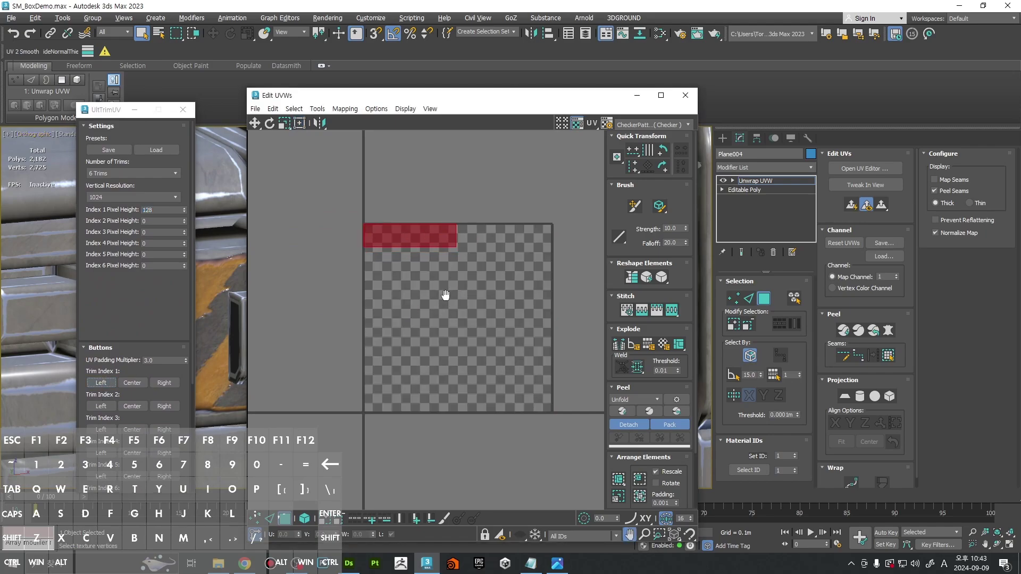
{"action": "left_click", "coordinate": [653, 125]}
{"action": "left_click", "coordinate": [657, 166]}
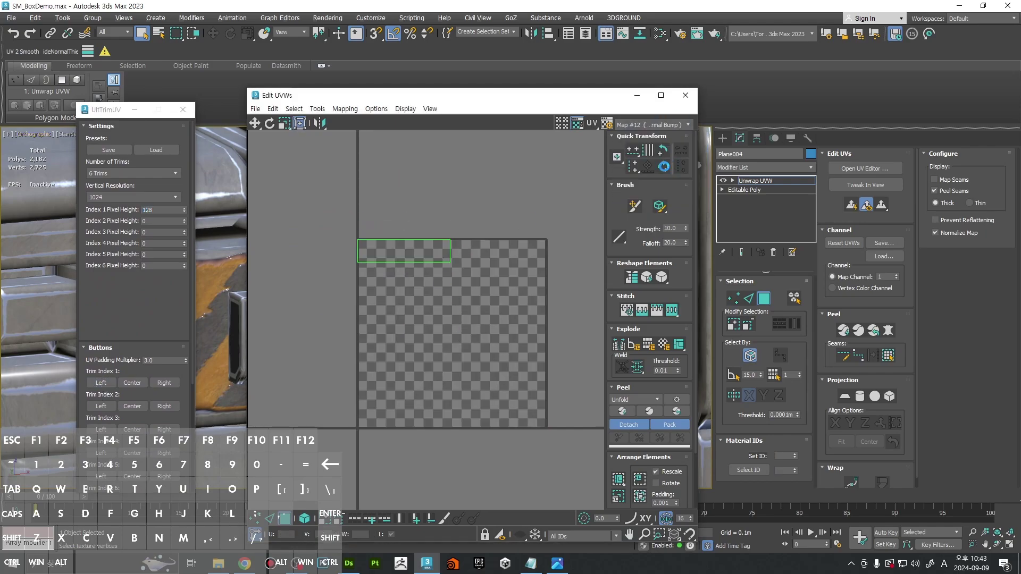
Step: Move and scale the stacked UV polygons to fit one bevelled trim strip, aligned with the strip's left end on the normal map
{"action": "left_click", "coordinate": [395, 251]}
{"action": "scroll", "coordinate": [394, 248], "scroll_direction": "up", "scroll_amount": 3}
{"action": "left_click_drag", "start_coordinate": [399, 250], "coordinate": [432, 292], "text": "shift"}
{"action": "scroll", "coordinate": [437, 302], "scroll_direction": "down", "scroll_amount": 2}
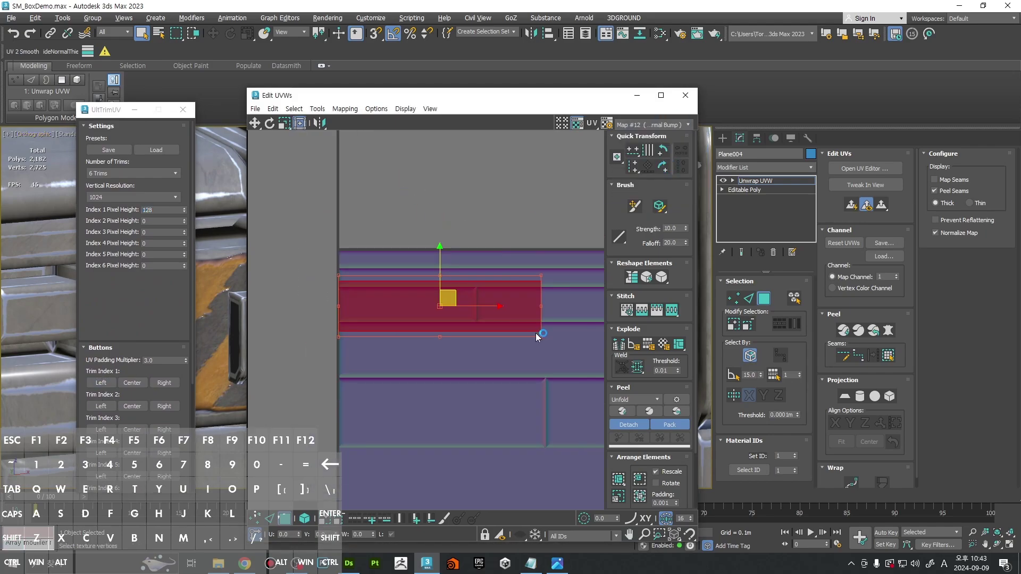
{"action": "left_click_drag", "start_coordinate": [540, 337], "coordinate": [454, 341], "text": "shift"}
{"action": "scroll", "coordinate": [474, 330], "scroll_direction": "up", "scroll_amount": 5}
{"action": "middle_click_drag", "start_coordinate": [454, 342], "coordinate": [606, 354]}
{"action": "middle_click_drag", "start_coordinate": [308, 352], "coordinate": [465, 371]}
{"action": "scroll", "coordinate": [465, 372], "scroll_direction": "up", "scroll_amount": 3}
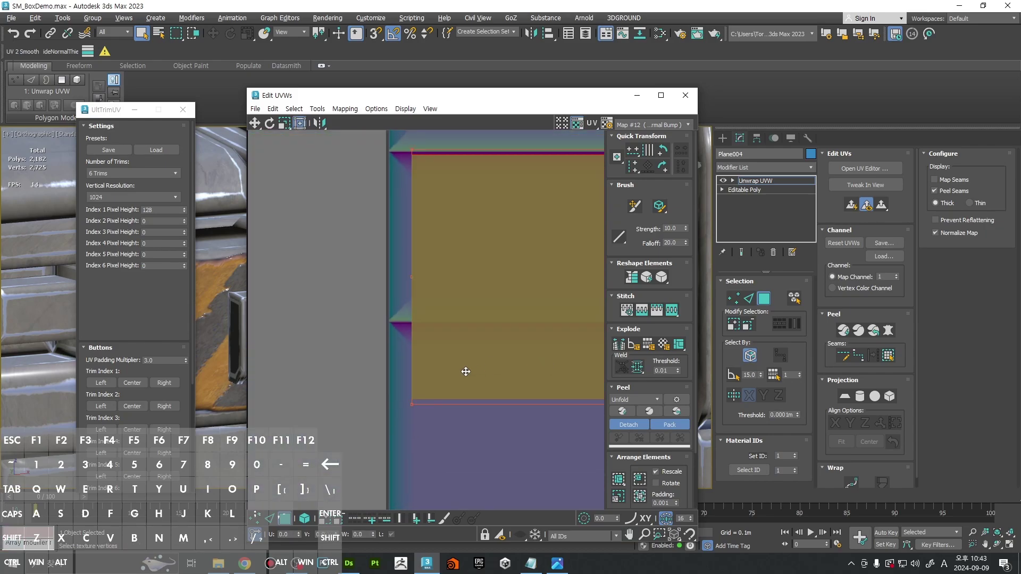
{"action": "left_click_drag", "start_coordinate": [411, 403], "coordinate": [394, 327]}
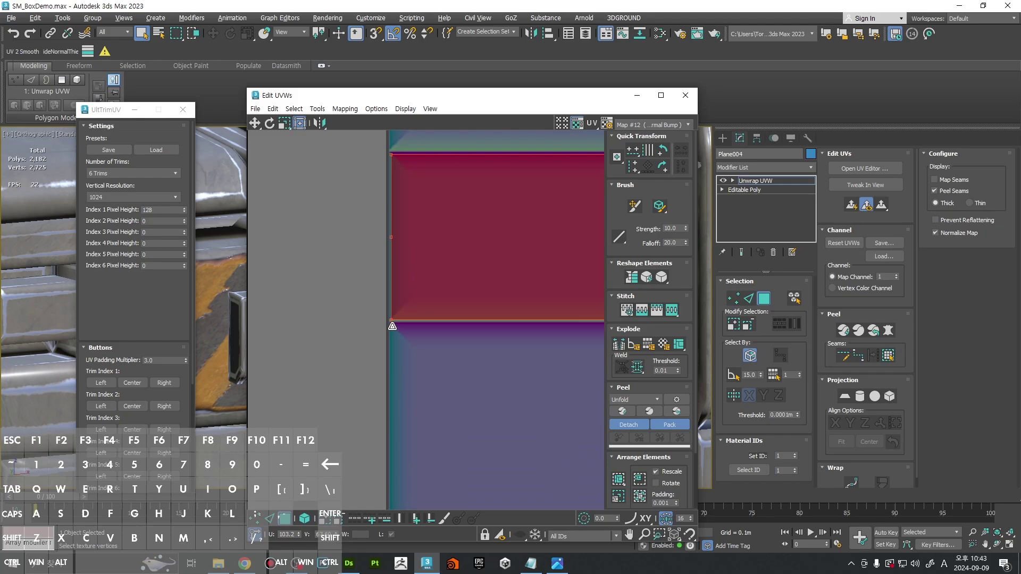
Step: Collapse the unwrapped plane to Editable Poly and close the UltTrimUV window
{"action": "right_click", "coordinate": [214, 245]}
{"action": "mouse_move", "coordinate": [291, 377]}
{"action": "left_click", "coordinate": [321, 382]}
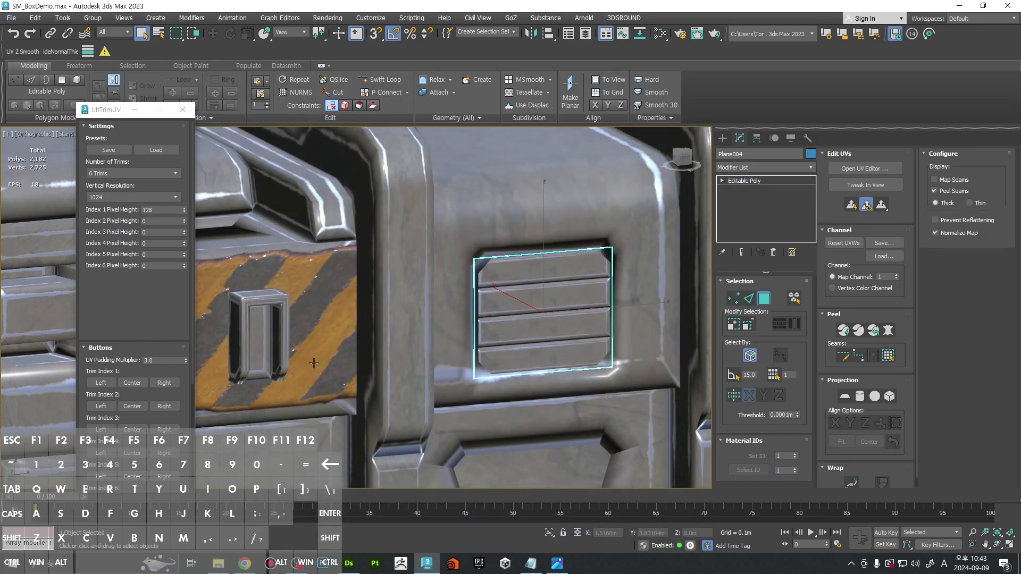
{"action": "left_click", "coordinate": [183, 110]}
Step: Examine the louvred vent panels on both crates in the reference image 2024-08-08_001259.png, then close the image
{"action": "scroll", "coordinate": [465, 243], "scroll_direction": "down", "scroll_amount": 4}
{"action": "middle_click_drag", "start_coordinate": [464, 243], "coordinate": [514, 275], "text": "alt"}
{"action": "scroll", "coordinate": [514, 275], "scroll_direction": "up", "scroll_amount": 4}
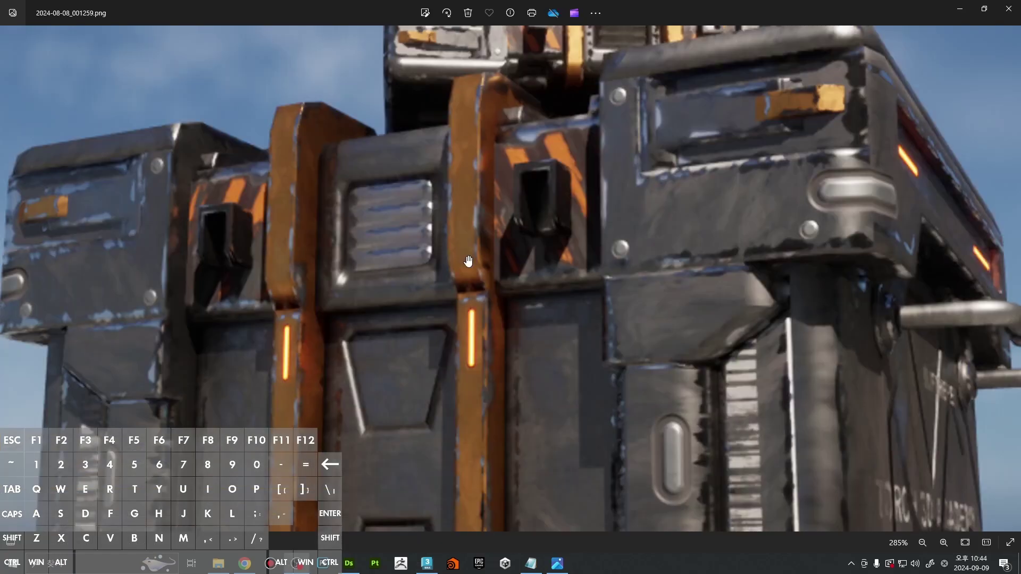
{"action": "left_click_drag", "start_coordinate": [426, 218], "coordinate": [521, 278]}
{"action": "scroll", "coordinate": [362, 265], "scroll_direction": "up", "scroll_amount": 6}
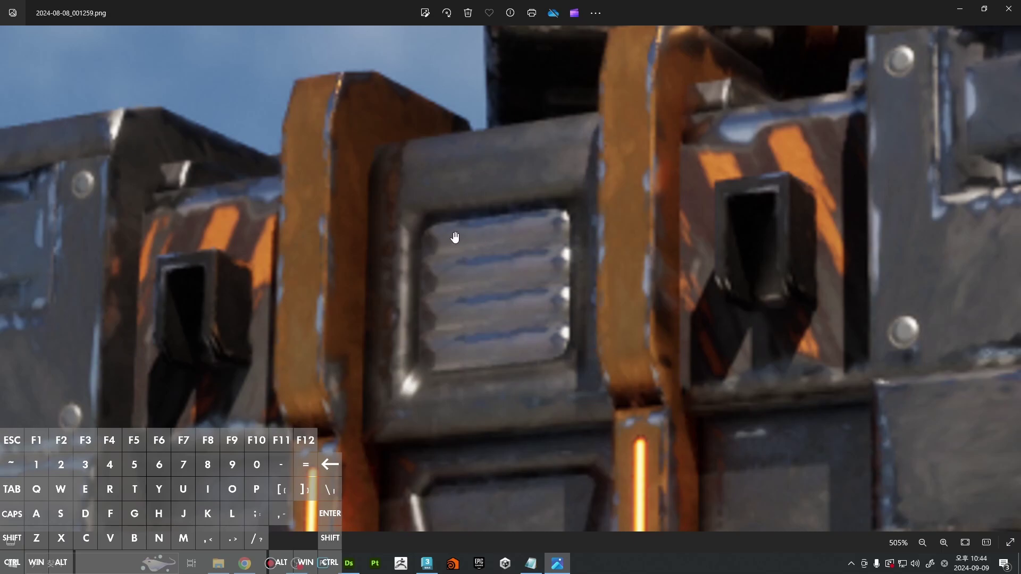
{"action": "scroll", "coordinate": [483, 218], "scroll_direction": "down", "scroll_amount": 3, "text": "ctrl"}
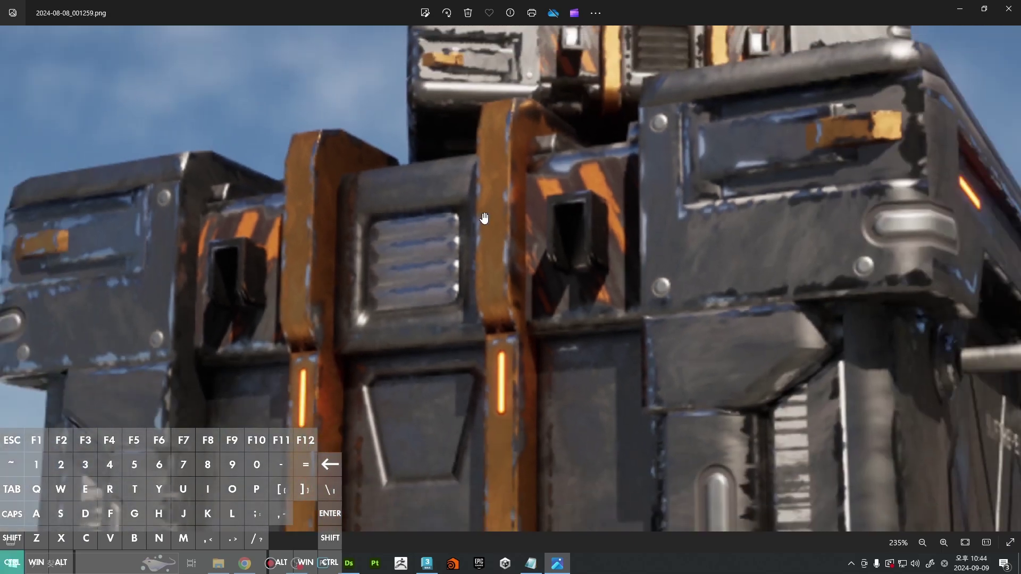
{"action": "scroll", "coordinate": [484, 218], "scroll_direction": "down", "scroll_amount": 3, "text": "ctrl"}
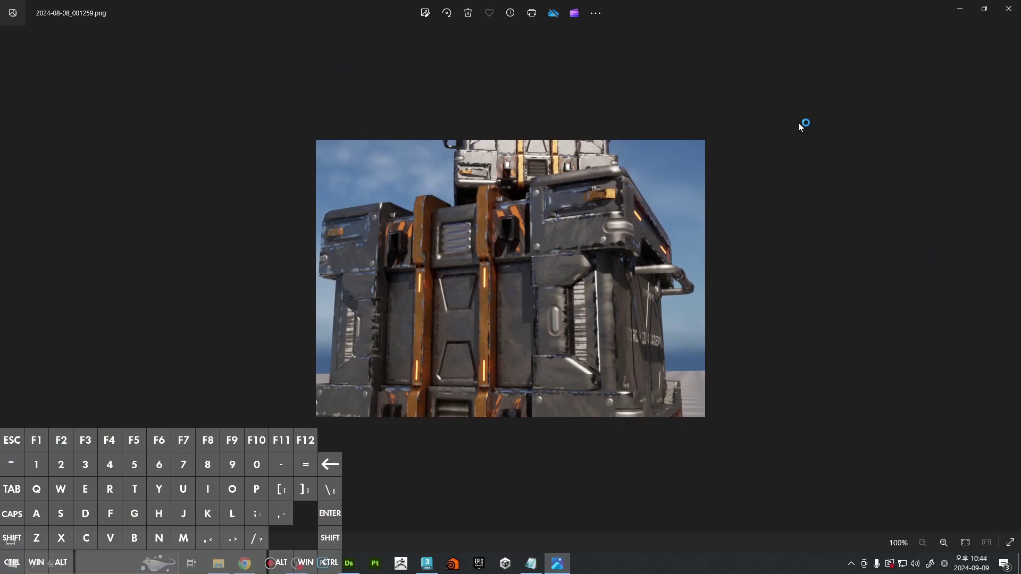
{"action": "scroll", "coordinate": [511, 184], "scroll_direction": "up", "scroll_amount": 5, "text": "ctrl"}
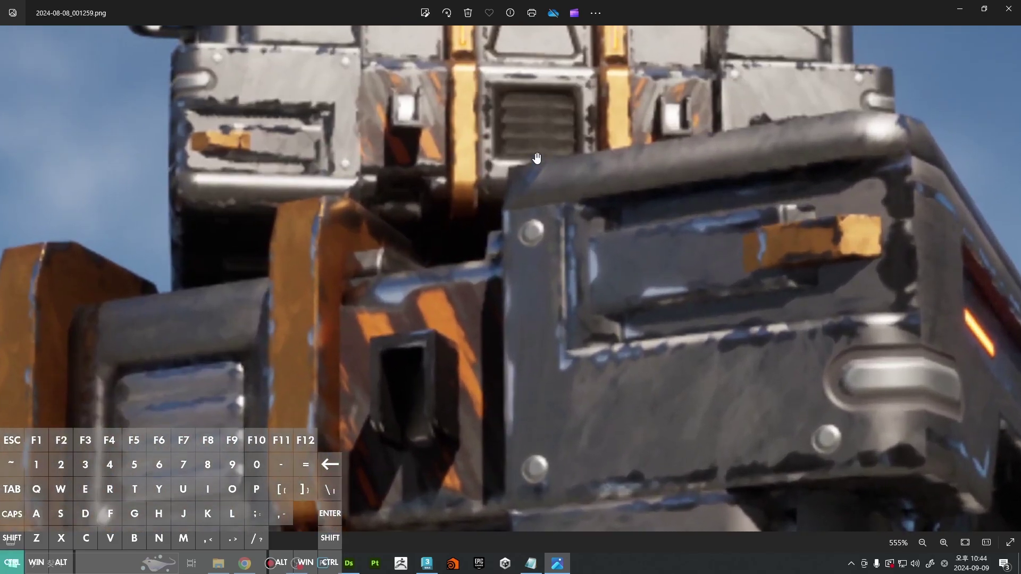
{"action": "left_click_drag", "start_coordinate": [537, 169], "coordinate": [560, 255]}
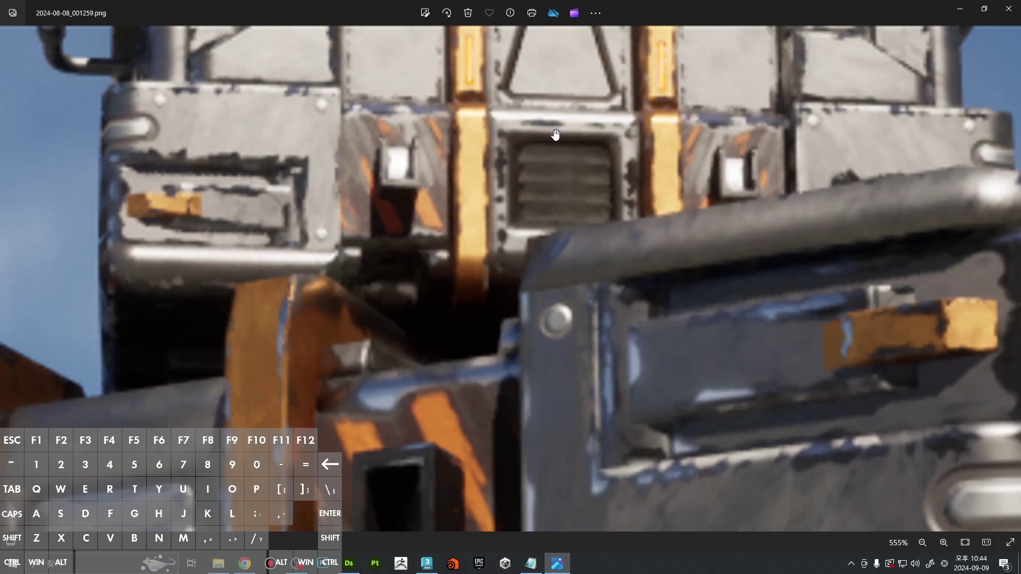
{"action": "left_click", "coordinate": [1006, 11]}
Step: Examine how the four-strip plane sits inside the octagonal frame from several angles, comparing its edges with the frame's edges
{"action": "middle_click_drag", "start_coordinate": [498, 261], "coordinate": [522, 295], "text": "alt"}
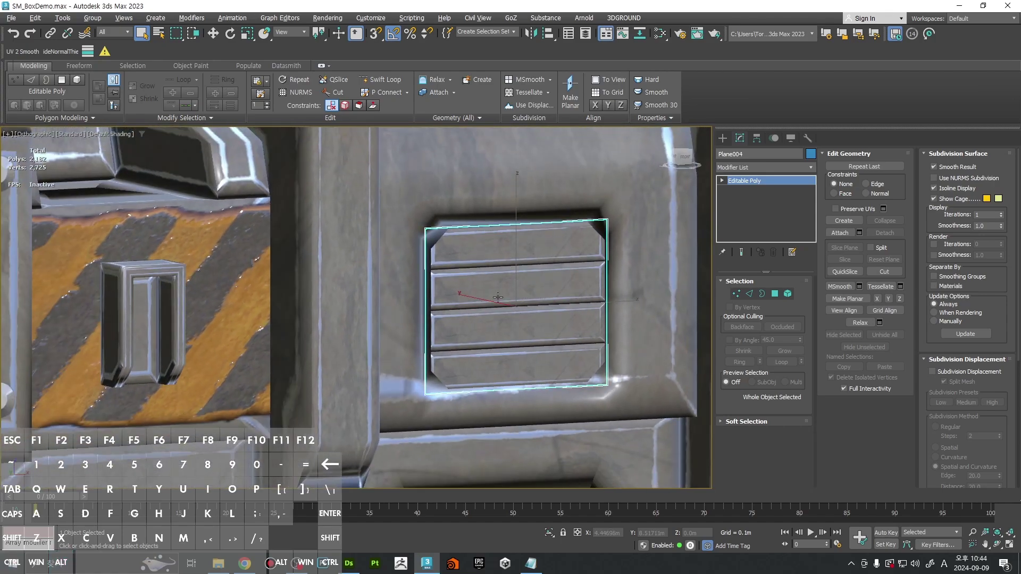
{"action": "middle_click_drag", "start_coordinate": [539, 256], "coordinate": [521, 278], "text": "alt"}
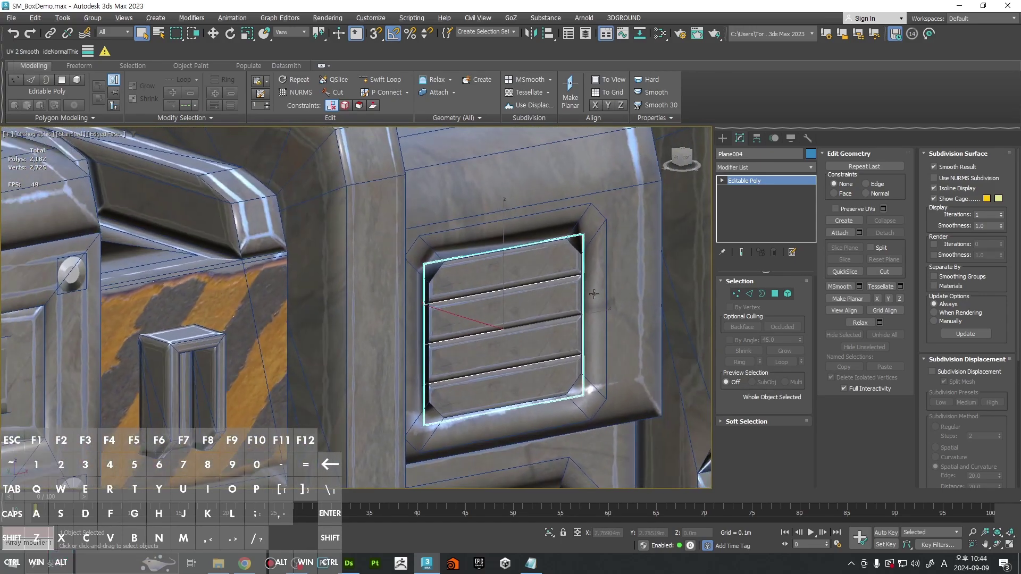
{"action": "middle_click_drag", "start_coordinate": [505, 343], "coordinate": [619, 269], "text": "alt"}
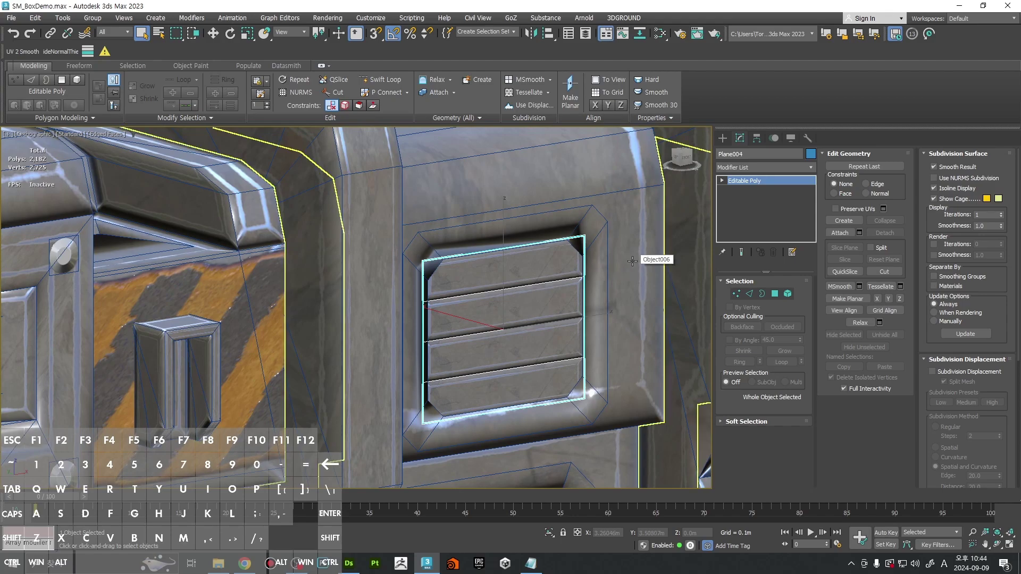
{"action": "middle_click_drag", "start_coordinate": [595, 241], "coordinate": [585, 263]}
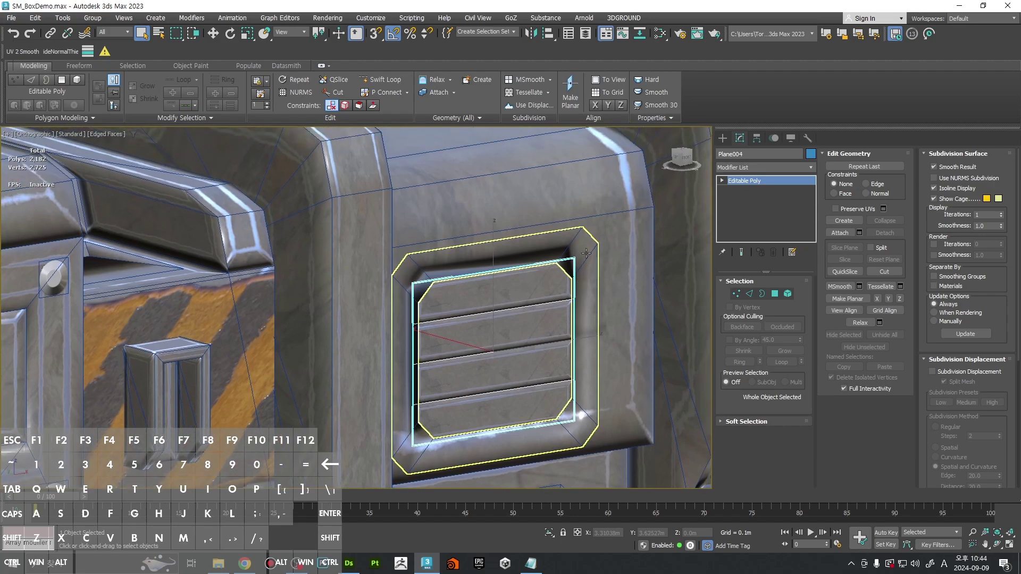
{"action": "left_click", "coordinate": [586, 253]}
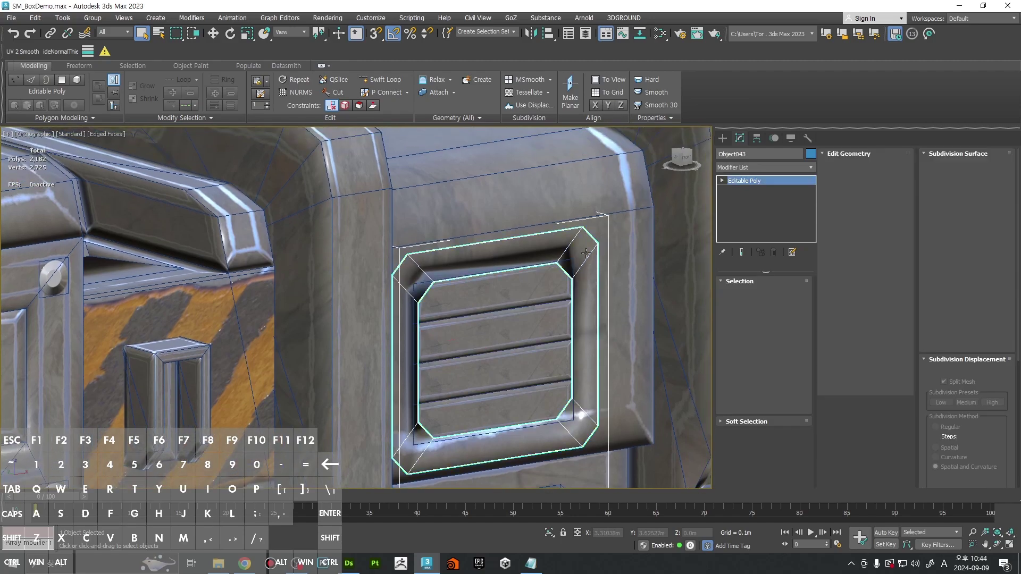
{"action": "left_click", "coordinate": [522, 294]}
{"action": "middle_click_drag", "start_coordinate": [522, 294], "coordinate": [606, 293], "text": "alt"}
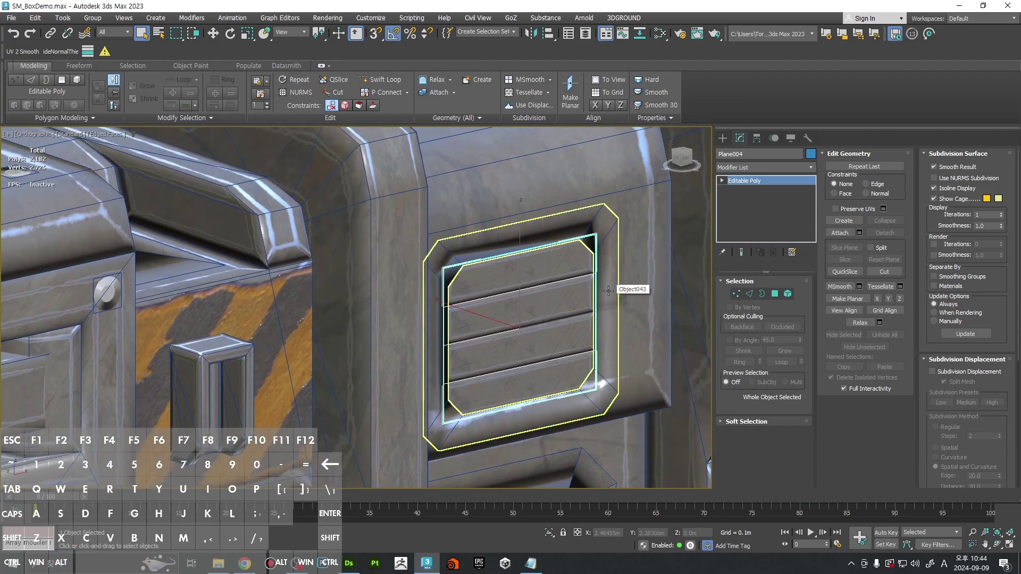
{"action": "left_click", "coordinate": [748, 167]}
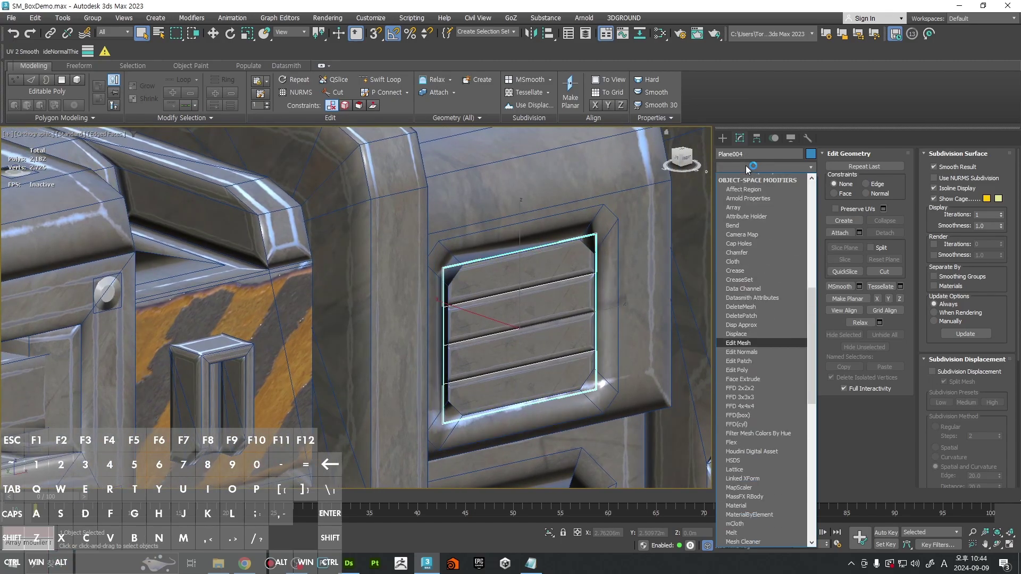
{"action": "left_click", "coordinate": [605, 259]}
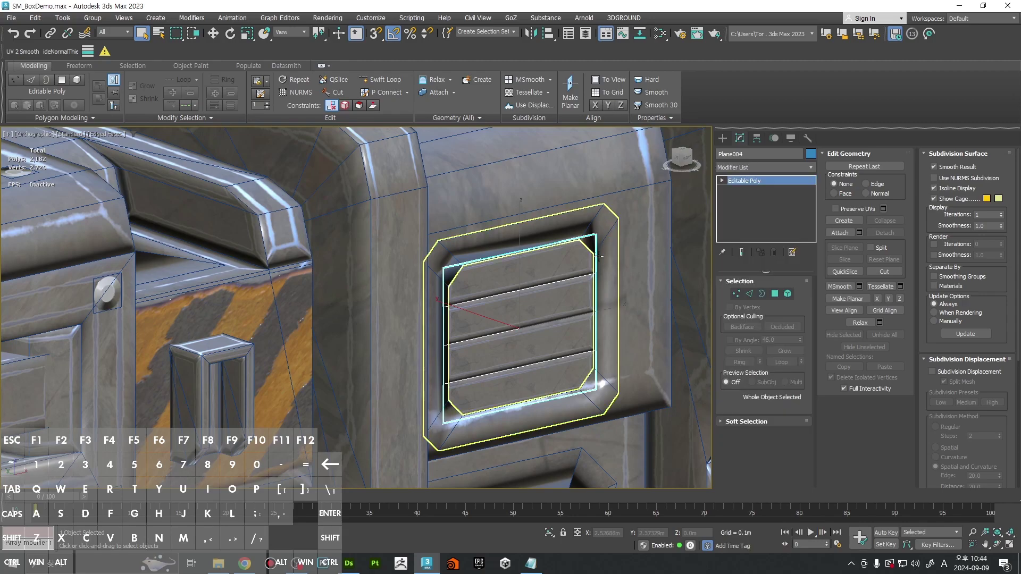
Step: Break all of the plane's vertices to separate its four horizontal strips
{"action": "key", "text": "1"}
{"action": "key", "text": "F3"}
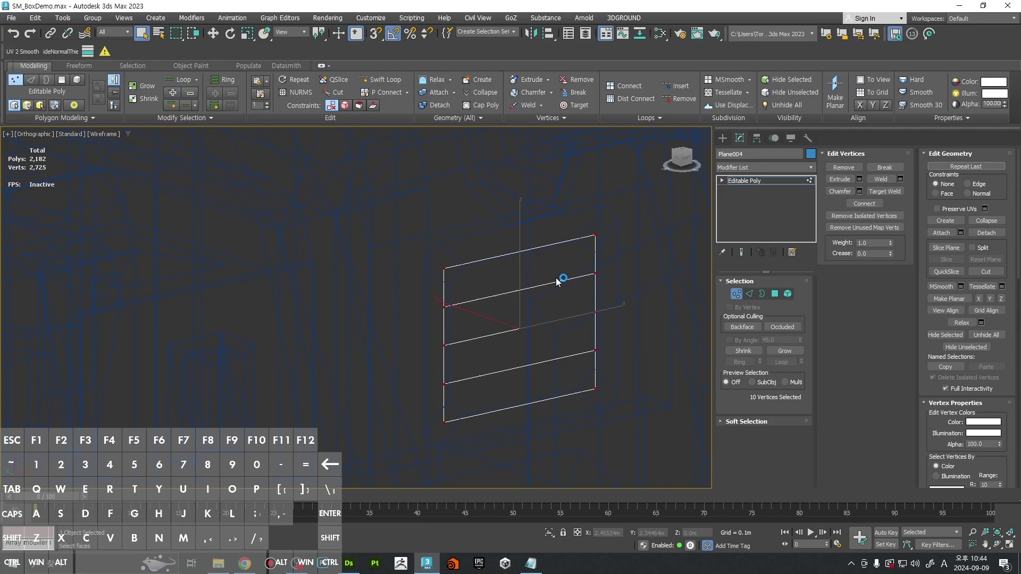
{"action": "key", "text": "a"}
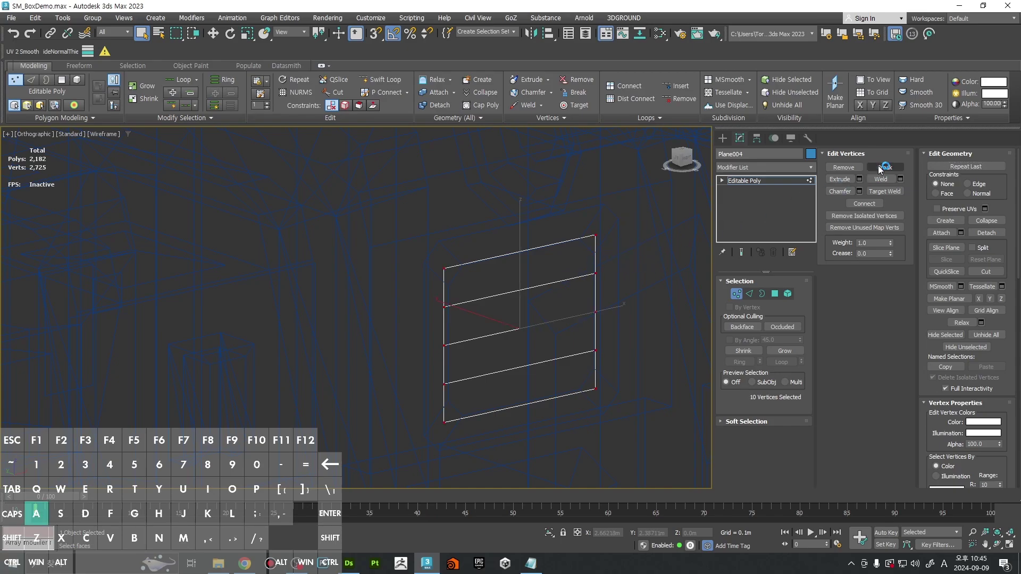
{"action": "left_click", "coordinate": [880, 168]}
{"action": "left_click", "coordinate": [645, 279]}
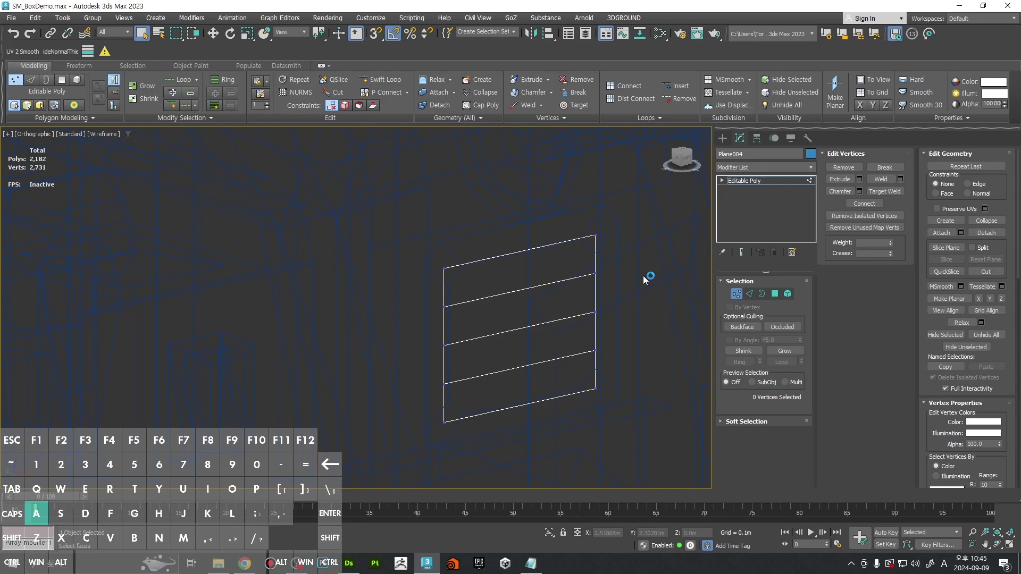
Step: Select all four strip polygons and tilt each one around its own center like louvres
{"action": "key", "text": "4"}
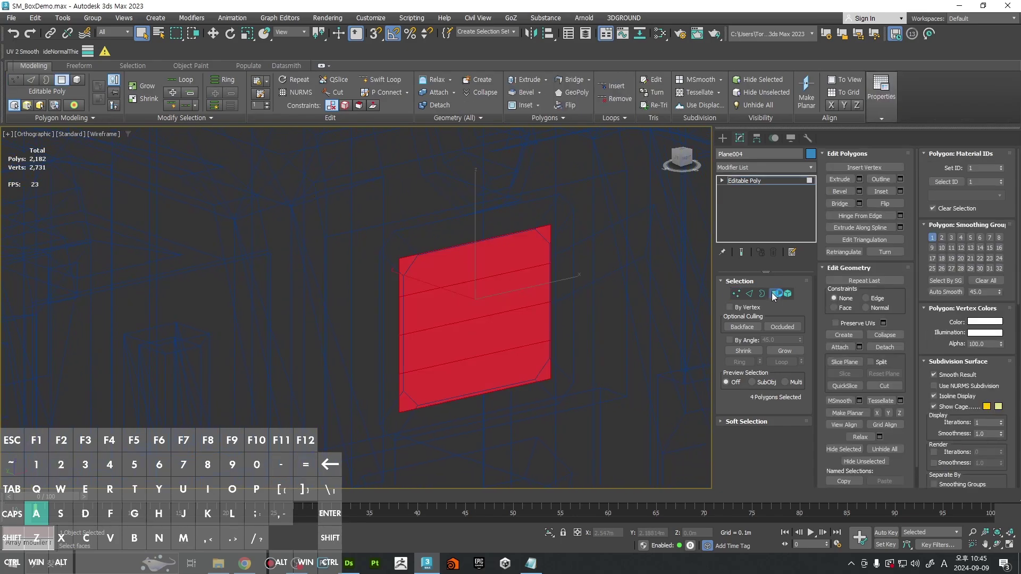
{"action": "left_click", "coordinate": [554, 249]}
{"action": "double_click", "coordinate": [513, 293]}
{"action": "key", "text": "e"}
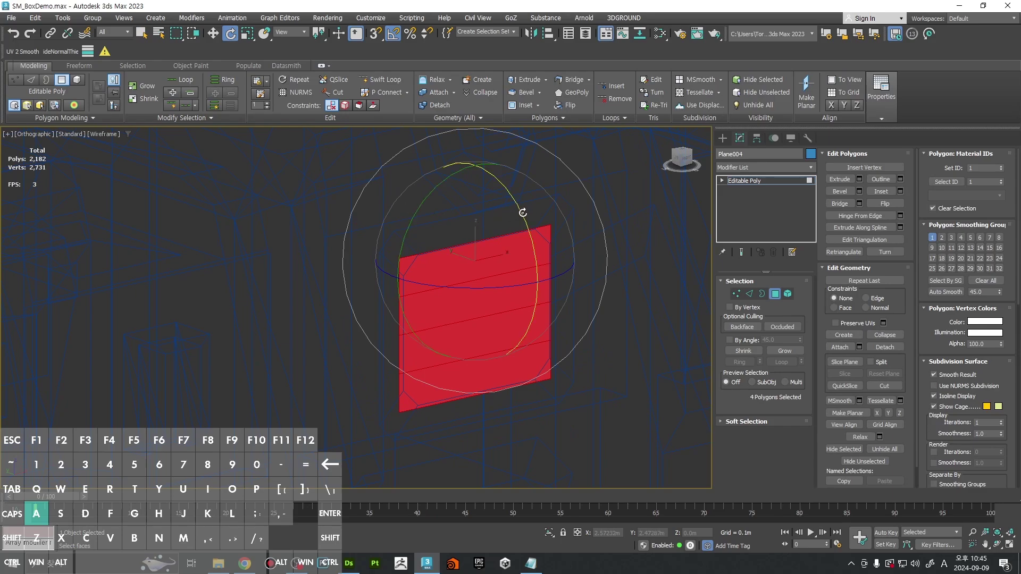
{"action": "left_click", "coordinate": [319, 35]}
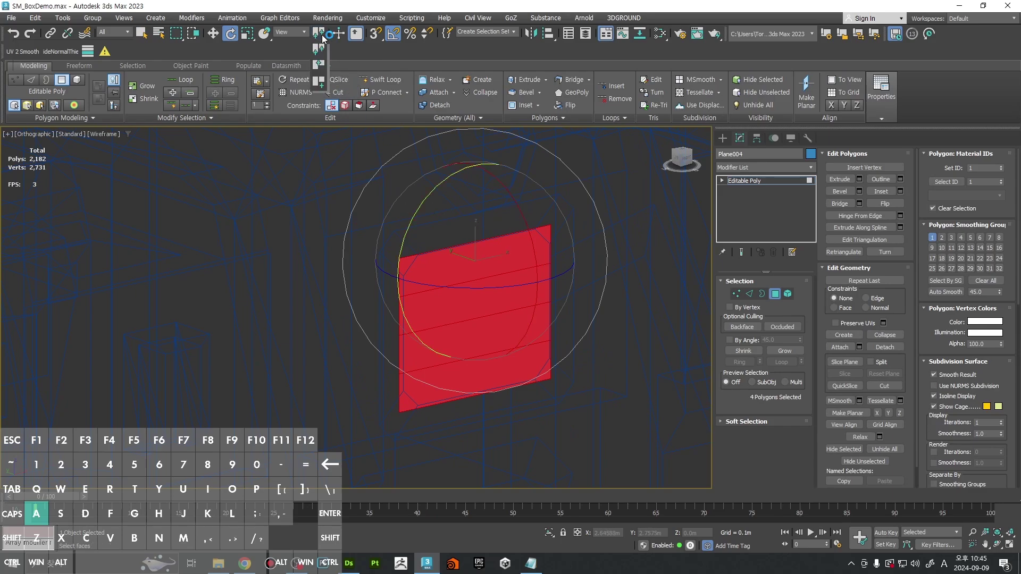
{"action": "left_click", "coordinate": [321, 51]}
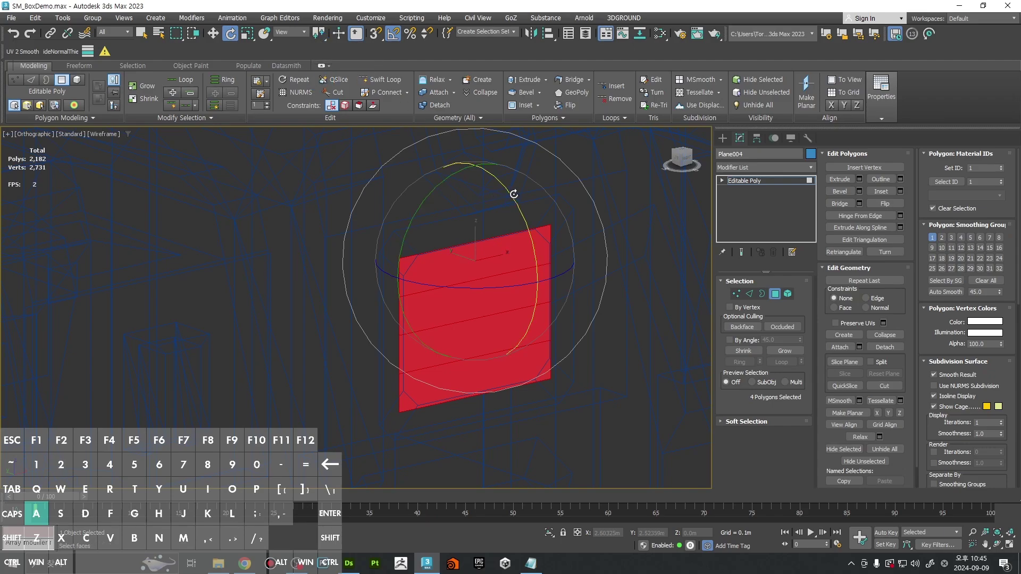
{"action": "mouse_move", "coordinate": [515, 193]}
{"action": "left_mouse_down"}
{"action": "mouse_move", "coordinate": [501, 169]}
{"action": "mouse_move", "coordinate": [505, 178]}
{"action": "left_mouse_up"}
Step: Move the tilted strips outward in front of the octagonal frame and leave polygon editing
{"action": "key", "text": "F3"}
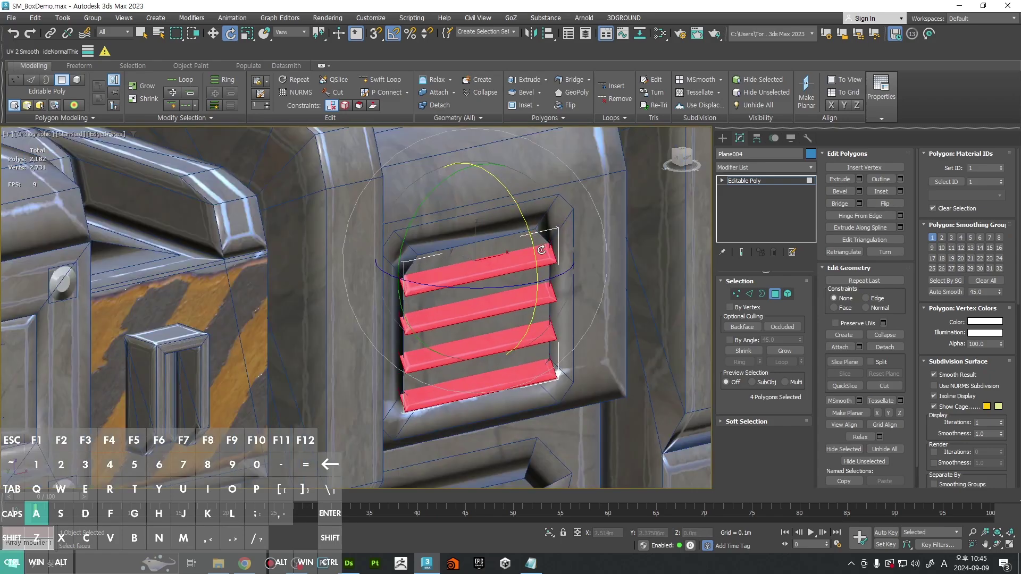
{"action": "key", "text": "w"}
{"action": "left_click_drag", "start_coordinate": [435, 247], "coordinate": [489, 265]}
{"action": "middle_click_drag", "start_coordinate": [579, 273], "coordinate": [609, 263]}
{"action": "key", "text": "4"}
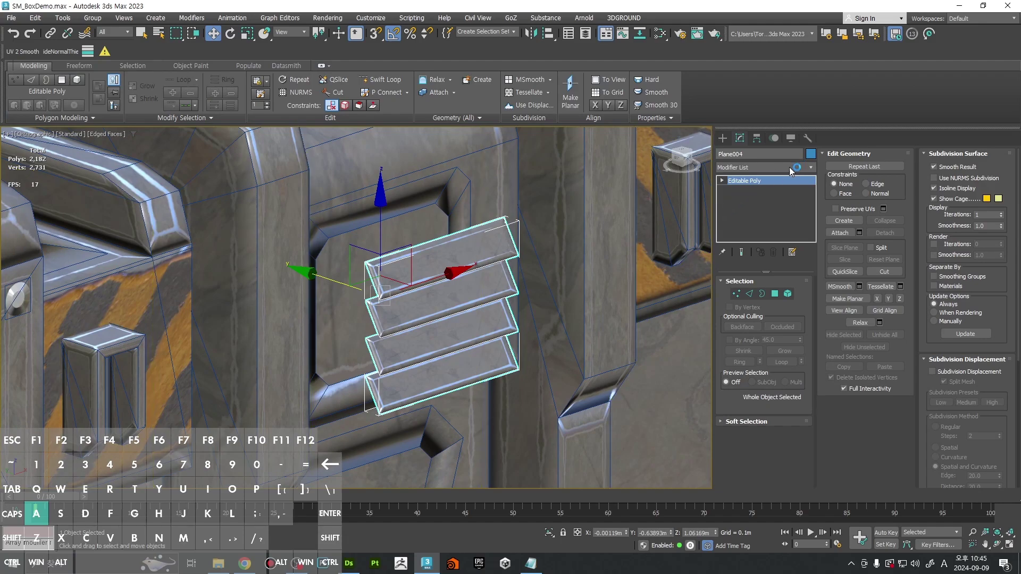
Step: Add an Edit Normals modifier to the tilted louvre slats
{"action": "left_click", "coordinate": [786, 168]}
{"action": "left_click", "coordinate": [768, 187]}
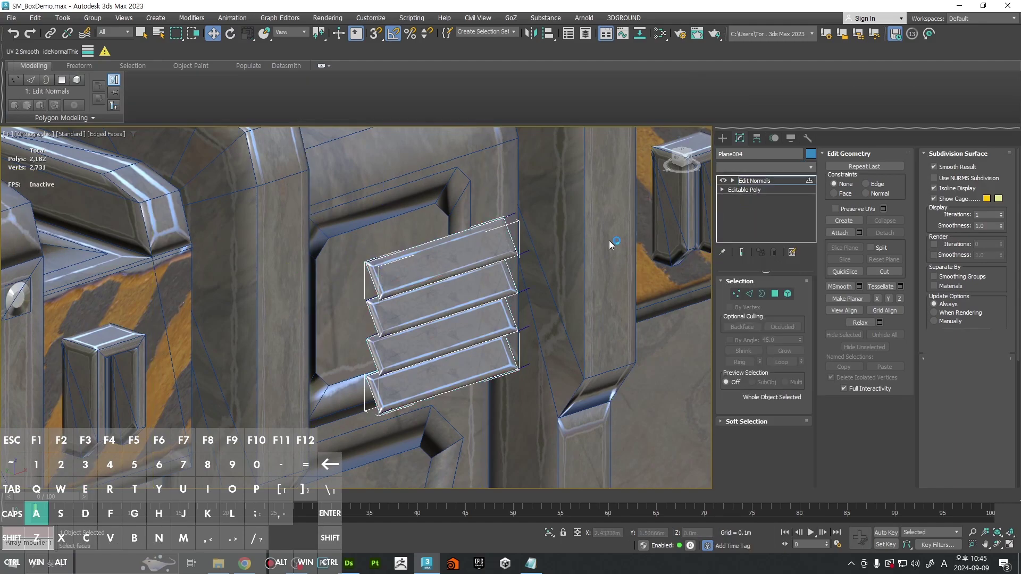
{"action": "middle_click_drag", "start_coordinate": [558, 265], "coordinate": [642, 244]}
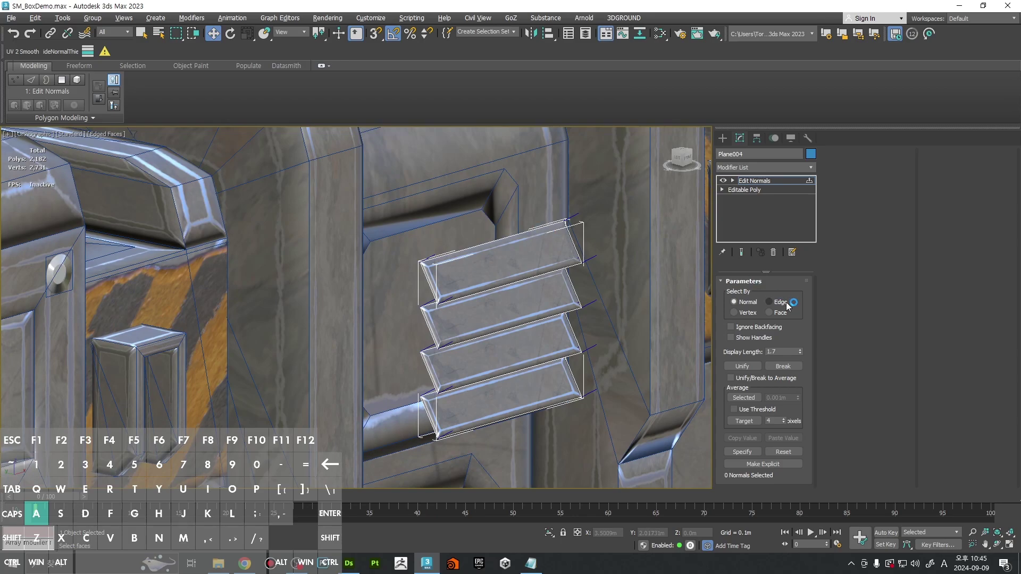
Step: Set normal selection to Edge and select the normals along the upper edges of all four slats
{"action": "left_click", "coordinate": [535, 231]}
{"action": "middle_click_drag", "start_coordinate": [552, 292], "coordinate": [479, 285], "text": "alt"}
{"action": "key", "text": "q"}
{"action": "left_click", "coordinate": [476, 287], "text": "ctrl"}
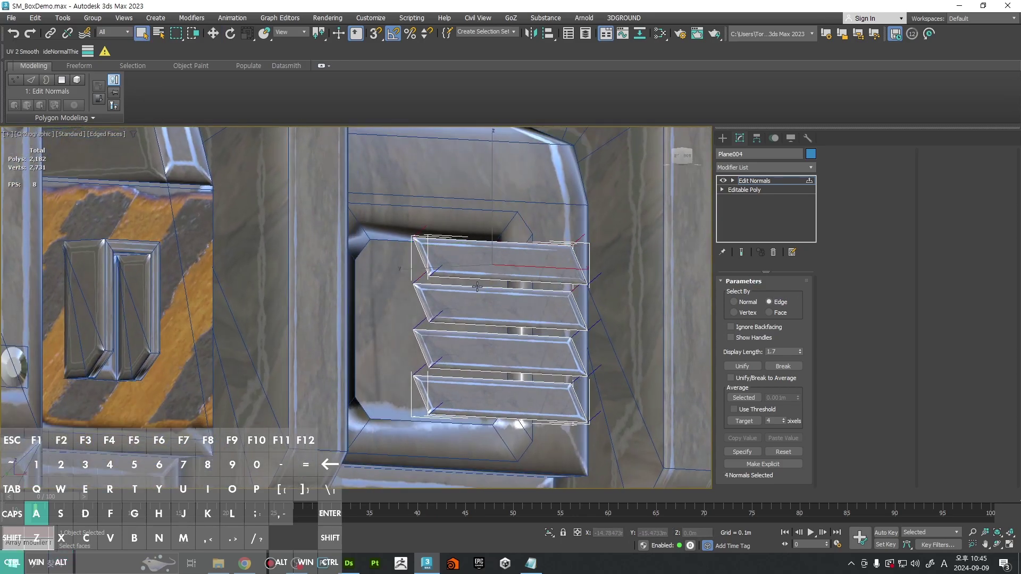
{"action": "scroll", "coordinate": [461, 336], "scroll_direction": "up", "scroll_amount": 2}
{"action": "left_click", "coordinate": [487, 372], "text": "ctrl"}
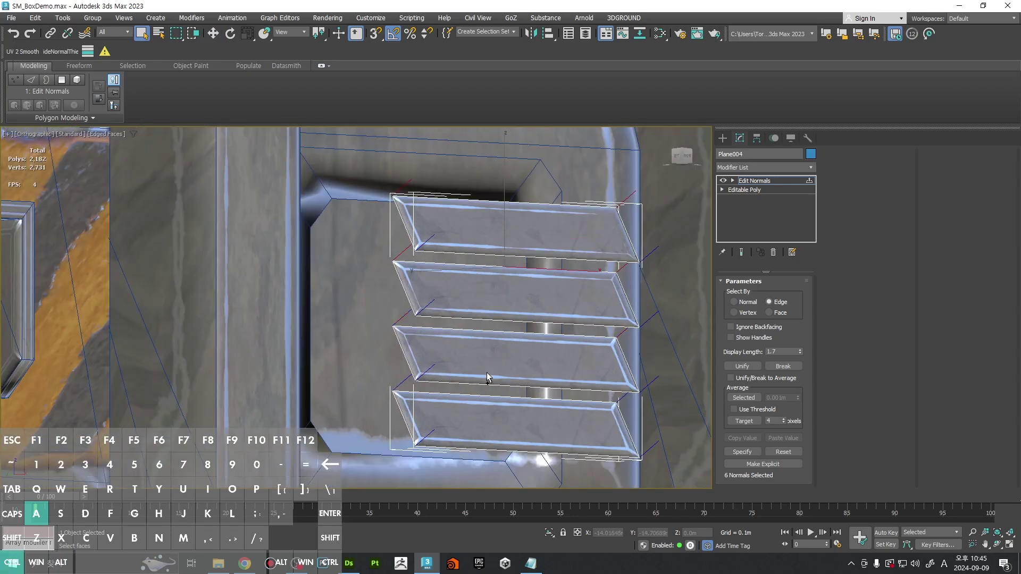
{"action": "left_click", "coordinate": [494, 394], "text": "ctrl"}
Step: Move the selected upper-edge normals until they point horizontally outward, and clear the selection
{"action": "middle_click_drag", "start_coordinate": [506, 367], "coordinate": [518, 332], "text": "alt"}
{"action": "scroll", "coordinate": [521, 329], "scroll_direction": "down", "scroll_amount": 4}
{"action": "key", "text": "w"}
{"action": "middle_click_drag", "start_coordinate": [535, 283], "coordinate": [537, 338]}
{"action": "mouse_move", "coordinate": [520, 288]}
{"action": "left_mouse_down"}
{"action": "mouse_move", "coordinate": [513, 176]}
{"action": "mouse_move", "coordinate": [492, 94]}
{"action": "left_mouse_up"}
{"action": "left_click_drag", "start_coordinate": [516, 307], "coordinate": [506, 123]}
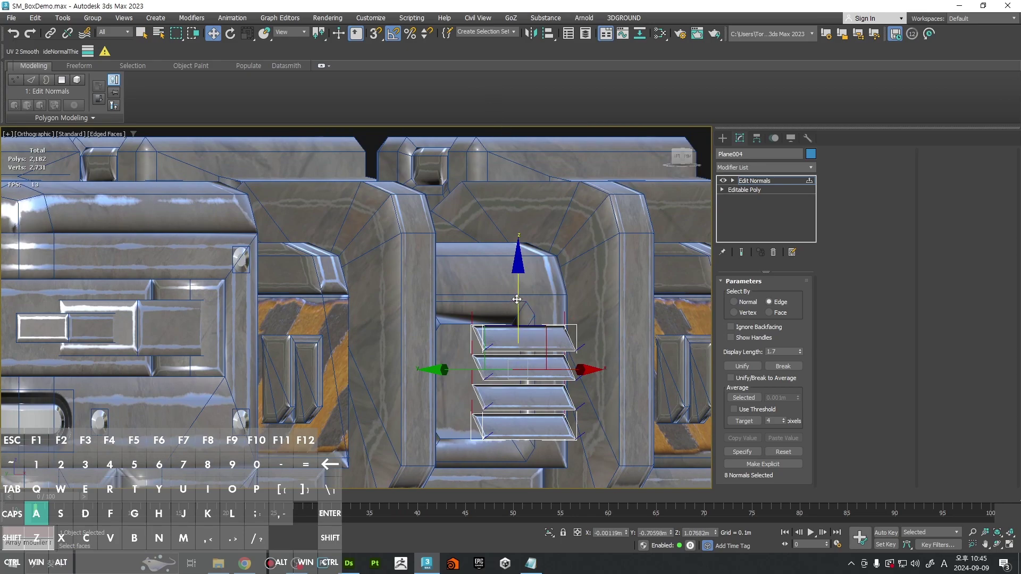
{"action": "middle_click_drag", "start_coordinate": [531, 305], "coordinate": [522, 249]}
{"action": "left_click", "coordinate": [569, 311]}
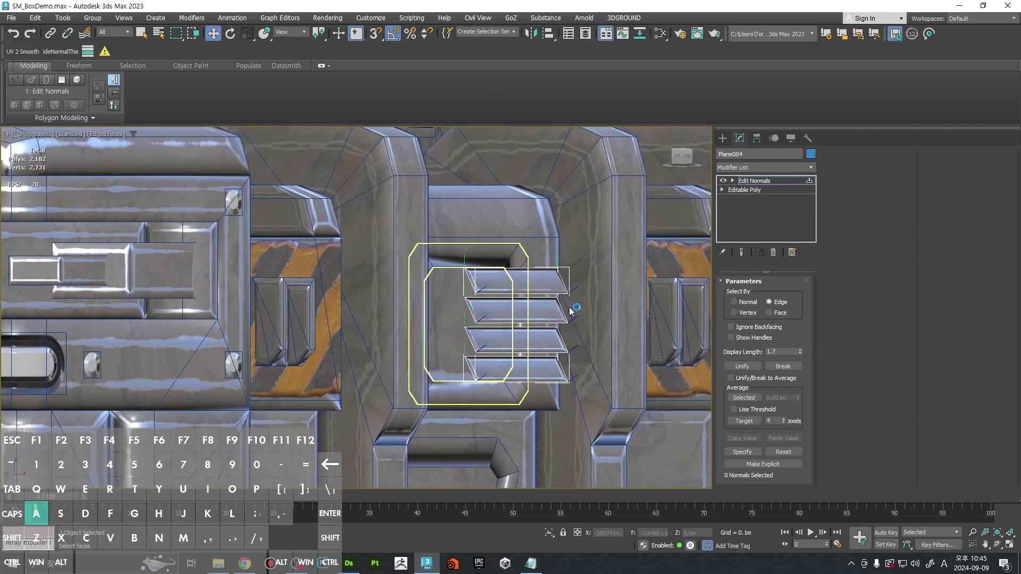
{"action": "key", "text": "ctrl+z"}
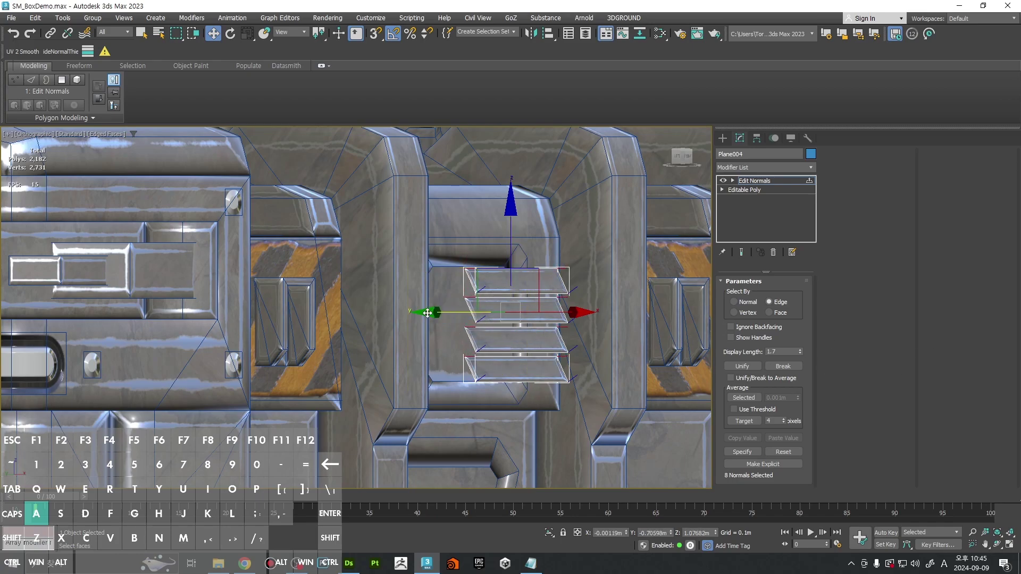
{"action": "left_click", "coordinate": [584, 360]}
Step: Select the normals along the lower edges of all four slats
{"action": "scroll", "coordinate": [491, 315], "scroll_direction": "up", "scroll_amount": 2}
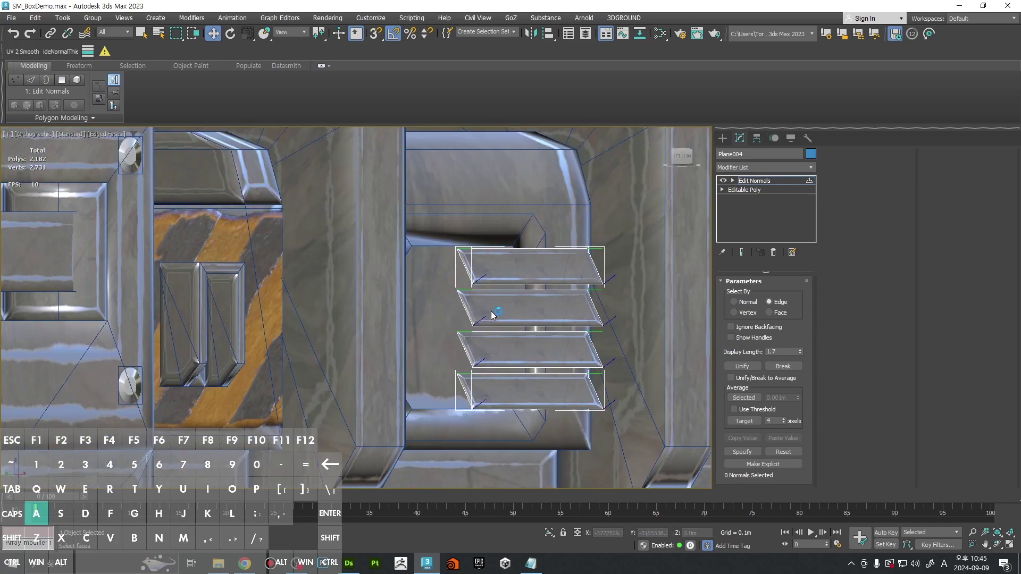
{"action": "left_click", "coordinate": [507, 286]}
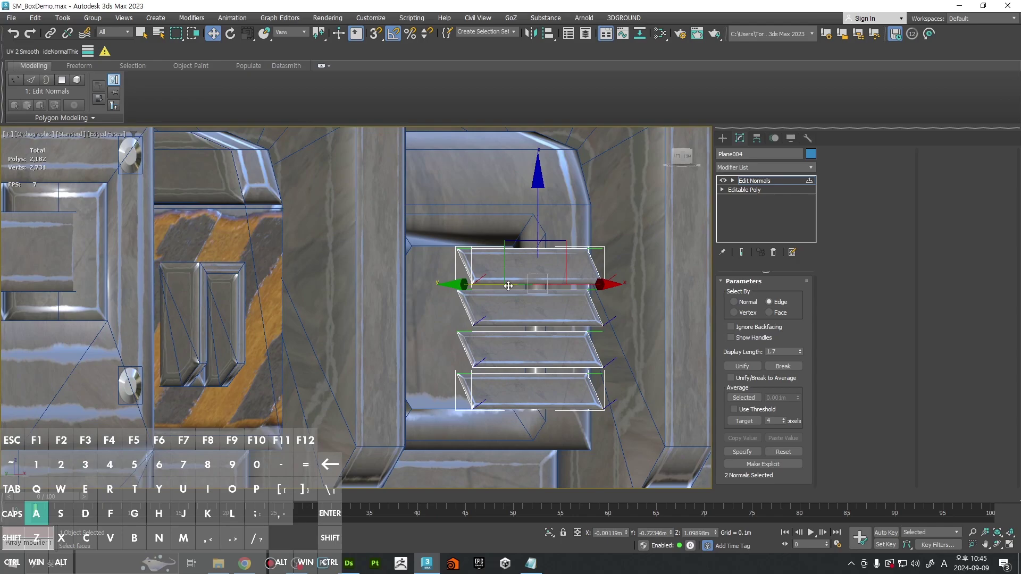
{"action": "left_click", "coordinate": [507, 325], "text": "ctrl"}
{"action": "left_click", "coordinate": [518, 368], "text": "ctrl"}
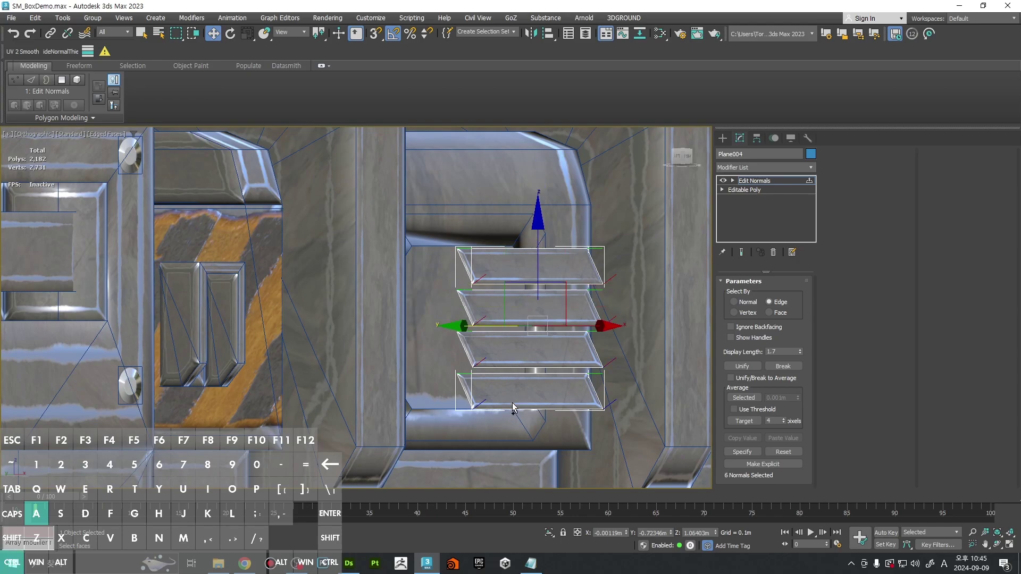
{"action": "left_click", "coordinate": [513, 409], "text": "ctrl"}
Step: Move the selected lower-edge normals along Z so they point straight up, and clear the selection
{"action": "middle_click_drag", "start_coordinate": [578, 366], "coordinate": [568, 376], "text": "alt"}
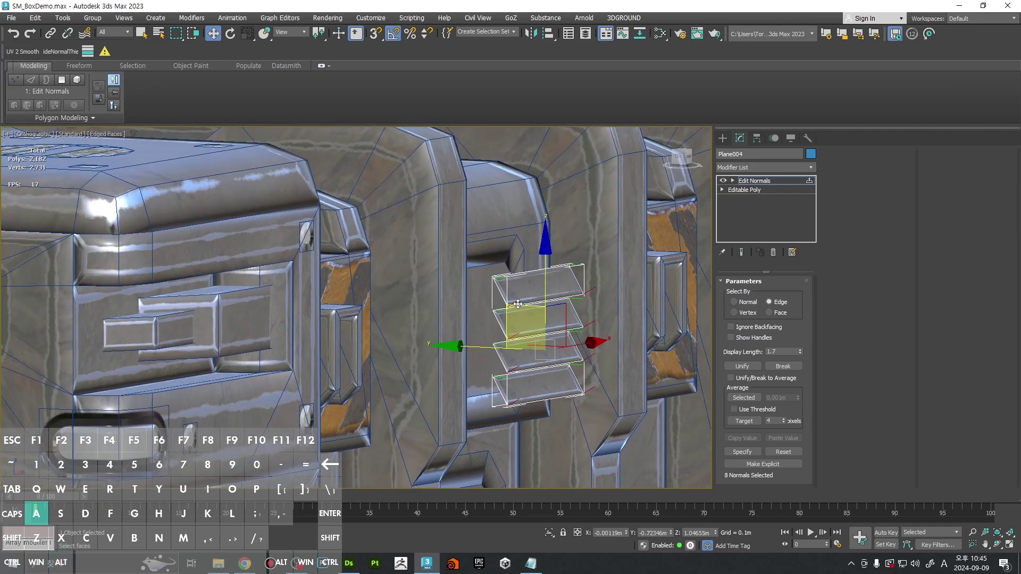
{"action": "middle_click_drag", "start_coordinate": [554, 308], "coordinate": [554, 288], "text": "alt"}
{"action": "left_click_drag", "start_coordinate": [543, 258], "coordinate": [539, 216]}
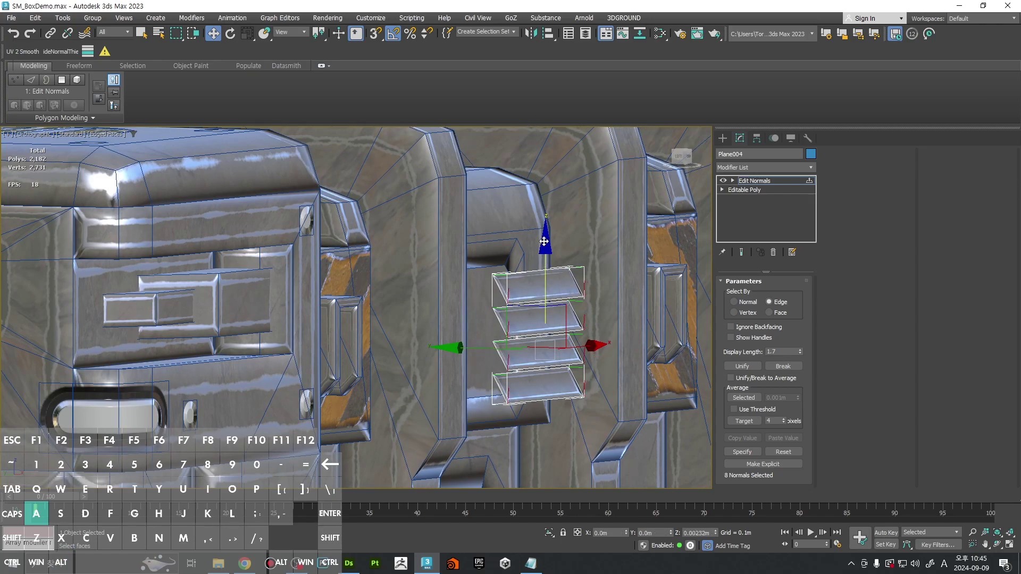
{"action": "left_click_drag", "start_coordinate": [545, 257], "coordinate": [545, 171]}
{"action": "middle_click_drag", "start_coordinate": [601, 302], "coordinate": [625, 276], "text": "alt"}
{"action": "key", "text": "1"}
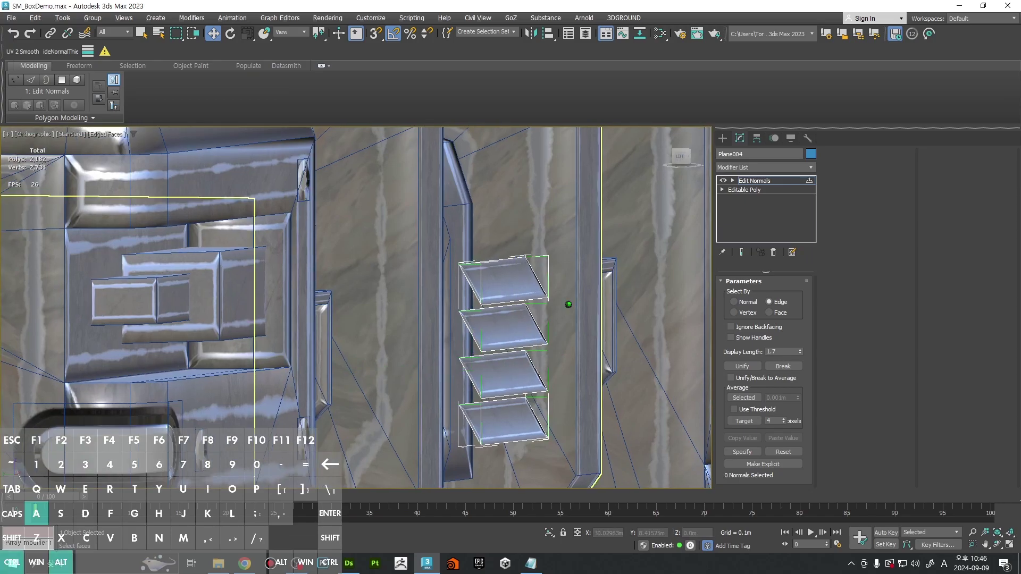
{"action": "scroll", "coordinate": [568, 304], "scroll_direction": "up", "scroll_amount": 1}
{"action": "middle_click_drag", "start_coordinate": [568, 305], "coordinate": [569, 282]}
Step: Reopen the Edit Normals modifier on the slats, select all normals, and set their display length to 1.53816
{"action": "left_click", "coordinate": [724, 139]}
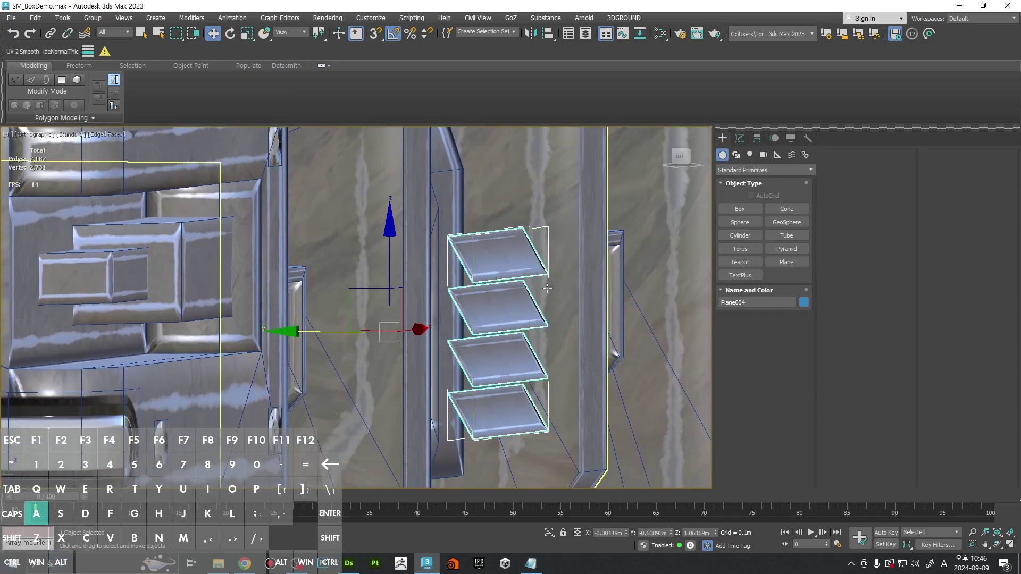
{"action": "left_click", "coordinate": [740, 140]}
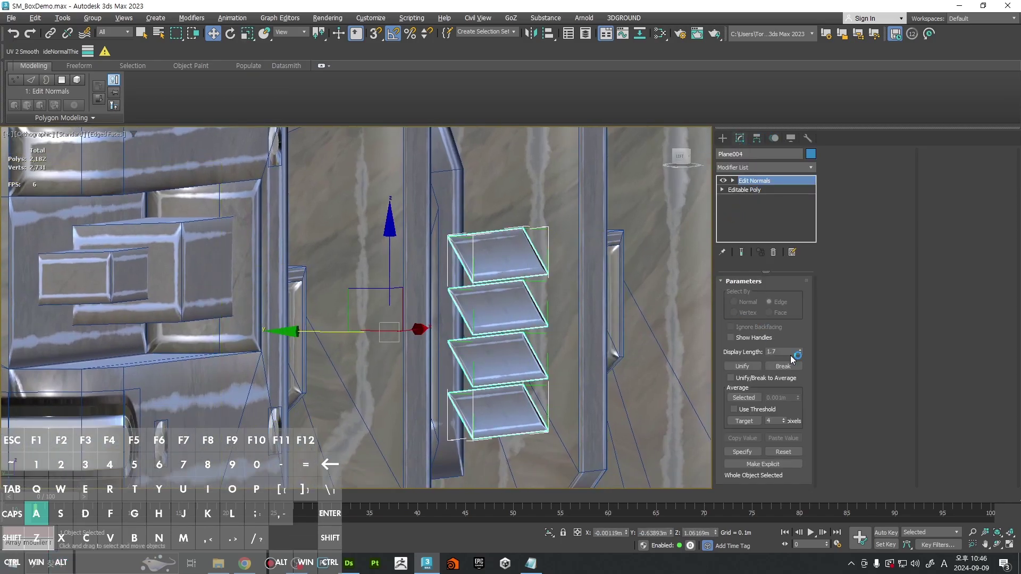
{"action": "key", "text": "ctrl+a"}
{"action": "left_click", "coordinate": [529, 285]}
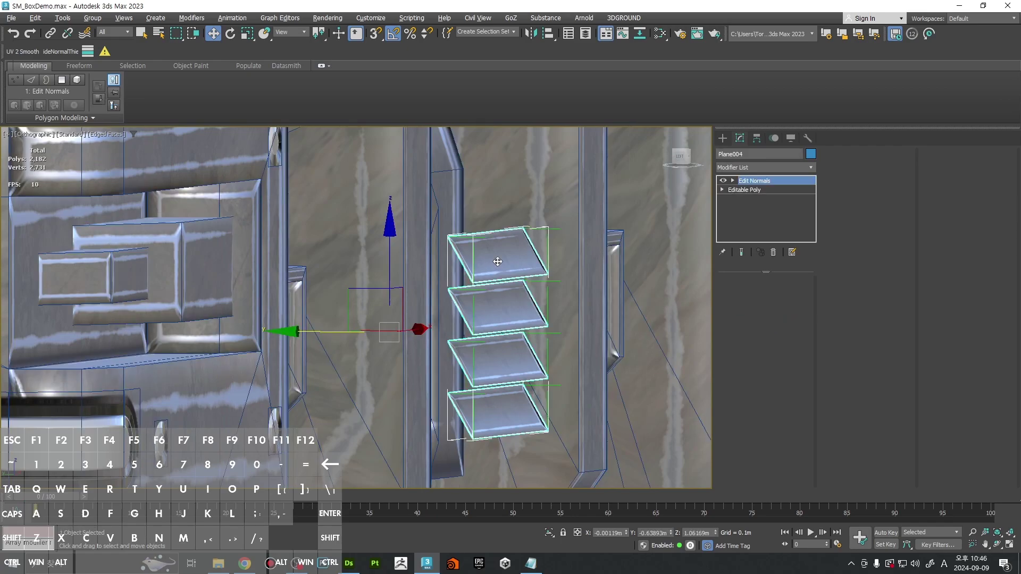
{"action": "middle_click_drag", "start_coordinate": [609, 260], "coordinate": [603, 255]}
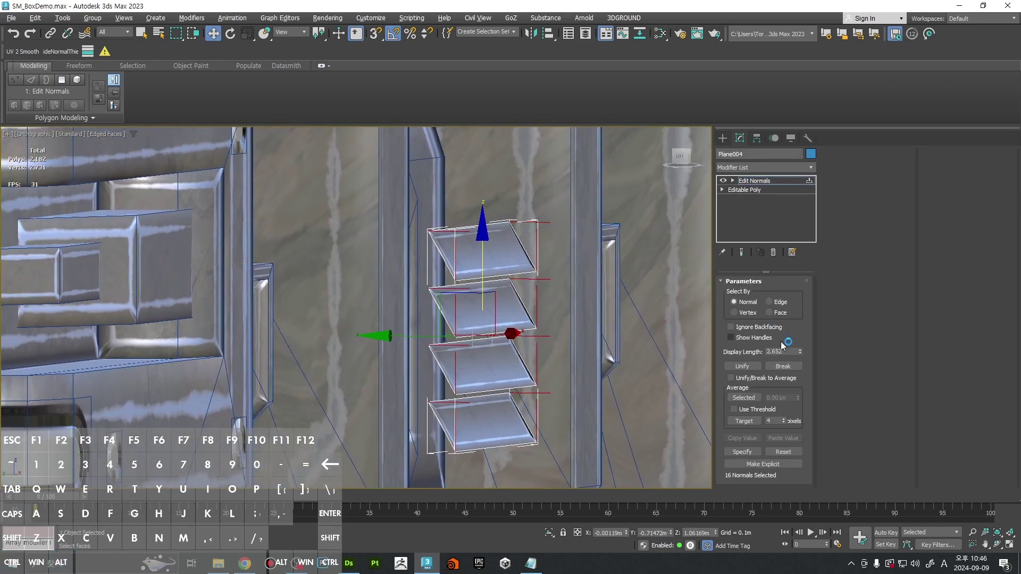
{"action": "left_click_drag", "start_coordinate": [800, 352], "coordinate": [794, 375]}
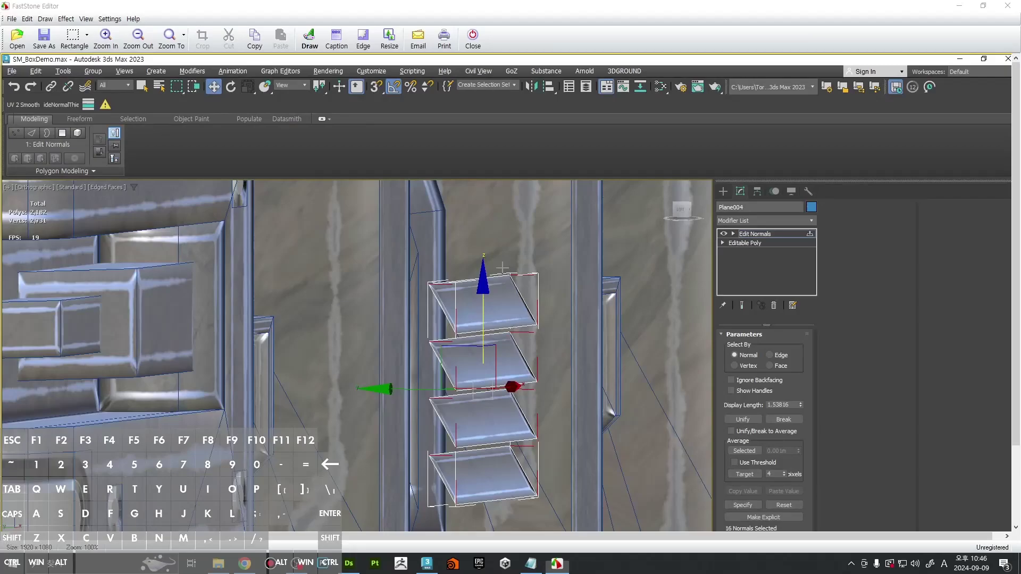
Step: In FastStone Editor, crop the screen capture to the slats and the Edit Normals parameters, and open it for drawing
{"action": "left_click_drag", "start_coordinate": [347, 182], "coordinate": [929, 461]}
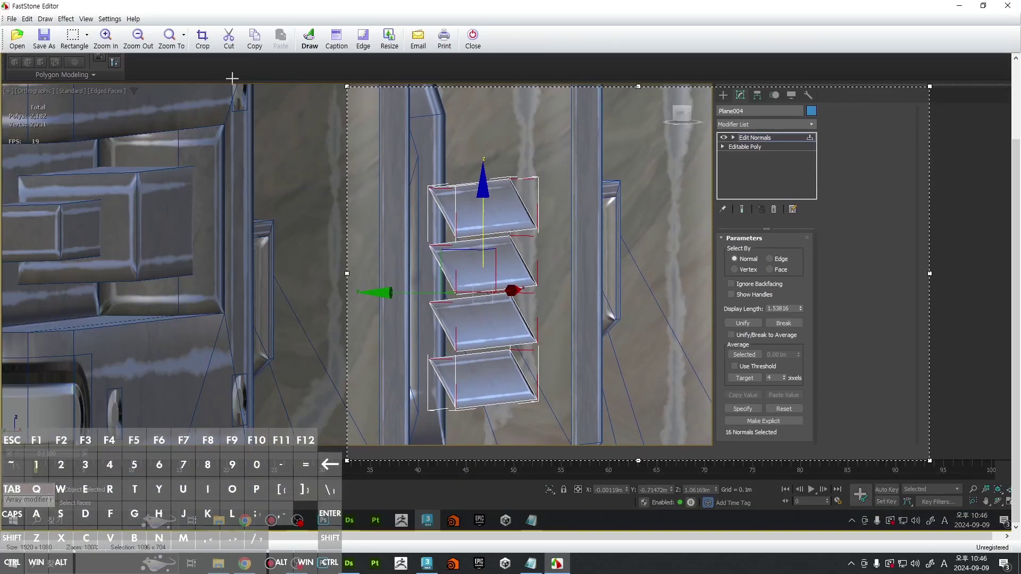
{"action": "left_click", "coordinate": [202, 37]}
{"action": "left_click", "coordinate": [308, 38]}
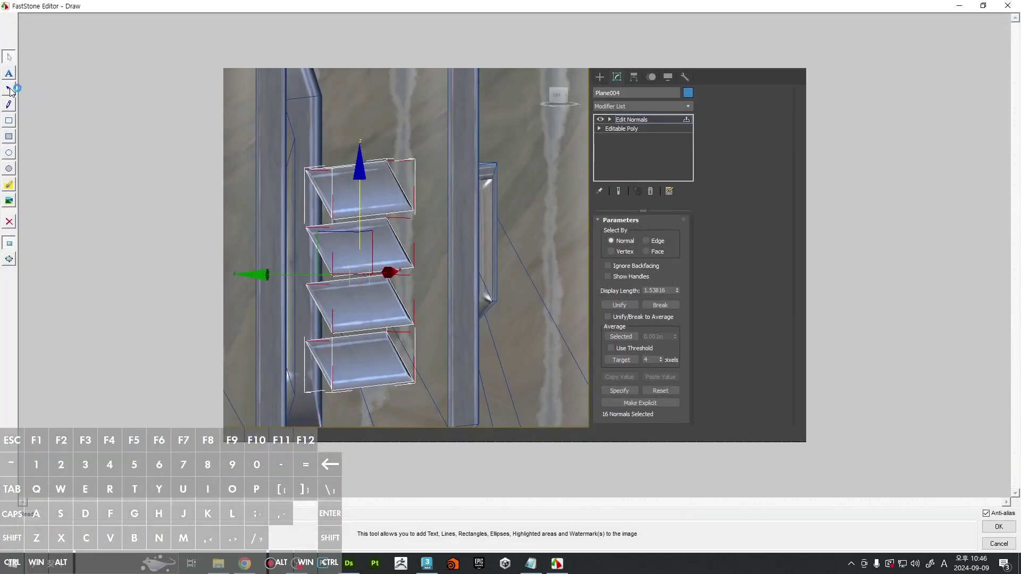
Step: Sketch a slanted green surface line with parallel perpendicular arrows and a parallel line in front, and apply the drawing
{"action": "left_click", "coordinate": [9, 105]}
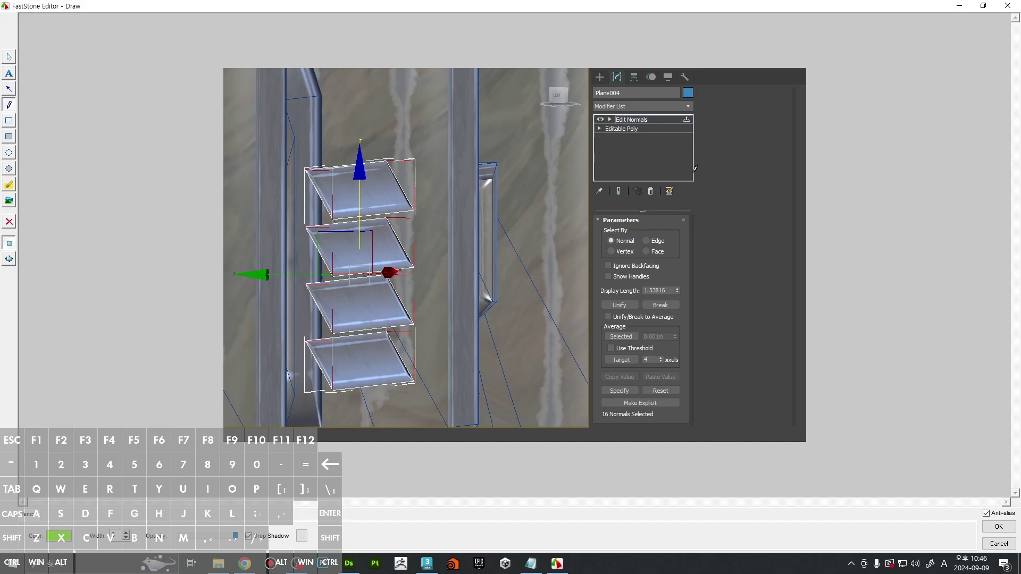
{"action": "left_click_drag", "start_coordinate": [633, 172], "coordinate": [667, 150]}
{"action": "left_click_drag", "start_coordinate": [677, 238], "coordinate": [751, 190]}
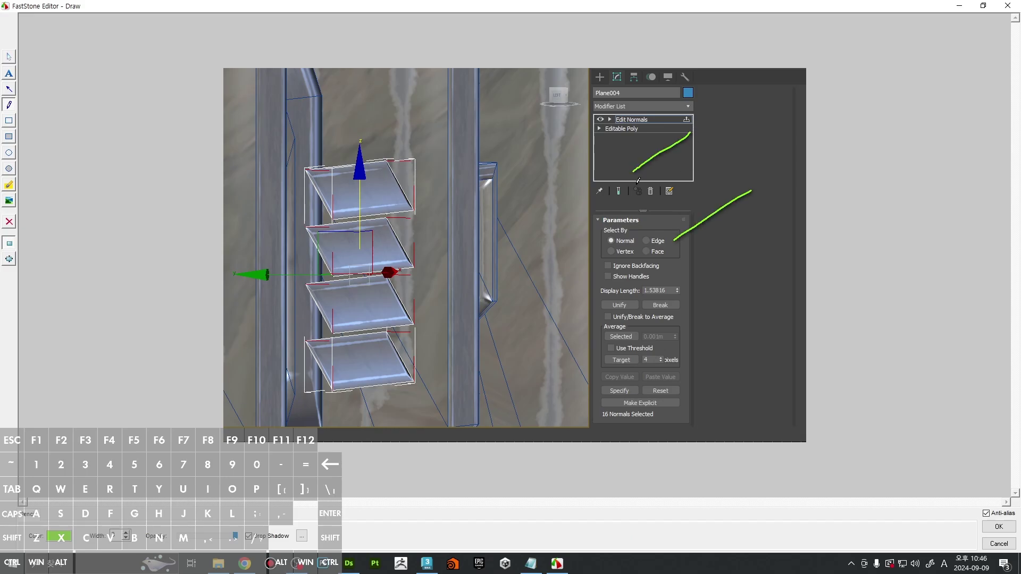
{"action": "left_click_drag", "start_coordinate": [624, 169], "coordinate": [680, 240]}
{"action": "left_click_drag", "start_coordinate": [629, 171], "coordinate": [701, 130]}
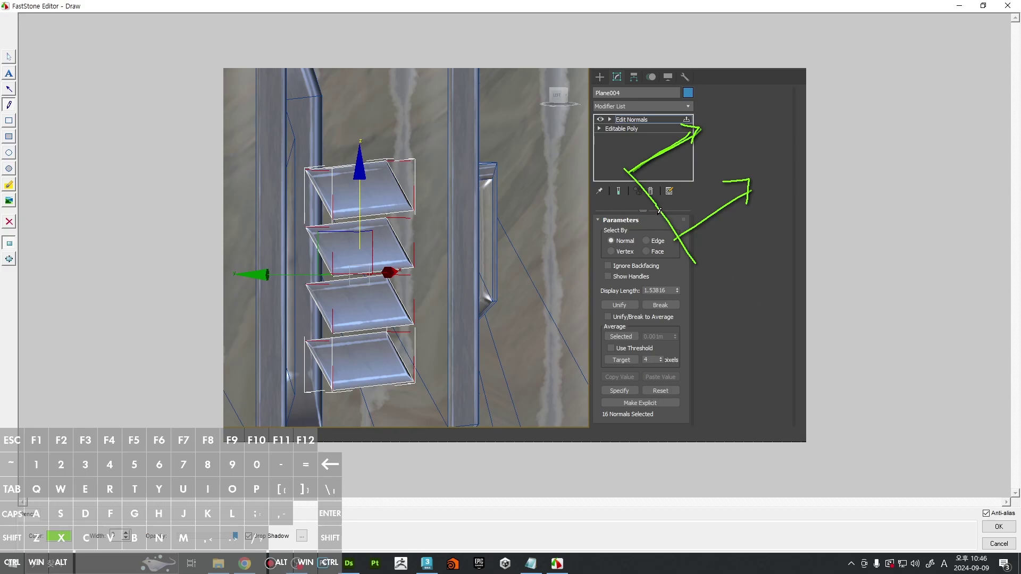
{"action": "left_click_drag", "start_coordinate": [654, 205], "coordinate": [708, 178]}
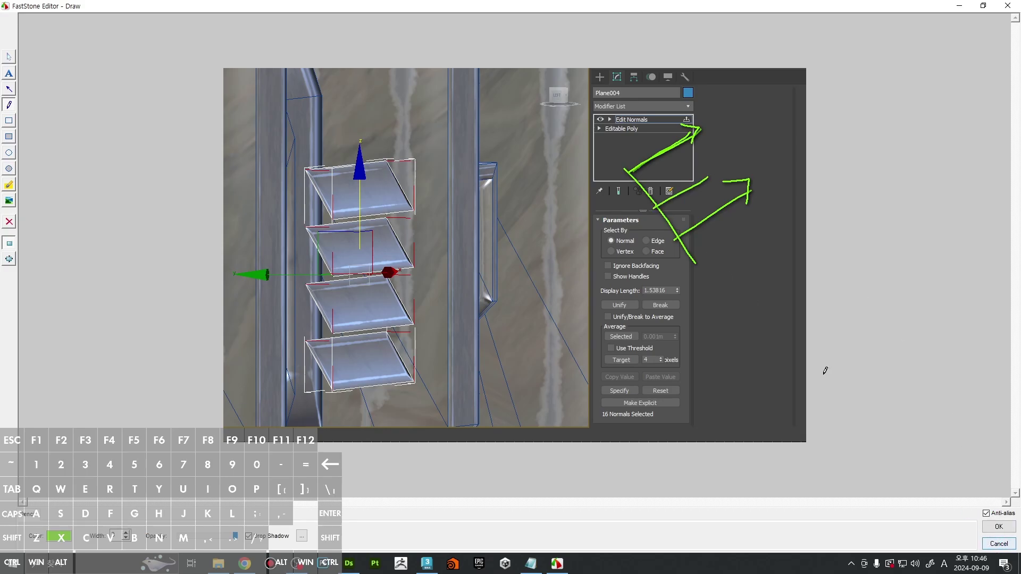
{"action": "left_click_drag", "start_coordinate": [717, 119], "coordinate": [761, 171]}
{"action": "left_click", "coordinate": [999, 526]}
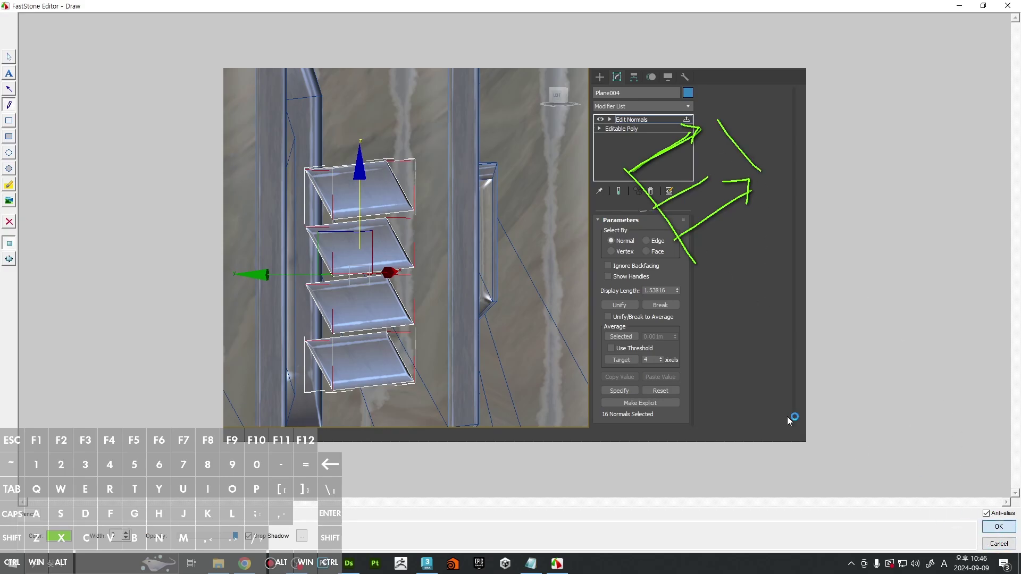
Step: Sketch a second slanted line below, with a horizontal arrow from its circled upper end and a vertical arrow from its lower end
{"action": "left_click", "coordinate": [310, 36]}
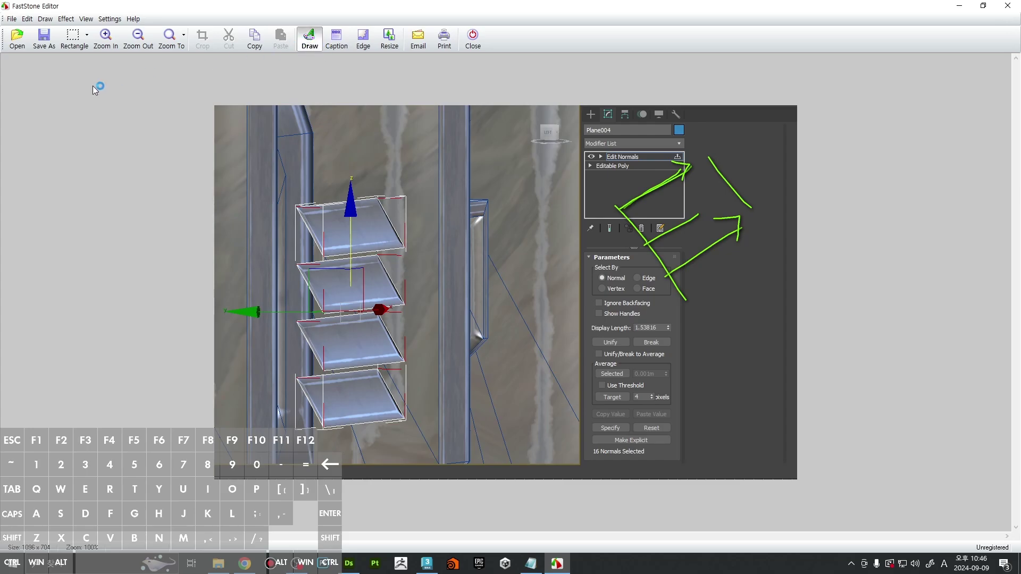
{"action": "left_click", "coordinate": [9, 104]}
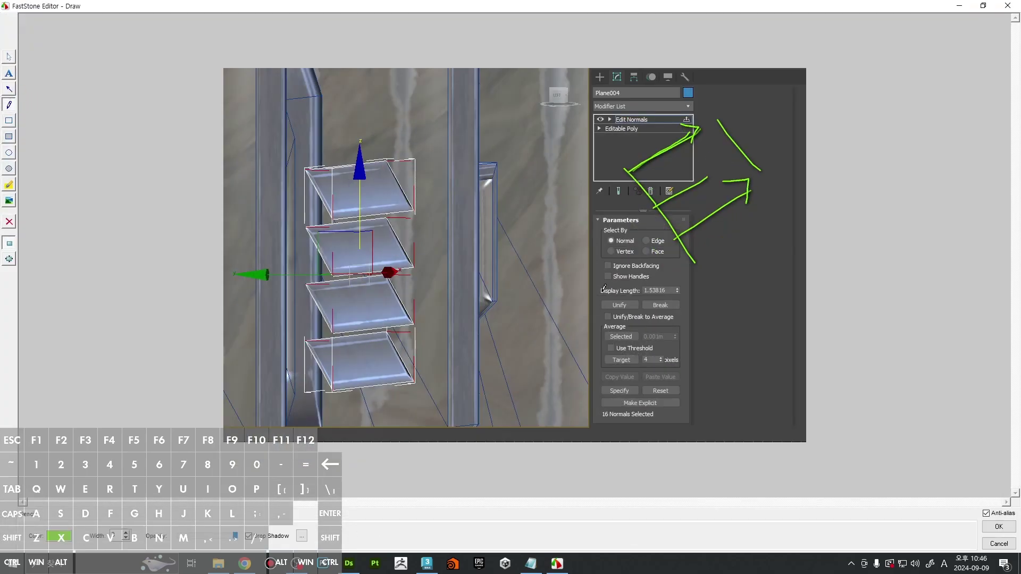
{"action": "left_click_drag", "start_coordinate": [682, 295], "coordinate": [786, 378]}
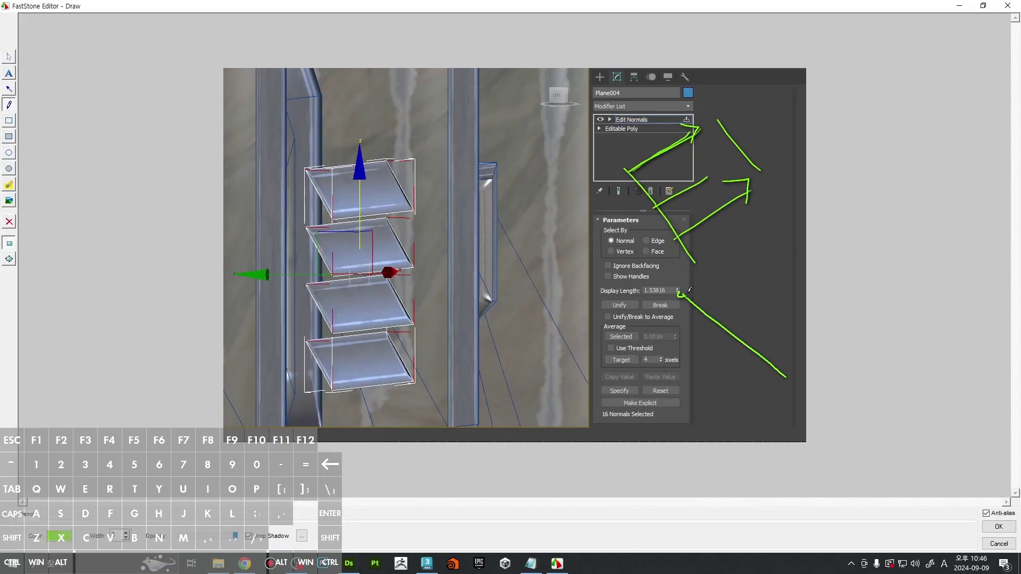
{"action": "left_click_drag", "start_coordinate": [690, 290], "coordinate": [684, 288]}
{"action": "left_click_drag", "start_coordinate": [756, 286], "coordinate": [771, 288]}
{"action": "left_click_drag", "start_coordinate": [750, 277], "coordinate": [744, 291]}
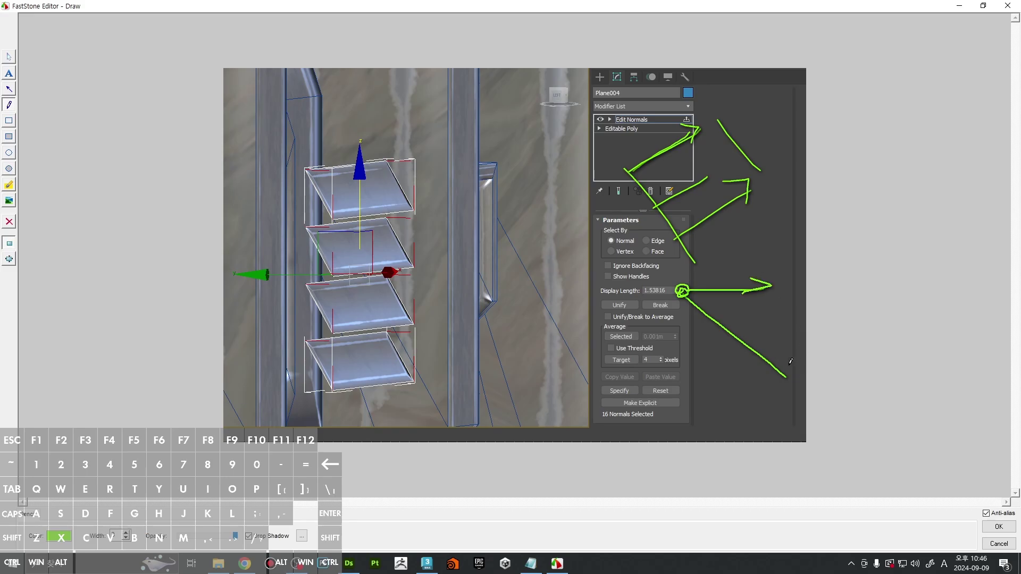
{"action": "left_click_drag", "start_coordinate": [783, 372], "coordinate": [785, 300]}
{"action": "left_click_drag", "start_coordinate": [776, 313], "coordinate": [786, 299]}
Step: Draw green arrows fanning out along the second slanted line between its end arrows, and sketch short strokes and a leftward arrow beneath
{"action": "left_click", "coordinate": [9, 89]}
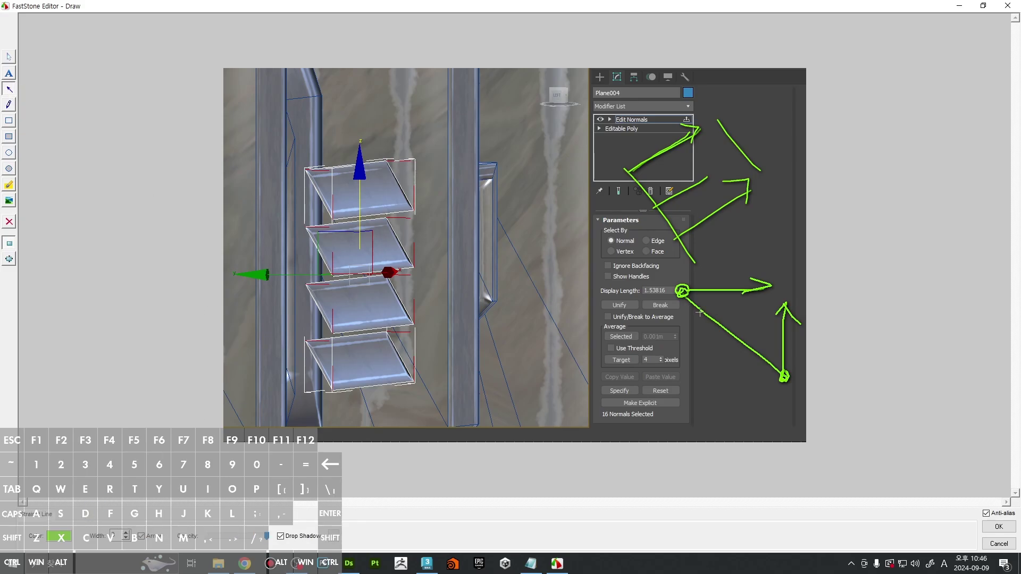
{"action": "left_click_drag", "start_coordinate": [752, 298], "coordinate": [752, 298]}
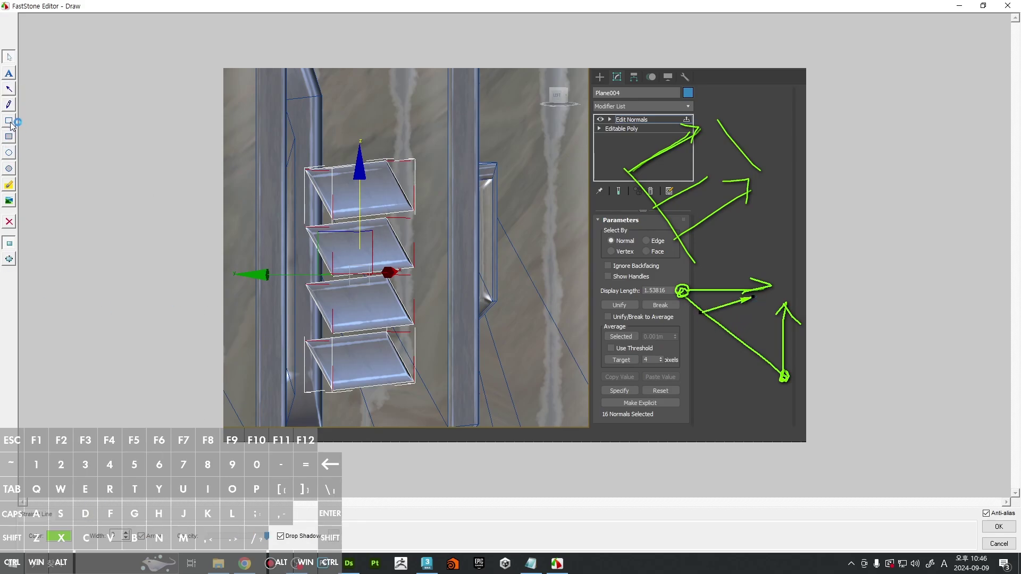
{"action": "left_click", "coordinate": [9, 105]}
{"action": "left_click", "coordinate": [9, 88]}
{"action": "left_click_drag", "start_coordinate": [739, 339], "coordinate": [764, 308]}
{"action": "left_click", "coordinate": [766, 363]}
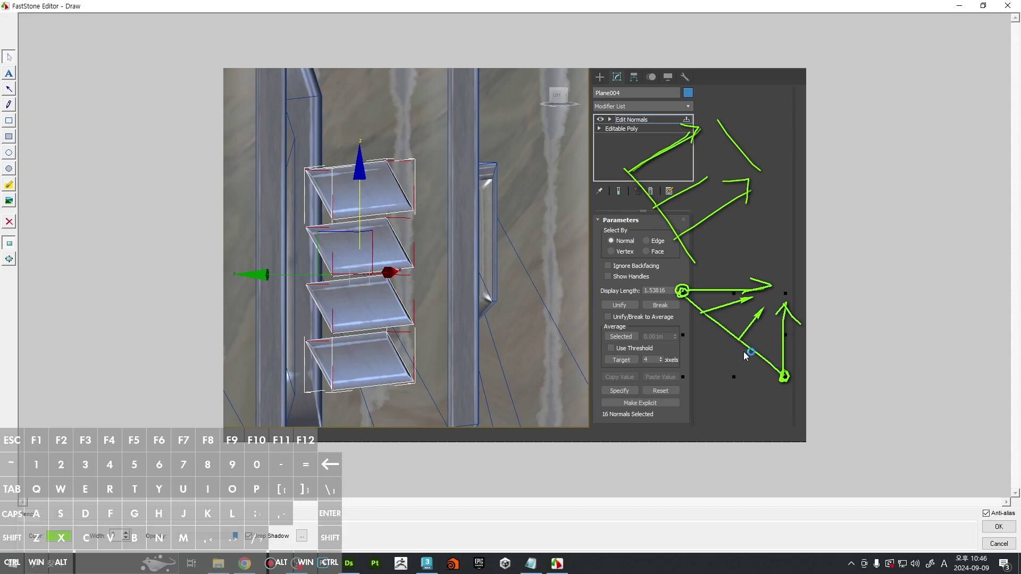
{"action": "left_click", "coordinate": [9, 89]}
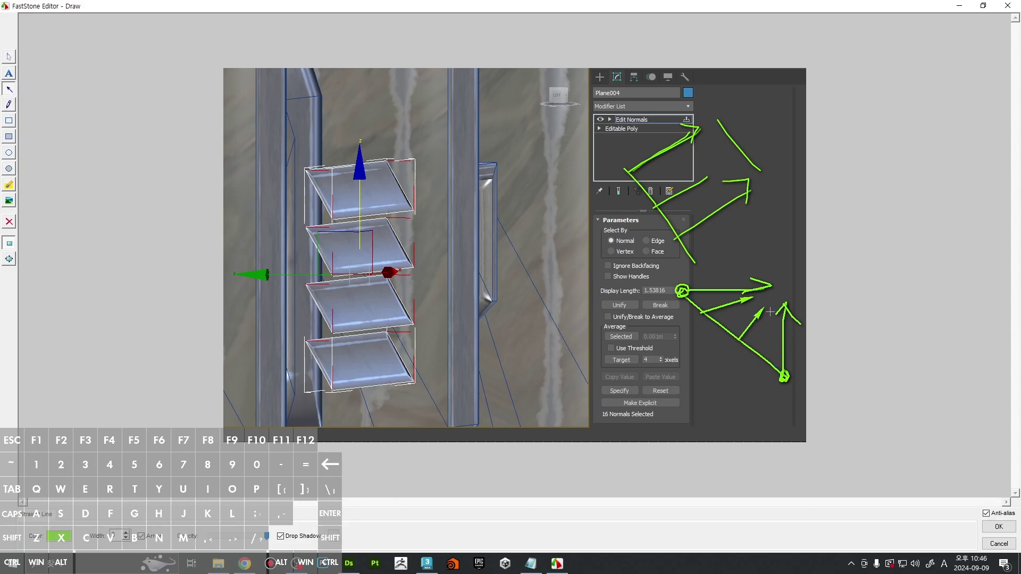
{"action": "left_click_drag", "start_coordinate": [768, 359], "coordinate": [772, 307]}
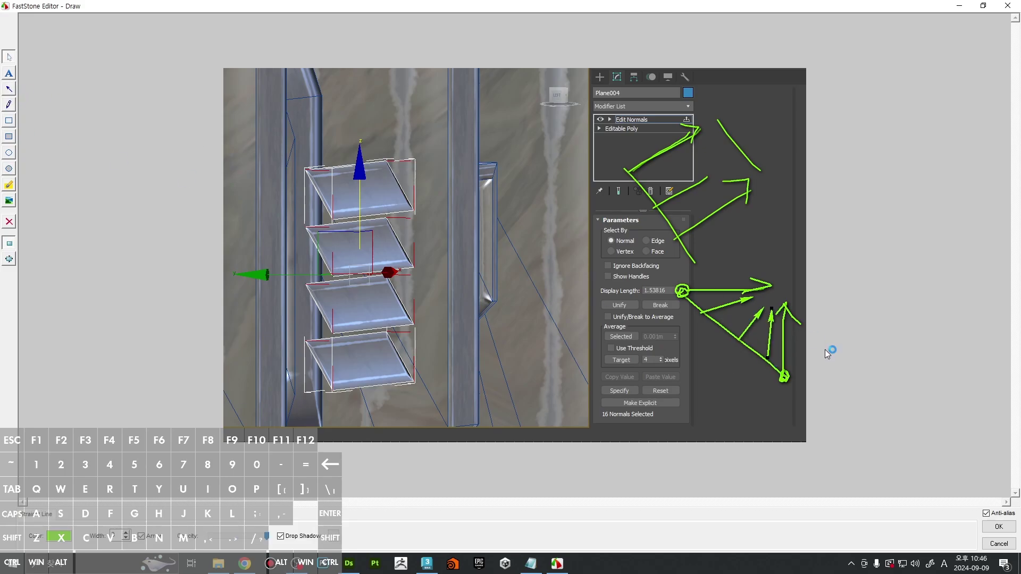
{"action": "left_click", "coordinate": [10, 105]}
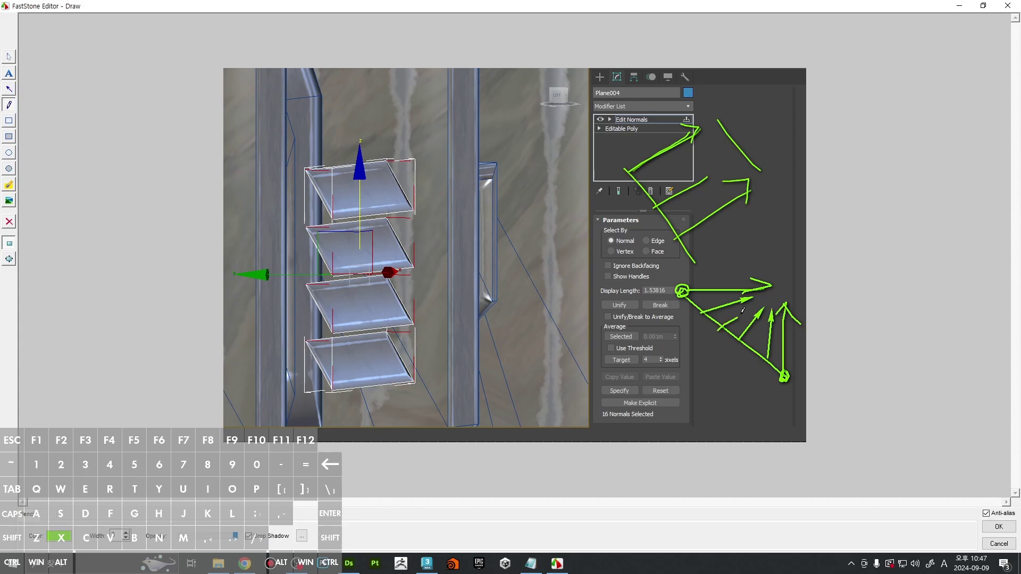
{"action": "mouse_move", "coordinate": [685, 297]}
{"action": "left_mouse_down"}
{"action": "mouse_move", "coordinate": [722, 301]}
{"action": "mouse_move", "coordinate": [656, 346]}
{"action": "mouse_move", "coordinate": [679, 355]}
{"action": "left_mouse_up"}
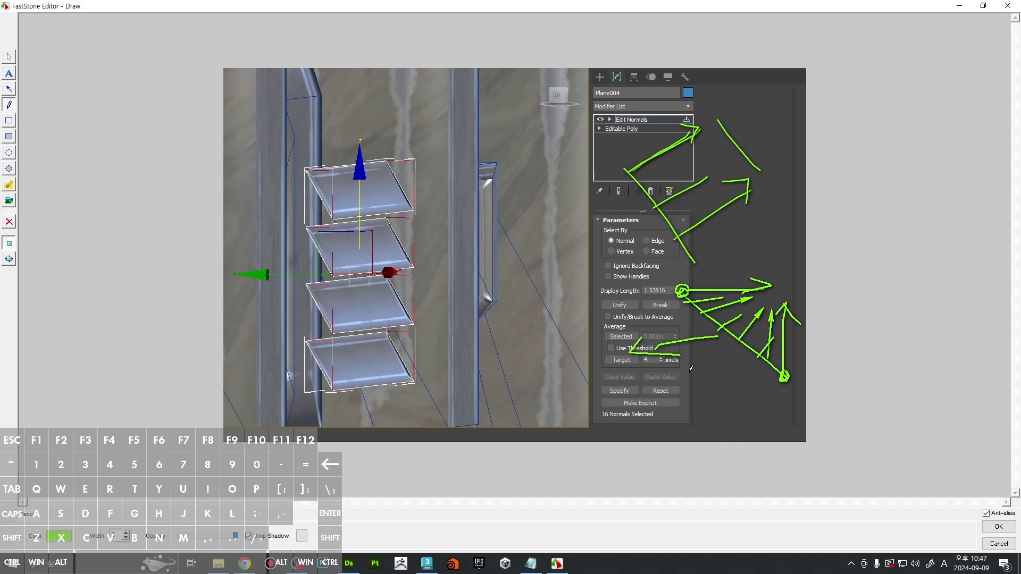
Step: Sketch a curved surface below with strokes fanning out from it, and close the editor without saving the screenshot
{"action": "left_click_drag", "start_coordinate": [700, 405], "coordinate": [763, 424]}
{"action": "mouse_move", "coordinate": [693, 346]}
{"action": "left_mouse_down"}
{"action": "mouse_move", "coordinate": [698, 388]}
{"action": "mouse_move", "coordinate": [768, 421]}
{"action": "left_mouse_up"}
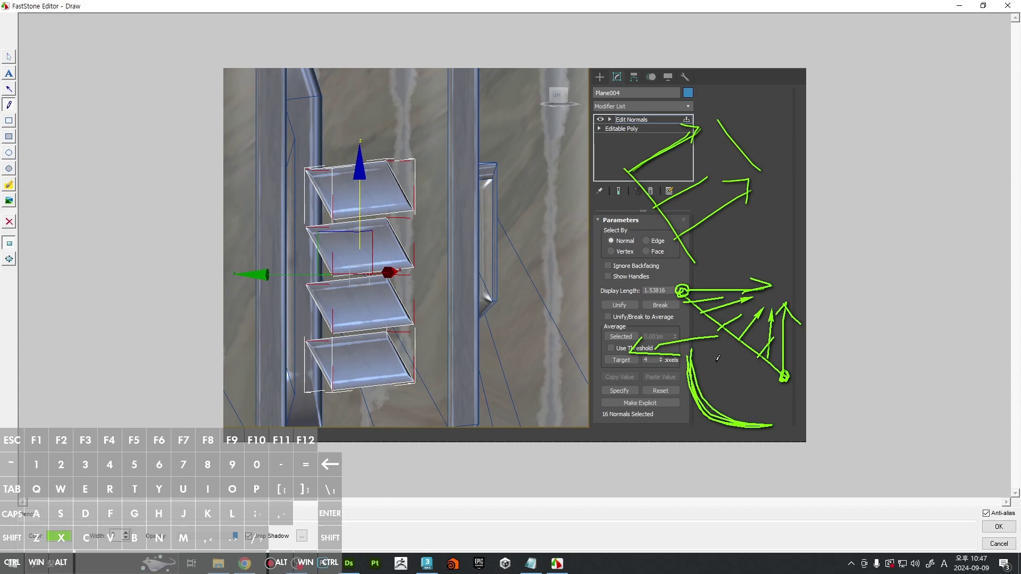
{"action": "left_click_drag", "start_coordinate": [697, 375], "coordinate": [732, 371]}
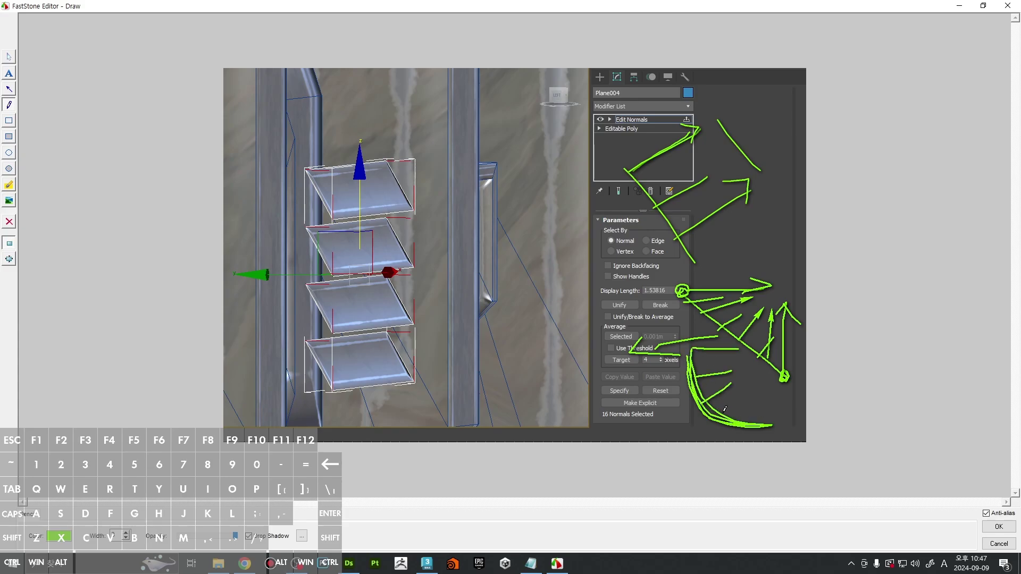
{"action": "left_click_drag", "start_coordinate": [772, 423], "coordinate": [774, 379]}
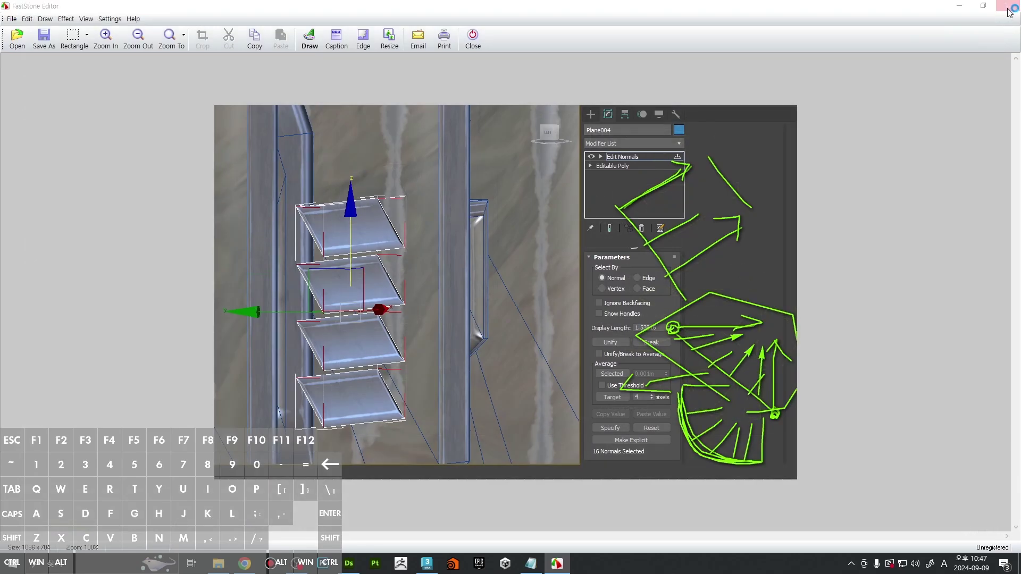
{"action": "left_click", "coordinate": [1007, 5]}
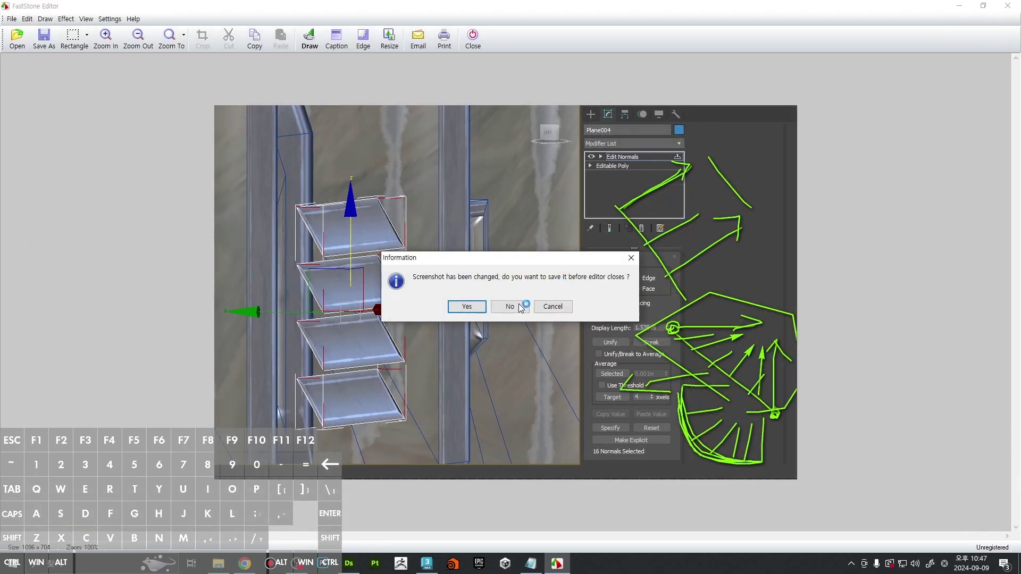
{"action": "left_click", "coordinate": [496, 308]}
Step: Compare the slats' shading in 3ds Max with the Edit Normals modifier switched off and on
{"action": "middle_click_drag", "start_coordinate": [547, 297], "coordinate": [478, 320], "text": "alt"}
{"action": "left_click", "coordinate": [723, 181]}
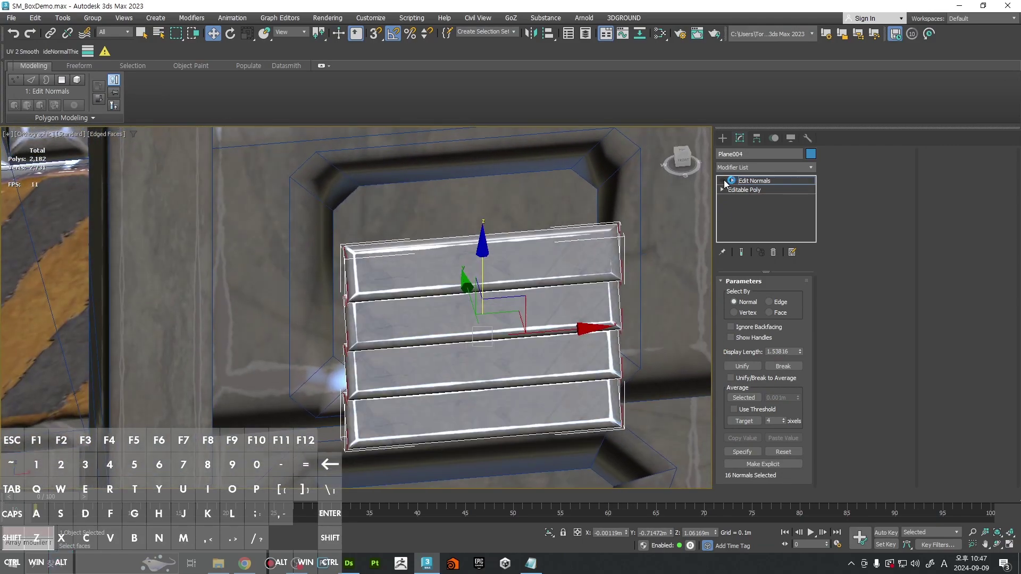
{"action": "mouse_move", "coordinate": [576, 244]}
{"action": "middle_mouse_down", "text": "alt"}
{"action": "mouse_move", "coordinate": [579, 228]}
{"action": "mouse_move", "coordinate": [585, 238]}
{"action": "middle_mouse_up", "text": "alt"}
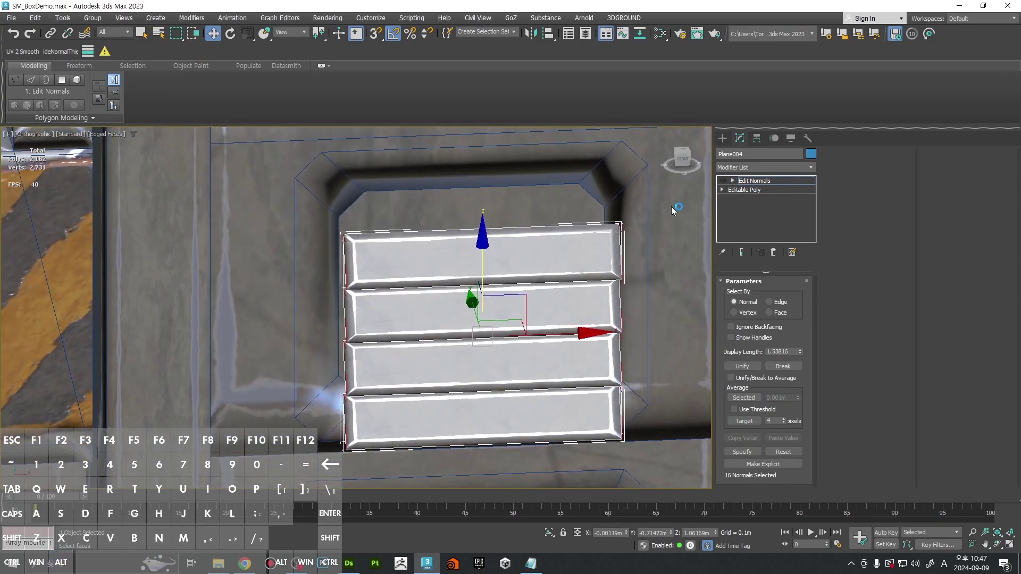
{"action": "left_click", "coordinate": [723, 181]}
{"action": "mouse_move", "coordinate": [670, 213]}
{"action": "middle_mouse_down", "text": "alt"}
{"action": "mouse_move", "coordinate": [638, 260]}
{"action": "mouse_move", "coordinate": [644, 200]}
{"action": "mouse_move", "coordinate": [638, 272]}
{"action": "mouse_move", "coordinate": [659, 288]}
{"action": "mouse_move", "coordinate": [619, 256]}
{"action": "mouse_move", "coordinate": [633, 253]}
{"action": "mouse_move", "coordinate": [615, 220]}
{"action": "middle_mouse_up", "text": "alt"}
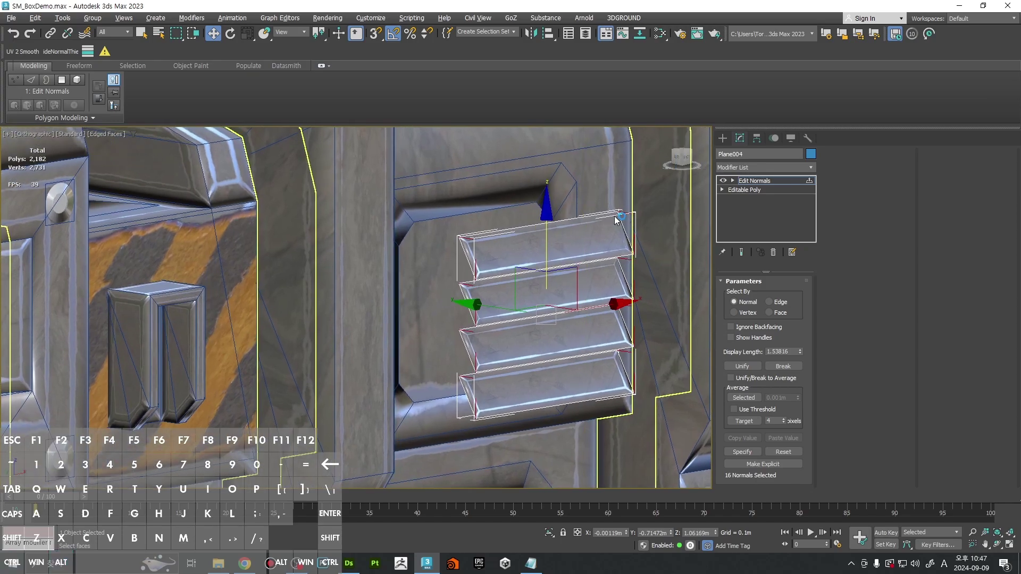
Step: Convert the slats to Editable Poly and make their four polygons planar along Y
{"action": "right_click", "coordinate": [599, 214]}
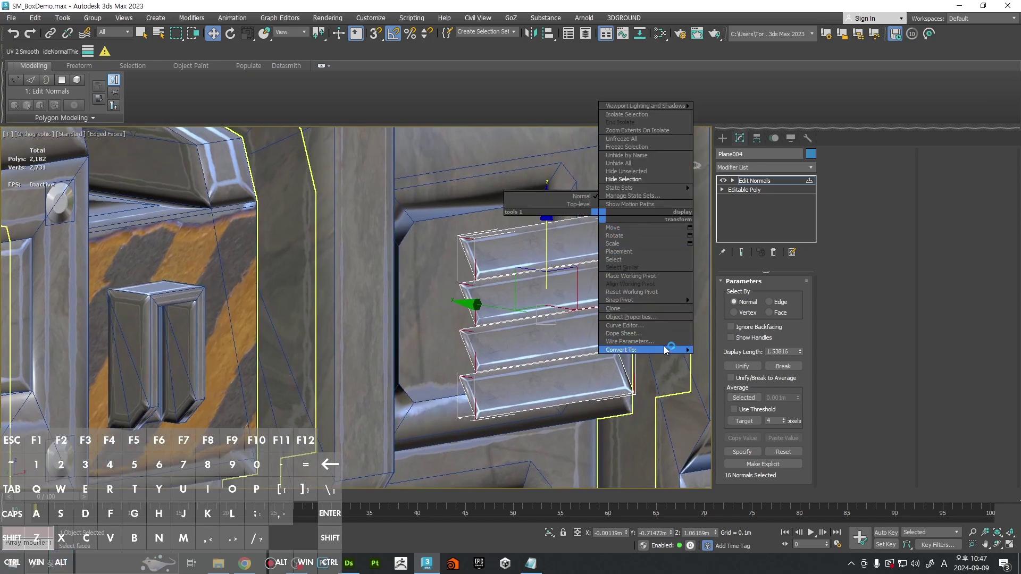
{"action": "mouse_move", "coordinate": [664, 350]}
{"action": "left_click", "coordinate": [709, 358]}
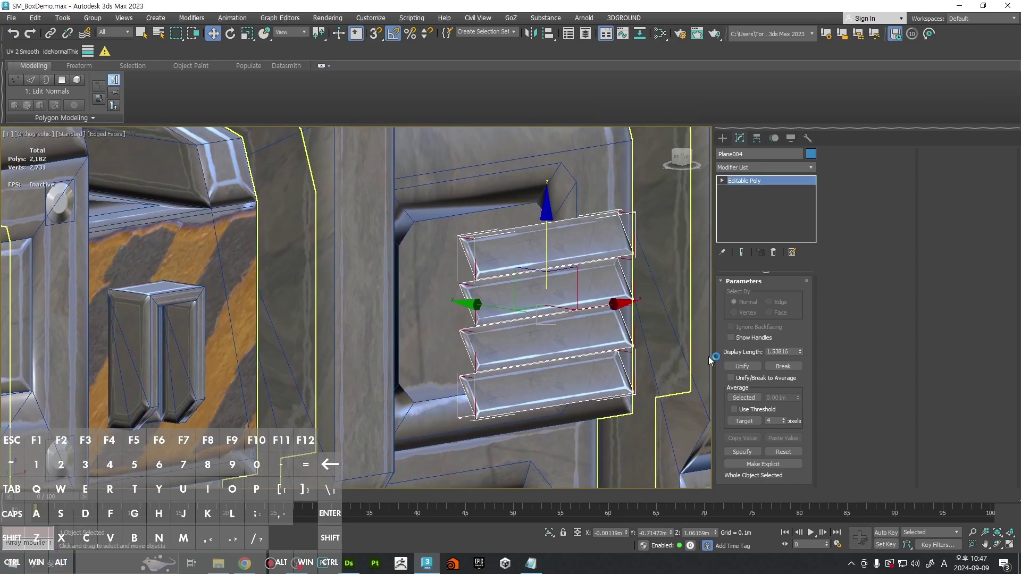
{"action": "middle_click_drag", "start_coordinate": [555, 321], "coordinate": [569, 315], "text": "alt"}
{"action": "key", "text": "4"}
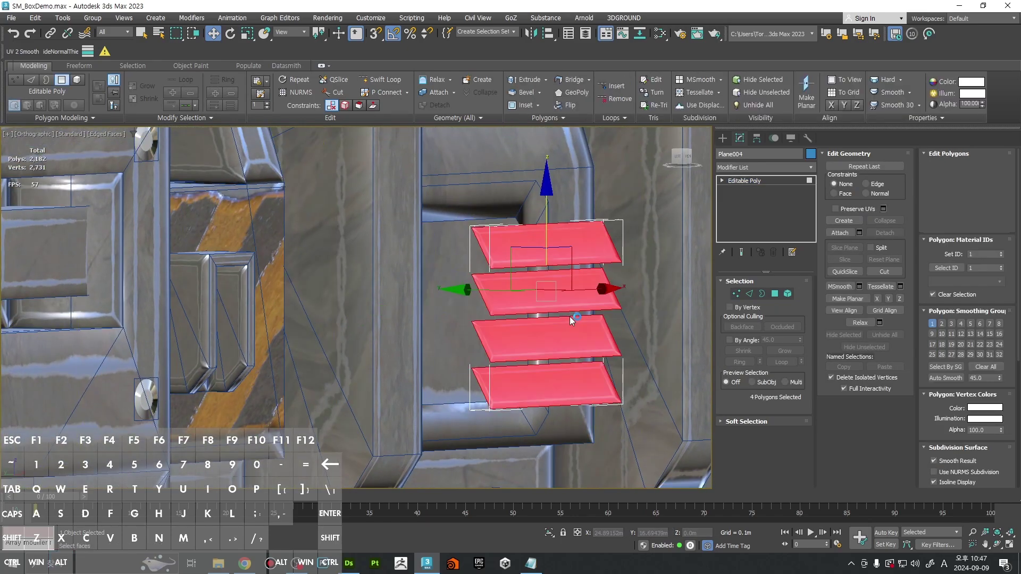
{"action": "left_click", "coordinate": [887, 413]}
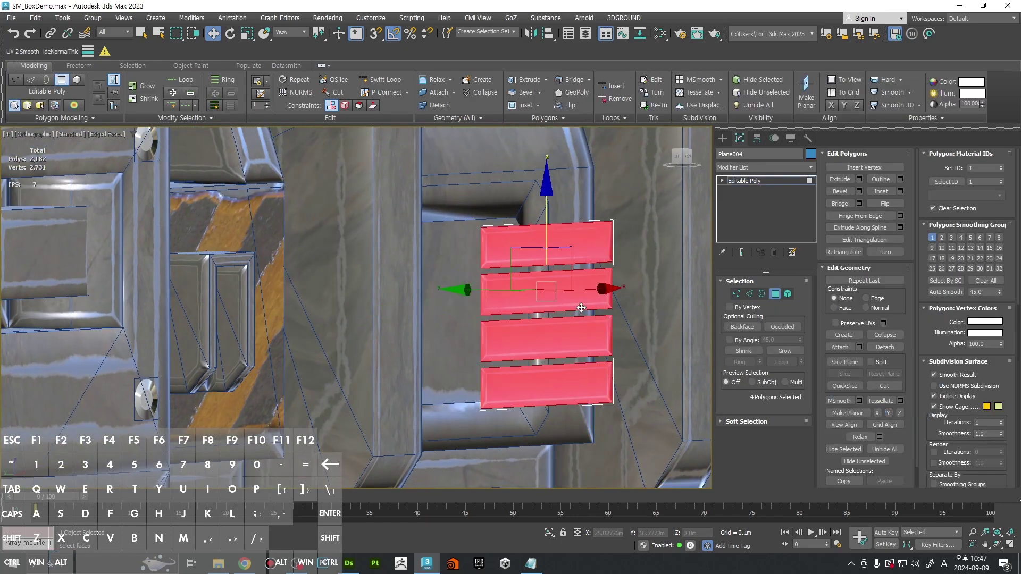
Step: Weld the adjoining vertices between the slats by raising the weld threshold, and view the slats without edged faces
{"action": "key", "text": "1"}
{"action": "middle_click_drag", "start_coordinate": [509, 284], "coordinate": [407, 260], "text": "alt"}
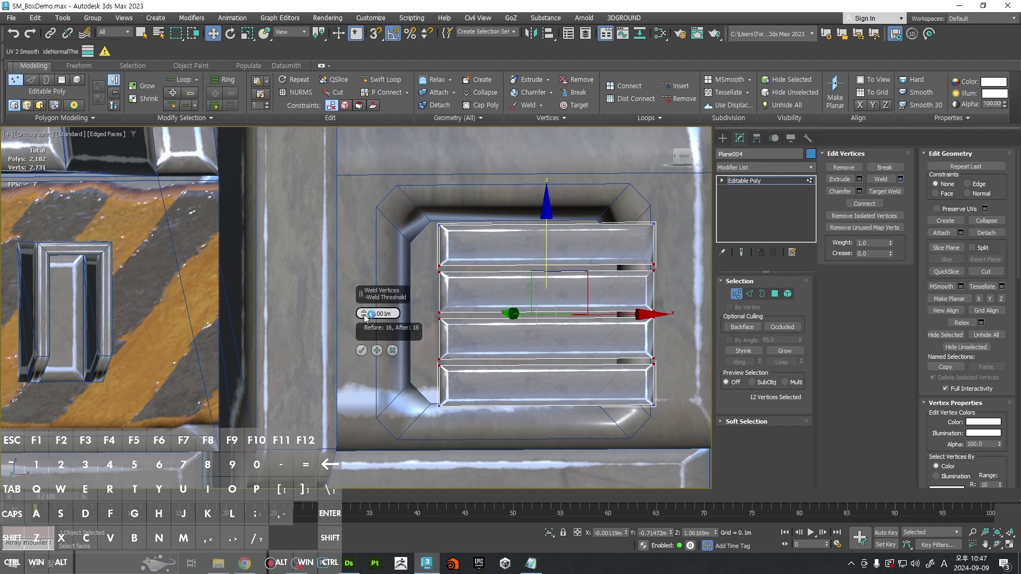
{"action": "left_click_drag", "start_coordinate": [365, 317], "coordinate": [364, 303]}
{"action": "left_click", "coordinate": [361, 350]}
{"action": "left_click", "coordinate": [386, 350]}
{"action": "key", "text": "F4"}
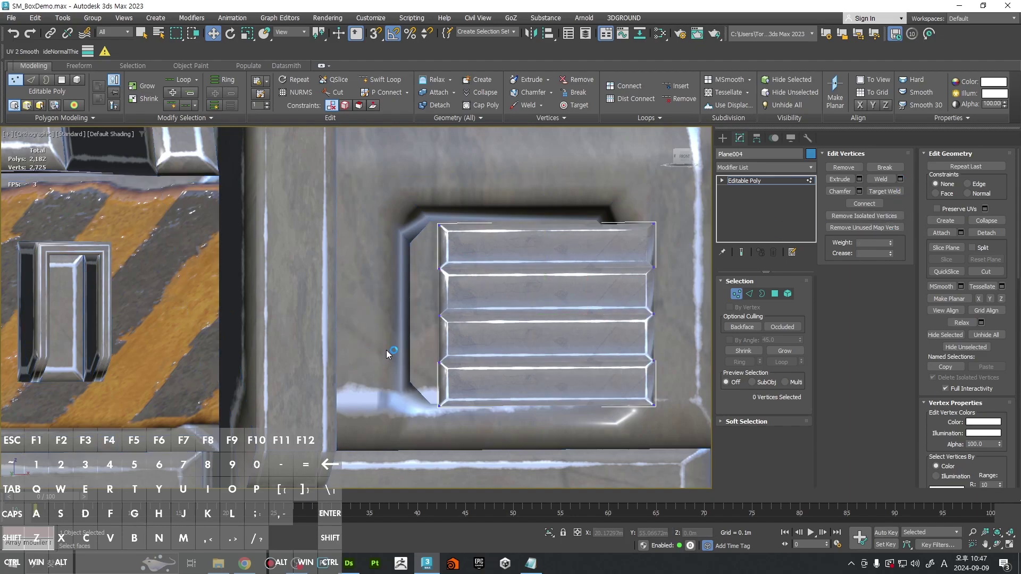
{"action": "middle_click_drag", "start_coordinate": [558, 325], "coordinate": [590, 309], "text": "alt"}
{"action": "key", "text": "1"}
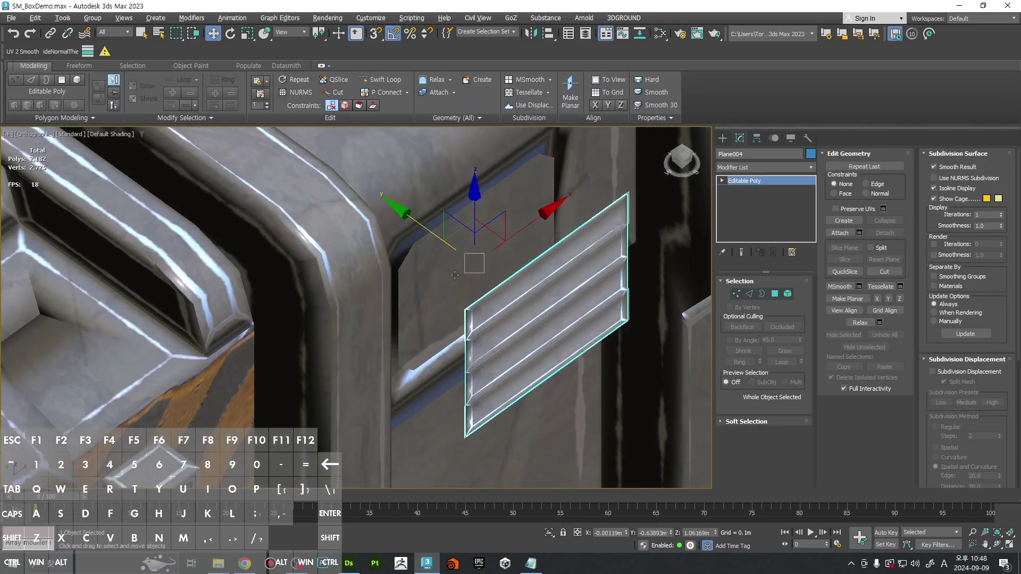
Step: Center the slats' pivot on the object
{"action": "left_click", "coordinate": [756, 138]}
{"action": "left_click", "coordinate": [763, 211]}
{"action": "left_click", "coordinate": [782, 267]}
Step: Apply Reset XForm to the slats and convert them back to Editable Poly
{"action": "left_click", "coordinate": [807, 139]}
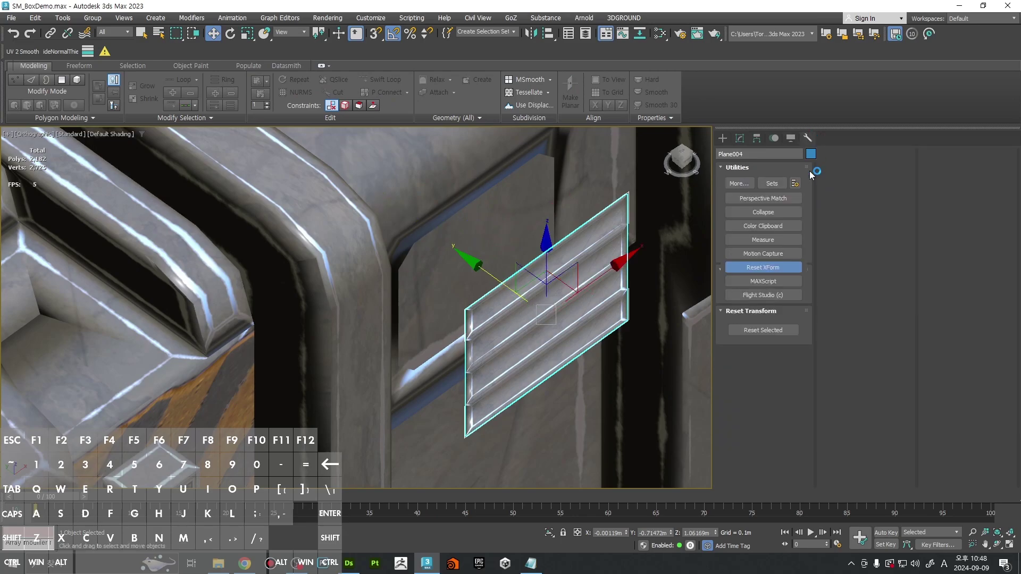
{"action": "right_click", "coordinate": [704, 223]}
{"action": "left_click", "coordinate": [732, 365]}
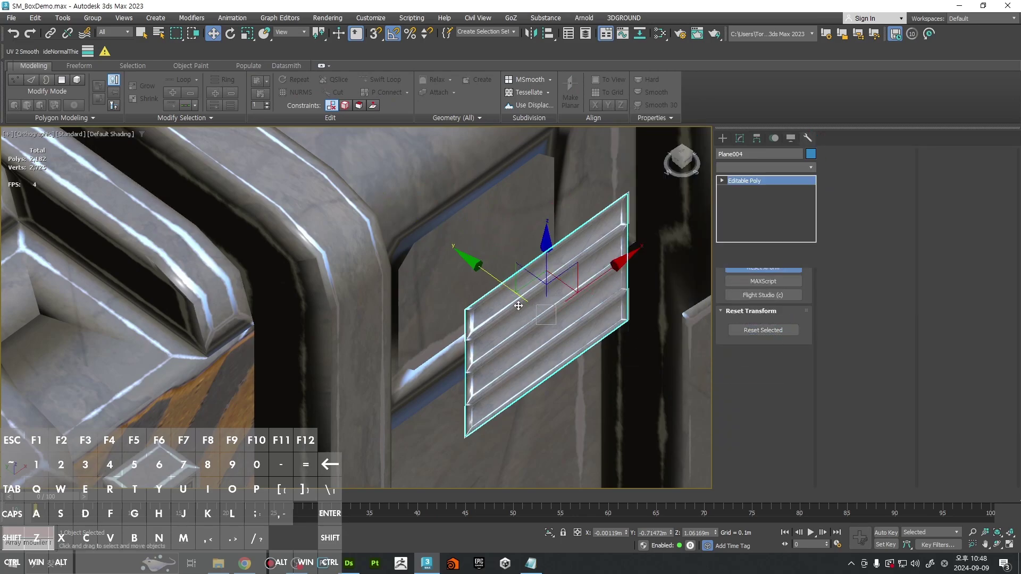
Step: Move the slats along the Y axis back into the recess of the octagonal frame
{"action": "scroll", "coordinate": [517, 305], "scroll_direction": "up", "scroll_amount": 4}
{"action": "middle_click_drag", "start_coordinate": [517, 305], "coordinate": [532, 285], "text": "alt"}
{"action": "left_click_drag", "start_coordinate": [502, 305], "coordinate": [398, 296]}
{"action": "middle_click_drag", "start_coordinate": [580, 258], "coordinate": [522, 262], "text": "alt"}
{"action": "scroll", "coordinate": [523, 262], "scroll_direction": "down", "scroll_amount": 4}
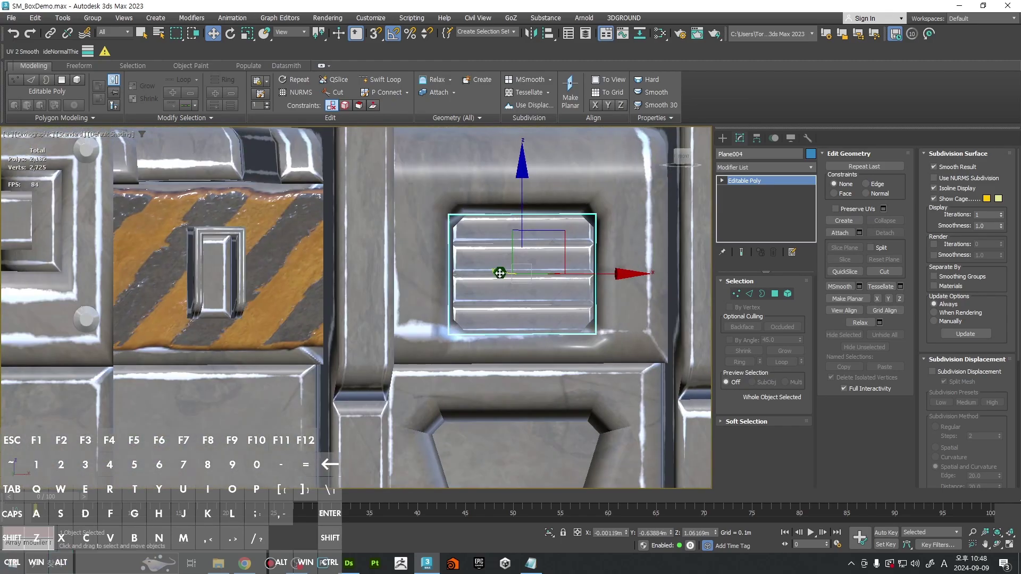
Step: Examine the fitted slats from the front and on the whole crate, with edged faces hidden
{"action": "key", "text": "f"}
{"action": "key", "text": "z"}
{"action": "scroll", "coordinate": [523, 260], "scroll_direction": "down", "scroll_amount": 8}
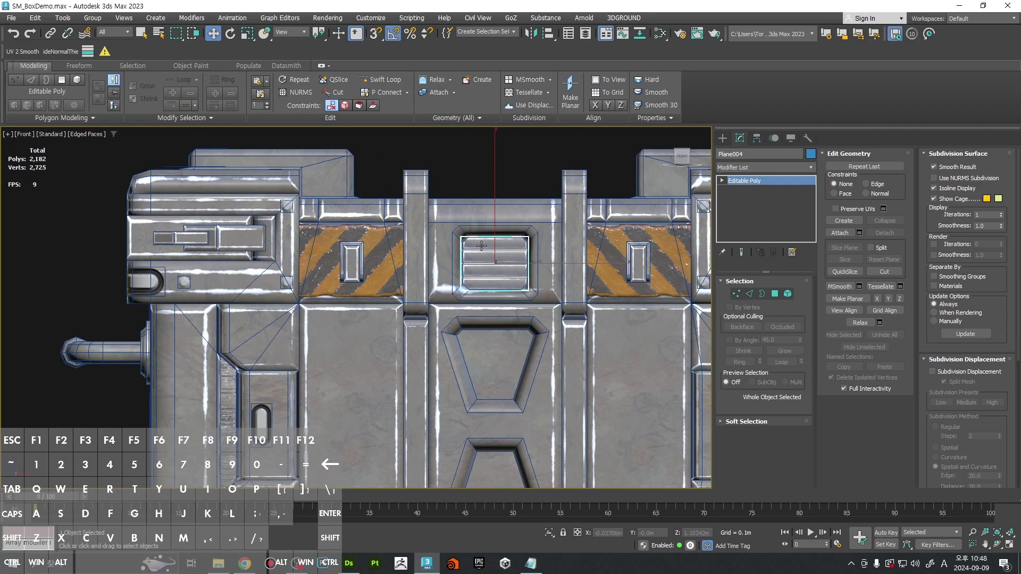
{"action": "key", "text": "q"}
{"action": "left_click", "coordinate": [481, 166]}
{"action": "key", "text": "F4"}
{"action": "scroll", "coordinate": [484, 171], "scroll_direction": "down", "scroll_amount": 2}
{"action": "scroll", "coordinate": [484, 171], "scroll_direction": "down", "scroll_amount": 4}
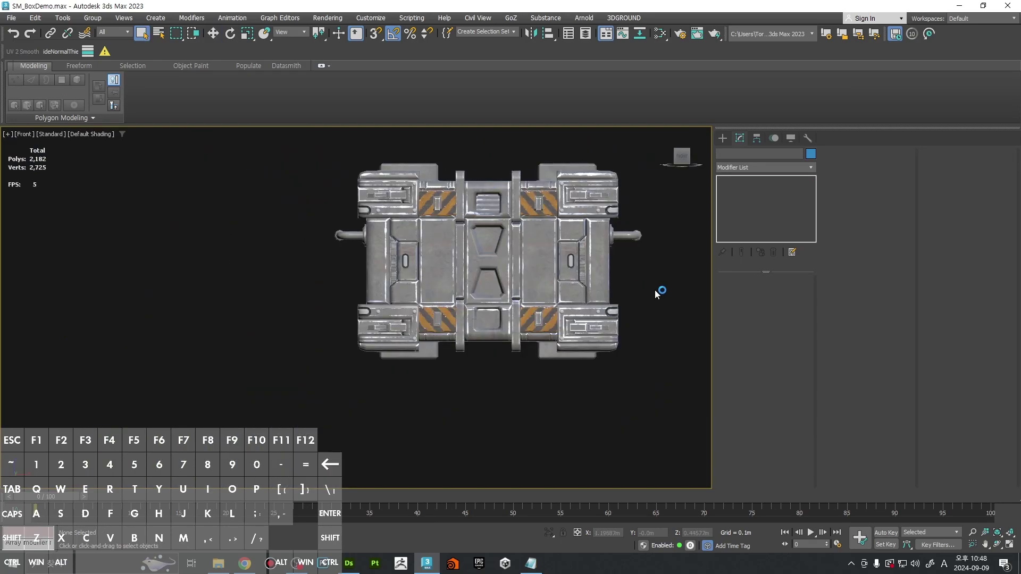
{"action": "mouse_move", "coordinate": [660, 292]}
{"action": "middle_mouse_down"}
{"action": "mouse_move", "coordinate": [576, 282]}
{"action": "mouse_move", "coordinate": [640, 286]}
{"action": "middle_mouse_up"}
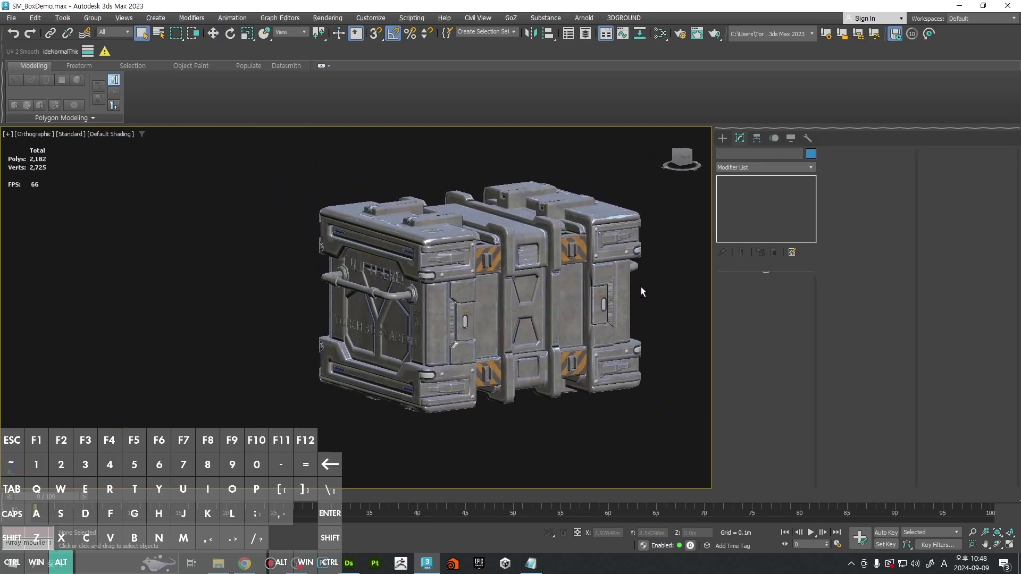
{"action": "scroll", "coordinate": [502, 246], "scroll_direction": "up", "scroll_amount": 8}
Step: Show edged faces, reselect the slats, and center their pivot with Affect Pivot Only enabled
{"action": "left_click", "coordinate": [502, 246]}
{"action": "key", "text": "F4"}
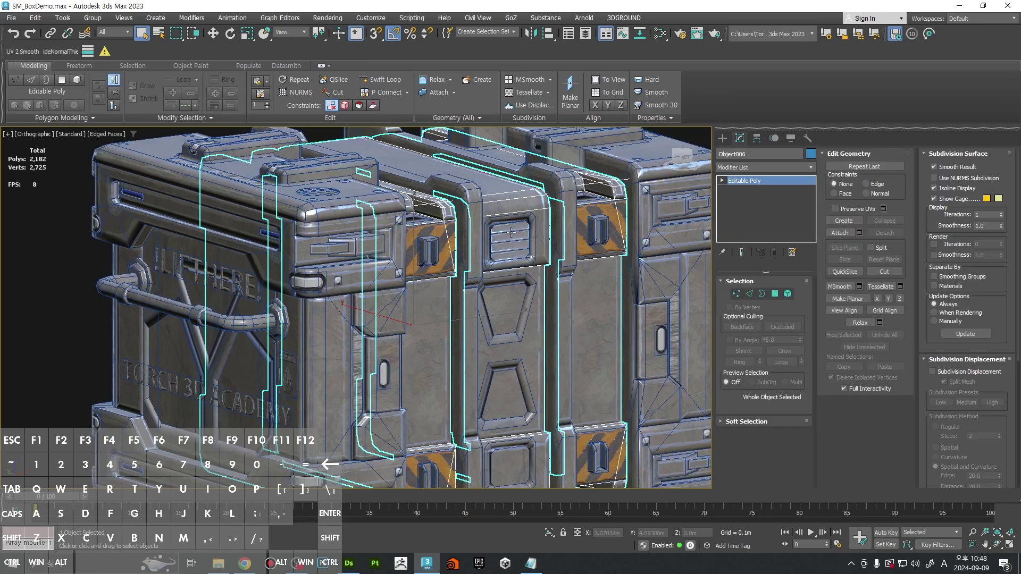
{"action": "left_click", "coordinate": [510, 232]}
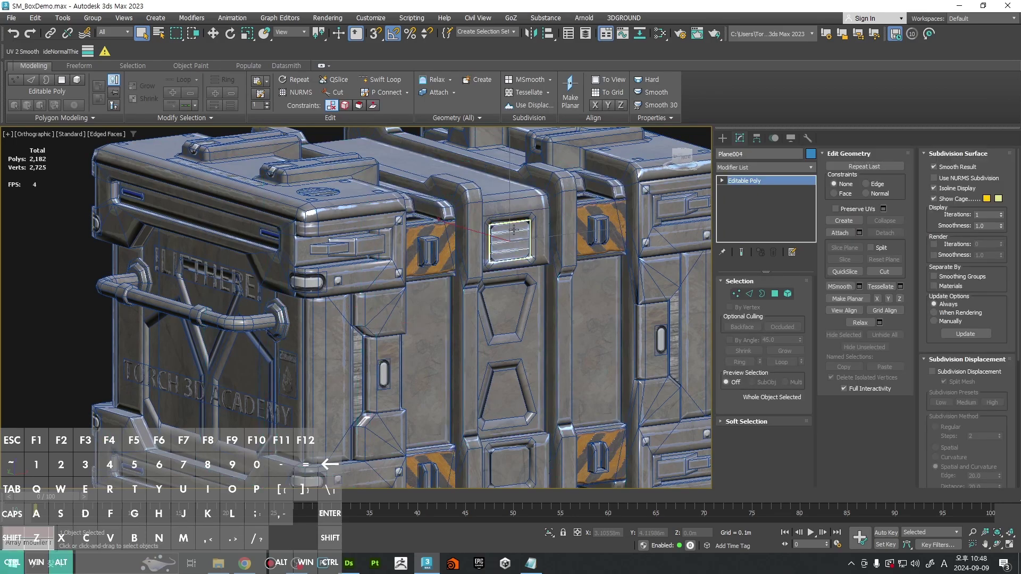
{"action": "middle_click_drag", "start_coordinate": [511, 232], "coordinate": [509, 260], "text": "ctrl+alt"}
{"action": "middle_click_drag", "start_coordinate": [509, 261], "coordinate": [519, 279], "text": "alt"}
{"action": "key", "text": "w"}
{"action": "left_click", "coordinate": [756, 138]}
{"action": "left_click", "coordinate": [763, 212]}
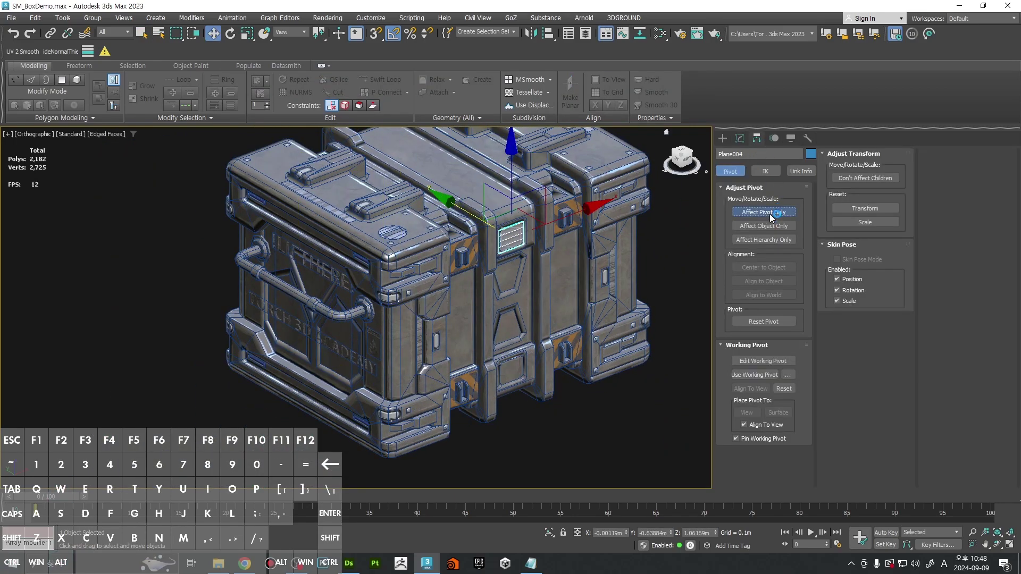
{"action": "left_click", "coordinate": [780, 269]}
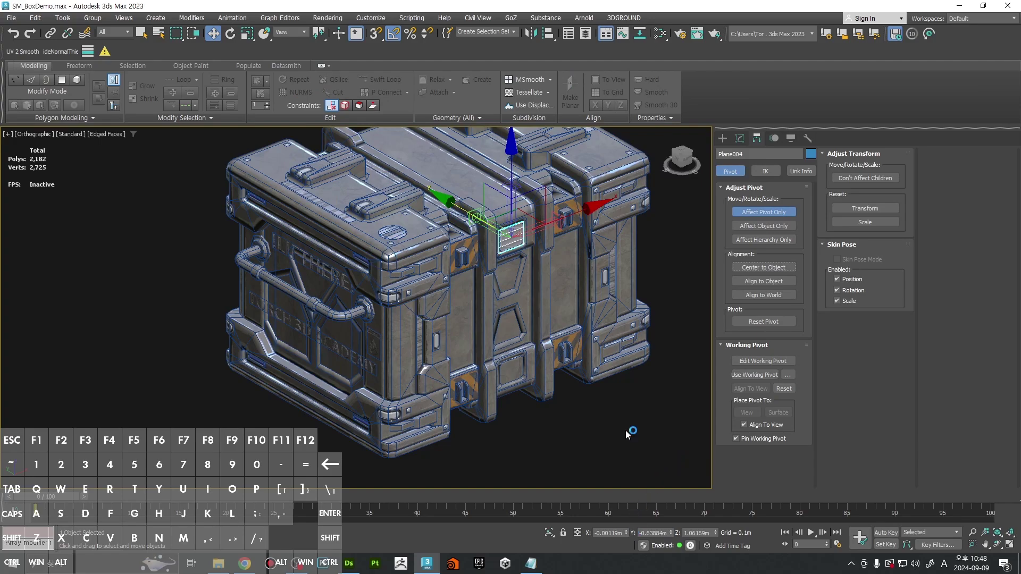
{"action": "middle_click_drag", "start_coordinate": [626, 435], "coordinate": [633, 487]}
{"action": "left_click", "coordinate": [546, 34]}
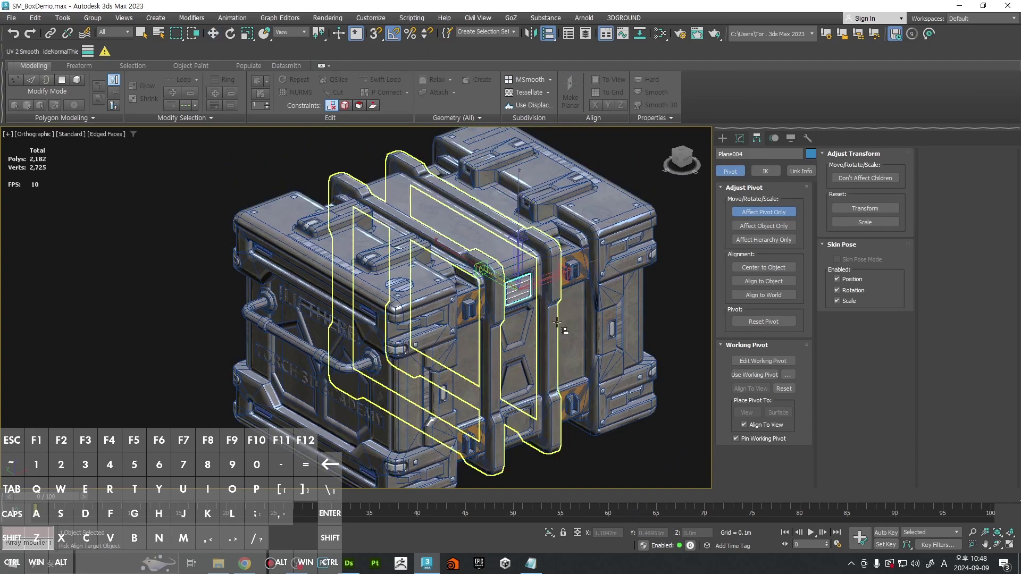
{"action": "left_click", "coordinate": [559, 325]}
{"action": "left_click", "coordinate": [287, 379]}
{"action": "left_click", "coordinate": [566, 265]}
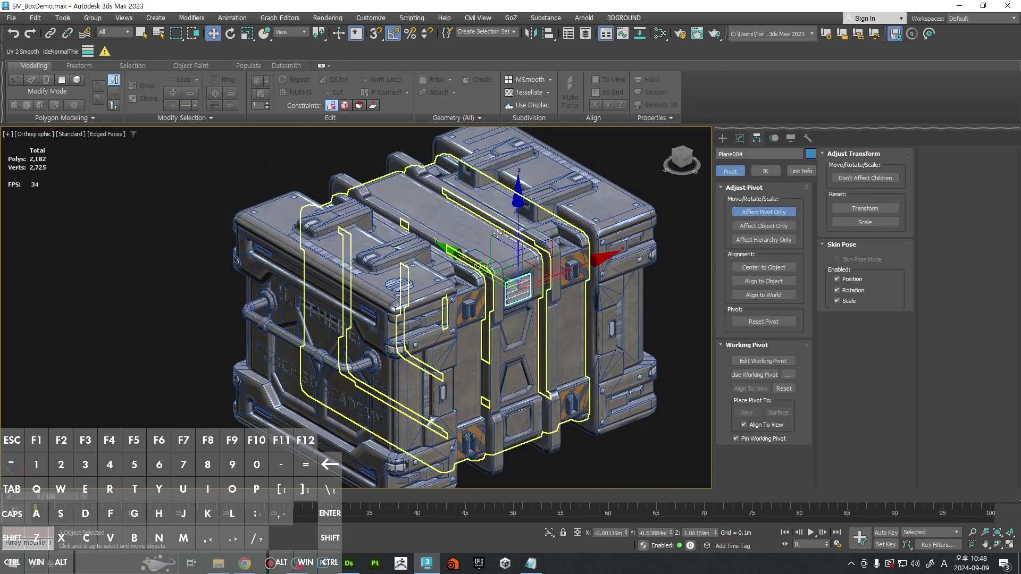
Step: Align the slats' pivot to the crate body's pivot point on X, Y and Z, and turn off Affect Pivot Only
{"action": "left_click", "coordinate": [518, 287]}
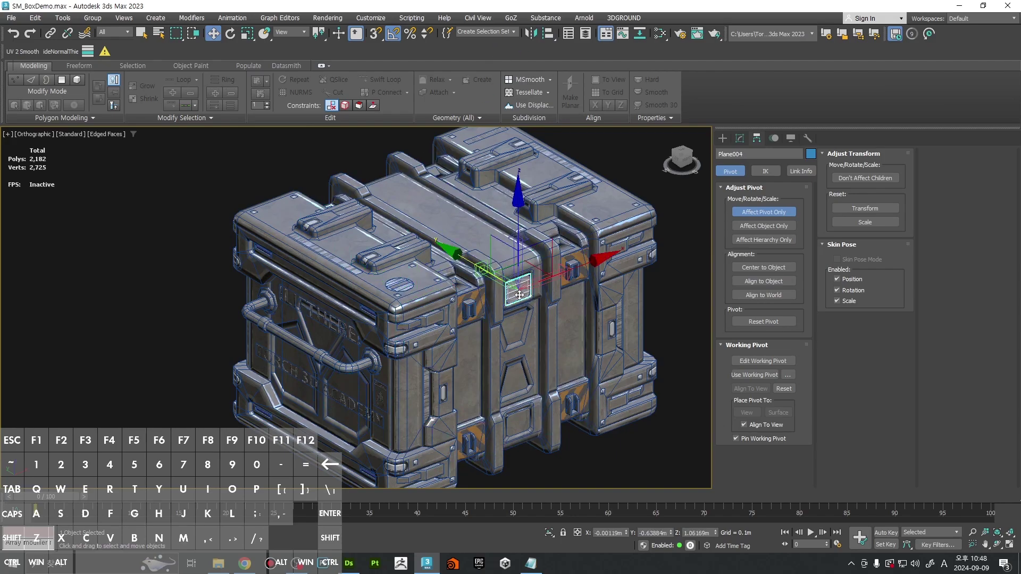
{"action": "left_click", "coordinate": [548, 33]}
{"action": "left_click", "coordinate": [473, 203]}
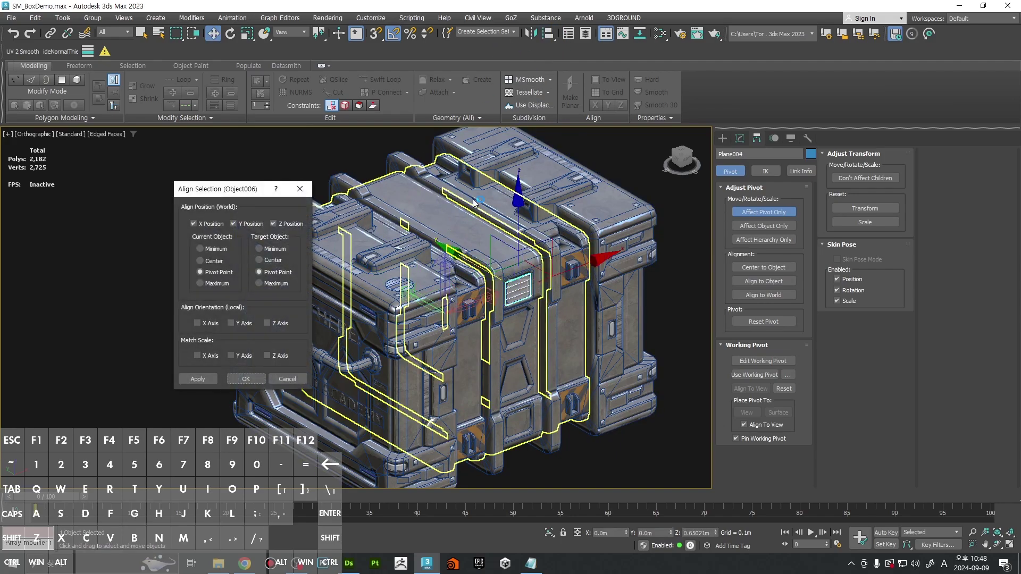
{"action": "left_click", "coordinate": [246, 379]}
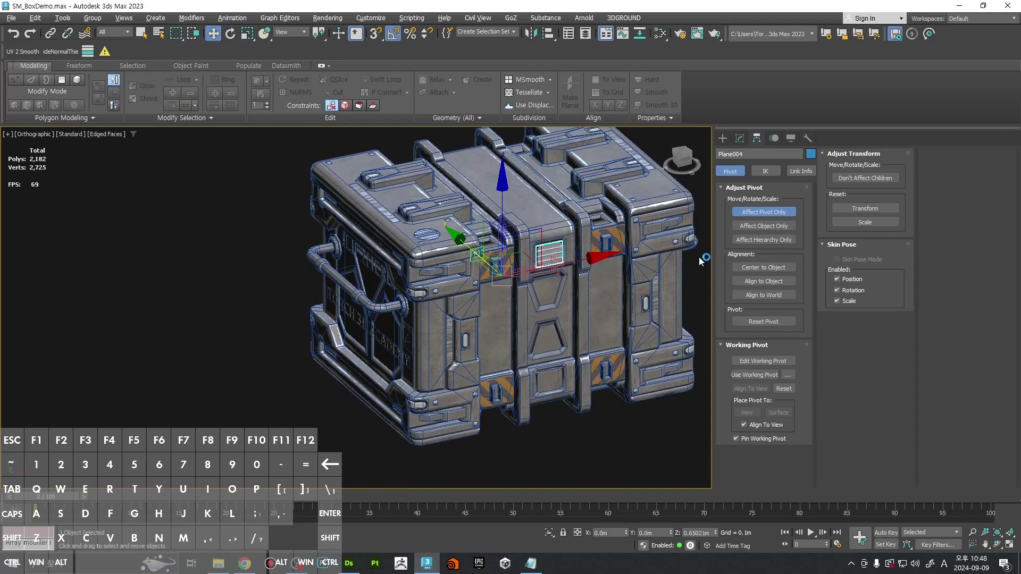
{"action": "left_click", "coordinate": [781, 213]}
Step: Clone the slats as a copy and mirror the copy across the Z axis into the lower frame
{"action": "key", "text": "ctrl+v"}
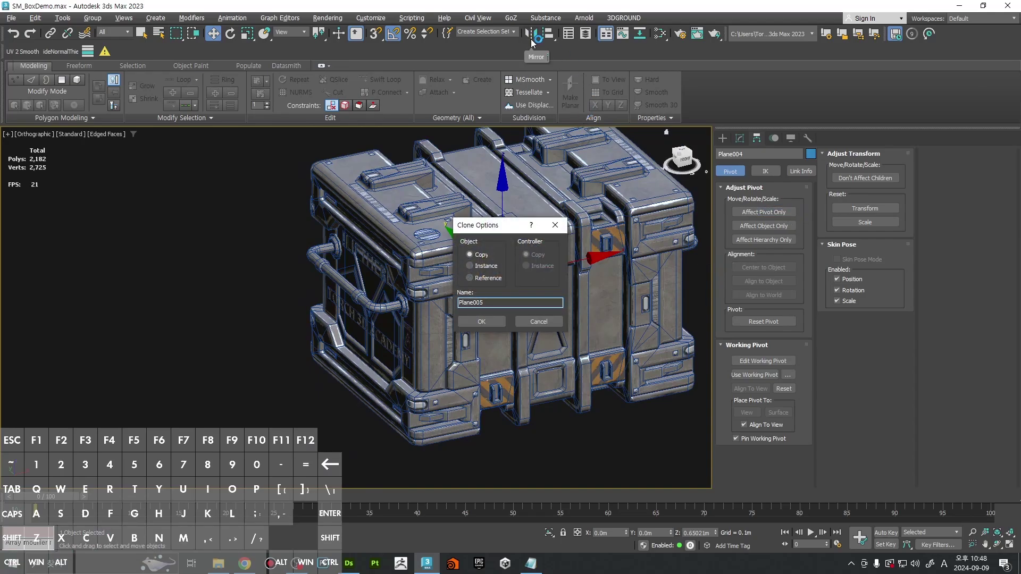
{"action": "key", "text": "Return"}
{"action": "left_click", "coordinate": [530, 36]}
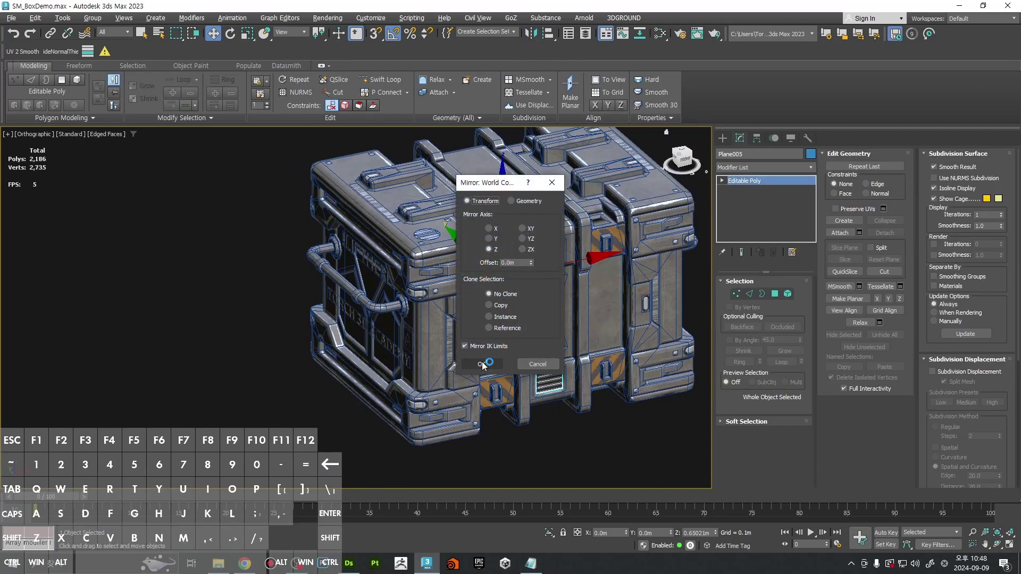
{"action": "left_click", "coordinate": [482, 365]}
Step: Attach the mirrored lower slats to the original upper slats as one object
{"action": "scroll", "coordinate": [553, 251], "scroll_direction": "up", "scroll_amount": 6}
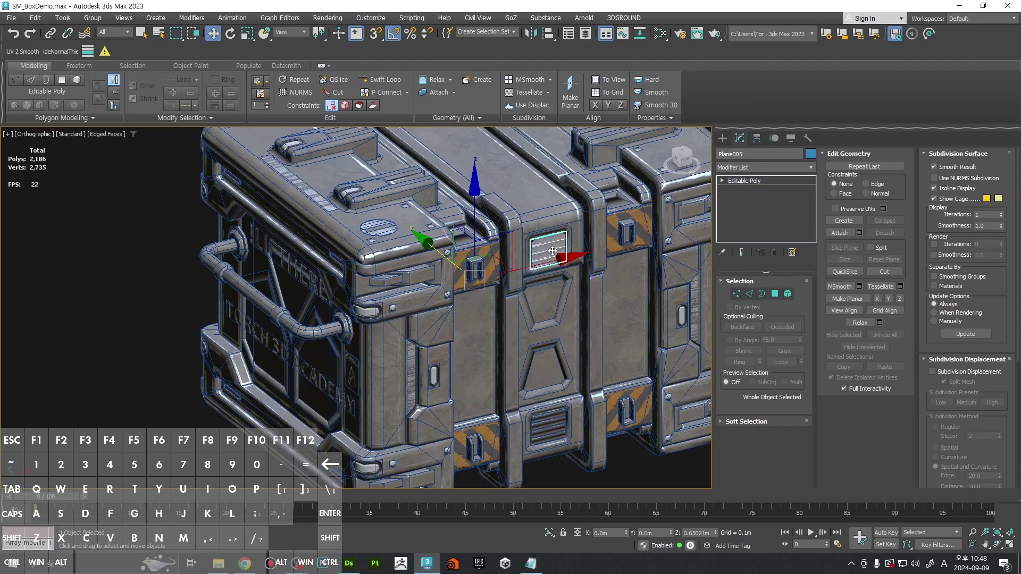
{"action": "left_click", "coordinate": [552, 251]}
{"action": "left_click", "coordinate": [840, 232]}
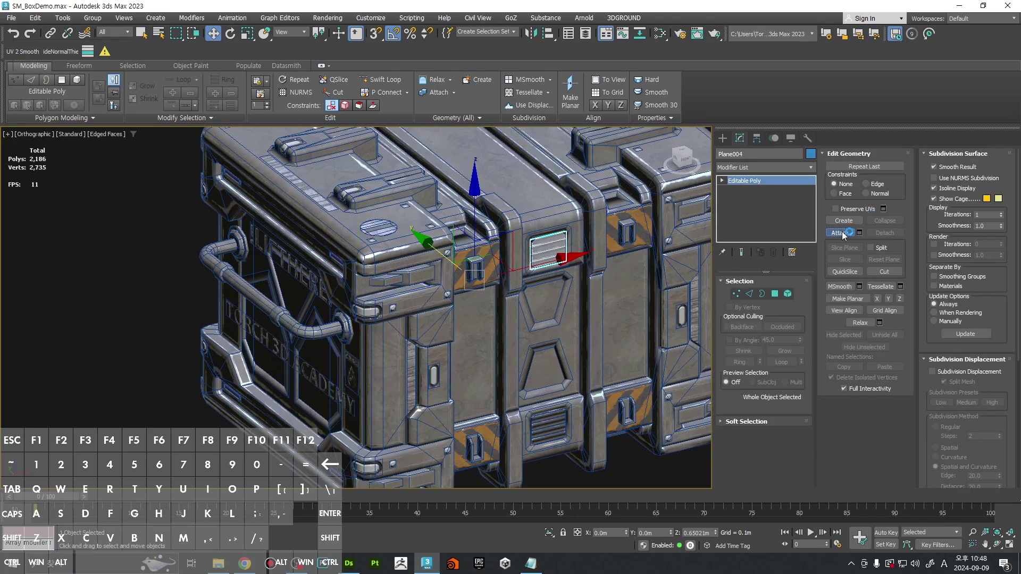
{"action": "left_click", "coordinate": [546, 434]}
{"action": "key", "text": "w"}
Step: Clone the combined slat pair as a copy and mirror it to the opposite side of the crate
{"action": "mouse_move", "coordinate": [523, 373]}
{"action": "middle_mouse_down", "text": "alt"}
{"action": "mouse_move", "coordinate": [513, 340]}
{"action": "mouse_move", "coordinate": [513, 372]}
{"action": "middle_mouse_up", "text": "alt"}
{"action": "mouse_move", "coordinate": [513, 372]}
{"action": "middle_mouse_down", "text": "alt"}
{"action": "mouse_move", "coordinate": [564, 366]}
{"action": "mouse_move", "coordinate": [576, 276]}
{"action": "middle_mouse_up", "text": "alt"}
{"action": "key", "text": "ctrl+v"}
{"action": "left_click", "coordinate": [480, 321]}
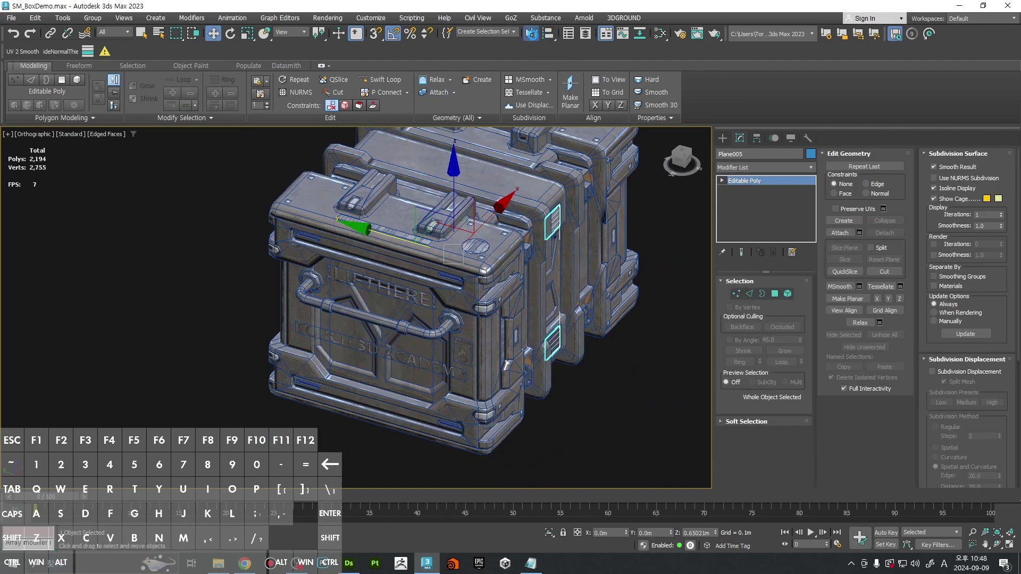
{"action": "left_click", "coordinate": [531, 33]}
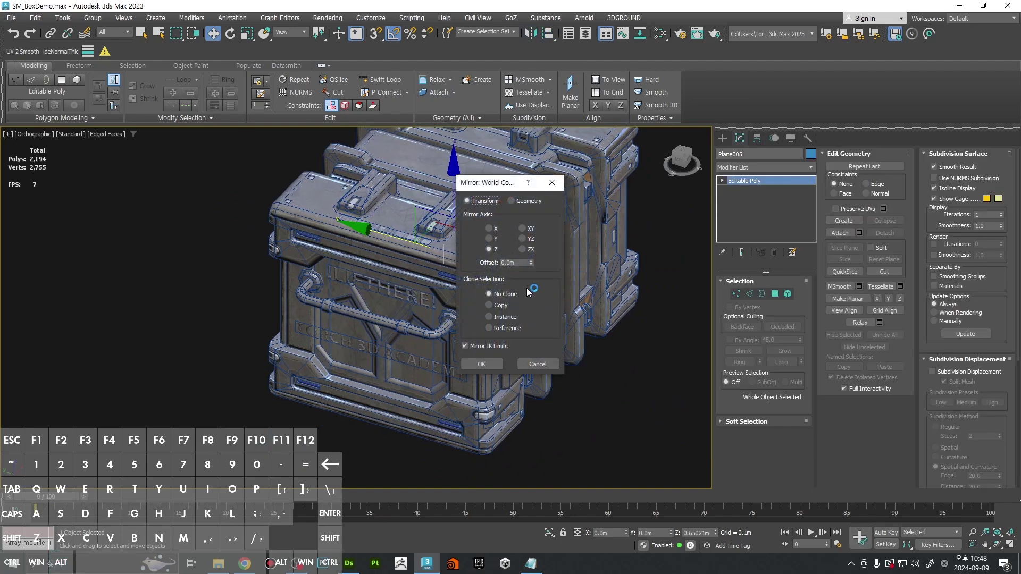
{"action": "left_click", "coordinate": [481, 365]}
Step: Attach the slat pairs on both sides of the crate into a single object
{"action": "scroll", "coordinate": [504, 219], "scroll_direction": "up", "scroll_amount": 5}
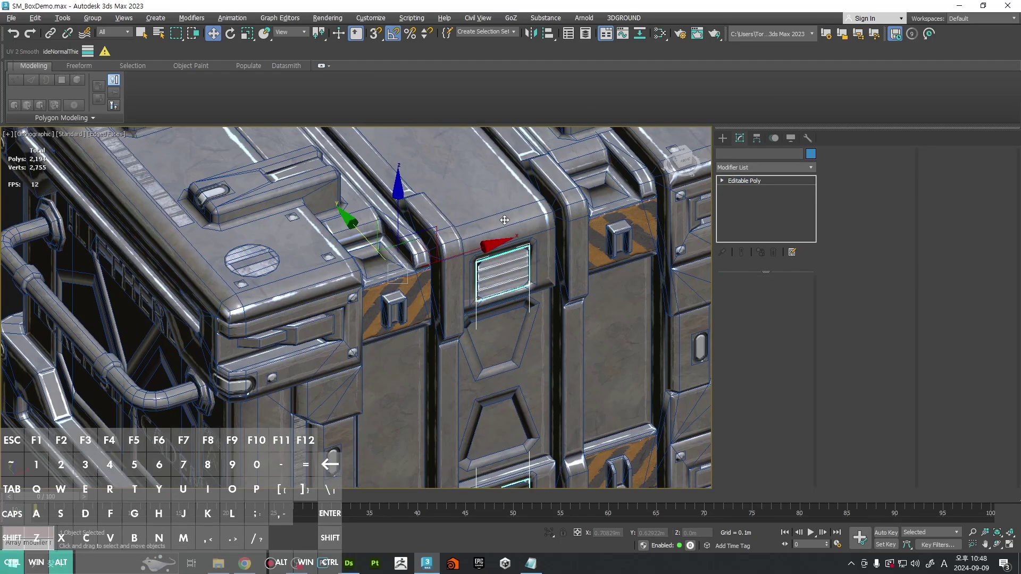
{"action": "middle_click_drag", "start_coordinate": [504, 220], "coordinate": [513, 258], "text": "ctrl+alt"}
{"action": "middle_click_drag", "start_coordinate": [513, 258], "coordinate": [664, 239], "text": "alt"}
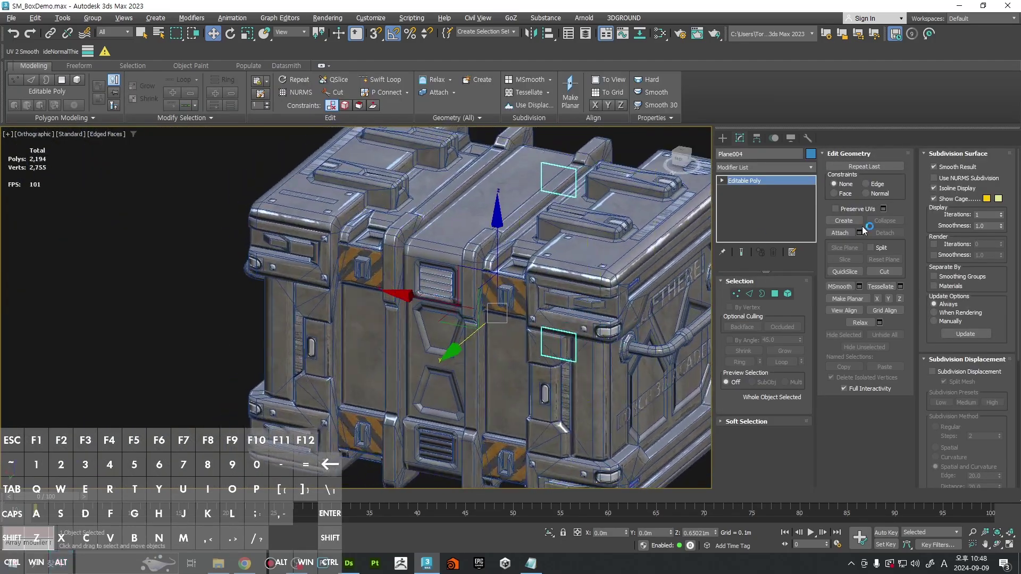
{"action": "left_click", "coordinate": [834, 234]}
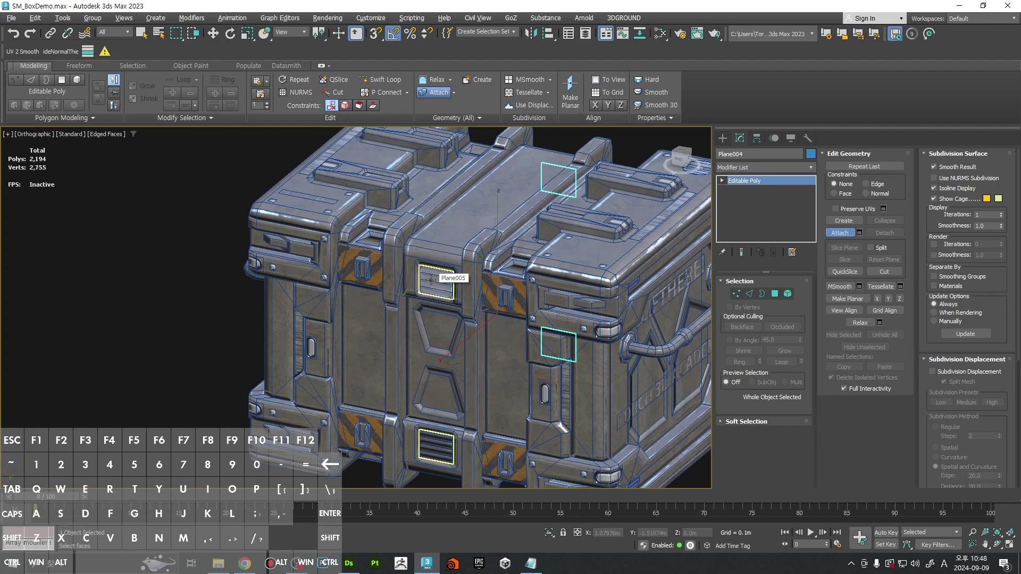
{"action": "key", "text": "w"}
Step: Apply Reset XForm to the combined slats and convert them to Editable Poly
{"action": "middle_click_drag", "start_coordinate": [558, 426], "coordinate": [531, 452], "text": "ctrl+alt"}
{"action": "middle_click_drag", "start_coordinate": [531, 452], "coordinate": [101, 295], "text": "alt"}
{"action": "middle_click_drag", "start_coordinate": [101, 295], "coordinate": [154, 274], "text": "ctrl+alt"}
{"action": "left_click", "coordinate": [807, 138]}
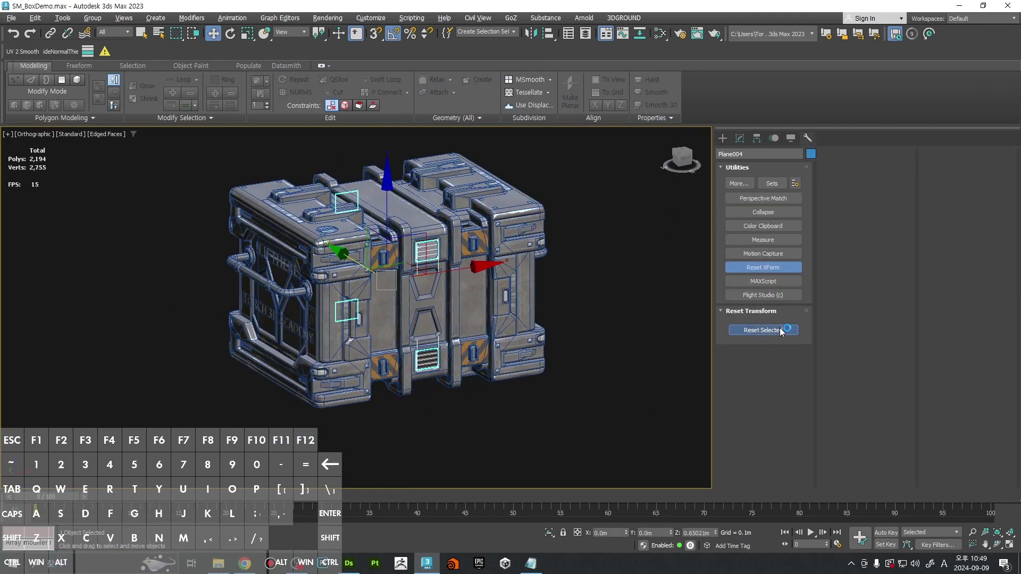
{"action": "right_click", "coordinate": [628, 379]}
{"action": "left_click", "coordinate": [642, 371]}
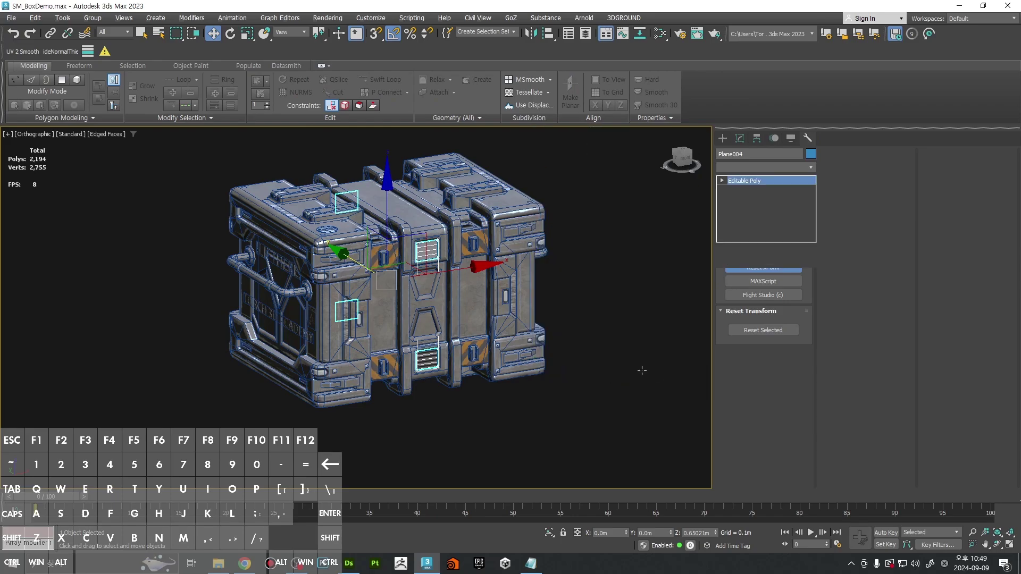
Step: Add an Edit Normals modifier to the combined slats and inspect their normals in wireframe display
{"action": "scroll", "coordinate": [434, 311], "scroll_direction": "up", "scroll_amount": 4}
{"action": "left_click", "coordinate": [785, 166]}
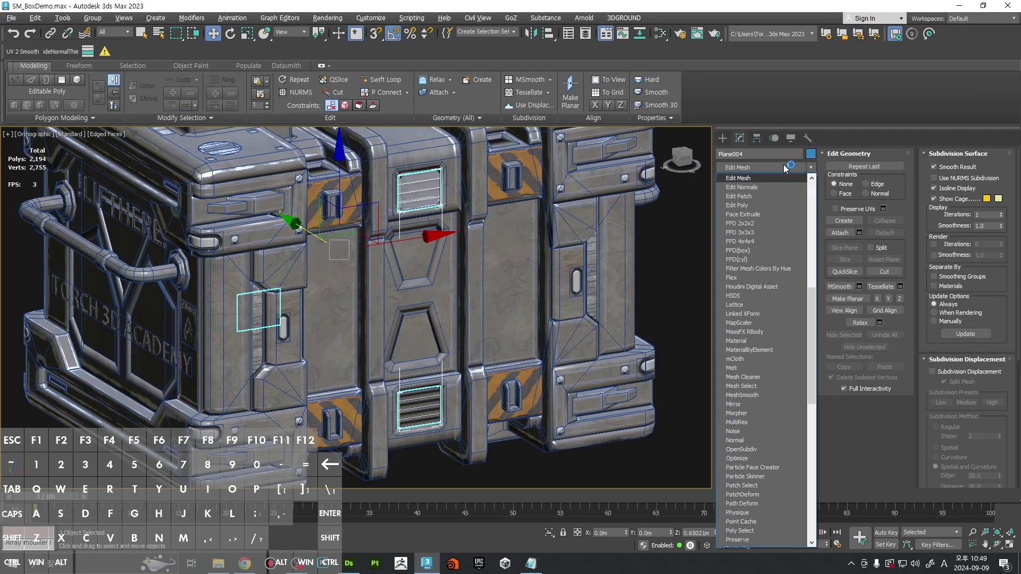
{"action": "left_click", "coordinate": [751, 189]}
{"action": "key", "text": "F3"}
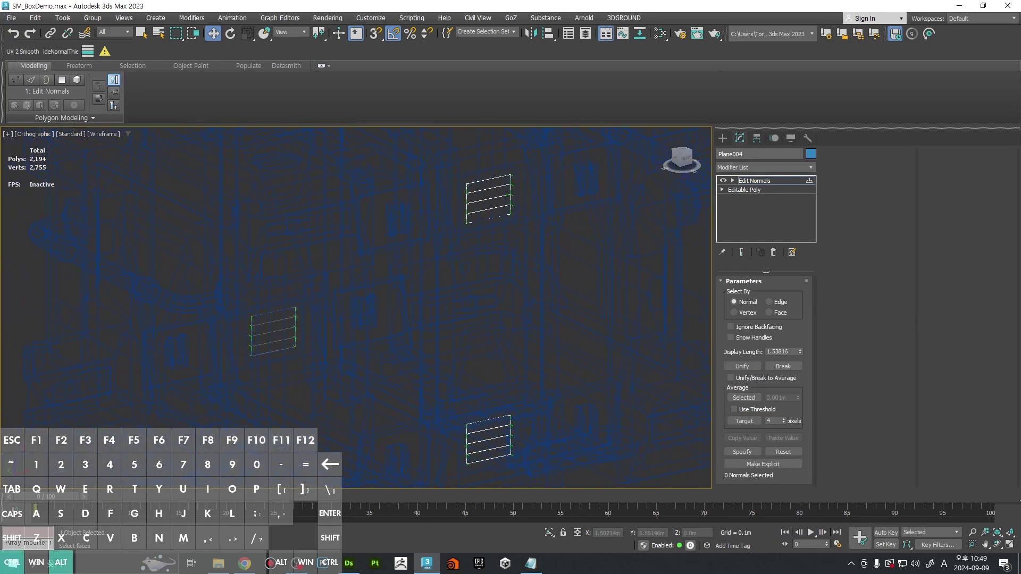
{"action": "mouse_move", "coordinate": [540, 269]}
{"action": "middle_mouse_down", "text": "alt"}
{"action": "mouse_move", "coordinate": [667, 275]}
{"action": "mouse_move", "coordinate": [611, 276]}
{"action": "middle_mouse_up", "text": "alt"}
{"action": "key", "text": "F3"}
Step: Collapse the Edit Normals modifier by converting the combined slats to Editable Poly
{"action": "mouse_move", "coordinate": [510, 264]}
{"action": "middle_mouse_down", "text": "alt"}
{"action": "mouse_move", "coordinate": [559, 254]}
{"action": "mouse_move", "coordinate": [391, 222]}
{"action": "middle_mouse_up", "text": "alt"}
{"action": "right_click", "coordinate": [390, 222]}
{"action": "mouse_move", "coordinate": [468, 356]}
{"action": "left_click", "coordinate": [512, 365]}
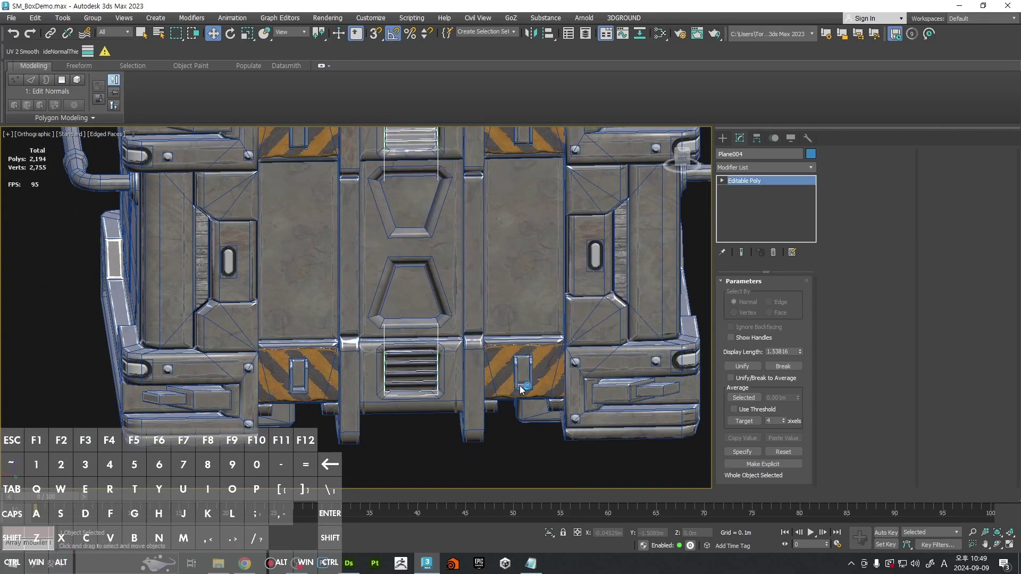
Step: Turn off the edged-faces display and inspect the textured crate before framing the whole model
{"action": "left_click", "coordinate": [523, 445]}
{"action": "key", "text": "F4"}
{"action": "scroll", "coordinate": [508, 361], "scroll_direction": "down", "scroll_amount": 3}
{"action": "middle_click_drag", "start_coordinate": [532, 351], "coordinate": [440, 425], "text": "alt"}
{"action": "scroll", "coordinate": [363, 299], "scroll_direction": "up", "scroll_amount": 5}
{"action": "middle_click_drag", "start_coordinate": [445, 263], "coordinate": [453, 418]}
{"action": "middle_click_drag", "start_coordinate": [458, 229], "coordinate": [459, 340]}
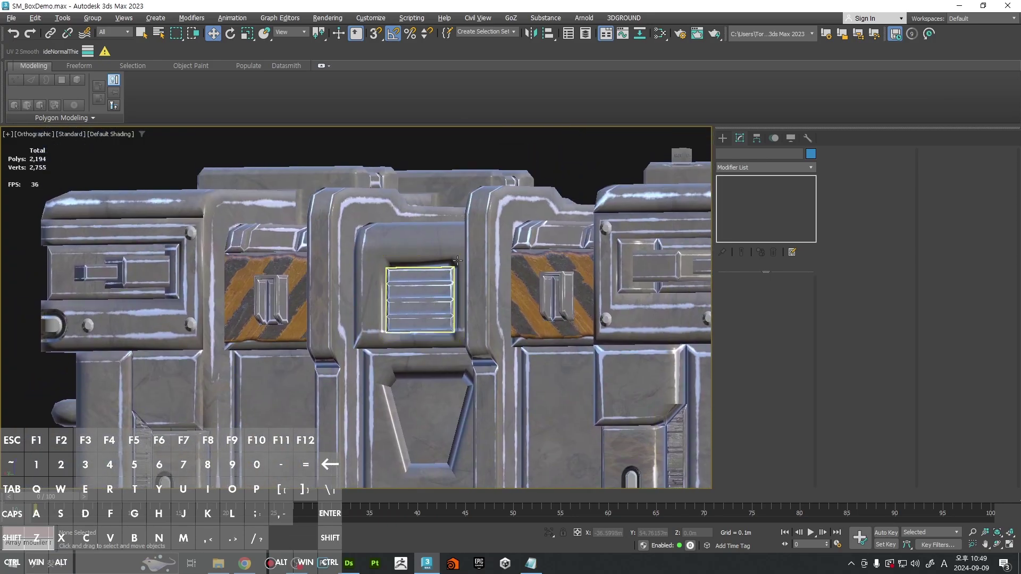
{"action": "middle_click_drag", "start_coordinate": [458, 261], "coordinate": [438, 347], "text": "ctrl+alt"}
{"action": "key", "text": "z"}
Step: Move the reference picture of the orange-strapped crate out of the way and return to the 3ds Max scene
{"action": "left_click", "coordinate": [528, 344]}
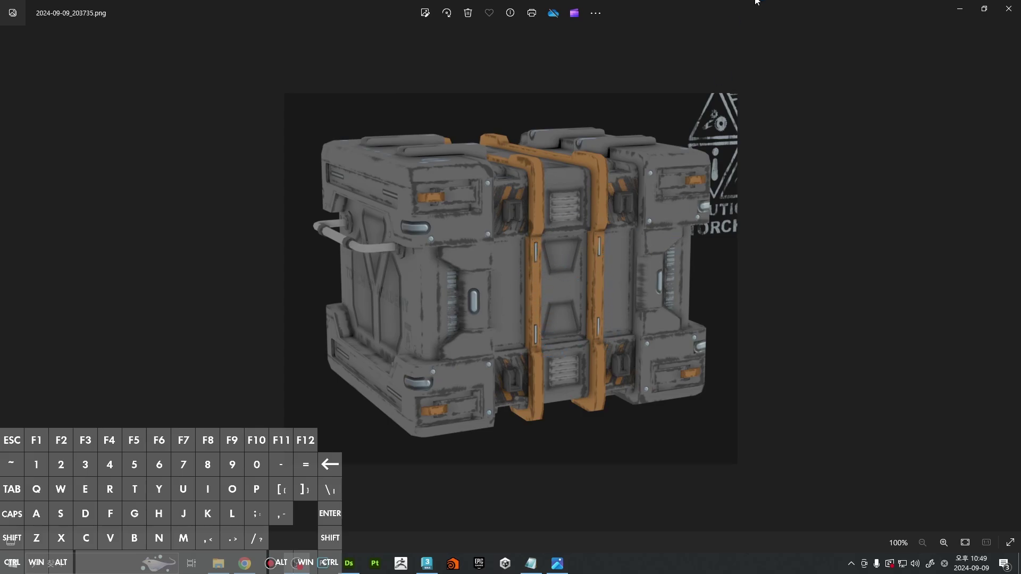
{"action": "left_click_drag", "start_coordinate": [743, 10], "coordinate": [0, 191]}
{"action": "left_click", "coordinate": [633, 323]}
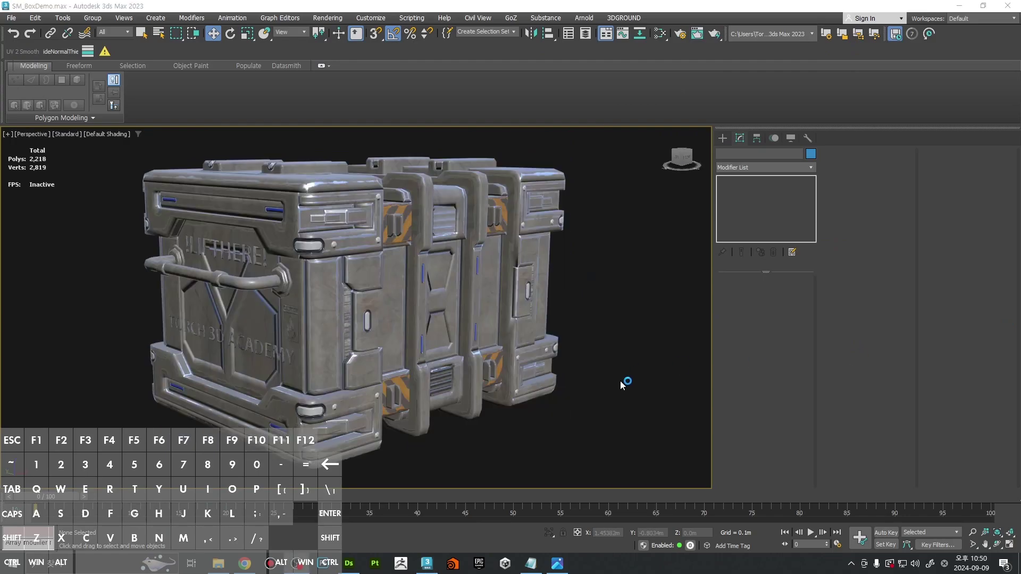
Step: Try High Quality viewport shading on the crate with Progressive Skylight turned off
{"action": "left_click", "coordinate": [65, 134]}
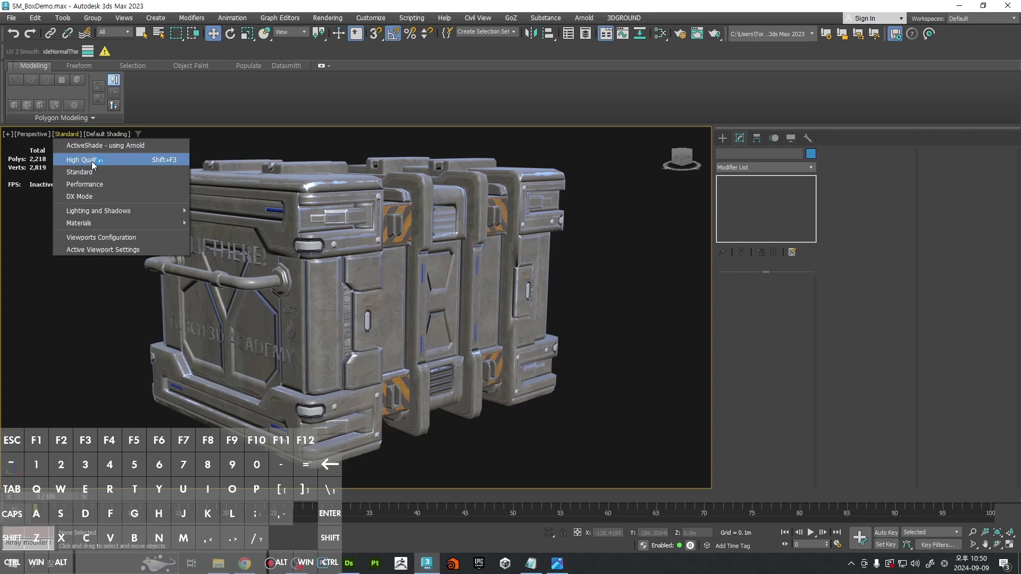
{"action": "left_click", "coordinate": [91, 161]}
{"action": "middle_click_drag", "start_coordinate": [412, 248], "coordinate": [372, 250], "text": "alt"}
{"action": "left_click", "coordinate": [70, 134]}
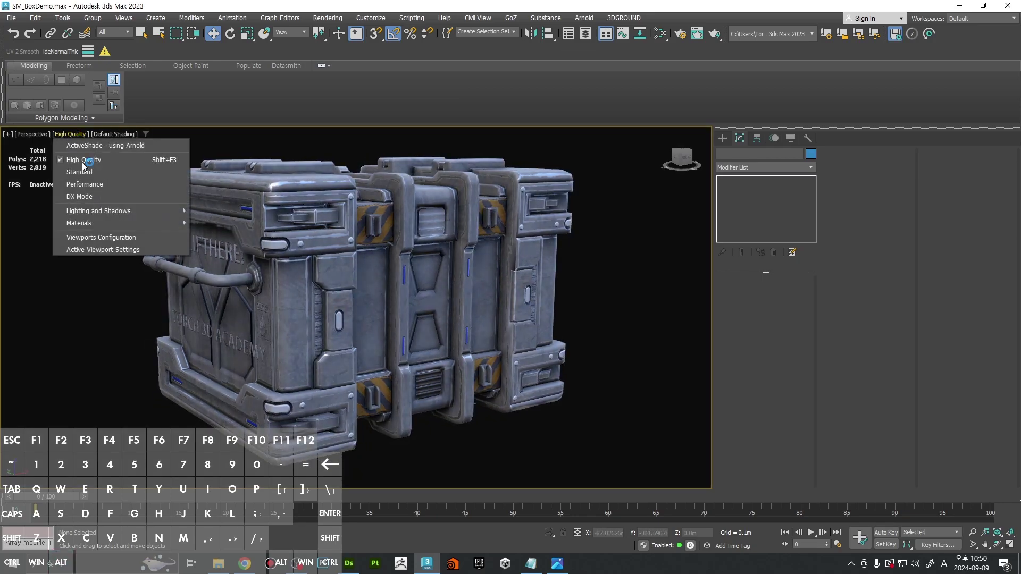
{"action": "mouse_move", "coordinate": [115, 213]}
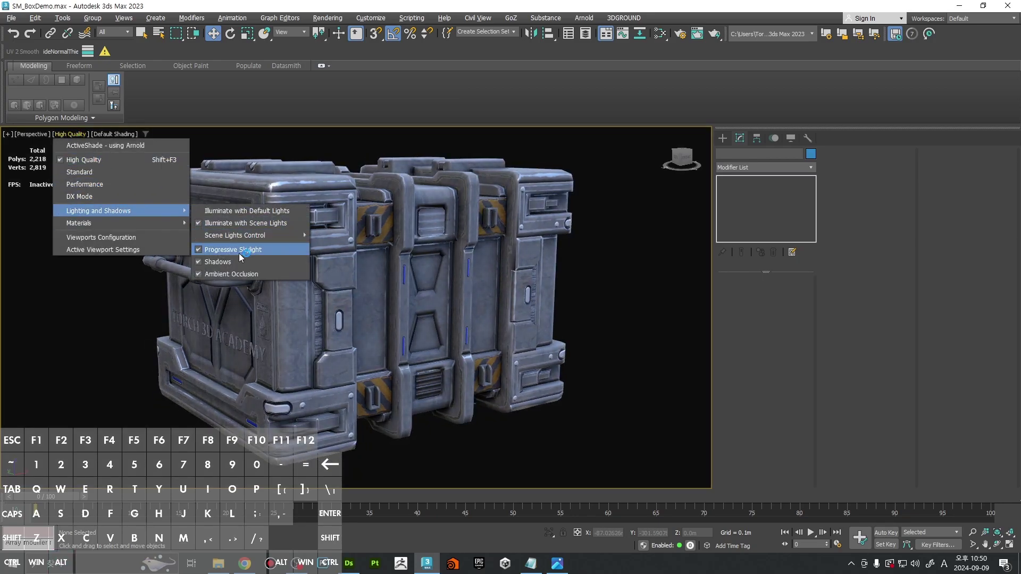
{"action": "left_click", "coordinate": [238, 252]}
{"action": "middle_click_drag", "start_coordinate": [647, 288], "coordinate": [566, 292], "text": "alt"}
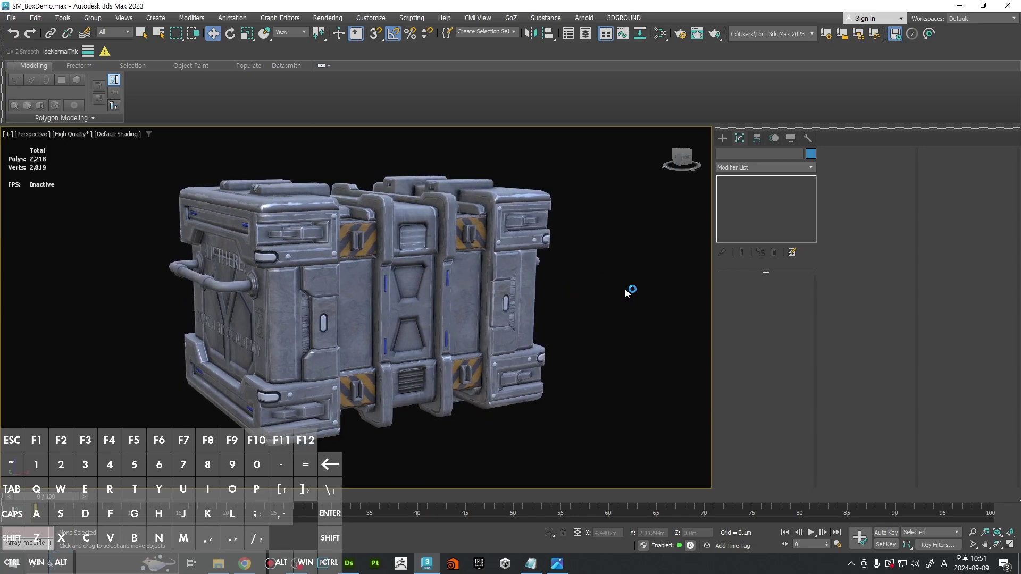
Step: Return the perspective viewport to Standard shading quality and view the crate from slightly above
{"action": "left_click", "coordinate": [72, 134]}
{"action": "left_click", "coordinate": [78, 172]}
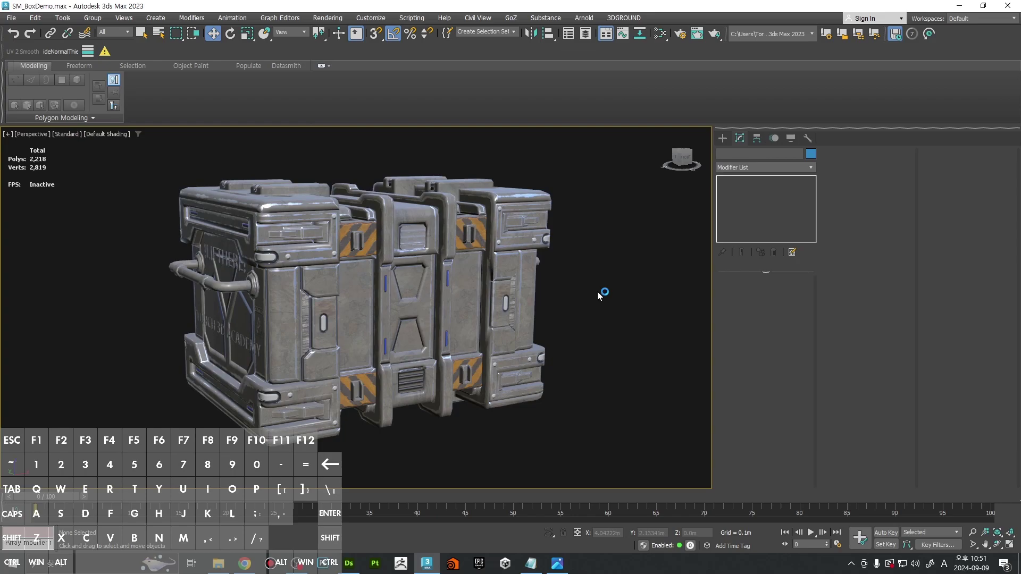
{"action": "mouse_move", "coordinate": [597, 291]}
{"action": "middle_mouse_down", "text": "alt"}
{"action": "mouse_move", "coordinate": [585, 295]}
{"action": "mouse_move", "coordinate": [588, 308]}
{"action": "mouse_move", "coordinate": [607, 291]}
{"action": "middle_mouse_up", "text": "alt"}
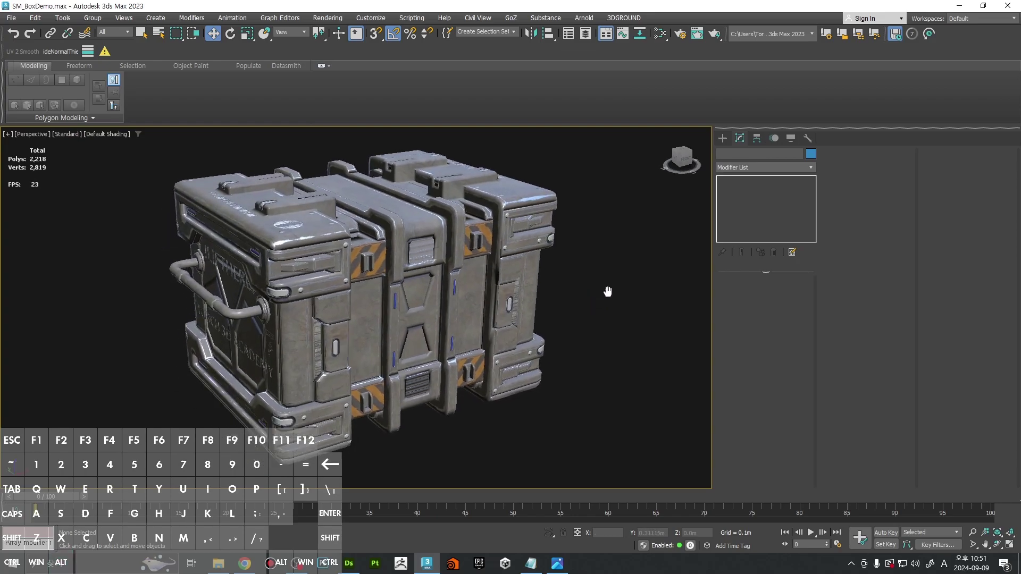
Step: Hide the Decal layer so that only the low-poly crate and its fake decals remain displayed
{"action": "left_click", "coordinate": [586, 35]}
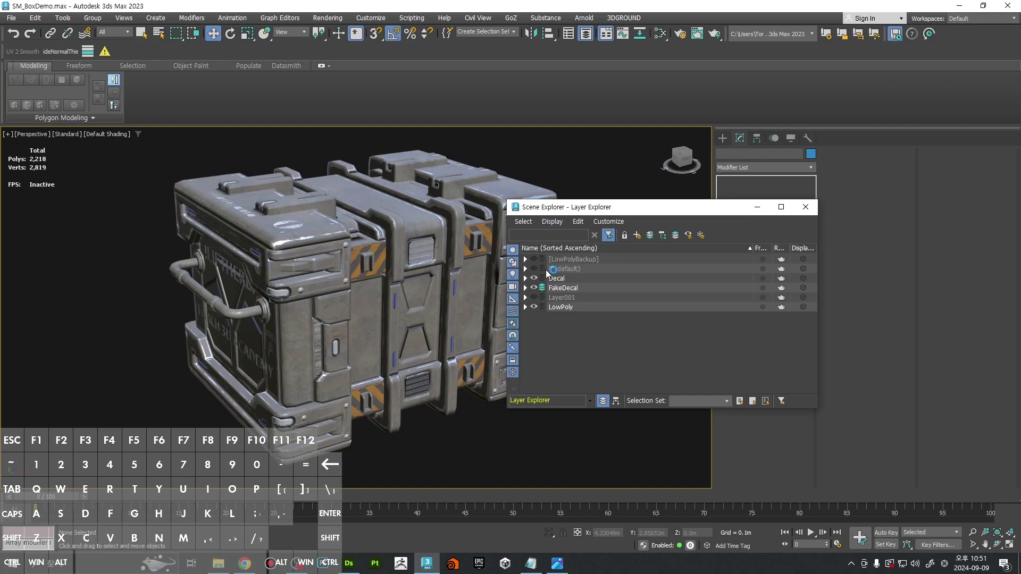
{"action": "left_click", "coordinate": [534, 279]}
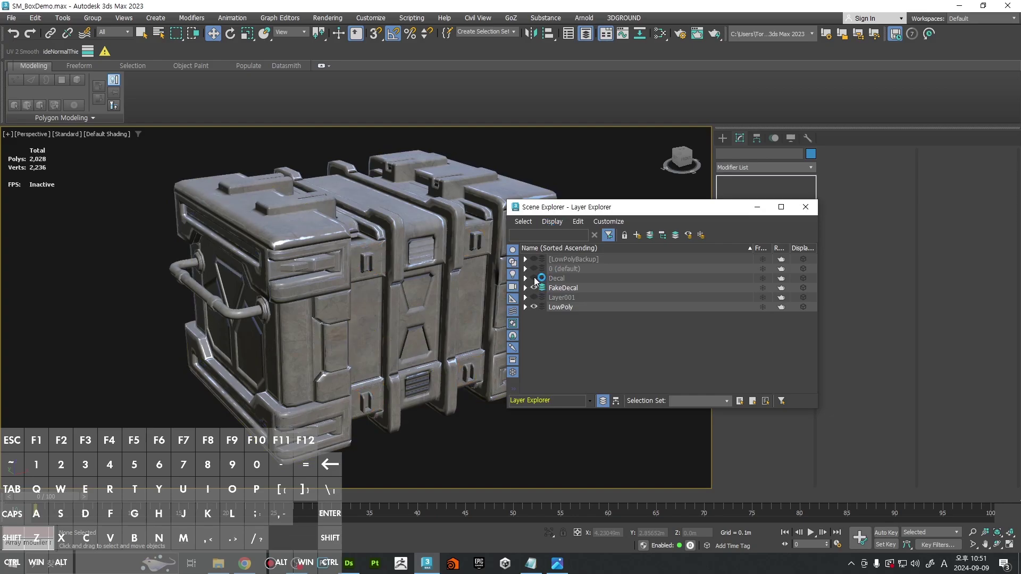
{"action": "left_click", "coordinate": [535, 278]}
{"action": "left_click", "coordinate": [535, 279]}
{"action": "left_click", "coordinate": [566, 307]}
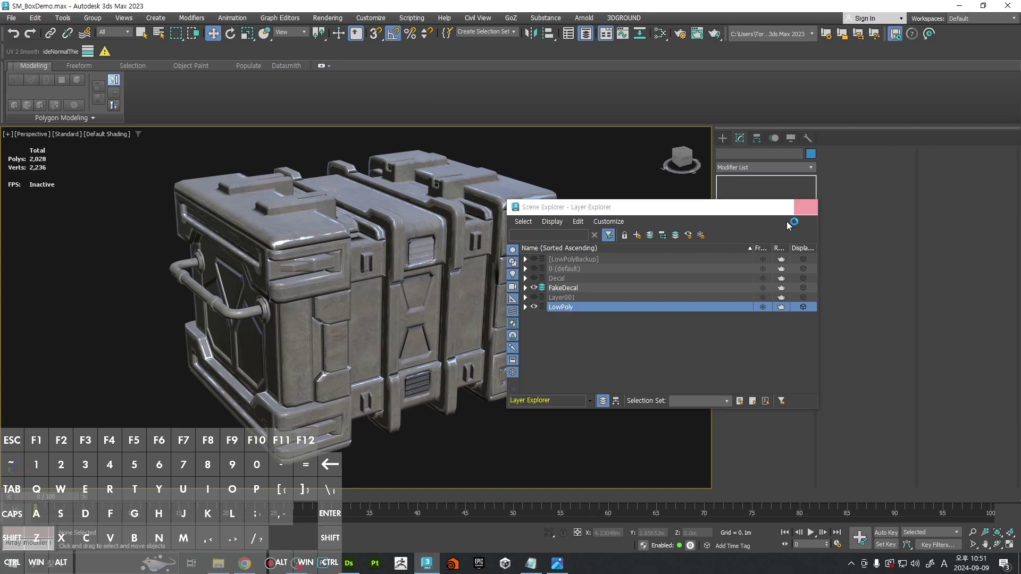
{"action": "left_click", "coordinate": [805, 206]}
{"action": "mouse_move", "coordinate": [590, 319]}
{"action": "middle_mouse_down", "text": "alt"}
{"action": "mouse_move", "coordinate": [577, 326]}
{"action": "mouse_move", "coordinate": [600, 316]}
{"action": "mouse_move", "coordinate": [659, 331]}
{"action": "mouse_move", "coordinate": [590, 333]}
{"action": "middle_mouse_up", "text": "alt"}
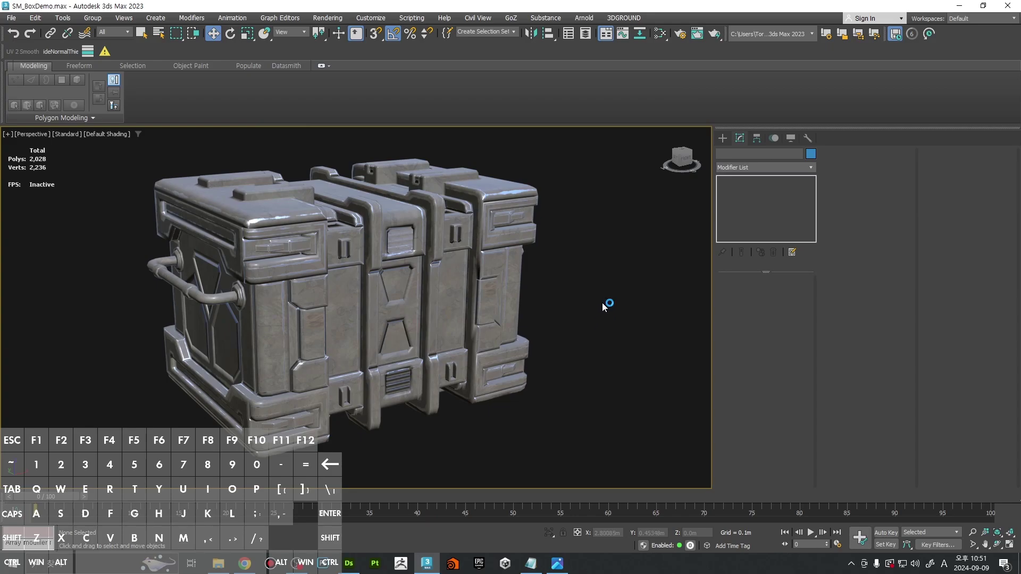
{"action": "mouse_move", "coordinate": [602, 302]}
{"action": "middle_mouse_down"}
{"action": "mouse_move", "coordinate": [615, 301]}
{"action": "mouse_move", "coordinate": [607, 304]}
{"action": "middle_mouse_up"}
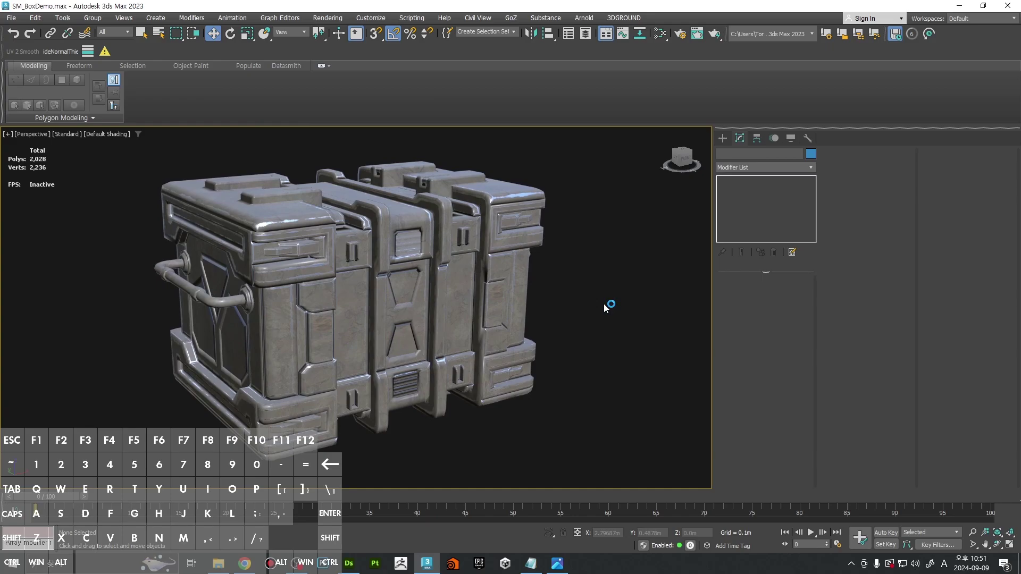
Step: Turn on Vertex Channel Display with Vertex Color in the object properties of all visible crate parts
{"action": "key", "text": "m"}
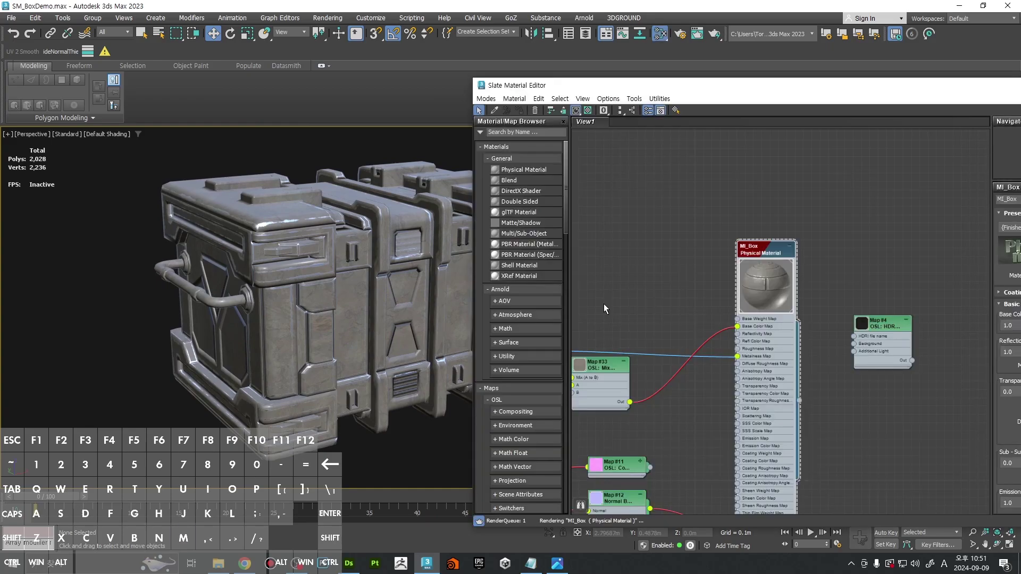
{"action": "middle_click_drag", "start_coordinate": [364, 282], "coordinate": [250, 277]}
{"action": "right_click", "coordinate": [445, 273]}
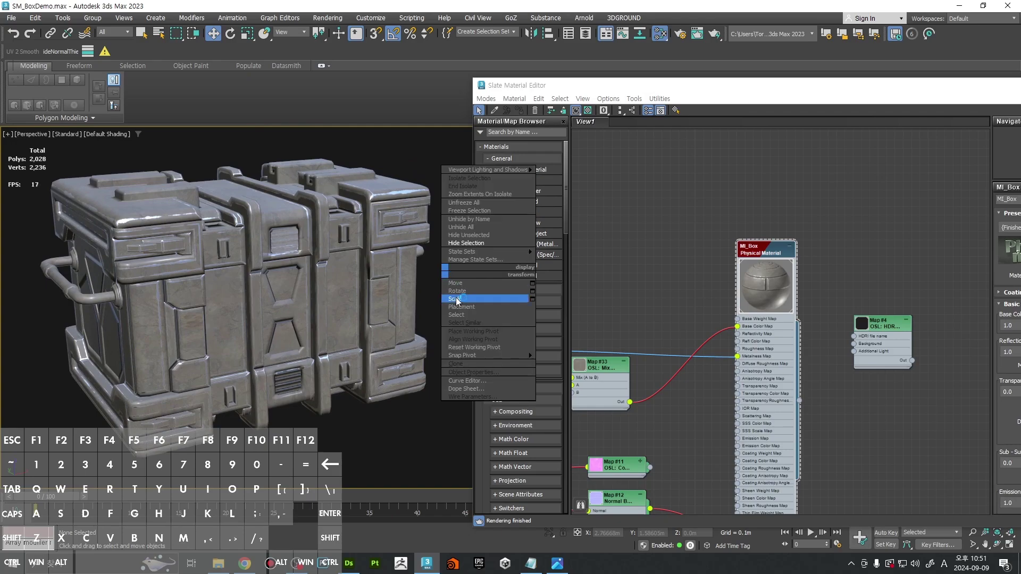
{"action": "left_click", "coordinate": [428, 277]}
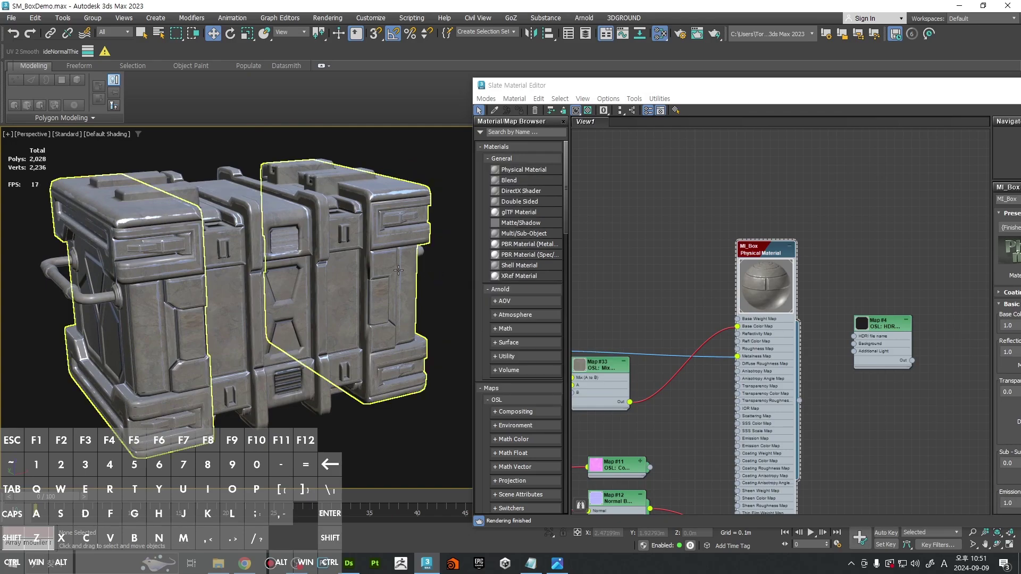
{"action": "key", "text": "ctrl+a"}
{"action": "key", "text": "q"}
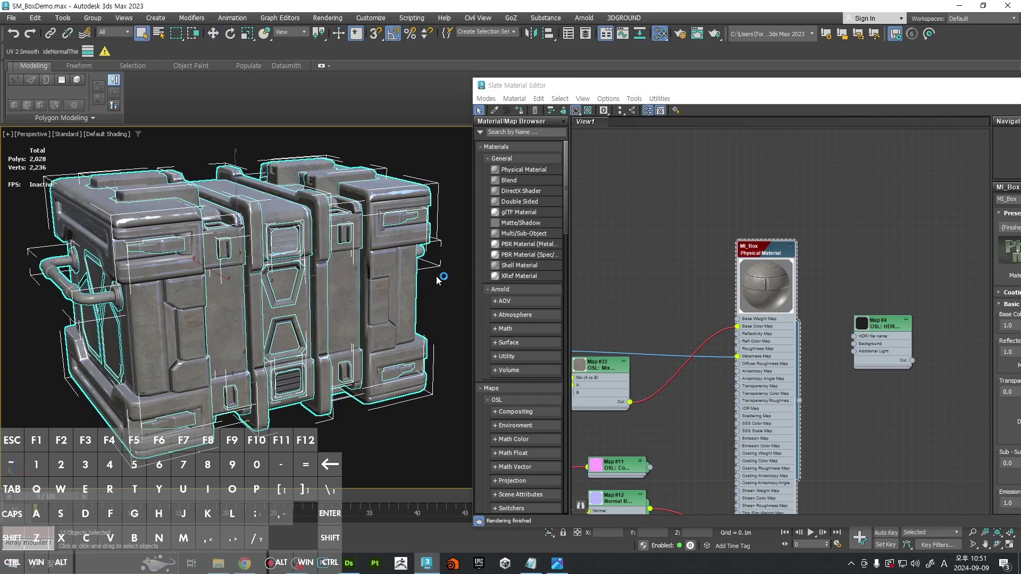
{"action": "right_click", "coordinate": [486, 250]}
{"action": "left_click", "coordinate": [427, 351]}
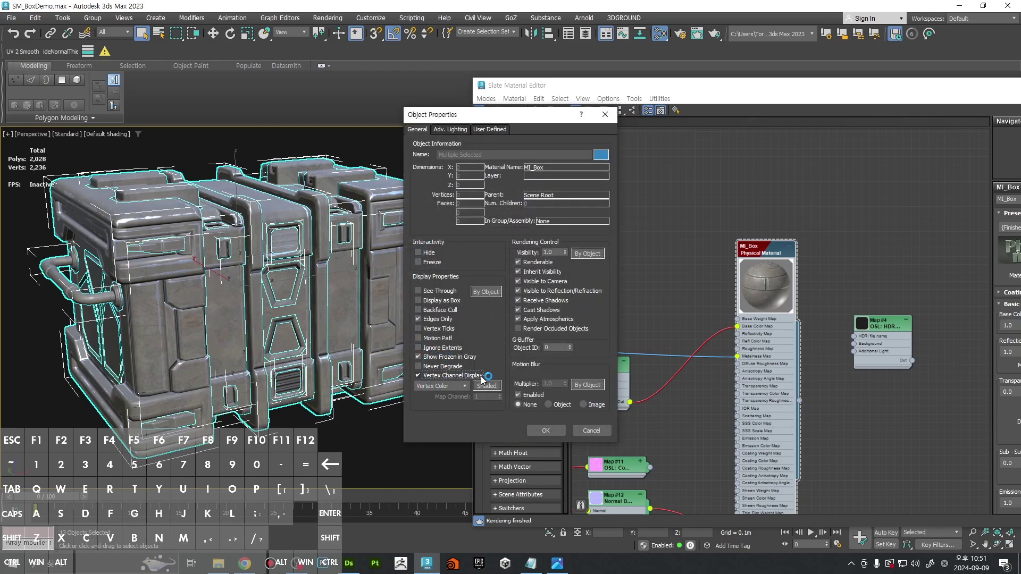
{"action": "middle_click_drag", "start_coordinate": [423, 409], "coordinate": [408, 416]}
{"action": "left_click", "coordinate": [408, 416]}
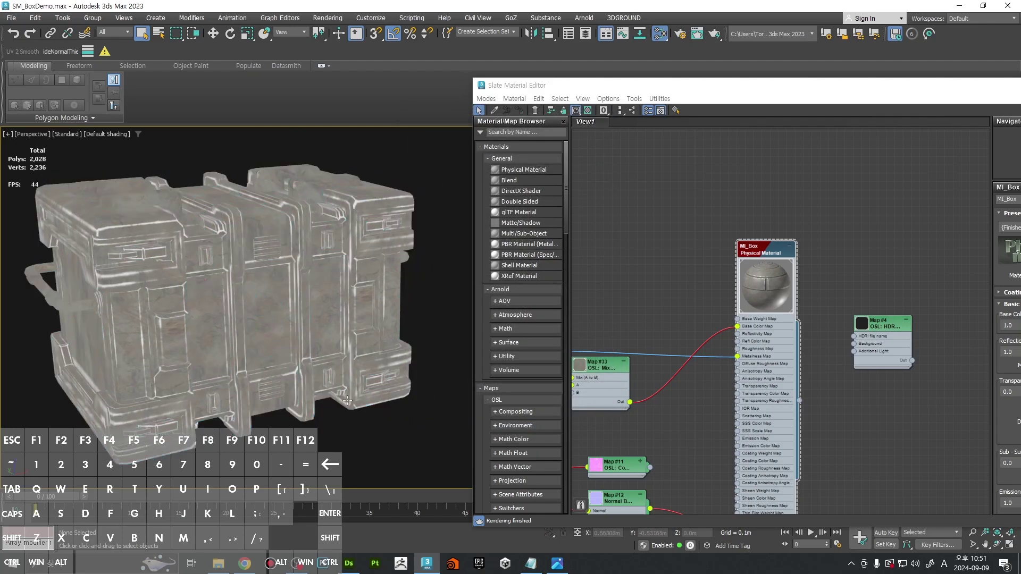
Step: Examine the map nodes feeding the MI_Box material against the crate's display, and close the material editor
{"action": "mouse_move", "coordinate": [348, 400]}
{"action": "middle_mouse_down"}
{"action": "mouse_move", "coordinate": [411, 407]}
{"action": "mouse_move", "coordinate": [407, 398]}
{"action": "middle_mouse_up"}
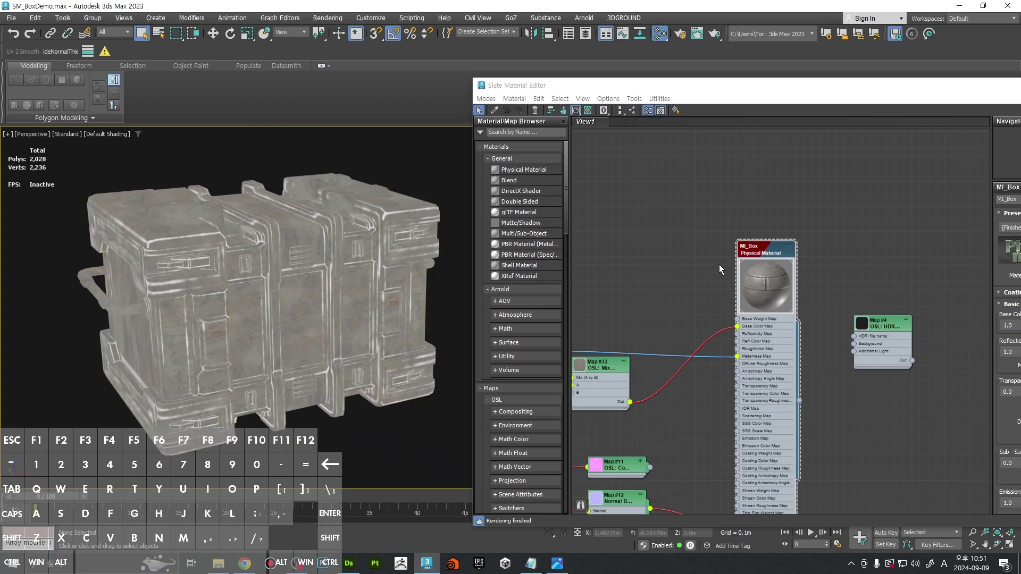
{"action": "middle_click_drag", "start_coordinate": [768, 287], "coordinate": [837, 263]}
{"action": "left_click_drag", "start_coordinate": [829, 279], "coordinate": [830, 272]}
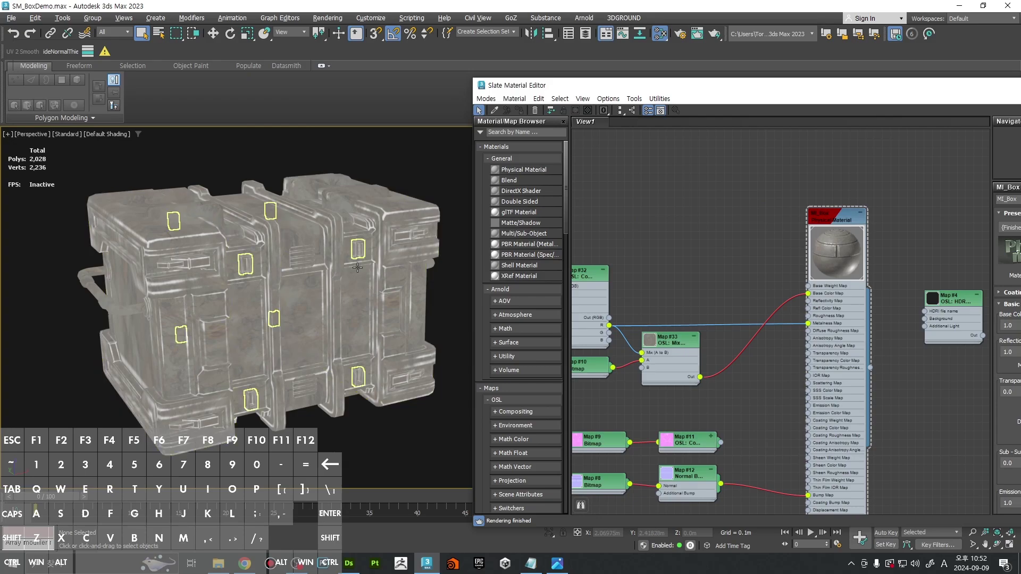
{"action": "left_click", "coordinate": [435, 312]}
{"action": "left_click", "coordinate": [434, 313]}
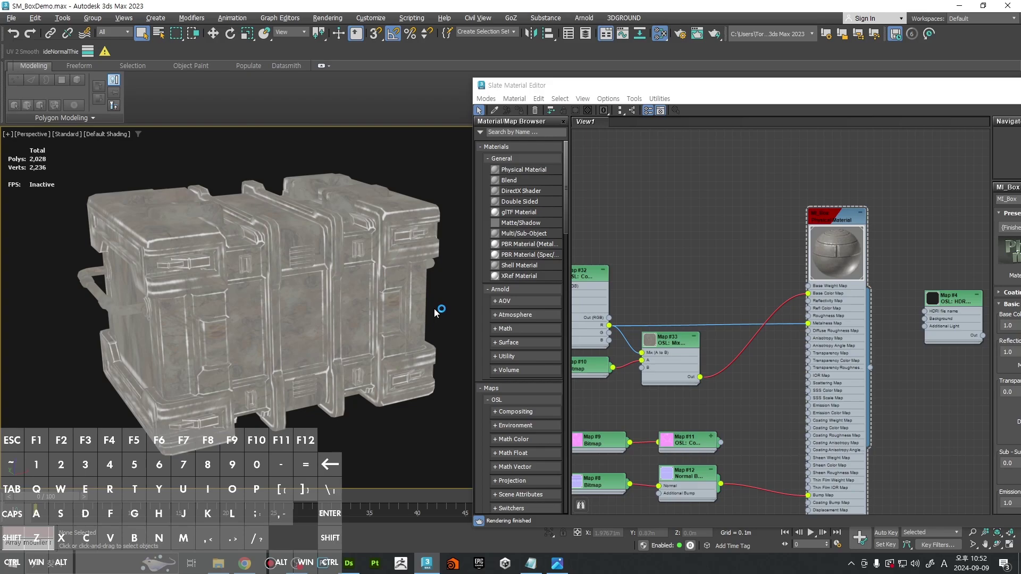
{"action": "double_click", "coordinate": [481, 87]}
{"action": "middle_click_drag", "start_coordinate": [473, 260], "coordinate": [569, 254]}
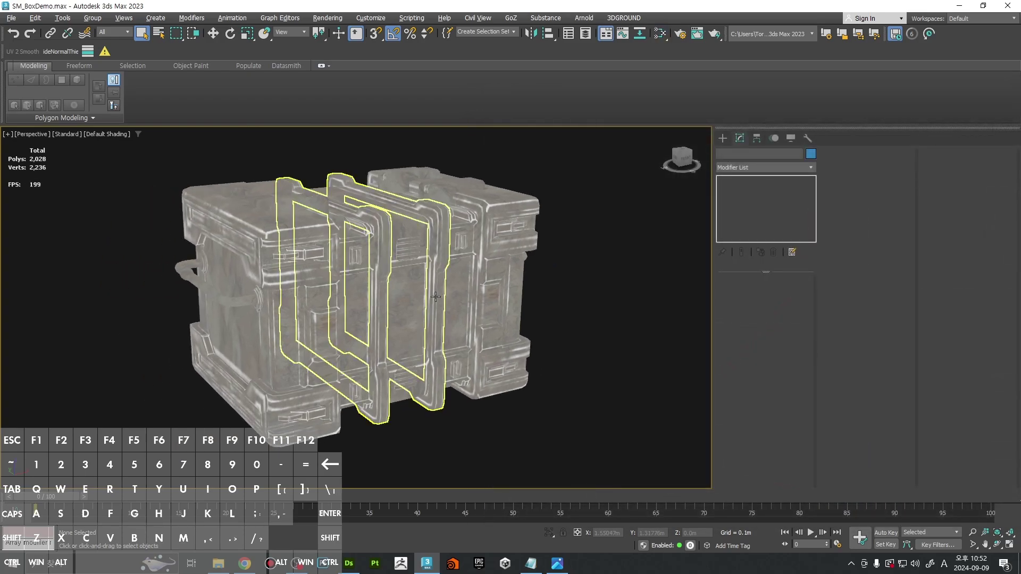
Step: Try an orange vertex color (255, 102, 0) on all polygons of the crate's two vertical straps
{"action": "left_click", "coordinate": [434, 285]}
{"action": "scroll", "coordinate": [435, 285], "scroll_direction": "up", "scroll_amount": 3}
{"action": "key", "text": "4"}
{"action": "key", "text": "ctrl+a"}
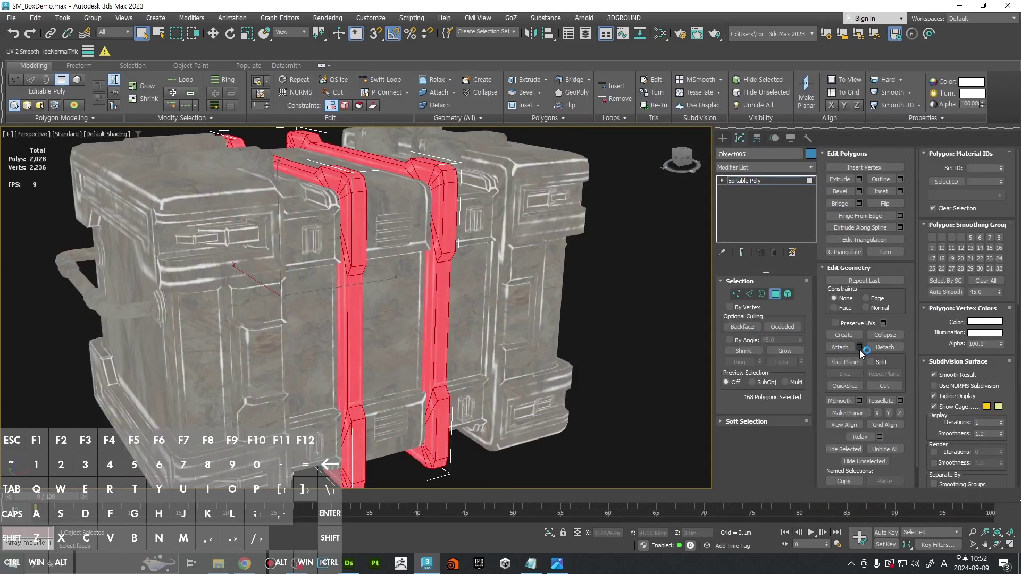
{"action": "key", "text": "F2"}
{"action": "left_click", "coordinate": [999, 324]}
{"action": "left_click_drag", "start_coordinate": [812, 227], "coordinate": [769, 208]}
{"action": "left_click", "coordinate": [767, 208]}
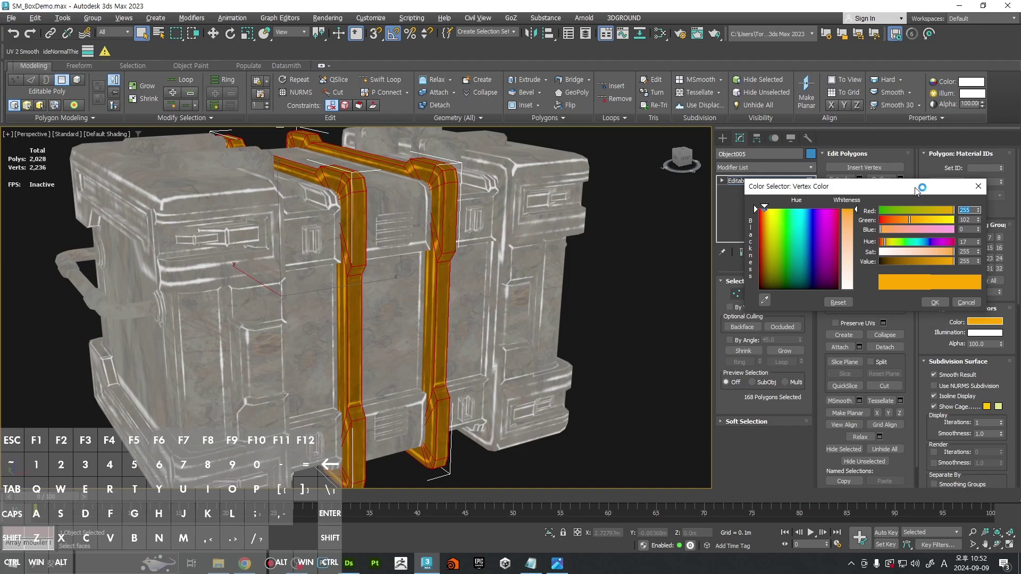
{"action": "left_click_drag", "start_coordinate": [921, 193], "coordinate": [401, 225]}
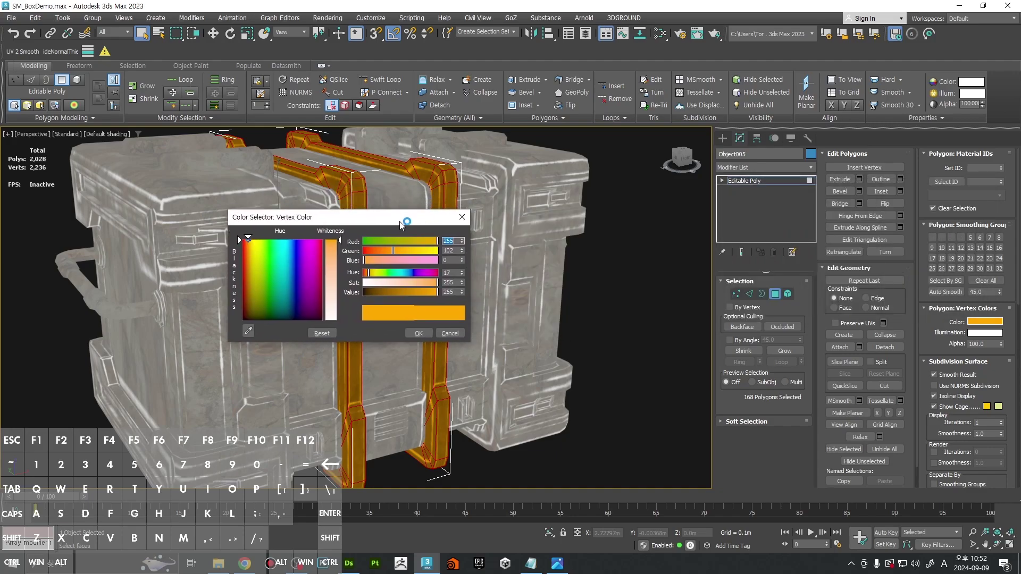
{"action": "left_click", "coordinate": [443, 335]}
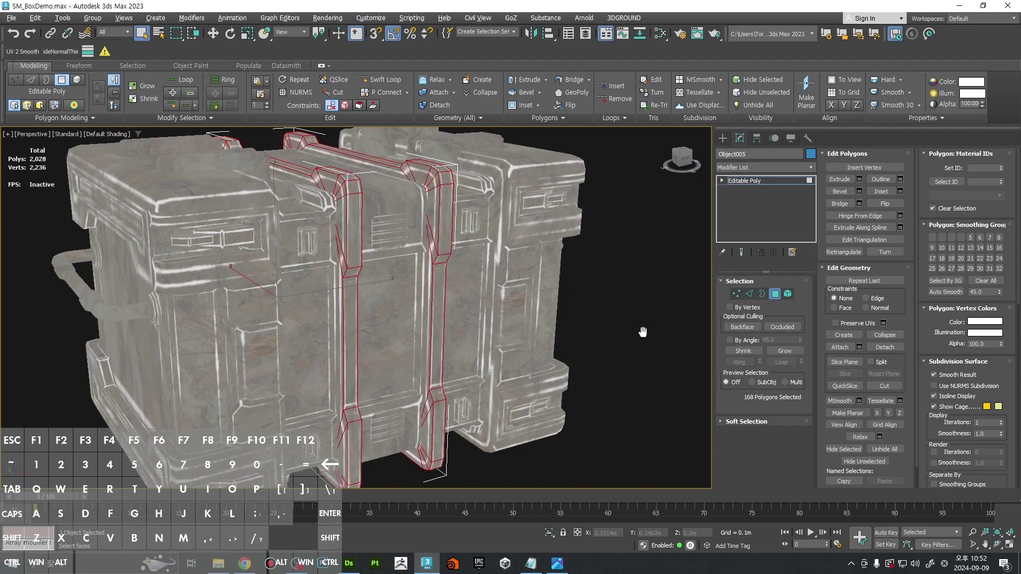
Step: Disconnect the Map #33 mix output from the Base Color Map of the MI_Box material
{"action": "key", "text": "6"}
{"action": "key", "text": "m"}
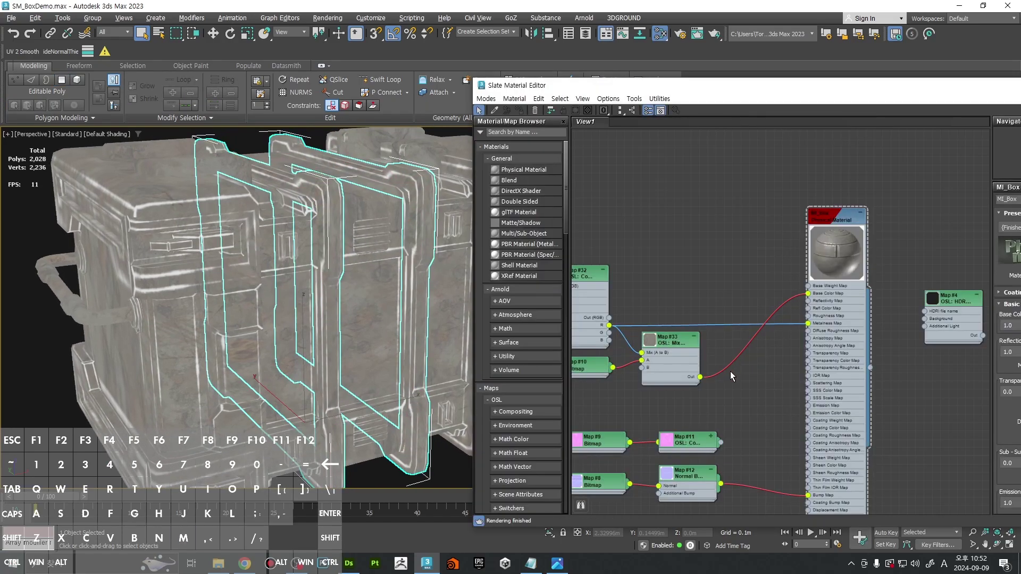
{"action": "middle_click_drag", "start_coordinate": [755, 375], "coordinate": [808, 378]}
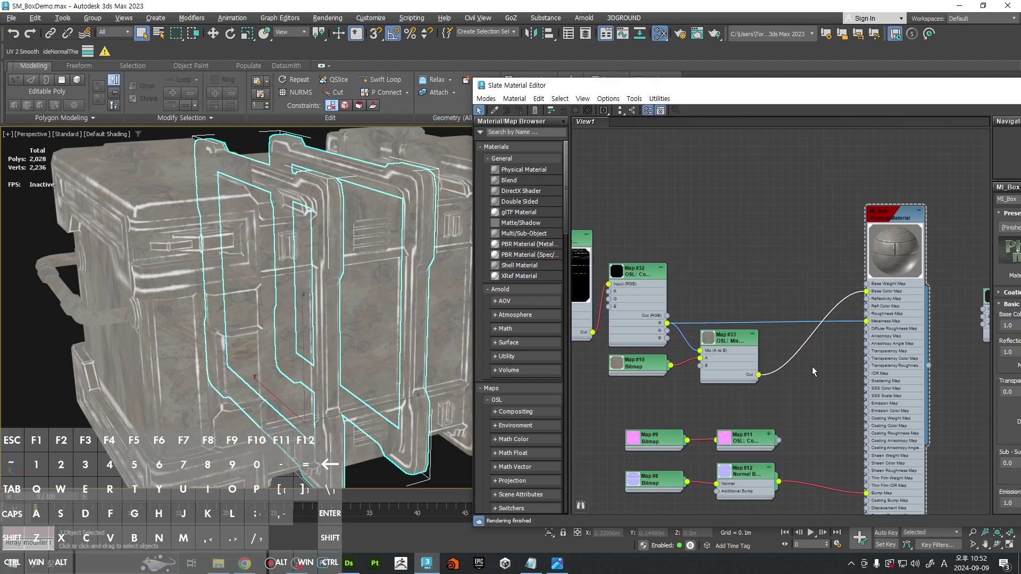
{"action": "key", "text": "Delete"}
{"action": "key", "text": "m"}
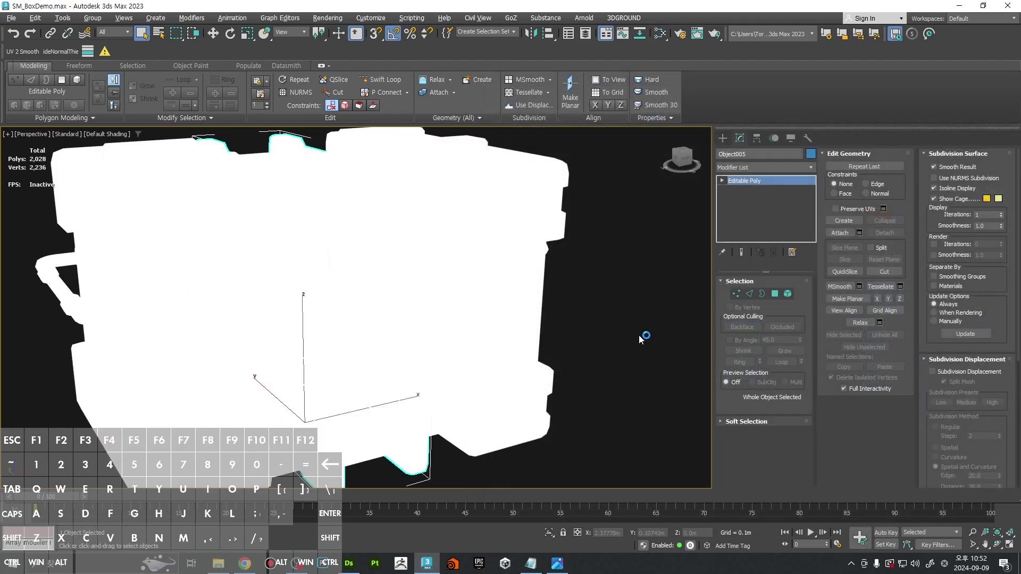
{"action": "left_click", "coordinate": [638, 335]}
{"action": "mouse_move", "coordinate": [552, 323]}
{"action": "middle_mouse_down"}
{"action": "mouse_move", "coordinate": [616, 318]}
{"action": "mouse_move", "coordinate": [588, 304]}
{"action": "mouse_move", "coordinate": [543, 312]}
{"action": "middle_mouse_up"}
{"action": "scroll", "coordinate": [614, 318], "scroll_direction": "down", "scroll_amount": 4}
Step: Apply a dark gray vertex color (32, 32, 32), sampled from the viewport background, to all polygons of the crate's two end casings
{"action": "left_click", "coordinate": [543, 313]}
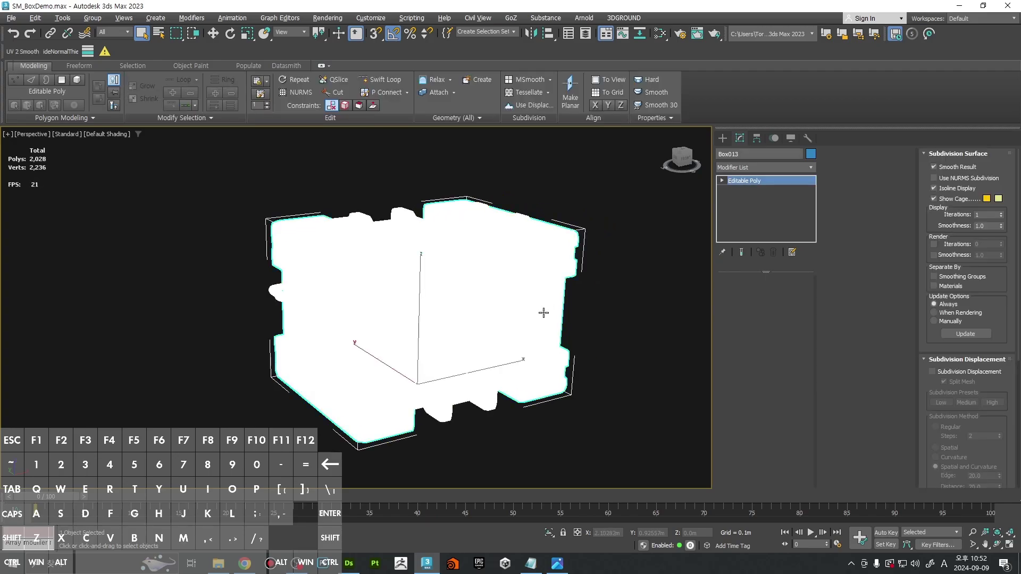
{"action": "left_click", "coordinate": [609, 325]}
{"action": "left_click", "coordinate": [554, 303]}
{"action": "middle_click_drag", "start_coordinate": [609, 303], "coordinate": [559, 298]}
{"action": "key", "text": "4"}
{"action": "scroll", "coordinate": [530, 295], "scroll_direction": "up", "scroll_amount": 3}
{"action": "key", "text": "F2"}
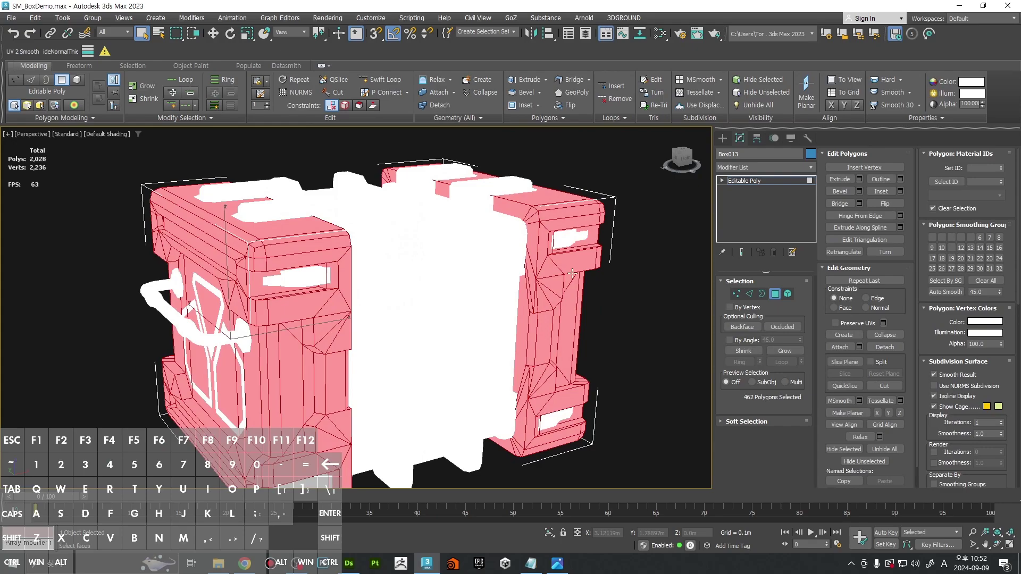
{"action": "middle_click_drag", "start_coordinate": [634, 266], "coordinate": [637, 276], "text": "alt"}
{"action": "key", "text": "F2"}
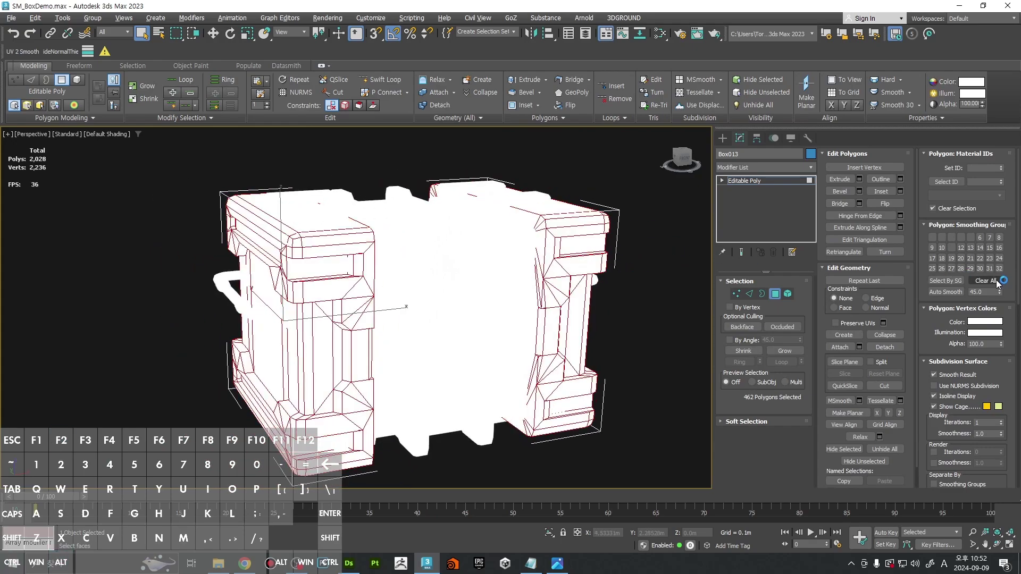
{"action": "left_click", "coordinate": [975, 323]}
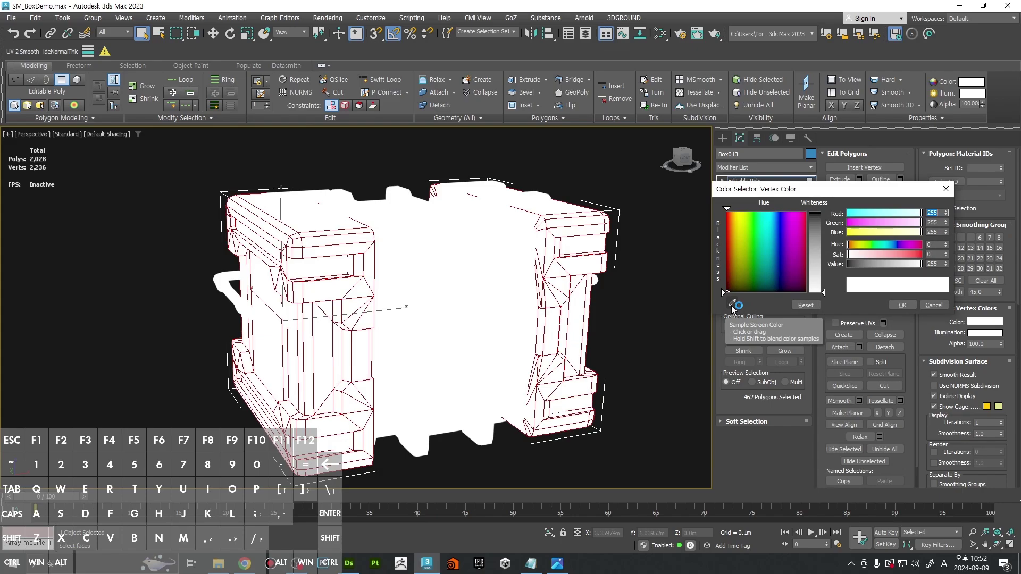
{"action": "left_click", "coordinate": [732, 305]}
{"action": "left_click", "coordinate": [191, 297]}
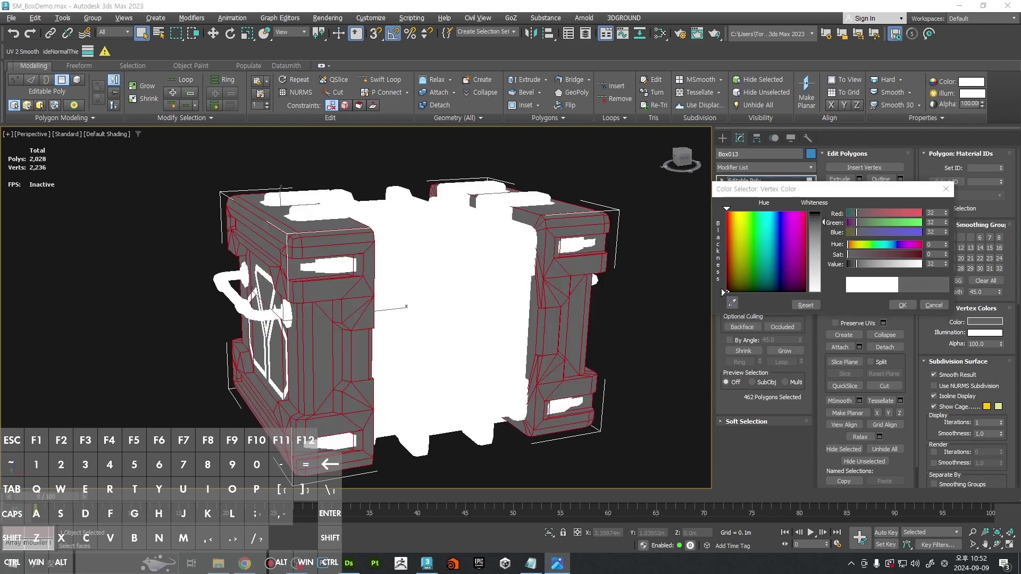
{"action": "left_click", "coordinate": [905, 309]}
{"action": "left_click", "coordinate": [622, 320]}
Step: Lighten the vertex color of all end casing polygons to a neutral gray with a value of about 45
{"action": "middle_click_drag", "start_coordinate": [653, 309], "coordinate": [621, 282], "text": "alt"}
{"action": "key", "text": "ctrl+a"}
{"action": "left_click", "coordinate": [985, 321]}
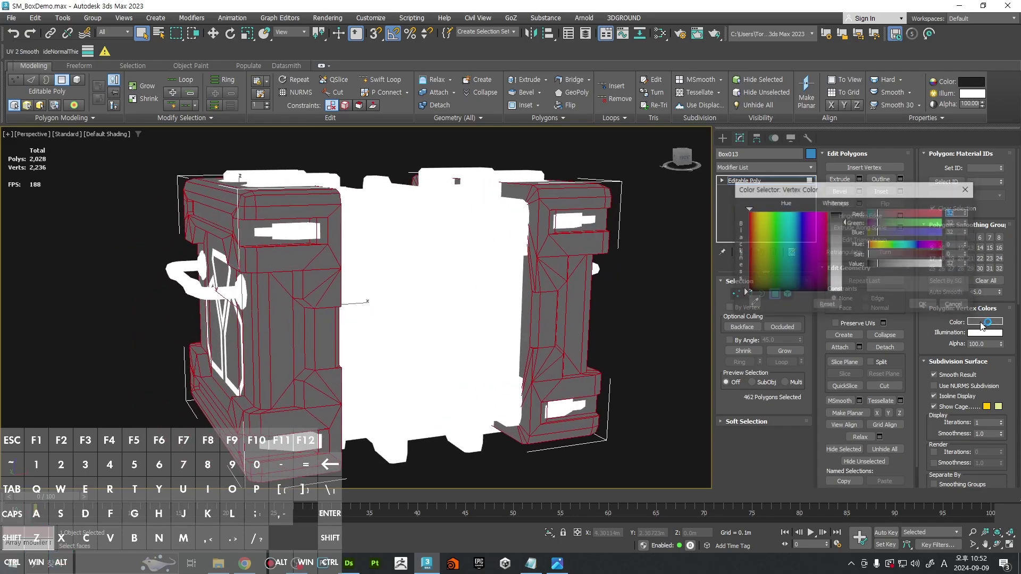
{"action": "left_click_drag", "start_coordinate": [885, 267], "coordinate": [882, 268]}
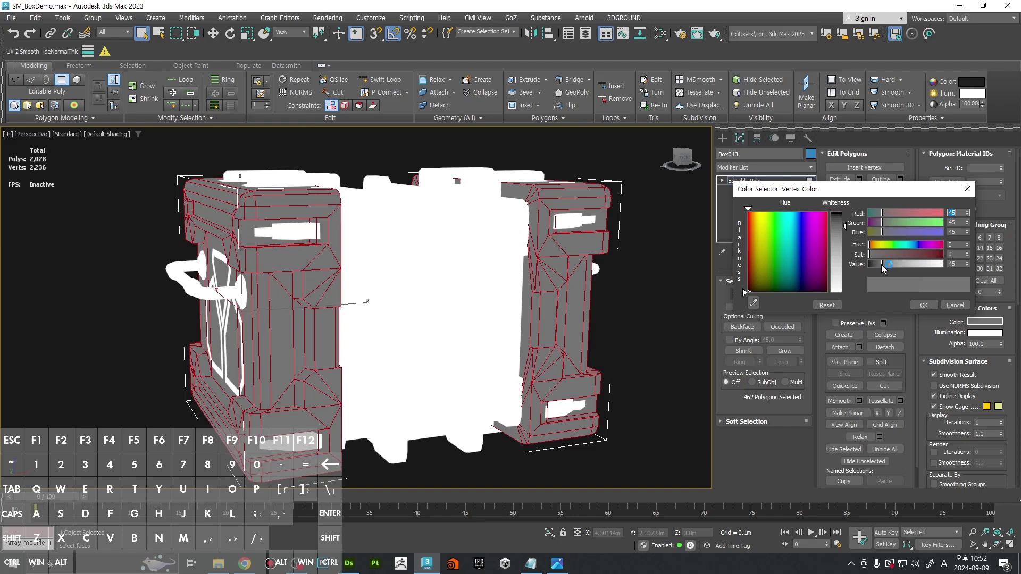
{"action": "left_click", "coordinate": [923, 305]}
{"action": "left_click", "coordinate": [606, 337]}
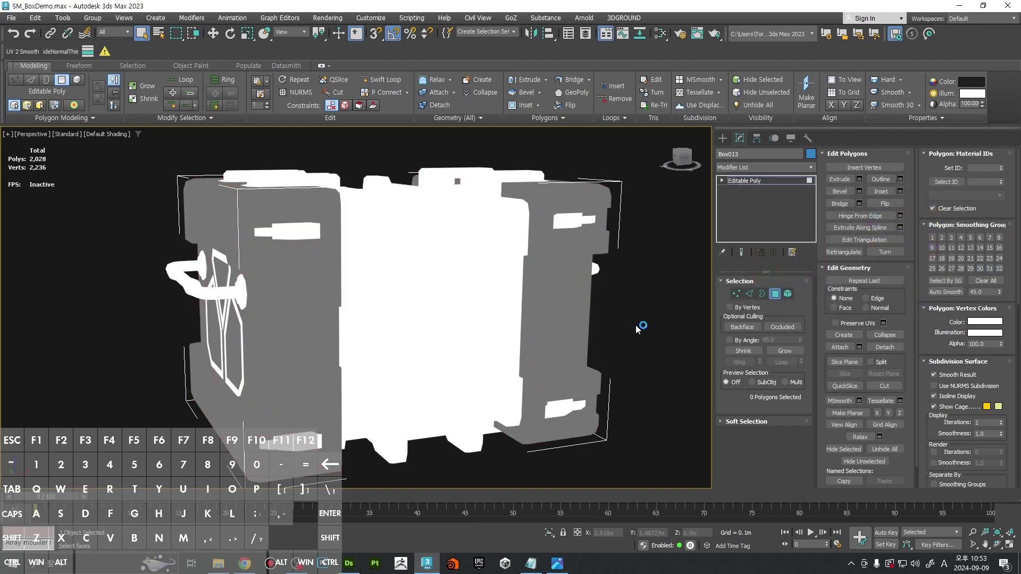
{"action": "middle_click_drag", "start_coordinate": [645, 326], "coordinate": [611, 302], "text": "alt"}
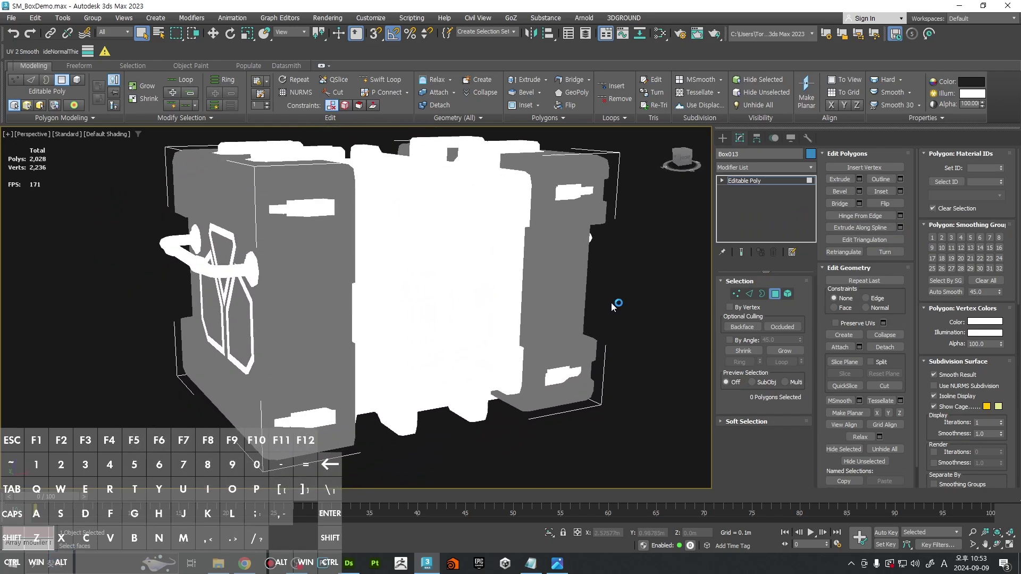
Step: Color all polygons of the casings' corner inserts with the gray (46, 46, 46) sampled from the end casing
{"action": "key", "text": "4"}
{"action": "left_click", "coordinate": [601, 304]}
{"action": "left_click", "coordinate": [335, 210]}
{"action": "key", "text": "F4"}
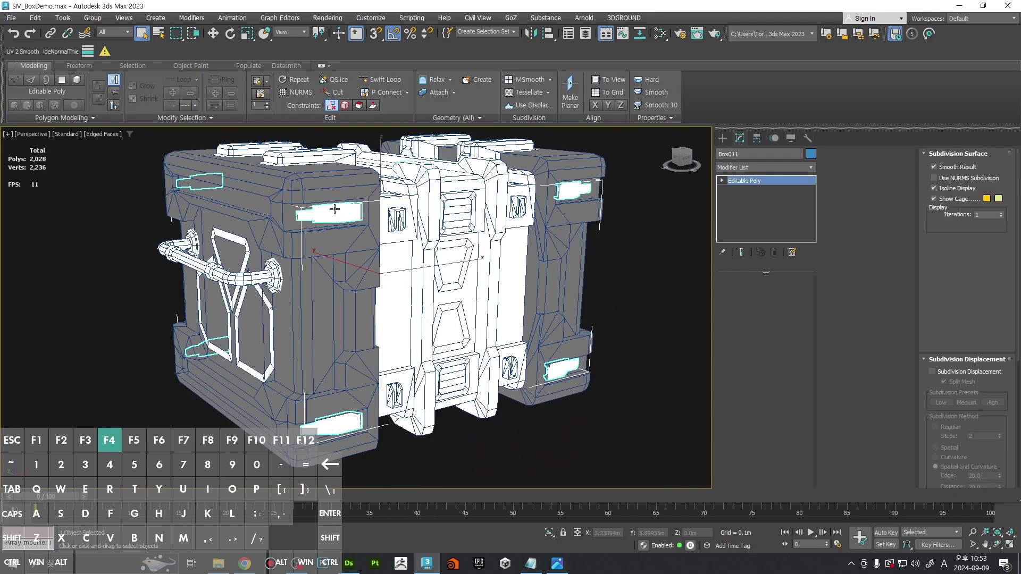
{"action": "middle_click_drag", "start_coordinate": [382, 223], "coordinate": [401, 237]}
{"action": "key", "text": "4"}
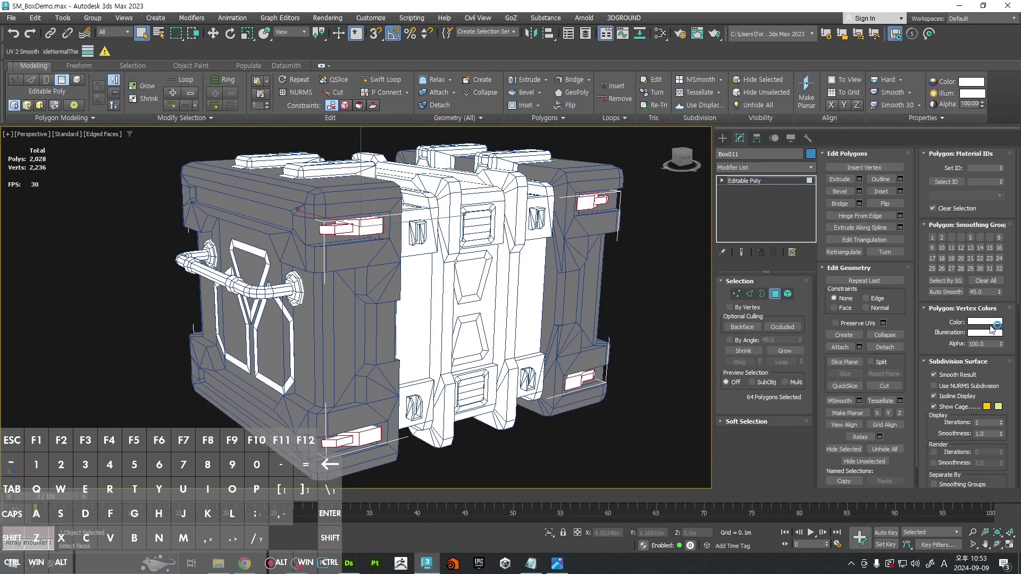
{"action": "key", "text": "F4"}
{"action": "middle_click_drag", "start_coordinate": [451, 265], "coordinate": [535, 285]}
{"action": "scroll", "coordinate": [537, 285], "scroll_direction": "up", "scroll_amount": 1}
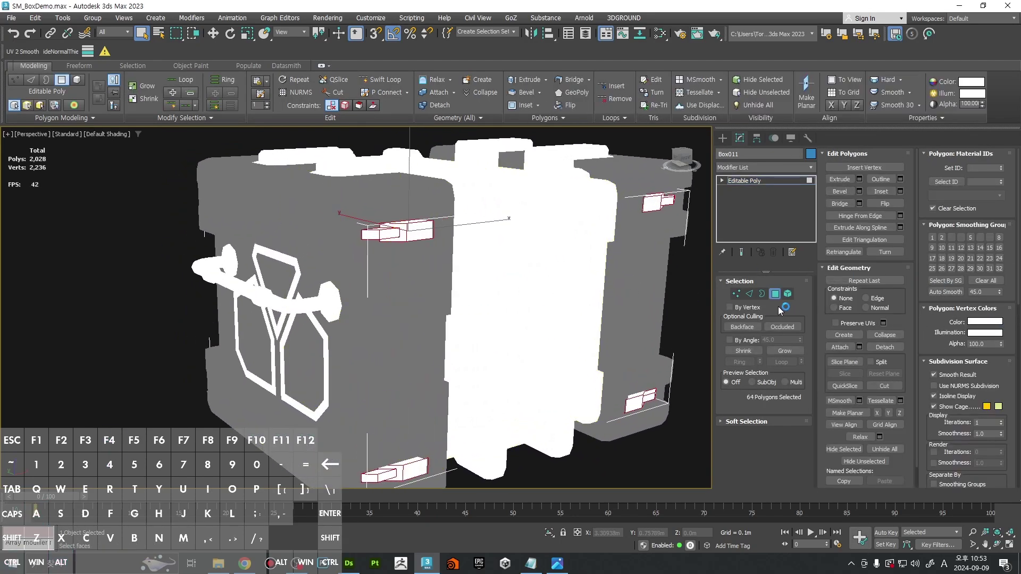
{"action": "left_click", "coordinate": [976, 323]}
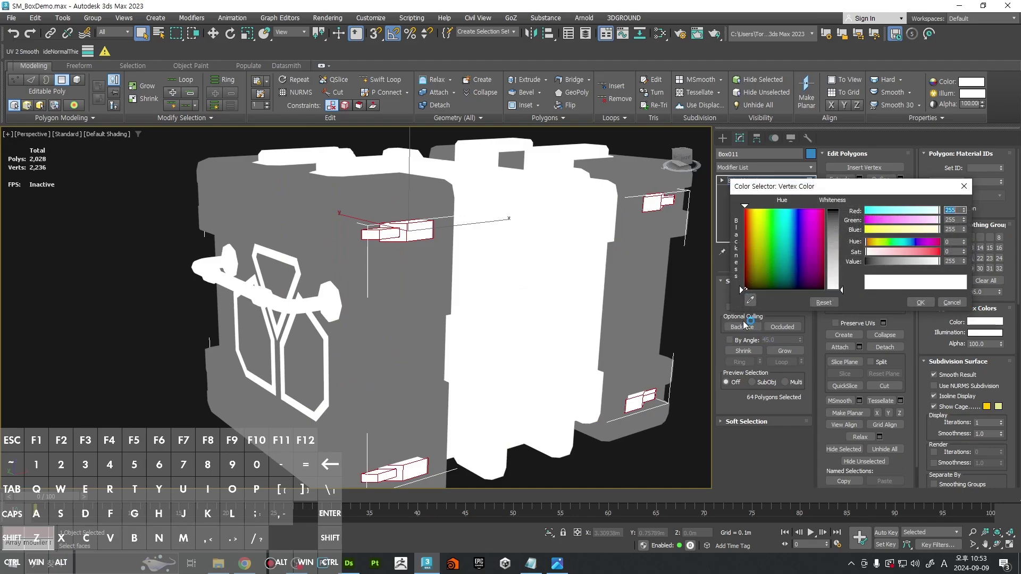
{"action": "left_click", "coordinate": [751, 301]}
{"action": "left_click", "coordinate": [409, 274]}
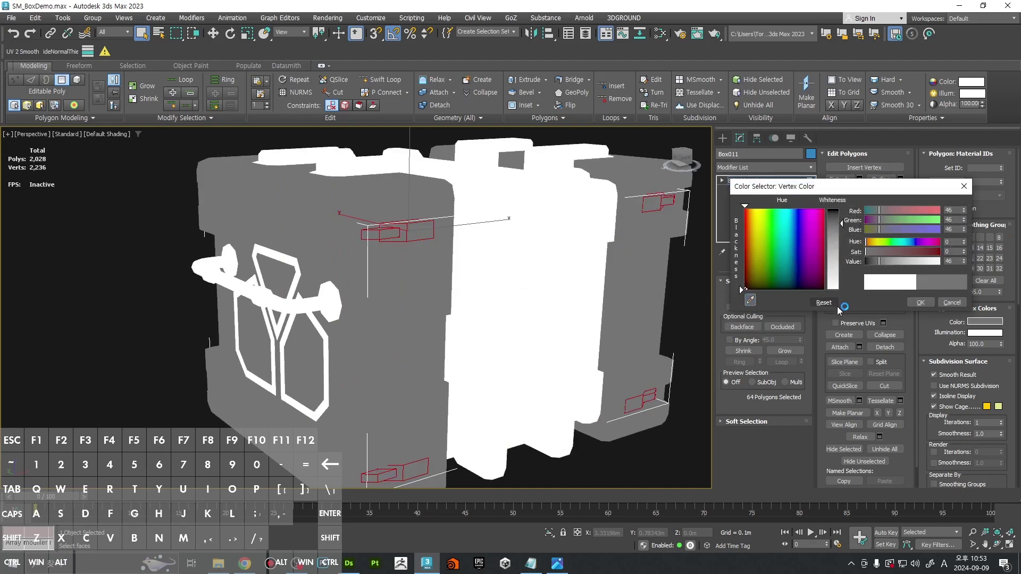
{"action": "left_click", "coordinate": [132, 290]}
Step: Select the small outer block elements of the corner inserts and give them a brown vertex color (83, 40, 12)
{"action": "middle_click_drag", "start_coordinate": [393, 277], "coordinate": [369, 273]}
{"action": "key", "text": "F4"}
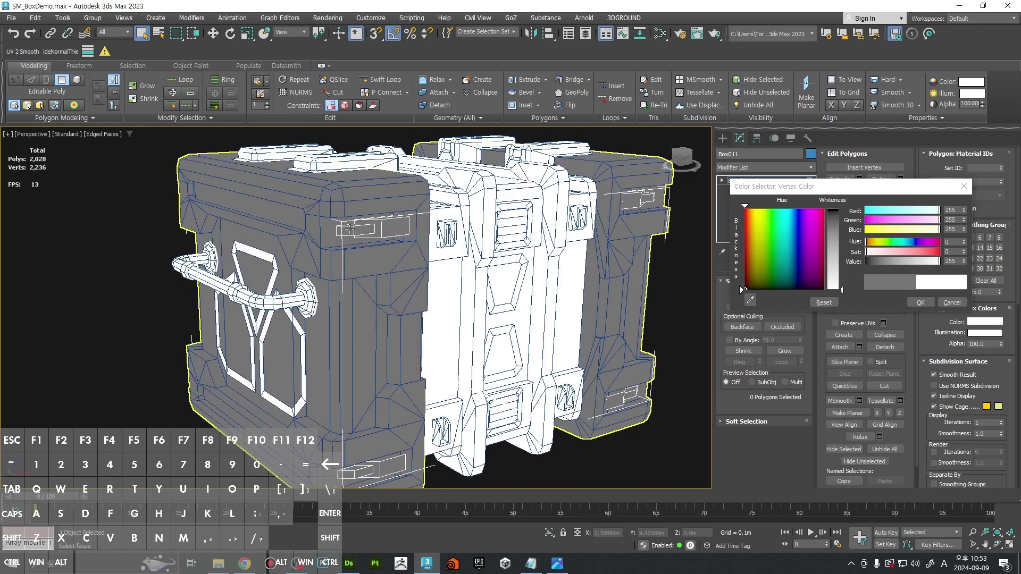
{"action": "mouse_move", "coordinate": [349, 228]}
{"action": "middle_mouse_down"}
{"action": "mouse_move", "coordinate": [332, 226]}
{"action": "mouse_move", "coordinate": [352, 215]}
{"action": "middle_mouse_up"}
{"action": "left_click", "coordinate": [331, 226]}
{"action": "key", "text": "5"}
{"action": "left_click_drag", "start_coordinate": [915, 189], "coordinate": [411, 249]}
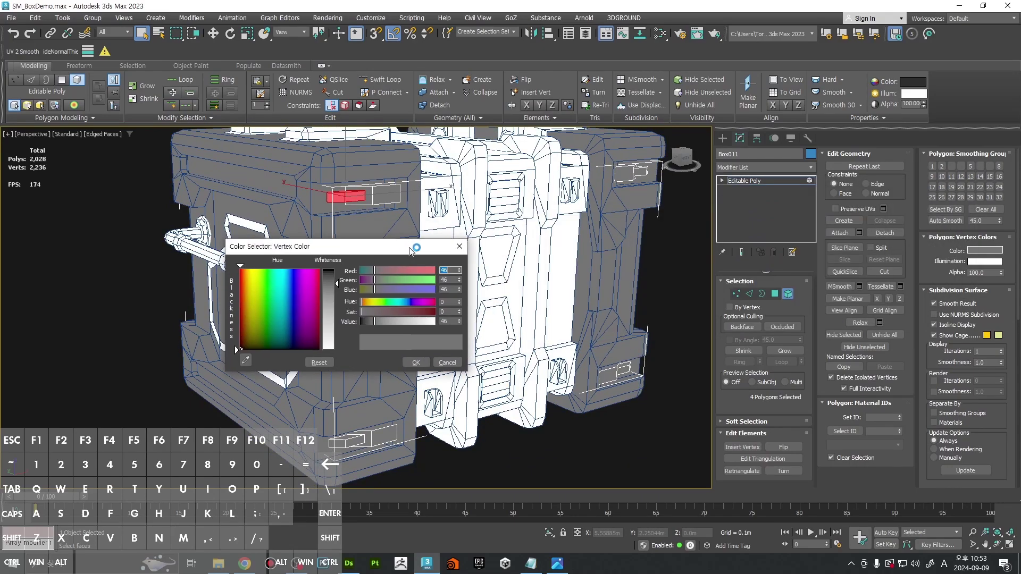
{"action": "left_click", "coordinate": [447, 362]}
{"action": "middle_click_drag", "start_coordinate": [455, 367], "coordinate": [481, 312], "text": "alt"}
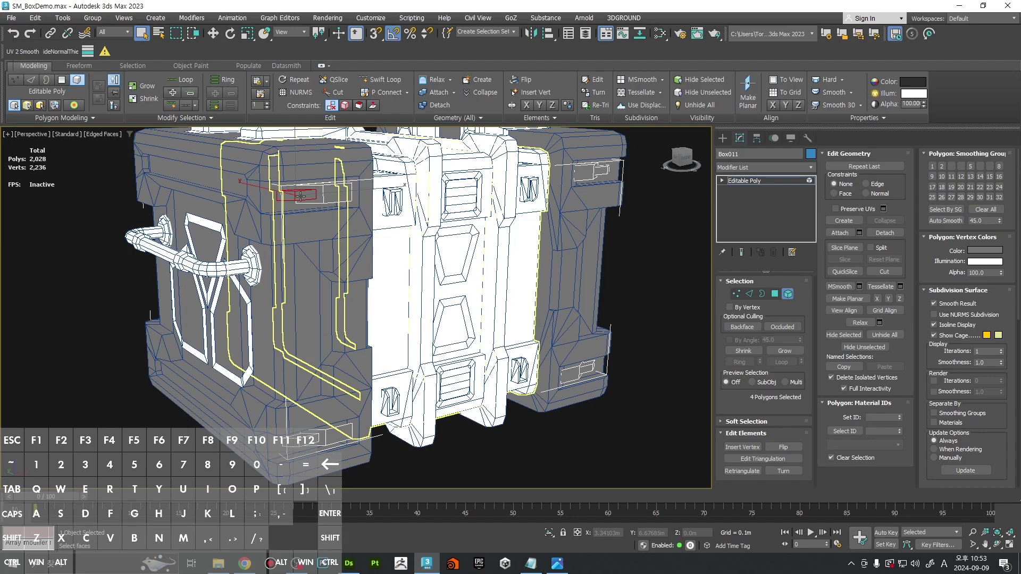
{"action": "left_click", "coordinate": [183, 117]}
{"action": "left_click", "coordinate": [146, 142]}
{"action": "middle_click_drag", "start_coordinate": [511, 215], "coordinate": [526, 245], "text": "alt"}
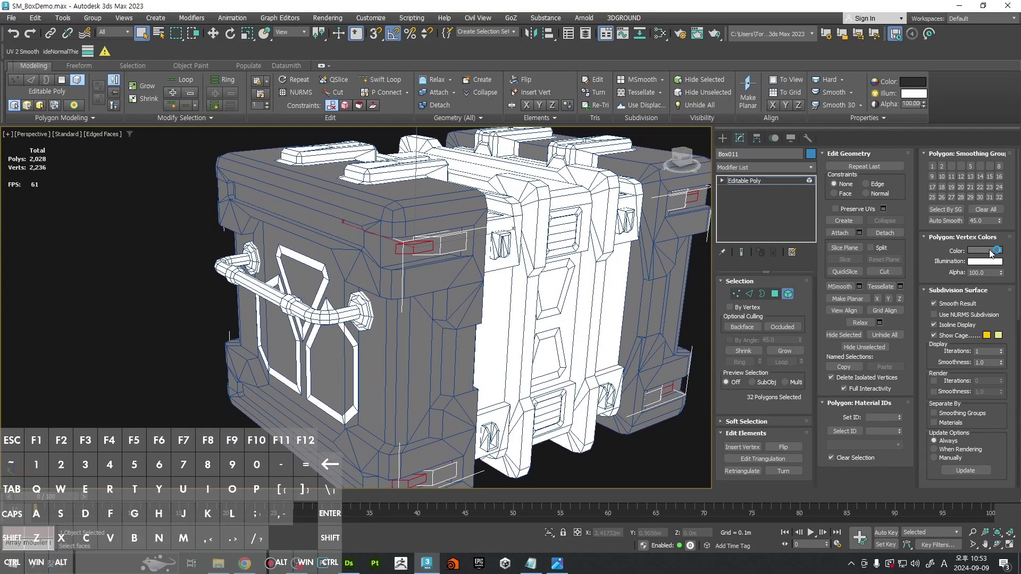
{"action": "left_click", "coordinate": [992, 252]}
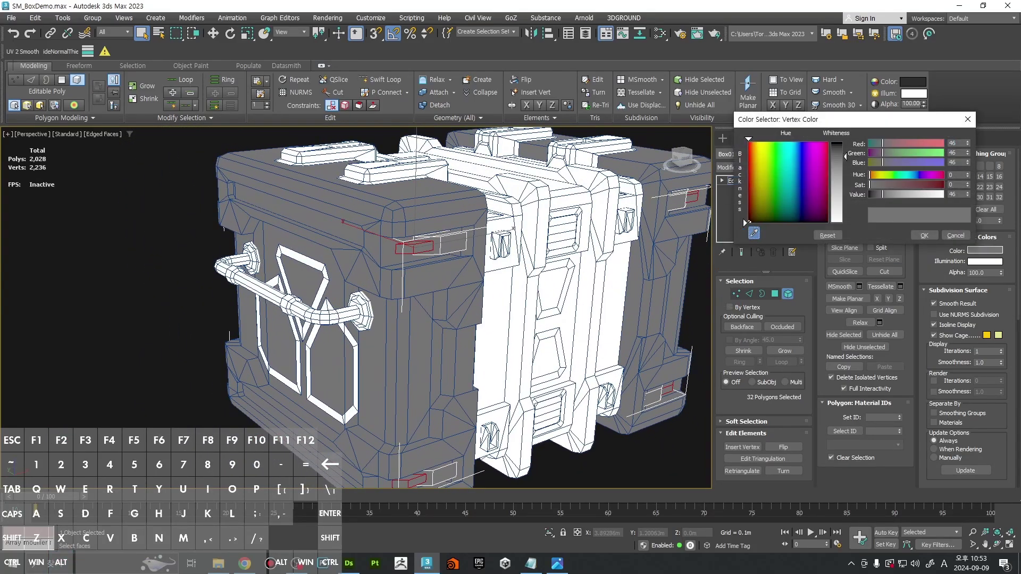
{"action": "left_click_drag", "start_coordinate": [471, 299], "coordinate": [375, 202], "text": "alt"}
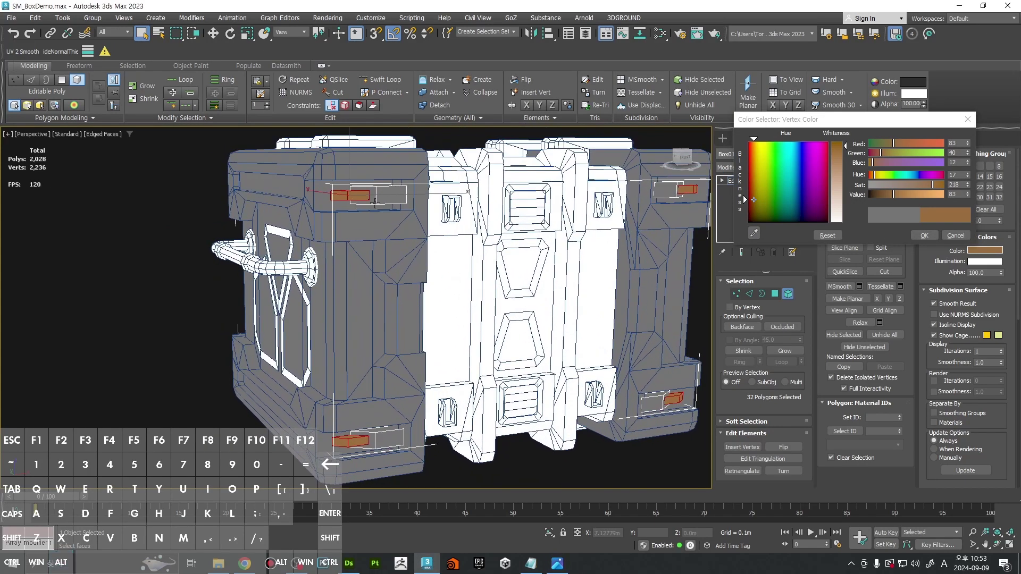
Step: Brighten the small insert blocks' vertex color to orange (181, 92, 33) and deselect the inserts
{"action": "scroll", "coordinate": [375, 203], "scroll_direction": "up", "scroll_amount": 3}
{"action": "mouse_move", "coordinate": [905, 200]}
{"action": "left_mouse_down"}
{"action": "mouse_move", "coordinate": [935, 184]}
{"action": "mouse_move", "coordinate": [921, 195]}
{"action": "left_mouse_up"}
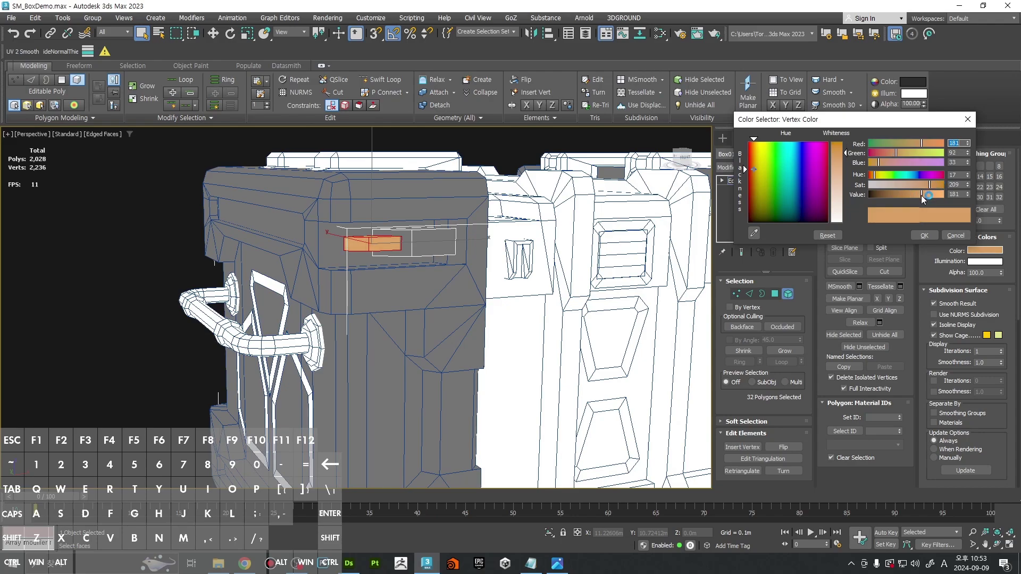
{"action": "left_click", "coordinate": [533, 306]}
{"action": "left_click", "coordinate": [924, 236]}
{"action": "key", "text": "F4"}
{"action": "middle_click_drag", "start_coordinate": [537, 239], "coordinate": [647, 280], "text": "alt"}
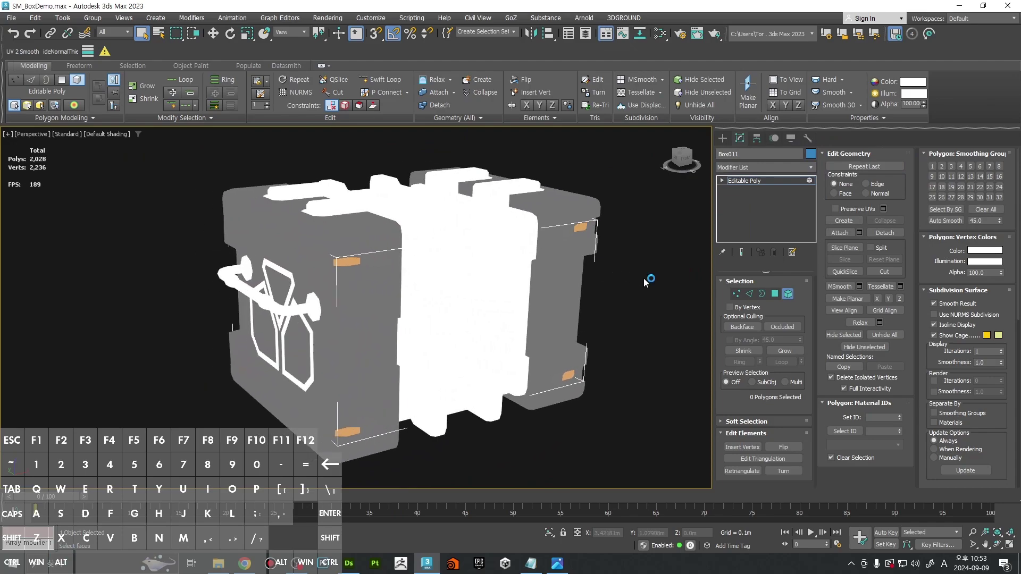
{"action": "key", "text": "5"}
{"action": "scroll", "coordinate": [425, 275], "scroll_direction": "up", "scroll_amount": 3}
{"action": "scroll", "coordinate": [372, 268], "scroll_direction": "down", "scroll_amount": 5}
{"action": "left_click", "coordinate": [194, 292]}
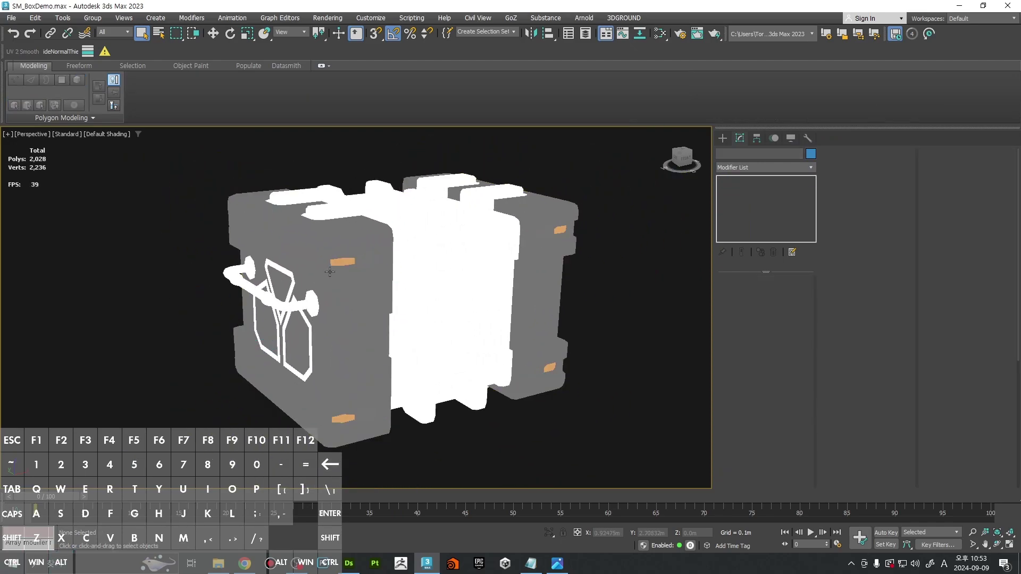
Step: Color all elements of the crate's central body with the gray (46, 46, 46) sampled from the end casing
{"action": "left_click", "coordinate": [401, 294]}
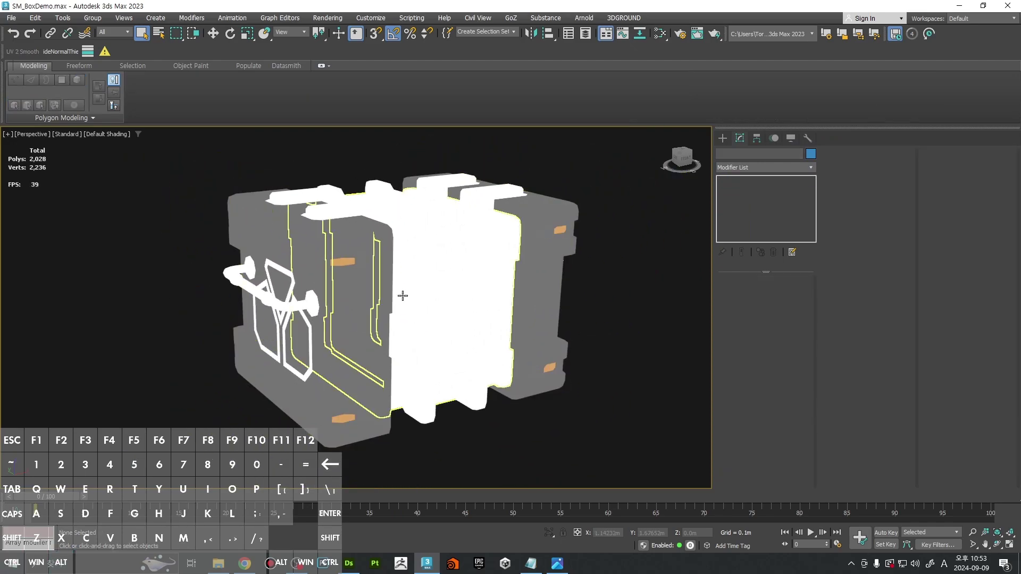
{"action": "key", "text": "5"}
{"action": "left_click", "coordinate": [402, 295]}
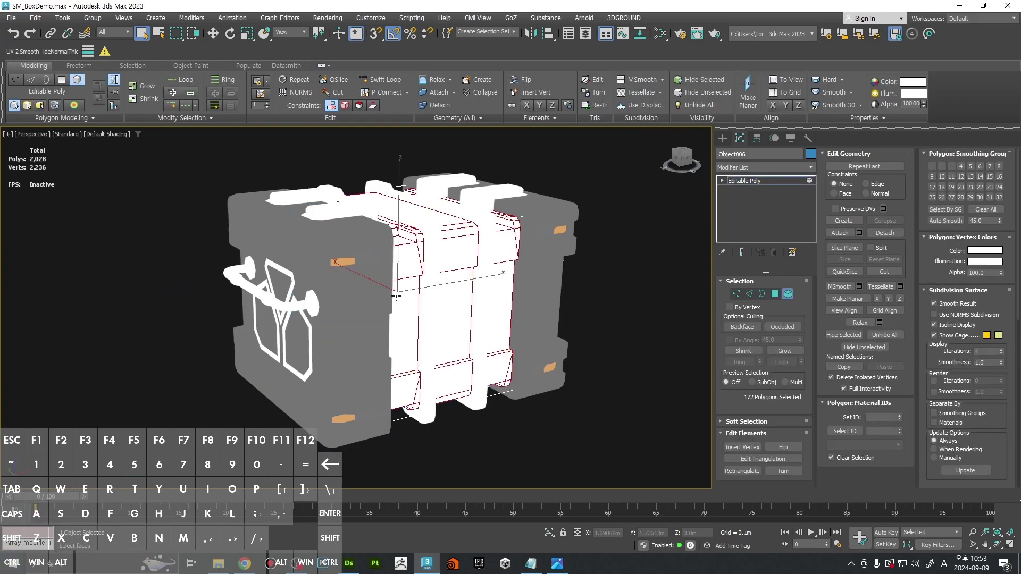
{"action": "middle_click_drag", "start_coordinate": [394, 270], "coordinate": [420, 250]}
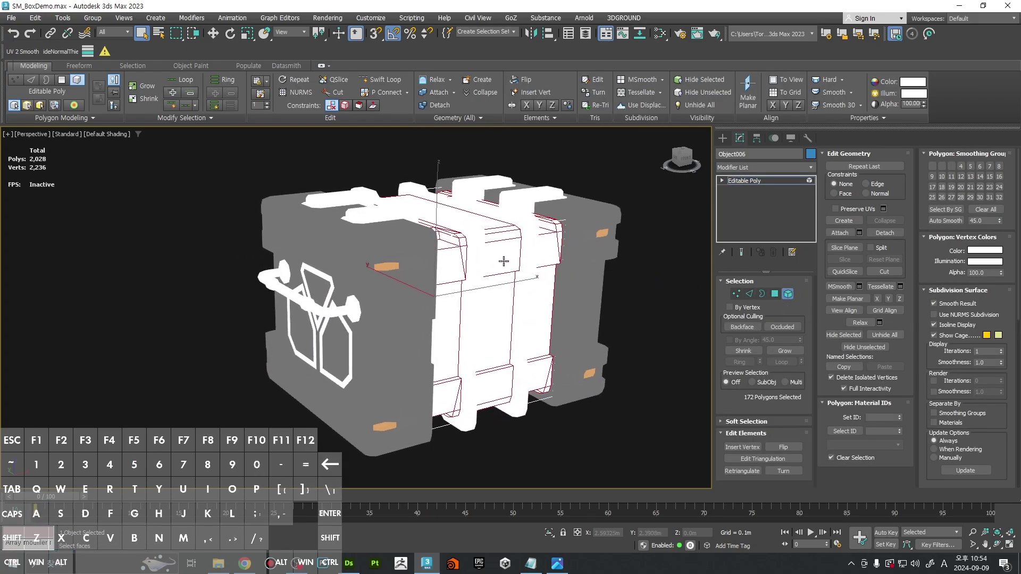
{"action": "left_click", "coordinate": [986, 251]}
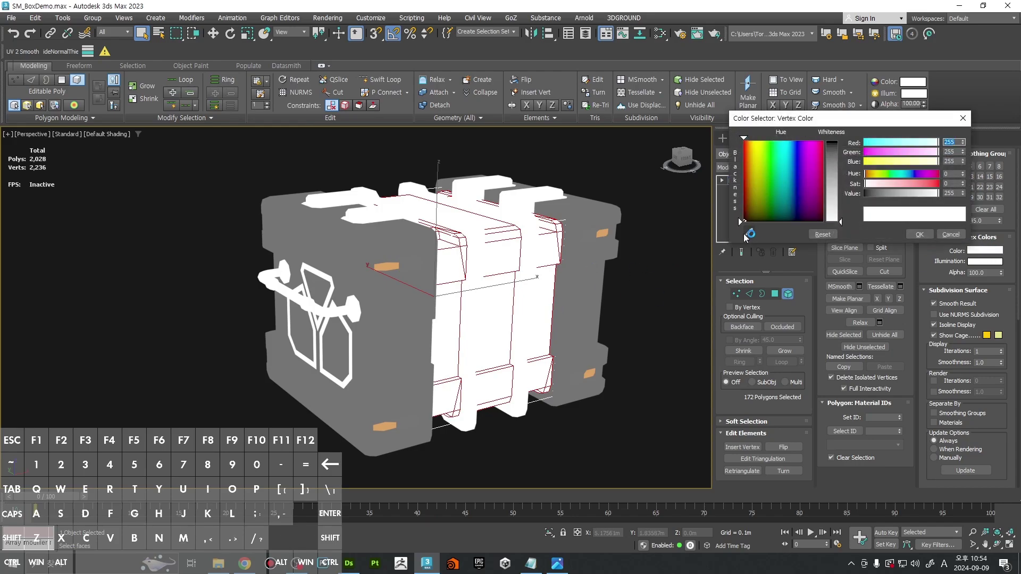
{"action": "left_click", "coordinate": [749, 232]}
{"action": "left_click", "coordinate": [566, 205]}
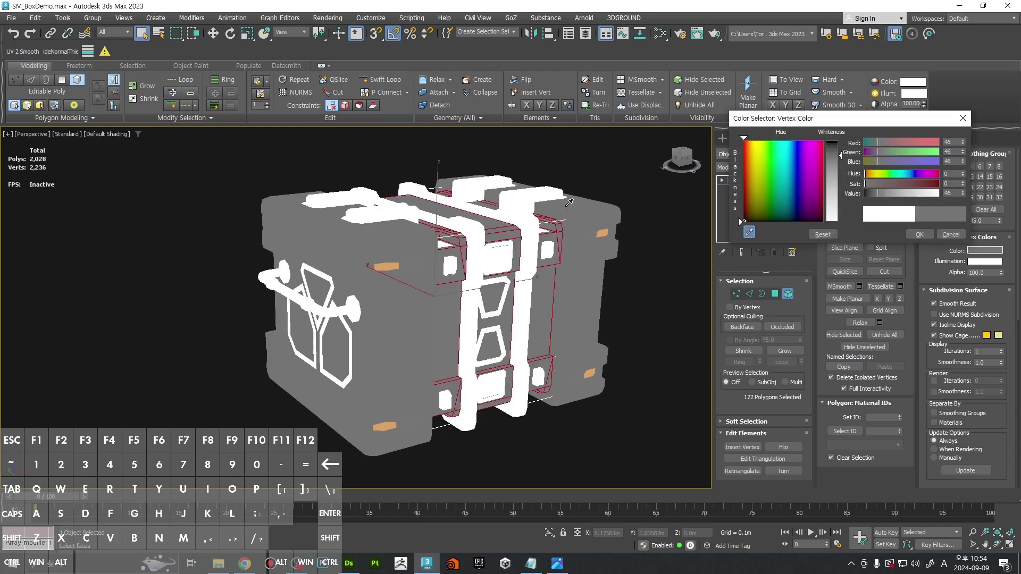
{"action": "left_click", "coordinate": [920, 234]}
{"action": "left_click", "coordinate": [647, 314]}
{"action": "mouse_move", "coordinate": [647, 314]}
{"action": "middle_mouse_down", "text": "alt"}
{"action": "mouse_move", "coordinate": [563, 308]}
{"action": "mouse_move", "coordinate": [663, 316]}
{"action": "middle_mouse_up", "text": "alt"}
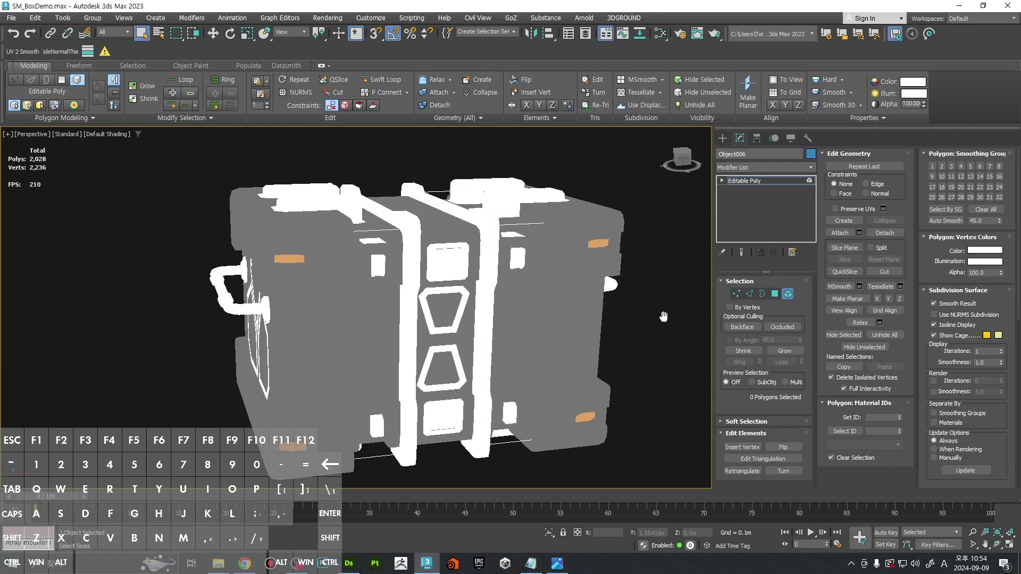
Step: Color all polygons of the two vertical straps with the orange sampled from a small corner insert block
{"action": "key", "text": "5"}
{"action": "left_click", "coordinate": [411, 239]}
{"action": "middle_click_drag", "start_coordinate": [410, 239], "coordinate": [527, 218], "text": "alt"}
{"action": "key", "text": "4"}
{"action": "key", "text": "F2"}
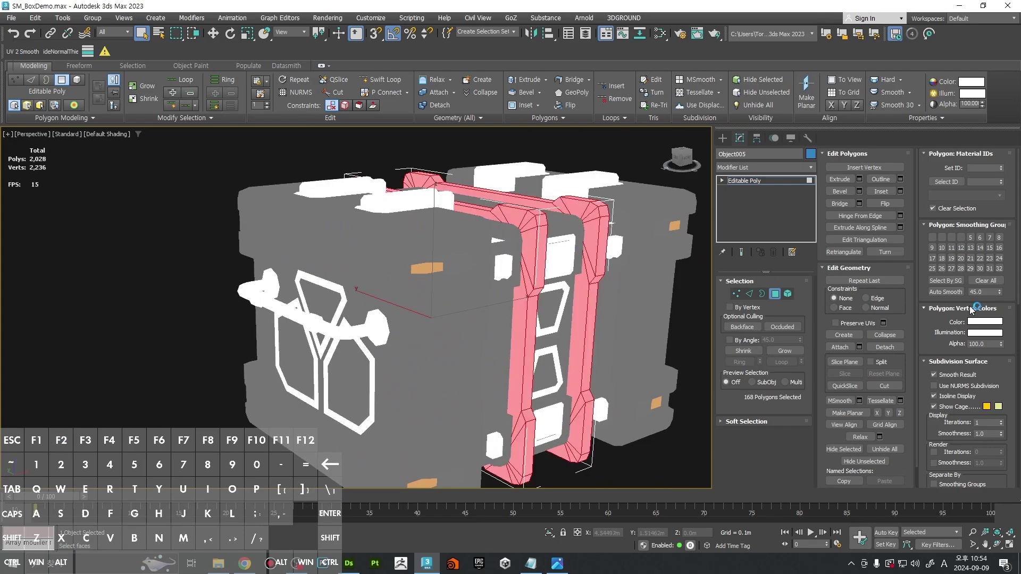
{"action": "key", "text": "F2"}
{"action": "key", "text": "F2"}
{"action": "key", "text": "F2"}
{"action": "key", "text": "F2"}
{"action": "key", "text": "F2"}
{"action": "key", "text": "F2"}
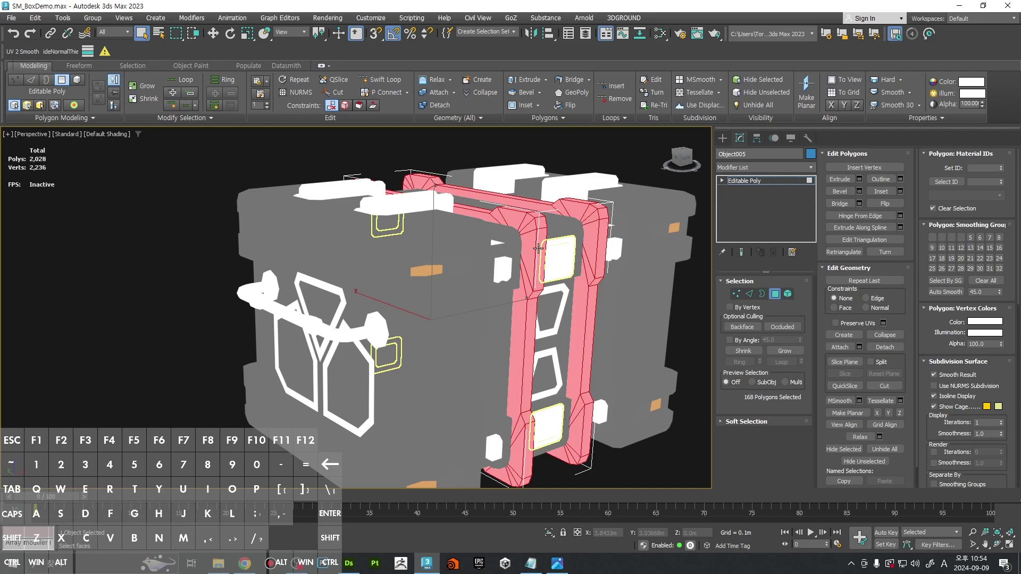
{"action": "key", "text": "F2"}
{"action": "scroll", "coordinate": [538, 248], "scroll_direction": "up", "scroll_amount": 3}
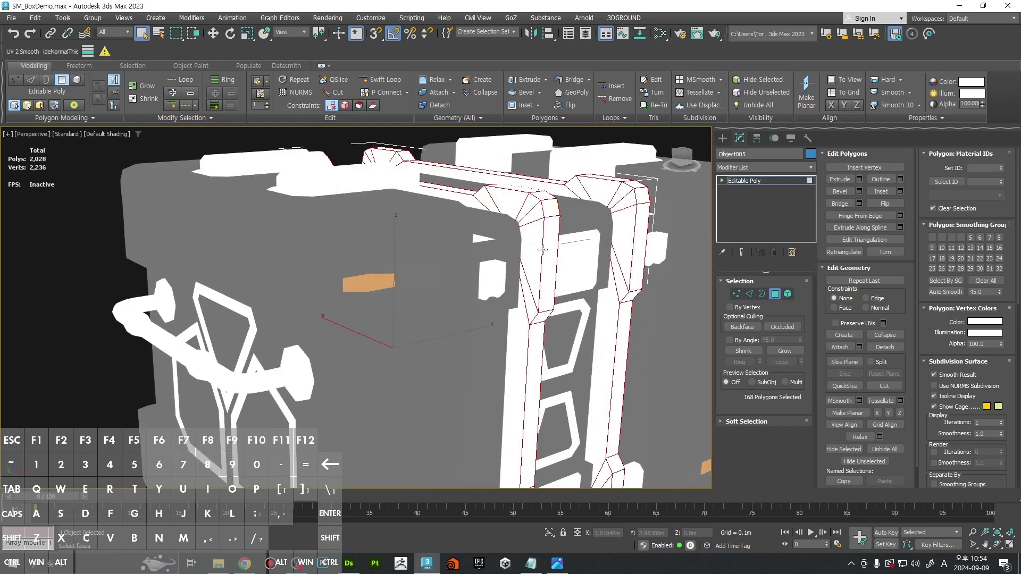
{"action": "left_click", "coordinate": [982, 323]}
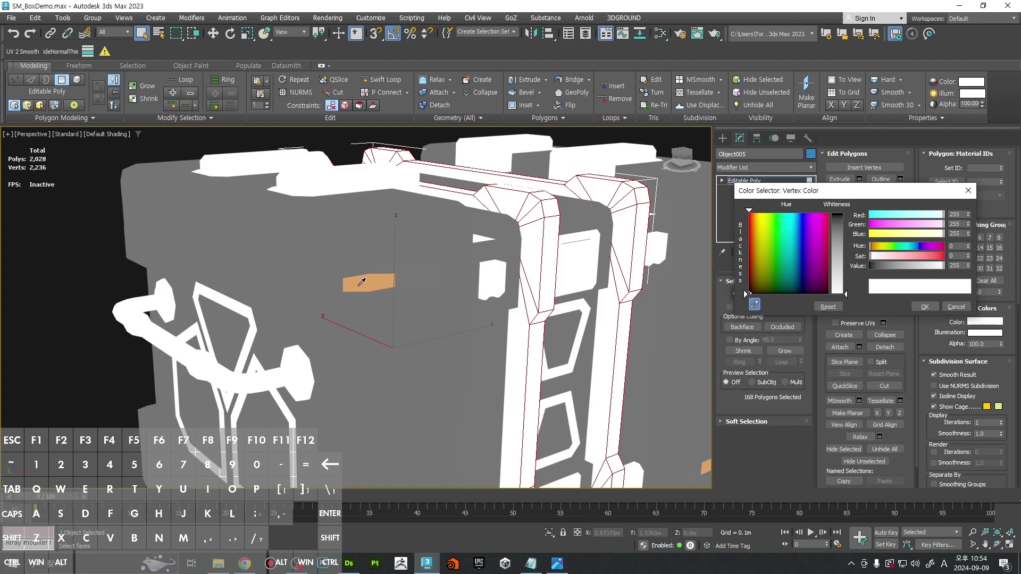
{"action": "left_click", "coordinate": [361, 283]}
{"action": "left_click", "coordinate": [930, 311]}
{"action": "middle_click_drag", "start_coordinate": [452, 213], "coordinate": [449, 250], "text": "ctrl+alt"}
{"action": "left_click", "coordinate": [221, 223]}
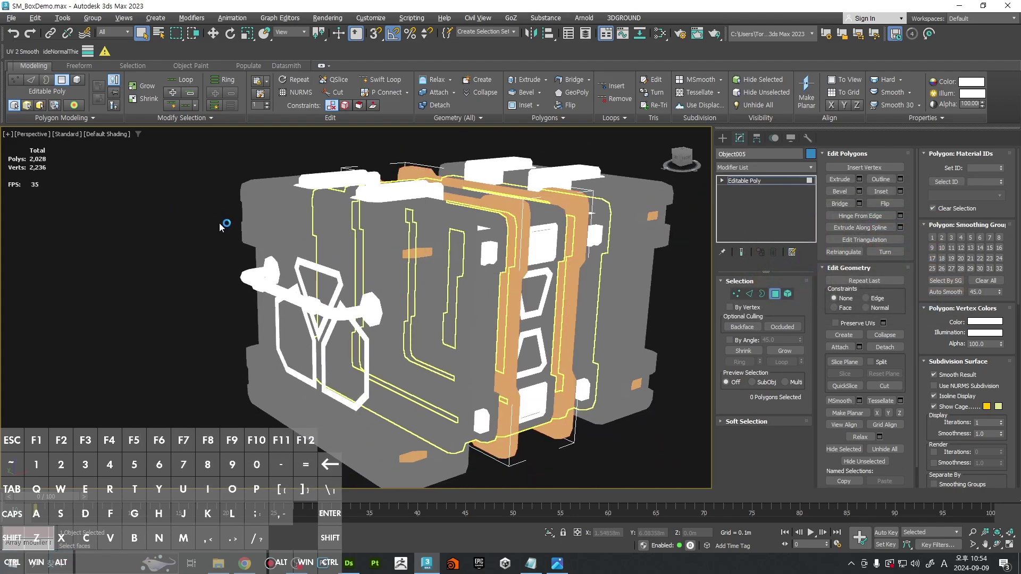
{"action": "middle_click_drag", "start_coordinate": [221, 224], "coordinate": [207, 220], "text": "alt"}
{"action": "key", "text": "5"}
{"action": "scroll", "coordinate": [391, 214], "scroll_direction": "up", "scroll_amount": 3}
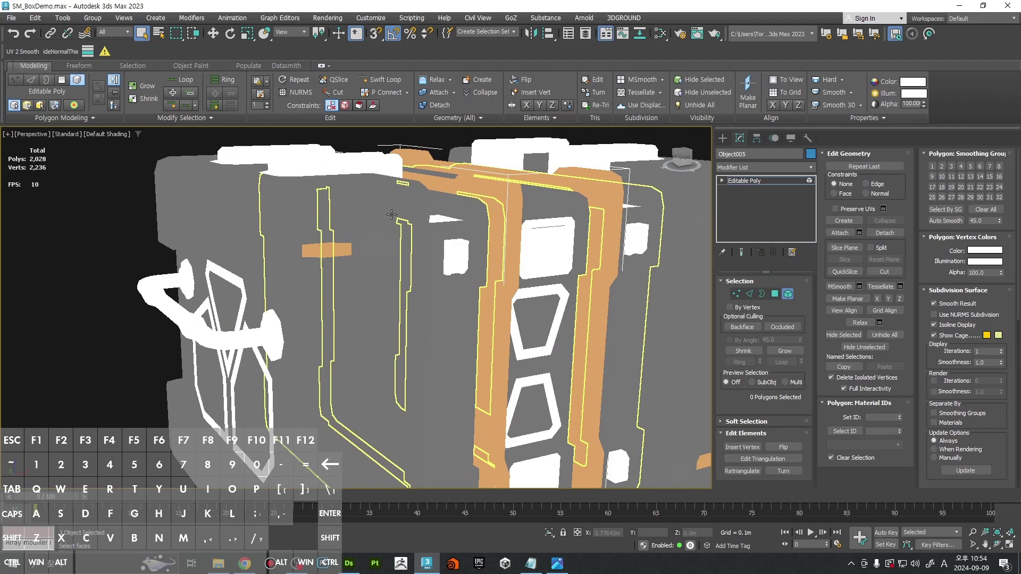
Step: Color all elements of the square frames between the two straps with the gray sampled from the crate's casing
{"action": "key", "text": "5"}
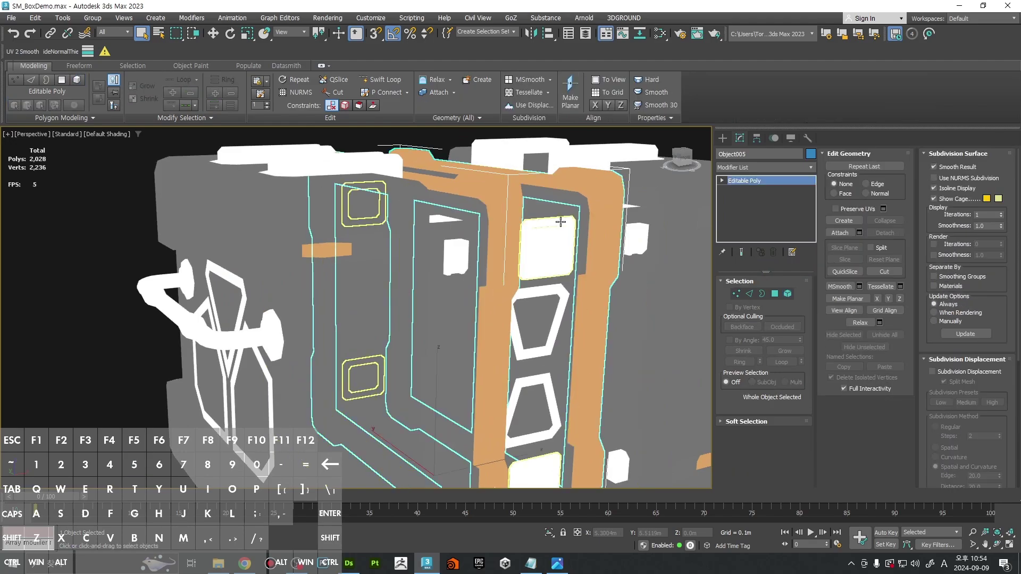
{"action": "left_click", "coordinate": [553, 226]}
{"action": "key", "text": "5"}
{"action": "left_click", "coordinate": [550, 228]}
{"action": "middle_click_drag", "start_coordinate": [550, 231], "coordinate": [560, 236], "text": "alt"}
{"action": "key", "text": "ctrl+a"}
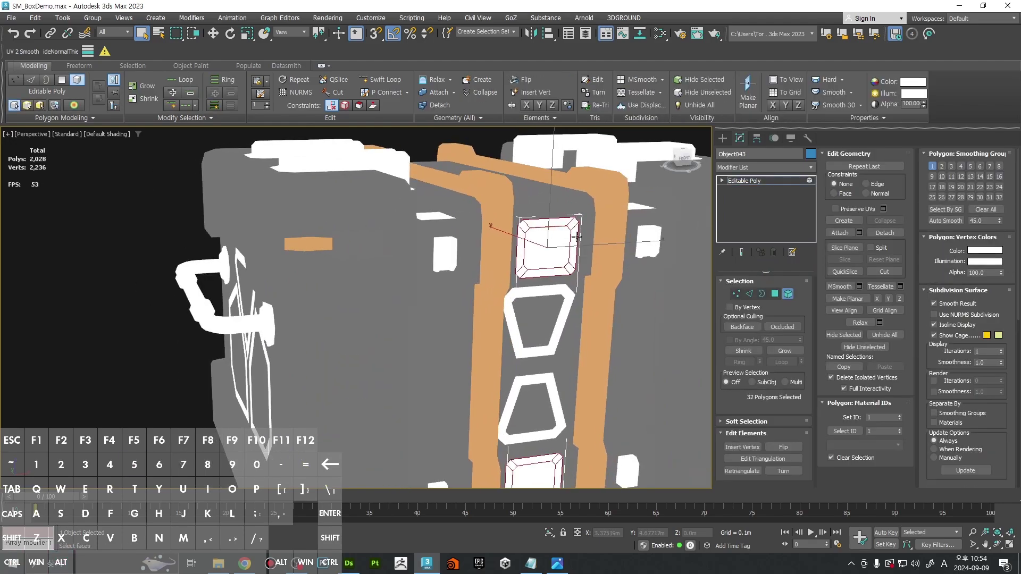
{"action": "left_click", "coordinate": [987, 252]}
{"action": "left_click", "coordinate": [744, 235]}
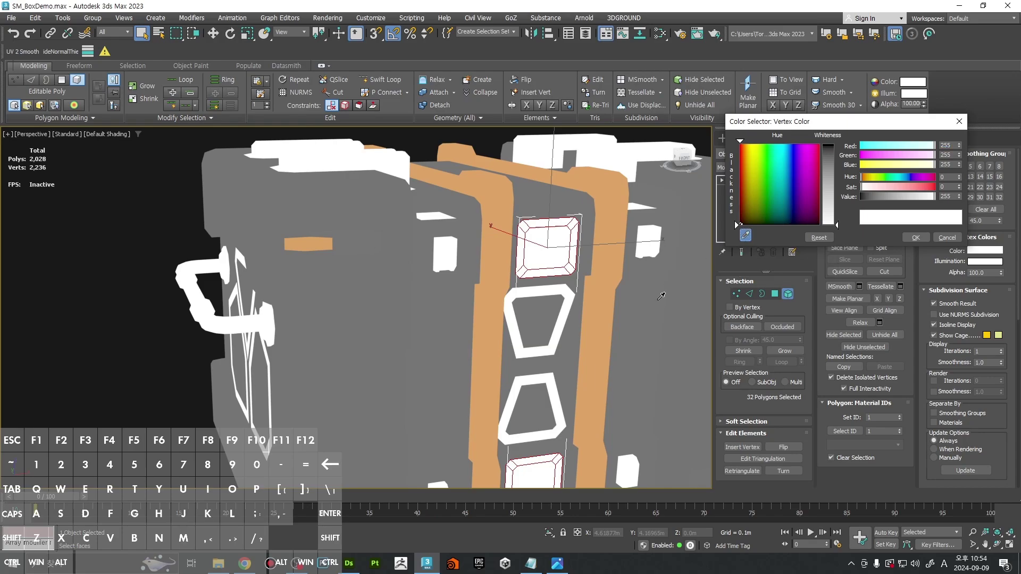
{"action": "left_click", "coordinate": [662, 297]}
{"action": "left_click", "coordinate": [914, 239]}
{"action": "middle_click_drag", "start_coordinate": [628, 265], "coordinate": [581, 253]}
{"action": "key", "text": "5"}
Step: Give the square plates inside those frames a light gray vertex color with value 187 and deselect them
{"action": "left_click", "coordinate": [488, 236]}
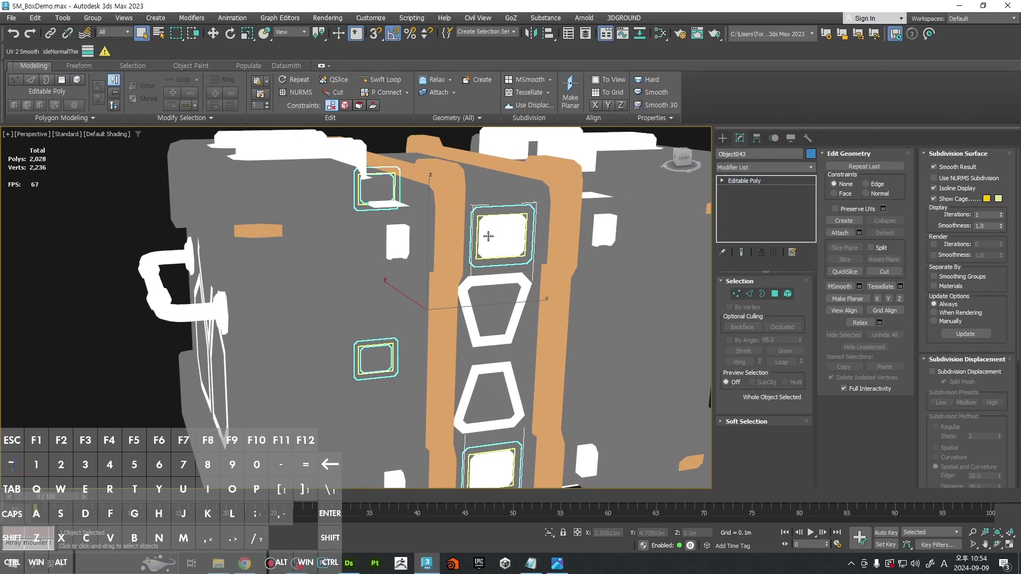
{"action": "key", "text": "5"}
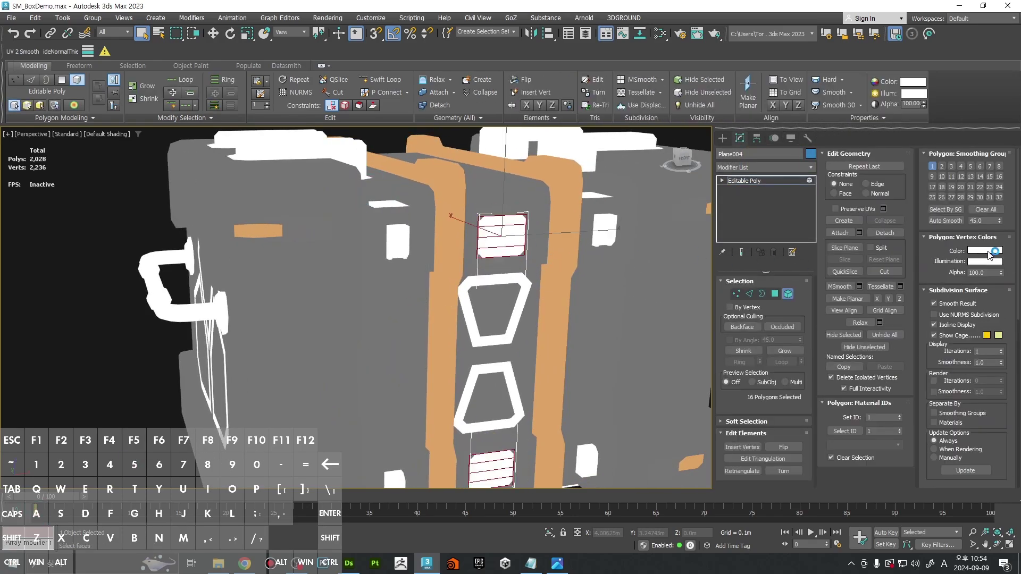
{"action": "left_click", "coordinate": [988, 252]}
{"action": "left_click_drag", "start_coordinate": [812, 117], "coordinate": [581, 206]}
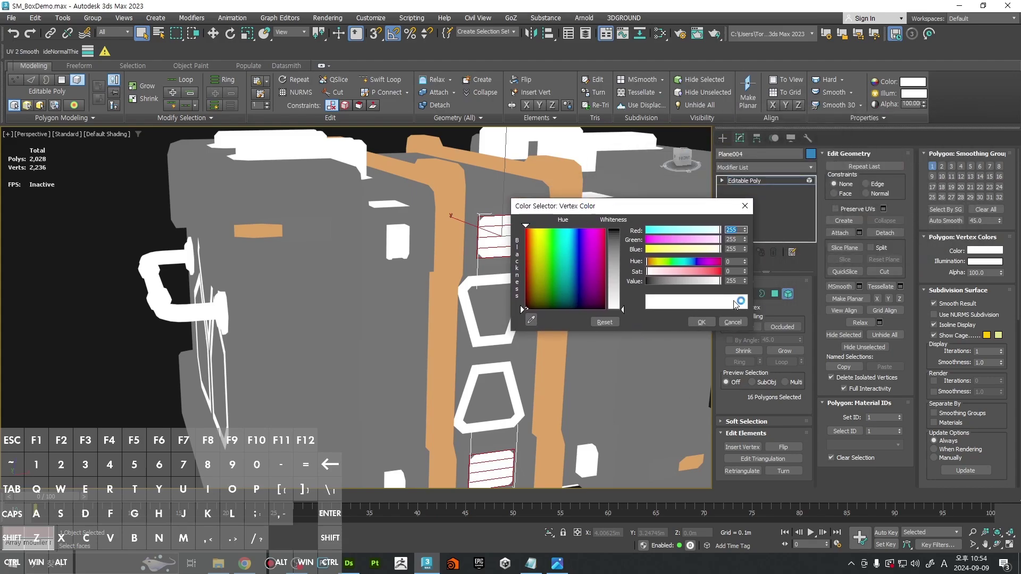
{"action": "type", "text": "180"}
{"action": "key", "text": "Return"}
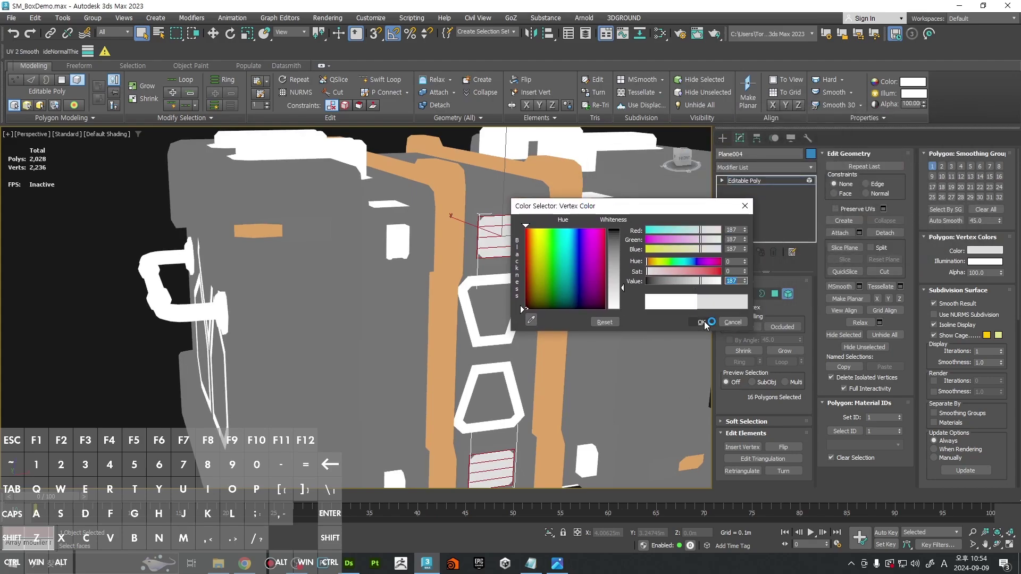
{"action": "left_click", "coordinate": [702, 322]}
{"action": "key", "text": "5"}
{"action": "mouse_move", "coordinate": [592, 246]}
{"action": "middle_mouse_down"}
{"action": "mouse_move", "coordinate": [539, 222]}
{"action": "mouse_move", "coordinate": [580, 259]}
{"action": "middle_mouse_up"}
{"action": "middle_click_drag", "start_coordinate": [579, 260], "coordinate": [650, 266], "text": "alt"}
{"action": "left_click", "coordinate": [655, 263]}
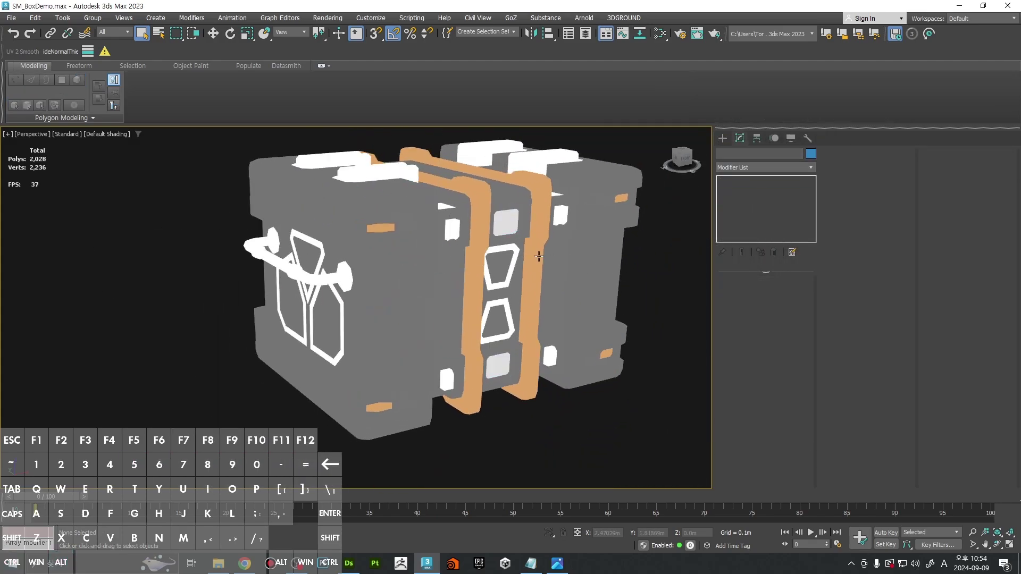
Step: Color all polygons of the two trapezoid frames between the straps with the gray (46, 46, 46) sampled from the casing
{"action": "middle_click_drag", "start_coordinate": [525, 256], "coordinate": [527, 226], "text": "ctrl+alt"}
{"action": "left_click", "coordinate": [513, 248]}
{"action": "left_click", "coordinate": [514, 249]}
{"action": "left_click", "coordinate": [774, 294]}
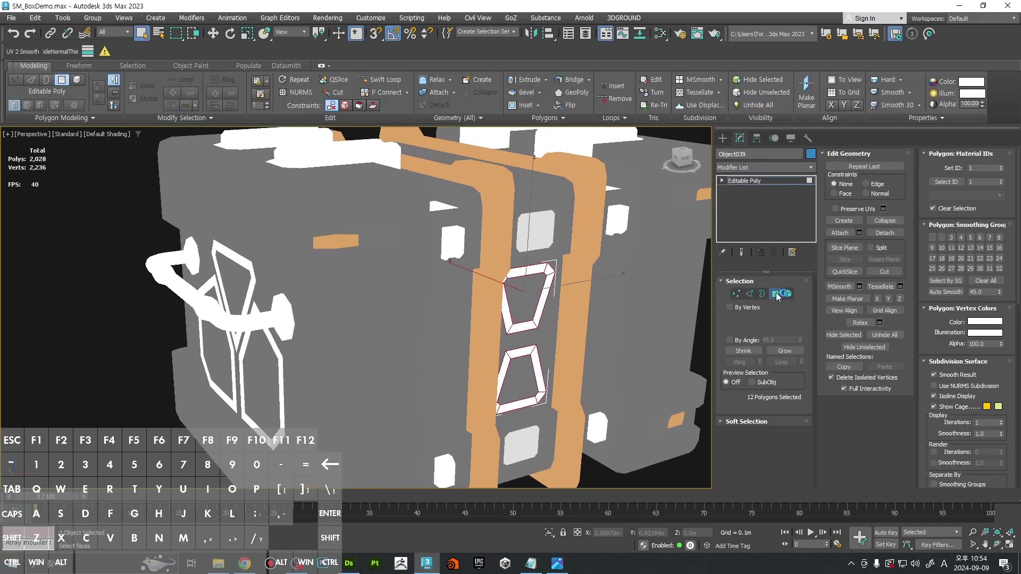
{"action": "left_click", "coordinate": [672, 307]}
{"action": "left_click", "coordinate": [636, 344]}
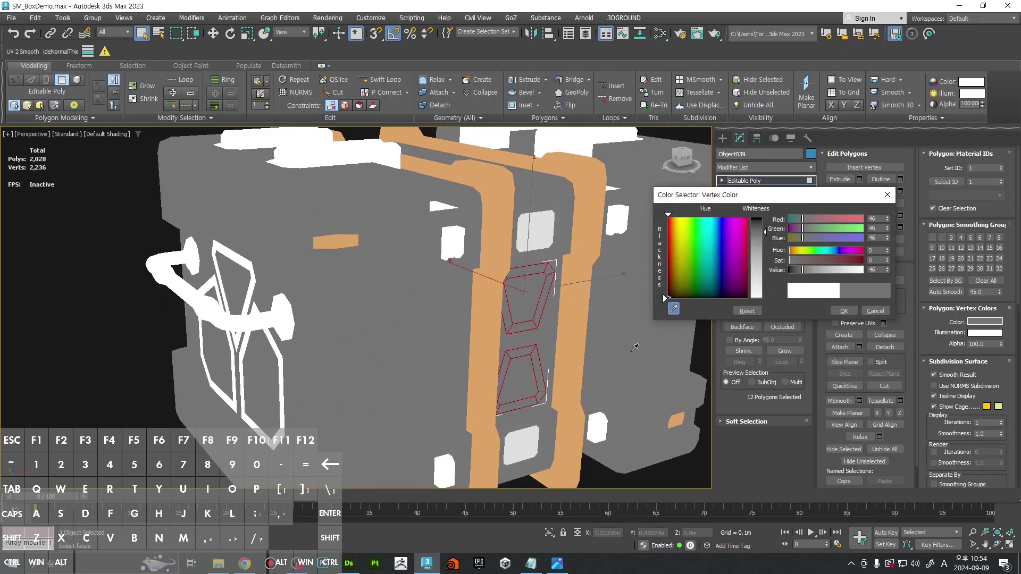
{"action": "left_click", "coordinate": [841, 312]}
{"action": "key", "text": "5"}
{"action": "middle_click_drag", "start_coordinate": [657, 302], "coordinate": [467, 260]}
{"action": "left_click", "coordinate": [660, 286]}
{"action": "scroll", "coordinate": [656, 285], "scroll_direction": "down", "scroll_amount": 3}
{"action": "scroll", "coordinate": [445, 237], "scroll_direction": "up", "scroll_amount": 4}
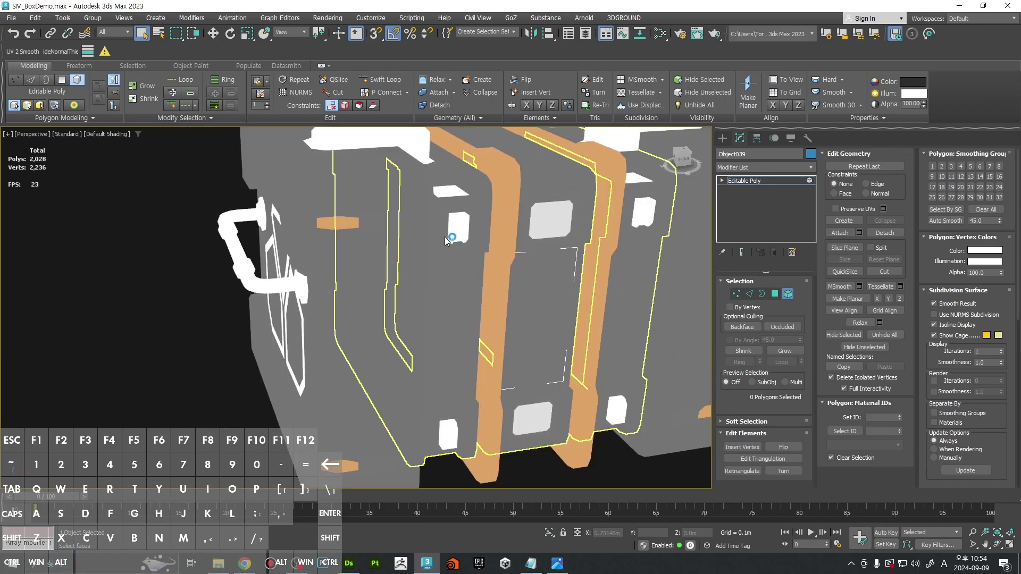
Step: Color all elements of the small blocks on both sides of the straps with the casing gray and deselect them
{"action": "key", "text": "5"}
{"action": "left_click", "coordinate": [462, 218]}
{"action": "key", "text": "5"}
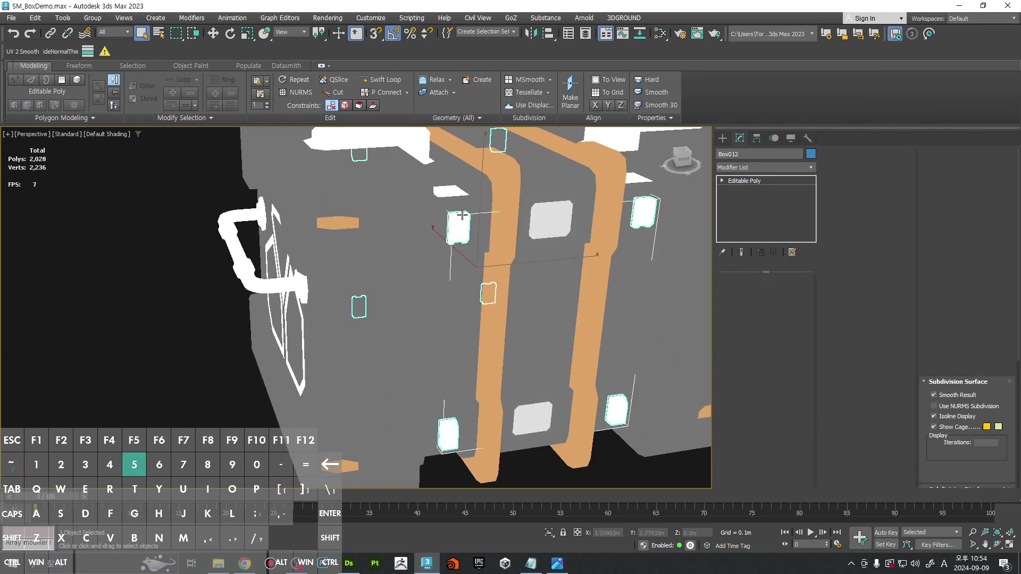
{"action": "key", "text": "ctrl+a"}
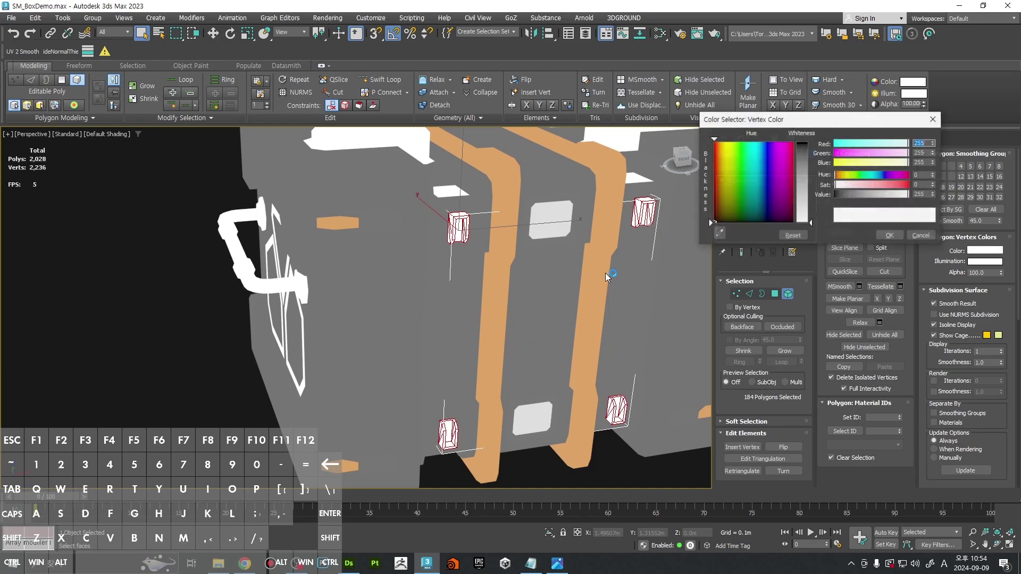
{"action": "left_click", "coordinate": [884, 236]}
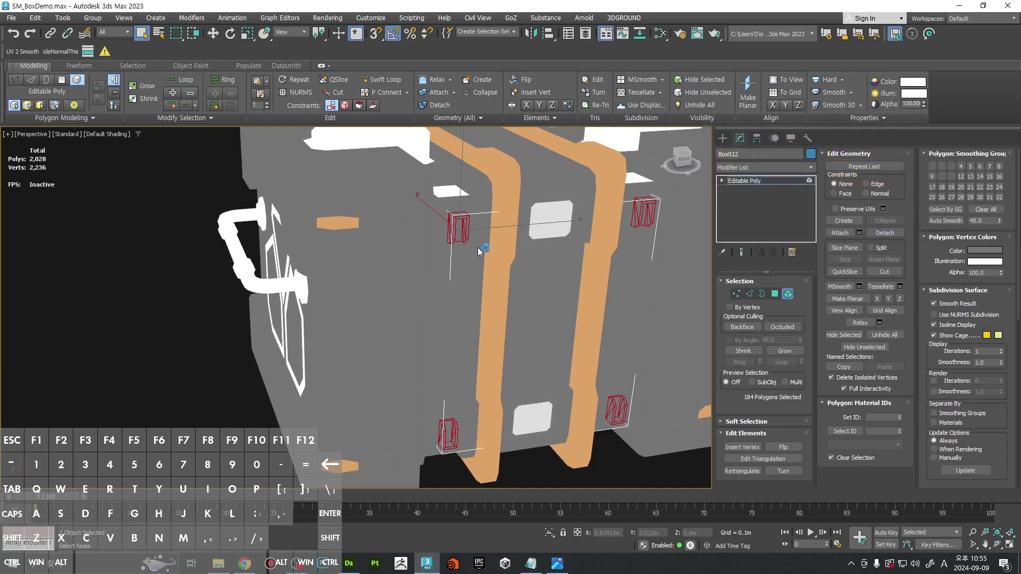
{"action": "scroll", "coordinate": [405, 247], "scroll_direction": "down", "scroll_amount": 3}
{"action": "key", "text": "5"}
{"action": "middle_click_drag", "start_coordinate": [404, 246], "coordinate": [468, 282], "text": "alt"}
{"action": "key", "text": "ctrl+d"}
Step: Color all elements of the square inserts at the body's upper edges beside the straps with the casing gray
{"action": "left_click", "coordinate": [527, 243]}
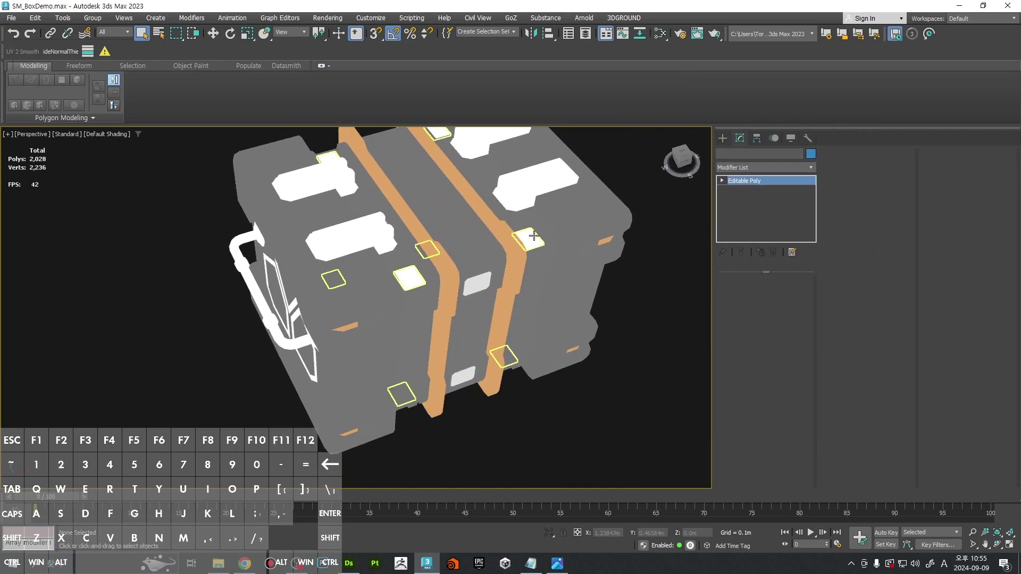
{"action": "key", "text": "5"}
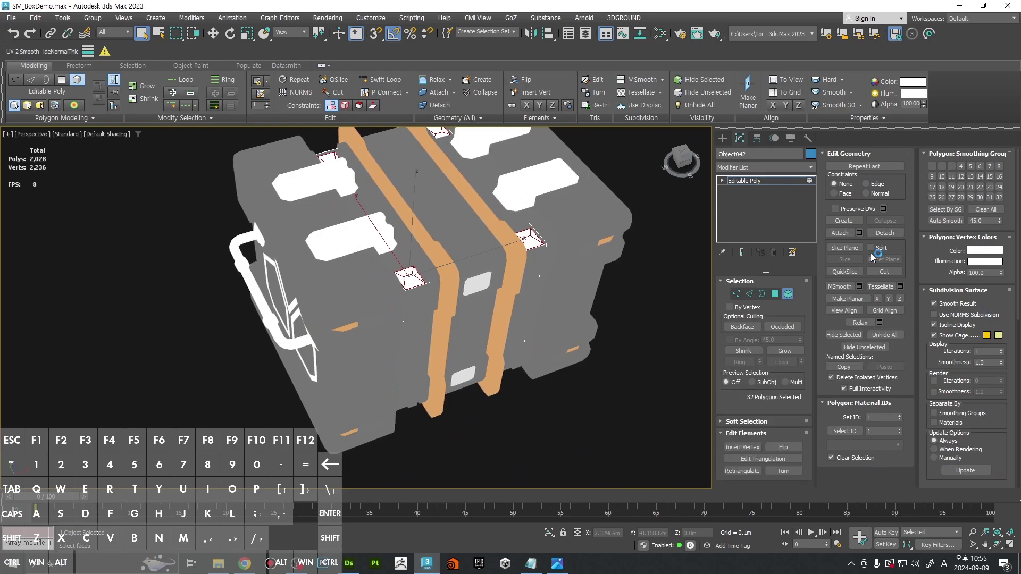
{"action": "left_click", "coordinate": [579, 220]}
{"action": "middle_click_drag", "start_coordinate": [579, 221], "coordinate": [648, 302], "text": "alt"}
{"action": "left_click", "coordinate": [884, 231]}
{"action": "key", "text": "5"}
Step: Color all elements of the long latches on the crate's top with the gray sampled from the casing
{"action": "left_click", "coordinate": [513, 215]}
{"action": "middle_click_drag", "start_coordinate": [548, 225], "coordinate": [584, 272], "text": "alt"}
{"action": "key", "text": "5"}
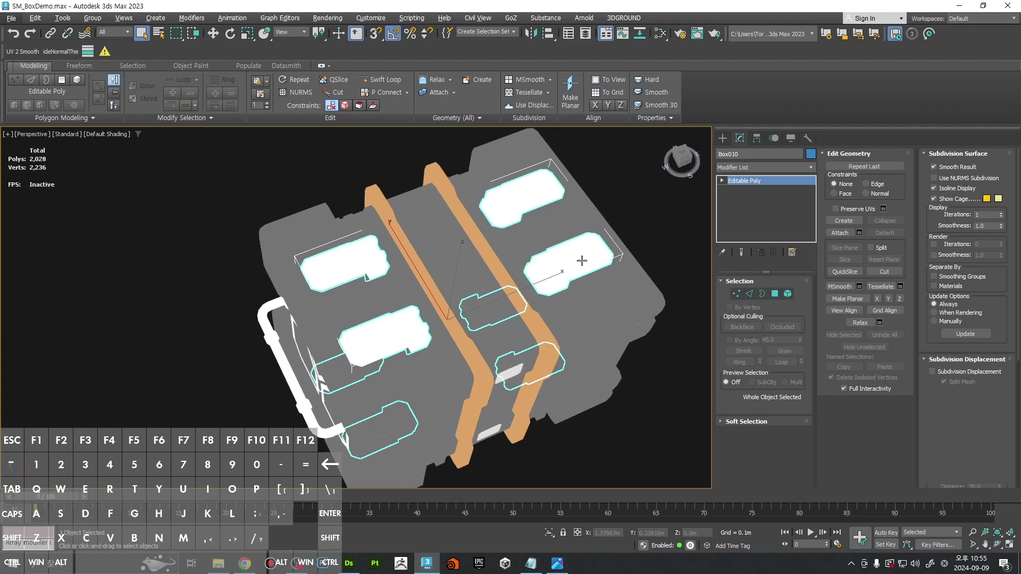
{"action": "key", "text": "ctrl+a"}
{"action": "left_click", "coordinate": [984, 250]}
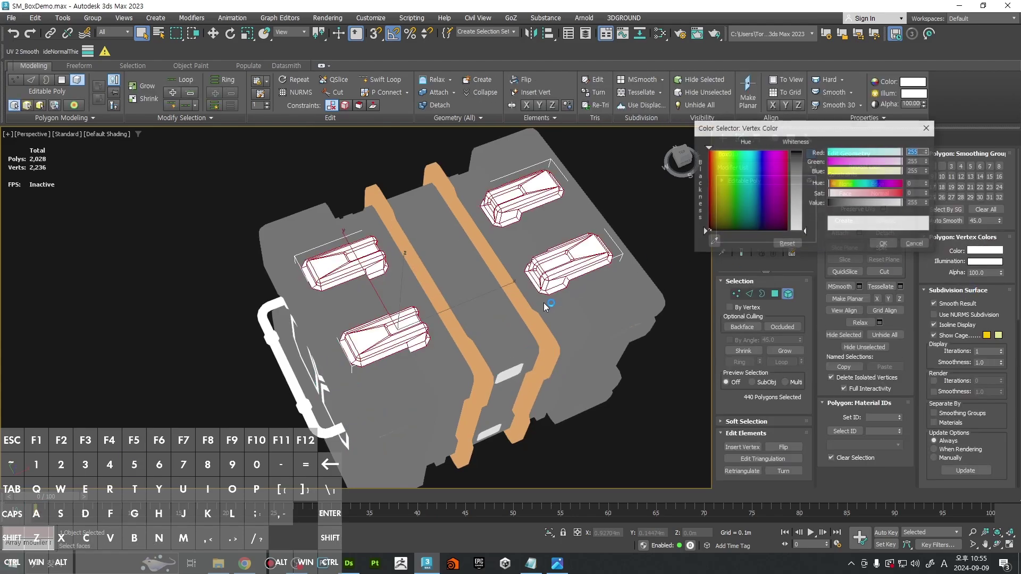
{"action": "left_click", "coordinate": [600, 301]}
{"action": "left_click", "coordinate": [883, 244]}
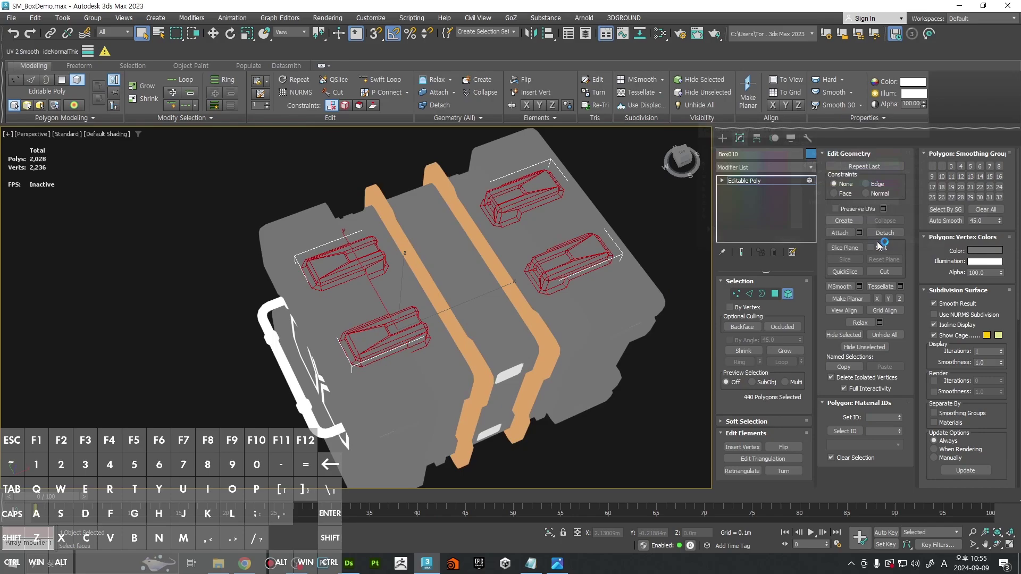
Step: Select the three polygons forming the narrow strip on top of one latch
{"action": "scroll", "coordinate": [580, 269], "scroll_direction": "up", "scroll_amount": 5}
{"action": "scroll", "coordinate": [522, 267], "scroll_direction": "up", "scroll_amount": 3}
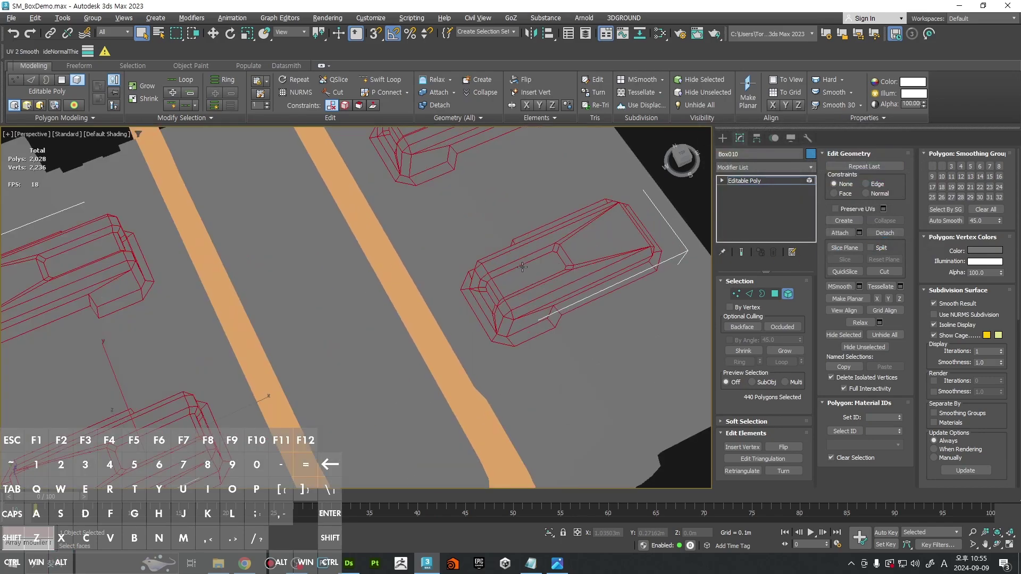
{"action": "left_click", "coordinate": [499, 295]}
{"action": "key", "text": "4"}
{"action": "left_click", "coordinate": [495, 293]}
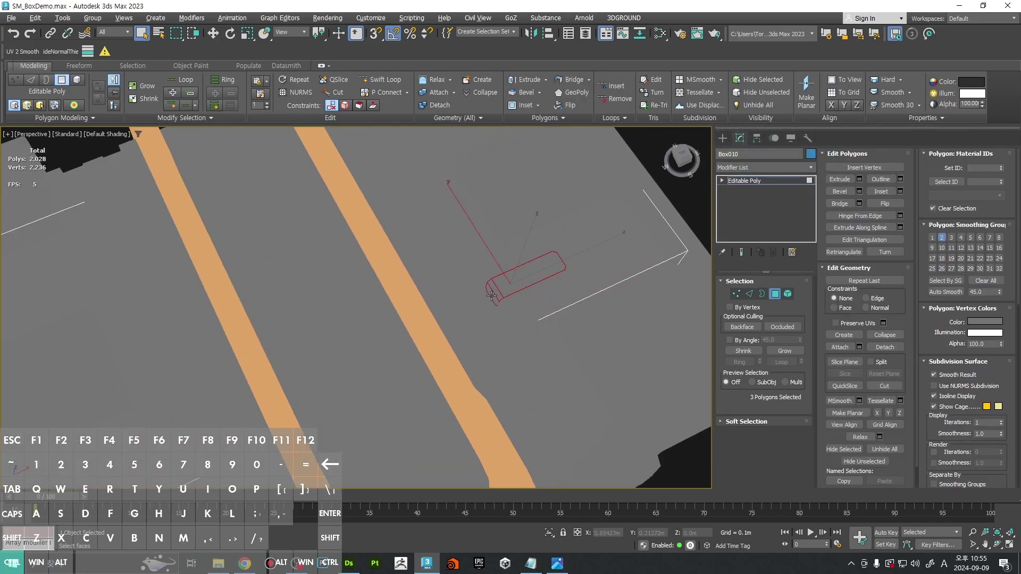
{"action": "key", "text": "F2"}
{"action": "middle_click_drag", "start_coordinate": [491, 295], "coordinate": [537, 301], "text": "alt"}
{"action": "key", "text": "F2"}
{"action": "middle_click_drag", "start_coordinate": [604, 318], "coordinate": [541, 283], "text": "alt"}
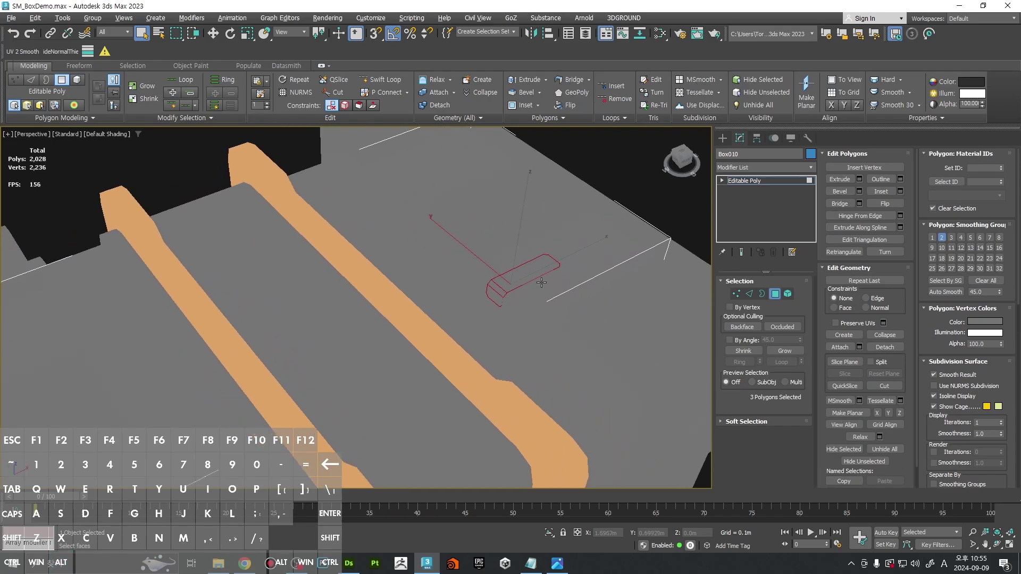
Step: Extend the selection to the similar strip polygons on all the other latches
{"action": "left_click", "coordinate": [196, 118]}
{"action": "left_click", "coordinate": [146, 144]}
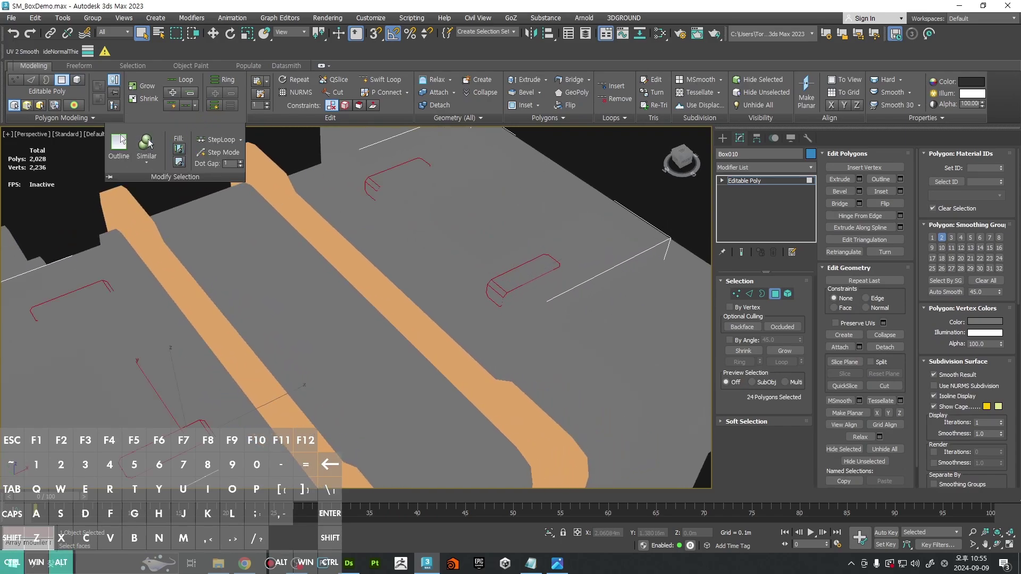
{"action": "middle_click_drag", "start_coordinate": [559, 160], "coordinate": [532, 226], "text": "ctrl+alt"}
{"action": "left_click", "coordinate": [207, 120]}
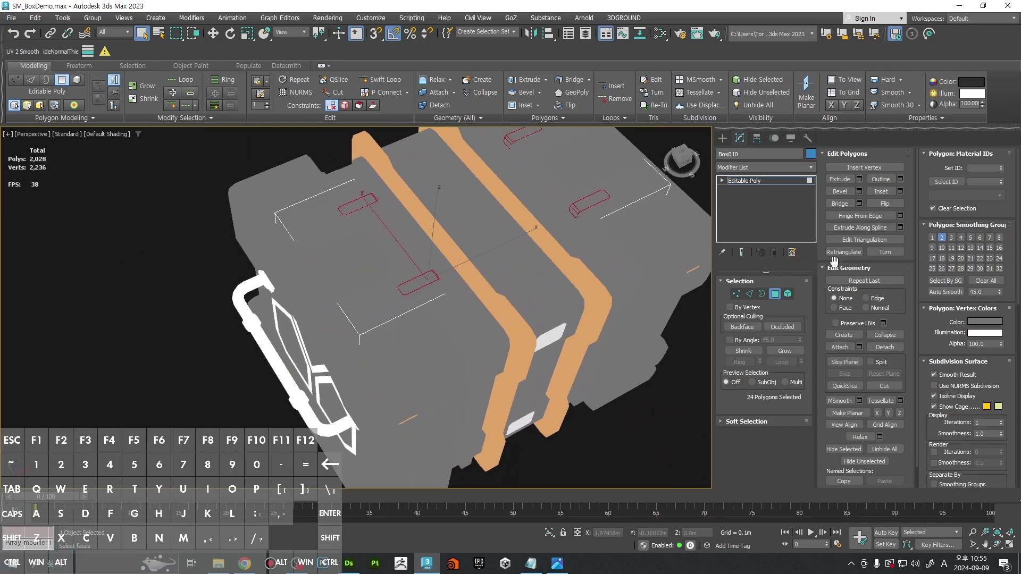
Step: Color the selected latch strips with the orange (184, 95, 33) sampled from a strap and clear the selection
{"action": "left_click", "coordinate": [972, 324]}
{"action": "left_click", "coordinate": [731, 307]}
{"action": "left_click", "coordinate": [613, 287]}
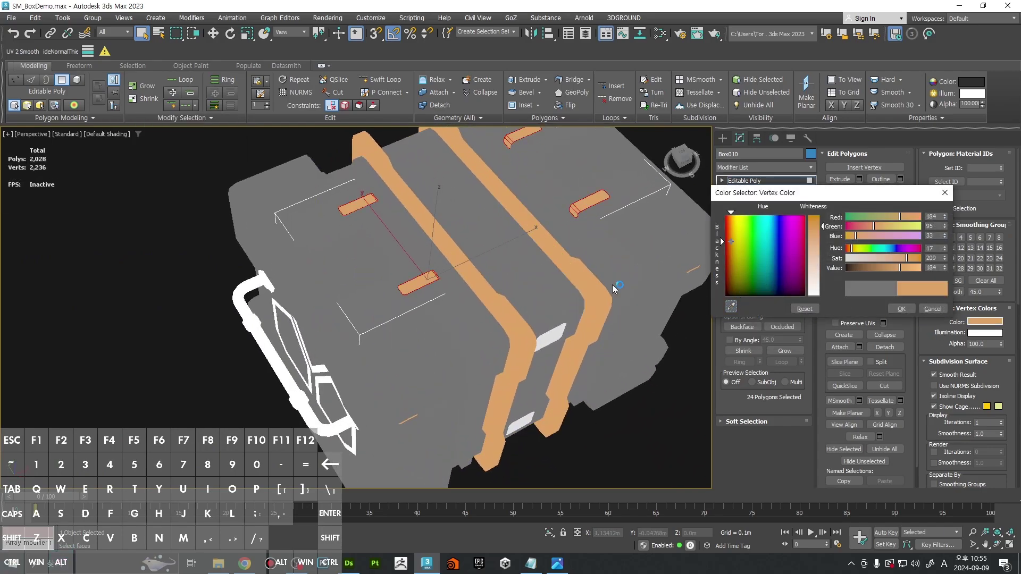
{"action": "left_click", "coordinate": [899, 308]}
{"action": "middle_click_drag", "start_coordinate": [580, 262], "coordinate": [589, 244], "text": "alt"}
{"action": "left_click", "coordinate": [589, 295]}
{"action": "key", "text": "5"}
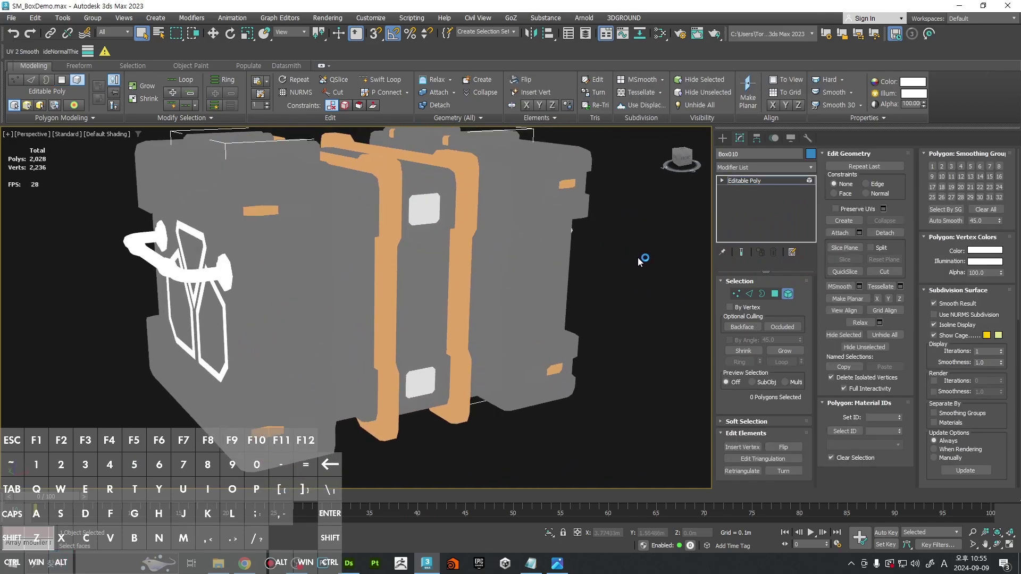
Step: Select the trapezoid frames between the straps on the crate's opposite side at element level
{"action": "scroll", "coordinate": [637, 257], "scroll_direction": "down", "scroll_amount": 3}
{"action": "middle_click_drag", "start_coordinate": [633, 270], "coordinate": [617, 254], "text": "alt"}
{"action": "scroll", "coordinate": [454, 266], "scroll_direction": "up", "scroll_amount": 3}
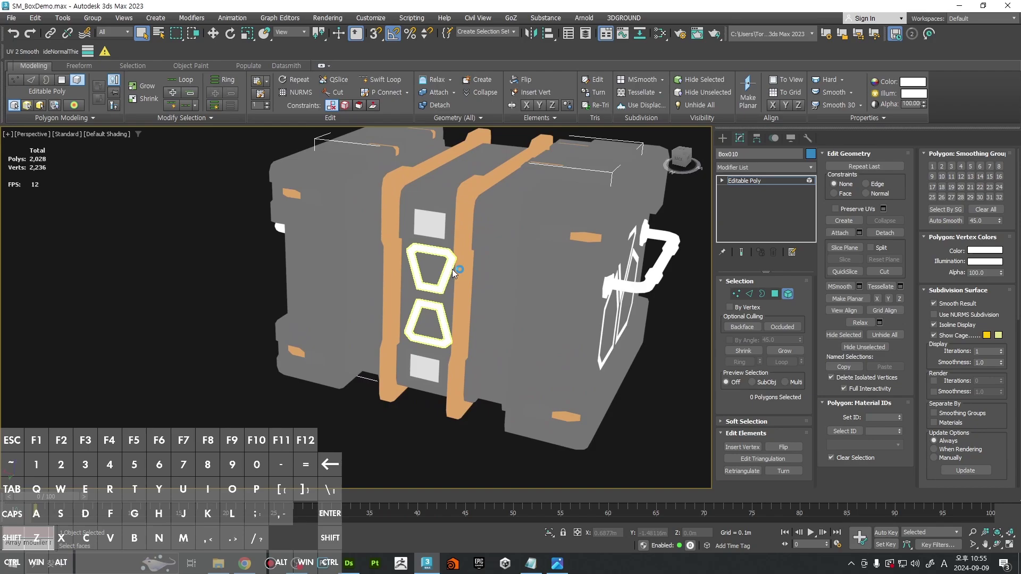
{"action": "key", "text": "5"}
{"action": "left_click", "coordinate": [452, 269]}
{"action": "key", "text": "5"}
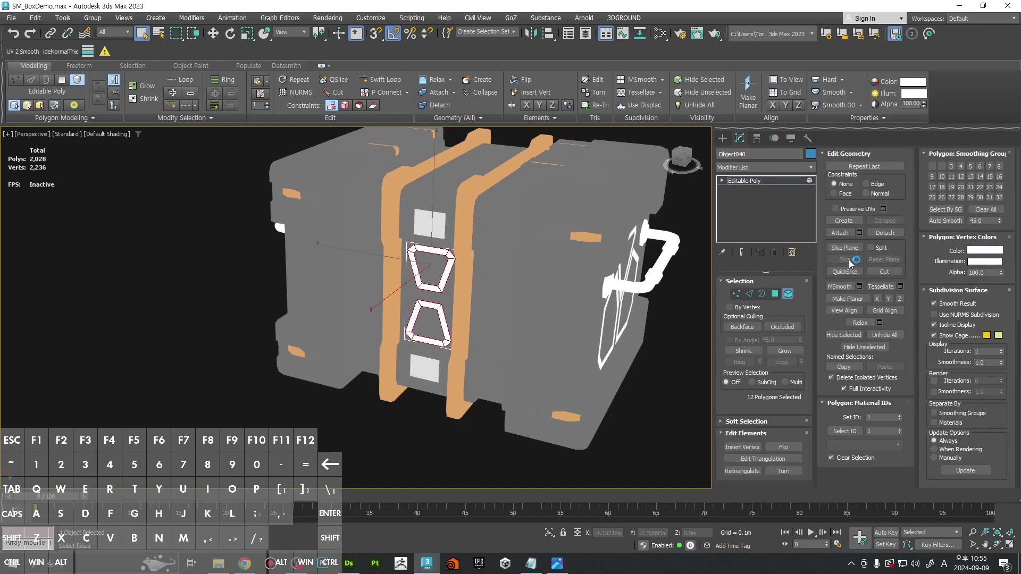
{"action": "left_click", "coordinate": [612, 210]}
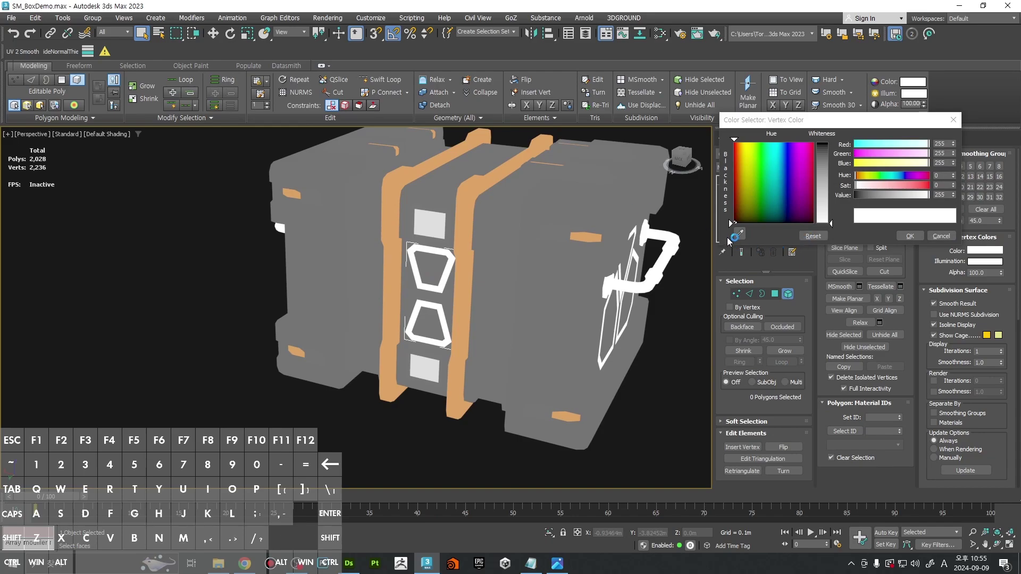
{"action": "left_click", "coordinate": [737, 235]}
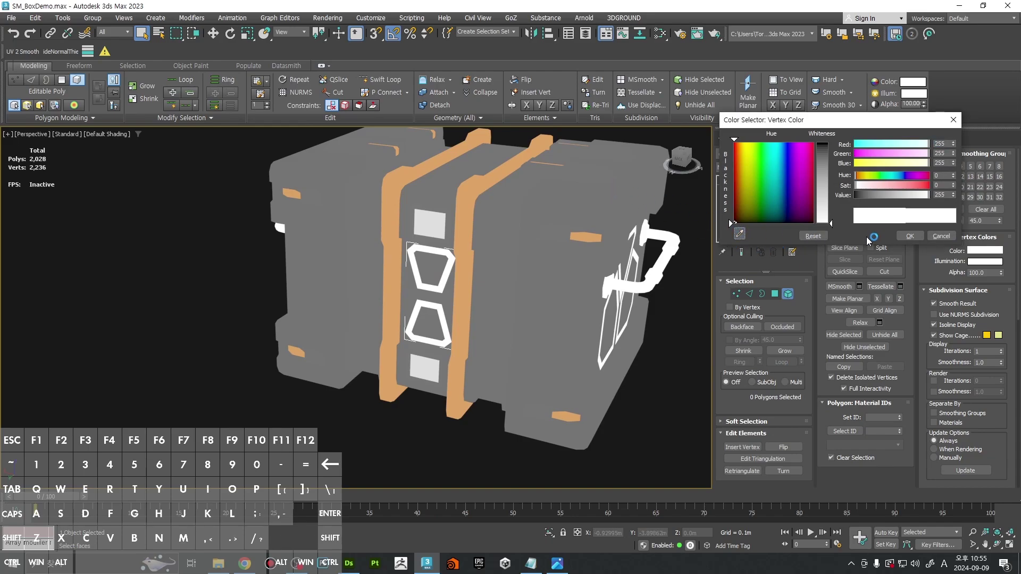
{"action": "left_click", "coordinate": [914, 236]}
Step: Color all elements of the opposite side's trapezoid frames with the casing gray and leave element editing
{"action": "middle_click_drag", "start_coordinate": [614, 366], "coordinate": [647, 373], "text": "alt"}
{"action": "key", "text": "ctrl+a"}
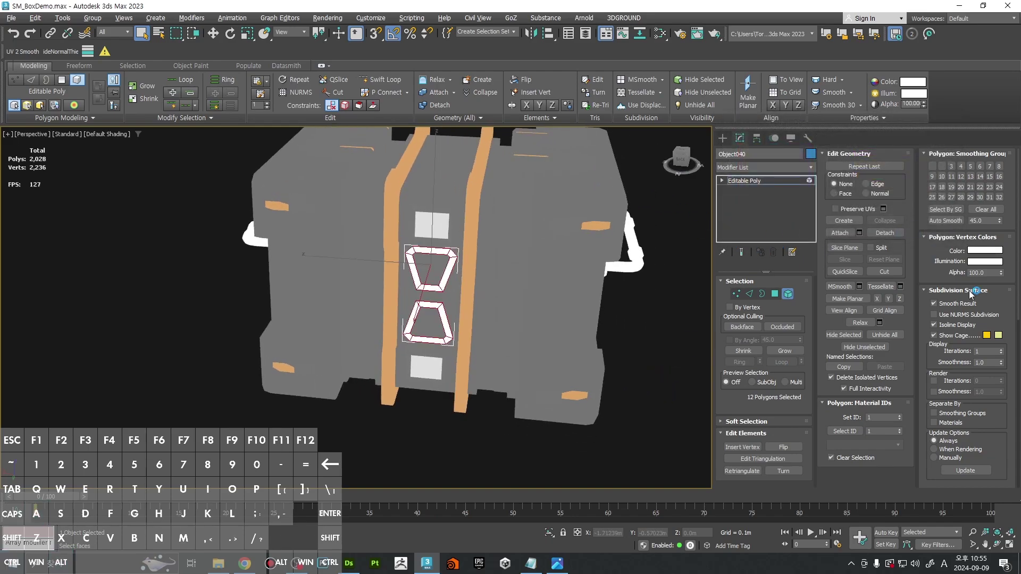
{"action": "left_click", "coordinate": [969, 250]}
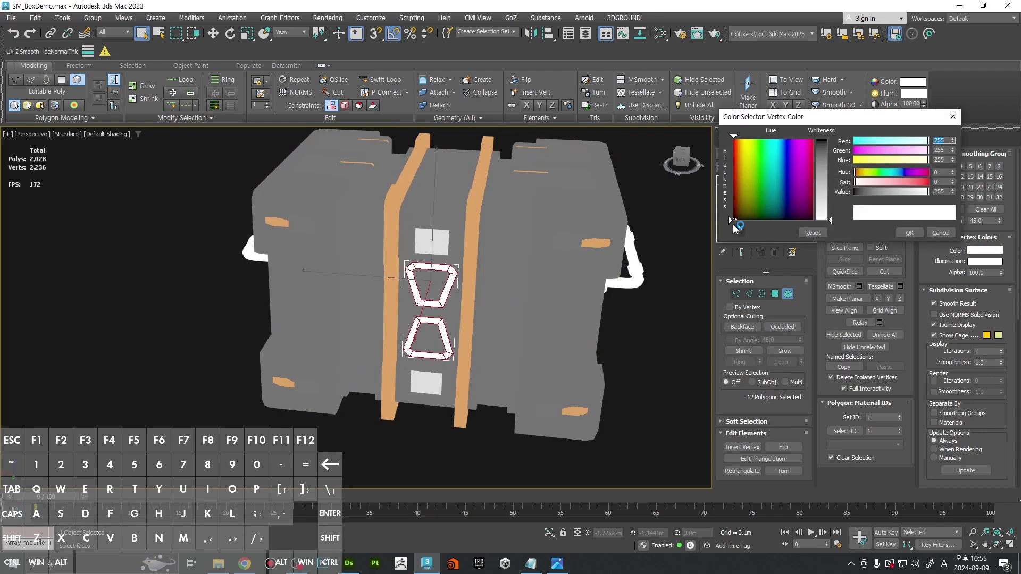
{"action": "left_click", "coordinate": [919, 235]}
{"action": "left_click", "coordinate": [652, 364]}
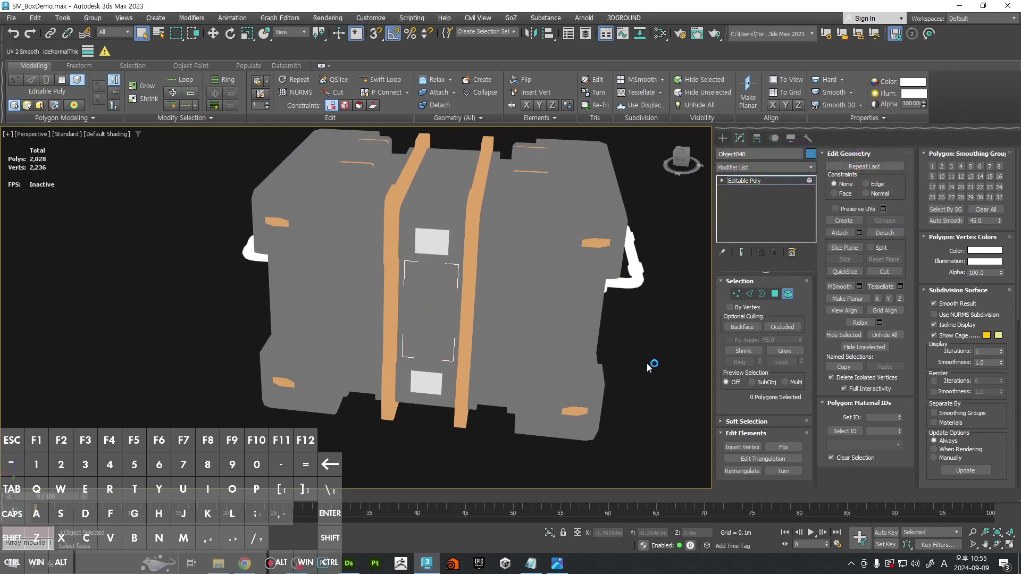
{"action": "middle_click_drag", "start_coordinate": [654, 363], "coordinate": [686, 354]}
{"action": "key", "text": "5"}
Step: Color all polygons of the Y-shaped panel frames behind the handle with the gray (46, 46, 46) sampled from the casing
{"action": "middle_click_drag", "start_coordinate": [620, 309], "coordinate": [396, 313], "text": "alt"}
{"action": "left_click", "coordinate": [576, 355]}
{"action": "left_click", "coordinate": [470, 318]}
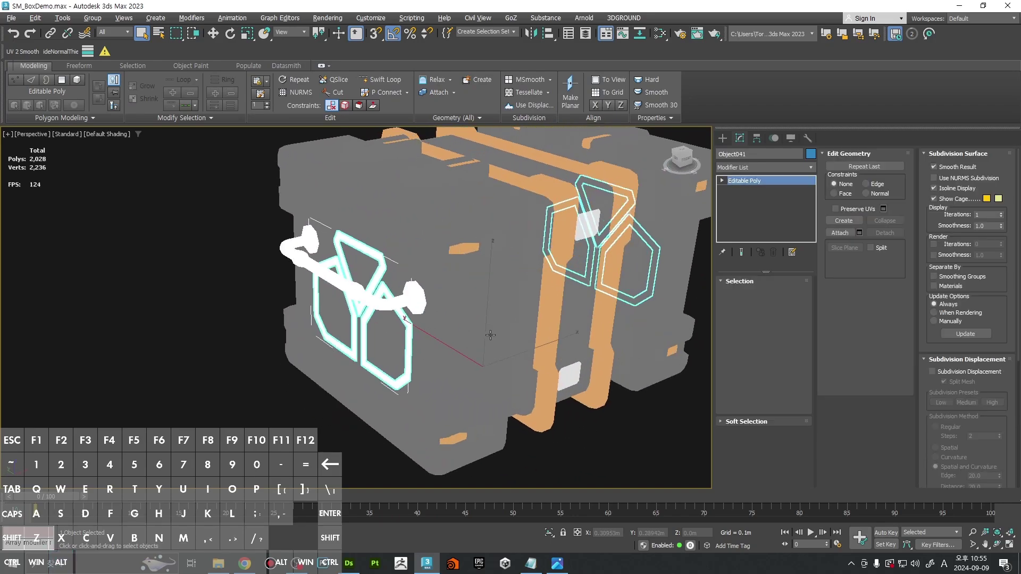
{"action": "key", "text": "4"}
{"action": "key", "text": "ctrl+a"}
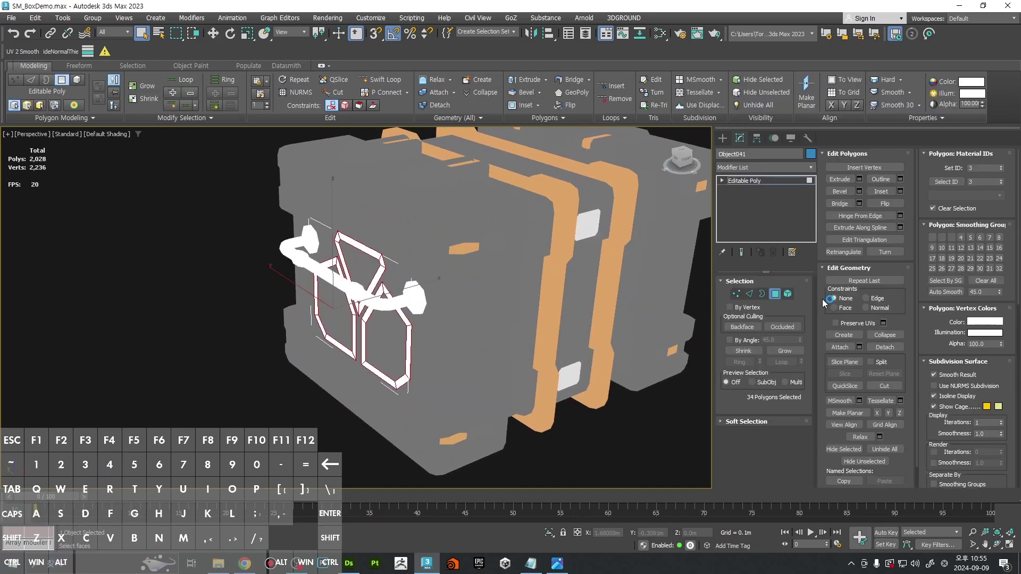
{"action": "left_click", "coordinate": [715, 298]}
{"action": "left_click", "coordinate": [477, 287]}
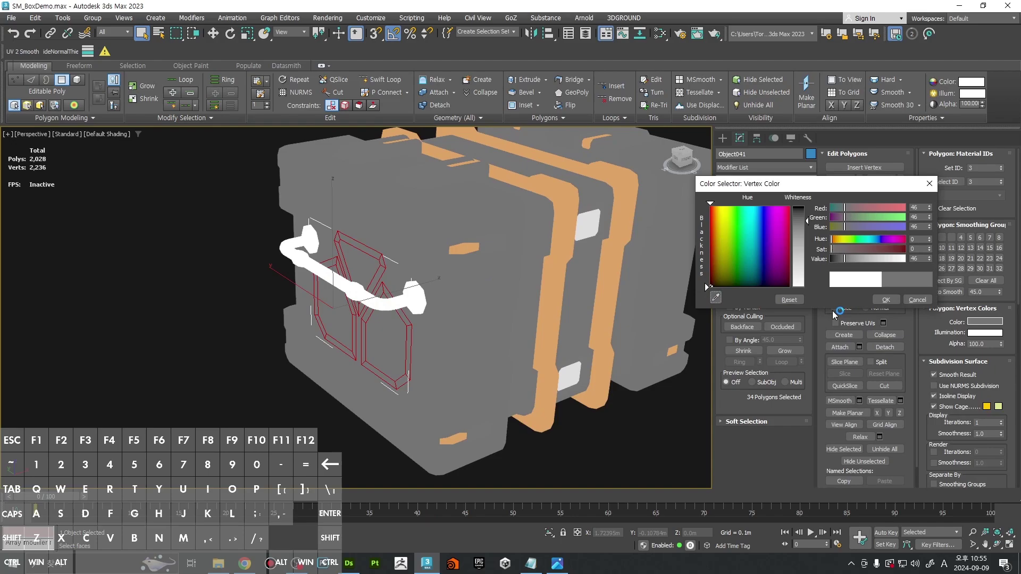
{"action": "left_click", "coordinate": [891, 301]}
{"action": "left_click", "coordinate": [662, 412]}
{"action": "middle_click_drag", "start_coordinate": [662, 411], "coordinate": [484, 379]}
{"action": "scroll", "coordinate": [536, 384], "scroll_direction": "up", "scroll_amount": 3}
{"action": "key", "text": "4"}
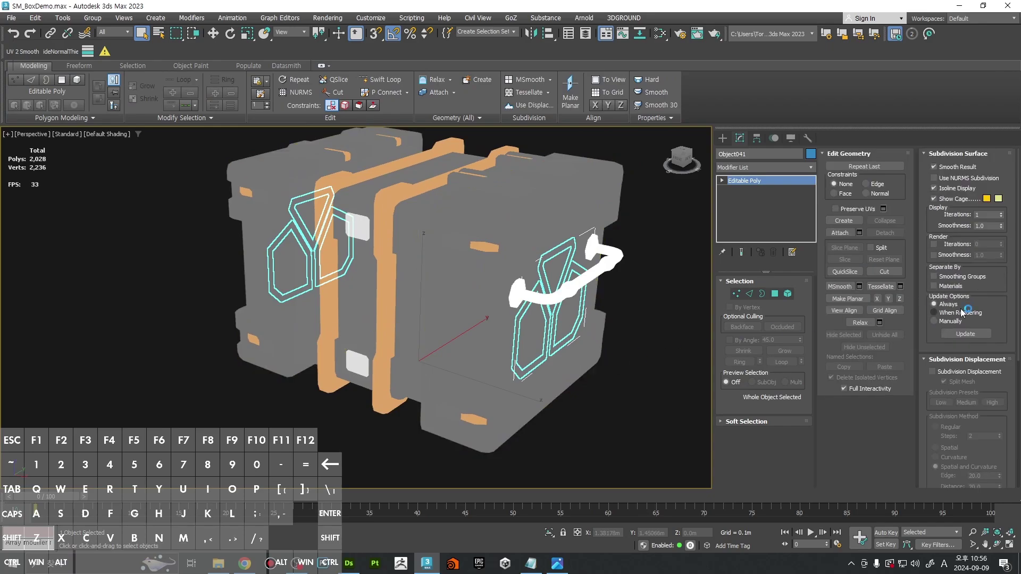
Step: Recheck the panel frames' vertex color from the other end, keep the gray (46, 46, 46) and leave polygon editing
{"action": "key", "text": "4"}
{"action": "left_click", "coordinate": [983, 321]}
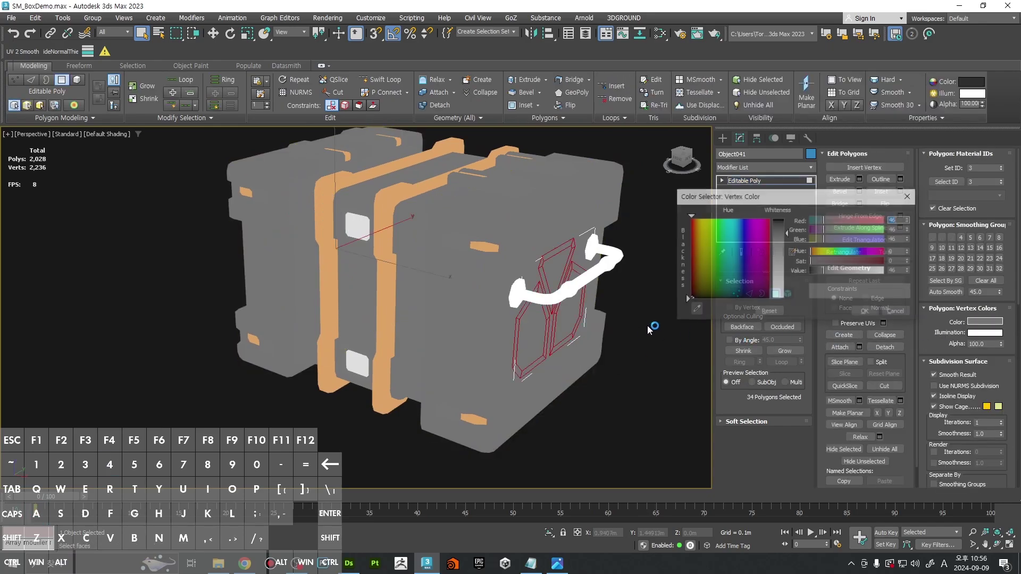
{"action": "left_click", "coordinate": [866, 312]}
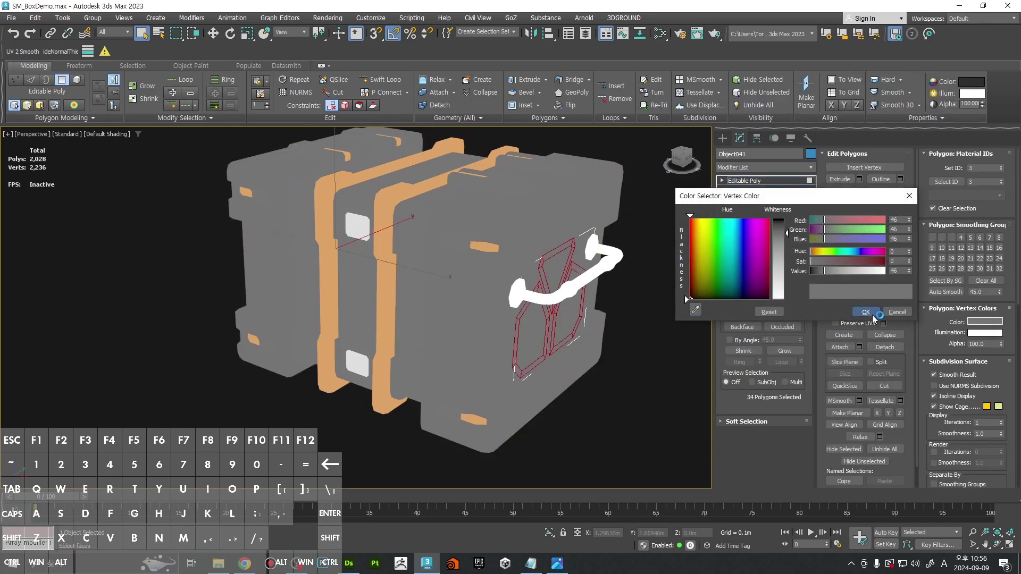
{"action": "left_click", "coordinate": [645, 409]}
{"action": "middle_click_drag", "start_coordinate": [644, 409], "coordinate": [667, 406], "text": "alt"}
{"action": "key", "text": "4"}
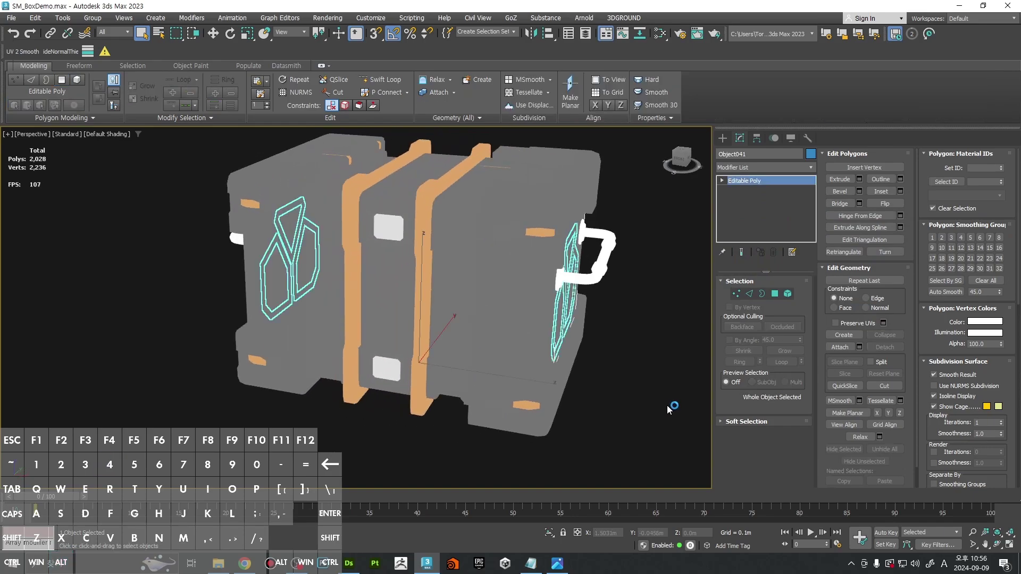
{"action": "left_click", "coordinate": [667, 406]}
Step: Color all polygons of the crate's handles with the light gray (188, 188, 188) sampled from the plate between the straps
{"action": "left_click", "coordinate": [587, 280]}
{"action": "left_click", "coordinate": [586, 280]}
{"action": "middle_click_drag", "start_coordinate": [604, 312], "coordinate": [634, 302], "text": "alt"}
{"action": "scroll", "coordinate": [484, 290], "scroll_direction": "up", "scroll_amount": 3}
{"action": "key", "text": "4"}
{"action": "middle_click_drag", "start_coordinate": [533, 295], "coordinate": [991, 297], "text": "alt"}
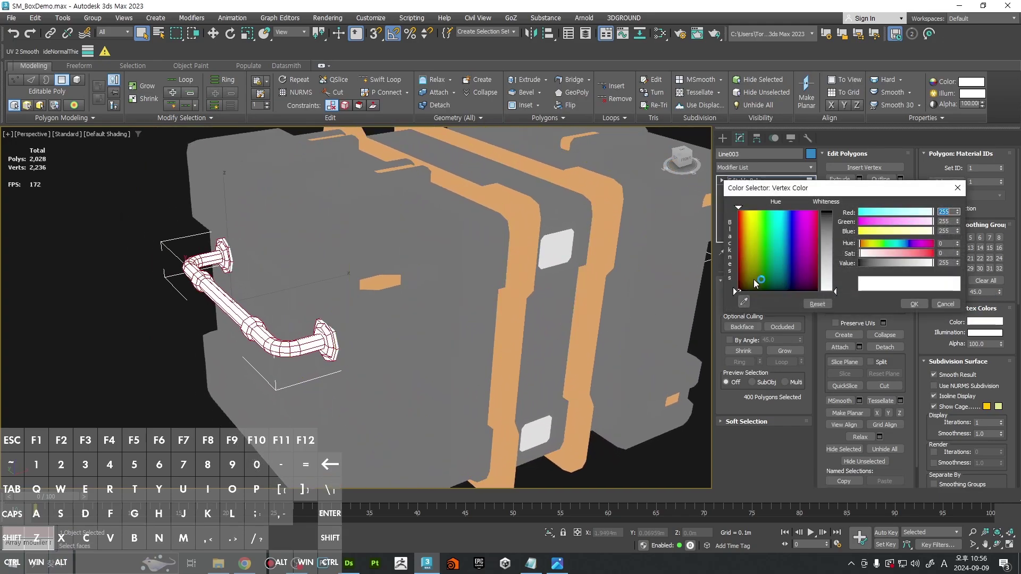
{"action": "left_click", "coordinate": [562, 254]}
{"action": "middle_click_drag", "start_coordinate": [553, 260], "coordinate": [497, 304], "text": "alt"}
{"action": "left_click", "coordinate": [913, 304]}
Step: Select all round end mounts of the handles at element level and color them with the casing gray (46, 46, 46)
{"action": "key", "text": "5"}
{"action": "left_click", "coordinate": [475, 307]}
{"action": "key", "text": "F2"}
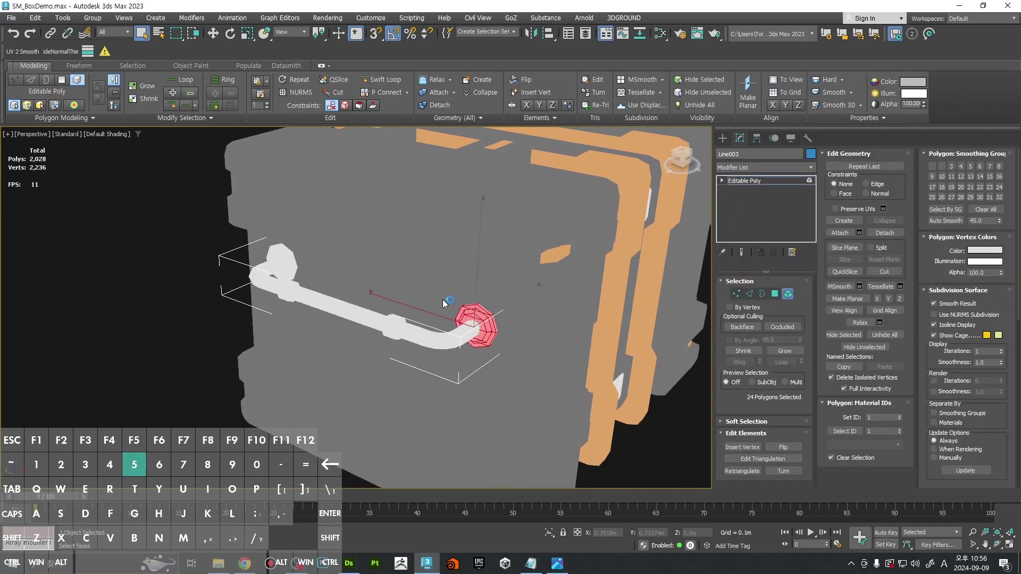
{"action": "middle_click_drag", "start_coordinate": [285, 250], "coordinate": [344, 299], "text": "alt"}
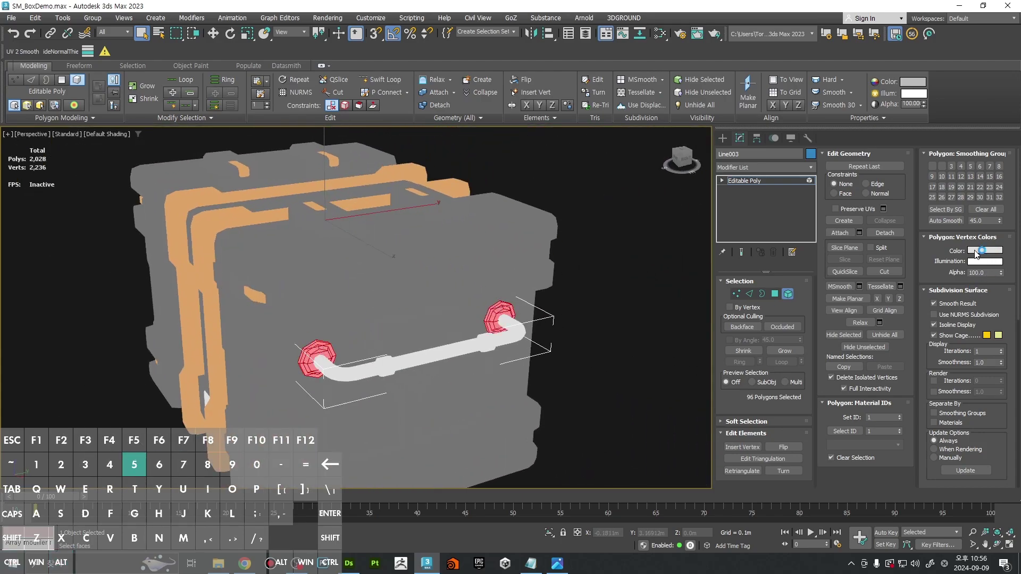
{"action": "left_click", "coordinate": [976, 251]}
{"action": "left_click", "coordinate": [833, 249]}
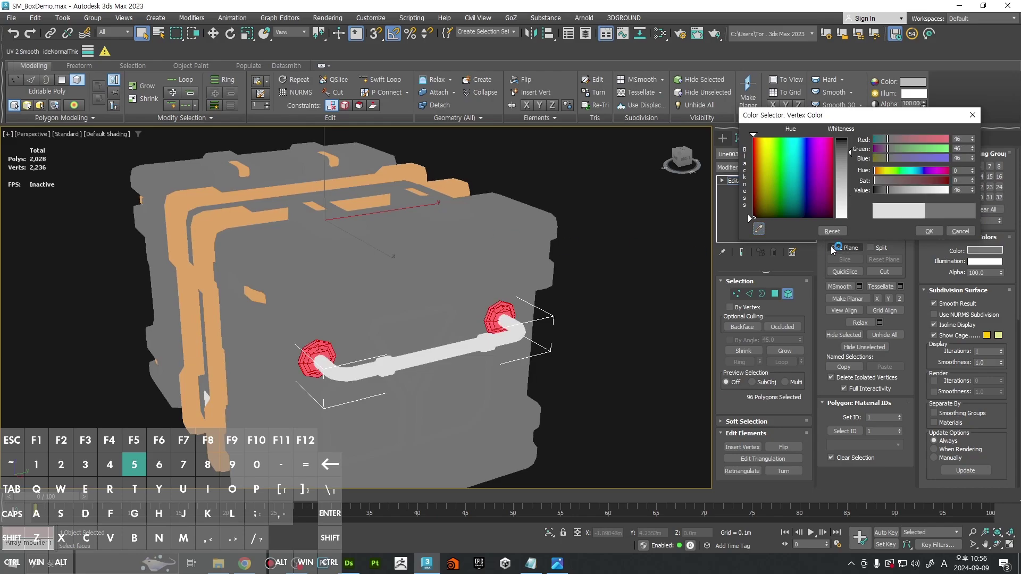
{"action": "left_click", "coordinate": [931, 232]}
{"action": "left_click", "coordinate": [554, 303]}
{"action": "middle_click_drag", "start_coordinate": [554, 303], "coordinate": [517, 296], "text": "alt"}
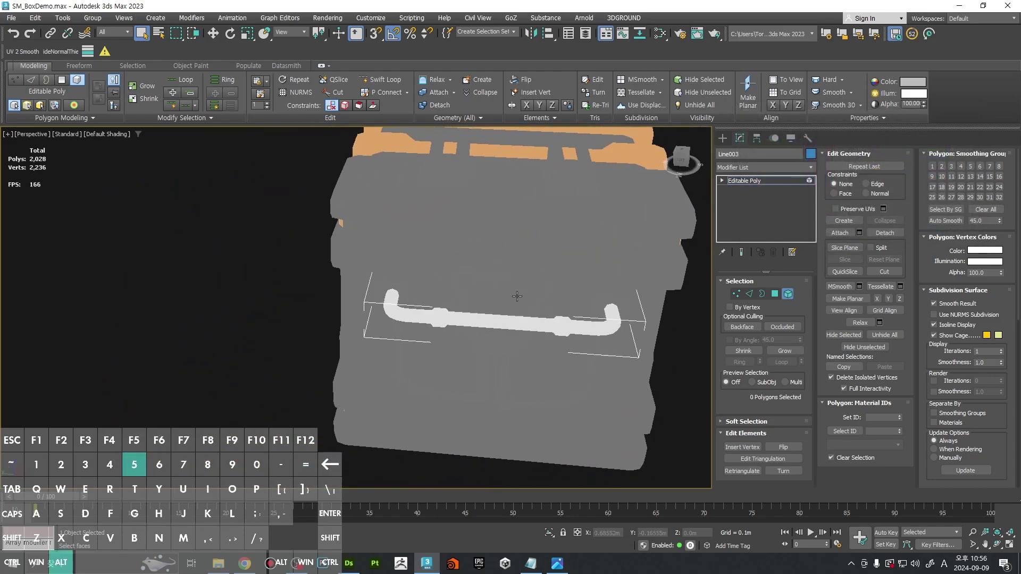
Step: Select the polygons of one raised collar on the handle bar and extend the selection to the similar collars
{"action": "key", "text": "F4"}
{"action": "left_click", "coordinate": [563, 327]}
{"action": "scroll", "coordinate": [563, 326], "scroll_direction": "up", "scroll_amount": 3}
{"action": "key", "text": "4"}
{"action": "left_click", "coordinate": [562, 321]}
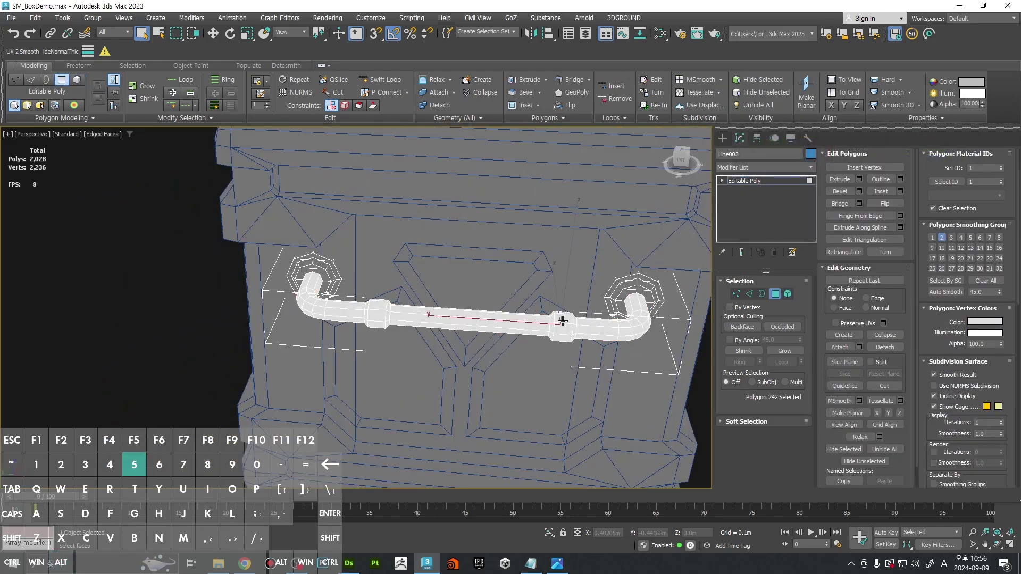
{"action": "double_click", "coordinate": [564, 328], "text": "ctrl"}
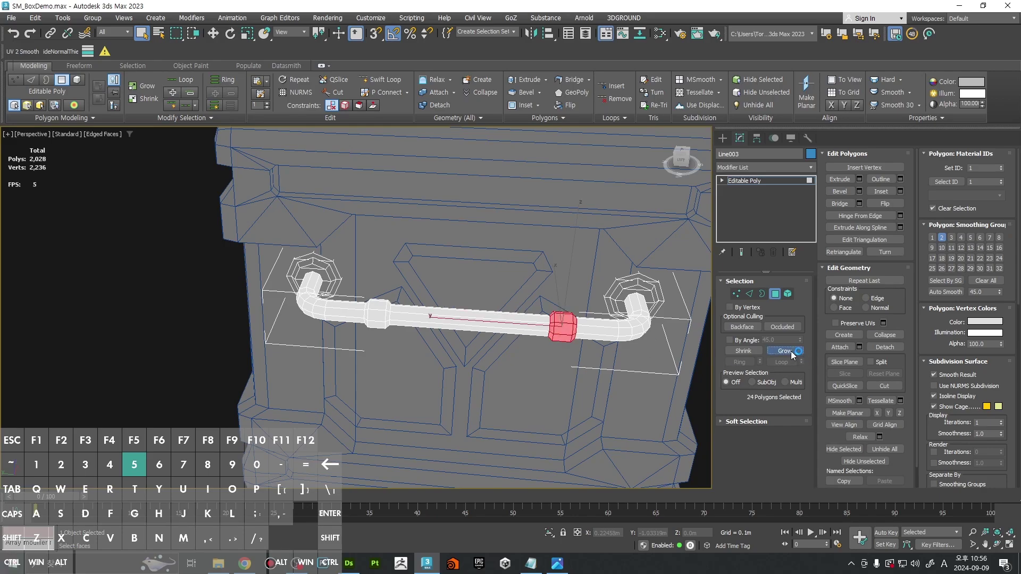
{"action": "middle_click_drag", "start_coordinate": [603, 332], "coordinate": [553, 314], "text": "alt"}
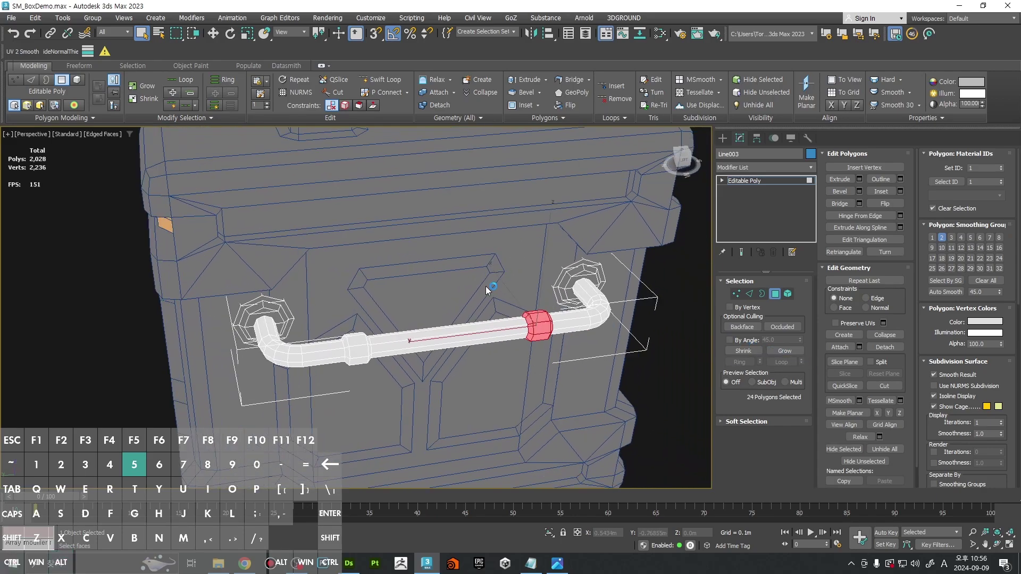
{"action": "left_click", "coordinate": [167, 118]}
{"action": "left_click", "coordinate": [139, 136]}
{"action": "scroll", "coordinate": [519, 247], "scroll_direction": "down", "scroll_amount": 4}
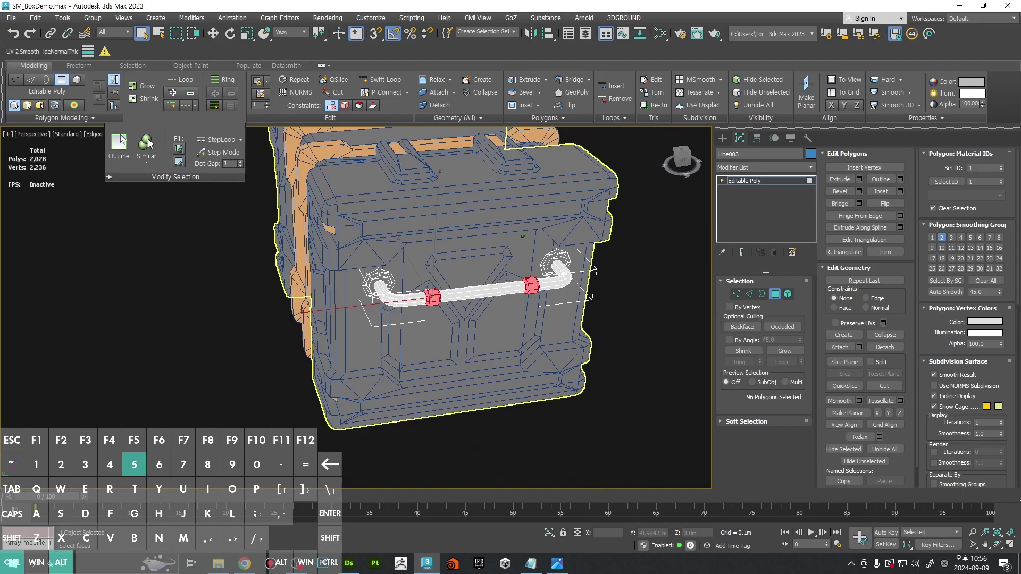
{"action": "middle_click_drag", "start_coordinate": [519, 247], "coordinate": [503, 261], "text": "alt"}
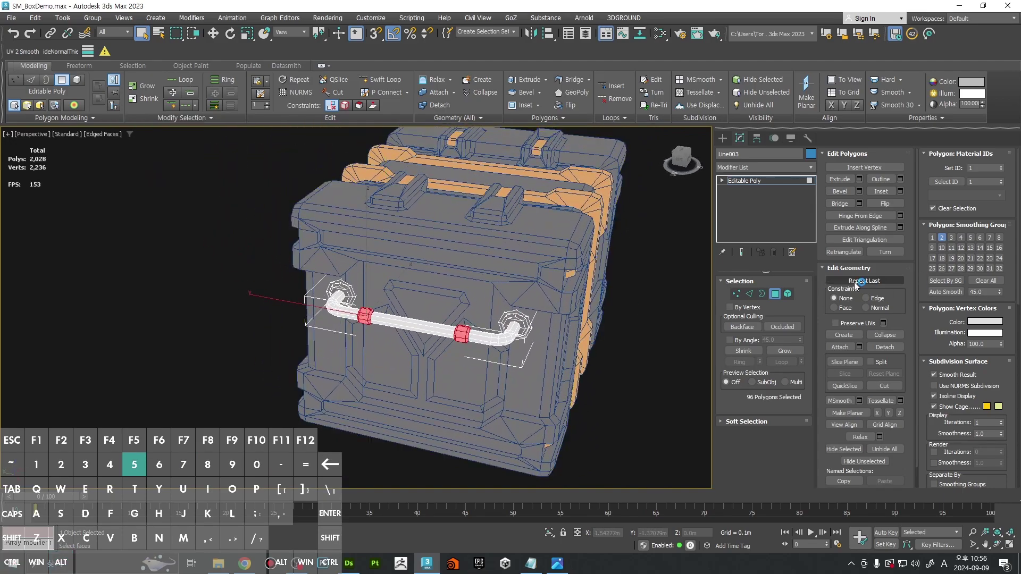
Step: Color the selected handle collars with the gray sampled from the casing and leave polygon editing
{"action": "left_click", "coordinate": [984, 321]}
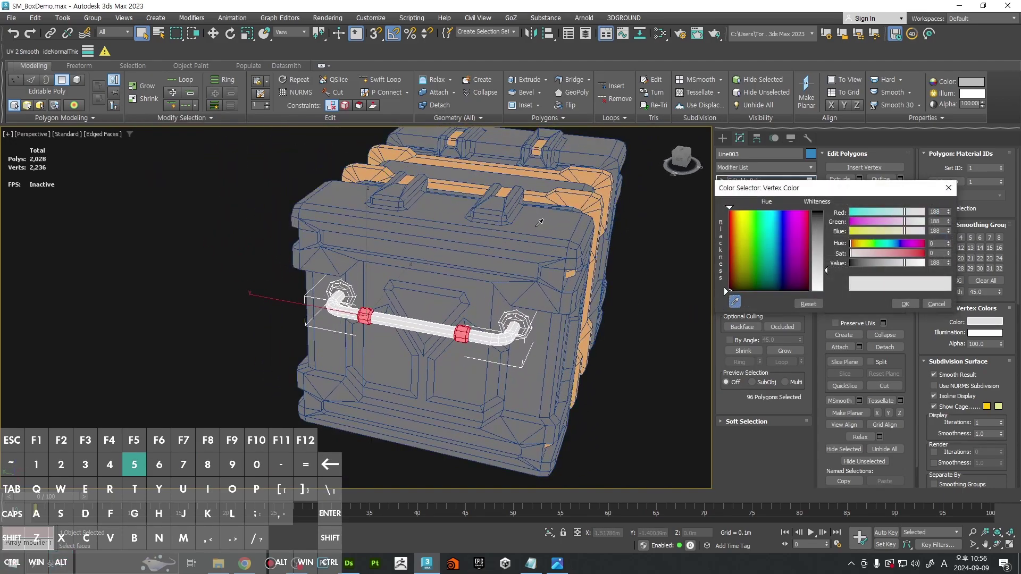
{"action": "left_click", "coordinate": [539, 223]}
{"action": "left_click", "coordinate": [907, 305]}
{"action": "left_click", "coordinate": [663, 323]}
{"action": "middle_click_drag", "start_coordinate": [663, 322], "coordinate": [598, 308], "text": "alt"}
{"action": "key", "text": "4"}
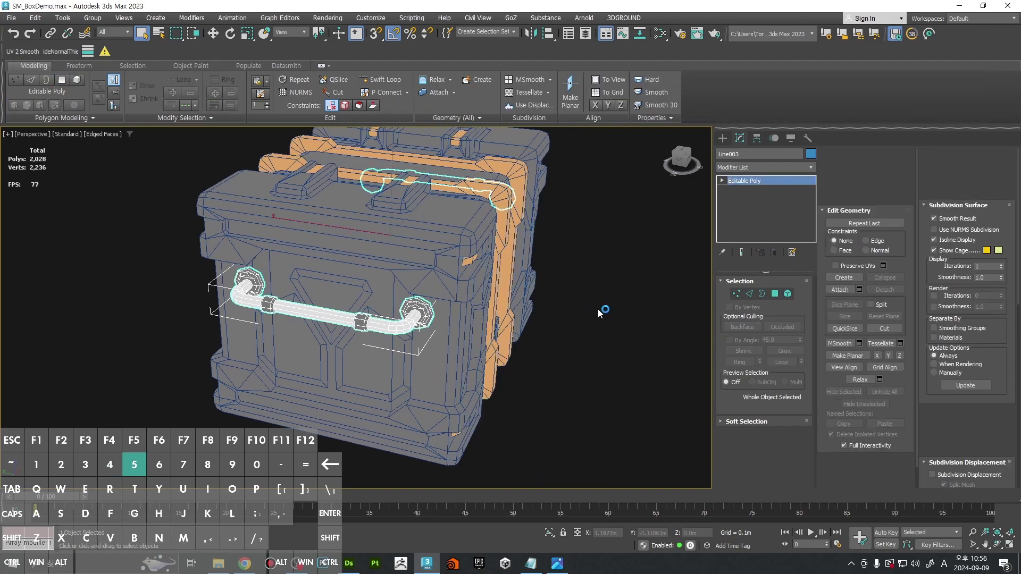
Step: Clear the selection and examine the crate's vertex colors with and without edged faces
{"action": "left_click", "coordinate": [598, 308]}
{"action": "key", "text": "F4"}
{"action": "middle_click_drag", "start_coordinate": [570, 255], "coordinate": [540, 297], "text": "alt"}
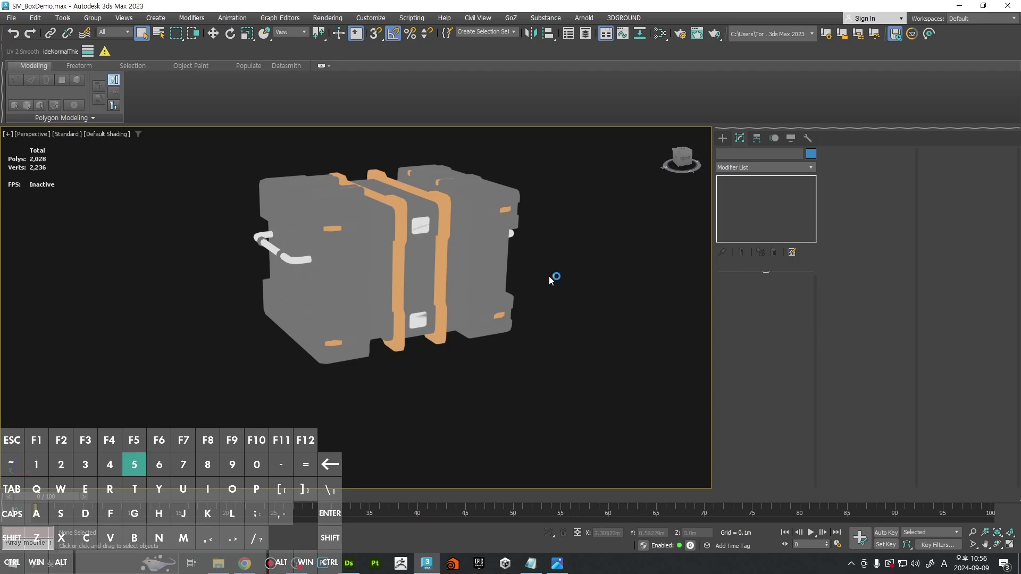
{"action": "middle_click_drag", "start_coordinate": [522, 274], "coordinate": [569, 307]}
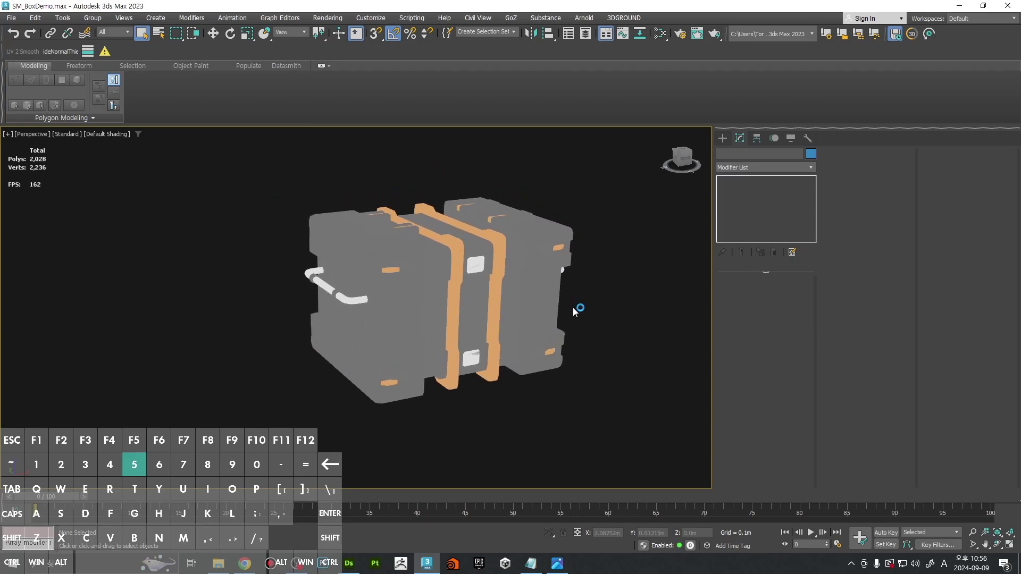
{"action": "scroll", "coordinate": [573, 307], "scroll_direction": "up", "scroll_amount": 3}
{"action": "scroll", "coordinate": [603, 276], "scroll_direction": "down", "scroll_amount": 4}
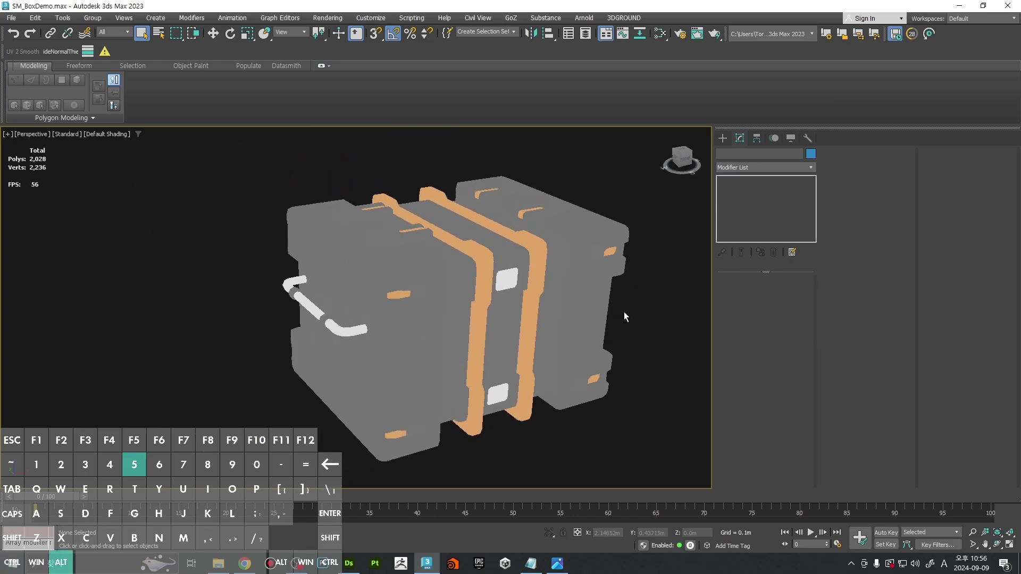
{"action": "key", "text": "F4"}
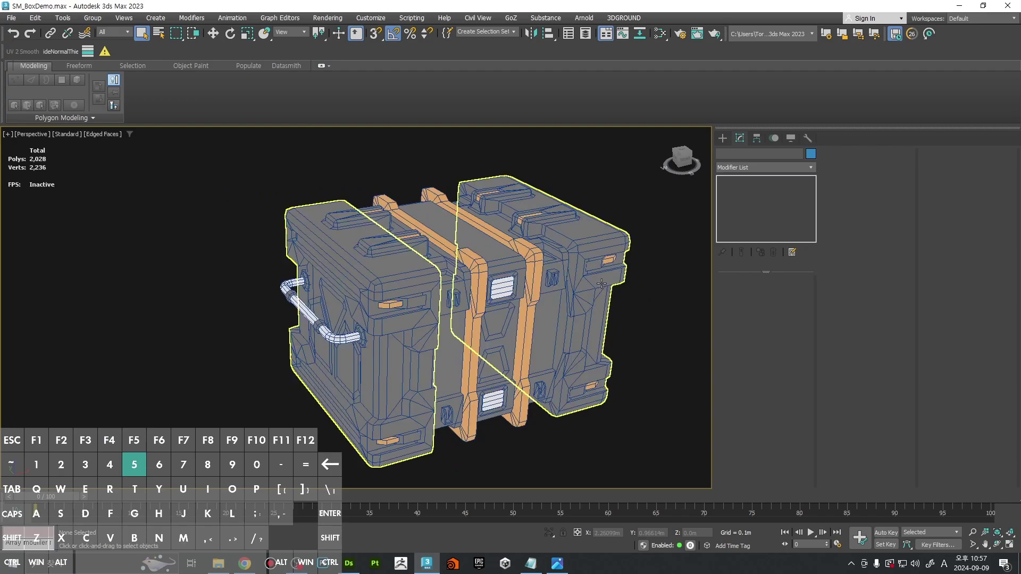
{"action": "key", "text": "F4"}
Step: Show edged faces and select one tall polygon on the strap's upper corner reinforcement
{"action": "left_click", "coordinate": [526, 257]}
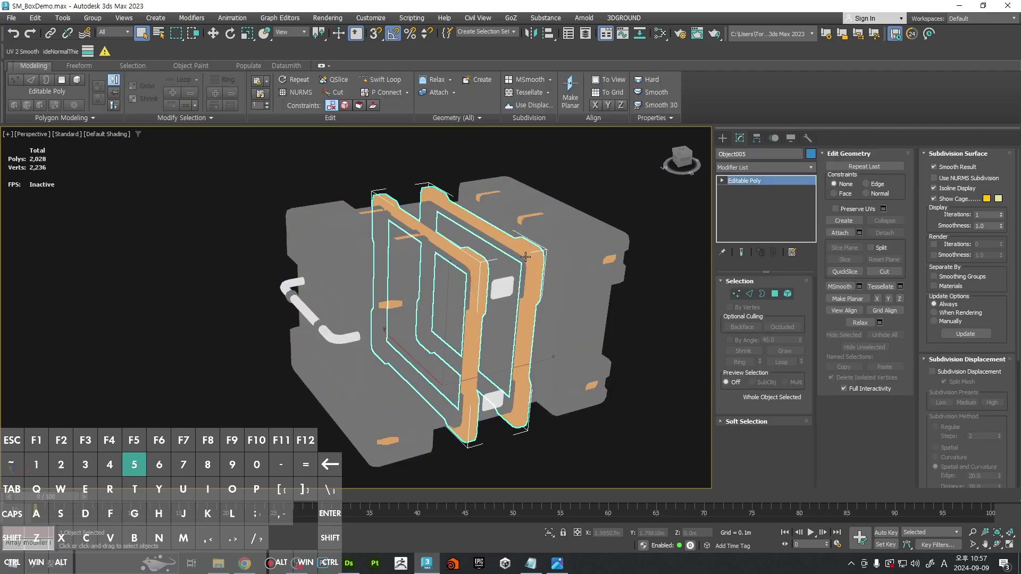
{"action": "key", "text": "3"}
{"action": "key", "text": "F4"}
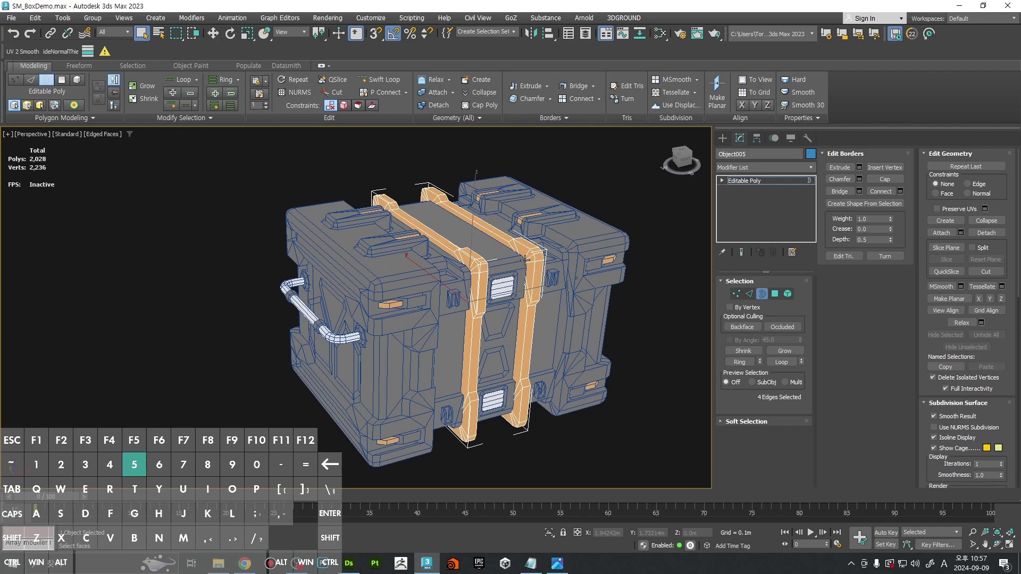
{"action": "scroll", "coordinate": [538, 264], "scroll_direction": "up", "scroll_amount": 3}
{"action": "key", "text": "4"}
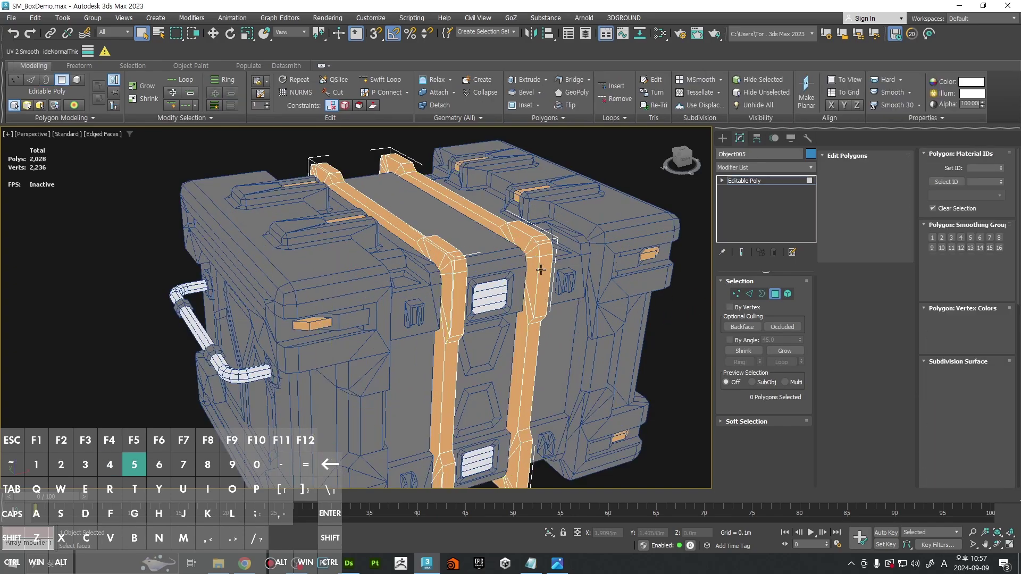
{"action": "left_click", "coordinate": [541, 267]}
{"action": "scroll", "coordinate": [550, 260], "scroll_direction": "up", "scroll_amount": 3}
{"action": "mouse_move", "coordinate": [553, 262]}
{"action": "middle_mouse_down", "text": "alt"}
{"action": "mouse_move", "coordinate": [540, 276]}
{"action": "mouse_move", "coordinate": [524, 264]}
{"action": "middle_mouse_up", "text": "alt"}
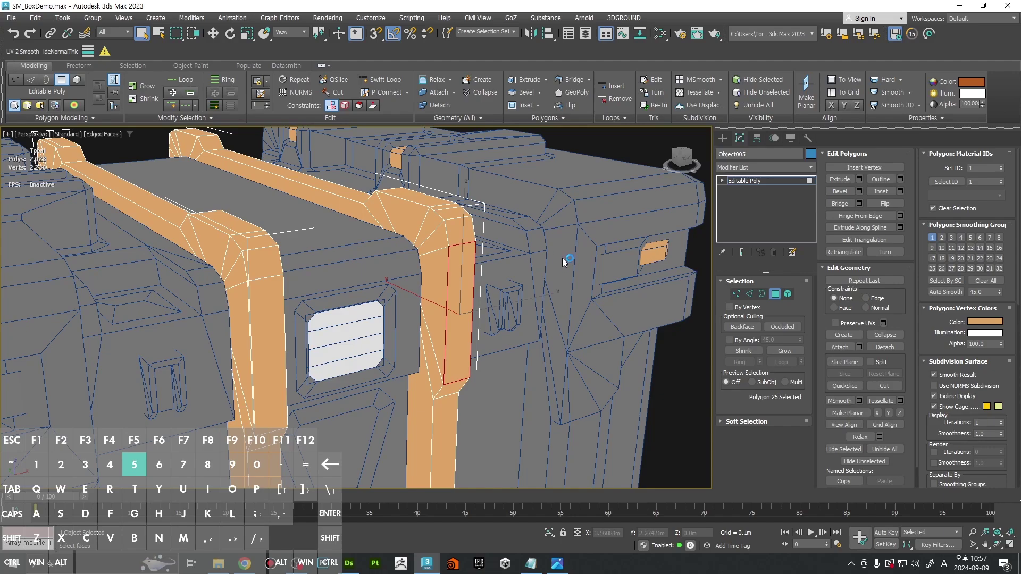
Step: Try coloring the selected strap polygon red (255, 33, 33), view it without edged faces and undo the color
{"action": "left_click", "coordinate": [985, 321]}
{"action": "left_click", "coordinate": [835, 212]}
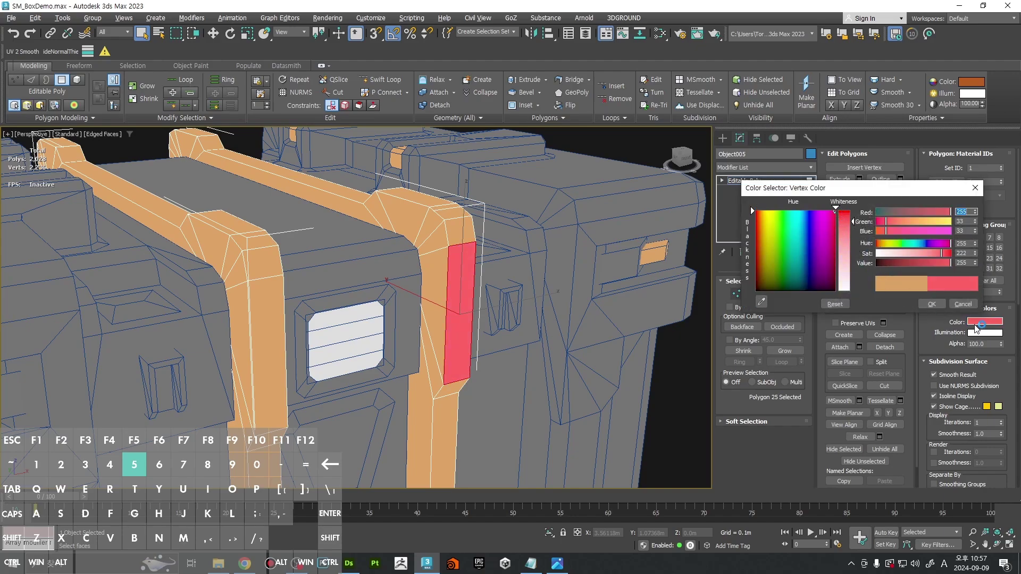
{"action": "left_click", "coordinate": [927, 303]}
{"action": "left_click", "coordinate": [601, 362]}
{"action": "key", "text": "F3"}
{"action": "key", "text": "F3"}
{"action": "key", "text": "F4"}
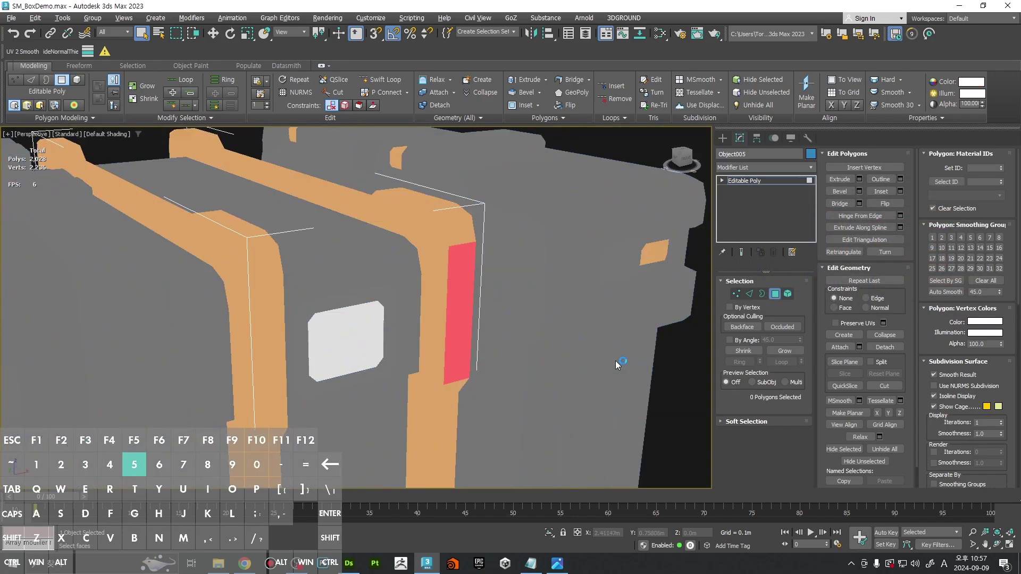
{"action": "key", "text": "ctrl+z"}
{"action": "key", "text": "ctrl+z"}
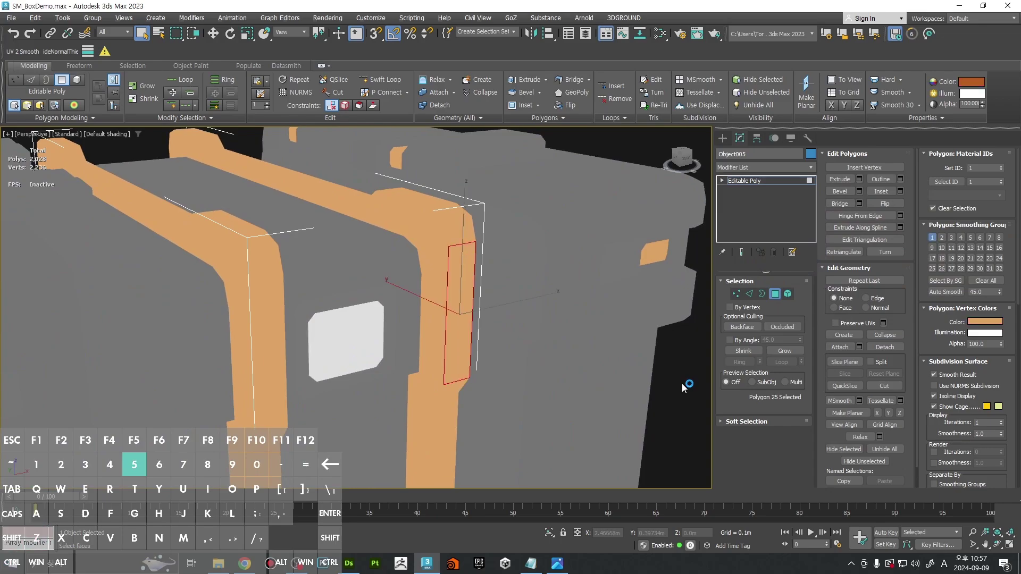
Step: Try a dark brown (51, 26, 9) vertex color on the lower vertex of the strap's corner reinforcement and discard it
{"action": "key", "text": "1"}
{"action": "left_click", "coordinate": [445, 383]}
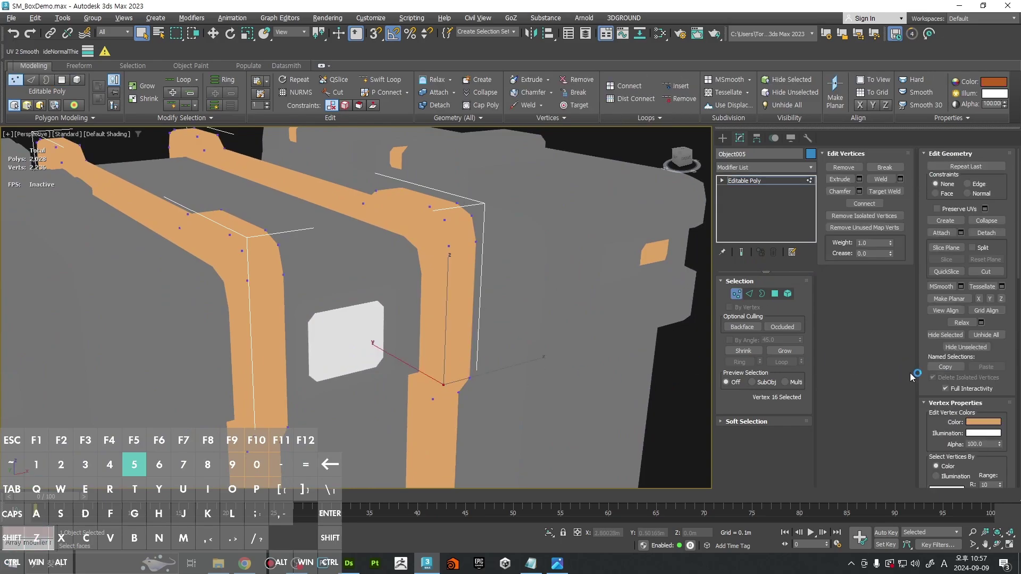
{"action": "left_click", "coordinate": [983, 422]}
{"action": "left_click_drag", "start_coordinate": [910, 366], "coordinate": [888, 366]}
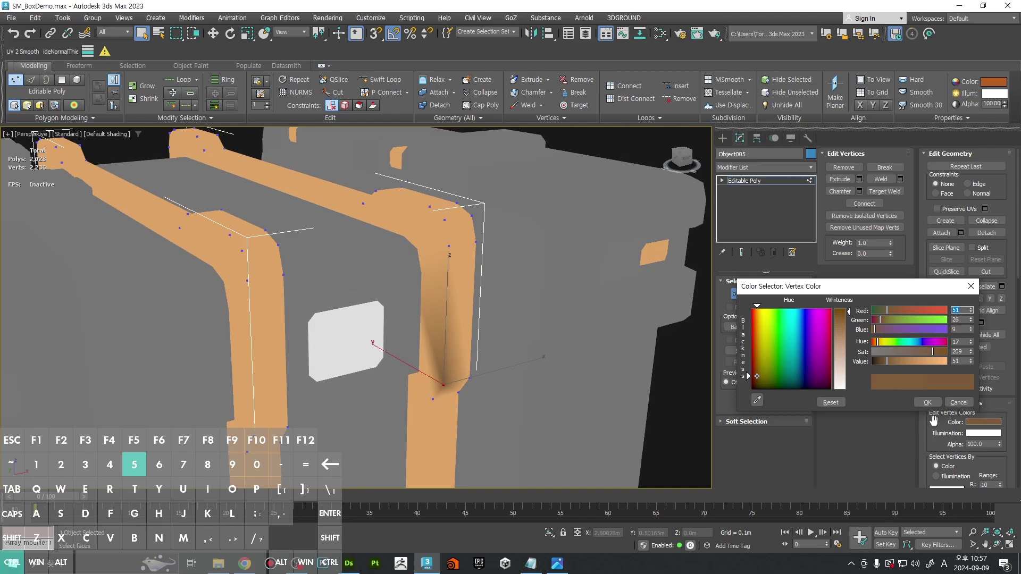
{"action": "left_click", "coordinate": [961, 405]}
{"action": "middle_click_drag", "start_coordinate": [589, 389], "coordinate": [678, 375]}
{"action": "key", "text": "ctrl+z"}
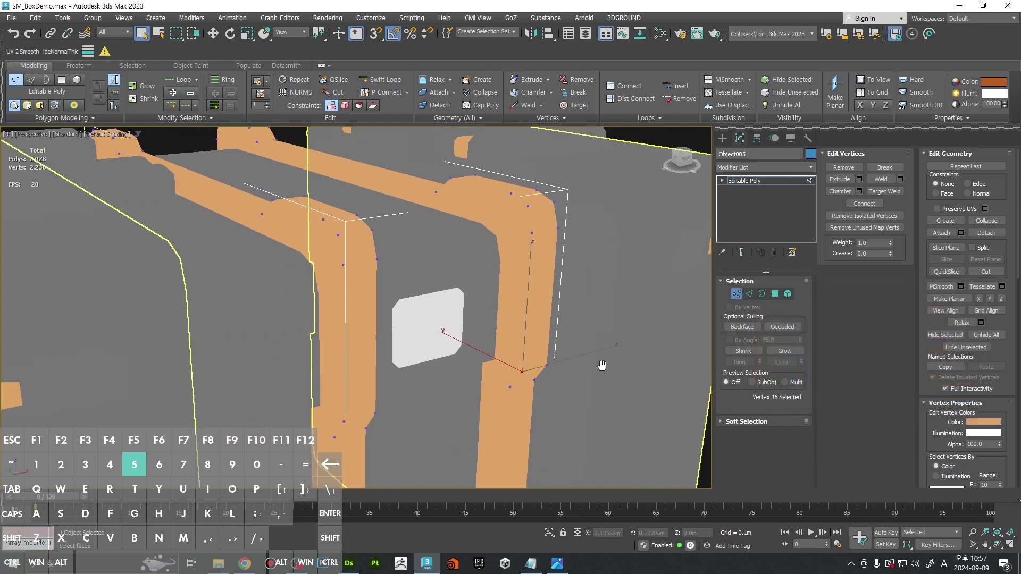
Step: Show the model in wireframe and select both inner open borders of one strap
{"action": "middle_click_drag", "start_coordinate": [601, 365], "coordinate": [559, 364]}
{"action": "key", "text": "3"}
{"action": "key", "text": "F3"}
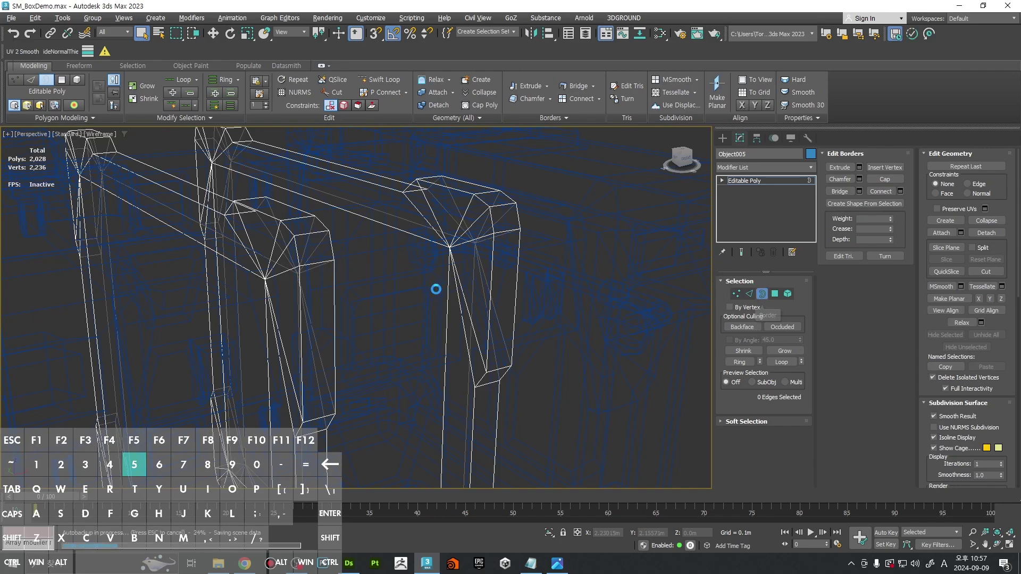
{"action": "left_click", "coordinate": [437, 291]}
{"action": "middle_click_drag", "start_coordinate": [436, 291], "coordinate": [415, 324], "text": "ctrl+alt"}
{"action": "middle_click_drag", "start_coordinate": [415, 324], "coordinate": [452, 311], "text": "alt"}
{"action": "left_click", "coordinate": [333, 267], "text": "ctrl"}
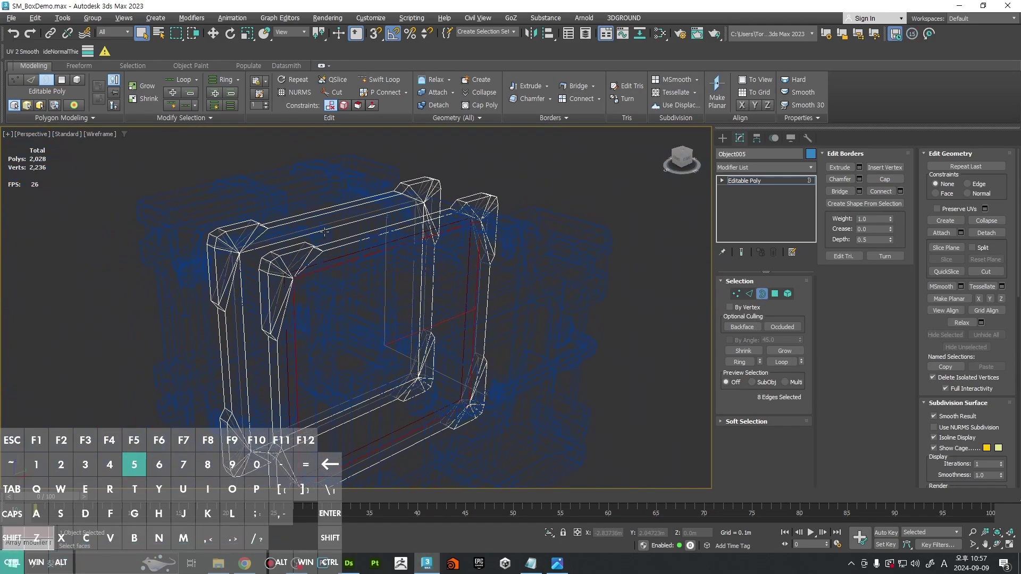
Step: Add both inner open borders of the other strap and convert the border selection to vertices
{"action": "left_click", "coordinate": [324, 232], "text": "ctrl"}
{"action": "mouse_move", "coordinate": [324, 232]}
{"action": "middle_mouse_down", "text": "alt"}
{"action": "mouse_move", "coordinate": [384, 274]}
{"action": "mouse_move", "coordinate": [441, 279]}
{"action": "mouse_move", "coordinate": [464, 297]}
{"action": "middle_mouse_up", "text": "alt"}
{"action": "left_click", "coordinate": [379, 271], "text": "ctrl"}
{"action": "scroll", "coordinate": [452, 282], "scroll_direction": "up", "scroll_amount": 5}
{"action": "key", "text": "F3"}
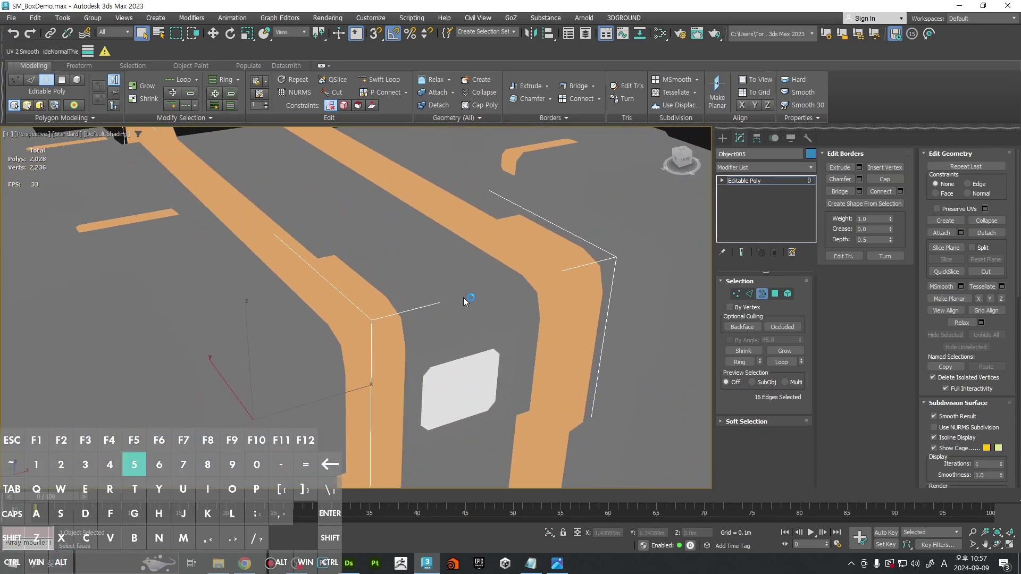
{"action": "left_click", "coordinate": [735, 294]}
{"action": "key", "text": "F3"}
{"action": "mouse_move", "coordinate": [526, 301]}
{"action": "middle_mouse_down", "text": "alt"}
{"action": "mouse_move", "coordinate": [549, 303]}
{"action": "mouse_move", "coordinate": [471, 262]}
{"action": "mouse_move", "coordinate": [478, 282]}
{"action": "mouse_move", "coordinate": [520, 310]}
{"action": "mouse_move", "coordinate": [502, 254]}
{"action": "mouse_move", "coordinate": [497, 333]}
{"action": "mouse_move", "coordinate": [517, 325]}
{"action": "mouse_move", "coordinate": [531, 340]}
{"action": "middle_mouse_up", "text": "alt"}
{"action": "scroll", "coordinate": [471, 262], "scroll_direction": "down", "scroll_amount": 4}
{"action": "key", "text": "F3"}
{"action": "scroll", "coordinate": [527, 325], "scroll_direction": "up", "scroll_amount": 3}
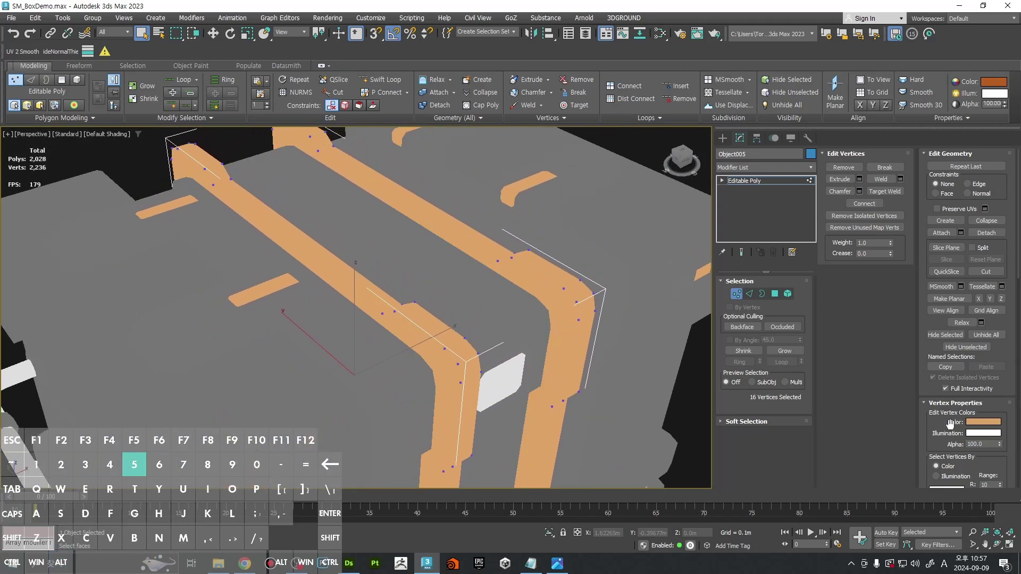
Step: Try a very dark brown vertex color on the straps' inner border vertices, view the shading and undo it
{"action": "left_click", "coordinate": [984, 423]}
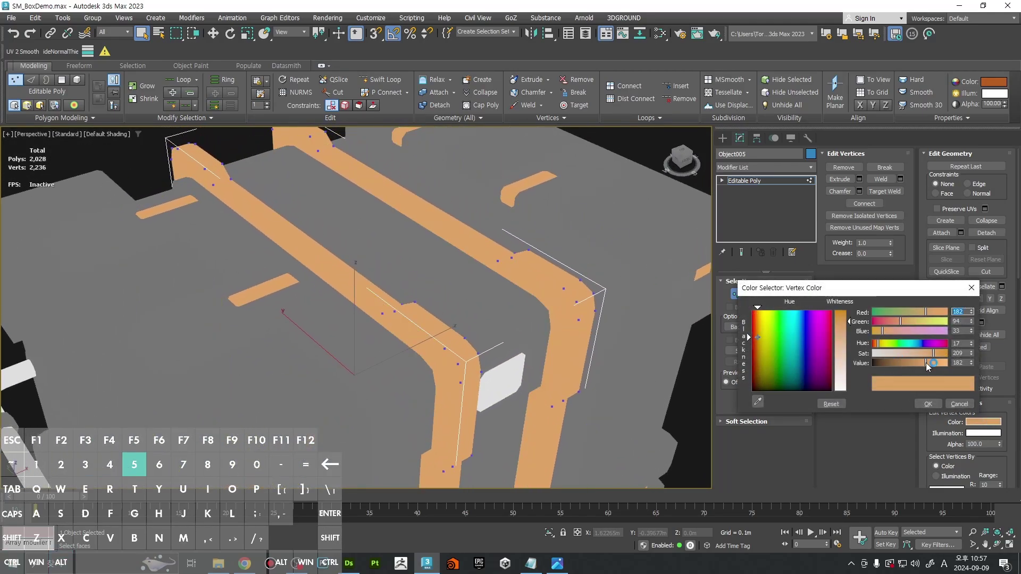
{"action": "left_click_drag", "start_coordinate": [926, 366], "coordinate": [875, 368]}
{"action": "left_click", "coordinate": [927, 404]}
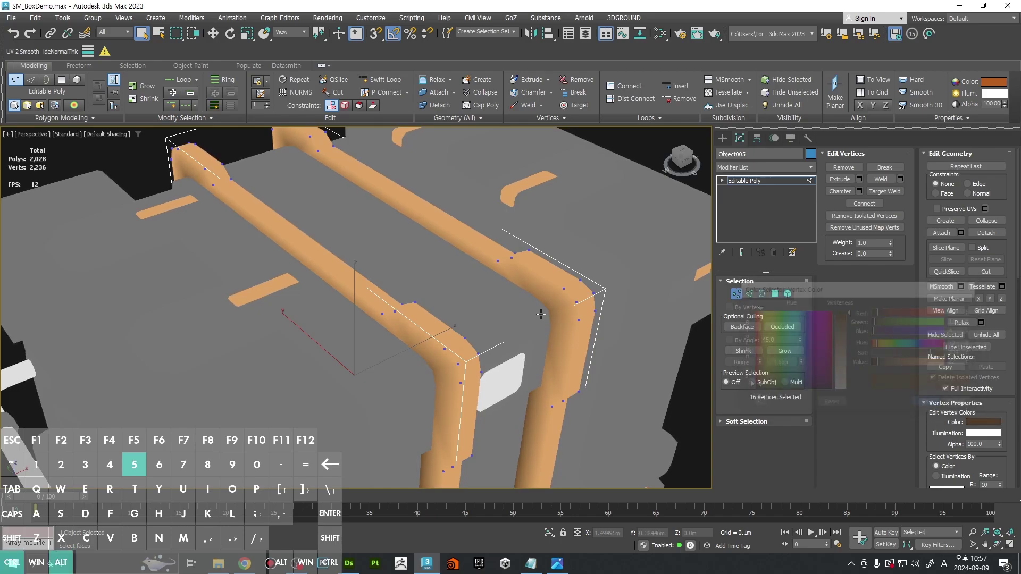
{"action": "middle_click_drag", "start_coordinate": [540, 314], "coordinate": [609, 342], "text": "ctrl+alt"}
{"action": "key", "text": "1"}
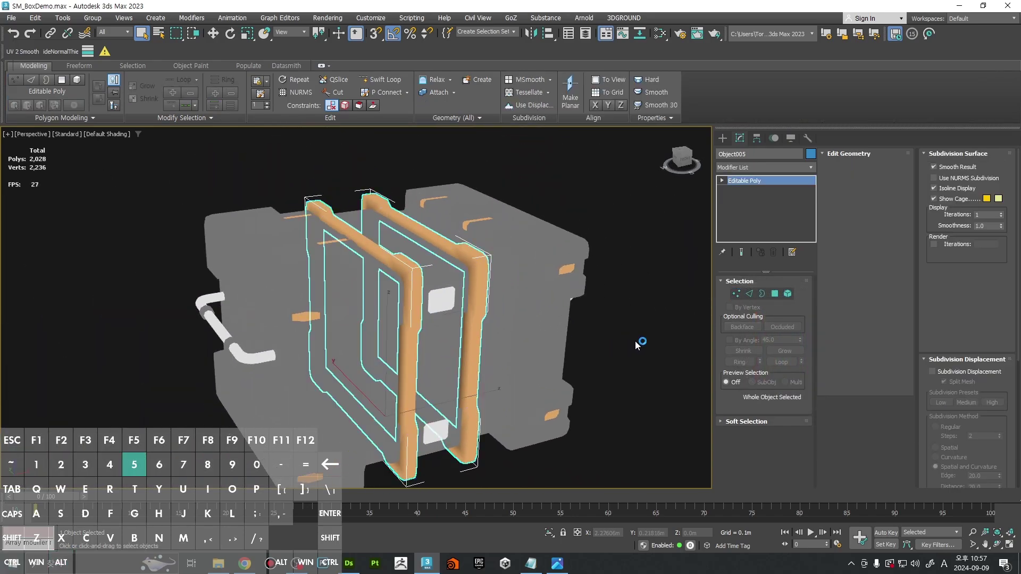
{"action": "left_click", "coordinate": [635, 342]}
{"action": "key", "text": "F4"}
{"action": "key", "text": "F4"}
{"action": "key", "text": "ctrl+z"}
{"action": "key", "text": "ctrl+z"}
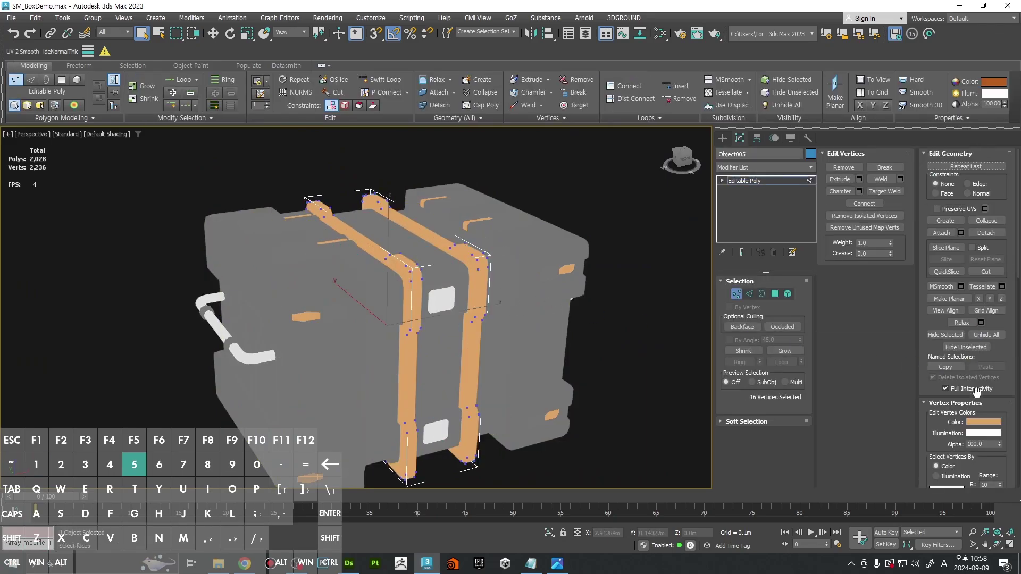
Step: Set the straps' inner border vertices to dark brown (56, 28, 10), clear the selection and inspect the gradient
{"action": "left_click", "coordinate": [976, 424]}
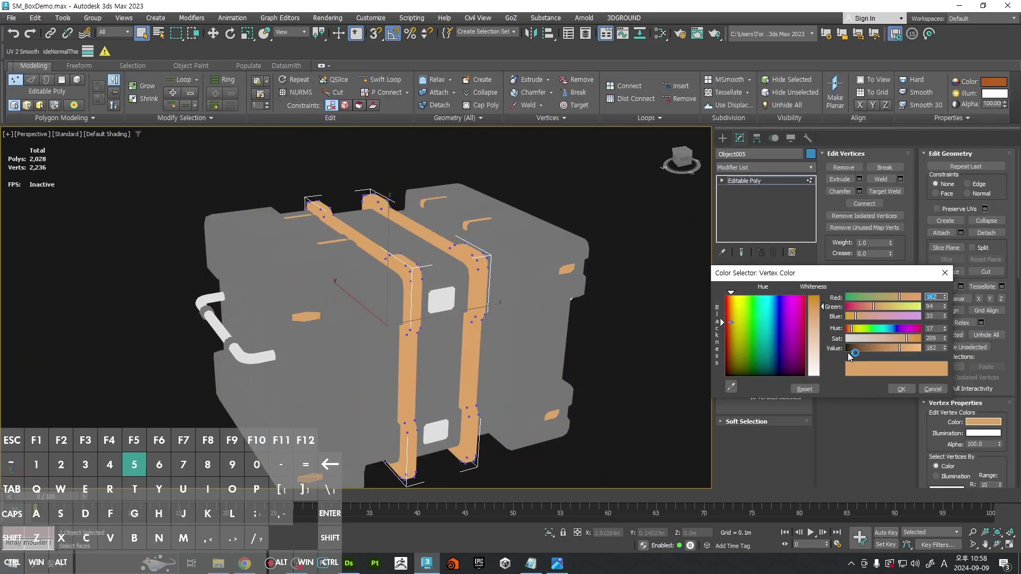
{"action": "left_click_drag", "start_coordinate": [849, 353], "coordinate": [862, 352]}
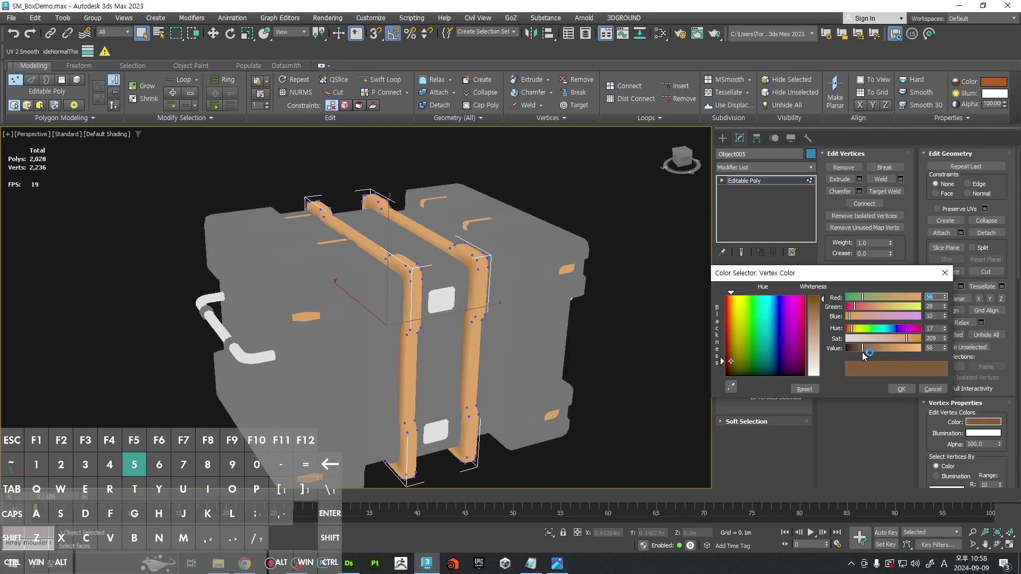
{"action": "left_click", "coordinate": [902, 389]}
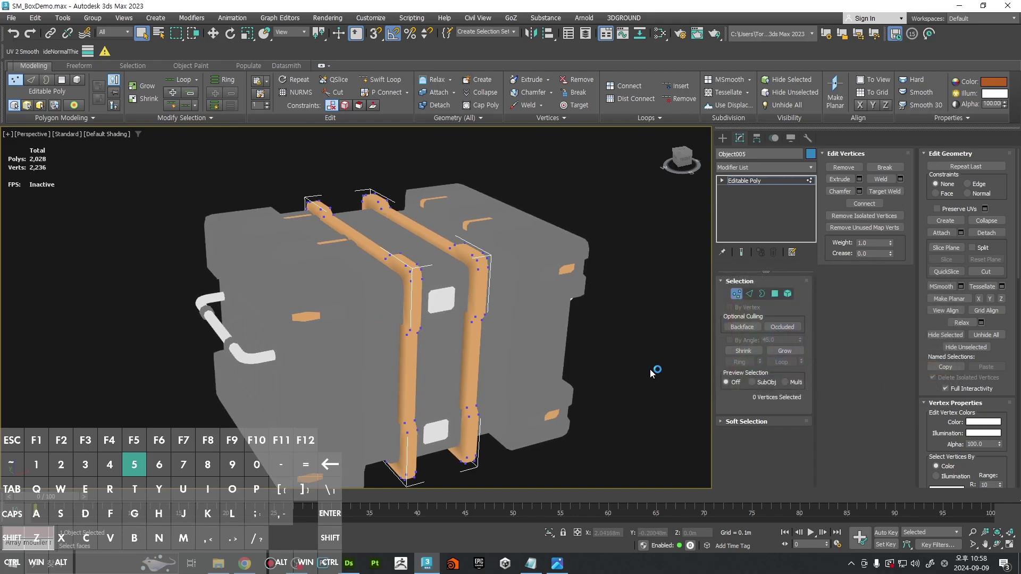
{"action": "middle_click_drag", "start_coordinate": [650, 369], "coordinate": [483, 304], "text": "alt"}
{"action": "scroll", "coordinate": [531, 318], "scroll_direction": "up", "scroll_amount": 5}
{"action": "scroll", "coordinate": [552, 320], "scroll_direction": "down", "scroll_amount": 5}
{"action": "key", "text": "1"}
{"action": "key", "text": "1"}
{"action": "scroll", "coordinate": [484, 304], "scroll_direction": "up", "scroll_amount": 3}
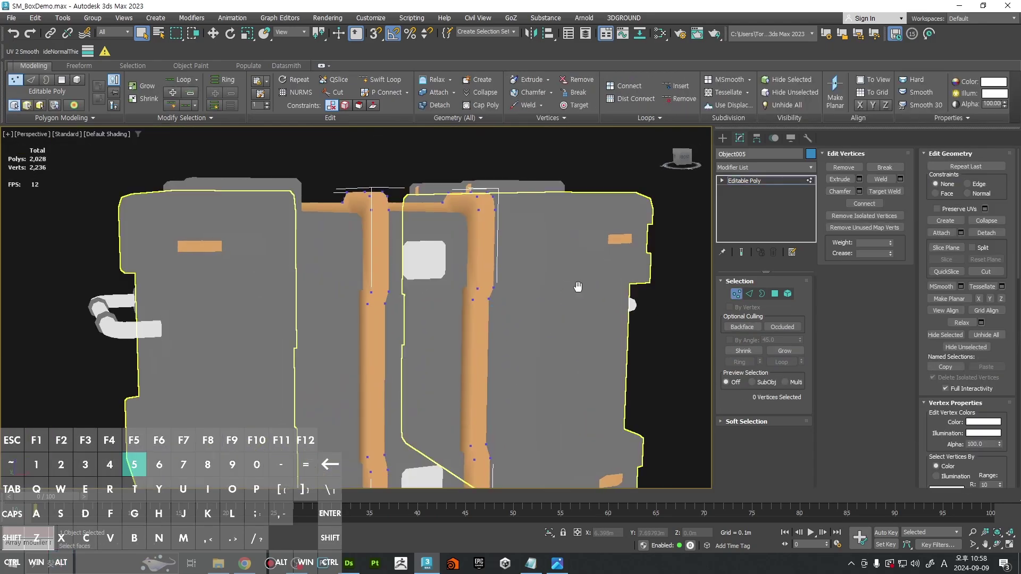
Step: Select the inner open borders of the two end casings and convert them to a vertex selection
{"action": "middle_click_drag", "start_coordinate": [577, 286], "coordinate": [541, 325]}
{"action": "key", "text": "1"}
{"action": "key", "text": "F4"}
{"action": "left_click", "coordinate": [525, 275]}
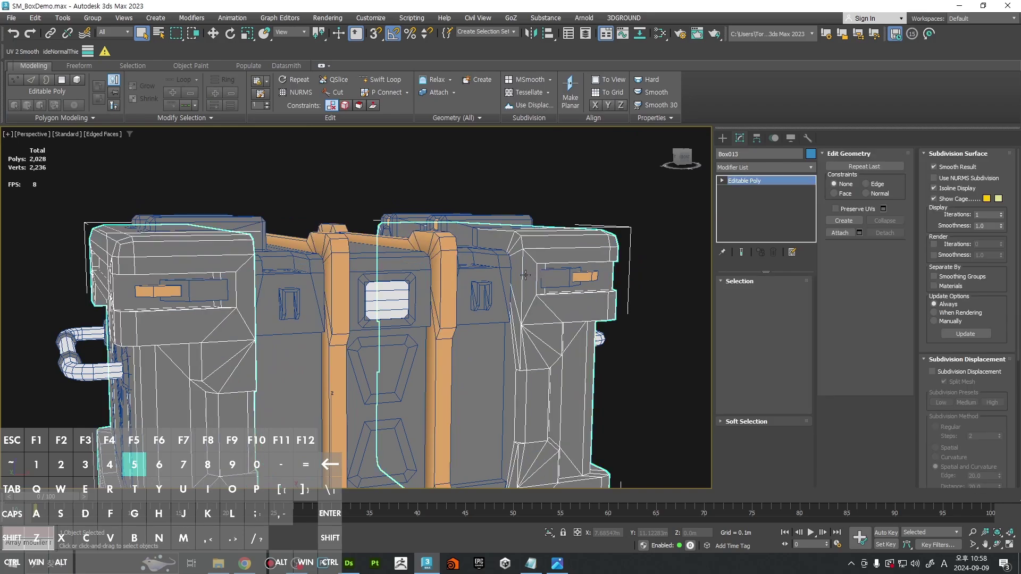
{"action": "mouse_move", "coordinate": [525, 274]}
{"action": "middle_mouse_down", "text": "alt"}
{"action": "mouse_move", "coordinate": [547, 289]}
{"action": "mouse_move", "coordinate": [312, 286]}
{"action": "mouse_move", "coordinate": [531, 295]}
{"action": "middle_mouse_up", "text": "alt"}
{"action": "key", "text": "3"}
{"action": "key", "text": "F3"}
{"action": "left_click", "coordinate": [518, 283]}
{"action": "left_click", "coordinate": [327, 266], "text": "ctrl"}
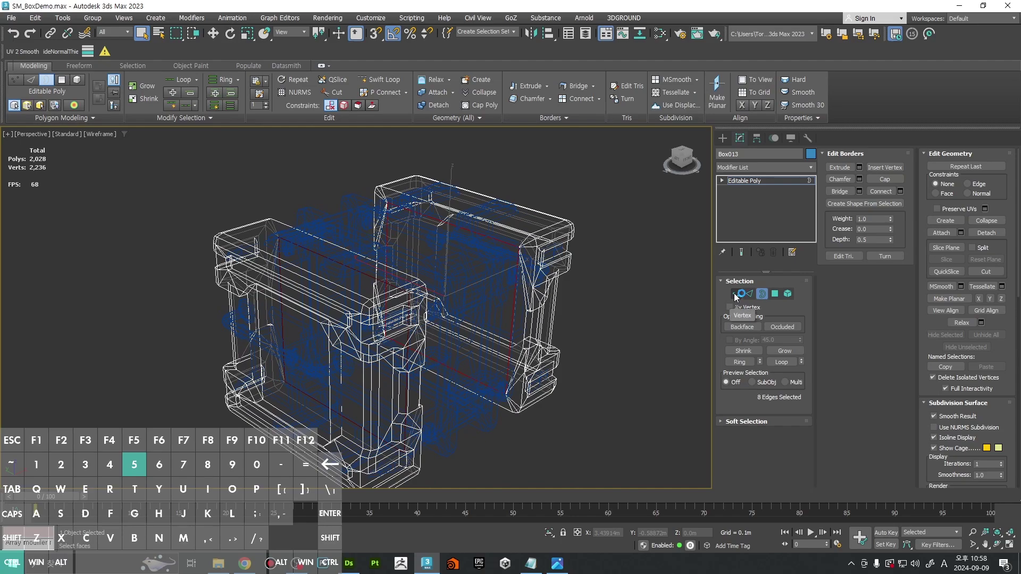
{"action": "left_click", "coordinate": [736, 294], "text": "ctrl"}
{"action": "scroll", "coordinate": [565, 267], "scroll_direction": "up", "scroll_amount": 3}
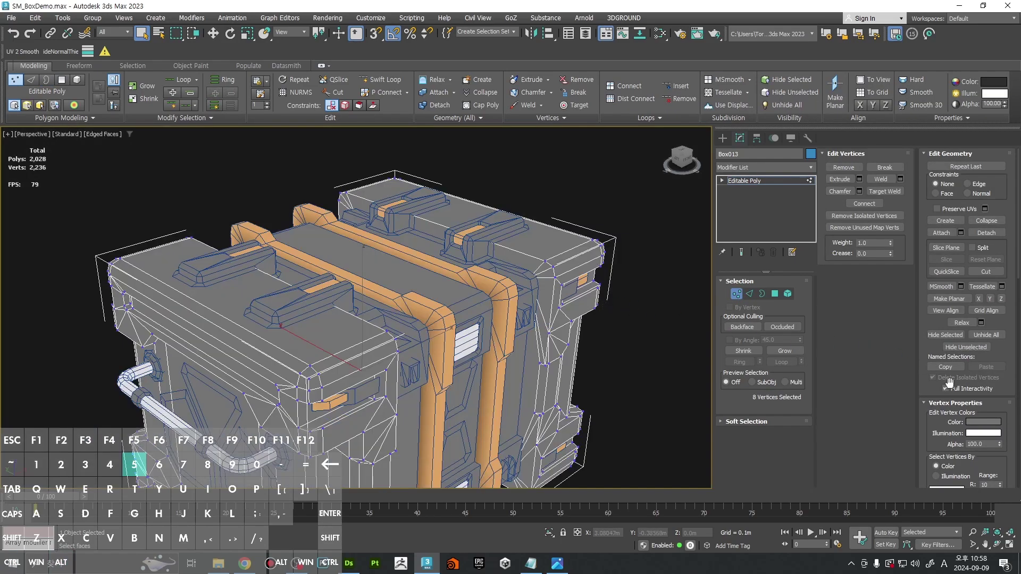
Step: Color the end casings' inner border vertices near-black (11, 11, 11) and view them without edged faces
{"action": "left_click", "coordinate": [980, 424]}
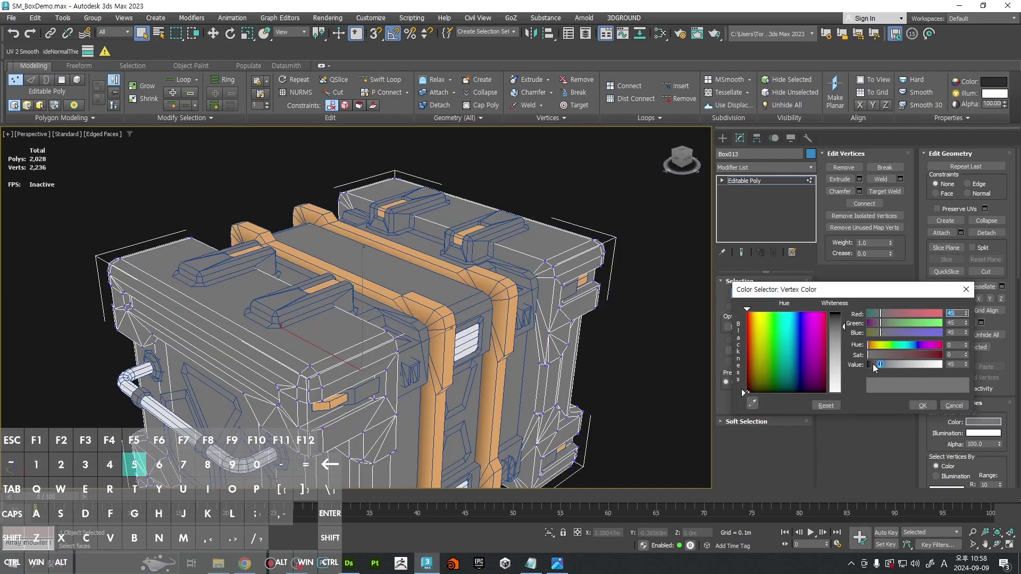
{"action": "left_click", "coordinate": [871, 365]}
{"action": "mouse_move", "coordinate": [588, 329]}
{"action": "middle_mouse_down", "text": "alt"}
{"action": "mouse_move", "coordinate": [488, 342]}
{"action": "mouse_move", "coordinate": [687, 346]}
{"action": "middle_mouse_up", "text": "alt"}
{"action": "key", "text": "F4"}
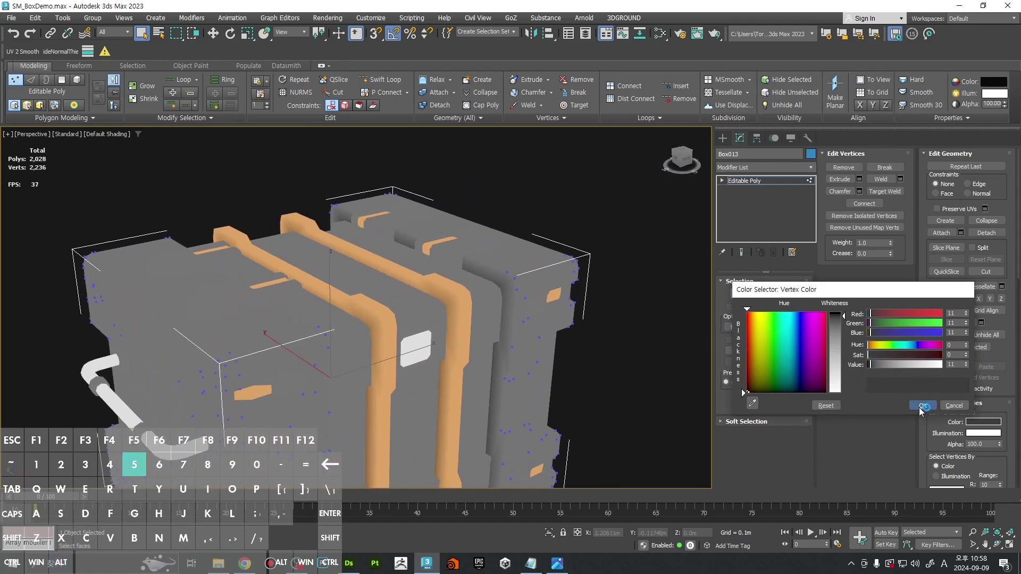
{"action": "left_click", "coordinate": [920, 410]}
Step: Select the open borders on both sides of the crate's central casing and convert them to vertices
{"action": "middle_click_drag", "start_coordinate": [565, 343], "coordinate": [609, 313]}
{"action": "key", "text": "1"}
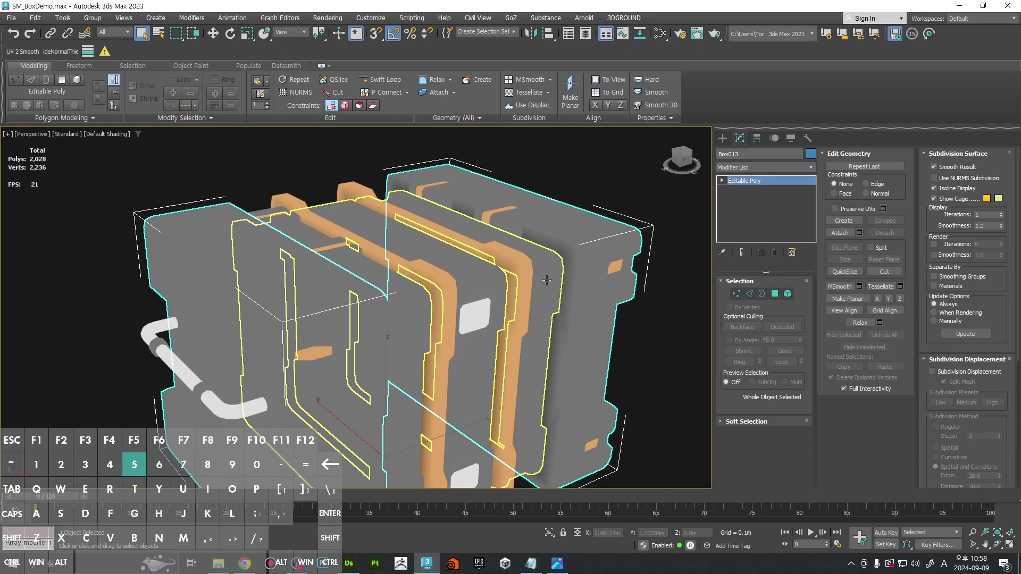
{"action": "left_click", "coordinate": [546, 280]}
{"action": "middle_click_drag", "start_coordinate": [547, 280], "coordinate": [480, 309], "text": "alt"}
{"action": "key", "text": "3"}
{"action": "key", "text": "F3"}
{"action": "left_click", "coordinate": [541, 303]}
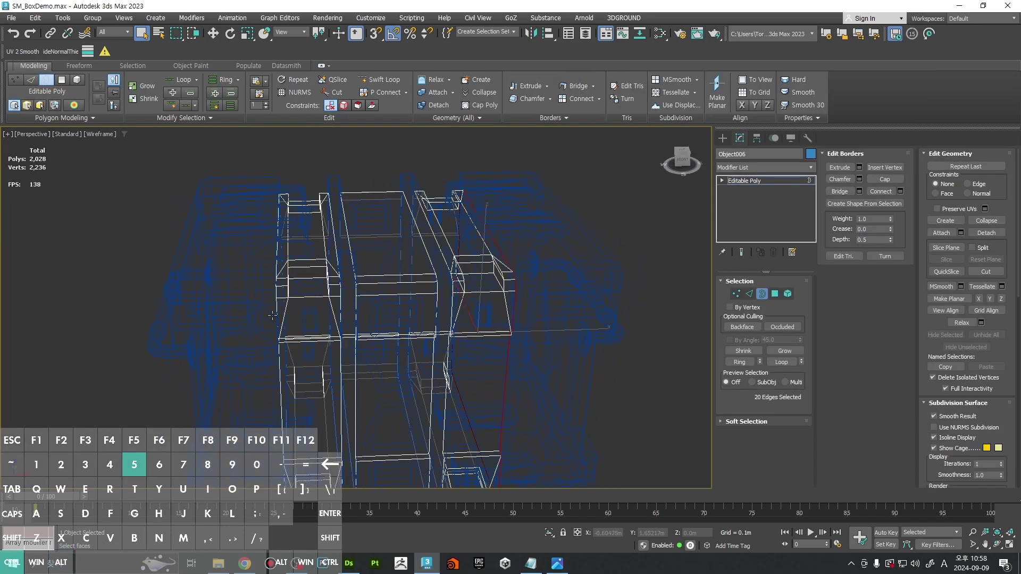
{"action": "left_click", "coordinate": [734, 298]}
{"action": "middle_click_drag", "start_coordinate": [677, 308], "coordinate": [652, 314], "text": "alt"}
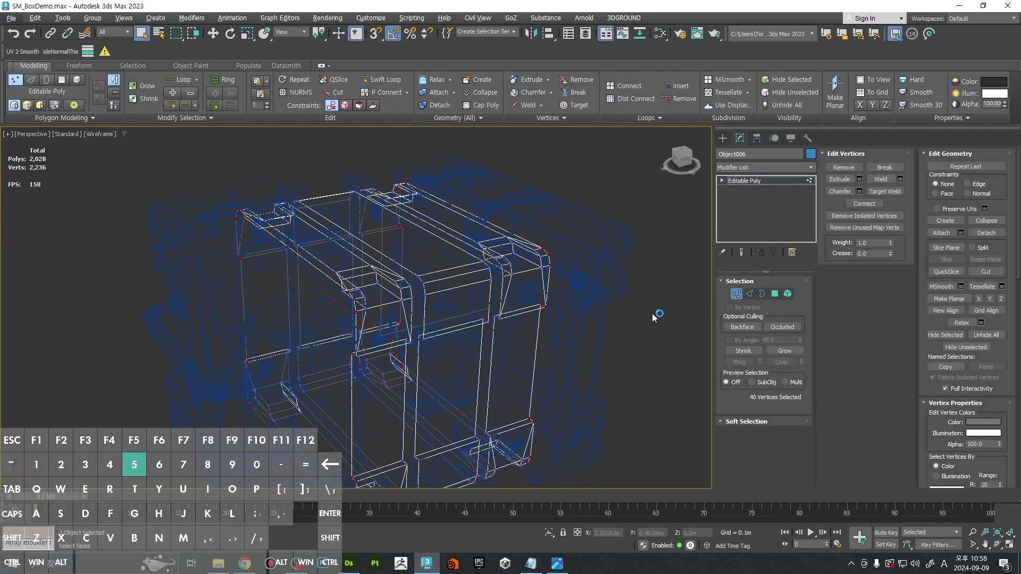
Step: Color the central casing's border vertices dark gray (20, 20, 20), leave vertex editing and clear the object selection
{"action": "key", "text": "F3"}
{"action": "left_click", "coordinate": [969, 422]}
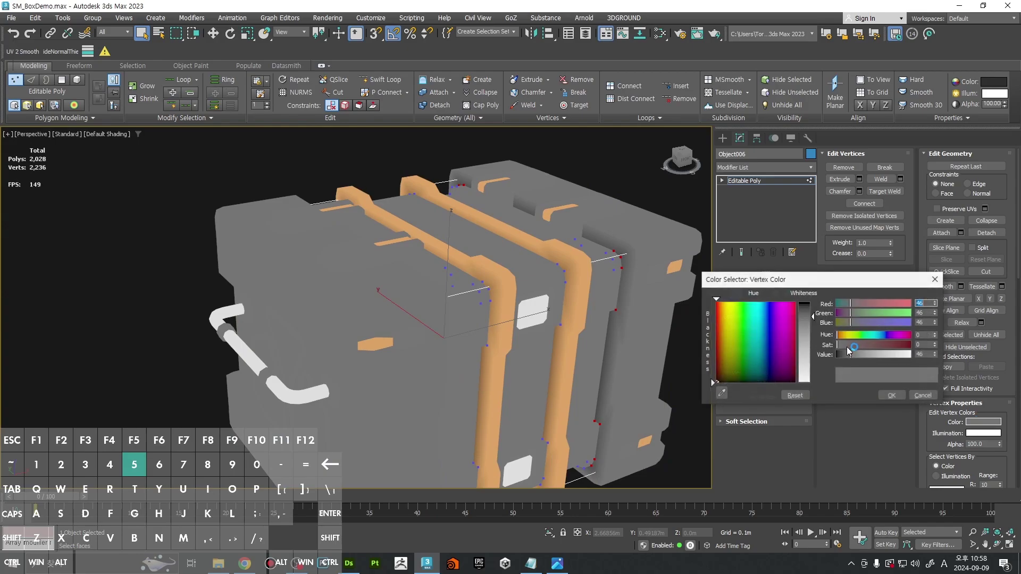
{"action": "left_click", "coordinate": [844, 354]}
{"action": "left_click_drag", "start_coordinate": [843, 354], "coordinate": [843, 354]}
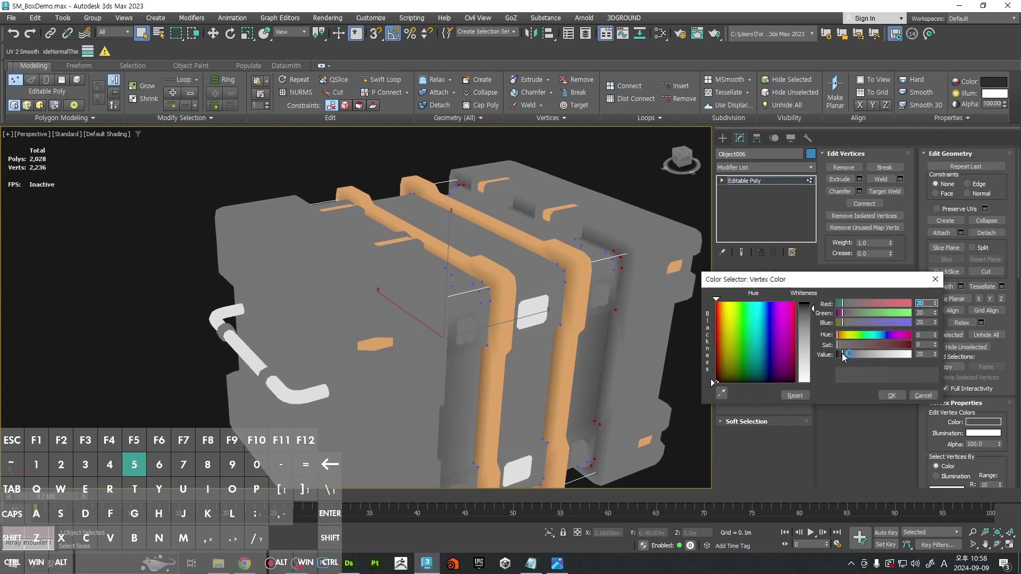
{"action": "left_click", "coordinate": [898, 396]}
{"action": "scroll", "coordinate": [621, 311], "scroll_direction": "down", "scroll_amount": 4}
{"action": "middle_click_drag", "start_coordinate": [621, 325], "coordinate": [590, 319], "text": "alt"}
{"action": "key", "text": "1"}
{"action": "left_click", "coordinate": [651, 308]}
Step: Edit the raised mounts' vertices and select the lower inner corners of the two top mounts on one end casing
{"action": "scroll", "coordinate": [590, 321], "scroll_direction": "up", "scroll_amount": 8}
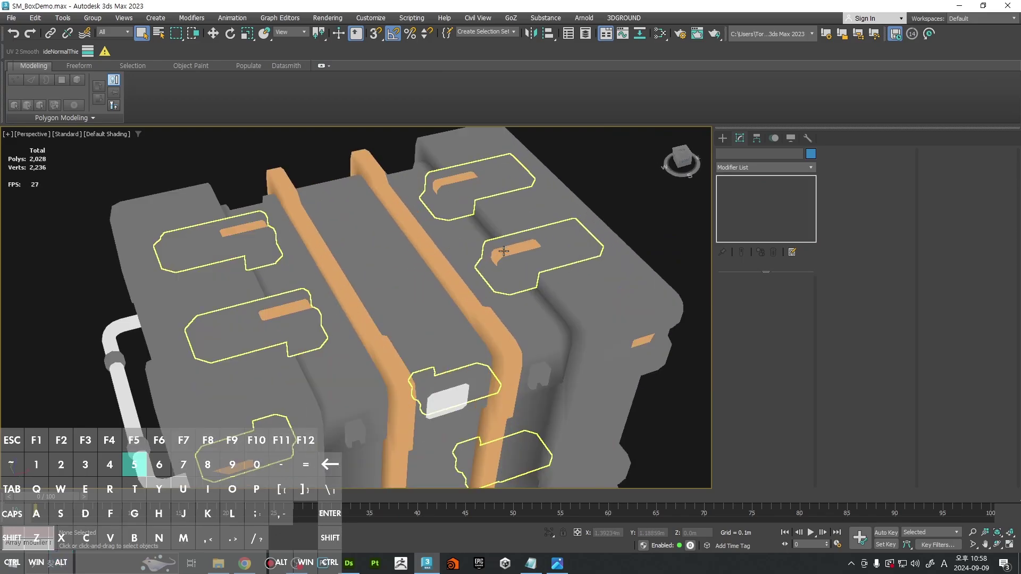
{"action": "left_click", "coordinate": [589, 322]}
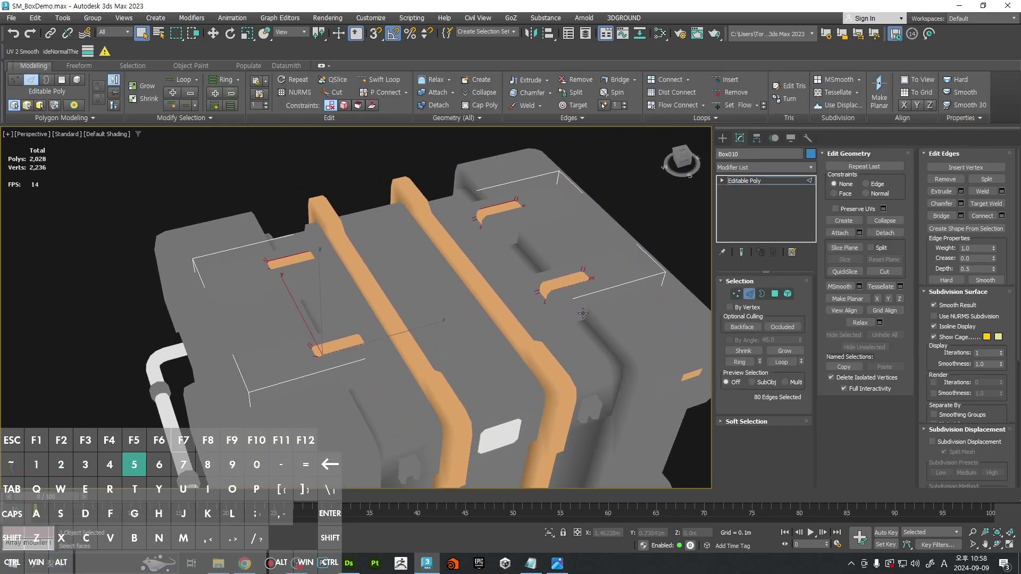
{"action": "scroll", "coordinate": [589, 314], "scroll_direction": "up", "scroll_amount": 3}
{"action": "key", "text": "1"}
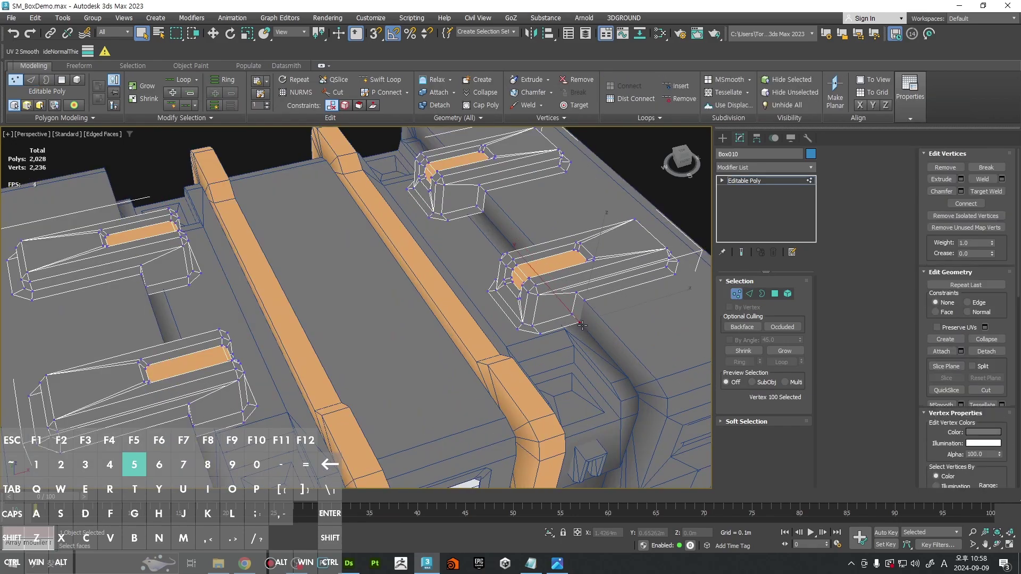
{"action": "middle_click_drag", "start_coordinate": [577, 326], "coordinate": [506, 348], "text": "alt"}
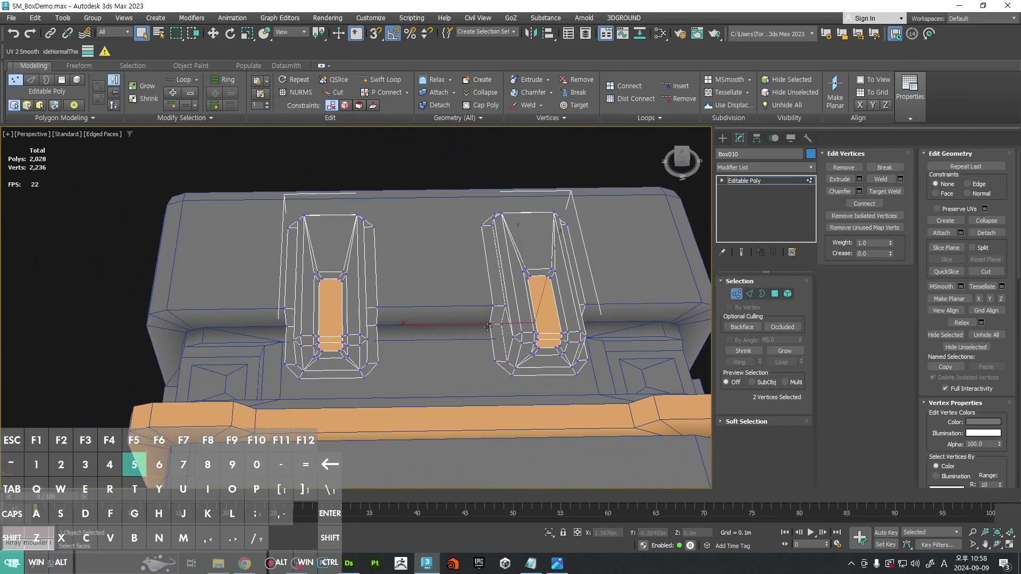
{"action": "middle_click_drag", "start_coordinate": [375, 326], "coordinate": [445, 305], "text": "alt"}
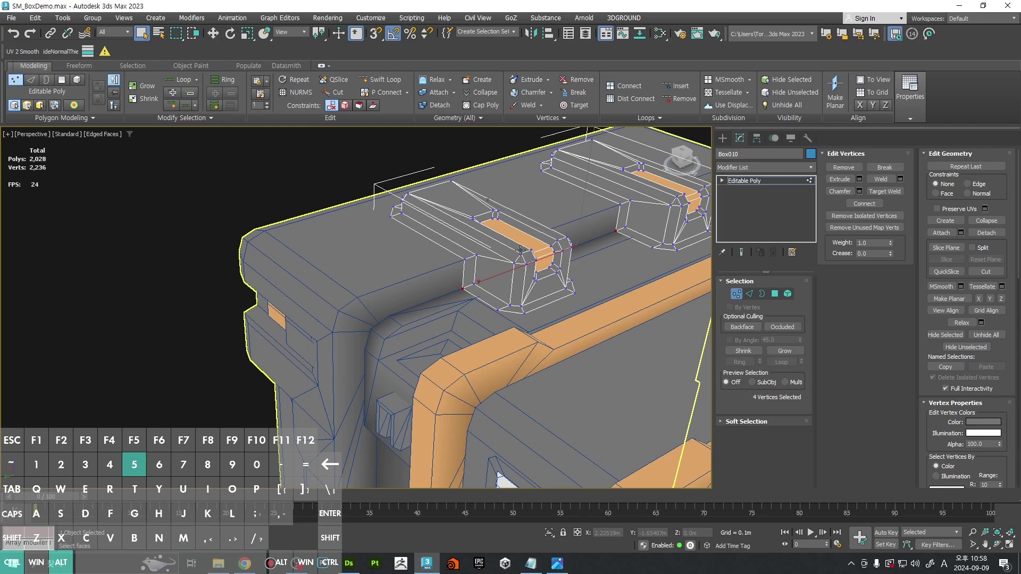
{"action": "scroll", "coordinate": [520, 250], "scroll_direction": "down", "scroll_amount": 5}
{"action": "key", "text": "F4"}
{"action": "mouse_move", "coordinate": [562, 298]}
{"action": "middle_mouse_down", "text": "alt"}
{"action": "mouse_move", "coordinate": [576, 307]}
{"action": "mouse_move", "coordinate": [366, 283]}
{"action": "middle_mouse_up", "text": "alt"}
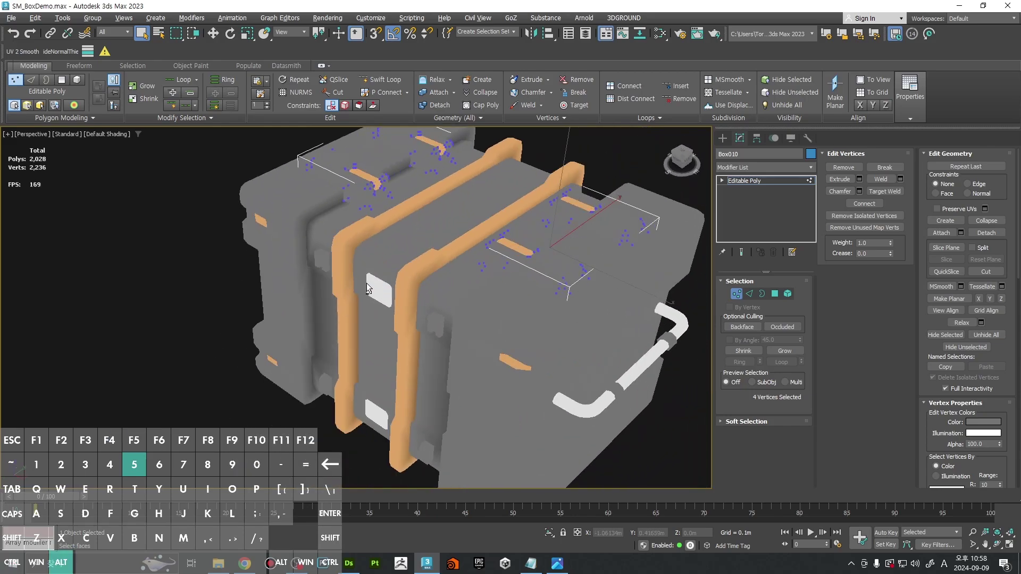
Step: Add the lower inner corner vertices of the top mounts on the opposite end casing to the selection
{"action": "scroll", "coordinate": [366, 282], "scroll_direction": "up", "scroll_amount": 6}
{"action": "left_click", "coordinate": [391, 221], "text": "ctrl"}
{"action": "middle_click_drag", "start_coordinate": [391, 220], "coordinate": [325, 247], "text": "alt"}
{"action": "scroll", "coordinate": [325, 234], "scroll_direction": "down", "scroll_amount": 4}
{"action": "scroll", "coordinate": [420, 241], "scroll_direction": "up", "scroll_amount": 3}
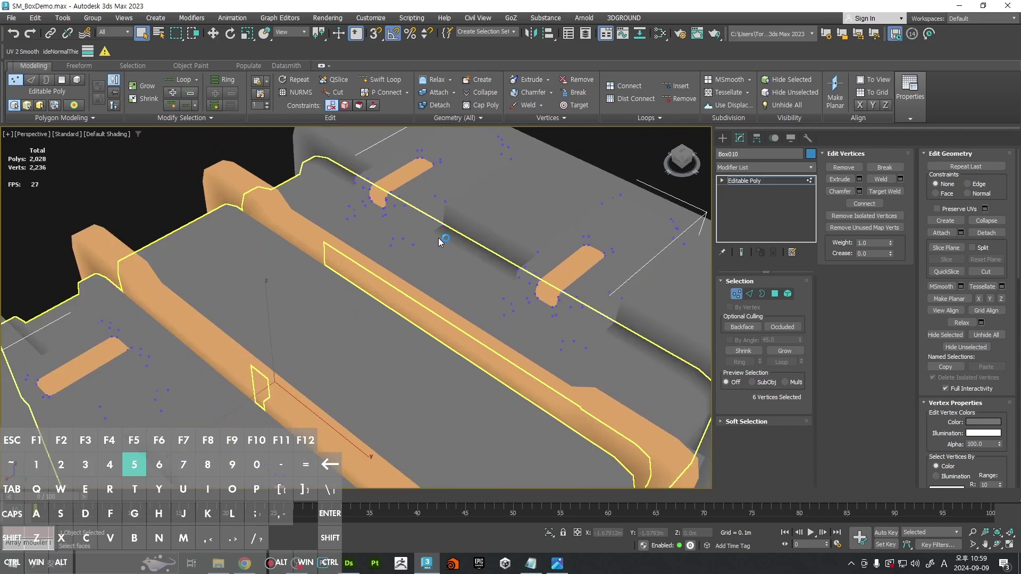
{"action": "left_click", "coordinate": [618, 320], "text": "ctrl"}
{"action": "scroll", "coordinate": [616, 323], "scroll_direction": "down", "scroll_amount": 3}
{"action": "middle_click_drag", "start_coordinate": [614, 325], "coordinate": [591, 306], "text": "alt"}
{"action": "middle_click_drag", "start_coordinate": [620, 342], "coordinate": [582, 304], "text": "alt"}
Step: Add the matching inner corner vertices of the four mounts on the crate's underside, using edged faces to find them
{"action": "key", "text": "F4"}
{"action": "scroll", "coordinate": [583, 303], "scroll_direction": "up", "scroll_amount": 3}
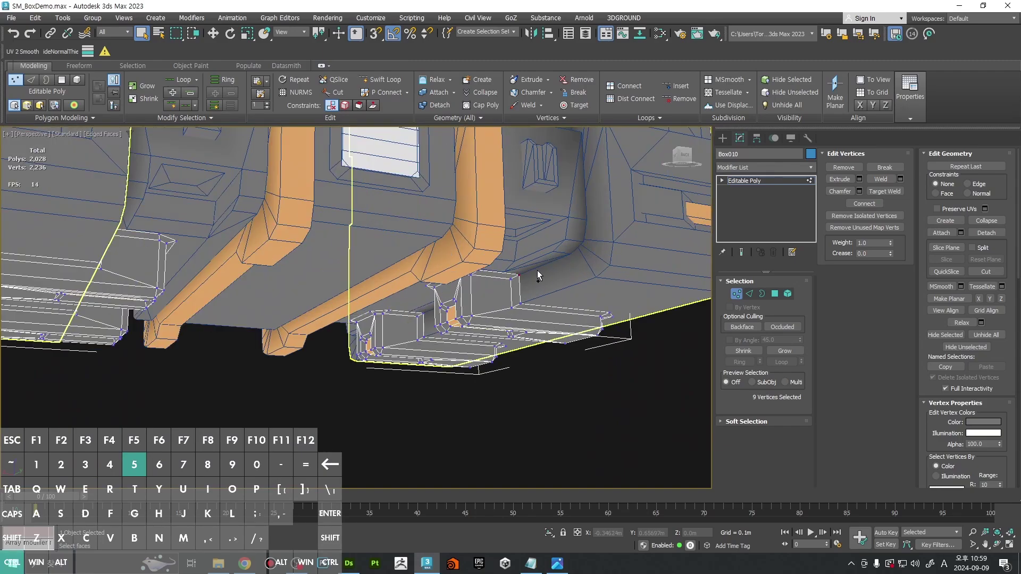
{"action": "scroll", "coordinate": [537, 275], "scroll_direction": "down", "scroll_amount": 3}
{"action": "middle_click_drag", "start_coordinate": [534, 276], "coordinate": [473, 268], "text": "alt"}
{"action": "scroll", "coordinate": [428, 254], "scroll_direction": "up", "scroll_amount": 3}
{"action": "left_click", "coordinate": [437, 233], "text": "ctrl"}
{"action": "middle_click_drag", "start_coordinate": [438, 234], "coordinate": [308, 272], "text": "alt"}
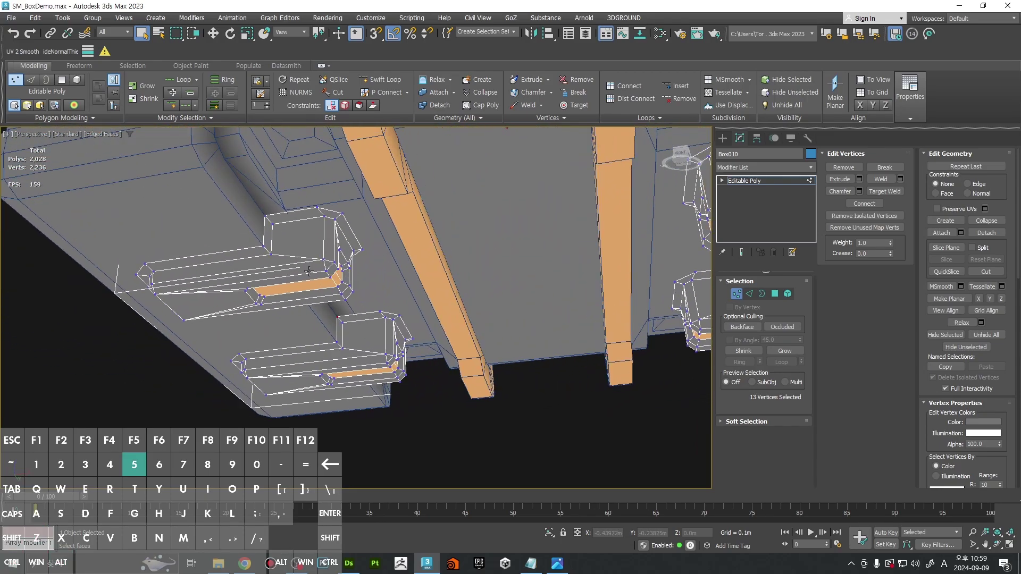
{"action": "left_click", "coordinate": [260, 214], "text": "ctrl"}
{"action": "middle_click_drag", "start_coordinate": [468, 223], "coordinate": [311, 269]}
{"action": "left_click", "coordinate": [549, 205], "text": "ctrl"}
{"action": "middle_click_drag", "start_coordinate": [552, 206], "coordinate": [606, 239], "text": "alt"}
{"action": "scroll", "coordinate": [535, 320], "scroll_direction": "down", "scroll_amount": 5}
{"action": "key", "text": "F4"}
{"action": "middle_click_drag", "start_coordinate": [553, 282], "coordinate": [580, 359], "text": "alt"}
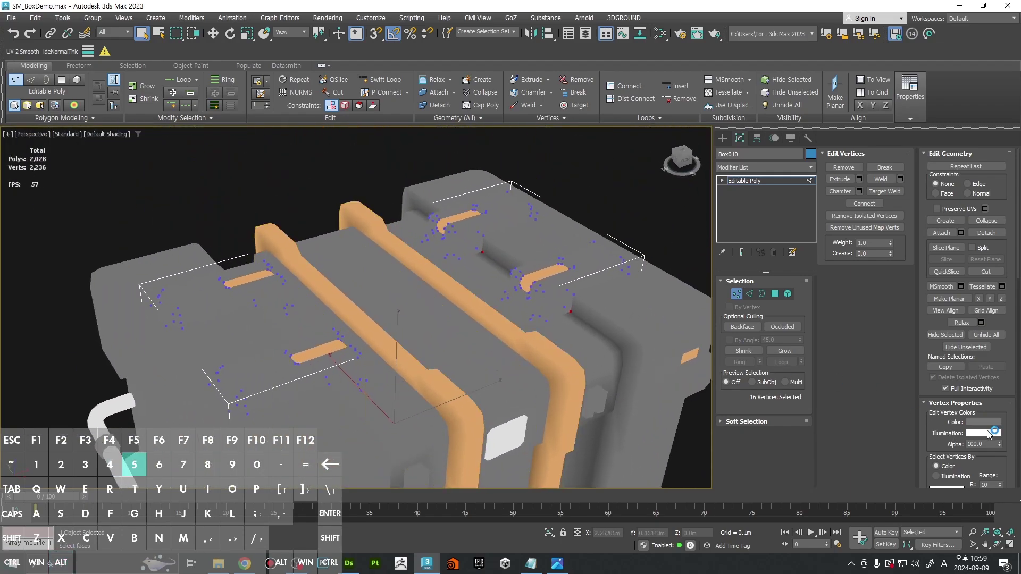
Step: Color the selected inner corner vertices of the mounts dark gray (20, 20, 20)
{"action": "scroll", "coordinate": [608, 334], "scroll_direction": "up", "scroll_amount": 3}
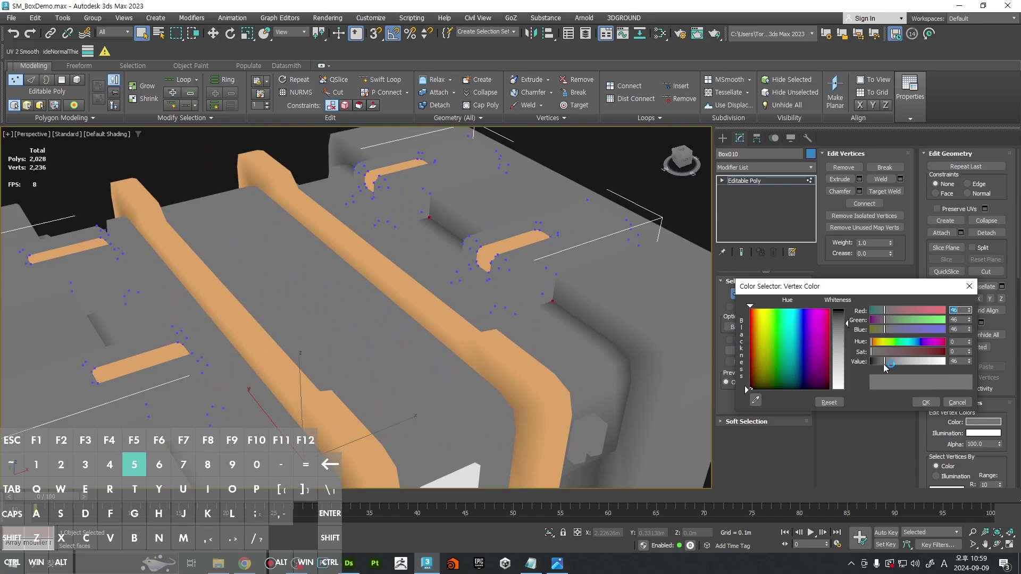
{"action": "left_click_drag", "start_coordinate": [884, 367], "coordinate": [876, 365]}
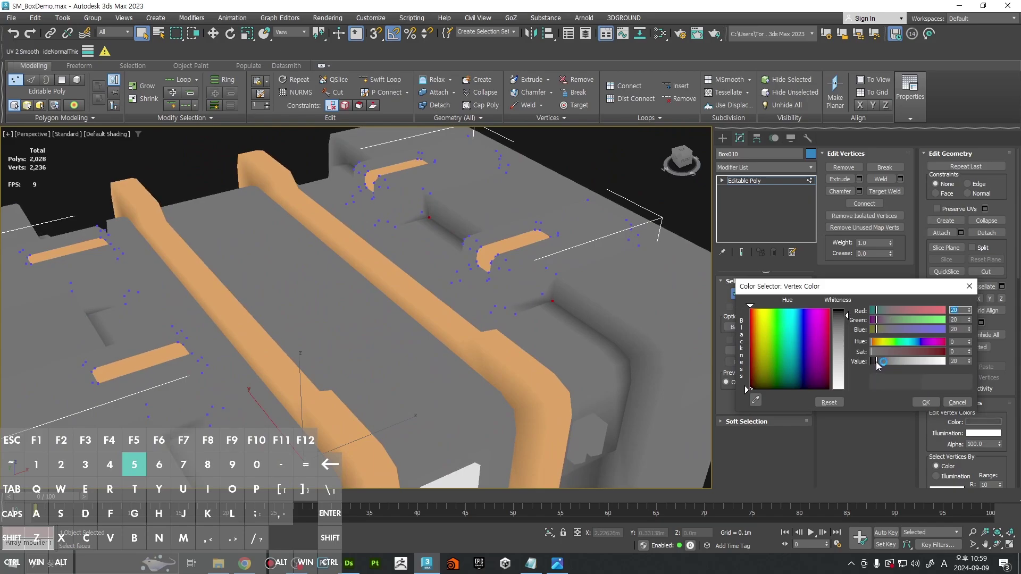
{"action": "scroll", "coordinate": [577, 324], "scroll_direction": "down", "scroll_amount": 4}
{"action": "left_click", "coordinate": [924, 402]}
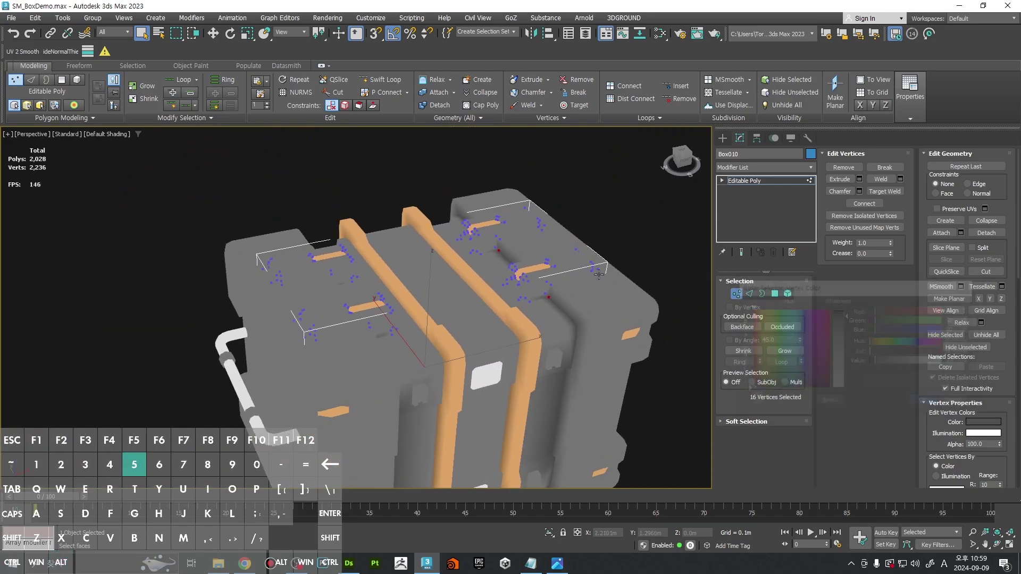
Step: Finish editing the raised mounts' vertices and clear the object selection
{"action": "left_click", "coordinate": [617, 243]}
{"action": "key", "text": "1"}
{"action": "mouse_move", "coordinate": [617, 244]}
{"action": "middle_mouse_down", "text": "ctrl+alt"}
{"action": "mouse_move", "coordinate": [643, 264]}
{"action": "mouse_move", "coordinate": [634, 234]}
{"action": "middle_mouse_up", "text": "ctrl+alt"}
{"action": "left_click", "coordinate": [655, 284]}
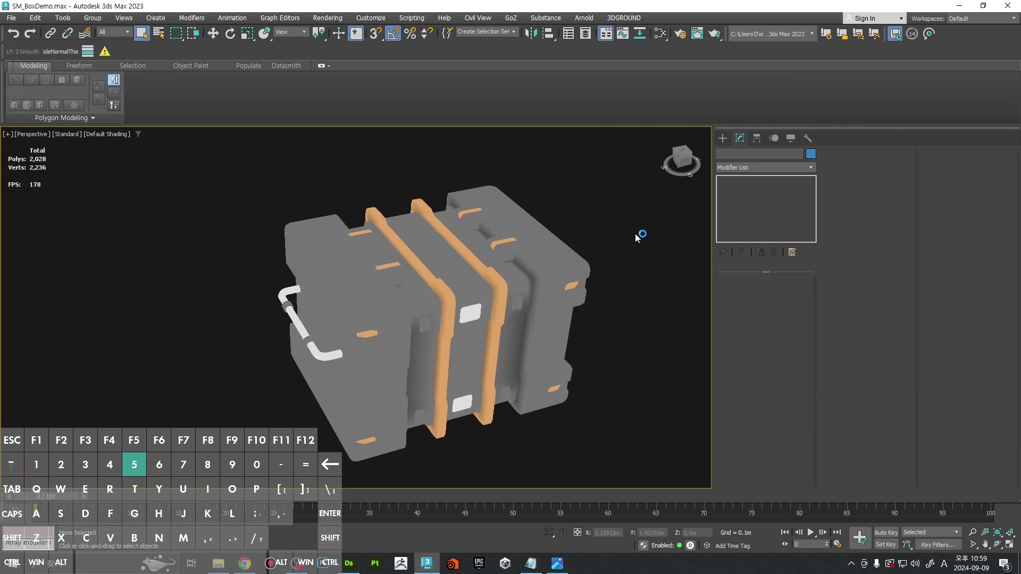
{"action": "middle_click_drag", "start_coordinate": [541, 273], "coordinate": [553, 289], "text": "alt"}
{"action": "scroll", "coordinate": [512, 263], "scroll_direction": "up", "scroll_amount": 6}
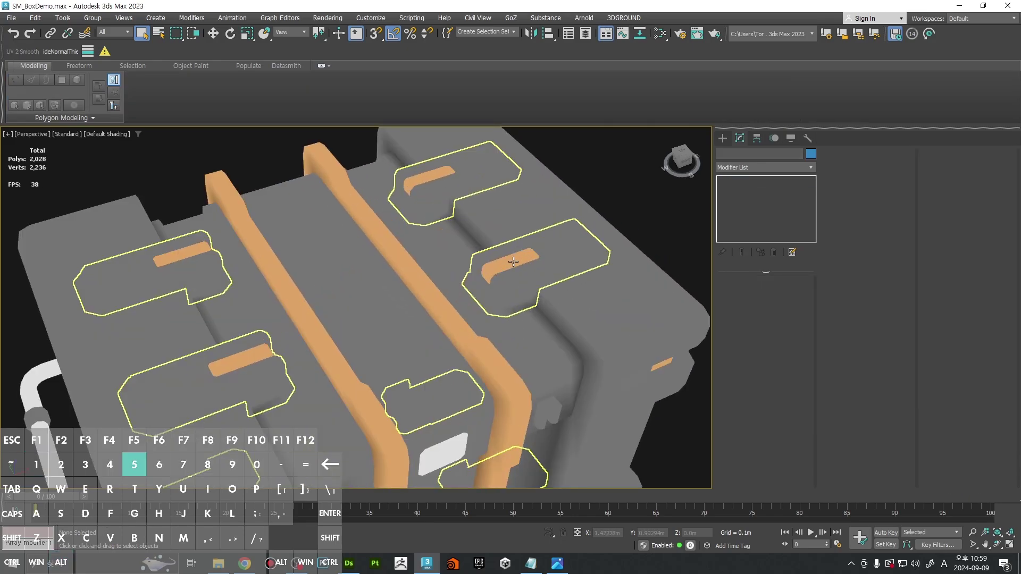
Step: Edit the raised mounts' polygons and select the long sloped face beside the orange slot on one top mount, with edged faces shown
{"action": "left_click", "coordinate": [512, 283]}
{"action": "scroll", "coordinate": [454, 261], "scroll_direction": "up", "scroll_amount": 4}
{"action": "key", "text": "4"}
{"action": "left_click", "coordinate": [472, 256]}
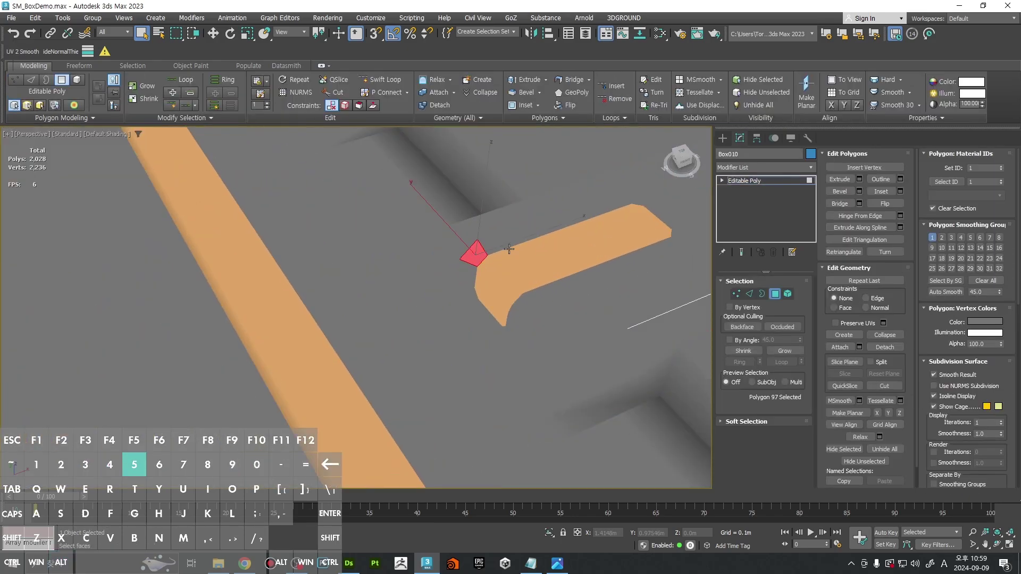
{"action": "middle_click_drag", "start_coordinate": [509, 251], "coordinate": [472, 288], "text": "alt"}
{"action": "key", "text": "F2"}
{"action": "key", "text": "F4"}
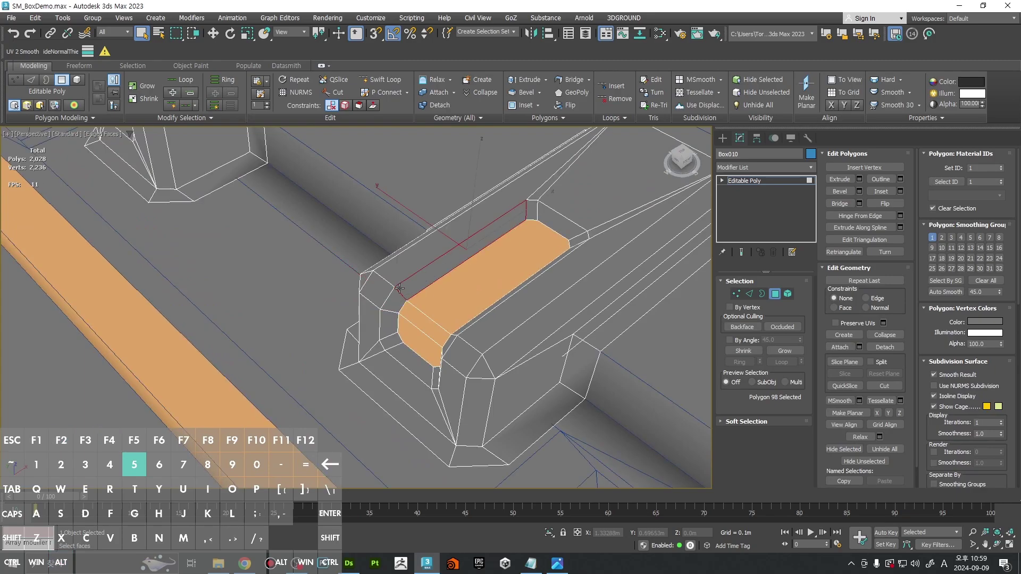
{"action": "key", "text": "ctrl+Page_Up"}
{"action": "scroll", "coordinate": [422, 294], "scroll_direction": "up", "scroll_amount": 3}
{"action": "key", "text": "1"}
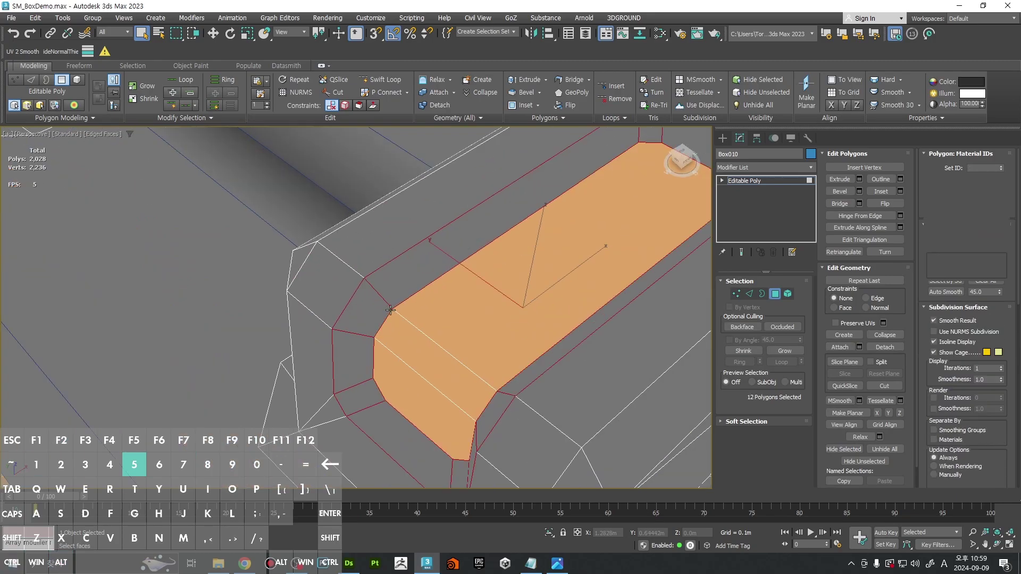
{"action": "scroll", "coordinate": [390, 306], "scroll_direction": "up", "scroll_amount": 4}
{"action": "key", "text": "4"}
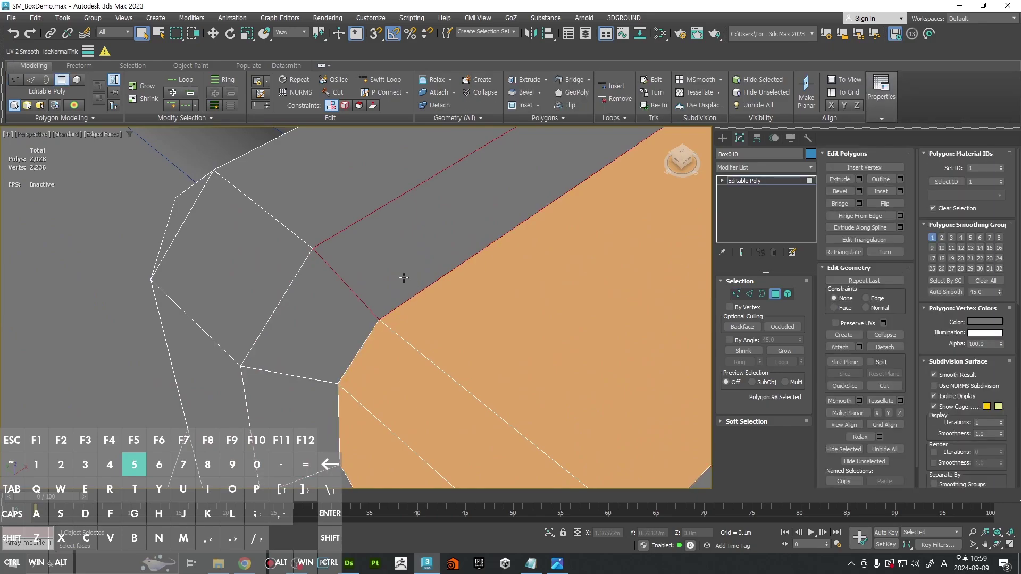
{"action": "middle_click_drag", "start_coordinate": [399, 270], "coordinate": [469, 301]}
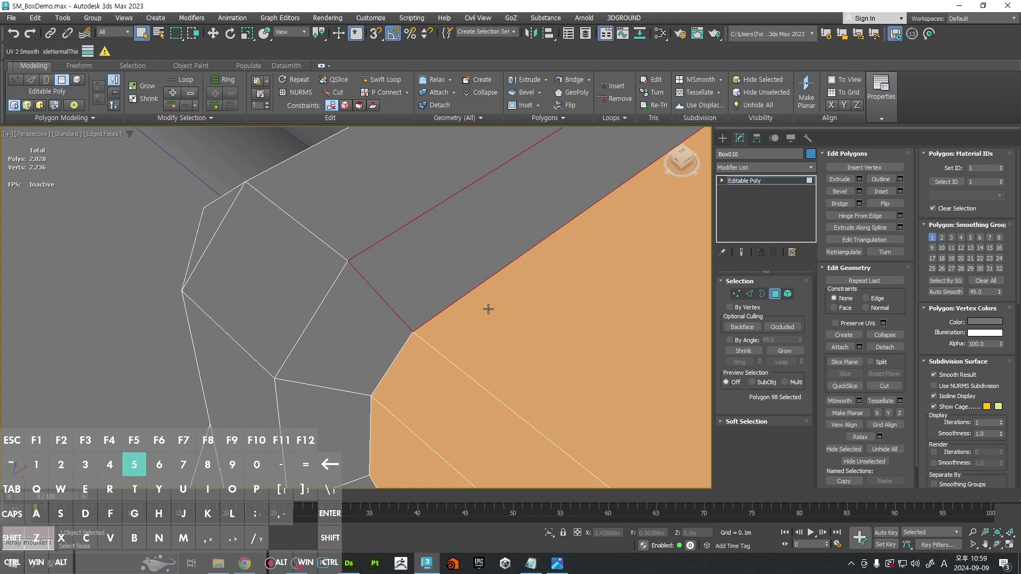
{"action": "scroll", "coordinate": [467, 269], "scroll_direction": "down", "scroll_amount": 6}
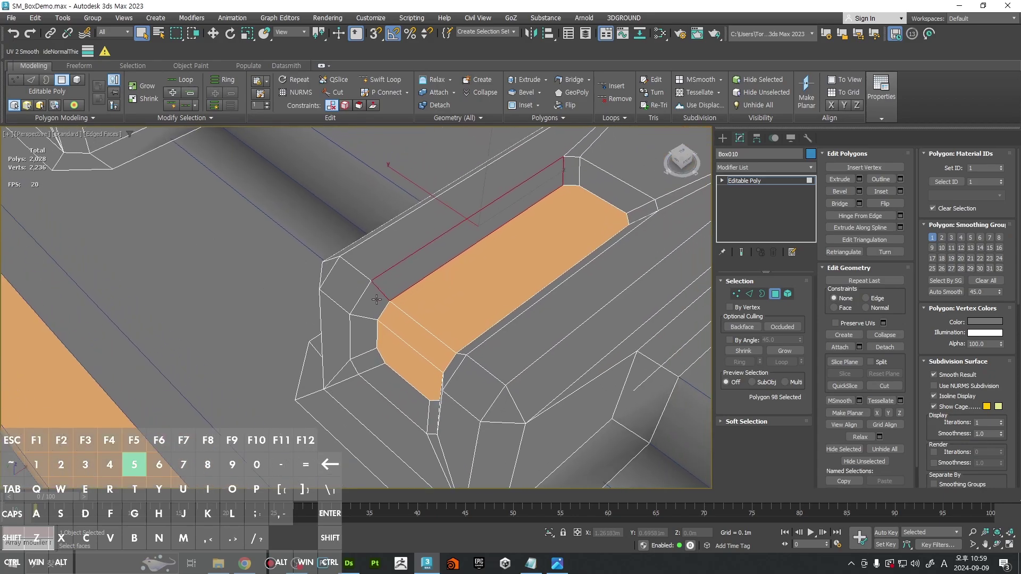
Step: Select the full ring of sloped faces around the orange slots of the two top mounts on one end casing
{"action": "double_click", "coordinate": [376, 299], "text": "ctrl"}
{"action": "key", "text": "F2"}
{"action": "scroll", "coordinate": [466, 257], "scroll_direction": "down", "scroll_amount": 6}
{"action": "mouse_move", "coordinate": [466, 257]}
{"action": "middle_mouse_down", "text": "alt"}
{"action": "mouse_move", "coordinate": [396, 241]}
{"action": "mouse_move", "coordinate": [457, 269]}
{"action": "middle_mouse_up", "text": "alt"}
{"action": "scroll", "coordinate": [242, 192], "scroll_direction": "up", "scroll_amount": 3}
{"action": "left_click", "coordinate": [264, 204], "text": "ctrl"}
{"action": "double_click", "coordinate": [255, 217], "text": "ctrl"}
Step: Add the slot rim faces of the two top mounts on the opposite end casing to the selection
{"action": "scroll", "coordinate": [372, 240], "scroll_direction": "down", "scroll_amount": 7}
{"action": "middle_click_drag", "start_coordinate": [373, 240], "coordinate": [226, 226], "text": "alt"}
{"action": "middle_click_drag", "start_coordinate": [340, 181], "coordinate": [399, 278]}
{"action": "scroll", "coordinate": [372, 266], "scroll_direction": "up", "scroll_amount": 6}
{"action": "left_click", "coordinate": [367, 270], "text": "ctrl+shift"}
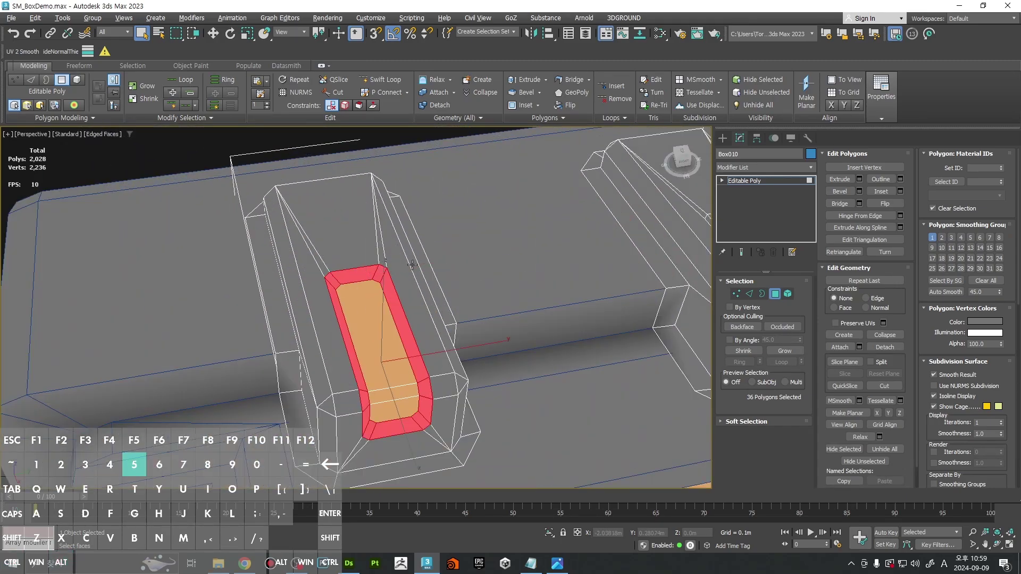
{"action": "scroll", "coordinate": [509, 254], "scroll_direction": "down", "scroll_amount": 3}
{"action": "double_click", "coordinate": [488, 268], "text": "ctrl"}
{"action": "scroll", "coordinate": [485, 266], "scroll_direction": "down", "scroll_amount": 5}
{"action": "middle_click_drag", "start_coordinate": [485, 266], "coordinate": [510, 340], "text": "alt"}
Step: Add the slot rim faces of the two underside mounts on one end casing to the selection
{"action": "scroll", "coordinate": [508, 244], "scroll_direction": "down", "scroll_amount": 5}
{"action": "scroll", "coordinate": [506, 363], "scroll_direction": "up", "scroll_amount": 8}
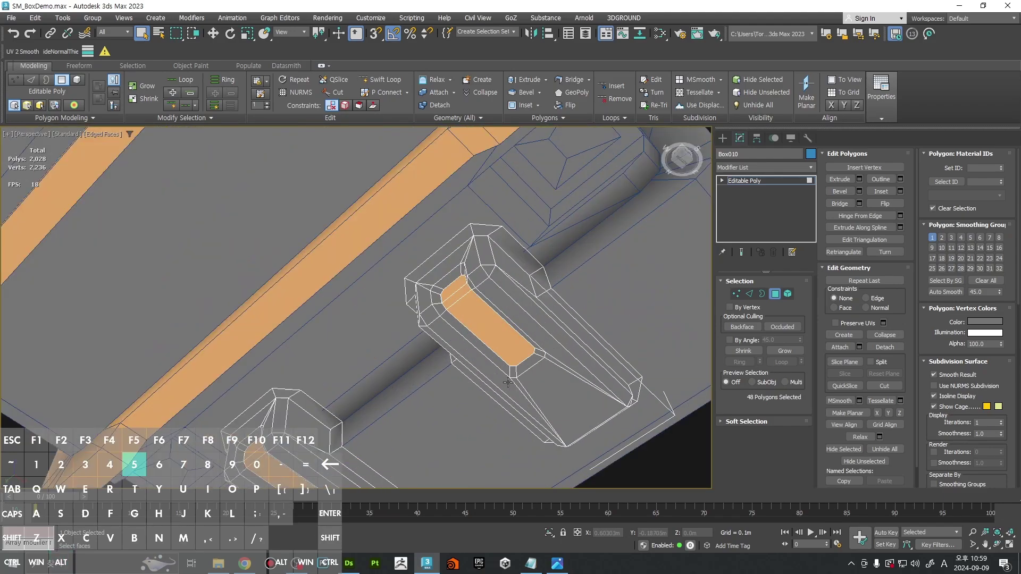
{"action": "scroll", "coordinate": [516, 364], "scroll_direction": "down", "scroll_amount": 4}
{"action": "scroll", "coordinate": [482, 349], "scroll_direction": "up", "scroll_amount": 6}
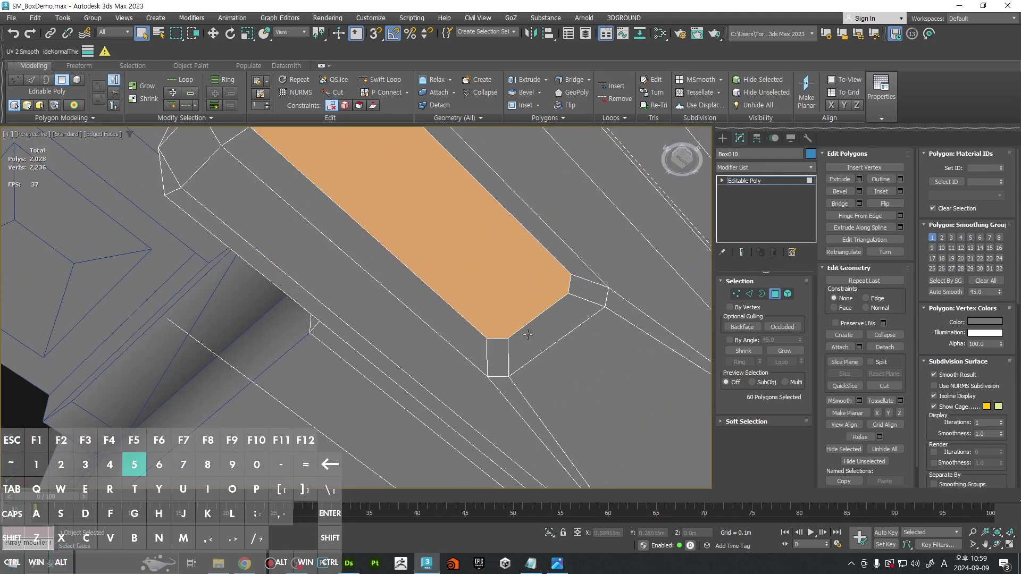
{"action": "left_click", "coordinate": [482, 349], "text": "ctrl"}
{"action": "double_click", "coordinate": [502, 353], "text": "ctrl"}
{"action": "scroll", "coordinate": [503, 352], "scroll_direction": "down", "scroll_amount": 5}
Step: Add the slot rim faces of the two underside mounts on the other end casing to the selection
{"action": "middle_click_drag", "start_coordinate": [502, 351], "coordinate": [508, 327], "text": "alt"}
{"action": "scroll", "coordinate": [507, 290], "scroll_direction": "up", "scroll_amount": 6}
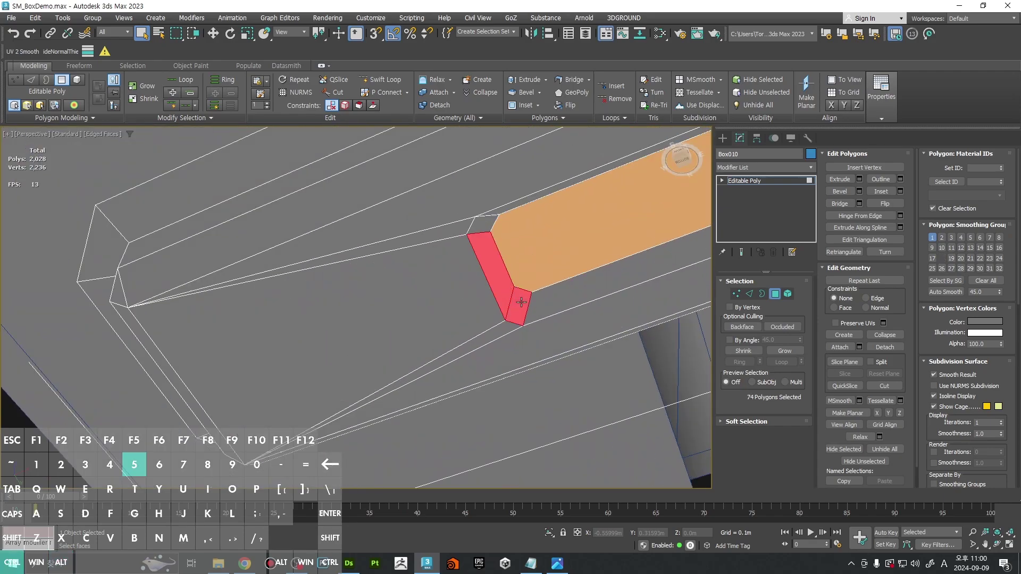
{"action": "double_click", "coordinate": [521, 302], "text": "ctrl"}
{"action": "scroll", "coordinate": [521, 302], "scroll_direction": "down", "scroll_amount": 6}
{"action": "middle_click_drag", "start_coordinate": [521, 293], "coordinate": [607, 308], "text": "alt"}
{"action": "scroll", "coordinate": [454, 313], "scroll_direction": "up", "scroll_amount": 6}
{"action": "left_click", "coordinate": [459, 329], "text": "ctrl+shift"}
{"action": "scroll", "coordinate": [458, 329], "scroll_direction": "down", "scroll_amount": 5}
{"action": "scroll", "coordinate": [486, 318], "scroll_direction": "down", "scroll_amount": 5}
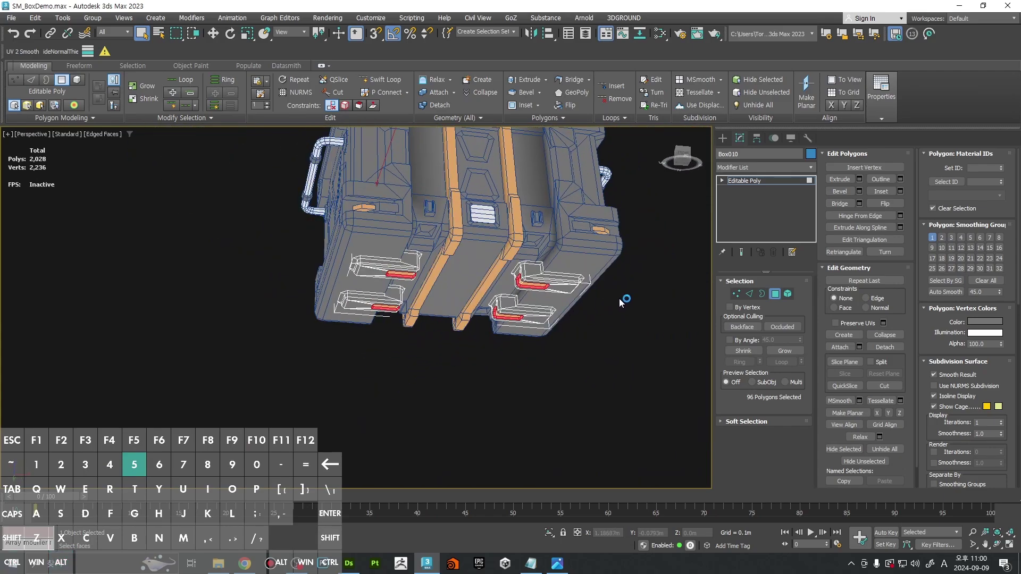
Step: Set a darker gray vertex color on the selected rim faces around all the mounts' orange slots
{"action": "middle_click_drag", "start_coordinate": [558, 299], "coordinate": [575, 300], "text": "alt"}
{"action": "scroll", "coordinate": [575, 300], "scroll_direction": "up", "scroll_amount": 6}
{"action": "key", "text": "F2"}
{"action": "key", "text": "F4"}
{"action": "key", "text": "F2"}
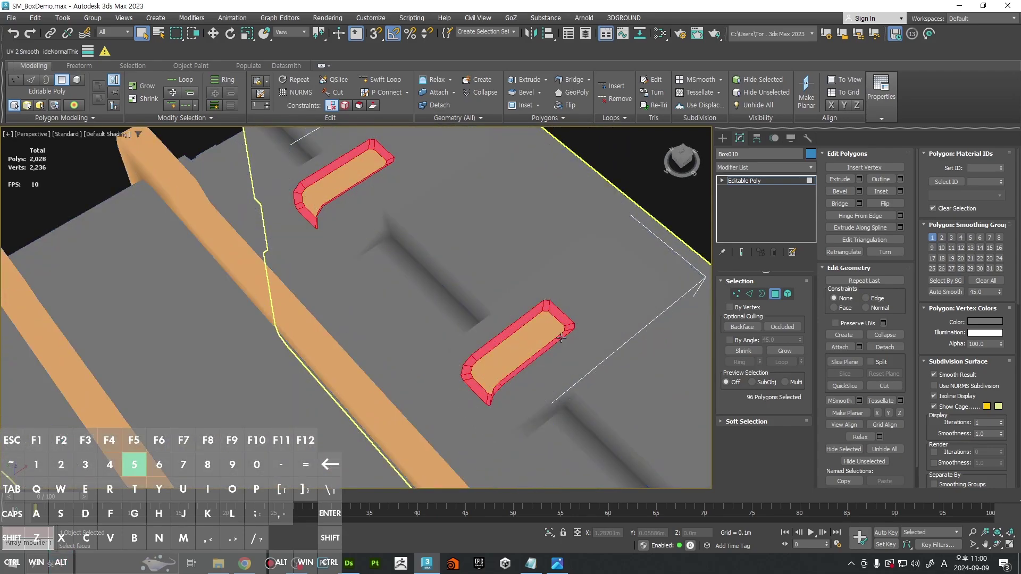
{"action": "scroll", "coordinate": [519, 289], "scroll_direction": "up", "scroll_amount": 5}
{"action": "key", "text": "F4"}
{"action": "key", "text": "F2"}
{"action": "middle_click_drag", "start_coordinate": [551, 322], "coordinate": [601, 301]}
{"action": "left_click", "coordinate": [984, 323]}
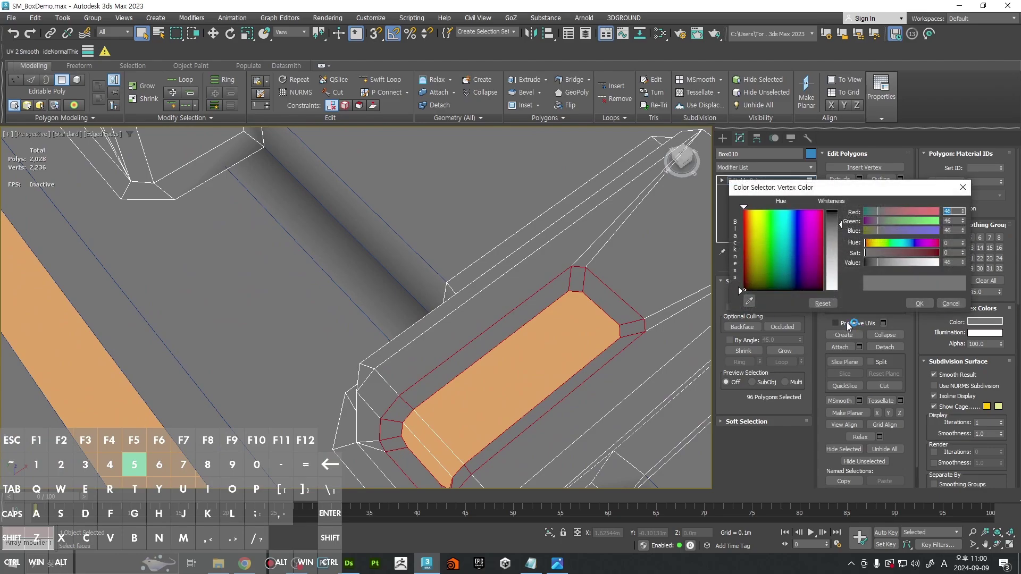
{"action": "left_click_drag", "start_coordinate": [872, 270], "coordinate": [870, 271]}
{"action": "left_click", "coordinate": [922, 308]}
{"action": "scroll", "coordinate": [647, 262], "scroll_direction": "down", "scroll_amount": 5}
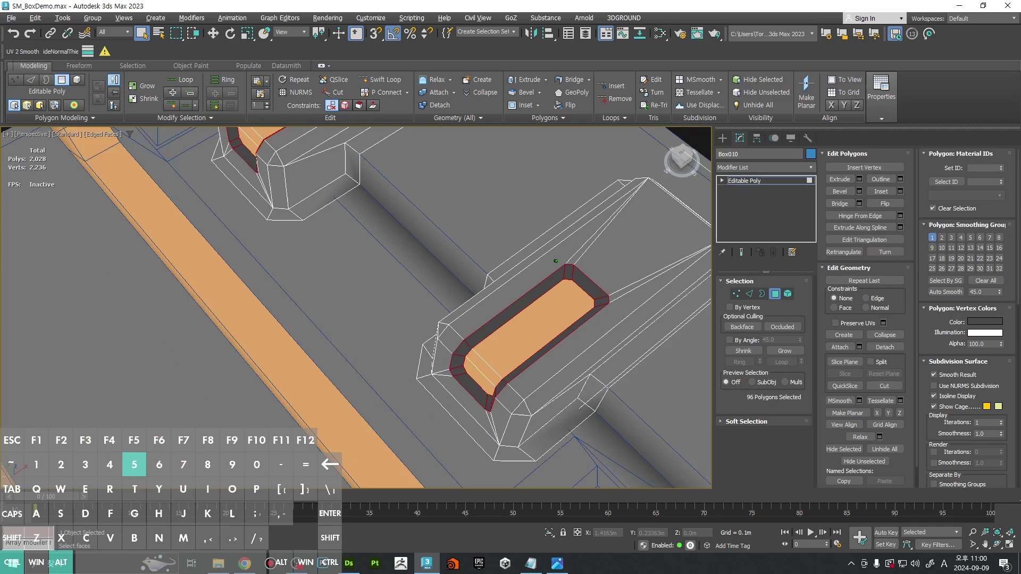
{"action": "scroll", "coordinate": [611, 248], "scroll_direction": "up", "scroll_amount": 4}
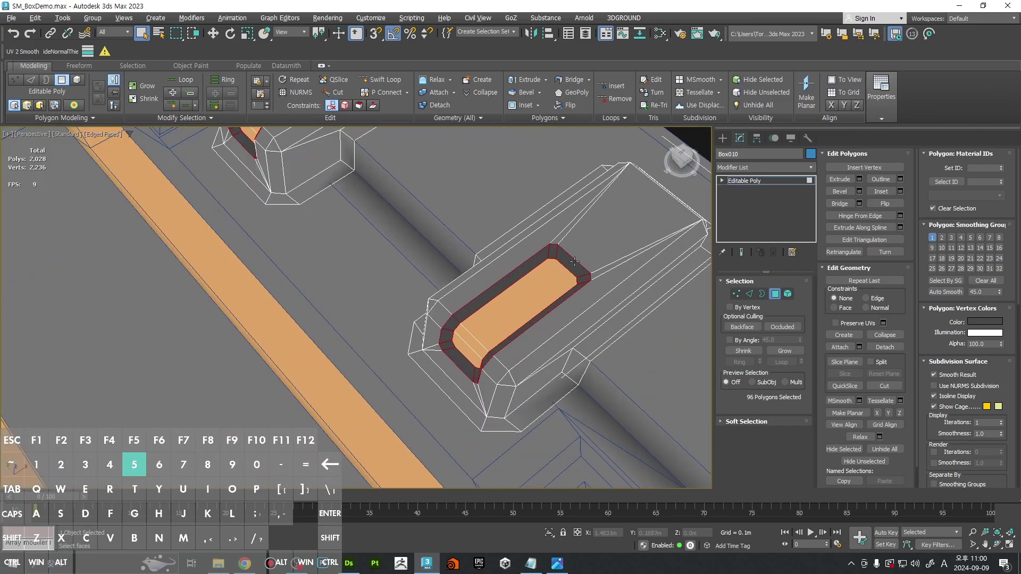
Step: Select the outer edge loops of the dark slot rims on the two top mounts of one end casing
{"action": "key", "text": "2"}
{"action": "scroll", "coordinate": [566, 250], "scroll_direction": "up", "scroll_amount": 4}
{"action": "double_click", "coordinate": [568, 248]}
{"action": "scroll", "coordinate": [591, 240], "scroll_direction": "down", "scroll_amount": 4}
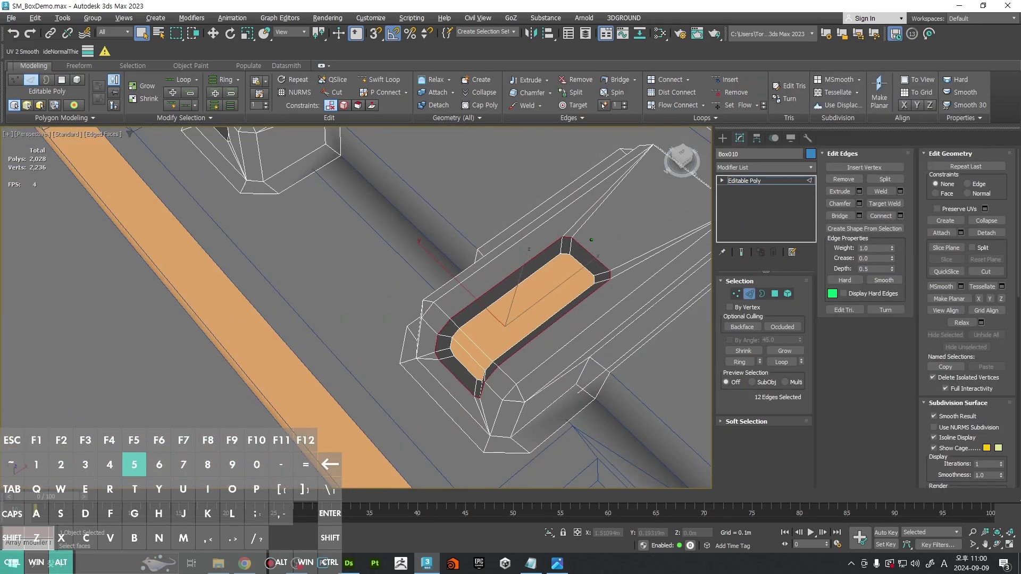
{"action": "scroll", "coordinate": [592, 240], "scroll_direction": "down", "scroll_amount": 4}
{"action": "middle_click_drag", "start_coordinate": [591, 240], "coordinate": [632, 212], "text": "alt"}
{"action": "middle_click_drag", "start_coordinate": [373, 182], "coordinate": [502, 324]}
{"action": "scroll", "coordinate": [476, 212], "scroll_direction": "up", "scroll_amount": 4}
{"action": "double_click", "coordinate": [462, 224], "text": "ctrl"}
Step: Add the outer rim edge loops of the two top mounts on the opposite end casing to the selection
{"action": "scroll", "coordinate": [509, 222], "scroll_direction": "down", "scroll_amount": 3}
{"action": "scroll", "coordinate": [543, 232], "scroll_direction": "up", "scroll_amount": 3}
{"action": "double_click", "coordinate": [543, 232], "text": "ctrl"}
{"action": "scroll", "coordinate": [528, 235], "scroll_direction": "down", "scroll_amount": 4}
{"action": "scroll", "coordinate": [377, 233], "scroll_direction": "up", "scroll_amount": 3}
{"action": "scroll", "coordinate": [363, 225], "scroll_direction": "up", "scroll_amount": 1}
{"action": "double_click", "coordinate": [369, 217], "text": "ctrl"}
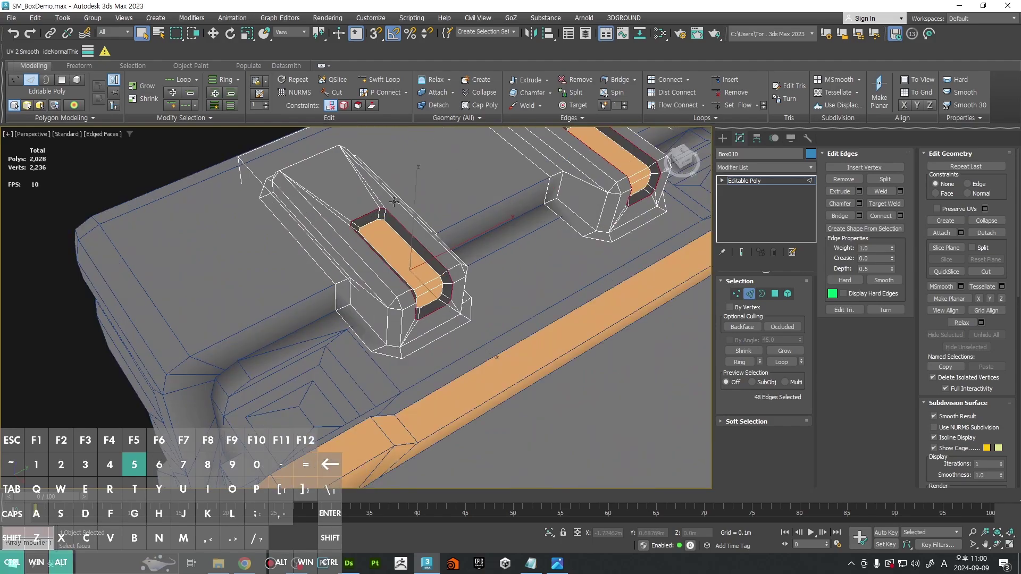
Step: Add the outer rim edge loops of two underside mounts on one end casing to the selection
{"action": "scroll", "coordinate": [370, 218], "scroll_direction": "down", "scroll_amount": 4}
{"action": "middle_click_drag", "start_coordinate": [380, 266], "coordinate": [447, 150], "text": "alt"}
{"action": "scroll", "coordinate": [416, 307], "scroll_direction": "up", "scroll_amount": 4}
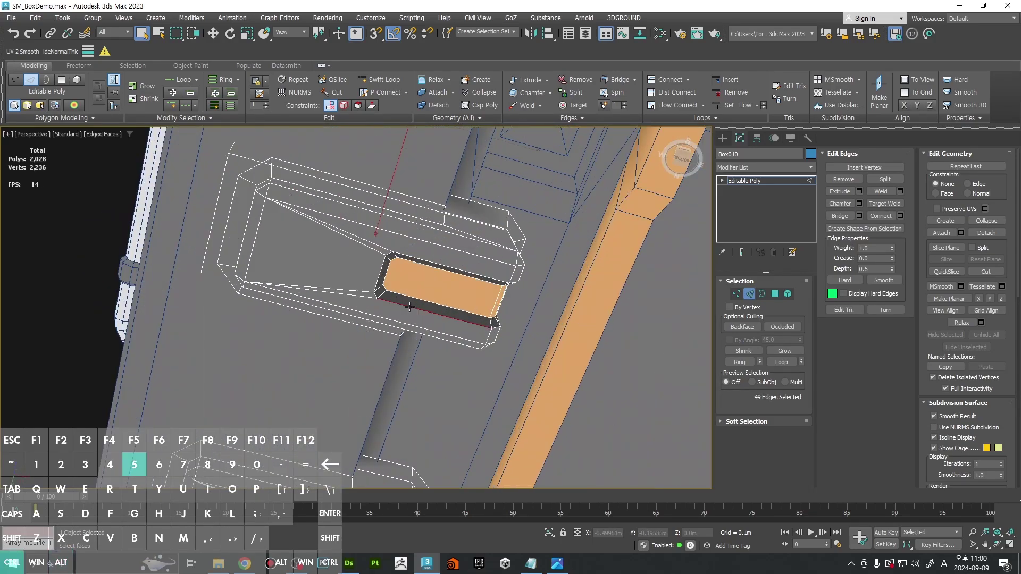
{"action": "double_click", "coordinate": [410, 308], "text": "ctrl"}
{"action": "middle_click_drag", "start_coordinate": [468, 387], "coordinate": [530, 157]}
{"action": "double_click", "coordinate": [427, 346], "text": "ctrl"}
Step: Add the outer rim edge loops of the remaining two underside mounts to the selection
{"action": "middle_click_drag", "start_coordinate": [579, 358], "coordinate": [191, 283]}
{"action": "double_click", "coordinate": [447, 379], "text": "ctrl"}
{"action": "scroll", "coordinate": [452, 345], "scroll_direction": "down", "scroll_amount": 3}
{"action": "scroll", "coordinate": [484, 262], "scroll_direction": "up", "scroll_amount": 3}
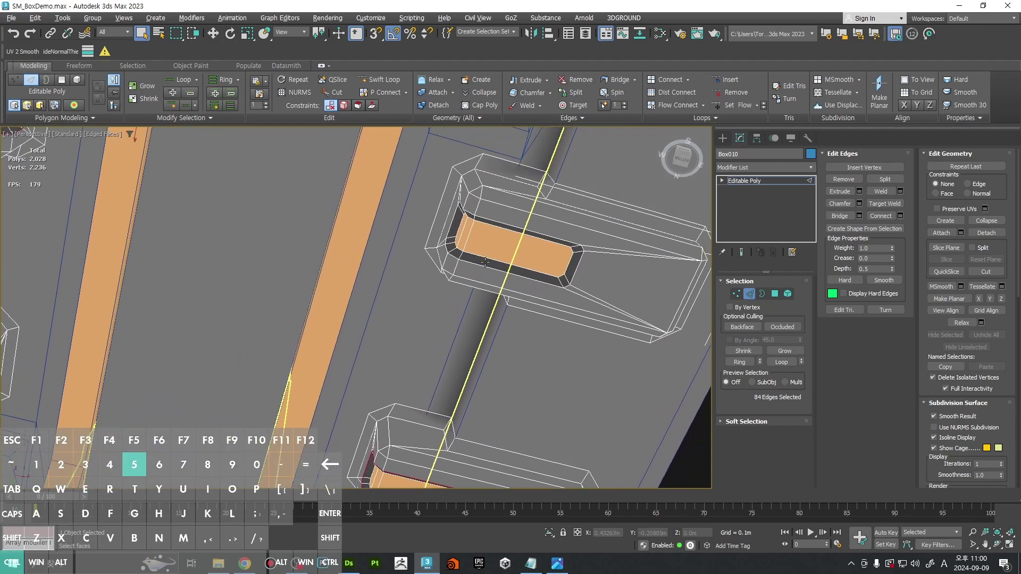
{"action": "double_click", "coordinate": [485, 266], "text": "ctrl"}
{"action": "scroll", "coordinate": [481, 262], "scroll_direction": "down", "scroll_amount": 4}
Step: Convert the selected outer rim edges to a vertex selection and show the model shaded without edges
{"action": "key", "text": "F4"}
{"action": "middle_click_drag", "start_coordinate": [471, 259], "coordinate": [528, 271], "text": "alt"}
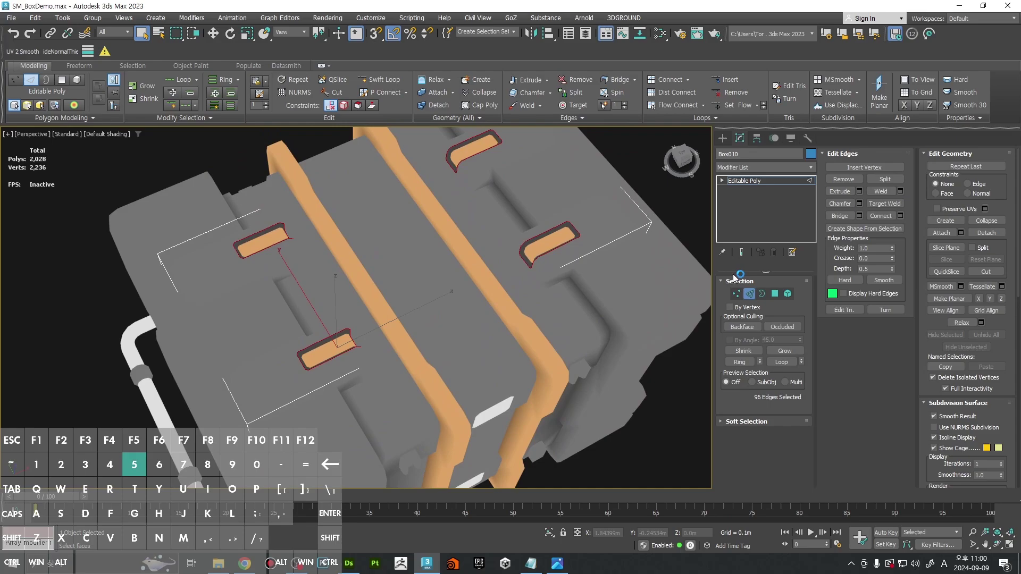
{"action": "left_click", "coordinate": [737, 296], "text": "ctrl"}
{"action": "middle_click_drag", "start_coordinate": [614, 236], "coordinate": [567, 304]}
{"action": "scroll", "coordinate": [579, 311], "scroll_direction": "up", "scroll_amount": 6}
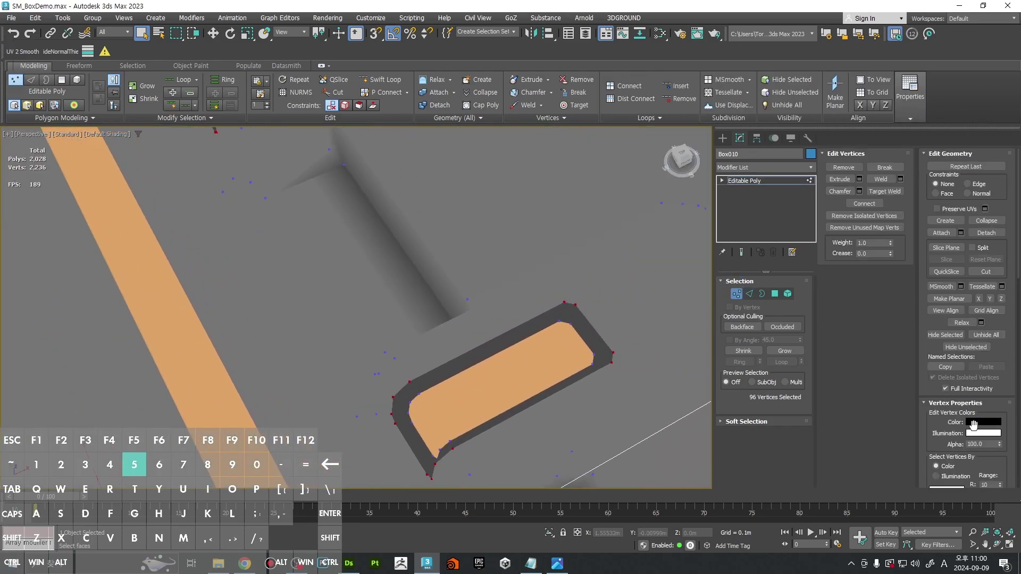
Step: Color the outer rim vertices with the gray sampled from the mount's surface, then finish editing the mounts and clear the selection
{"action": "left_click", "coordinate": [973, 423]}
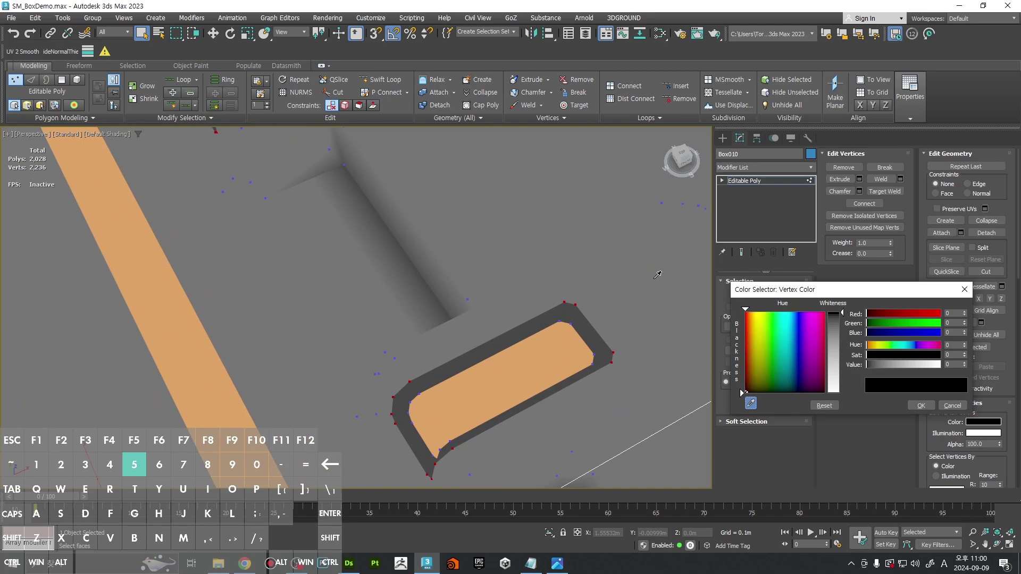
{"action": "left_click", "coordinate": [655, 277]}
{"action": "scroll", "coordinate": [553, 309], "scroll_direction": "up", "scroll_amount": 3}
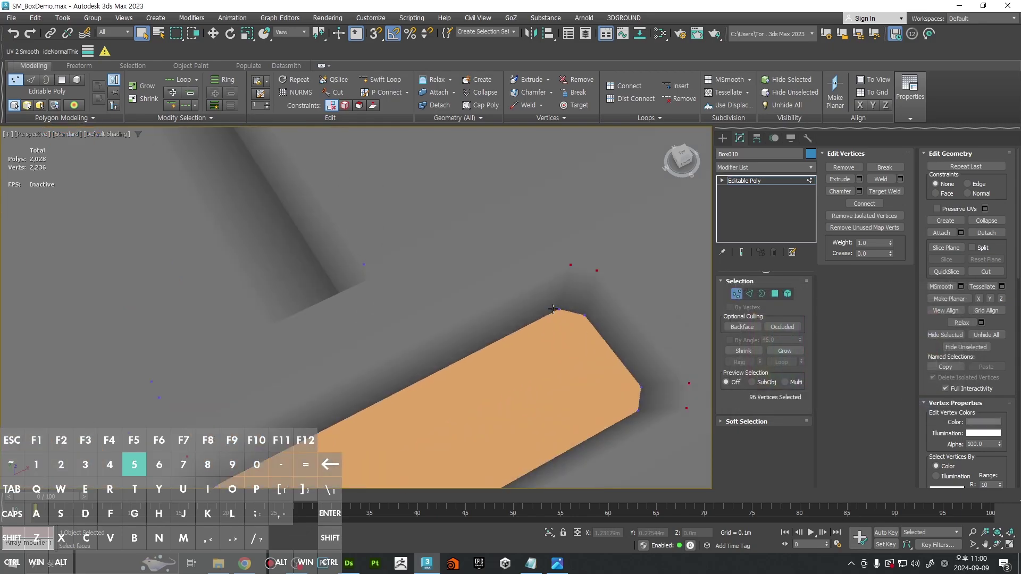
{"action": "scroll", "coordinate": [538, 305], "scroll_direction": "down", "scroll_amount": 10}
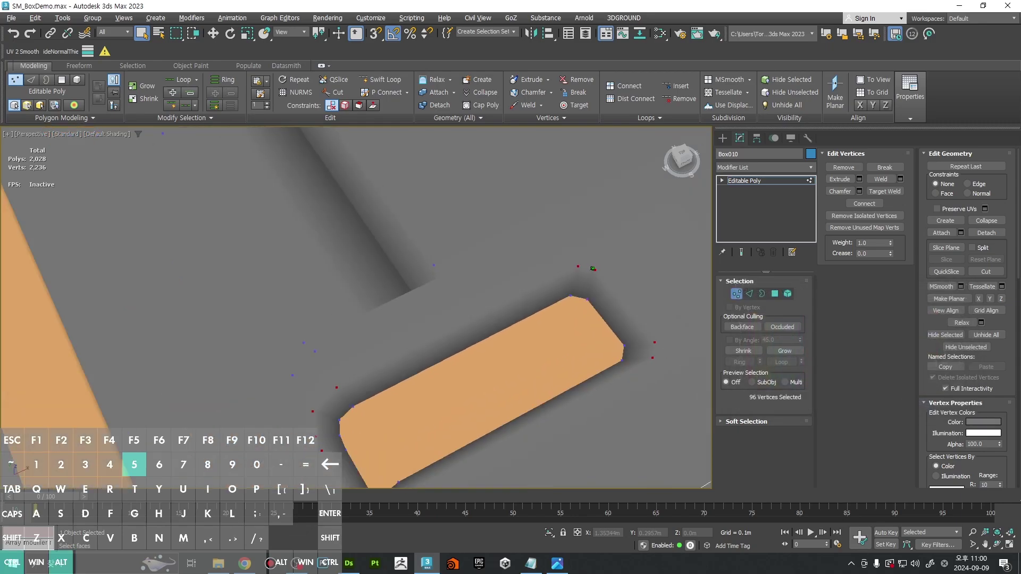
{"action": "key", "text": "5"}
{"action": "left_click", "coordinate": [633, 234]}
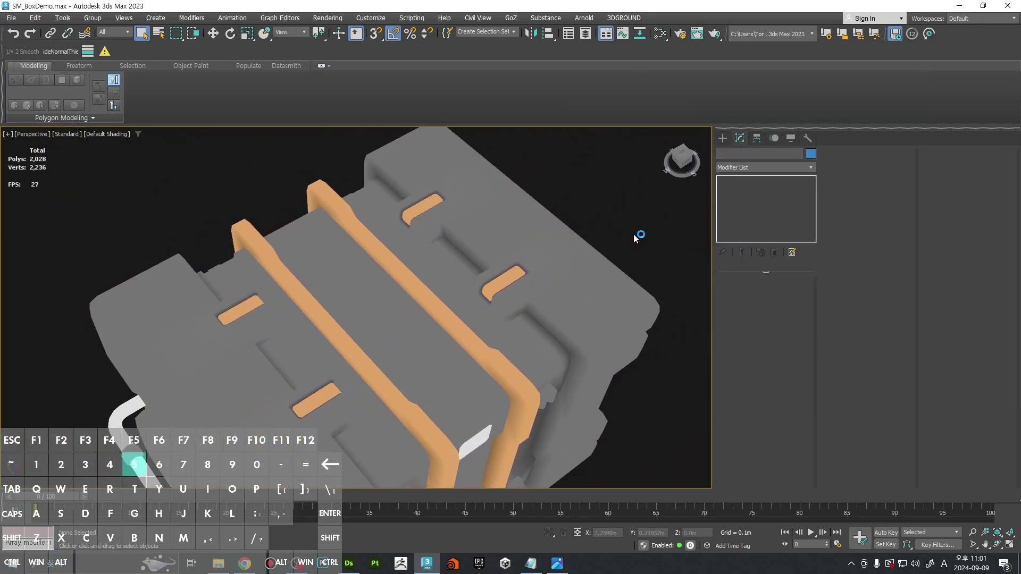
{"action": "scroll", "coordinate": [573, 273], "scroll_direction": "down", "scroll_amount": 3}
{"action": "middle_click_drag", "start_coordinate": [556, 298], "coordinate": [538, 285], "text": "alt"}
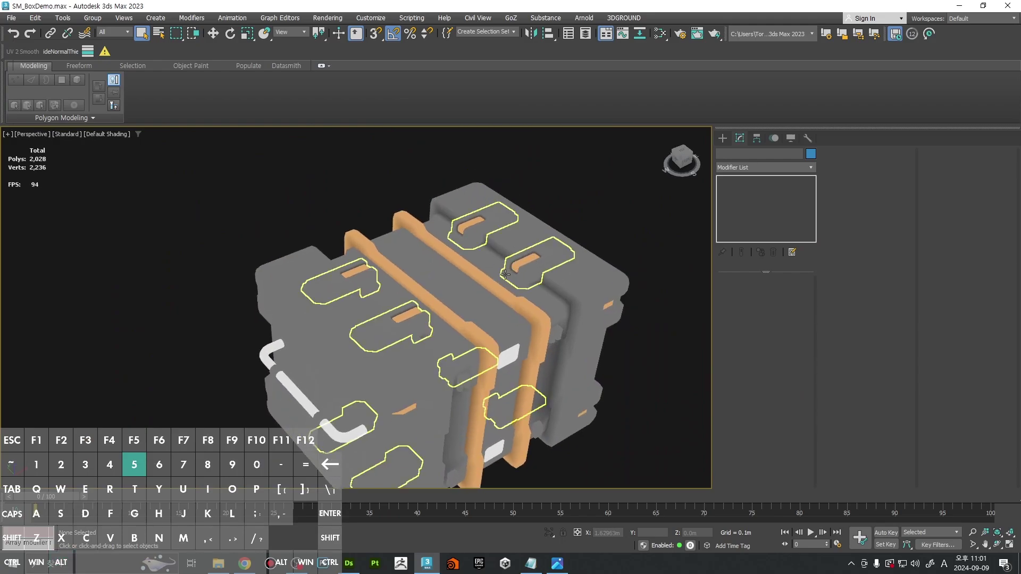
Step: Edit the orange straps' polygons and select the slanted bend face beside the upper white panel on one strap
{"action": "mouse_move", "coordinate": [641, 317]}
{"action": "middle_mouse_down", "text": "alt"}
{"action": "mouse_move", "coordinate": [613, 287]}
{"action": "mouse_move", "coordinate": [516, 257]}
{"action": "middle_mouse_up", "text": "alt"}
{"action": "scroll", "coordinate": [510, 256], "scroll_direction": "up", "scroll_amount": 5}
{"action": "key", "text": "F4"}
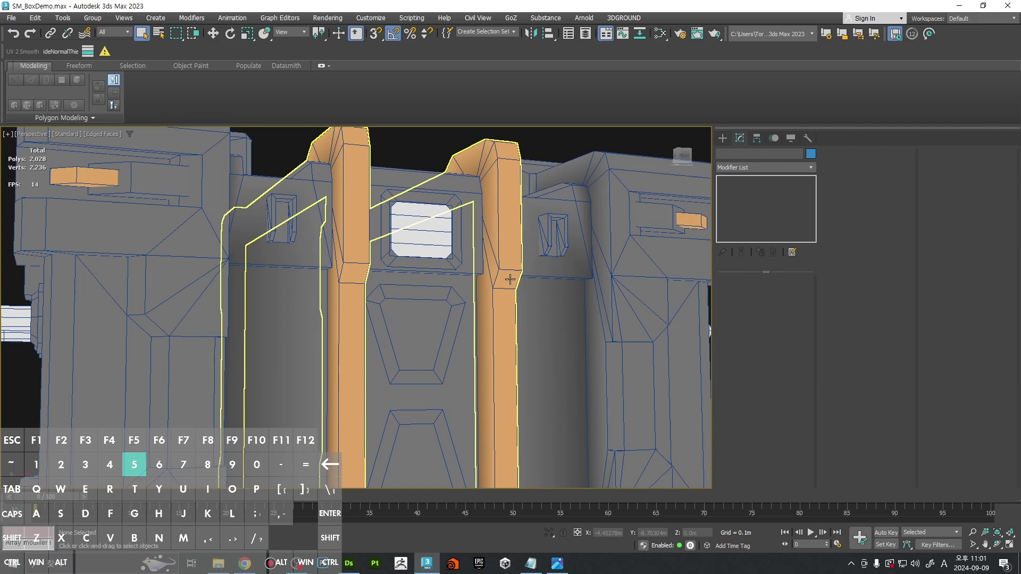
{"action": "scroll", "coordinate": [510, 279], "scroll_direction": "down", "scroll_amount": 6}
{"action": "scroll", "coordinate": [511, 272], "scroll_direction": "up", "scroll_amount": 9}
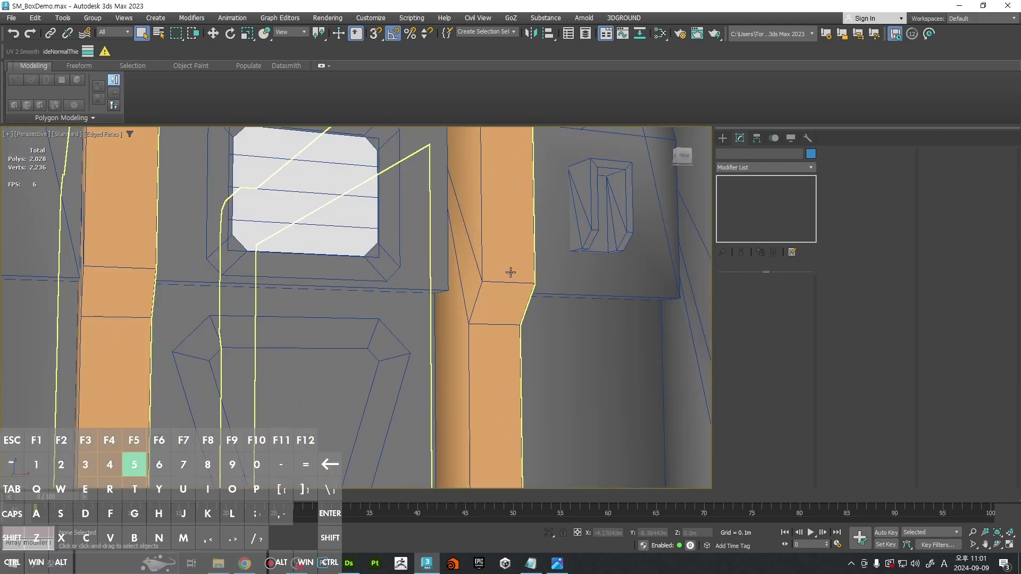
{"action": "left_click", "coordinate": [501, 310]}
{"action": "key", "text": "4"}
{"action": "left_click", "coordinate": [504, 304]}
{"action": "key", "text": "2"}
{"action": "left_click", "coordinate": [486, 325]}
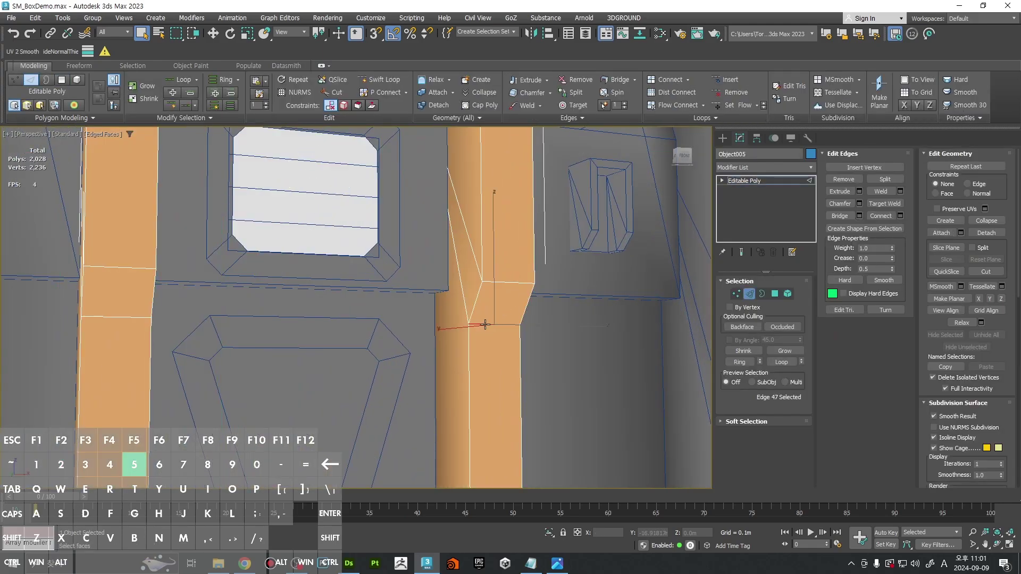
{"action": "key", "text": "4"}
{"action": "scroll", "coordinate": [503, 308], "scroll_direction": "up", "scroll_amount": 2}
{"action": "middle_click_drag", "start_coordinate": [504, 308], "coordinate": [424, 312], "text": "alt"}
{"action": "scroll", "coordinate": [424, 312], "scroll_direction": "down", "scroll_amount": 5}
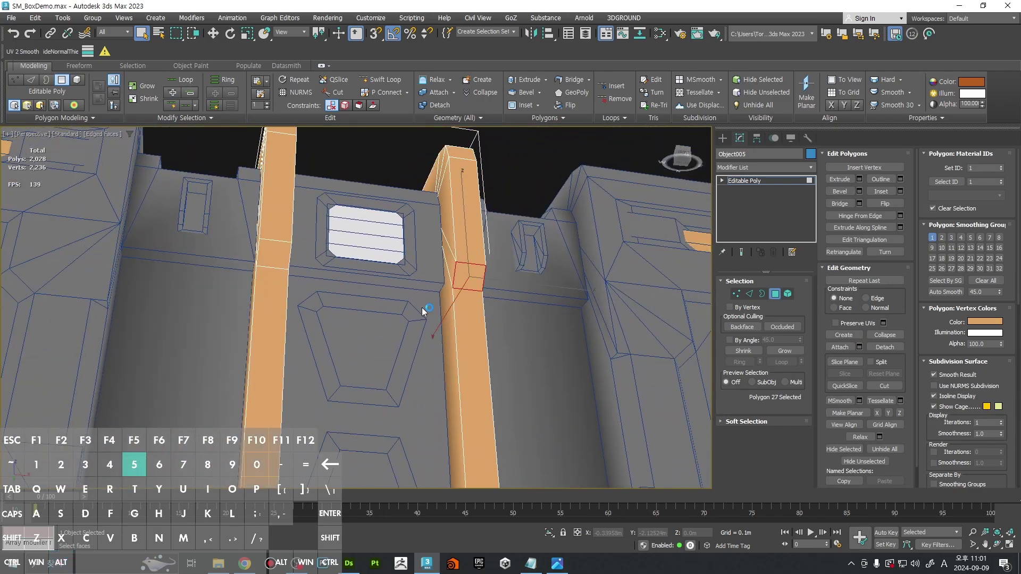
Step: Add the matching bend face on the second strap and extend the selection to all similar faces of the straps
{"action": "left_click", "coordinate": [279, 252], "text": "ctrl"}
{"action": "scroll", "coordinate": [282, 254], "scroll_direction": "down", "scroll_amount": 4}
{"action": "middle_click_drag", "start_coordinate": [328, 295], "coordinate": [318, 298], "text": "alt"}
{"action": "left_click", "coordinate": [191, 116]}
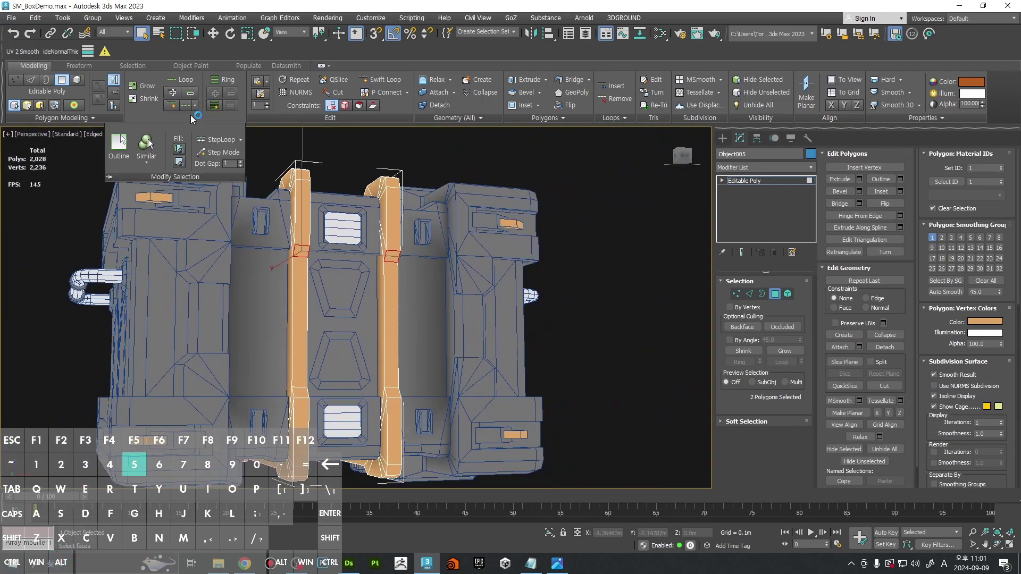
{"action": "left_click", "coordinate": [142, 151]}
Step: Darken the vertex color of the selected strap bend faces to a brown with value 91
{"action": "scroll", "coordinate": [457, 228], "scroll_direction": "up", "scroll_amount": 6}
{"action": "mouse_move", "coordinate": [449, 195]}
{"action": "middle_mouse_down", "text": "alt"}
{"action": "mouse_move", "coordinate": [492, 254]}
{"action": "mouse_move", "coordinate": [509, 229]}
{"action": "middle_mouse_up", "text": "alt"}
{"action": "key", "text": "F4"}
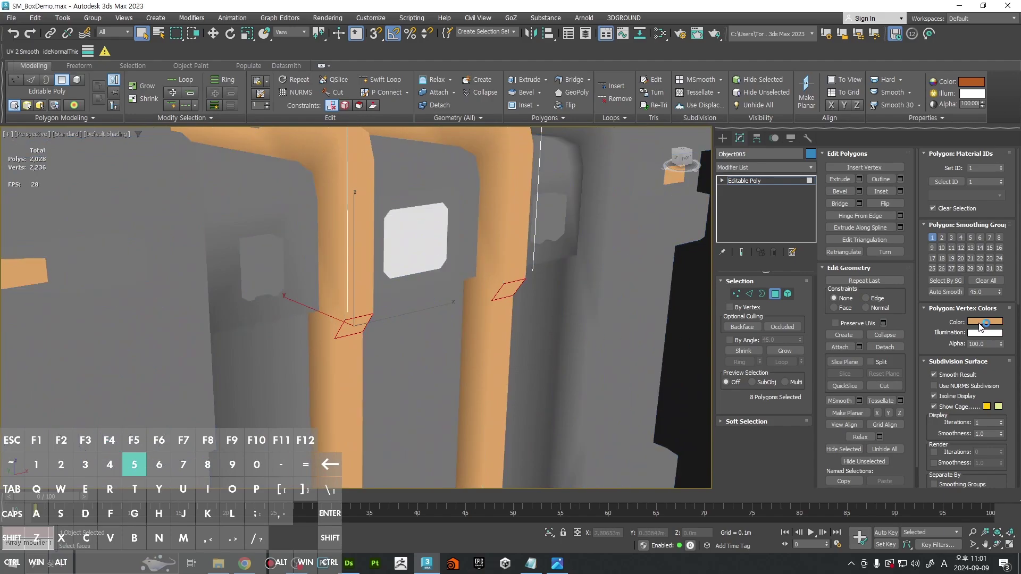
{"action": "left_click", "coordinate": [980, 324]}
{"action": "left_click", "coordinate": [895, 263]}
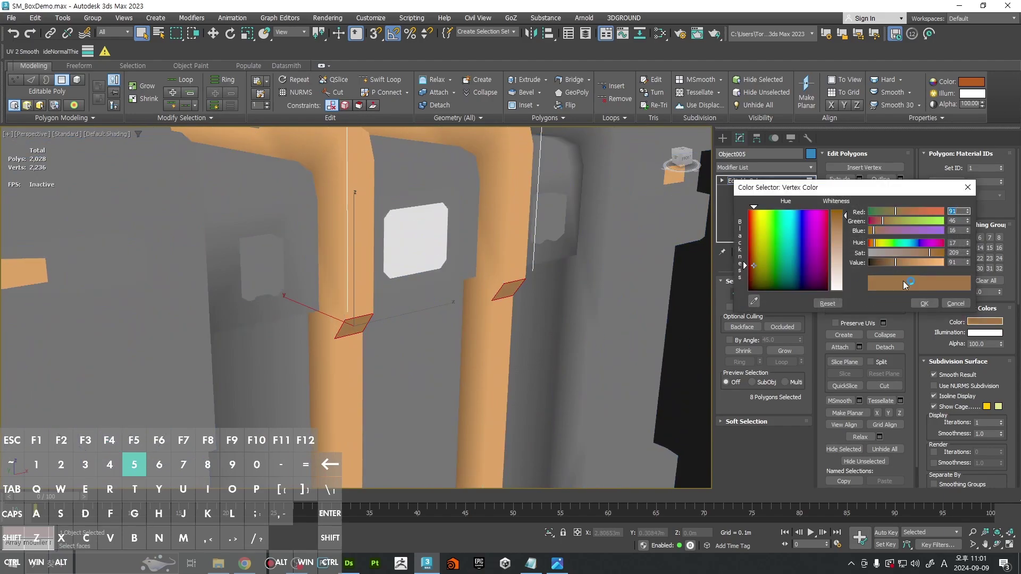
{"action": "left_click", "coordinate": [925, 303]}
Step: Select the outer edge of each darkened bend face on both straps and convert the edges to a vertex selection
{"action": "key", "text": "2"}
{"action": "left_click", "coordinate": [518, 279]}
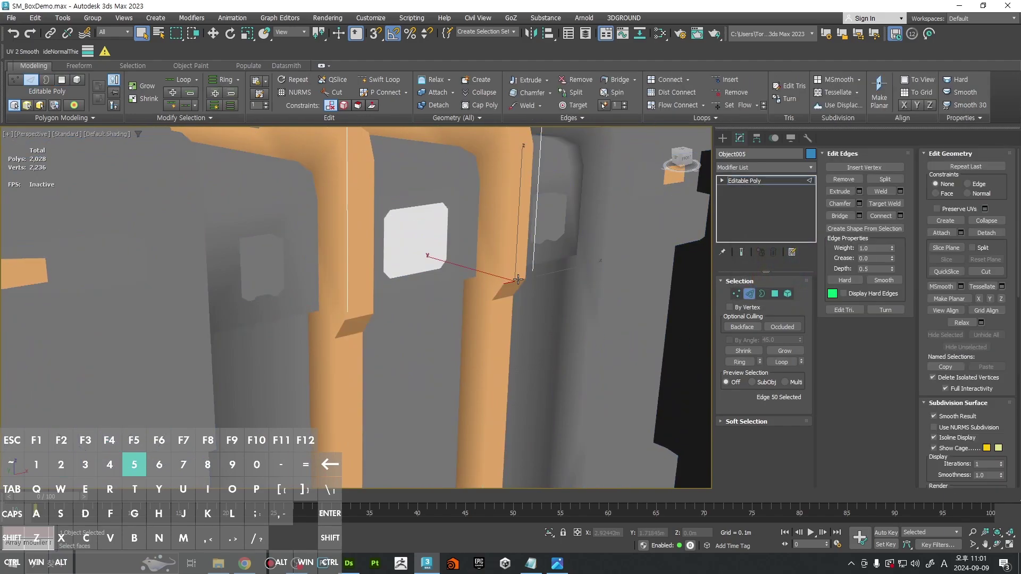
{"action": "left_click", "coordinate": [336, 318], "text": "ctrl"}
{"action": "middle_click_drag", "start_coordinate": [336, 318], "coordinate": [514, 165], "text": "alt"}
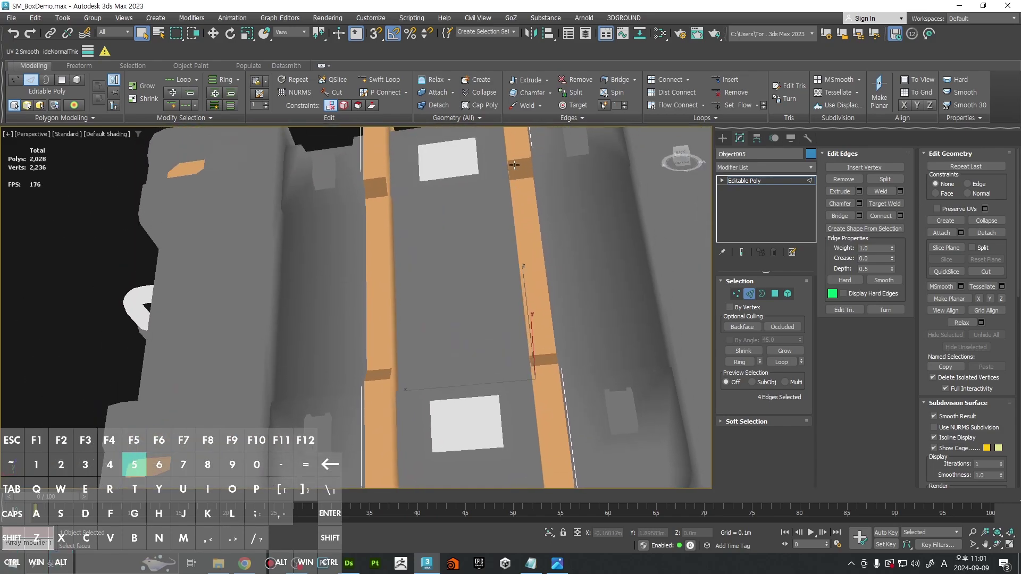
{"action": "left_click", "coordinate": [364, 181], "text": "ctrl"}
{"action": "scroll", "coordinate": [433, 178], "scroll_direction": "down", "scroll_amount": 5}
{"action": "middle_click_drag", "start_coordinate": [437, 213], "coordinate": [446, 312], "text": "alt"}
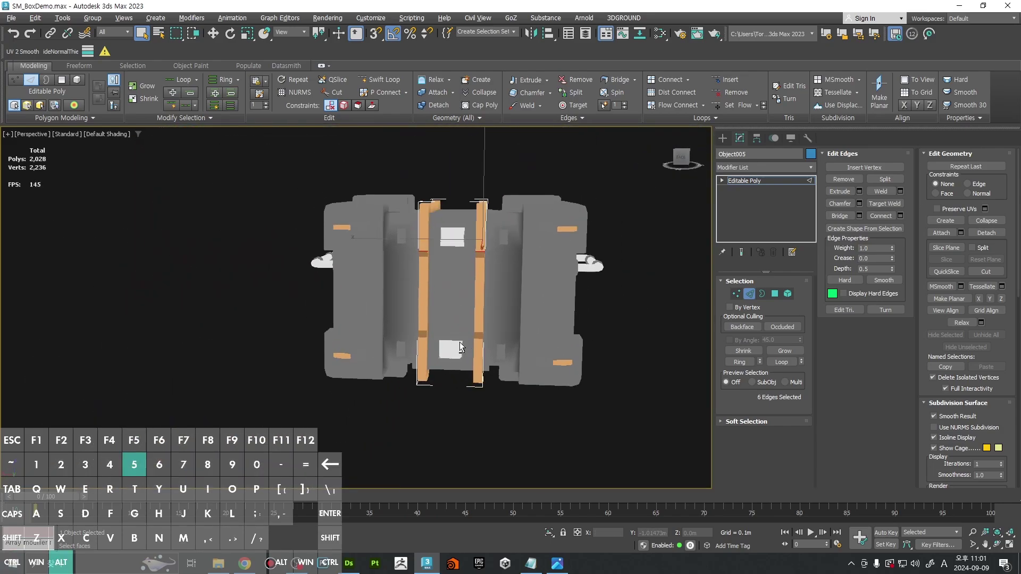
{"action": "scroll", "coordinate": [469, 367], "scroll_direction": "up", "scroll_amount": 5}
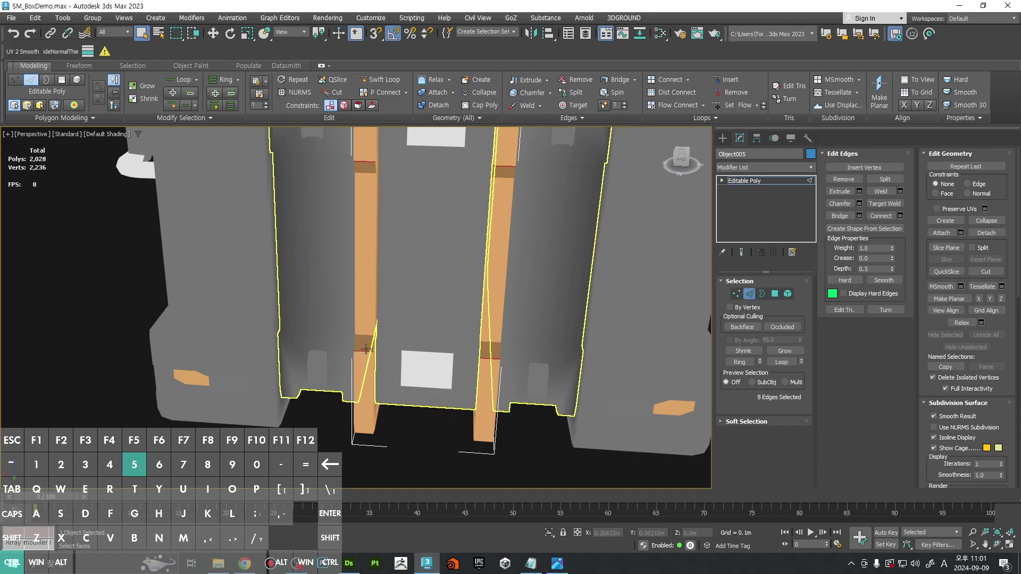
{"action": "scroll", "coordinate": [404, 337], "scroll_direction": "down", "scroll_amount": 5}
{"action": "middle_click_drag", "start_coordinate": [407, 335], "coordinate": [491, 320], "text": "alt"}
{"action": "scroll", "coordinate": [494, 319], "scroll_direction": "up", "scroll_amount": 5}
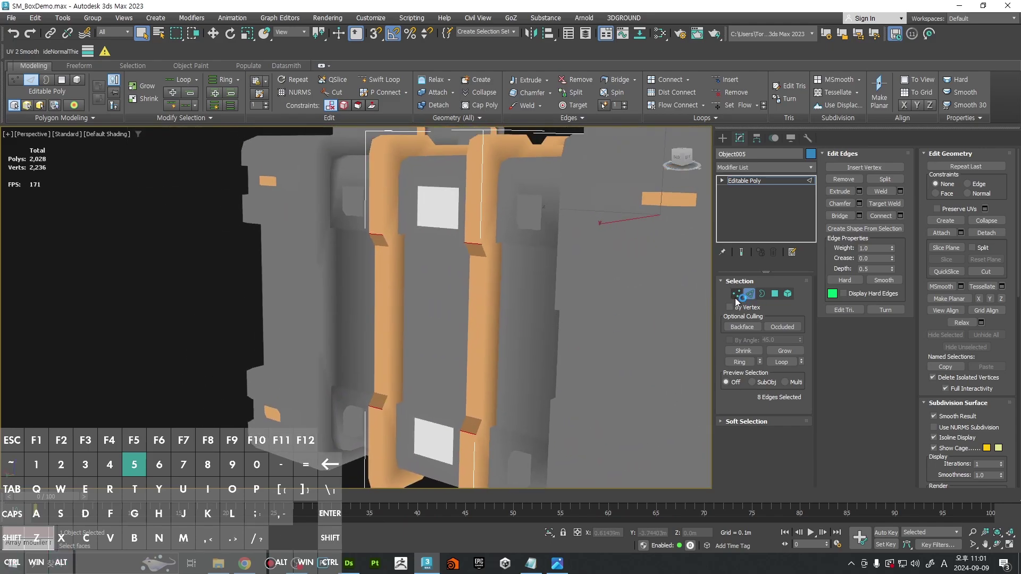
{"action": "left_click", "coordinate": [736, 295], "text": "ctrl"}
Step: Color the outer bend vertices with orange sampled from the strap, then finish editing the straps and clear the selection
{"action": "middle_click_drag", "start_coordinate": [652, 281], "coordinate": [649, 326], "text": "alt"}
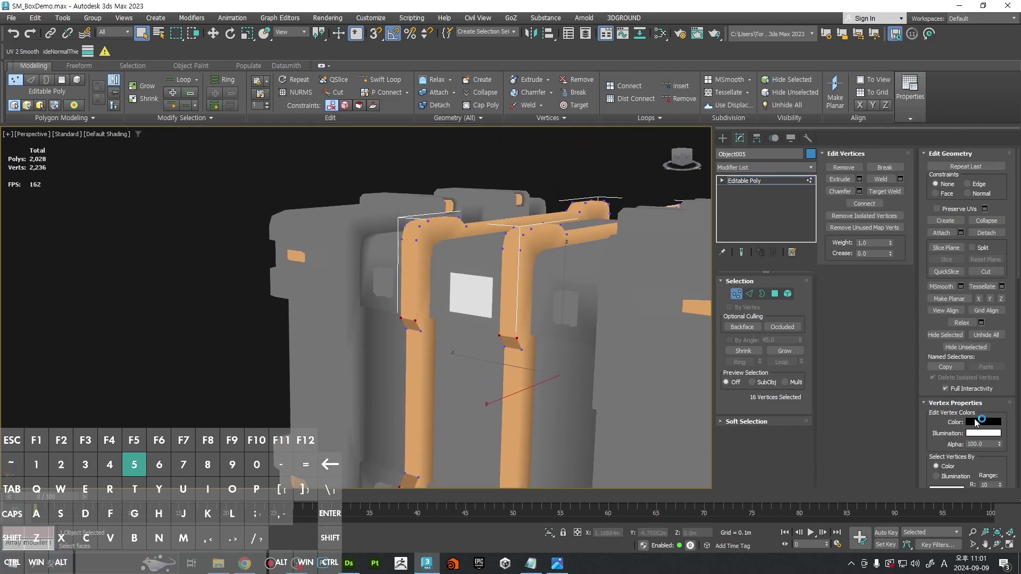
{"action": "left_click", "coordinate": [978, 421]}
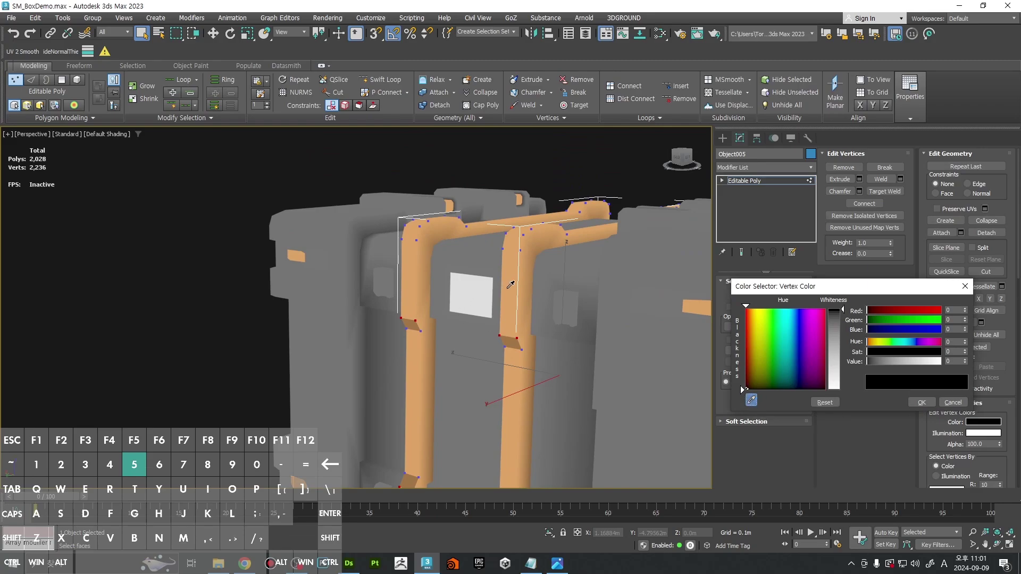
{"action": "left_click", "coordinate": [508, 287]}
{"action": "left_click", "coordinate": [921, 402]}
{"action": "key", "text": "1"}
{"action": "middle_click_drag", "start_coordinate": [401, 332], "coordinate": [487, 261]}
{"action": "left_click", "coordinate": [316, 290]}
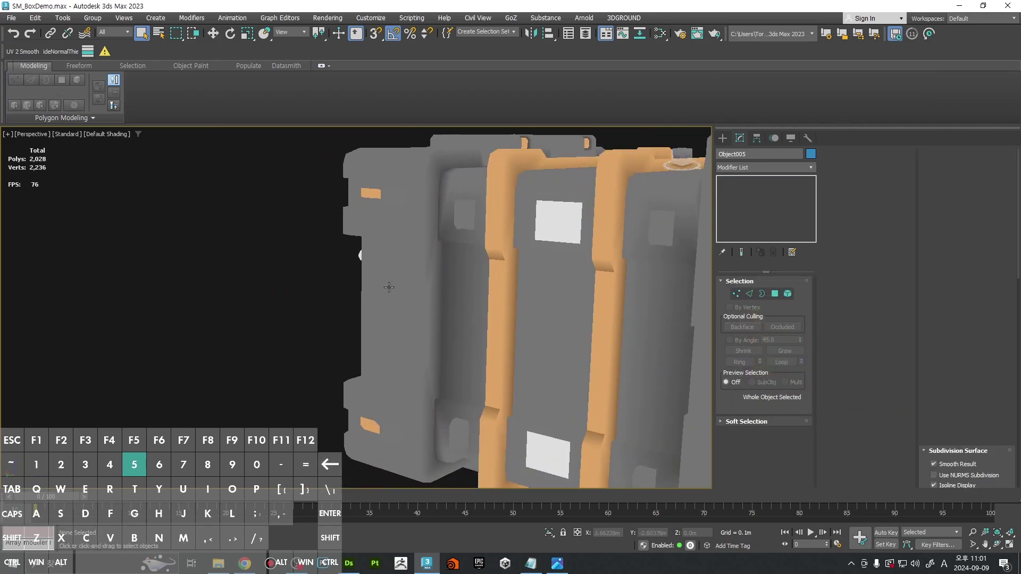
Step: Edit the small slot pieces' vertices with edges shown and select the recessed inner vertices on the pair flanking the straps
{"action": "middle_click_drag", "start_coordinate": [377, 279], "coordinate": [271, 319], "text": "ctrl+alt"}
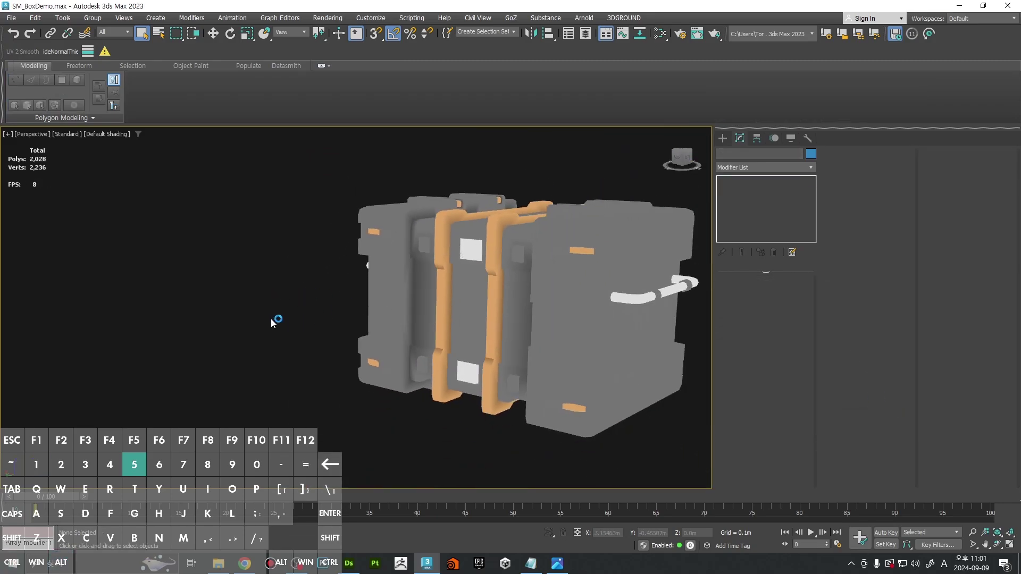
{"action": "middle_click_drag", "start_coordinate": [645, 325], "coordinate": [585, 325], "text": "alt"}
{"action": "middle_click_drag", "start_coordinate": [634, 297], "coordinate": [622, 325], "text": "alt"}
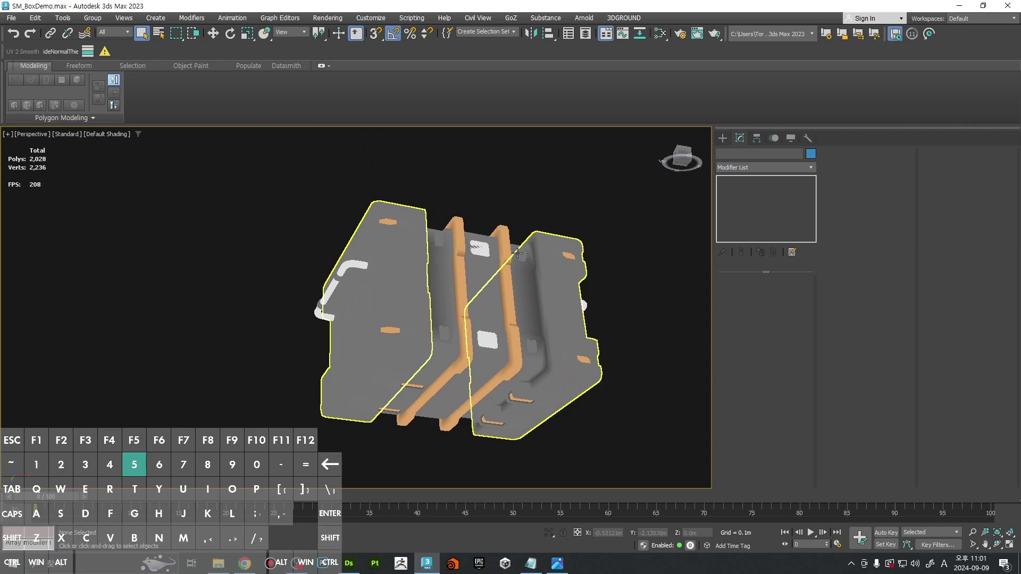
{"action": "scroll", "coordinate": [520, 246], "scroll_direction": "up", "scroll_amount": 6}
{"action": "key", "text": "F4"}
{"action": "left_click", "coordinate": [532, 261]}
{"action": "key", "text": "1"}
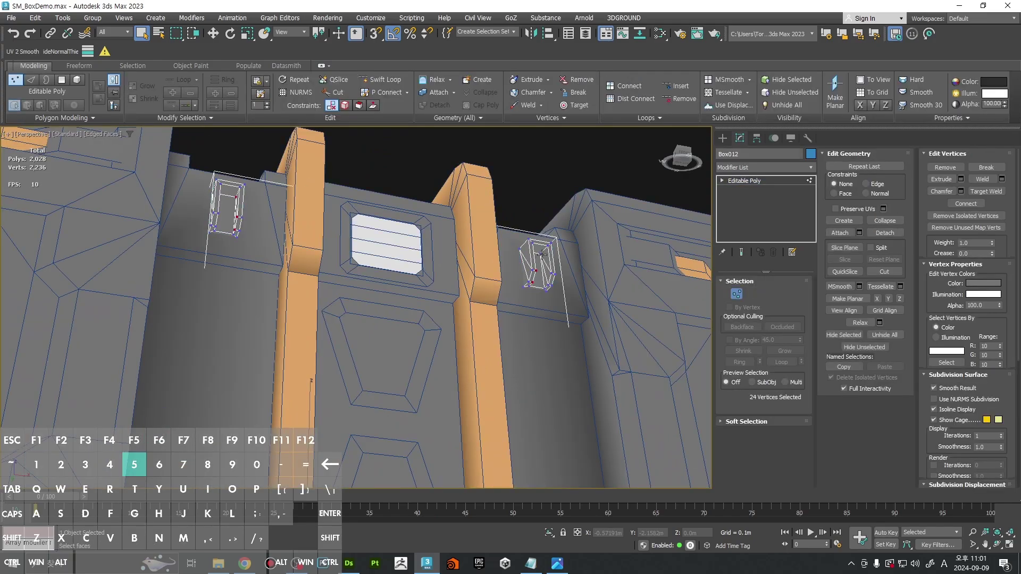
{"action": "middle_click_drag", "start_coordinate": [532, 261], "coordinate": [217, 291], "text": "alt"}
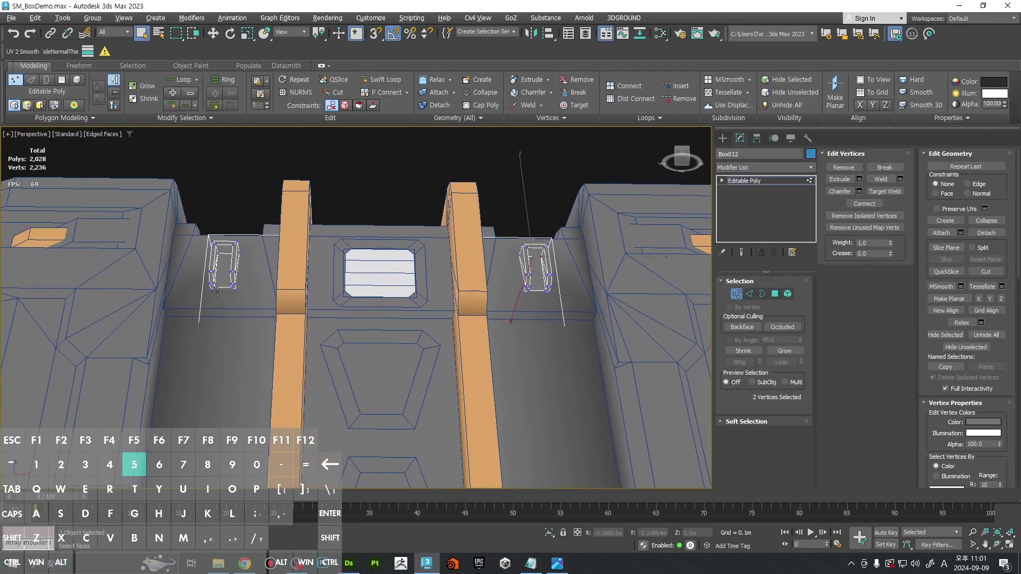
{"action": "left_click", "coordinate": [217, 256], "text": "ctrl"}
{"action": "middle_click_drag", "start_coordinate": [217, 255], "coordinate": [328, 408], "text": "alt"}
{"action": "left_click", "coordinate": [232, 226], "text": "ctrl"}
Step: Add the recessed inner vertices of the slot pieces beside the lower white panel to the selection
{"action": "scroll", "coordinate": [233, 226], "scroll_direction": "down", "scroll_amount": 5}
{"action": "scroll", "coordinate": [404, 367], "scroll_direction": "up", "scroll_amount": 10}
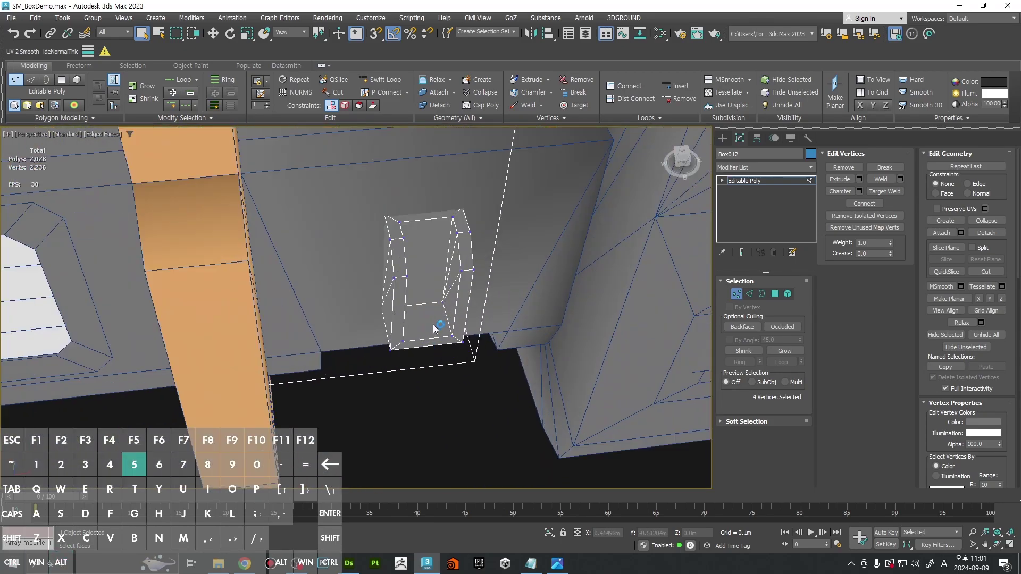
{"action": "scroll", "coordinate": [442, 296], "scroll_direction": "down", "scroll_amount": 3}
{"action": "middle_click_drag", "start_coordinate": [443, 297], "coordinate": [378, 290], "text": "alt"}
{"action": "left_click", "coordinate": [416, 441], "text": "ctrl"}
{"action": "middle_click_drag", "start_coordinate": [416, 440], "coordinate": [417, 337], "text": "alt"}
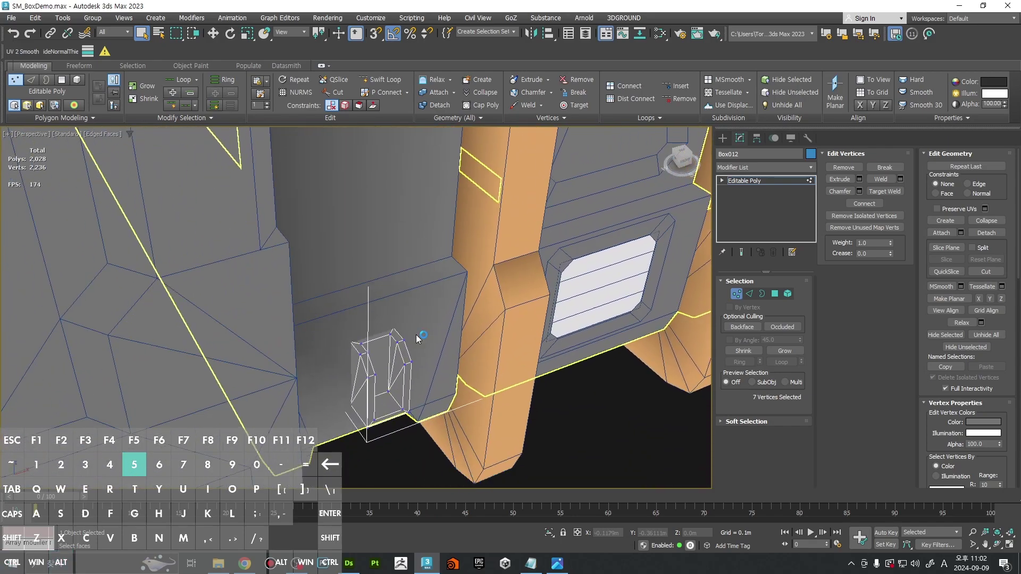
{"action": "left_click", "coordinate": [390, 392], "text": "ctrl"}
{"action": "scroll", "coordinate": [398, 397], "scroll_direction": "down", "scroll_amount": 5}
{"action": "middle_click_drag", "start_coordinate": [404, 399], "coordinate": [637, 360], "text": "alt"}
{"action": "scroll", "coordinate": [636, 360], "scroll_direction": "up", "scroll_amount": 4}
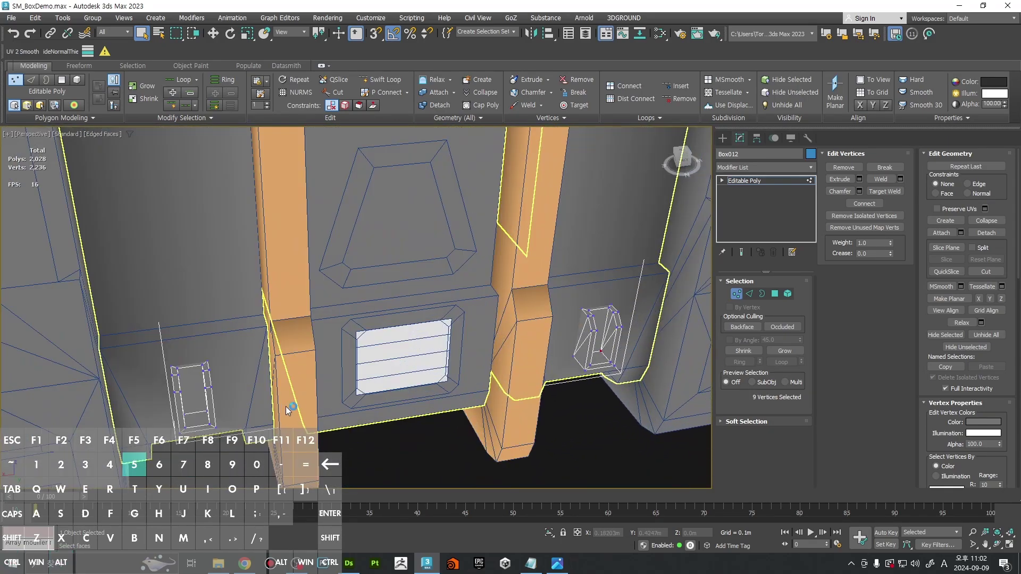
Step: Extend the selection to the recessed inner vertices of the remaining slot pieces around the crate
{"action": "middle_click_drag", "start_coordinate": [287, 409], "coordinate": [319, 389], "text": "alt"}
{"action": "middle_click_drag", "start_coordinate": [396, 381], "coordinate": [493, 267], "text": "alt"}
{"action": "left_click", "coordinate": [362, 354], "text": "ctrl"}
{"action": "scroll", "coordinate": [364, 352], "scroll_direction": "down", "scroll_amount": 5}
{"action": "scroll", "coordinate": [464, 196], "scroll_direction": "up", "scroll_amount": 5}
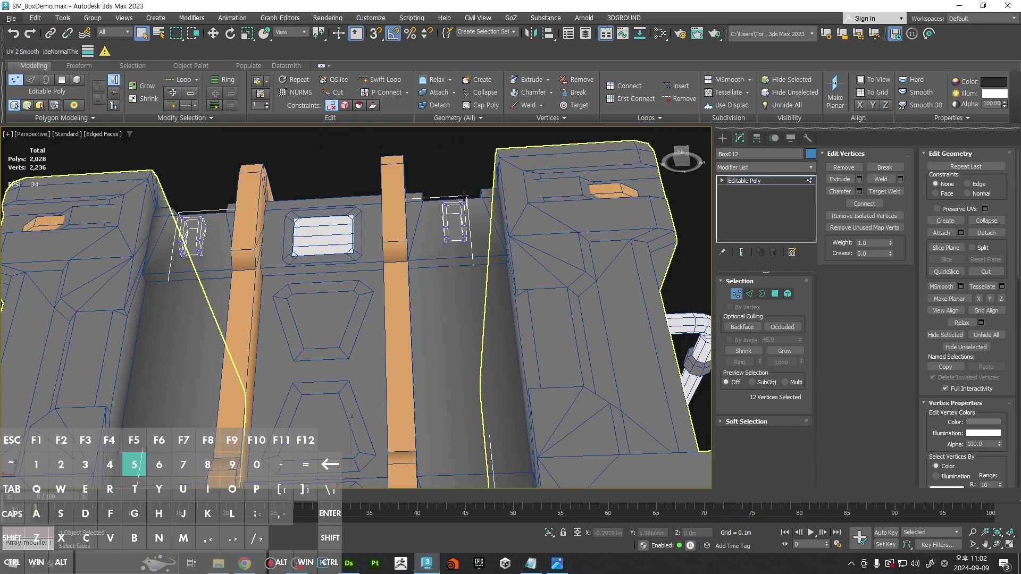
{"action": "scroll", "coordinate": [464, 196], "scroll_direction": "up", "scroll_amount": 3}
{"action": "middle_click_drag", "start_coordinate": [464, 195], "coordinate": [555, 290], "text": "alt"}
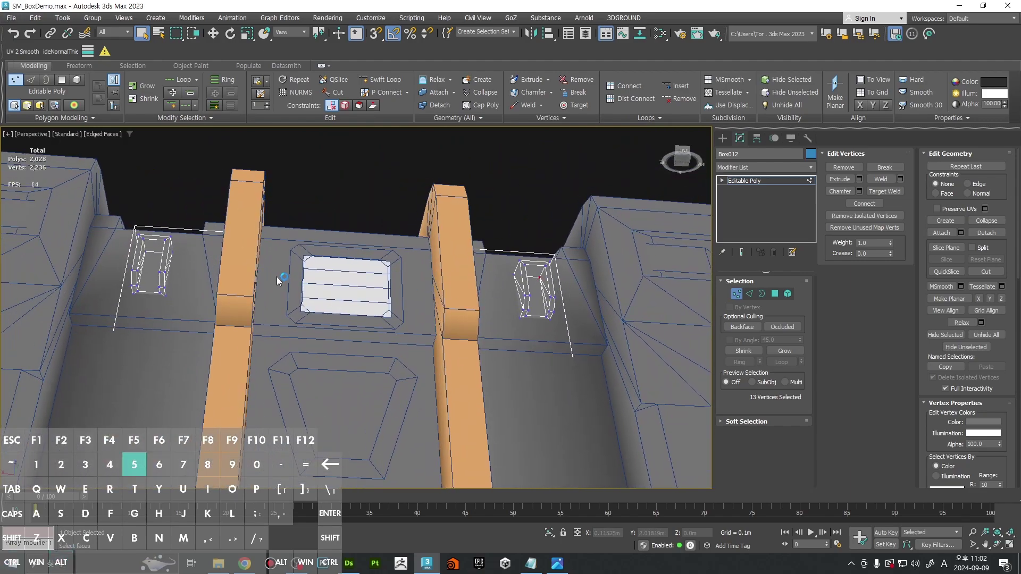
{"action": "mouse_move", "coordinate": [278, 280]}
{"action": "middle_mouse_down", "text": "alt"}
{"action": "mouse_move", "coordinate": [349, 273]}
{"action": "mouse_move", "coordinate": [263, 299]}
{"action": "mouse_move", "coordinate": [498, 290]}
{"action": "mouse_move", "coordinate": [460, 303]}
{"action": "middle_mouse_up", "text": "alt"}
Step: Darken the selected slot vertices to a vertex color value of 14, then finish editing the slots and clear the selection
{"action": "key", "text": "F4"}
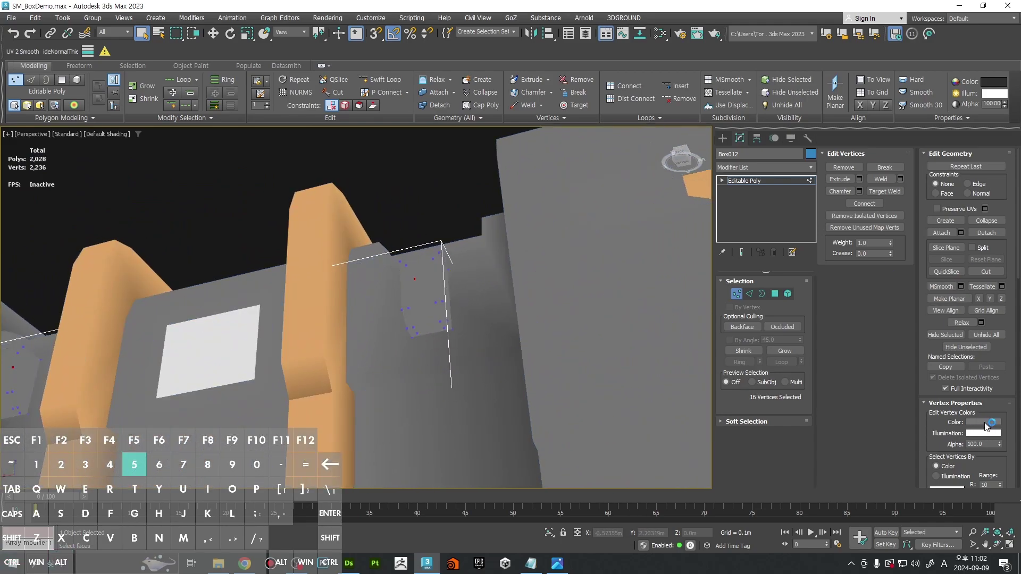
{"action": "left_click", "coordinate": [877, 365]}
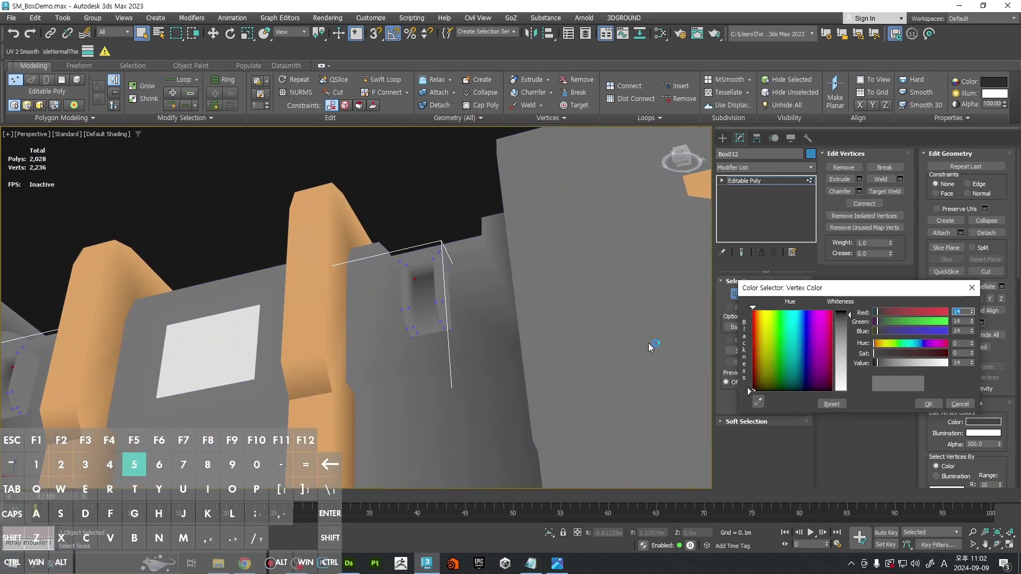
{"action": "scroll", "coordinate": [652, 346], "scroll_direction": "down", "scroll_amount": 4}
{"action": "middle_click_drag", "start_coordinate": [651, 346], "coordinate": [686, 335], "text": "alt"}
{"action": "left_click", "coordinate": [928, 404]}
{"action": "scroll", "coordinate": [604, 303], "scroll_direction": "down", "scroll_amount": 5}
{"action": "middle_click_drag", "start_coordinate": [604, 303], "coordinate": [515, 294], "text": "alt"}
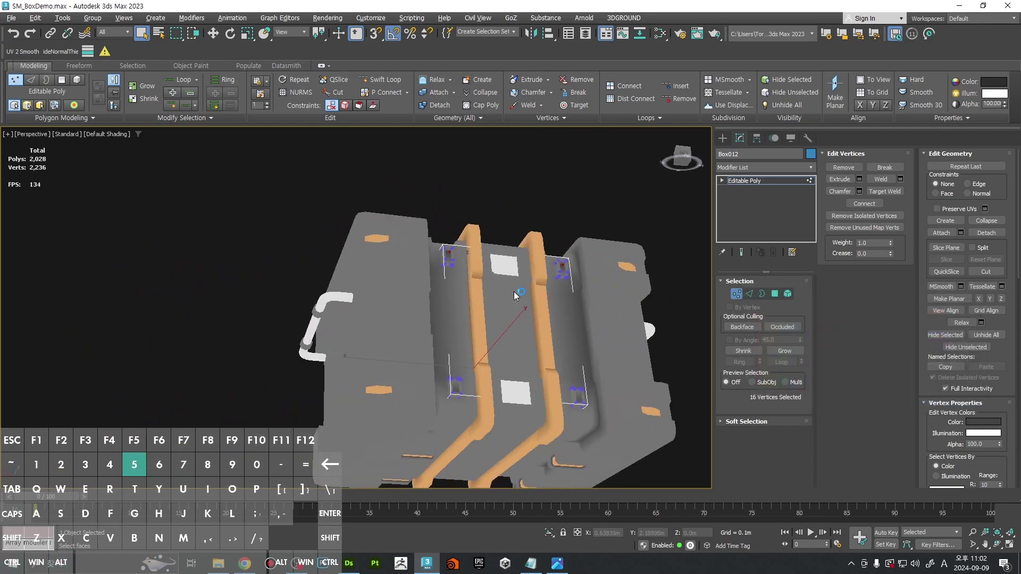
{"action": "key", "text": "1"}
{"action": "left_click", "coordinate": [596, 202]}
Step: Edit the inset panels behind the handles and select the inner borders of all three panels on both crate ends
{"action": "key", "text": "F4"}
{"action": "key", "text": "F4"}
{"action": "scroll", "coordinate": [562, 237], "scroll_direction": "down", "scroll_amount": 4}
{"action": "mouse_move", "coordinate": [562, 239]}
{"action": "middle_mouse_down", "text": "alt"}
{"action": "mouse_move", "coordinate": [556, 351]}
{"action": "mouse_move", "coordinate": [573, 318]}
{"action": "mouse_move", "coordinate": [587, 349]}
{"action": "mouse_move", "coordinate": [611, 329]}
{"action": "middle_mouse_up", "text": "alt"}
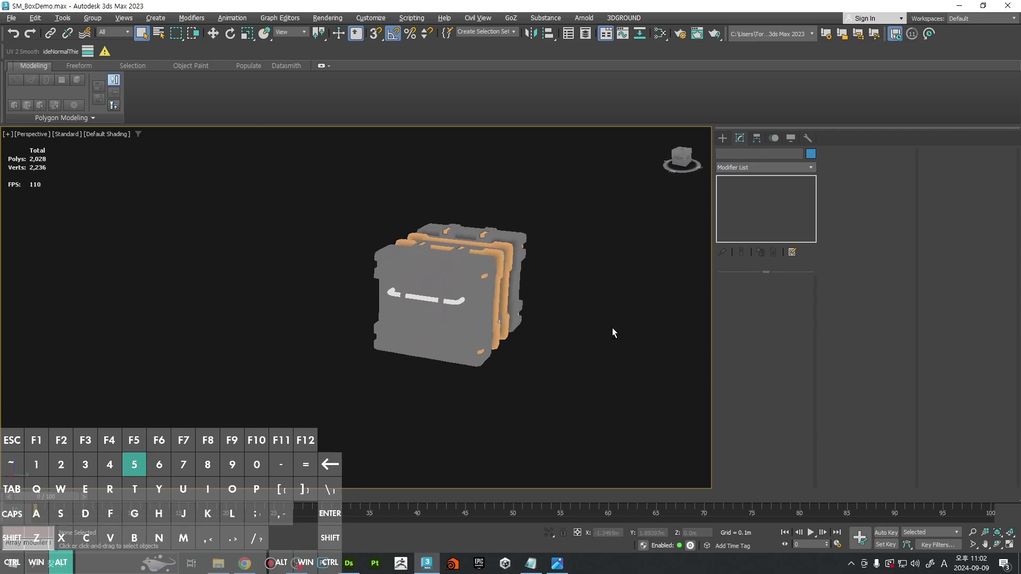
{"action": "scroll", "coordinate": [413, 324], "scroll_direction": "up", "scroll_amount": 5}
{"action": "left_click", "coordinate": [437, 314]}
{"action": "key", "text": "3"}
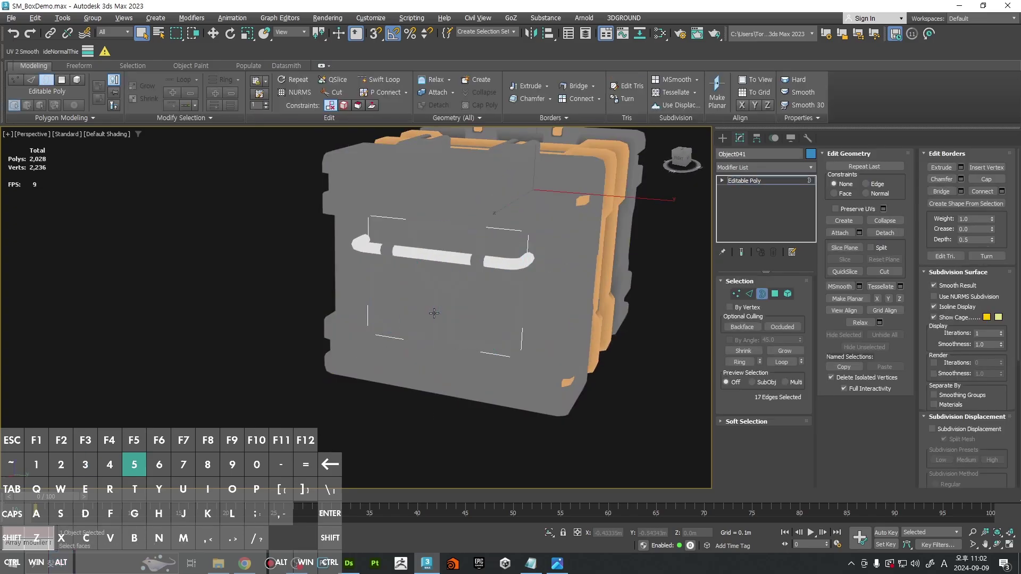
{"action": "left_click", "coordinate": [433, 312]}
{"action": "key", "text": "F4"}
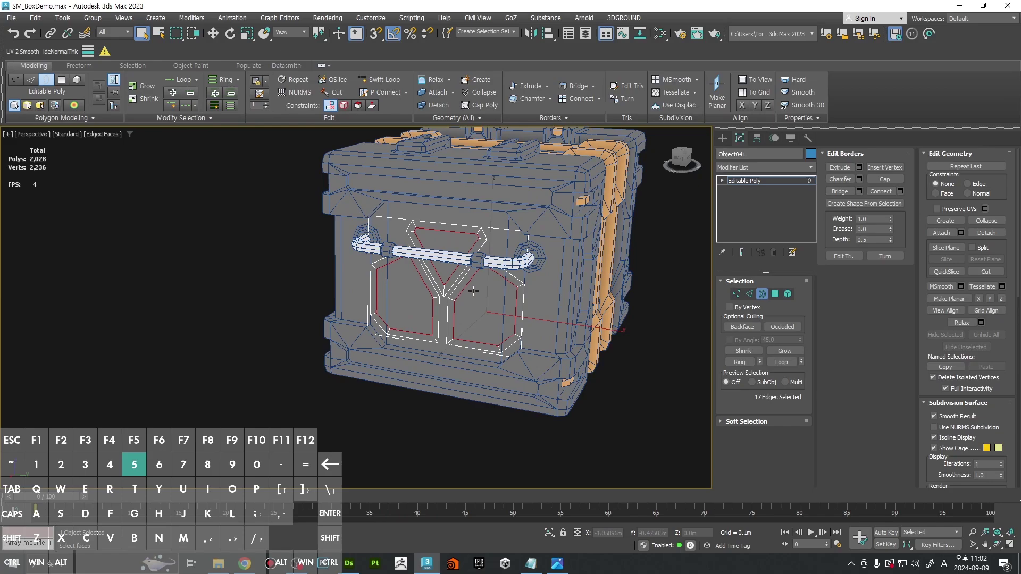
{"action": "middle_click_drag", "start_coordinate": [473, 291], "coordinate": [524, 319], "text": "alt"}
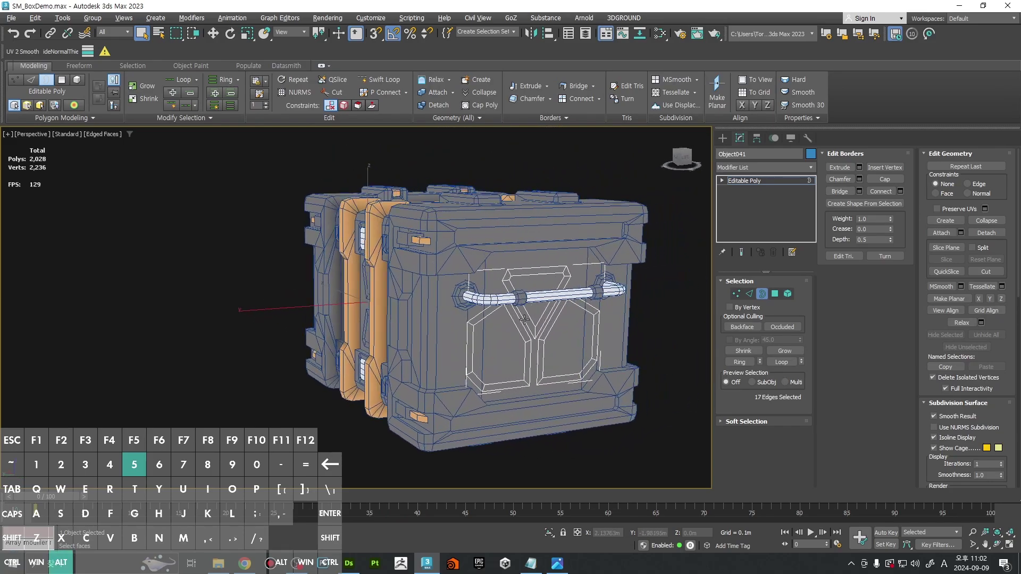
{"action": "scroll", "coordinate": [549, 329], "scroll_direction": "up", "scroll_amount": 3}
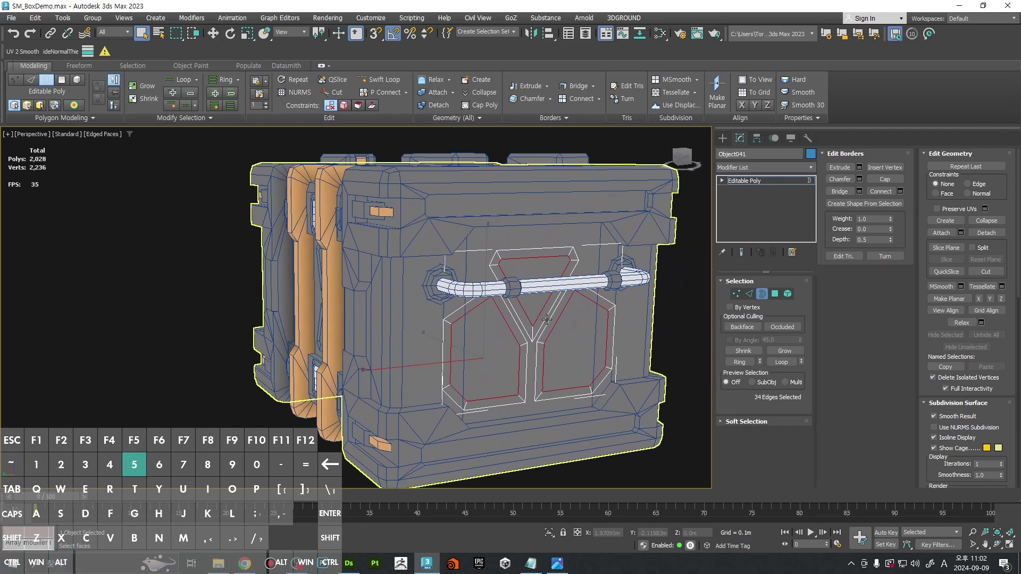
Step: Convert the panel borders to a vertex selection, darken them to a dark gray, then finish editing and clear the selection
{"action": "key", "text": "F4"}
{"action": "left_click", "coordinate": [736, 293], "text": "ctrl"}
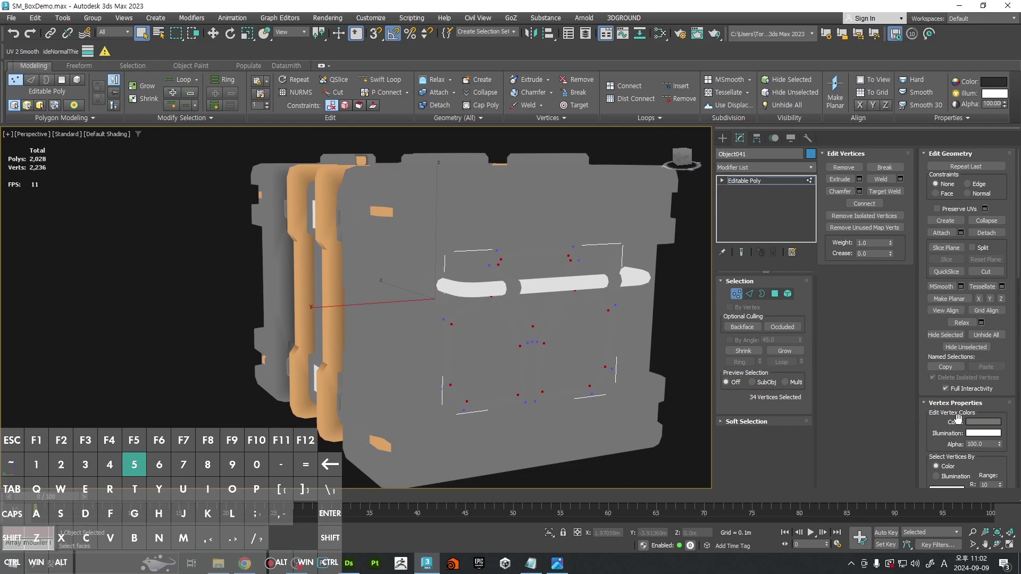
{"action": "left_click", "coordinate": [983, 421]}
{"action": "left_click", "coordinate": [875, 365]}
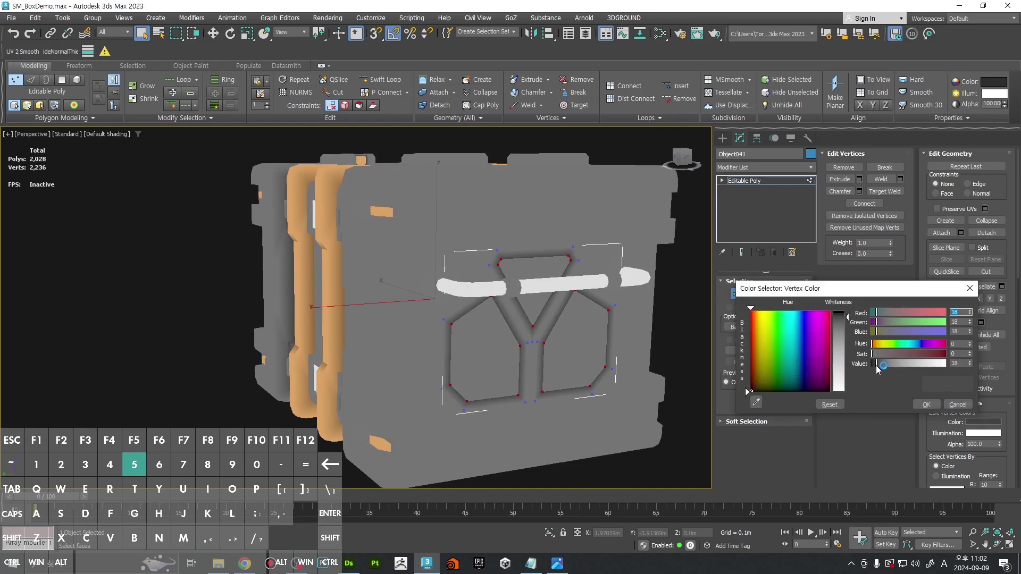
{"action": "left_click_drag", "start_coordinate": [877, 367], "coordinate": [883, 367]}
{"action": "left_click", "coordinate": [926, 405]}
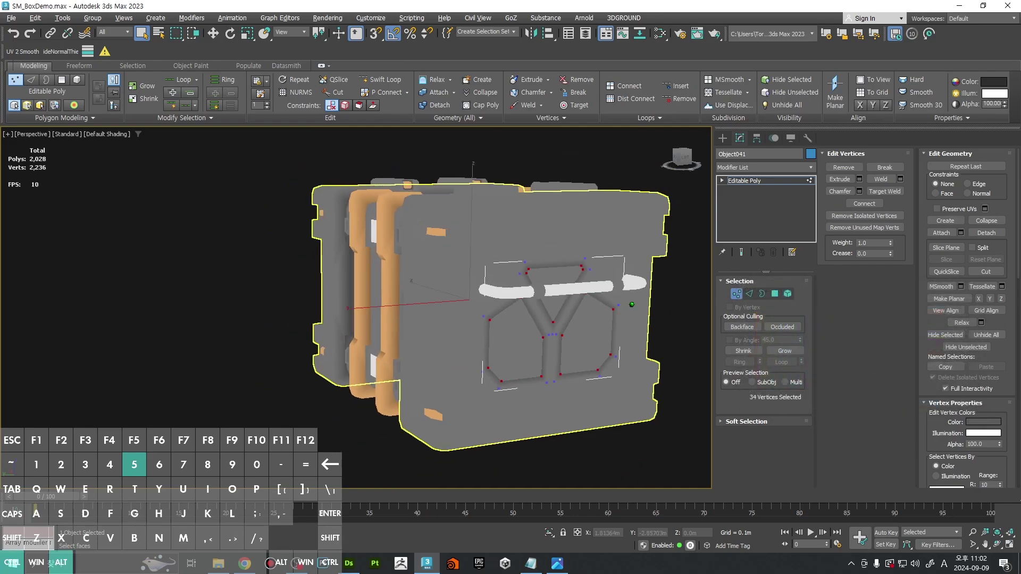
{"action": "key", "text": "1"}
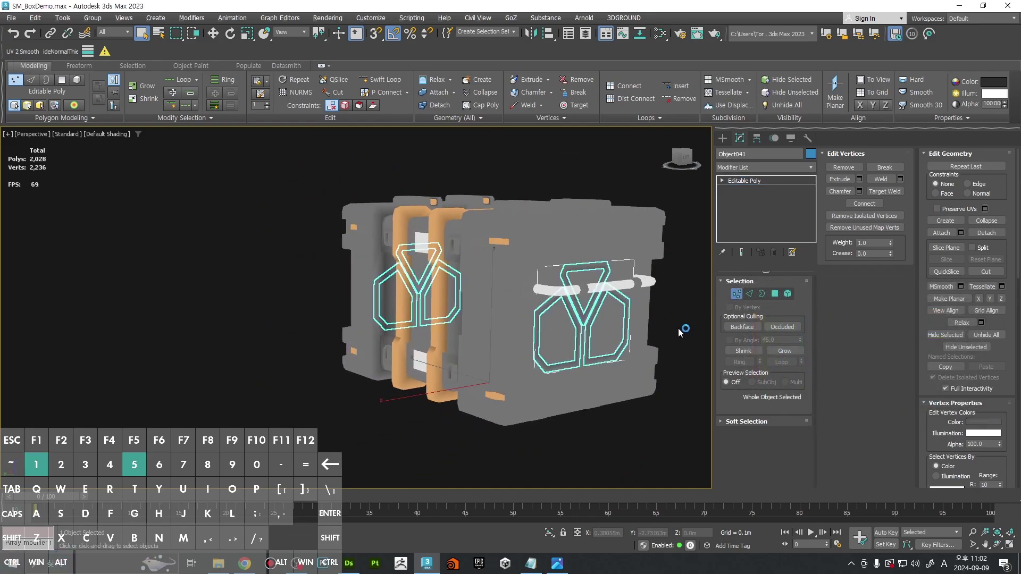
{"action": "left_click", "coordinate": [678, 329]}
Step: Examine the vertex-color shading on the crate's end casings, straps and slots from several sides
{"action": "key", "text": "F4"}
{"action": "scroll", "coordinate": [677, 328], "scroll_direction": "down", "scroll_amount": 3}
{"action": "middle_click_drag", "start_coordinate": [677, 327], "coordinate": [595, 331], "text": "alt"}
{"action": "key", "text": "F4"}
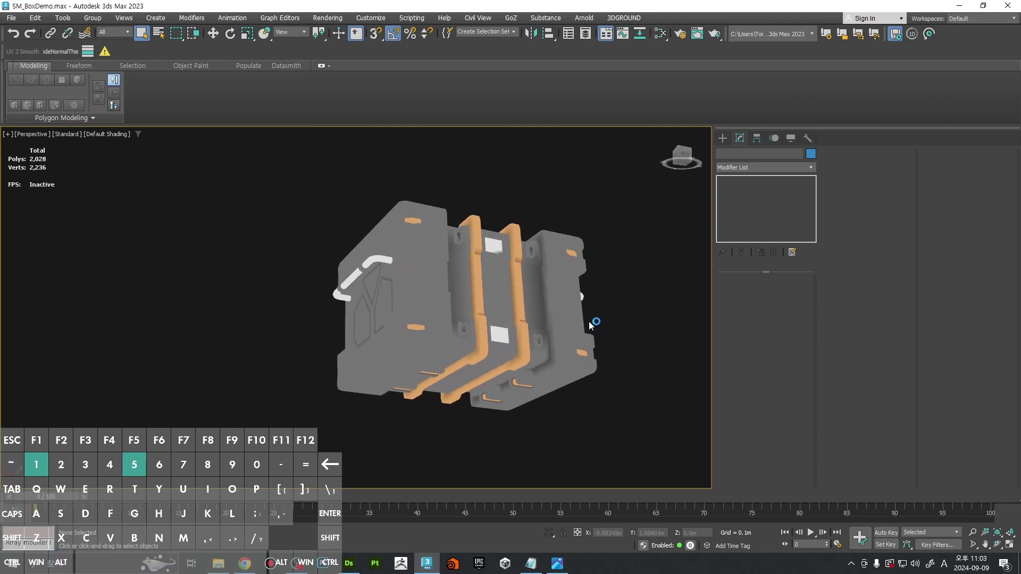
{"action": "middle_click_drag", "start_coordinate": [659, 334], "coordinate": [631, 349], "text": "alt"}
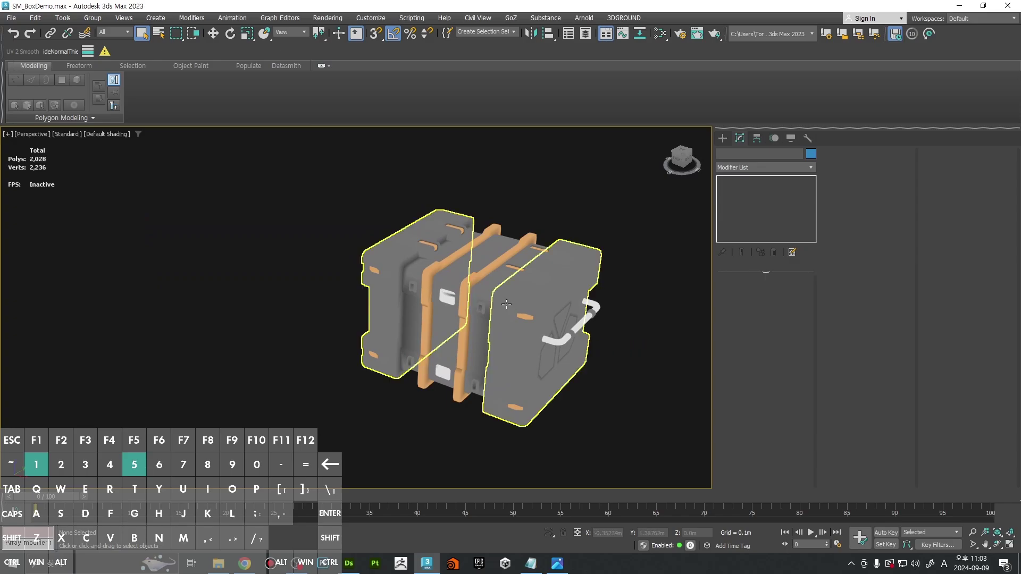
{"action": "left_click", "coordinate": [522, 293]}
{"action": "key", "text": "4"}
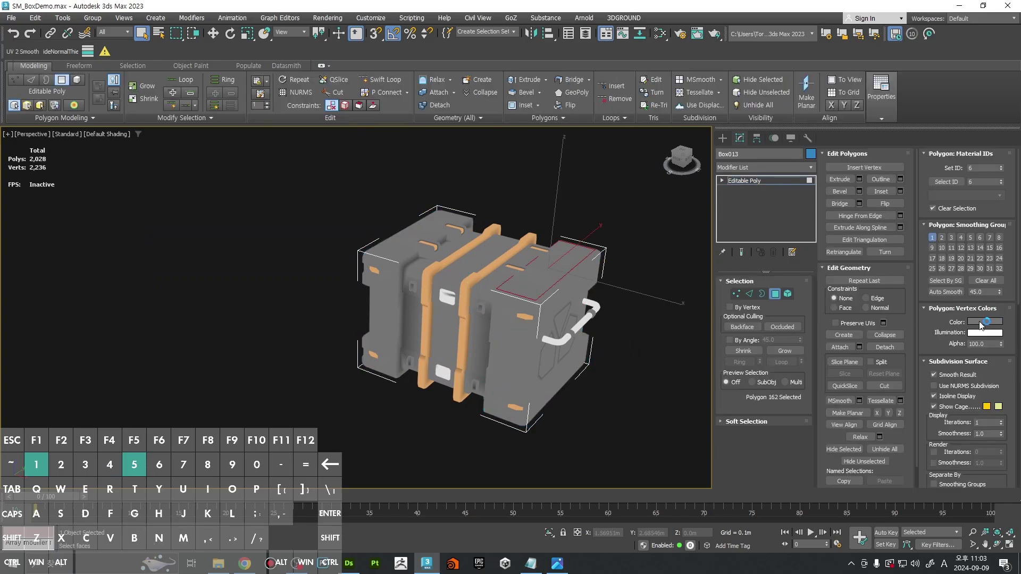
{"action": "key", "text": "1"}
{"action": "key", "text": "F4"}
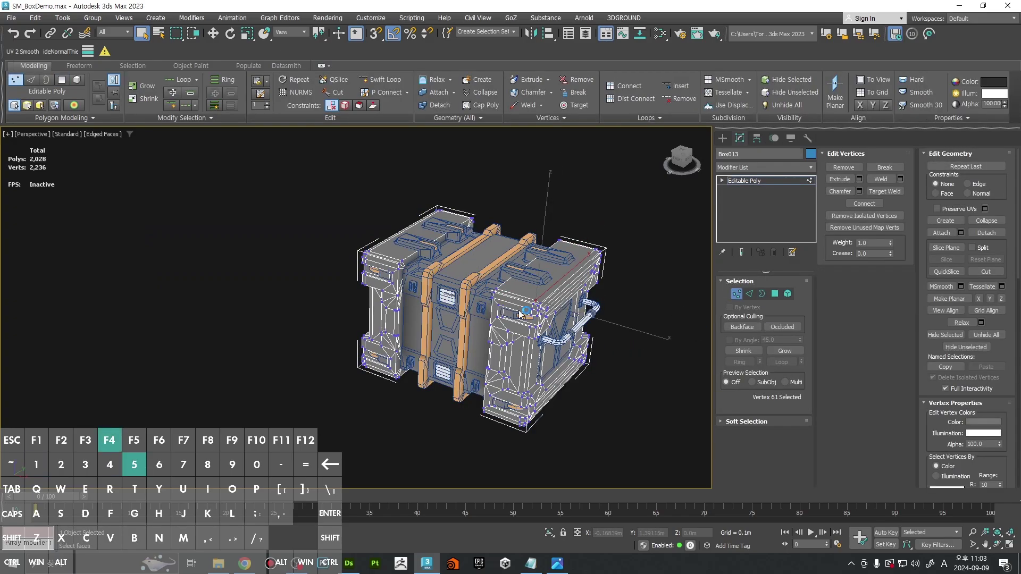
{"action": "scroll", "coordinate": [521, 313], "scroll_direction": "up", "scroll_amount": 4}
{"action": "middle_click_drag", "start_coordinate": [519, 319], "coordinate": [472, 430], "text": "alt"}
{"action": "scroll", "coordinate": [467, 426], "scroll_direction": "up", "scroll_amount": 3}
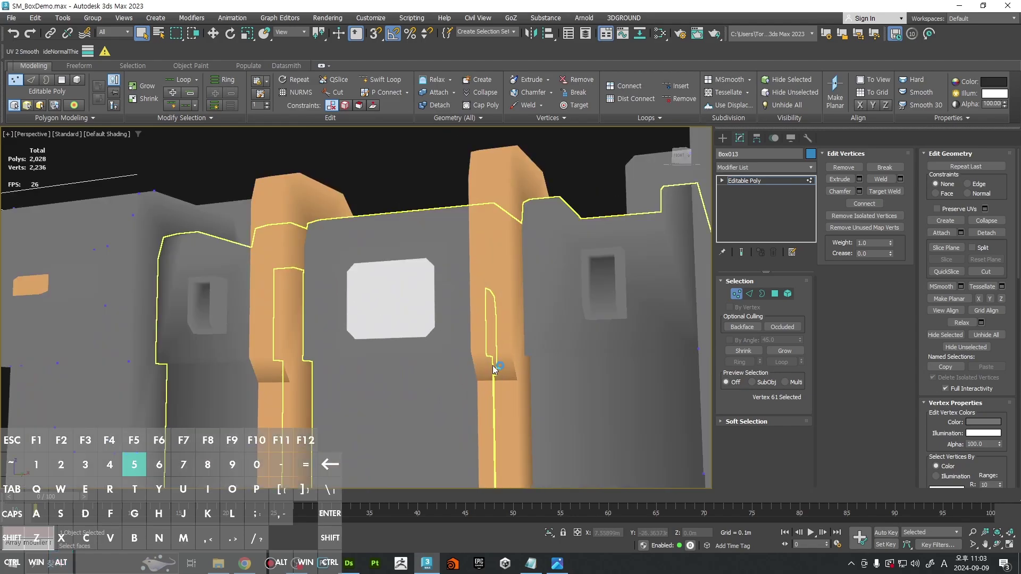
{"action": "middle_click_drag", "start_coordinate": [493, 368], "coordinate": [609, 435], "text": "alt"}
{"action": "scroll", "coordinate": [543, 347], "scroll_direction": "up", "scroll_amount": 5}
{"action": "scroll", "coordinate": [547, 337], "scroll_direction": "down", "scroll_amount": 6}
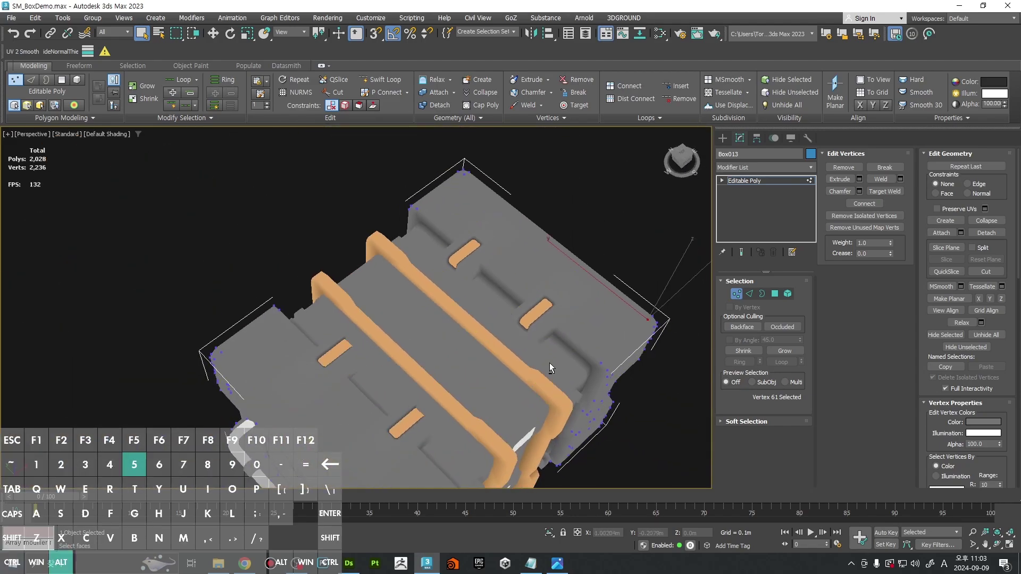
{"action": "middle_click_drag", "start_coordinate": [550, 363], "coordinate": [617, 383], "text": "alt"}
{"action": "scroll", "coordinate": [574, 382], "scroll_direction": "up", "scroll_amount": 3}
{"action": "key", "text": "F4"}
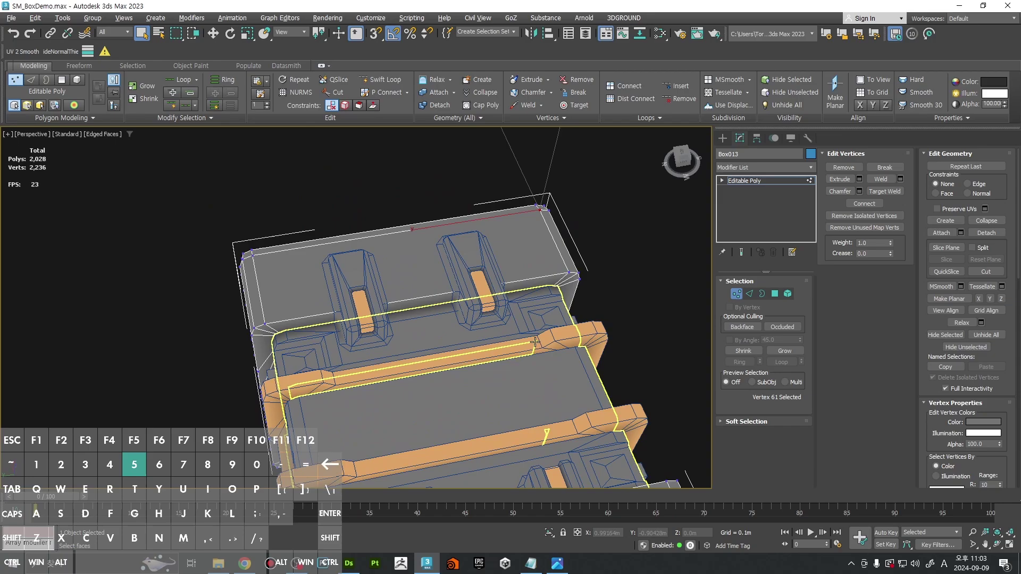
{"action": "key", "text": "4"}
{"action": "key", "text": "4"}
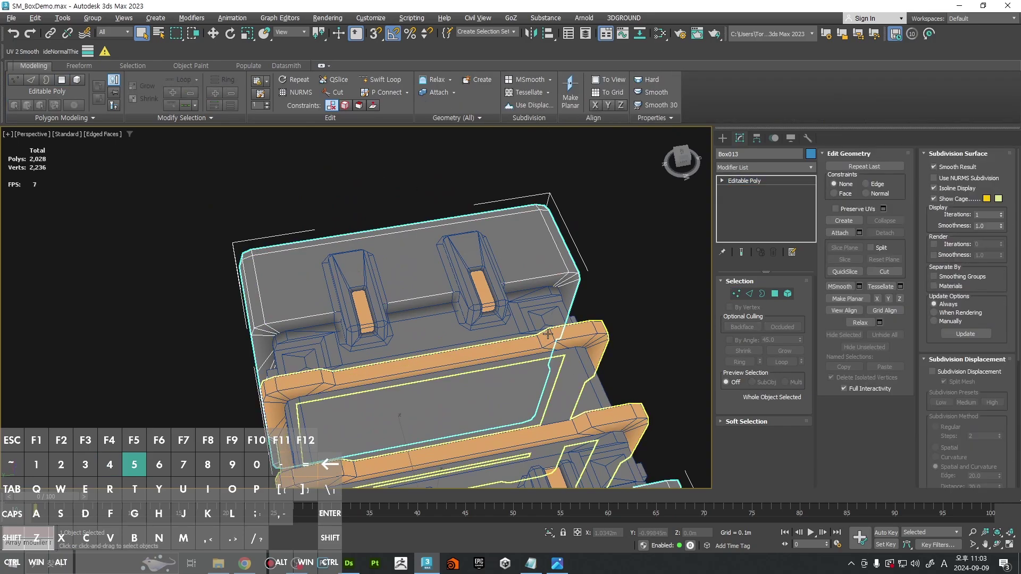
Step: Edit the orange straps and select the eight sloped step faces near the bends on both sides of the crate
{"action": "left_click", "coordinate": [545, 336]}
{"action": "key", "text": "4"}
{"action": "left_click", "coordinate": [546, 338]}
{"action": "left_click", "coordinate": [580, 423], "text": "ctrl"}
{"action": "scroll", "coordinate": [569, 420], "scroll_direction": "up", "scroll_amount": 4}
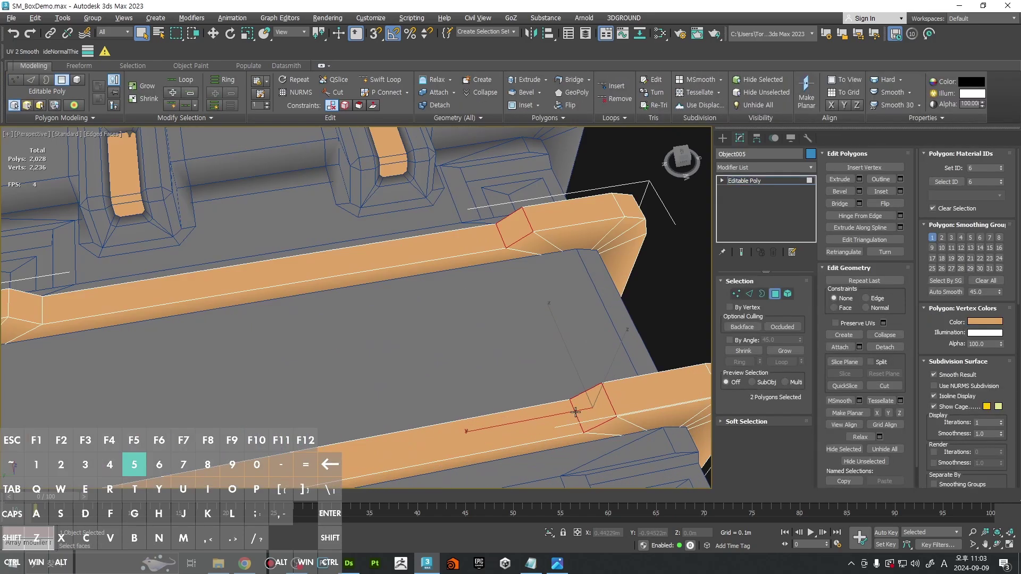
{"action": "scroll", "coordinate": [575, 412], "scroll_direction": "down", "scroll_amount": 4}
{"action": "middle_click_drag", "start_coordinate": [576, 412], "coordinate": [464, 414], "text": "alt"}
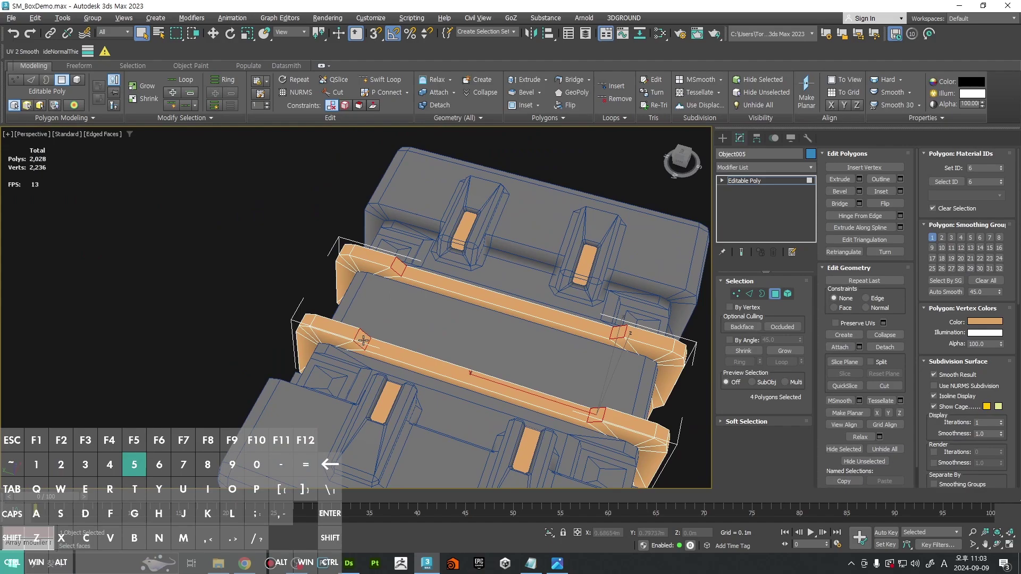
{"action": "scroll", "coordinate": [363, 340], "scroll_direction": "down", "scroll_amount": 4}
{"action": "middle_click_drag", "start_coordinate": [364, 340], "coordinate": [453, 357], "text": "alt"}
{"action": "scroll", "coordinate": [427, 355], "scroll_direction": "up", "scroll_amount": 4}
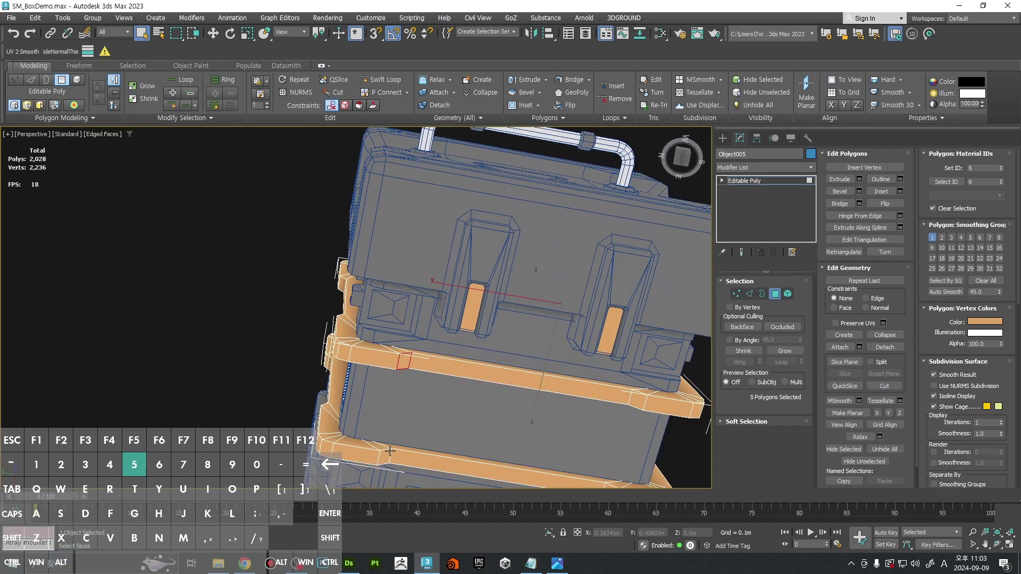
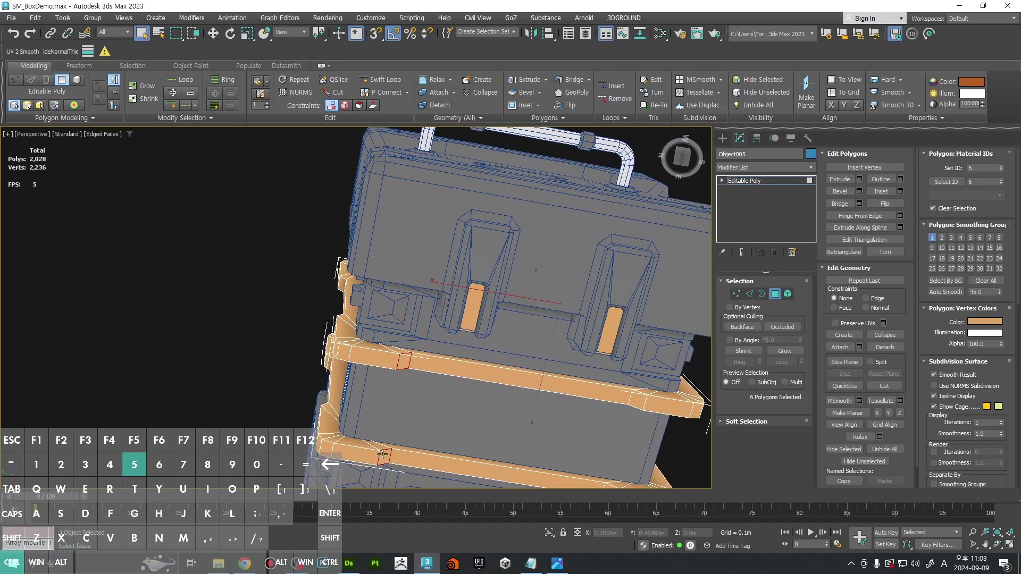
{"action": "middle_click_drag", "start_coordinate": [382, 454], "coordinate": [541, 432], "text": "alt"}
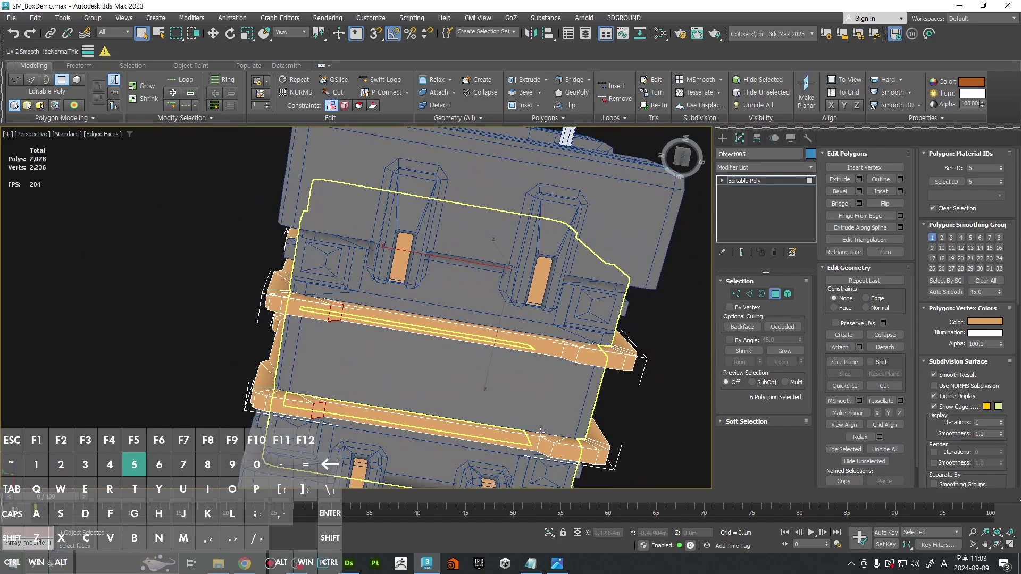
{"action": "left_click", "coordinate": [569, 352], "text": "ctrl"}
Step: Darken the selected strap step faces to a brown vertex color with a value of 99
{"action": "left_click", "coordinate": [967, 324]}
{"action": "left_click_drag", "start_coordinate": [875, 263], "coordinate": [886, 263]}
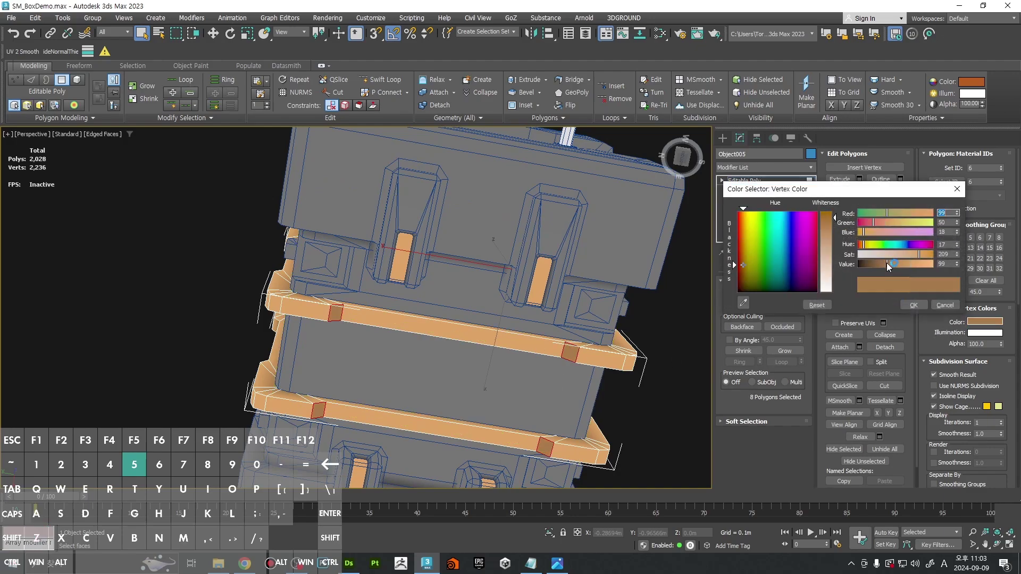
{"action": "left_click", "coordinate": [916, 306]}
Step: Select the edge joining each darkened step face to the raised strap section, eight edges in all
{"action": "middle_click_drag", "start_coordinate": [577, 358], "coordinate": [598, 312]}
{"action": "key", "text": "2"}
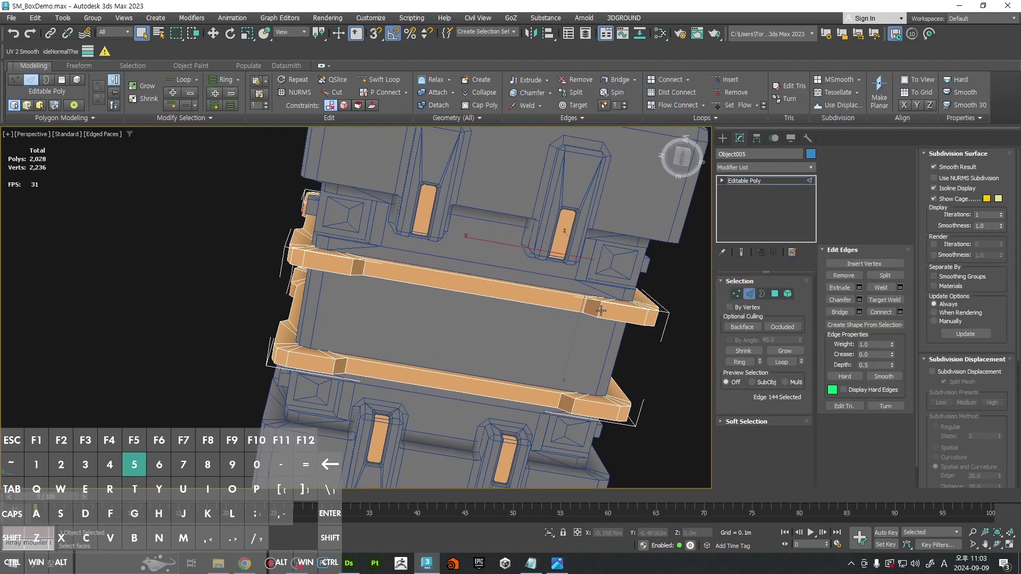
{"action": "left_click", "coordinate": [599, 320]}
{"action": "scroll", "coordinate": [591, 406], "scroll_direction": "up", "scroll_amount": 5}
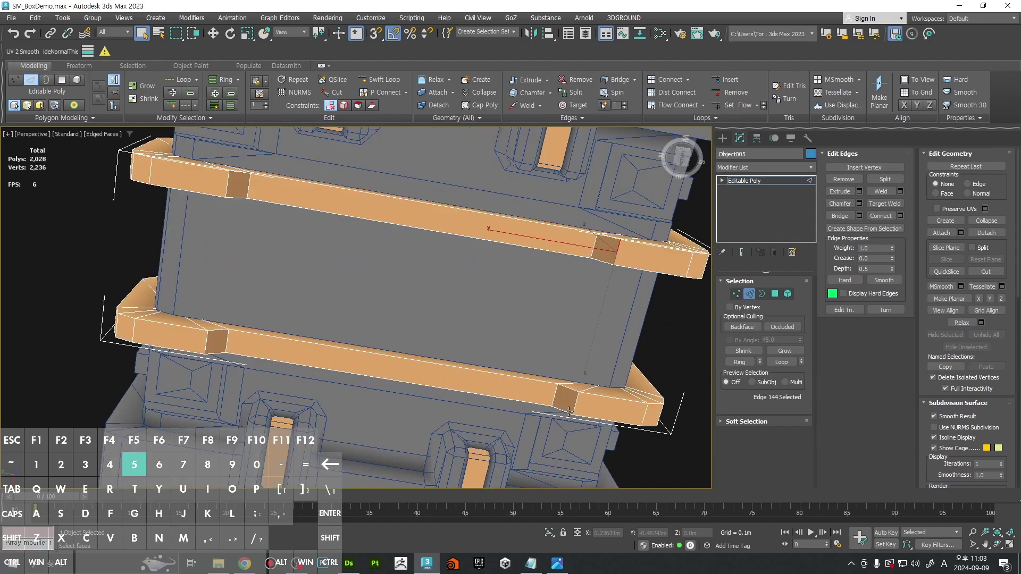
{"action": "scroll", "coordinate": [315, 321], "scroll_direction": "down", "scroll_amount": 4}
{"action": "middle_click_drag", "start_coordinate": [165, 311], "coordinate": [358, 340]}
{"action": "scroll", "coordinate": [359, 340], "scroll_direction": "up", "scroll_amount": 4}
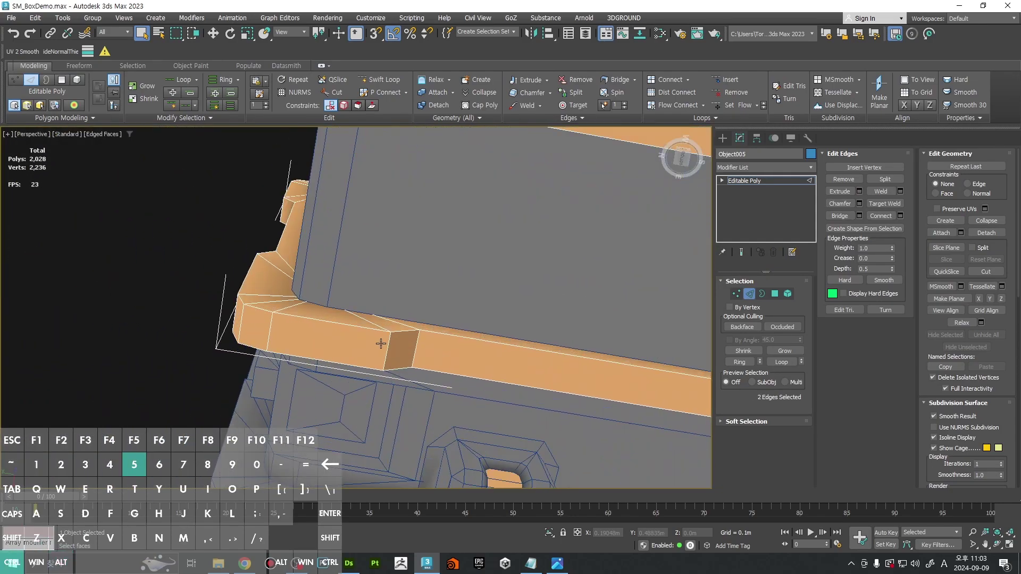
{"action": "middle_click_drag", "start_coordinate": [440, 222], "coordinate": [483, 260], "text": "alt"}
{"action": "scroll", "coordinate": [442, 311], "scroll_direction": "down", "scroll_amount": 5}
{"action": "middle_click_drag", "start_coordinate": [612, 319], "coordinate": [214, 315]}
{"action": "scroll", "coordinate": [572, 387], "scroll_direction": "up", "scroll_amount": 4}
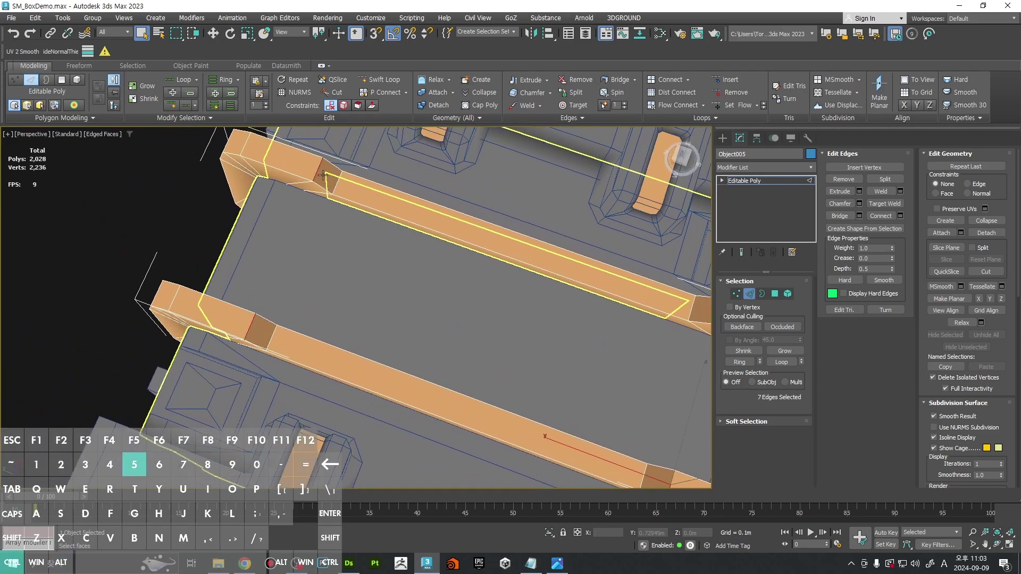
{"action": "middle_click_drag", "start_coordinate": [322, 175], "coordinate": [490, 296], "text": "alt"}
{"action": "left_click", "coordinate": [520, 289], "text": "ctrl"}
{"action": "key", "text": "F4"}
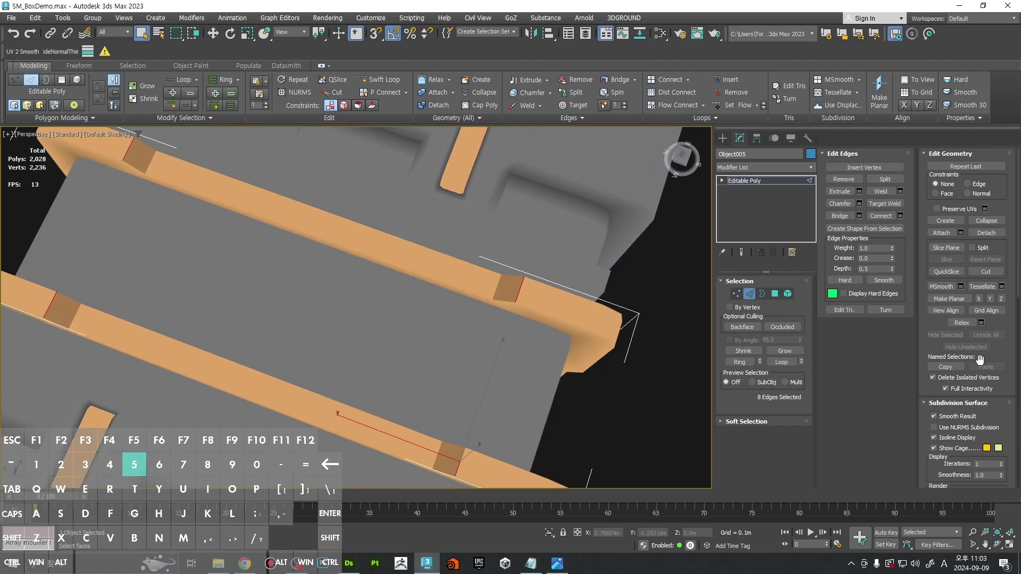
{"action": "middle_click_drag", "start_coordinate": [607, 331], "coordinate": [646, 296]}
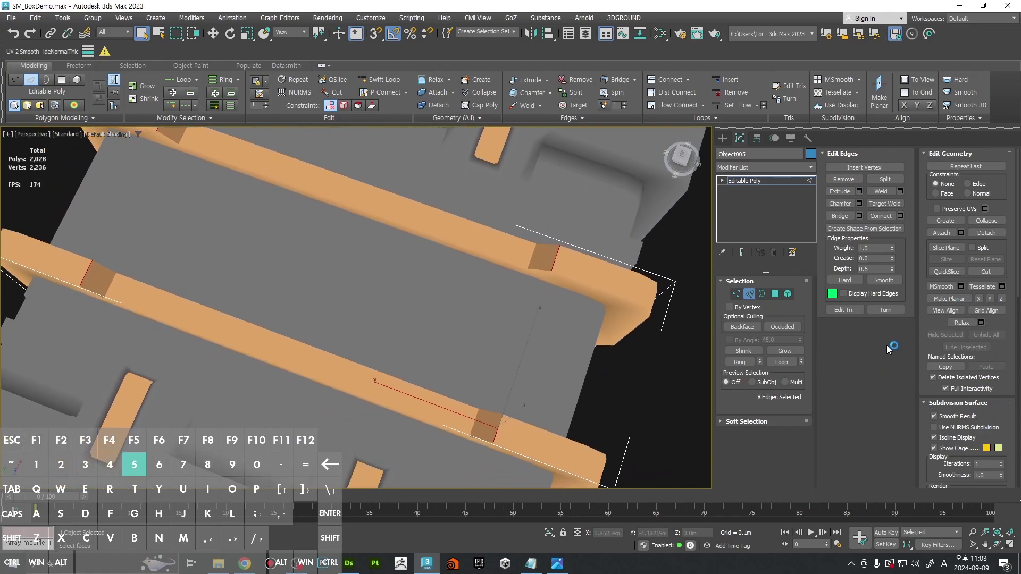
Step: Convert the strap edges to vertices, color them with the orange sampled from the strap, then finish editing and clear the selection
{"action": "left_click", "coordinate": [736, 294], "text": "ctrl"}
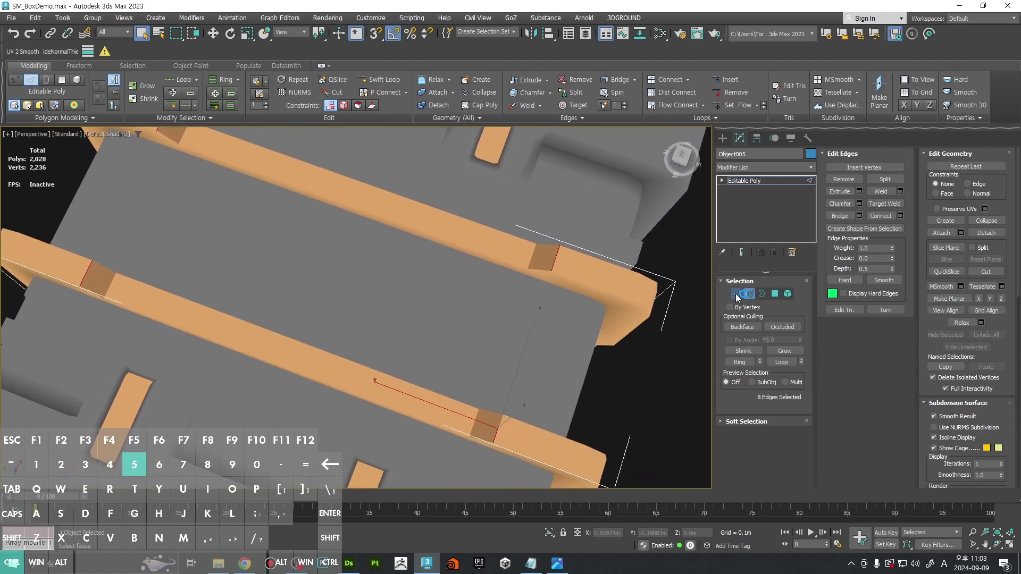
{"action": "left_click", "coordinate": [982, 422]}
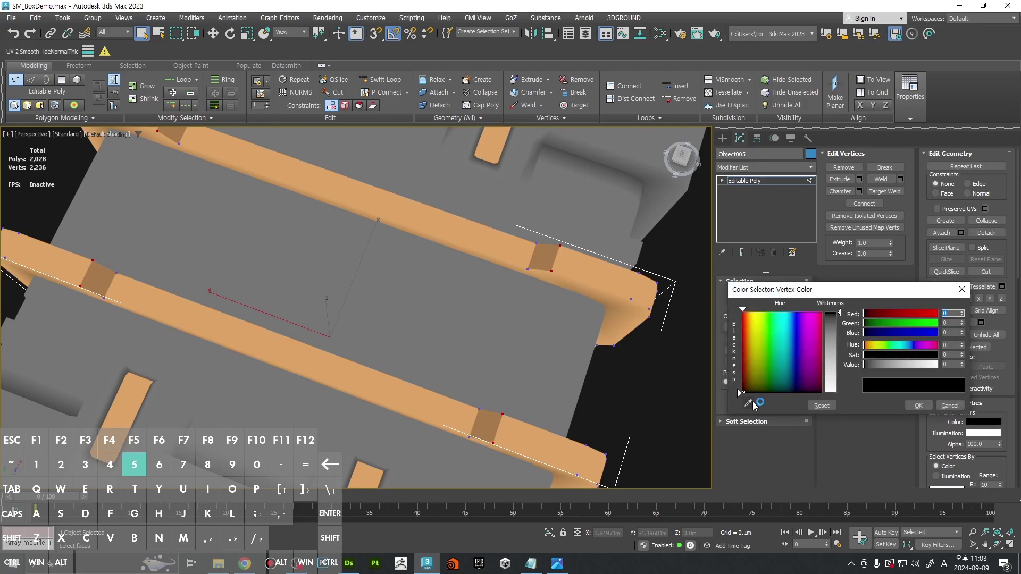
{"action": "left_click", "coordinate": [636, 294]}
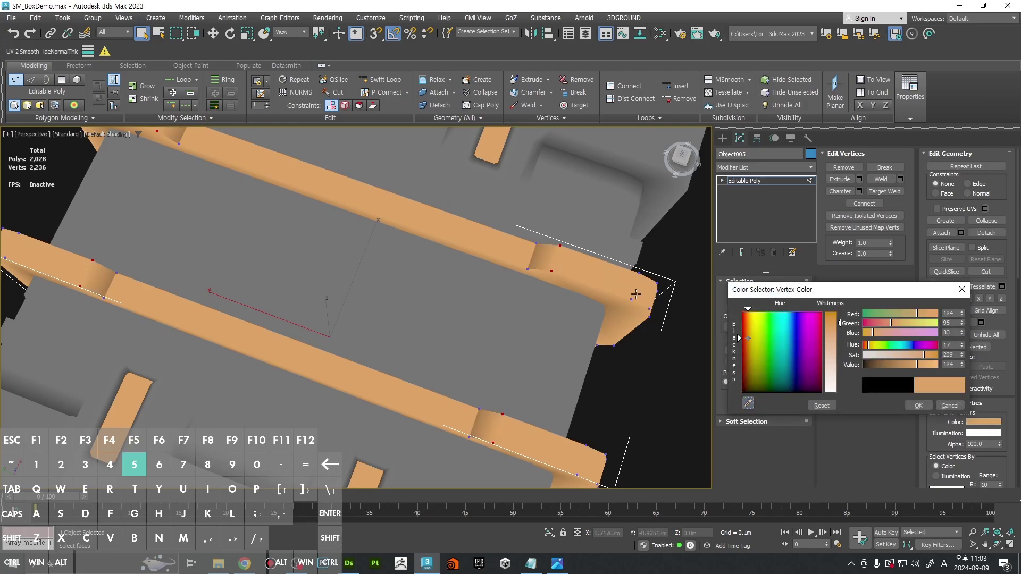
{"action": "left_click", "coordinate": [916, 408]}
{"action": "scroll", "coordinate": [665, 374], "scroll_direction": "down", "scroll_amount": 1}
{"action": "key", "text": "1"}
{"action": "left_click", "coordinate": [624, 364]}
{"action": "scroll", "coordinate": [590, 334], "scroll_direction": "down", "scroll_amount": 6}
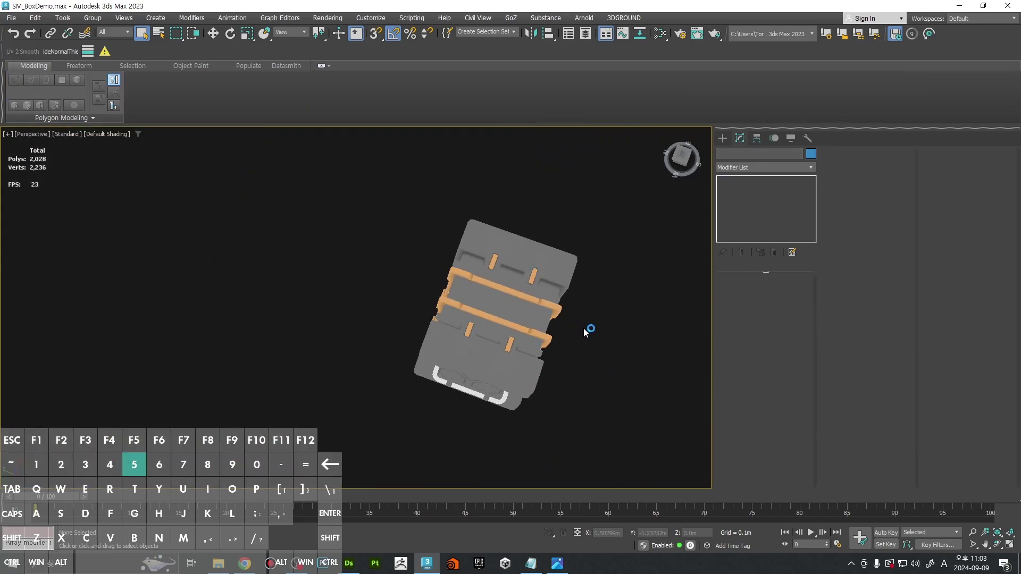
Step: Edit the handles and select the open border of a mounting flange on the first handle
{"action": "middle_click_drag", "start_coordinate": [582, 327], "coordinate": [478, 317], "text": "alt"}
{"action": "scroll", "coordinate": [558, 326], "scroll_direction": "up", "scroll_amount": 6}
{"action": "scroll", "coordinate": [454, 278], "scroll_direction": "down", "scroll_amount": 6}
{"action": "middle_click_drag", "start_coordinate": [453, 279], "coordinate": [316, 247], "text": "alt"}
{"action": "scroll", "coordinate": [479, 302], "scroll_direction": "up", "scroll_amount": 3}
{"action": "left_click", "coordinate": [479, 302]}
{"action": "key", "text": "F4"}
{"action": "key", "text": "3"}
{"action": "left_click", "coordinate": [496, 270]}
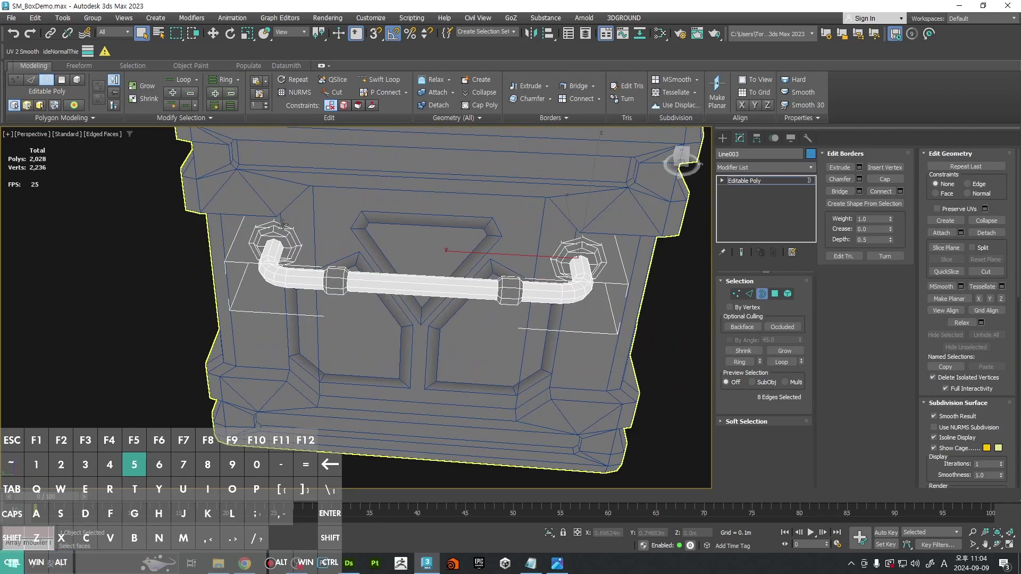
Step: Extend the border selection to the remaining mounting flanges, including both on the opposite handle
{"action": "key", "text": "F3"}
{"action": "scroll", "coordinate": [387, 233], "scroll_direction": "down", "scroll_amount": 4}
{"action": "middle_click_drag", "start_coordinate": [387, 234], "coordinate": [274, 234], "text": "alt"}
{"action": "middle_click_drag", "start_coordinate": [564, 314], "coordinate": [395, 342]}
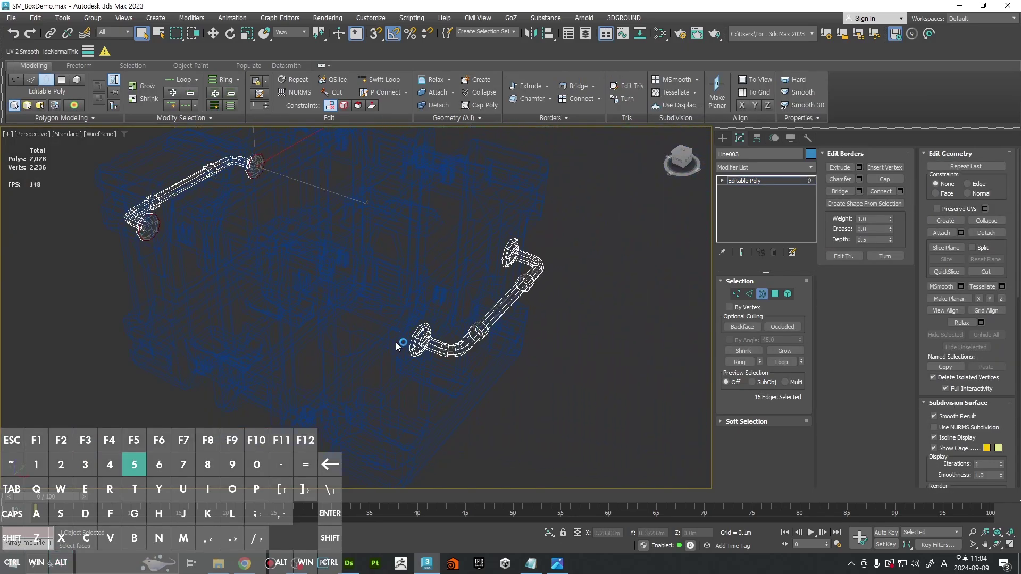
{"action": "left_click", "coordinate": [502, 254], "text": "ctrl"}
{"action": "scroll", "coordinate": [495, 260], "scroll_direction": "up", "scroll_amount": 3}
{"action": "key", "text": "F3"}
{"action": "scroll", "coordinate": [482, 279], "scroll_direction": "up", "scroll_amount": 2}
{"action": "middle_click_drag", "start_coordinate": [429, 262], "coordinate": [495, 266]}
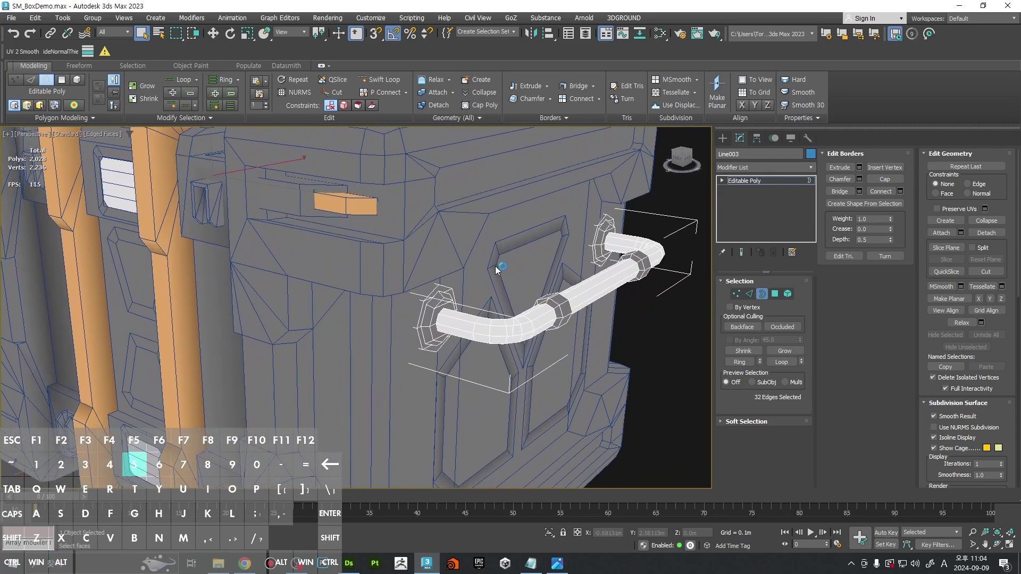
{"action": "key", "text": "F4"}
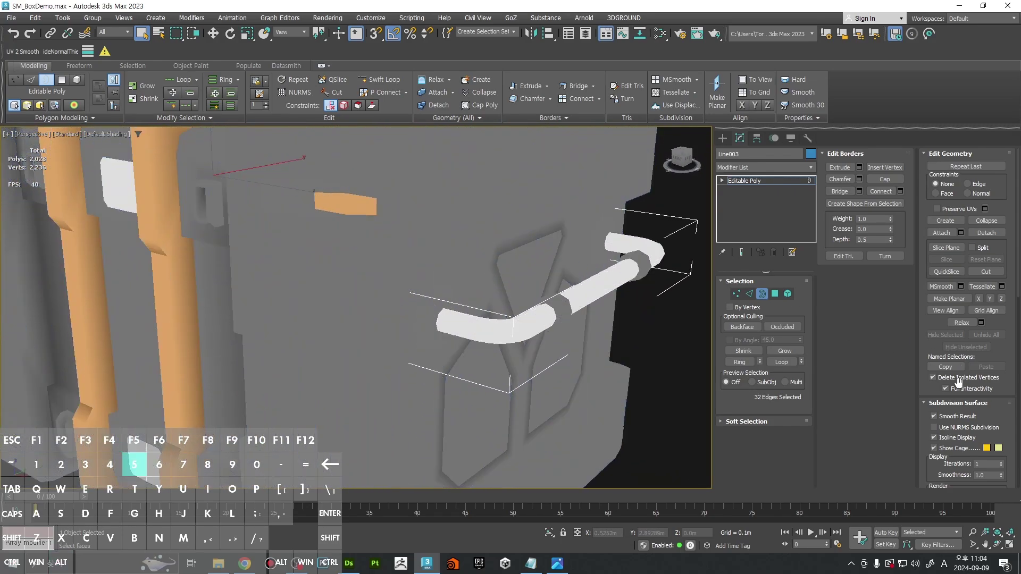
Step: Convert the flange borders to a vertex selection and darken those vertices to a darker gray
{"action": "left_click", "coordinate": [743, 294], "text": "ctrl"}
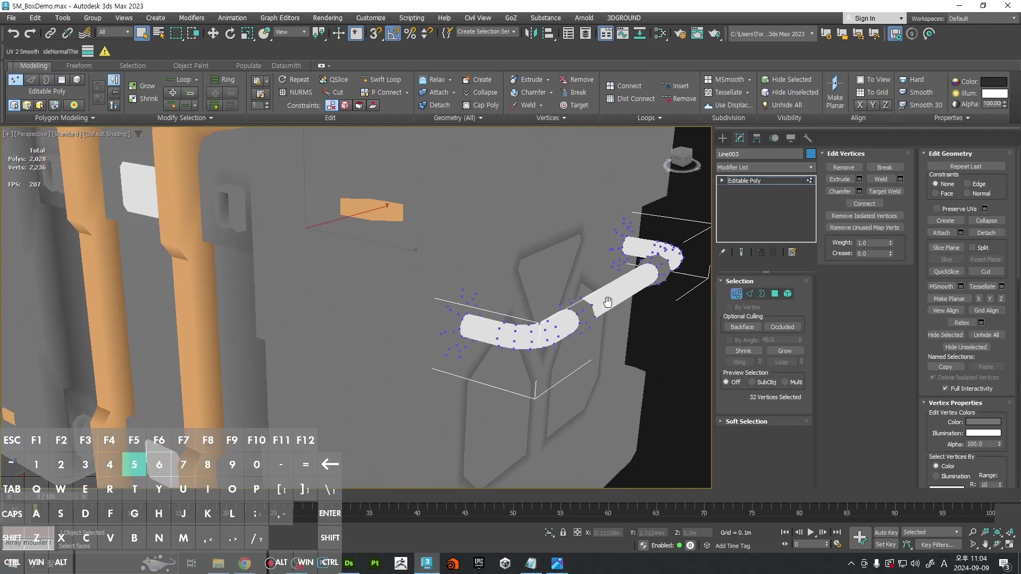
{"action": "key", "text": "F3"}
{"action": "key", "text": "F3"}
{"action": "left_click", "coordinate": [985, 422]}
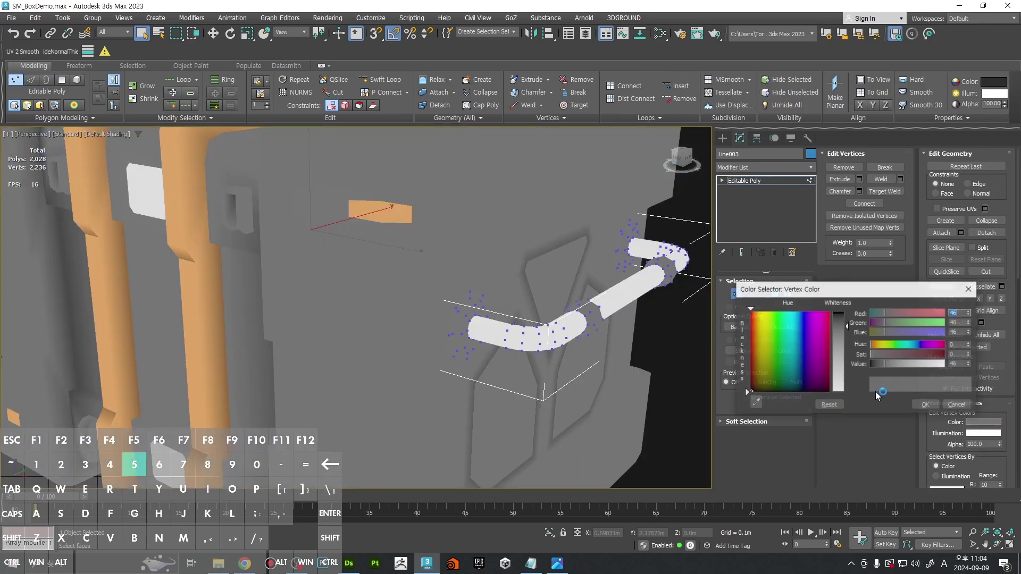
{"action": "left_click_drag", "start_coordinate": [886, 368], "coordinate": [875, 367]}
{"action": "left_click", "coordinate": [928, 409]}
Step: Select the beveled side faces of a handle collar and extend the selection to all similar faces on both handles
{"action": "key", "text": "F4"}
{"action": "middle_click_drag", "start_coordinate": [570, 339], "coordinate": [354, 331], "text": "alt"}
{"action": "key", "text": "F4"}
{"action": "key", "text": "4"}
{"action": "left_click", "coordinate": [536, 351]}
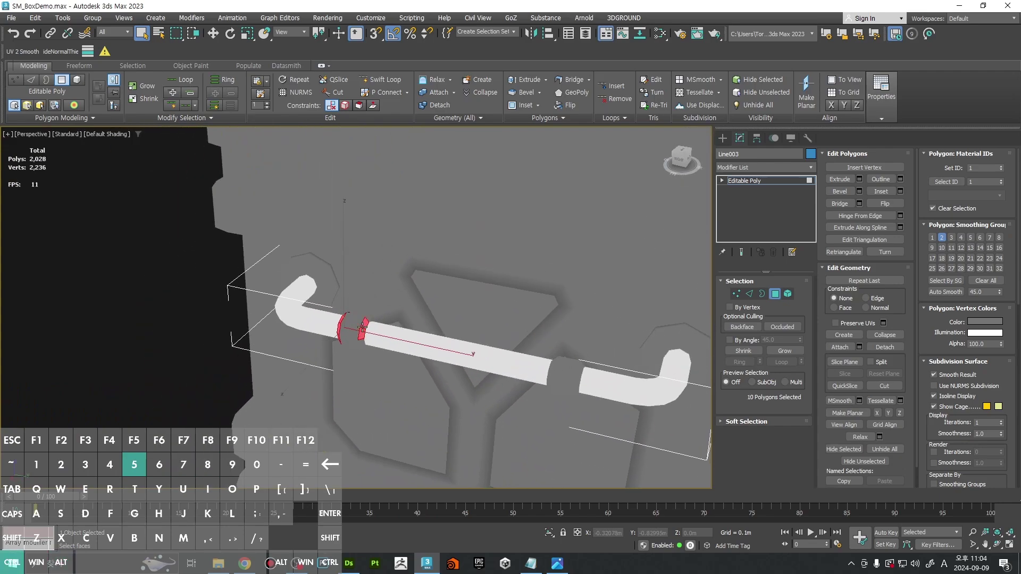
{"action": "mouse_move", "coordinate": [168, 119]}
{"action": "left_click", "coordinate": [146, 152]}
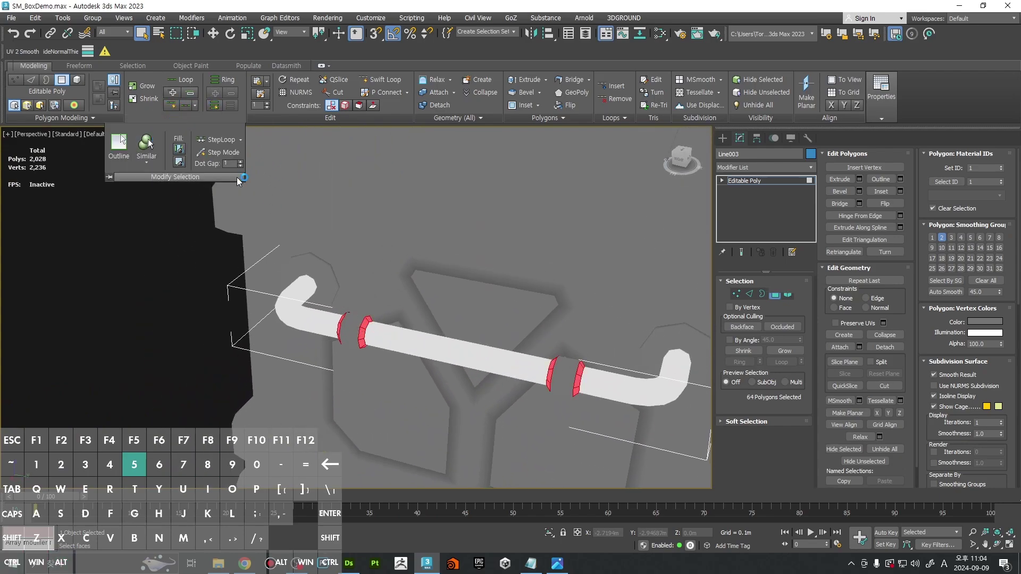
{"action": "middle_click_drag", "start_coordinate": [340, 226], "coordinate": [525, 256], "text": "alt"}
{"action": "key", "text": "F4"}
{"action": "scroll", "coordinate": [403, 254], "scroll_direction": "down", "scroll_amount": 5}
{"action": "key", "text": "F4"}
{"action": "middle_click_drag", "start_coordinate": [332, 268], "coordinate": [489, 292]}
{"action": "scroll", "coordinate": [489, 293], "scroll_direction": "up", "scroll_amount": 8}
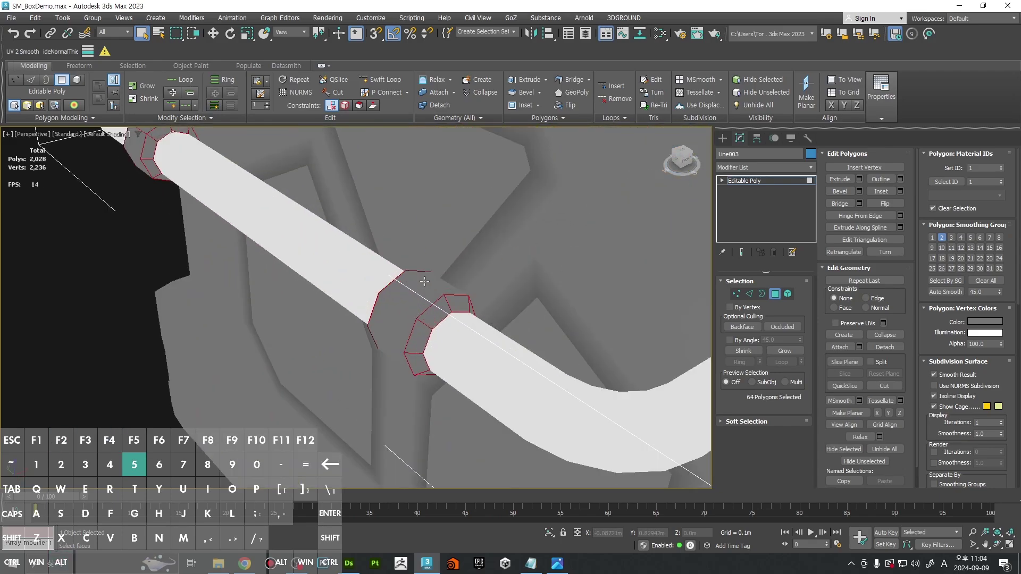
Step: Darken the selected collar side faces to a dark gray vertex color
{"action": "left_click", "coordinate": [985, 322]}
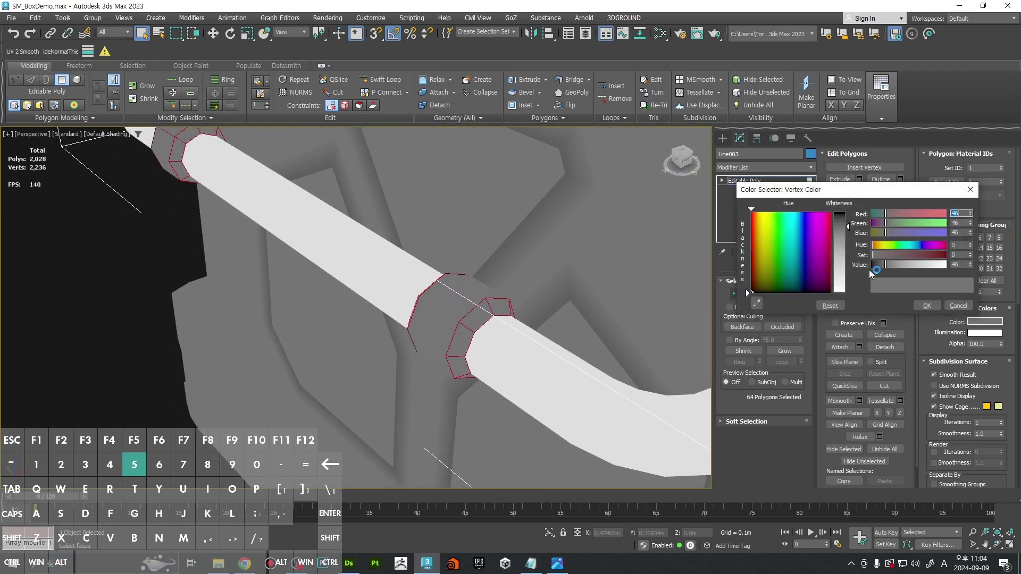
{"action": "left_click", "coordinate": [878, 266]}
{"action": "left_click", "coordinate": [931, 308]}
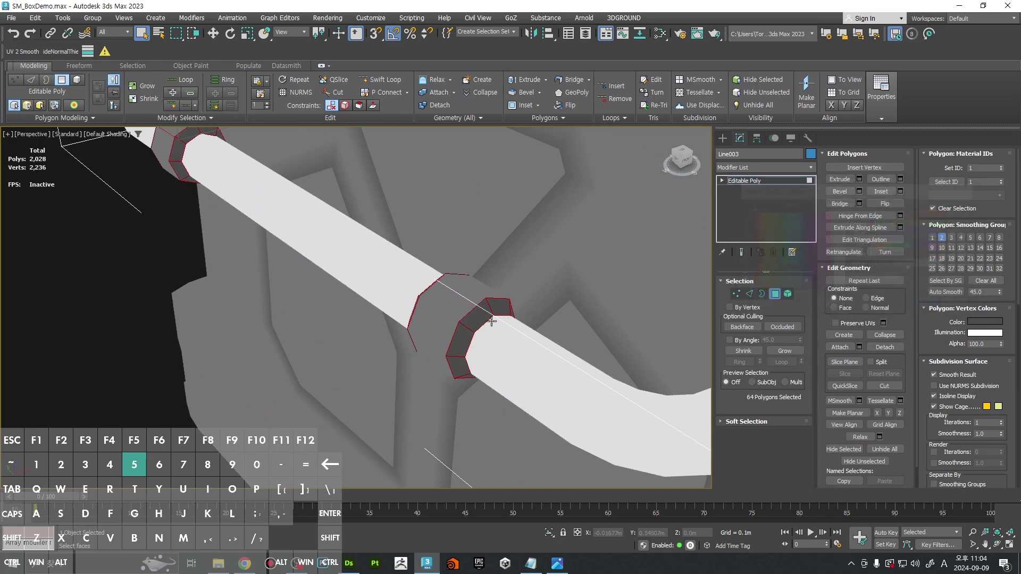
Step: Select the outer rim edge loops at both ends of the two collars on one handle
{"action": "scroll", "coordinate": [489, 318], "scroll_direction": "down", "scroll_amount": 2}
{"action": "key", "text": "2"}
{"action": "middle_click_drag", "start_coordinate": [489, 319], "coordinate": [551, 357]}
{"action": "key", "text": "2"}
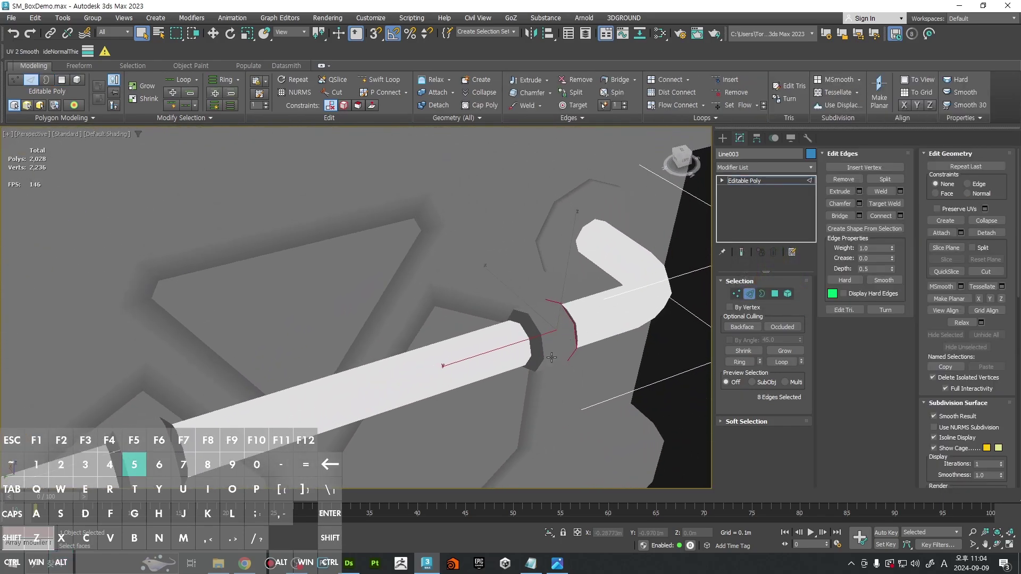
{"action": "middle_click_drag", "start_coordinate": [408, 359], "coordinate": [452, 340], "text": "alt"}
{"action": "double_click", "coordinate": [513, 310], "text": "ctrl"}
{"action": "scroll", "coordinate": [524, 339], "scroll_direction": "down", "scroll_amount": 5}
{"action": "scroll", "coordinate": [572, 348], "scroll_direction": "down", "scroll_amount": 3}
{"action": "middle_click_drag", "start_coordinate": [572, 348], "coordinate": [638, 343], "text": "alt"}
{"action": "middle_click_drag", "start_coordinate": [637, 343], "coordinate": [534, 338]}
{"action": "scroll", "coordinate": [534, 338], "scroll_direction": "up", "scroll_amount": 5}
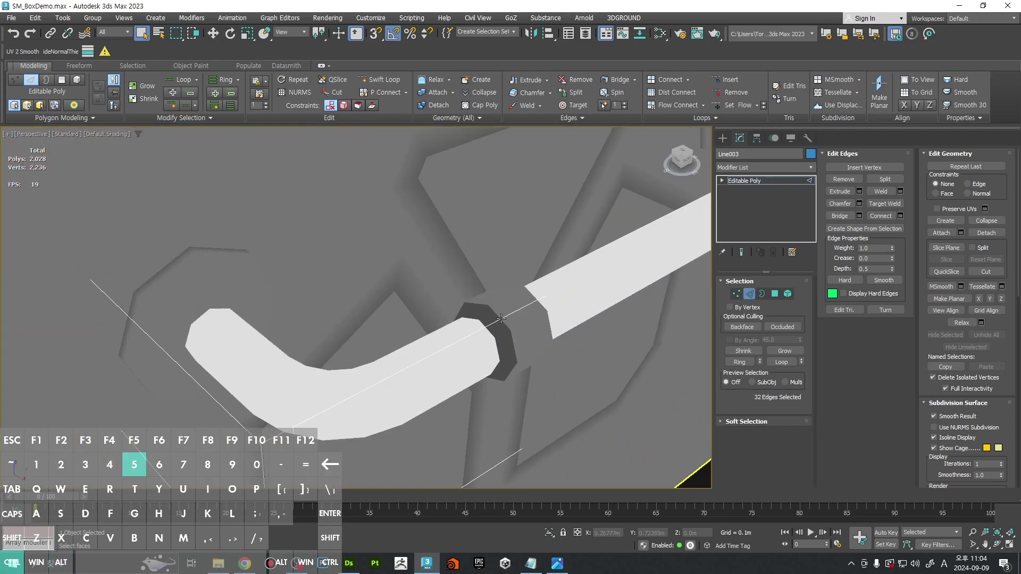
Step: Extend the edge selection to the outer rim loops of both collars on the opposite handle
{"action": "double_click", "coordinate": [501, 318], "text": "ctrl"}
{"action": "scroll", "coordinate": [500, 319], "scroll_direction": "down", "scroll_amount": 4}
{"action": "middle_click_drag", "start_coordinate": [683, 221], "coordinate": [638, 345]}
{"action": "scroll", "coordinate": [501, 309], "scroll_direction": "up", "scroll_amount": 5}
{"action": "scroll", "coordinate": [503, 308], "scroll_direction": "down", "scroll_amount": 5}
{"action": "middle_click_drag", "start_coordinate": [638, 346], "coordinate": [500, 329], "text": "alt"}
{"action": "scroll", "coordinate": [509, 350], "scroll_direction": "up", "scroll_amount": 5}
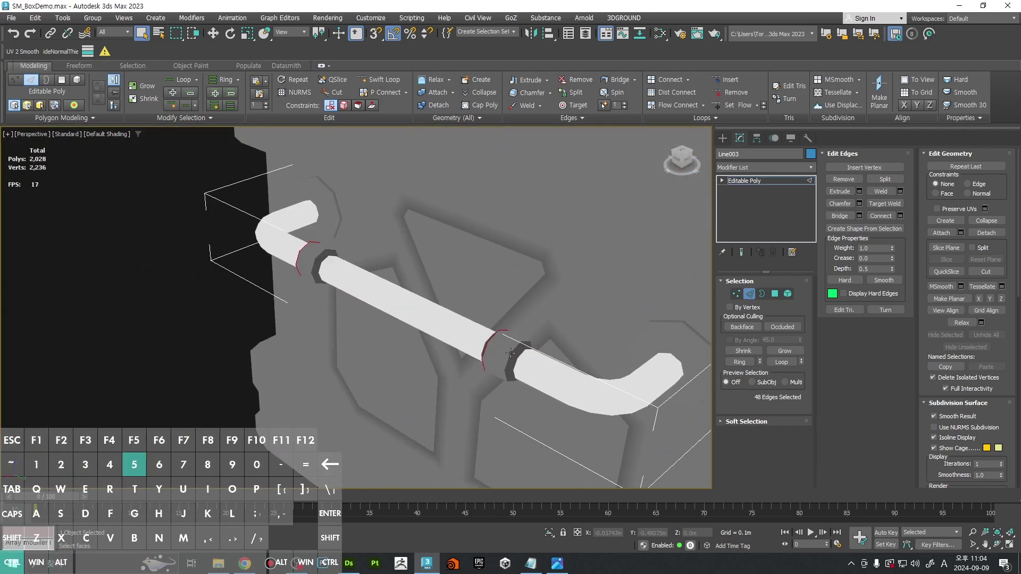
{"action": "scroll", "coordinate": [514, 347], "scroll_direction": "up", "scroll_amount": 3}
{"action": "middle_click_drag", "start_coordinate": [274, 242], "coordinate": [416, 313]}
{"action": "scroll", "coordinate": [368, 283], "scroll_direction": "up", "scroll_amount": 3}
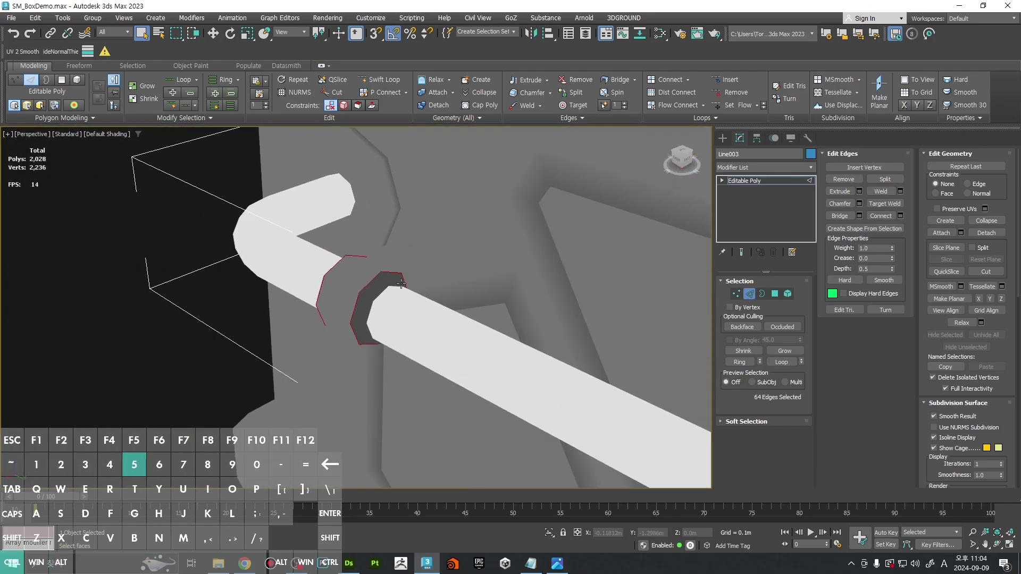
{"action": "scroll", "coordinate": [401, 284], "scroll_direction": "down", "scroll_amount": 4}
{"action": "scroll", "coordinate": [560, 321], "scroll_direction": "up", "scroll_amount": 4}
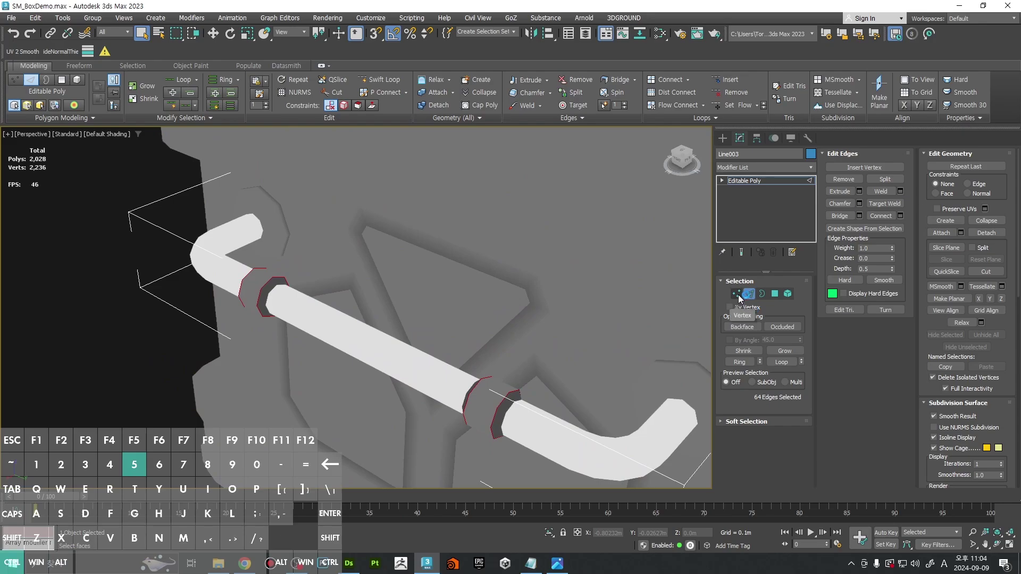
Step: Convert the collar rim edges to a vertex selection and recolor those vertices with the gray (value 47) sampled from the collar surface
{"action": "left_click", "coordinate": [738, 295], "text": "ctrl"}
{"action": "middle_click_drag", "start_coordinate": [617, 331], "coordinate": [676, 305]}
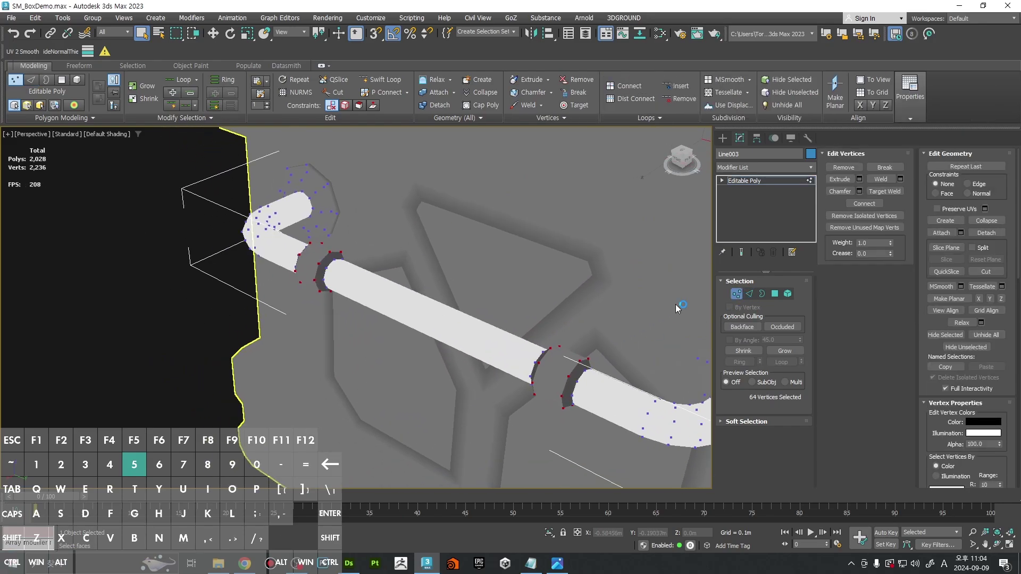
{"action": "left_click", "coordinate": [985, 422]}
{"action": "left_click", "coordinate": [556, 368]}
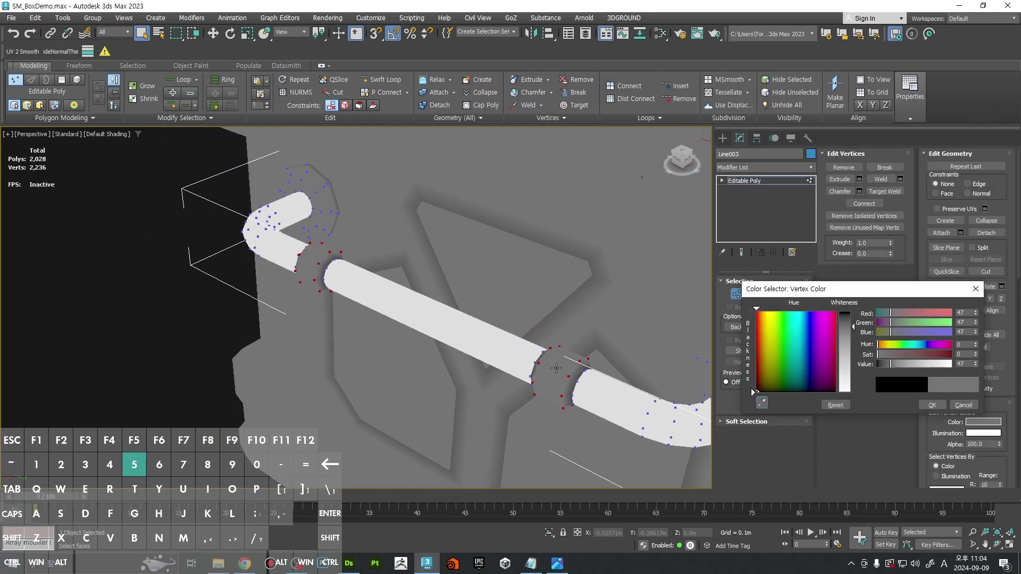
{"action": "left_click", "coordinate": [932, 405]}
{"action": "key", "text": "1"}
{"action": "scroll", "coordinate": [562, 353], "scroll_direction": "up", "scroll_amount": 5}
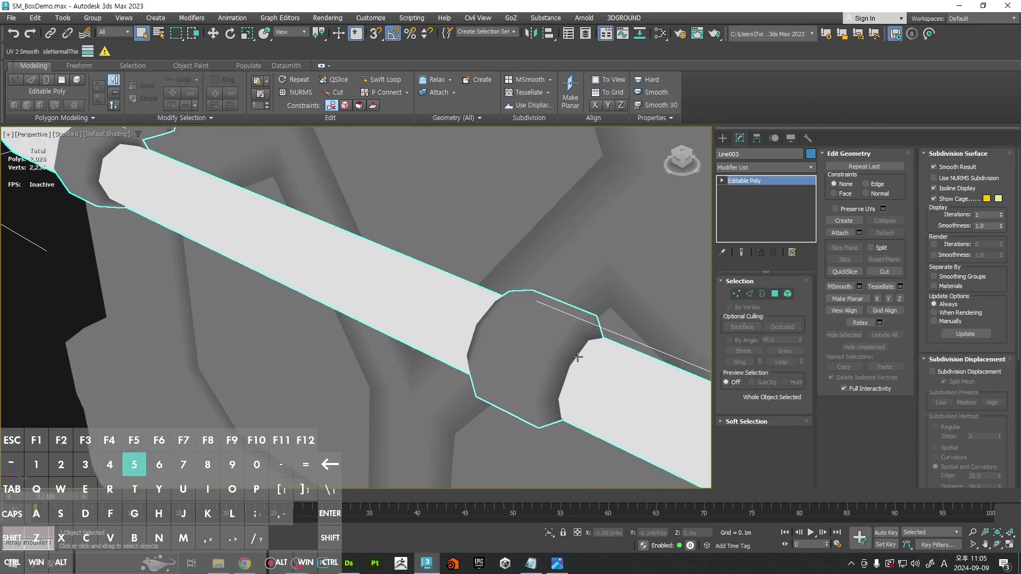
{"action": "scroll", "coordinate": [520, 321], "scroll_direction": "down", "scroll_amount": 5}
{"action": "scroll", "coordinate": [498, 266], "scroll_direction": "down", "scroll_amount": 3}
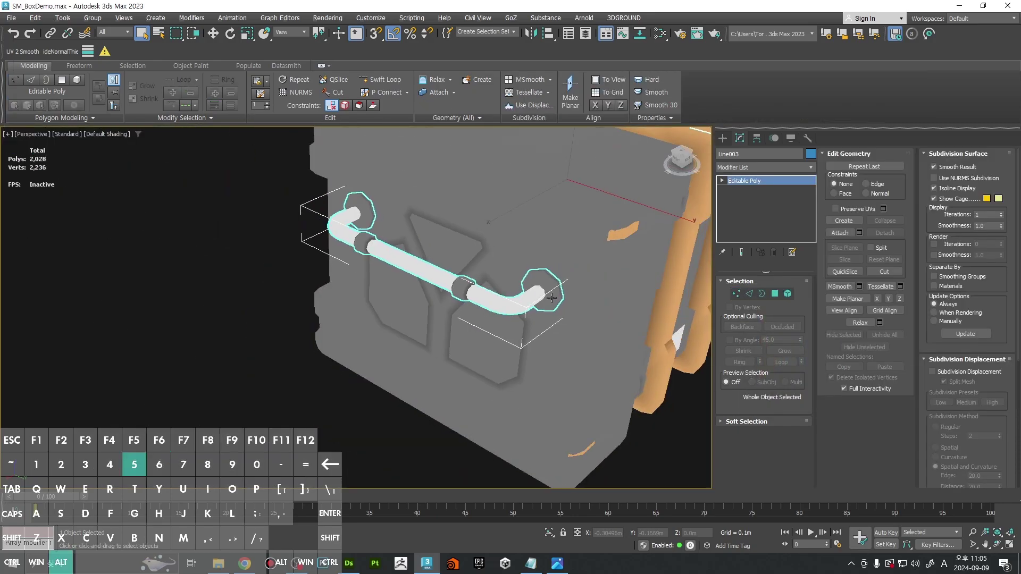
Step: Select the open borders at the ends of the handle tubes where they meet the mounting flanges, on both handles
{"action": "middle_click_drag", "start_coordinate": [498, 271], "coordinate": [506, 334], "text": "alt"}
{"action": "scroll", "coordinate": [506, 333], "scroll_direction": "up", "scroll_amount": 4}
{"action": "key", "text": "F4"}
{"action": "key", "text": "3"}
{"action": "middle_click_drag", "start_coordinate": [509, 308], "coordinate": [564, 311], "text": "alt"}
{"action": "middle_click_drag", "start_coordinate": [457, 319], "coordinate": [648, 161]}
{"action": "scroll", "coordinate": [276, 407], "scroll_direction": "down", "scroll_amount": 5}
{"action": "middle_click_drag", "start_coordinate": [317, 412], "coordinate": [617, 208], "text": "alt"}
{"action": "scroll", "coordinate": [488, 330], "scroll_direction": "up", "scroll_amount": 4}
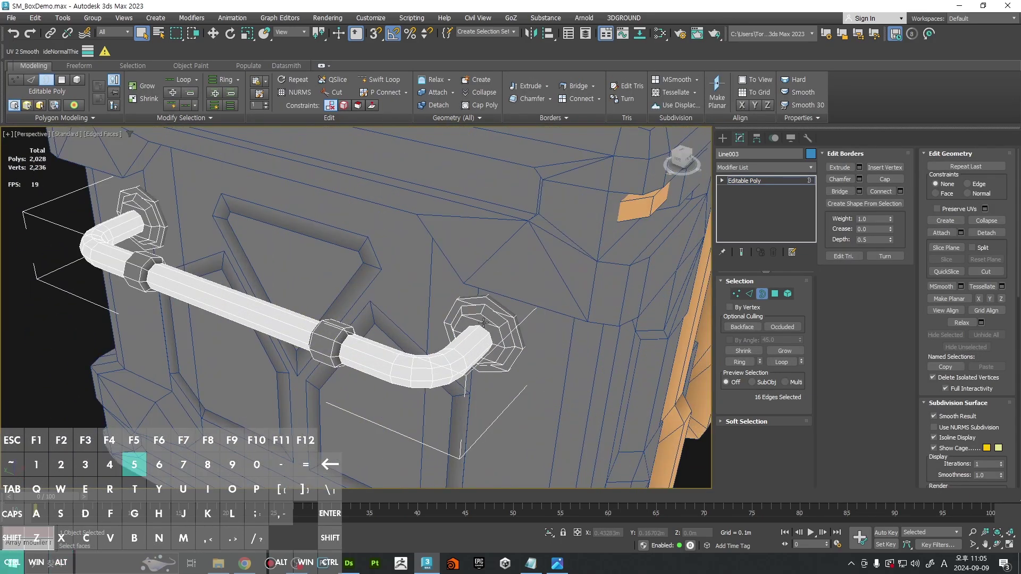
{"action": "left_click", "coordinate": [137, 213], "text": "ctrl"}
{"action": "mouse_move", "coordinate": [137, 213]}
{"action": "middle_mouse_down"}
{"action": "mouse_move", "coordinate": [417, 249]}
{"action": "mouse_move", "coordinate": [459, 276]}
{"action": "middle_mouse_up"}
{"action": "key", "text": "F4"}
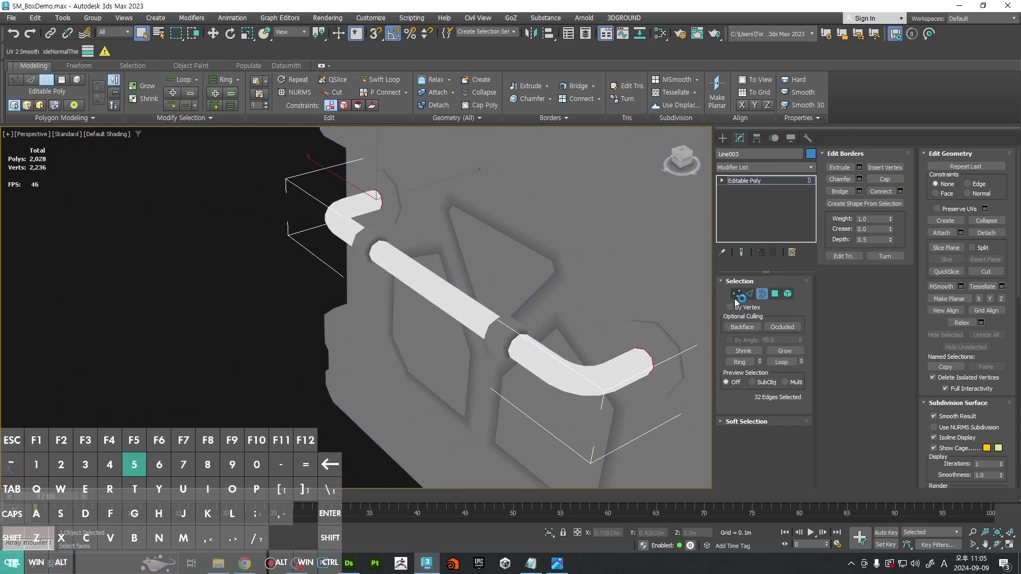
Step: Convert the tube-end borders to a vertex selection and darken those vertices to a dark gray
{"action": "left_click", "coordinate": [736, 296], "text": "ctrl"}
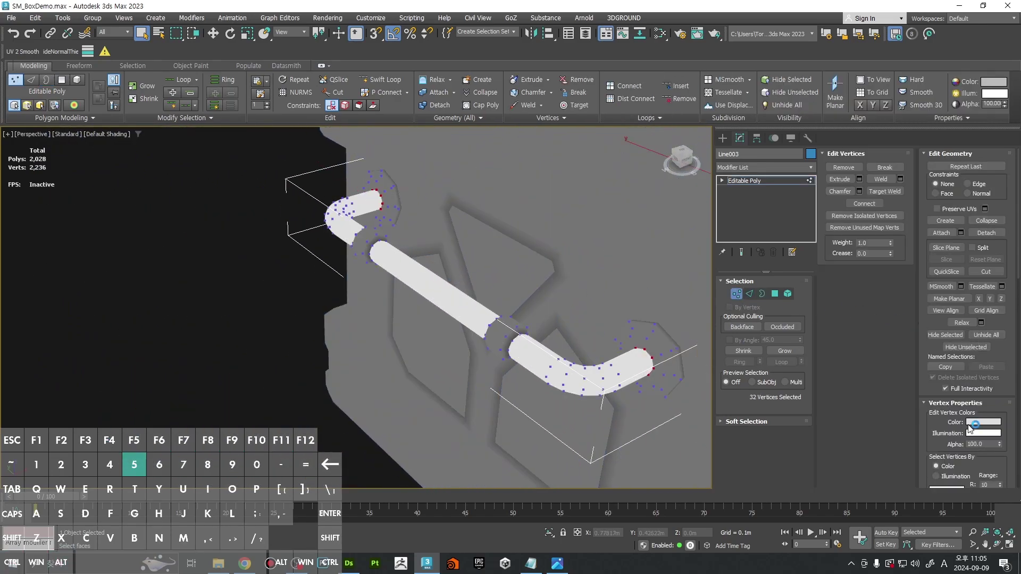
{"action": "left_click", "coordinate": [968, 426]}
{"action": "mouse_move", "coordinate": [872, 374]}
{"action": "left_mouse_down"}
{"action": "mouse_move", "coordinate": [887, 372]}
{"action": "mouse_move", "coordinate": [870, 373]}
{"action": "left_mouse_up"}
{"action": "left_click", "coordinate": [912, 412]}
{"action": "middle_click_drag", "start_coordinate": [520, 348], "coordinate": [538, 334], "text": "alt"}
{"action": "key", "text": "1"}
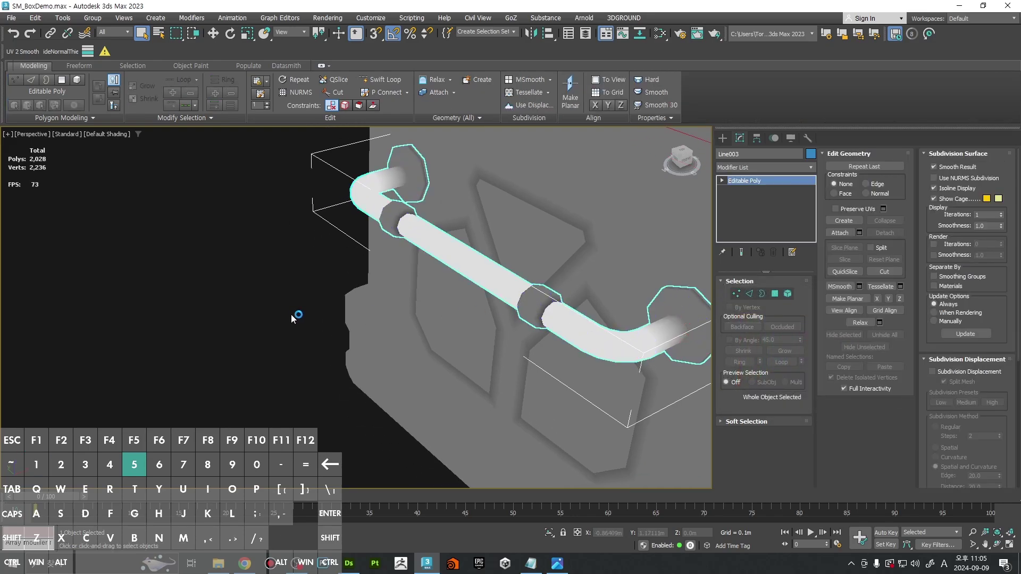
Step: Deselect the handles and save the scene
{"action": "left_click", "coordinate": [292, 315]}
{"action": "scroll", "coordinate": [295, 317], "scroll_direction": "down", "scroll_amount": 6}
{"action": "middle_click_drag", "start_coordinate": [424, 357], "coordinate": [428, 337], "text": "alt"}
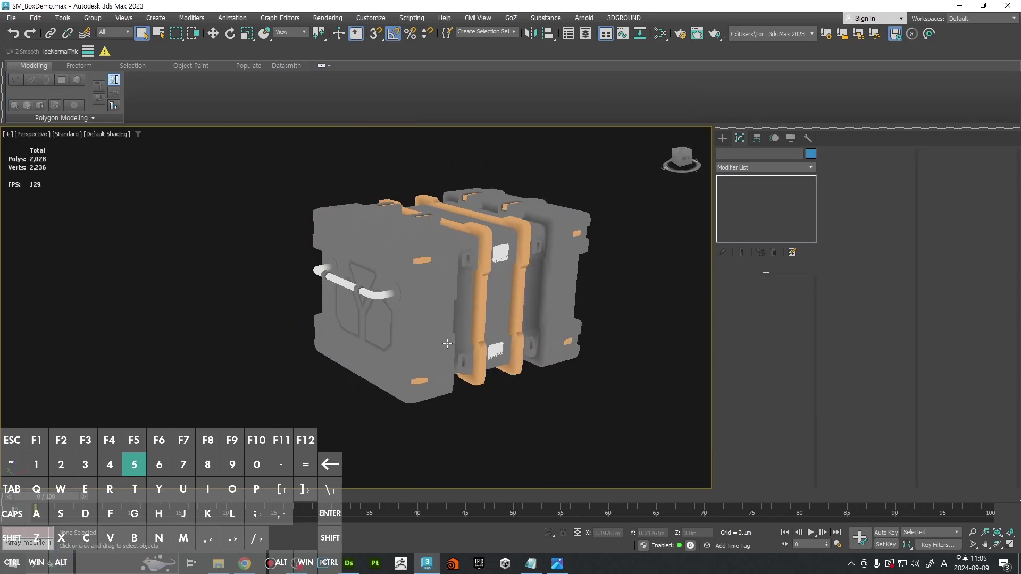
{"action": "key", "text": "ctrl+s"}
{"action": "mouse_move", "coordinate": [553, 304]}
{"action": "middle_mouse_down", "text": "alt"}
{"action": "mouse_move", "coordinate": [560, 362]}
{"action": "mouse_move", "coordinate": [566, 341]}
{"action": "middle_mouse_up", "text": "alt"}
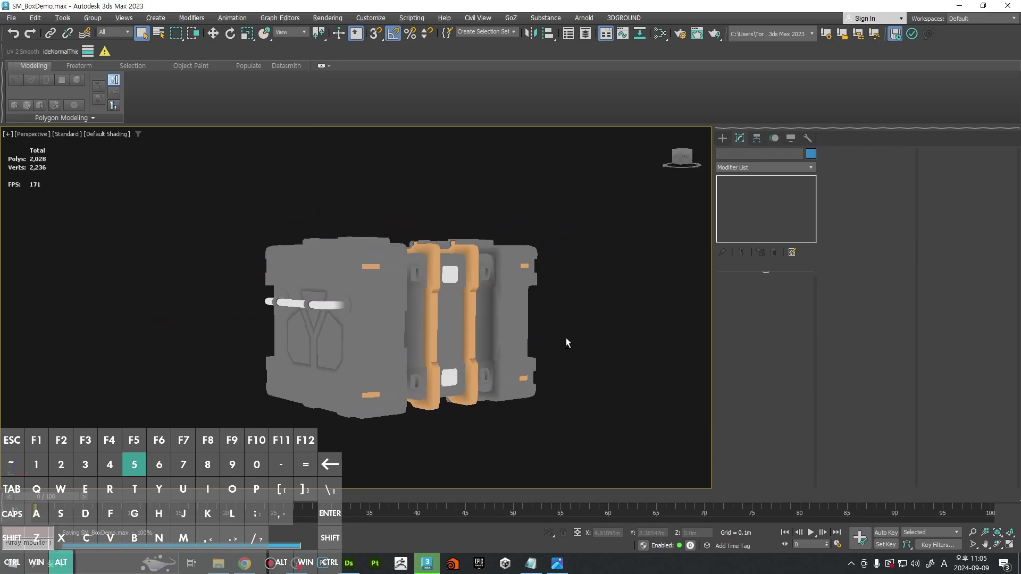
Step: Select the open borders of the gray recessed parts on all the corner inserts around the crate
{"action": "key", "text": "F4"}
{"action": "mouse_move", "coordinate": [422, 307]}
{"action": "middle_mouse_down", "text": "alt"}
{"action": "mouse_move", "coordinate": [402, 277]}
{"action": "mouse_move", "coordinate": [538, 306]}
{"action": "mouse_move", "coordinate": [434, 295]}
{"action": "mouse_move", "coordinate": [400, 303]}
{"action": "middle_mouse_up", "text": "alt"}
{"action": "scroll", "coordinate": [407, 239], "scroll_direction": "up", "scroll_amount": 5}
{"action": "left_click", "coordinate": [498, 285]}
{"action": "key", "text": "1"}
{"action": "key", "text": "2"}
{"action": "key", "text": "3"}
{"action": "left_click", "coordinate": [469, 302]}
{"action": "left_click", "coordinate": [534, 298], "text": "ctrl"}
{"action": "scroll", "coordinate": [529, 299], "scroll_direction": "down", "scroll_amount": 3}
{"action": "key", "text": "F4"}
{"action": "mouse_move", "coordinate": [525, 320]}
{"action": "middle_mouse_down", "text": "alt"}
{"action": "mouse_move", "coordinate": [530, 312]}
{"action": "mouse_move", "coordinate": [560, 365]}
{"action": "middle_mouse_up", "text": "alt"}
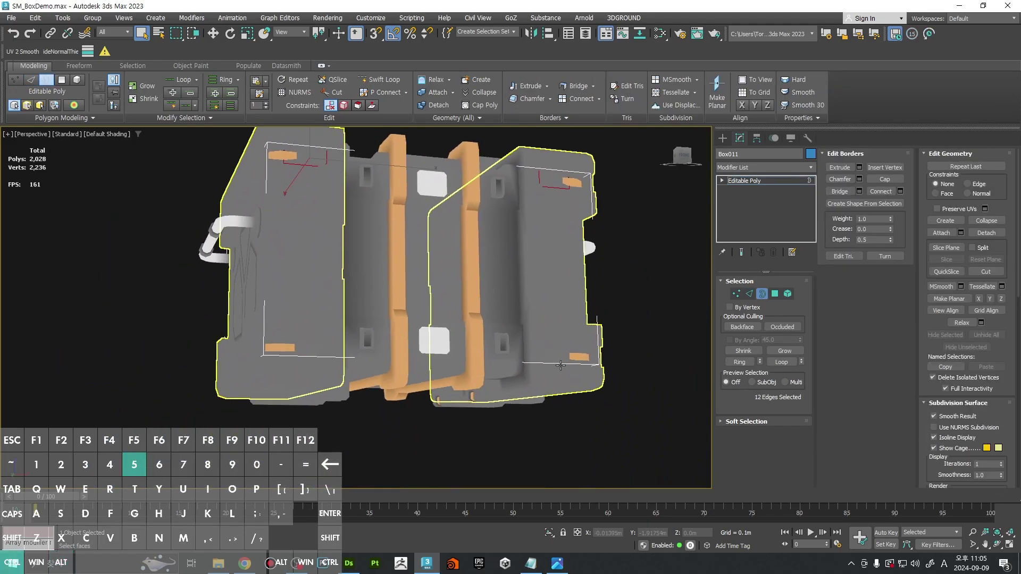
{"action": "key", "text": "F4"}
{"action": "key", "text": "F4"}
{"action": "mouse_move", "coordinate": [321, 352]}
{"action": "middle_mouse_down", "text": "alt"}
{"action": "mouse_move", "coordinate": [442, 353]}
{"action": "mouse_move", "coordinate": [607, 384]}
{"action": "mouse_move", "coordinate": [546, 252]}
{"action": "middle_mouse_up", "text": "alt"}
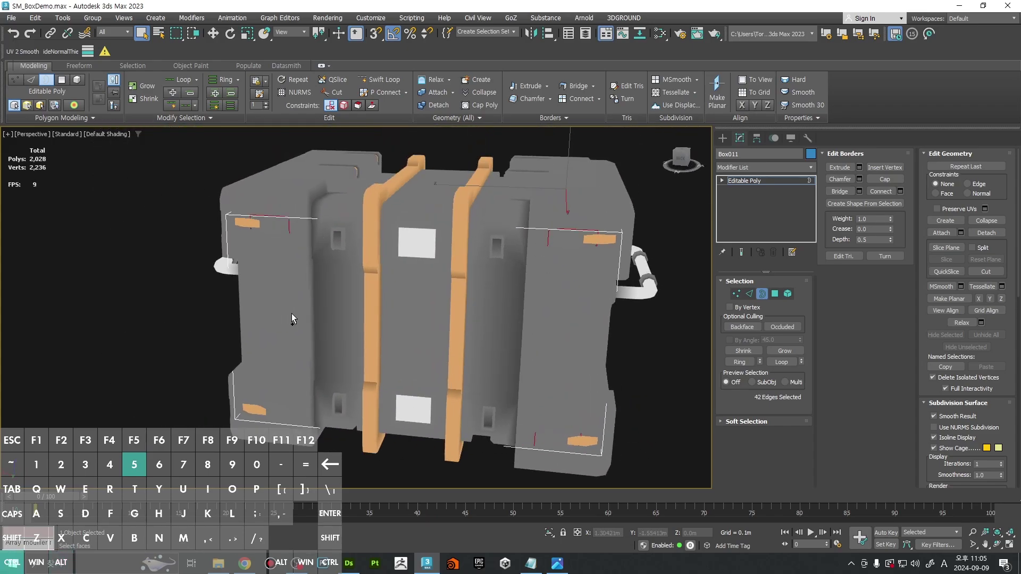
Step: Convert the recess borders to a vertex selection and darken those vertices to a gray value of 33
{"action": "left_click", "coordinate": [736, 297], "text": "ctrl"}
{"action": "middle_click_drag", "start_coordinate": [425, 266], "coordinate": [632, 309], "text": "alt"}
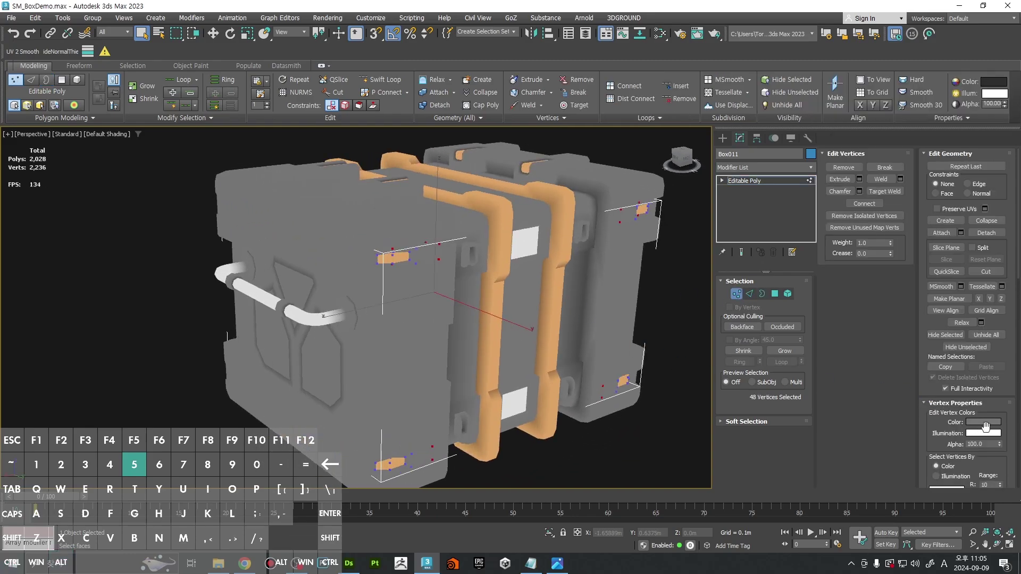
{"action": "left_click", "coordinate": [985, 426]}
{"action": "left_click", "coordinate": [879, 365]}
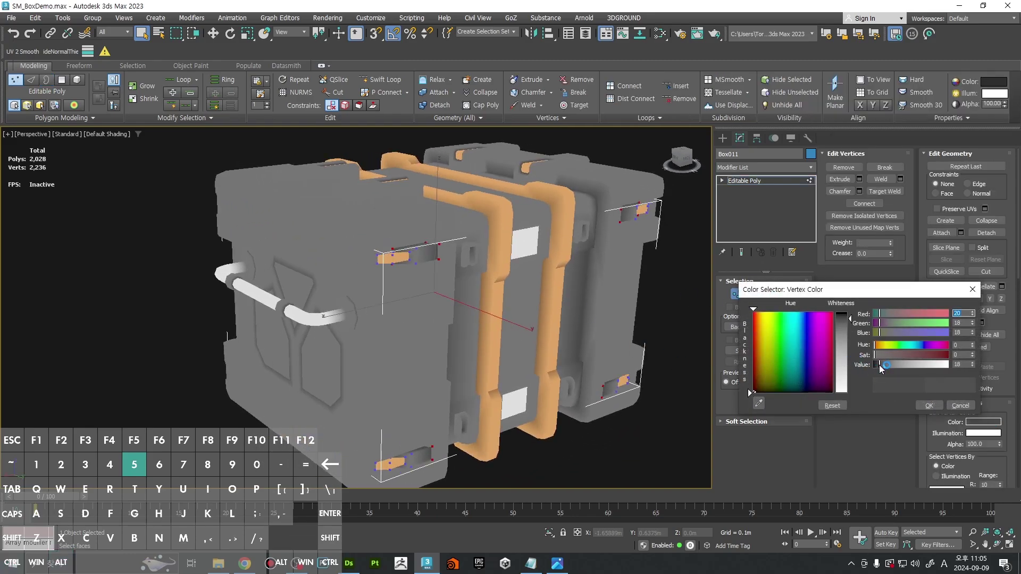
{"action": "left_click_drag", "start_coordinate": [880, 366], "coordinate": [883, 365]}
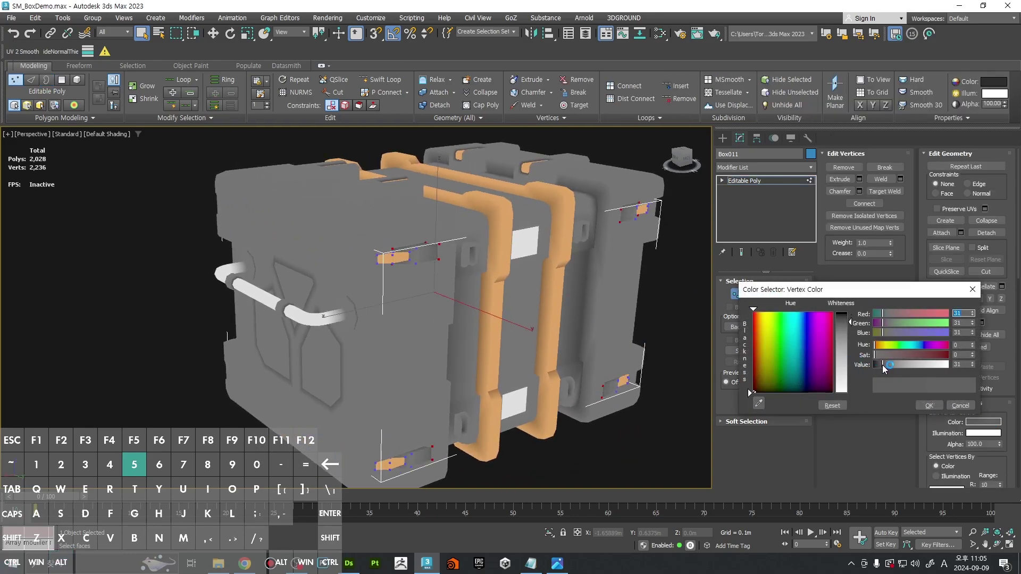
{"action": "left_click", "coordinate": [925, 409]}
{"action": "scroll", "coordinate": [532, 332], "scroll_direction": "down", "scroll_amount": 3}
{"action": "left_click", "coordinate": [667, 392]}
Step: Select the short end edge of the gray recess, opposite the orange tab, on all eight corner inserts
{"action": "middle_click_drag", "start_coordinate": [452, 290], "coordinate": [616, 297], "text": "alt"}
{"action": "scroll", "coordinate": [452, 284], "scroll_direction": "up", "scroll_amount": 5}
{"action": "key", "text": "2"}
{"action": "left_click", "coordinate": [479, 277]}
{"action": "scroll", "coordinate": [479, 277], "scroll_direction": "down", "scroll_amount": 5}
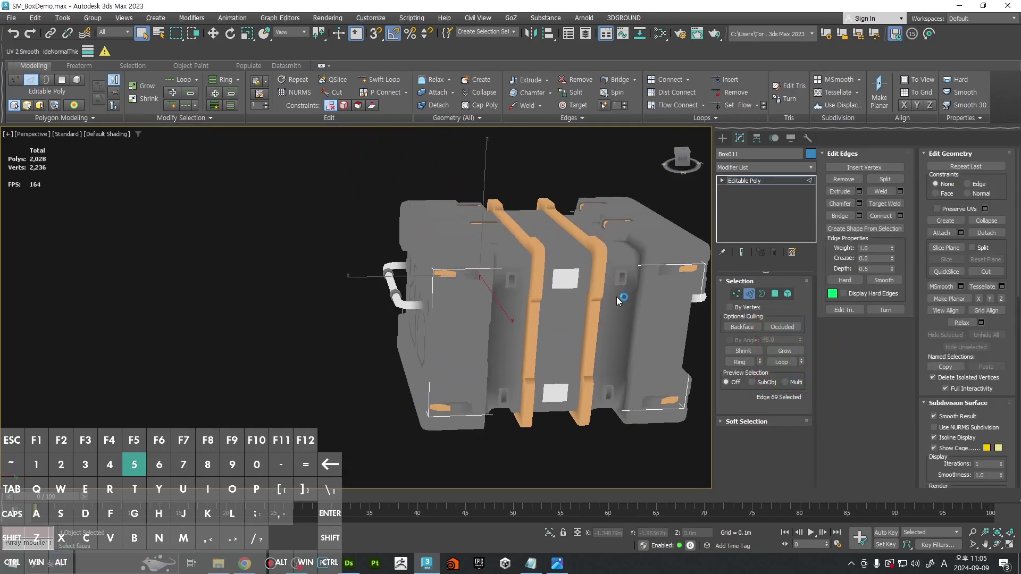
{"action": "key", "text": "F3"}
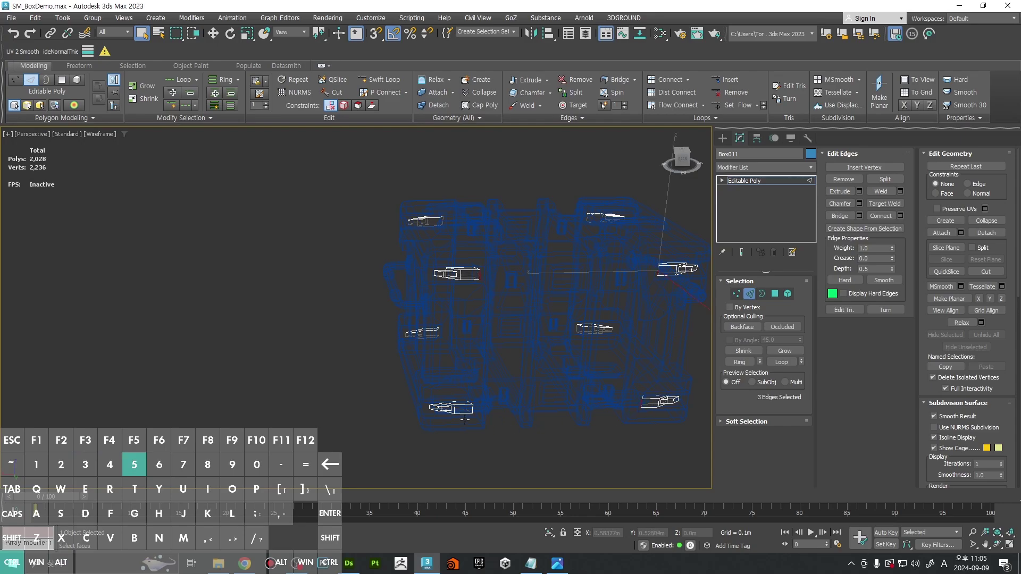
{"action": "left_click", "coordinate": [473, 409], "text": "ctrl"}
{"action": "middle_click_drag", "start_coordinate": [473, 410], "coordinate": [604, 360], "text": "alt"}
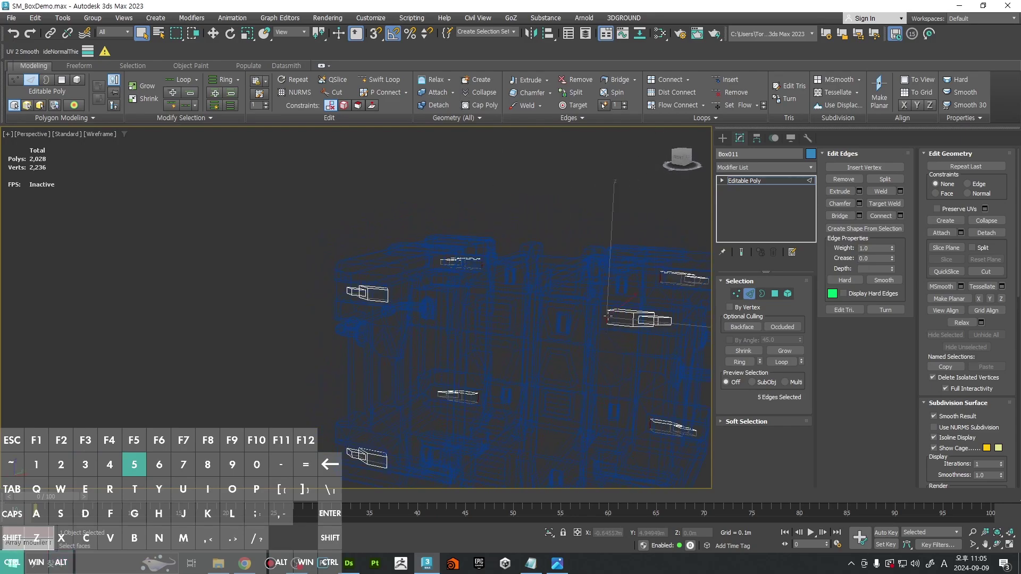
{"action": "left_click", "coordinate": [386, 299], "text": "ctrl"}
{"action": "middle_click_drag", "start_coordinate": [431, 383], "coordinate": [419, 295]}
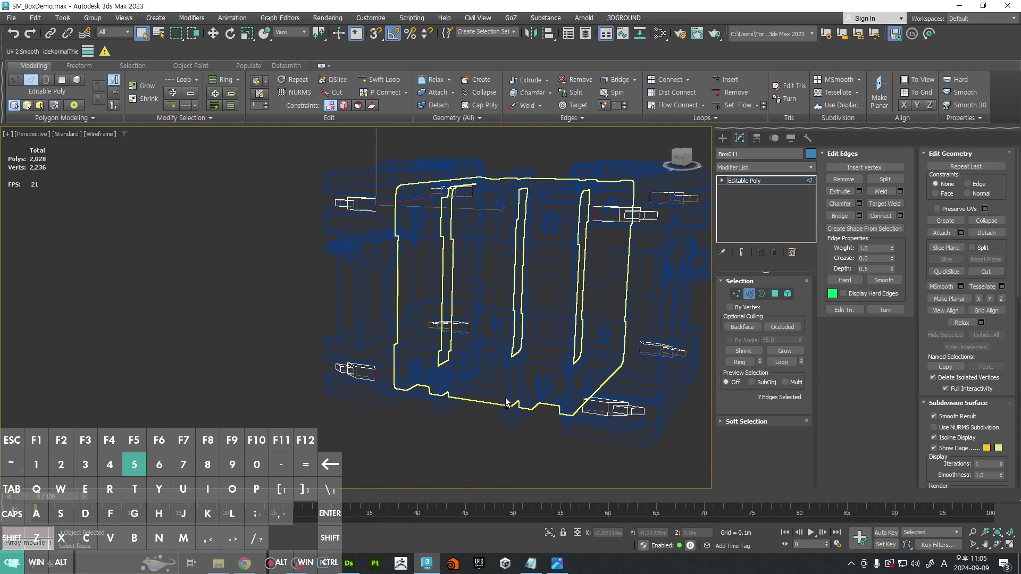
{"action": "key", "text": "F3"}
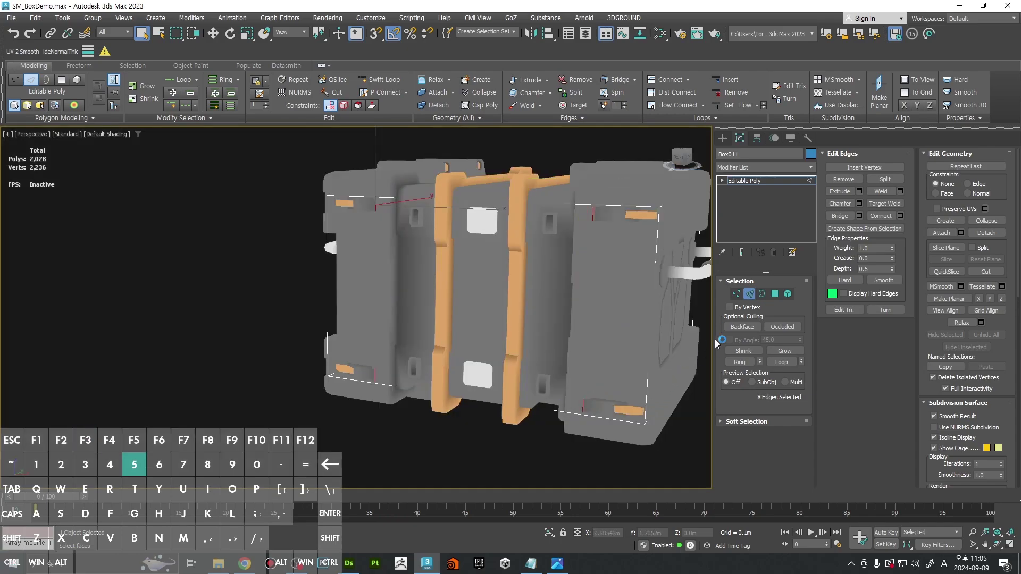
Step: Convert the recess end edges to vertices and recolor them with the gray (value 46) sampled from the crate's surface
{"action": "left_click", "coordinate": [736, 293]}
{"action": "left_click", "coordinate": [984, 422]}
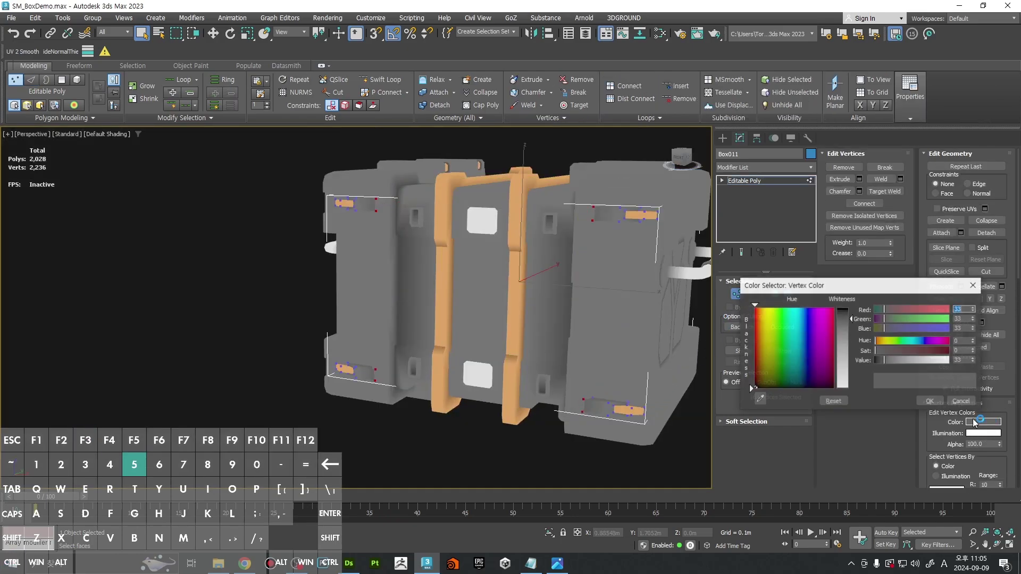
{"action": "left_click", "coordinate": [611, 343]}
{"action": "left_click", "coordinate": [930, 401]}
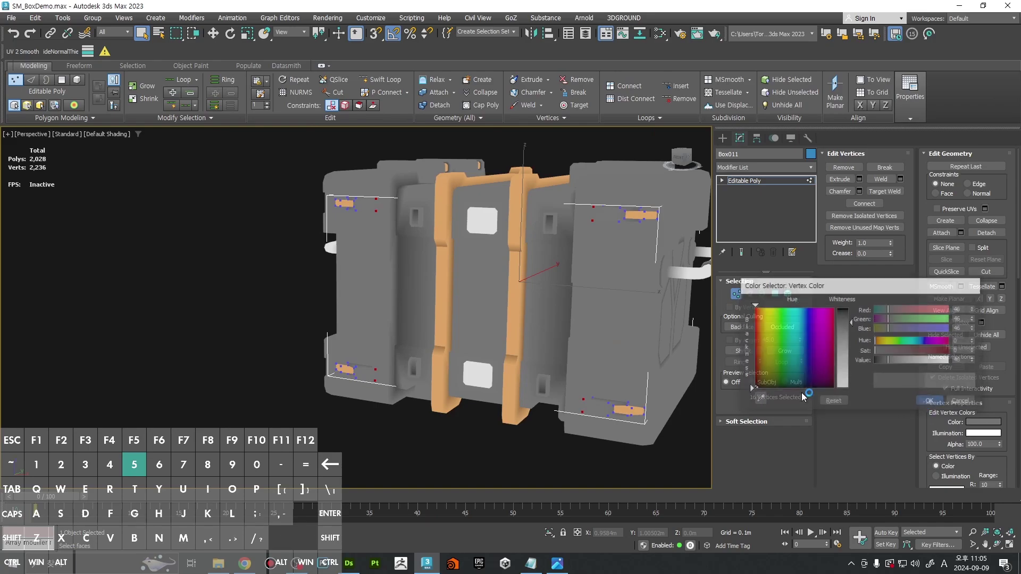
{"action": "middle_click_drag", "start_coordinate": [396, 348], "coordinate": [340, 400], "text": "alt"}
{"action": "key", "text": "1"}
{"action": "left_click", "coordinate": [351, 420]}
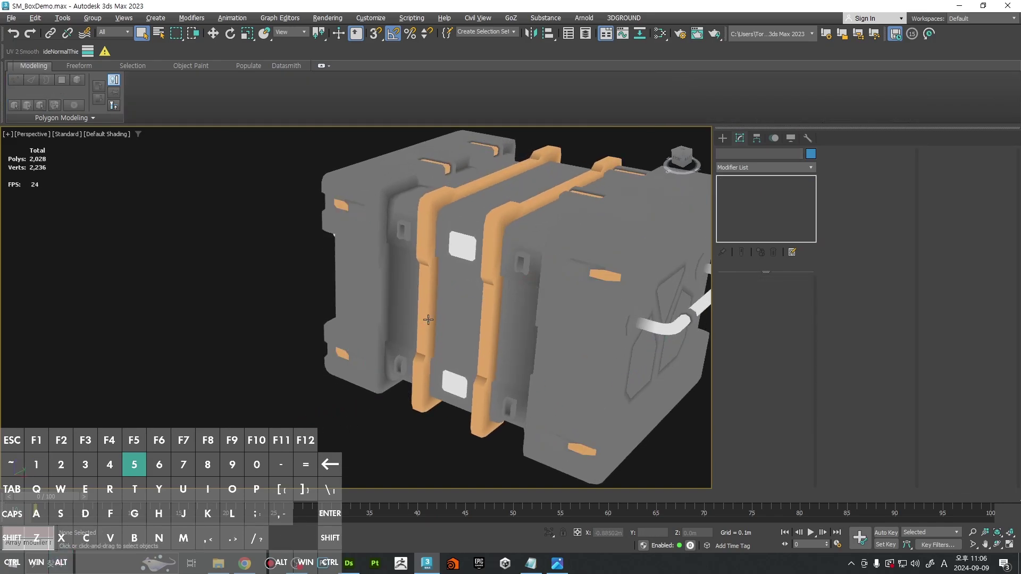
Step: Select the open borders of the orange tabs on all eight corner inserts
{"action": "scroll", "coordinate": [428, 320], "scroll_direction": "down", "scroll_amount": 2}
{"action": "middle_click_drag", "start_coordinate": [409, 356], "coordinate": [366, 441], "text": "alt"}
{"action": "scroll", "coordinate": [378, 314], "scroll_direction": "up", "scroll_amount": 3}
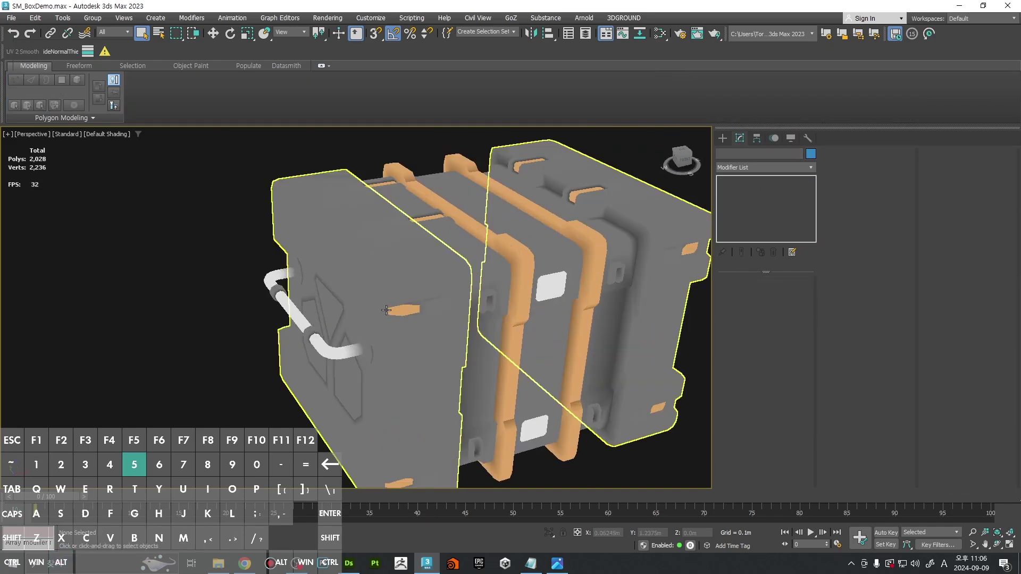
{"action": "left_click", "coordinate": [400, 317]}
{"action": "scroll", "coordinate": [399, 316], "scroll_direction": "down", "scroll_amount": 1}
{"action": "scroll", "coordinate": [400, 316], "scroll_direction": "down", "scroll_amount": 5}
{"action": "key", "text": "F3"}
{"action": "key", "text": "3"}
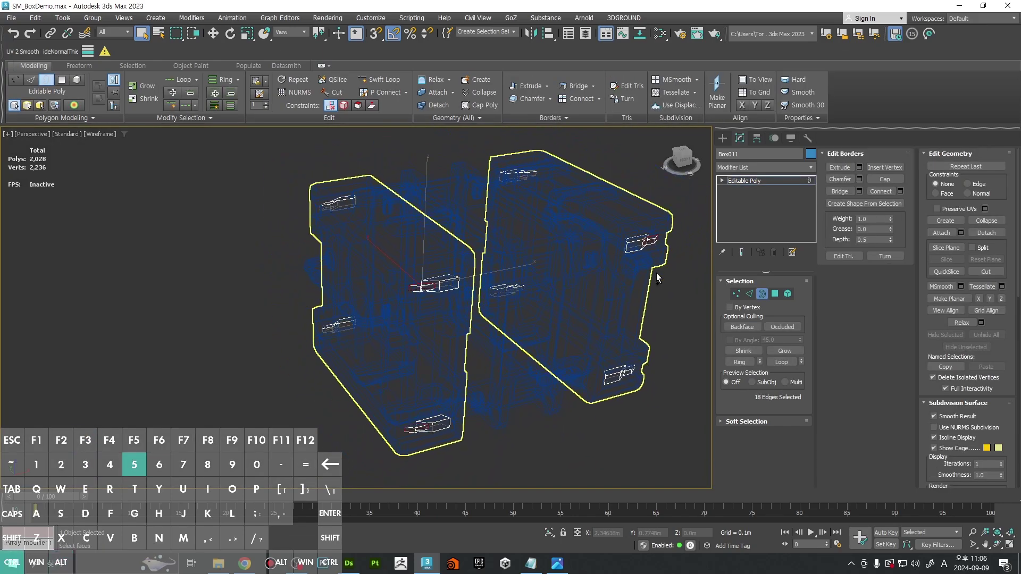
{"action": "middle_click_drag", "start_coordinate": [635, 363], "coordinate": [438, 345], "text": "alt"}
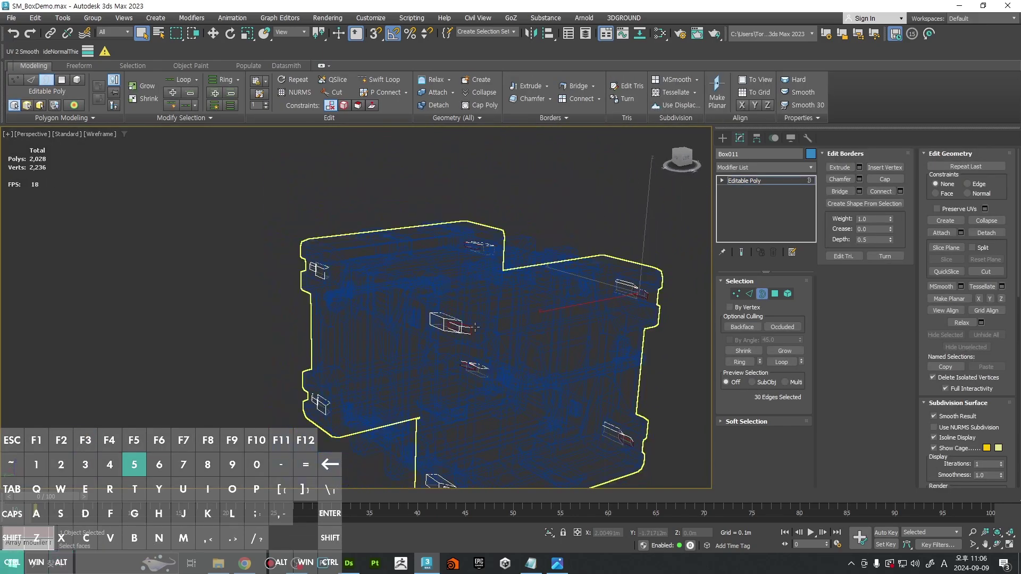
{"action": "middle_click_drag", "start_coordinate": [346, 339], "coordinate": [394, 270]}
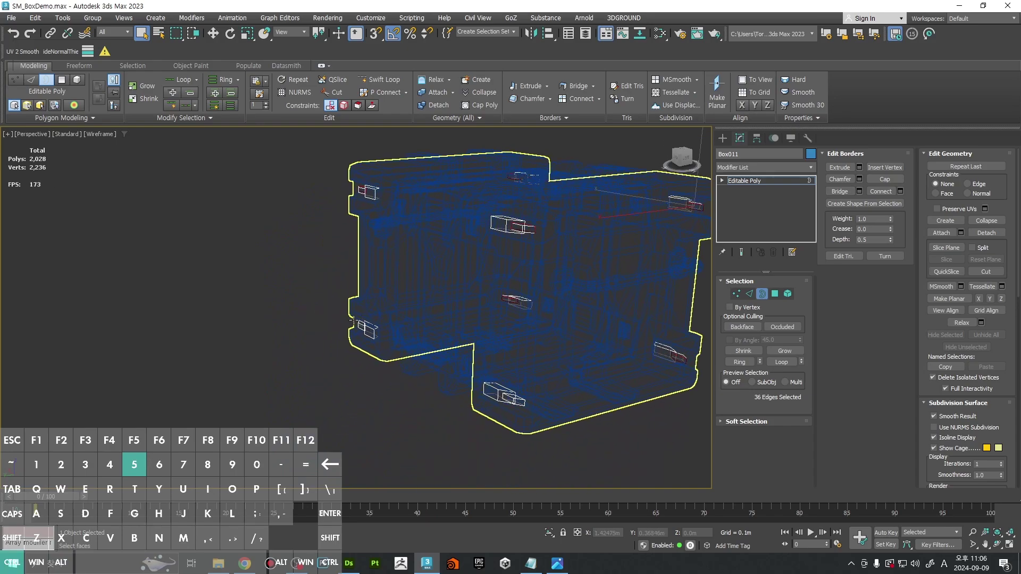
{"action": "left_click_drag", "start_coordinate": [525, 402], "coordinate": [569, 364], "text": "alt"}
{"action": "key", "text": "F3"}
{"action": "mouse_move", "coordinate": [569, 364]}
{"action": "middle_mouse_down", "text": "alt"}
{"action": "mouse_move", "coordinate": [578, 362]}
{"action": "mouse_move", "coordinate": [542, 375]}
{"action": "middle_mouse_up", "text": "alt"}
Step: Convert the orange tab borders to a vertex selection and darken their orange vertex color to a value of 89
{"action": "left_click", "coordinate": [737, 296], "text": "ctrl"}
{"action": "left_click", "coordinate": [736, 294]}
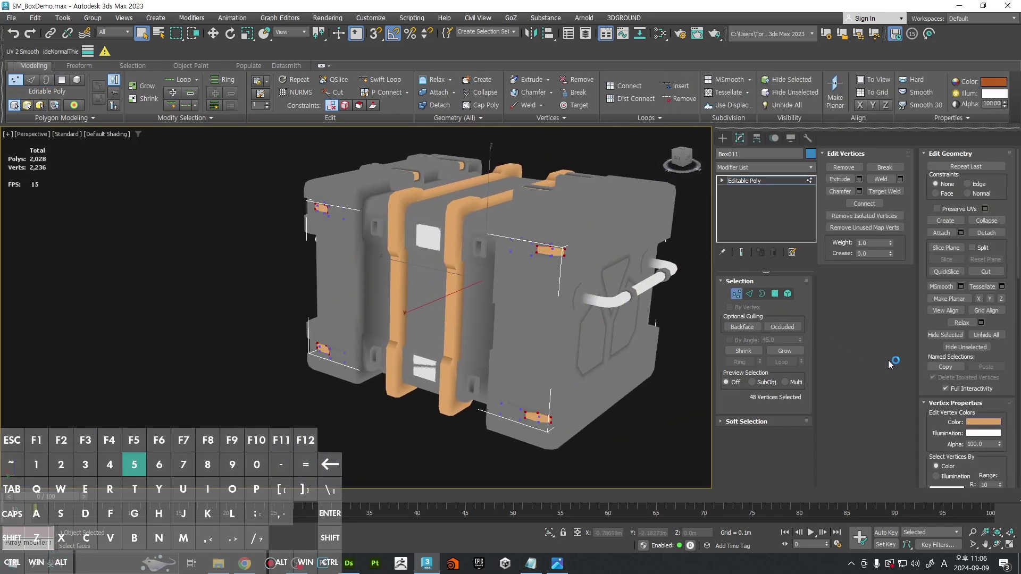
{"action": "left_click", "coordinate": [982, 423]}
{"action": "left_click_drag", "start_coordinate": [906, 362], "coordinate": [887, 363]}
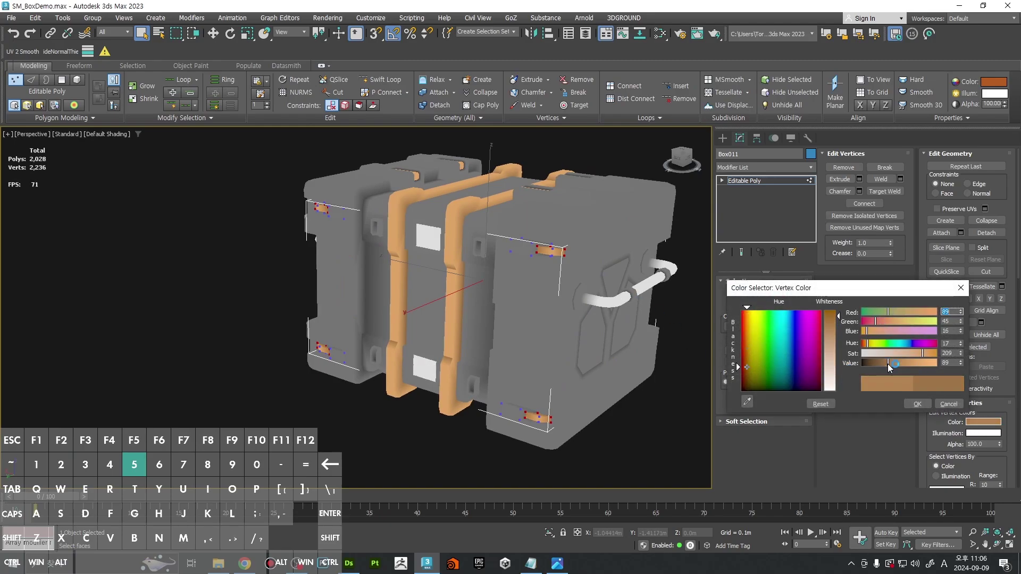
{"action": "left_click", "coordinate": [916, 403]}
{"action": "key", "text": "1"}
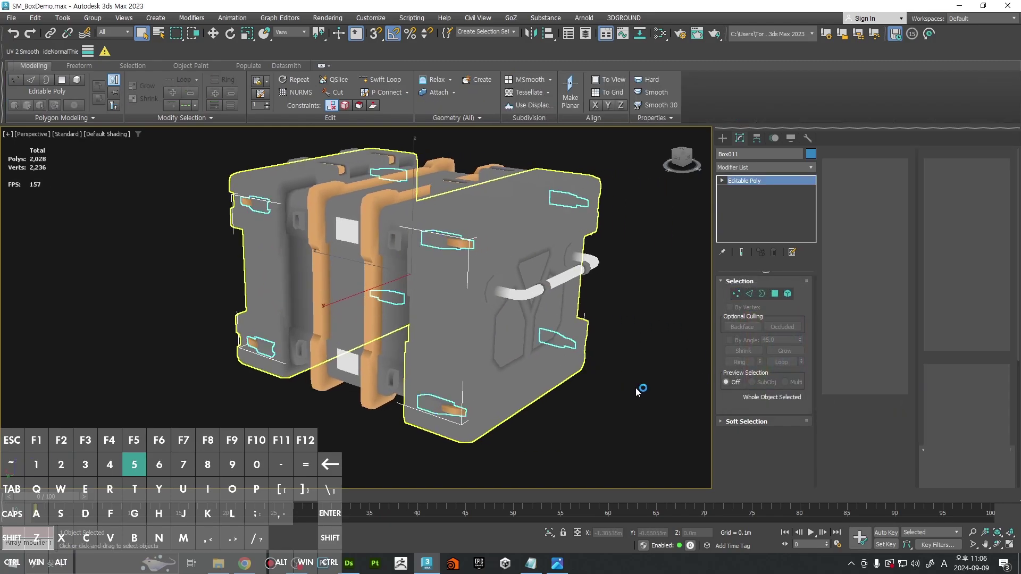
Step: Deselect the corner inserts, select the gray end shells and display their mesh edges around a lower corner recess
{"action": "left_click", "coordinate": [635, 387]}
{"action": "middle_click_drag", "start_coordinate": [577, 367], "coordinate": [607, 355], "text": "alt"}
{"action": "left_click", "coordinate": [604, 298]}
{"action": "middle_click_drag", "start_coordinate": [604, 298], "coordinate": [569, 332], "text": "alt"}
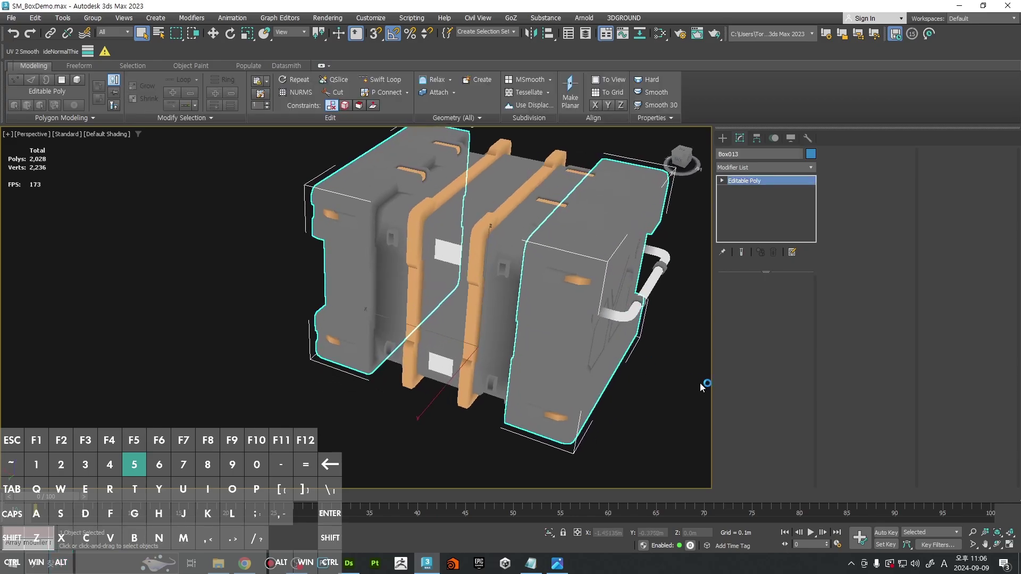
{"action": "left_click", "coordinate": [700, 383]}
{"action": "middle_click_drag", "start_coordinate": [523, 269], "coordinate": [492, 425], "text": "alt"}
{"action": "key", "text": "F4"}
{"action": "scroll", "coordinate": [524, 316], "scroll_direction": "up", "scroll_amount": 2}
{"action": "left_click", "coordinate": [519, 319]}
{"action": "scroll", "coordinate": [515, 323], "scroll_direction": "up", "scroll_amount": 4}
{"action": "key", "text": "1"}
{"action": "left_click", "coordinate": [499, 259], "text": "ctrl"}
{"action": "left_click", "coordinate": [492, 305], "text": "ctrl"}
{"action": "scroll", "coordinate": [498, 443], "scroll_direction": "up", "scroll_amount": 2}
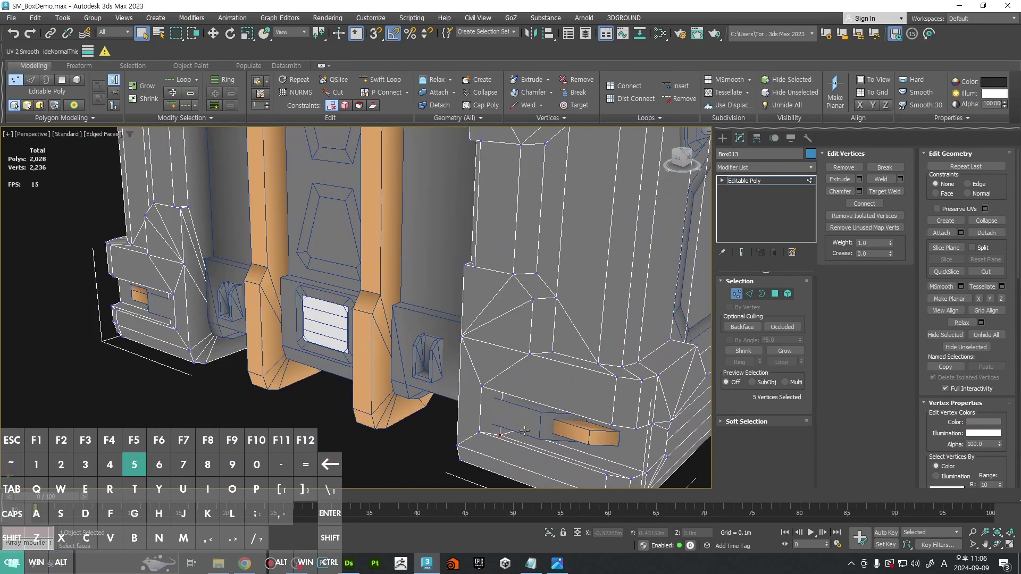
Step: Select the short end wall polygon inside a corner recess and extend the selection to the similar polygons in all eight recesses
{"action": "key", "text": "F3"}
{"action": "key", "text": "5"}
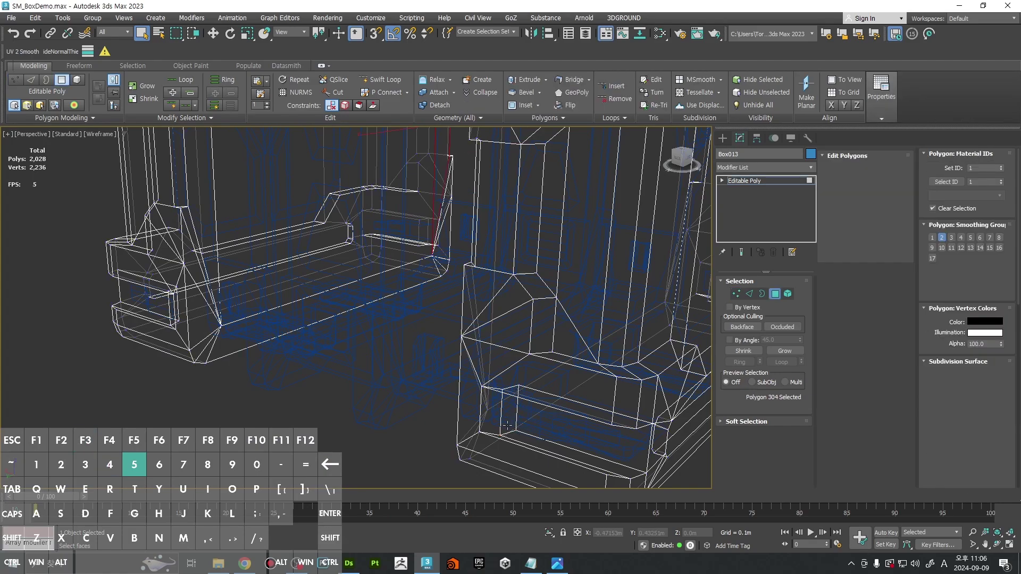
{"action": "middle_click_drag", "start_coordinate": [514, 422], "coordinate": [508, 375], "text": "alt"}
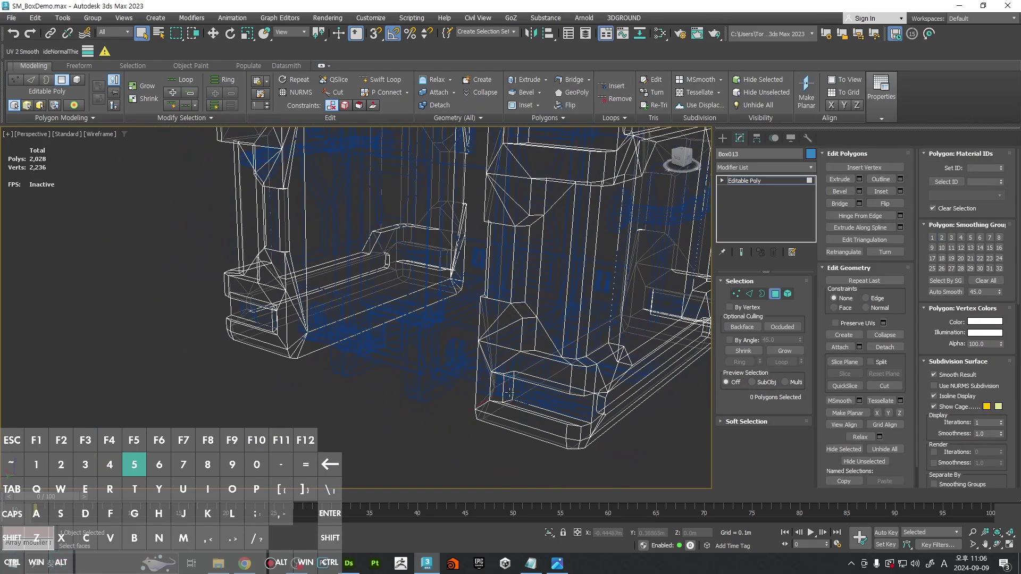
{"action": "left_click", "coordinate": [178, 118]}
{"action": "left_click", "coordinate": [147, 145]}
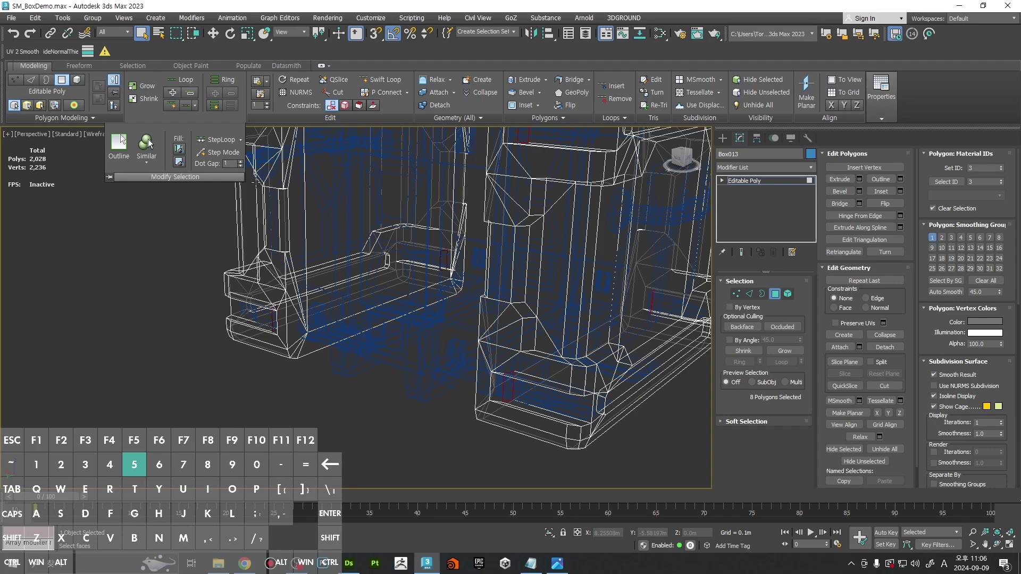
{"action": "scroll", "coordinate": [449, 303], "scroll_direction": "down", "scroll_amount": 4}
{"action": "middle_click_drag", "start_coordinate": [449, 303], "coordinate": [532, 265], "text": "alt"}
{"action": "scroll", "coordinate": [590, 245], "scroll_direction": "up", "scroll_amount": 5}
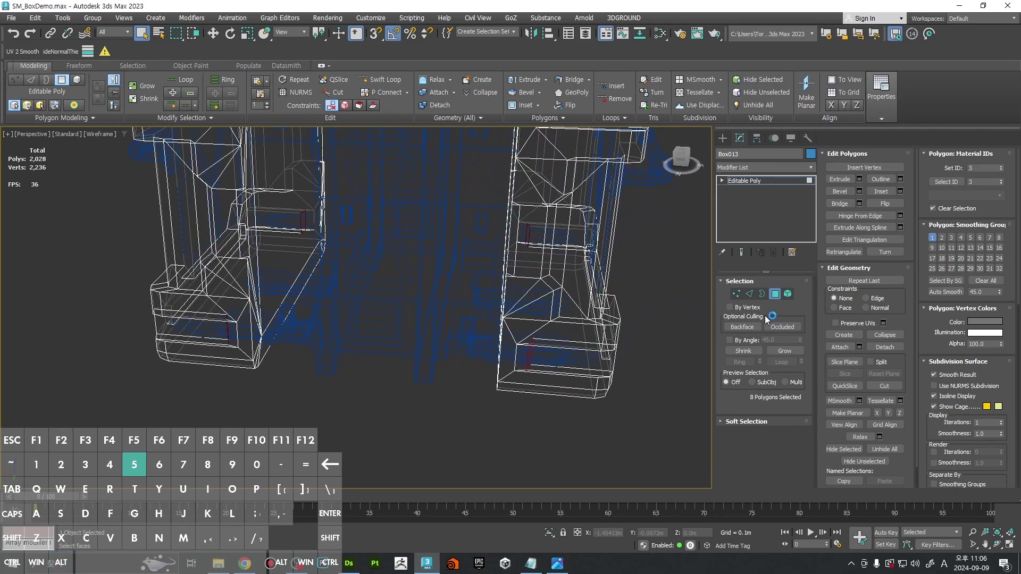
Step: Convert the selected recess end walls to a vertex selection and hide the mesh edges for a clean shaded view
{"action": "left_click", "coordinate": [736, 296], "text": "ctrl"}
{"action": "key", "text": "F3"}
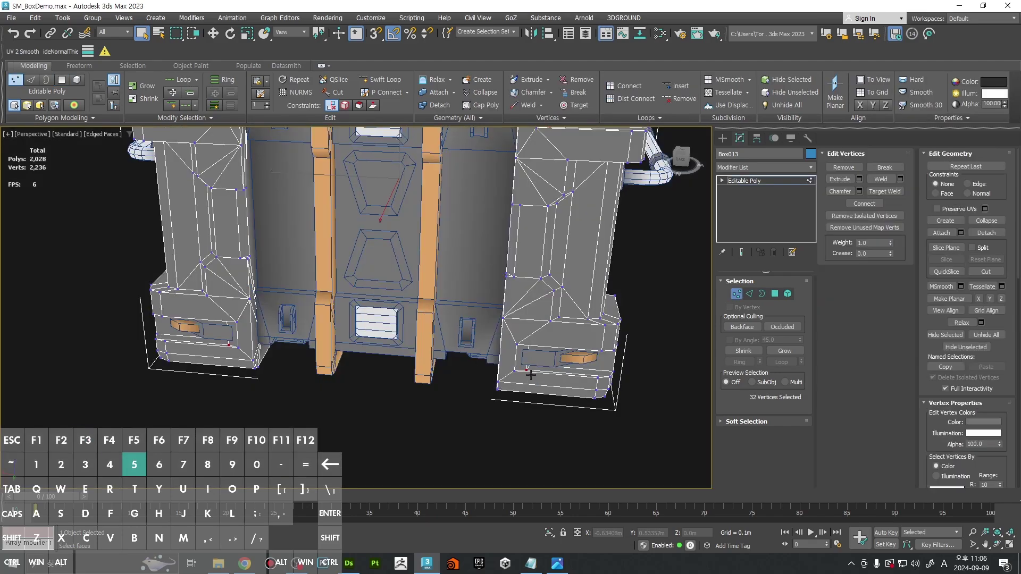
{"action": "middle_click_drag", "start_coordinate": [553, 345], "coordinate": [428, 374], "text": "alt"}
{"action": "scroll", "coordinate": [426, 375], "scroll_direction": "up", "scroll_amount": 5}
{"action": "scroll", "coordinate": [426, 374], "scroll_direction": "down", "scroll_amount": 3}
{"action": "scroll", "coordinate": [577, 360], "scroll_direction": "down", "scroll_amount": 4}
{"action": "middle_click_drag", "start_coordinate": [563, 370], "coordinate": [584, 355], "text": "alt"}
{"action": "scroll", "coordinate": [586, 353], "scroll_direction": "up", "scroll_amount": 6}
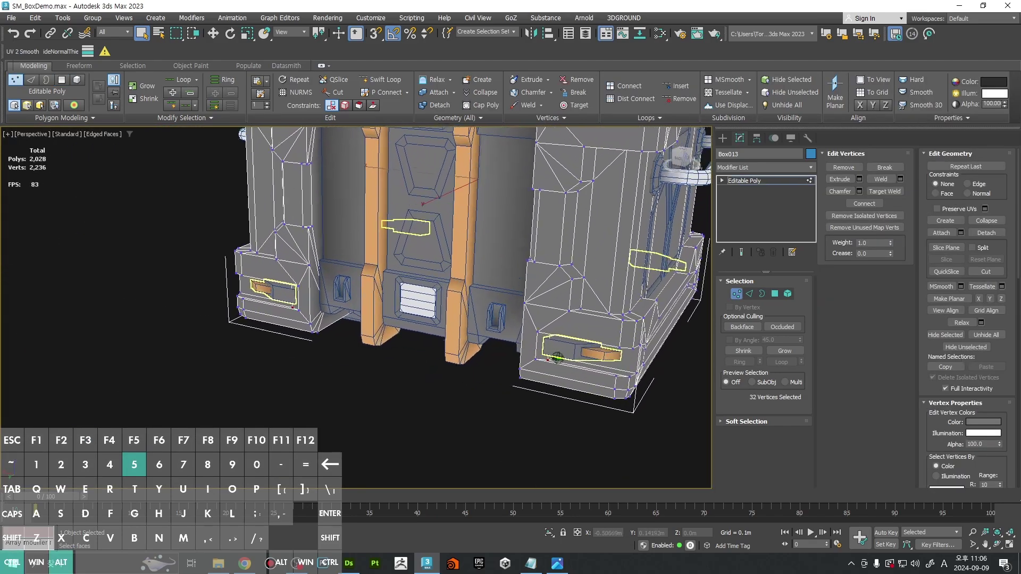
{"action": "key", "text": "F4"}
Step: Darken the vertex color of the corner recess end walls to a value of 18 and deselect the end shells
{"action": "left_click", "coordinate": [982, 422]}
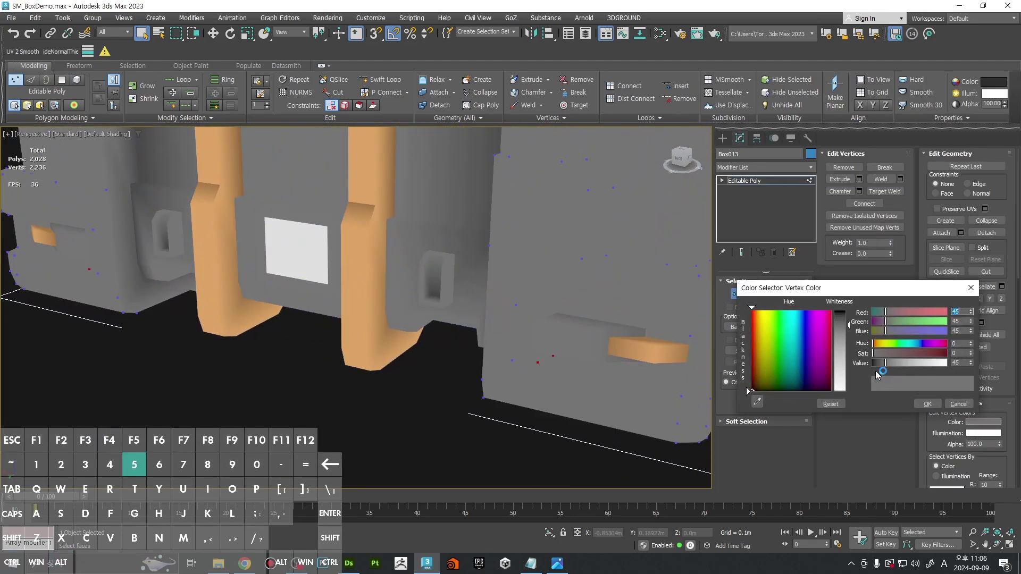
{"action": "left_click_drag", "start_coordinate": [885, 363], "coordinate": [882, 364]}
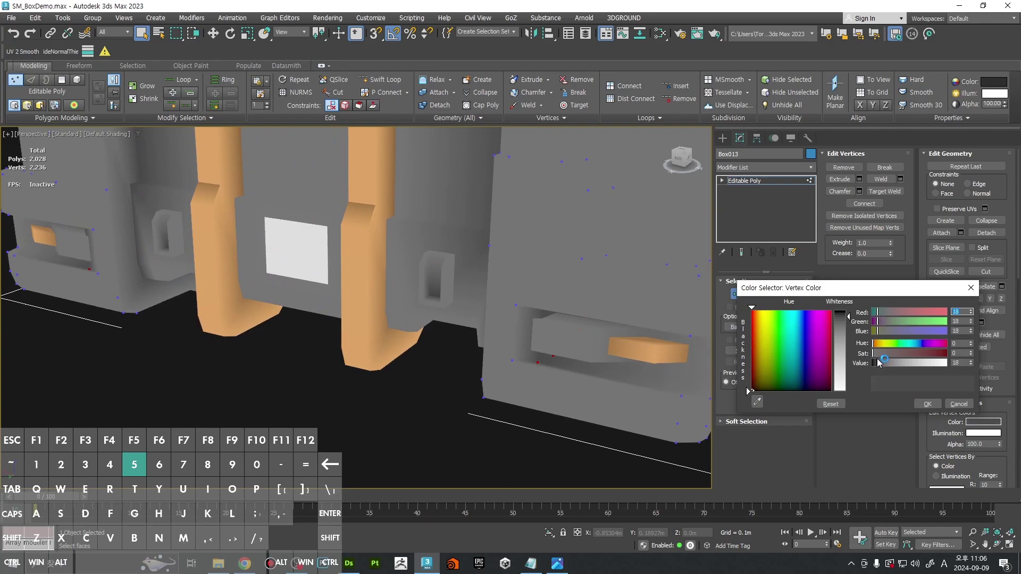
{"action": "left_click", "coordinate": [934, 405]}
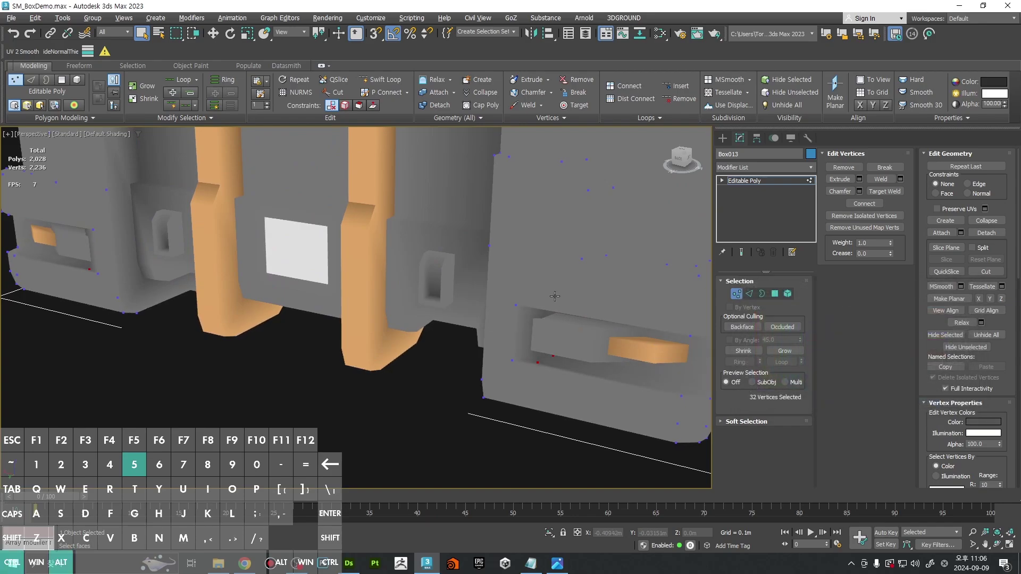
{"action": "scroll", "coordinate": [553, 296], "scroll_direction": "down", "scroll_amount": 5}
{"action": "key", "text": "1"}
{"action": "left_click", "coordinate": [637, 389]}
Step: Select the gray end shells in polygon mode and pick the floor of the long upper recessed strip on the end face
{"action": "mouse_move", "coordinate": [611, 297]}
{"action": "middle_mouse_down"}
{"action": "mouse_move", "coordinate": [532, 367]}
{"action": "mouse_move", "coordinate": [575, 387]}
{"action": "mouse_move", "coordinate": [417, 272]}
{"action": "mouse_move", "coordinate": [520, 235]}
{"action": "mouse_move", "coordinate": [606, 280]}
{"action": "mouse_move", "coordinate": [549, 258]}
{"action": "mouse_move", "coordinate": [547, 287]}
{"action": "mouse_move", "coordinate": [523, 285]}
{"action": "middle_mouse_up"}
{"action": "scroll", "coordinate": [531, 366], "scroll_direction": "down", "scroll_amount": 3}
{"action": "key", "text": "F4"}
{"action": "middle_click_drag", "start_coordinate": [461, 282], "coordinate": [607, 287]}
{"action": "middle_click_drag", "start_coordinate": [607, 288], "coordinate": [545, 293], "text": "alt"}
{"action": "left_click", "coordinate": [545, 292]}
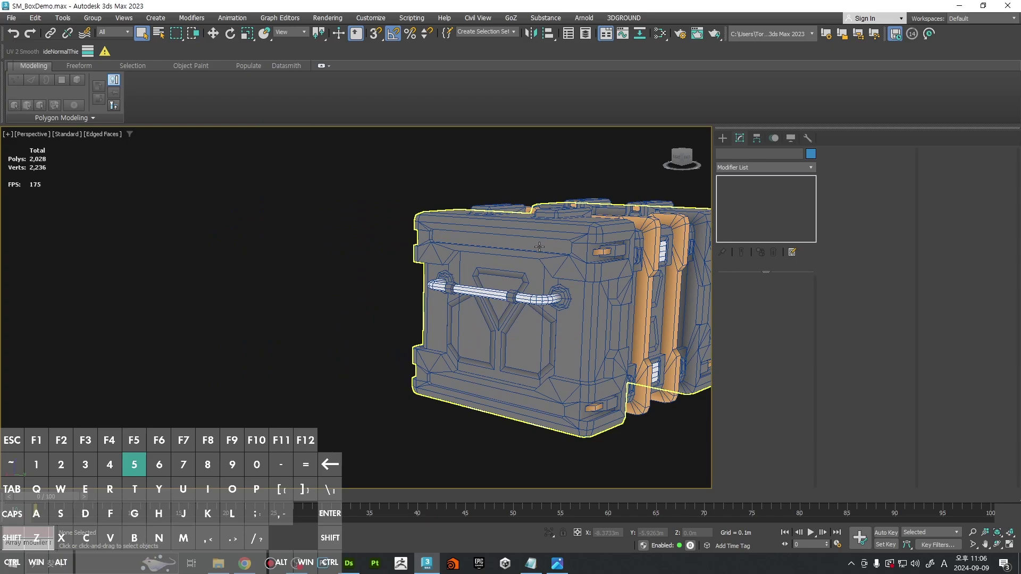
{"action": "key", "text": "4"}
{"action": "left_click", "coordinate": [540, 247]}
{"action": "key", "text": "F4"}
{"action": "middle_click_drag", "start_coordinate": [539, 247], "coordinate": [519, 296], "text": "alt"}
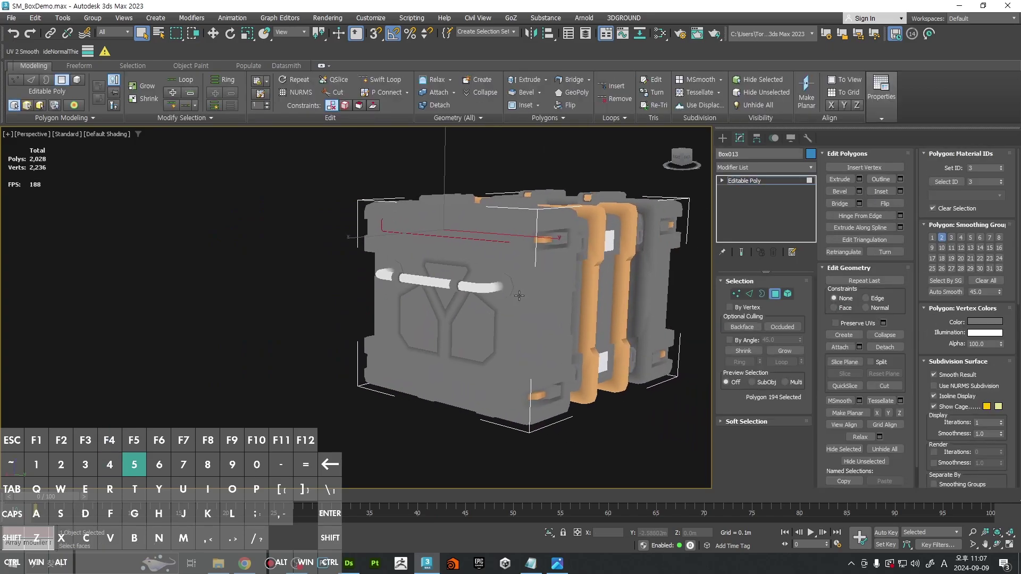
Step: Add the remaining long recessed strip polygons on the crate's end faces to the selection
{"action": "key", "text": "F4"}
{"action": "left_click", "coordinate": [470, 390], "text": "ctrl"}
{"action": "middle_click_drag", "start_coordinate": [470, 390], "coordinate": [484, 225], "text": "alt"}
{"action": "mouse_move", "coordinate": [563, 421]}
{"action": "middle_mouse_down", "text": "alt"}
{"action": "mouse_move", "coordinate": [415, 384]}
{"action": "mouse_move", "coordinate": [357, 382]}
{"action": "mouse_move", "coordinate": [466, 376]}
{"action": "middle_mouse_up", "text": "alt"}
{"action": "key", "text": "F2"}
{"action": "key", "text": "F2"}
{"action": "key", "text": "F2"}
{"action": "middle_click_drag", "start_coordinate": [451, 285], "coordinate": [318, 303], "text": "alt"}
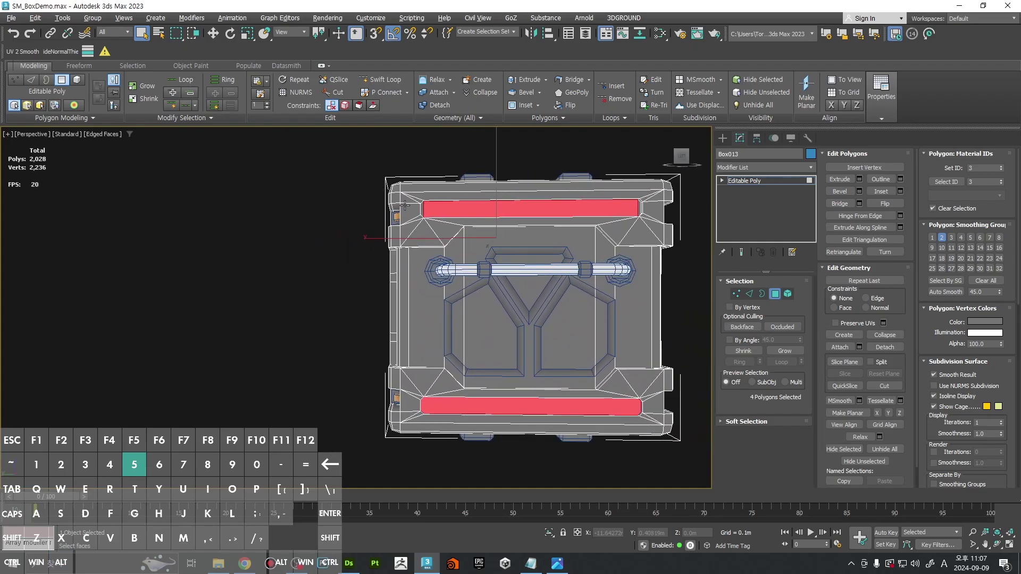
{"action": "scroll", "coordinate": [405, 205], "scroll_direction": "up", "scroll_amount": 3}
{"action": "middle_click_drag", "start_coordinate": [582, 217], "coordinate": [453, 228]}
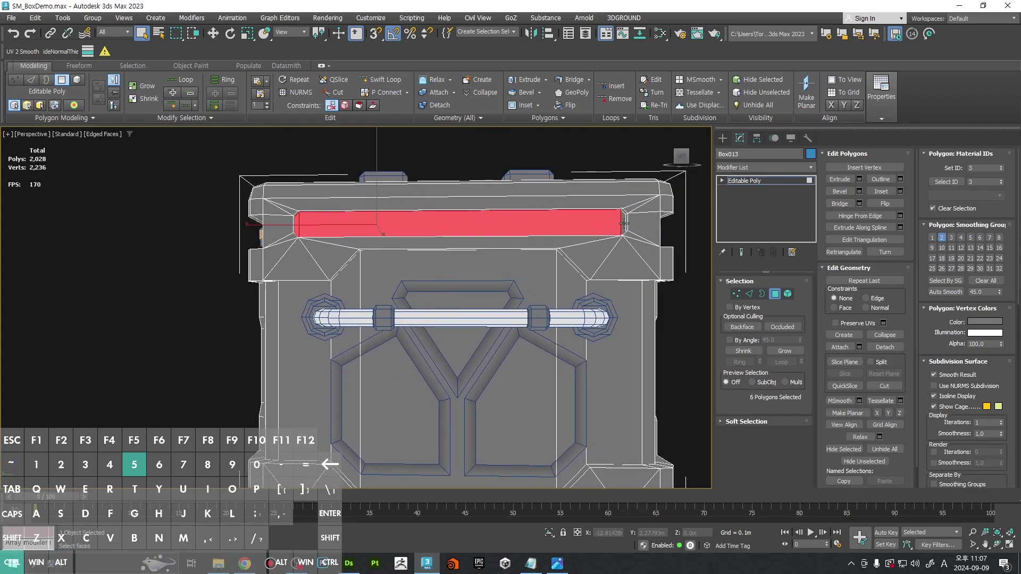
{"action": "middle_click_drag", "start_coordinate": [601, 362], "coordinate": [752, 307]}
{"action": "middle_click_drag", "start_coordinate": [752, 308], "coordinate": [734, 318], "text": "alt"}
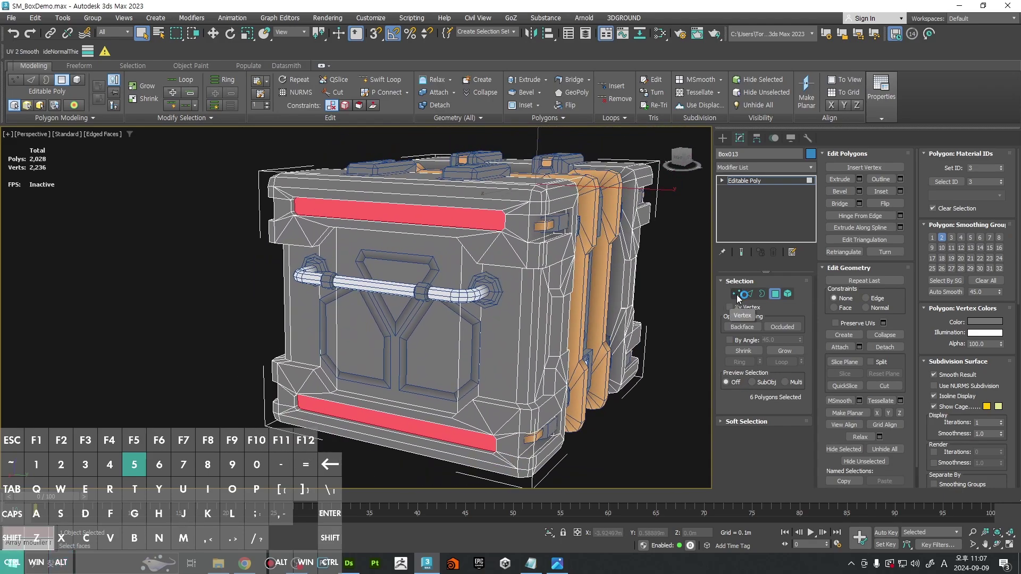
Step: Convert the recessed strips to vertices, darken their vertex color to a value of 31, and save the scene
{"action": "left_click", "coordinate": [737, 296]}
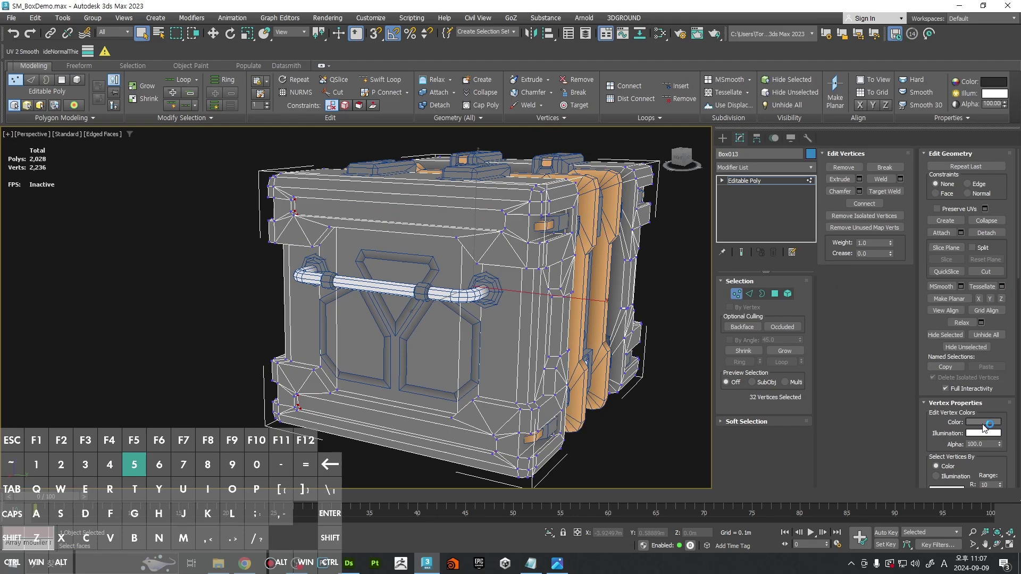
{"action": "left_click", "coordinate": [984, 424]}
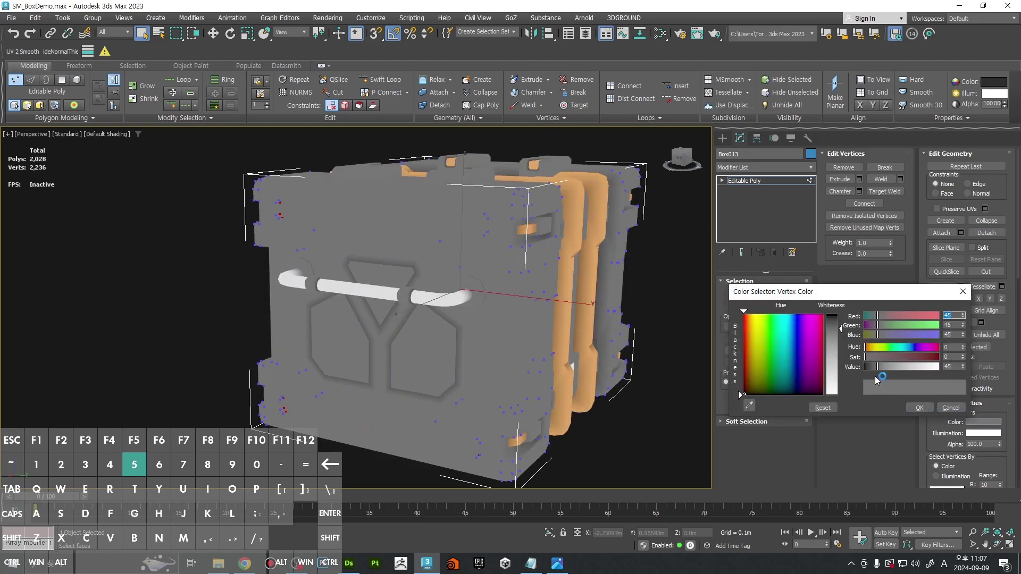
{"action": "left_click_drag", "start_coordinate": [876, 371], "coordinate": [876, 372]}
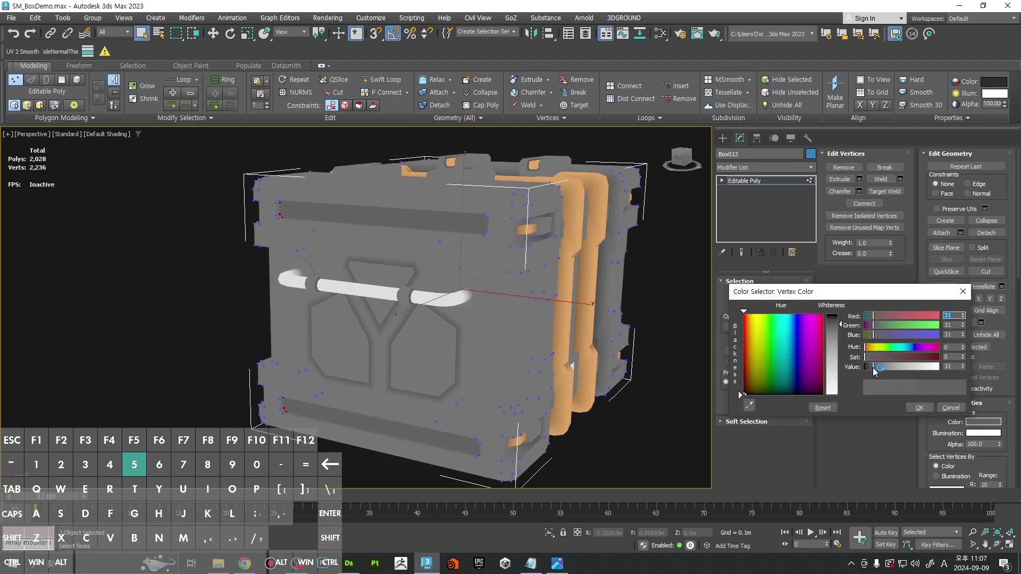
{"action": "left_click", "coordinate": [921, 412]}
{"action": "key", "text": "1"}
{"action": "middle_click_drag", "start_coordinate": [704, 336], "coordinate": [500, 312]}
{"action": "left_click", "coordinate": [567, 287]}
{"action": "scroll", "coordinate": [565, 286], "scroll_direction": "down", "scroll_amount": 4}
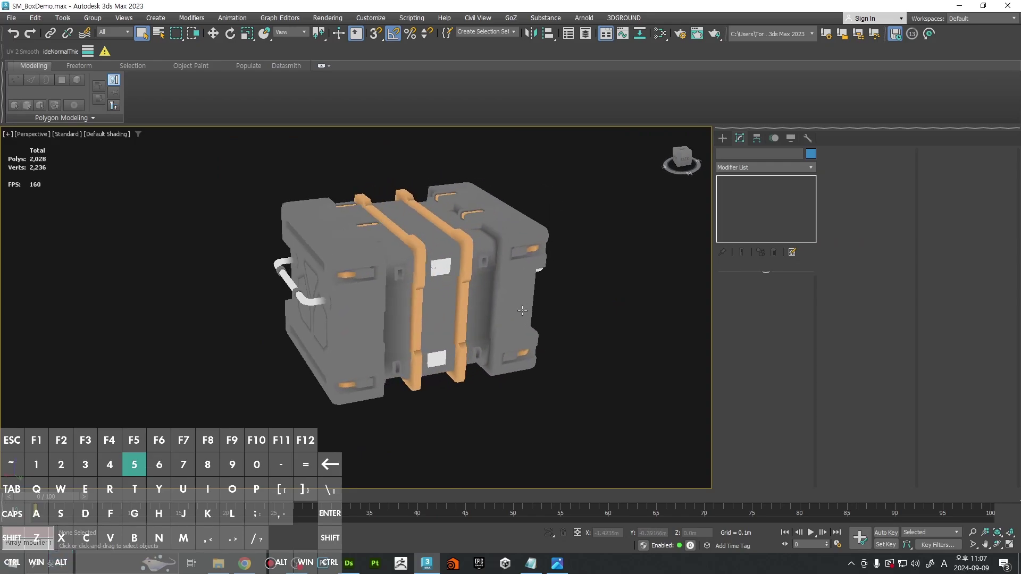
{"action": "key", "text": "ctrl+s"}
Step: Select the gray end shells again with their mesh edges displayed
{"action": "scroll", "coordinate": [564, 312], "scroll_direction": "up", "scroll_amount": 4}
{"action": "mouse_move", "coordinate": [563, 313]}
{"action": "middle_mouse_down", "text": "alt"}
{"action": "mouse_move", "coordinate": [571, 324]}
{"action": "mouse_move", "coordinate": [425, 296]}
{"action": "mouse_move", "coordinate": [537, 309]}
{"action": "mouse_move", "coordinate": [617, 296]}
{"action": "mouse_move", "coordinate": [599, 335]}
{"action": "mouse_move", "coordinate": [608, 287]}
{"action": "mouse_move", "coordinate": [682, 292]}
{"action": "mouse_move", "coordinate": [668, 278]}
{"action": "mouse_move", "coordinate": [533, 296]}
{"action": "mouse_move", "coordinate": [520, 259]}
{"action": "mouse_move", "coordinate": [553, 225]}
{"action": "mouse_move", "coordinate": [579, 236]}
{"action": "mouse_move", "coordinate": [557, 245]}
{"action": "mouse_move", "coordinate": [541, 236]}
{"action": "mouse_move", "coordinate": [587, 311]}
{"action": "mouse_move", "coordinate": [365, 281]}
{"action": "mouse_move", "coordinate": [508, 319]}
{"action": "middle_mouse_up", "text": "alt"}
{"action": "scroll", "coordinate": [571, 323], "scroll_direction": "down", "scroll_amount": 4}
{"action": "key", "text": "F4"}
{"action": "scroll", "coordinate": [561, 234], "scroll_direction": "up", "scroll_amount": 5}
{"action": "left_click", "coordinate": [562, 232]}
Step: Select the loop of narrow beveled polygons that frames the recessed central area on both end shells
{"action": "key", "text": "4"}
{"action": "left_click", "coordinate": [565, 227]}
{"action": "double_click", "coordinate": [537, 221], "text": "ctrl"}
{"action": "scroll", "coordinate": [537, 221], "scroll_direction": "down", "scroll_amount": 4}
{"action": "scroll", "coordinate": [587, 310], "scroll_direction": "down", "scroll_amount": 3}
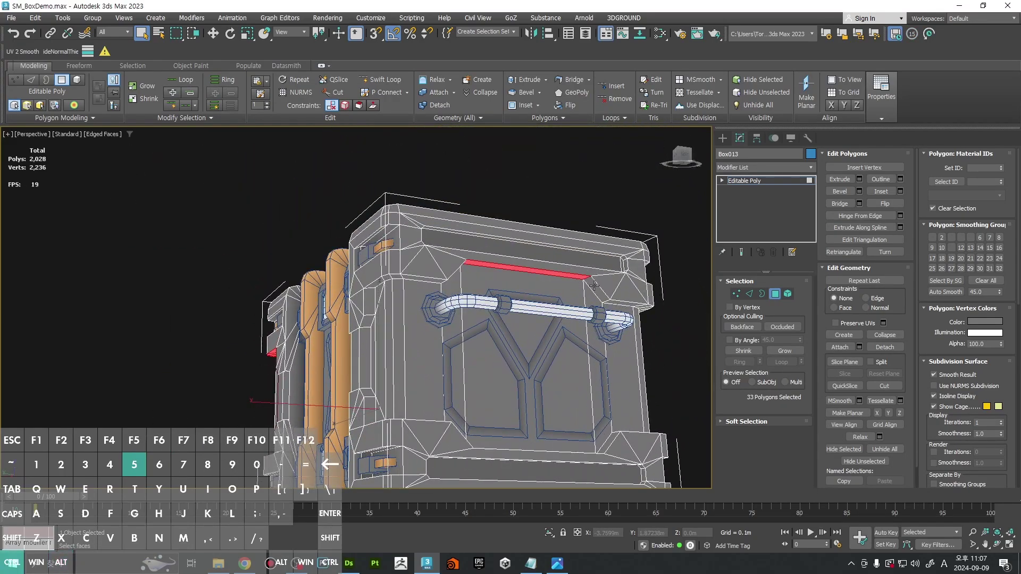
{"action": "double_click", "coordinate": [594, 285], "text": "ctrl"}
{"action": "mouse_move", "coordinate": [593, 285]}
{"action": "middle_mouse_down", "text": "alt"}
{"action": "mouse_move", "coordinate": [667, 305]}
{"action": "mouse_move", "coordinate": [468, 305]}
{"action": "middle_mouse_up", "text": "alt"}
{"action": "key", "text": "F4"}
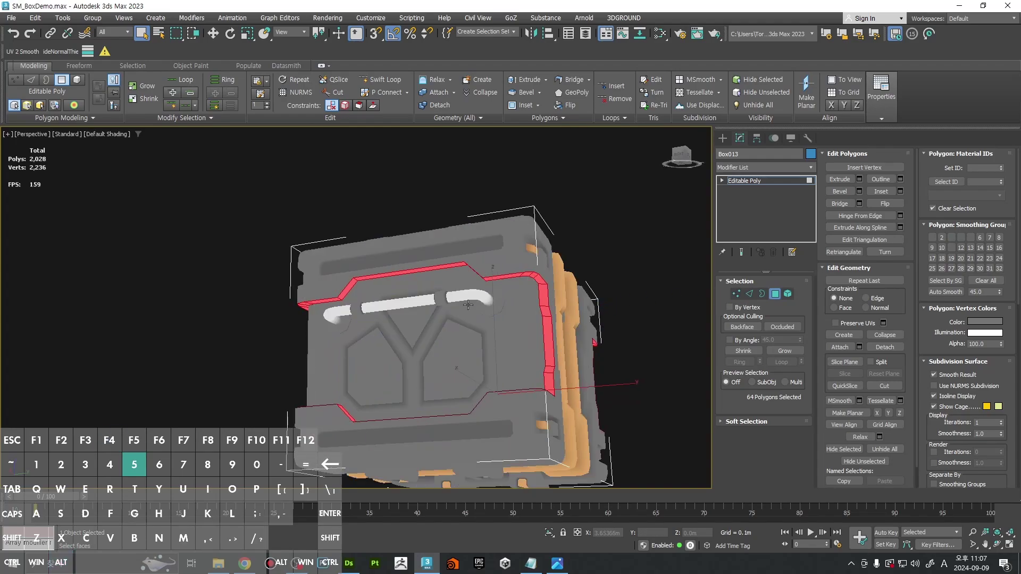
Step: Darken the vertex color of the selected beveled band polygons to a value of 33
{"action": "scroll", "coordinate": [468, 305], "scroll_direction": "up", "scroll_amount": 2}
{"action": "key", "text": "F2"}
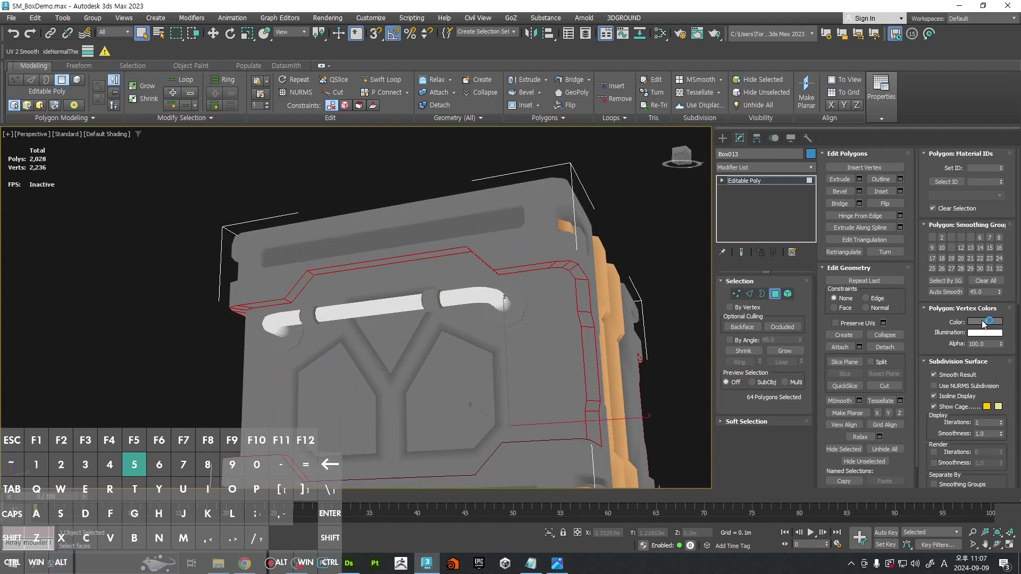
{"action": "left_click", "coordinate": [984, 322]}
{"action": "left_click_drag", "start_coordinate": [882, 261], "coordinate": [880, 261]}
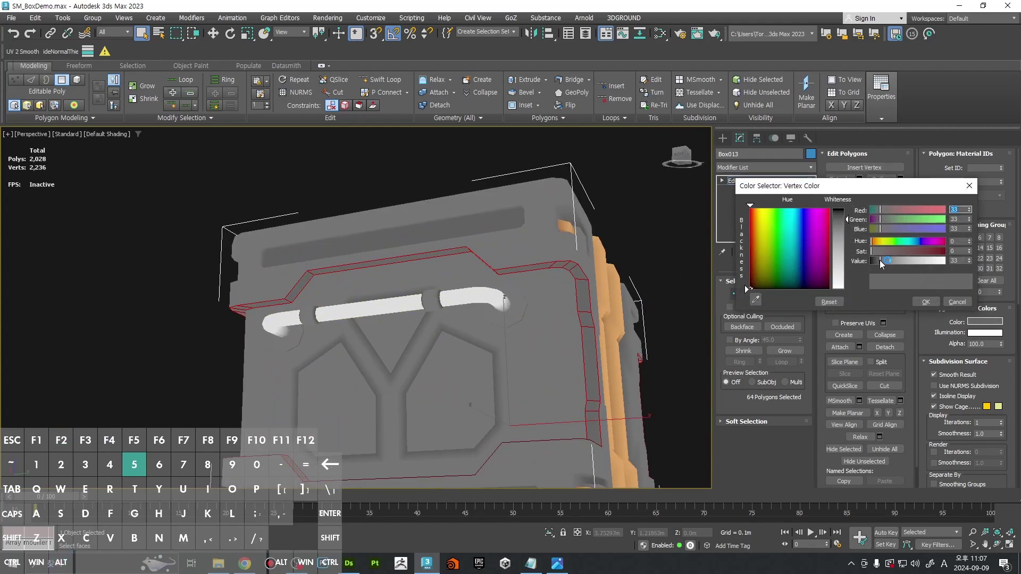
{"action": "left_click", "coordinate": [925, 302]}
Step: Select the outer edges of the beveled band all around the first end shell, across the end face and down both sides
{"action": "key", "text": "2"}
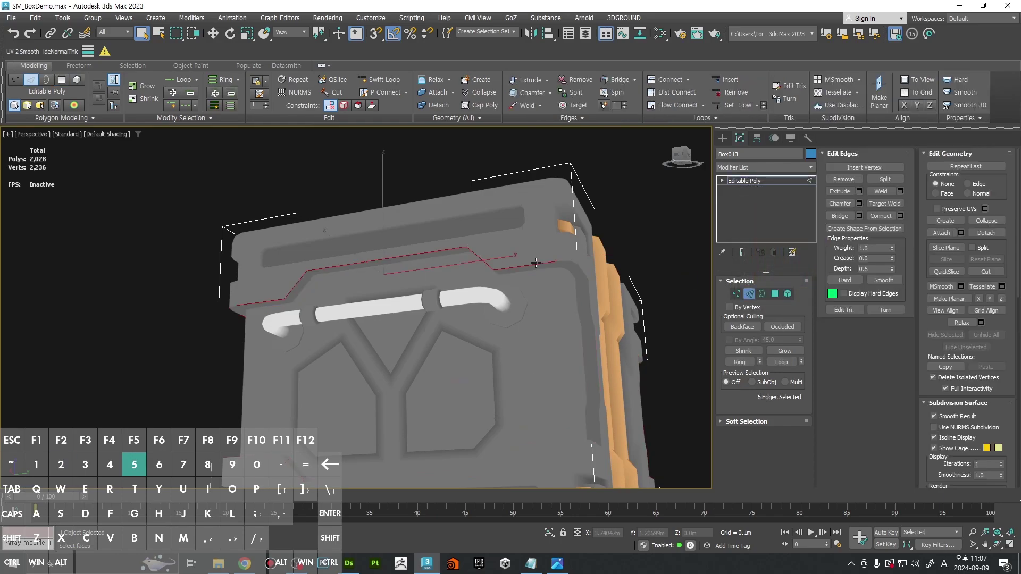
{"action": "middle_click_drag", "start_coordinate": [600, 242], "coordinate": [522, 237], "text": "alt"}
{"action": "key", "text": "F4"}
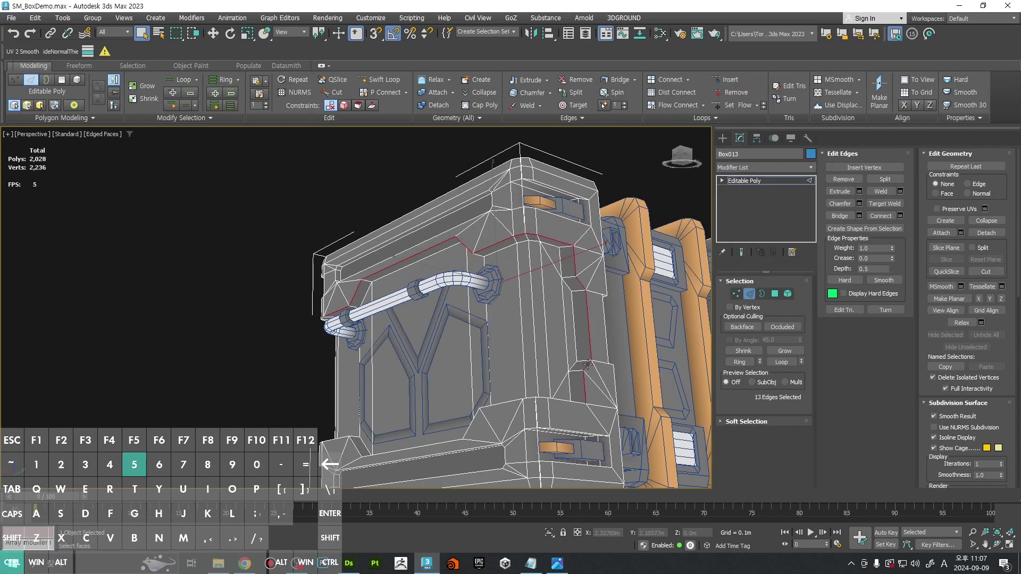
{"action": "mouse_move", "coordinate": [587, 365]}
{"action": "middle_mouse_down", "text": "alt"}
{"action": "mouse_move", "coordinate": [535, 394]}
{"action": "mouse_move", "coordinate": [553, 386]}
{"action": "mouse_move", "coordinate": [566, 399]}
{"action": "middle_mouse_up", "text": "alt"}
{"action": "key", "text": "F3"}
{"action": "middle_click_drag", "start_coordinate": [478, 374], "coordinate": [551, 394], "text": "alt"}
{"action": "key", "text": "F3"}
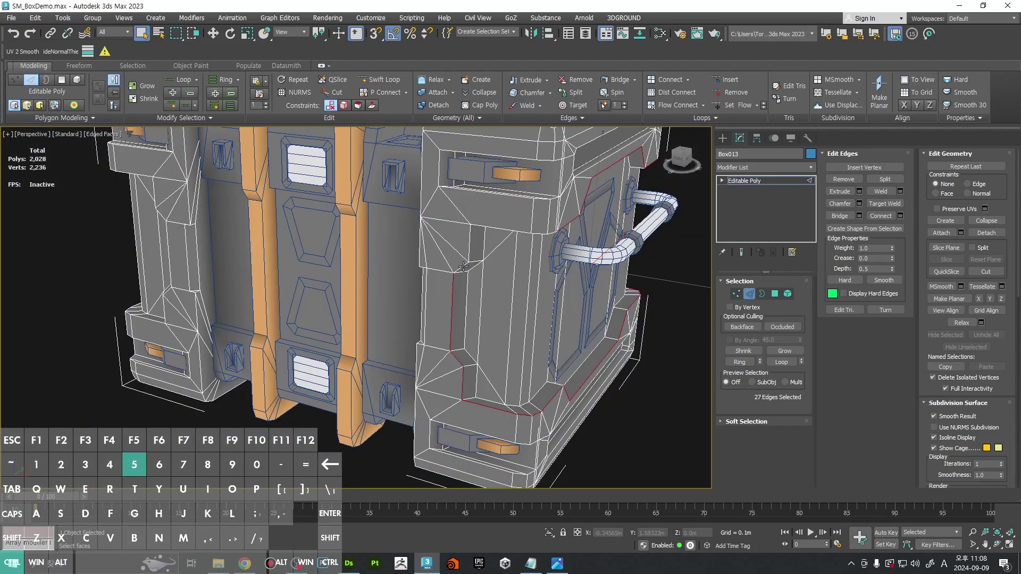
{"action": "middle_click_drag", "start_coordinate": [505, 268], "coordinate": [486, 311], "text": "alt"}
{"action": "scroll", "coordinate": [476, 236], "scroll_direction": "up", "scroll_amount": 3}
{"action": "double_click", "coordinate": [470, 230], "text": "ctrl"}
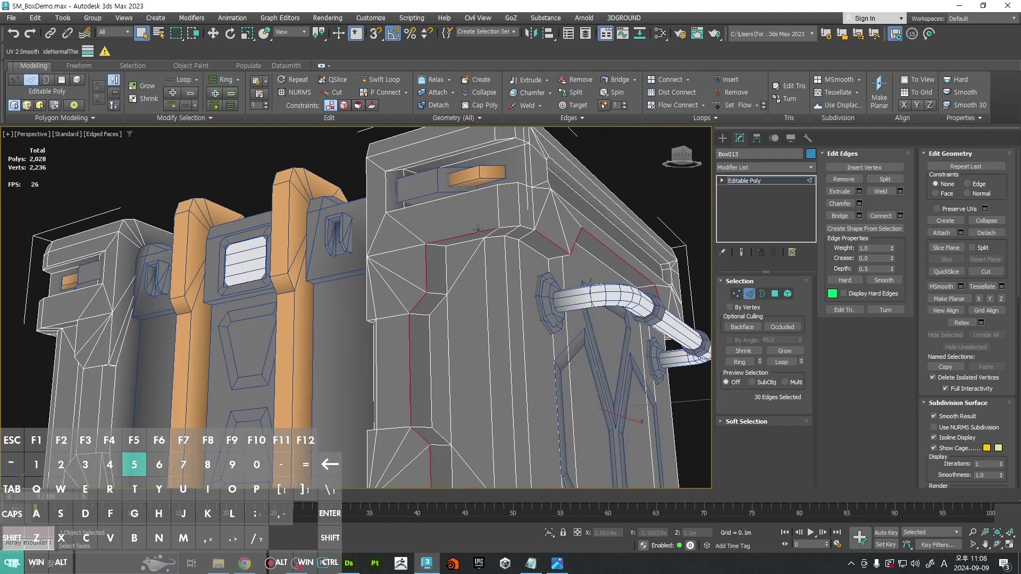
Step: Add the outer edges of the beveled band along one side and the lower rim of the opposite end shell
{"action": "scroll", "coordinate": [478, 234], "scroll_direction": "down", "scroll_amount": 4}
{"action": "middle_click_drag", "start_coordinate": [497, 247], "coordinate": [510, 207], "text": "alt"}
{"action": "scroll", "coordinate": [512, 208], "scroll_direction": "up", "scroll_amount": 3}
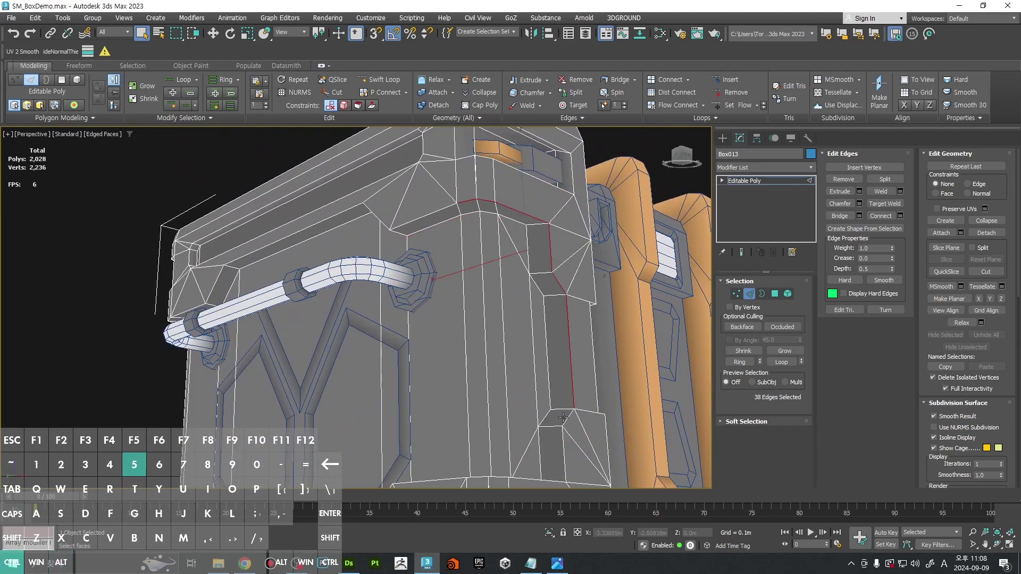
{"action": "left_click", "coordinate": [564, 446], "text": "ctrl"}
{"action": "scroll", "coordinate": [563, 446], "scroll_direction": "down", "scroll_amount": 4}
{"action": "middle_click_drag", "start_coordinate": [564, 445], "coordinate": [569, 487], "text": "alt"}
{"action": "middle_click_drag", "start_coordinate": [568, 487], "coordinate": [536, 379]}
{"action": "scroll", "coordinate": [599, 378], "scroll_direction": "up", "scroll_amount": 3}
{"action": "scroll", "coordinate": [537, 379], "scroll_direction": "up", "scroll_amount": 3}
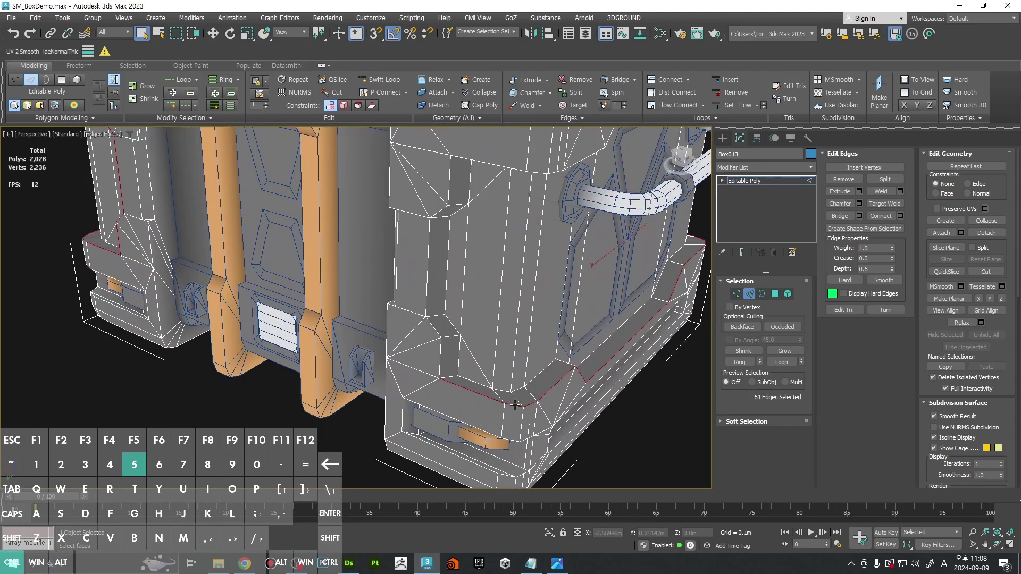
{"action": "scroll", "coordinate": [515, 405], "scroll_direction": "down", "scroll_amount": 3}
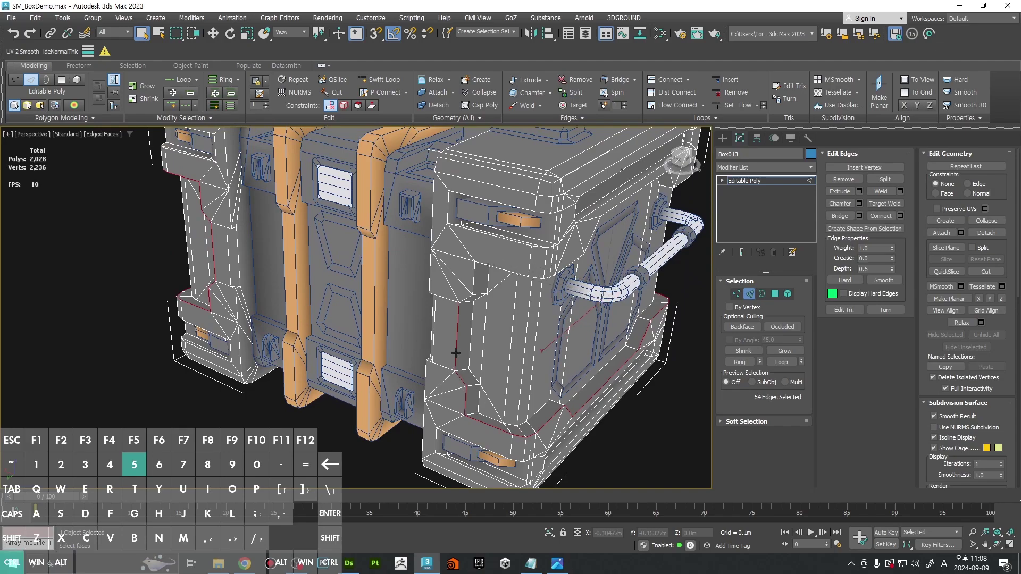
Step: Complete the outer edge loop of the beveled band along the other side and upper rim, and inspect the selection in plain shading
{"action": "middle_click_drag", "start_coordinate": [456, 353], "coordinate": [449, 298], "text": "alt"}
{"action": "middle_click_drag", "start_coordinate": [450, 298], "coordinate": [456, 376]}
{"action": "left_click", "coordinate": [418, 286], "text": "ctrl"}
{"action": "left_click", "coordinate": [424, 264], "text": "ctrl"}
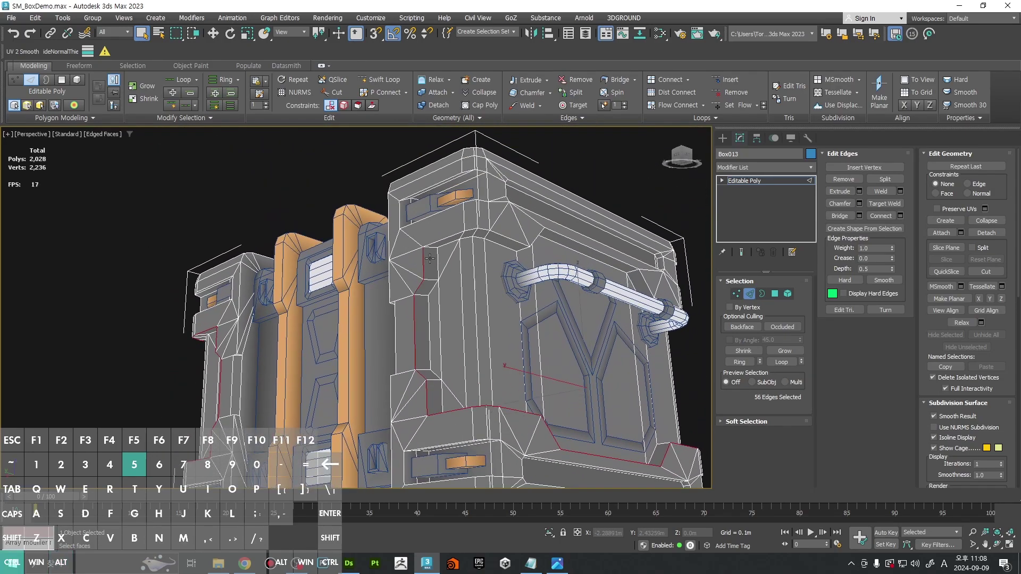
{"action": "left_click", "coordinate": [440, 240], "text": "ctrl"}
{"action": "left_click", "coordinate": [471, 231], "text": "ctrl"}
{"action": "left_click", "coordinate": [483, 229], "text": "ctrl"}
{"action": "middle_click_drag", "start_coordinate": [483, 230], "coordinate": [387, 233], "text": "alt"}
{"action": "double_click", "coordinate": [365, 235], "text": "ctrl"}
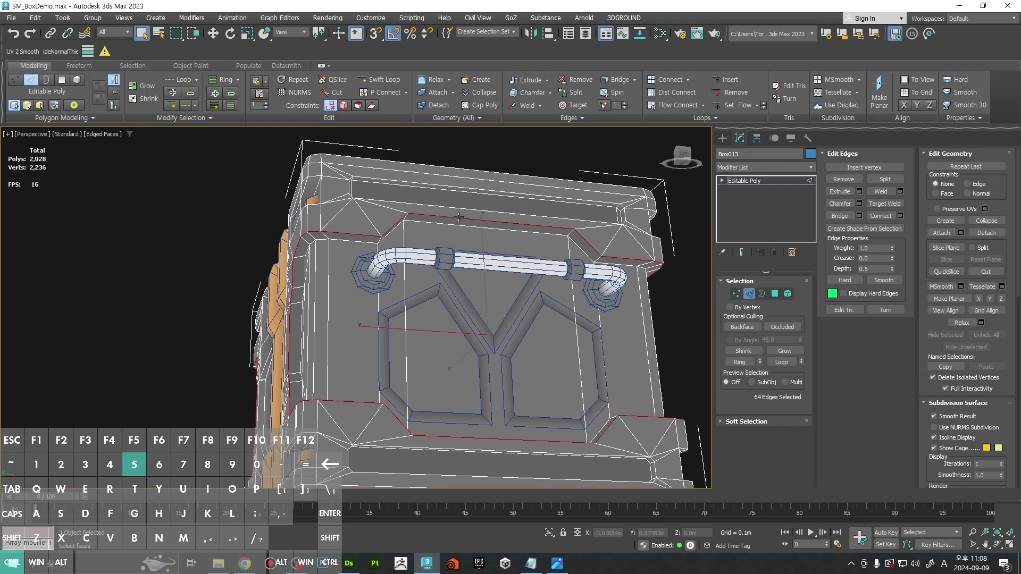
{"action": "scroll", "coordinate": [494, 261], "scroll_direction": "down", "scroll_amount": 4}
{"action": "middle_click_drag", "start_coordinate": [494, 264], "coordinate": [656, 273], "text": "alt"}
{"action": "middle_click_drag", "start_coordinate": [547, 273], "coordinate": [648, 282], "text": "alt"}
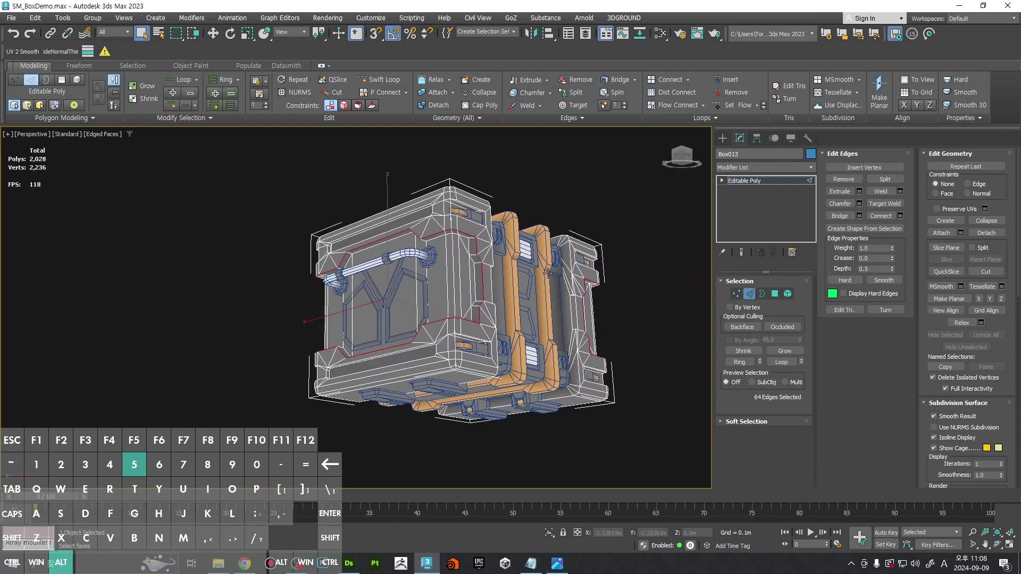
{"action": "middle_click_drag", "start_coordinate": [430, 300], "coordinate": [540, 324], "text": "alt"}
{"action": "key", "text": "F4"}
{"action": "scroll", "coordinate": [540, 324], "scroll_direction": "up", "scroll_amount": 3}
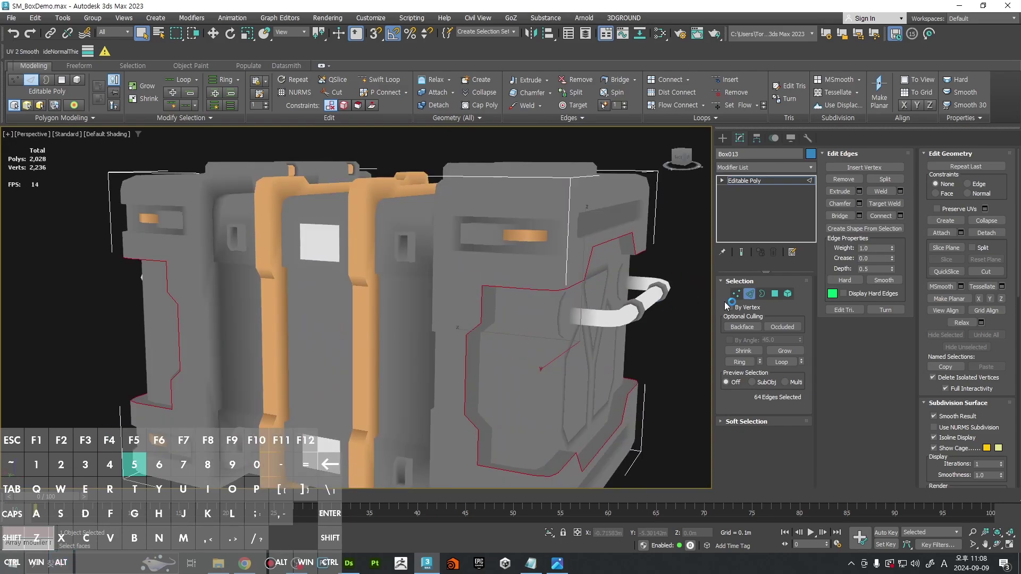
Step: Convert the selected outer band edges to vertices and set their vertex color to a grey of value 46 sampled from the end shell
{"action": "left_click", "coordinate": [736, 294], "text": "ctrl"}
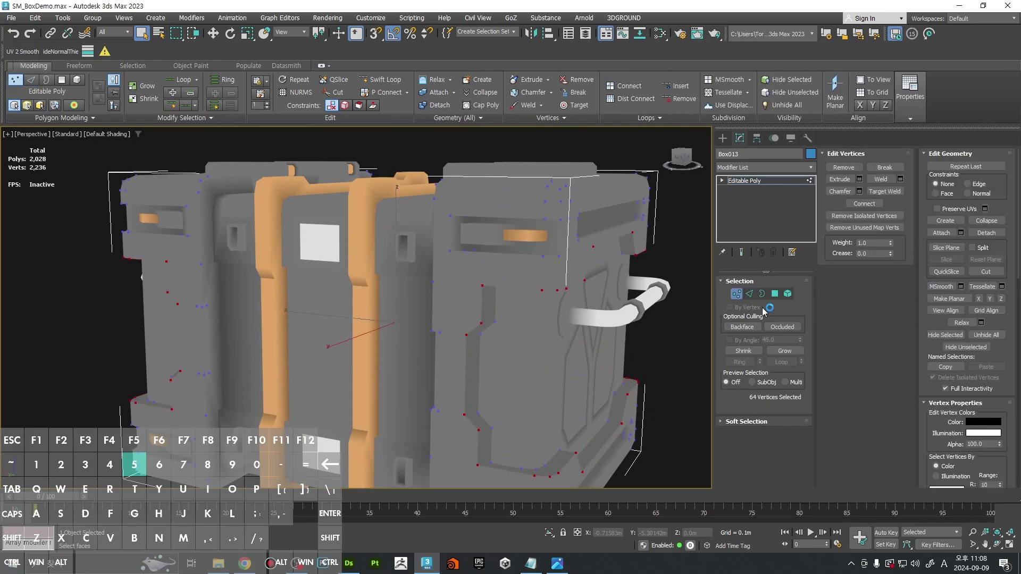
{"action": "left_click", "coordinate": [984, 422]}
{"action": "left_click", "coordinate": [756, 405]}
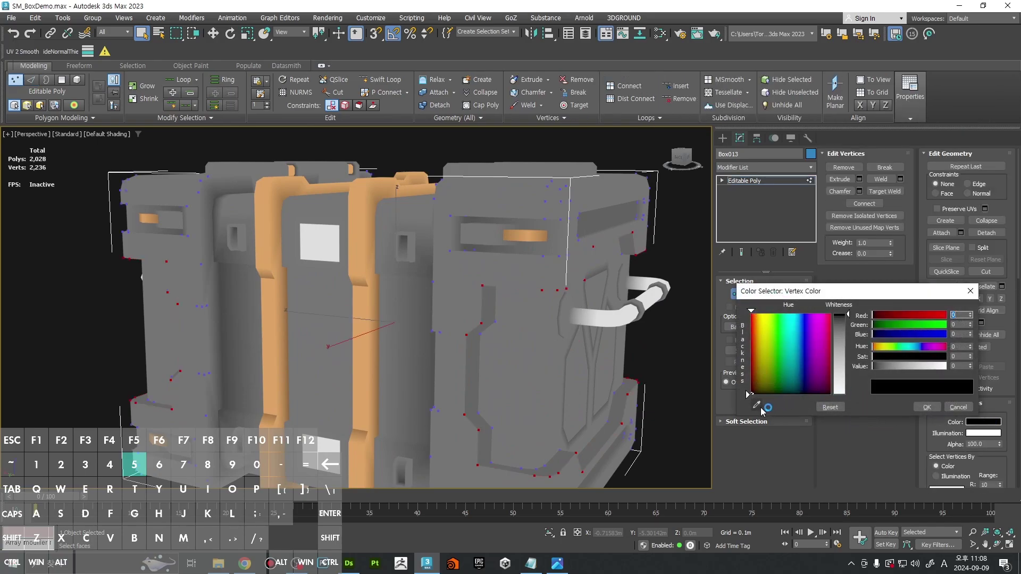
{"action": "left_click", "coordinate": [479, 276]}
{"action": "left_click", "coordinate": [926, 407]}
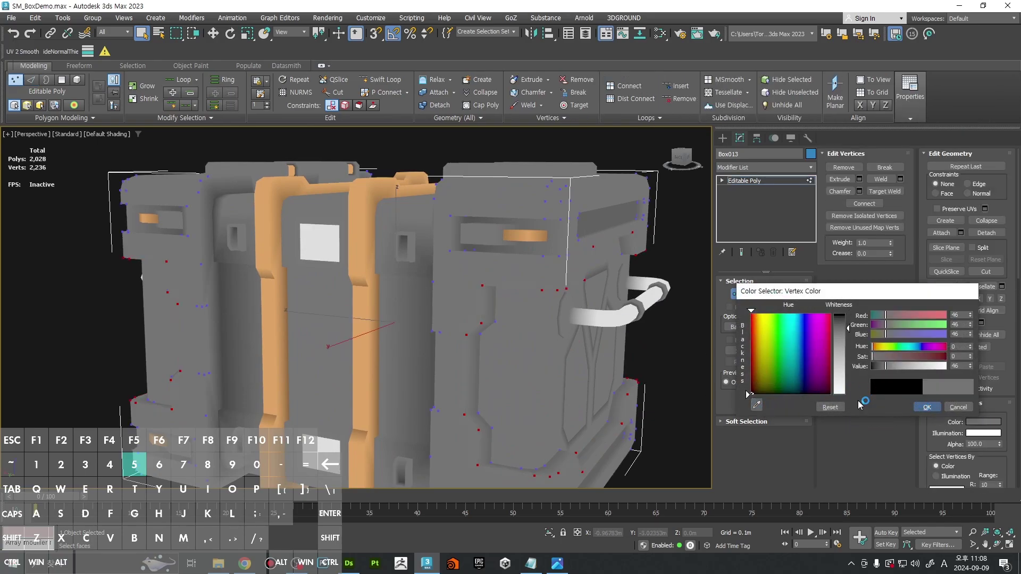
{"action": "scroll", "coordinate": [686, 340], "scroll_direction": "down", "scroll_amount": 3}
{"action": "mouse_move", "coordinate": [686, 340]}
{"action": "middle_mouse_down", "text": "alt"}
{"action": "mouse_move", "coordinate": [643, 292]}
{"action": "mouse_move", "coordinate": [623, 290]}
{"action": "mouse_move", "coordinate": [623, 309]}
{"action": "mouse_move", "coordinate": [492, 289]}
{"action": "mouse_move", "coordinate": [526, 255]}
{"action": "mouse_move", "coordinate": [633, 339]}
{"action": "mouse_move", "coordinate": [598, 302]}
{"action": "mouse_move", "coordinate": [600, 266]}
{"action": "mouse_move", "coordinate": [646, 334]}
{"action": "mouse_move", "coordinate": [664, 341]}
{"action": "mouse_move", "coordinate": [611, 326]}
{"action": "mouse_move", "coordinate": [623, 338]}
{"action": "mouse_move", "coordinate": [637, 314]}
{"action": "mouse_move", "coordinate": [647, 330]}
{"action": "mouse_move", "coordinate": [623, 335]}
{"action": "middle_mouse_up", "text": "alt"}
{"action": "left_click", "coordinate": [661, 294]}
{"action": "key", "text": "1"}
{"action": "key", "text": "F4"}
{"action": "left_click", "coordinate": [665, 341]}
{"action": "key", "text": "F4"}
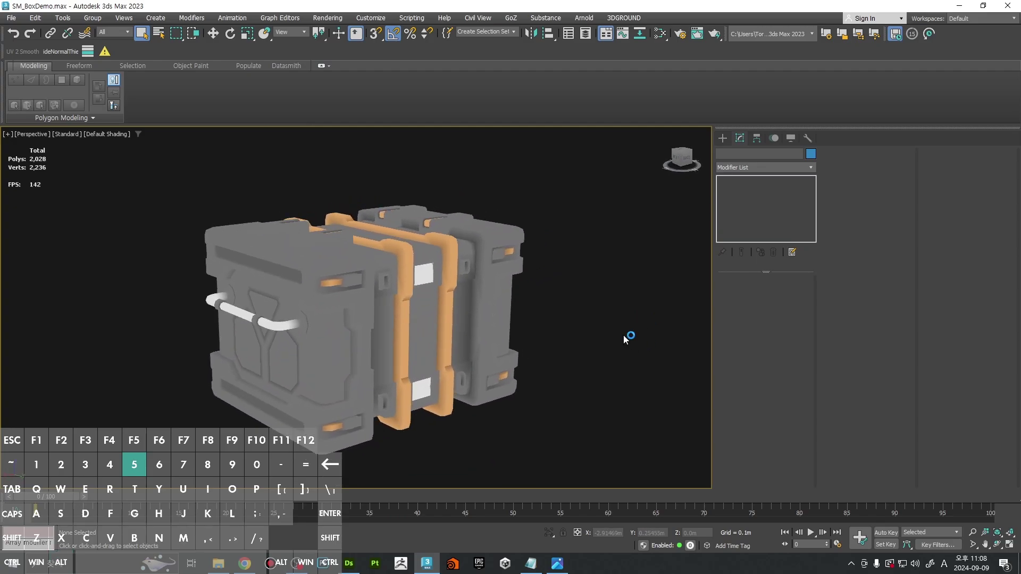
Step: Open the Slate Material Editor with the MI_Box graph and keep the crate in view beside it
{"action": "key", "text": "m"}
{"action": "middle_click_drag", "start_coordinate": [768, 281], "coordinate": [806, 275]}
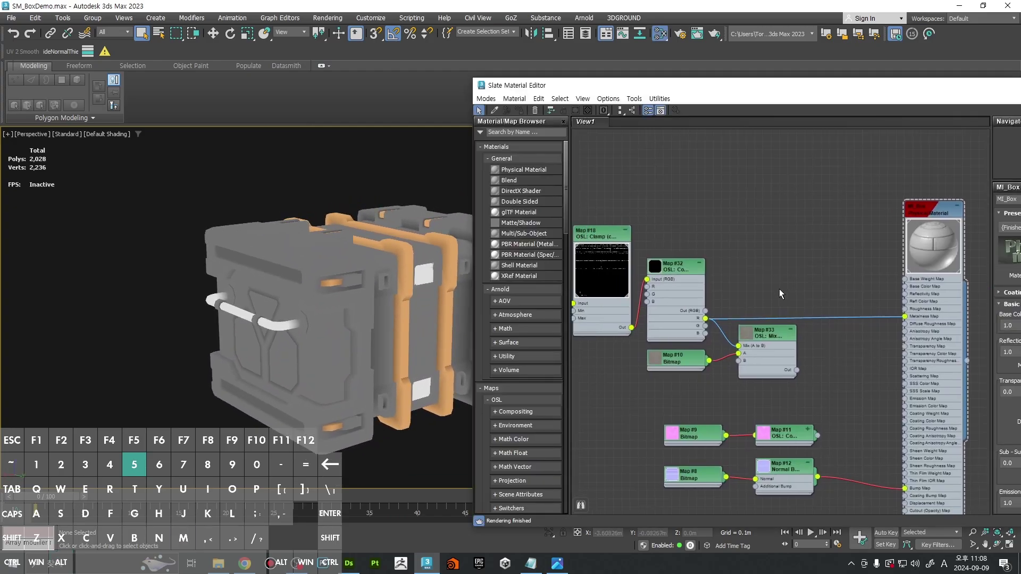
{"action": "middle_click_drag", "start_coordinate": [343, 254], "coordinate": [252, 257]}
{"action": "right_click", "coordinate": [424, 208]}
{"action": "left_click", "coordinate": [445, 162]}
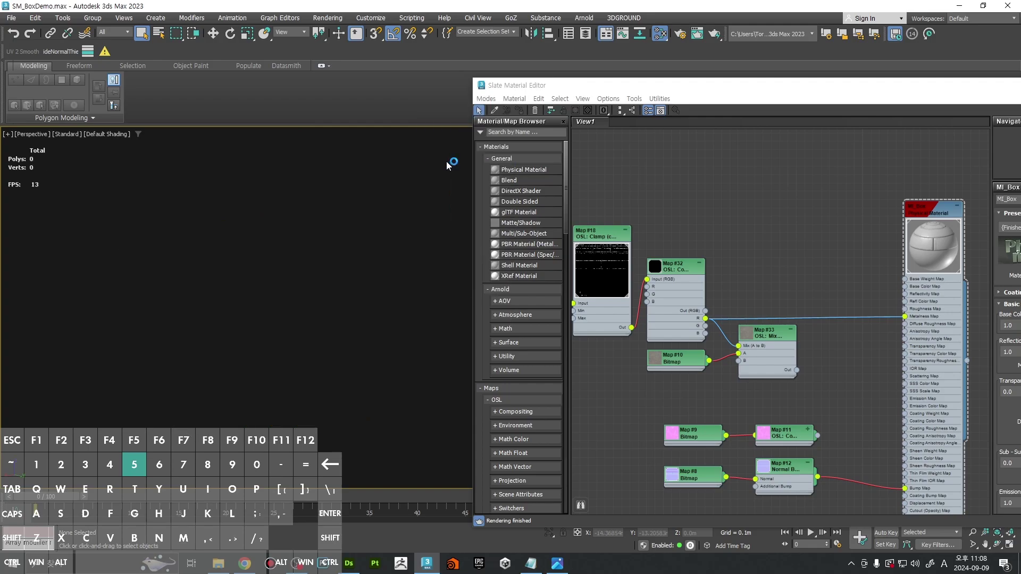
{"action": "key", "text": "ctrl+z"}
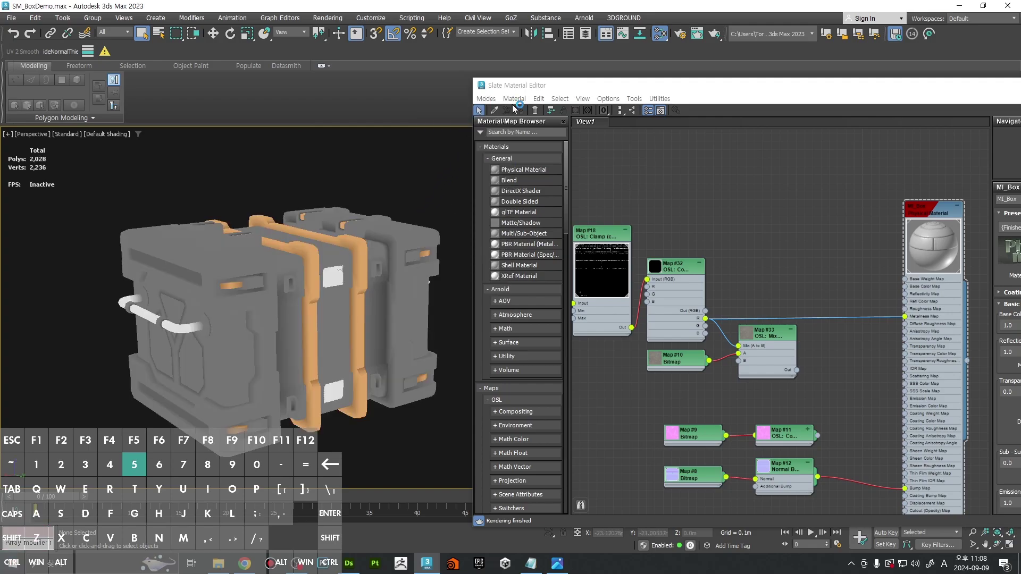
Step: Show the Decal and FakeDecal layers on the crate and save the scene
{"action": "left_click", "coordinate": [586, 34]}
{"action": "left_click", "coordinate": [534, 278]}
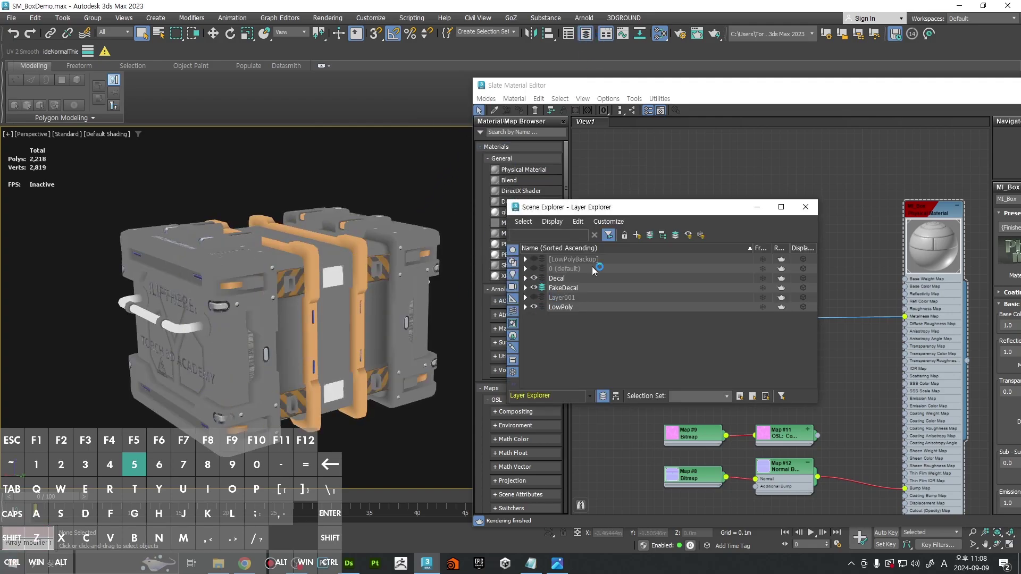
{"action": "left_click", "coordinate": [804, 207]}
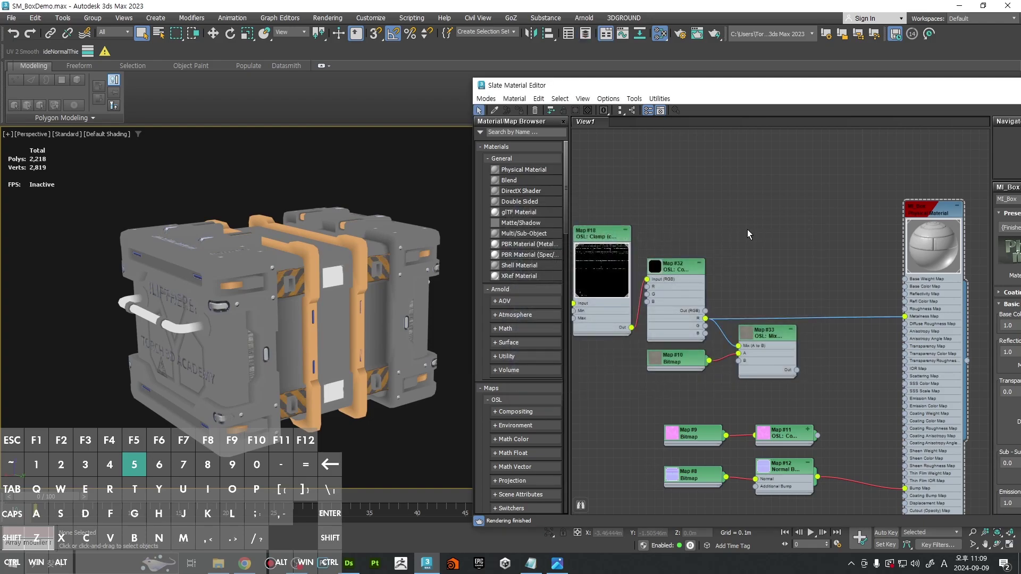
{"action": "key", "text": "m"}
{"action": "middle_click_drag", "start_coordinate": [609, 286], "coordinate": [649, 264], "text": "alt"}
{"action": "key", "text": "ctrl+s"}
Step: Connect the output of the Map #33 mix node to the MI_Box material's Base Color Map and reposition the node
{"action": "key", "text": "m"}
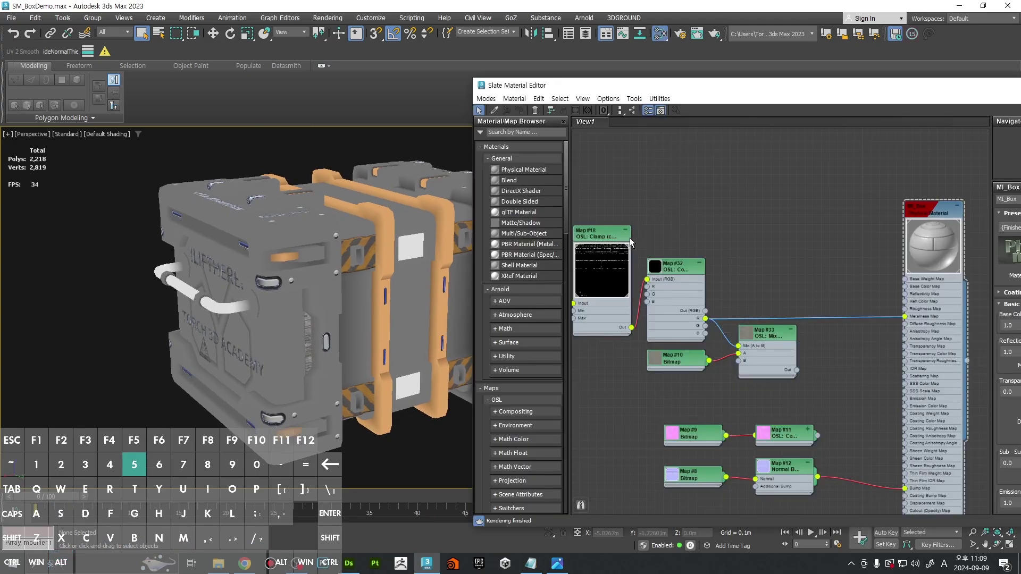
{"action": "left_click_drag", "start_coordinate": [793, 370], "coordinate": [906, 287]}
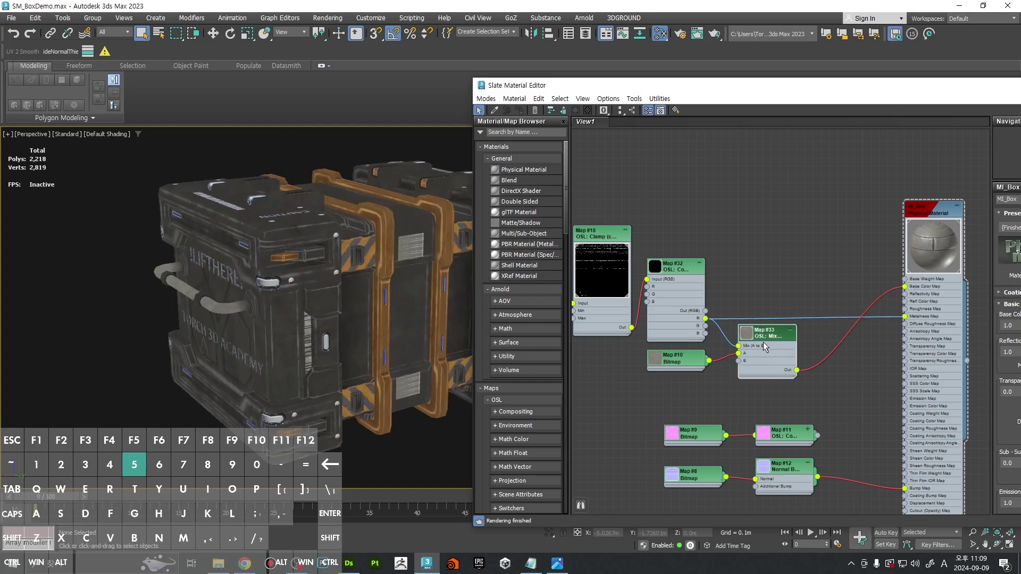
{"action": "left_click_drag", "start_coordinate": [772, 344], "coordinate": [789, 294]}
{"action": "middle_click_drag", "start_coordinate": [355, 307], "coordinate": [304, 303]}
{"action": "middle_click_drag", "start_coordinate": [304, 303], "coordinate": [444, 323], "text": "ctrl+alt"}
{"action": "scroll", "coordinate": [418, 335], "scroll_direction": "up", "scroll_amount": 2}
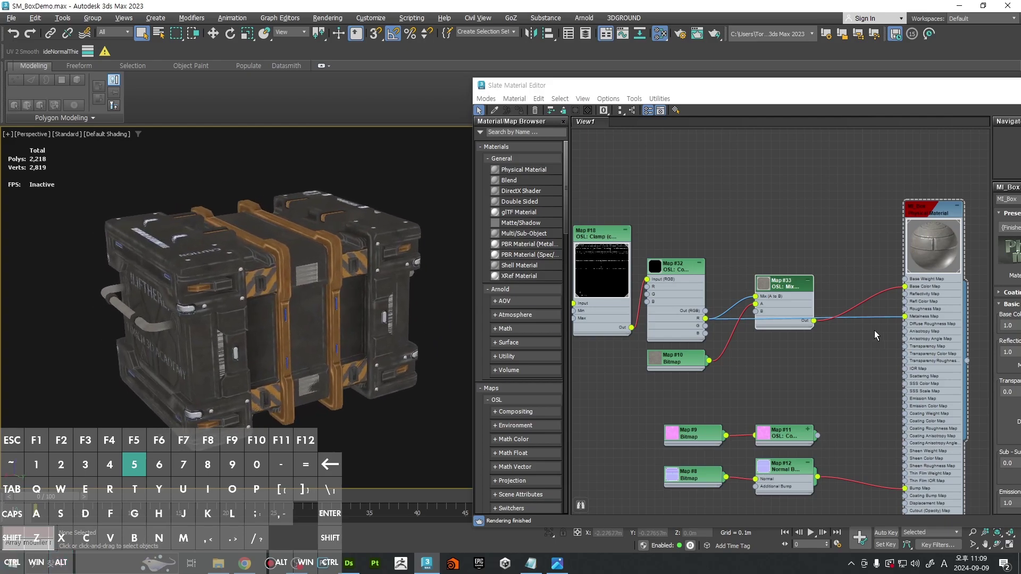
{"action": "left_click_drag", "start_coordinate": [785, 293], "coordinate": [777, 259]}
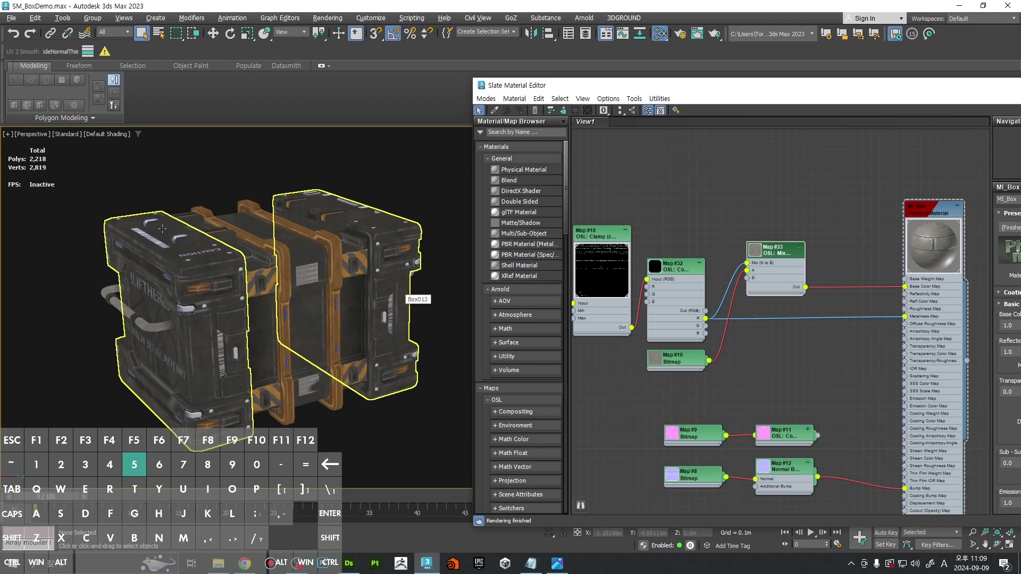
Step: Remove the Base Color Map connection to compare the crate without its texture, and reconnect the Map #33 output
{"action": "left_click_drag", "start_coordinate": [864, 249], "coordinate": [861, 303]}
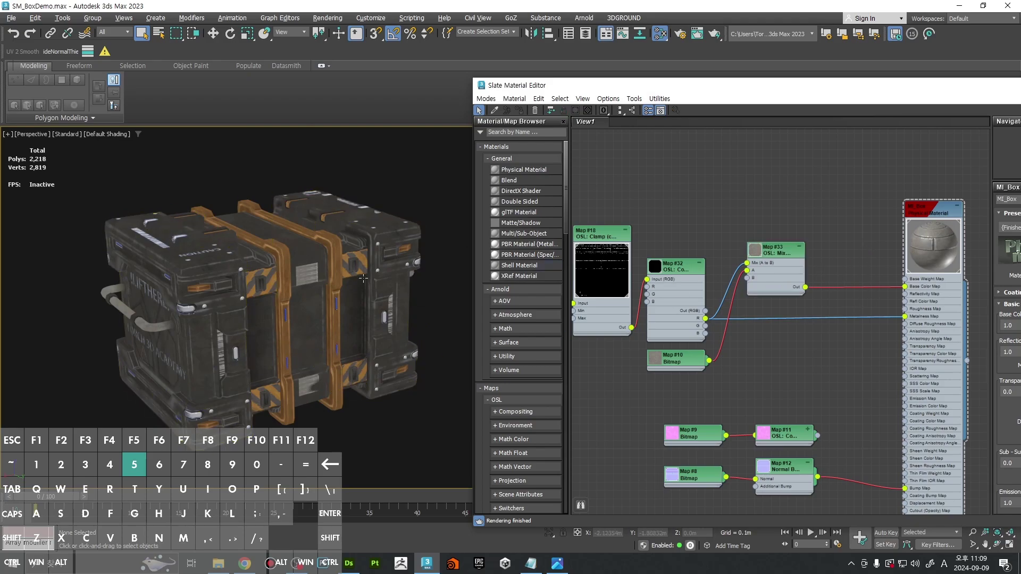
{"action": "left_click", "coordinate": [836, 286]}
{"action": "key", "text": "Delete"}
{"action": "middle_click_drag", "start_coordinate": [291, 305], "coordinate": [328, 302]}
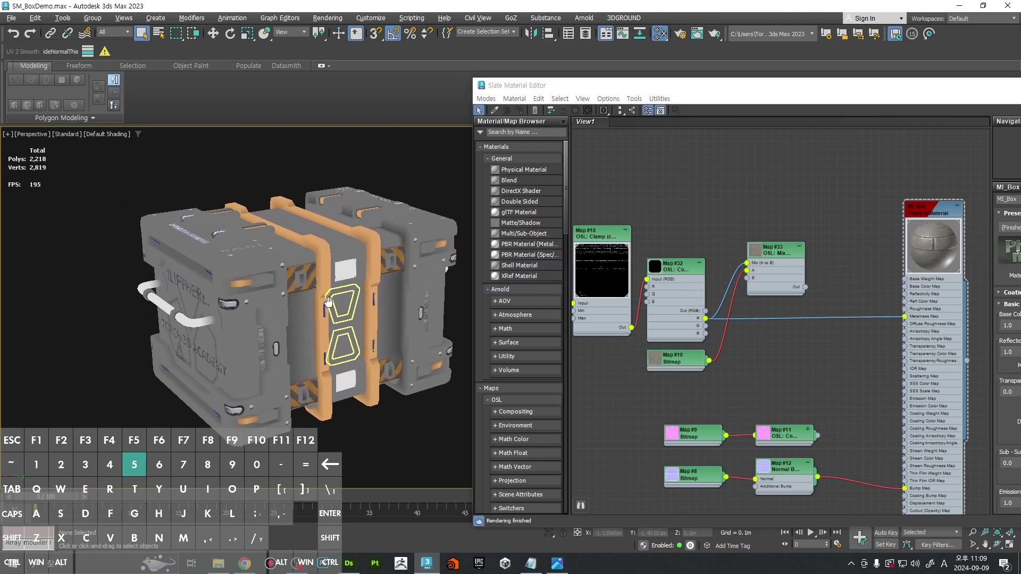
{"action": "left_click_drag", "start_coordinate": [804, 287], "coordinate": [905, 287]}
Step: Examine the textured crate up close and as a whole in an orthographic view with the material editor closed
{"action": "scroll", "coordinate": [369, 250], "scroll_direction": "up", "scroll_amount": 3}
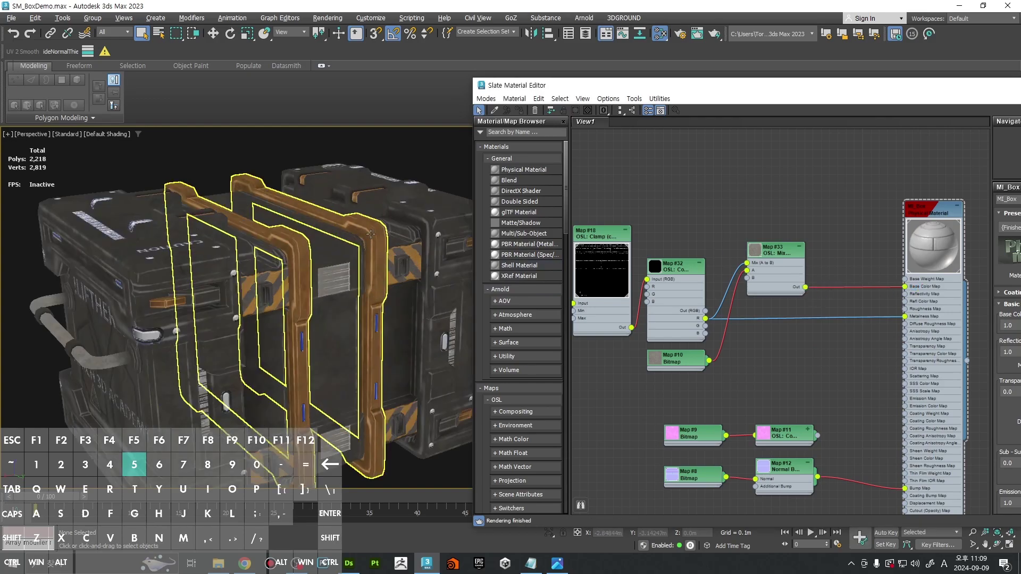
{"action": "scroll", "coordinate": [369, 259], "scroll_direction": "up", "scroll_amount": 6}
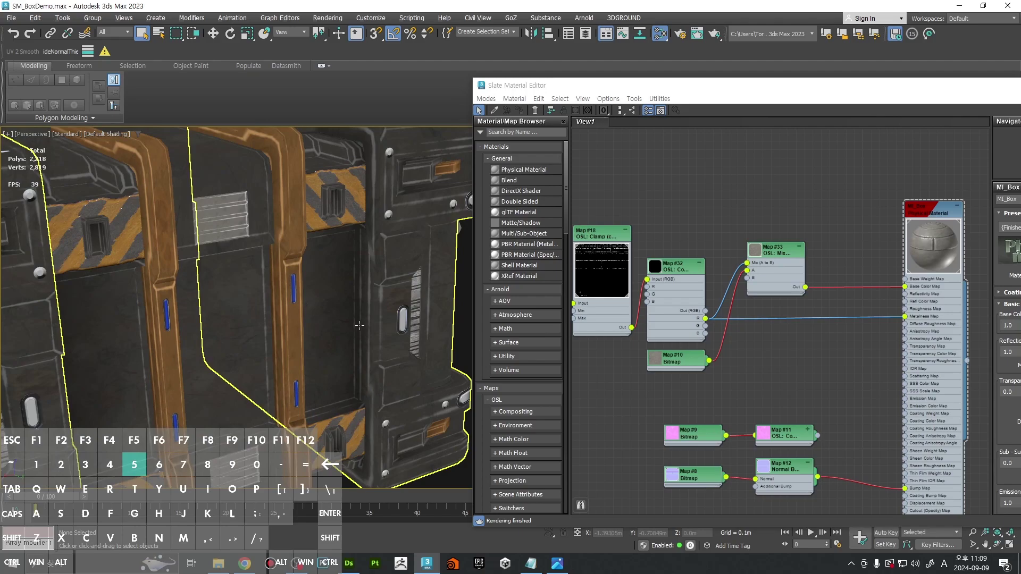
{"action": "middle_click_drag", "start_coordinate": [391, 286], "coordinate": [367, 242]}
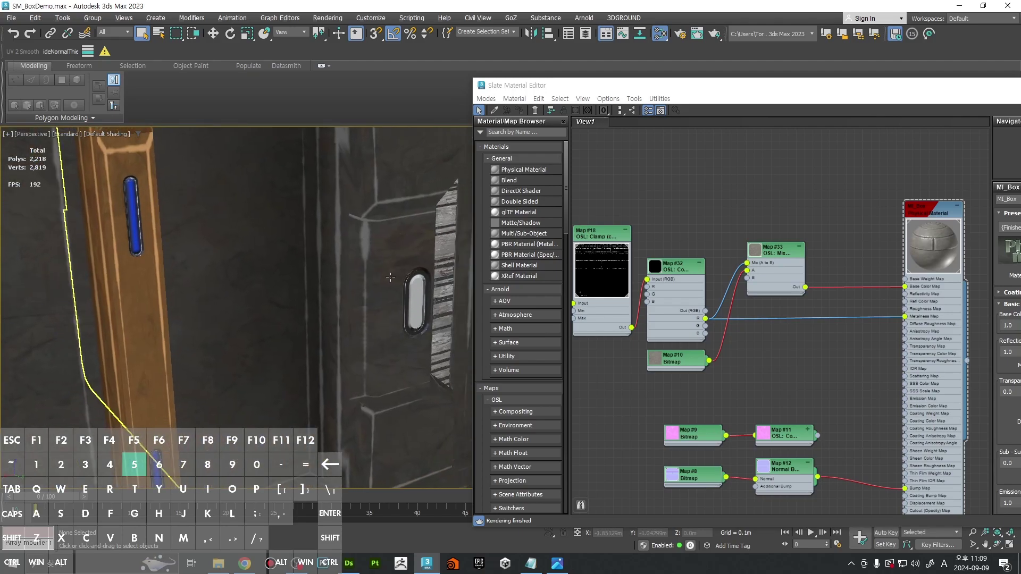
{"action": "middle_click_drag", "start_coordinate": [390, 287], "coordinate": [341, 370], "text": "ctrl+alt"}
{"action": "key", "text": "u"}
{"action": "scroll", "coordinate": [380, 357], "scroll_direction": "up", "scroll_amount": 3}
{"action": "key", "text": "m"}
{"action": "middle_click_drag", "start_coordinate": [469, 337], "coordinate": [538, 310]}
{"action": "left_click", "coordinate": [538, 314]}
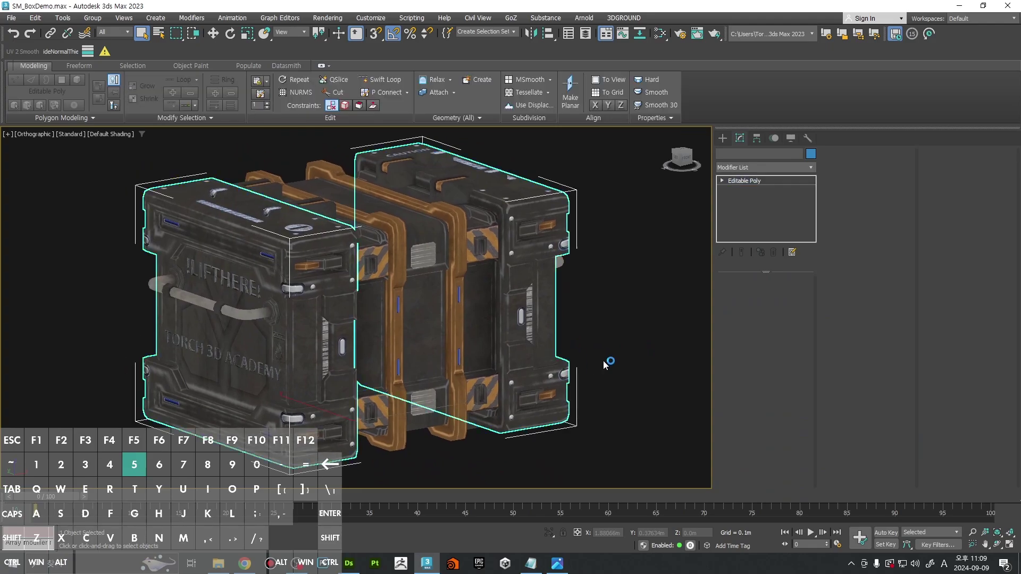
{"action": "middle_click_drag", "start_coordinate": [603, 360], "coordinate": [643, 368], "text": "alt"}
{"action": "left_click", "coordinate": [627, 373]}
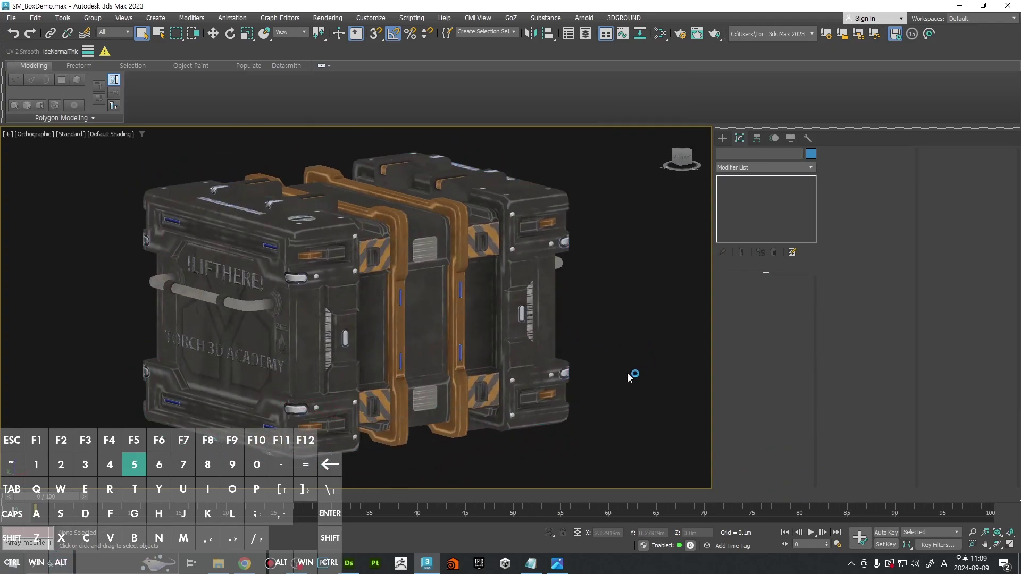
Step: Examine the orange straps, dark side panels and hazard-striped recesses of the textured crate up close
{"action": "scroll", "coordinate": [449, 182], "scroll_direction": "up", "scroll_amount": 8}
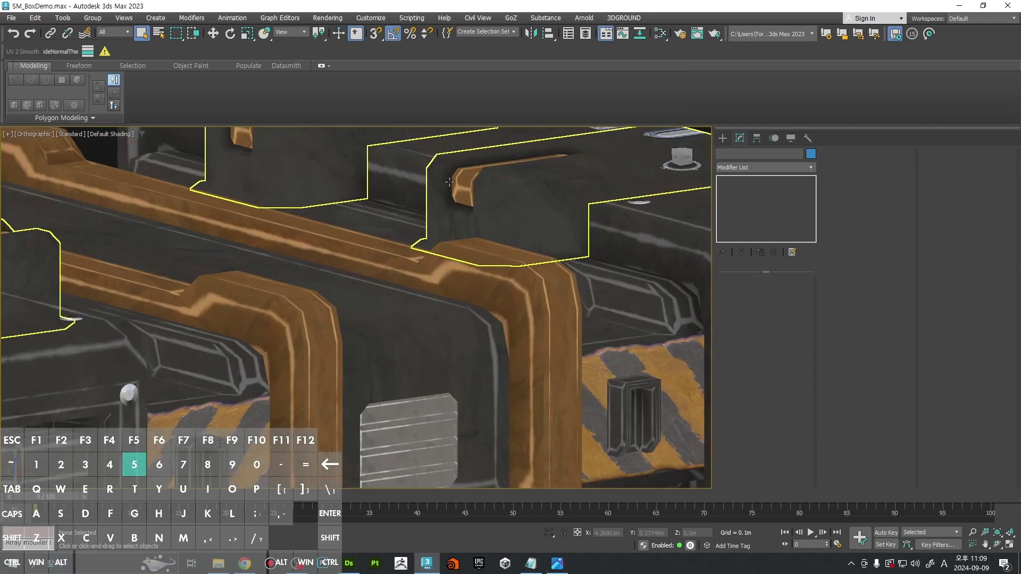
{"action": "scroll", "coordinate": [458, 189], "scroll_direction": "down", "scroll_amount": 5}
{"action": "middle_click_drag", "start_coordinate": [468, 276], "coordinate": [661, 323], "text": "ctrl+alt"}
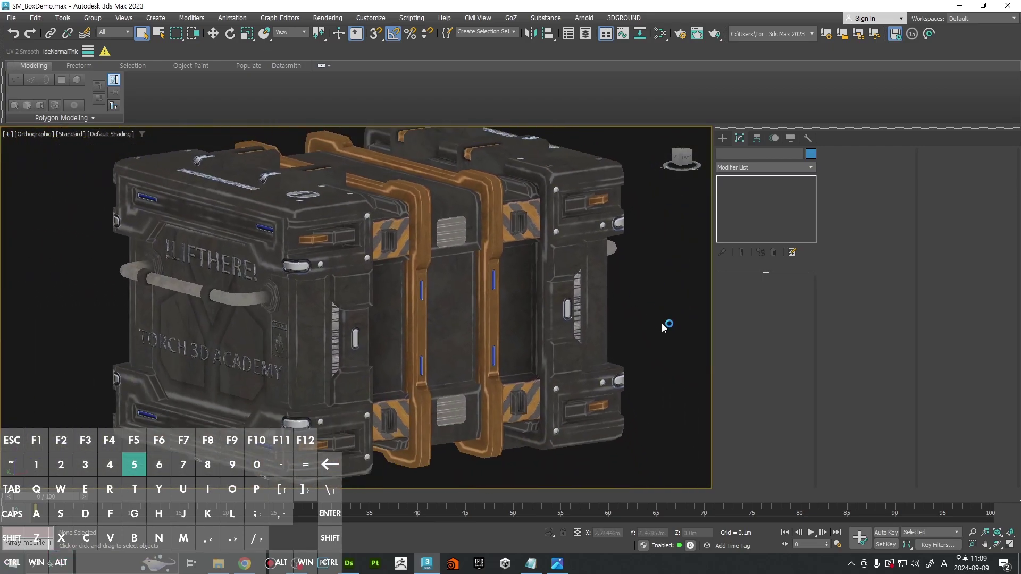
{"action": "scroll", "coordinate": [515, 326], "scroll_direction": "up", "scroll_amount": 6}
{"action": "middle_click_drag", "start_coordinate": [517, 252], "coordinate": [453, 337]}
{"action": "scroll", "coordinate": [453, 301], "scroll_direction": "up", "scroll_amount": 2}
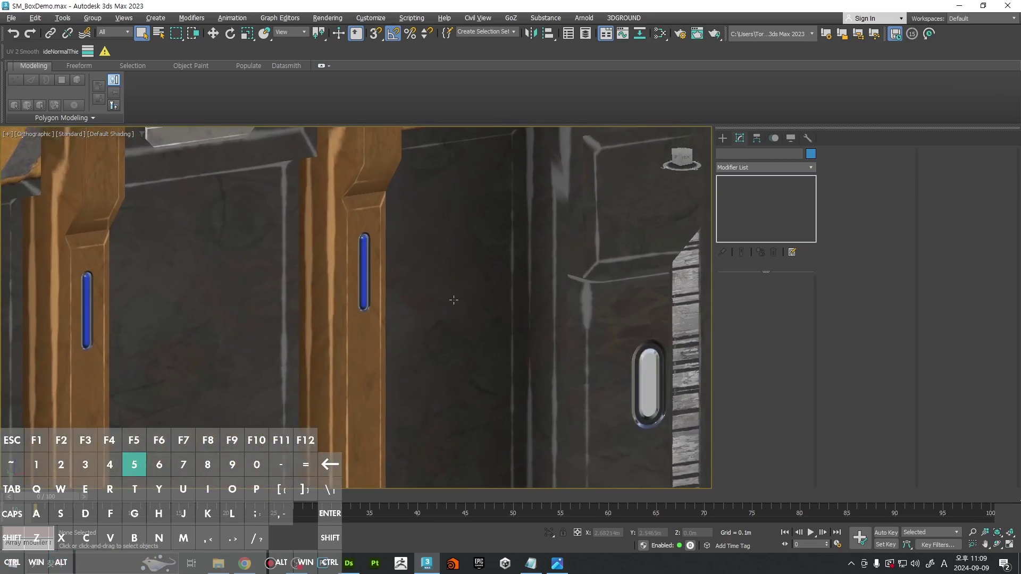
{"action": "middle_click_drag", "start_coordinate": [452, 289], "coordinate": [368, 331]}
{"action": "middle_click_drag", "start_coordinate": [517, 476], "coordinate": [542, 197]}
{"action": "middle_click_drag", "start_coordinate": [514, 312], "coordinate": [536, 282]}
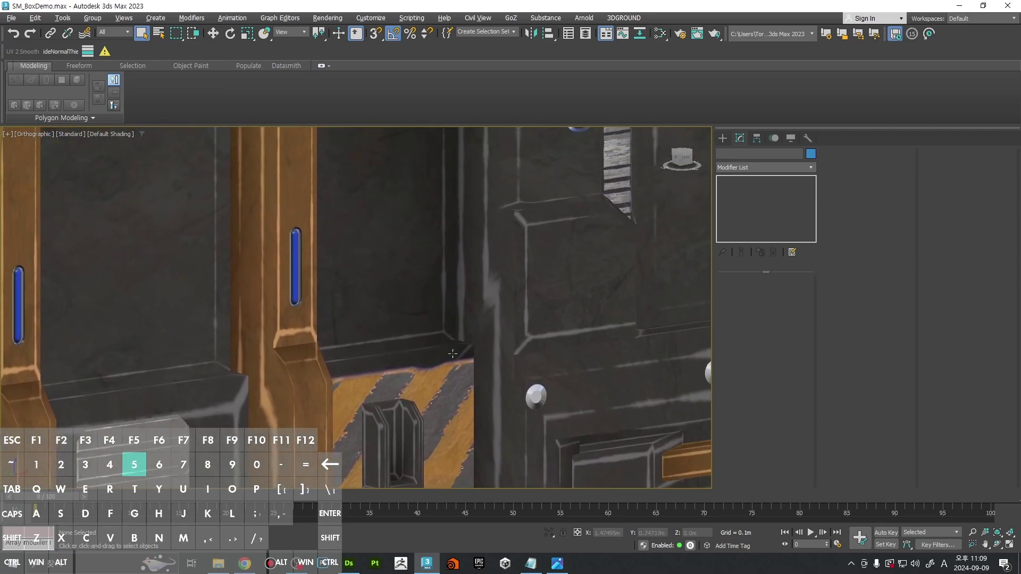
{"action": "scroll", "coordinate": [453, 354], "scroll_direction": "down", "scroll_amount": 6}
{"action": "middle_click_drag", "start_coordinate": [452, 354], "coordinate": [569, 288]}
{"action": "scroll", "coordinate": [526, 313], "scroll_direction": "up", "scroll_amount": 4}
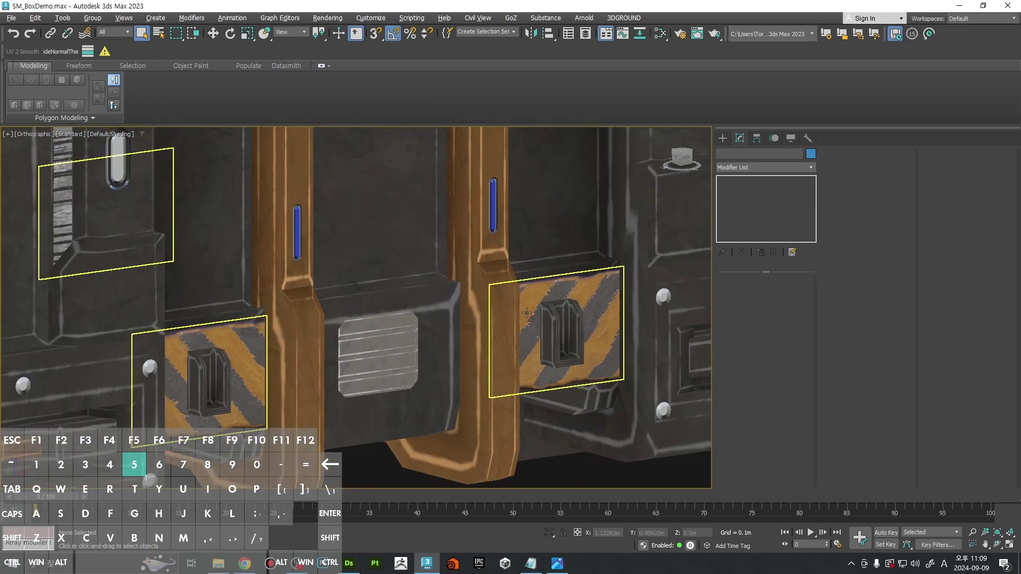
Step: Check the hazard-stripe planes and corner decals by selecting them, and examine the crate's lettered end face
{"action": "left_click", "coordinate": [527, 312]}
{"action": "scroll", "coordinate": [527, 313], "scroll_direction": "down", "scroll_amount": 5}
{"action": "left_click", "coordinate": [646, 394]}
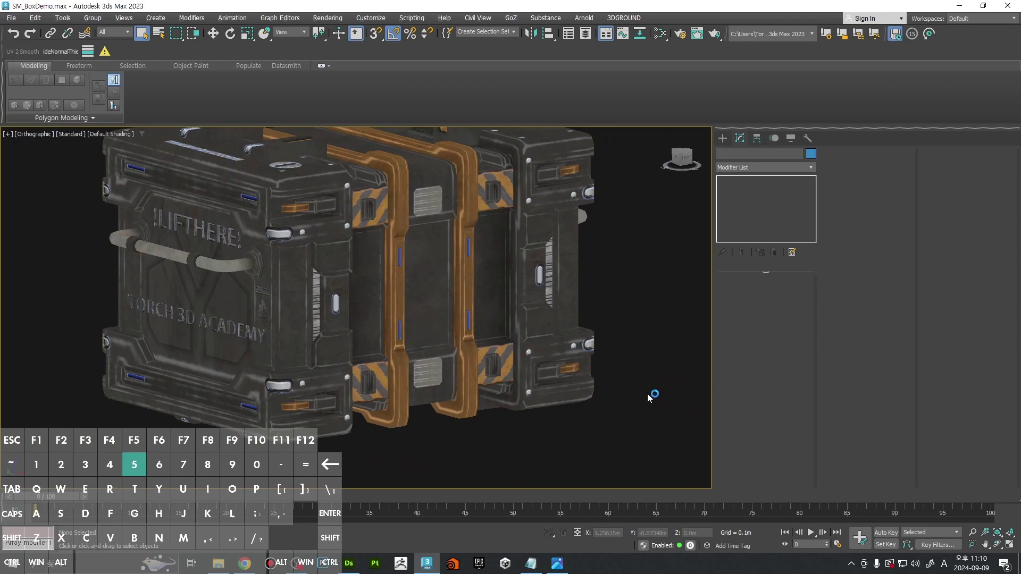
{"action": "scroll", "coordinate": [498, 353], "scroll_direction": "up", "scroll_amount": 5}
{"action": "left_click", "coordinate": [498, 352]}
{"action": "scroll", "coordinate": [498, 353], "scroll_direction": "down", "scroll_amount": 5}
{"action": "middle_click_drag", "start_coordinate": [498, 353], "coordinate": [661, 368], "text": "alt"}
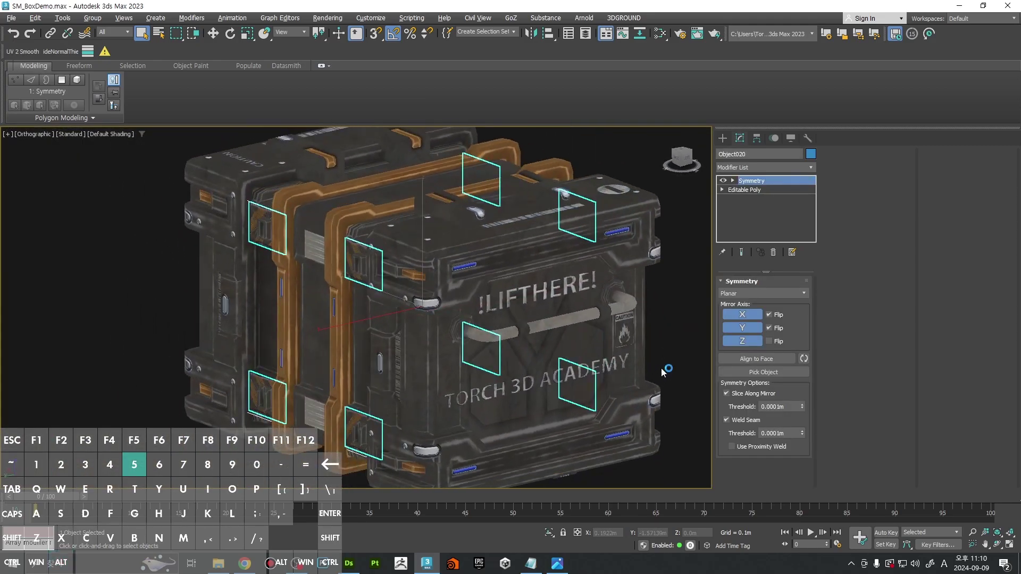
{"action": "left_click", "coordinate": [661, 368]}
{"action": "left_click", "coordinate": [568, 353]}
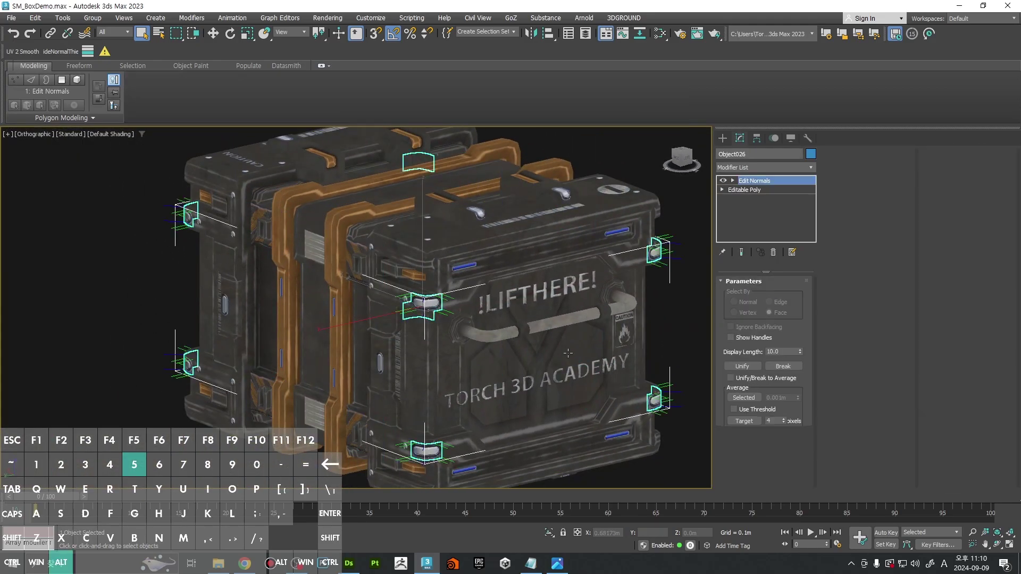
{"action": "middle_click_drag", "start_coordinate": [567, 353], "coordinate": [681, 327], "text": "alt"}
{"action": "left_click", "coordinate": [681, 328]}
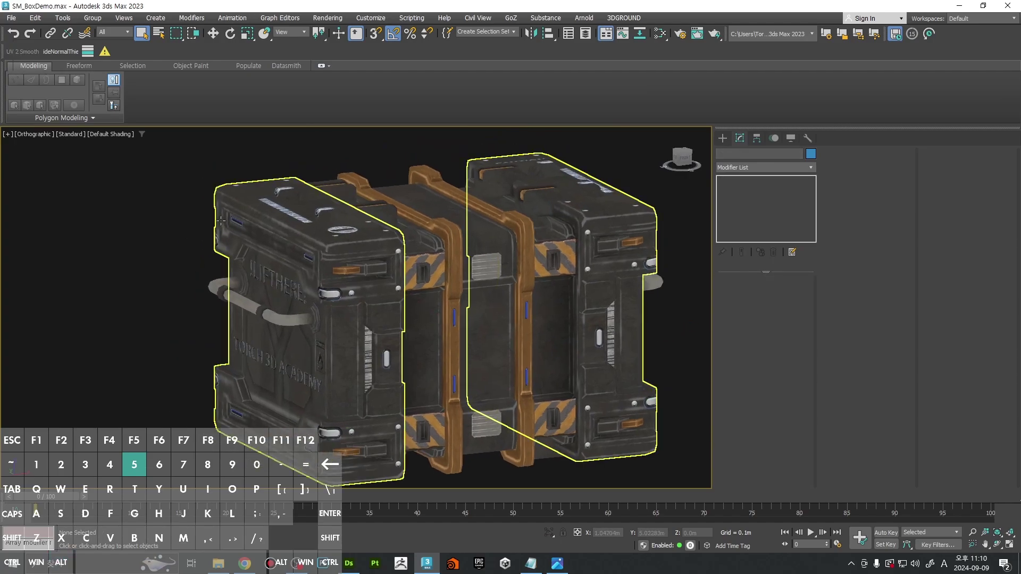
Step: Set the viewport to High Quality and turn off the vertex color display for all crate objects
{"action": "left_click", "coordinate": [66, 133]}
{"action": "left_click", "coordinate": [79, 144]}
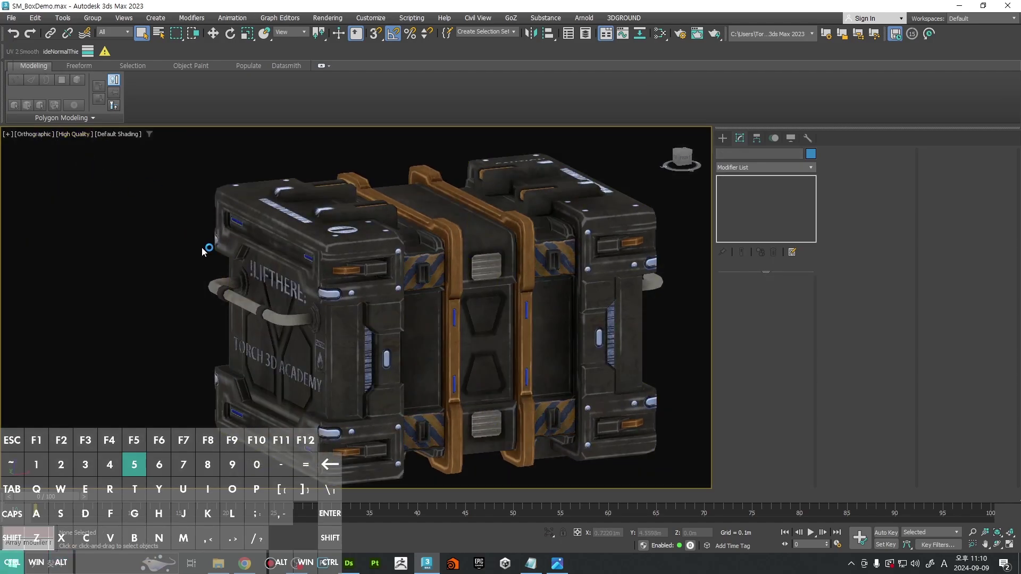
{"action": "key", "text": "ctrl+a"}
{"action": "right_click", "coordinate": [418, 307]}
{"action": "left_click", "coordinate": [456, 406]}
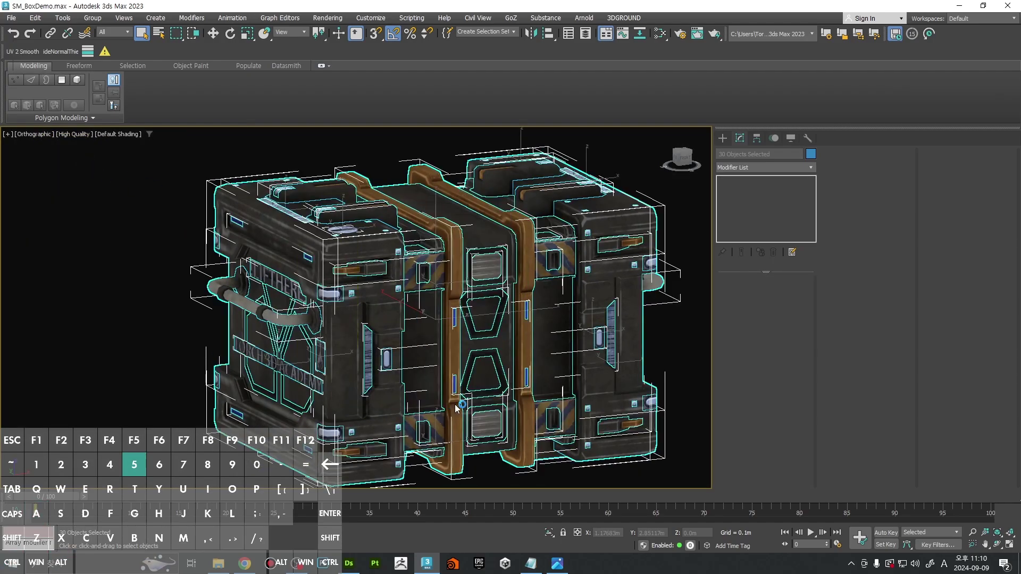
{"action": "left_click", "coordinate": [451, 375]}
{"action": "left_click", "coordinate": [546, 430]}
{"action": "left_click", "coordinate": [145, 359]}
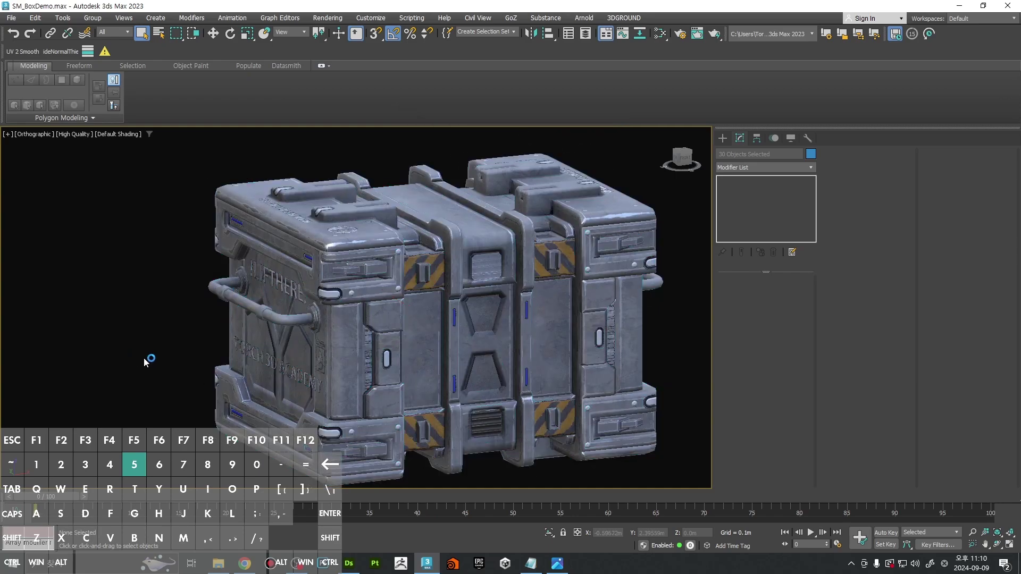
Step: Examine the crate's surface shading without vertex colors and select the Y-shaped recessed panel decal on the end face
{"action": "middle_click_drag", "start_coordinate": [490, 320], "coordinate": [416, 307]}
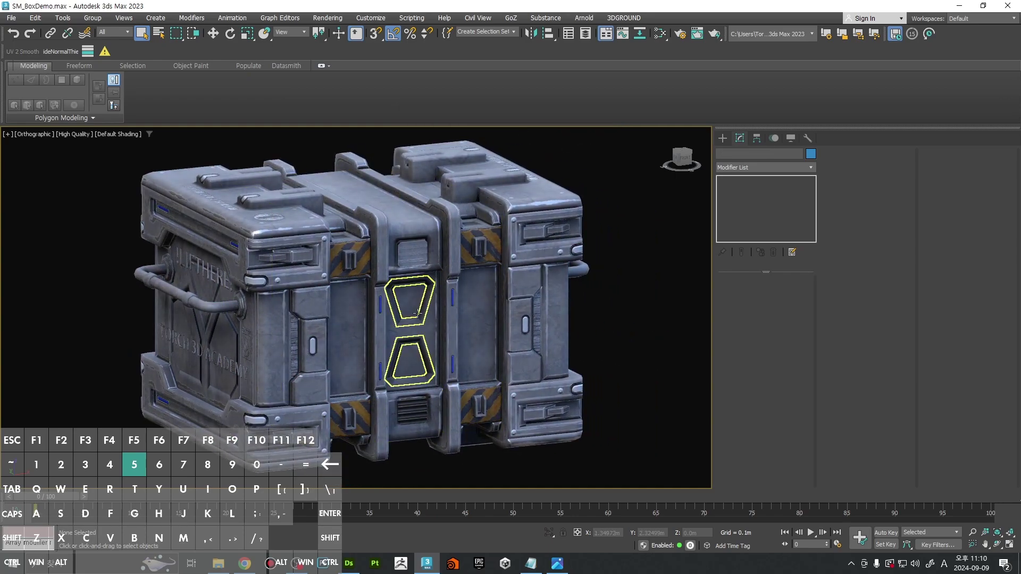
{"action": "scroll", "coordinate": [429, 294], "scroll_direction": "up", "scroll_amount": 3}
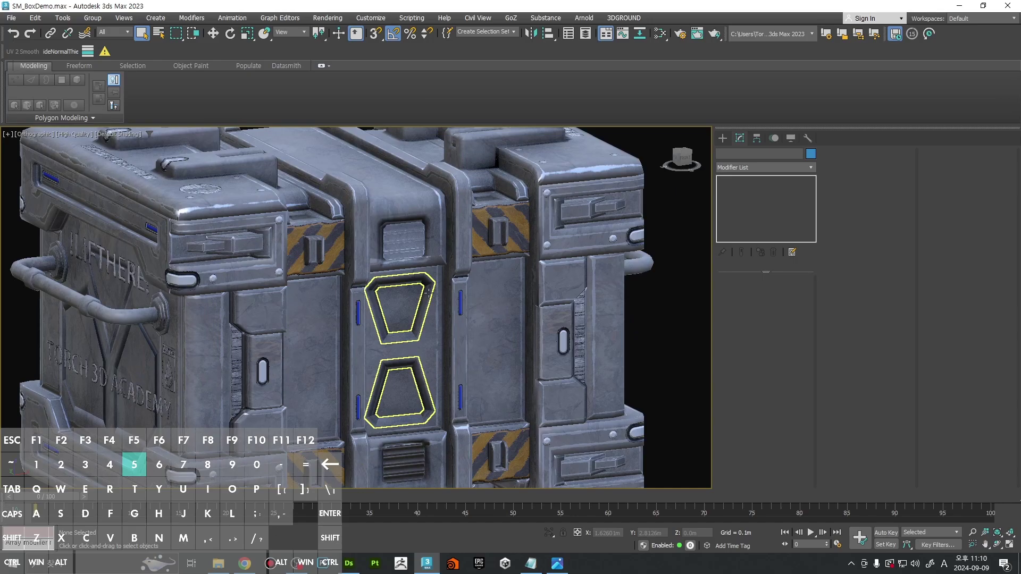
{"action": "middle_click_drag", "start_coordinate": [378, 338], "coordinate": [487, 345]}
{"action": "left_click", "coordinate": [255, 346]}
{"action": "middle_click_drag", "start_coordinate": [260, 348], "coordinate": [340, 356], "text": "alt"}
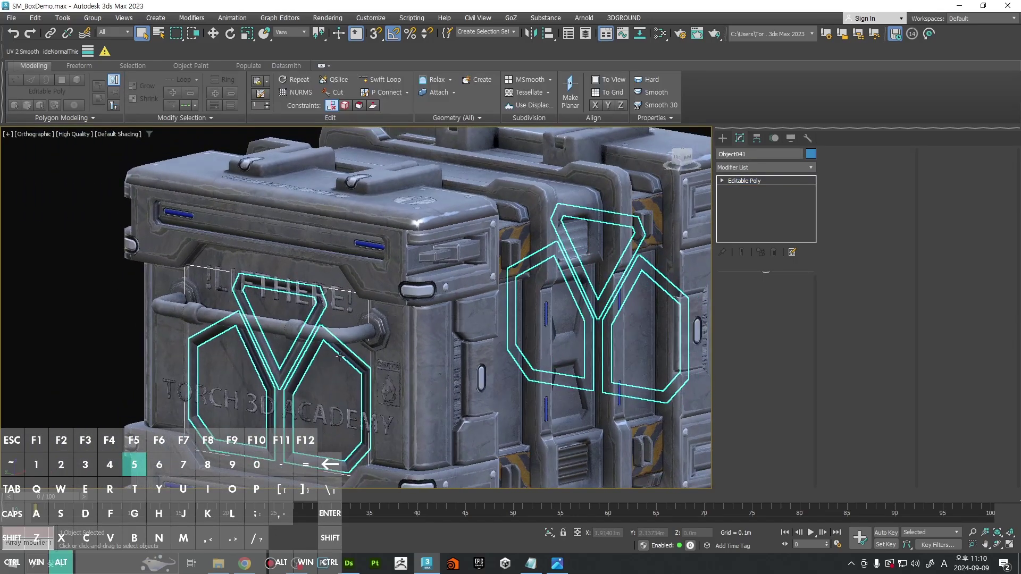
Step: Deselect the Y-shaped panel decal and inspect the slatted vent decal on the crate's central band up close
{"action": "left_click", "coordinate": [101, 266]}
{"action": "middle_click_drag", "start_coordinate": [115, 271], "coordinate": [43, 265], "text": "alt"}
{"action": "middle_click_drag", "start_coordinate": [276, 277], "coordinate": [374, 284]}
{"action": "scroll", "coordinate": [377, 282], "scroll_direction": "up", "scroll_amount": 4}
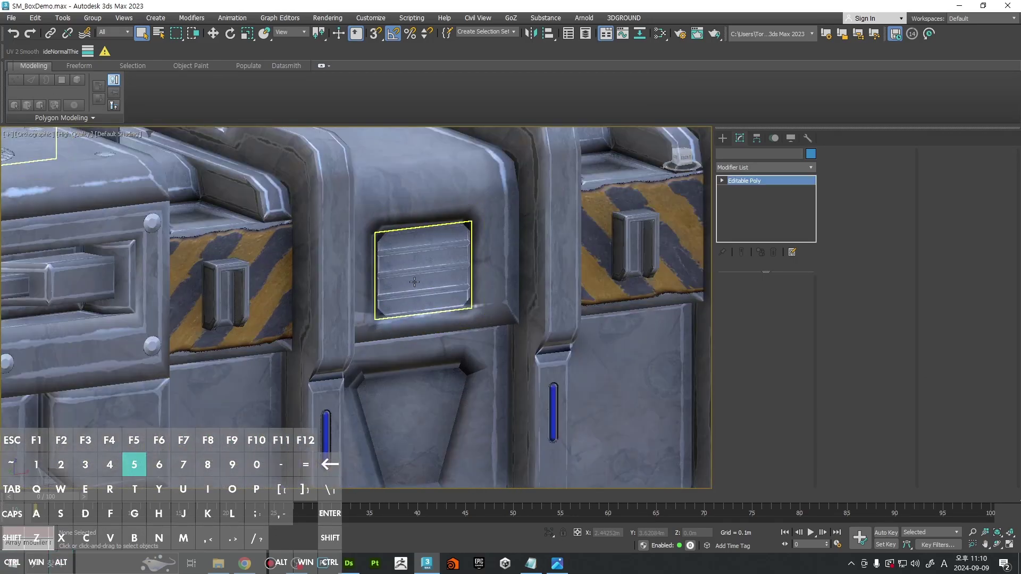
{"action": "left_click", "coordinate": [414, 282]}
{"action": "scroll", "coordinate": [415, 282], "scroll_direction": "down", "scroll_amount": 5}
{"action": "left_click", "coordinate": [603, 308]}
Step: Switch to the full-screen Expert Mode display and frame the whole crate in the viewport
{"action": "mouse_move", "coordinate": [604, 310]}
{"action": "middle_mouse_down", "text": "alt"}
{"action": "mouse_move", "coordinate": [611, 314]}
{"action": "mouse_move", "coordinate": [604, 305]}
{"action": "middle_mouse_up", "text": "alt"}
{"action": "key", "text": "ctrl+x"}
{"action": "scroll", "coordinate": [605, 306], "scroll_direction": "down", "scroll_amount": 2}
{"action": "middle_click_drag", "start_coordinate": [828, 312], "coordinate": [813, 317]}
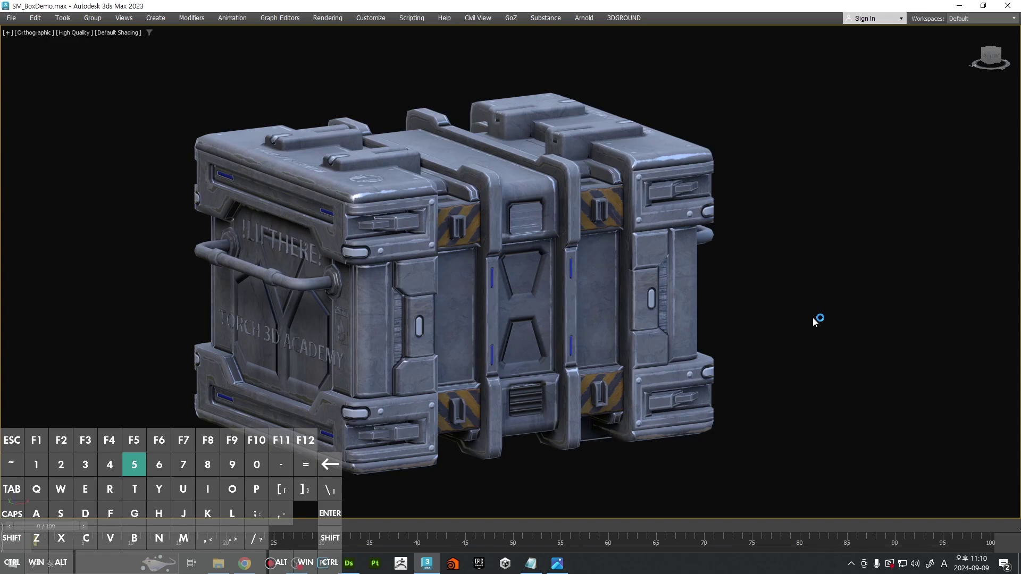
Step: Examine the crate's upper corner latch, bolts and hazard-striped recess up close, then the whole crate
{"action": "left_click", "coordinate": [589, 214]}
{"action": "left_click", "coordinate": [820, 221]}
{"action": "scroll", "coordinate": [390, 229], "scroll_direction": "up", "scroll_amount": 8}
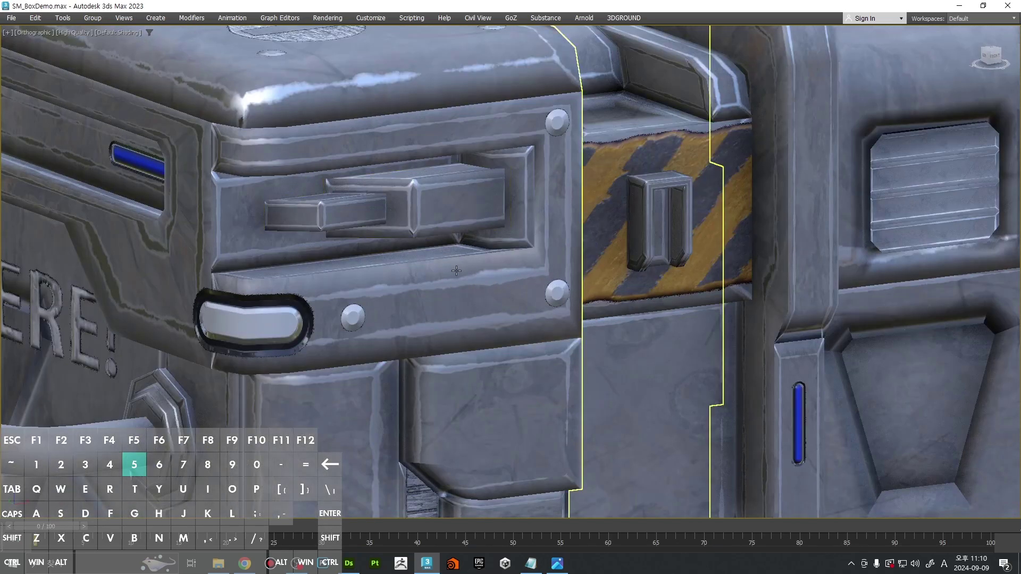
{"action": "scroll", "coordinate": [437, 282], "scroll_direction": "down", "scroll_amount": 10}
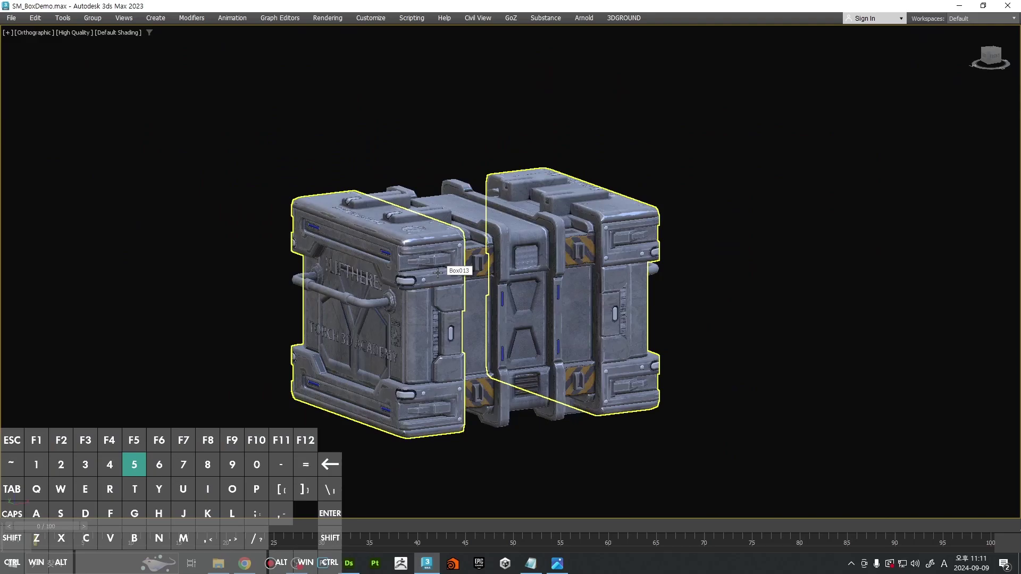
{"action": "scroll", "coordinate": [437, 273], "scroll_direction": "up", "scroll_amount": 2}
{"action": "middle_click_drag", "start_coordinate": [437, 273], "coordinate": [416, 255]}
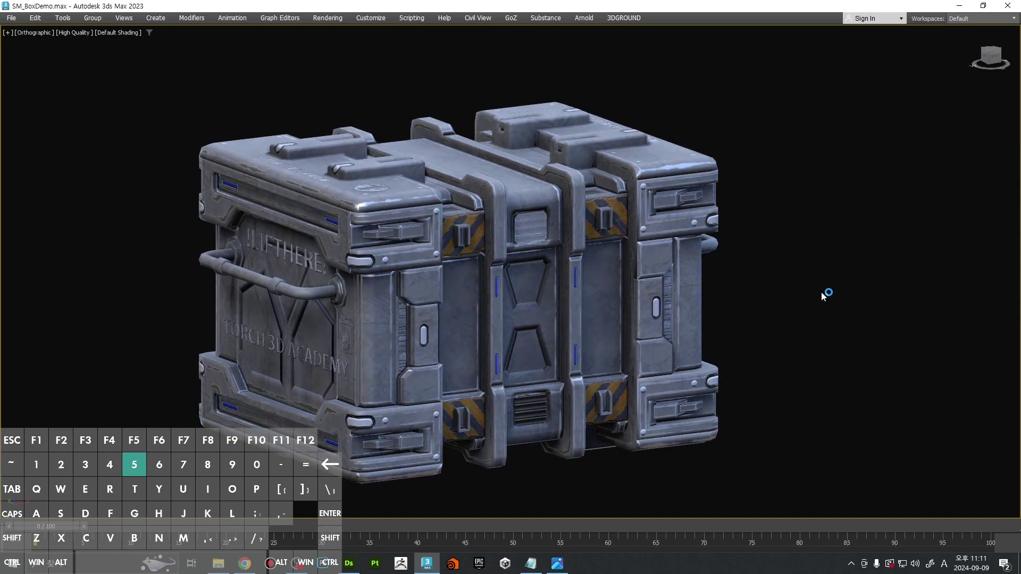
Step: Switch the viewport to Perspective with High Quality rendering and view the crate from a slightly raised three-quarter angle
{"action": "key", "text": "p"}
{"action": "middle_click_drag", "start_coordinate": [725, 317], "coordinate": [770, 314], "text": "alt"}
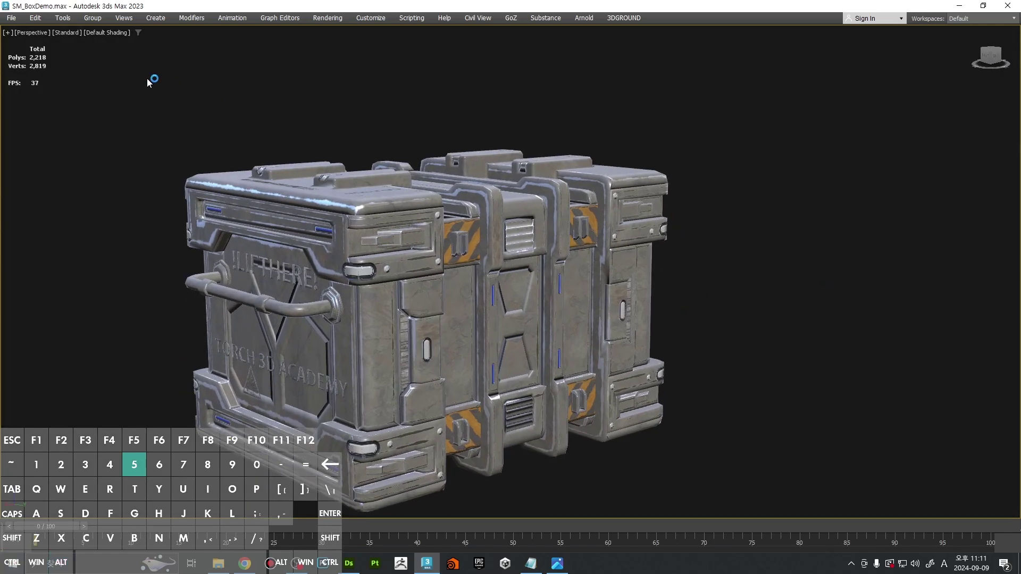
{"action": "left_click", "coordinate": [71, 33]}
{"action": "left_click", "coordinate": [72, 56]}
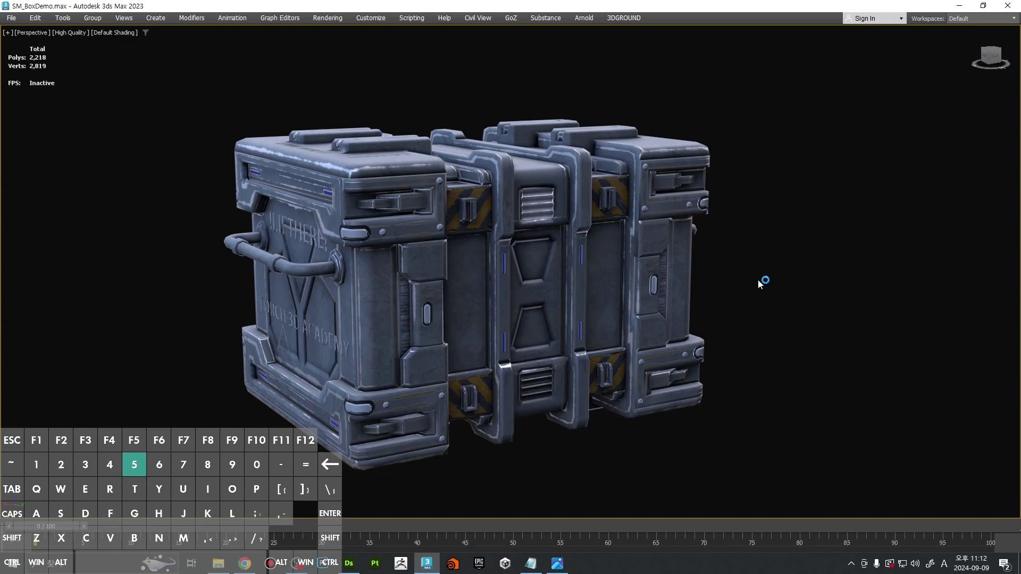
{"action": "middle_click_drag", "start_coordinate": [758, 279], "coordinate": [768, 301], "text": "alt"}
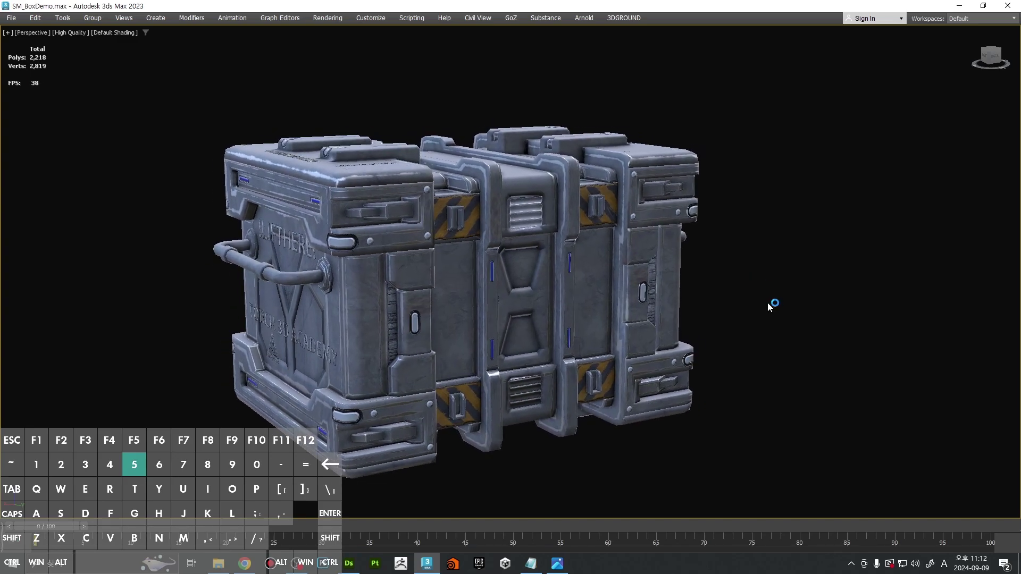